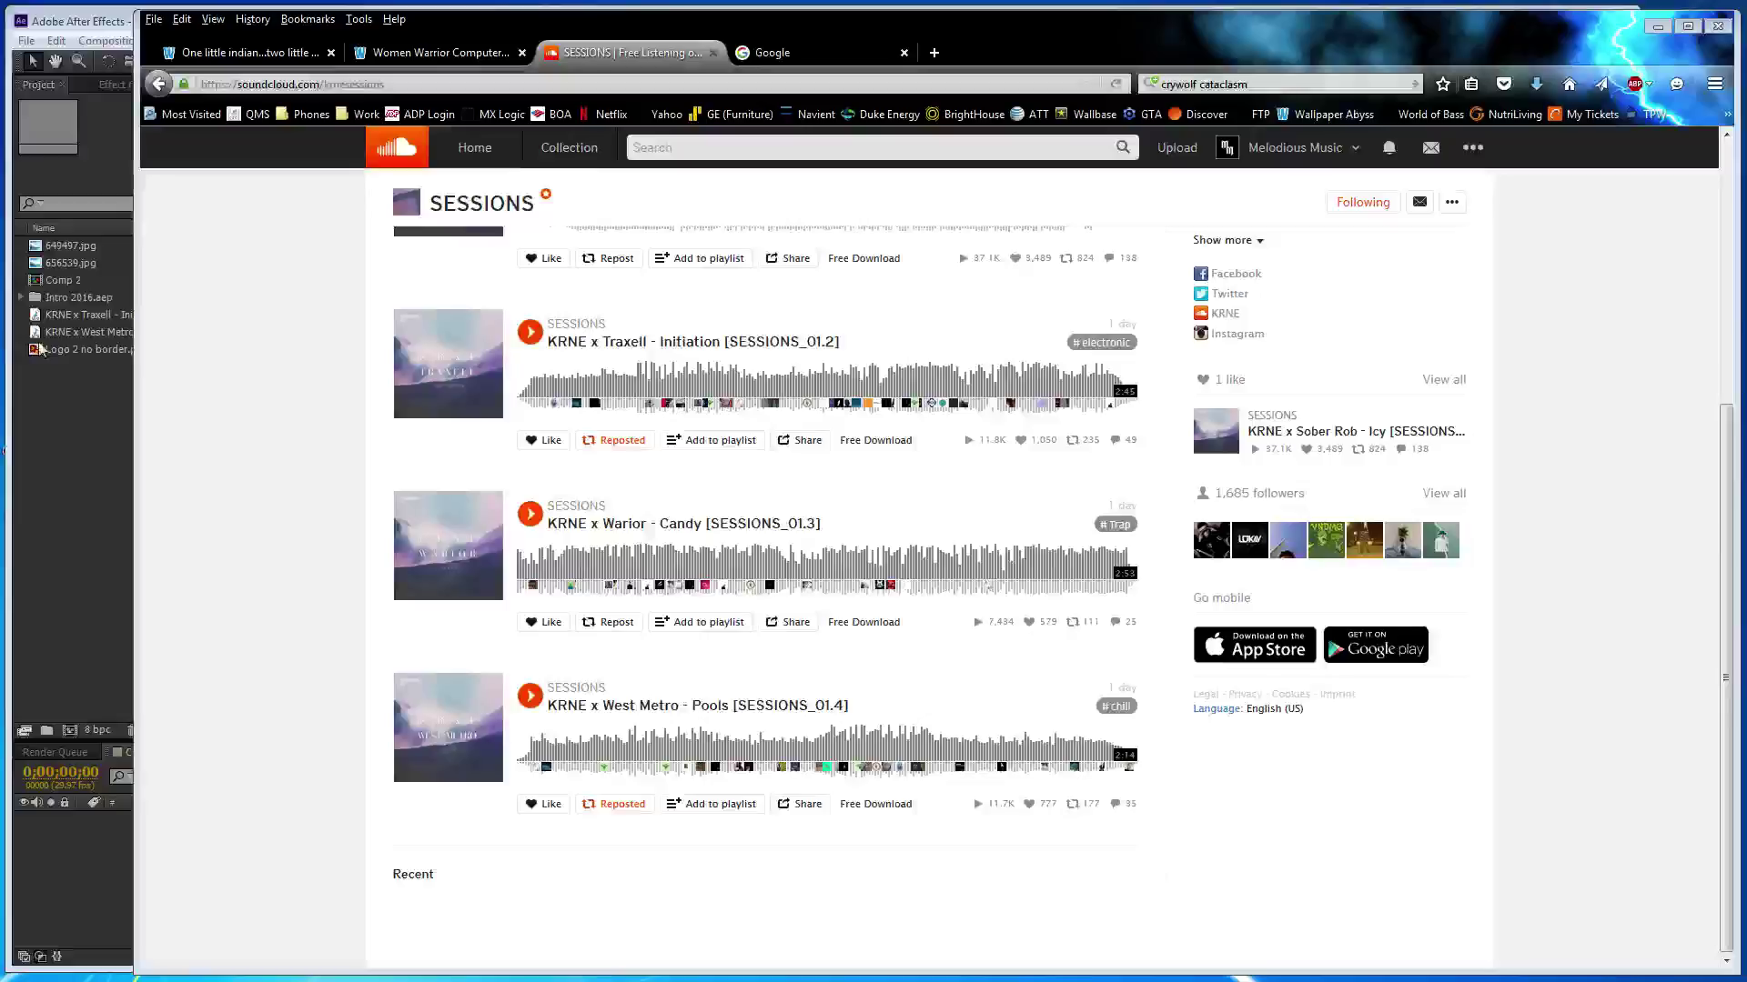
# - Play West Metro - Pools on the SoundCloud profile, then switch back to After Effects
pyautogui.scroll(5, 241, 405)
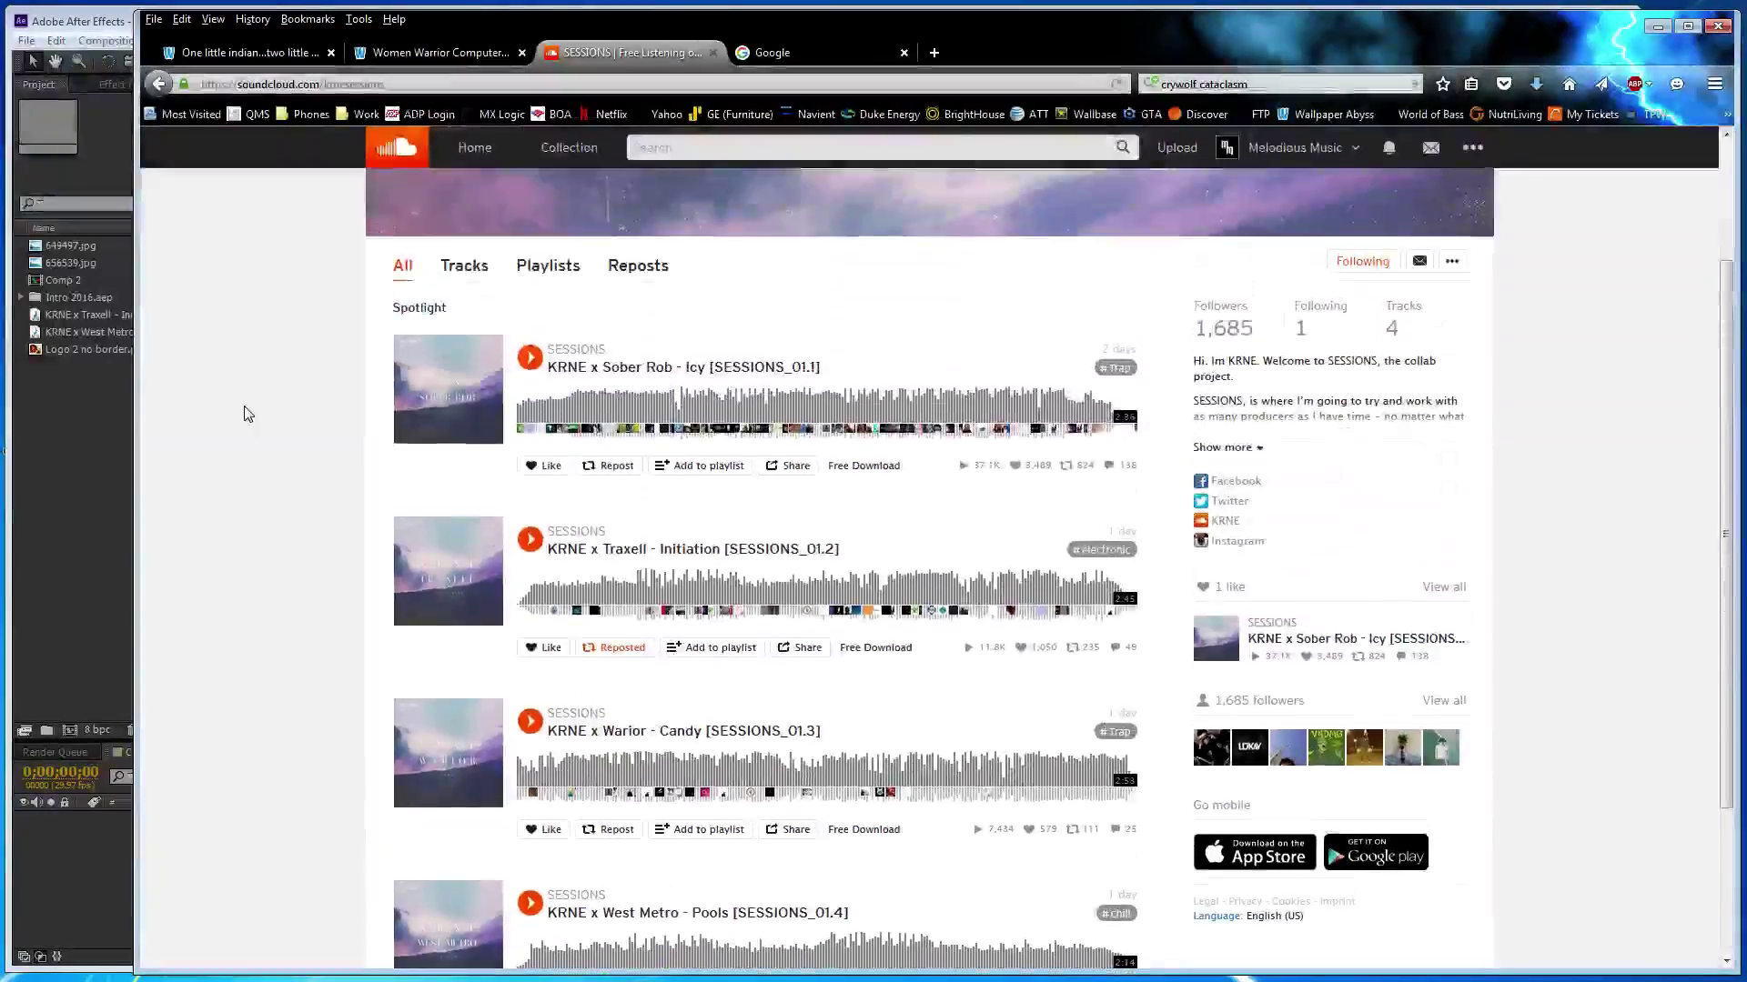
pyautogui.scroll(-2, 244, 411)
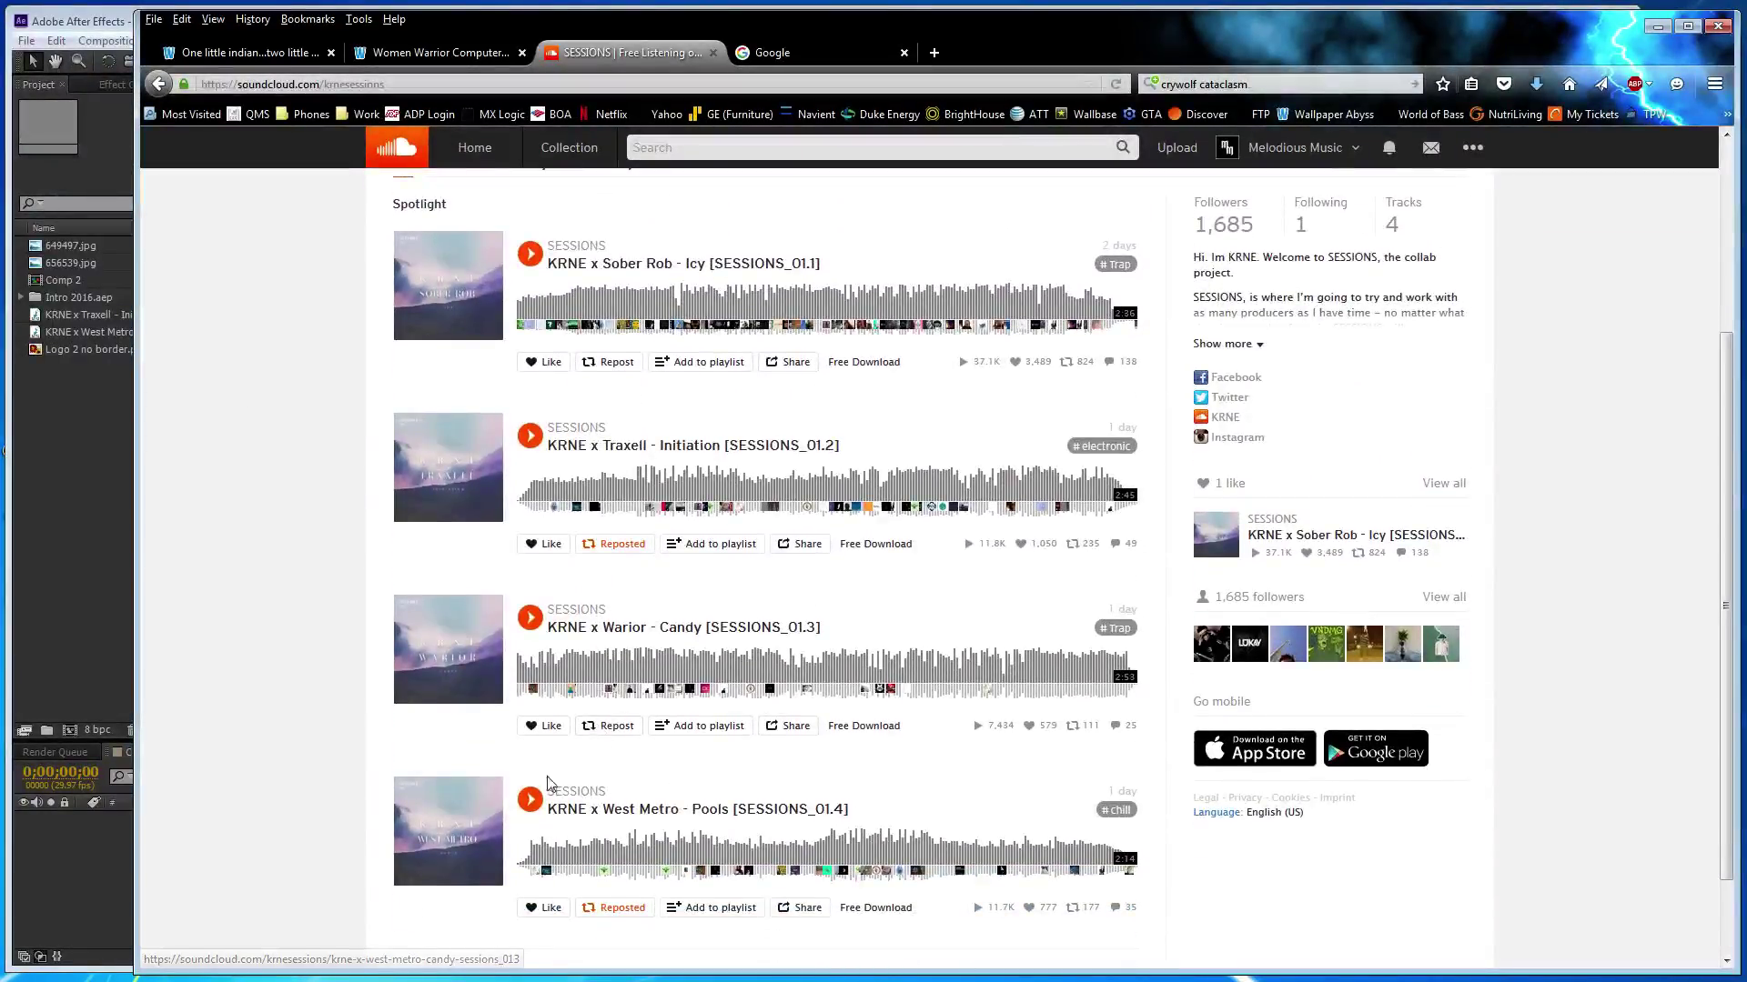
pyautogui.click(530, 799)
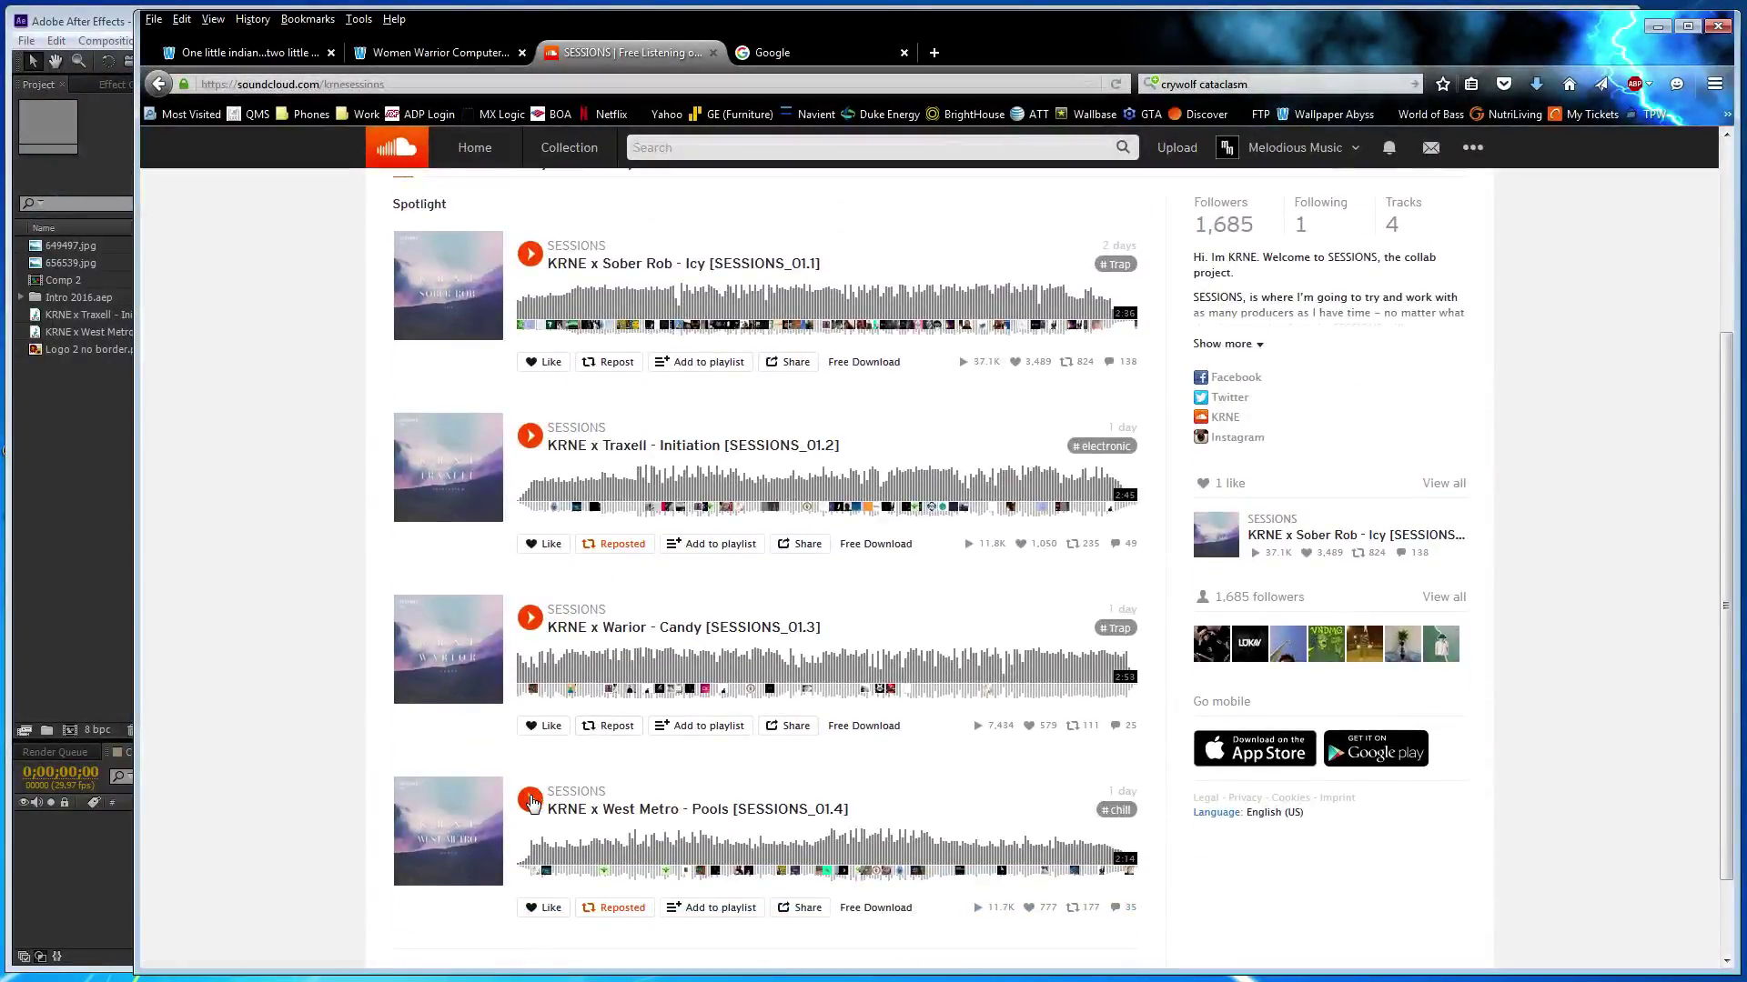
pyautogui.click(71, 455)
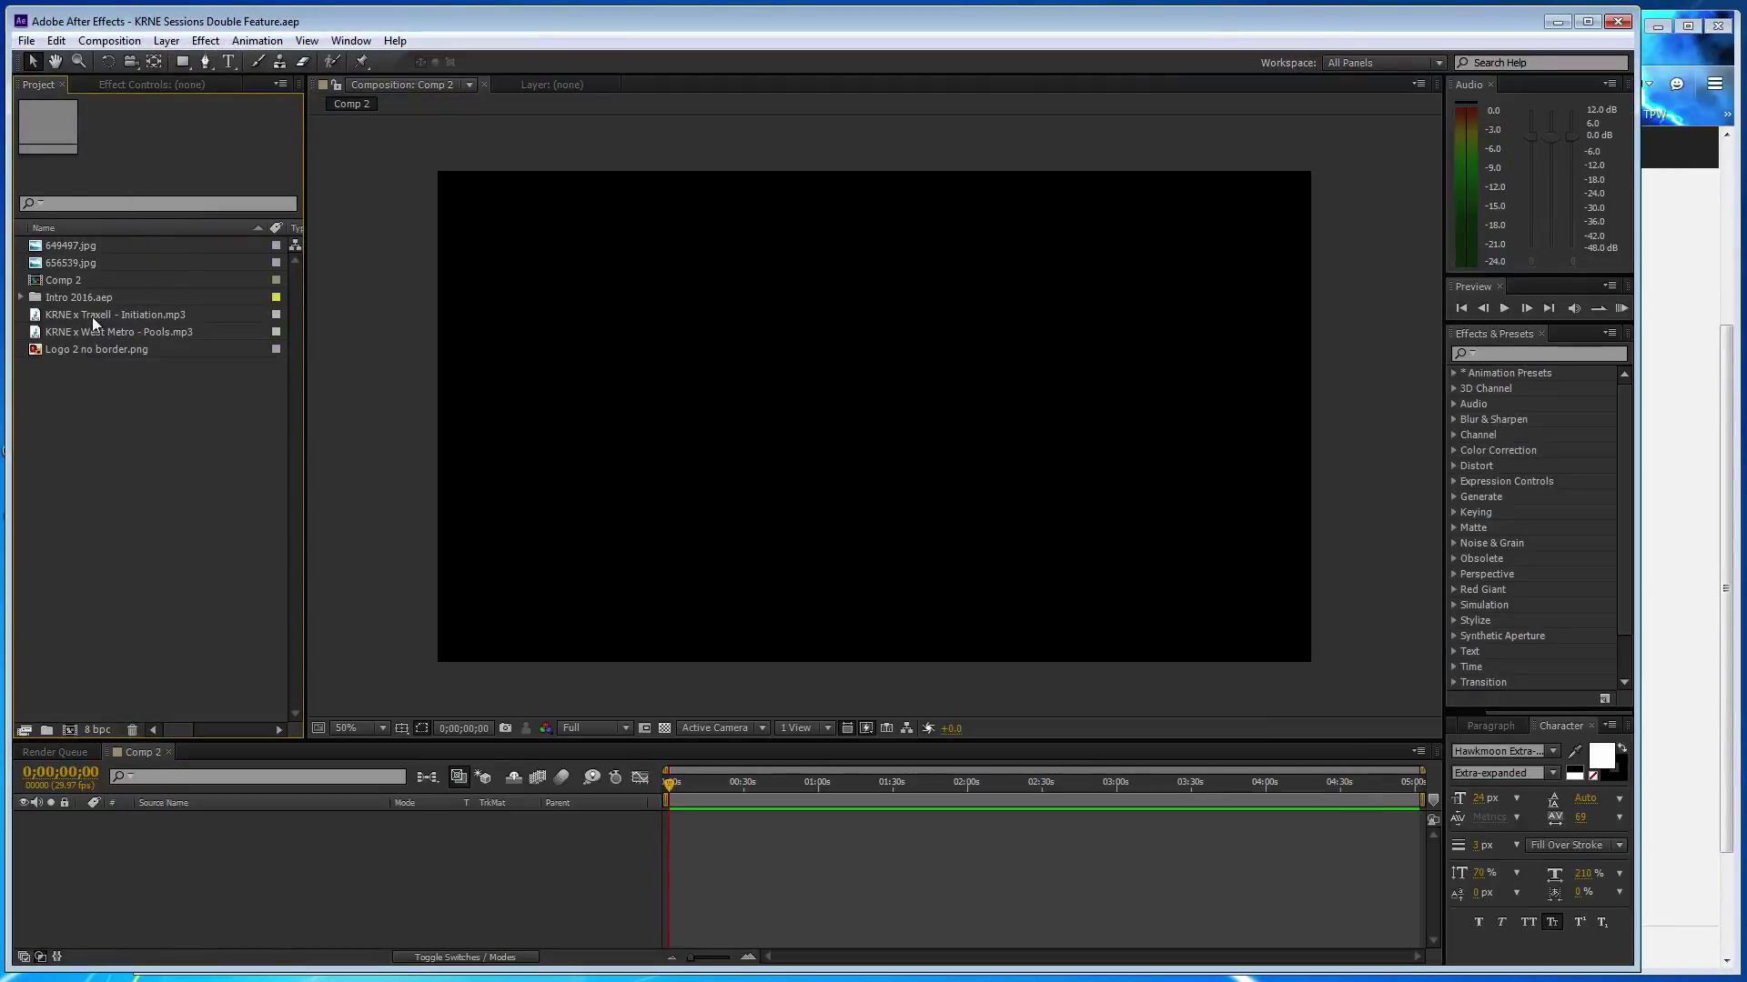
# - Add Pools.mp3 and 656539.jpg to Comp 2, trimming the artwork to the audio's end
pyautogui.click(133, 333)
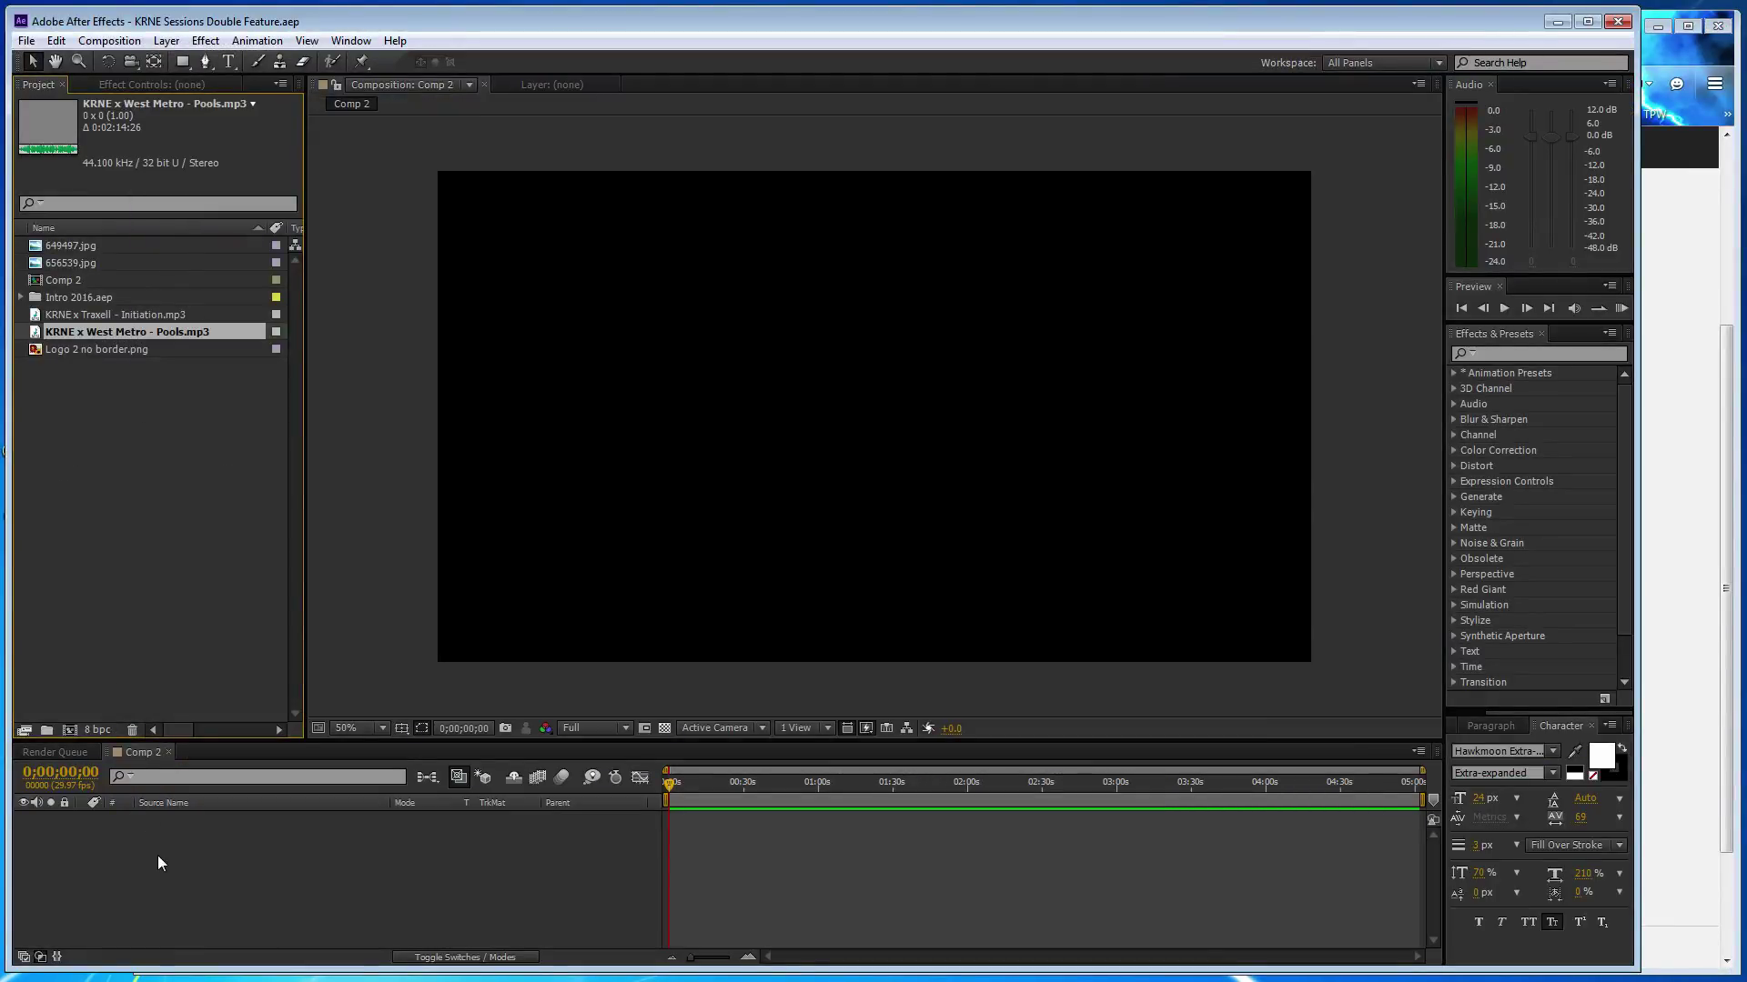
pyautogui.hotkey('ctrl', '/')
pyautogui.click(97, 269)
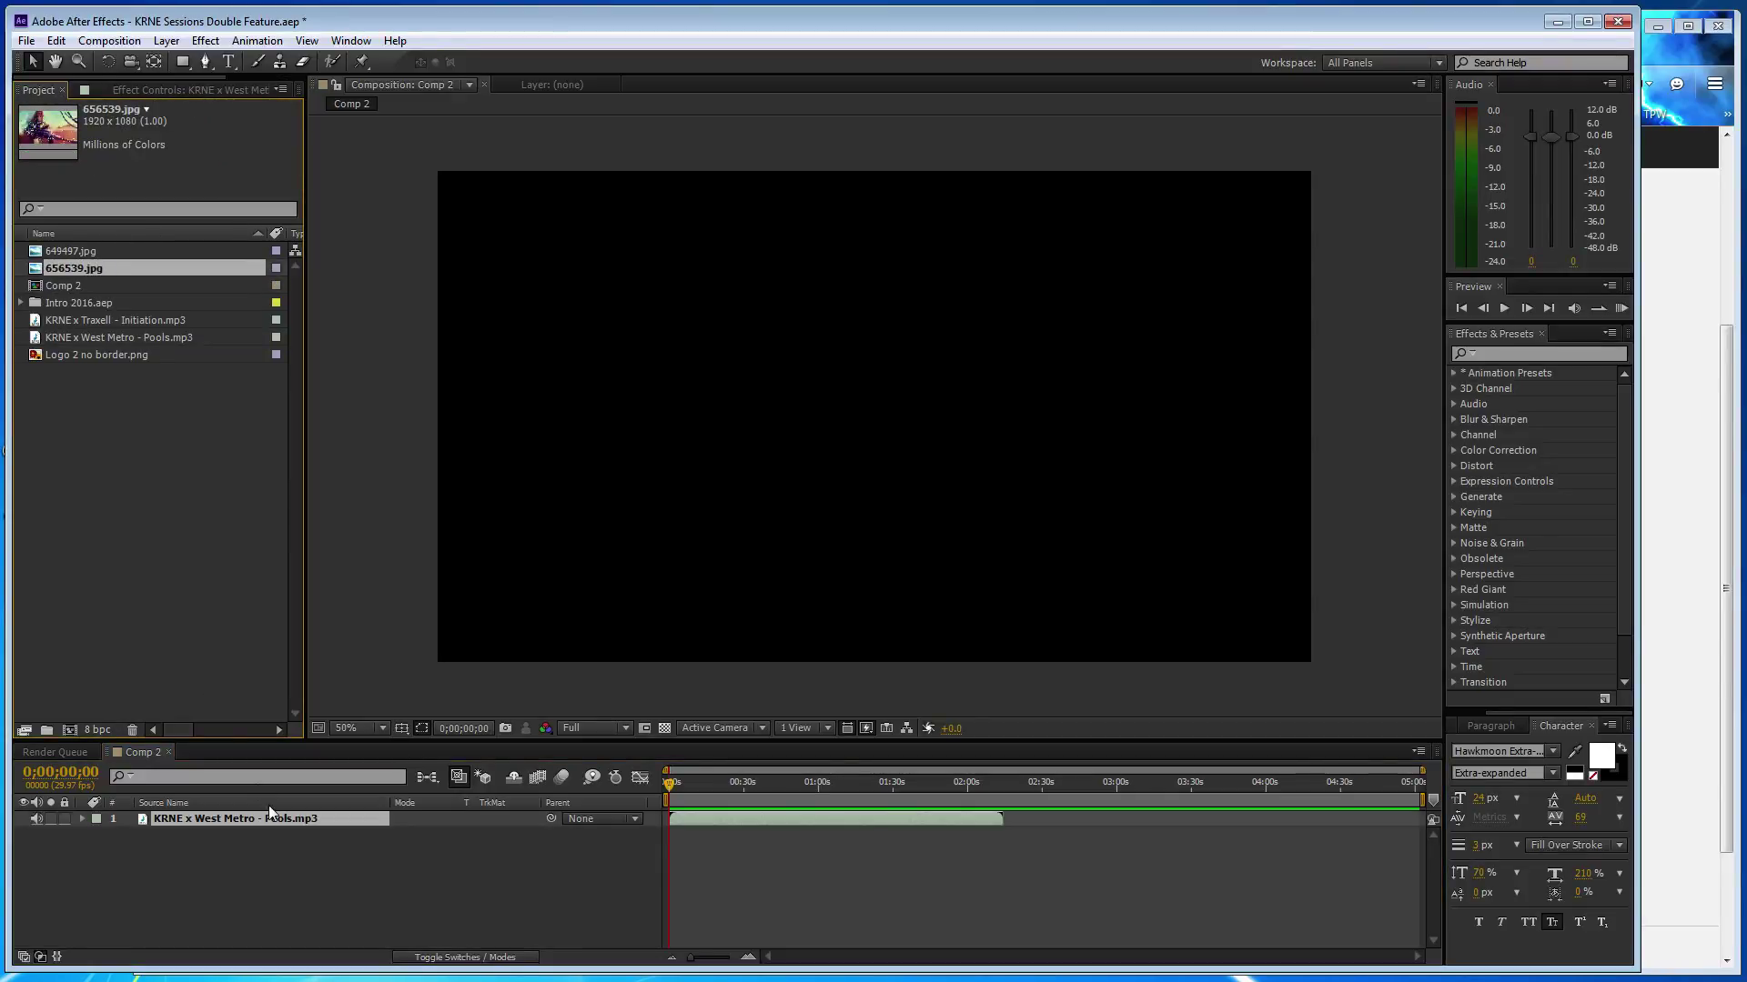
pyautogui.hotkey('ctrl', '/')
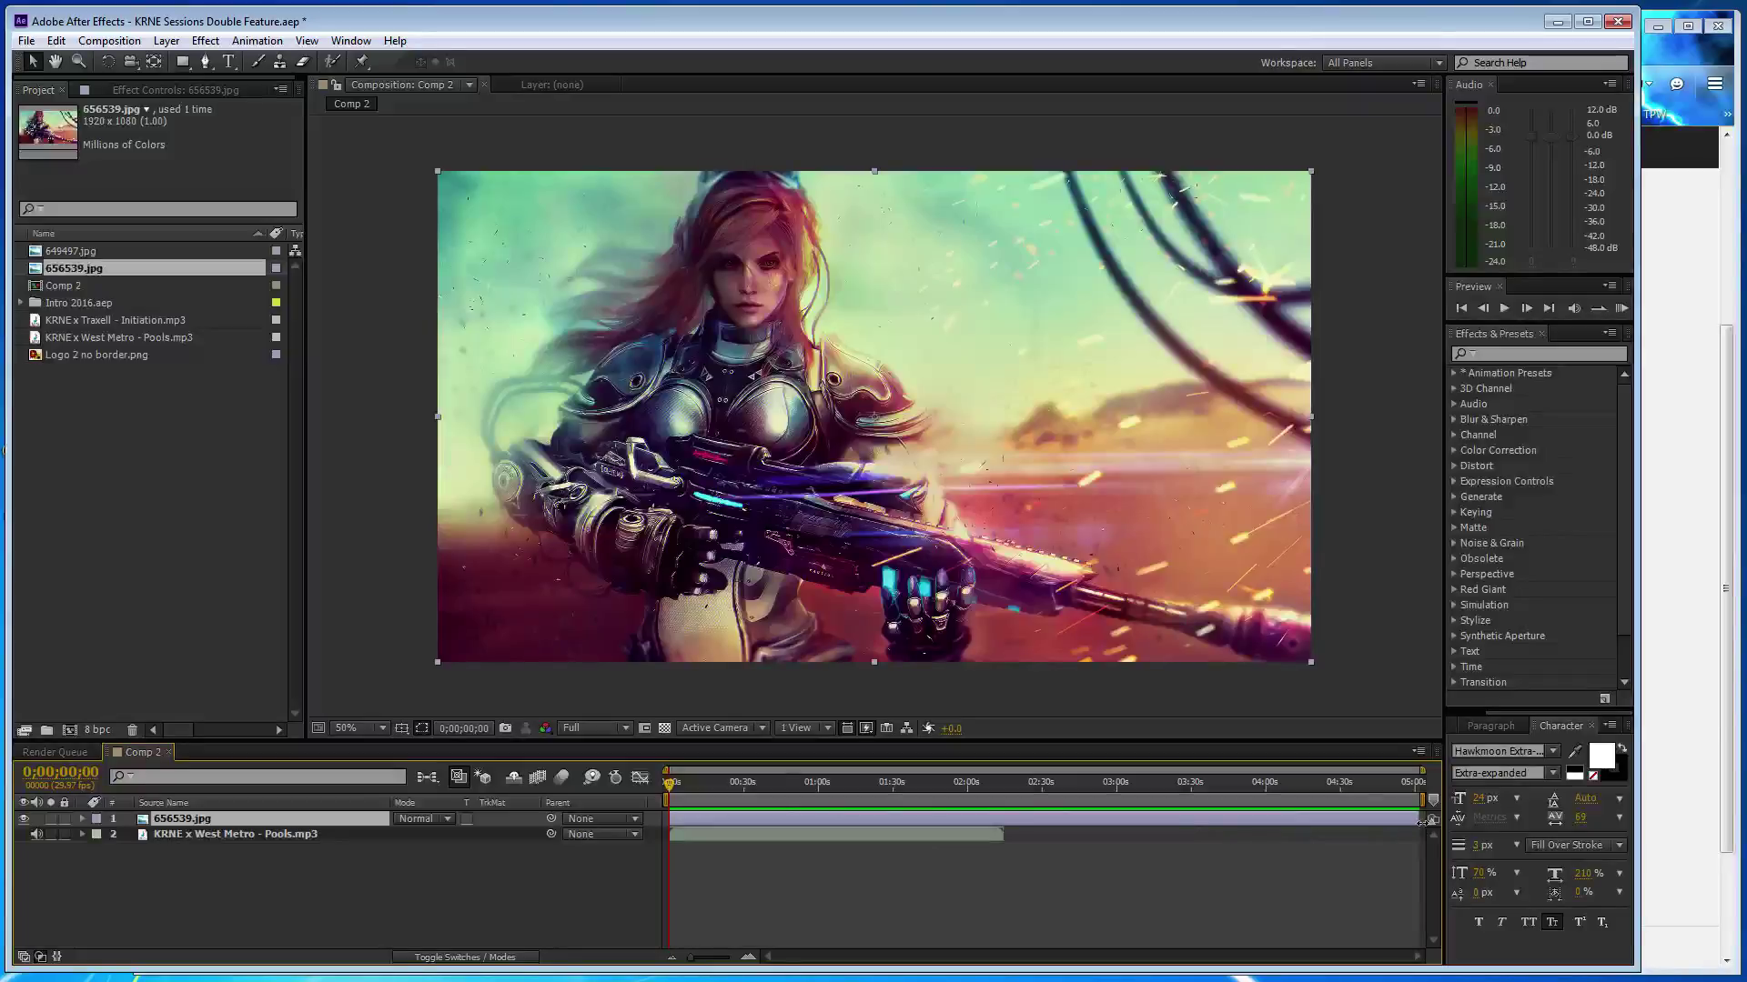
pyautogui.moveTo(1424, 818); pyautogui.dragTo(1002, 802)
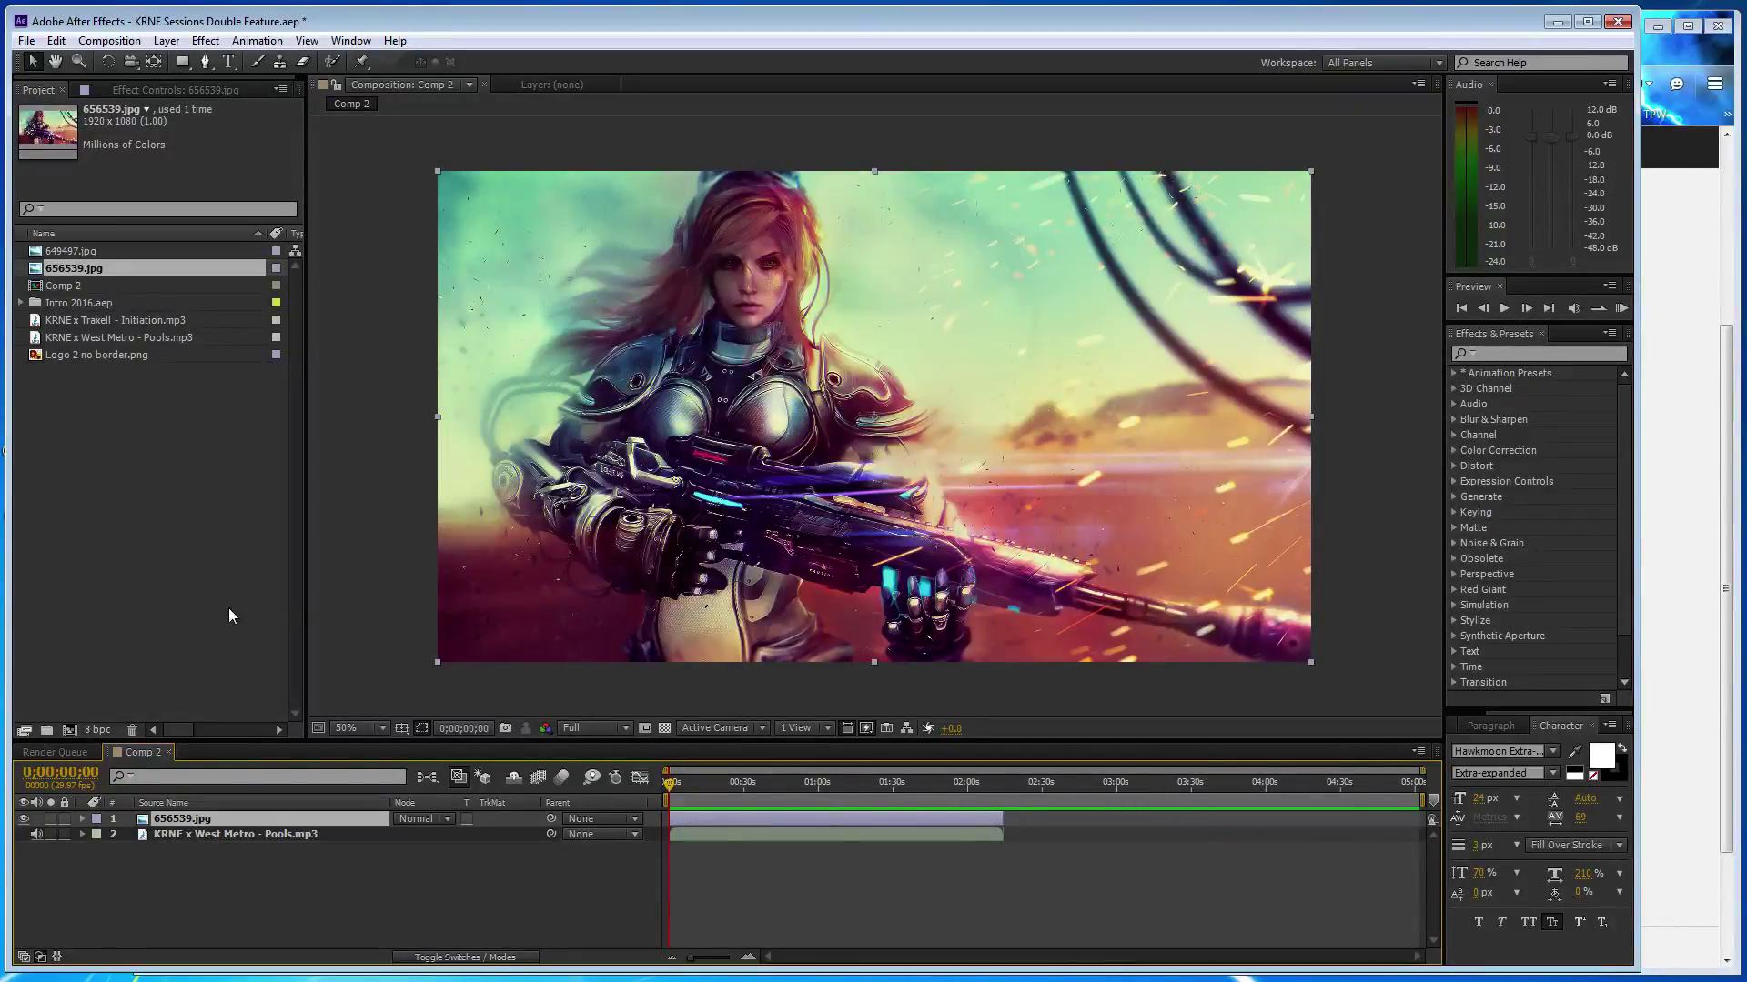
# - Add Logo 2 no border.png, trim it to the audio, shrink it into the top-left corner, and save
pyautogui.click(112, 357)
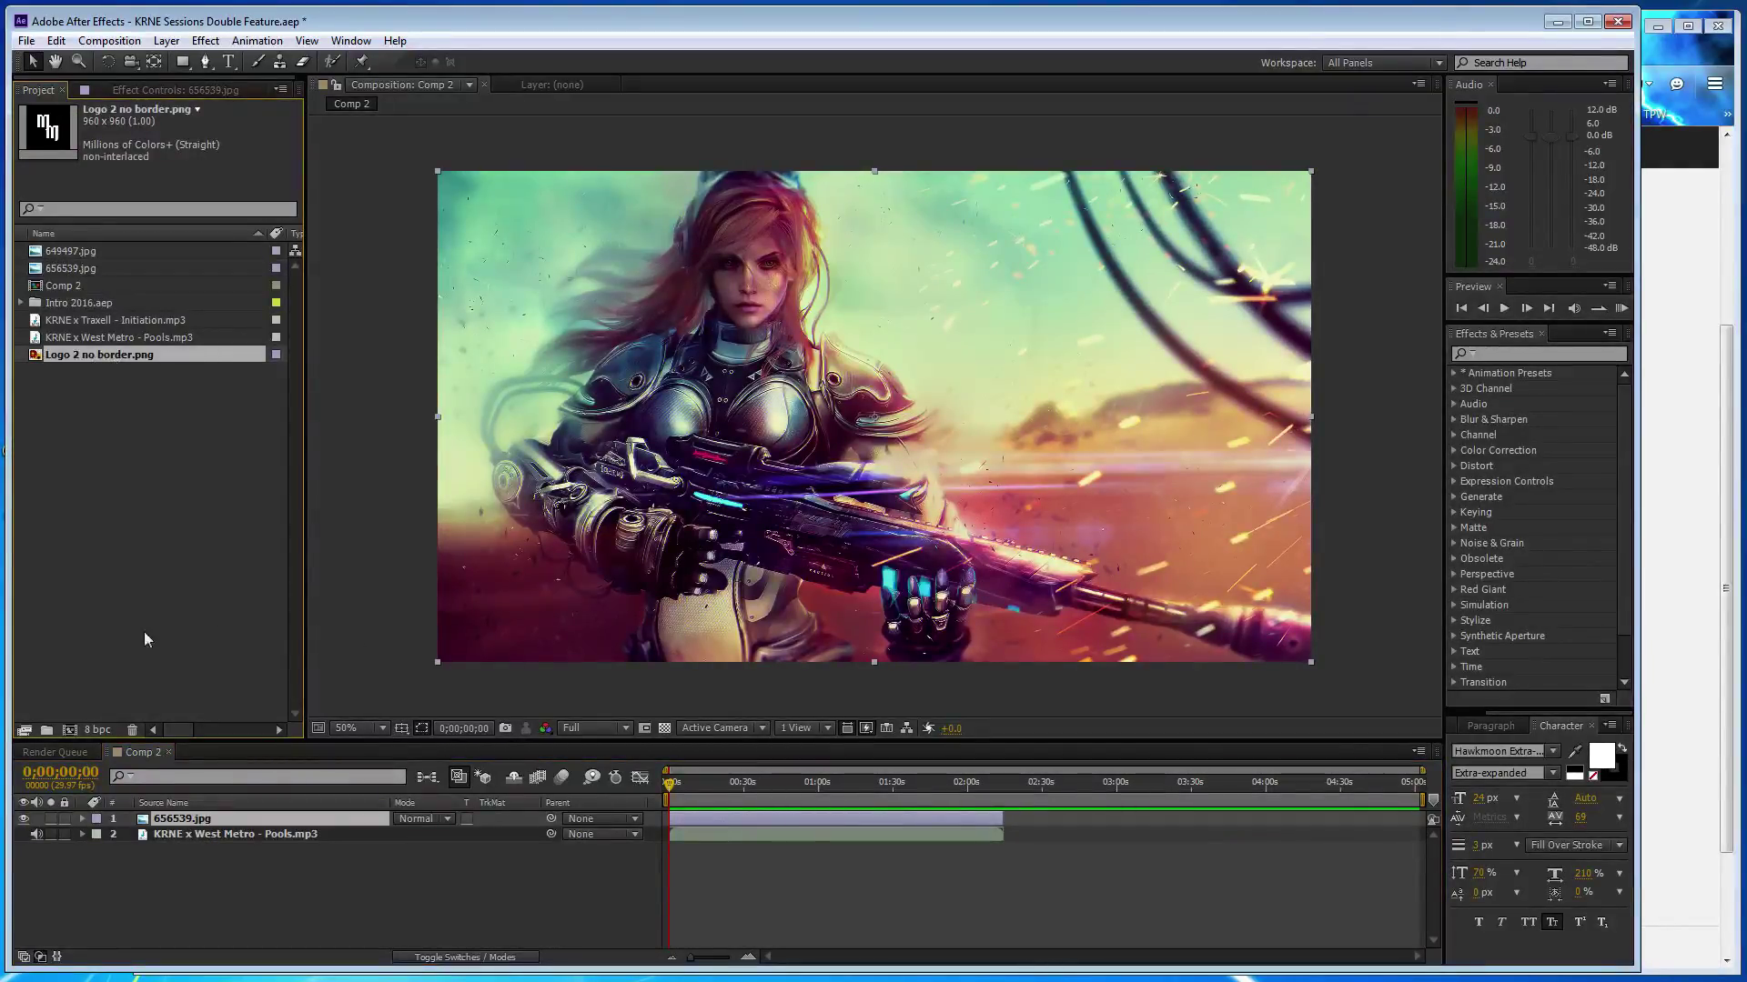
pyautogui.moveTo(112, 355); pyautogui.dragTo(200, 821)
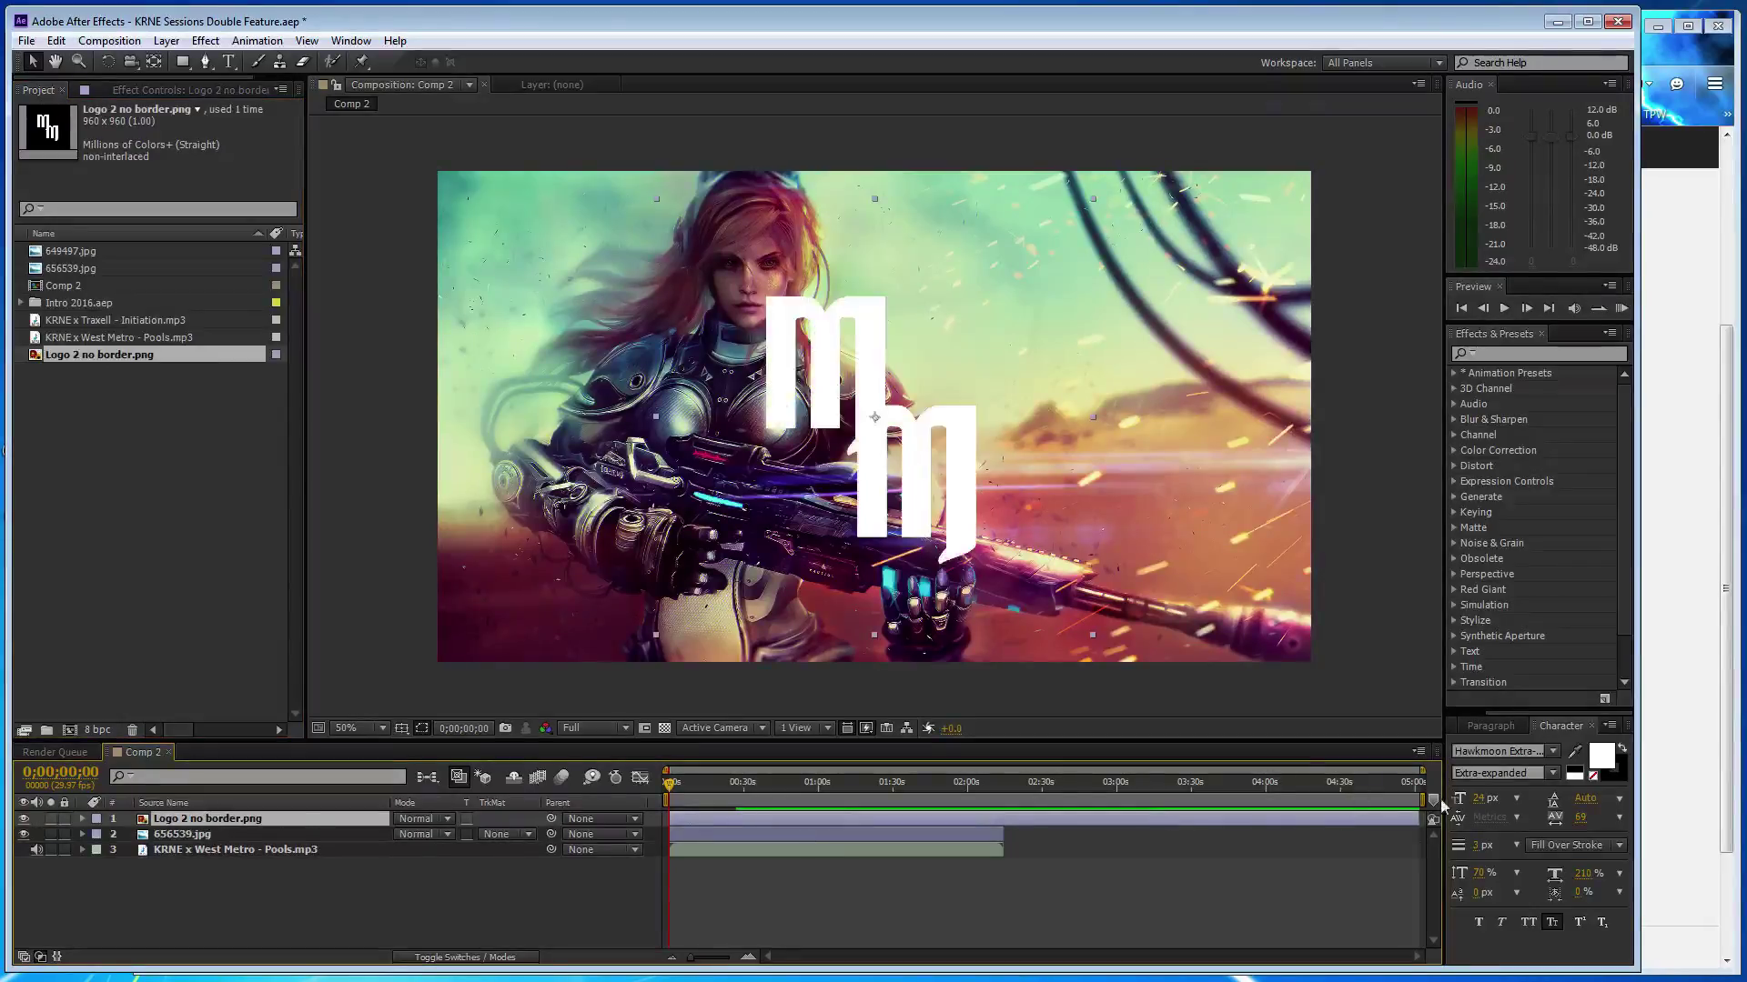
pyautogui.moveTo(1421, 818); pyautogui.dragTo(1003, 818)
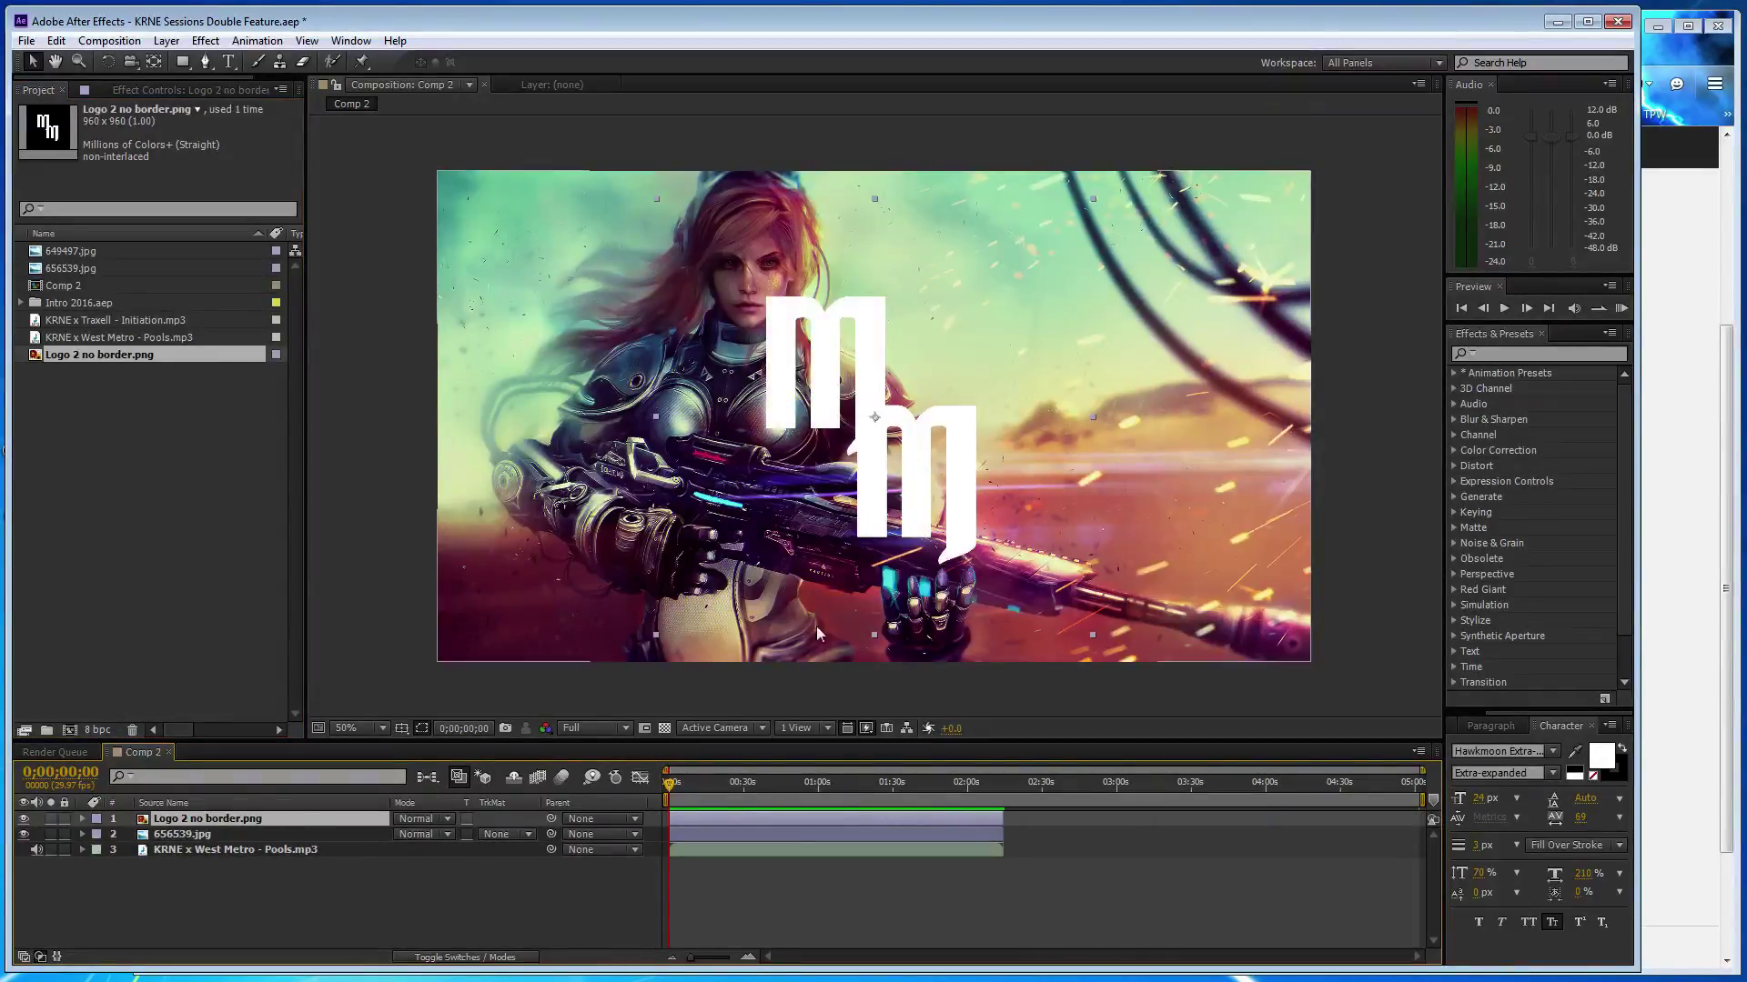
pyautogui.moveTo(1092, 634); pyautogui.dragTo(910, 435)
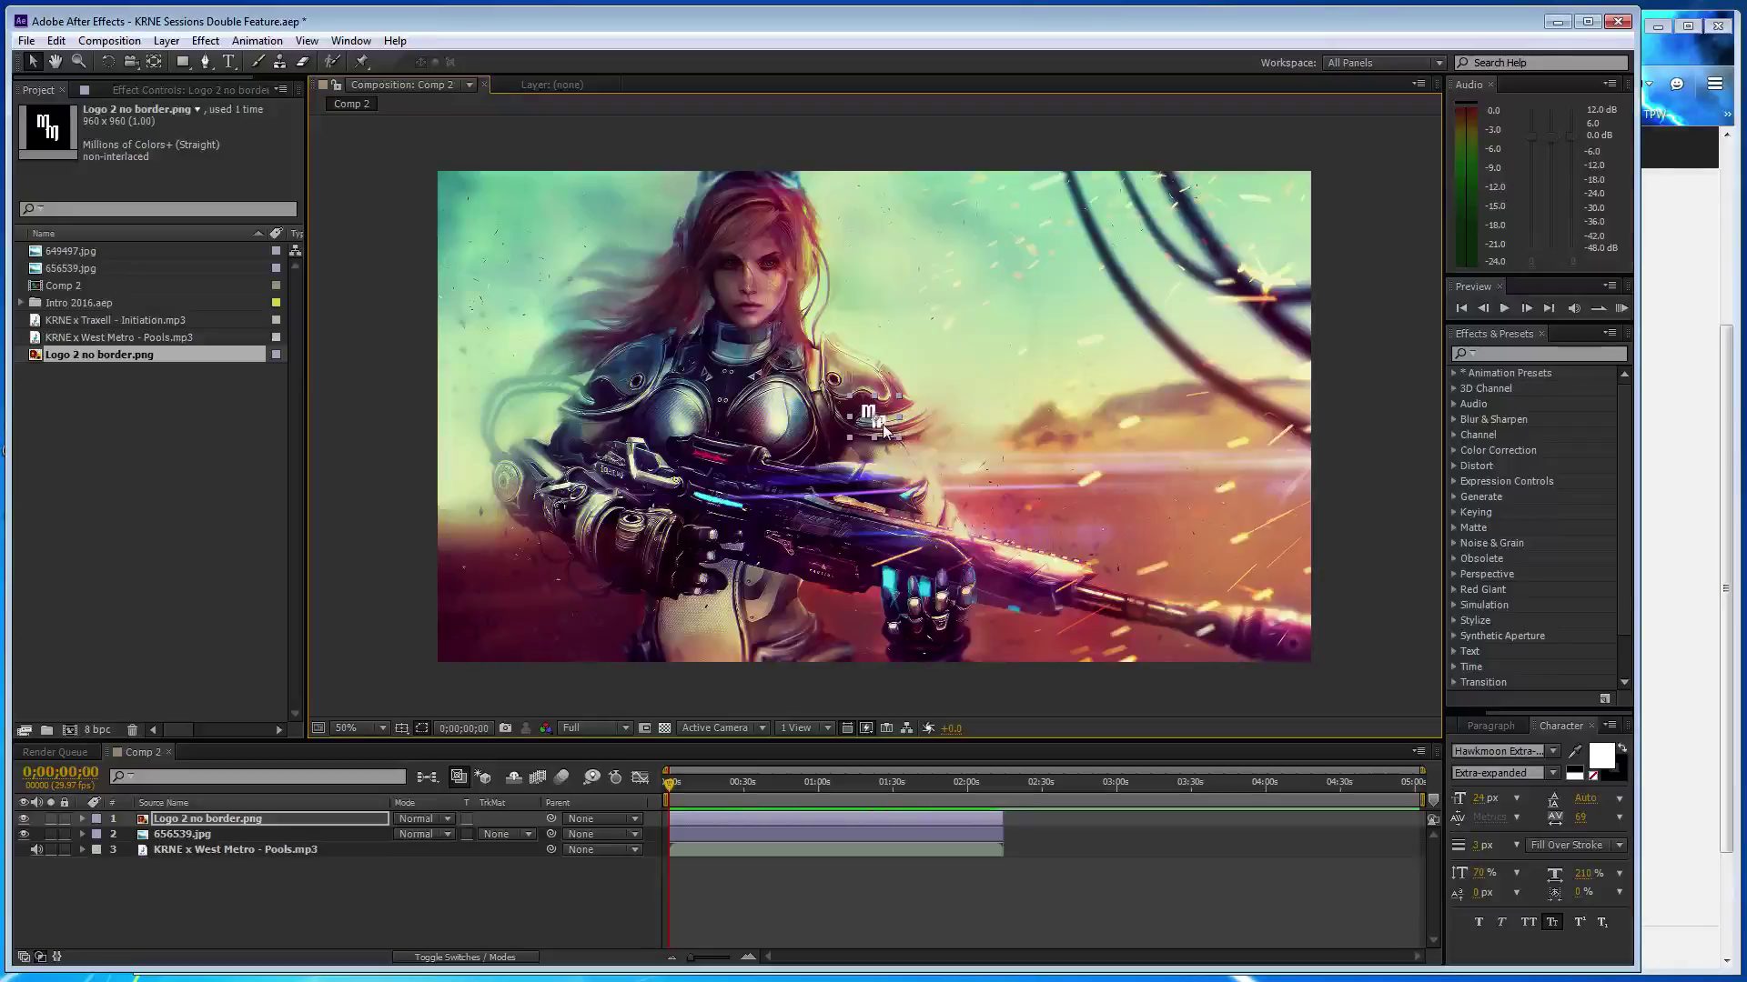
pyautogui.moveTo(898, 429); pyautogui.dragTo(466, 194)
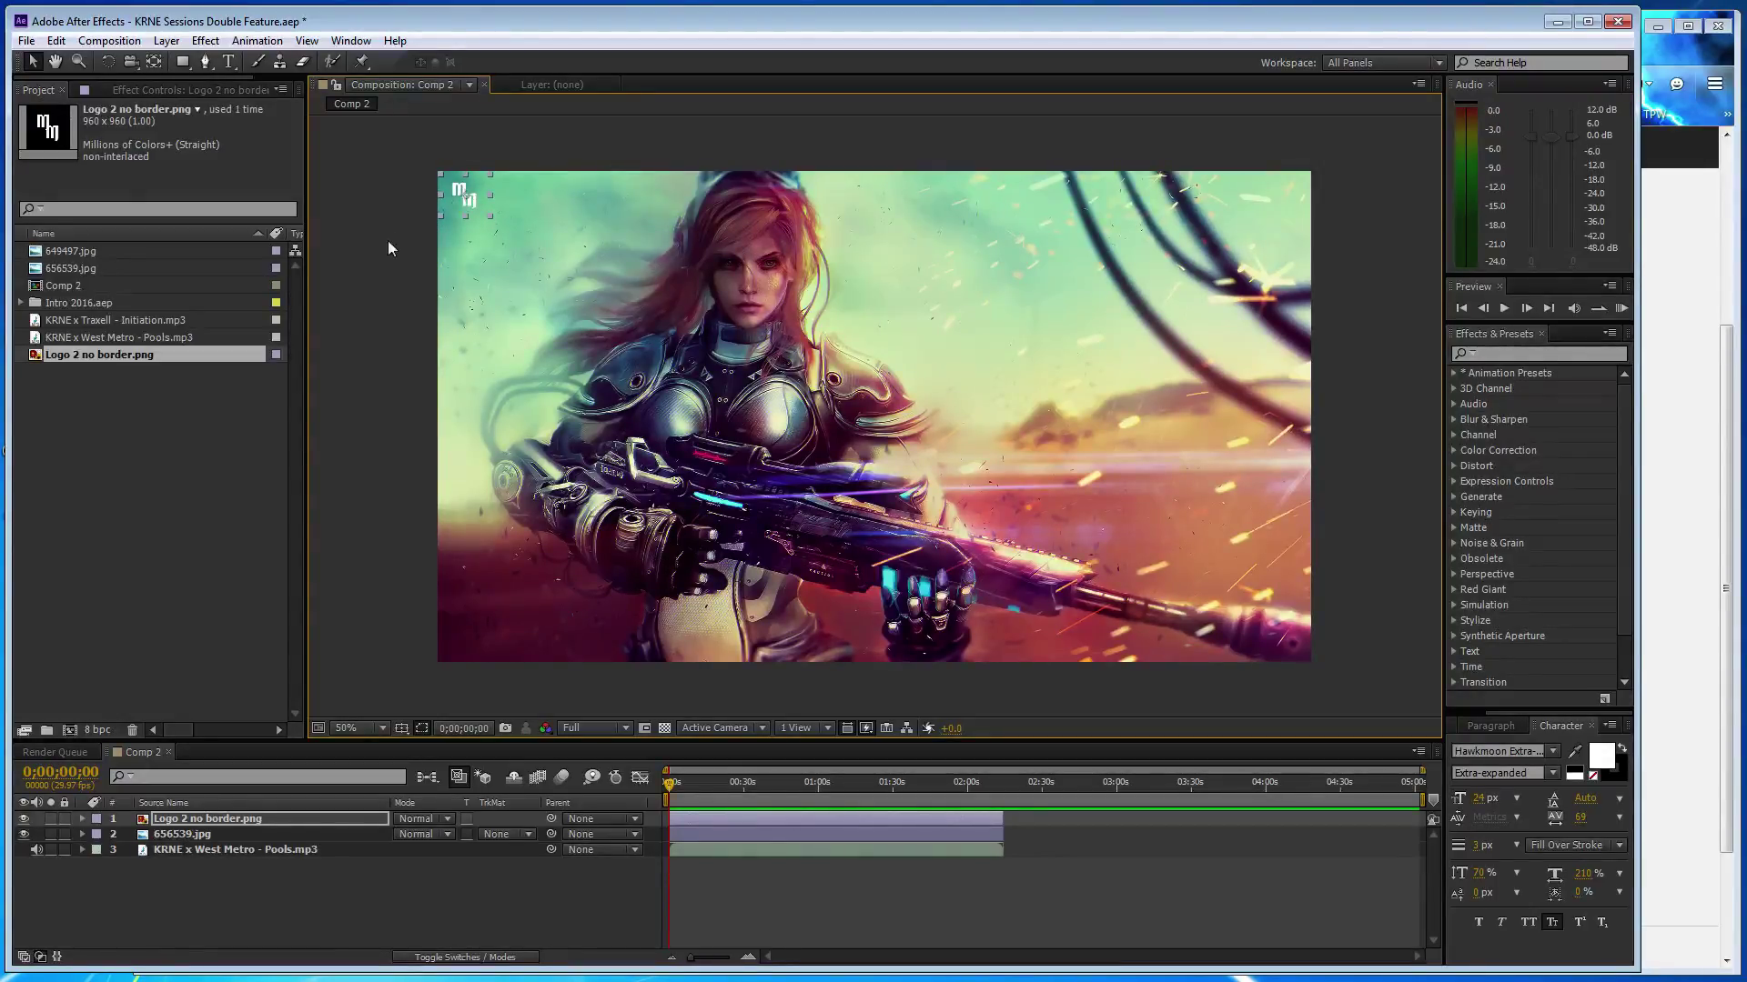
pyautogui.click(363, 255)
pyautogui.hotkey('ctrl', 's')
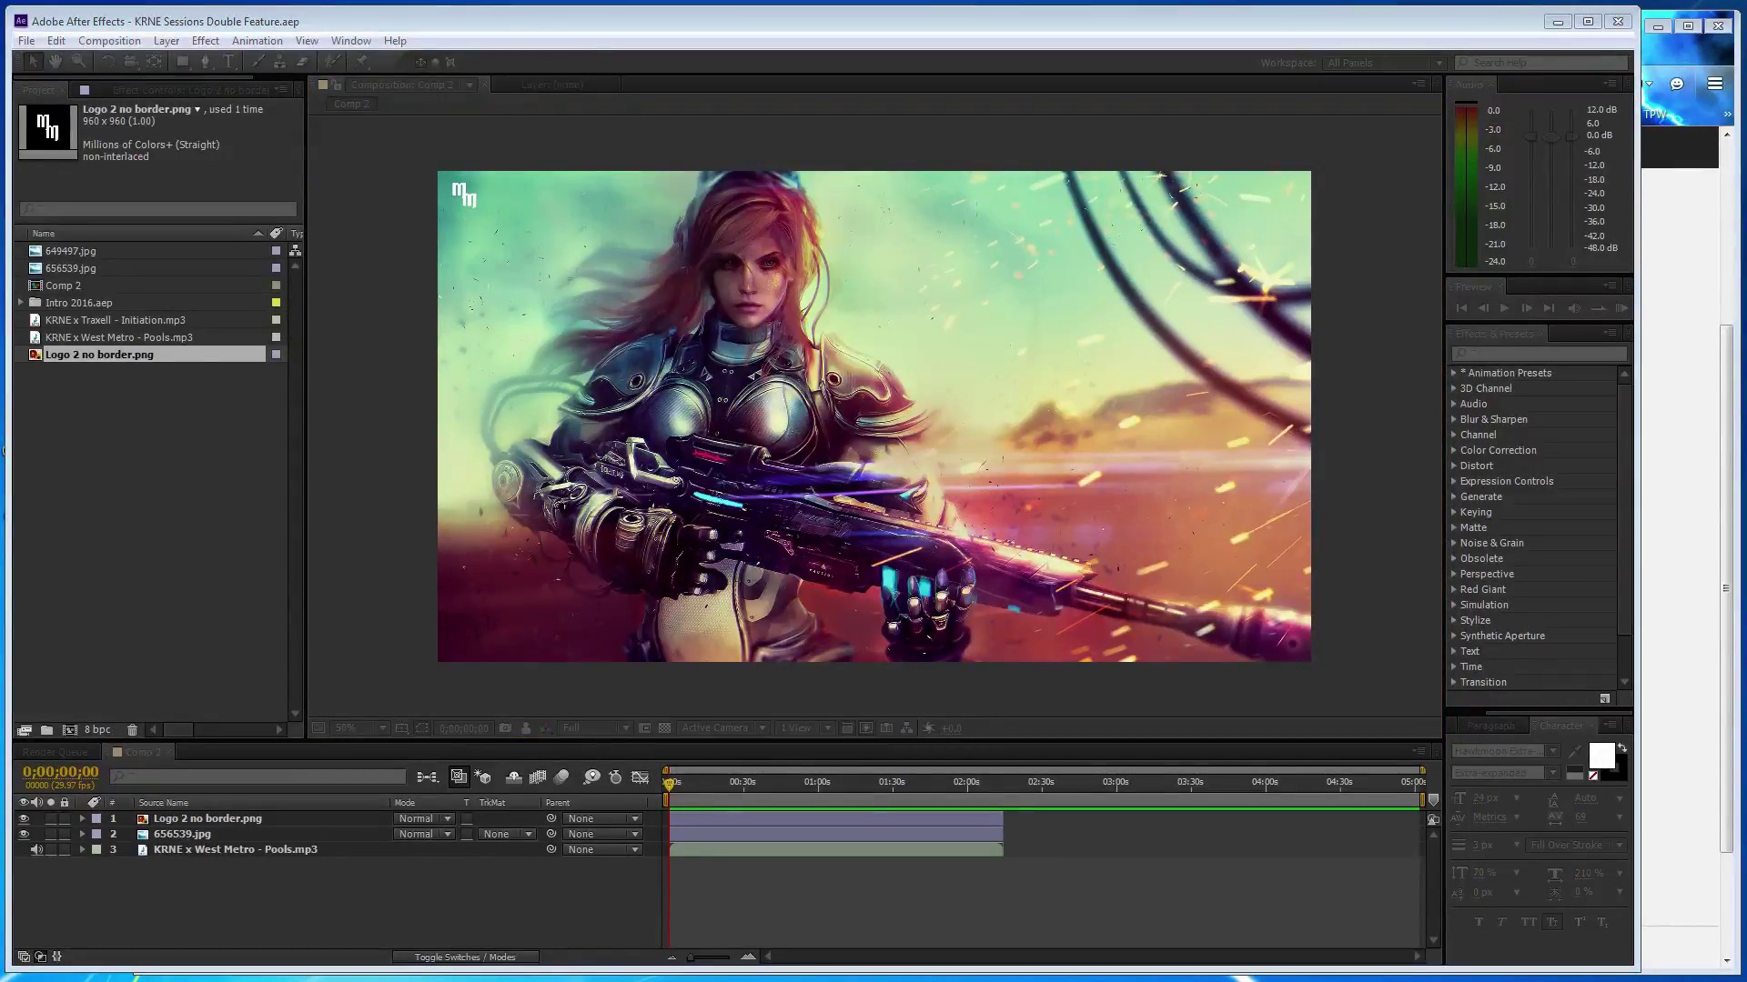
# - Create a solid named Eq and trim its out-point to match the other layers
pyautogui.hotkey('ctrl', 'y')
pyautogui.write('Eq')
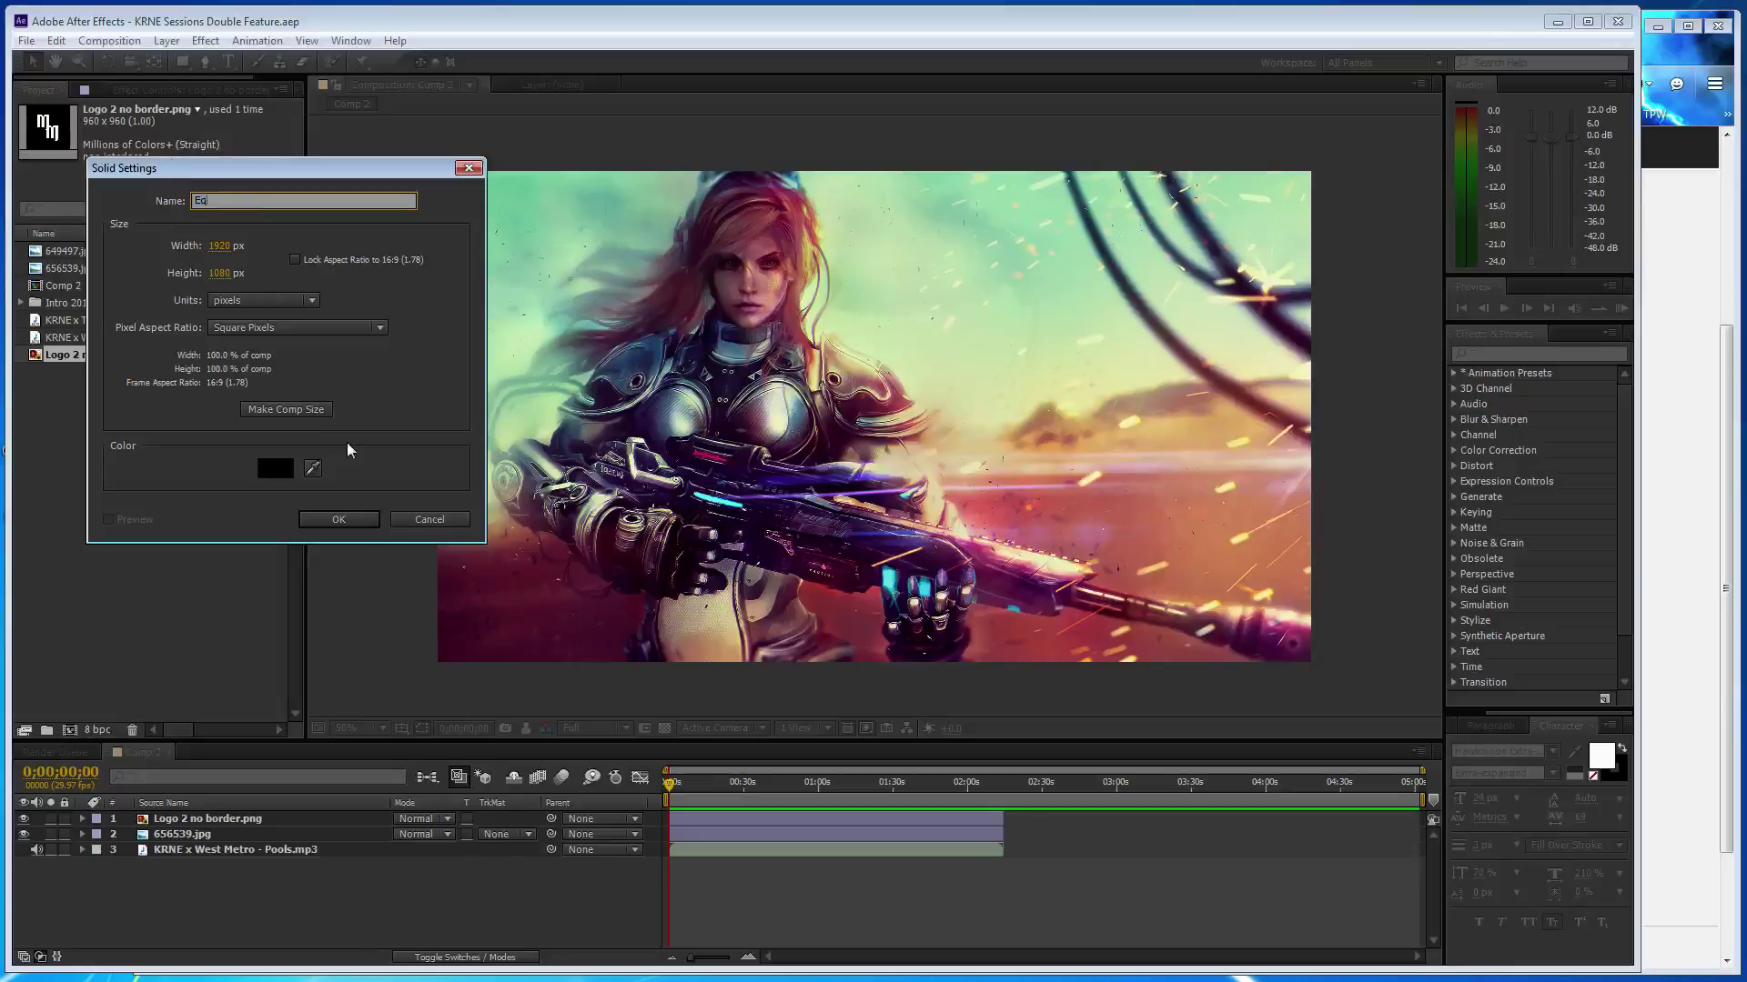
pyautogui.click(339, 519)
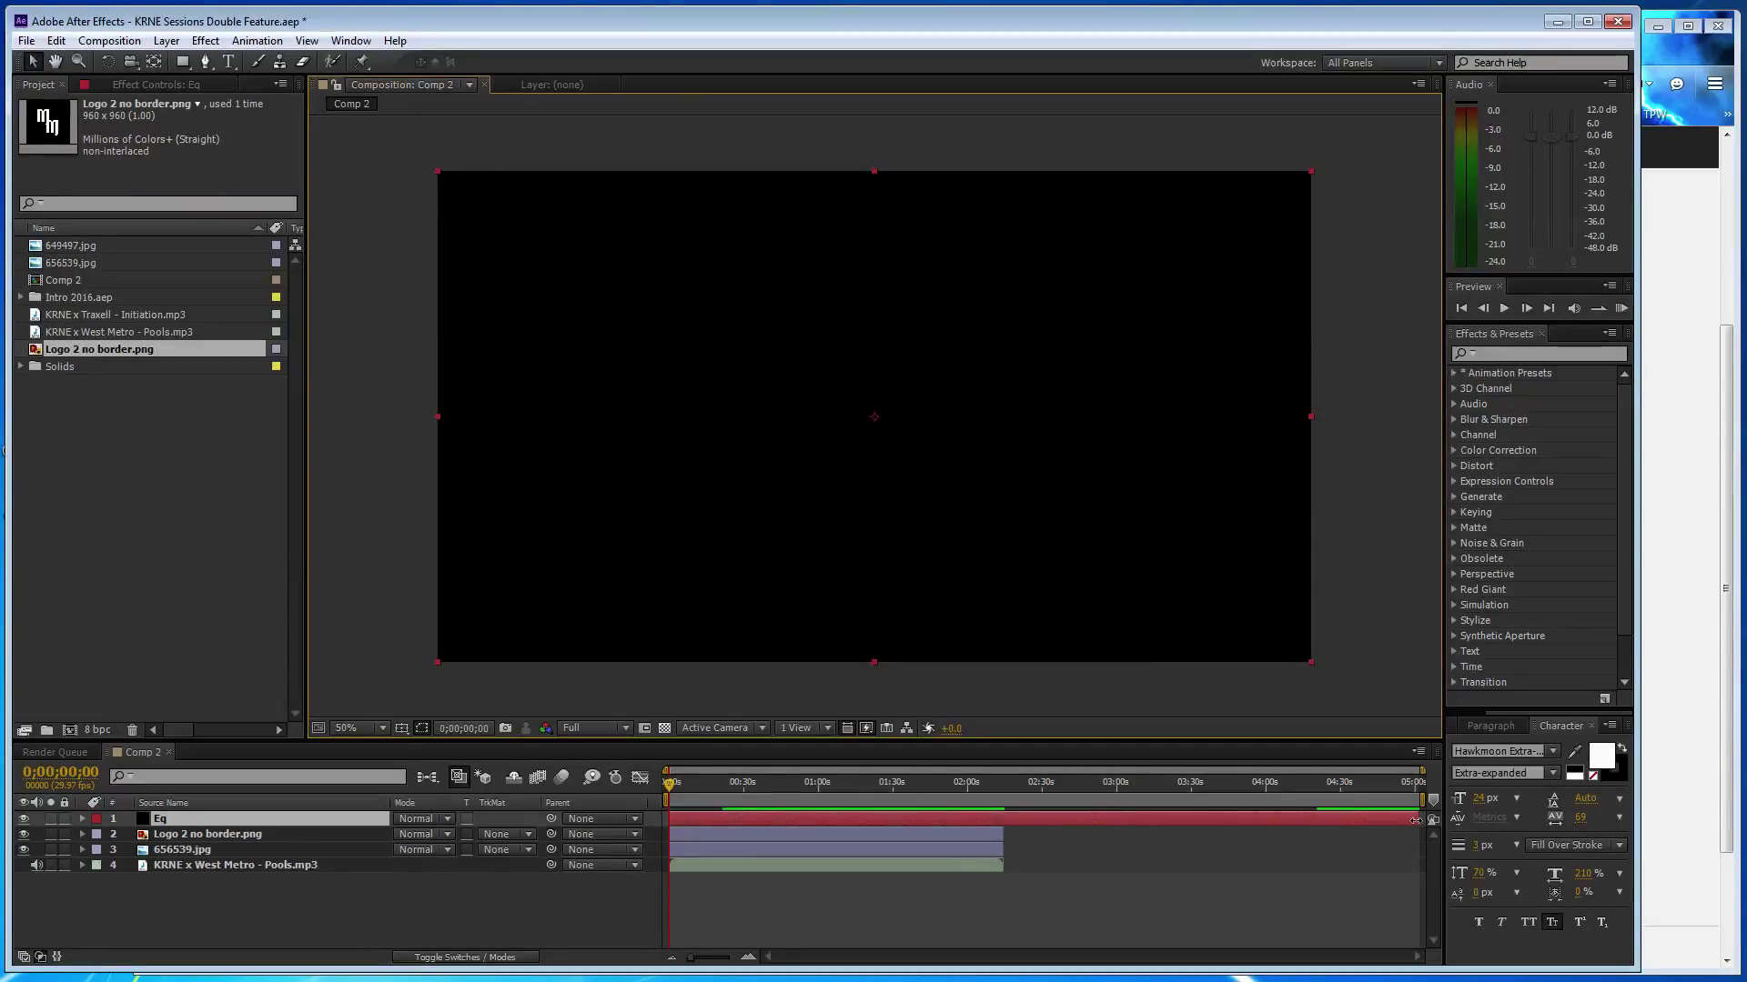
pyautogui.moveTo(1241, 812); pyautogui.dragTo(1003, 819)
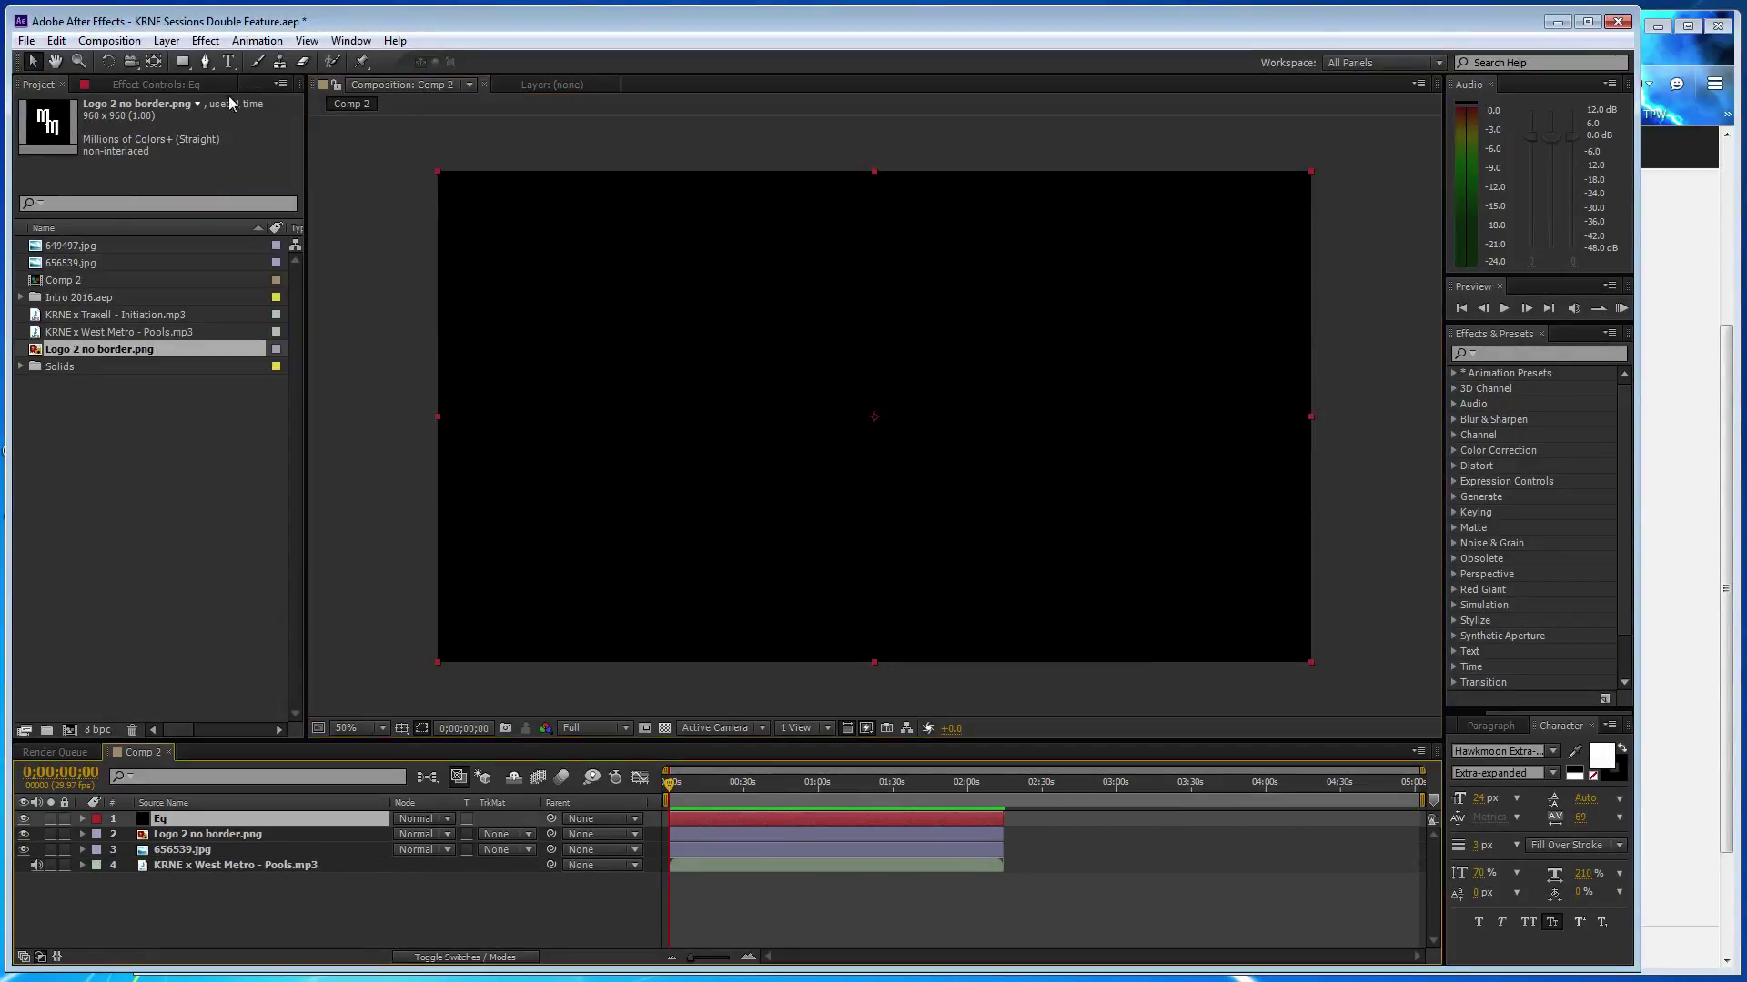
# - Apply Effect > Generate > Audio Spectrum to the Eq solid
pyautogui.click(205, 41)
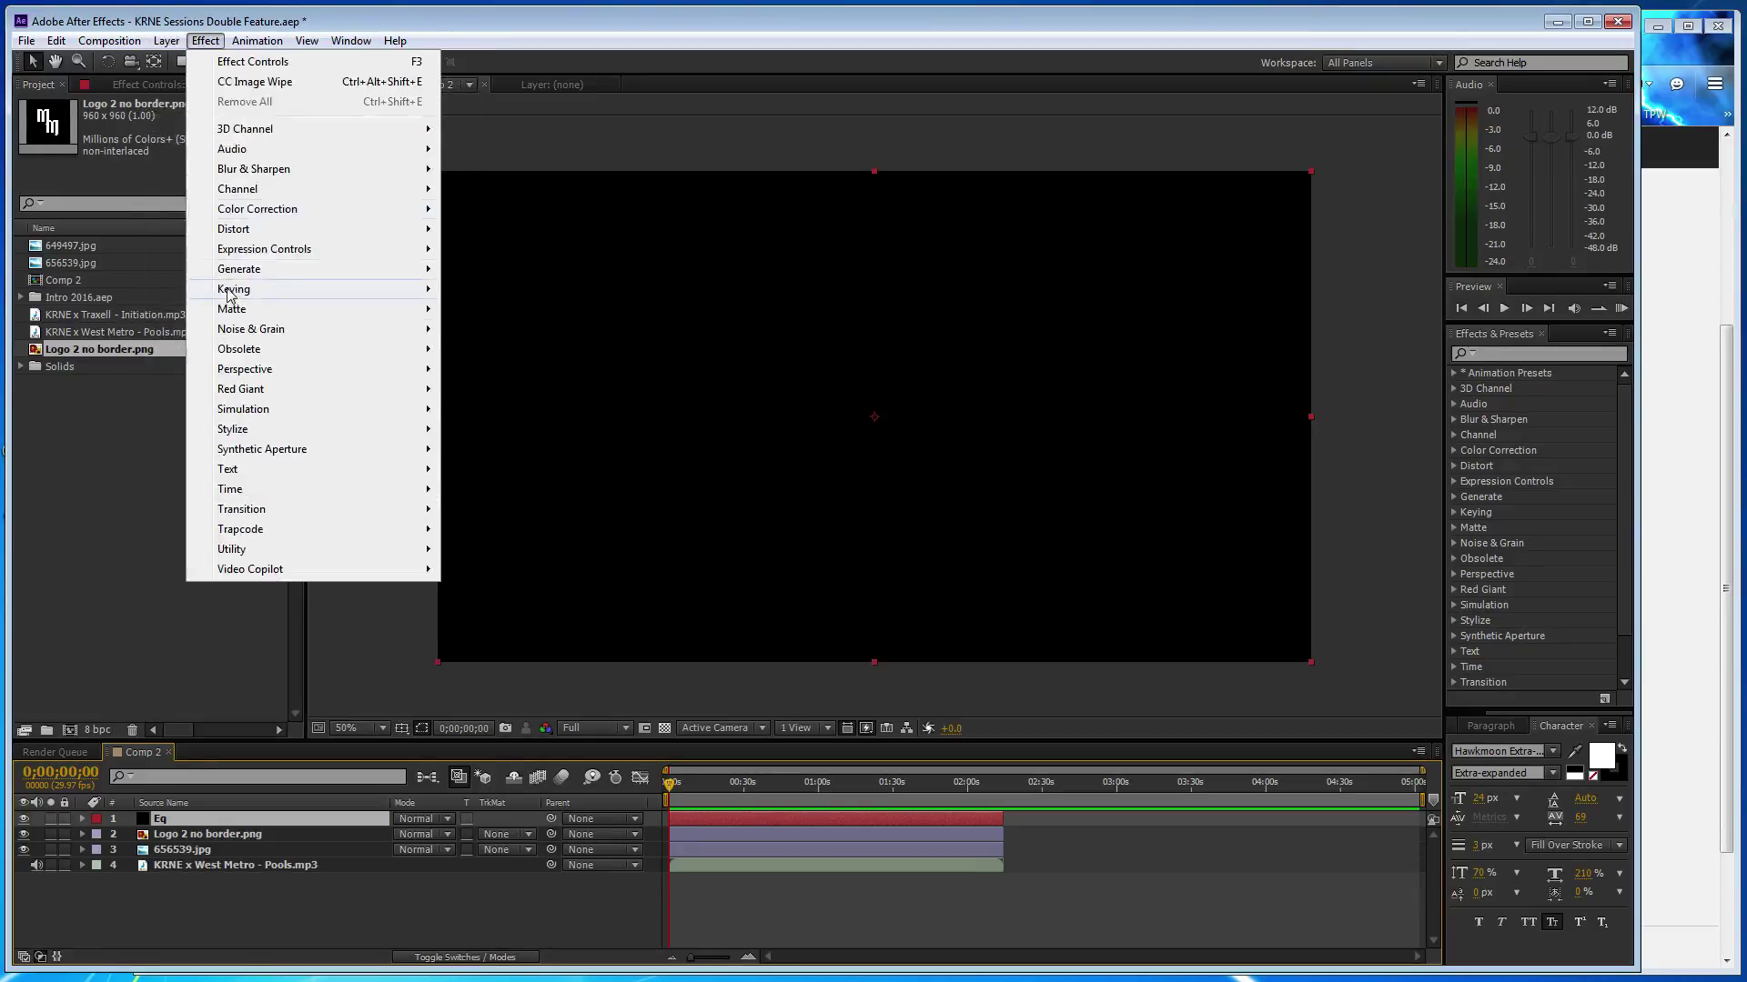
pyautogui.moveTo(293, 271)
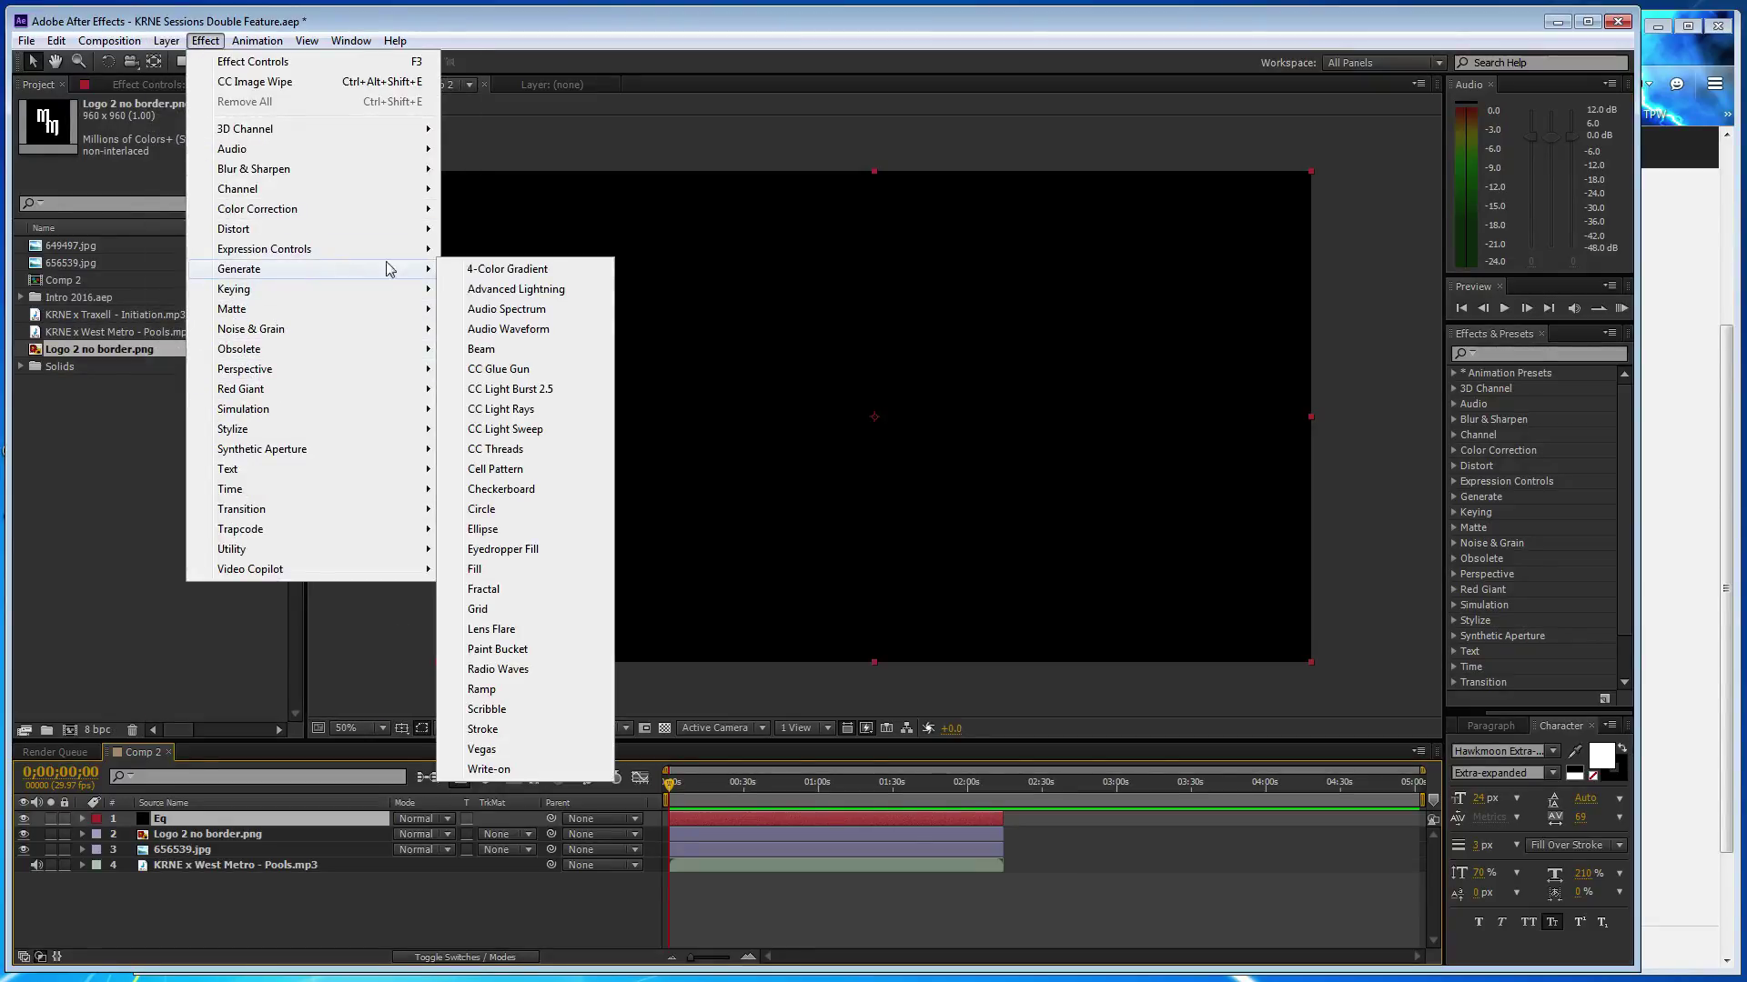
pyautogui.click(523, 319)
# - Set the spectrum's Audio Layer to the Pools track and move to 0;00;36;17
pyautogui.click(228, 150)
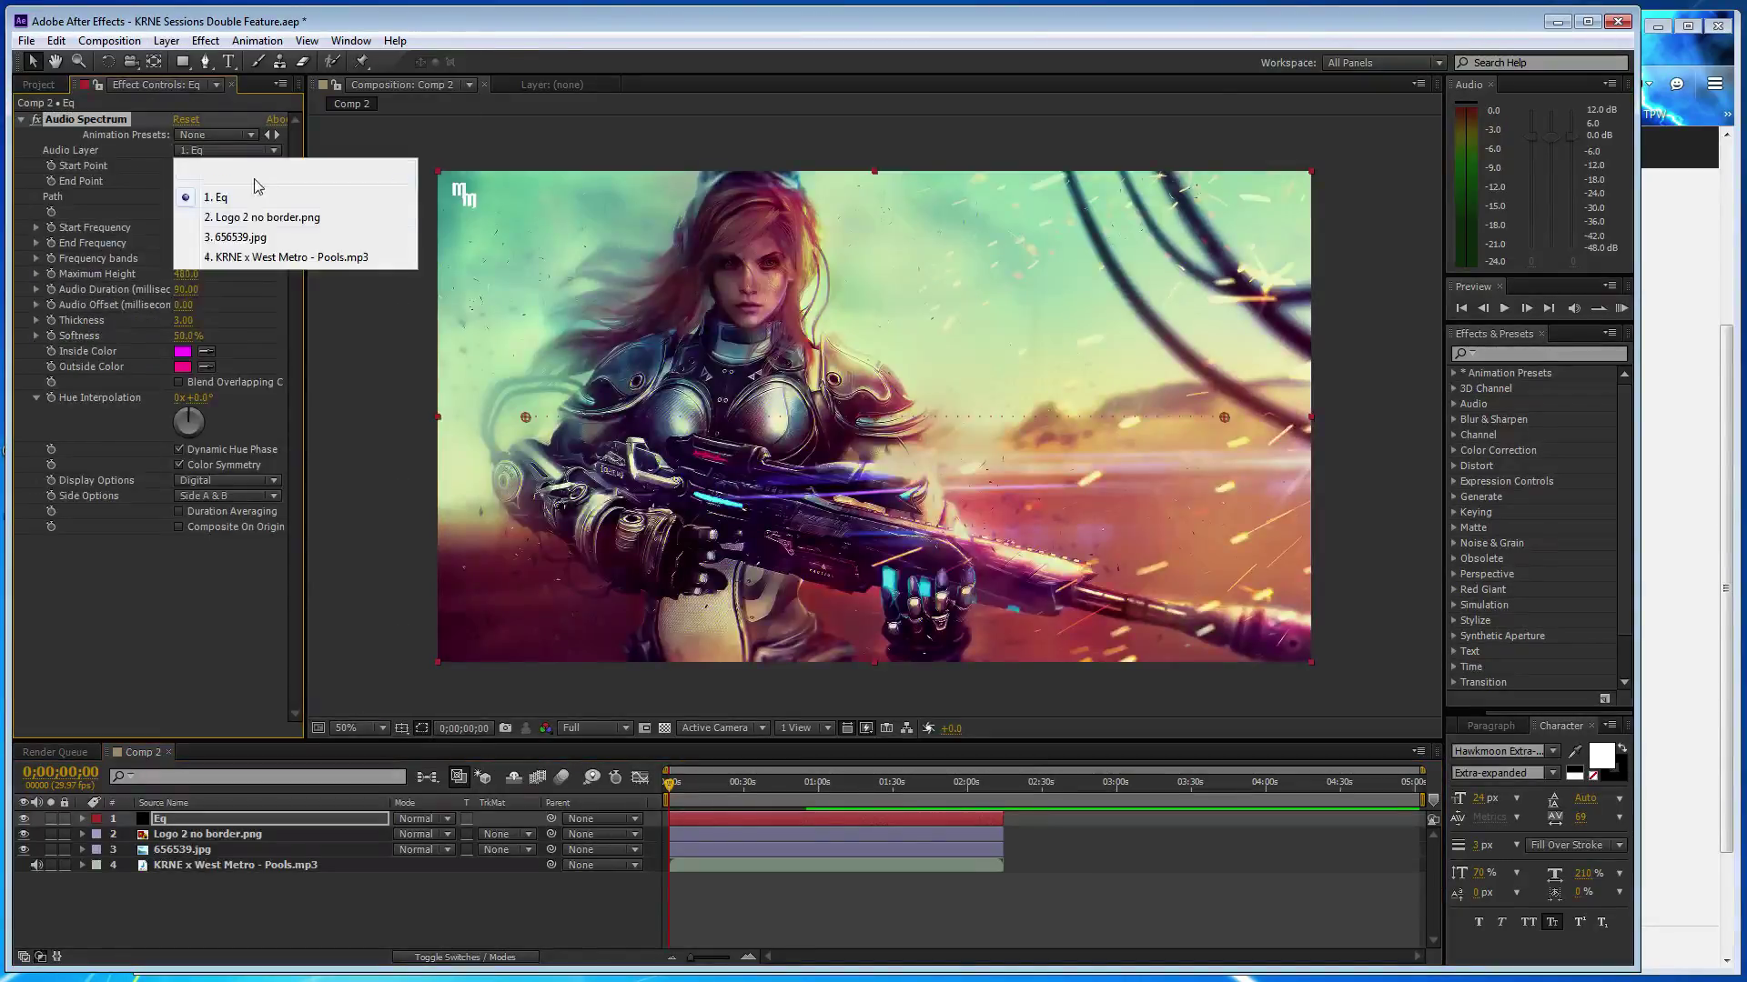
pyautogui.click(270, 259)
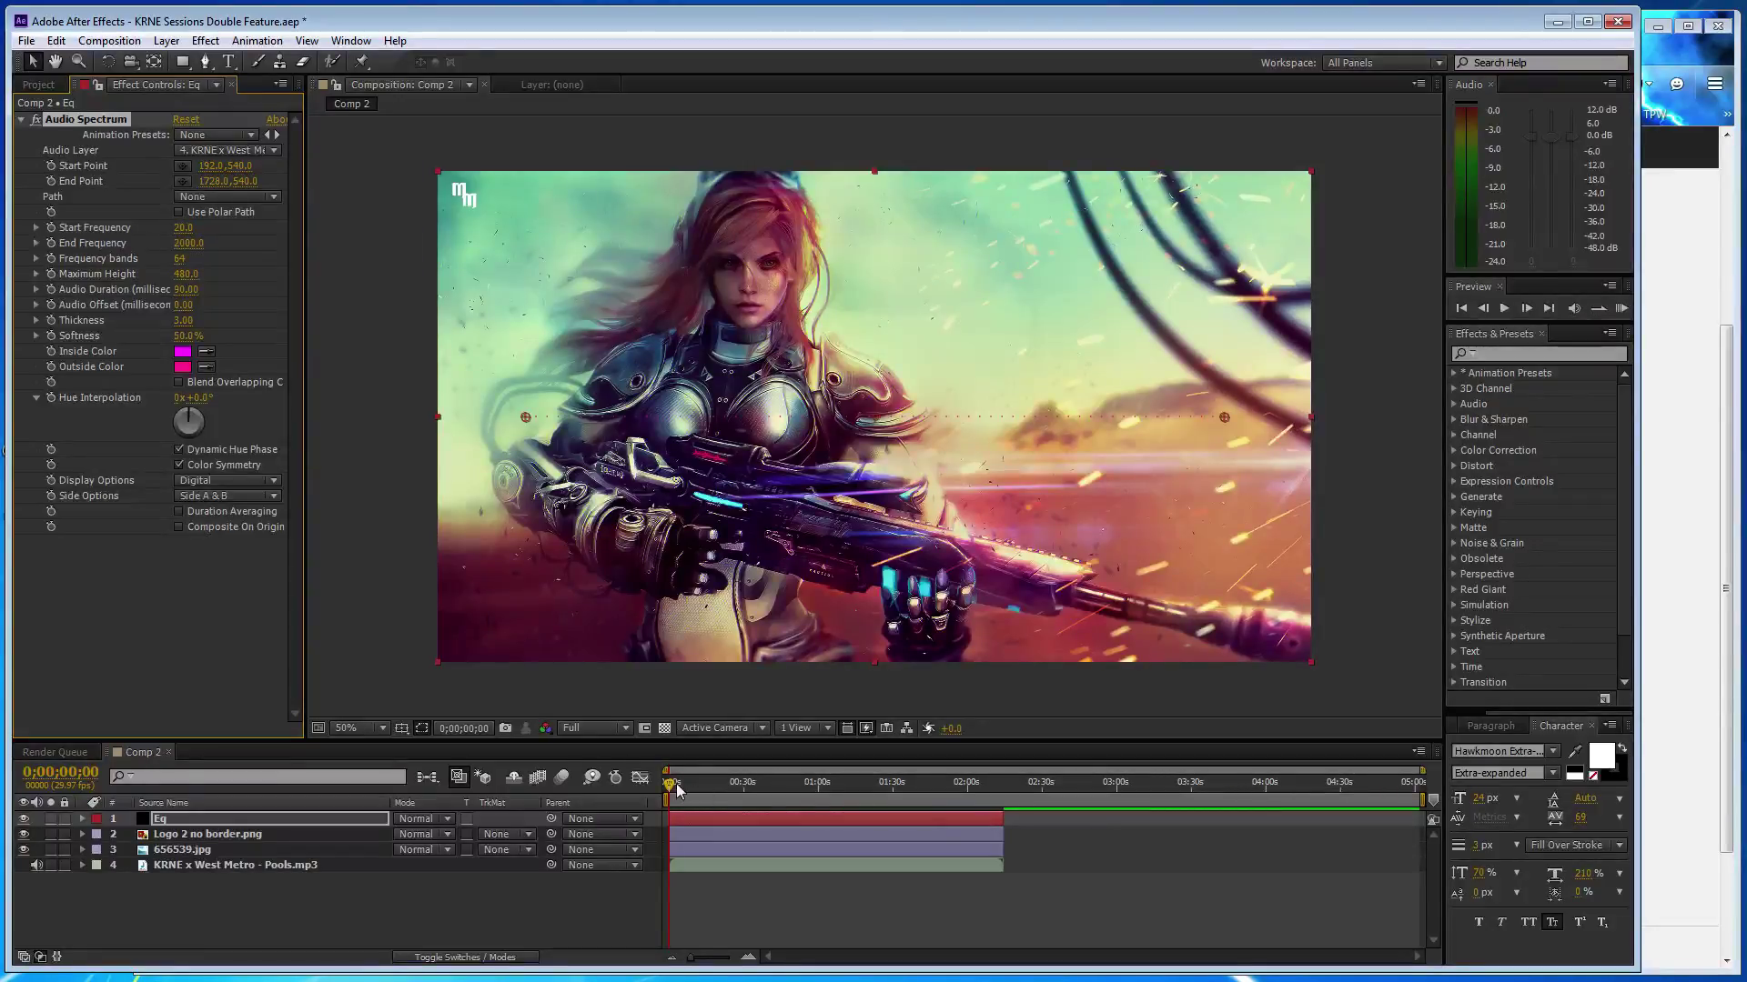
pyautogui.moveTo(678, 786); pyautogui.dragTo(760, 784)
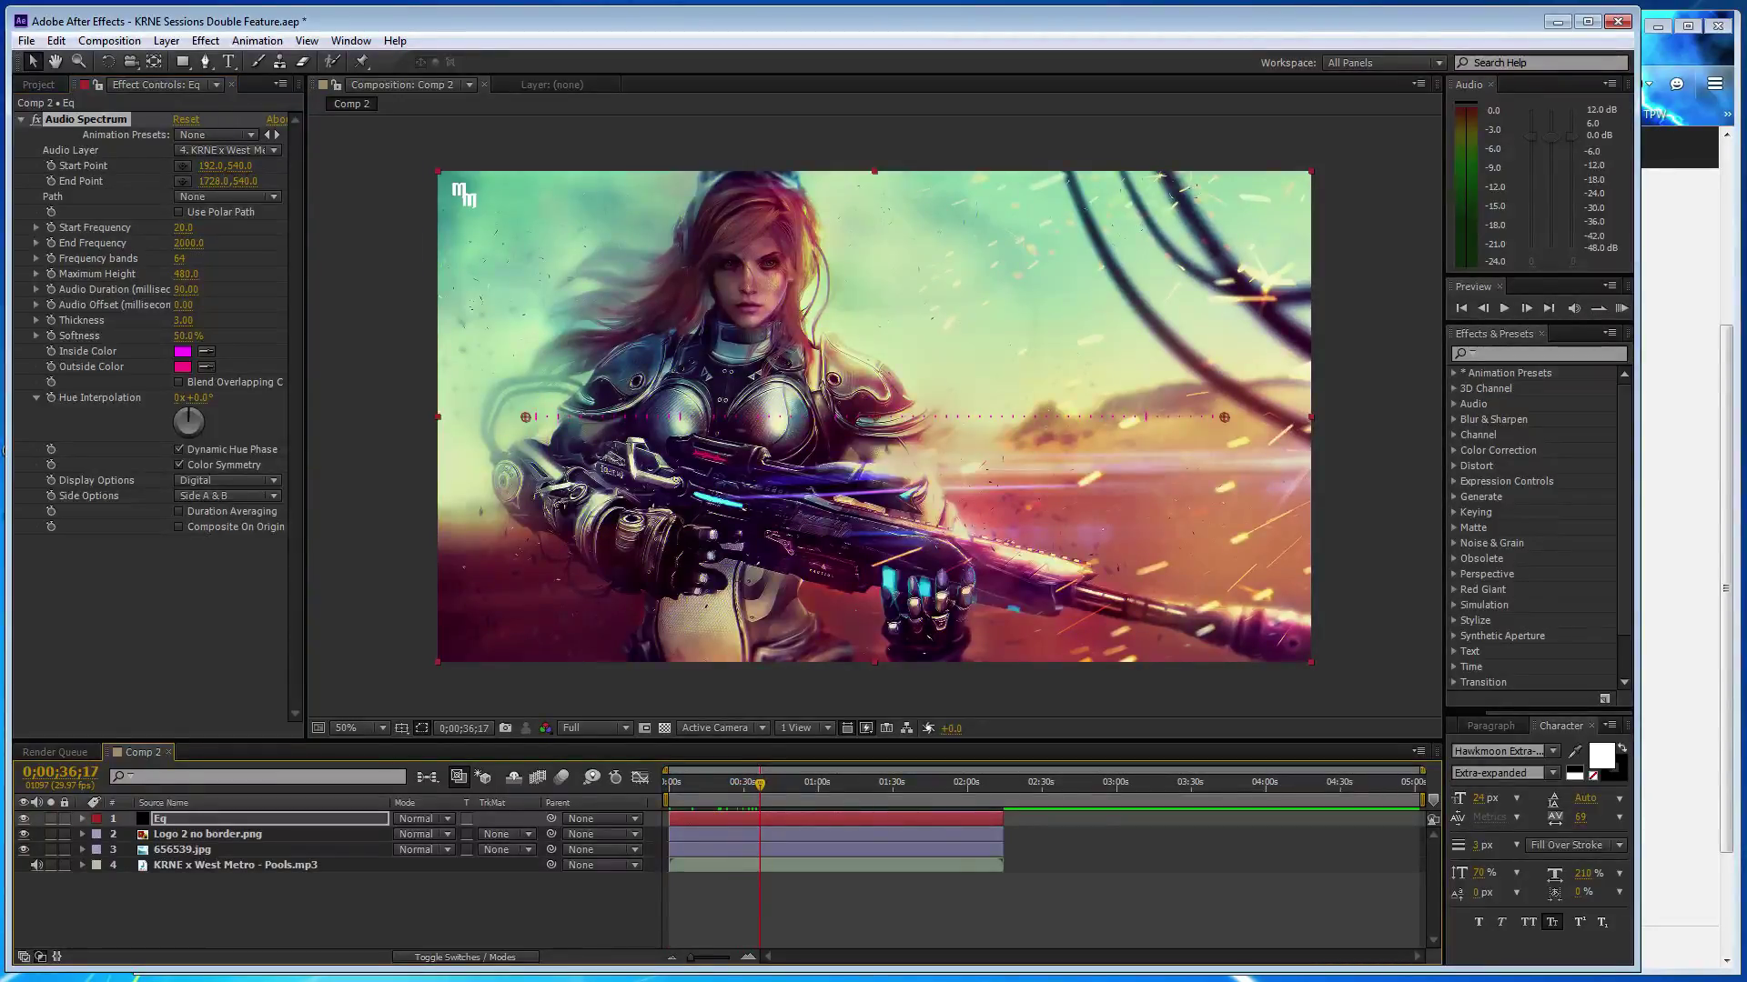
# - Zoom the composition view to 100% on the gun and hands
pyautogui.press('.')
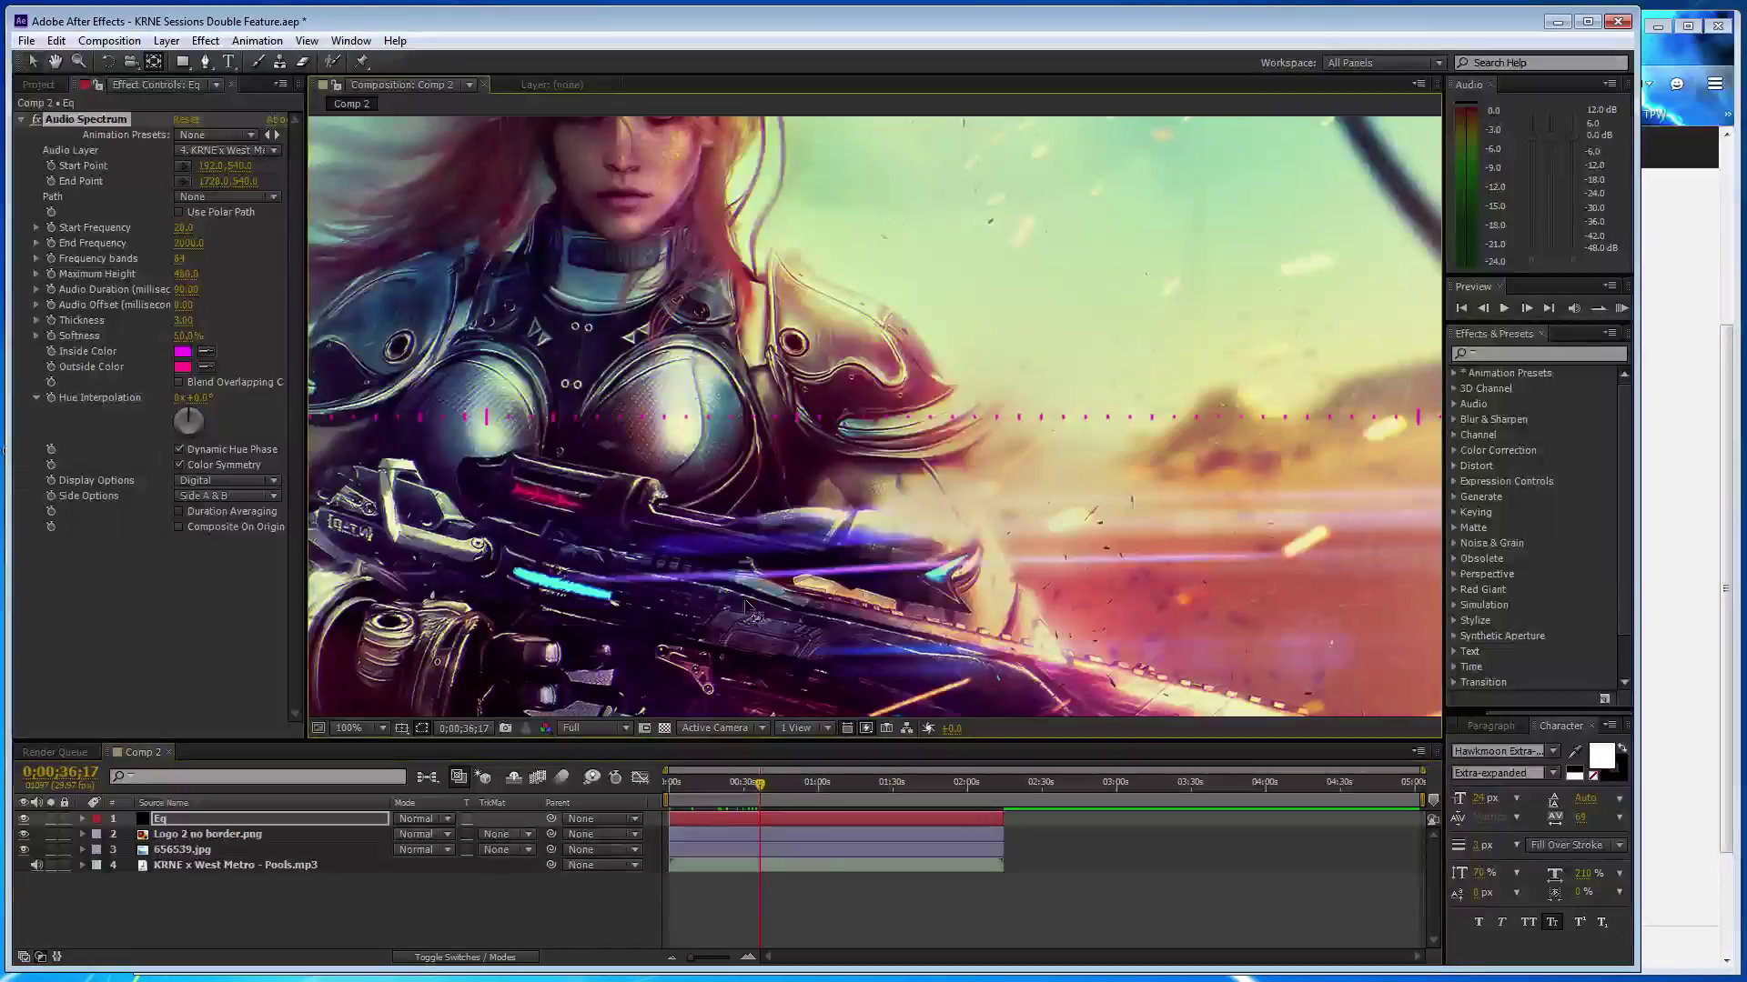
pyautogui.press(',')
pyautogui.press(',')
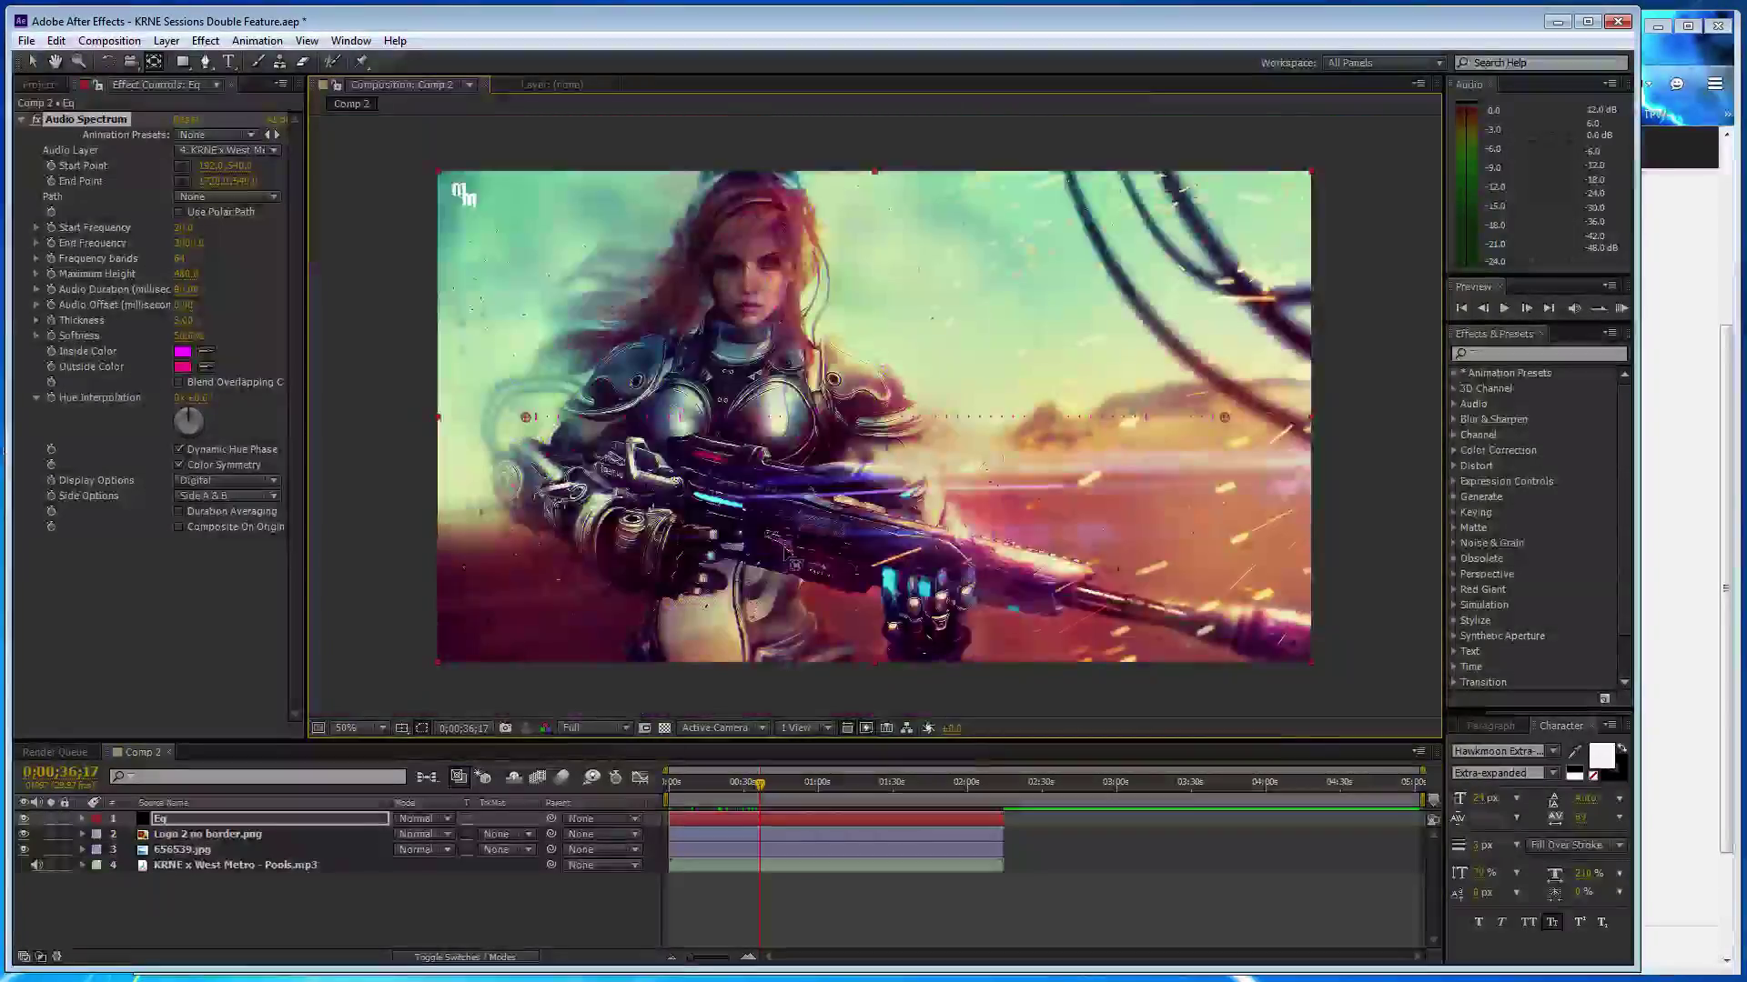
pyautogui.moveTo(790, 544)
pyautogui.mouseDown()
pyautogui.moveTo(815, 525)
pyautogui.moveTo(885, 254)
pyautogui.moveTo(848, 277)
pyautogui.mouseUp()
pyautogui.press('.')
pyautogui.press('.')
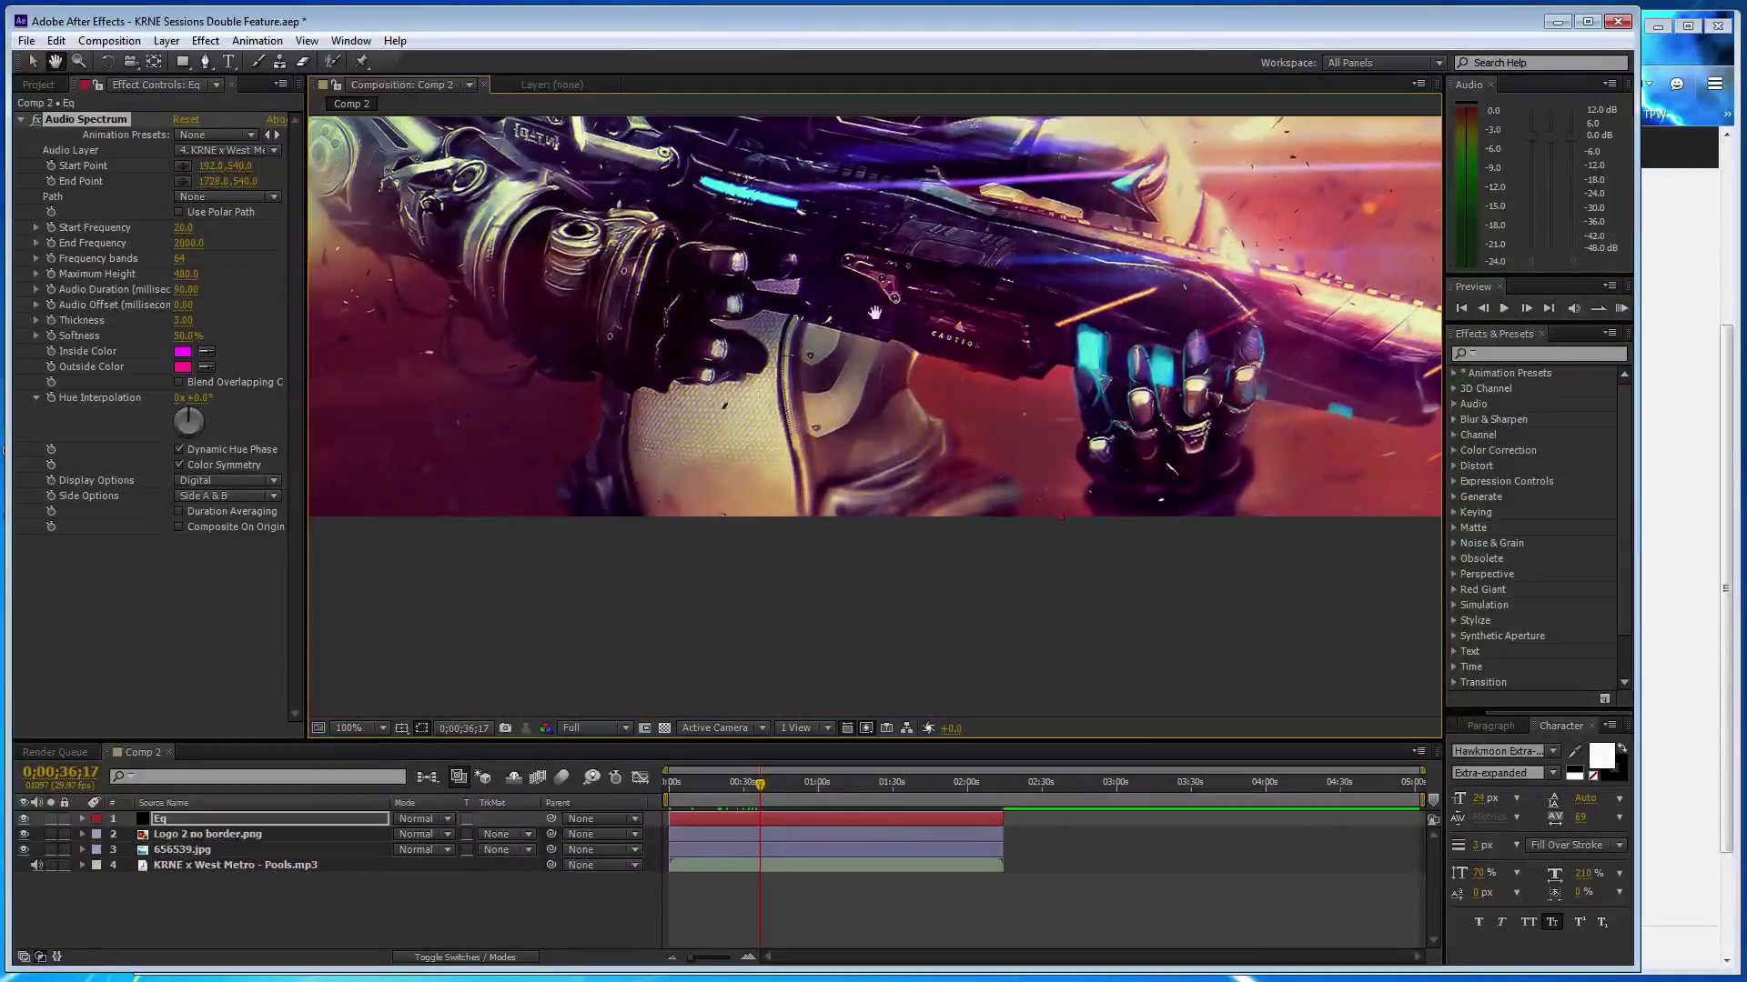
# - Draw a curved mask on the Eq layer along the gun's armour edge
pyautogui.press('g')
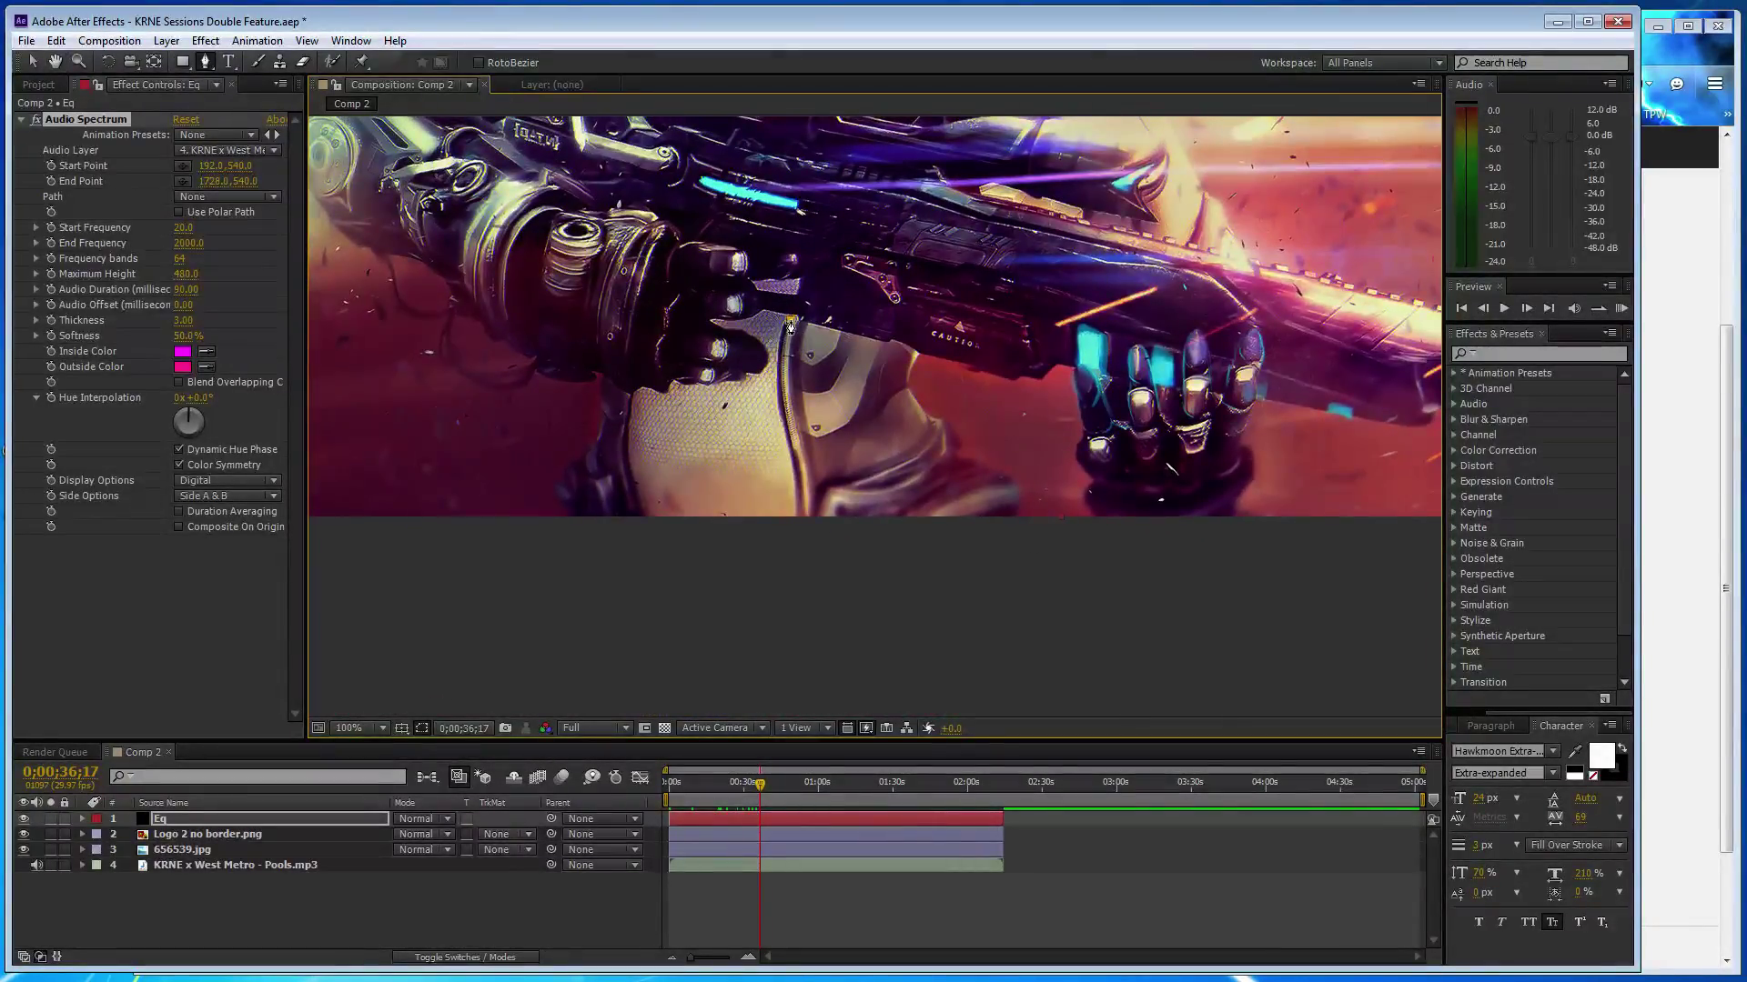
pyautogui.click(791, 321)
pyautogui.moveTo(788, 434); pyautogui.dragTo(818, 505)
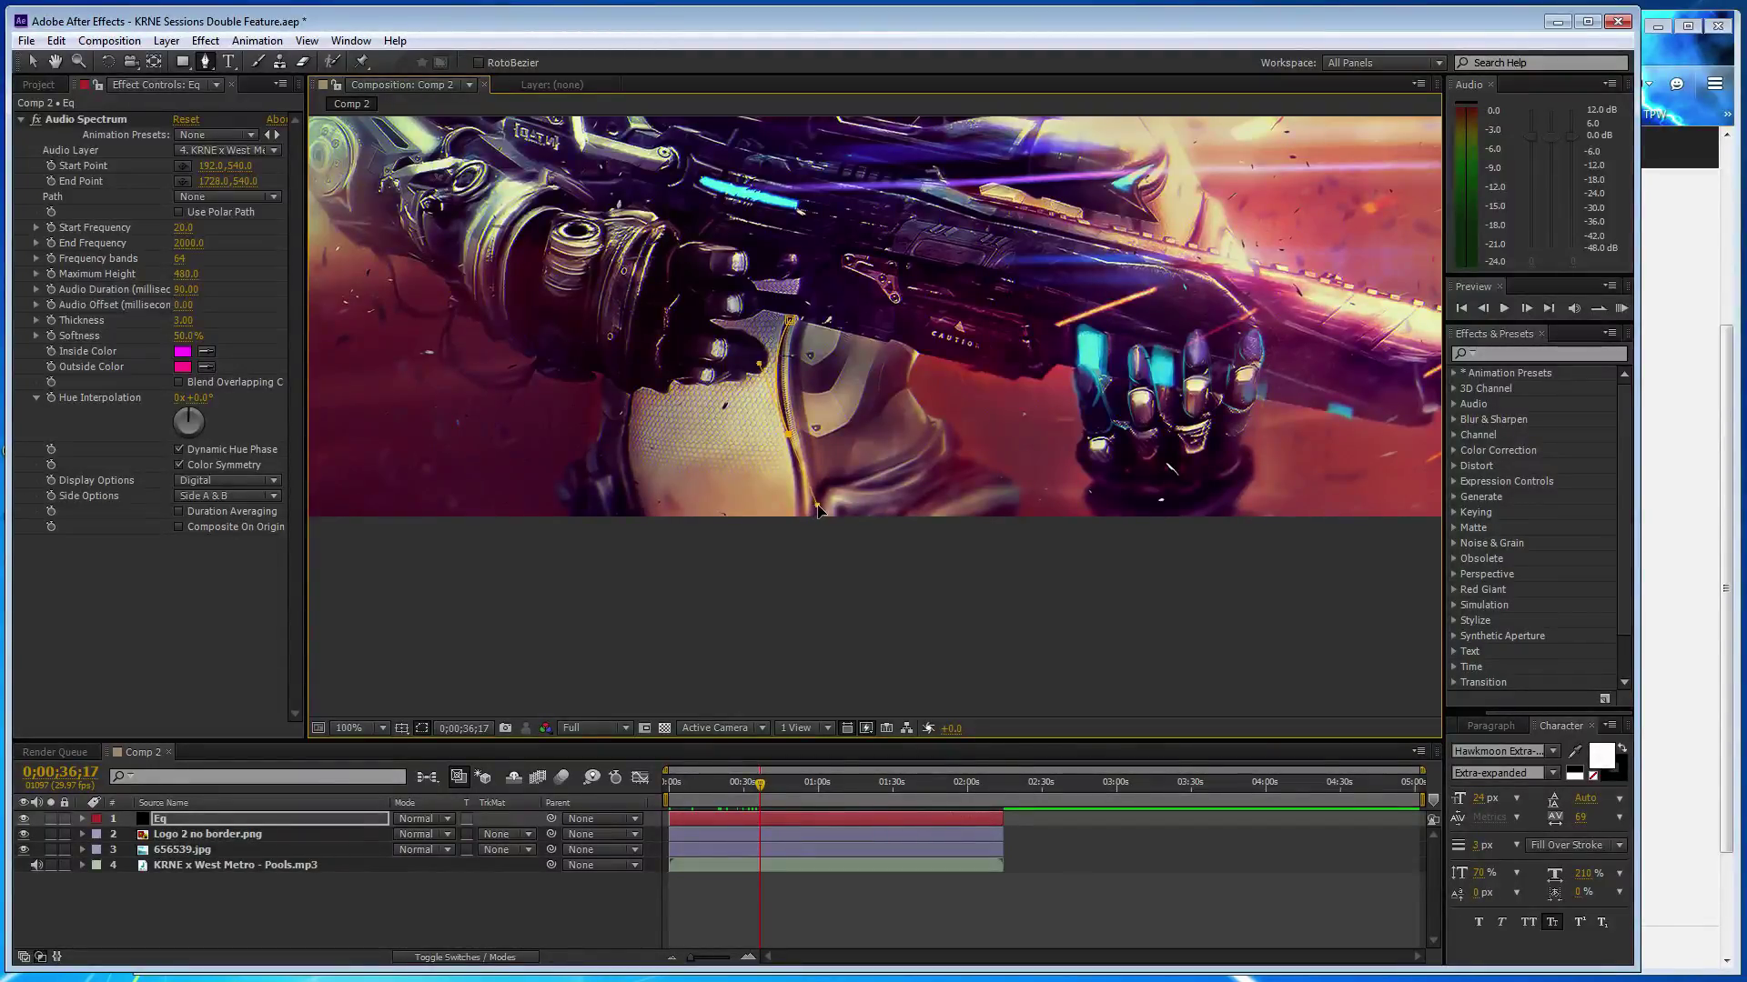
pyautogui.click(791, 320)
pyautogui.press('v')
pyautogui.click(792, 320)
pyautogui.moveTo(794, 319); pyautogui.dragTo(792, 316)
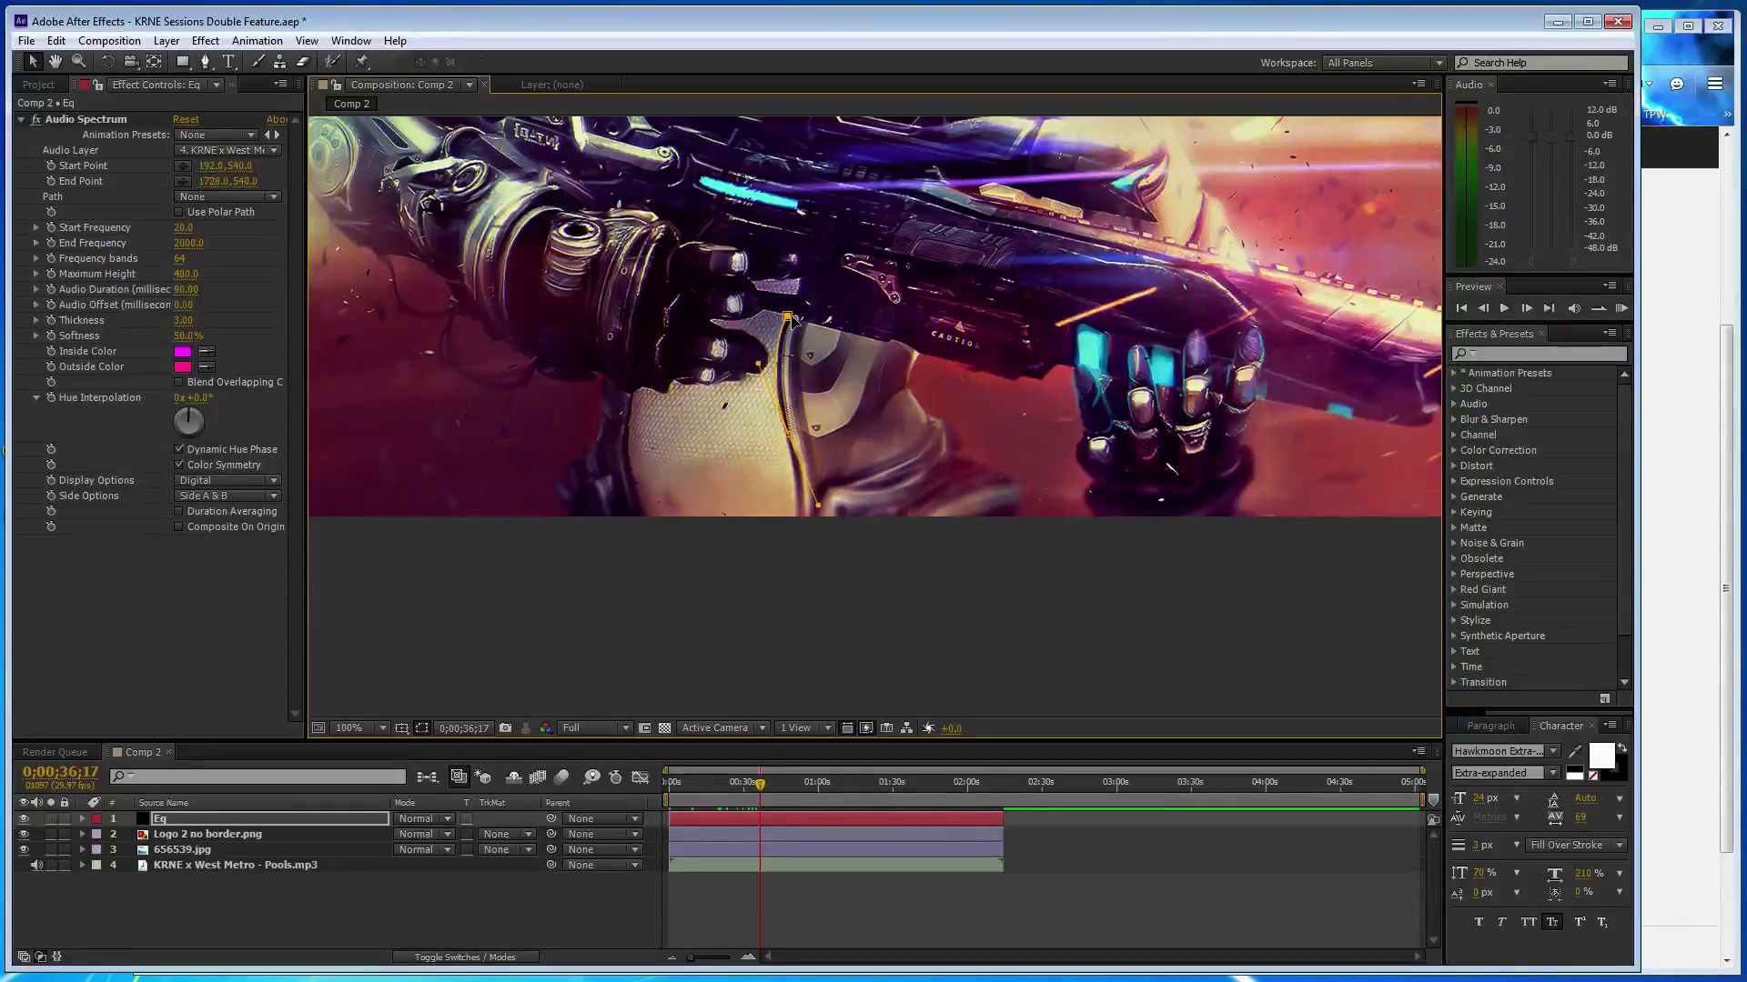
pyautogui.click(787, 437)
pyautogui.scroll(1, 764, 373)
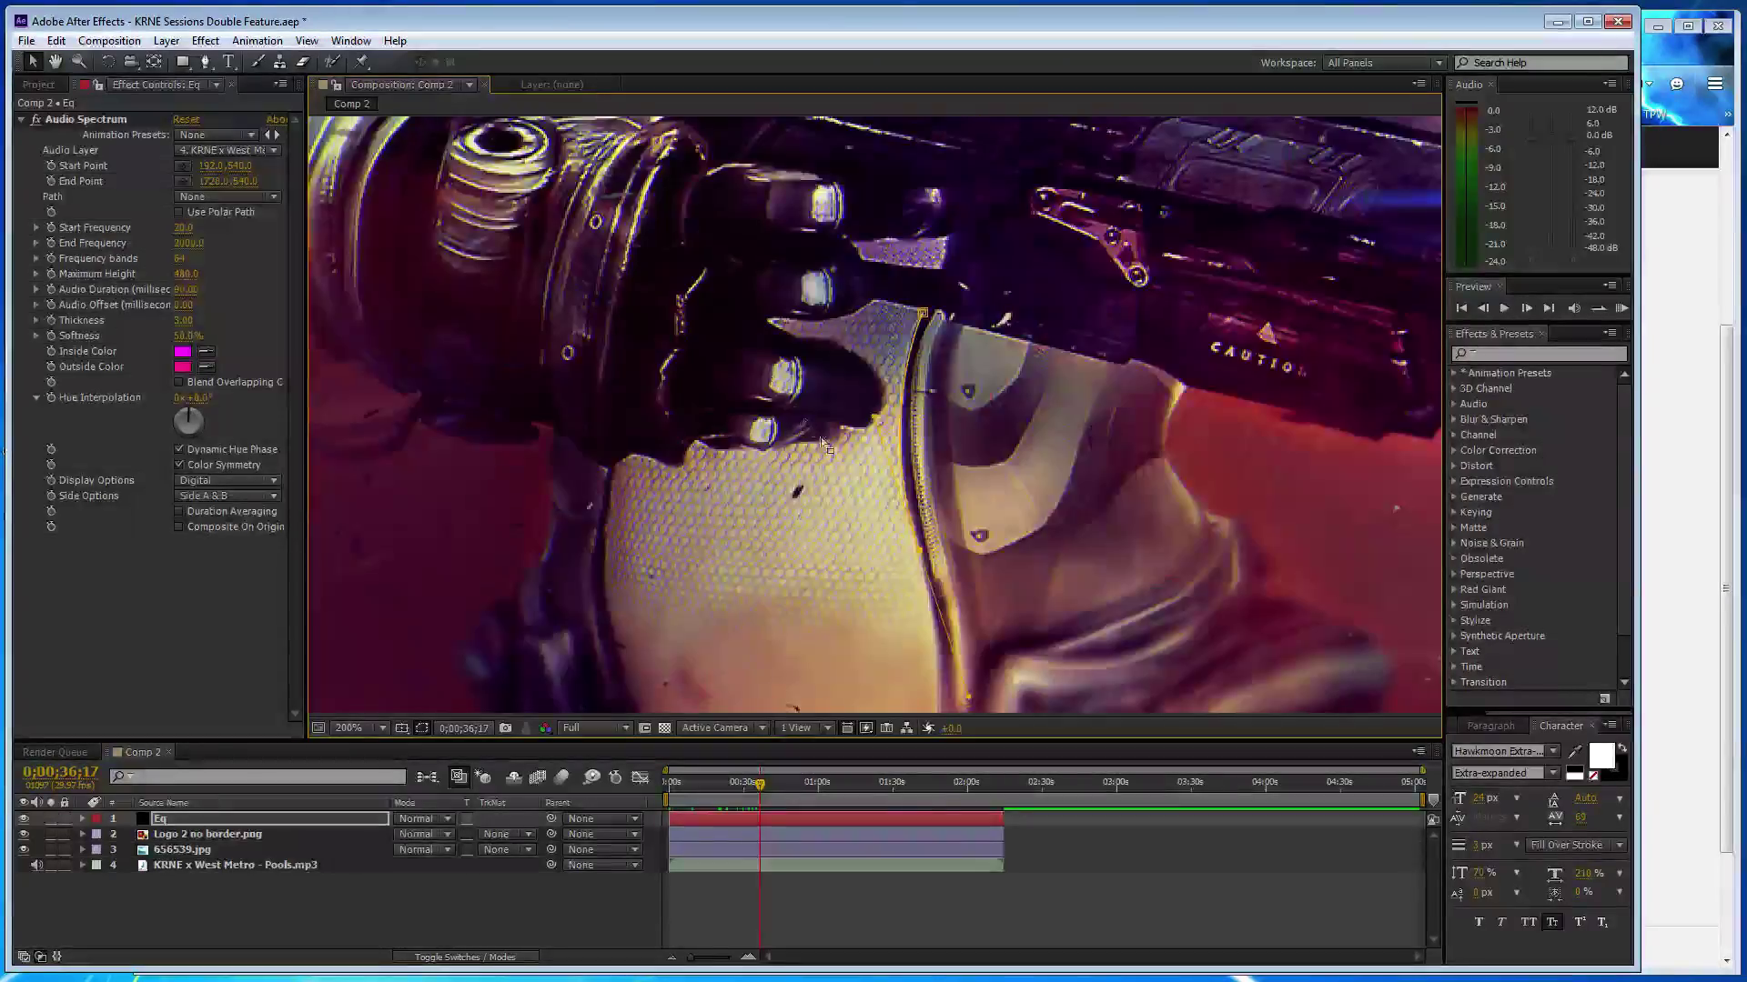
pyautogui.scroll(-1, 920, 684)
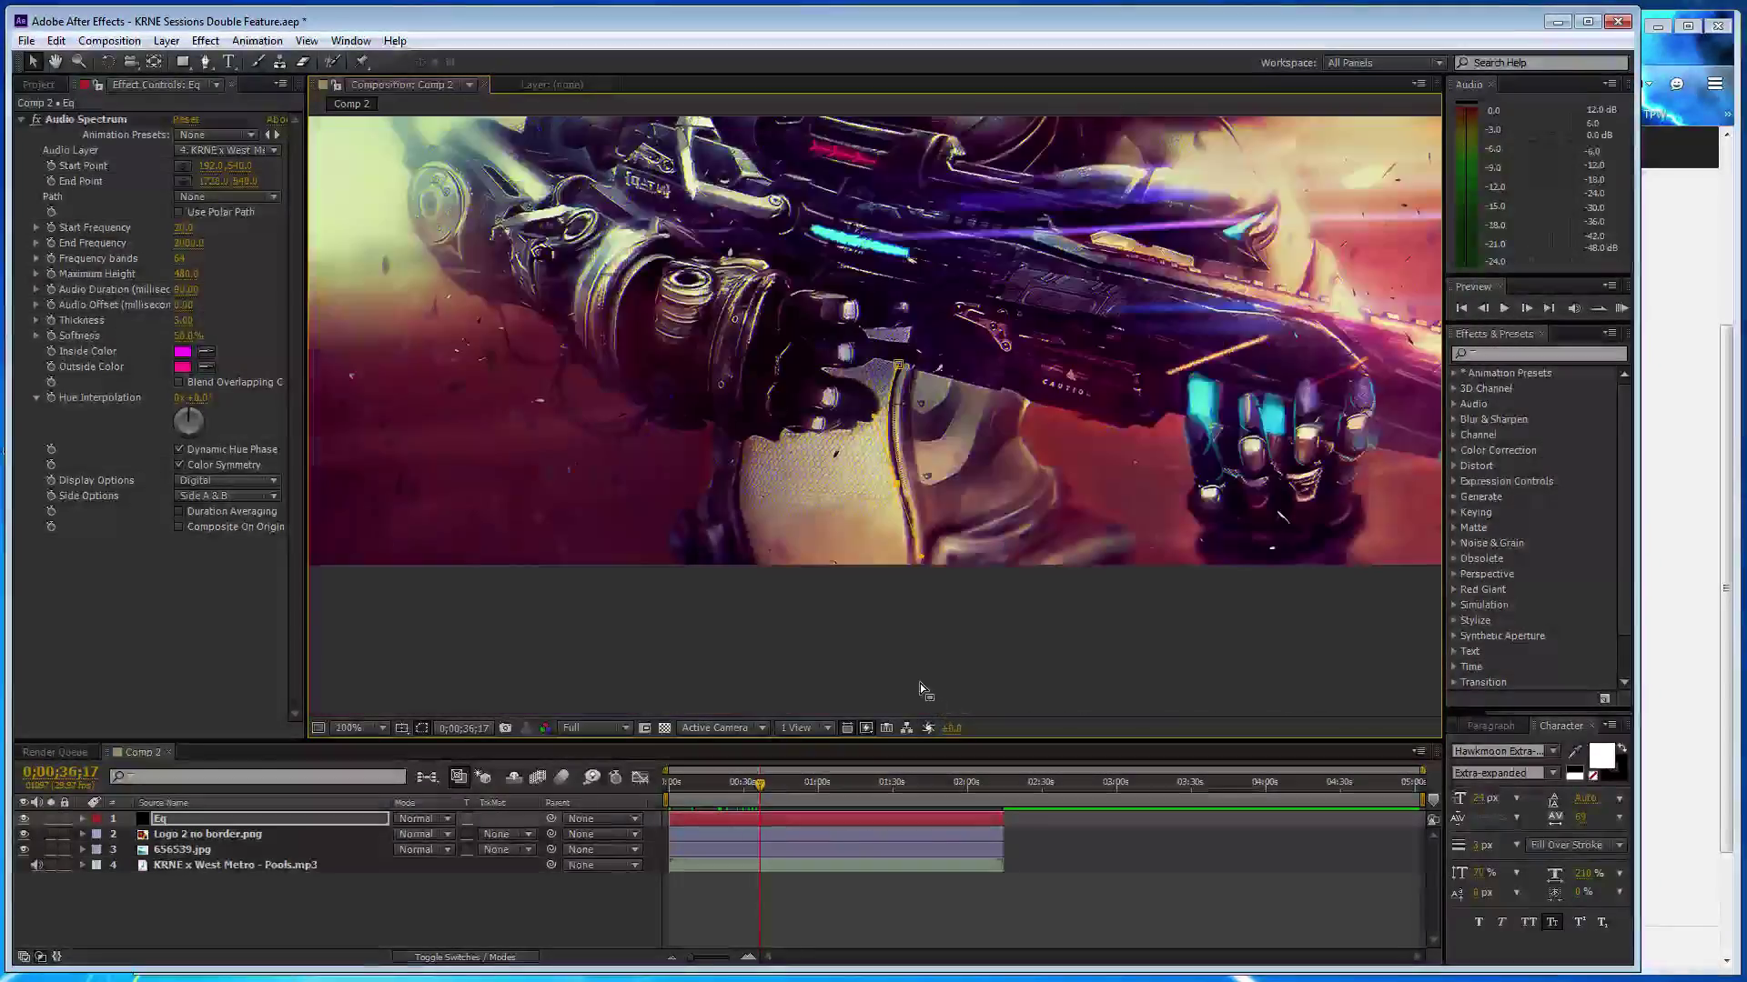
# - Nudge the mask's bottom vertices into place and open the spectrum's Path choices
pyautogui.press('g')
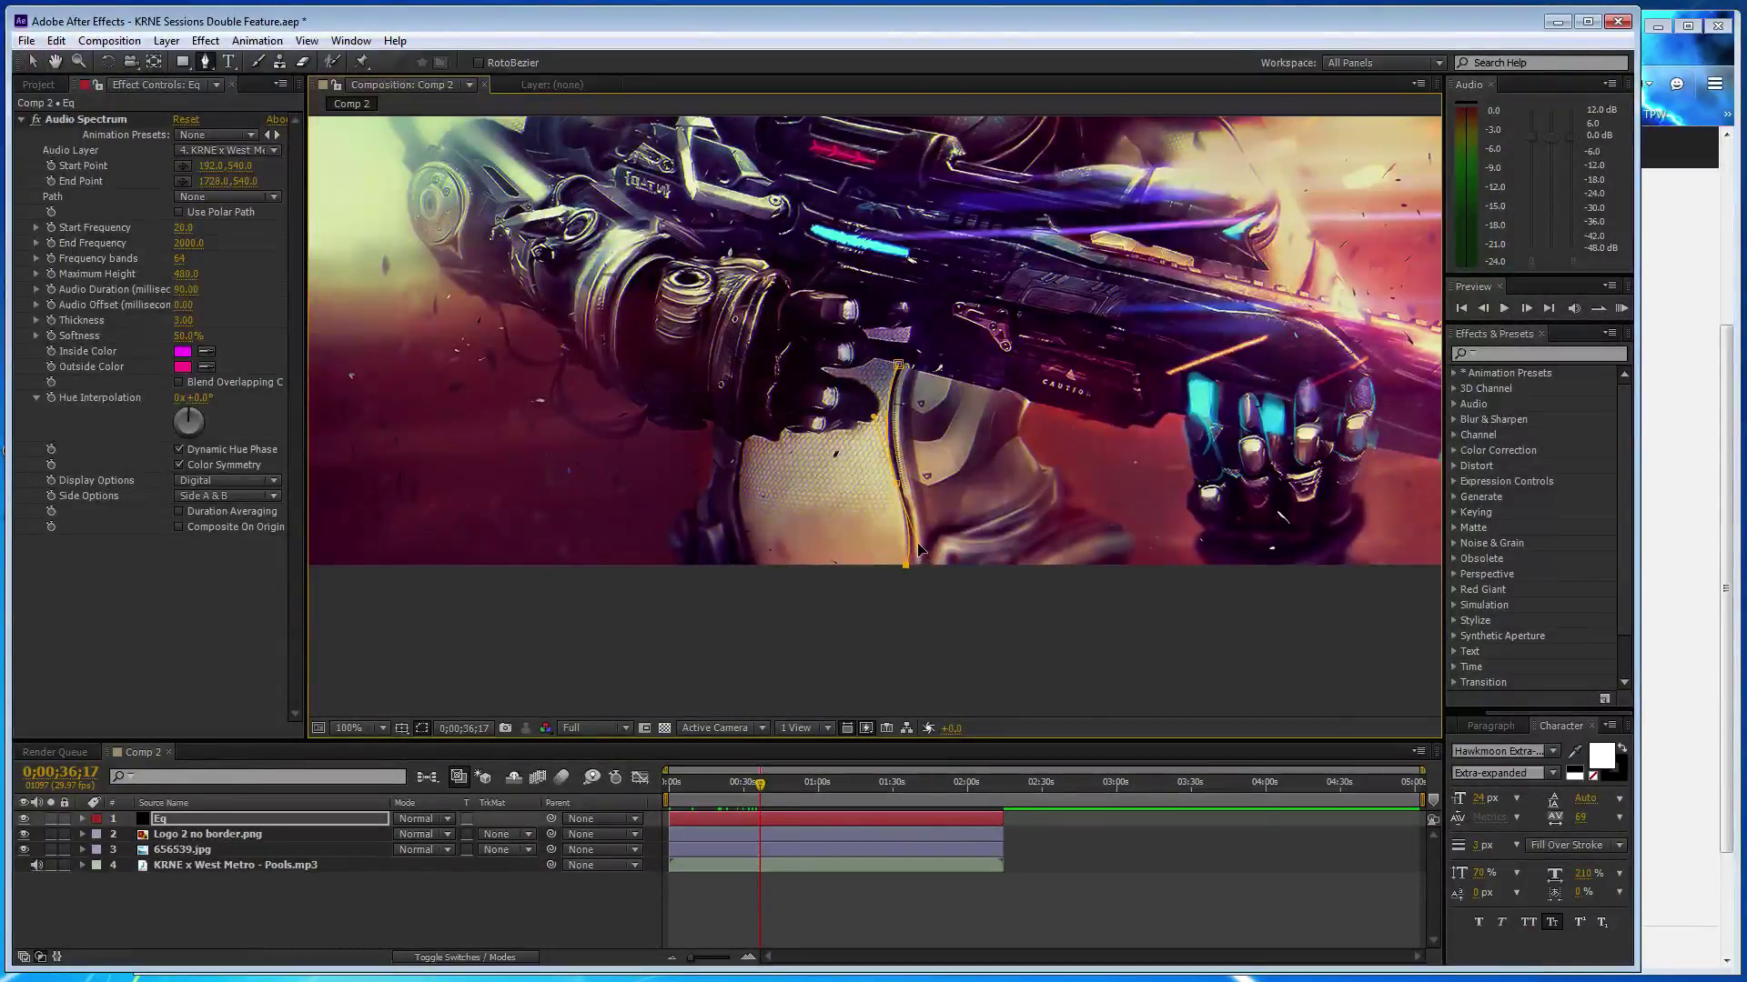
pyautogui.moveTo(906, 570); pyautogui.dragTo(903, 570)
pyautogui.scroll(1, 903, 573)
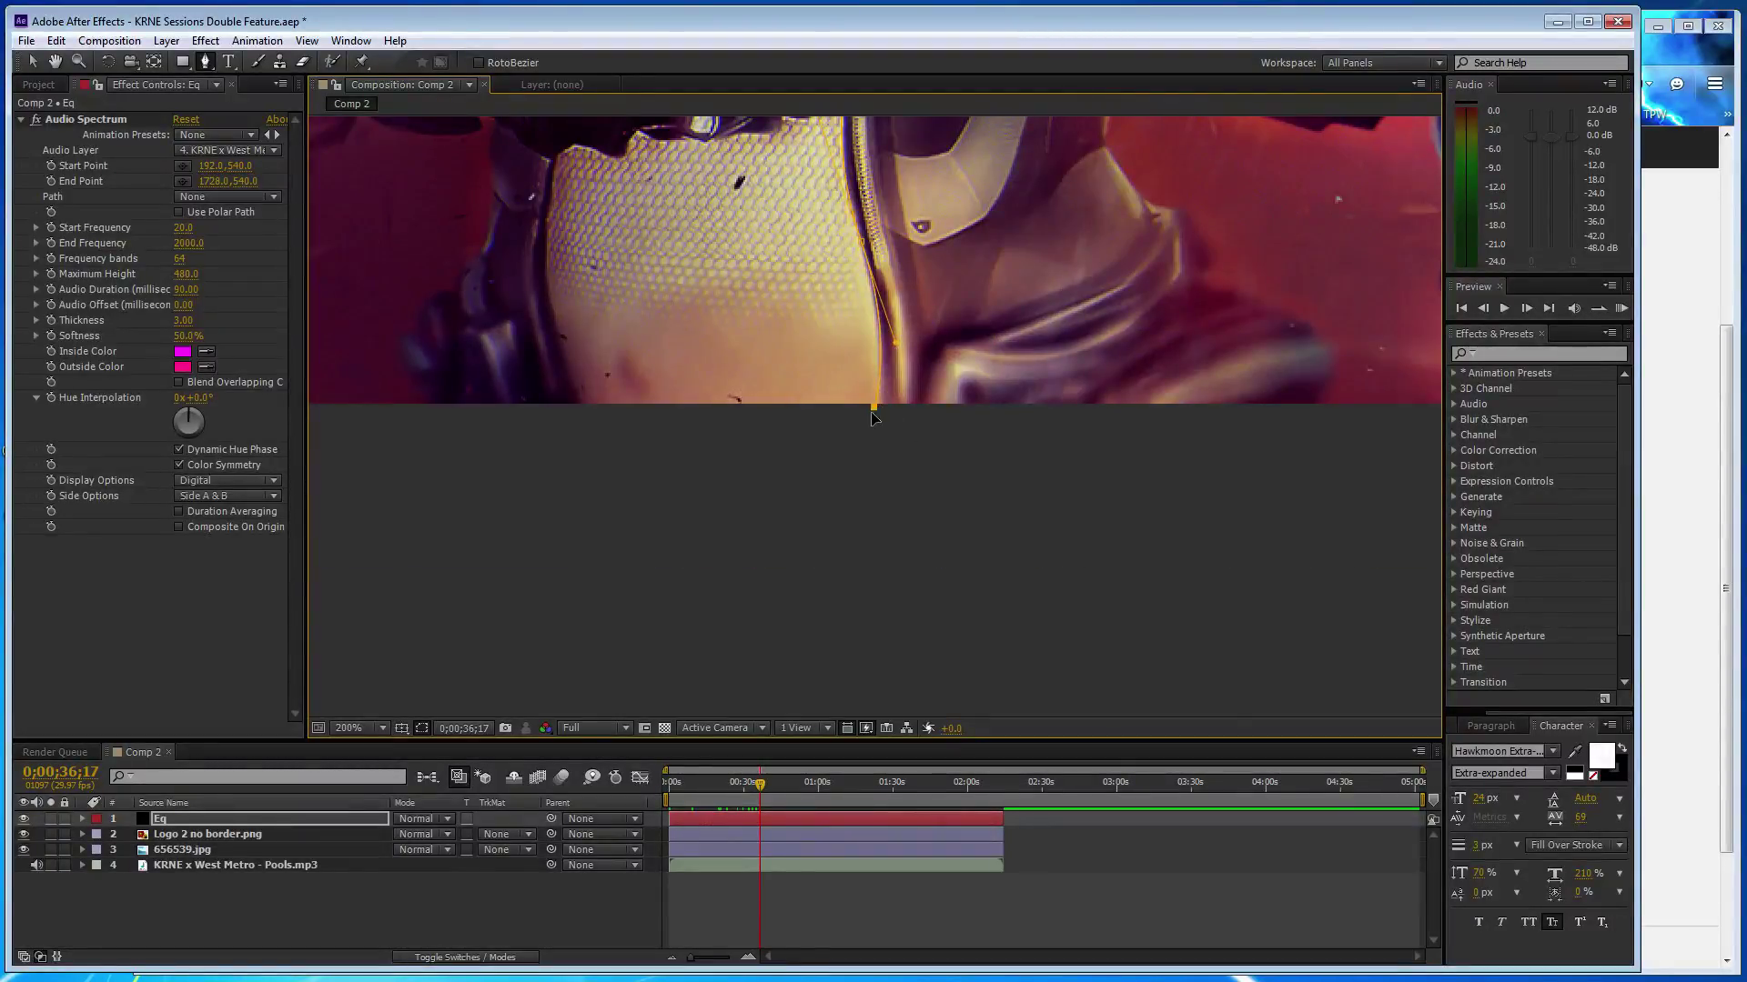
pyautogui.moveTo(876, 416); pyautogui.dragTo(873, 417)
pyautogui.moveTo(895, 344); pyautogui.dragTo(891, 339)
pyautogui.click(250, 197)
# - Set Path to Mask 1, Start Frequency 1300, End Frequency 600, 1000 bands, Maximum Height 600
pyautogui.click(223, 242)
pyautogui.scroll(-1, 416, 248)
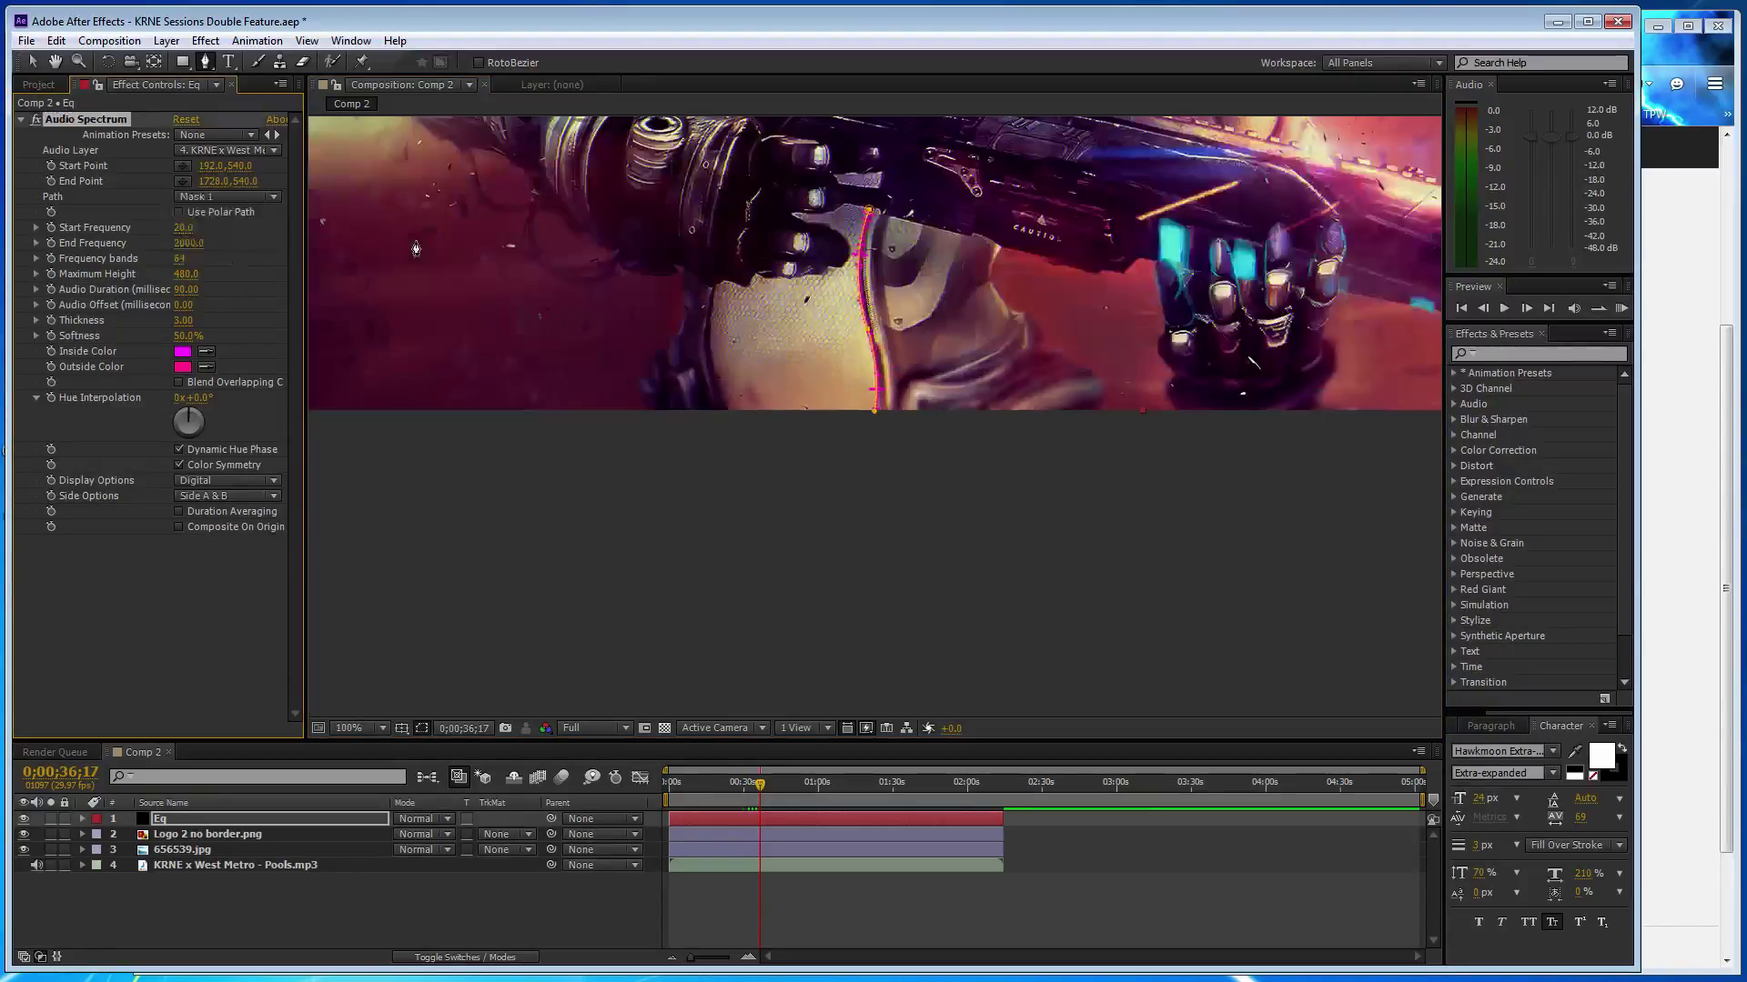
pyautogui.click(183, 228)
pyautogui.write('13')
pyautogui.click(186, 243)
pyautogui.write('600')
pyautogui.press('Tab')
pyautogui.write('1')
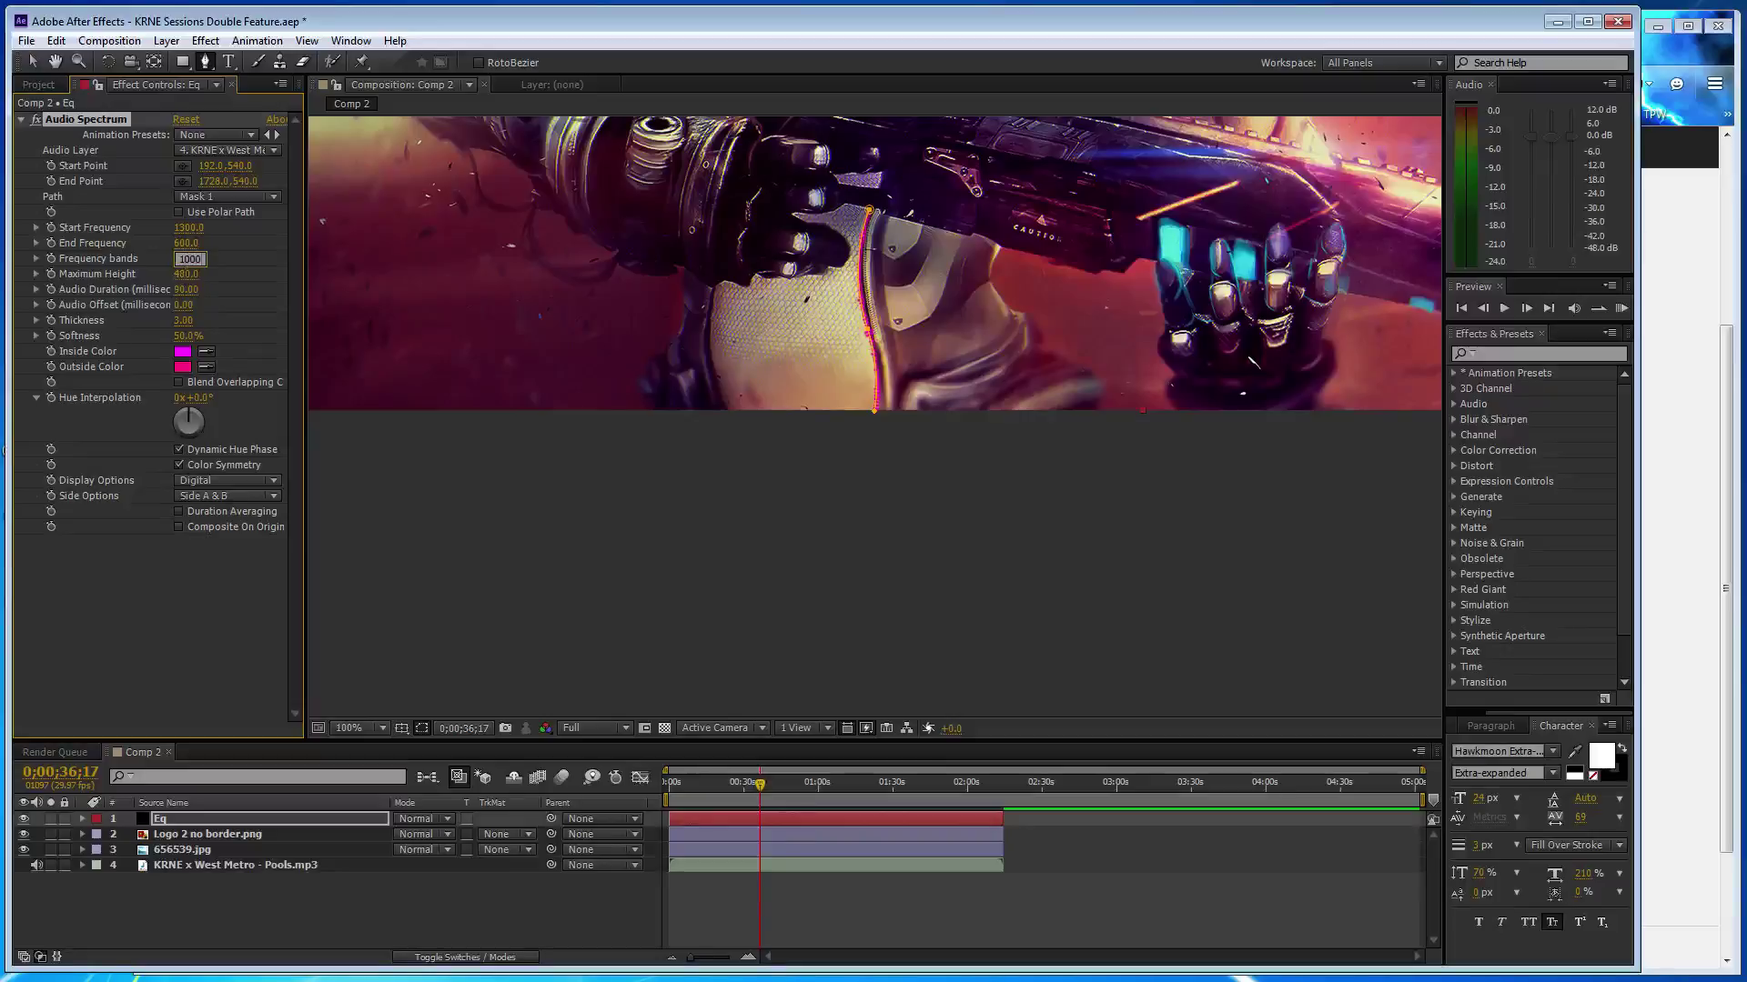
pyautogui.press('Tab')
pyautogui.write('600')
pyautogui.click(194, 625)
# - Set the spectrum's Side Options to Side B
pyautogui.click(193, 496)
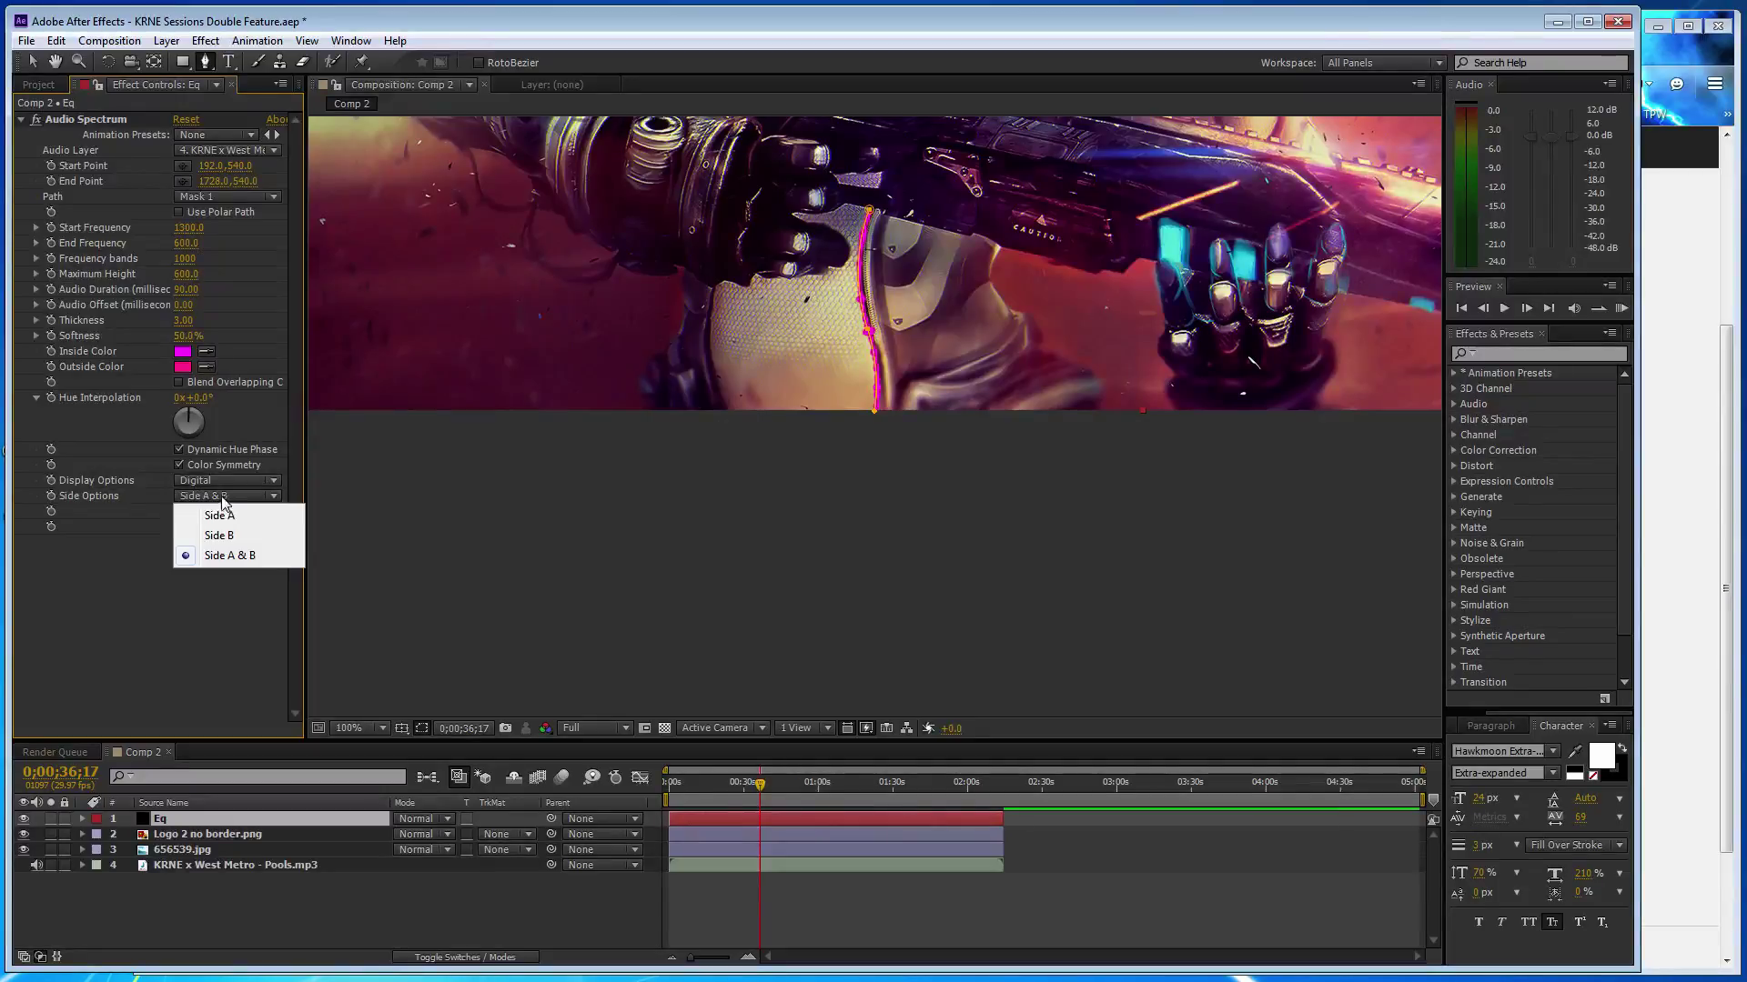
pyautogui.click(238, 515)
pyautogui.click(242, 495)
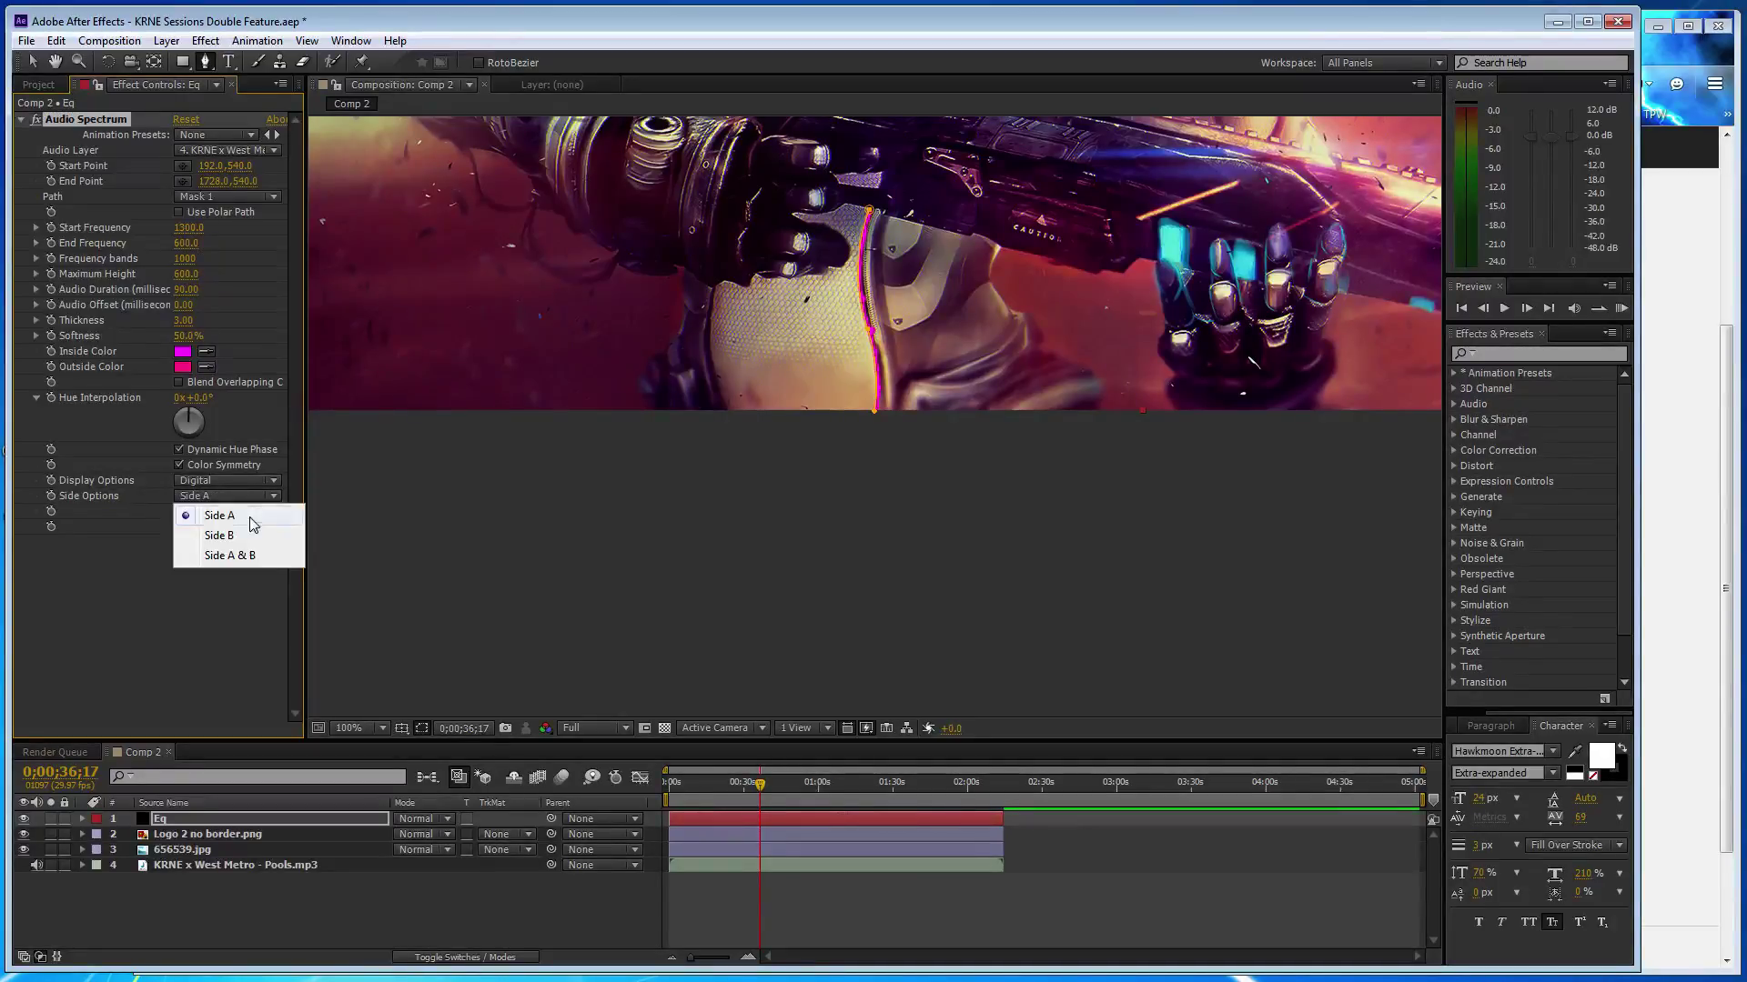
pyautogui.click(247, 534)
pyautogui.scroll(-2, 396, 290)
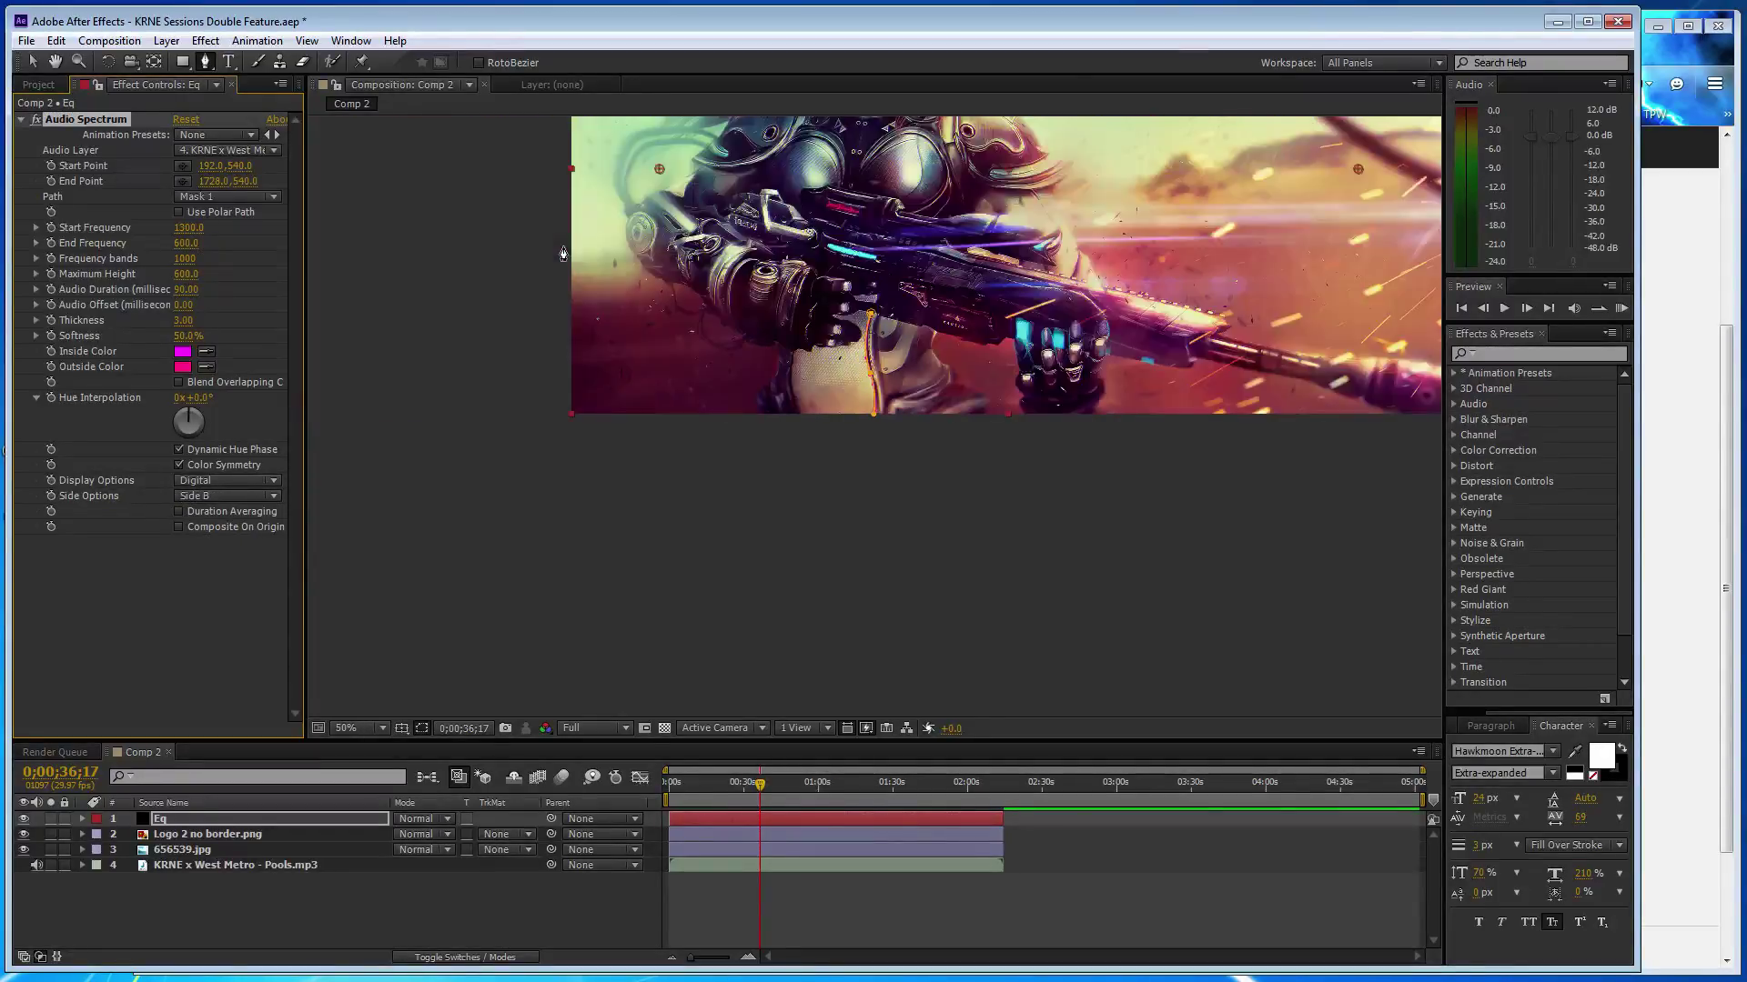
pyautogui.scroll(2, 694, 439)
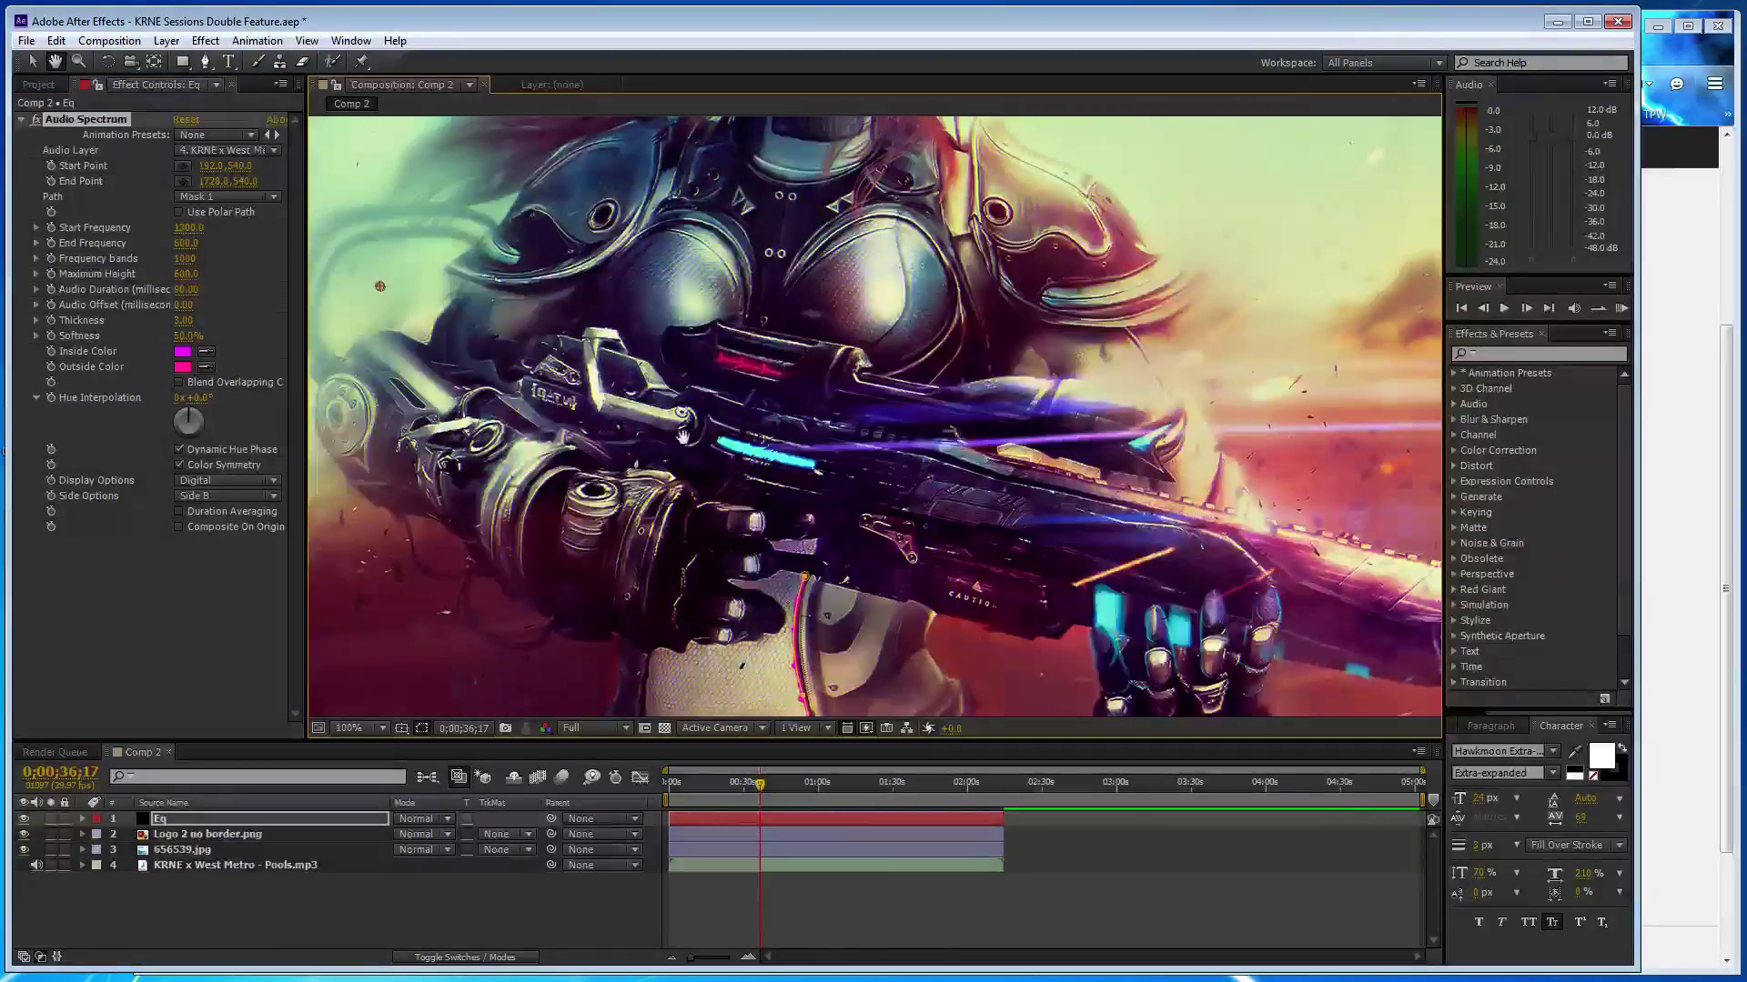
# - Eyedrop a pale green from the artwork as the spectrum's Inside Color
pyautogui.press('v')
pyautogui.click(208, 351)
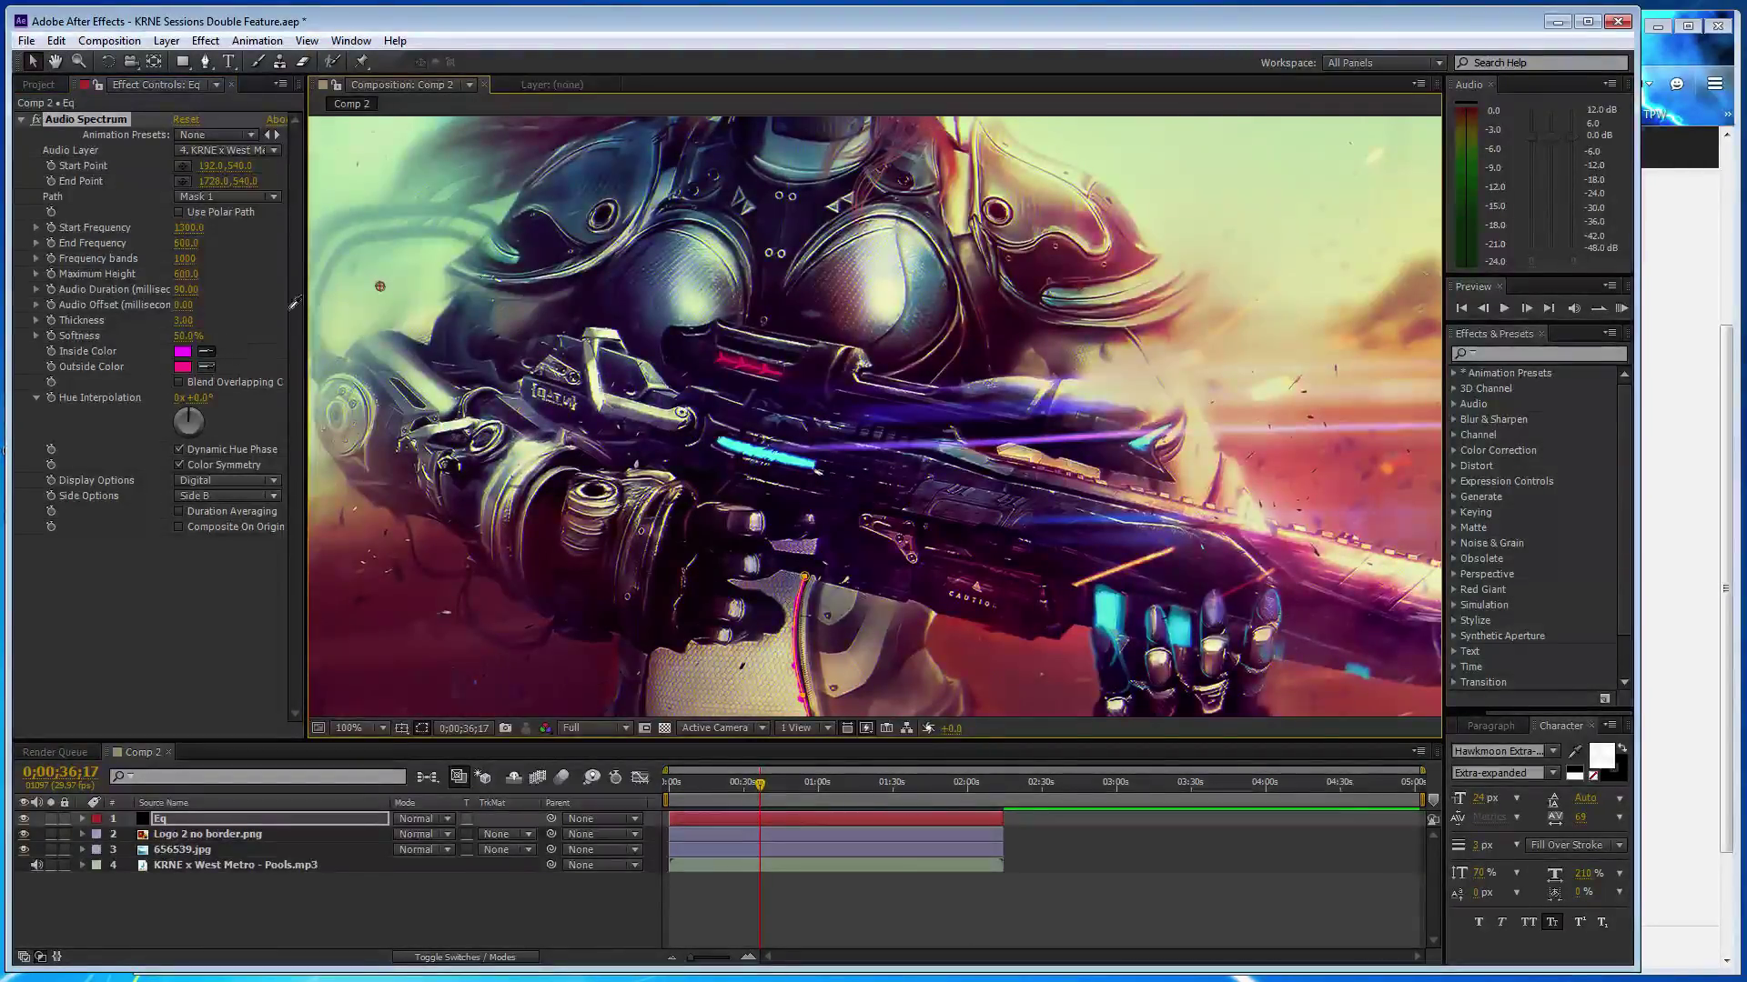
pyautogui.click(504, 243)
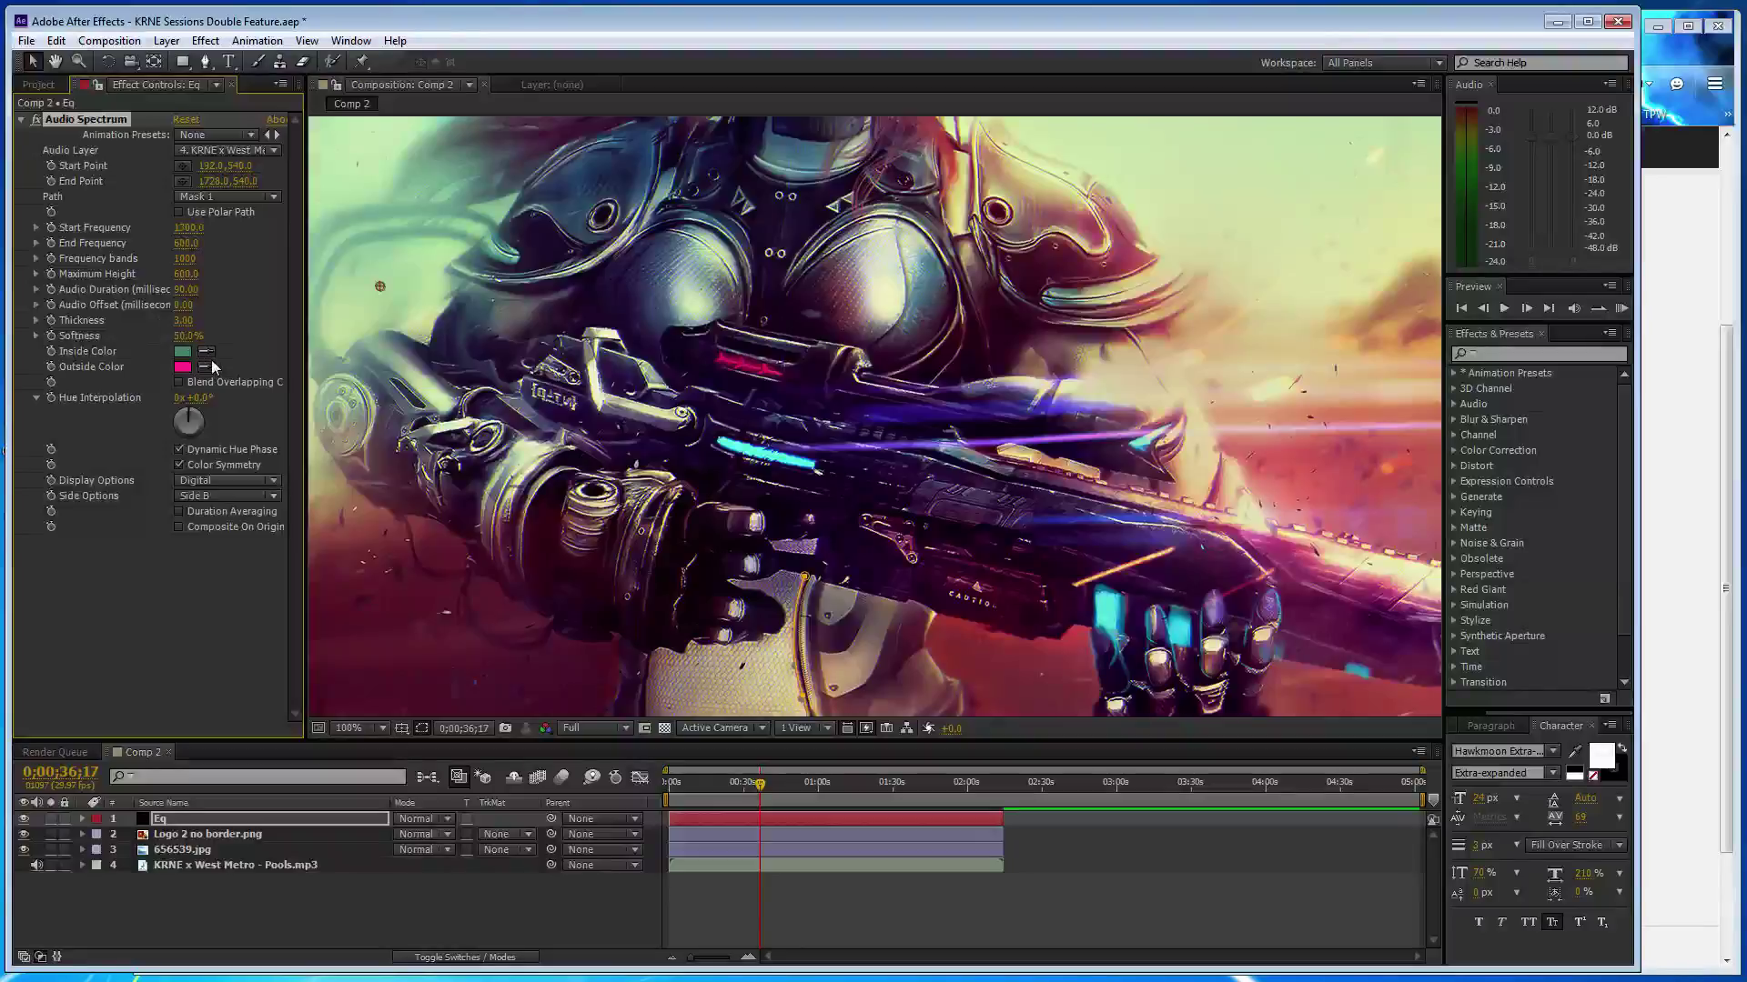
pyautogui.click(206, 351)
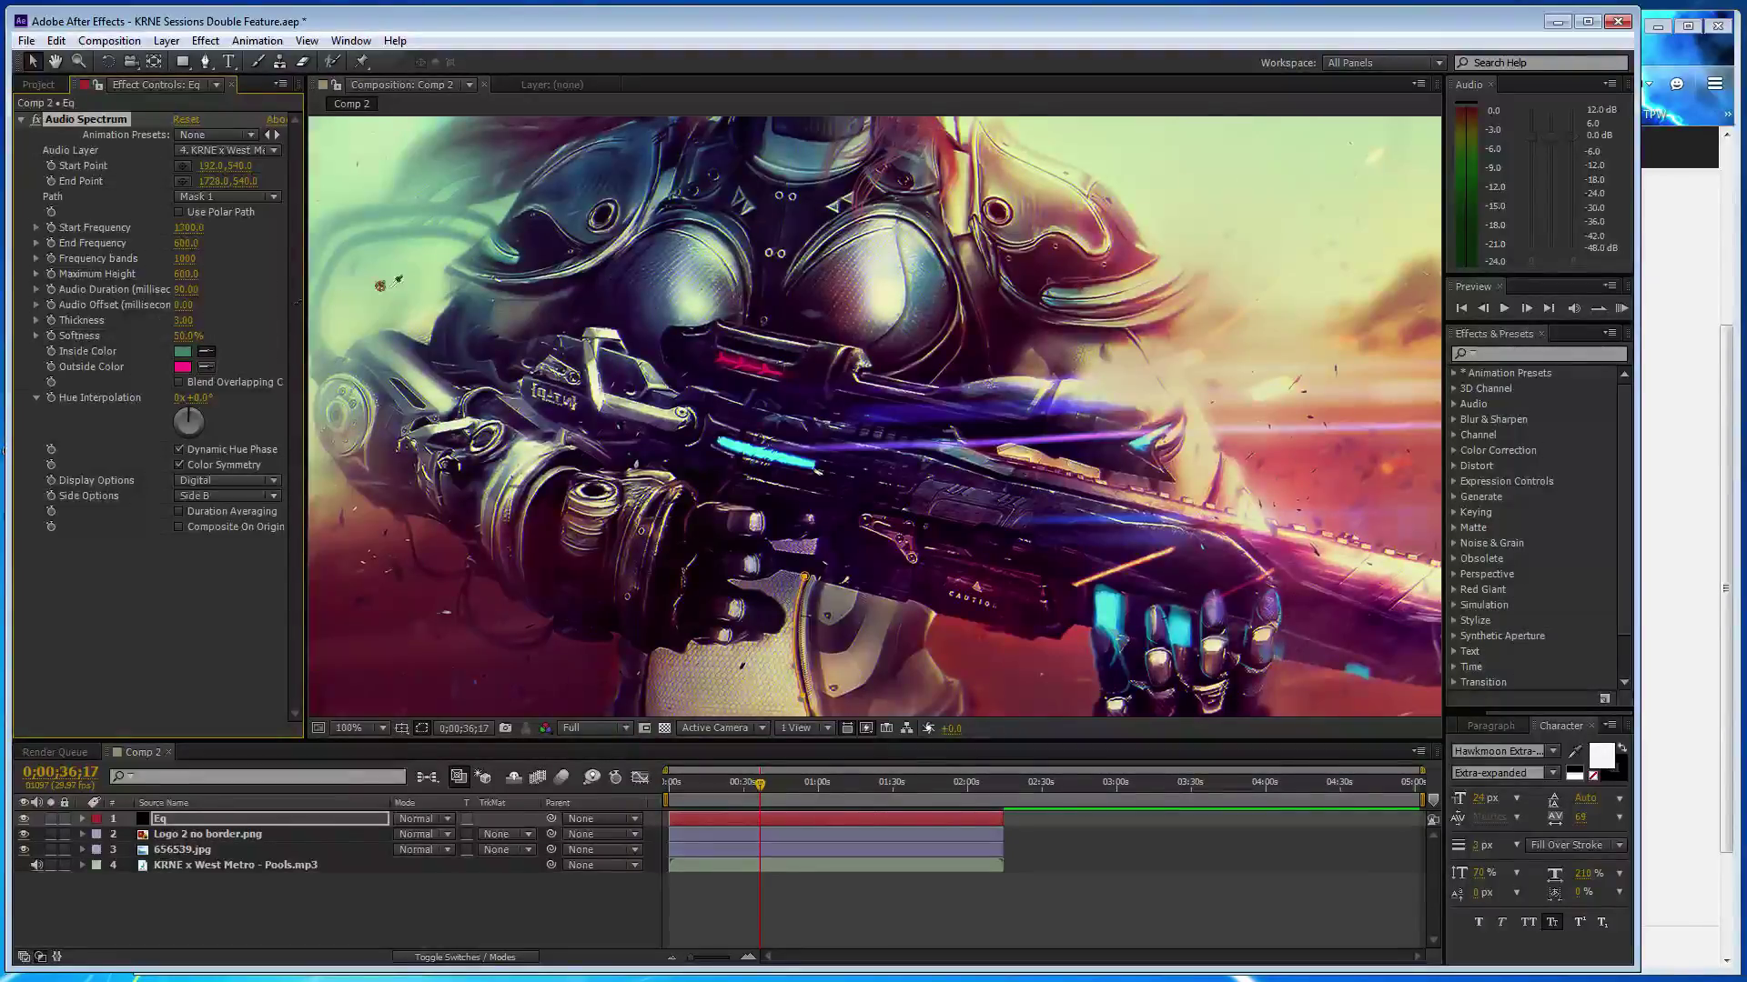
pyautogui.click(458, 236)
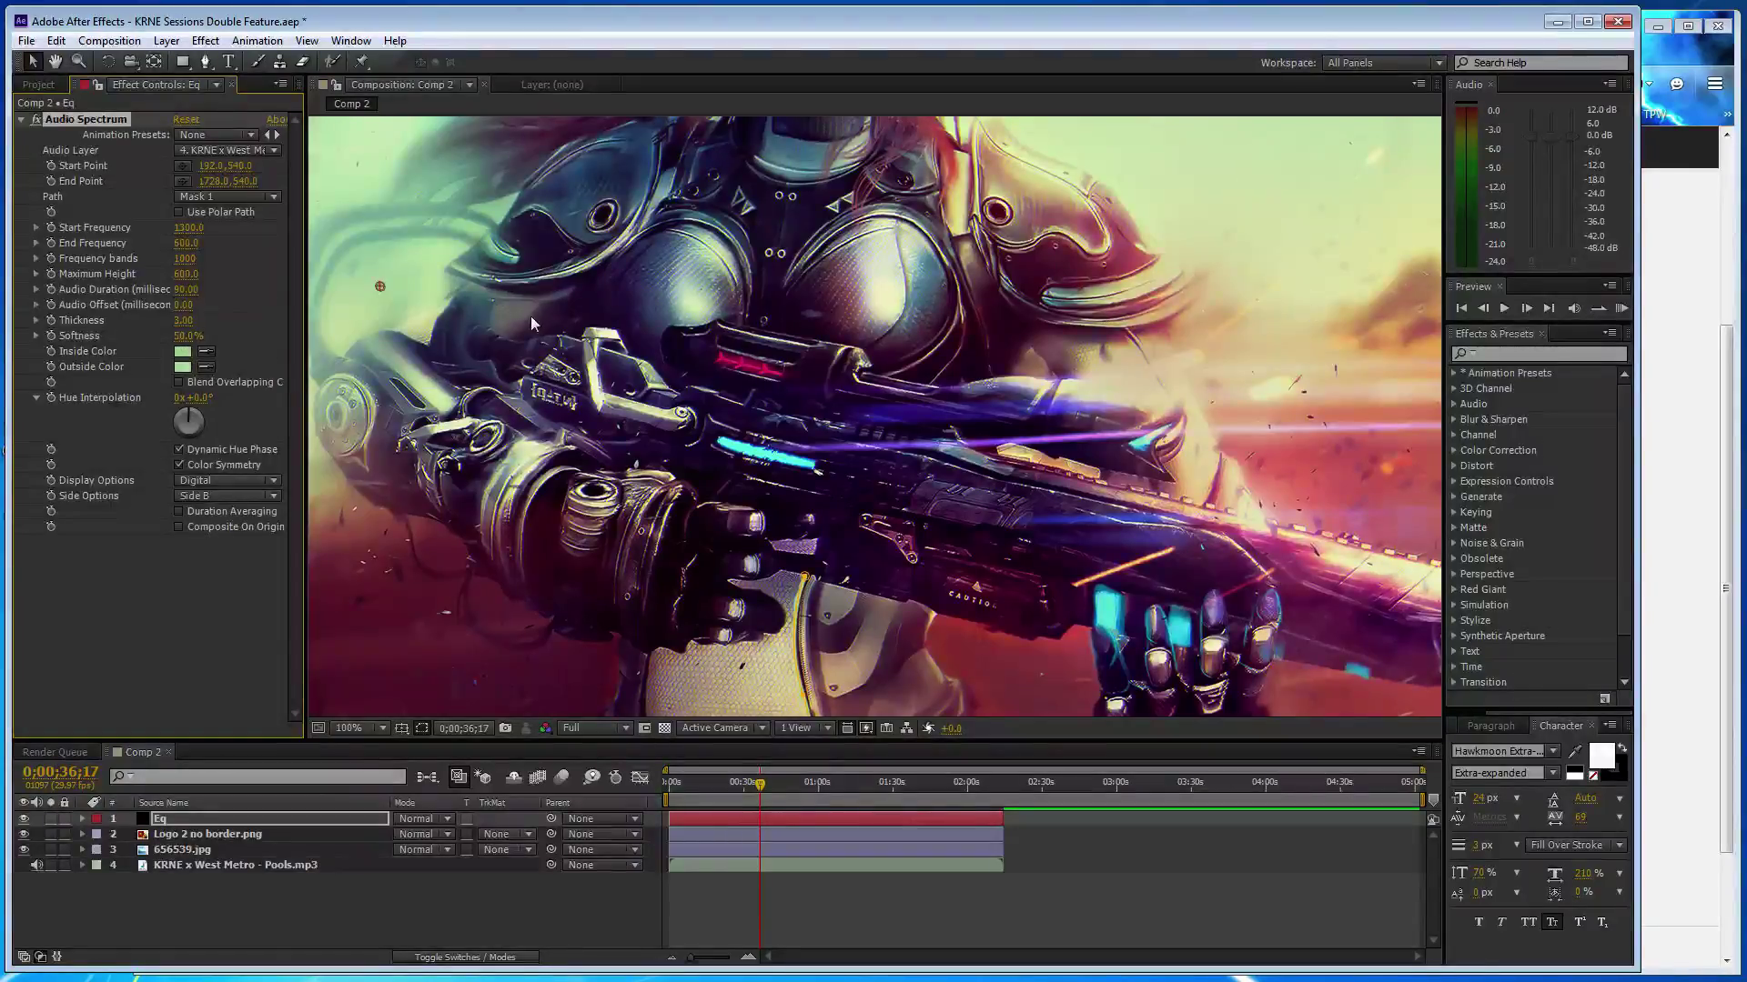
pyautogui.click(180, 355)
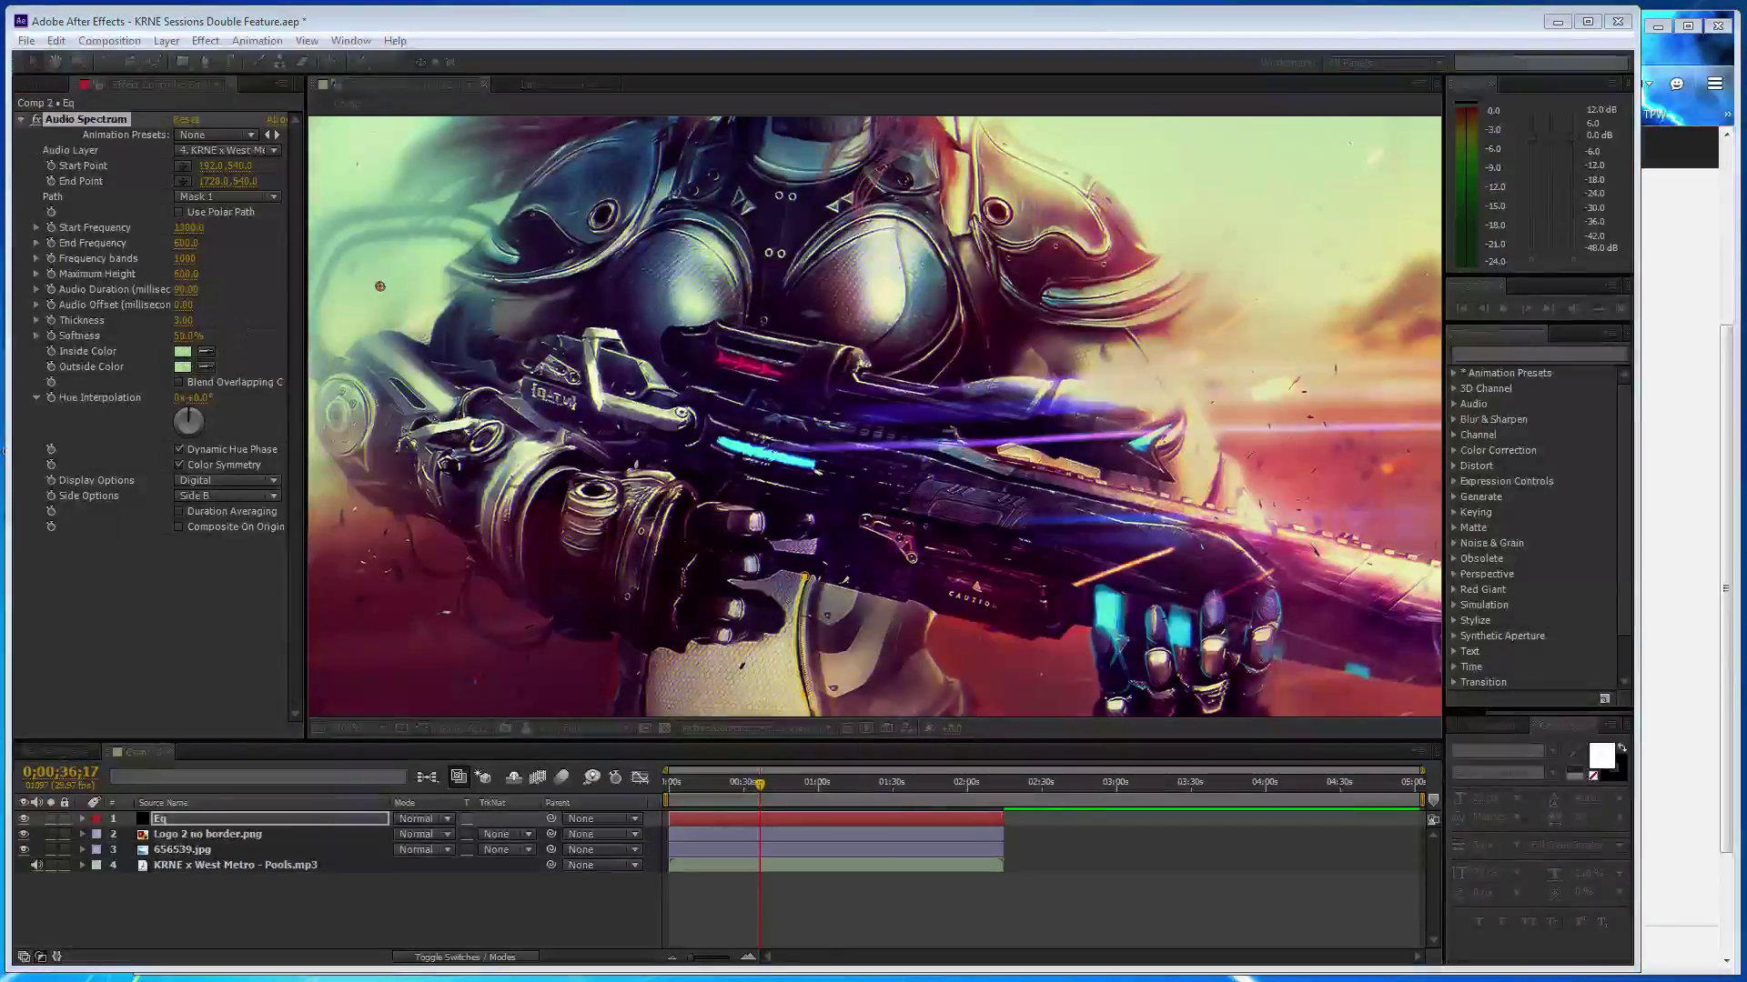
# - Set the Inside Color to a light cyan in the picker, then switch to the SoundCloud page
pyautogui.moveTo(420, 201); pyautogui.dragTo(473, 209)
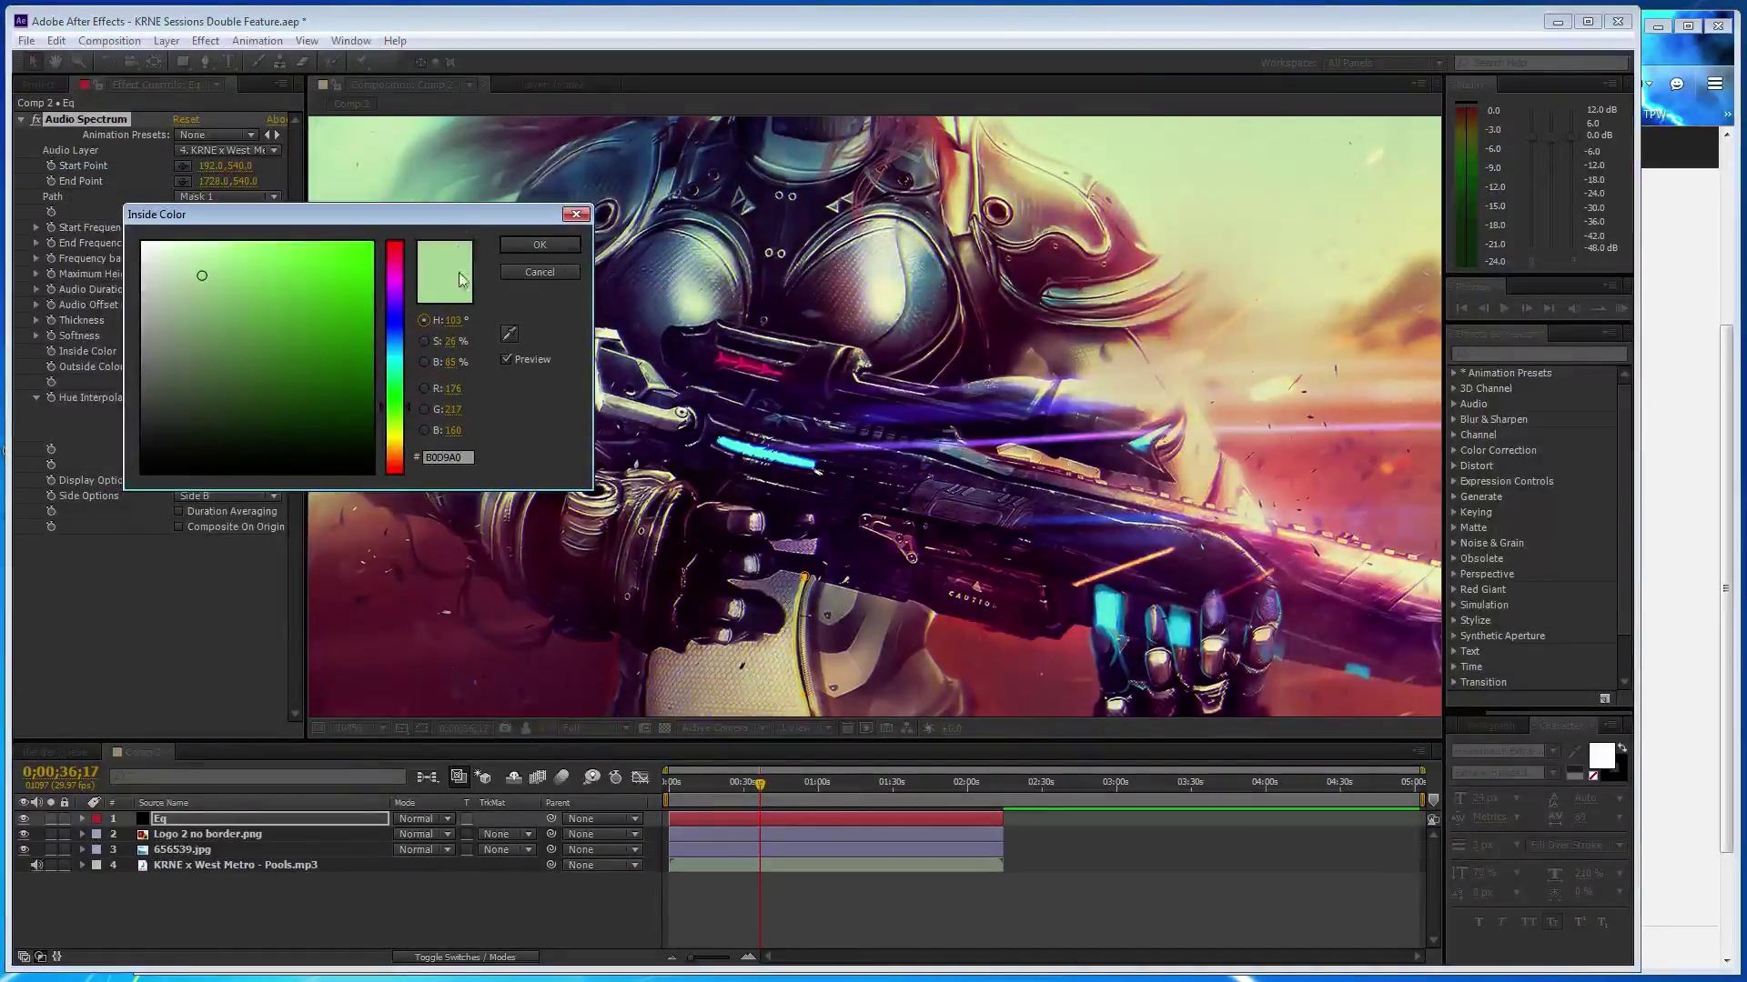
pyautogui.click(393, 342)
pyautogui.moveTo(393, 342); pyautogui.dragTo(393, 354)
pyautogui.click(214, 248)
pyautogui.click(537, 245)
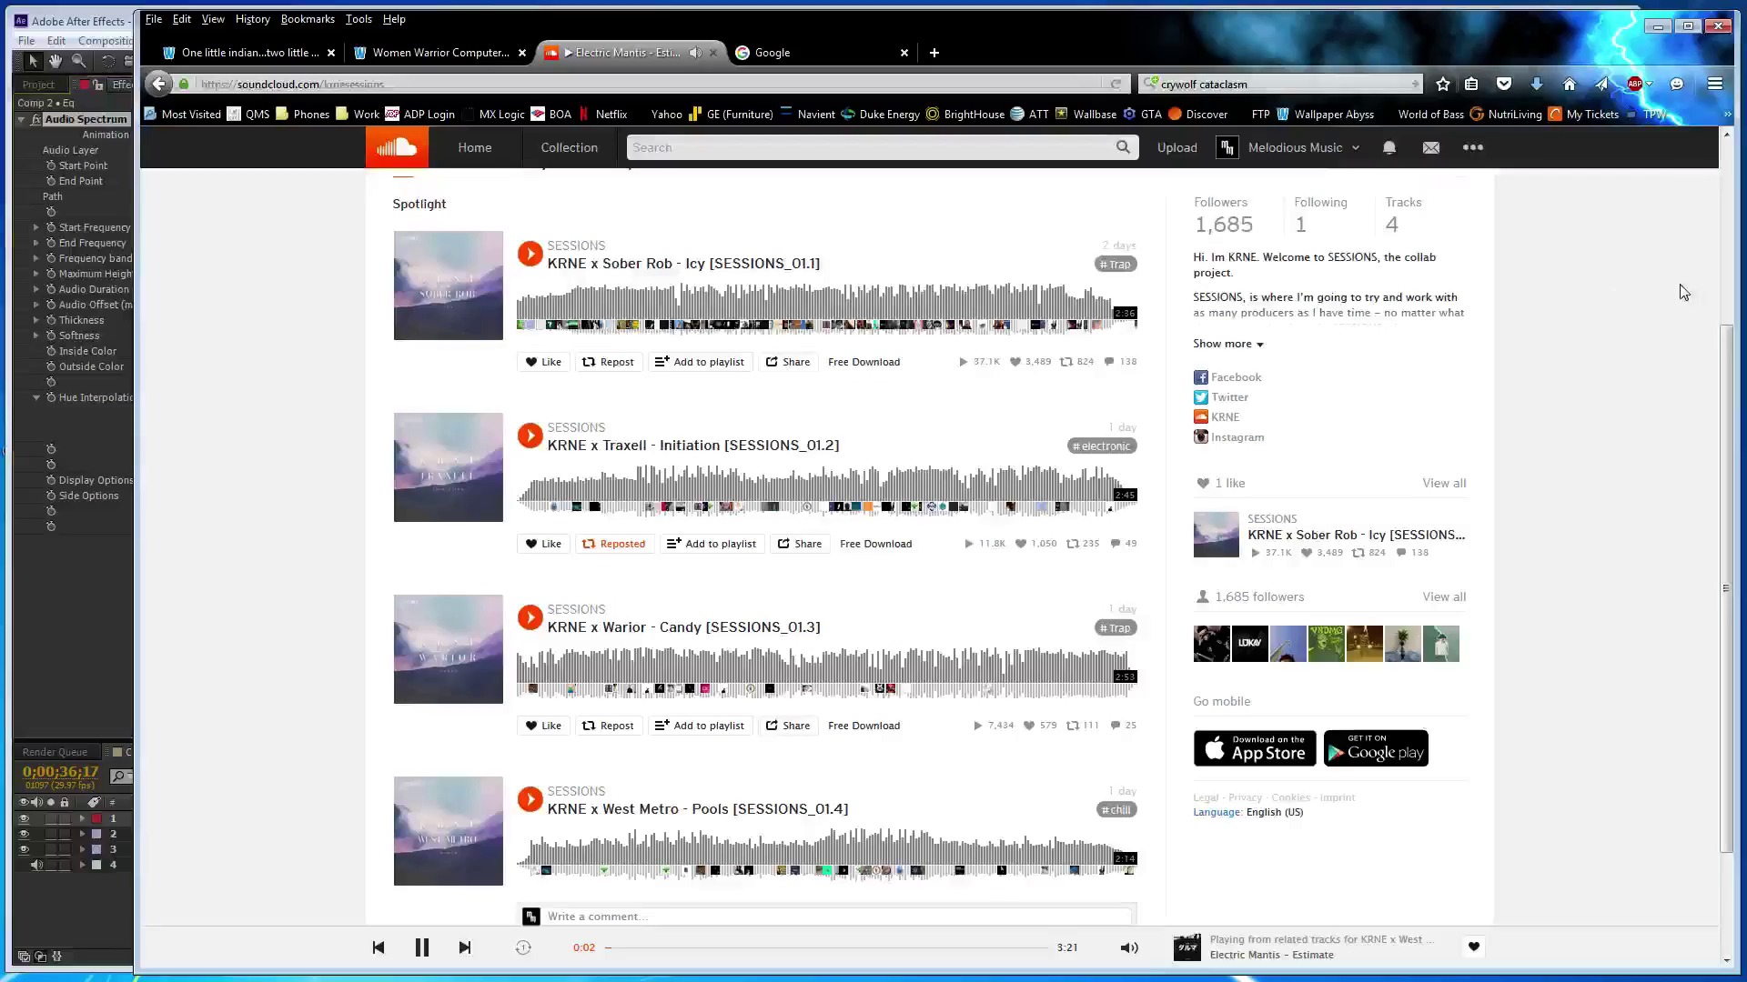
pyautogui.click(1687, 291)
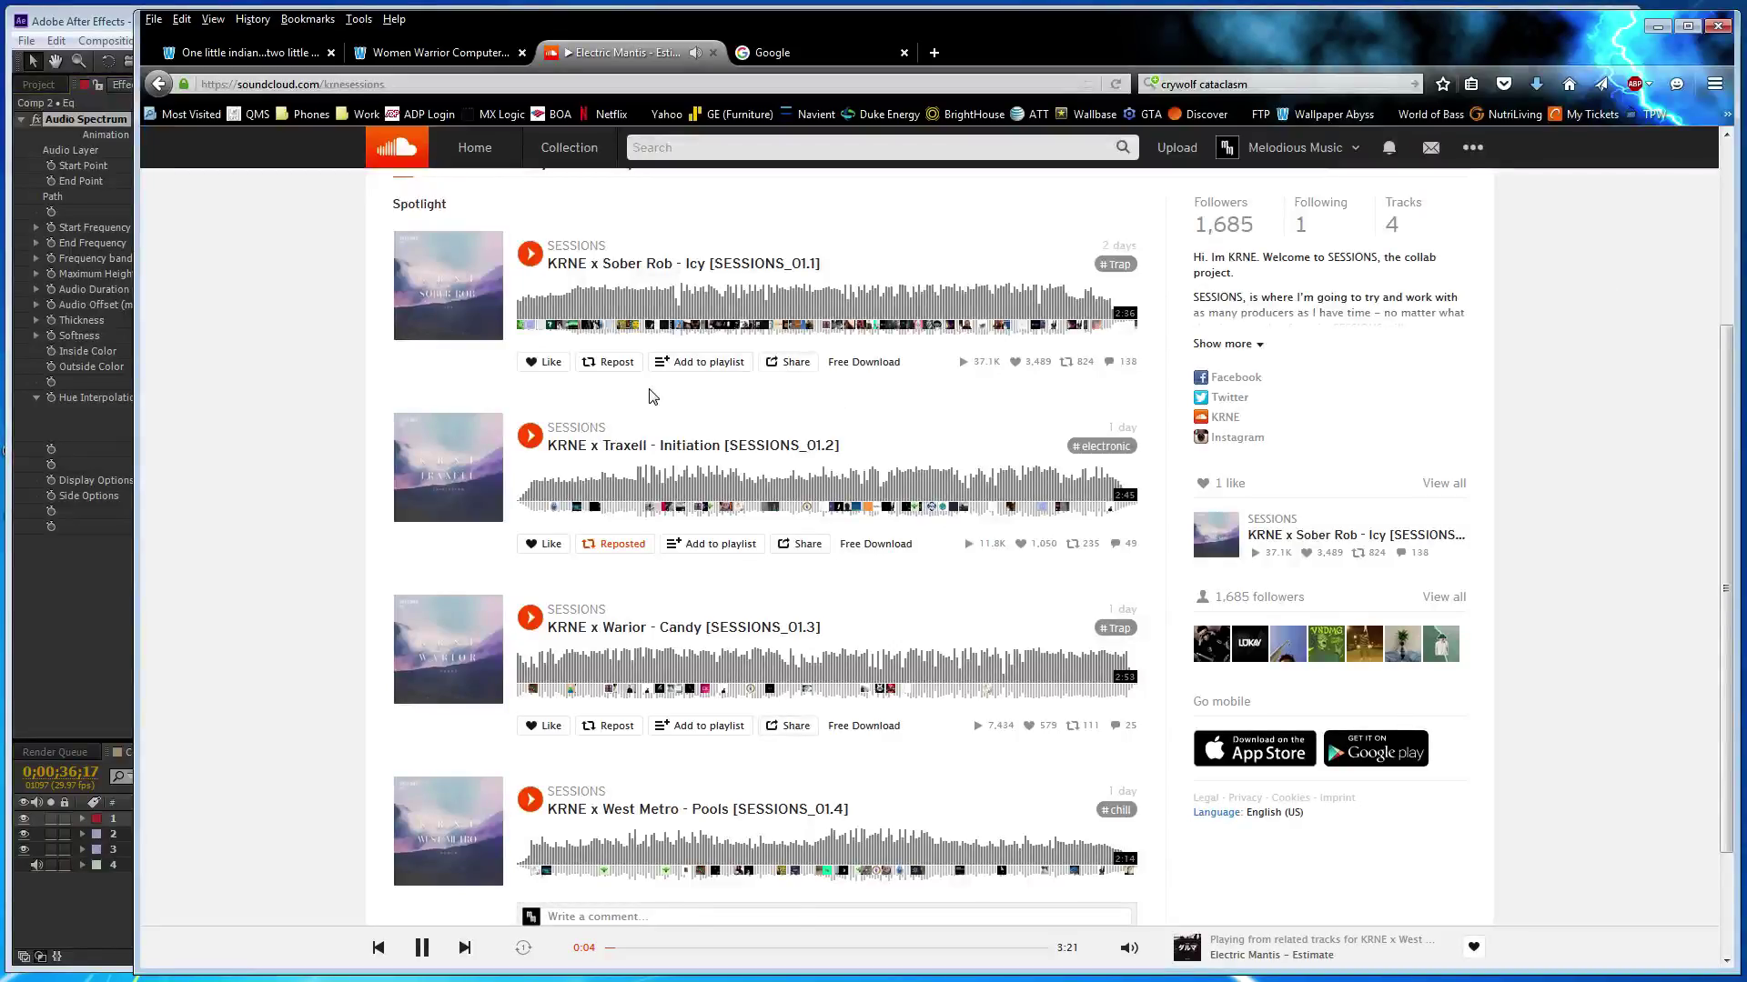
# - Play the Initiation track, go to the account's Profile page, then return to After Effects
pyautogui.scroll(-2, 651, 396)
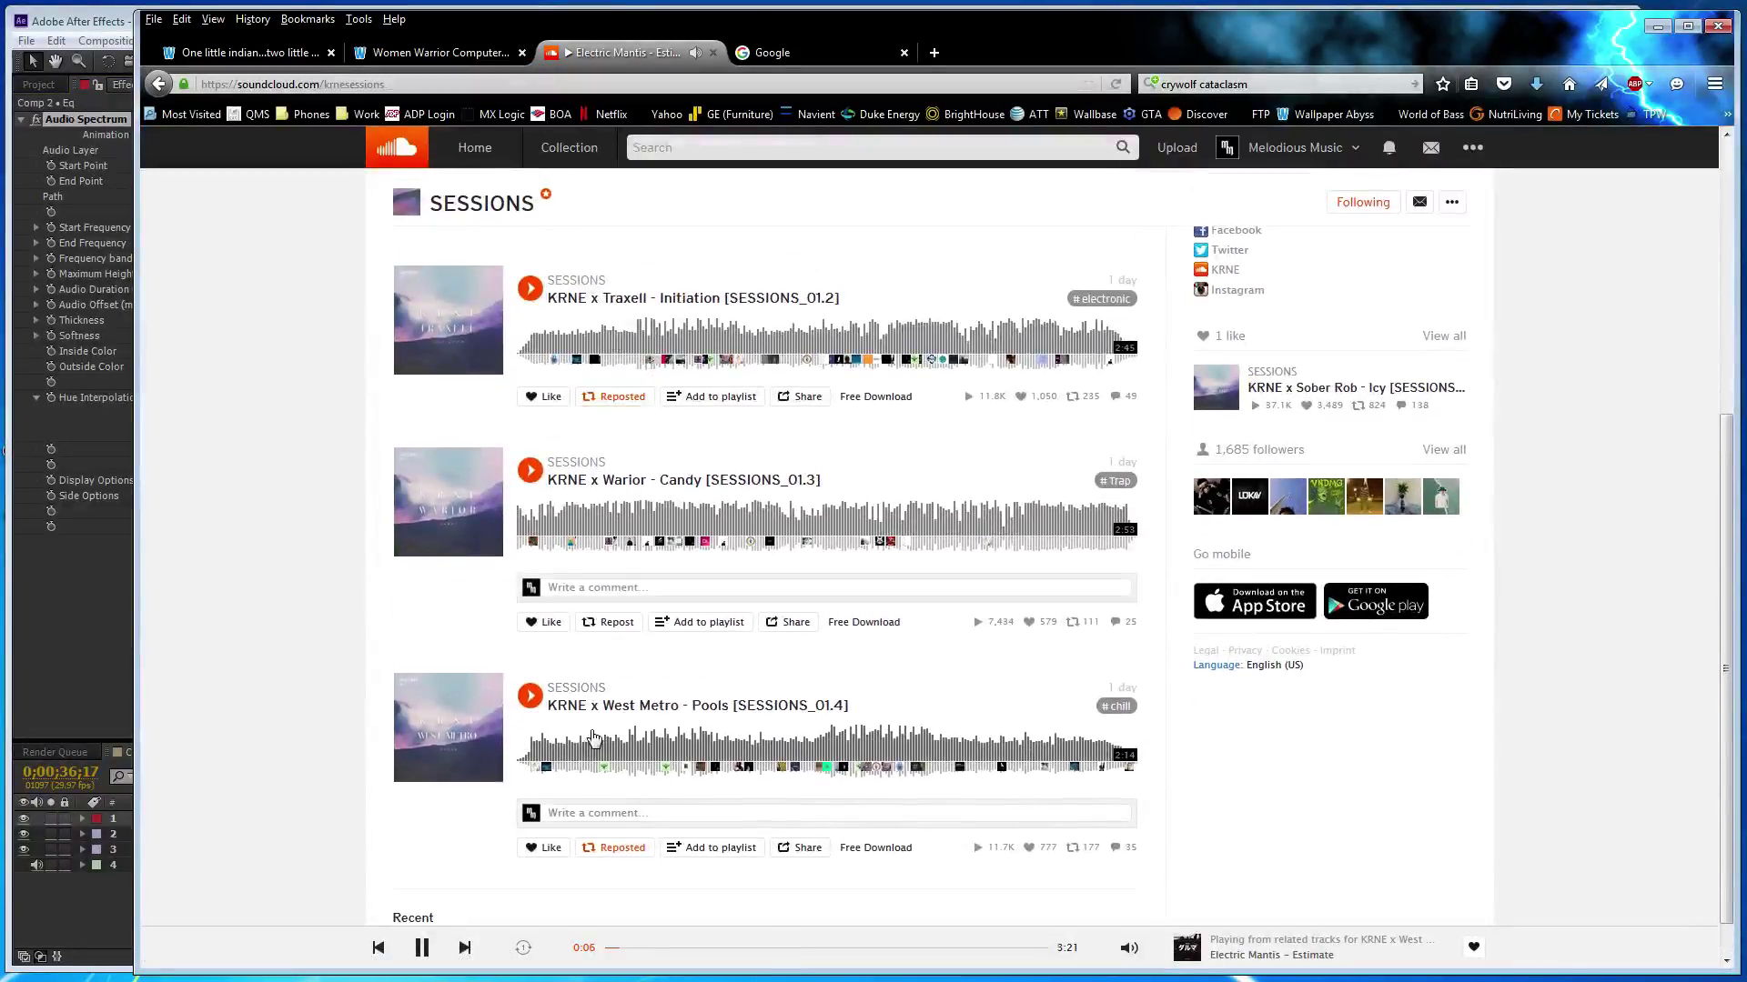
pyautogui.scroll(2, 539, 371)
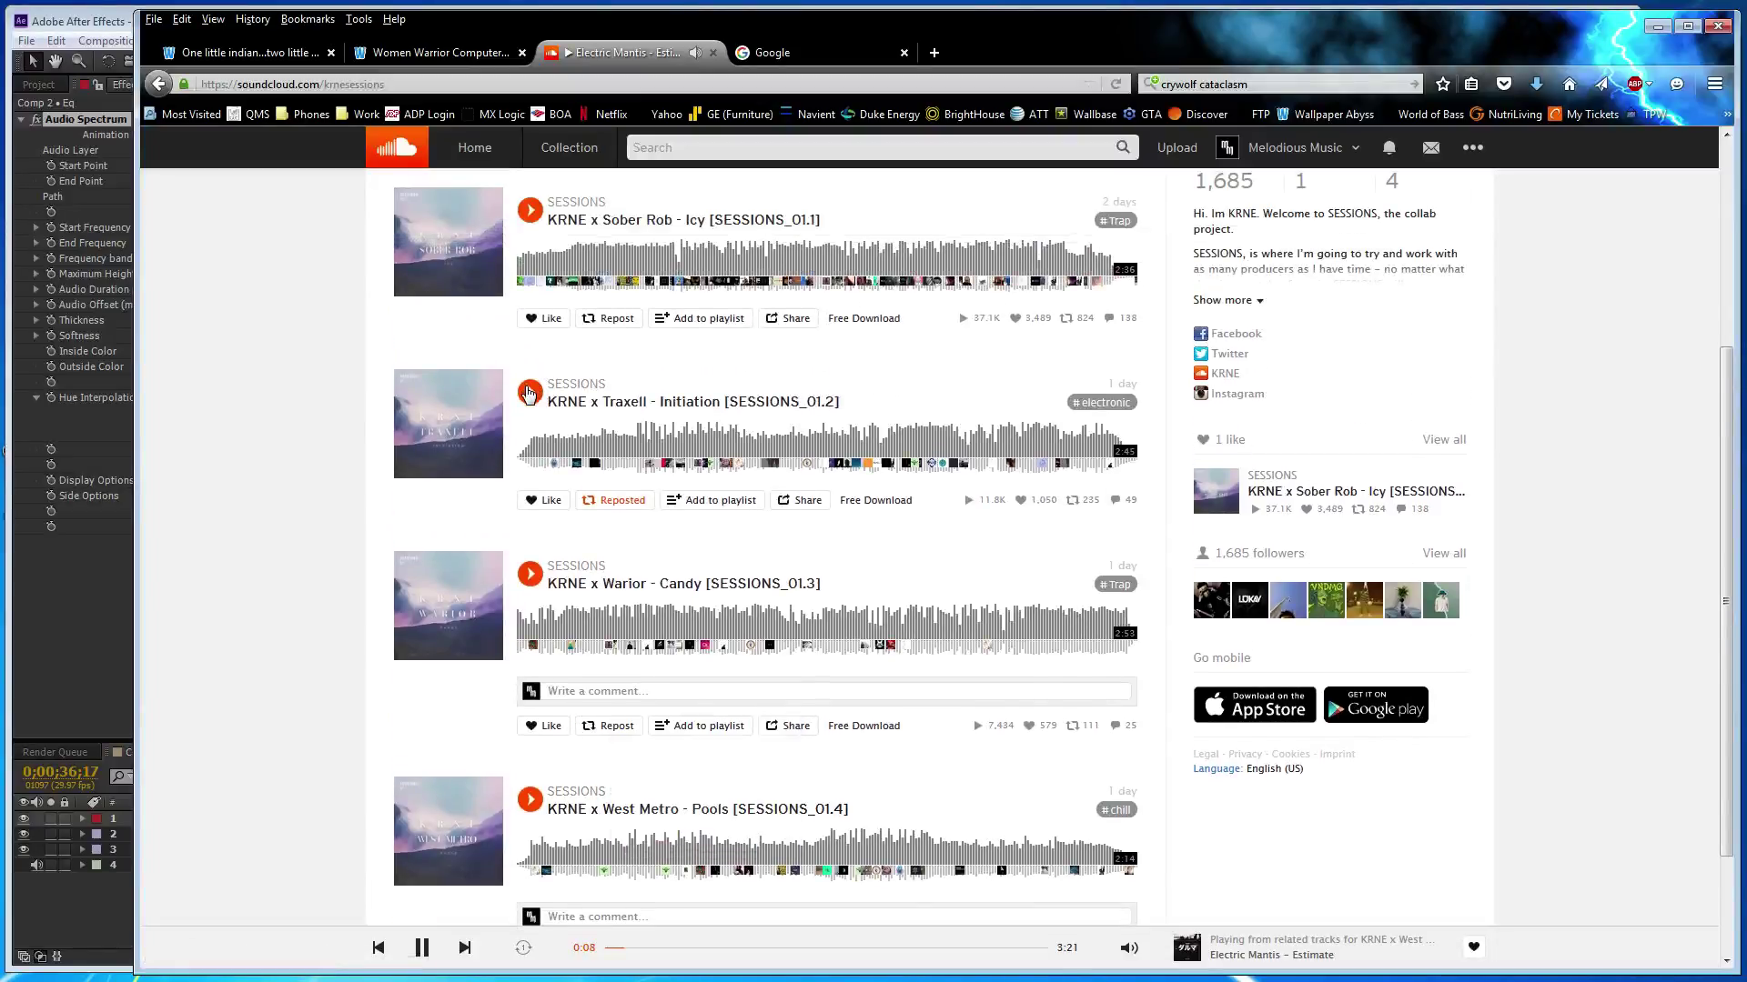
pyautogui.click(529, 393)
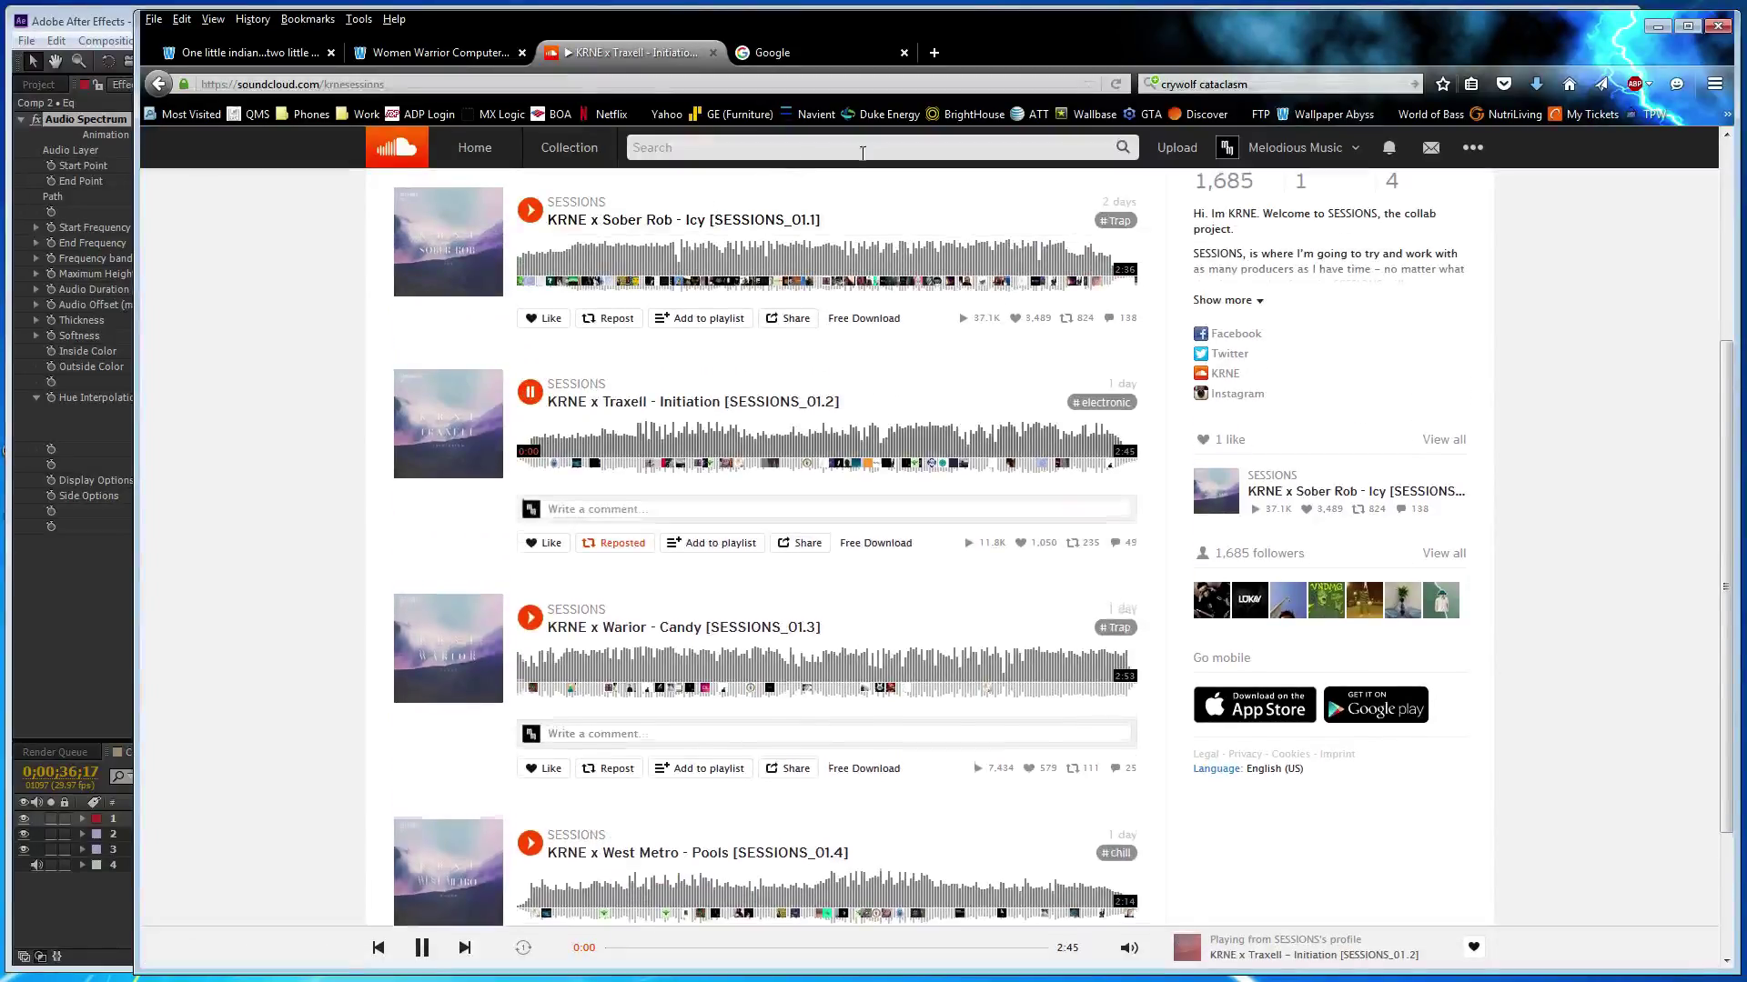
pyautogui.click(1260, 147)
pyautogui.click(1268, 181)
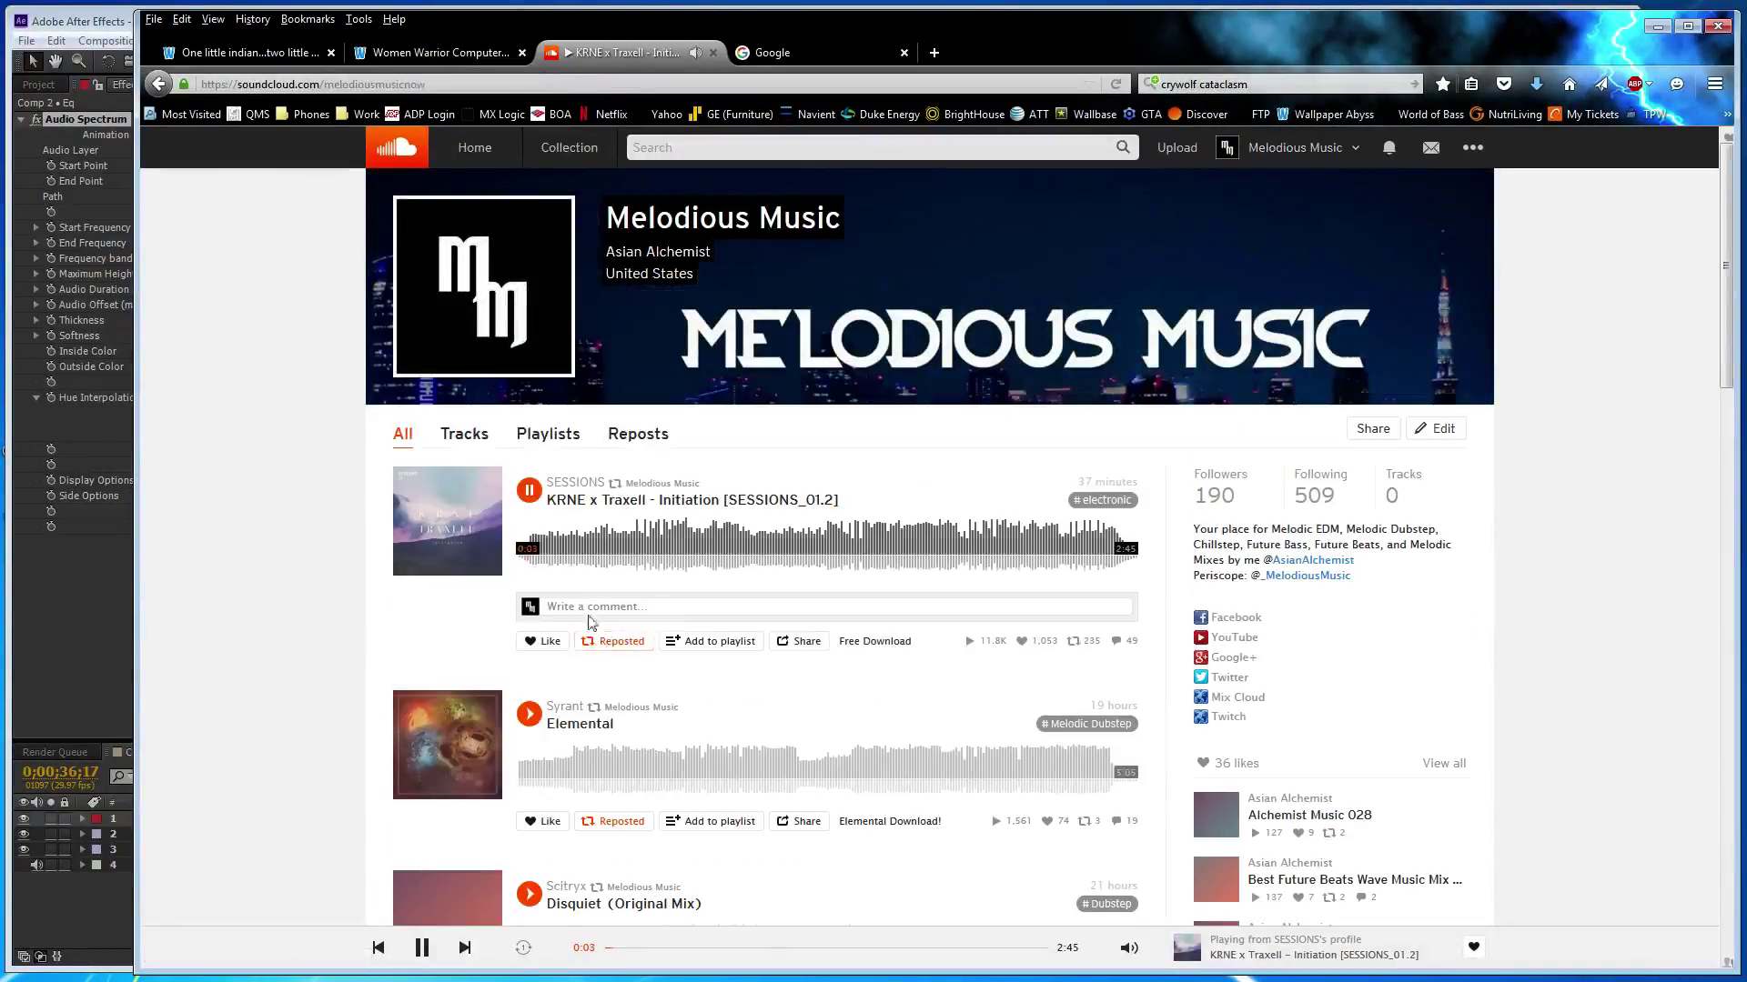
pyautogui.click(132, 60)
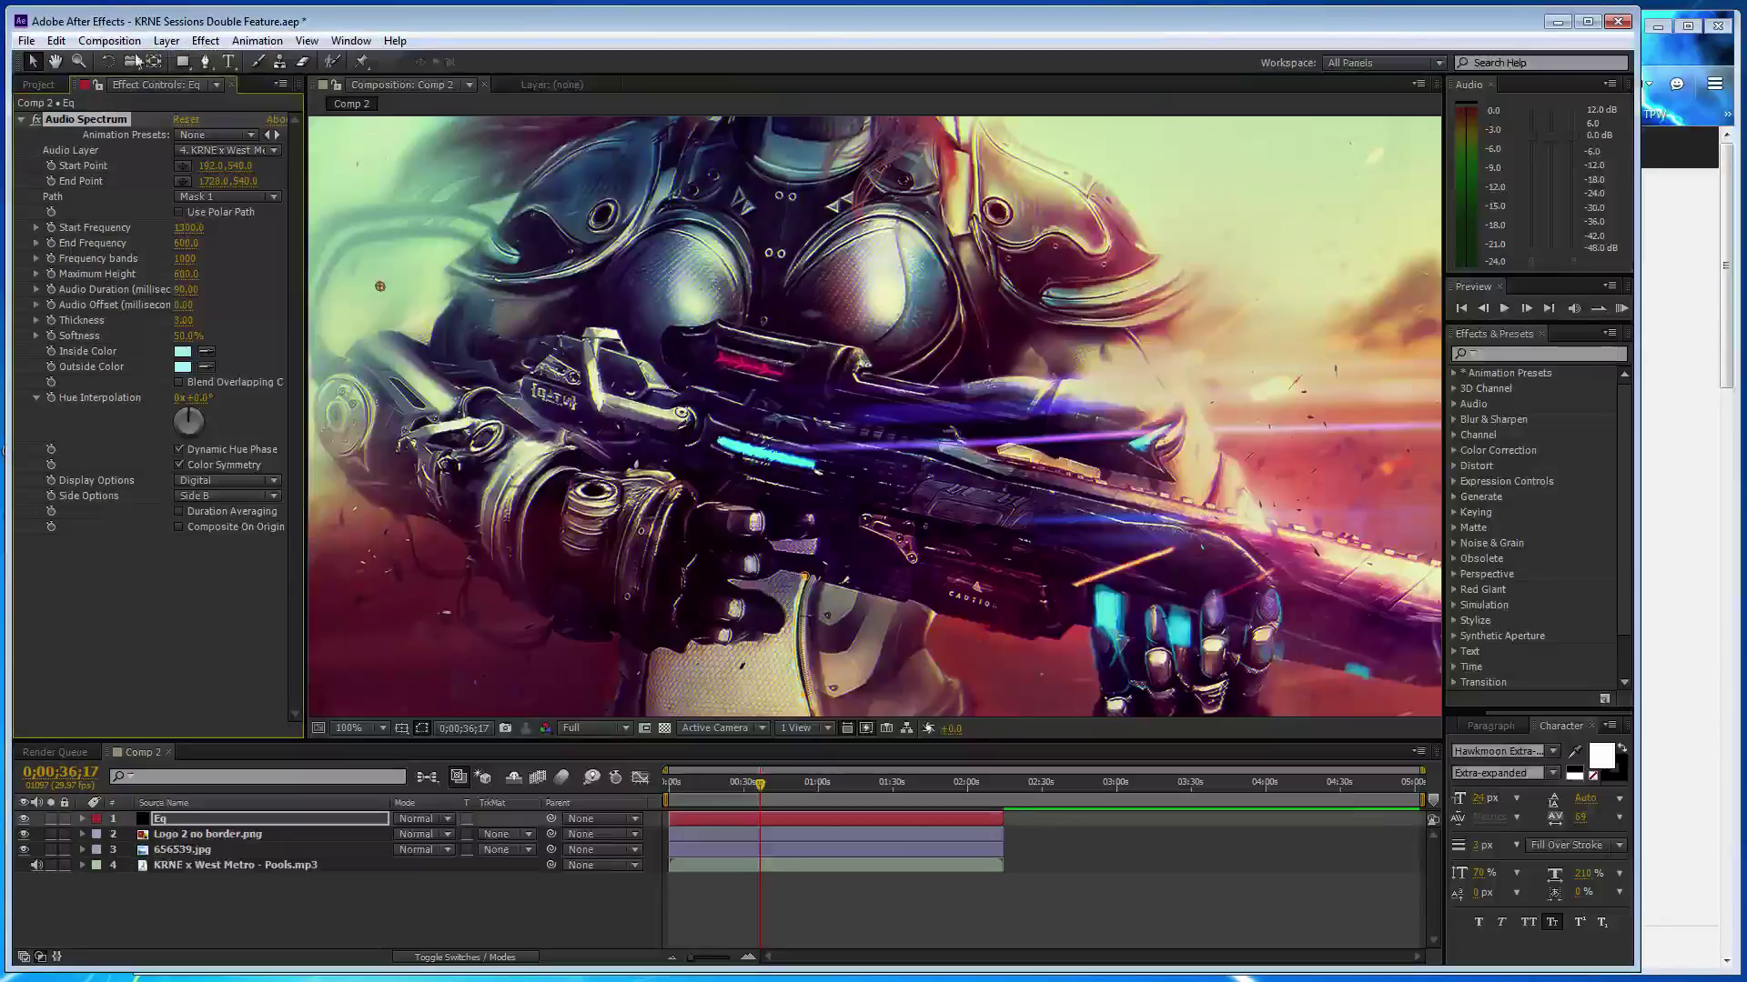
# - Add Glow to the Eq layer with radius 20 and move the work-area start into the song
pyautogui.click(1523, 355)
pyautogui.write('glow')
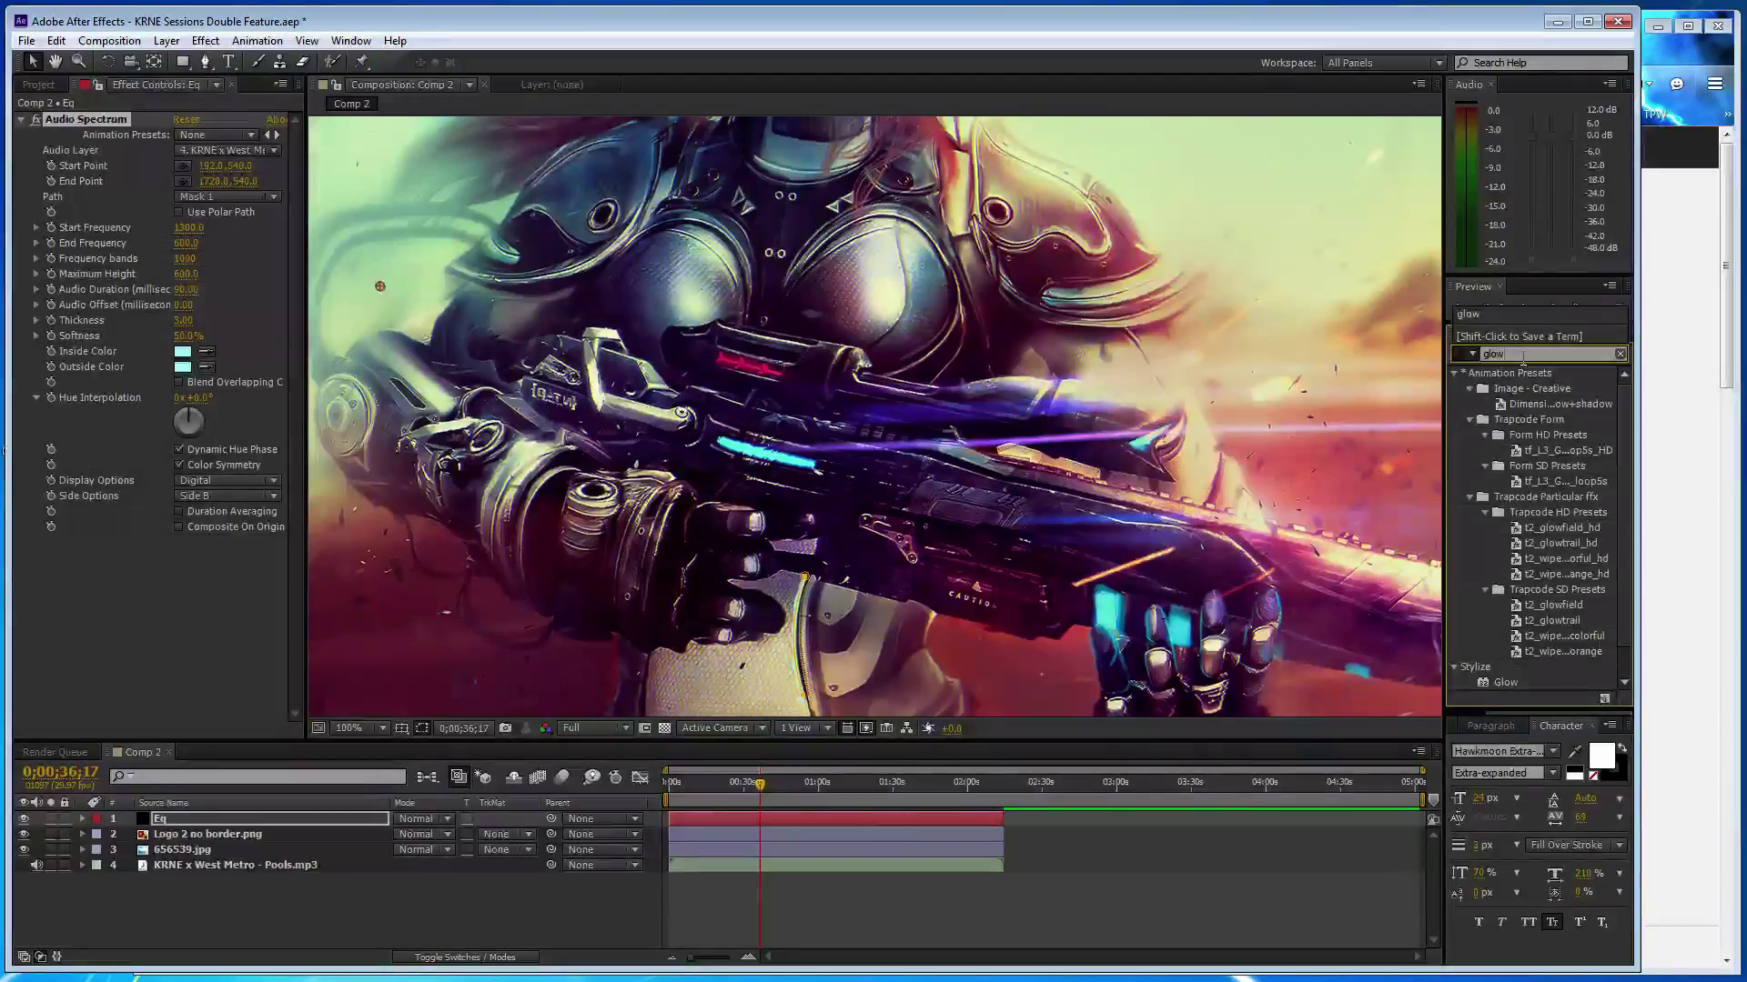
pyautogui.doubleClick(1509, 683)
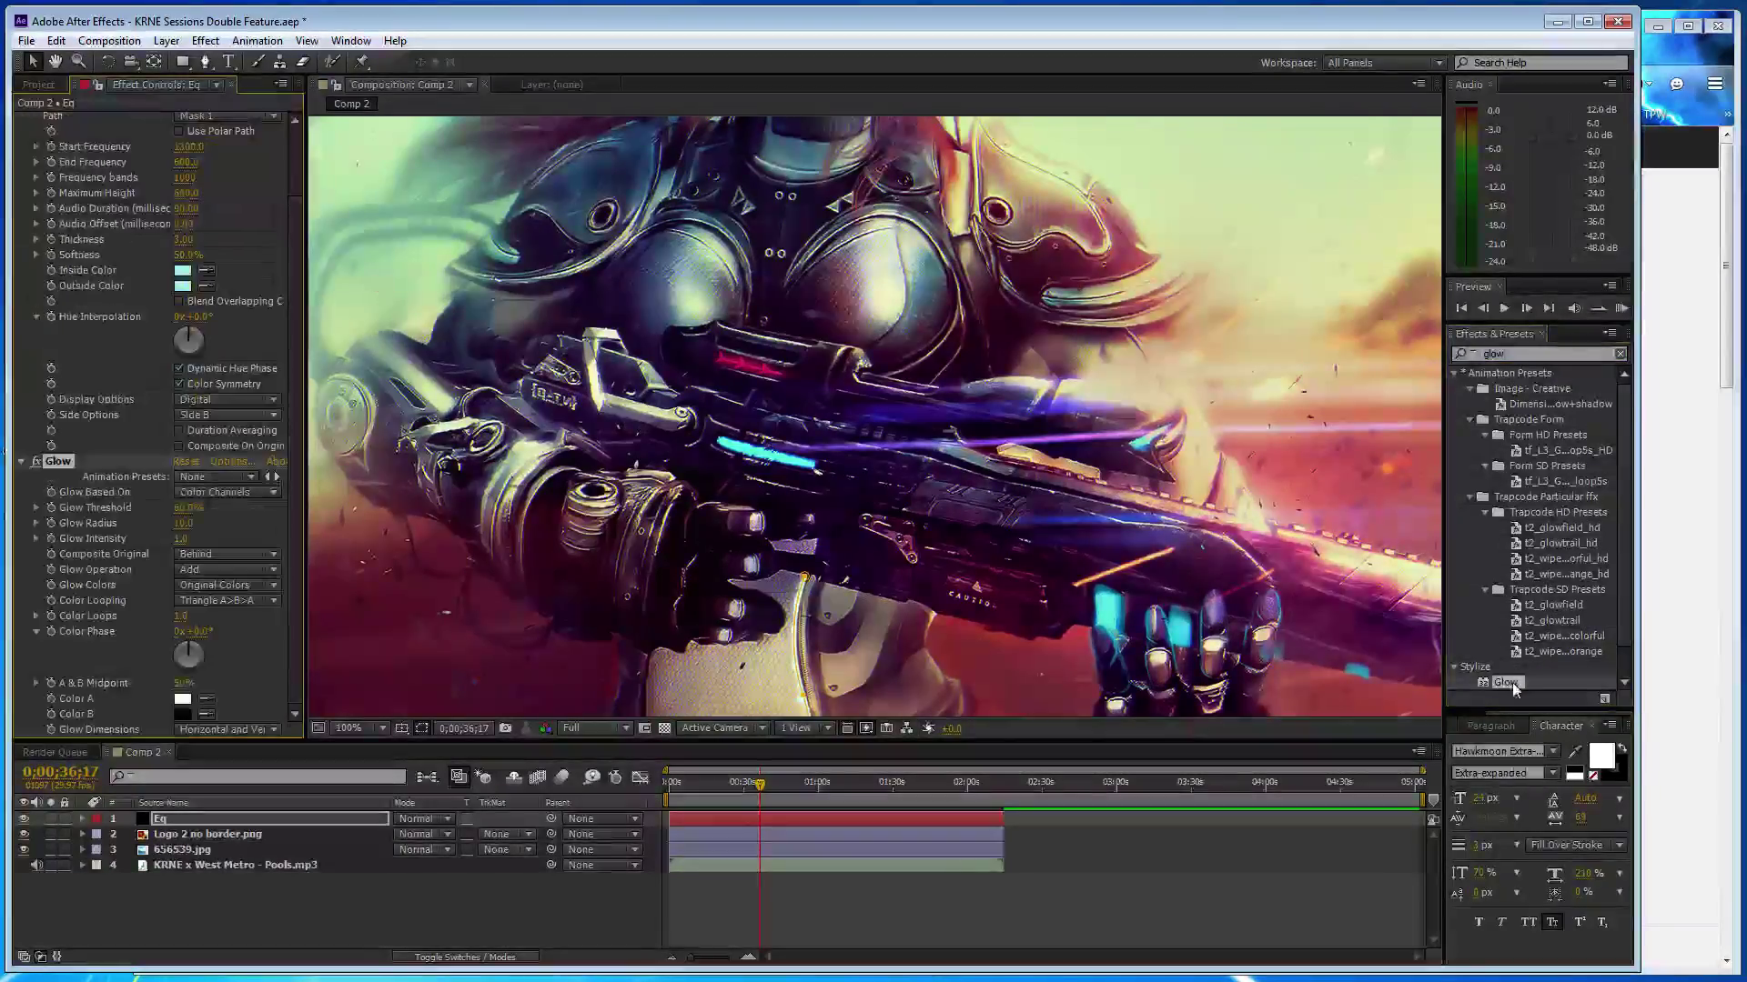
pyautogui.moveTo(184, 523); pyautogui.dragTo(195, 507)
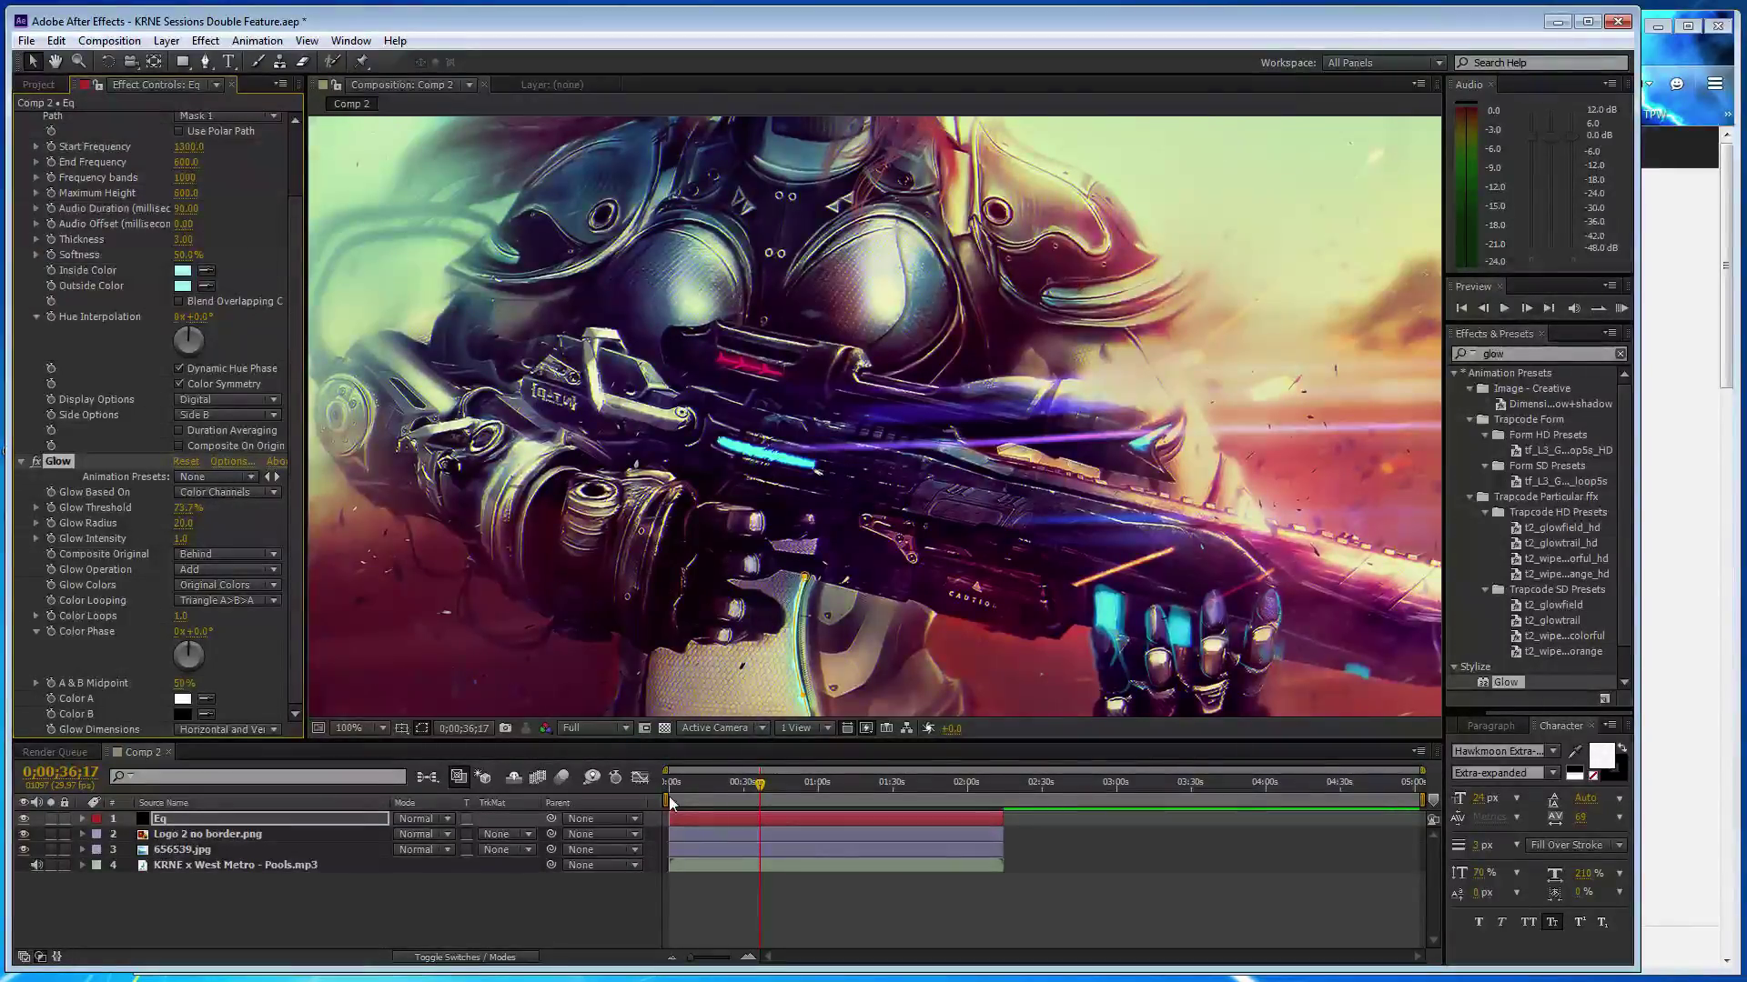
pyautogui.moveTo(663, 799); pyautogui.dragTo(777, 798)
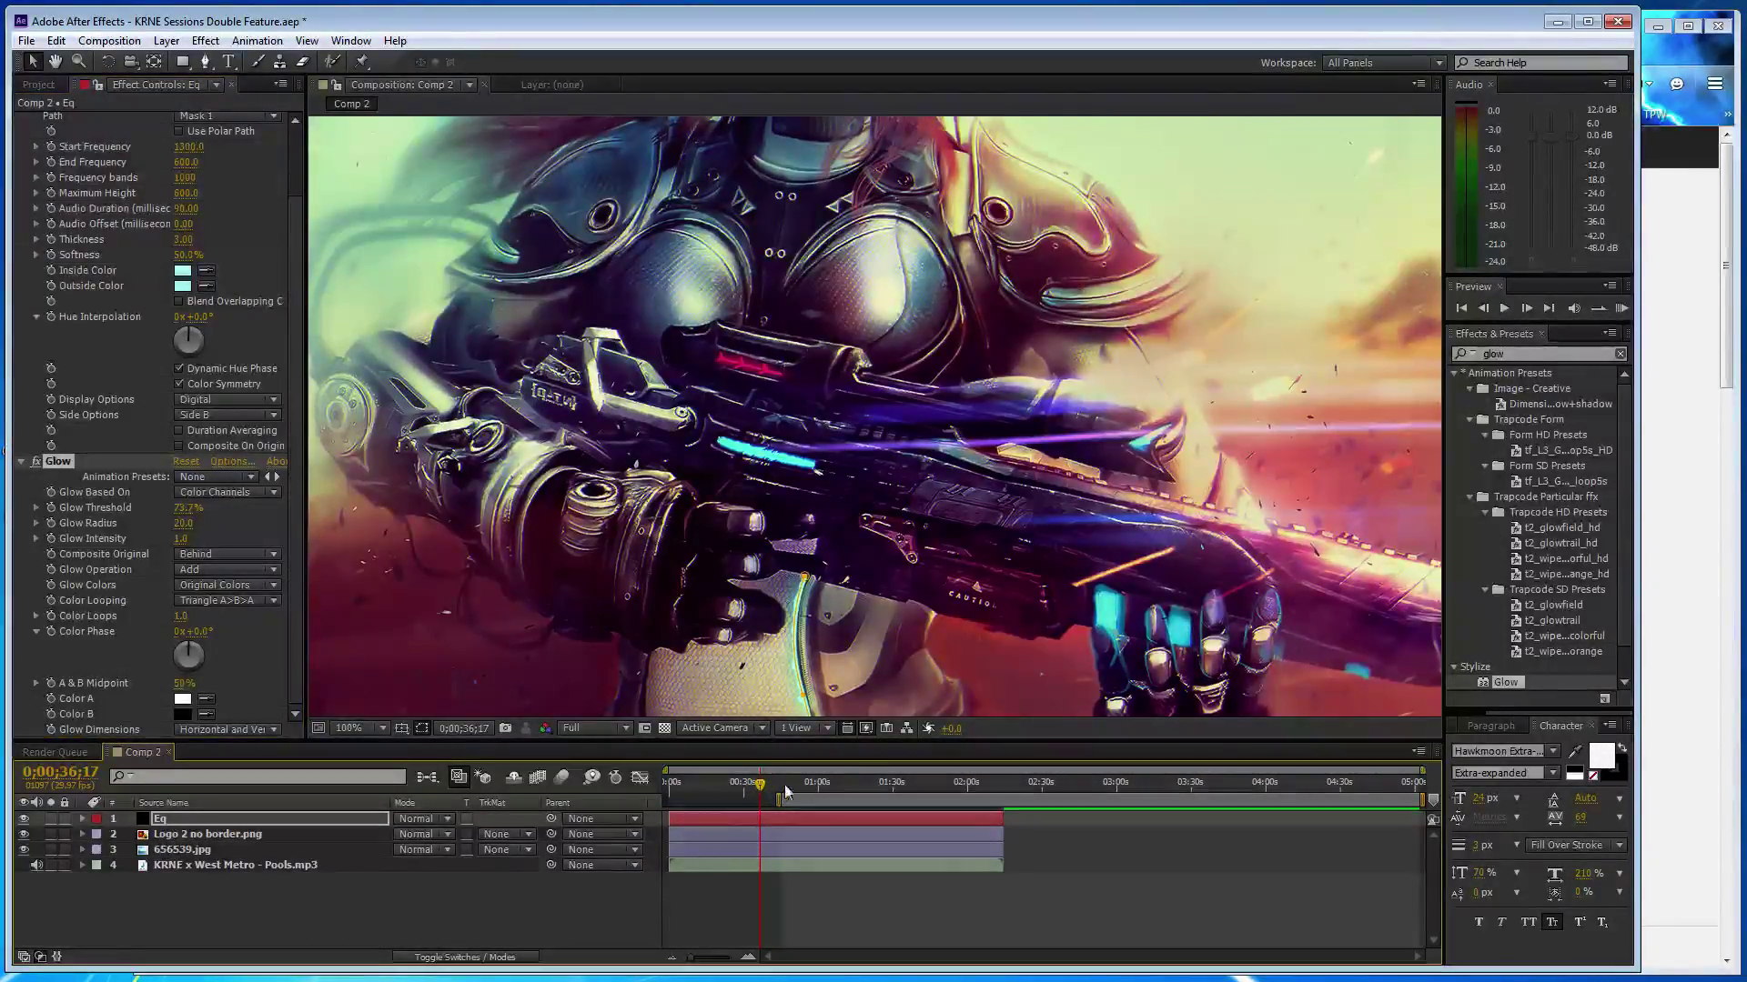
pyautogui.scroll(-2, 892, 664)
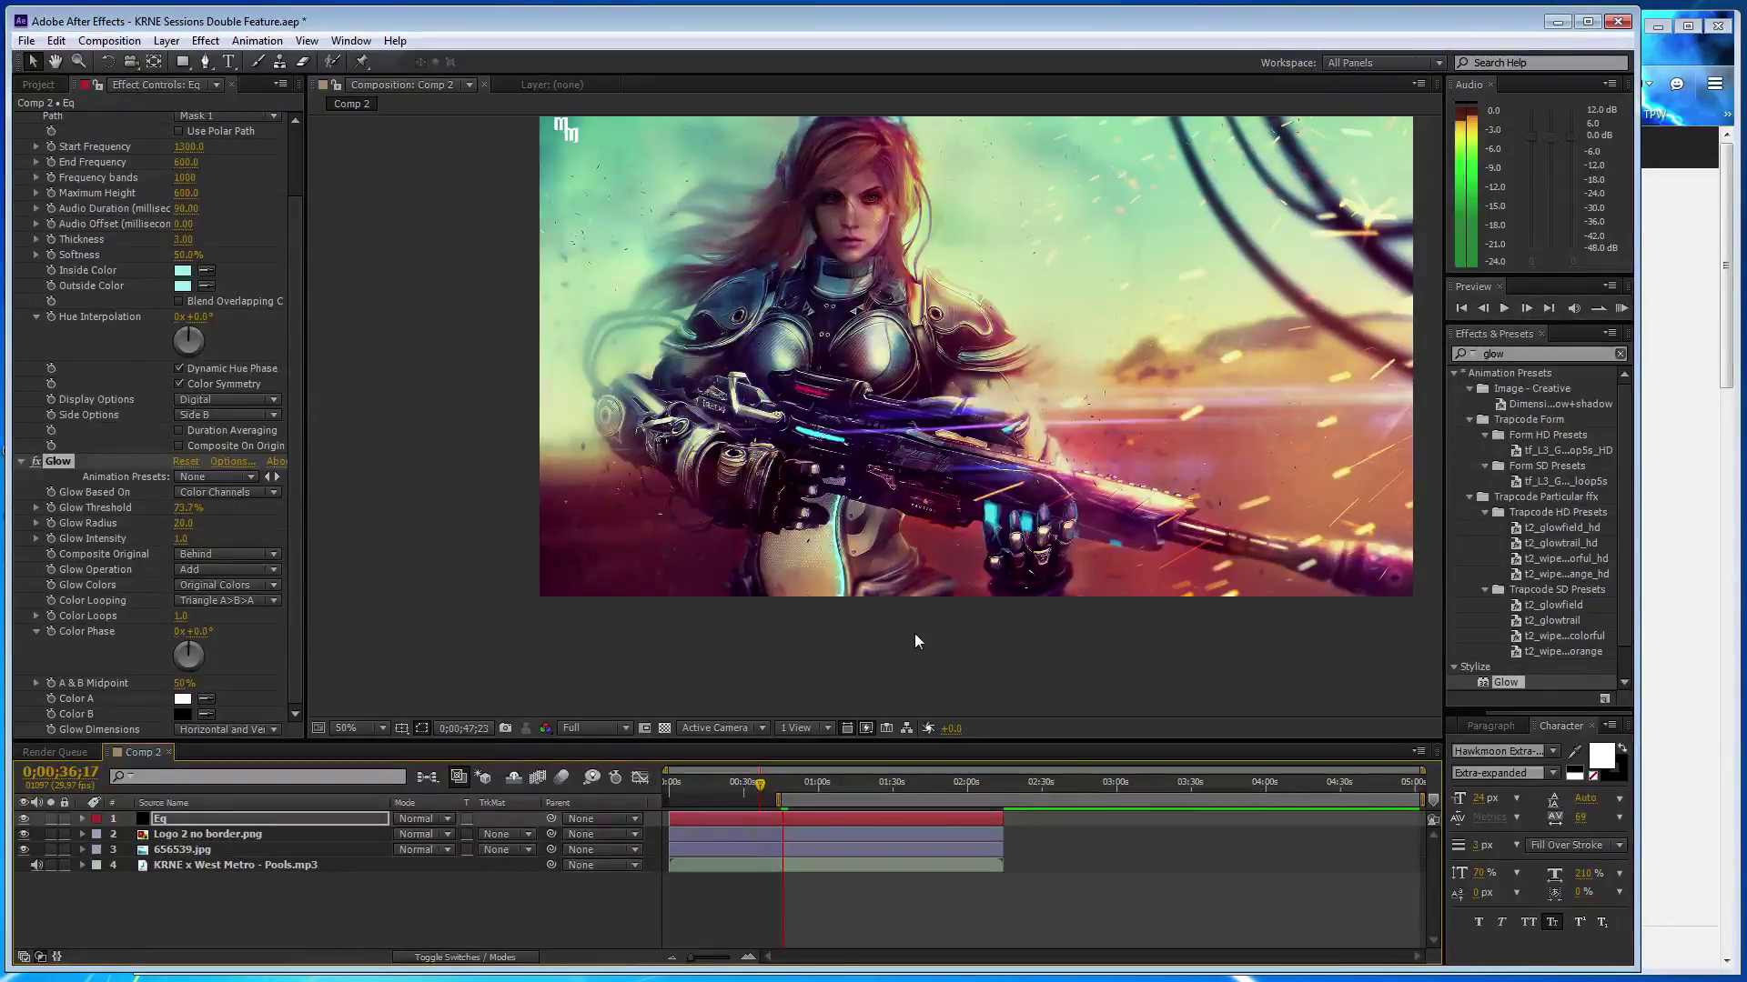
# - Stop the preview and zoom the view to 200% on the gun
pyautogui.press('space')
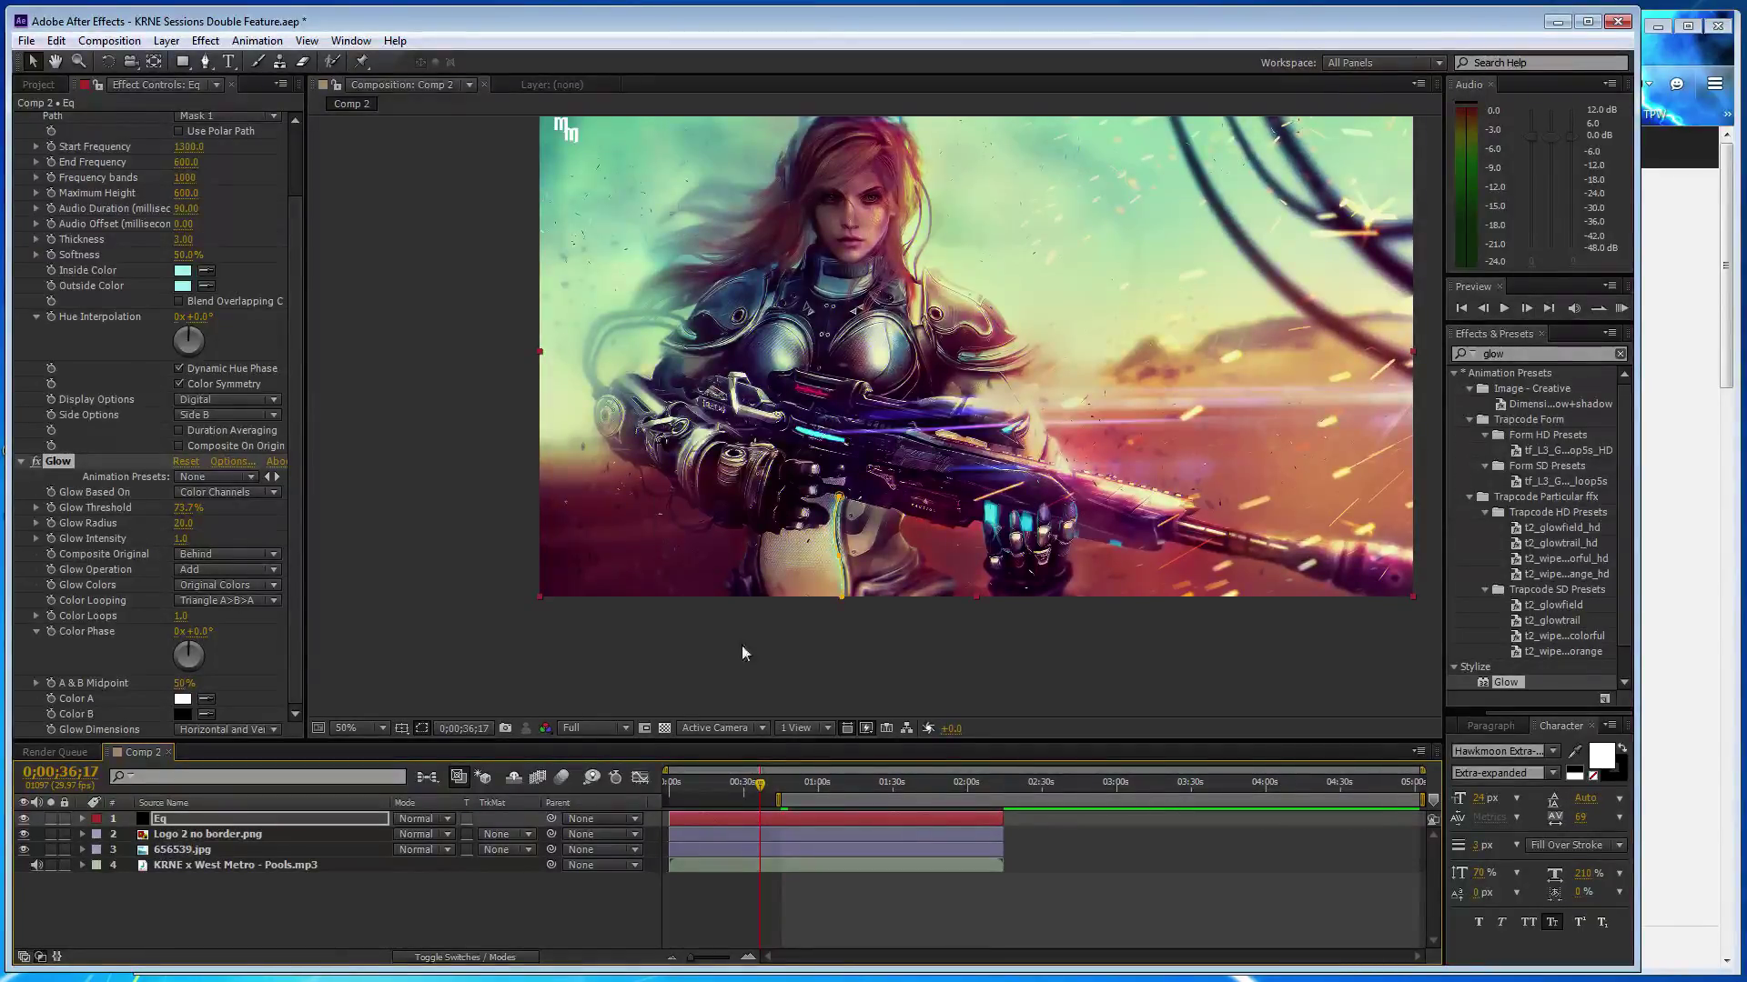
pyautogui.press('.')
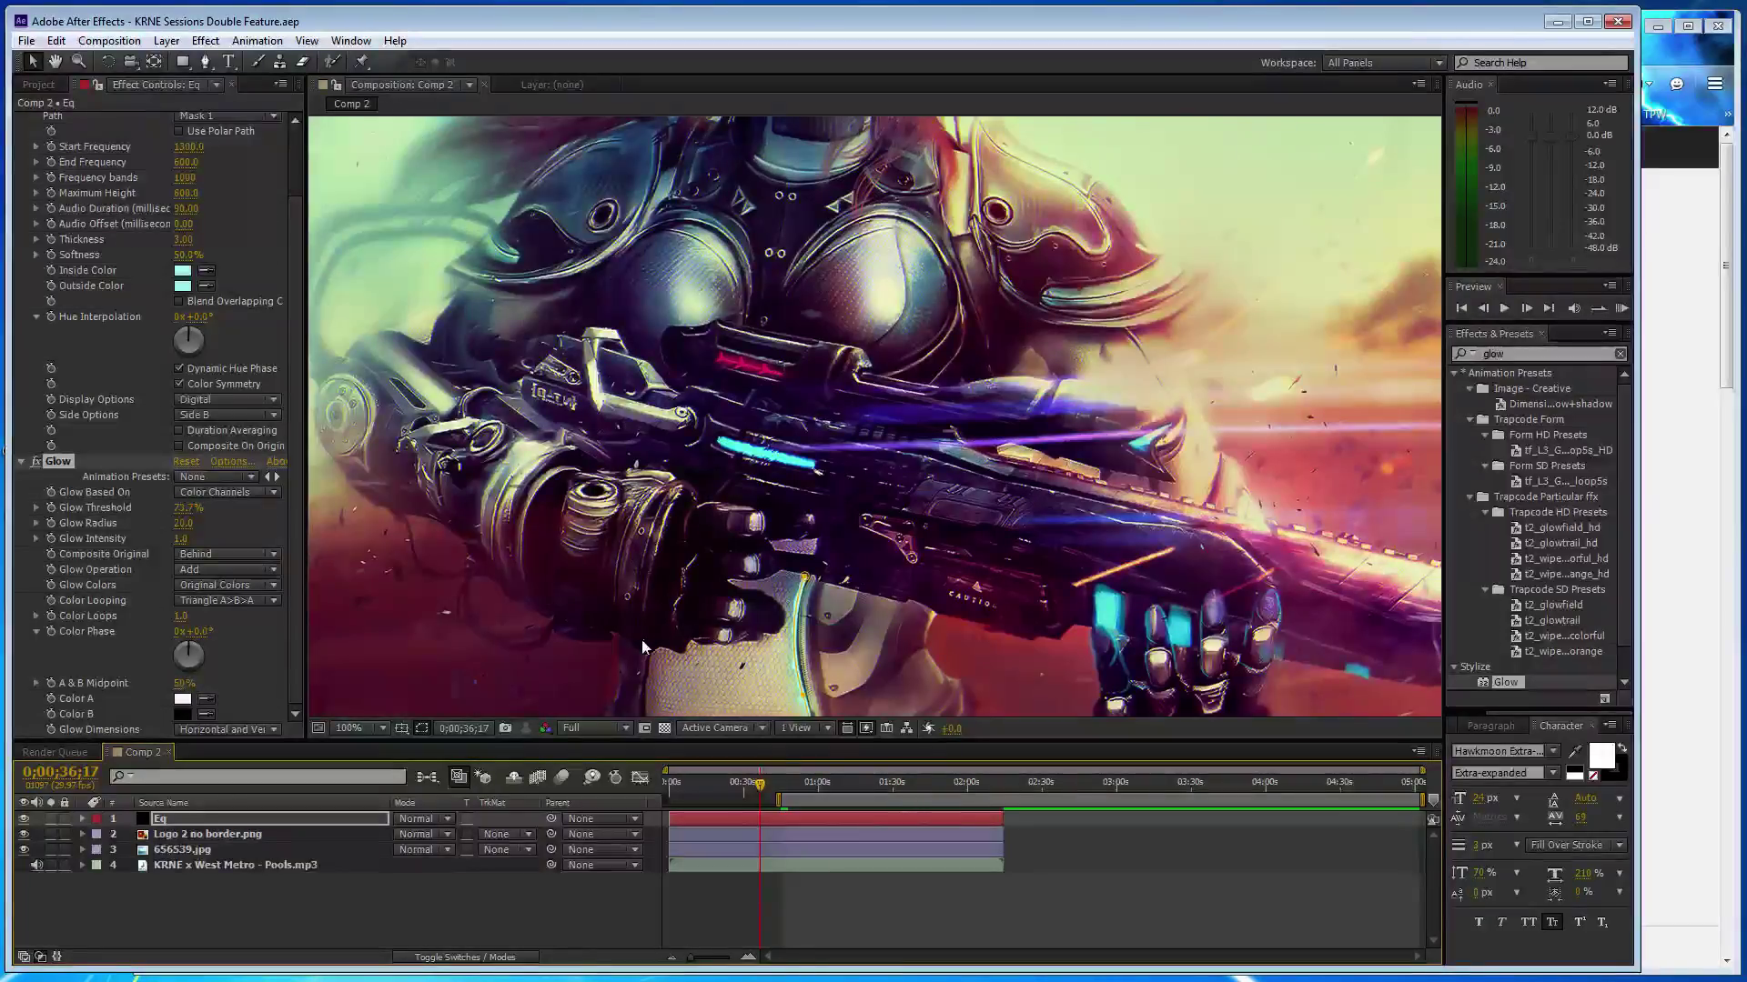
pyautogui.press('.')
pyautogui.moveTo(627, 646); pyautogui.dragTo(1044, 390)
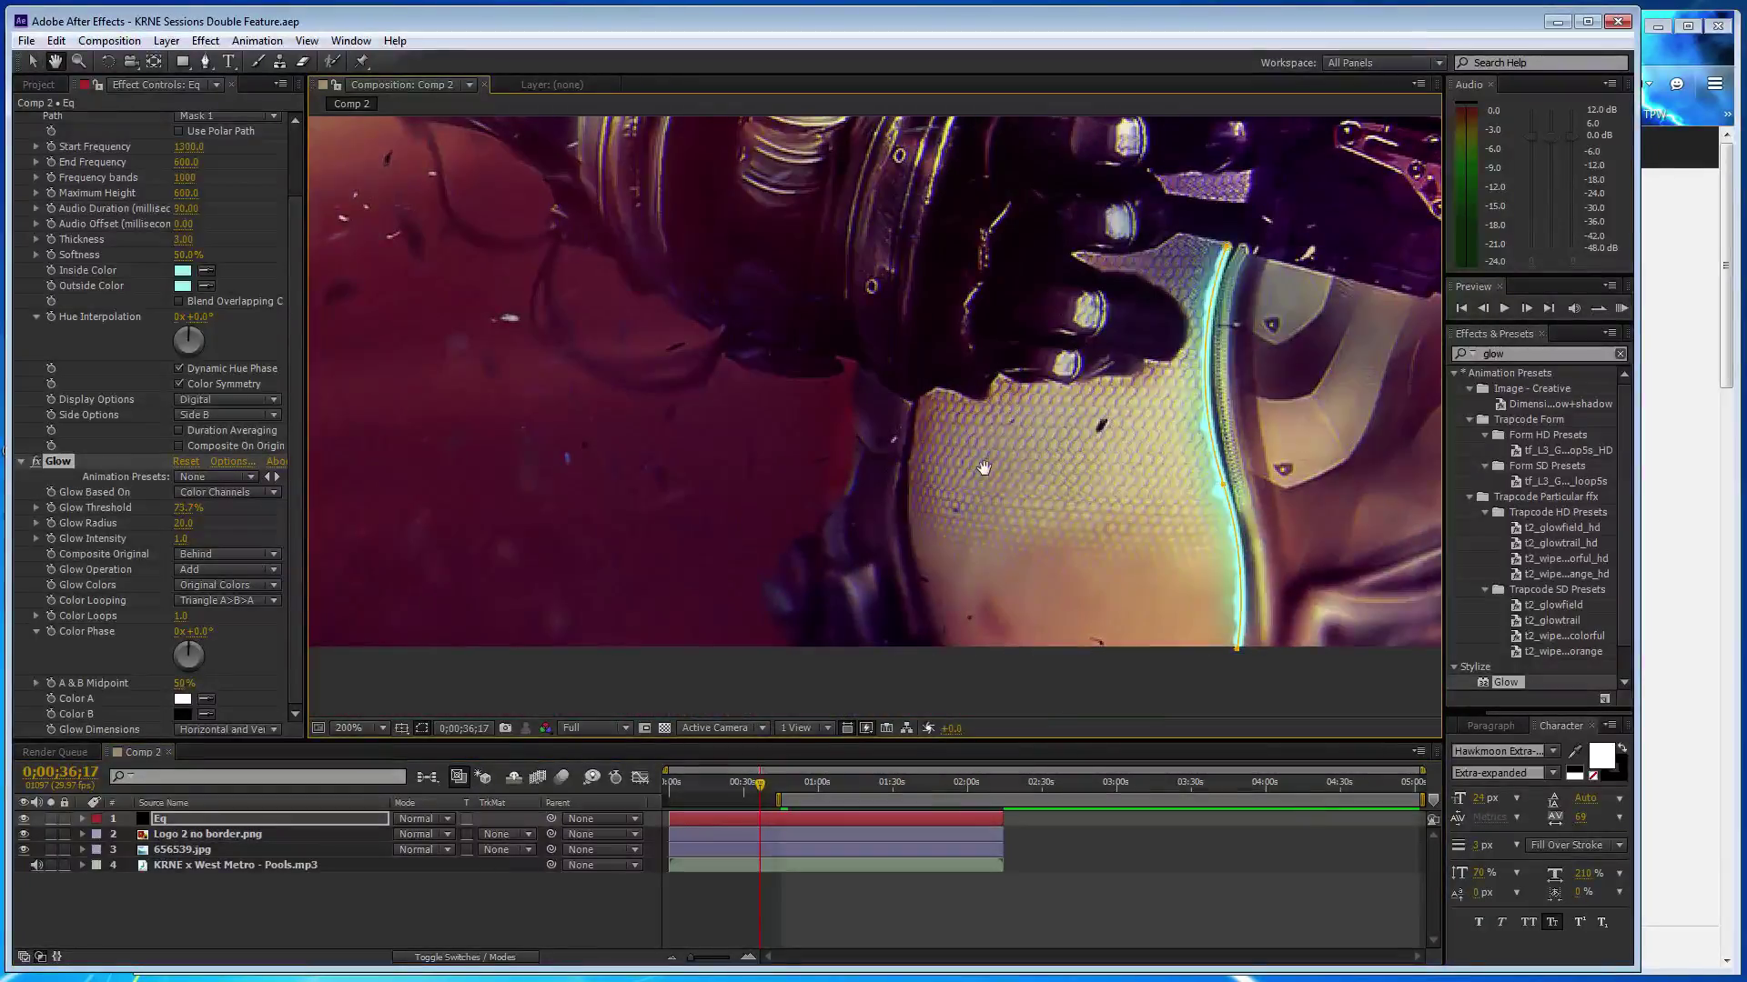
pyautogui.press(',')
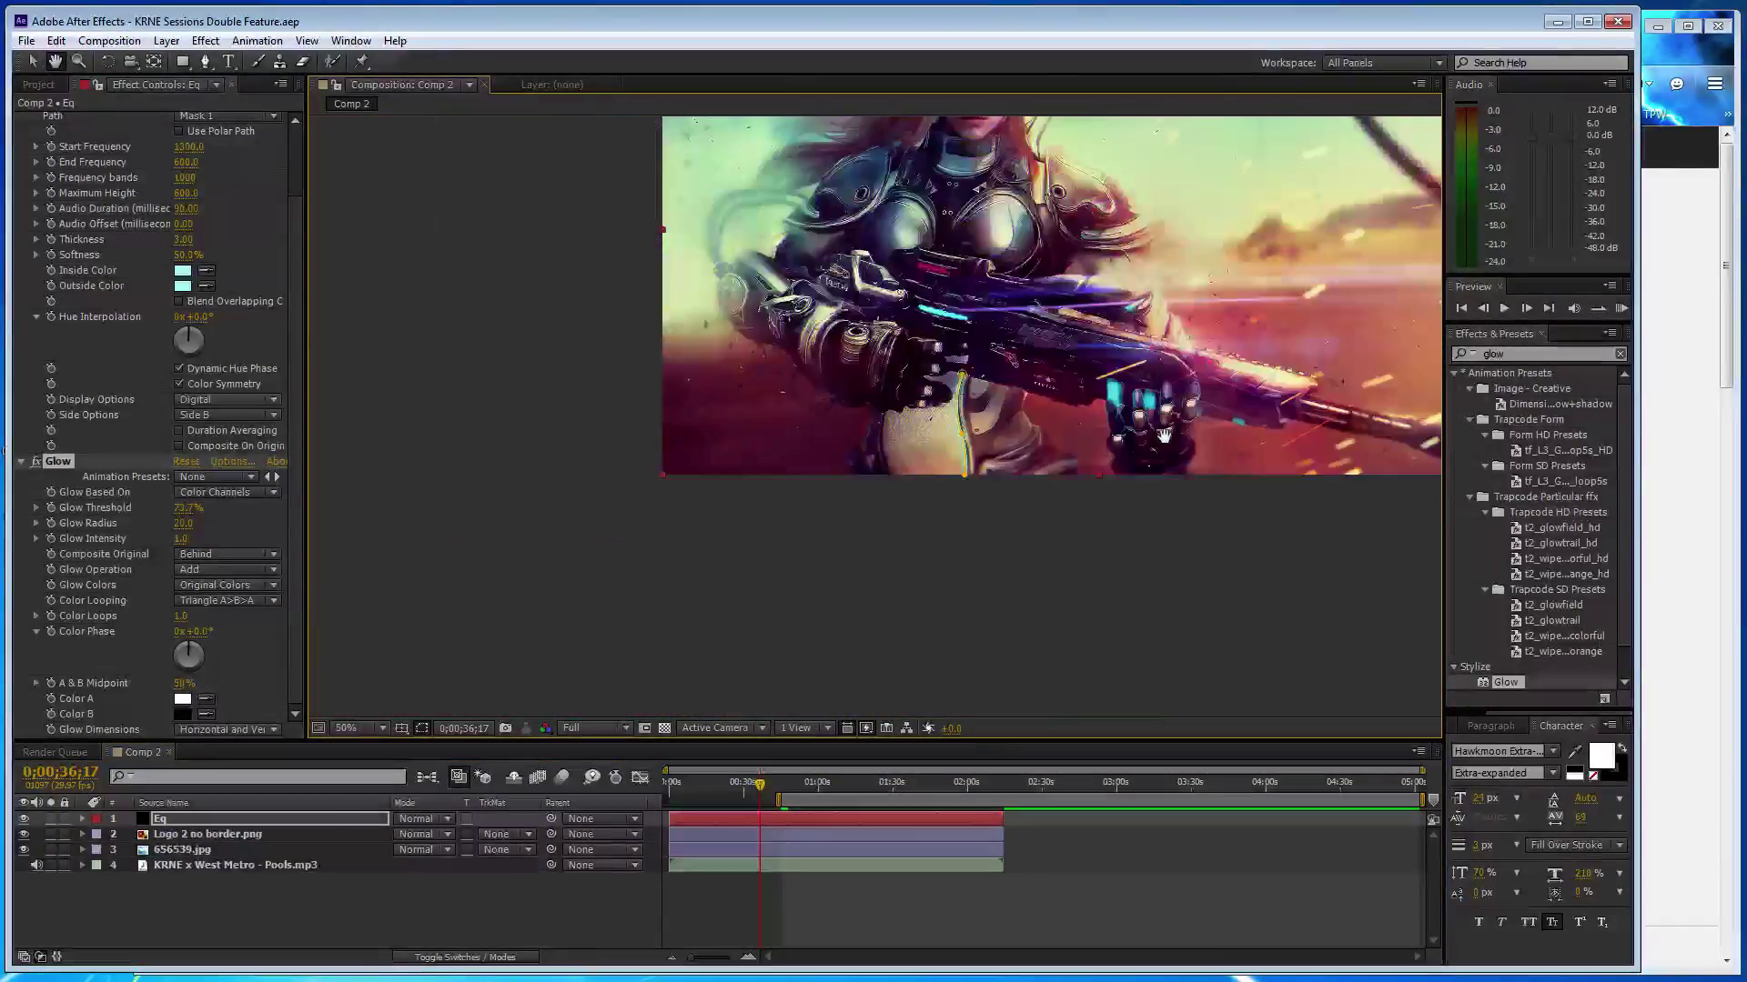
pyautogui.press('.')
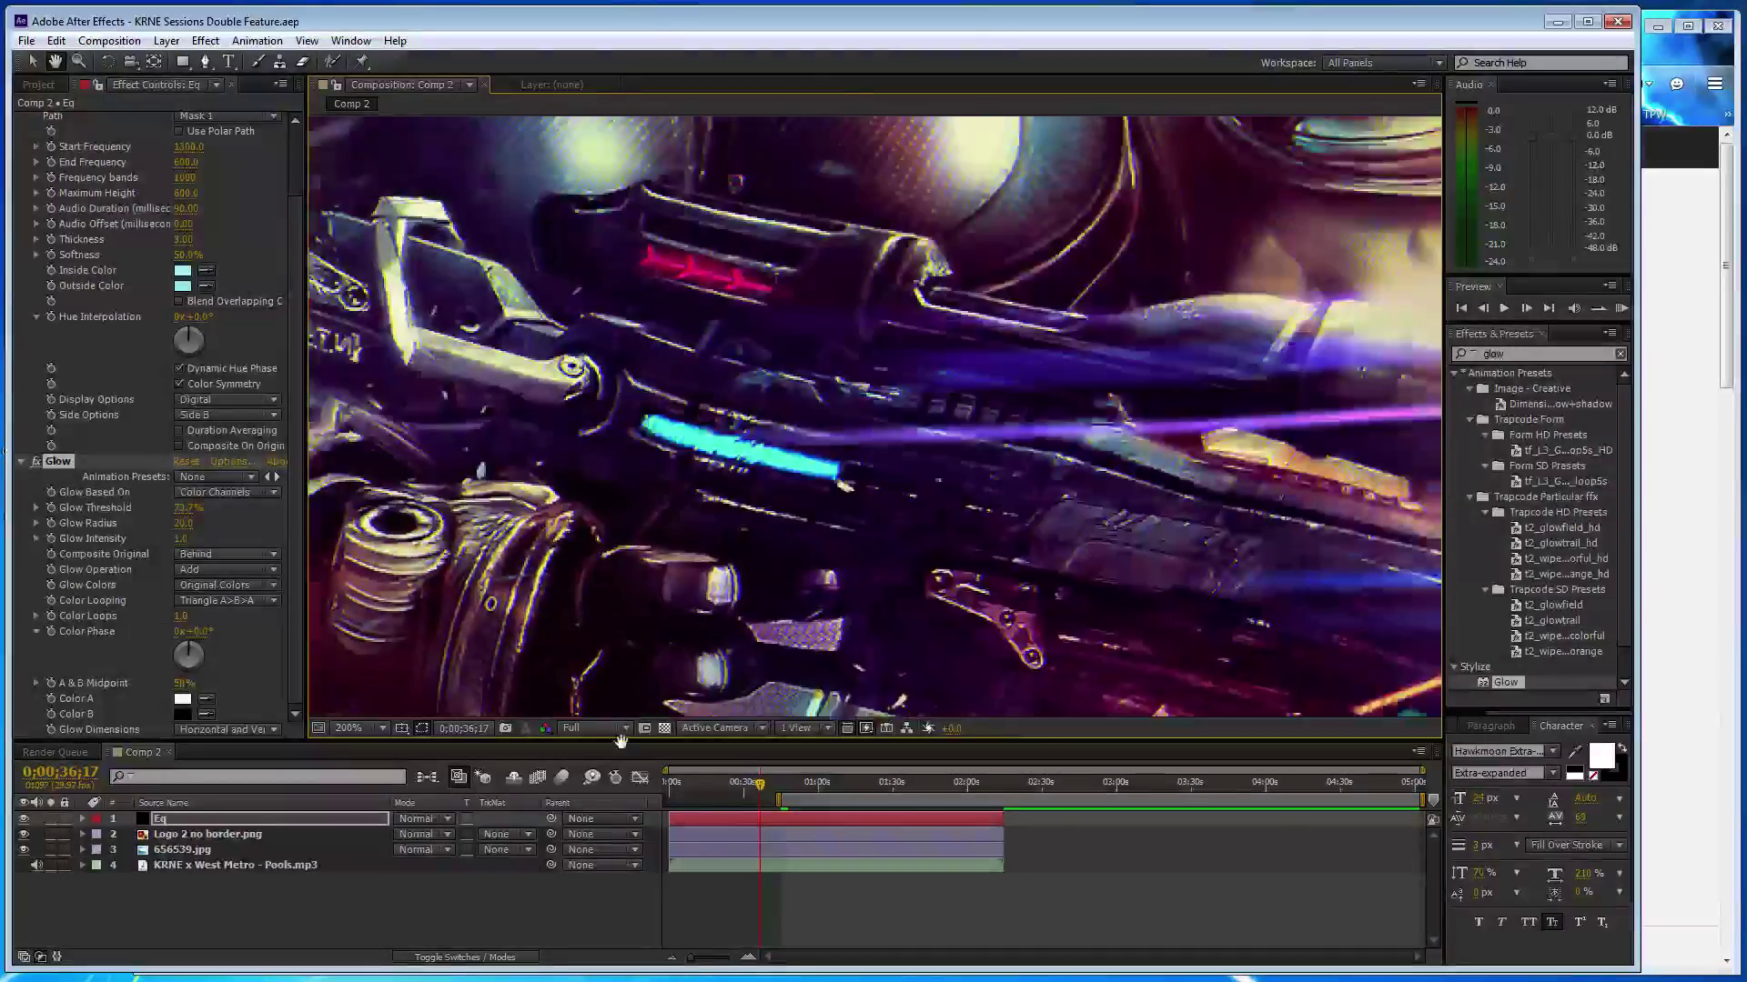
# - Draw a second mask with a curved end along the gun's glowing cyan strip
pyautogui.press('g')
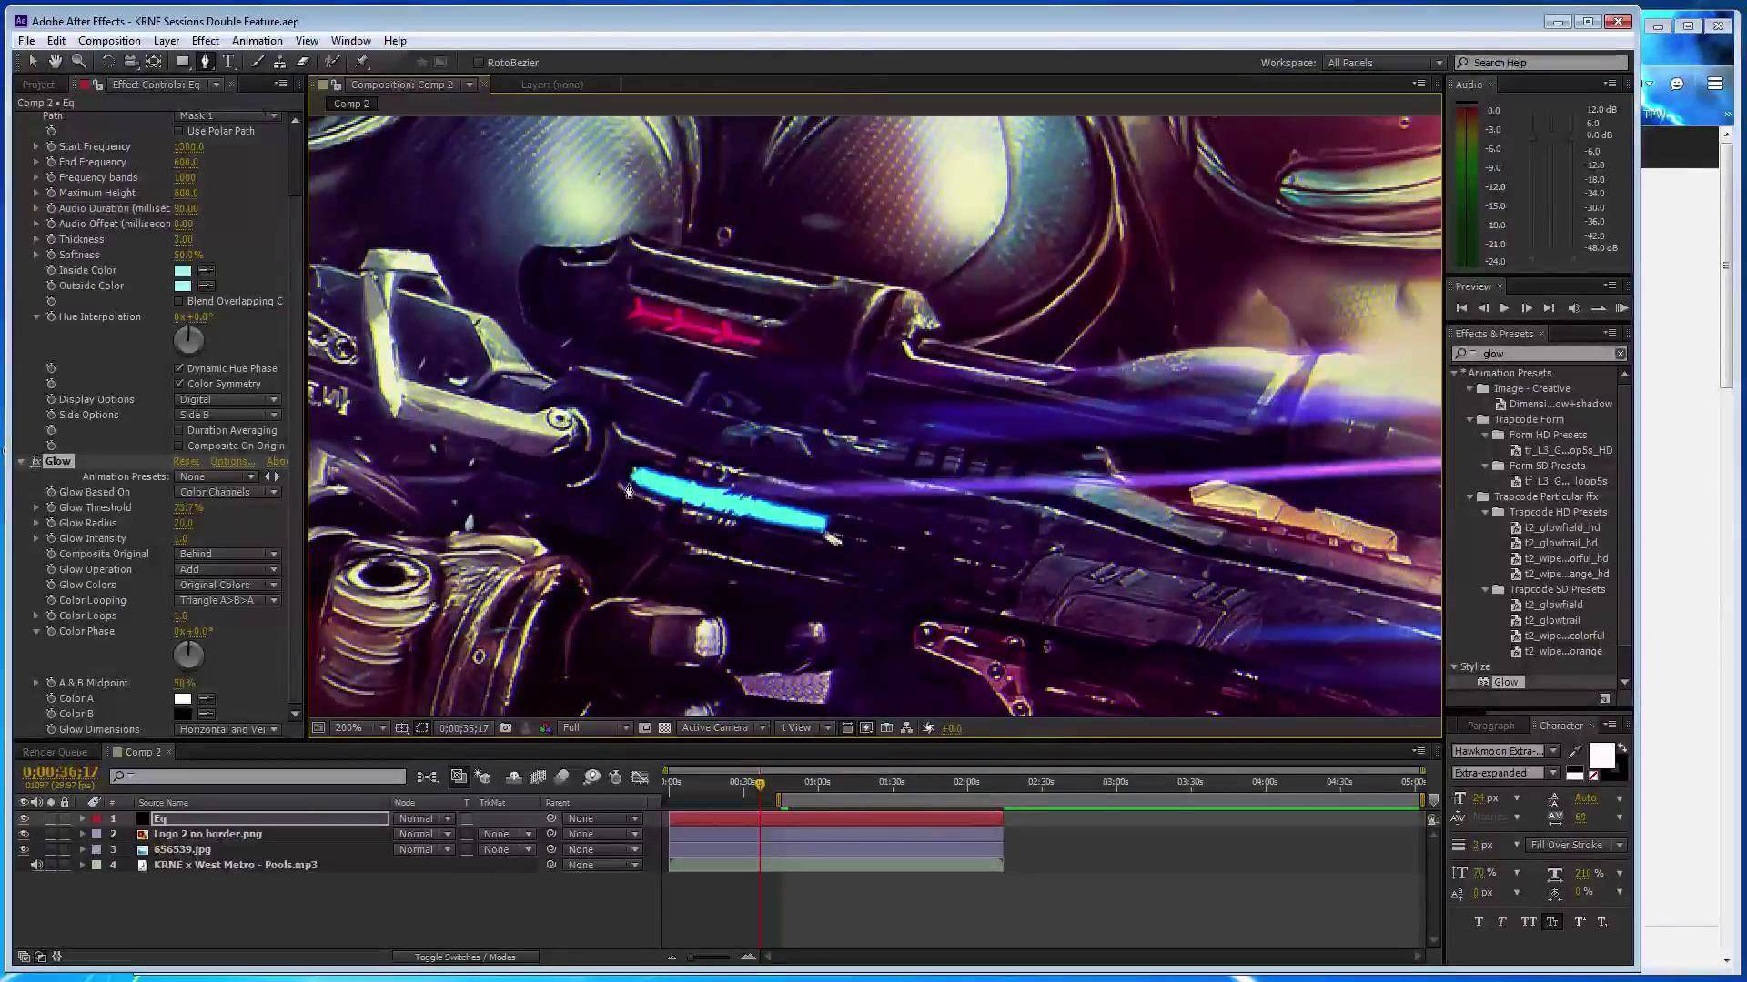
pyautogui.press(',')
pyautogui.press('h')
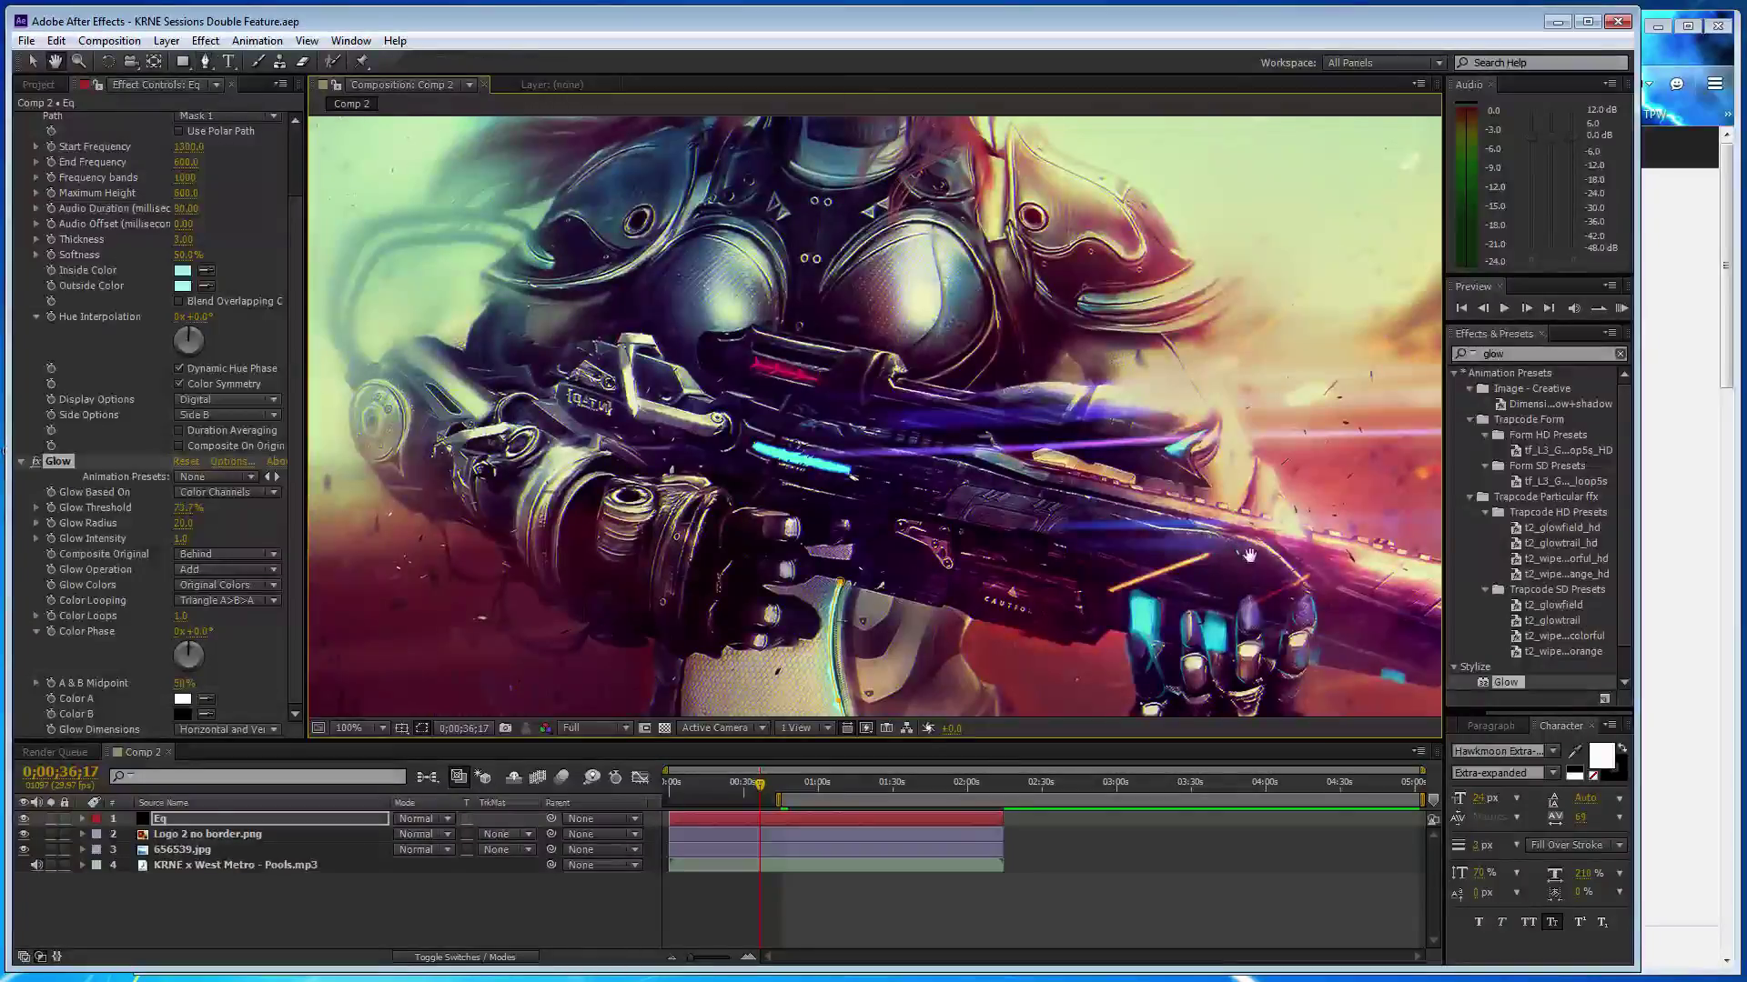
pyautogui.moveTo(1246, 554)
pyautogui.mouseDown()
pyautogui.moveTo(873, 421)
pyautogui.moveTo(1012, 587)
pyautogui.mouseUp()
pyautogui.press('.')
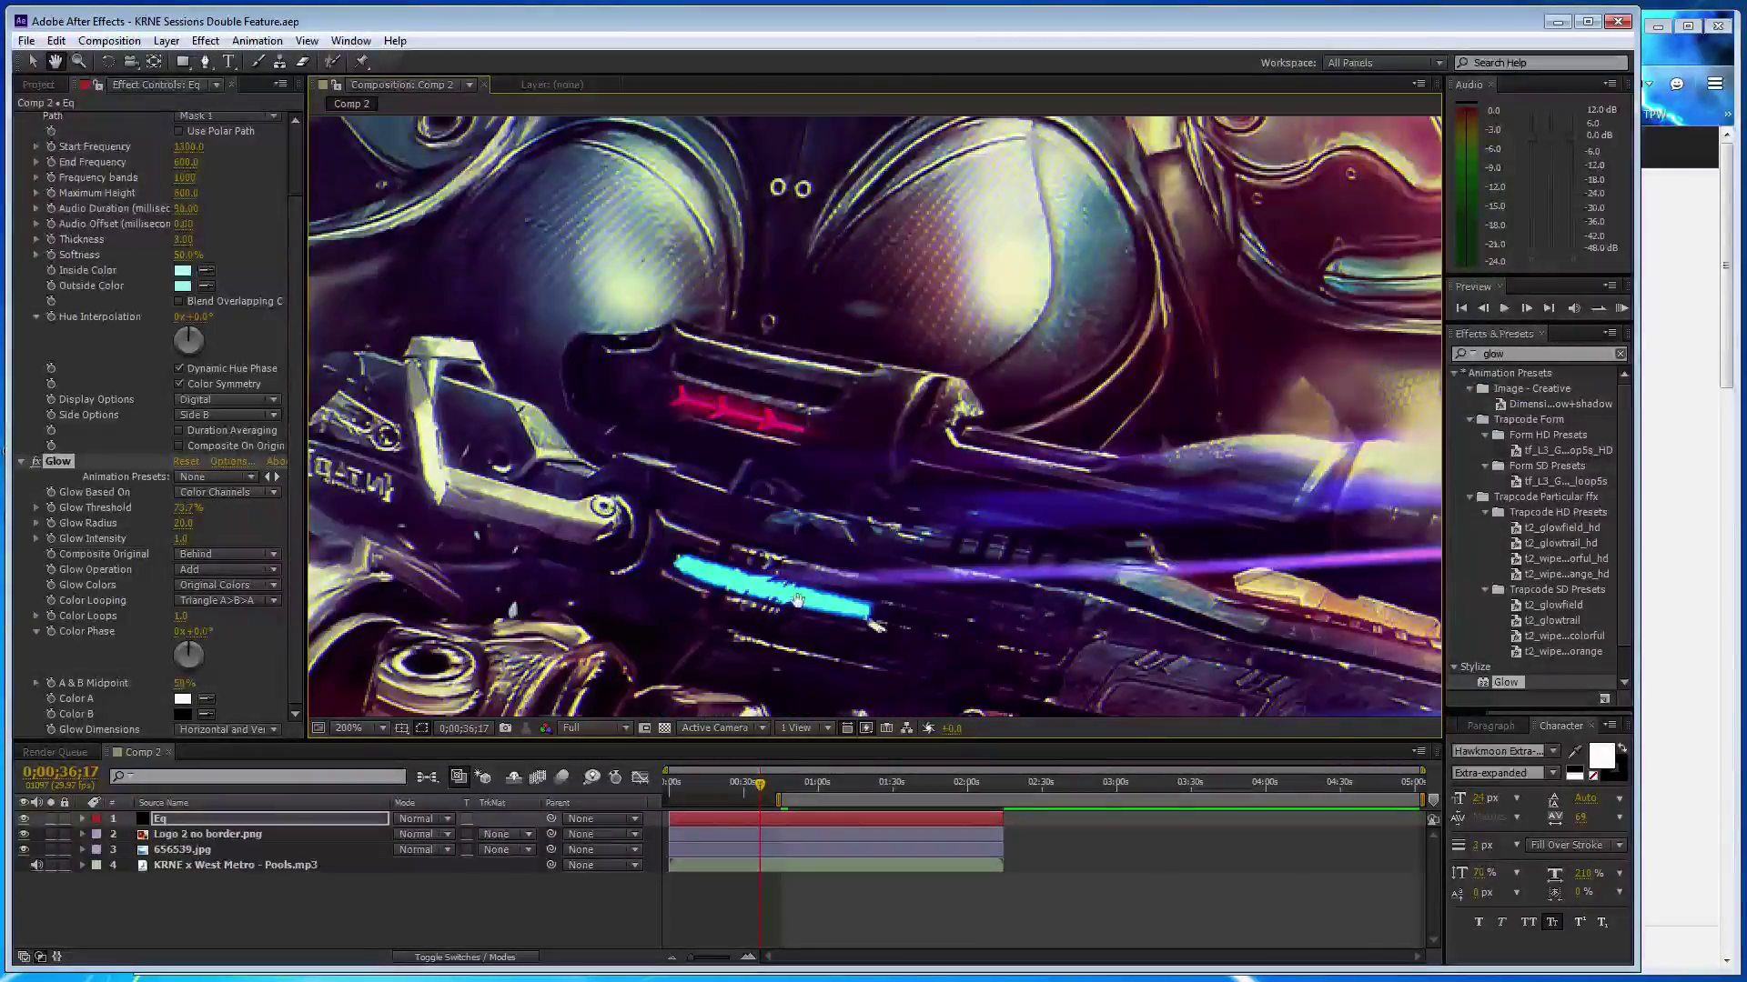
pyautogui.moveTo(798, 601); pyautogui.dragTo(917, 484)
pyautogui.press('g')
pyautogui.click(805, 431)
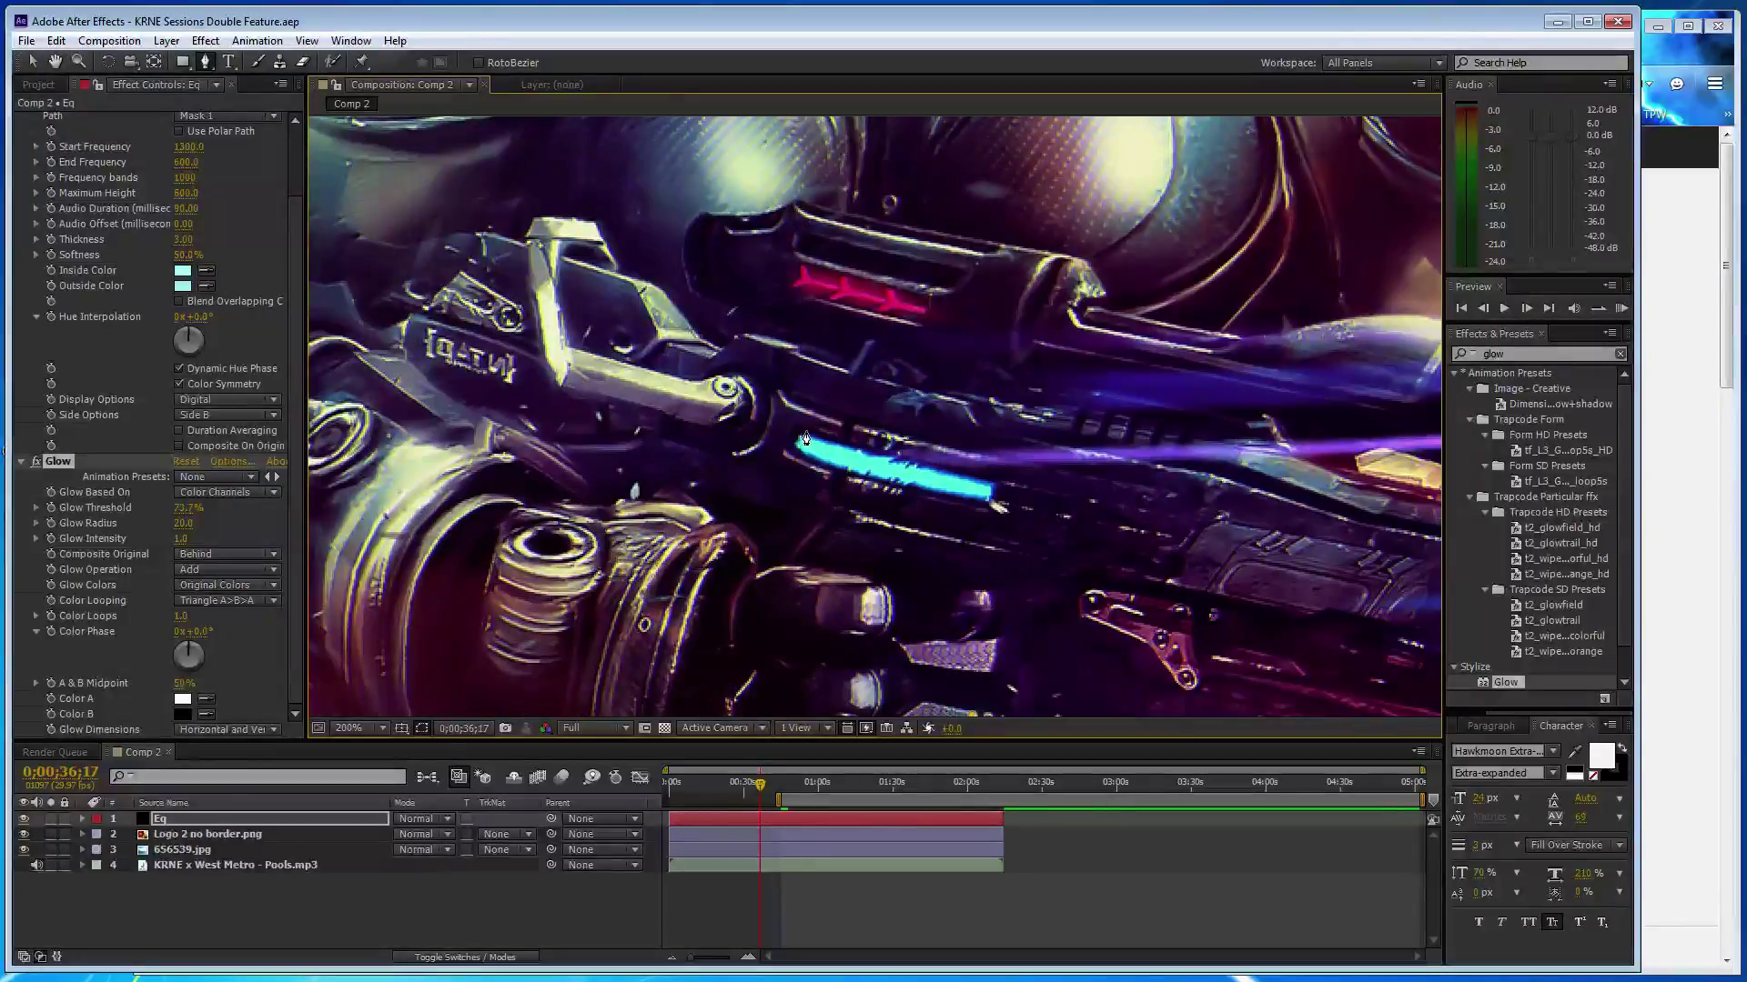
pyautogui.moveTo(991, 491); pyautogui.dragTo(1098, 500)
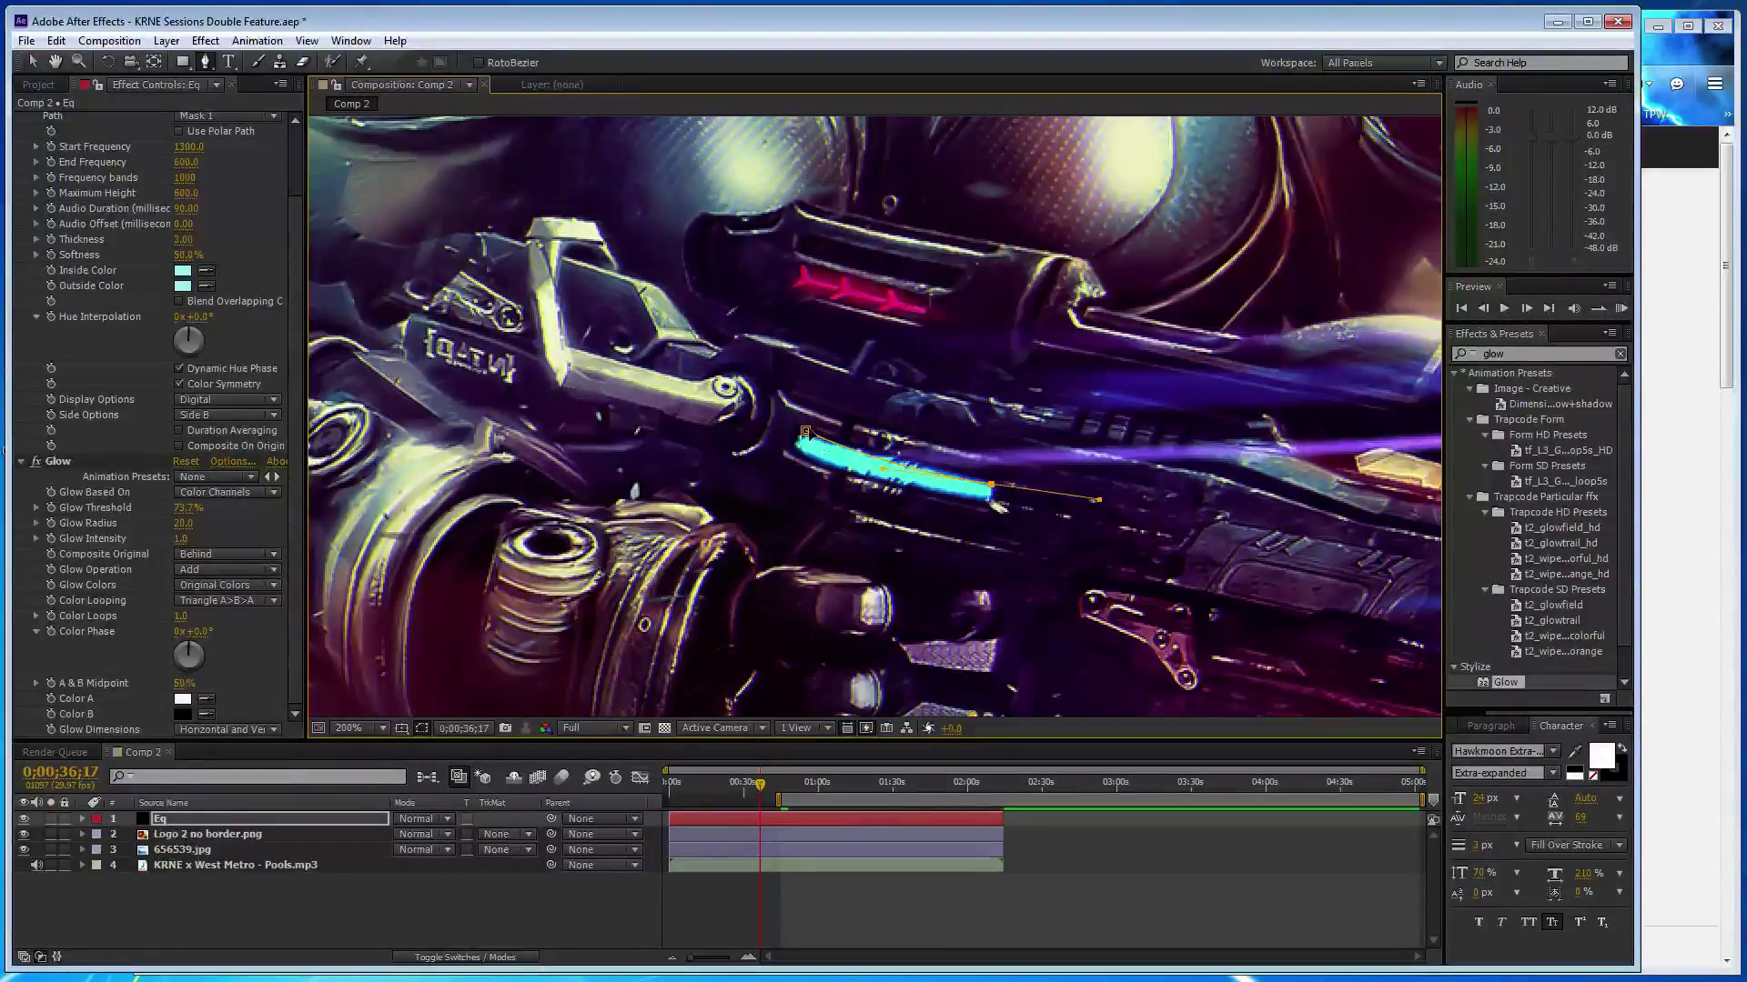
pyautogui.press('v')
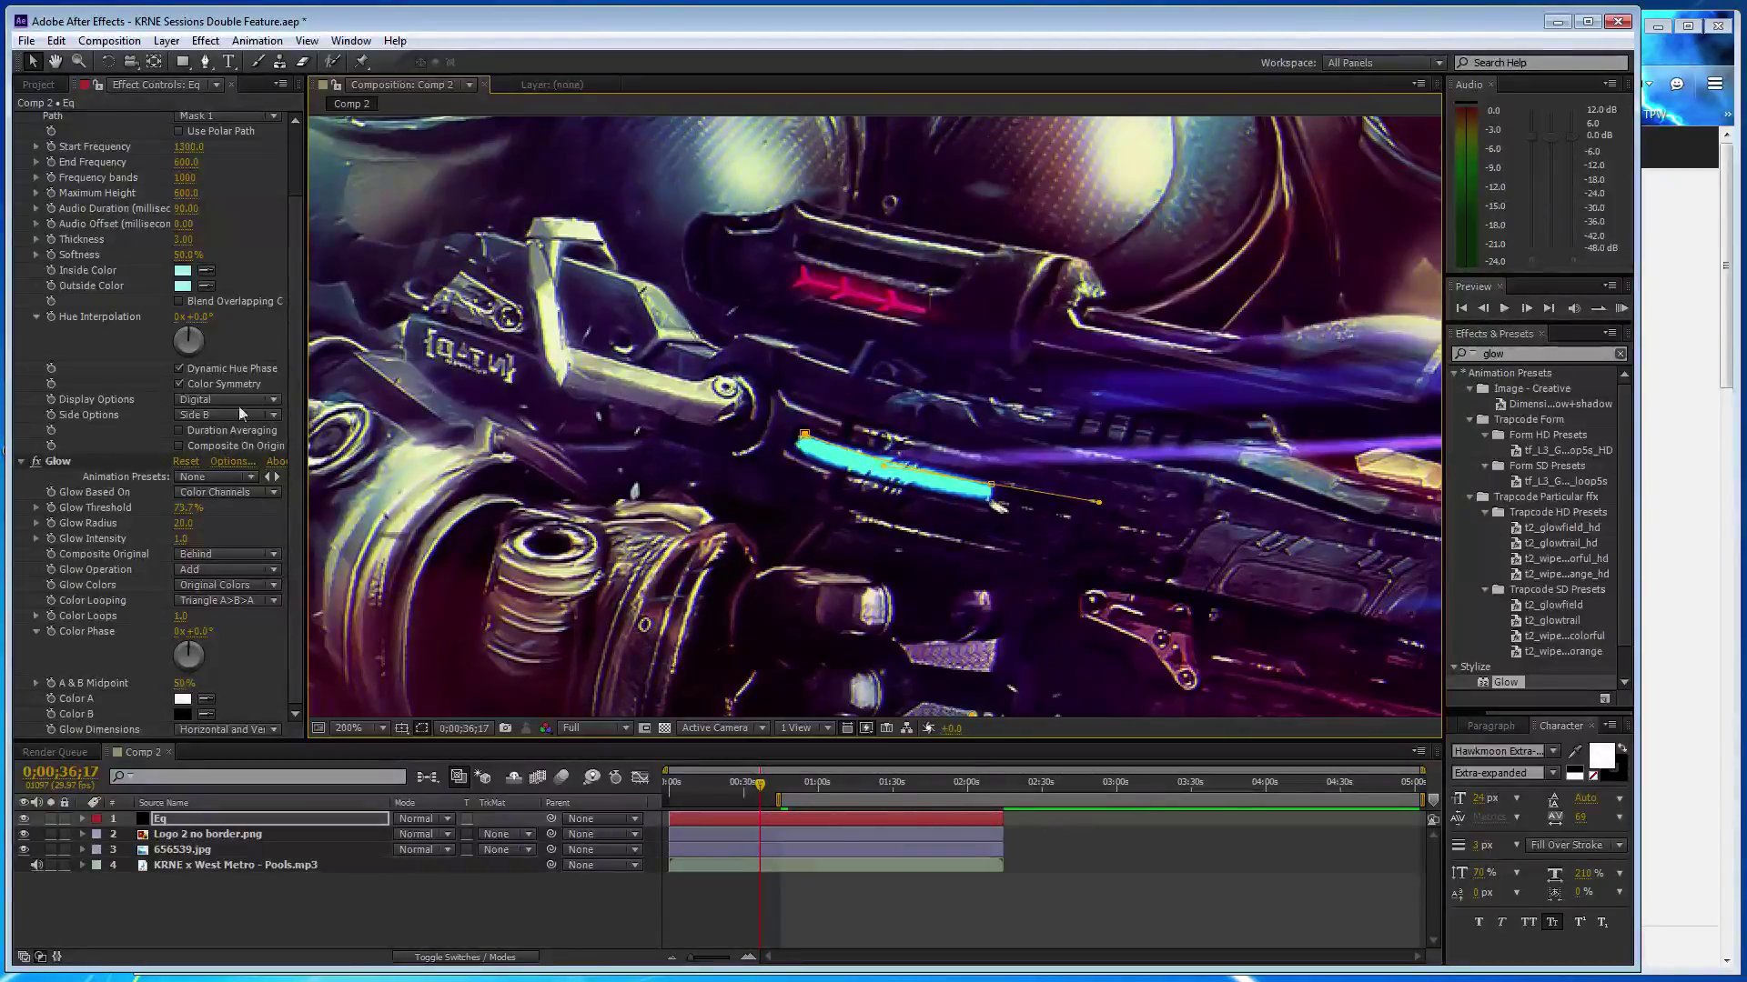
pyautogui.scroll(2, 182, 391)
# - Duplicate the Audio Spectrum effect and set the copy's Path to Mask 2 on Side A
pyautogui.click(89, 123)
pyautogui.hotkey('ctrl', 'd')
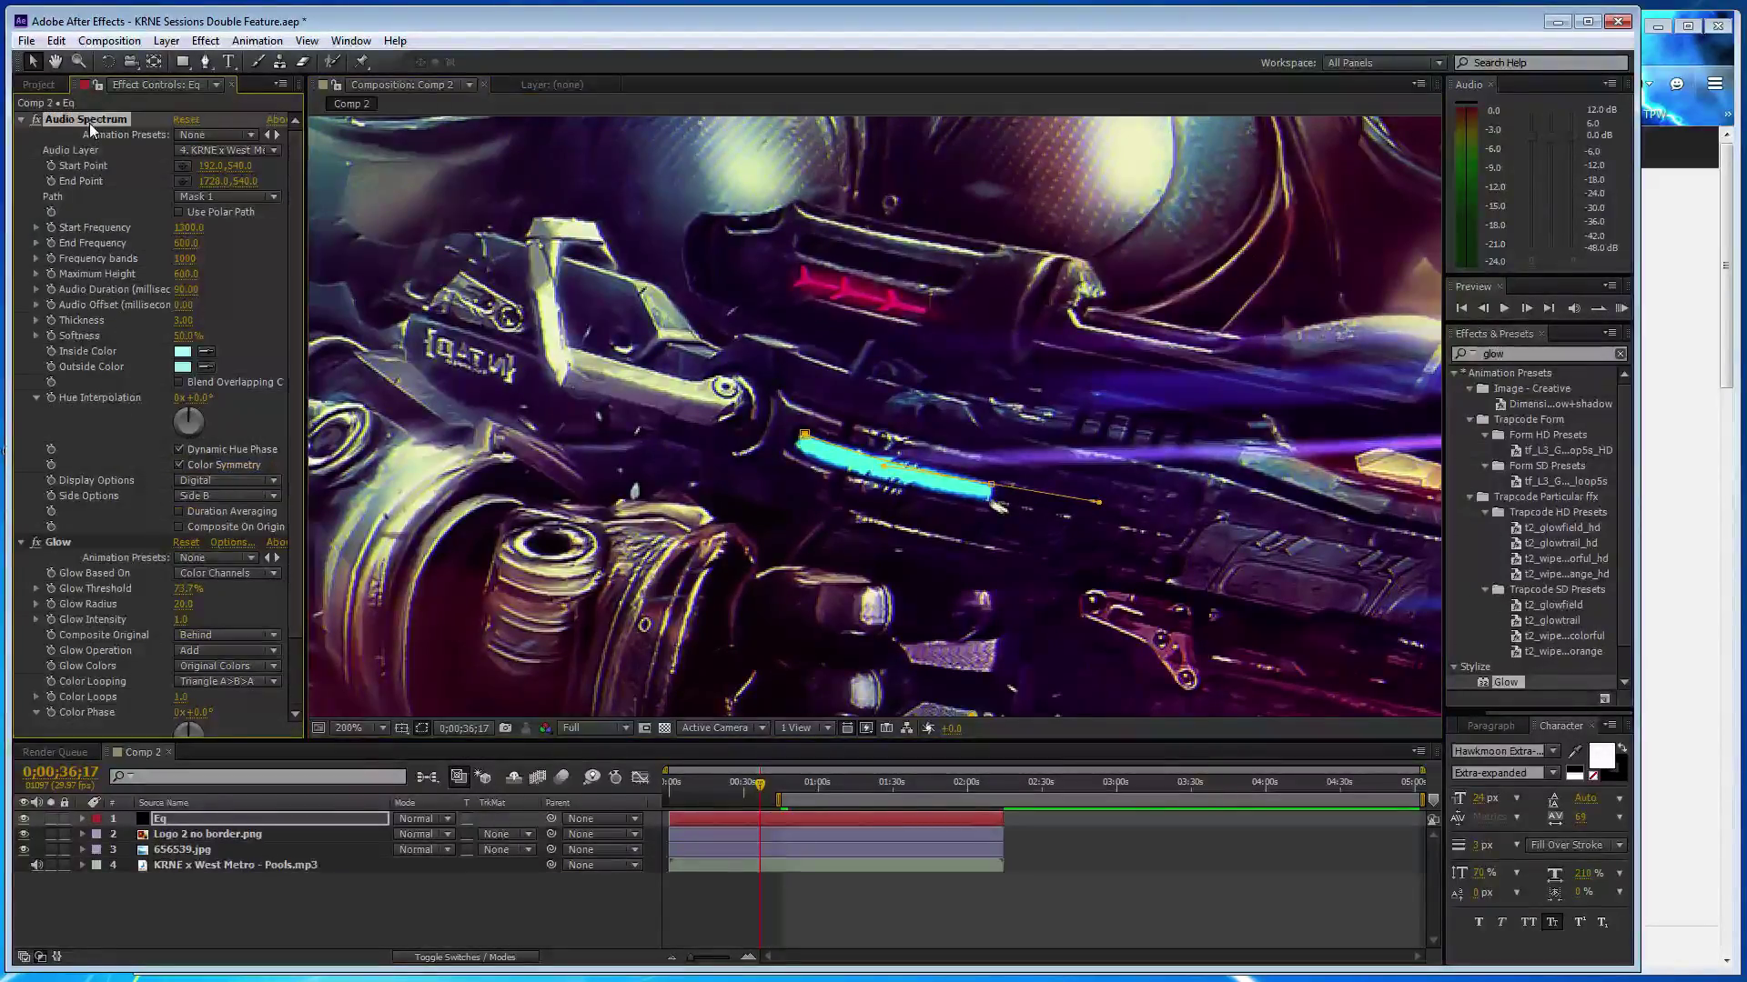
pyautogui.click(232, 197)
pyautogui.click(231, 264)
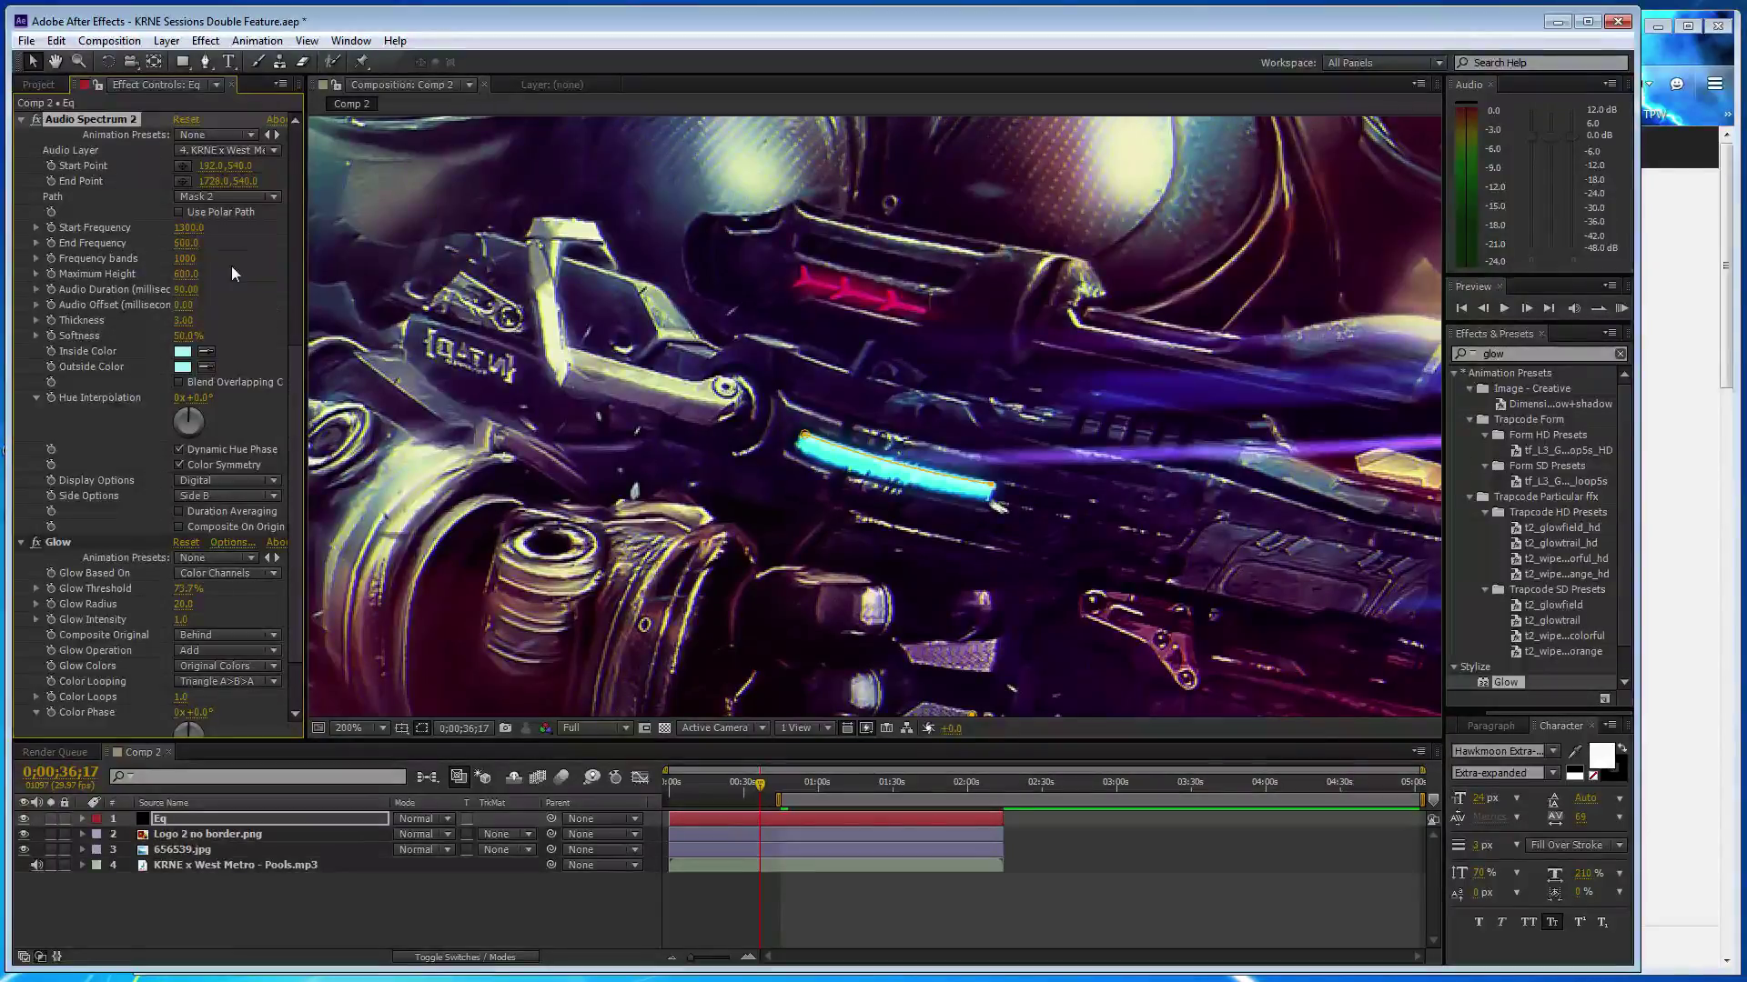
pyautogui.click(227, 499)
pyautogui.click(231, 515)
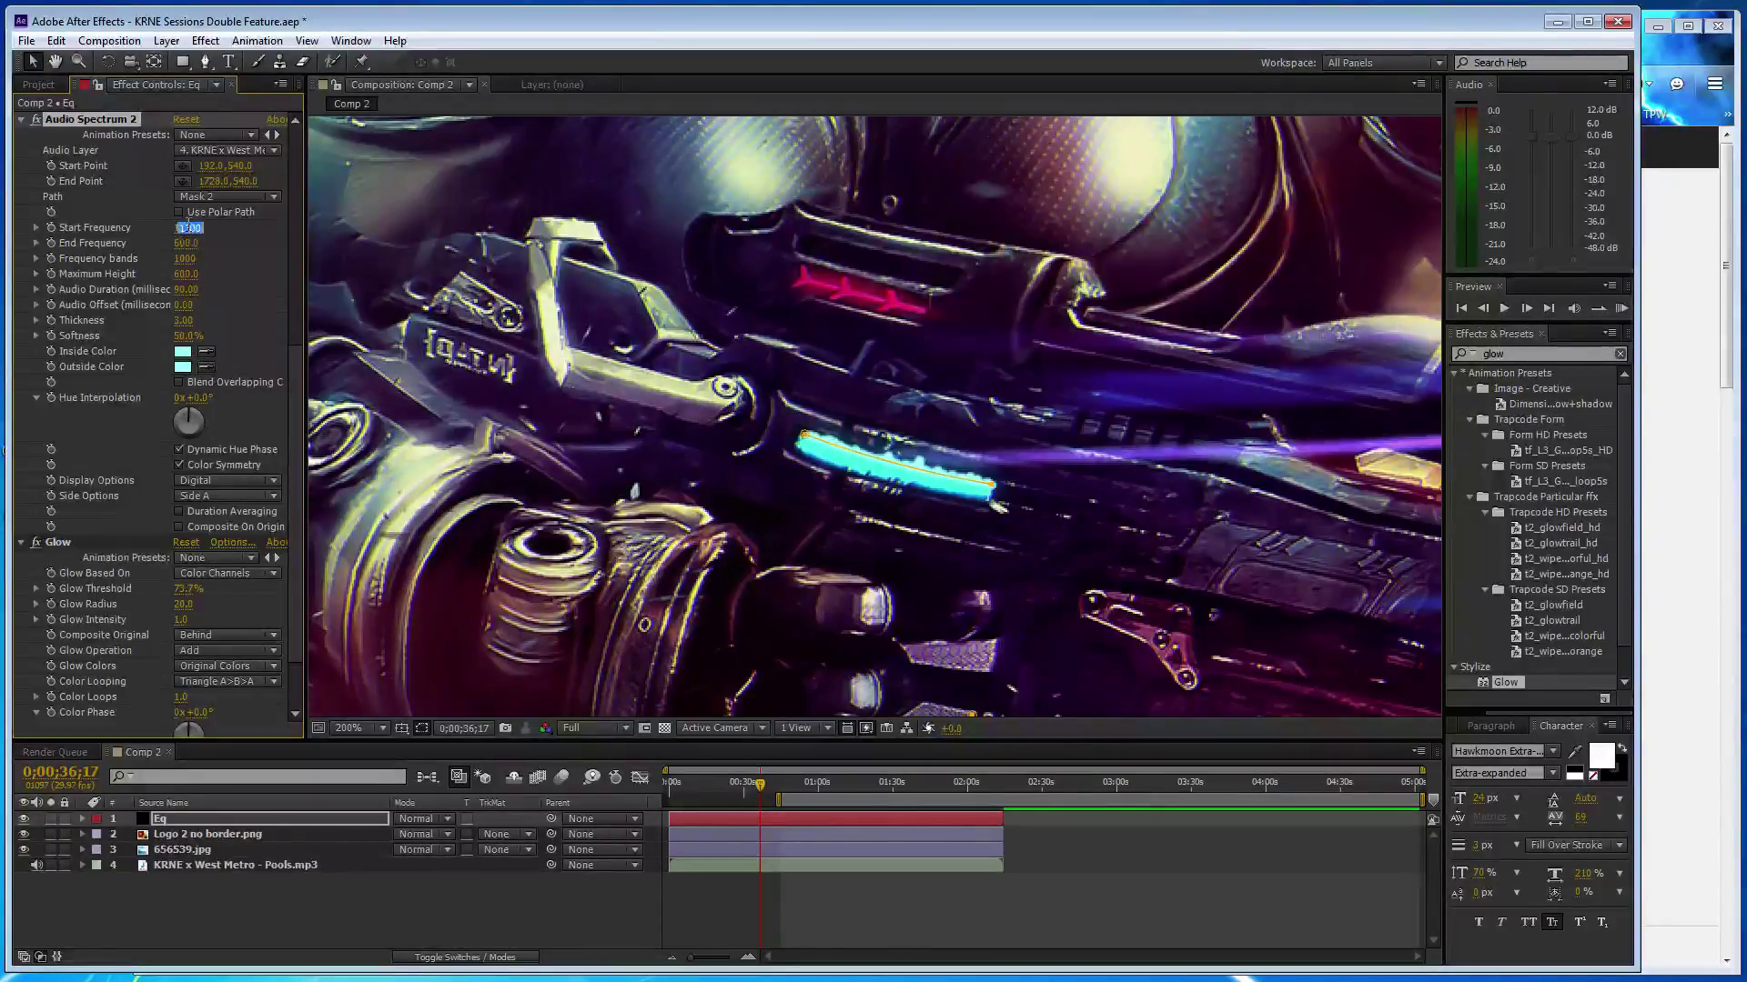
# - Give the copied spectrum a Start Frequency of 400 and a Maximum Height of 300
pyautogui.moveTo(180, 228); pyautogui.dragTo(190, 248)
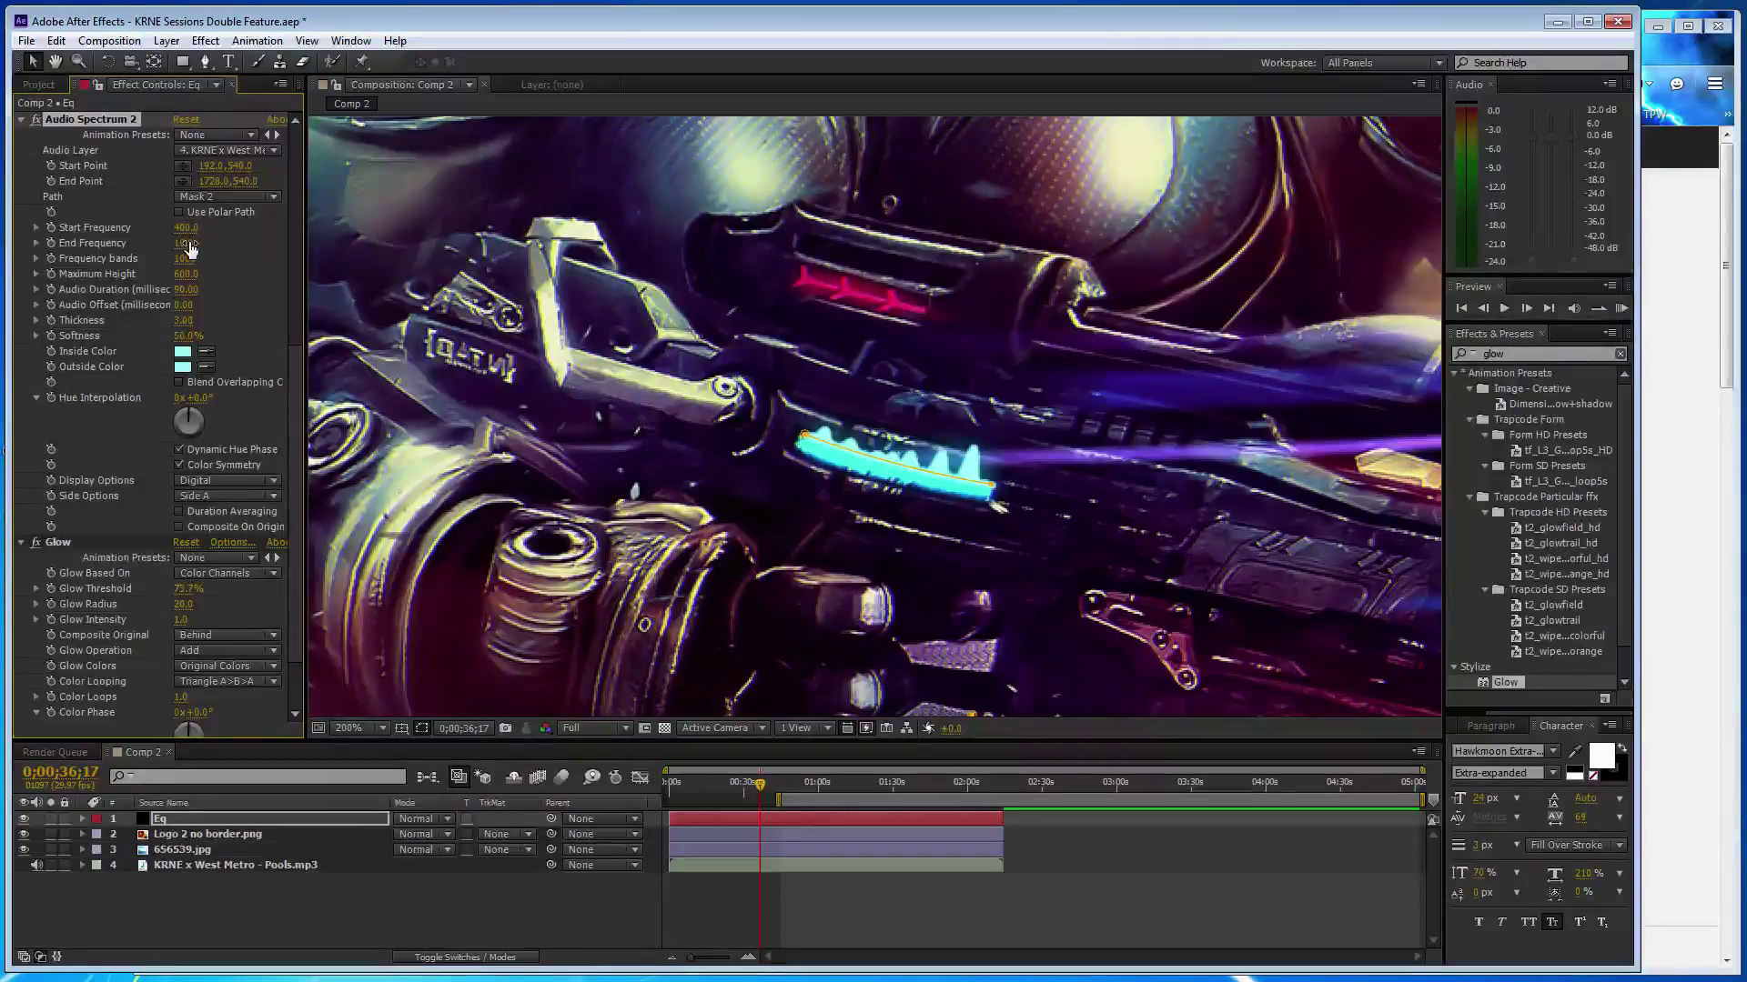
pyautogui.click(185, 274)
pyautogui.write('300')
pyautogui.press('Return')
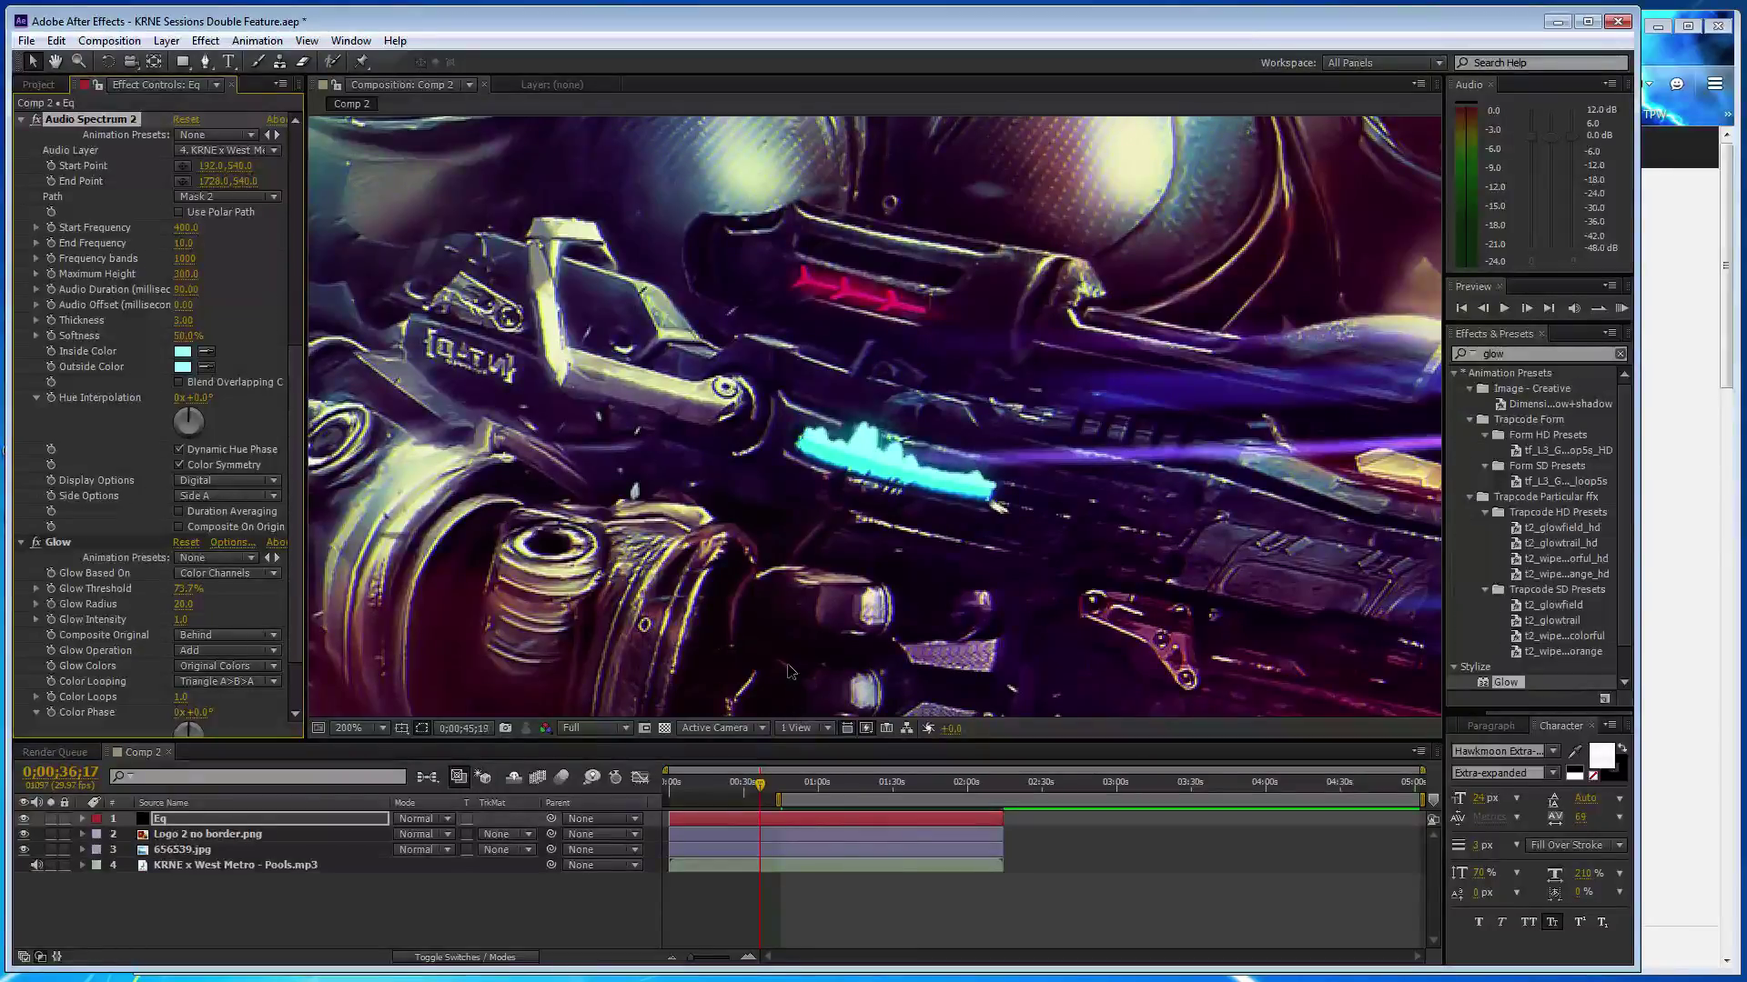
pyautogui.scroll(-1, 787, 667)
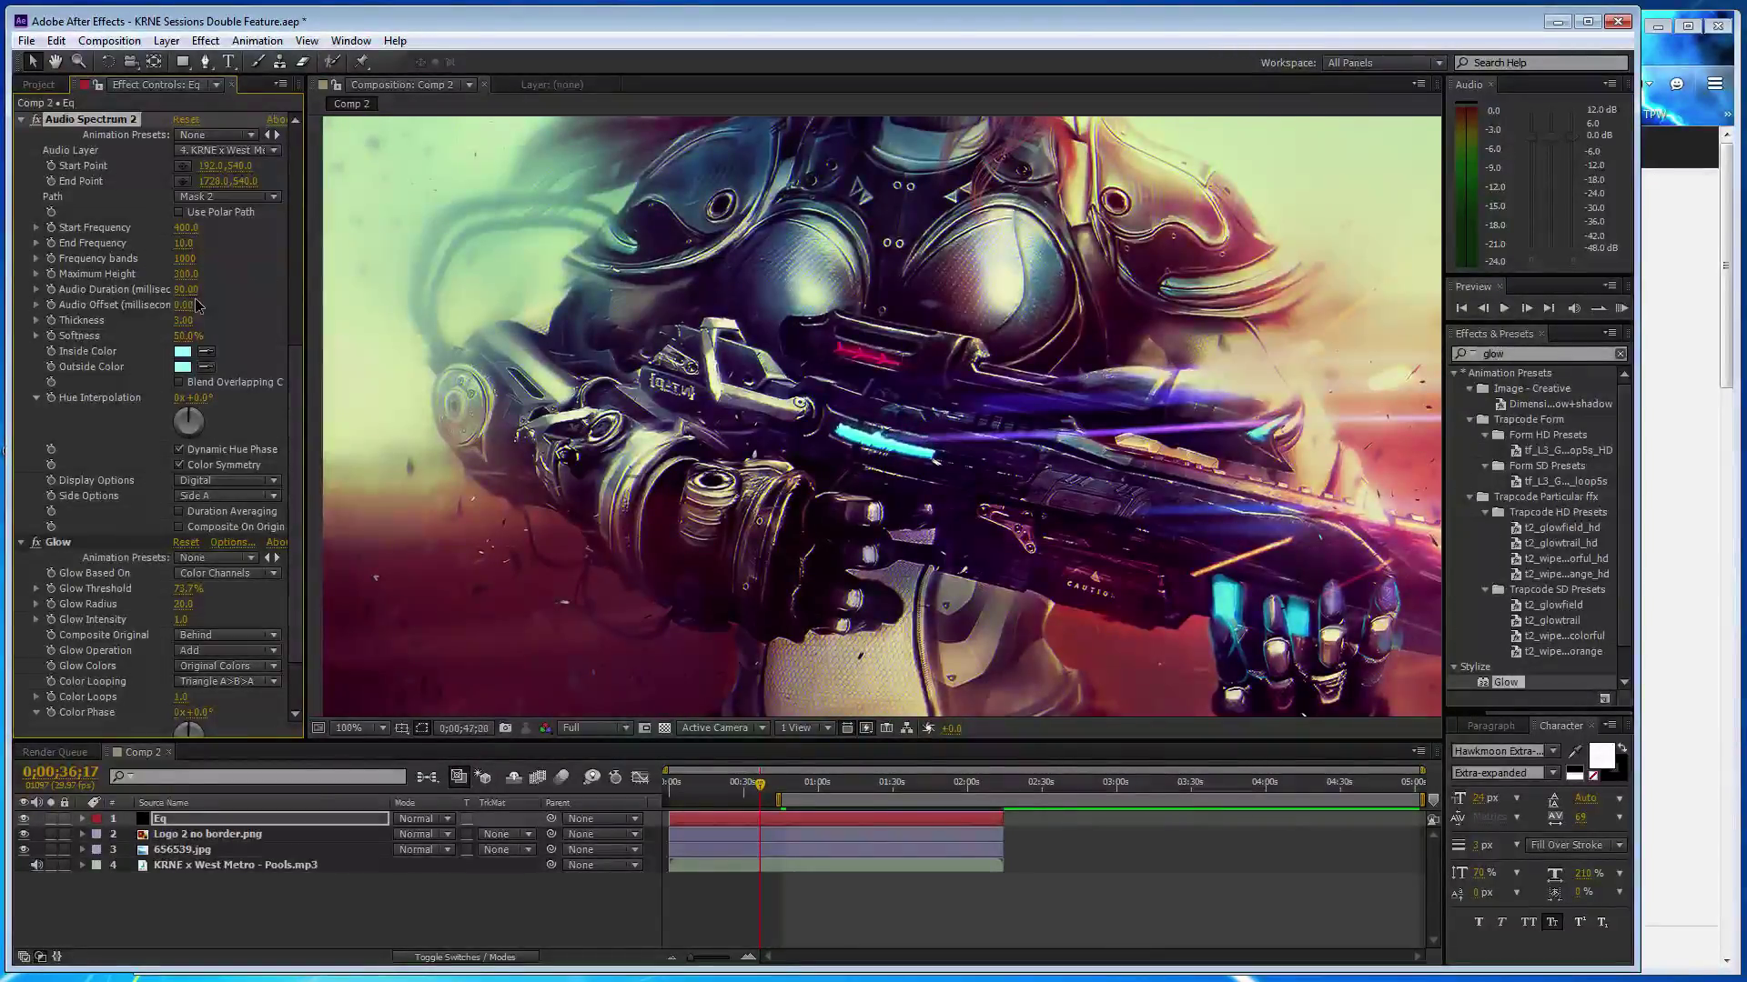
# - Stop playback, zoom to 400%, and draw Mask 3 across the glowing strip on the Eq layer
pyautogui.press('space')
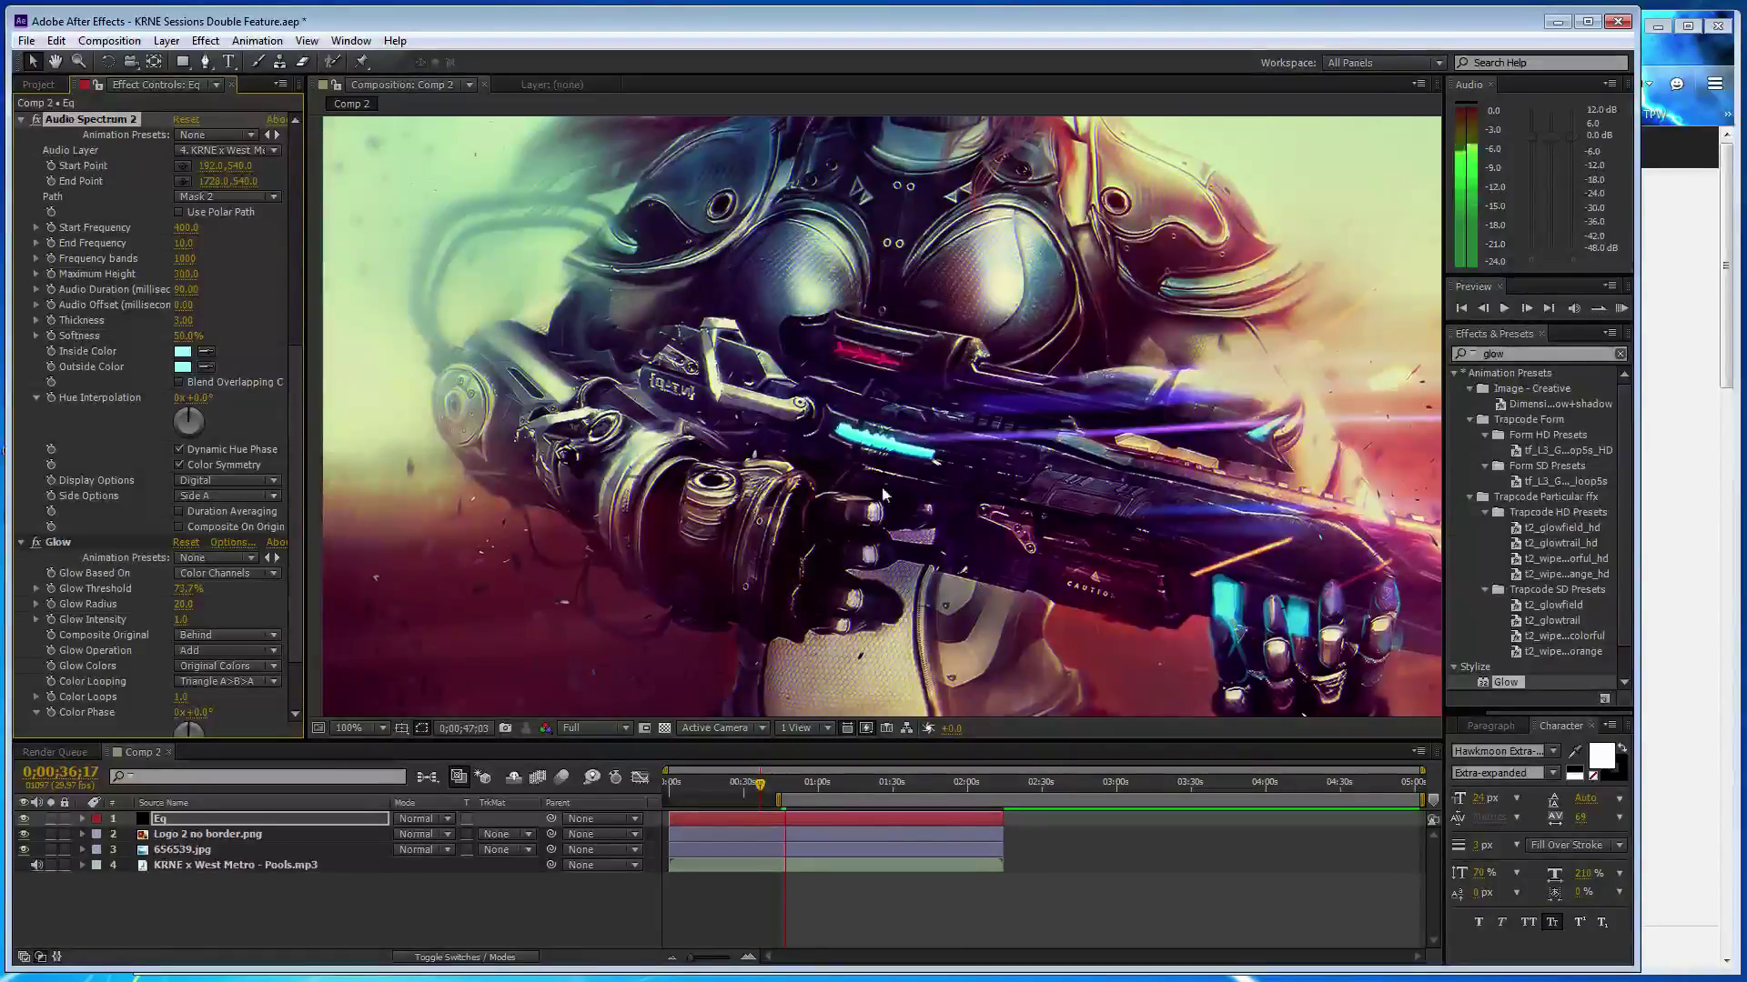
pyautogui.press('.')
pyautogui.press('.')
pyautogui.press('.')
pyautogui.press('.')
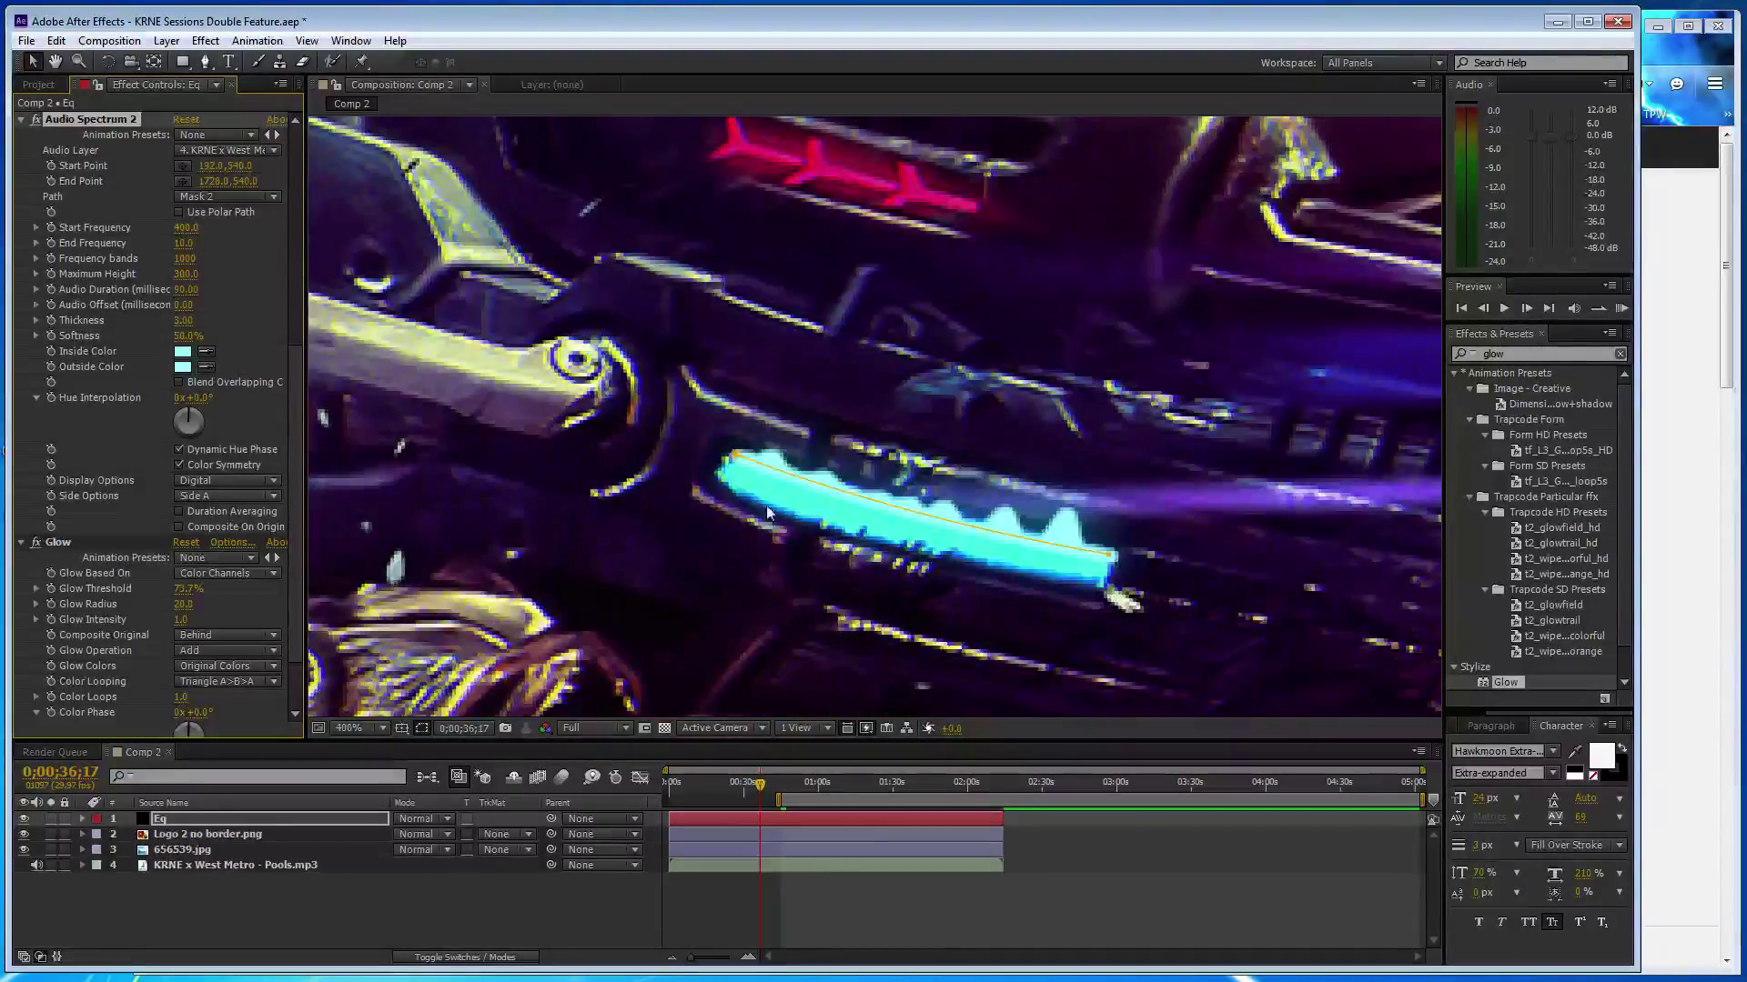
pyautogui.click(353, 817)
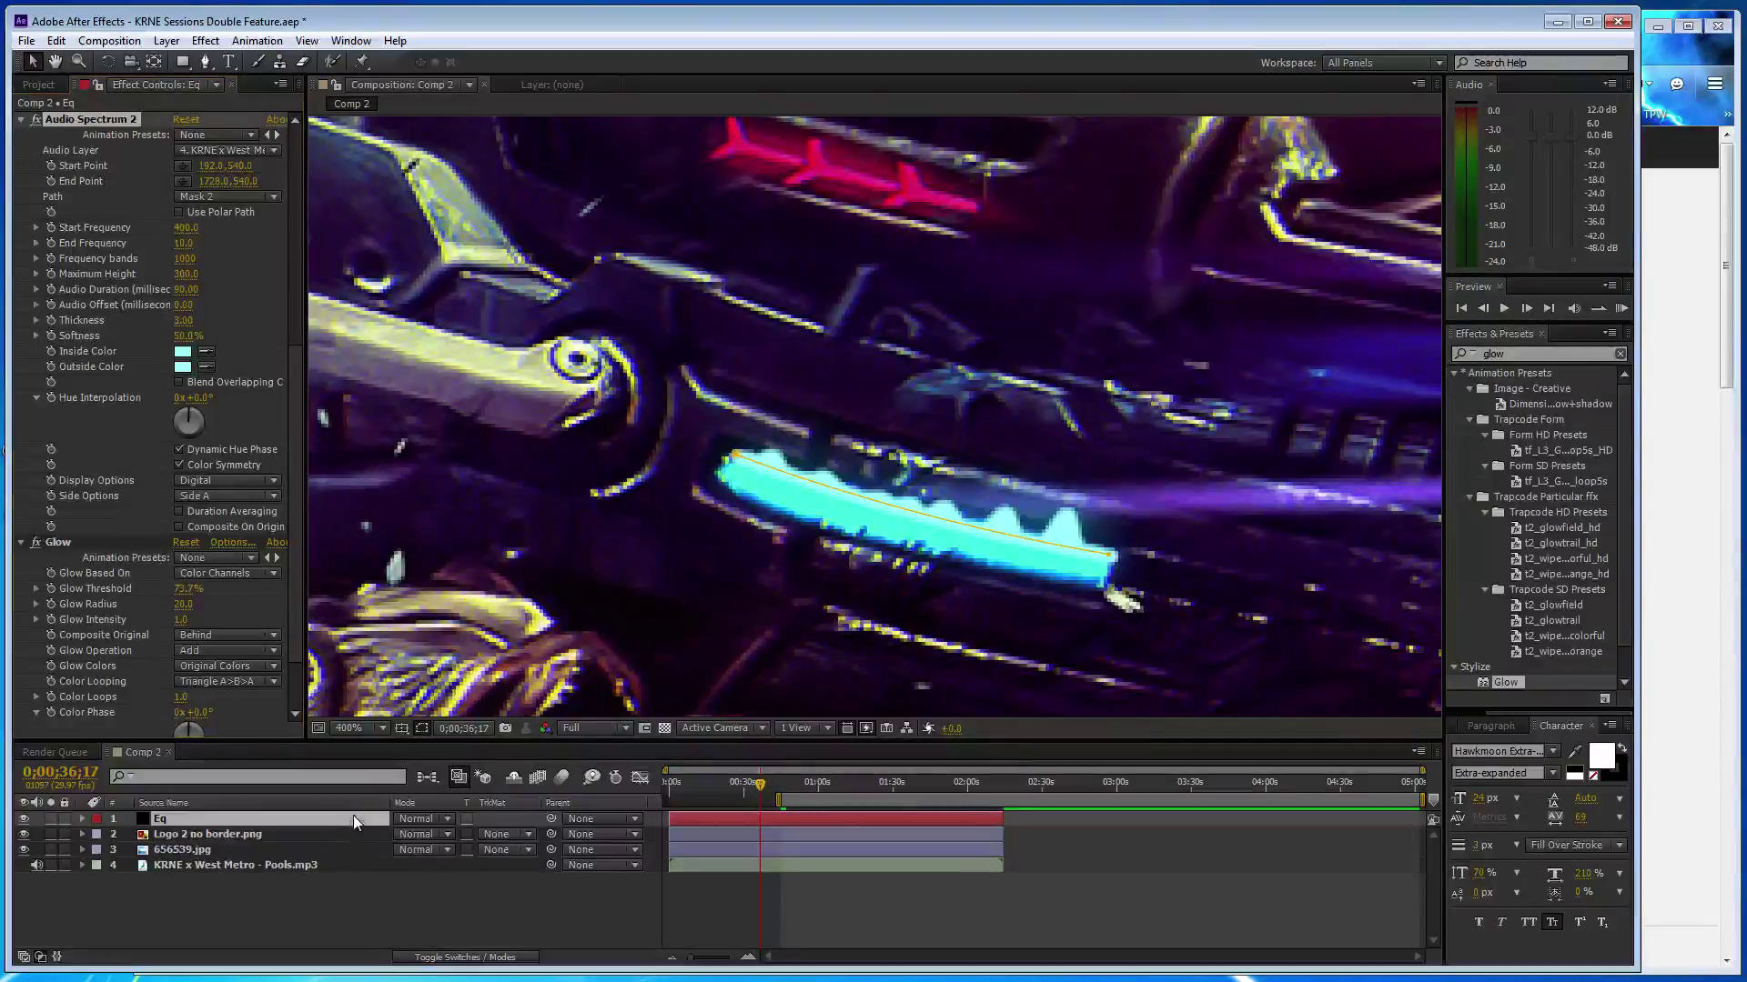
pyautogui.press('g')
pyautogui.click(719, 485)
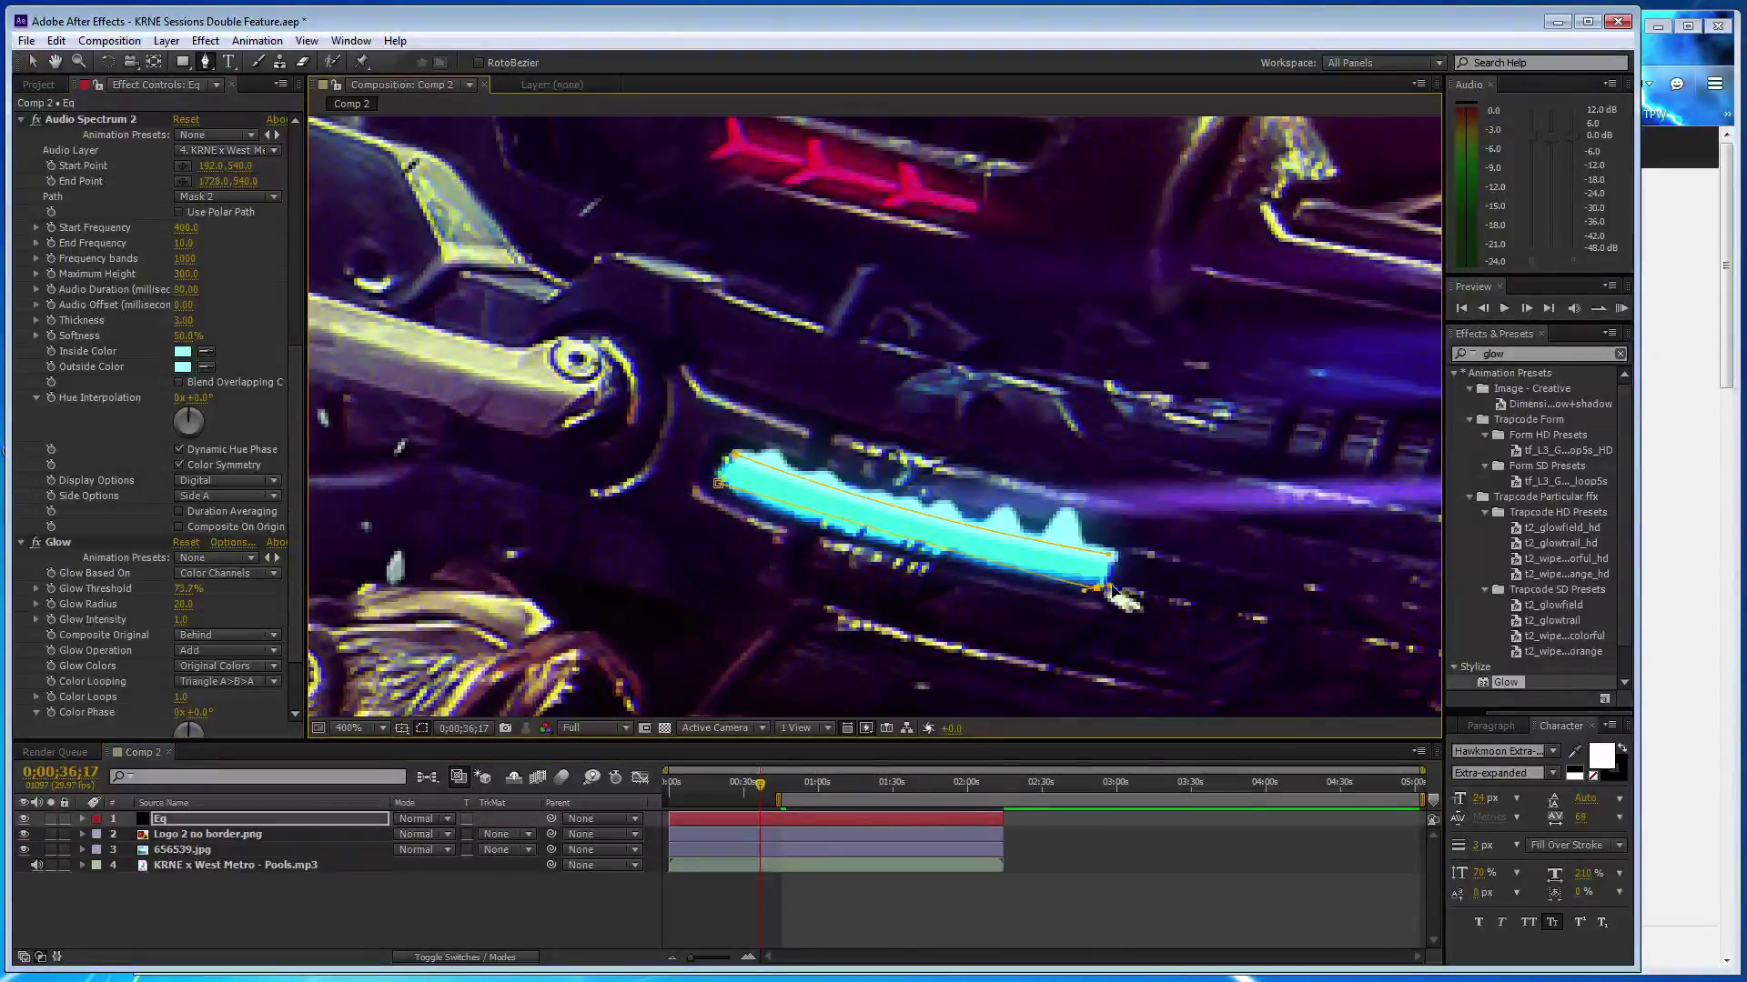
pyautogui.click(1278, 629)
pyautogui.moveTo(1278, 630); pyautogui.dragTo(1334, 621)
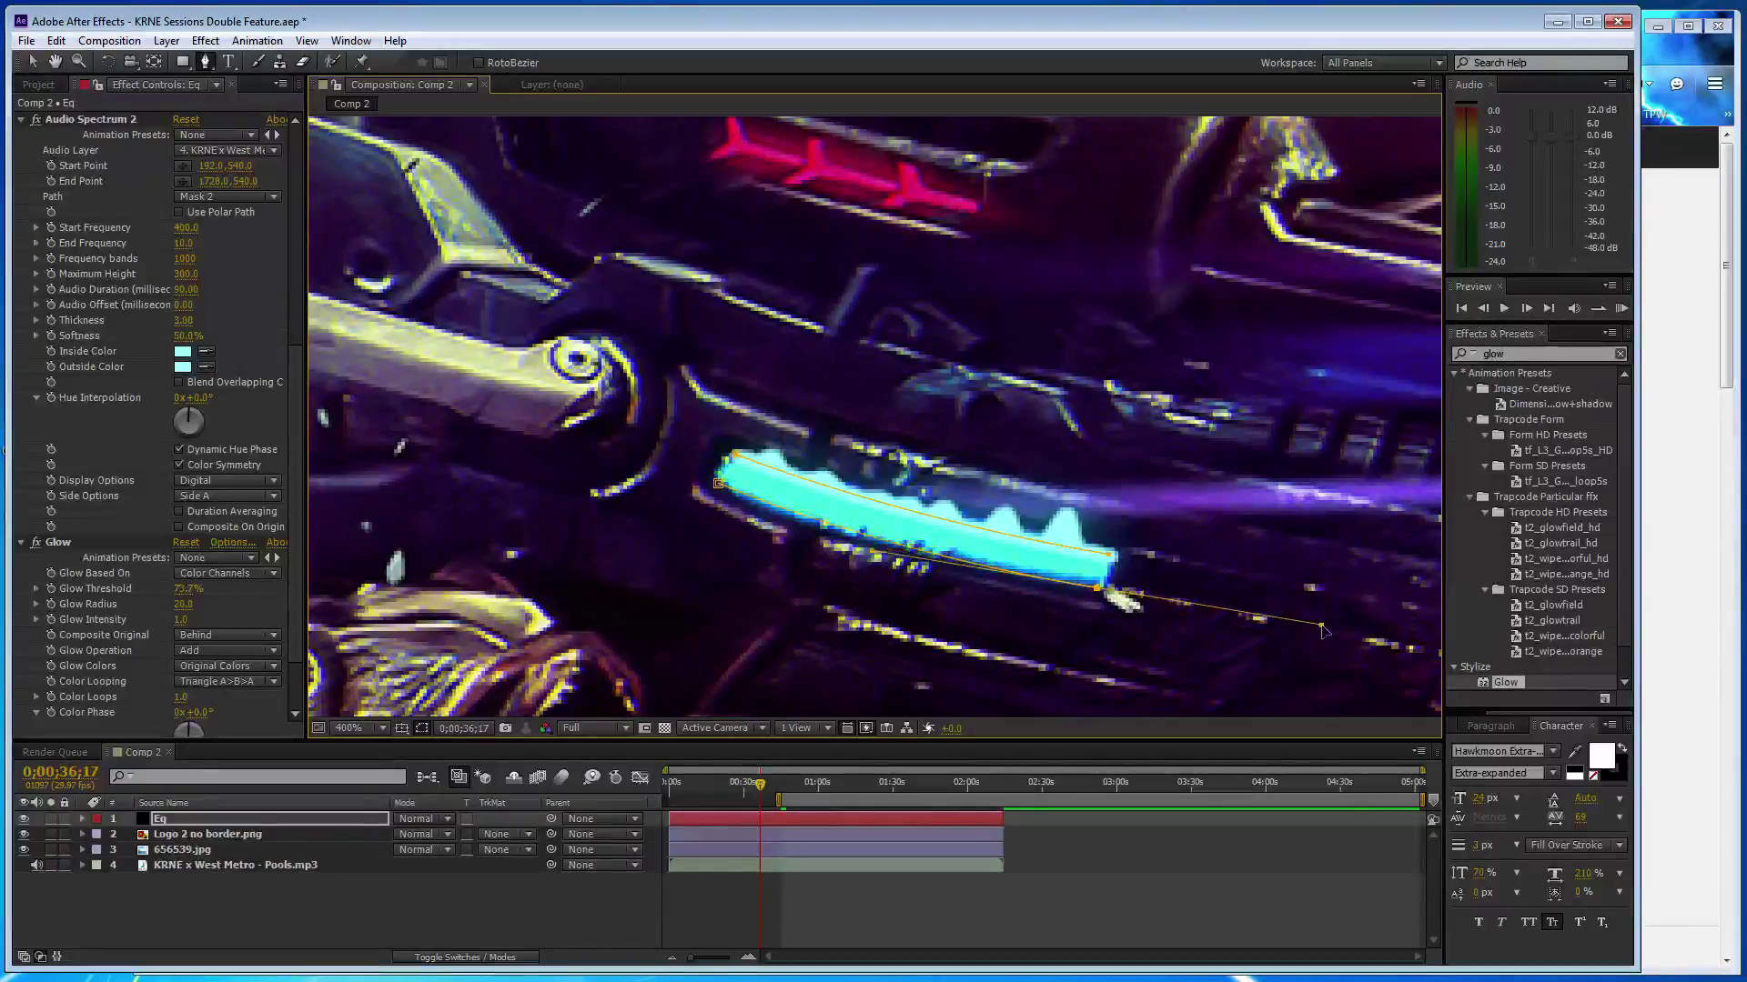
pyautogui.moveTo(1098, 590); pyautogui.dragTo(1103, 583)
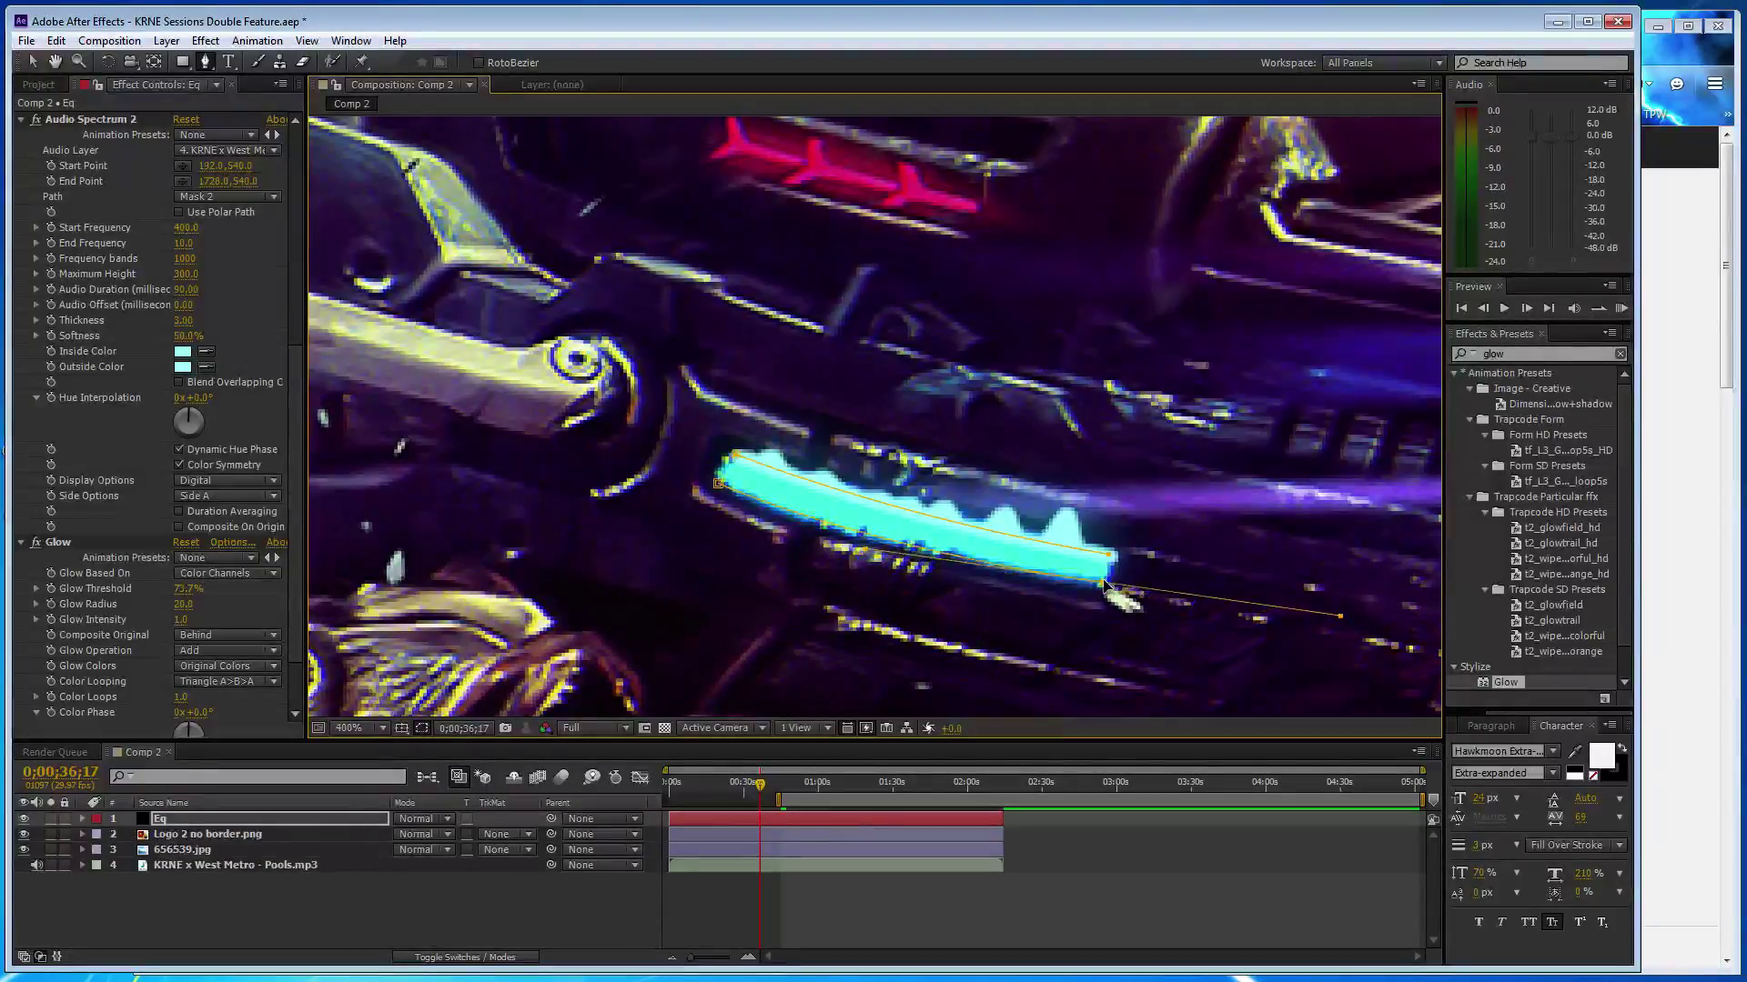
# - Duplicate Audio Spectrum 2 as Audio Spectrum 3, following Mask 3 on Side B
pyautogui.click(115, 123)
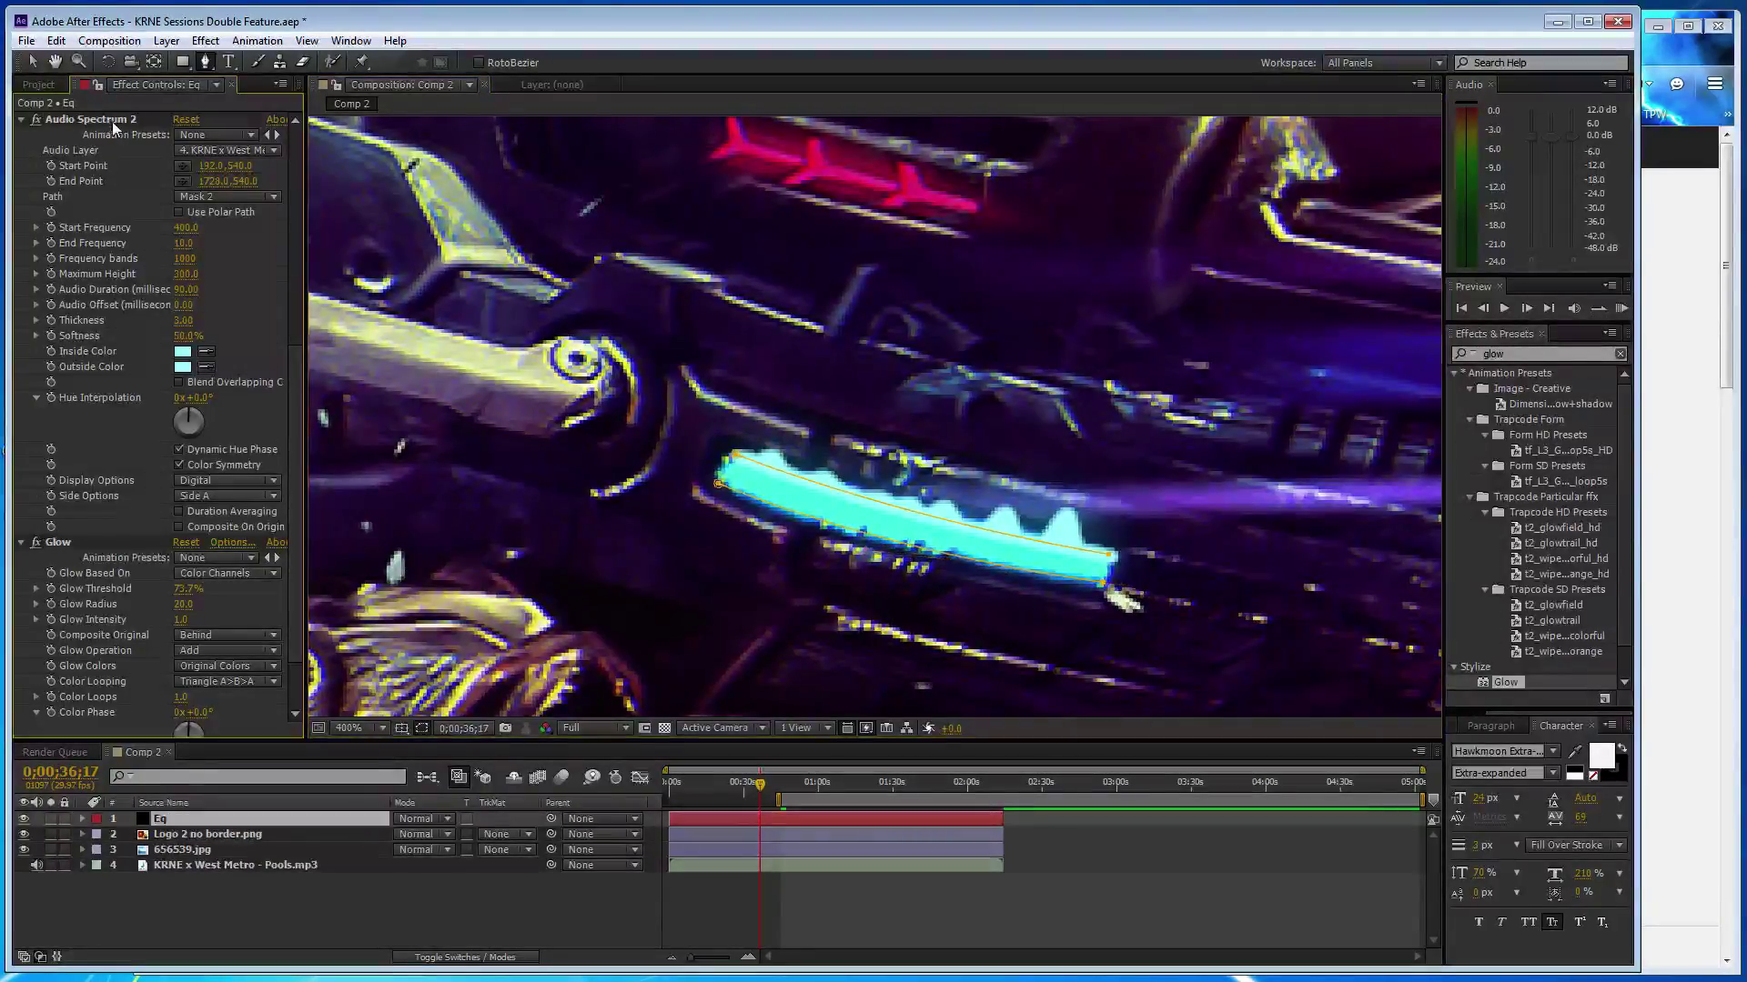
pyautogui.hotkey('ctrl', 'd')
pyautogui.click(241, 198)
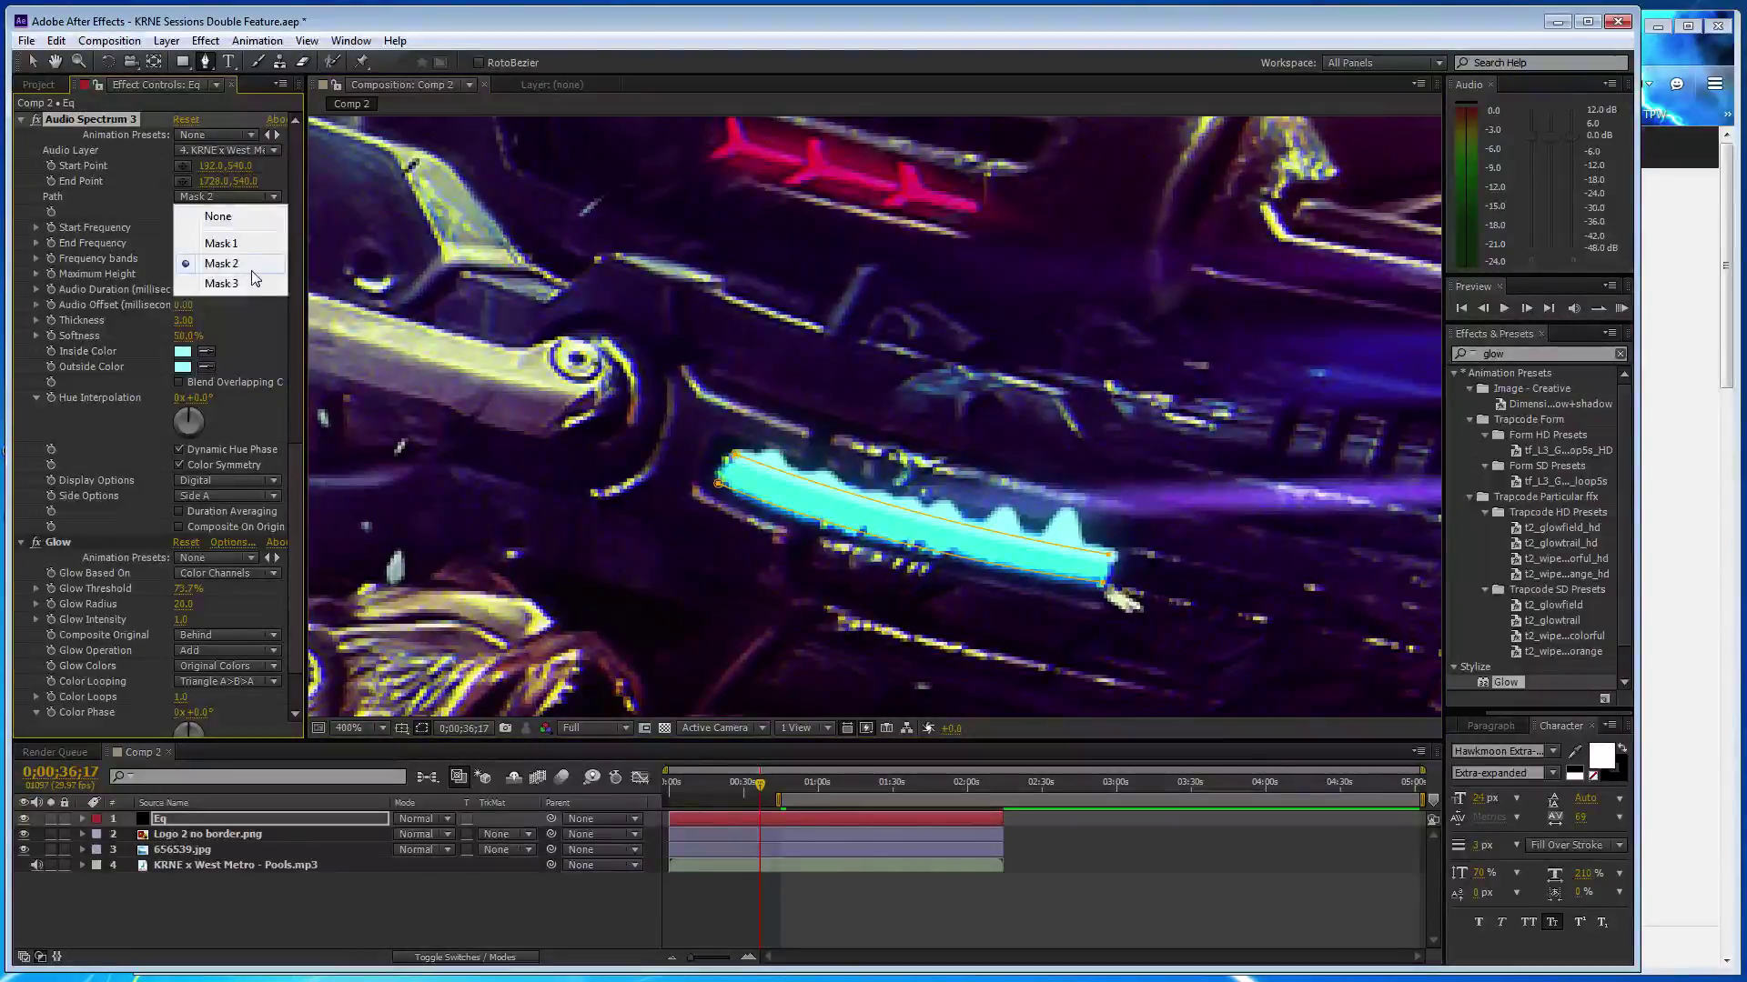
pyautogui.click(247, 285)
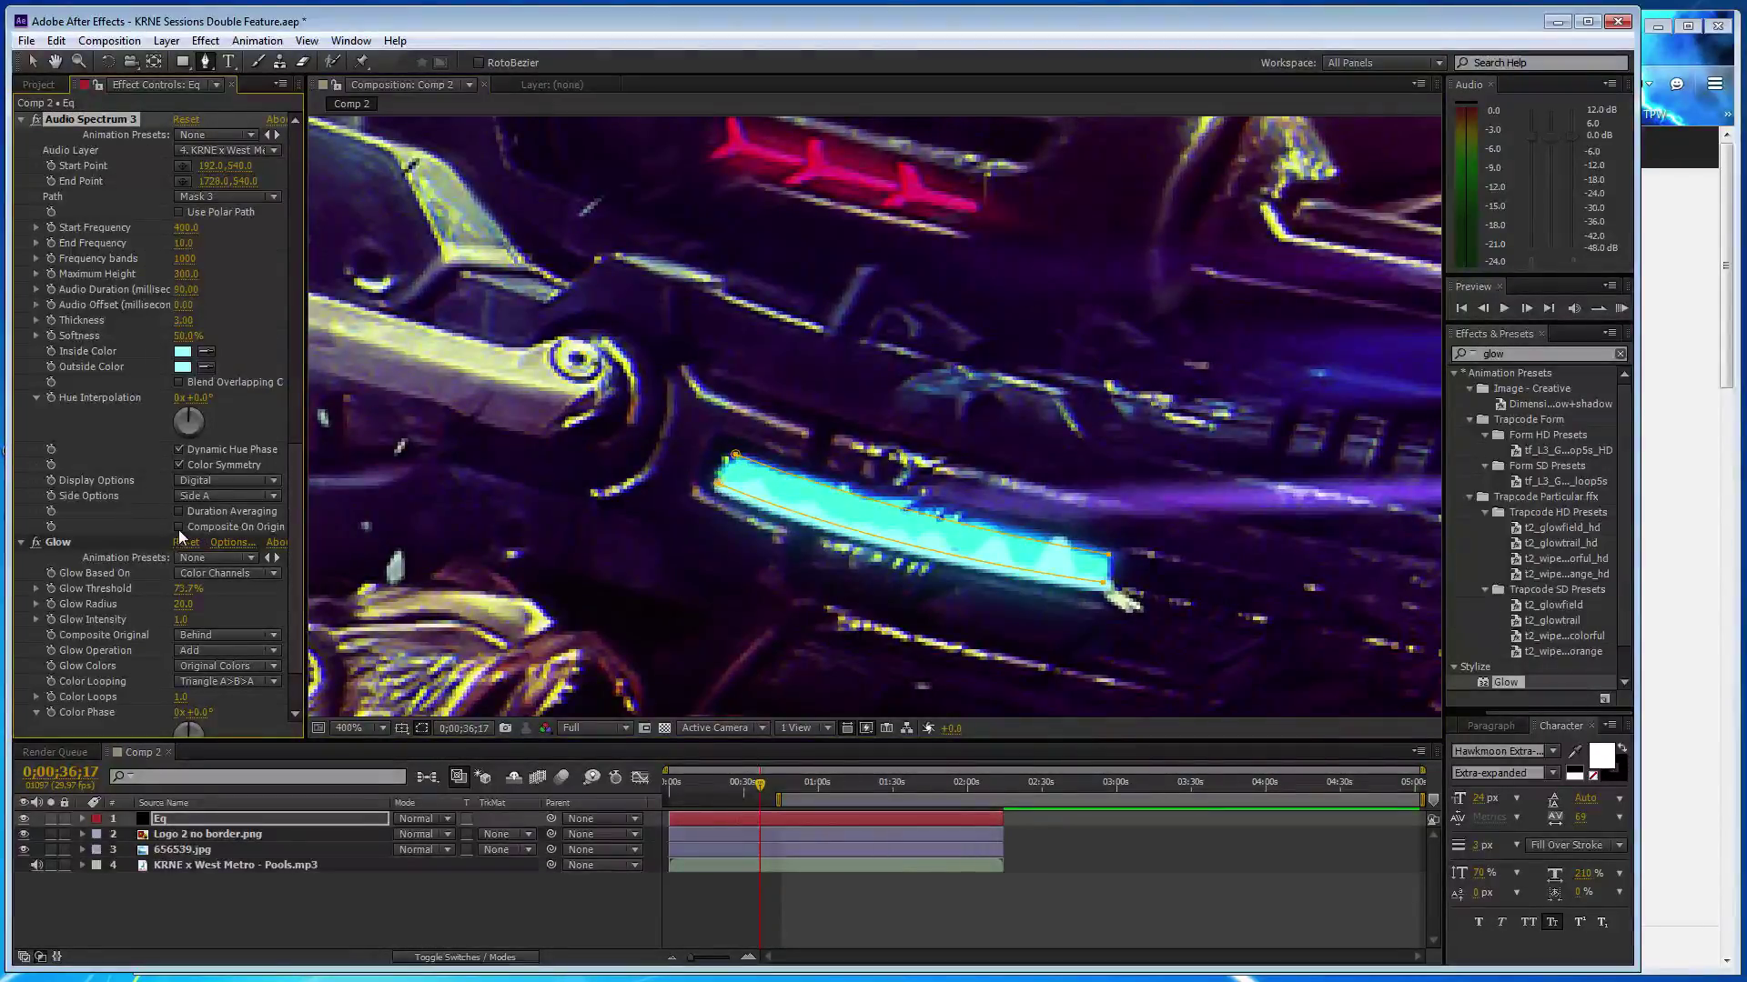
pyautogui.click(233, 496)
pyautogui.click(209, 536)
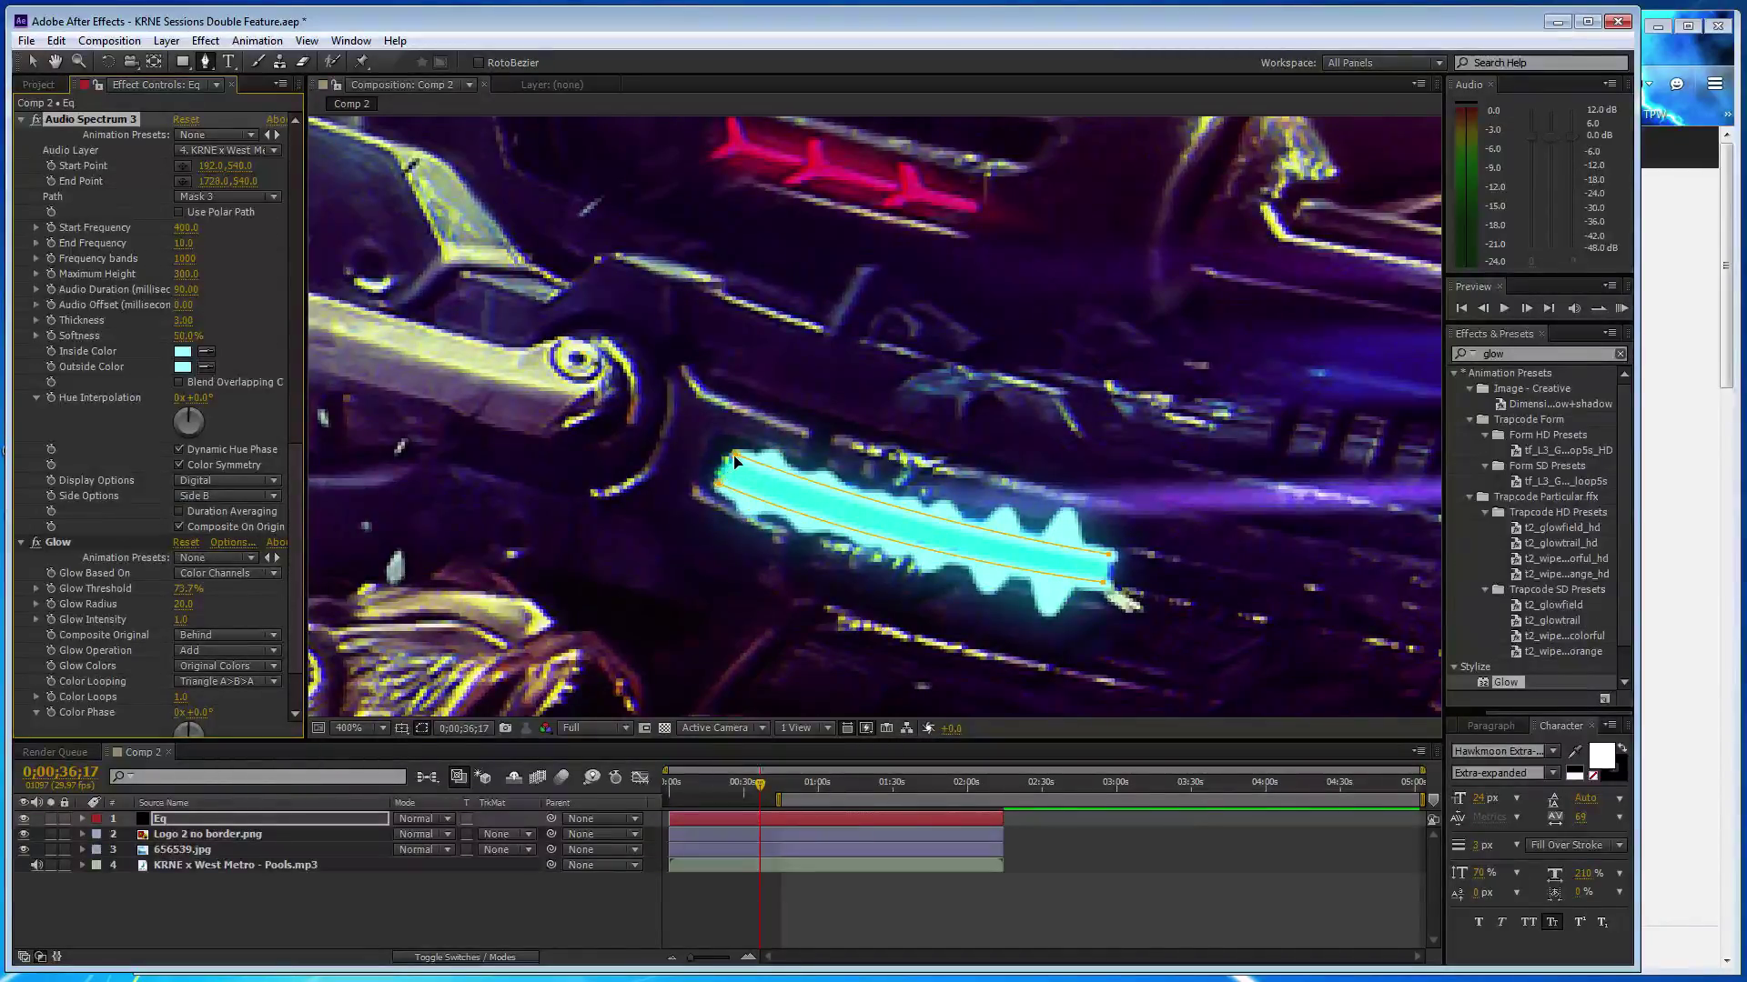
pyautogui.press(',')
pyautogui.press(',')
pyautogui.press(',')
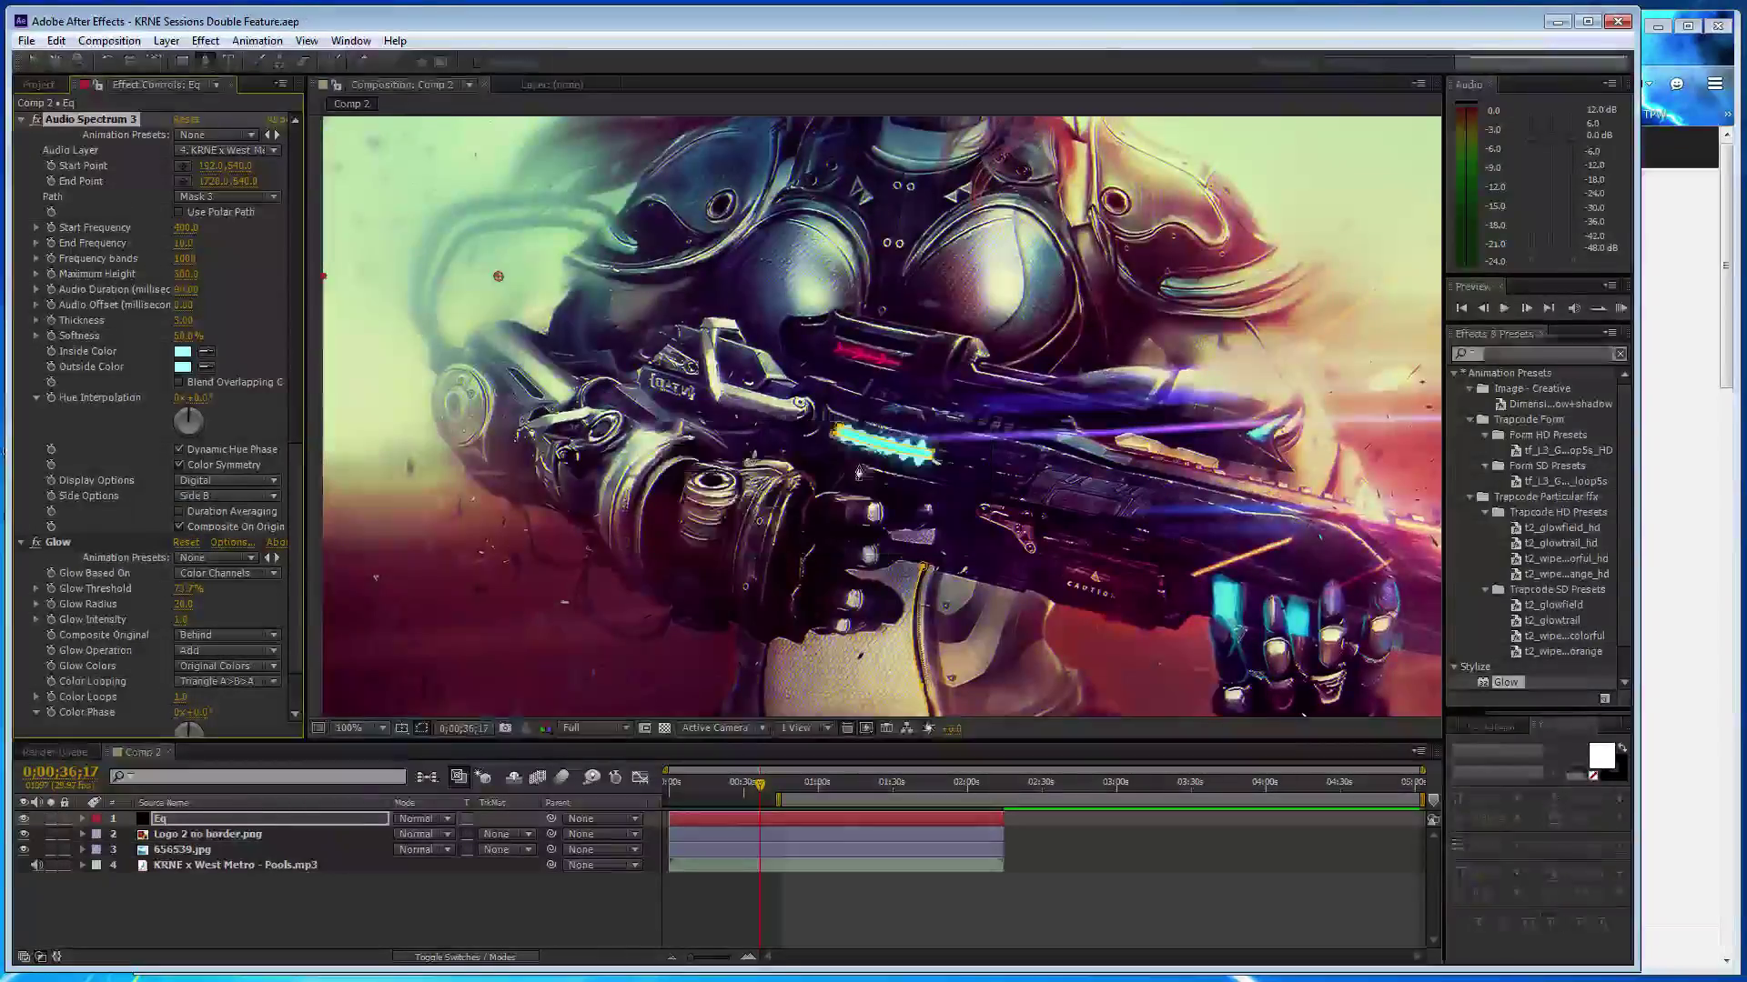
# - Zoom the view out to 50% and toggle Composite On Origin for Audio Spectrum 2
pyautogui.press(',')
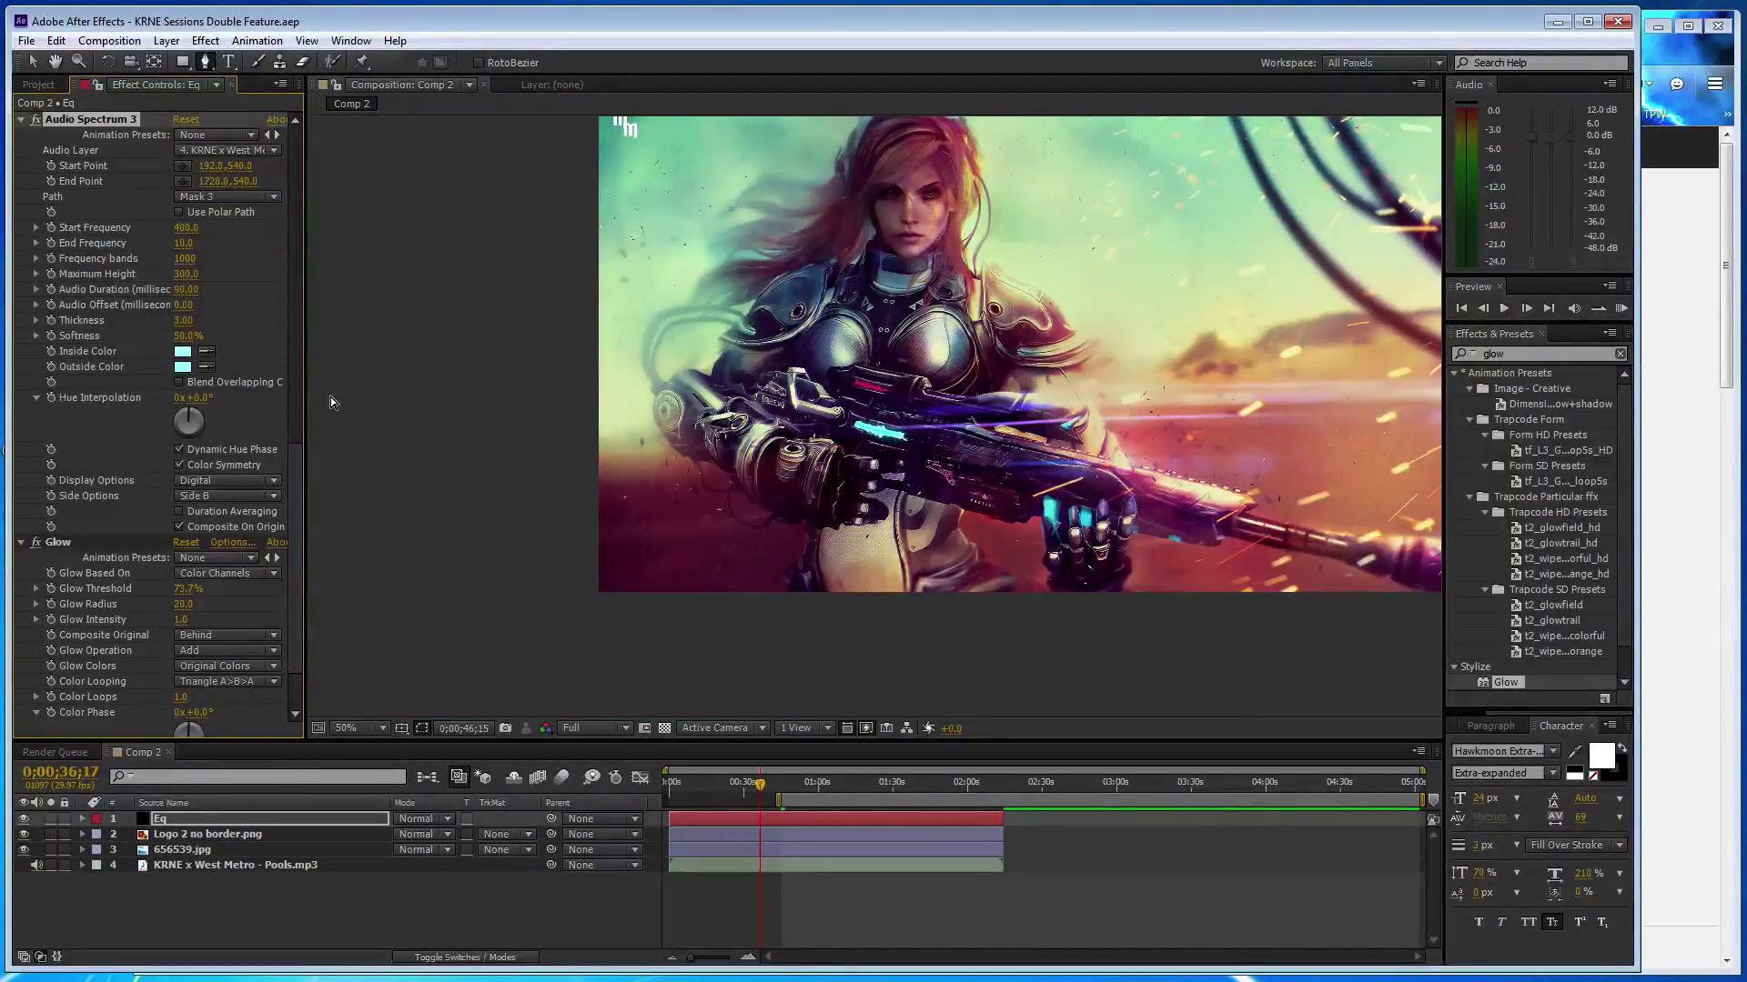
pyautogui.scroll(1, 297, 394)
pyautogui.scroll(7, 295, 395)
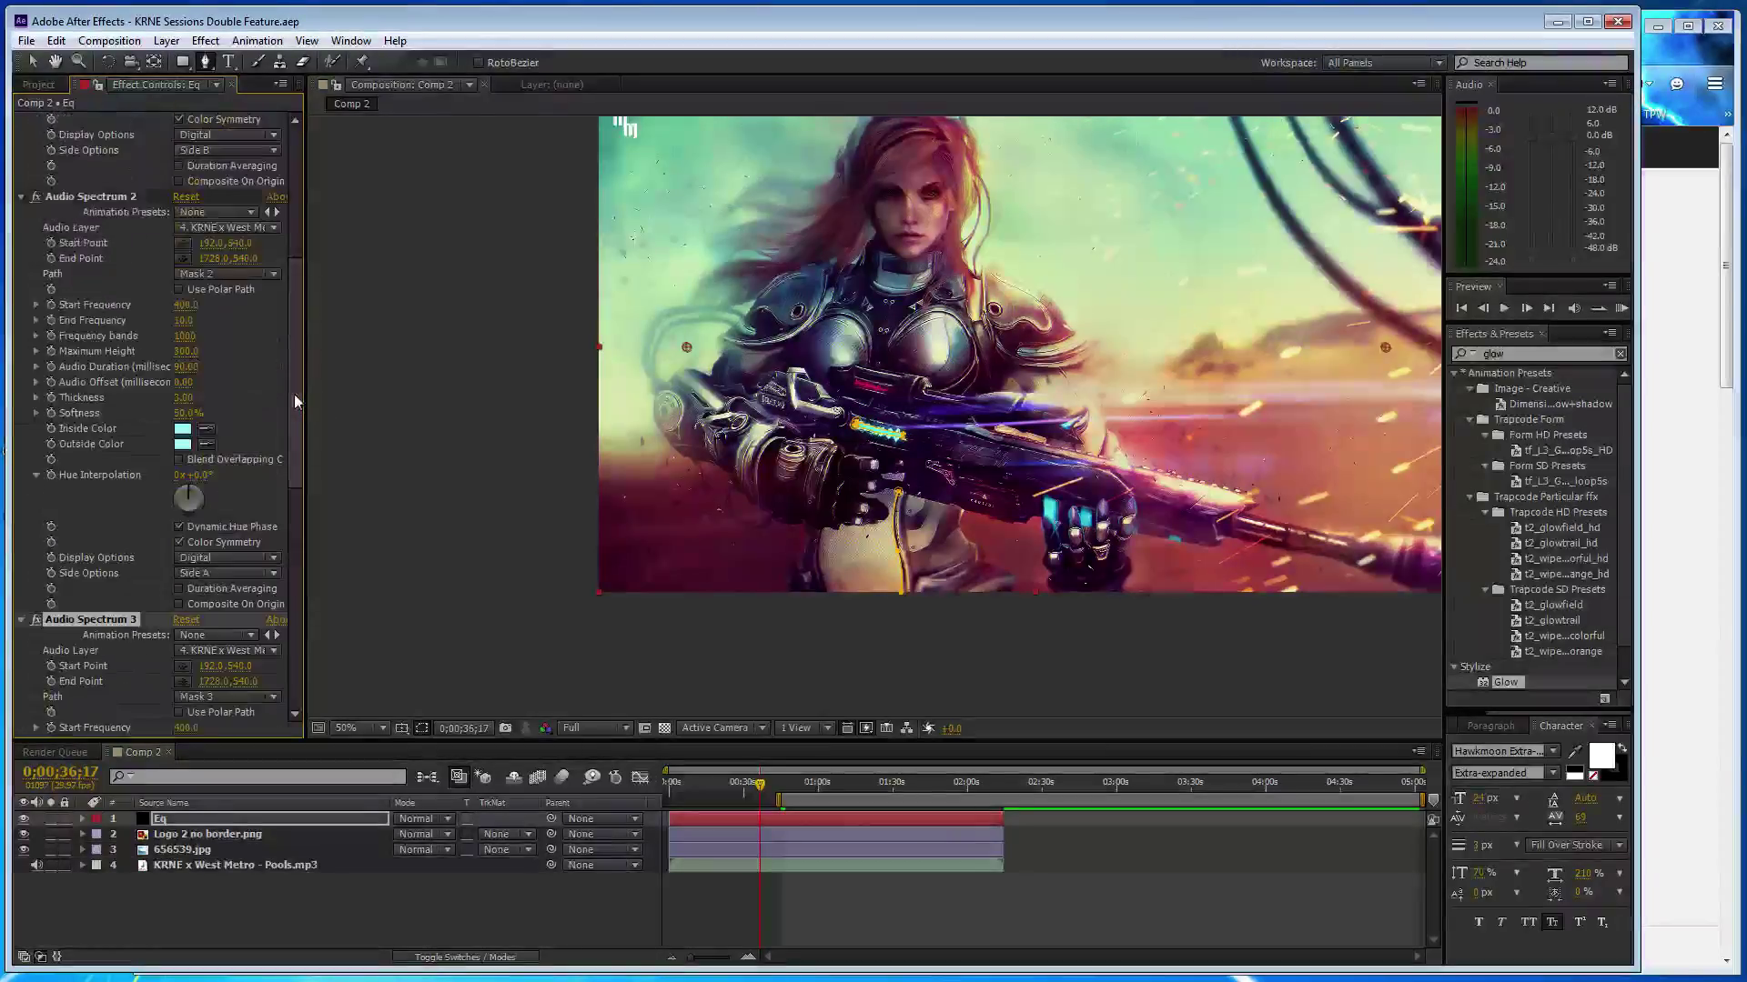
pyautogui.click(179, 605)
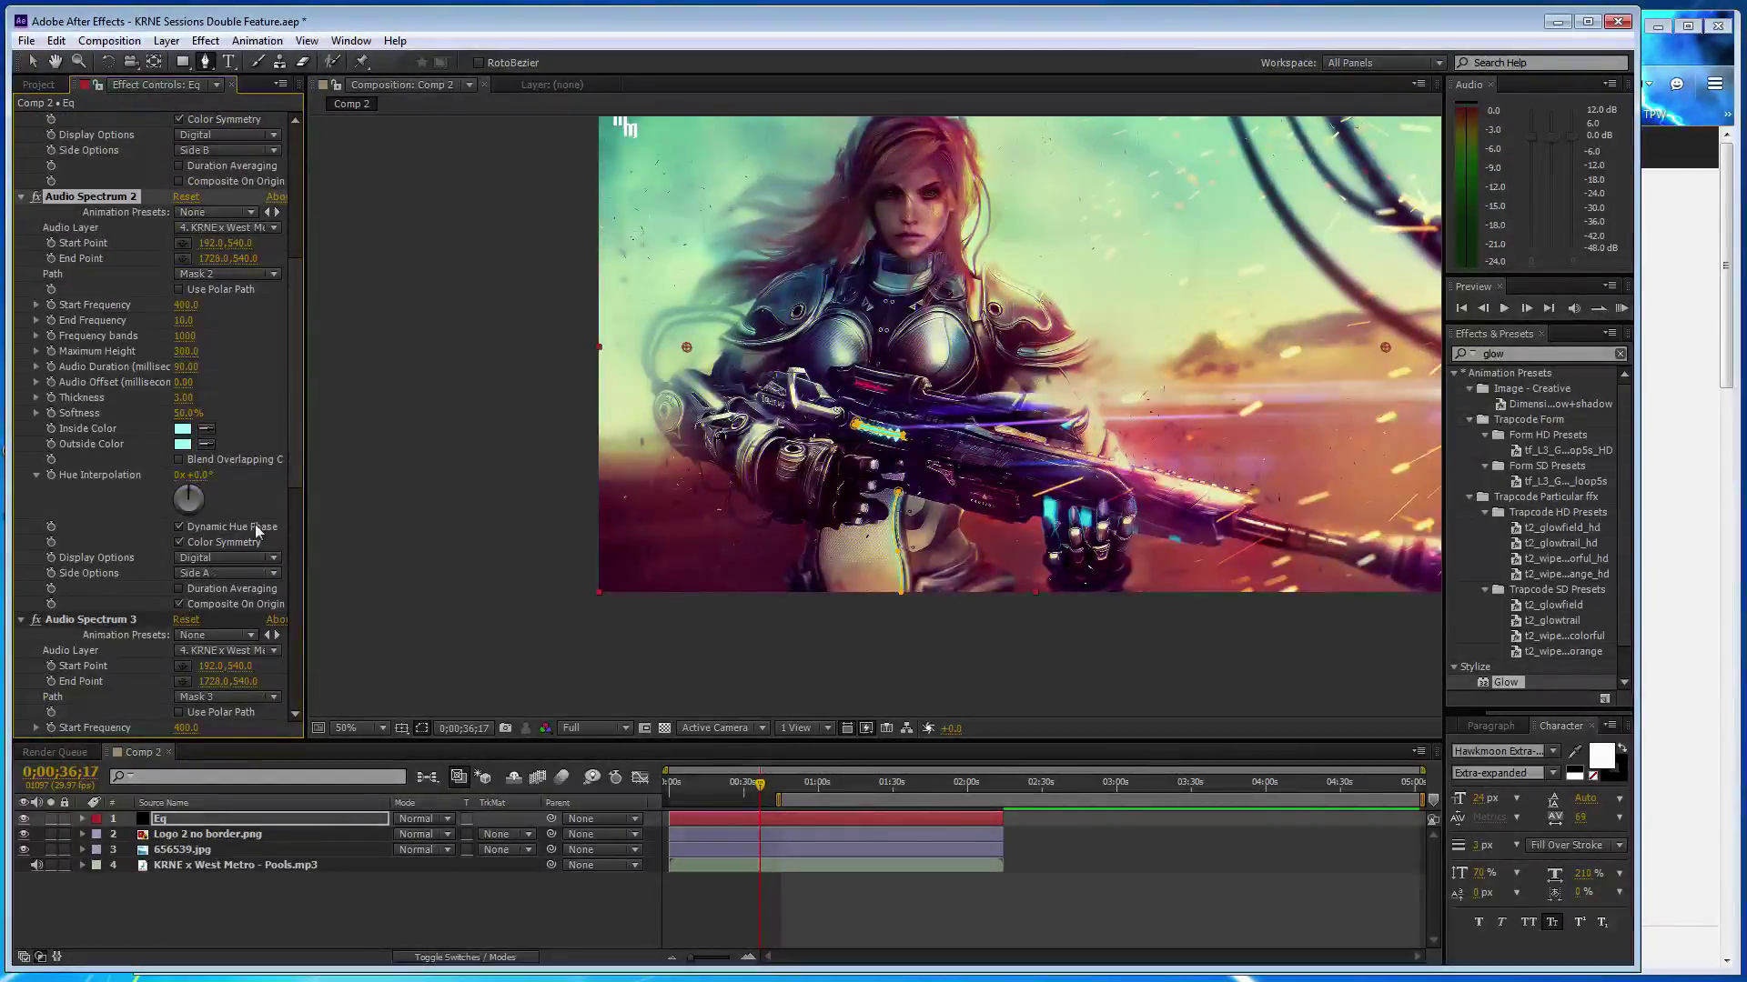
pyautogui.scroll(3, 259, 374)
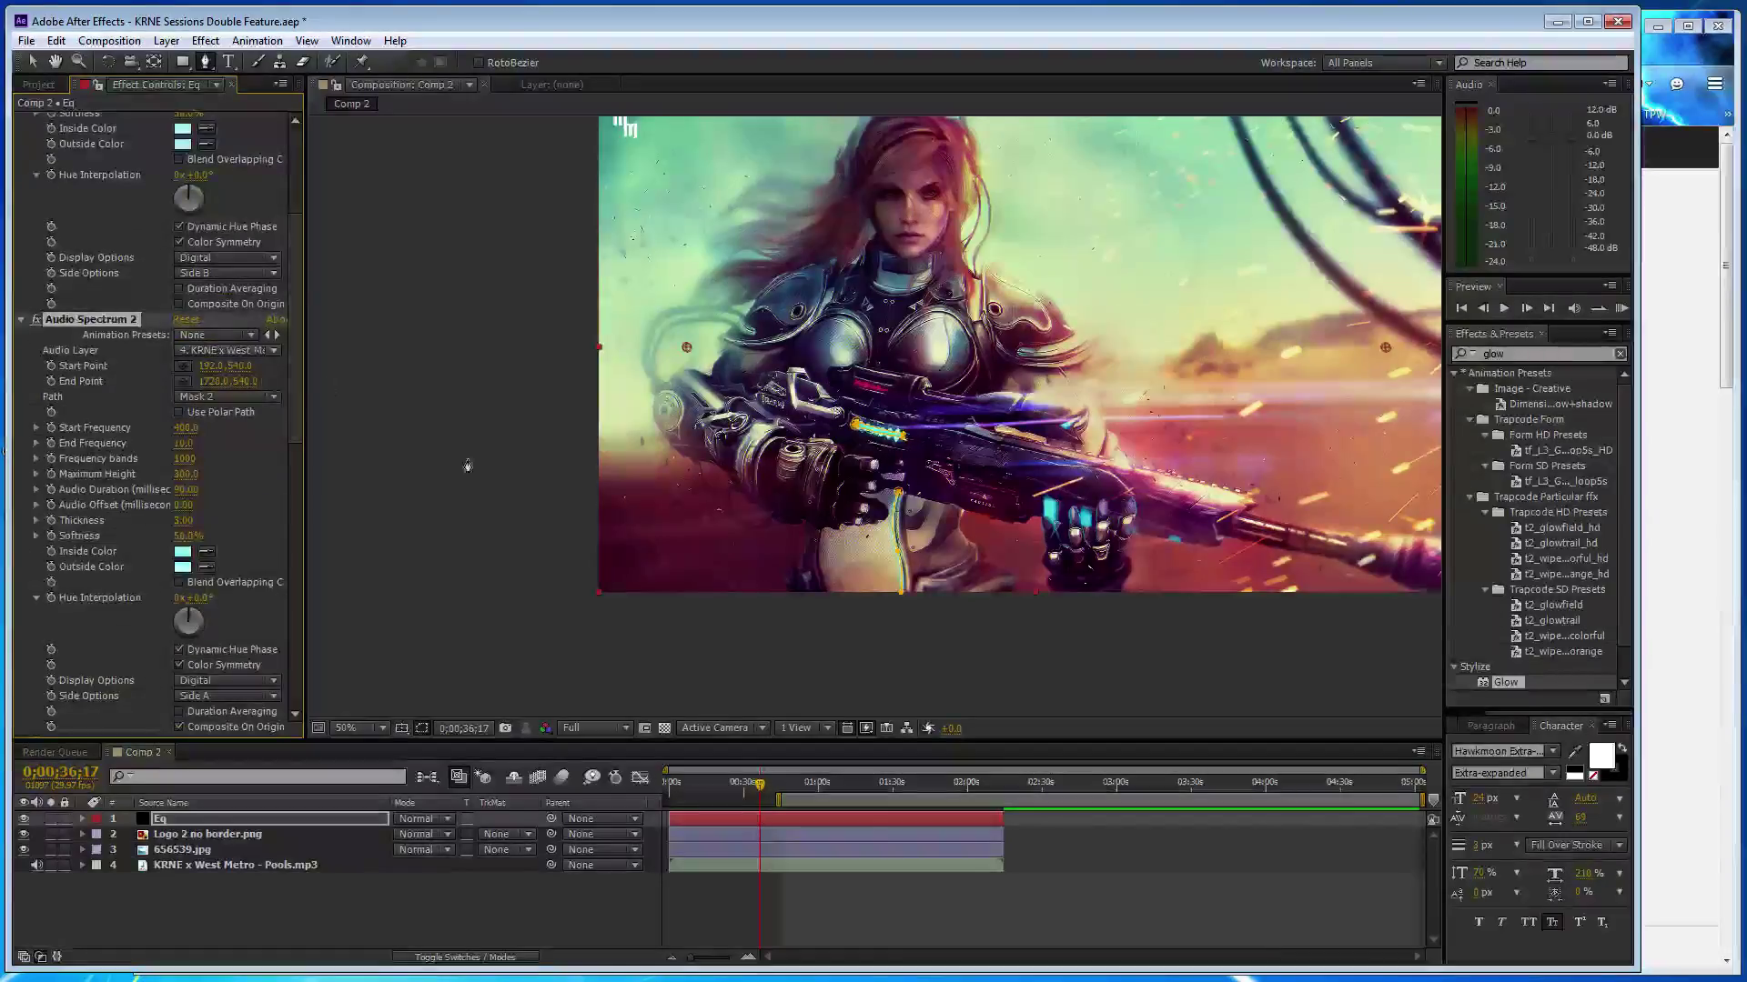
pyautogui.scroll(2, 894, 417)
pyautogui.scroll(2, 894, 417)
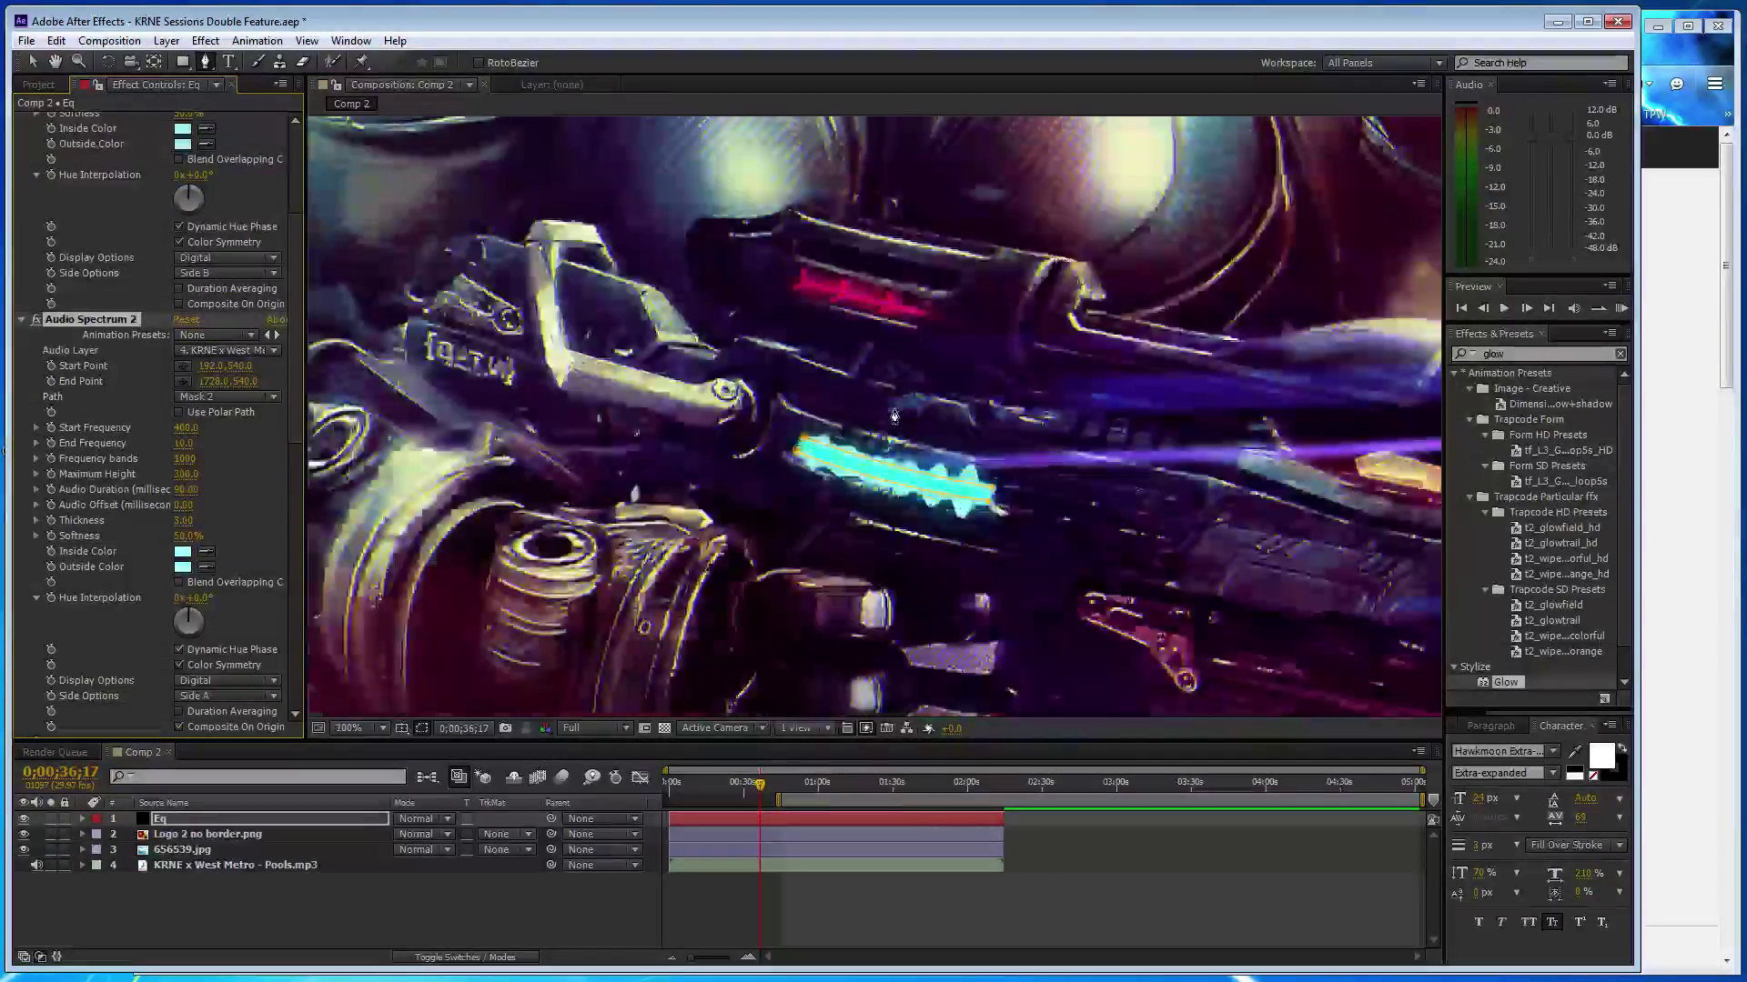
pyautogui.scroll(2, 894, 417)
pyautogui.scroll(-2, 895, 417)
pyautogui.scroll(-2, 894, 417)
pyautogui.scroll(-2, 894, 417)
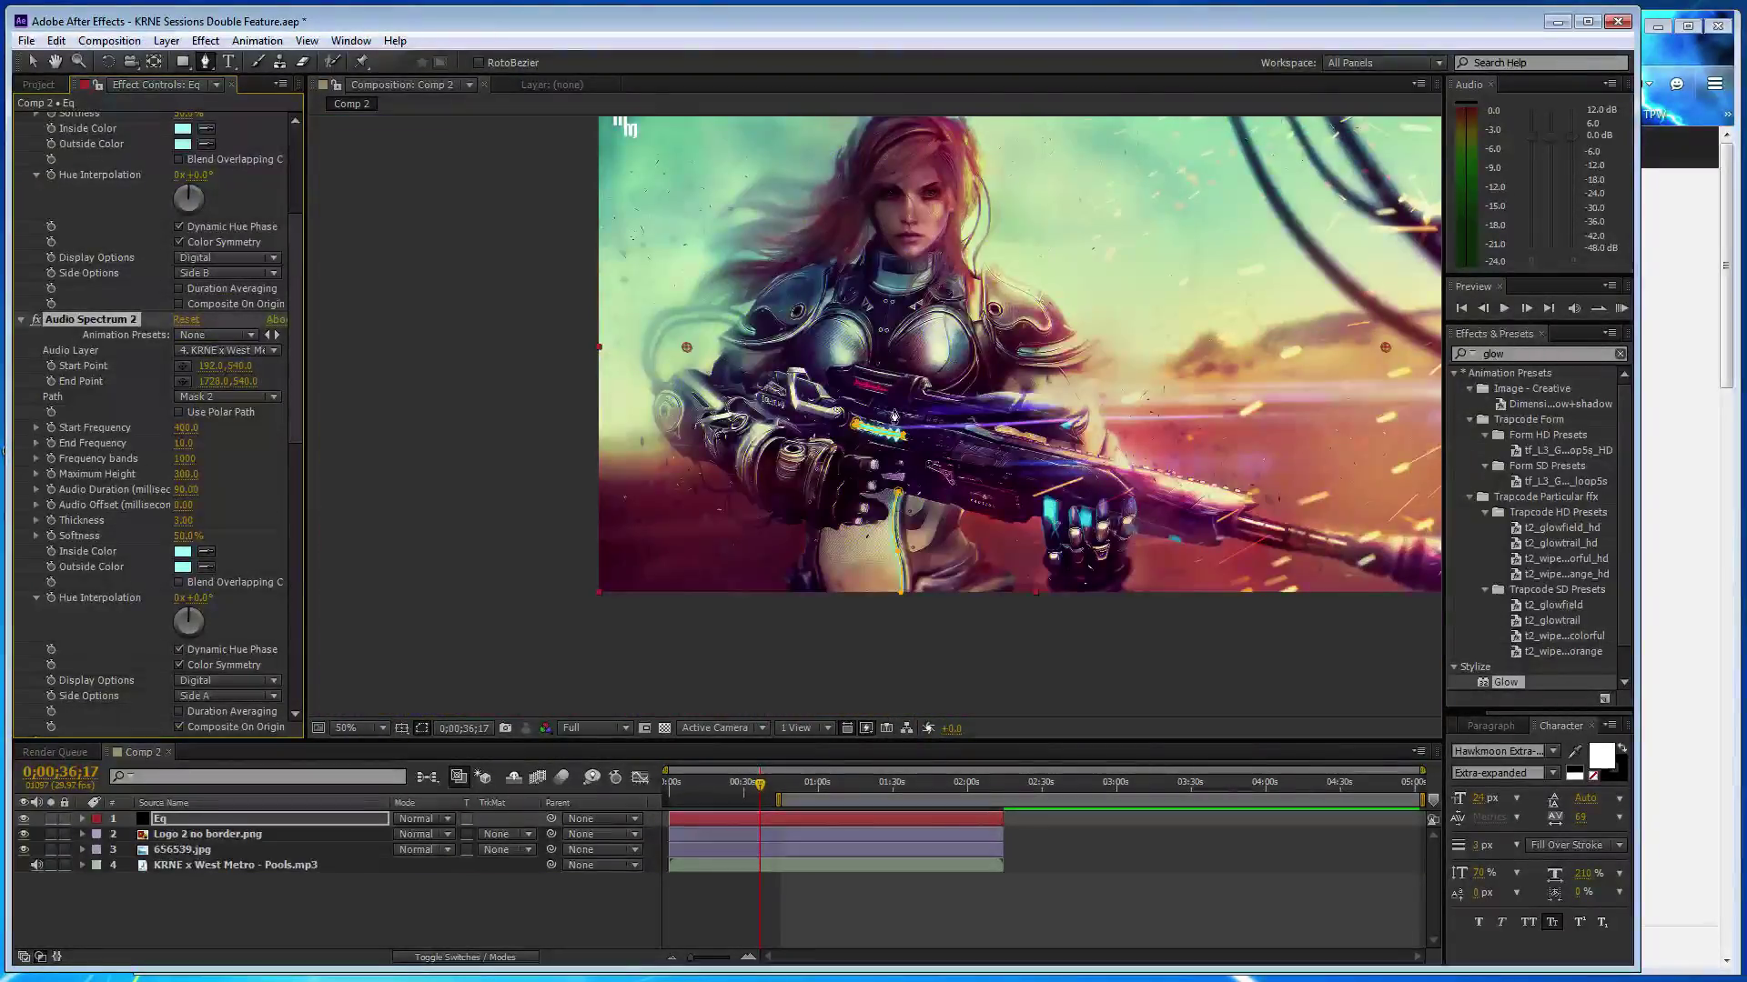
# - Save the project, pause the SoundCloud track in Firefox, and return to After Effects
pyautogui.press('v')
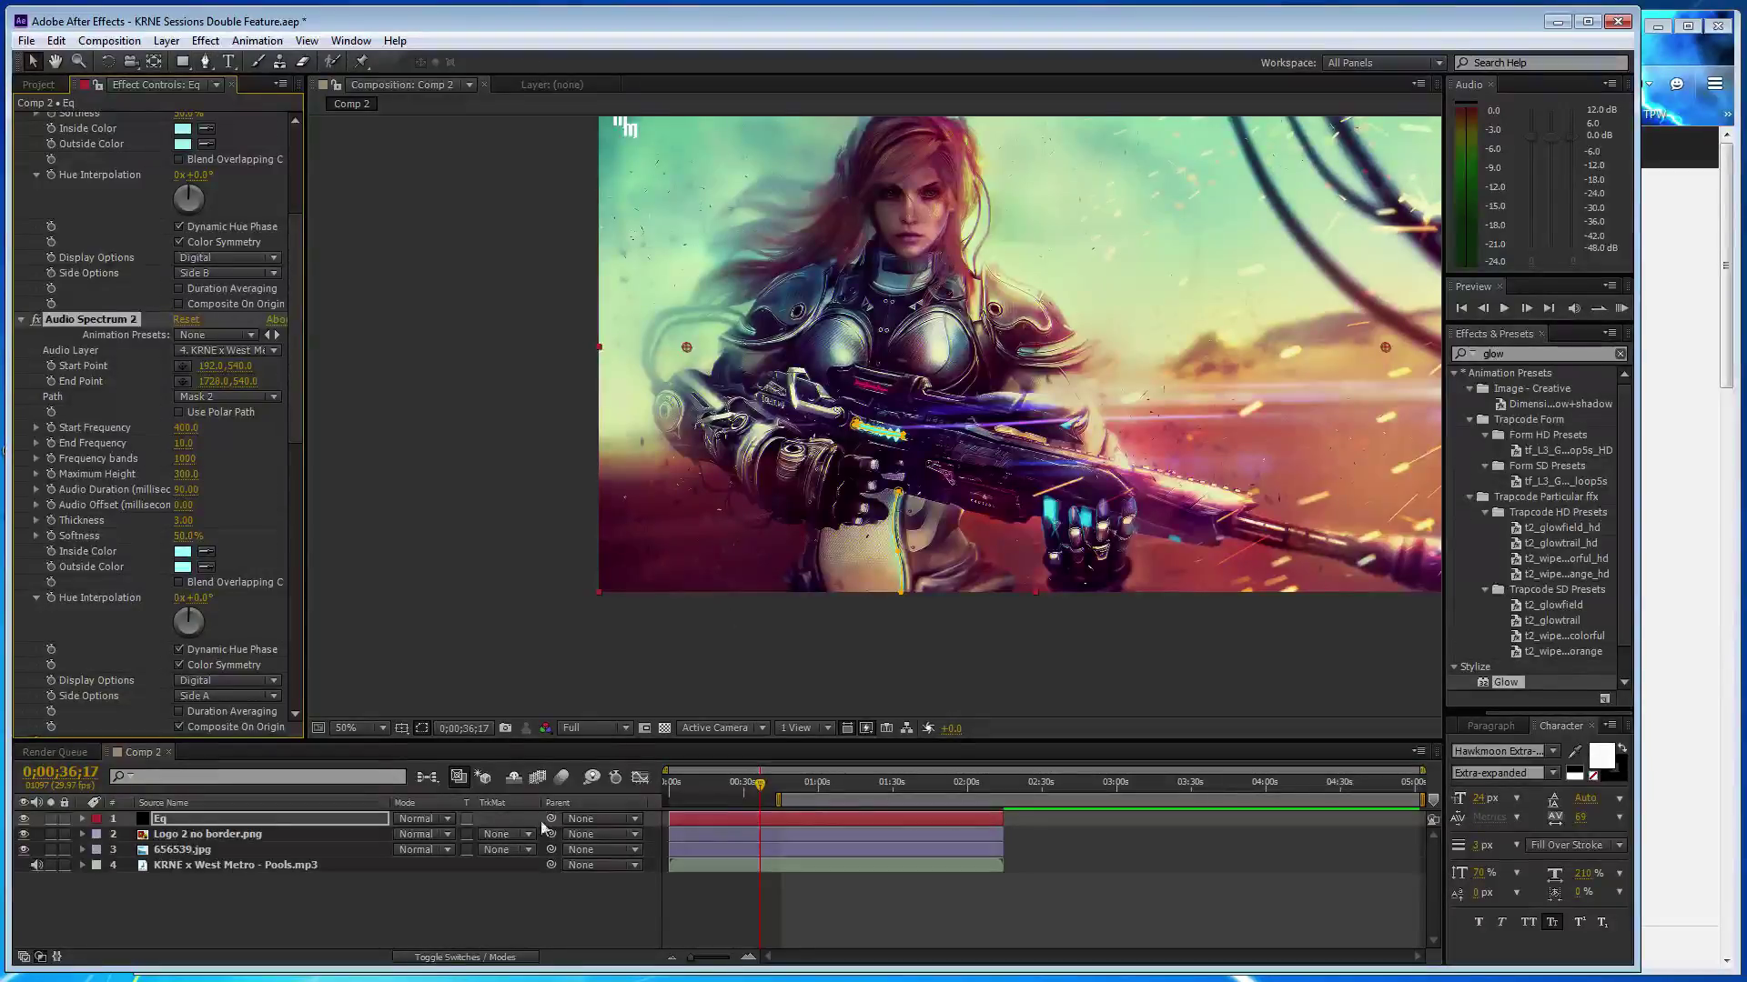
pyautogui.hotkey('ctrl', 's')
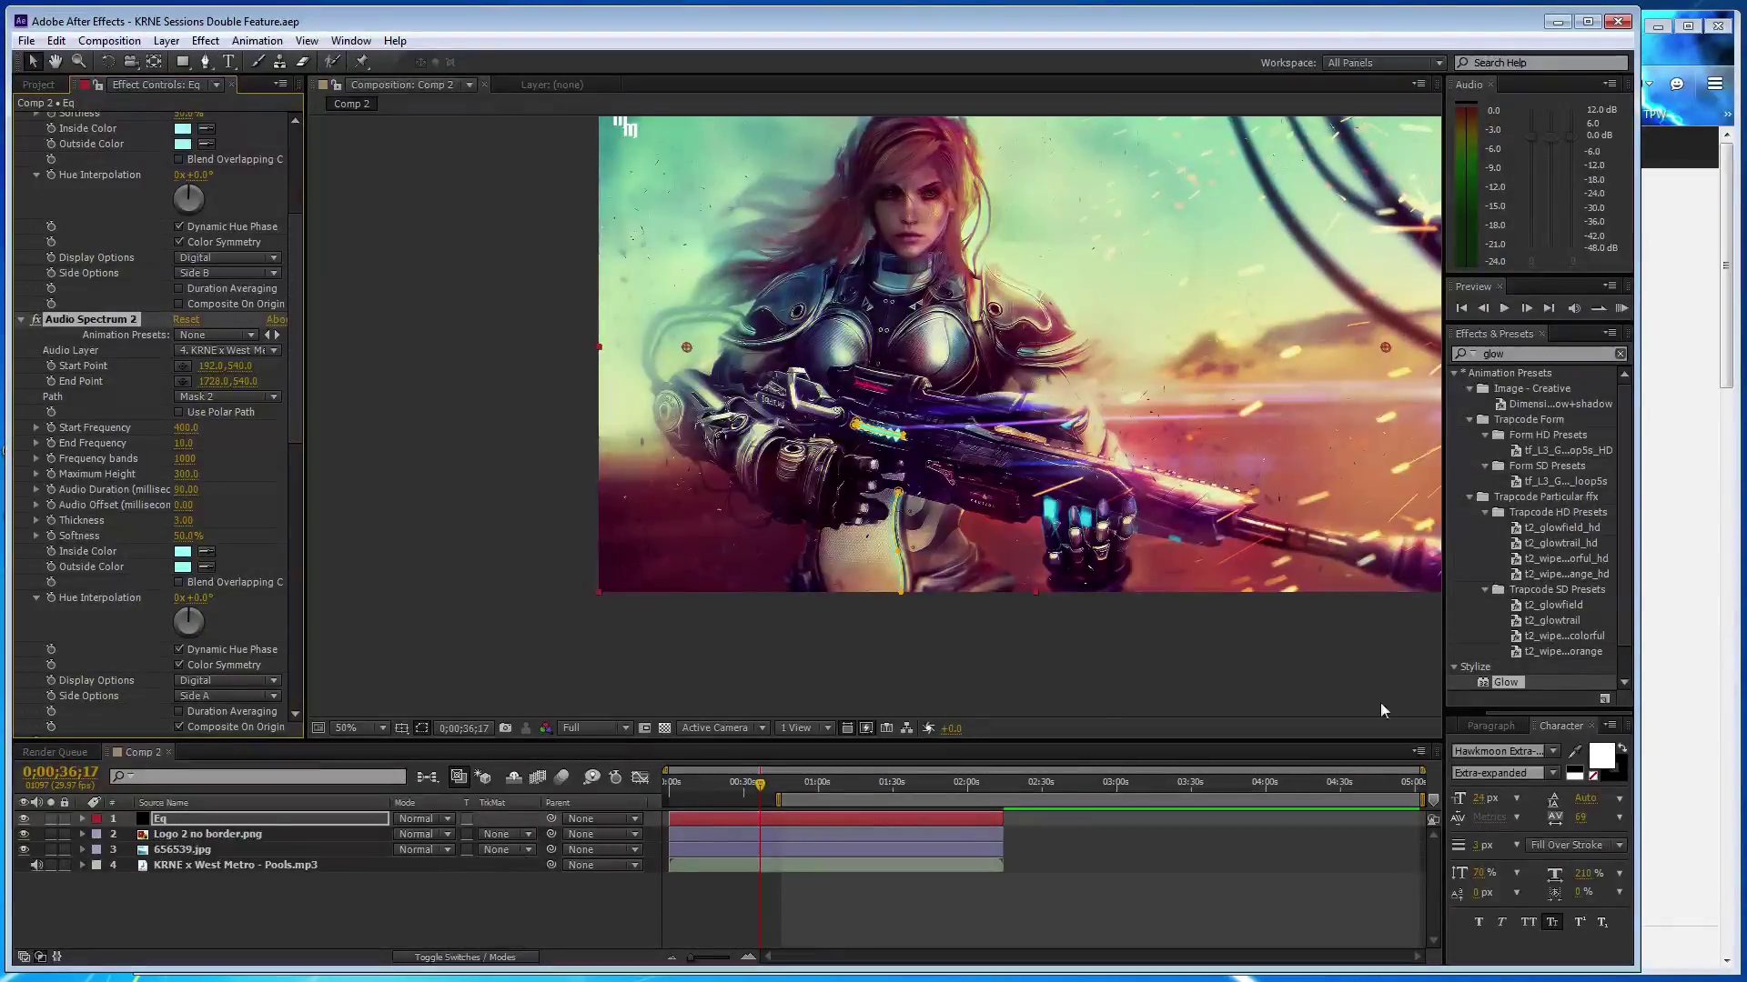
pyautogui.click(1731, 403)
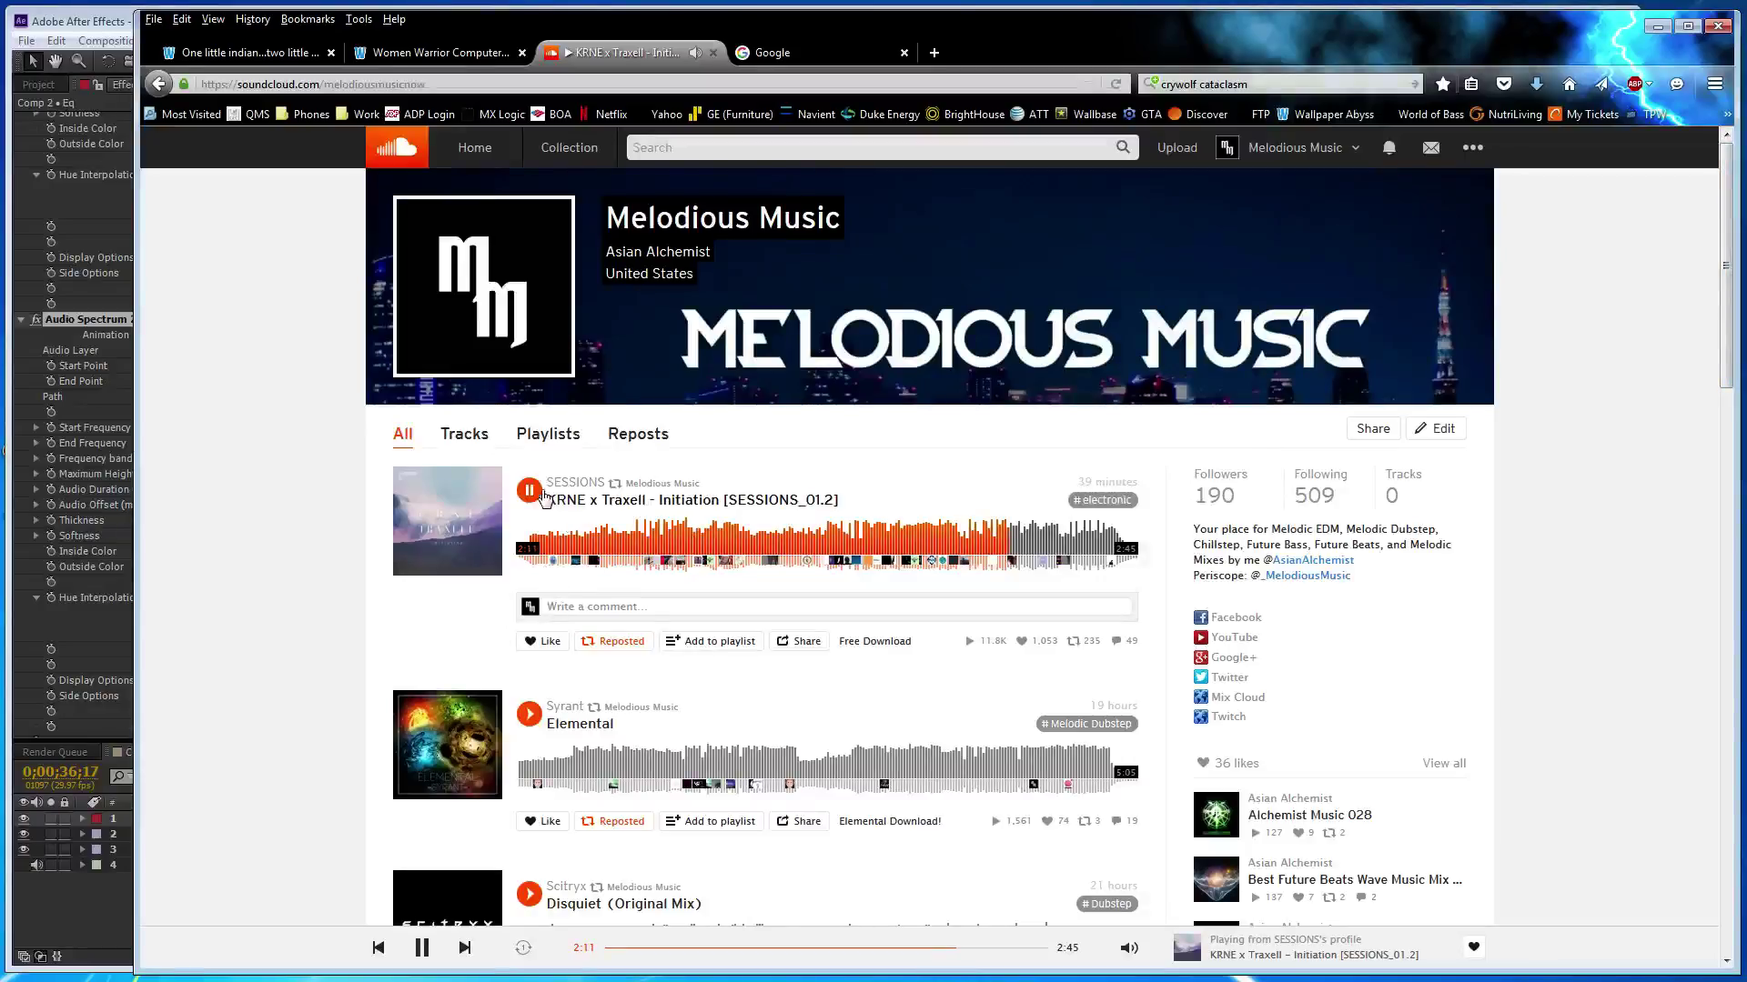
pyautogui.click(531, 496)
pyautogui.click(48, 940)
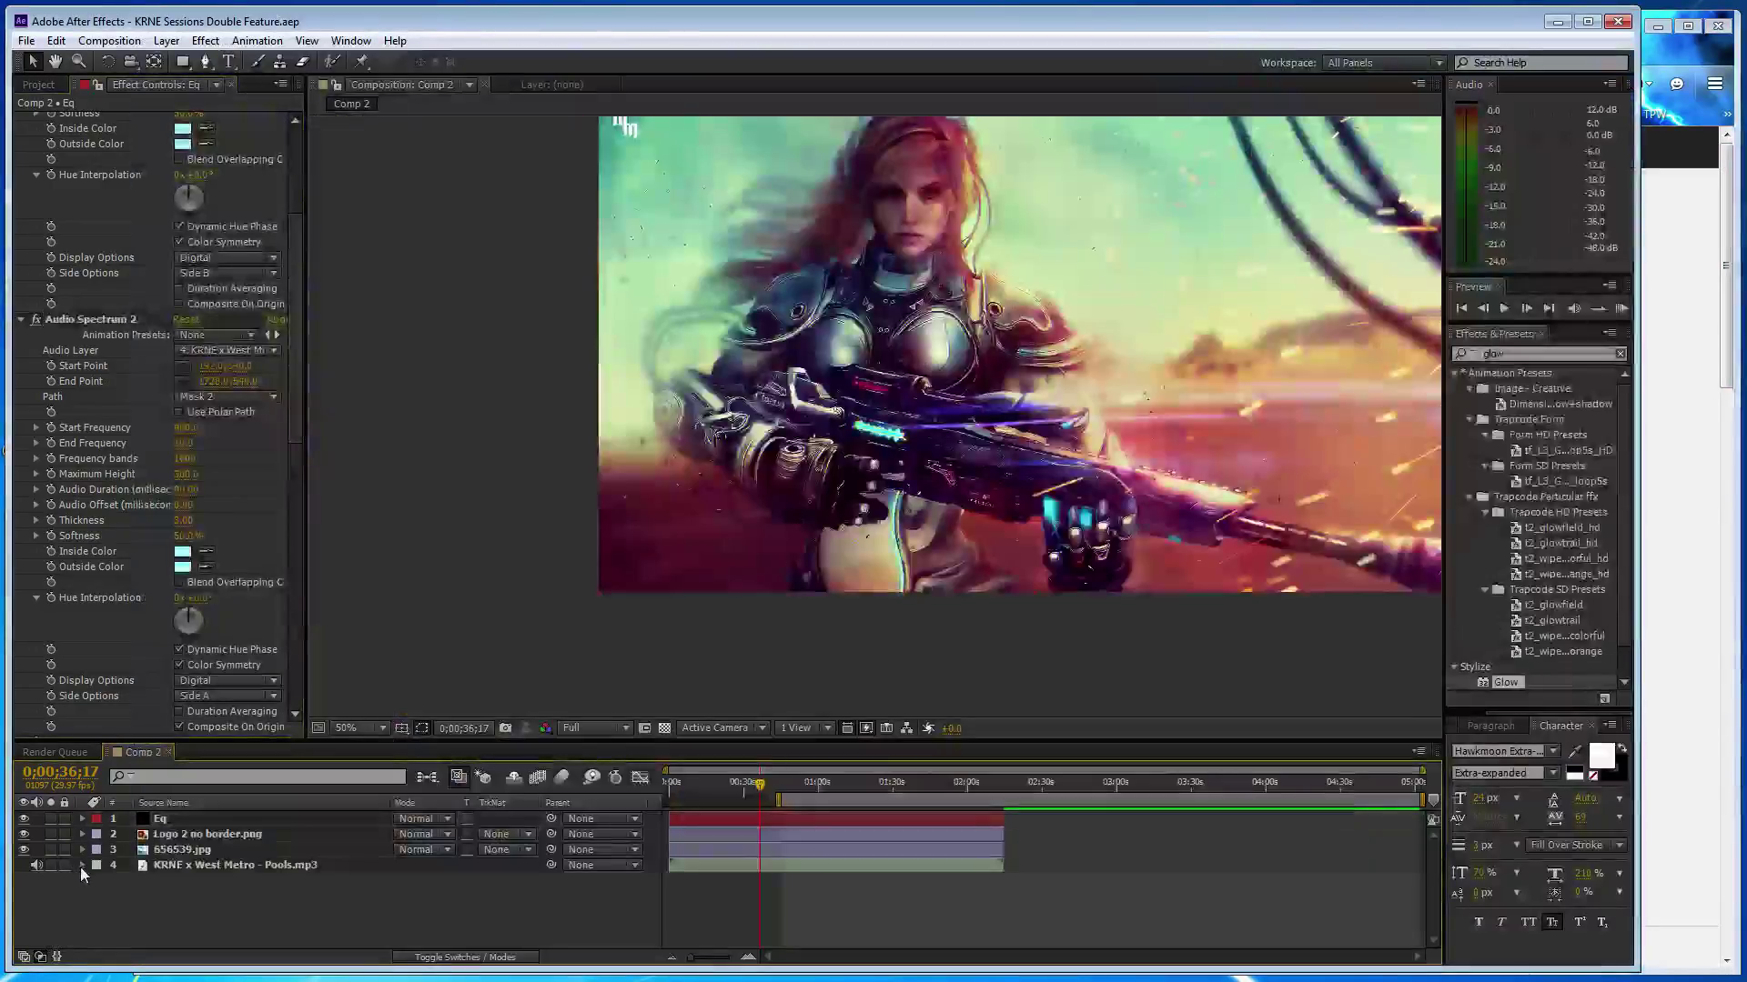
# - Show the MP3 layer's waveform, move the playhead to about 1;06, and set Audio Spectrum 2's Maximum Height to 250
pyautogui.click(98, 880)
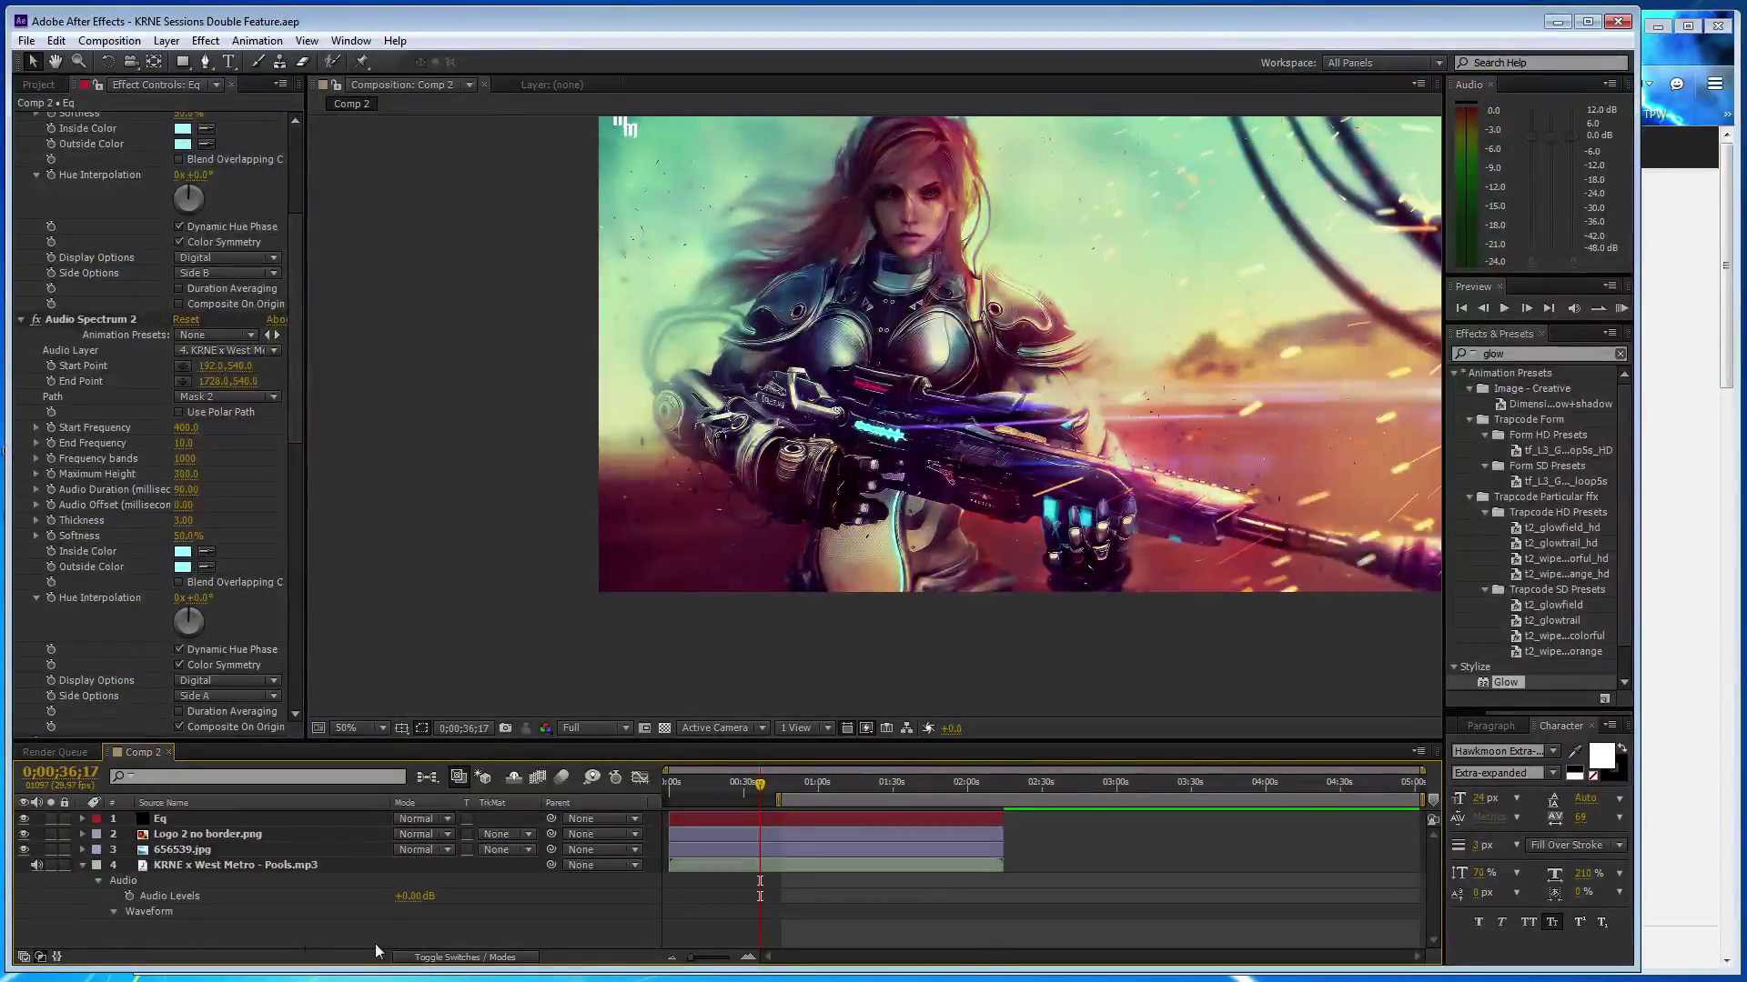
pyautogui.scroll(-1, 1211, 944)
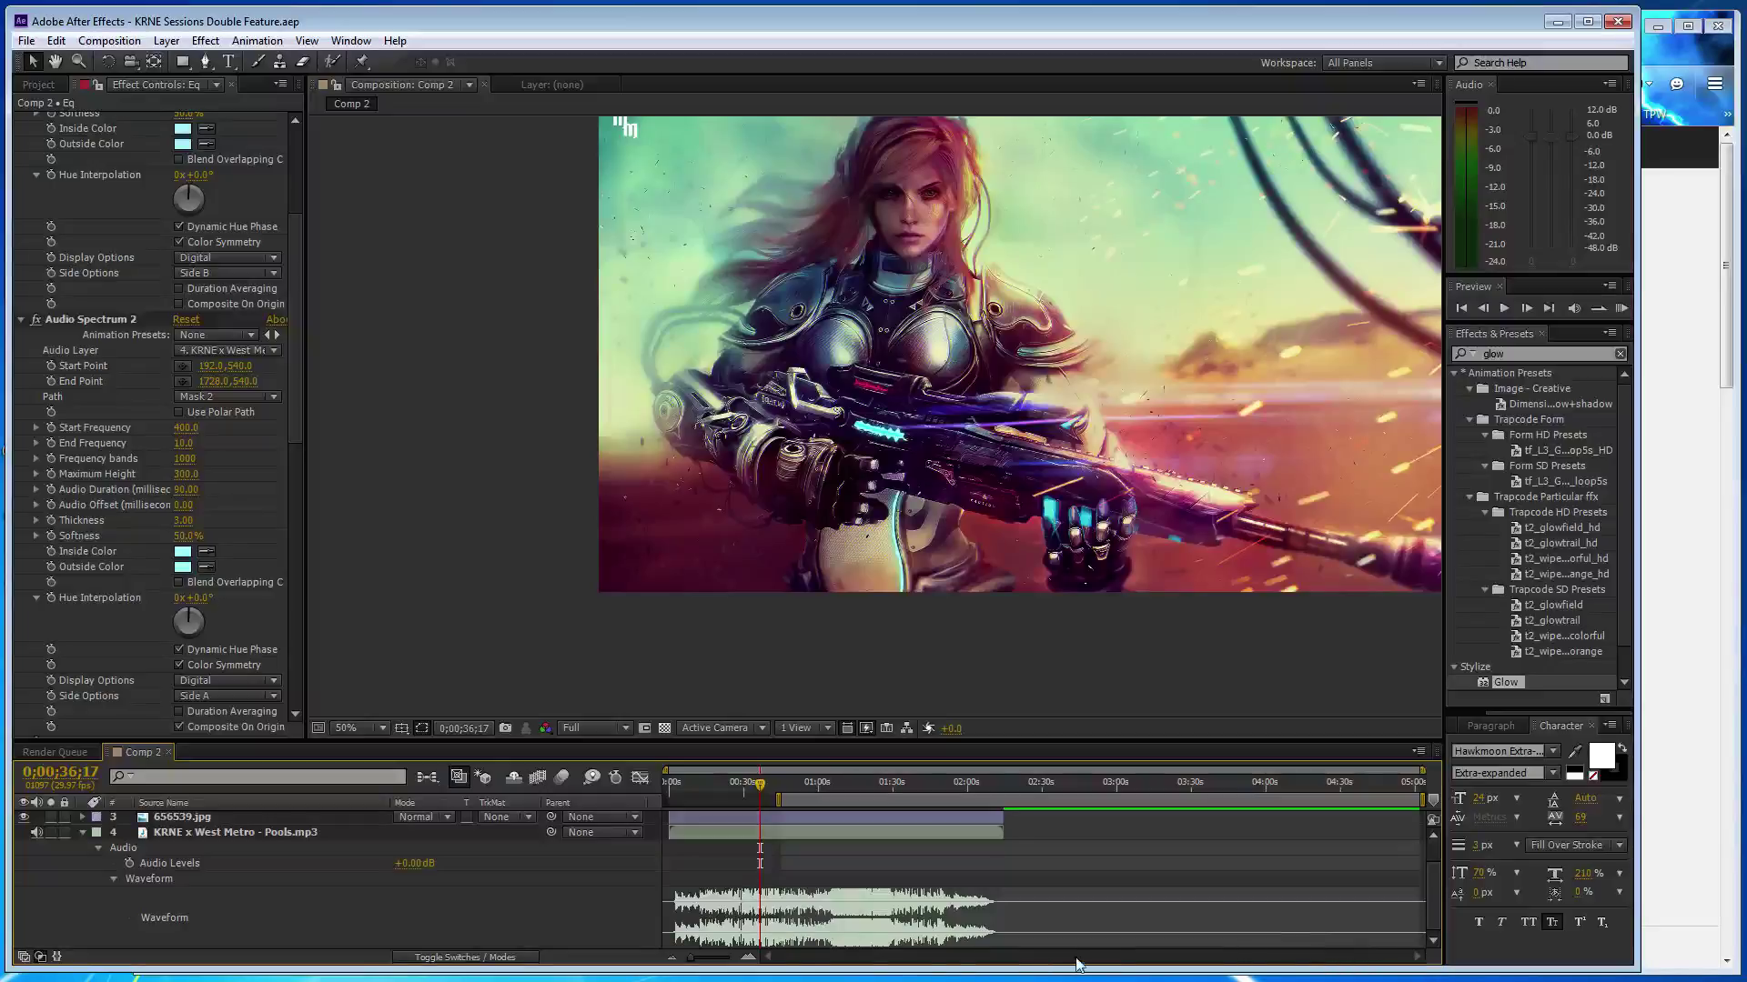
pyautogui.click(749, 960)
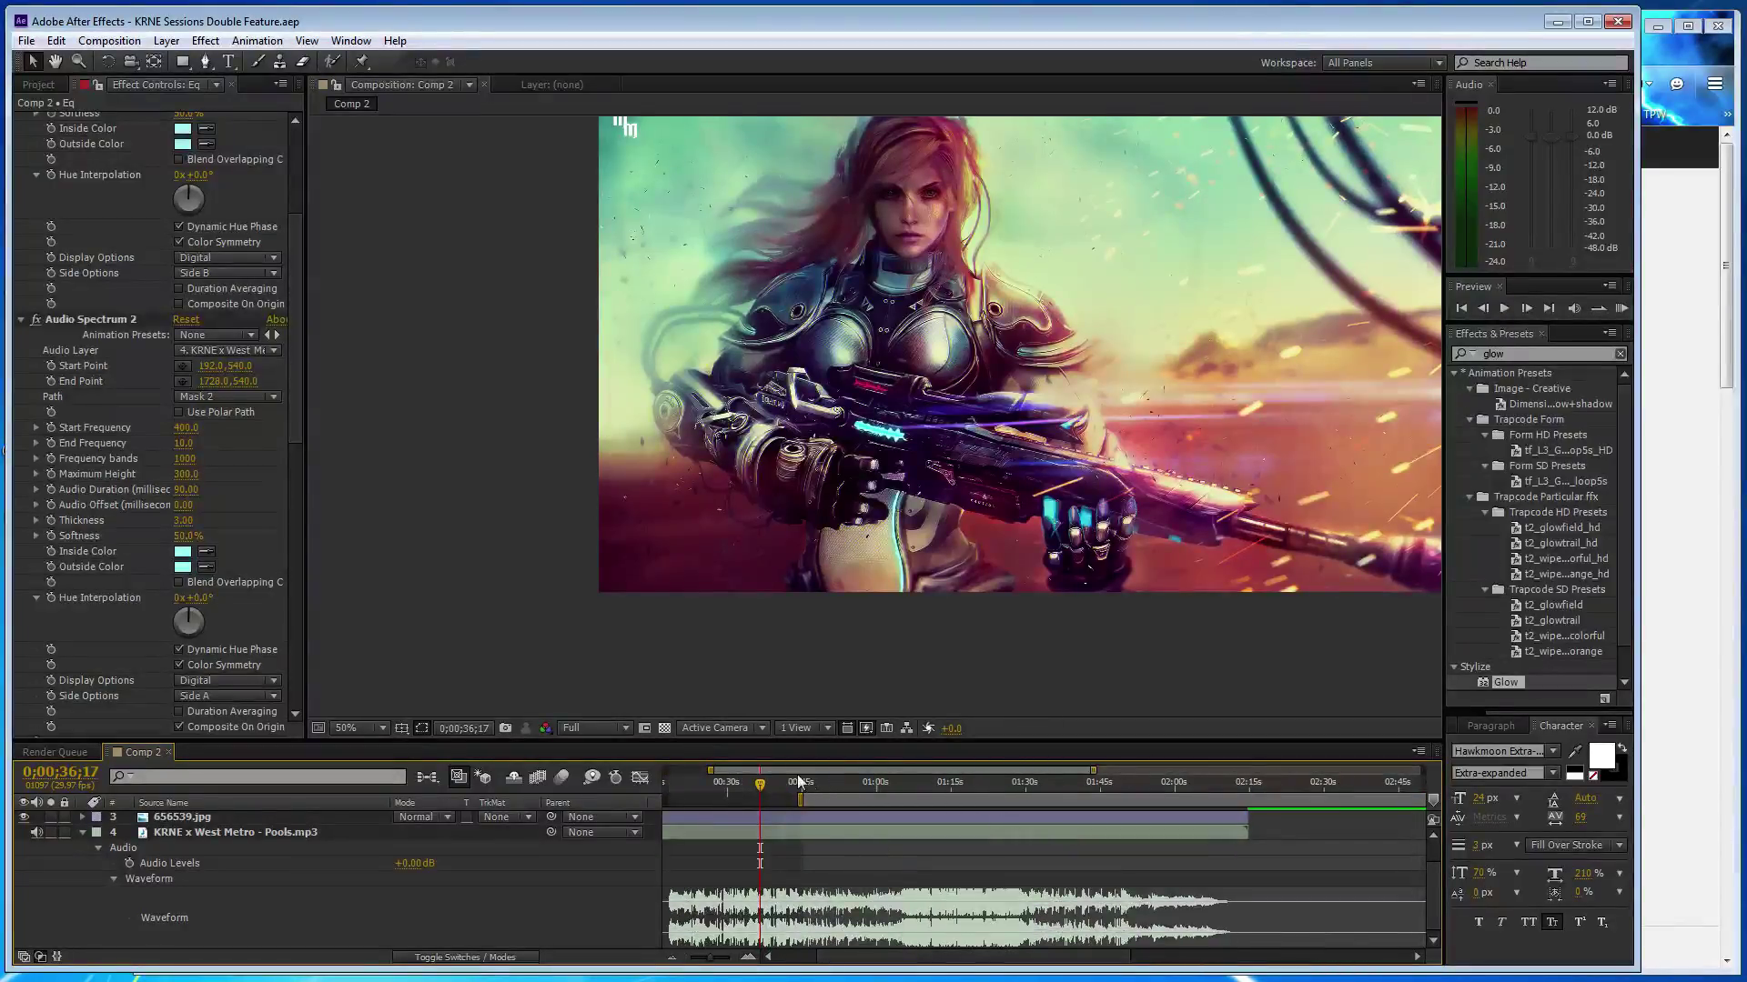
pyautogui.moveTo(760, 788); pyautogui.dragTo(913, 797)
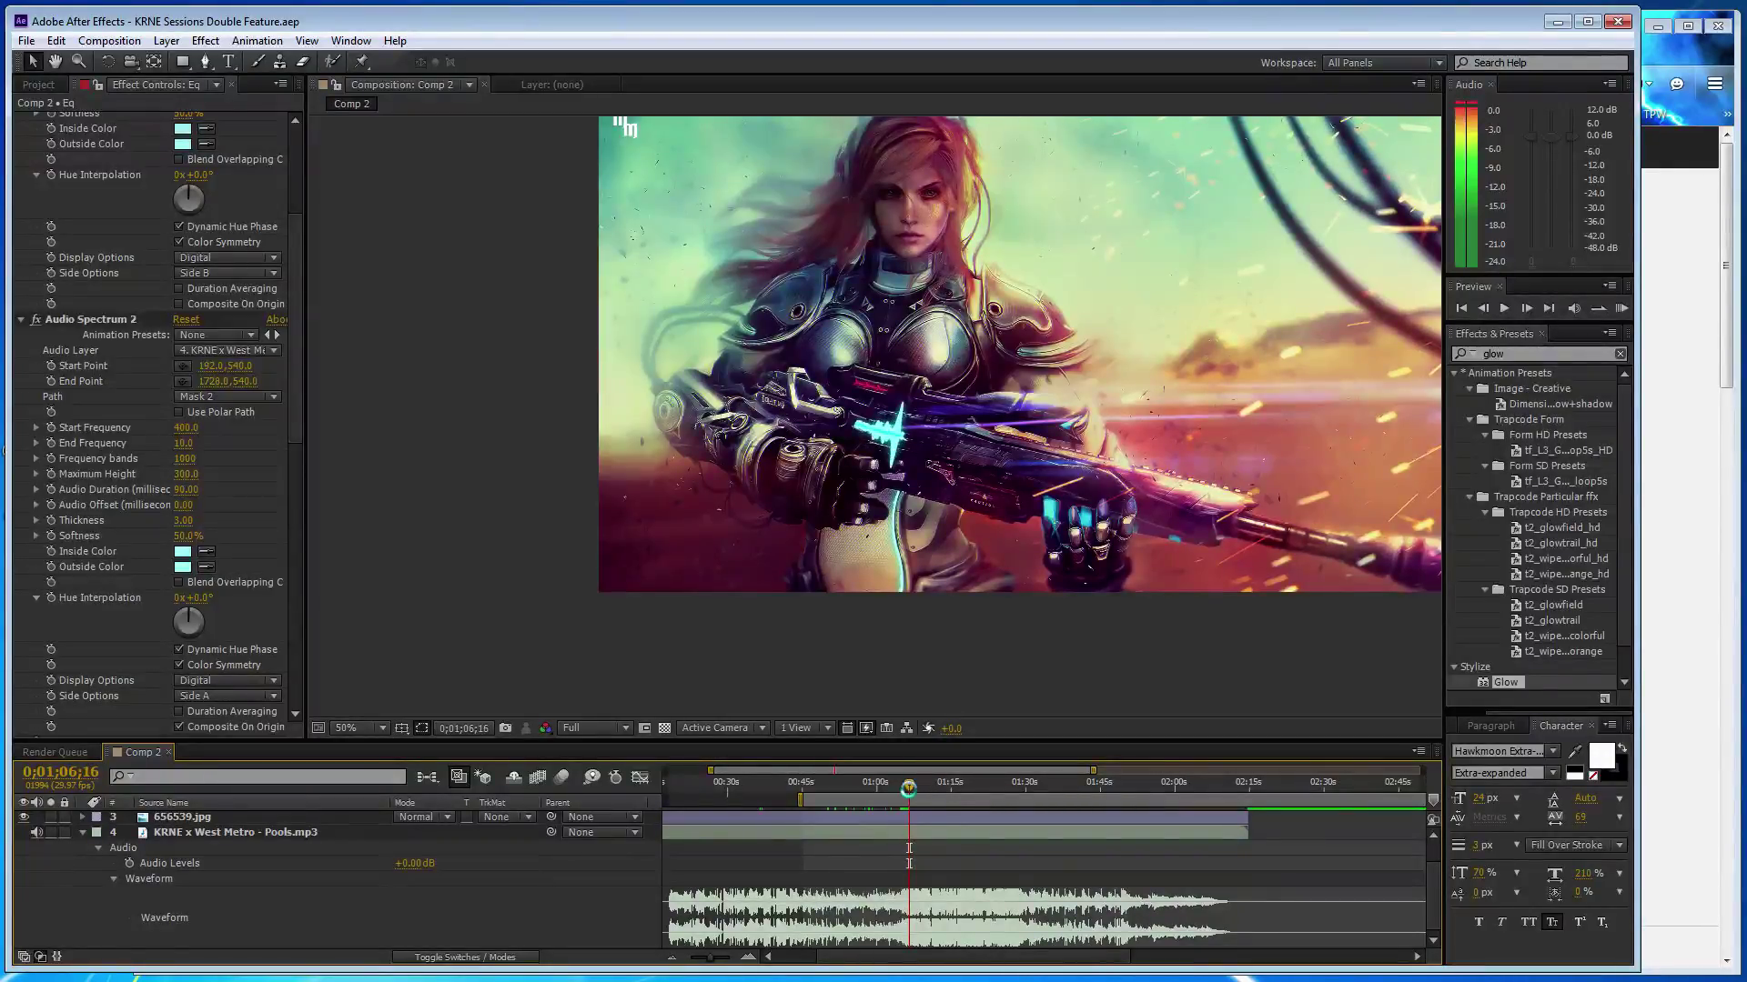
pyautogui.moveTo(911, 795); pyautogui.dragTo(908, 788)
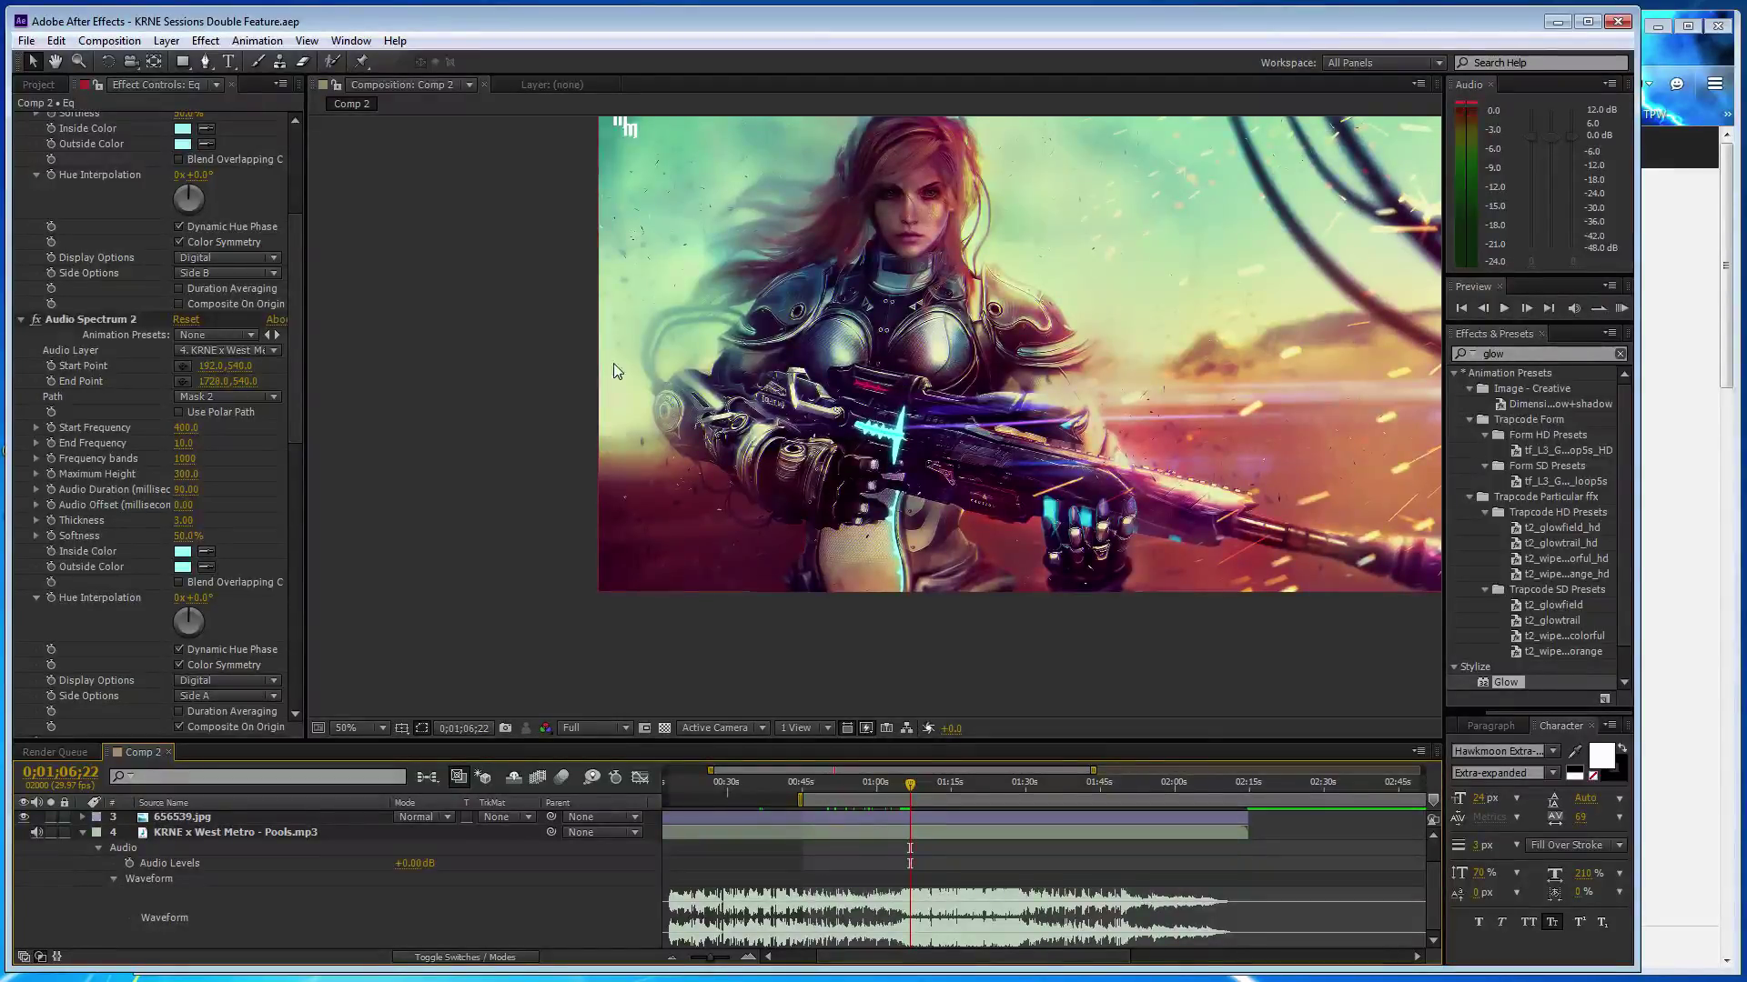
pyautogui.moveTo(184, 473); pyautogui.dragTo(191, 458)
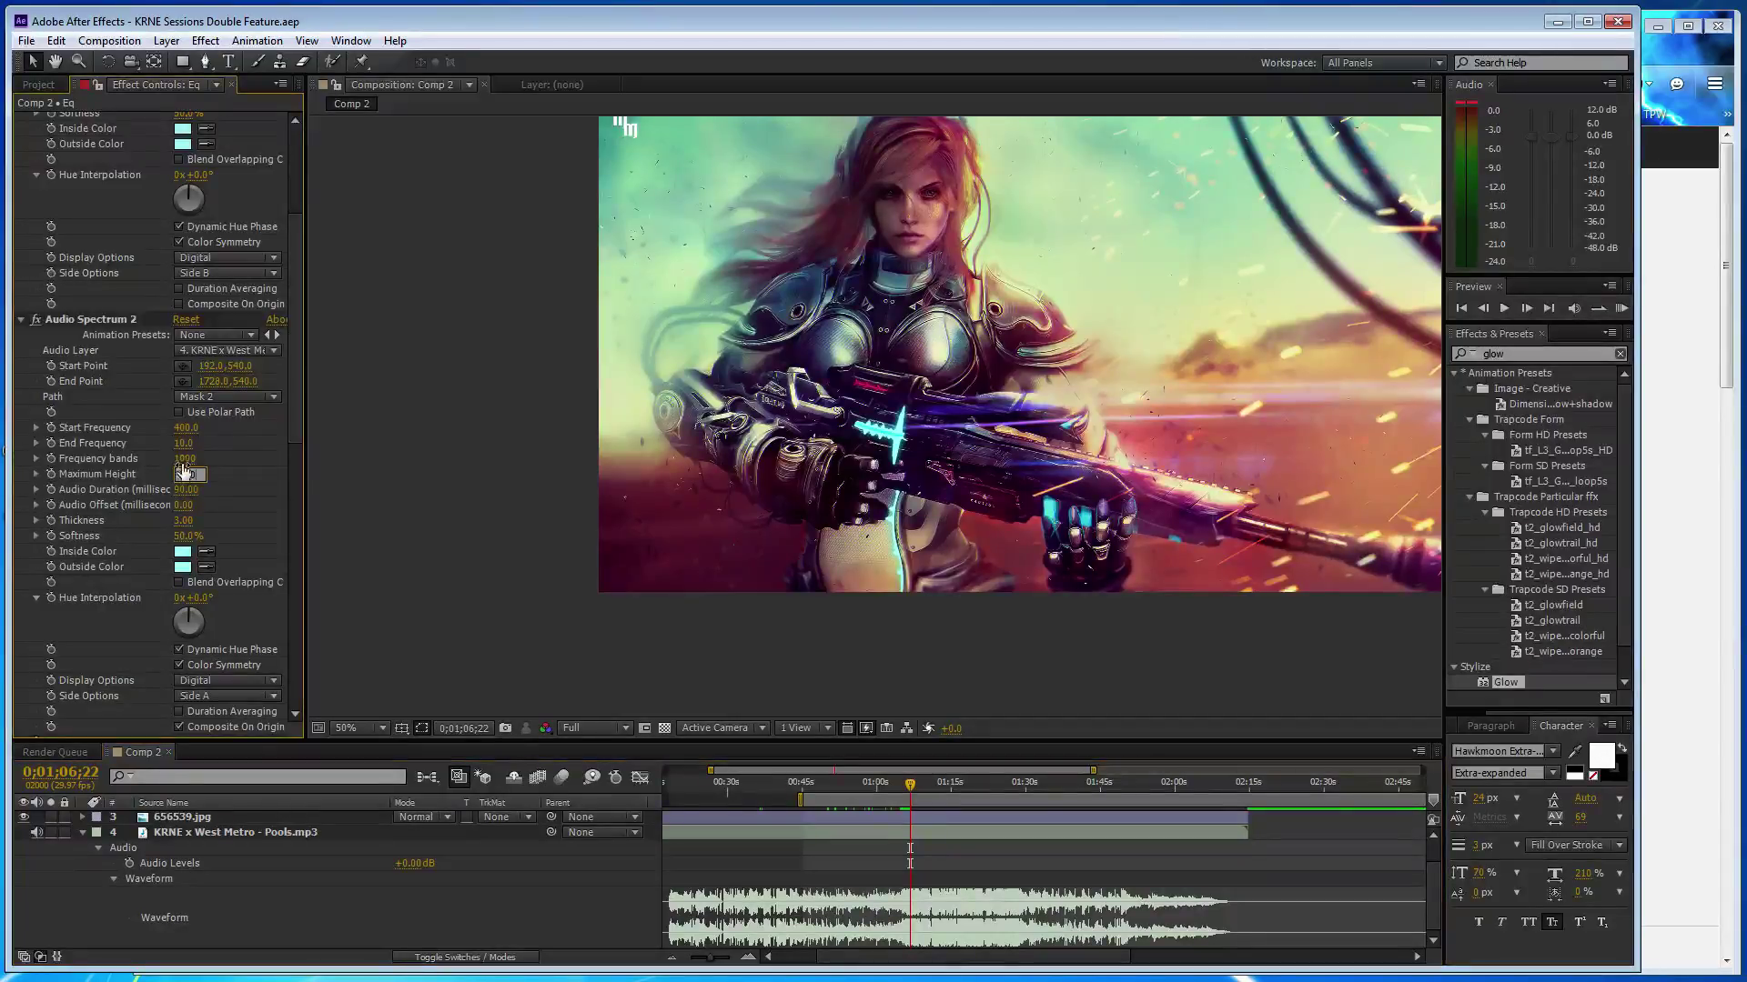
pyautogui.scroll(3, 191, 458)
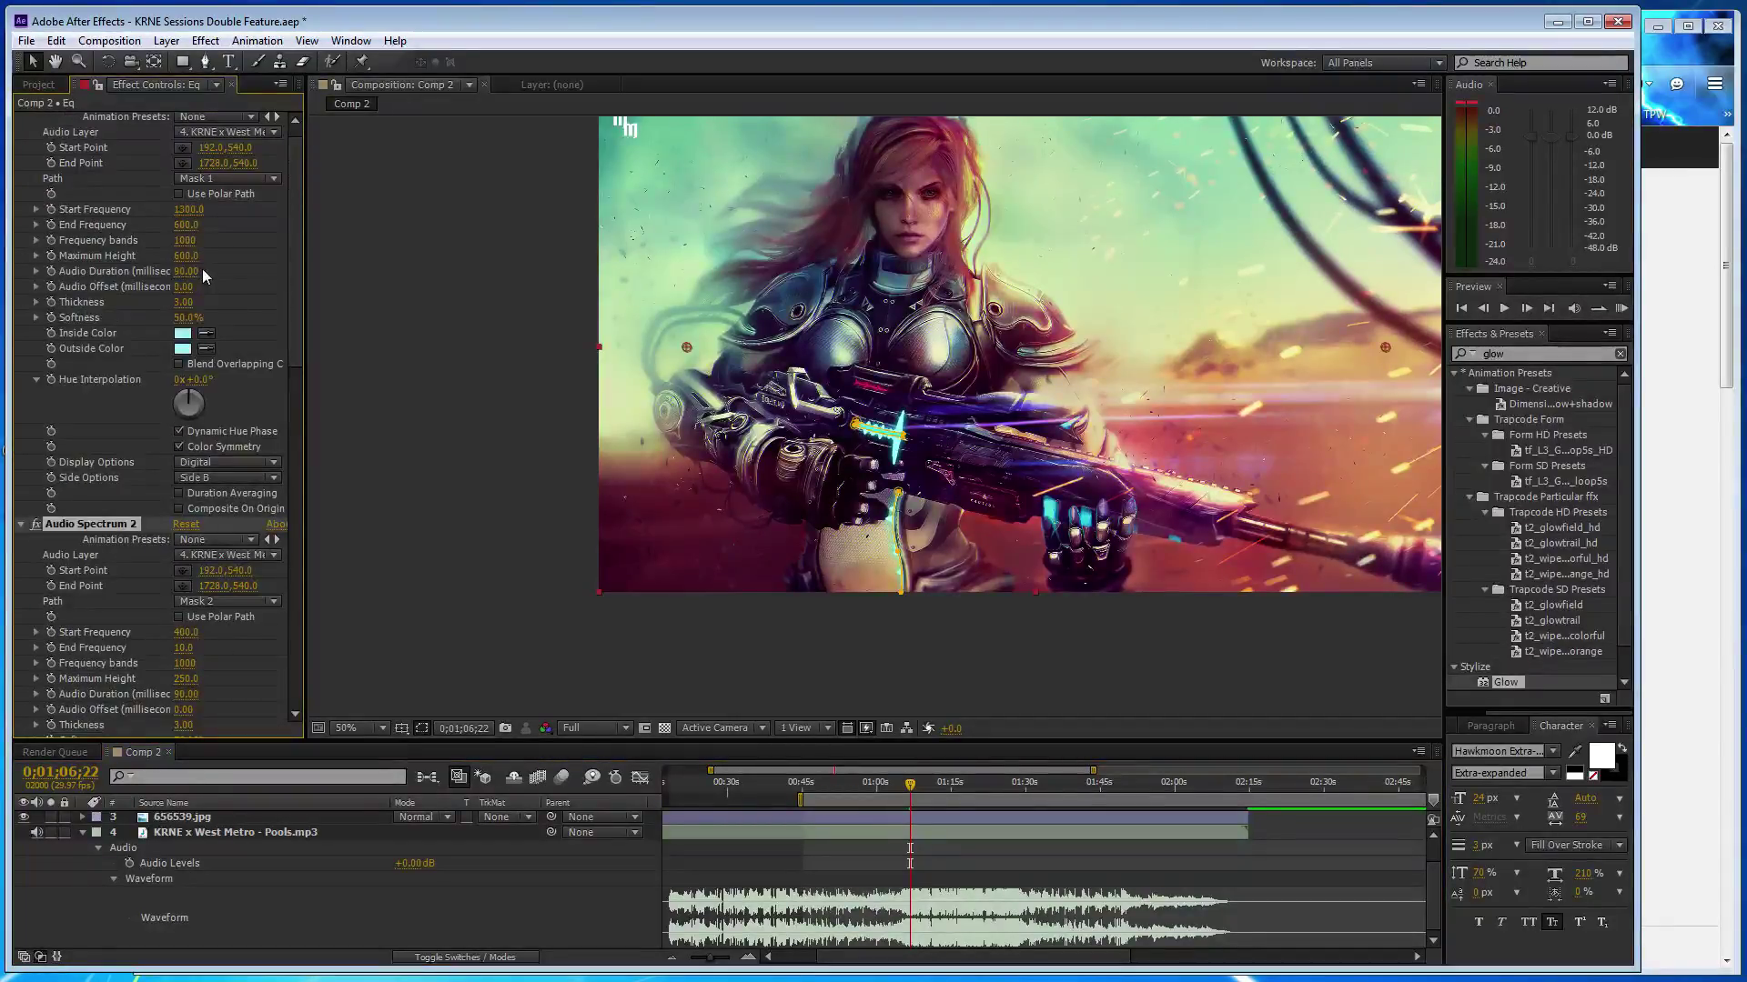
# - Give Audio Spectrum 3 Maximum Height 250 and End Frequency 1.0, and start the work area near 1:00
pyautogui.scroll(-5, 165, 516)
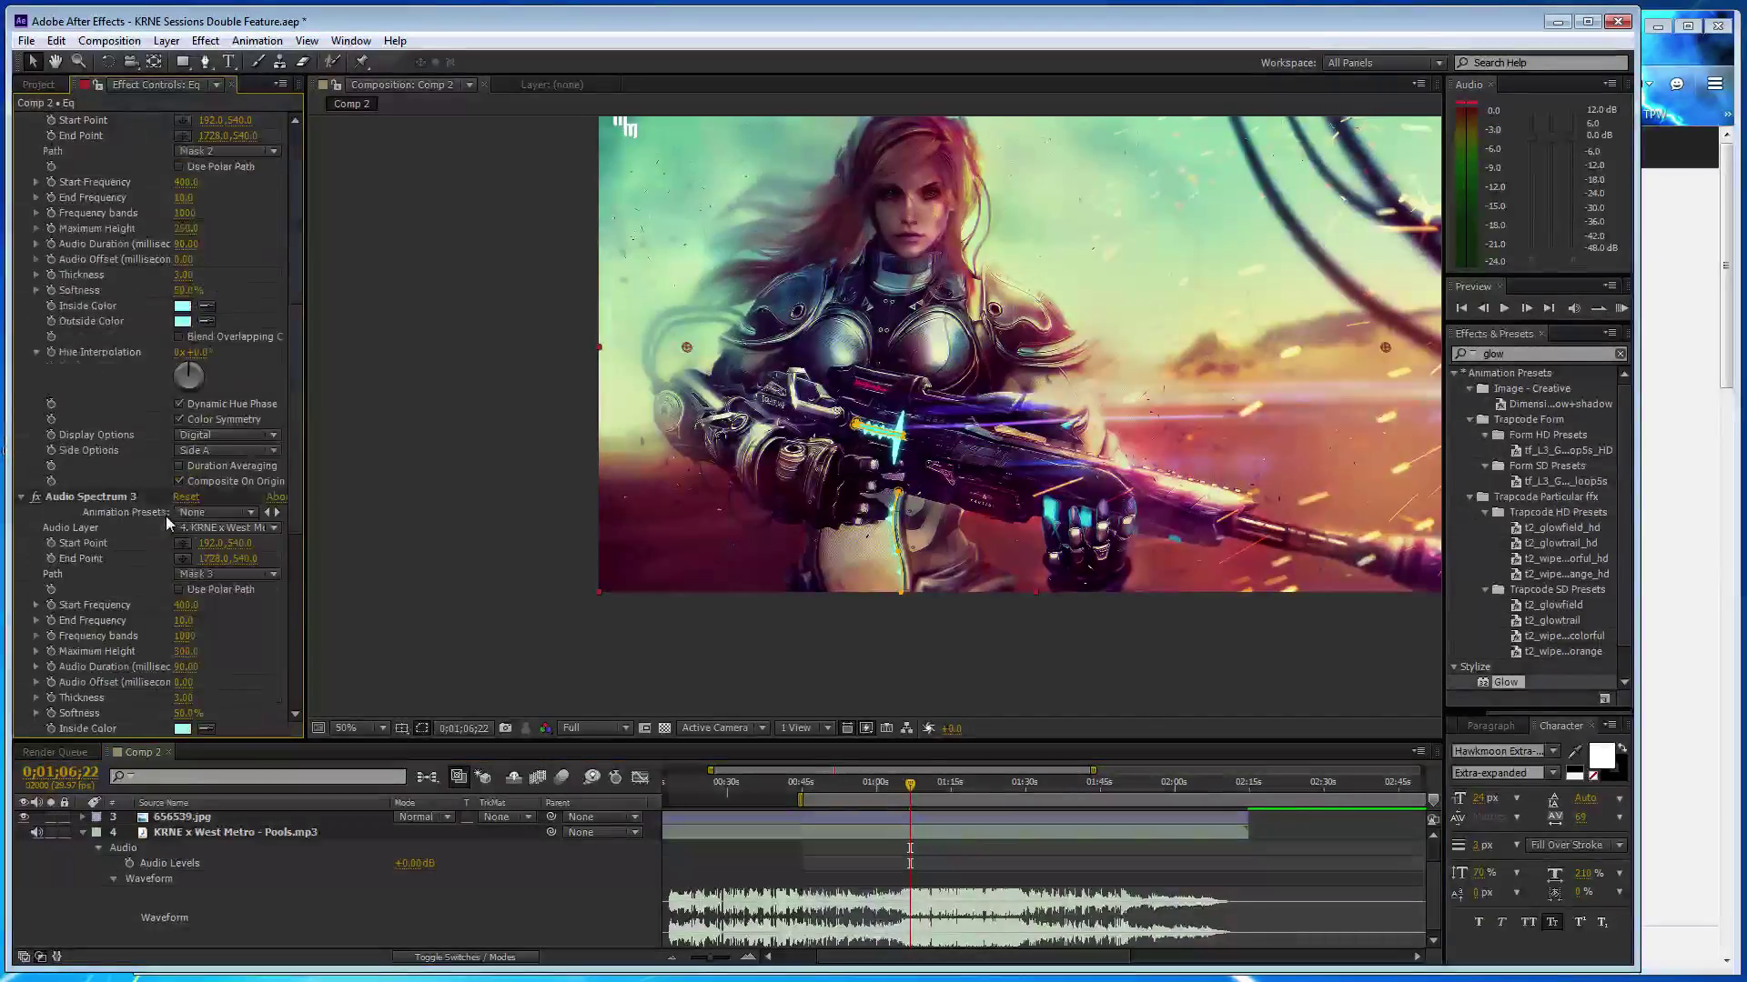
pyautogui.click(186, 651)
pyautogui.write('250')
pyautogui.press('Return')
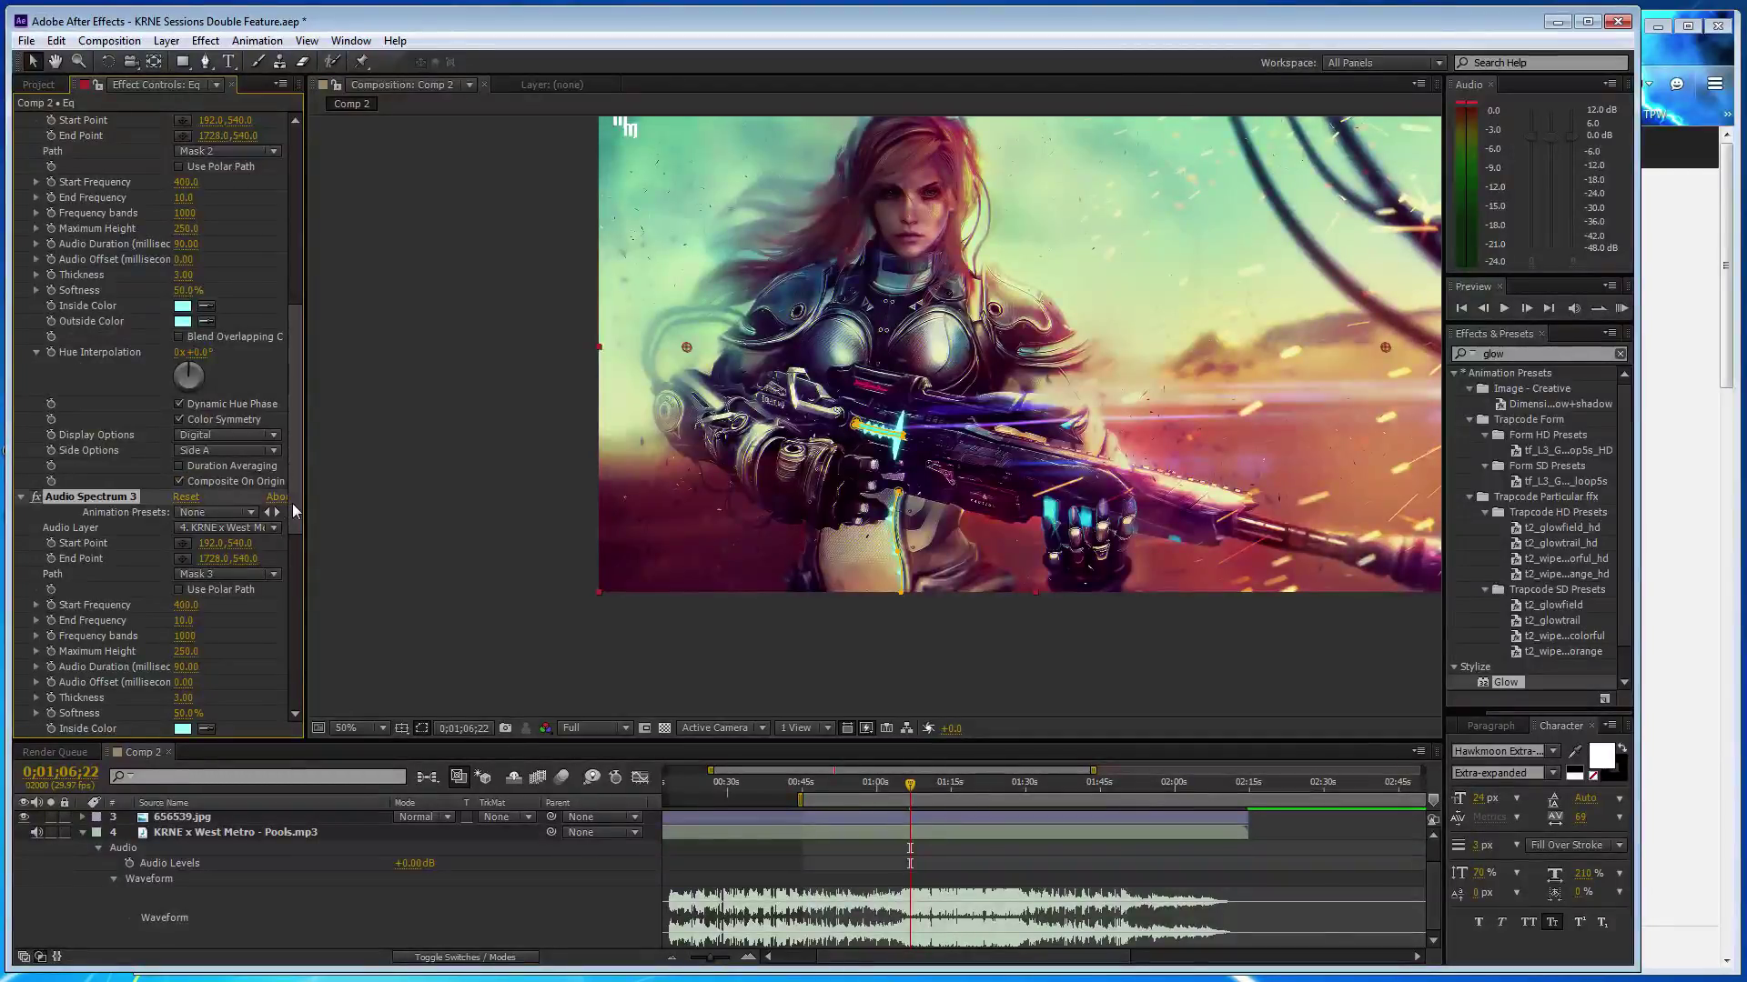
pyautogui.click(183, 620)
pyautogui.write('1')
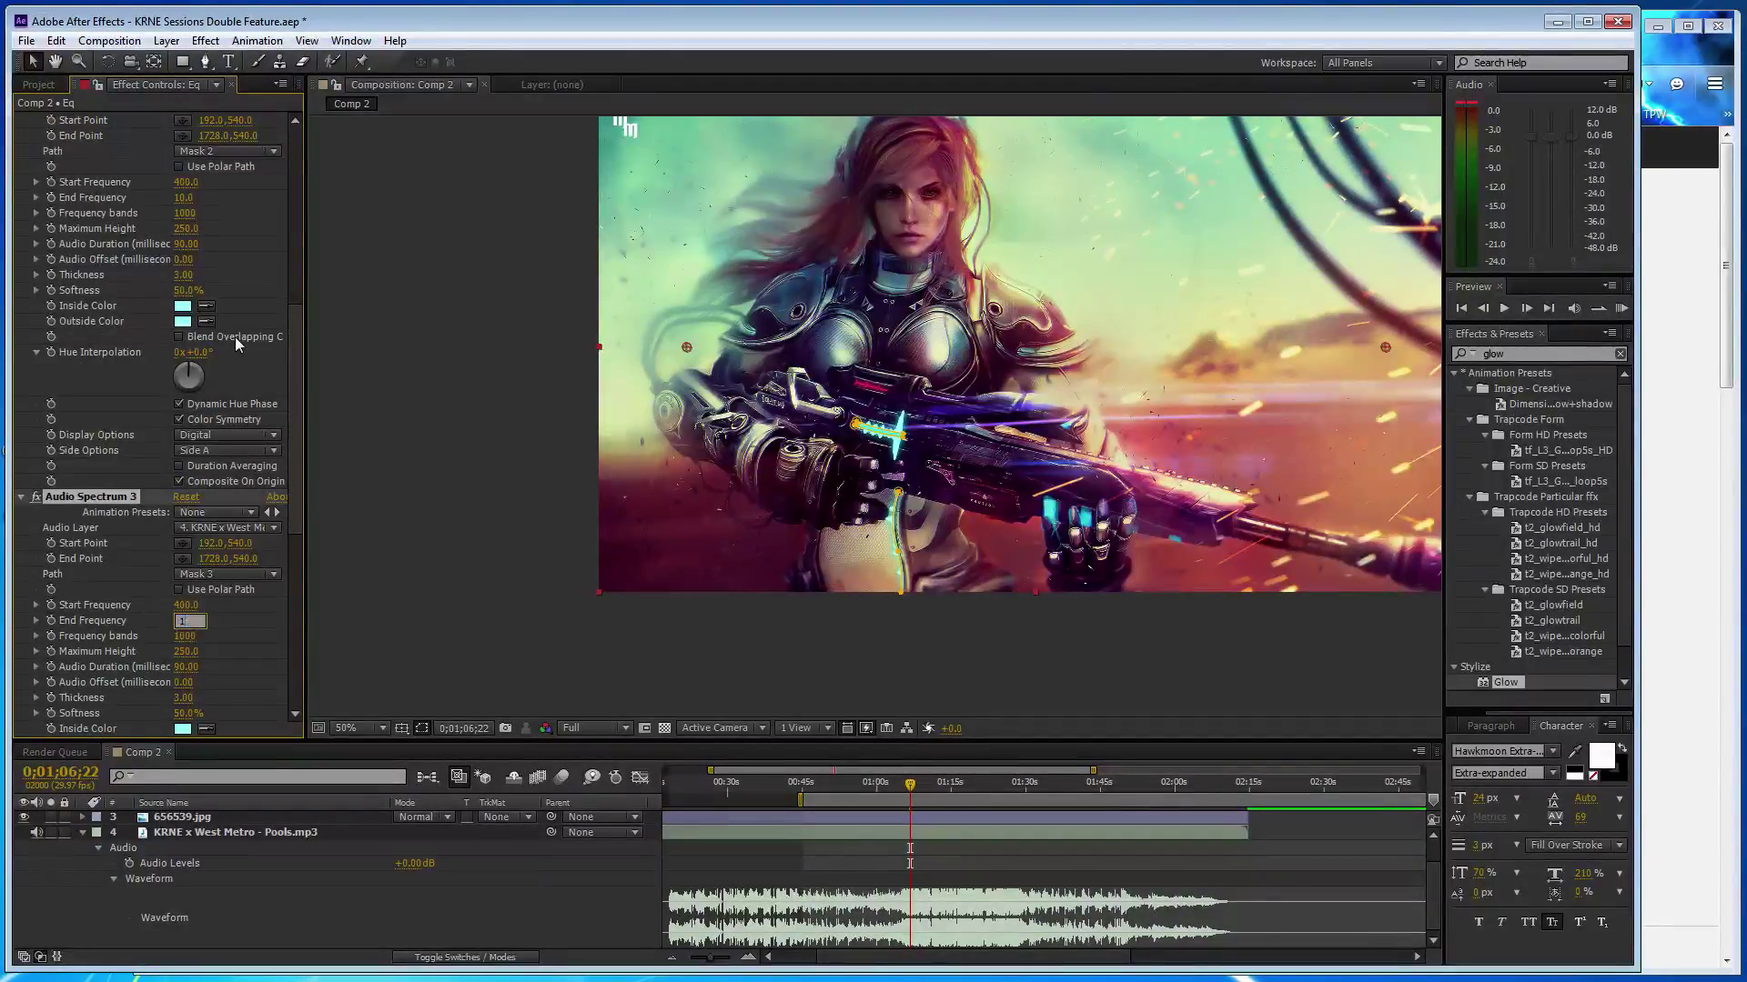
pyautogui.press('Return')
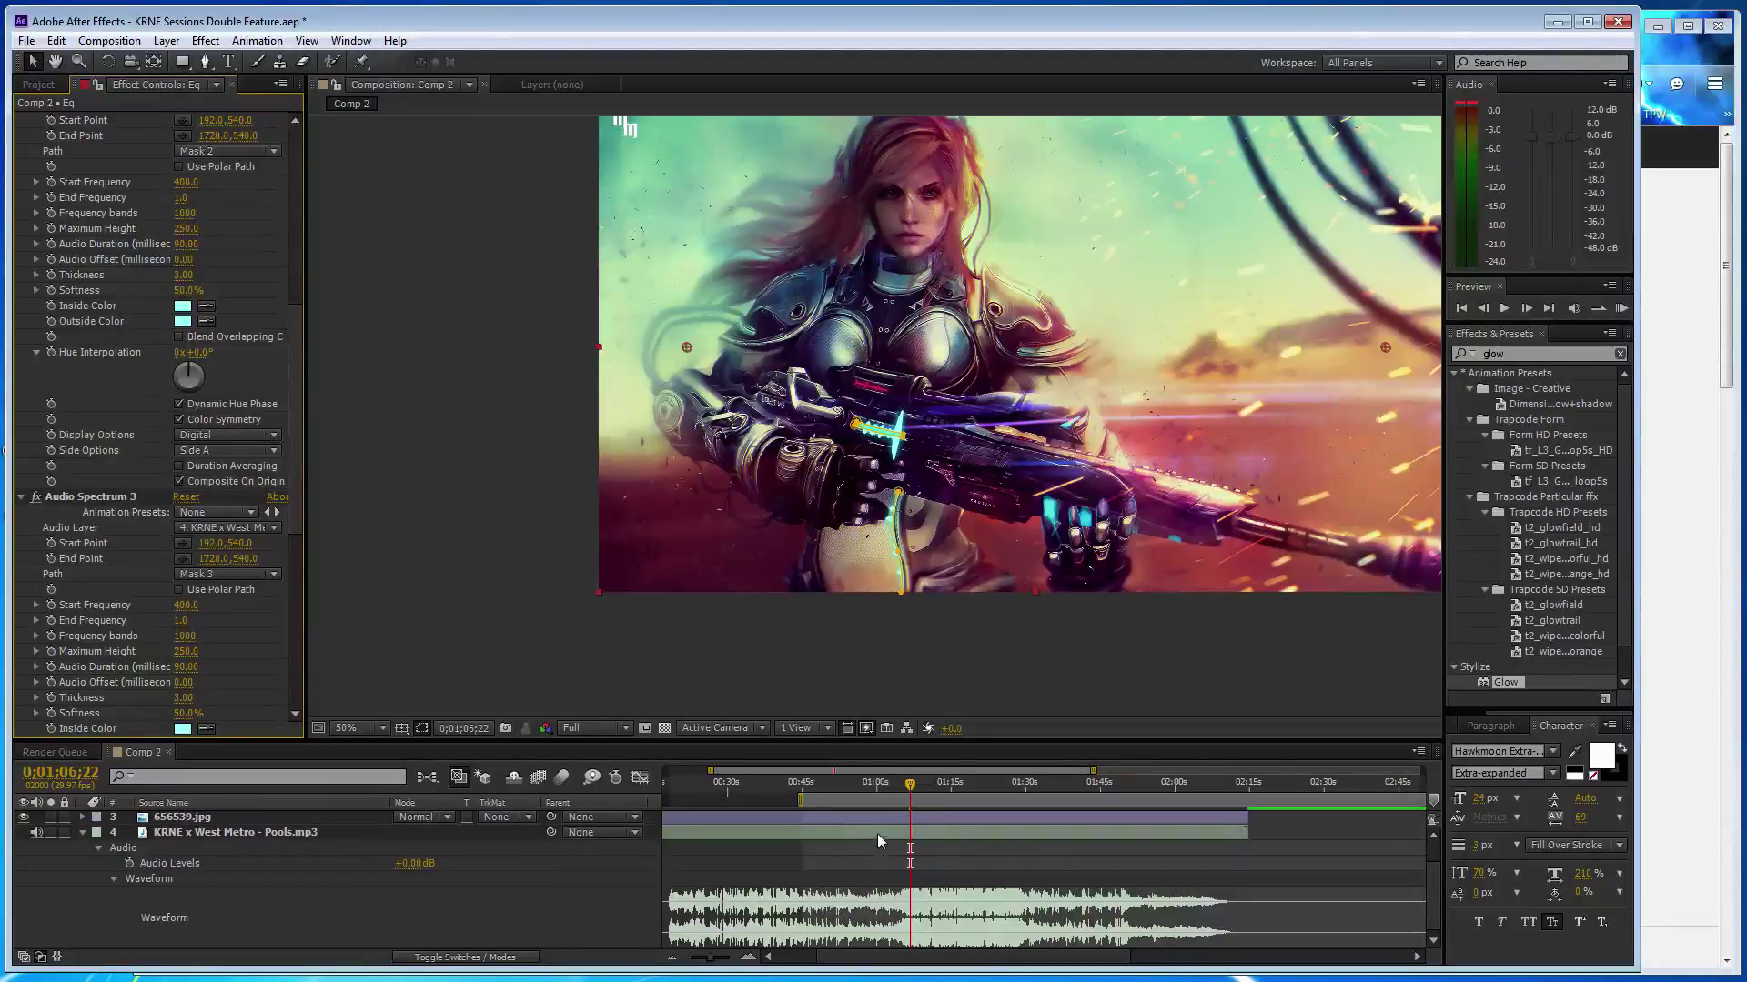
pyautogui.moveTo(801, 801); pyautogui.dragTo(900, 800)
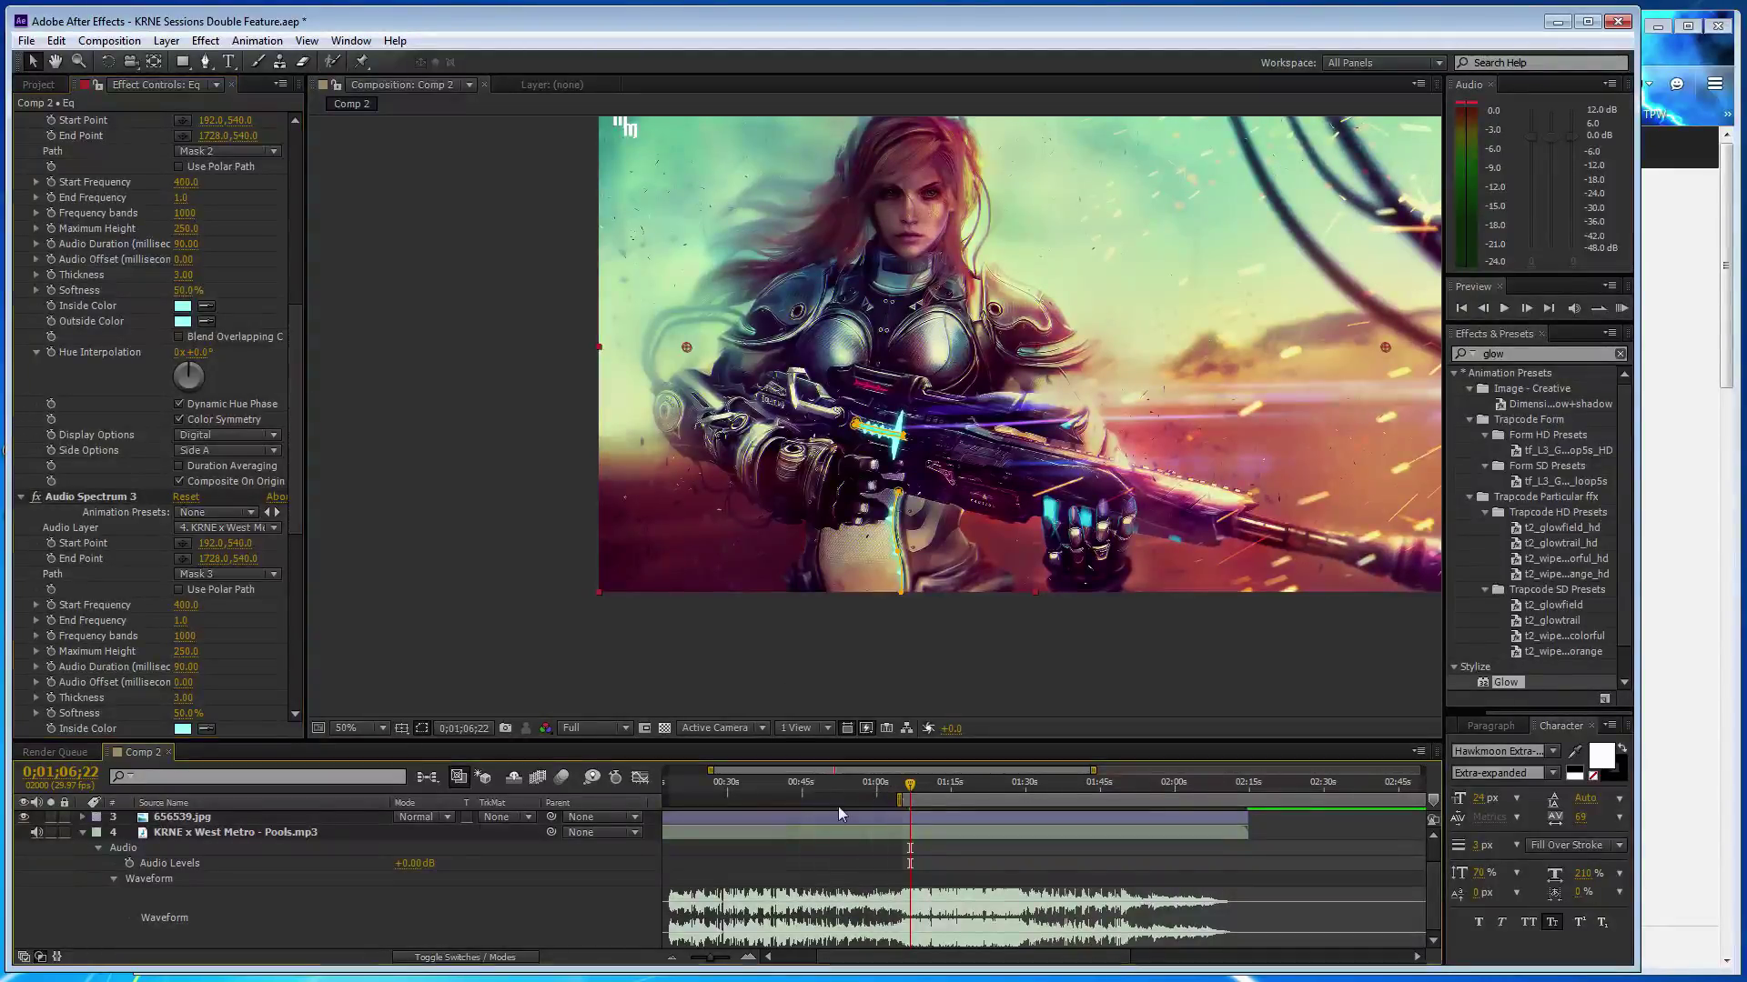
pyautogui.click(114, 881)
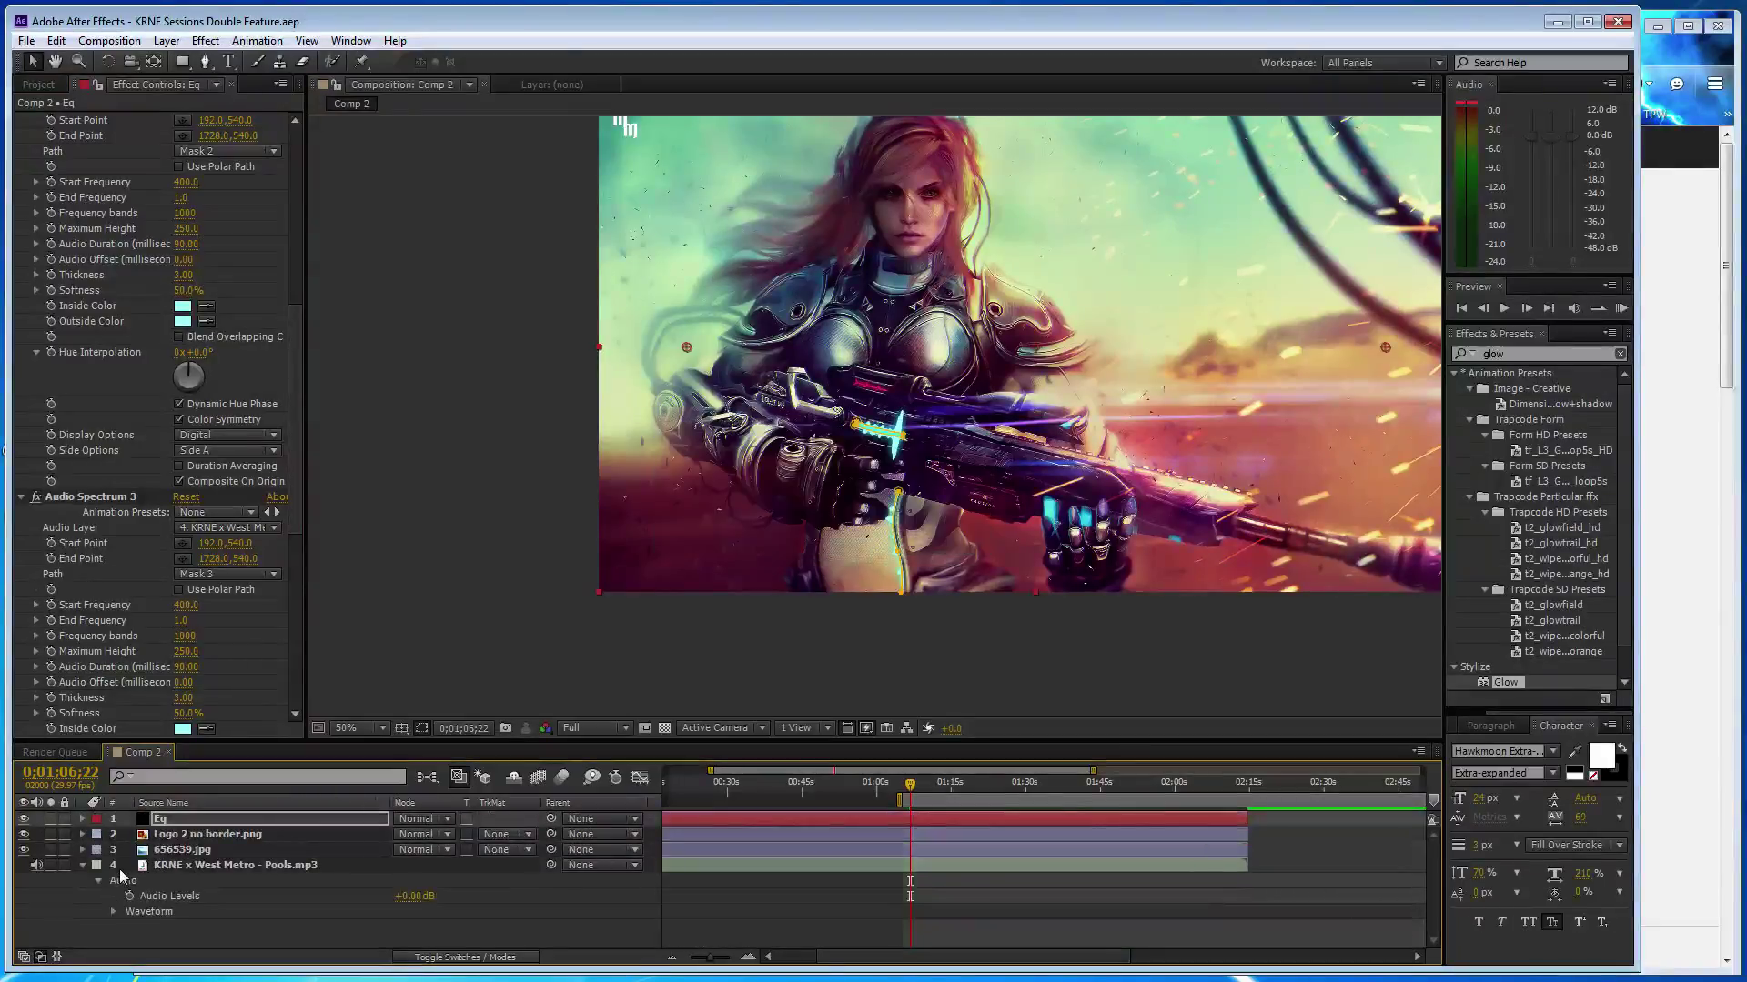
# - Add a solid coloured from the artwork, trimmed from the playhead to the other layers' end
pyautogui.hotkey('ctrl', 'y')
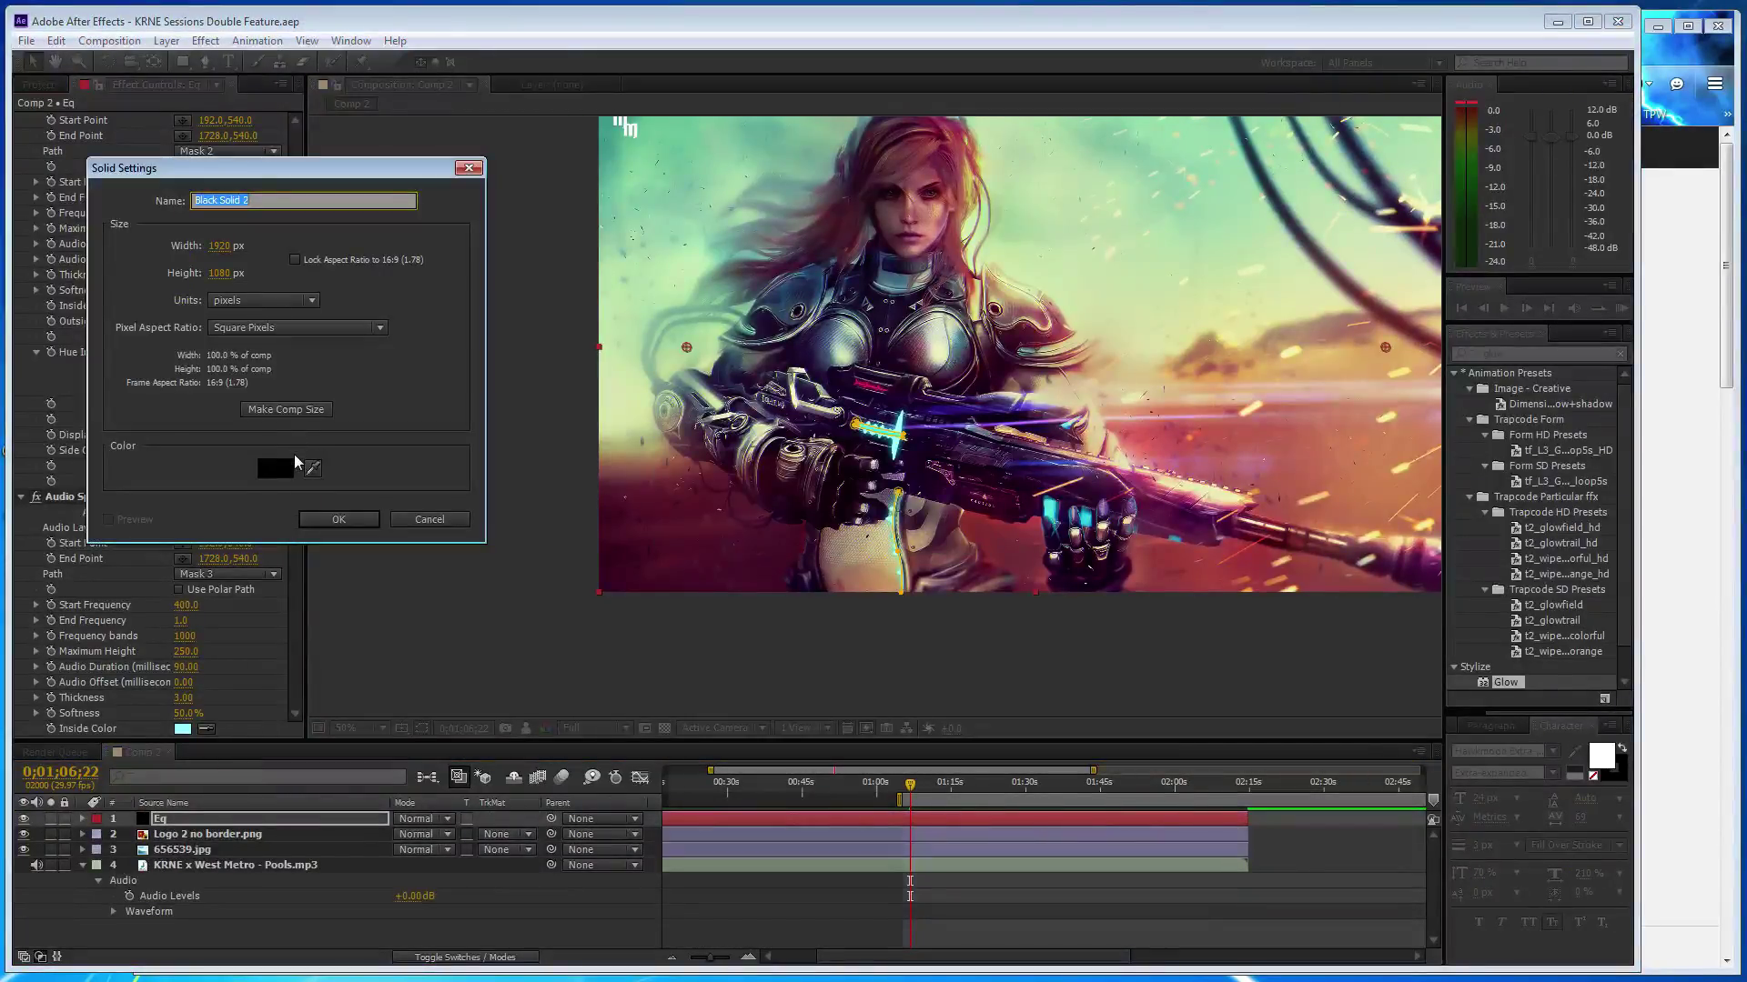
pyautogui.click(311, 467)
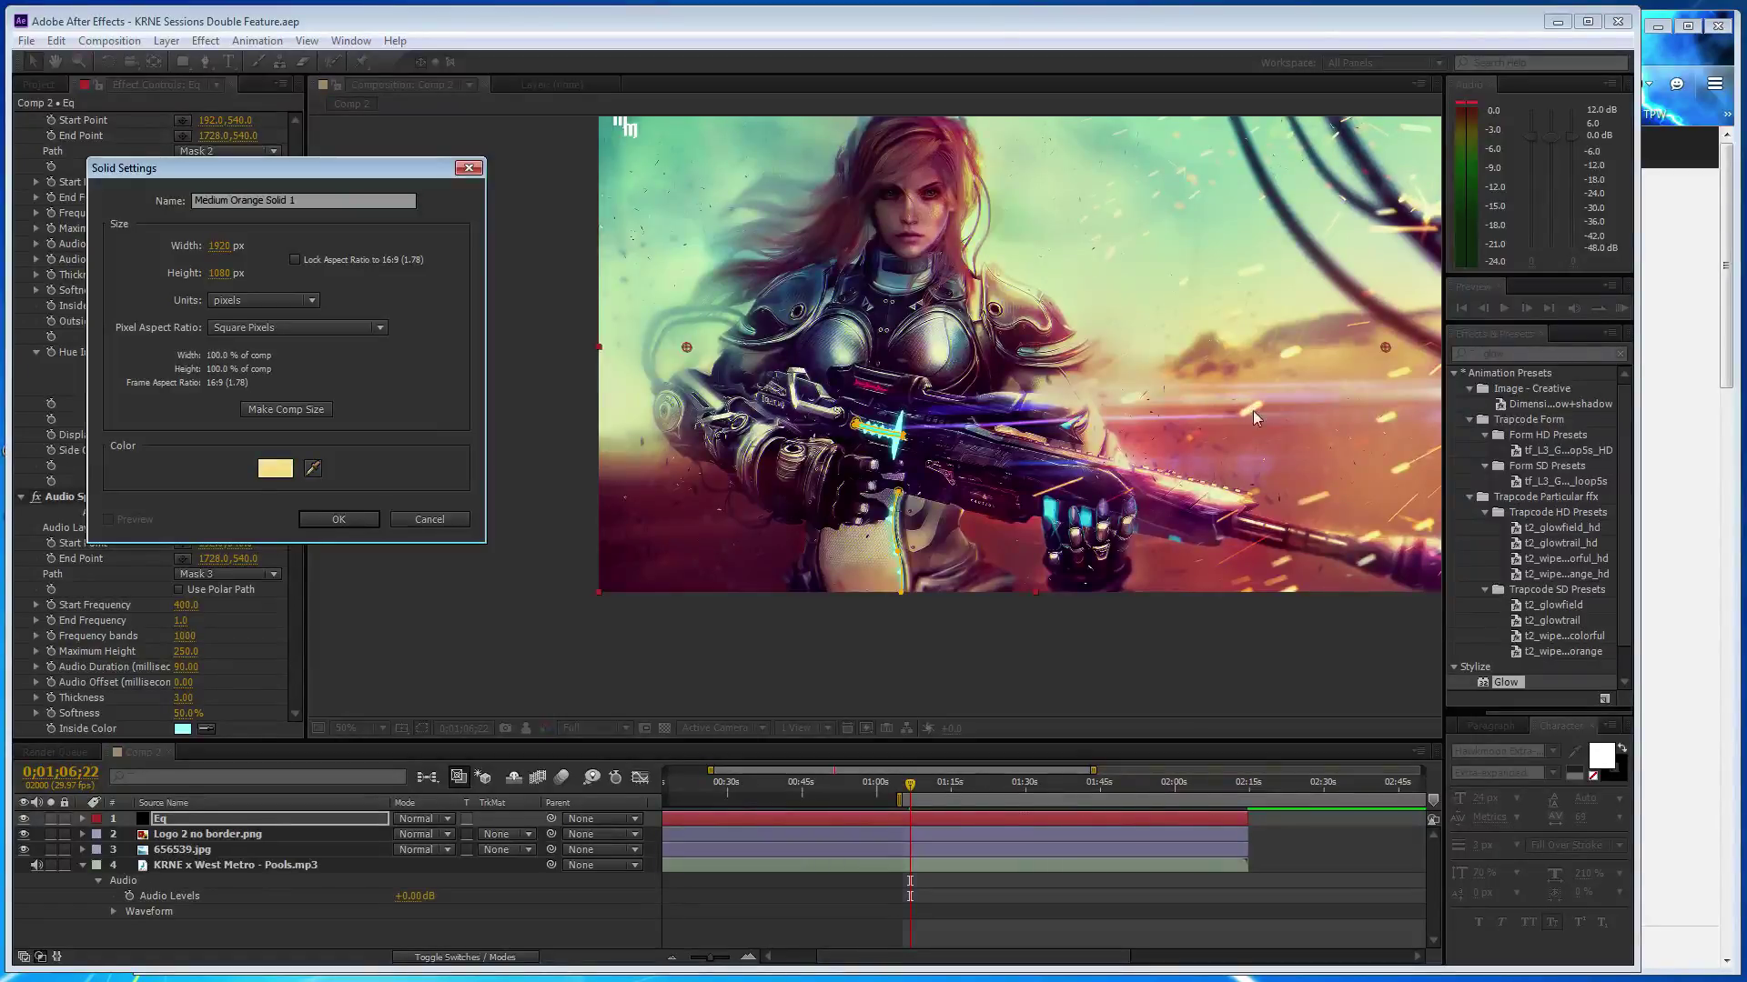
pyautogui.click(338, 518)
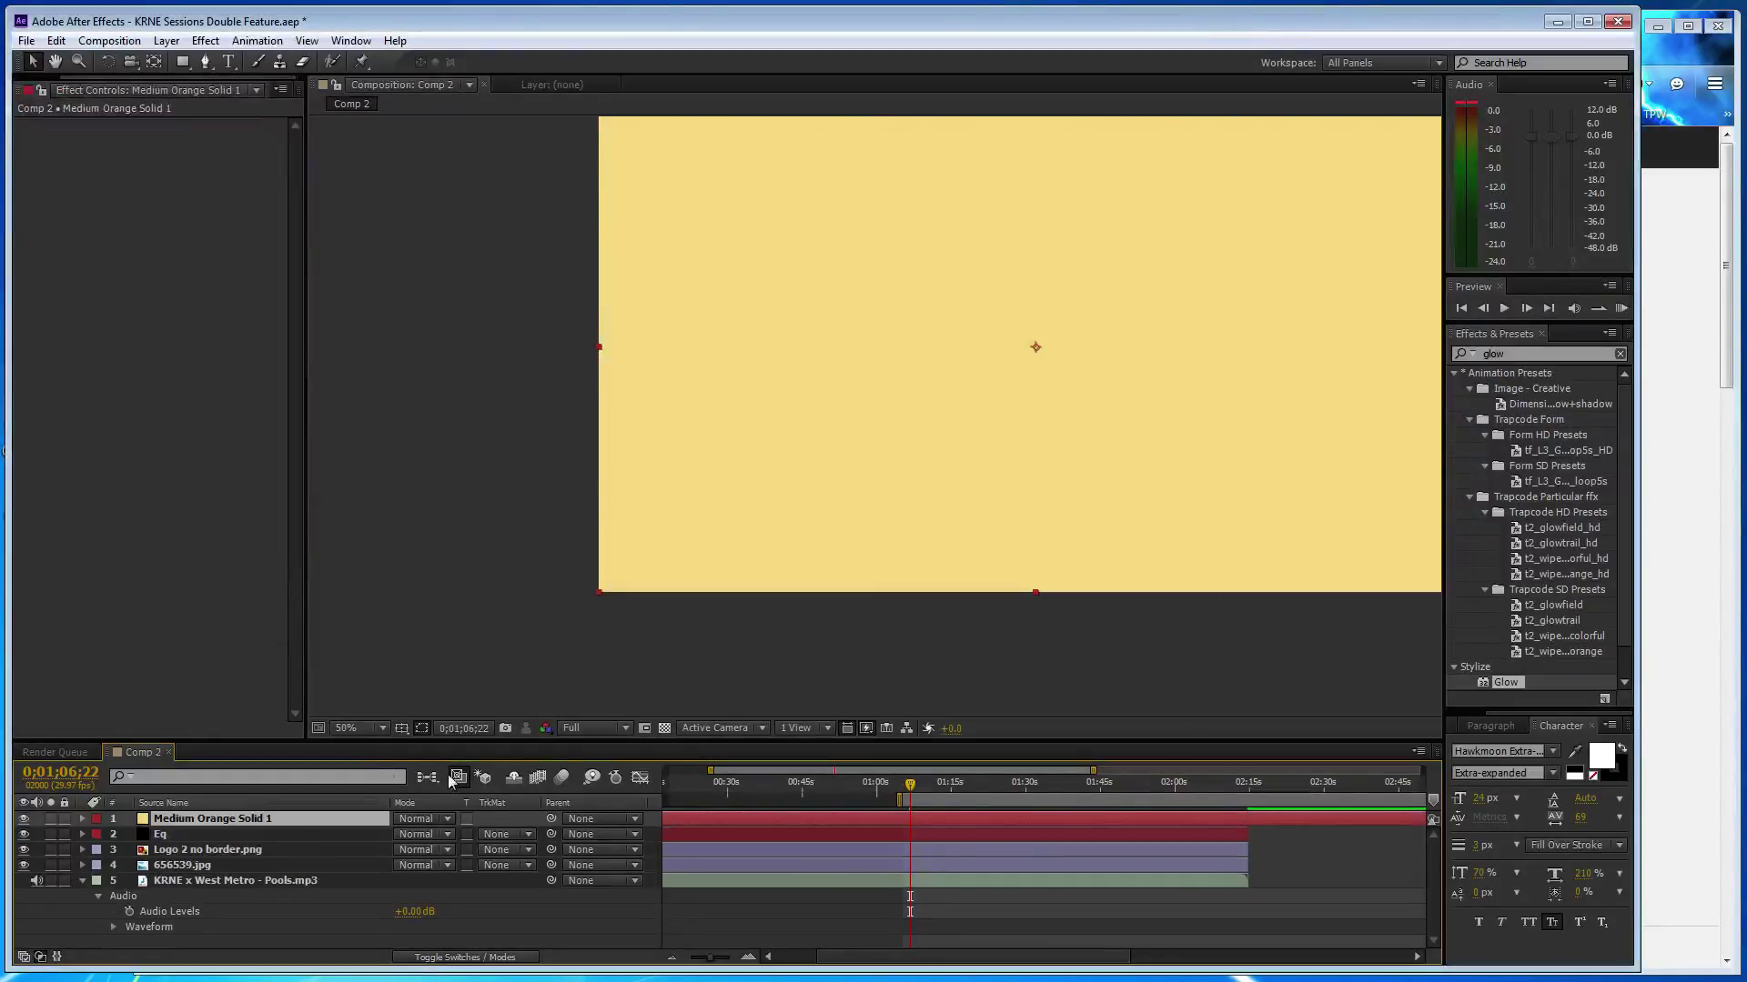
pyautogui.click(678, 960)
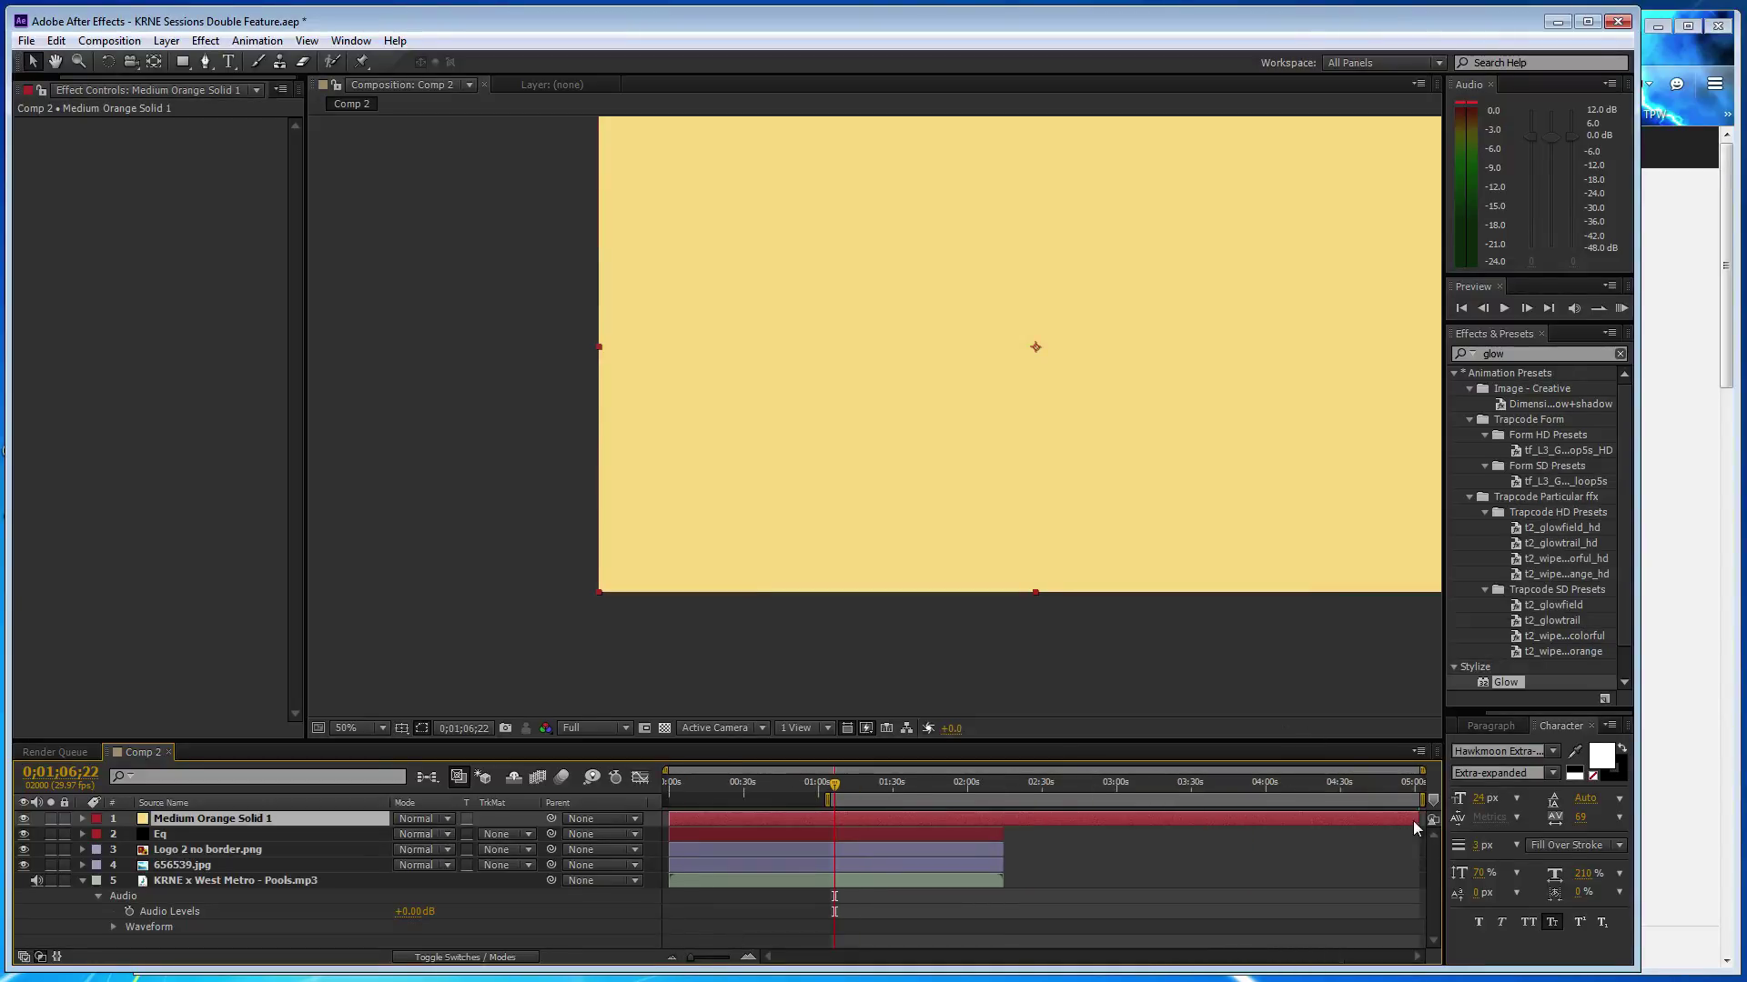
pyautogui.moveTo(1418, 817); pyautogui.dragTo(1010, 806)
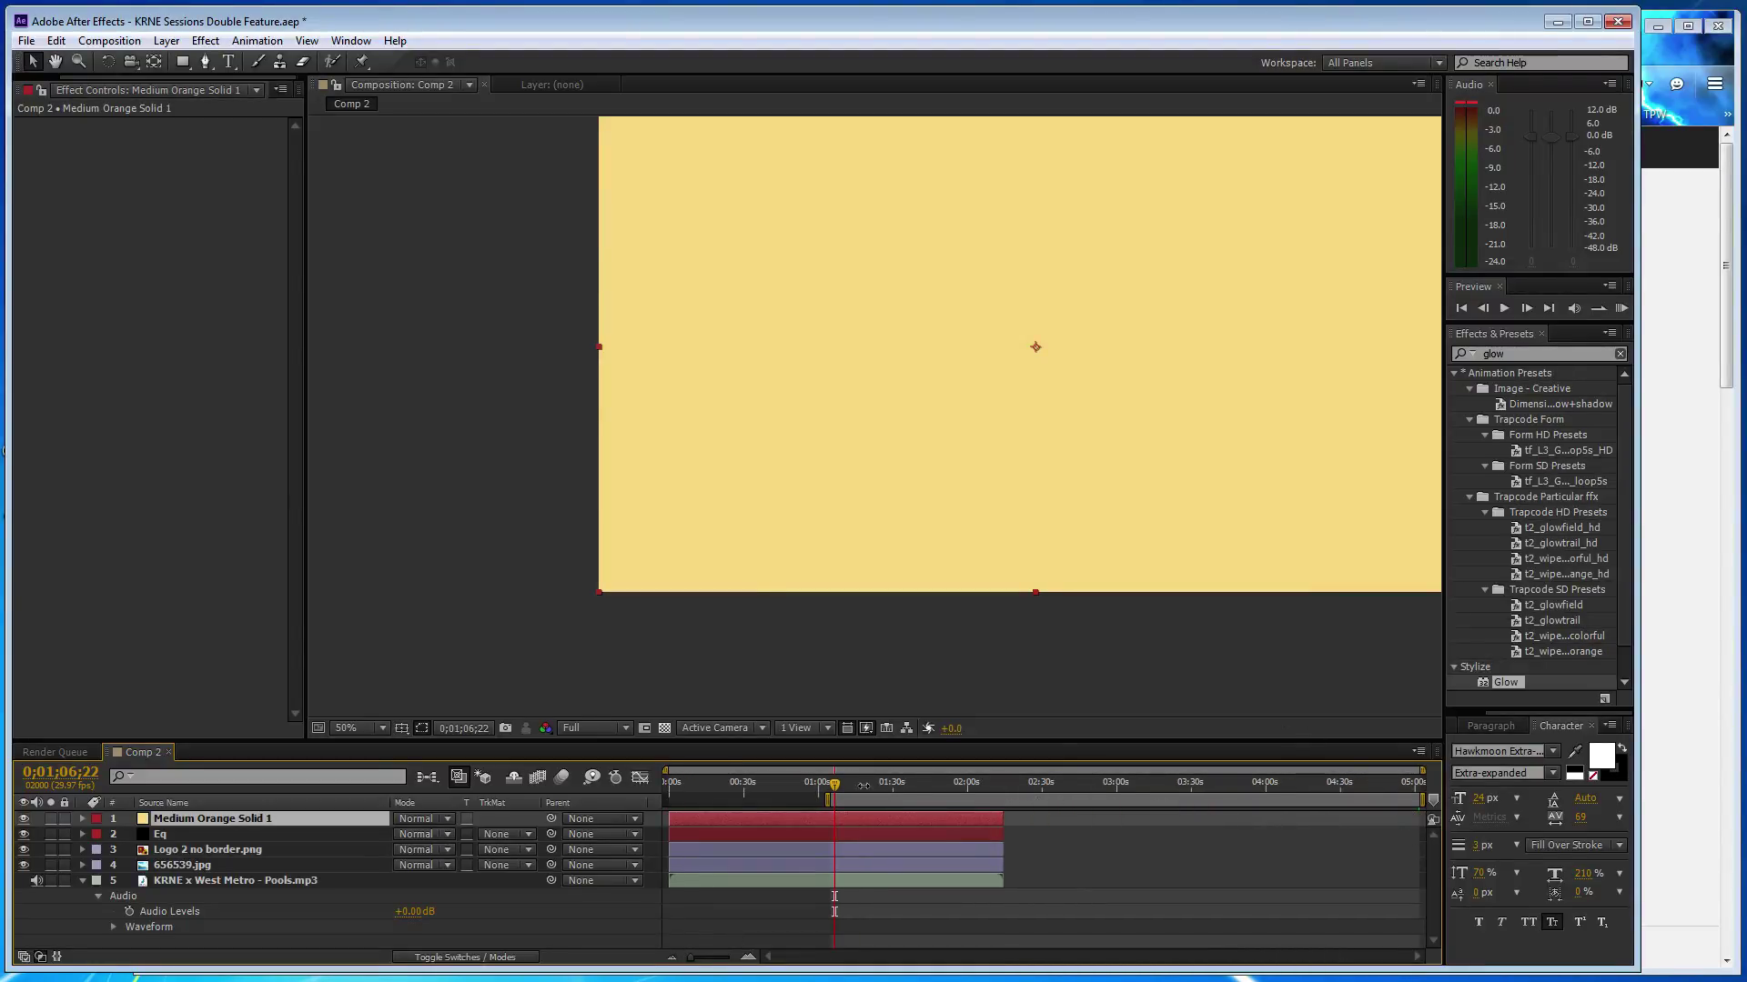
pyautogui.moveTo(682, 823); pyautogui.dragTo(834, 820)
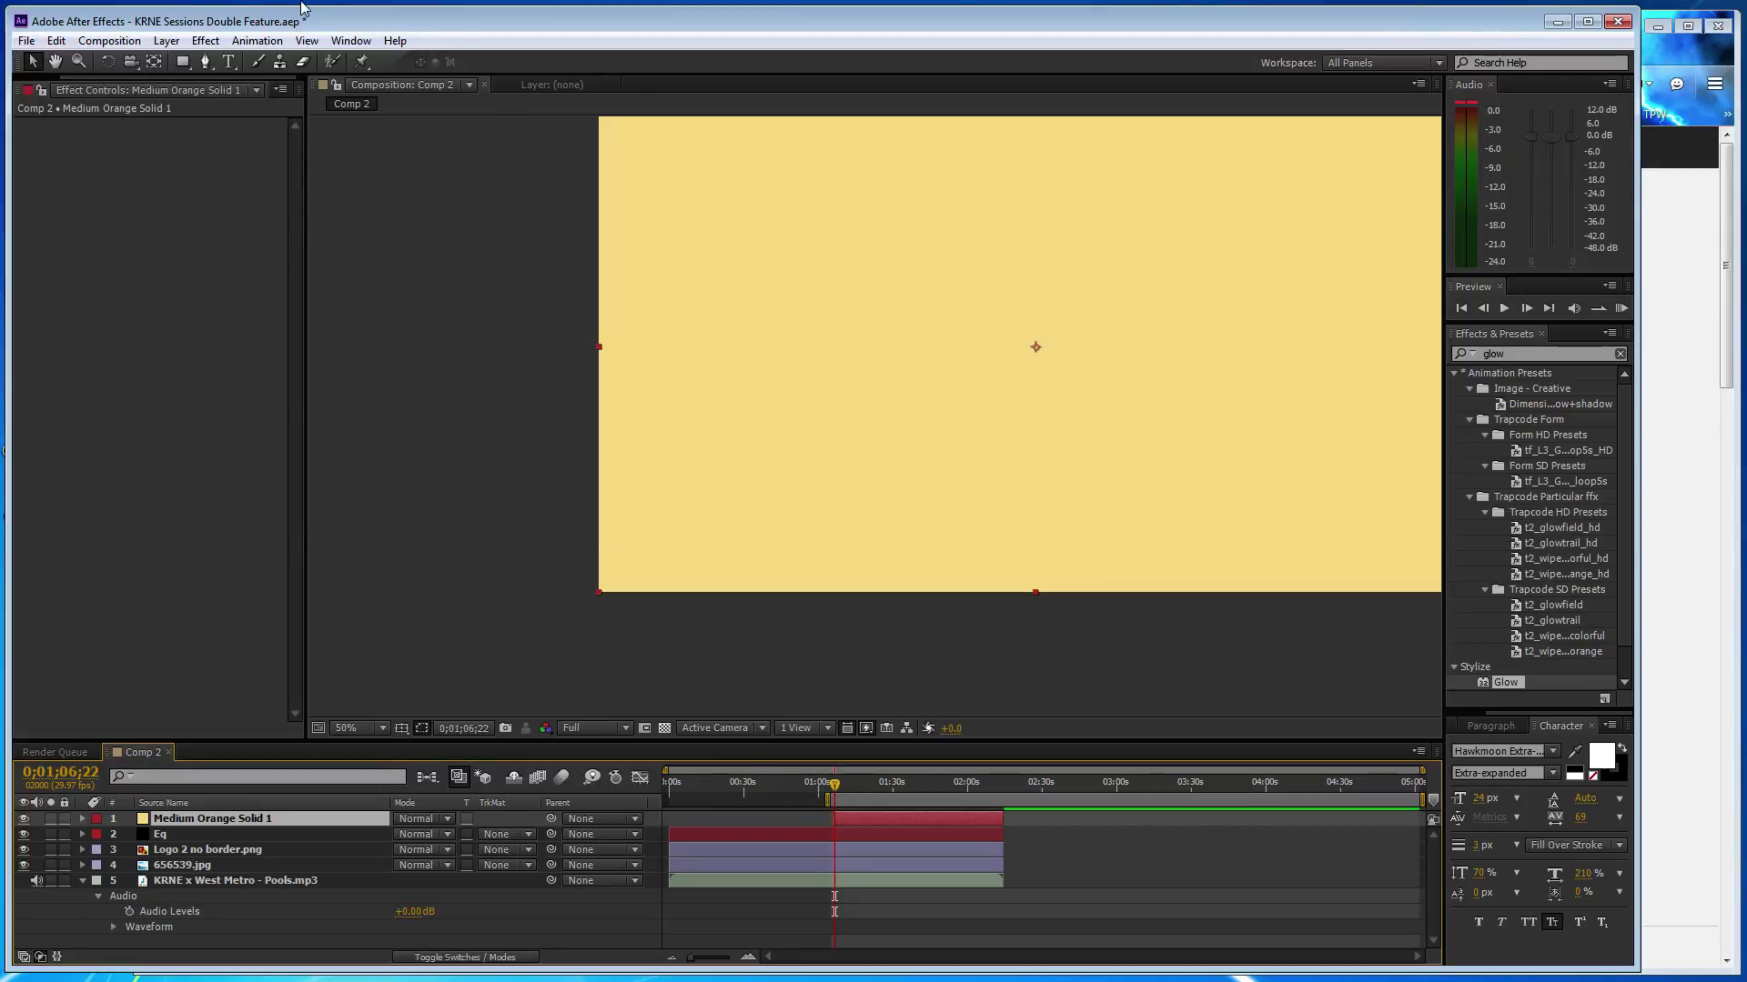
# - Apply CC Snowfall to the solid with the artwork showing behind and Scene Depth 8000
pyautogui.click(204, 41)
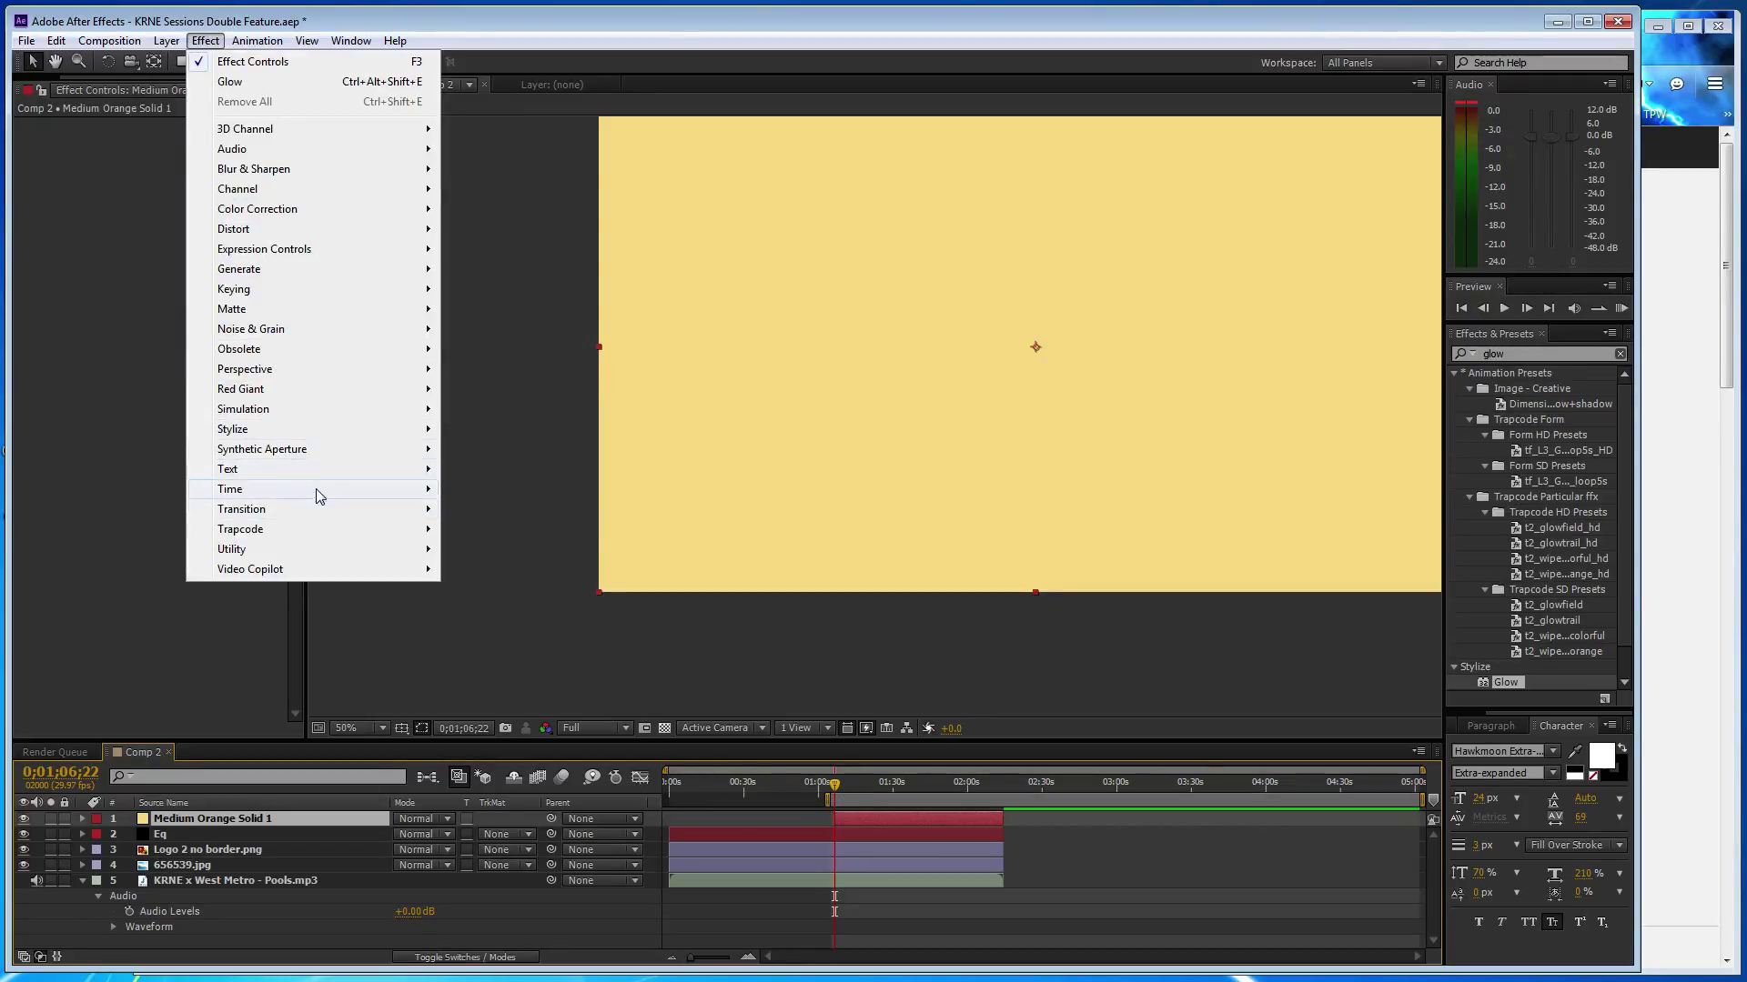
pyautogui.moveTo(331, 413)
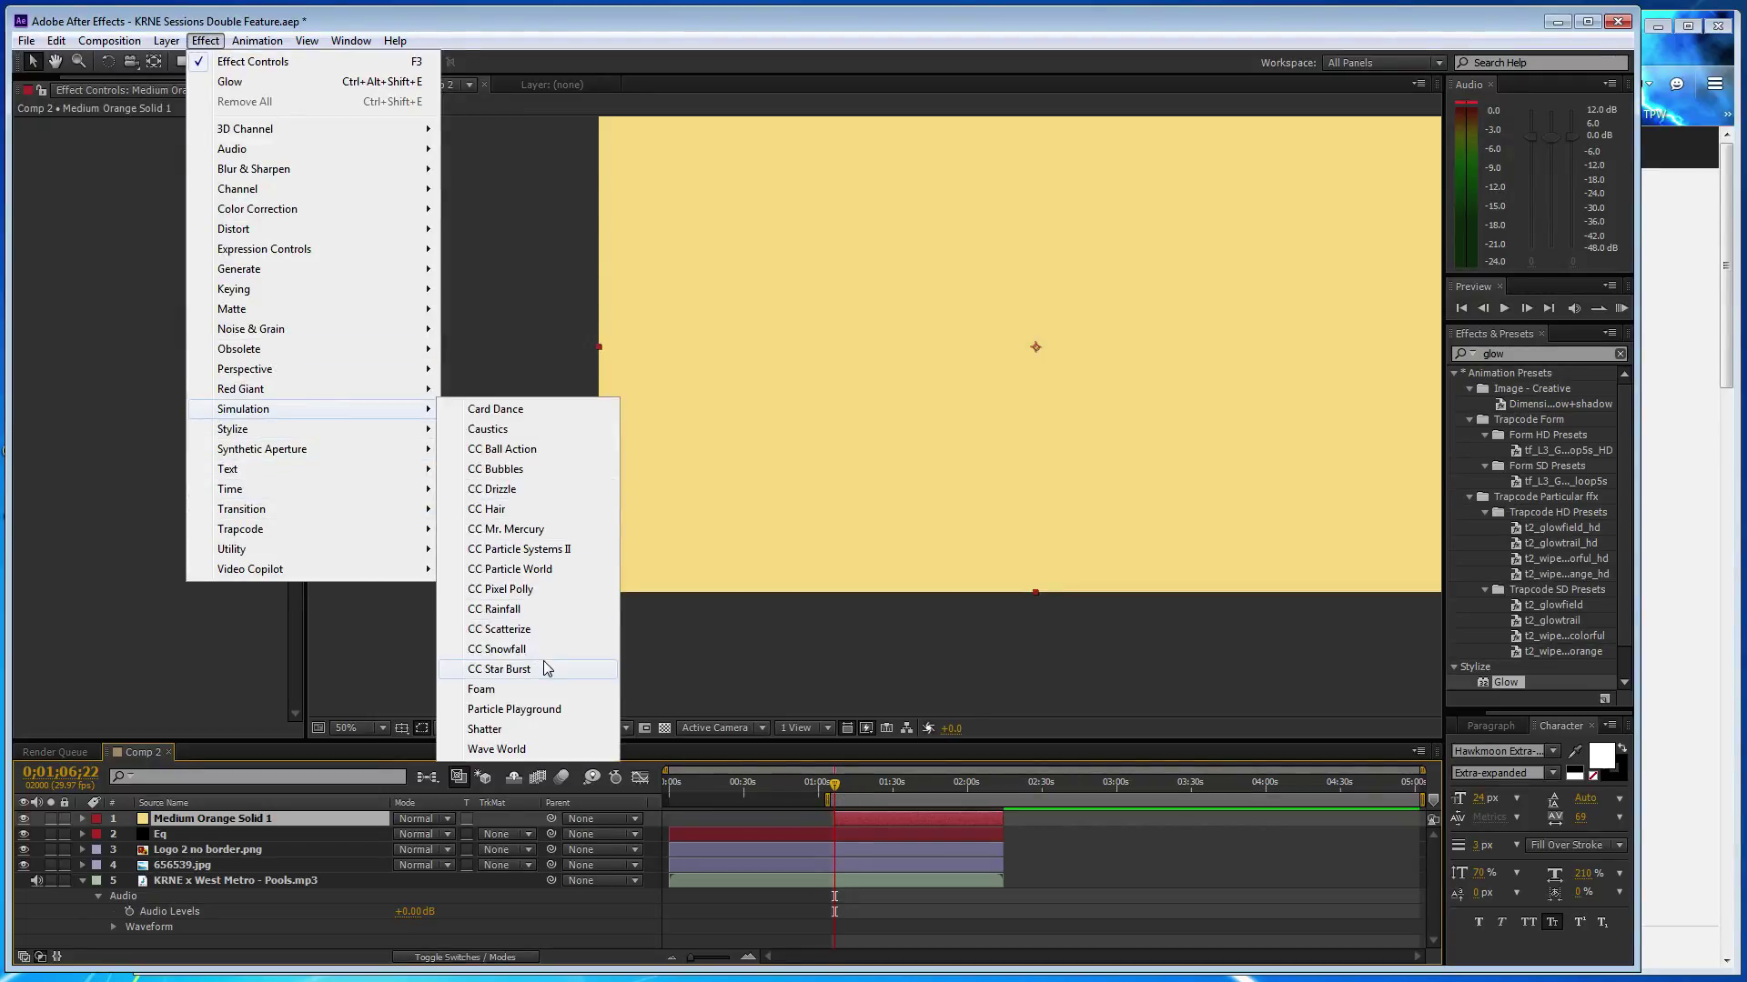
pyautogui.click(496, 650)
pyautogui.click(180, 372)
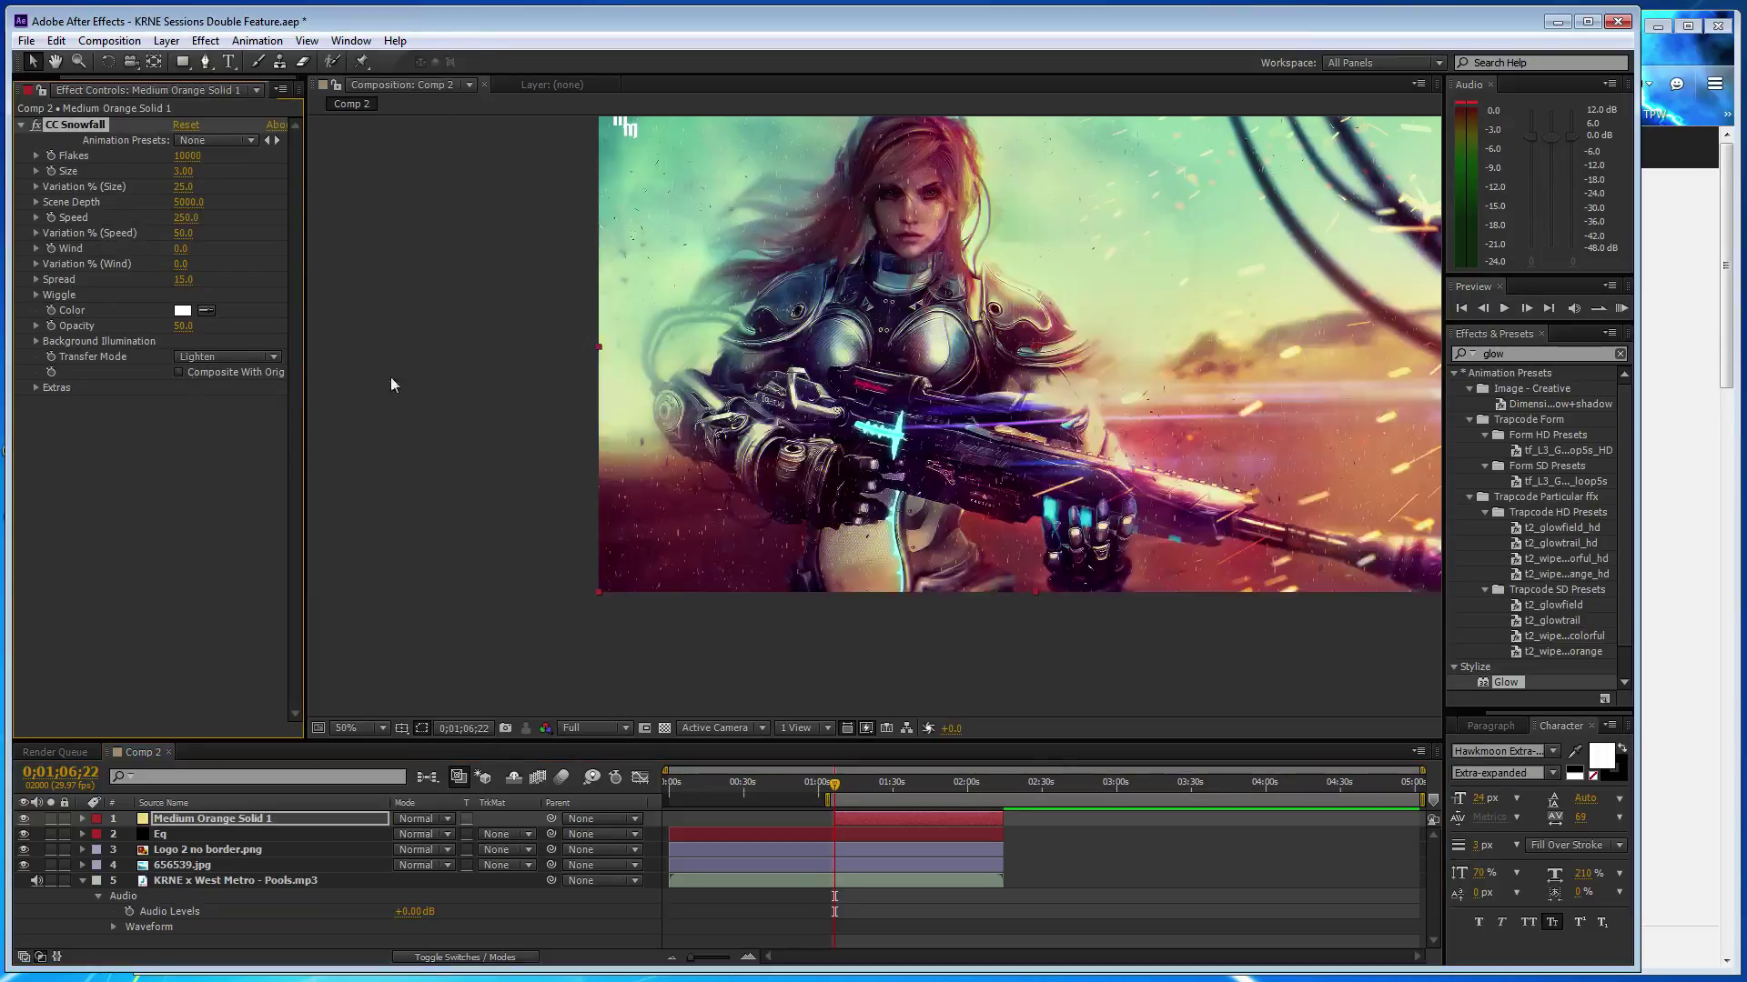
pyautogui.moveTo(959, 354); pyautogui.dragTo(797, 407)
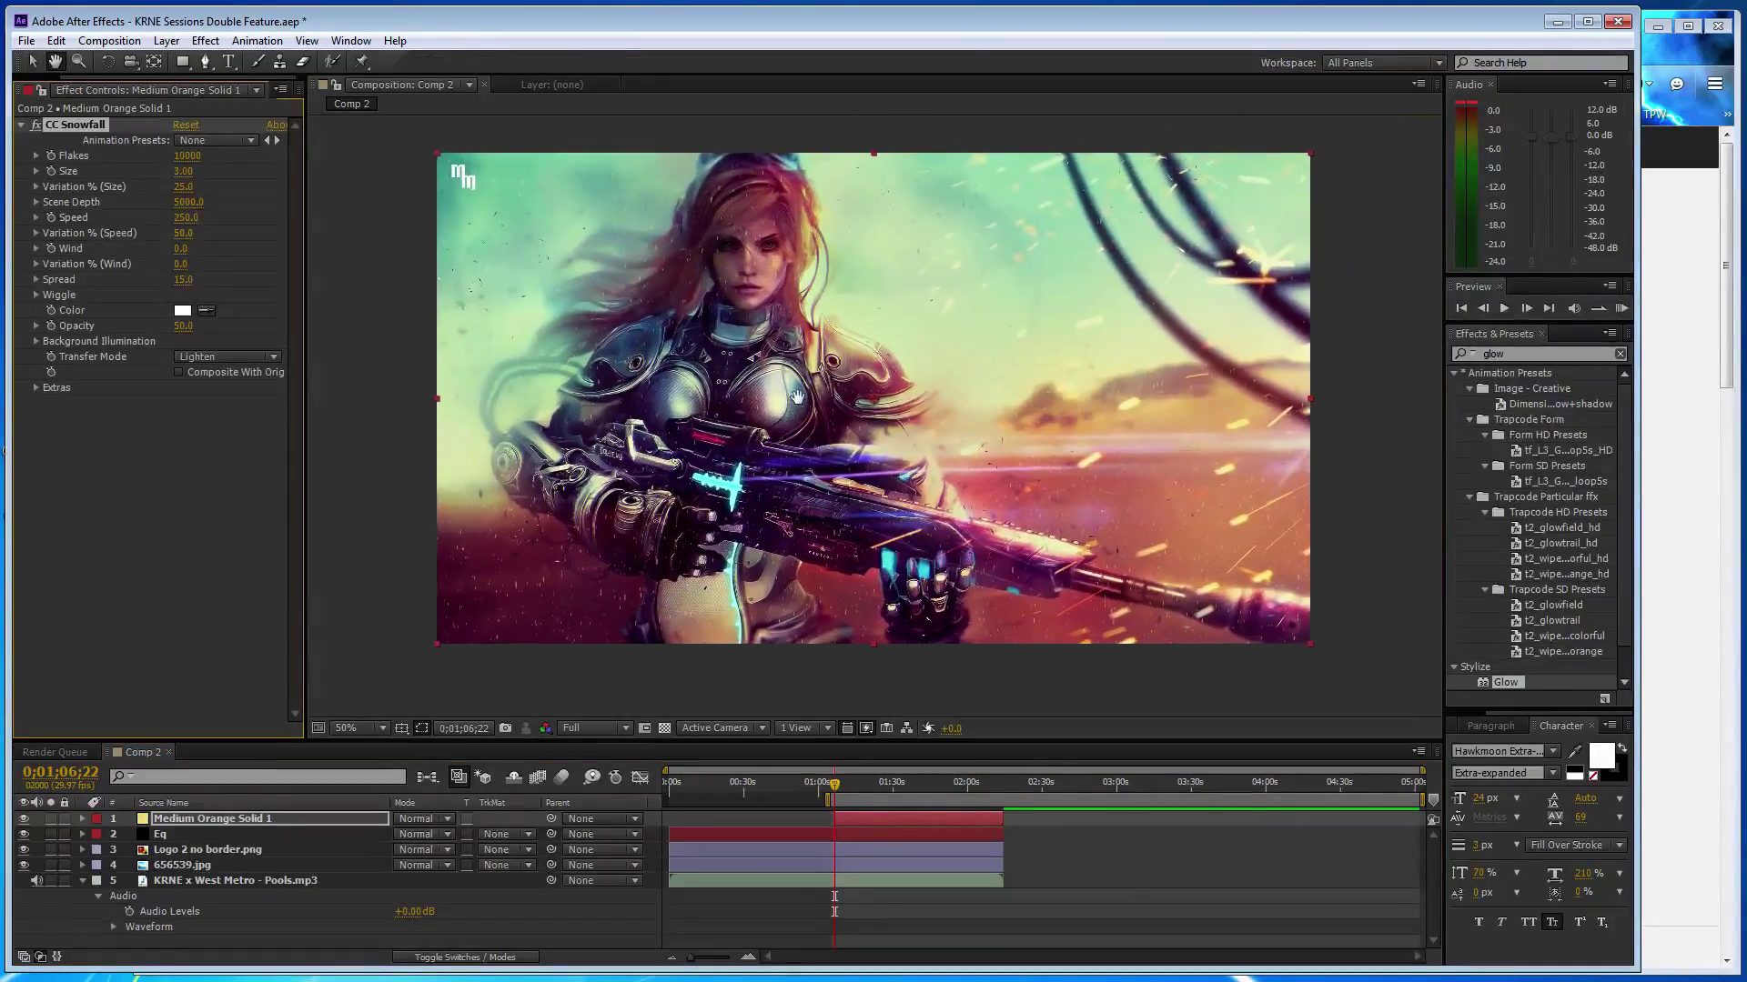
pyautogui.click(189, 203)
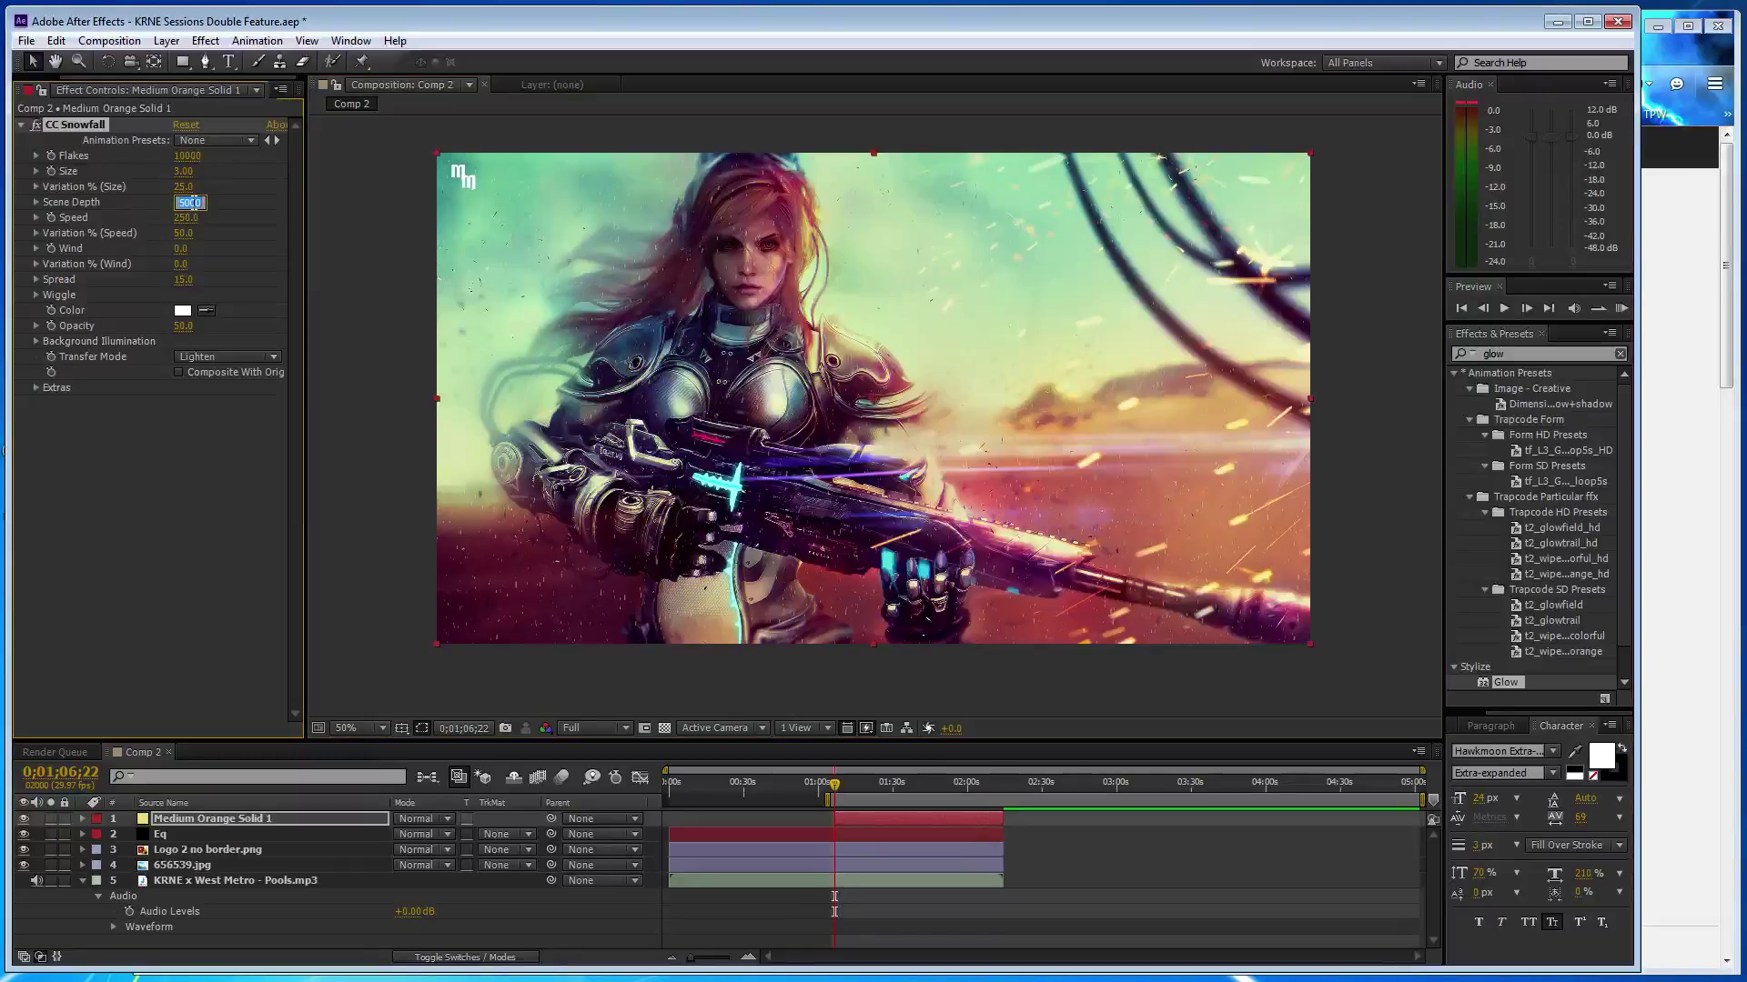
pyautogui.write('80')
pyautogui.click(193, 501)
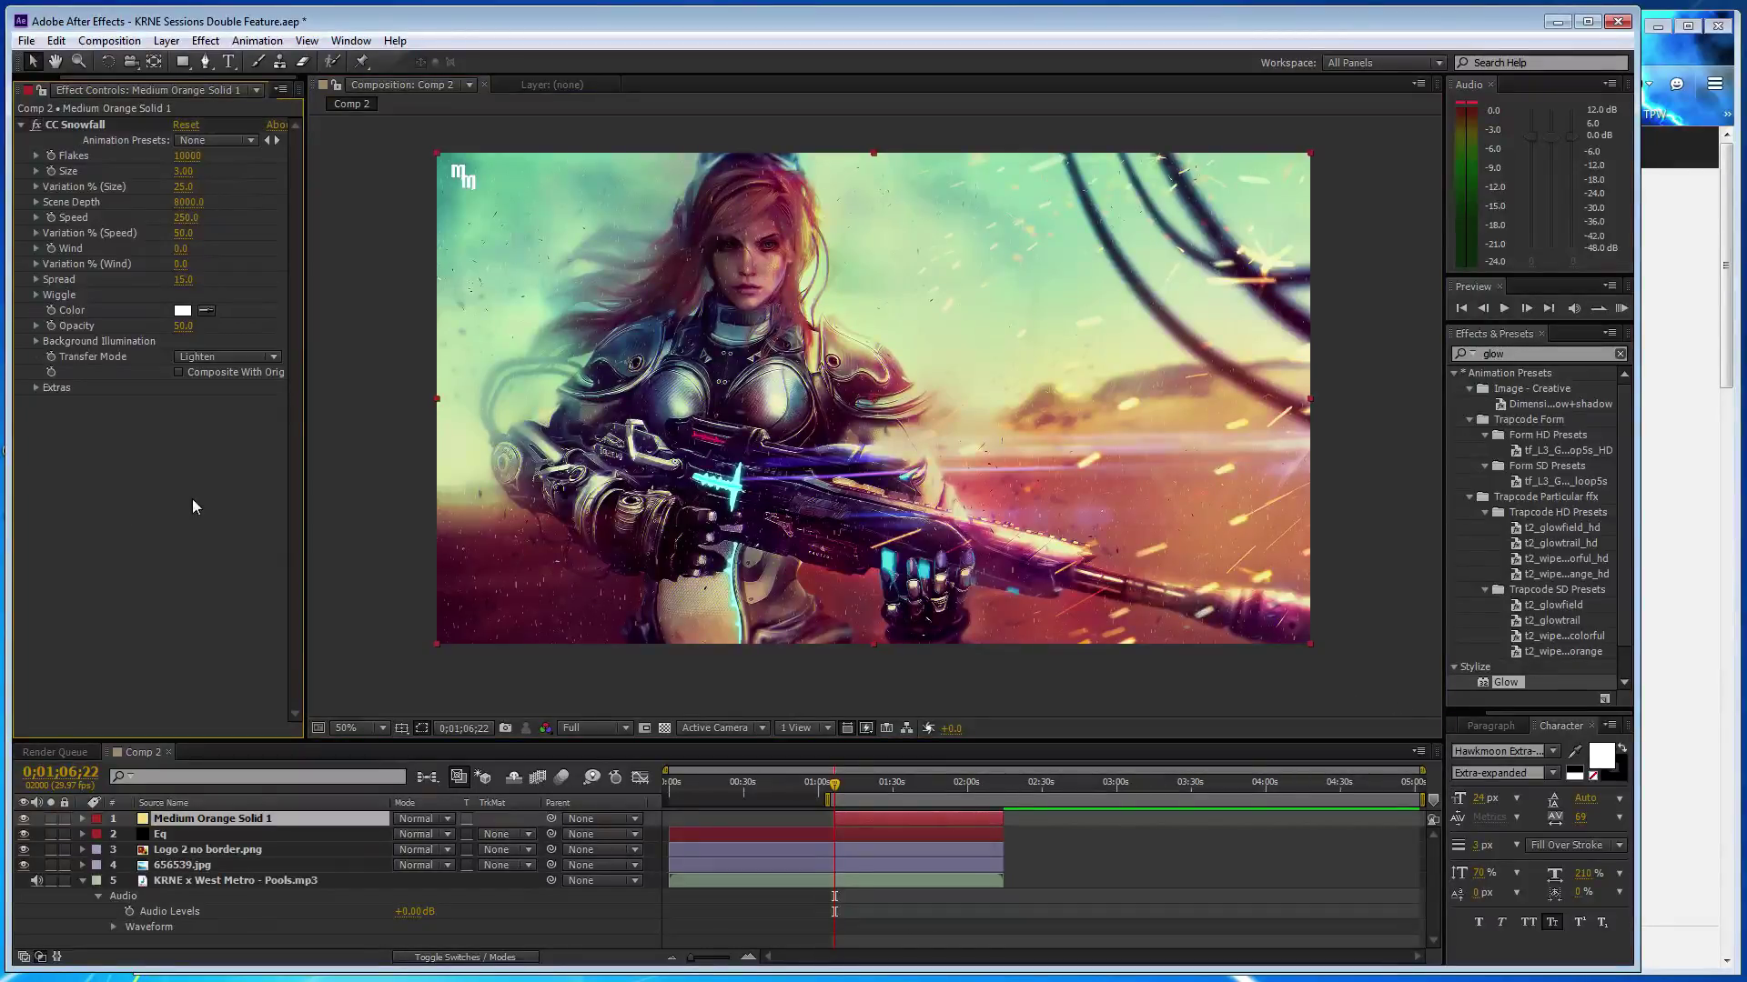
# - Add a Glow effect and rotate the orange solid slightly
pyautogui.doubleClick(1512, 681)
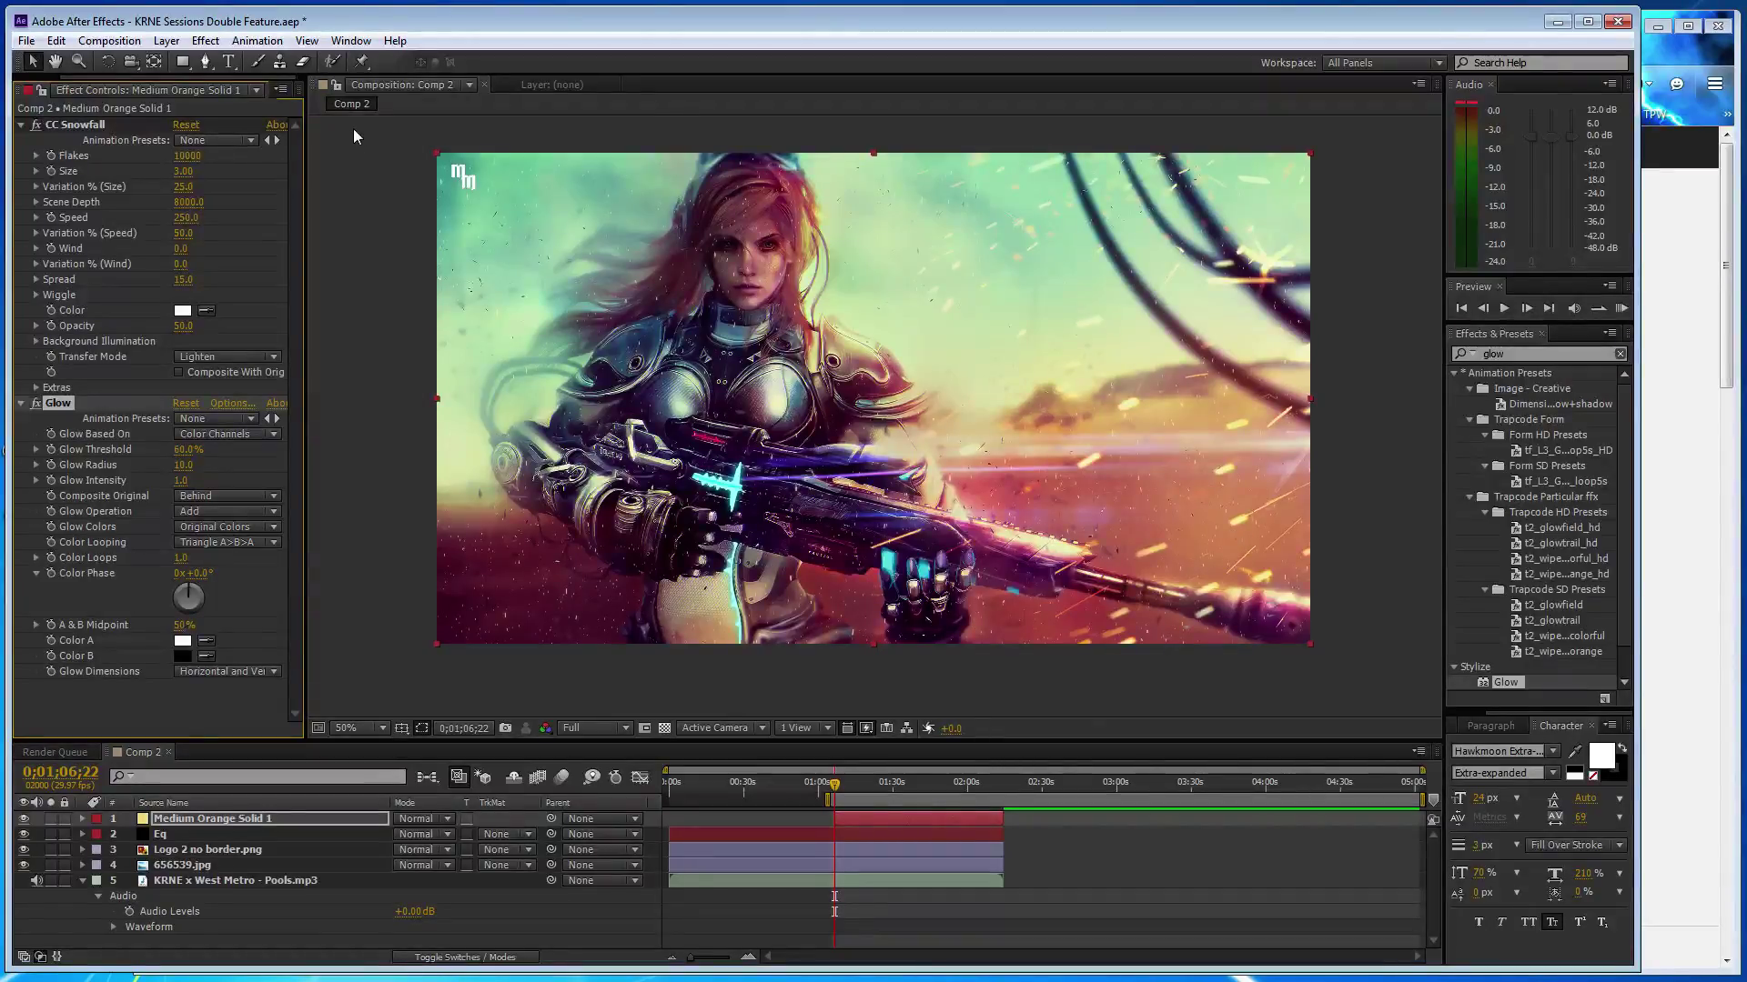
pyautogui.press('w')
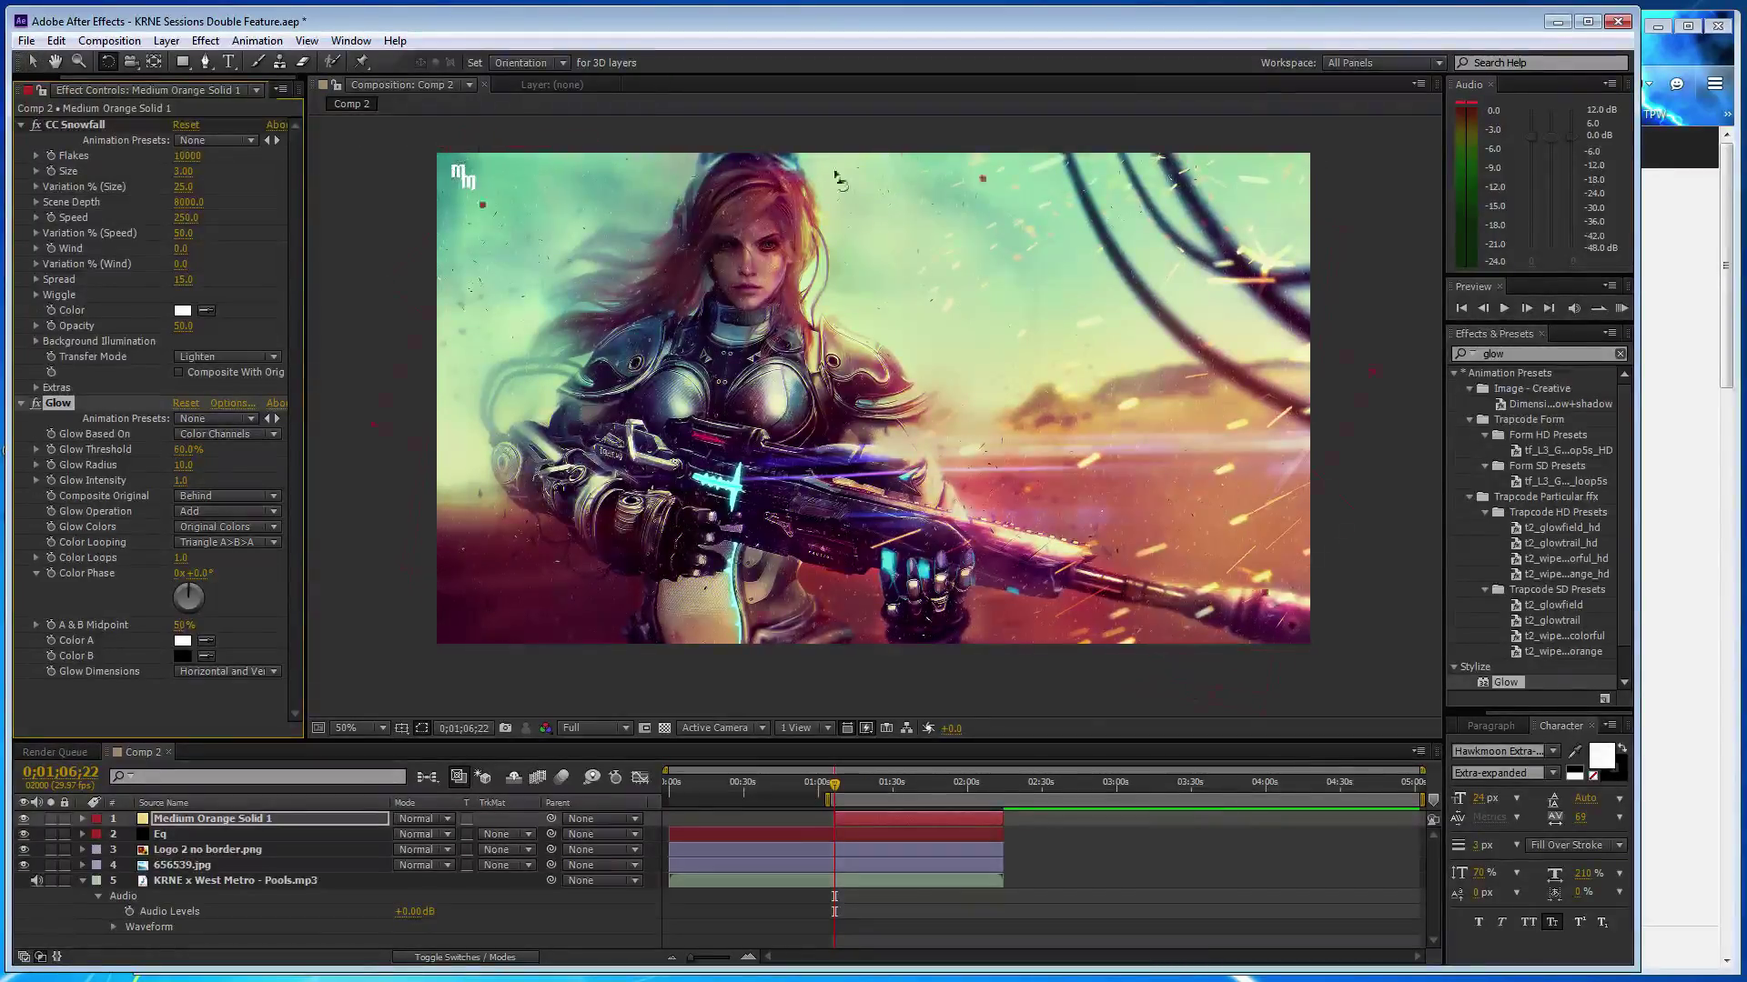
pyautogui.moveTo(1296, 616); pyautogui.dragTo(1316, 636)
pyautogui.click(1319, 642)
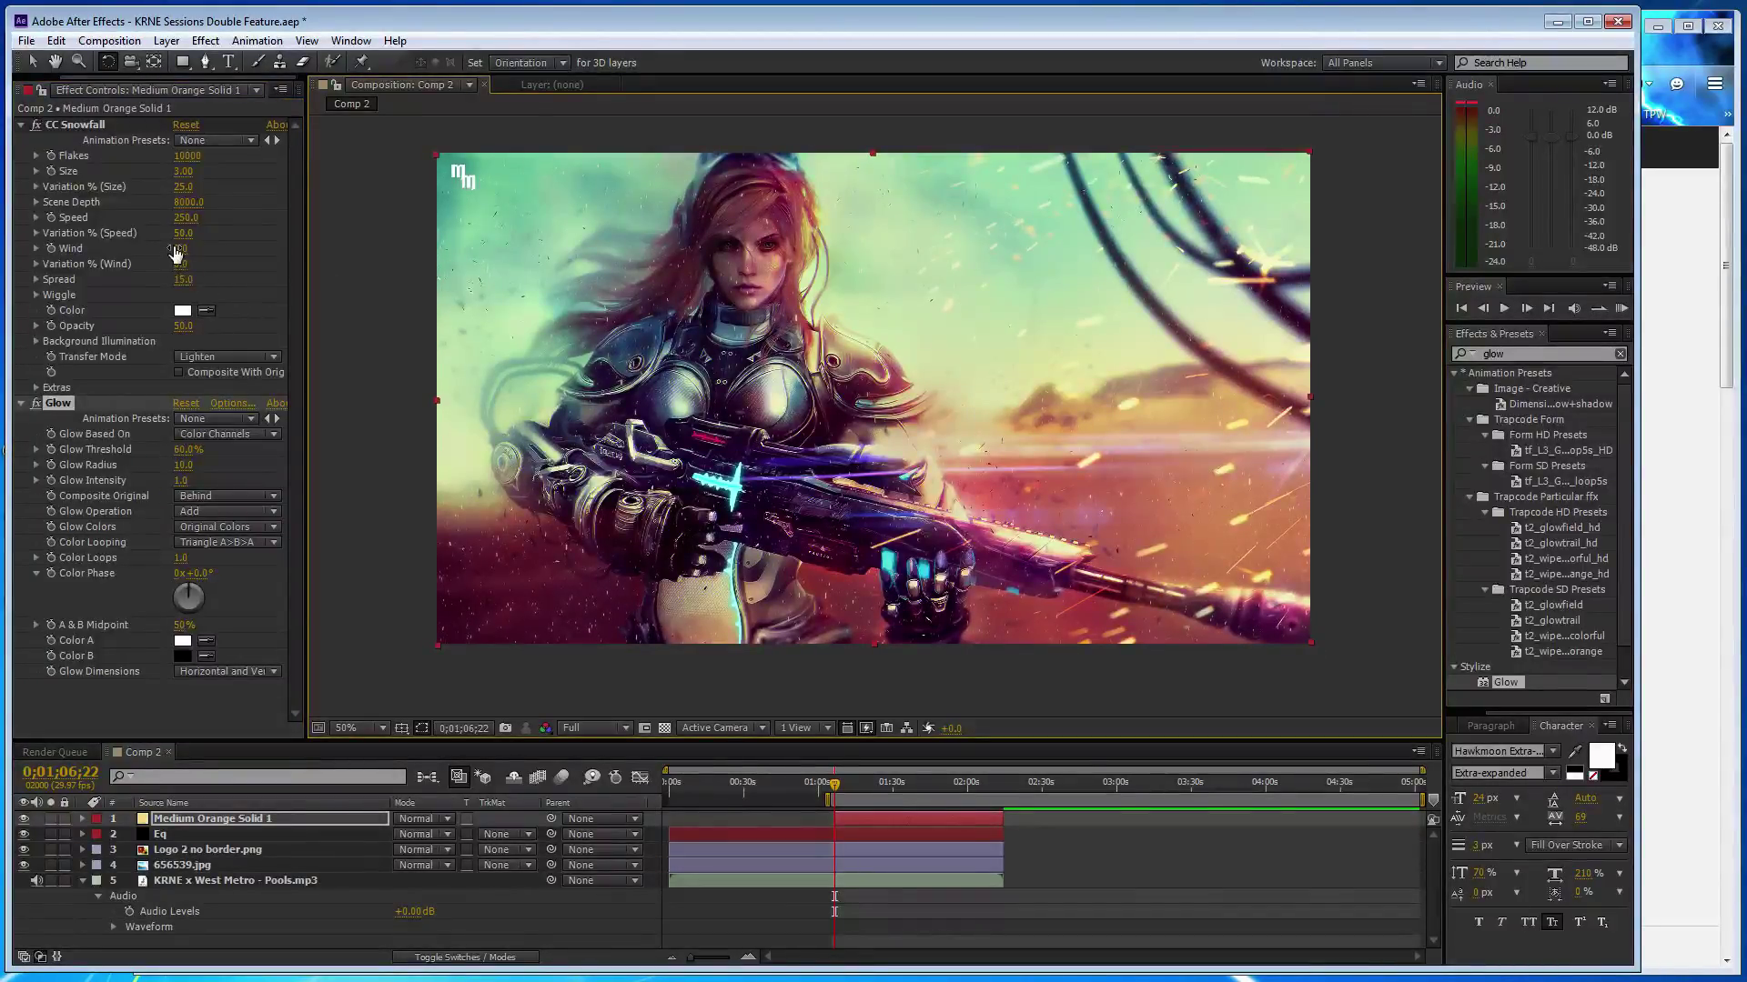
# - Set the snowfall Wind to -40, Speed to 10, and Flakes to 500
pyautogui.moveTo(179, 249); pyautogui.dragTo(146, 249)
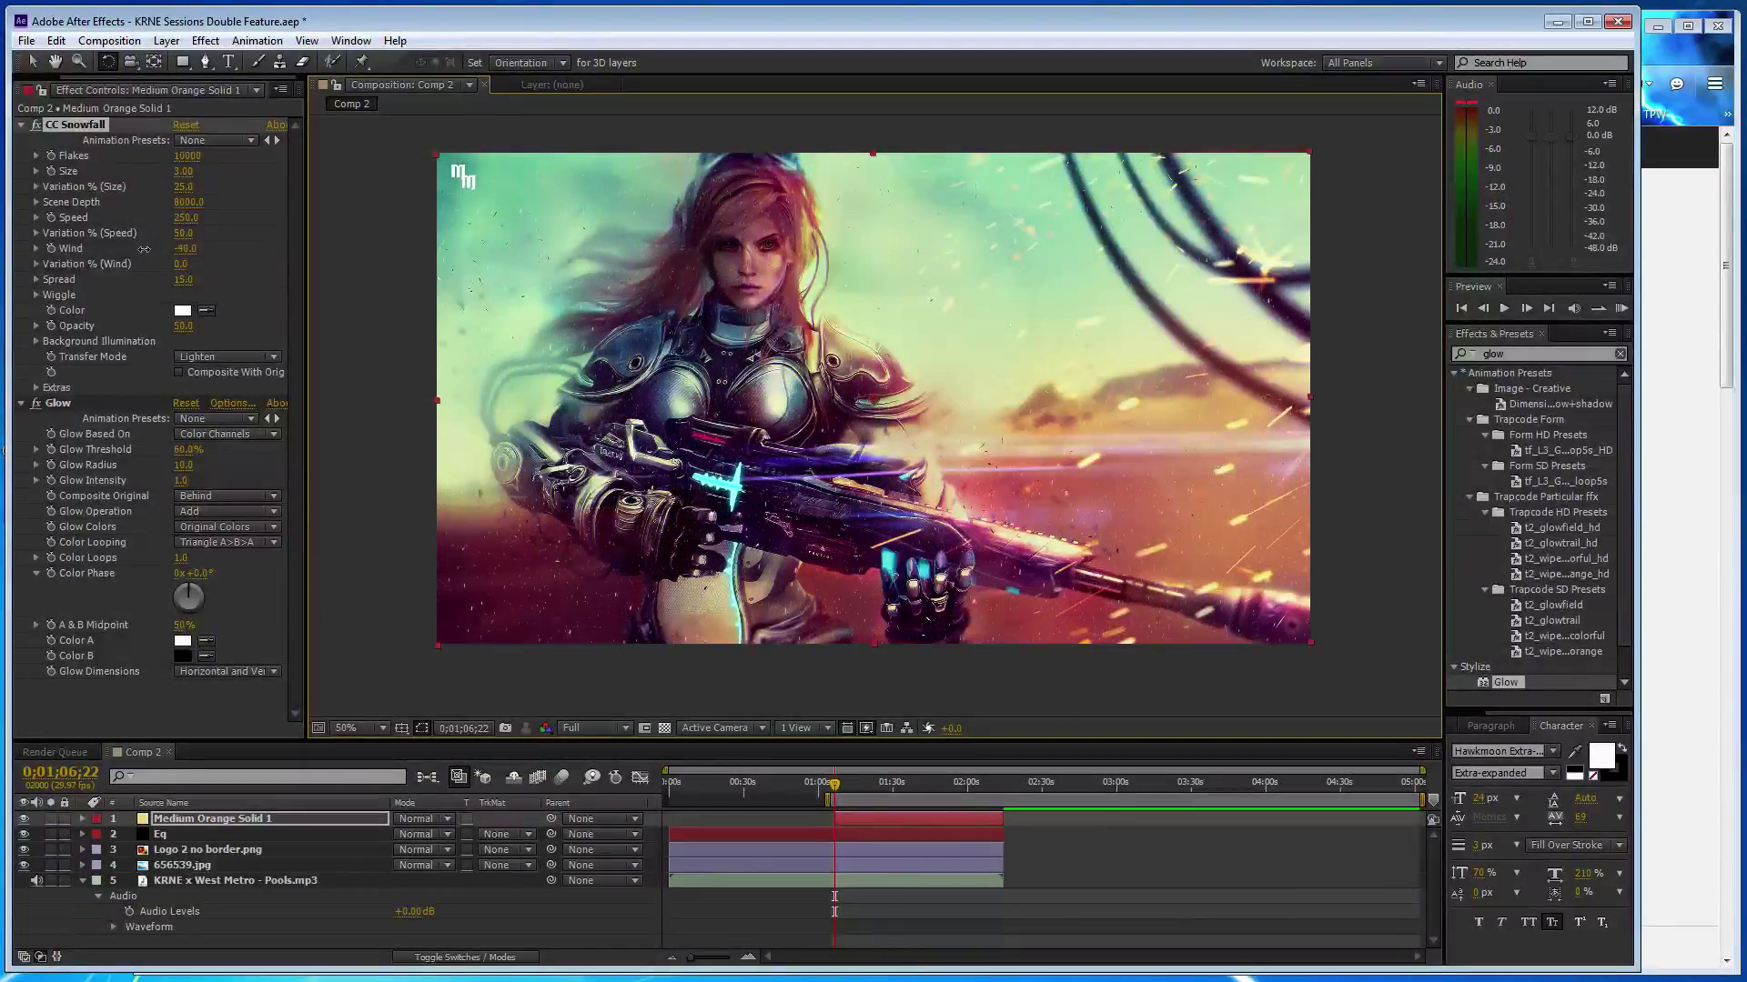
pyautogui.click(187, 218)
pyautogui.write('10')
pyautogui.press('Return')
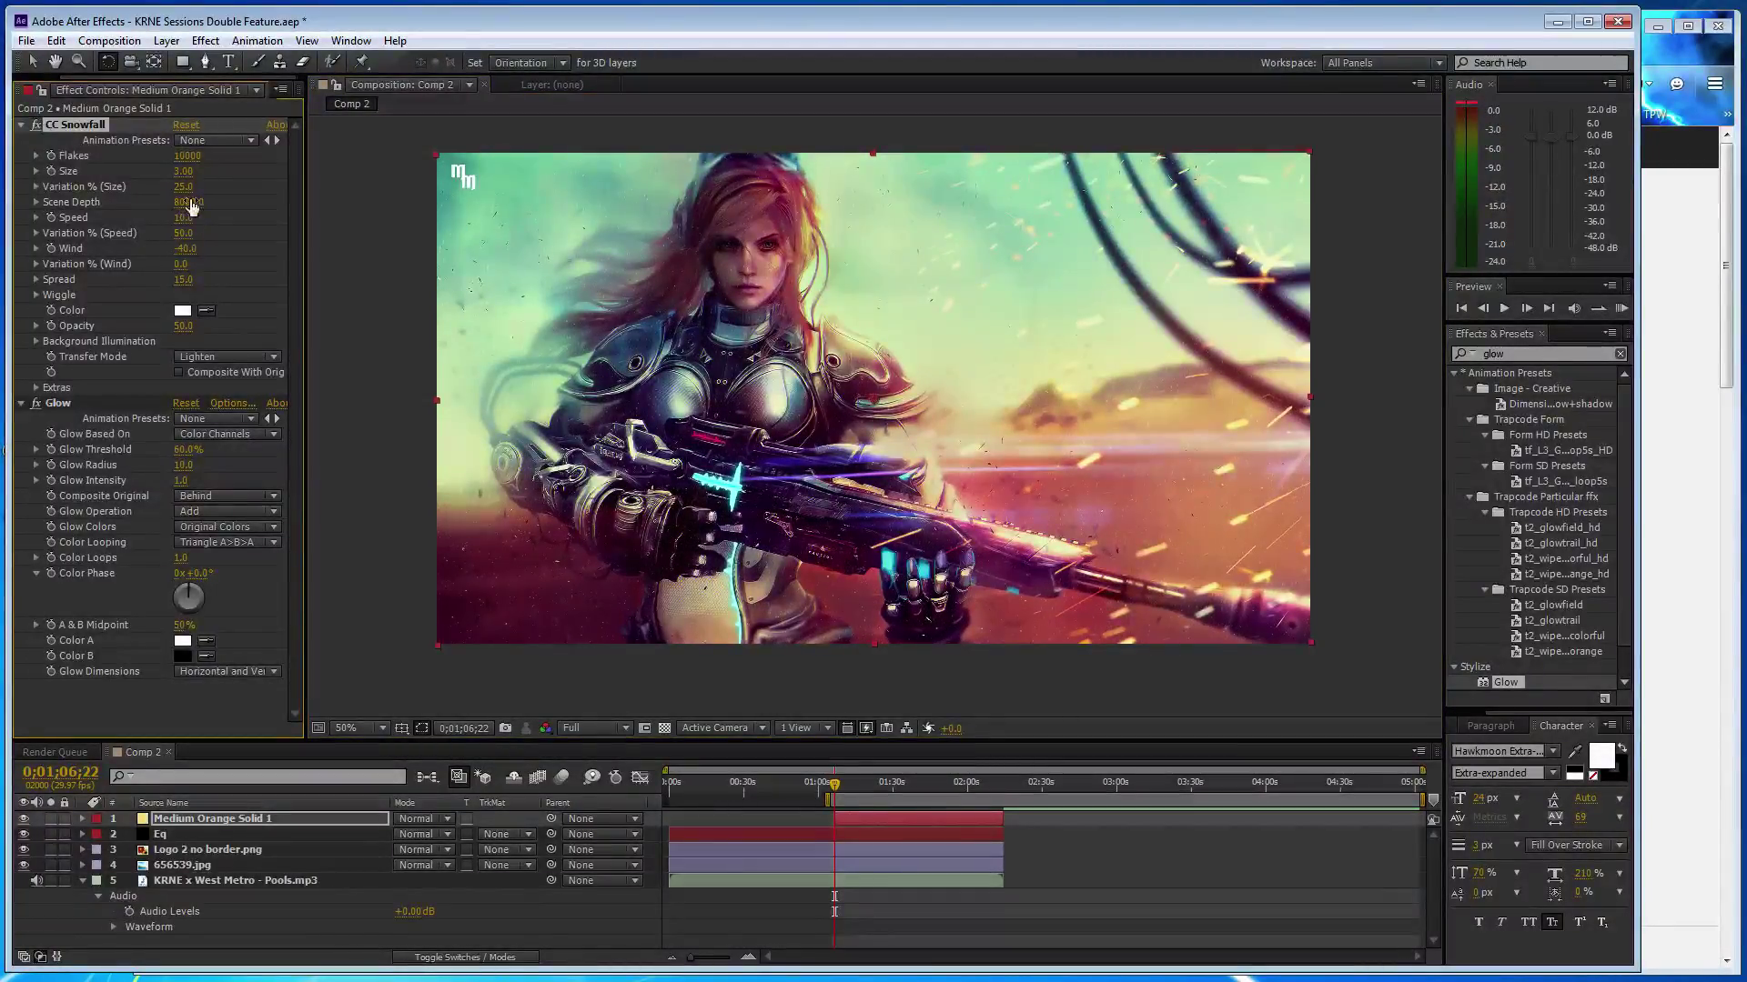
pyautogui.click(187, 156)
pyautogui.write('500')
pyautogui.press('Return')
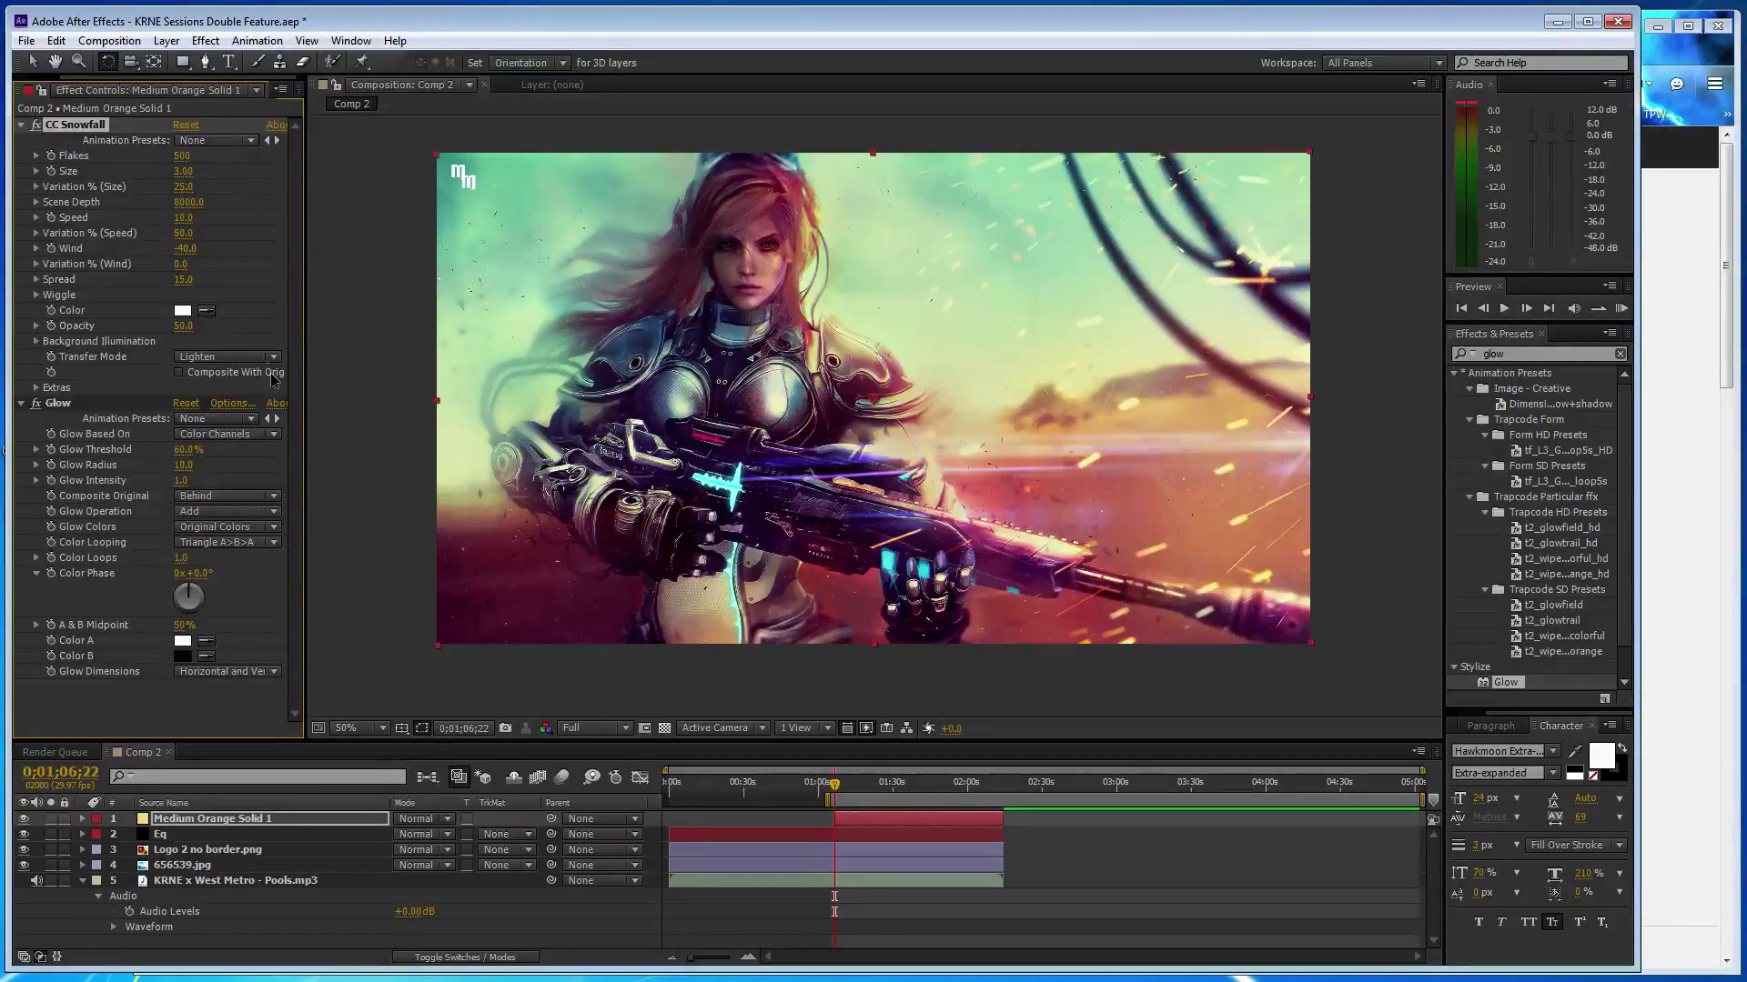
# - Add a second Glow and raise the glow thresholds to 69.4% and 67.1%
pyautogui.doubleClick(1505, 682)
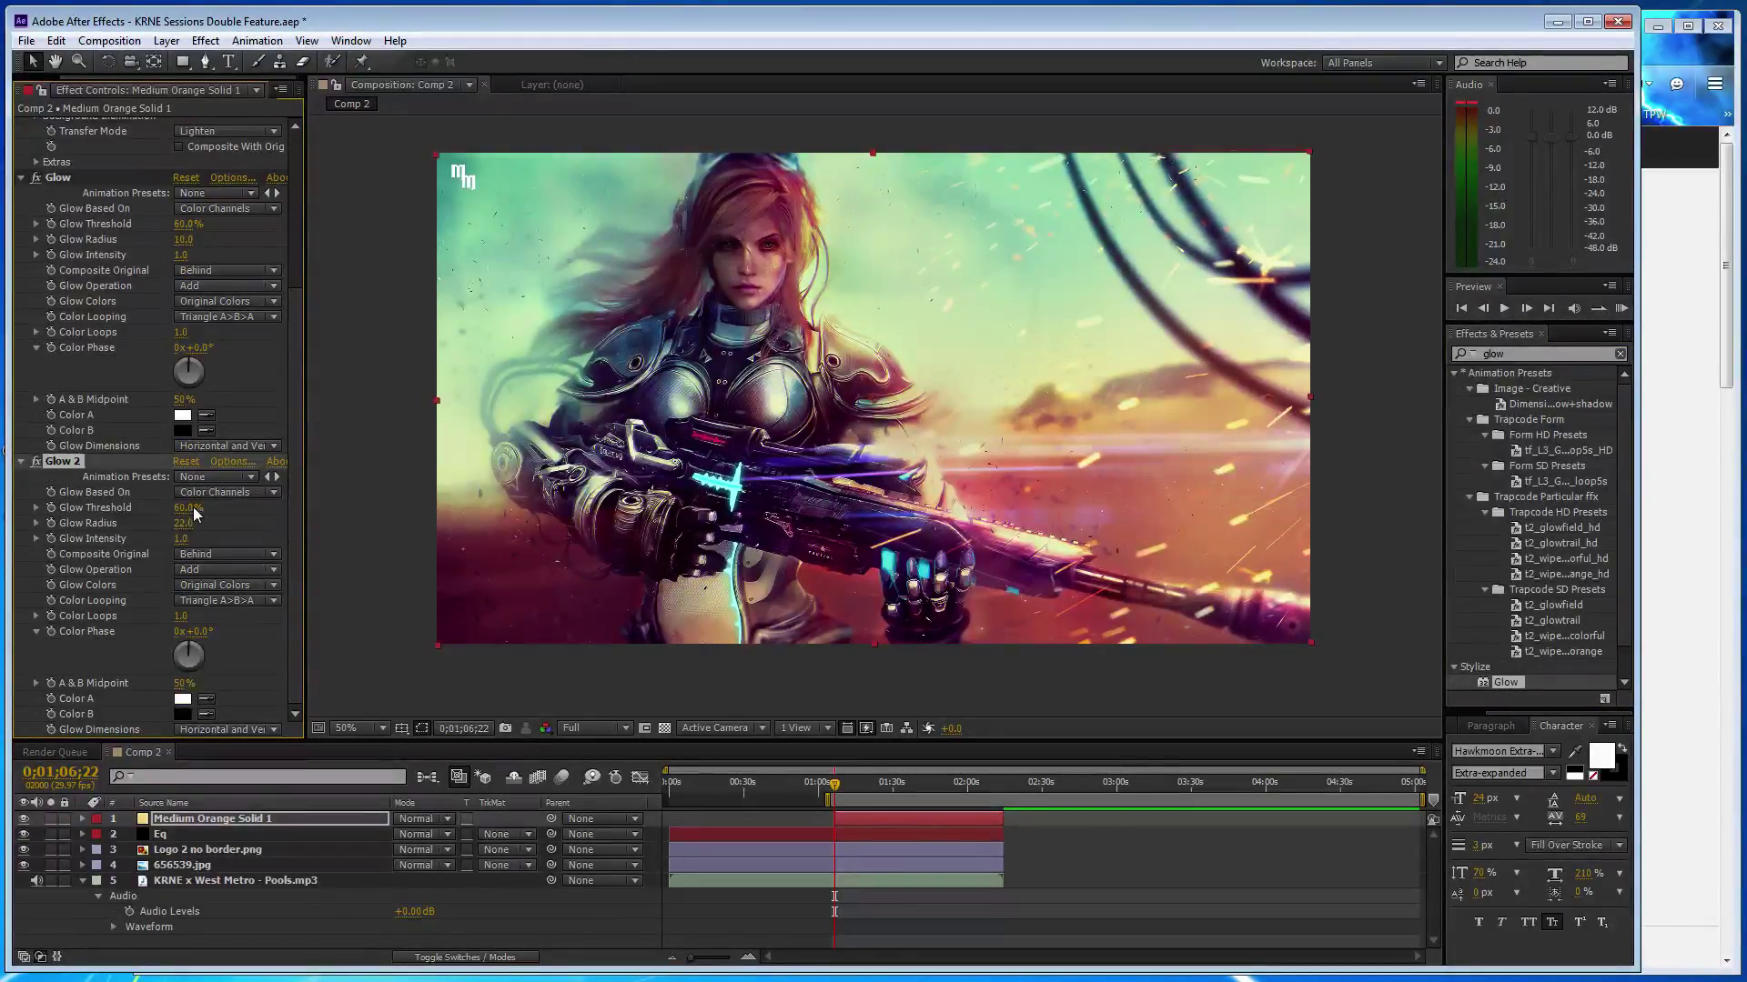
pyautogui.moveTo(194, 510); pyautogui.dragTo(213, 509)
pyautogui.moveTo(187, 225); pyautogui.dragTo(203, 224)
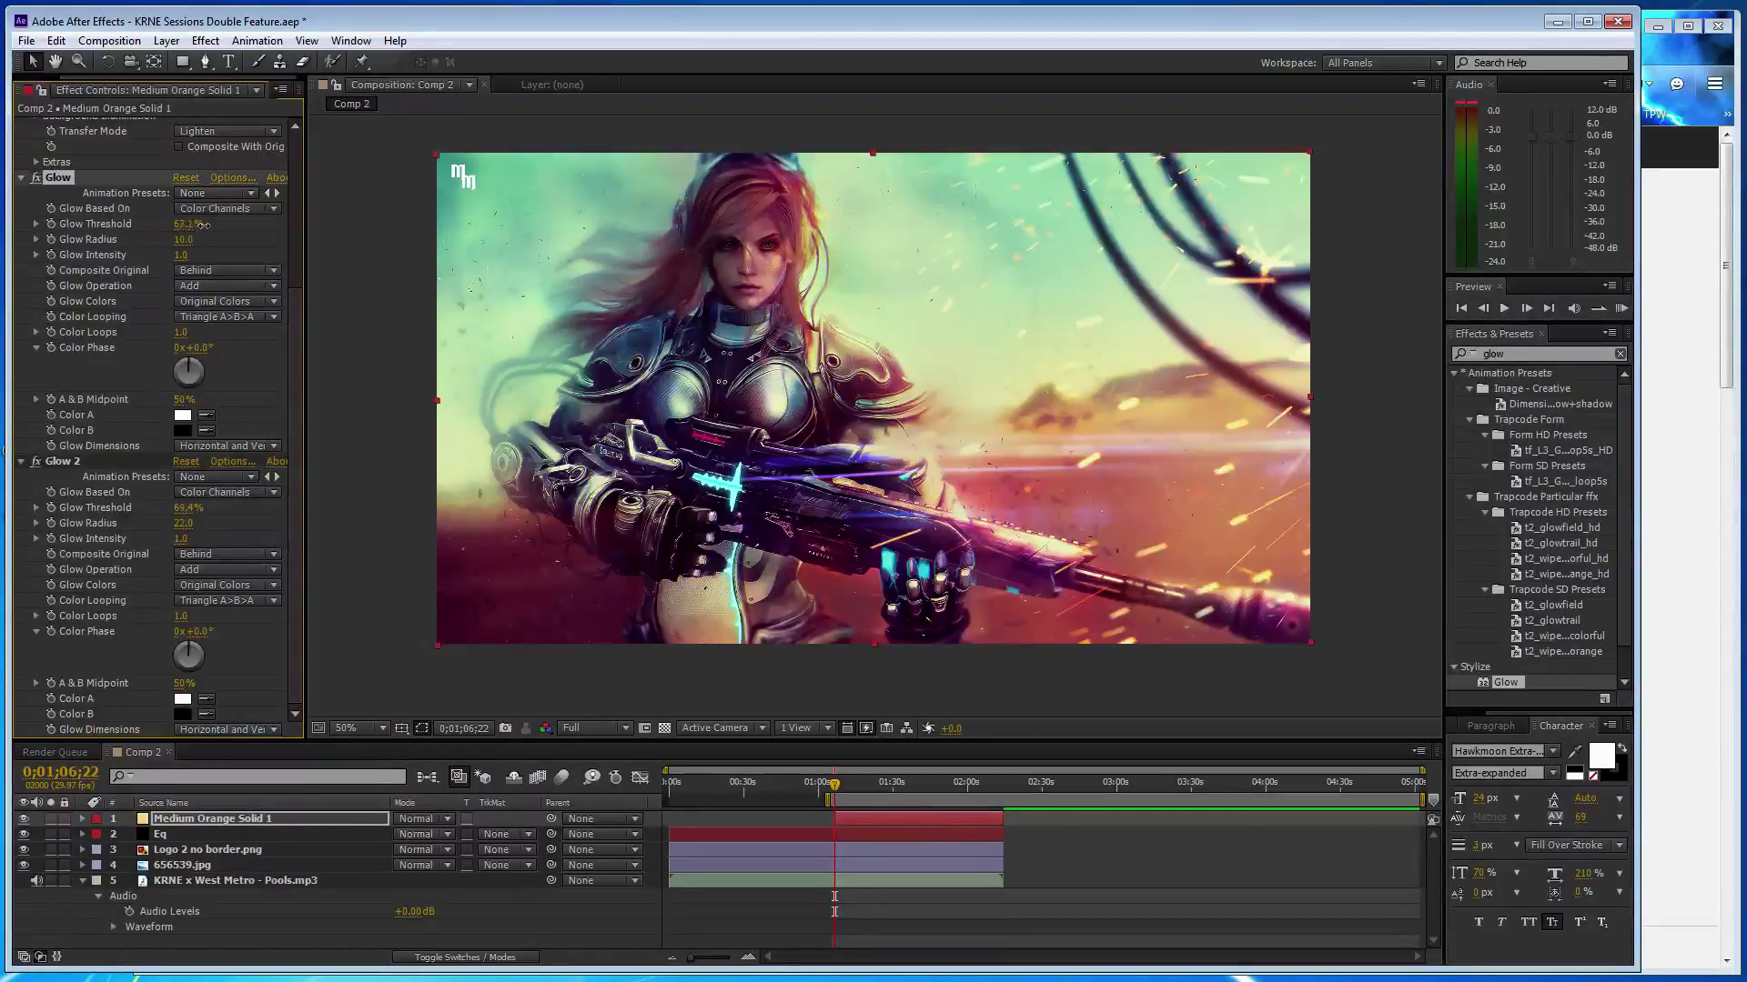
# - Set the CC Snowfall flake Size to 8
pyautogui.scroll(5, 228, 368)
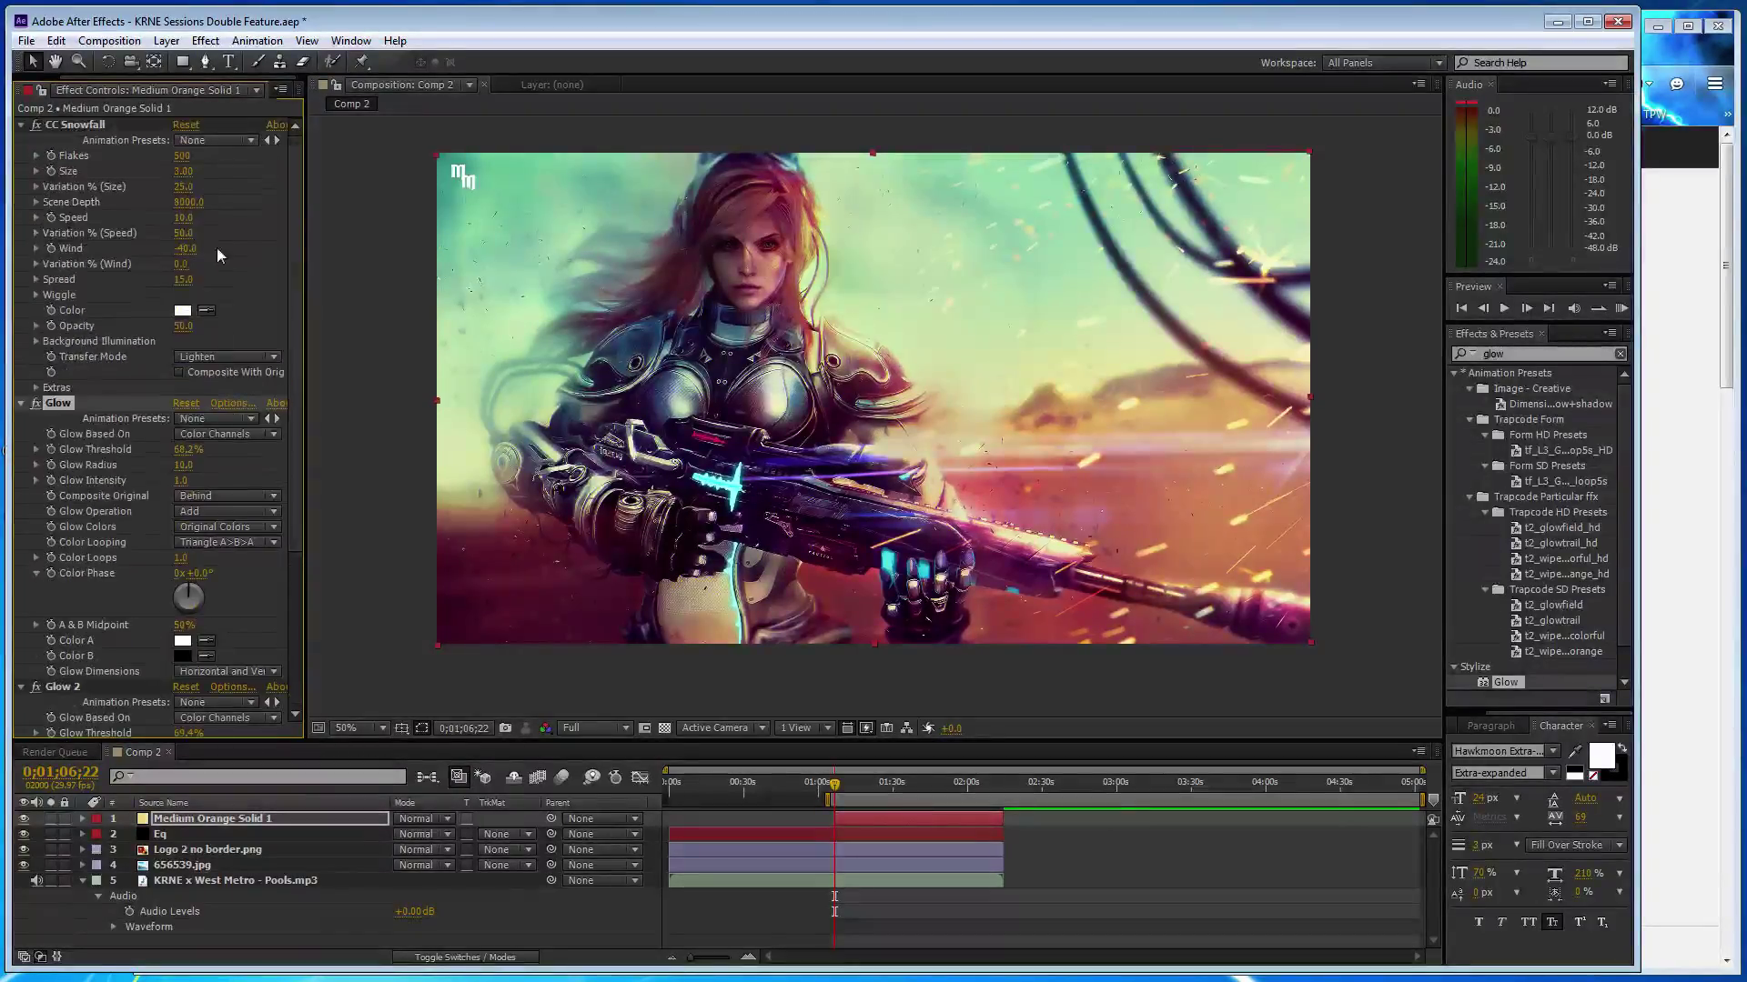
pyautogui.click(189, 172)
pyautogui.write('8')
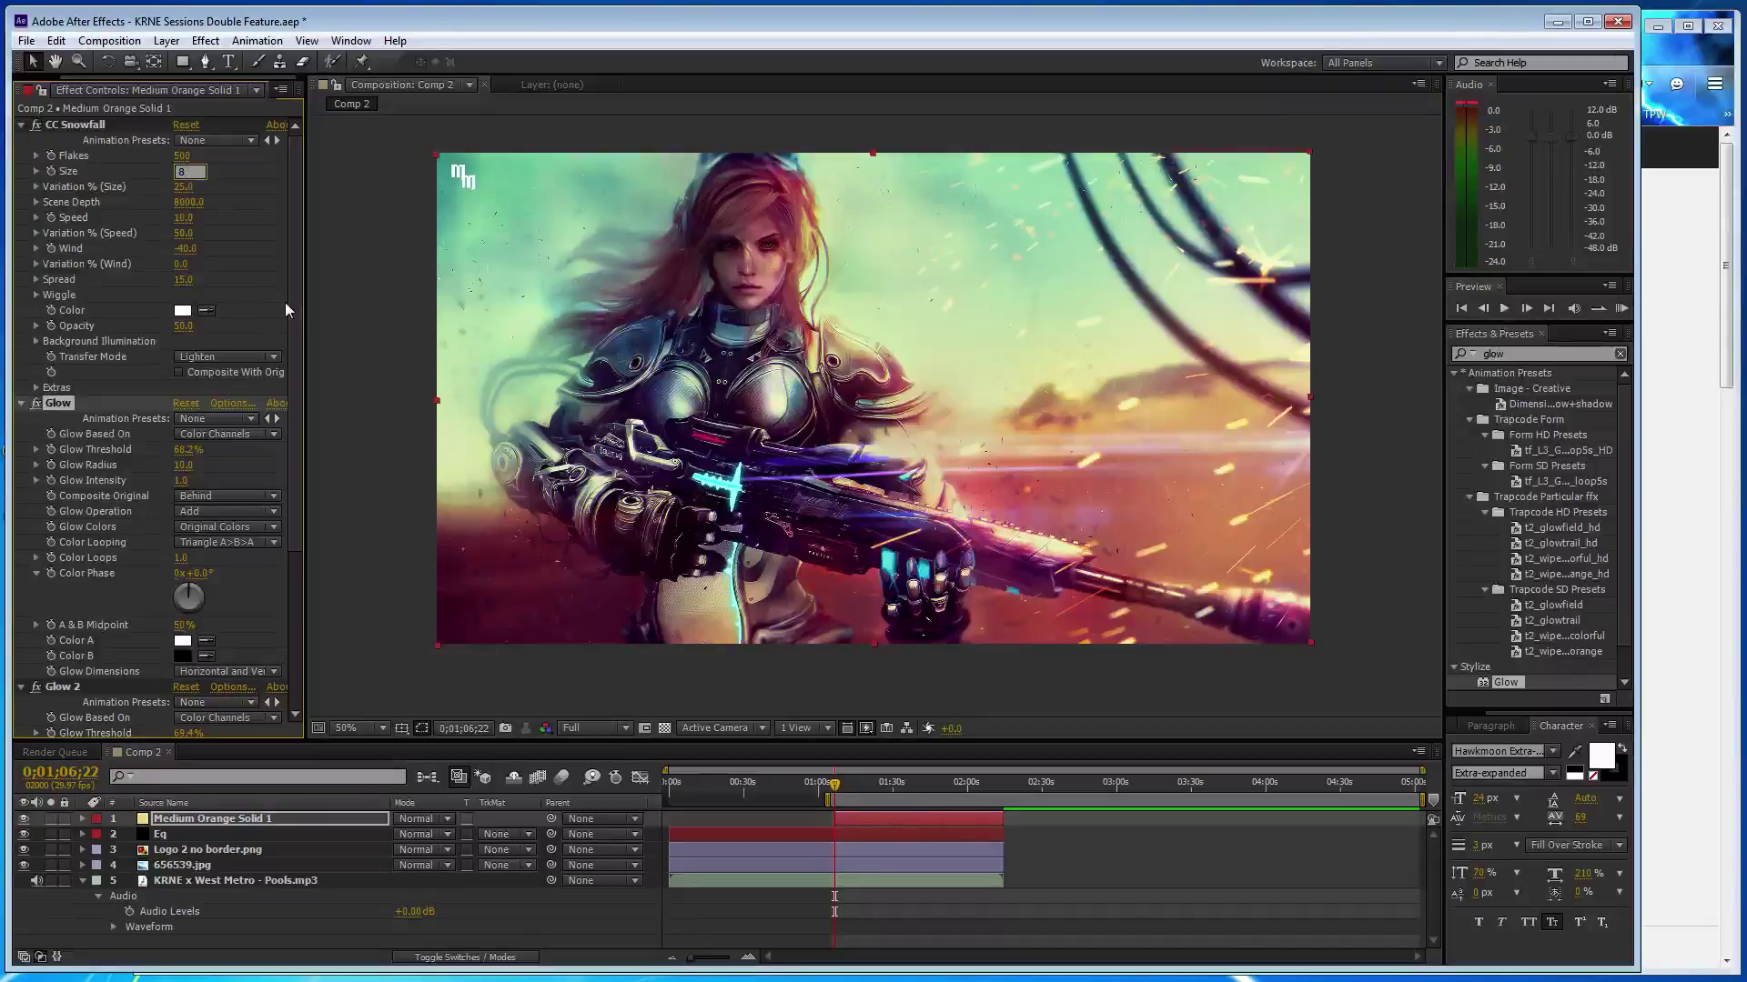
pyautogui.press('Return')
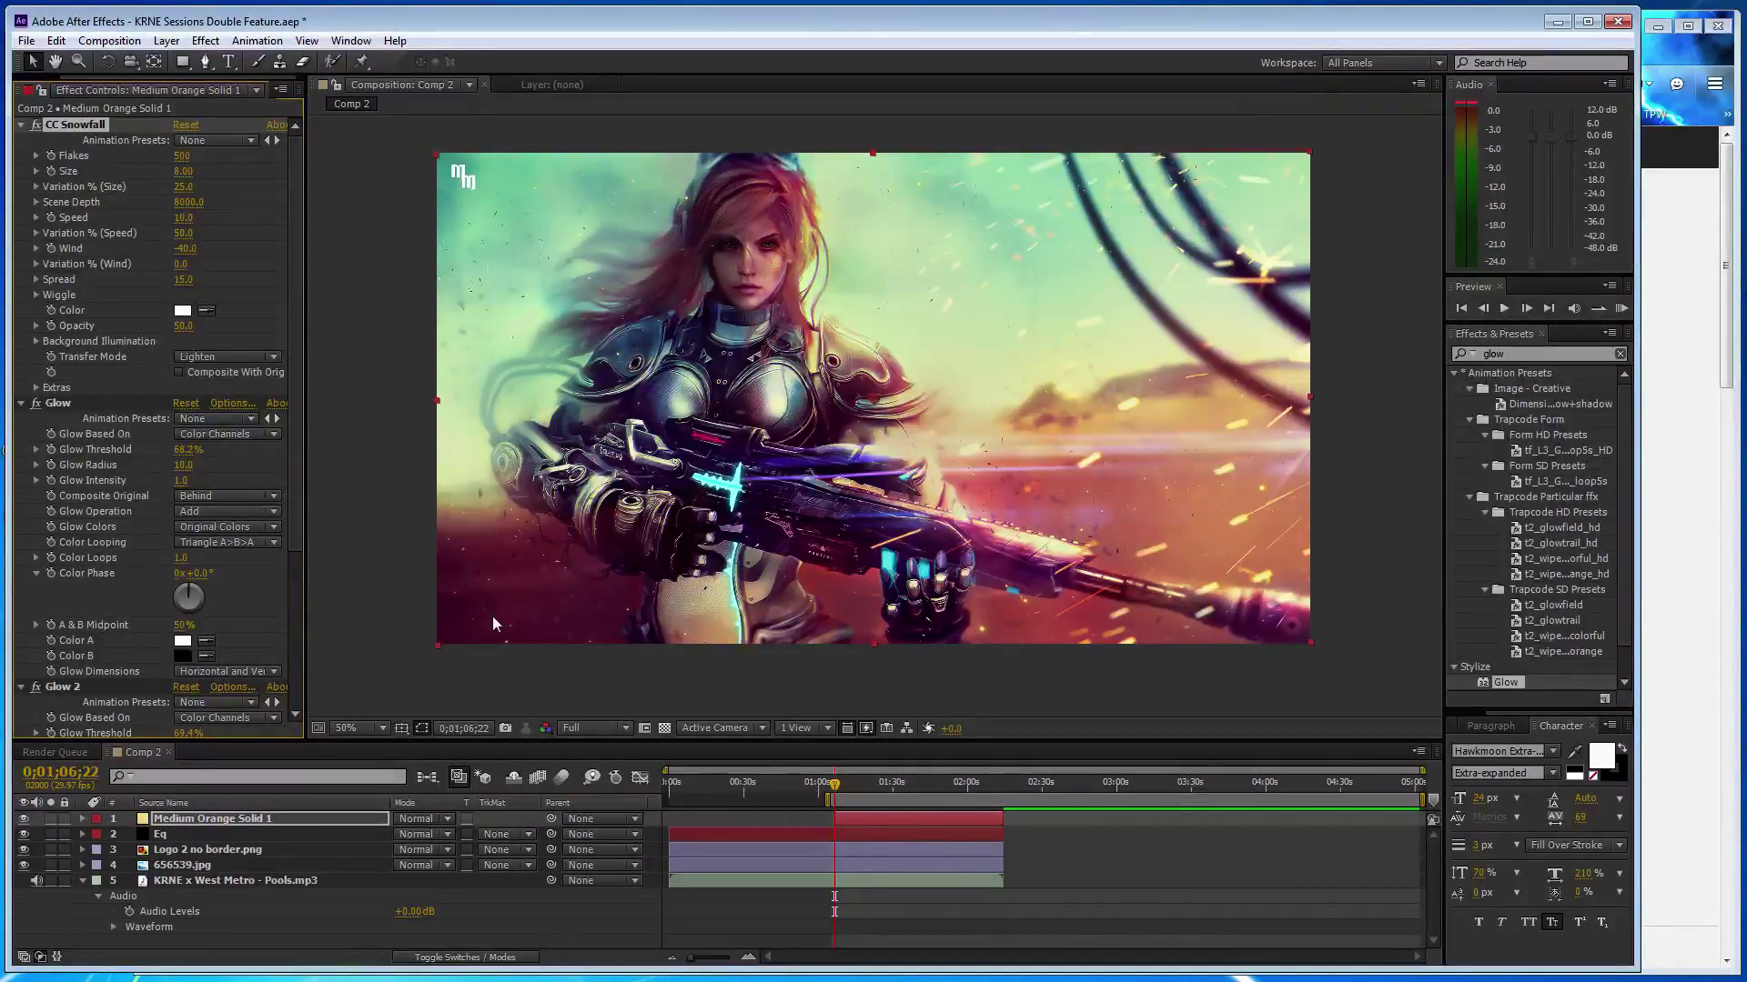
pyautogui.click(24, 834)
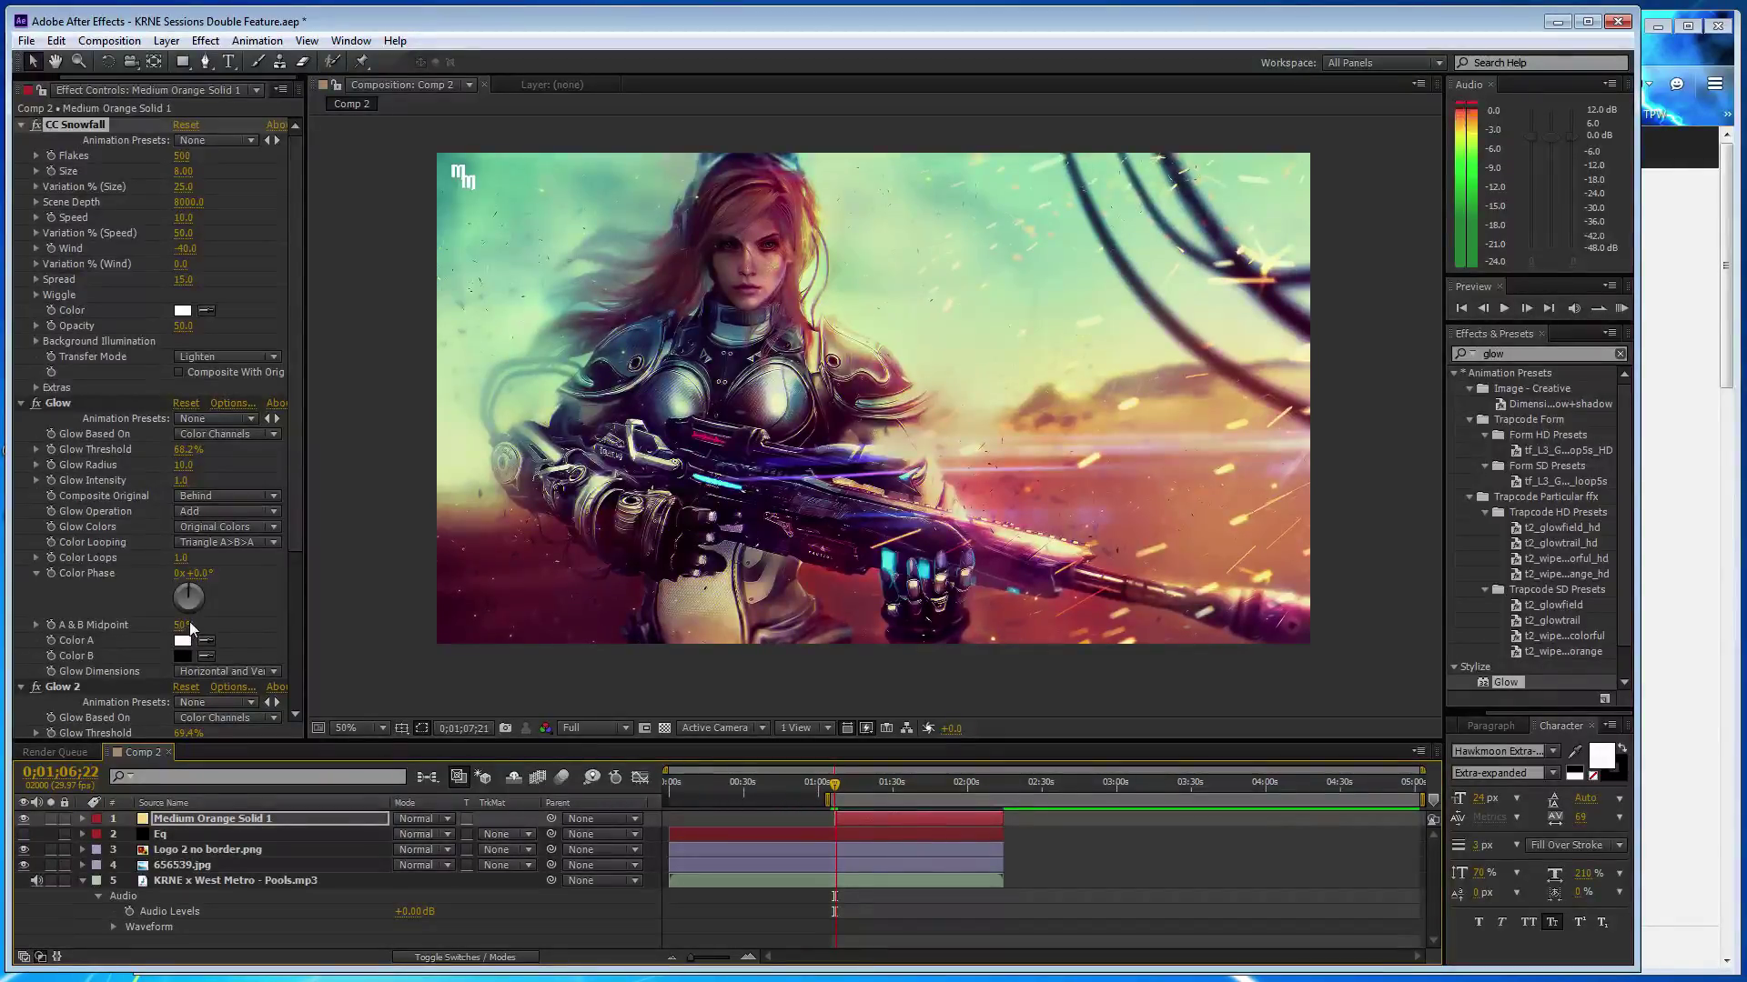
# - Try snowfall speeds of 30 and 25 with wind -30, settling on Speed 40
pyautogui.press('space')
pyautogui.click(187, 218)
pyautogui.write('30')
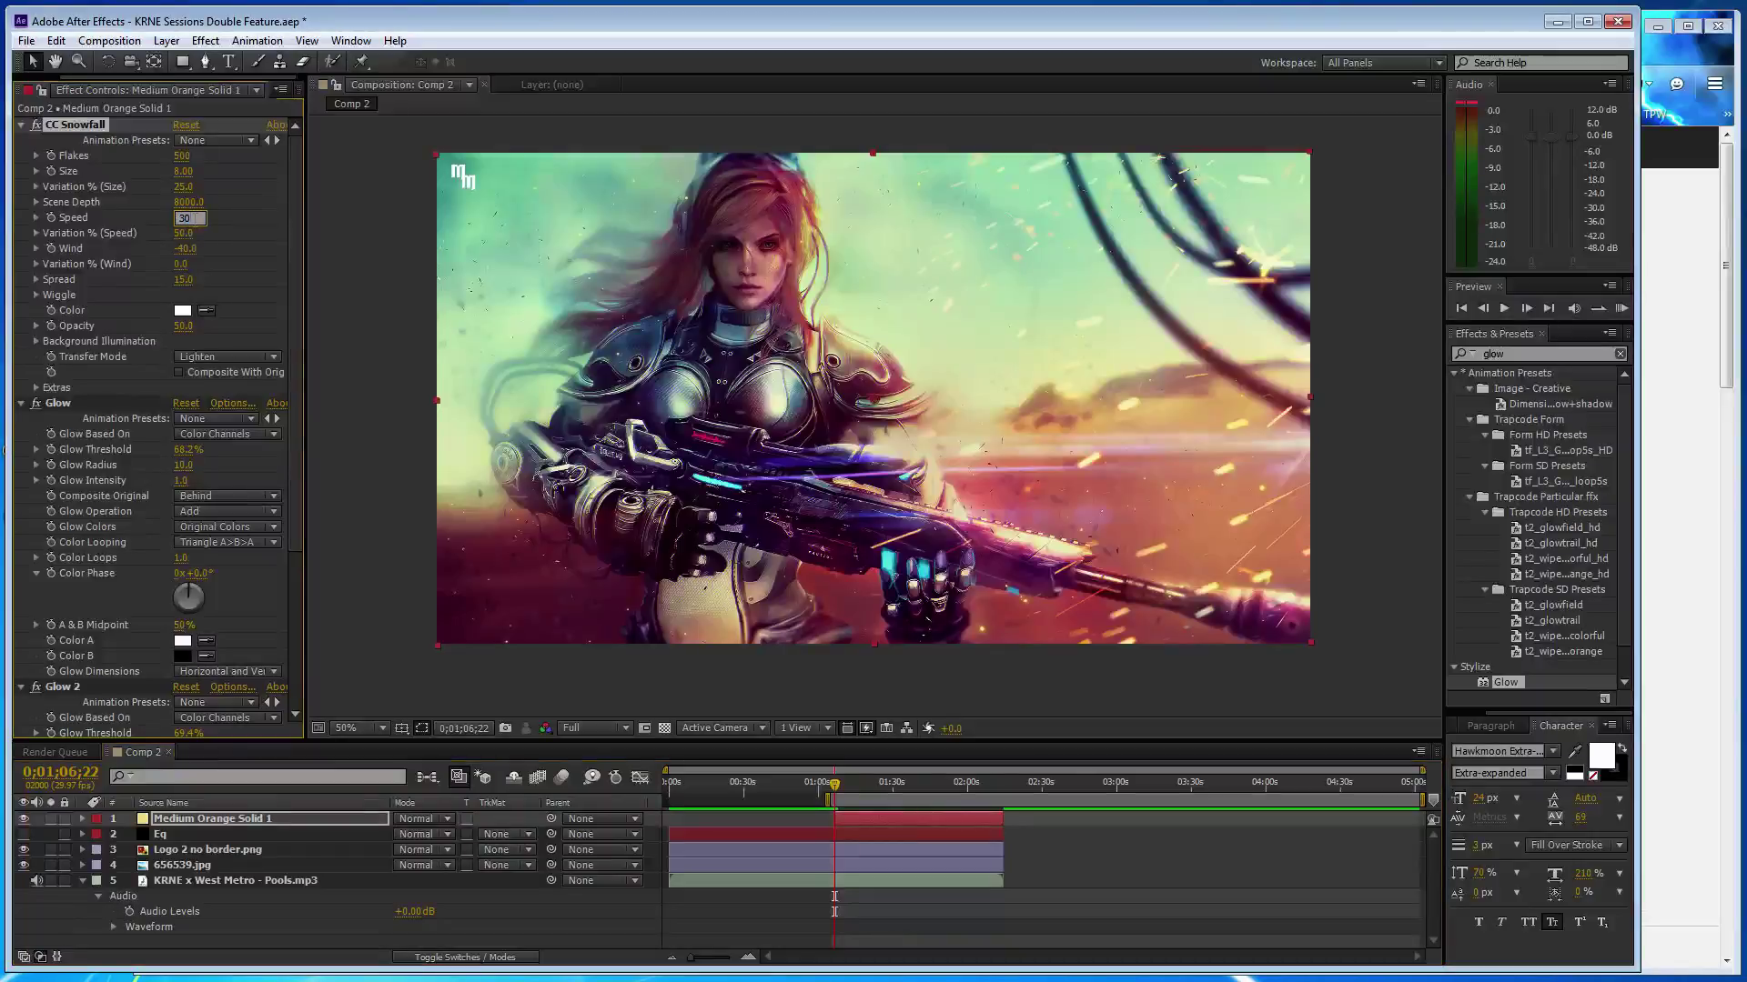
pyautogui.press('Return')
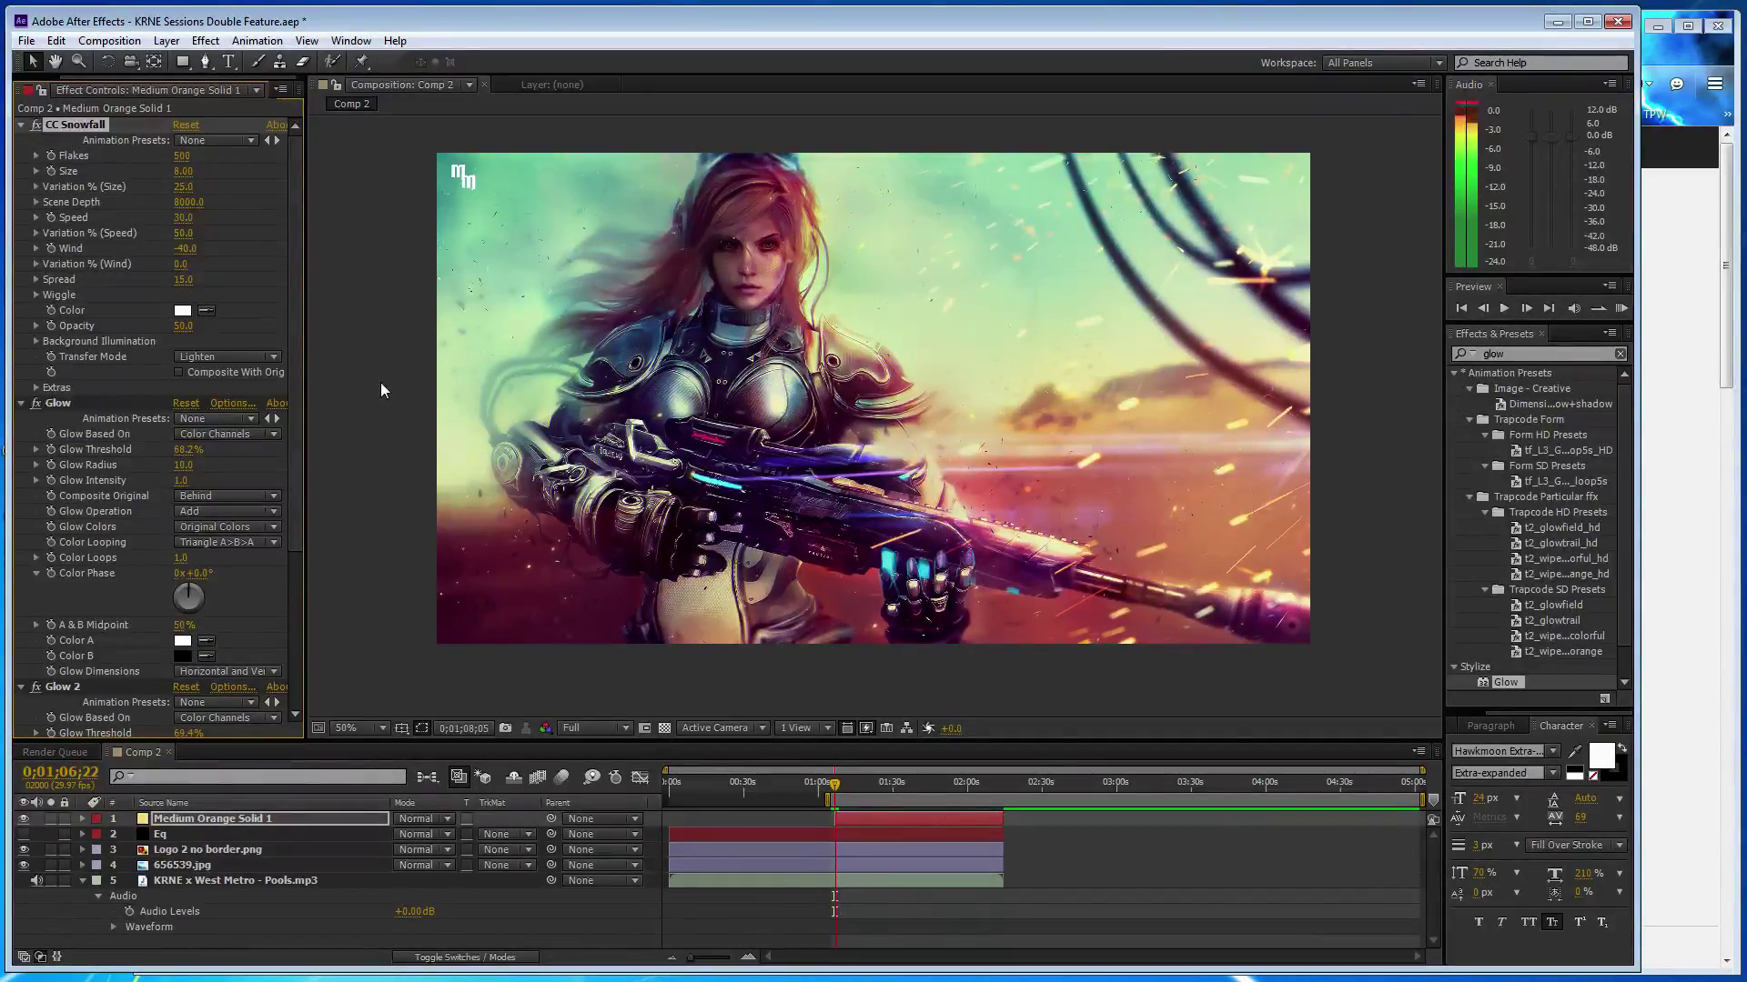
pyautogui.press('space')
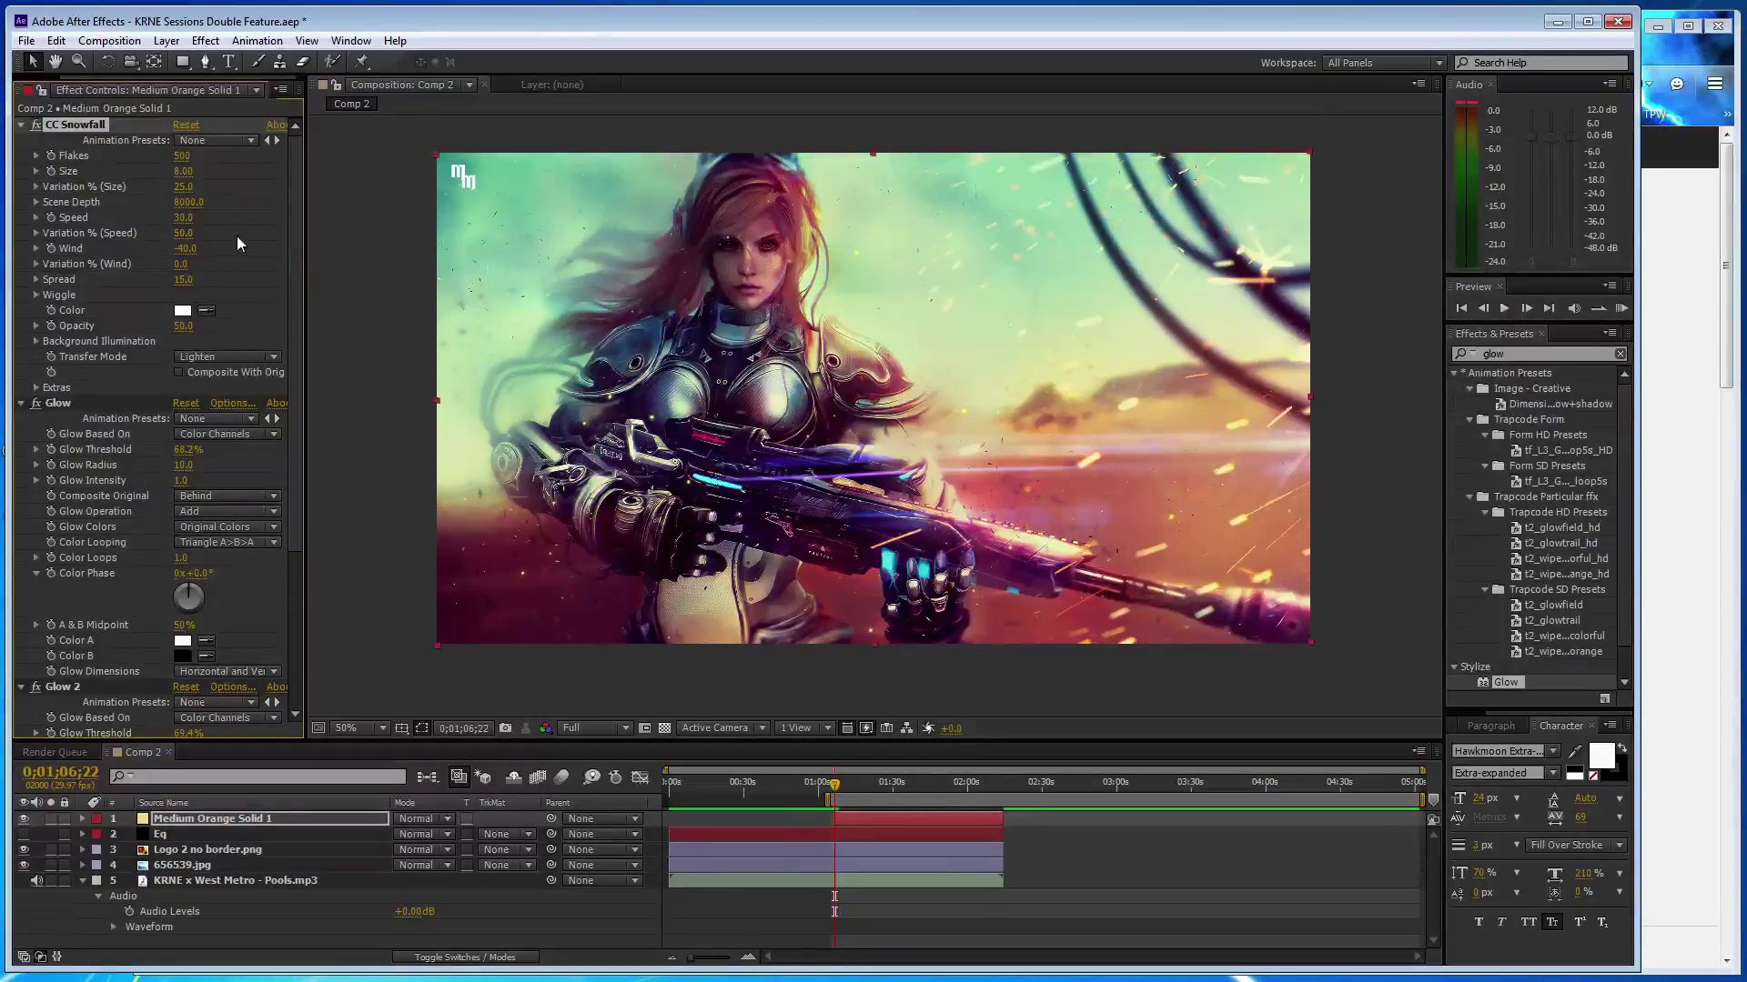
pyautogui.click(186, 249)
pyautogui.click(184, 218)
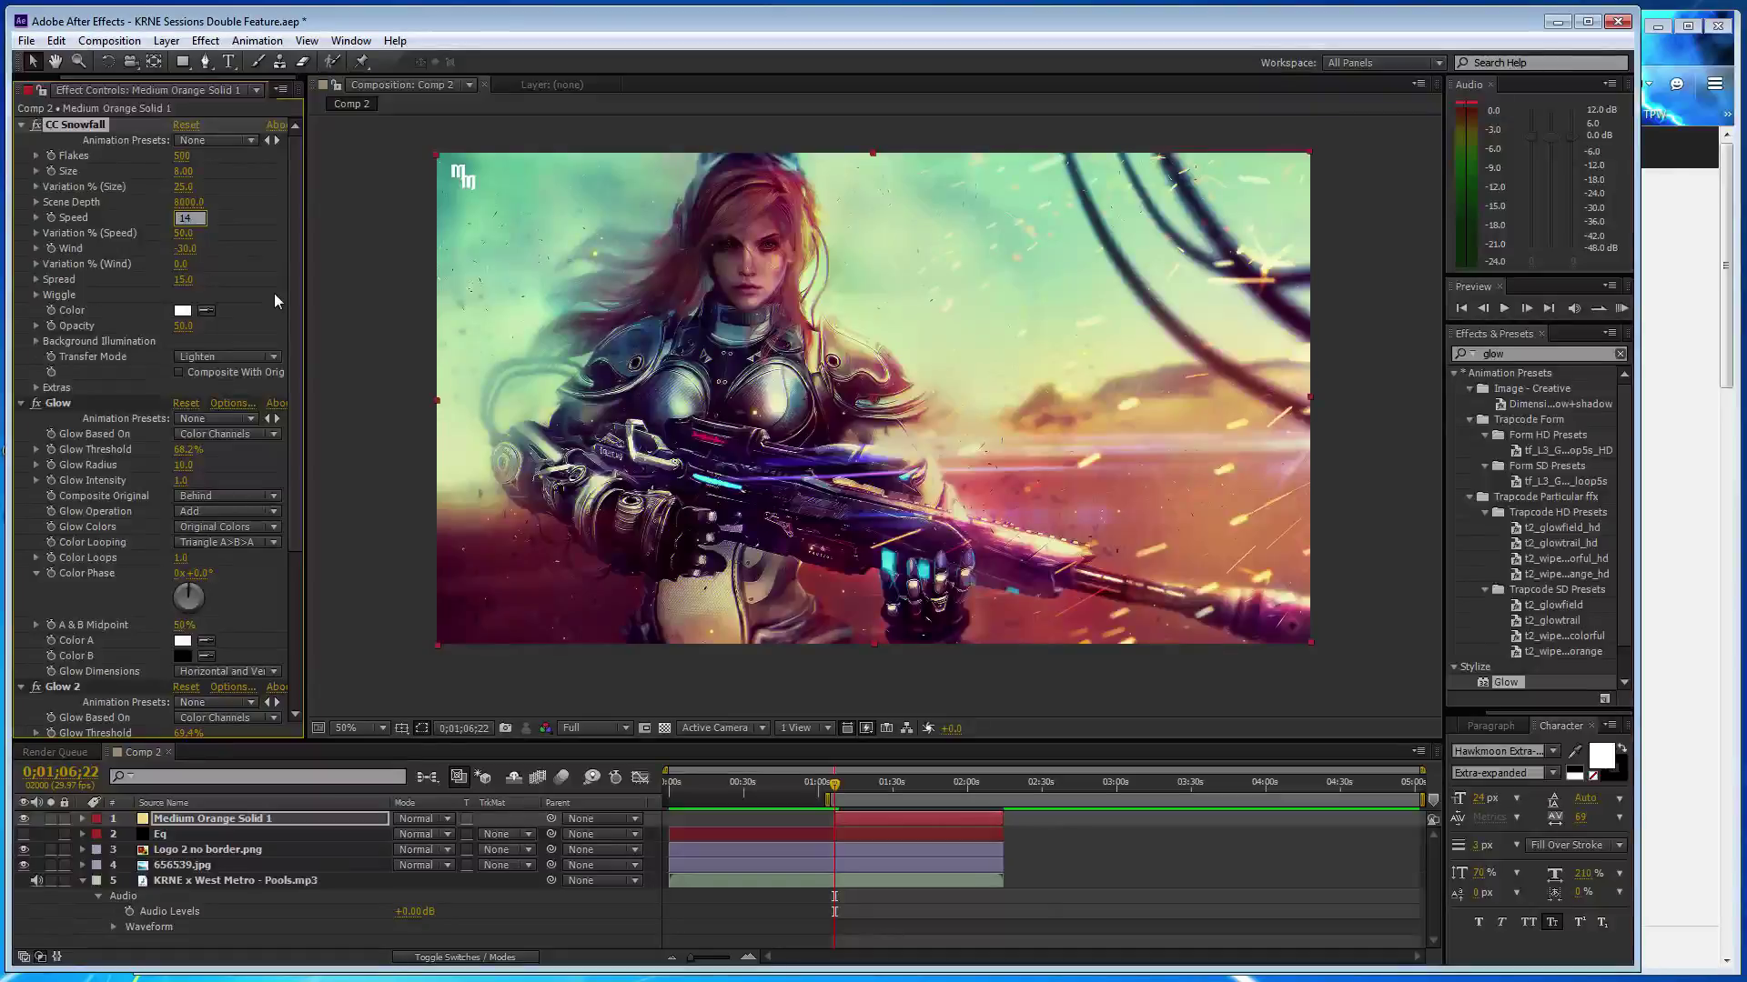
pyautogui.write('25')
pyautogui.click(349, 364)
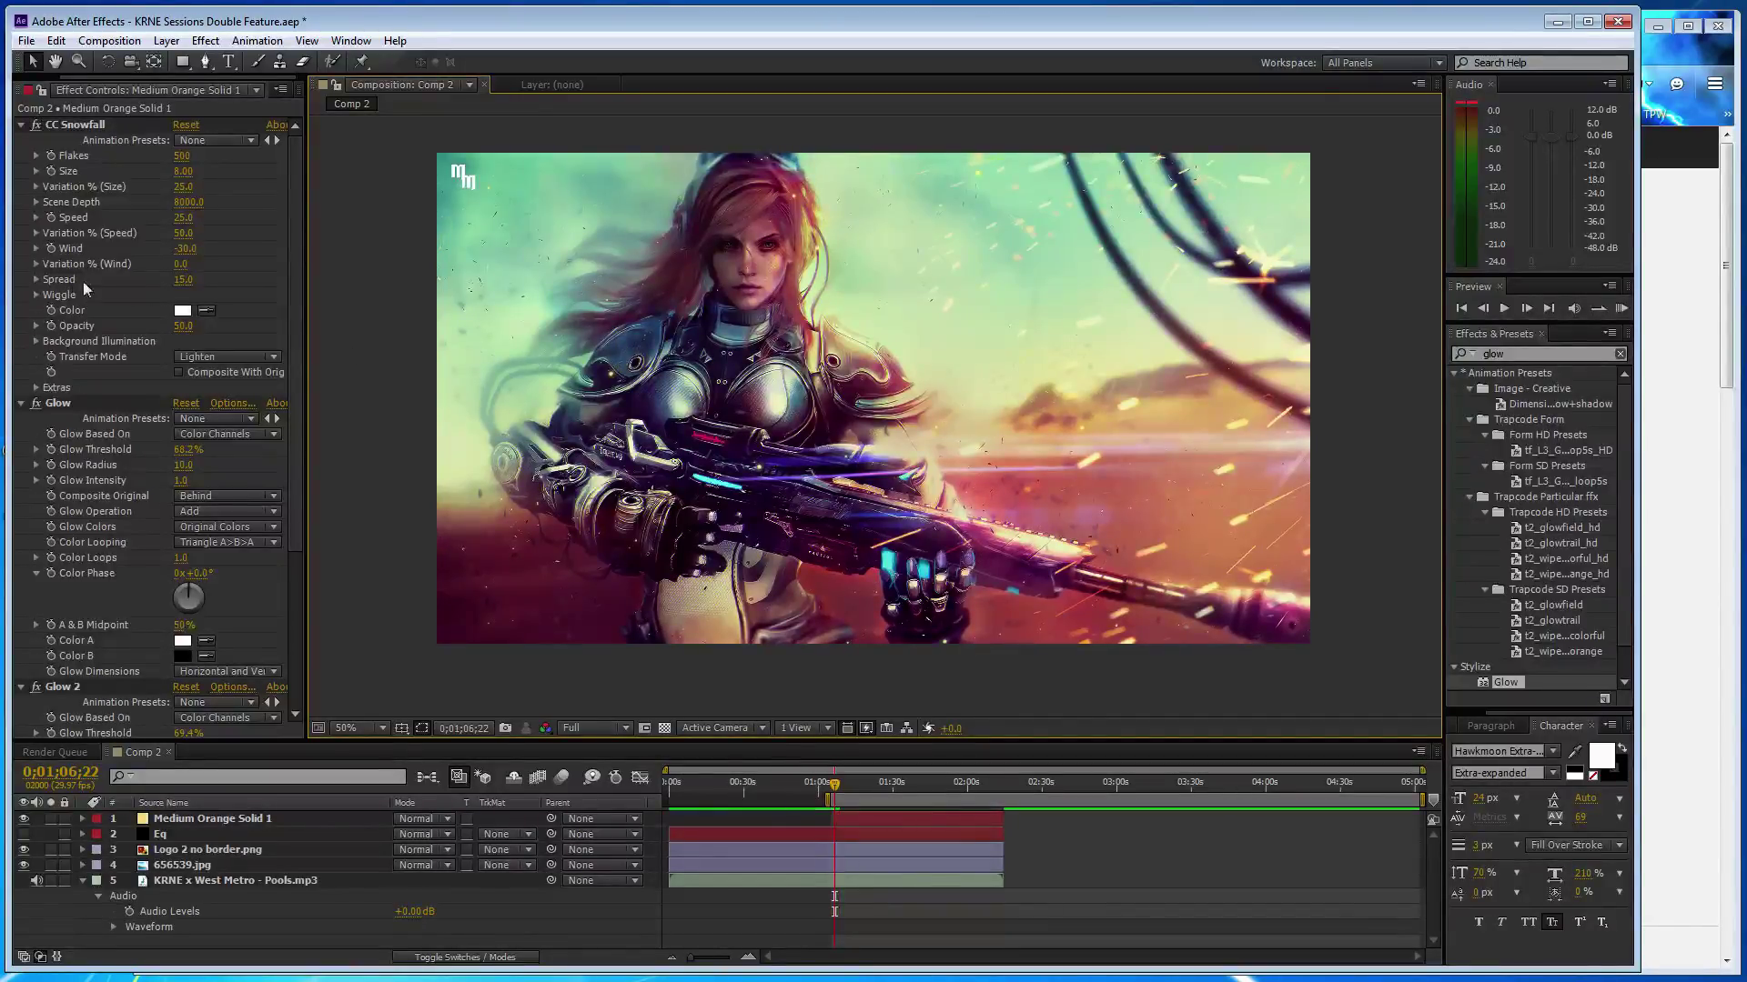
pyautogui.click(183, 217)
pyautogui.write('40')
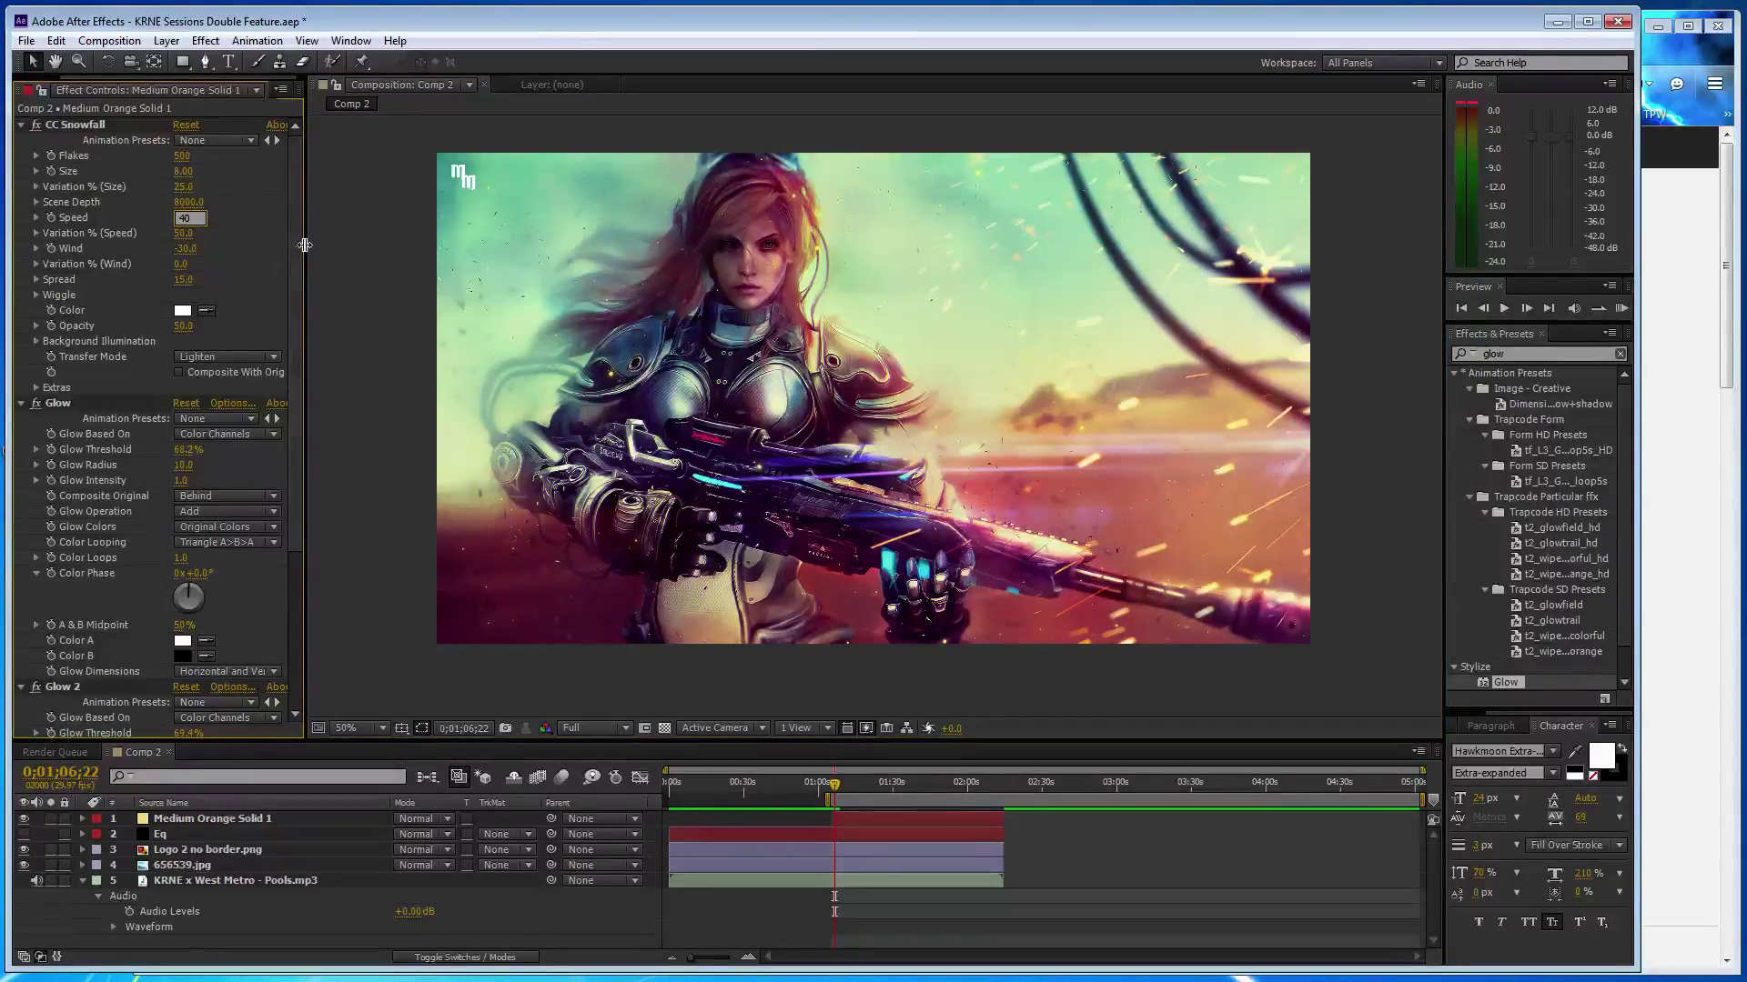
pyautogui.press('Return')
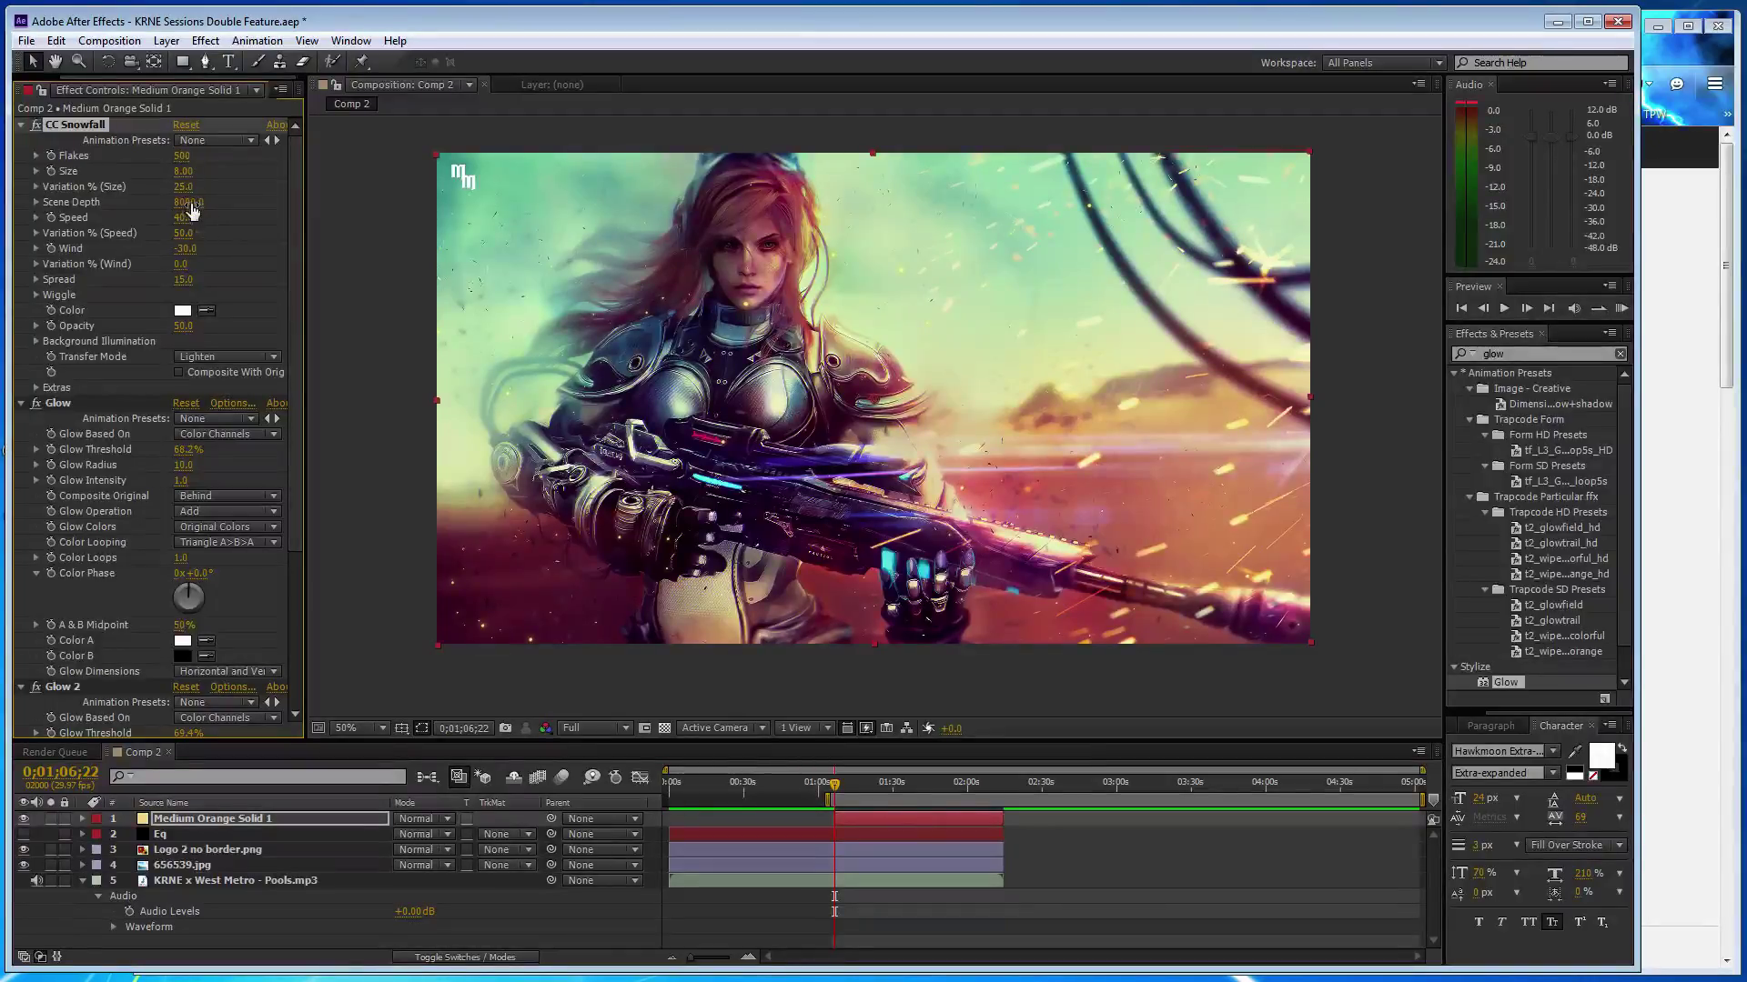
# - Set Scene Depth to 6000 and Wind to -50, then move the orange solid lower
pyautogui.click(189, 203)
pyautogui.write('60')
pyautogui.press('Return')
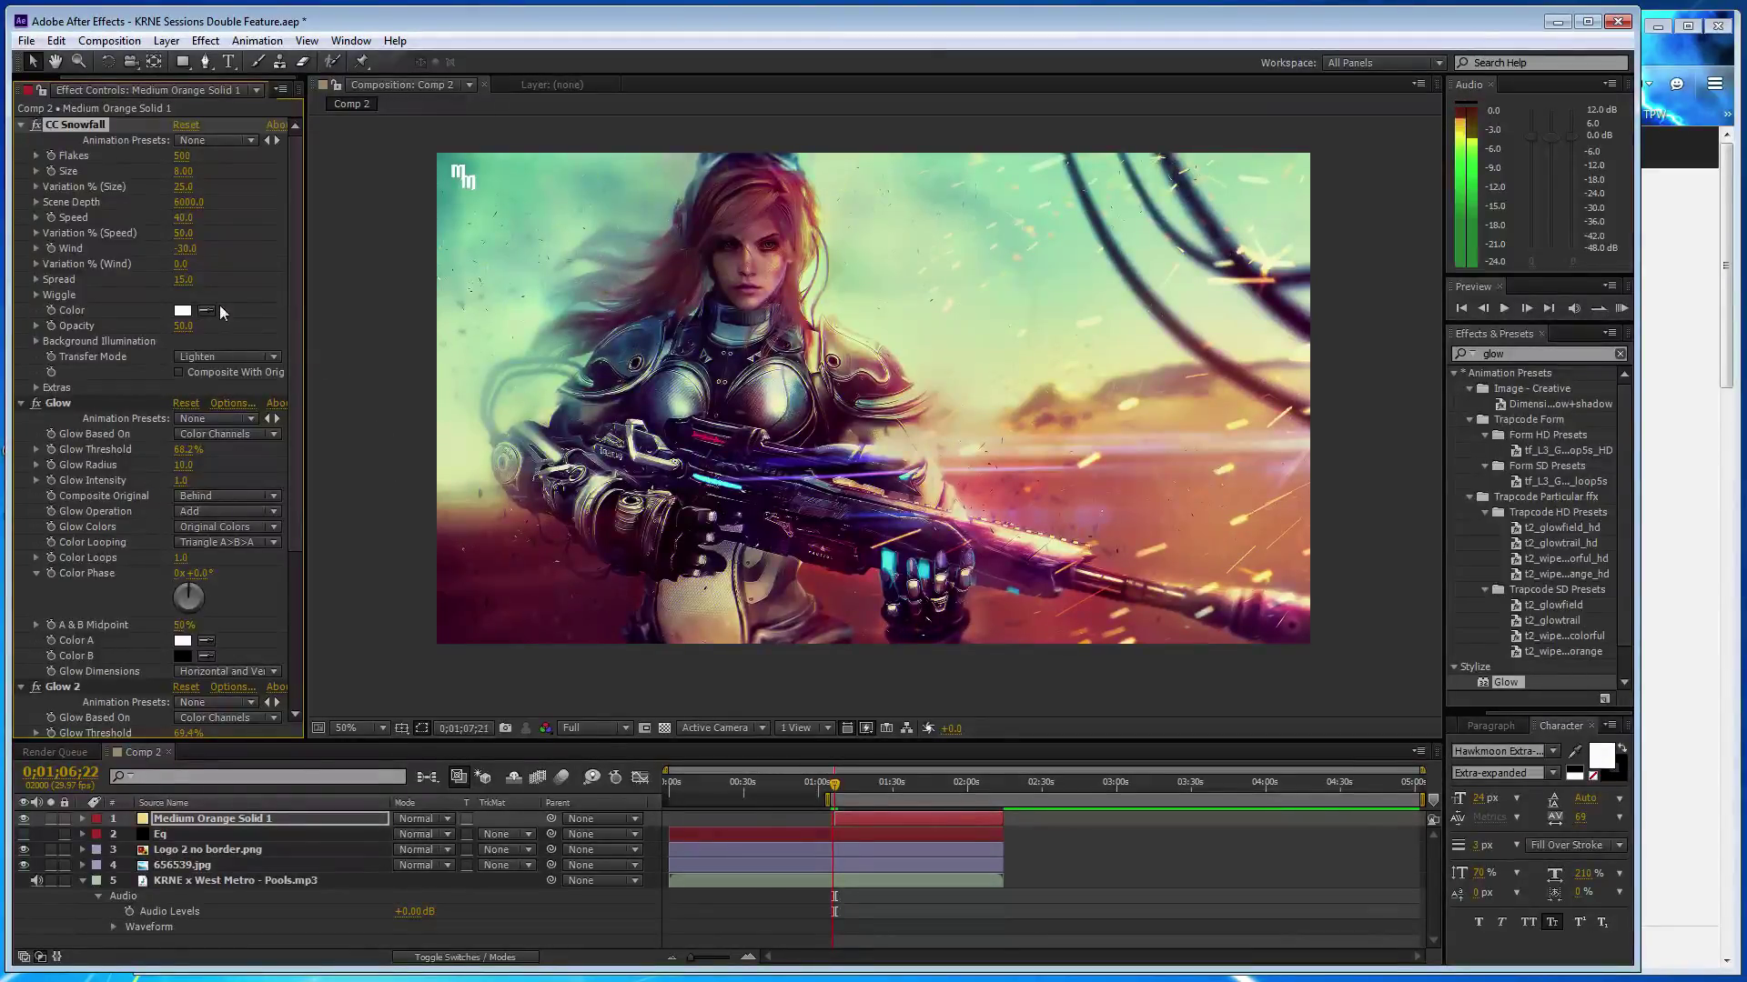
pyautogui.press('space')
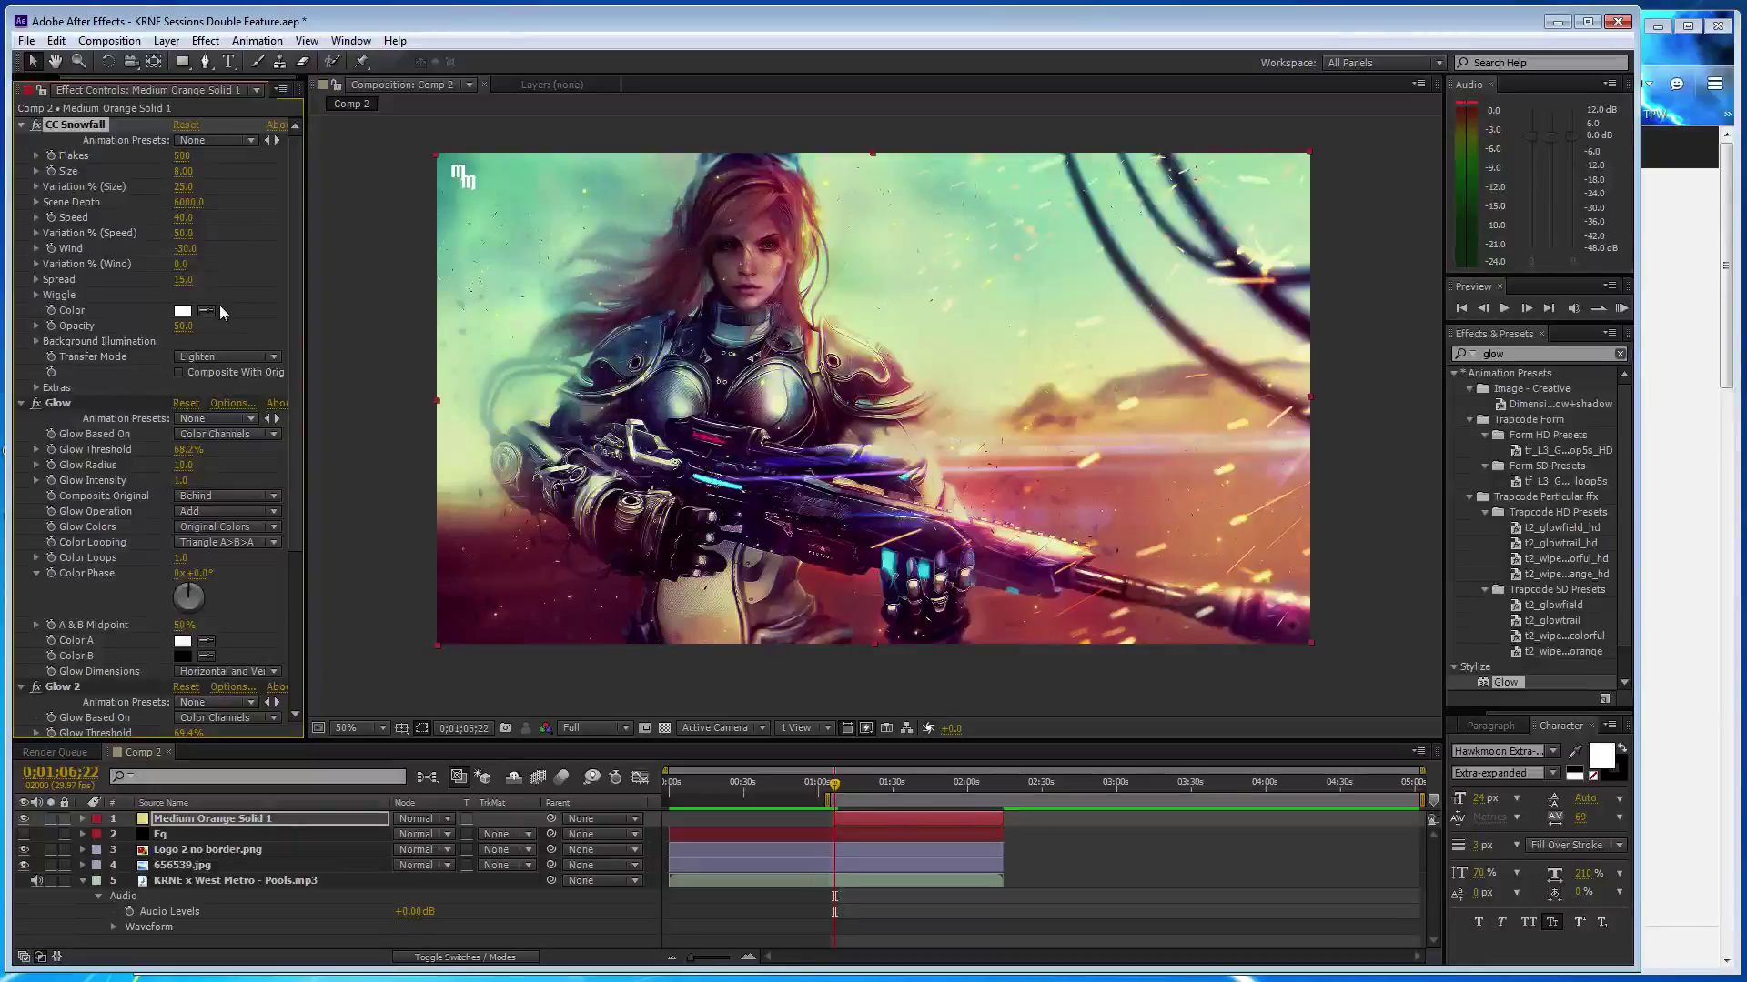
pyautogui.click(184, 248)
pyautogui.write('-50')
pyautogui.press('Return')
pyautogui.moveTo(746, 393); pyautogui.dragTo(746, 579)
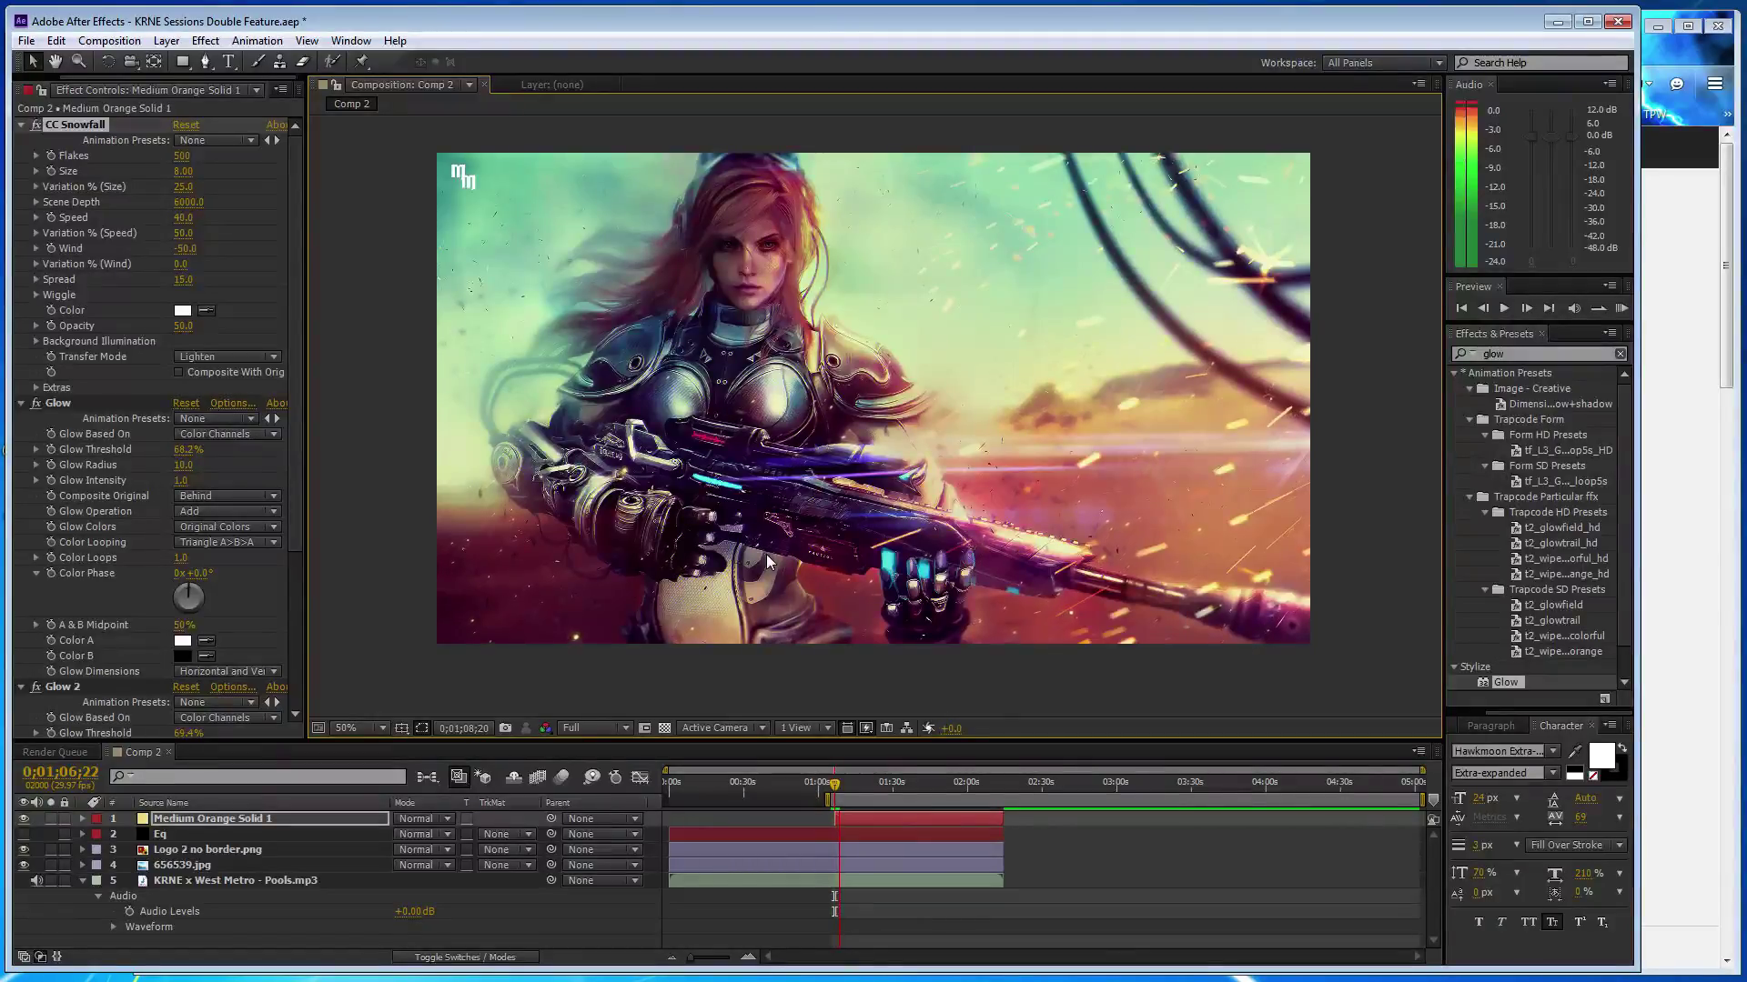
# - Save the project, duplicate Medium Orange Solid 1, and move the copy up and right
pyautogui.press('space')
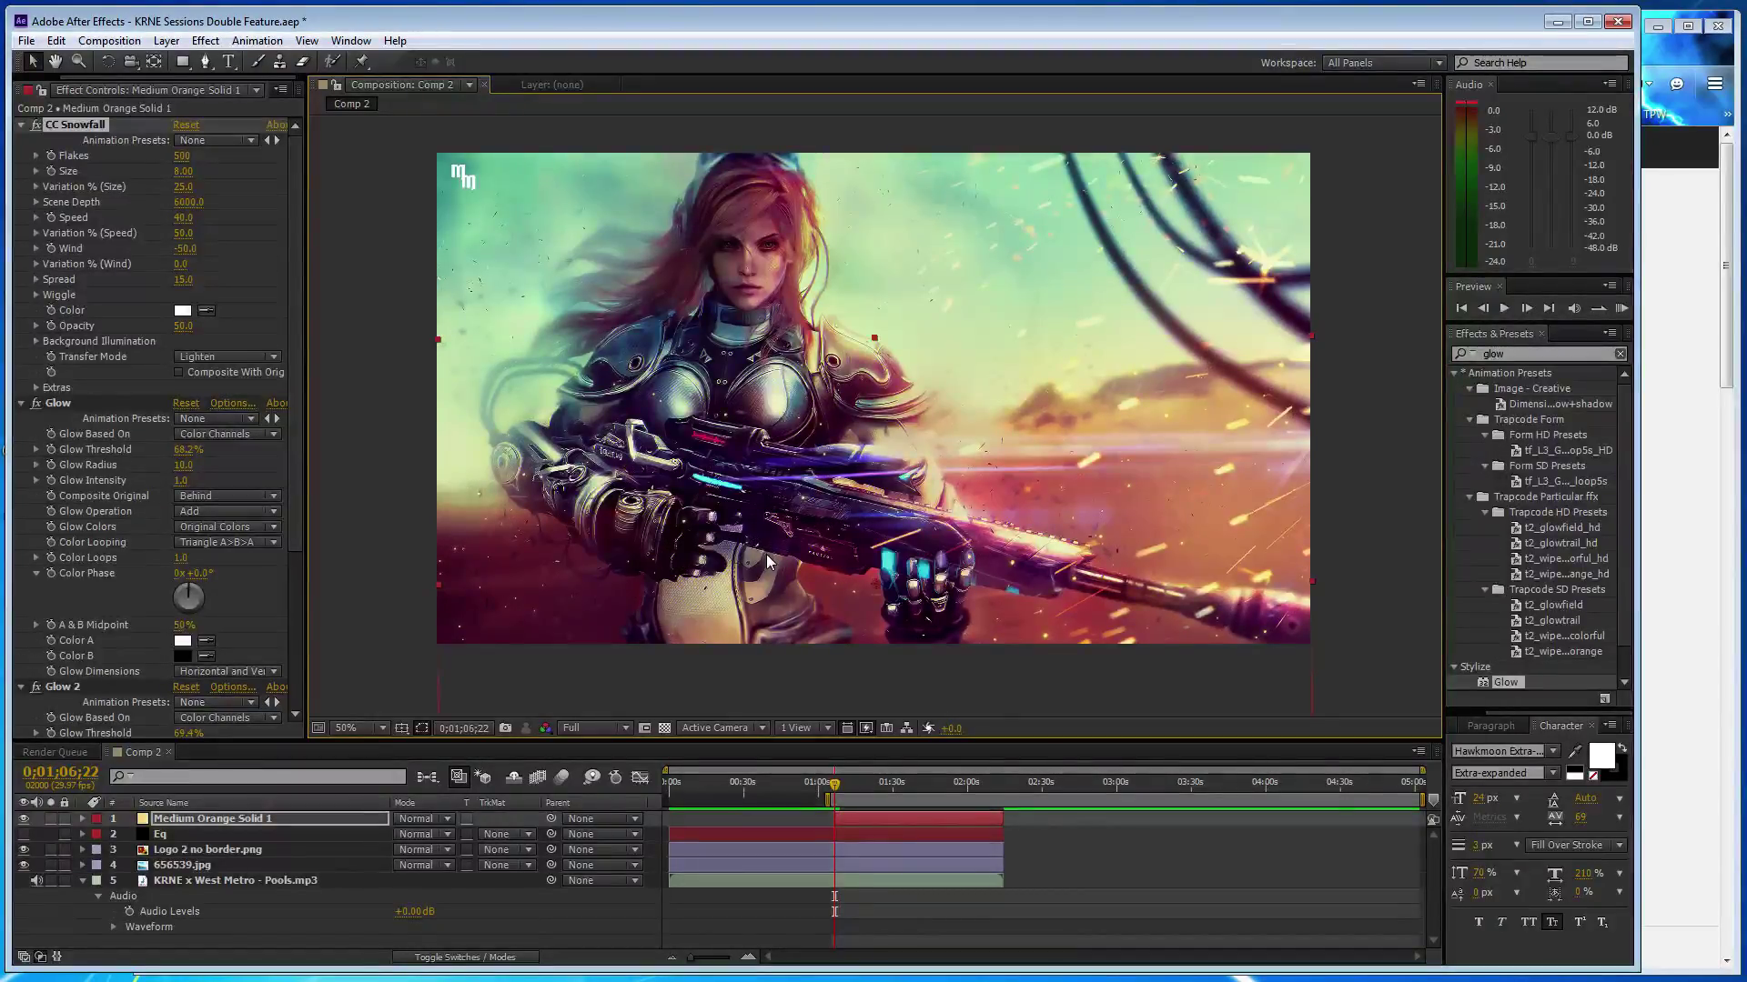
pyautogui.hotkey('ctrl', 's')
pyautogui.click(295, 819)
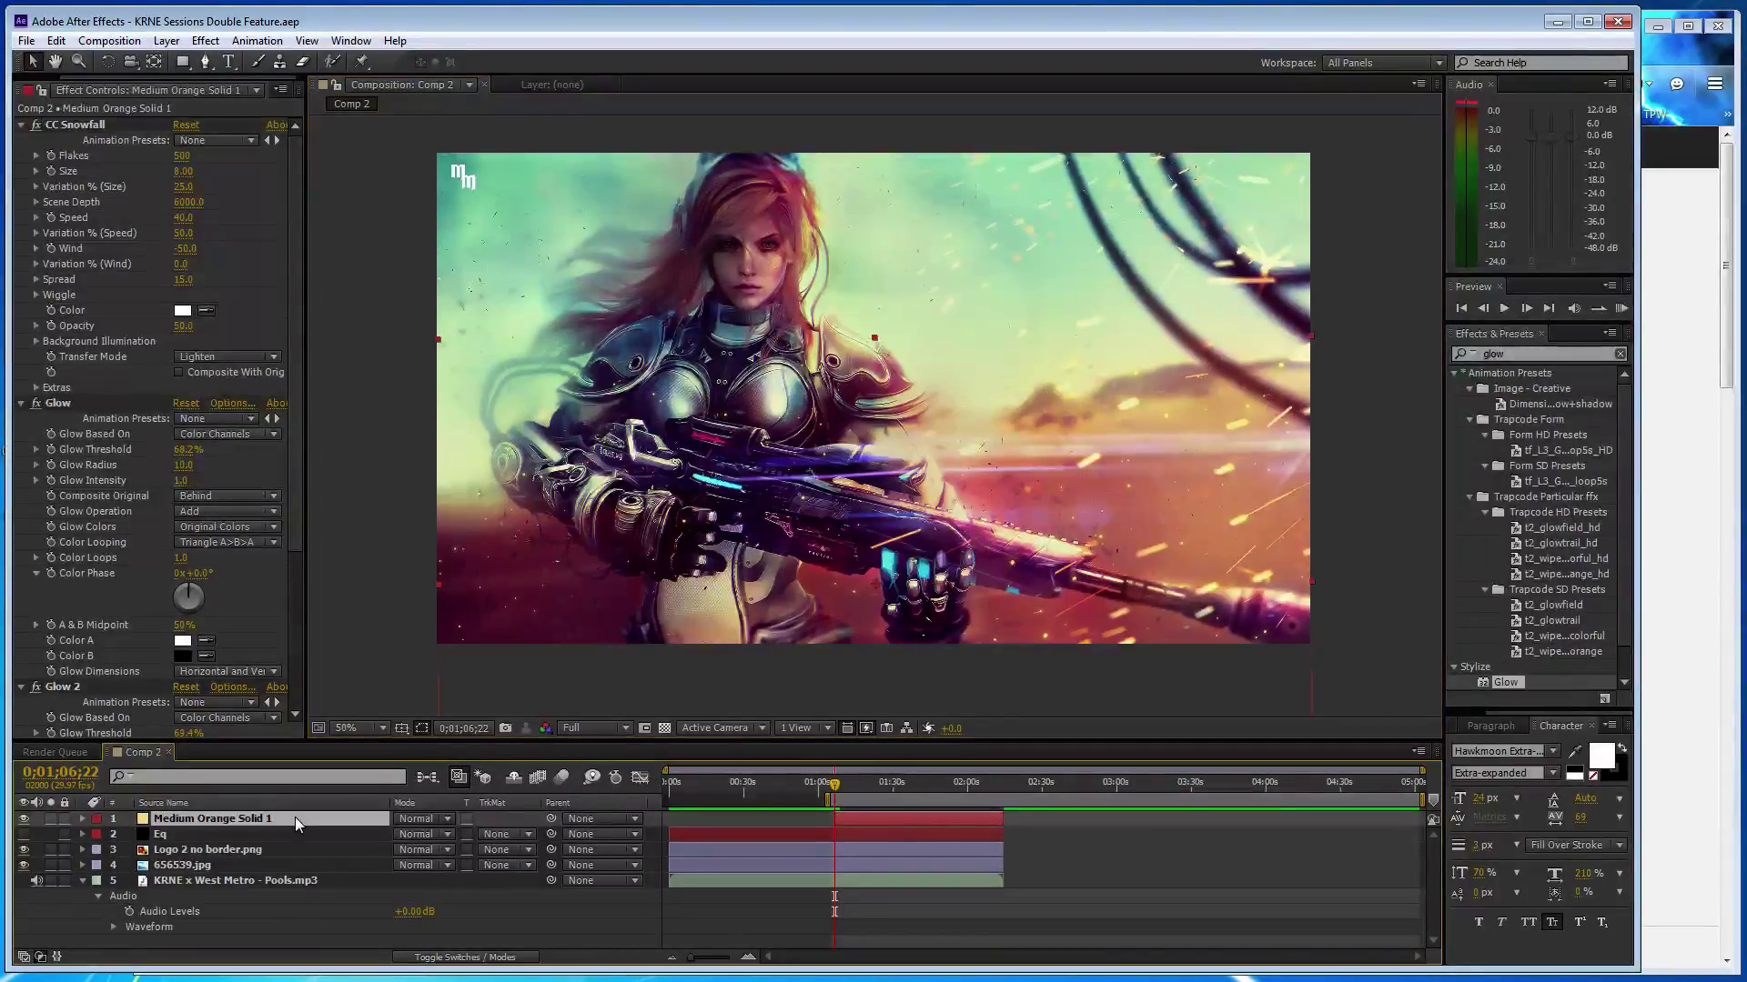
pyautogui.hotkey('ctrl', 'd')
pyautogui.press(',')
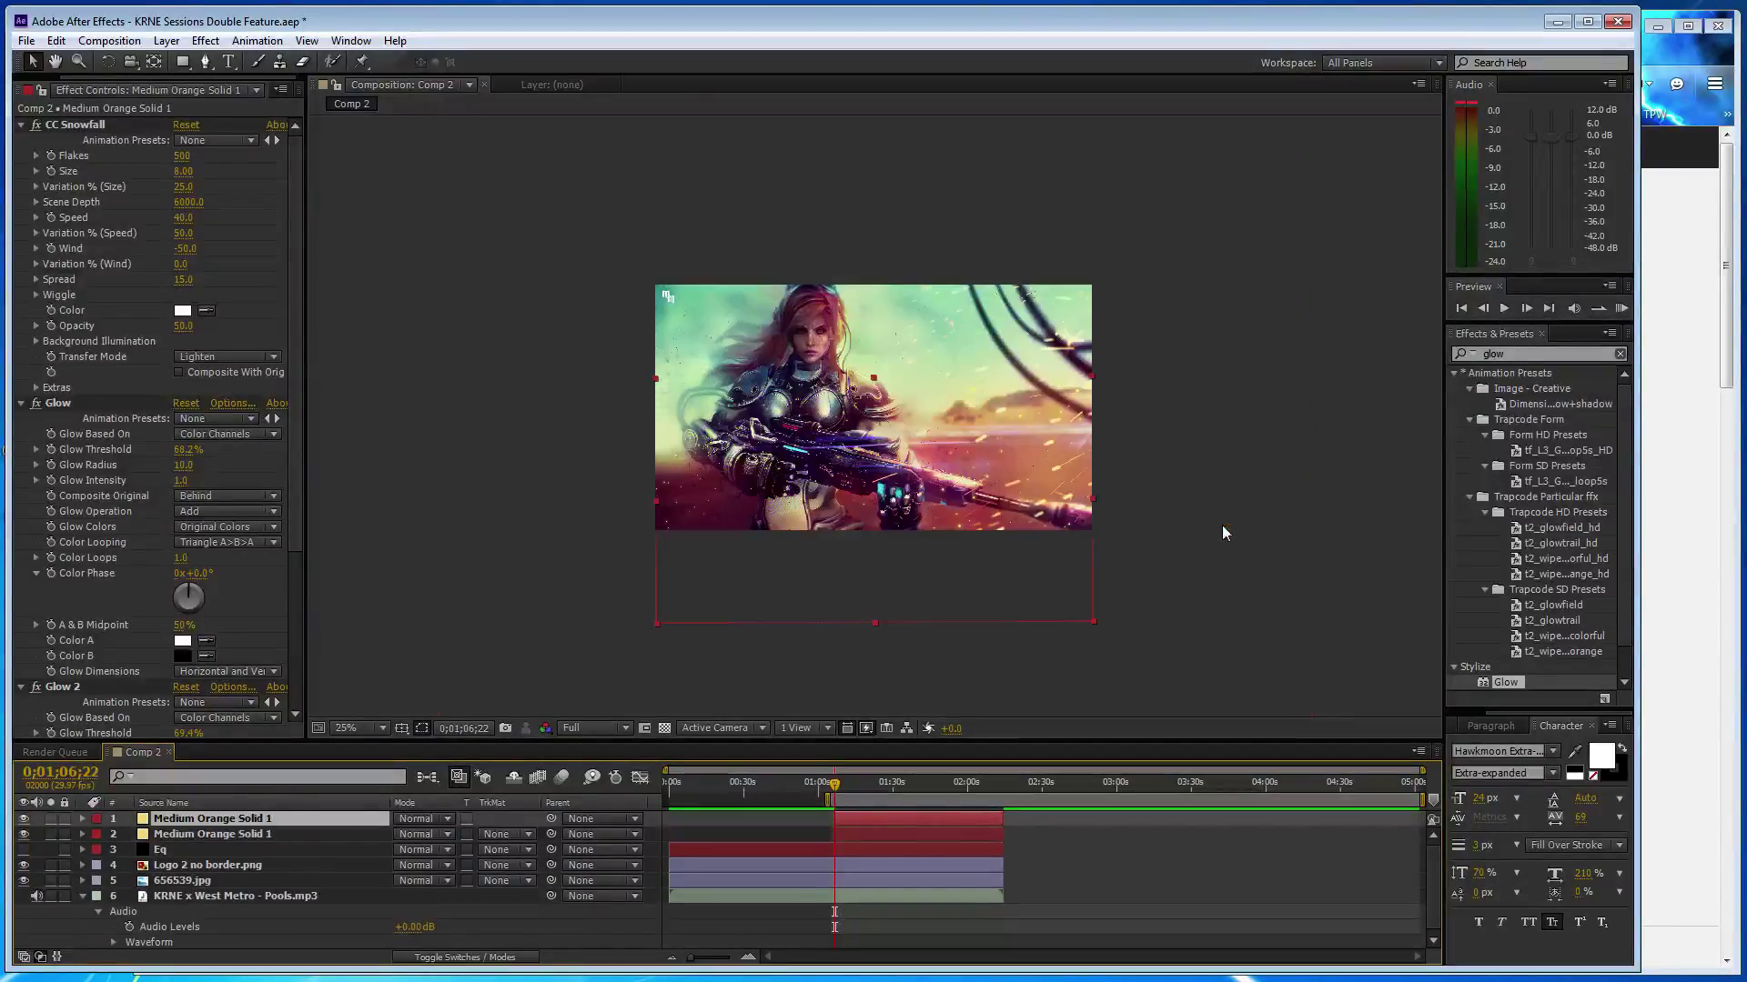
pyautogui.moveTo(1072, 543); pyautogui.dragTo(1280, 298)
# - Open Facebook in a new Firefox tab and open the top conversation from Messages
pyautogui.click(1717, 368)
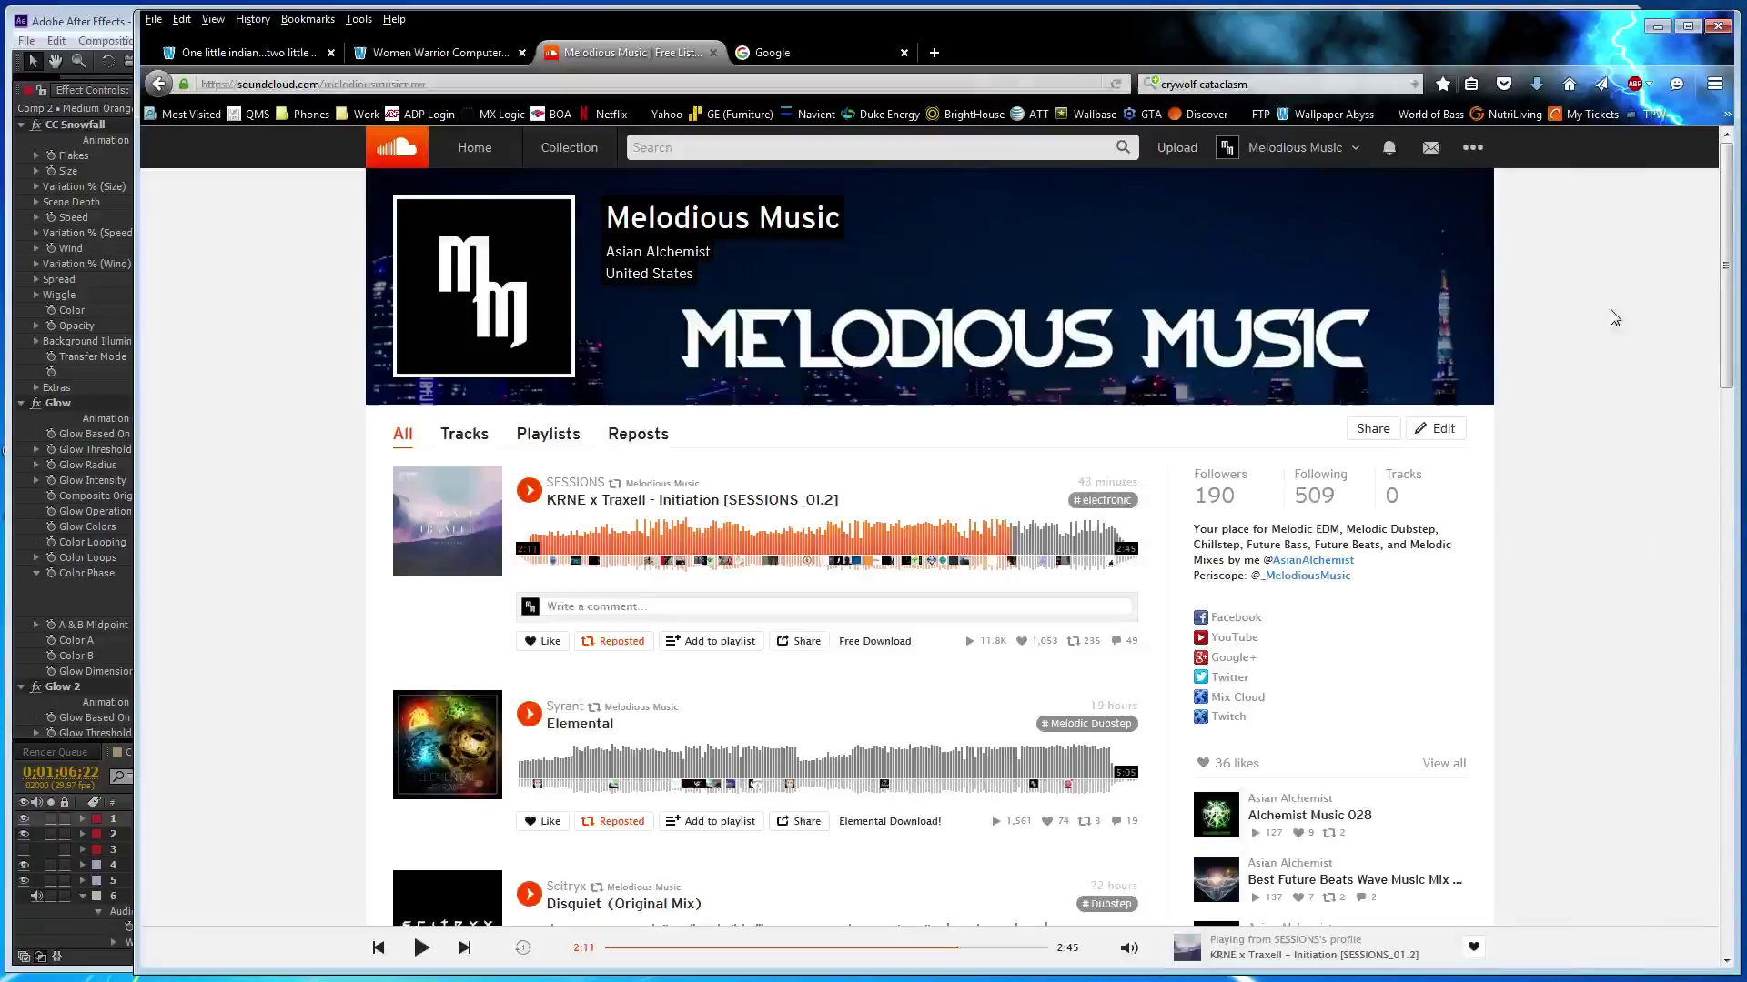
pyautogui.click(934, 52)
pyautogui.write('face')
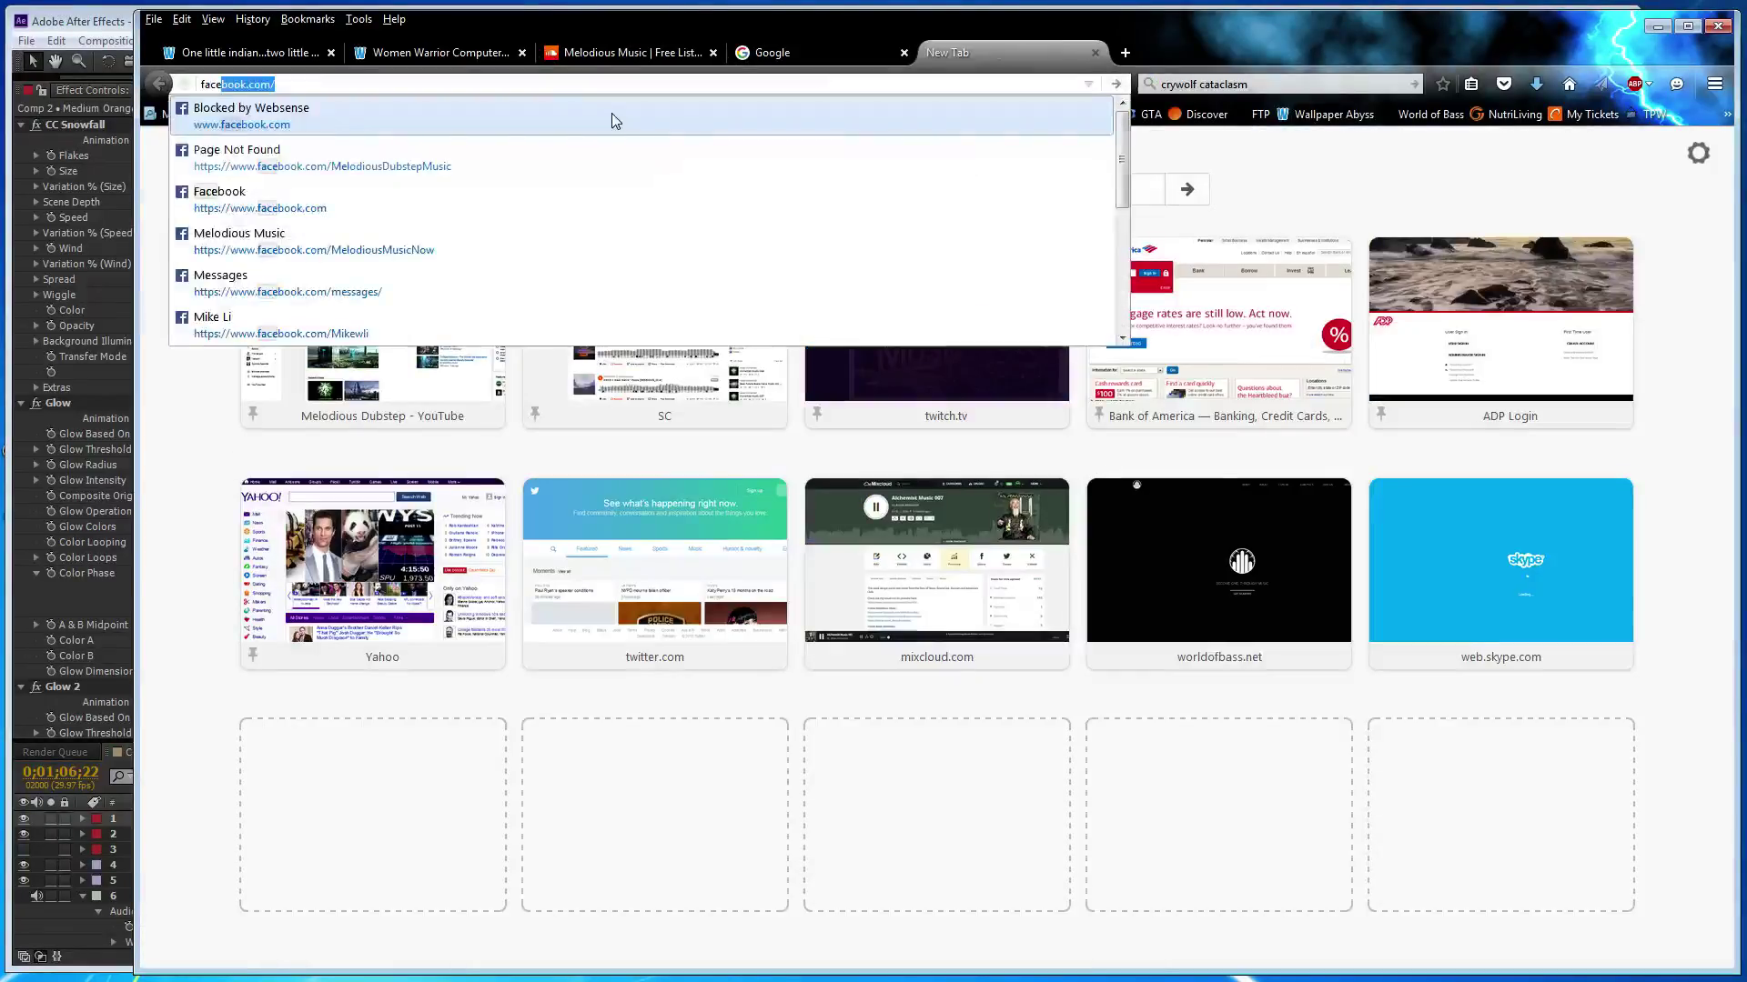
pyautogui.press('Return')
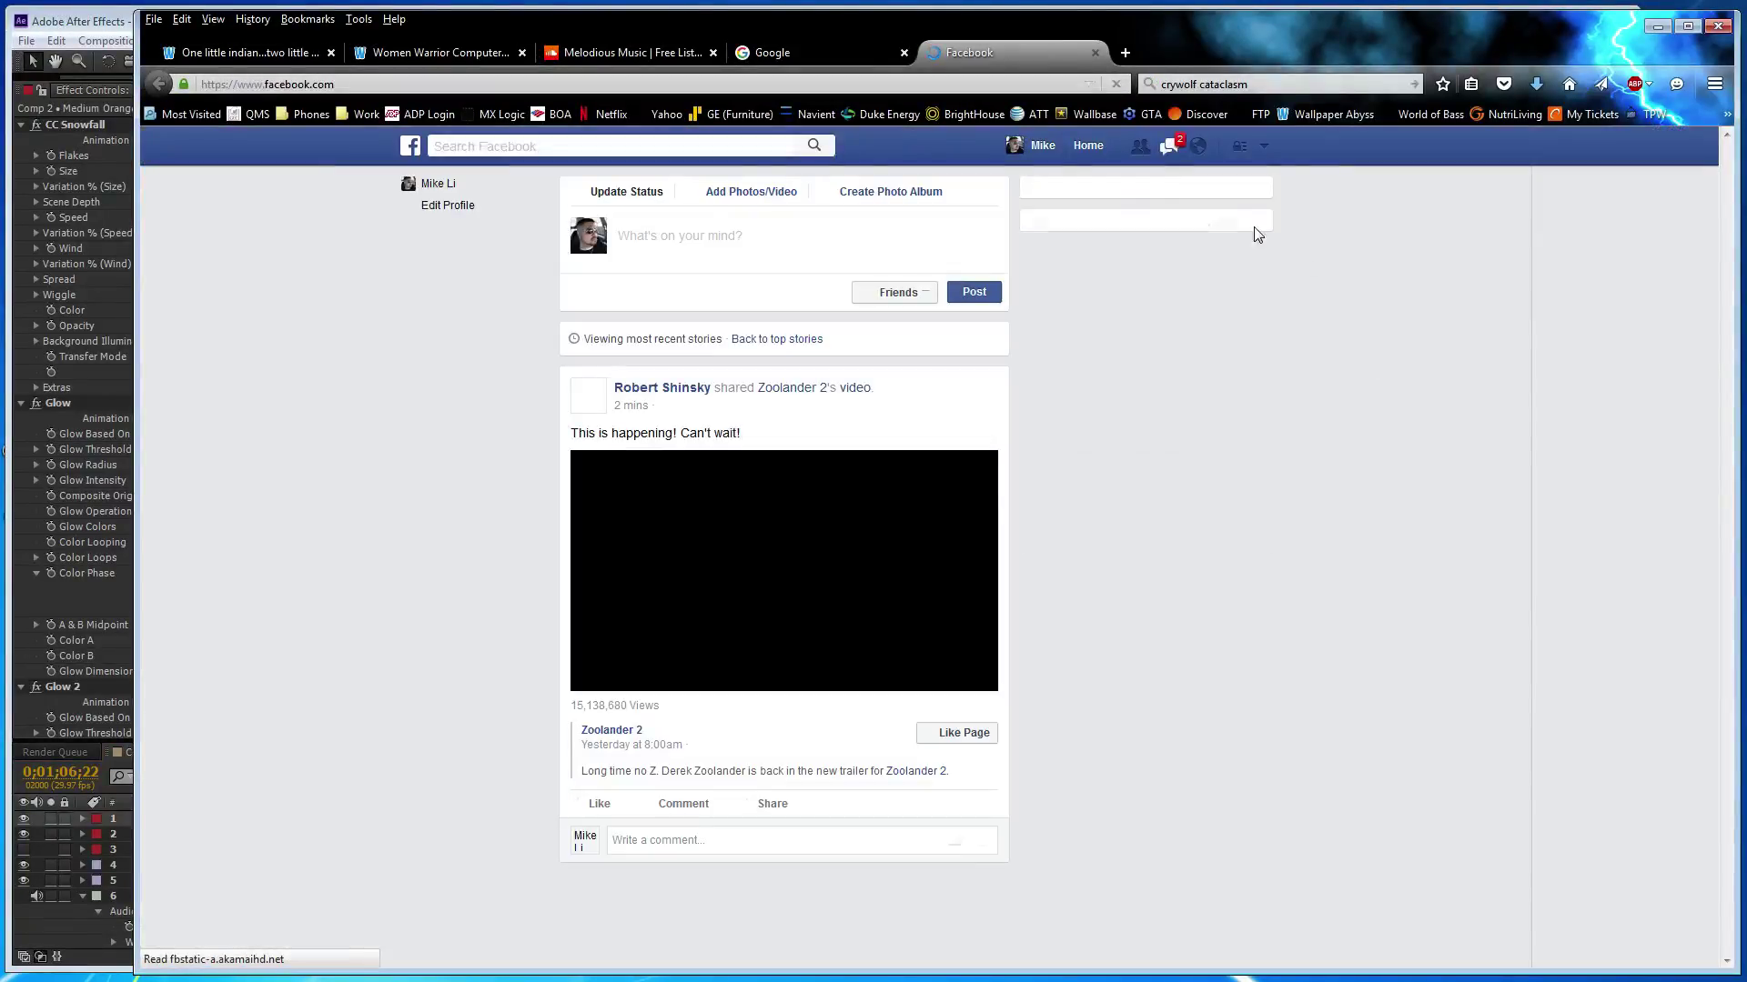
pyautogui.click(1171, 148)
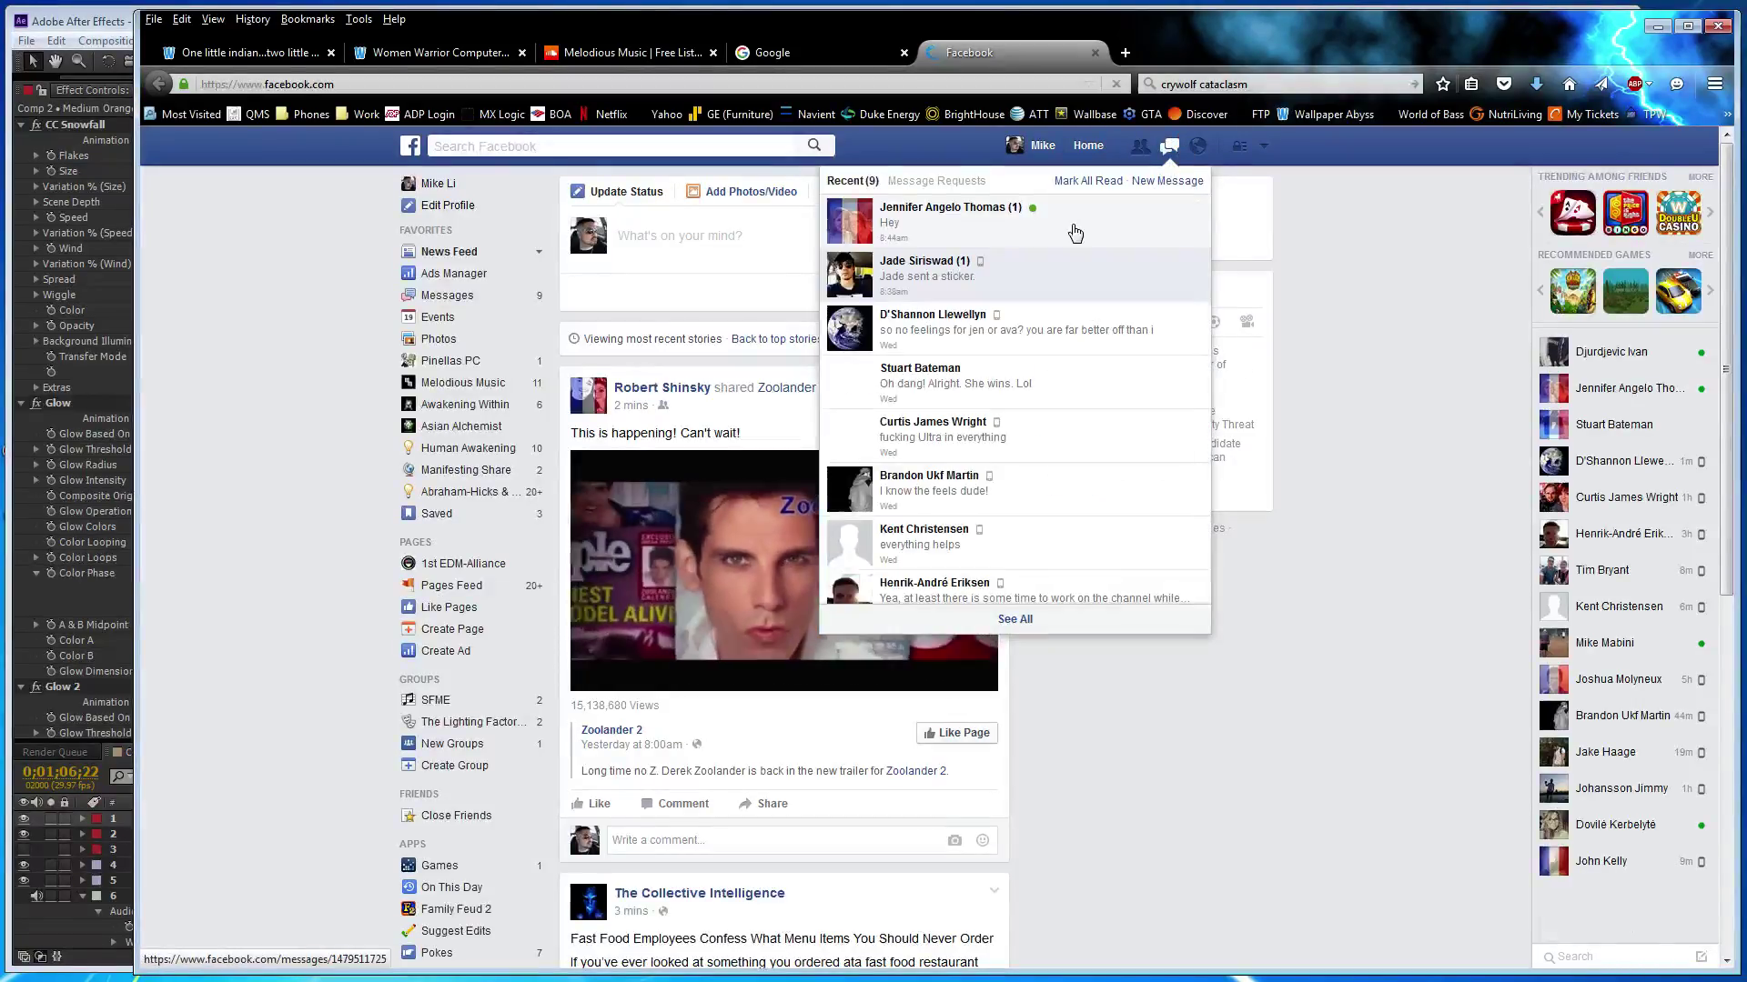
pyautogui.click(1073, 227)
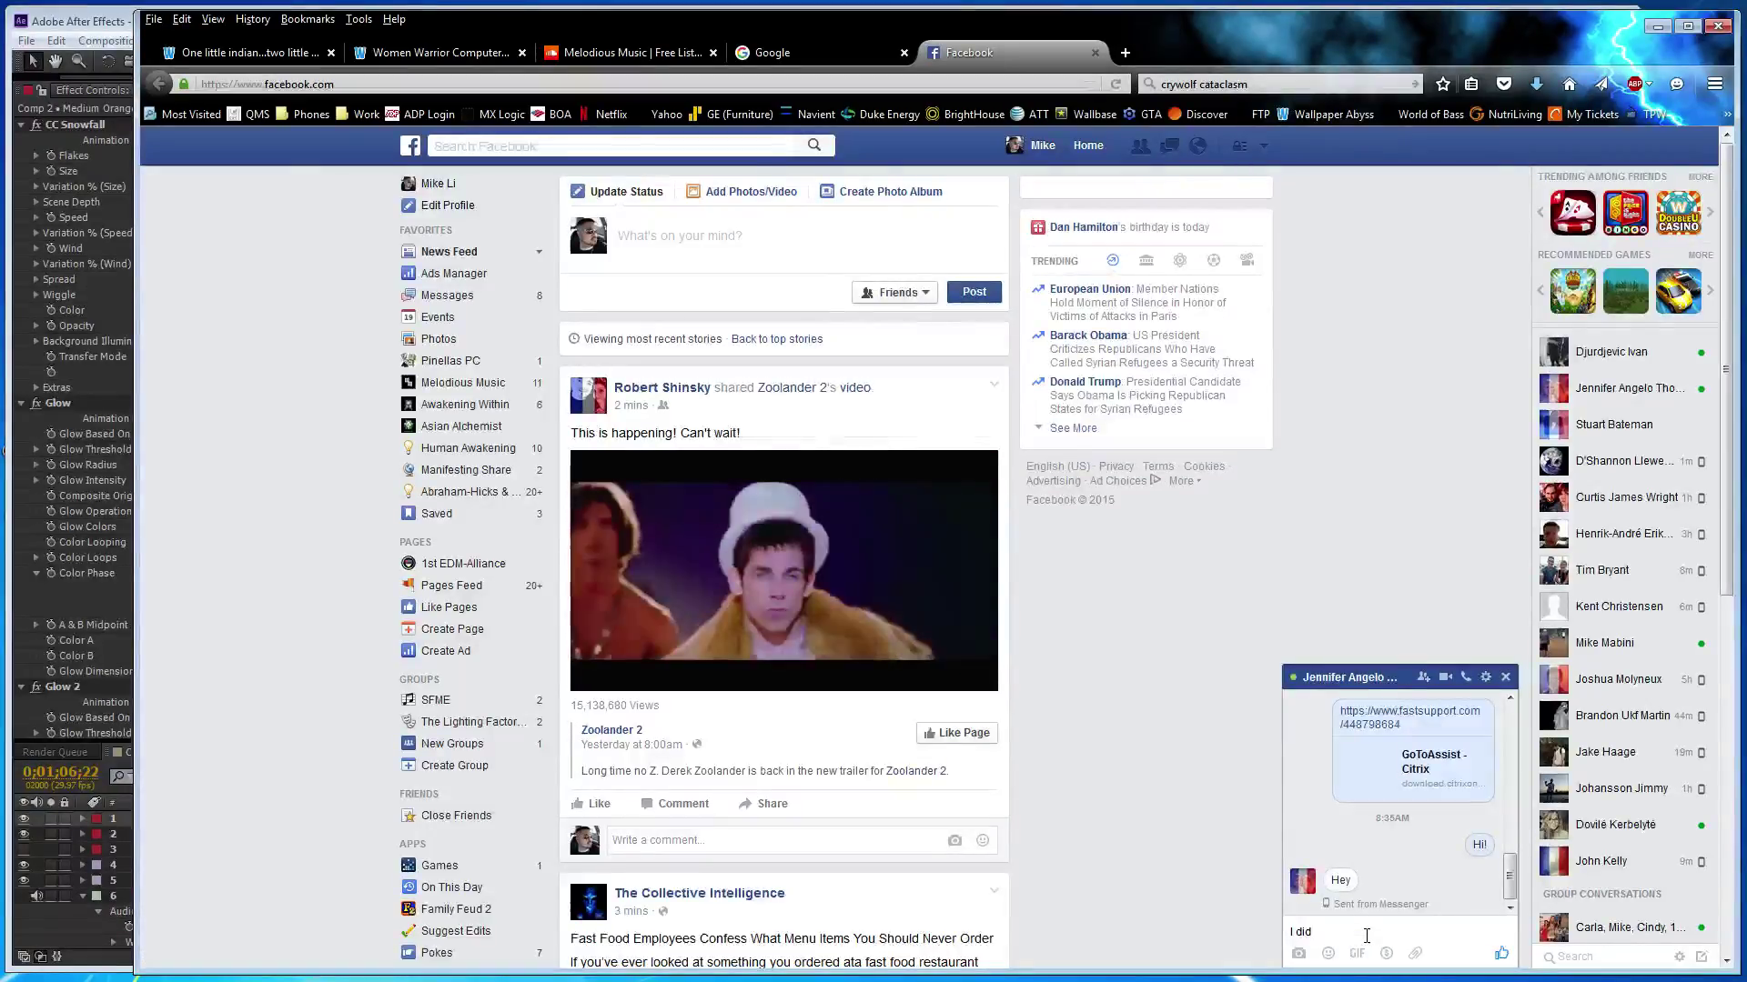
# - Send 'I didt know if you were near your phone or not' and 'How are things?', then return to After Effects
pyautogui.write('I didt know if you w')
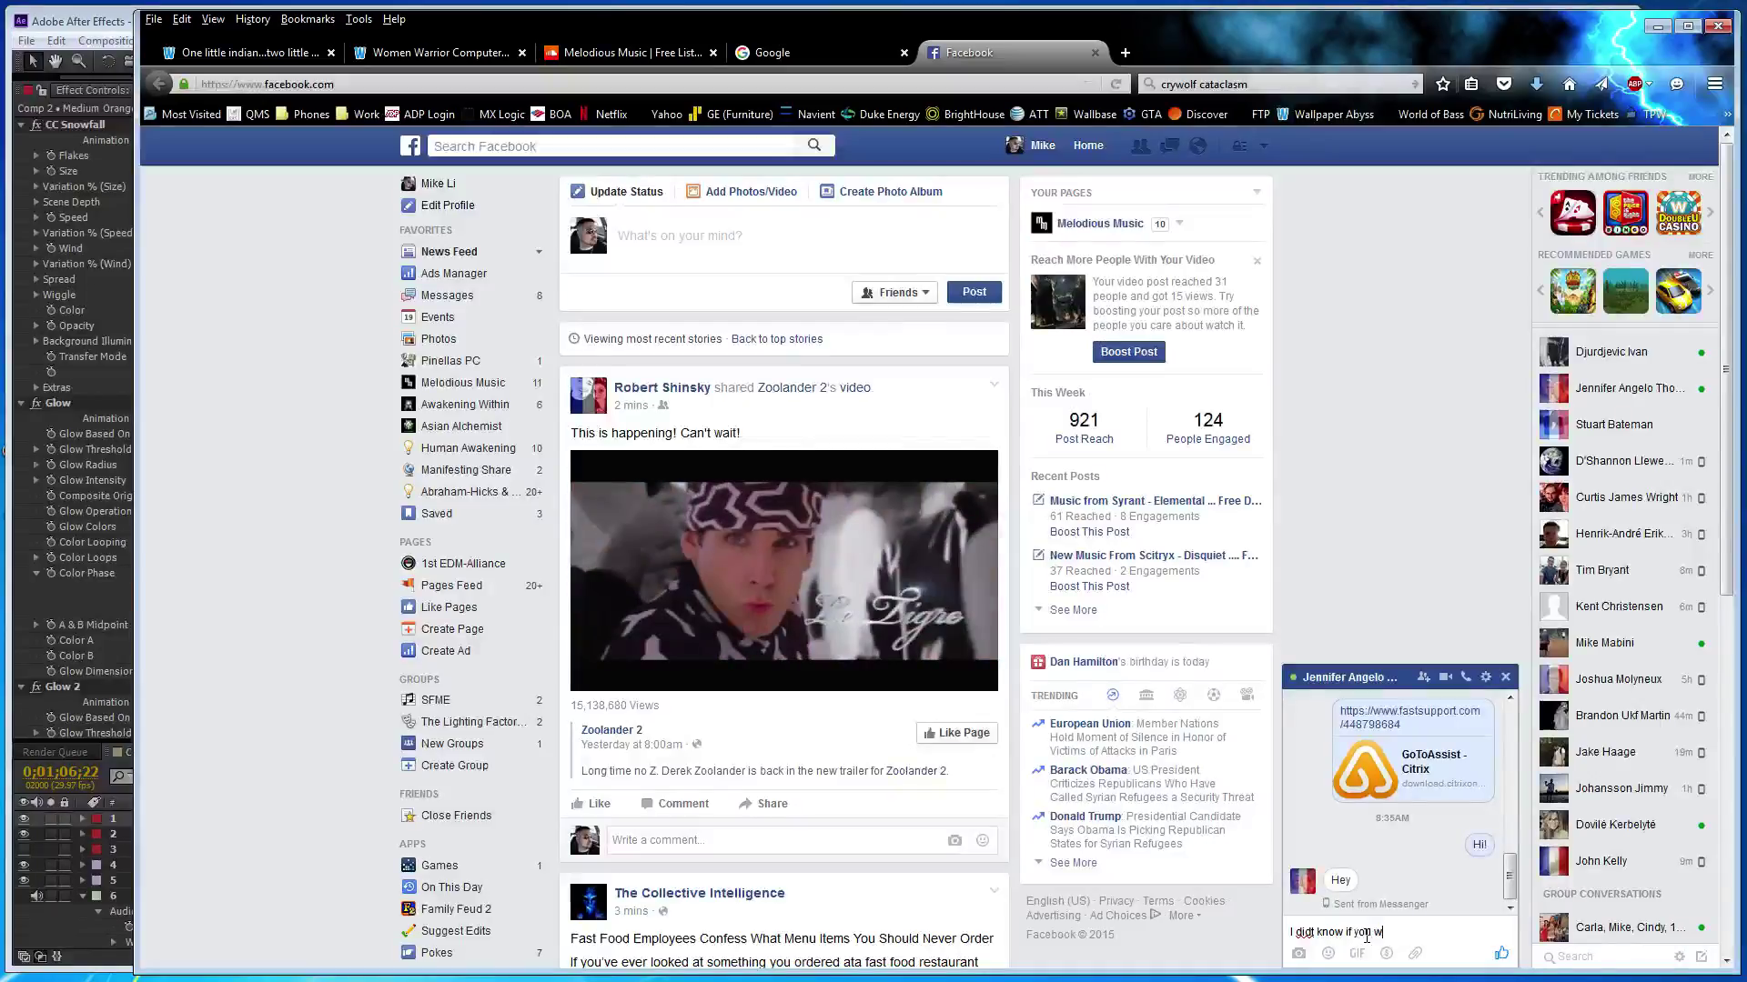
pyautogui.write('ere near your phone')
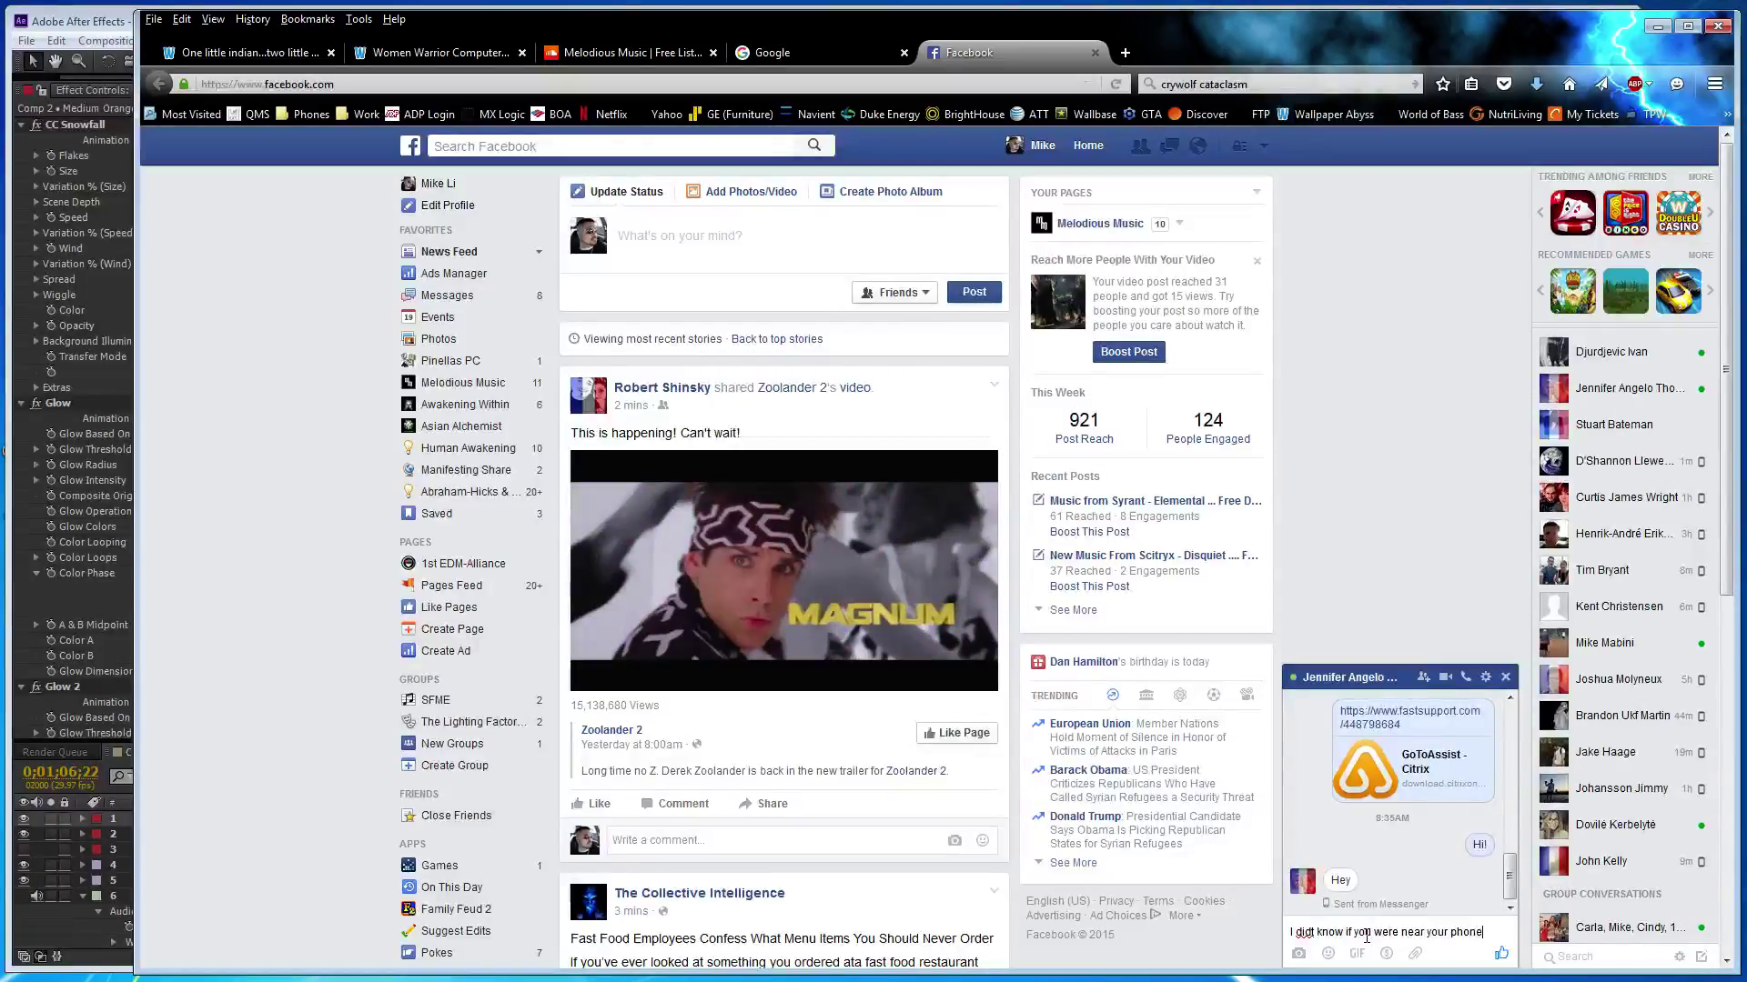
pyautogui.write(' or not')
pyautogui.press('Return')
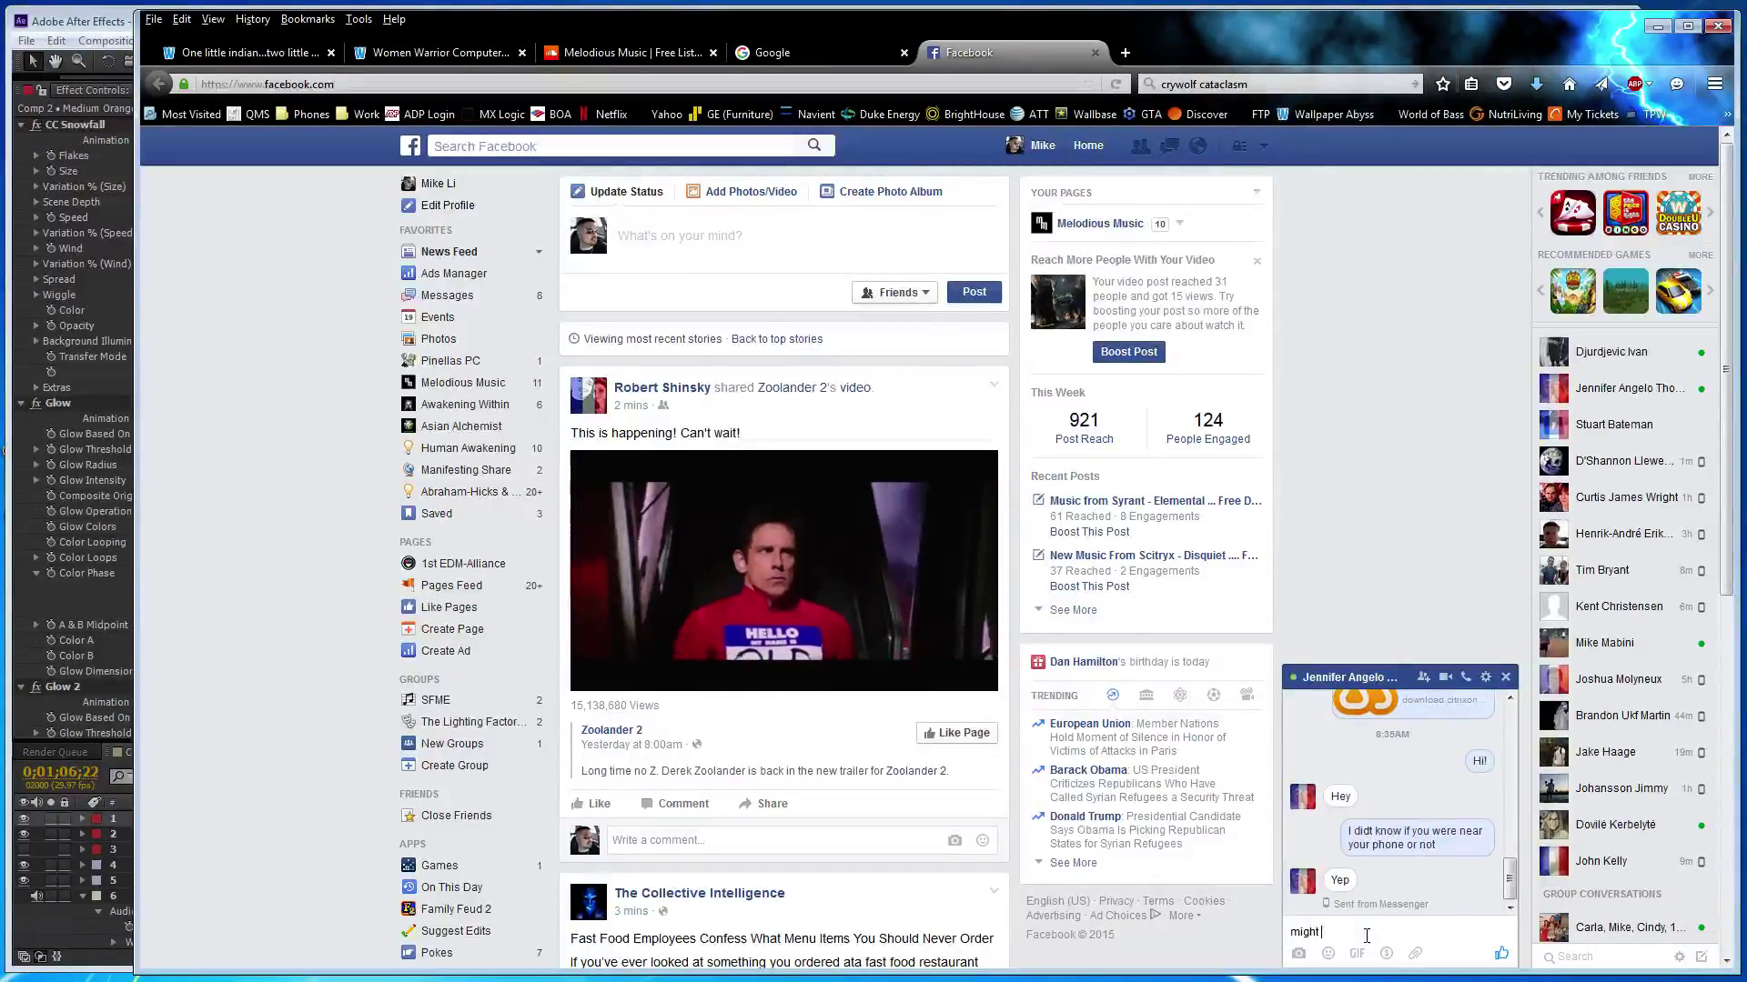
pyautogui.press('BackSpace')
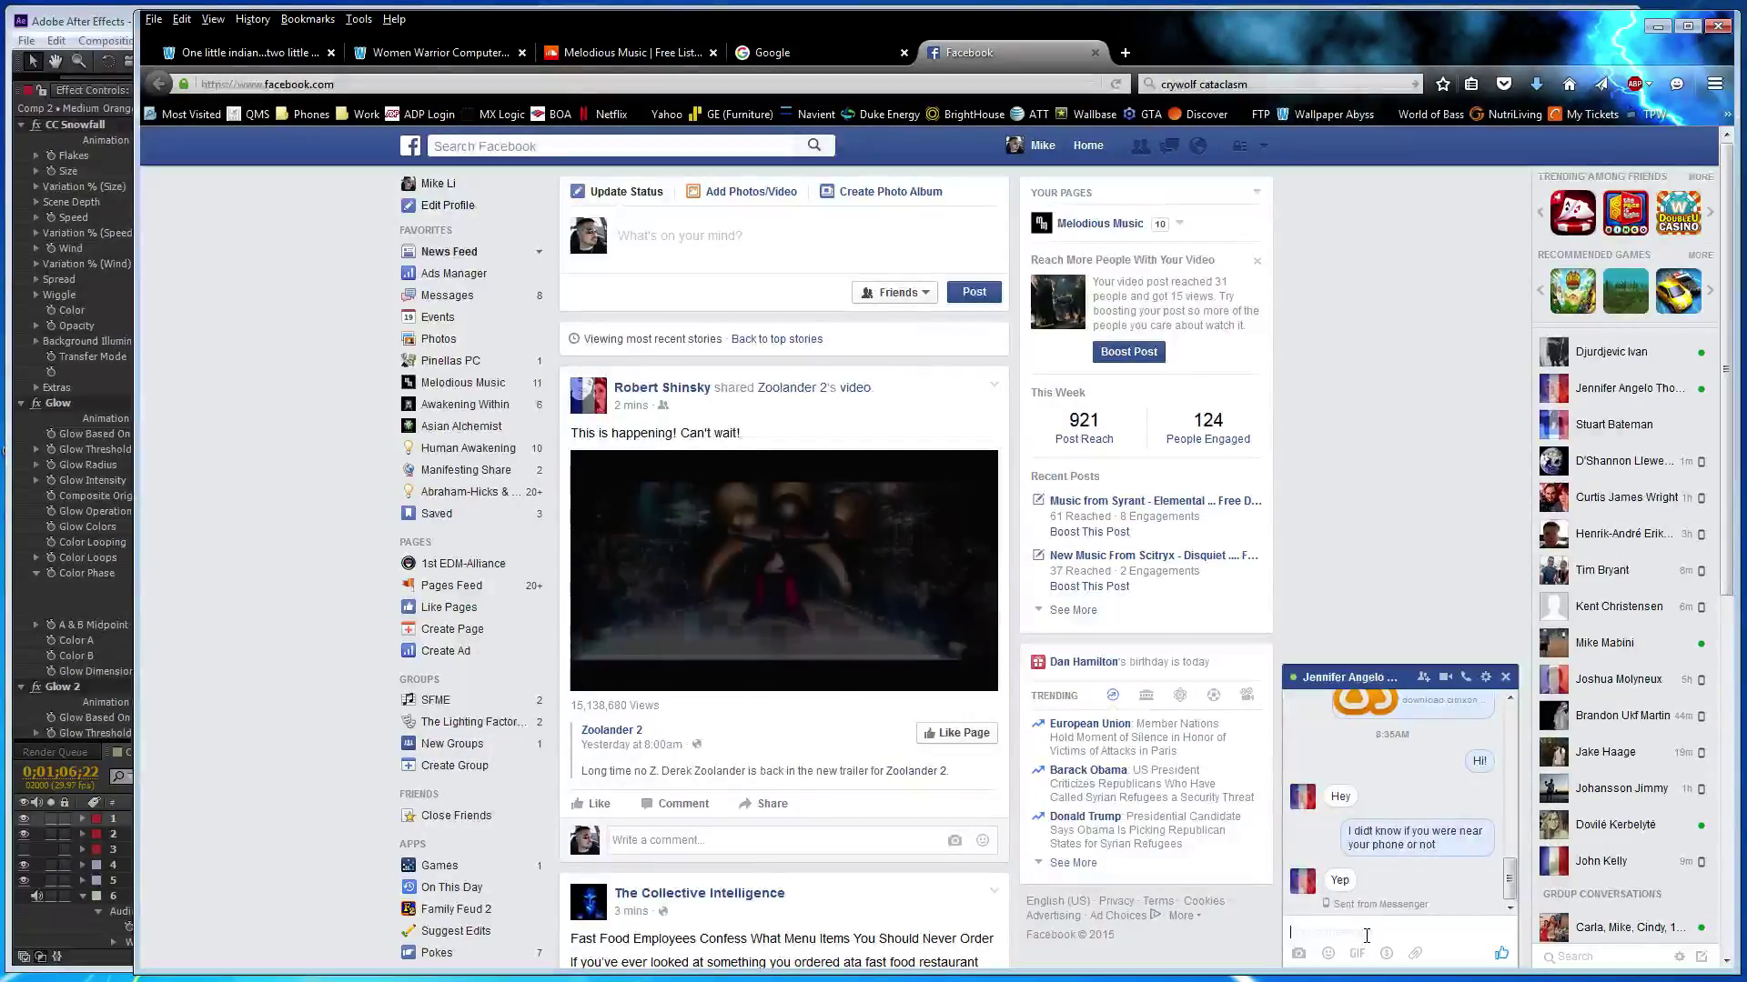
pyautogui.write('How are things?')
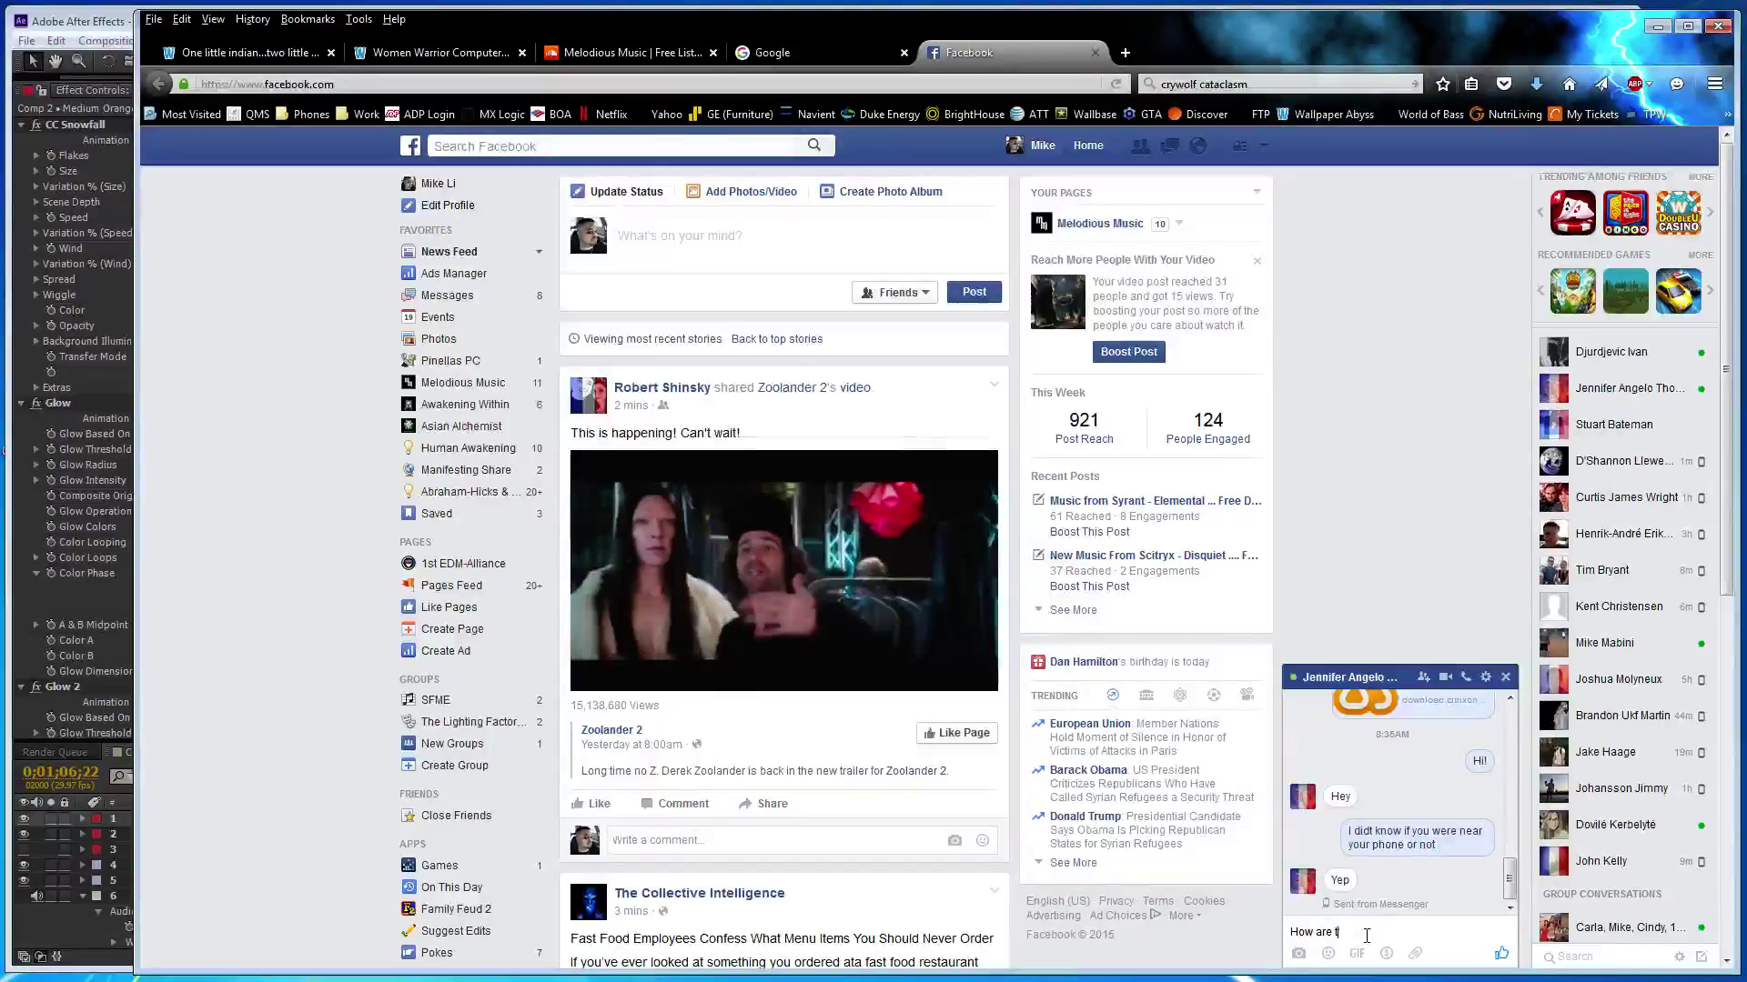
pyautogui.press('Return')
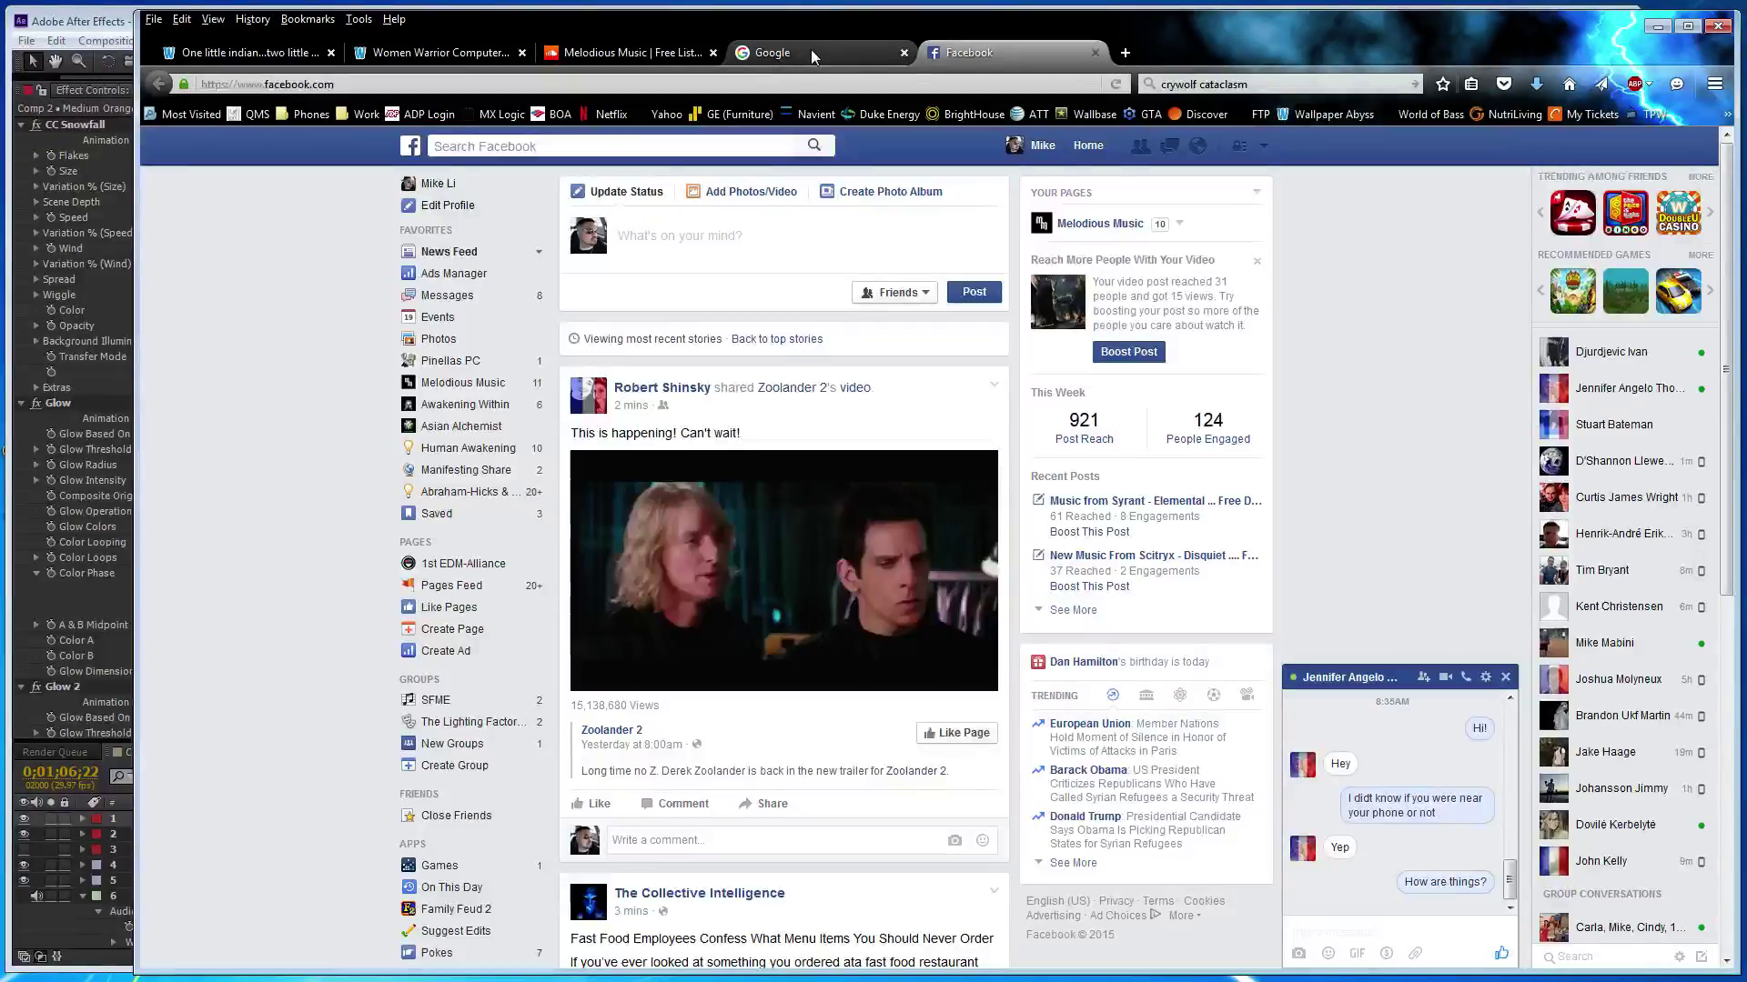
pyautogui.hotkey('alt', 'Tab')
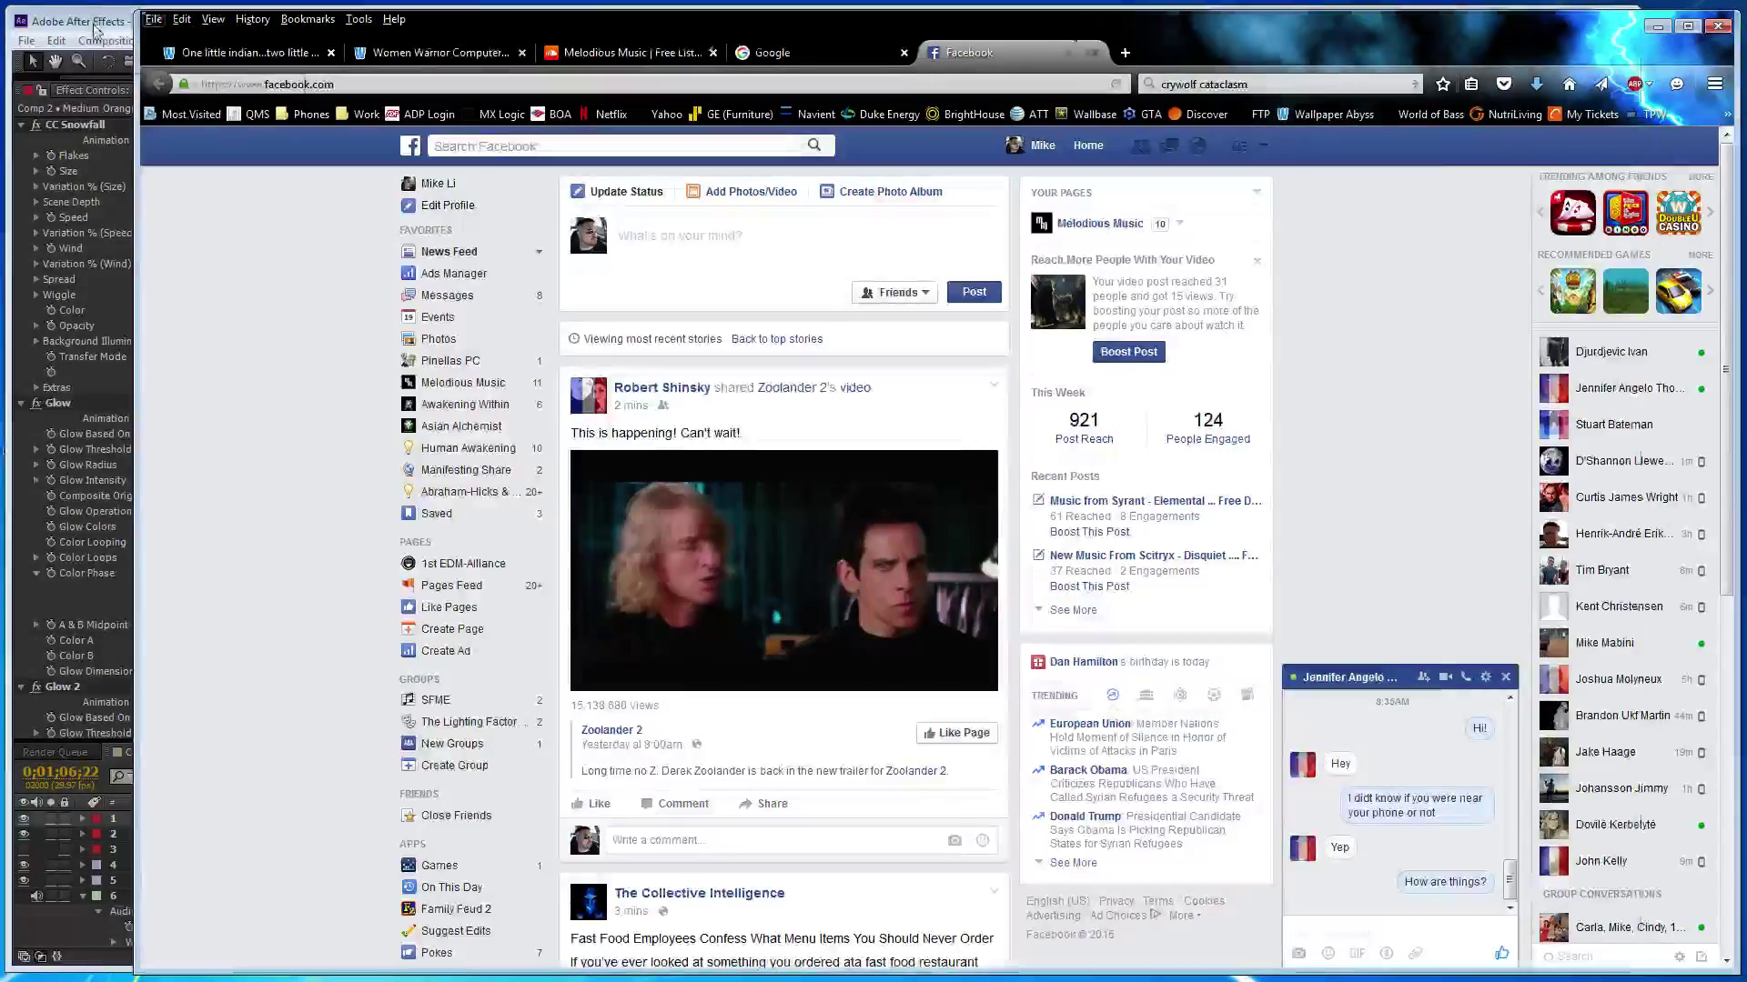
pyautogui.press('.')
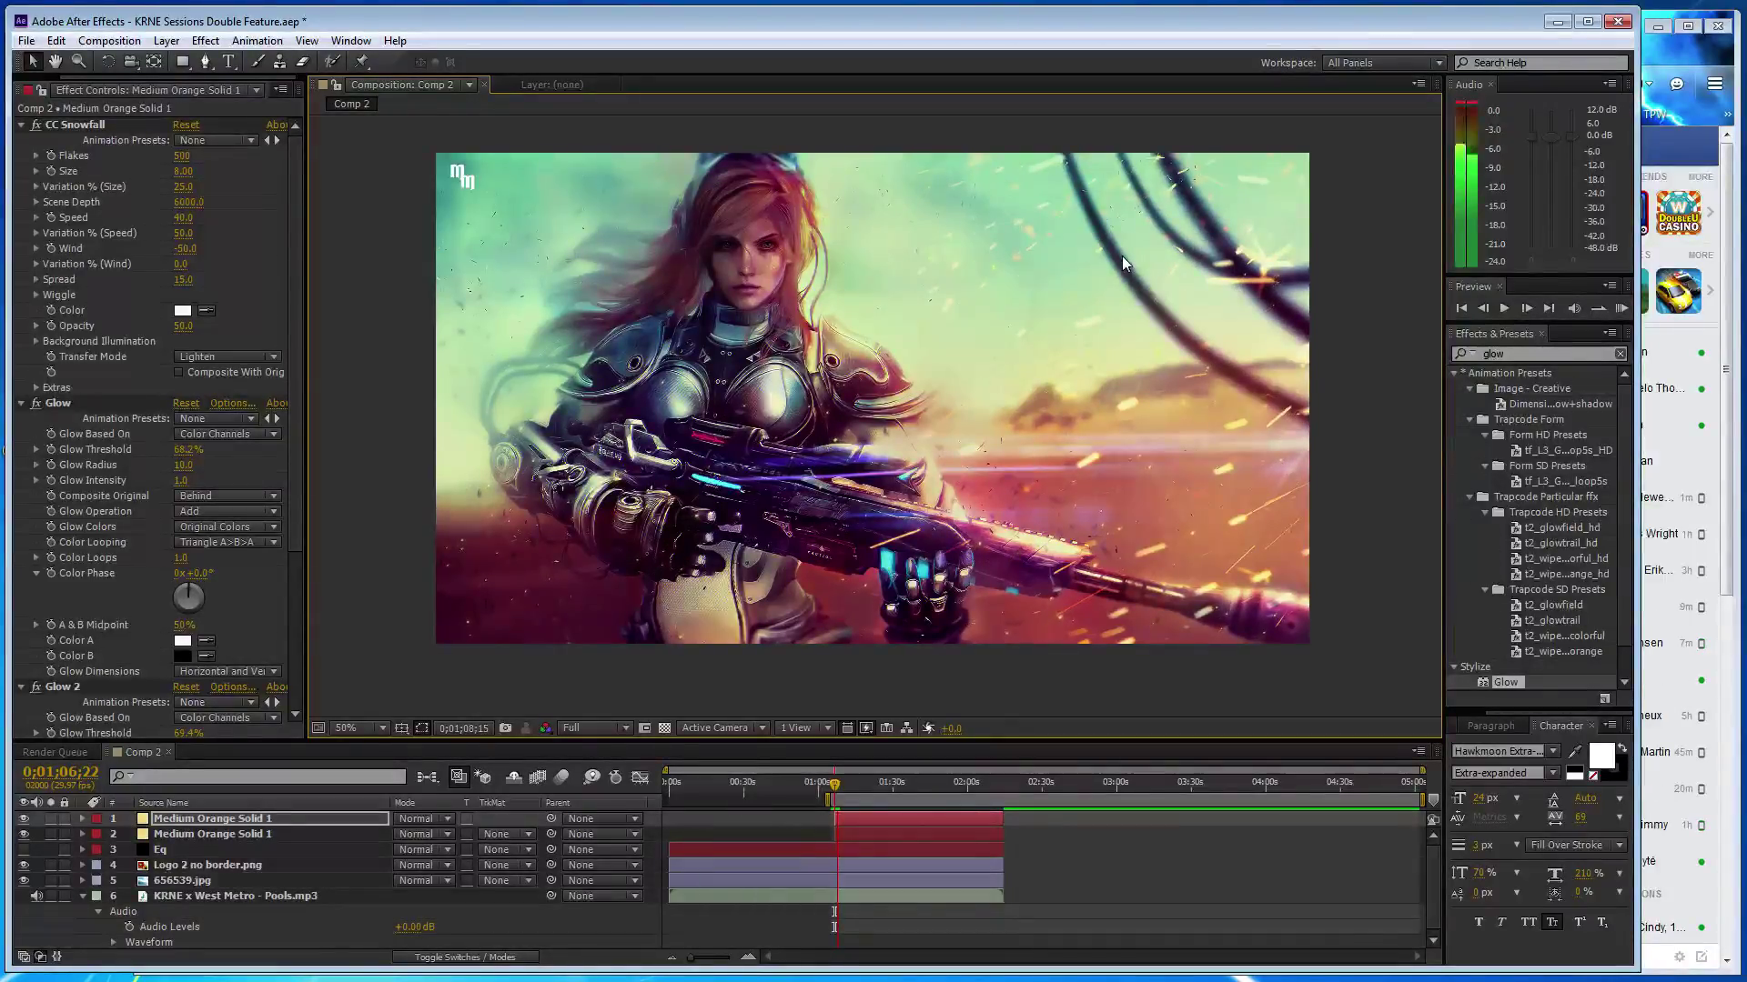
# - Stop the preview and set the CC Snowfall Scene Depth to 4000
pyautogui.press('space')
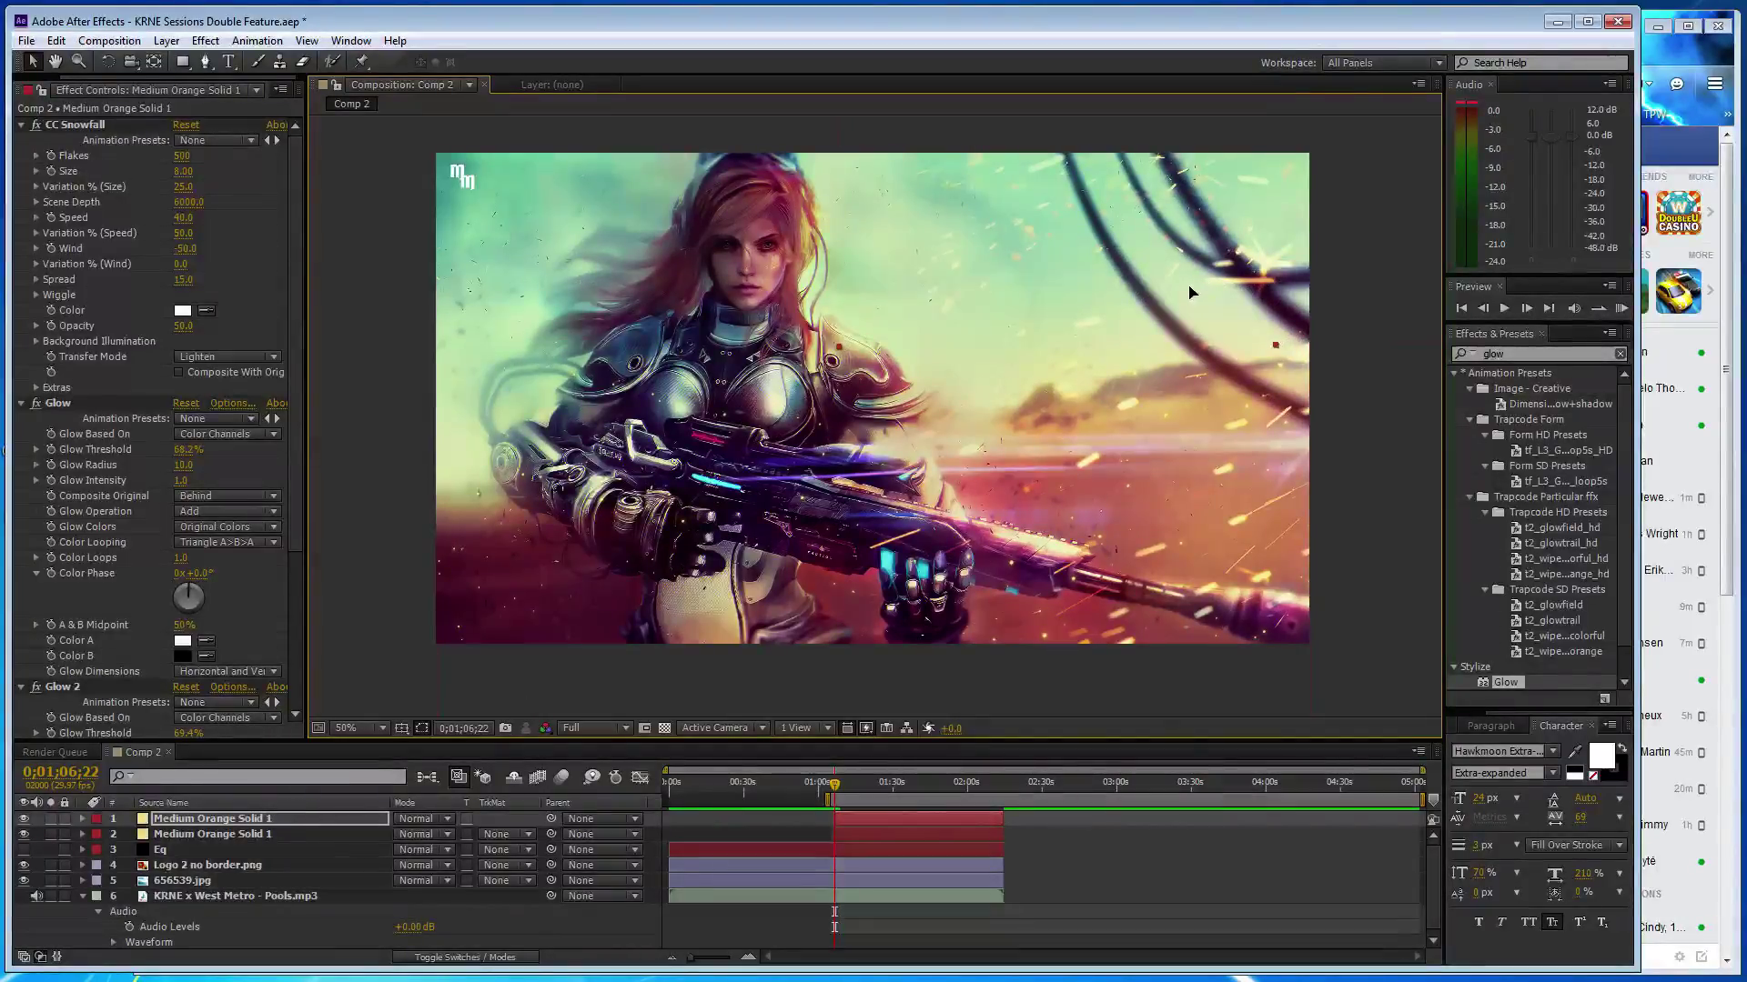
pyautogui.click(189, 202)
pyautogui.write('4000')
pyautogui.press('Return')
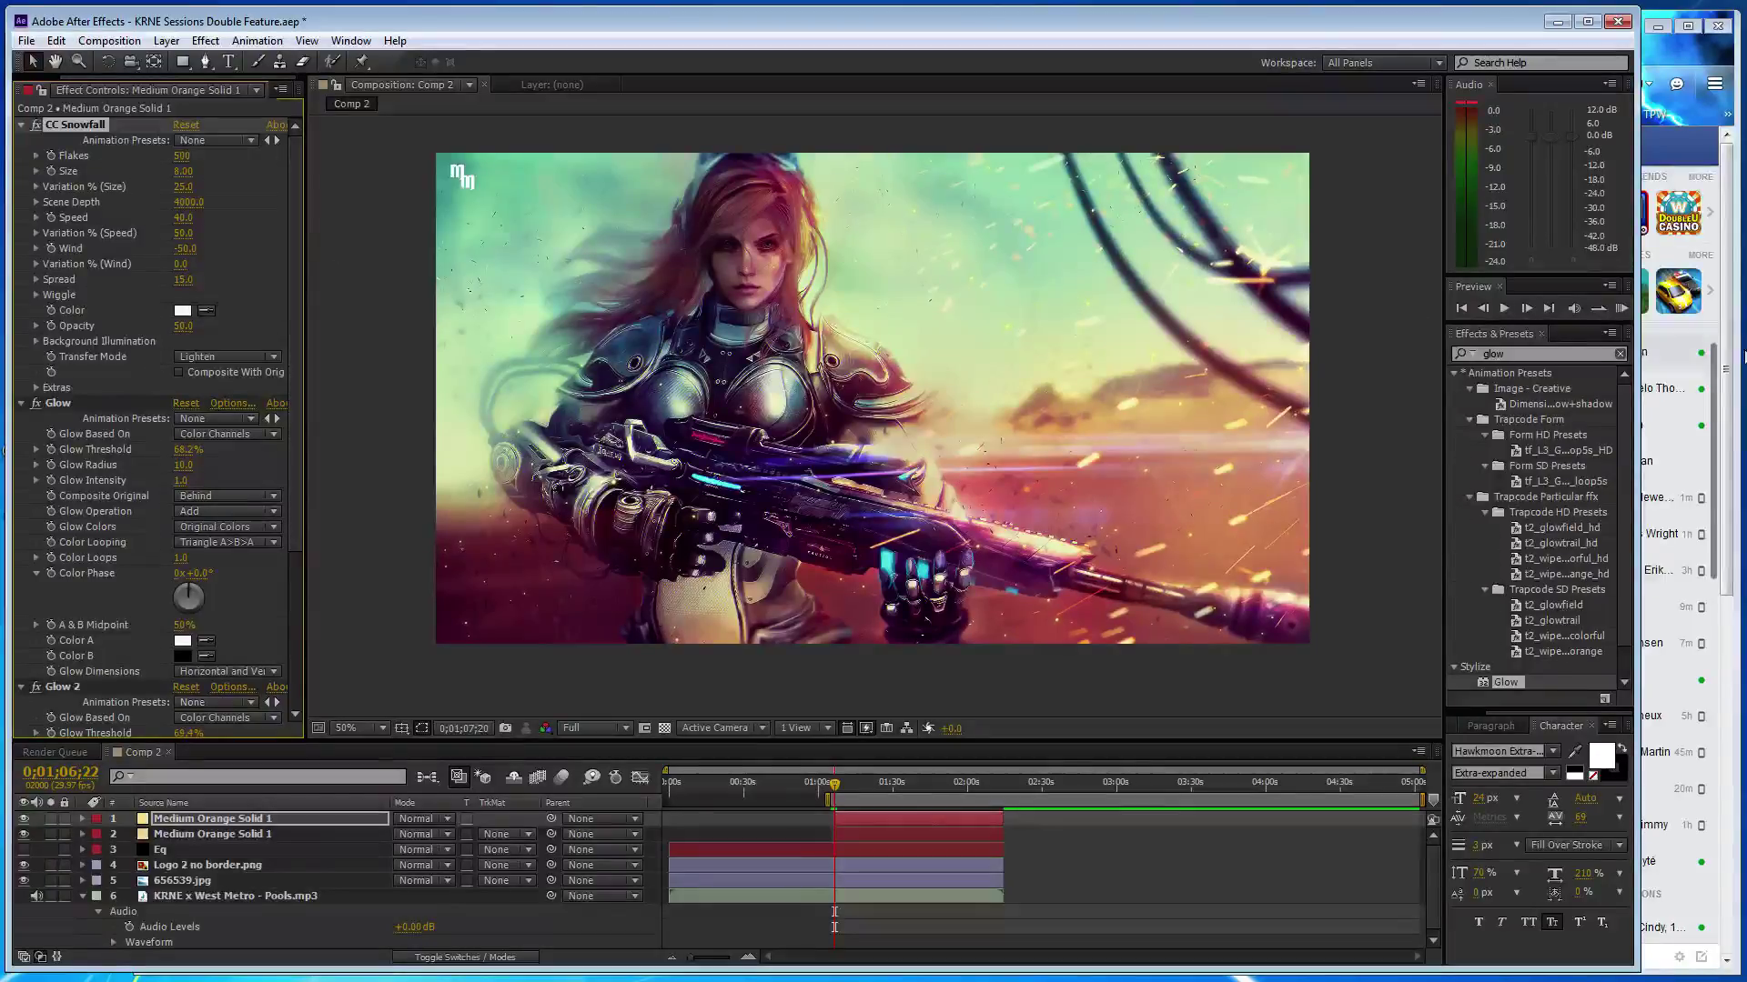
# - Check the Facebook window and the Google tab in the browser, then return to After Effects
pyautogui.click(1726, 364)
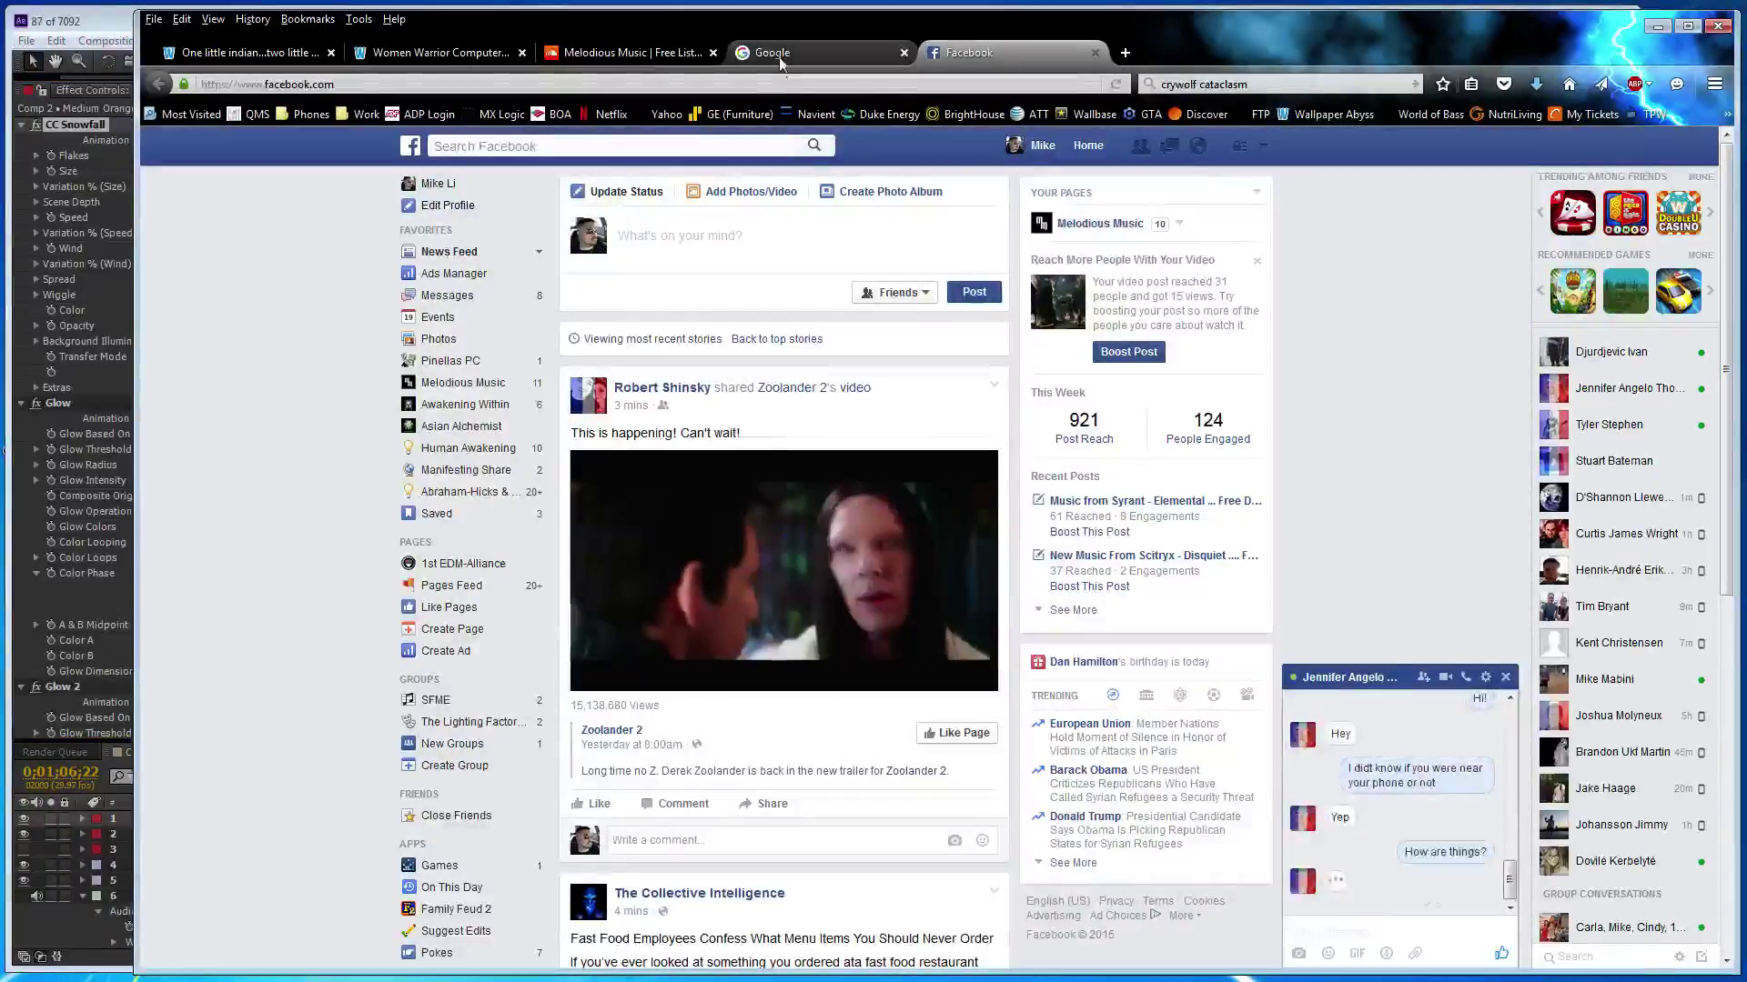
pyautogui.click(778, 57)
pyautogui.click(55, 22)
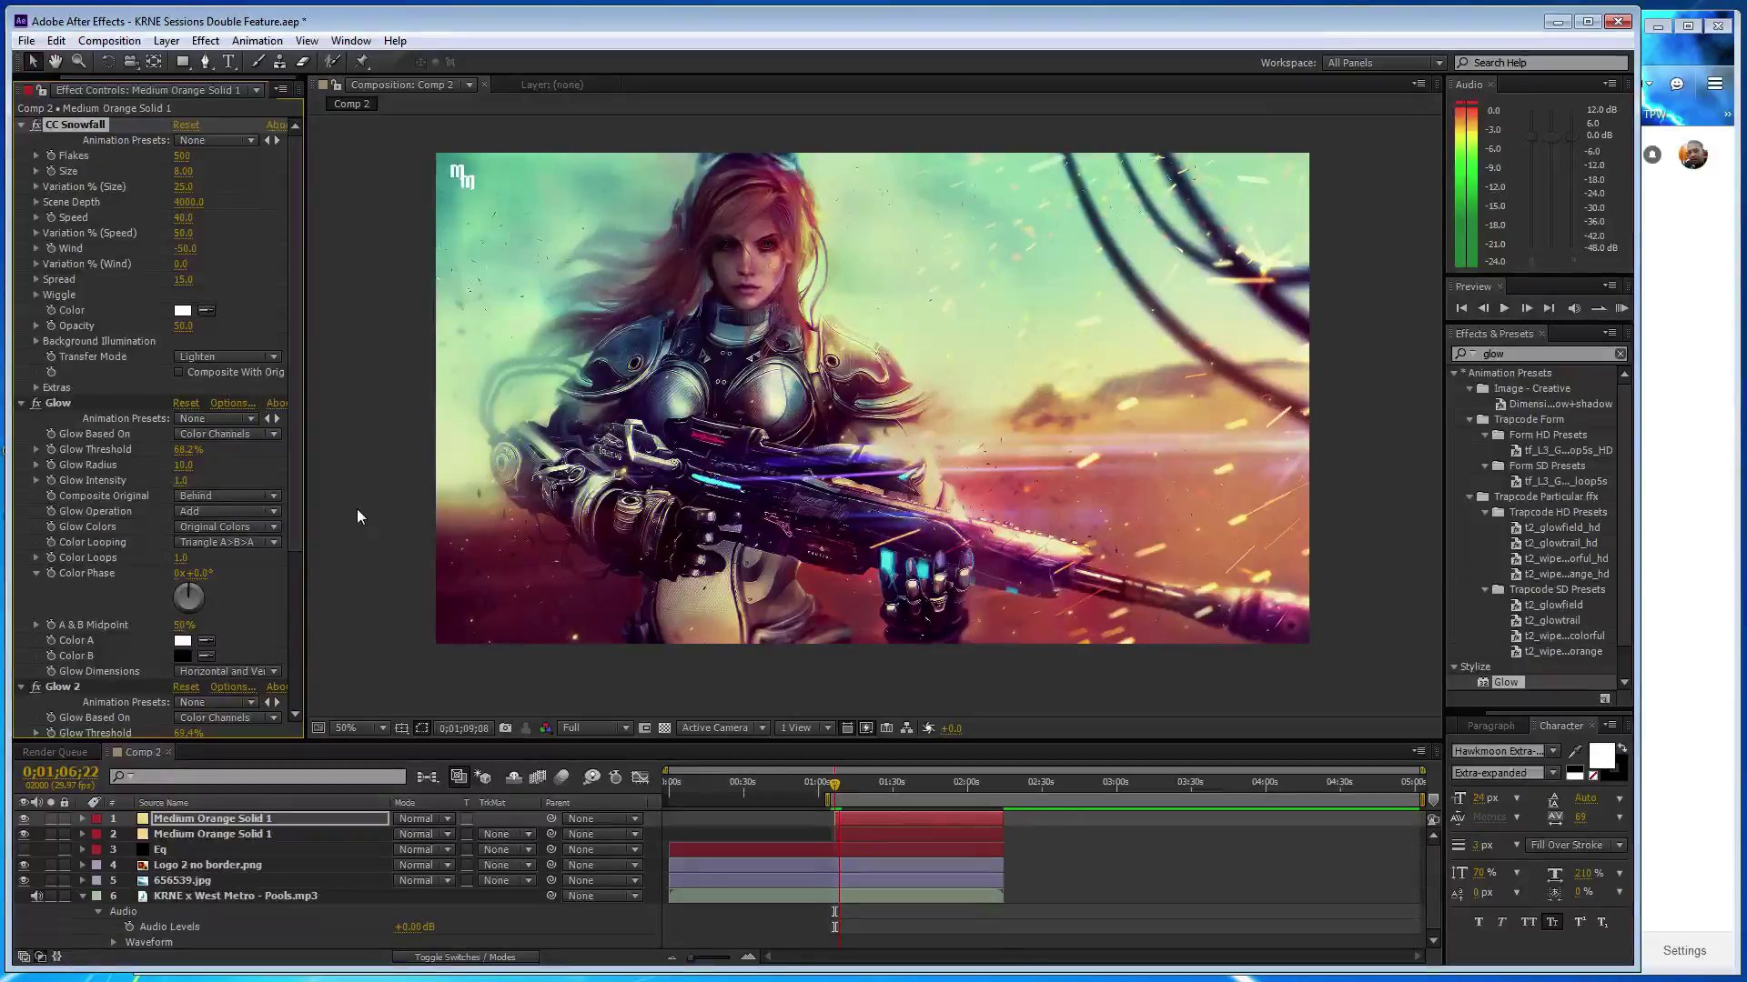
# - Enable keyframing on the snowfall Wind value and reveal the music track's waveform
pyautogui.press('space')
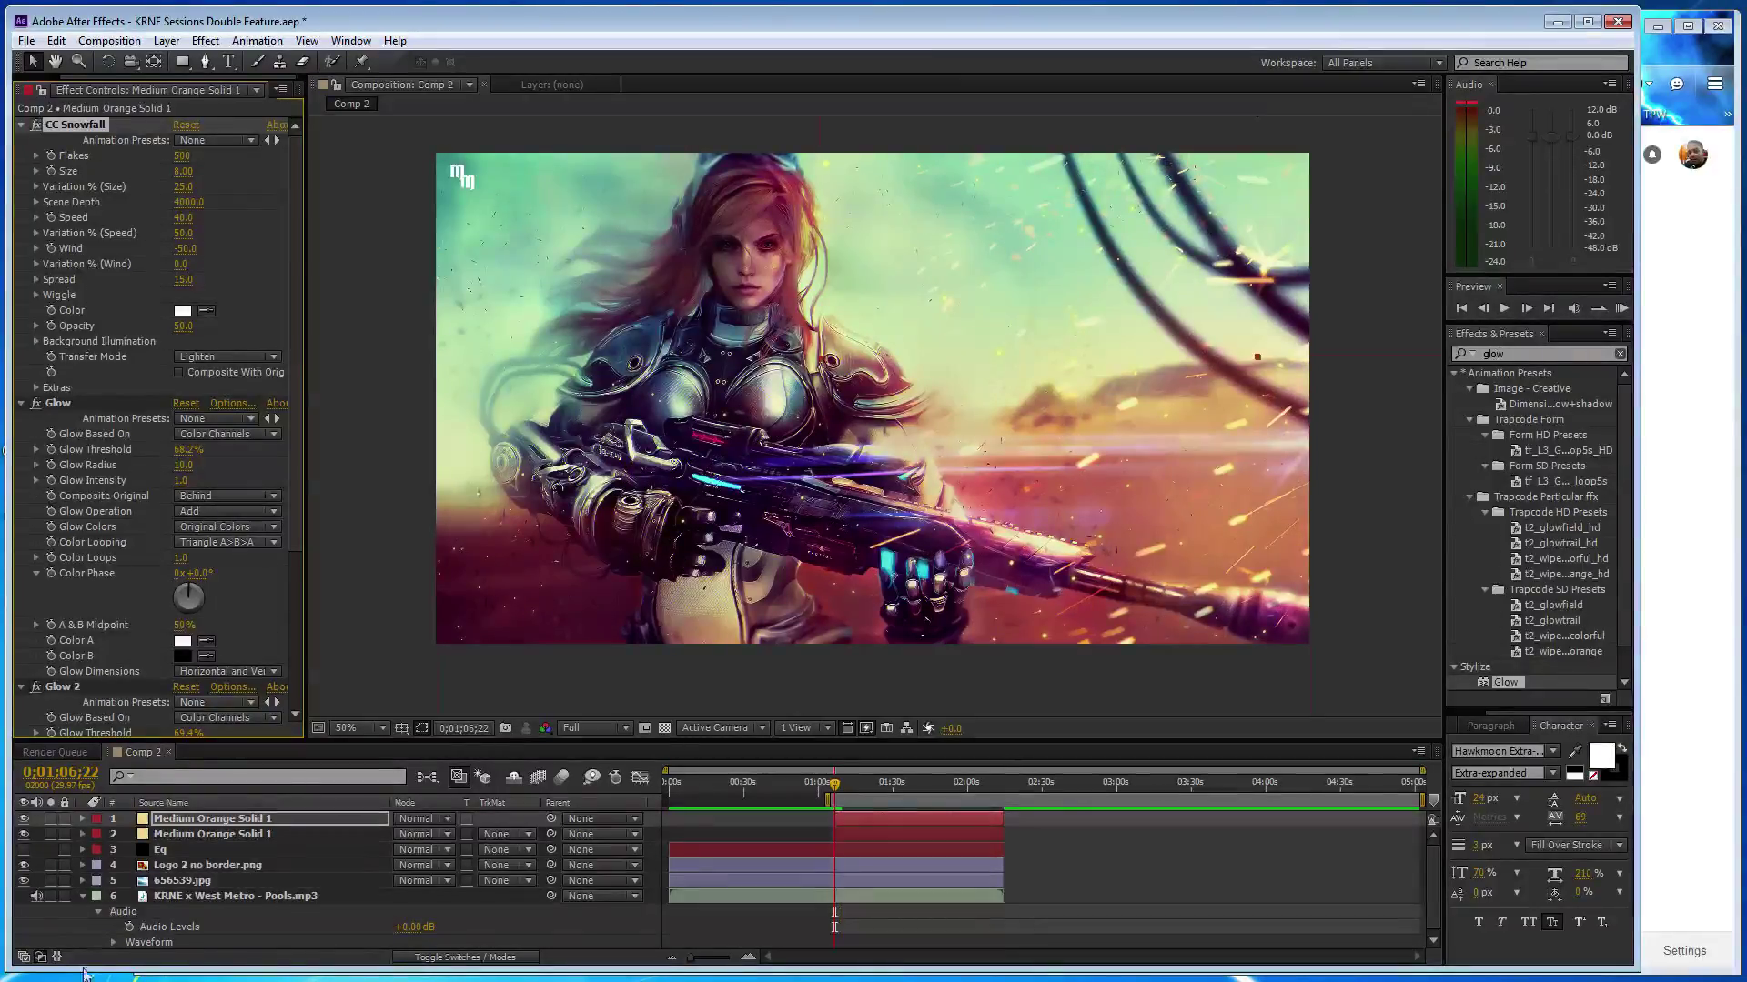
pyautogui.scroll(-1, 132, 928)
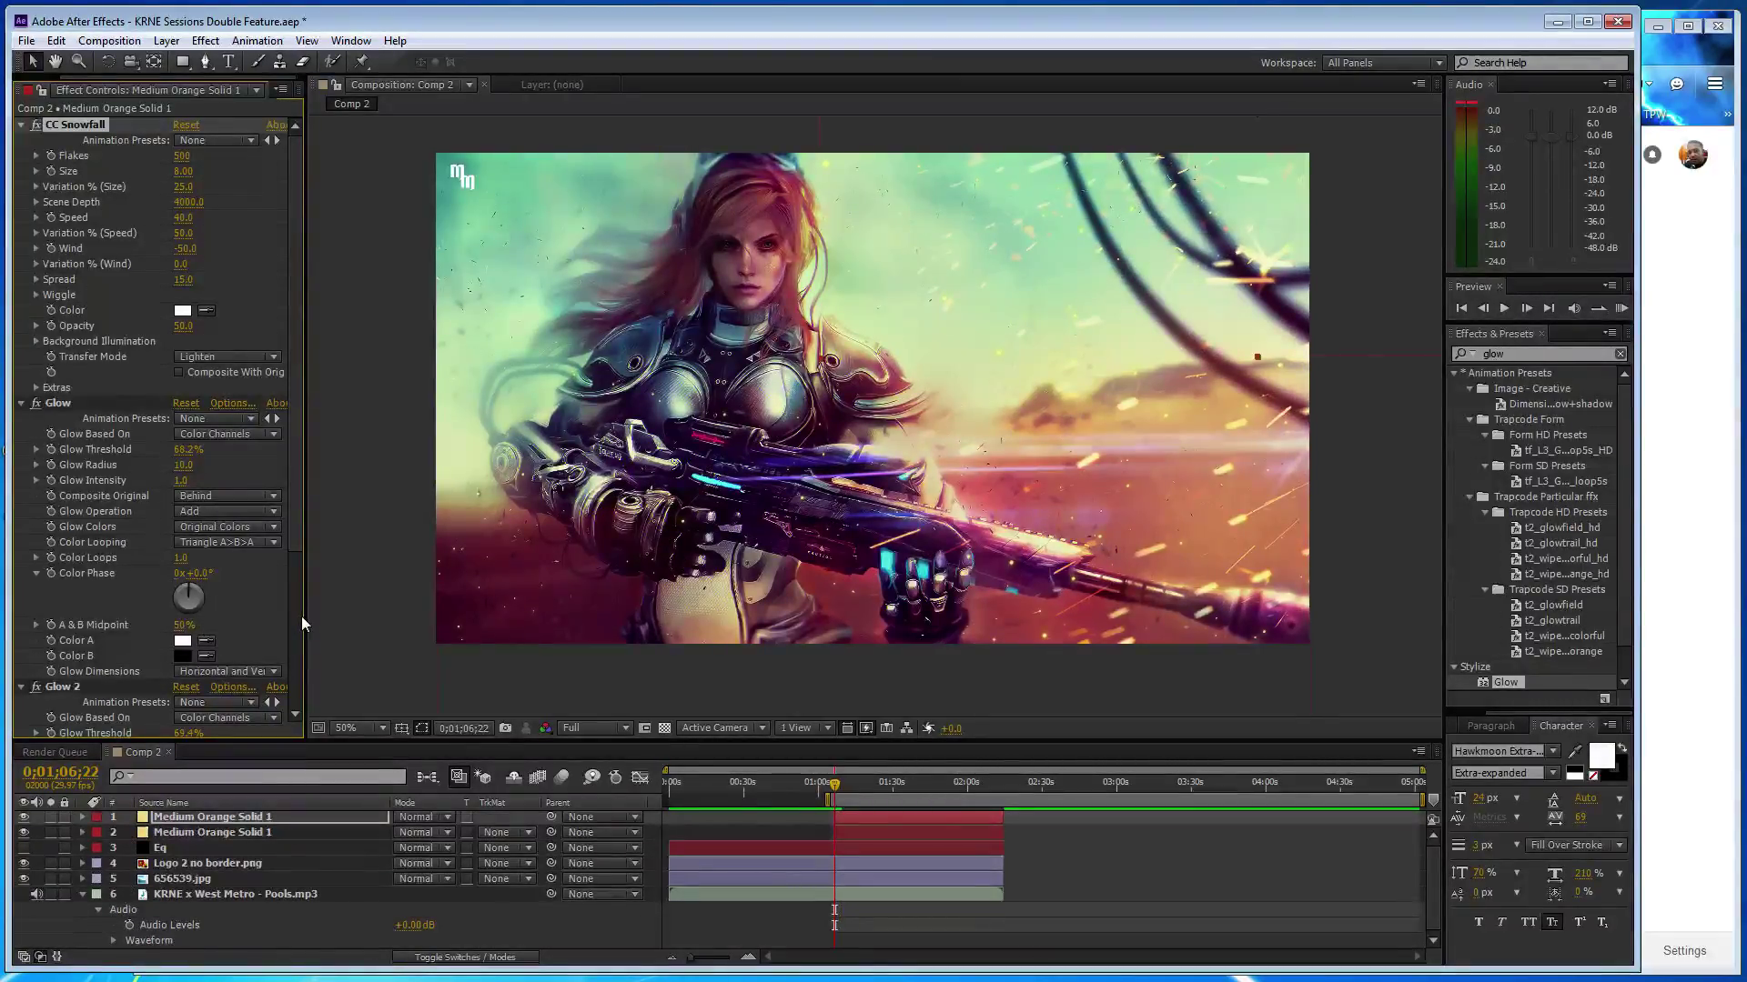
pyautogui.scroll(4, 324, 484)
pyautogui.scroll(-2, 404, 362)
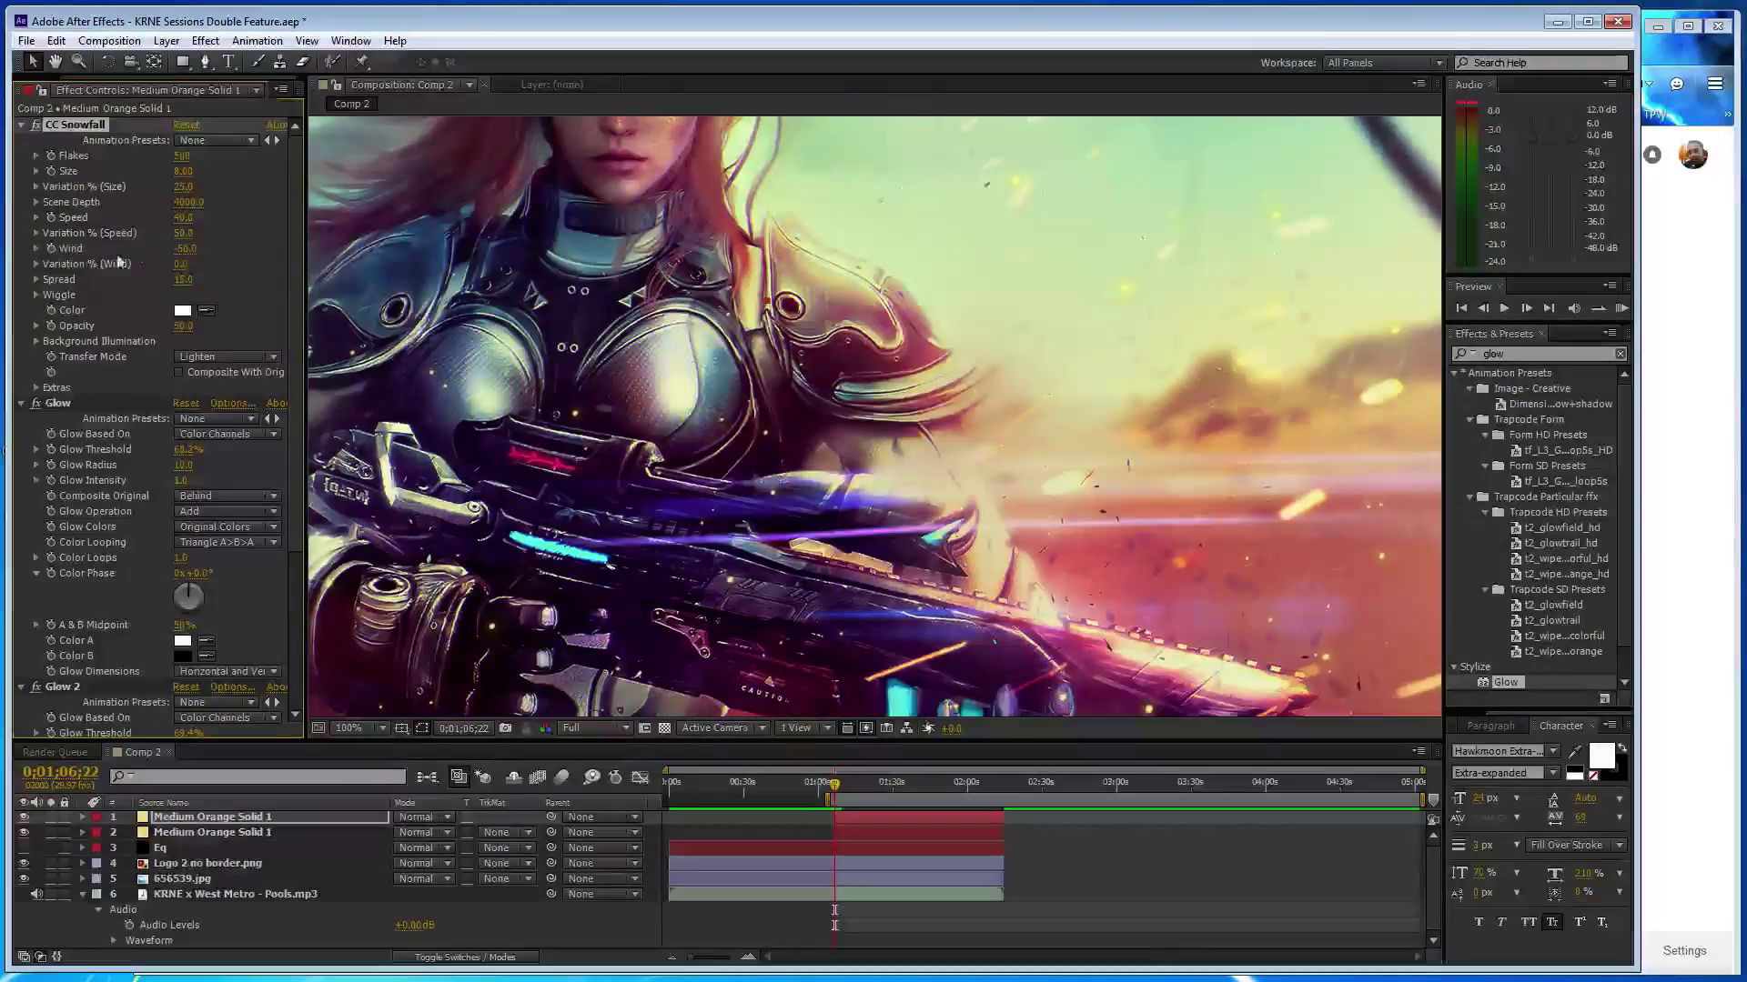
pyautogui.click(49, 248)
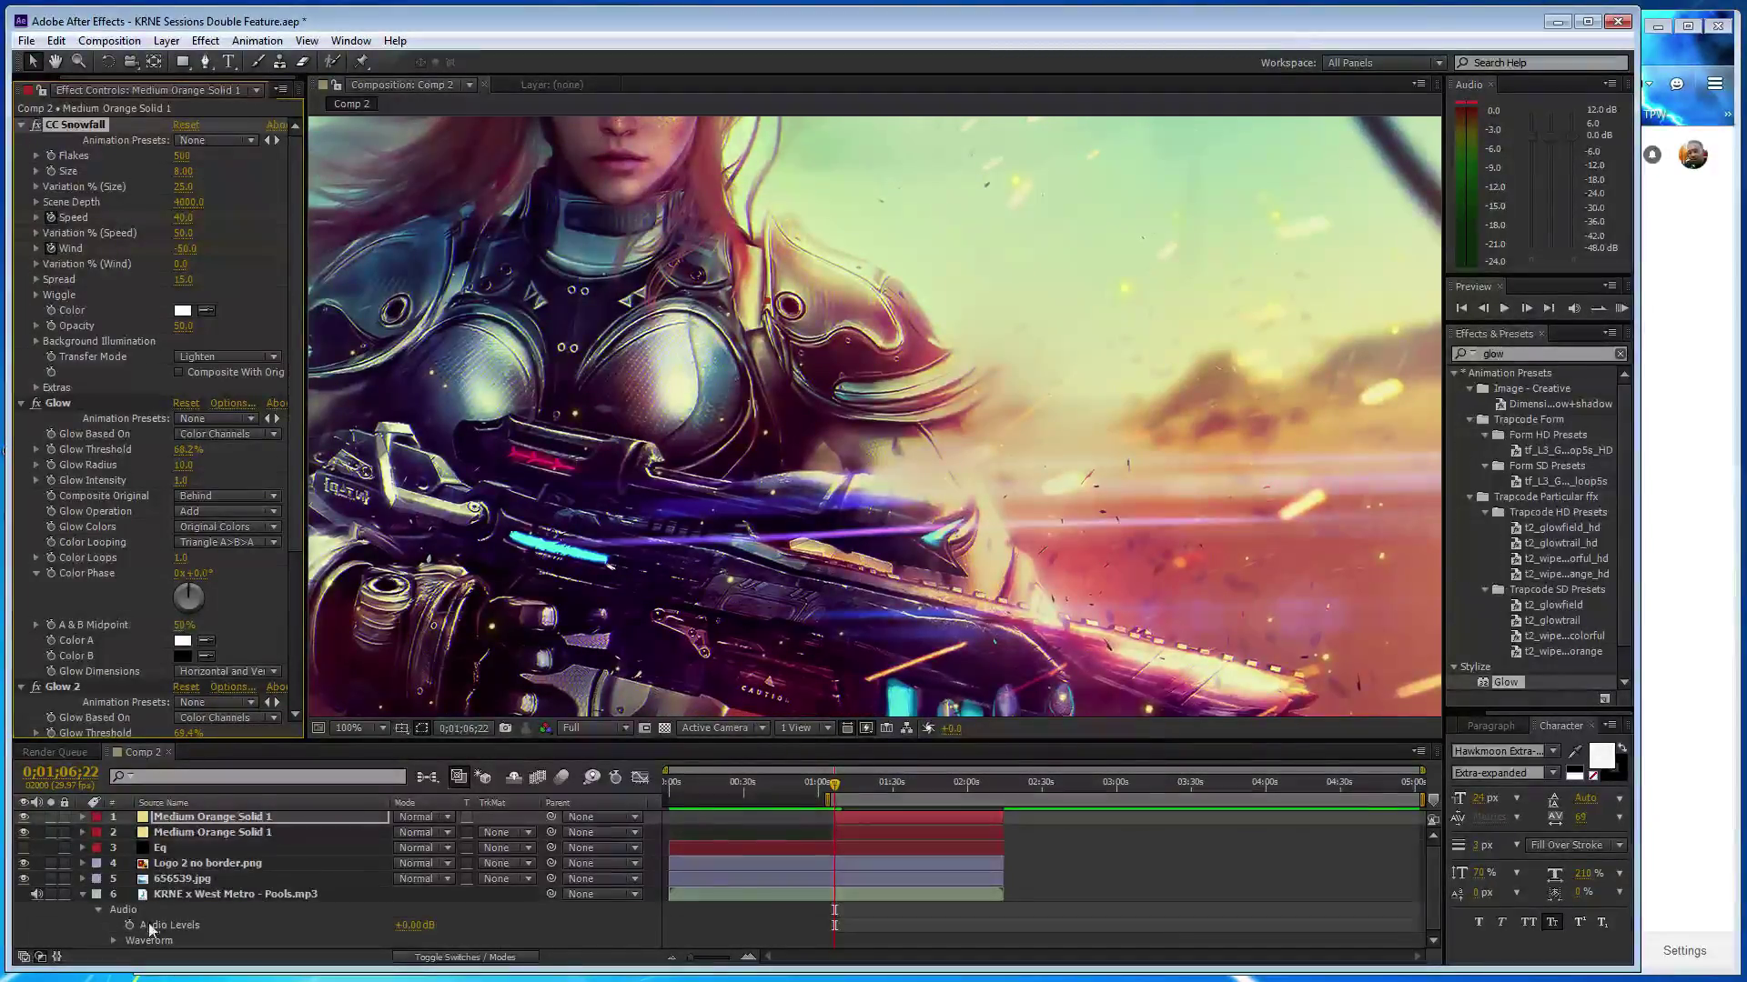
pyautogui.click(113, 939)
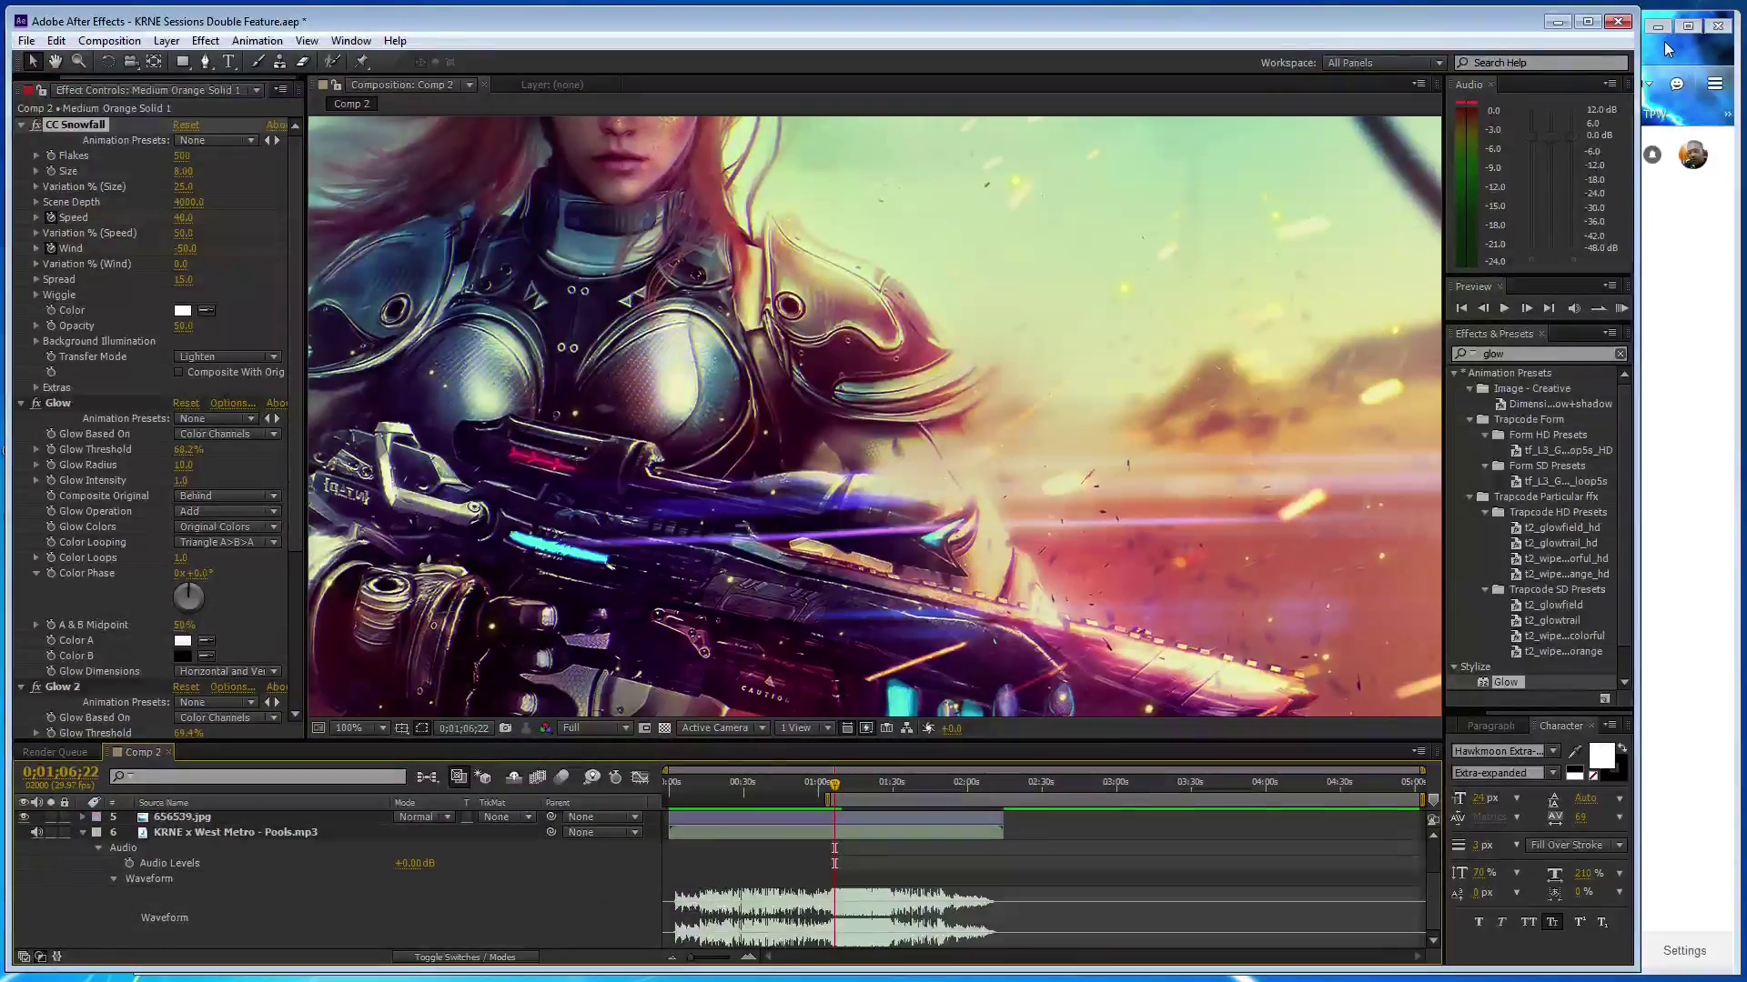
# - At about 1:28, keyframe snowfall Speed 41 and Wind -51
pyautogui.moveTo(834, 784); pyautogui.dragTo(893, 794)
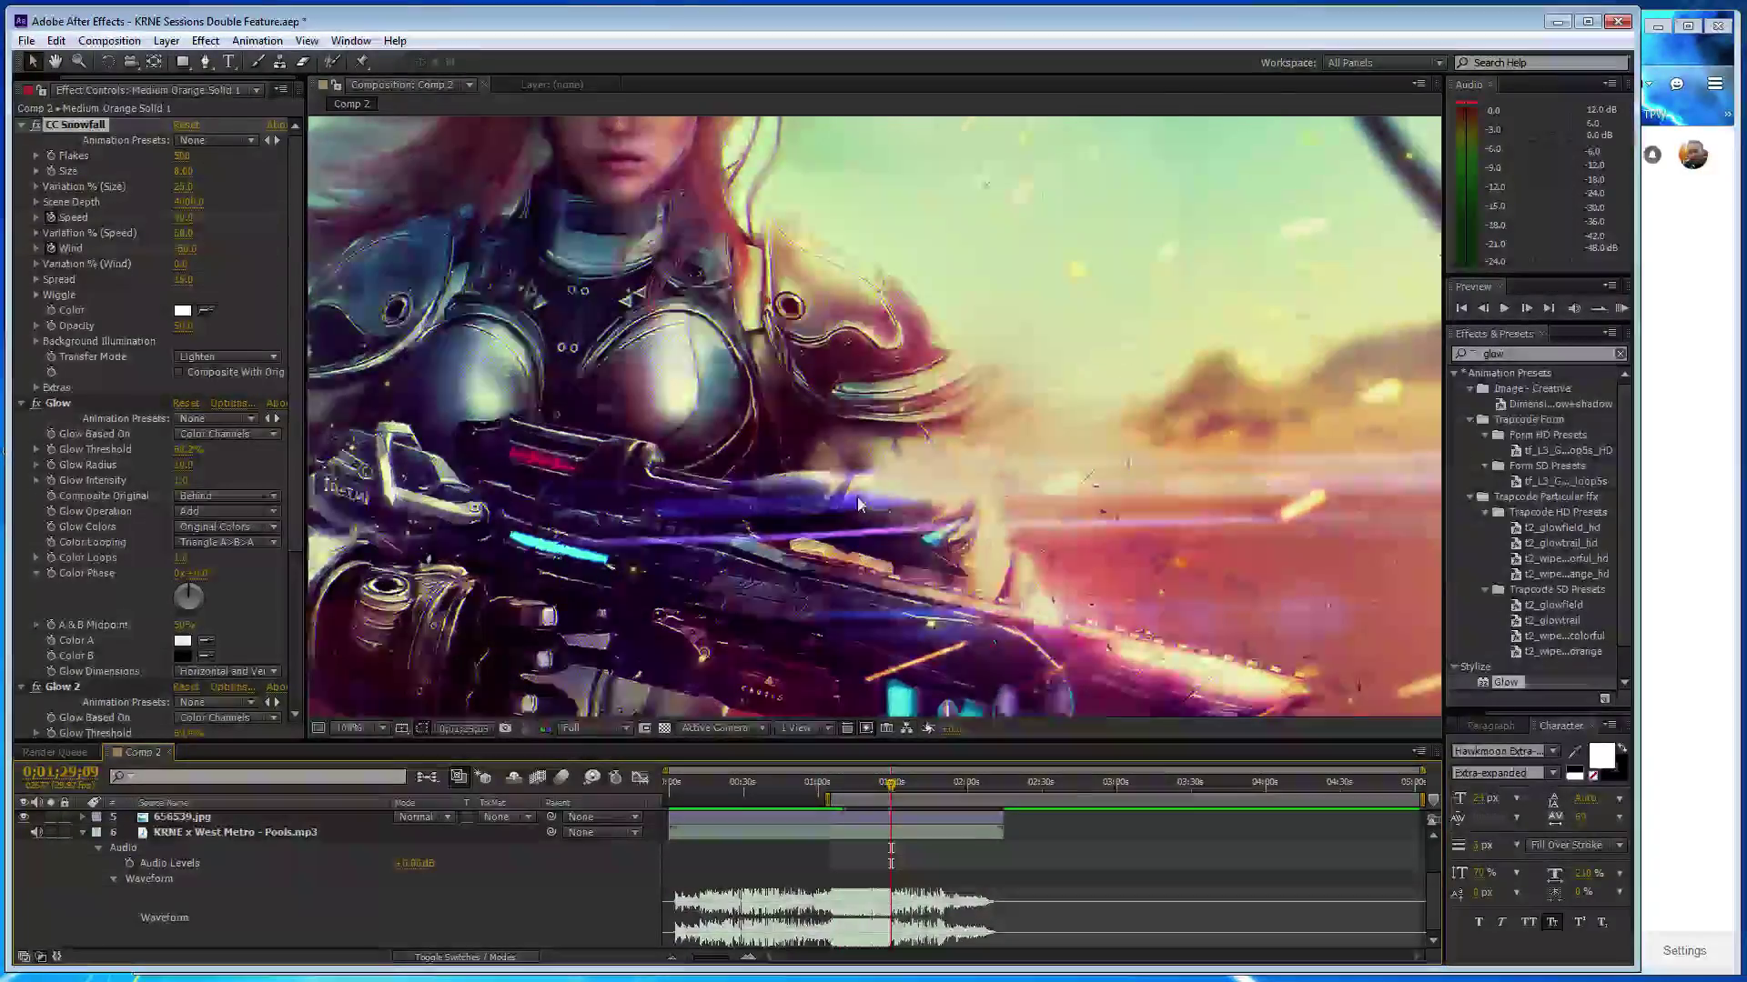
pyautogui.scroll(-2, 373, 257)
pyautogui.click(183, 217)
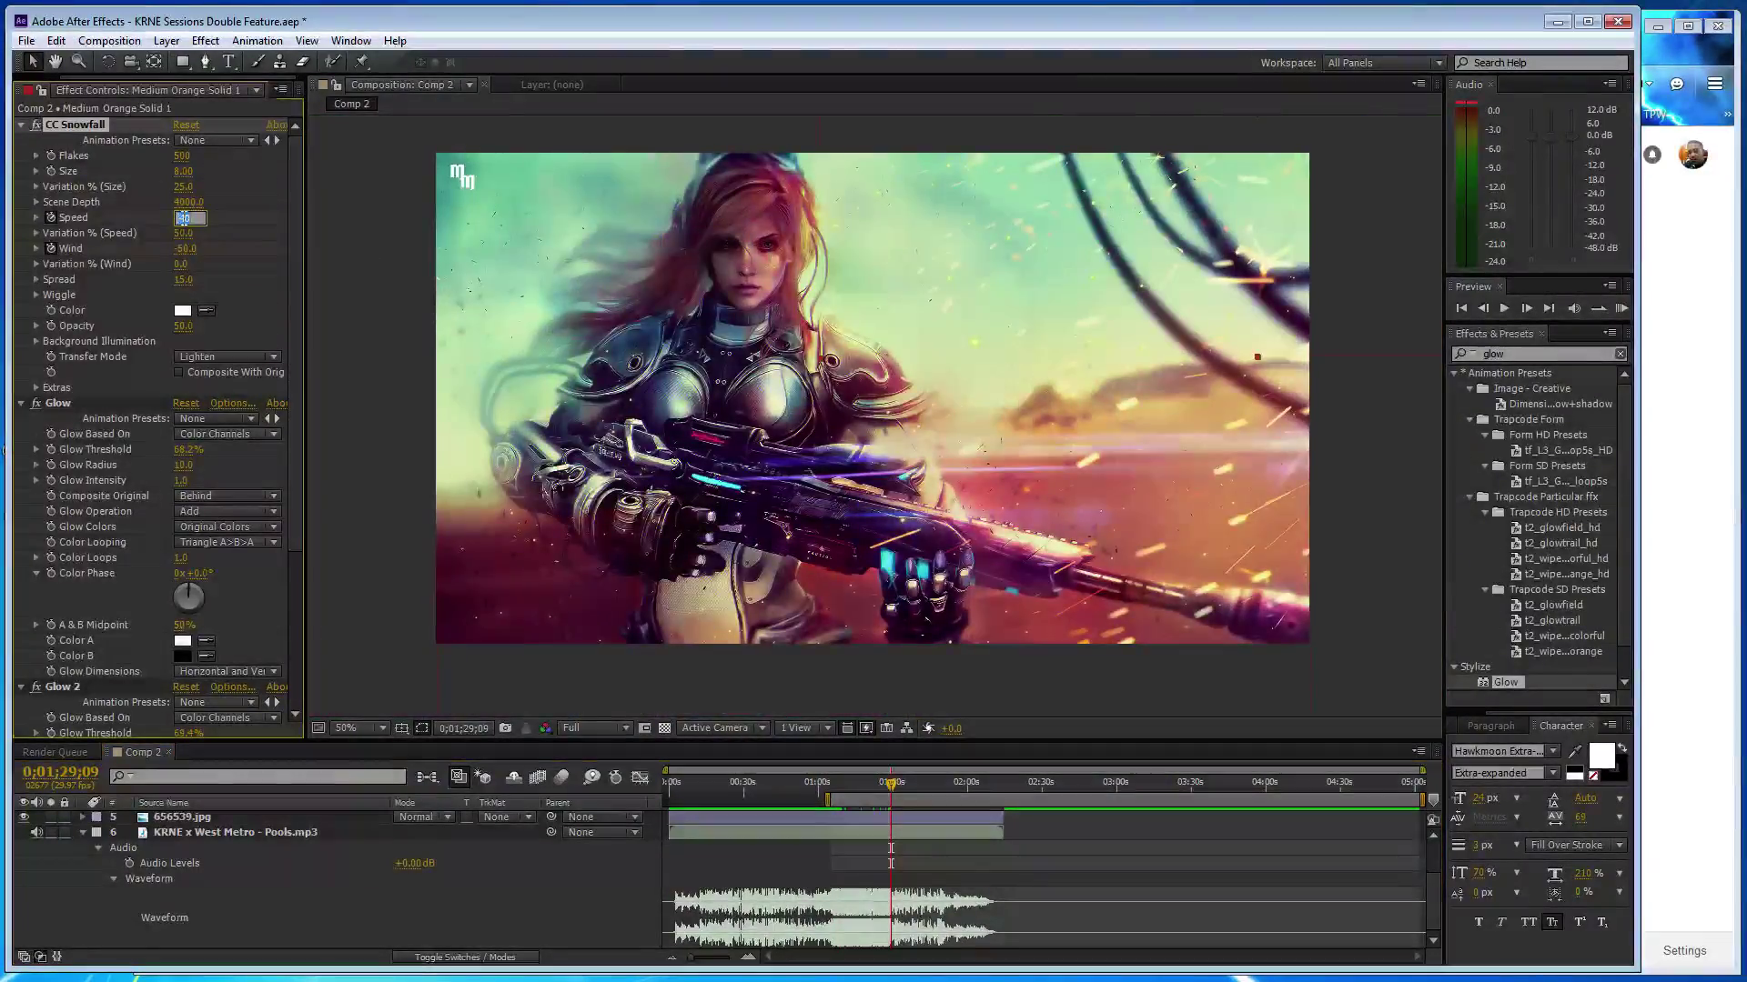
pyautogui.write('41')
pyautogui.click(189, 248)
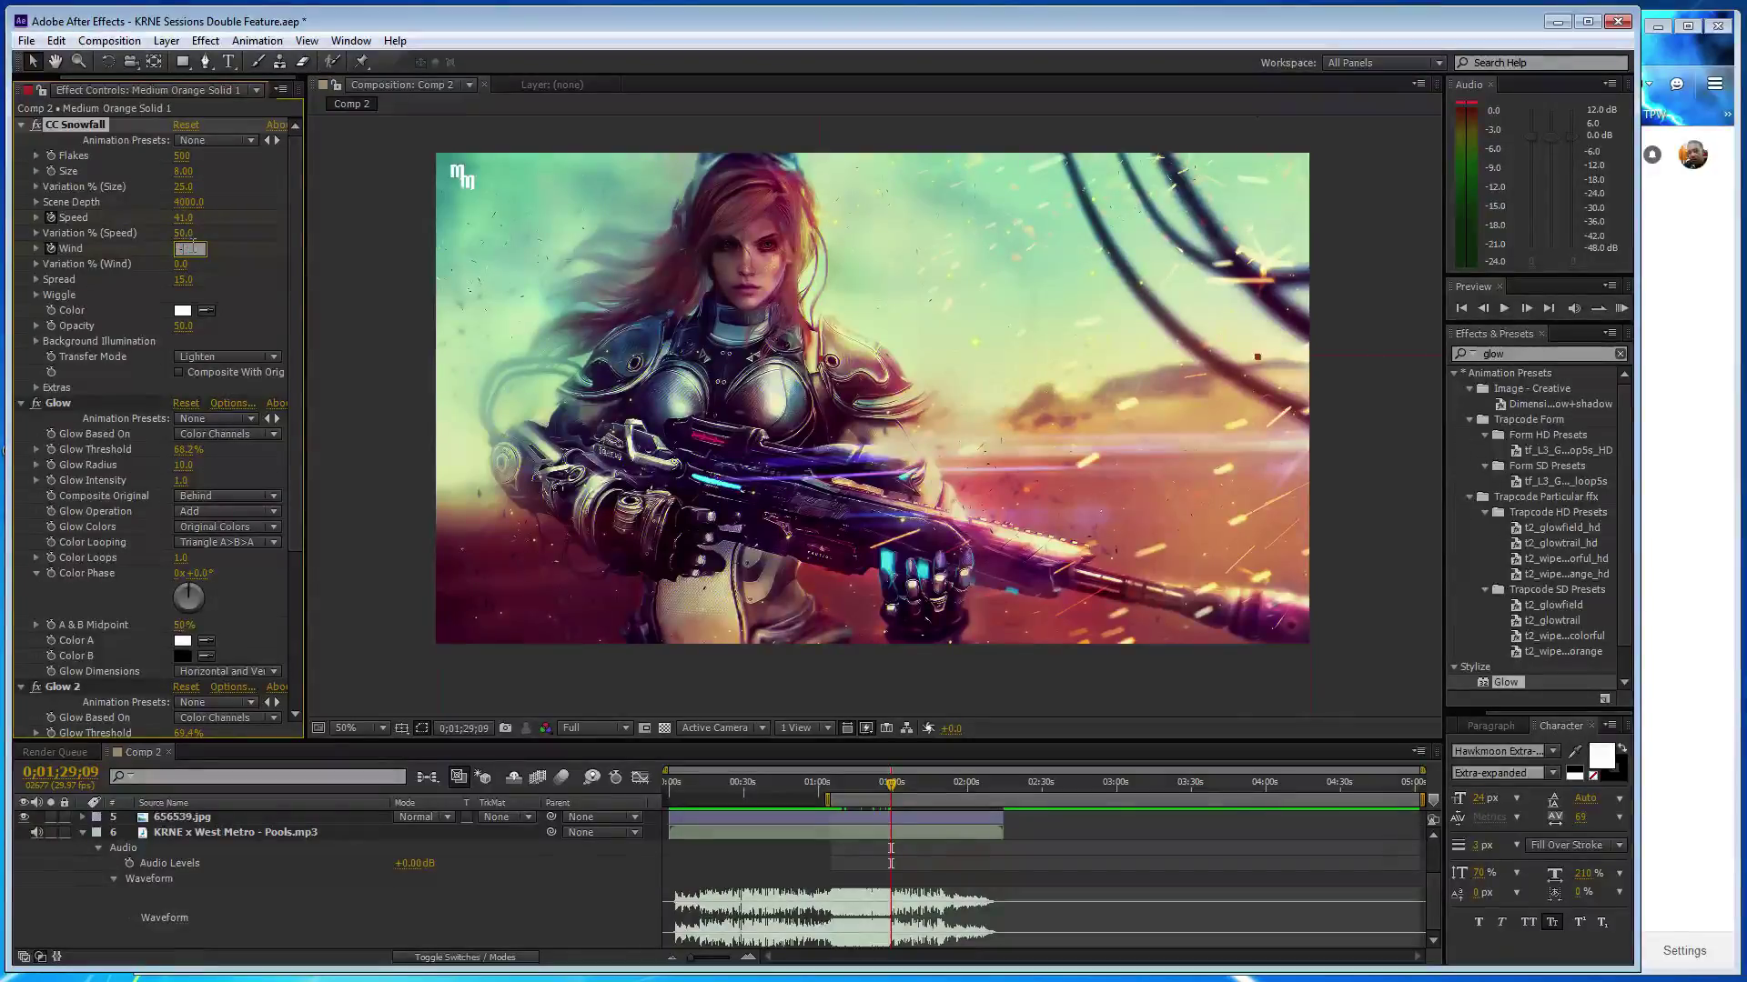
pyautogui.press('Return')
# - At about 1:35, keyframe snowfall Speed 20 and Wind -30
pyautogui.moveTo(892, 791); pyautogui.dragTo(907, 786)
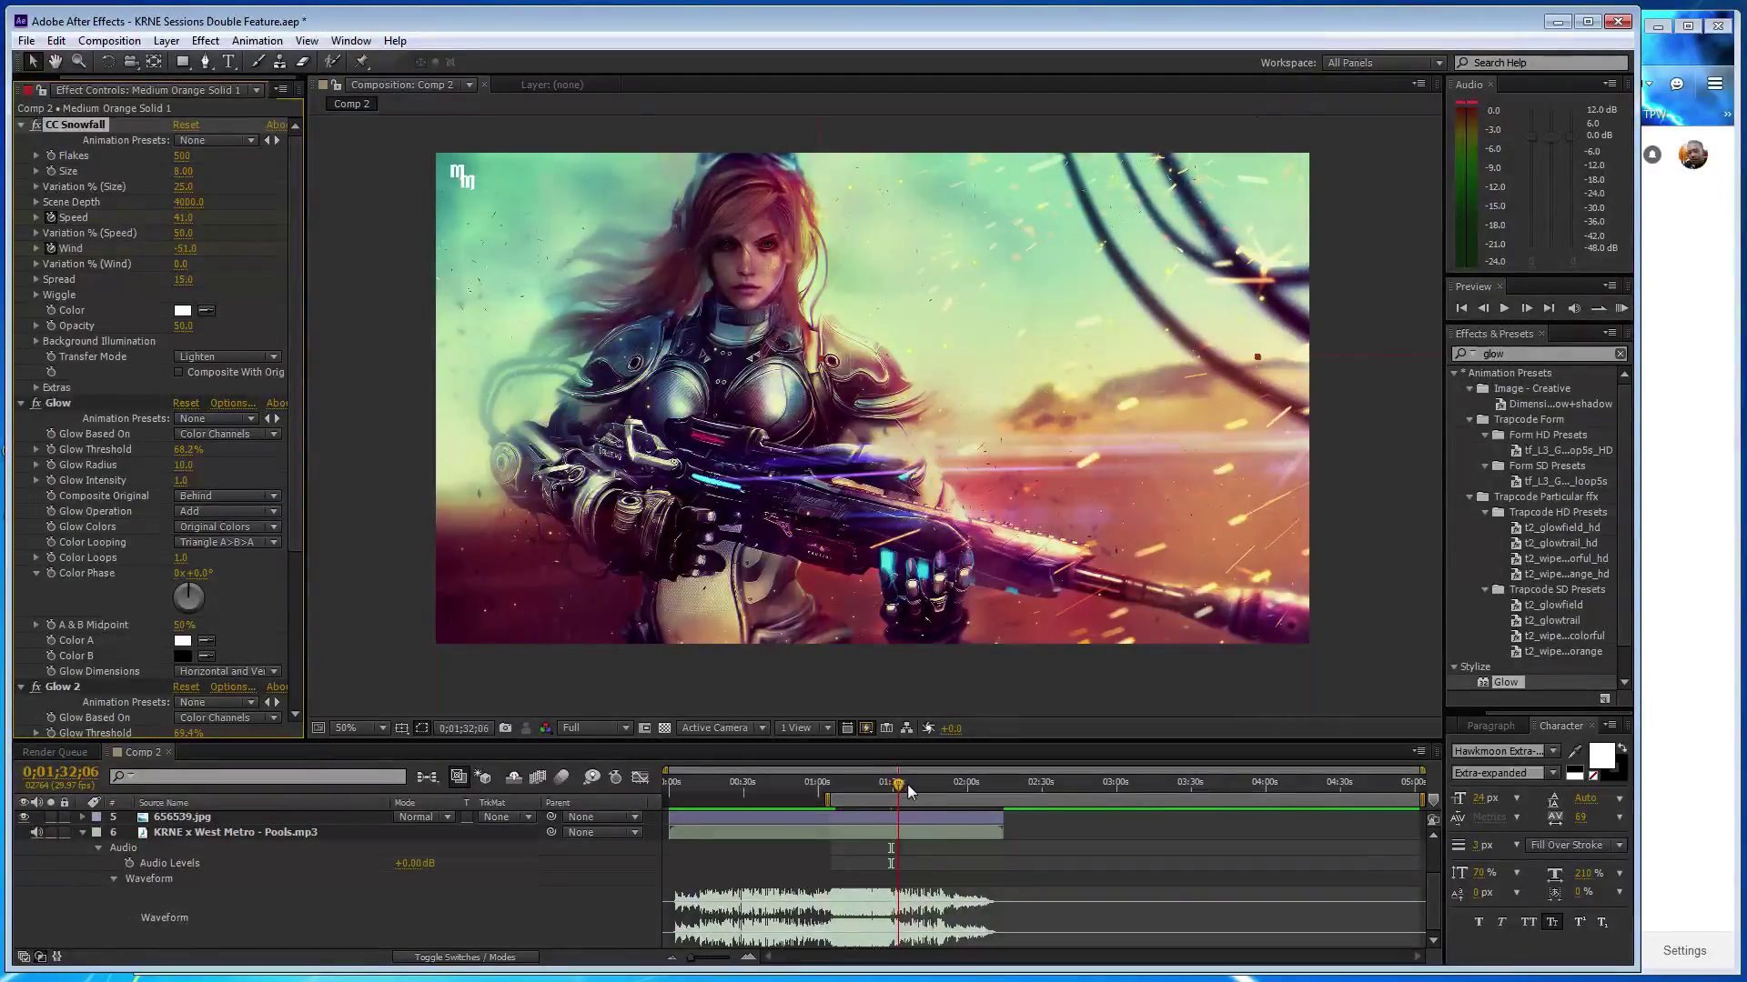
pyautogui.click(187, 218)
pyautogui.click(185, 249)
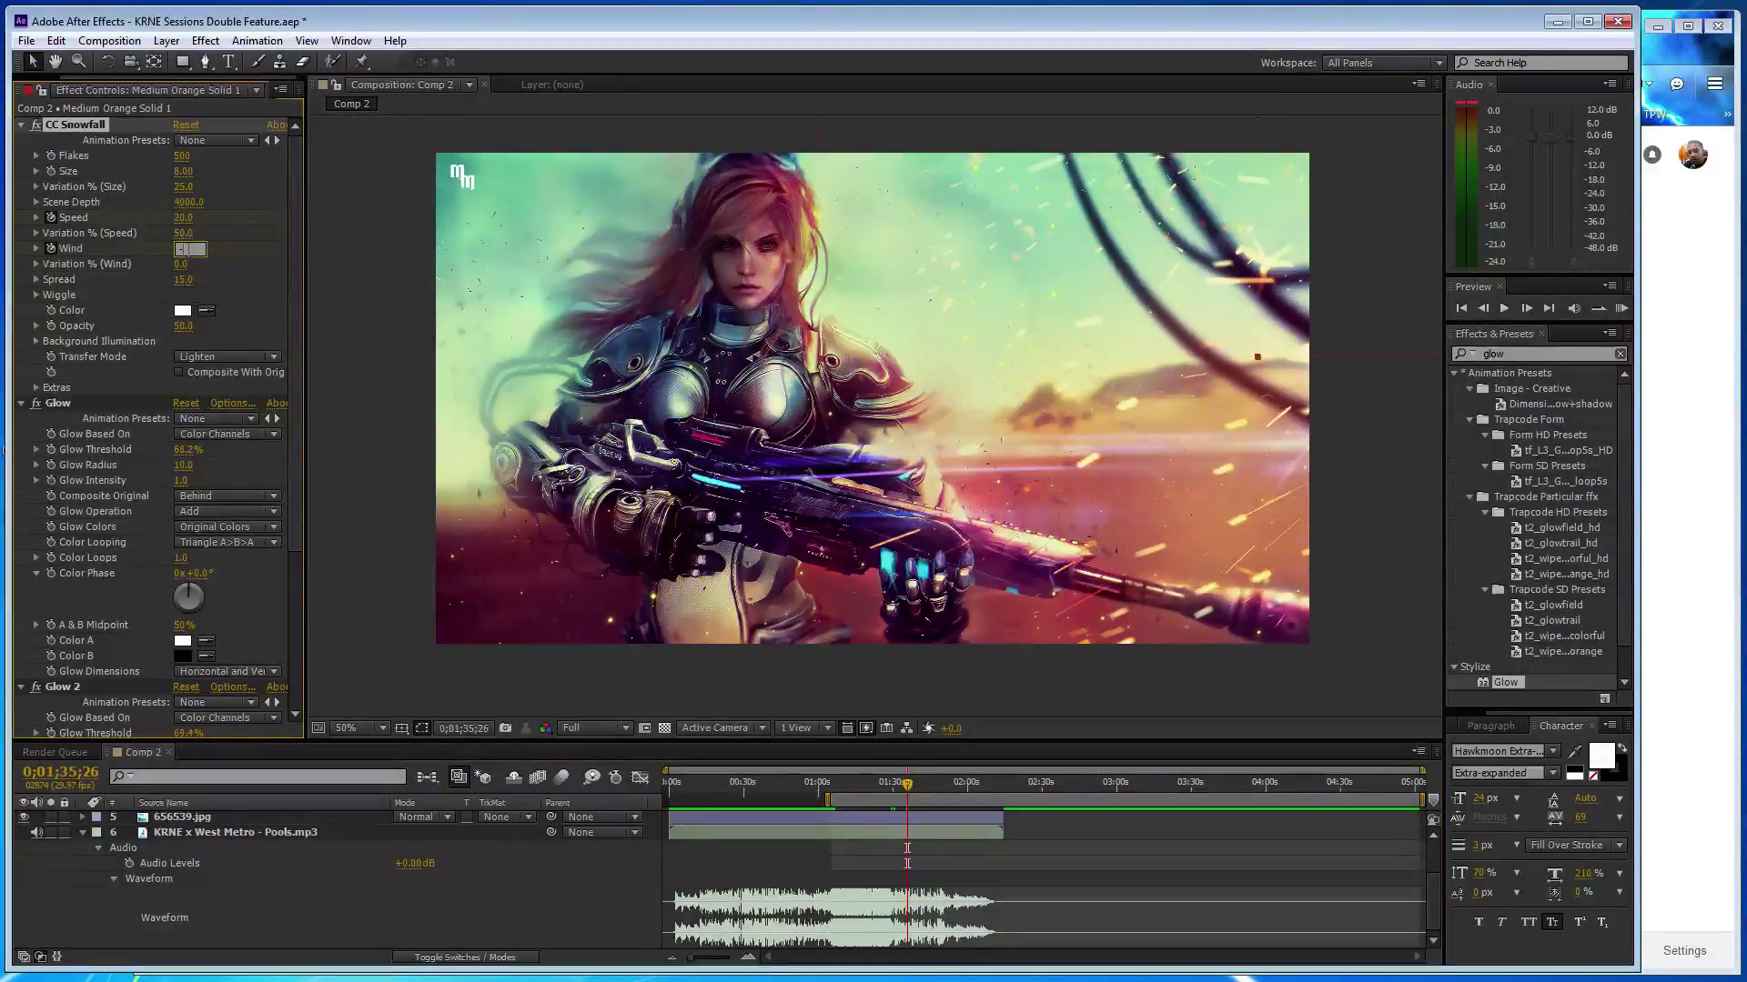
pyautogui.press('Return')
# - Further along the track, keyframe Speed 10 and Wind -20, then hide the waveform
pyautogui.moveTo(907, 786); pyautogui.dragTo(965, 786)
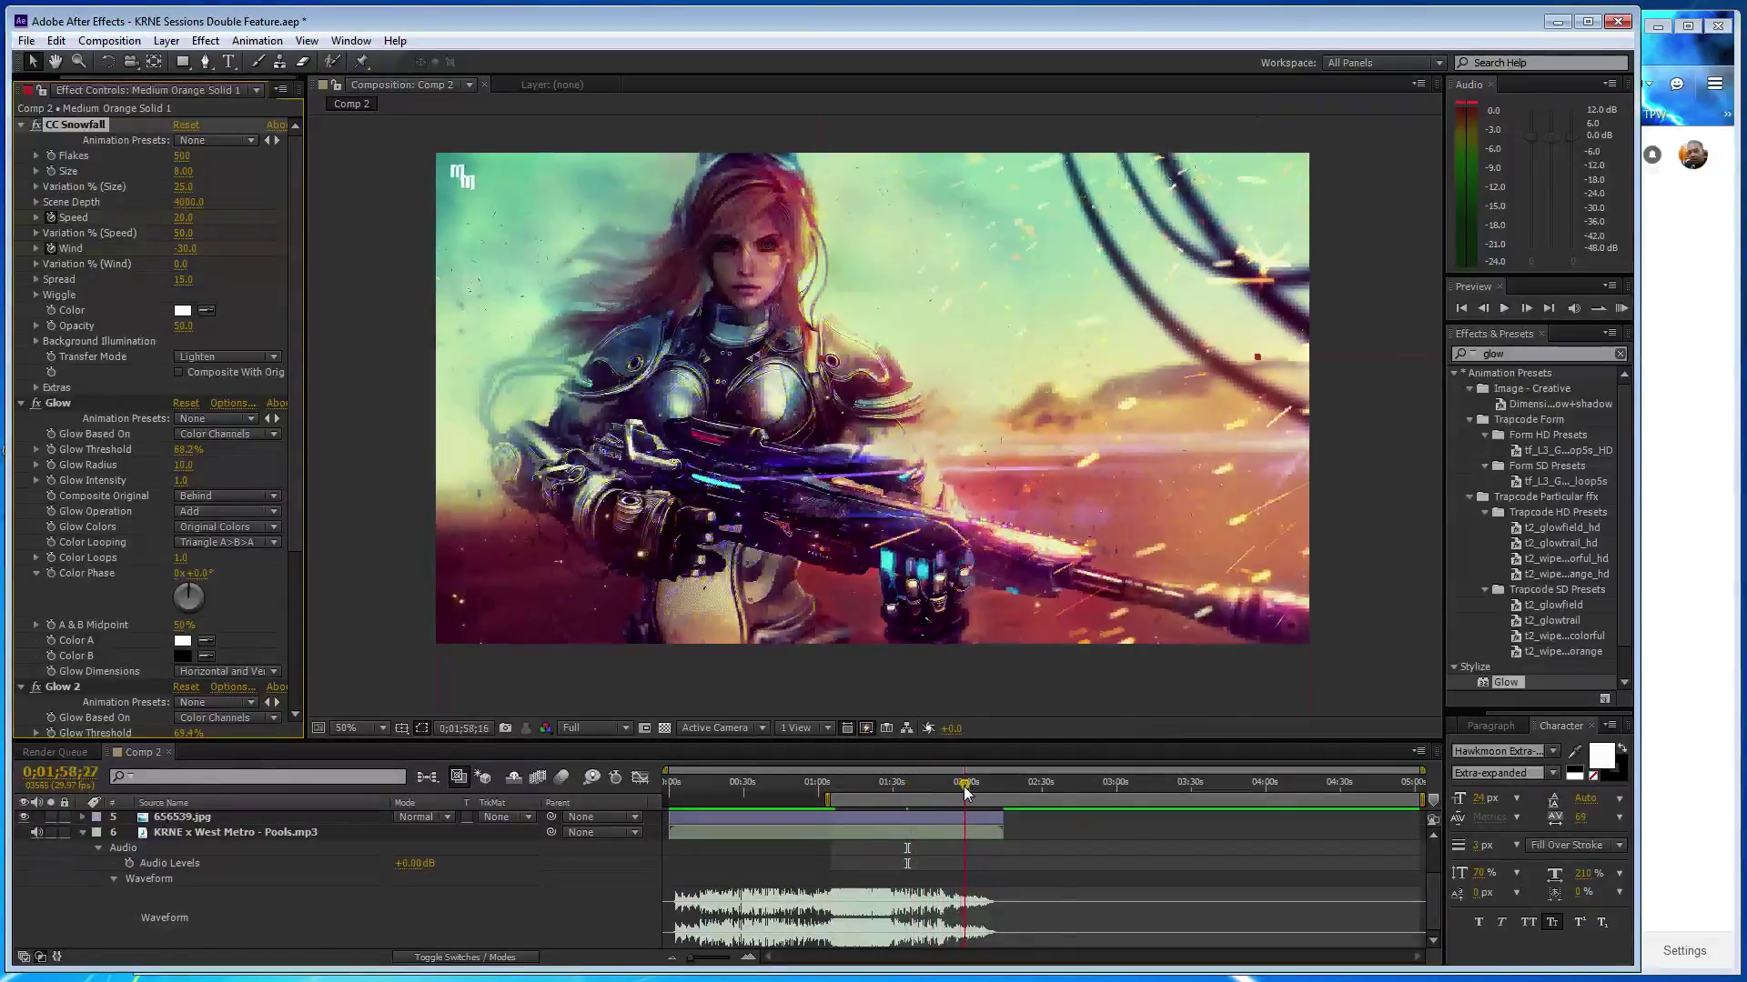
pyautogui.click(185, 218)
pyautogui.write('10')
pyautogui.click(184, 248)
pyautogui.write('-20')
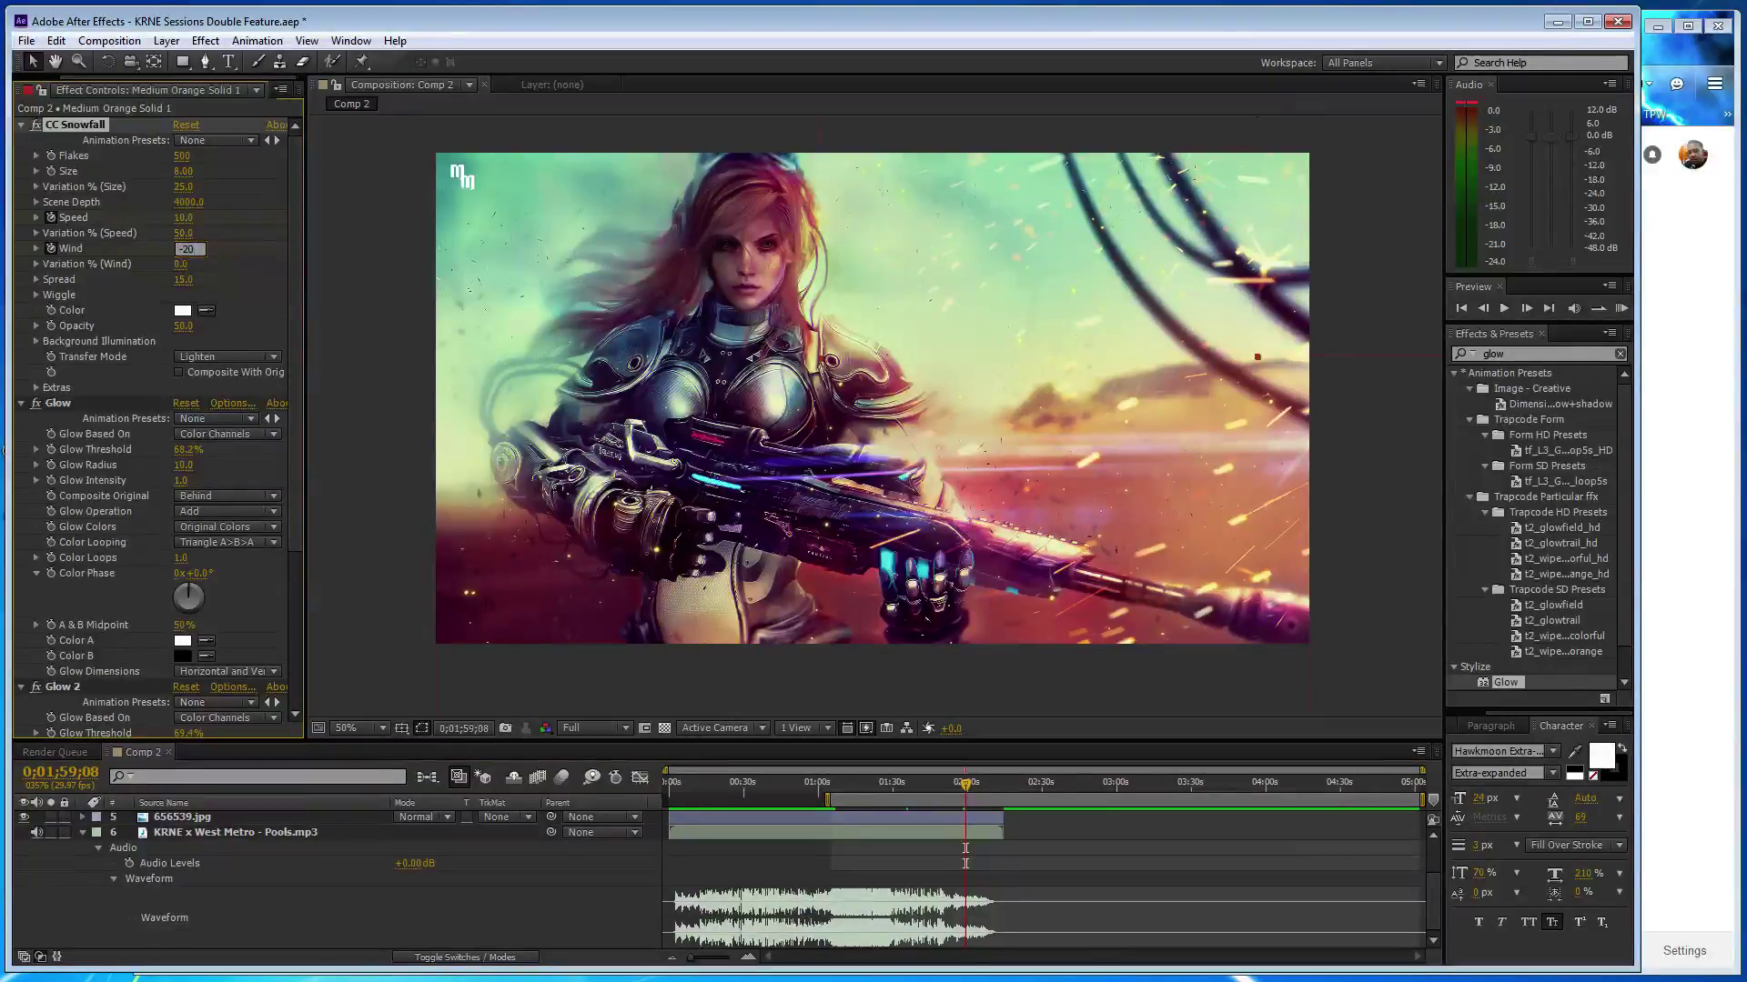
pyautogui.press('Return')
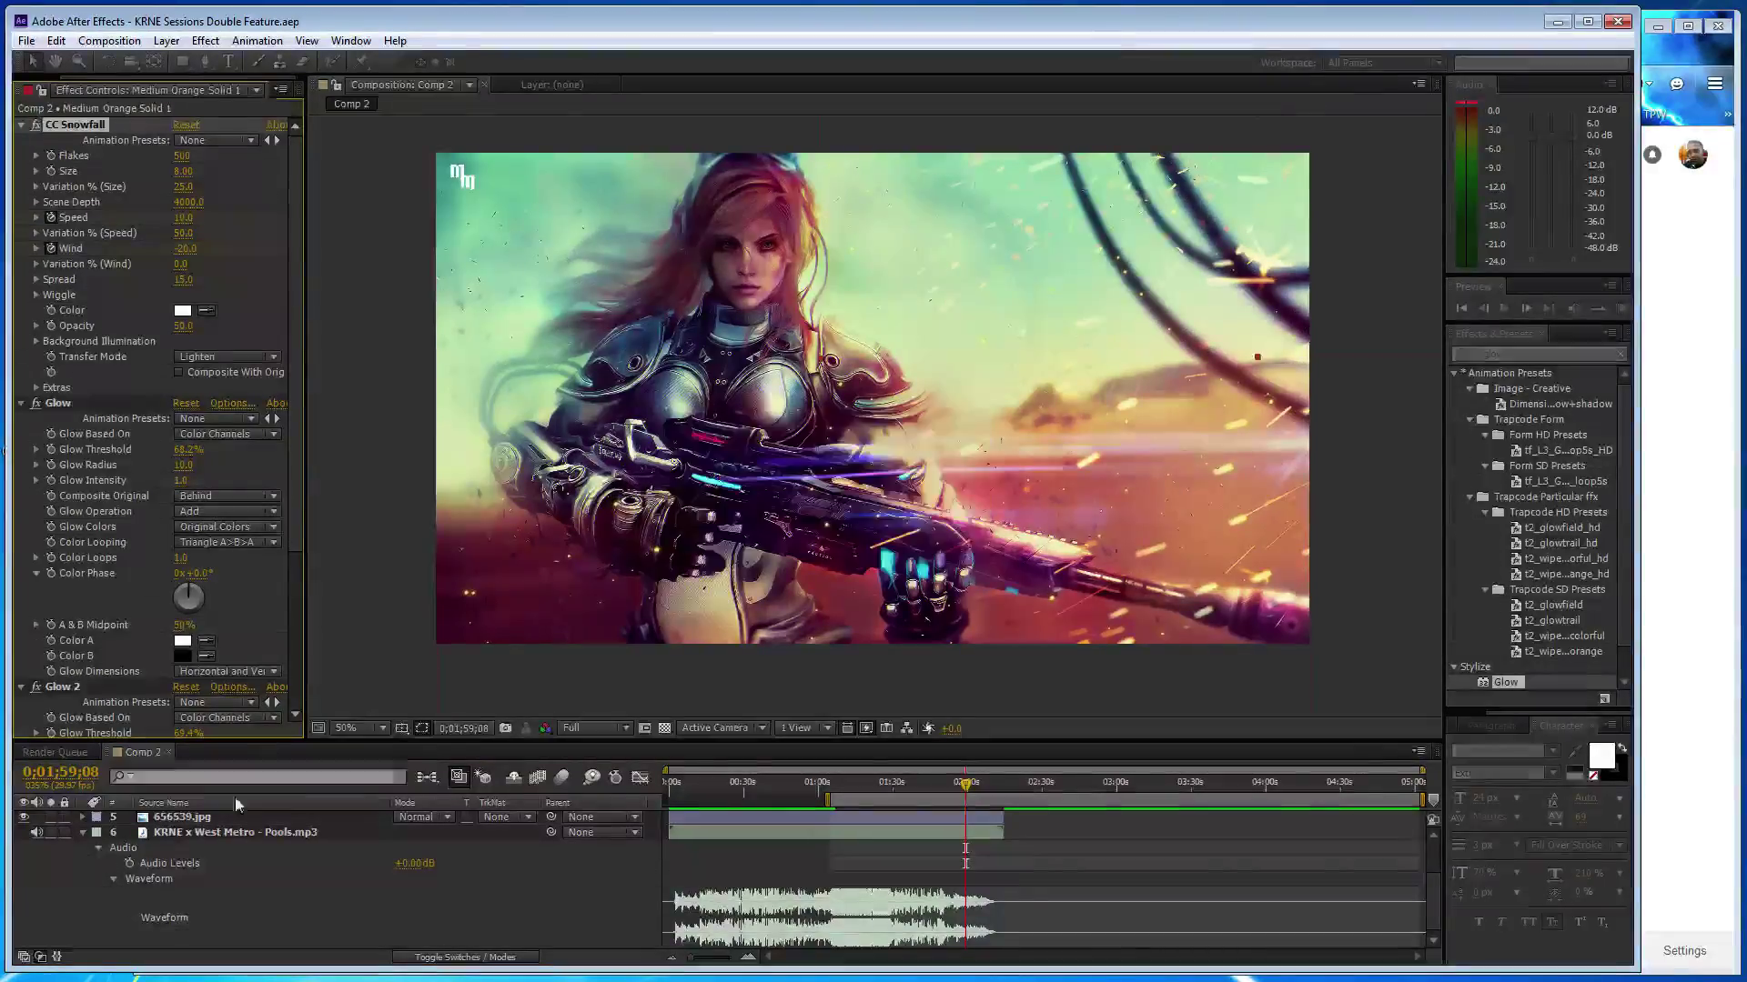
pyautogui.click(113, 878)
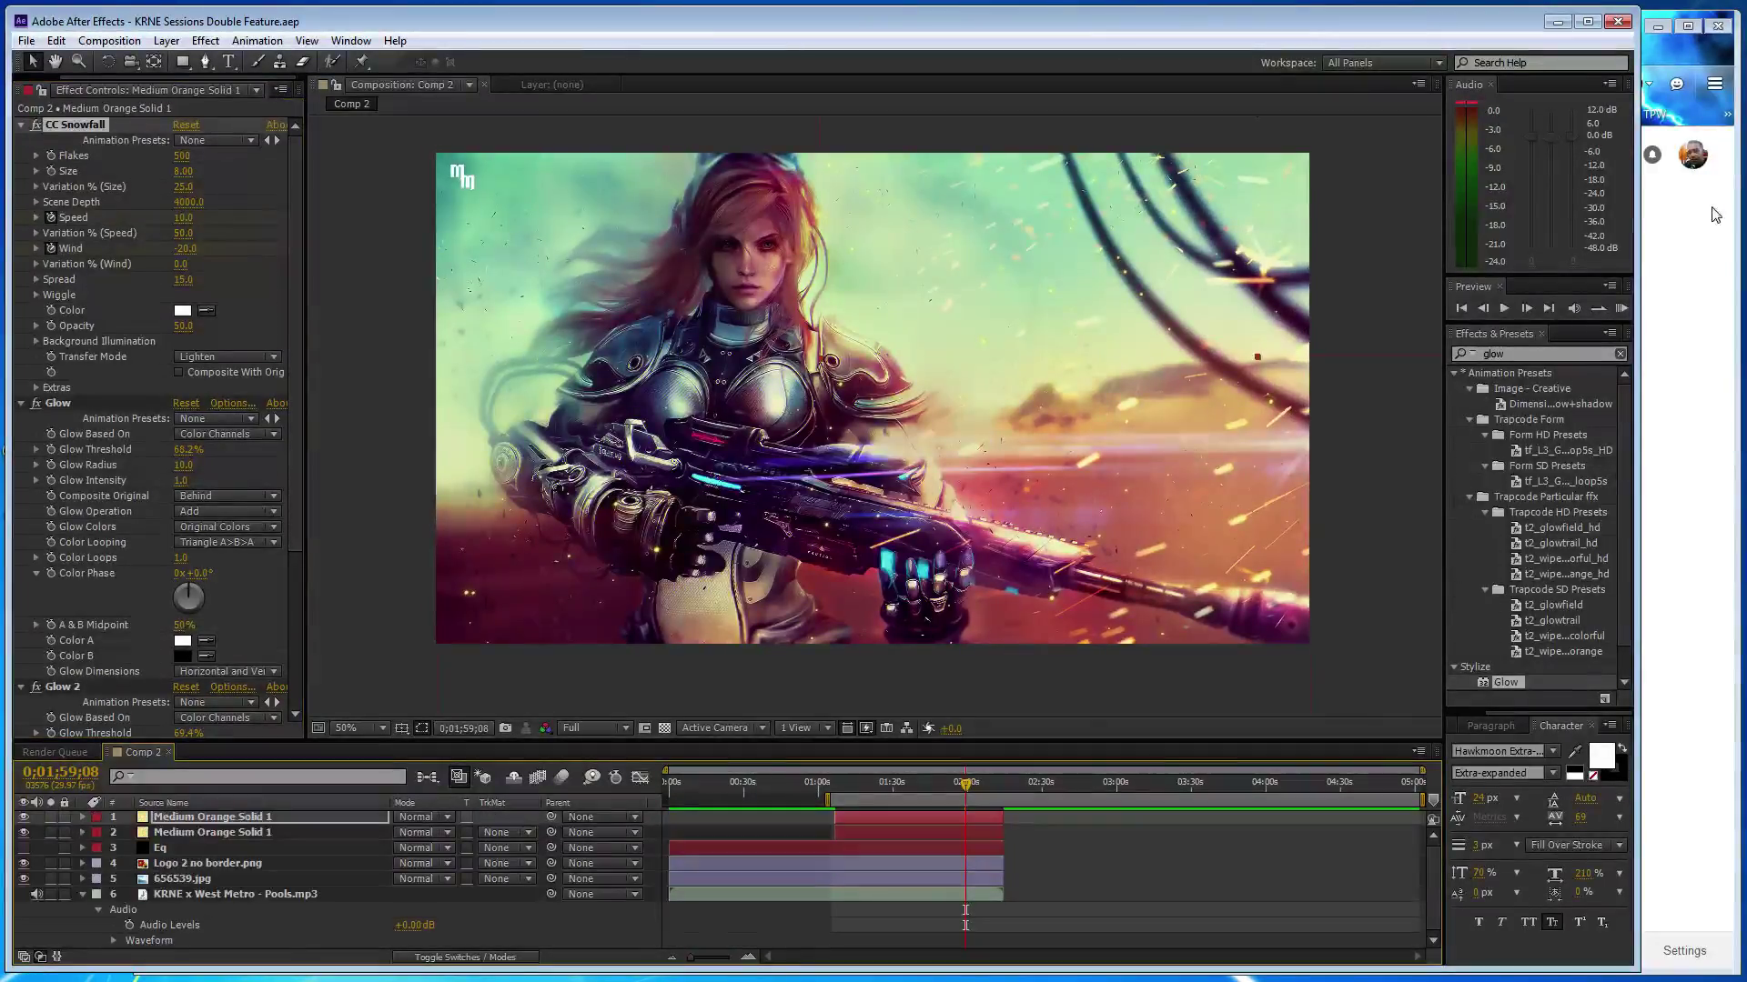
# - Move the Facebook tab into a new window, drag it off this screen, and go back to After Effects
pyautogui.click(1664, 40)
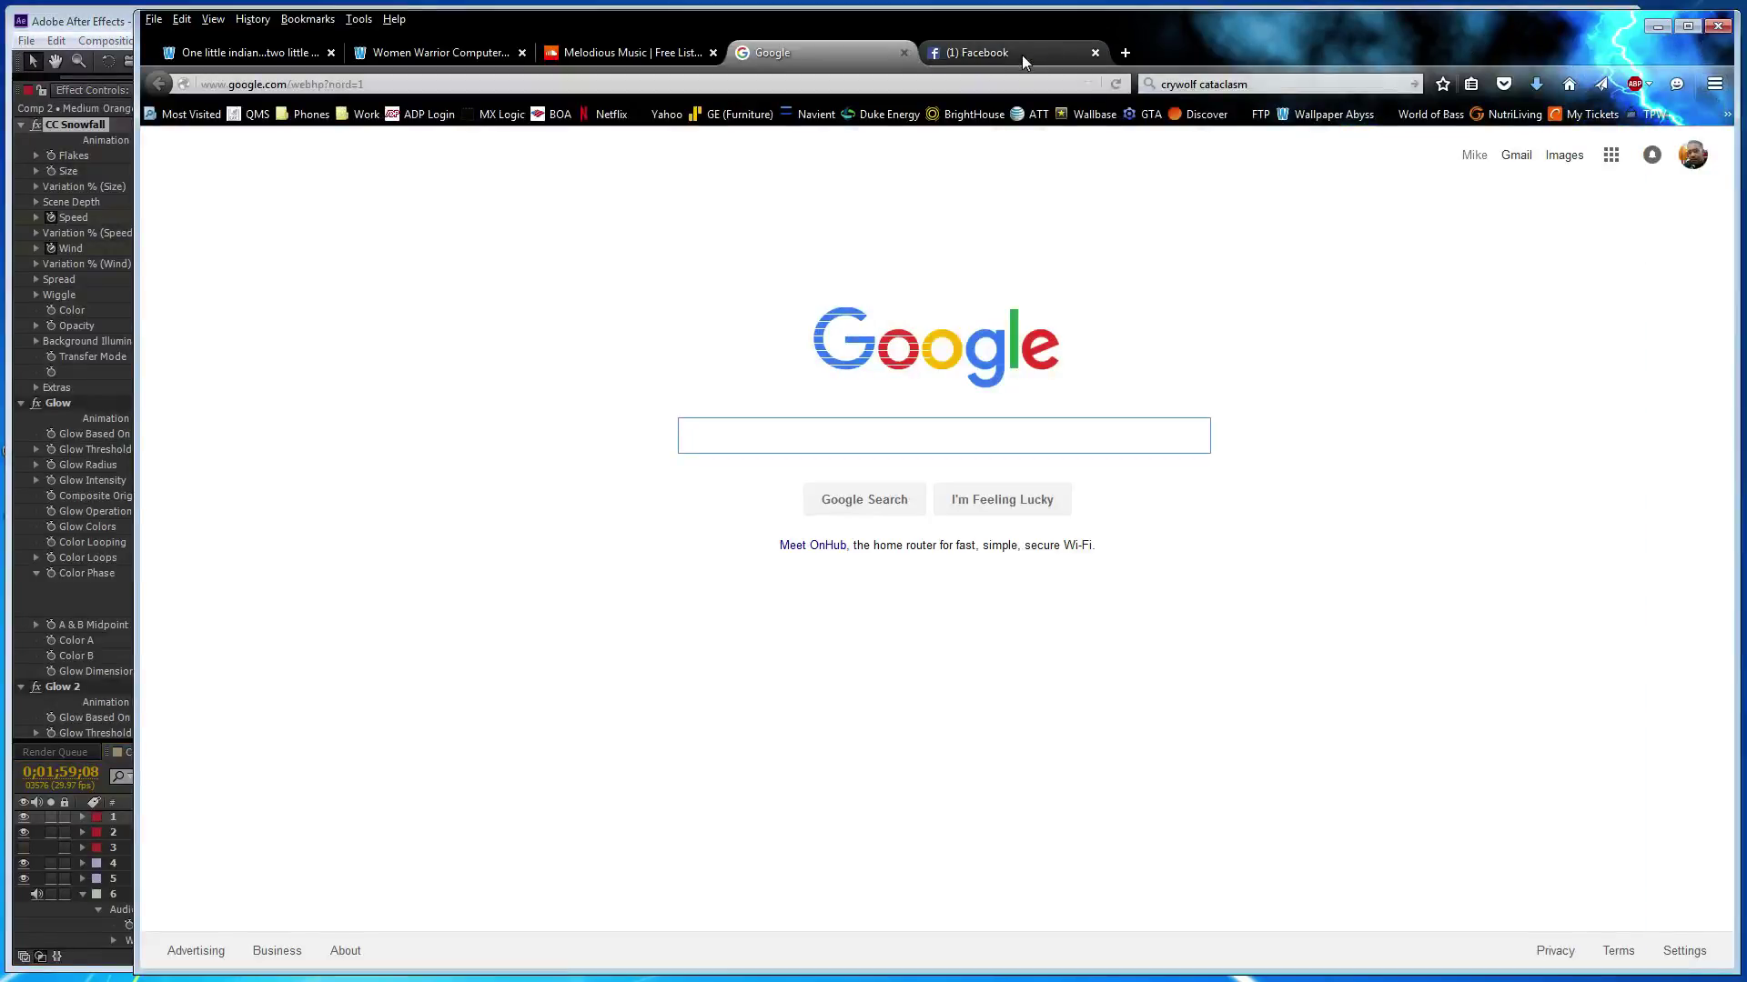
pyautogui.click(1022, 54)
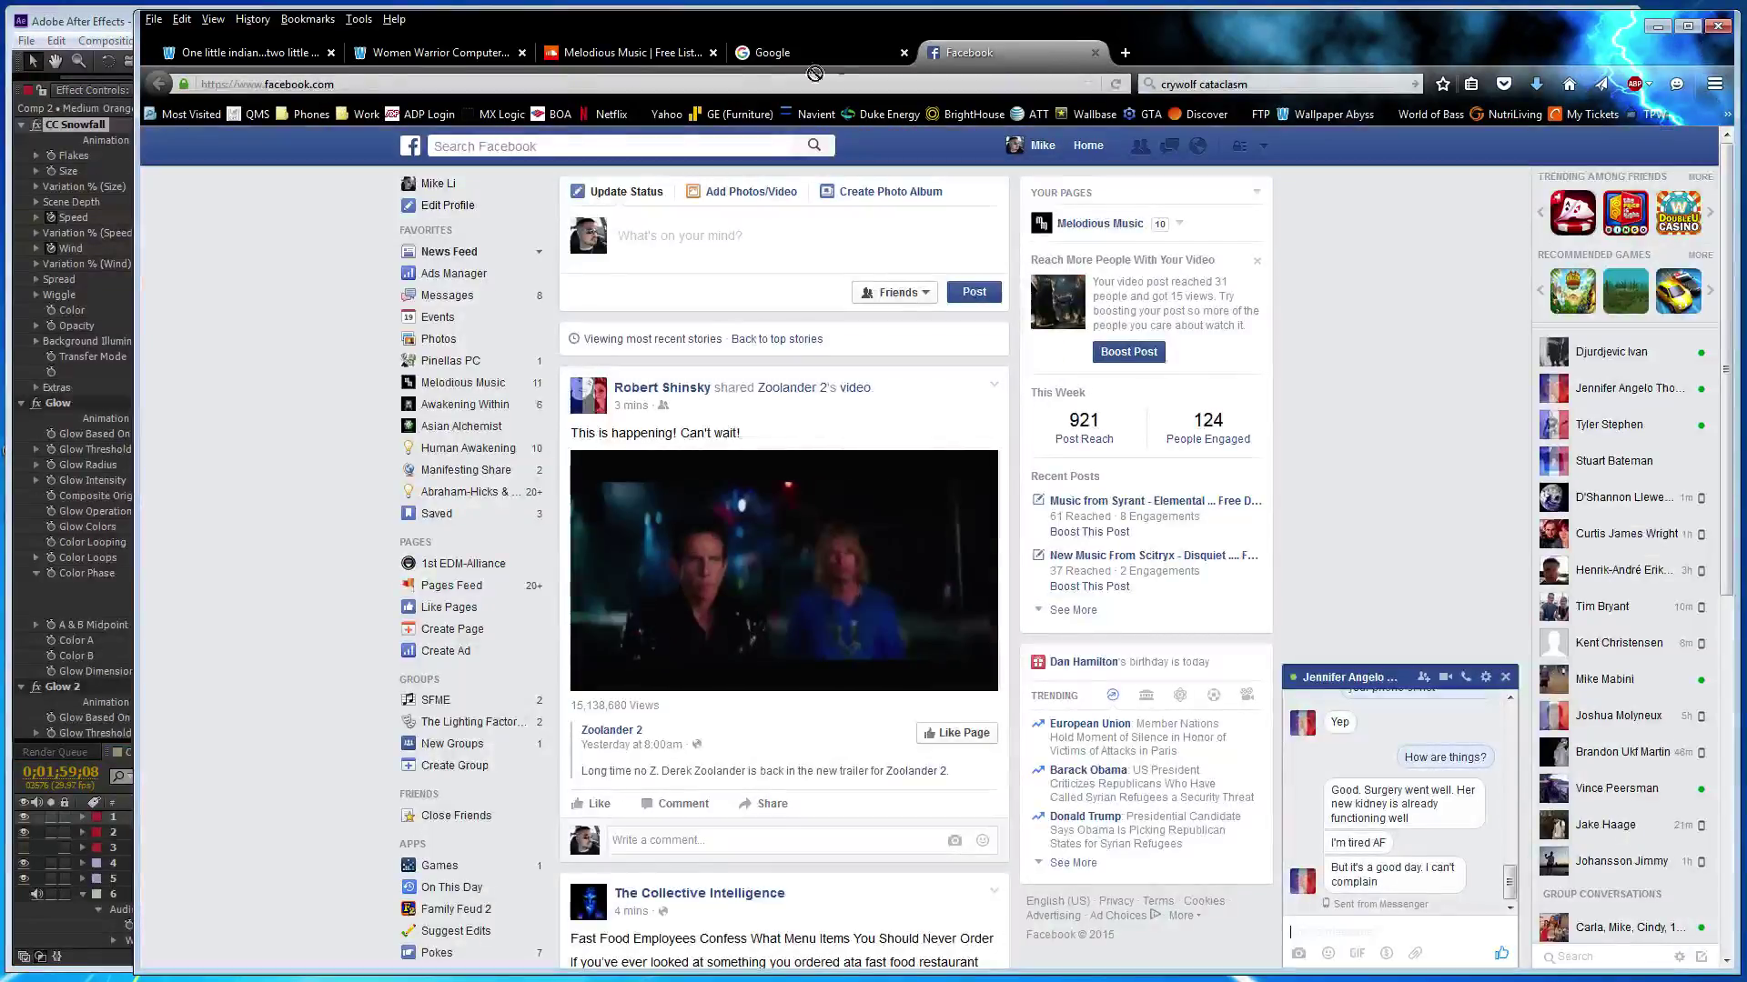
pyautogui.rightClick(1052, 51)
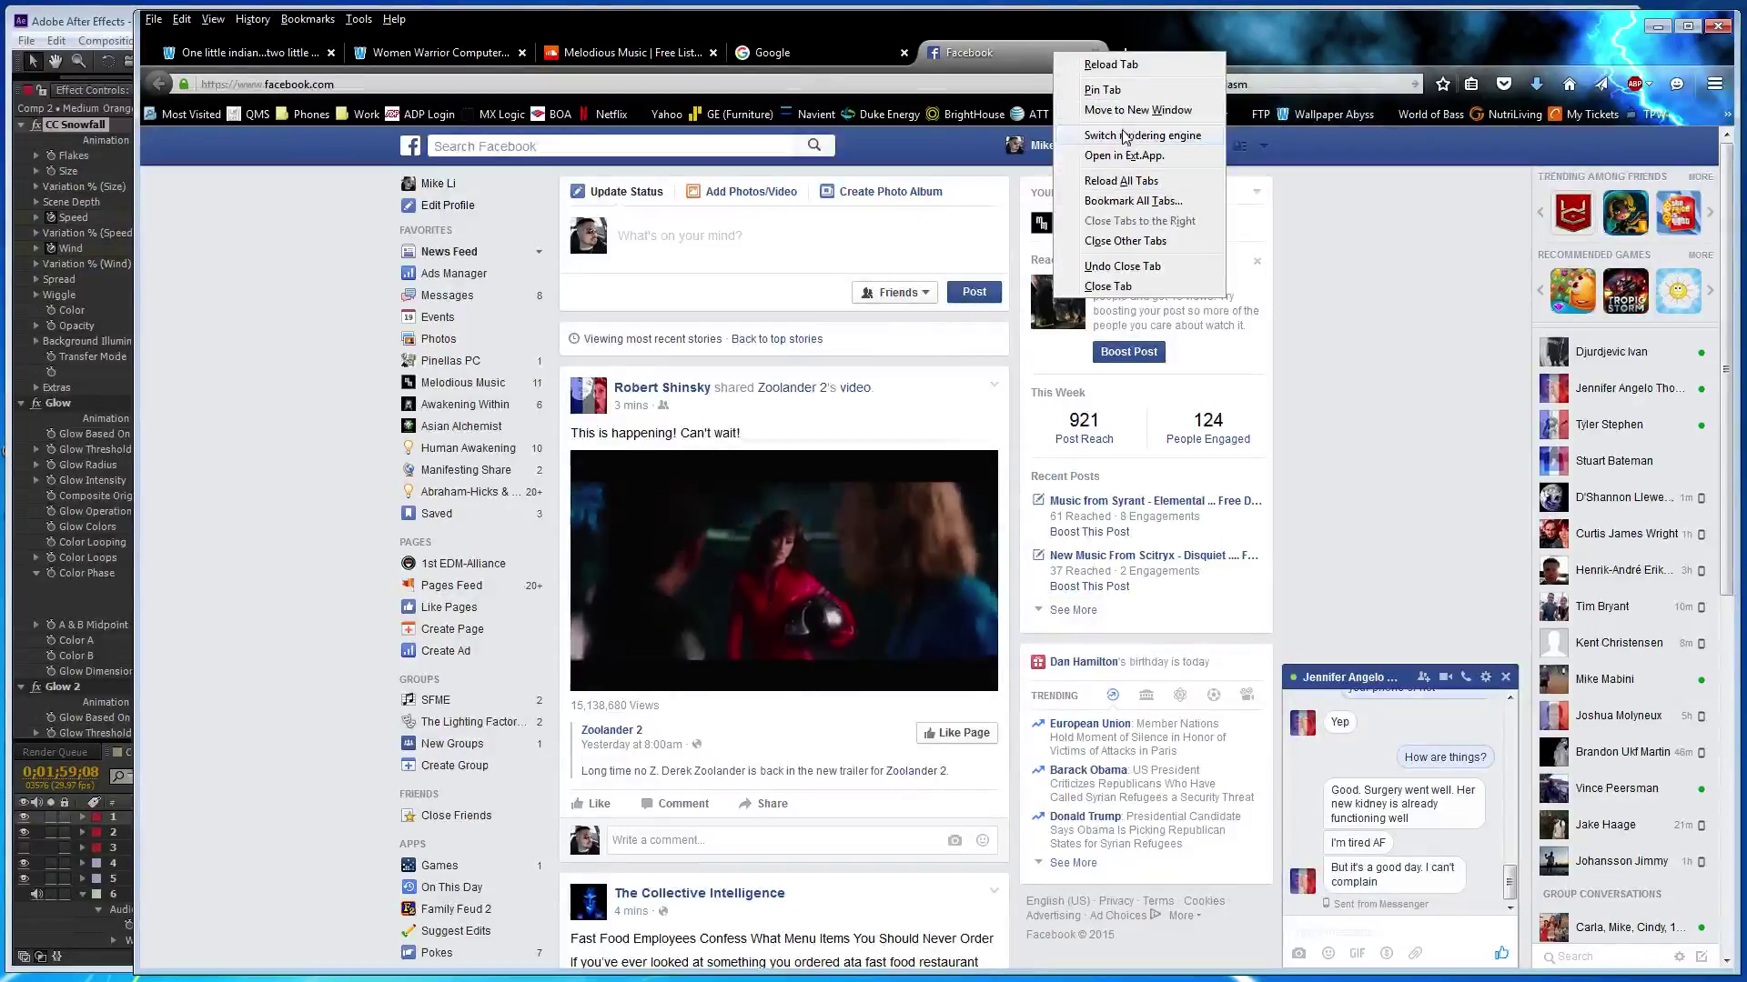
pyautogui.click(1137, 109)
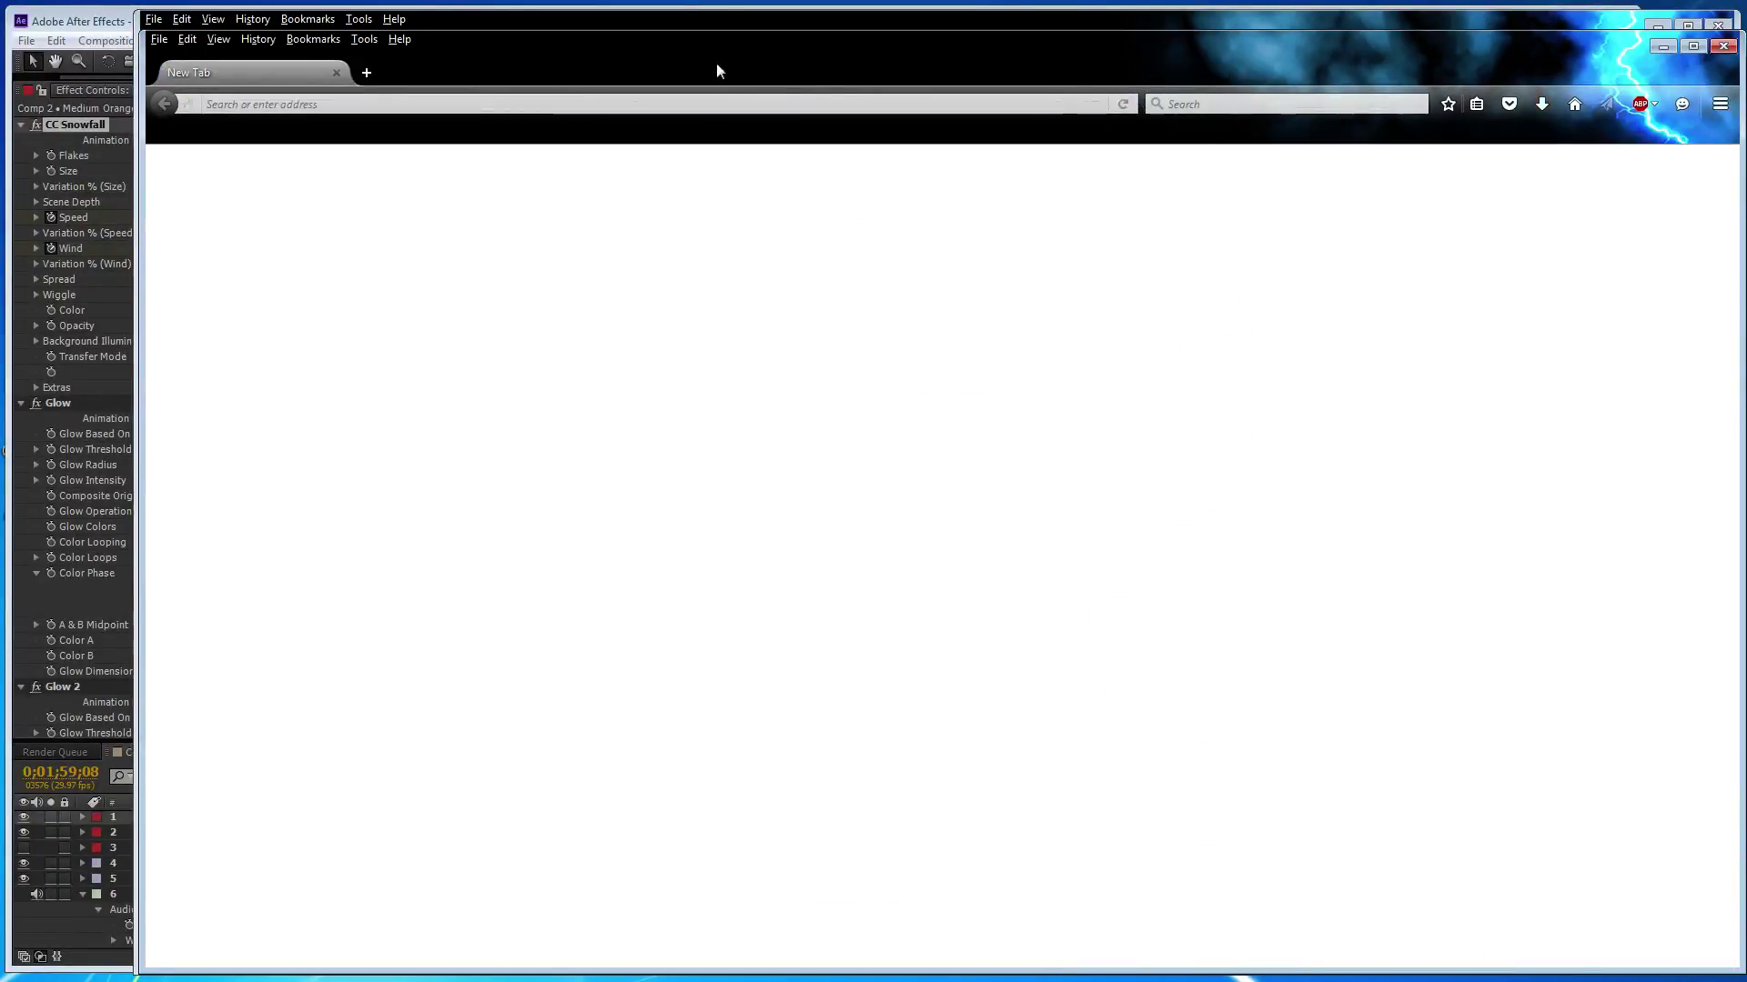
pyautogui.moveTo(717, 71); pyautogui.dragTo(2, 64)
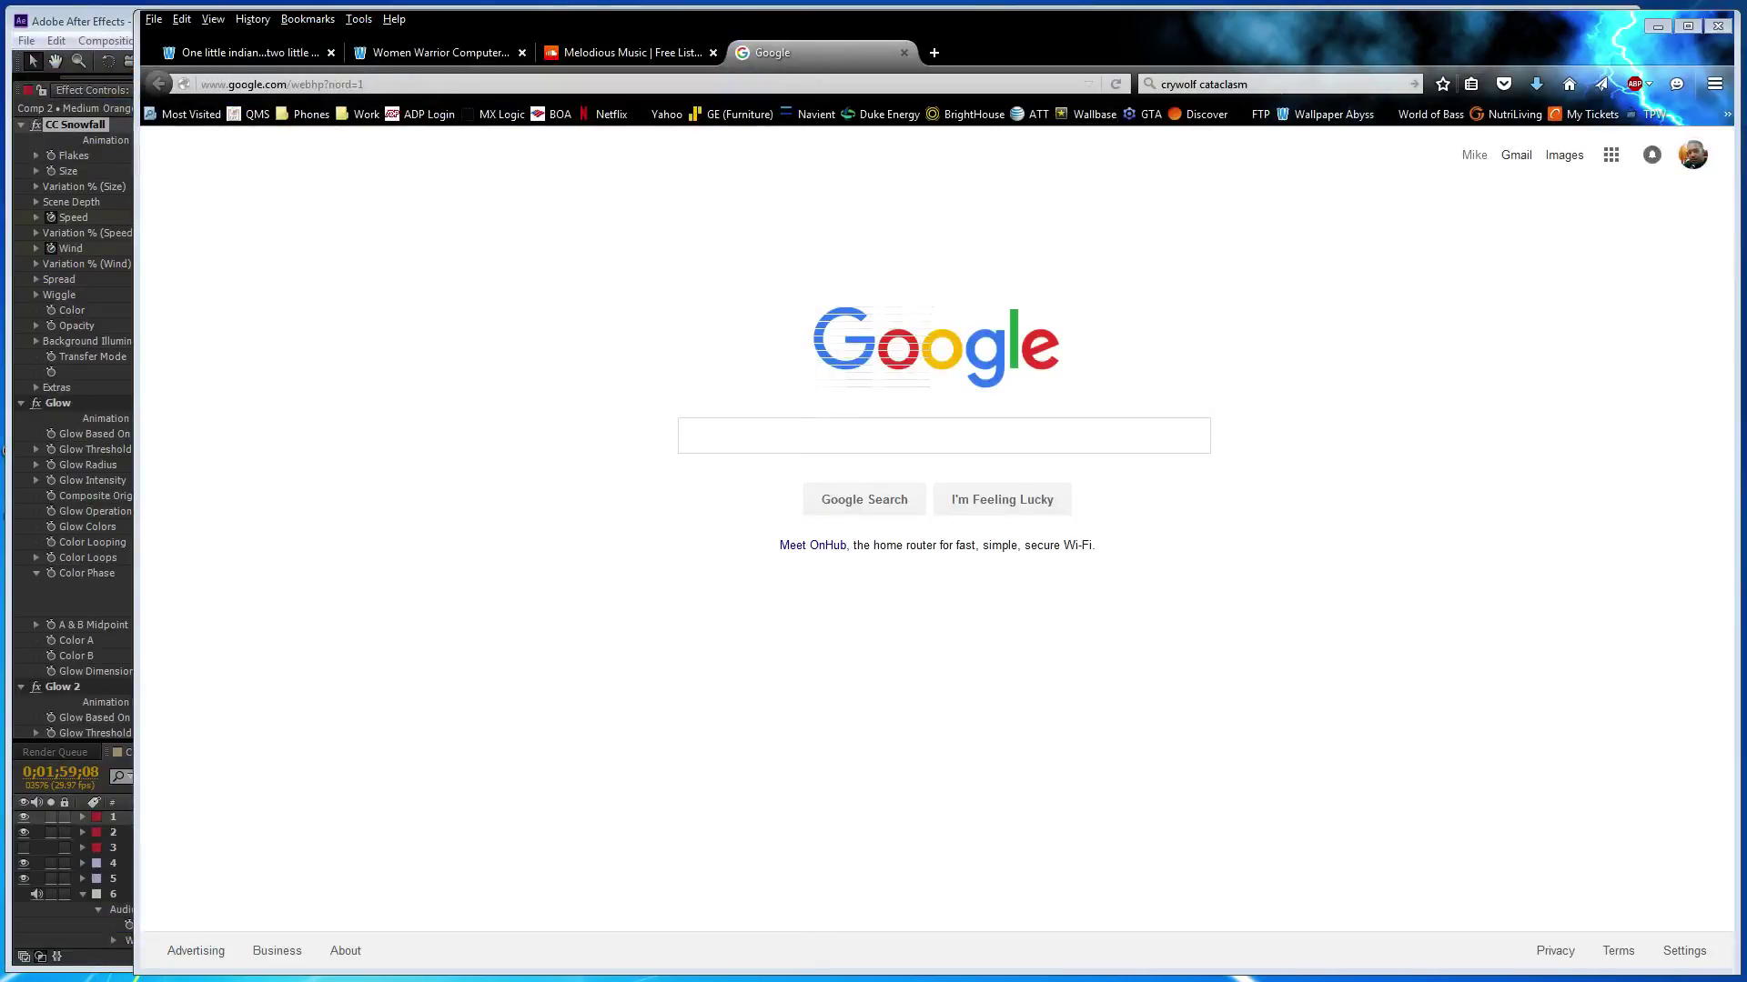
pyautogui.click(108, 27)
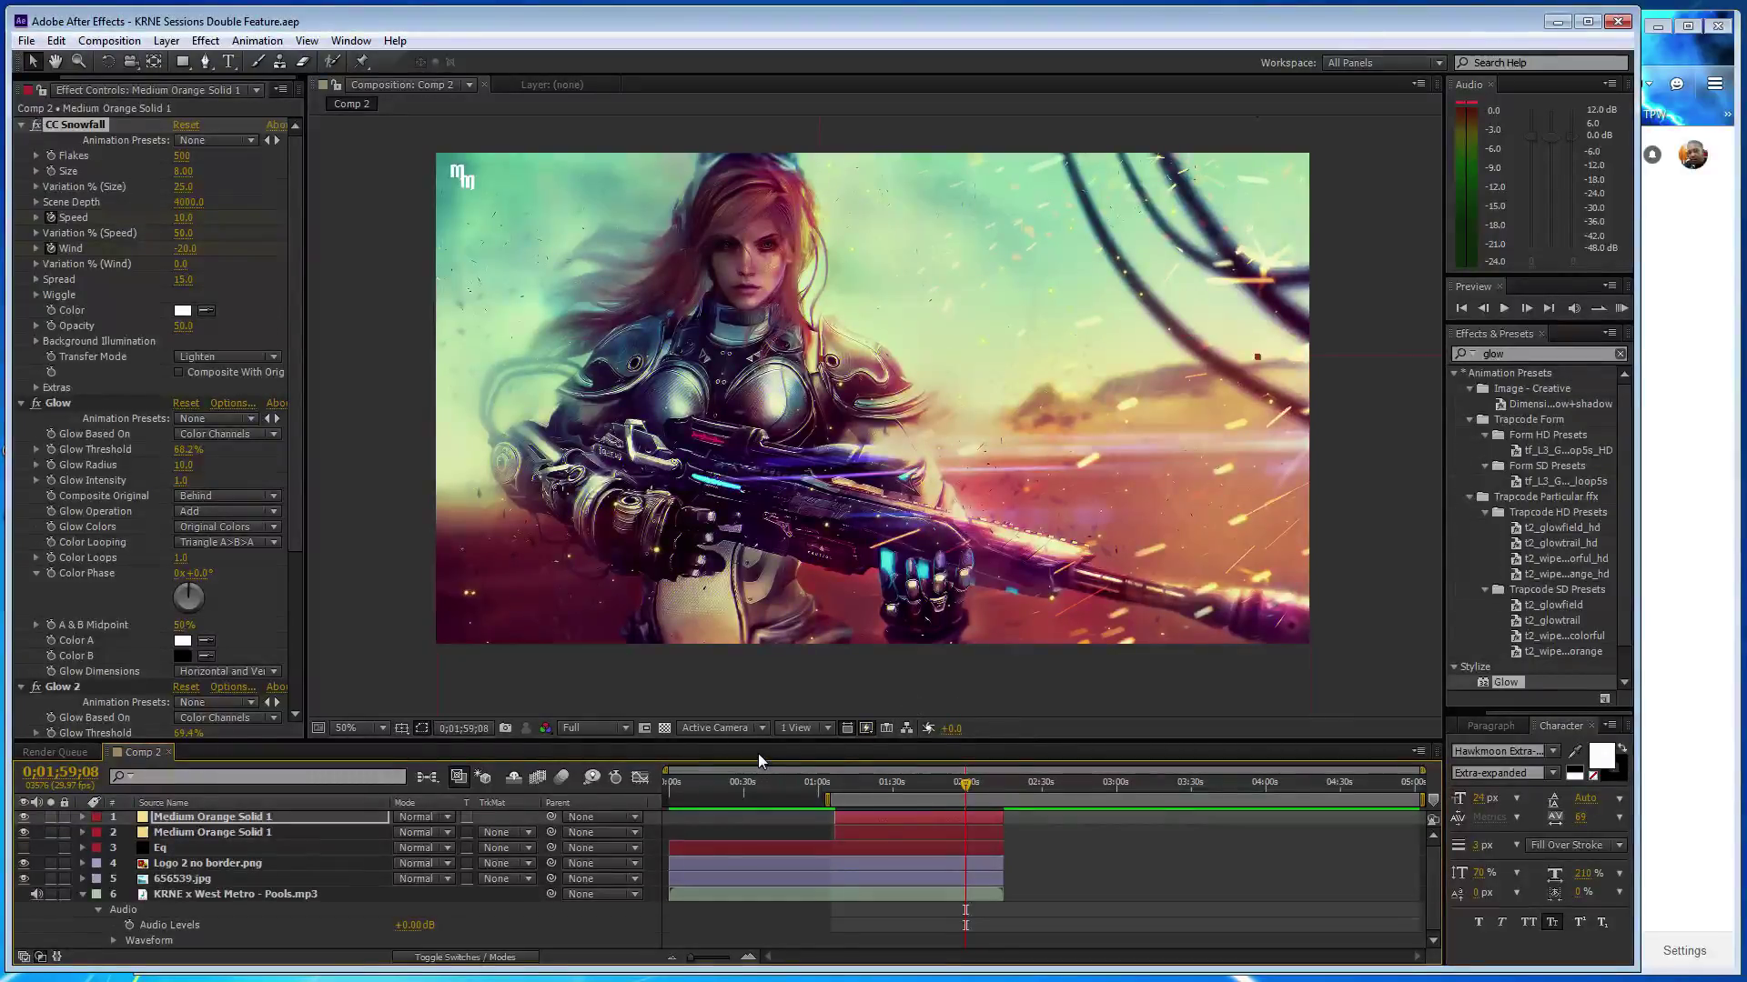
# - Create a black (000000) solid named 'flare' and trim its out point to match the other layers
pyautogui.hotkey('ctrl', 'y')
pyautogui.click(277, 470)
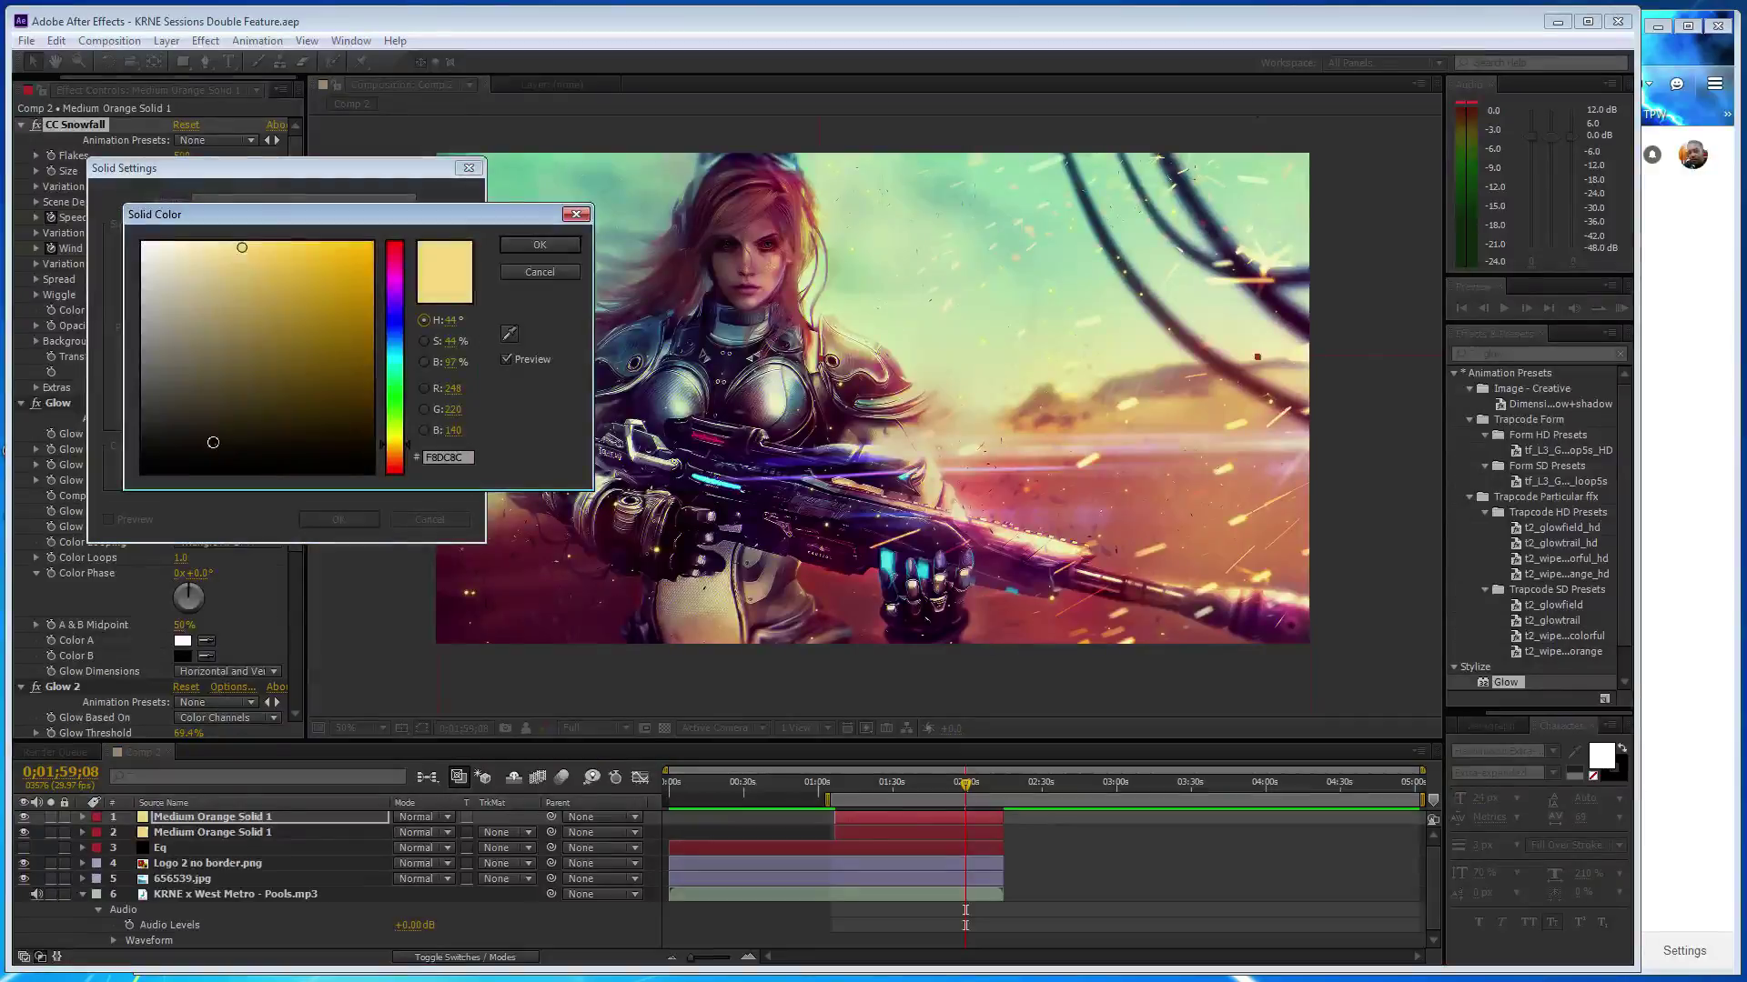
pyautogui.write('000000')
pyautogui.click(555, 234)
pyautogui.moveTo(247, 201); pyautogui.dragTo(180, 202)
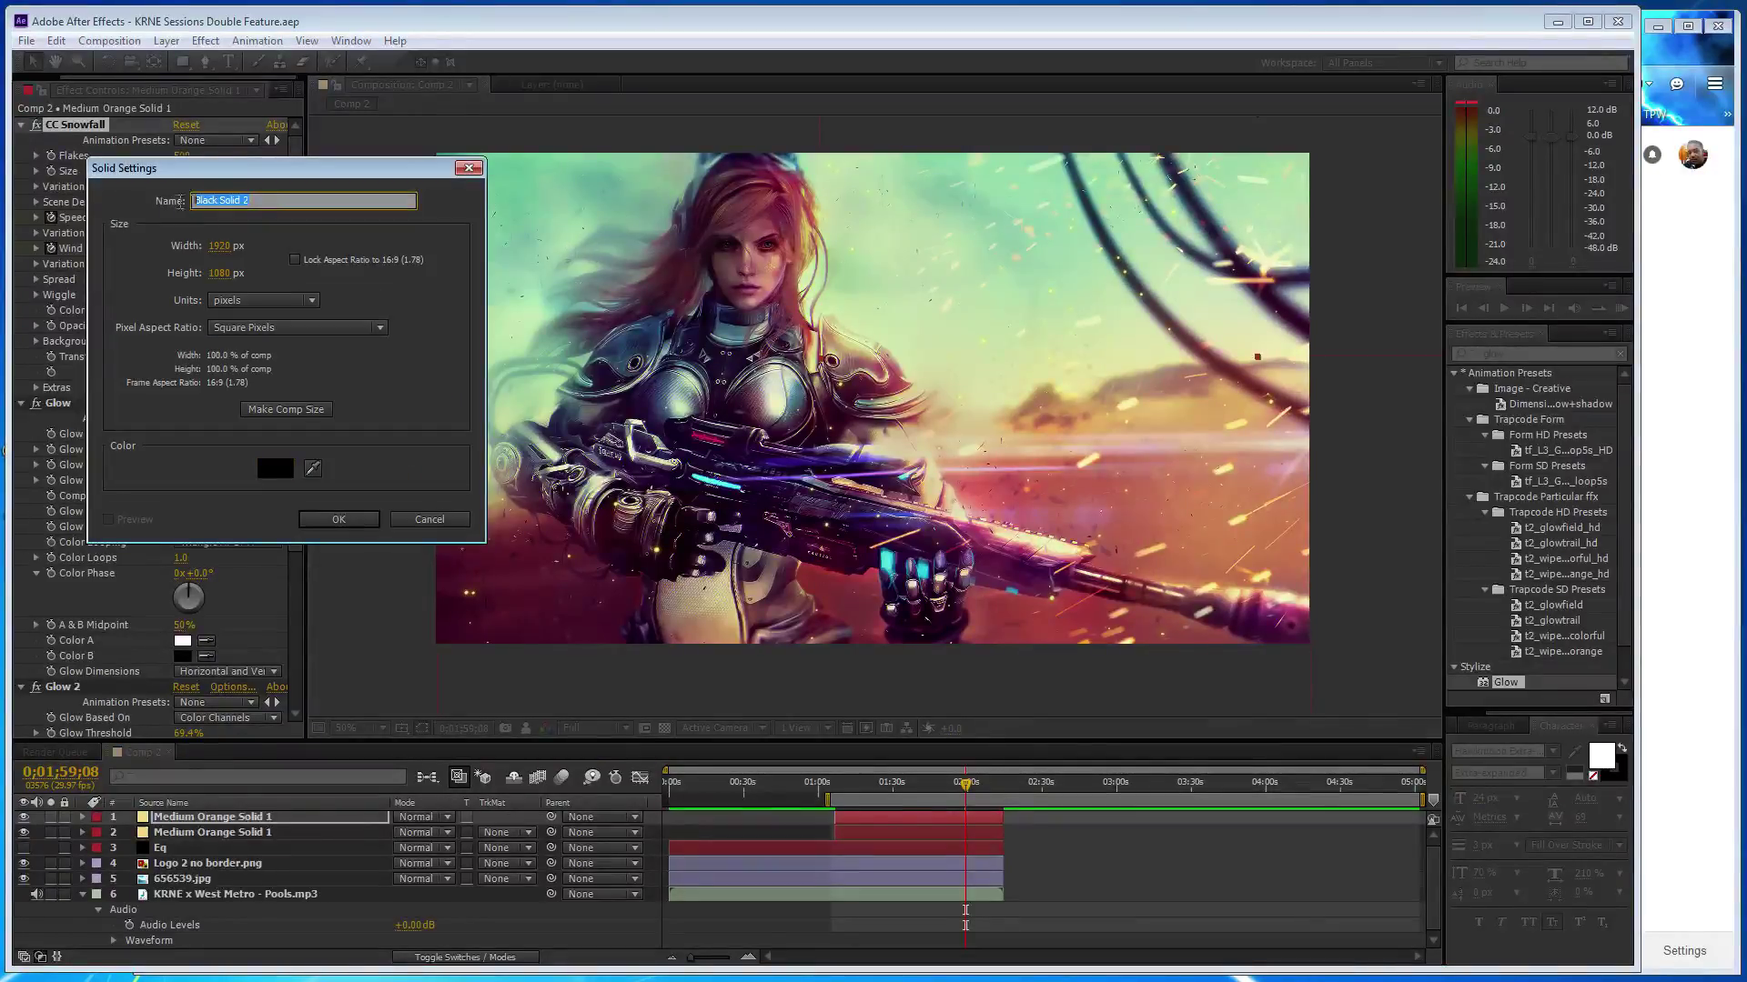
pyautogui.write('flare')
pyautogui.press('Return')
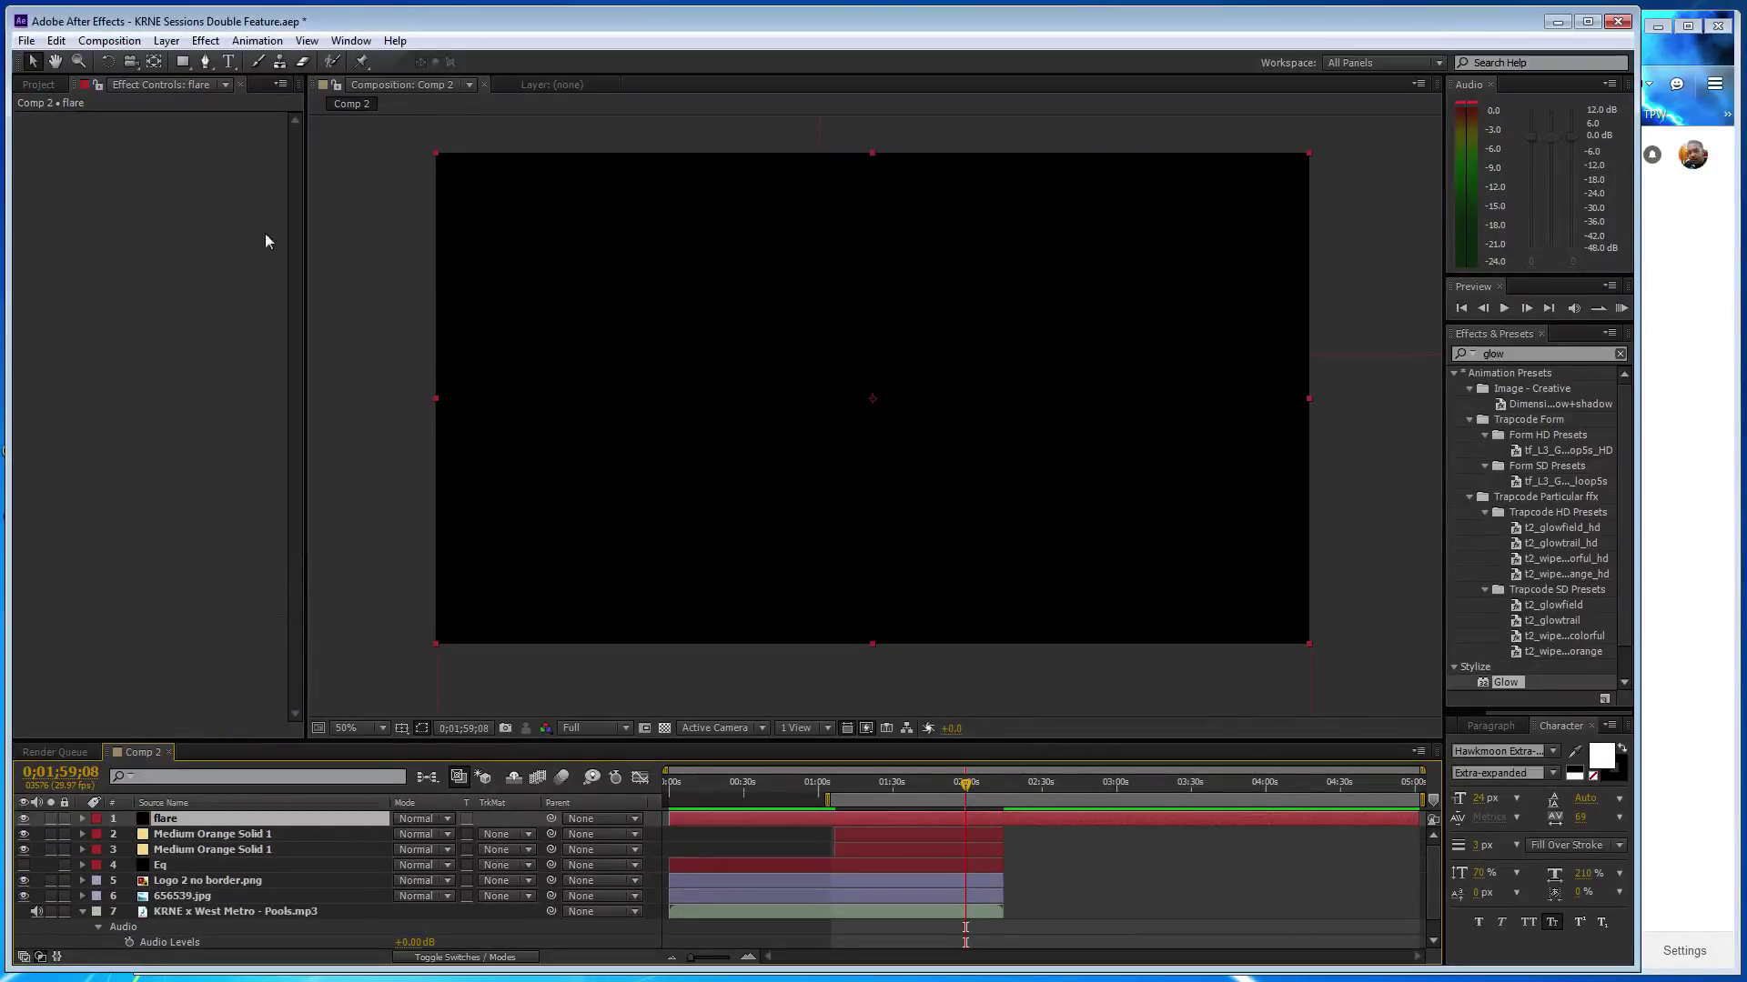
pyautogui.moveTo(1417, 819); pyautogui.dragTo(1003, 822)
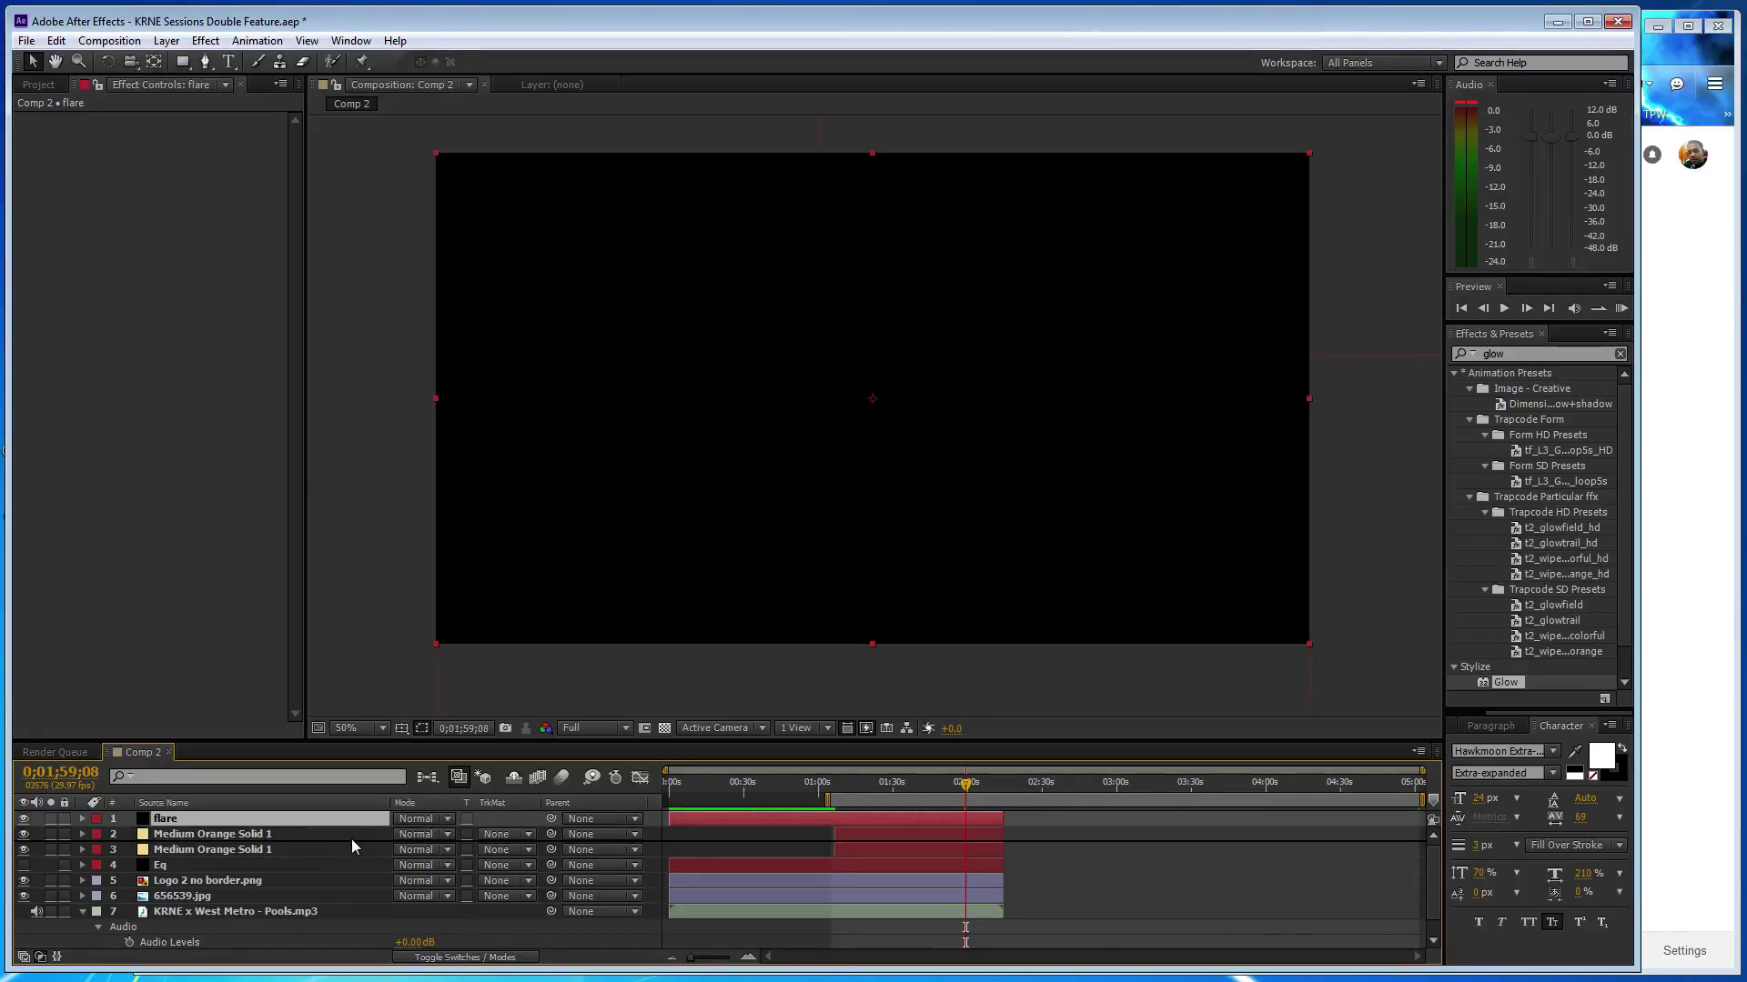
# - Place flare below the orange solids and apply Optical Flares rendered On Transparent
pyautogui.moveTo(351, 839); pyautogui.dragTo(355, 851)
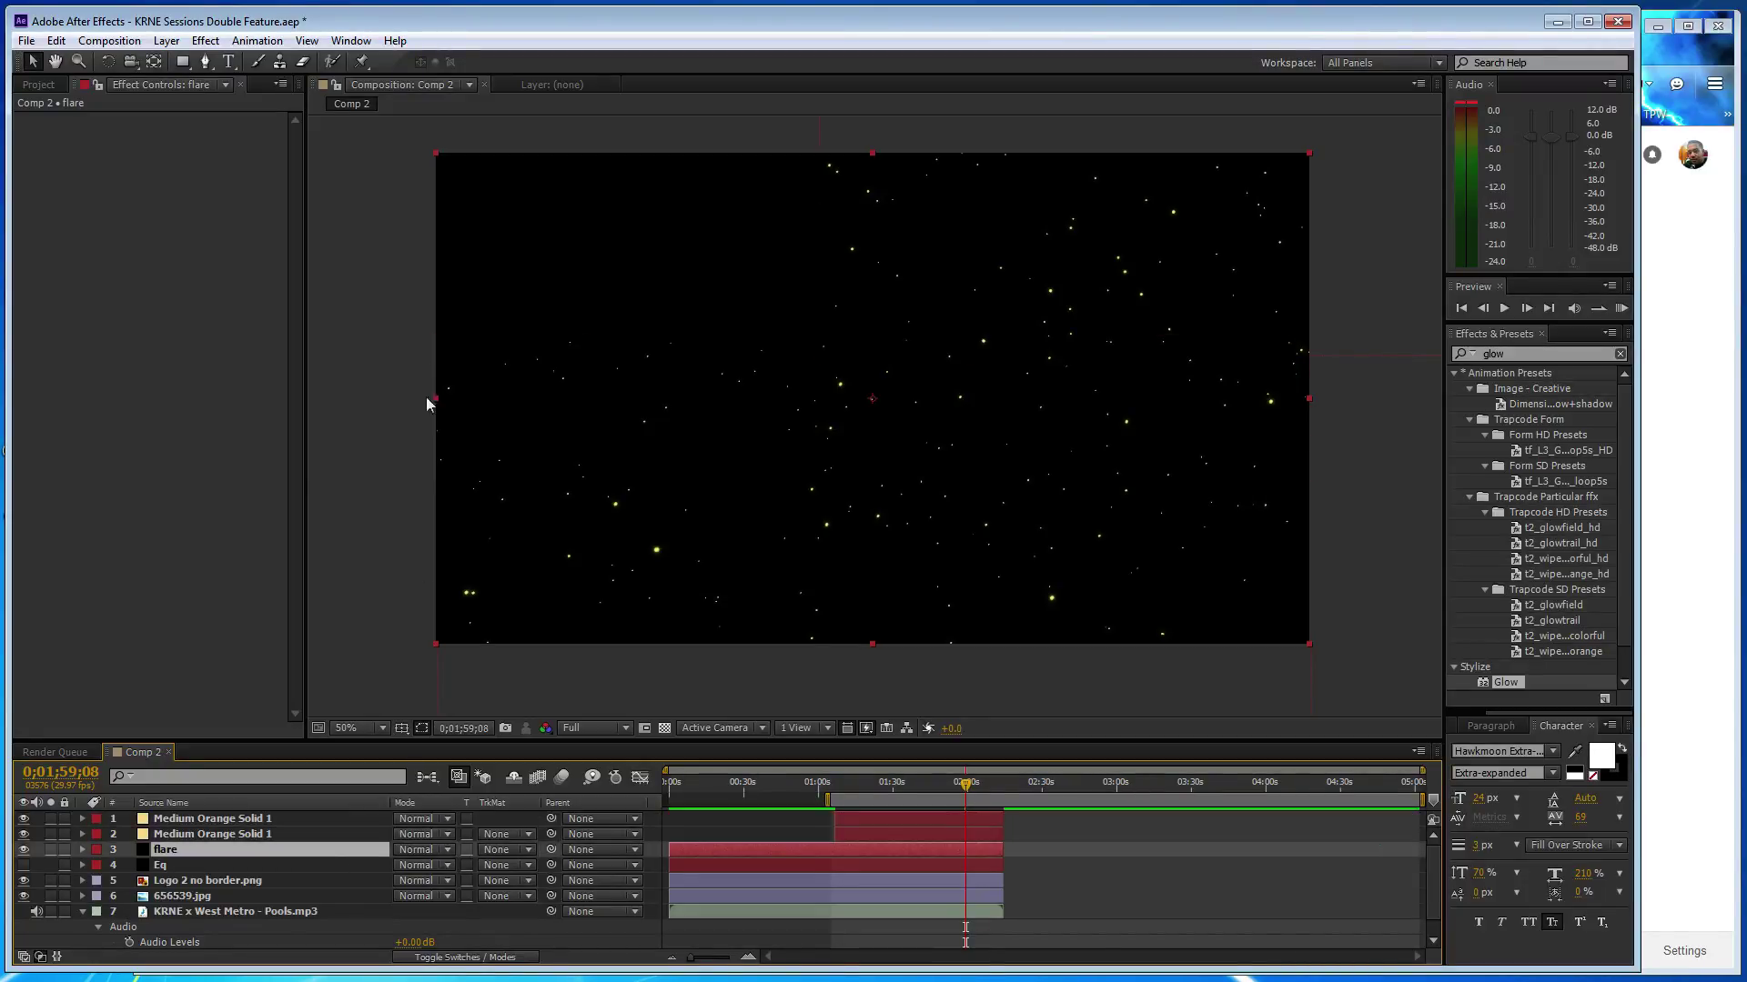
pyautogui.click(205, 41)
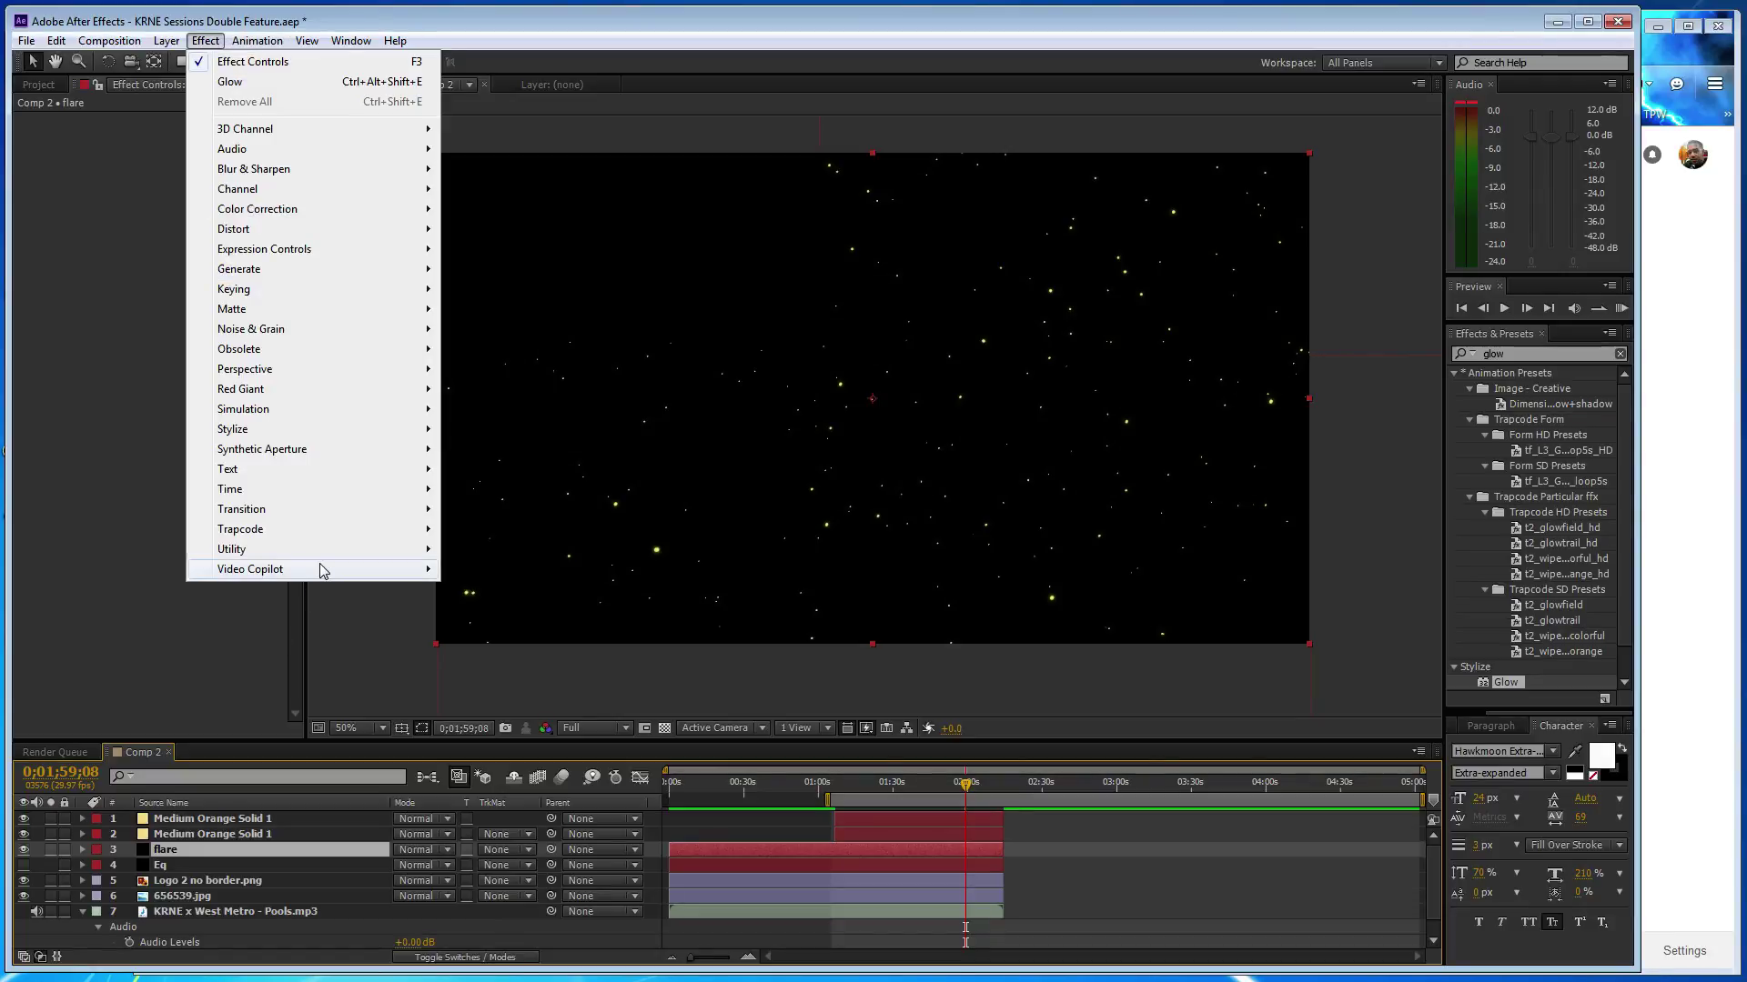
pyautogui.moveTo(320, 571)
pyautogui.click(500, 573)
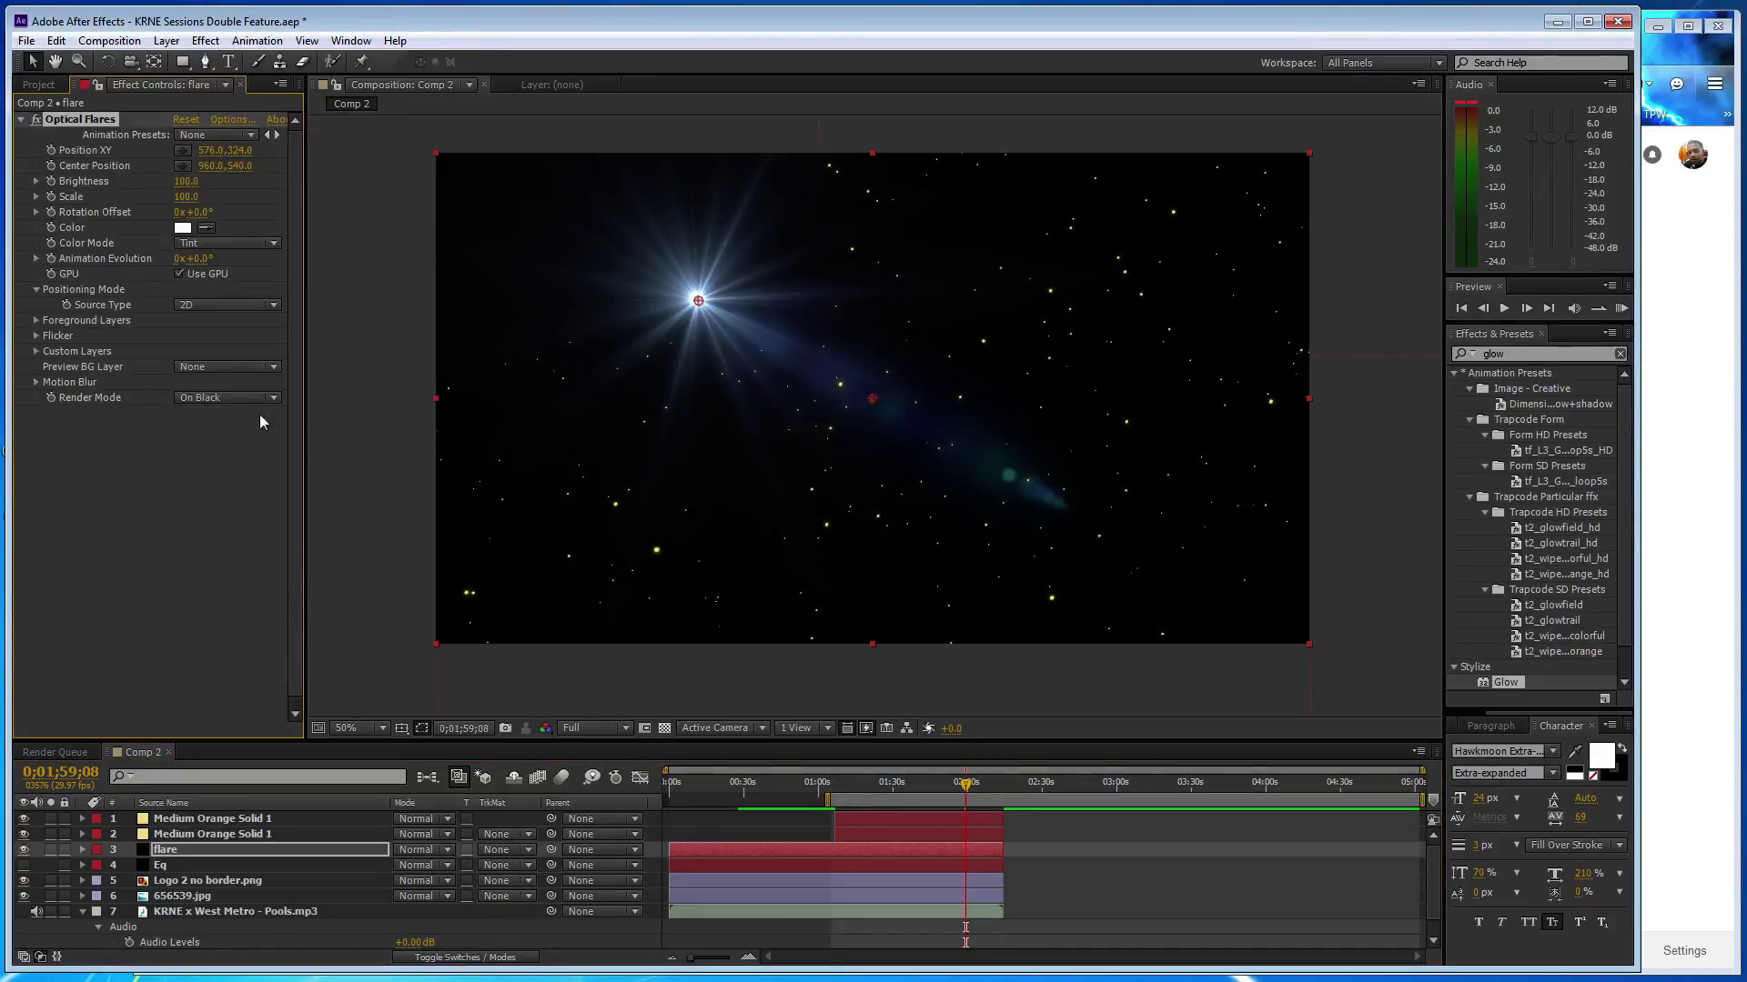
pyautogui.click(246, 397)
pyautogui.click(231, 444)
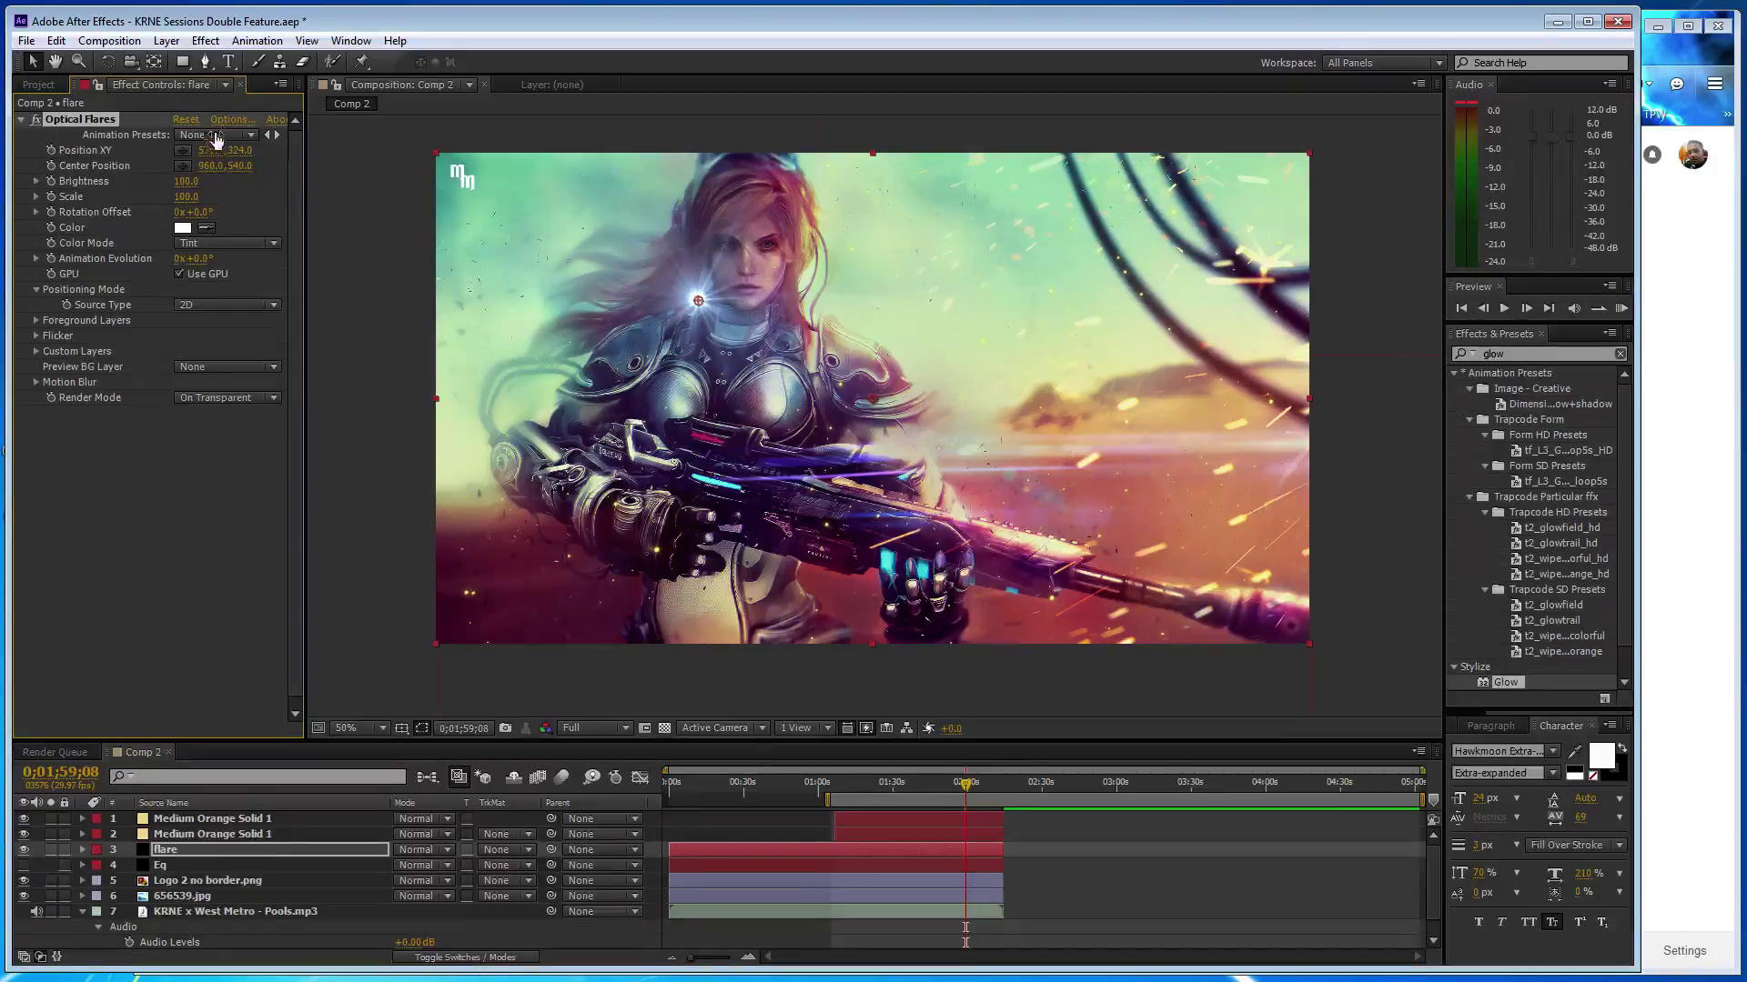
# - In Optical Flares Options, delete all default lens elements and keep only a single Streak
pyautogui.click(220, 120)
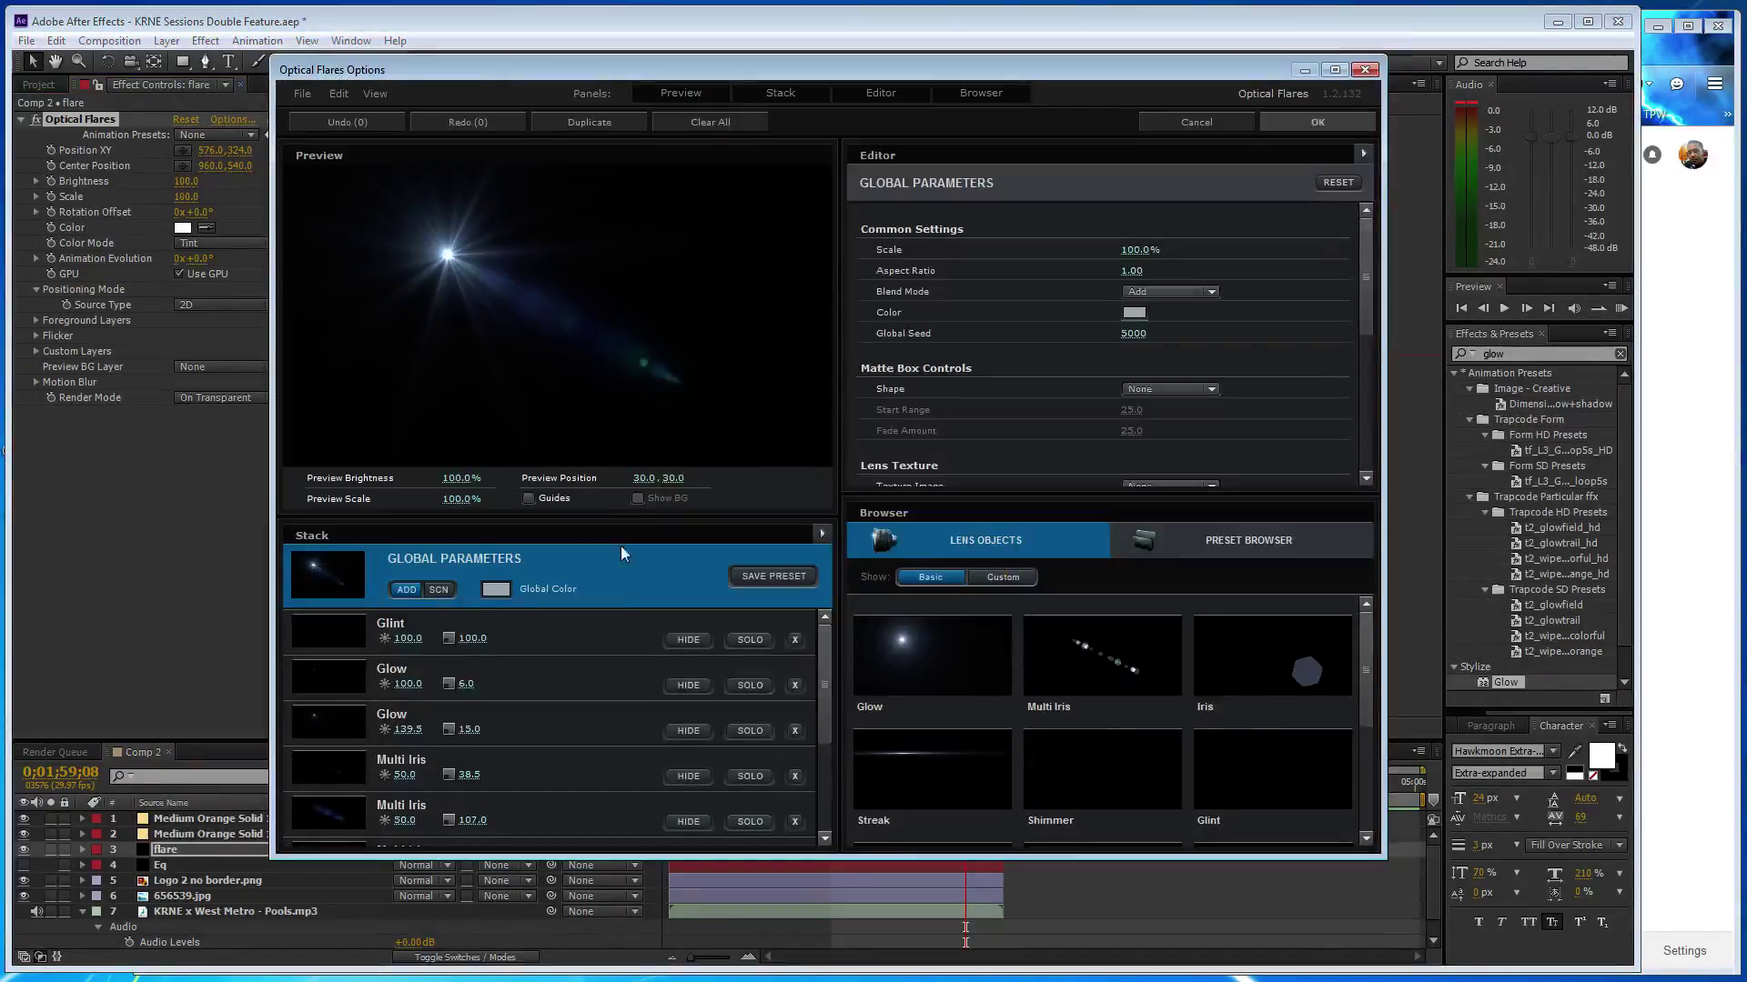
pyautogui.click(795, 640)
pyautogui.click(795, 640)
pyautogui.click(795, 639)
pyautogui.click(795, 640)
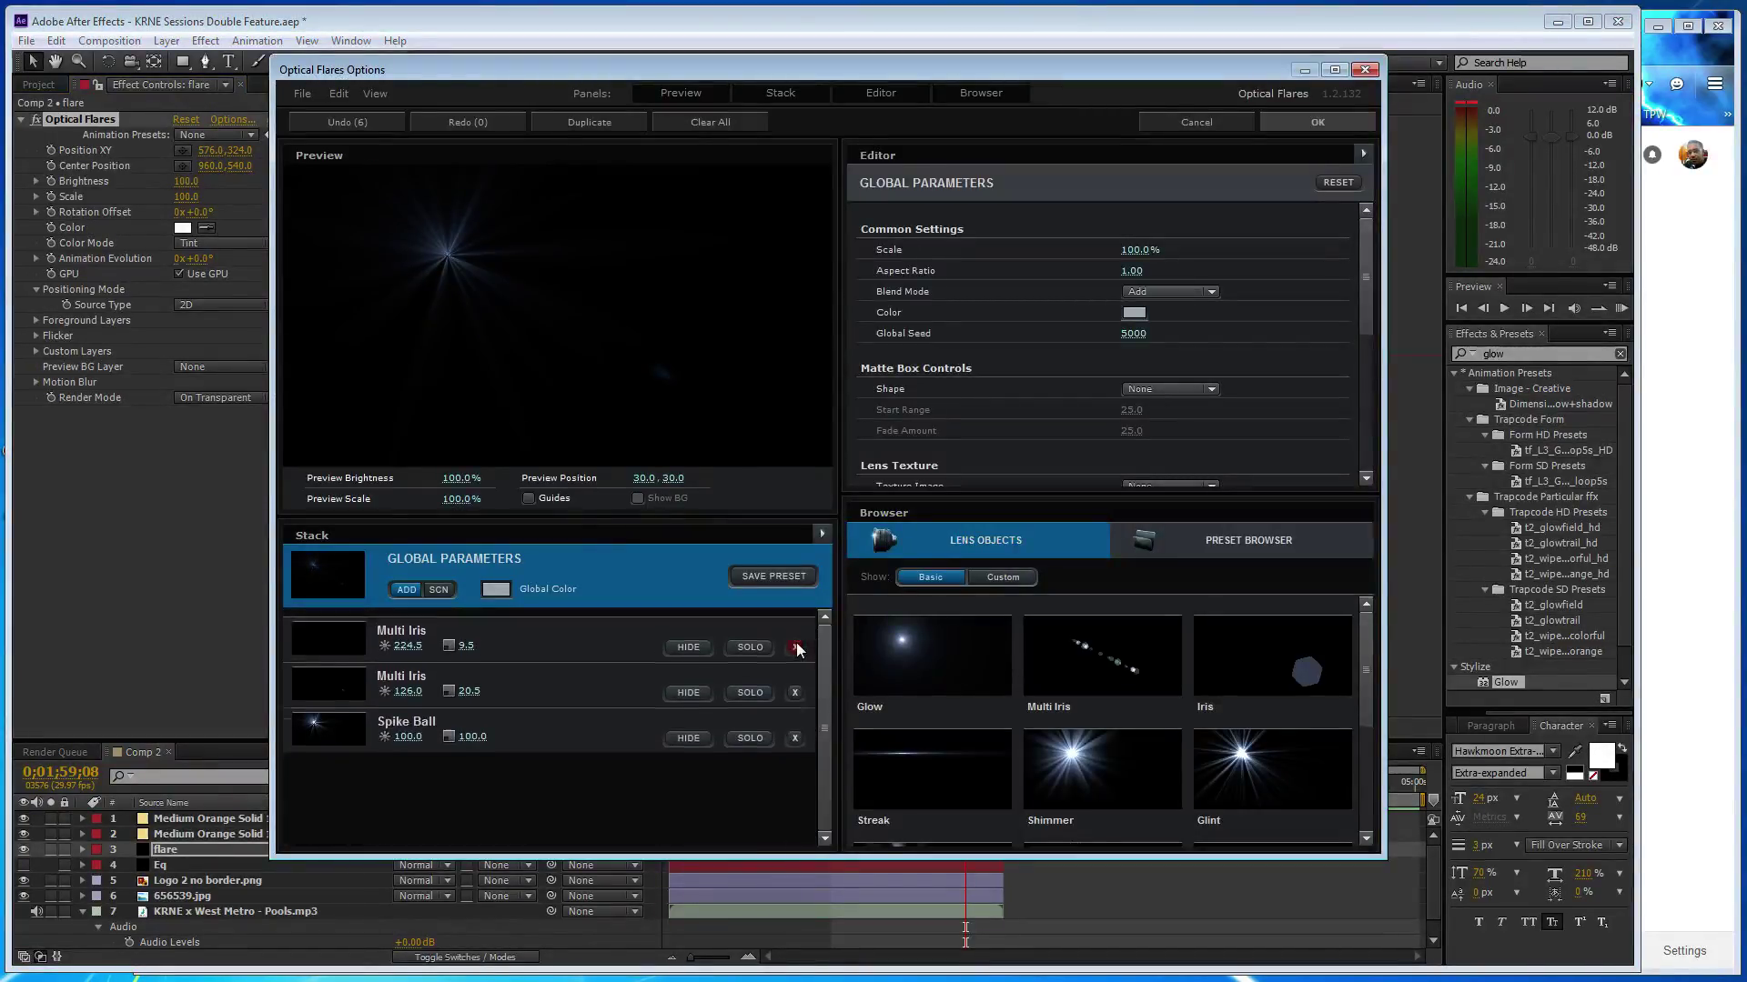
pyautogui.click(795, 639)
pyautogui.click(795, 640)
pyautogui.click(886, 755)
pyautogui.click(1324, 120)
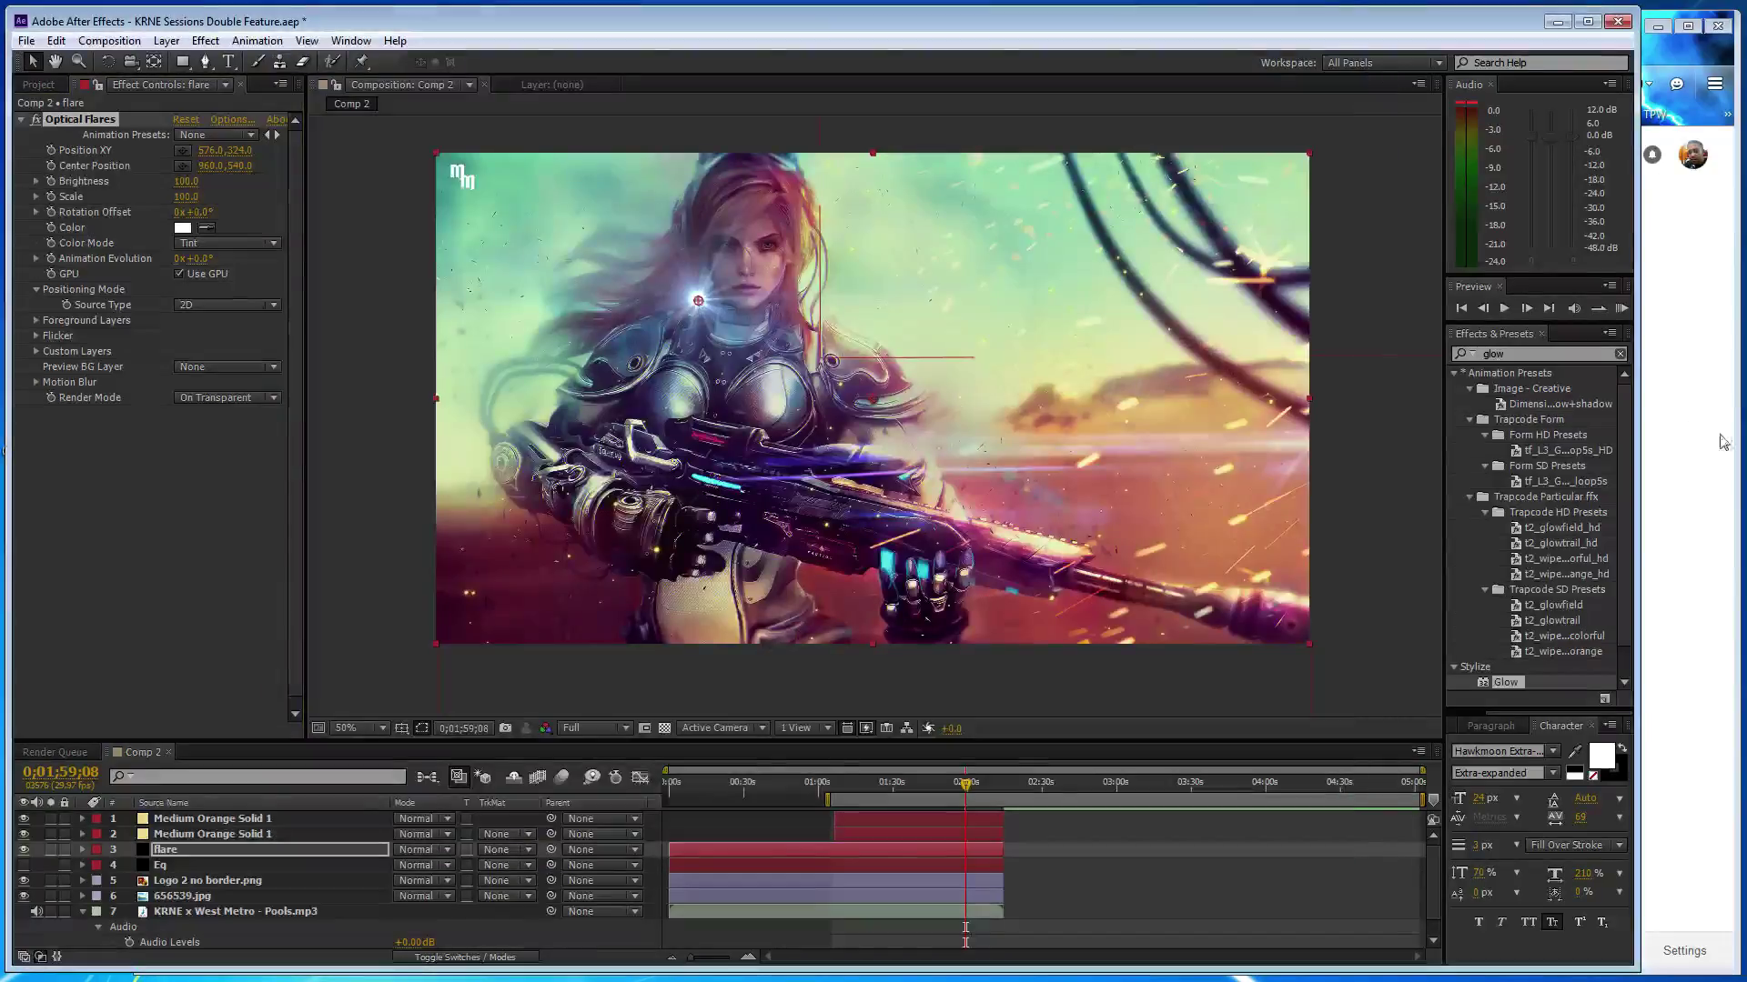
pyautogui.click(1738, 459)
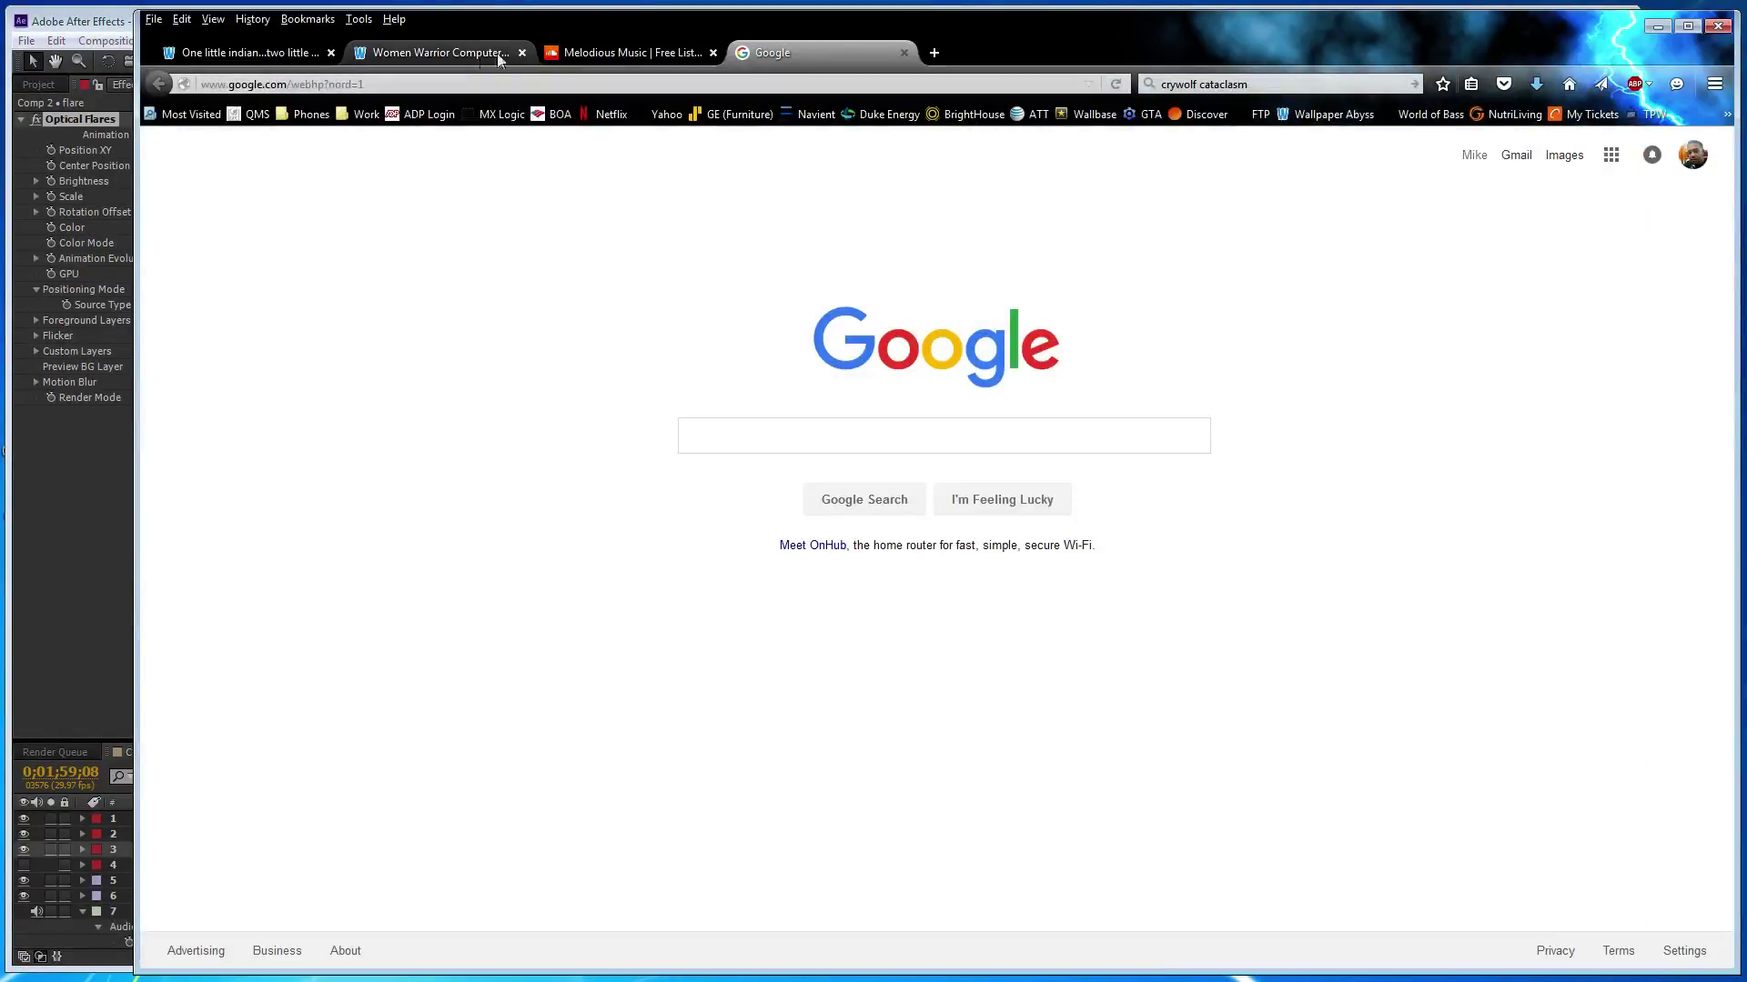
# - Play KRNE x Traxell - Initiation on the Melodious Music SoundCloud page, then return to After Effects
pyautogui.click(621, 53)
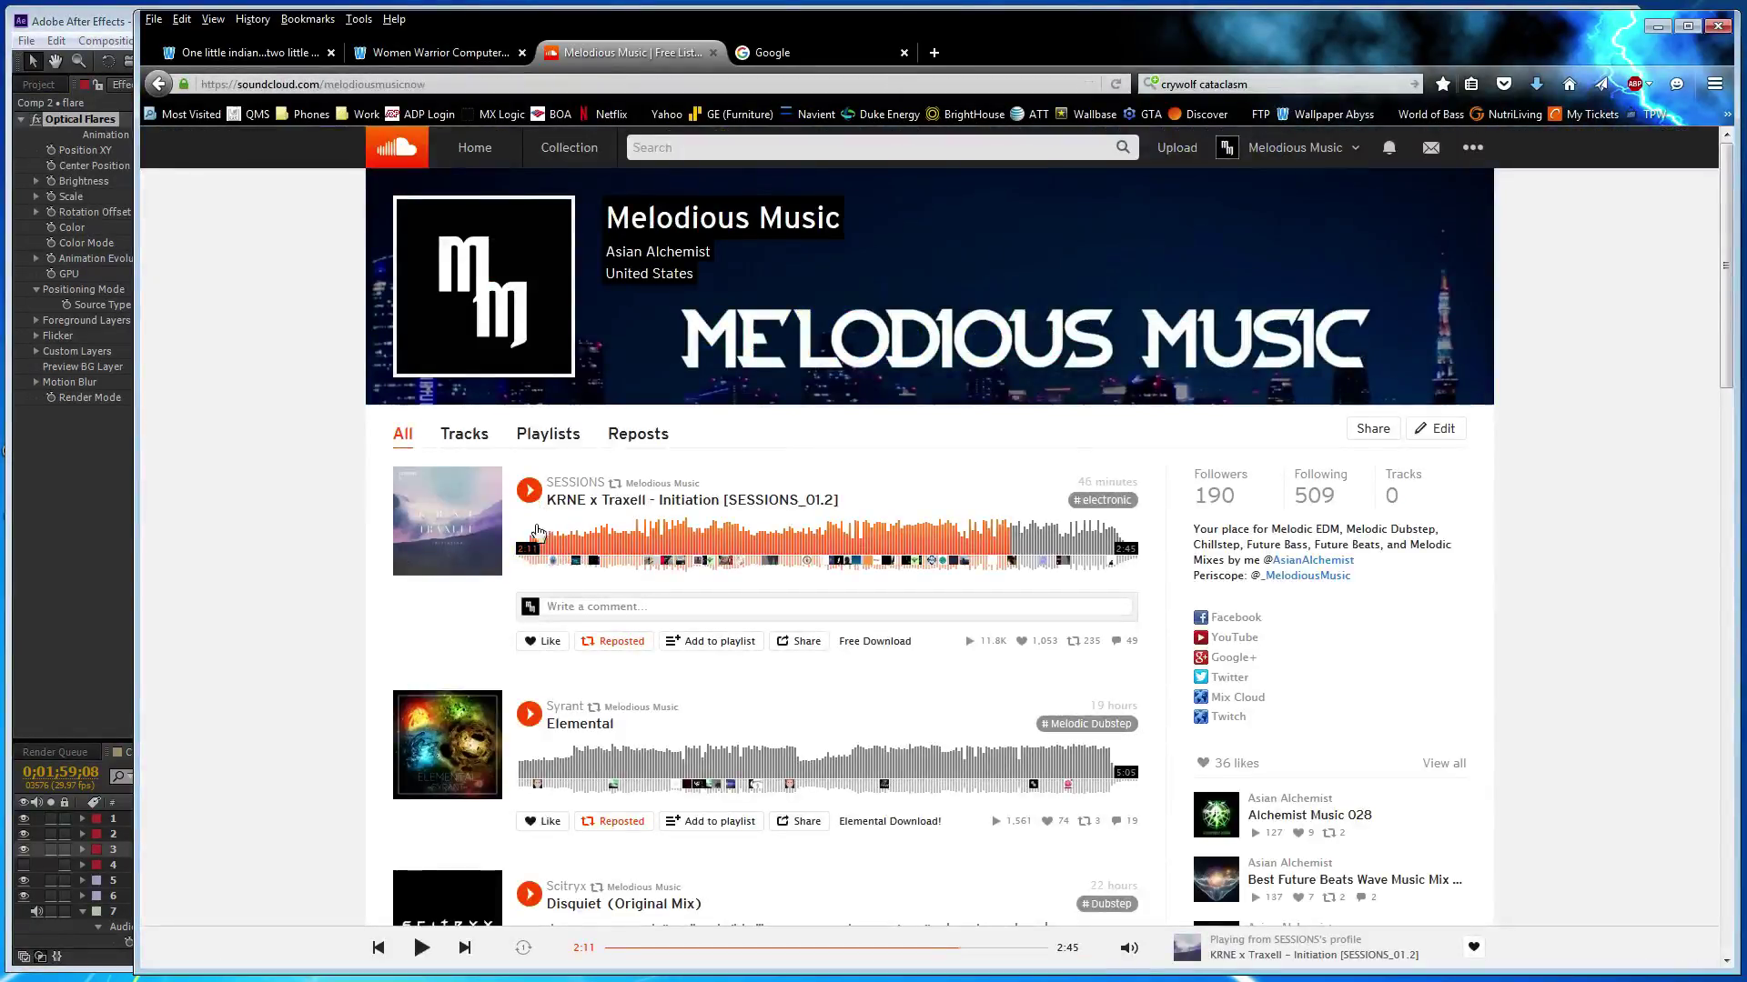
pyautogui.click(525, 554)
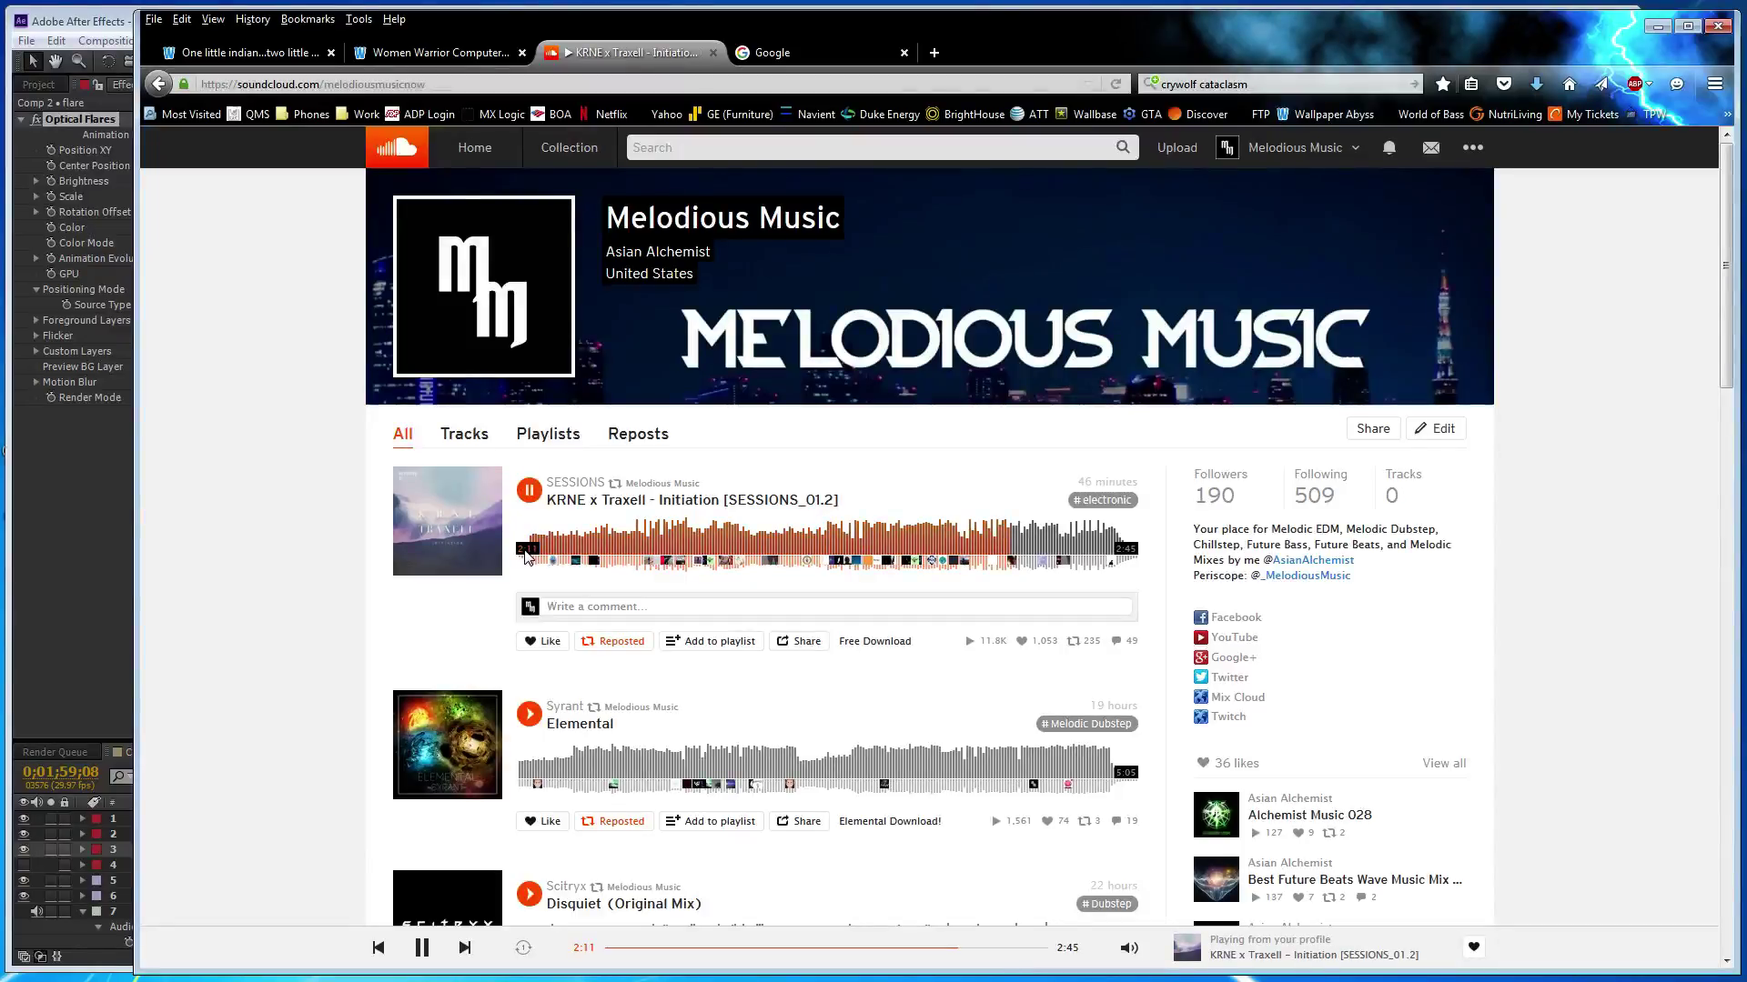
pyautogui.click(91, 535)
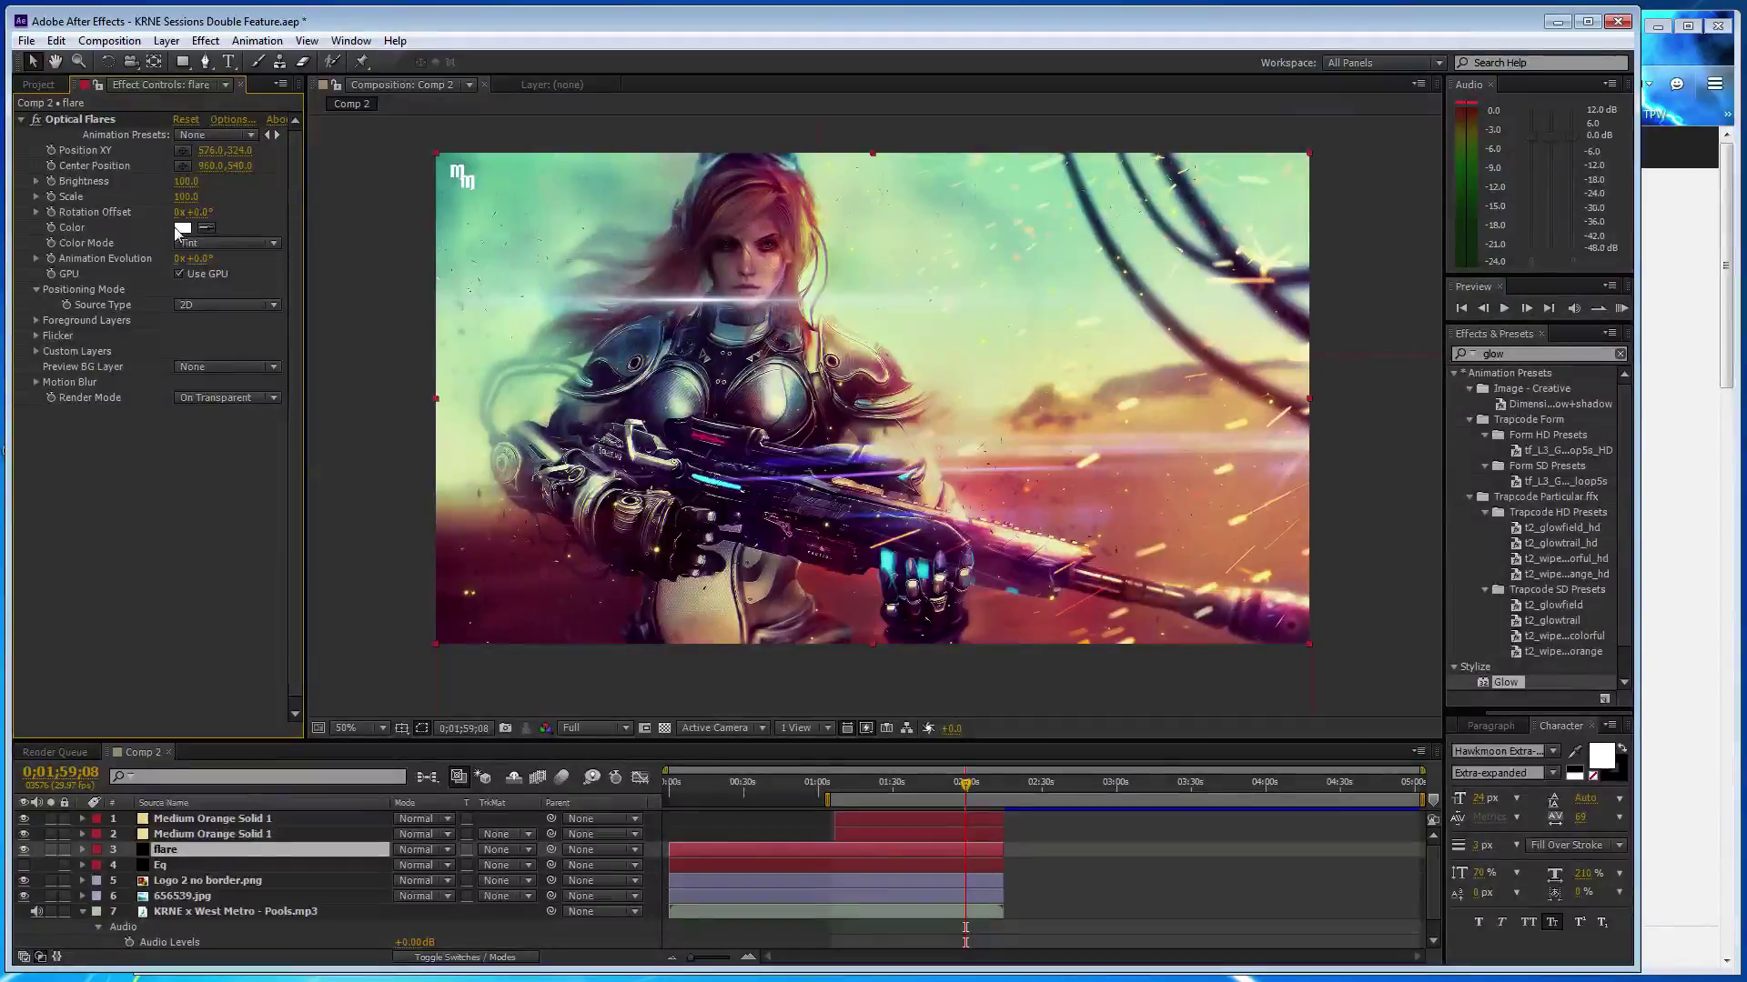
# - Tint the Optical Flares streak red and set its Scale to 40
pyautogui.click(206, 227)
pyautogui.click(709, 440)
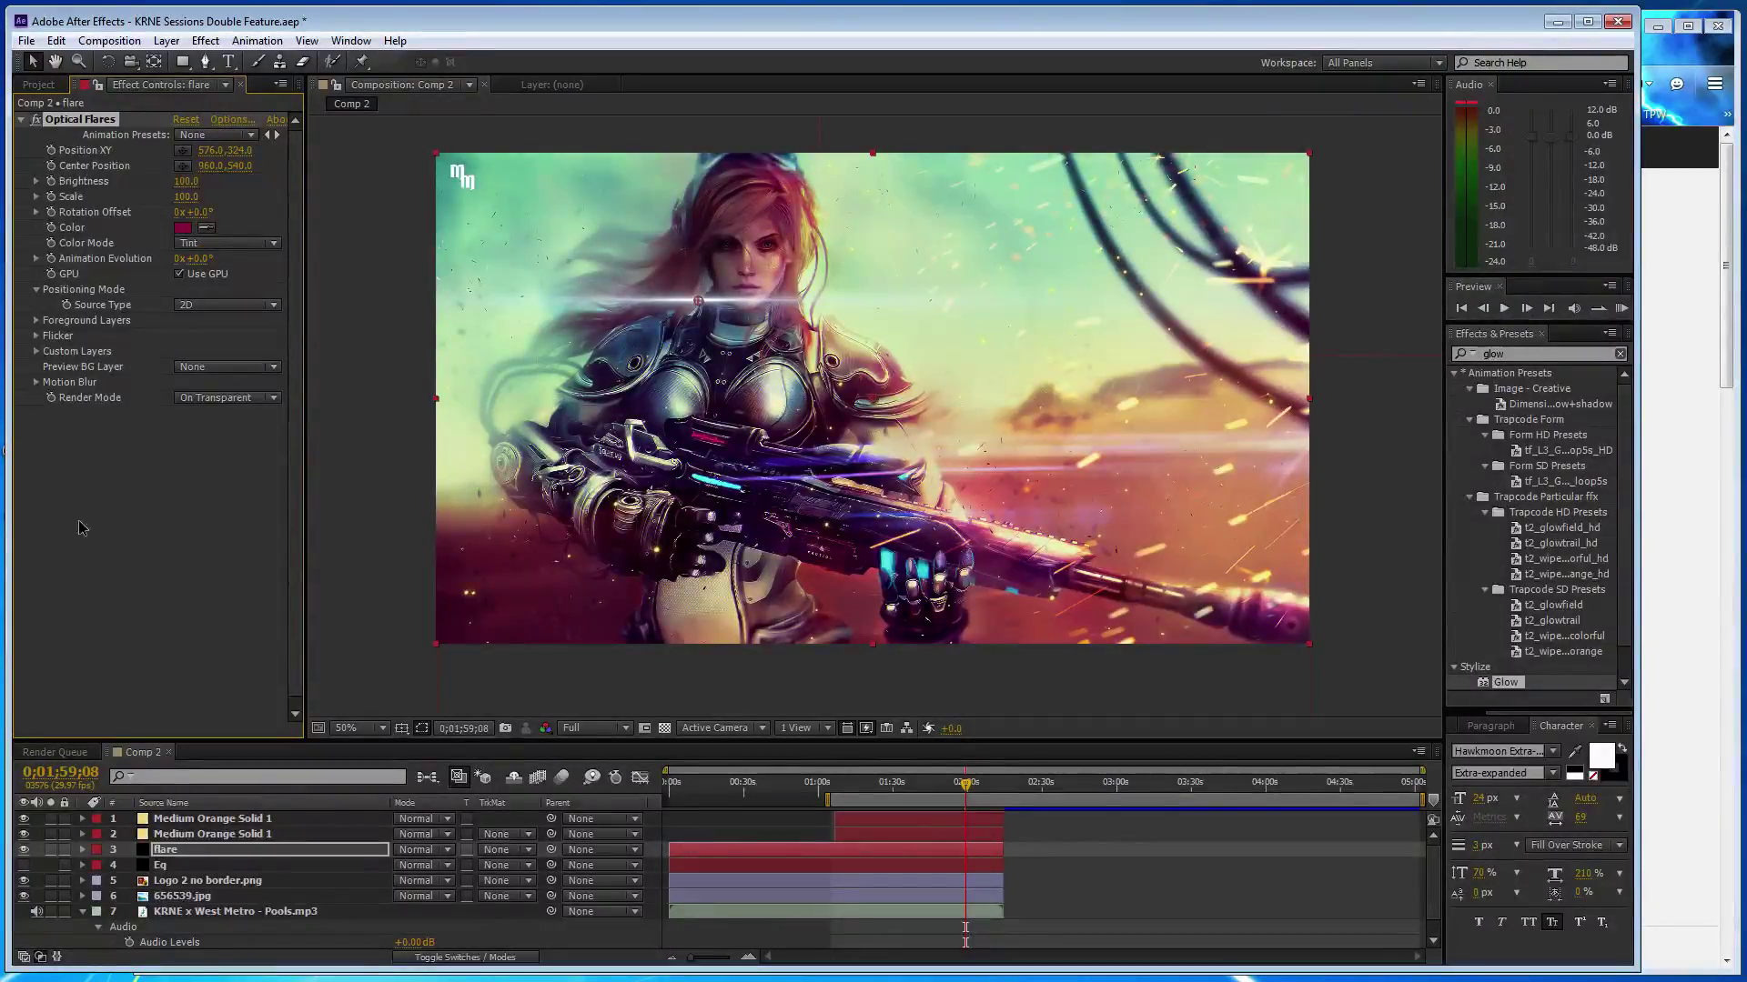
pyautogui.click(202, 516)
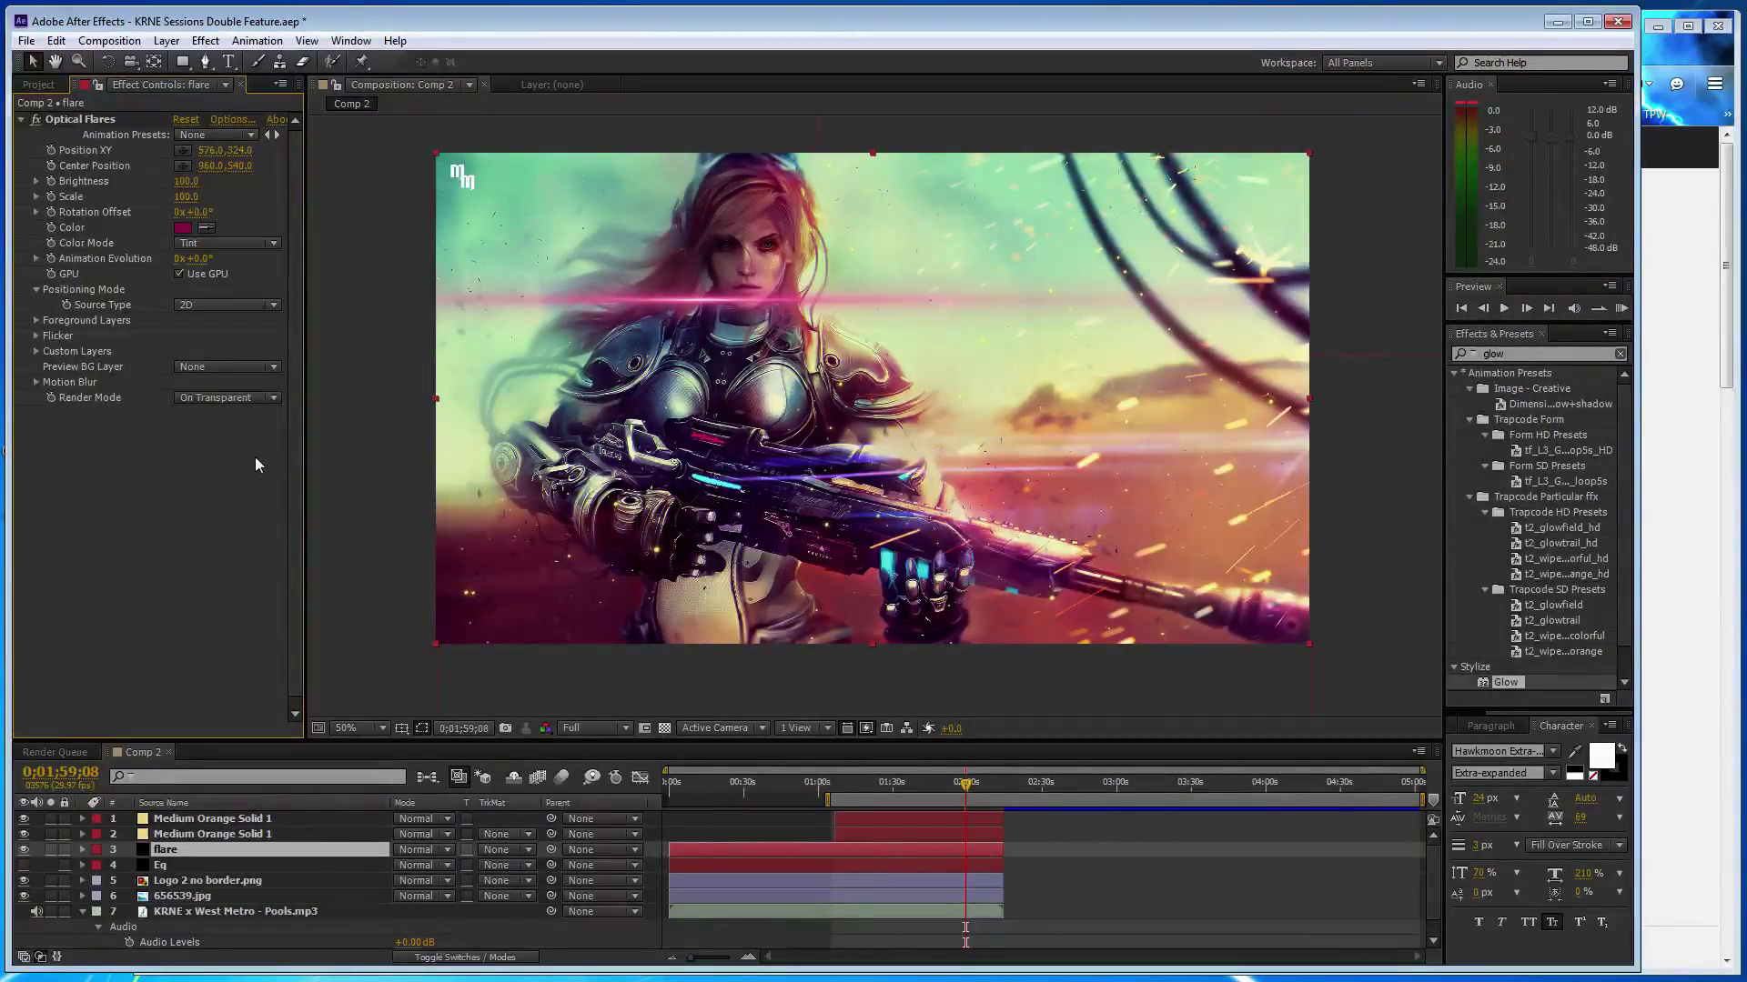
pyautogui.click(186, 197)
pyautogui.write('40')
pyautogui.press('Return')
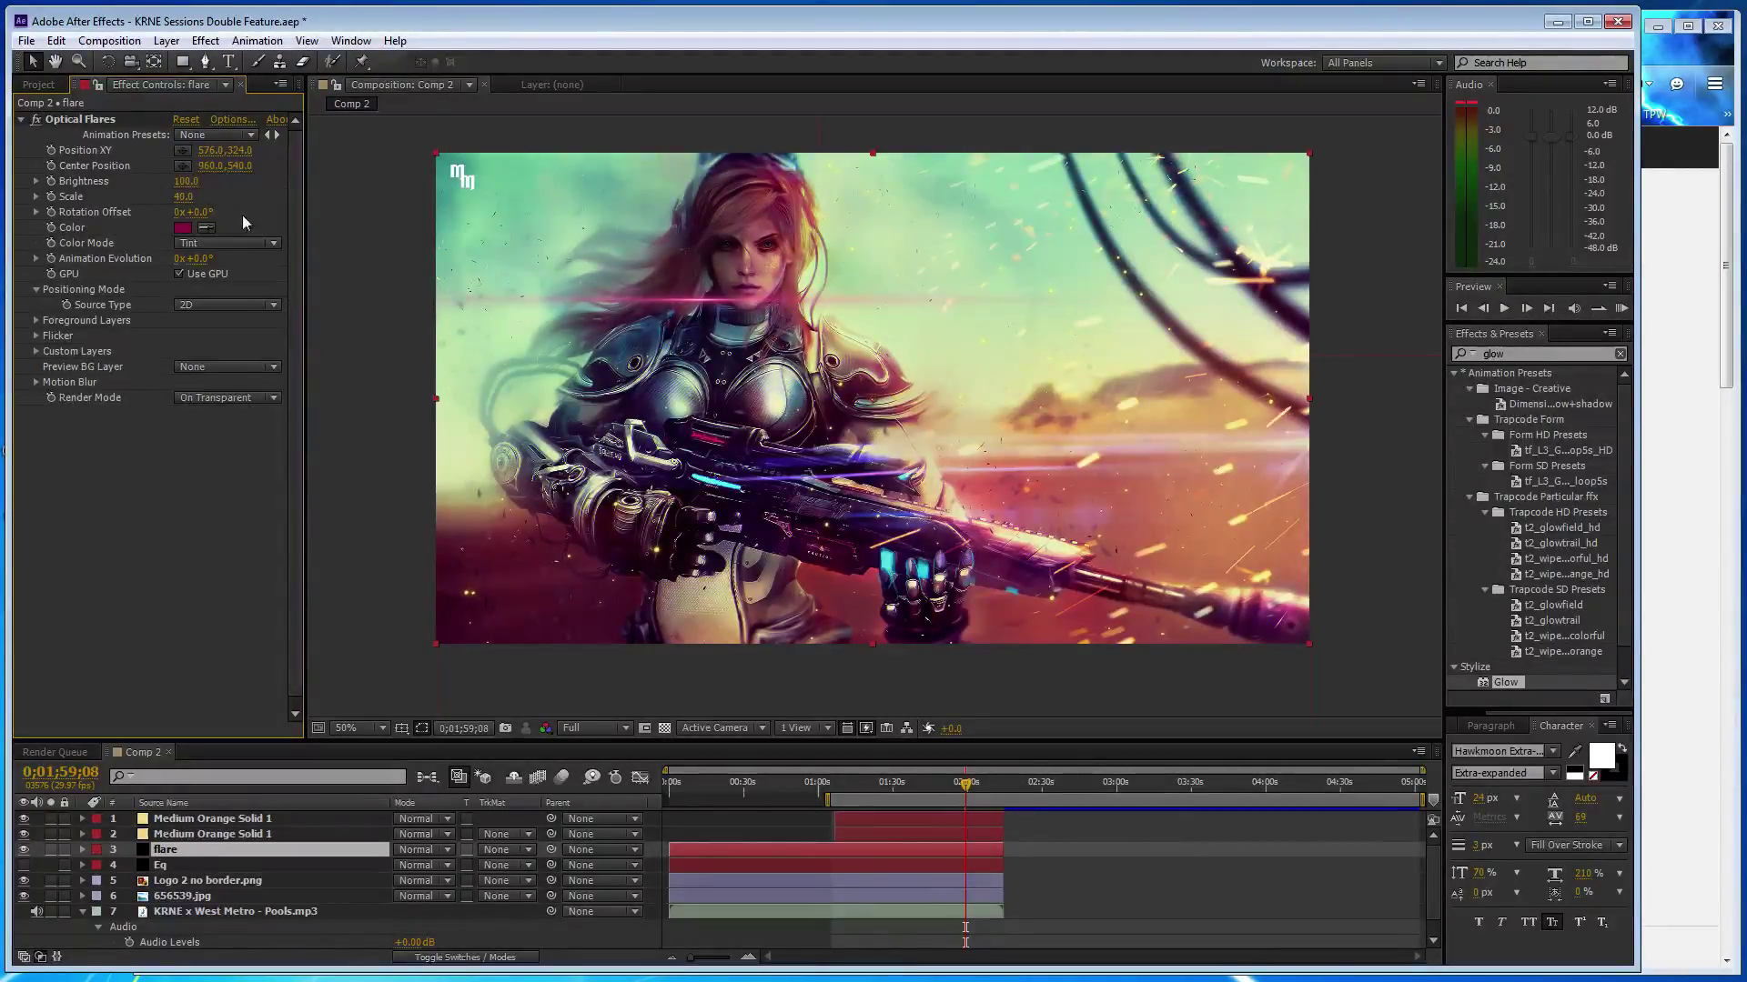
# - Refine the flare colour in the picker to a brighter, purer red
pyautogui.click(183, 228)
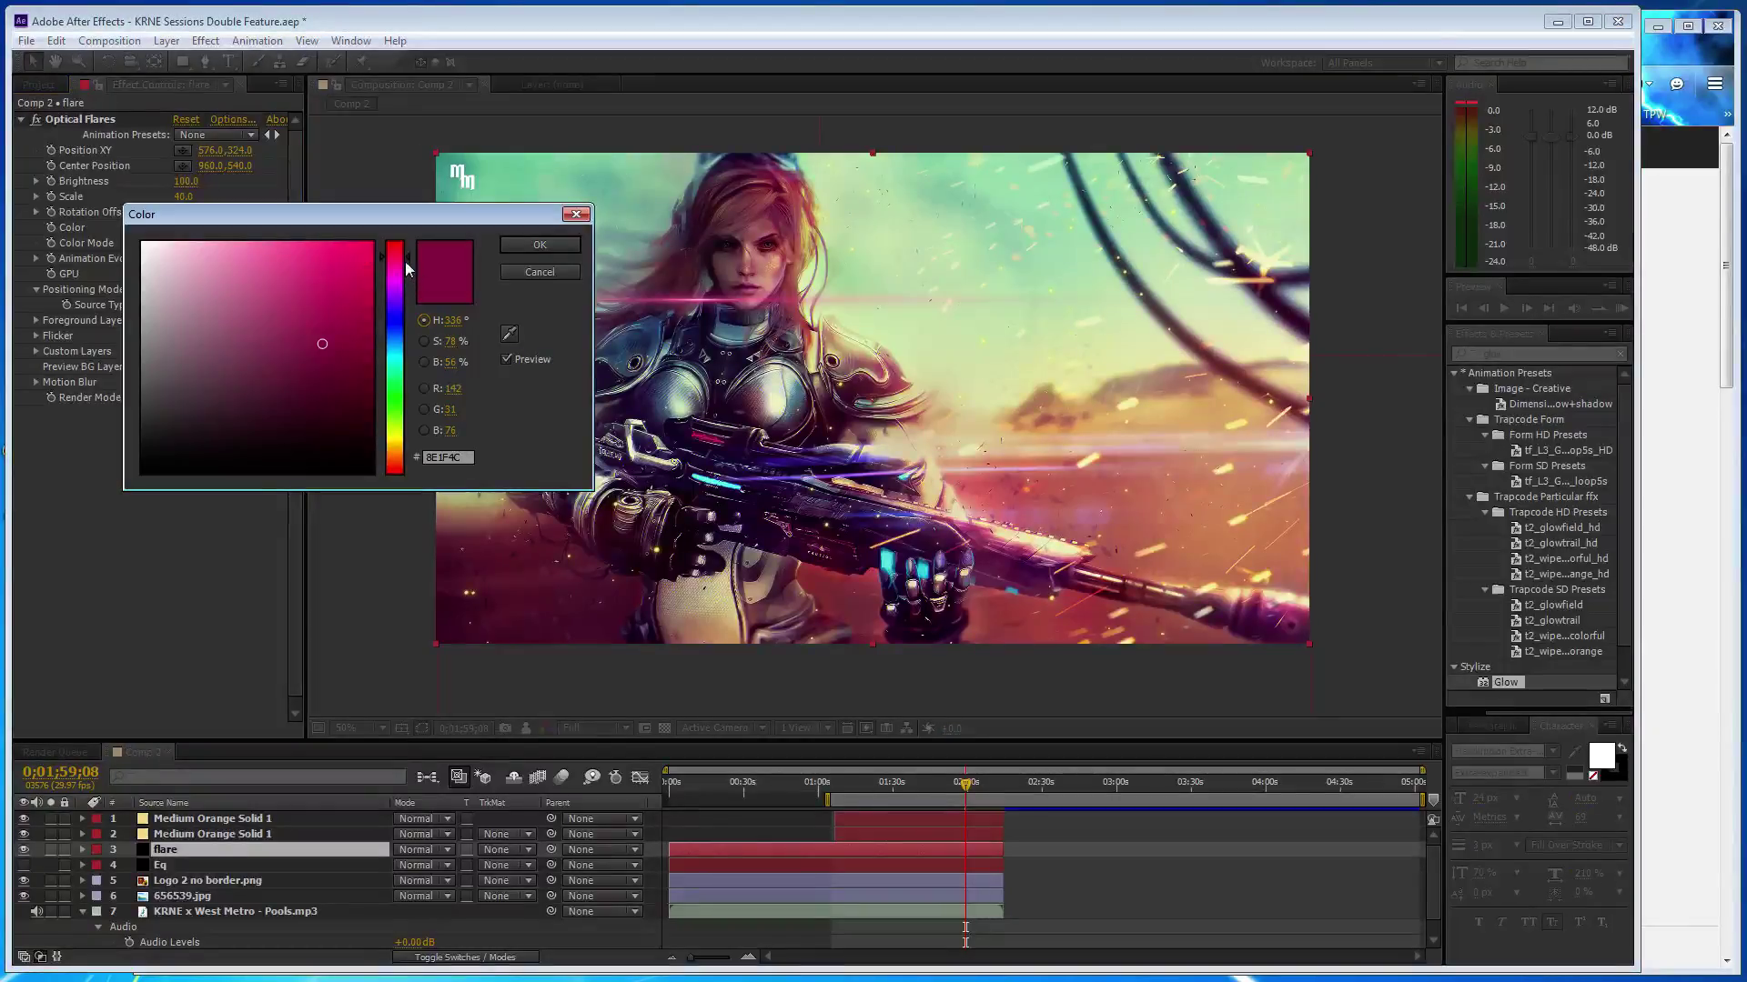
pyautogui.moveTo(406, 264); pyautogui.dragTo(406, 252)
pyautogui.click(300, 244)
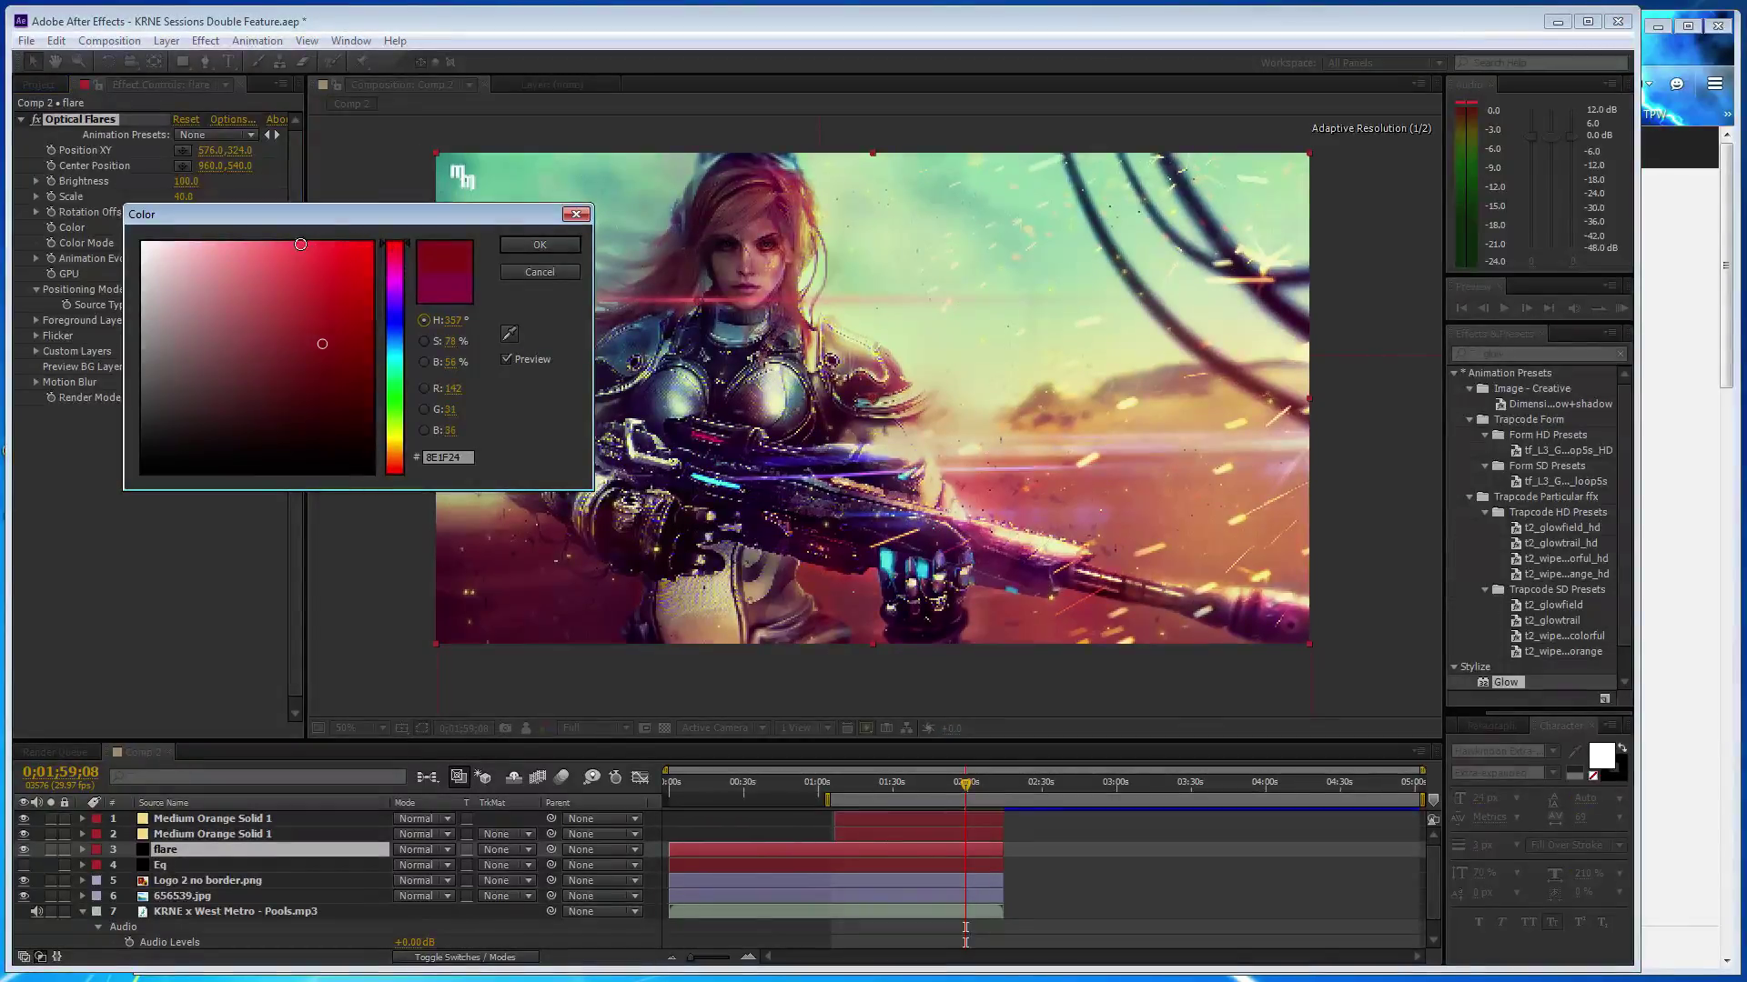
pyautogui.click(546, 245)
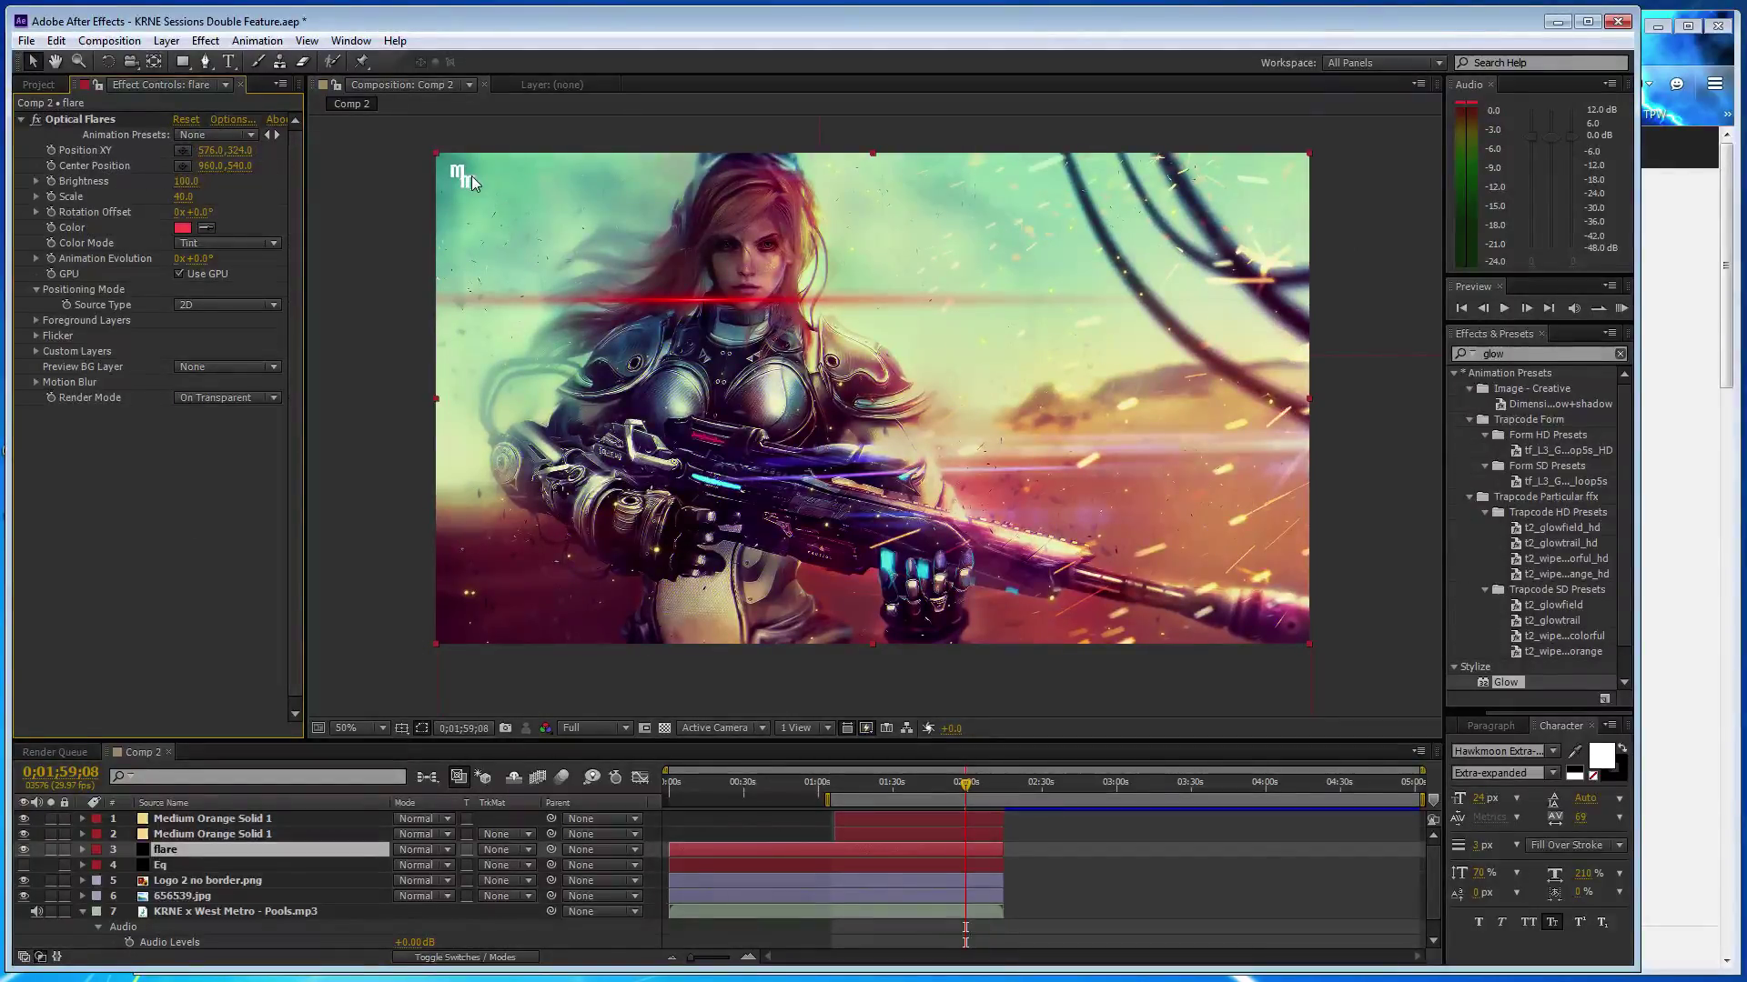
# - Drag the flare point down across the gun and tilt the flare layer diagonally
pyautogui.press('w')
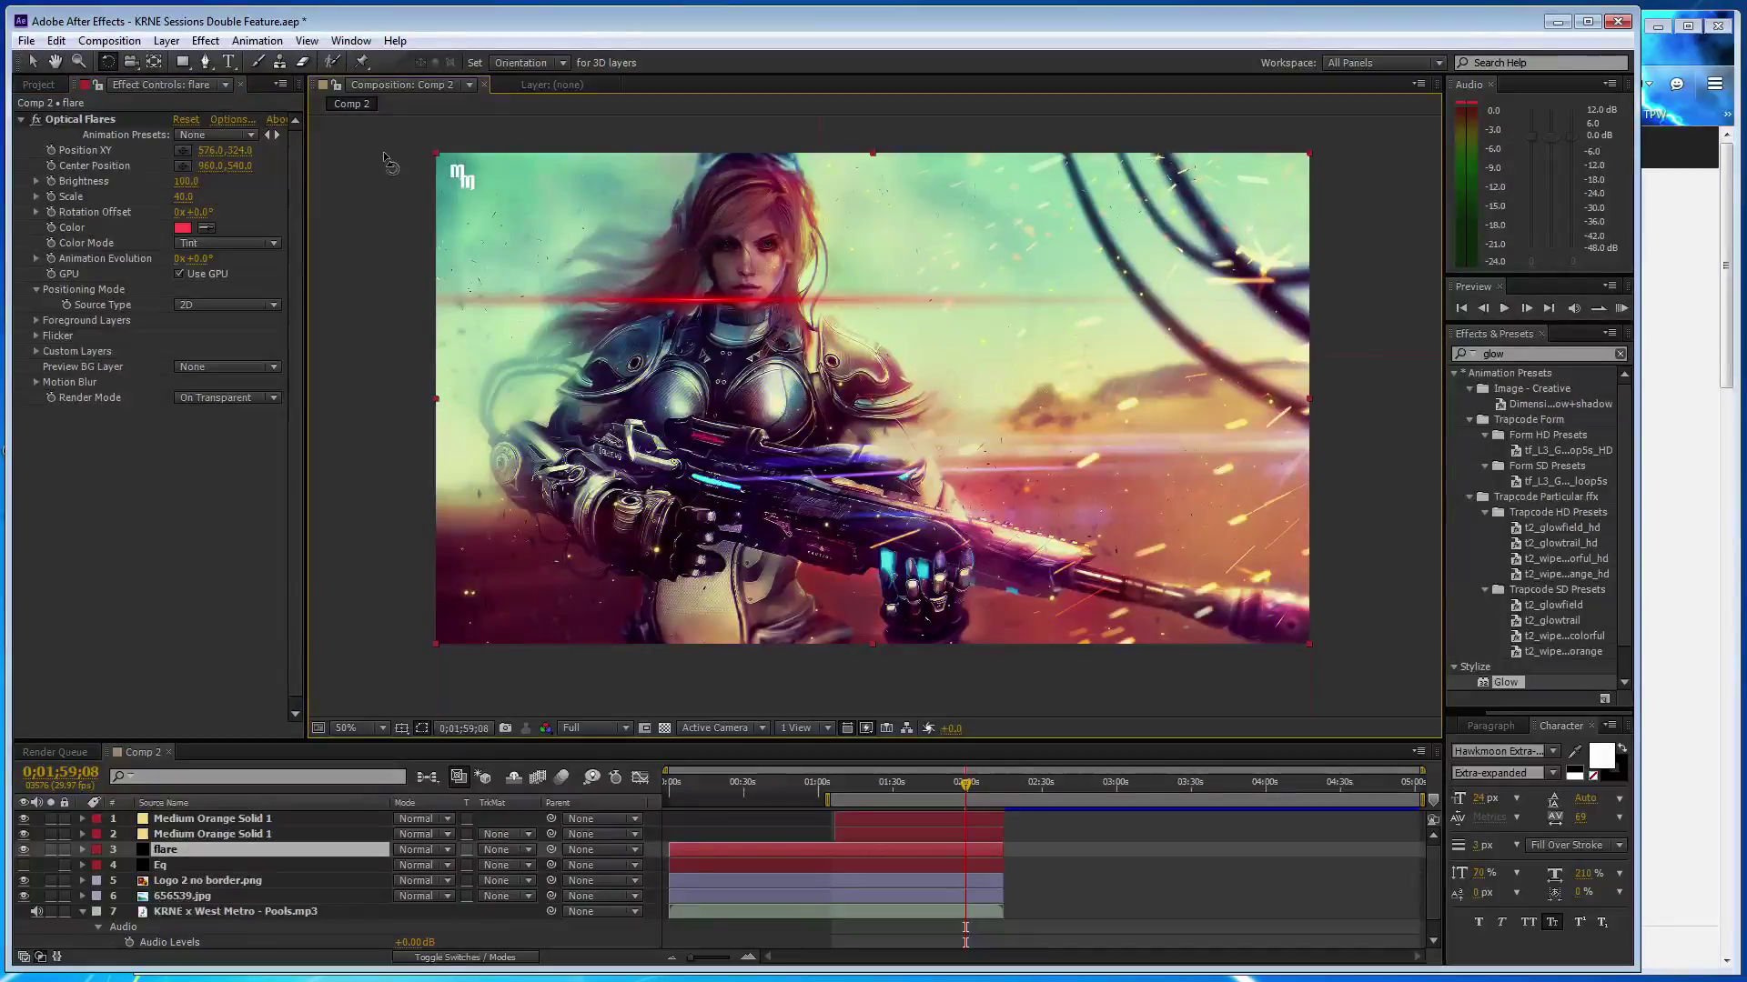
pyautogui.press('v')
pyautogui.click(100, 121)
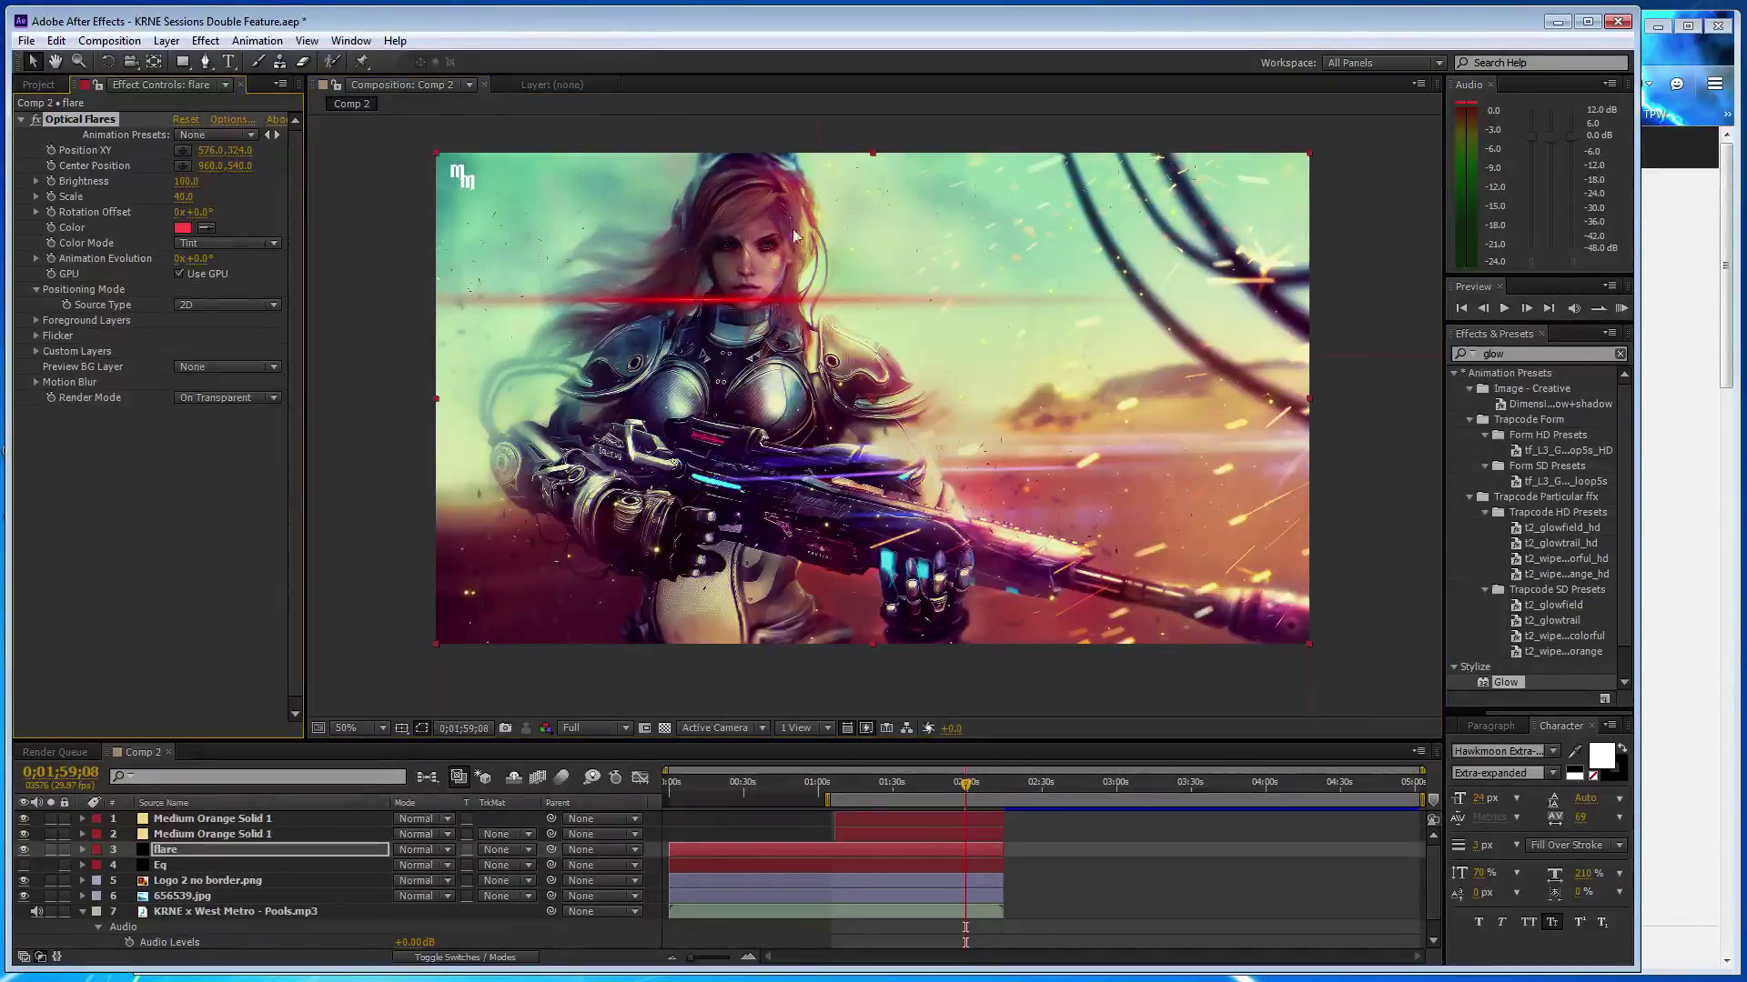
pyautogui.moveTo(703, 326); pyautogui.dragTo(707, 444)
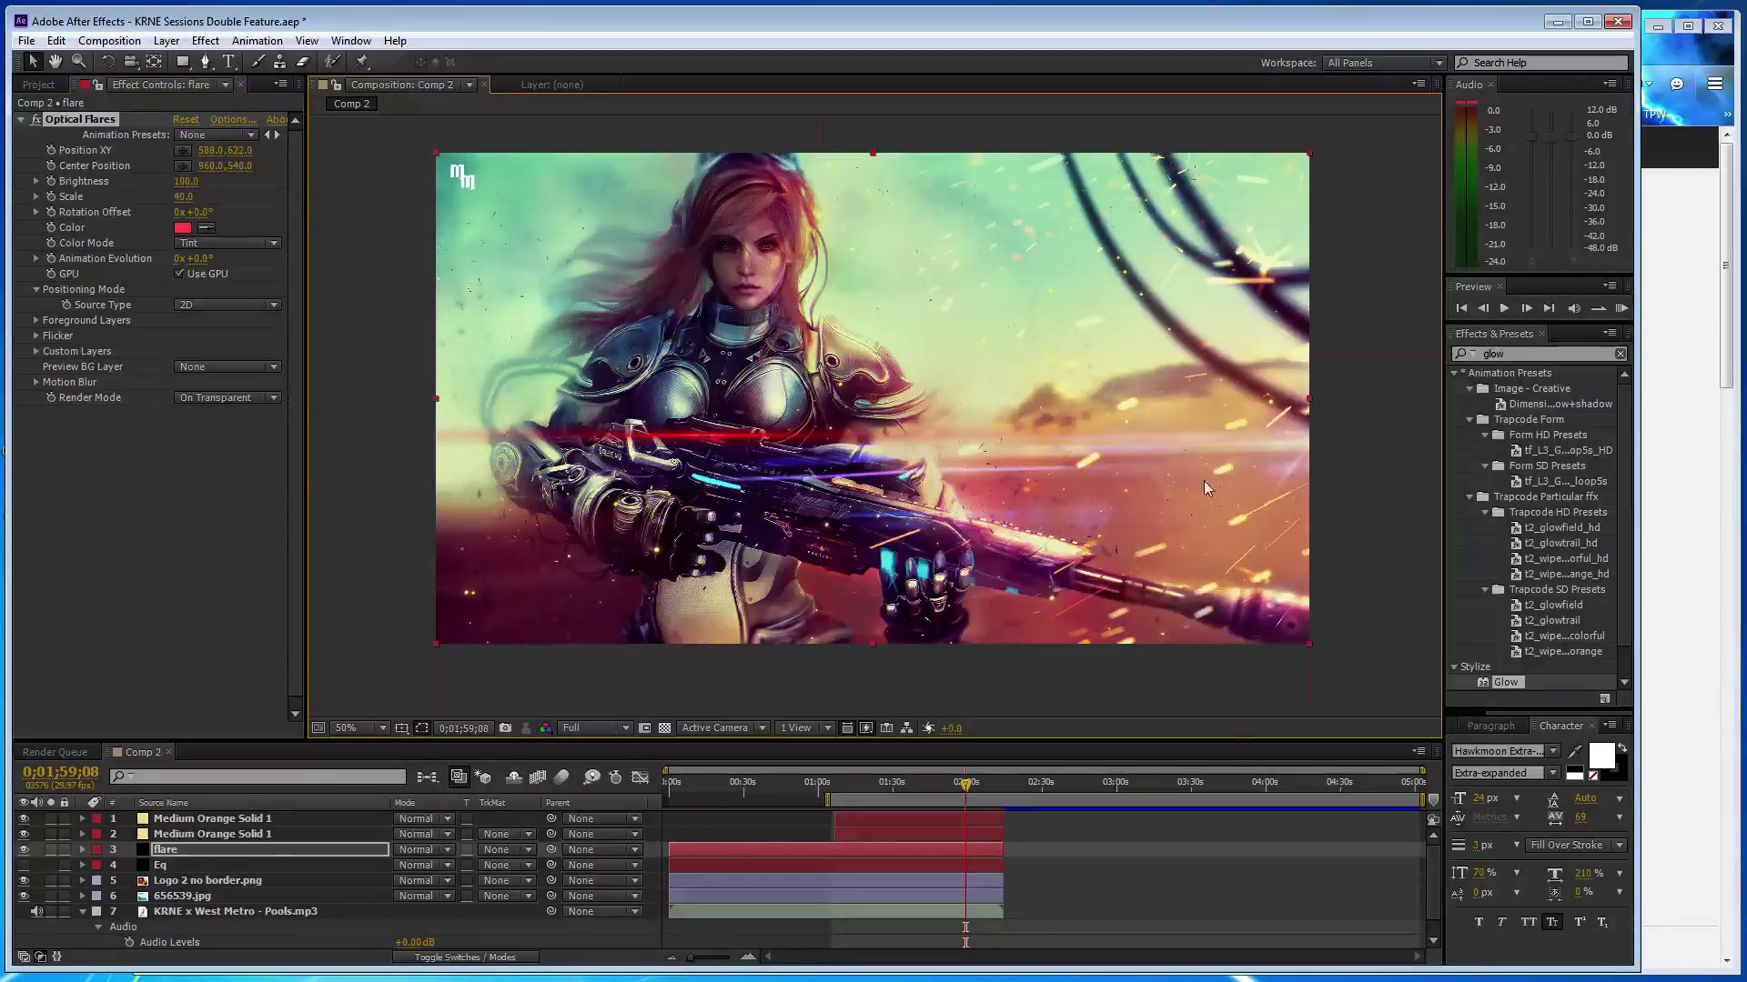
pyautogui.press('w')
pyautogui.moveTo(1311, 645)
pyautogui.mouseDown()
pyautogui.moveTo(1272, 822)
pyautogui.moveTo(1285, 850)
pyautogui.mouseUp()
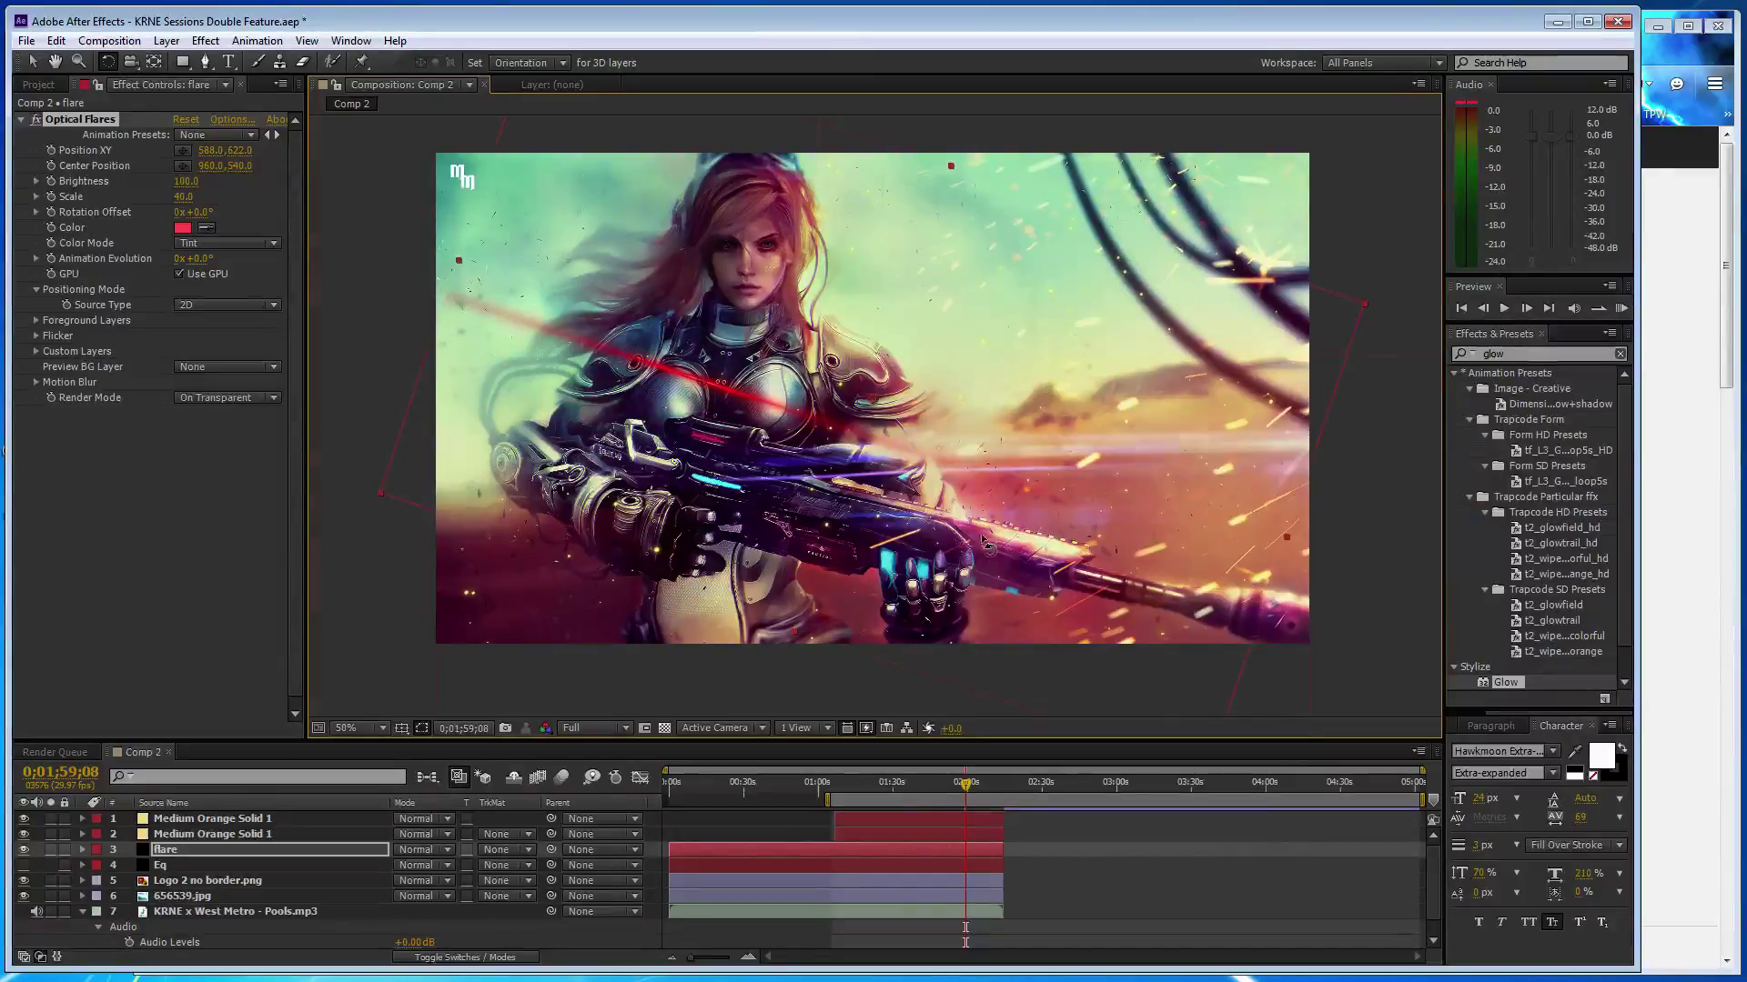
pyautogui.press('v')
pyautogui.moveTo(812, 351); pyautogui.dragTo(817, 406)
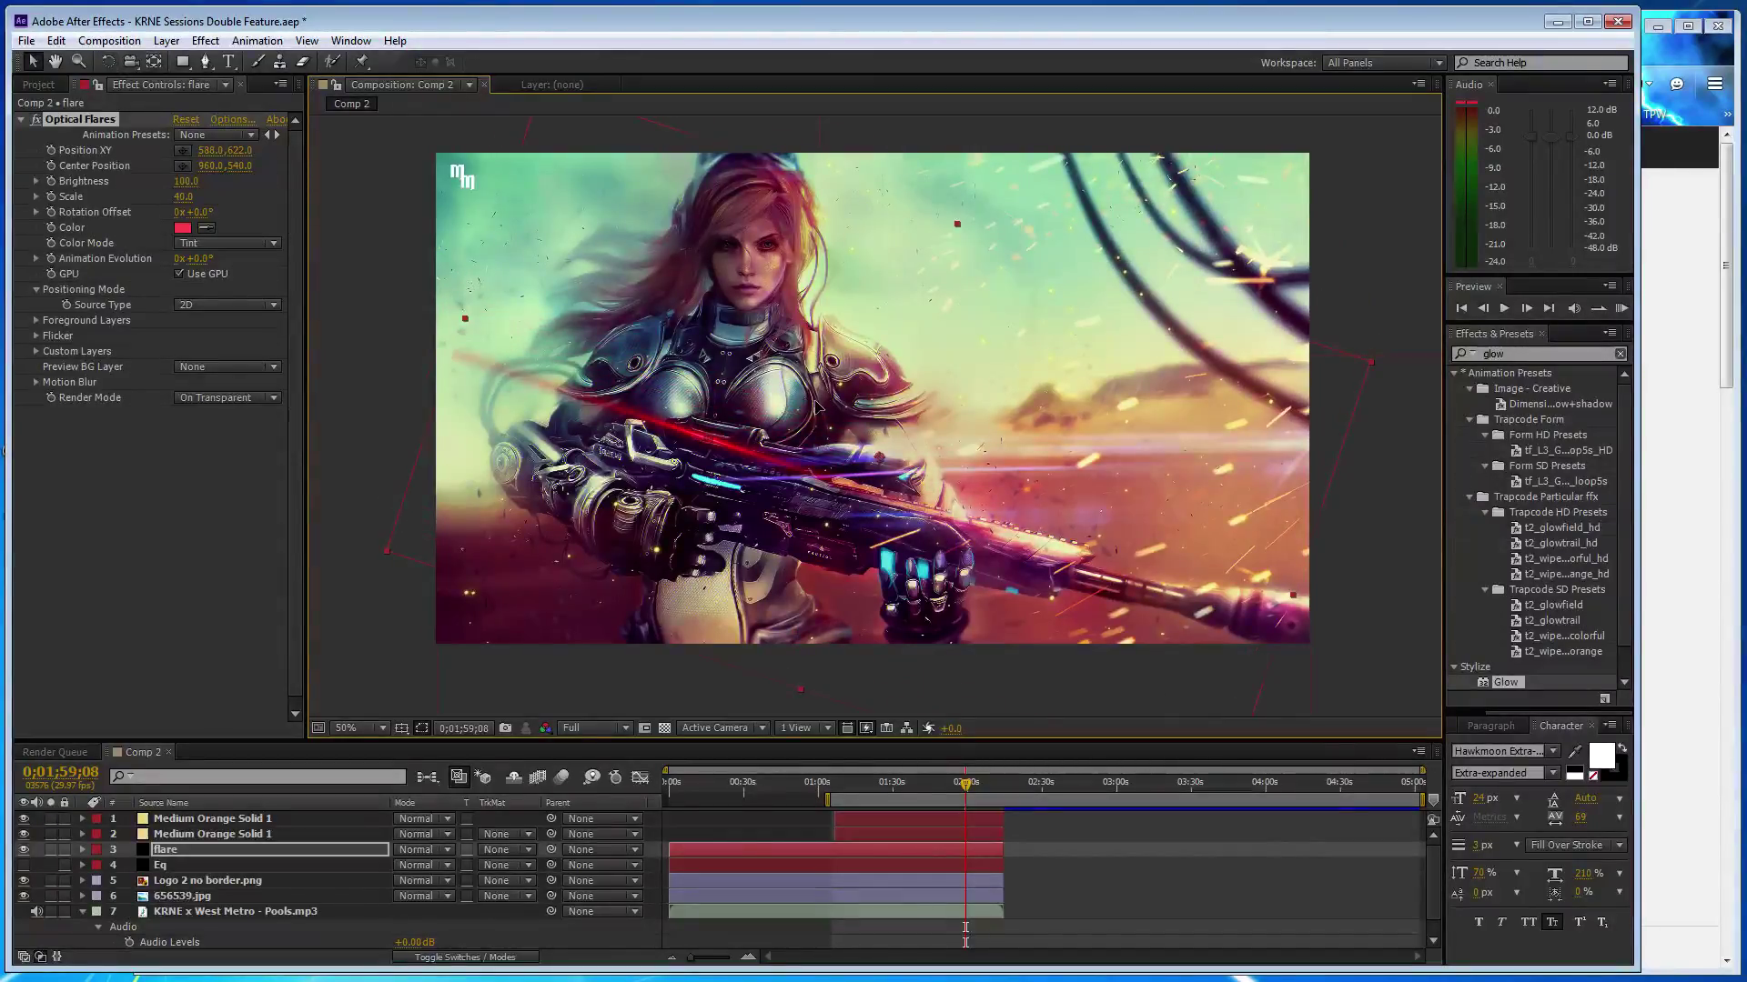
# - Fine-tune the flare layer to a steeper diagonal, viewing at 25% and returning to 50%
pyautogui.press('w')
pyautogui.moveTo(386, 555); pyautogui.dragTo(401, 571)
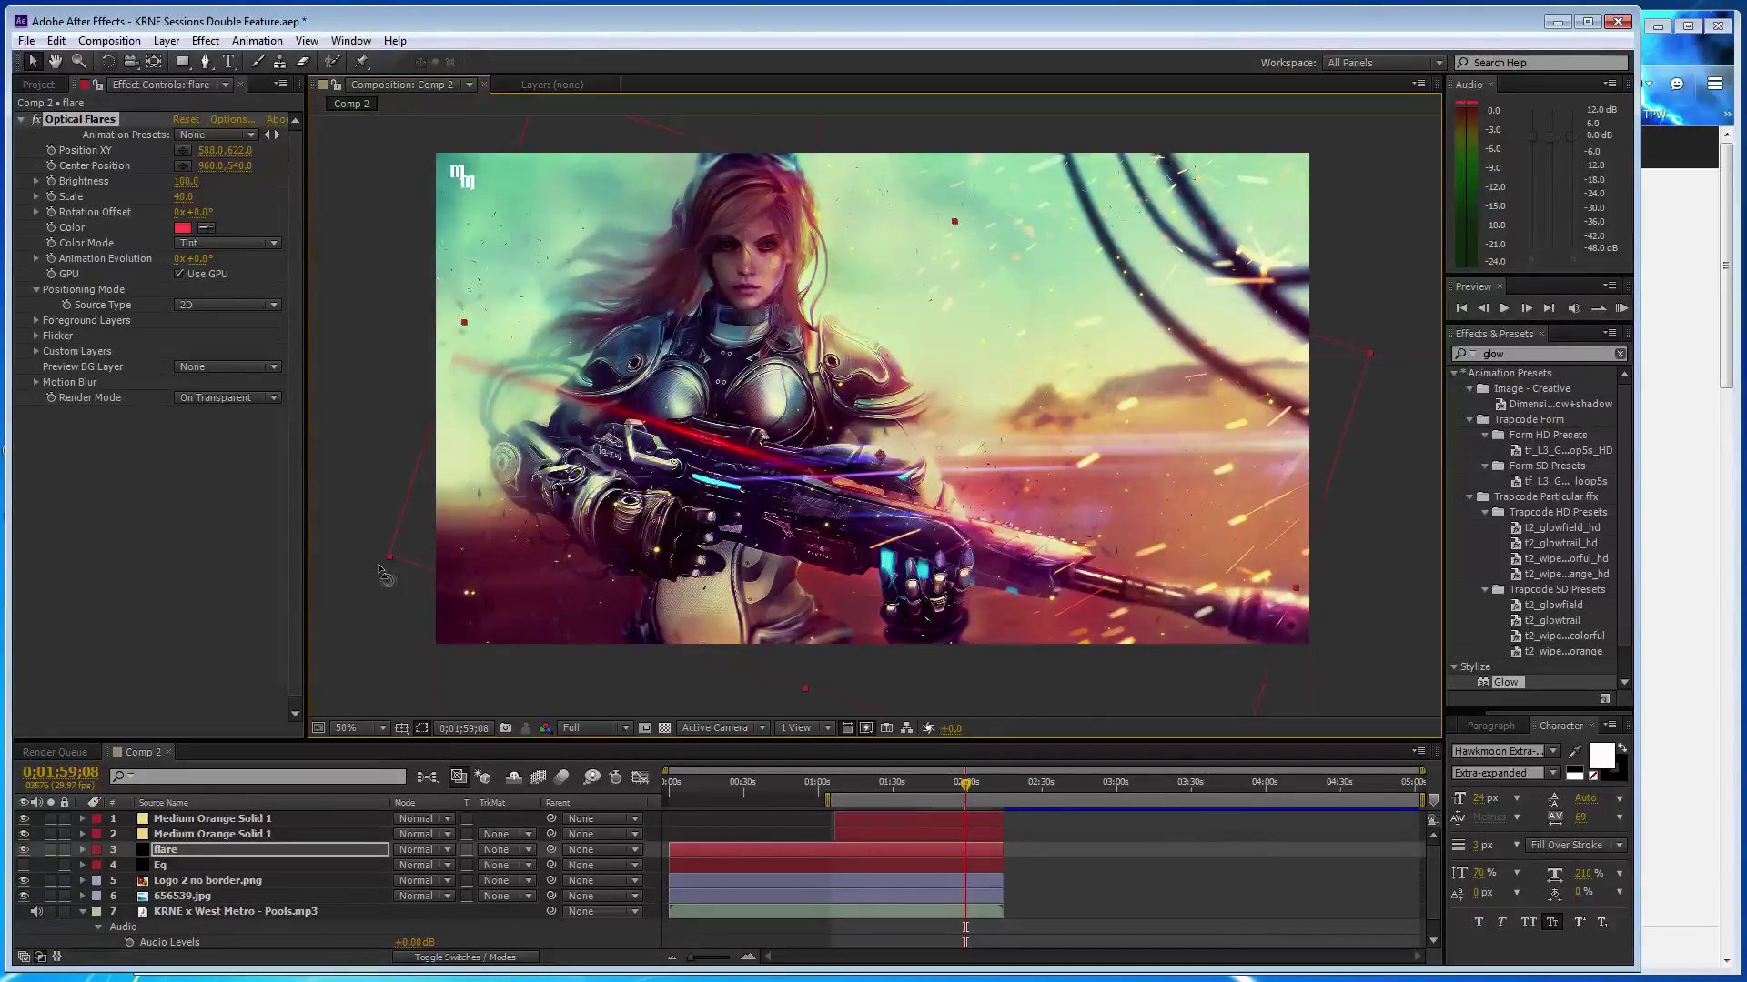
pyautogui.moveTo(393, 576); pyautogui.dragTo(393, 577)
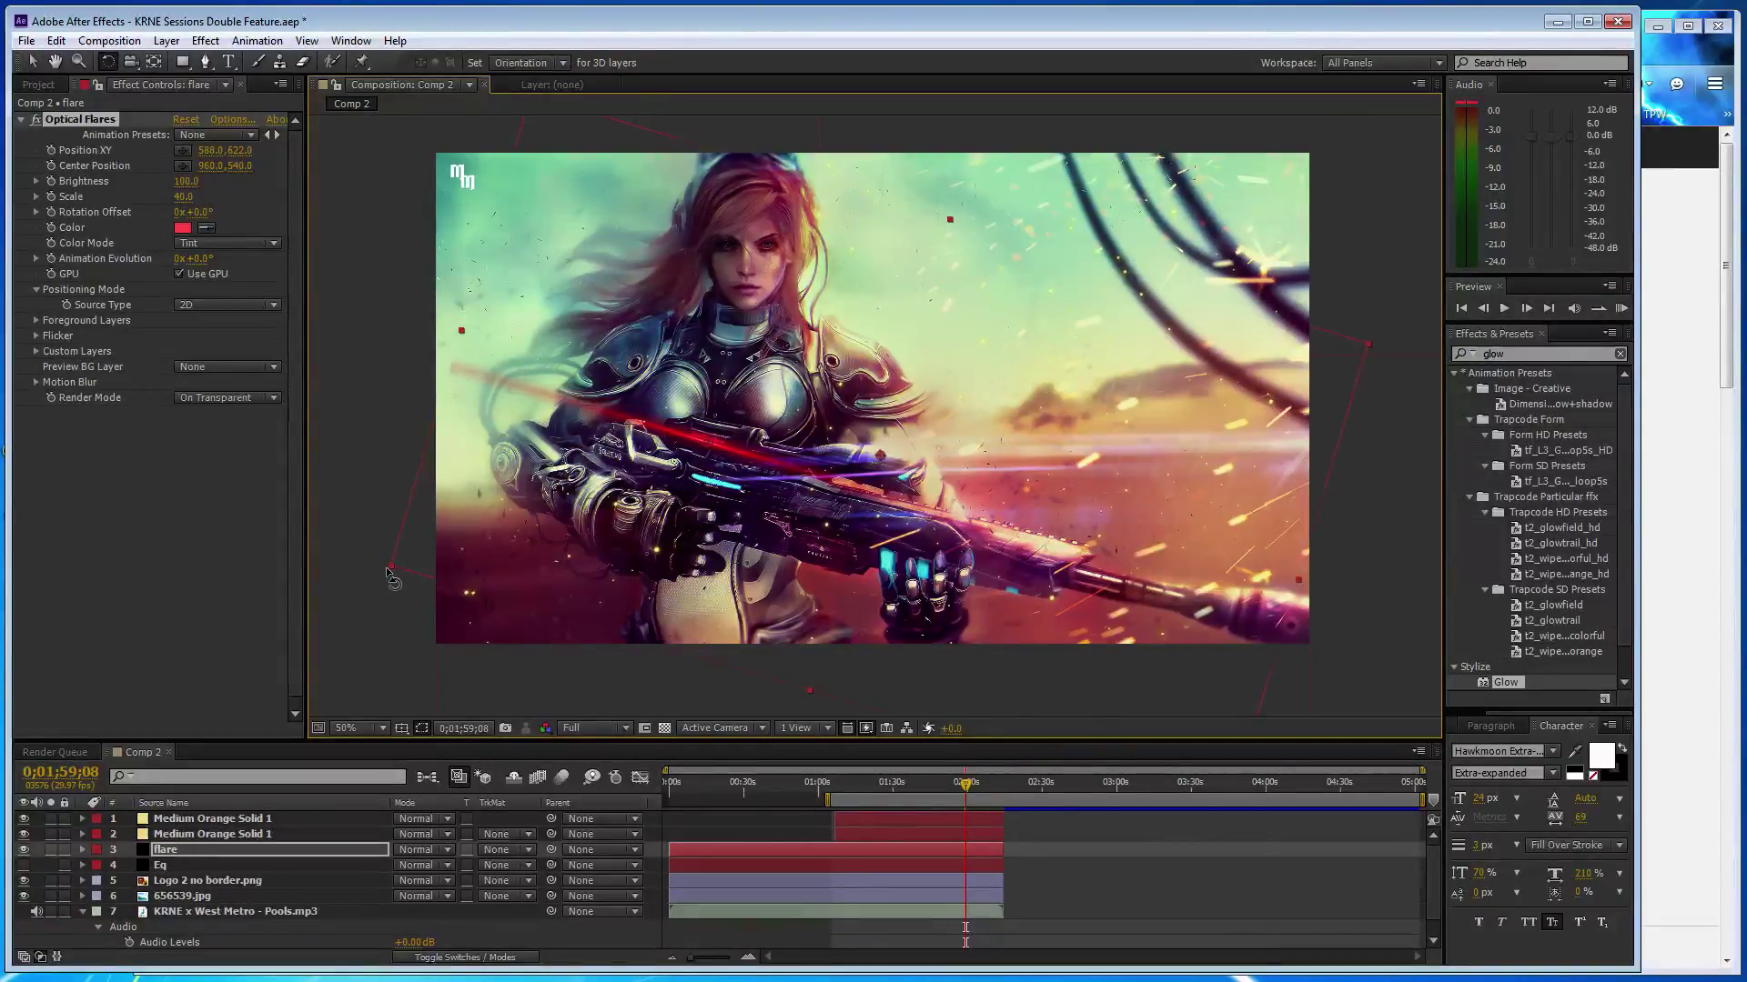
pyautogui.press('v')
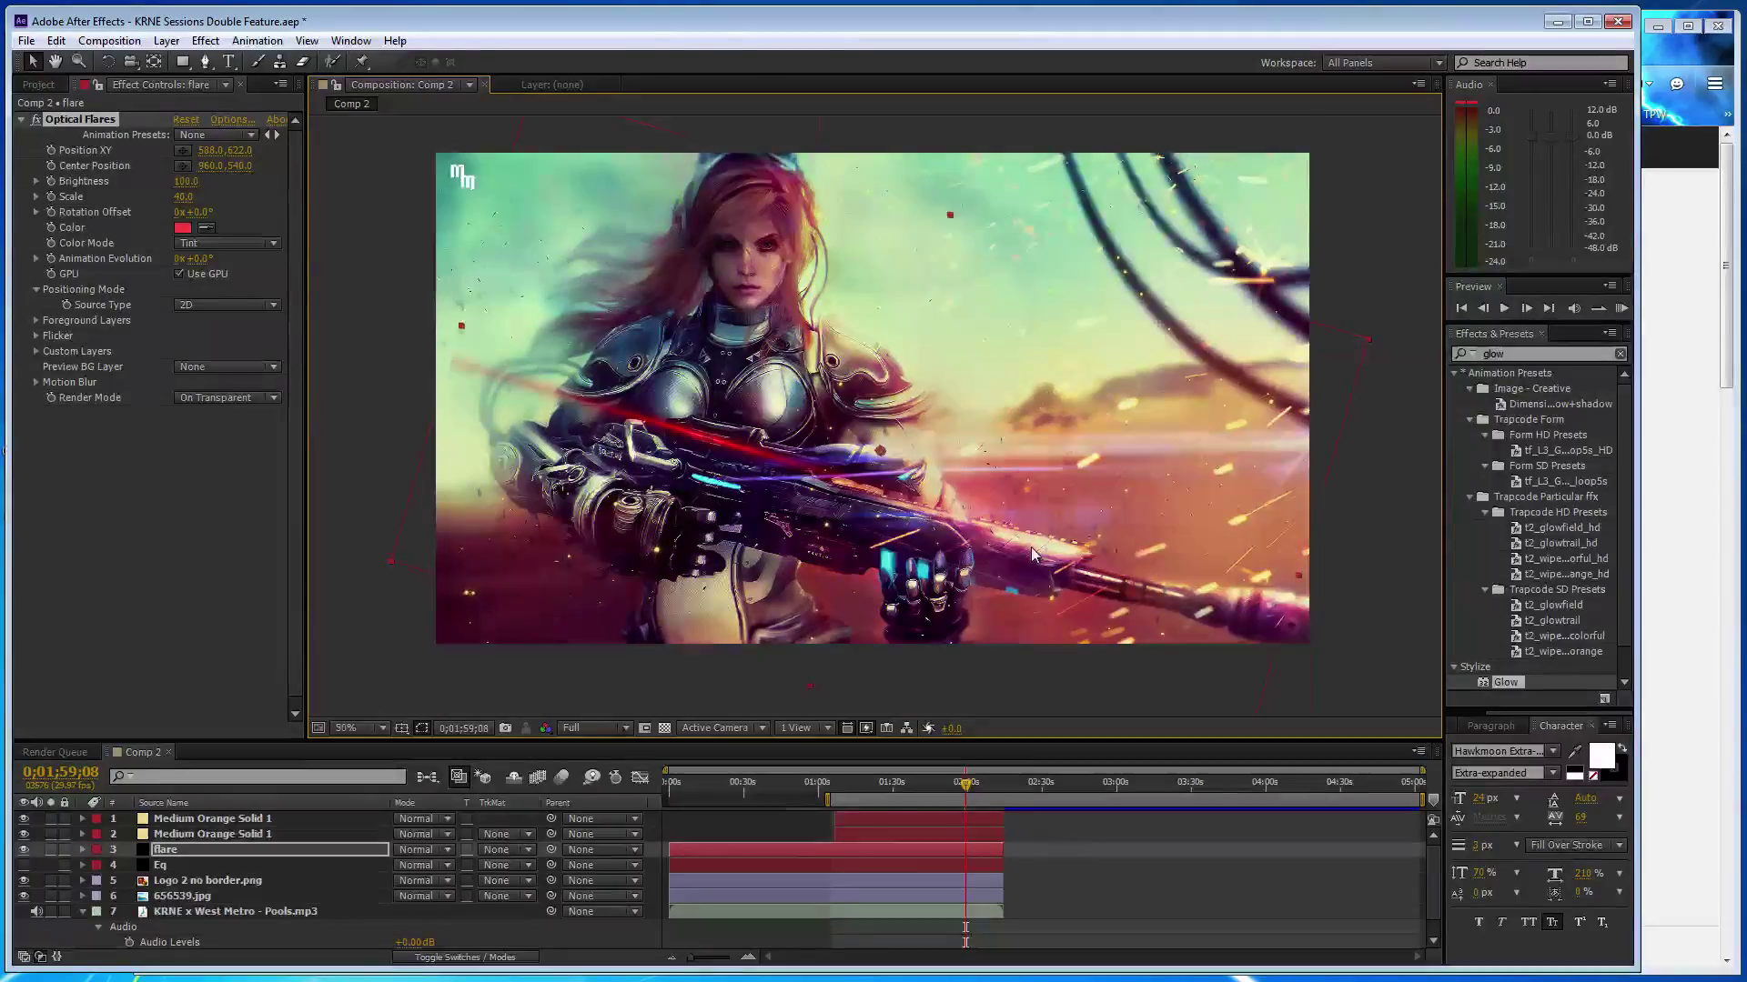
pyautogui.press(',')
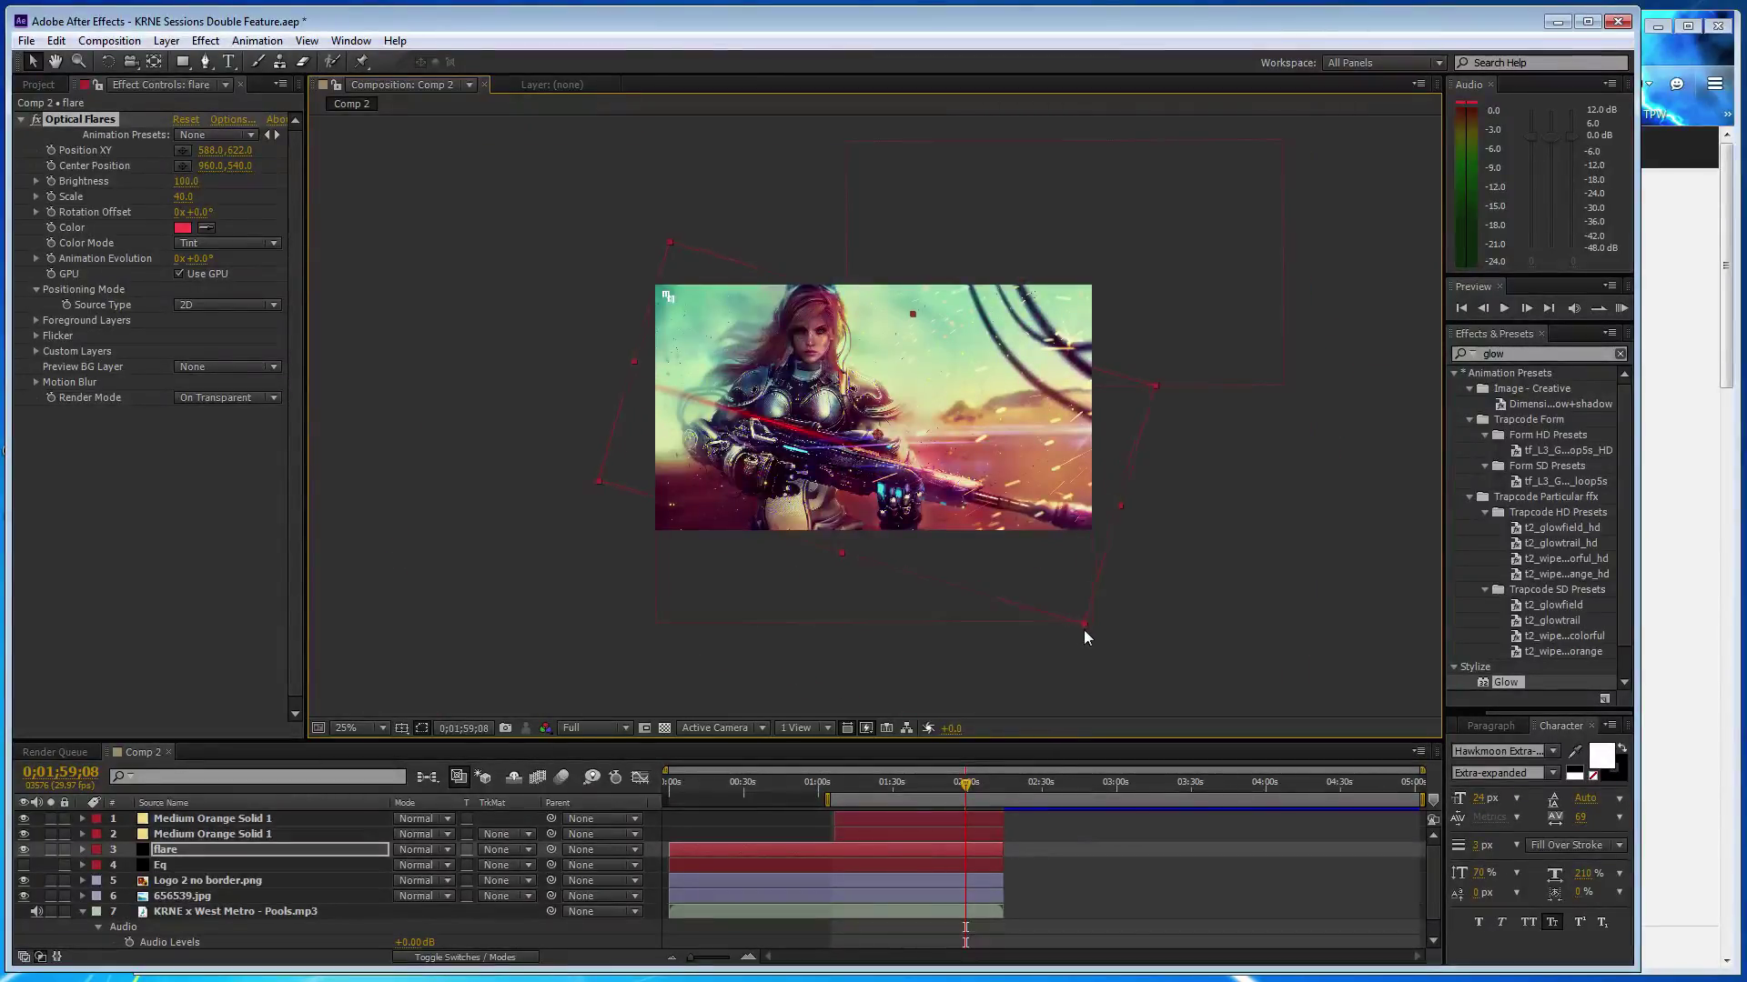
pyautogui.moveTo(1089, 636)
pyautogui.mouseDown()
pyautogui.moveTo(1050, 674)
pyautogui.moveTo(1070, 708)
pyautogui.mouseUp()
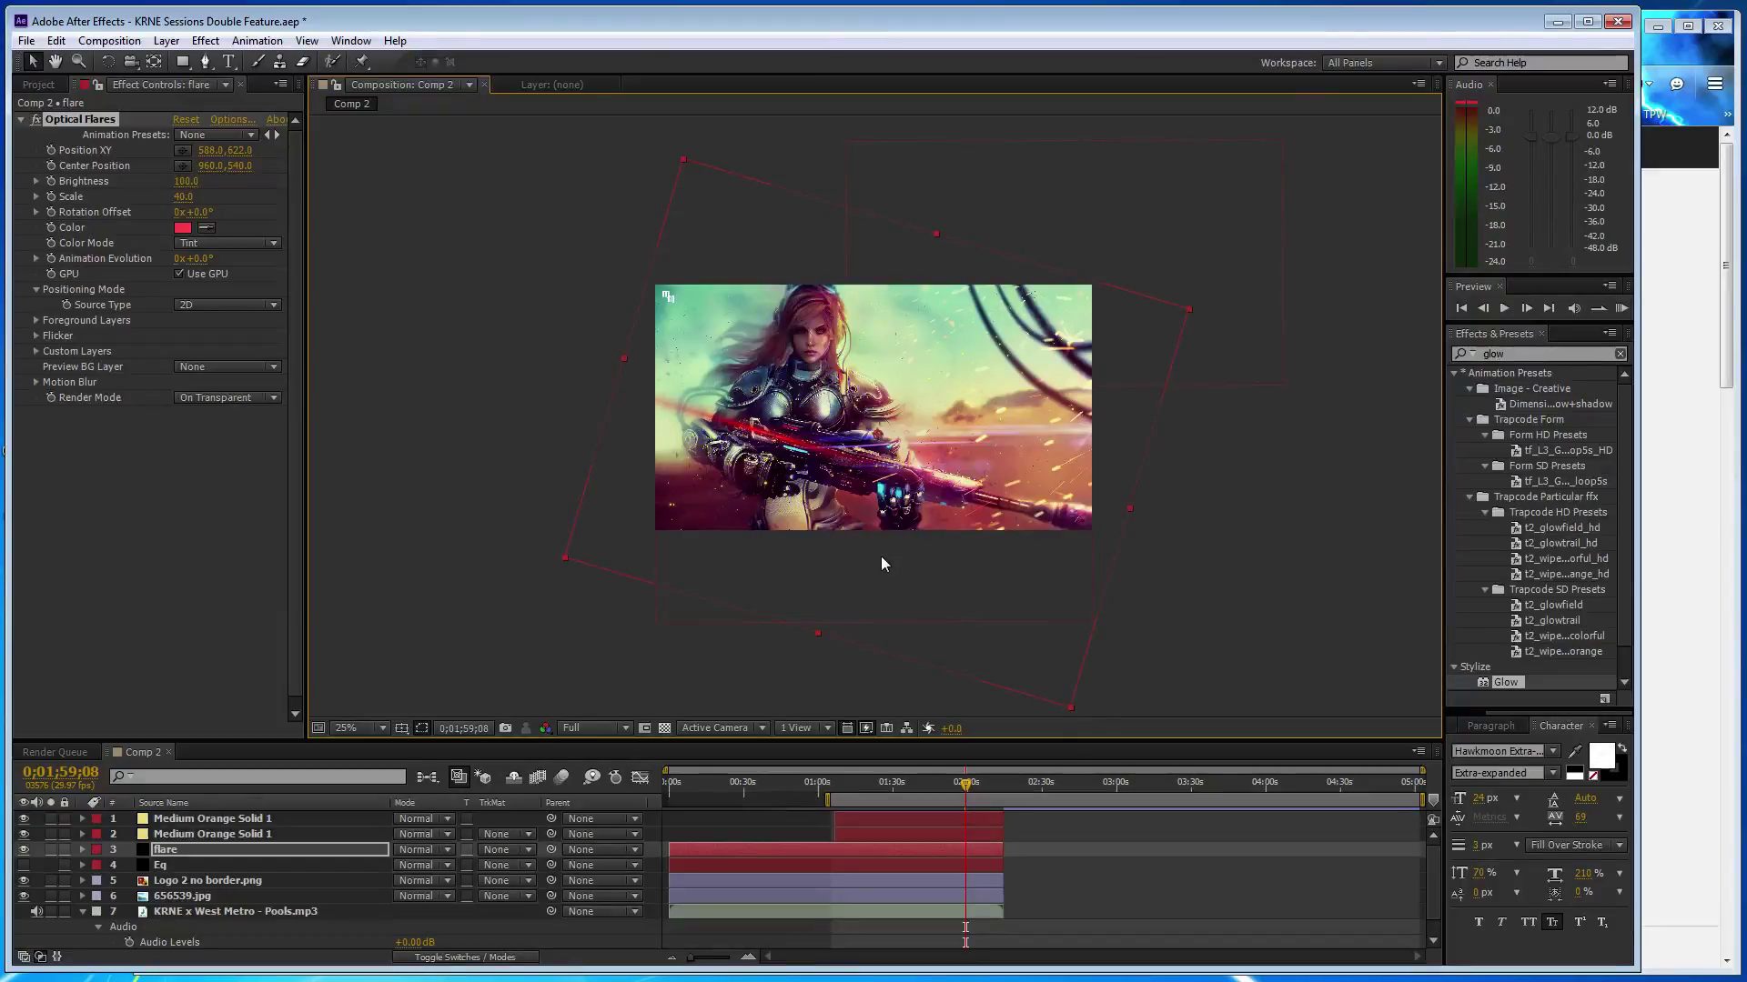
pyautogui.hotkey('ctrl', 'z')
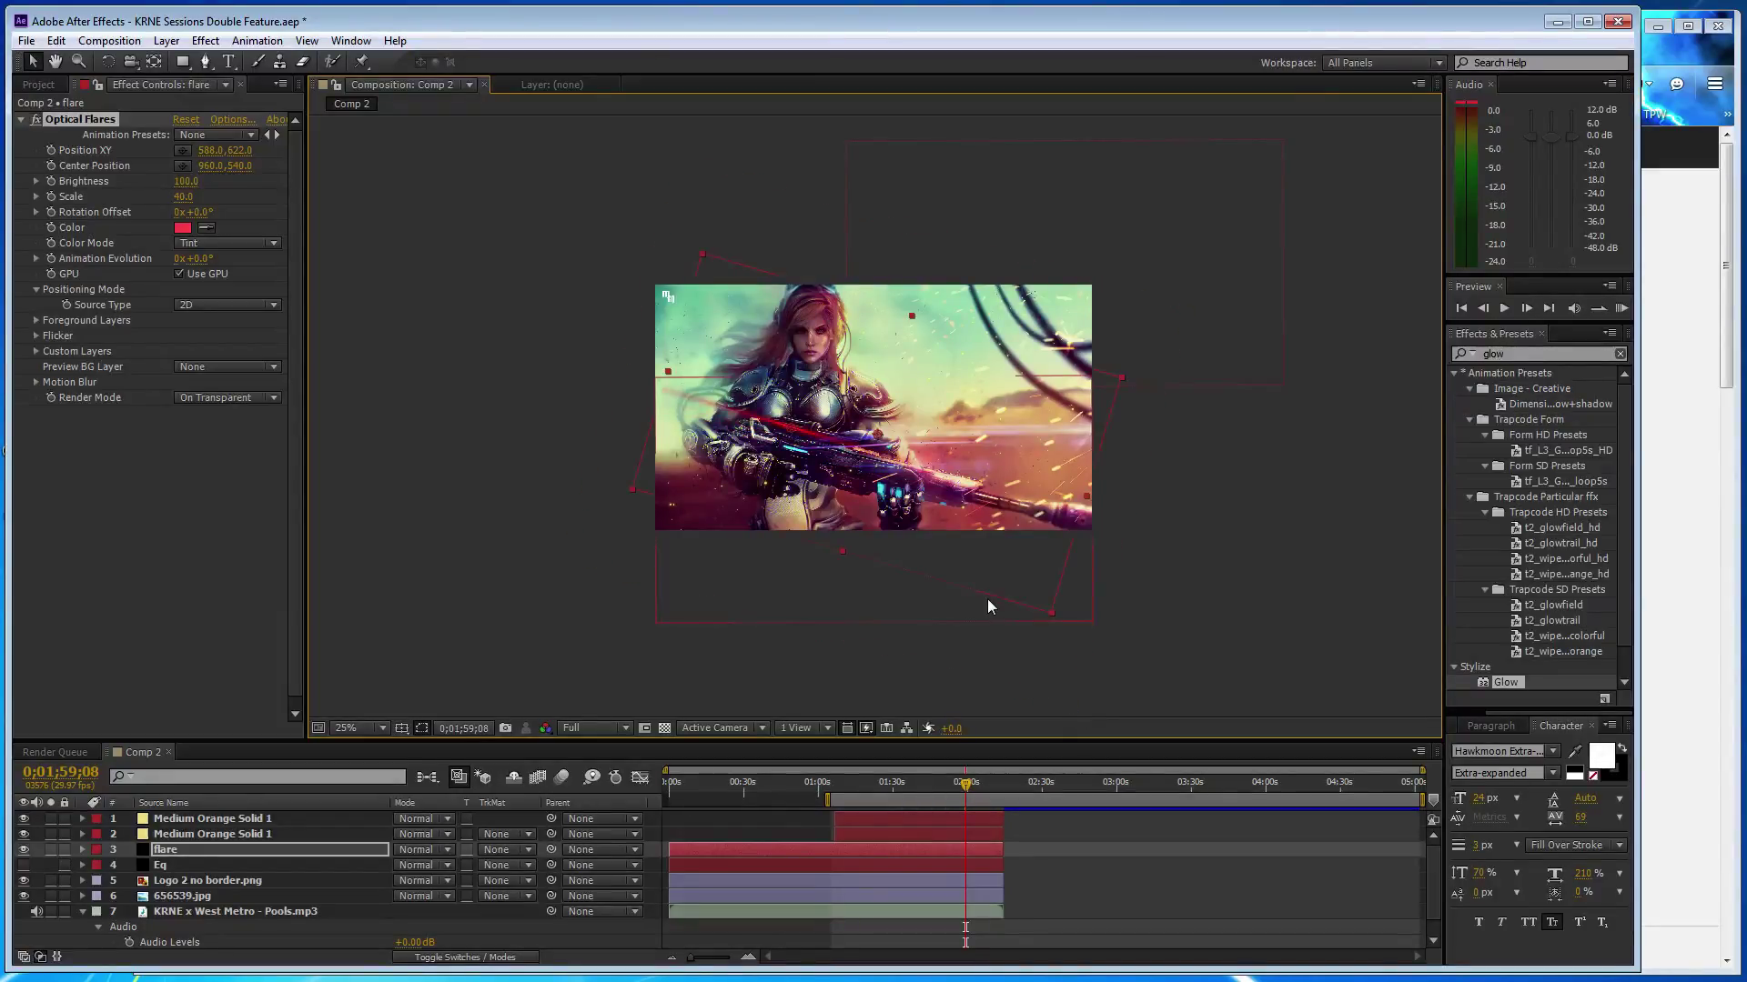
pyautogui.moveTo(1053, 612); pyautogui.dragTo(1102, 639)
pyautogui.press('.')
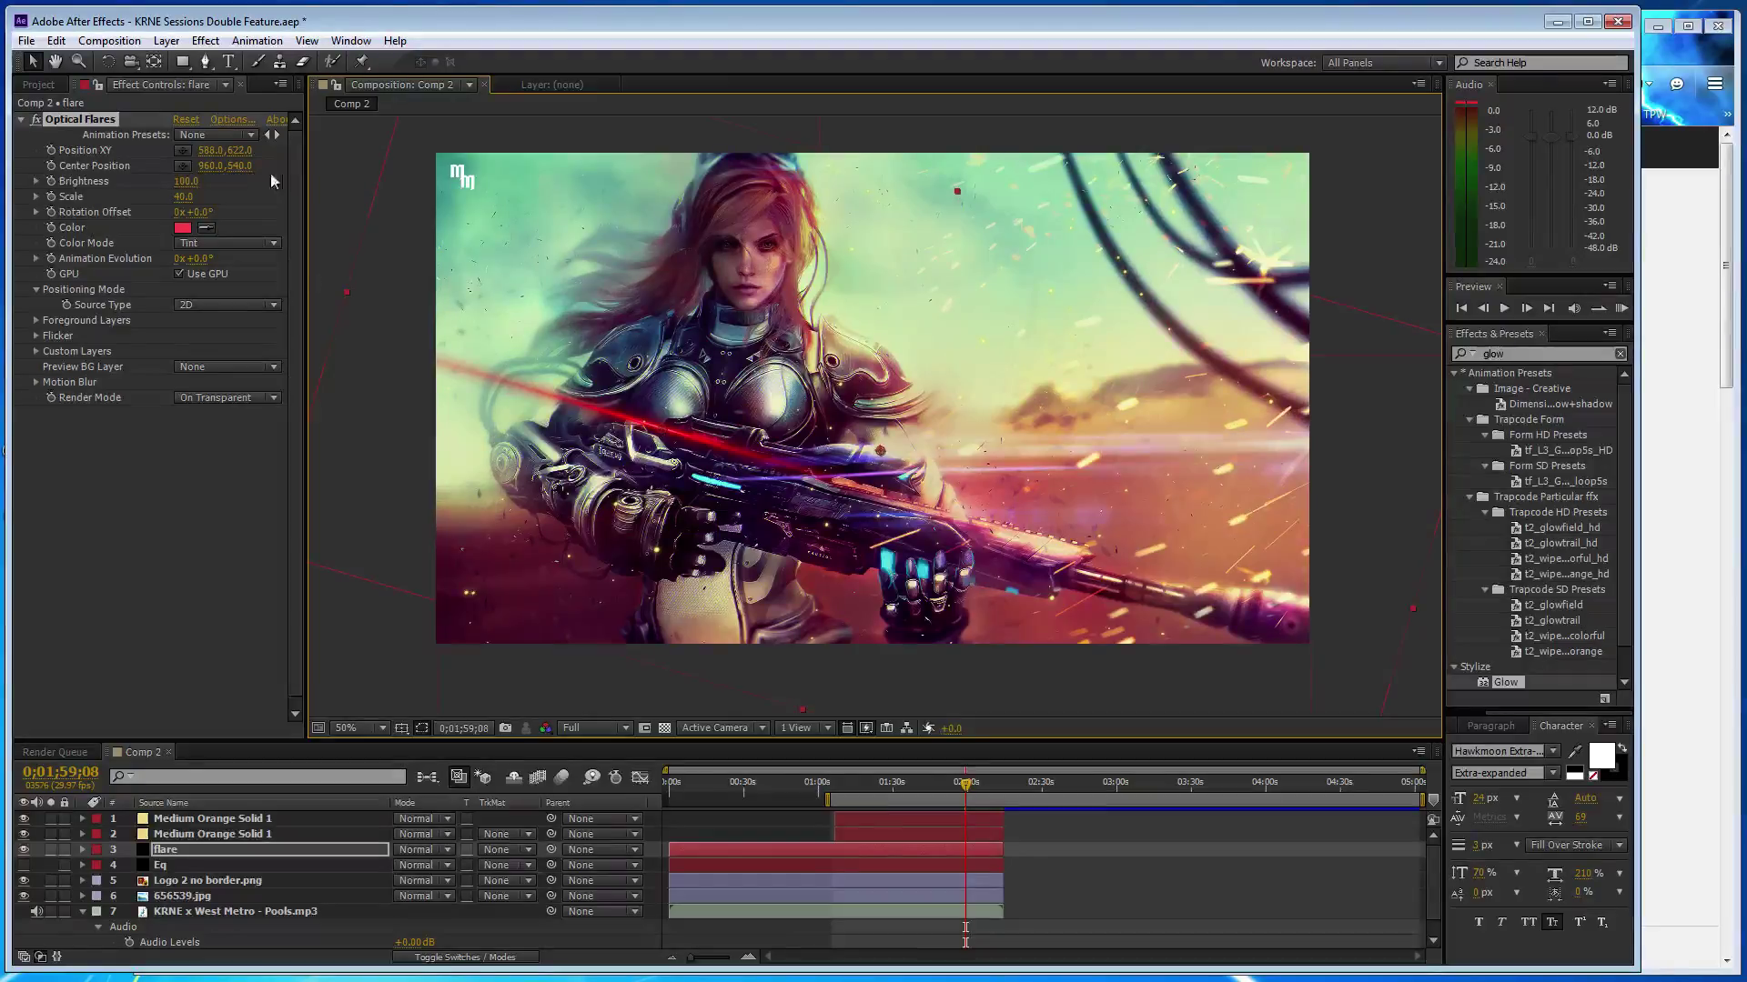
# - Reconfirm the Optical Flares Options and slightly adjust the flare layer's rotation
pyautogui.click(233, 122)
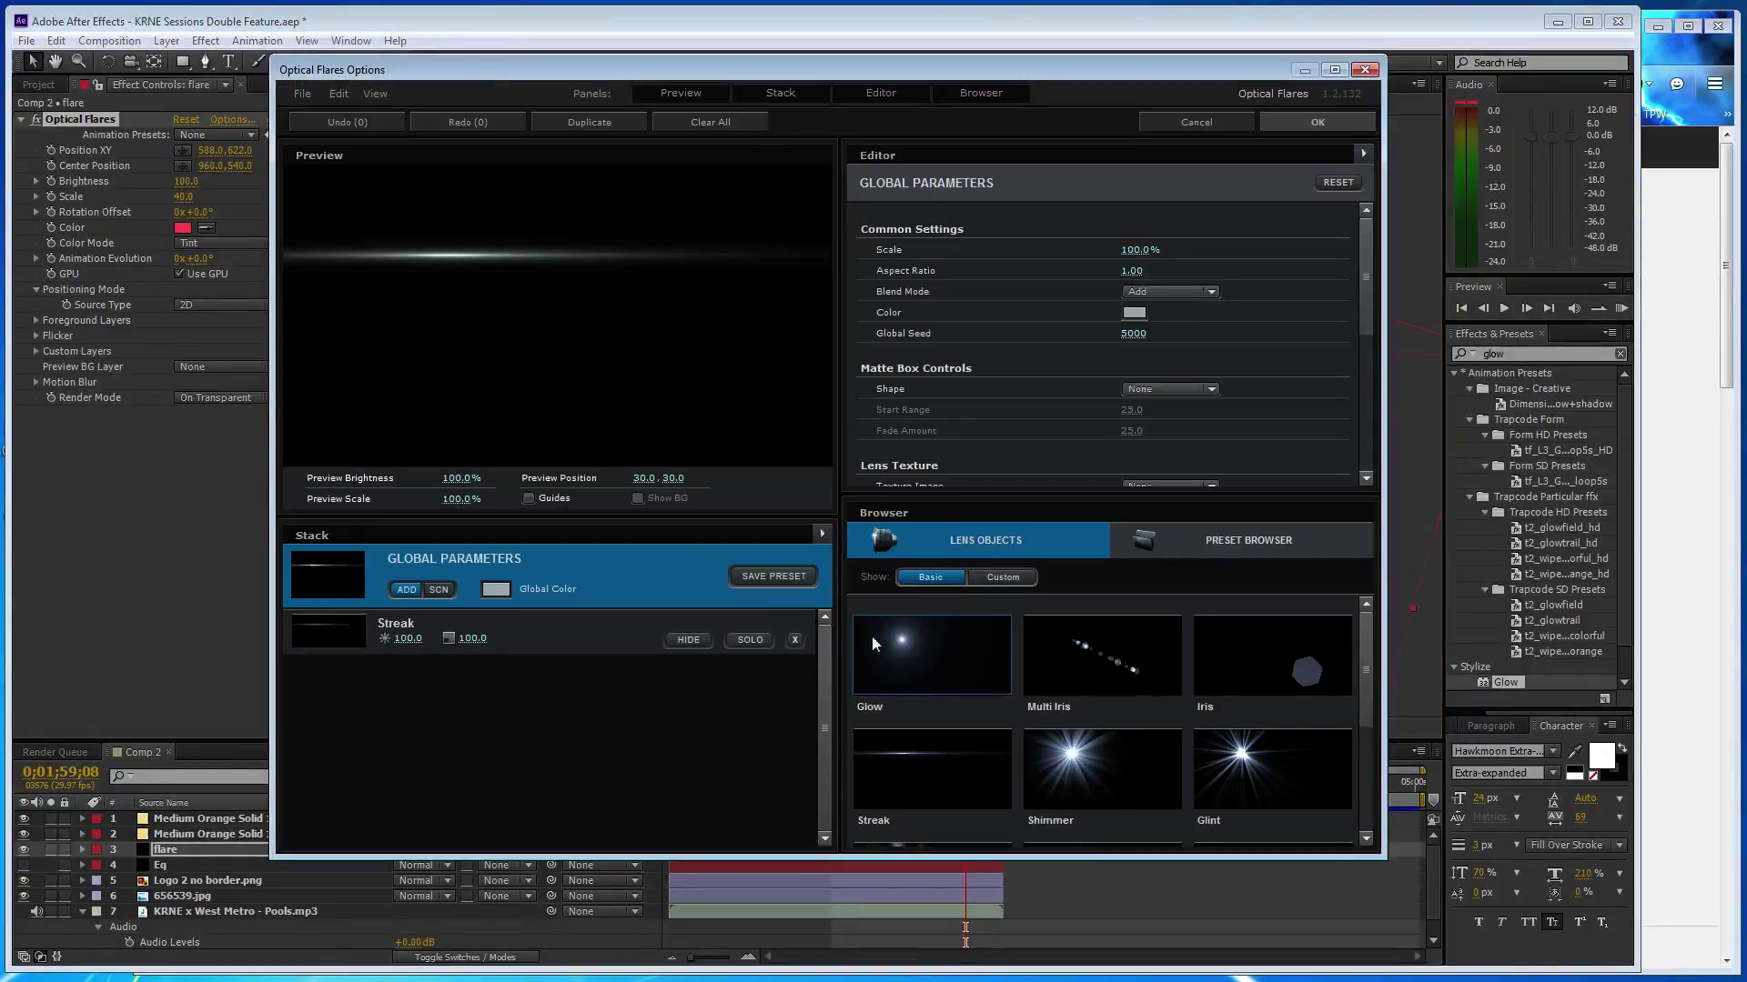
pyautogui.click(1309, 123)
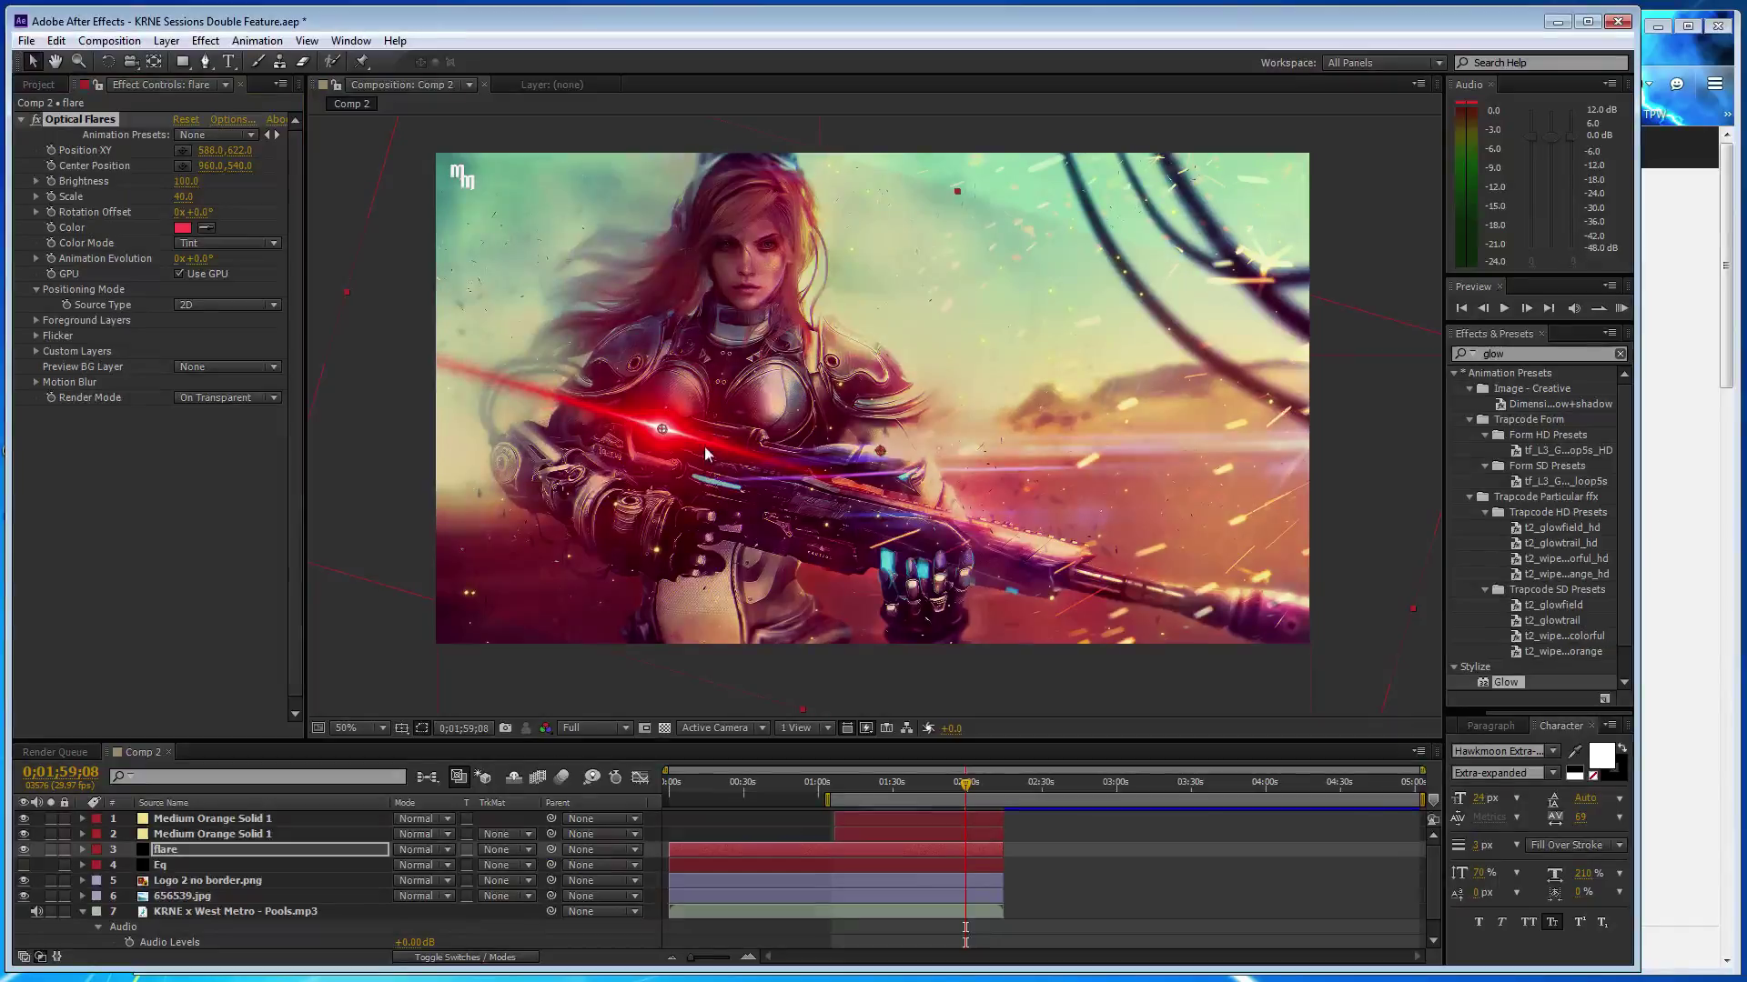
pyautogui.click(176, 604)
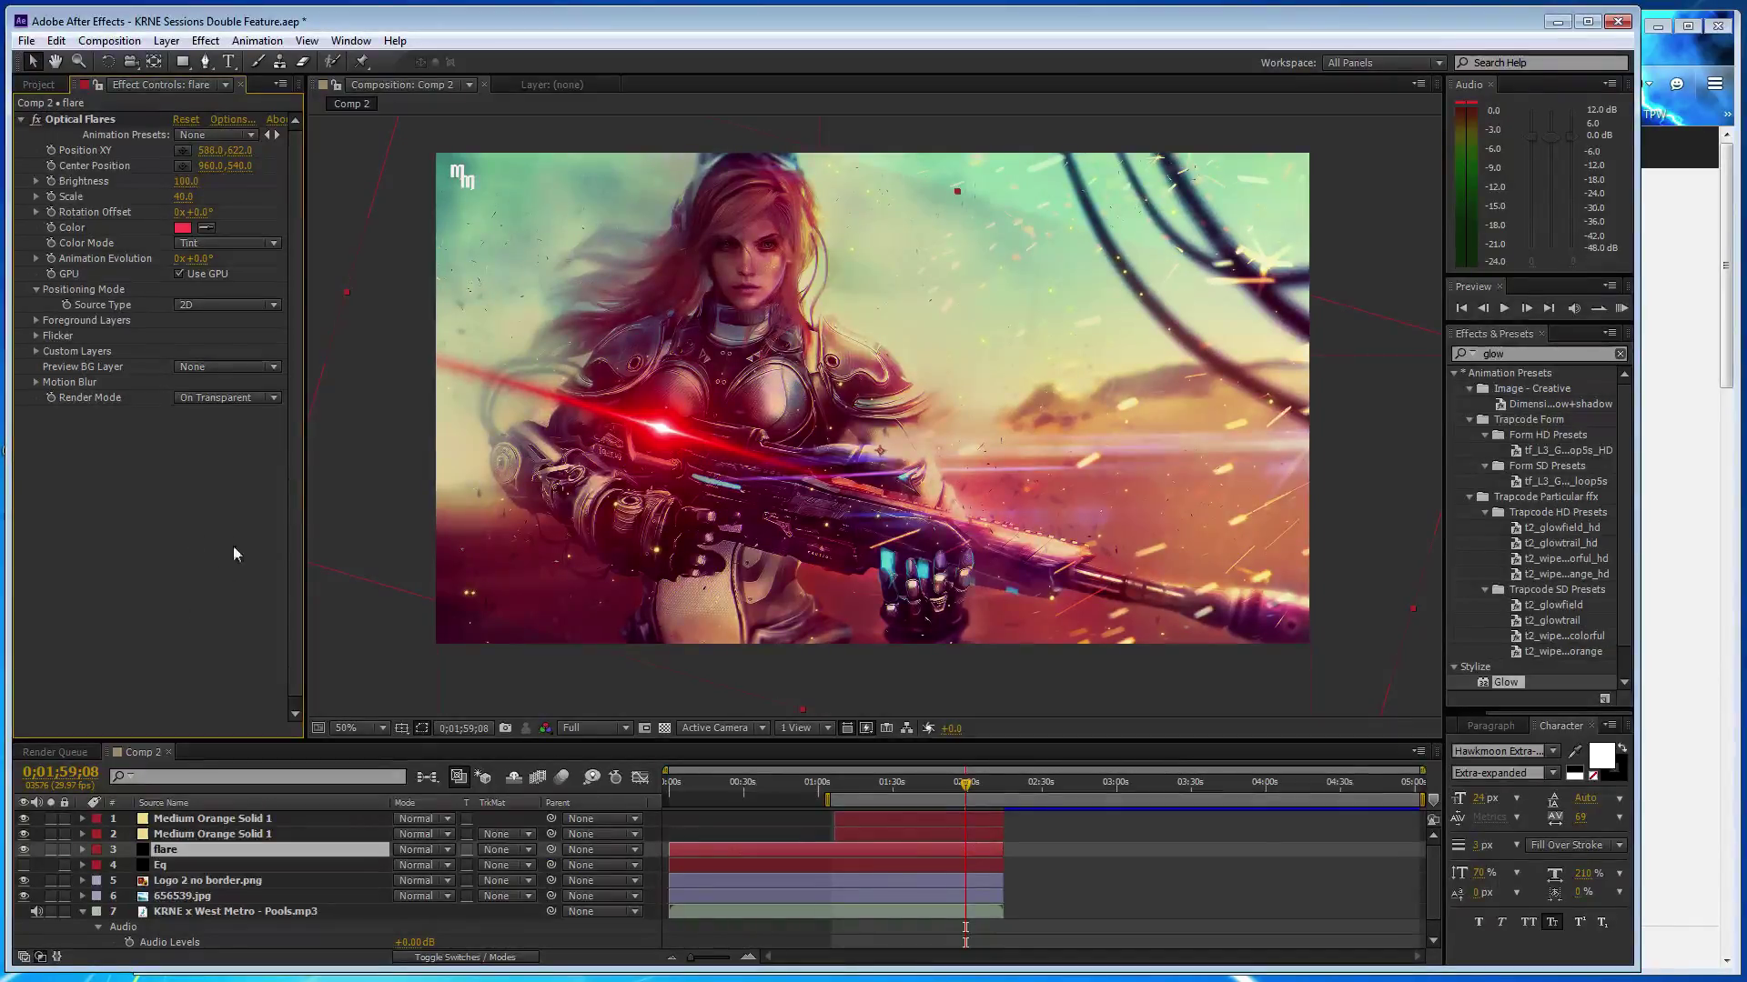
pyautogui.press('w')
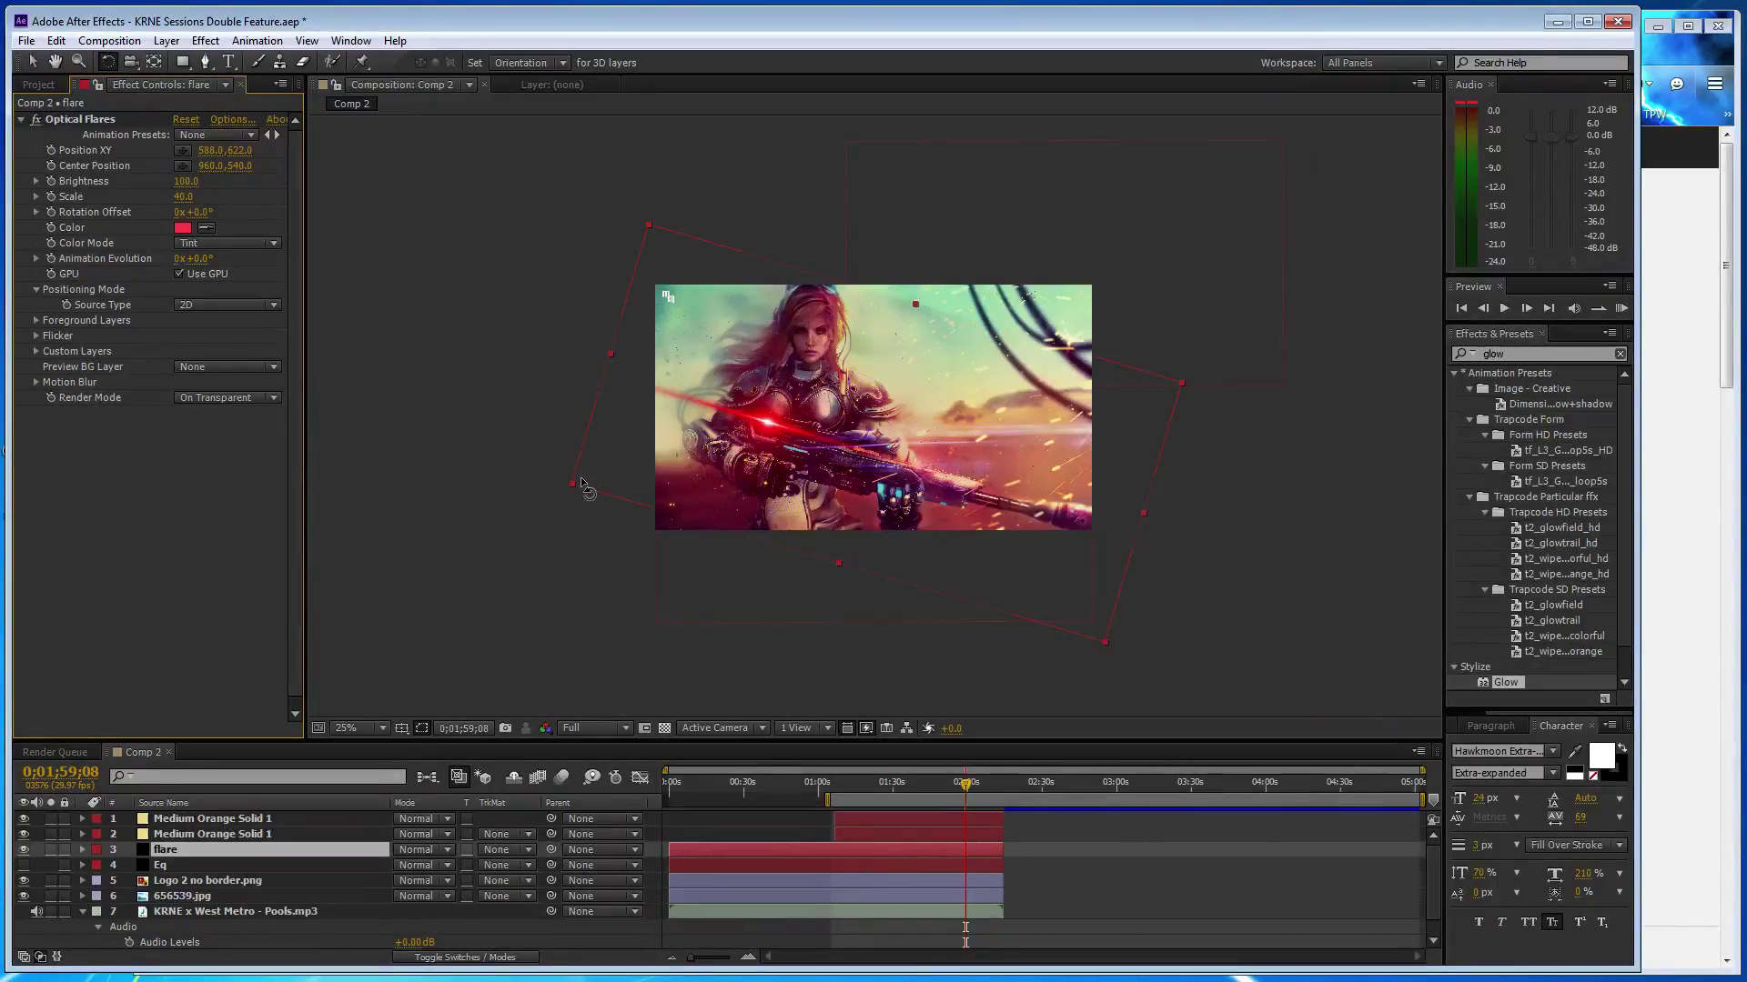
pyautogui.moveTo(567, 492); pyautogui.dragTo(574, 497)
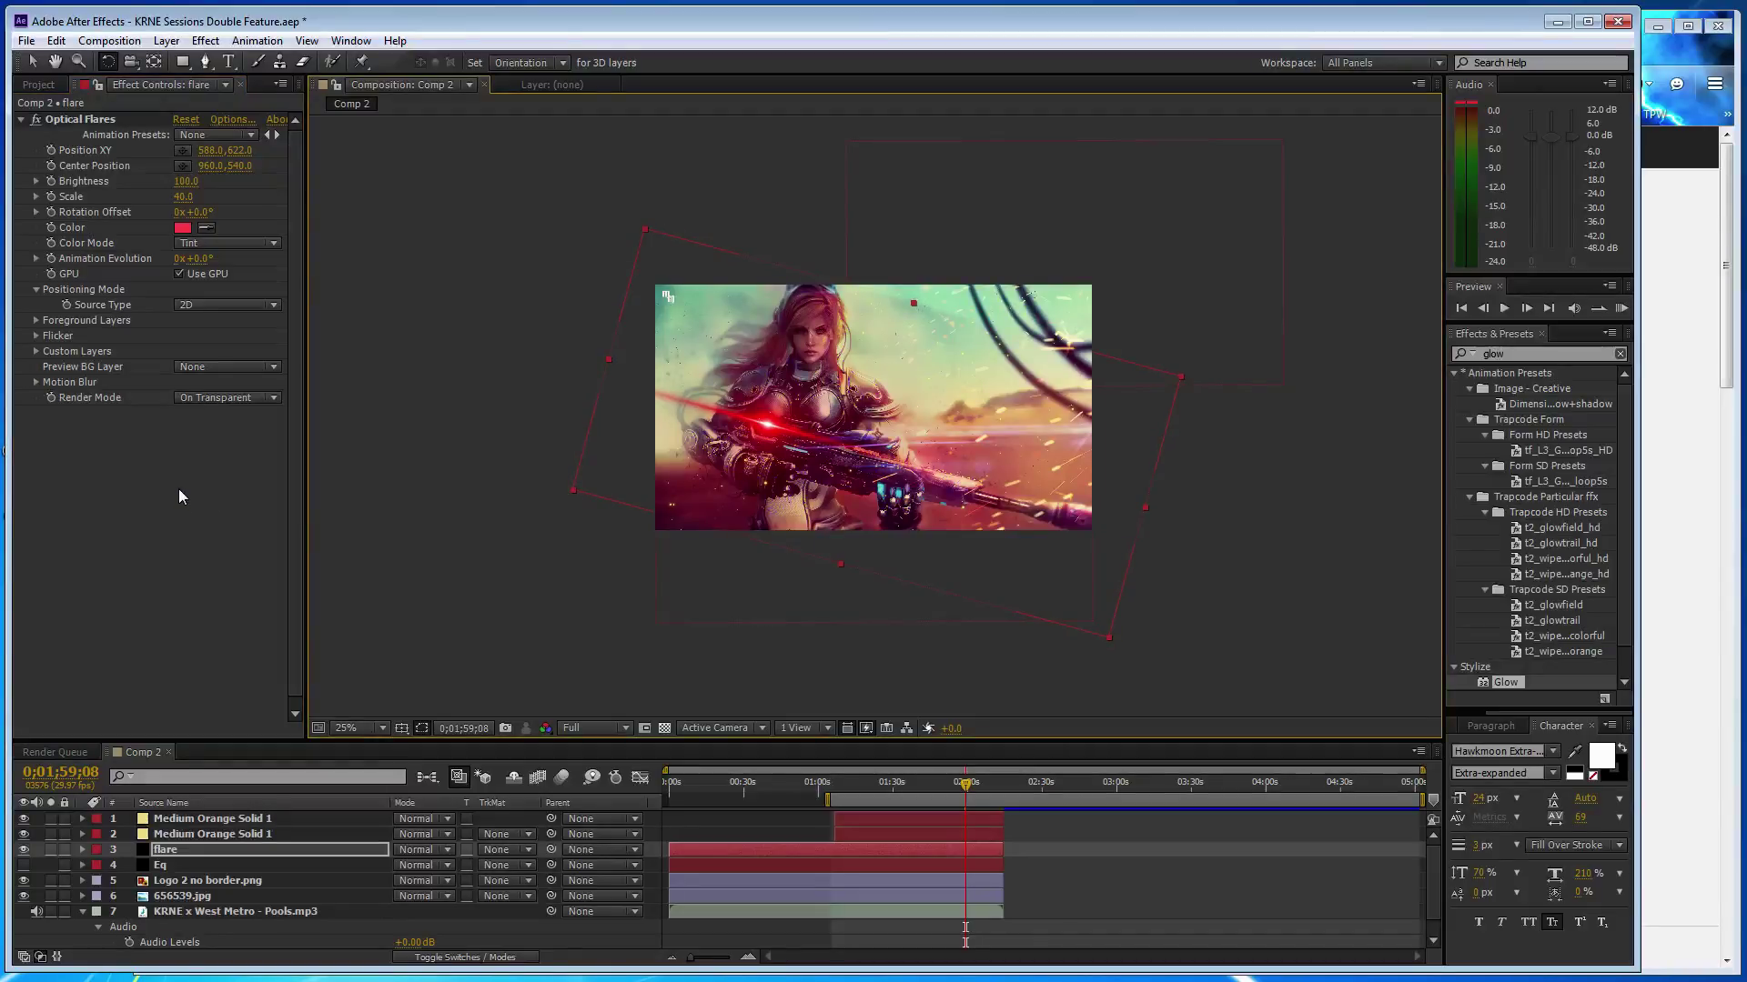
pyautogui.press('v')
pyautogui.press('.')
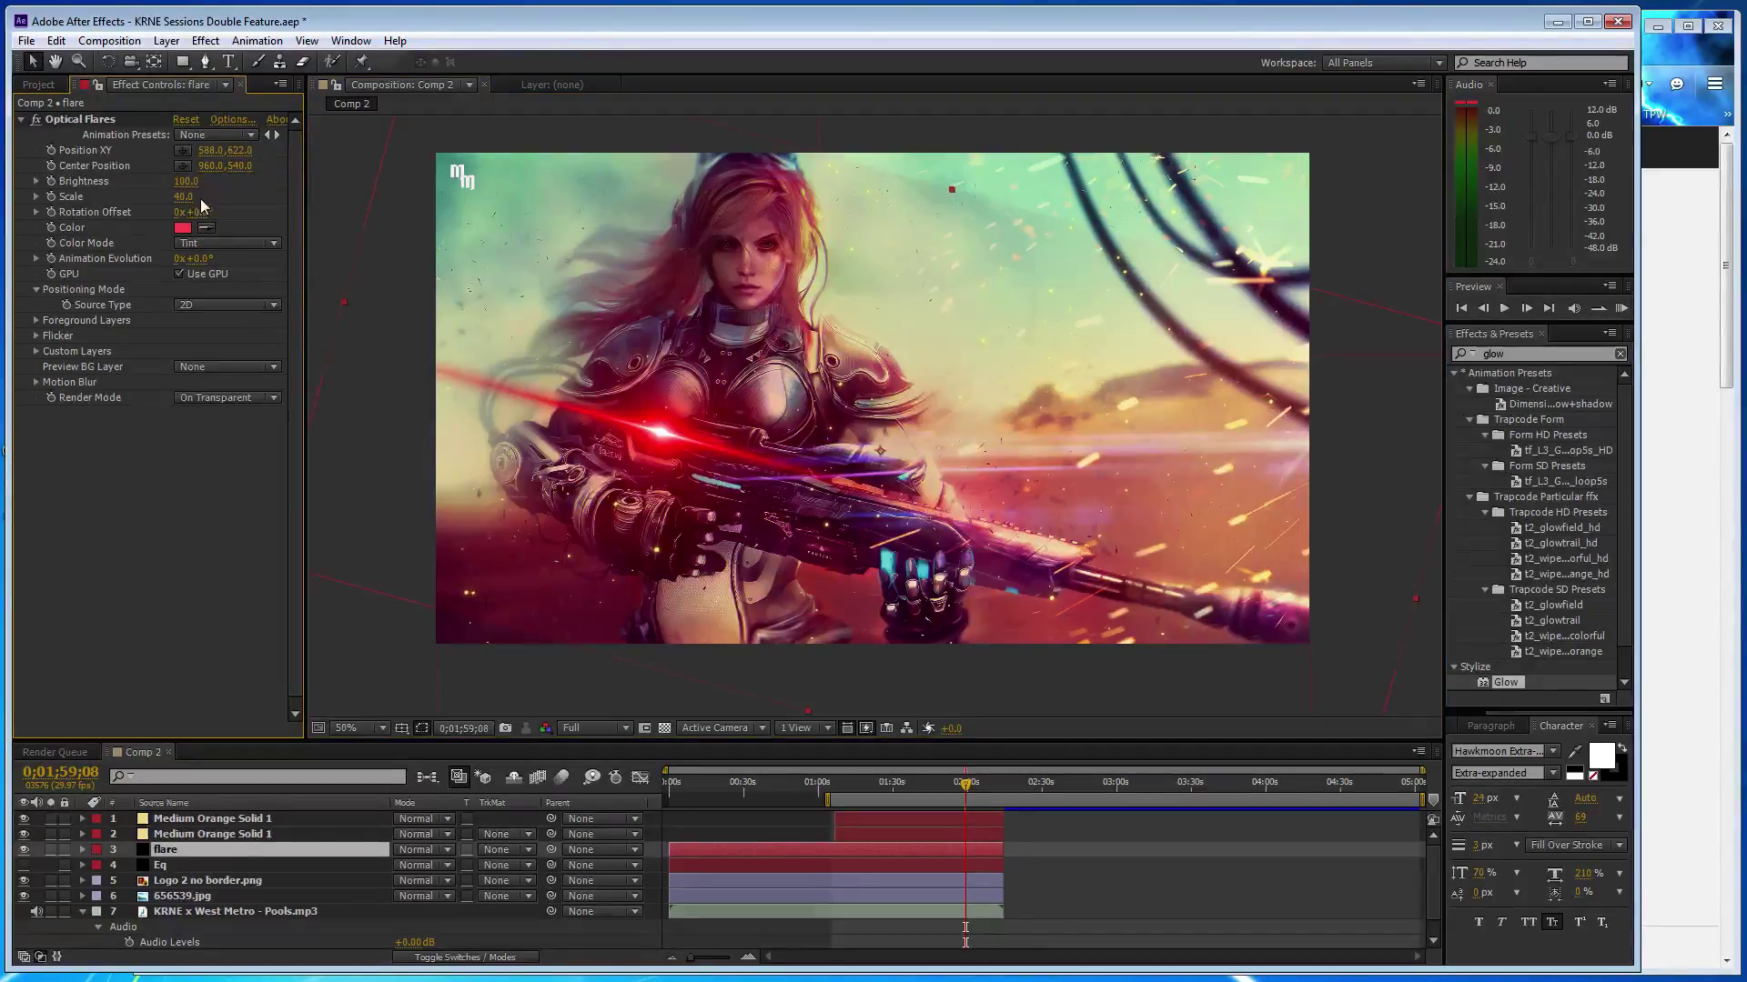
# - Set the Optical Flares Scale to 20
pyautogui.click(189, 196)
pyautogui.write('20')
pyautogui.click(167, 520)
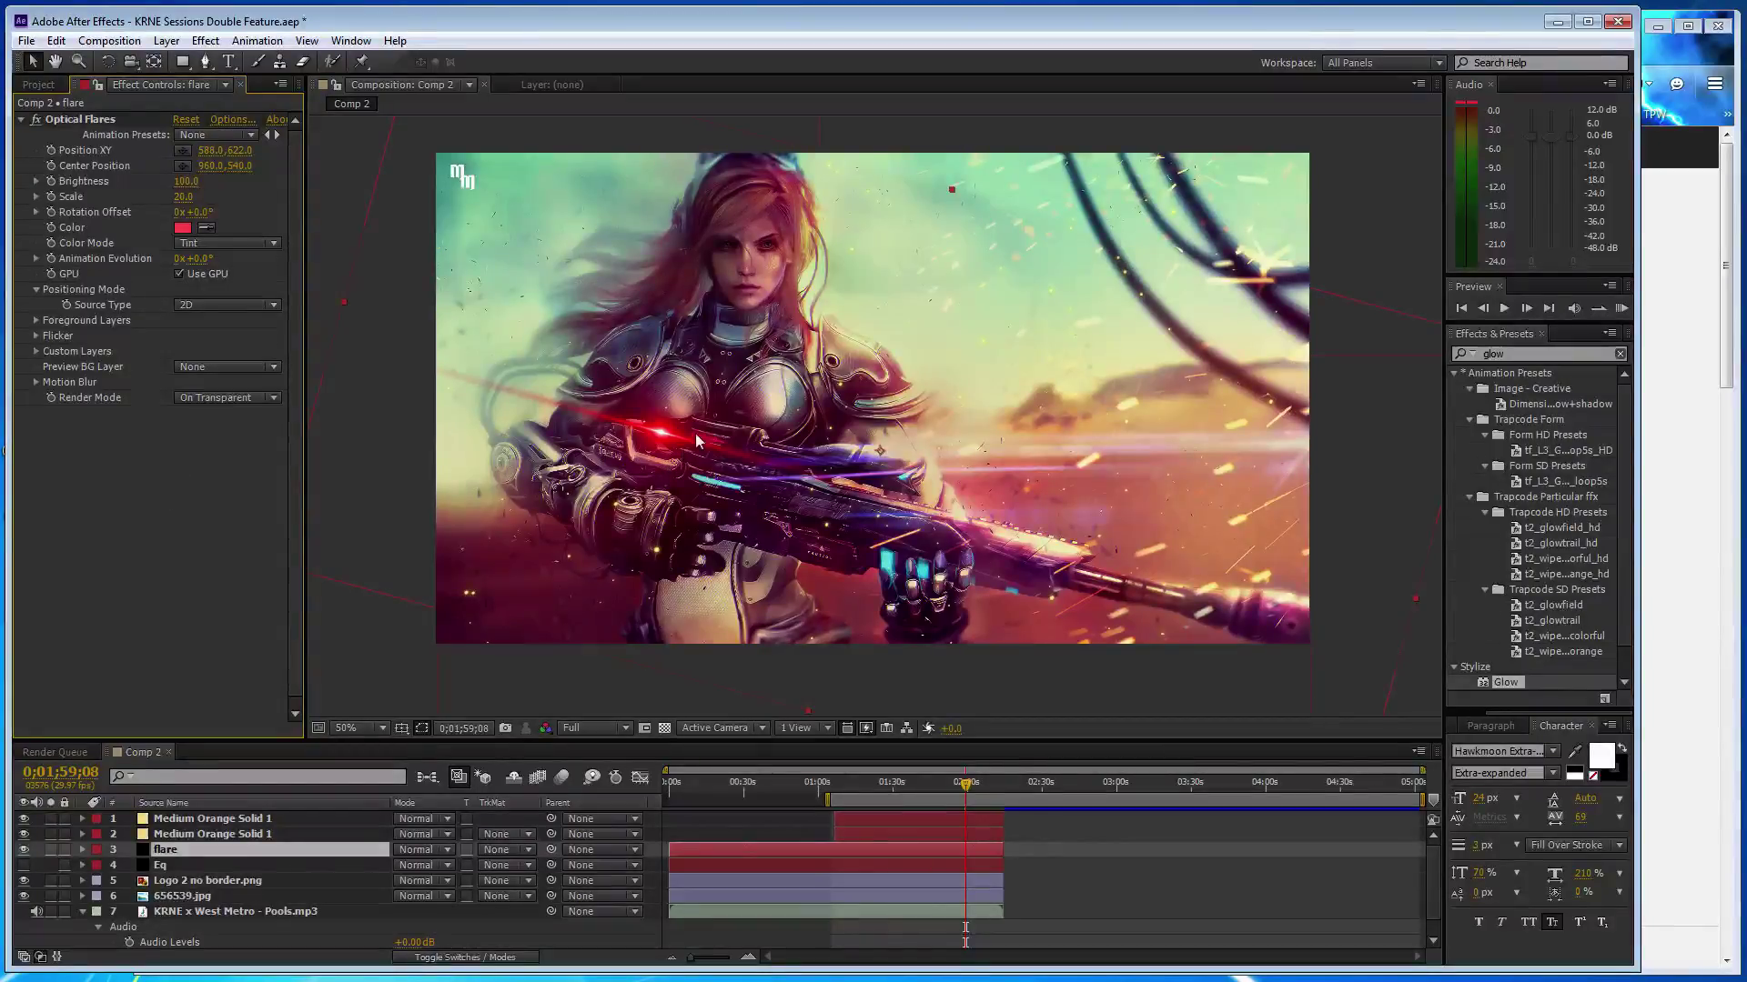
# - Drag the flare hotspot right along the gun and down onto the rifle
pyautogui.click(100, 121)
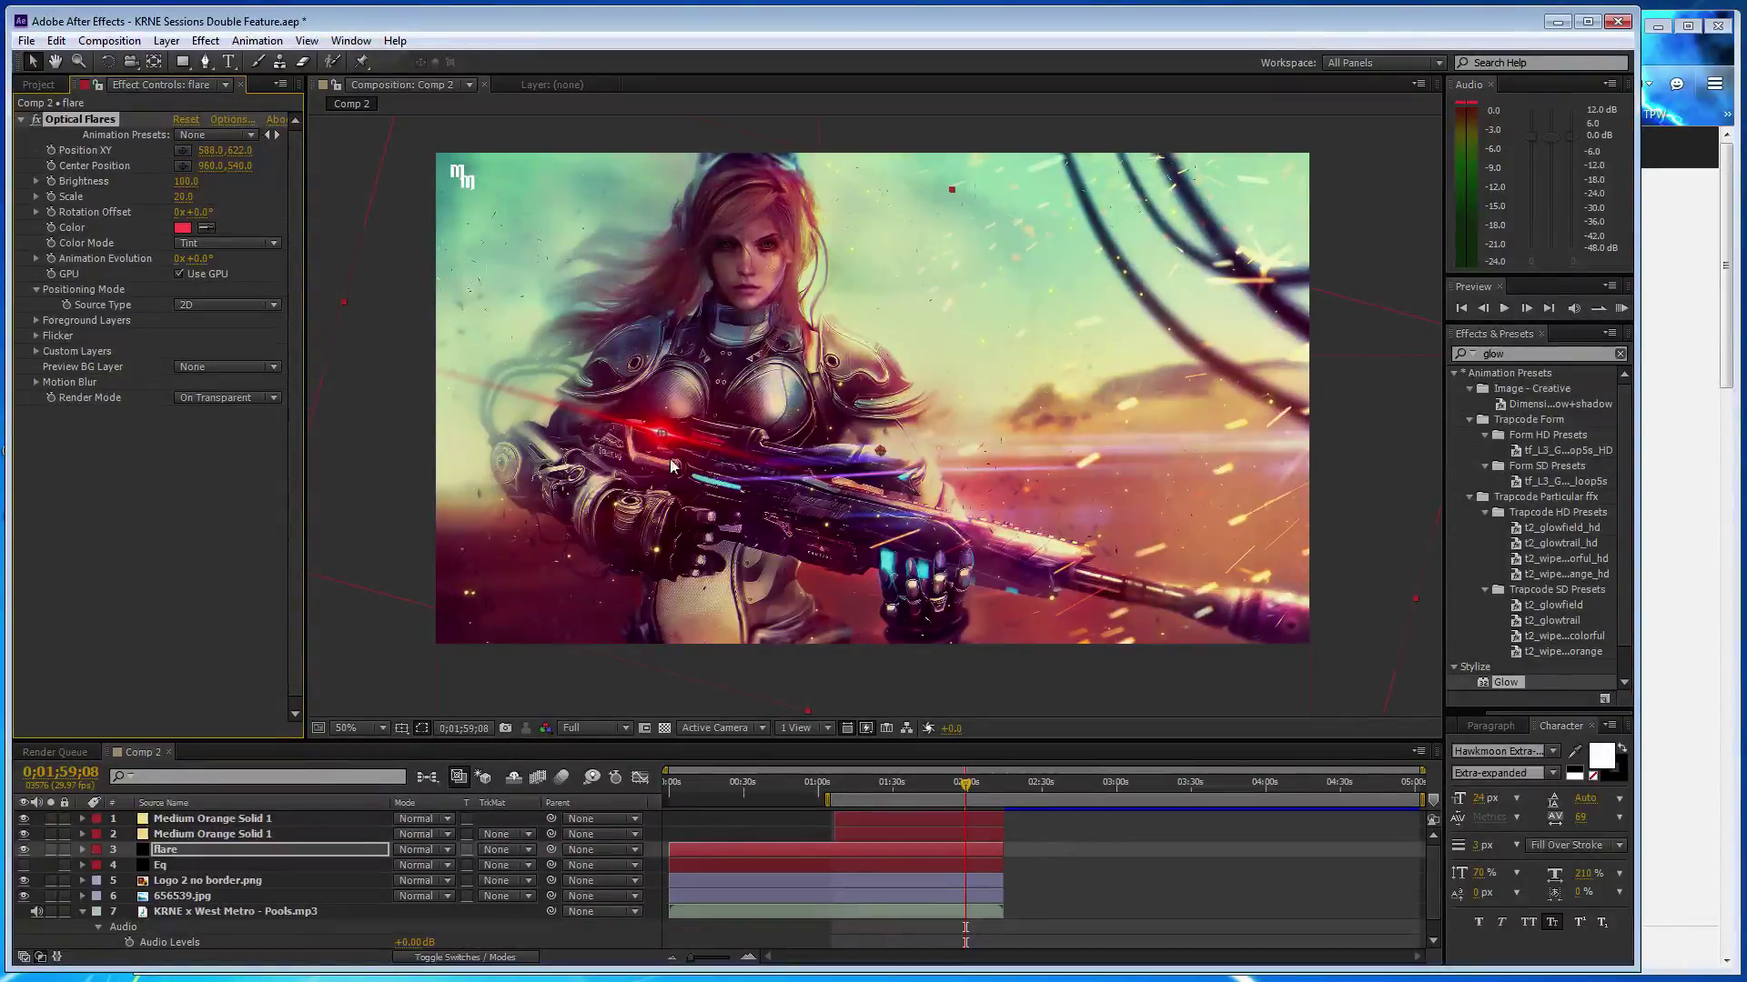
pyautogui.moveTo(664, 440); pyautogui.dragTo(709, 445)
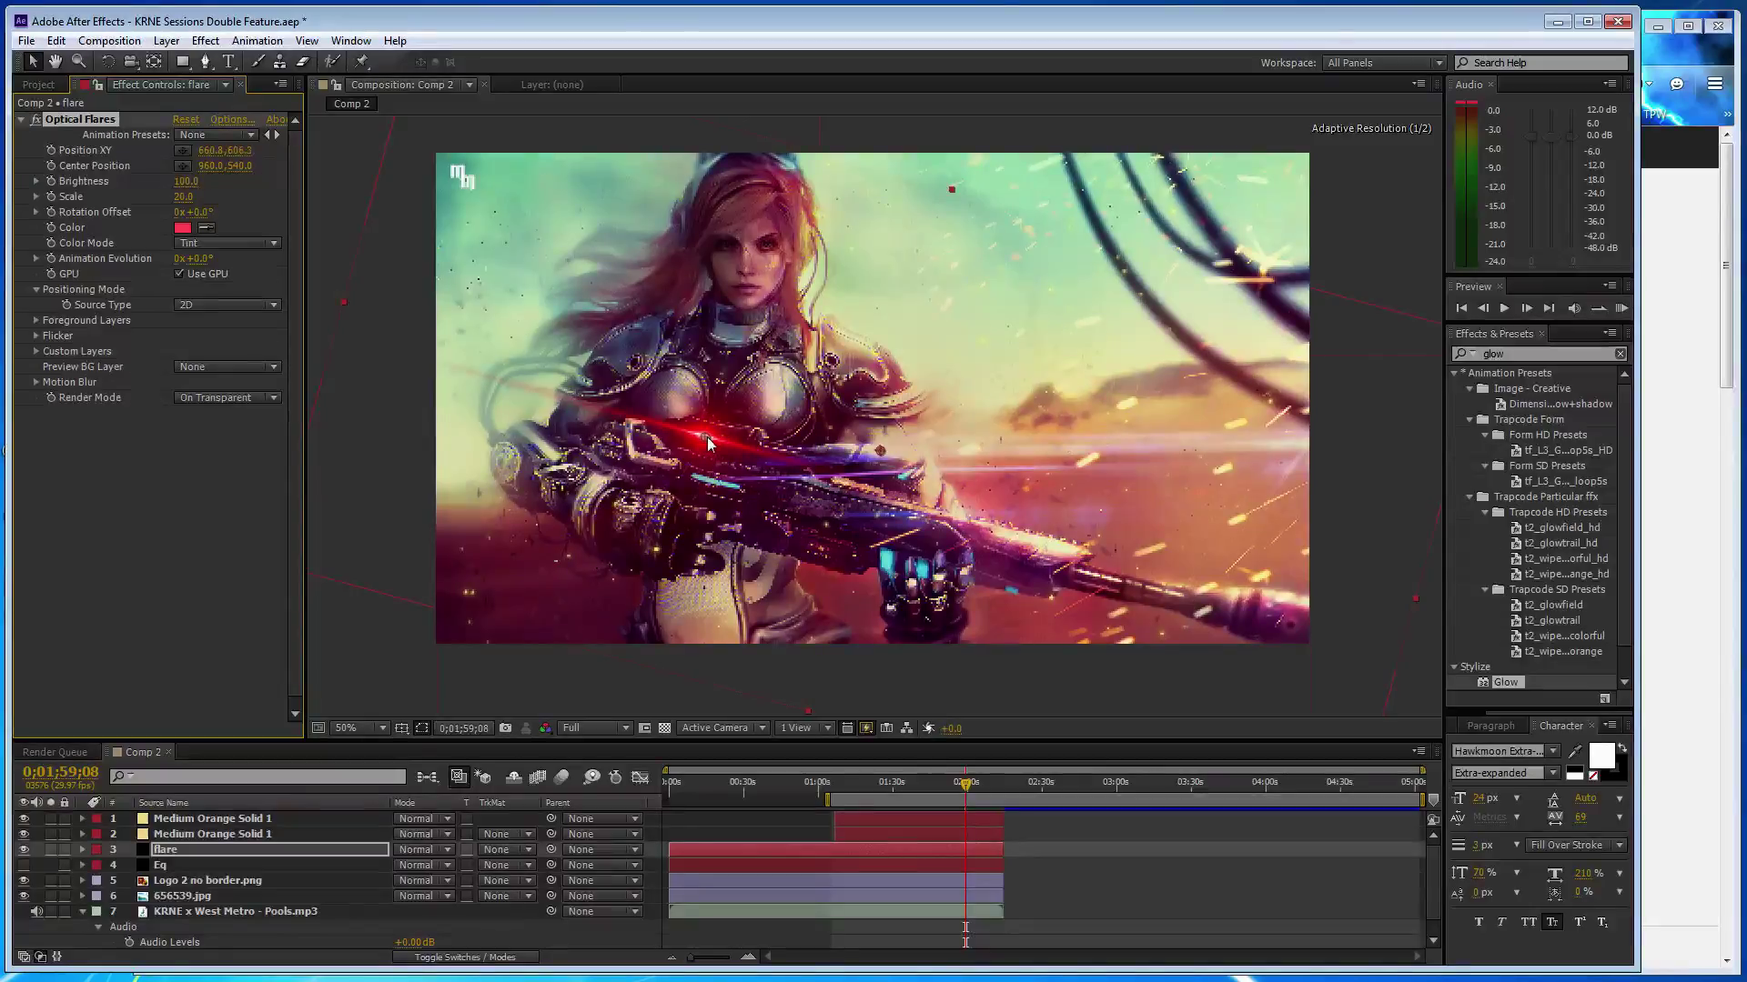
pyautogui.moveTo(709, 437); pyautogui.dragTo(707, 437)
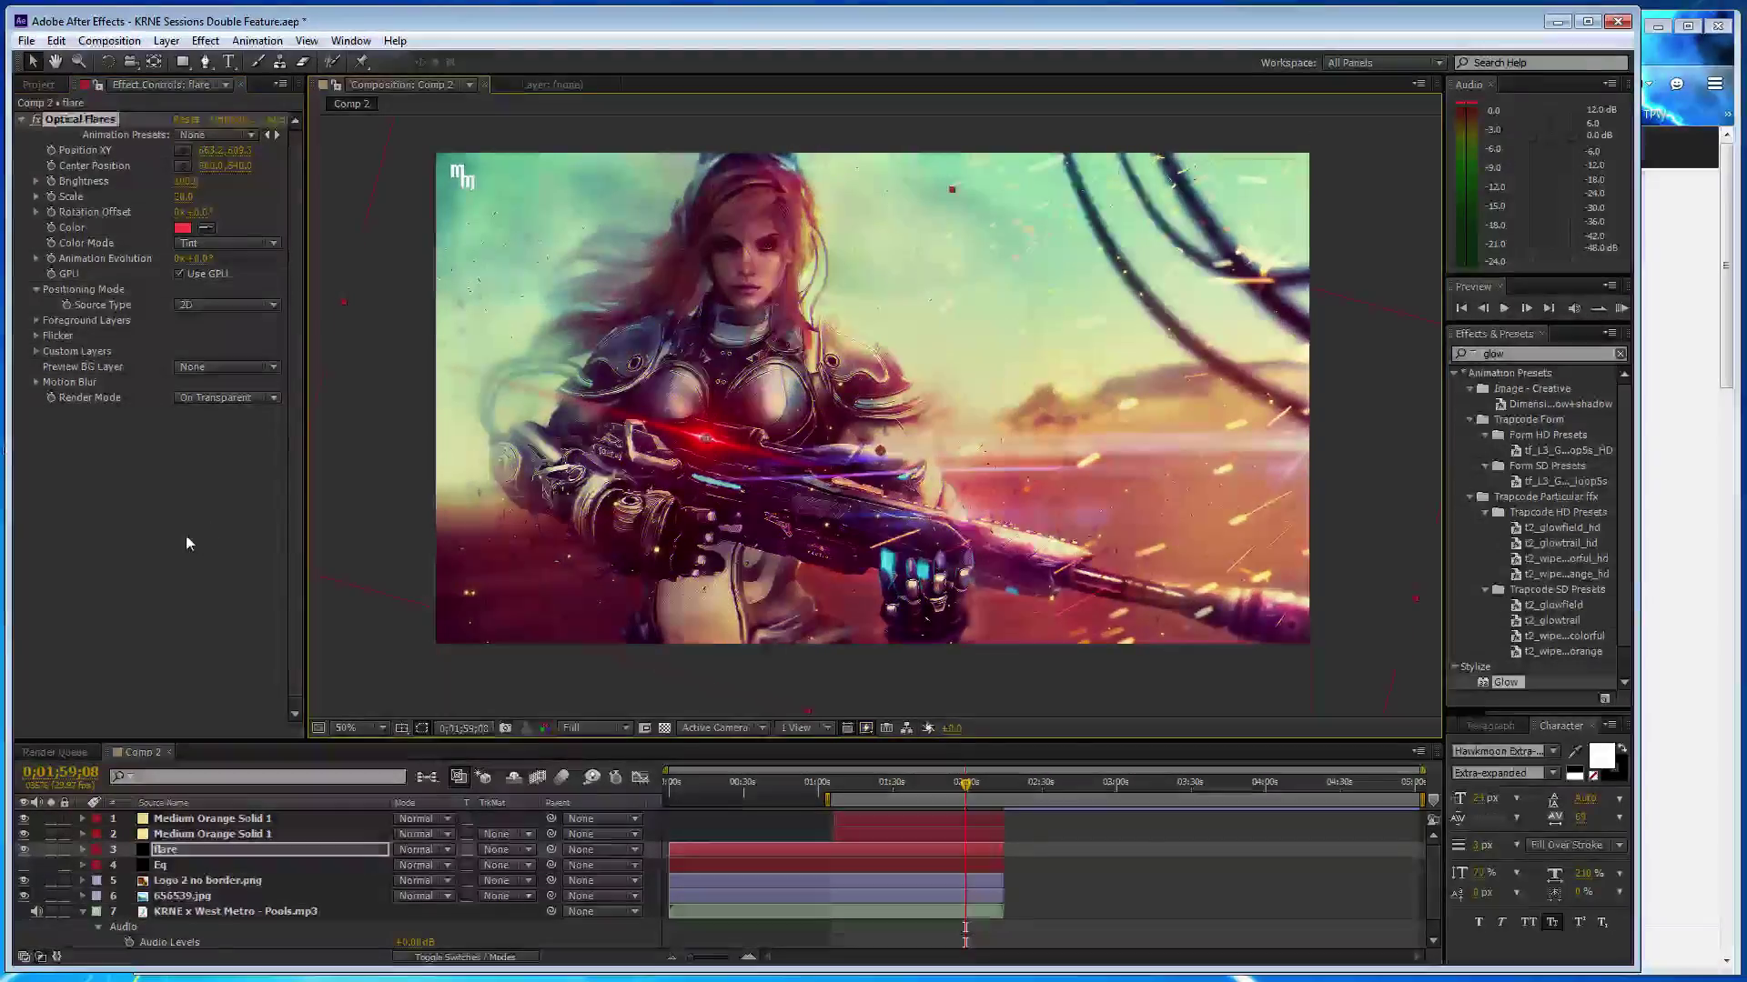
pyautogui.scroll(-2, 570, 521)
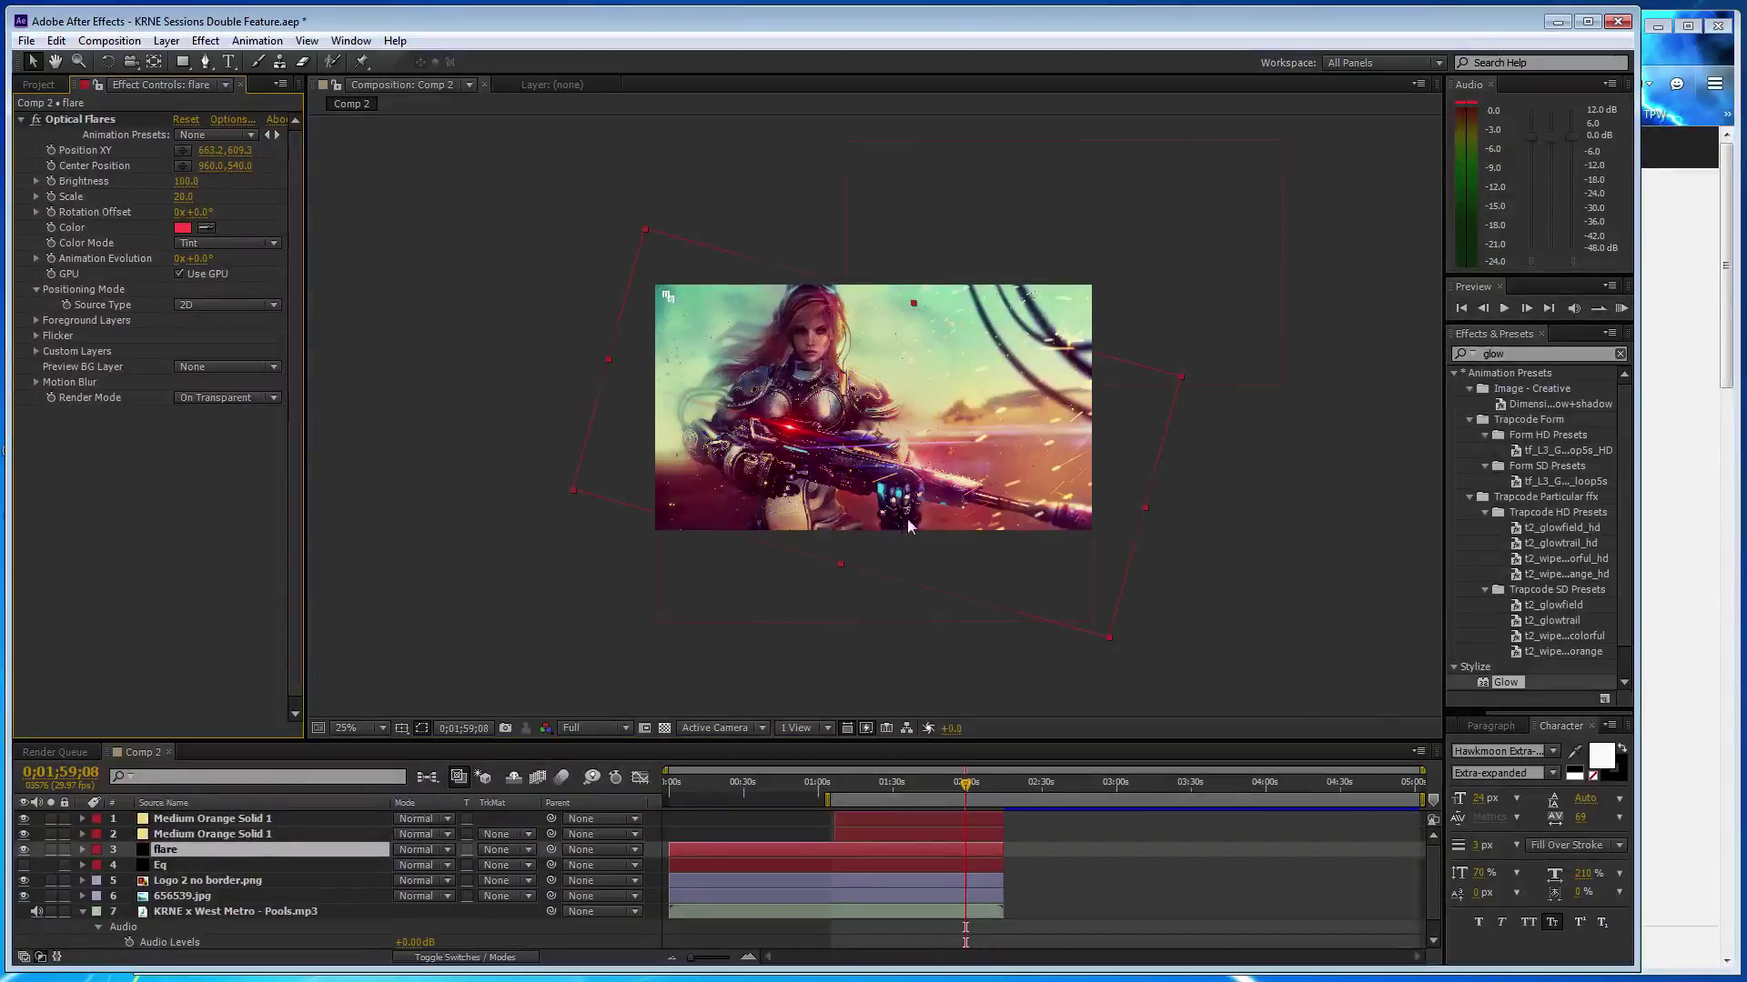
pyautogui.press('w')
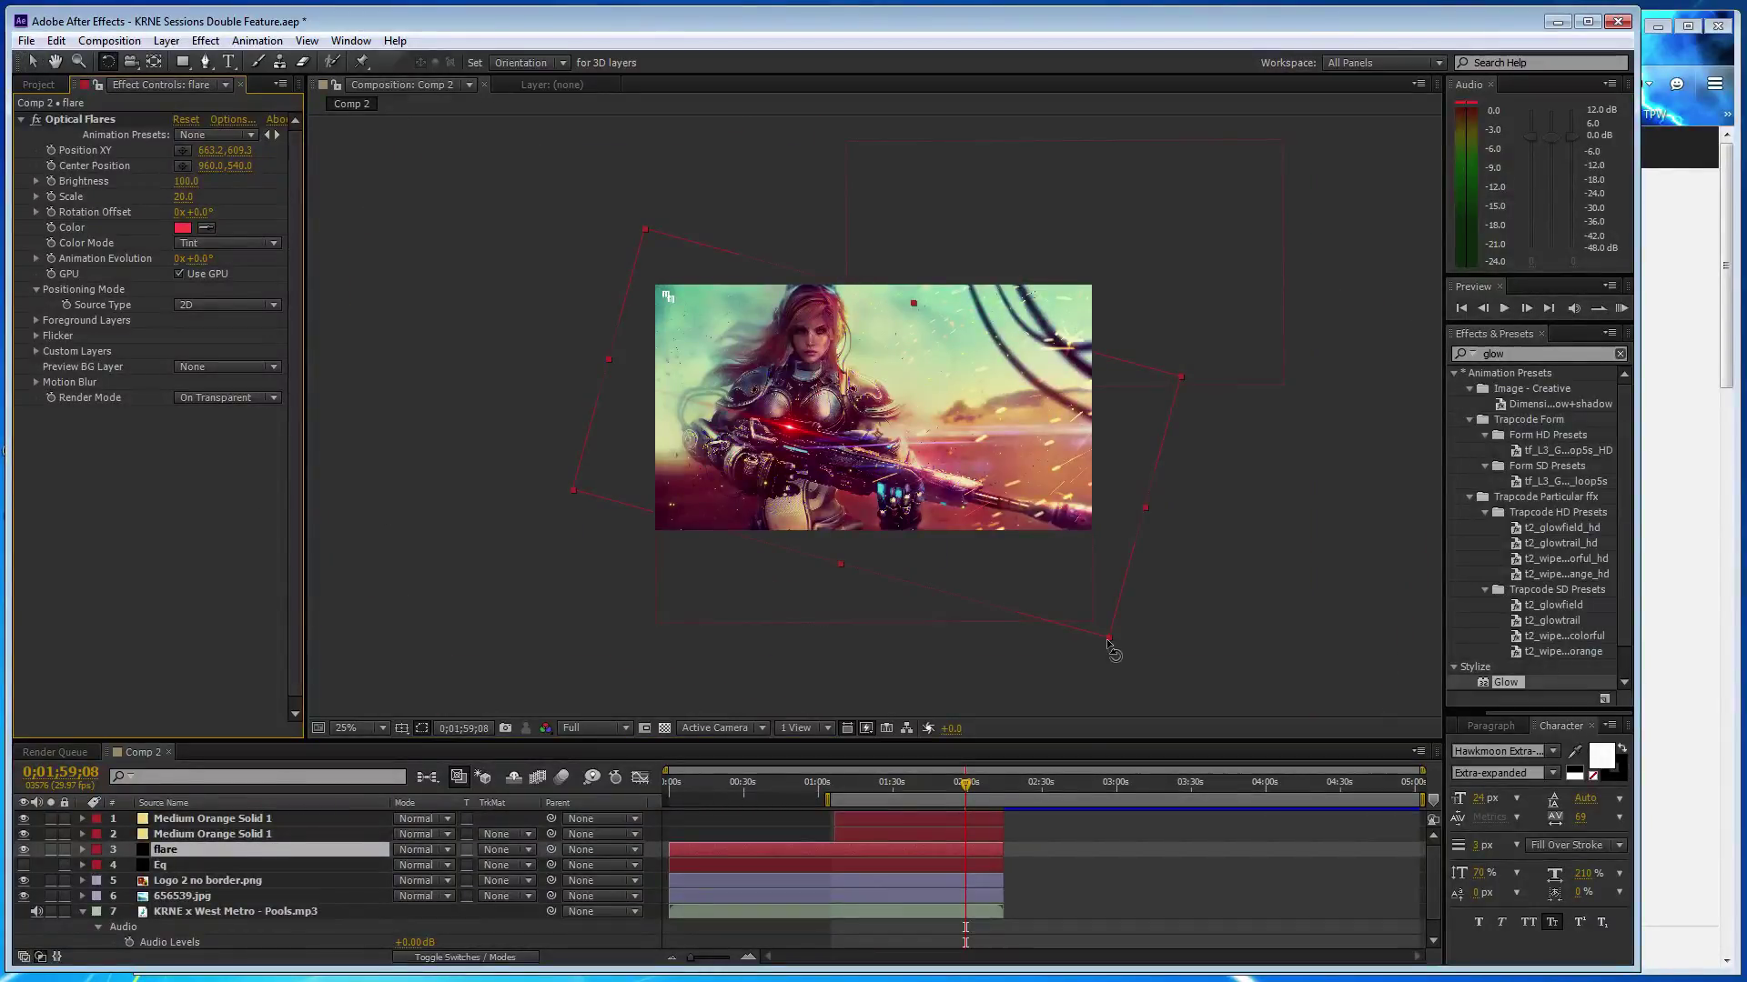
pyautogui.scroll(2, 675, 398)
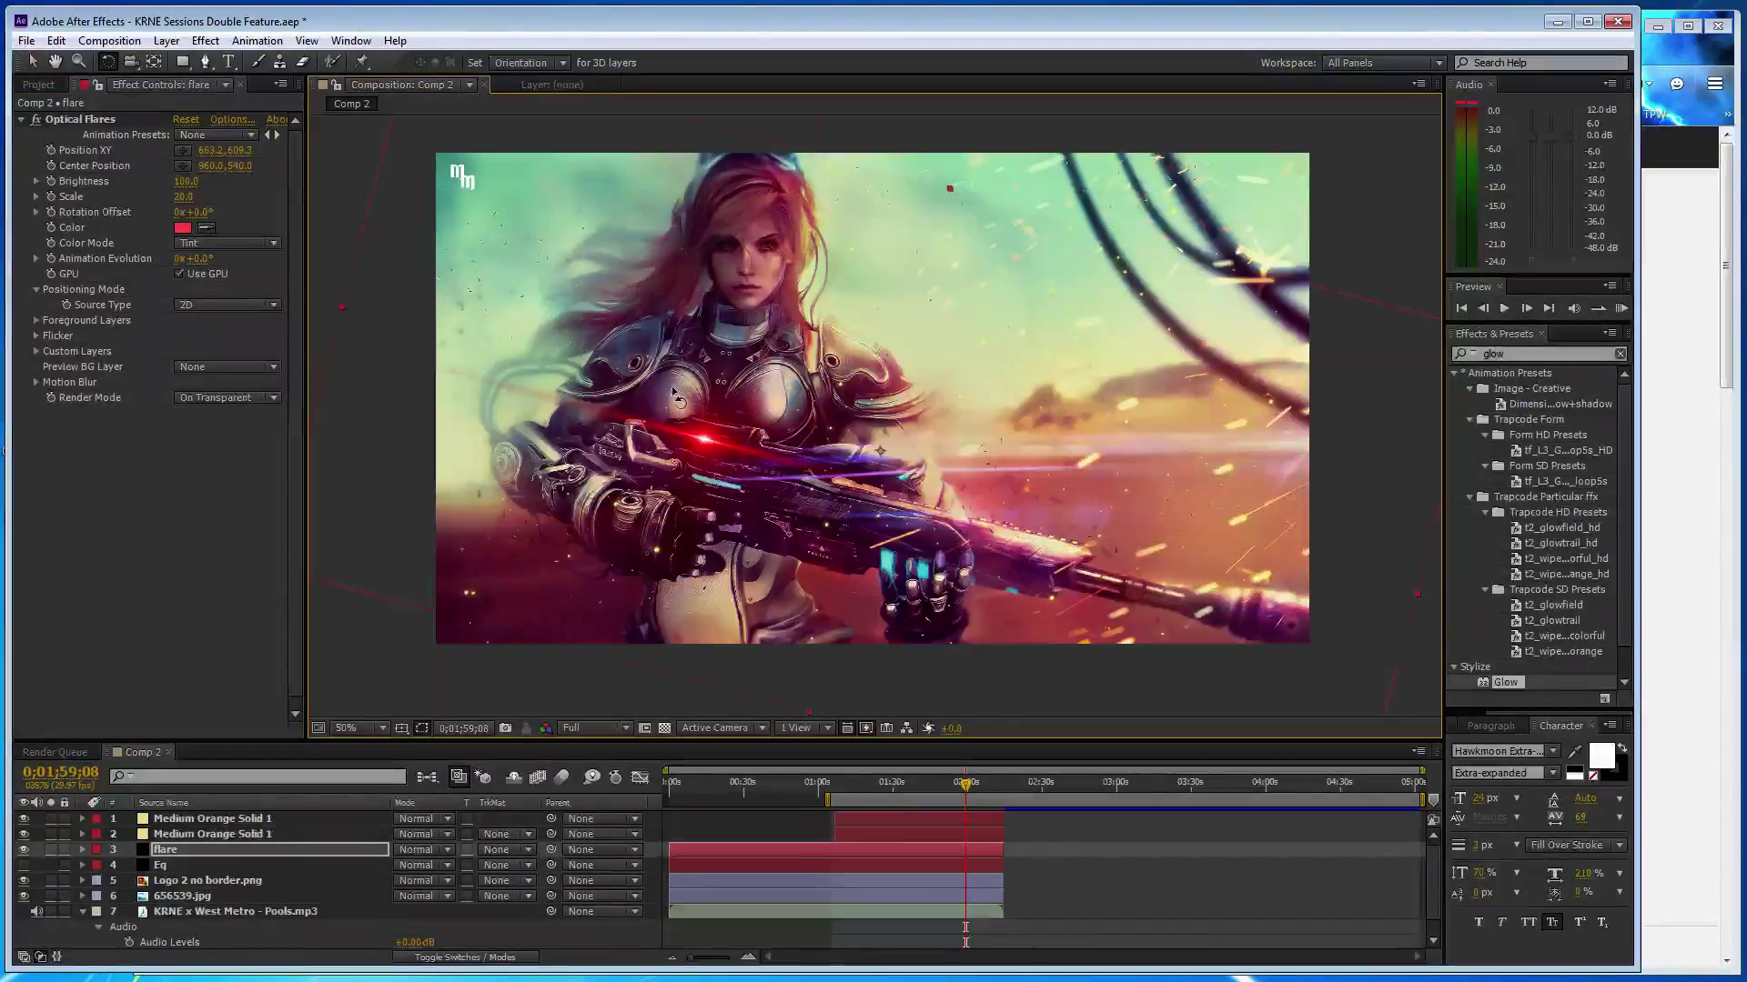
pyautogui.press('v')
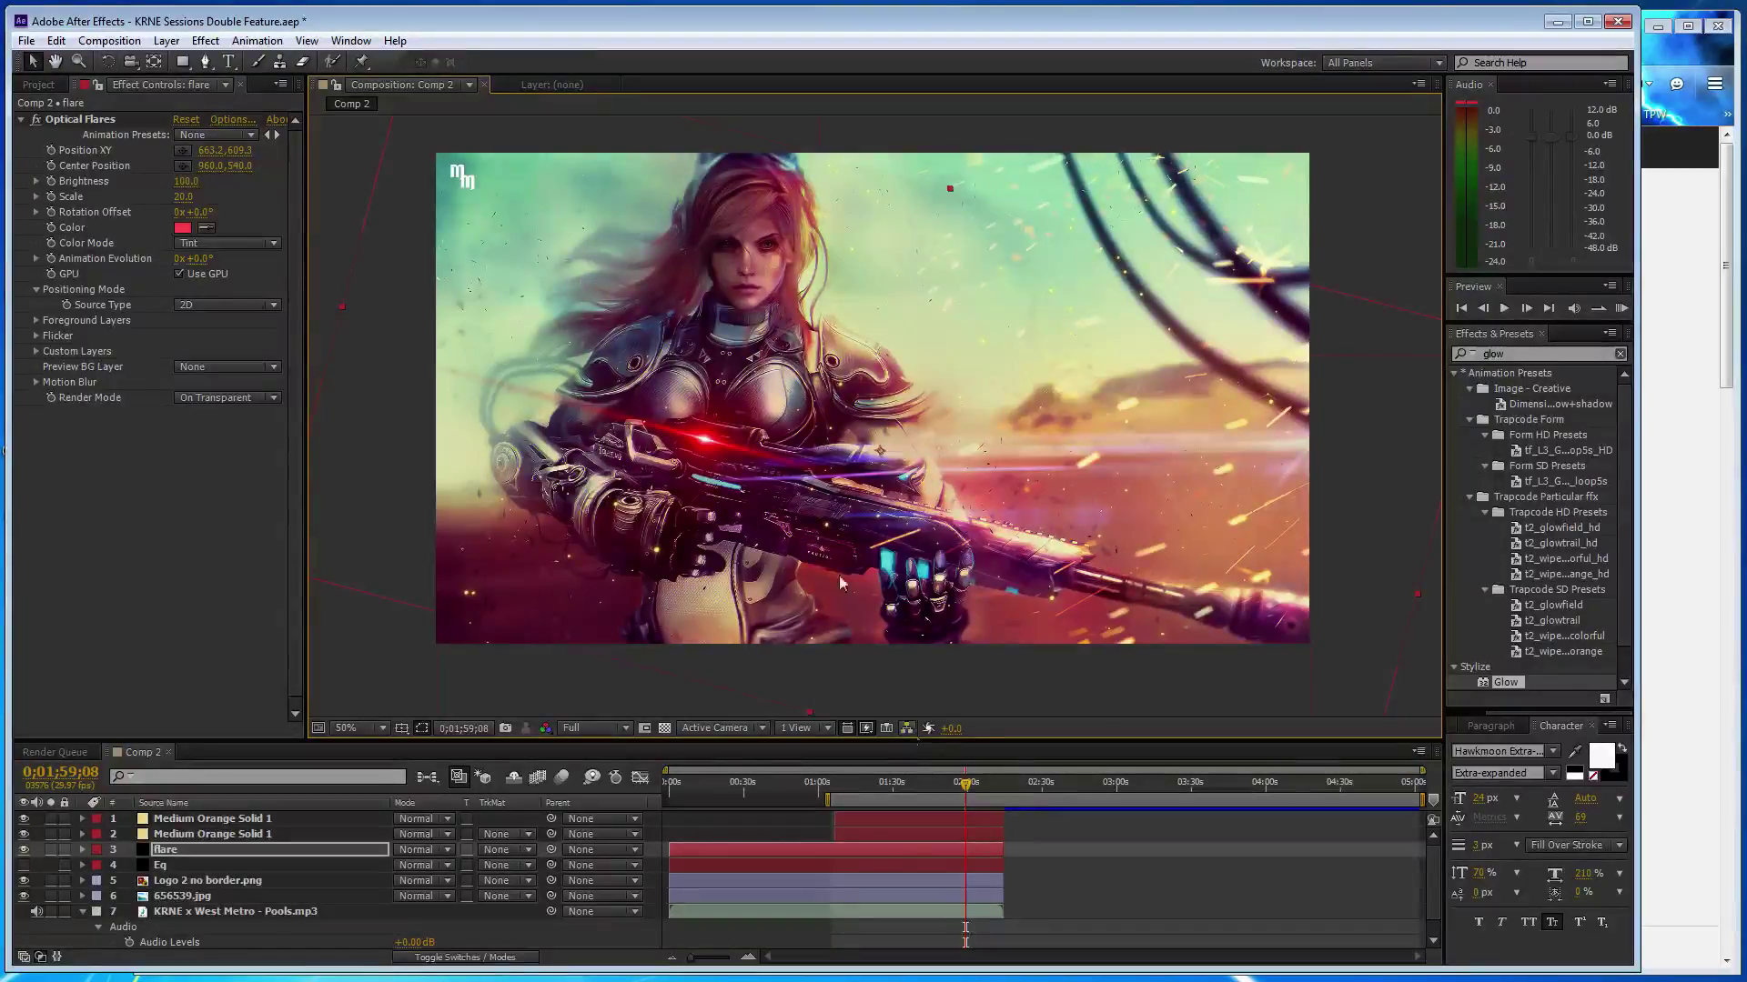
pyautogui.click(98, 122)
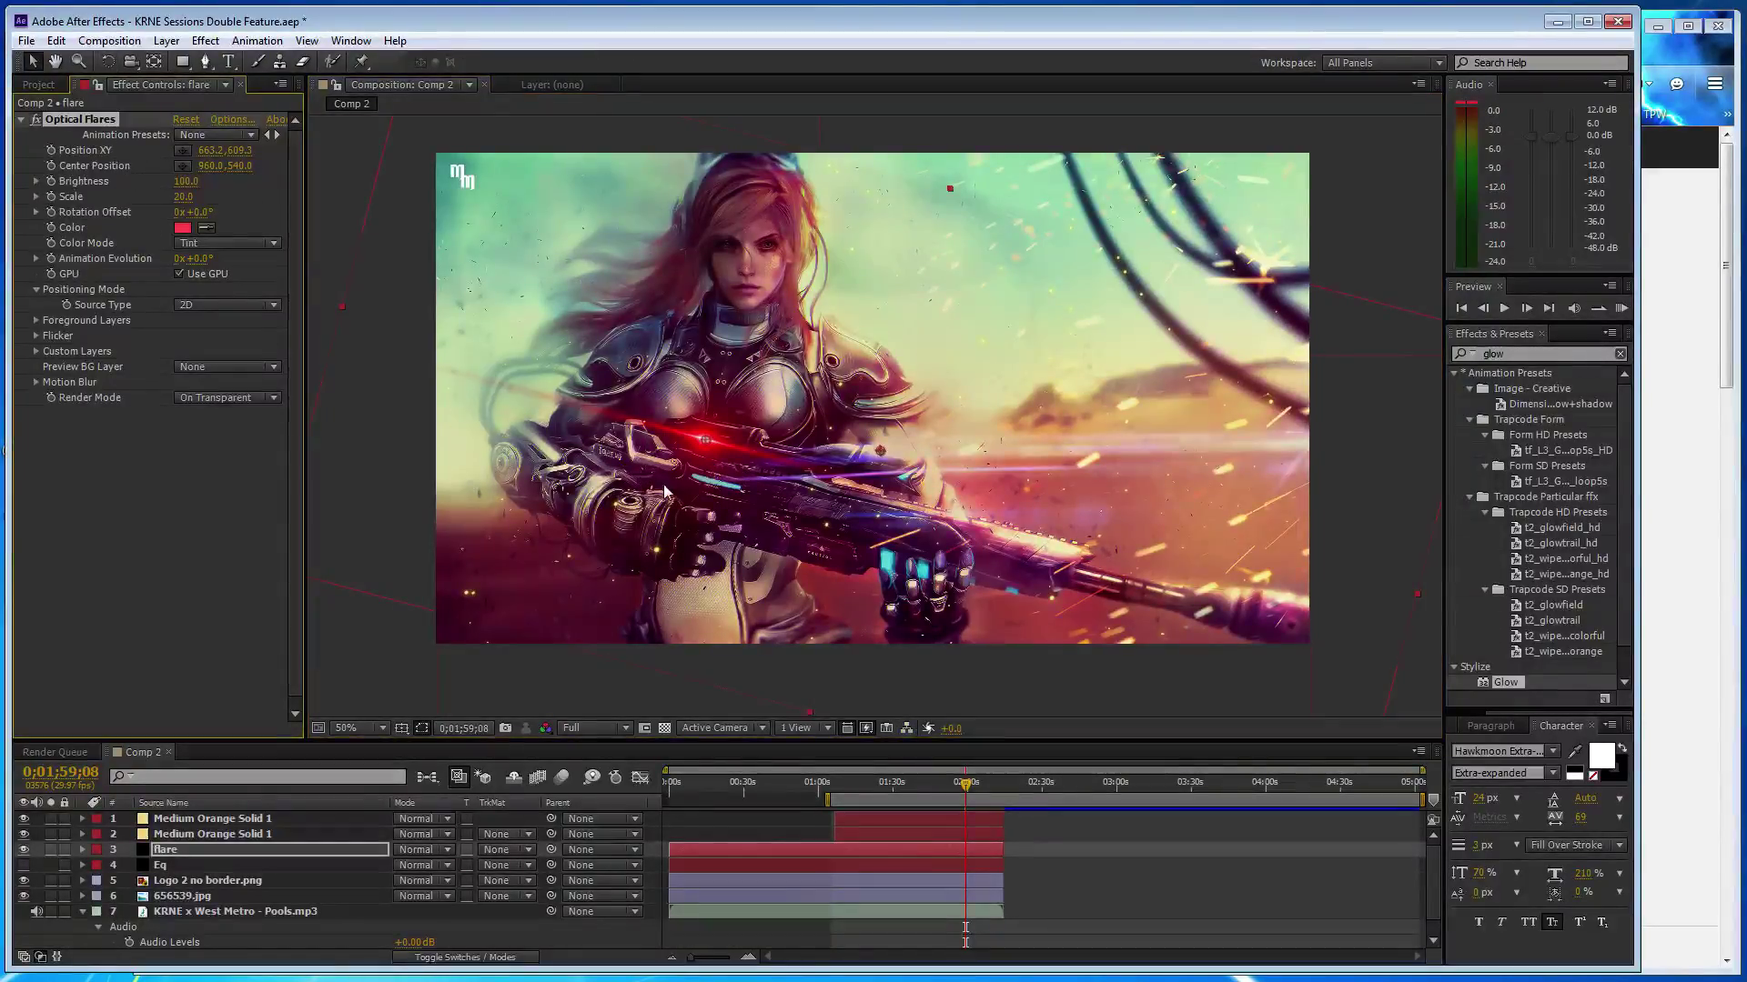
pyautogui.moveTo(696, 452); pyautogui.dragTo(706, 448)
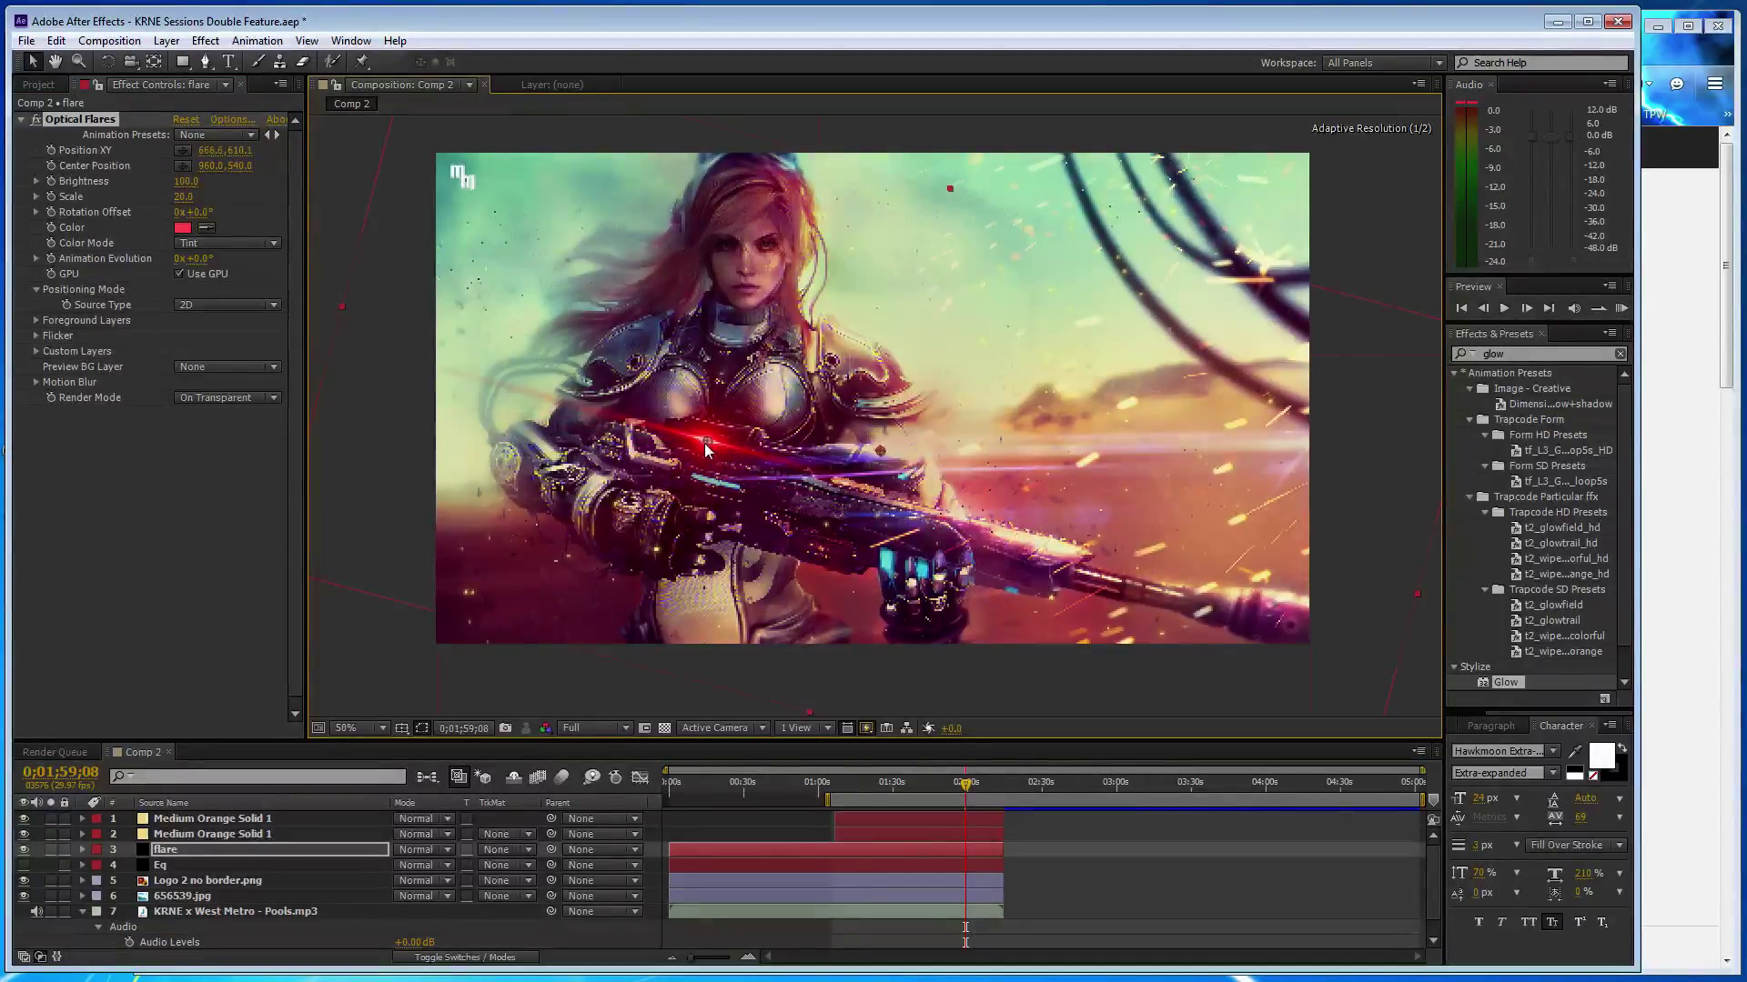
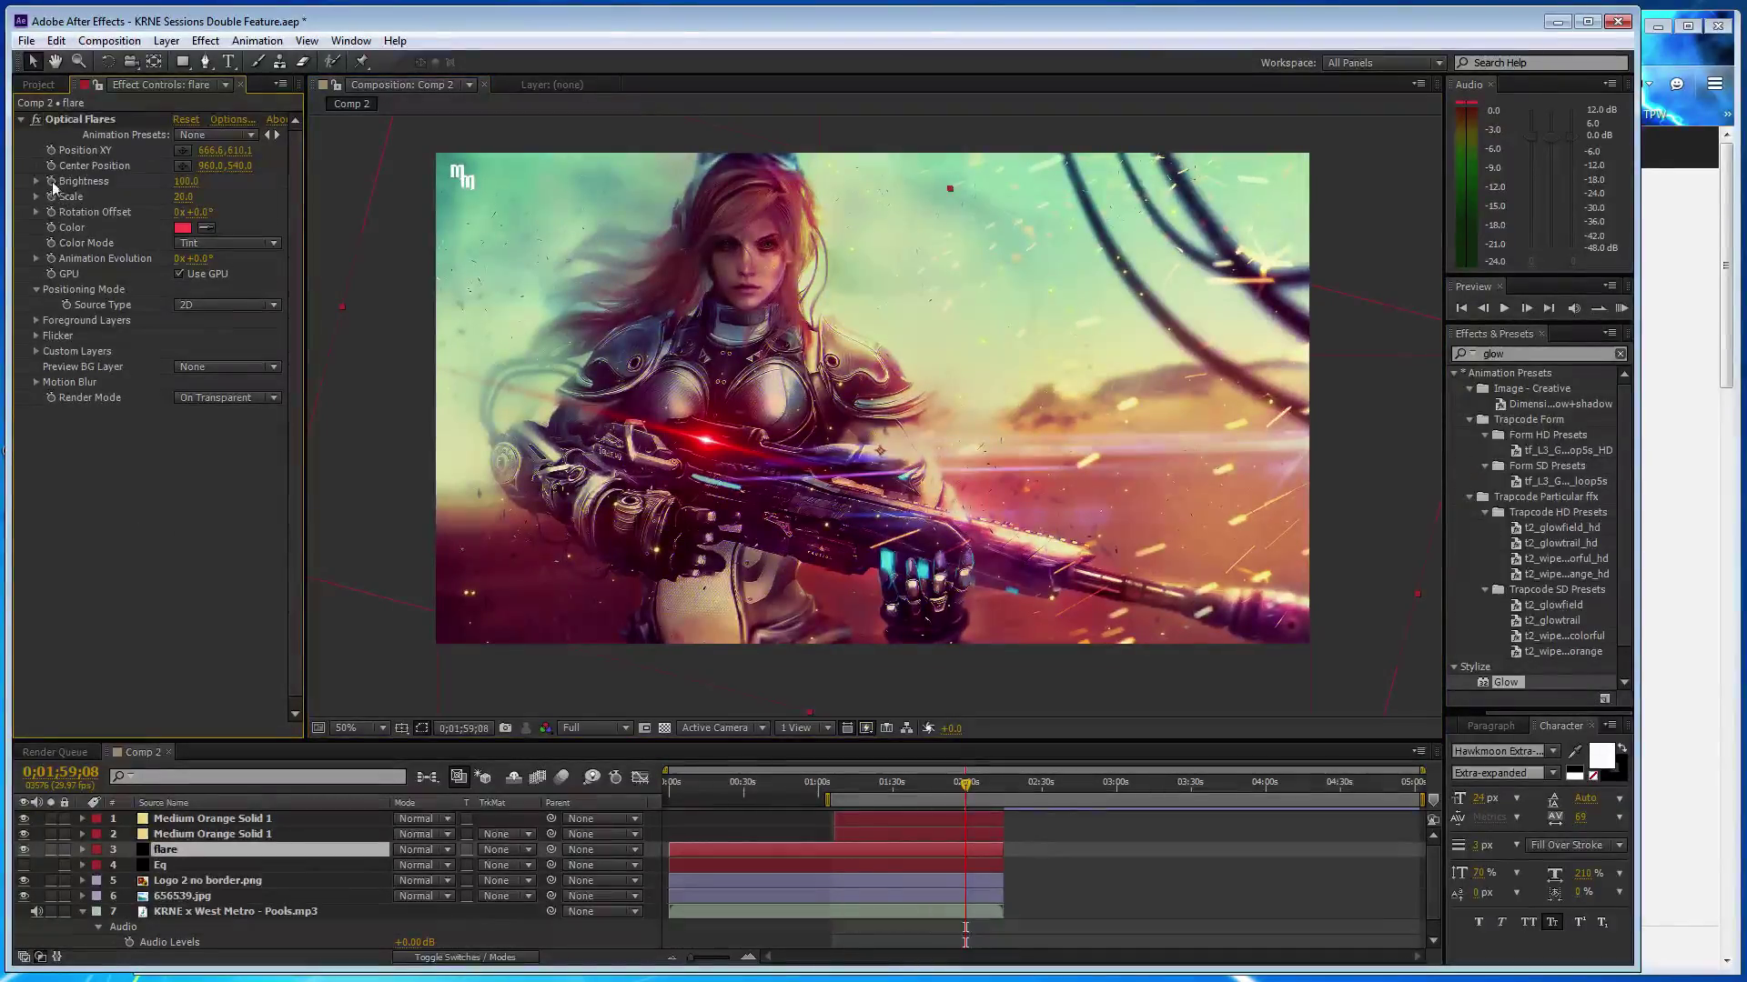
# - Key the Optical Flares brightness at 175 at about 15 seconds
pyautogui.click(966, 655)
pyautogui.press('Home')
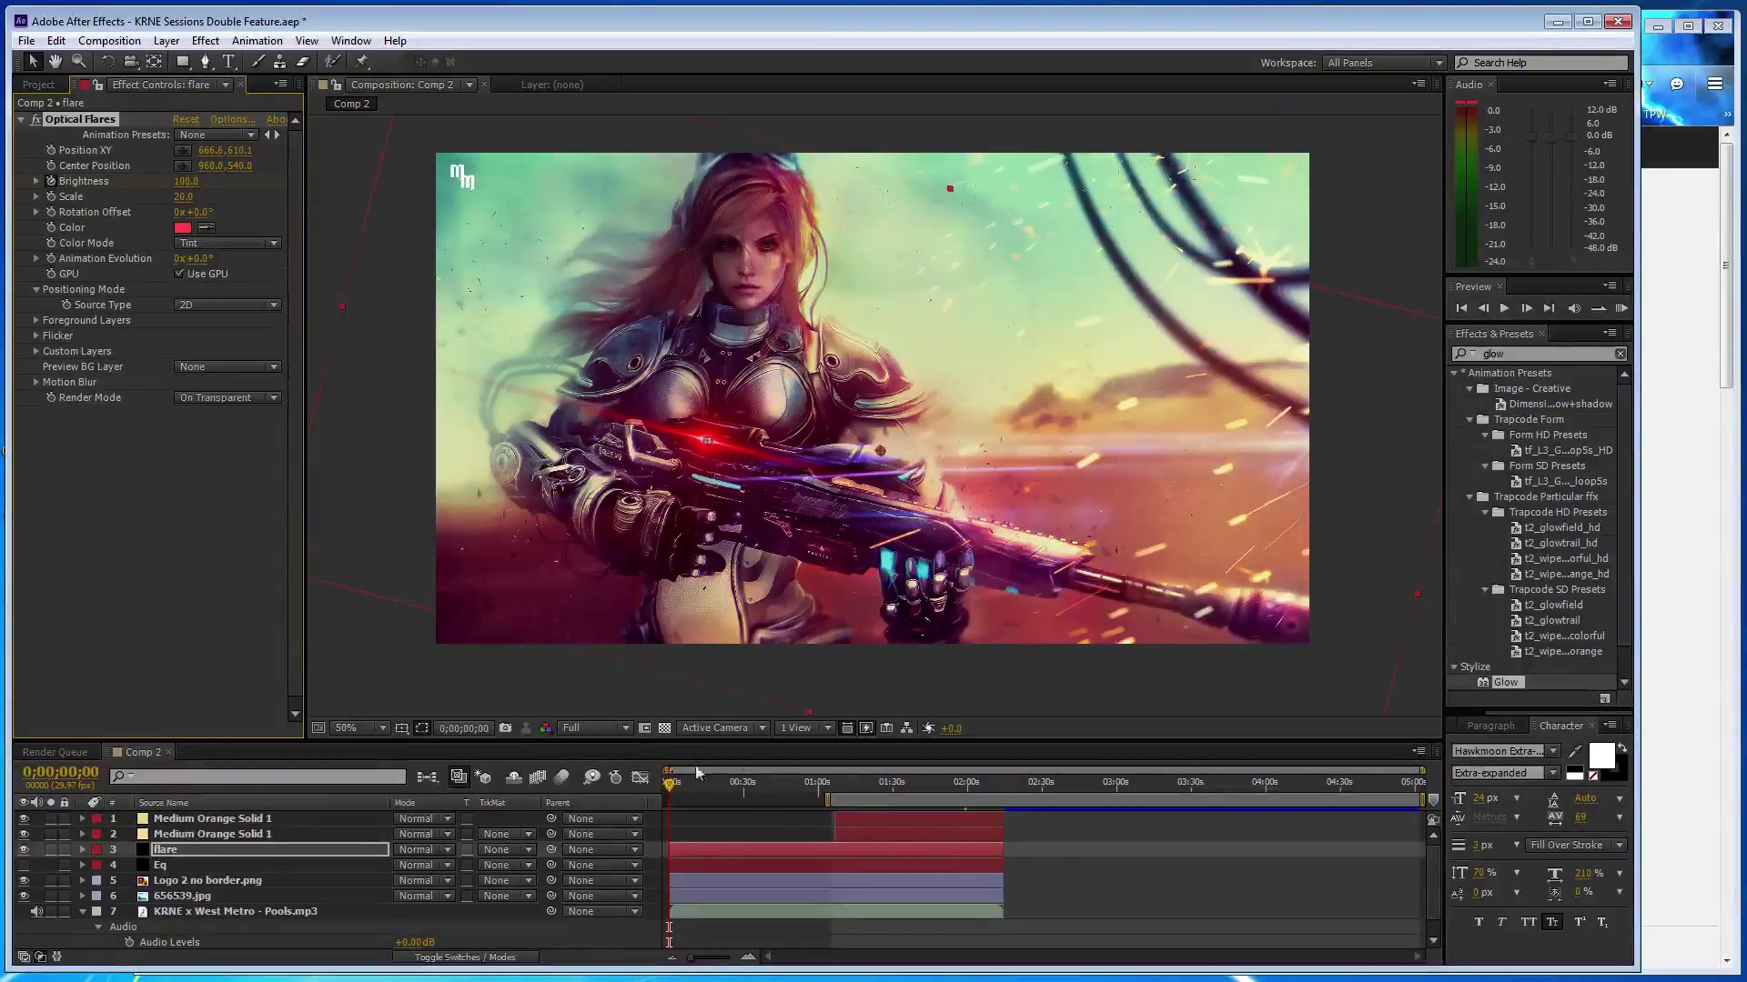
pyautogui.moveTo(671, 786); pyautogui.dragTo(707, 788)
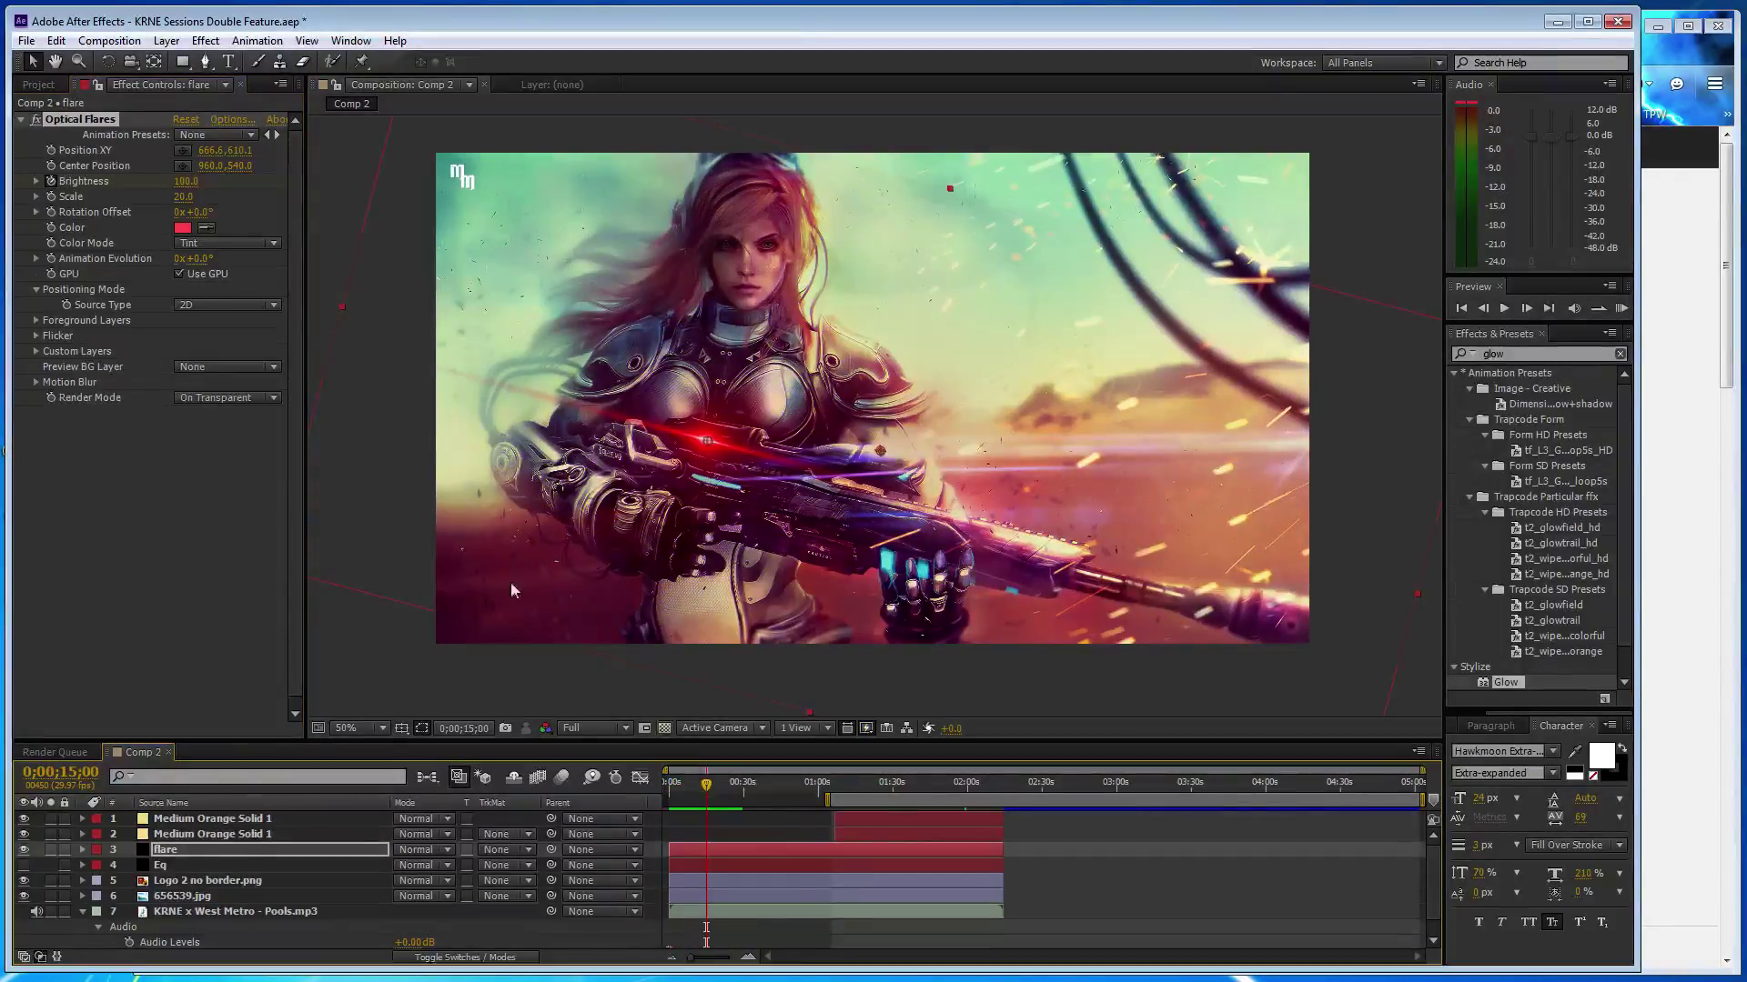
pyautogui.write('150')
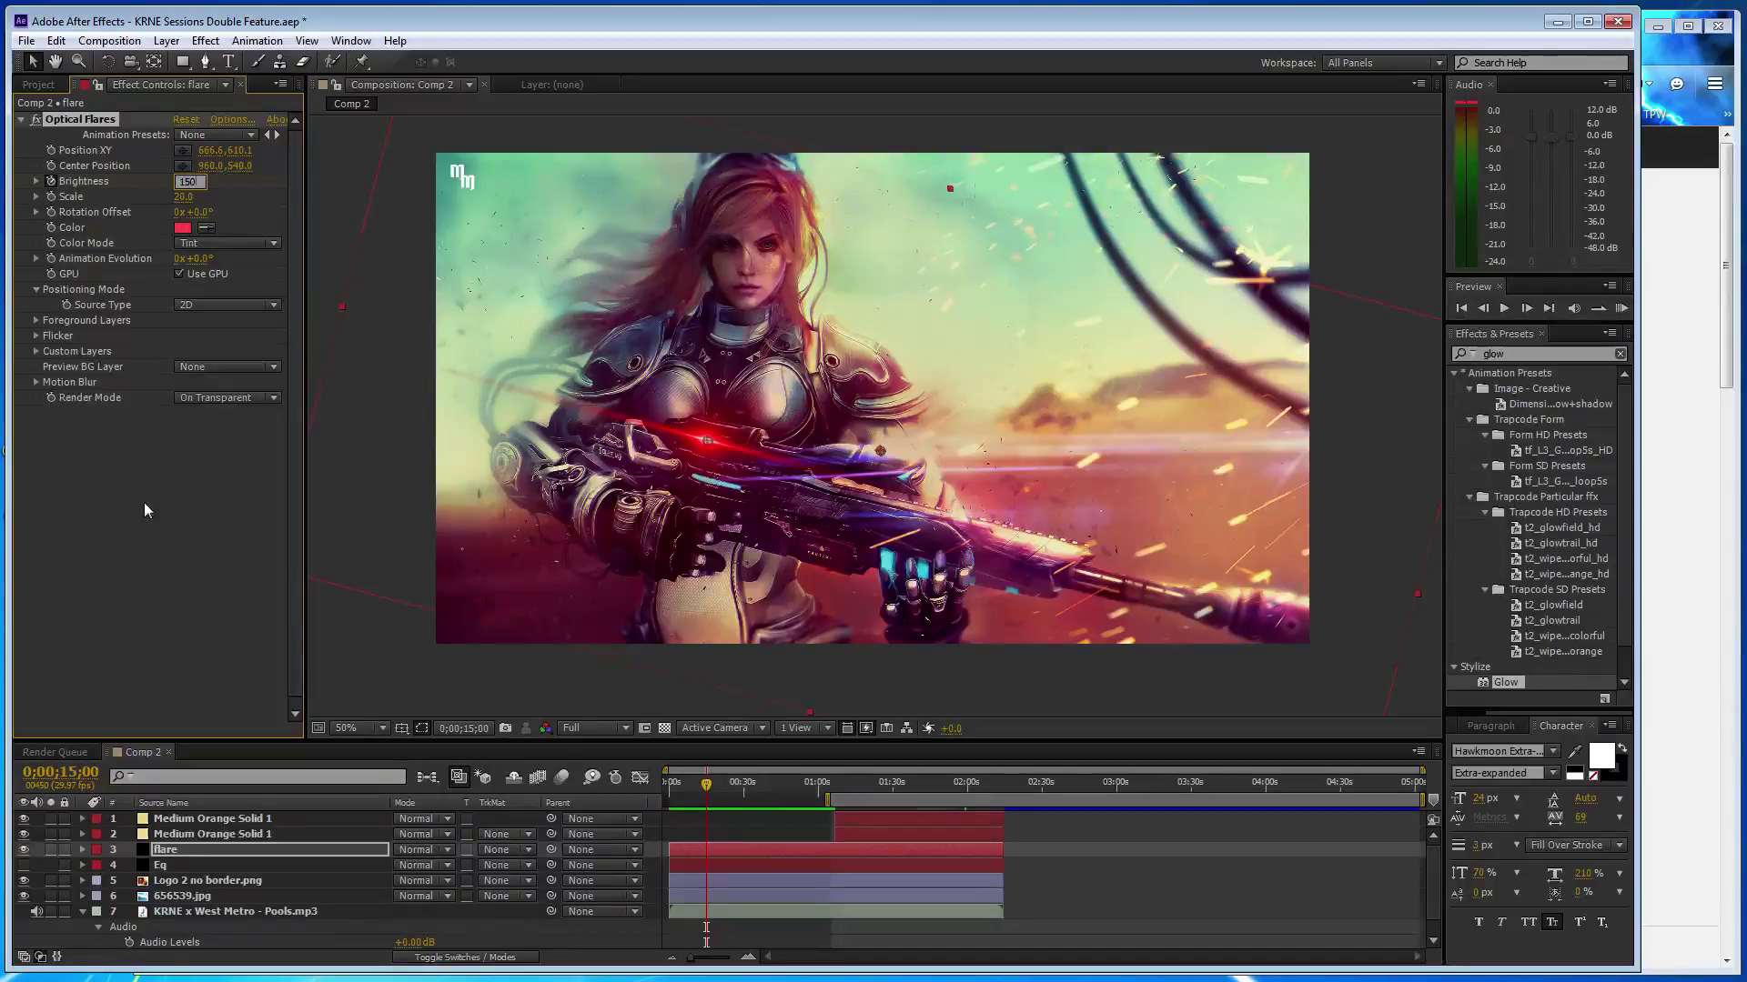
pyautogui.click(146, 526)
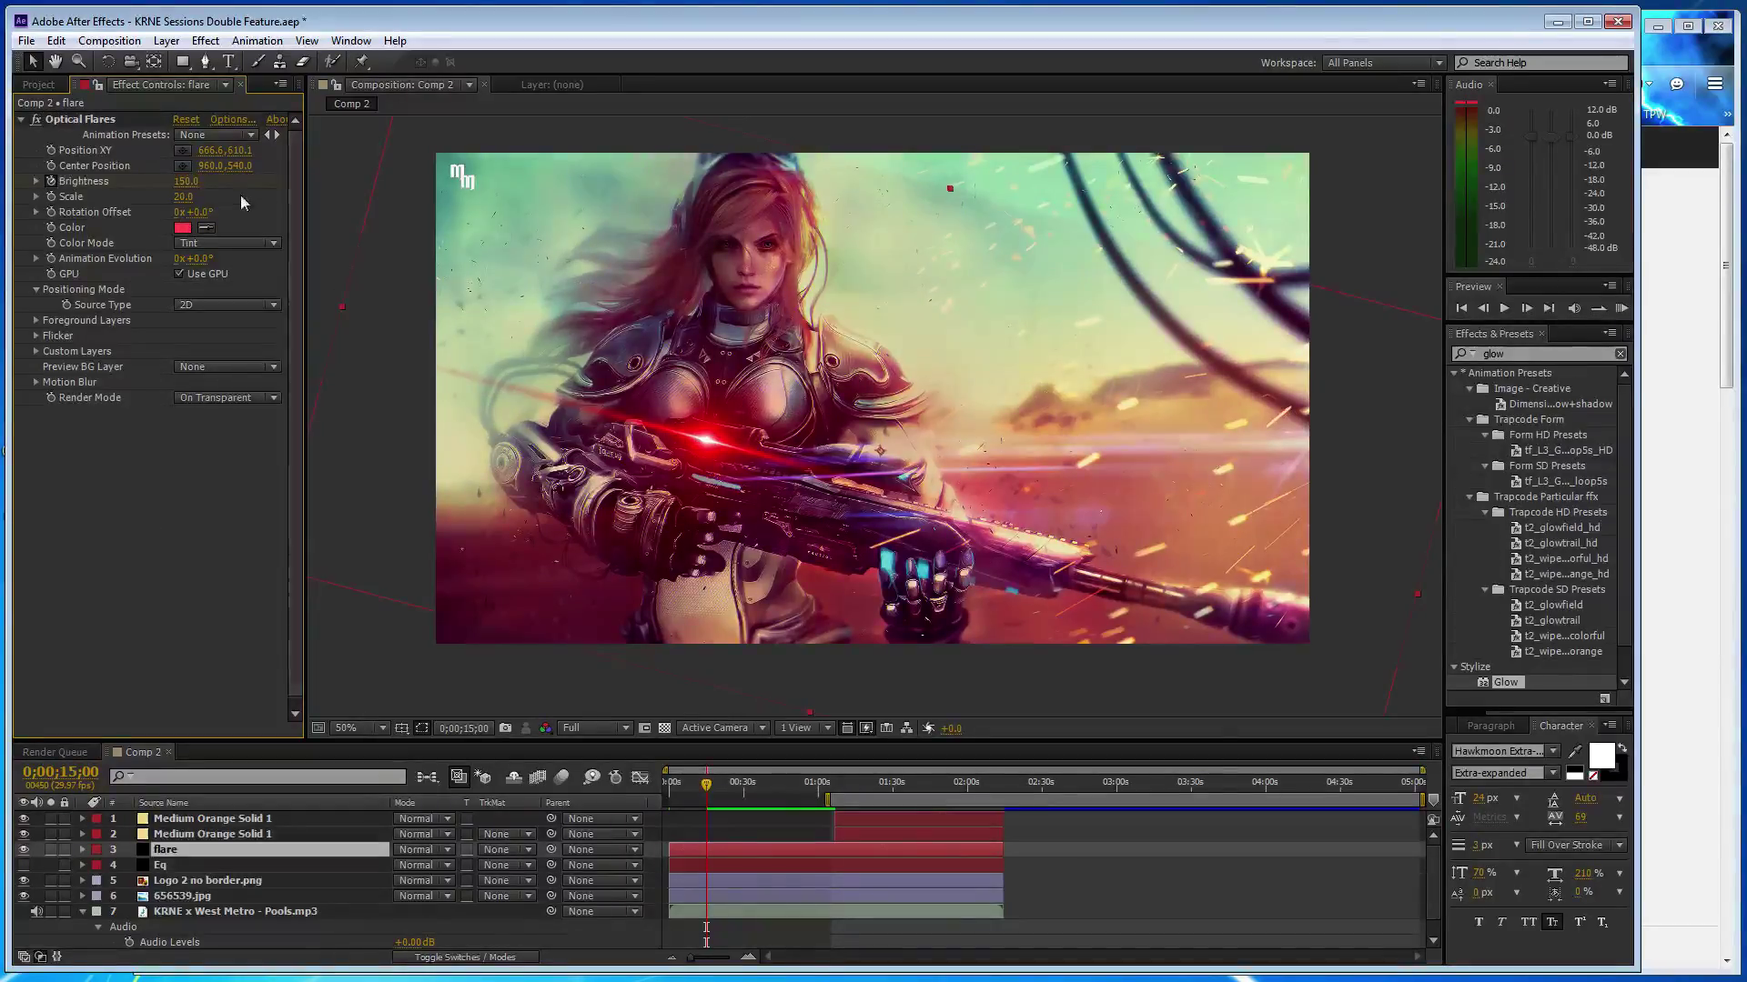
pyautogui.click(186, 181)
pyautogui.write('175')
pyautogui.click(110, 520)
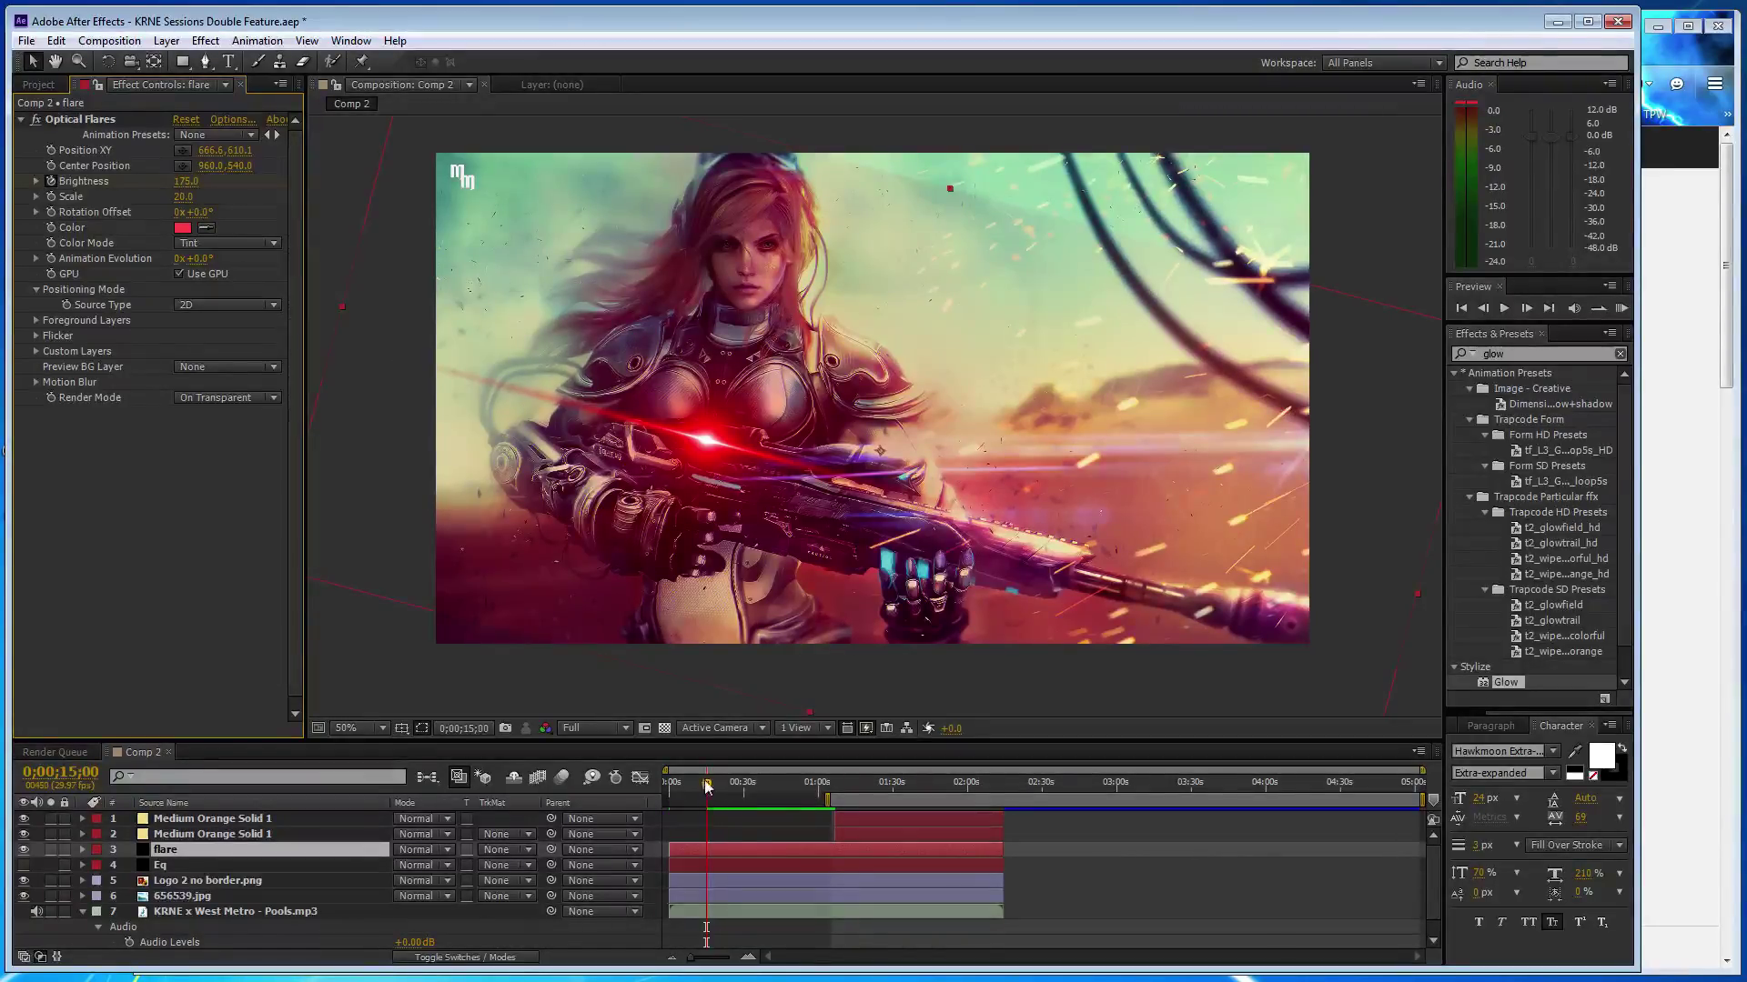
# - Add flare brightness keyframes of 100 near 0;00;29;19 and 175 near 0;00;45;21
pyautogui.moveTo(708, 787); pyautogui.dragTo(743, 787)
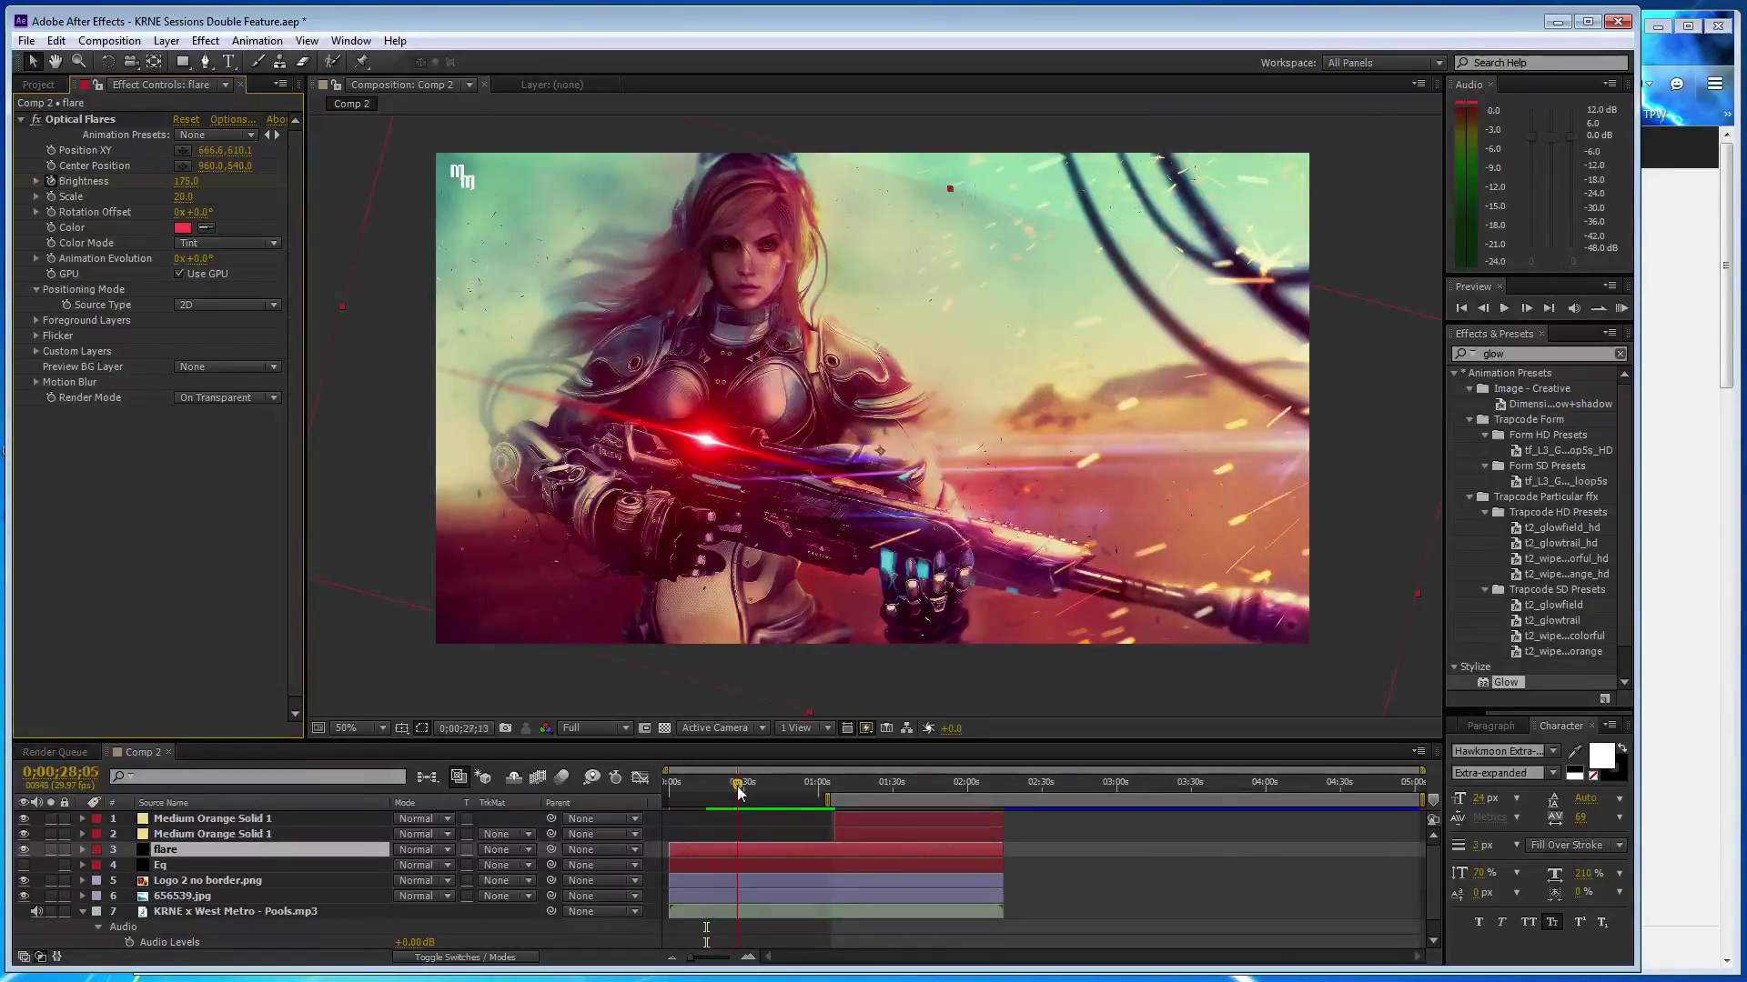
pyautogui.click(186, 181)
pyautogui.write('100')
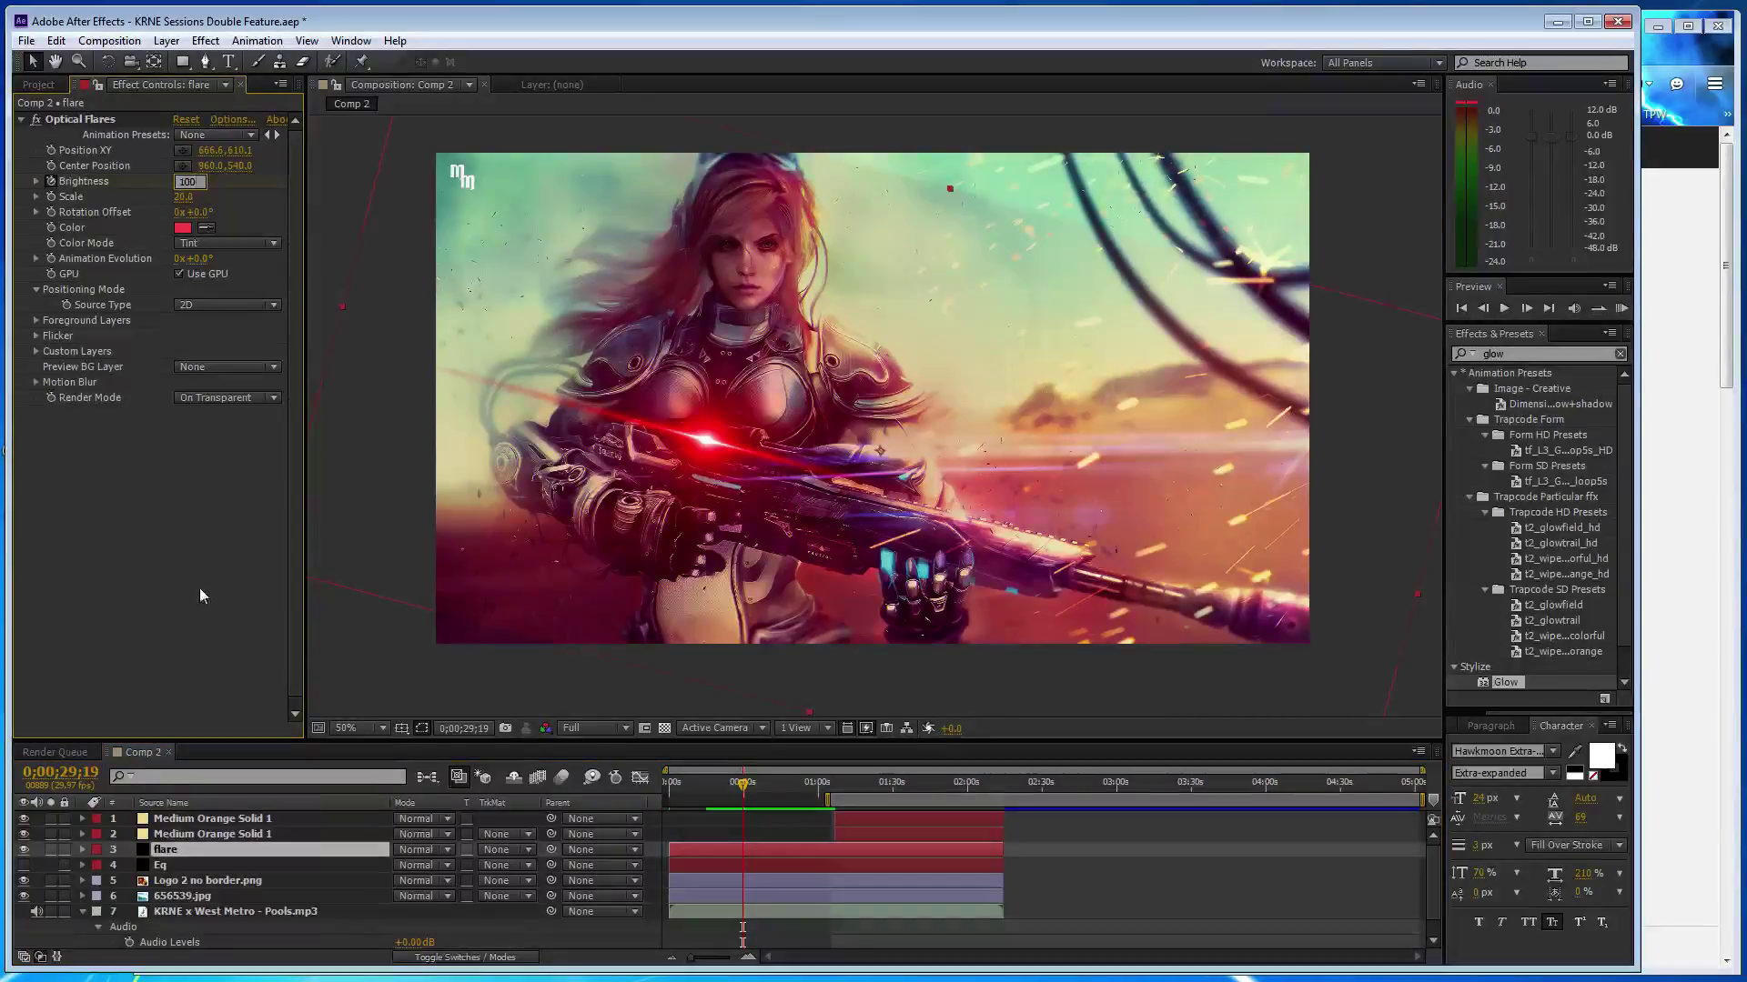
pyautogui.press('Return')
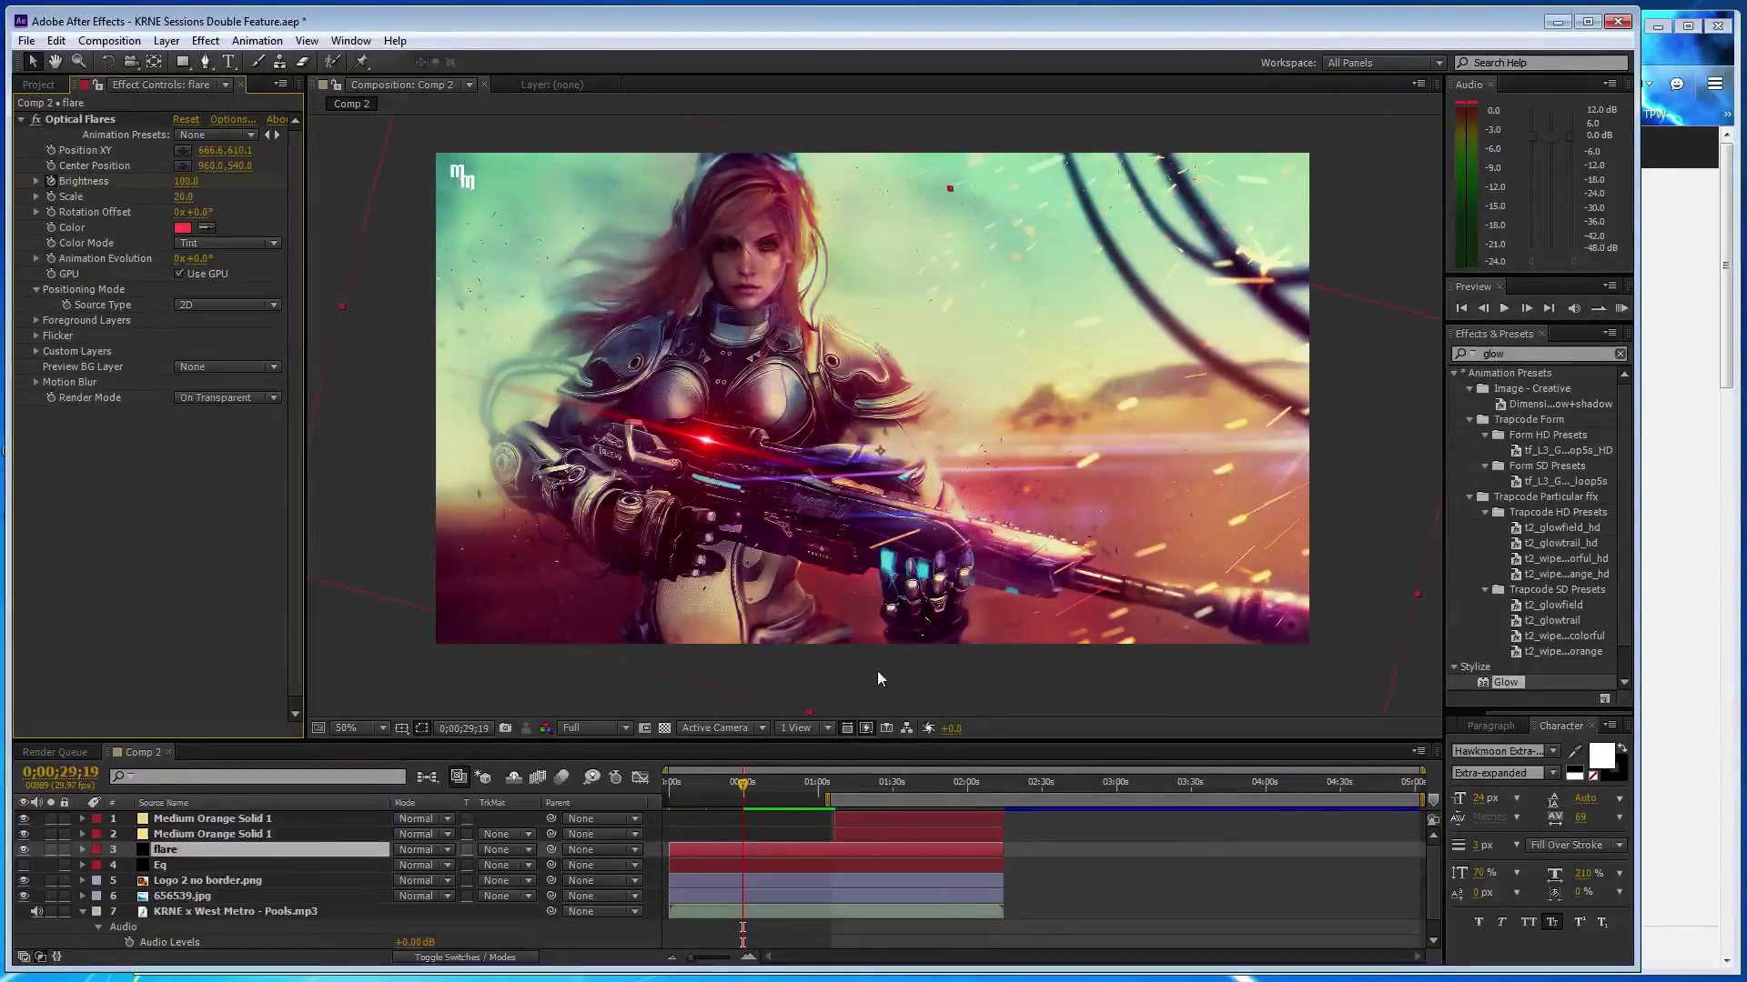
pyautogui.moveTo(748, 788); pyautogui.dragTo(783, 788)
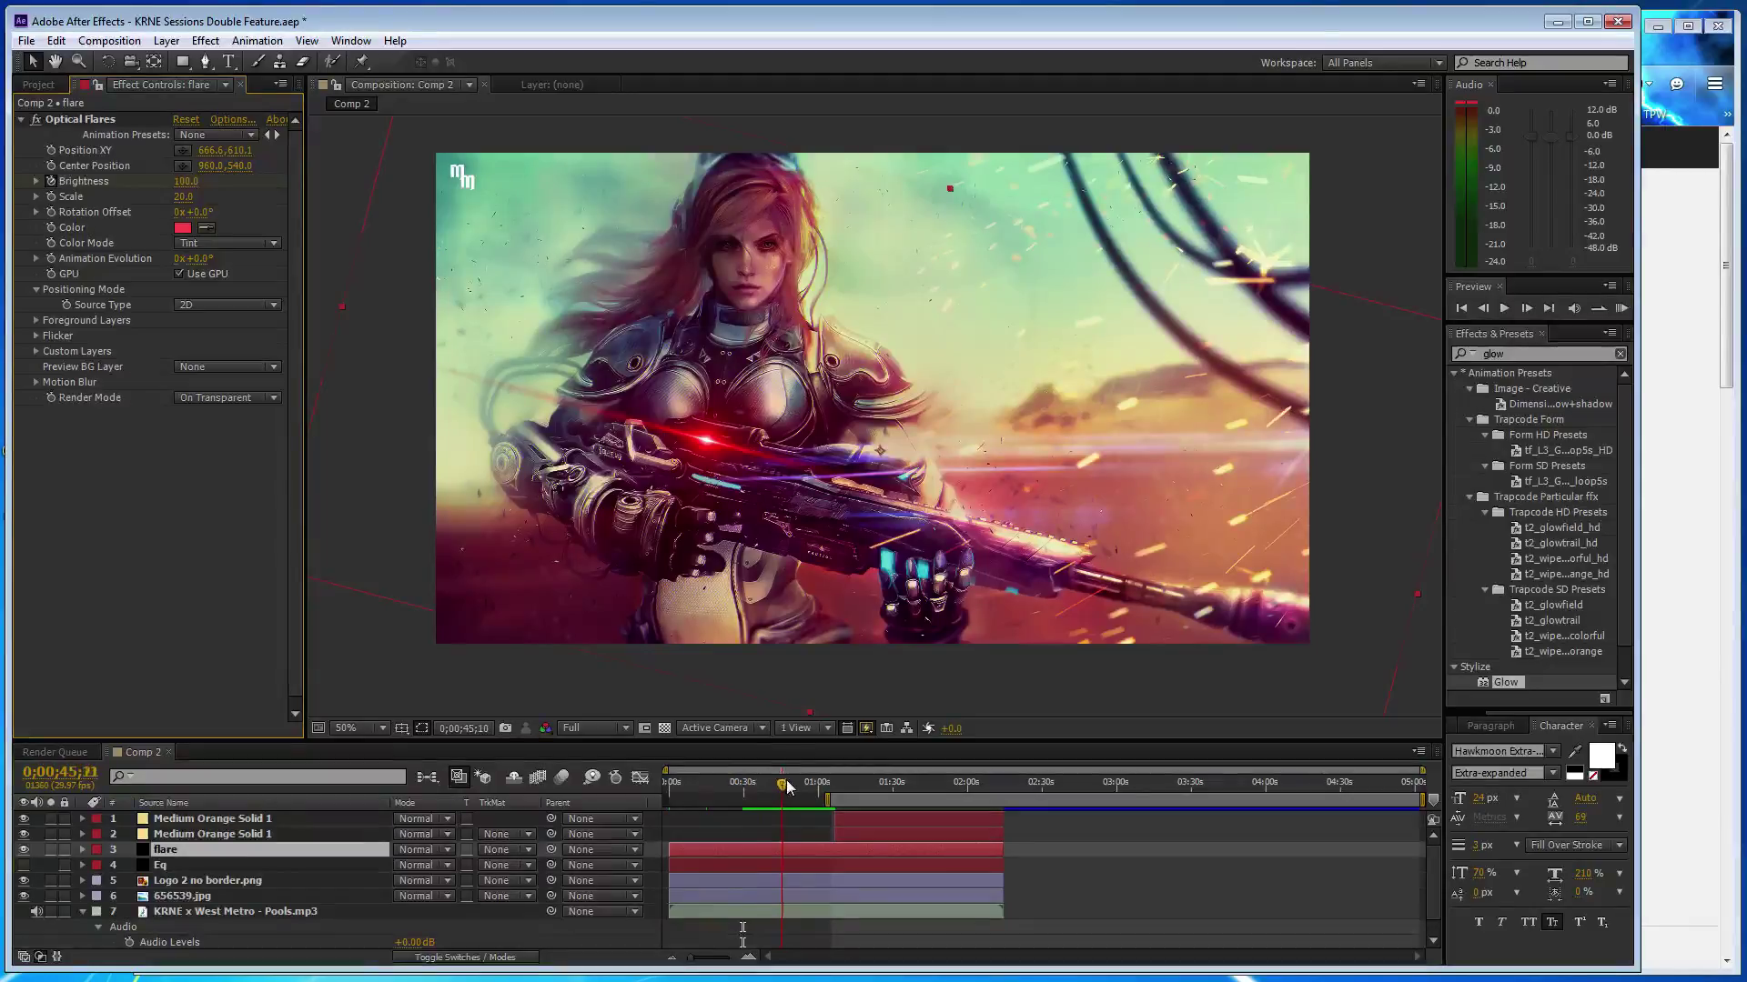
pyautogui.hotkey('ctrl', 'z')
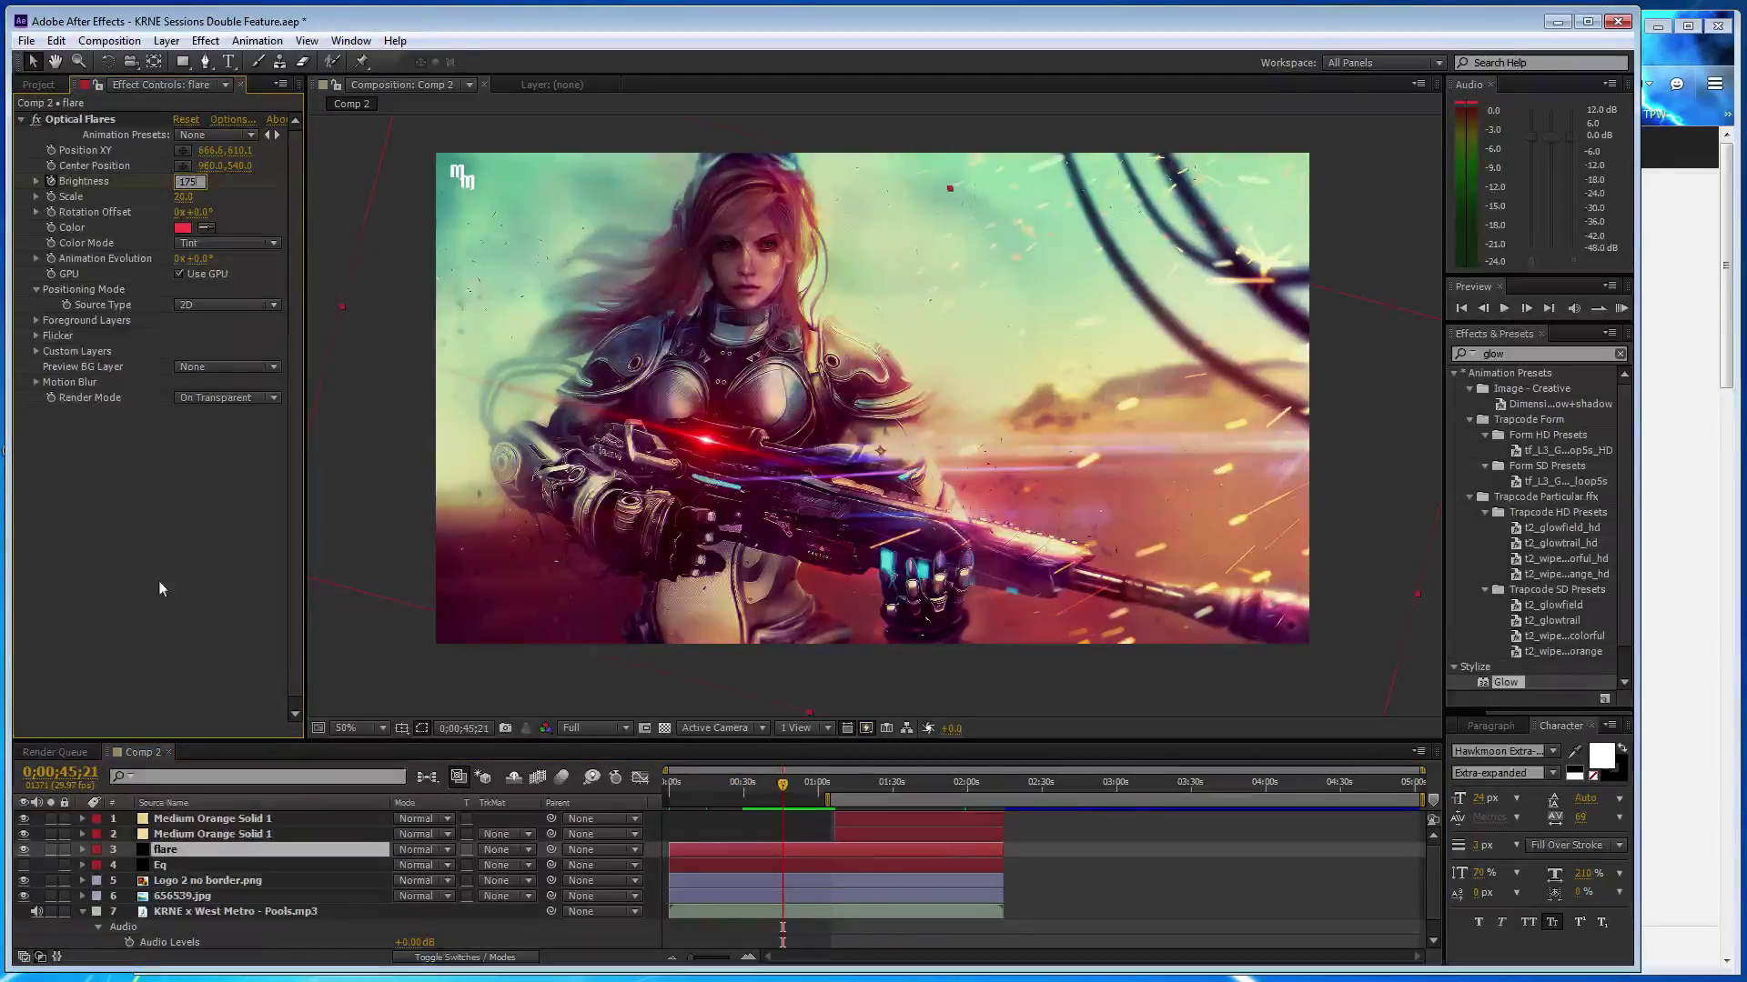
pyautogui.moveTo(783, 787); pyautogui.dragTo(789, 788)
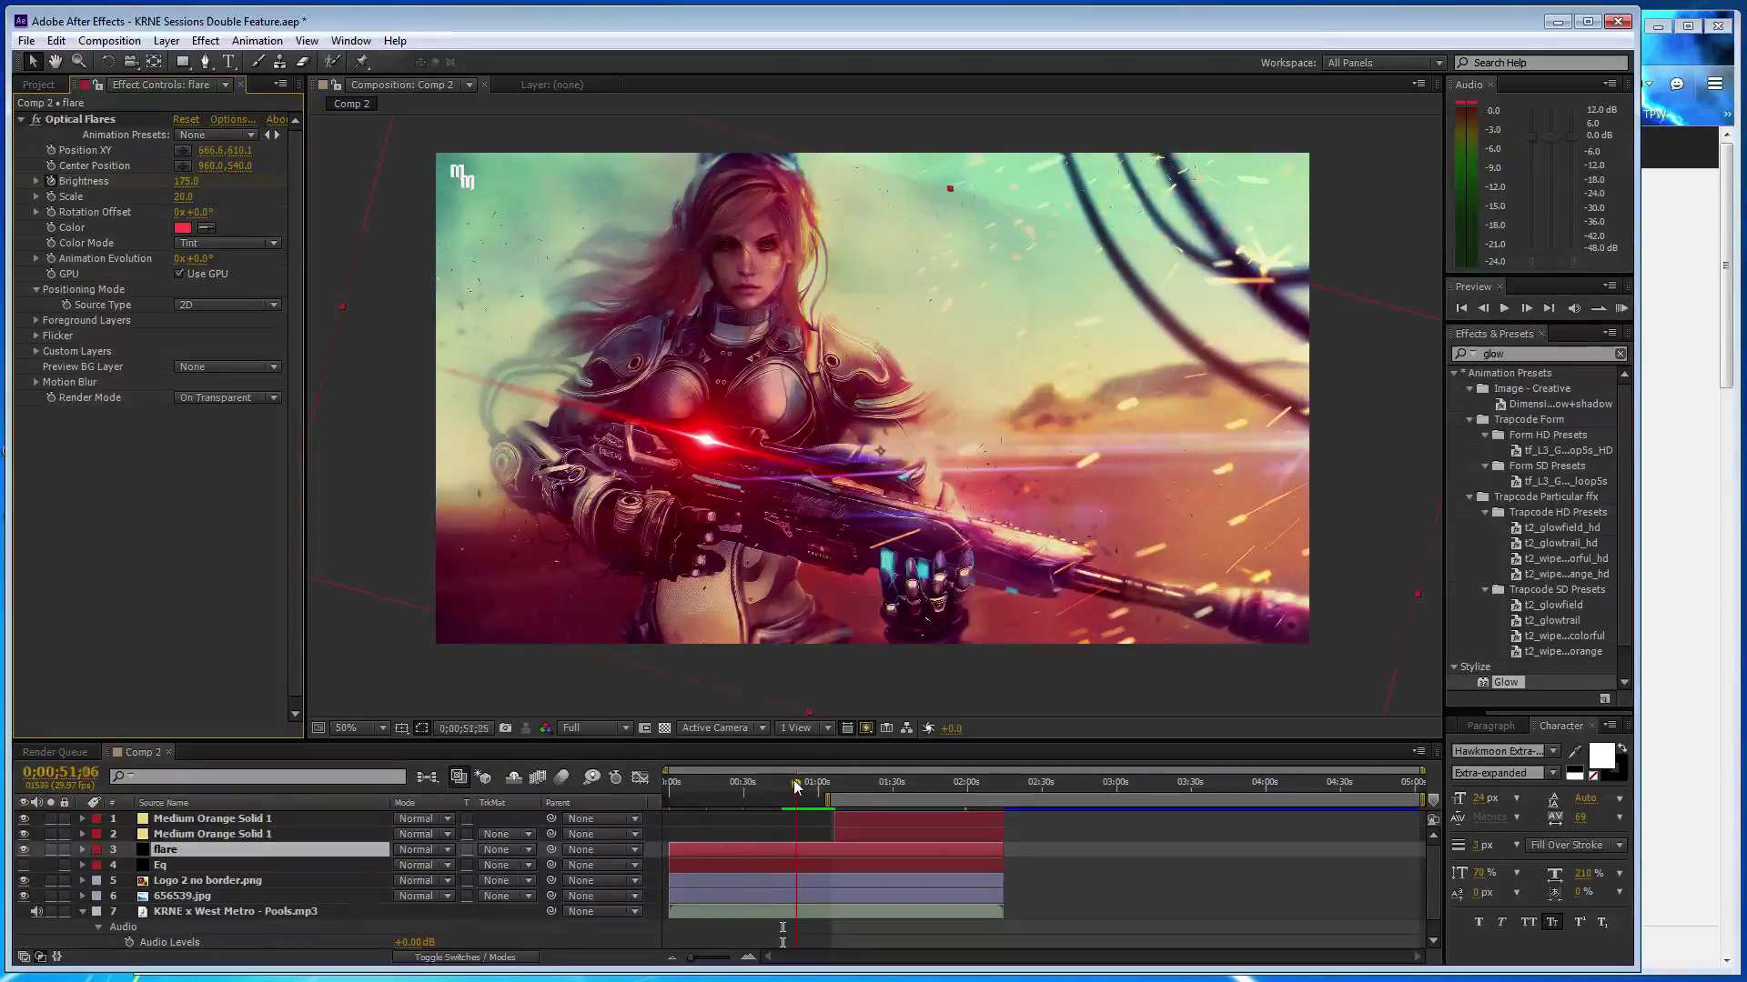
# - Key brightness 100 and scale 15 near one minute, then brightness 175 at 1;03;10
pyautogui.moveTo(791, 787); pyautogui.dragTo(820, 787)
pyautogui.hotkey('ctrl', 'shift', 'z')
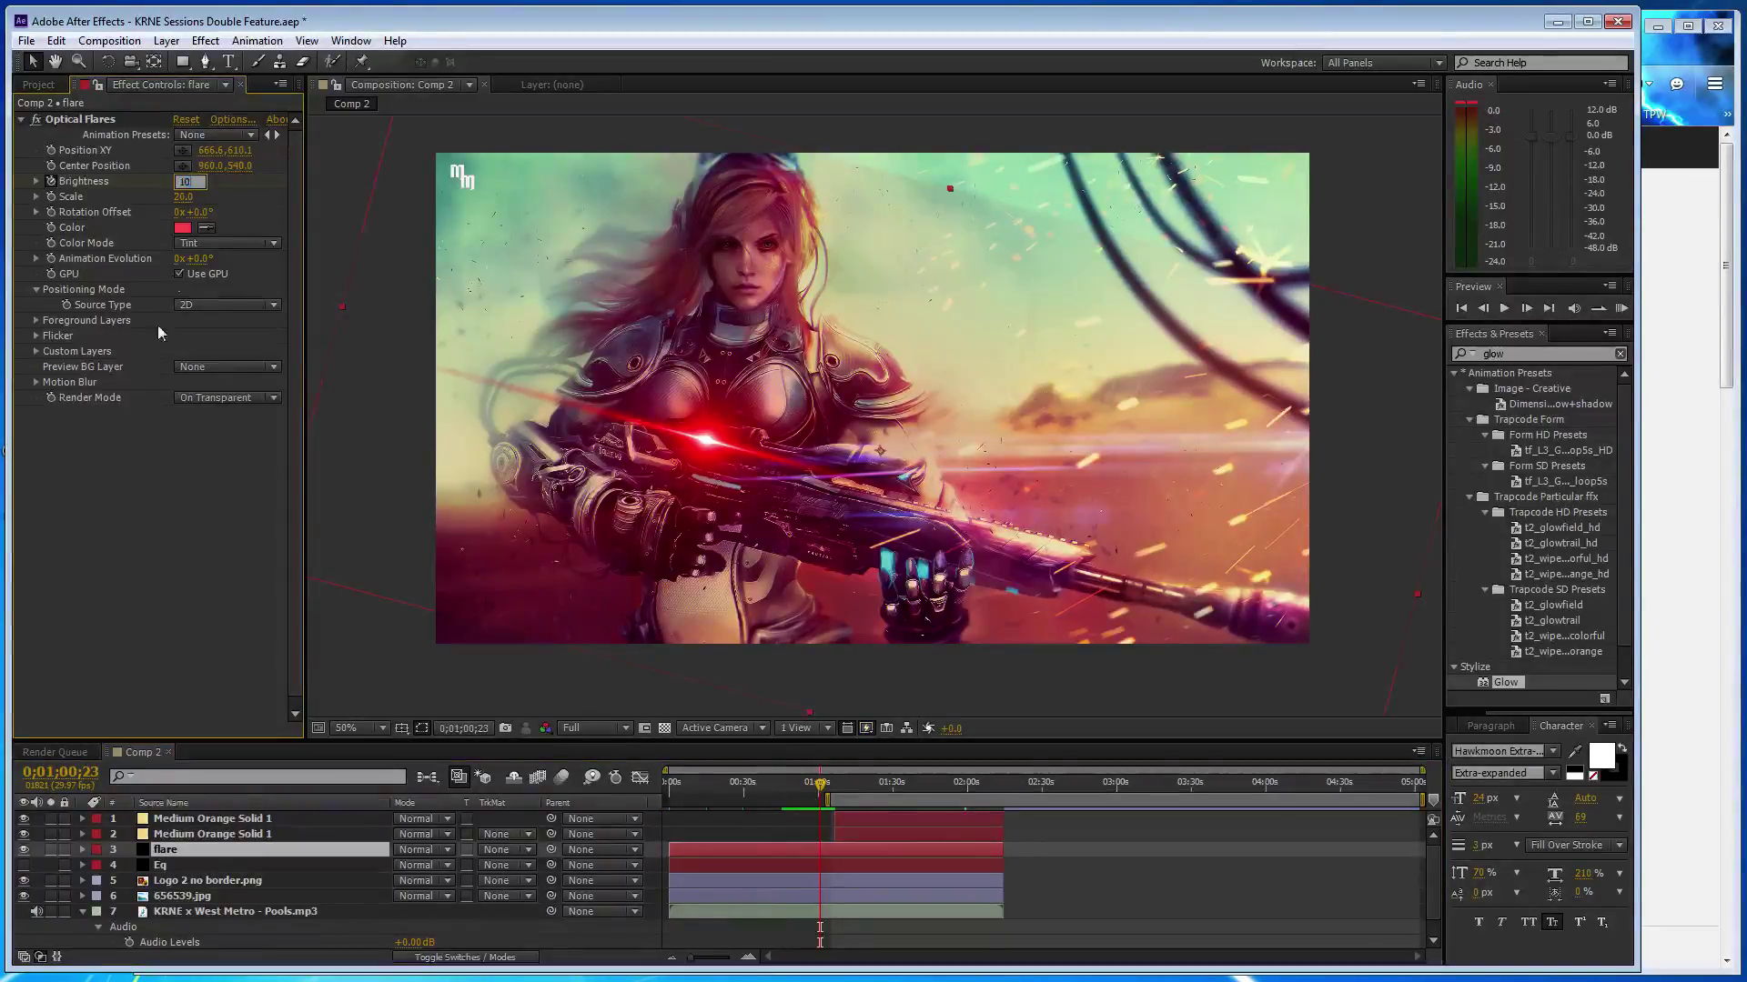
pyautogui.moveTo(186, 197); pyautogui.dragTo(178, 197)
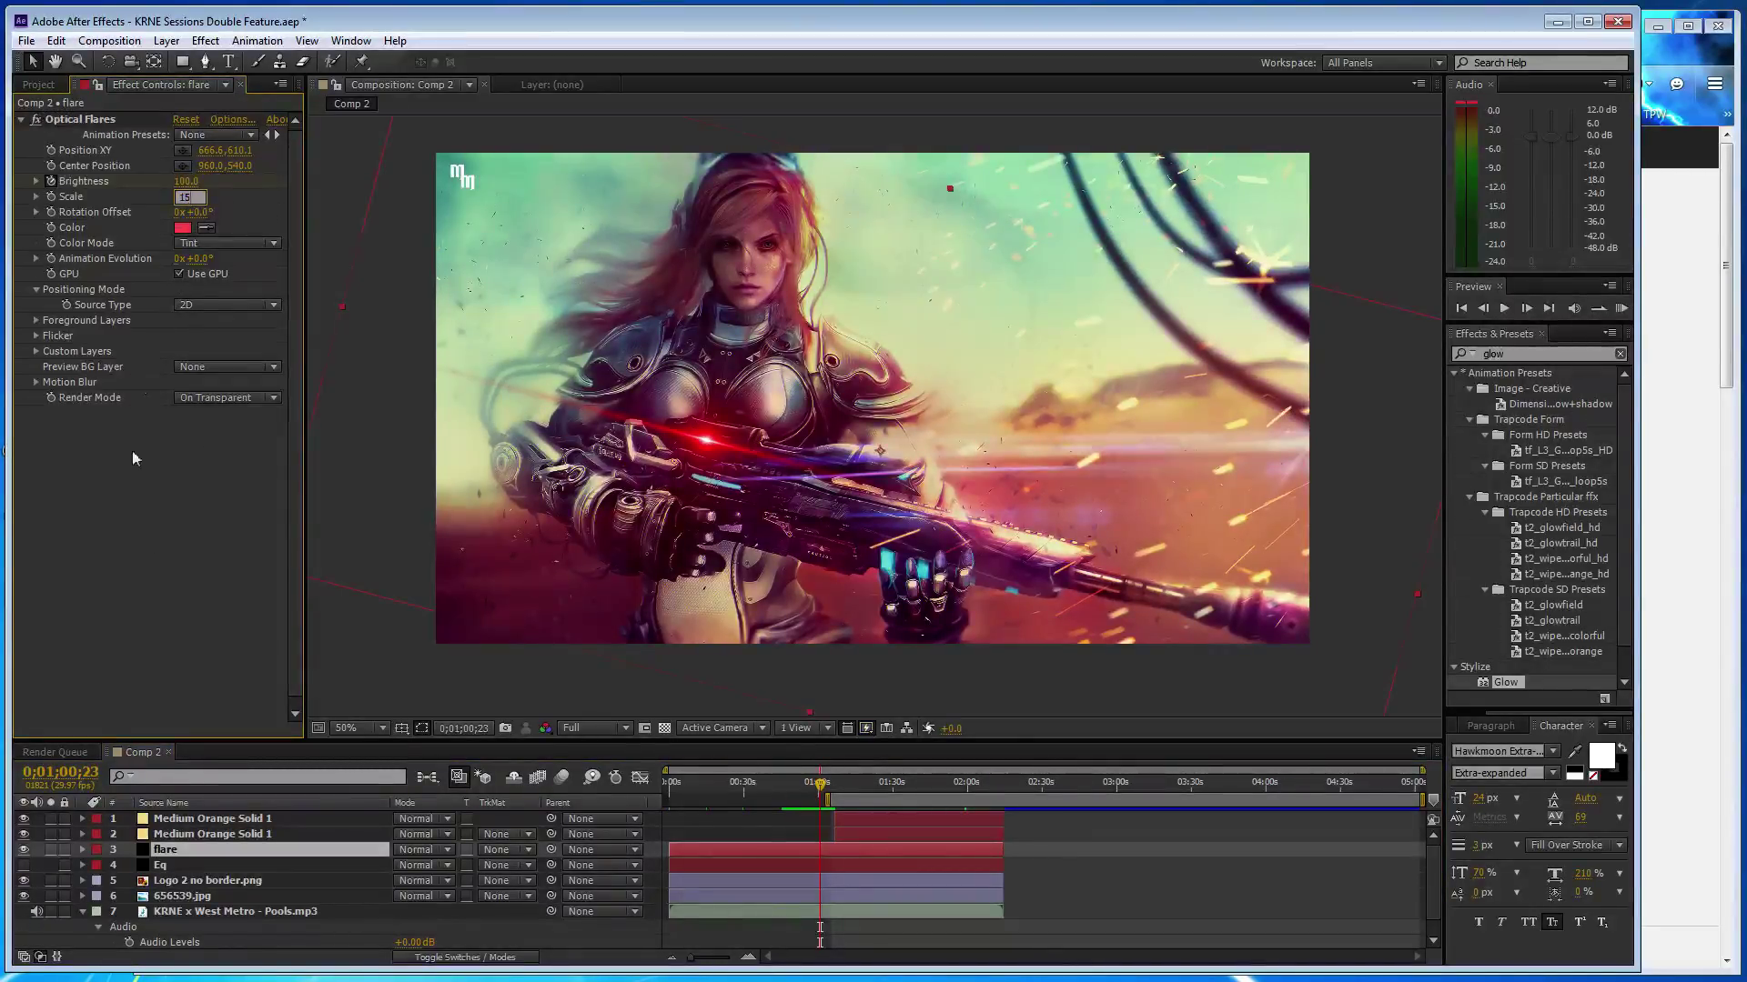
pyautogui.moveTo(818, 788); pyautogui.dragTo(826, 788)
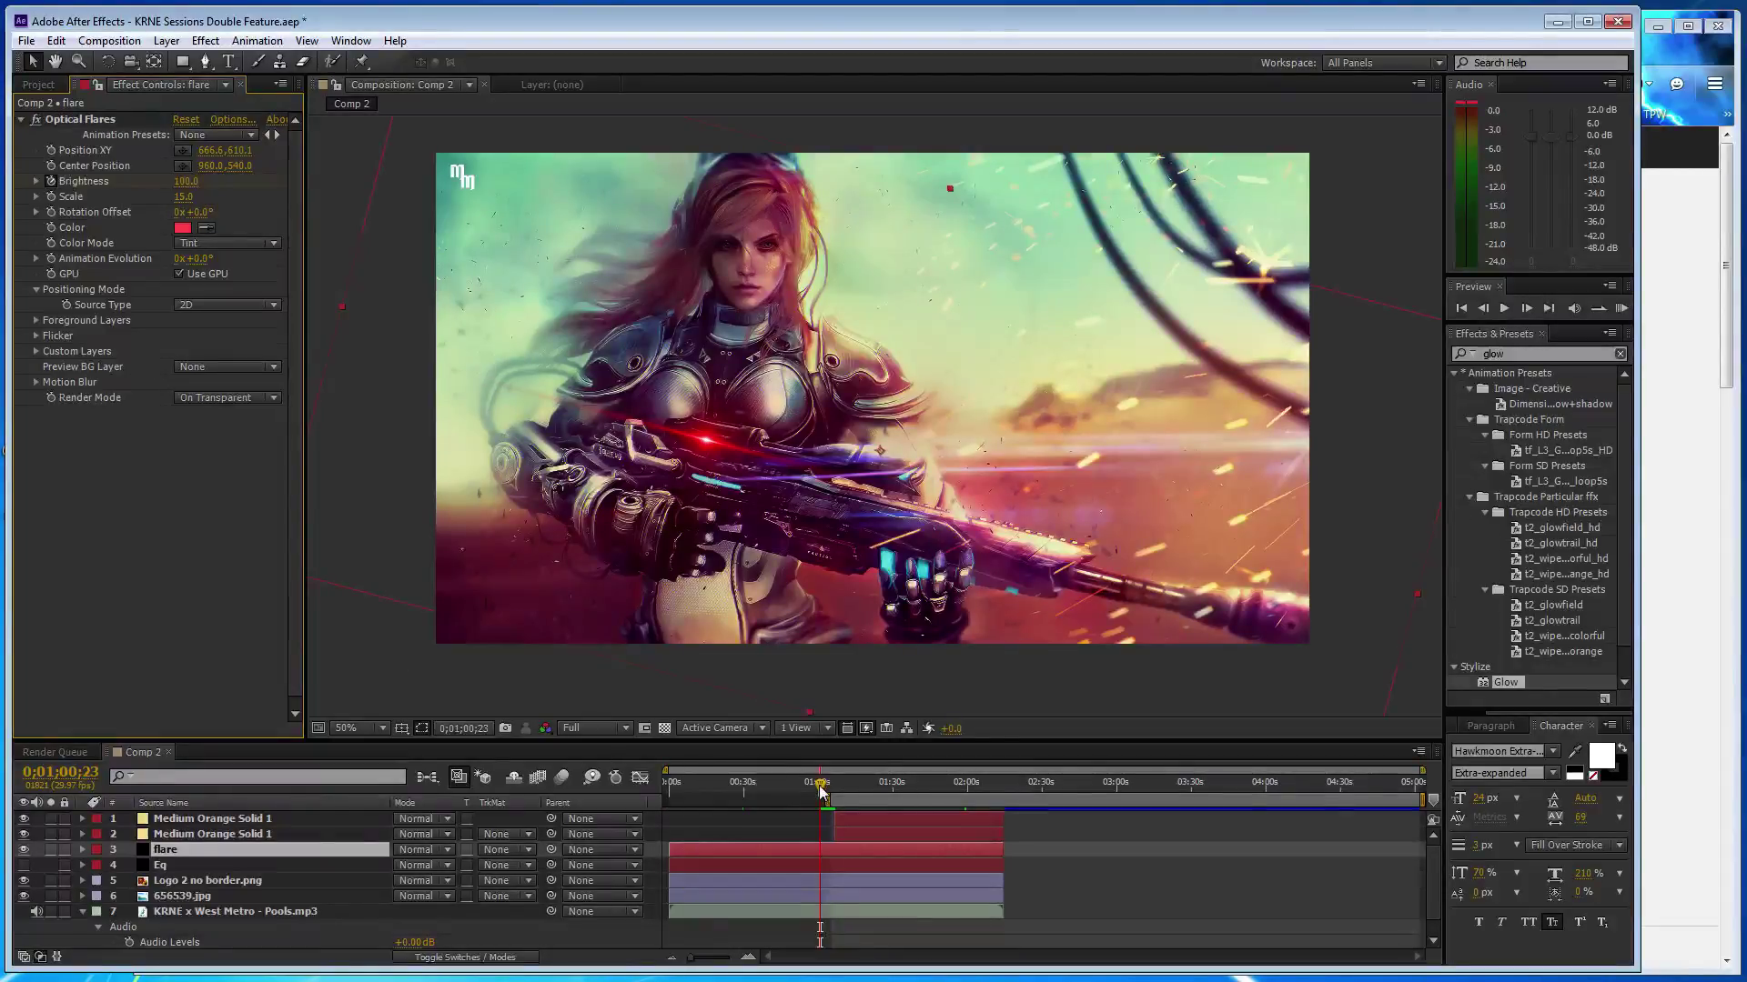
pyautogui.click(185, 181)
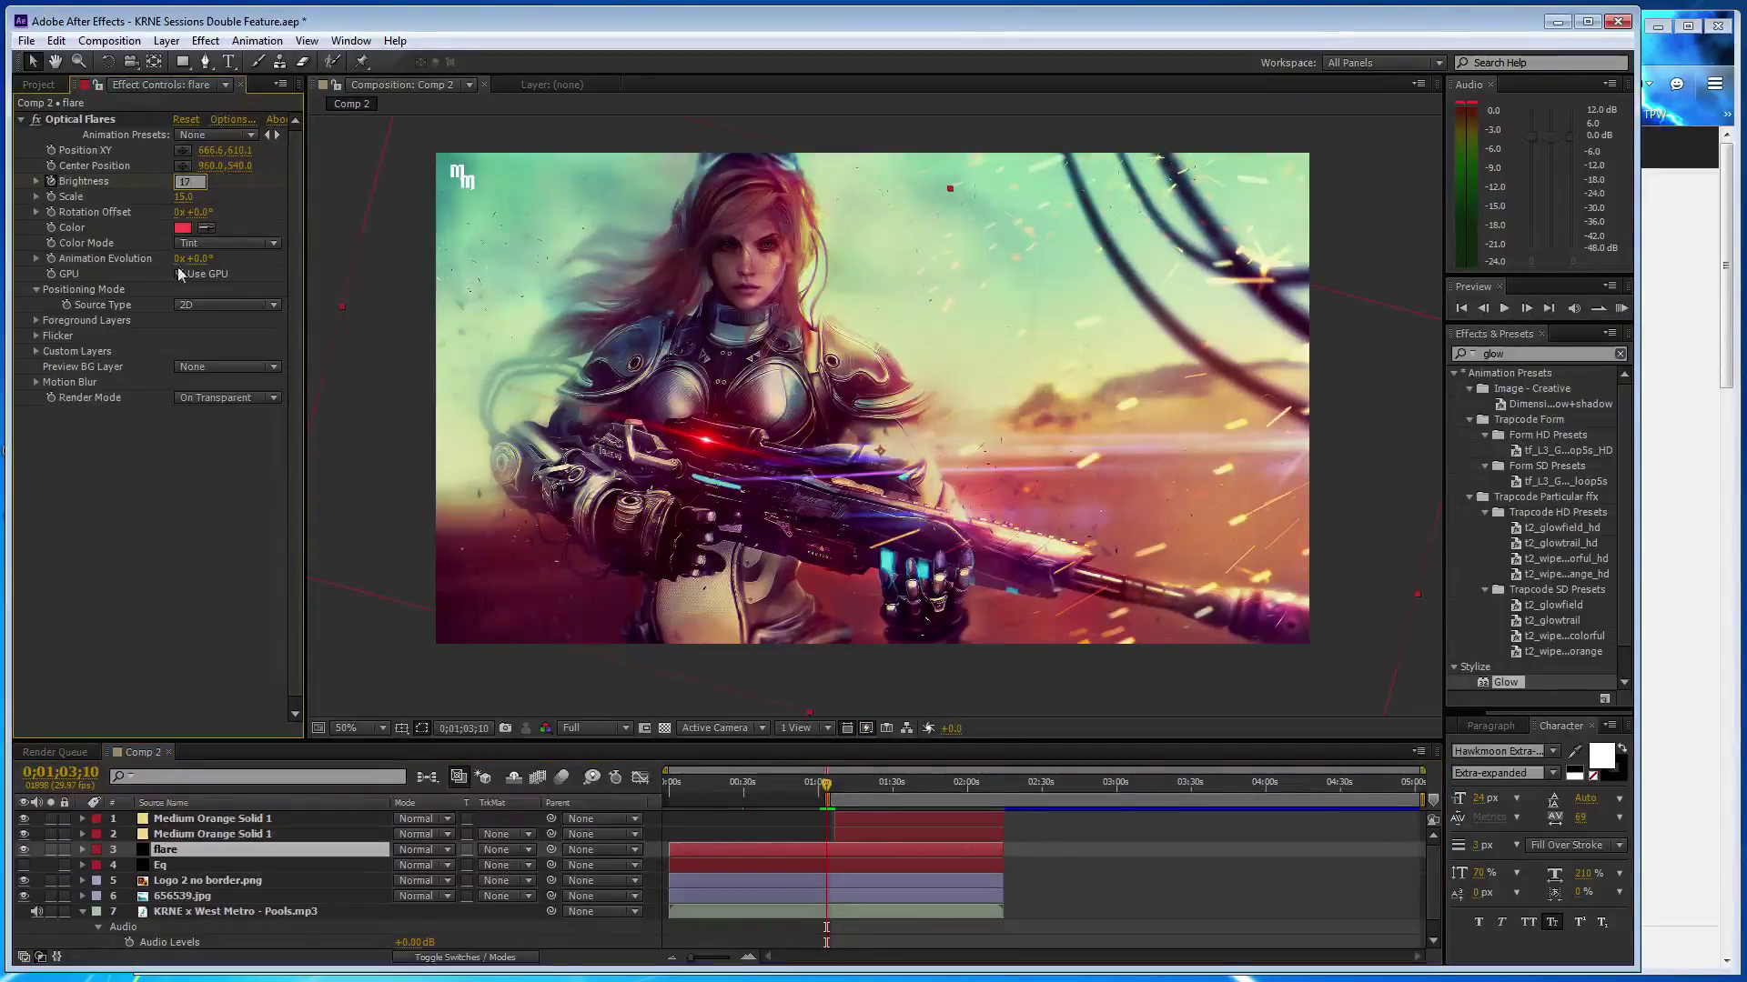
pyautogui.write('175')
pyautogui.press('Return')
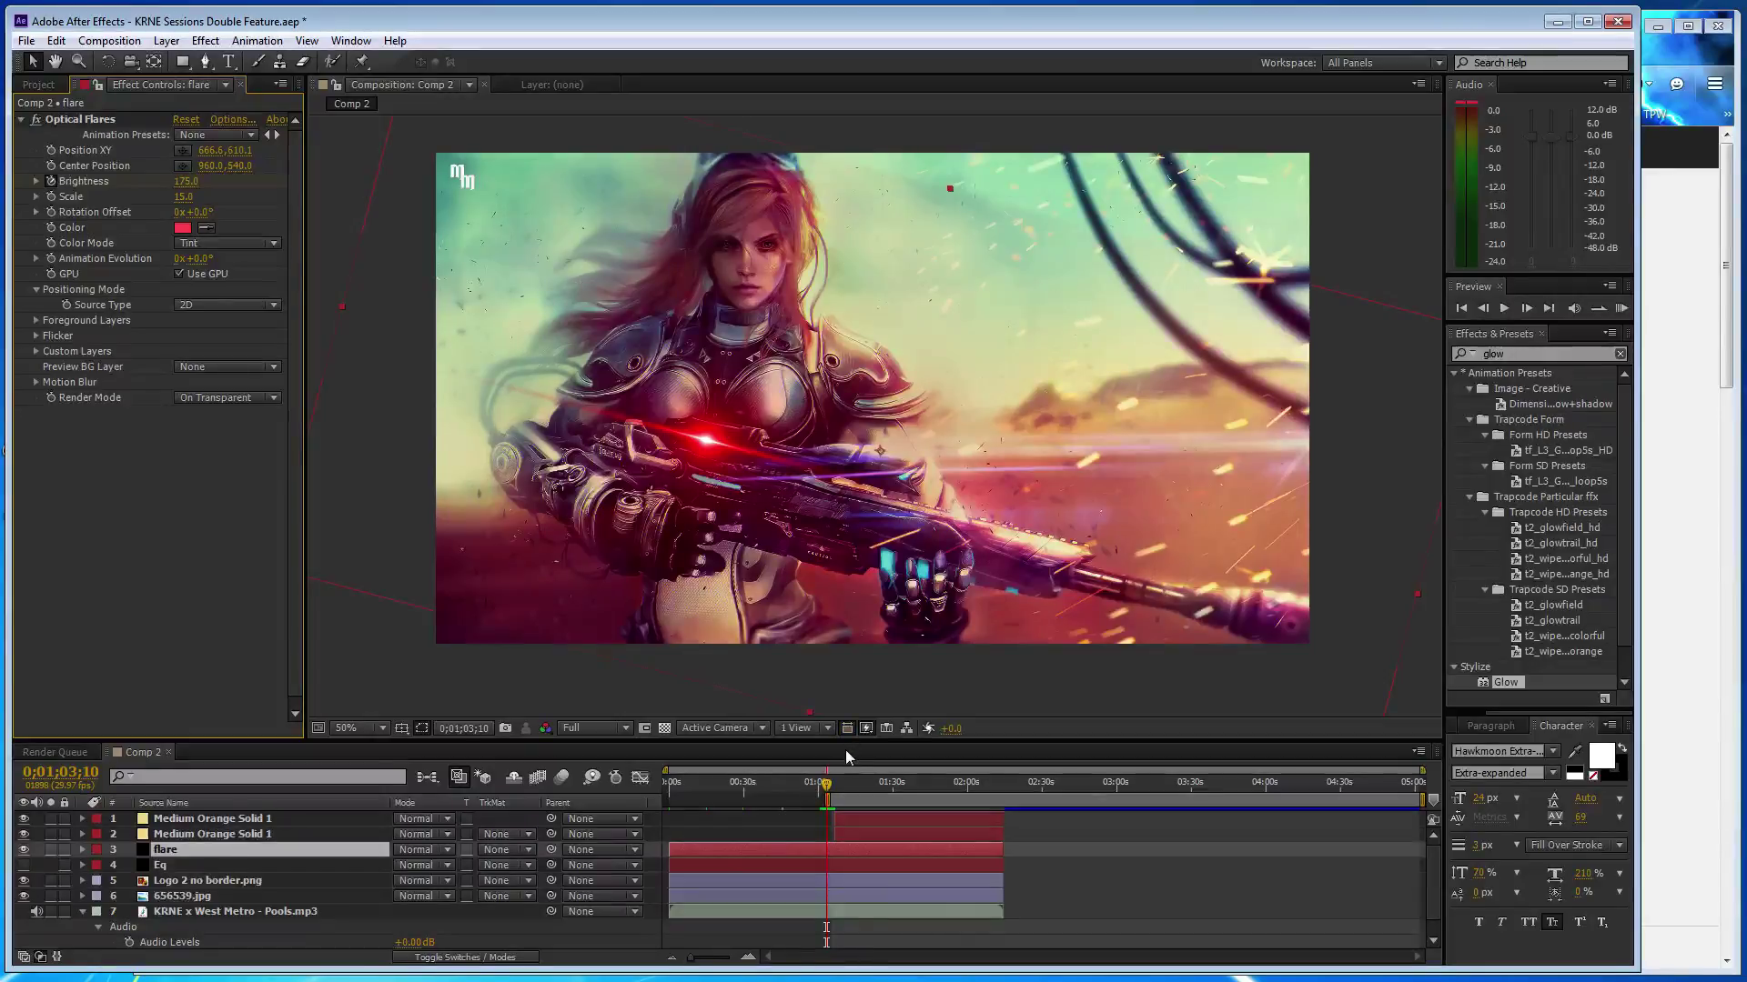
# - Shrink the flare scale to 10 at 1;06;22
pyautogui.moveTo(829, 791); pyautogui.dragTo(832, 786)
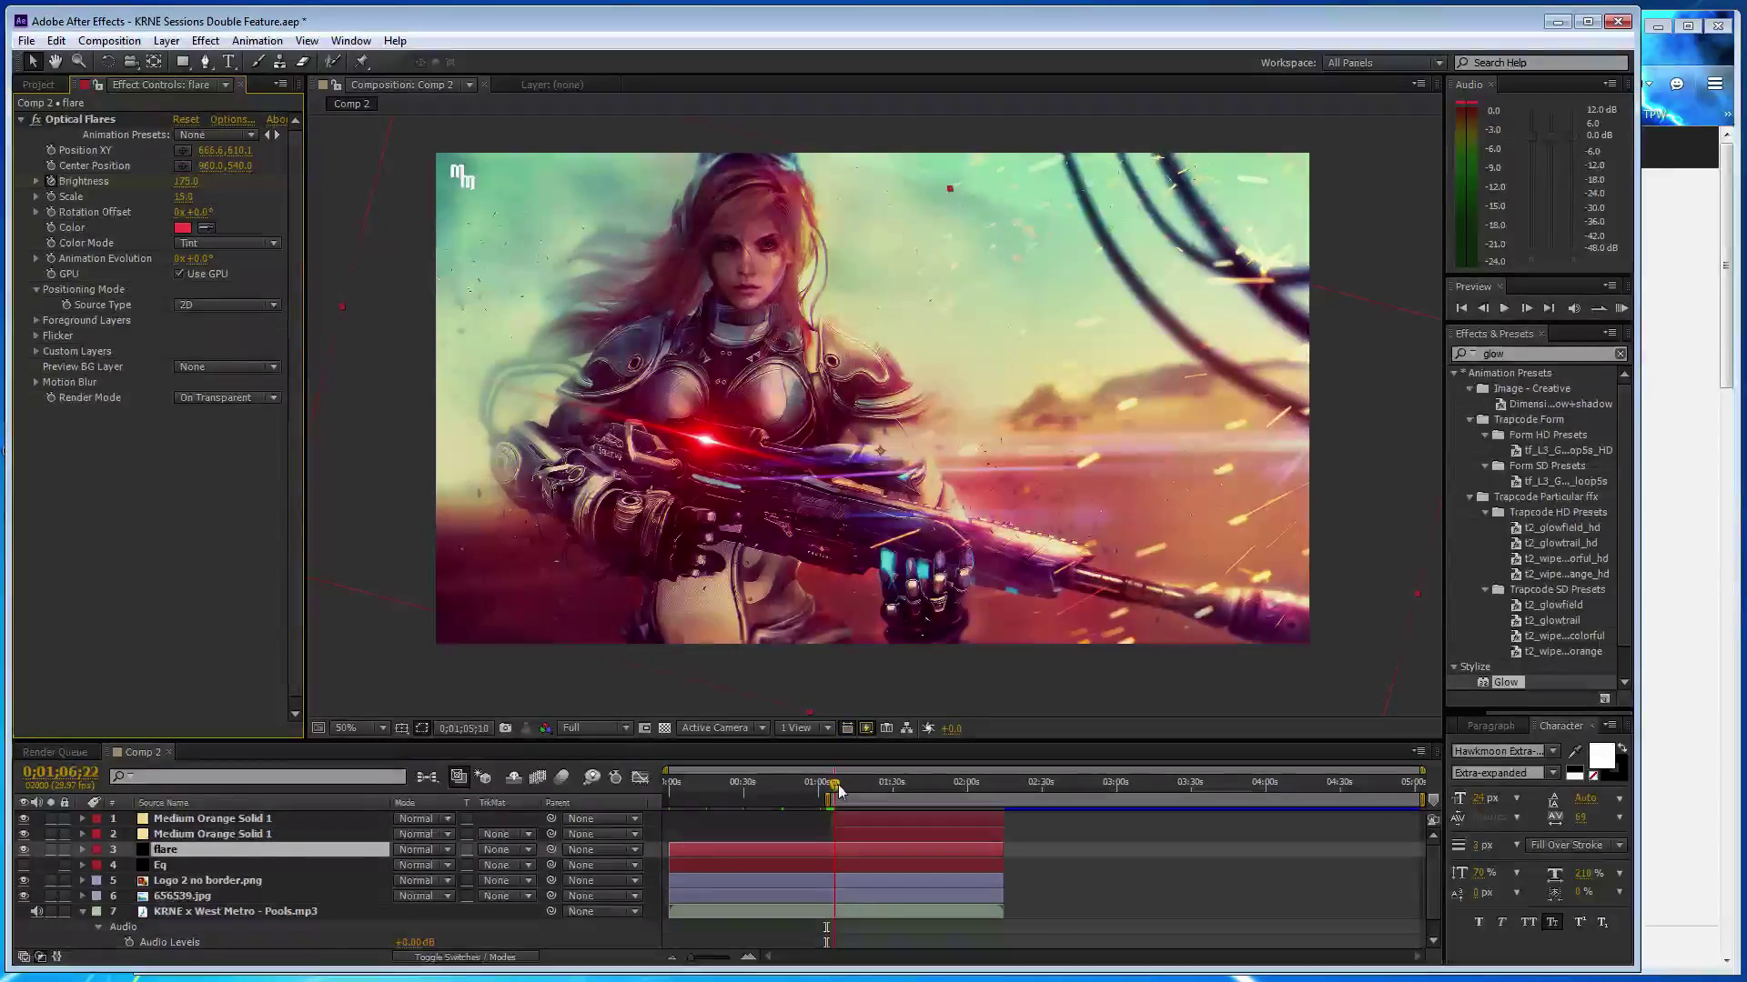
pyautogui.click(183, 197)
pyautogui.write('10')
pyautogui.press('Return')
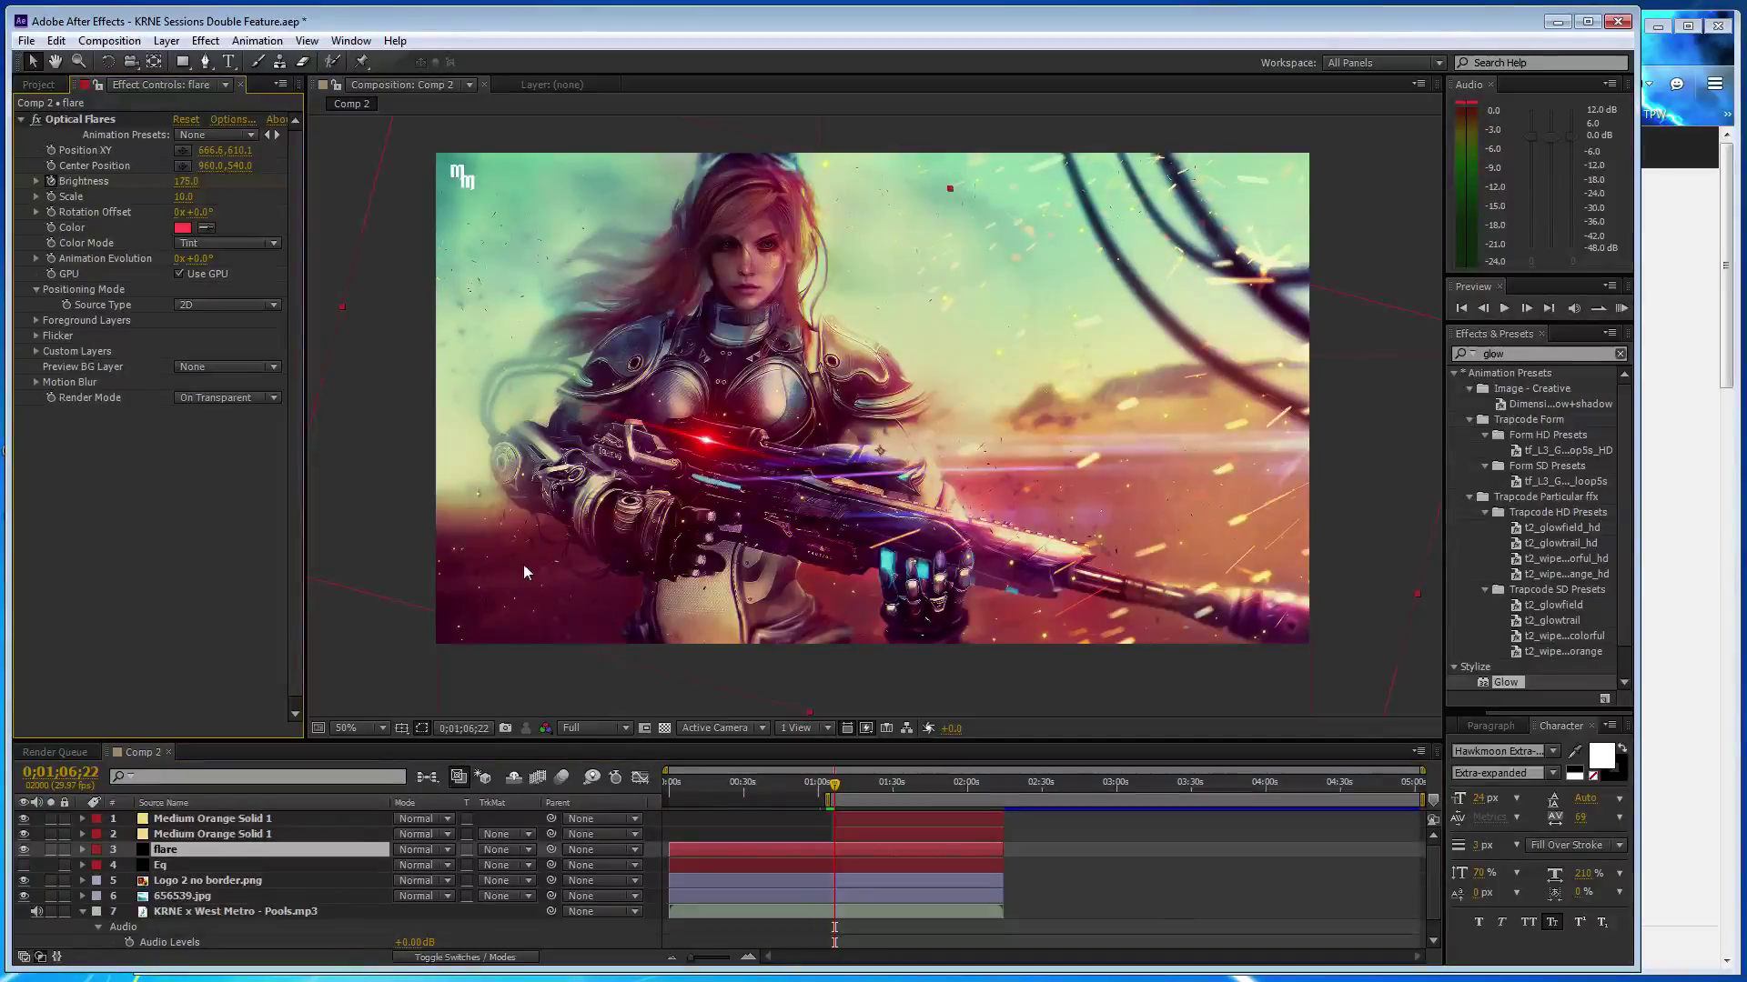
pyautogui.press(',')
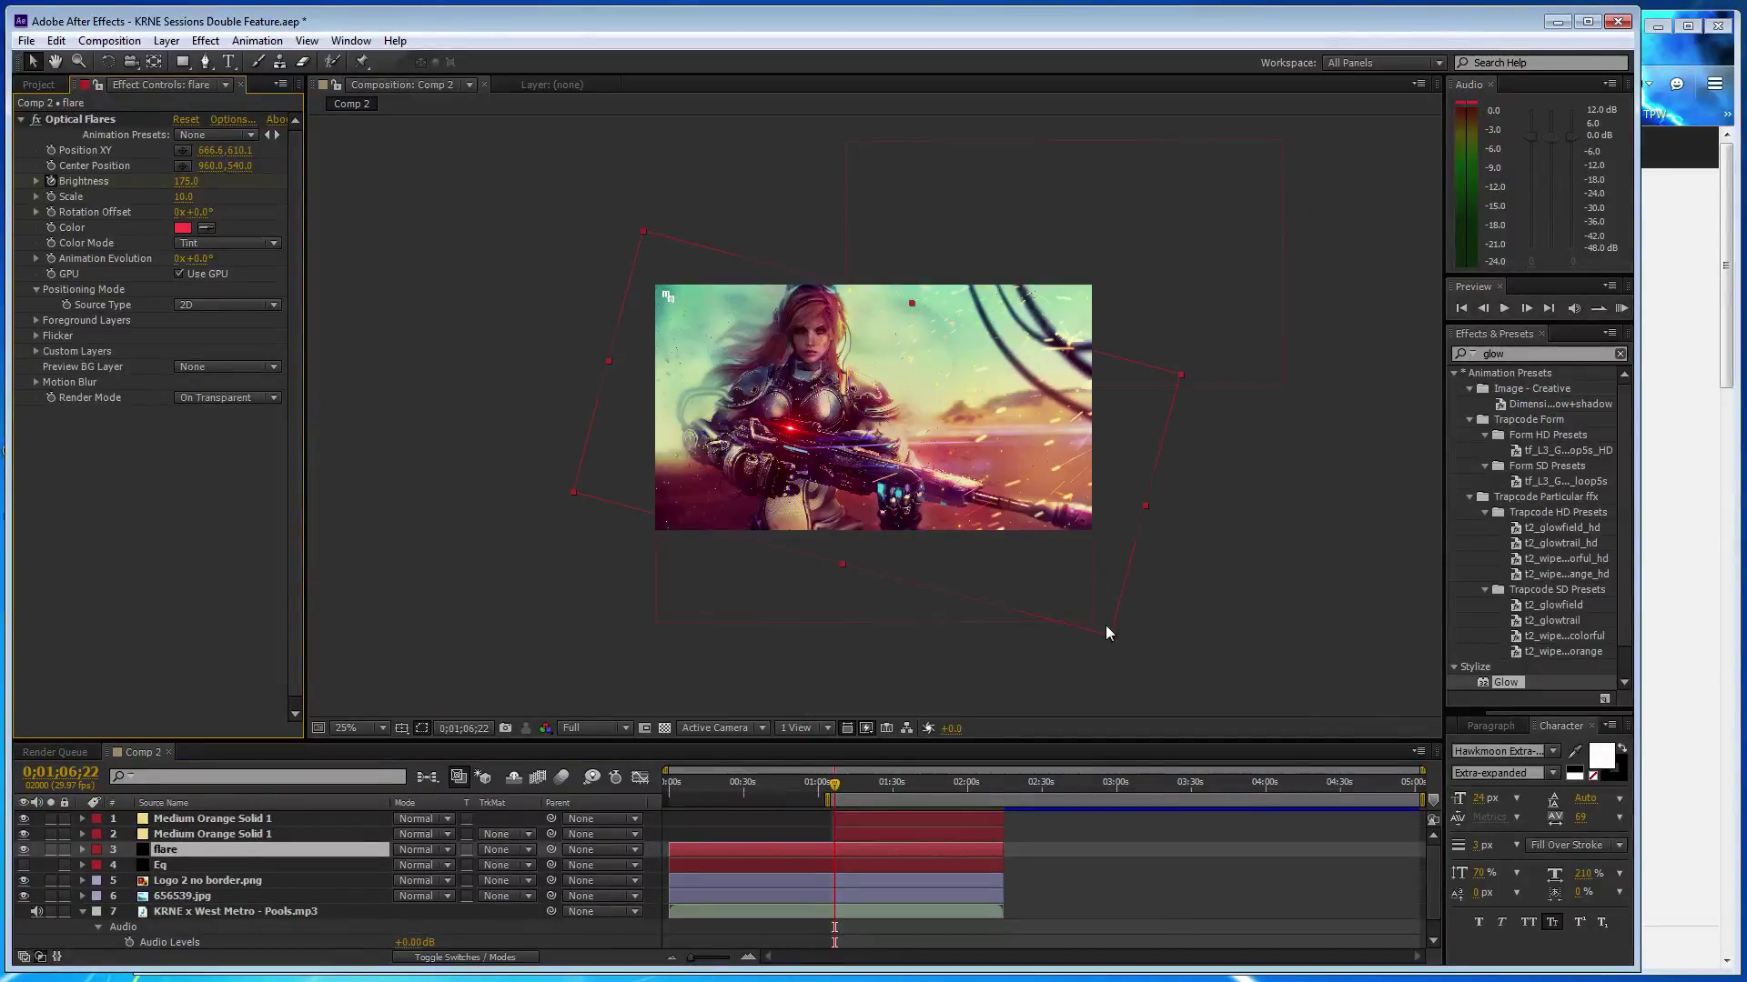
pyautogui.press('w')
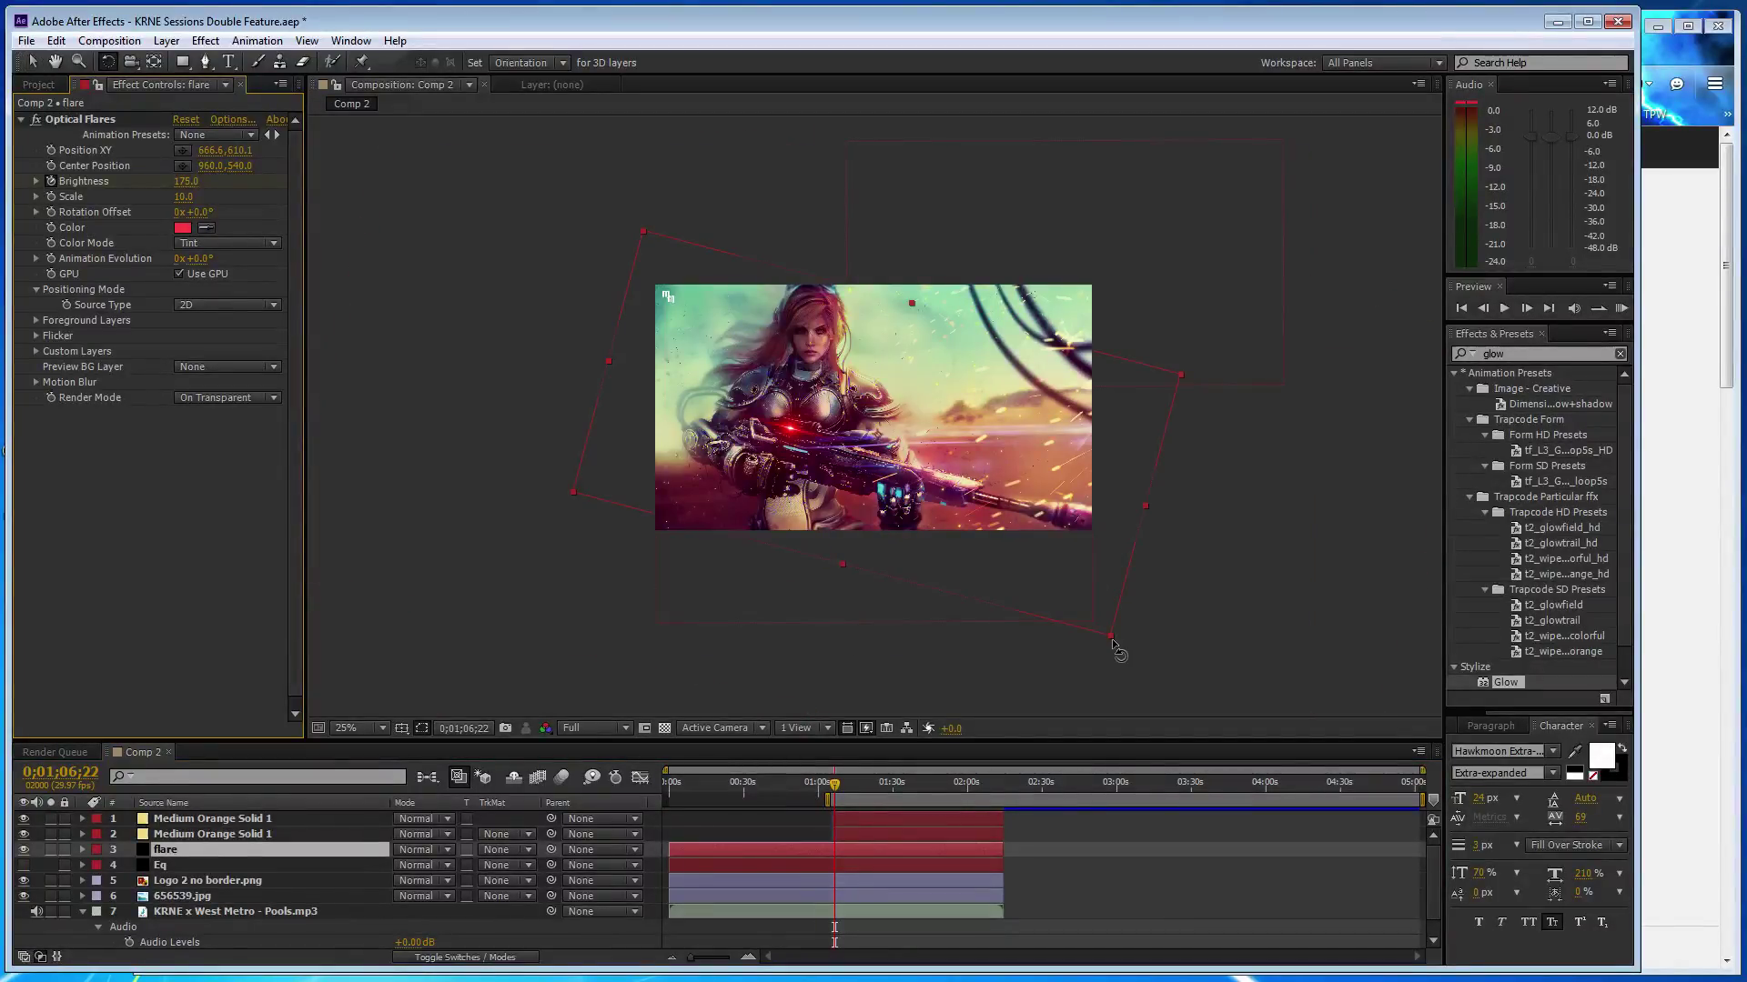
pyautogui.press('.')
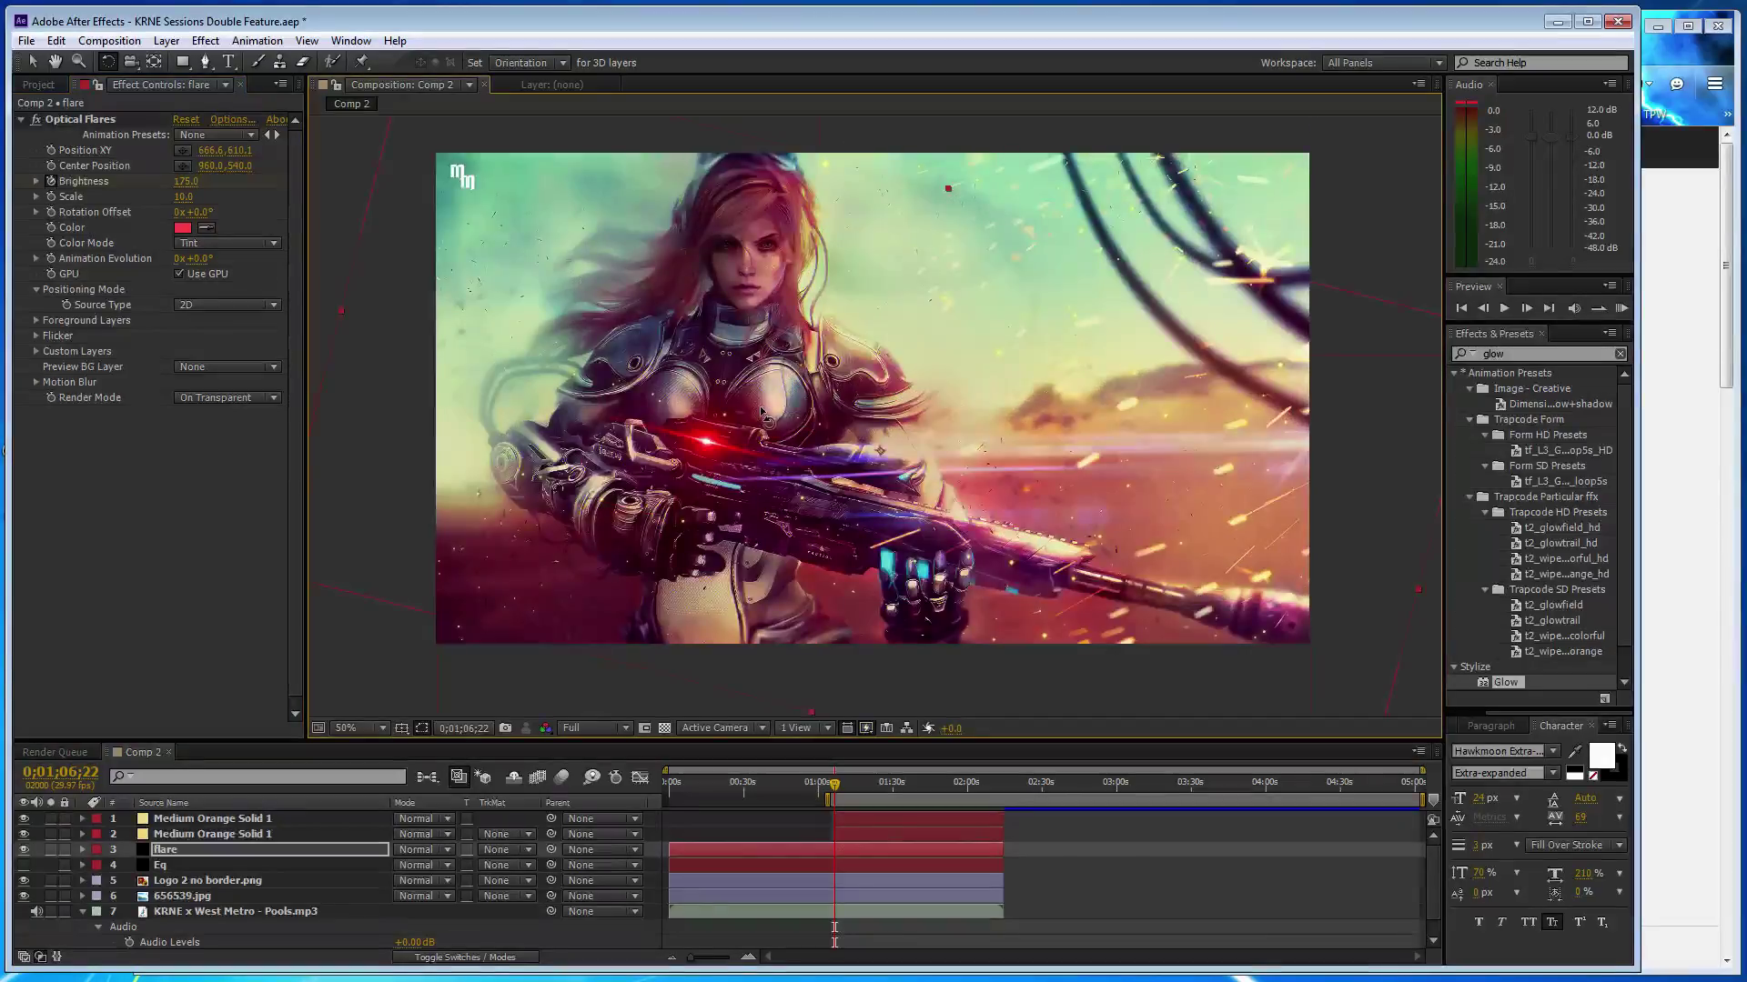
# - Set the flare brightness keyframe to 400, trying 100 and 200 on the way
pyautogui.press('v')
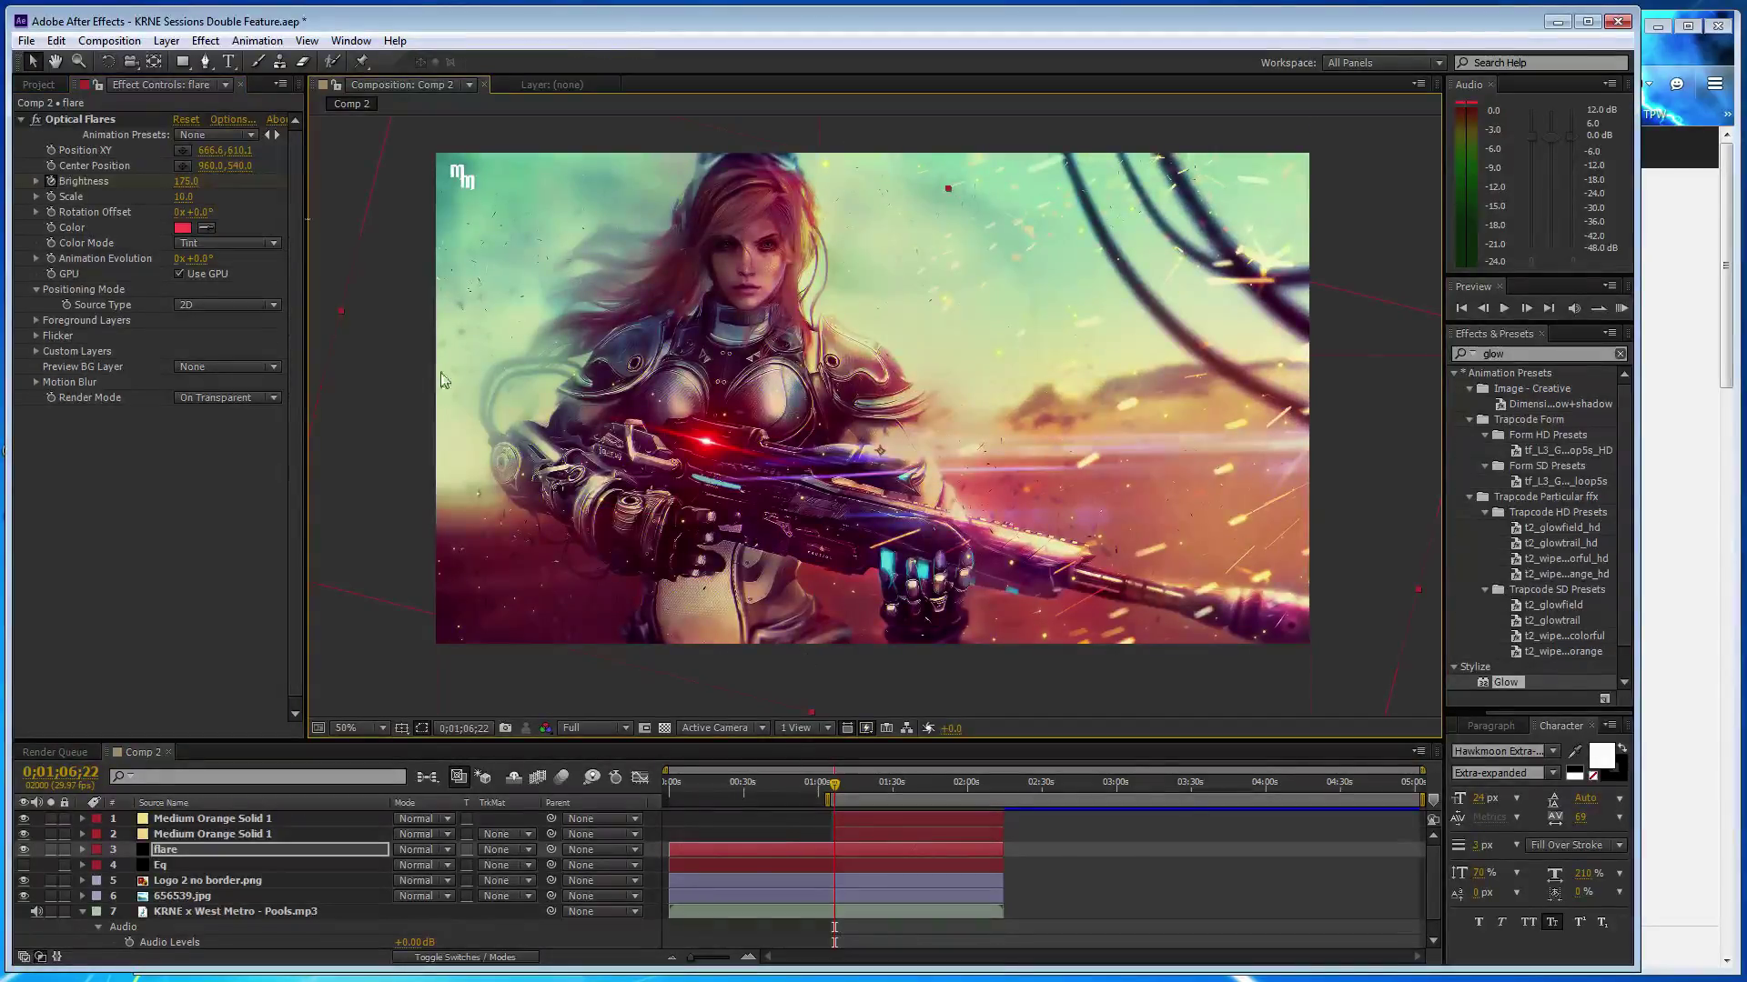
pyautogui.moveTo(185, 182); pyautogui.dragTo(186, 191)
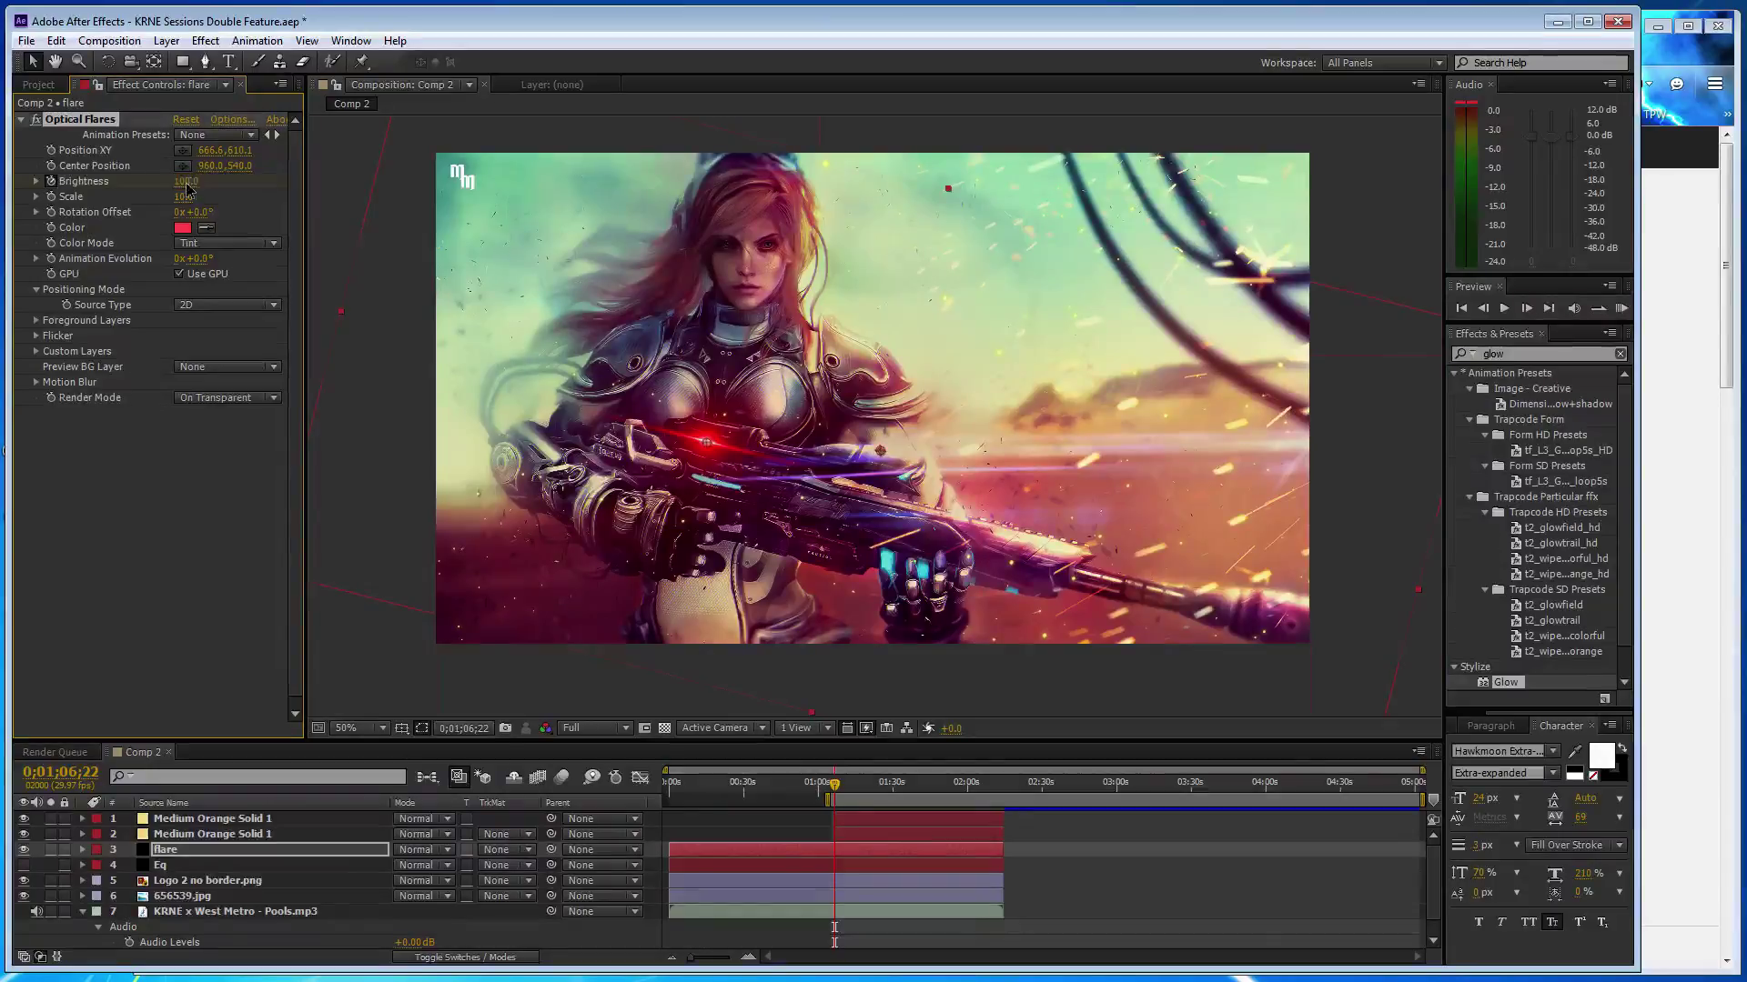
pyautogui.click(187, 182)
pyautogui.write('200')
pyautogui.press('Return')
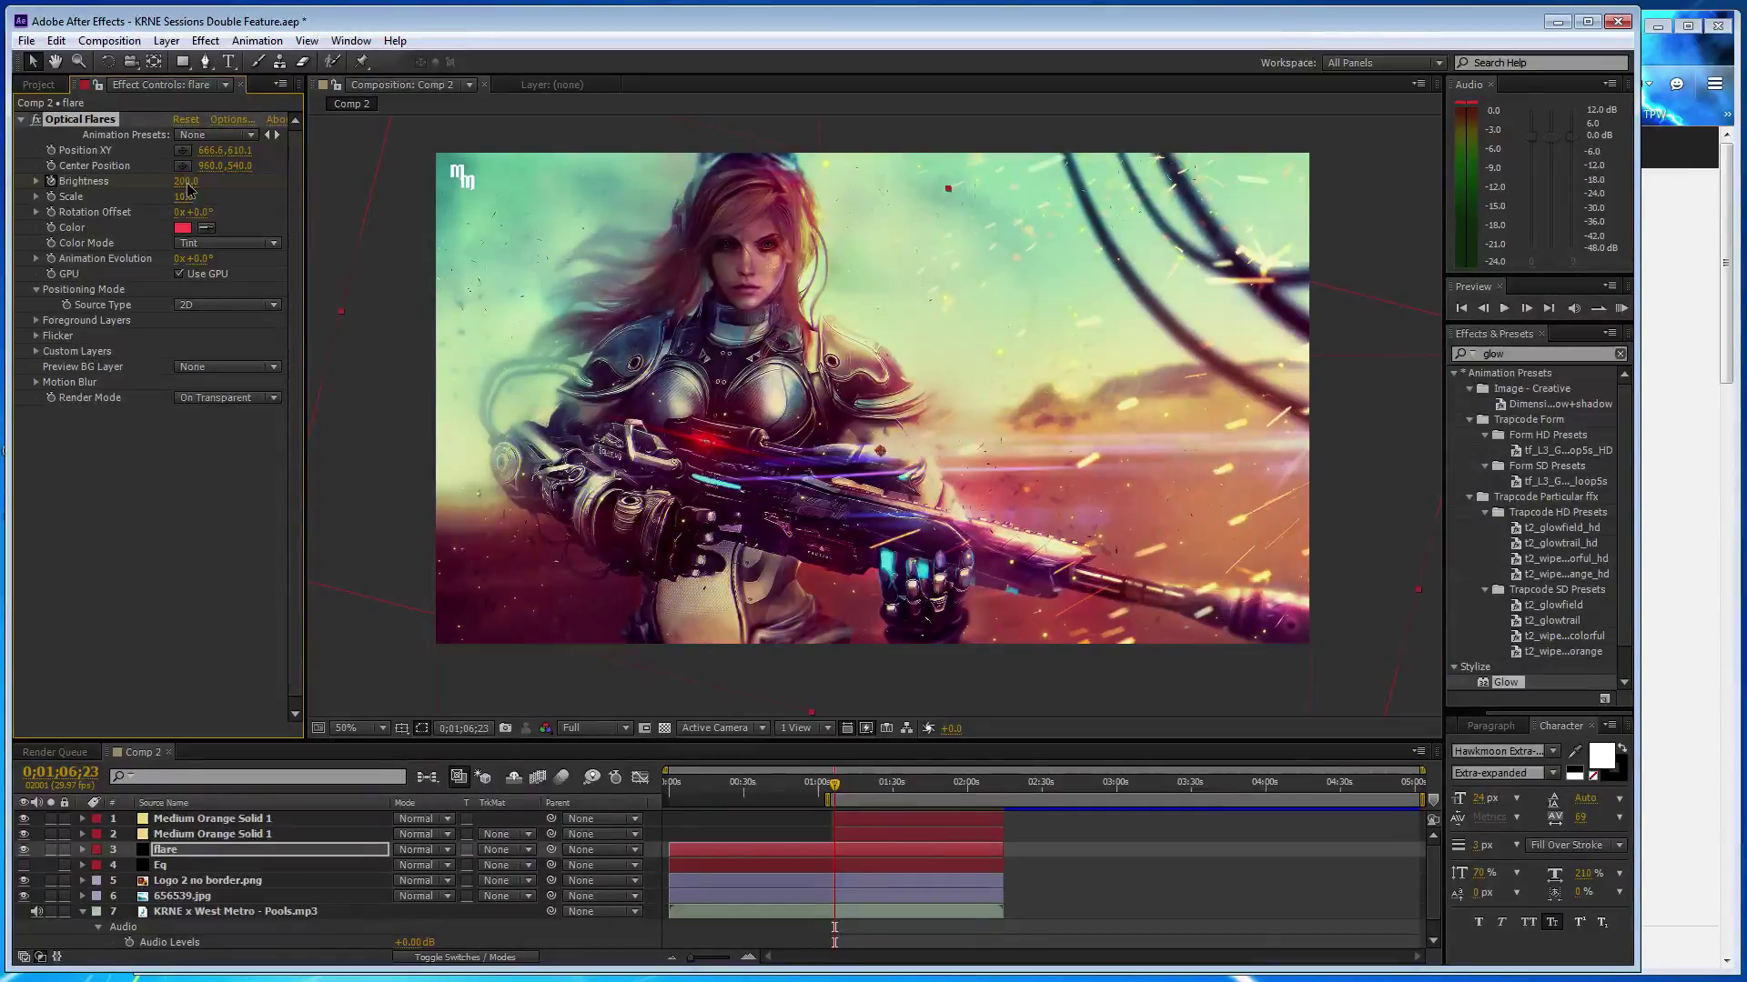
pyautogui.click(187, 182)
pyautogui.write('40')
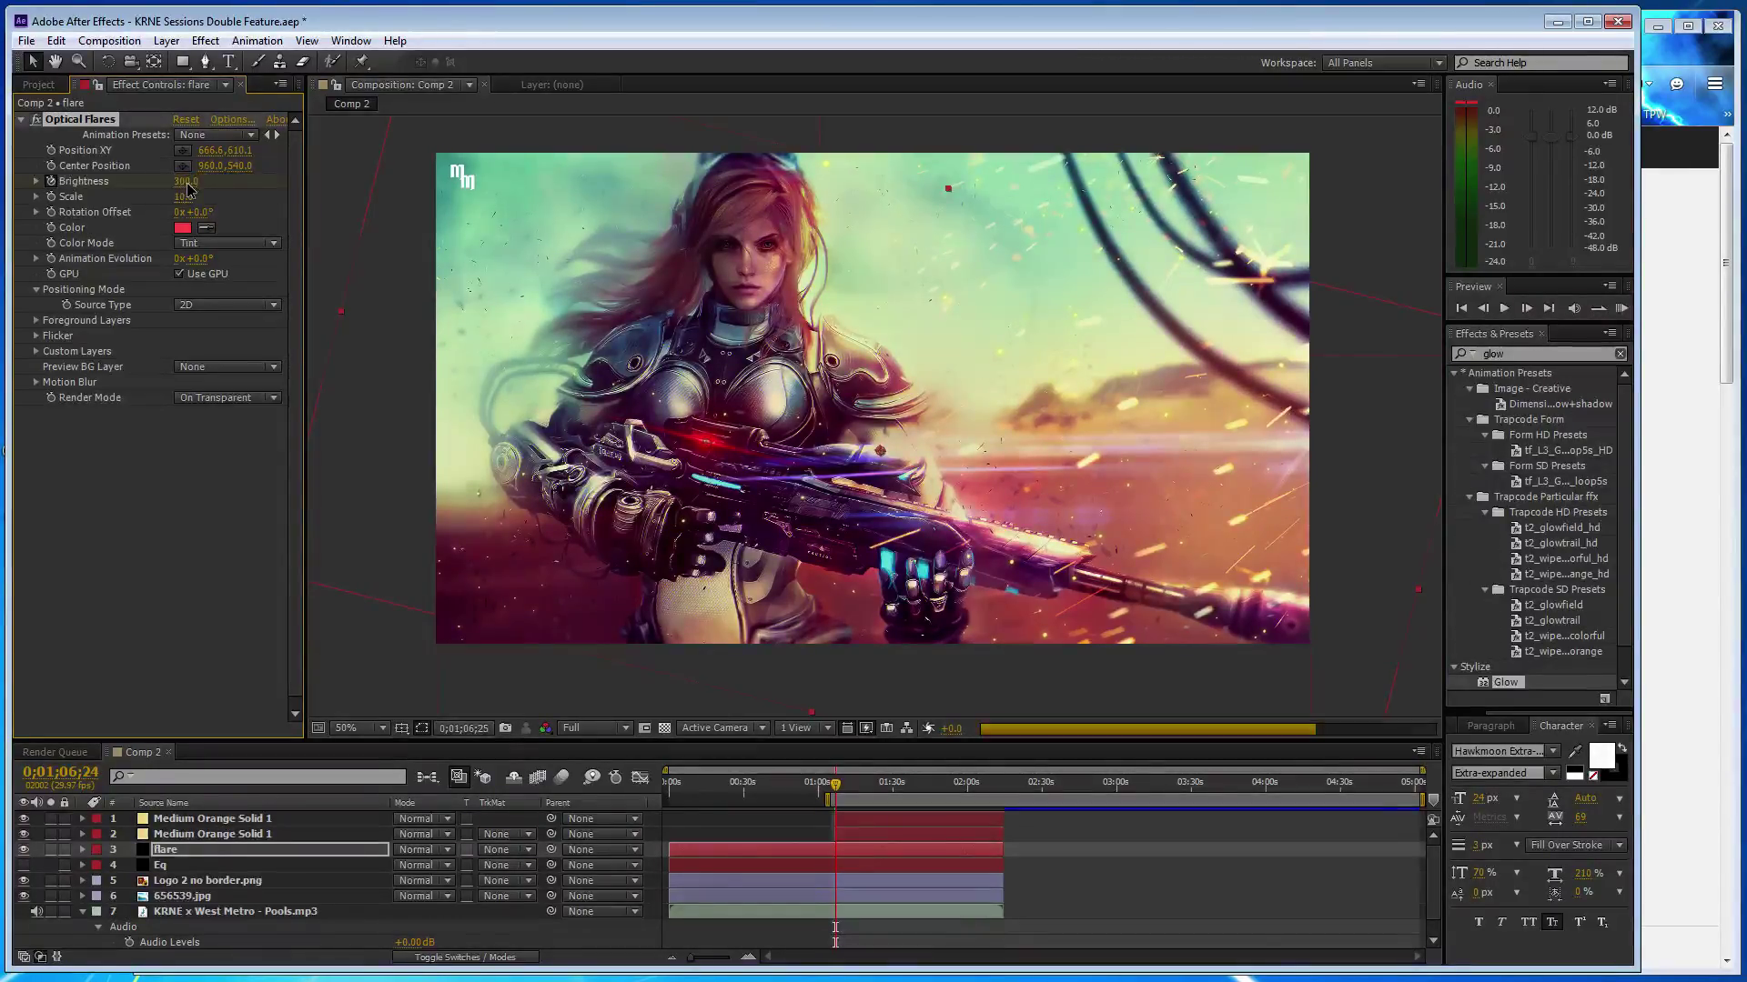
pyautogui.write('0')
pyautogui.press('Return')
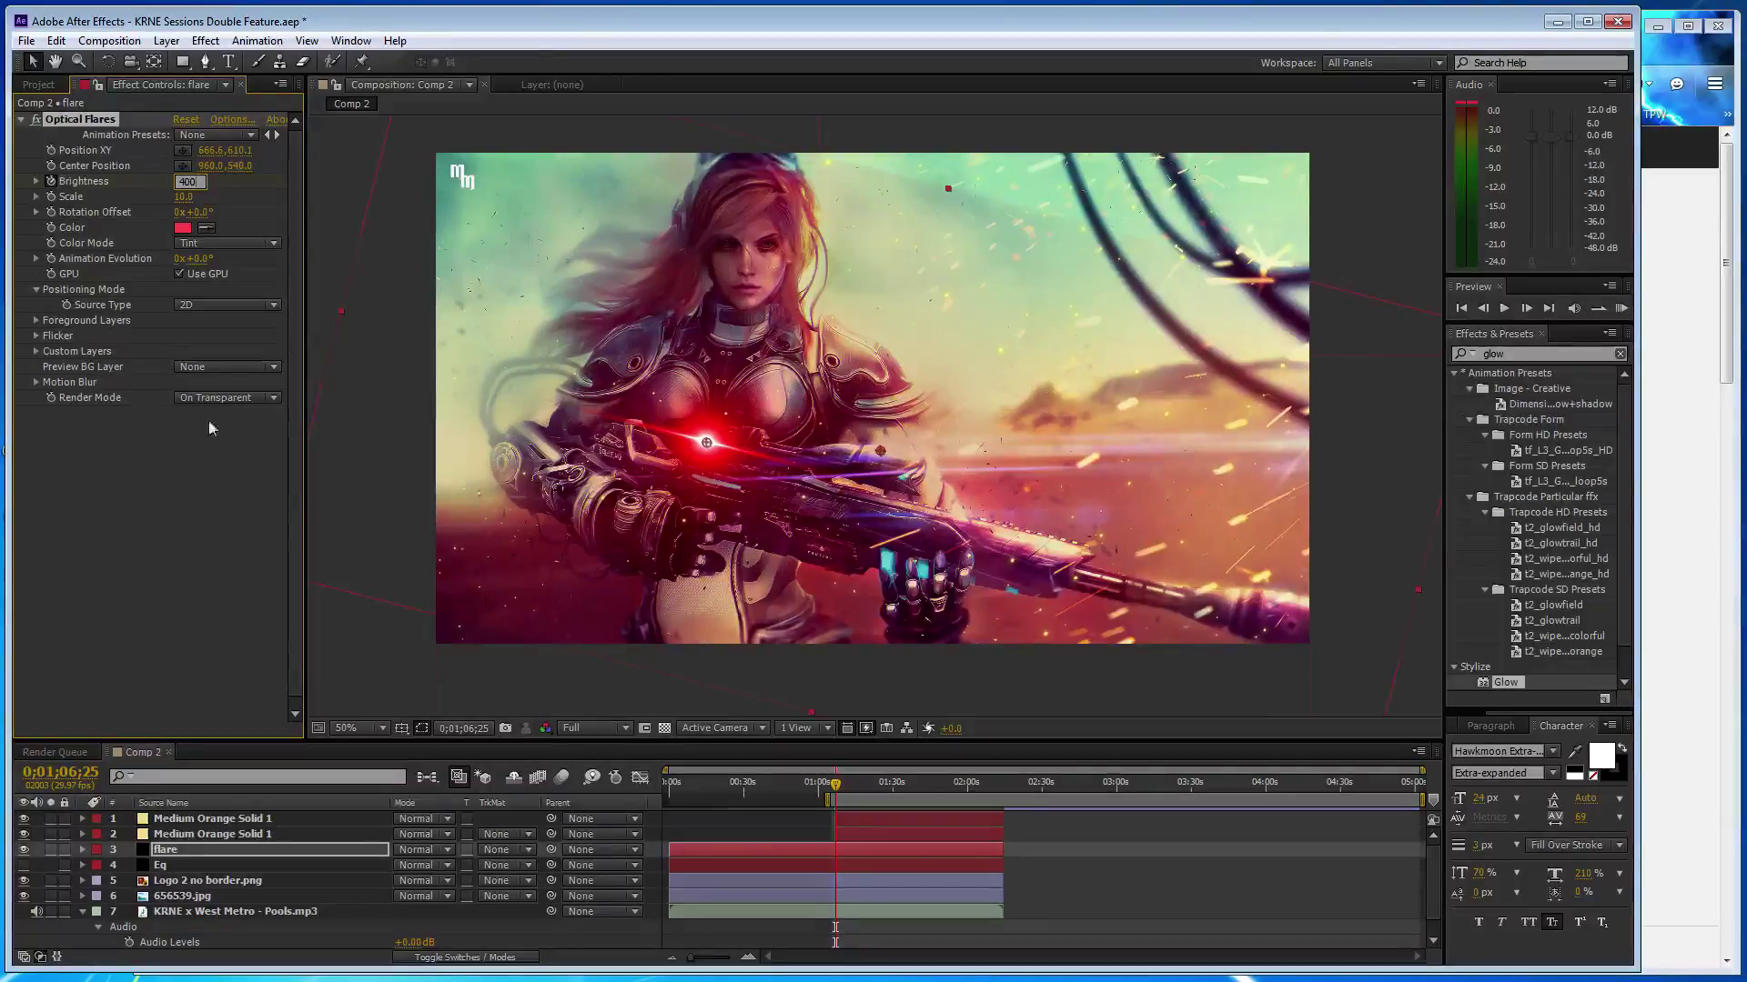
pyautogui.click(211, 554)
# - Step back a few frames and key brightness 100, 300 and 500 on successive frames
pyautogui.press('pageup')
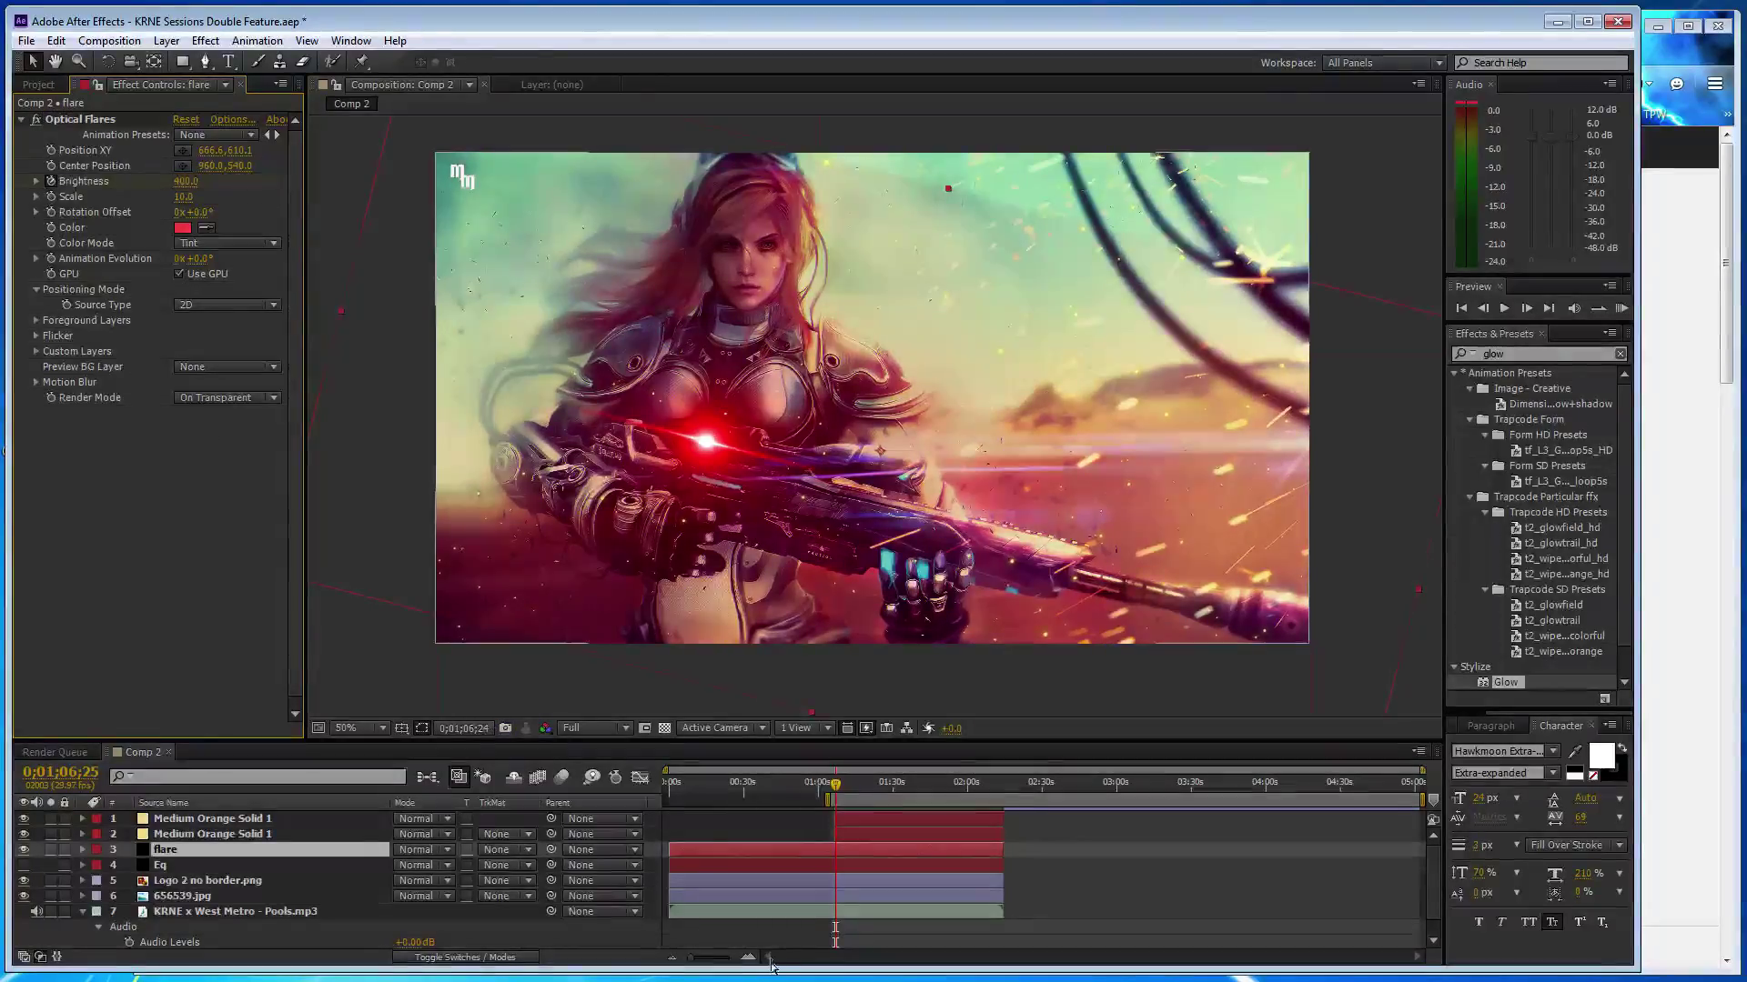
pyautogui.press('pageup')
pyautogui.press('pageup')
pyautogui.press('pageup')
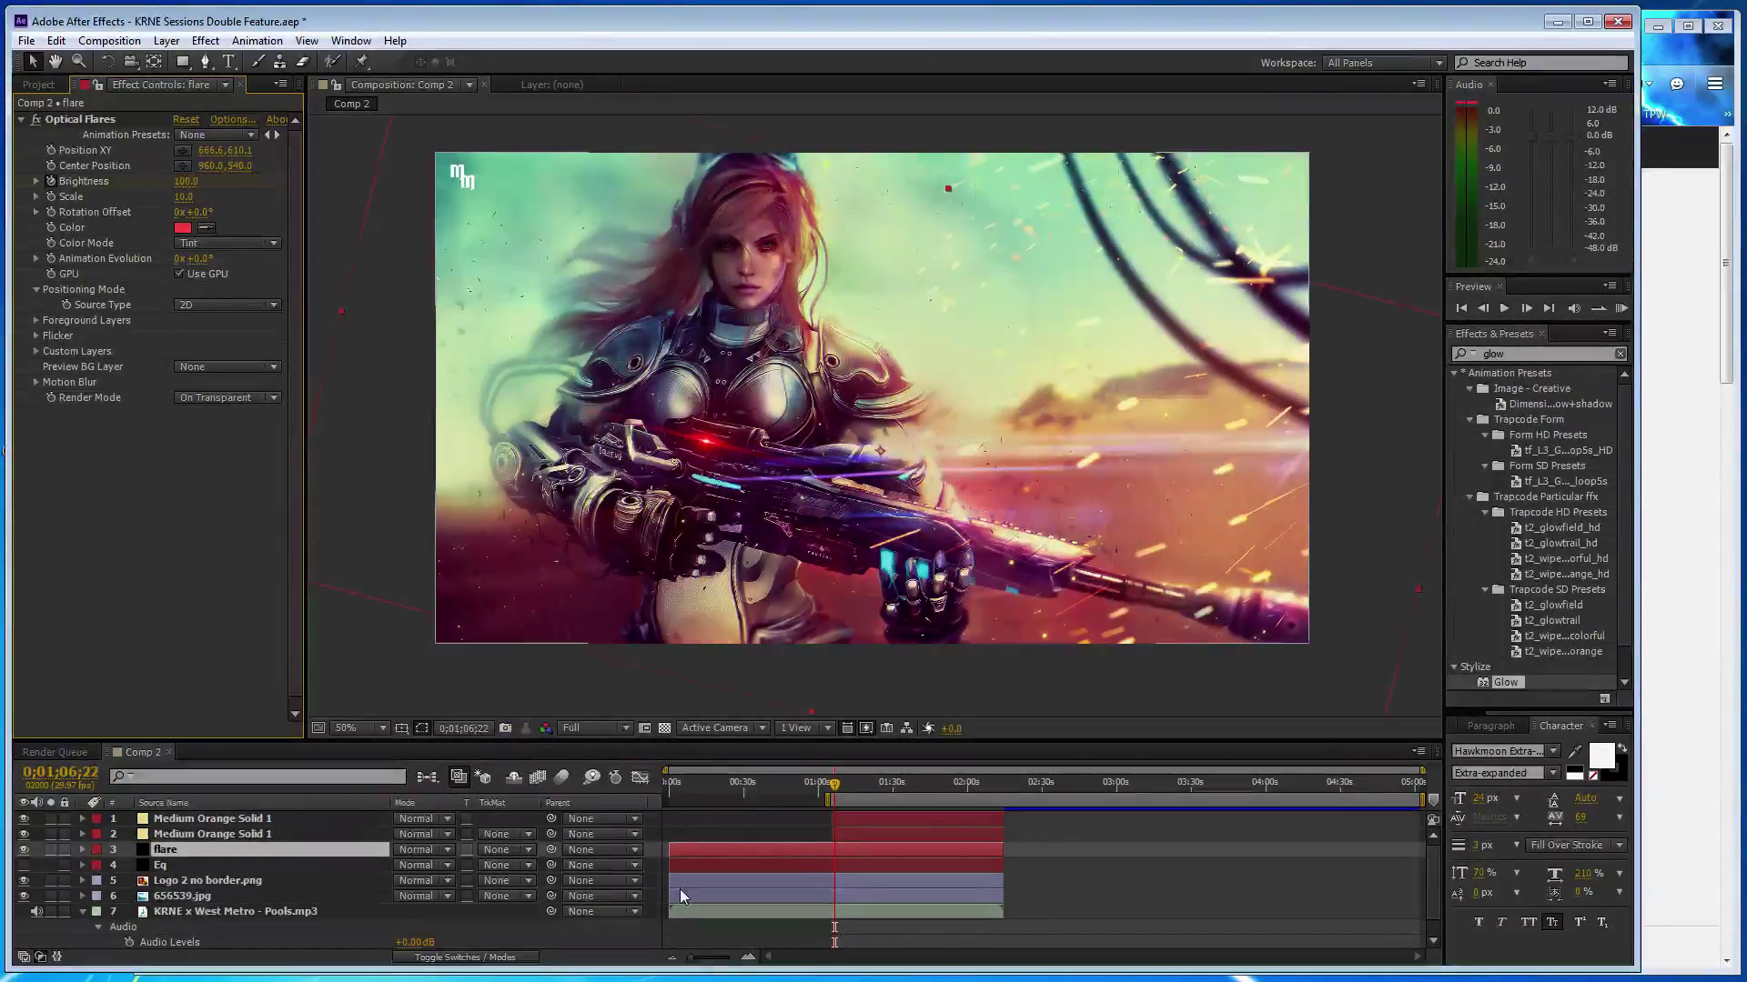
pyautogui.press('pageup')
pyautogui.press('pageup')
pyautogui.press('pageup')
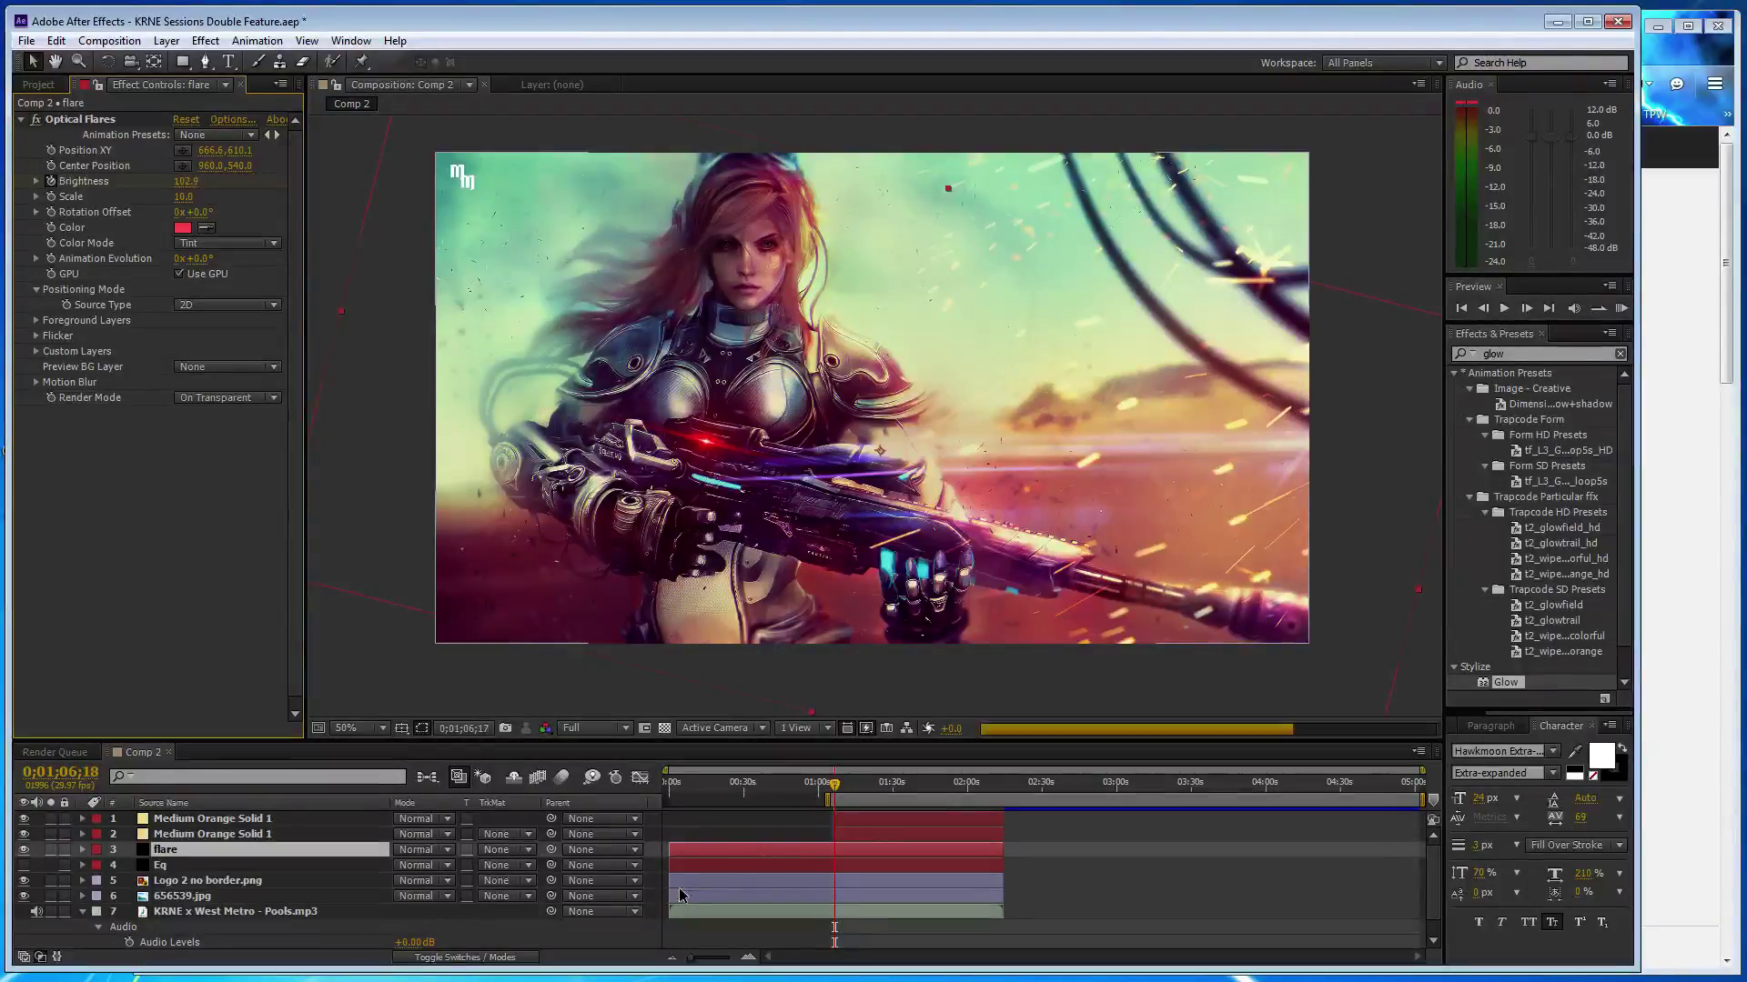
pyautogui.press('pageup')
pyautogui.press('pageup')
pyautogui.press('pageup')
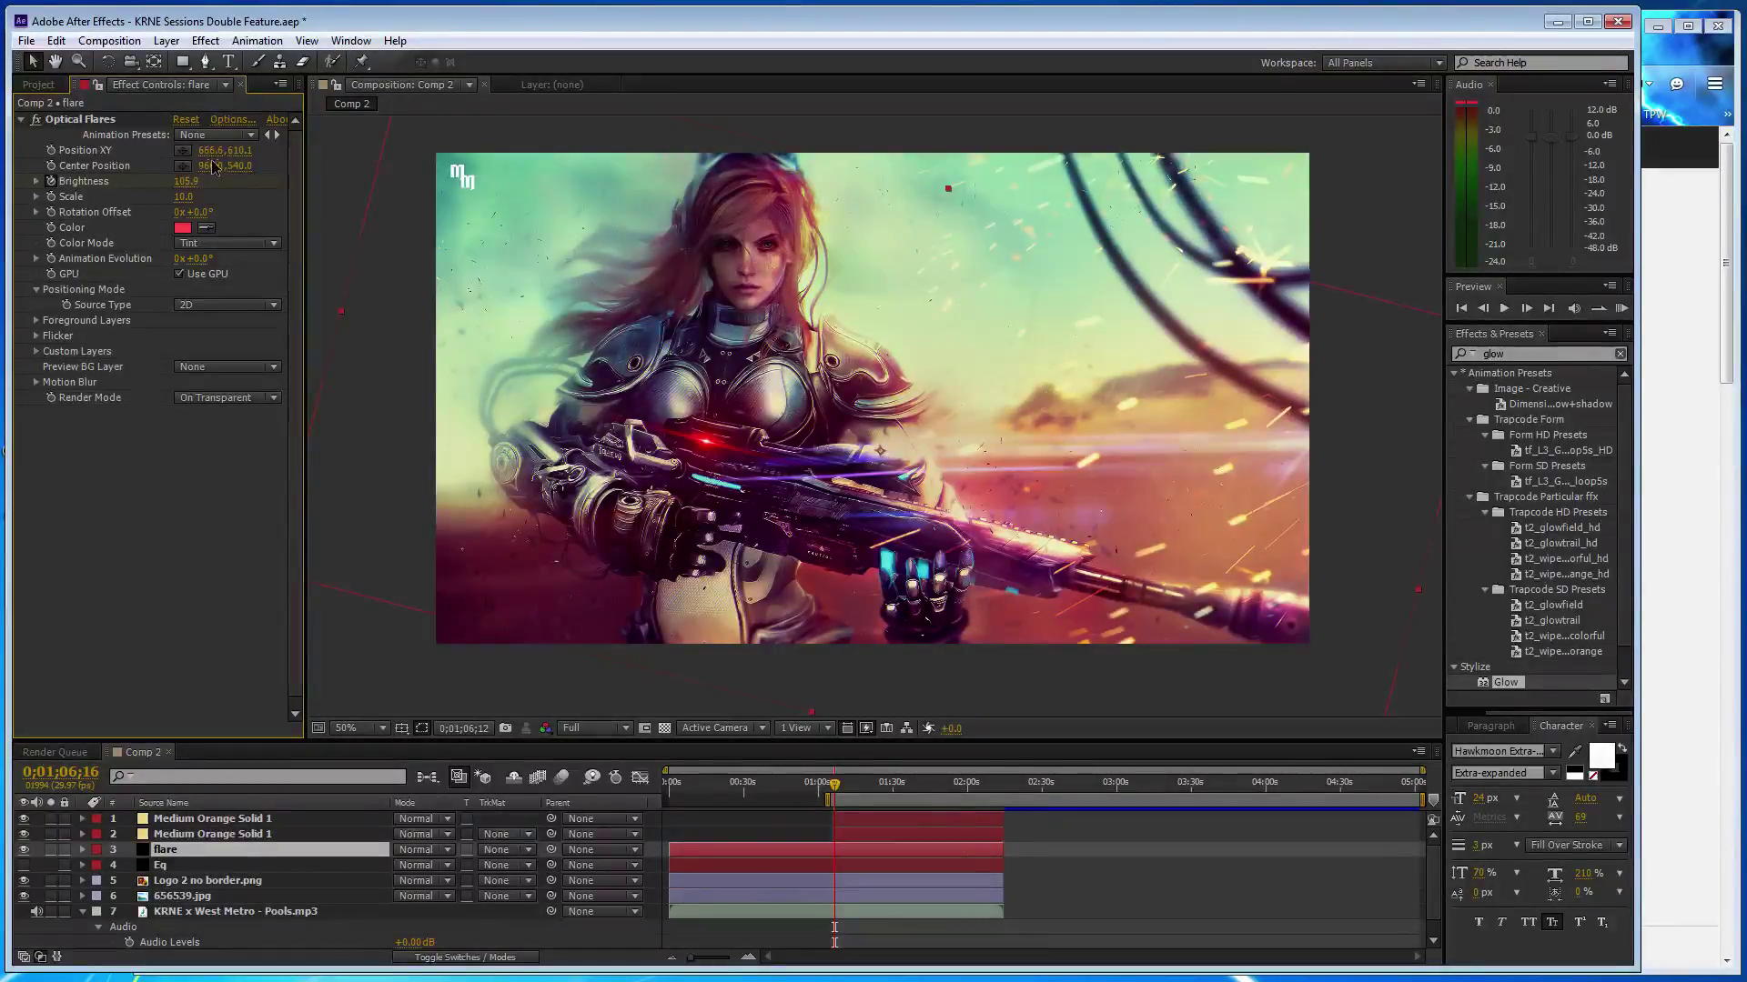
pyautogui.press('Return')
pyautogui.press('pagedown')
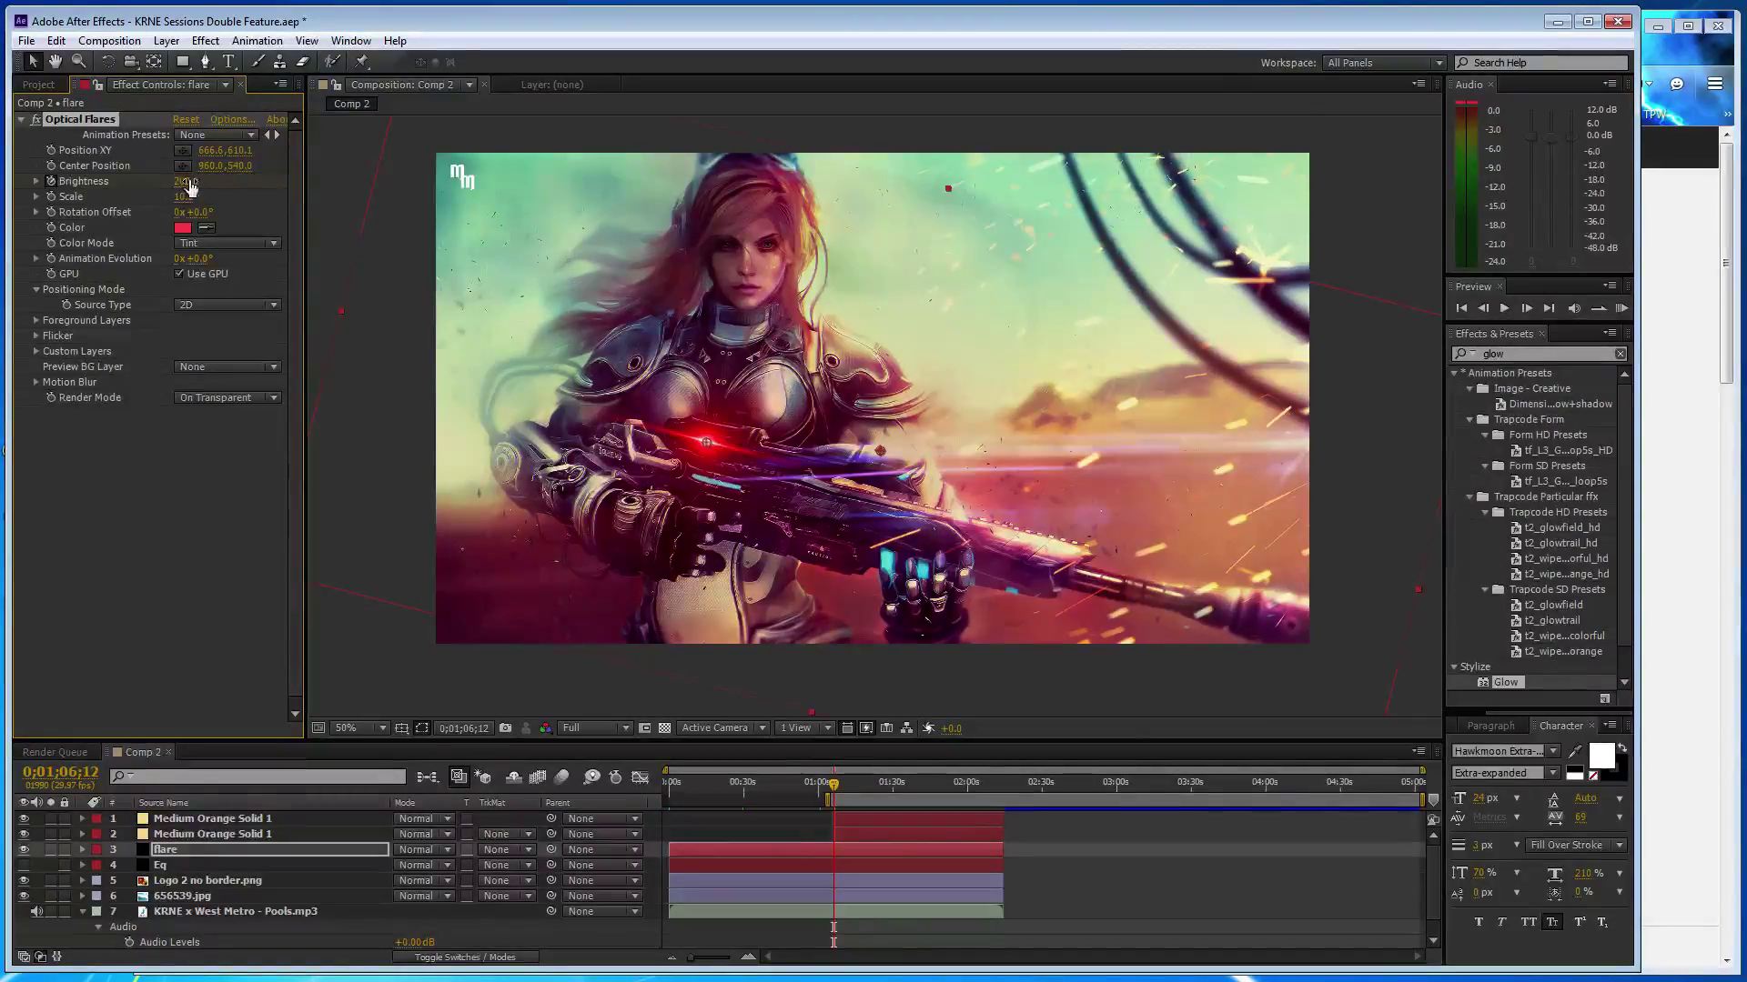
pyautogui.press('Return')
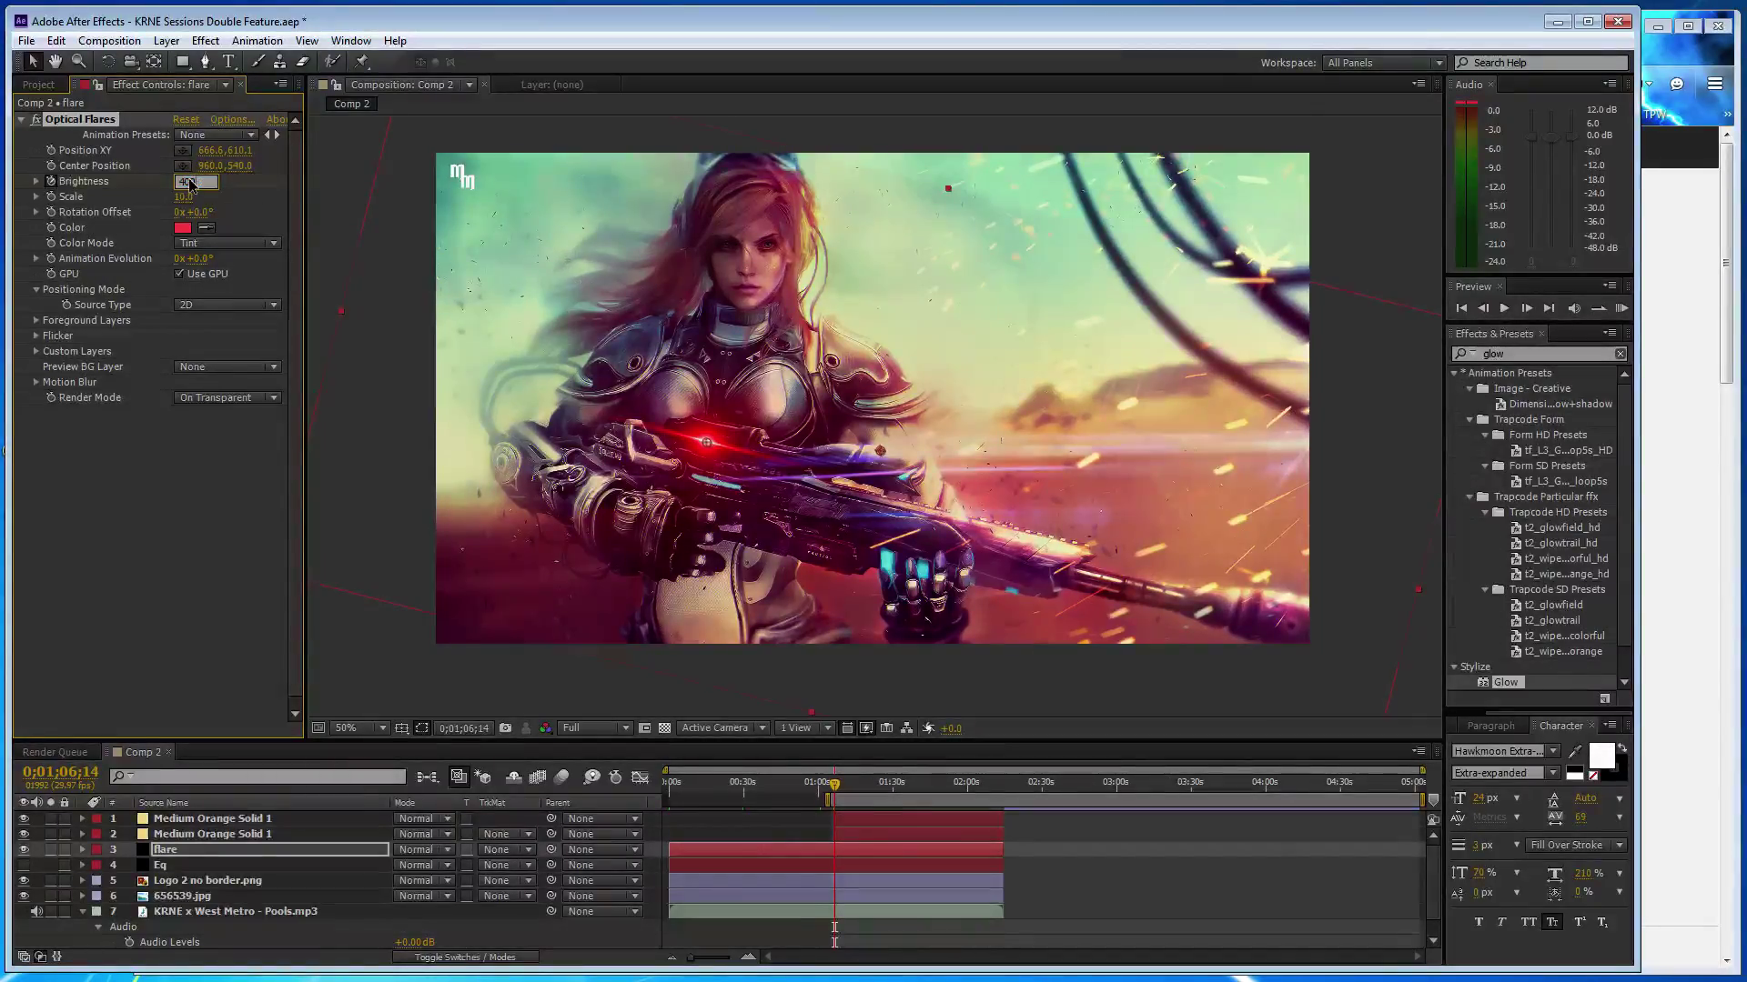
pyautogui.press('pagedown')
pyautogui.press('pagedown')
pyautogui.click(190, 181)
pyautogui.write('5')
pyautogui.write('0')
pyautogui.press('Return')
# - Continue frame by frame with brightness keys of 700, 900 and up to about 1500
pyautogui.press('pagedown')
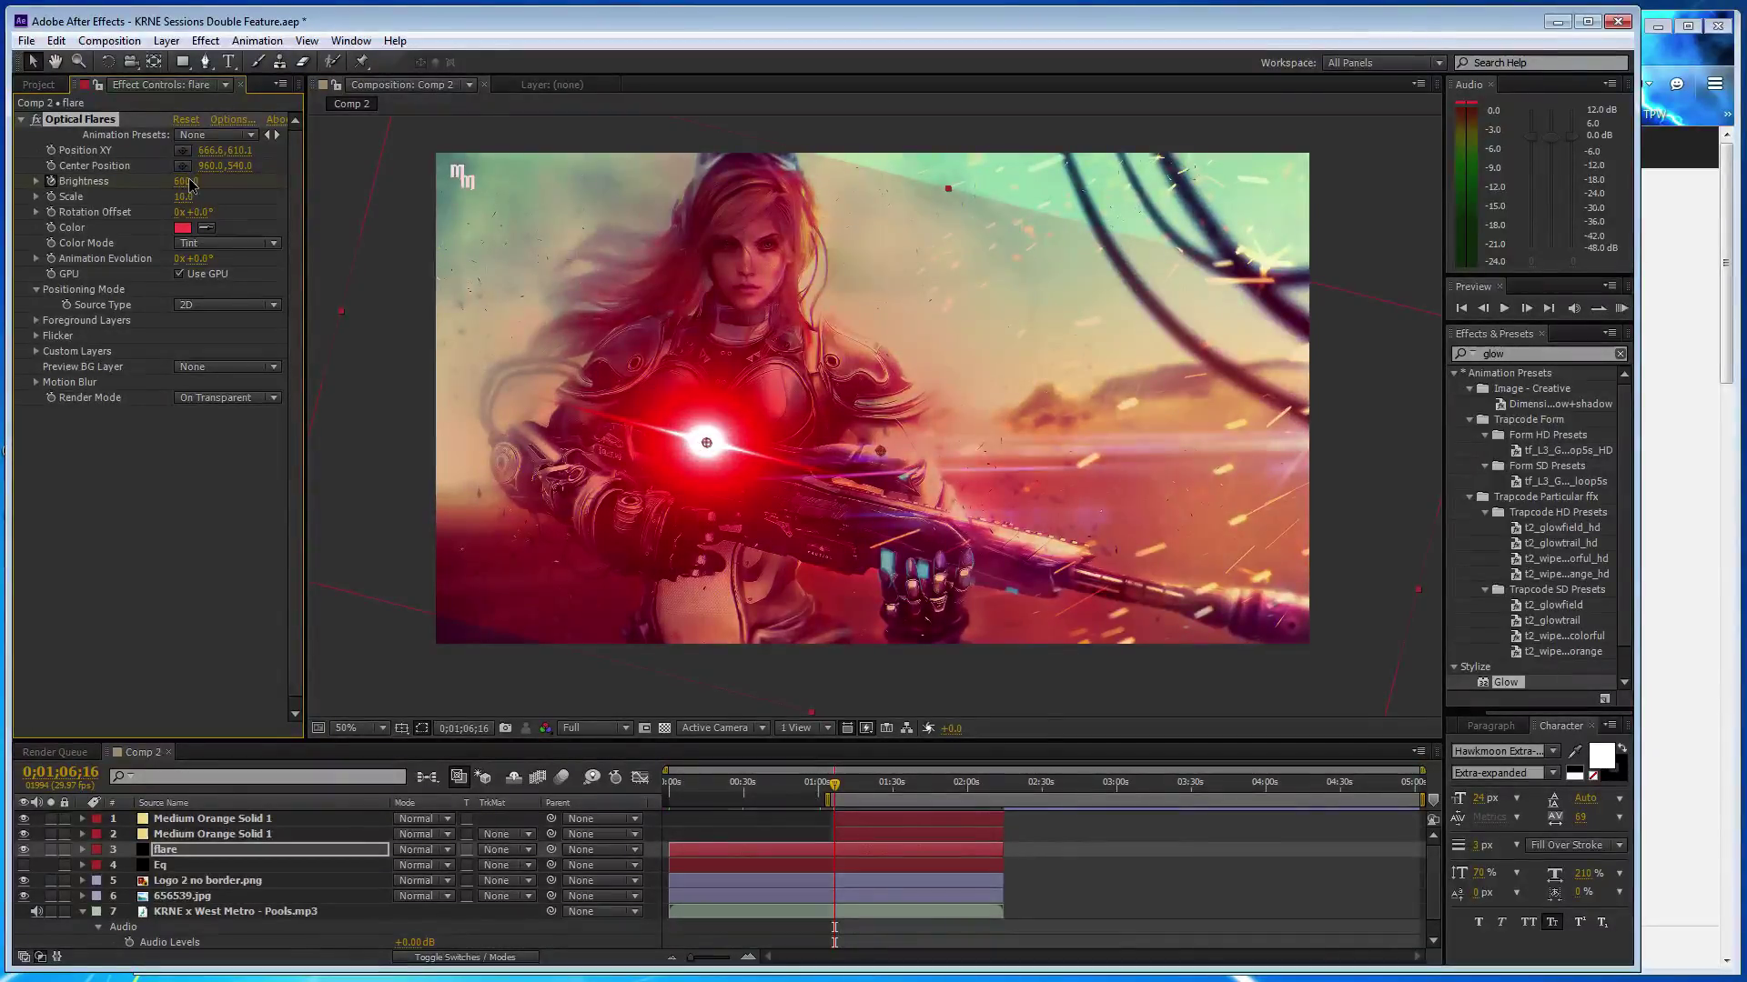
pyautogui.click(190, 181)
pyautogui.write('700')
pyautogui.press('Return')
pyautogui.press('pagedown')
pyautogui.click(190, 181)
pyautogui.write('900')
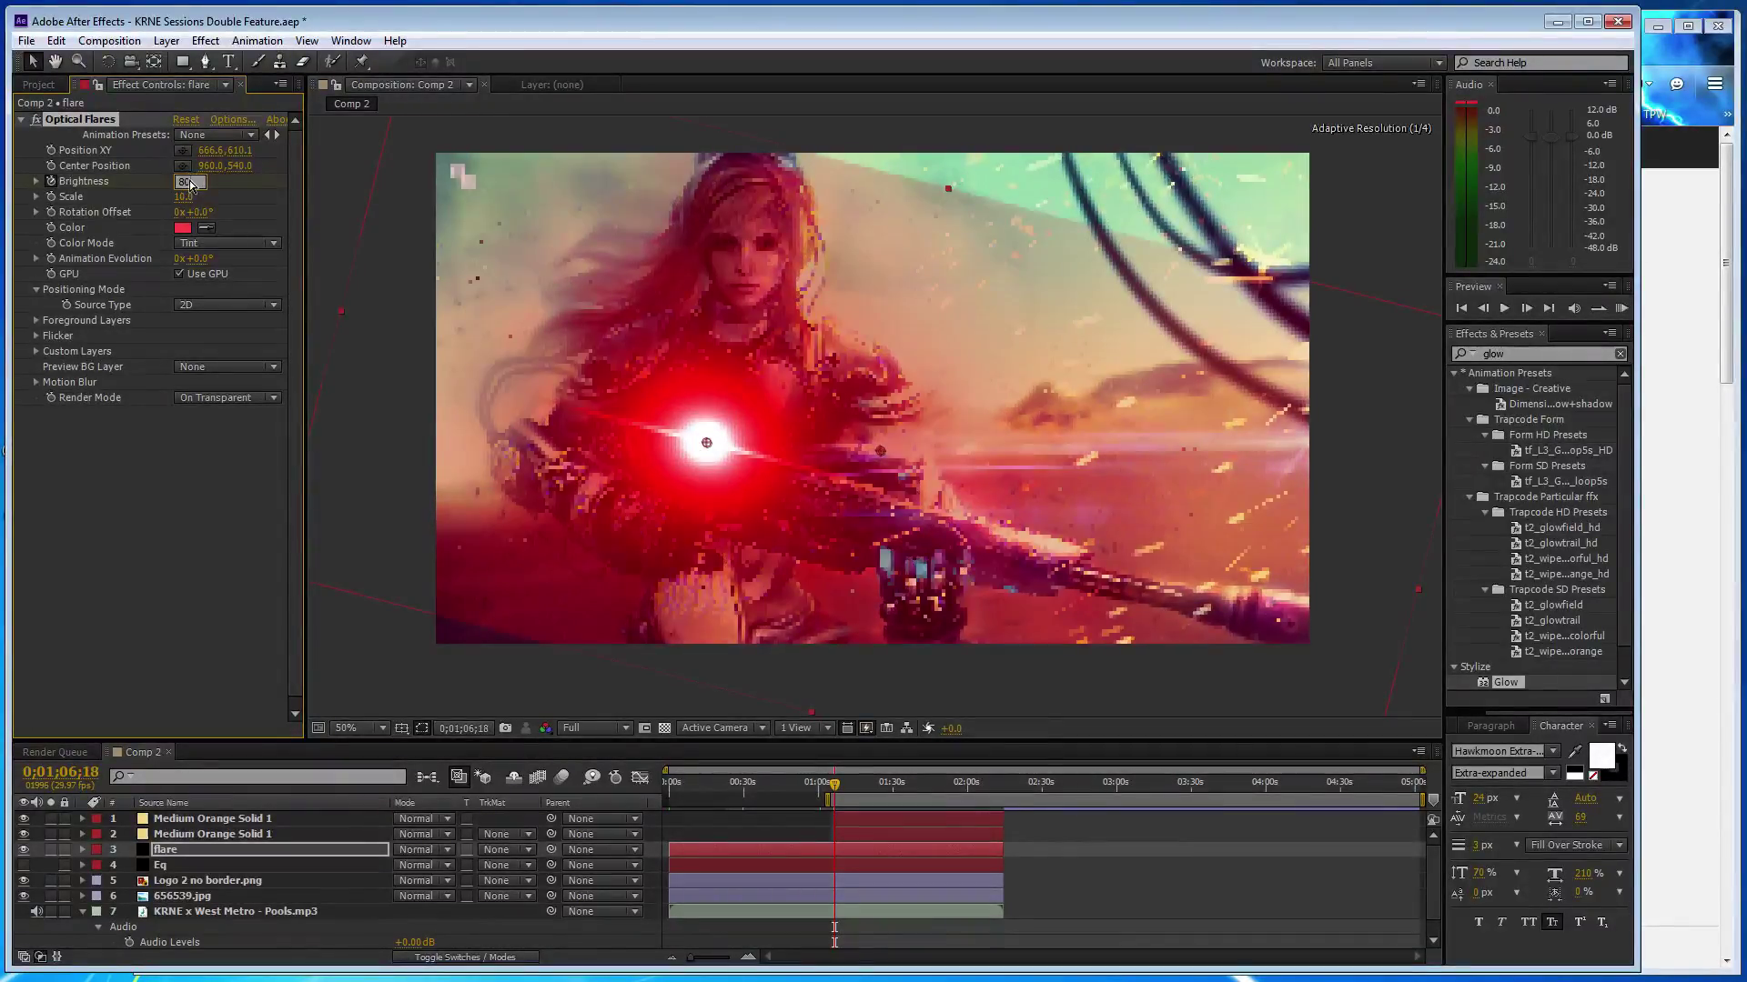
pyautogui.press('Return')
pyautogui.press('pagedown')
pyautogui.press('pagedown')
pyautogui.click(190, 182)
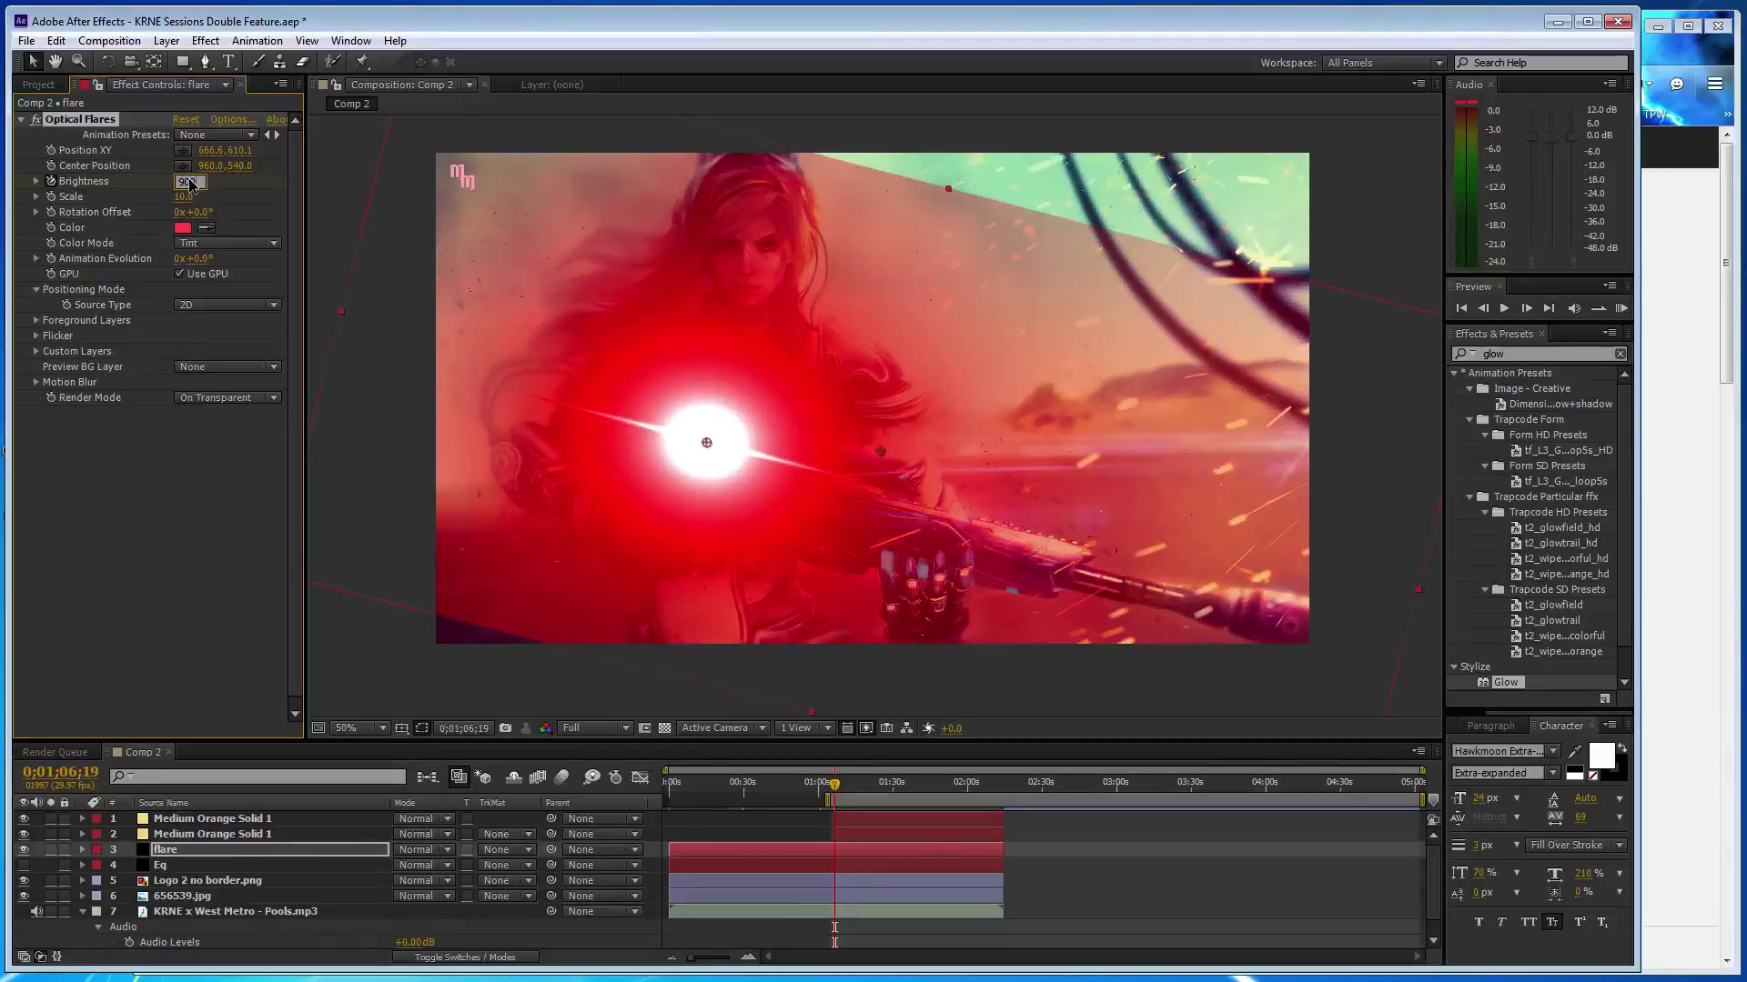
pyautogui.write('900')
pyautogui.press('Return')
pyautogui.press('Return')
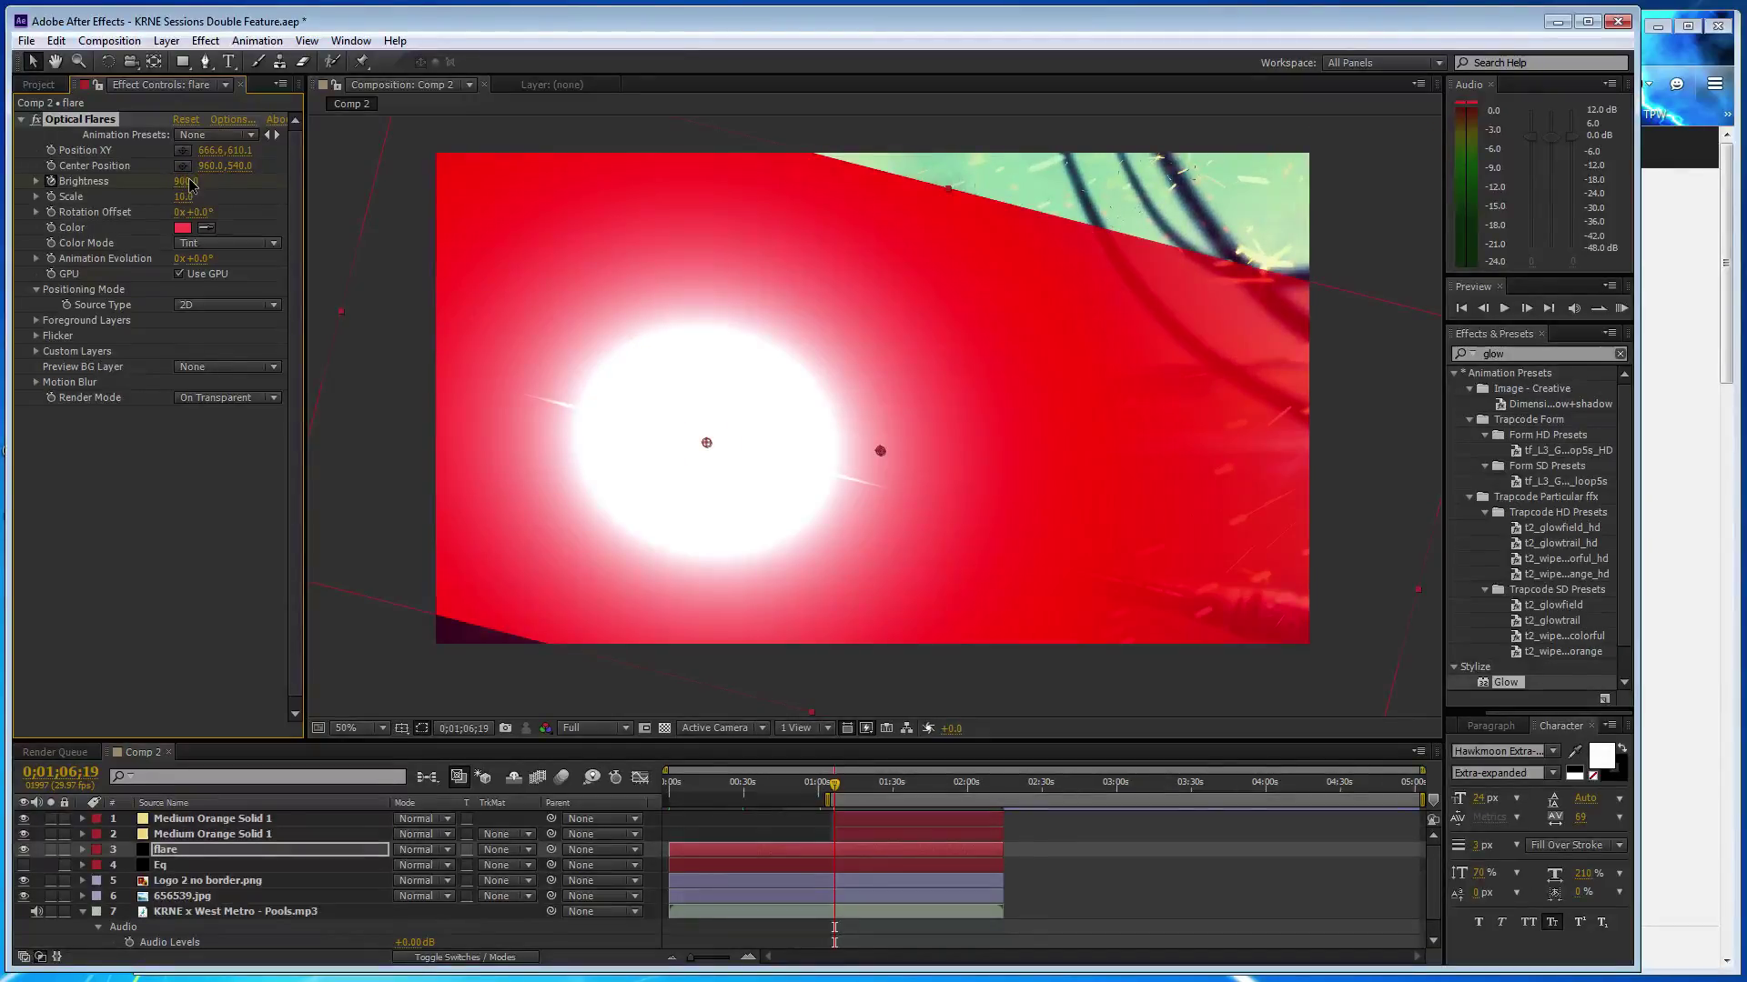
pyautogui.press('pagedown')
pyautogui.click(190, 181)
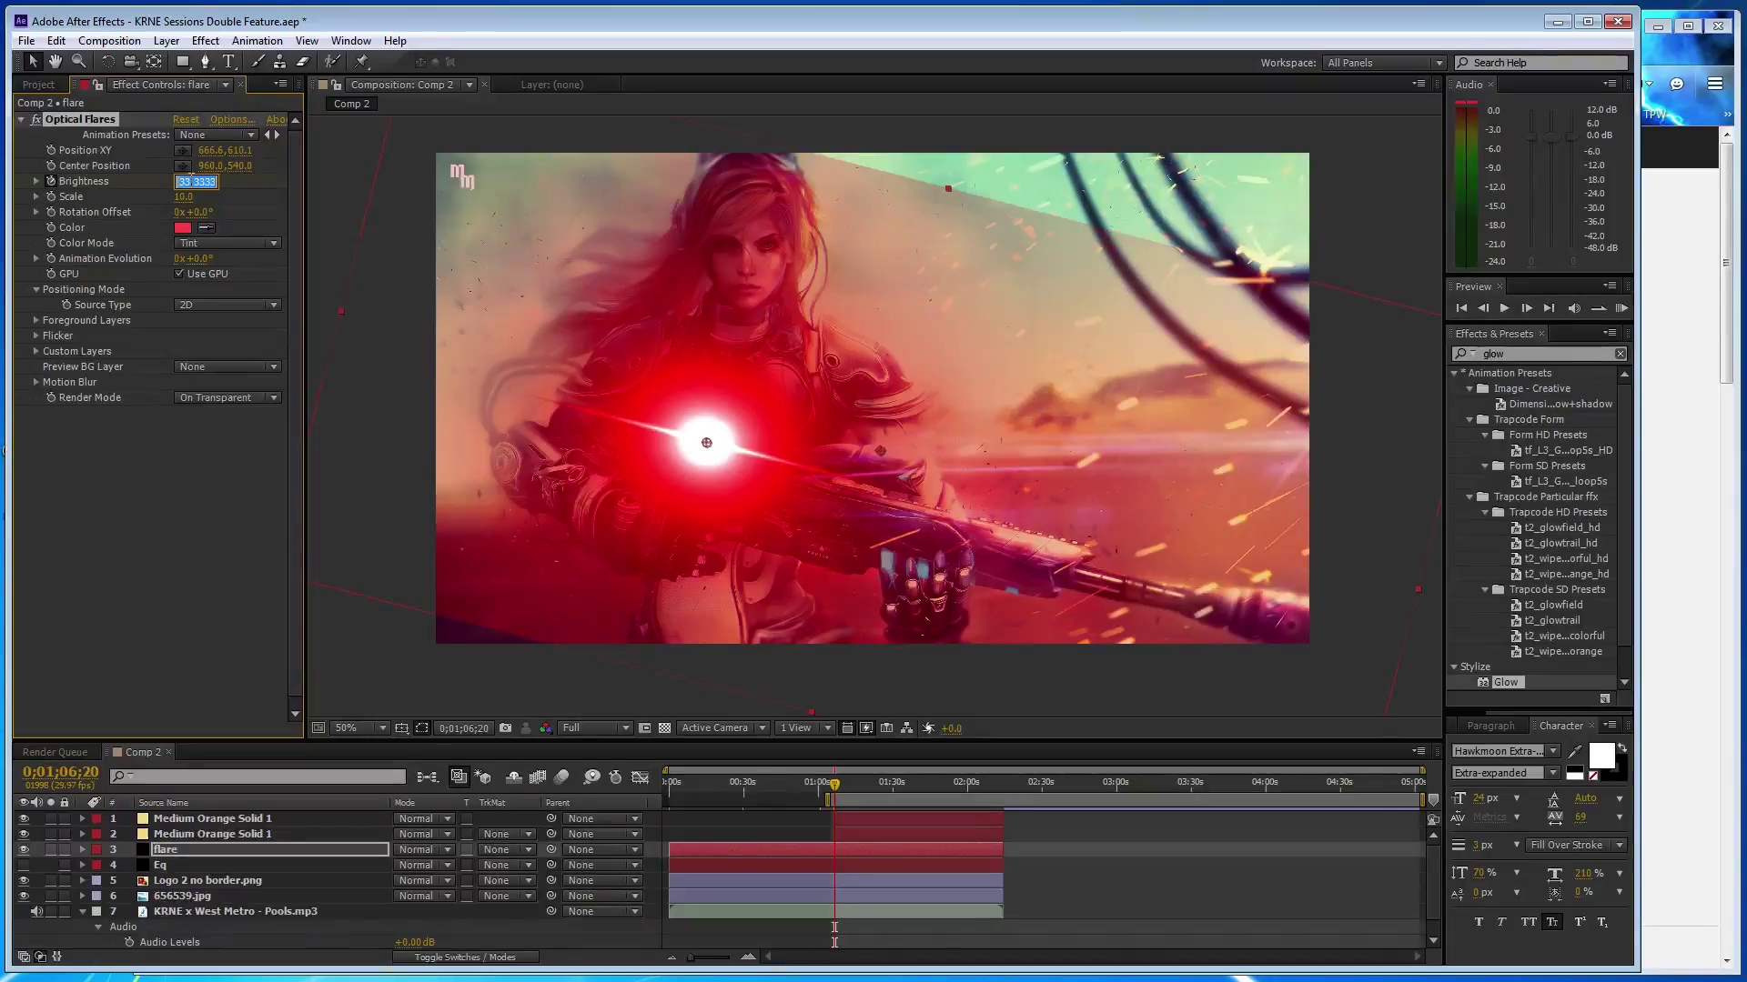
pyautogui.write('1')
pyautogui.press('Return')
# - Preview the flash frame by frame and key the brightness back down to 100
pyautogui.press('pageup')
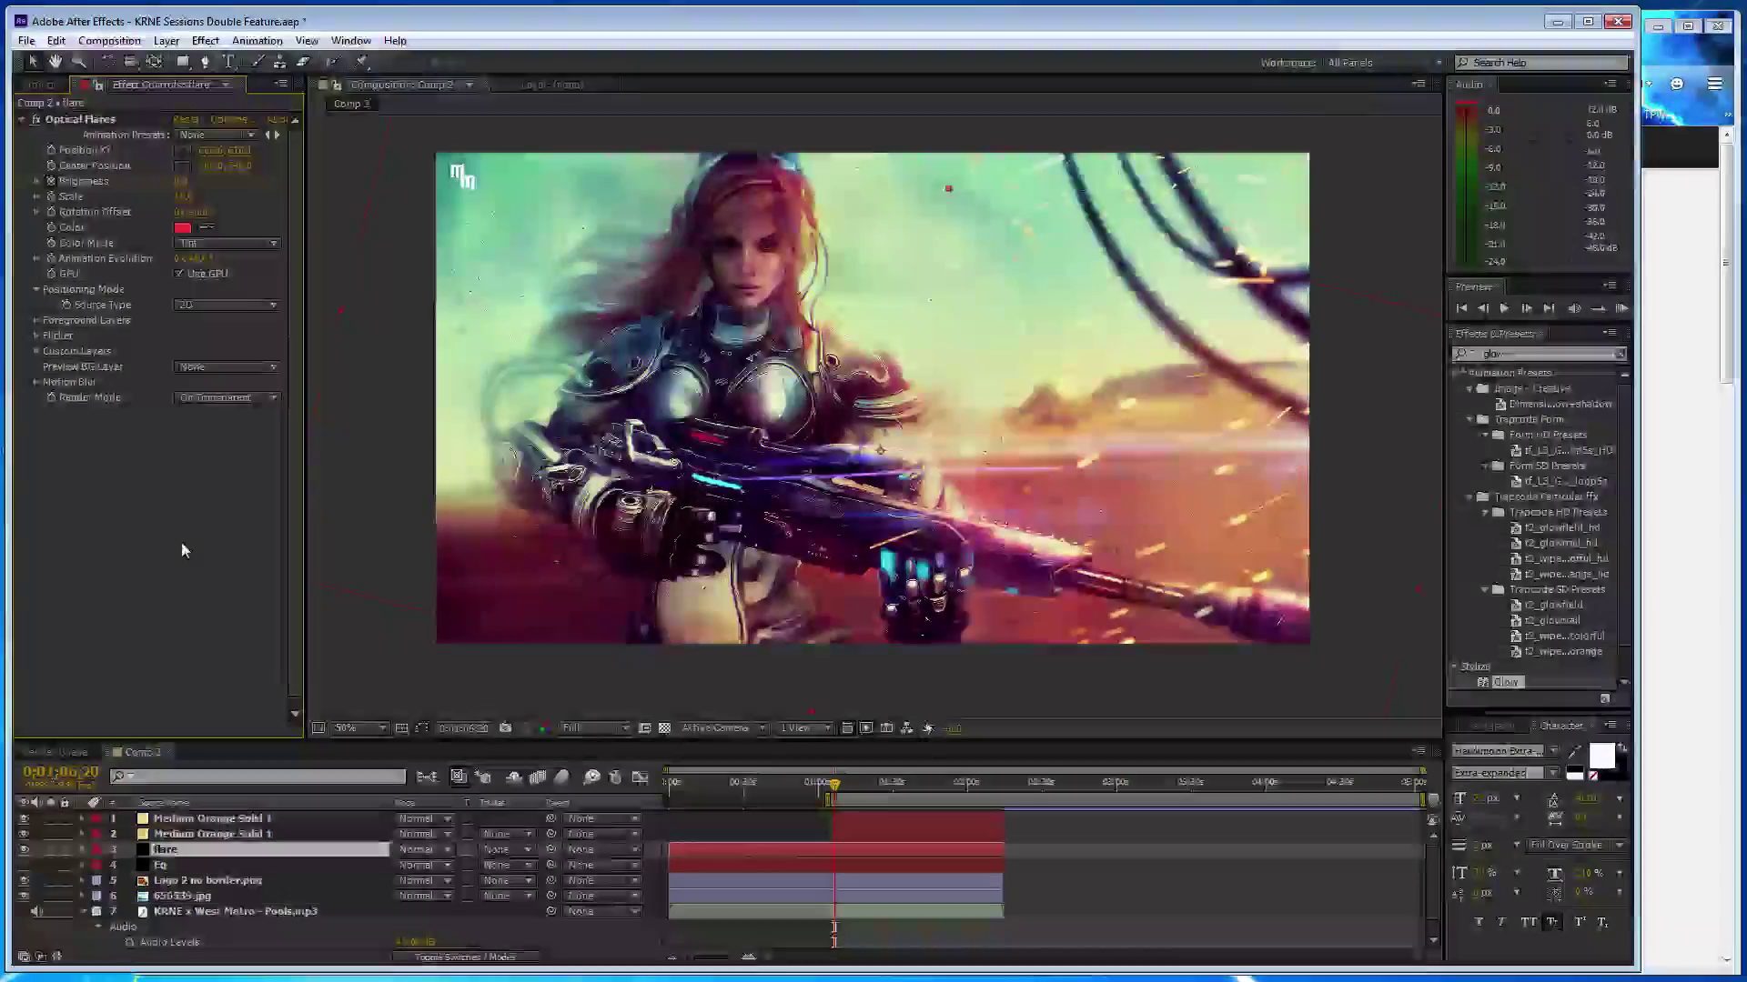
pyautogui.press('pageup')
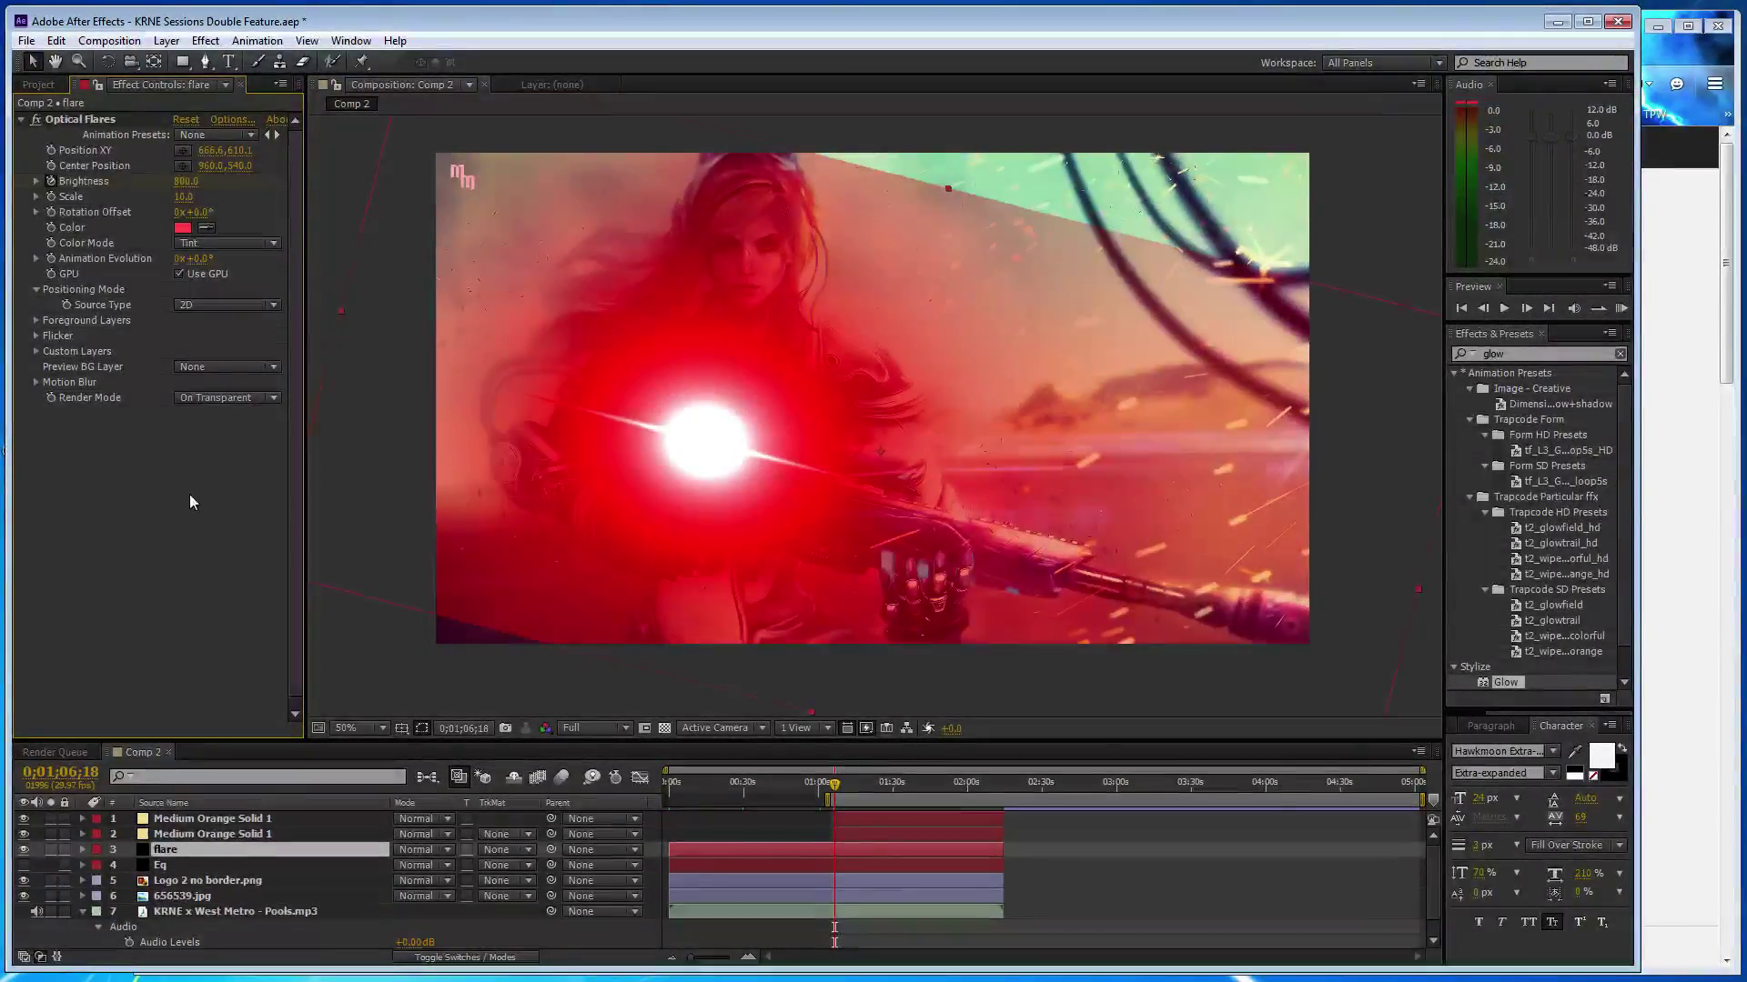
pyautogui.press('pageup')
pyautogui.press('pageup')
pyautogui.press('pageup')
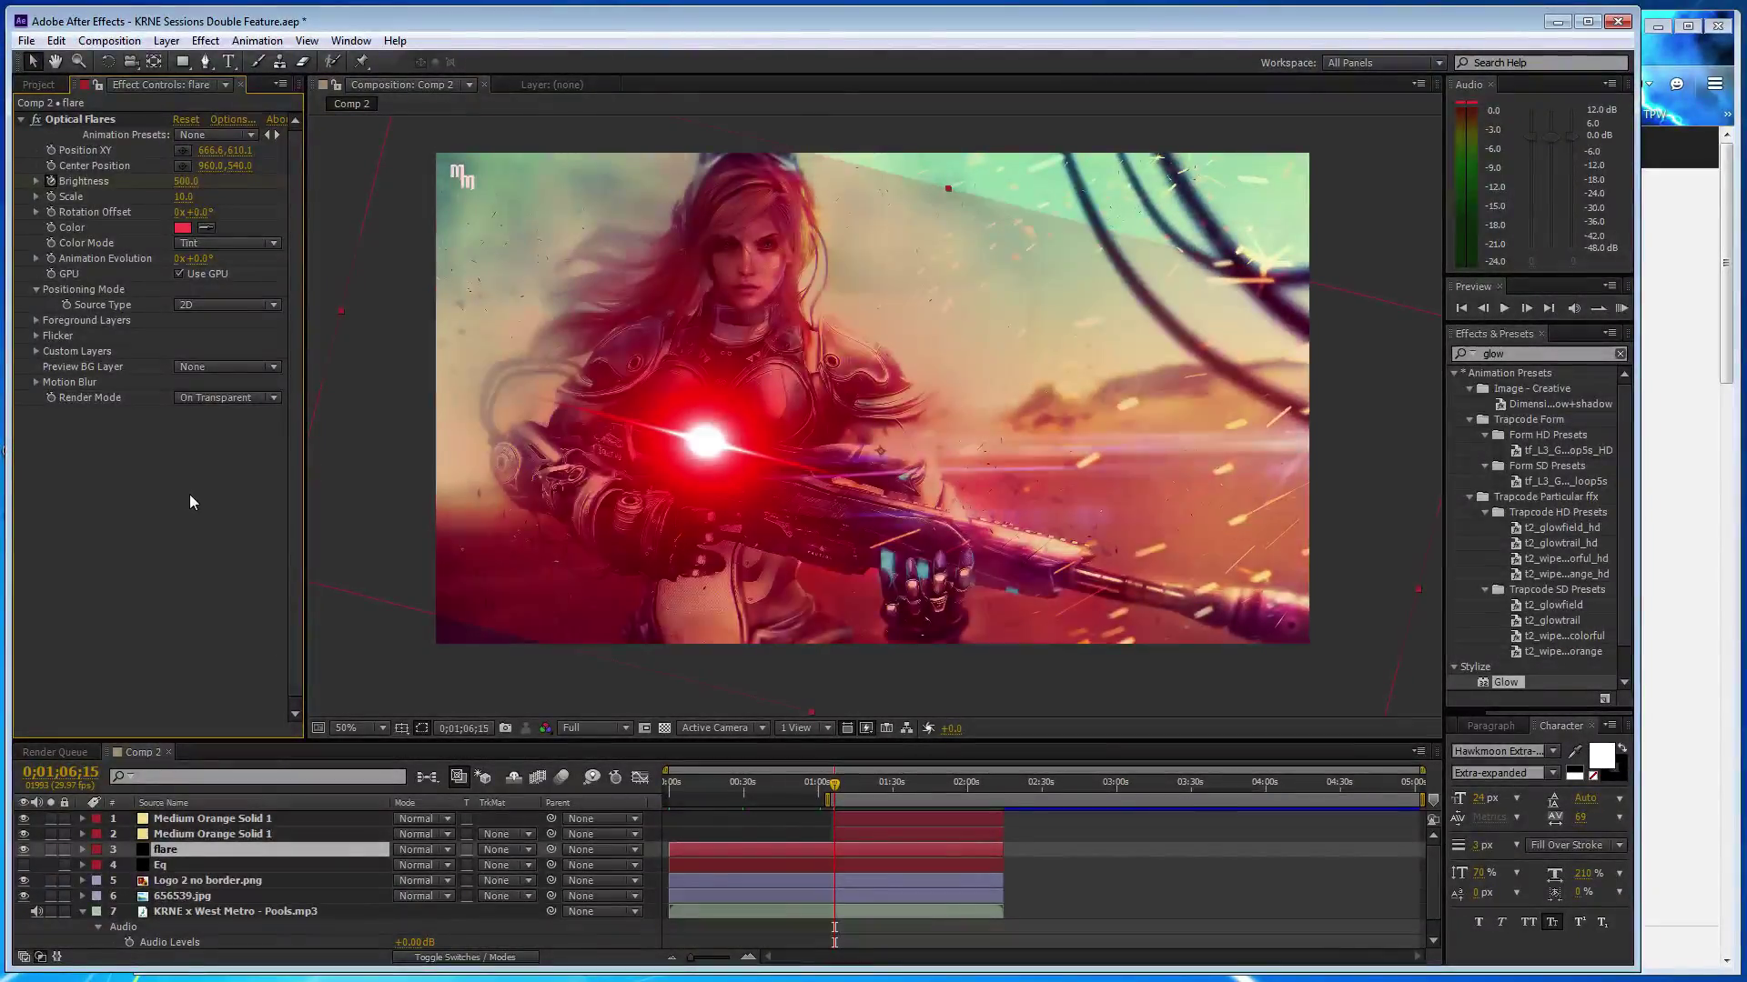
pyautogui.press('pageup')
pyautogui.press('pageup')
pyautogui.press('pageup')
pyautogui.press('pageup')
pyautogui.press('pageup')
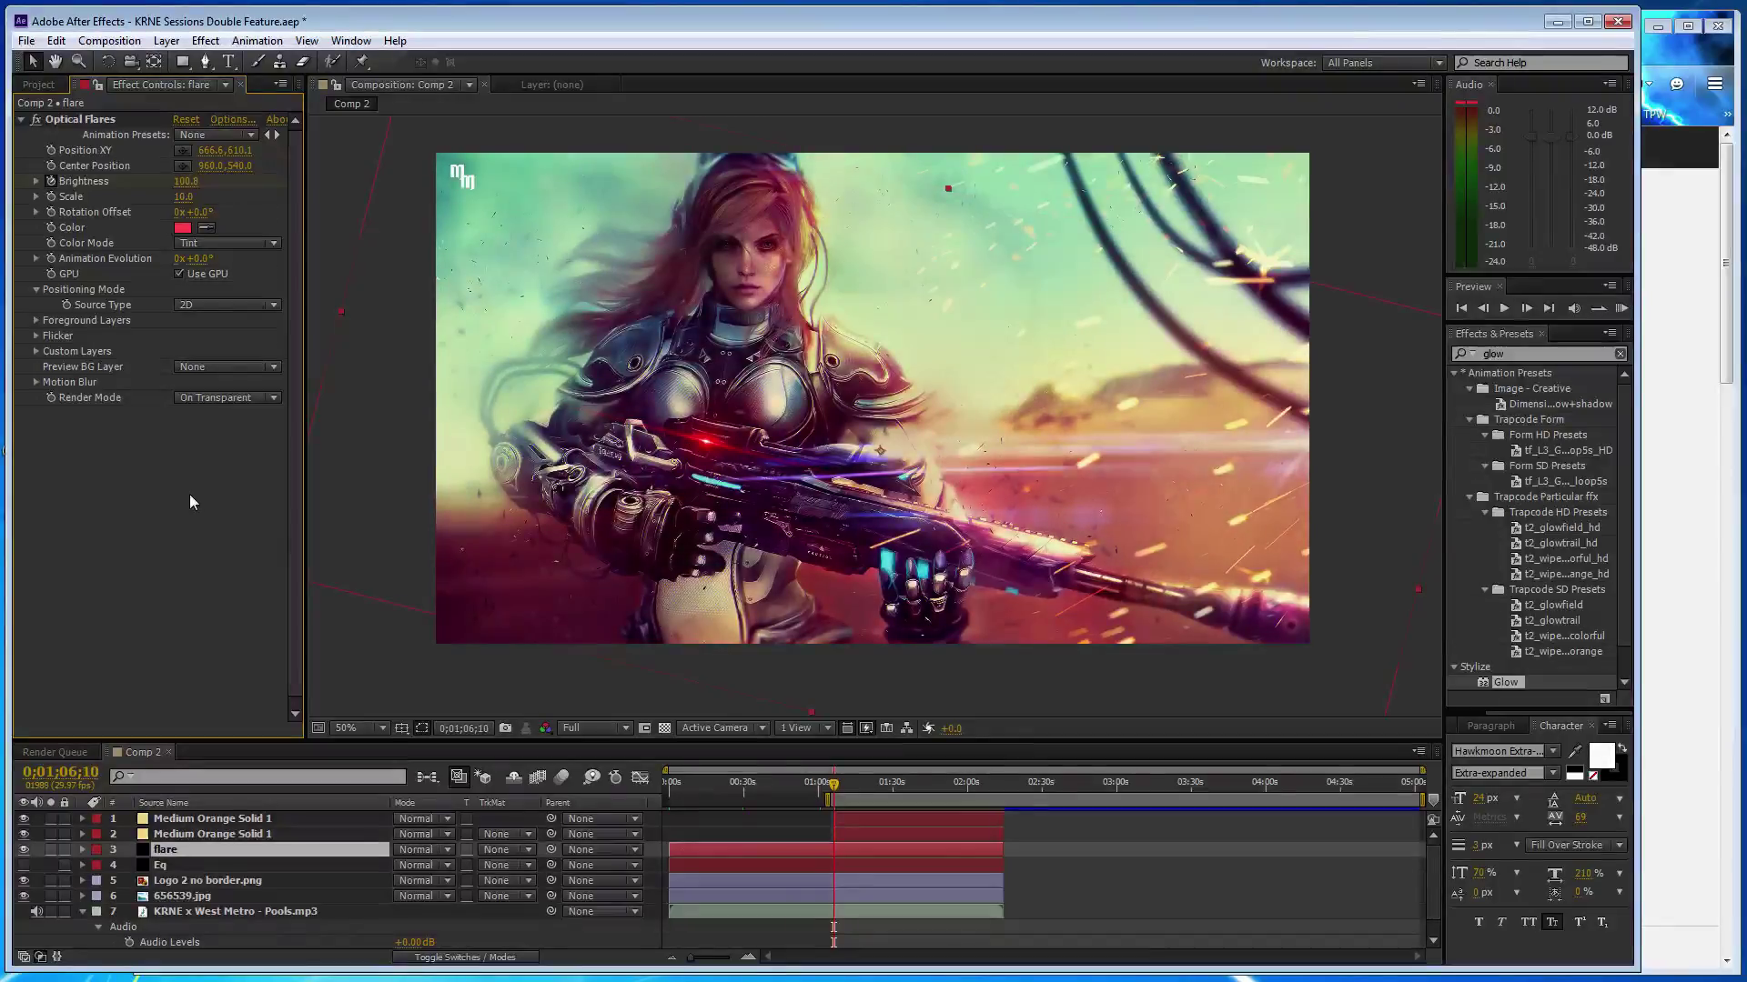
pyautogui.press('pagedown')
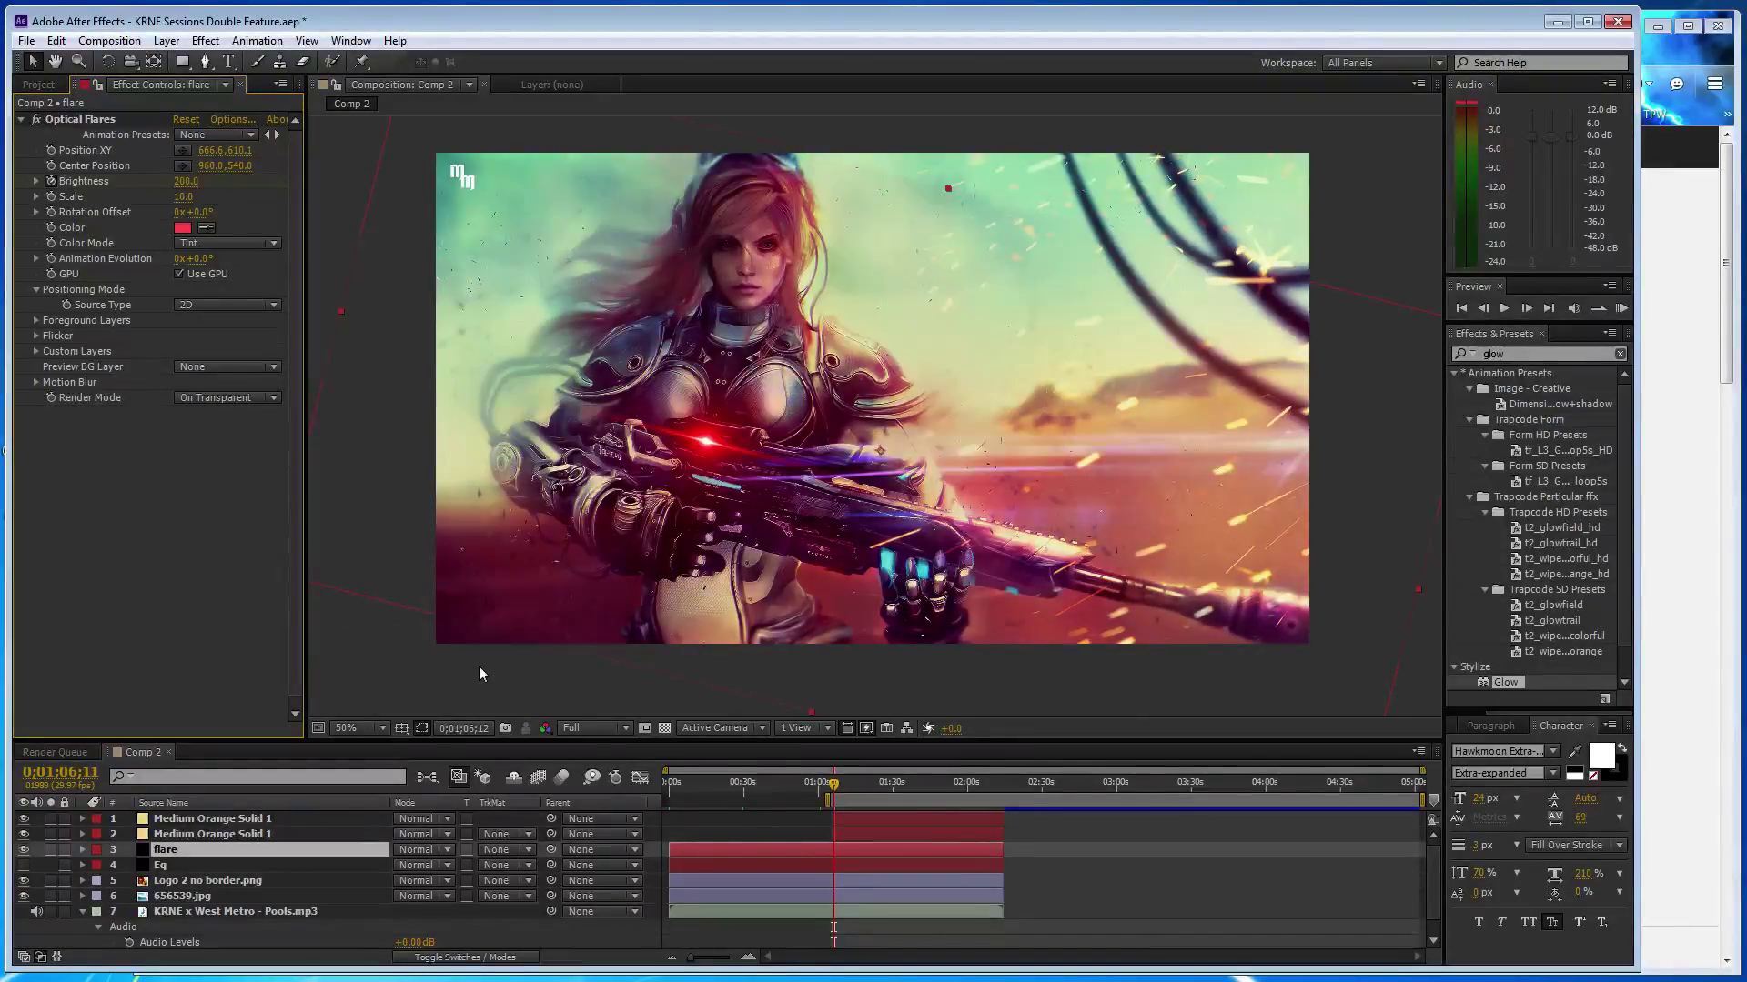
pyautogui.press('pagedown')
pyautogui.press('pagedown')
pyautogui.press('pagedown')
pyautogui.press('pagedown')
pyautogui.press('pagedown')
pyautogui.press('pagedown')
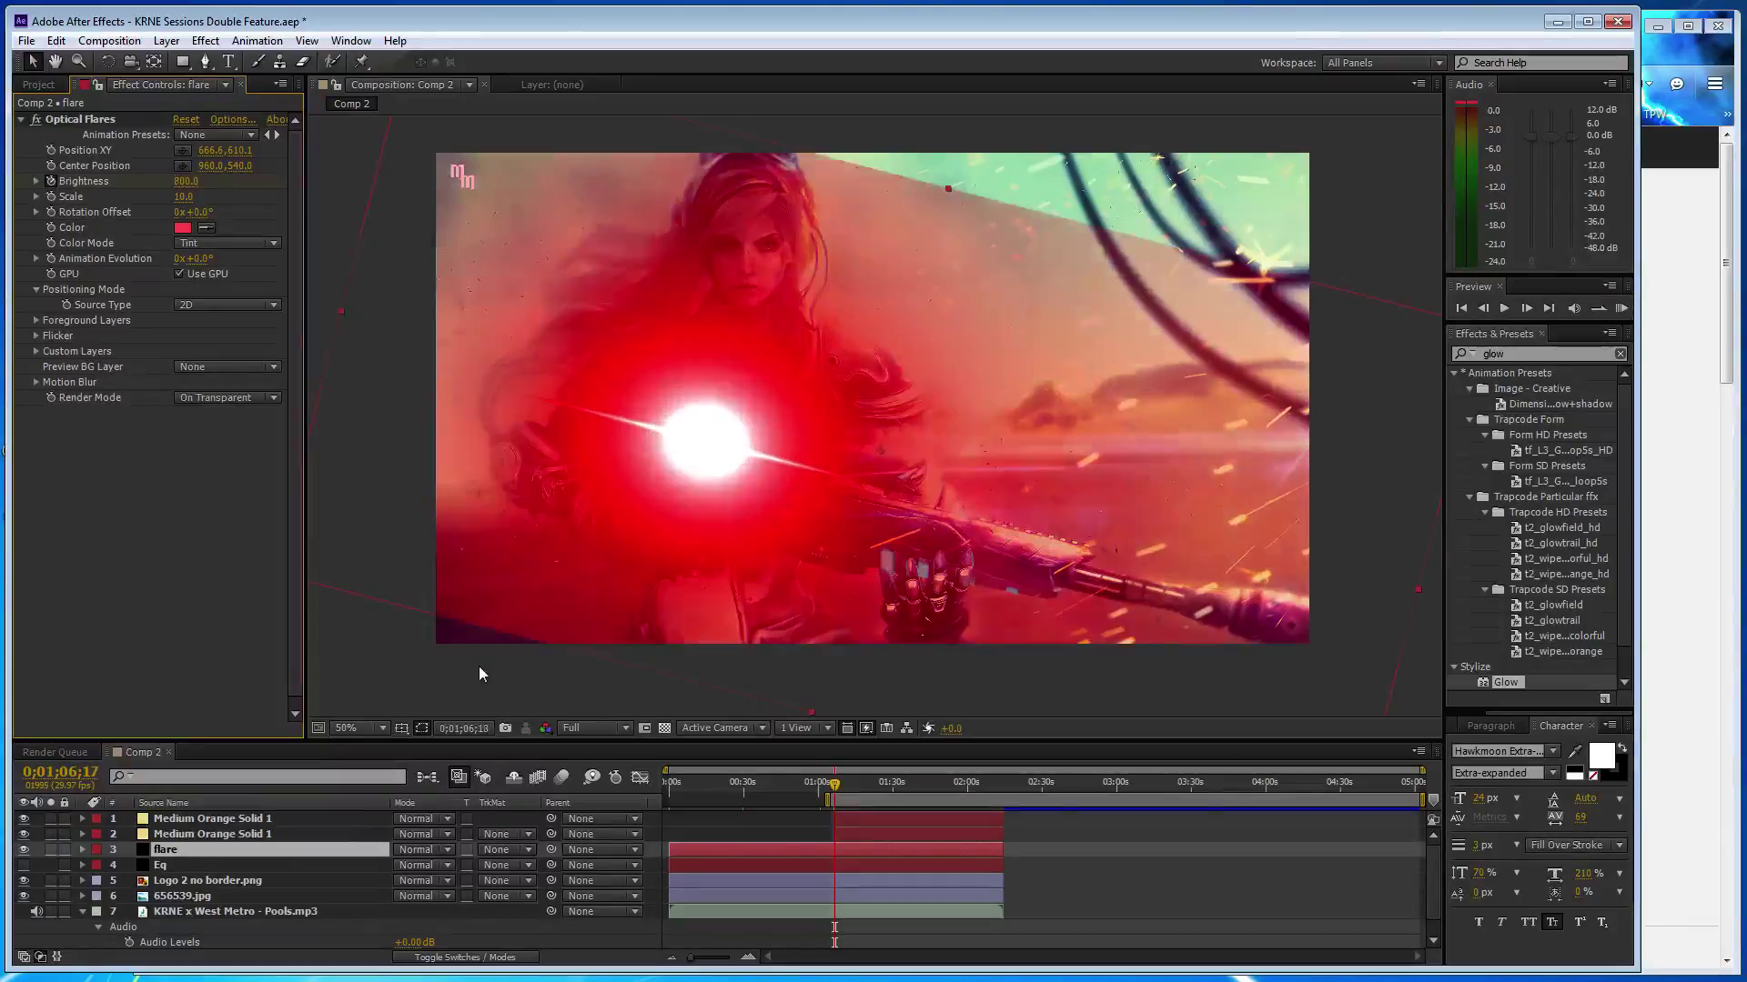
pyautogui.press('pagedown')
pyautogui.press('pagedown')
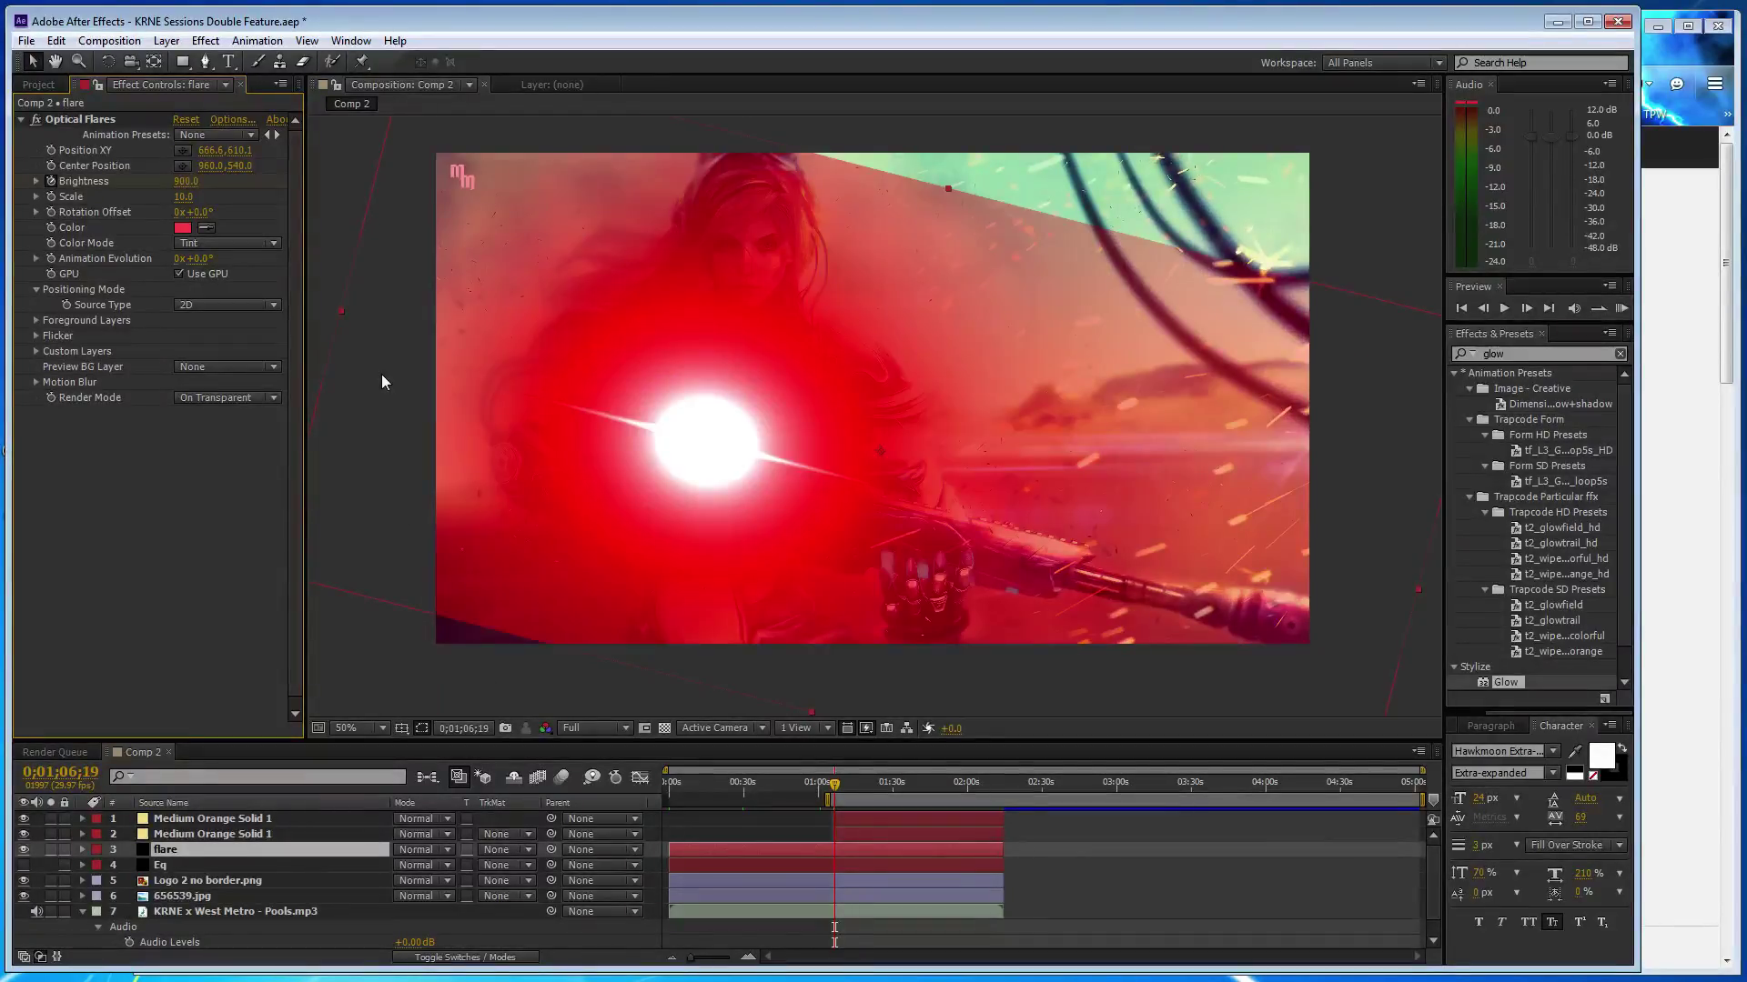
pyautogui.click(182, 181)
pyautogui.write('100')
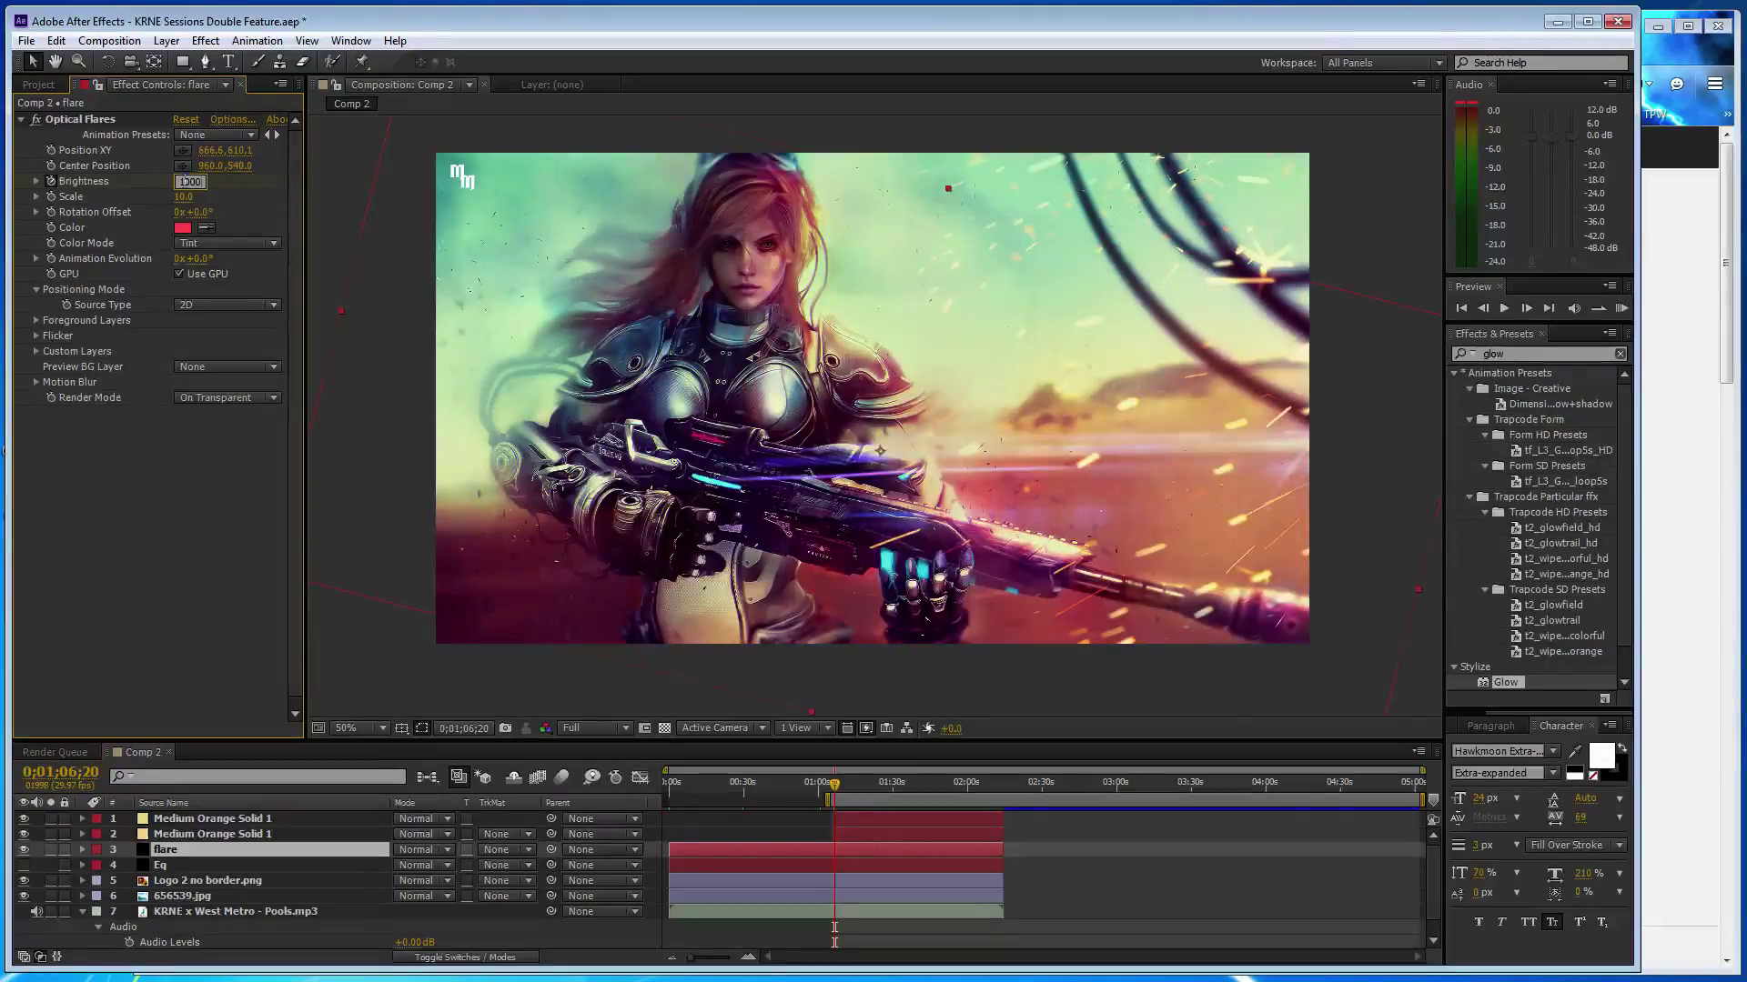
pyautogui.press('Return')
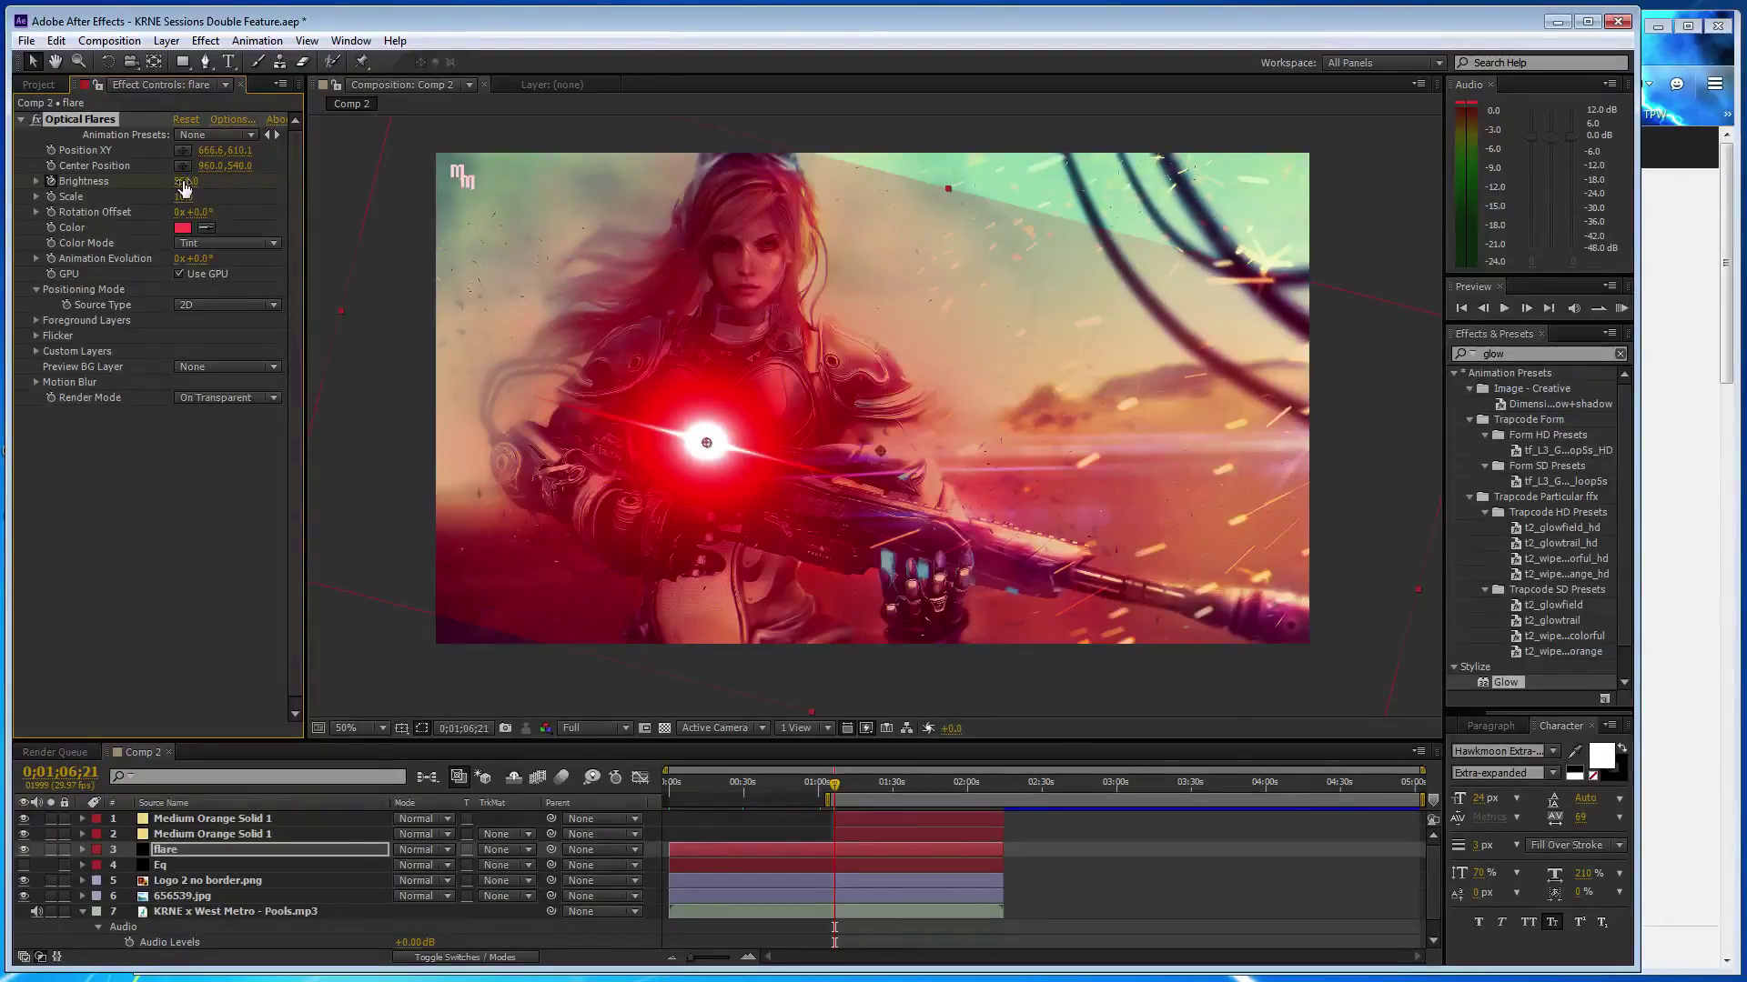
# - Try a 1000 brightness and a layer resize, then undo them and return to 50% zoom
pyautogui.moveTo(185, 181); pyautogui.dragTo(185, 181)
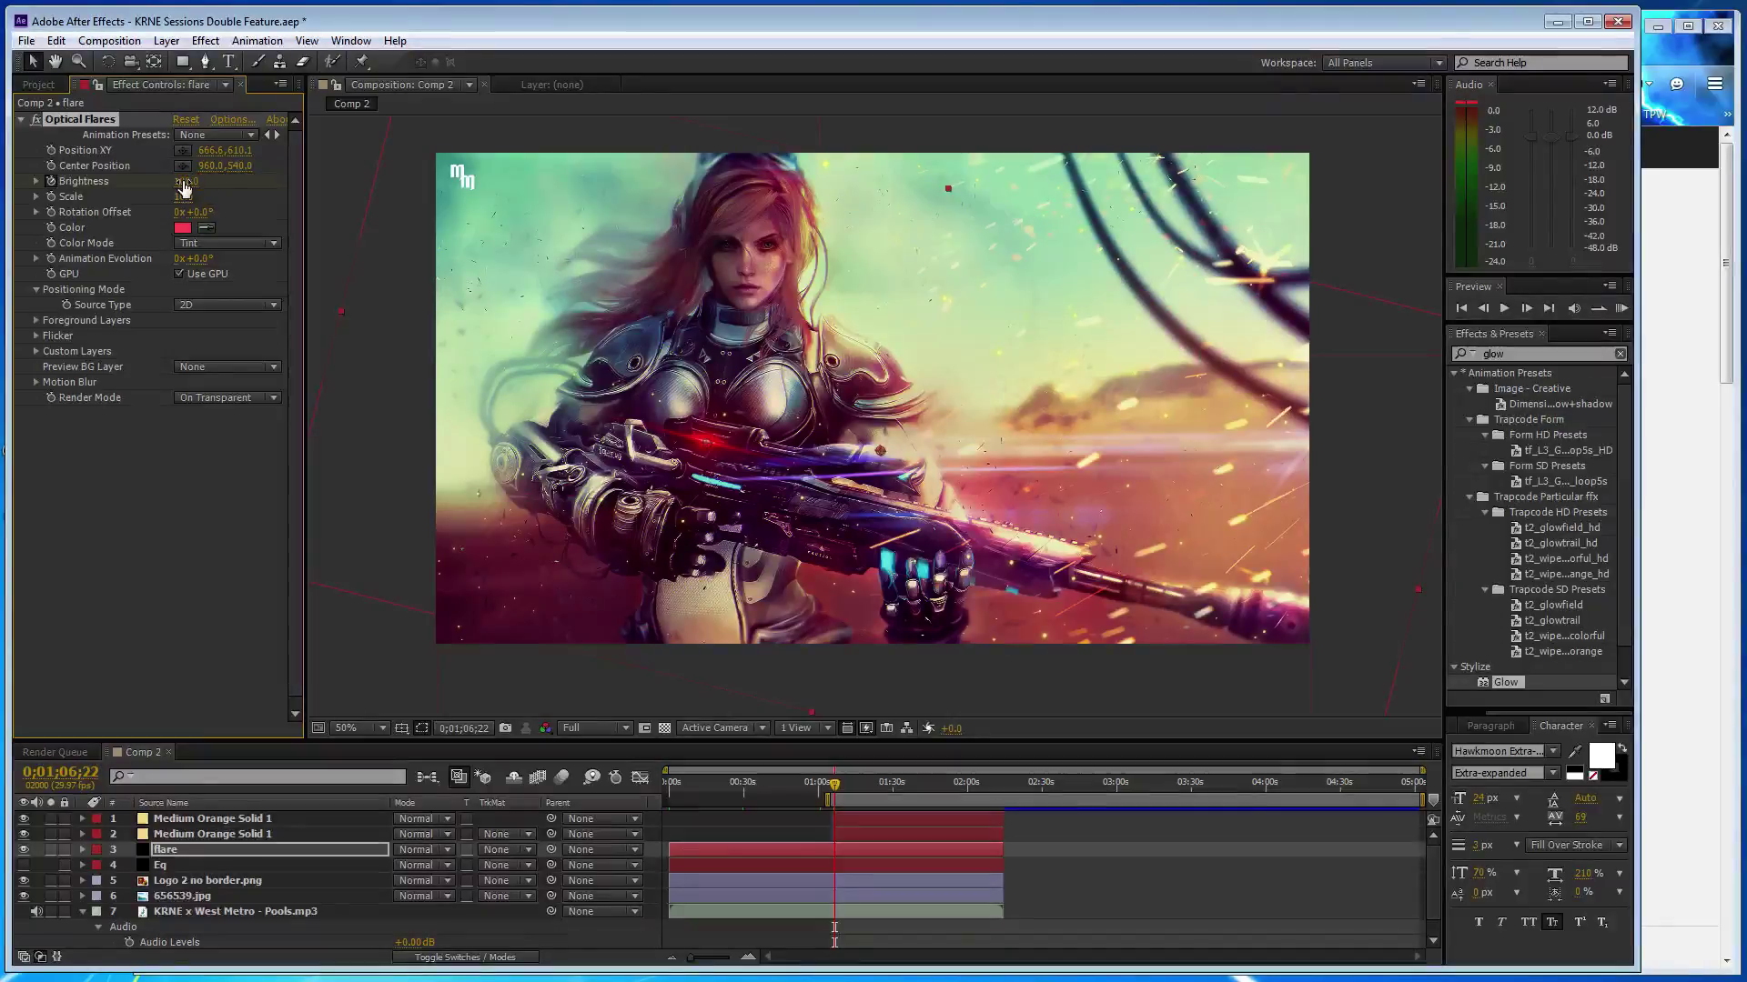
pyautogui.click(185, 181)
pyautogui.write('10')
pyautogui.press('Return')
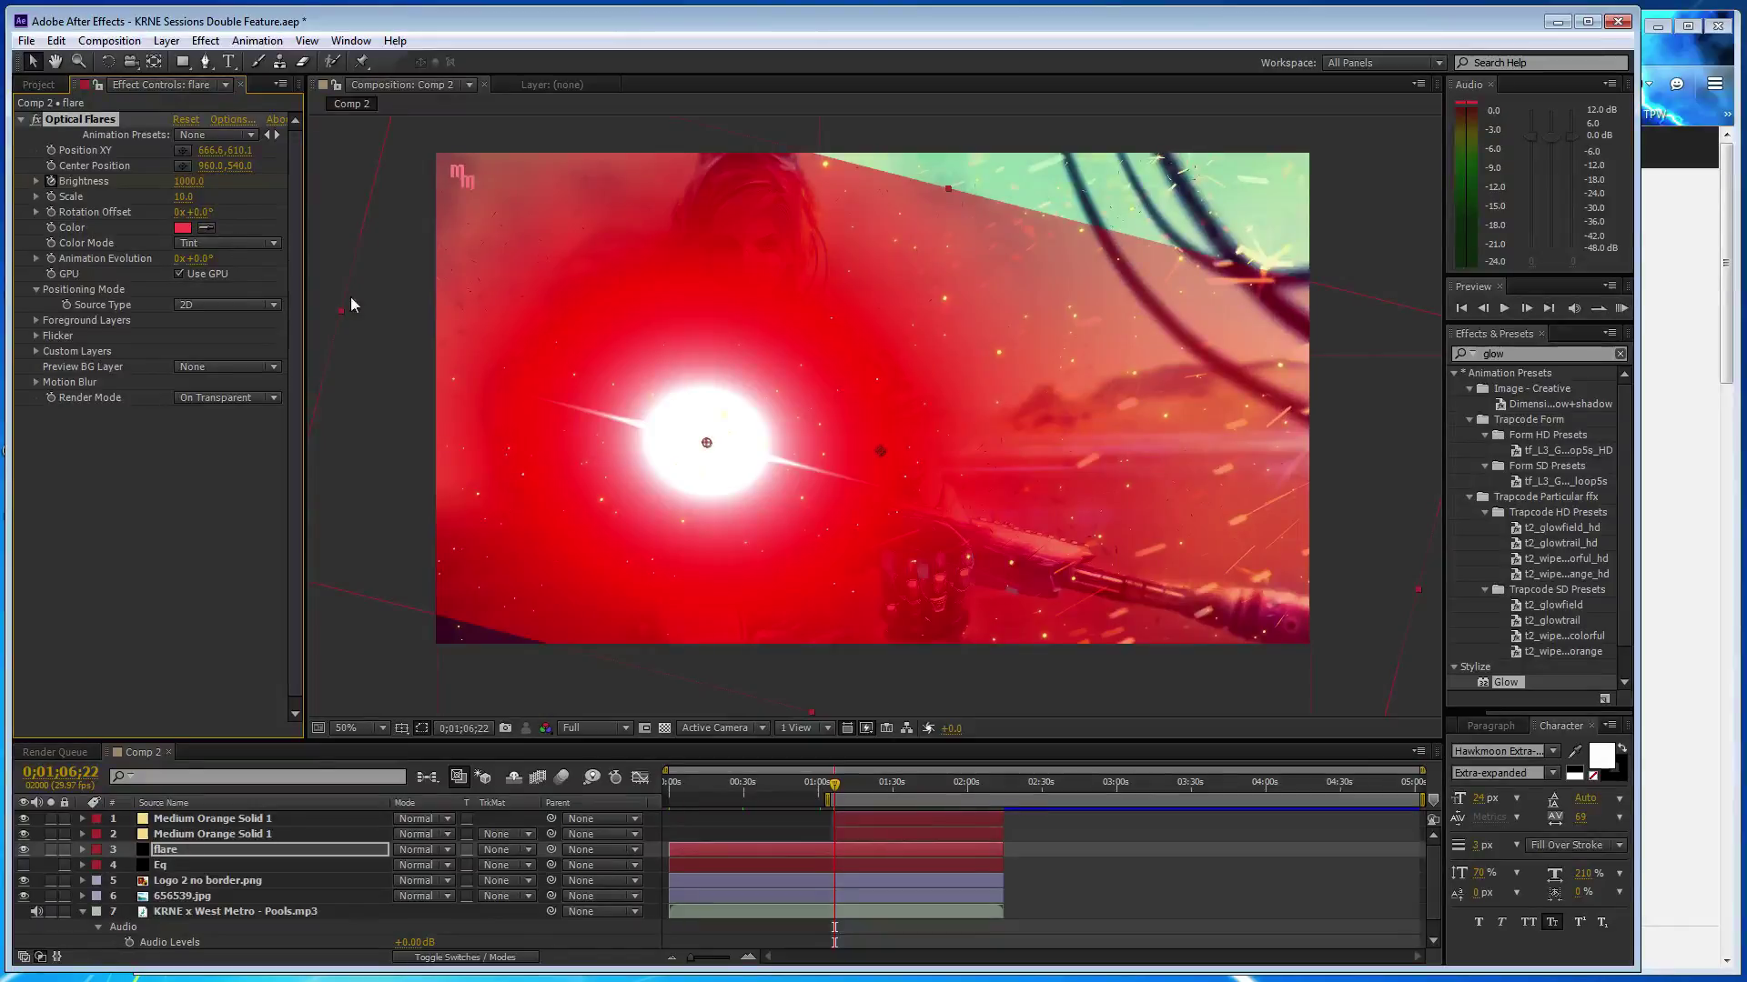
pyautogui.scroll(-2, 878, 443)
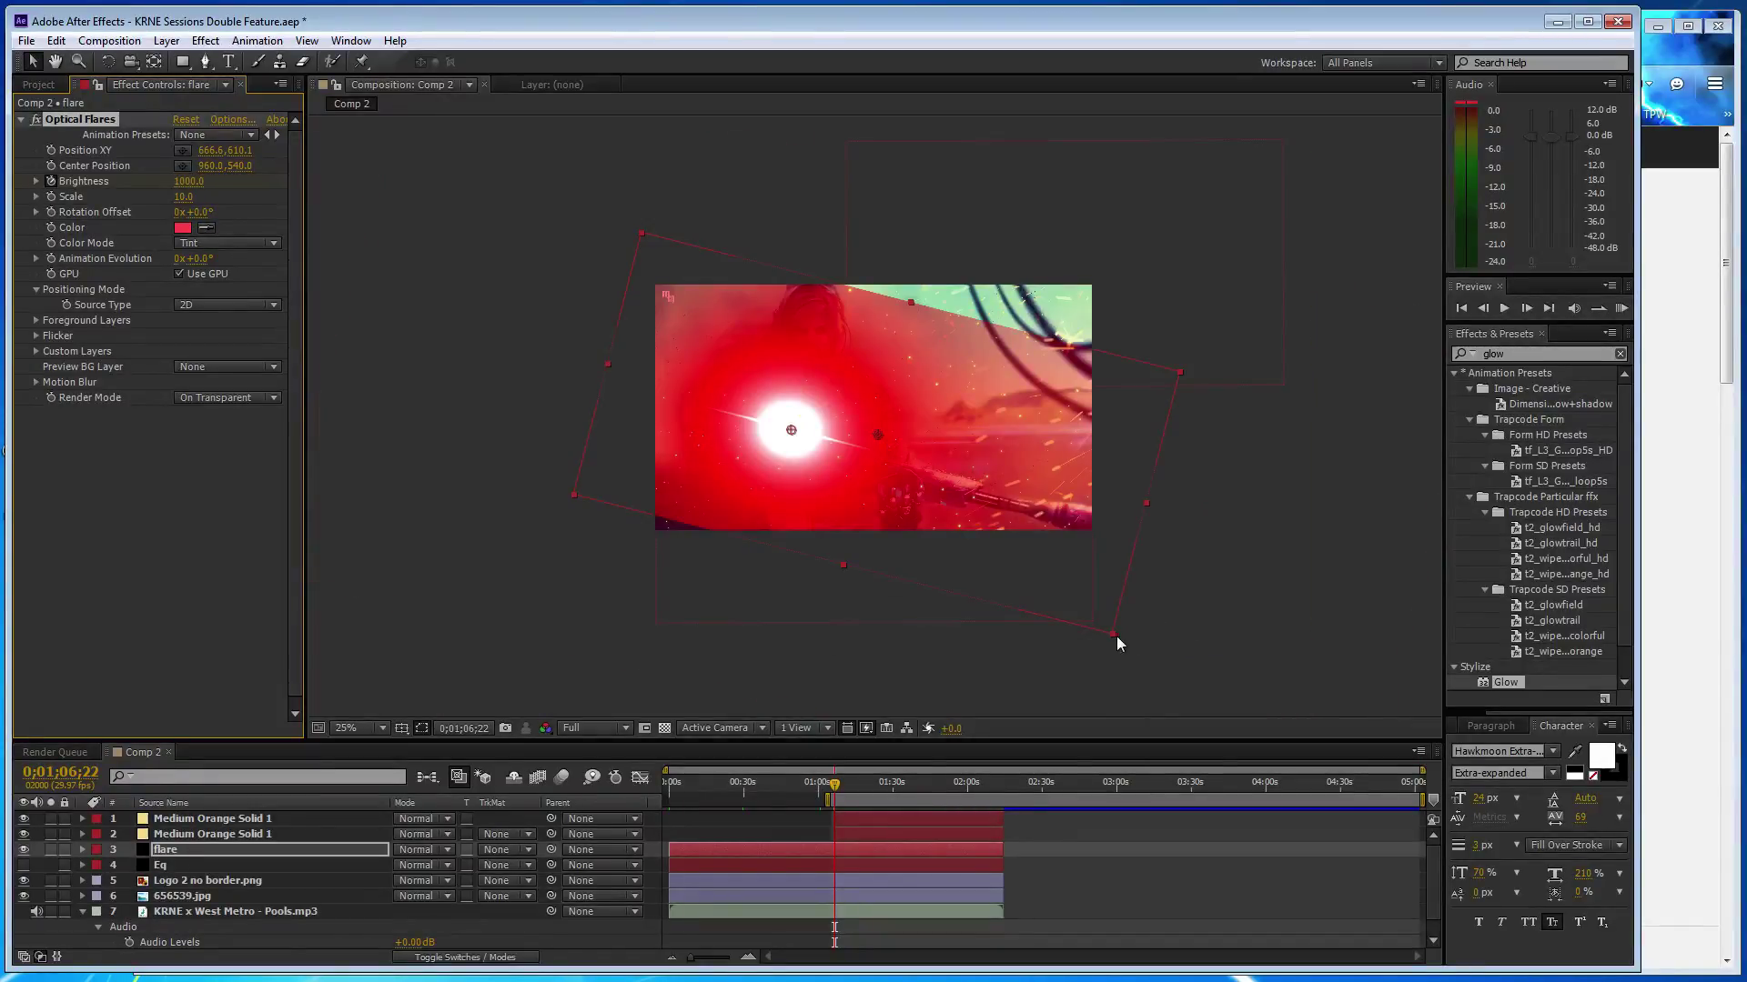
pyautogui.moveTo(1114, 635)
pyautogui.mouseDown()
pyautogui.moveTo(1096, 705)
pyautogui.moveTo(1122, 651)
pyautogui.mouseUp()
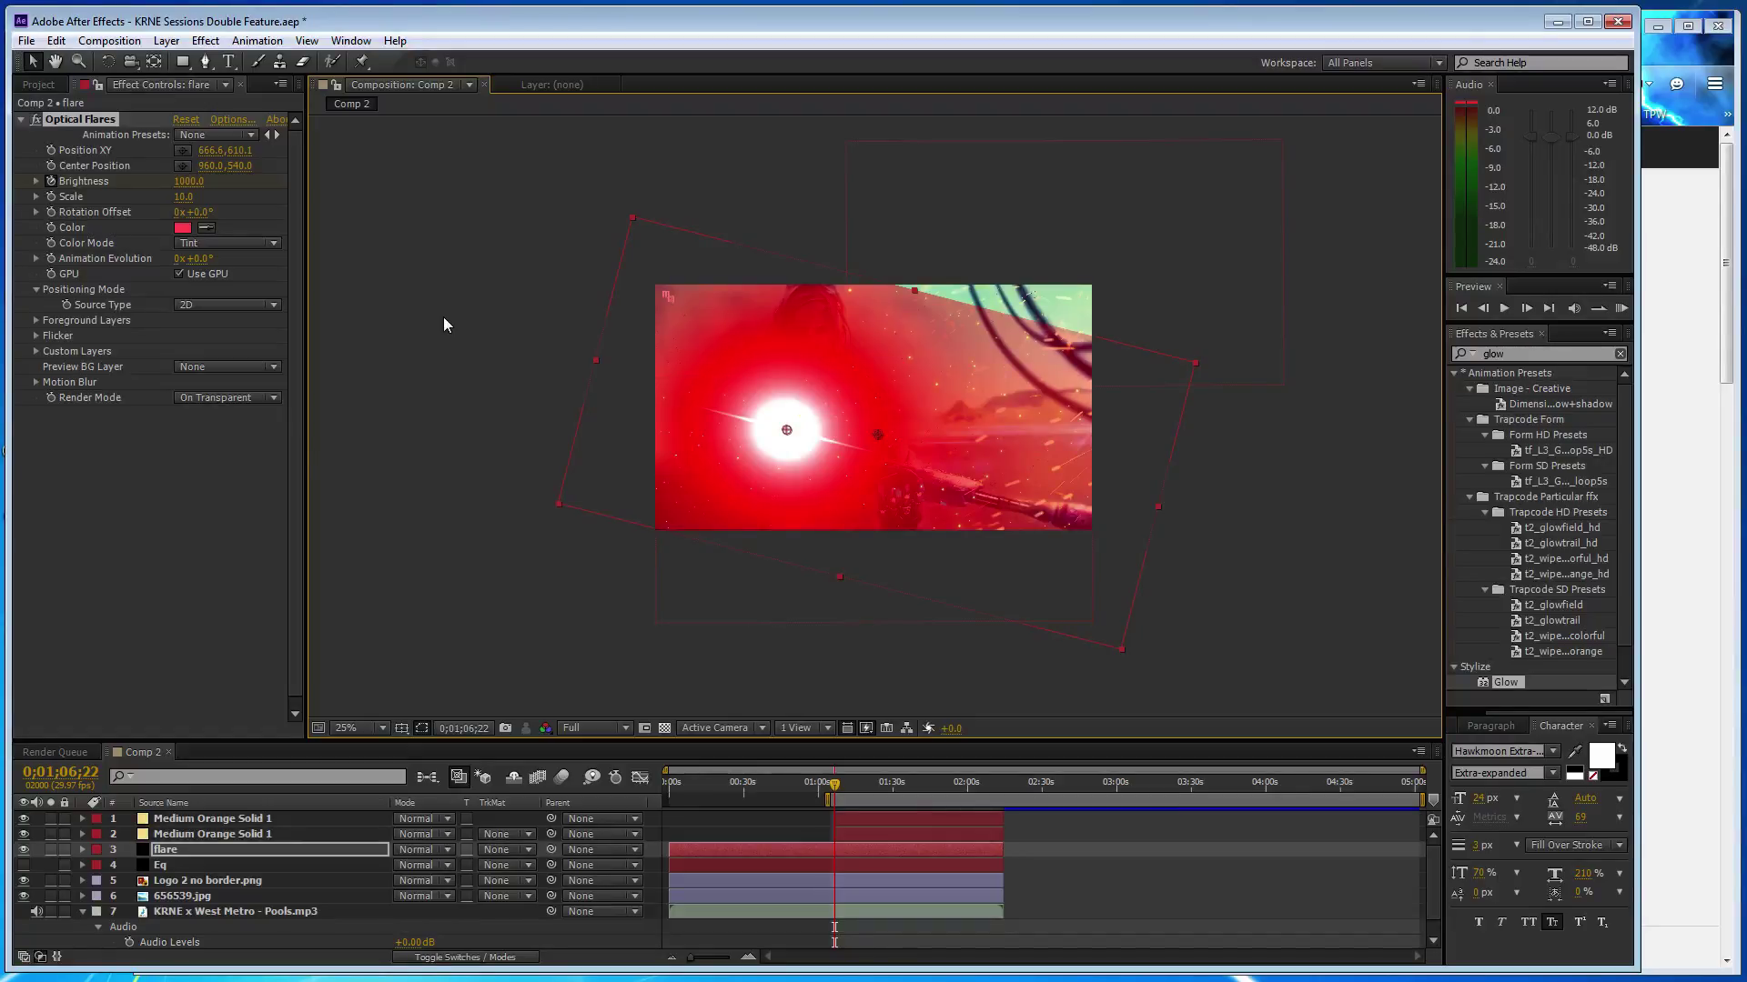
pyautogui.hotkey('ctrl', 'z')
pyautogui.hotkey('ctrl', 'z')
pyautogui.press('z')
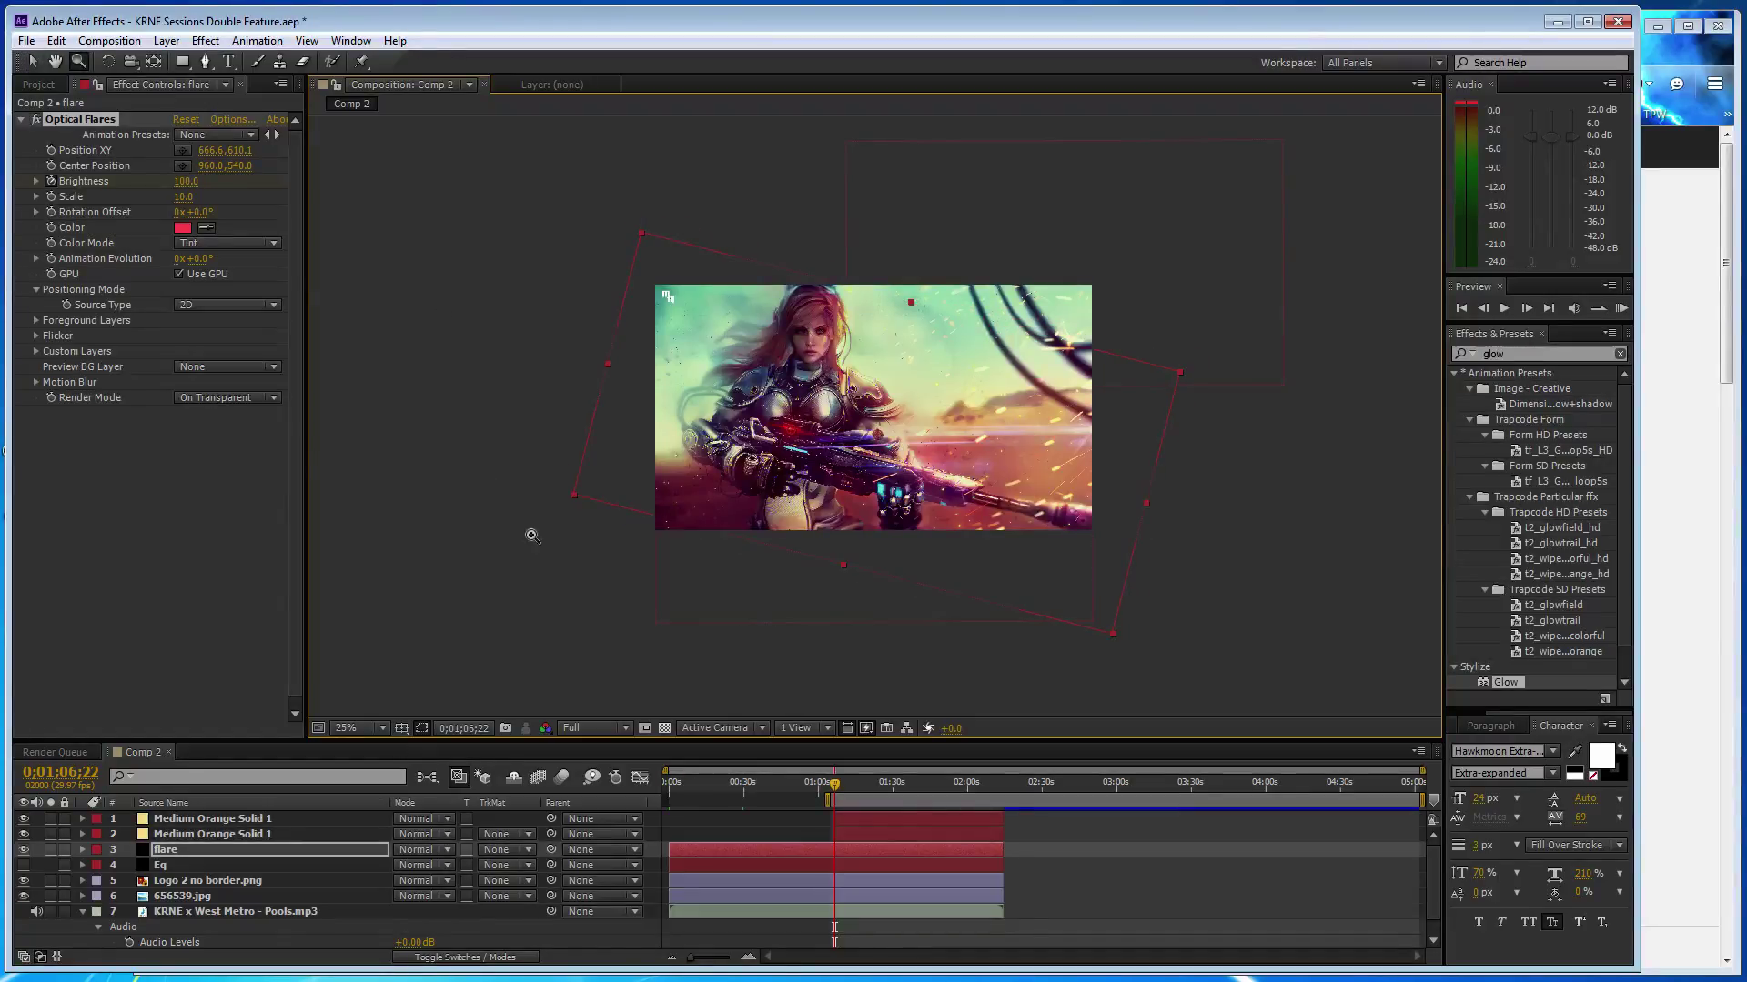
pyautogui.press('.')
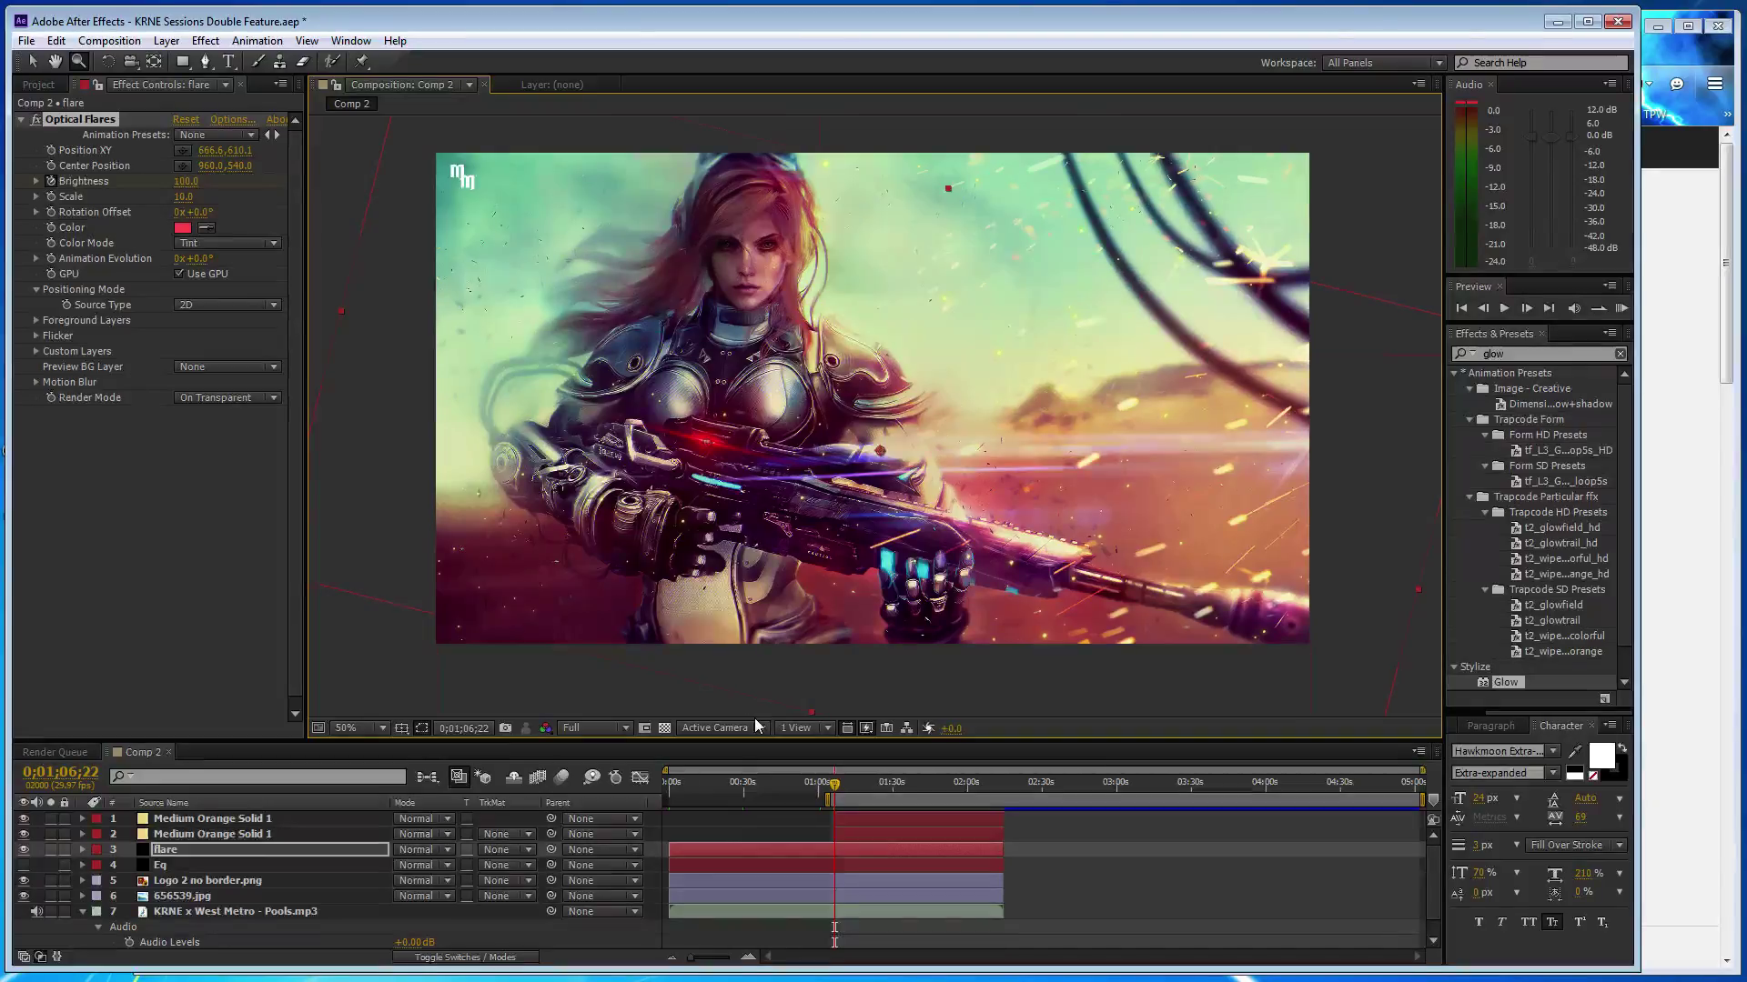
# - Step back through the frames to review the flash, then return to the comp start
pyautogui.press('pageup')
pyautogui.press('pageup')
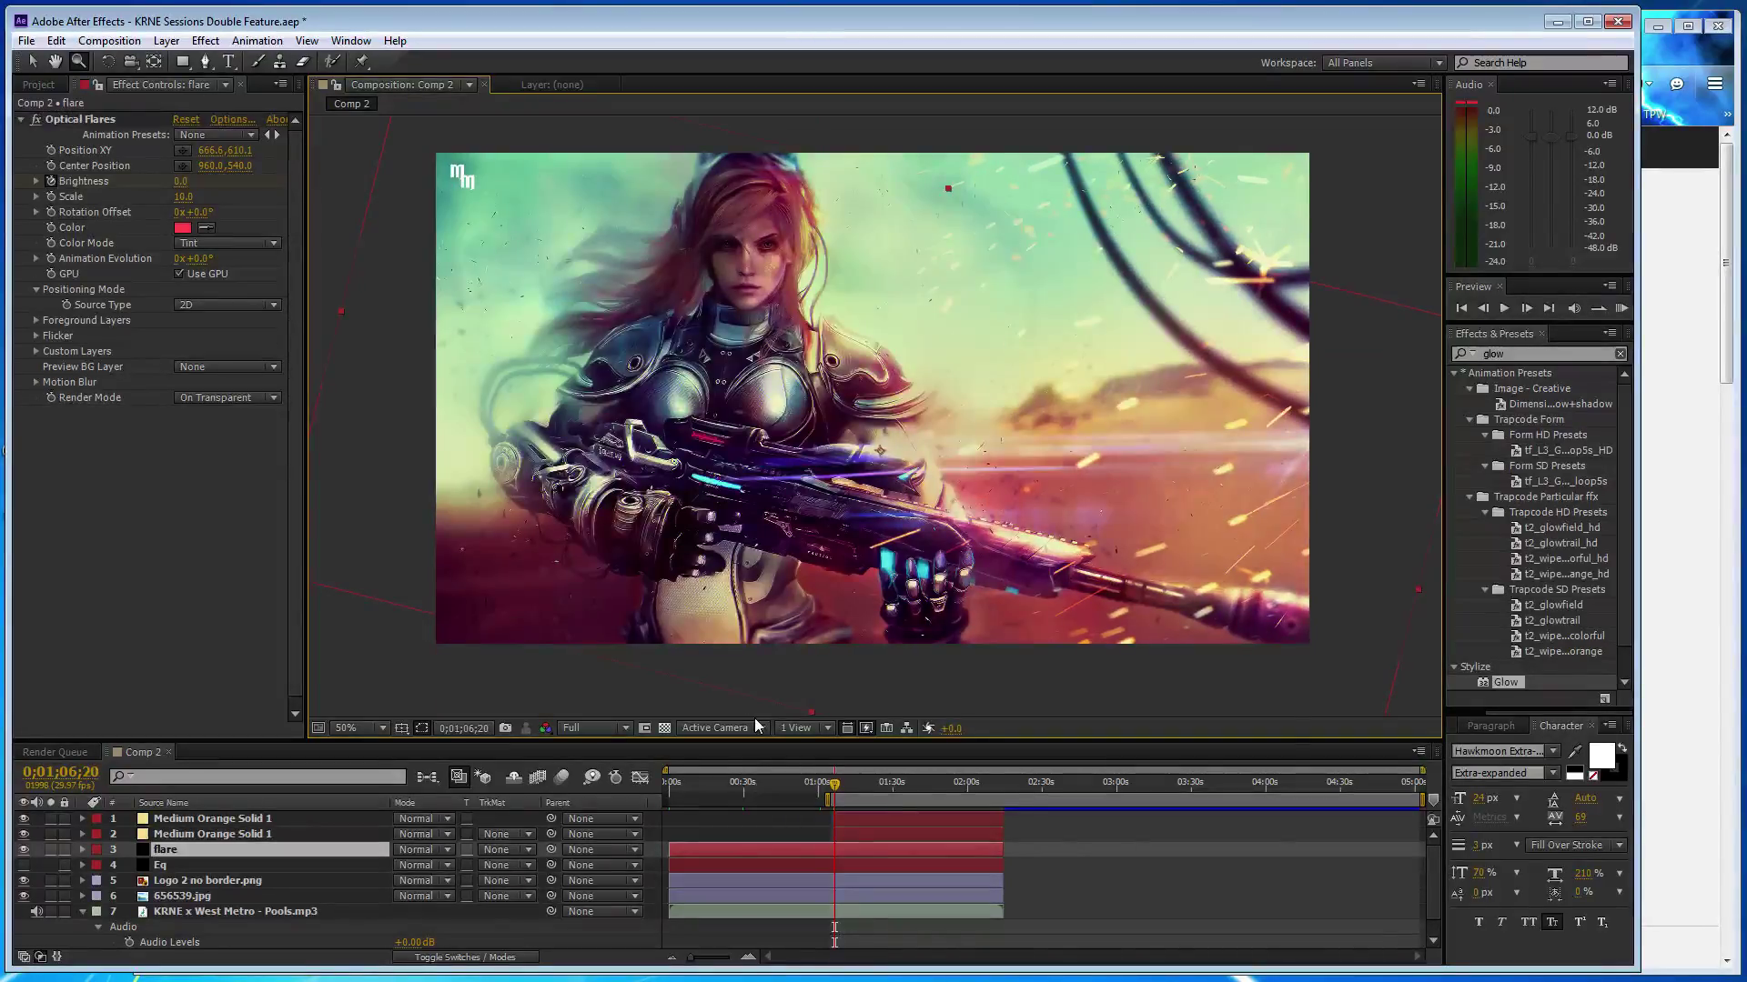
pyautogui.press('pageup')
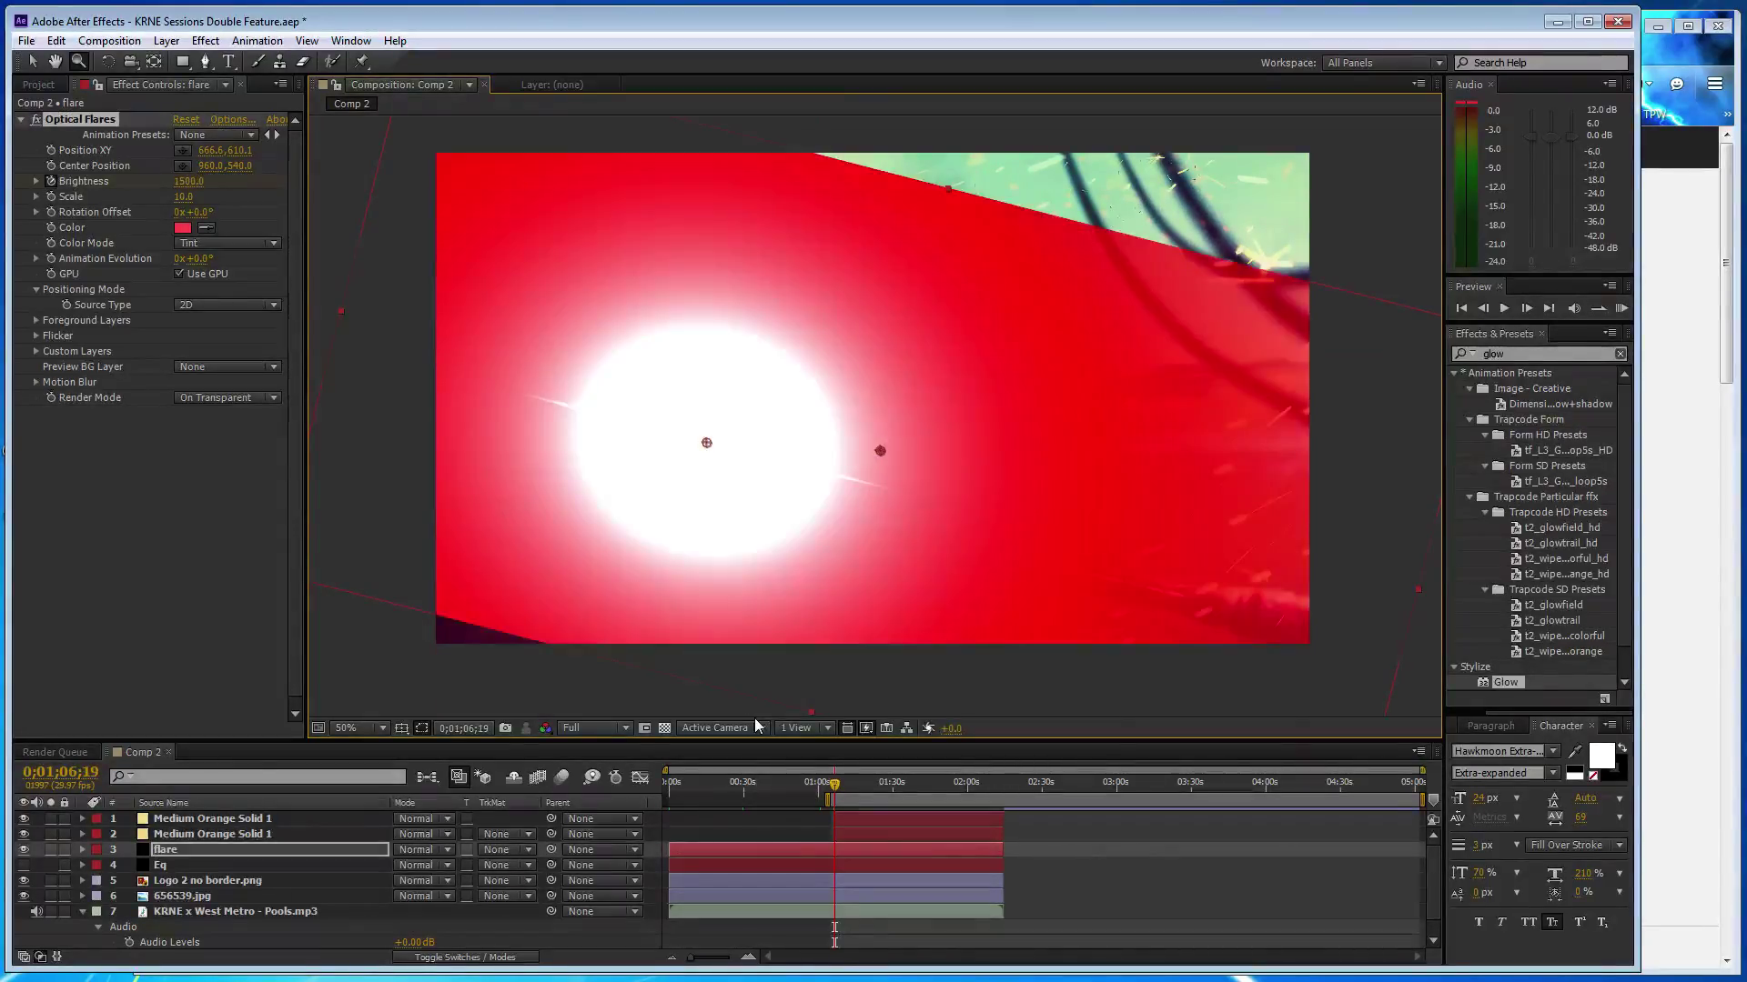
pyautogui.press('pageup')
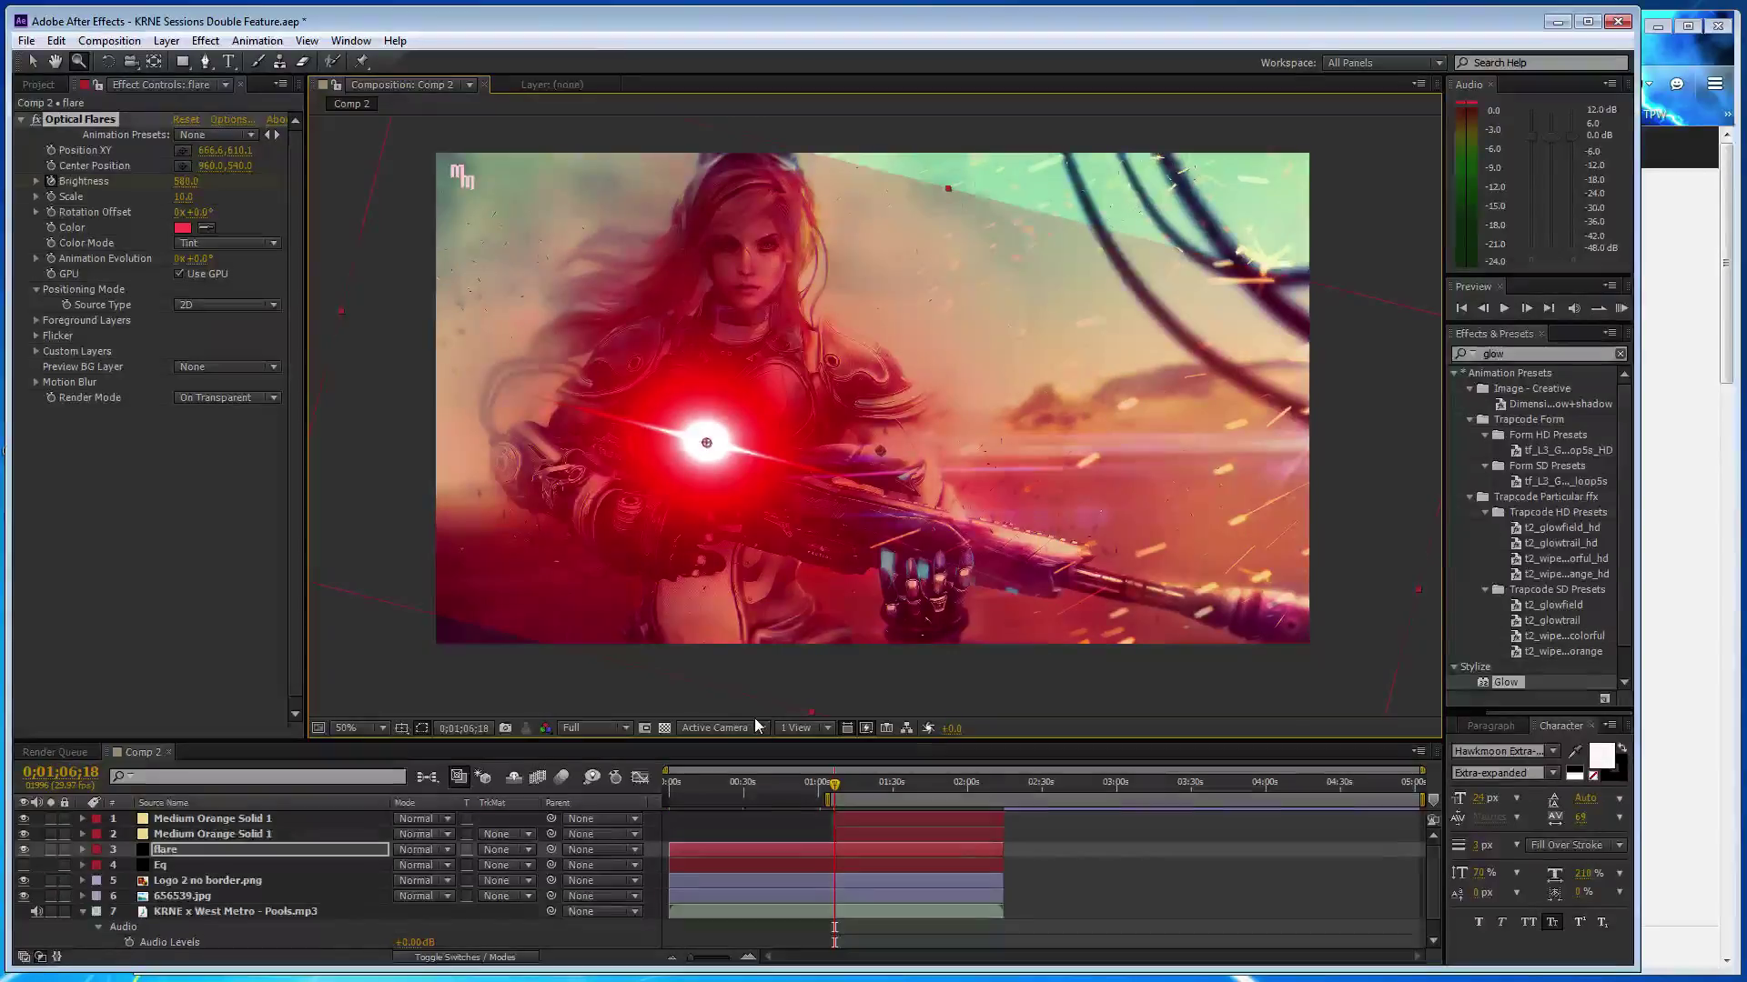
pyautogui.press('pageup')
pyautogui.press('pageup')
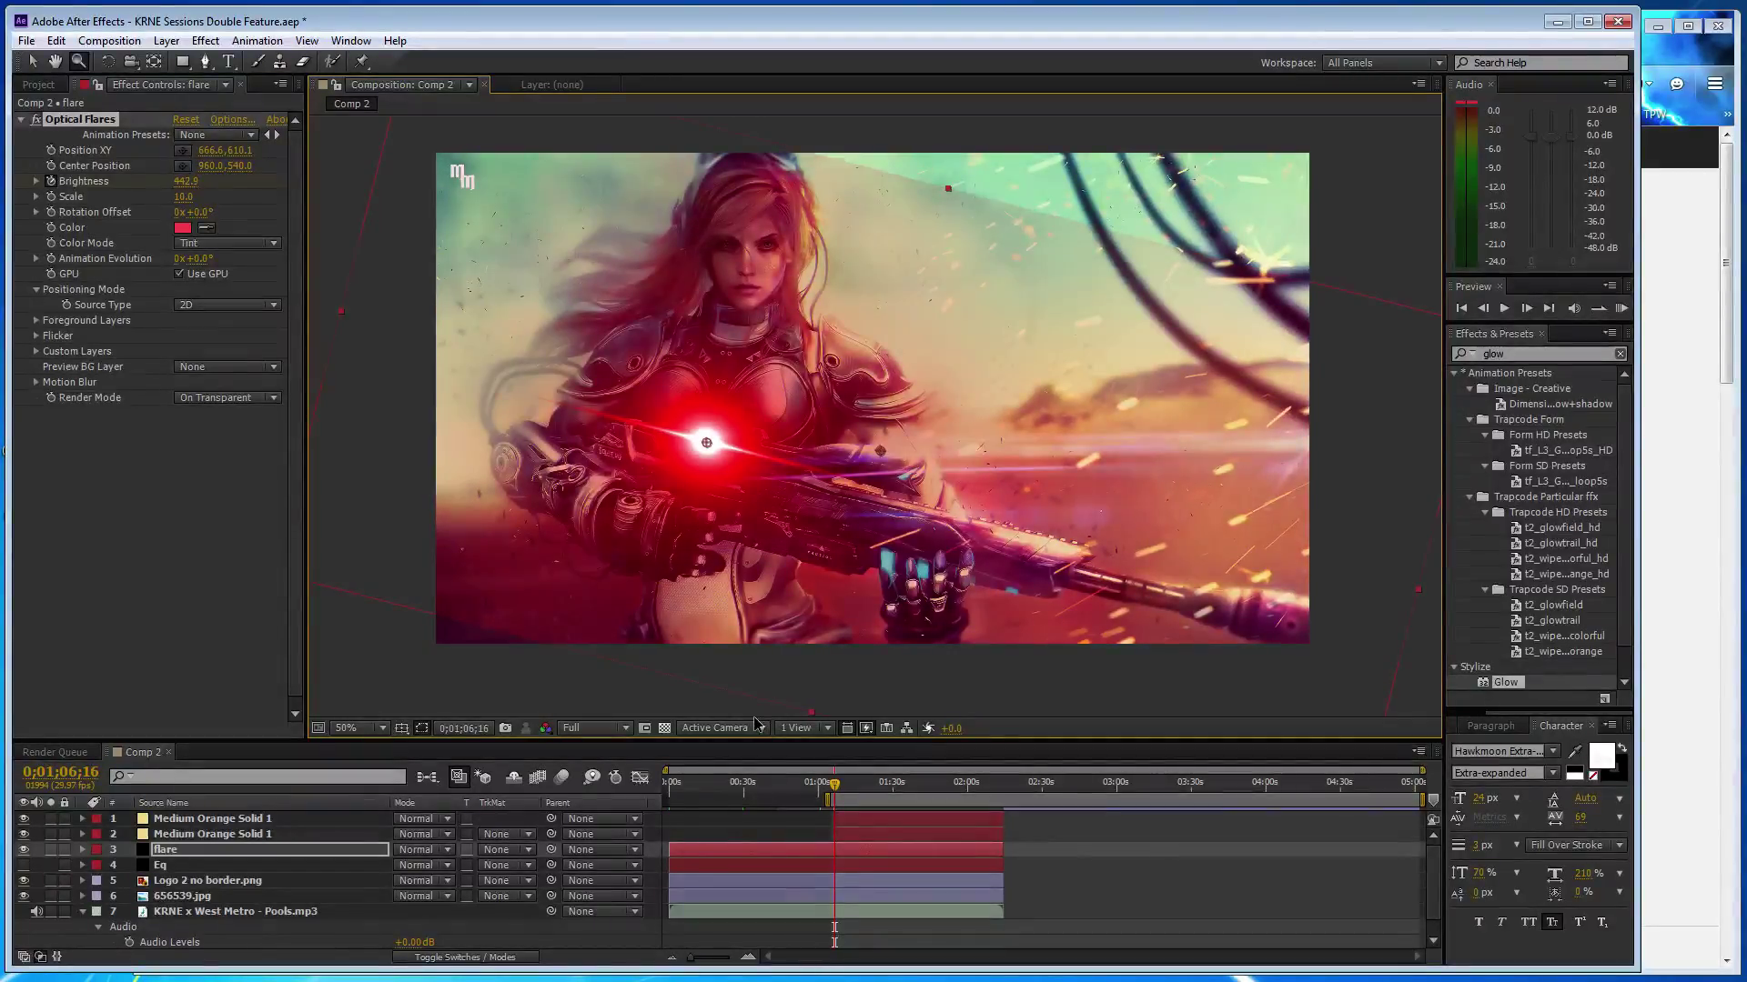
pyautogui.press('Home')
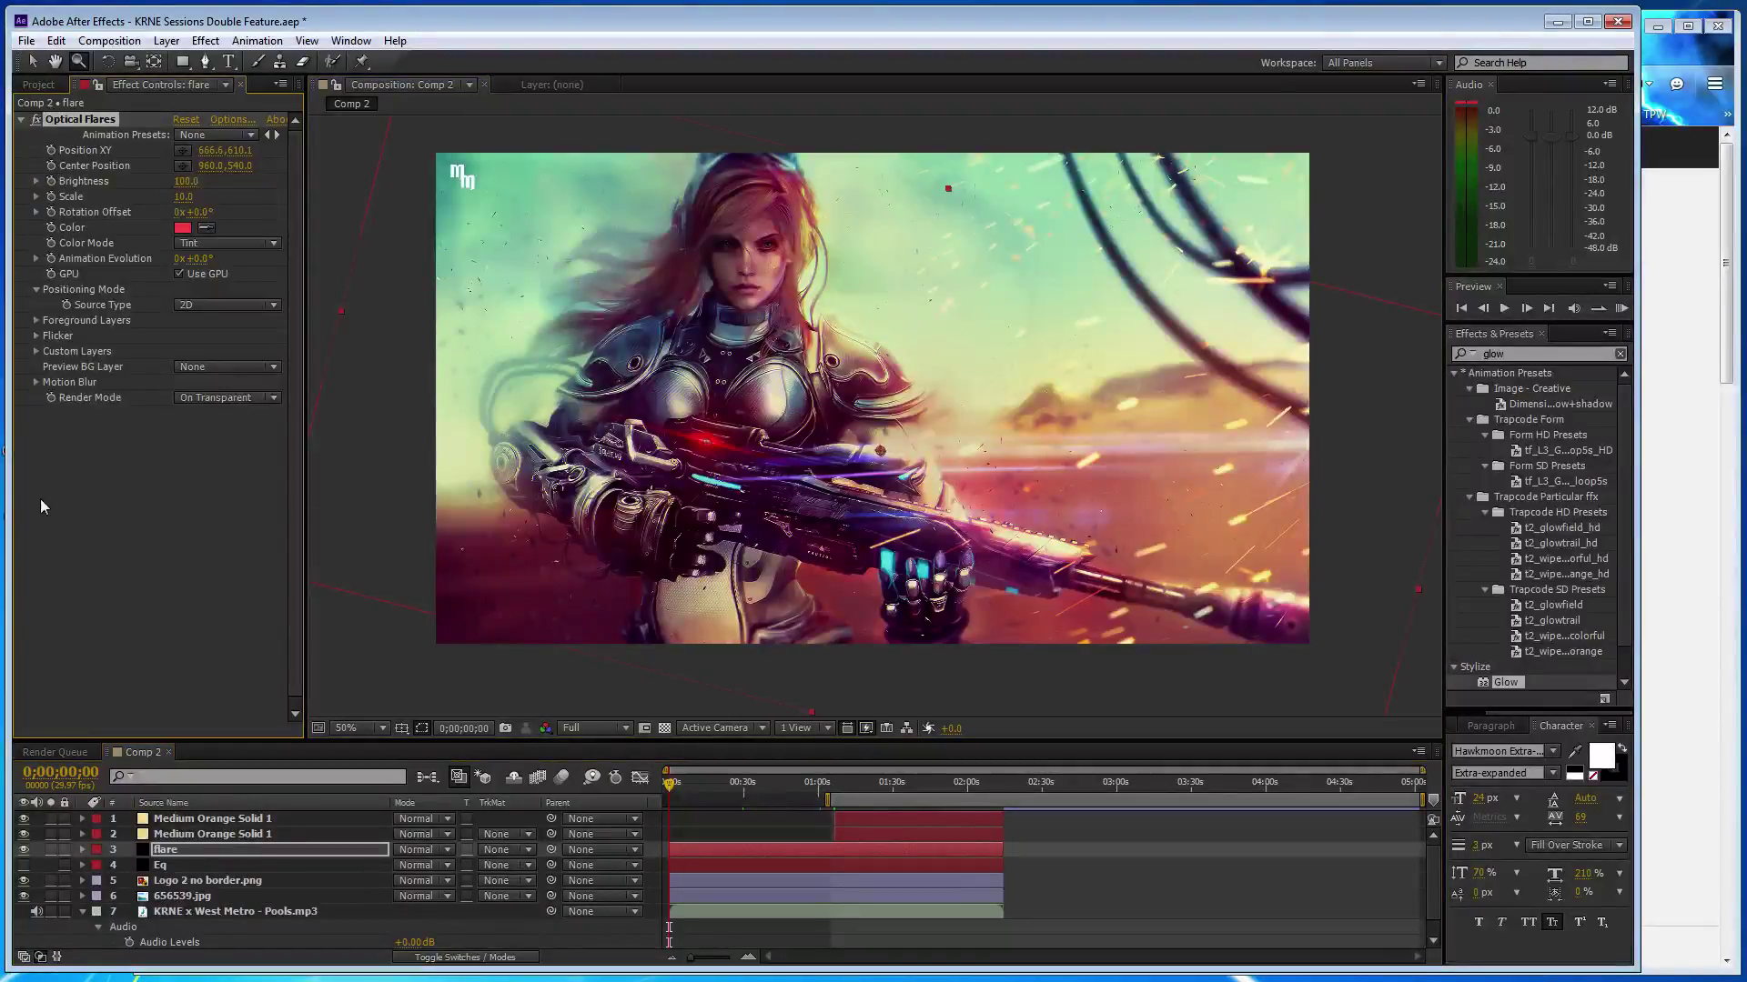
# - Set the flare brightness at the comp start to 200, after trying 150
pyautogui.scroll(-1, 63, 537)
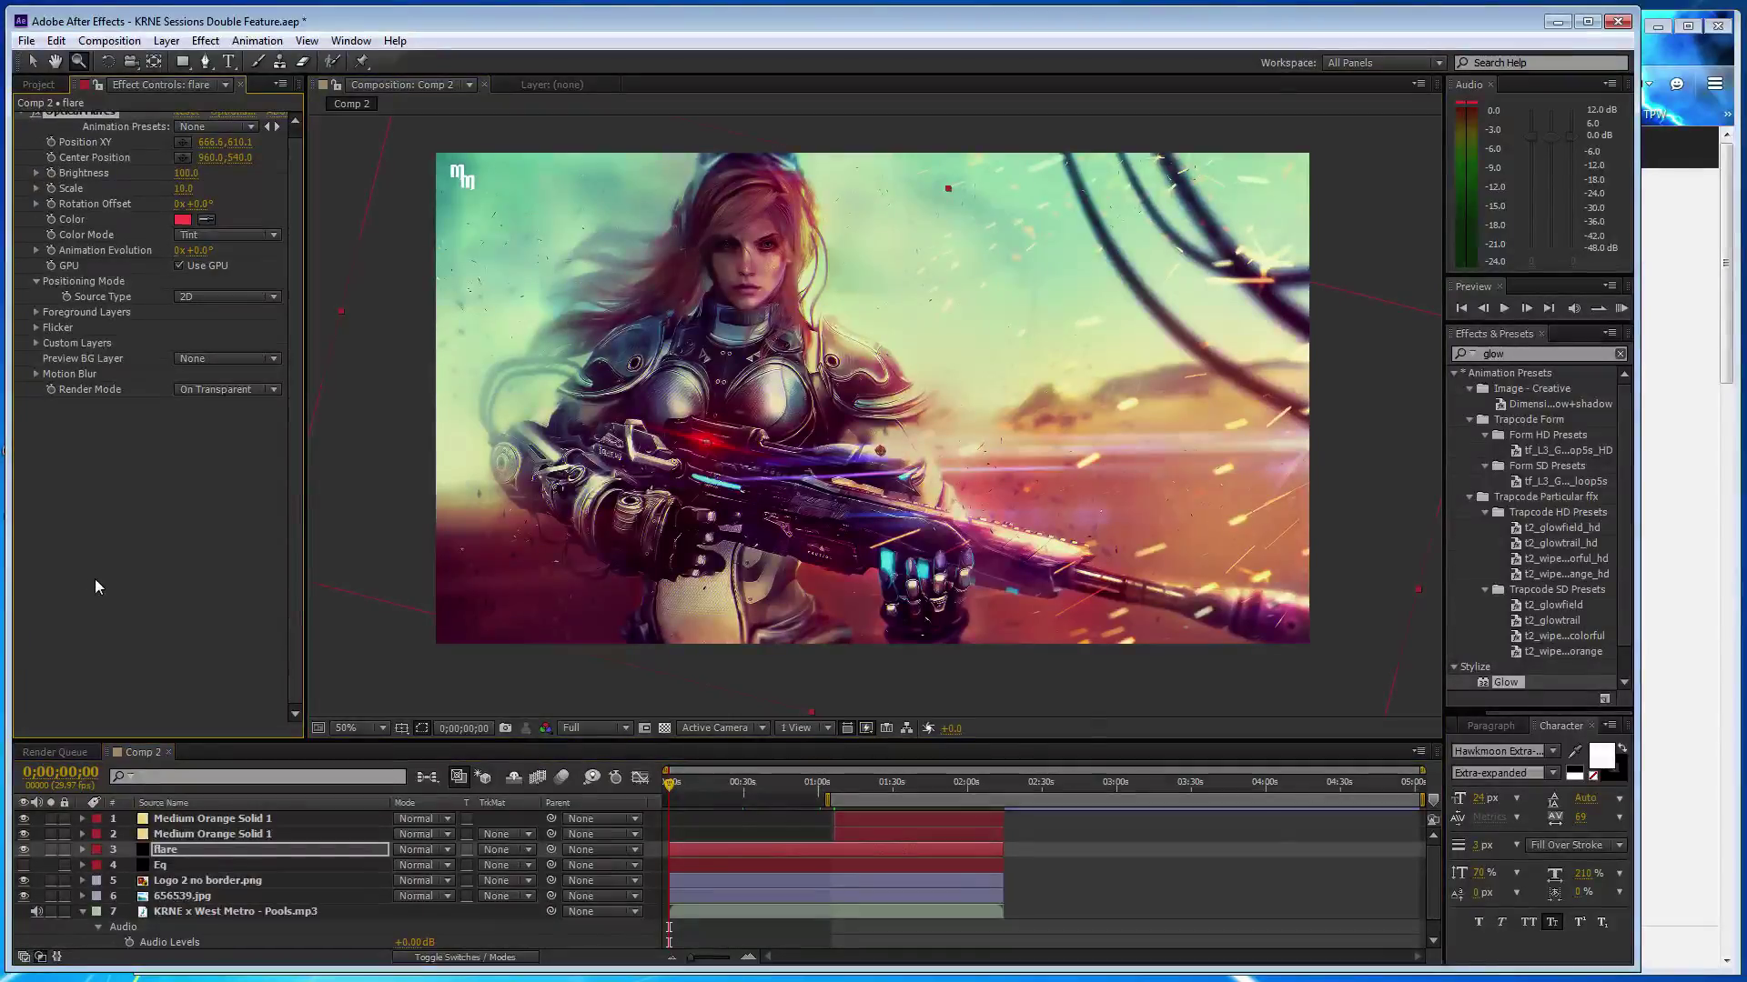
pyautogui.keyDown('alt'); pyautogui.click(616, 541); pyautogui.keyUp('alt')
pyautogui.click(806, 455)
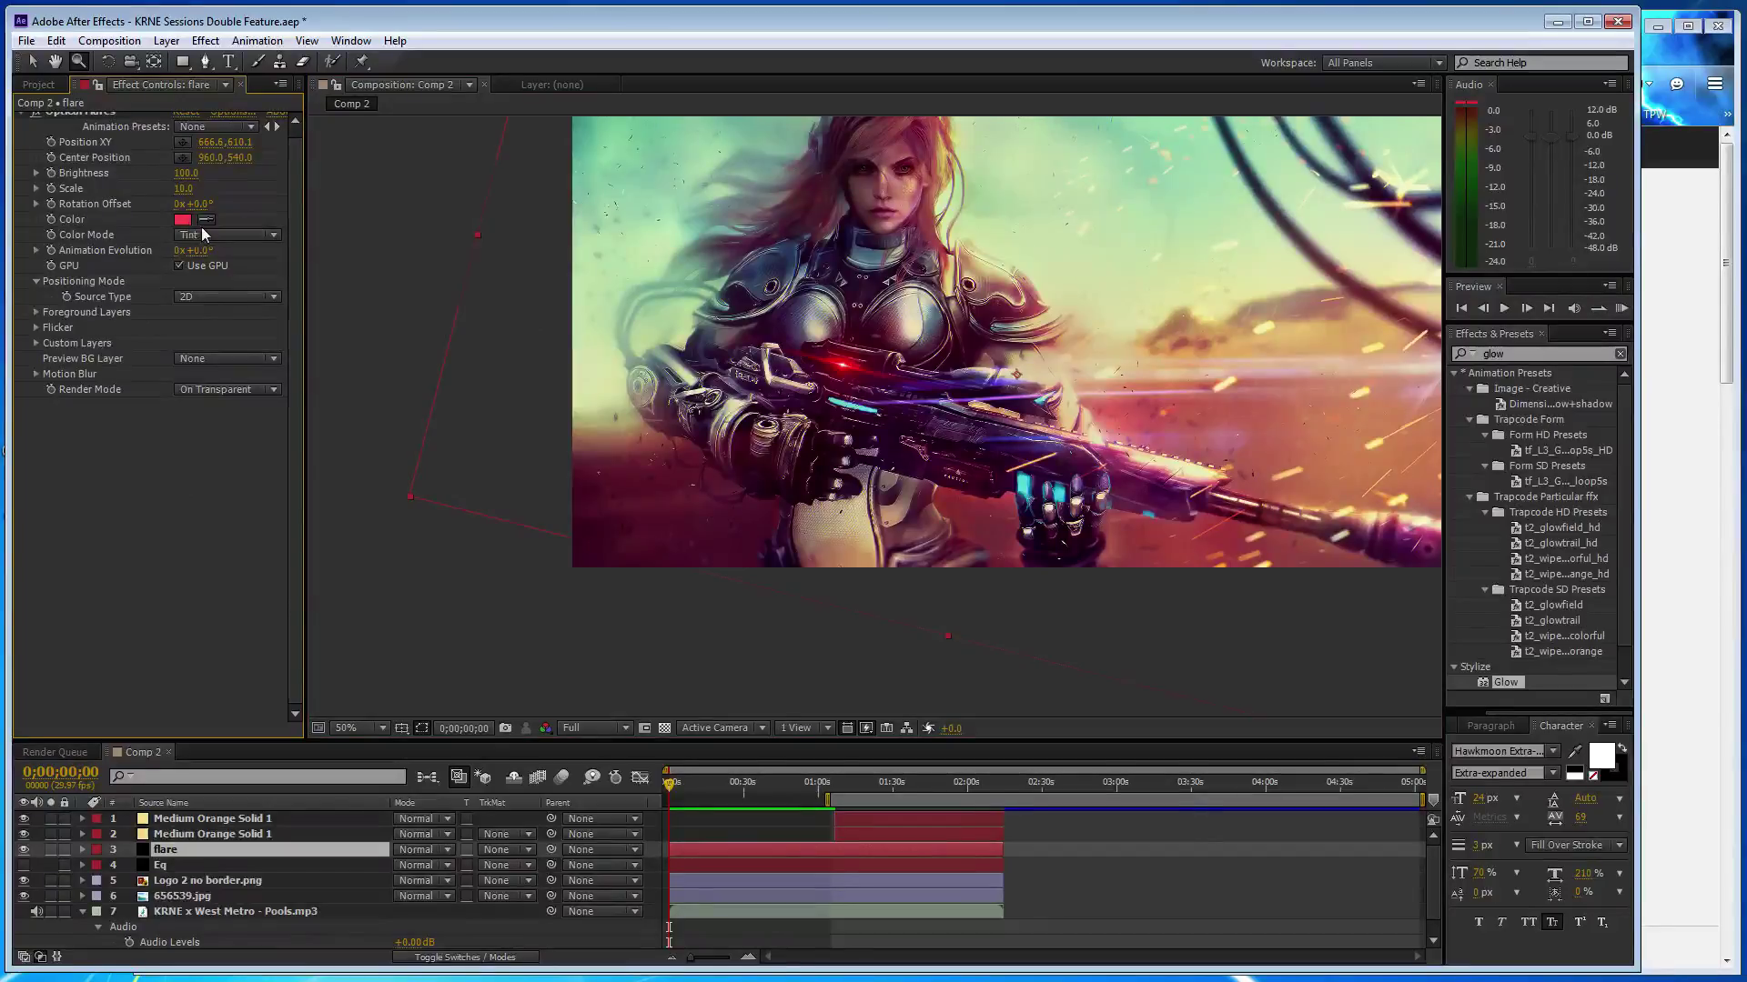
pyautogui.click(187, 172)
pyautogui.write('150')
pyautogui.press('Return')
pyautogui.click(186, 172)
pyautogui.write('200')
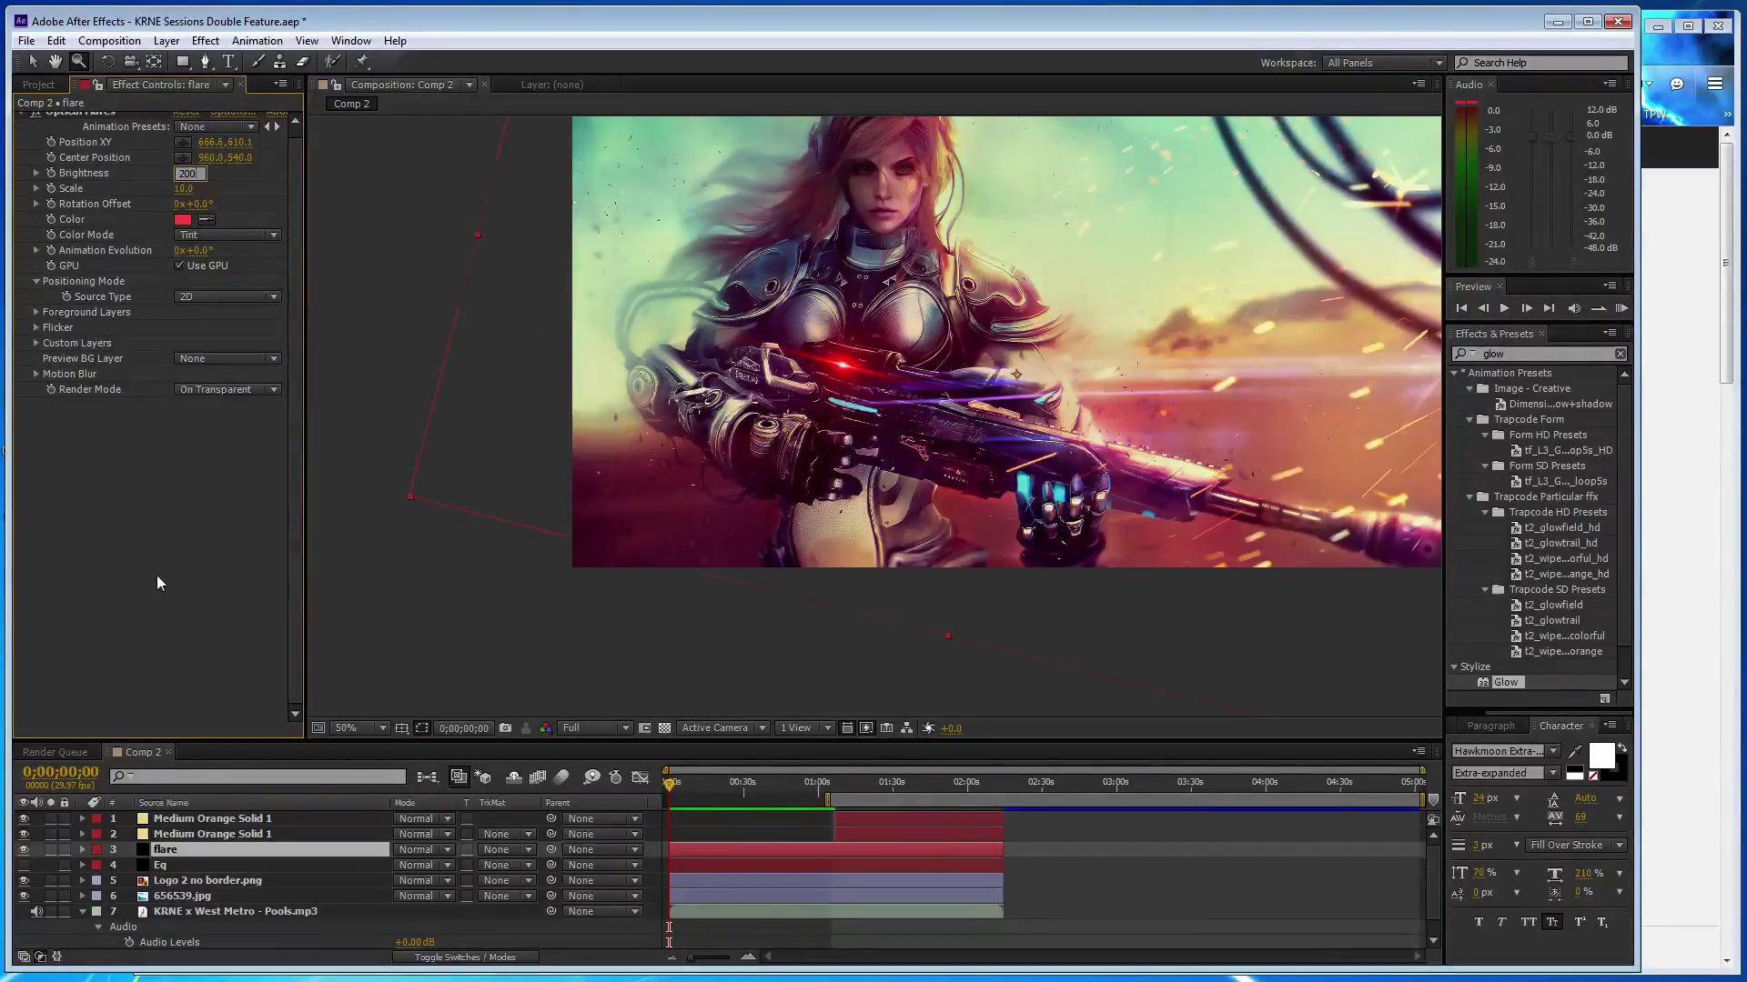
pyautogui.press('Return')
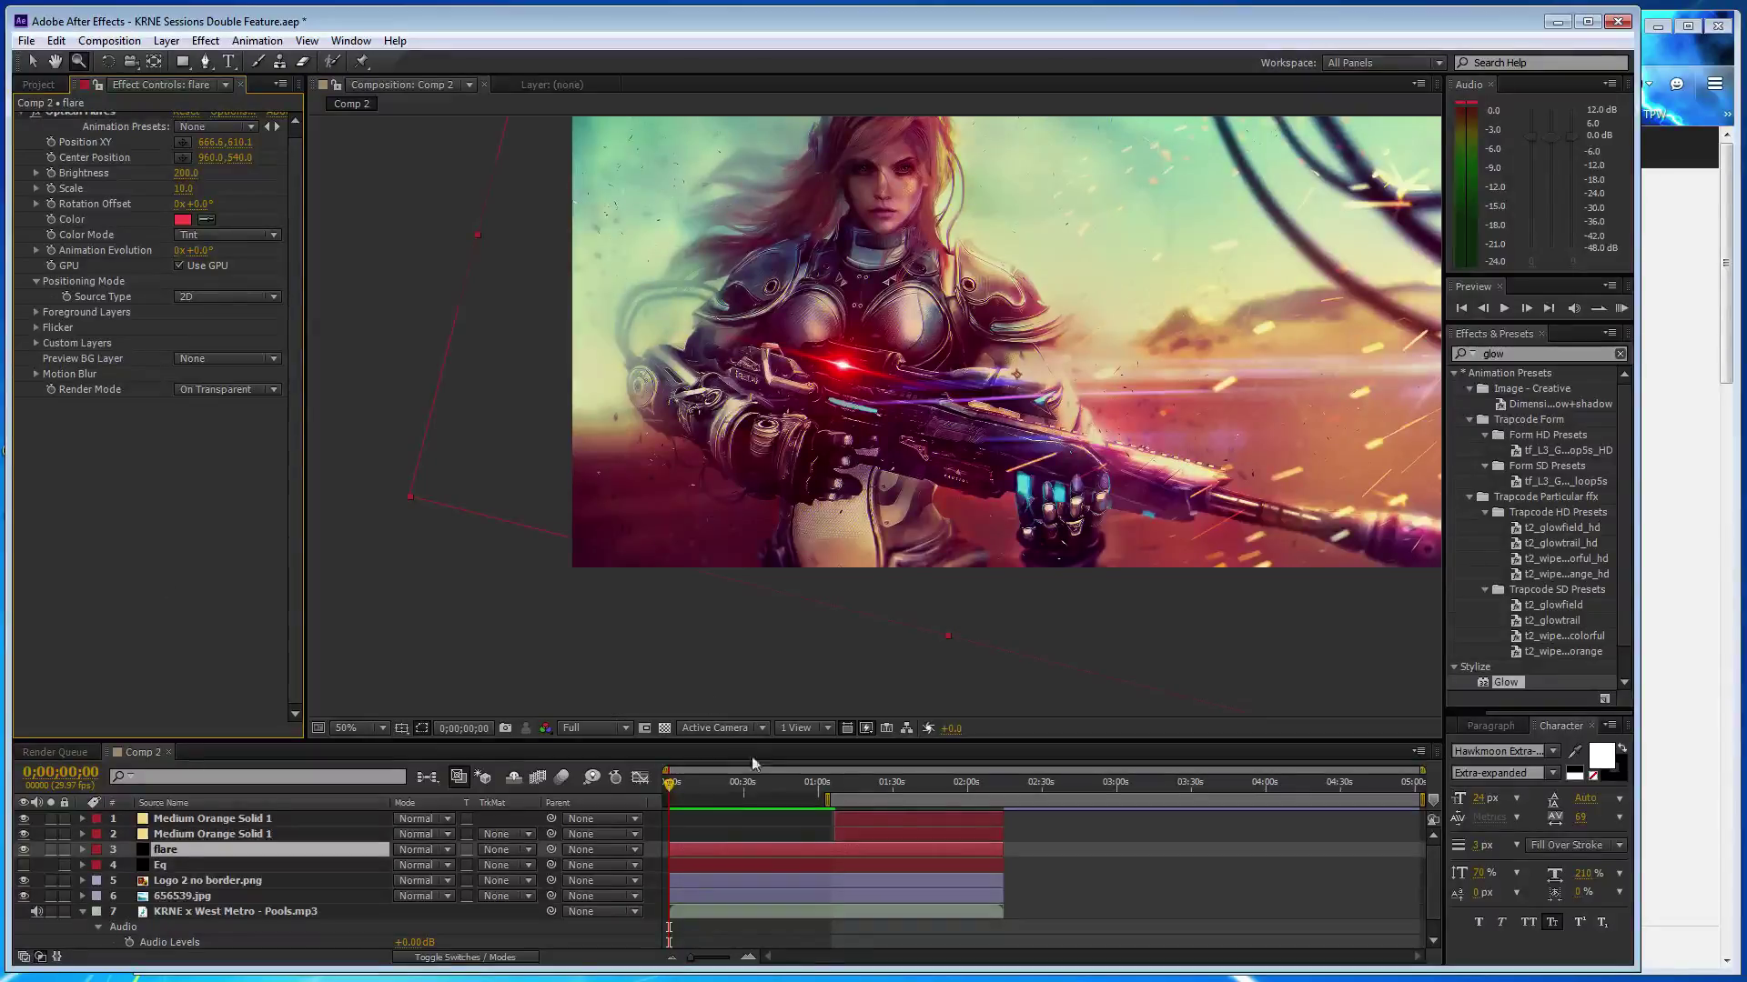
# - Reduce the flare scale to 50
pyautogui.click(186, 188)
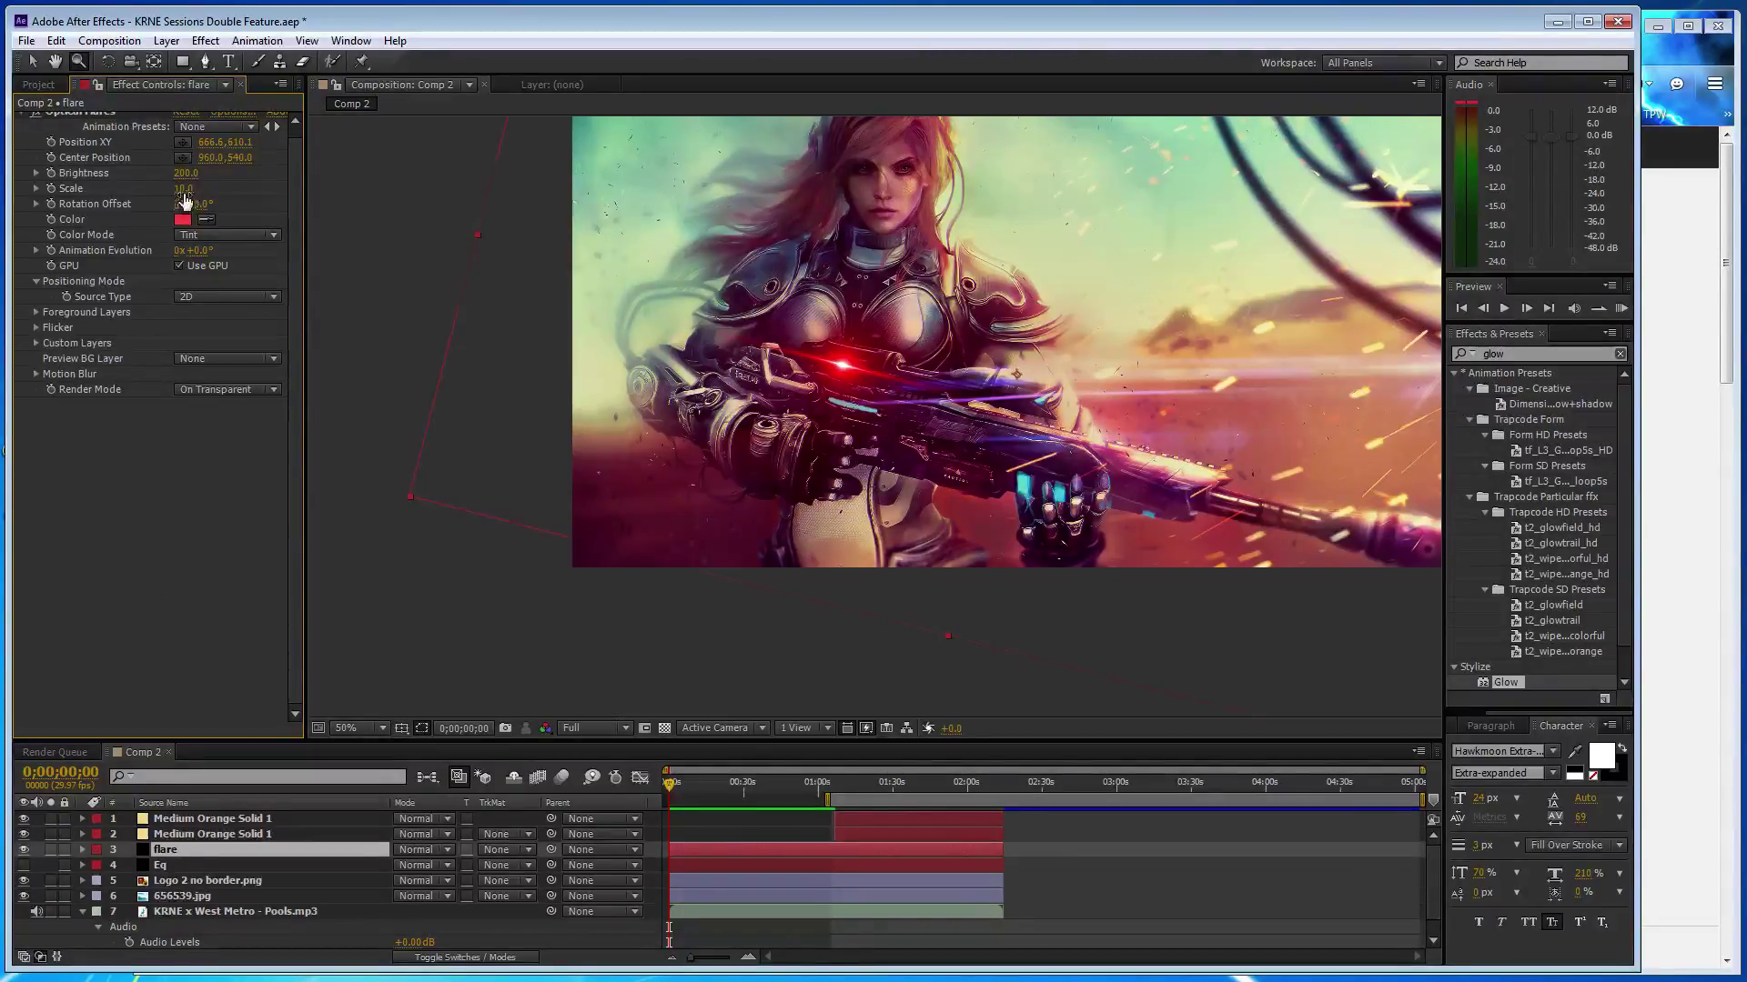
pyautogui.write('100')
pyautogui.press('Return')
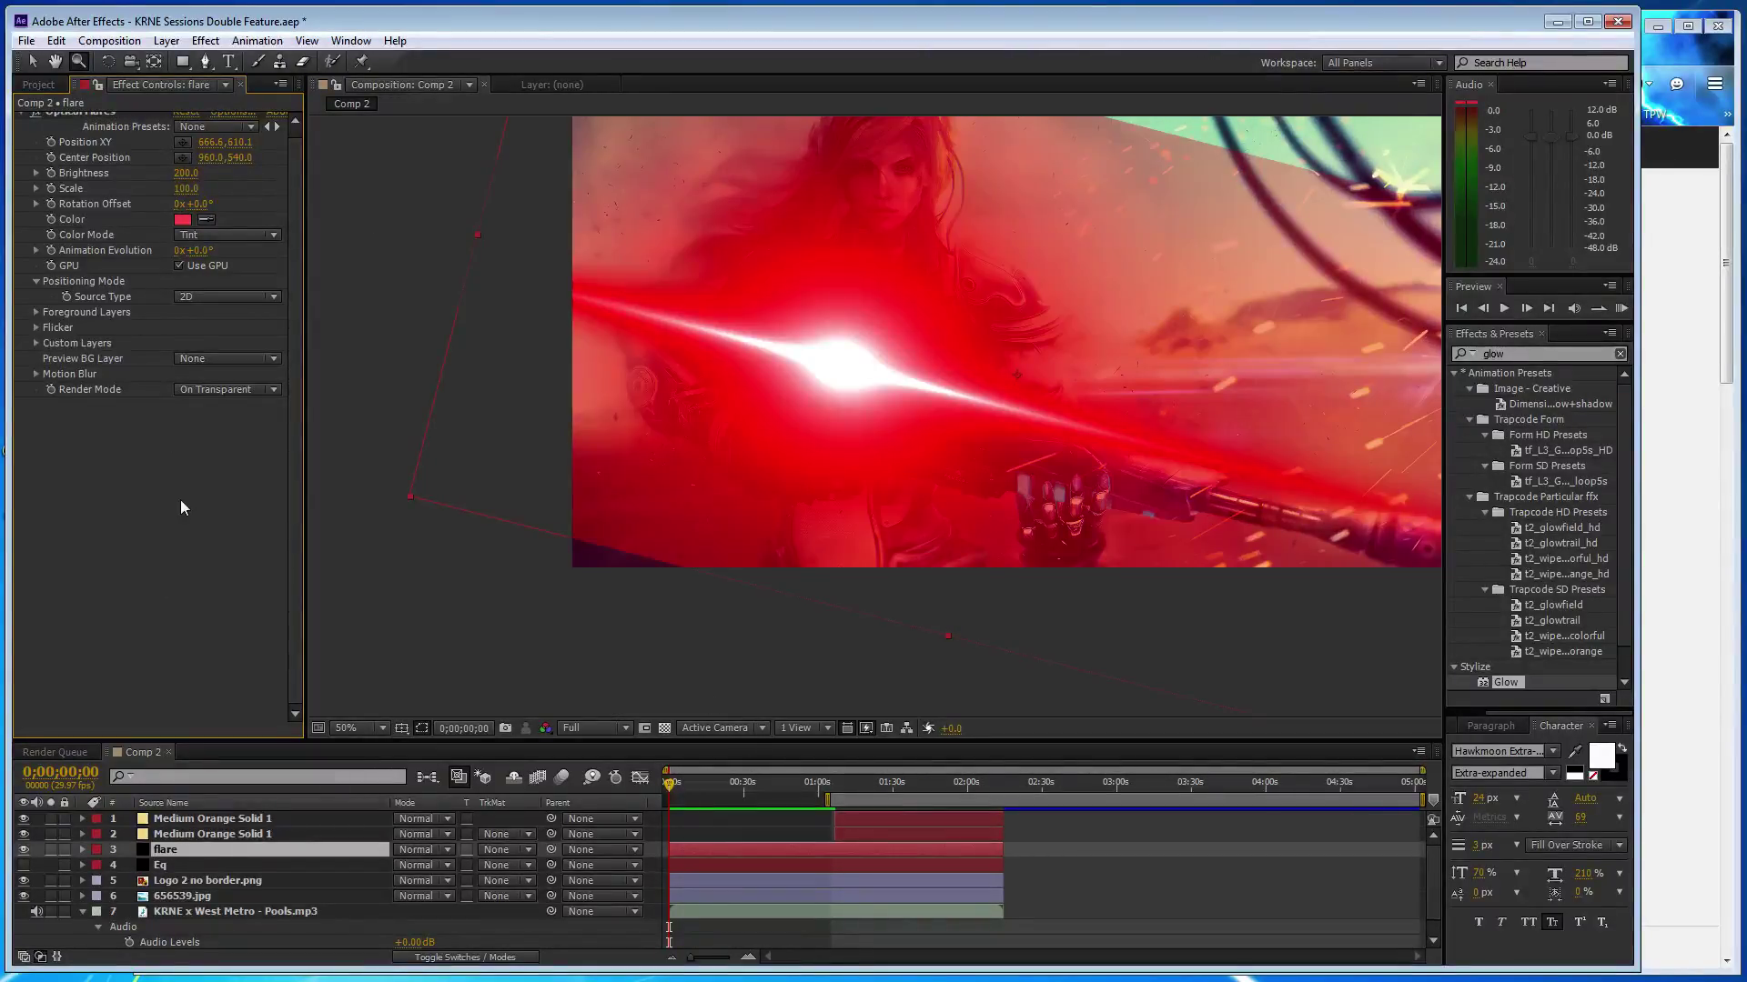
pyautogui.click(186, 189)
pyautogui.write('50')
pyautogui.press('Return')
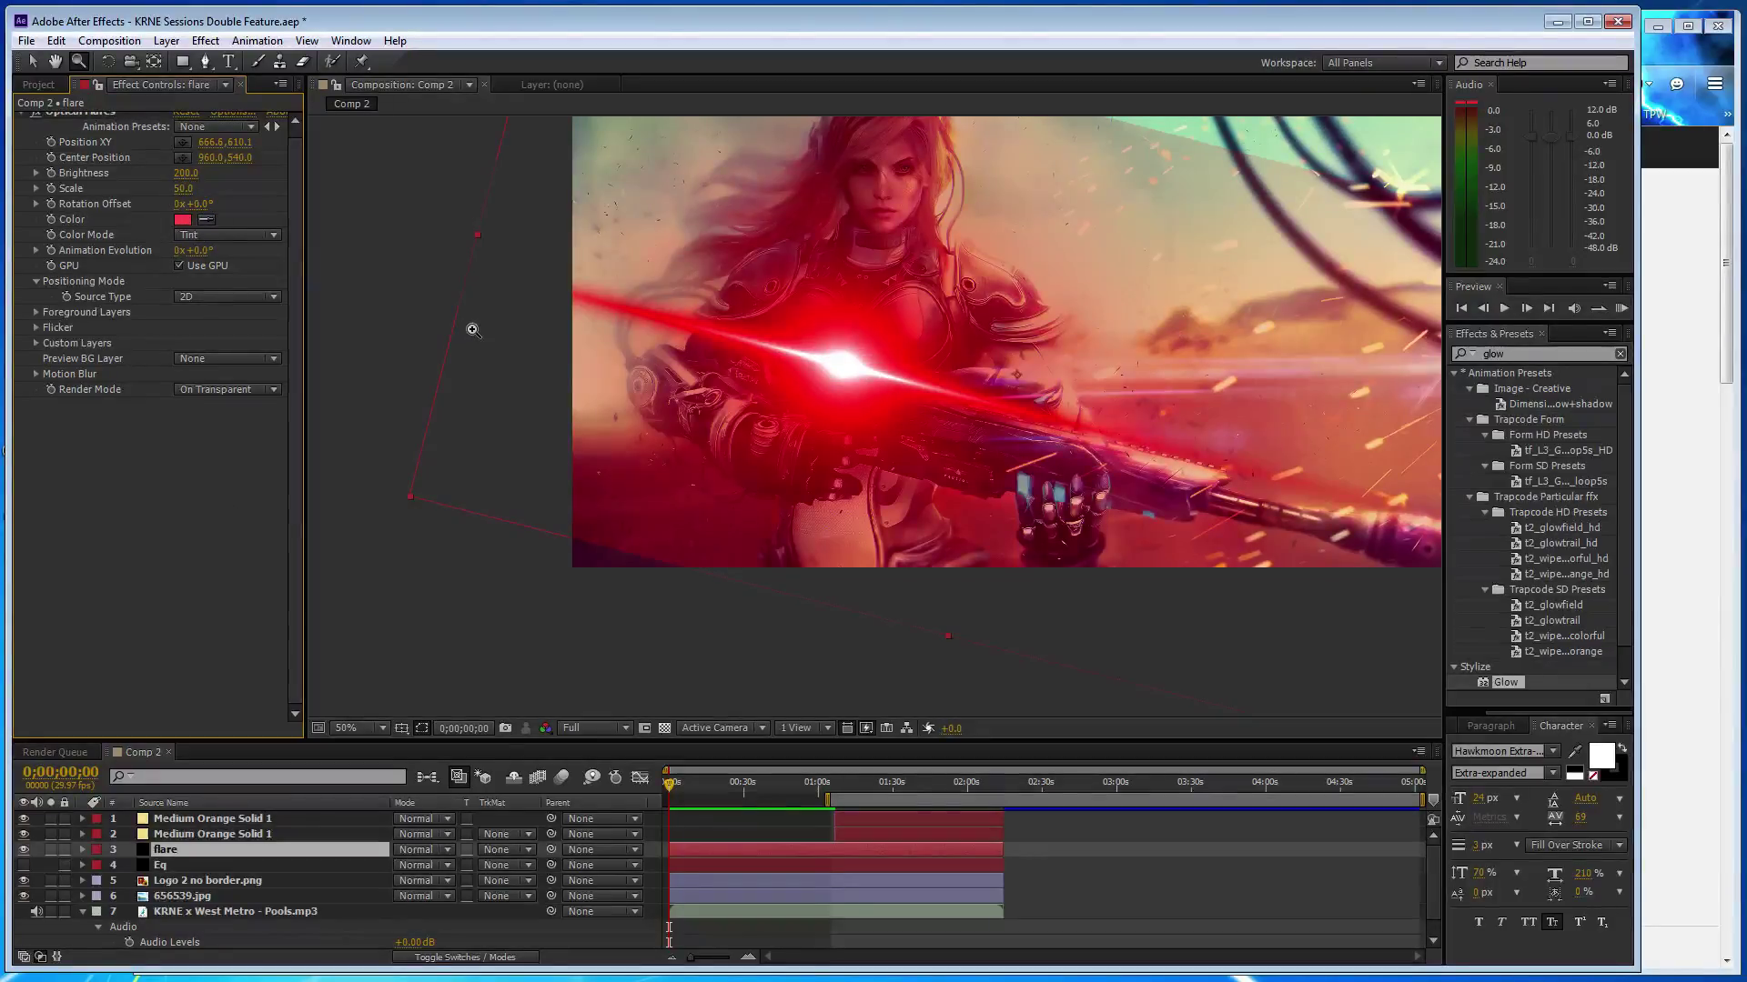
# - Drag the flare layer's bounds out past the frame and drop brightness to 50
pyautogui.press(',')
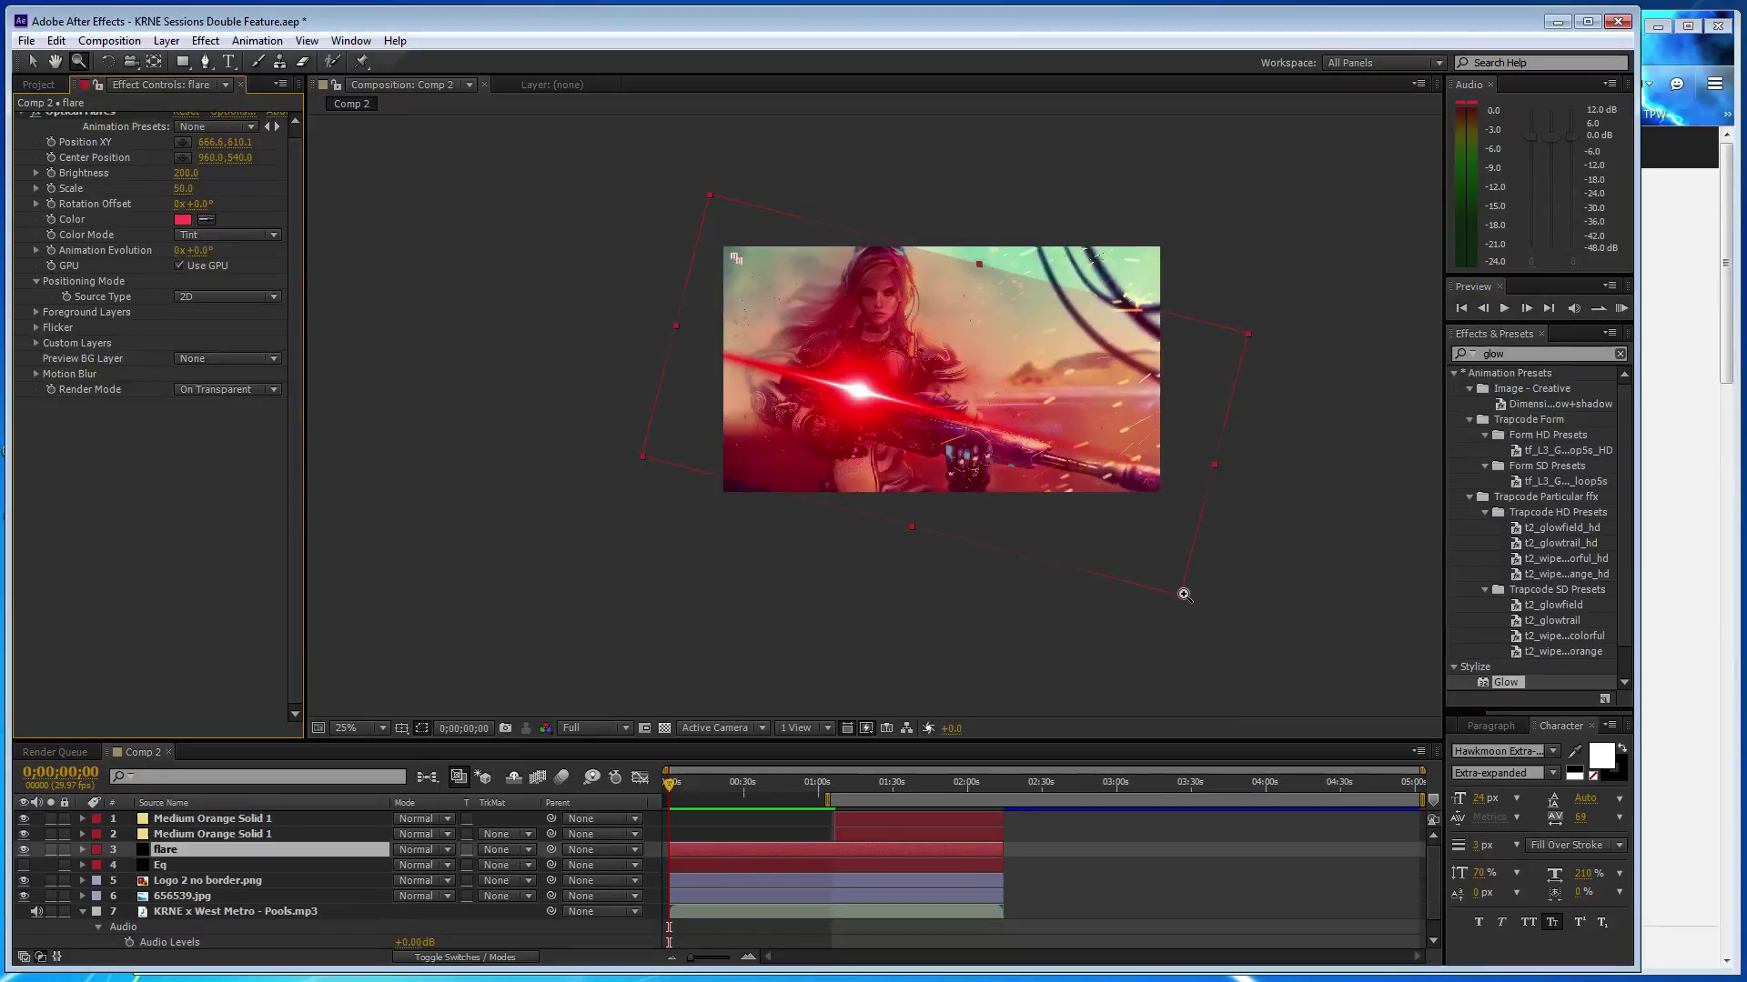
pyautogui.press('v')
pyautogui.moveTo(1175, 593); pyautogui.dragTo(1150, 664)
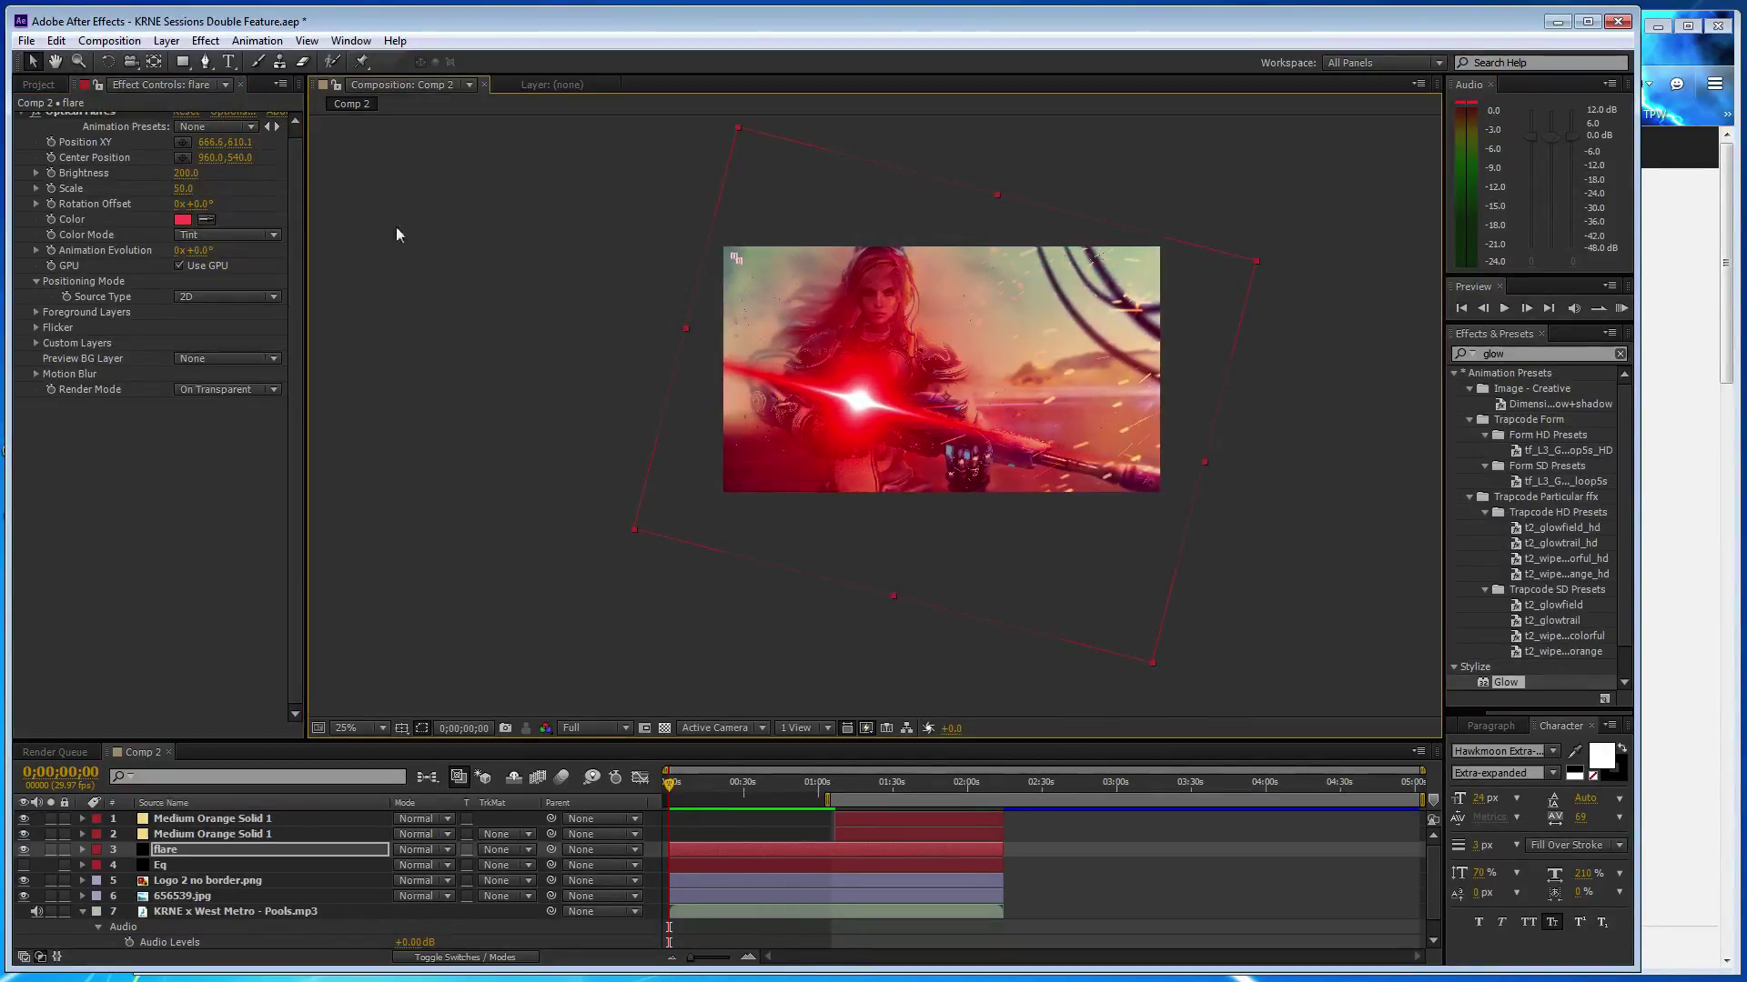
pyautogui.moveTo(183, 173); pyautogui.dragTo(55, 173)
pyautogui.write('50')
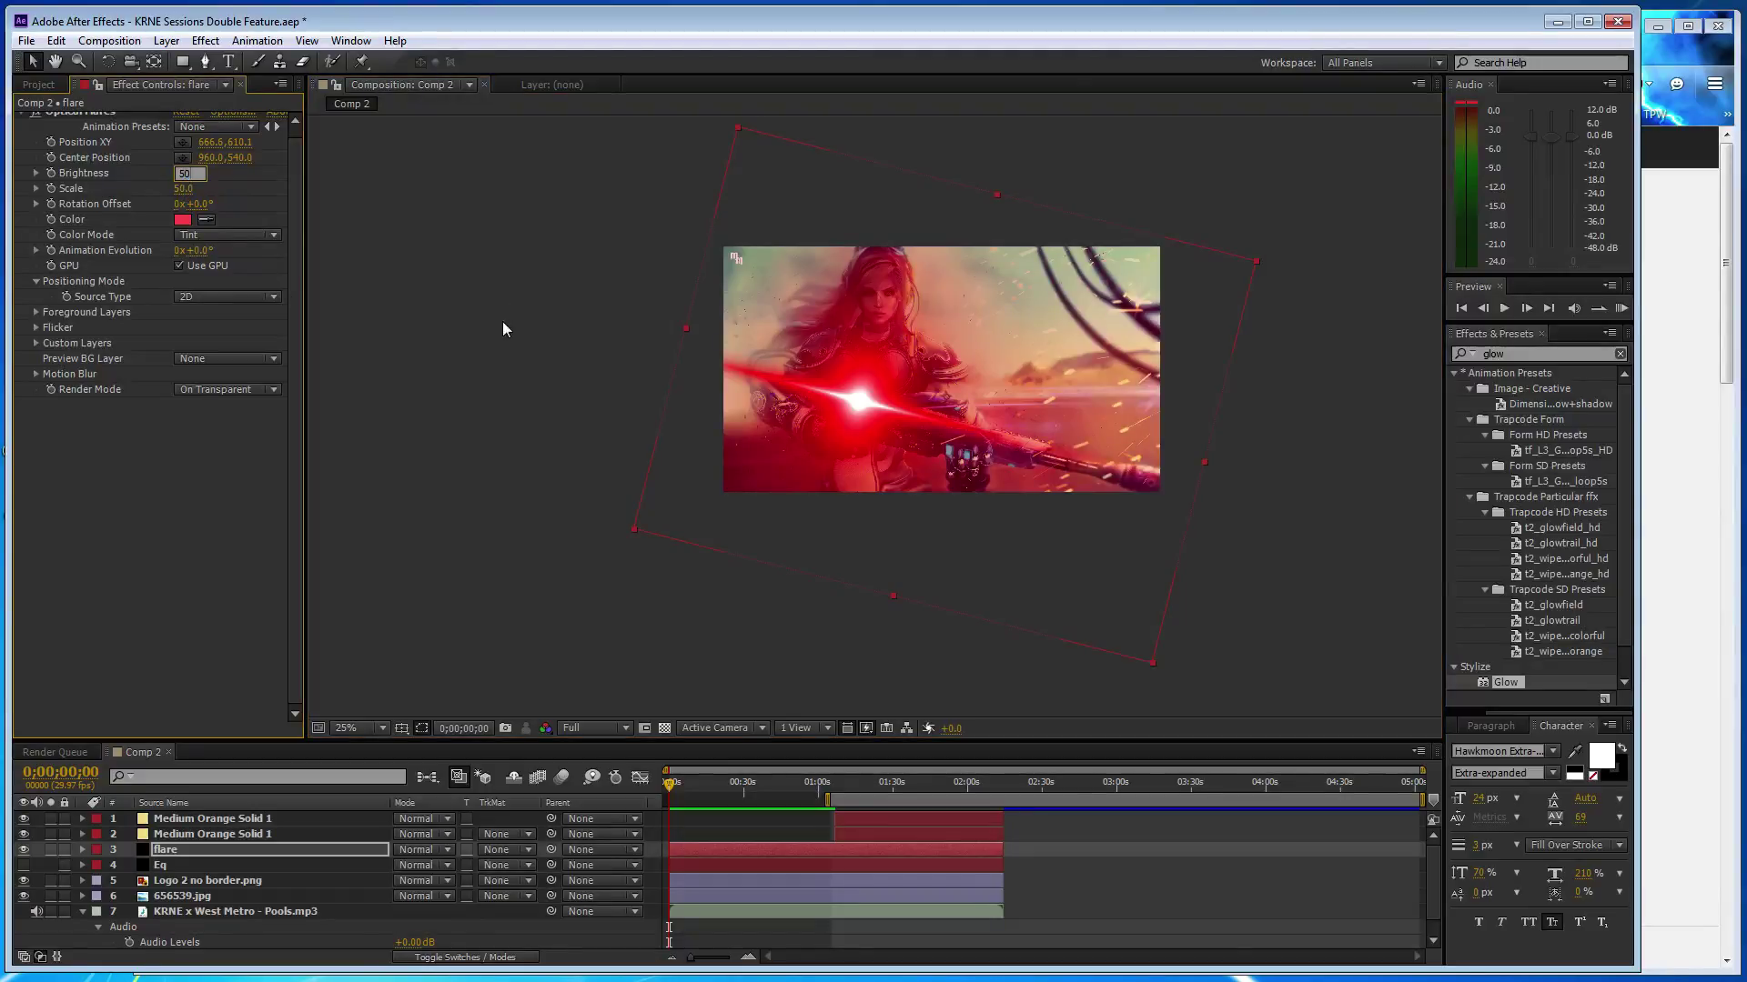
pyautogui.click(527, 339)
pyautogui.scroll(2, 877, 414)
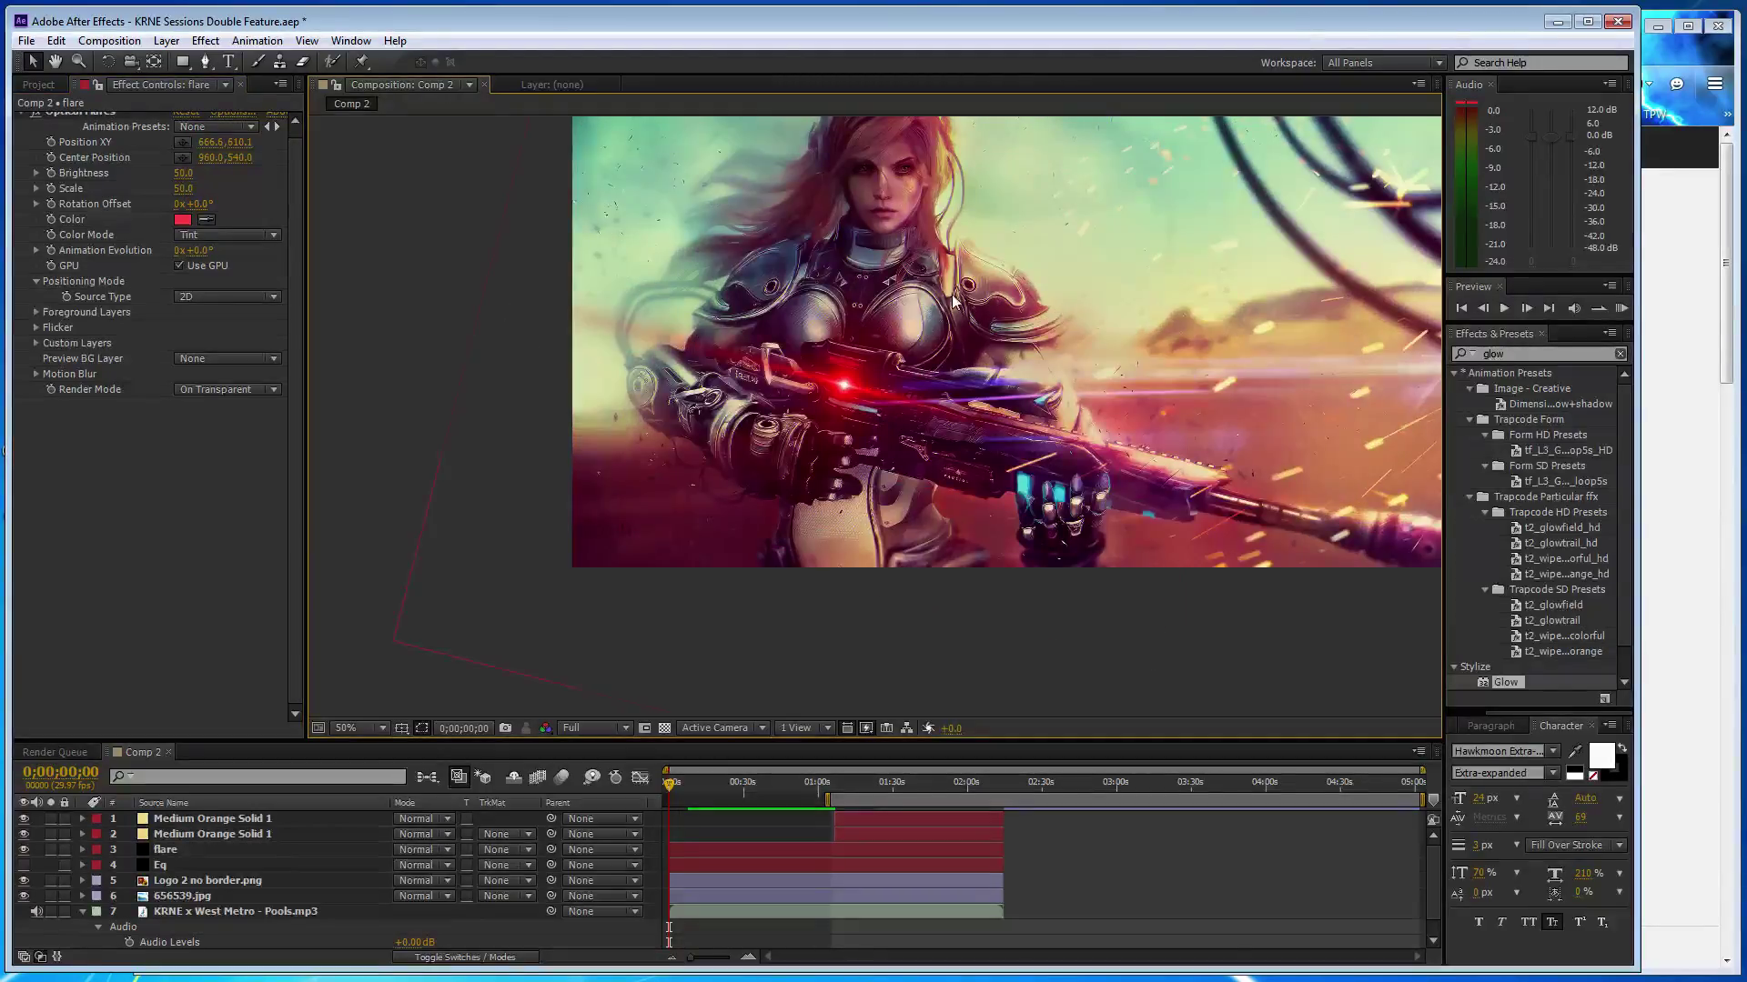
# - Place the Optical Flares centre on the rifle at about 657.5, 577.6
pyautogui.click(73, 117)
pyautogui.scroll(2, 725, 399)
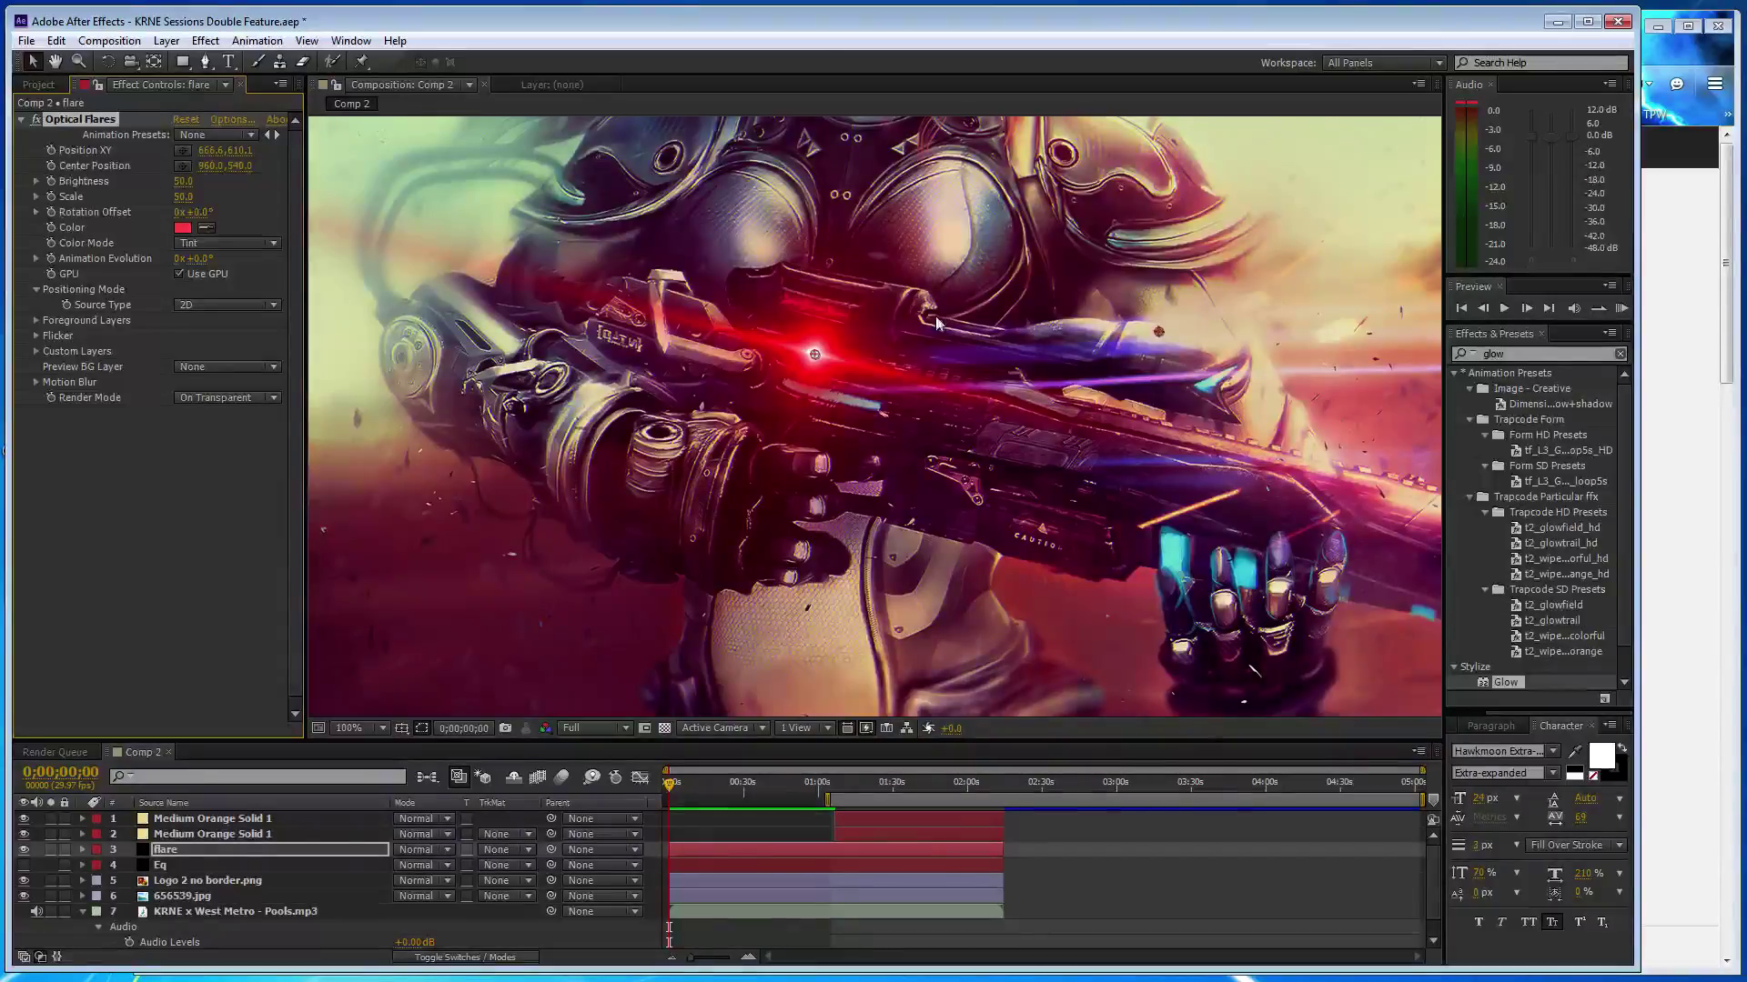
pyautogui.click(813, 308)
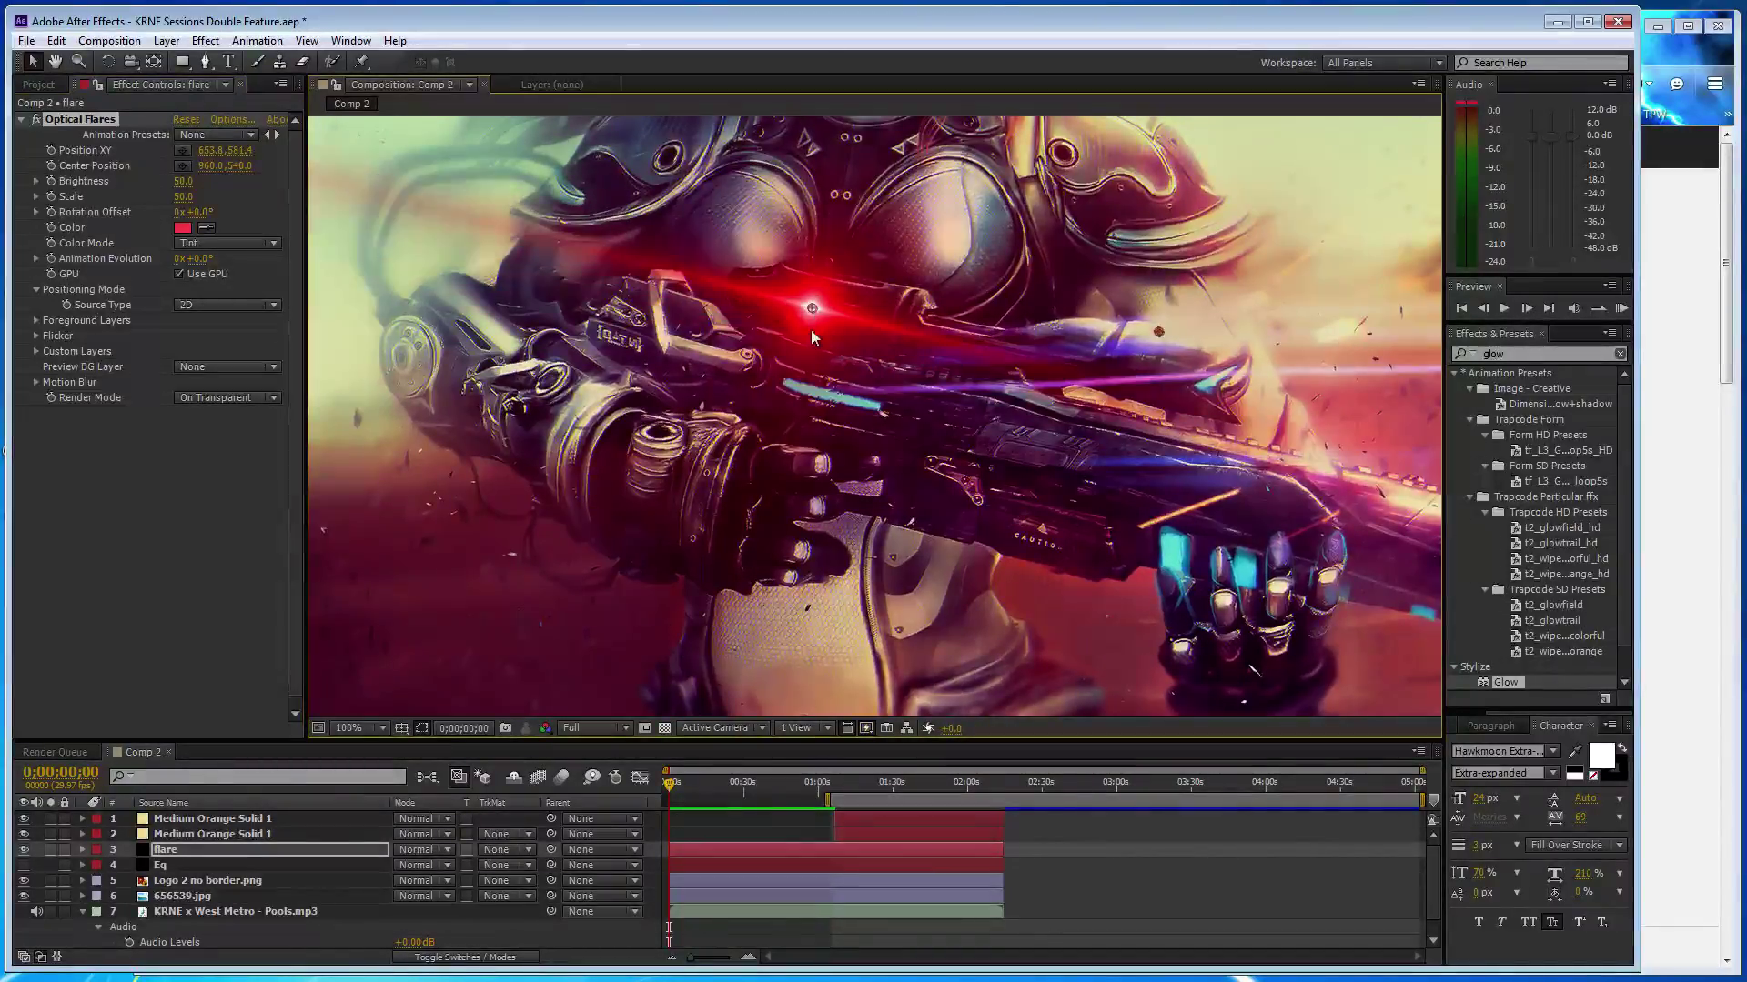
pyautogui.moveTo(814, 311); pyautogui.dragTo(816, 309)
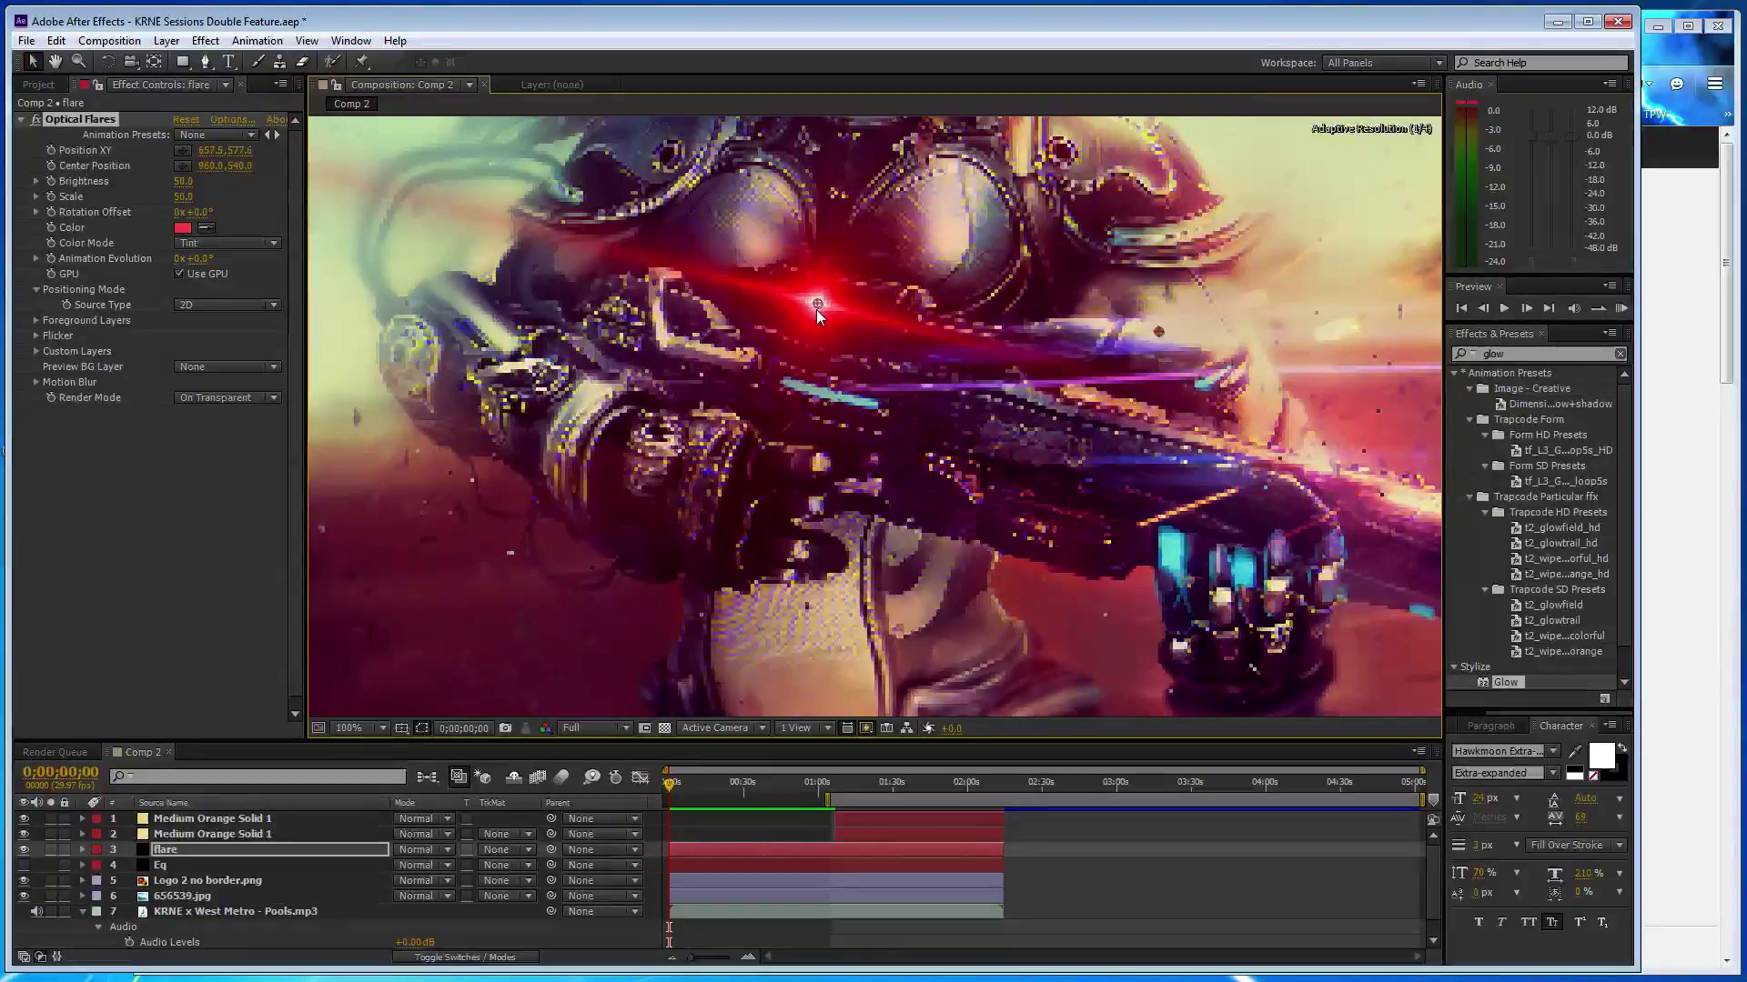
pyautogui.press(',')
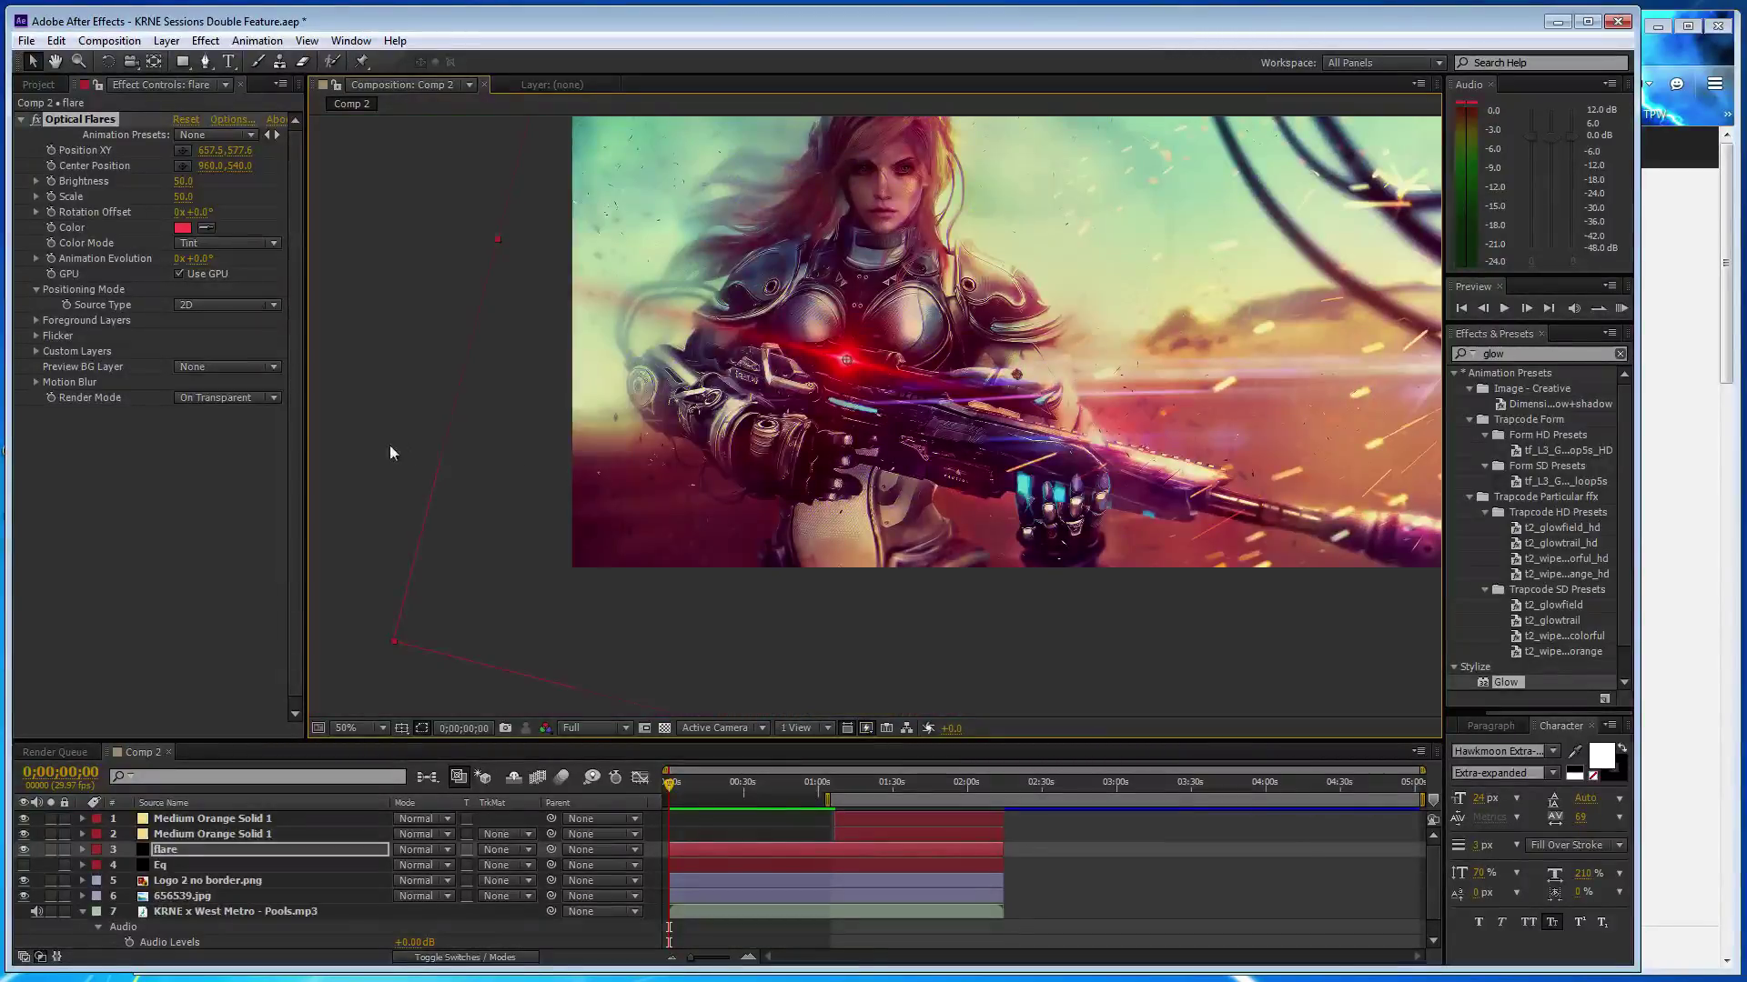
pyautogui.press(',')
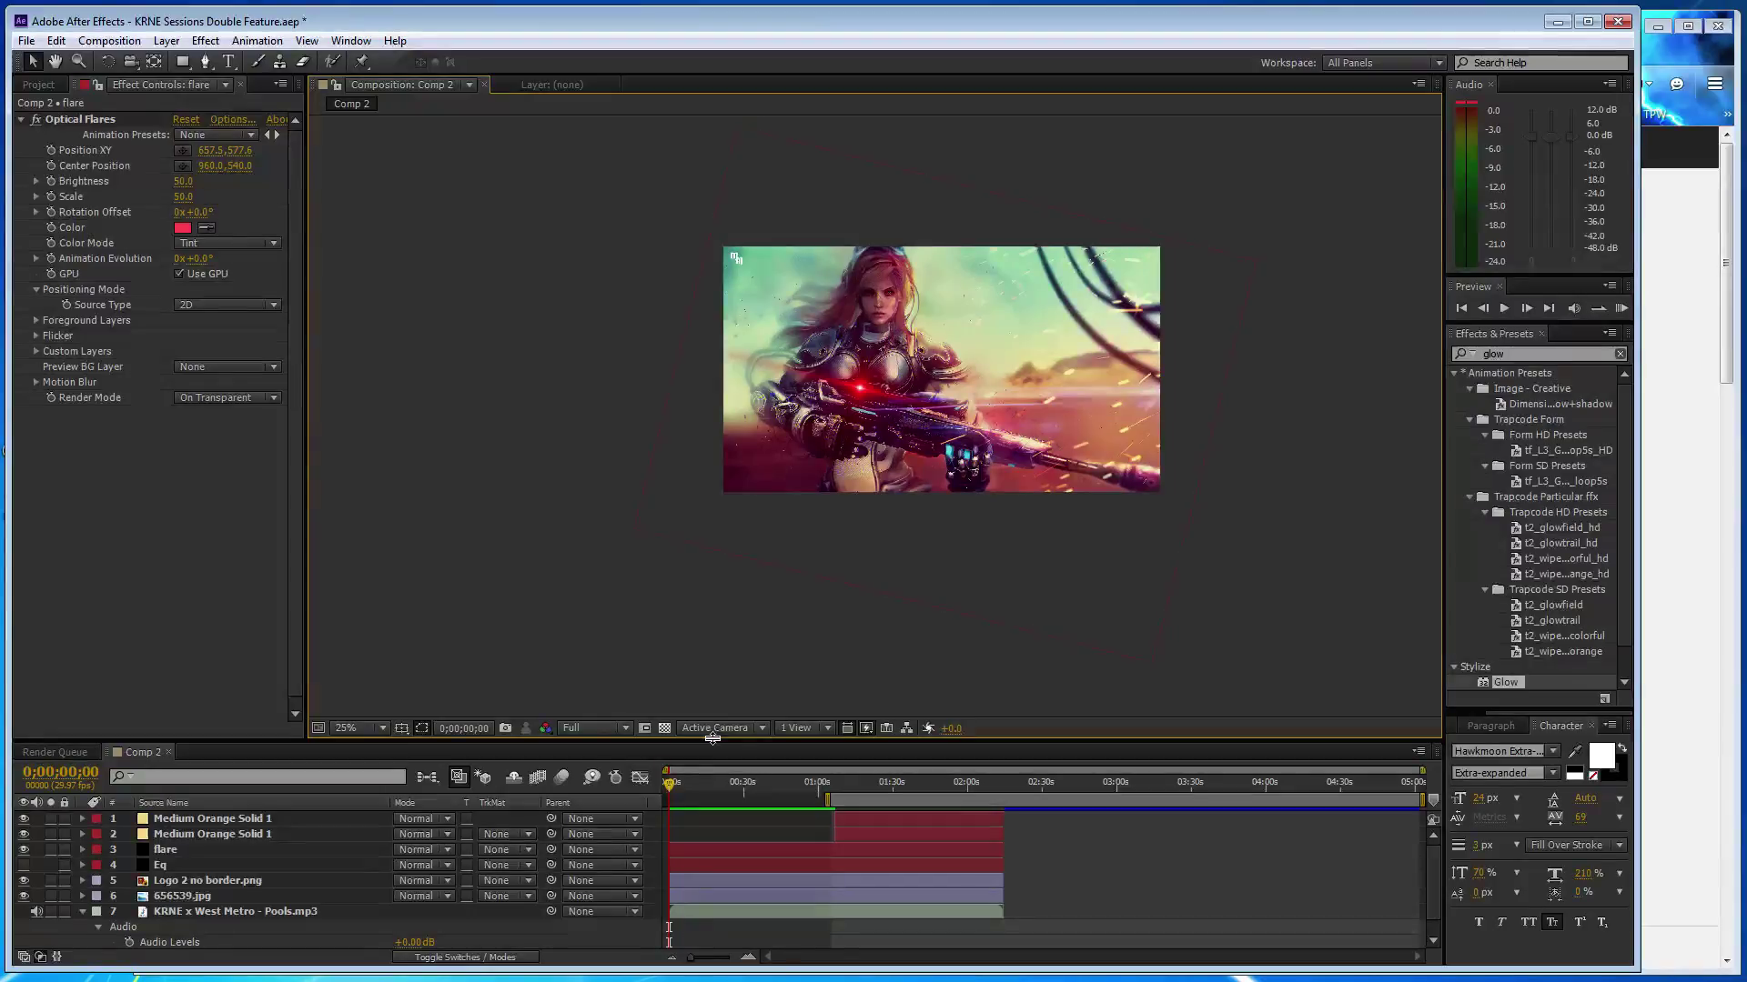
pyautogui.press('.')
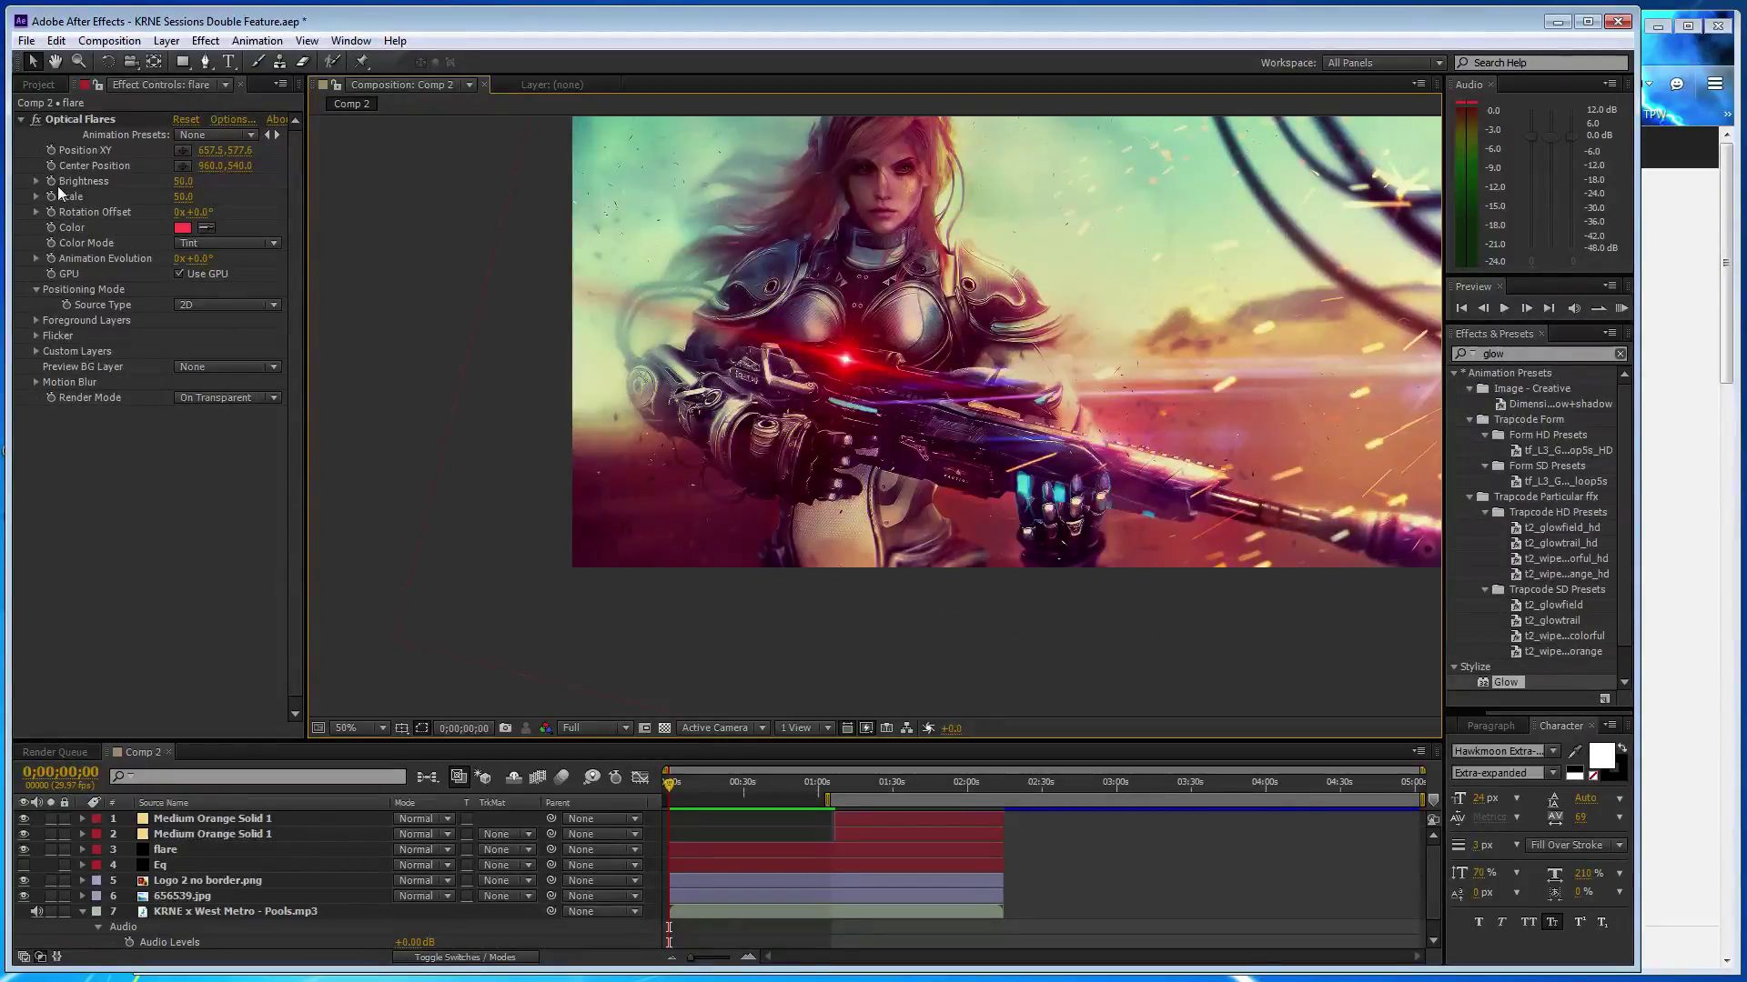
# - Set the Optical Flares Scale to 20, then to 30
pyautogui.click(52, 183)
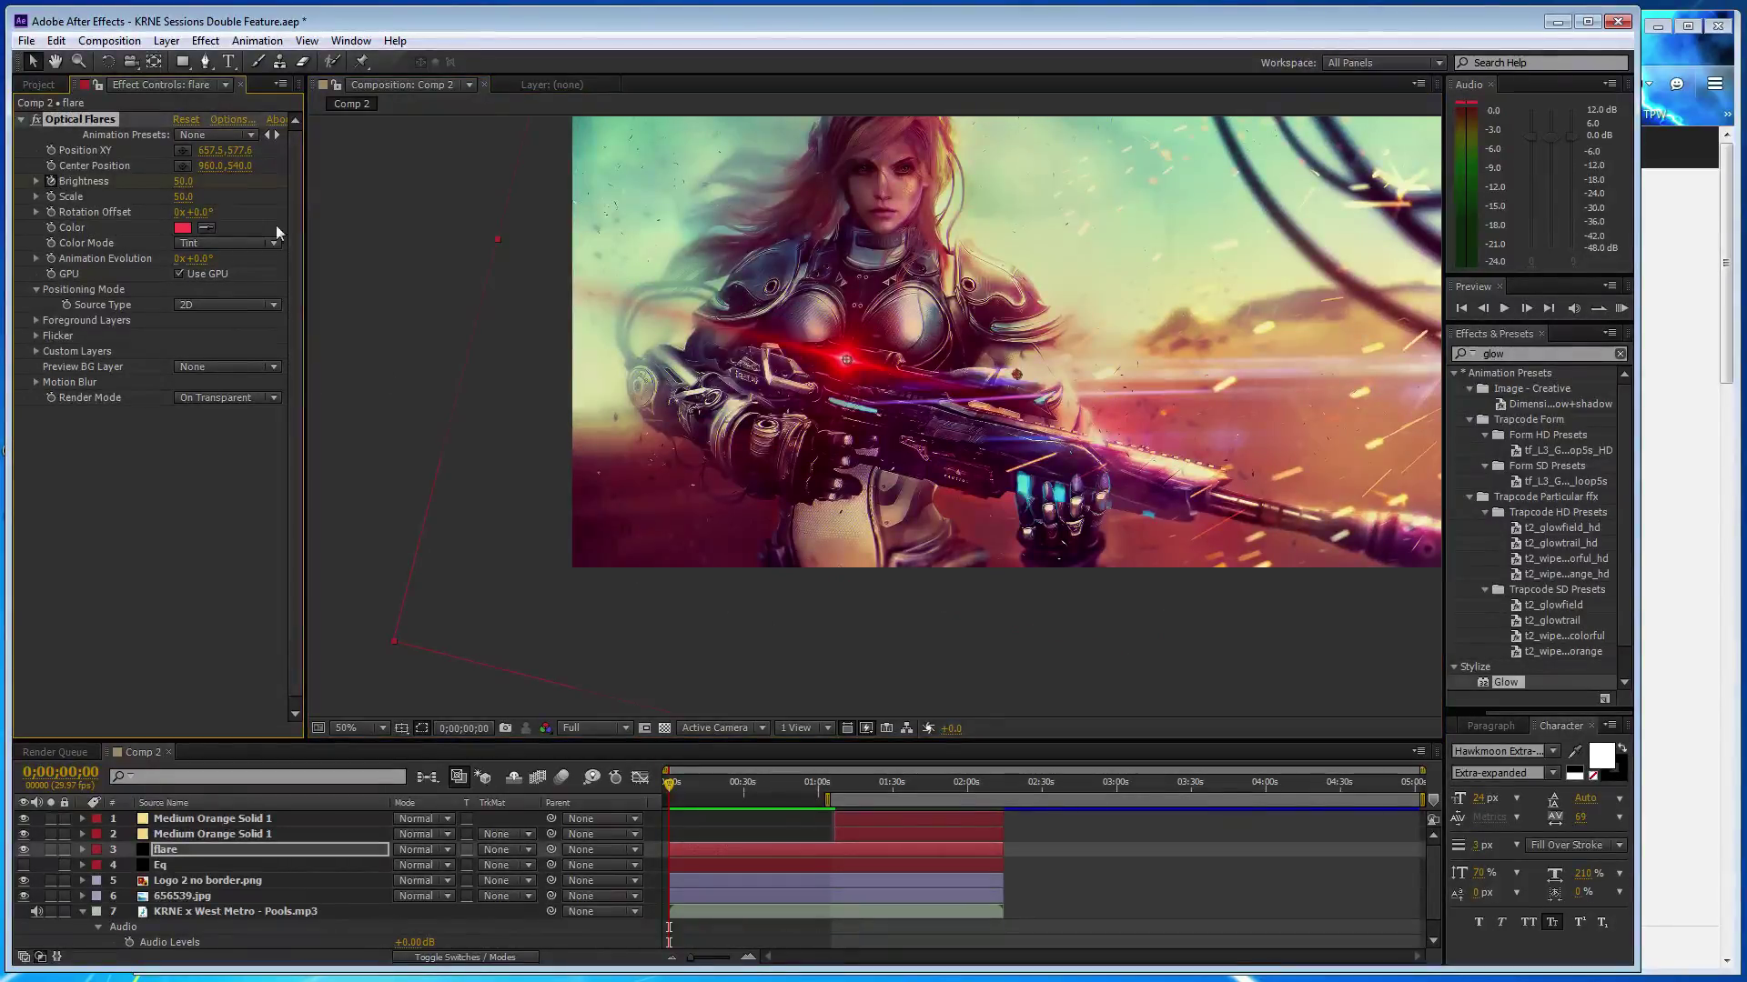
pyautogui.click(182, 197)
pyautogui.write('20')
pyautogui.press('Return')
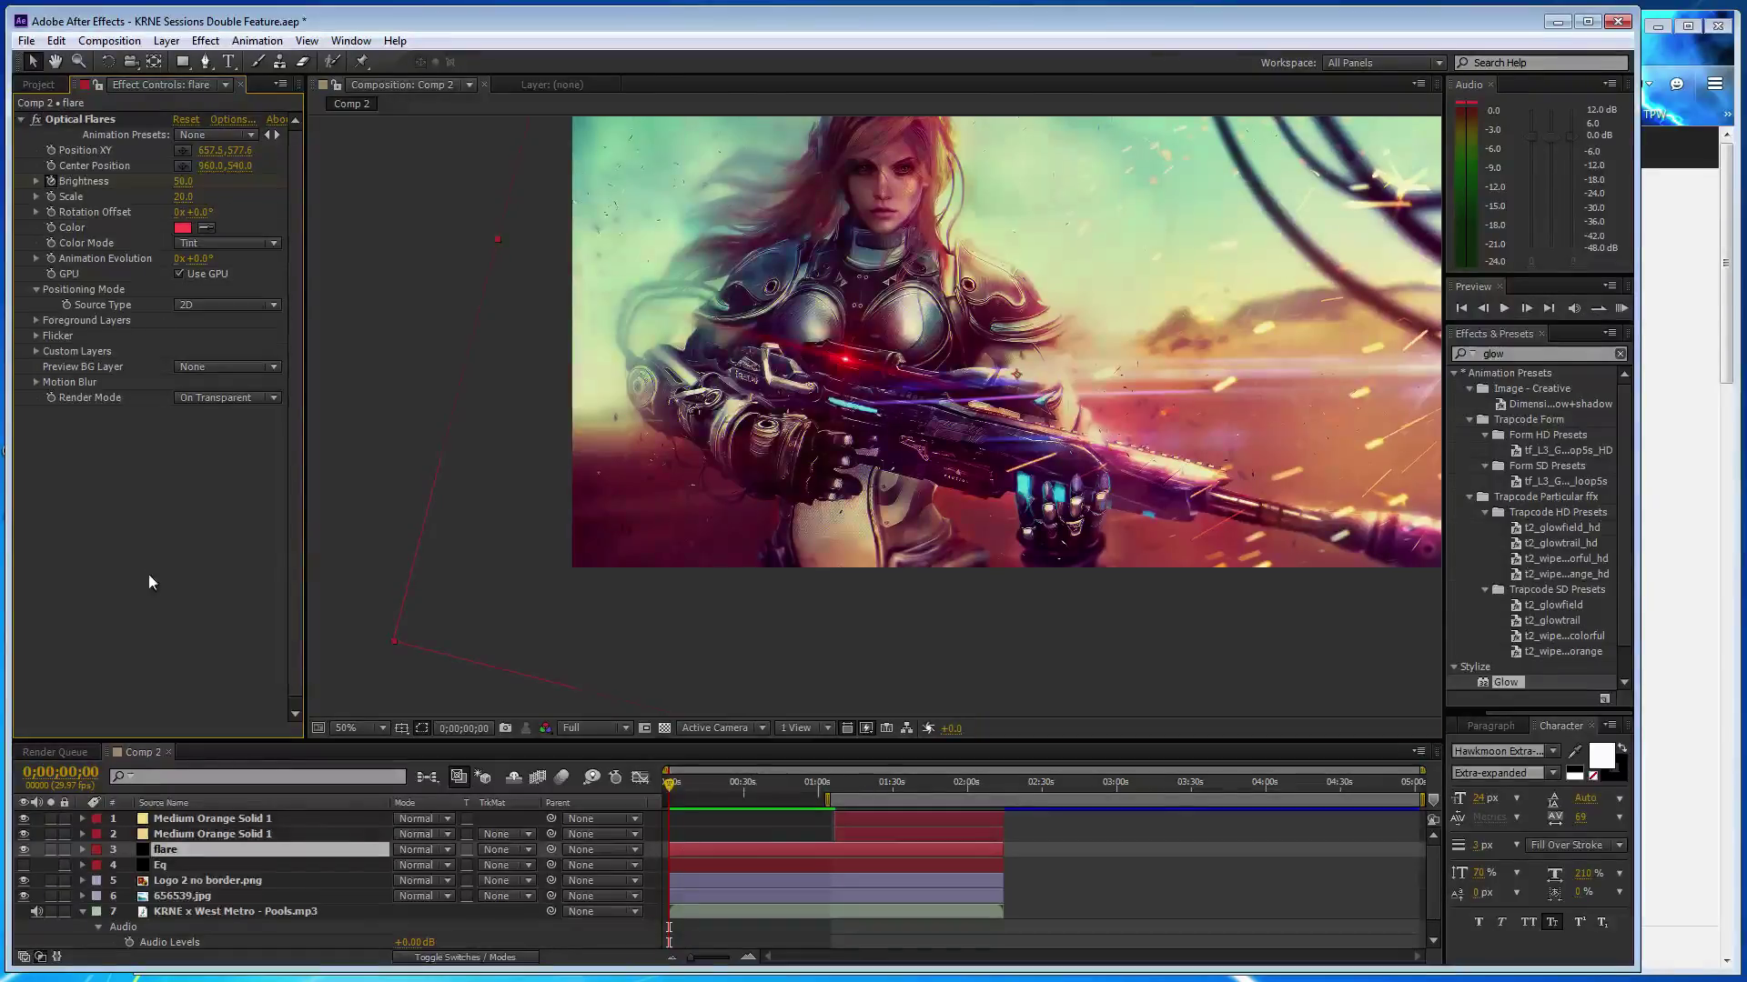
pyautogui.click(184, 197)
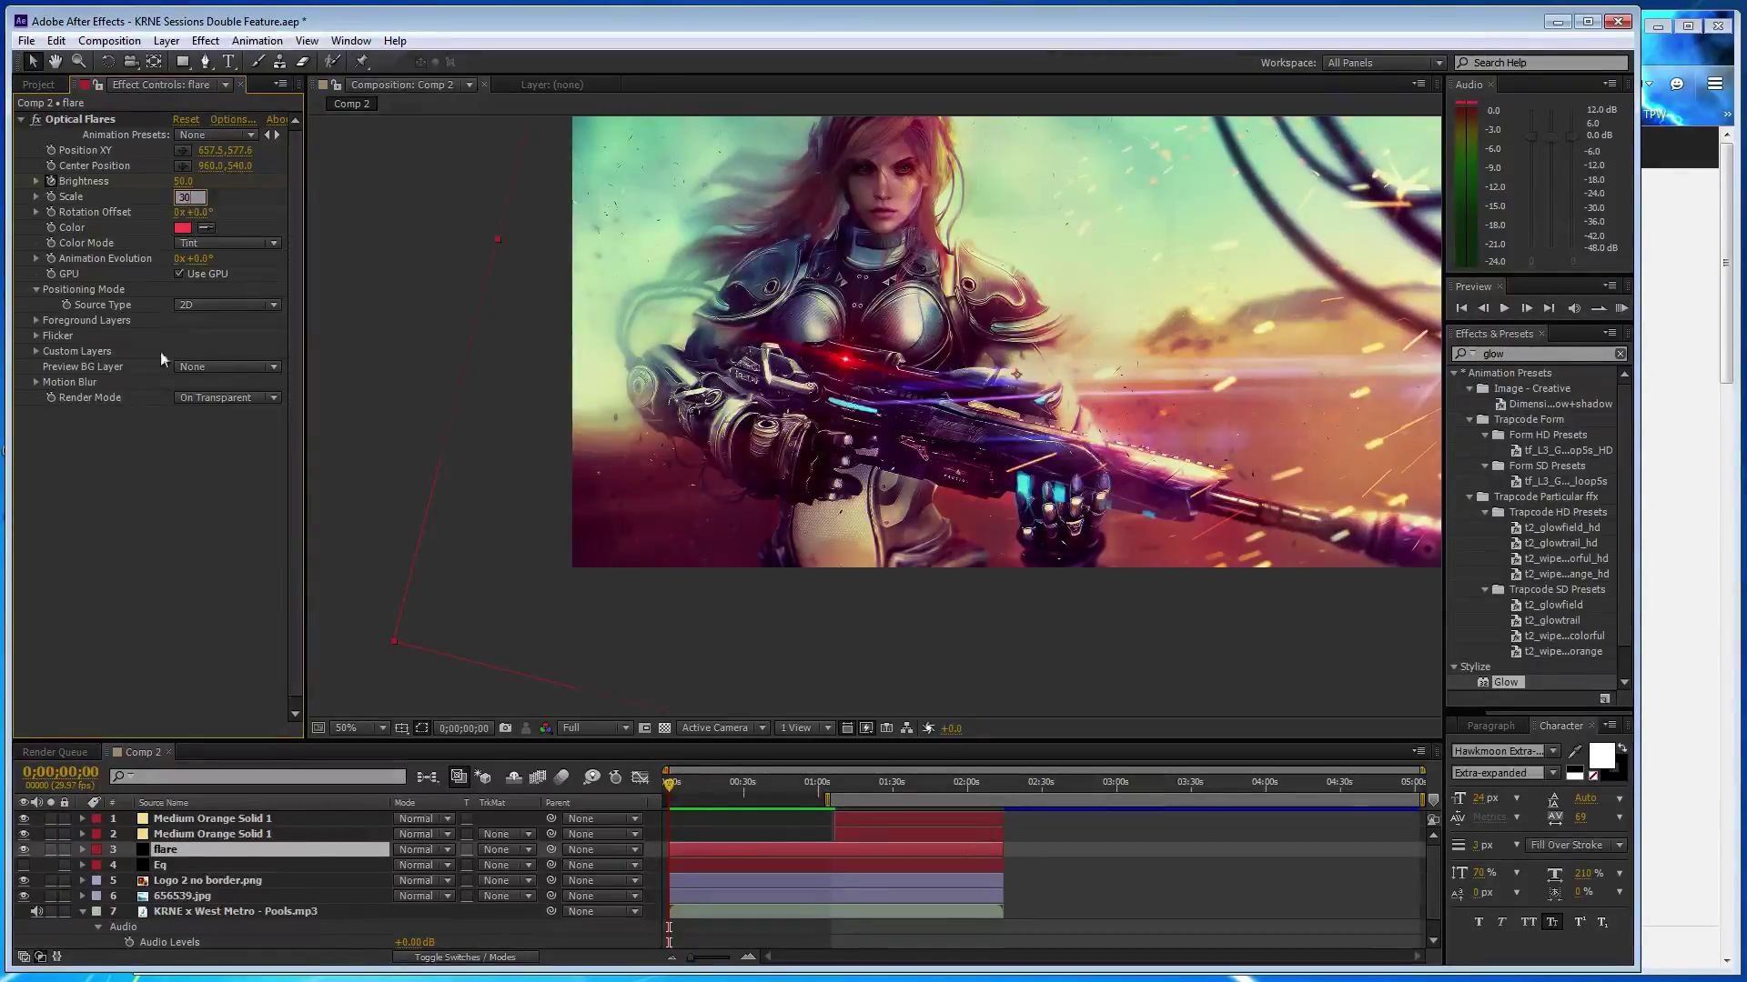
pyautogui.write('30')
pyautogui.press('Return')
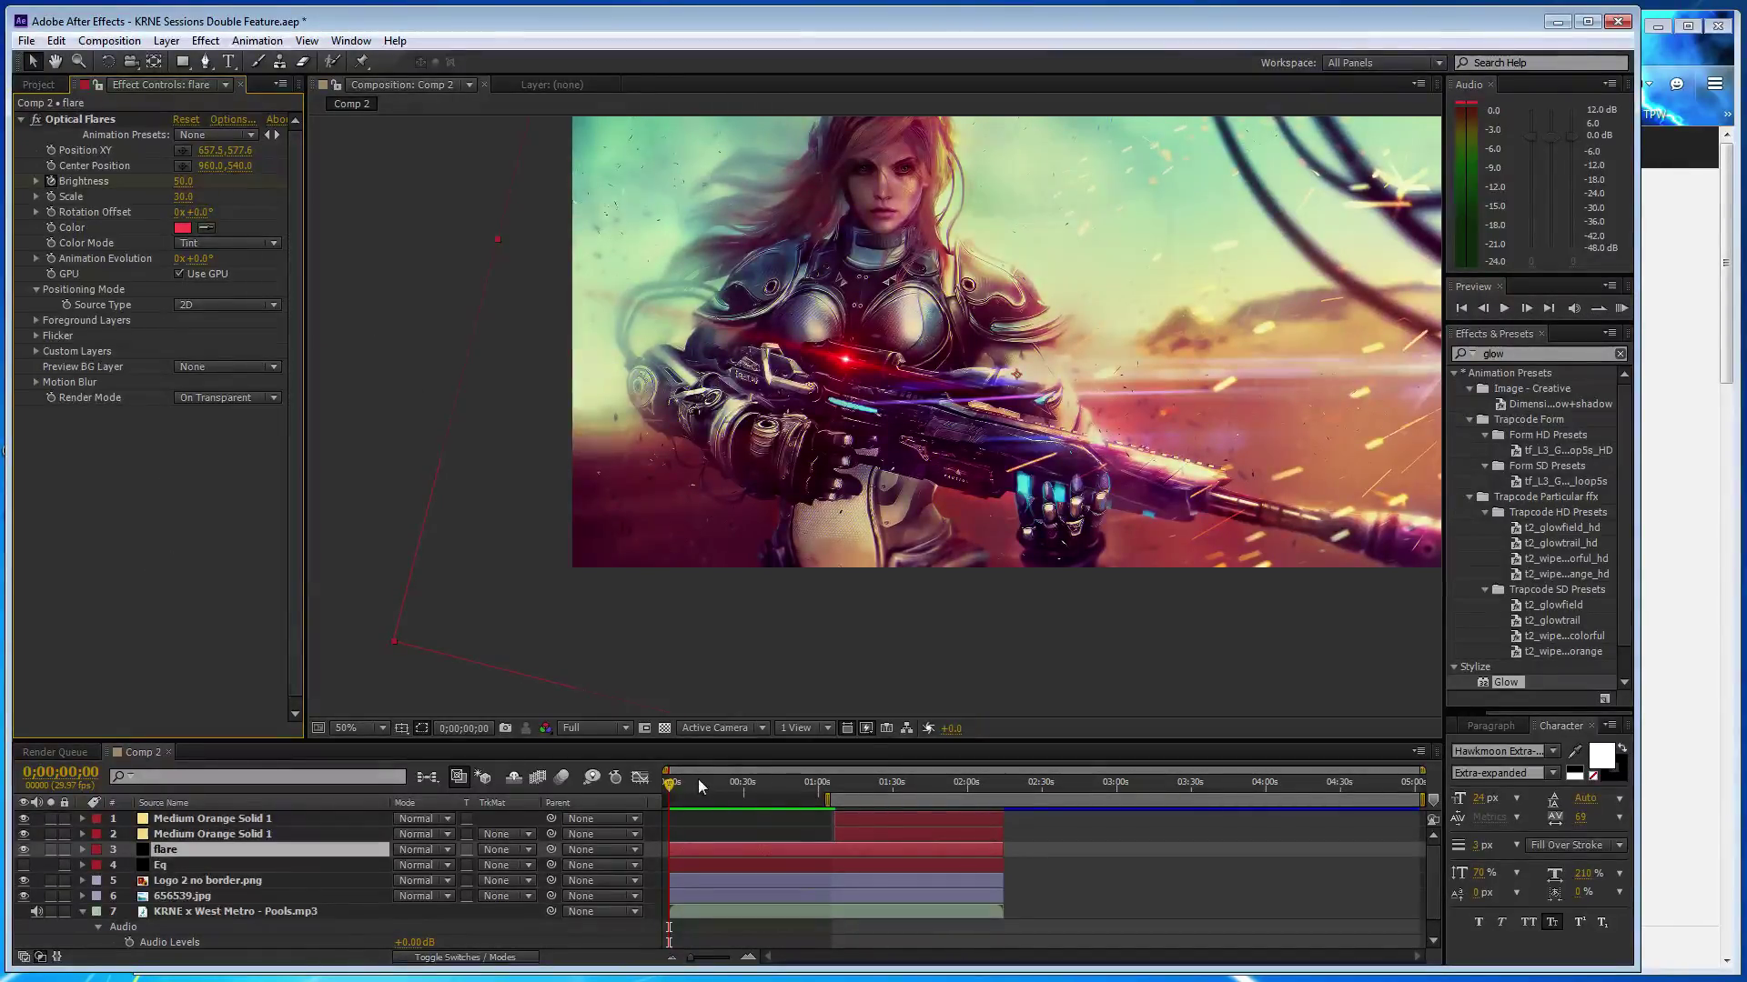
# - Keyframe flare Brightness 100 at 0;00;15;11 and 50 at 0;00;30;00
pyautogui.click(707, 784)
pyautogui.click(183, 181)
pyautogui.write('10')
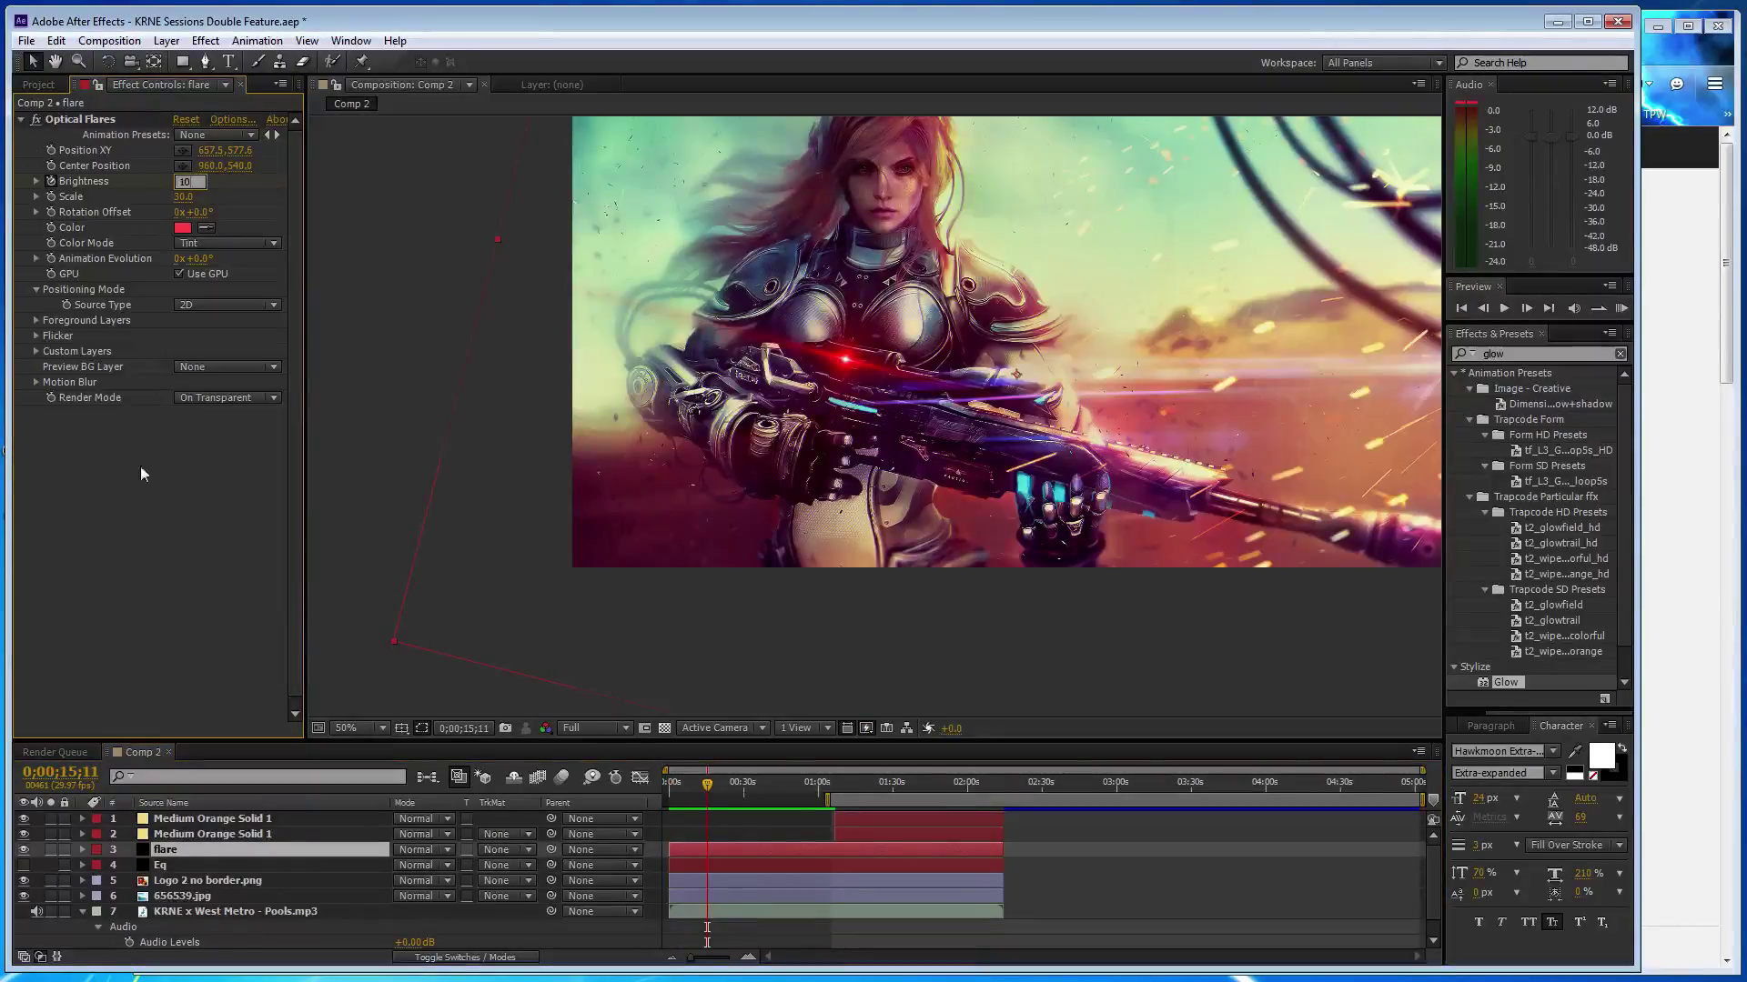
pyautogui.write('0.0')
pyautogui.press('Return')
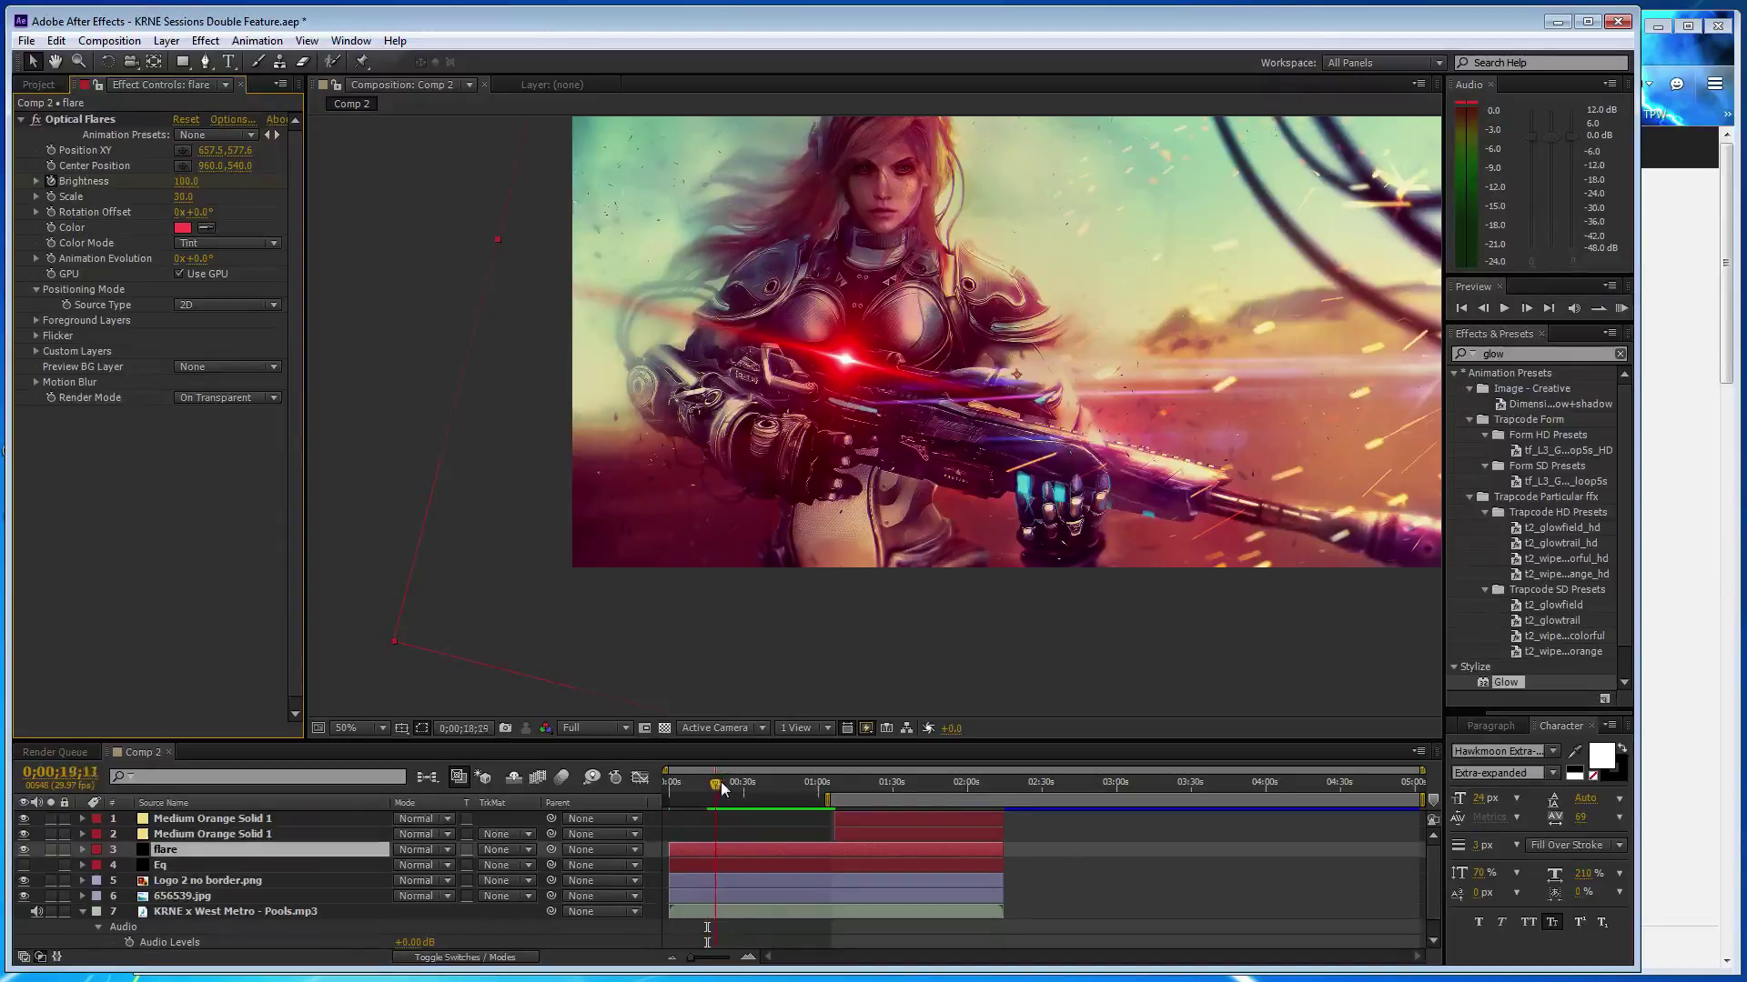
pyautogui.moveTo(708, 785); pyautogui.dragTo(744, 785)
pyautogui.hotkey('ctrl', 'z')
# - Keyframe flare Brightness 100 at 0;00;42;02 and 50 at 0;00;49;11
pyautogui.click(774, 785)
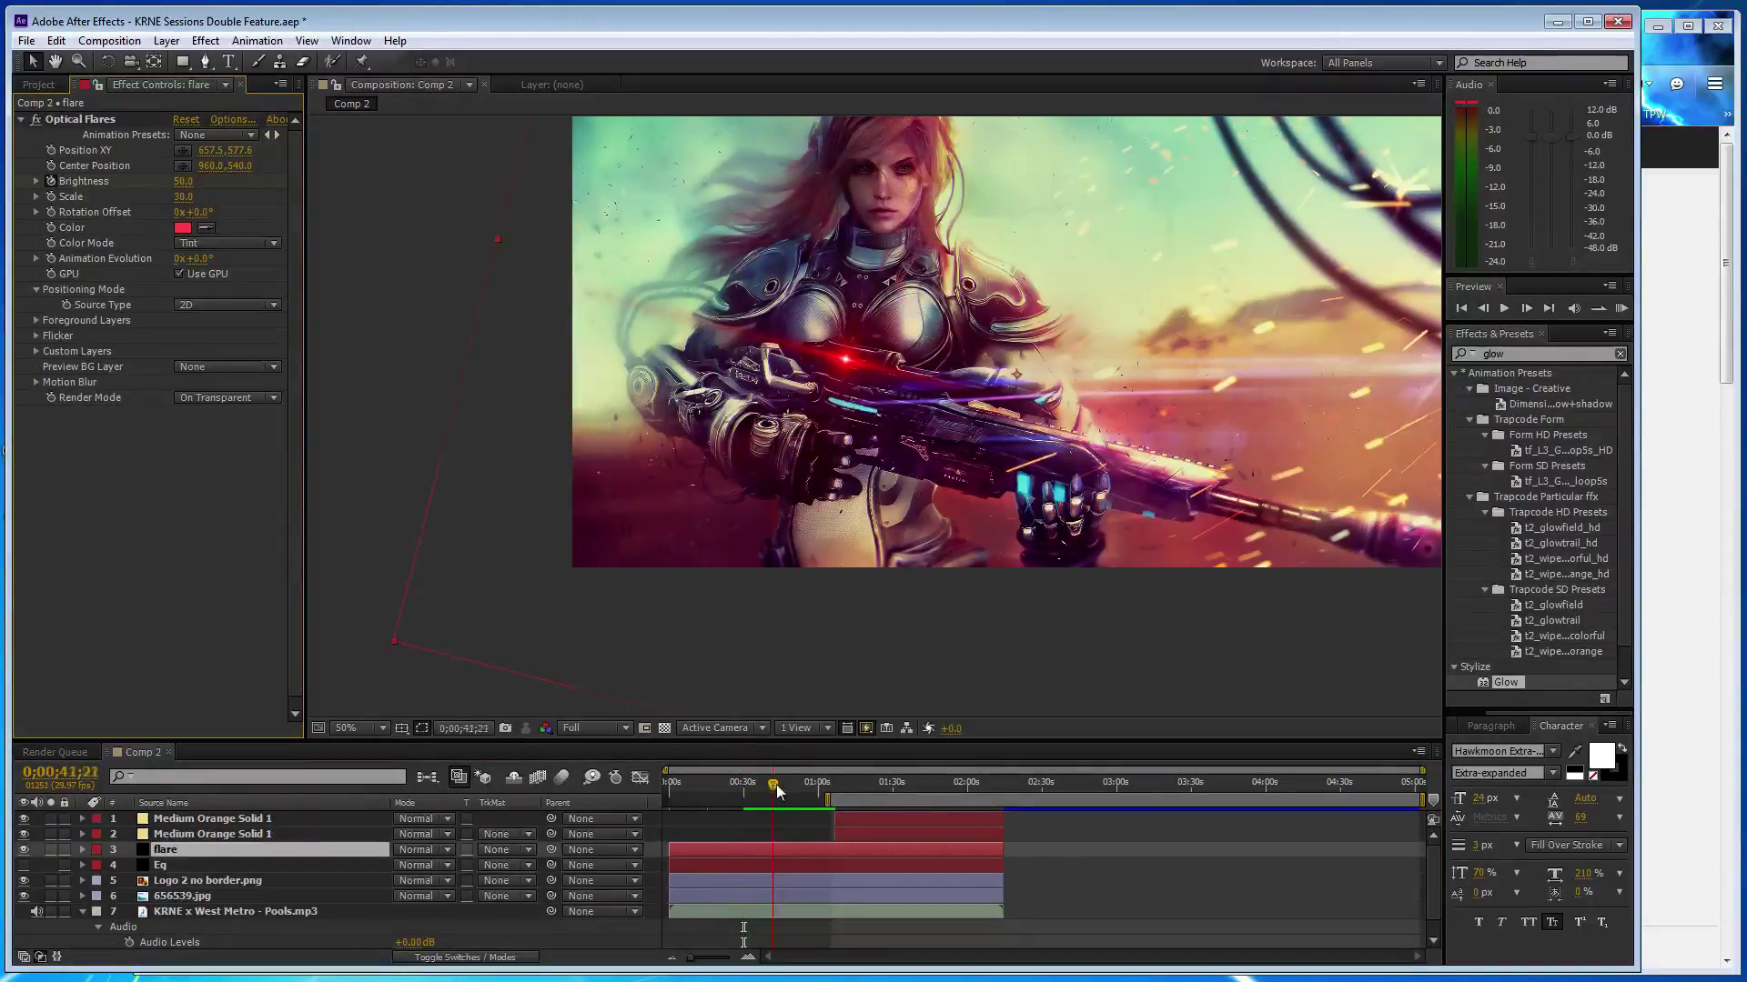
pyautogui.click(183, 181)
pyautogui.write('100')
pyautogui.press('Return')
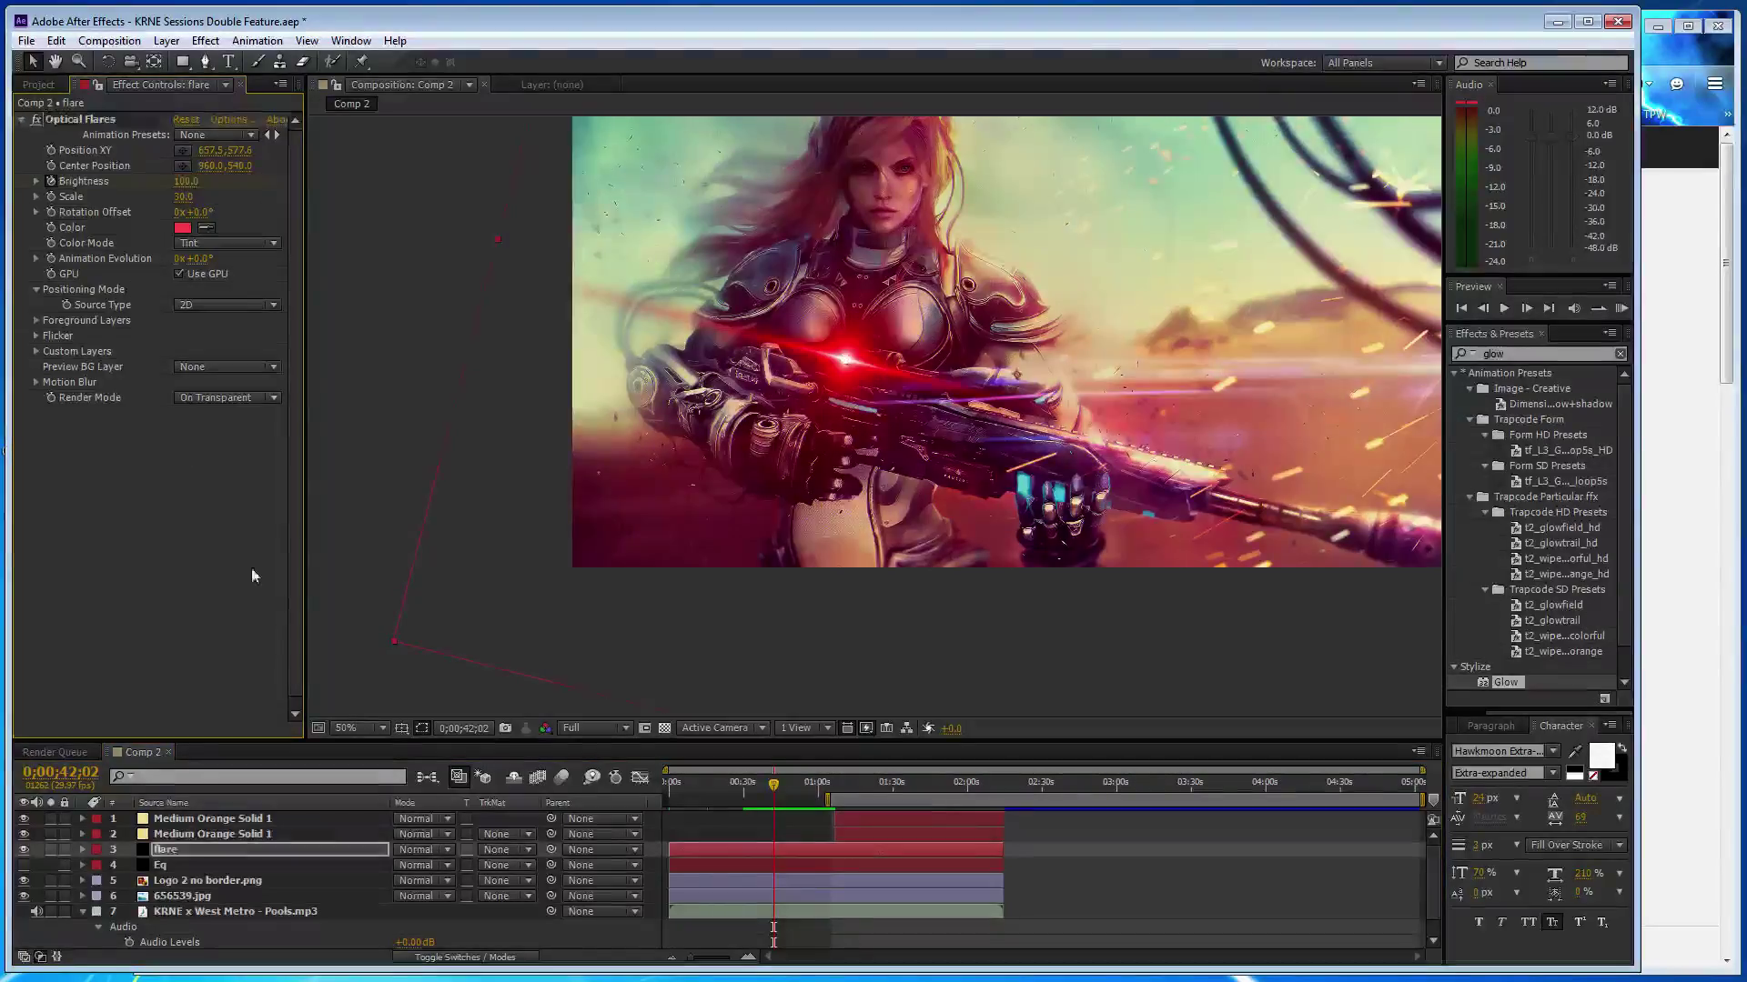
pyautogui.moveTo(776, 788); pyautogui.dragTo(792, 788)
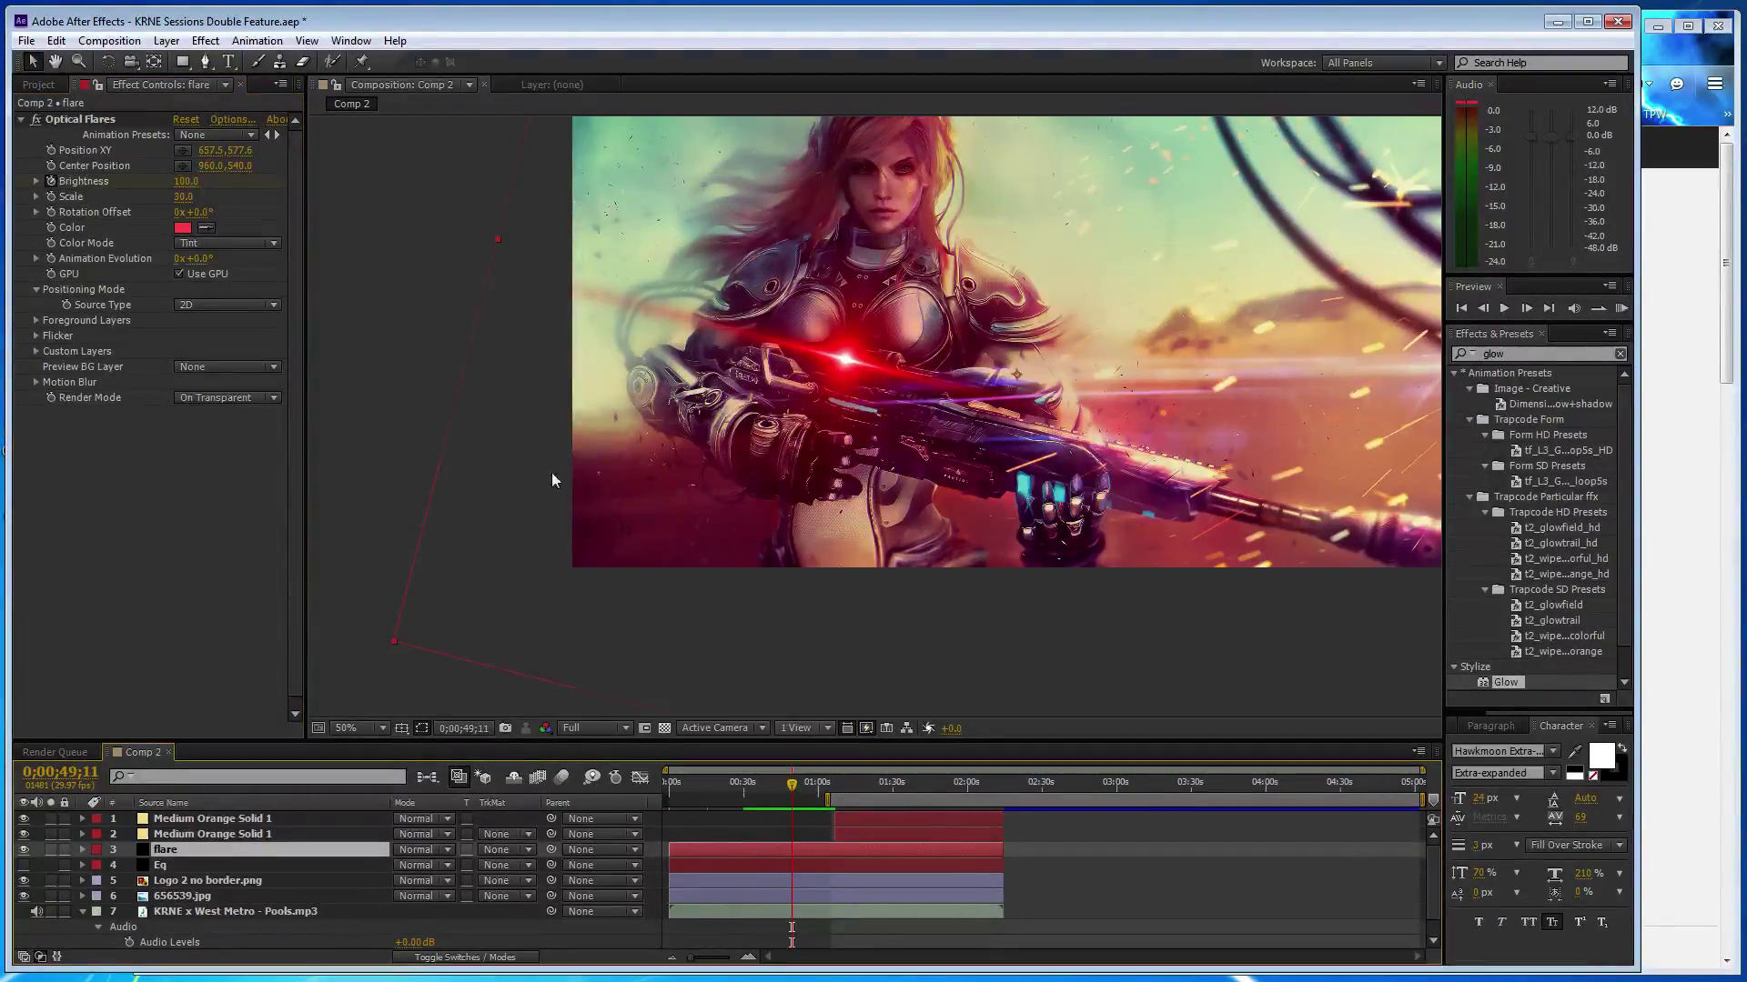
pyautogui.moveTo(191, 182); pyautogui.dragTo(204, 475)
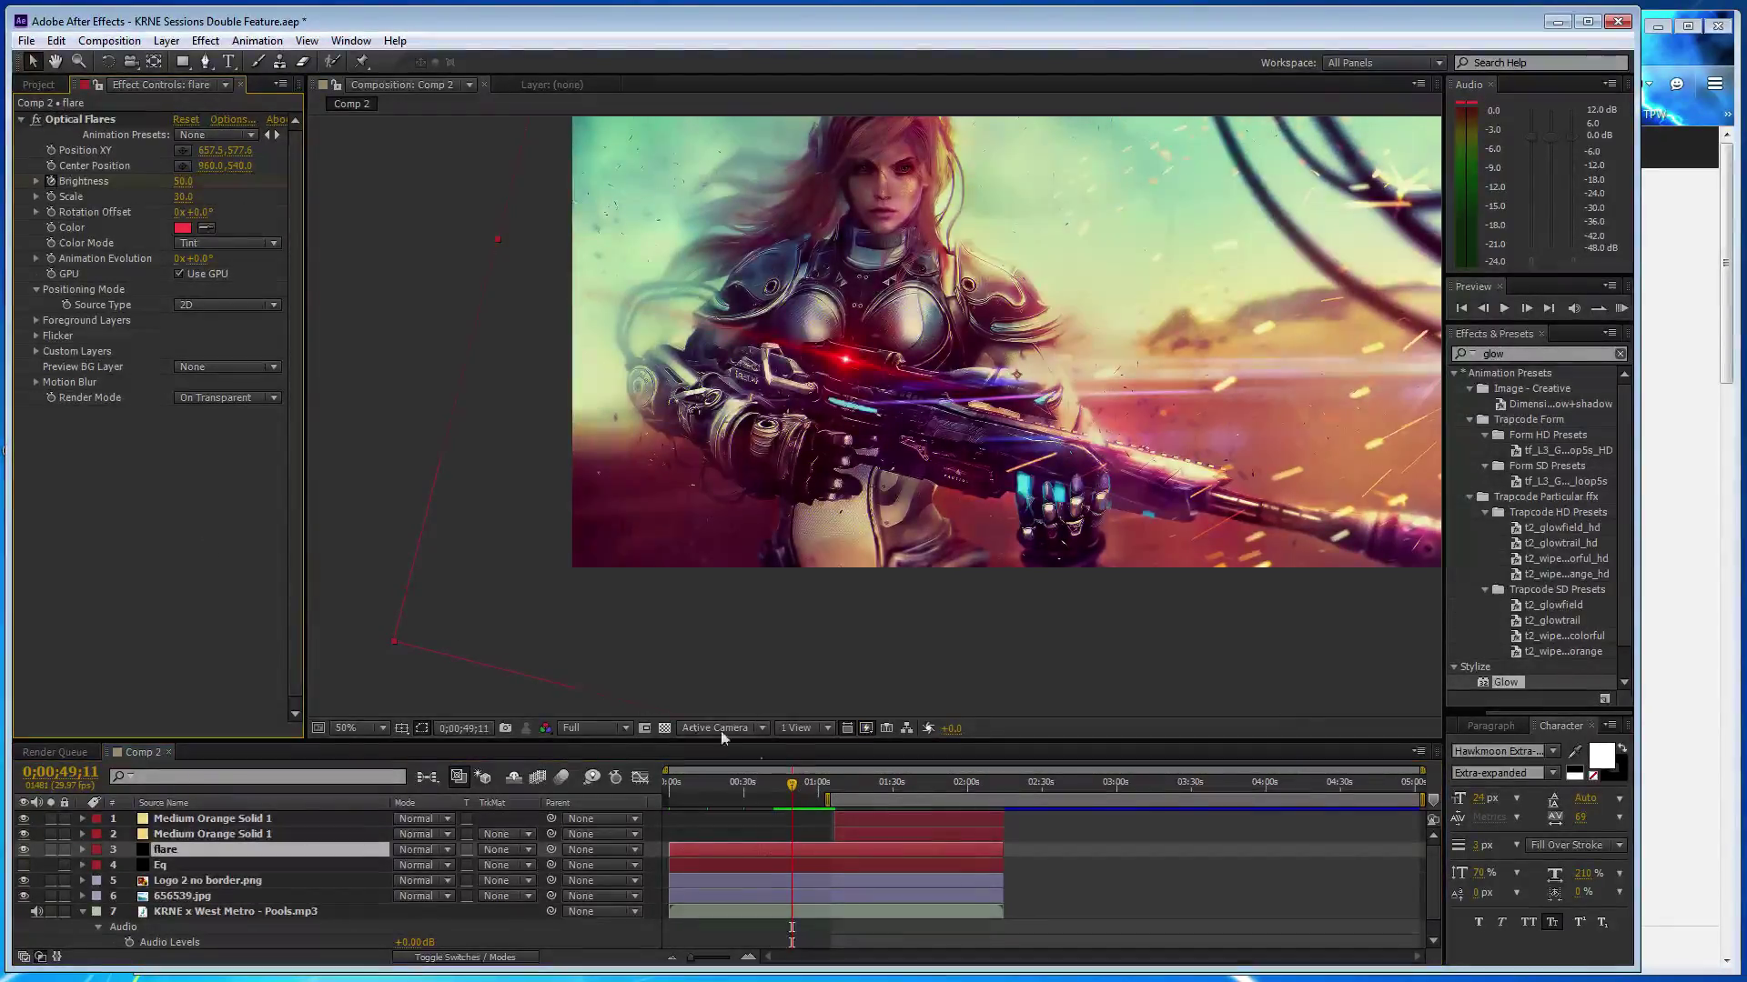
# - Keyframe flare Brightness 100 at 0;00;57;12 and 50 at 0;01;04;02
pyautogui.moveTo(791, 787); pyautogui.dragTo(811, 788)
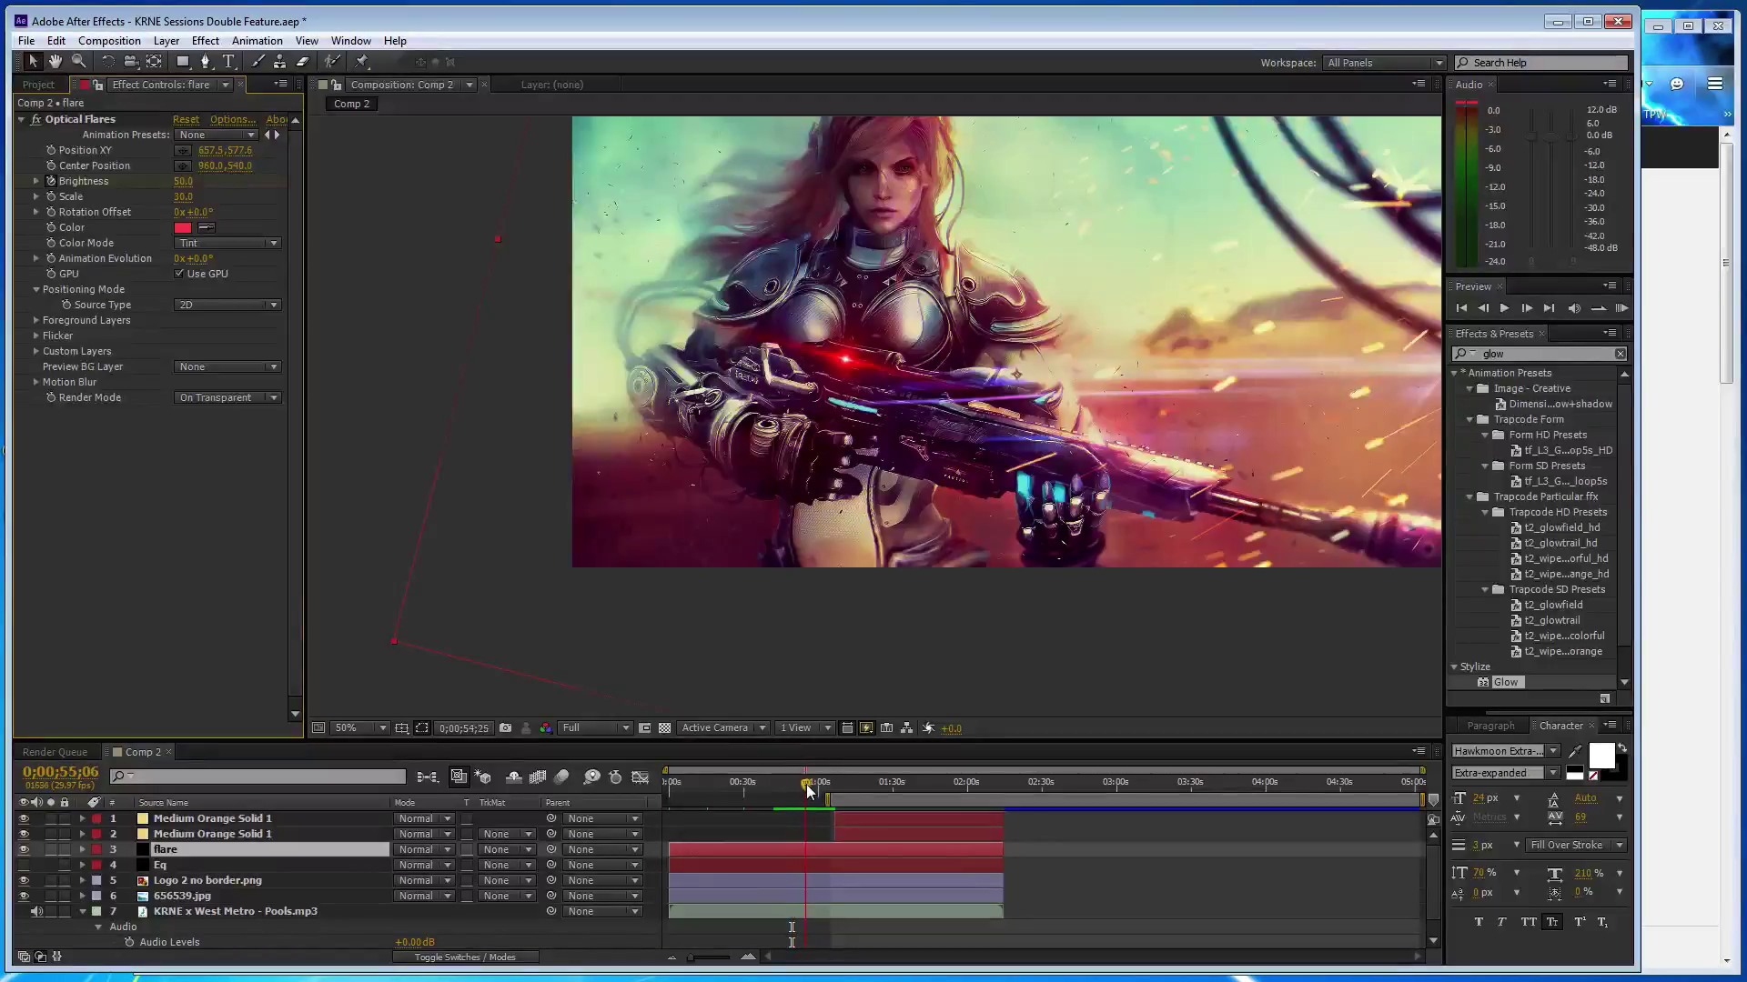
pyautogui.click(184, 181)
pyautogui.write('100')
pyautogui.press('Return')
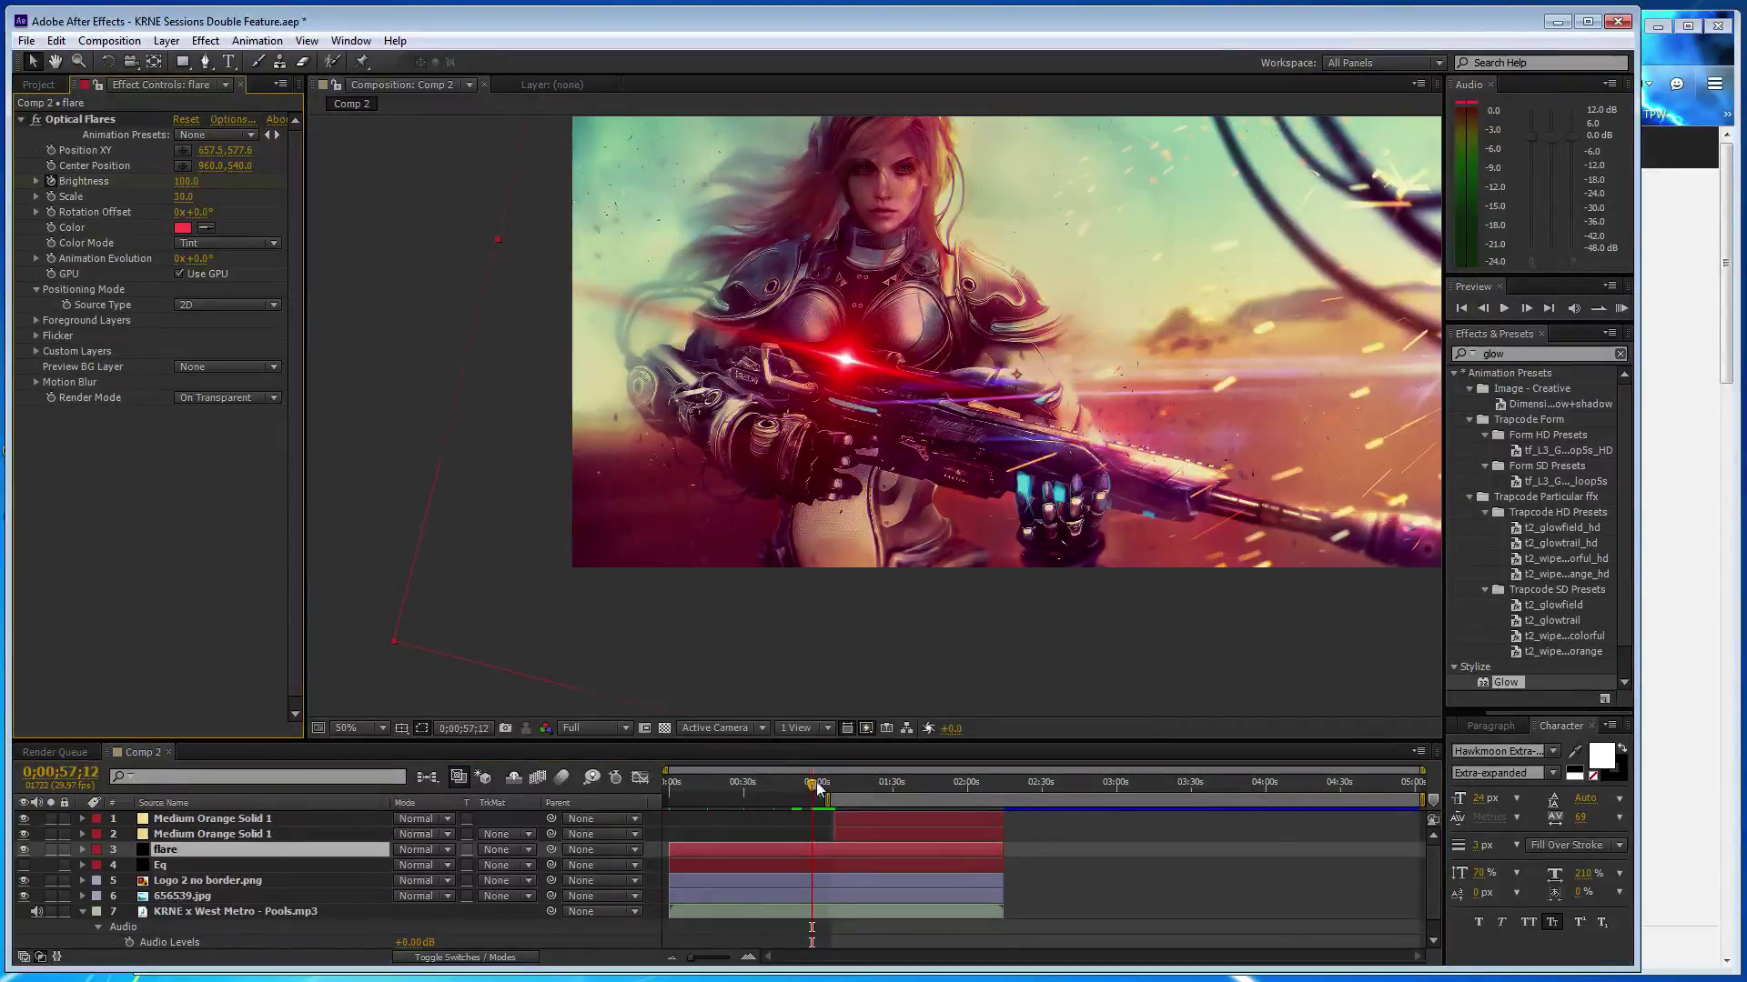
pyautogui.moveTo(816, 788); pyautogui.dragTo(827, 787)
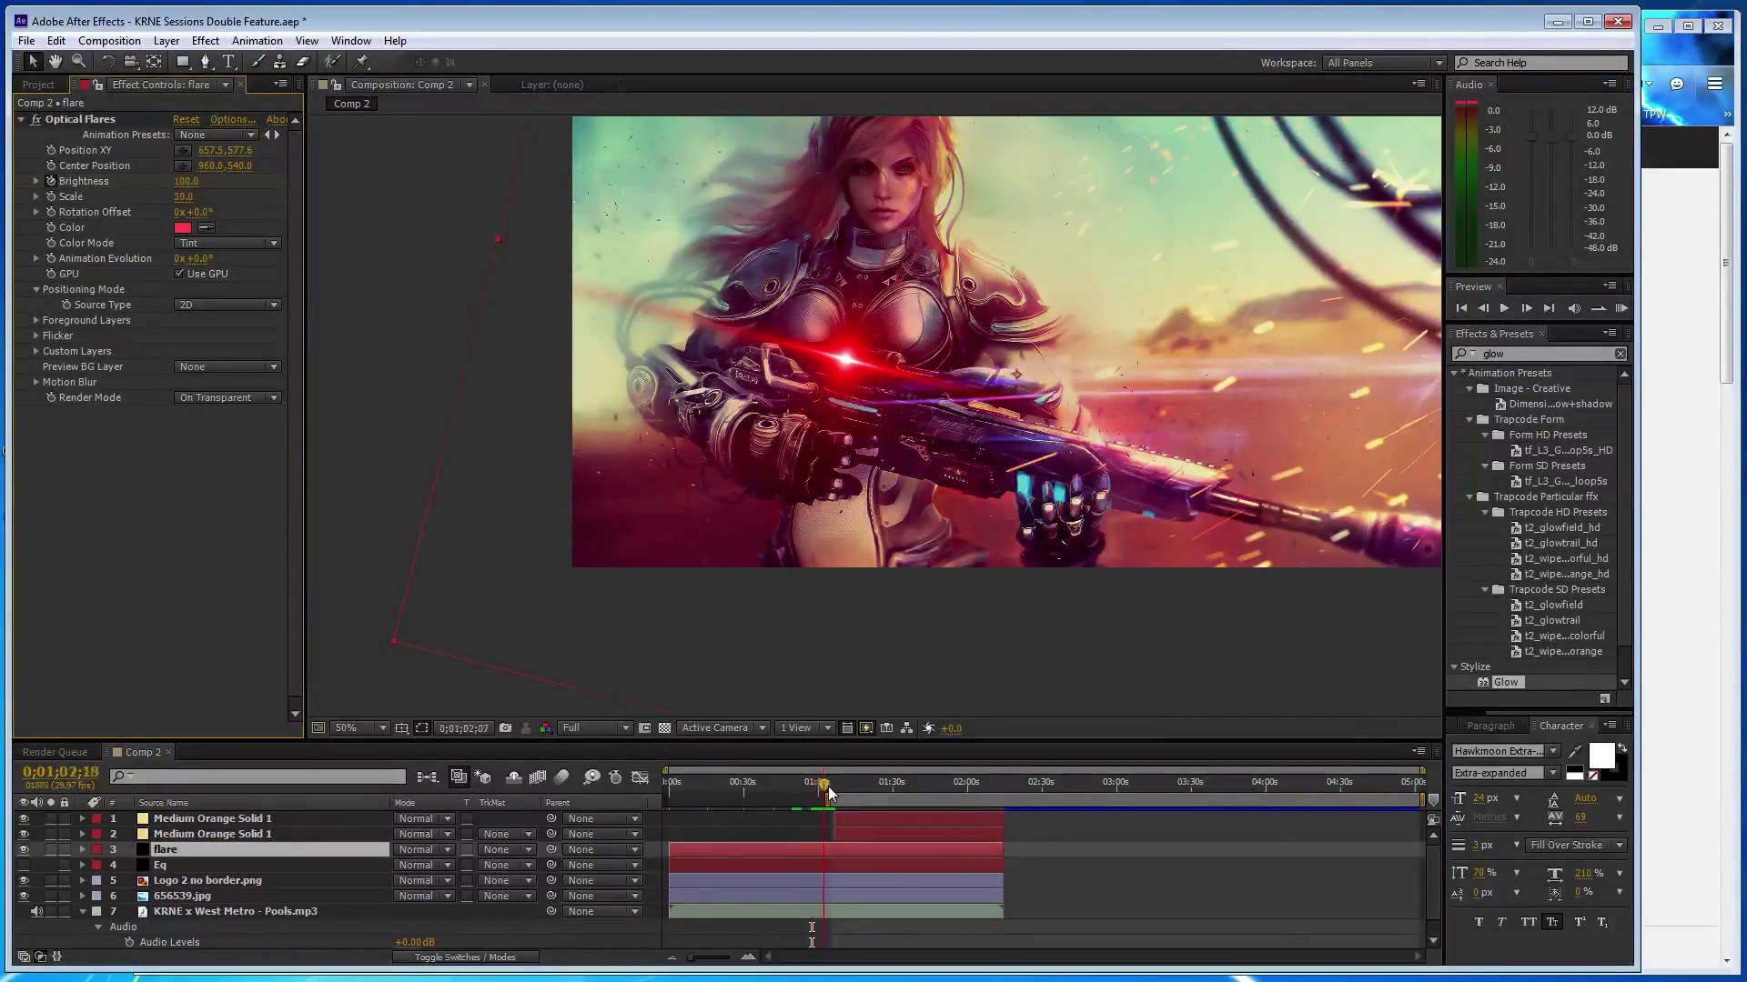
pyautogui.click(184, 181)
pyautogui.write('50')
pyautogui.press('Return')
# - Around 0;01;06, set flare Brightness to 100, then raise it to 230
pyautogui.moveTo(826, 785); pyautogui.dragTo(834, 785)
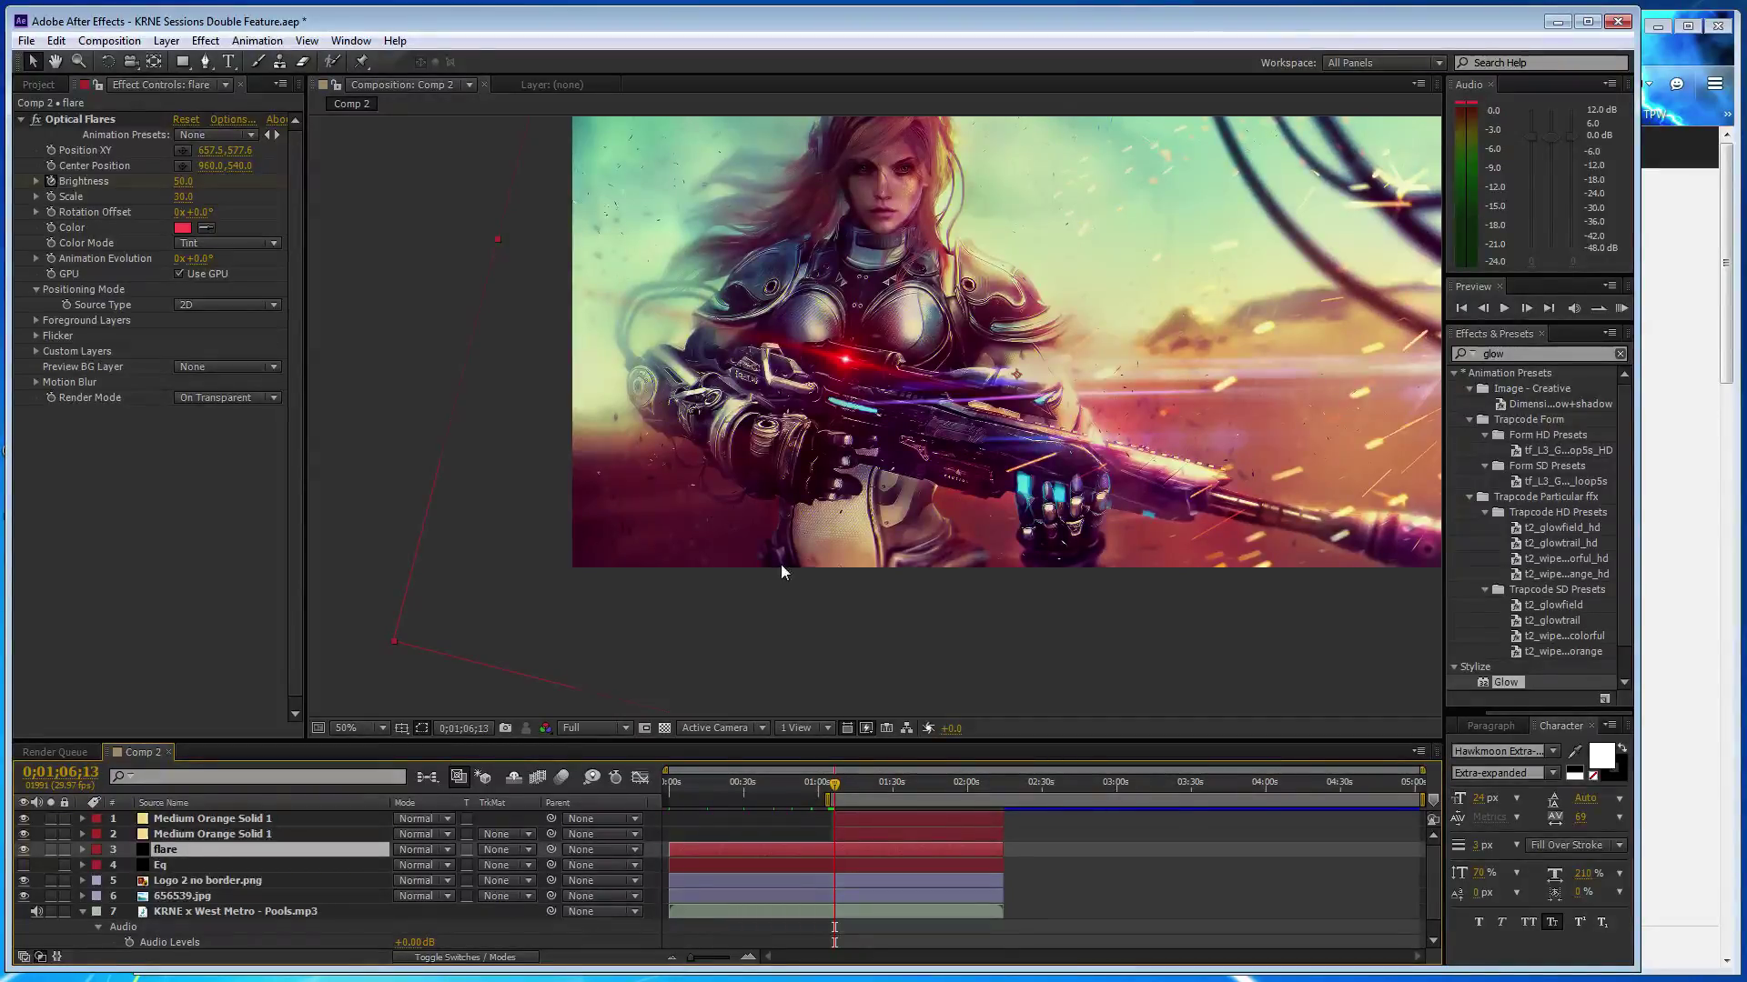
pyautogui.click(183, 181)
pyautogui.write('100')
pyautogui.press('Return')
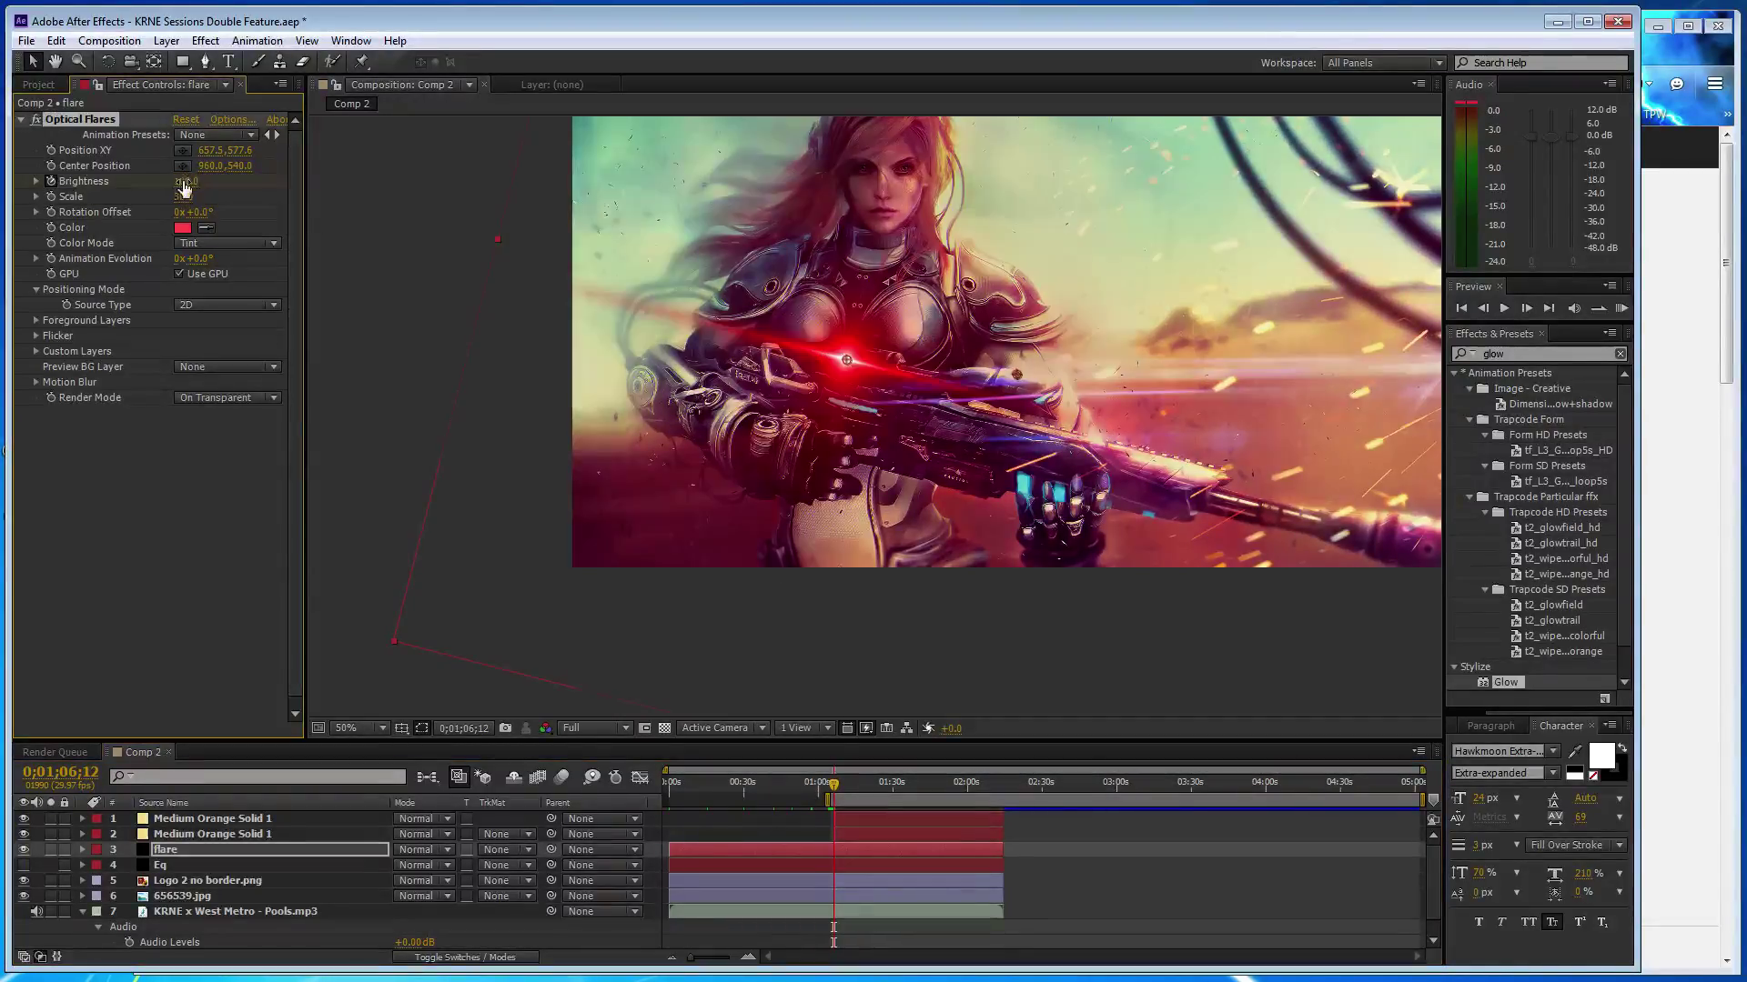
pyautogui.click(183, 181)
pyautogui.write('230')
pyautogui.press('Return')
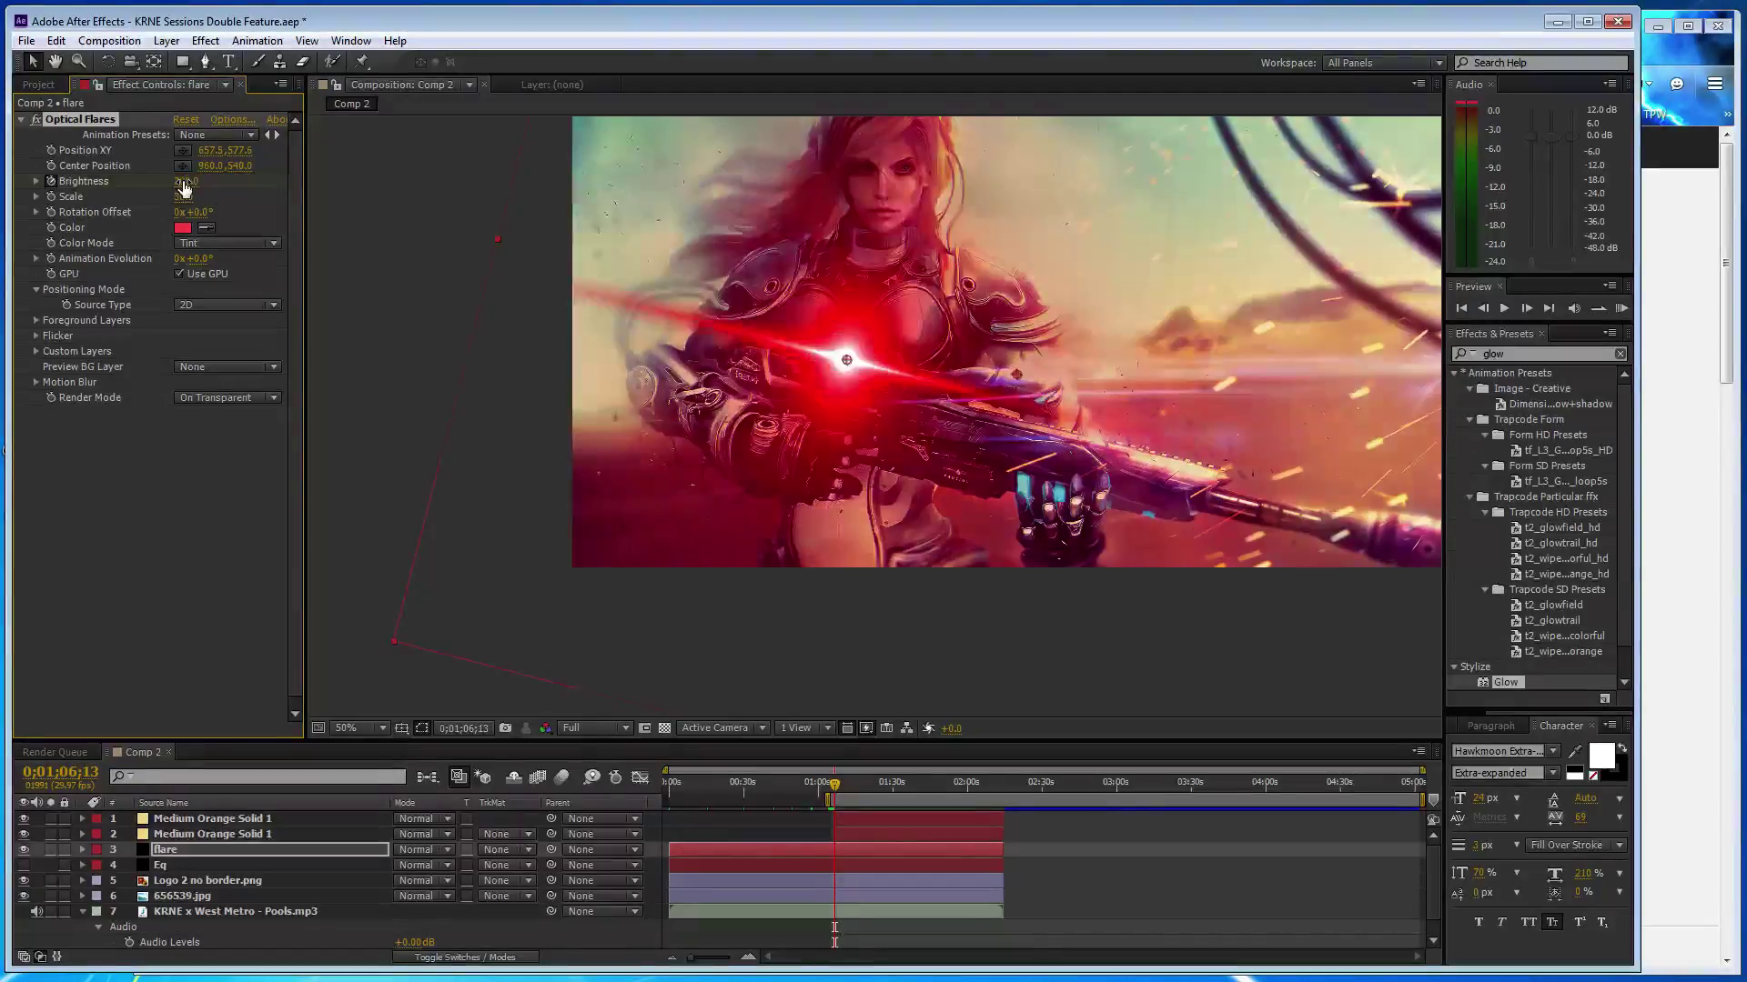
pyautogui.press('Return')
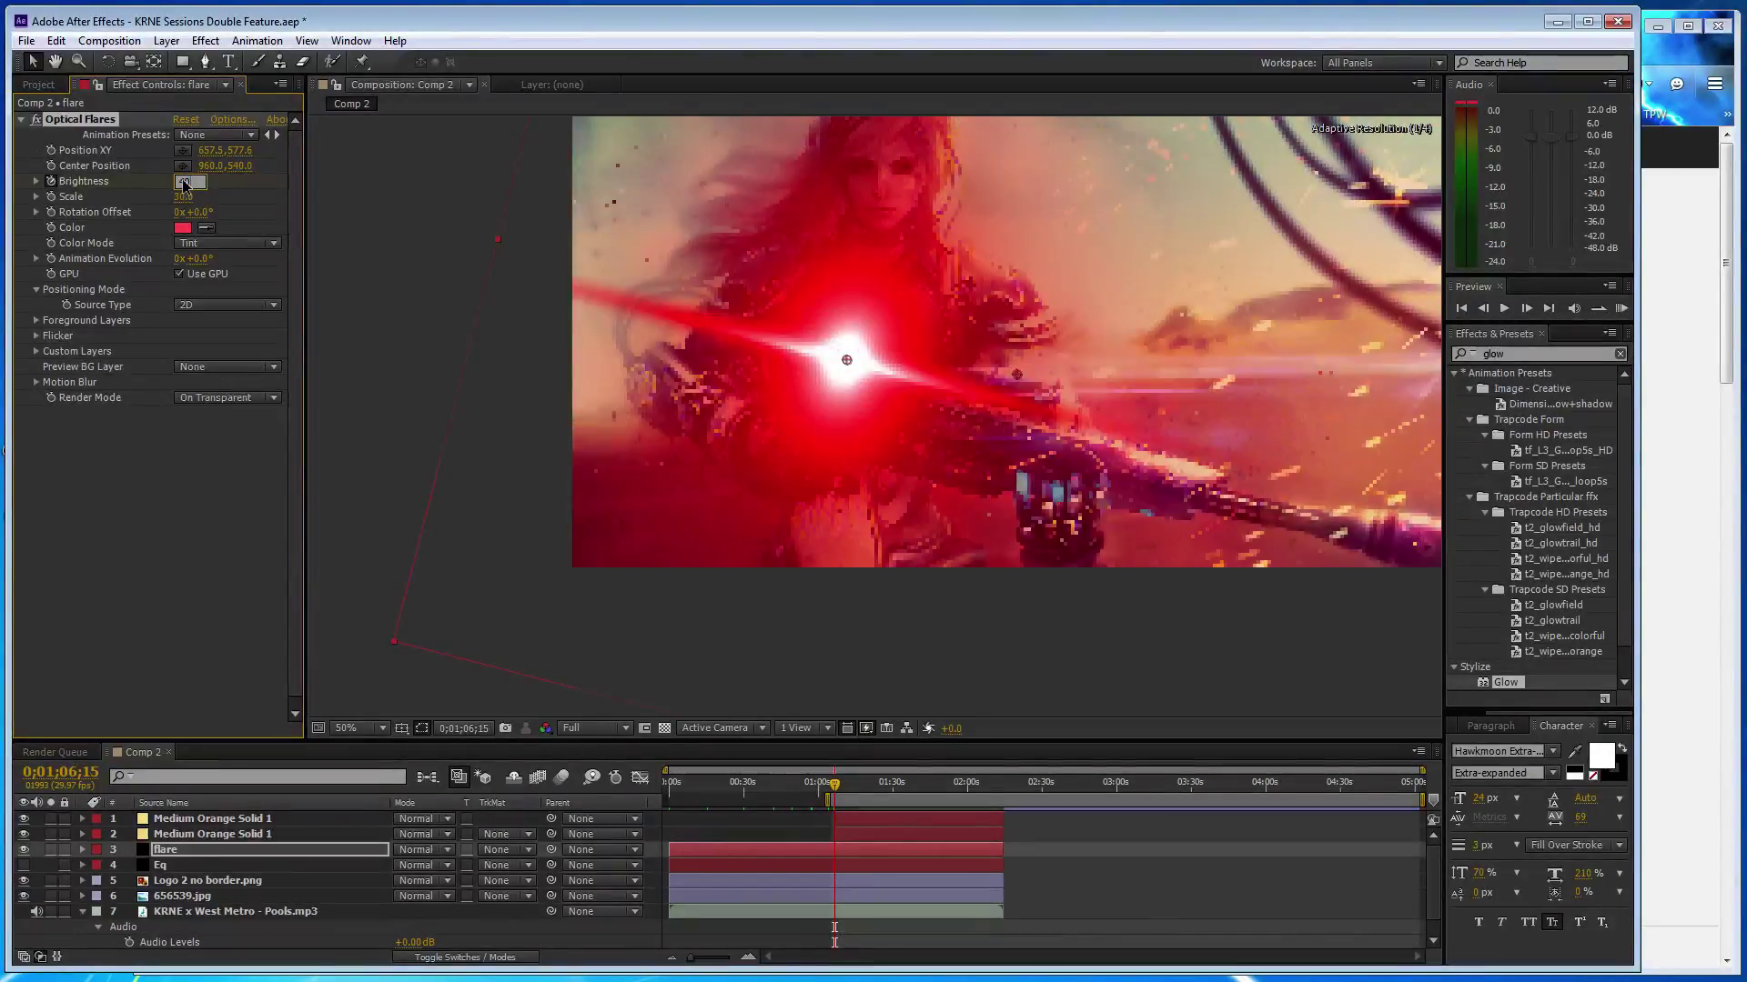
# - Raise the flare Brightness to 500, then 700
pyautogui.click(186, 182)
pyautogui.write('500')
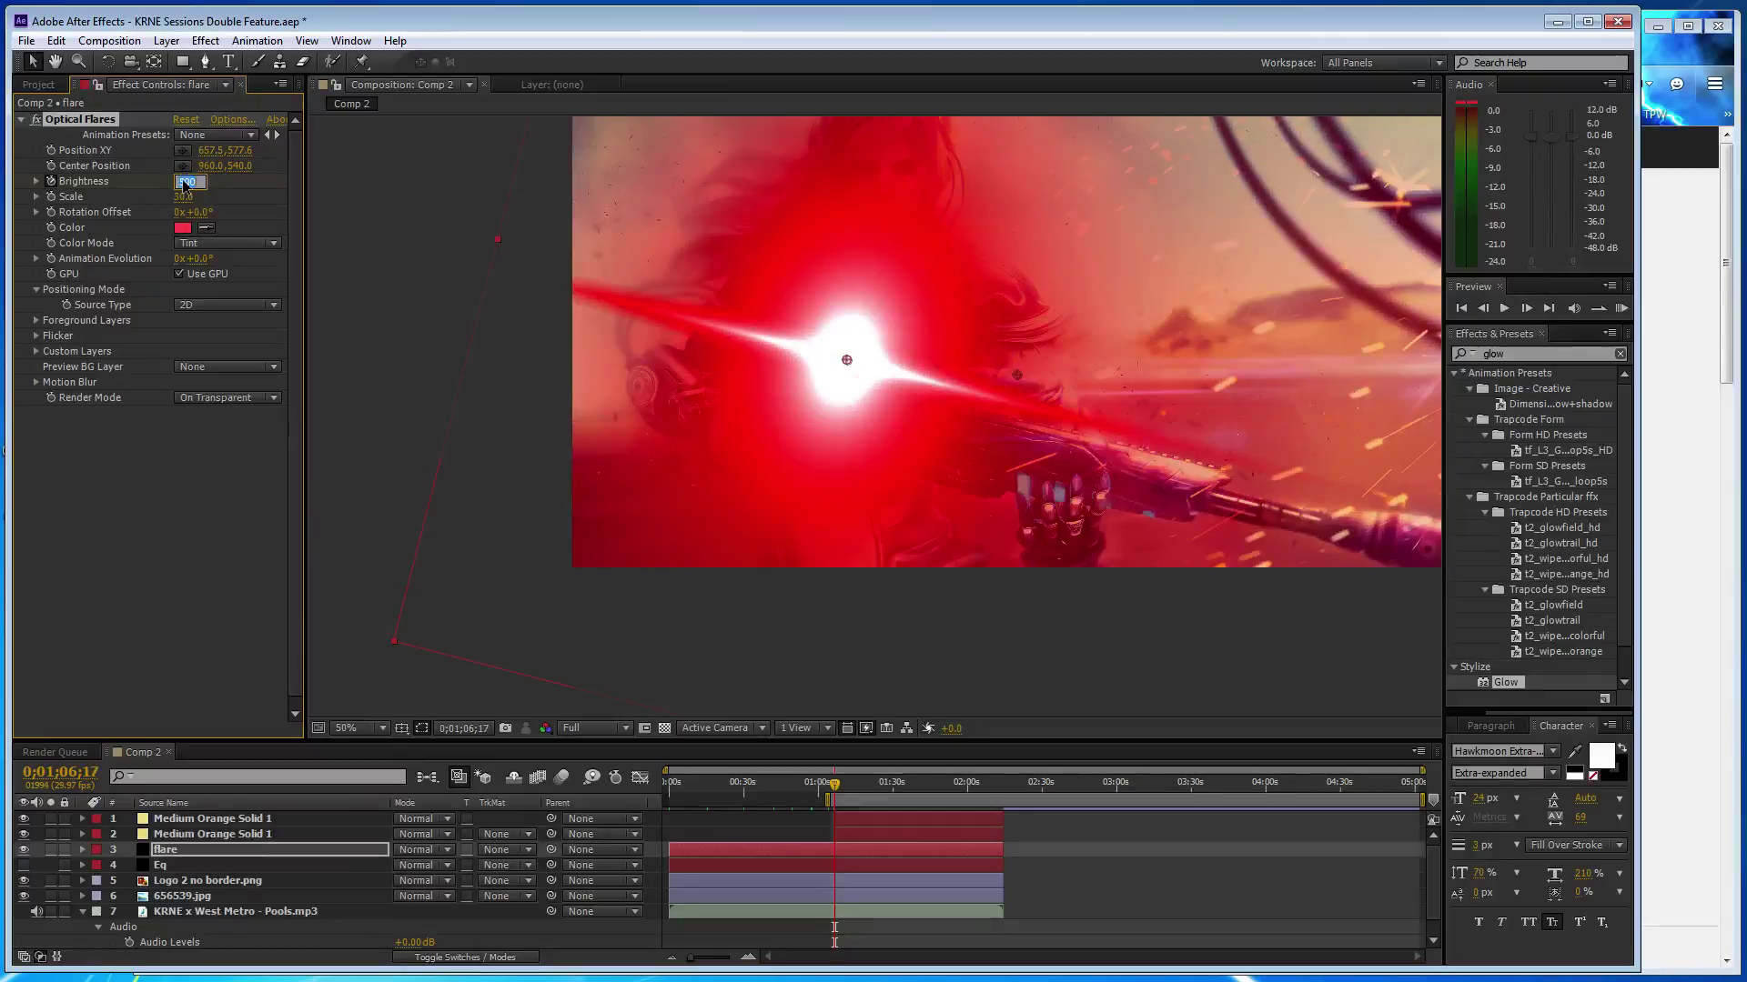
pyautogui.press('Return')
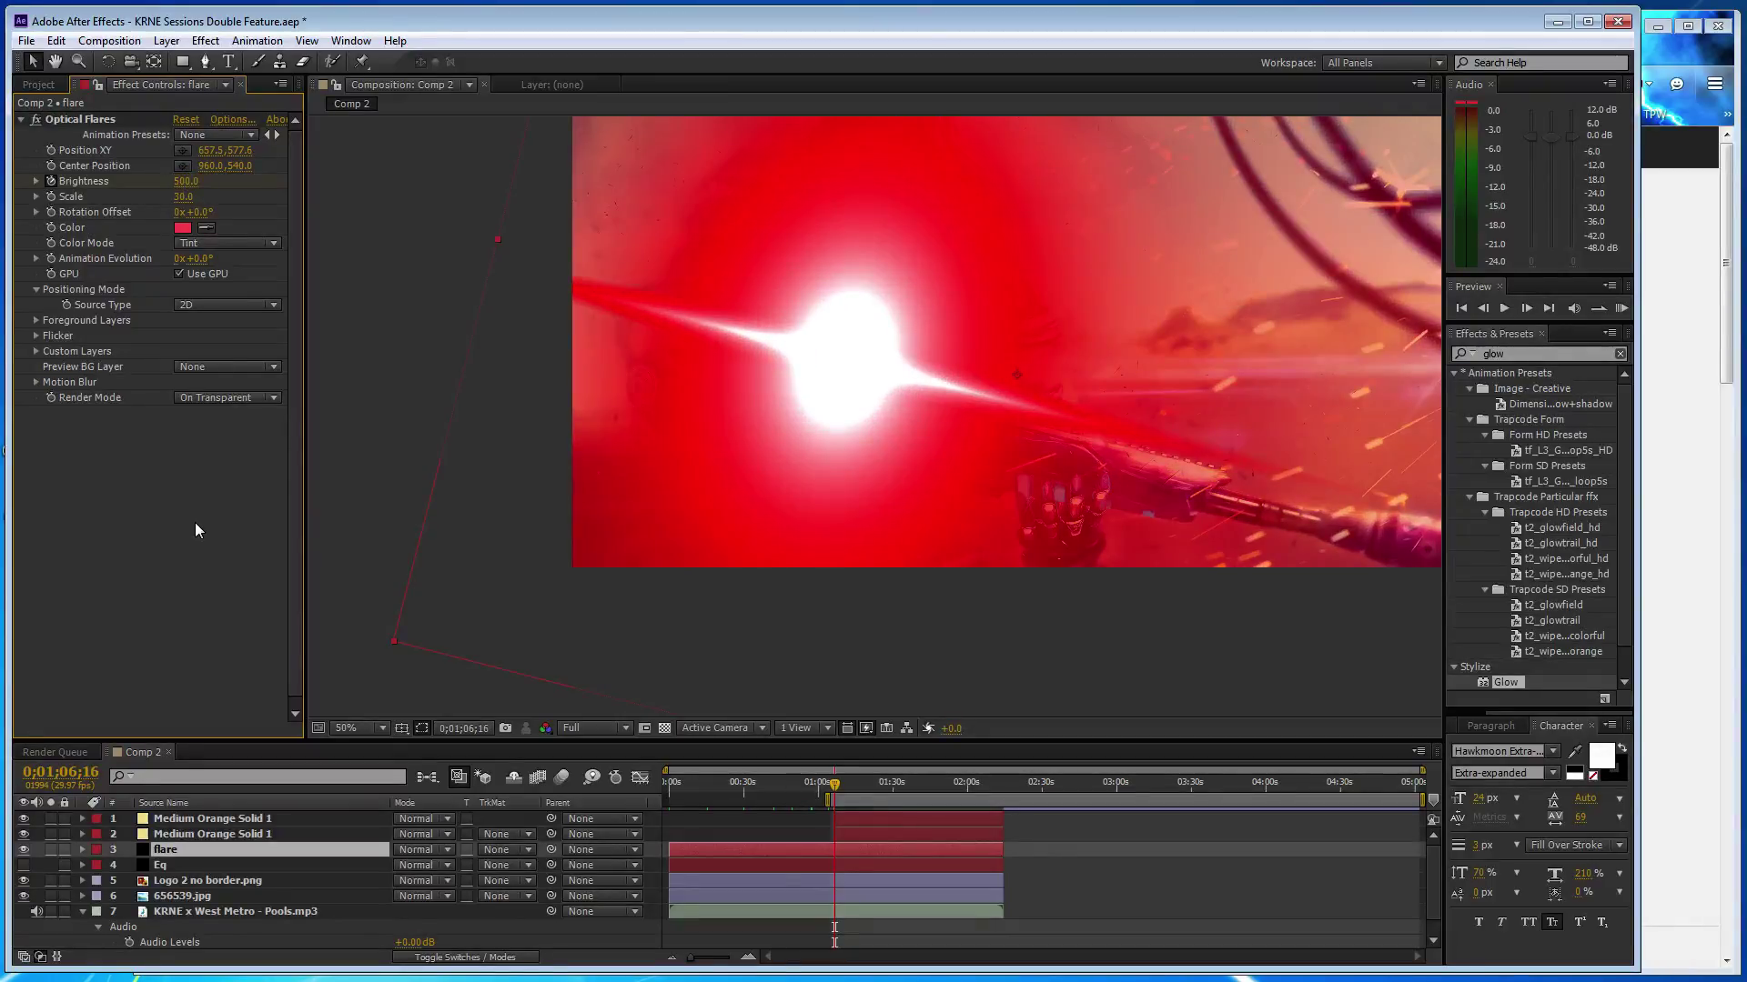
pyautogui.click(185, 182)
pyautogui.write('700')
pyautogui.press('Return')
pyautogui.click(186, 182)
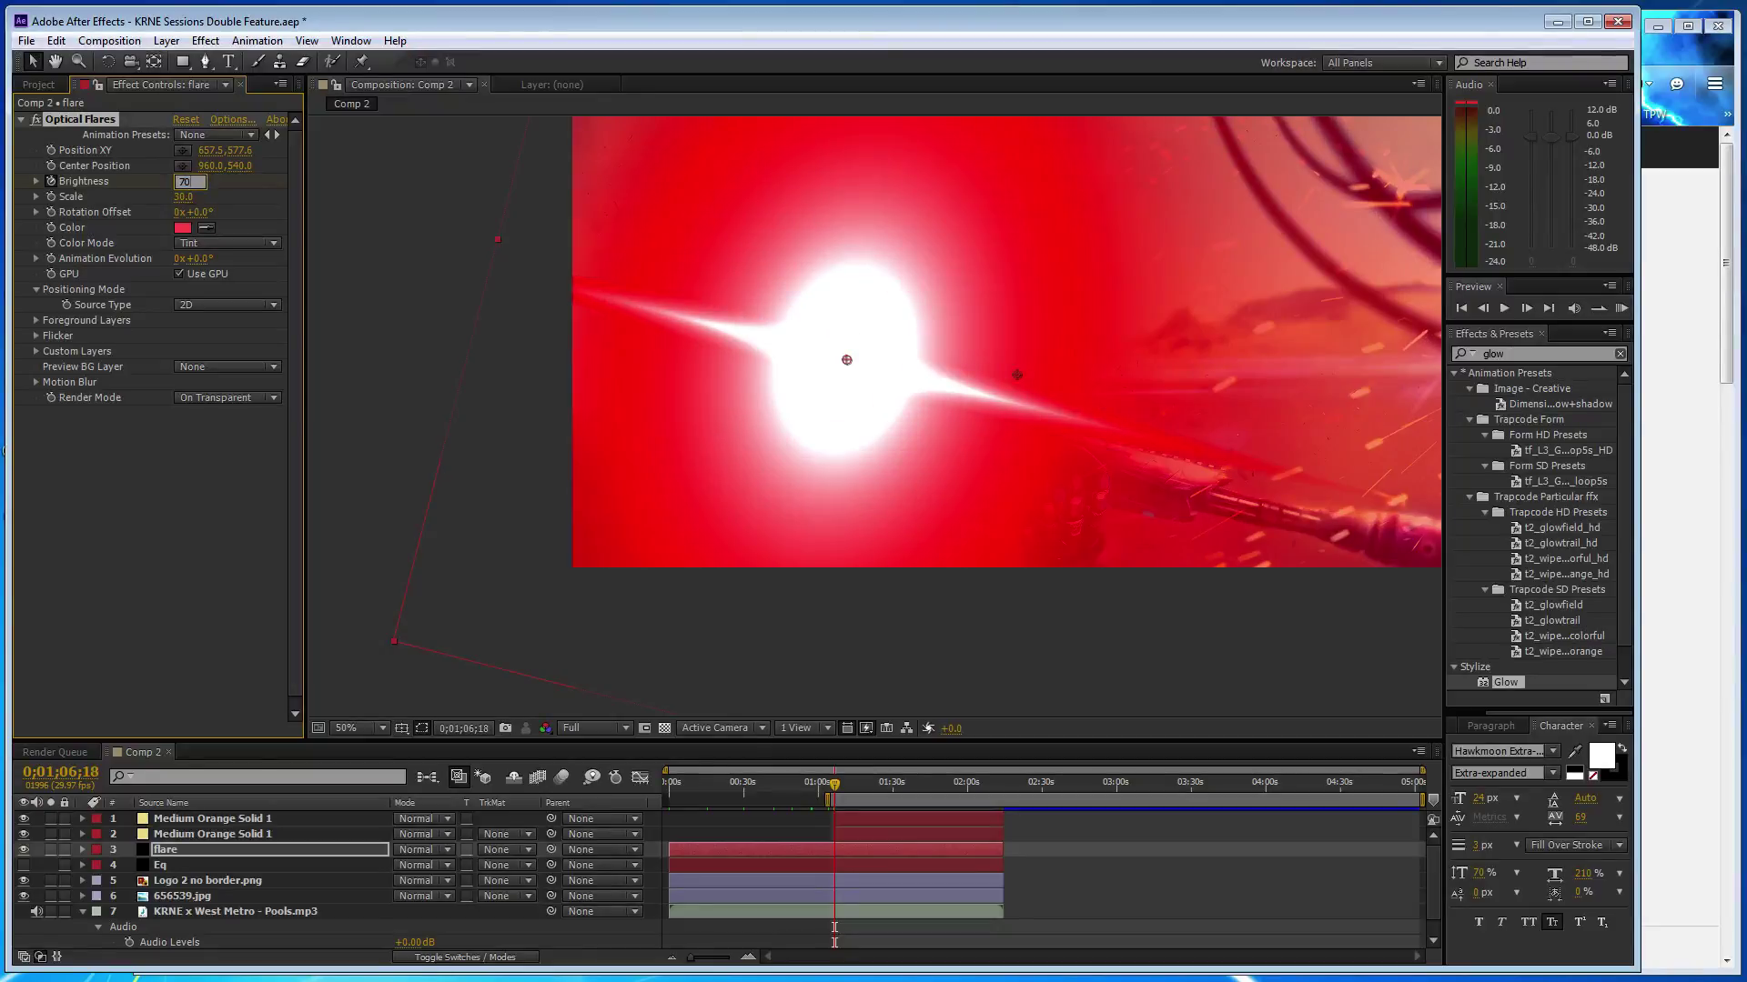
pyautogui.write('0')
pyautogui.press('Return')
# - Push the flare Brightness further to 800, 900, 1000 and 1500
pyautogui.click(185, 182)
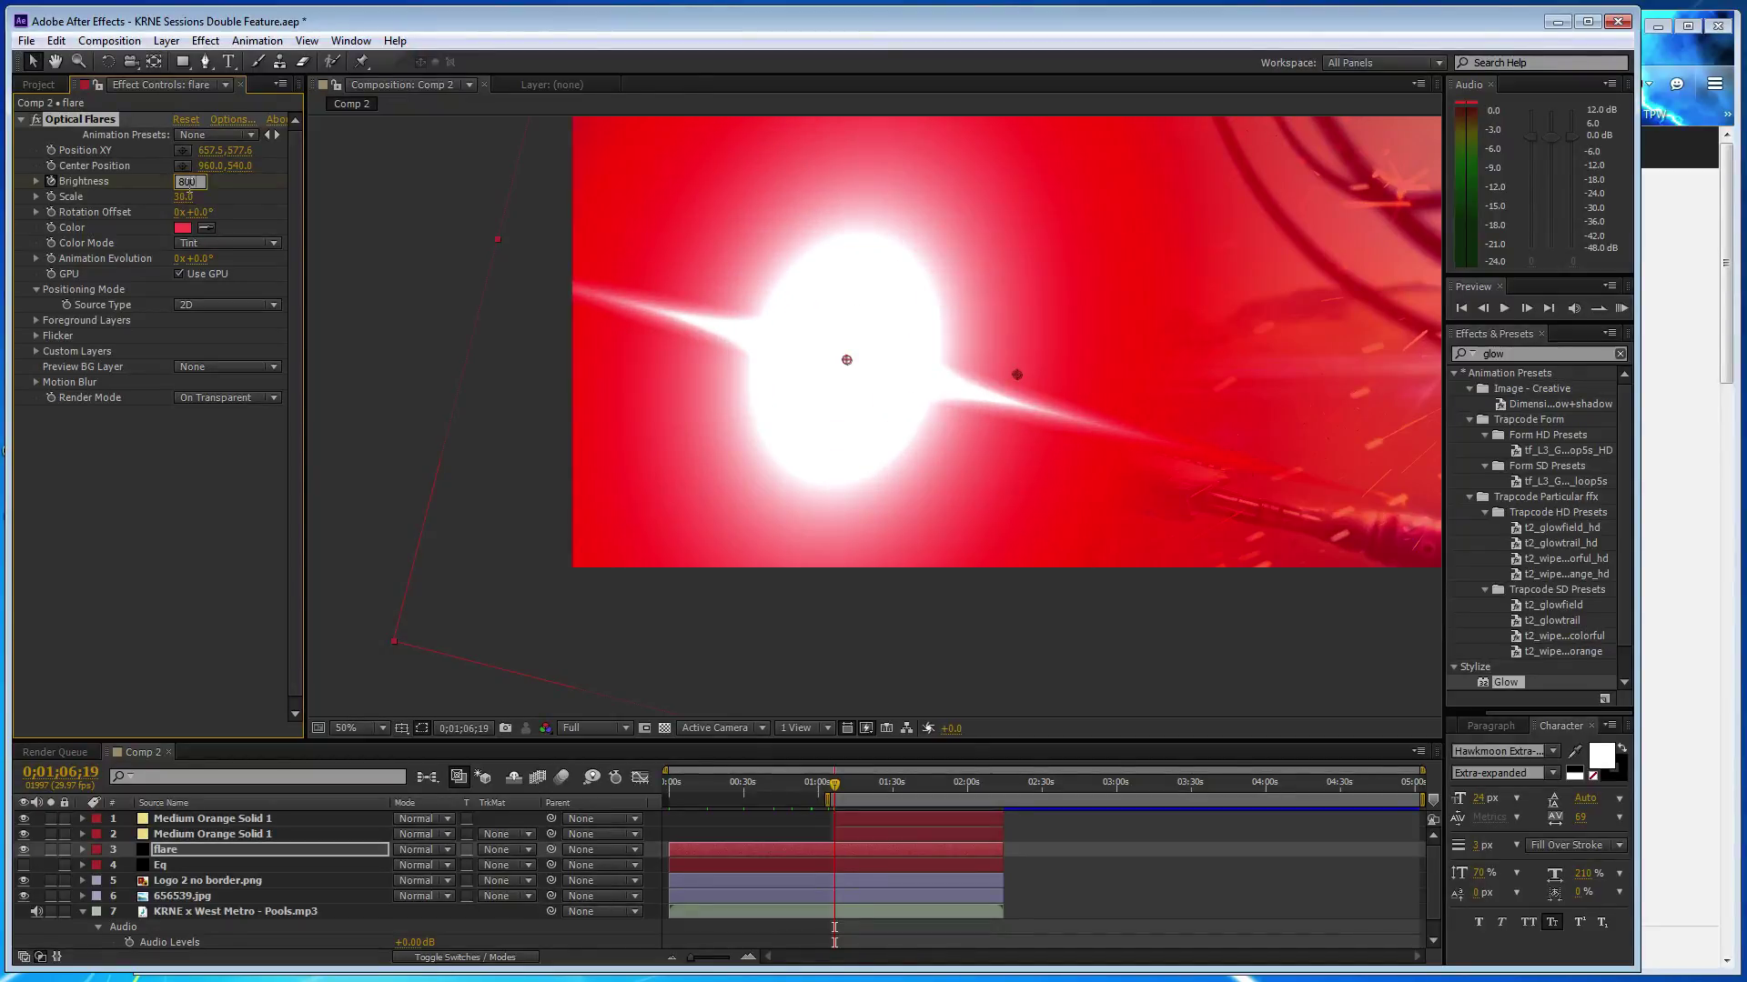
pyautogui.write('800')
pyautogui.press('Return')
pyautogui.click(185, 184)
pyautogui.write('9000')
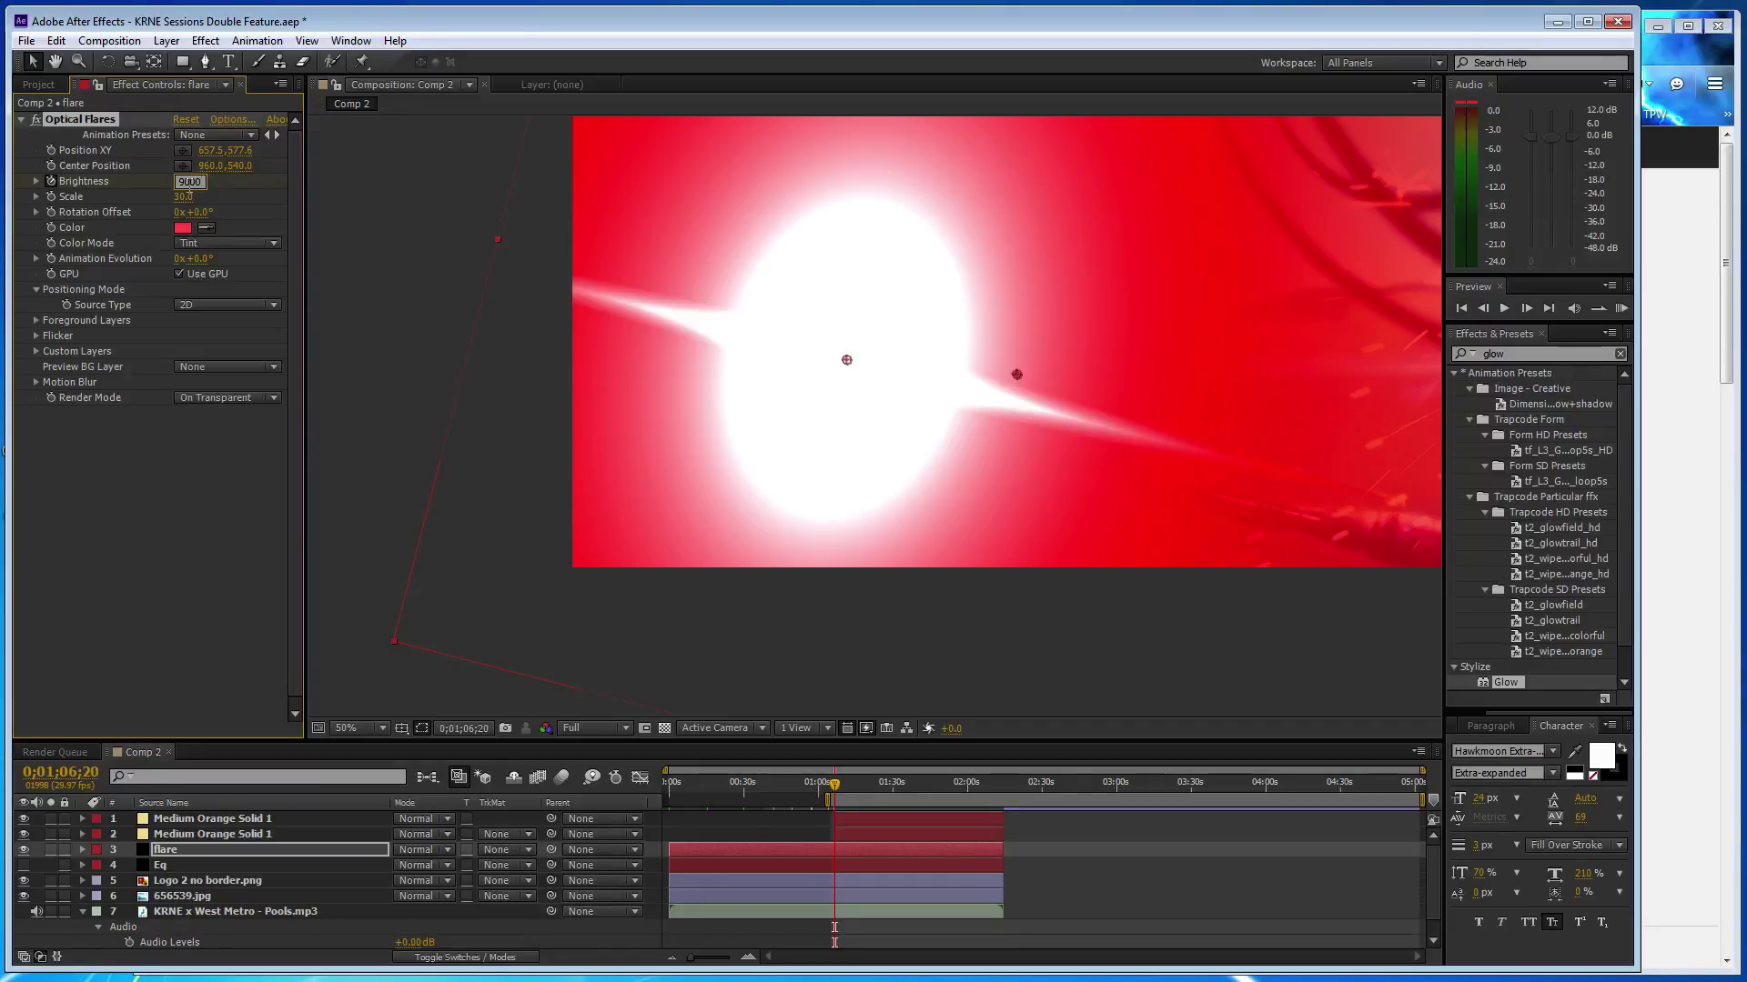
pyautogui.press('Return')
pyautogui.click(187, 183)
pyautogui.write('1000')
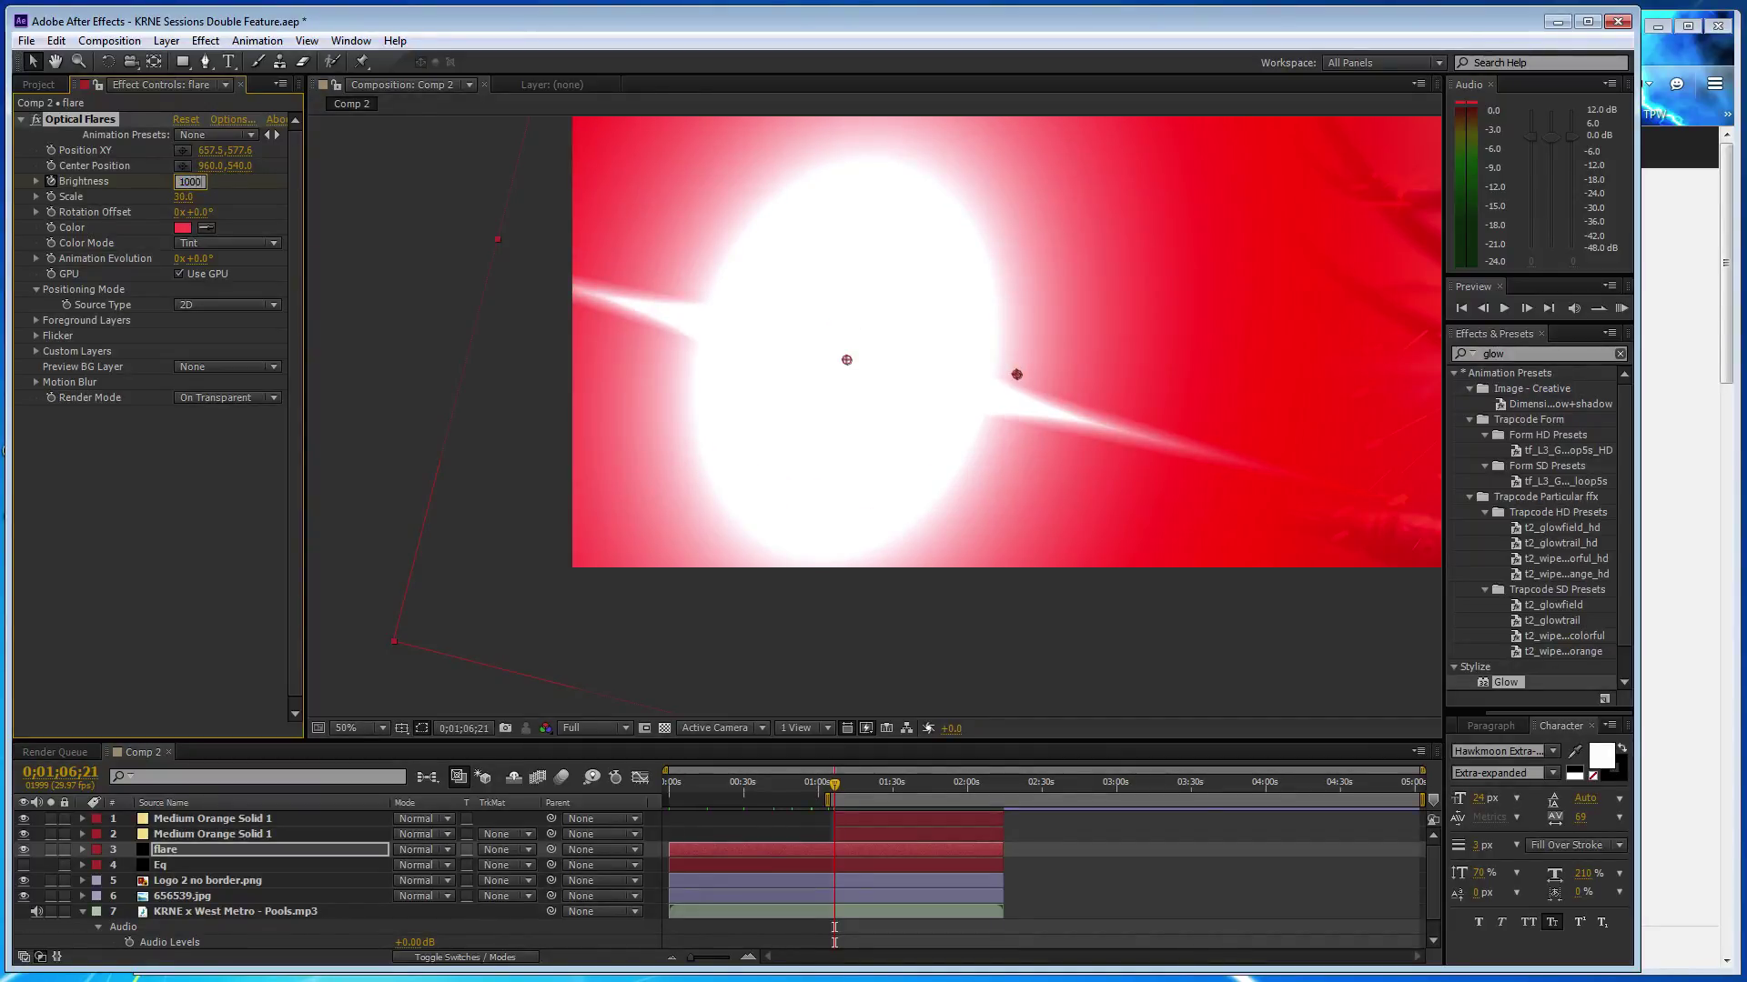
pyautogui.press('Return')
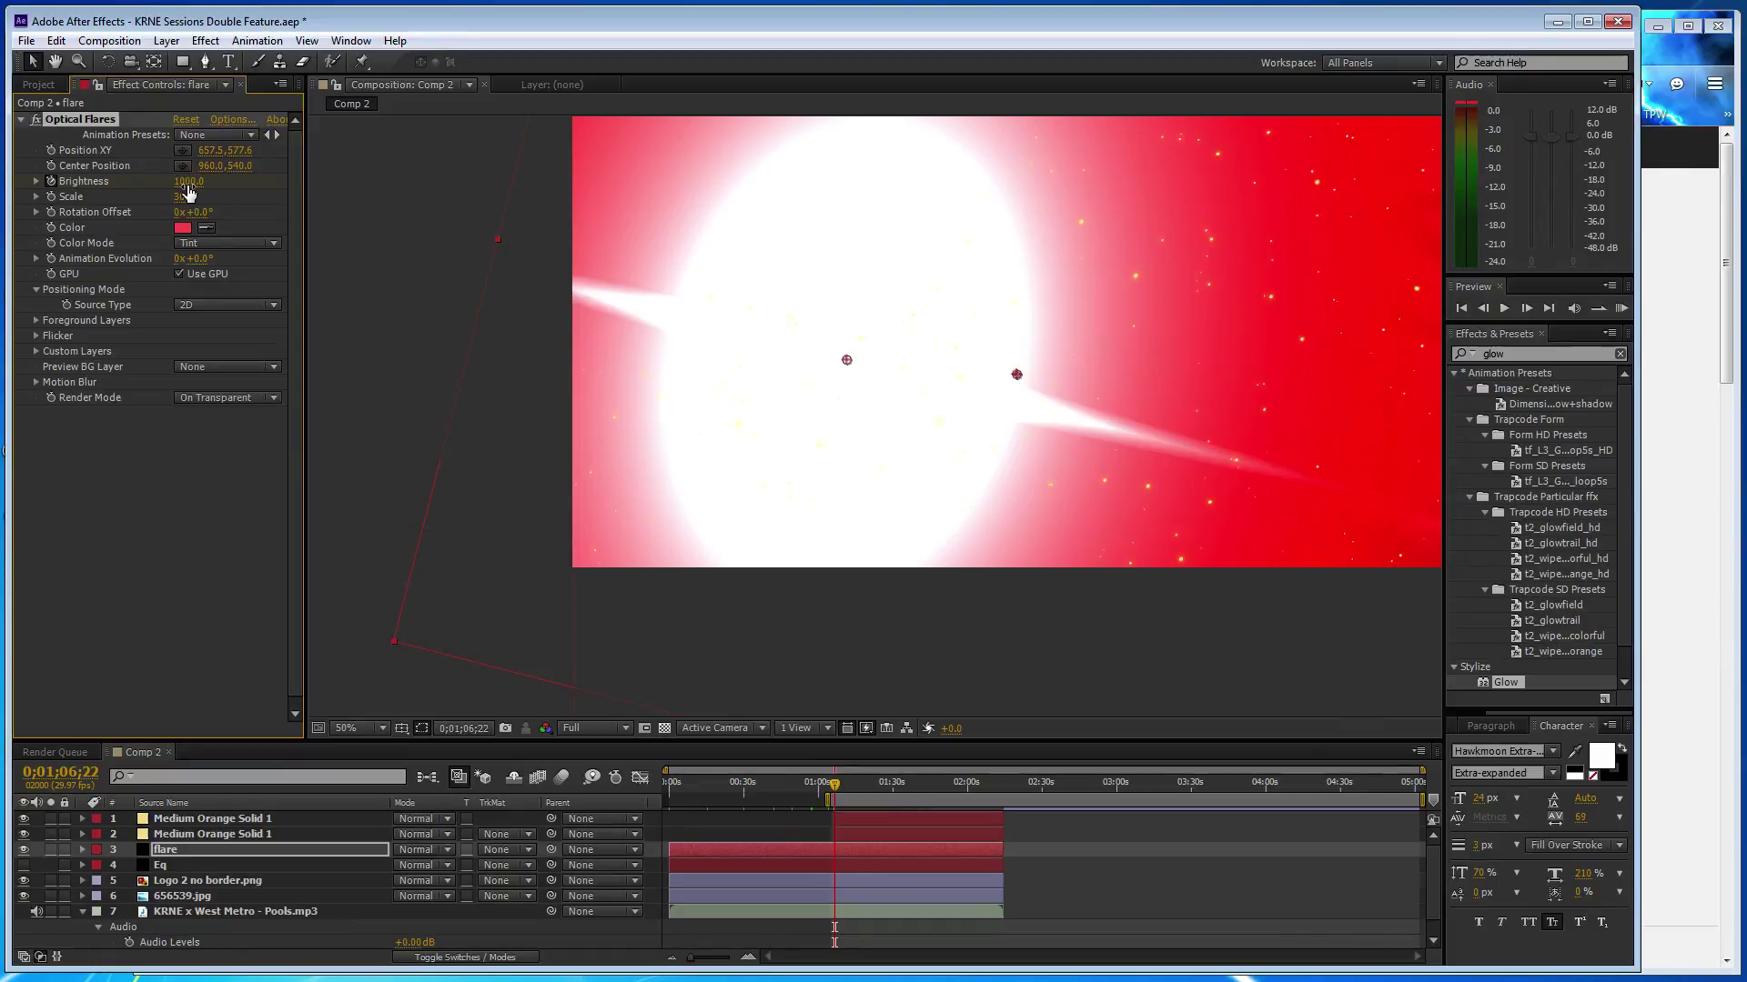
pyautogui.click(188, 184)
pyautogui.write('15')
pyautogui.press('Return')
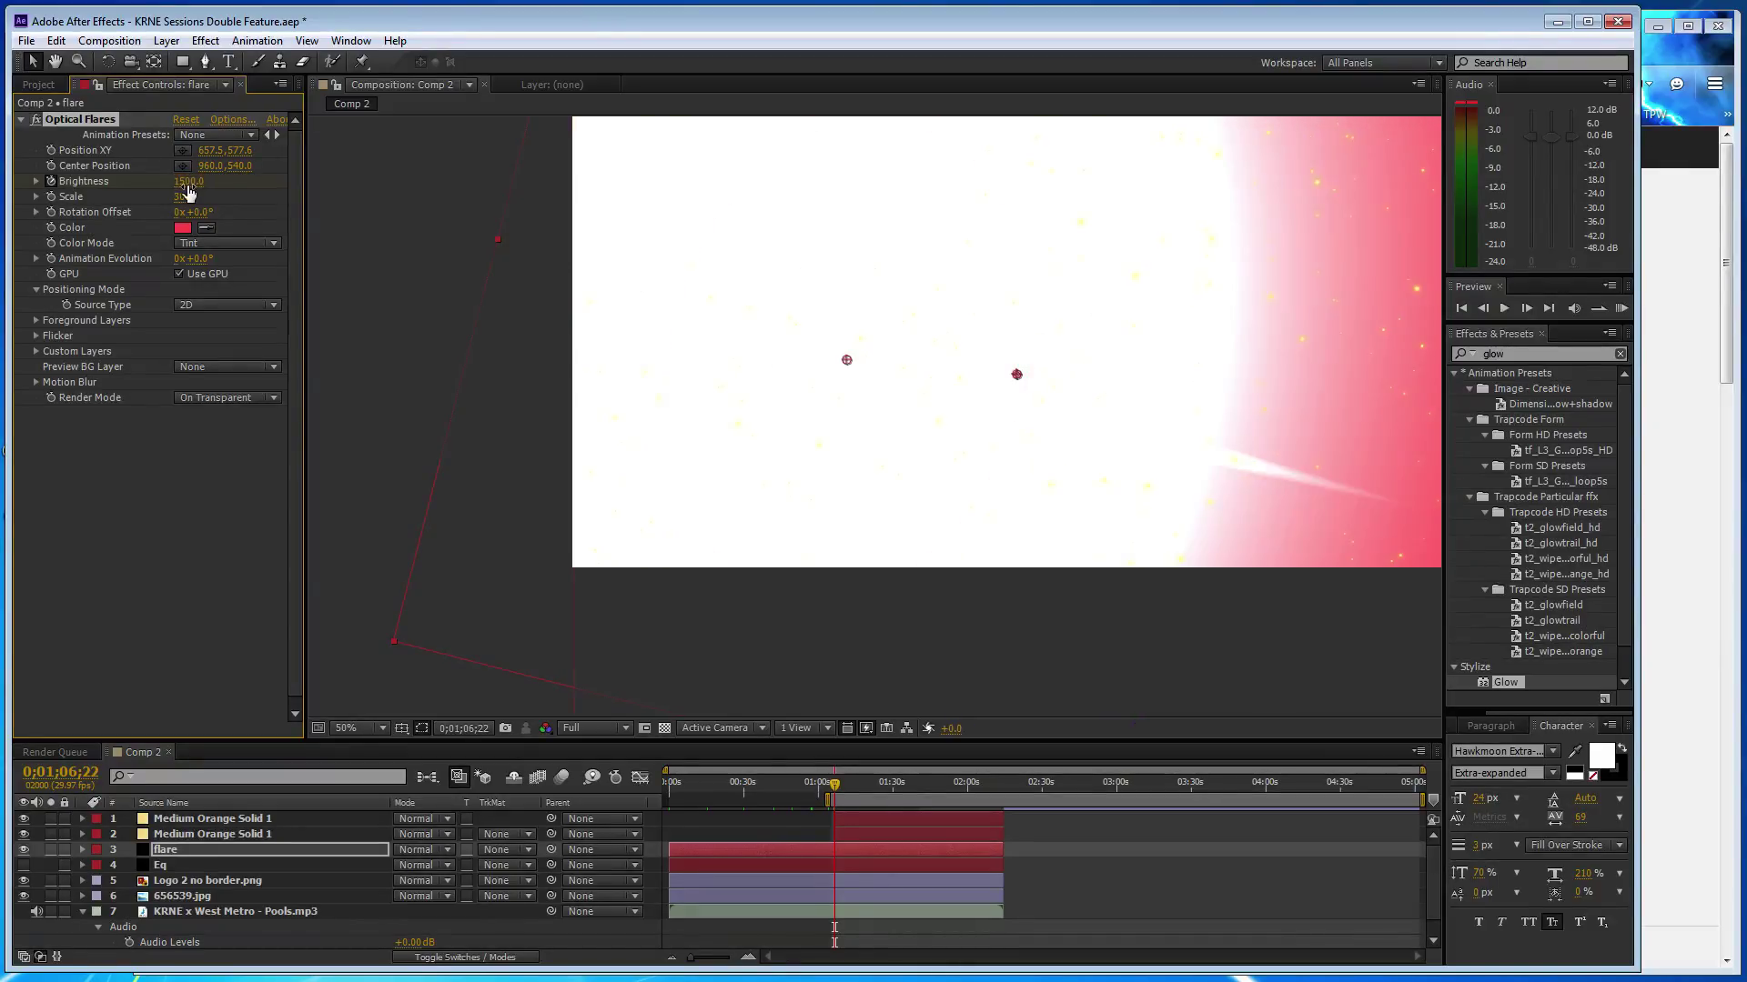
# - Bring the flare Brightness back down through 500 and 250 to 100
pyautogui.click(187, 182)
pyautogui.write('5')
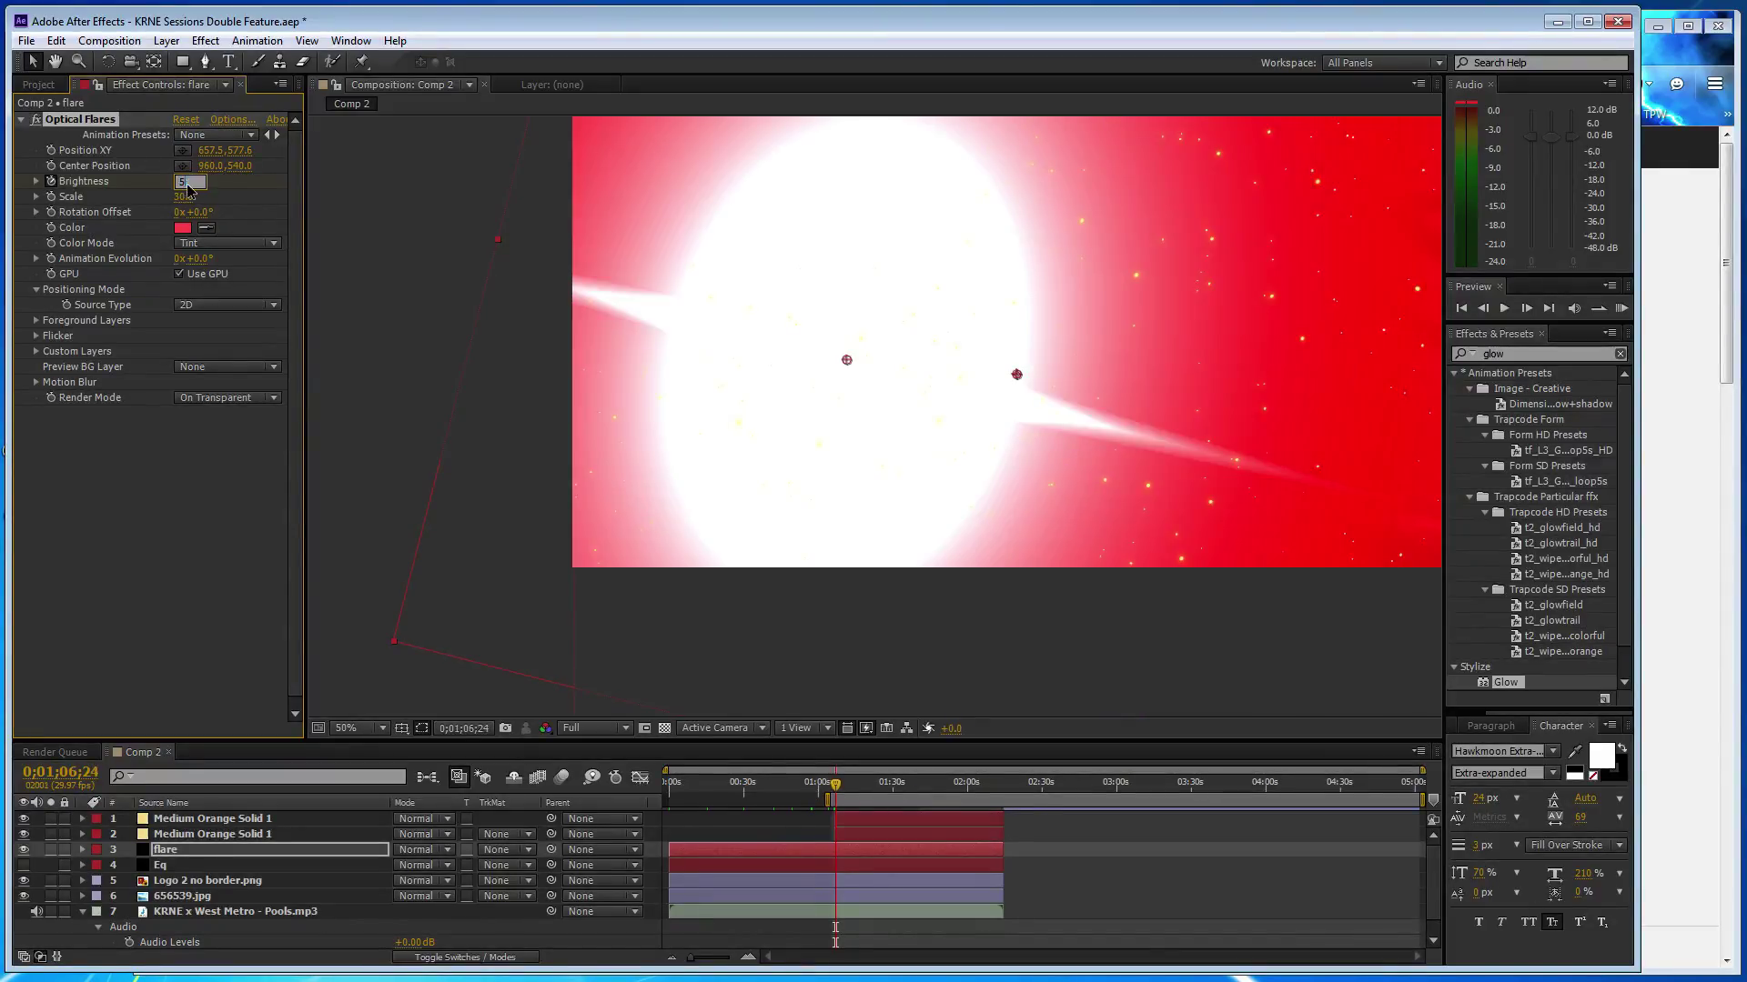
pyautogui.write('00')
pyautogui.press('Return')
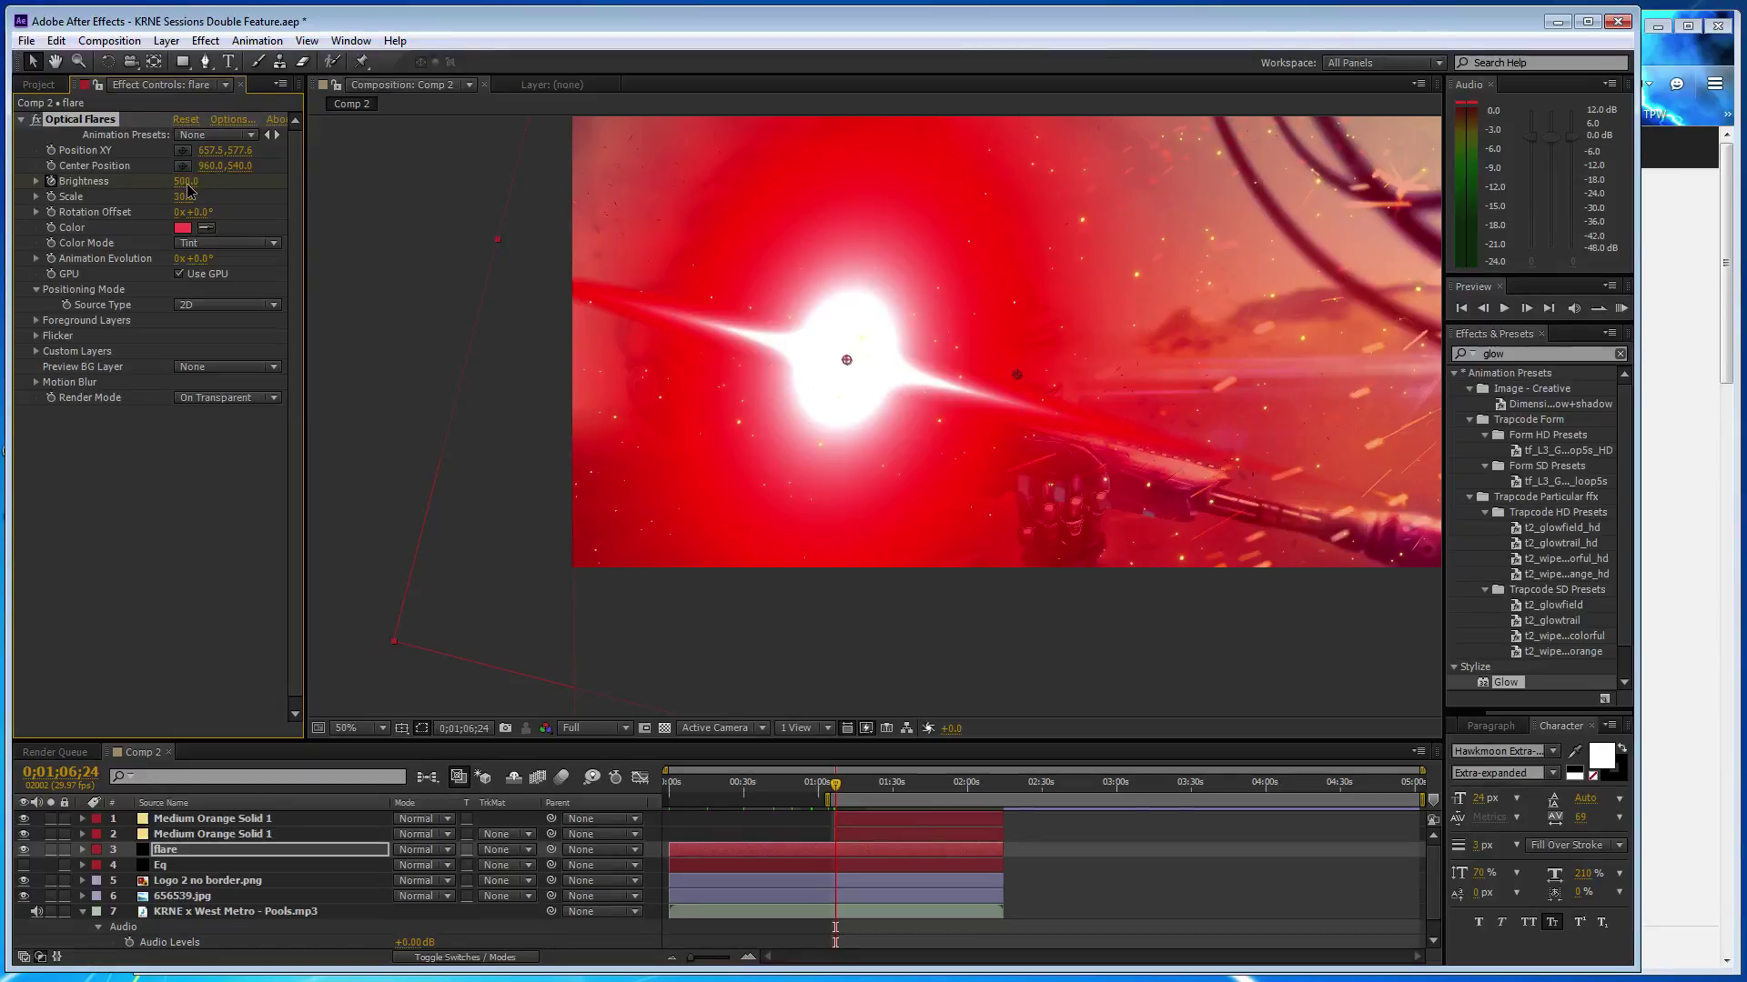
pyautogui.click(186, 182)
pyautogui.write('250')
pyautogui.press('Return')
pyautogui.click(186, 181)
pyautogui.write('100')
pyautogui.press('Return')
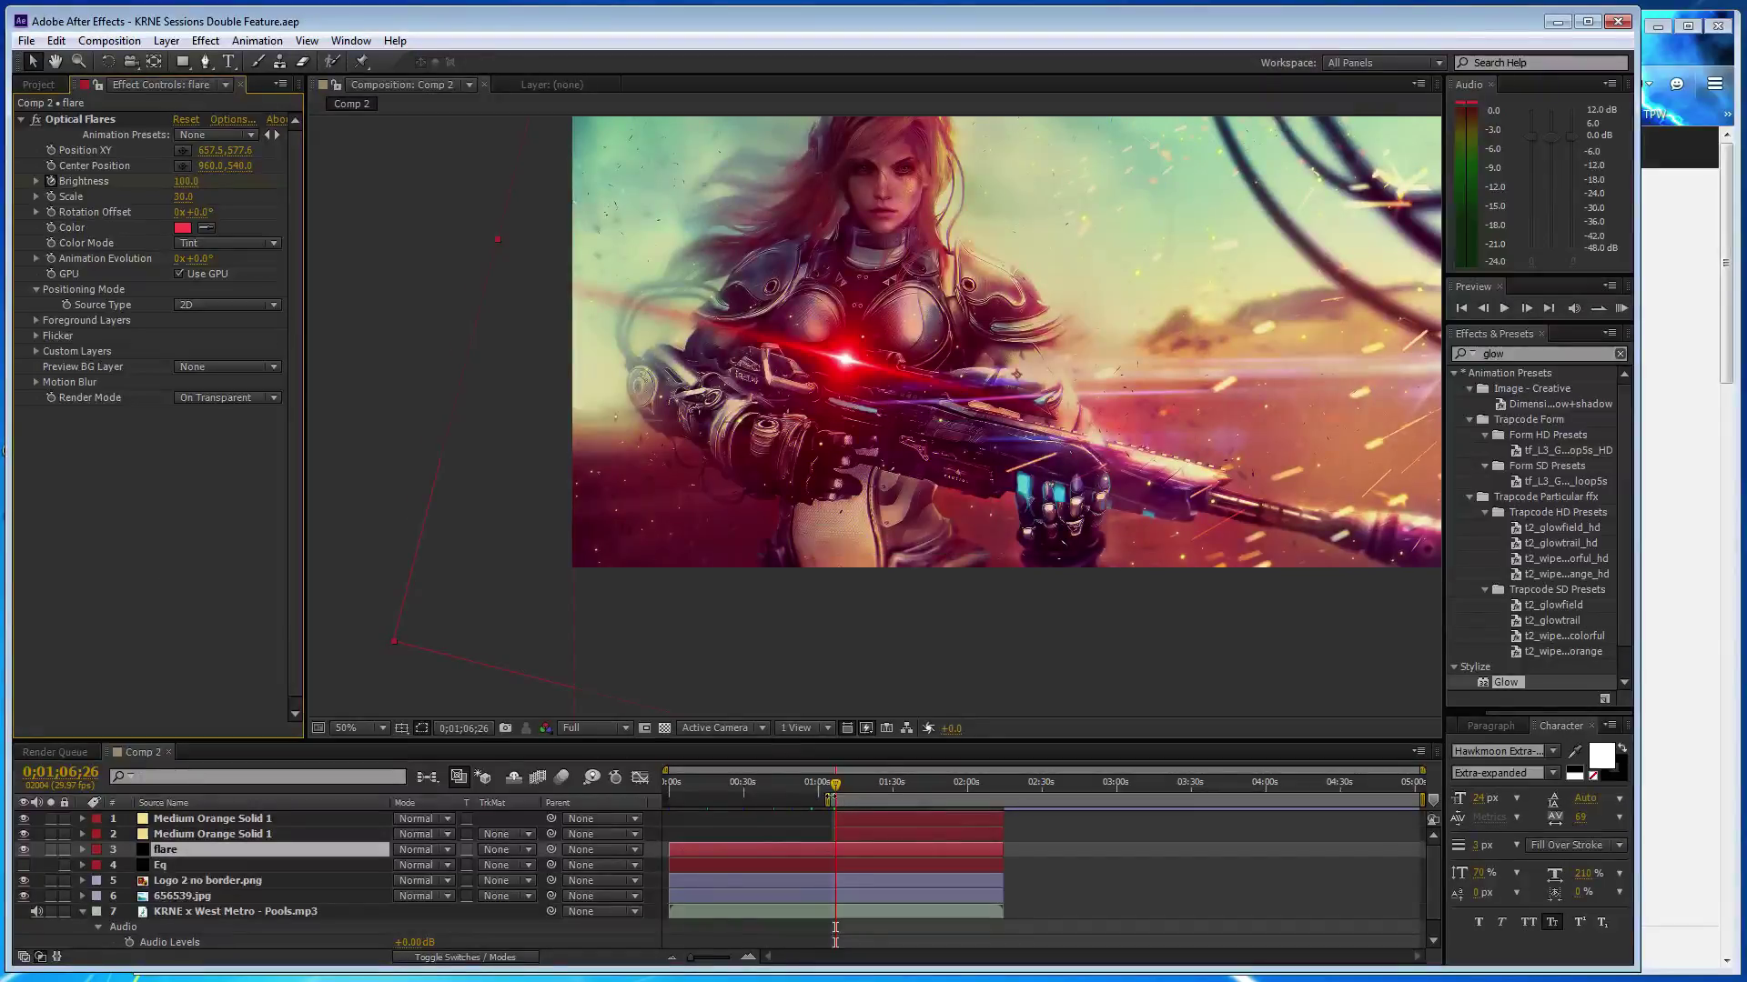
# - Keyframe flare Brightness 50 at 0;01;13;06 and 100 at 0;01;20;26
pyautogui.moveTo(835, 784); pyautogui.dragTo(850, 784)
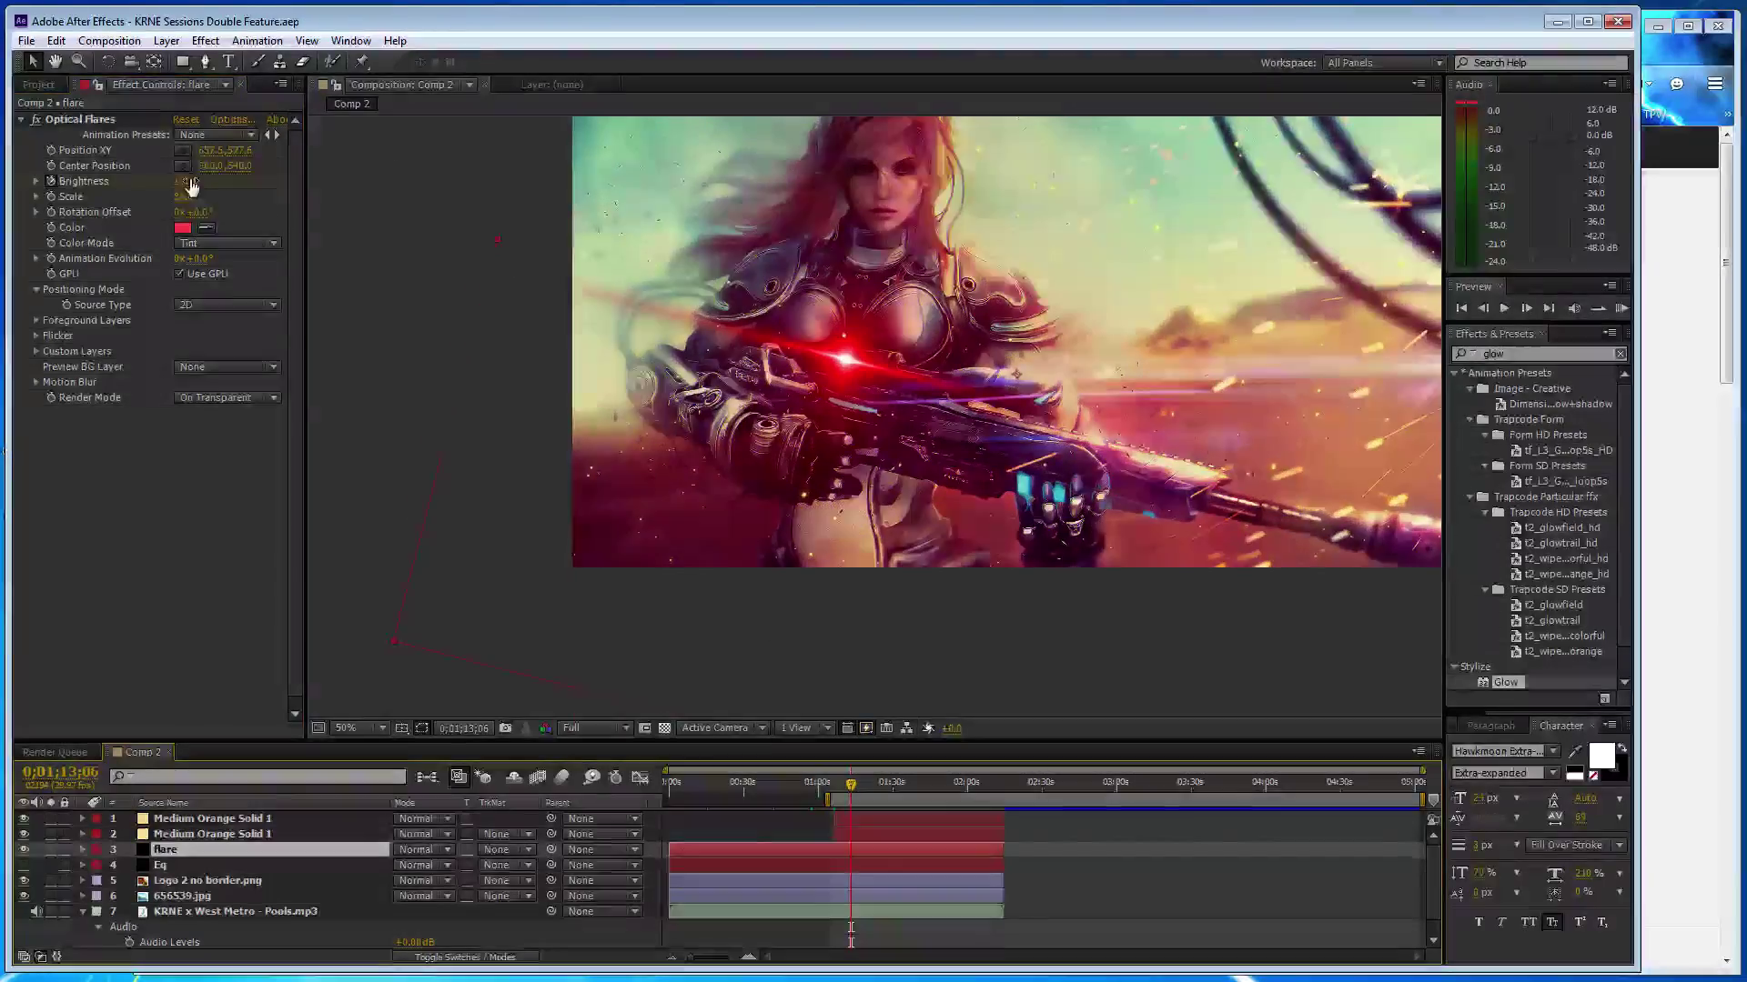
pyautogui.moveTo(191, 185); pyautogui.dragTo(200, 281)
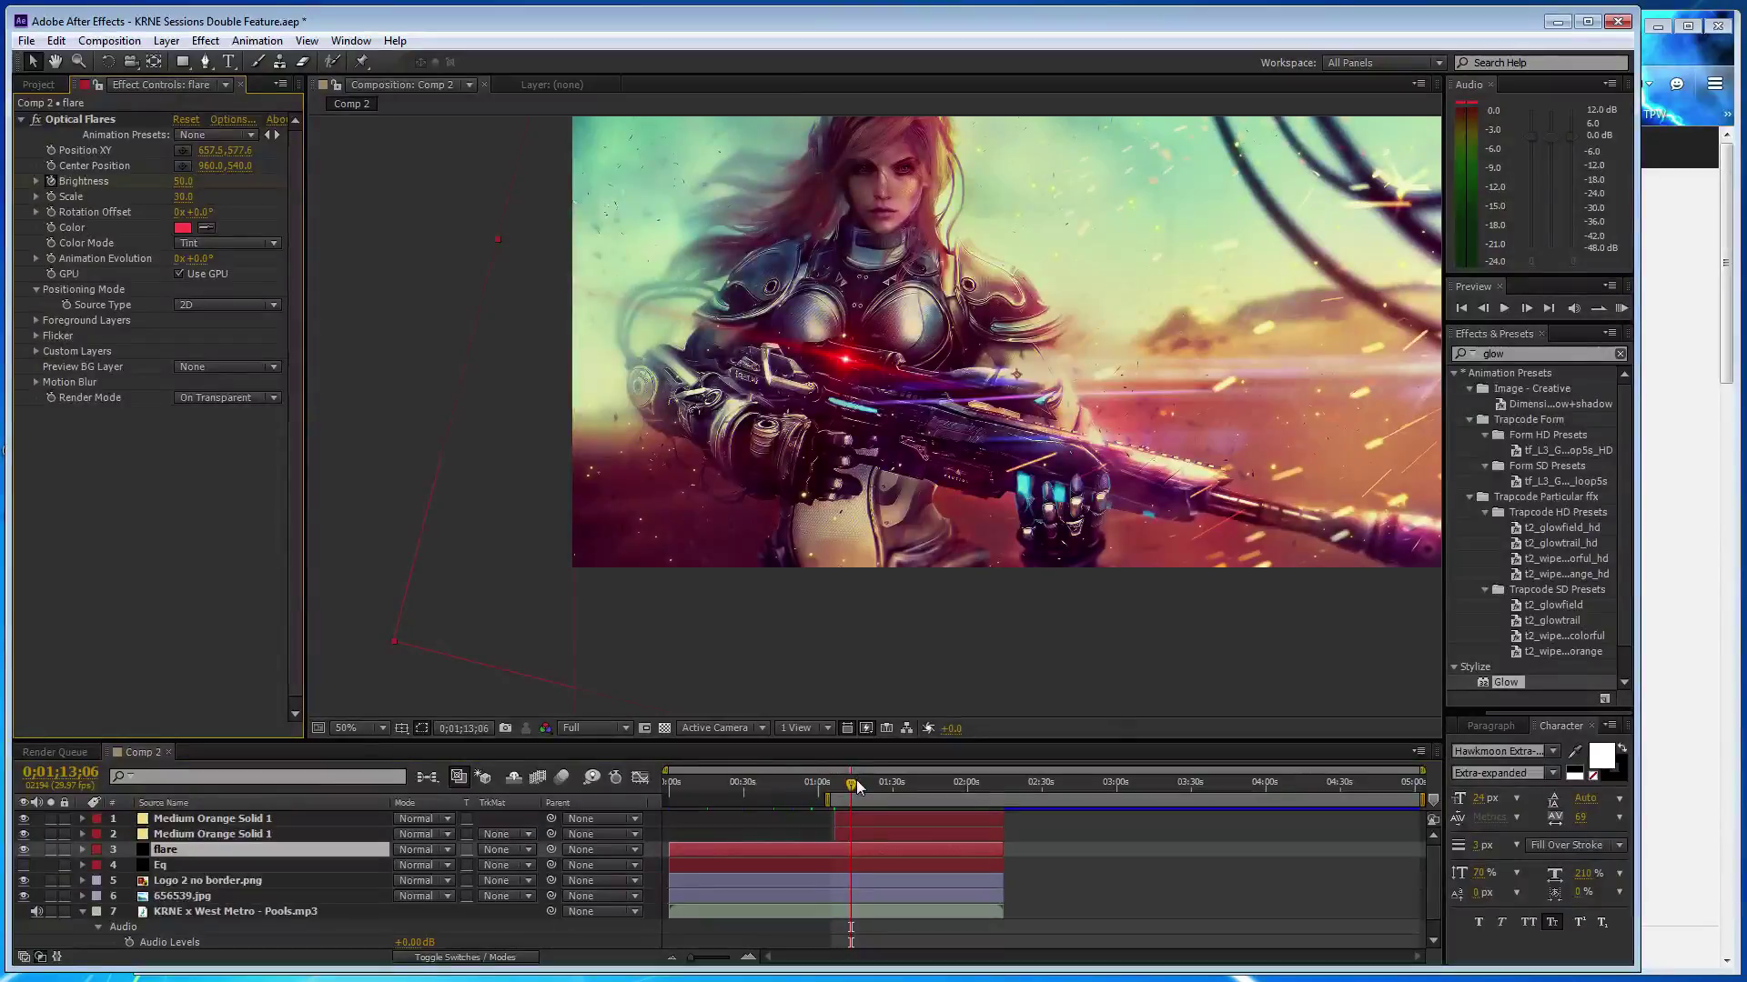
pyautogui.moveTo(858, 788); pyautogui.dragTo(870, 784)
pyautogui.click(183, 181)
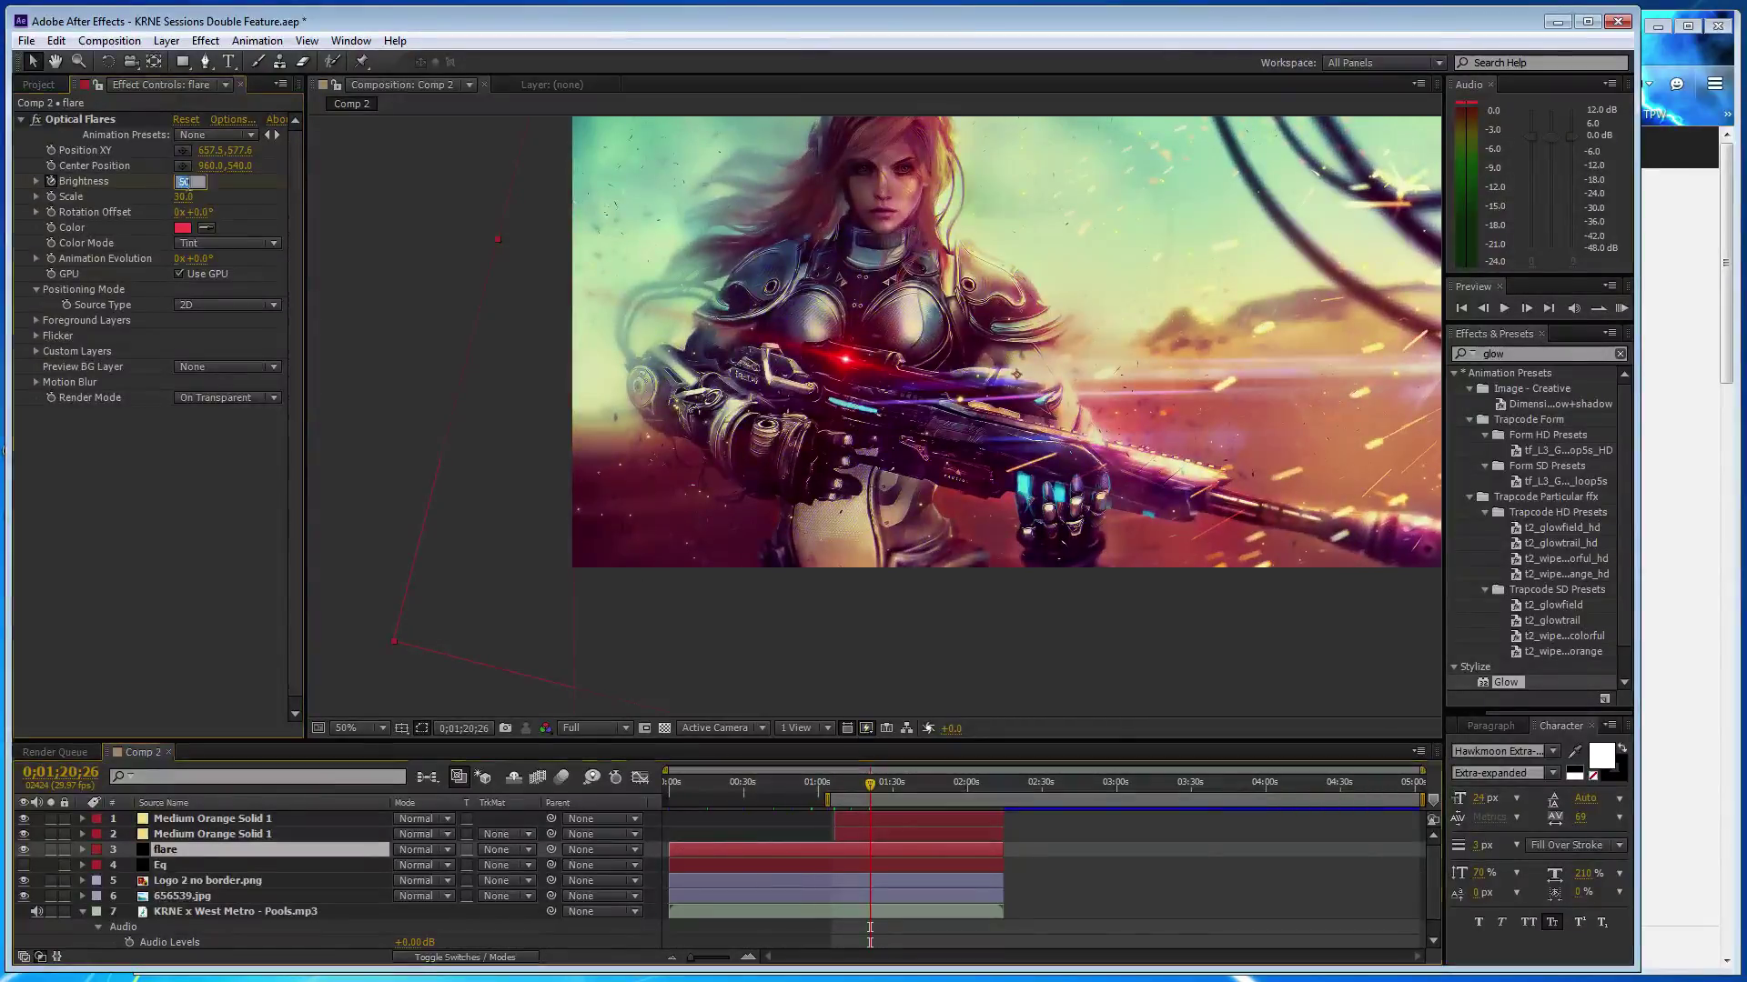
pyautogui.write('100')
pyautogui.press('Return')
# - Set flare Scale to 25 and keyframe Brightness 50 at 0;01;27;03
pyautogui.click(184, 196)
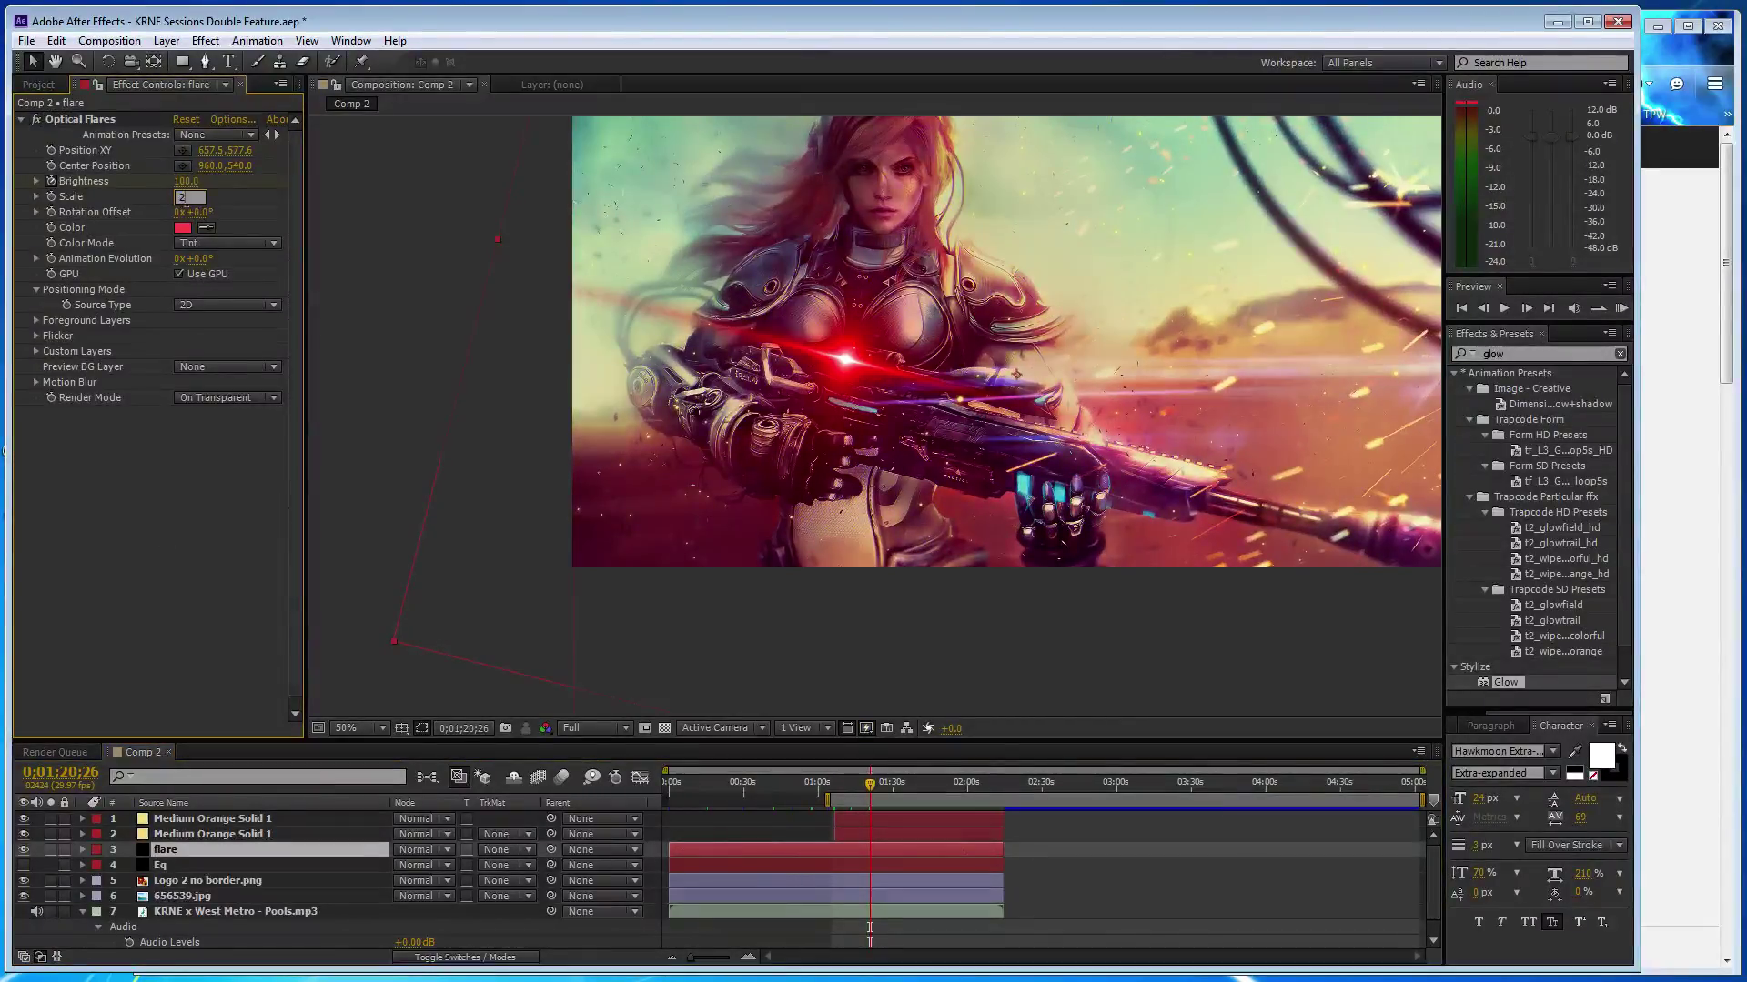
pyautogui.write('25')
pyautogui.press('Return')
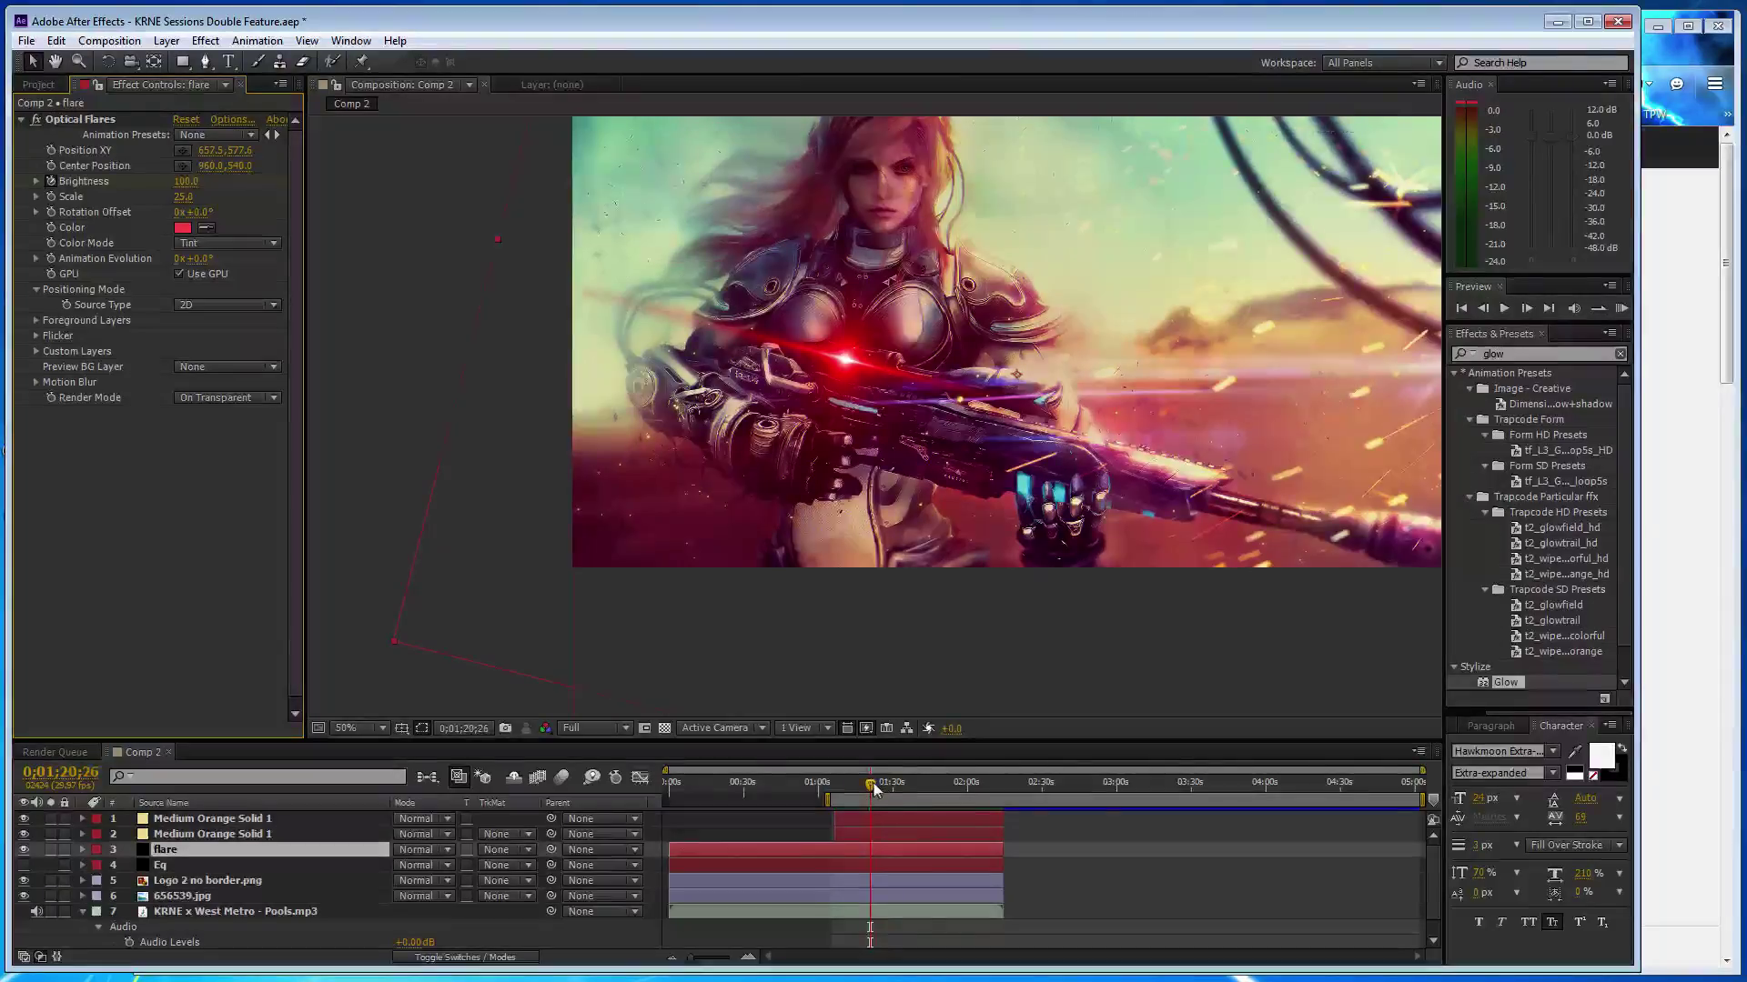
pyautogui.moveTo(875, 784); pyautogui.dragTo(892, 785)
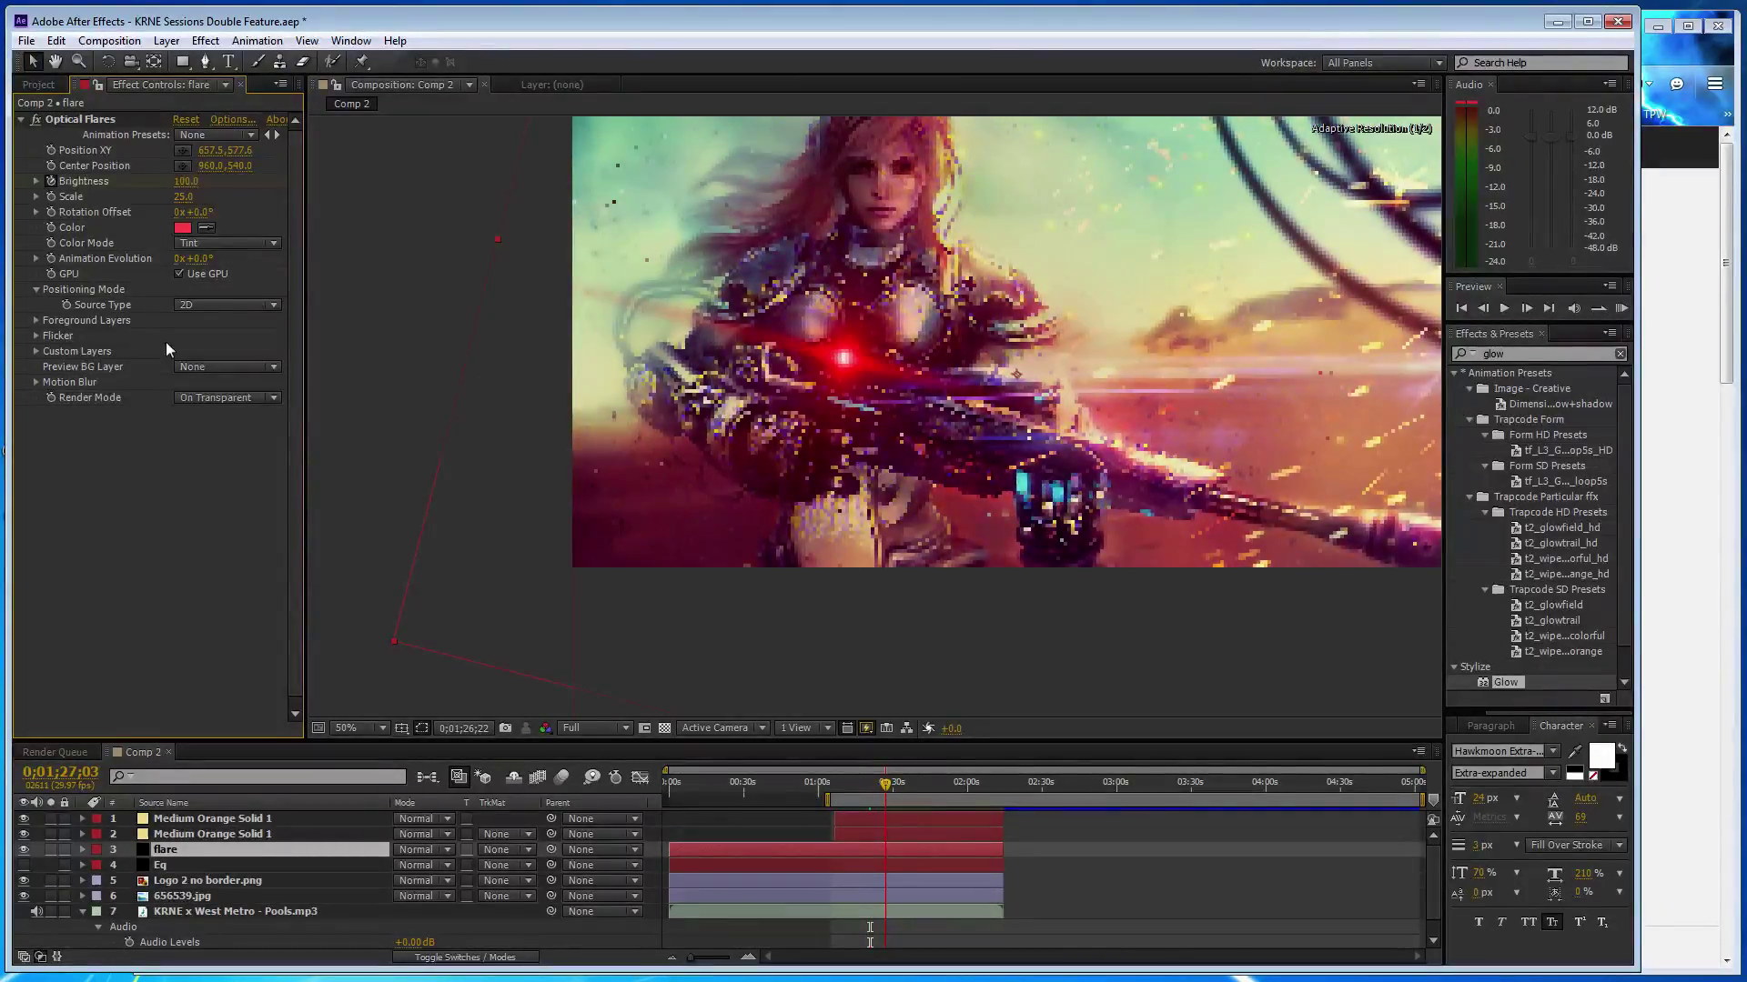
pyautogui.click(185, 181)
pyautogui.write('50')
pyautogui.press('Return')
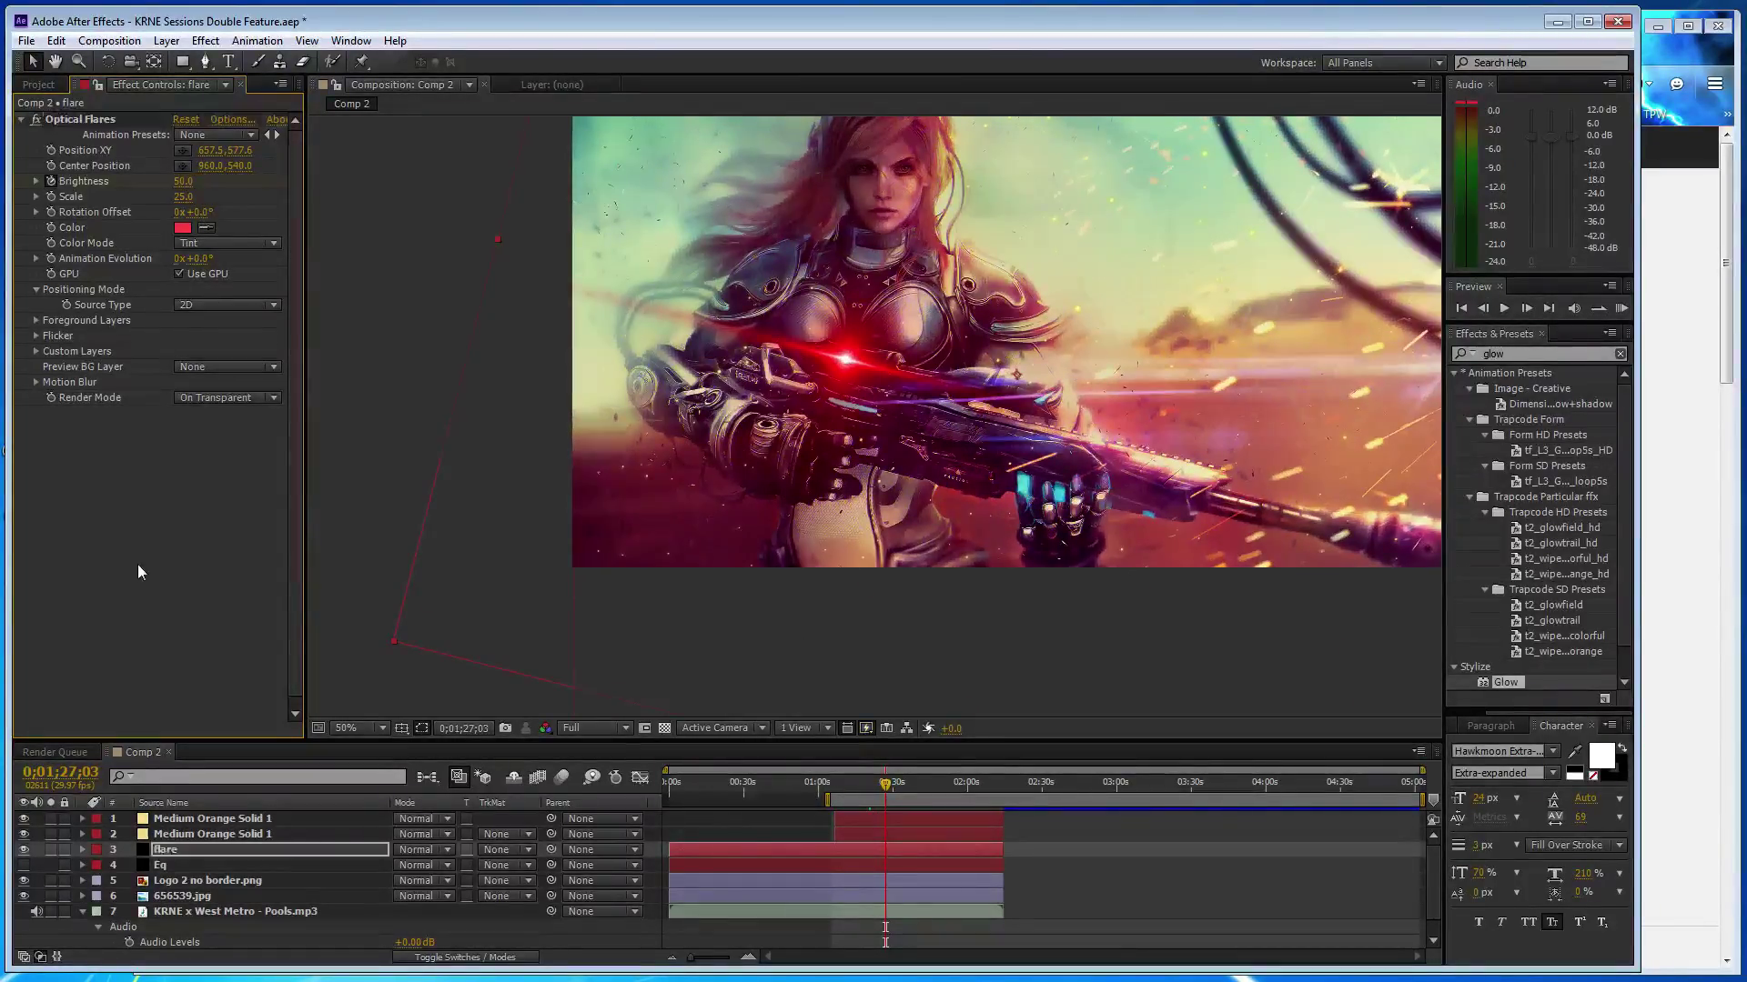
# - Preview, set Brightness back to 100, and keyframe 200 at 0;01;46;03
pyautogui.press('space')
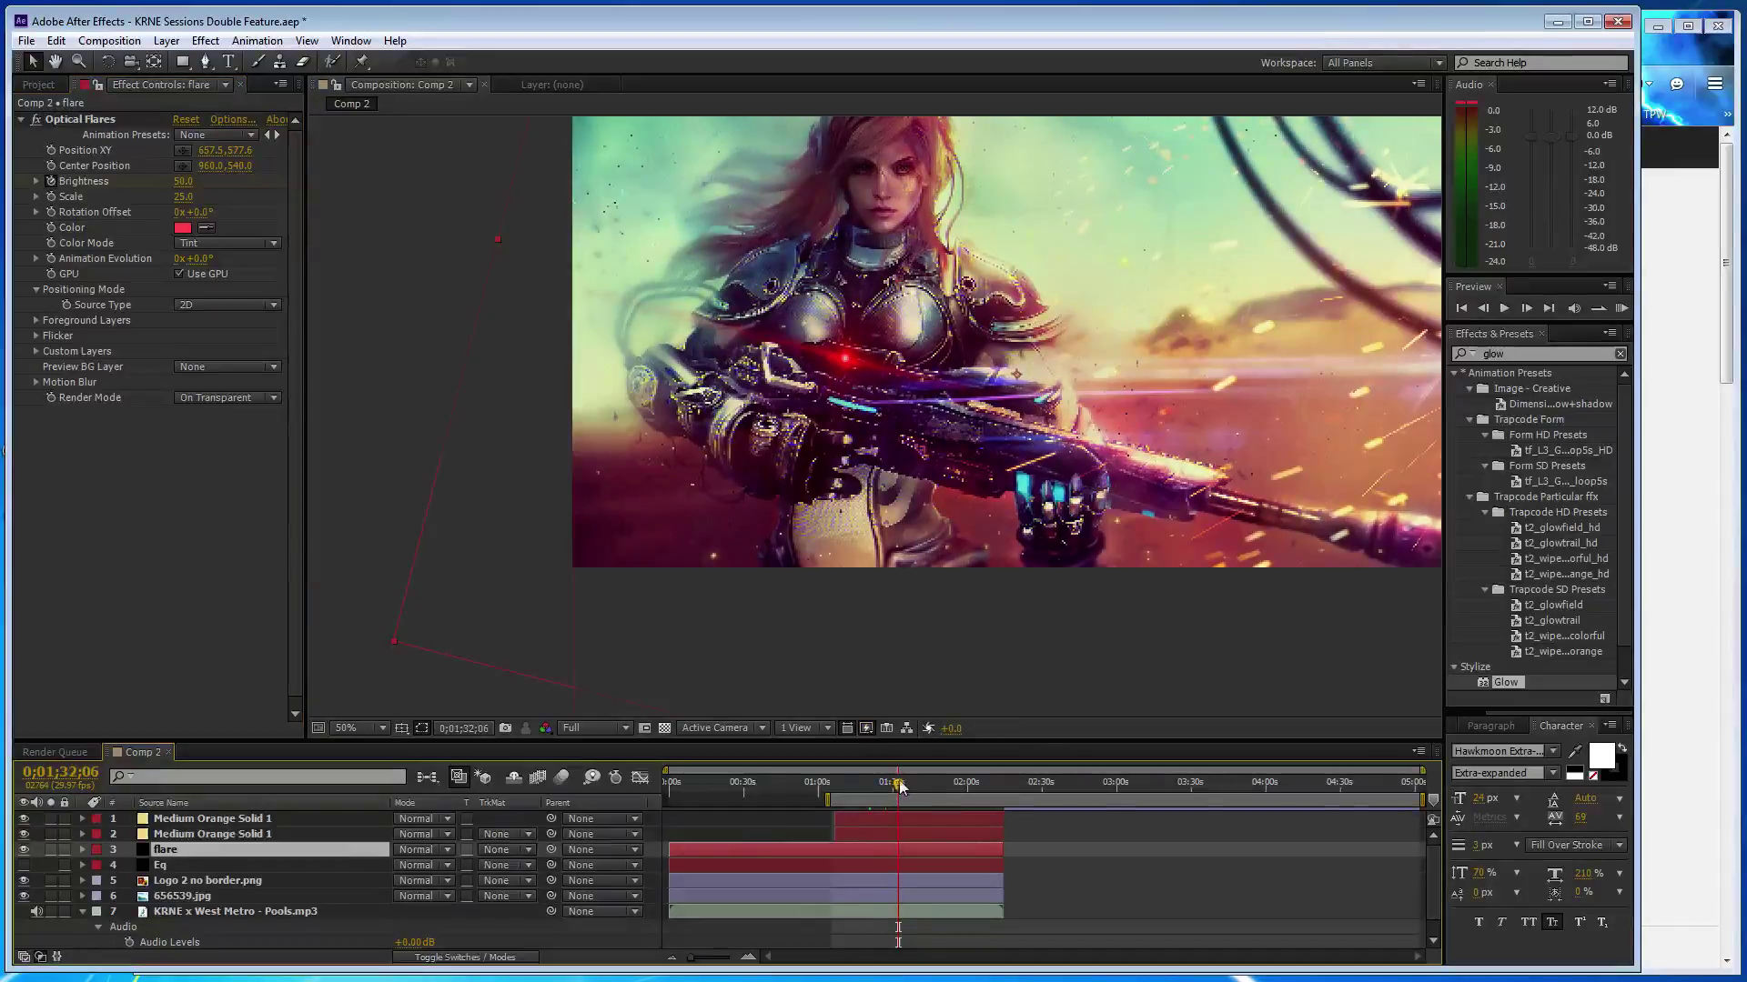
pyautogui.click(193, 186)
pyautogui.write('100')
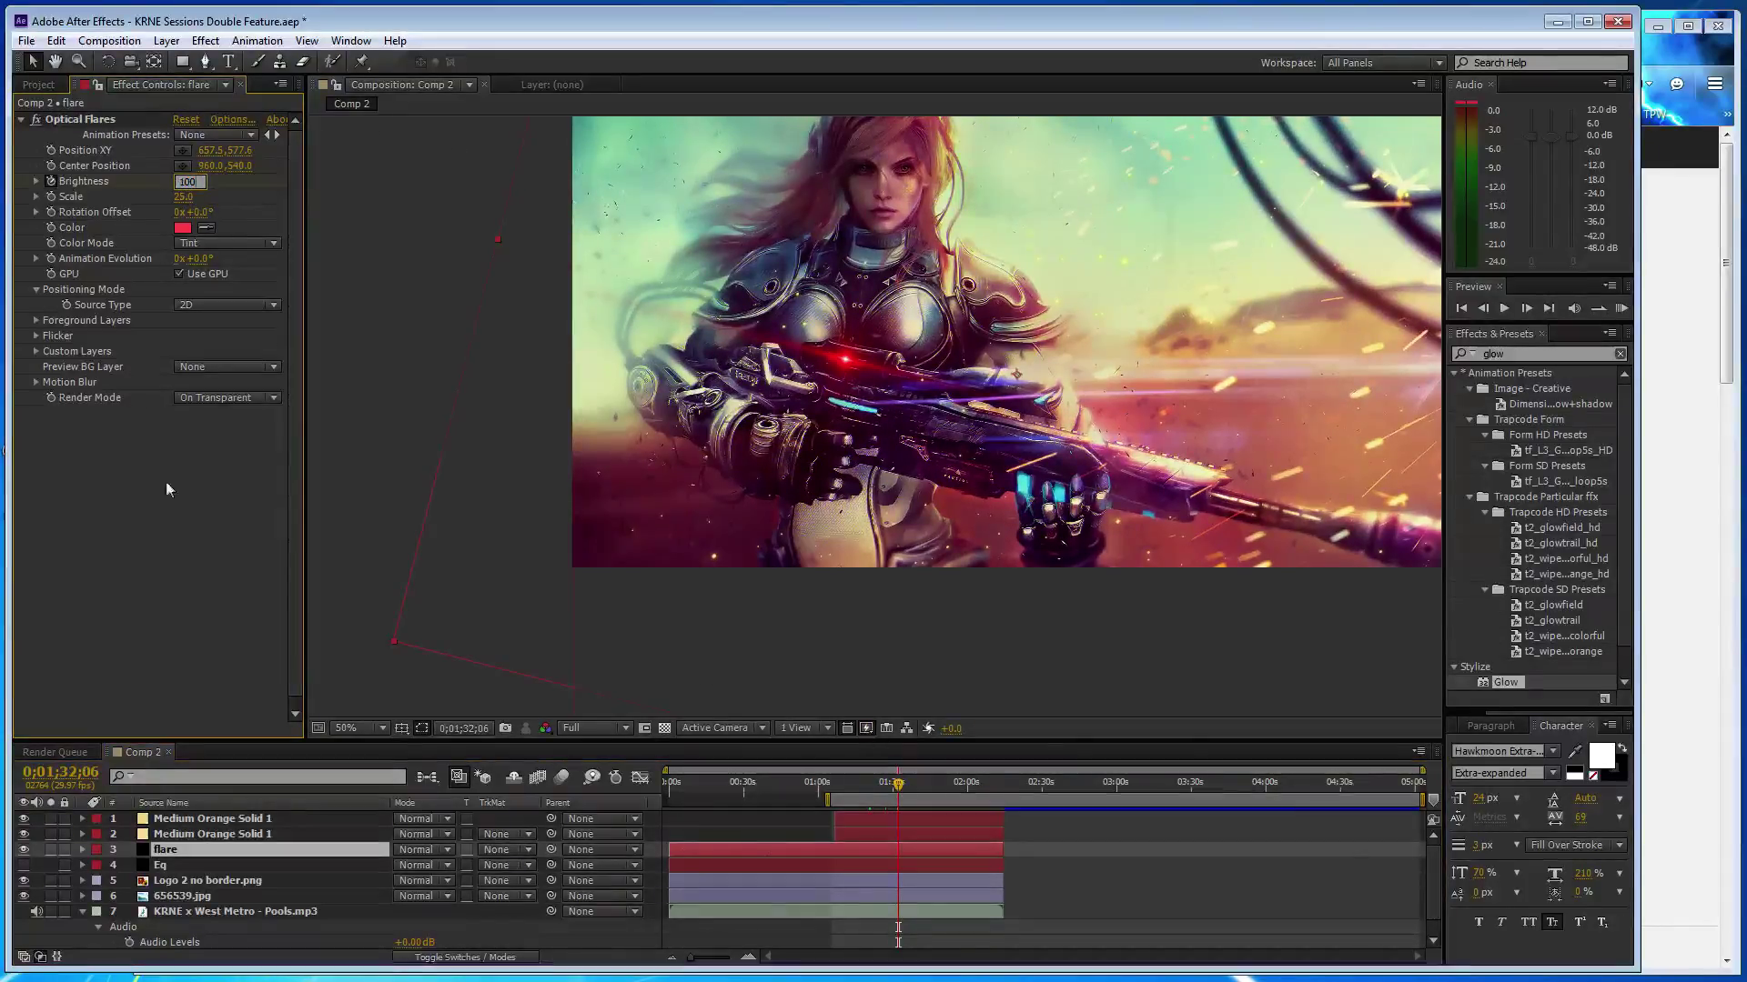
pyautogui.press('Return')
pyautogui.moveTo(901, 788); pyautogui.dragTo(933, 786)
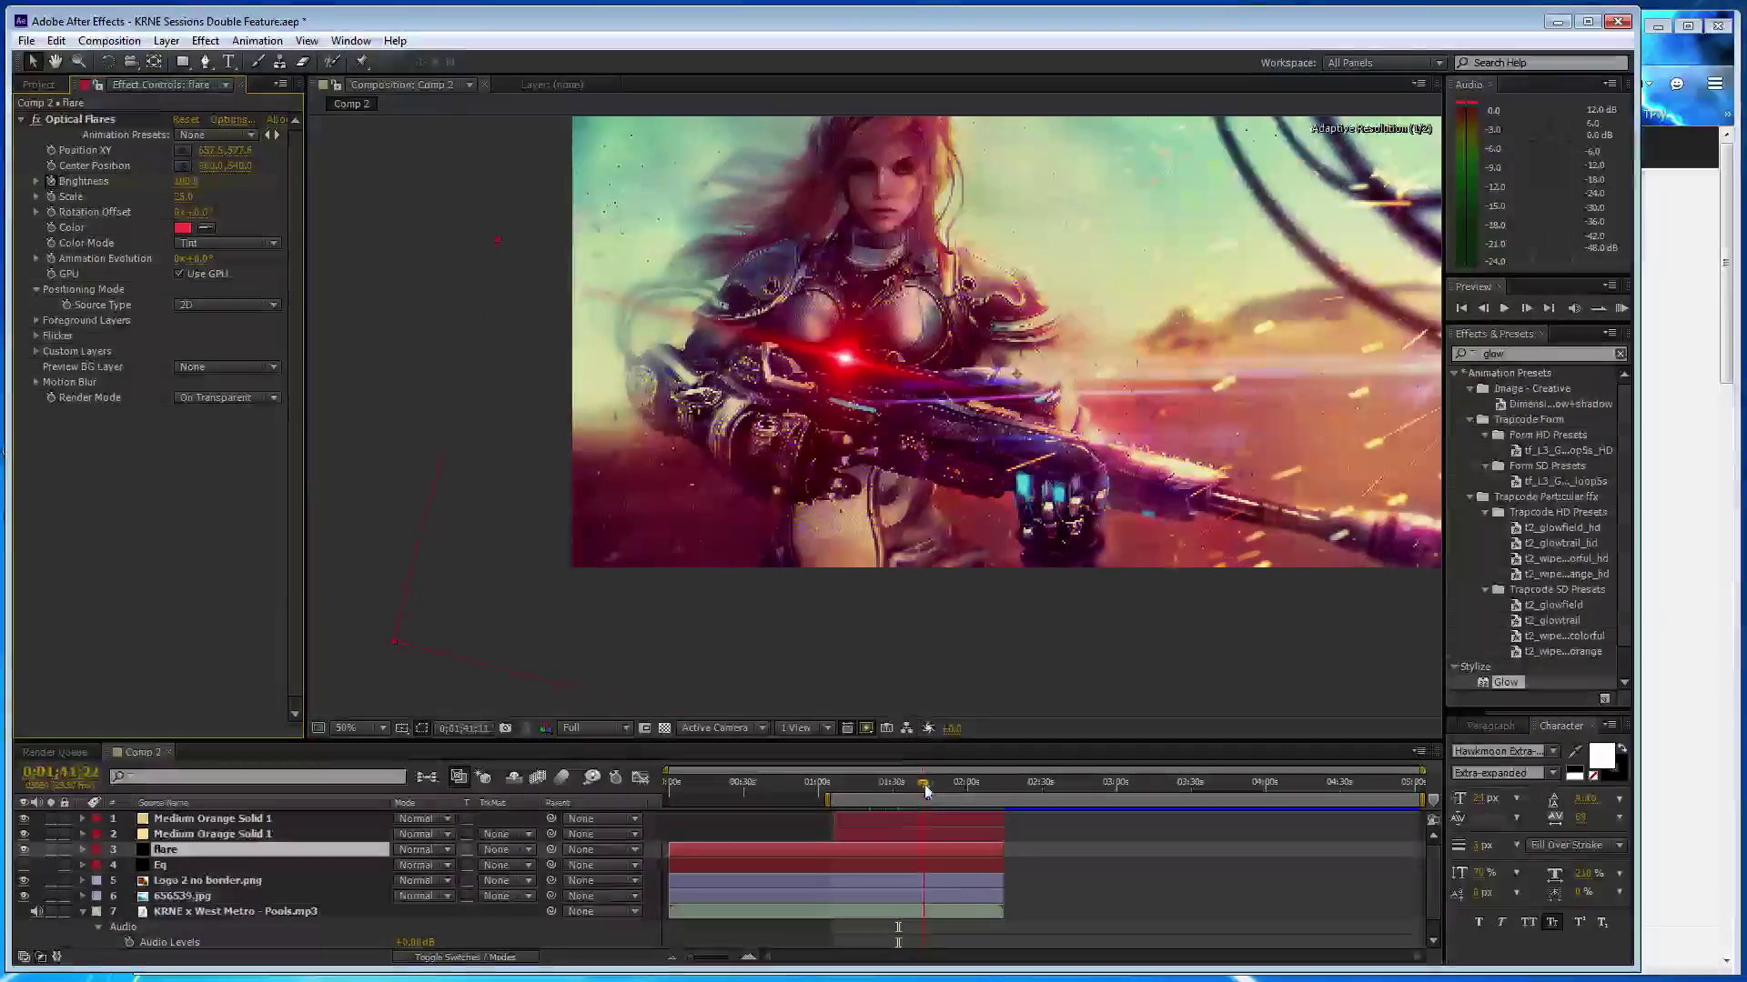
pyautogui.click(189, 183)
pyautogui.write('20')
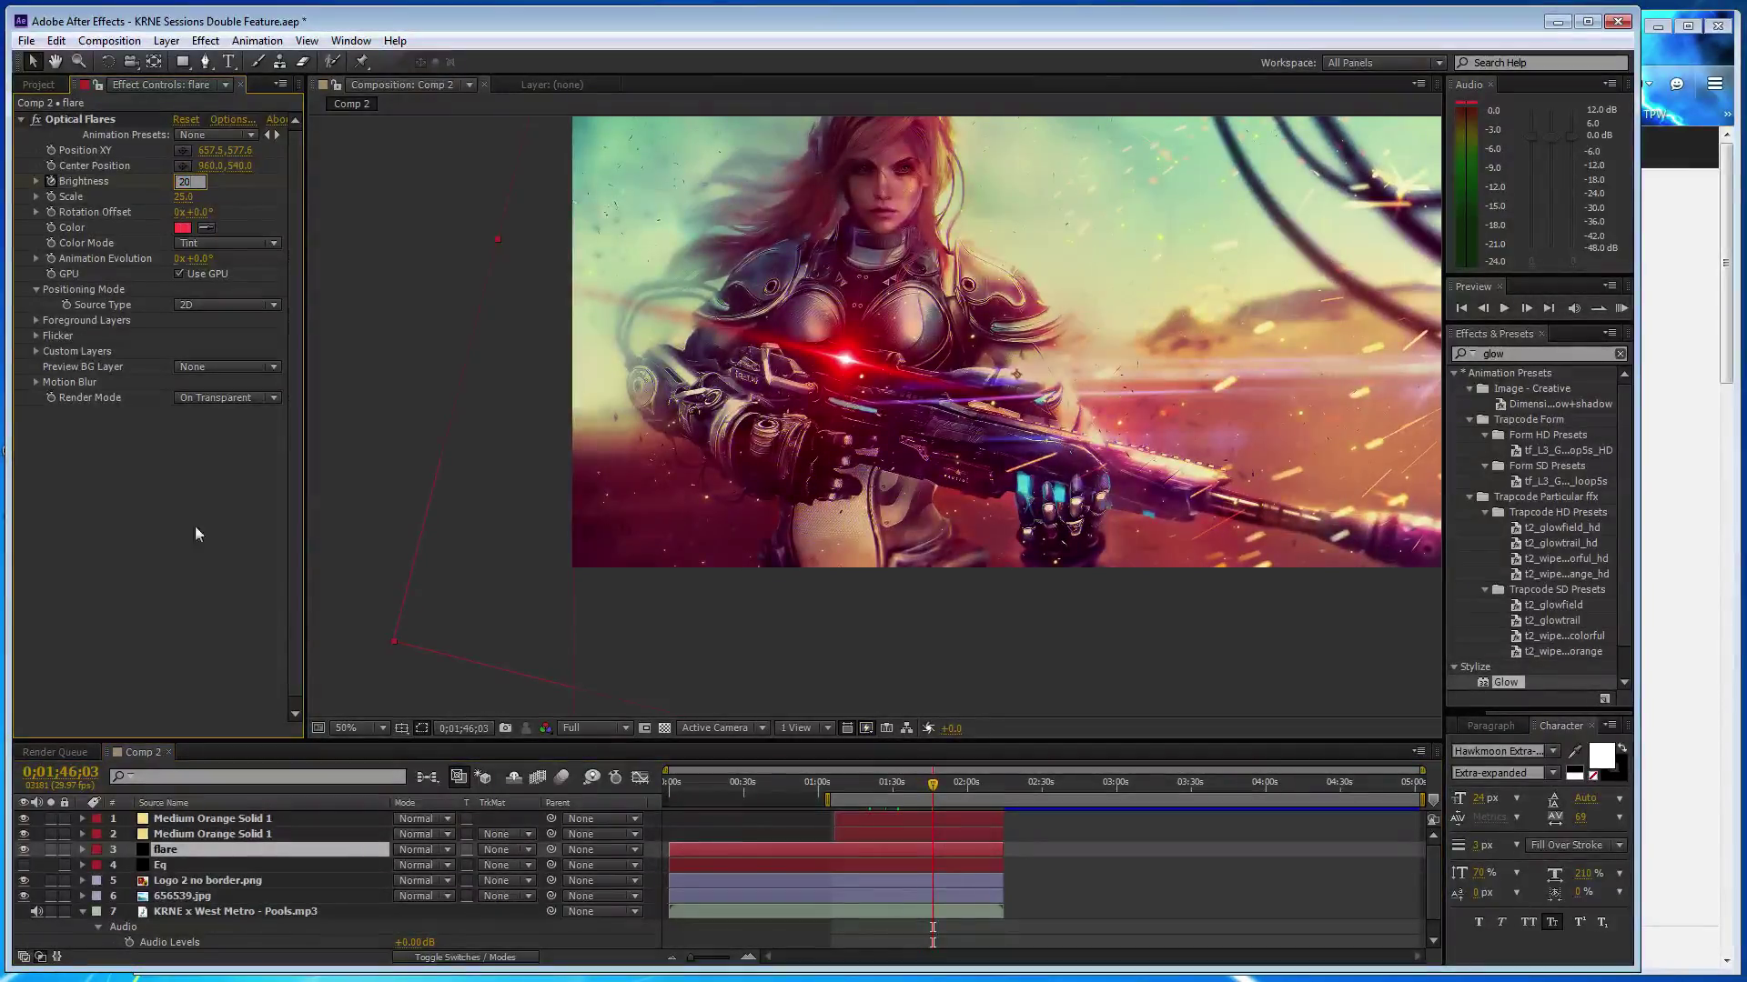
pyautogui.write('0')
pyautogui.press('Return')
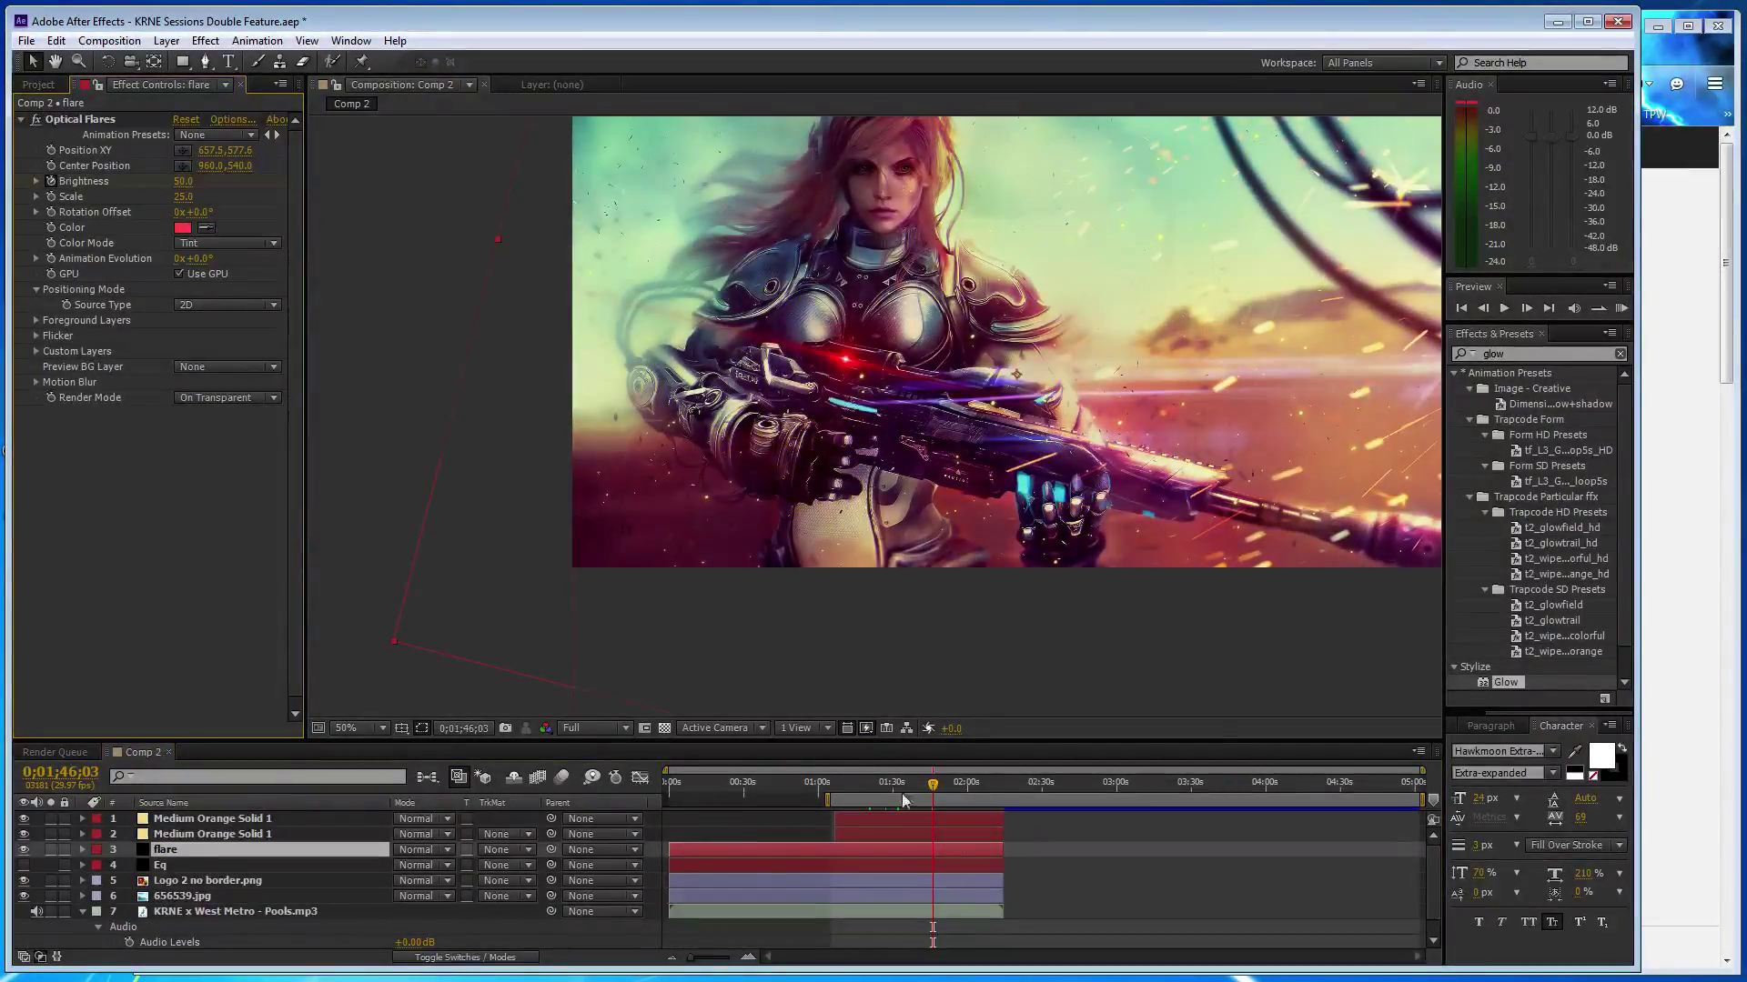
# - Keyframe Brightness 100 at 0;01;56;10 and try 200 at 0;02;02;19, undoing it
pyautogui.moveTo(933, 786); pyautogui.dragTo(958, 786)
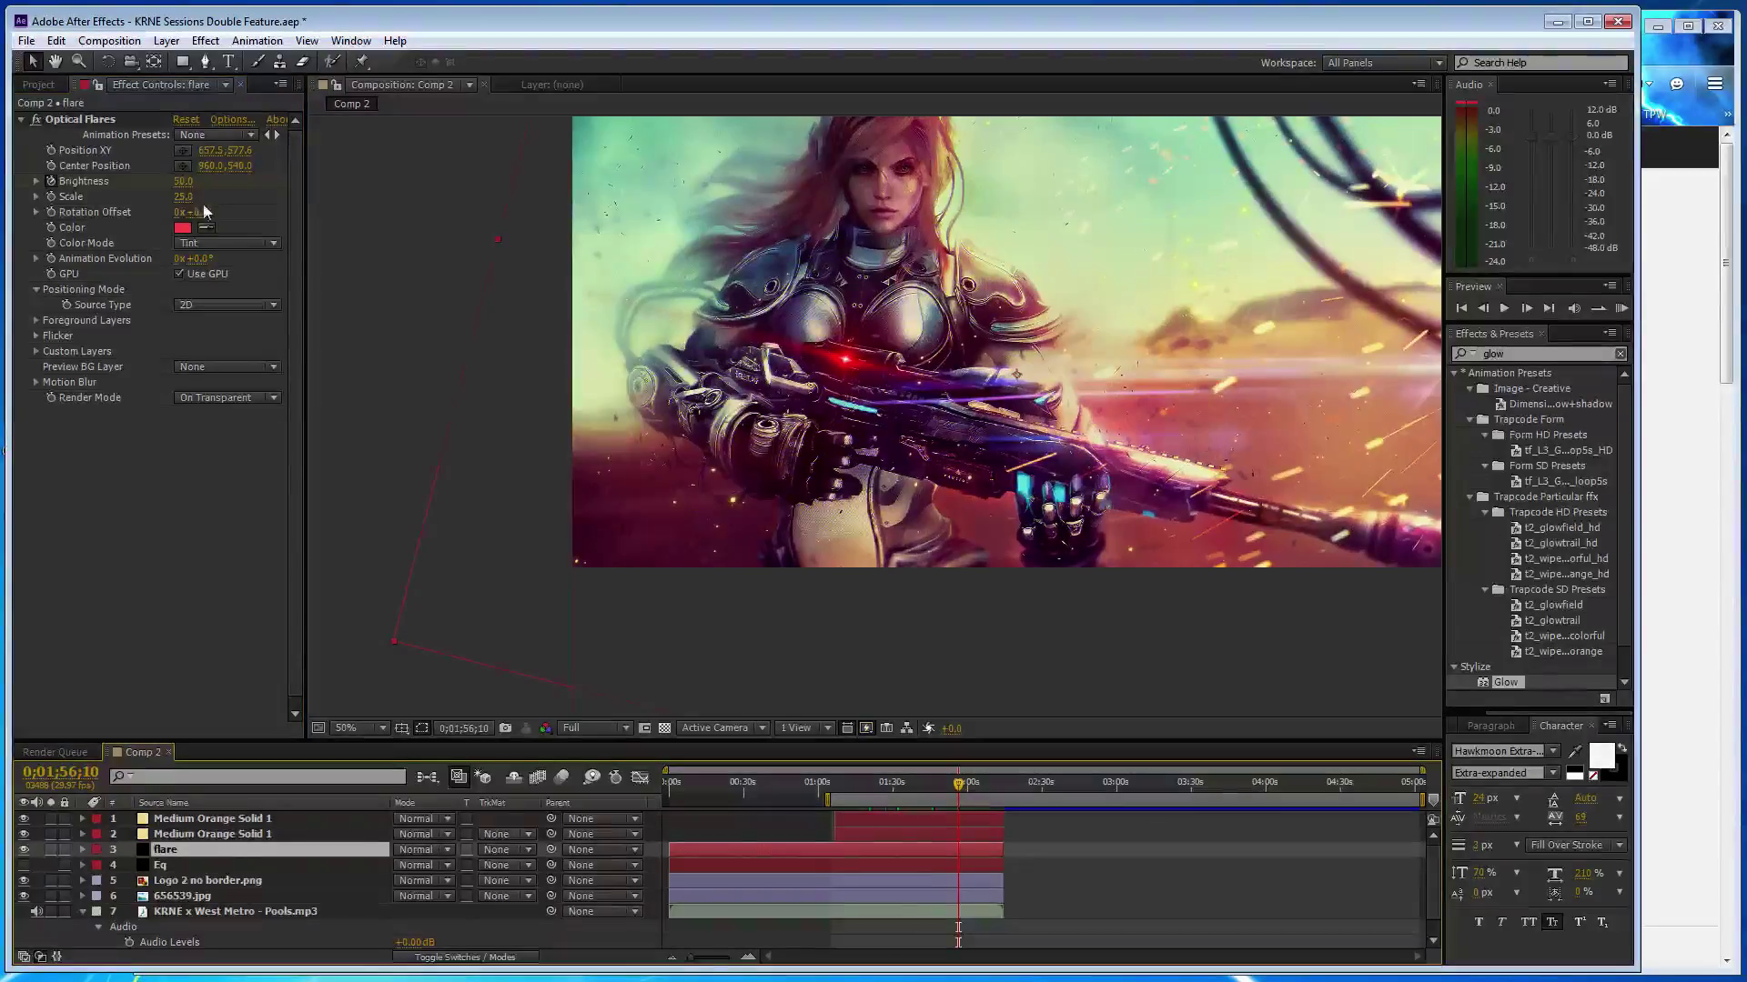
pyautogui.click(183, 181)
pyautogui.write('100')
pyautogui.press('Return')
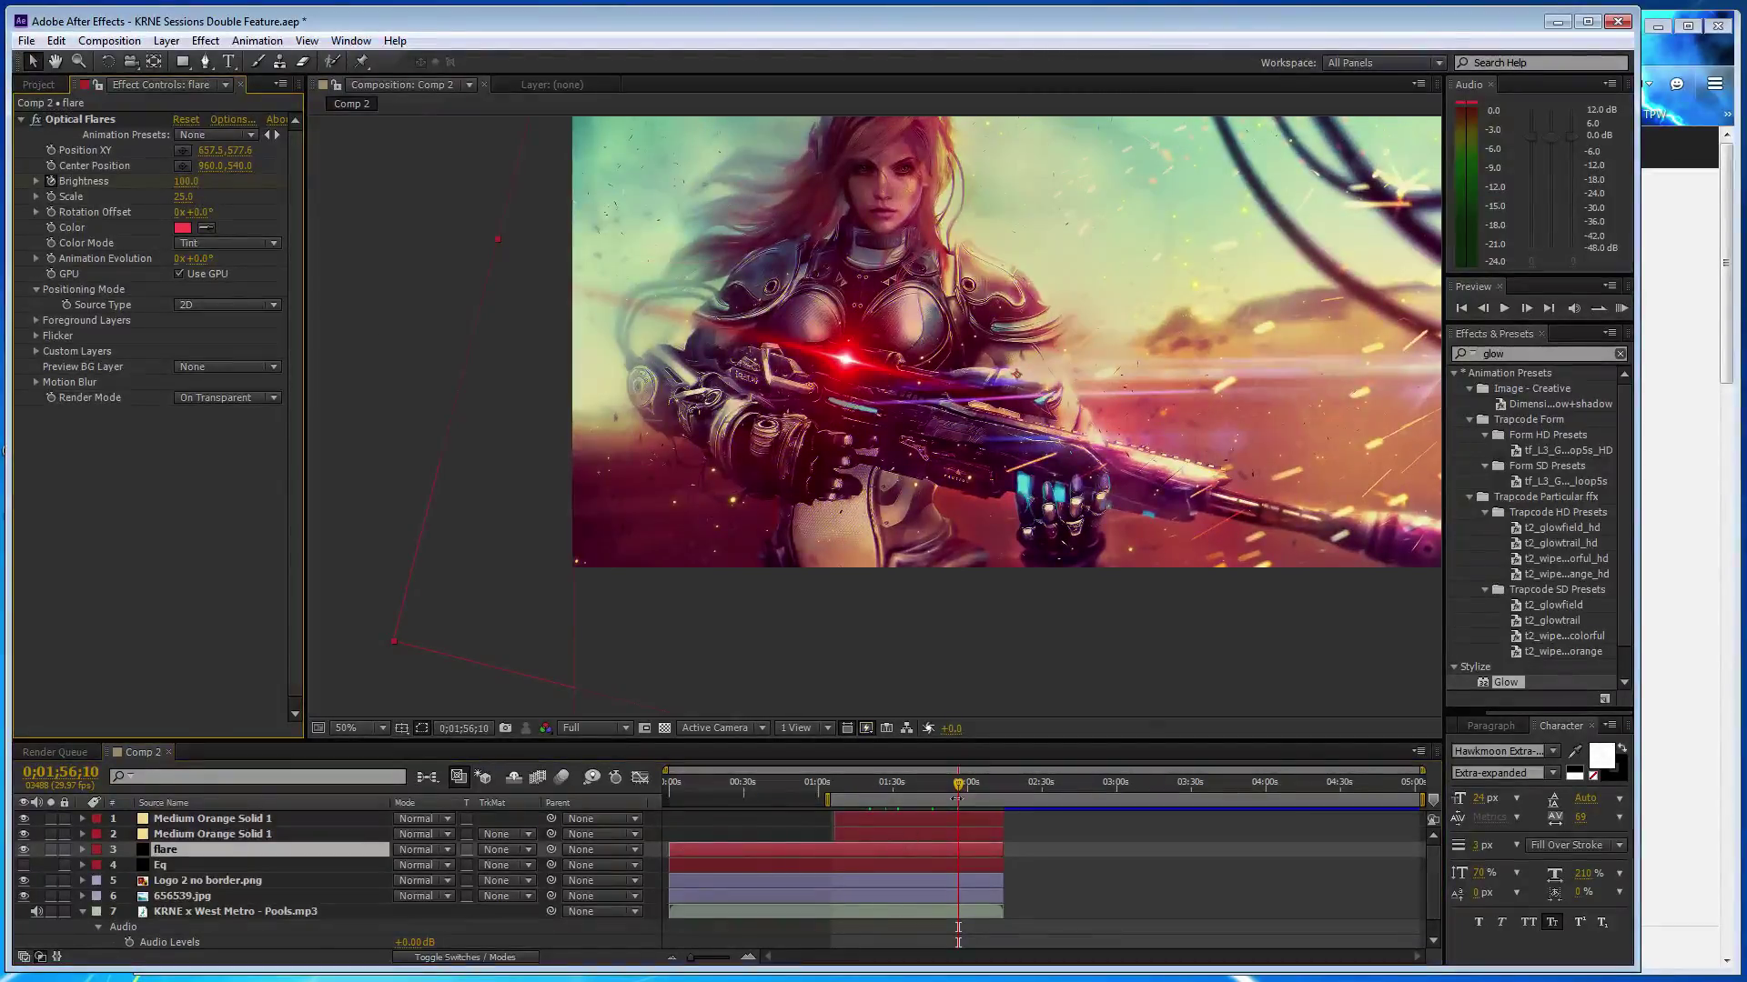
pyautogui.moveTo(962, 788); pyautogui.dragTo(973, 787)
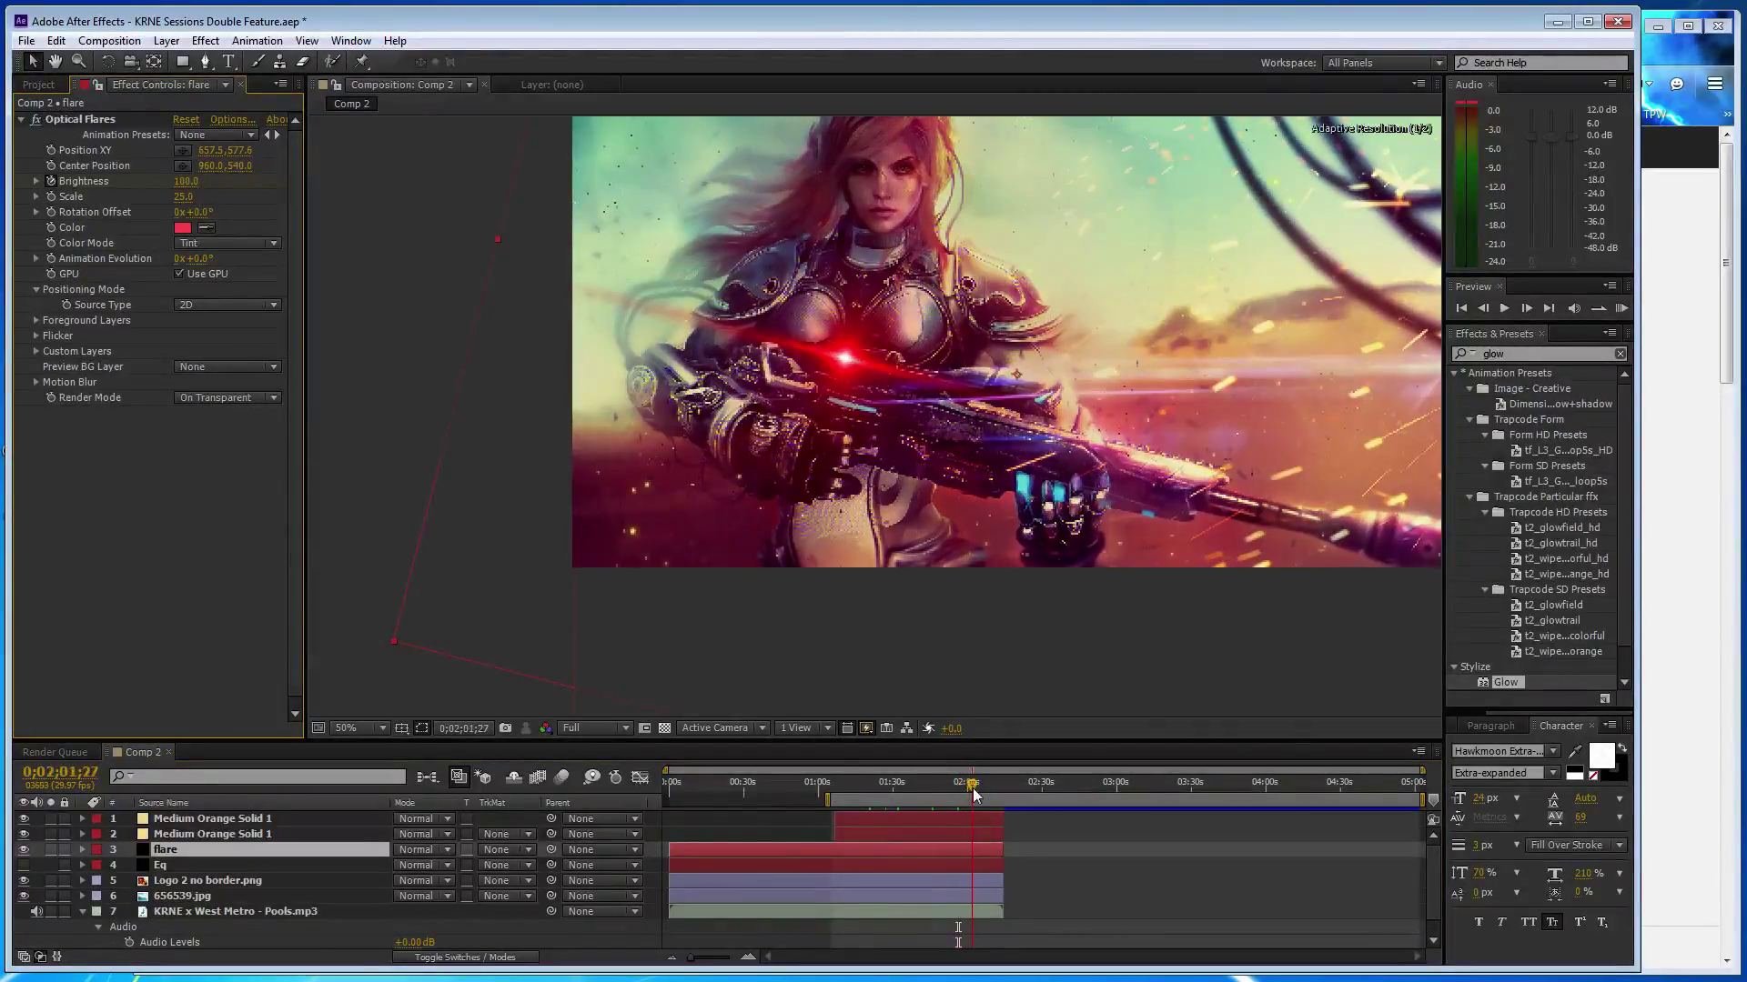
pyautogui.click(183, 181)
pyautogui.write('200')
pyautogui.press('Return')
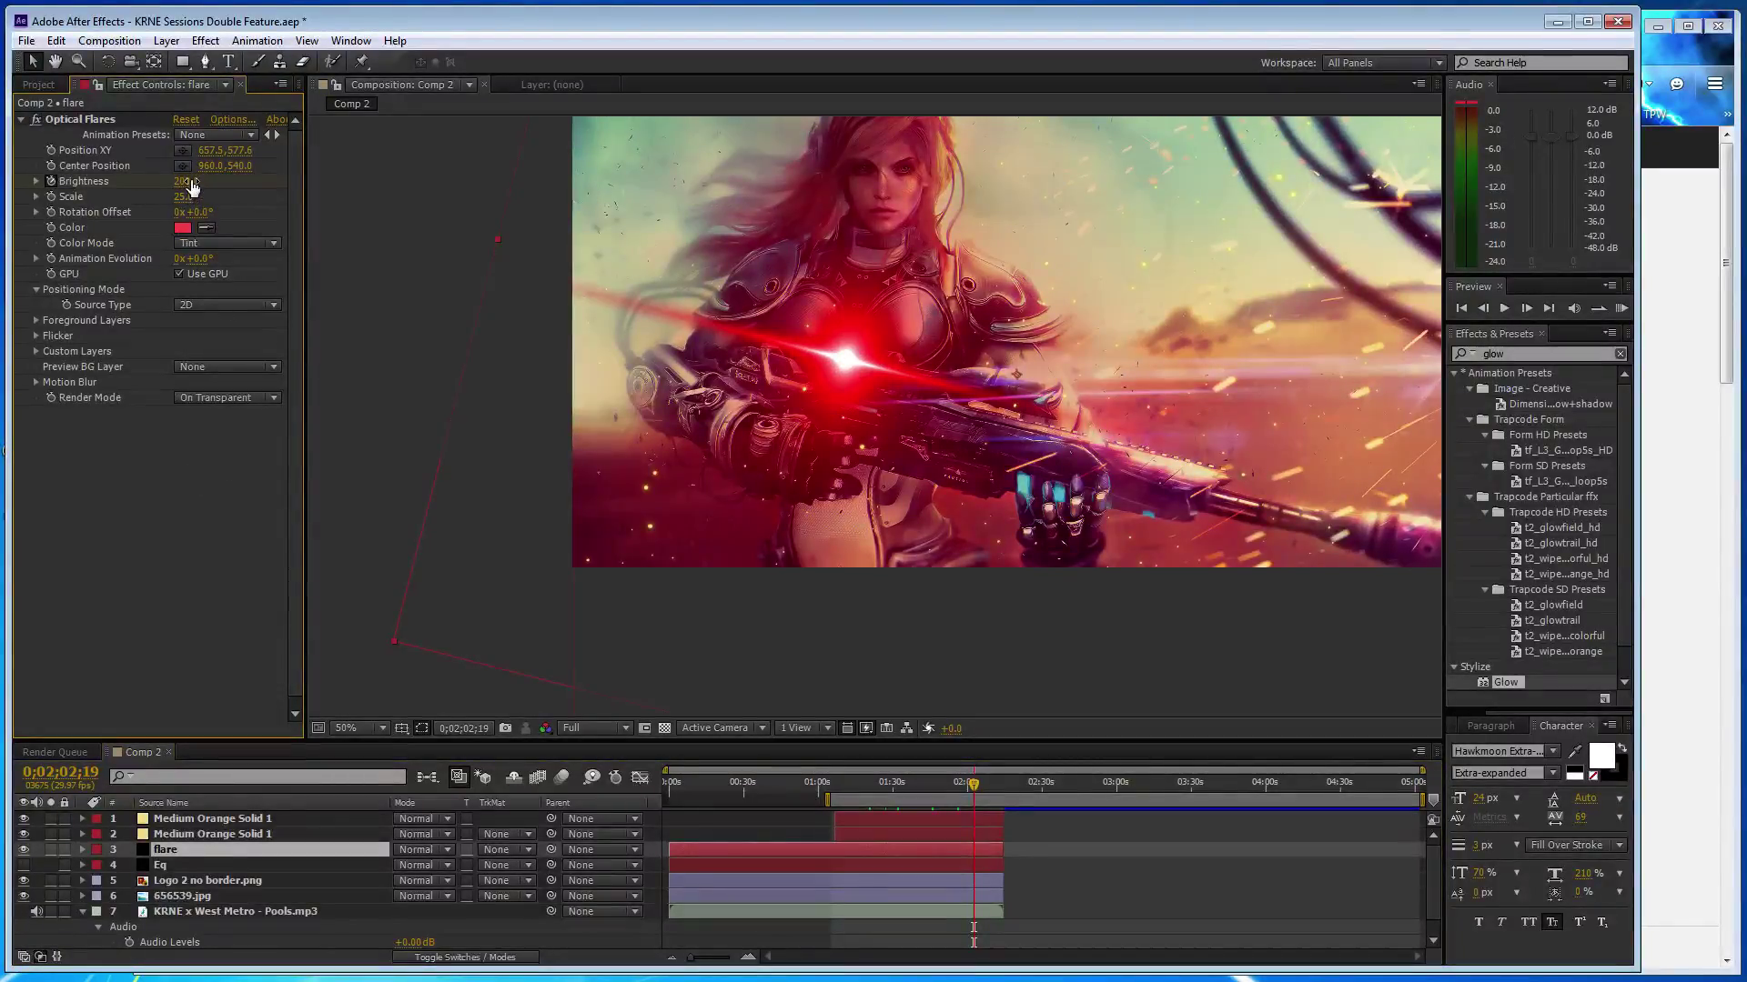
pyautogui.hotkey('ctrl', 'z')
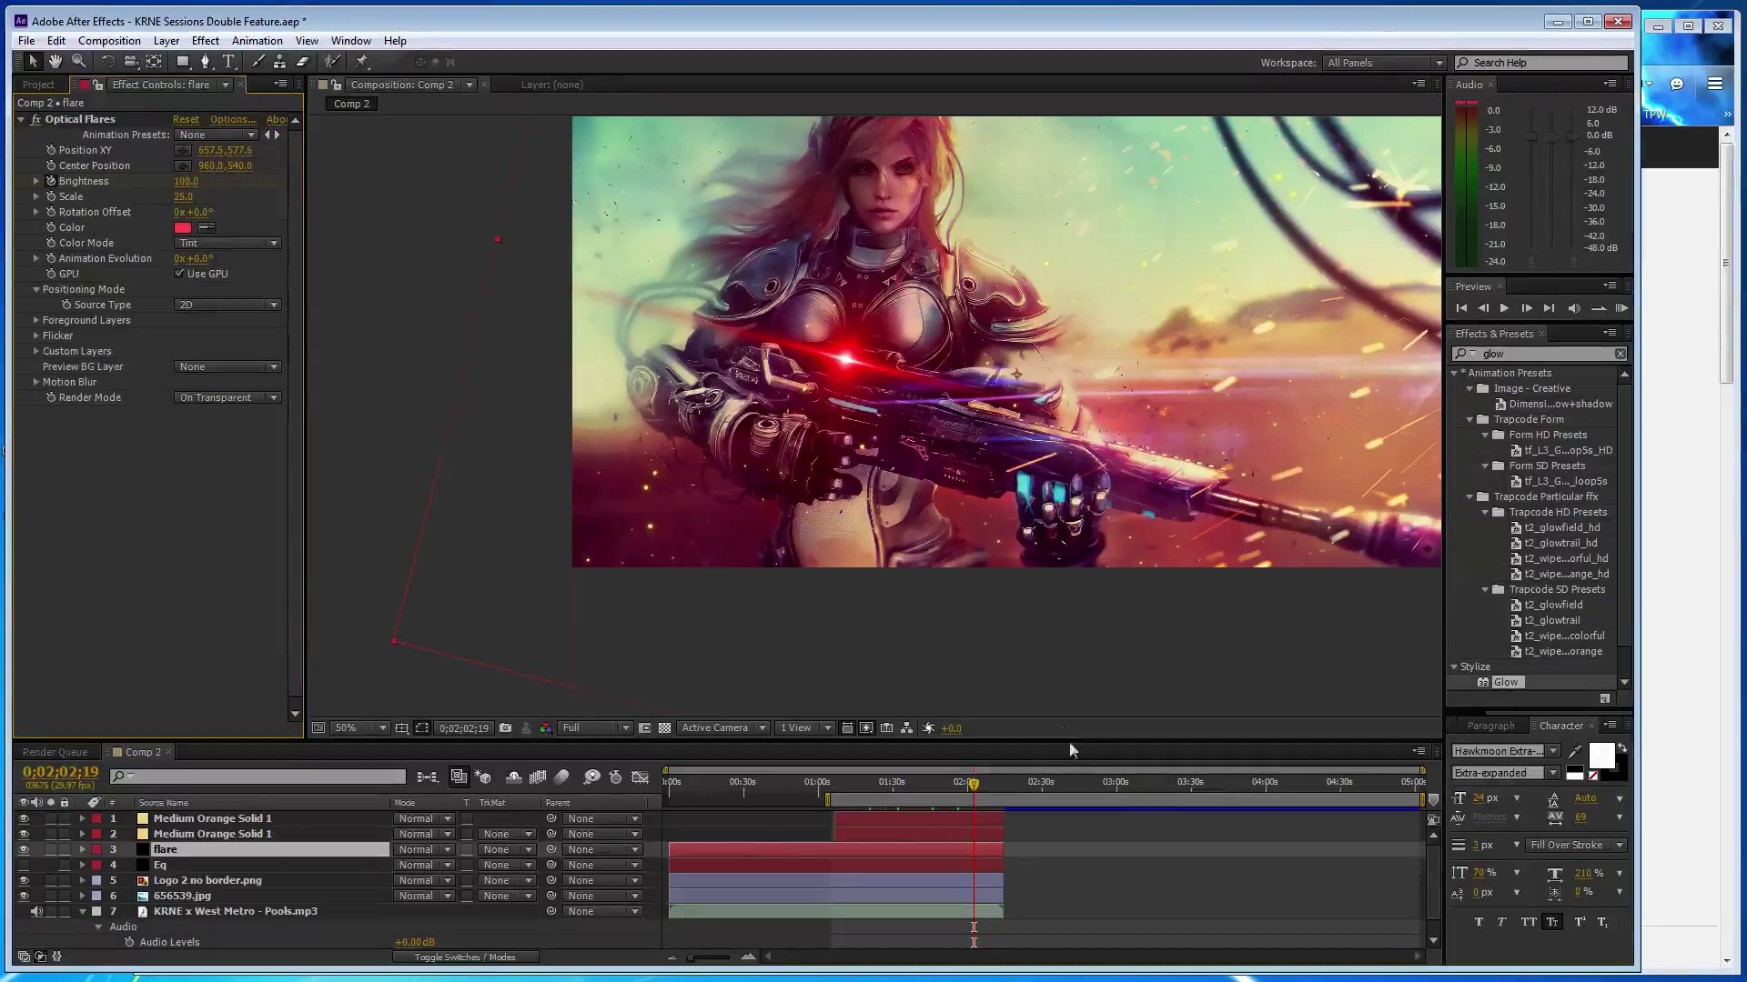
# - Set Brightness 50 at 0;02;02;19, keep 100 at 0;02;10;20, and shrink flare Scale to 20
pyautogui.click(186, 181)
pyautogui.write('50')
pyautogui.press('Return')
pyautogui.moveTo(984, 775); pyautogui.dragTo(993, 781)
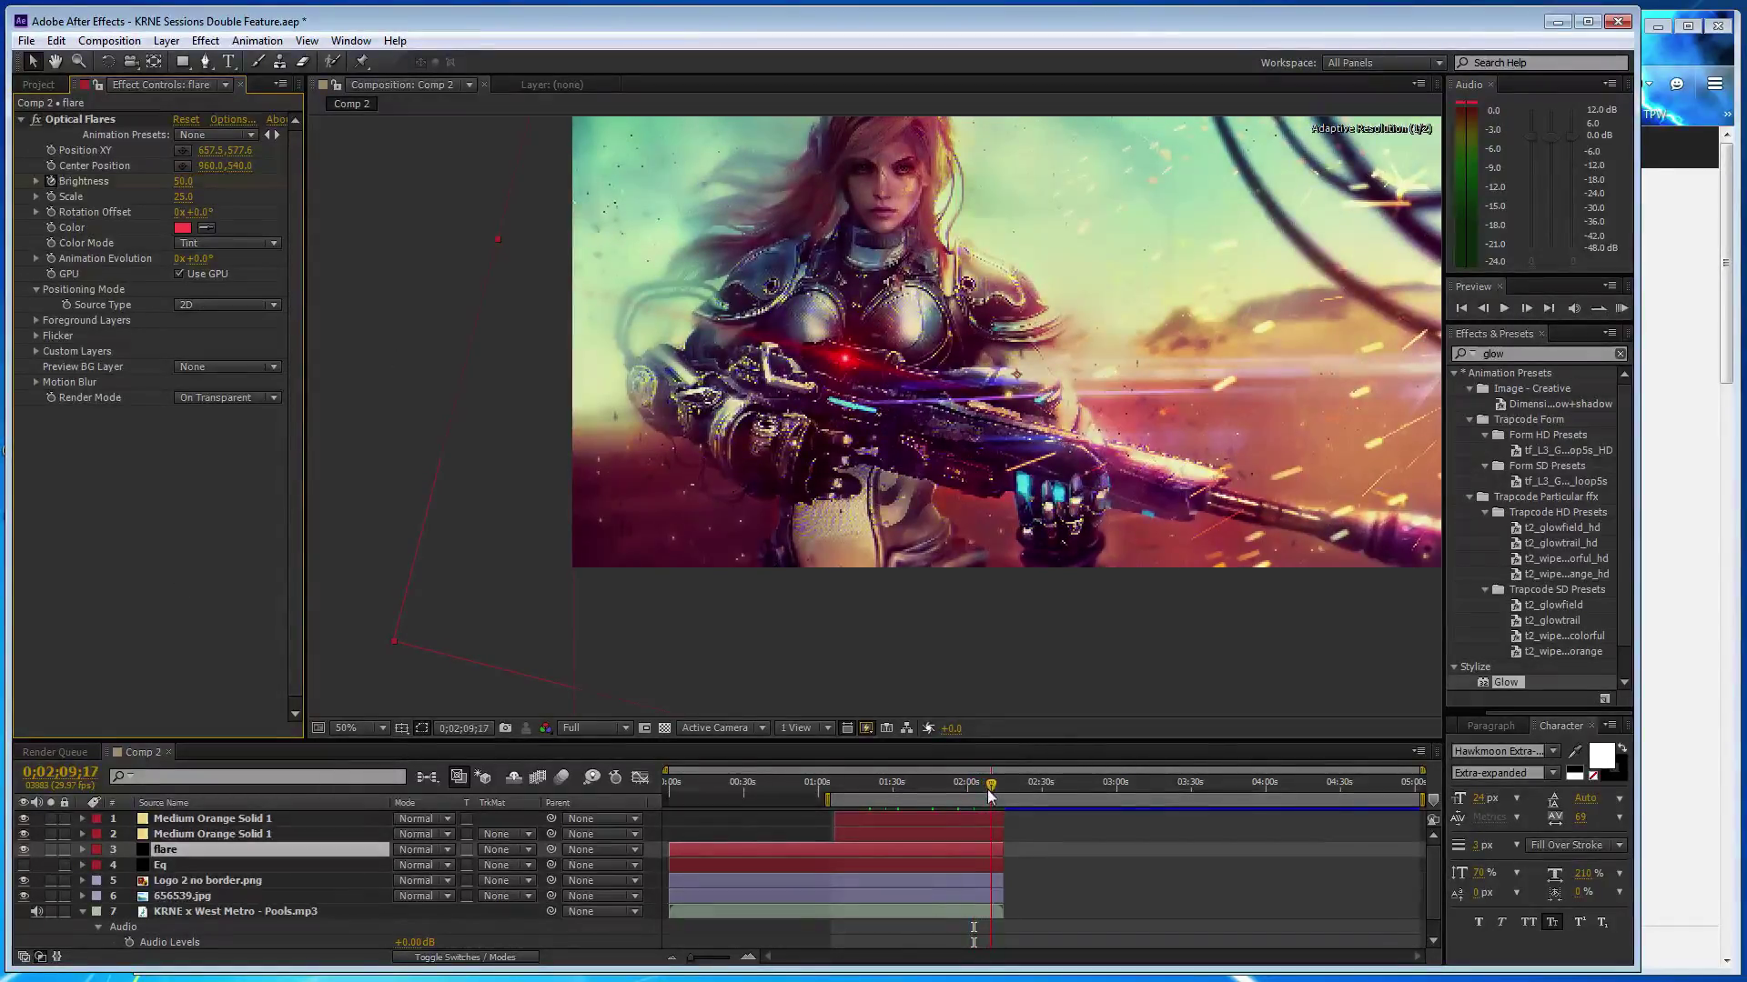
pyautogui.hotkey('ctrl', 'z')
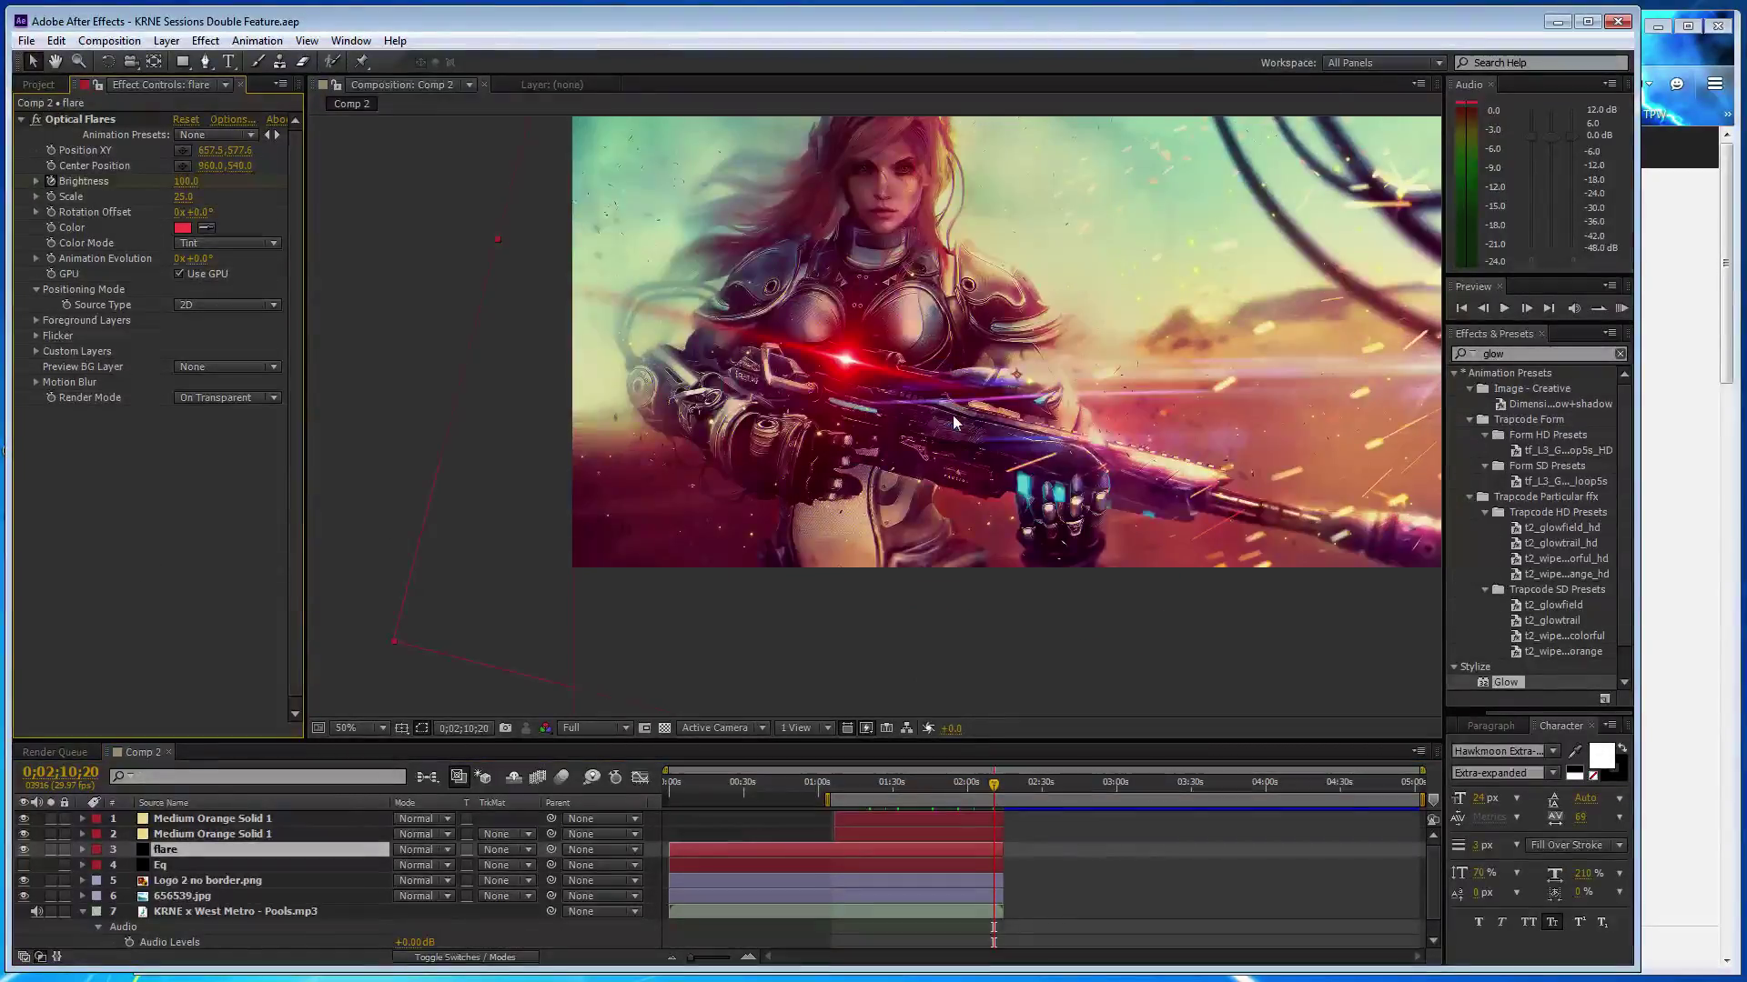
pyautogui.moveTo(192, 205); pyautogui.dragTo(187, 204)
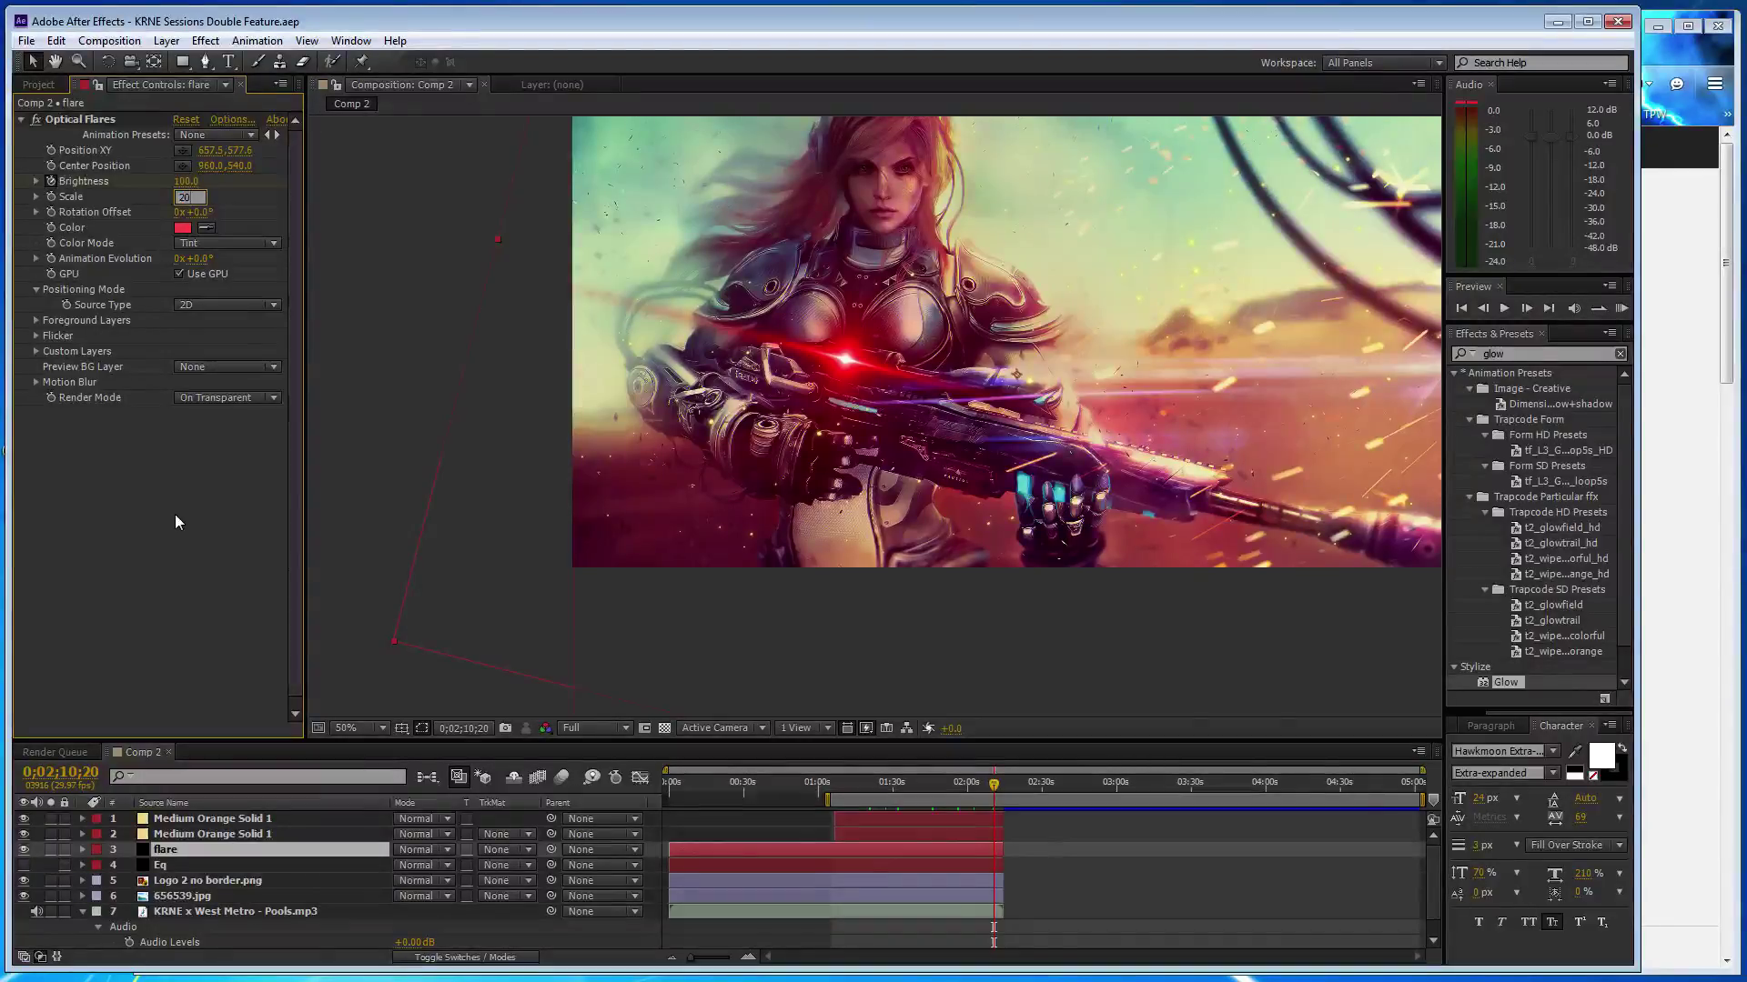
# - Check the animation at 0;02;04;14, save the project, and show the Eq layer
pyautogui.moveTo(994, 784); pyautogui.dragTo(978, 783)
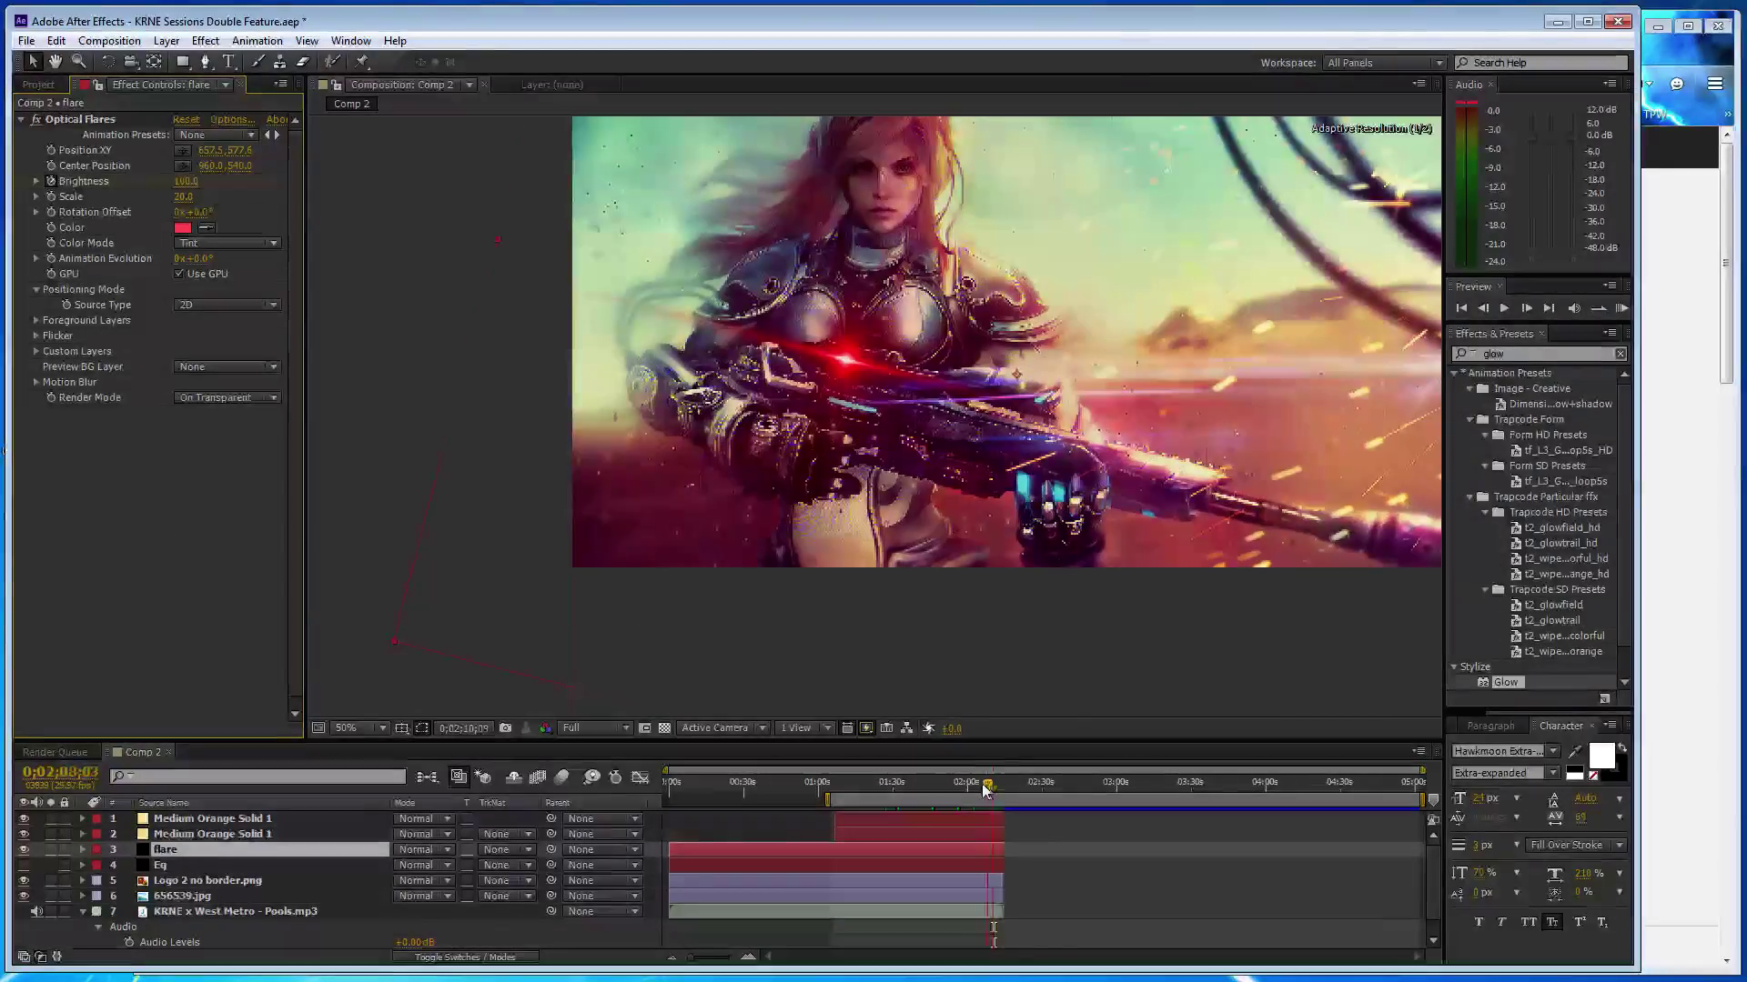
pyautogui.click(184, 532)
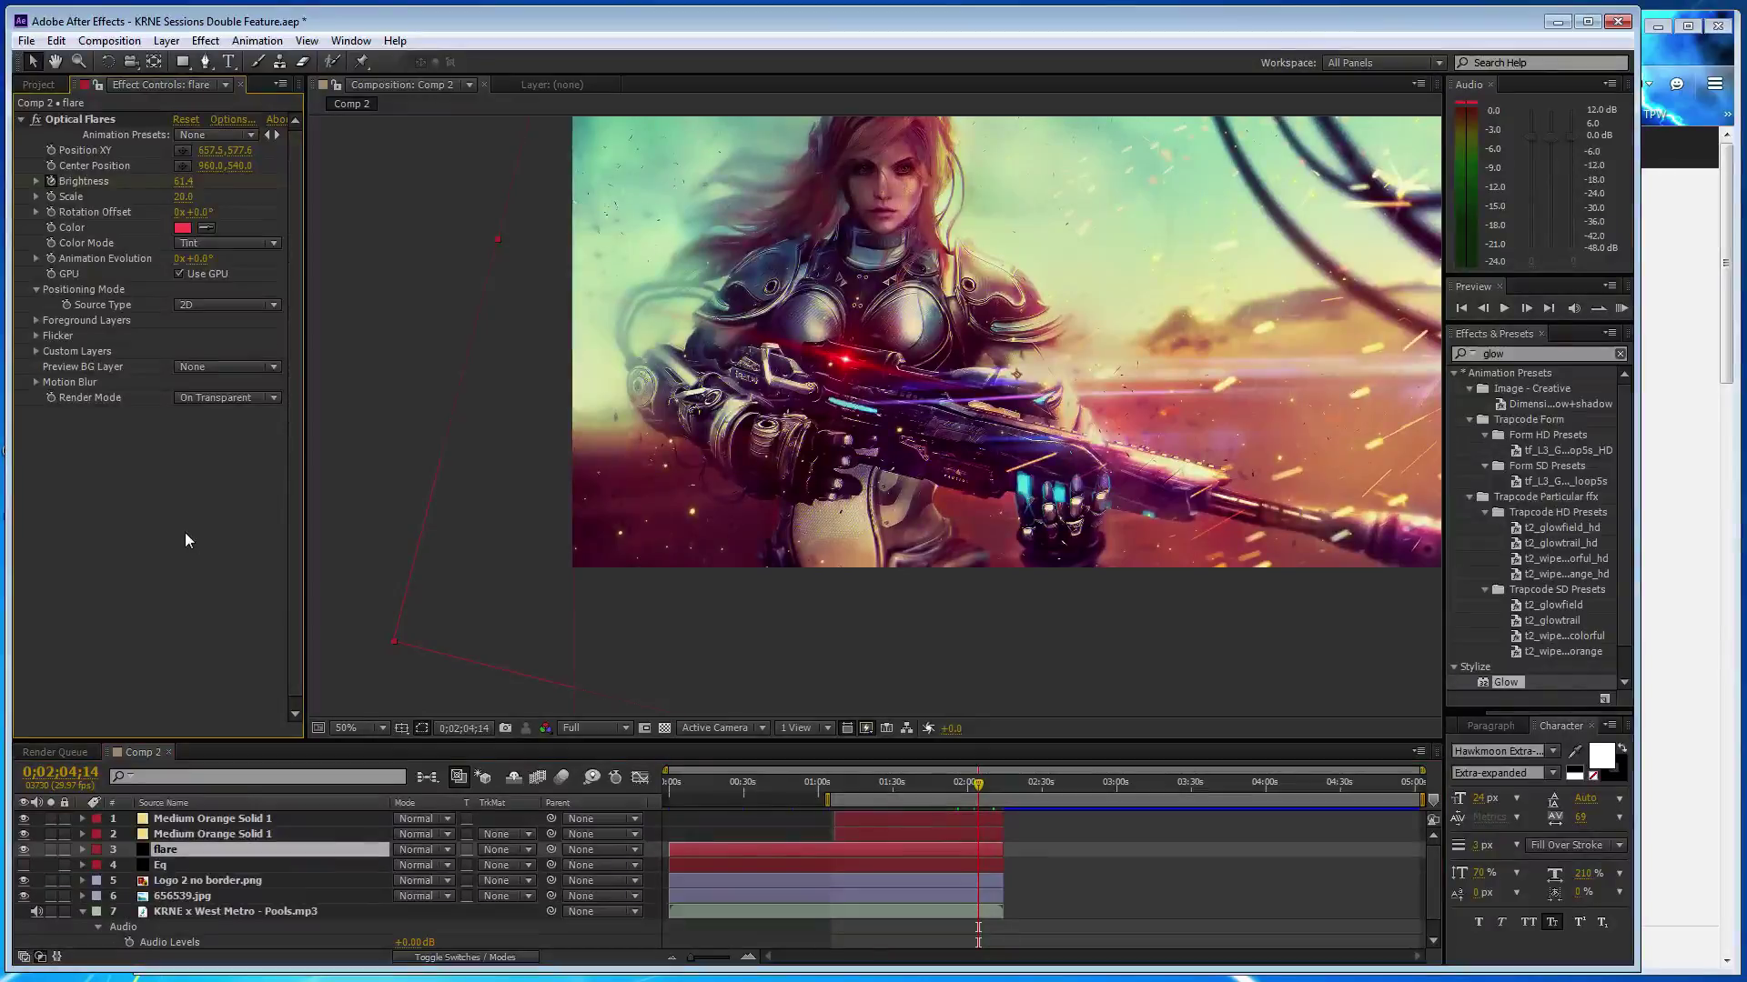
pyautogui.hotkey('ctrl', 's')
pyautogui.click(24, 865)
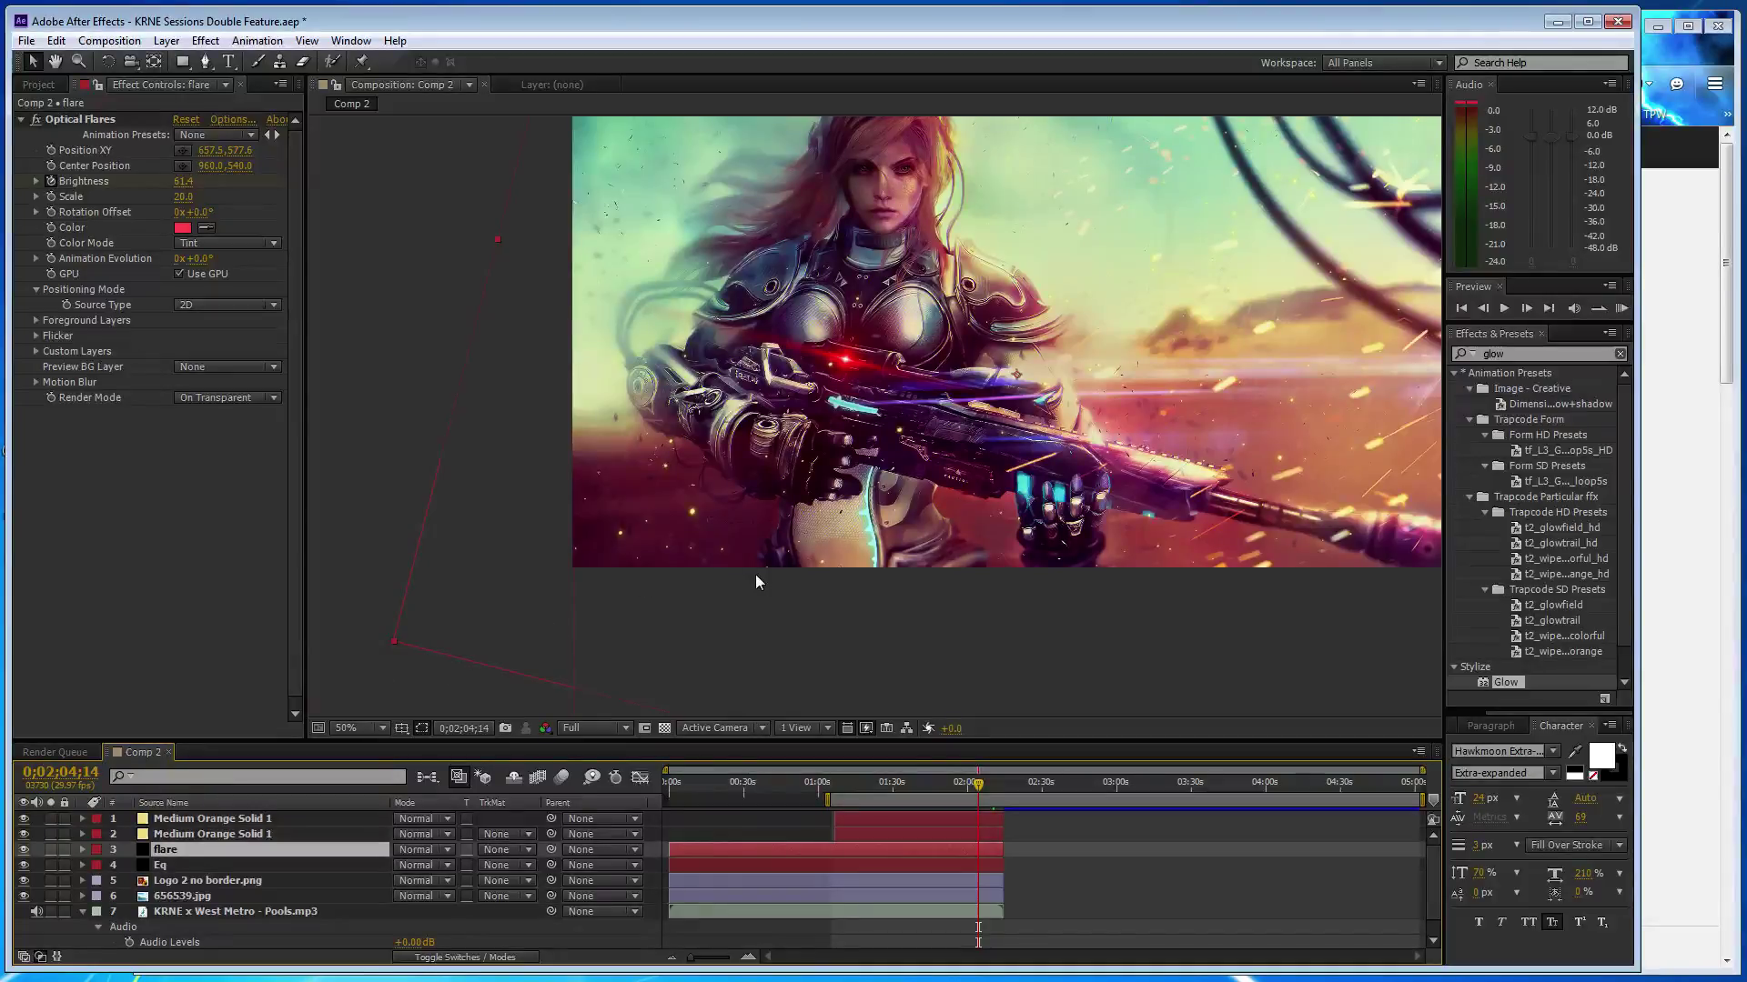
# - Zoom to 100%, pan over the rifle artwork, and draw a first curved mask path
pyautogui.press('/')
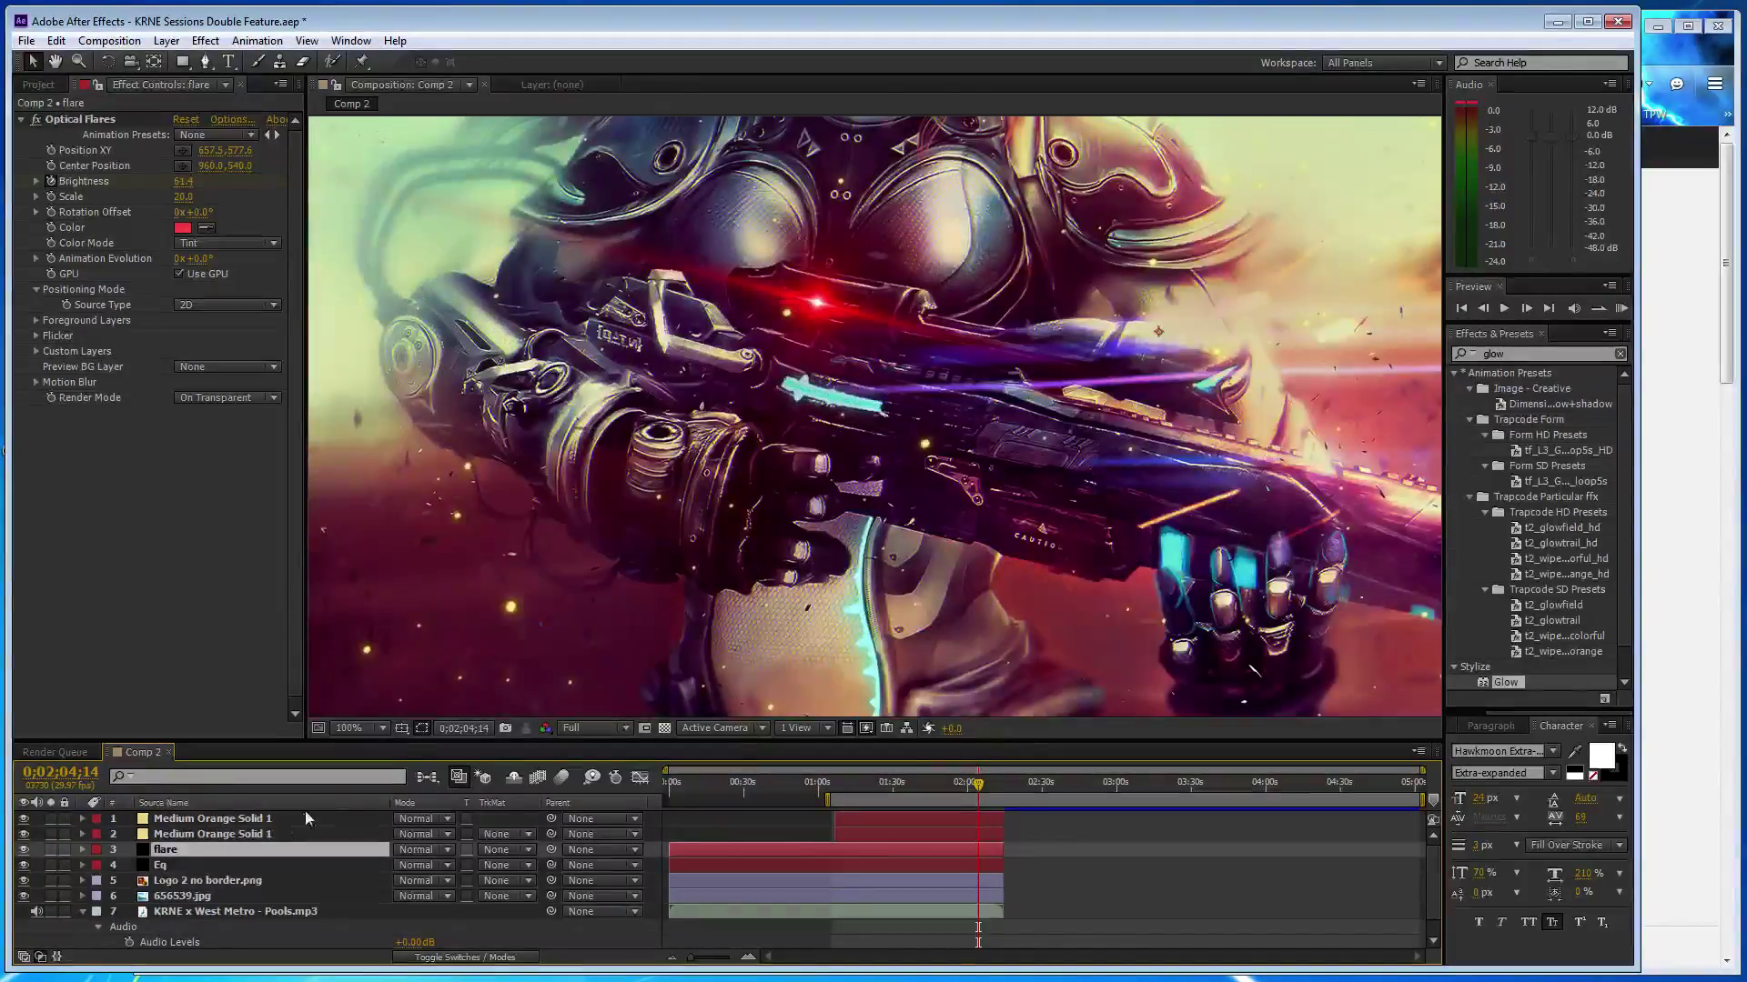
pyautogui.press('h')
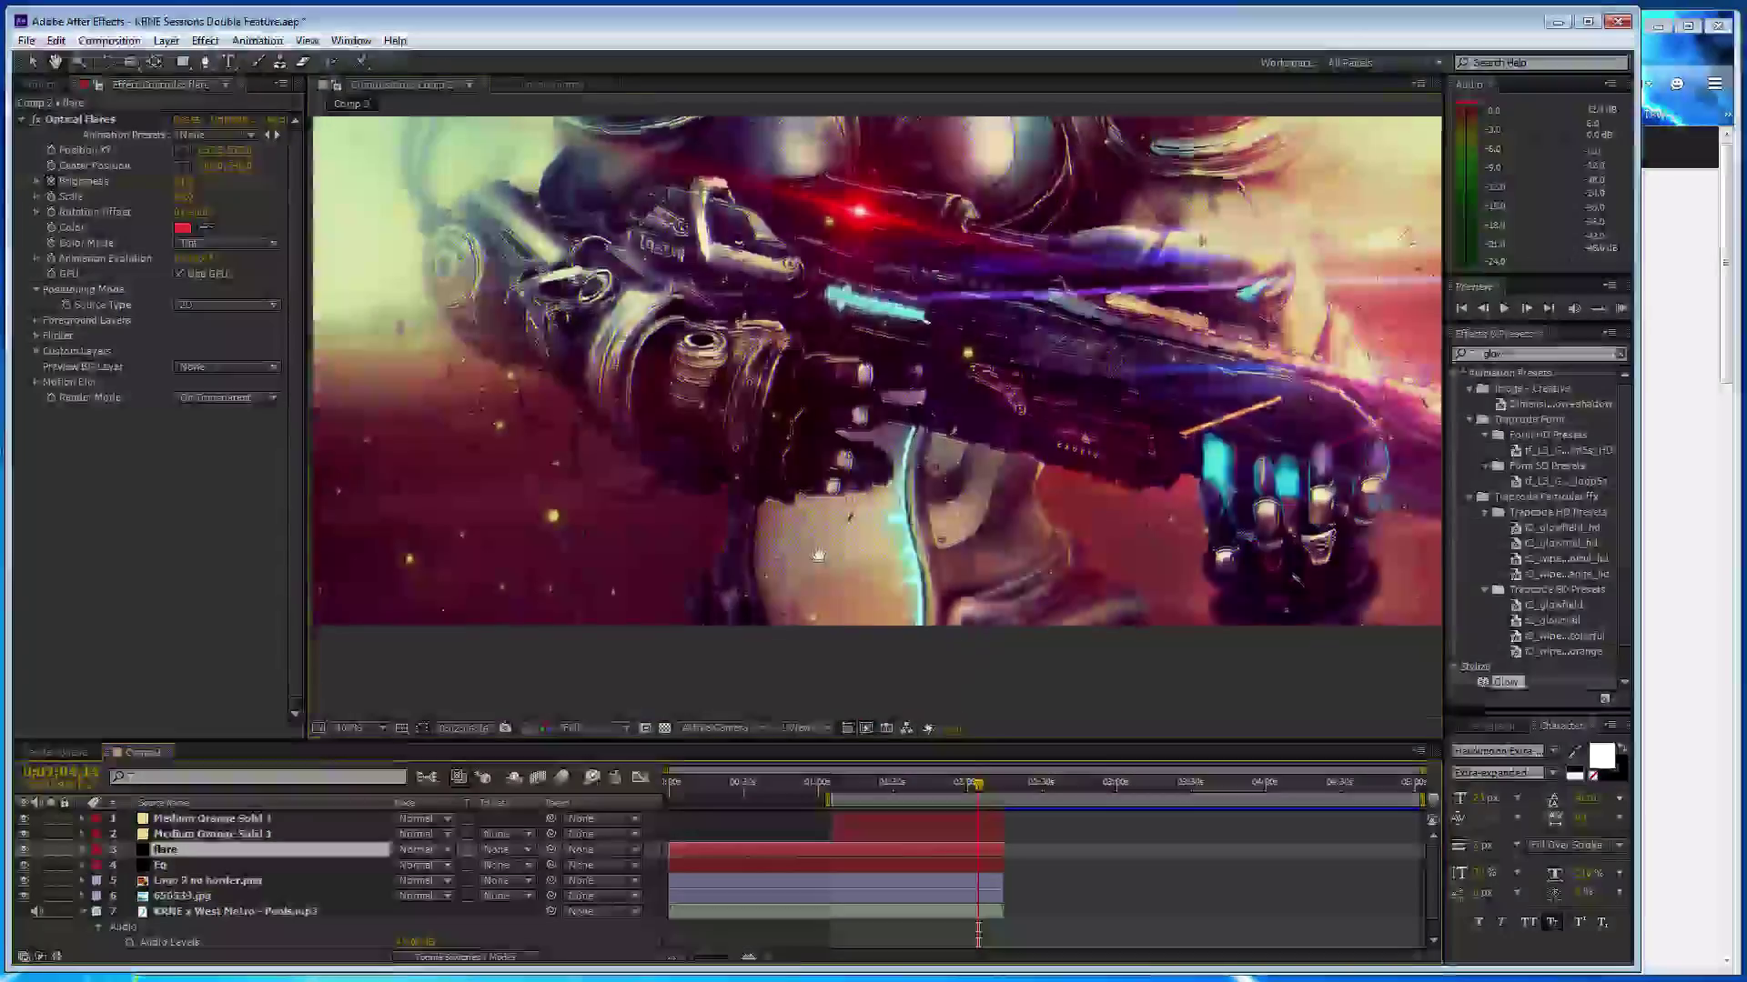
pyautogui.scroll(2, 773, 651)
pyautogui.moveTo(773, 651); pyautogui.dragTo(805, 403)
pyautogui.press('g')
pyautogui.click(727, 339)
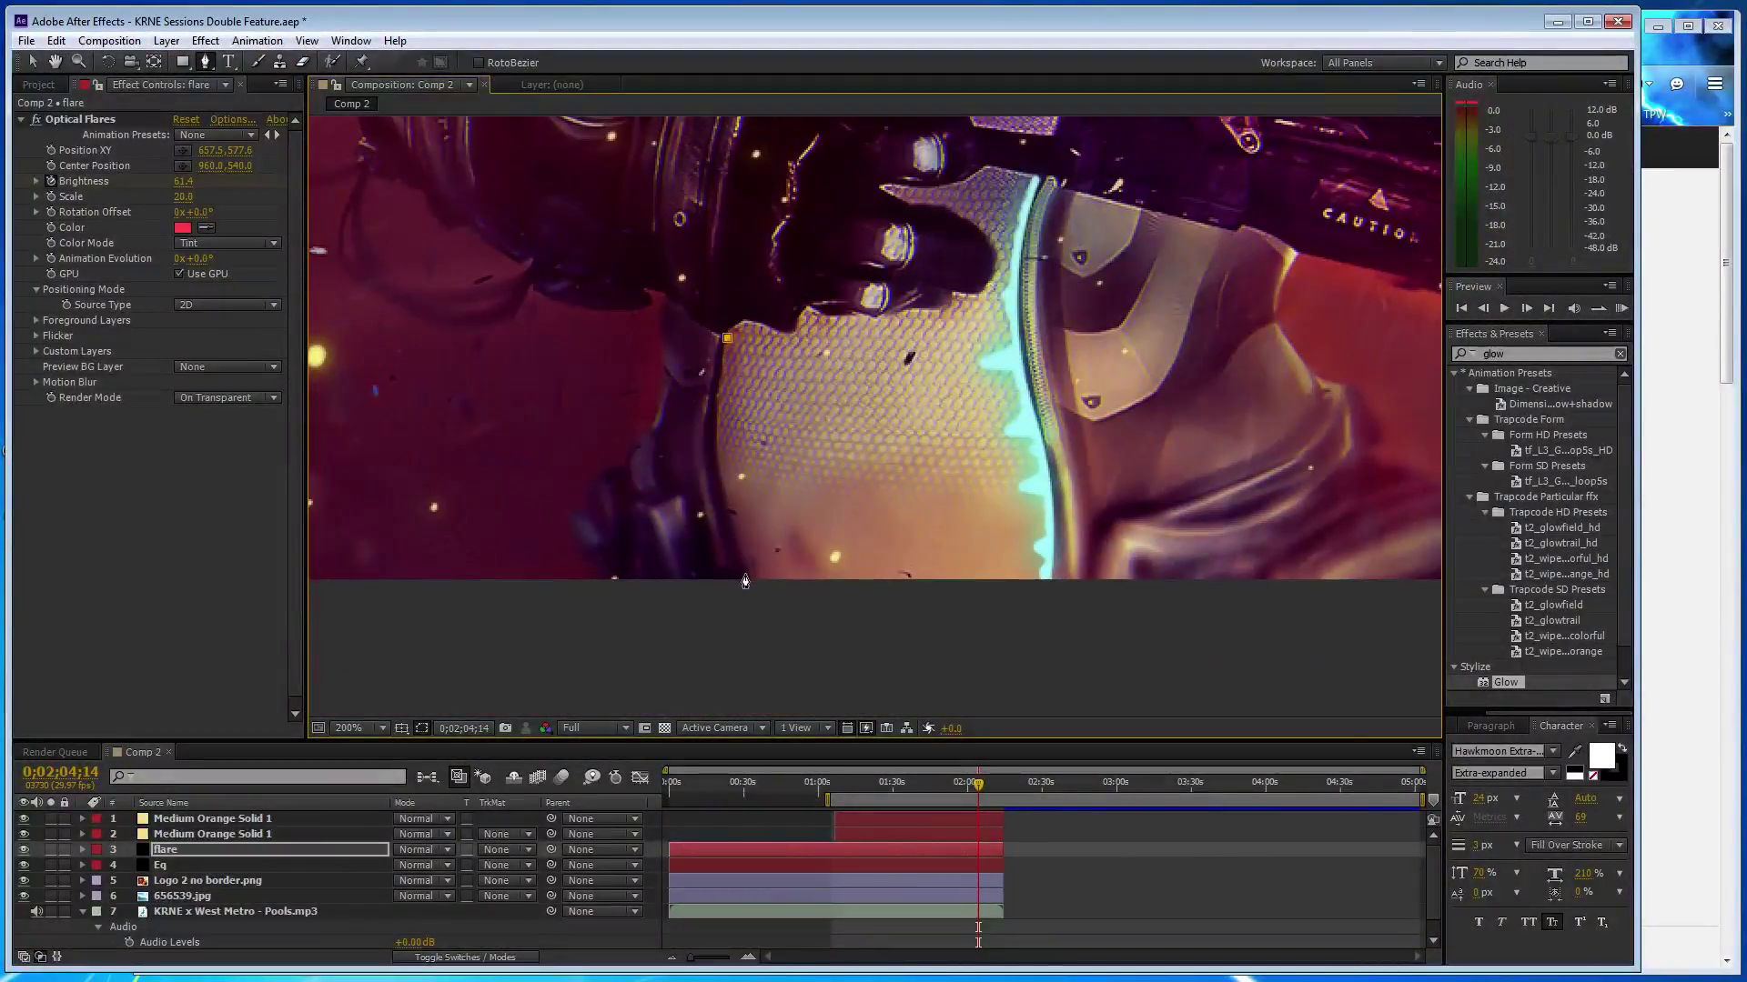
pyautogui.moveTo(745, 576); pyautogui.dragTo(782, 693)
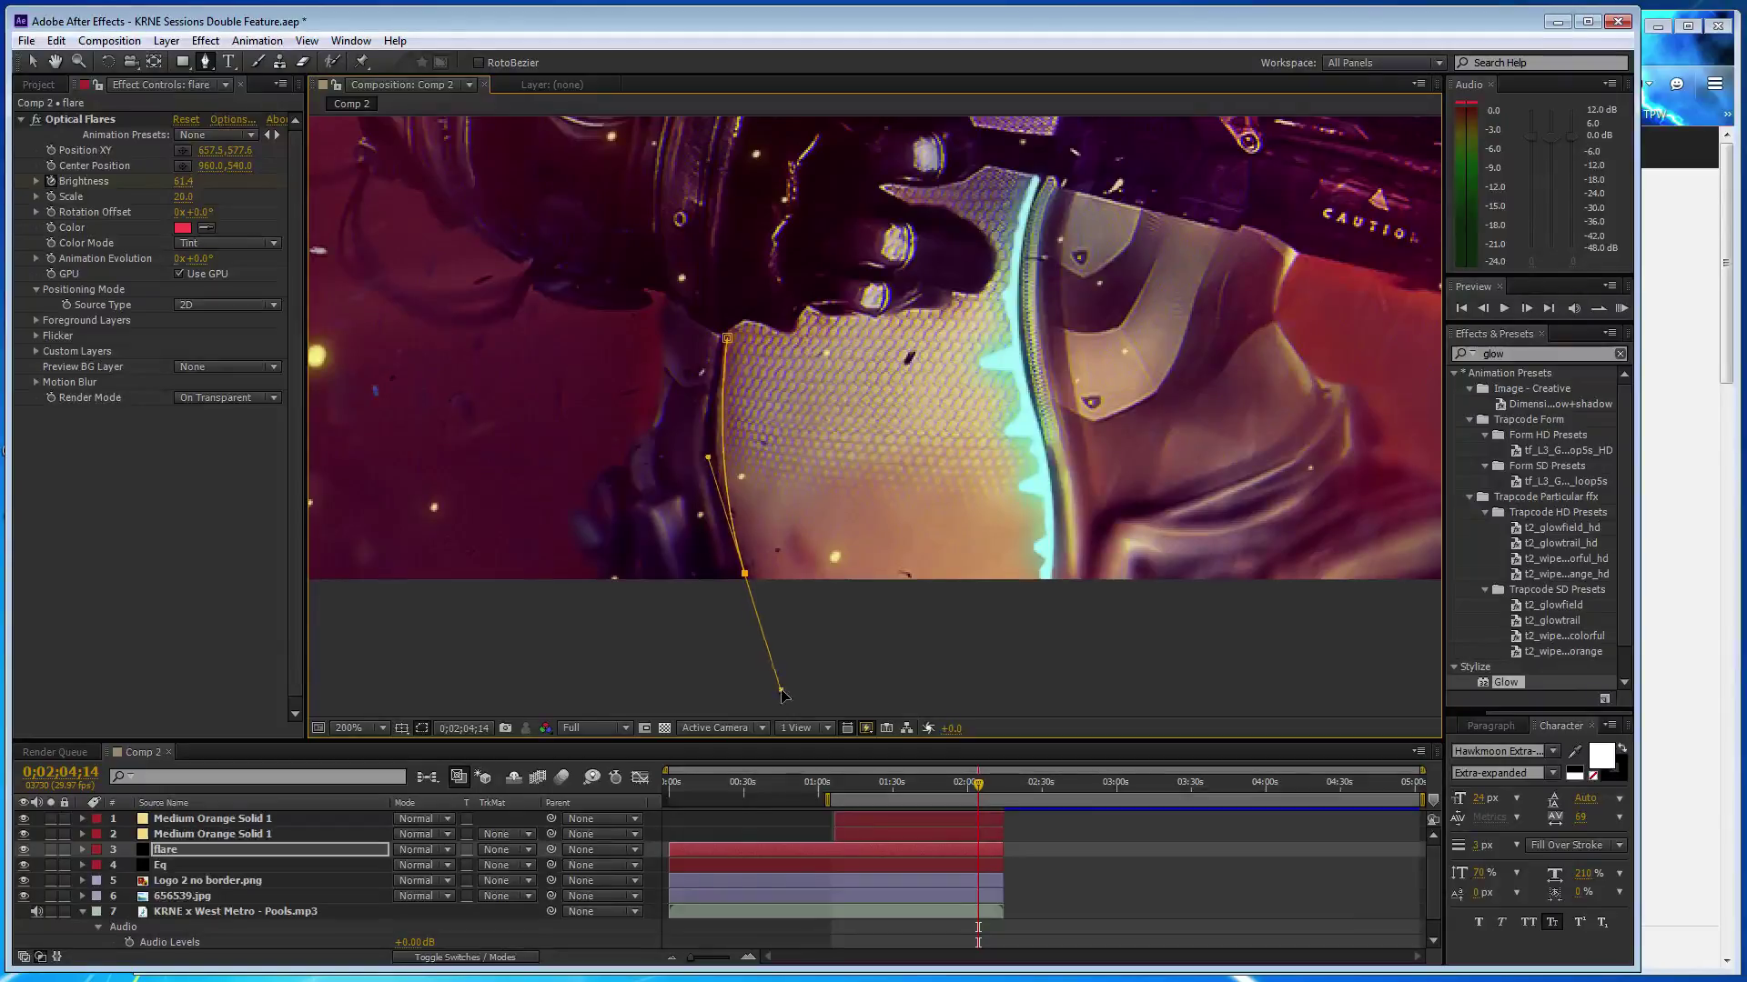
pyautogui.moveTo(784, 696); pyautogui.dragTo(804, 694)
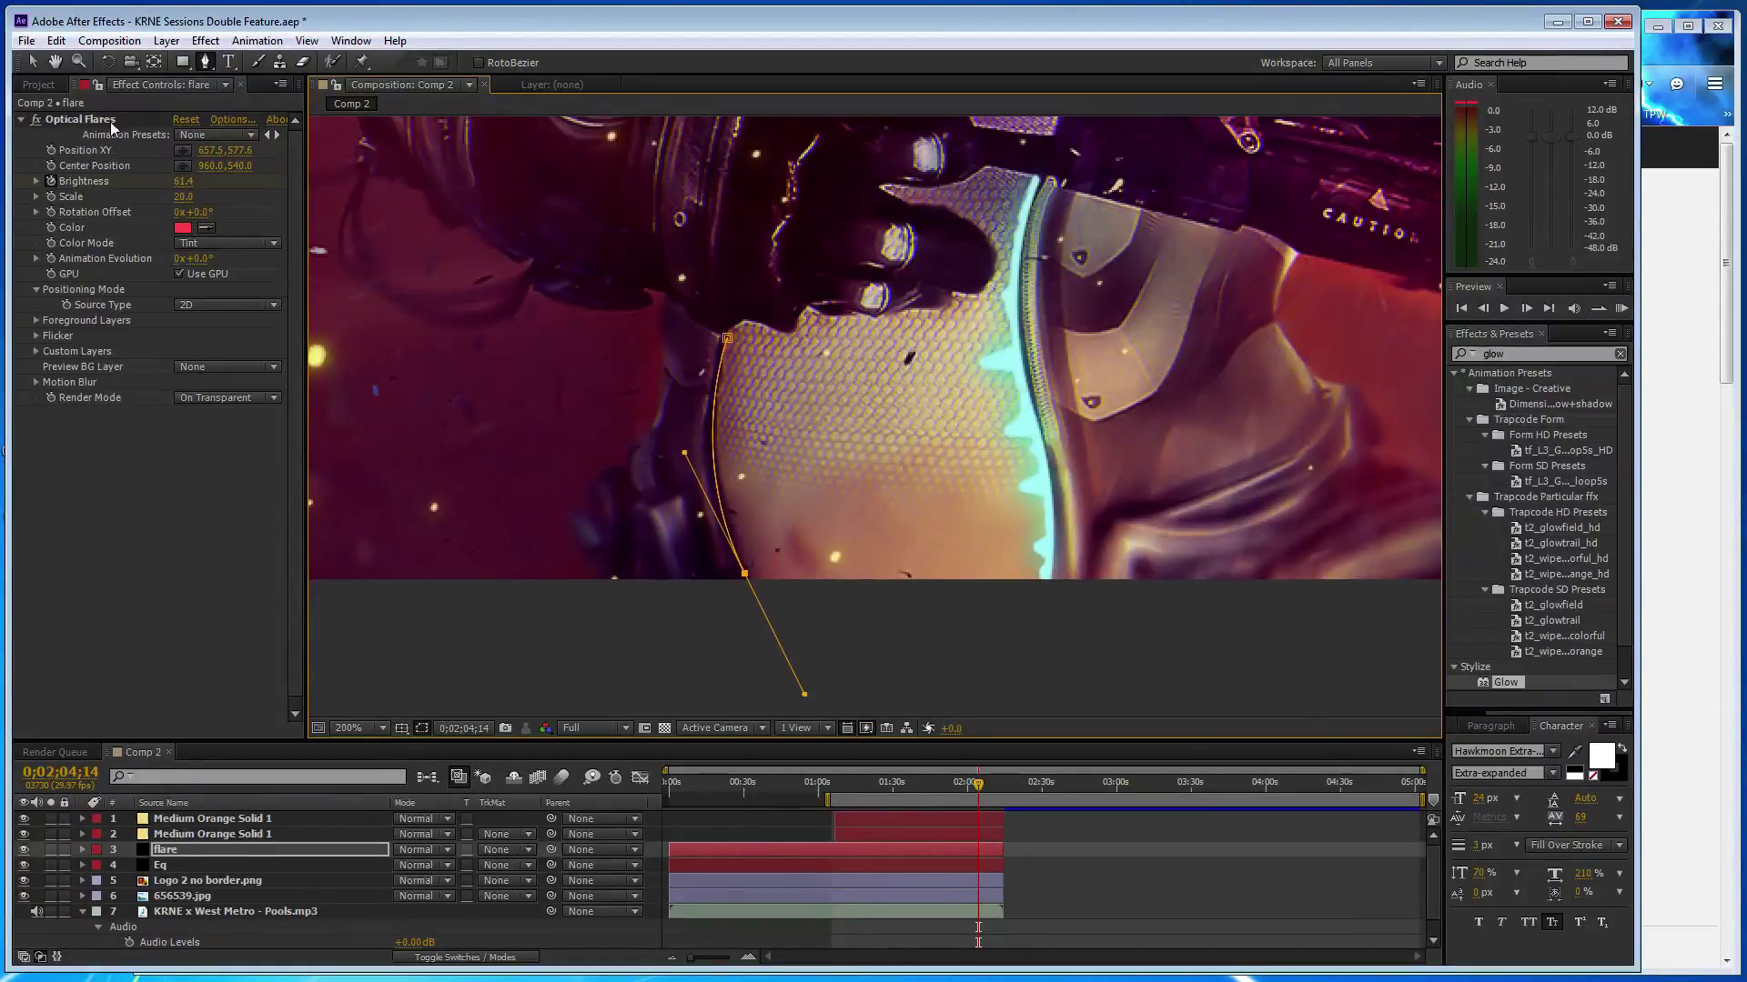
# - On the Eq layer, draw a two-point curved mask along the mesh panel's left edge
pyautogui.click(161, 866)
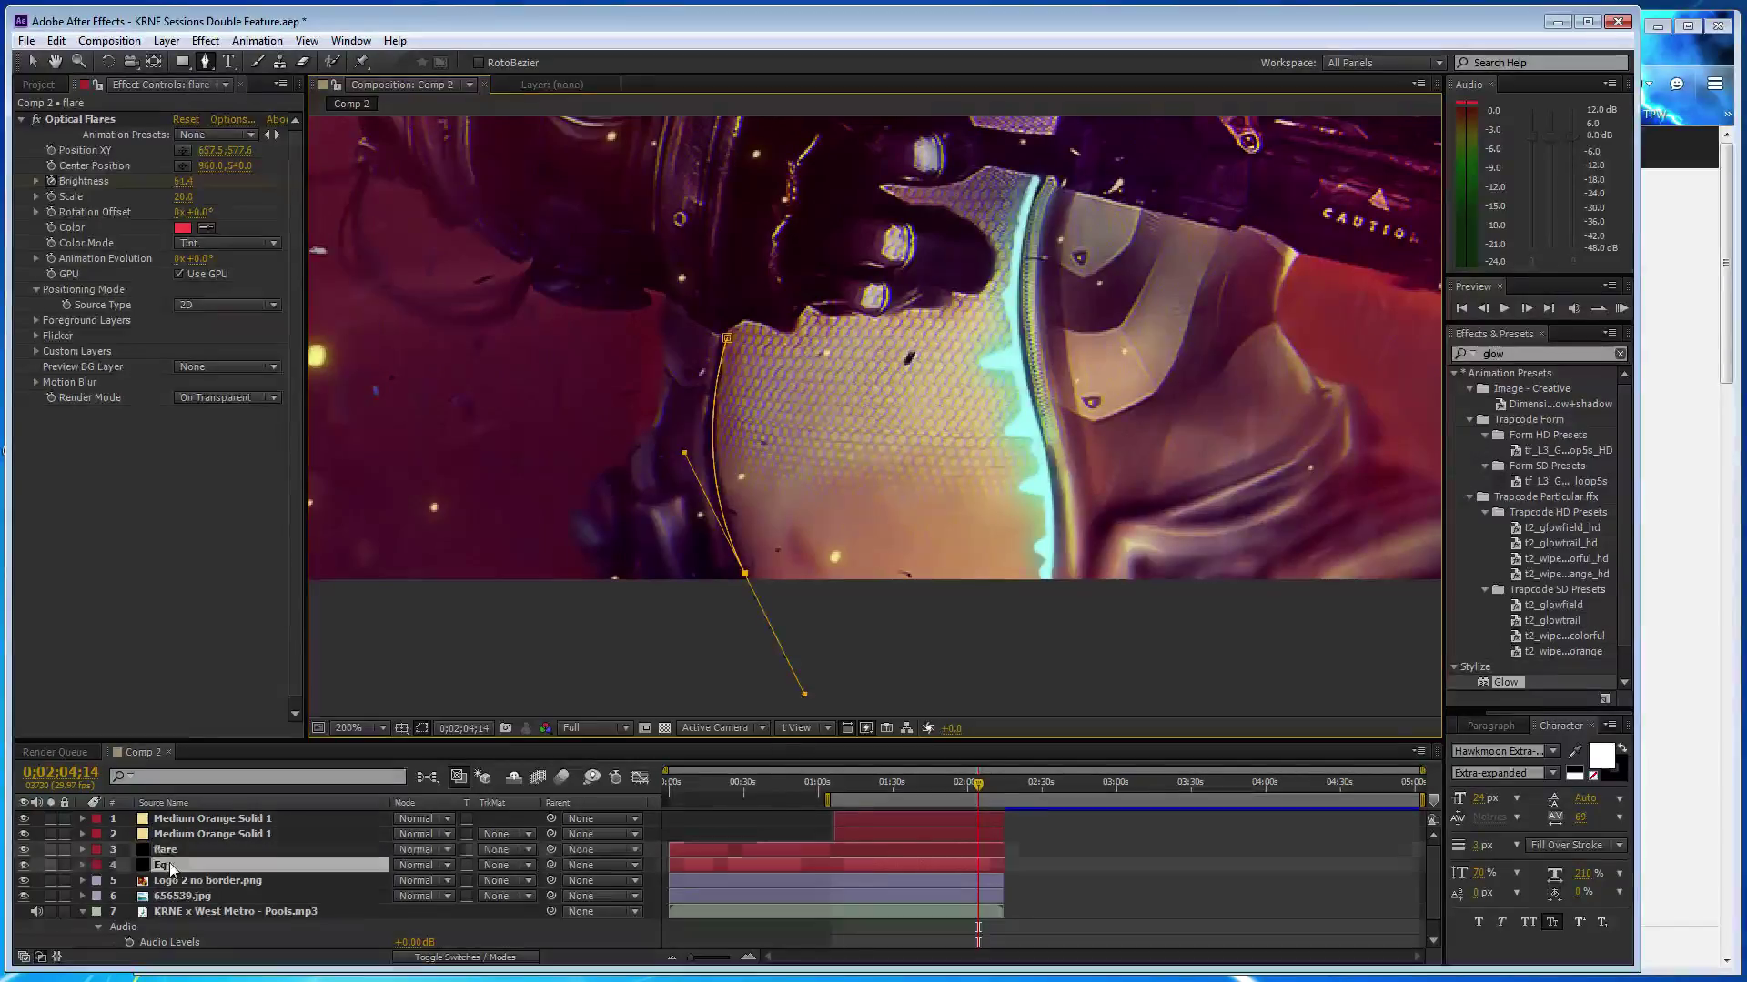
pyautogui.click(721, 339)
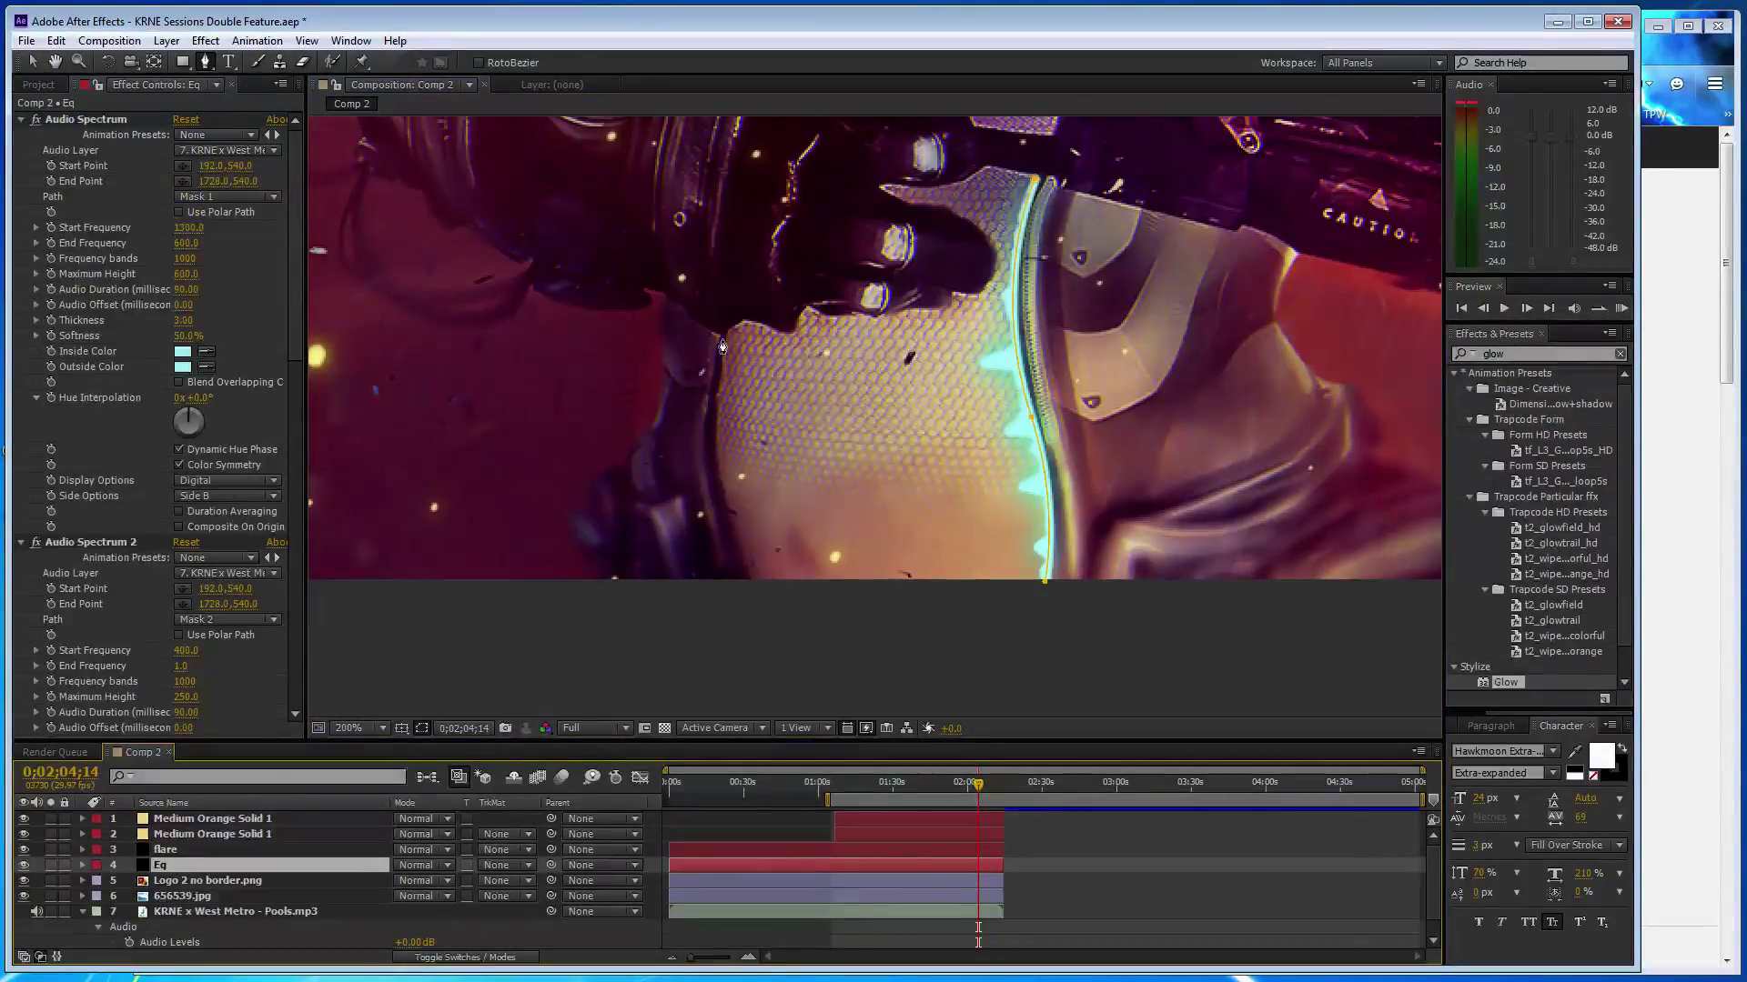
pyautogui.moveTo(747, 580)
pyautogui.mouseDown()
pyautogui.moveTo(790, 685)
pyautogui.moveTo(801, 666)
pyautogui.mouseUp()
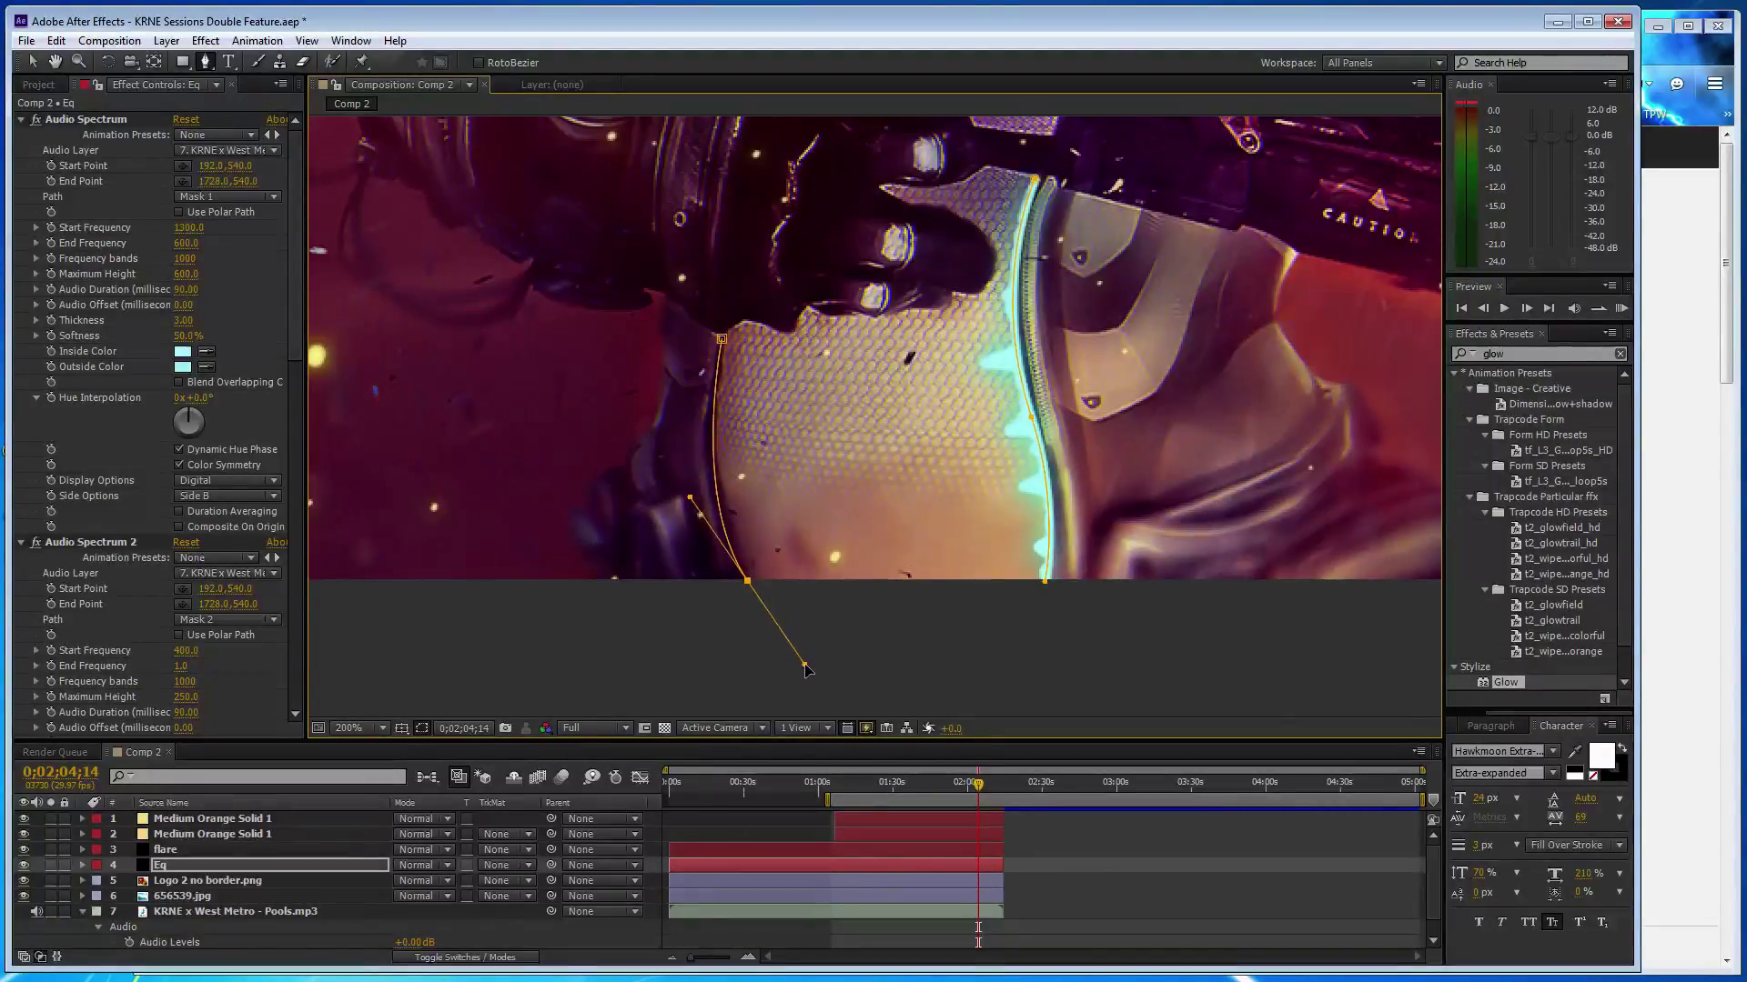
pyautogui.moveTo(802, 670); pyautogui.dragTo(798, 664)
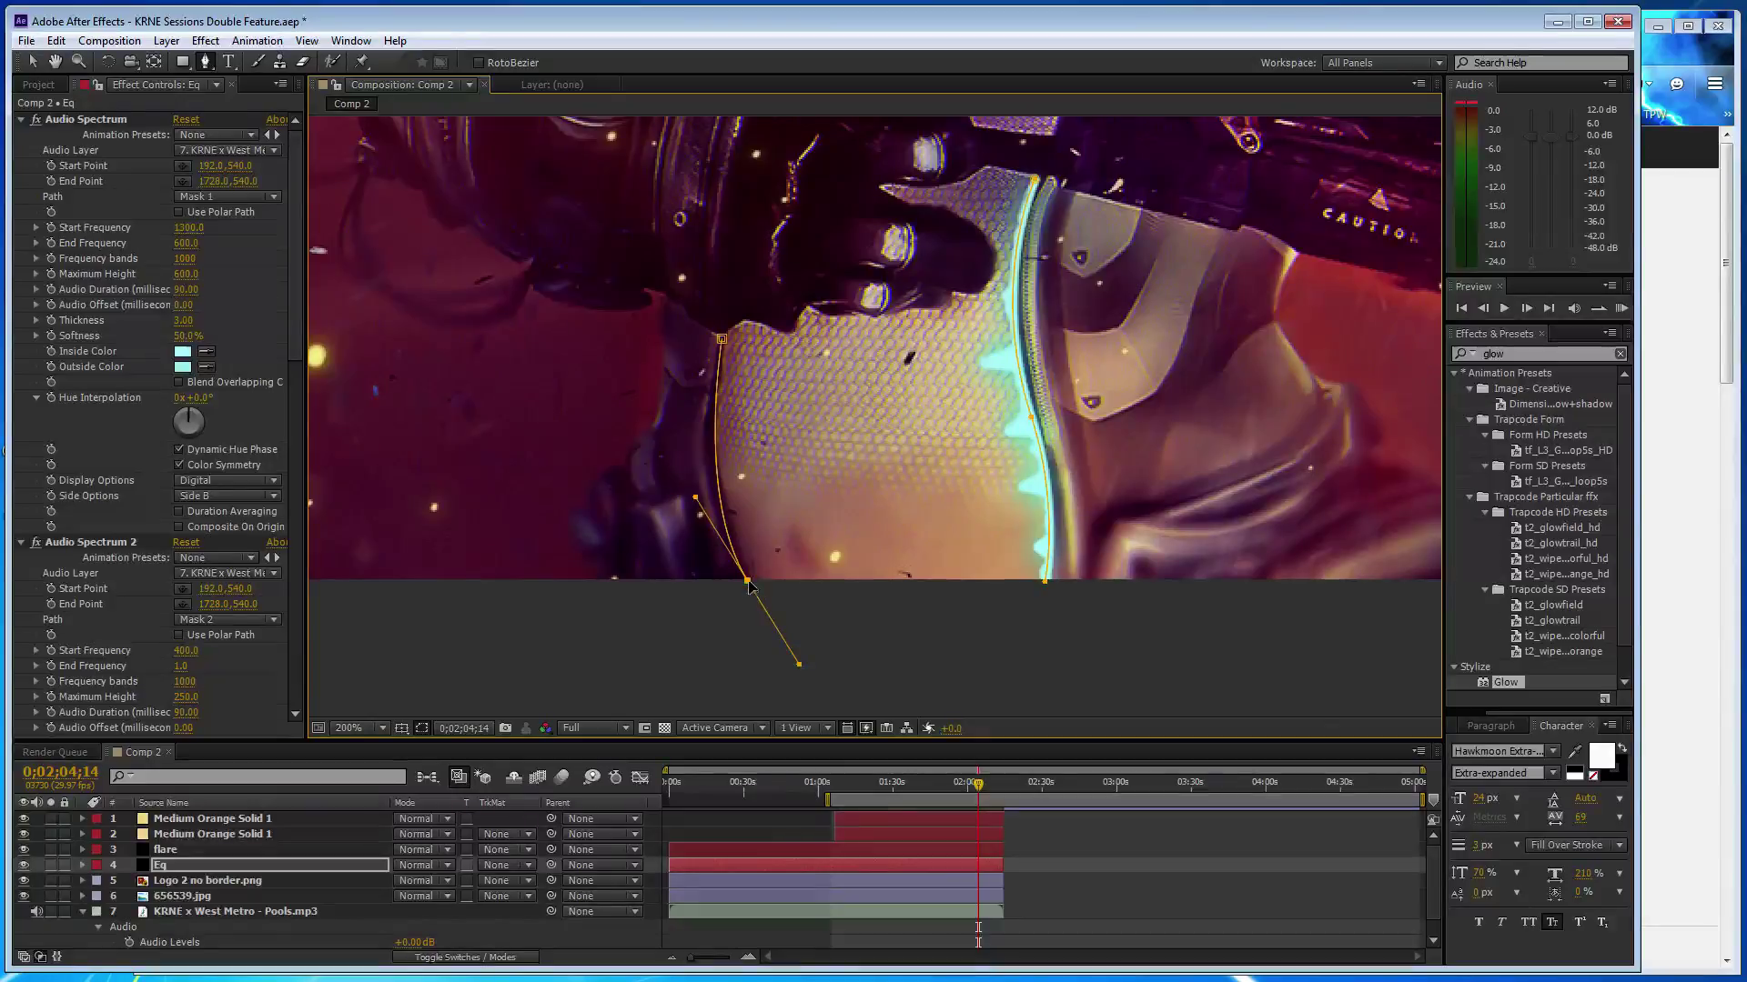
pyautogui.moveTo(748, 582); pyautogui.dragTo(750, 590)
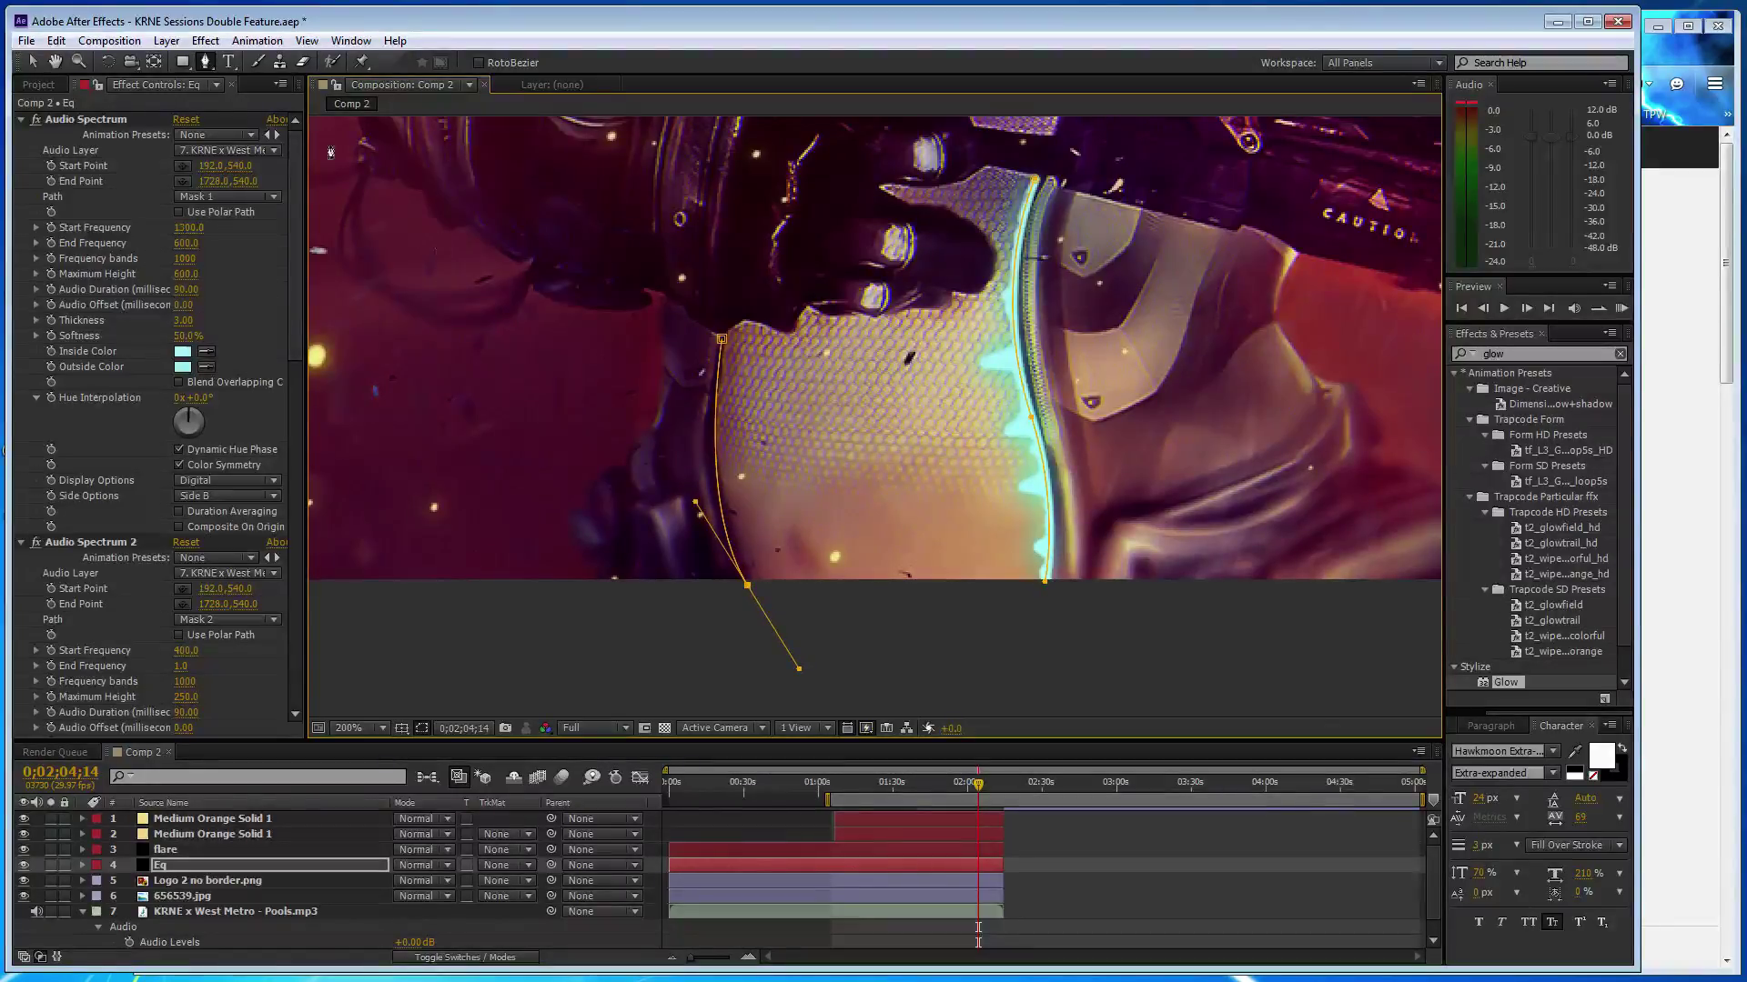
# - Duplicate Audio Spectrum 3 and set it to Mask 4, Side A, with Duration Averaging on
pyautogui.scroll(-20, 100, 336)
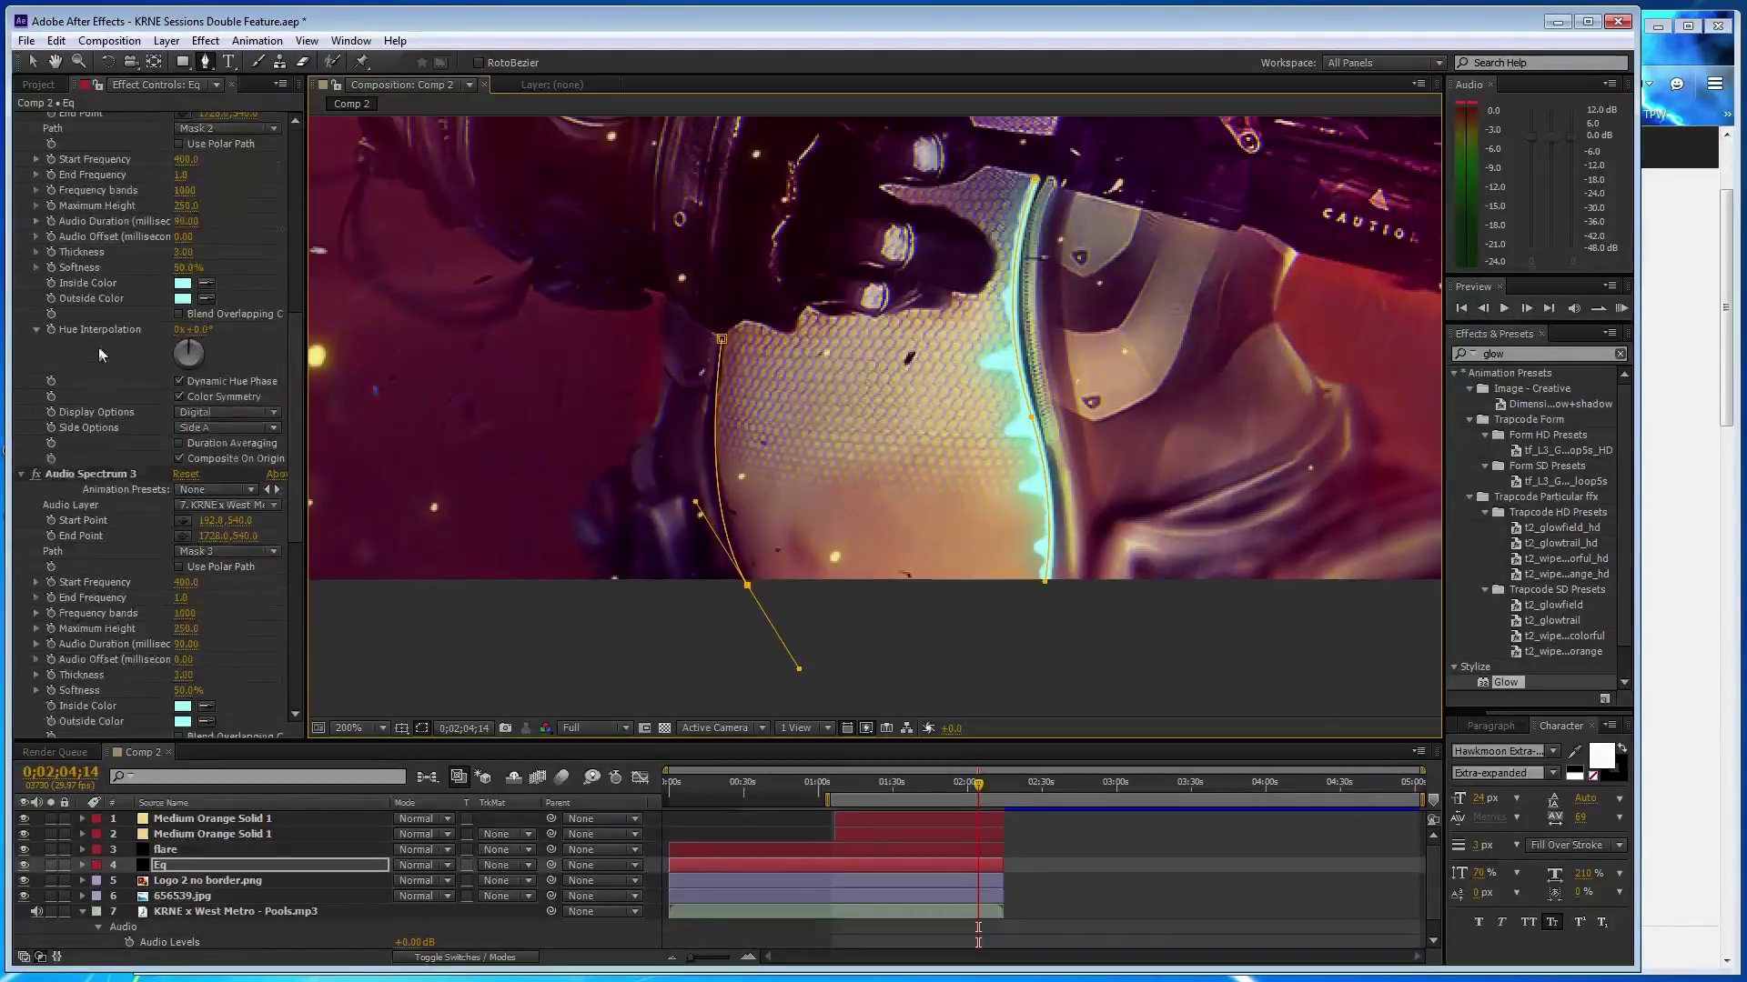
pyautogui.scroll(5, 88, 378)
pyautogui.click(84, 288)
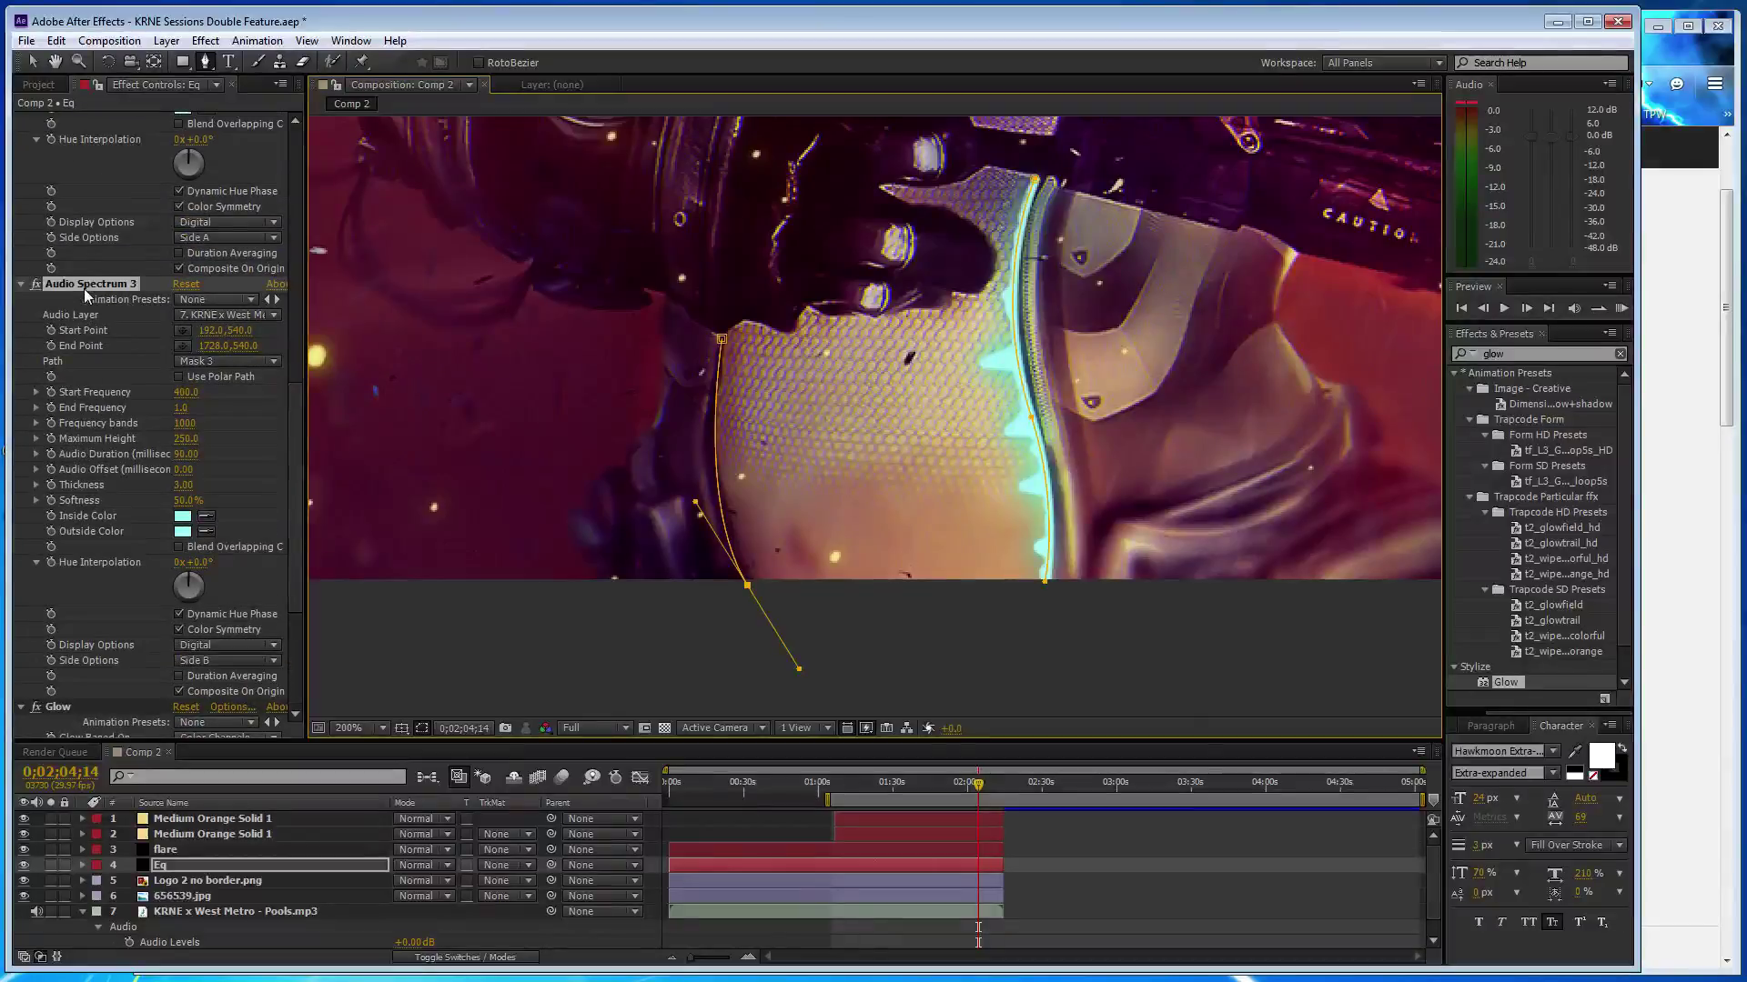
pyautogui.hotkey('ctrl', 'd')
pyautogui.click(262, 197)
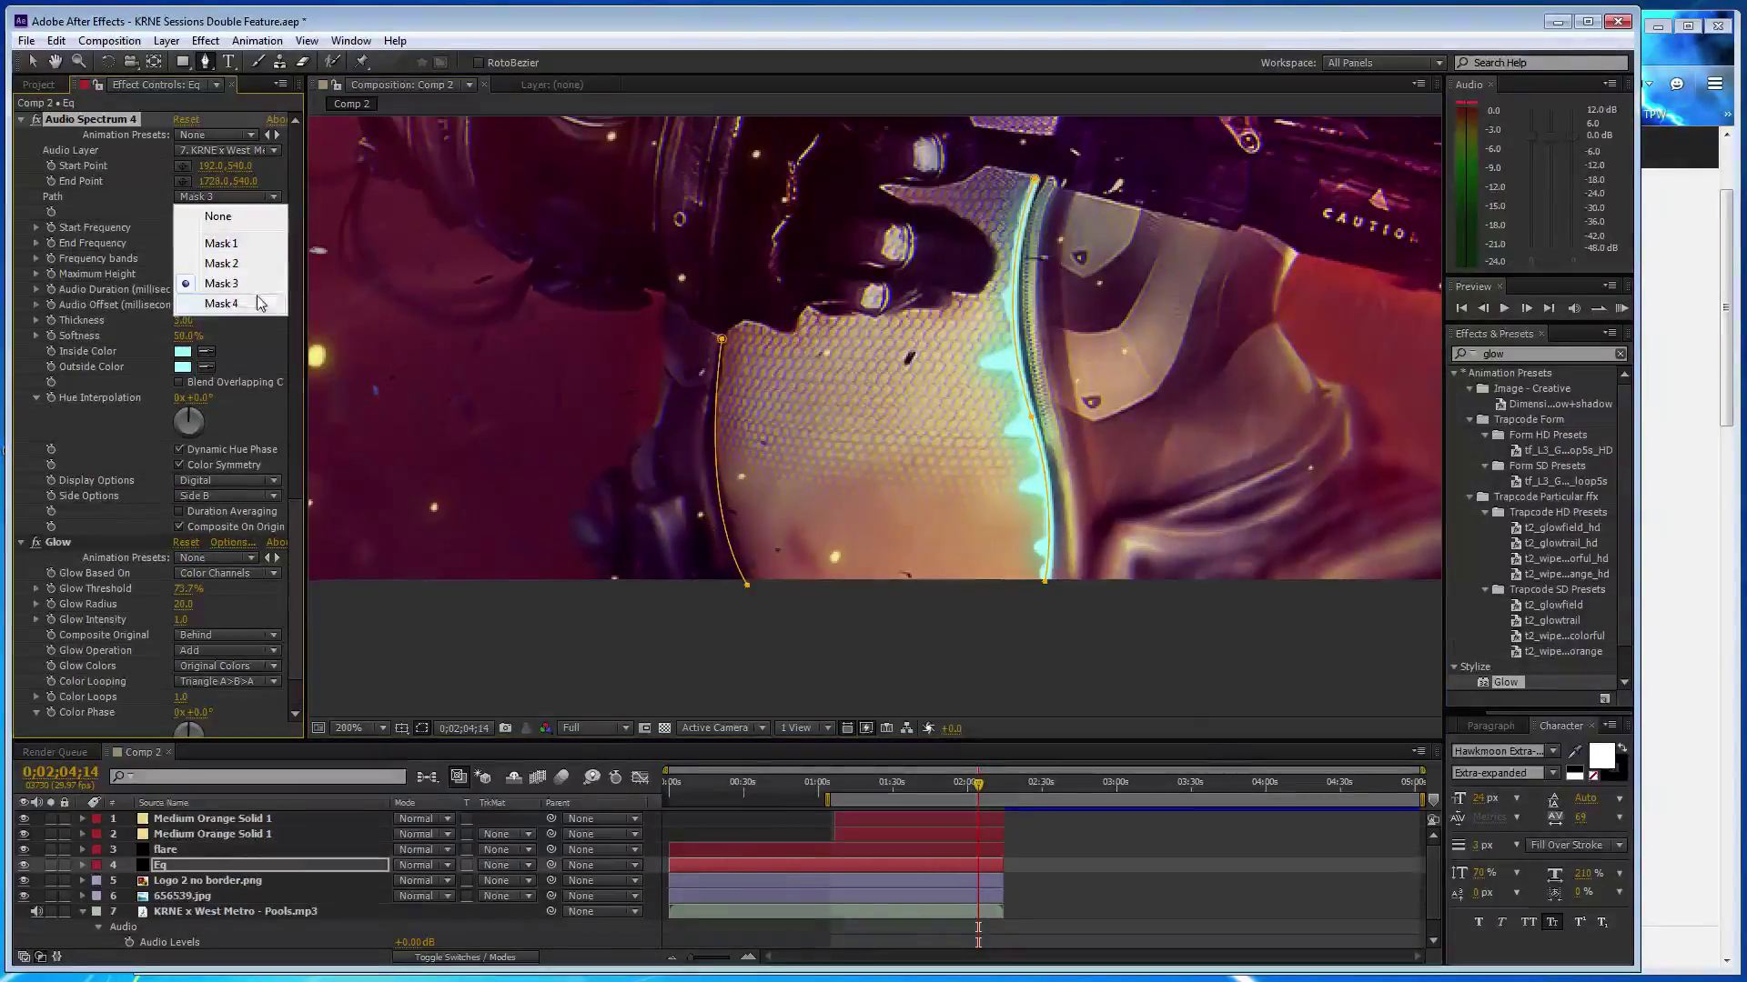
pyautogui.click(257, 308)
pyautogui.click(222, 499)
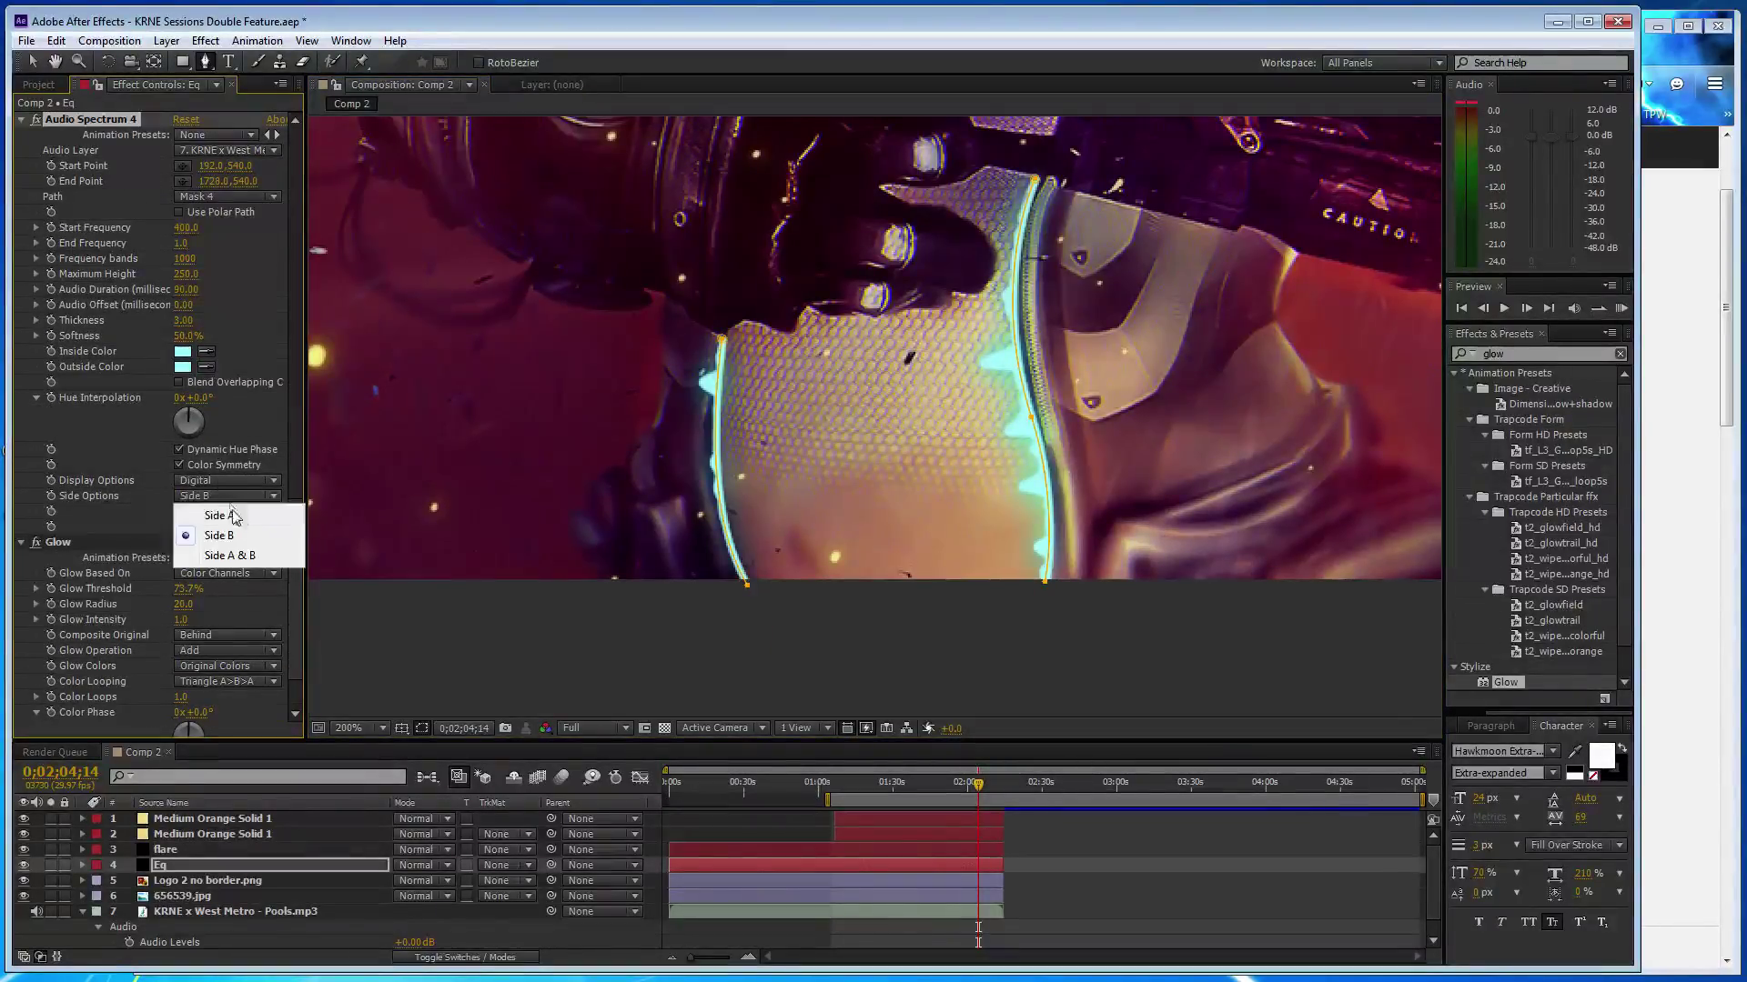
pyautogui.click(238, 512)
pyautogui.click(239, 512)
pyautogui.click(225, 496)
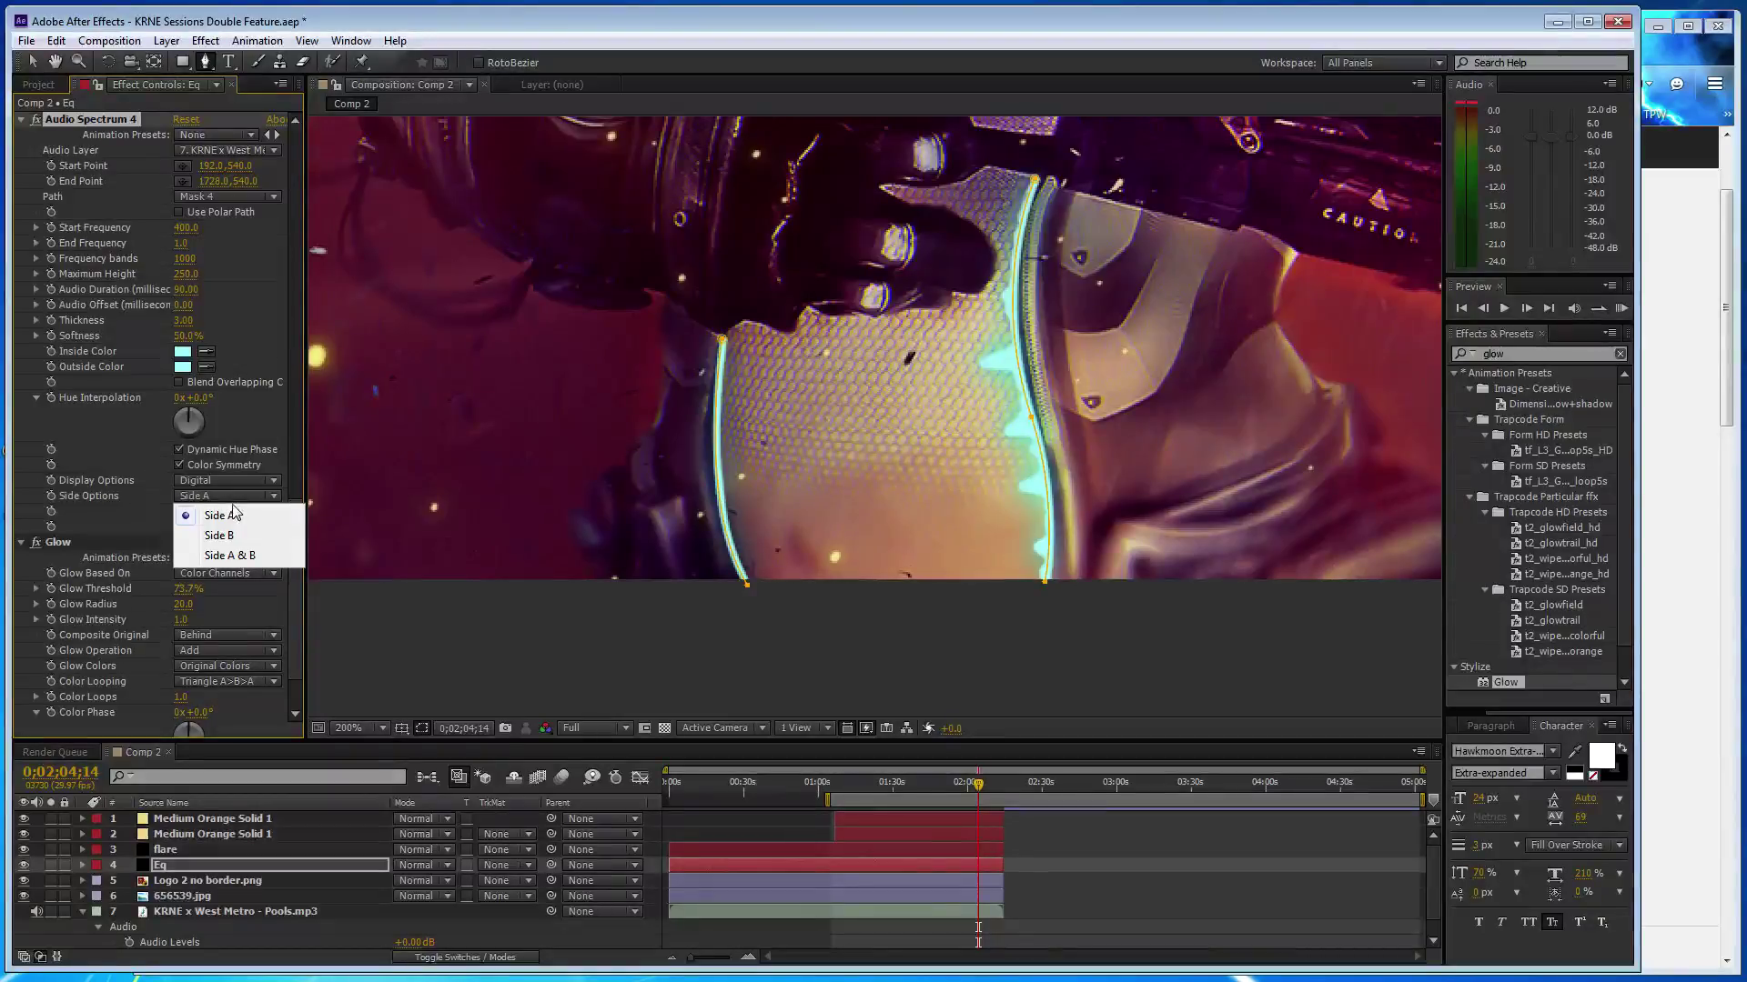
# - At 0;01;49;23, set Start Frequency 1100 and Maximum Height 600, then preview with audio
pyautogui.moveTo(979, 791); pyautogui.dragTo(942, 784)
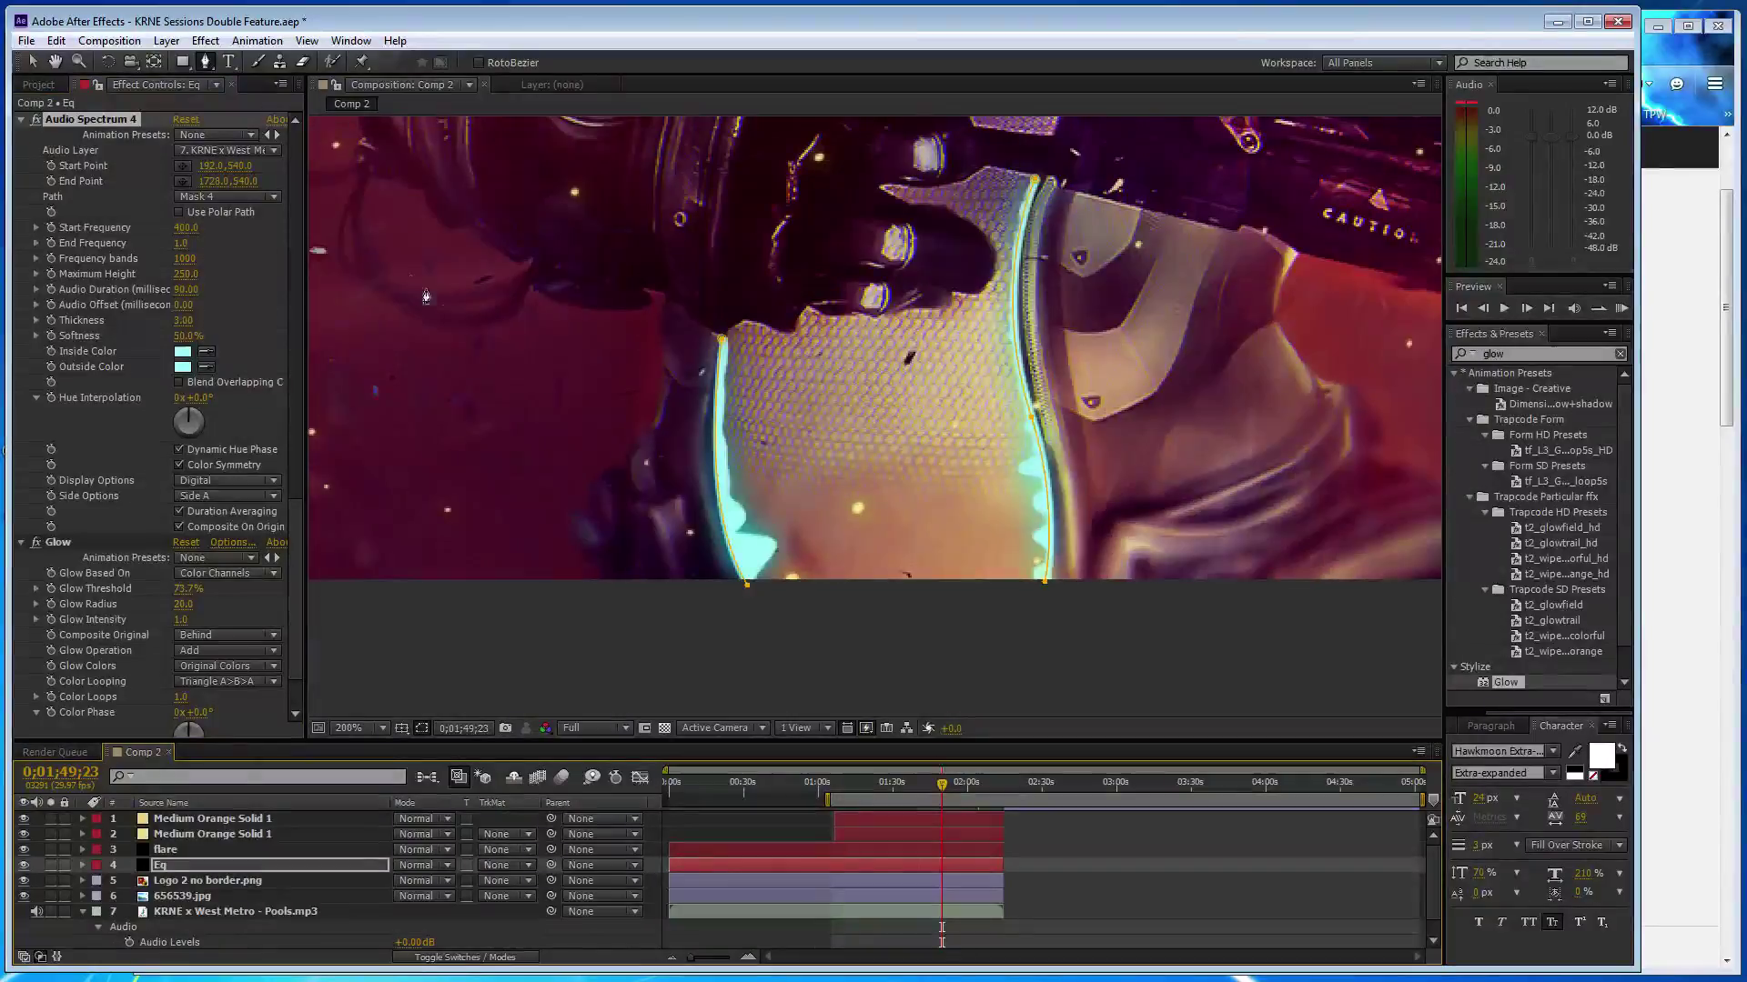
pyautogui.click(186, 228)
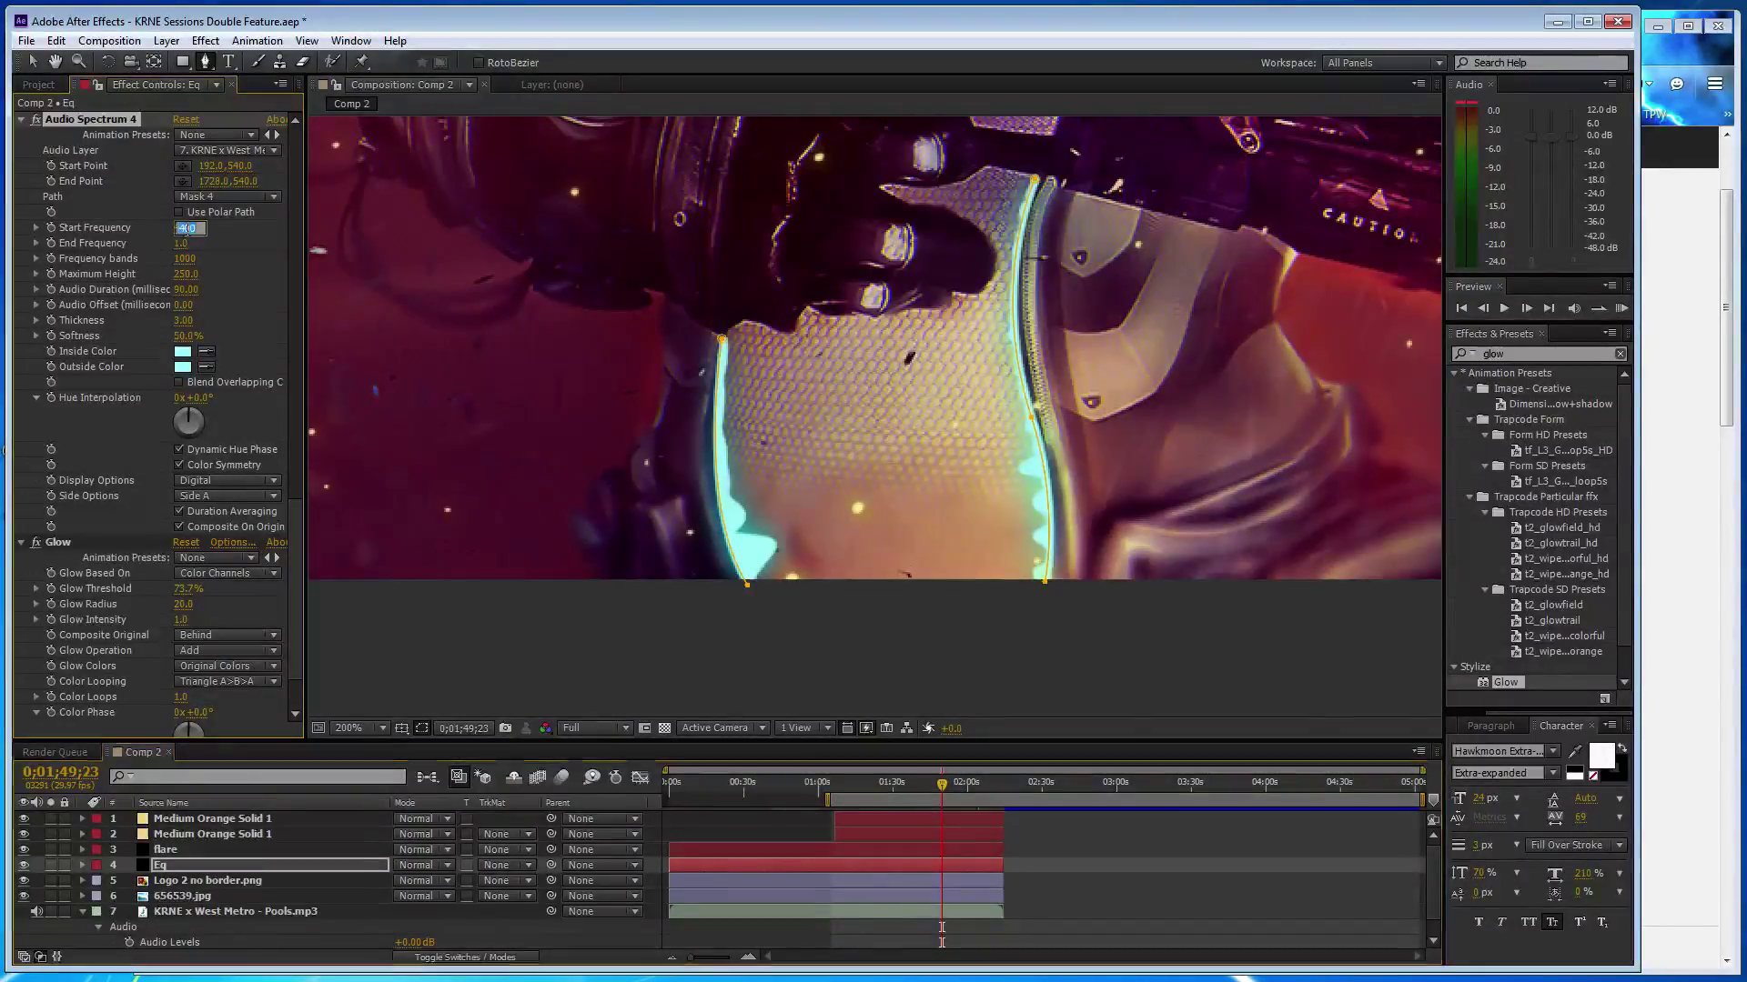
pyautogui.write('1500')
pyautogui.press('Return')
pyautogui.write('600')
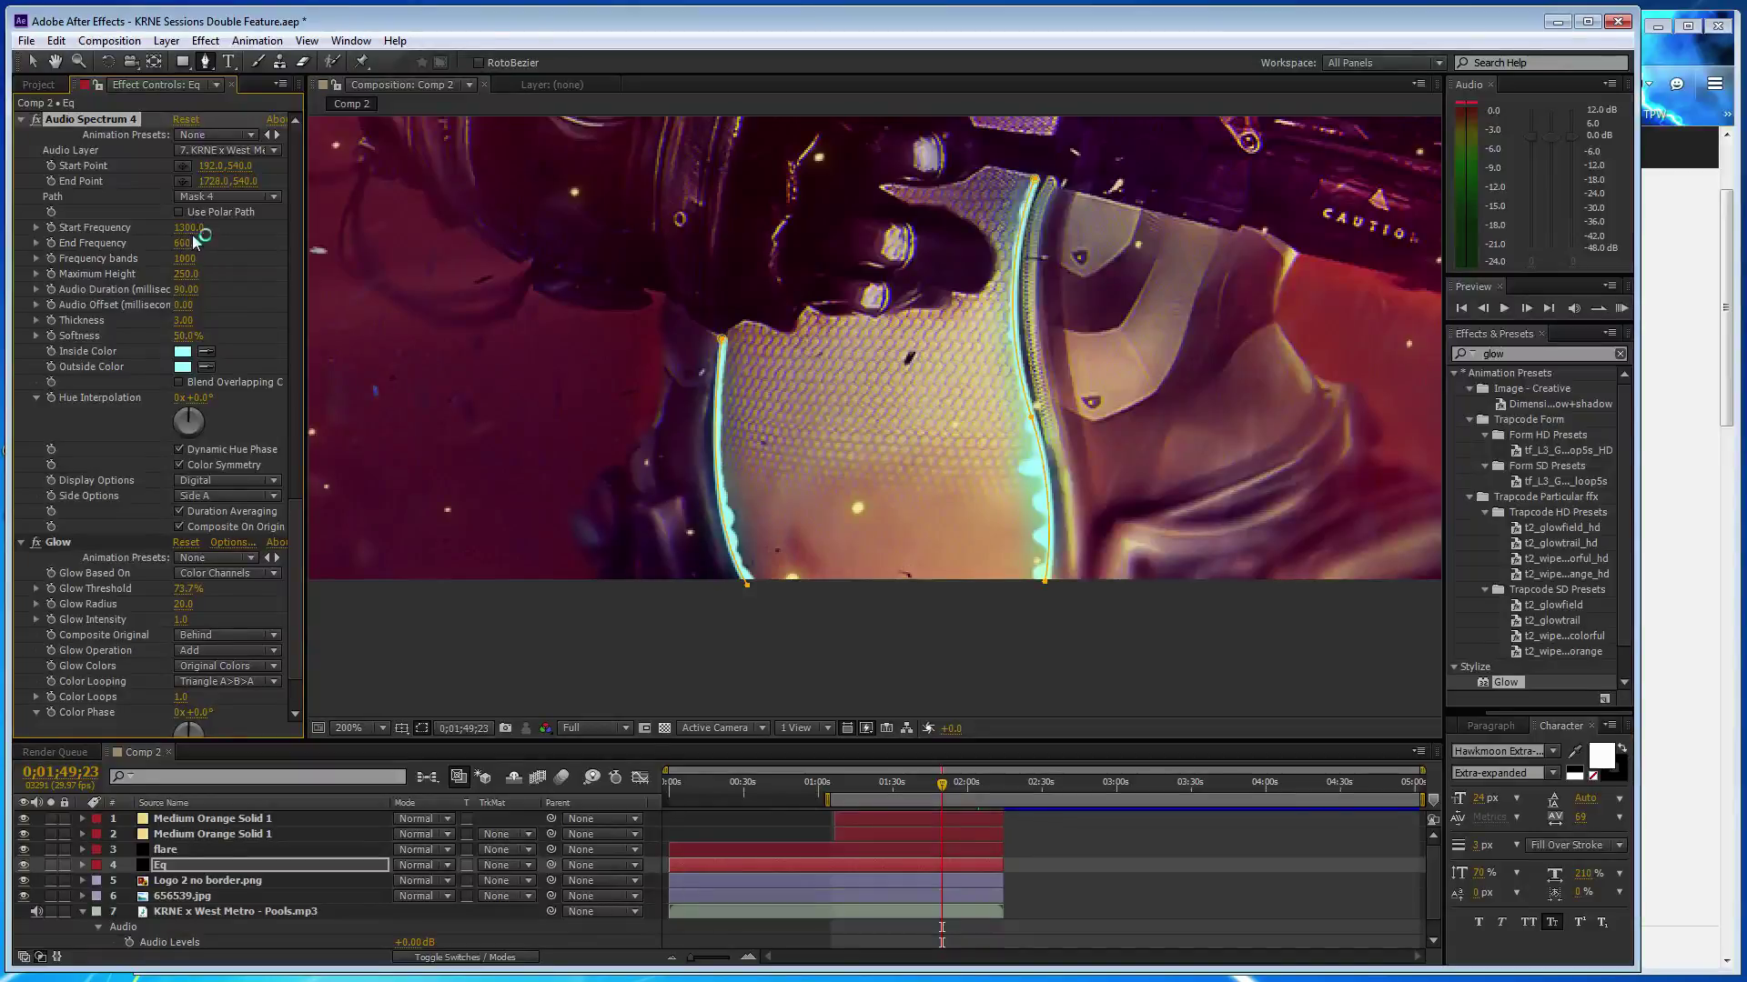
pyautogui.click(188, 228)
pyautogui.write('1')
pyautogui.press('Return')
pyautogui.click(188, 274)
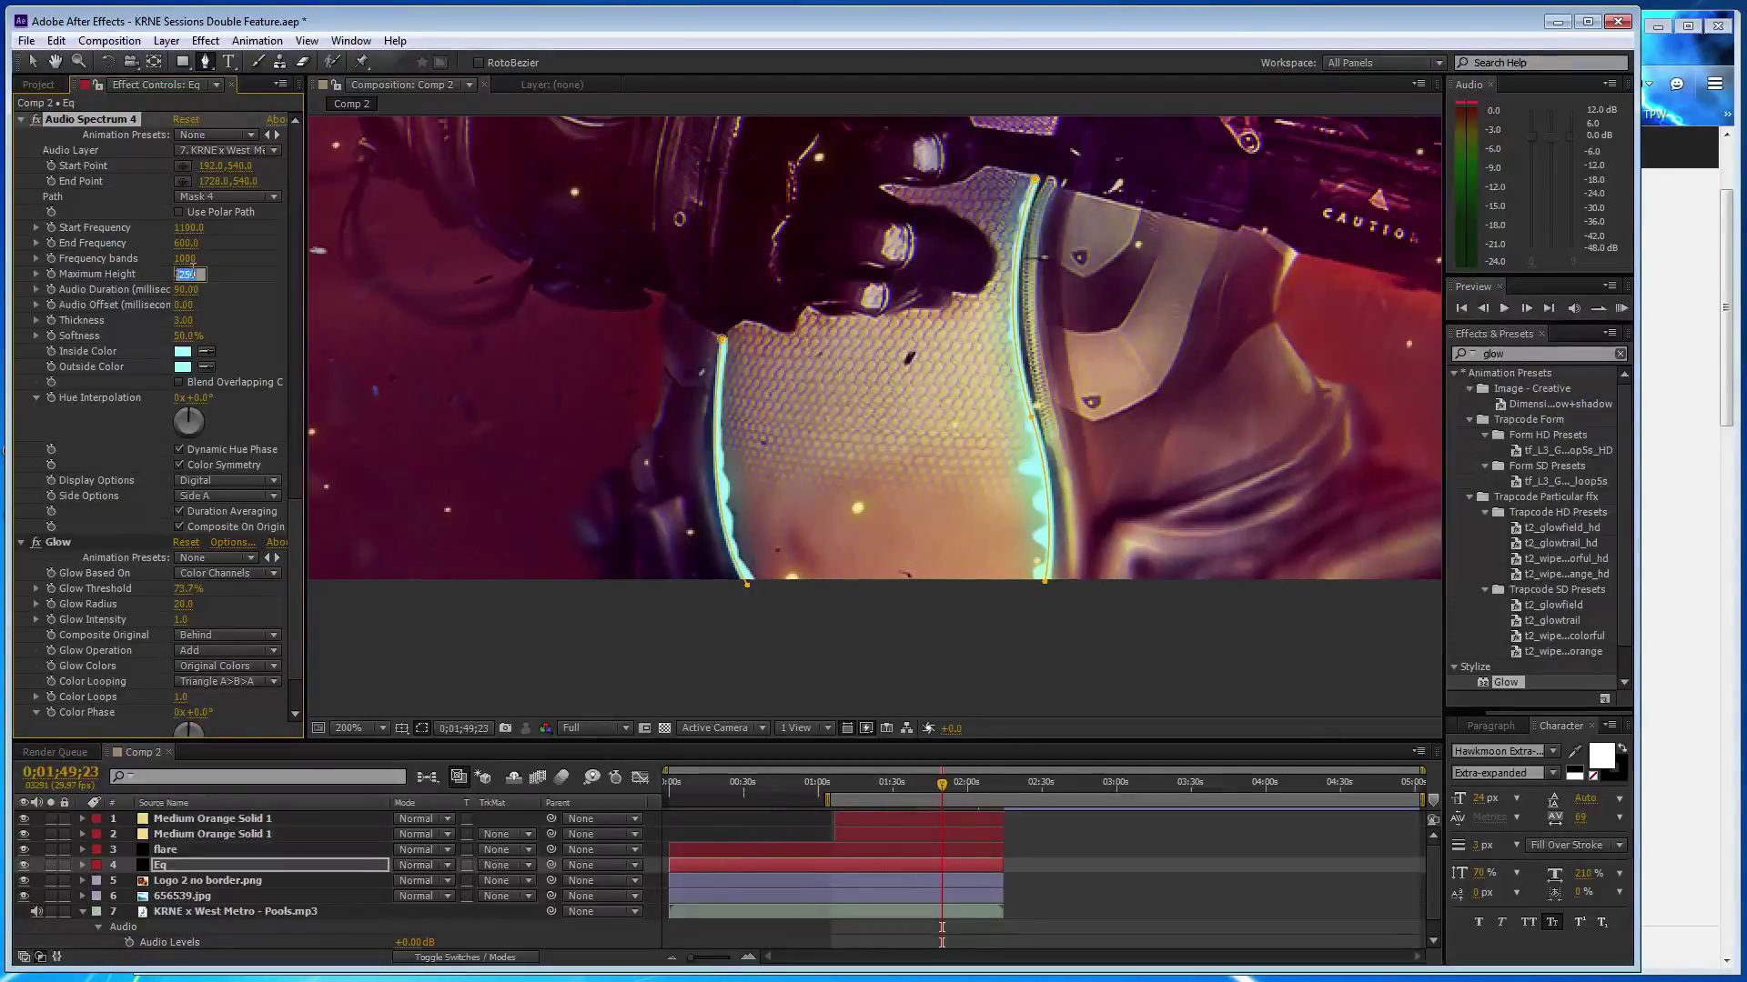
pyautogui.write('600.0')
pyautogui.press('Return')
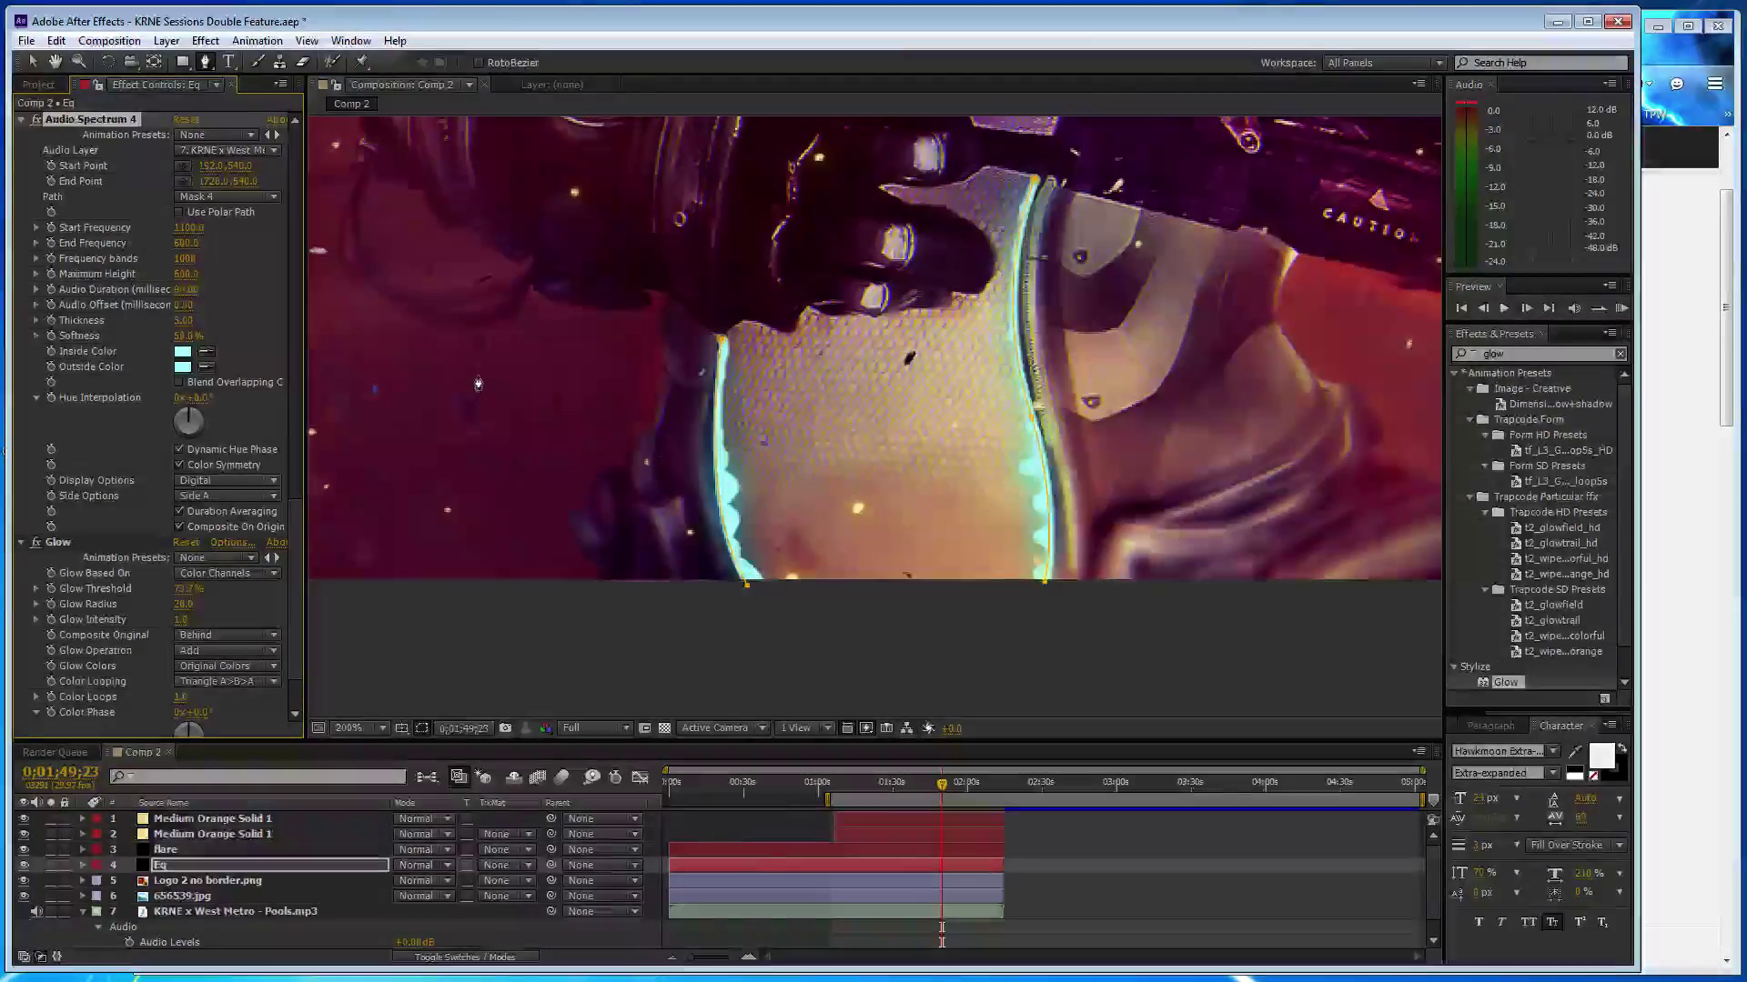
pyautogui.scroll(-1, 480, 386)
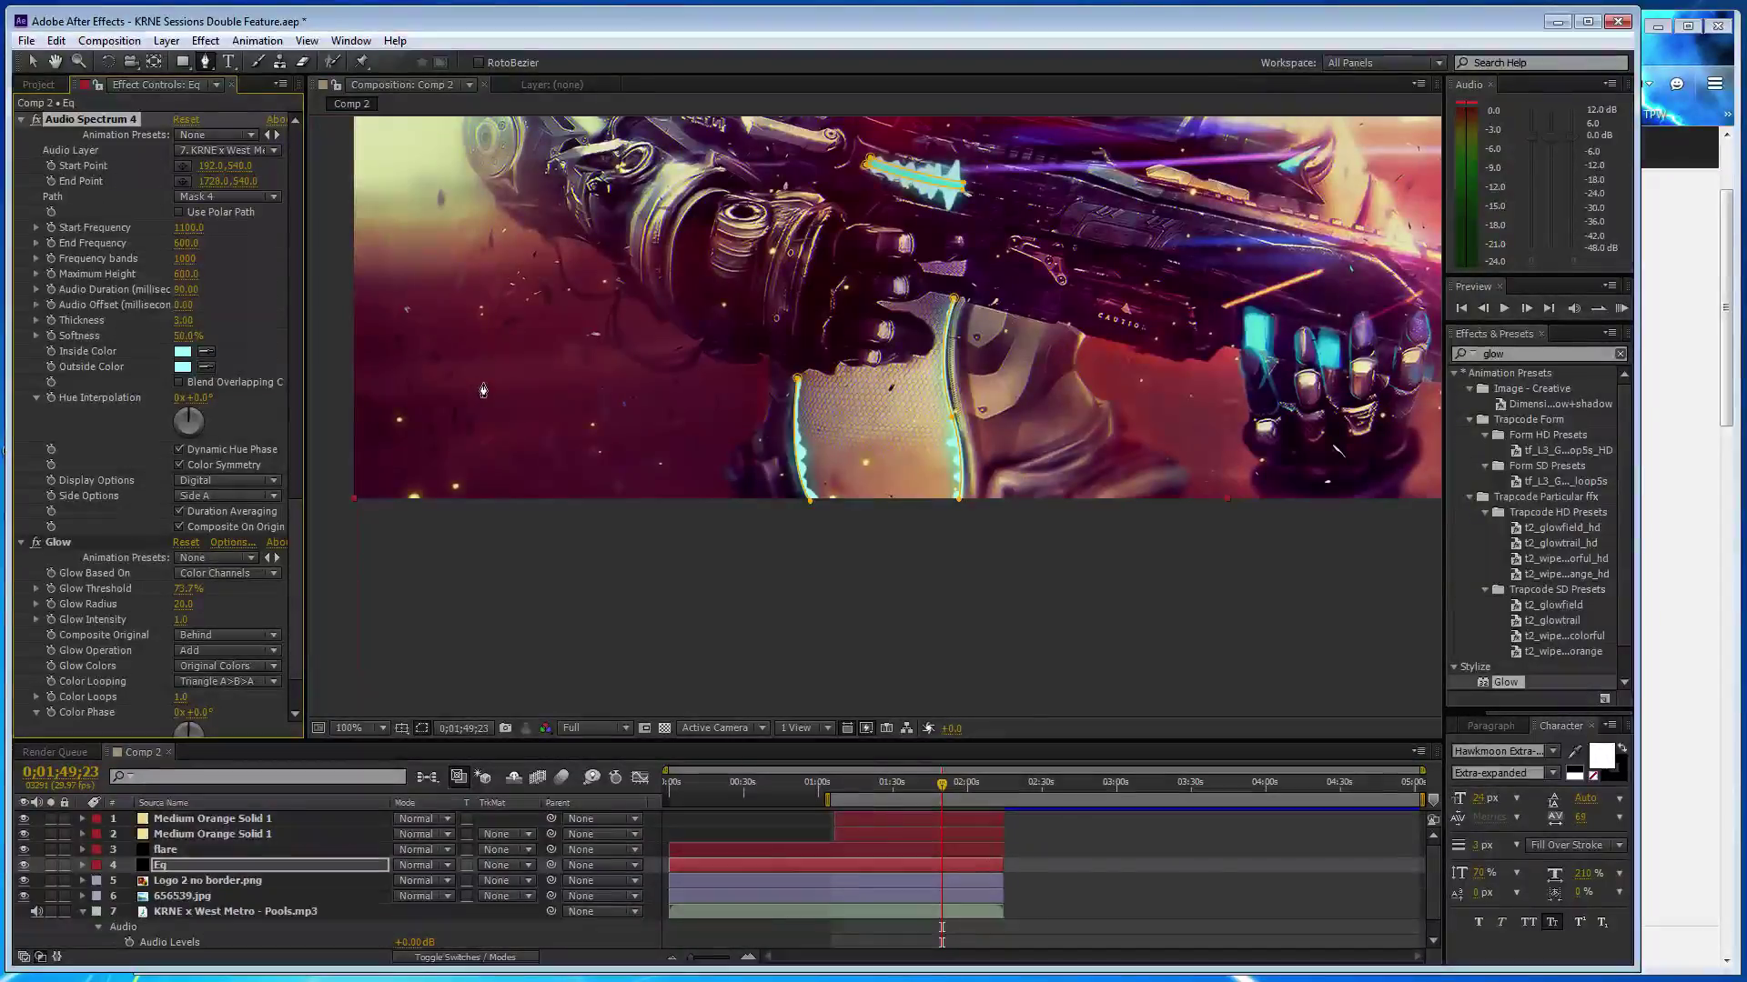
pyautogui.press('KP_0')
# - Stop the RAM preview of the new spectrum and switch to Firefox playing 'Disquiet (Original Mix)'
pyautogui.scroll(-1, 602, 375)
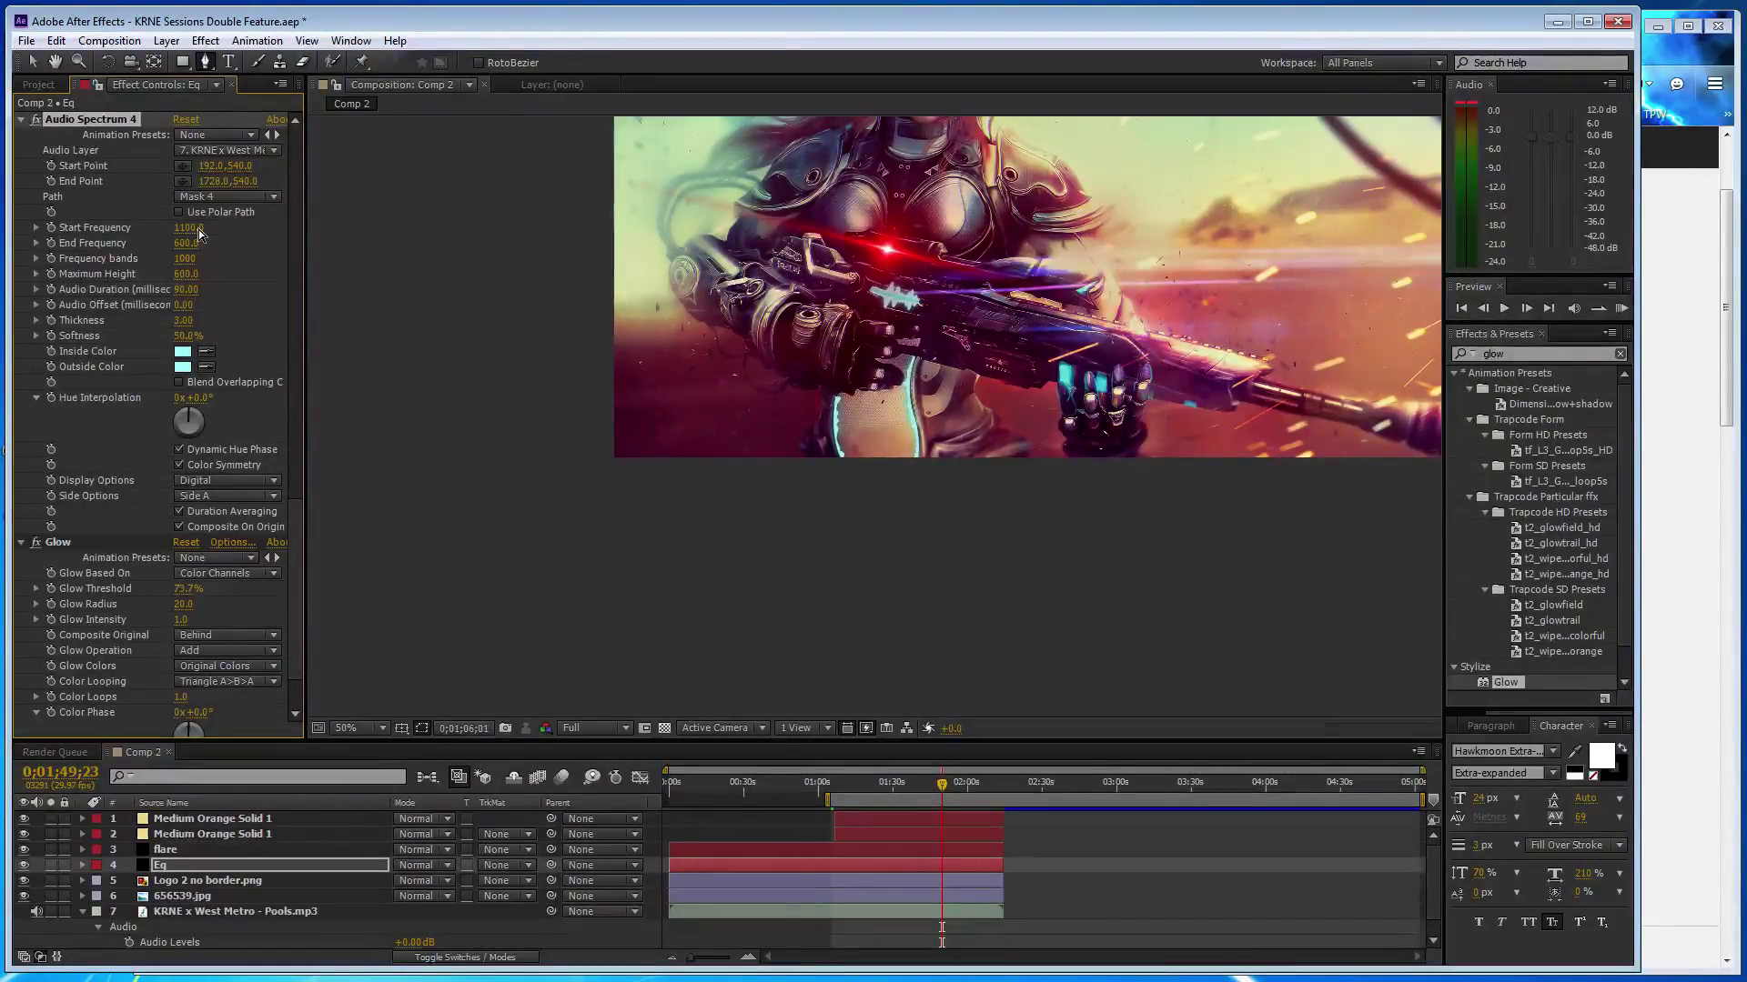
pyautogui.click(198, 228)
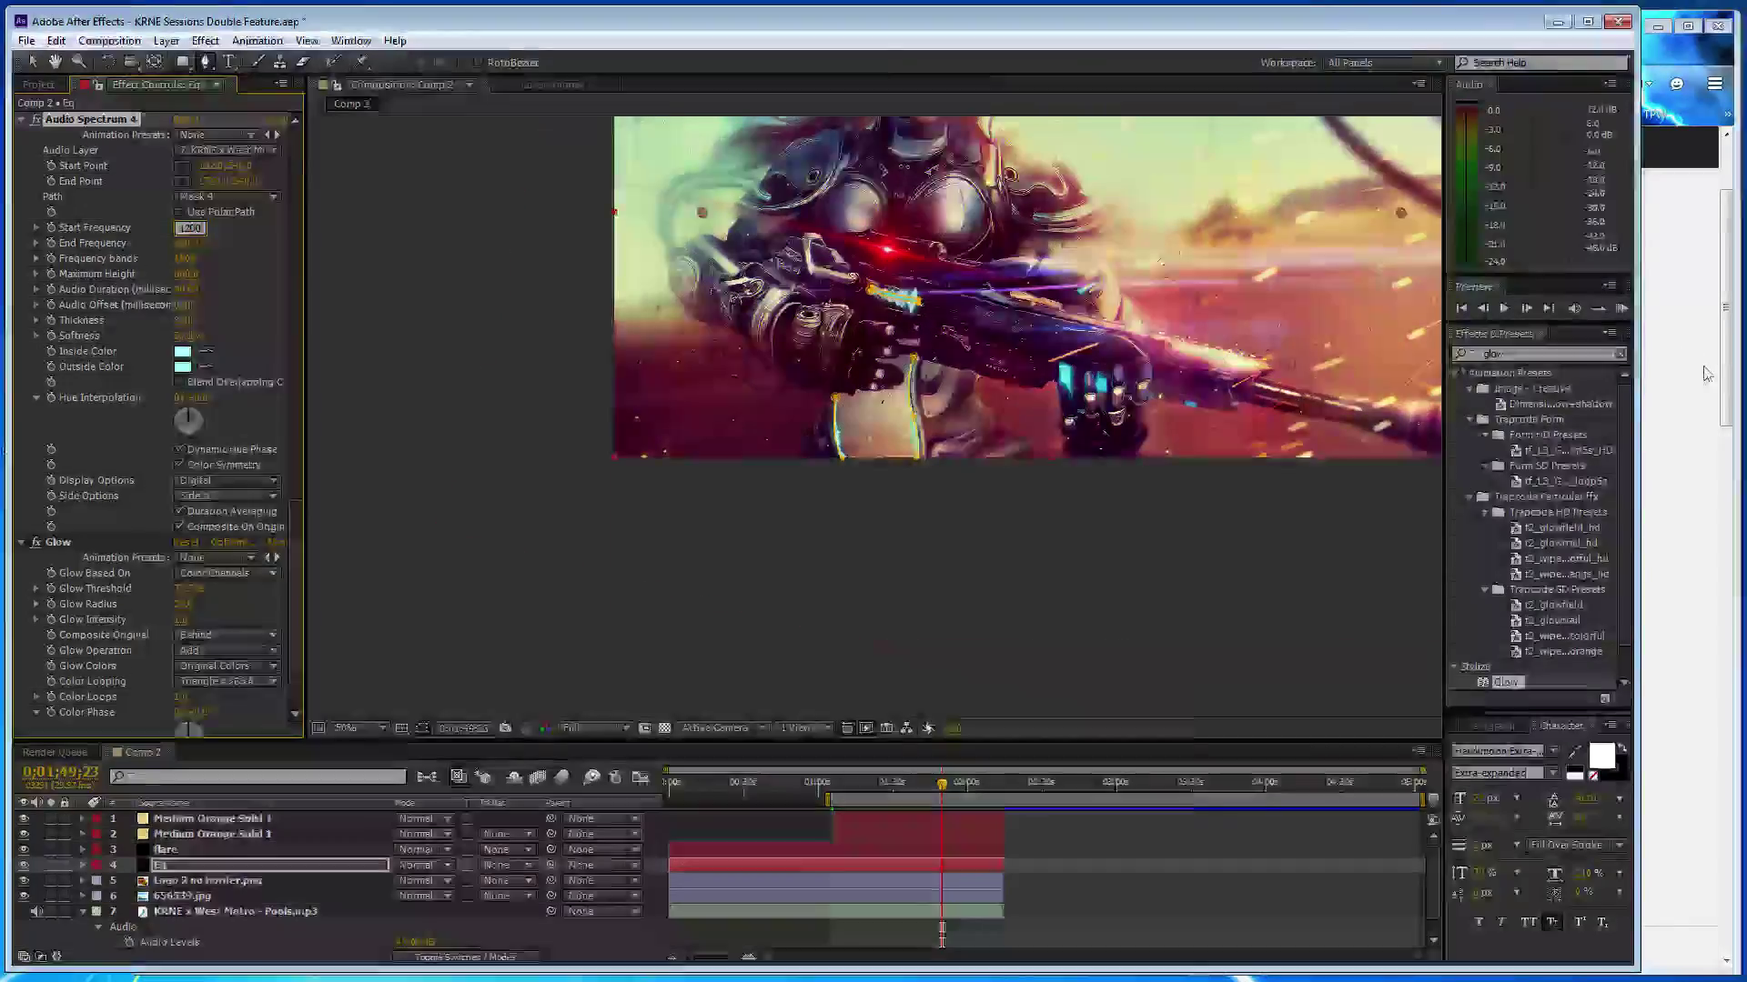
pyautogui.click(327, 966)
# - Play 'Fate' by PINES in the SoundCloud feed, then return to After Effects
pyautogui.scroll(-5, 328, 699)
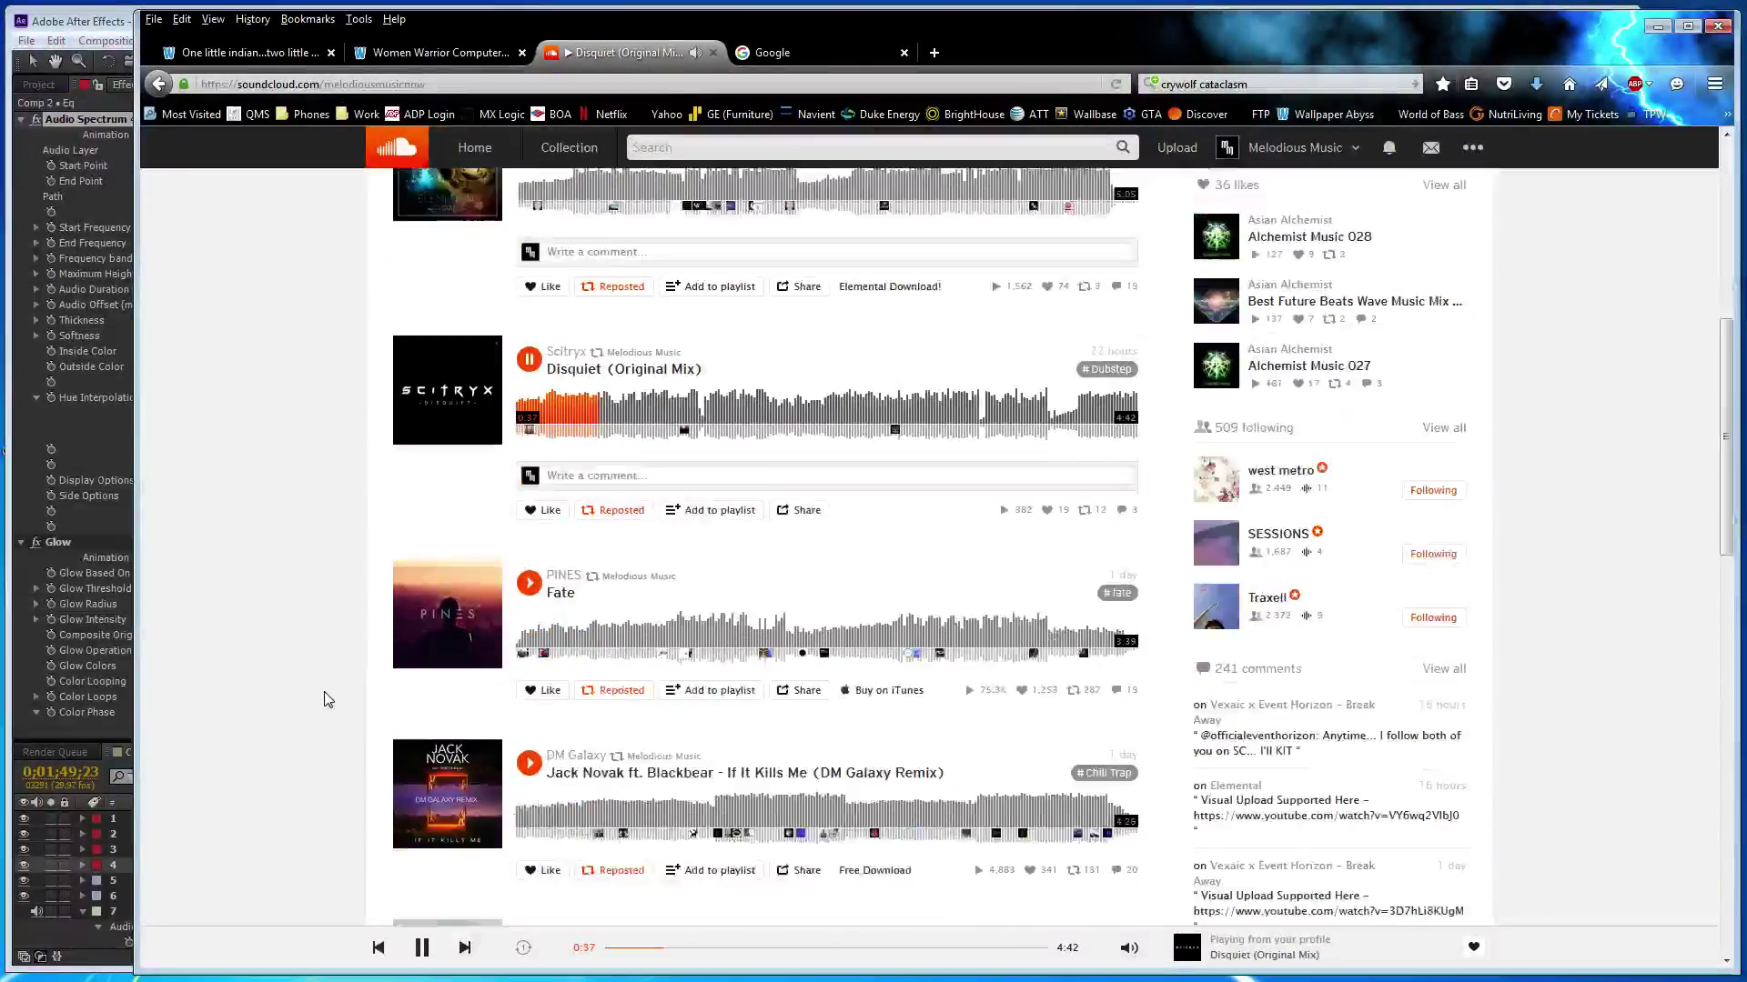
pyautogui.click(529, 592)
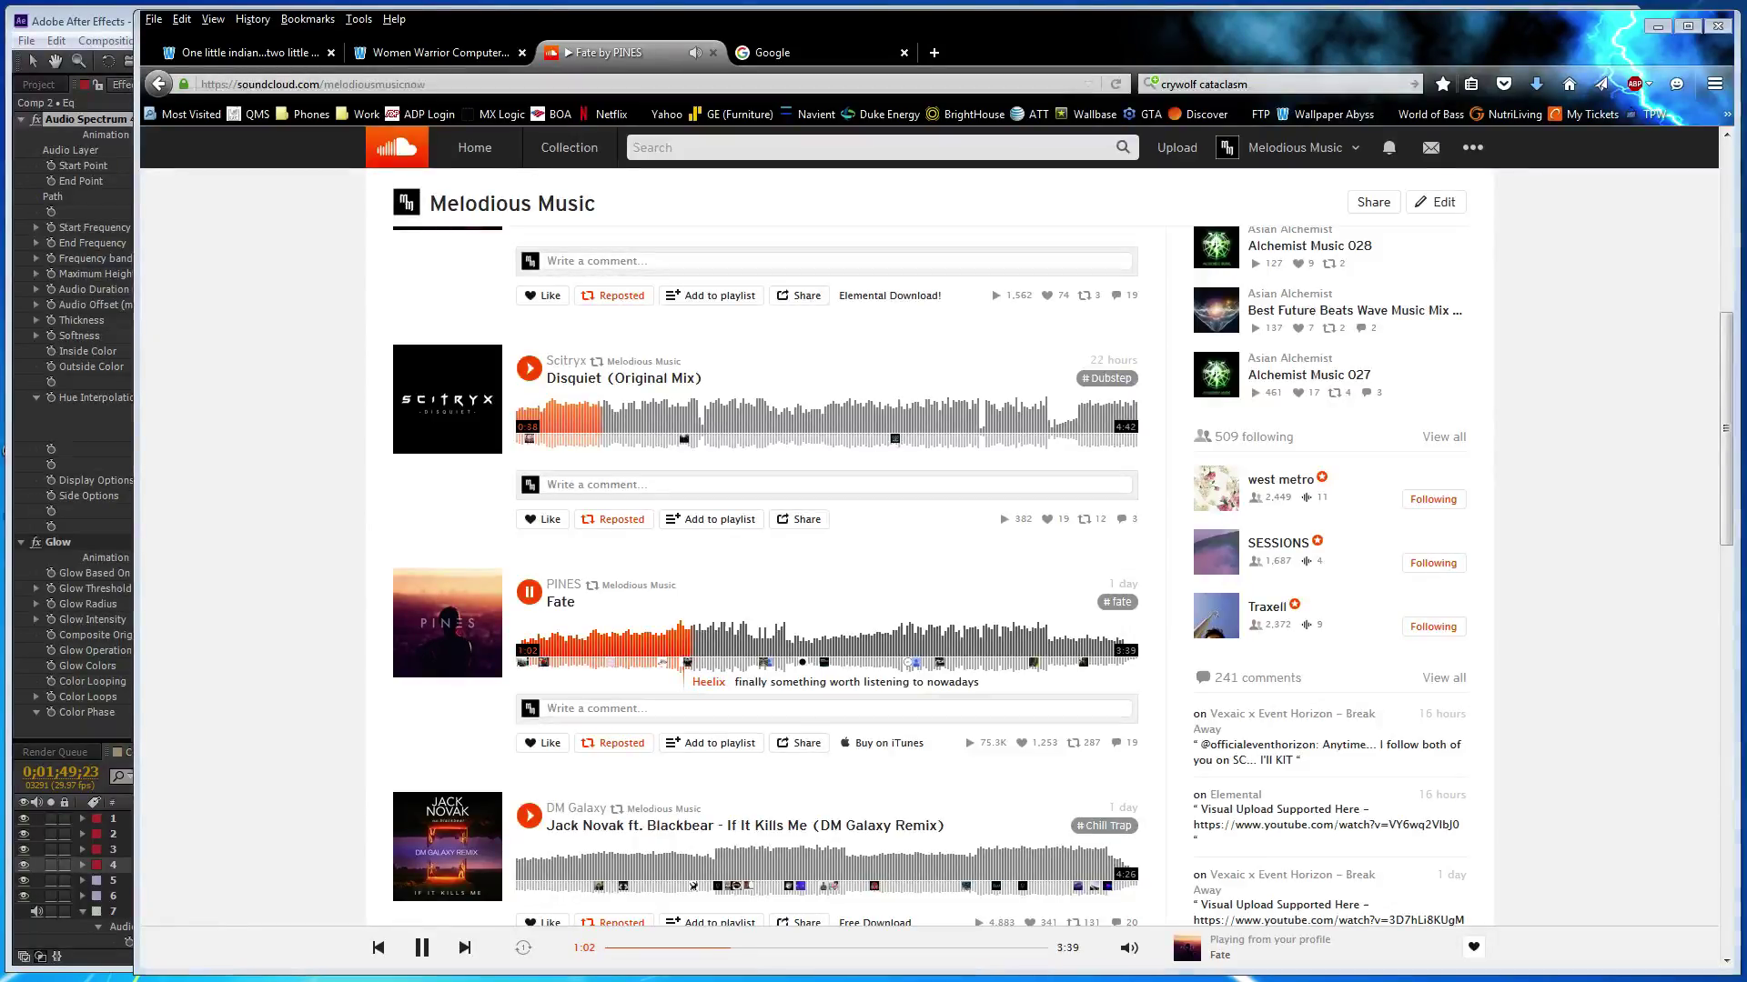
pyautogui.click(115, 25)
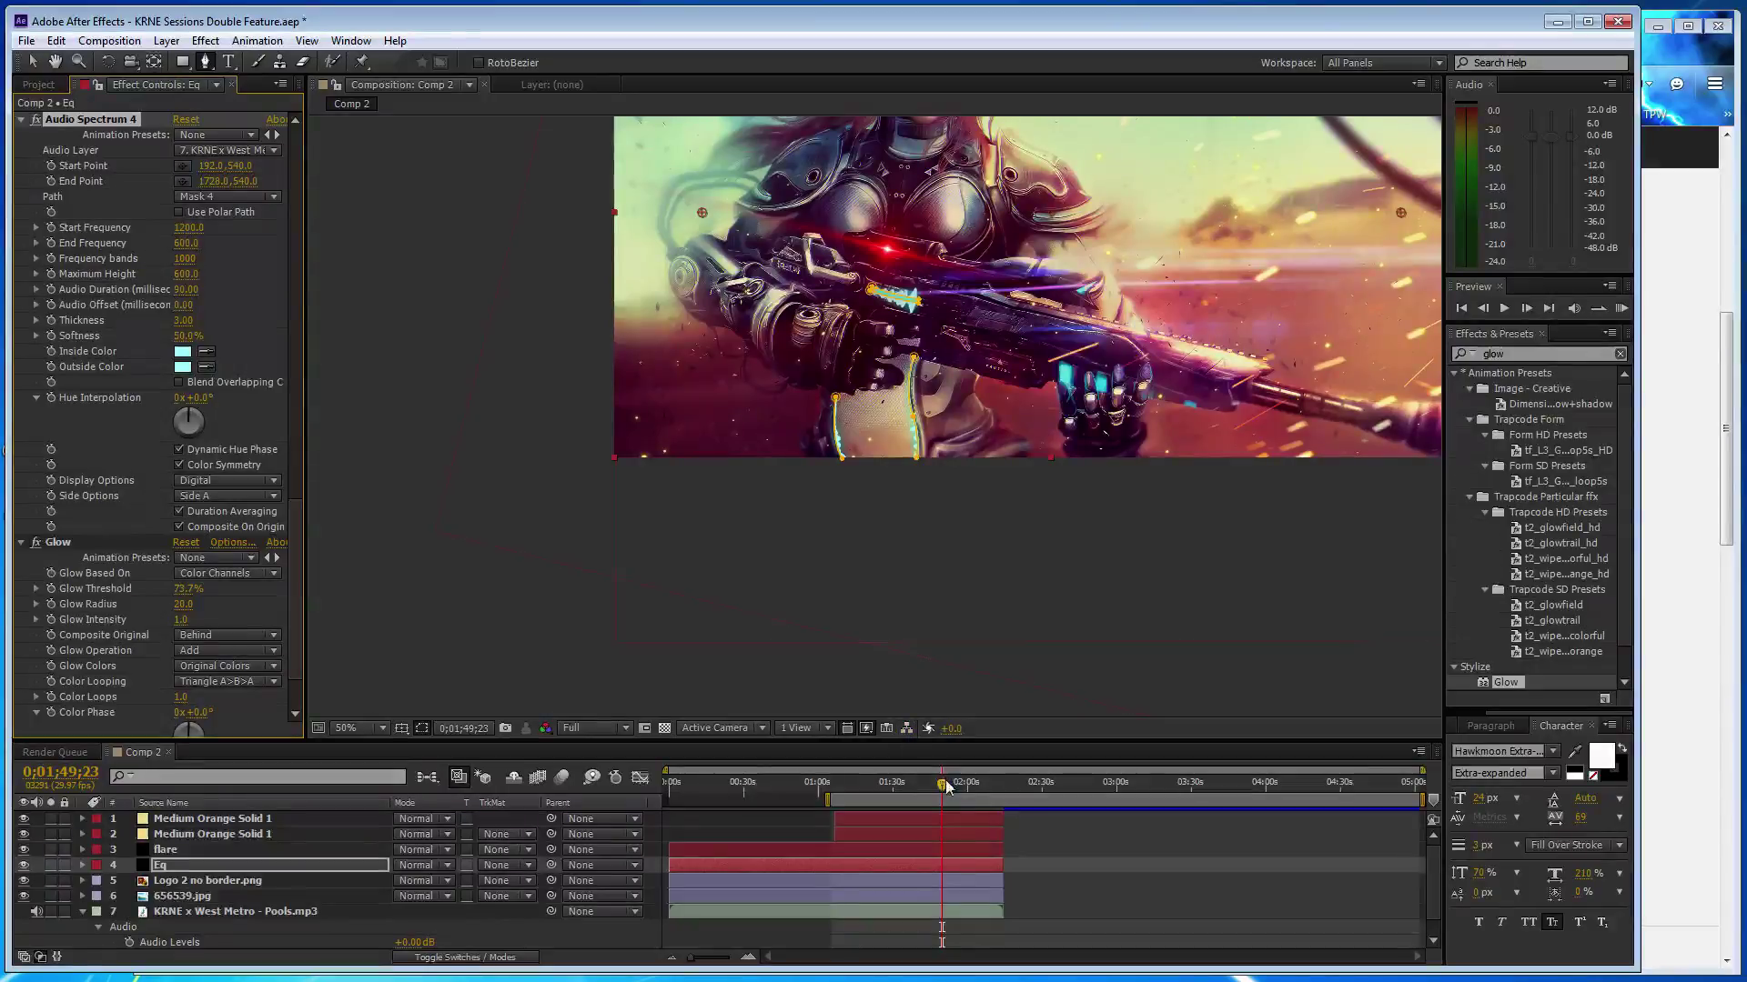
# - Select layers 1–6, from the orange solids down to 656539.jpg, and move the time to 0;02;14;24
pyautogui.moveTo(942, 784); pyautogui.dragTo(935, 793)
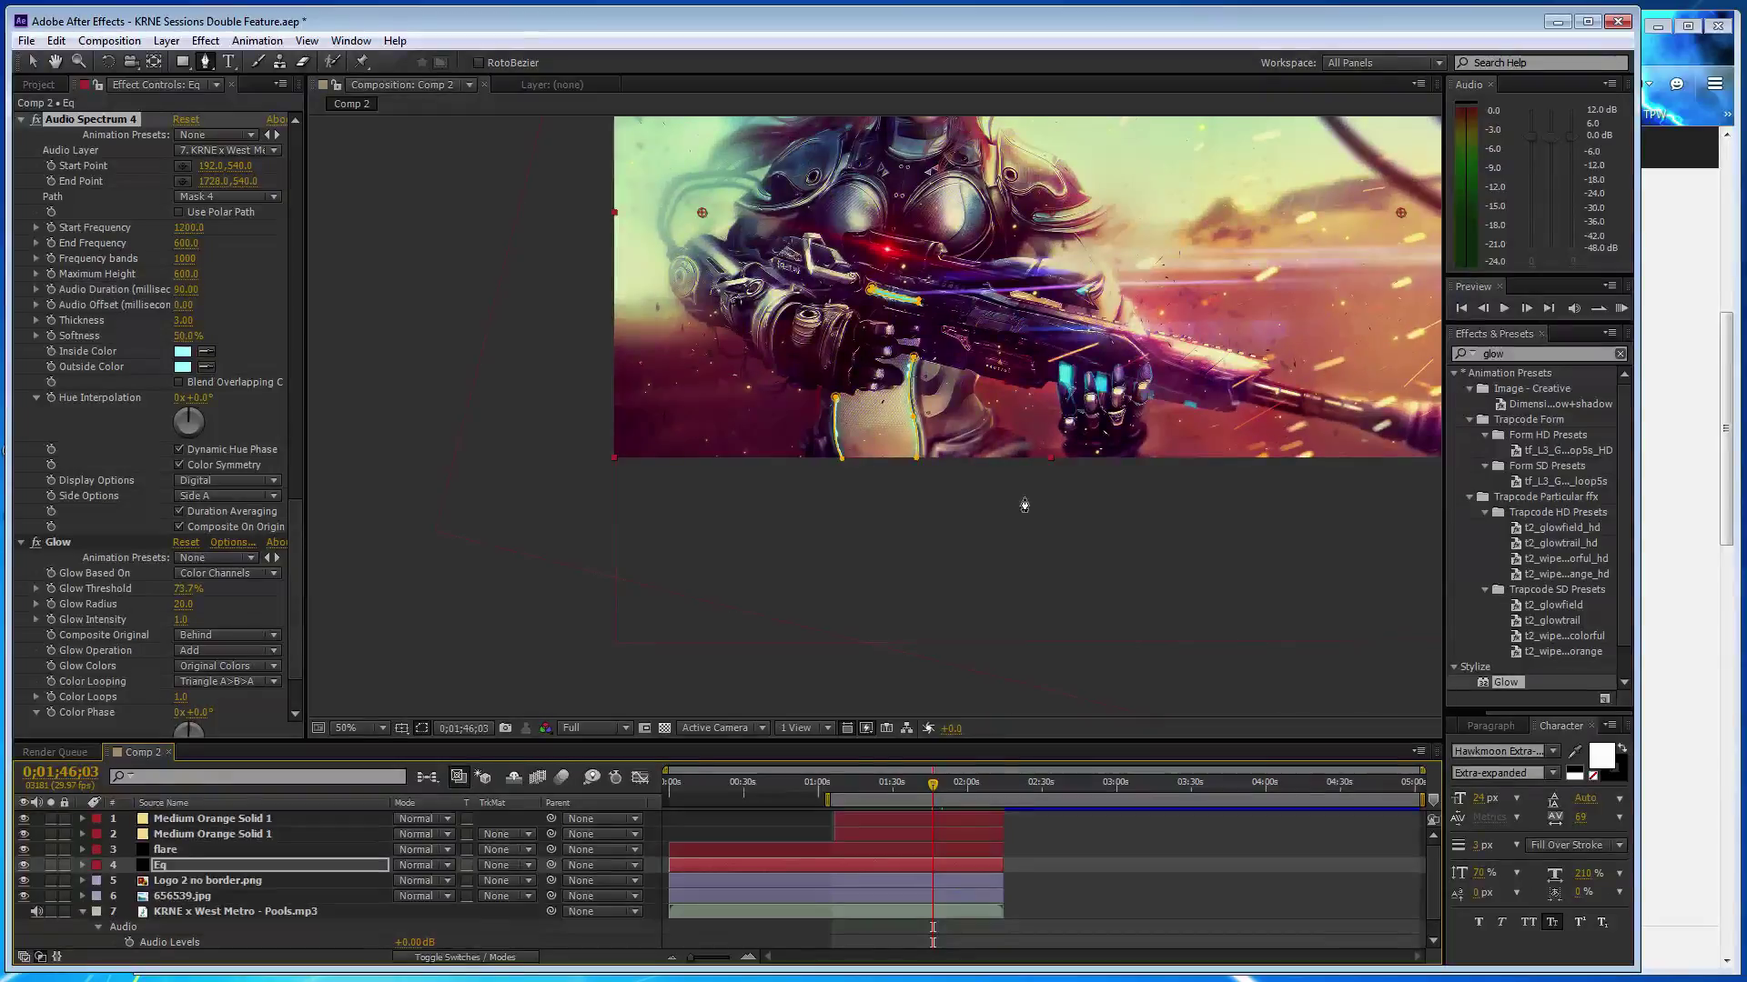
pyautogui.scroll(20, 265, 453)
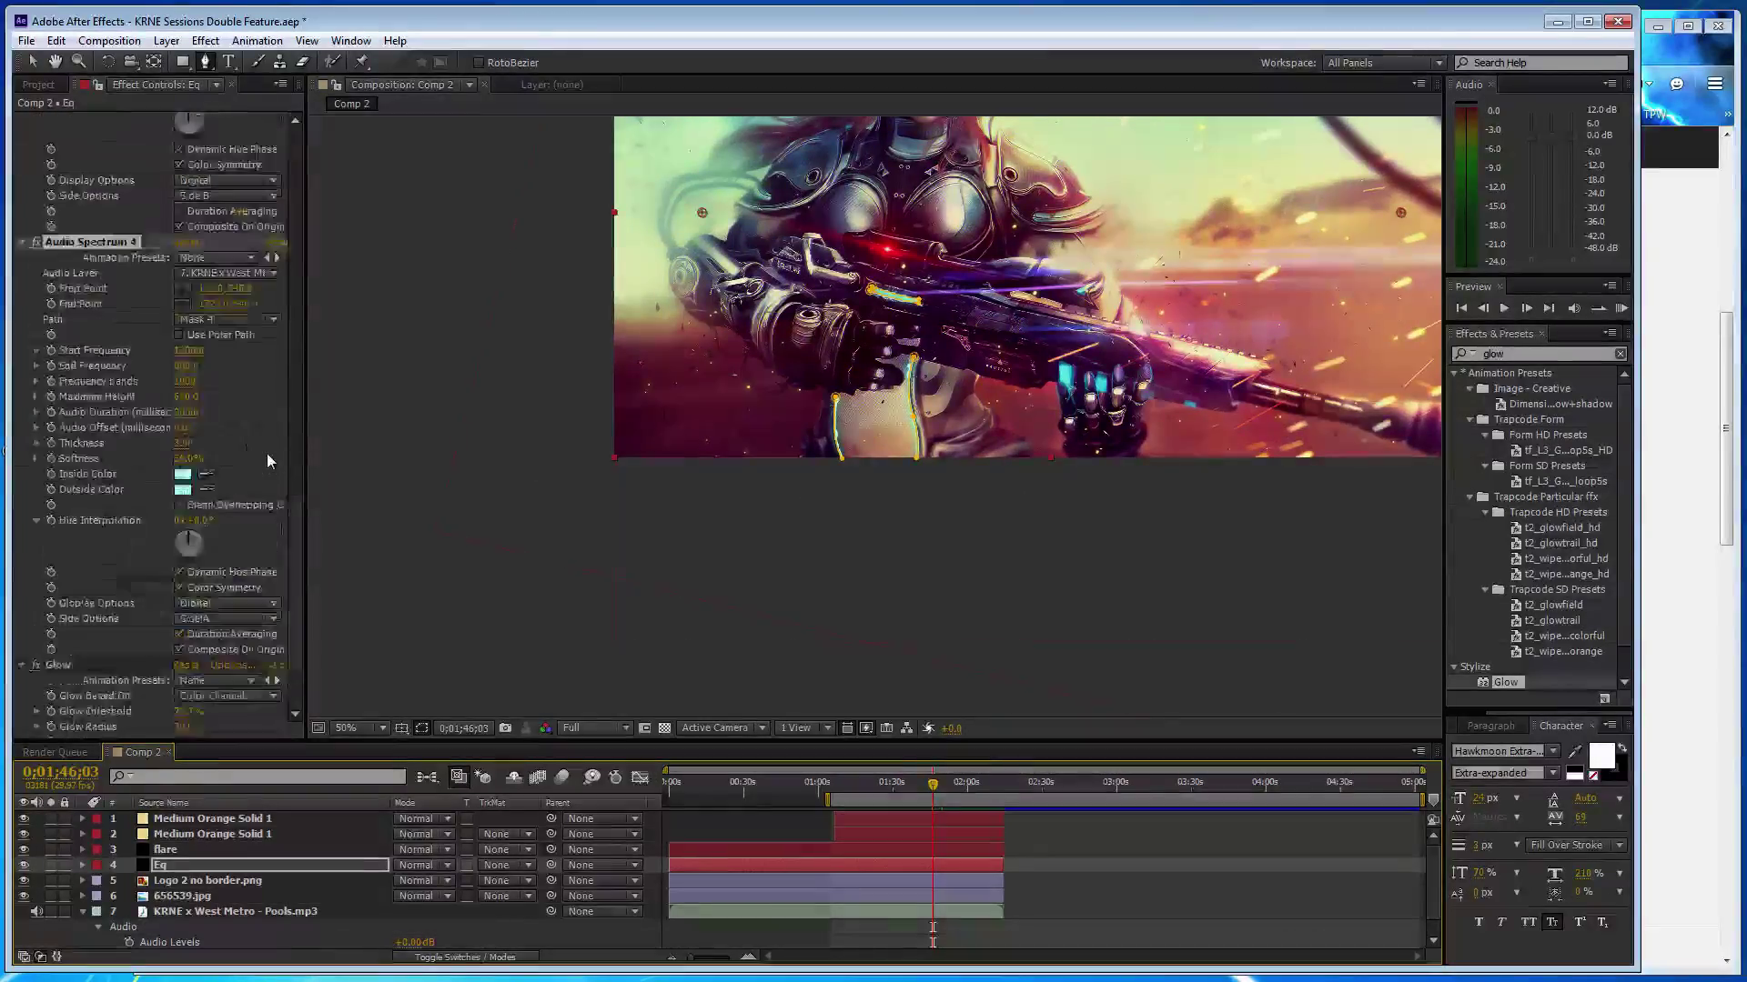
pyautogui.moveTo(314, 329)
pyautogui.mouseDown()
pyautogui.moveTo(319, 255)
pyautogui.moveTo(283, 549)
pyautogui.mouseUp()
pyautogui.scroll(-1, 282, 548)
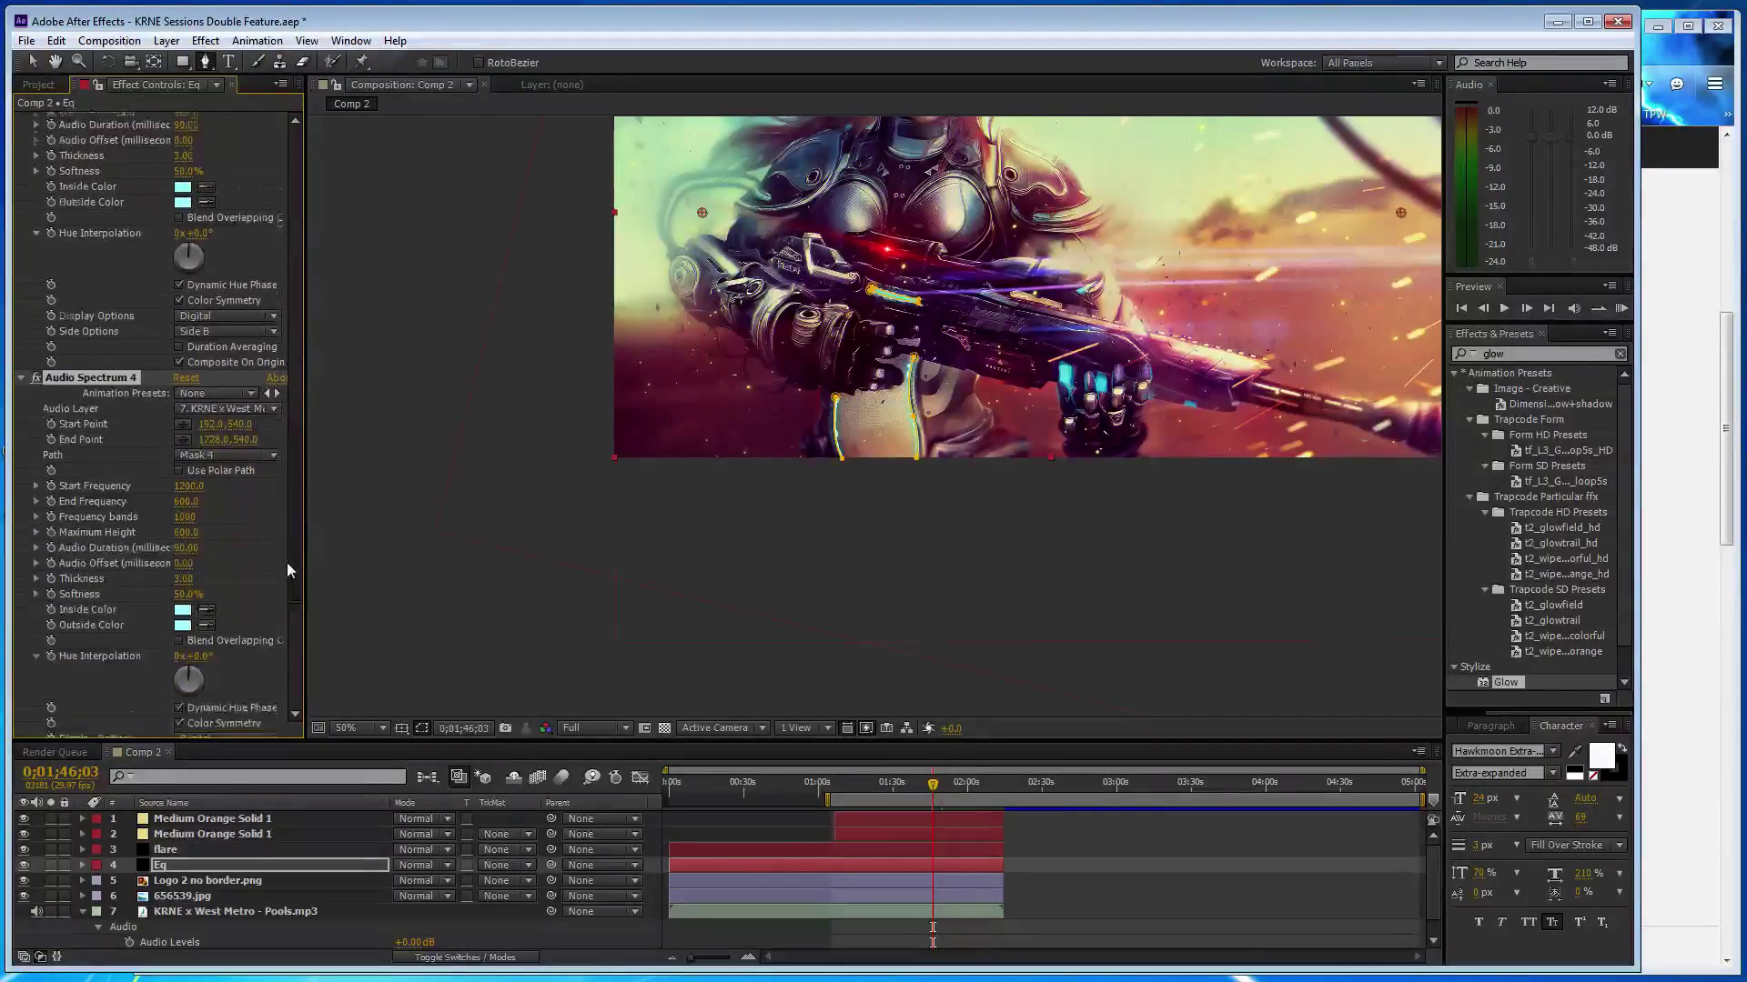
pyautogui.scroll(-1, 287, 562)
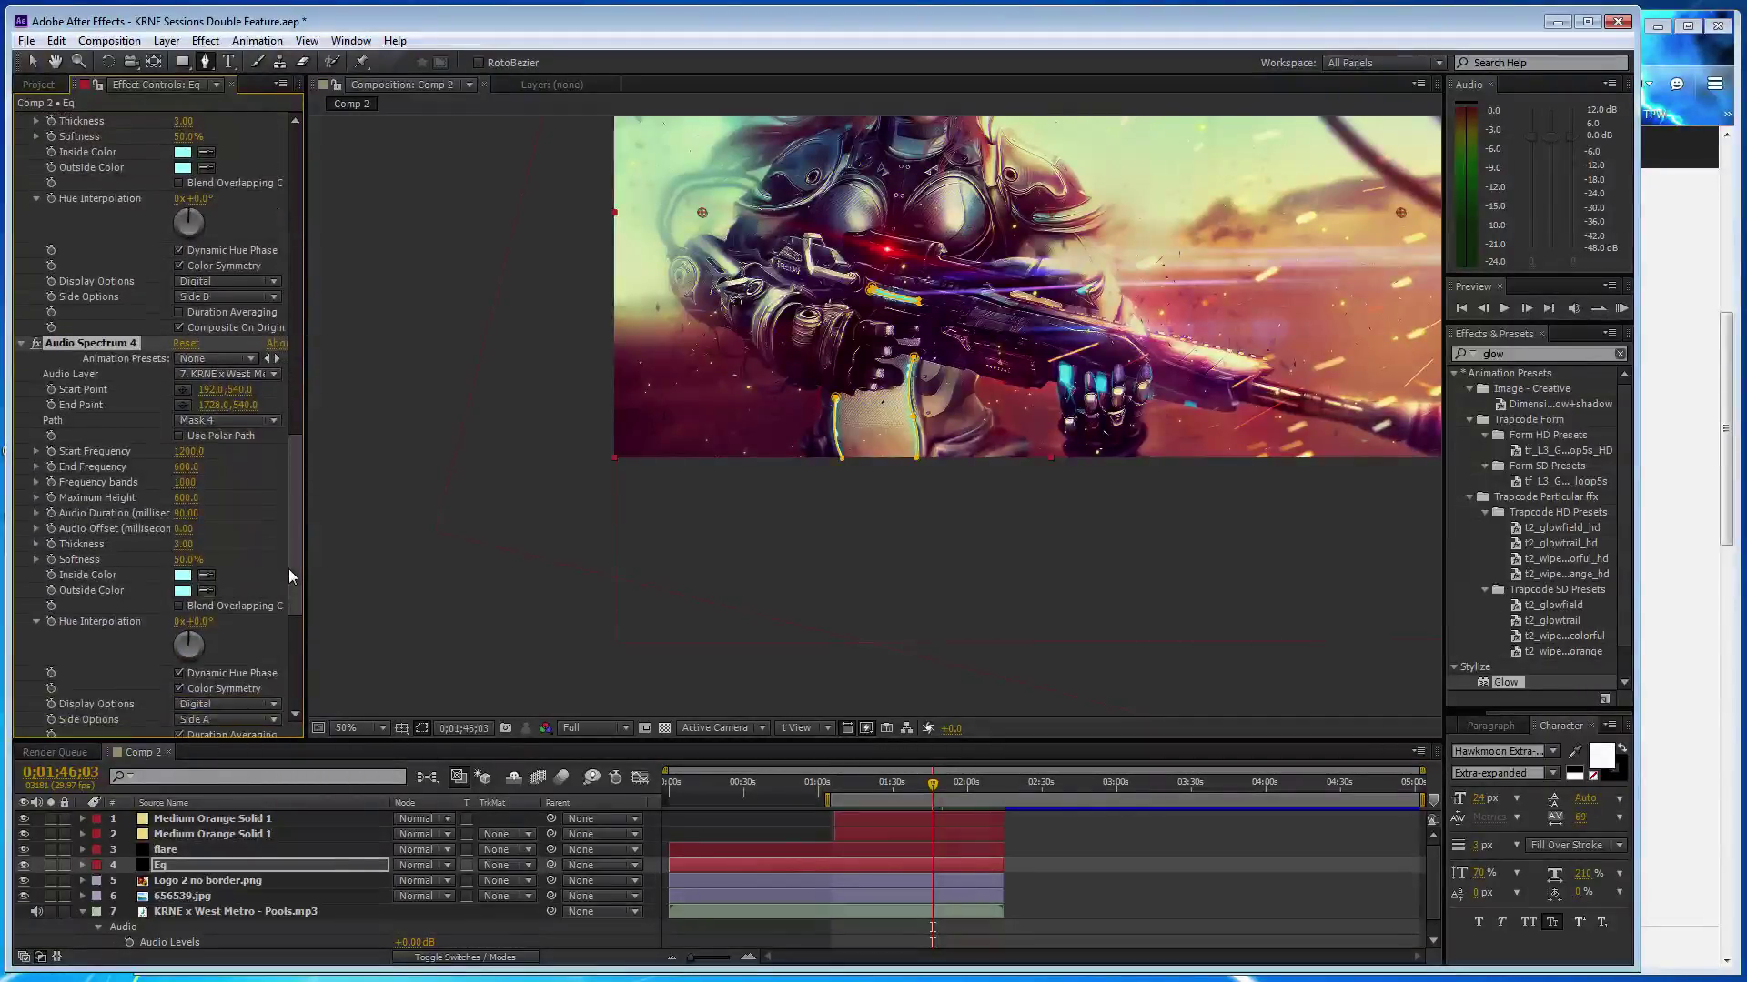
pyautogui.click(351, 887)
pyautogui.click(349, 895)
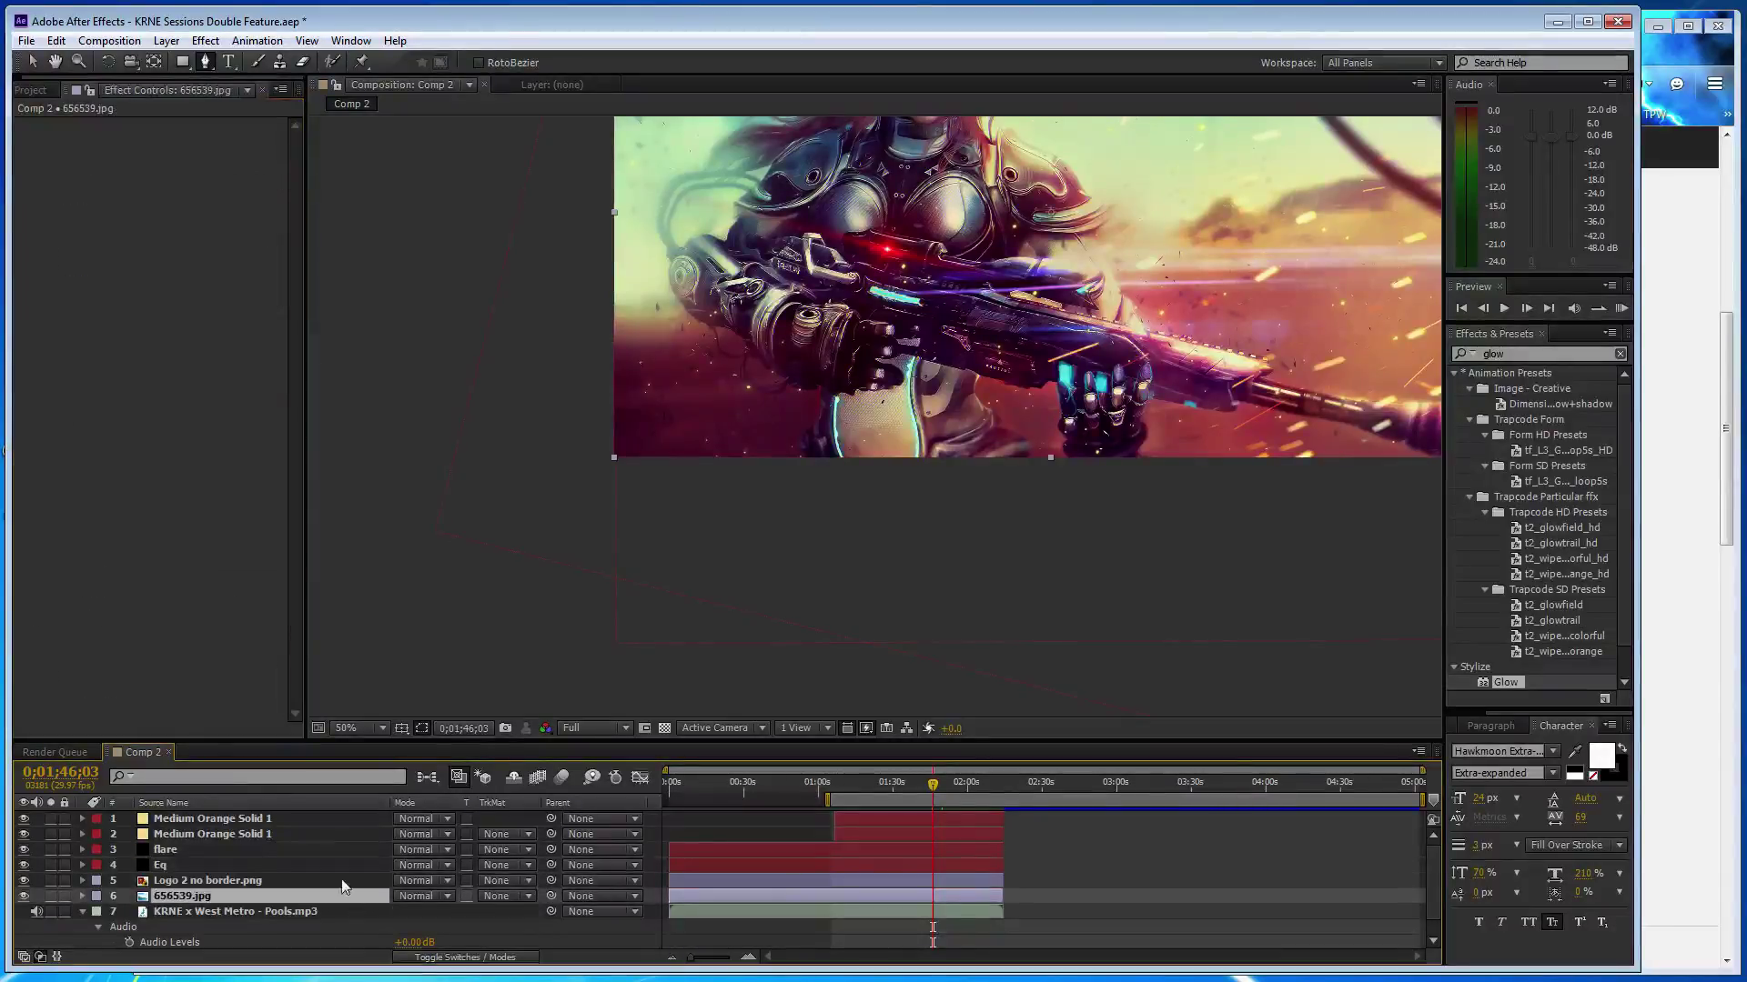
pyautogui.keyDown('shift'); pyautogui.click(326, 817); pyautogui.keyUp('shift')
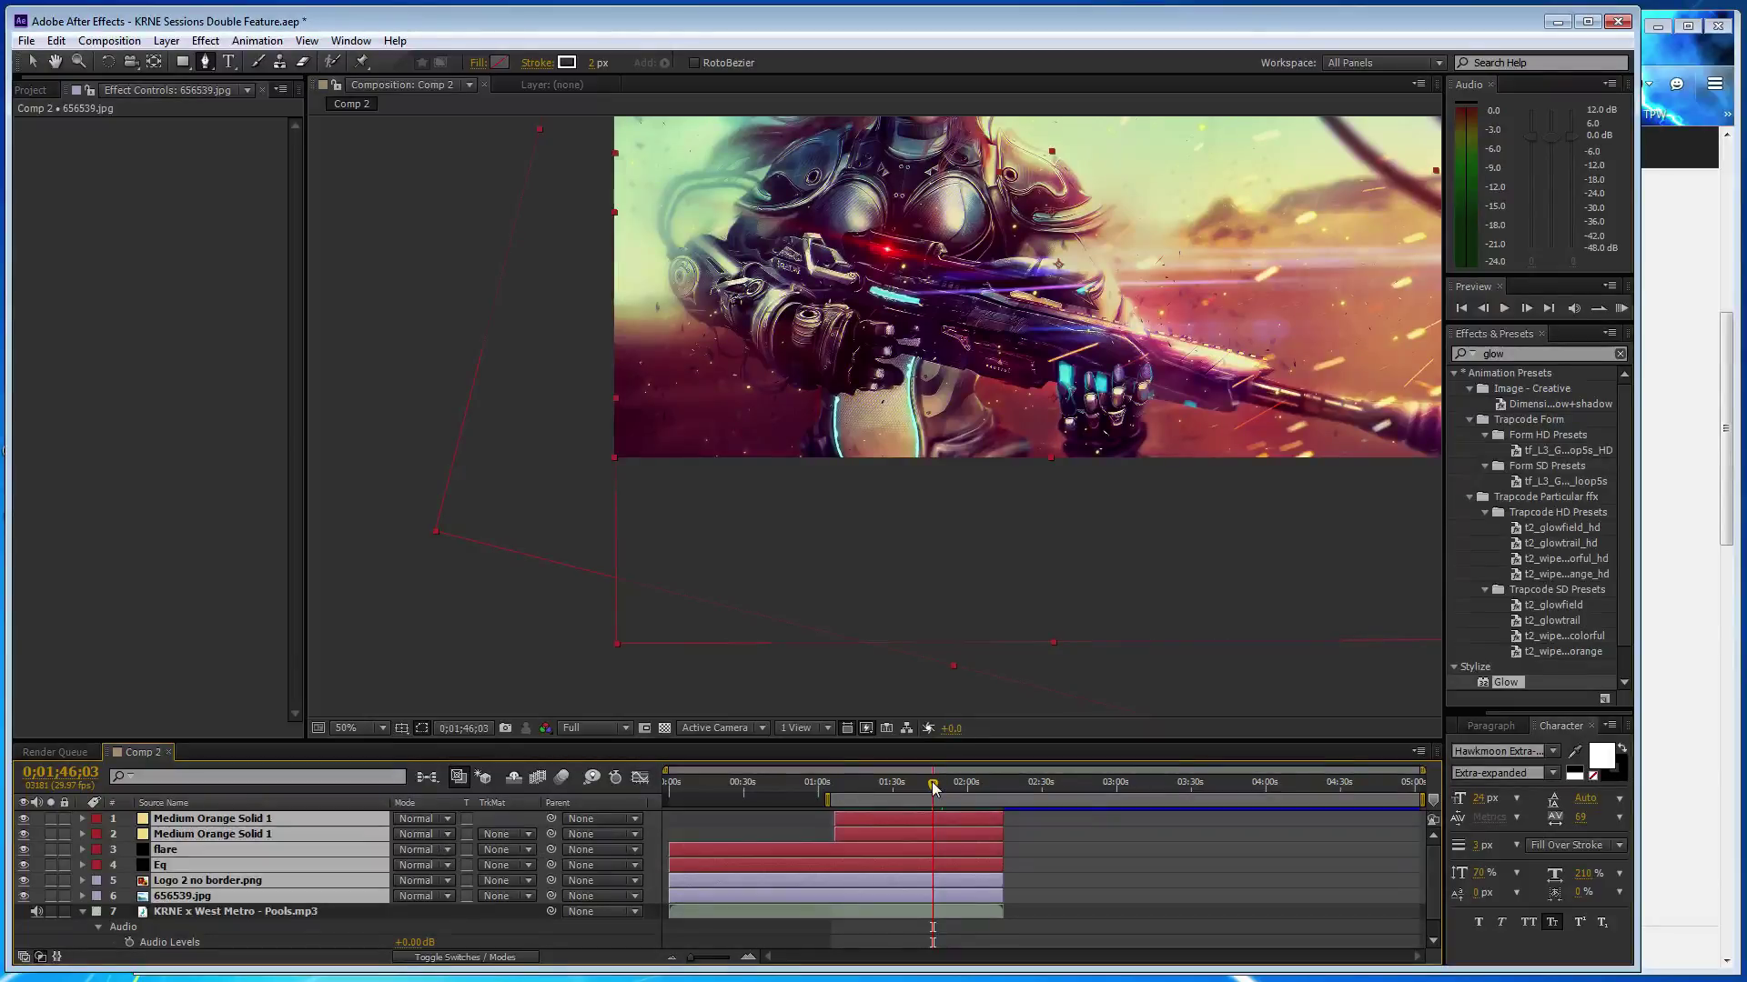
pyautogui.moveTo(933, 784); pyautogui.dragTo(996, 790)
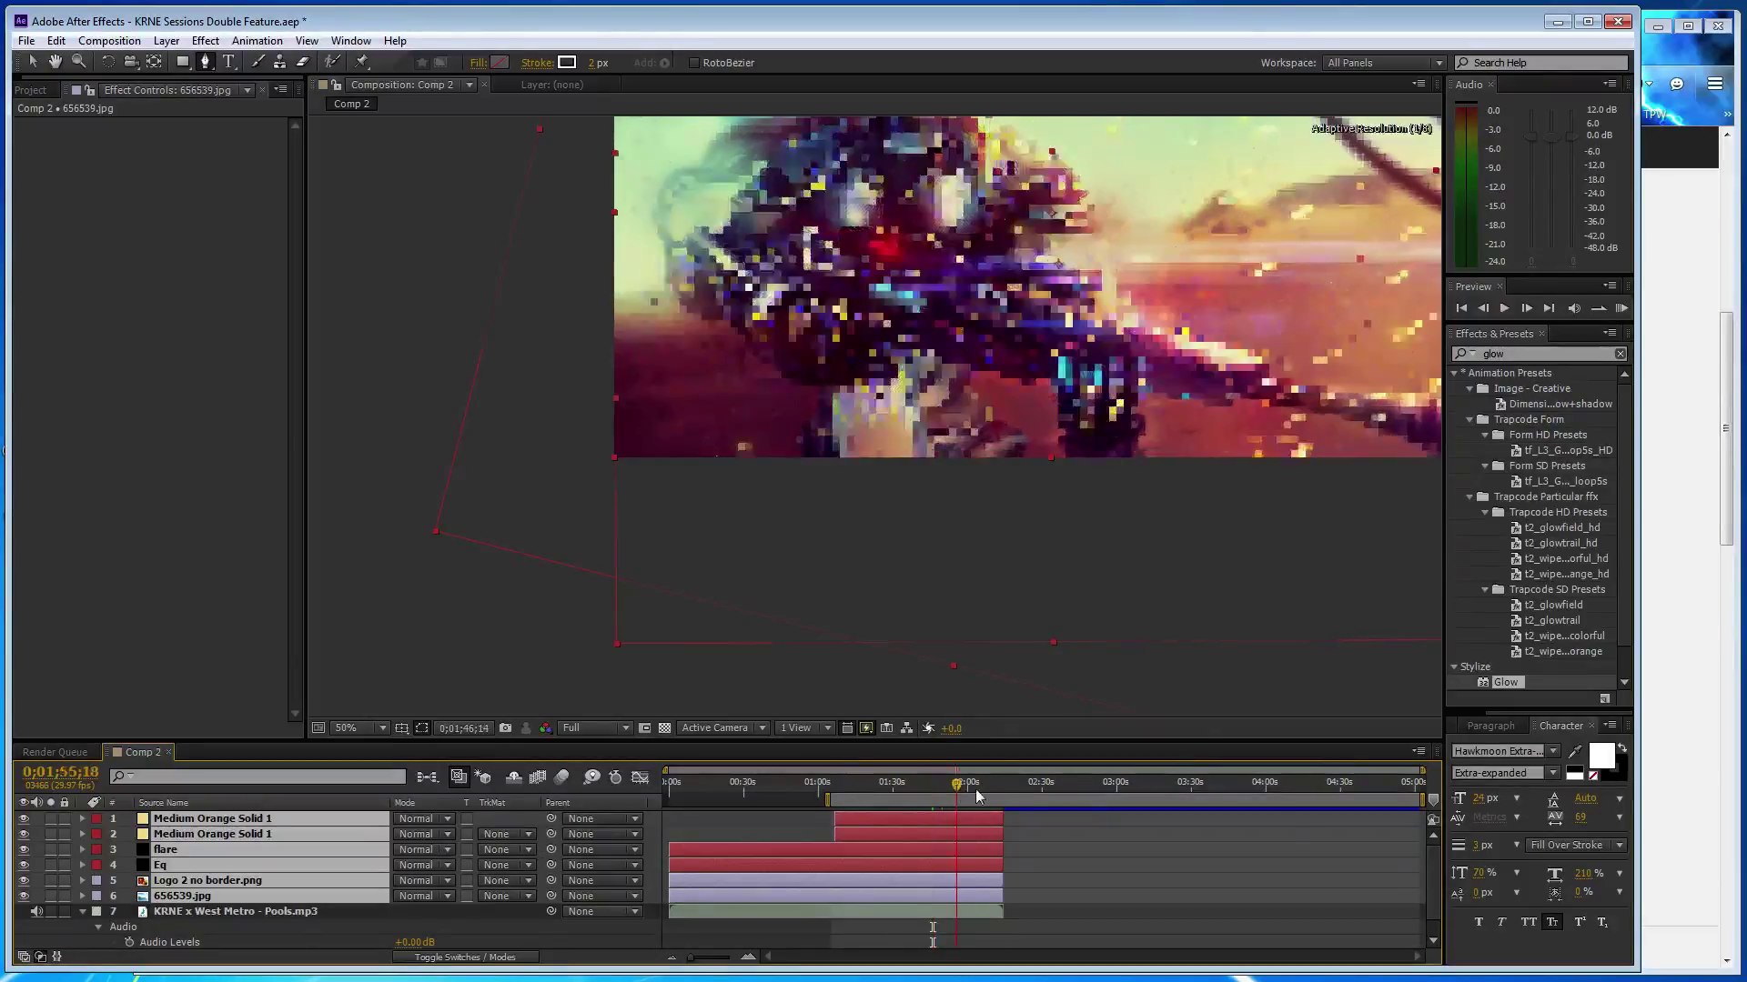
# - Pre-compose the six selected layers into Pre-comp 2, keeping 'Move all attributes'
pyautogui.rightClick(320, 849)
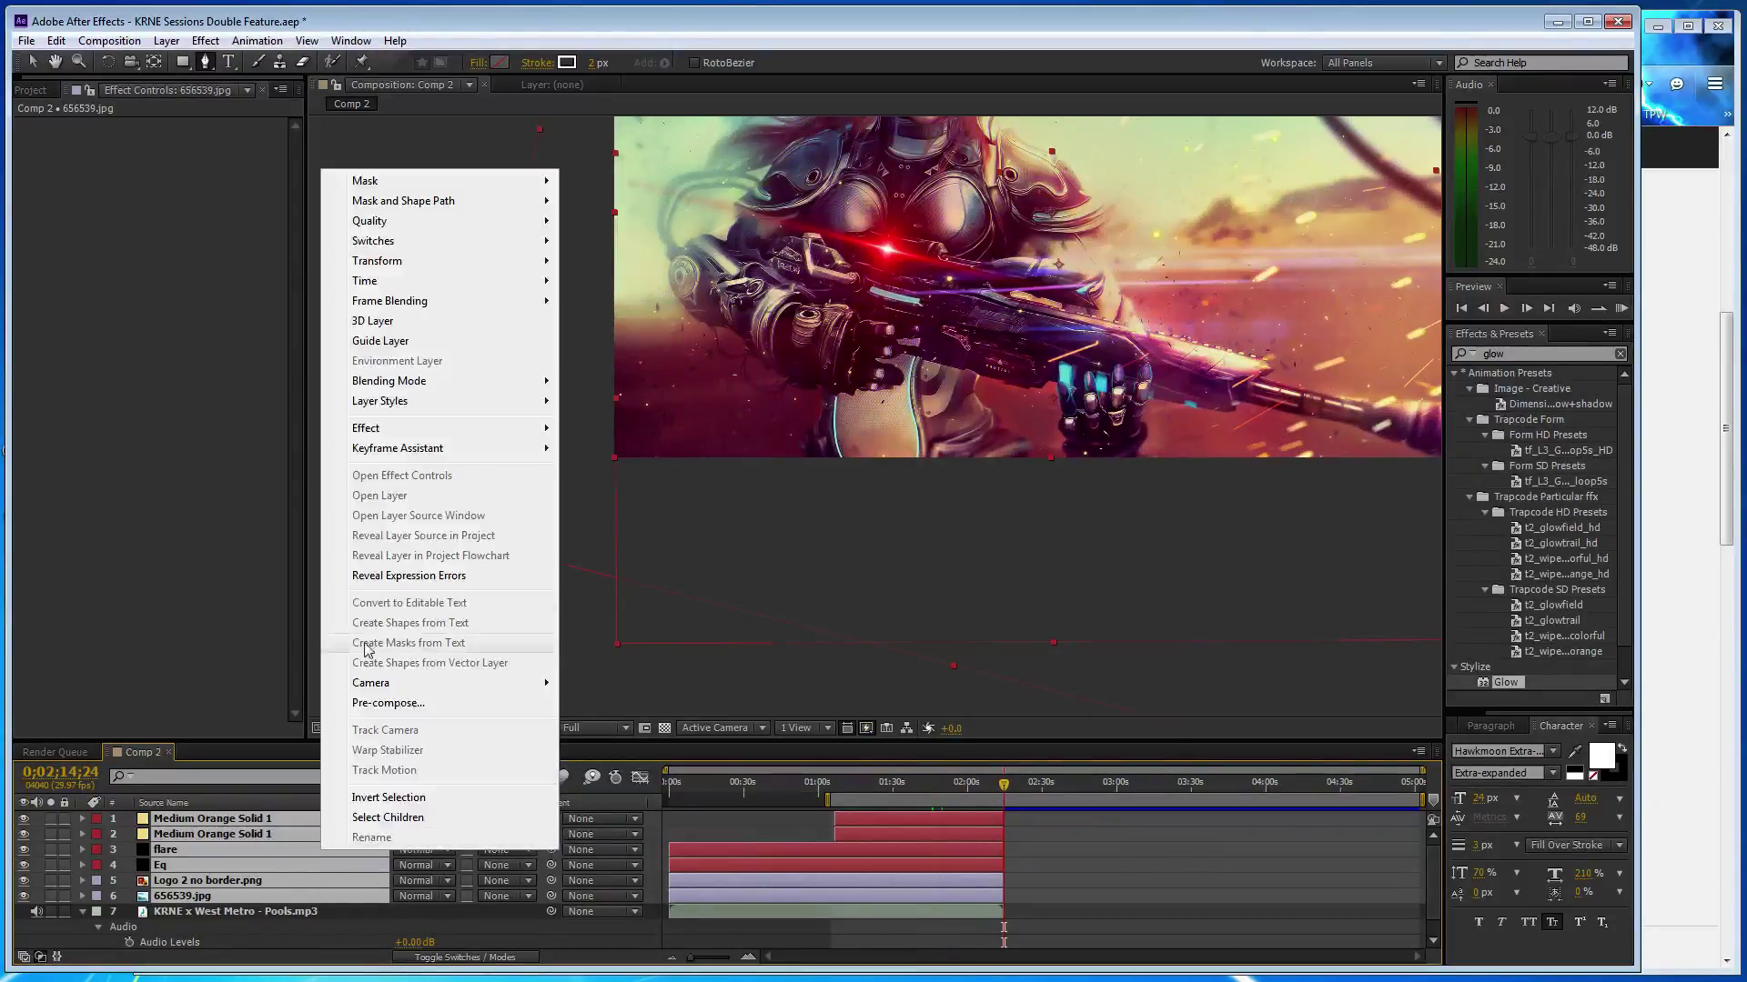
pyautogui.click(435, 706)
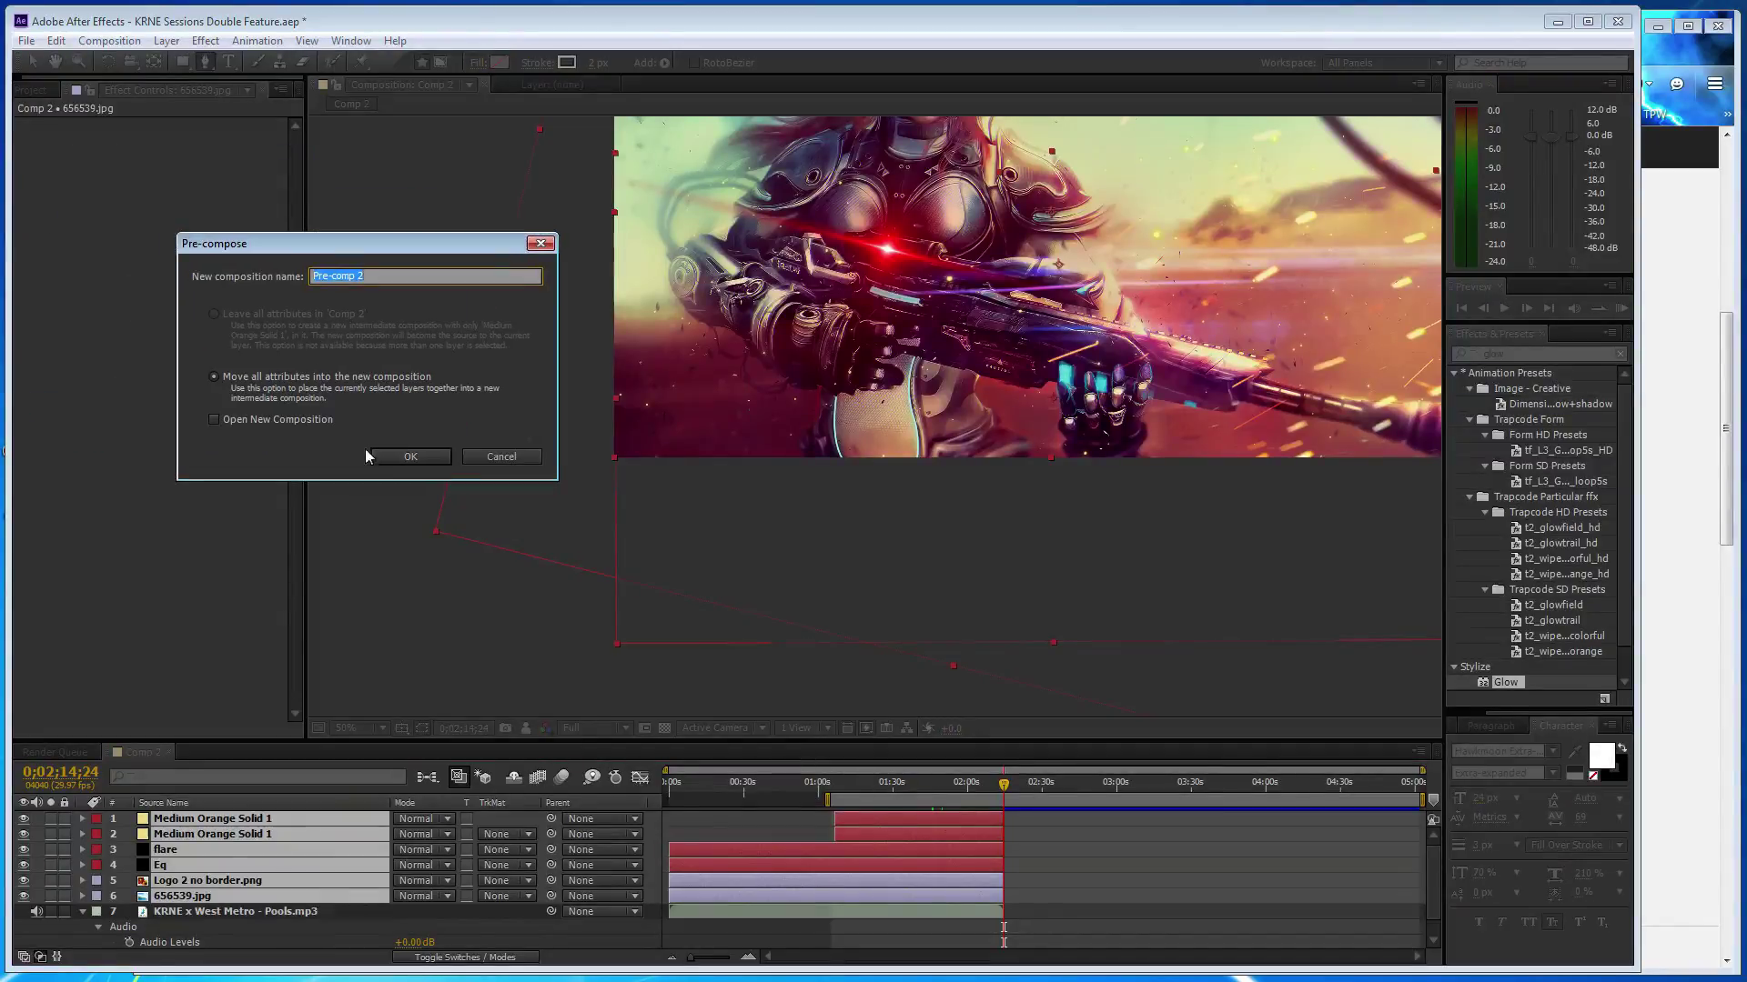
pyautogui.click(380, 456)
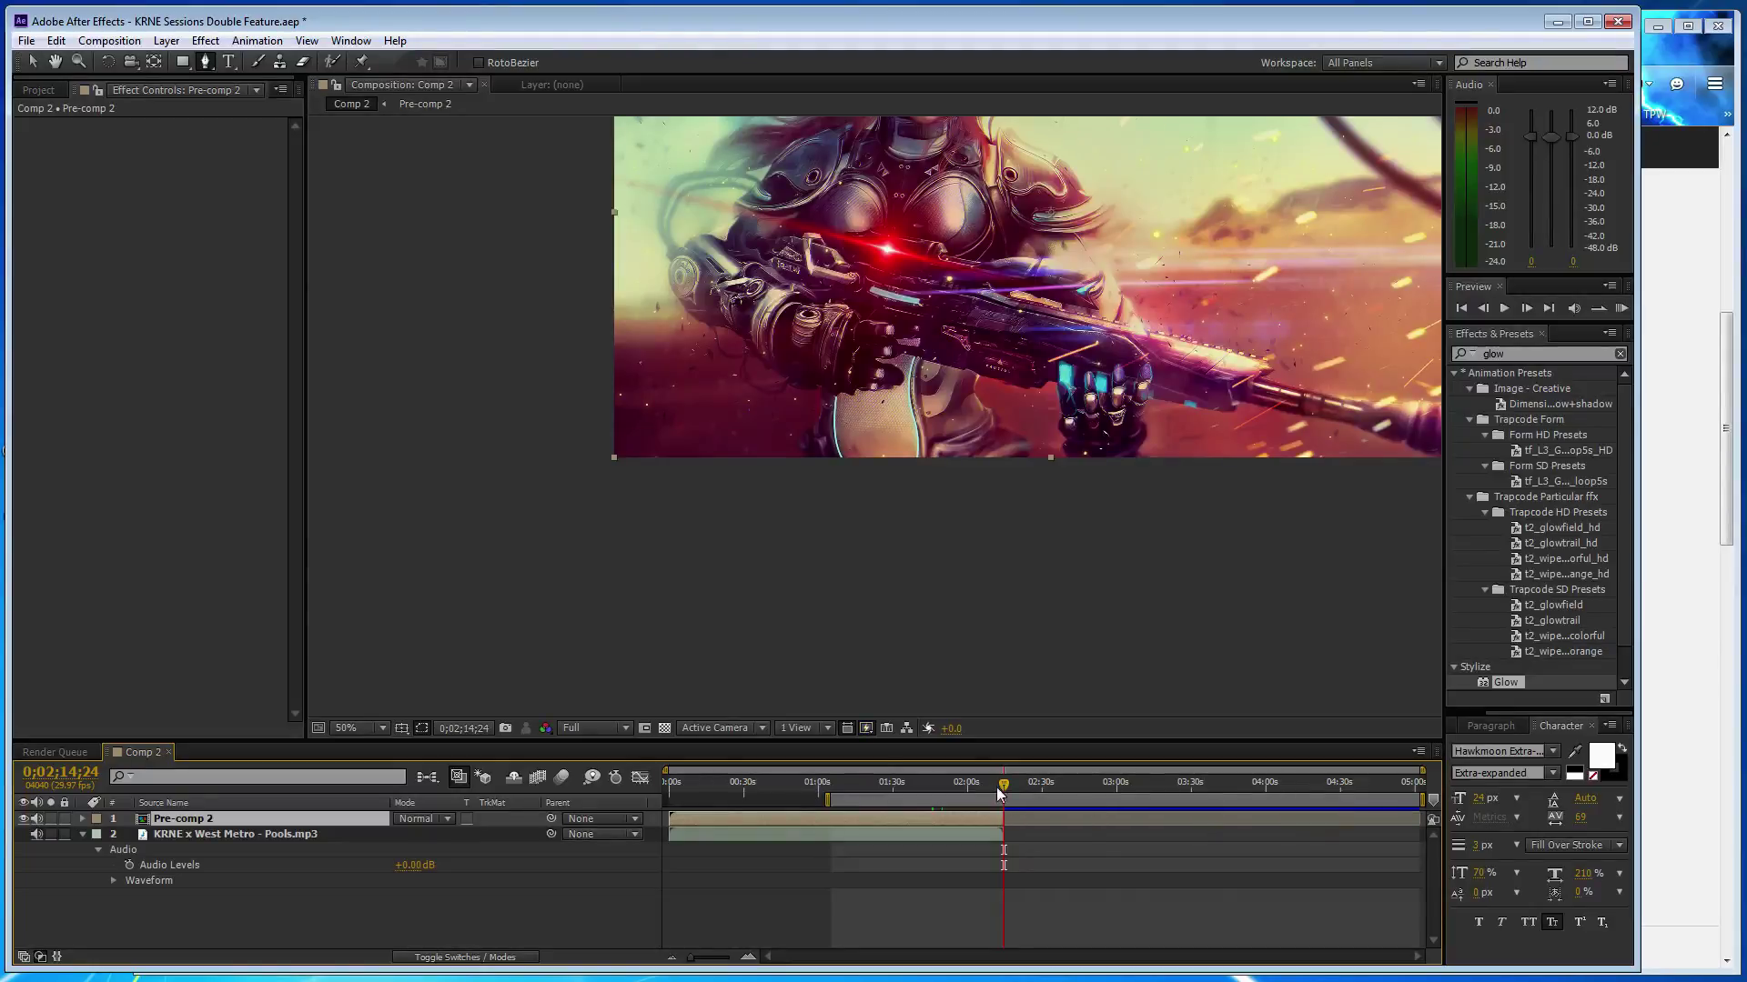
pyautogui.click(38, 89)
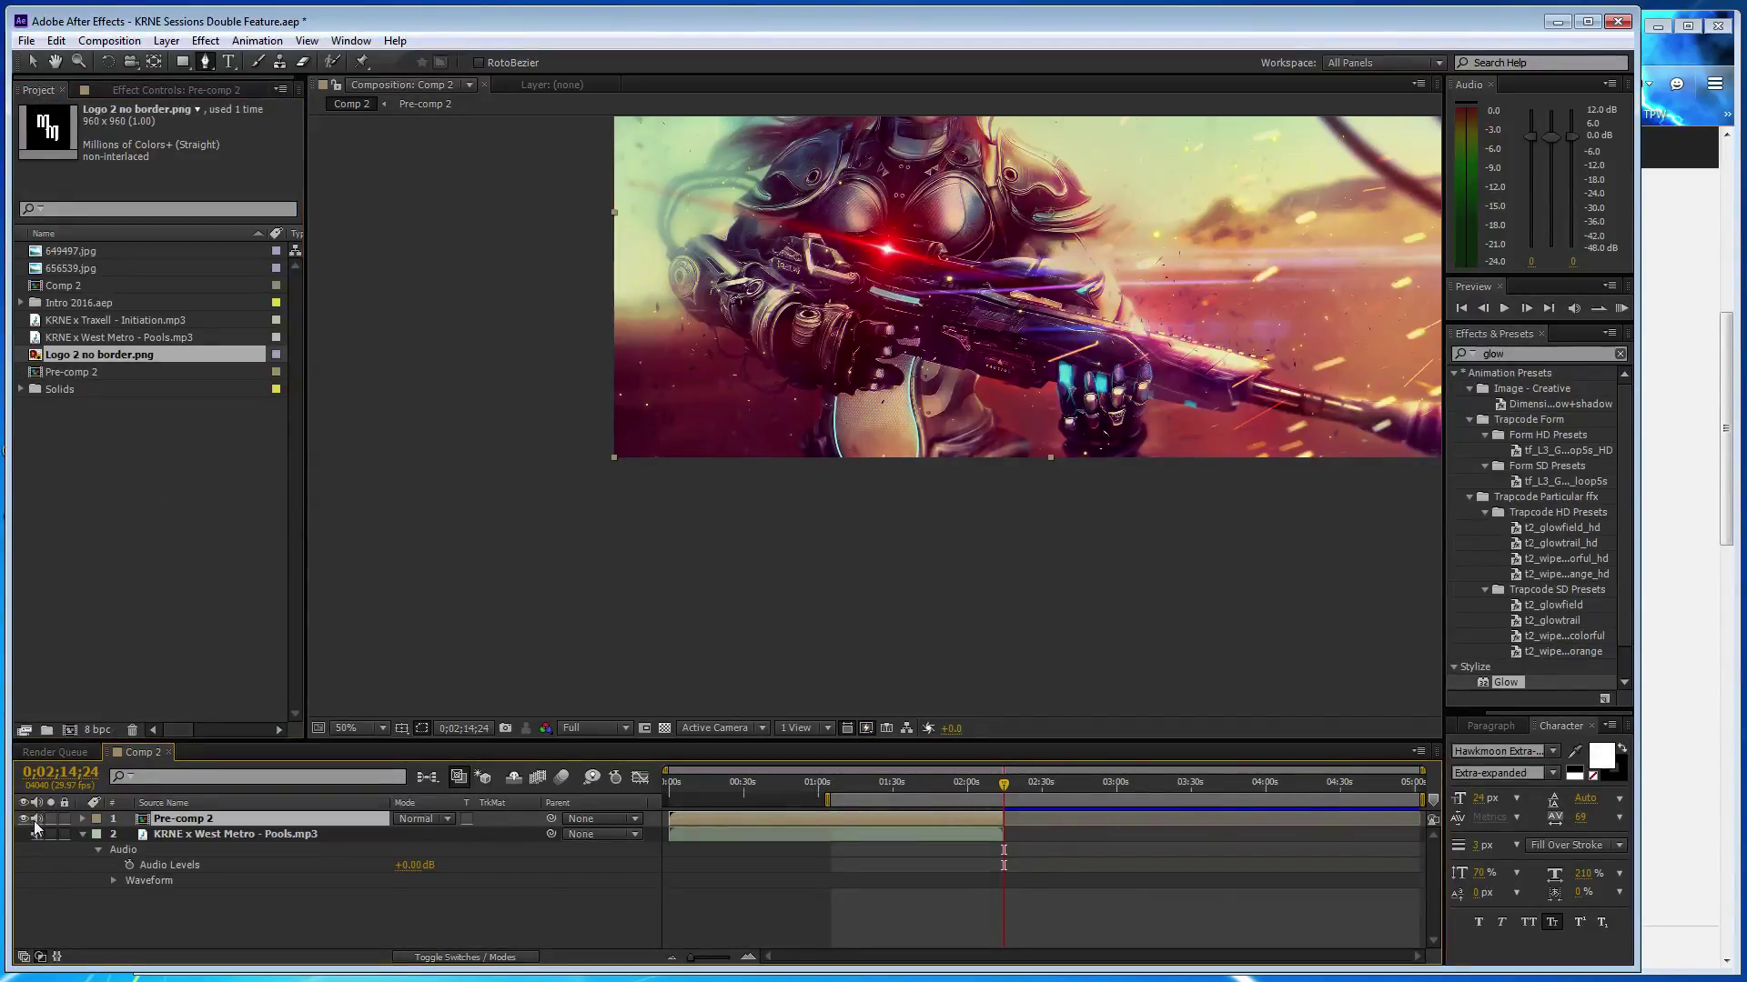
# - Add the intro's Comp 1 from Intro 2016.aep as the top layer of Comp 2
pyautogui.click(133, 543)
pyautogui.click(110, 419)
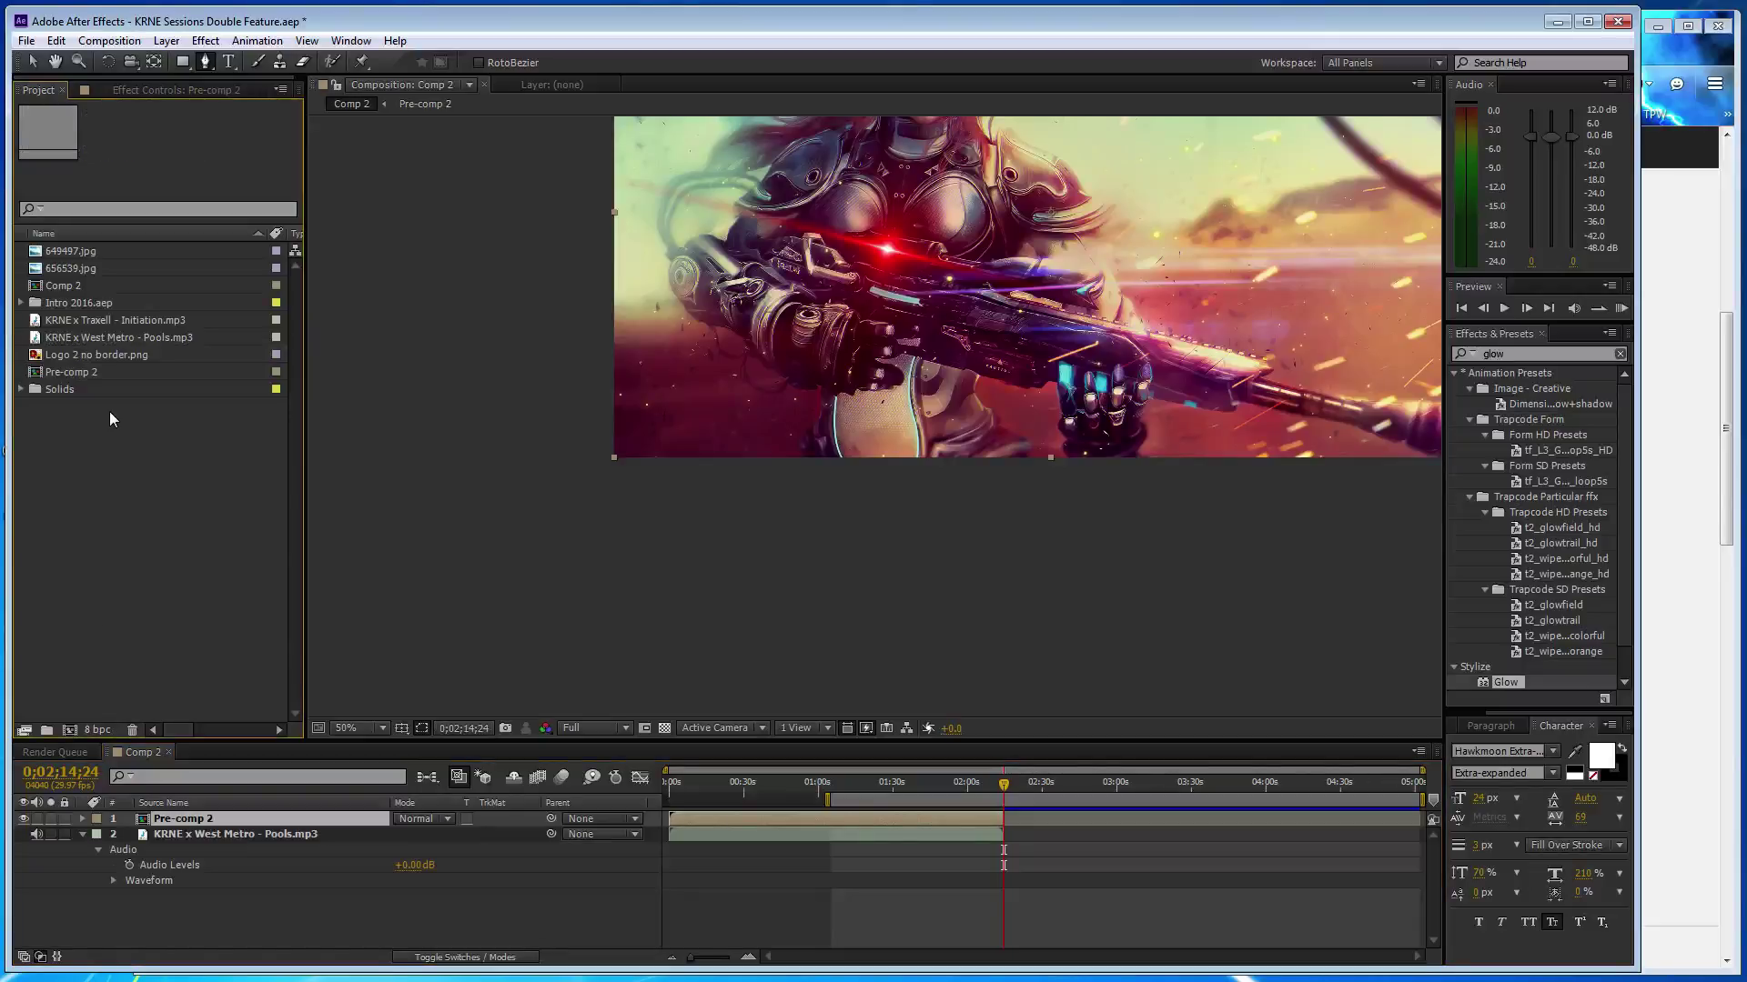
pyautogui.click(21, 302)
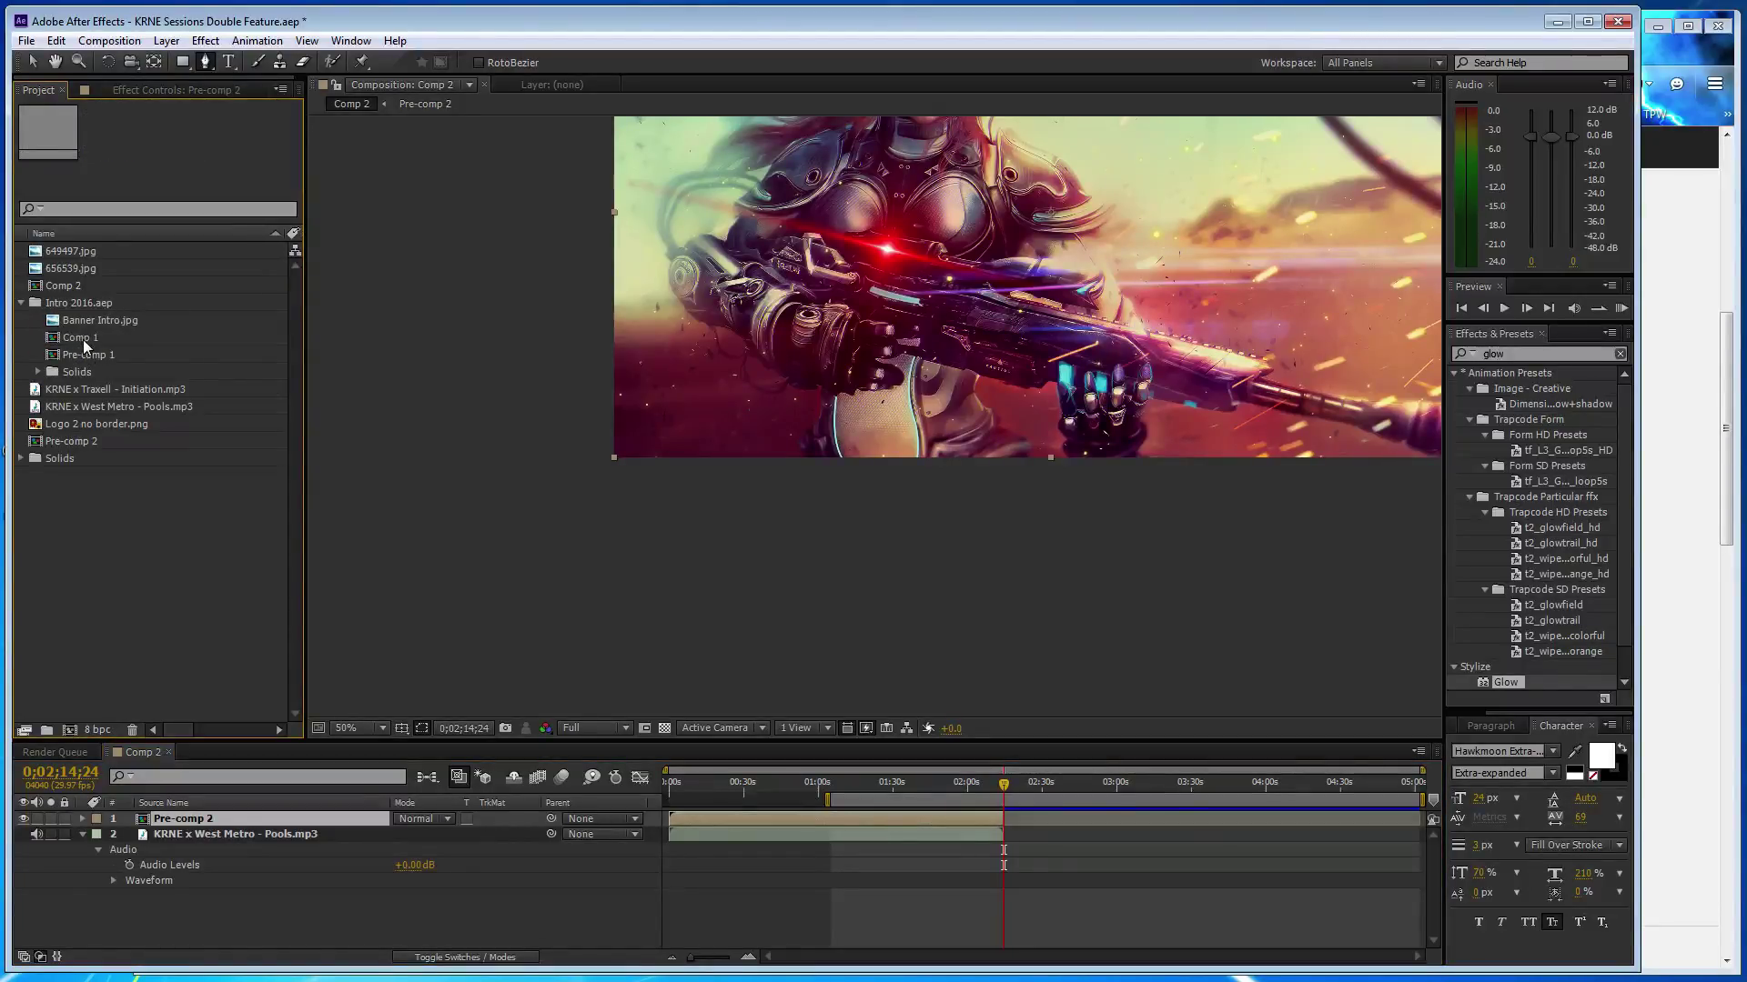
pyautogui.click(91, 339)
pyautogui.moveTo(240, 819); pyautogui.dragTo(242, 821)
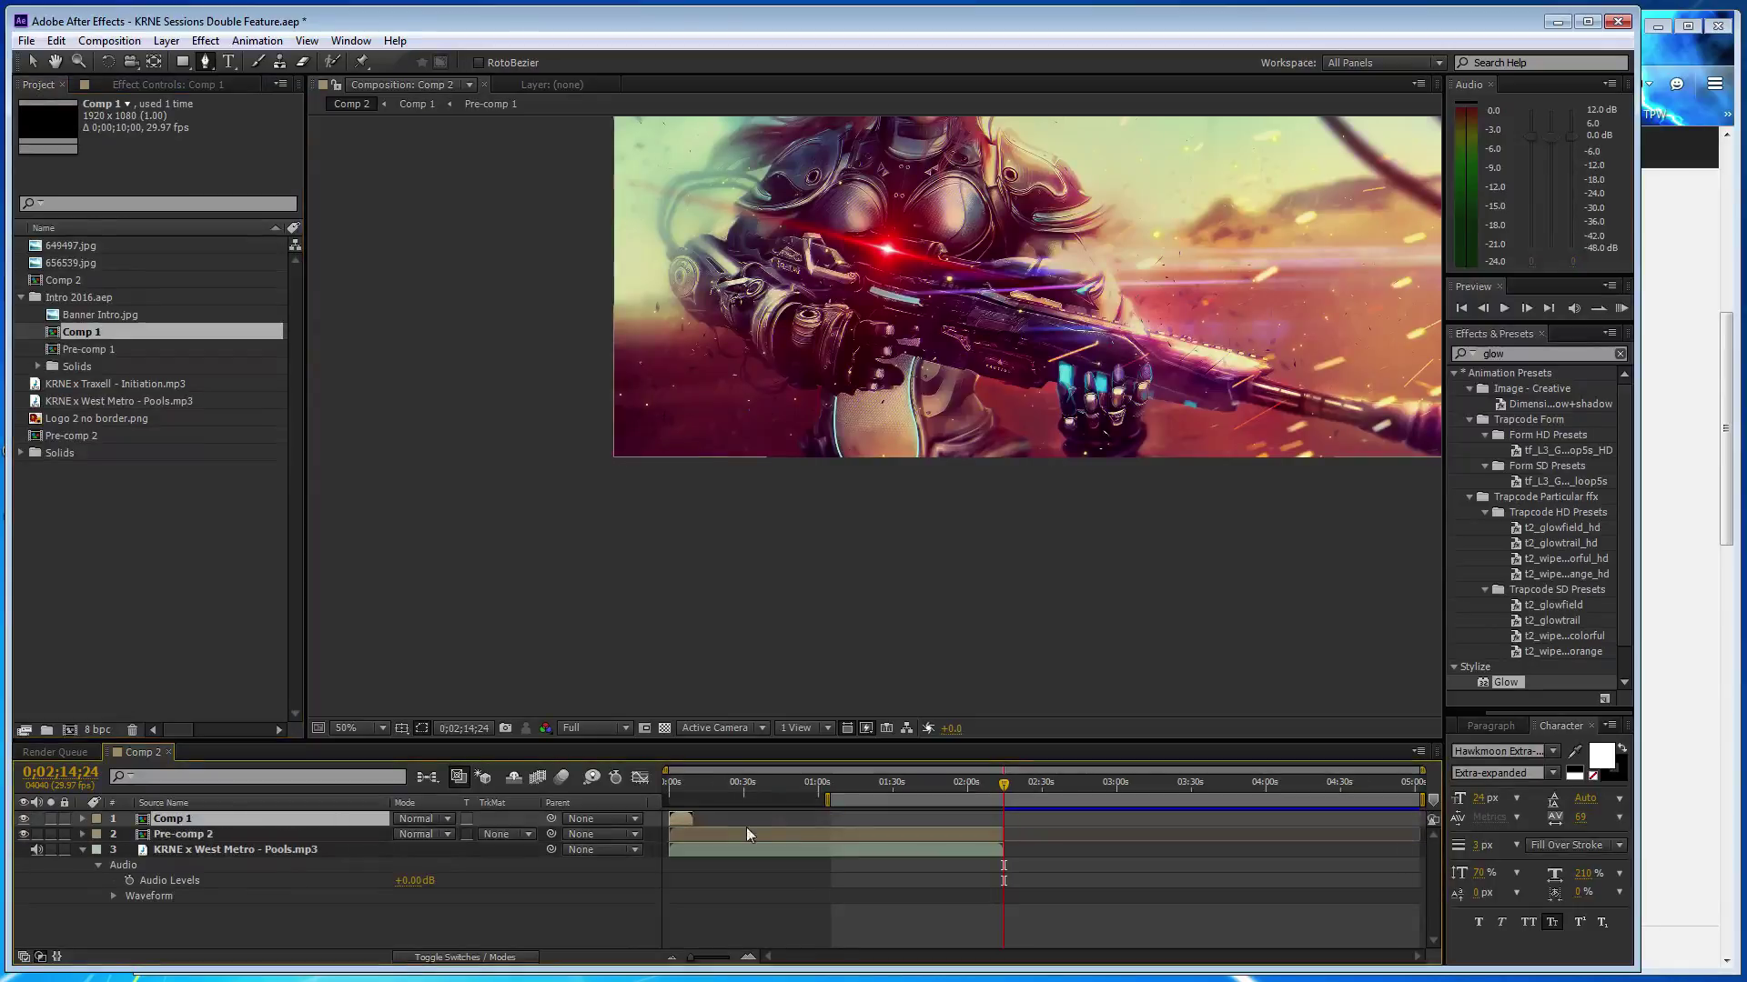
# - Inside Pre-comp 2, trim the flare, Eq, logo and artwork layers to start at 0;00;10;18
pyautogui.moveTo(991, 794); pyautogui.dragTo(695, 791)
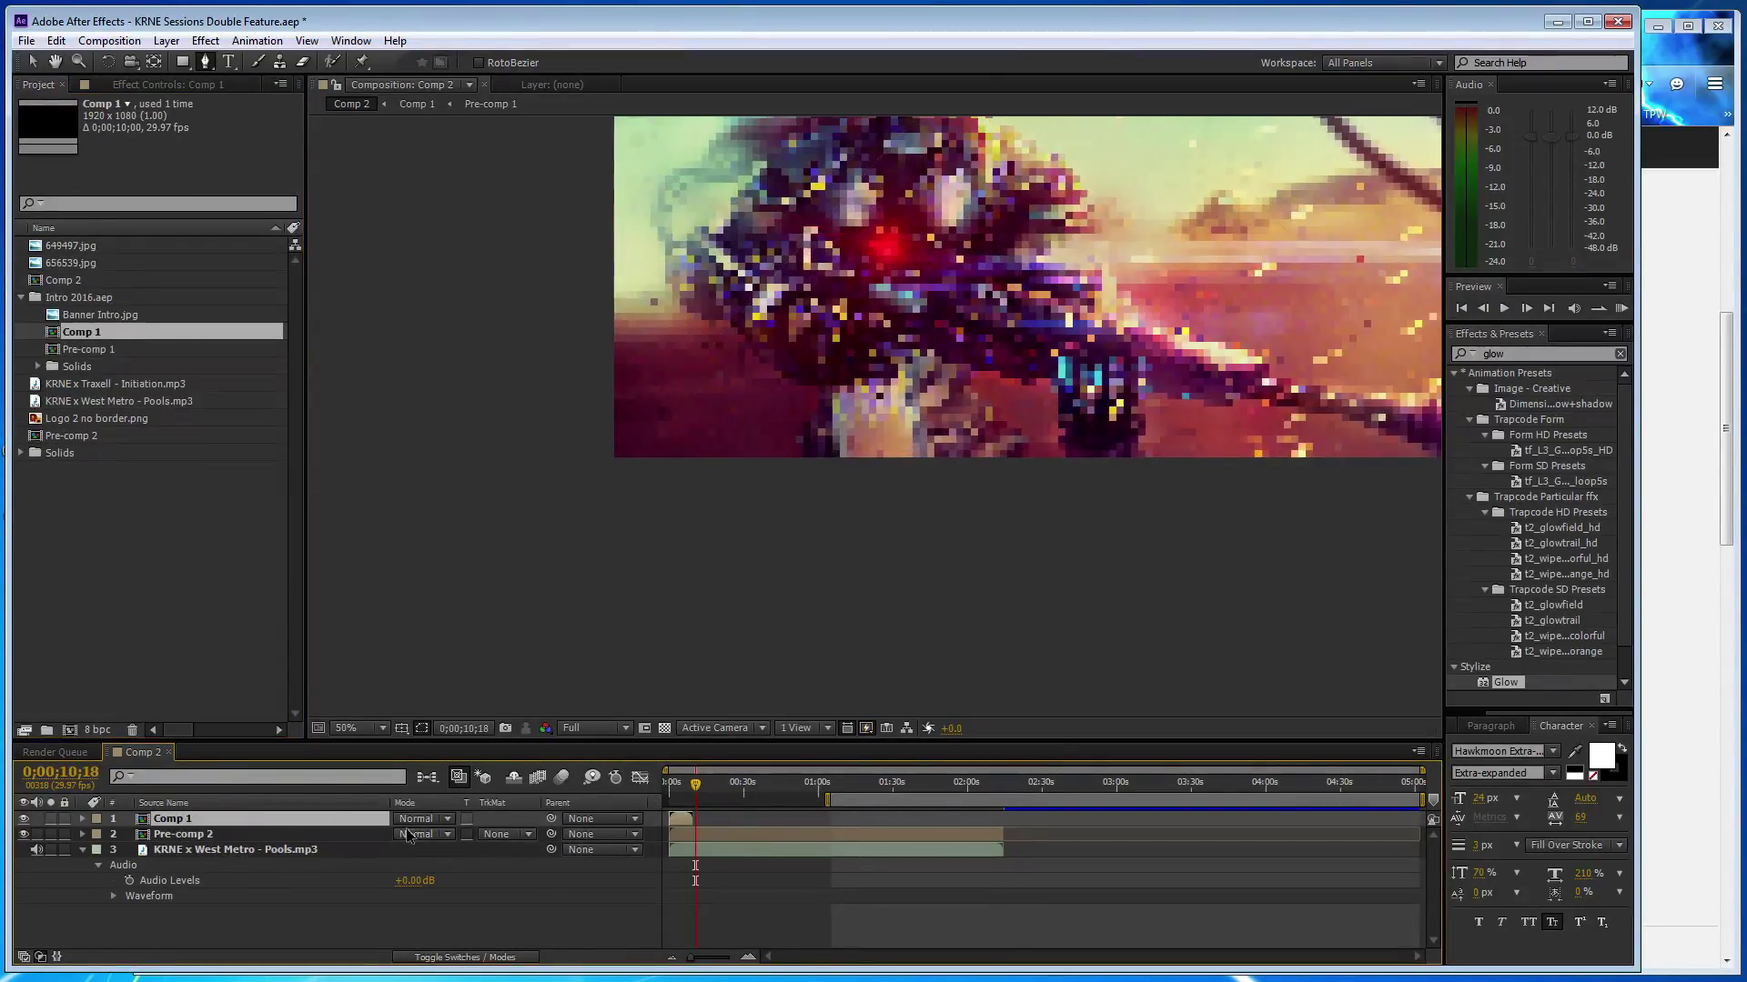
pyautogui.click(355, 834)
pyautogui.doubleClick(353, 833)
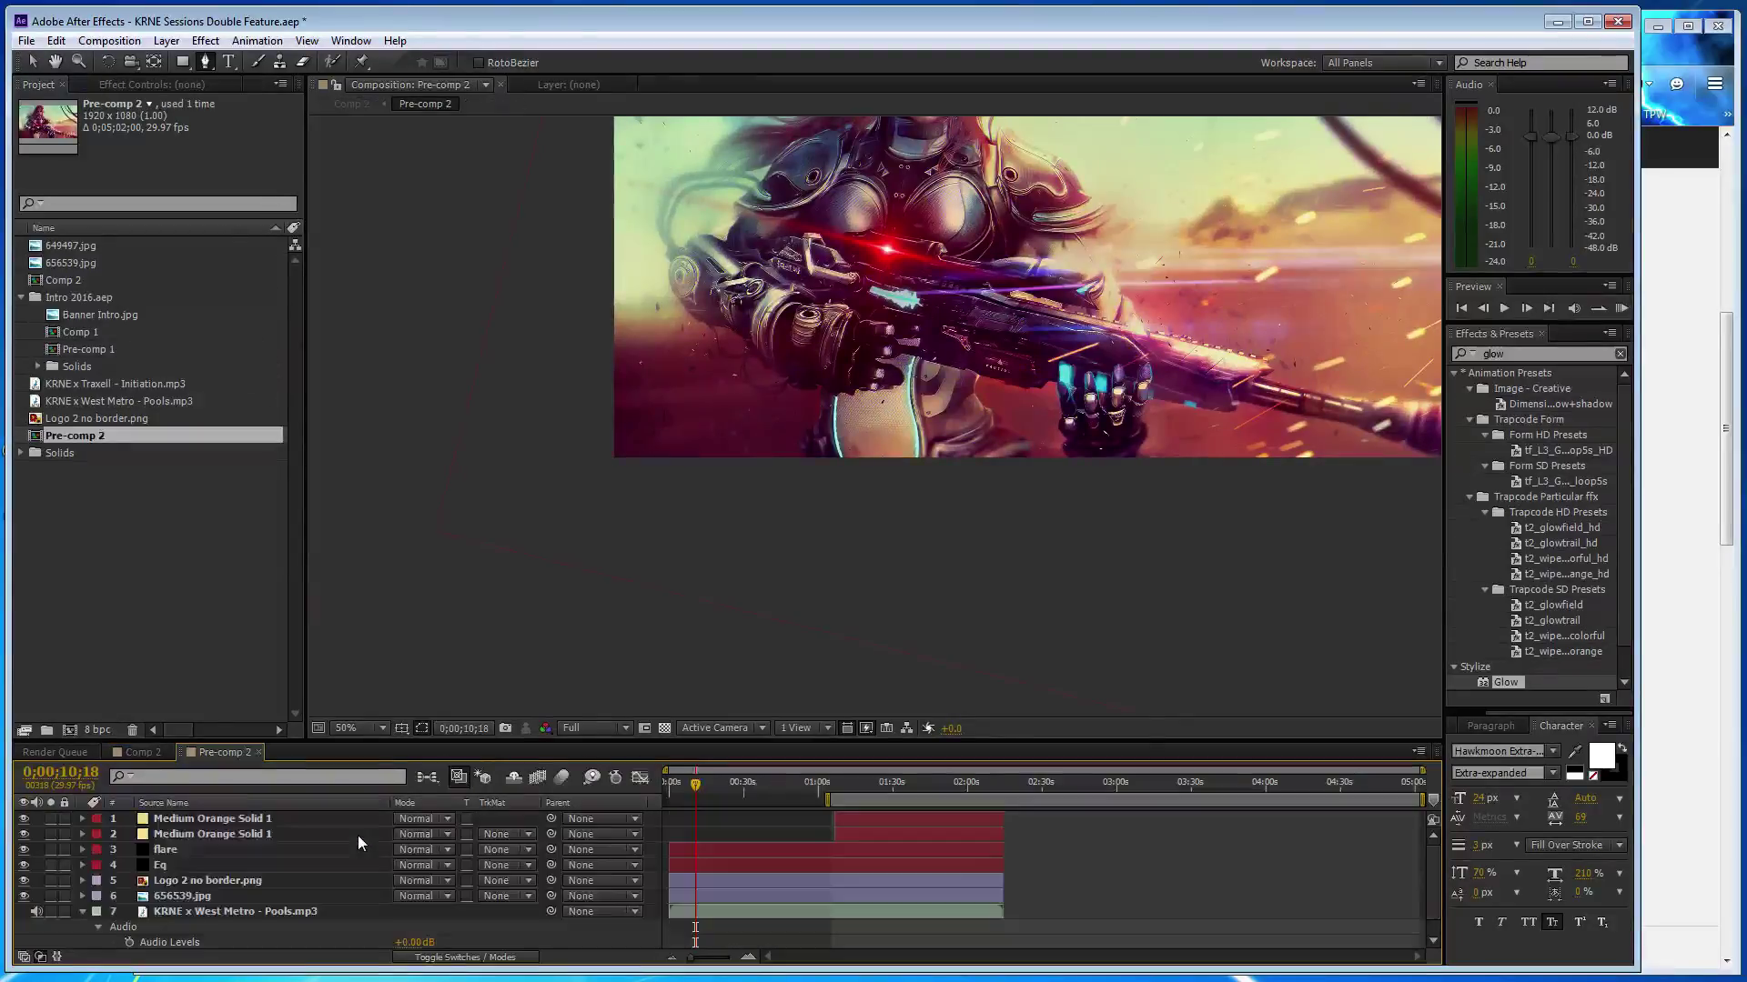
pyautogui.click(330, 855)
pyautogui.keyDown('shift'); pyautogui.click(323, 897); pyautogui.keyUp('shift')
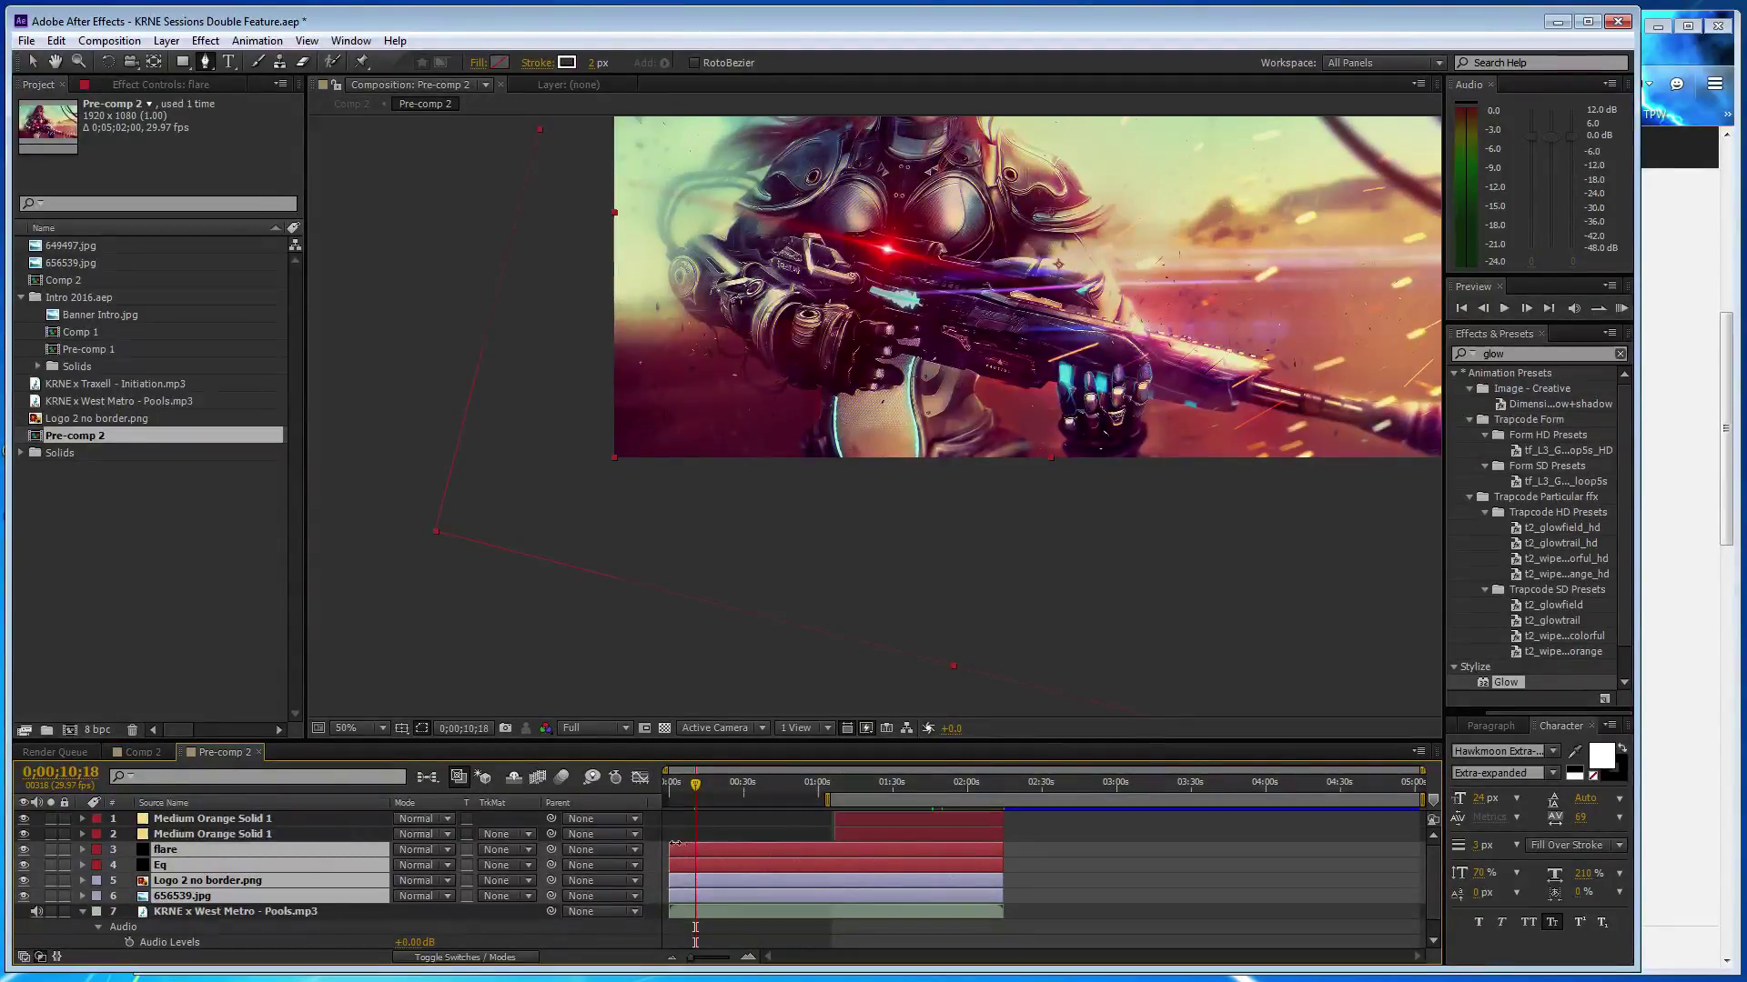
pyautogui.hotkey('alt', '[')
pyautogui.click(145, 752)
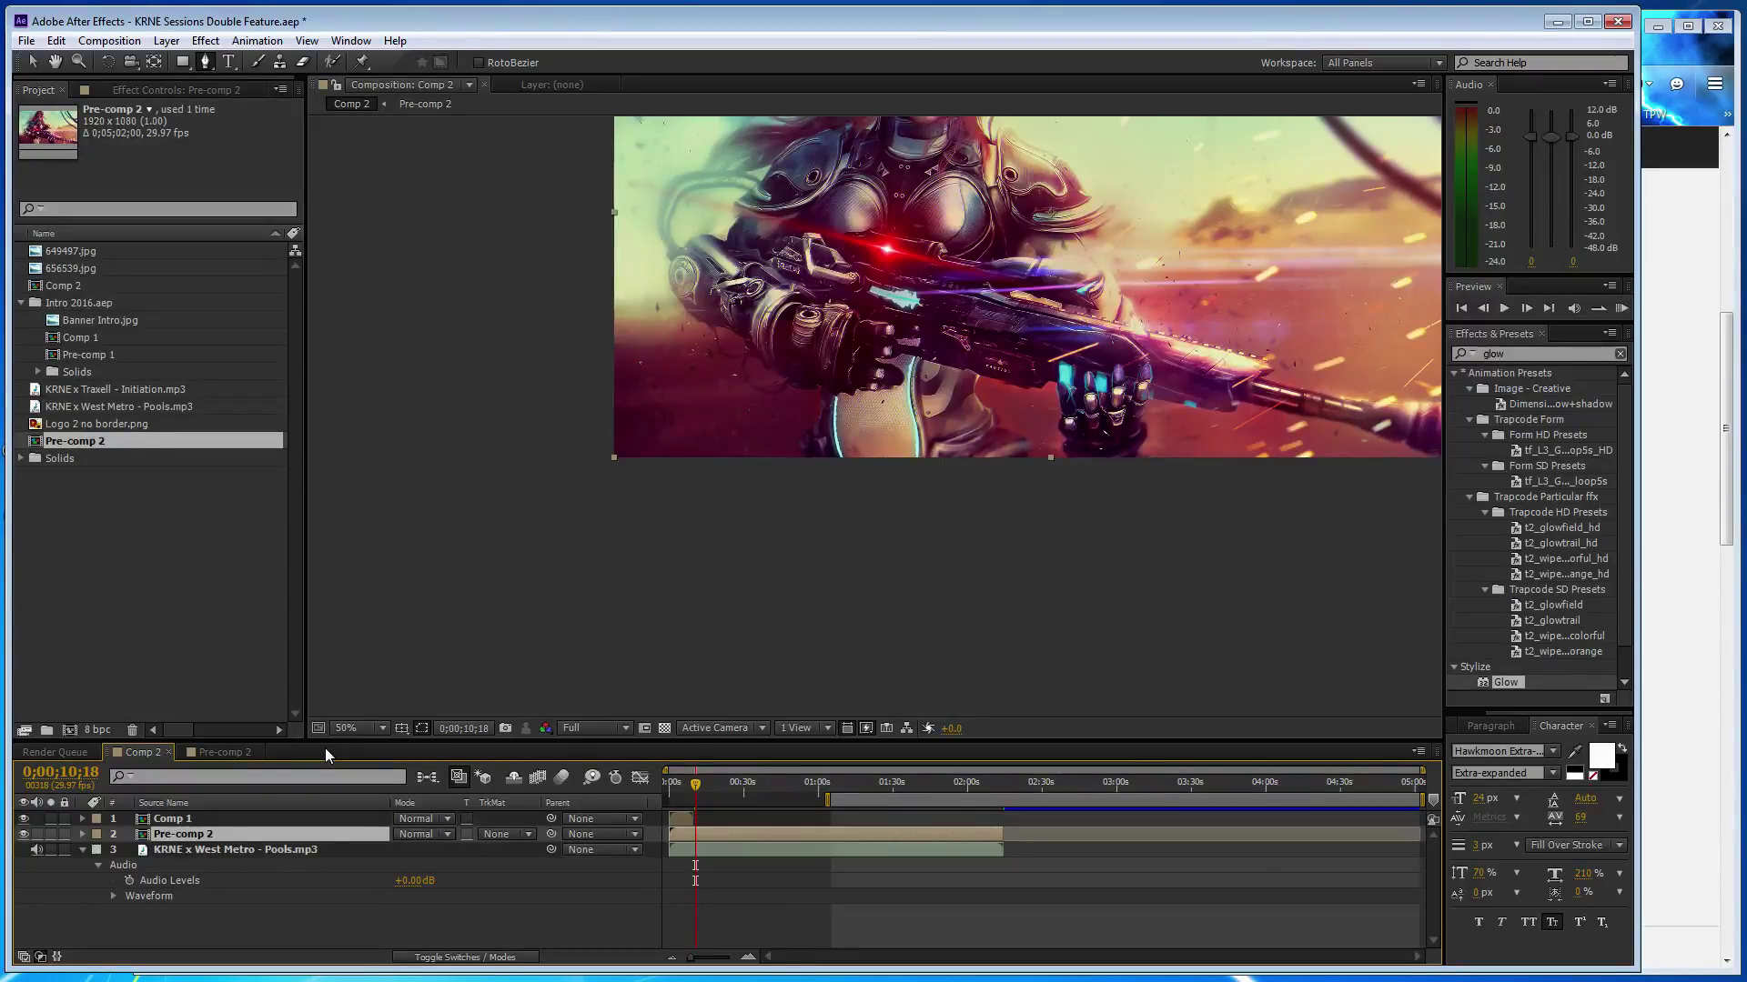
# - Create a black solid named 'trans' and shorten it to a brief clip
pyautogui.hotkey('ctrl', 'y')
pyautogui.write('t')
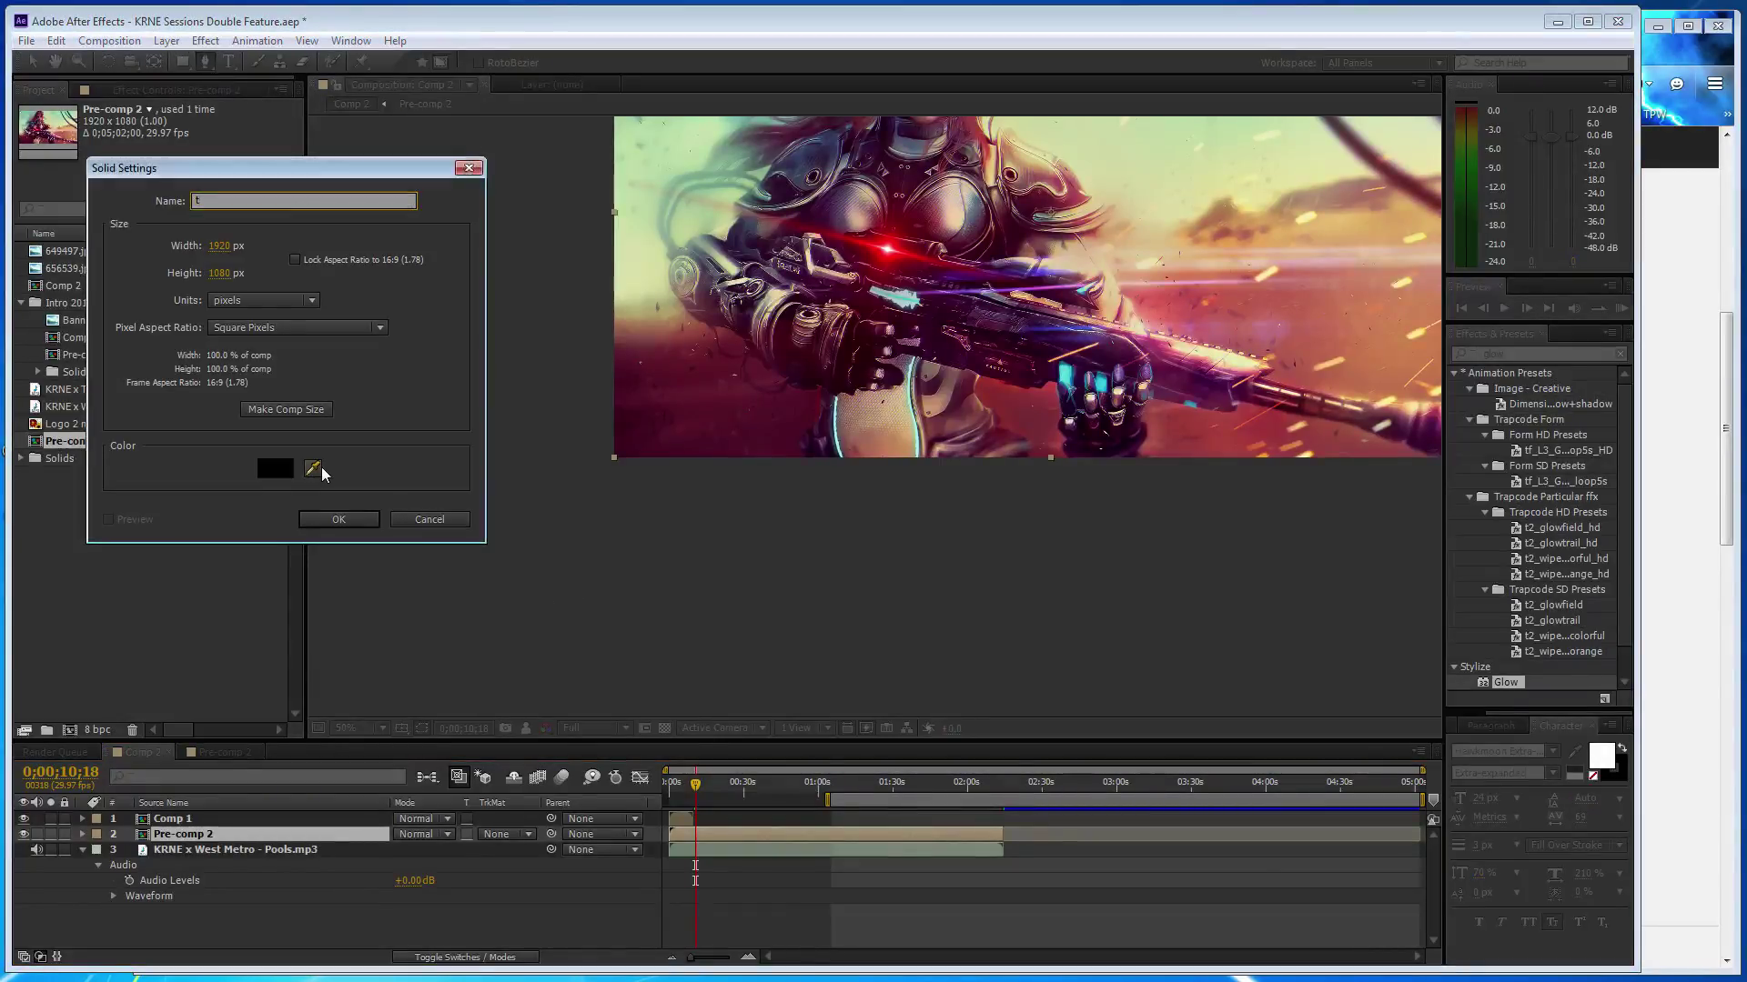
pyautogui.write('rans')
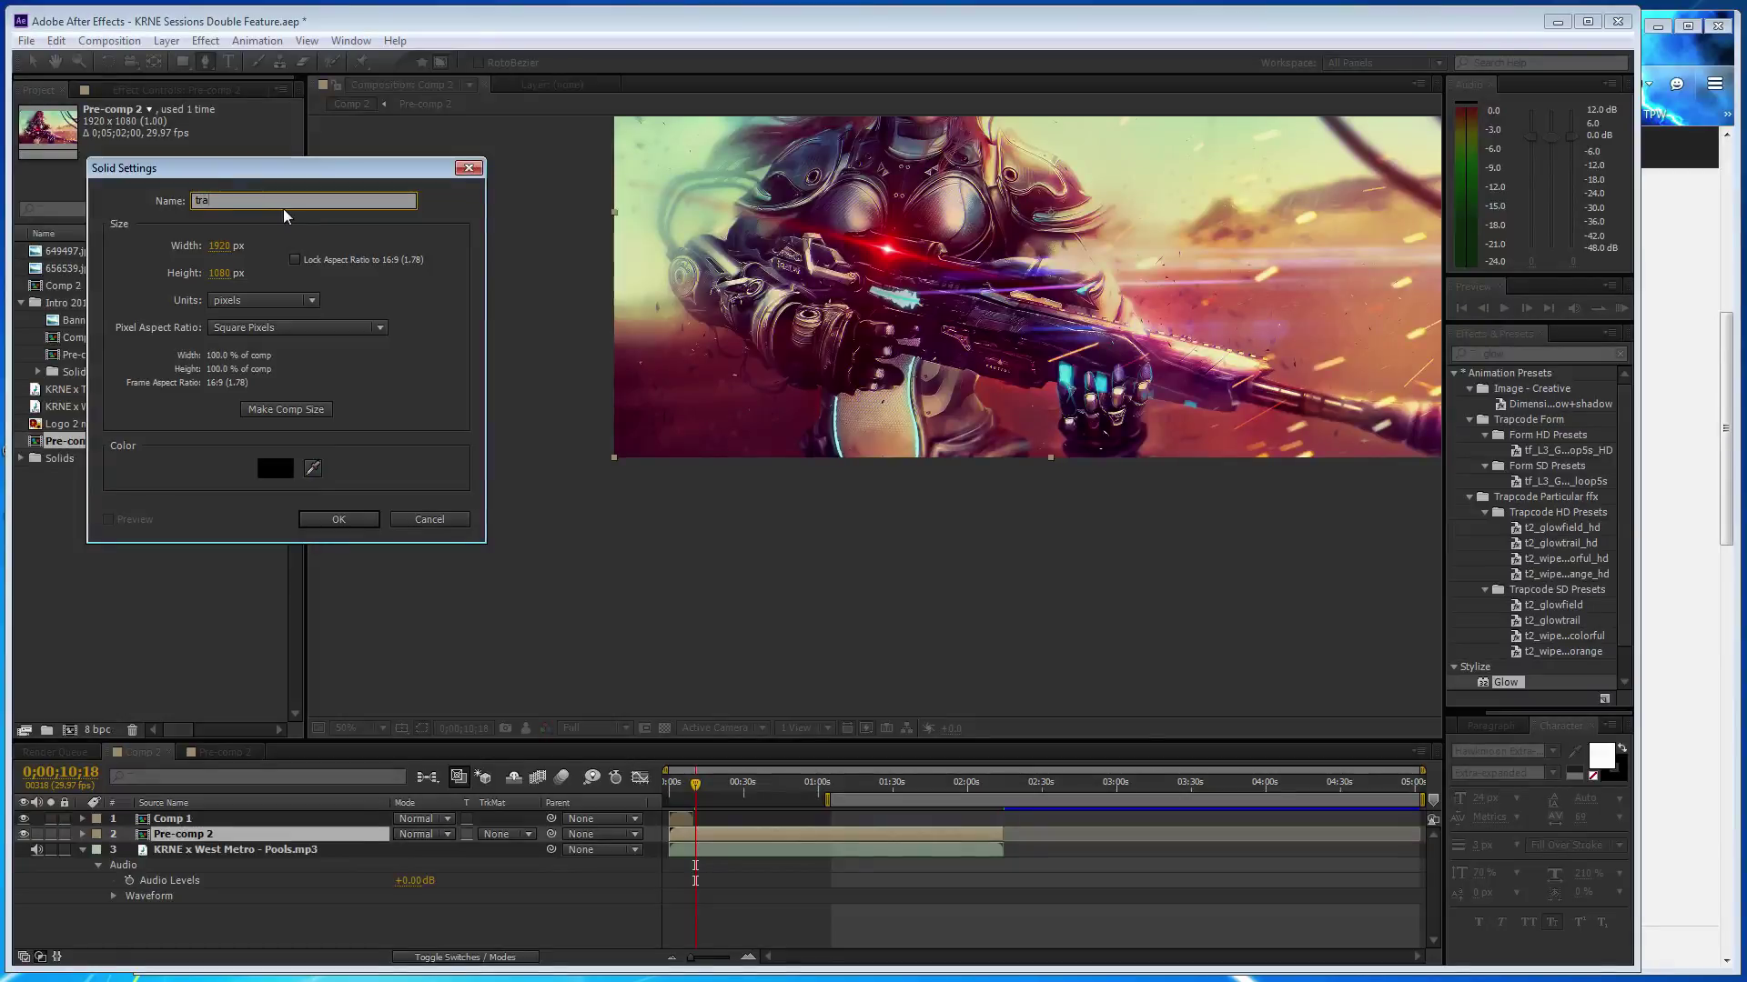
pyautogui.click(342, 520)
pyautogui.moveTo(1417, 819); pyautogui.dragTo(701, 811)
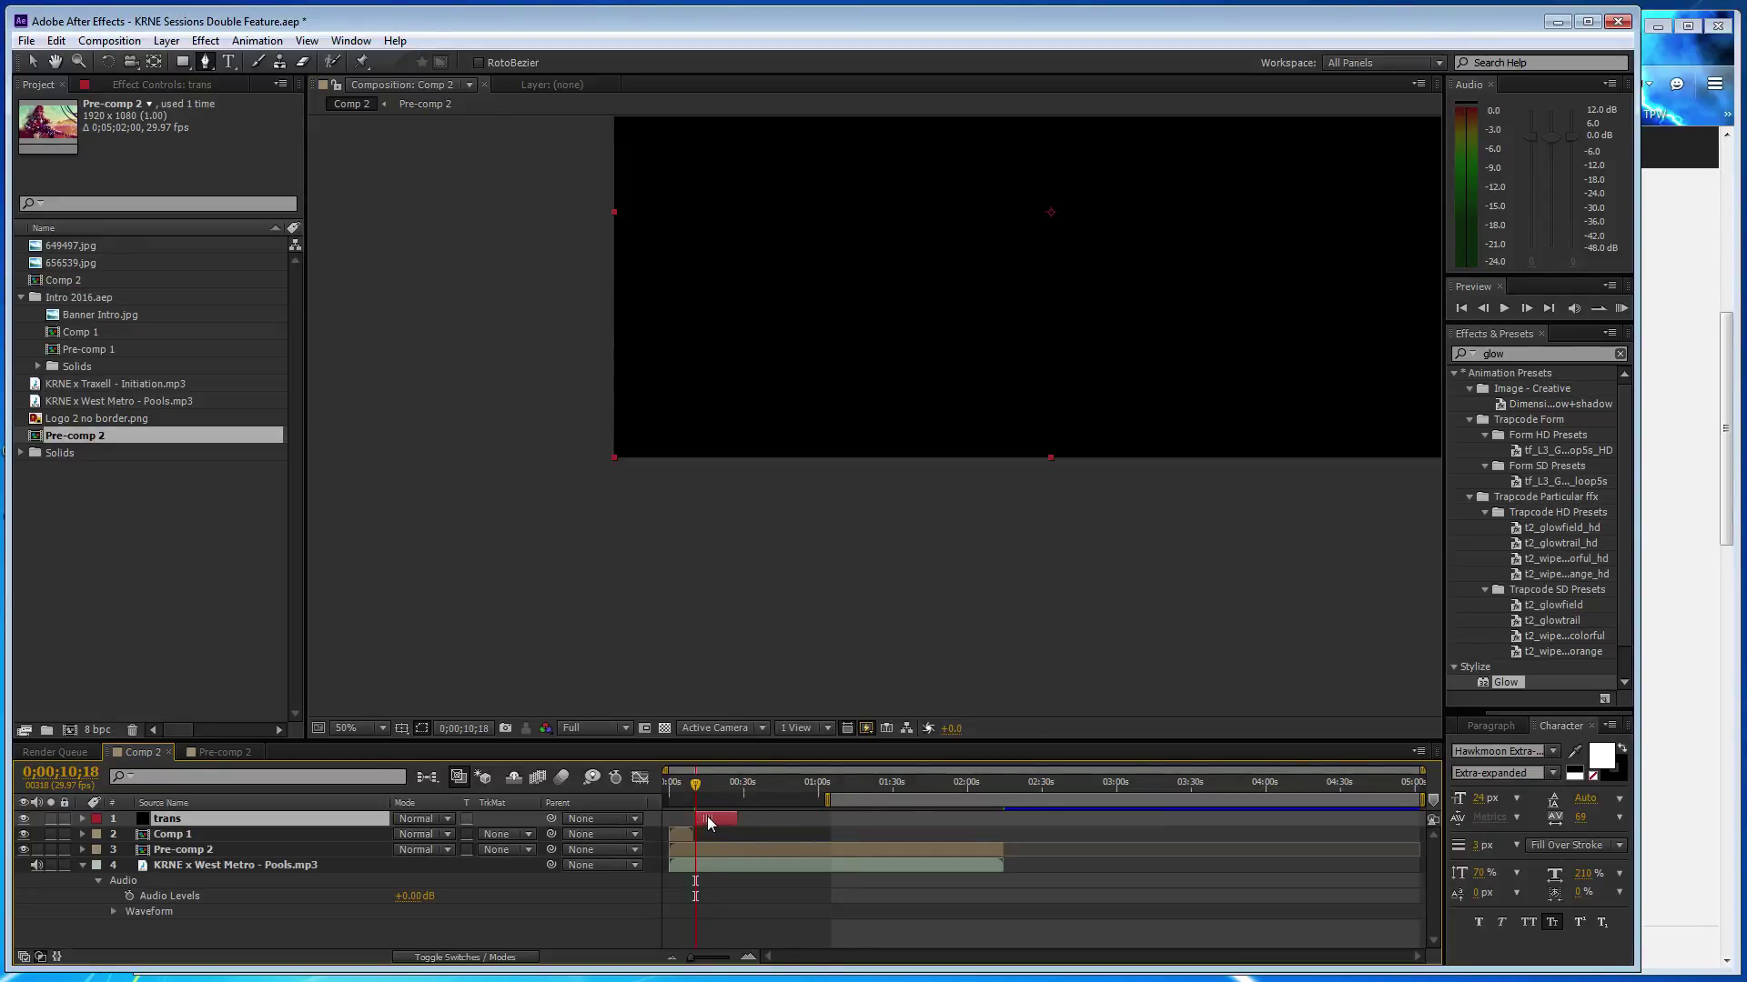
# - Trim the trans layer slightly more and apply CC Image Wipe to it
pyautogui.moveTo(737, 815); pyautogui.dragTo(728, 816)
pyautogui.click(205, 40)
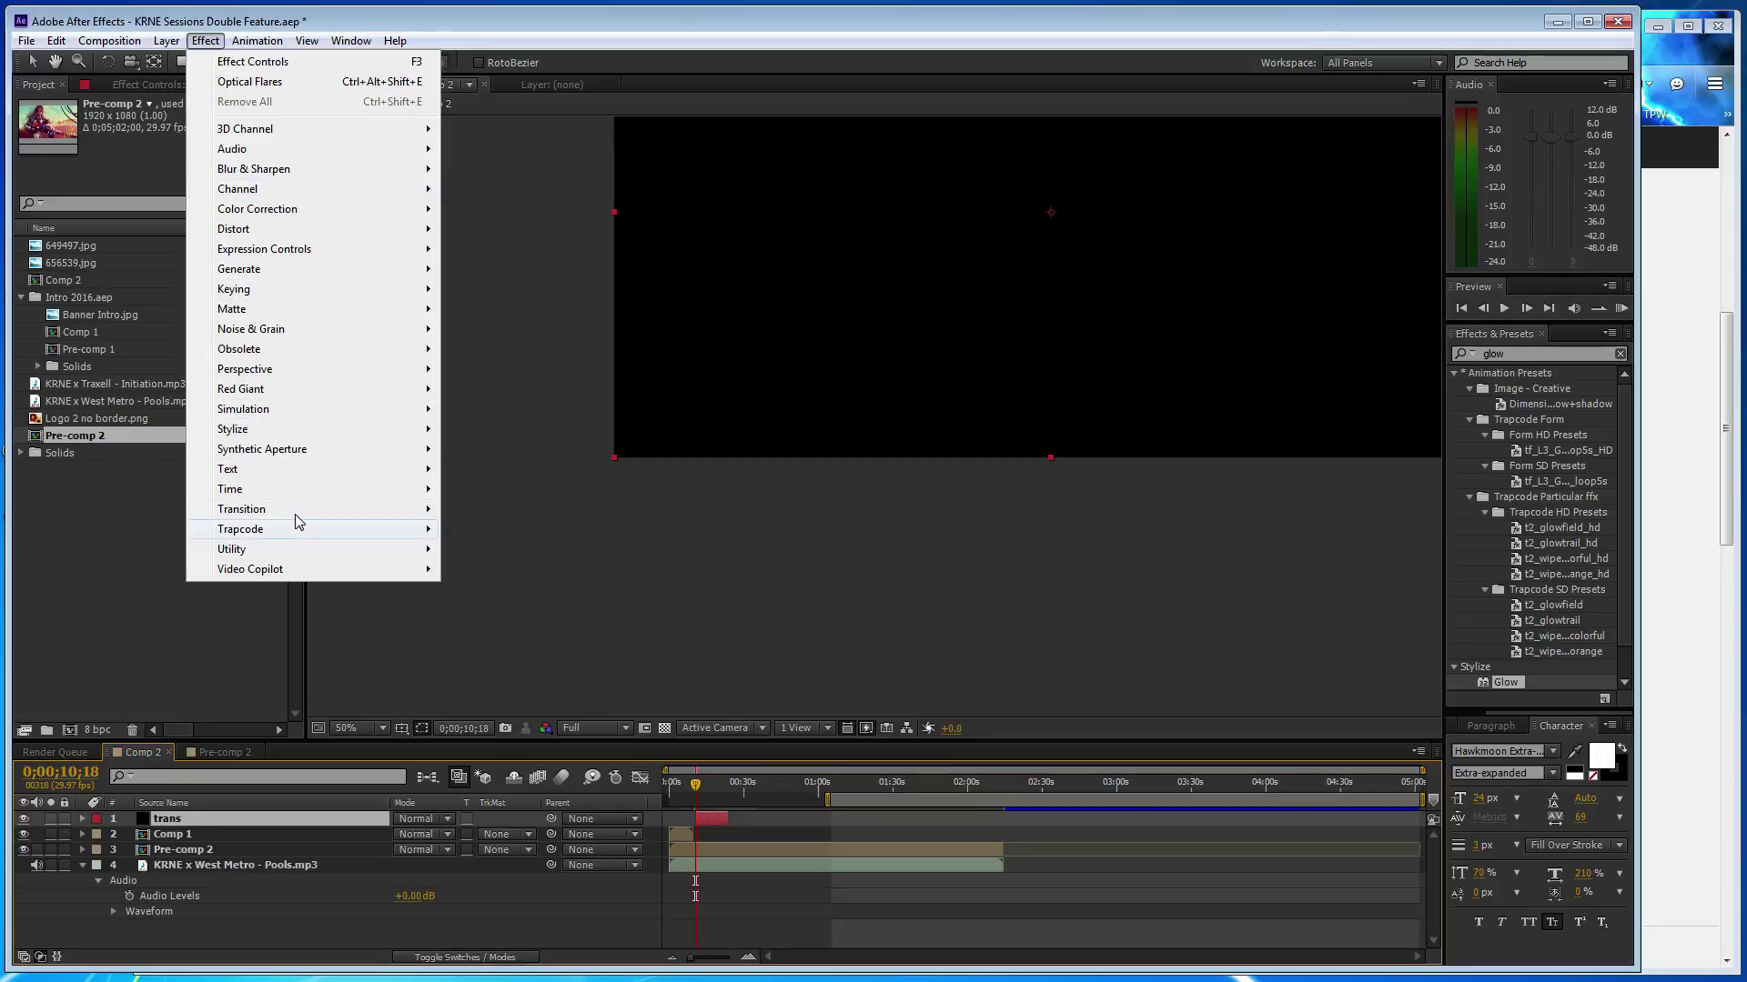
pyautogui.moveTo(300, 509)
pyautogui.click(510, 590)
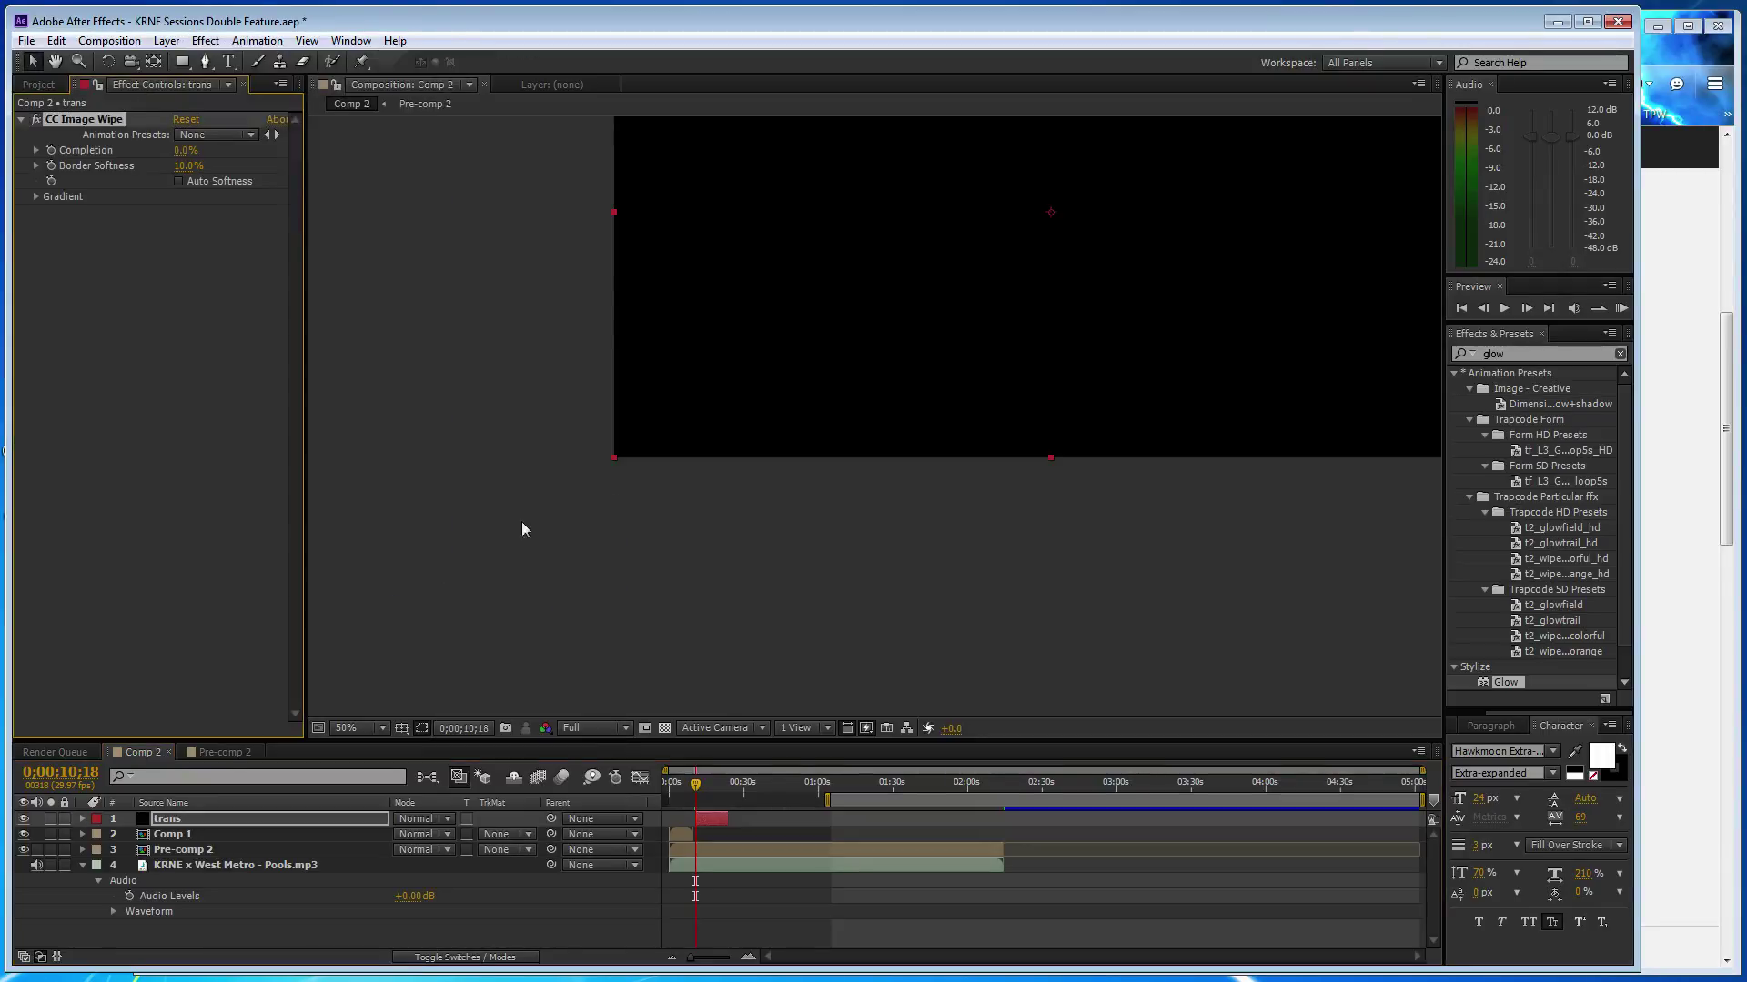
# - Set the wipe's Gradient Layer to Pre-comp 2, Property to Red, and Border Softness to 78%
pyautogui.click(196, 212)
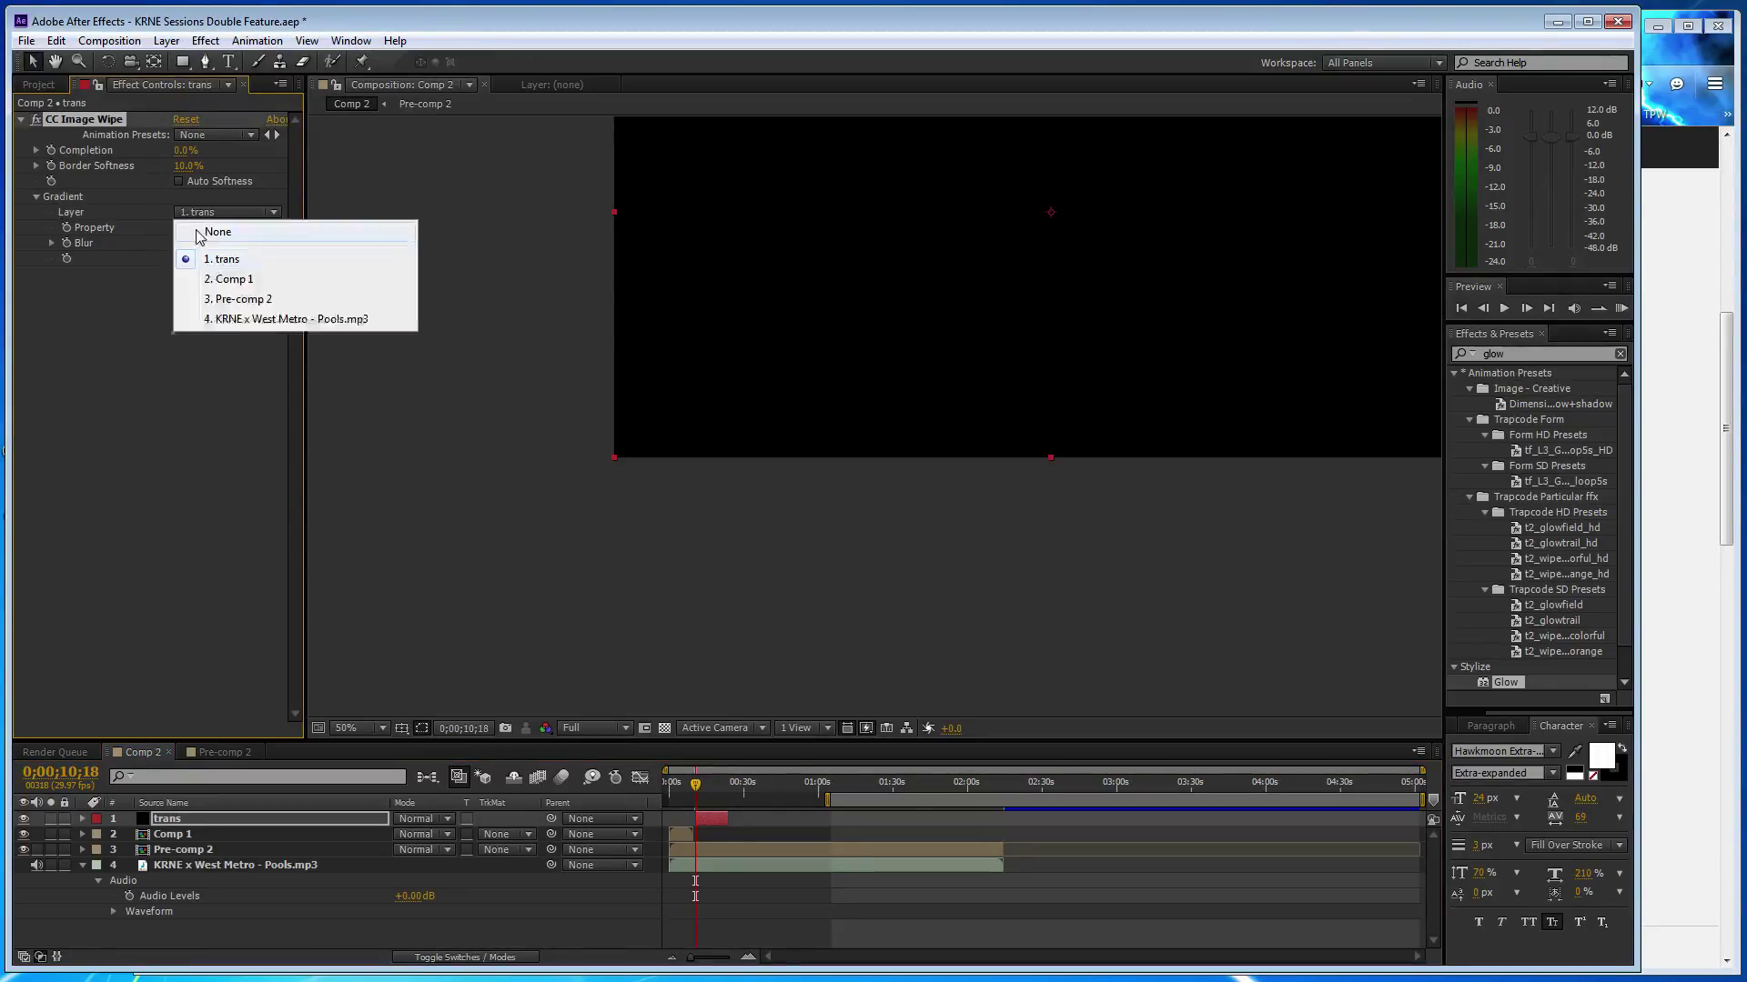
pyautogui.click(227, 300)
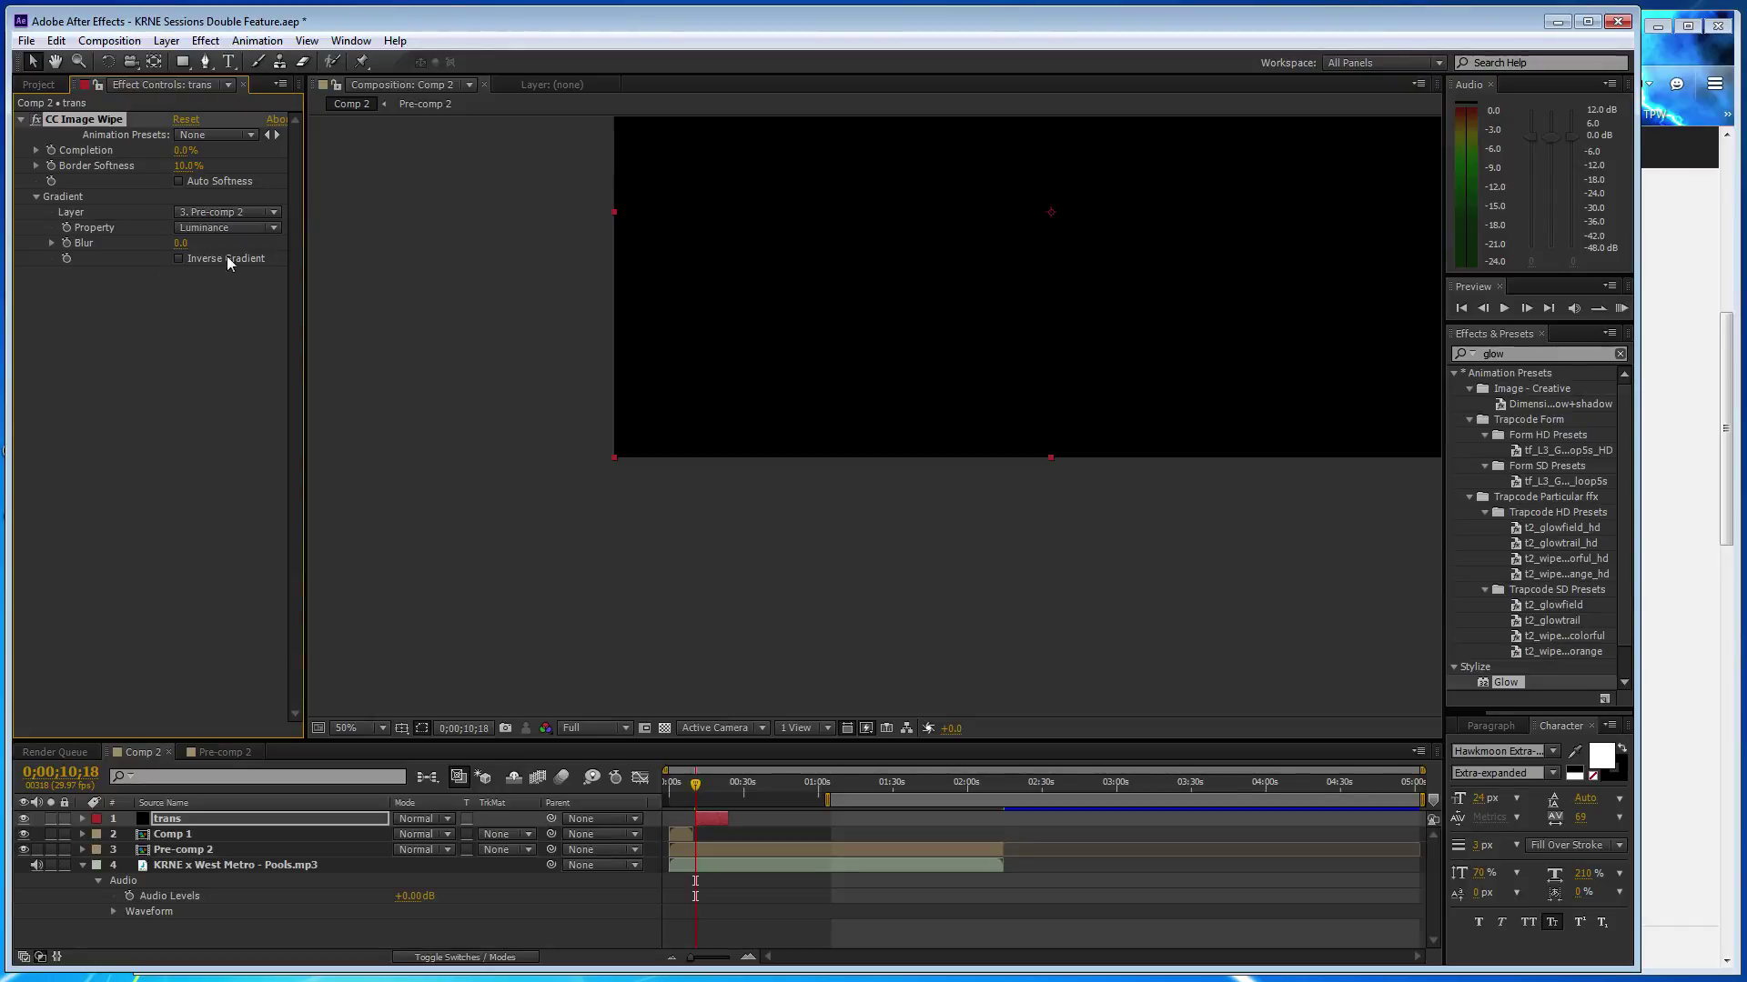
pyautogui.click(227, 228)
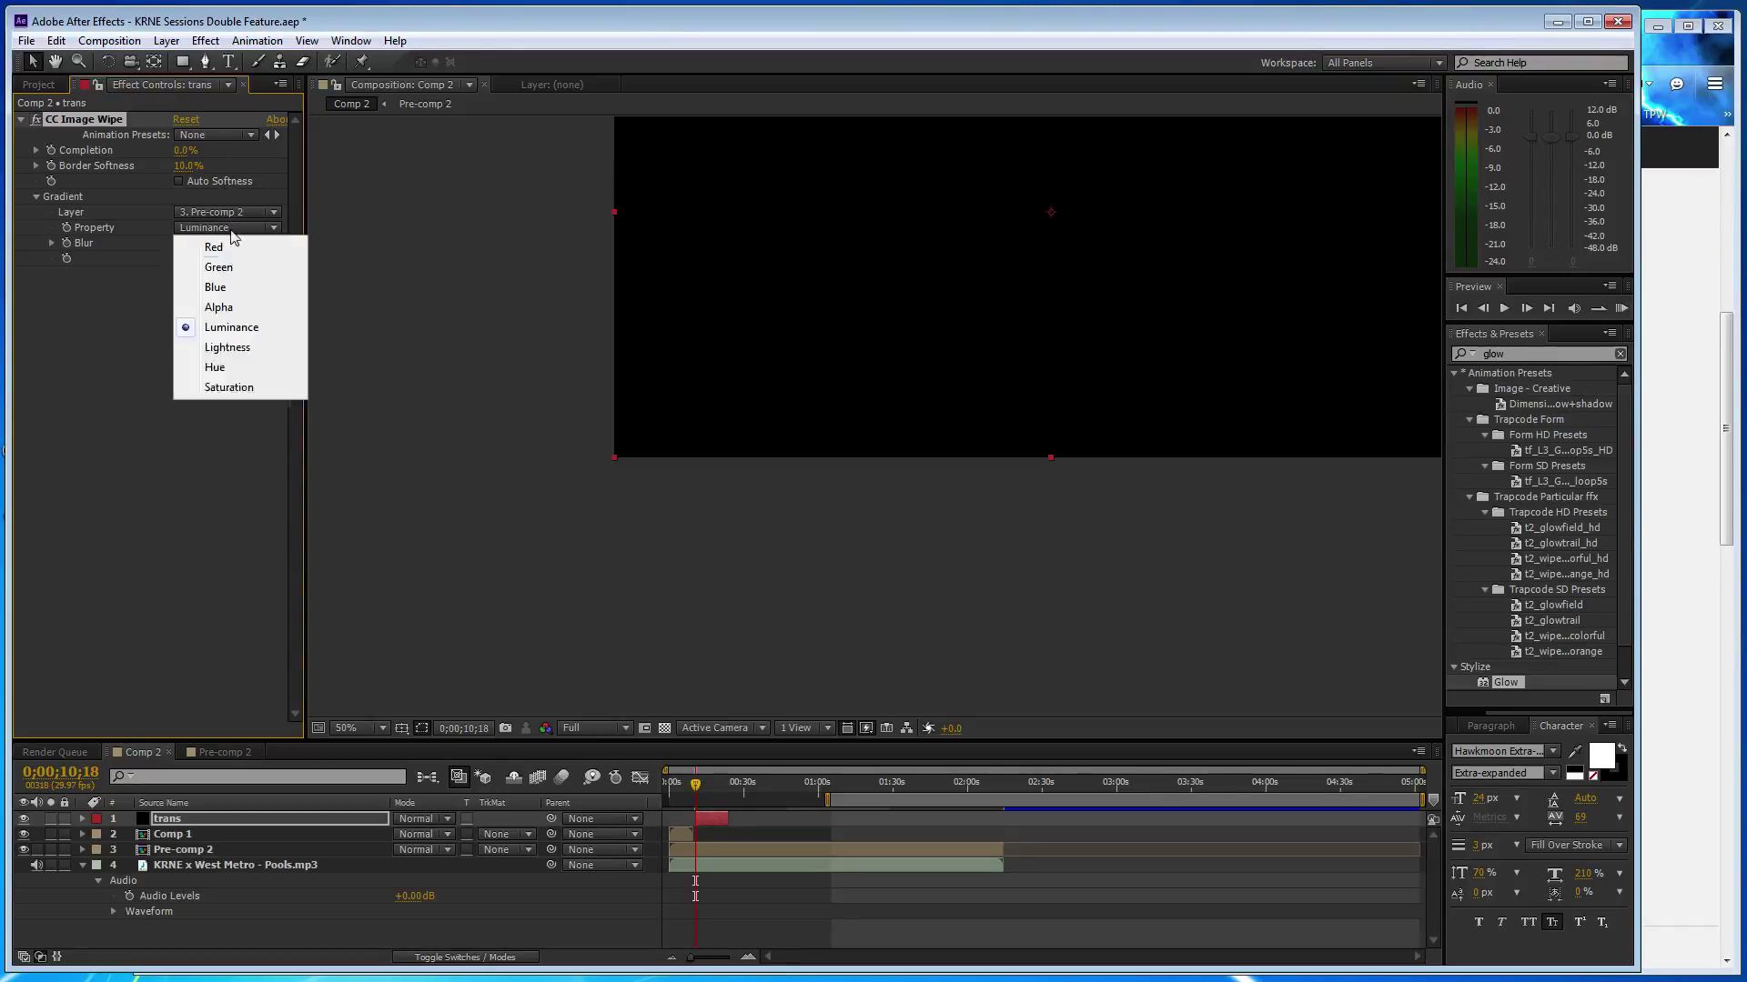
pyautogui.click(238, 350)
pyautogui.moveTo(189, 174); pyautogui.dragTo(223, 173)
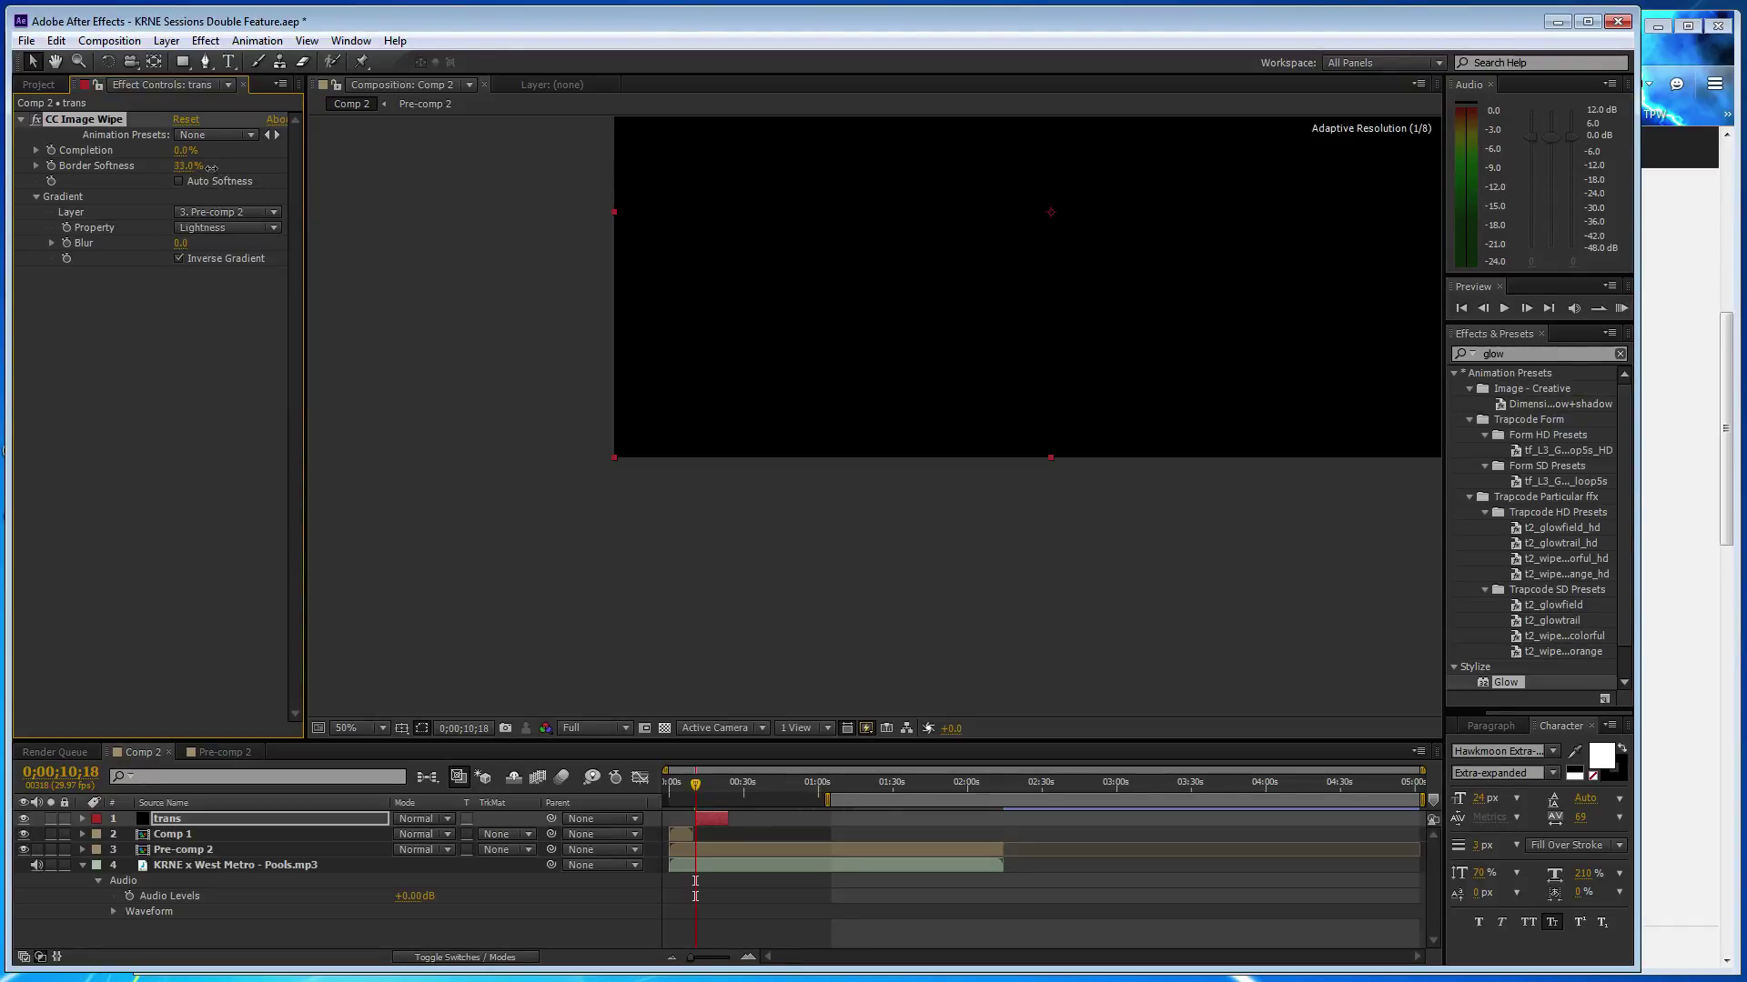
pyautogui.moveTo(928, 252); pyautogui.dragTo(739, 433)
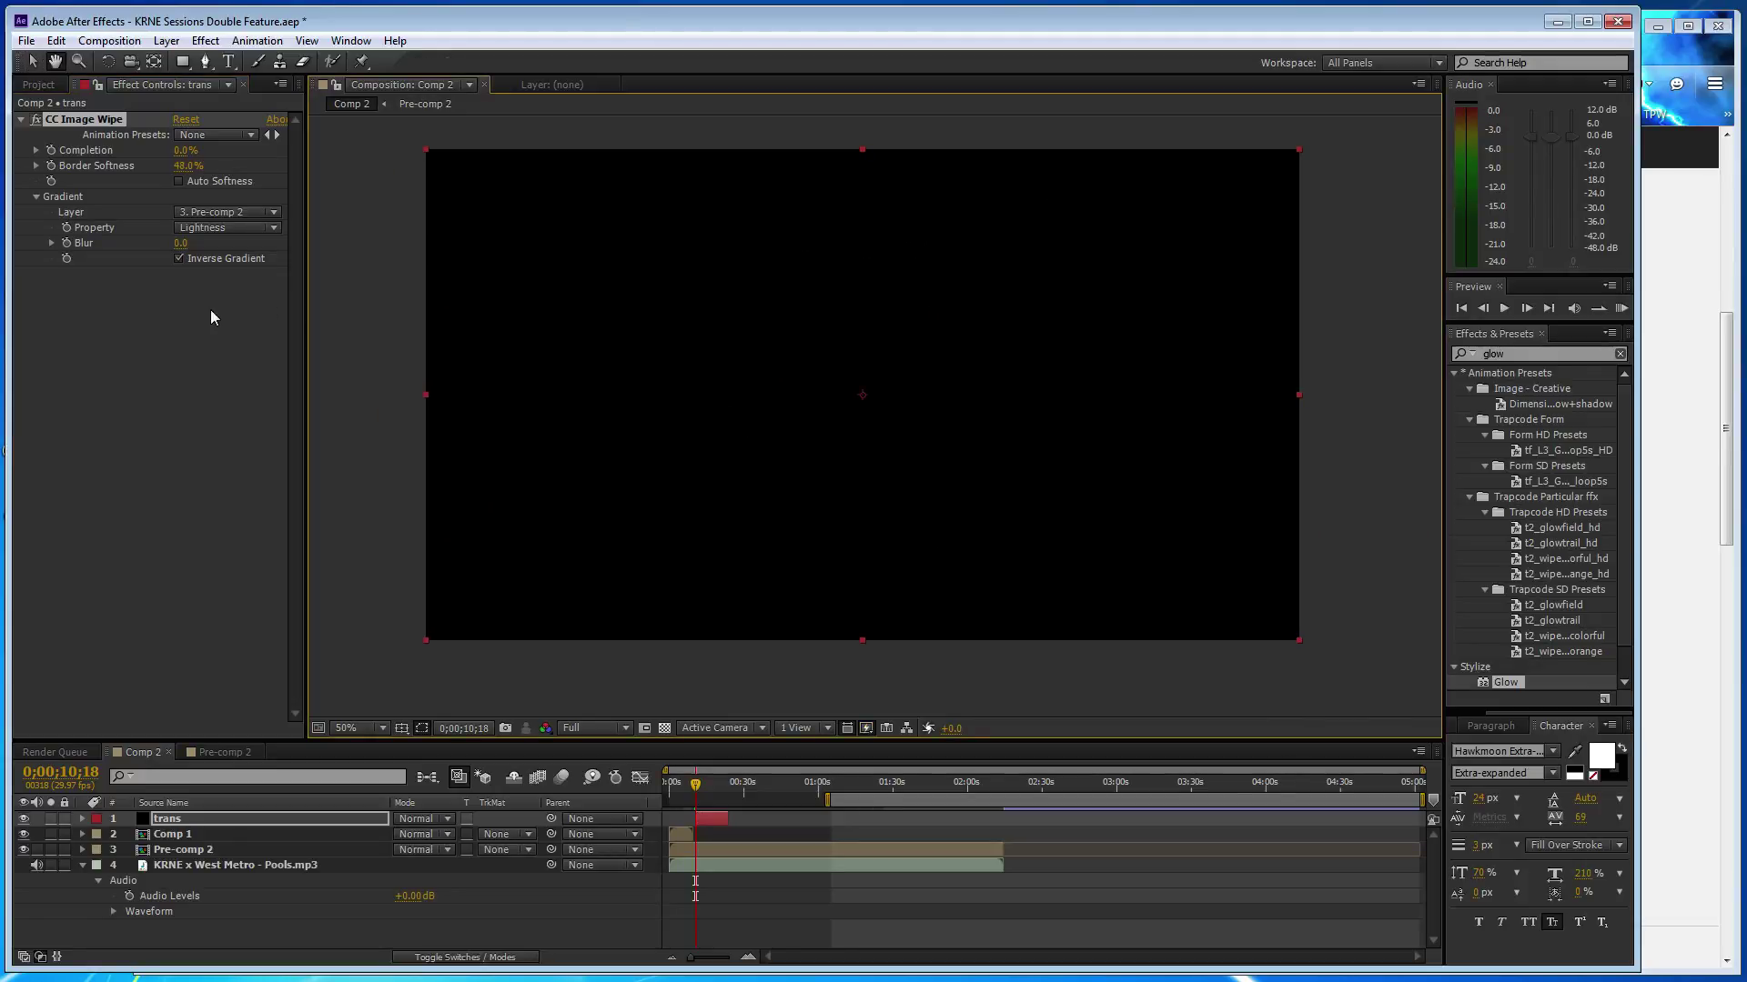
pyautogui.moveTo(183, 166); pyautogui.dragTo(225, 163)
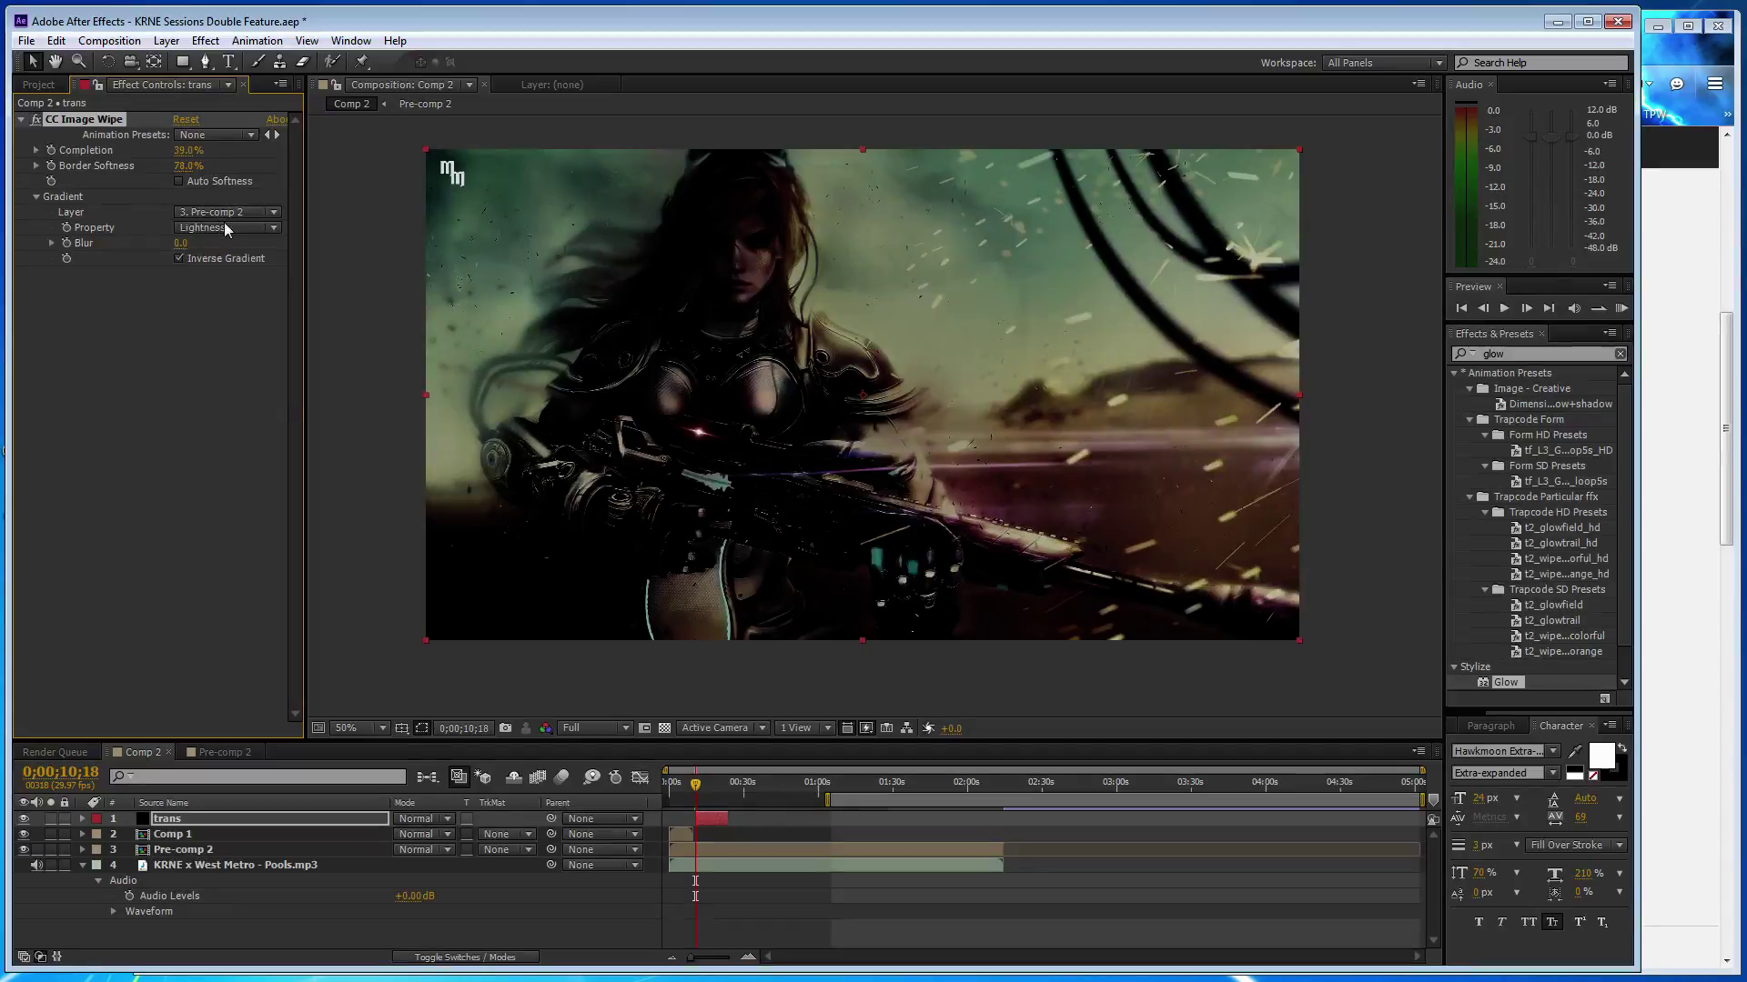
pyautogui.click(224, 225)
pyautogui.click(240, 248)
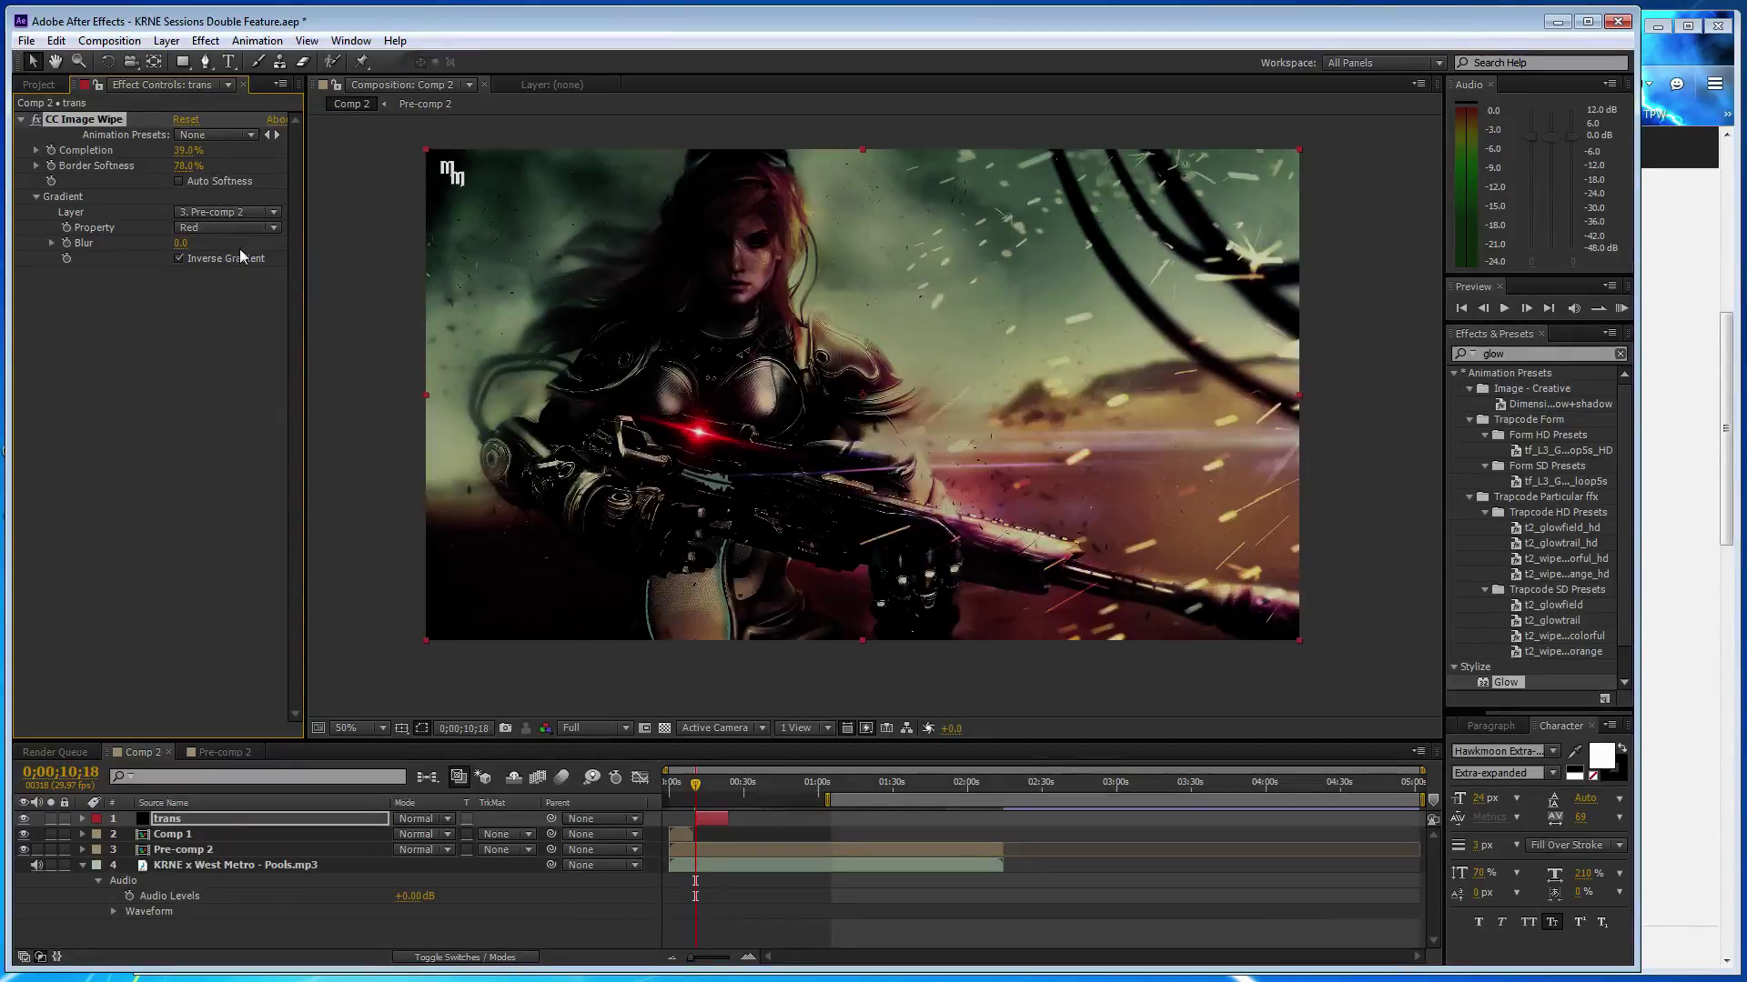
# - Keyframe Completion from 0% at the layer start to 100% at its end
pyautogui.moveTo(189, 151); pyautogui.dragTo(137, 151)
pyautogui.click(51, 150)
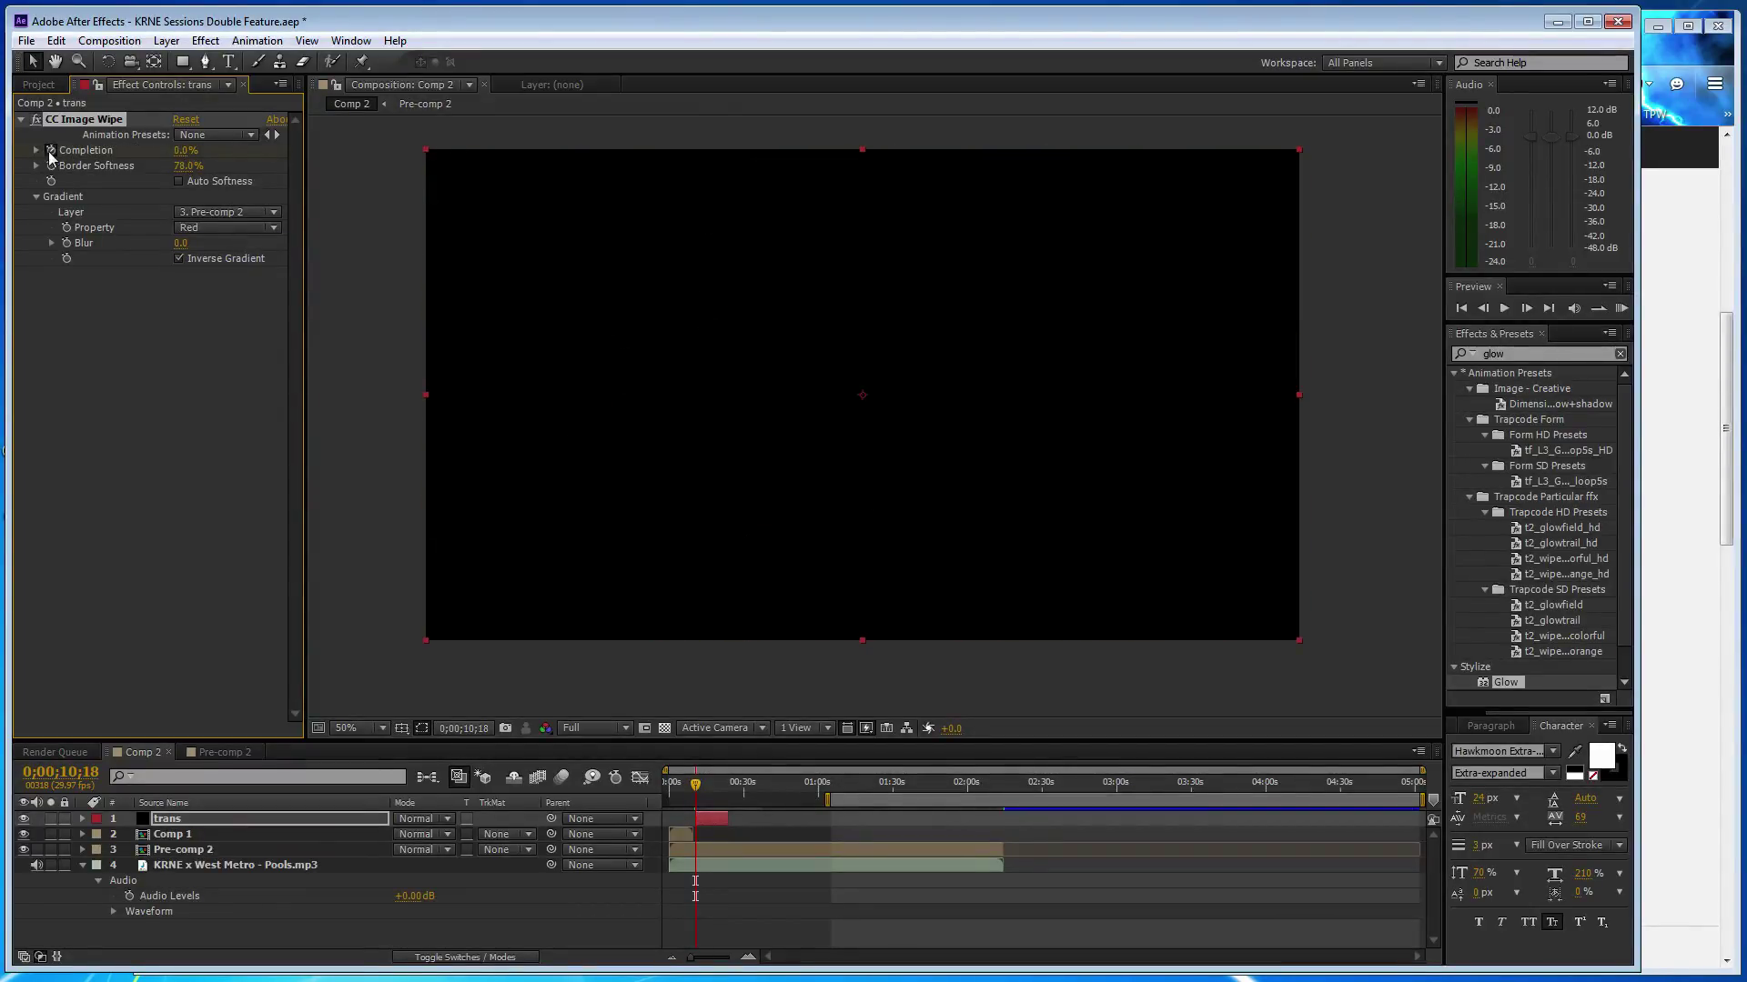
pyautogui.moveTo(726, 817); pyautogui.dragTo(733, 786)
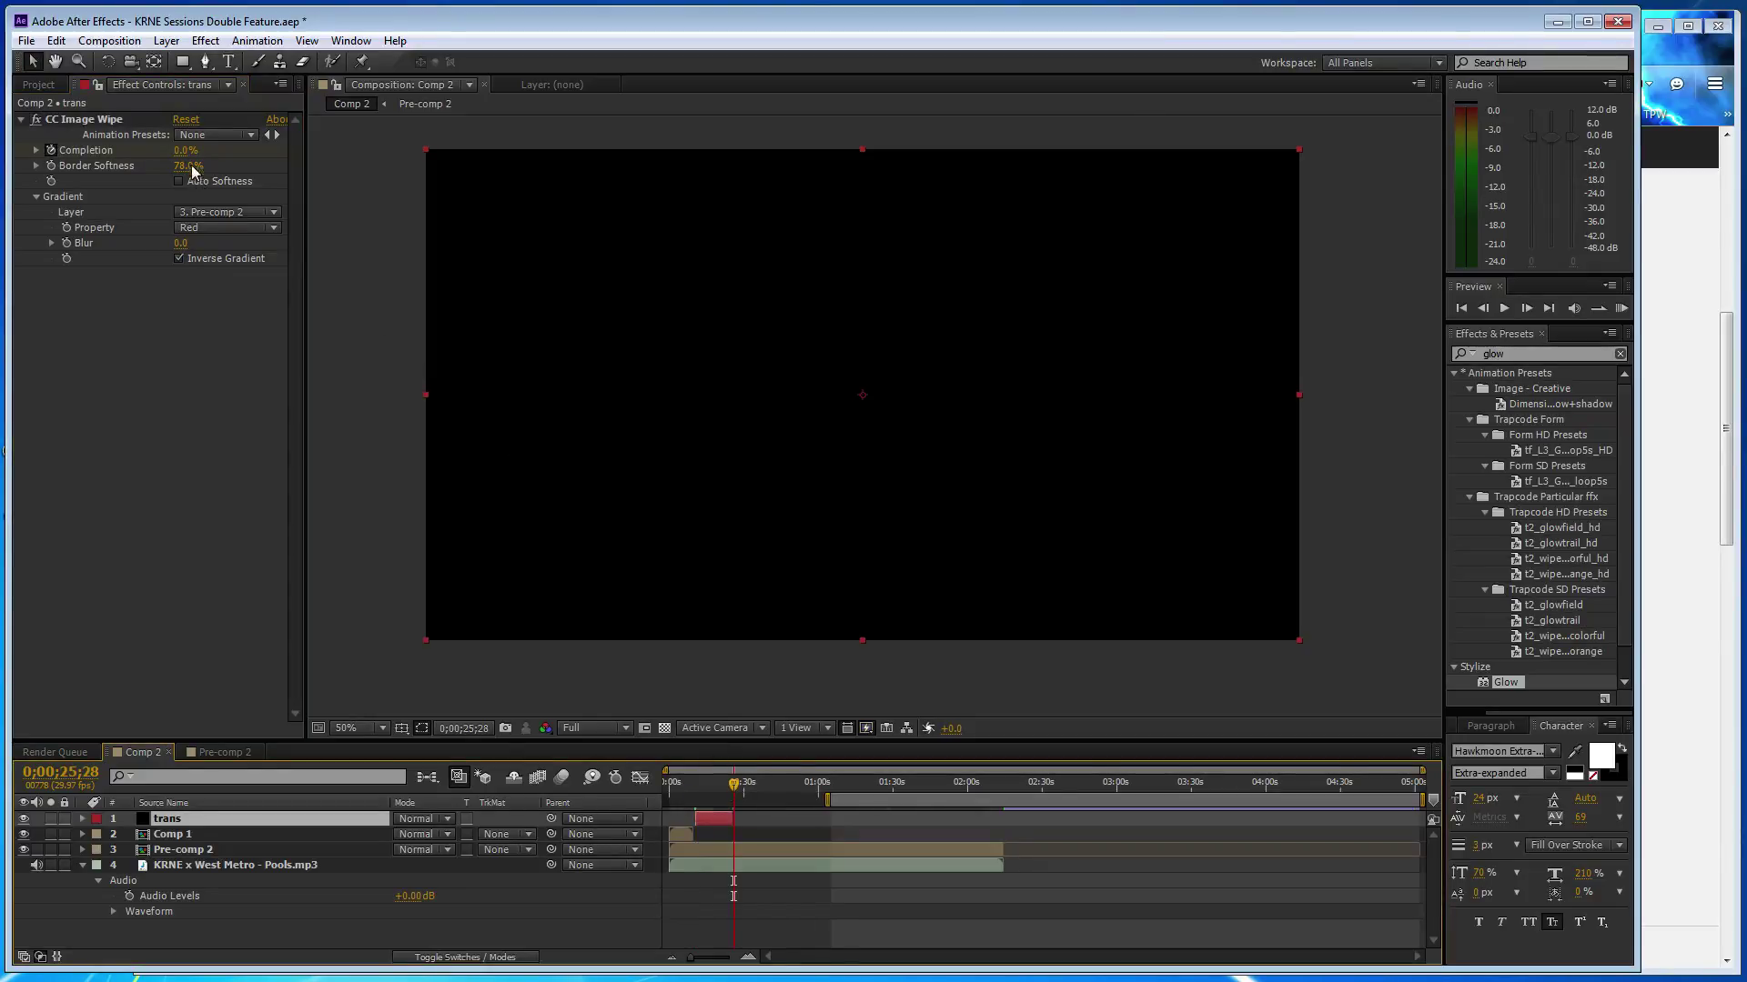
pyautogui.moveTo(194, 149); pyautogui.dragTo(255, 150)
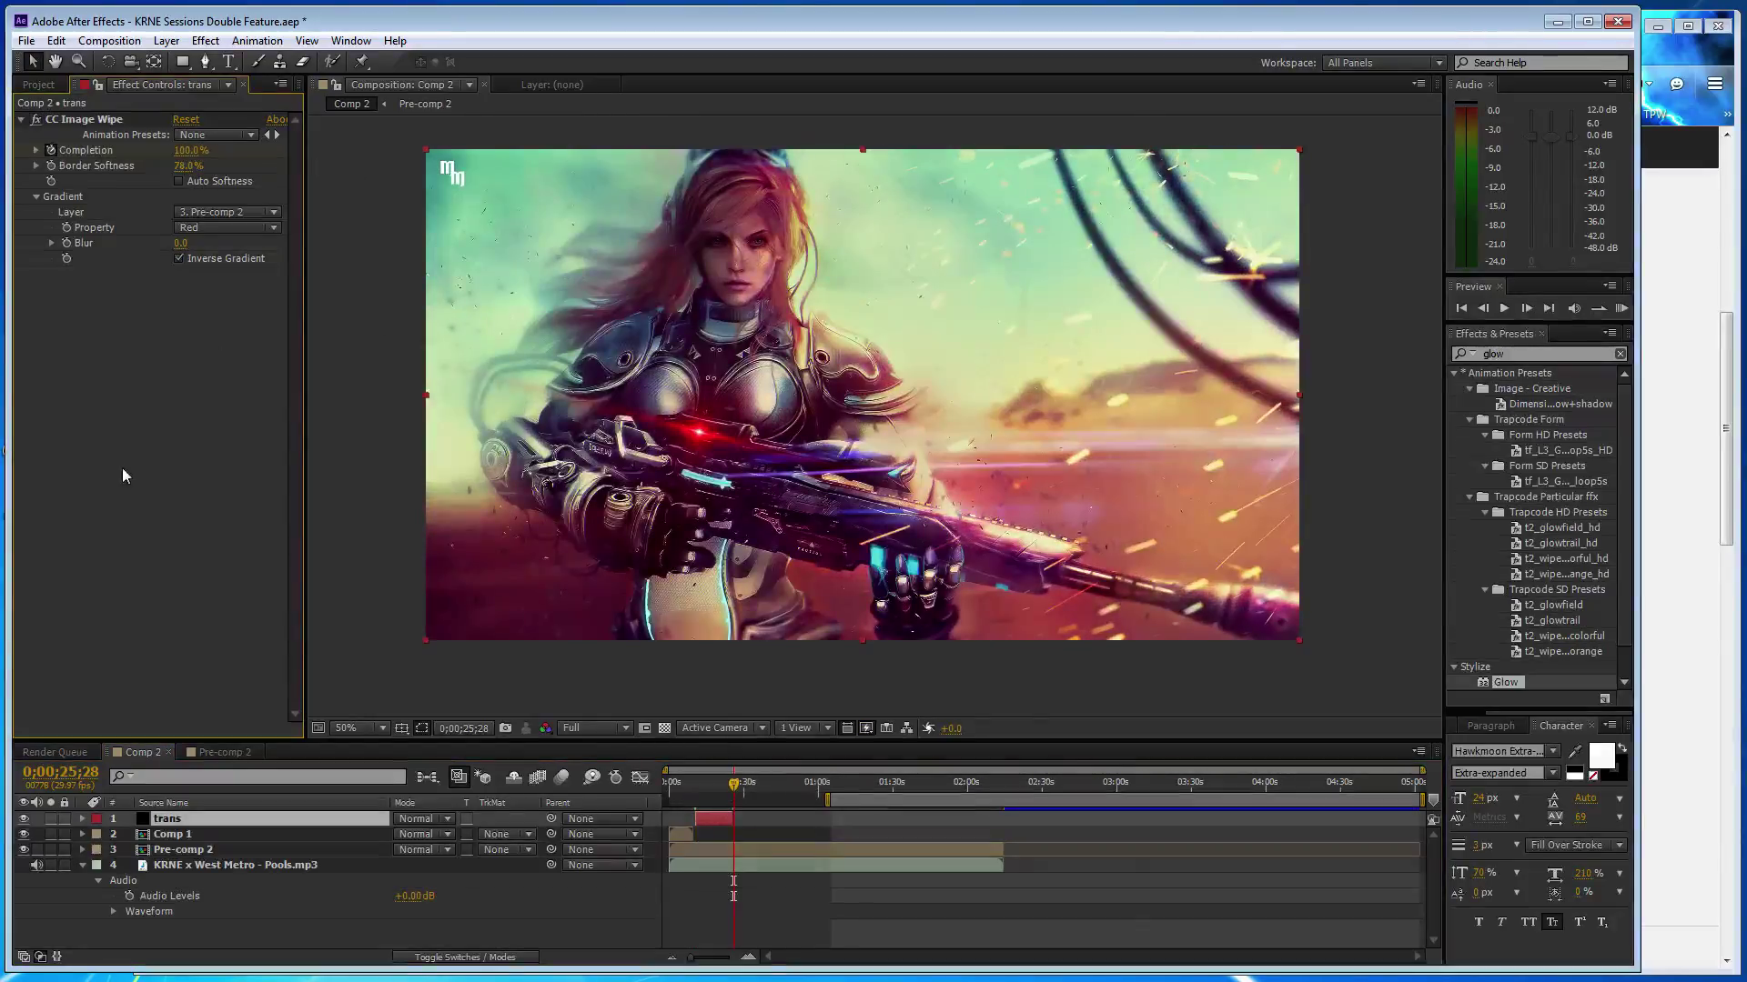
pyautogui.moveTo(737, 784); pyautogui.dragTo(977, 807)
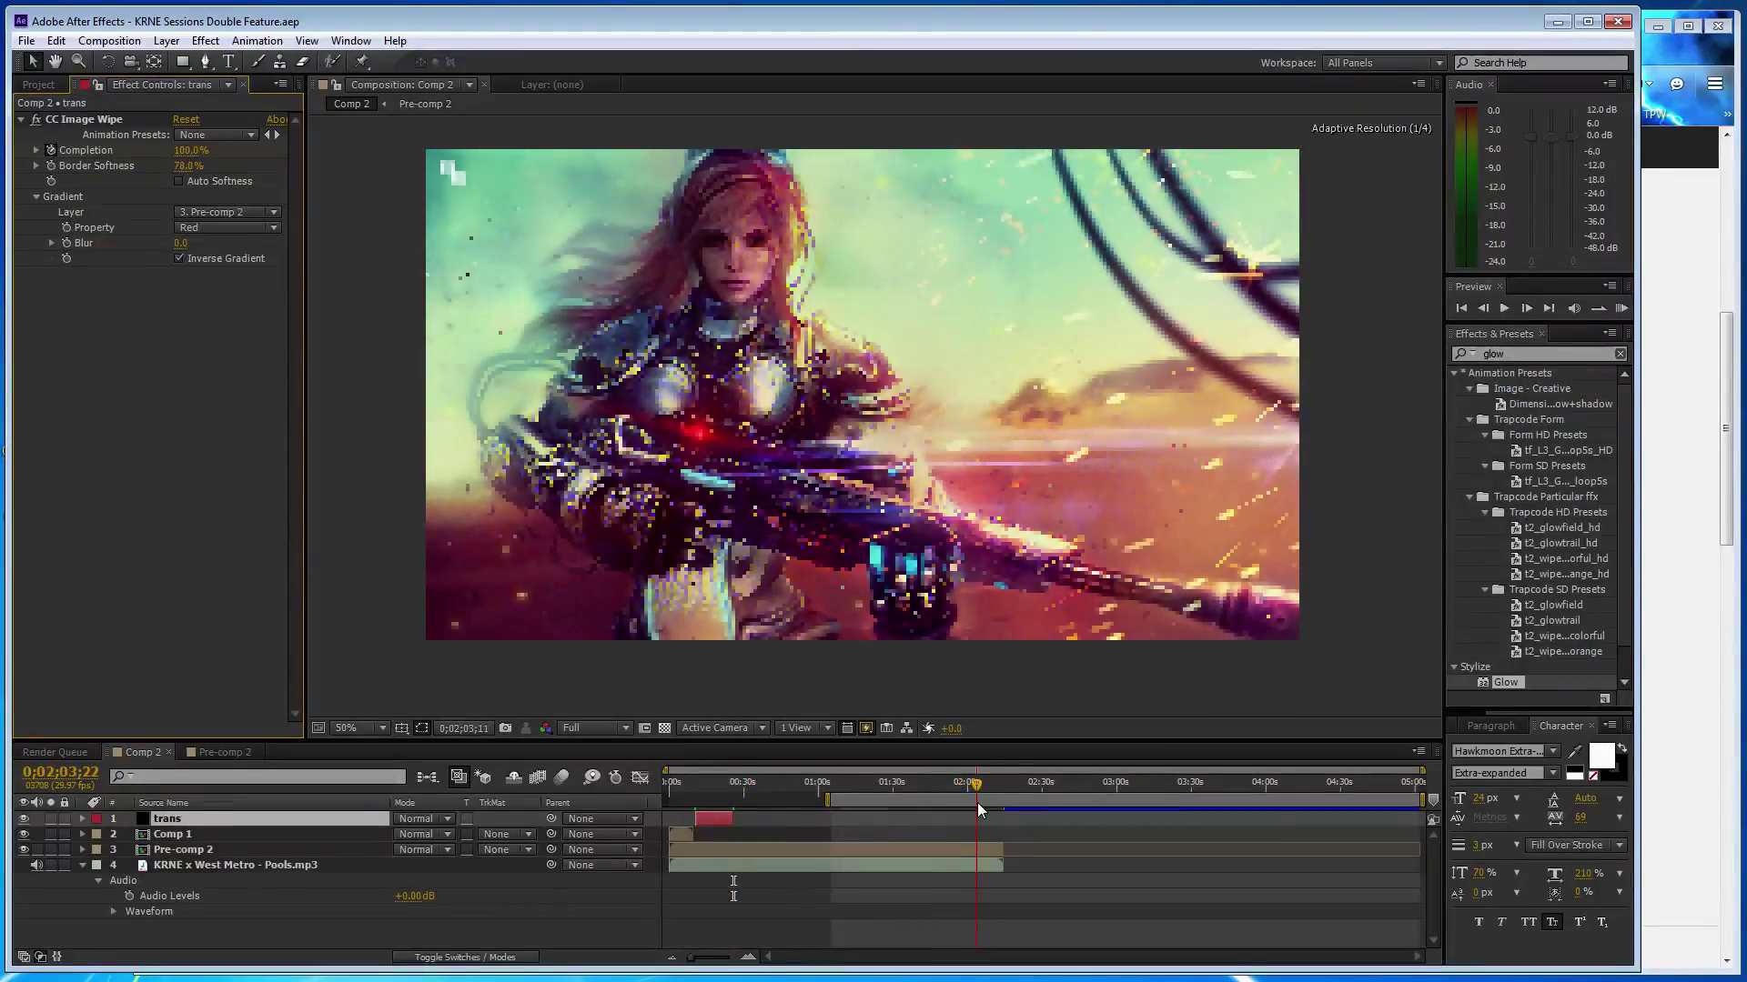
# - Duplicate the trans layer, move the copy to the current time, and set Completion to 100%
pyautogui.hotkey('ctrl', 'd')
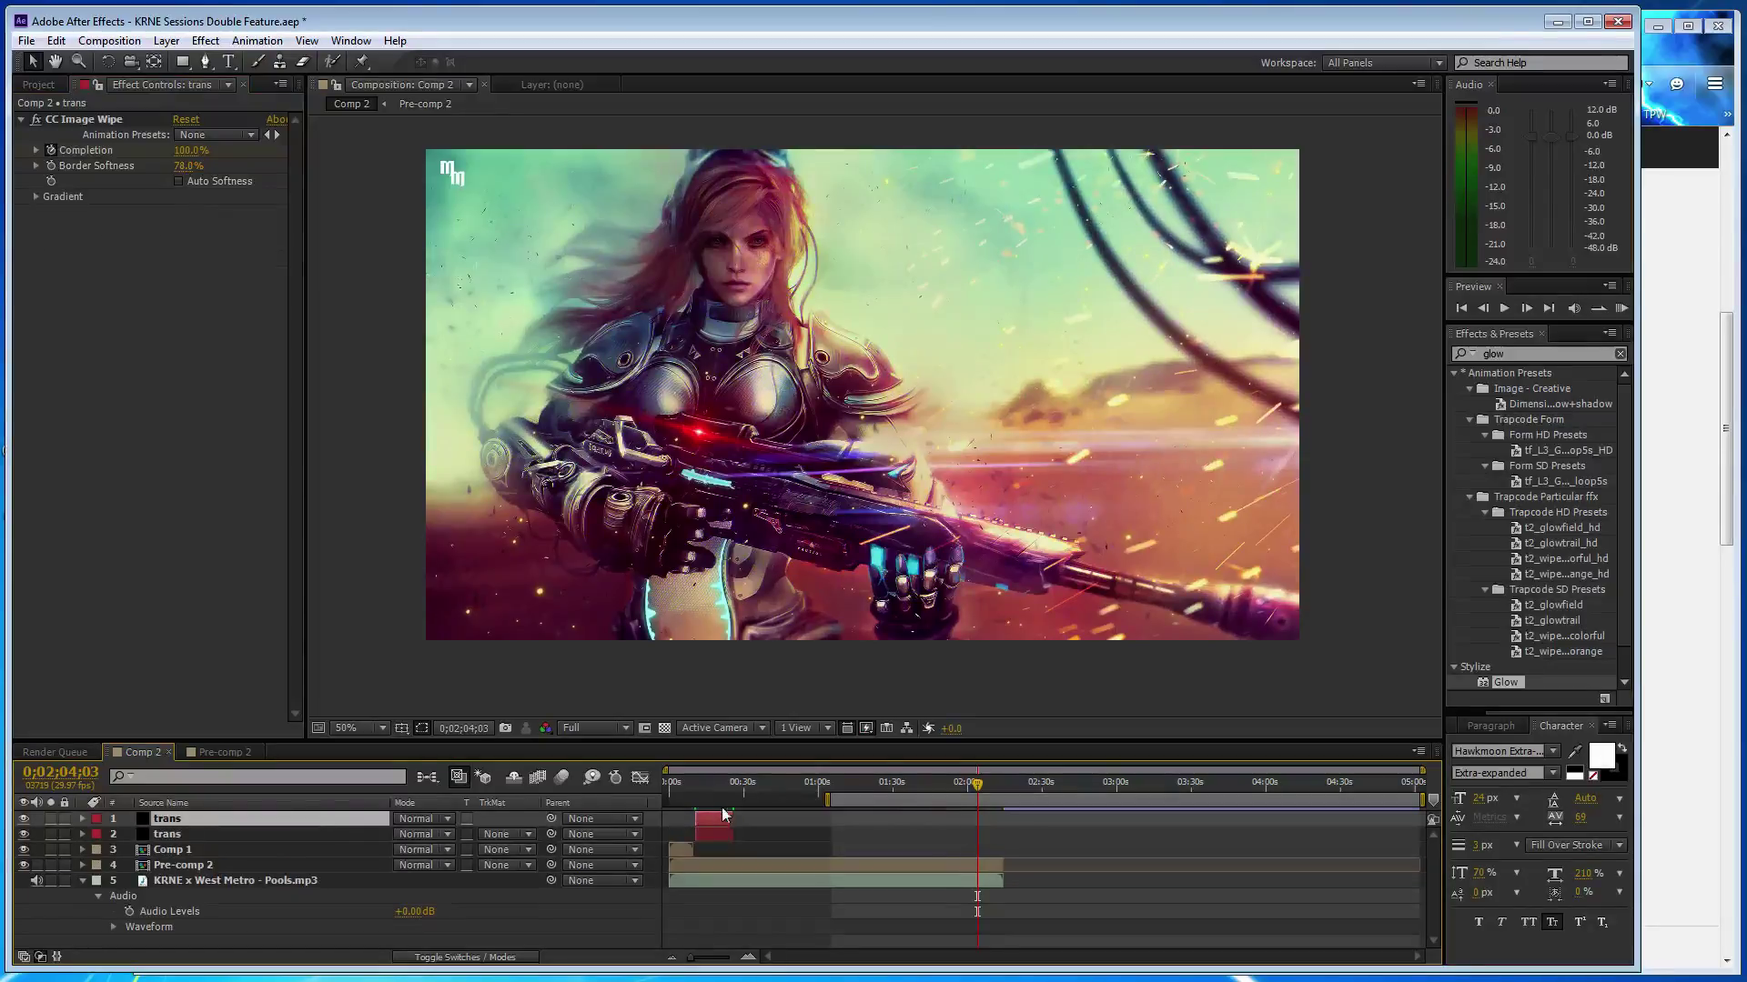
pyautogui.moveTo(716, 817); pyautogui.dragTo(991, 822)
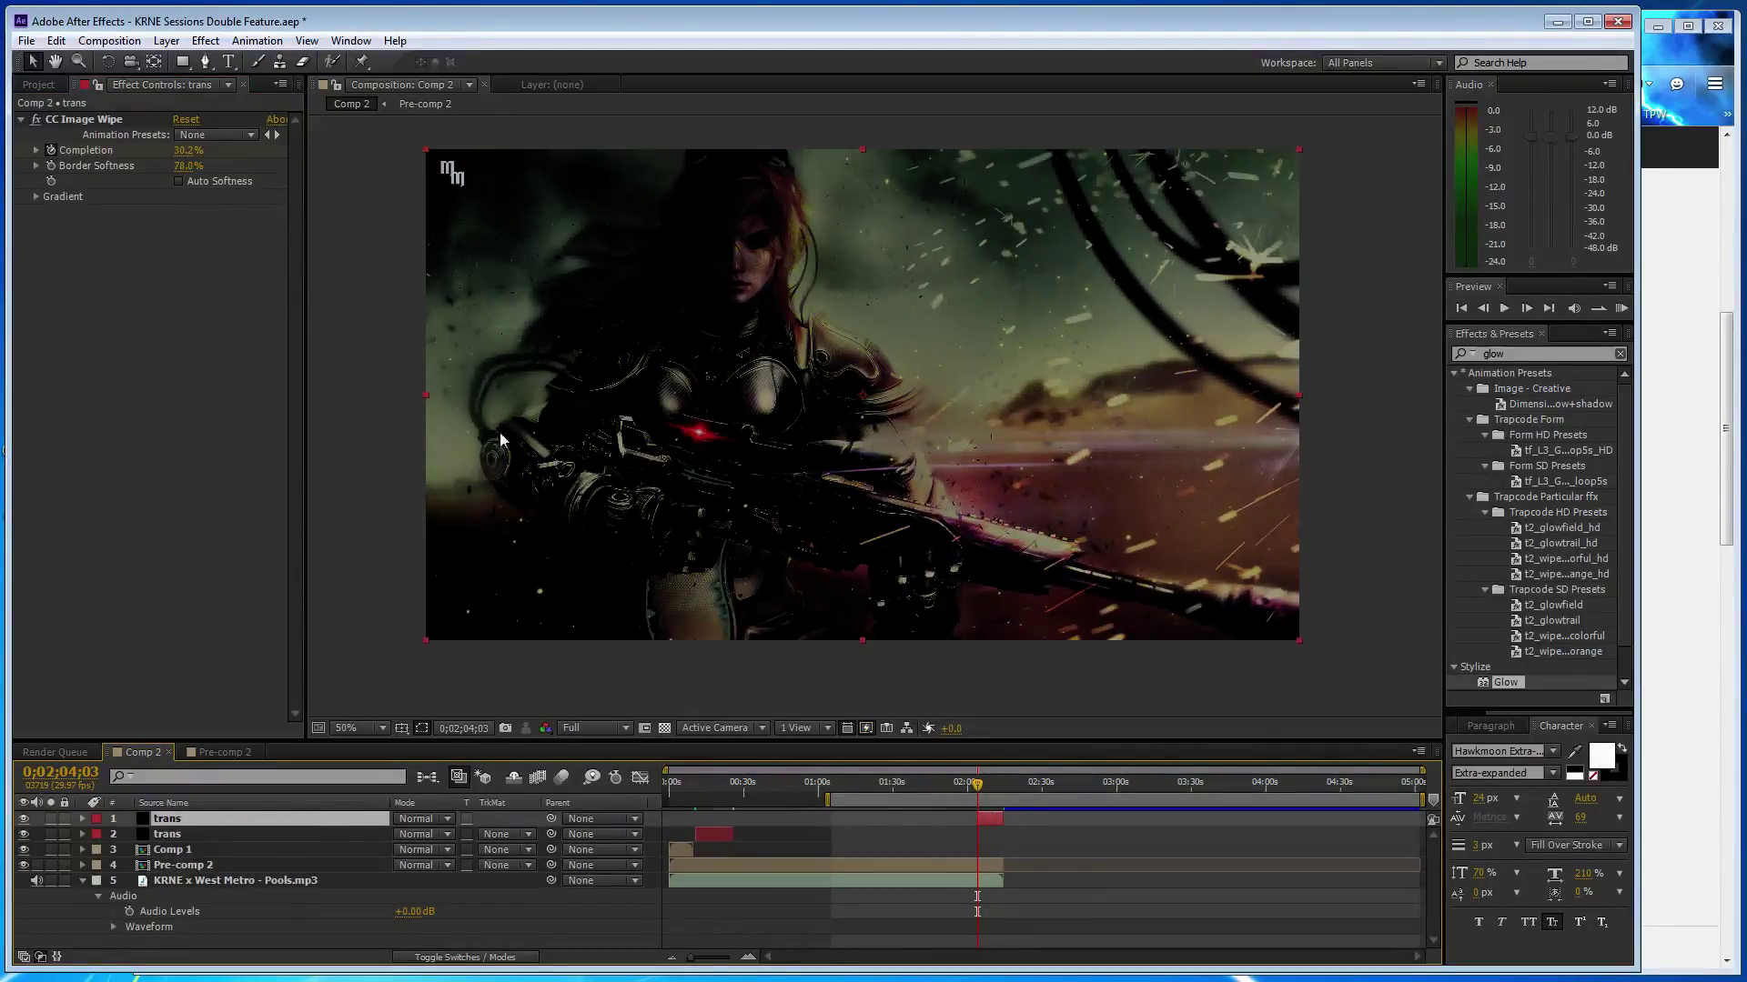
pyautogui.click(188, 151)
pyautogui.write('100')
pyautogui.press('Return')
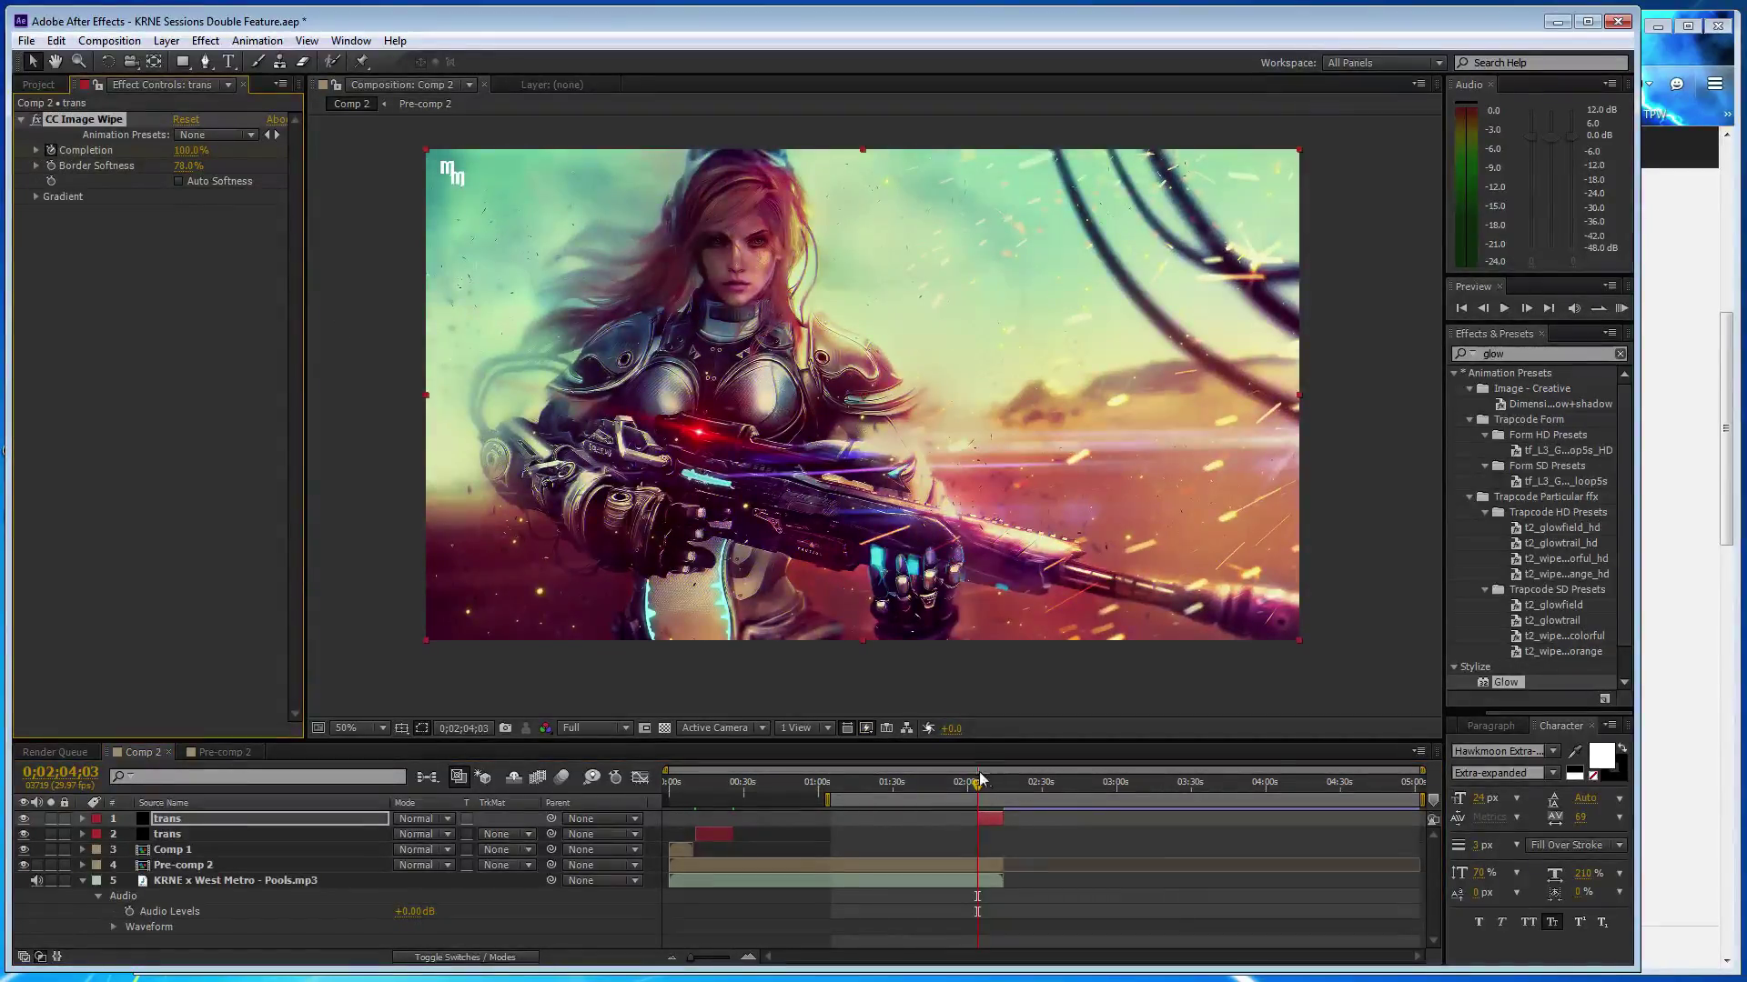
# - Set the copy's Completion to 0% at 0;02;14;24, then check the browser and return
pyautogui.moveTo(979, 790); pyautogui.dragTo(1004, 784)
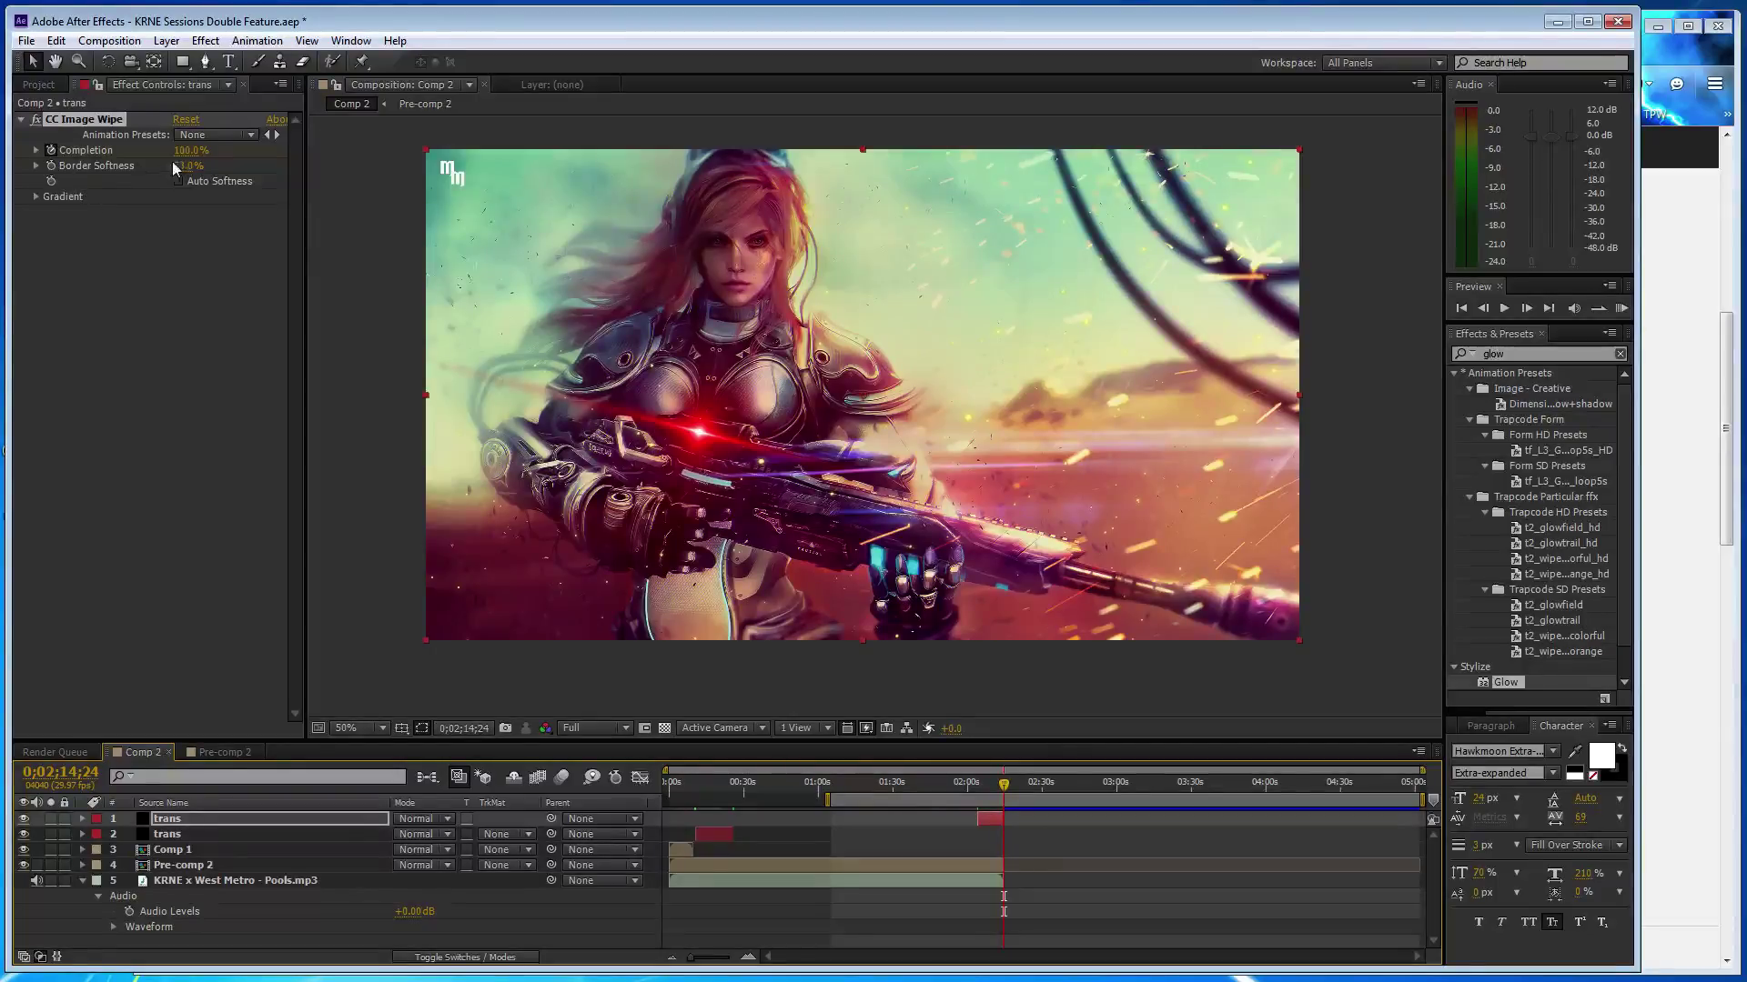
pyautogui.moveTo(189, 150); pyautogui.dragTo(72, 151)
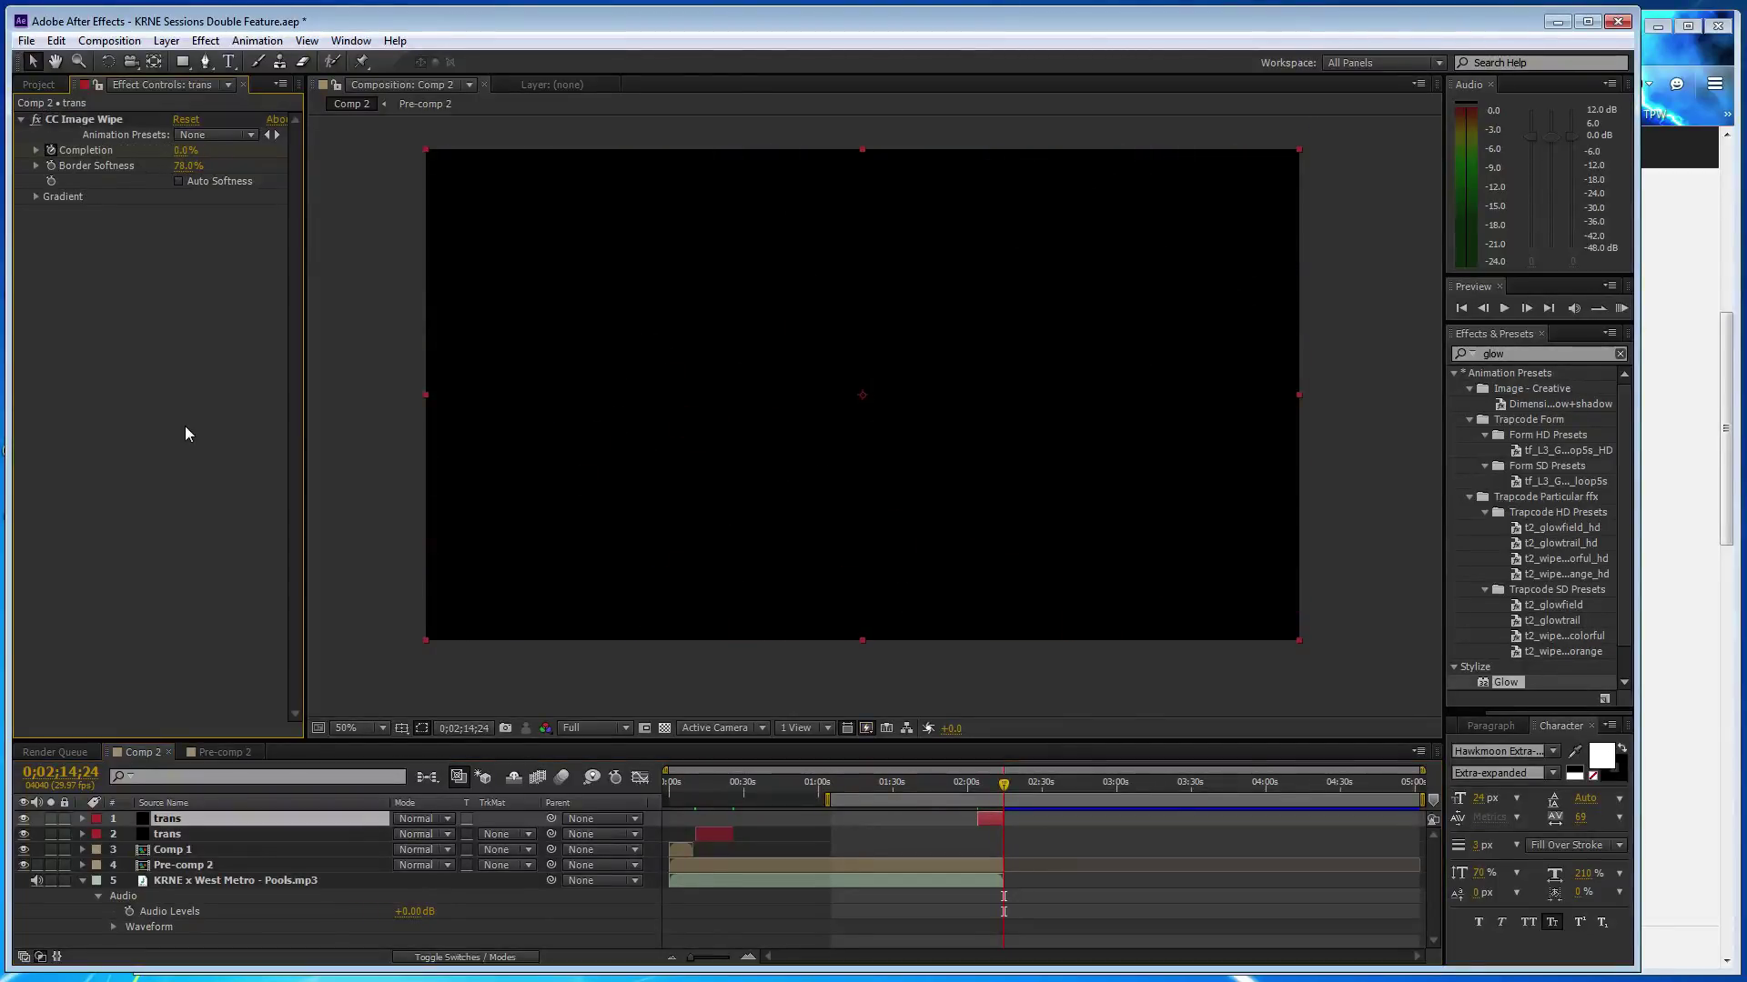
pyautogui.click(1665, 427)
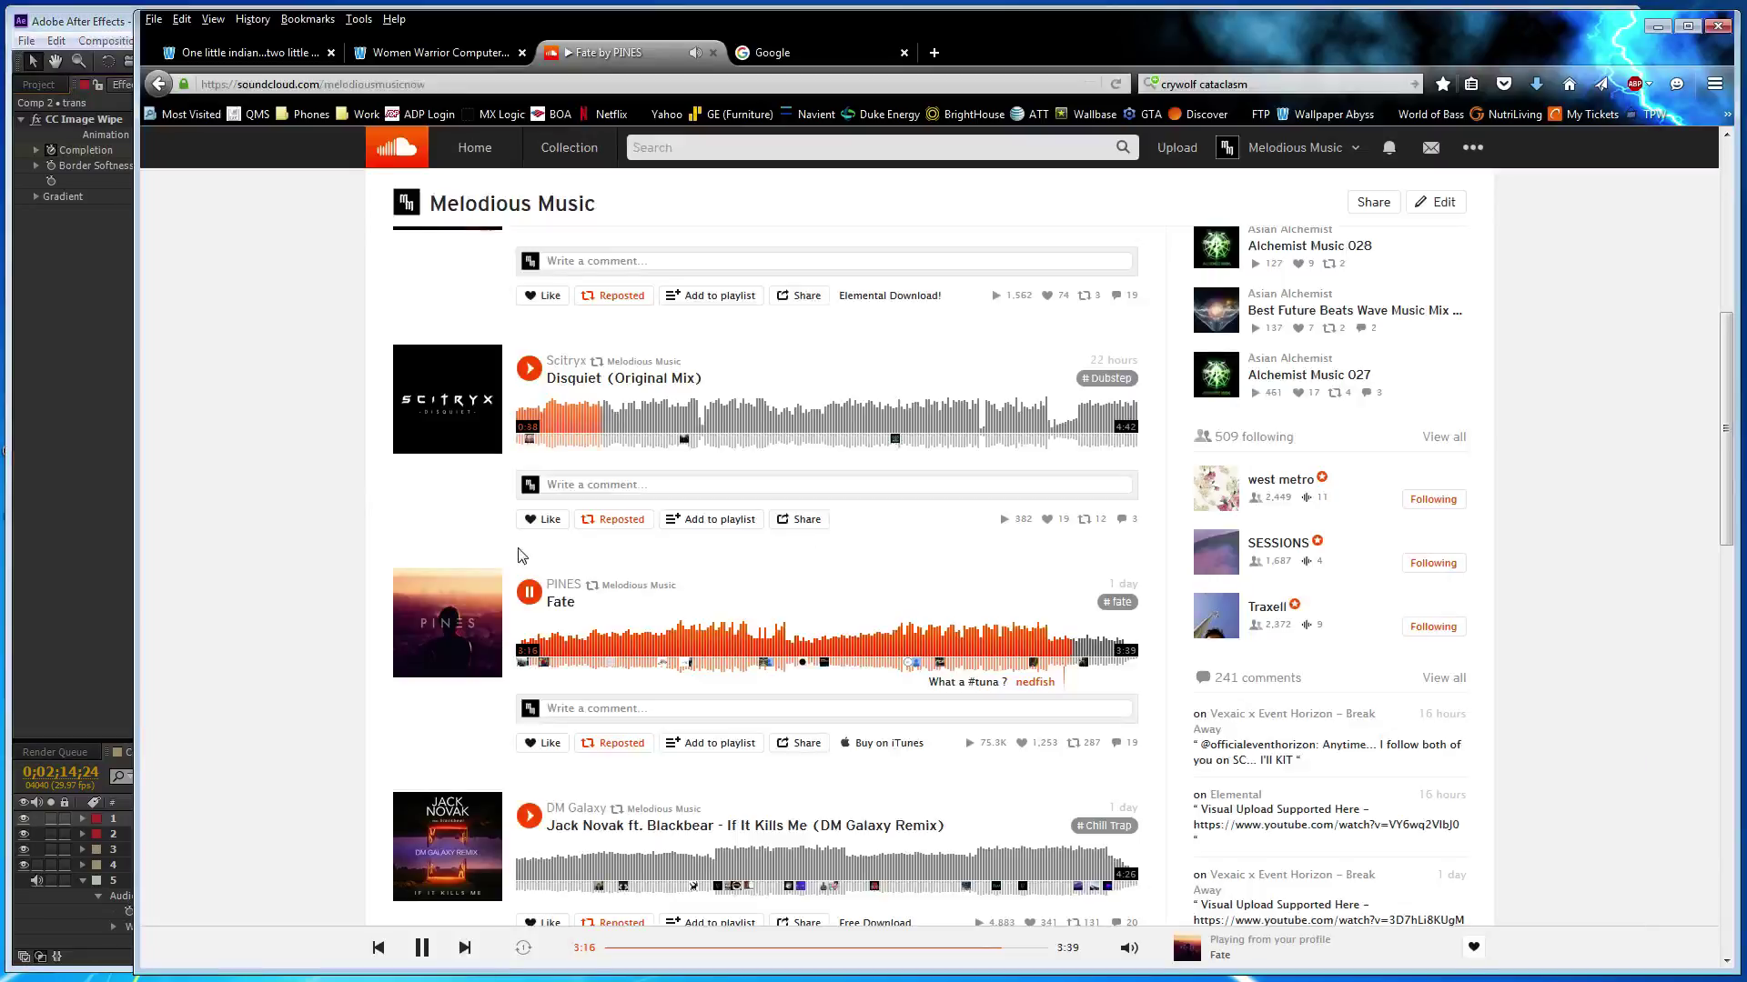
pyautogui.click(51, 298)
# - Add KRNE x Traxell - Initiation.mp3 to Comp 2 and start it at the playhead
pyautogui.click(38, 84)
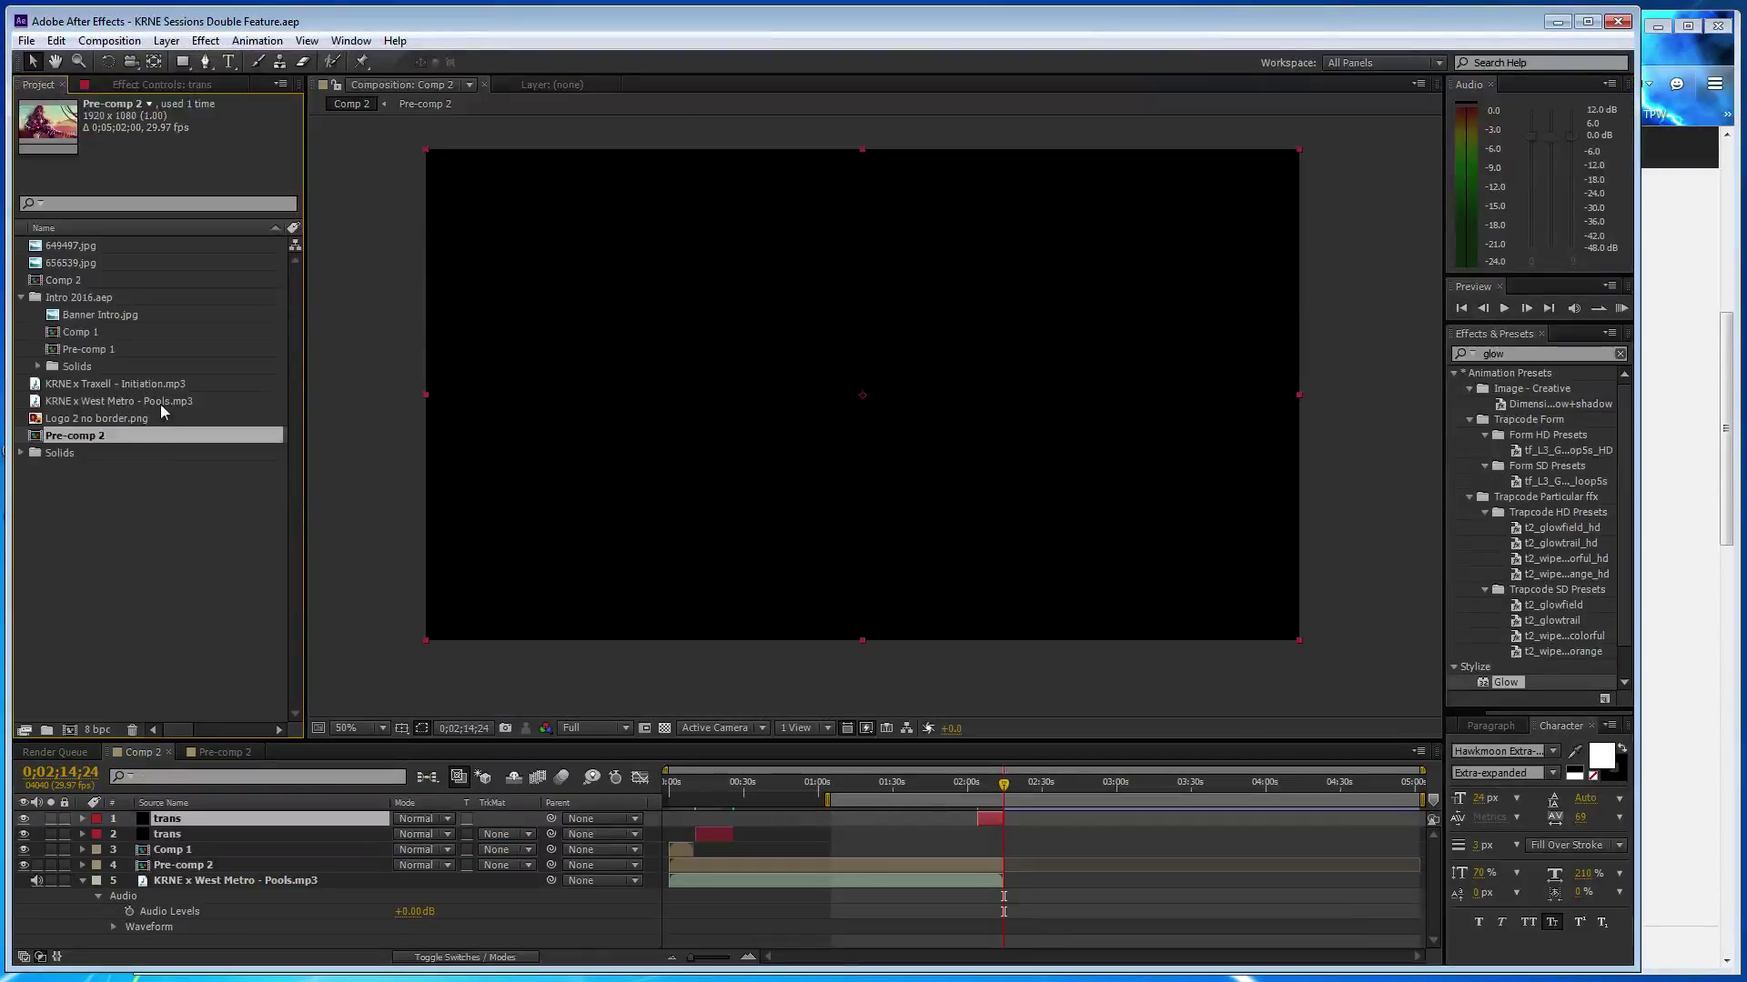
pyautogui.click(144, 473)
pyautogui.click(119, 389)
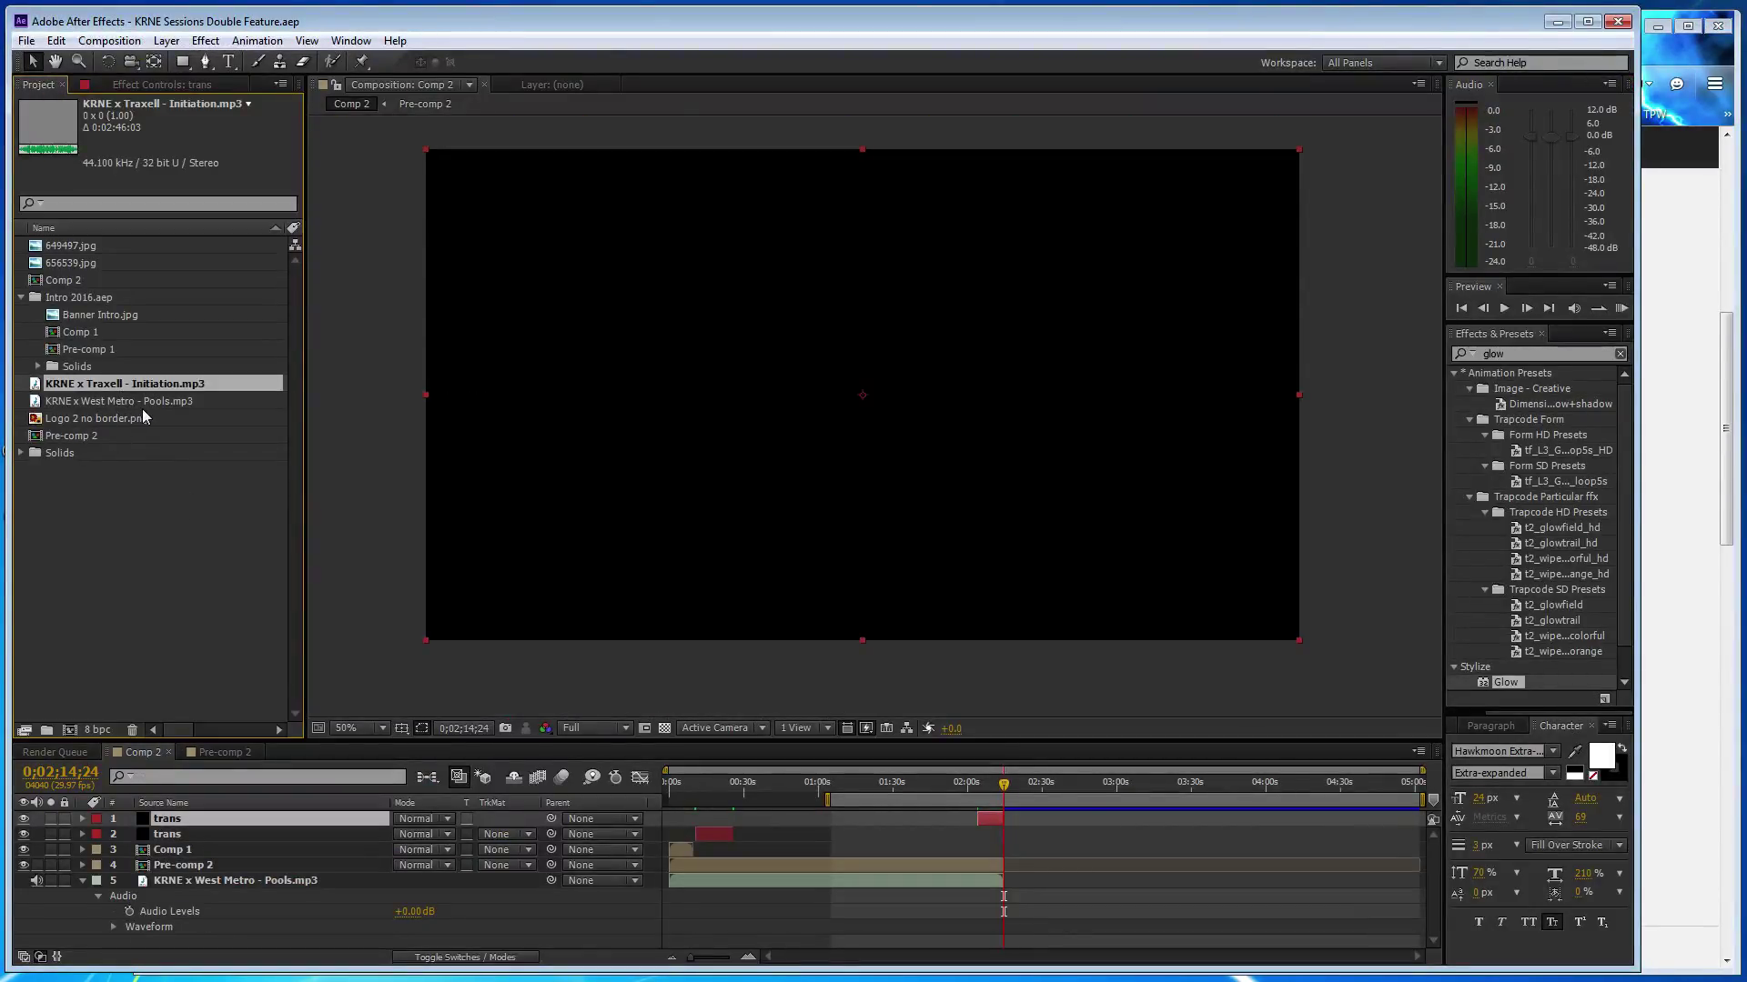
pyautogui.moveTo(149, 386); pyautogui.dragTo(264, 913)
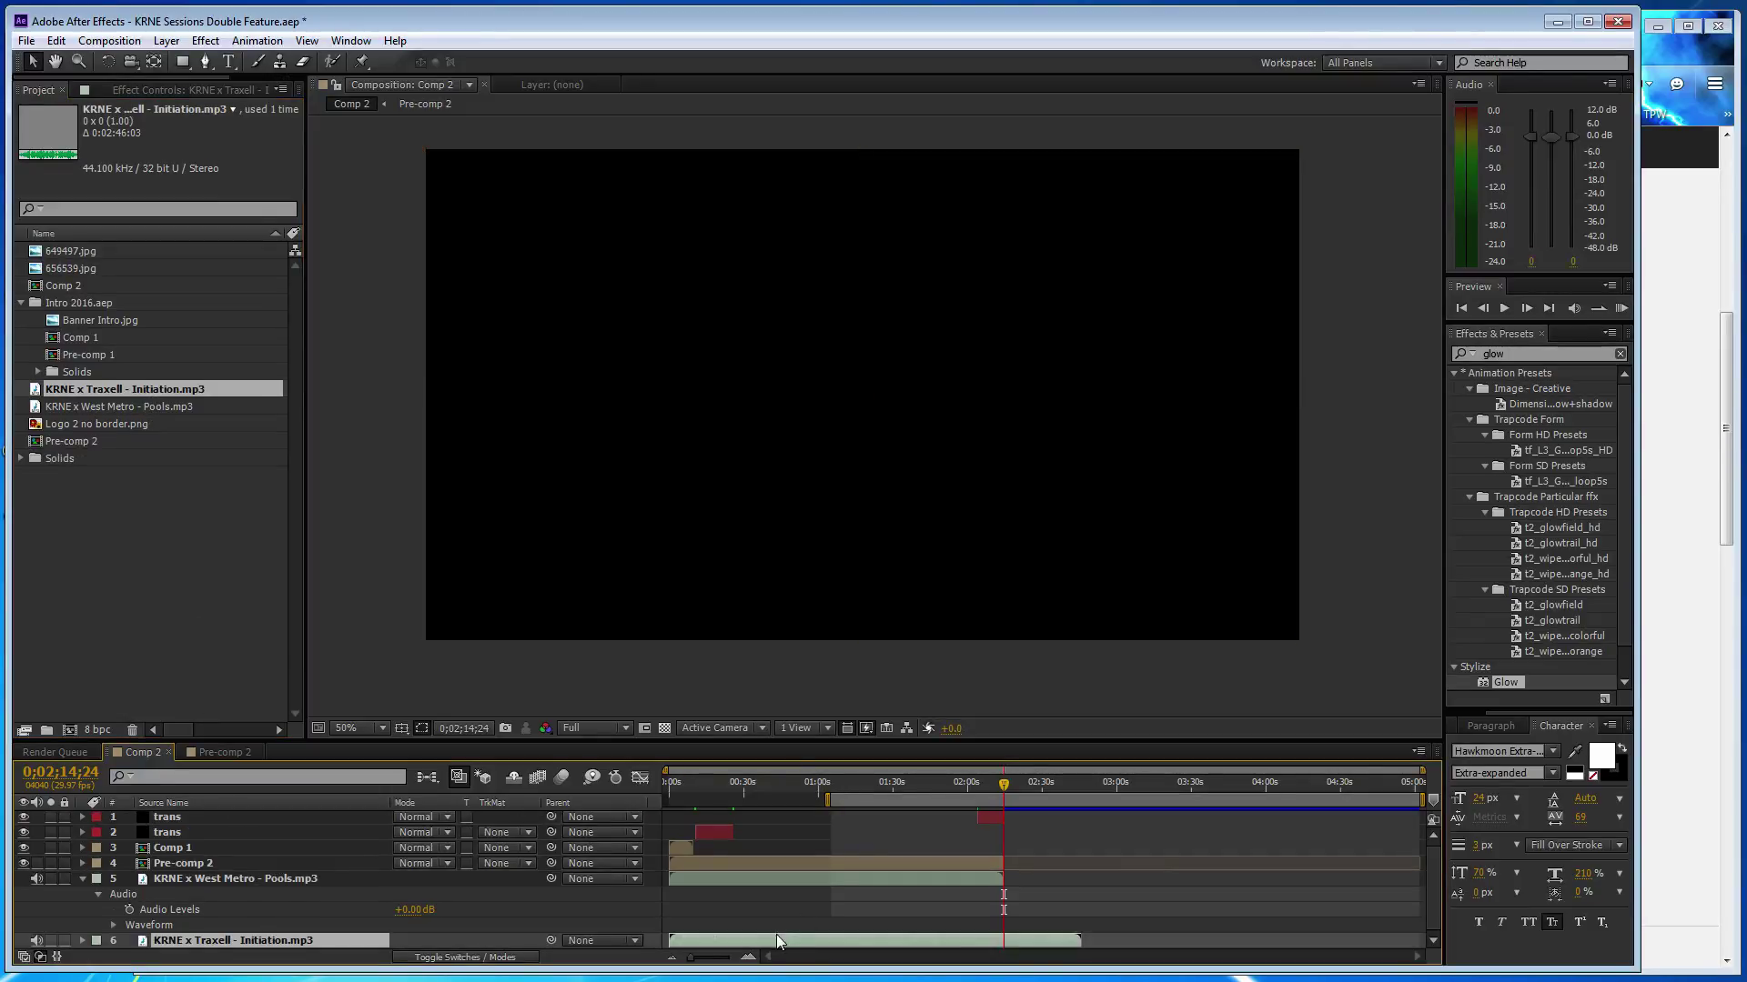
pyautogui.moveTo(733, 939); pyautogui.dragTo(1068, 944)
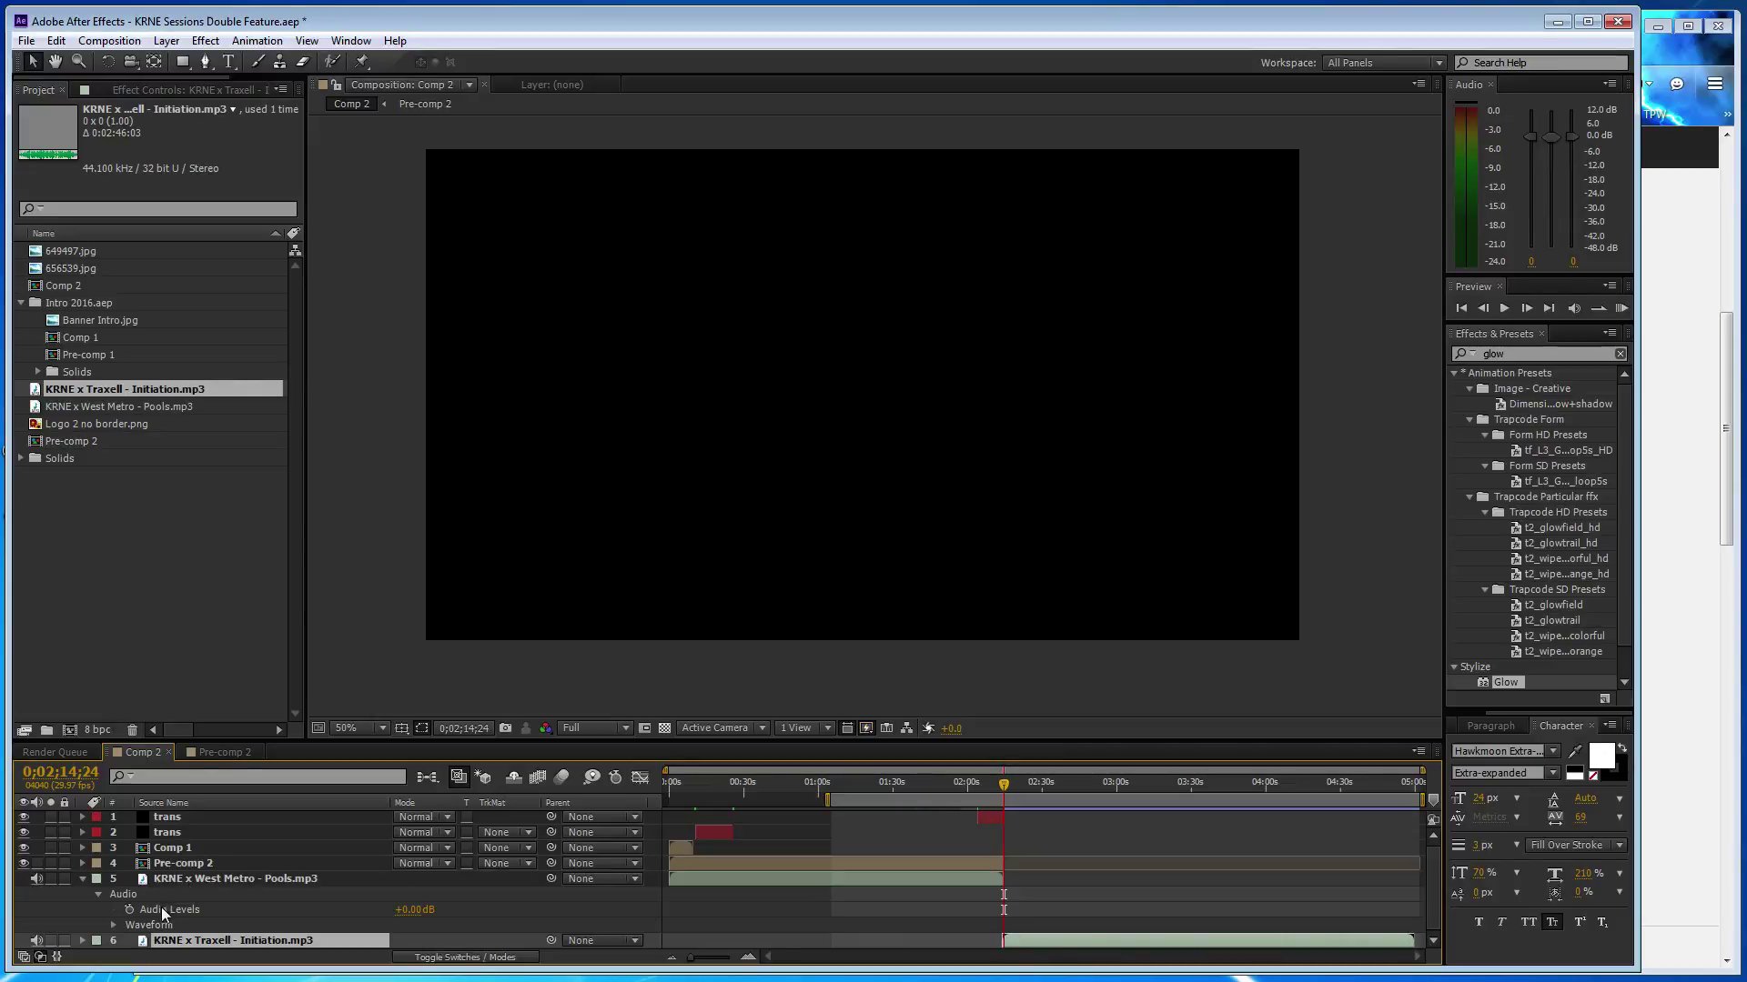
# - Set the work area to begin around 2:03 and move the time to 0;02;07;28
pyautogui.moveTo(826, 799); pyautogui.dragTo(971, 828)
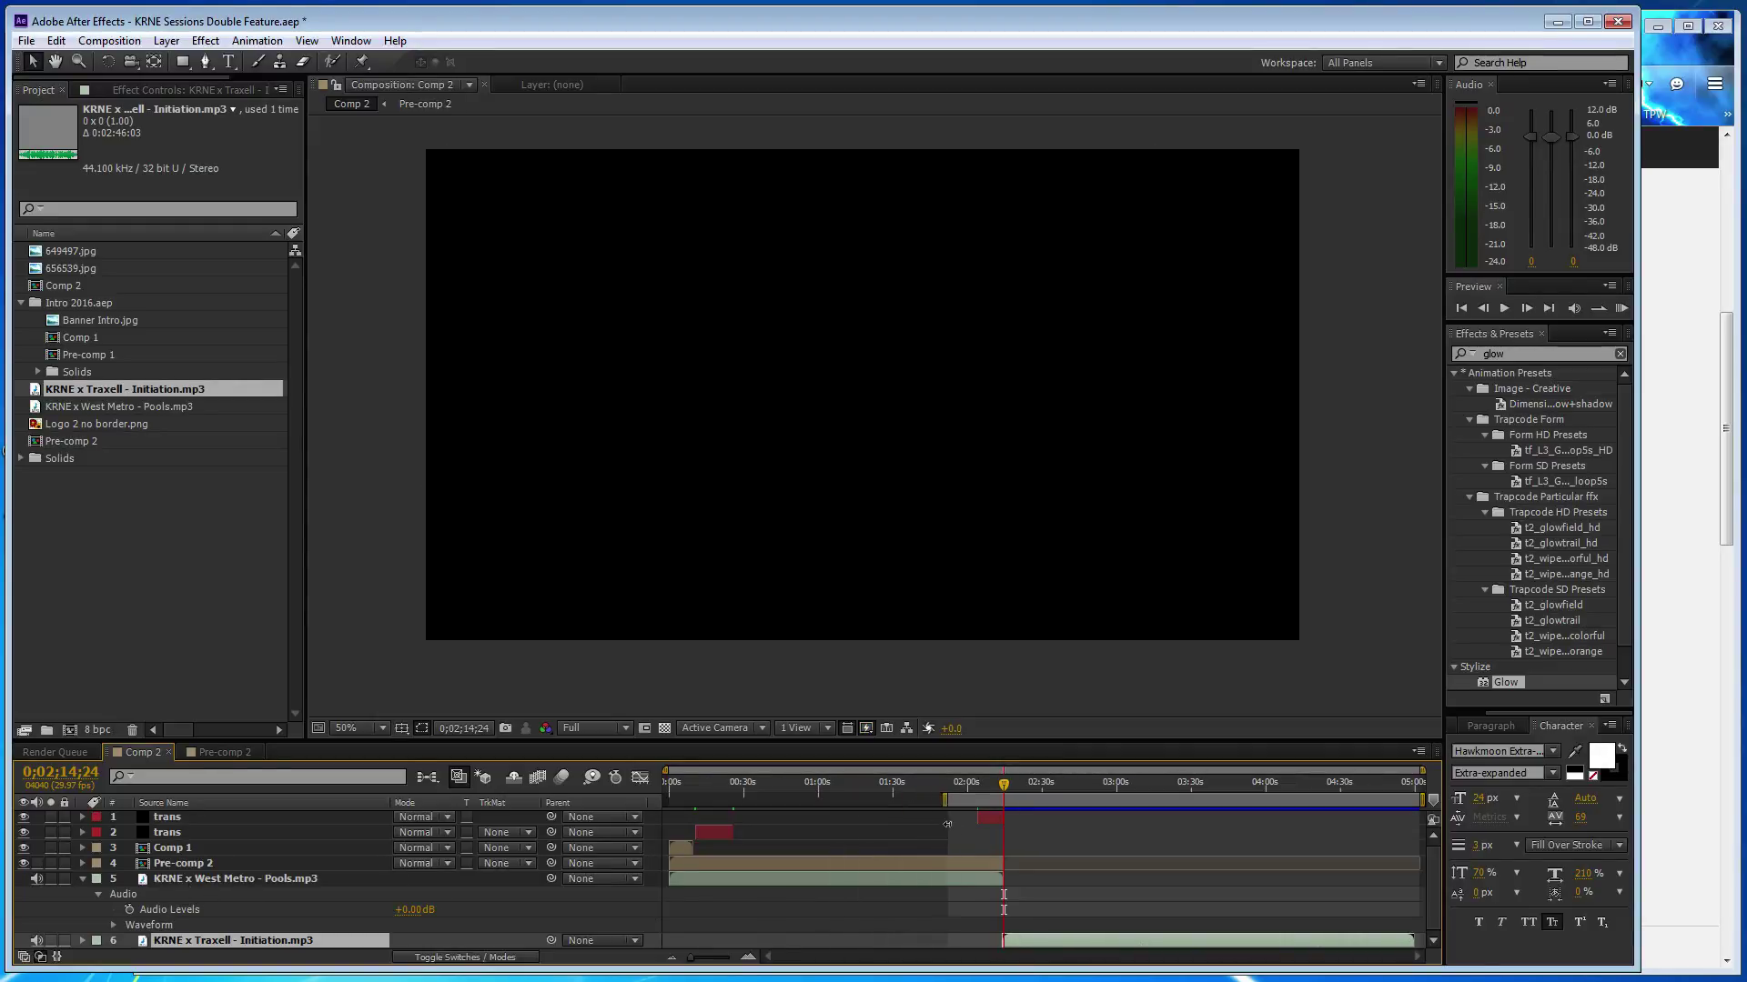
pyautogui.click(749, 958)
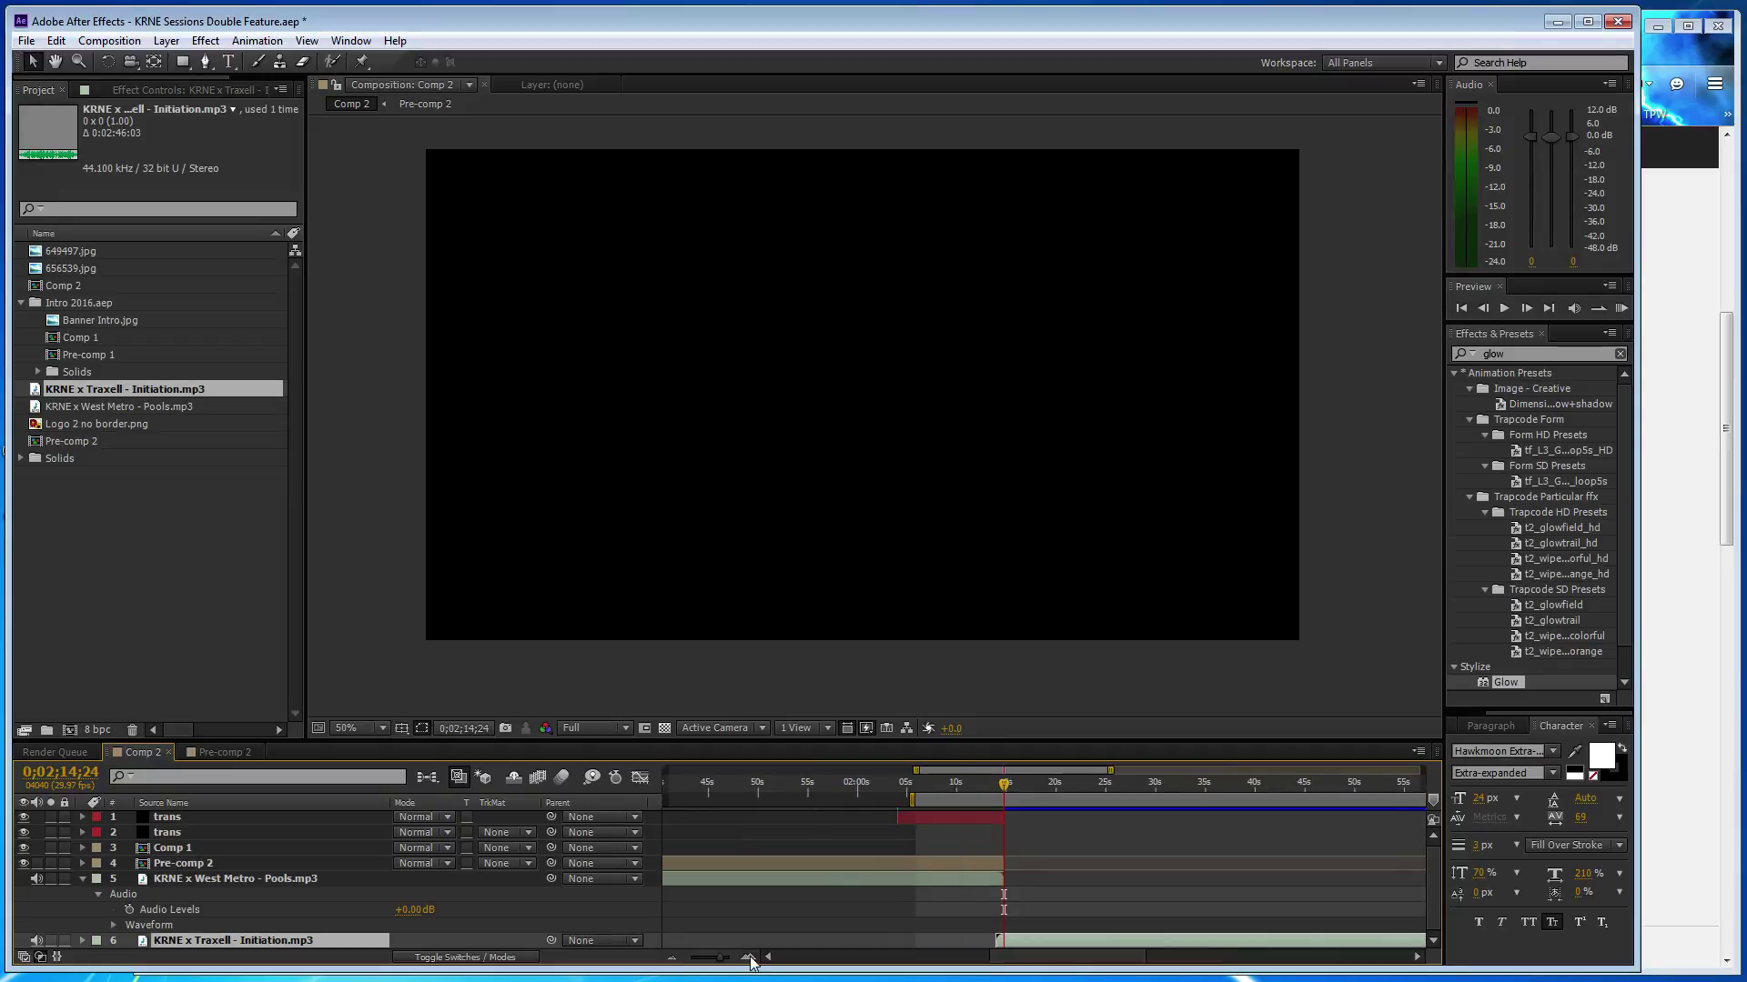
pyautogui.moveTo(910, 799); pyautogui.dragTo(971, 805)
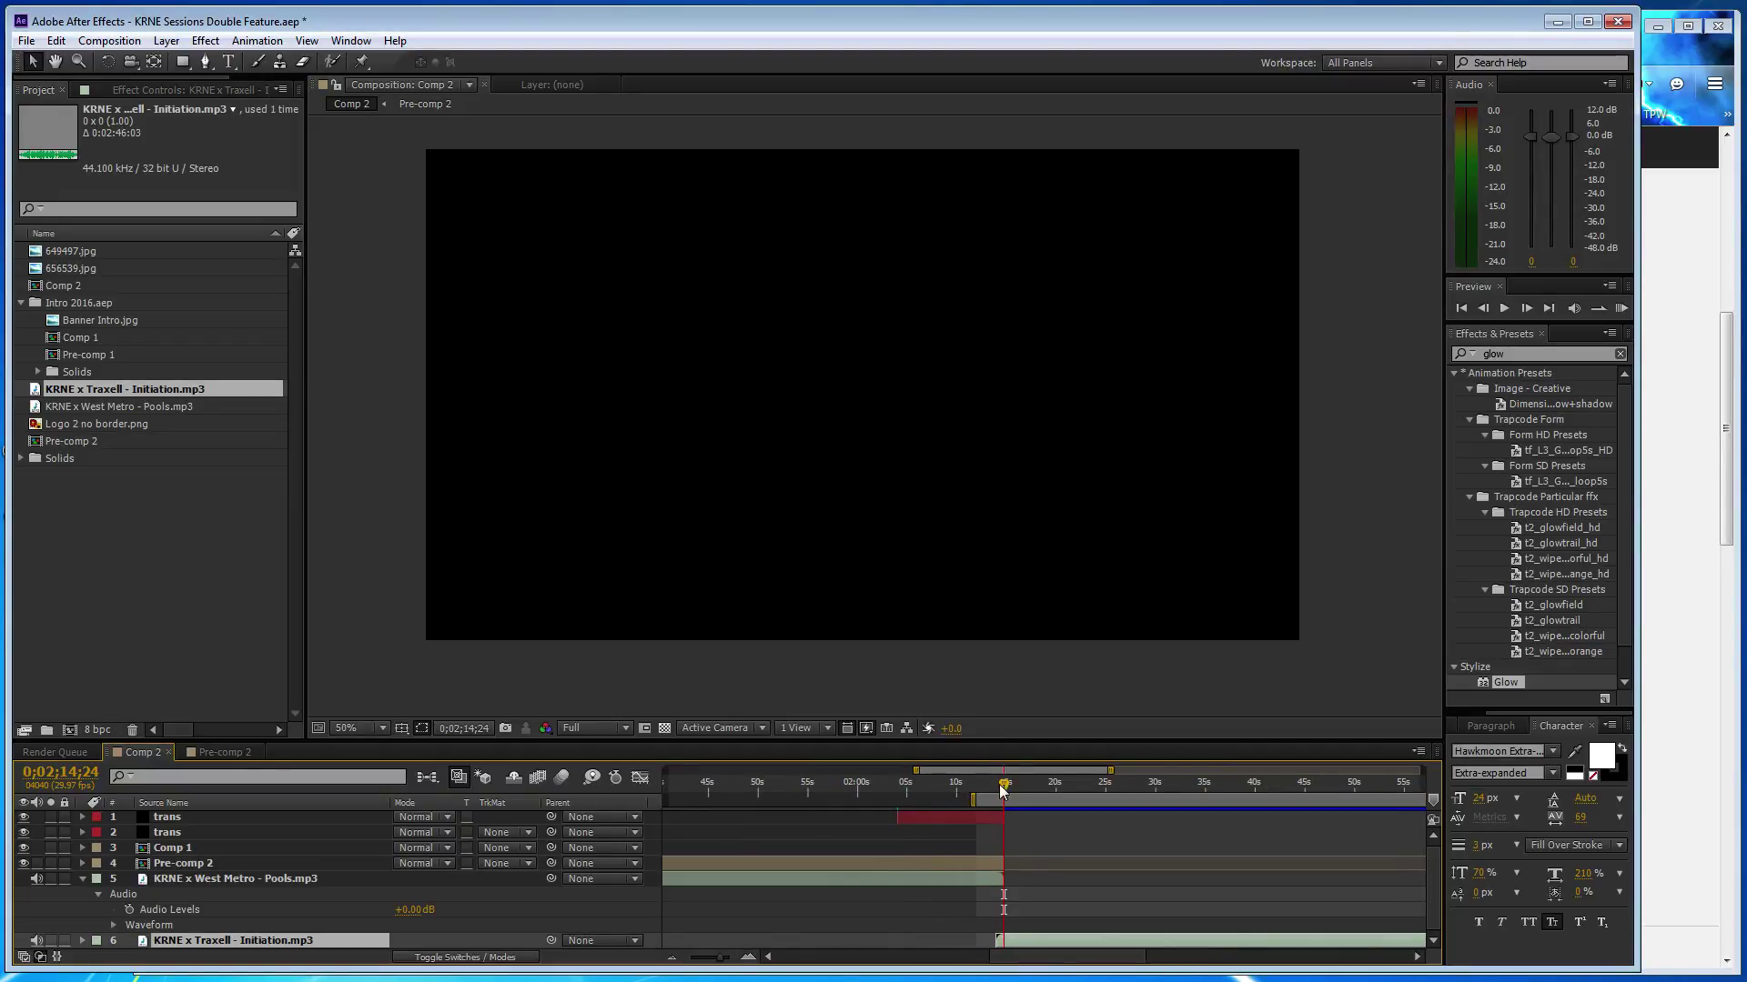
pyautogui.click(979, 787)
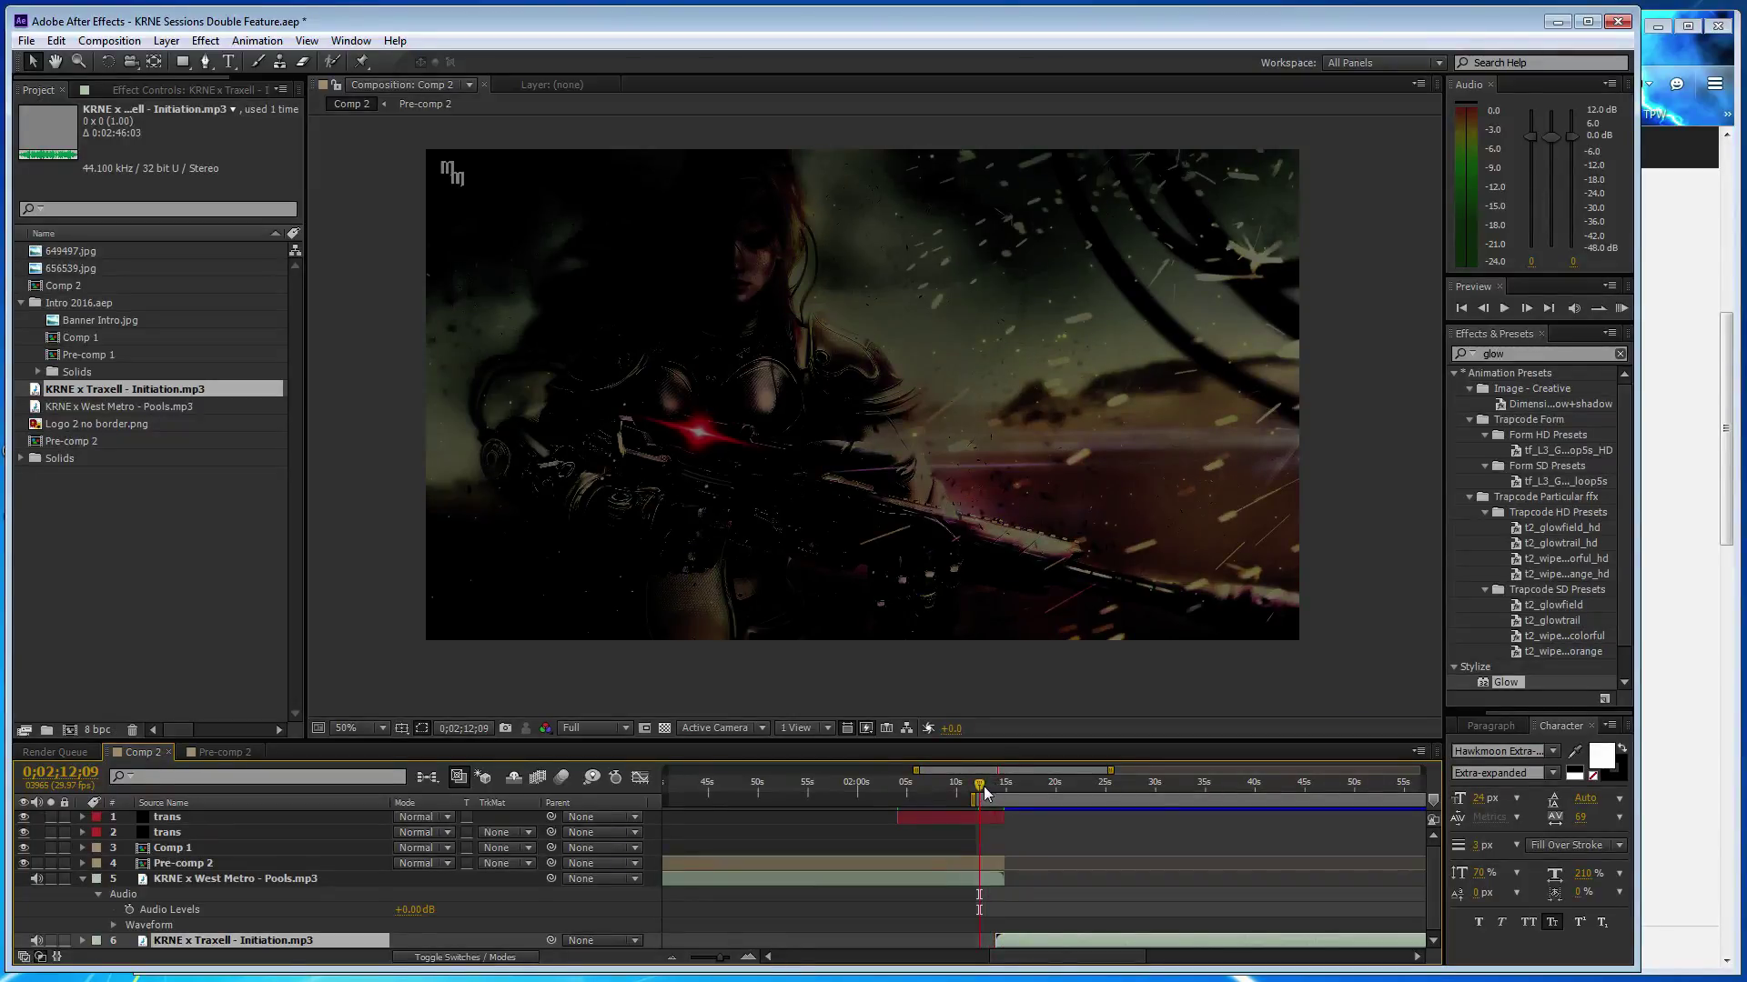
pyautogui.moveTo(984, 786); pyautogui.dragTo(935, 794)
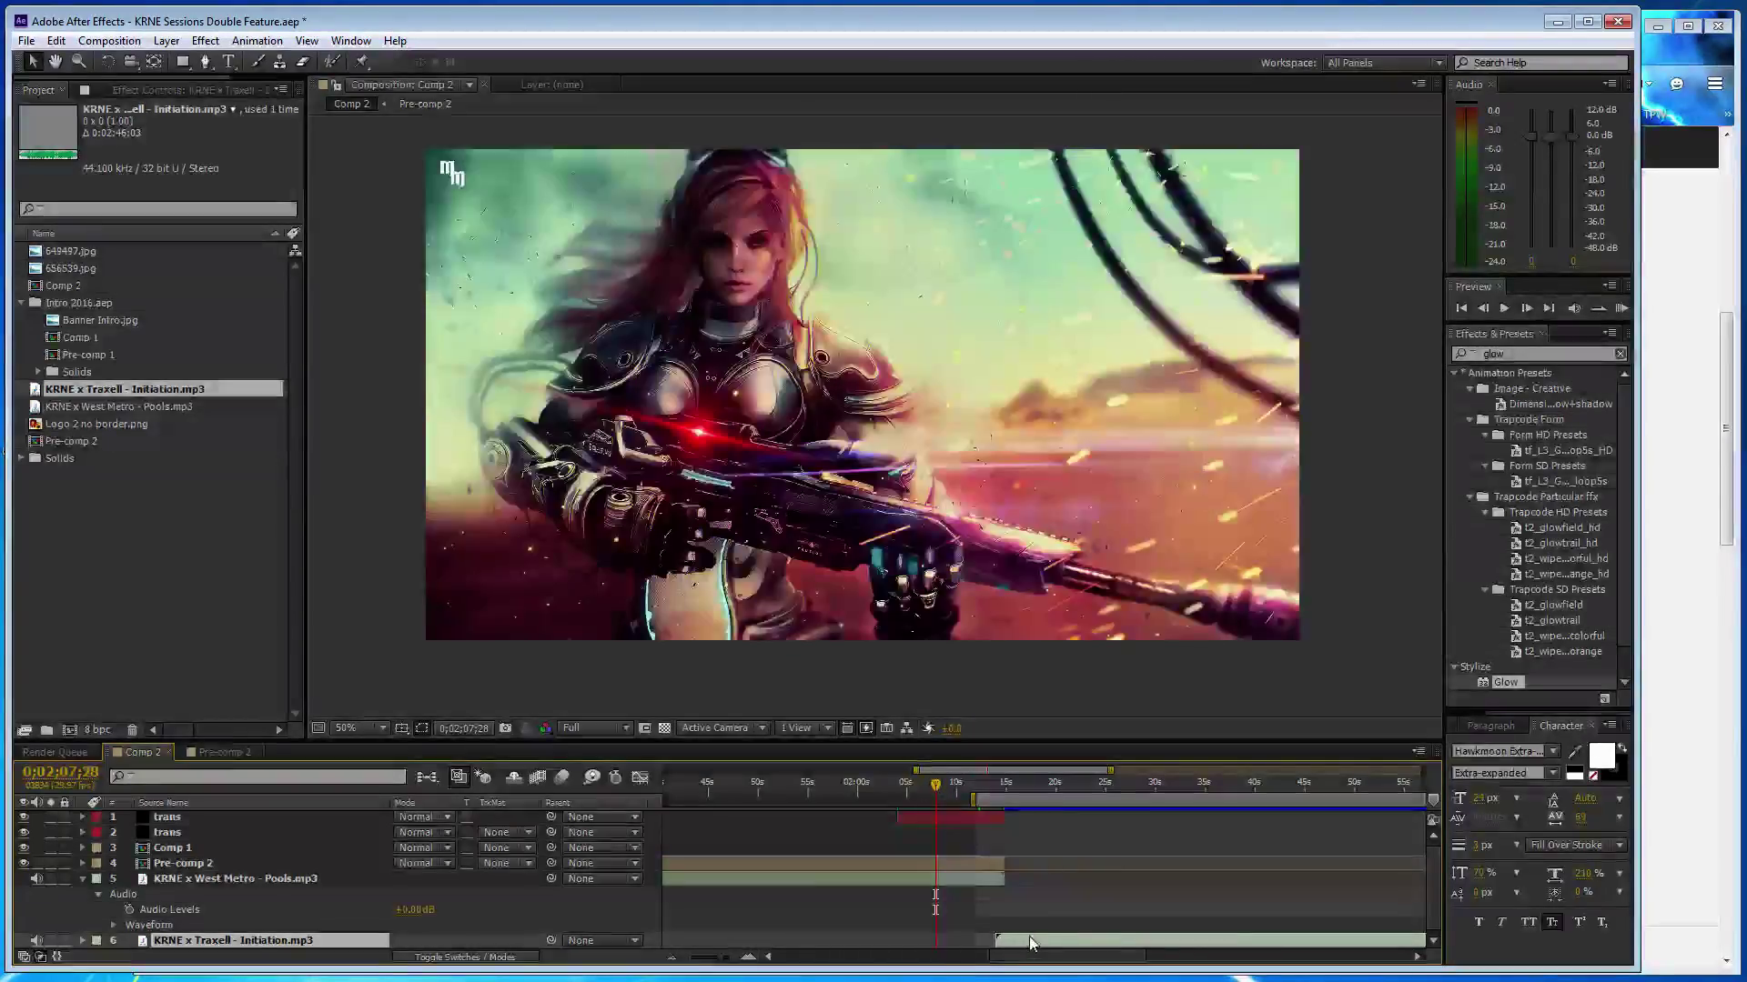
# - Nudge the Initiation track earlier, previewing the audio handover from Pools each time
pyautogui.moveTo(1029, 938); pyautogui.dragTo(1002, 938)
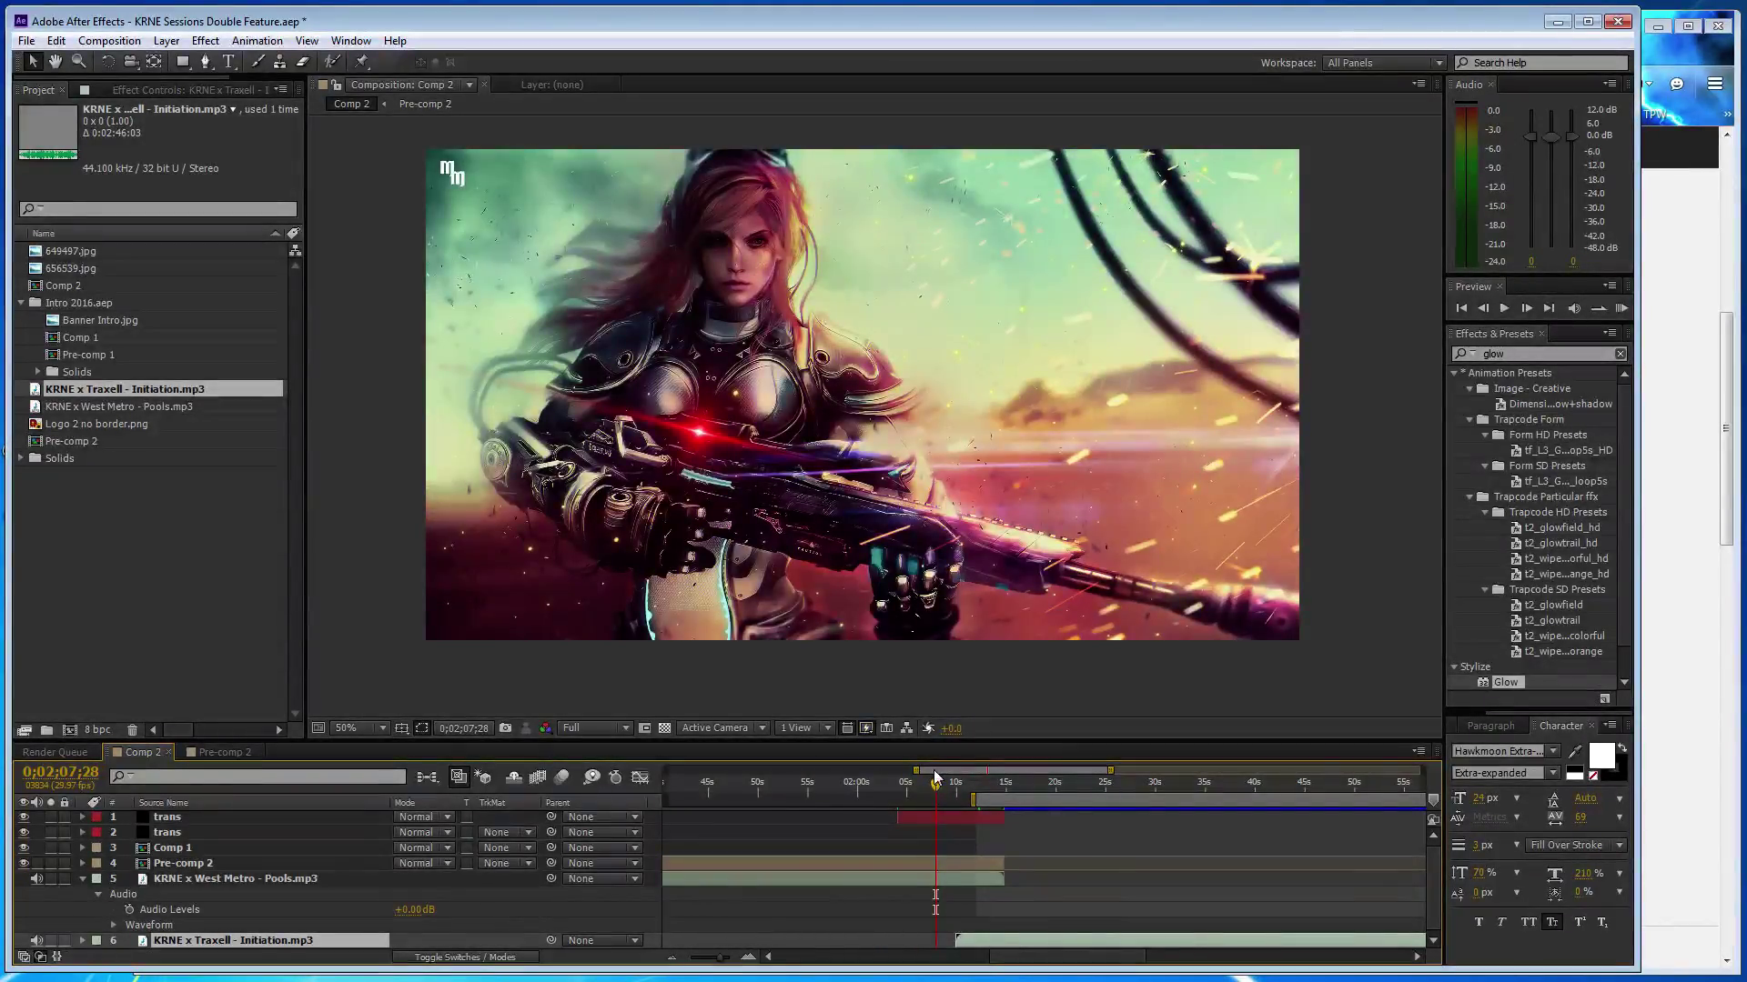
pyautogui.press('KP_Decimal')
pyautogui.click(1035, 937)
pyautogui.moveTo(1041, 939); pyautogui.dragTo(1034, 941)
pyautogui.press('KP_Decimal')
pyautogui.moveTo(1040, 940); pyautogui.dragTo(1049, 946)
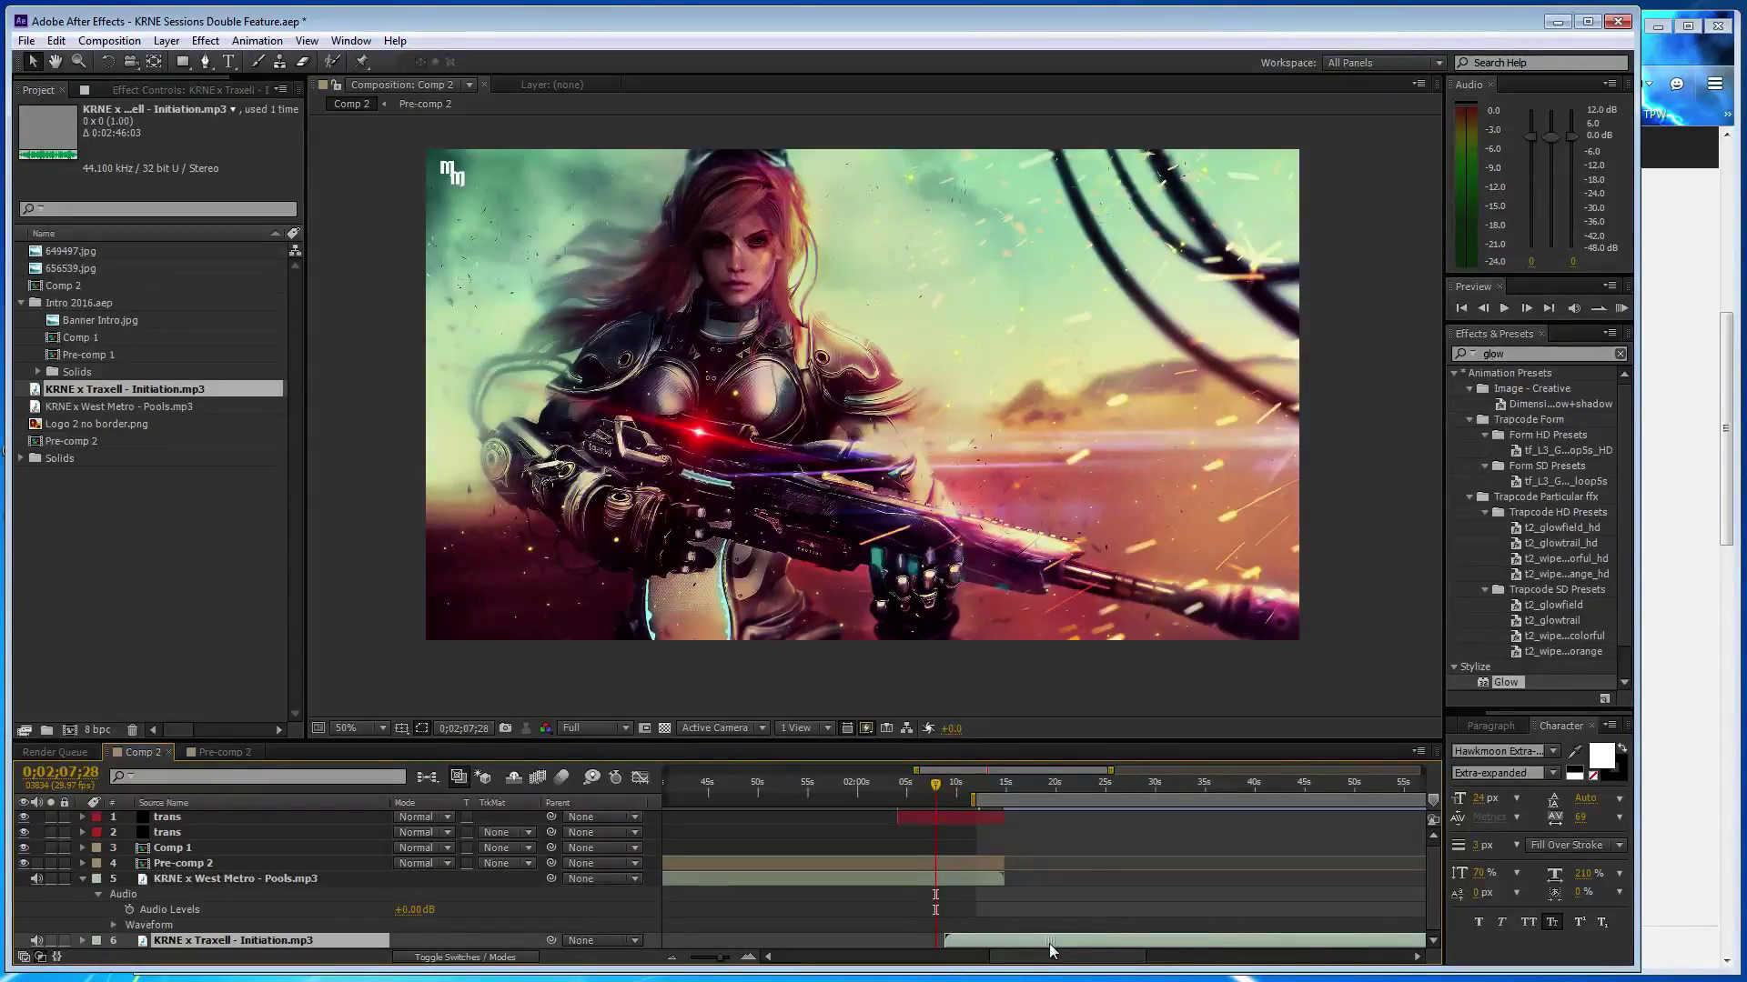
pyautogui.press('KP_Decimal')
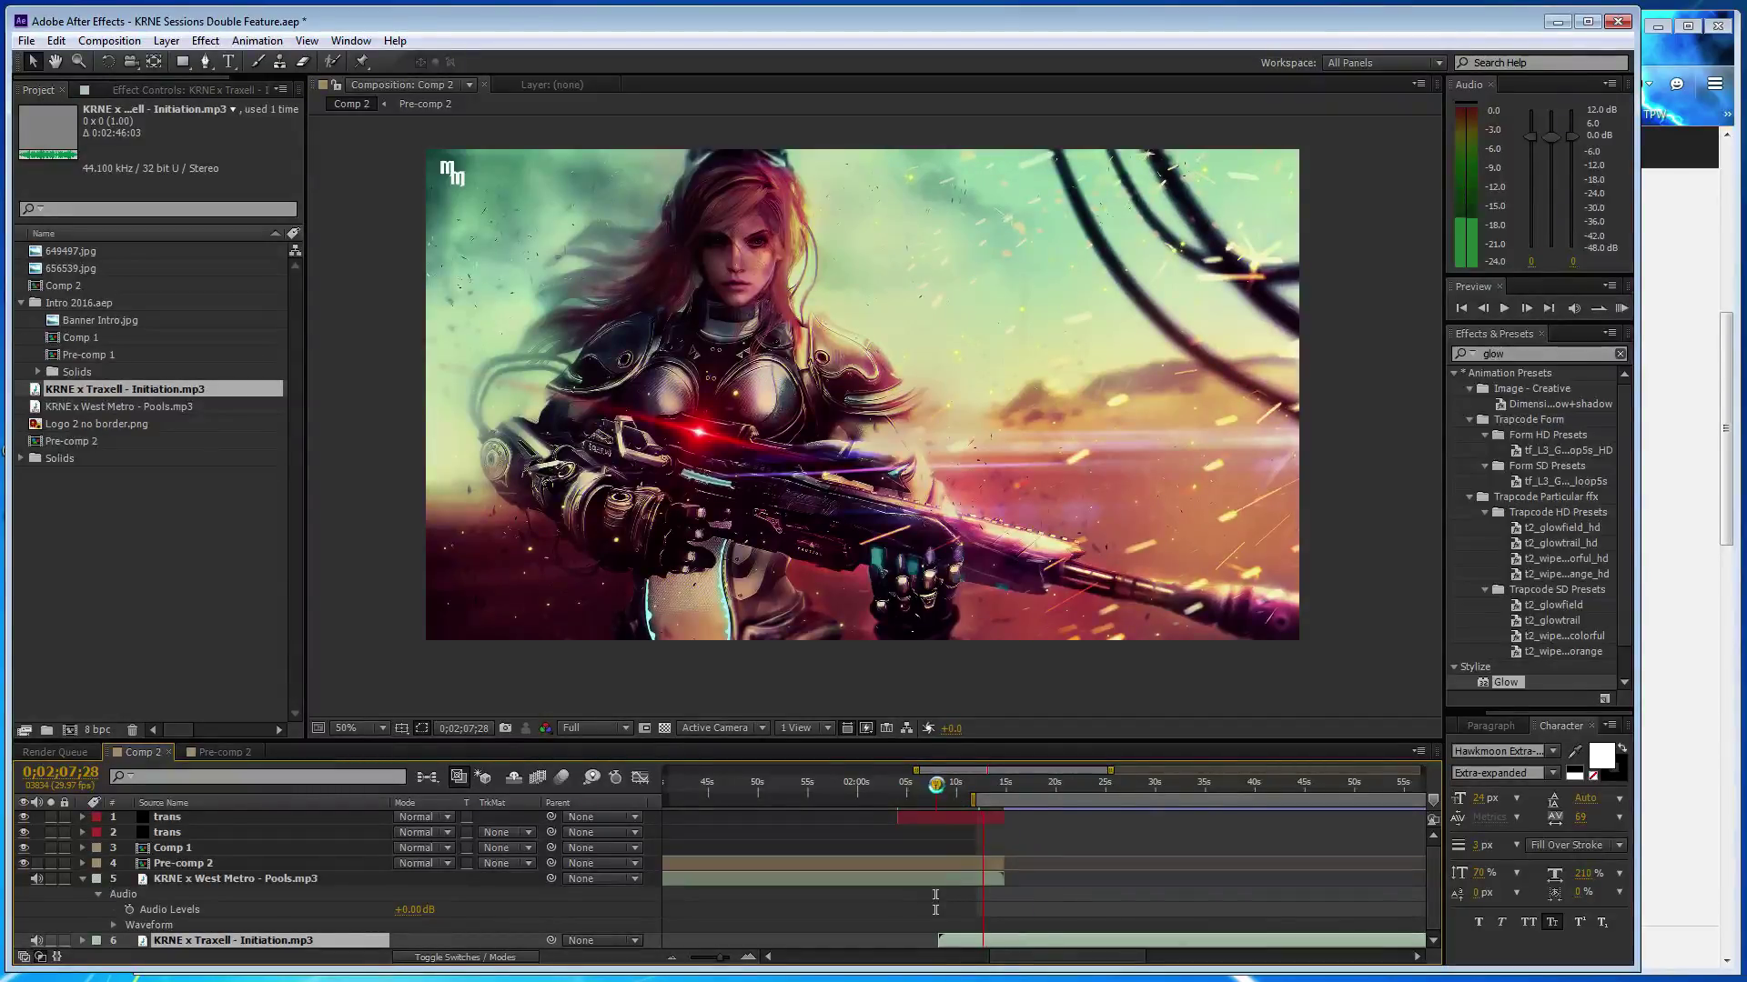
pyautogui.click(936, 786)
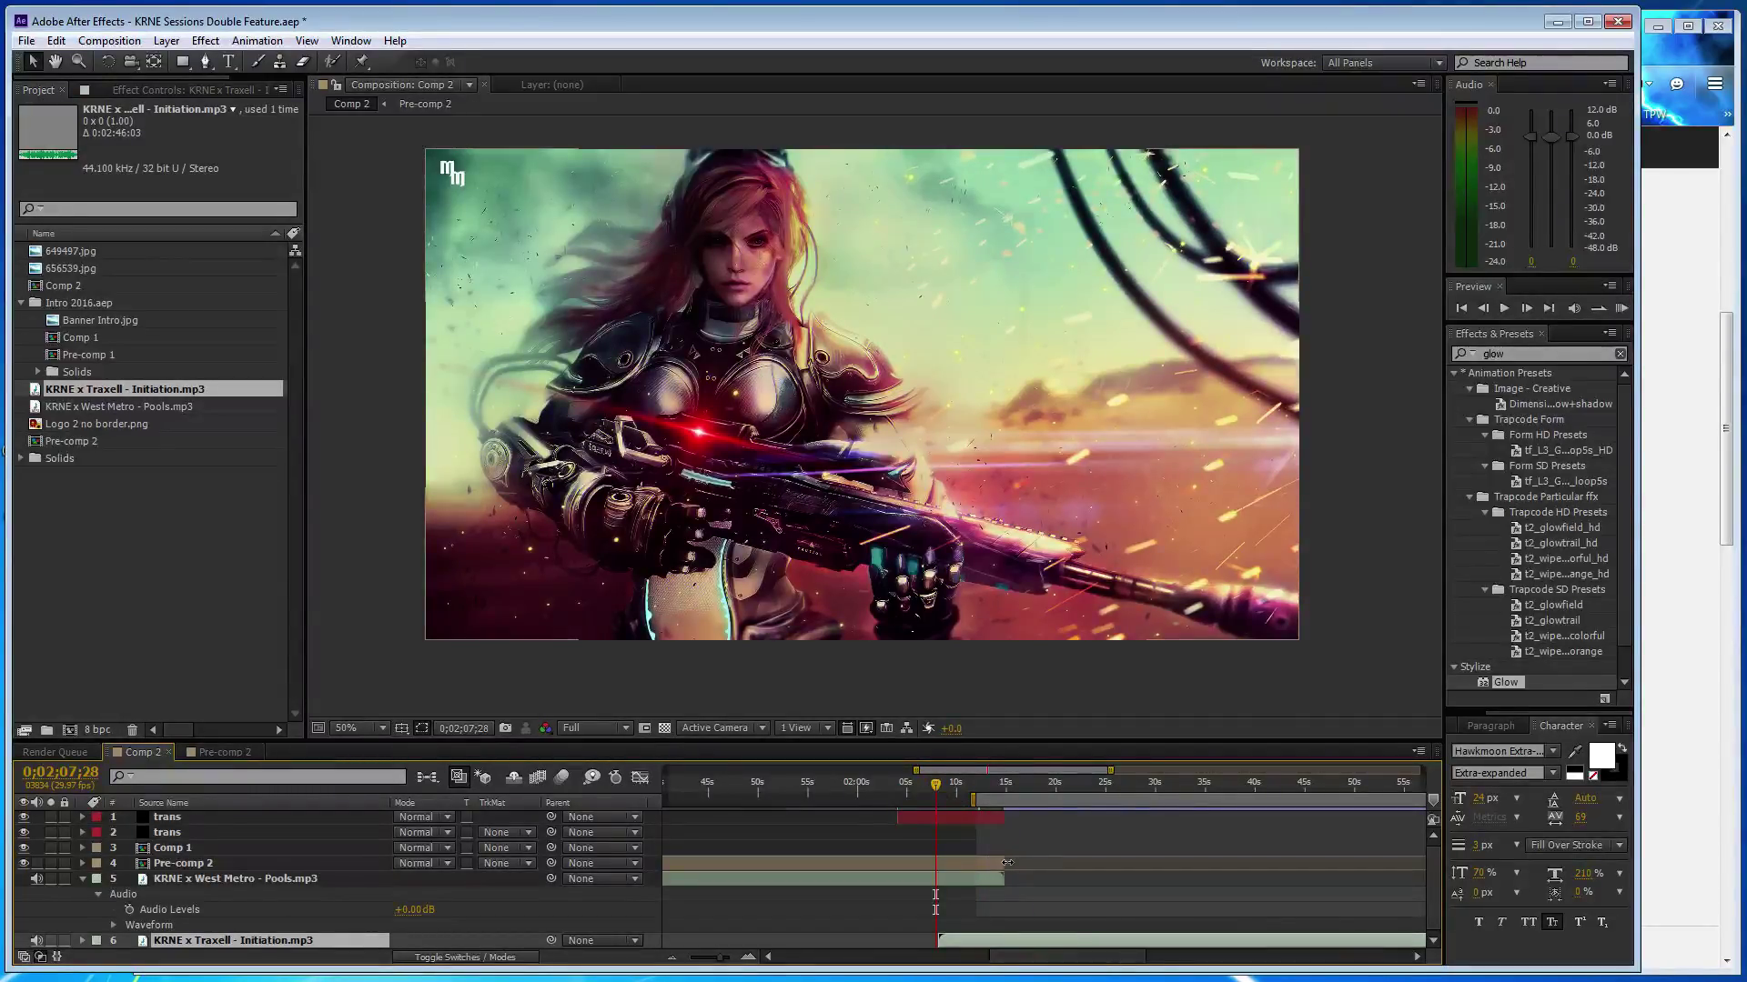
# - End Pre-comp 2 at the current time, undoing an accidental trim of layers 1–4
pyautogui.moveTo(1007, 862); pyautogui.dragTo(946, 863)
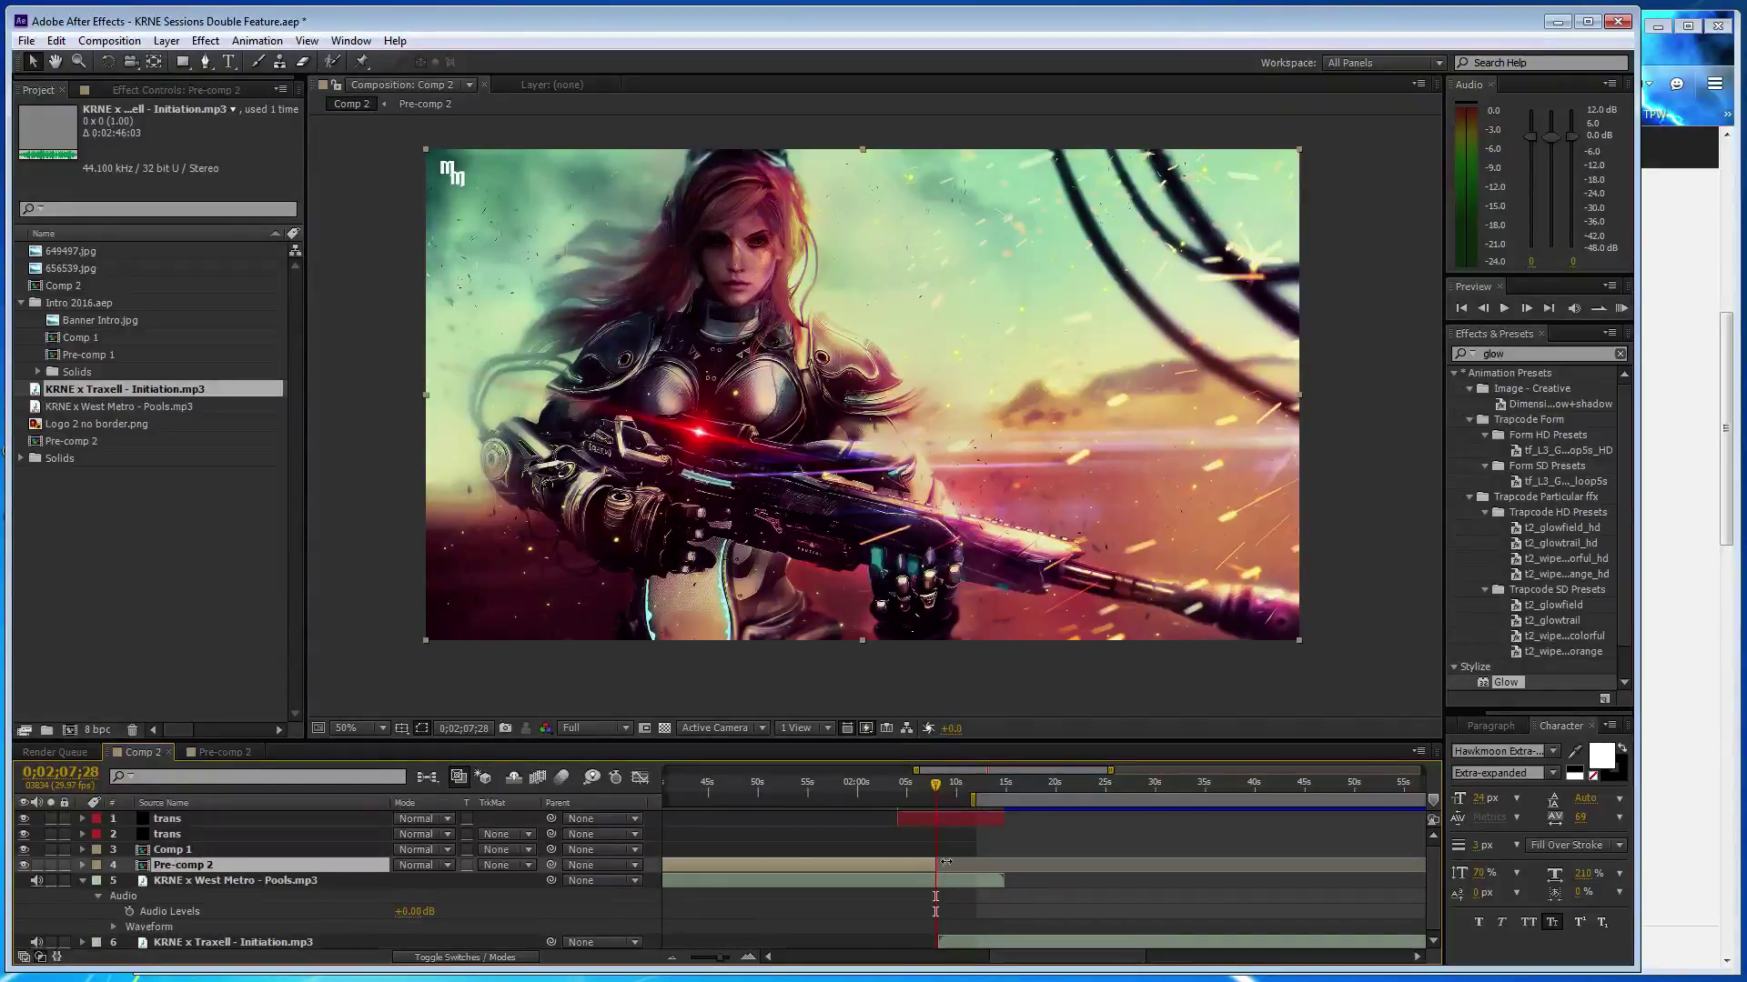
pyautogui.keyDown('shift'); pyautogui.click(1003, 819); pyautogui.keyUp('shift')
pyautogui.moveTo(1003, 819); pyautogui.dragTo(955, 821)
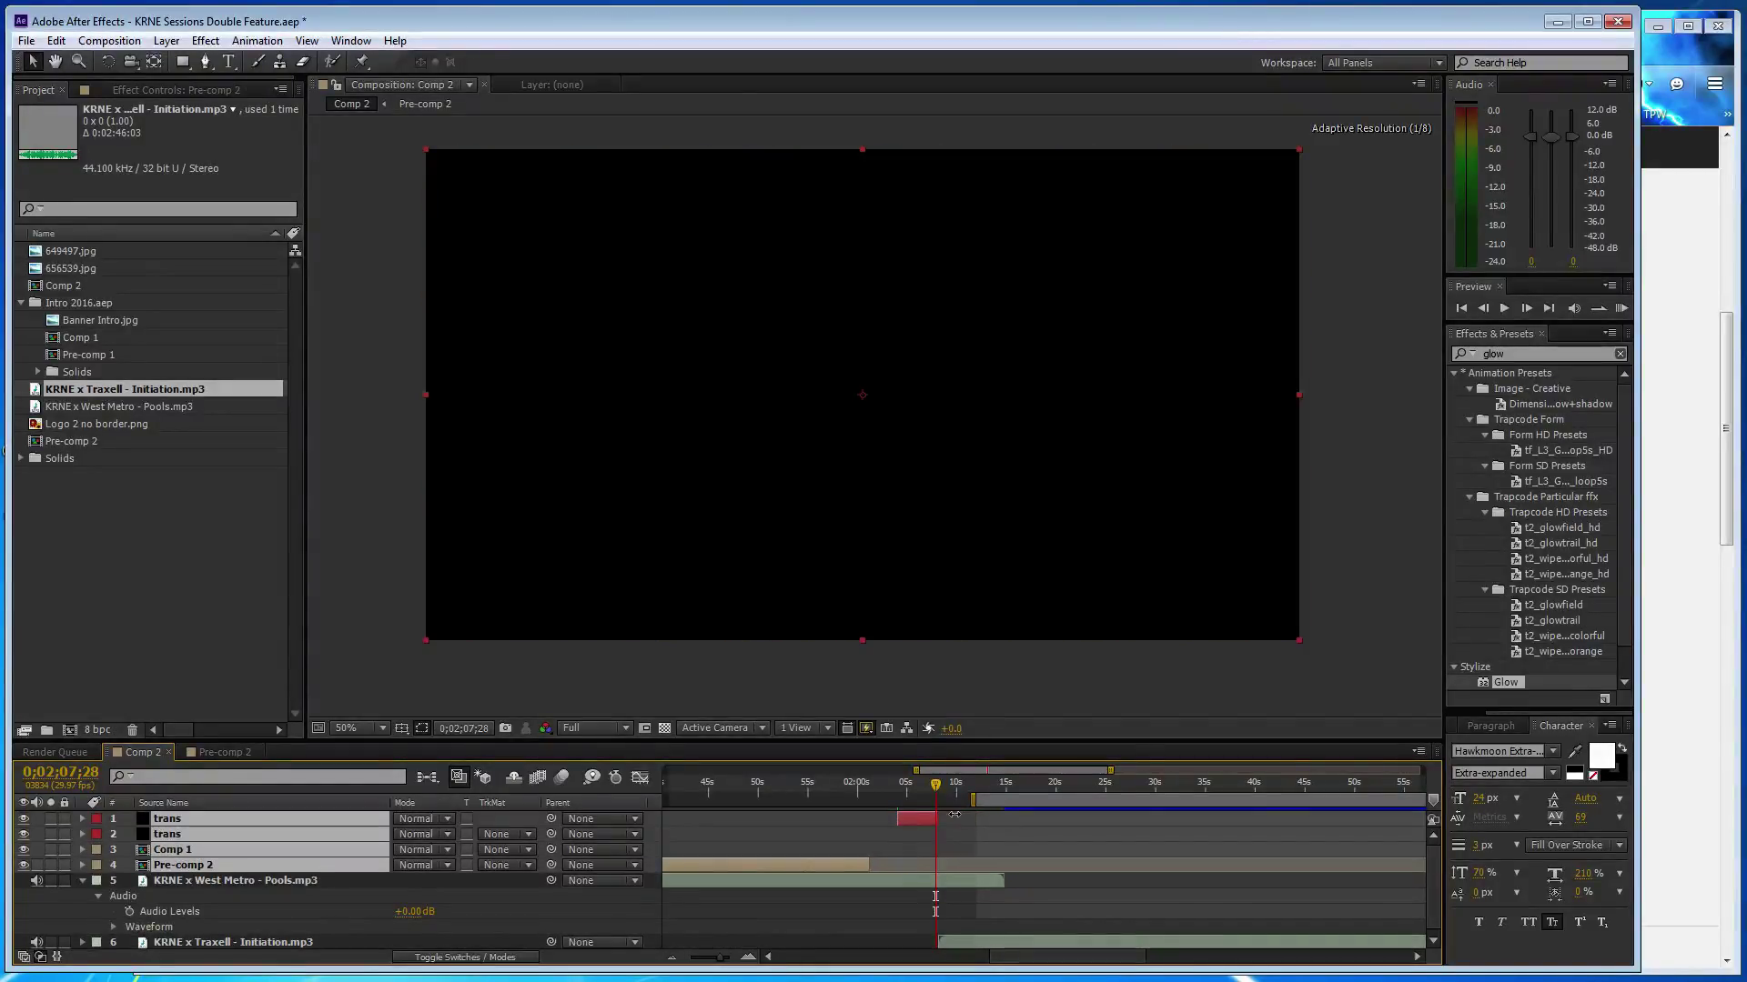
pyautogui.hotkey('ctrl', 'z')
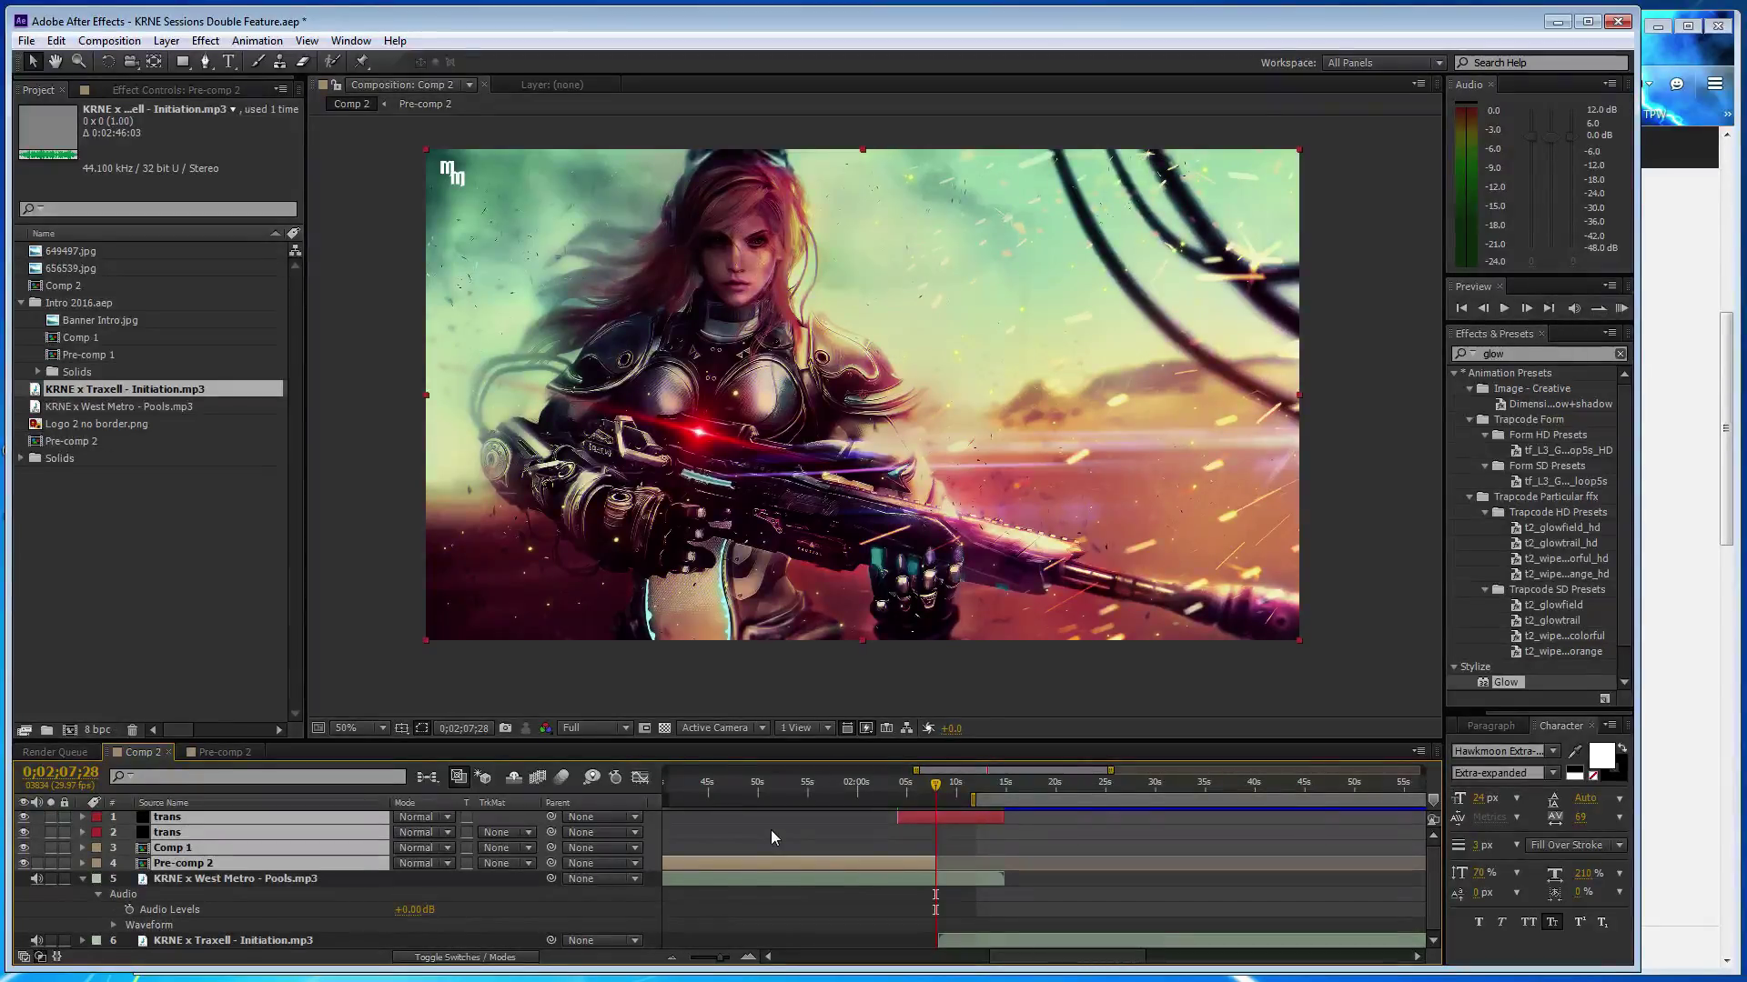
pyautogui.moveTo(726, 962); pyautogui.dragTo(675, 958)
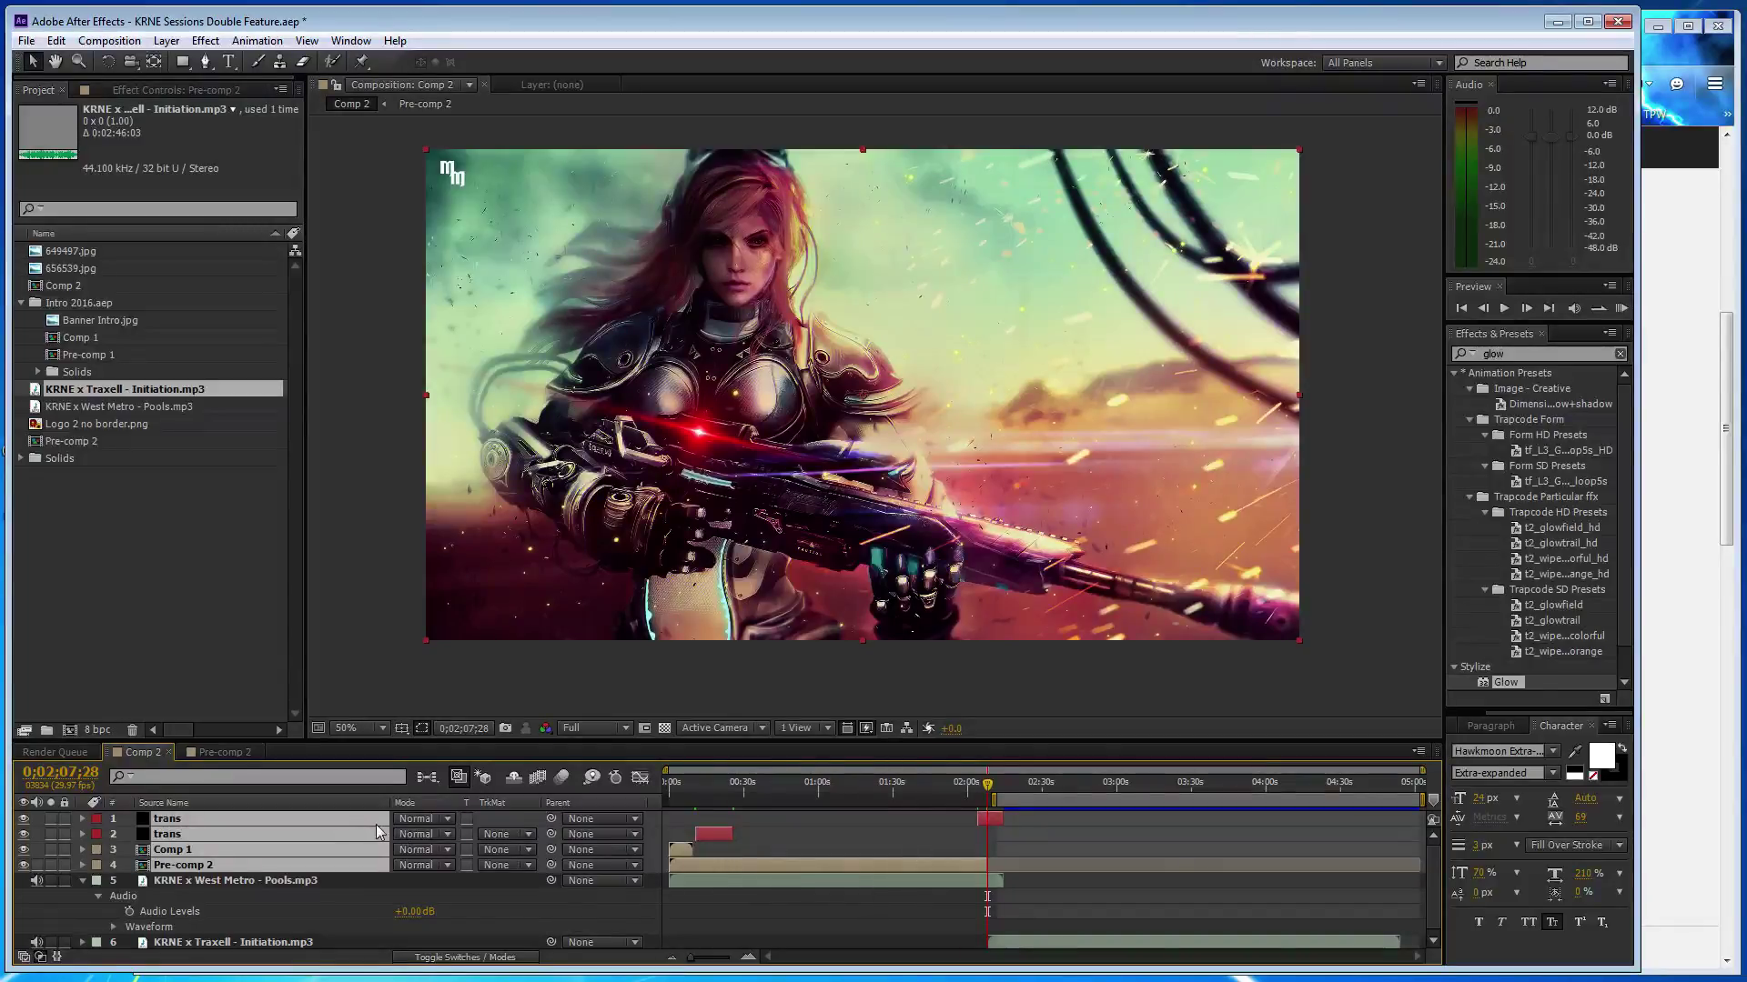
pyautogui.click(282, 910)
# - Make the trans layer end at the current time and start earlier
pyautogui.click(308, 821)
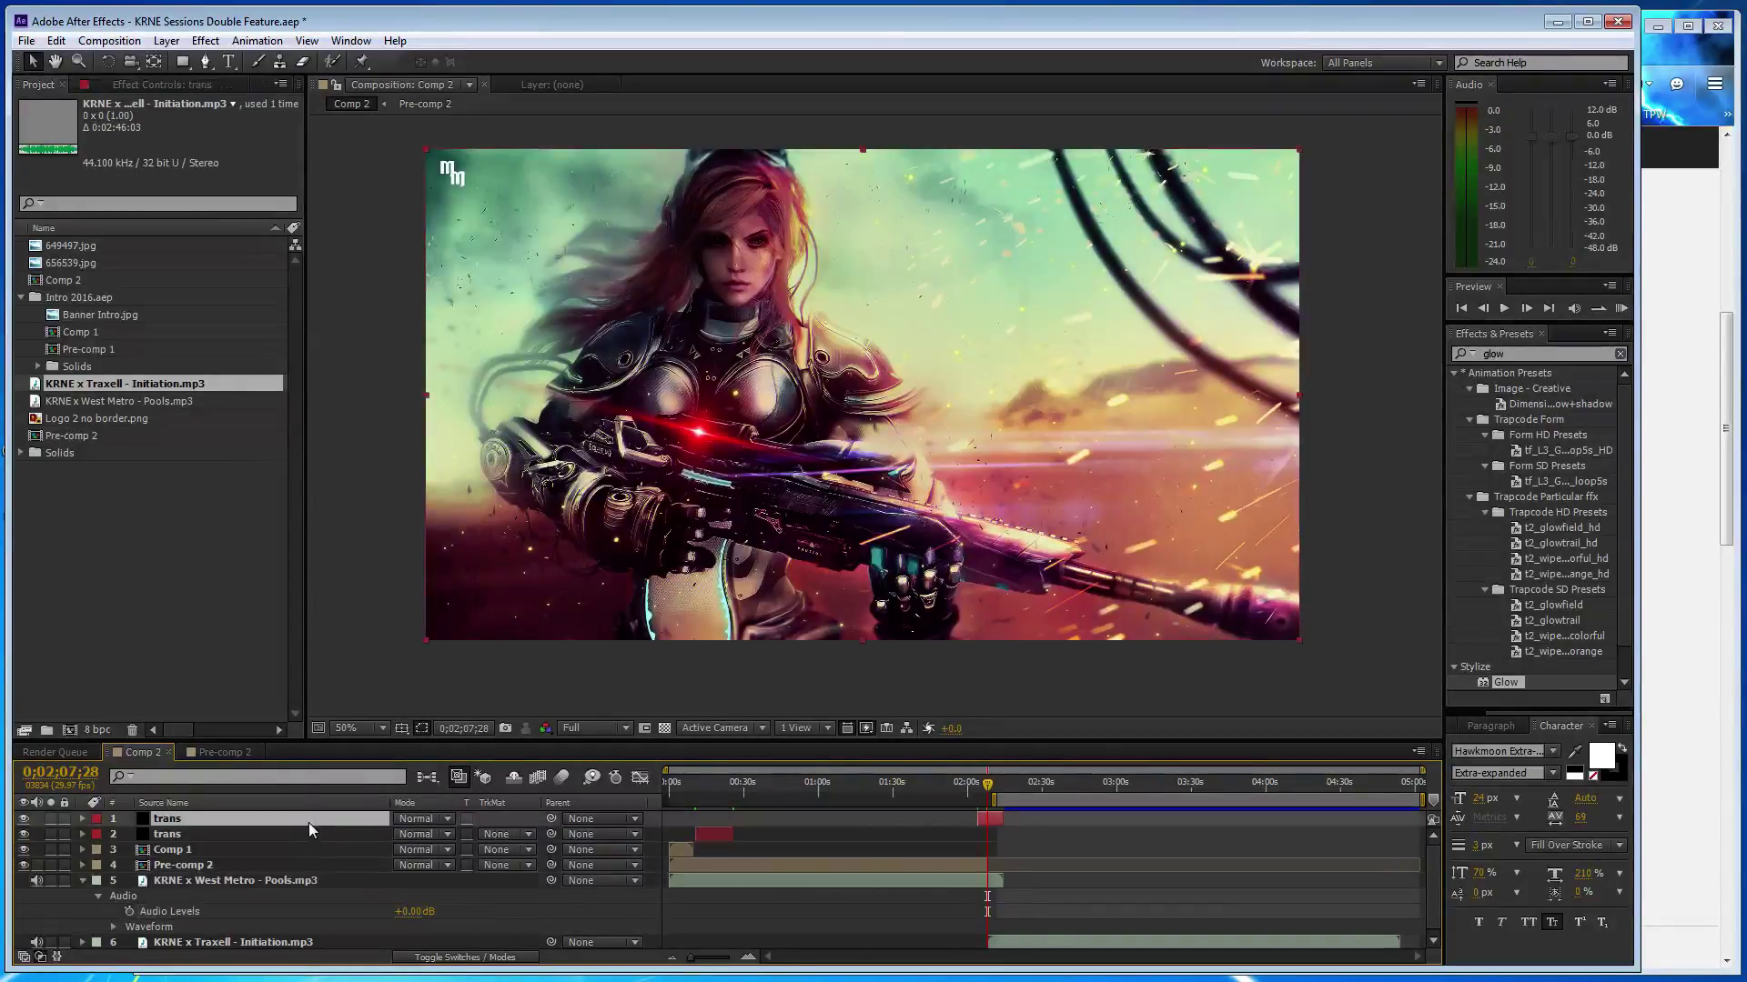
pyautogui.click(751, 953)
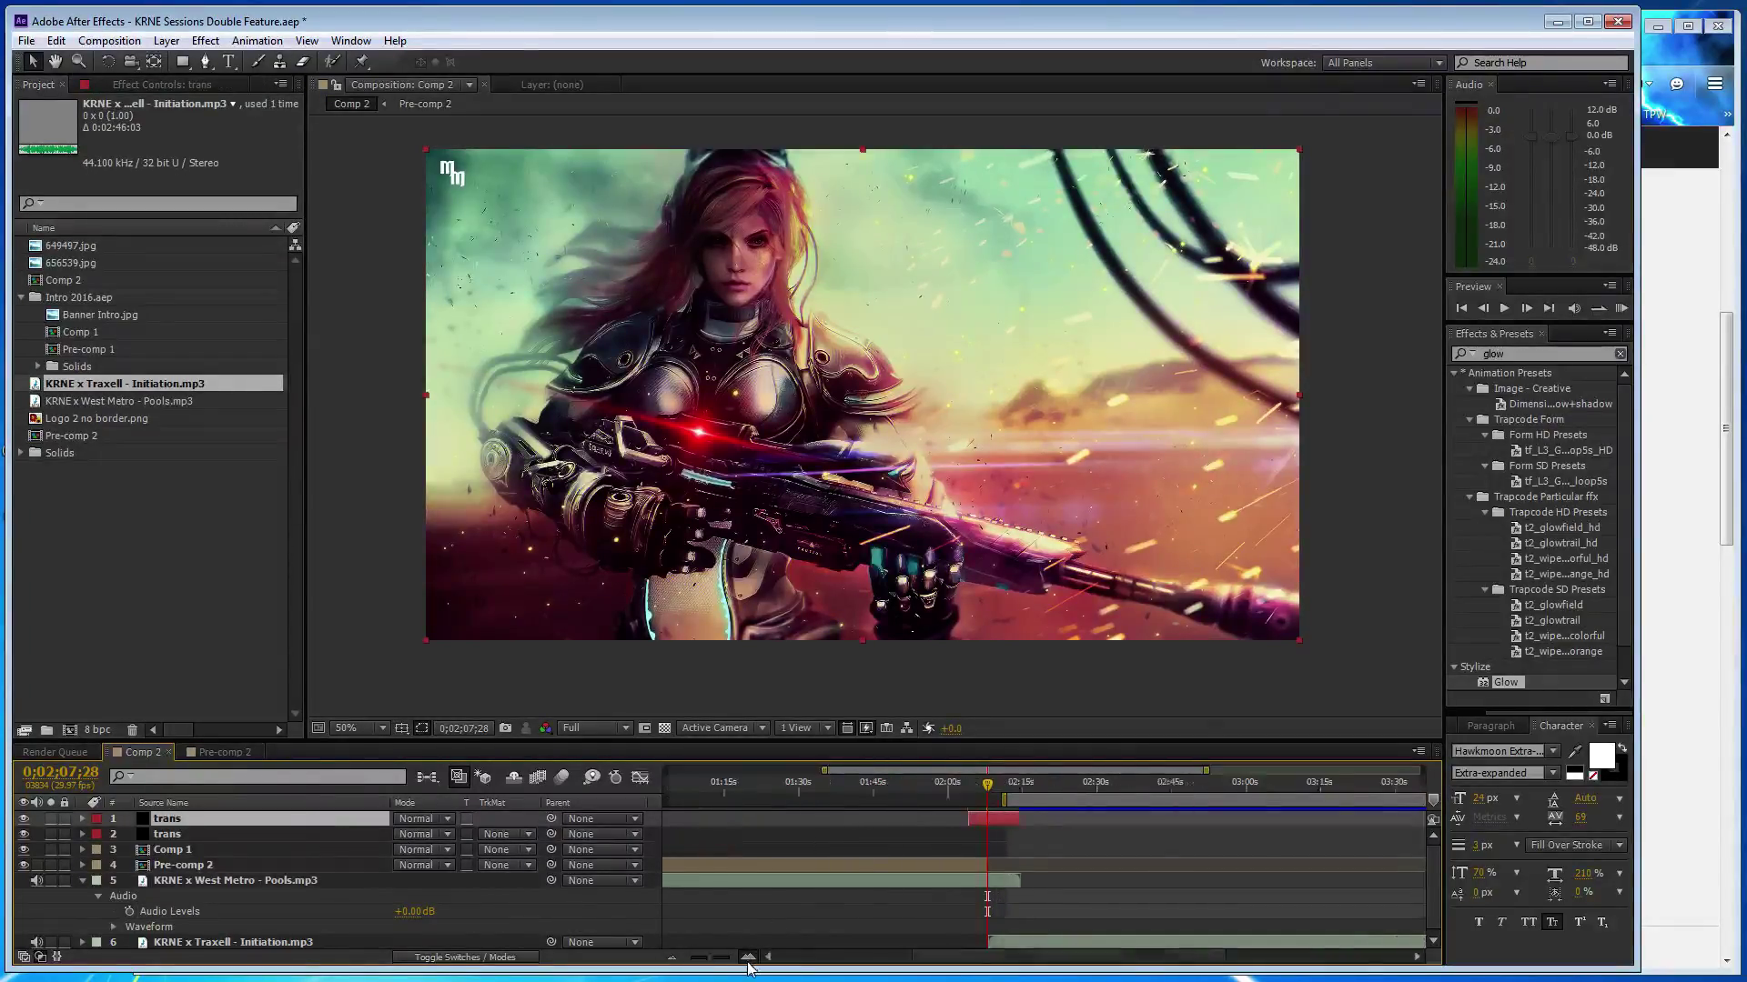
pyautogui.moveTo(1125, 820); pyautogui.dragTo(987, 819)
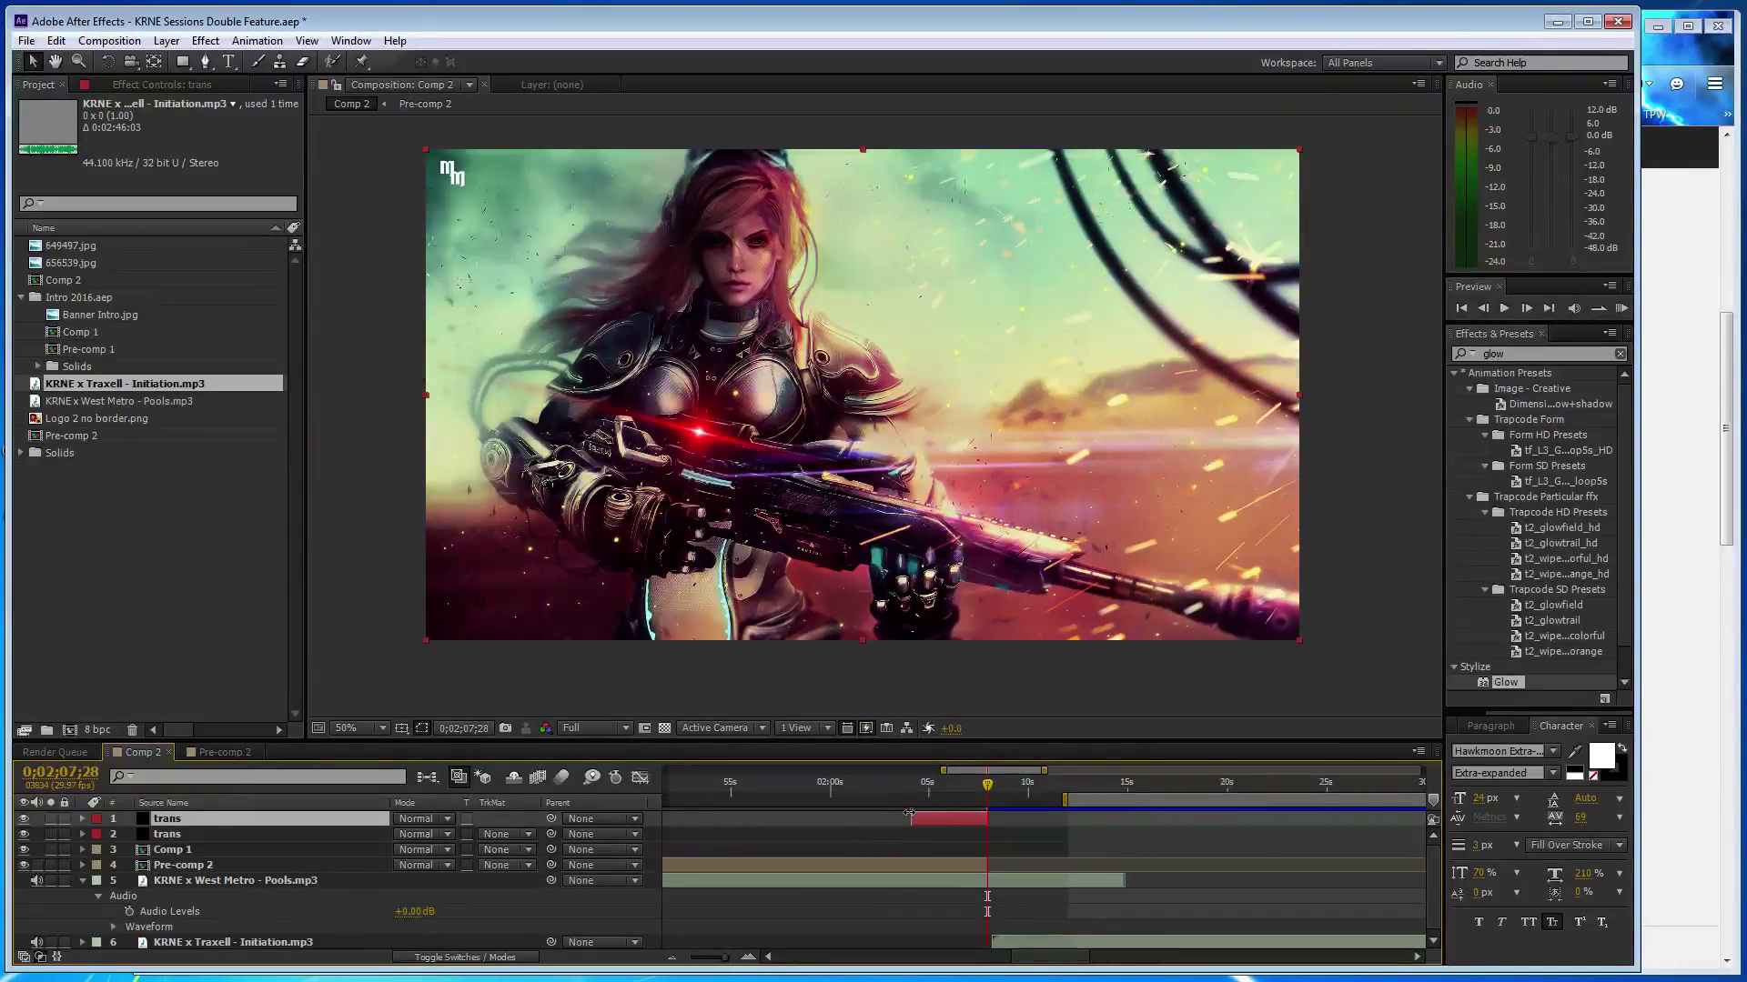
pyautogui.moveTo(874, 819); pyautogui.dragTo(847, 819)
pyautogui.moveTo(986, 784); pyautogui.dragTo(847, 784)
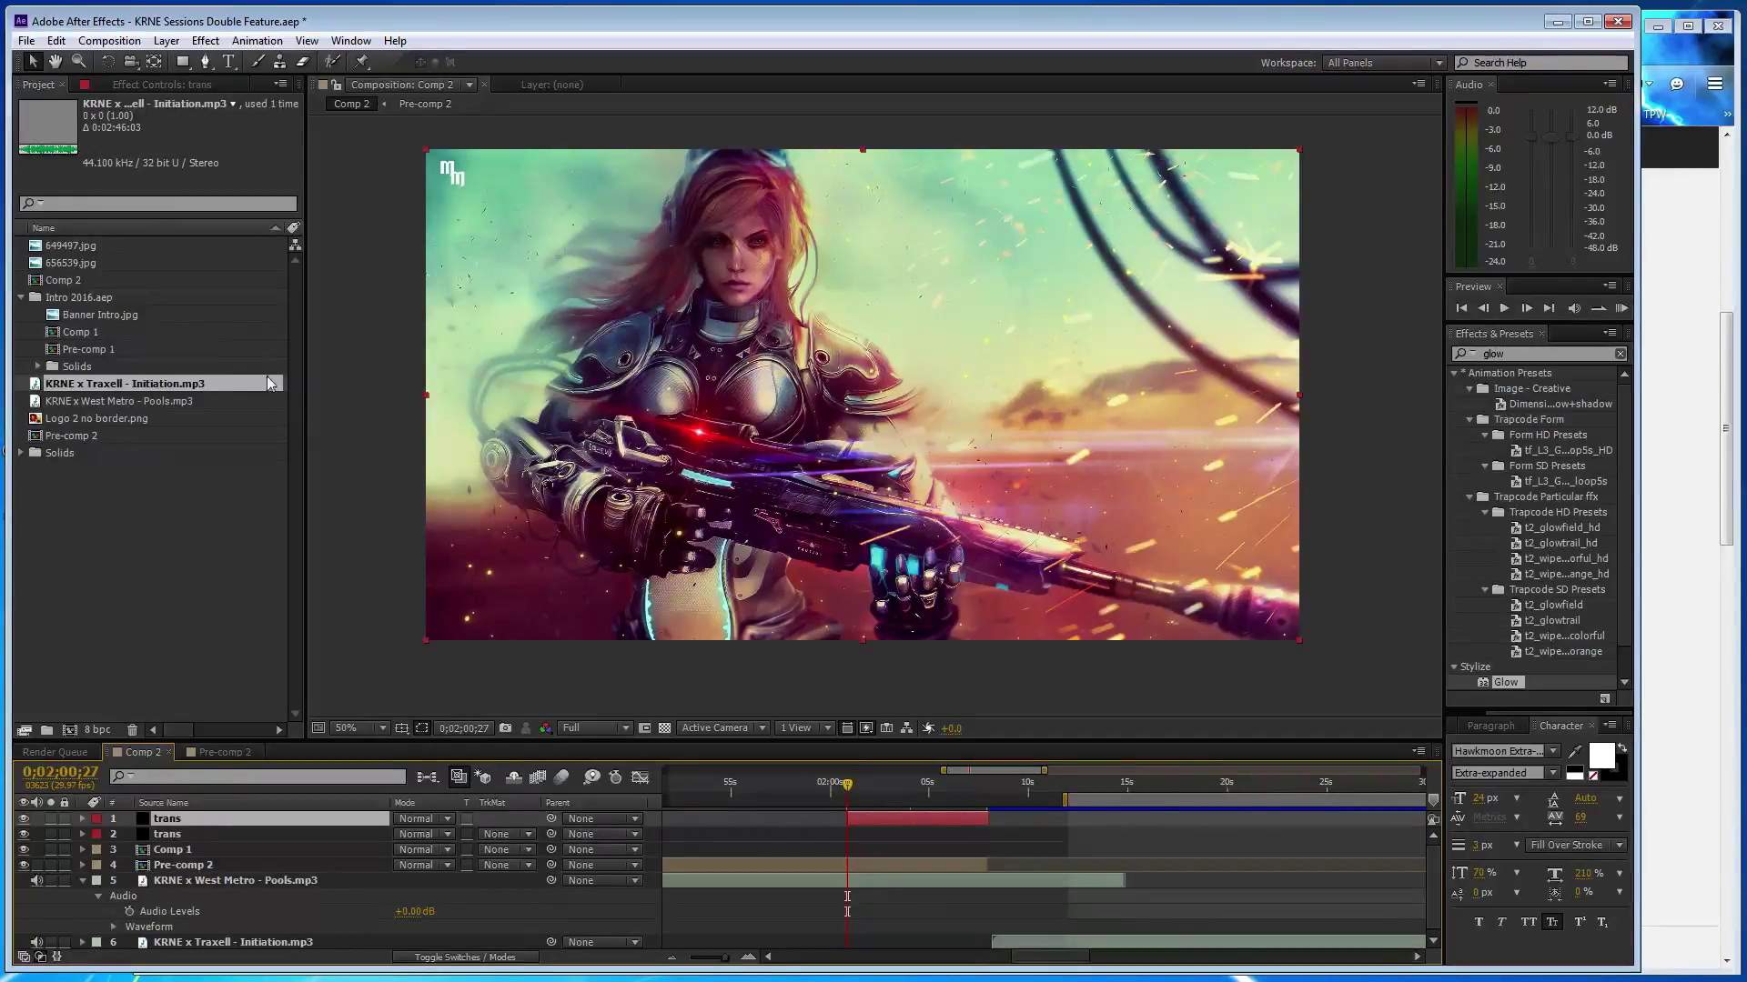
# - Set the trans layer's CC Image Wipe Completion to 0% at 0;02;07;28
pyautogui.click(162, 84)
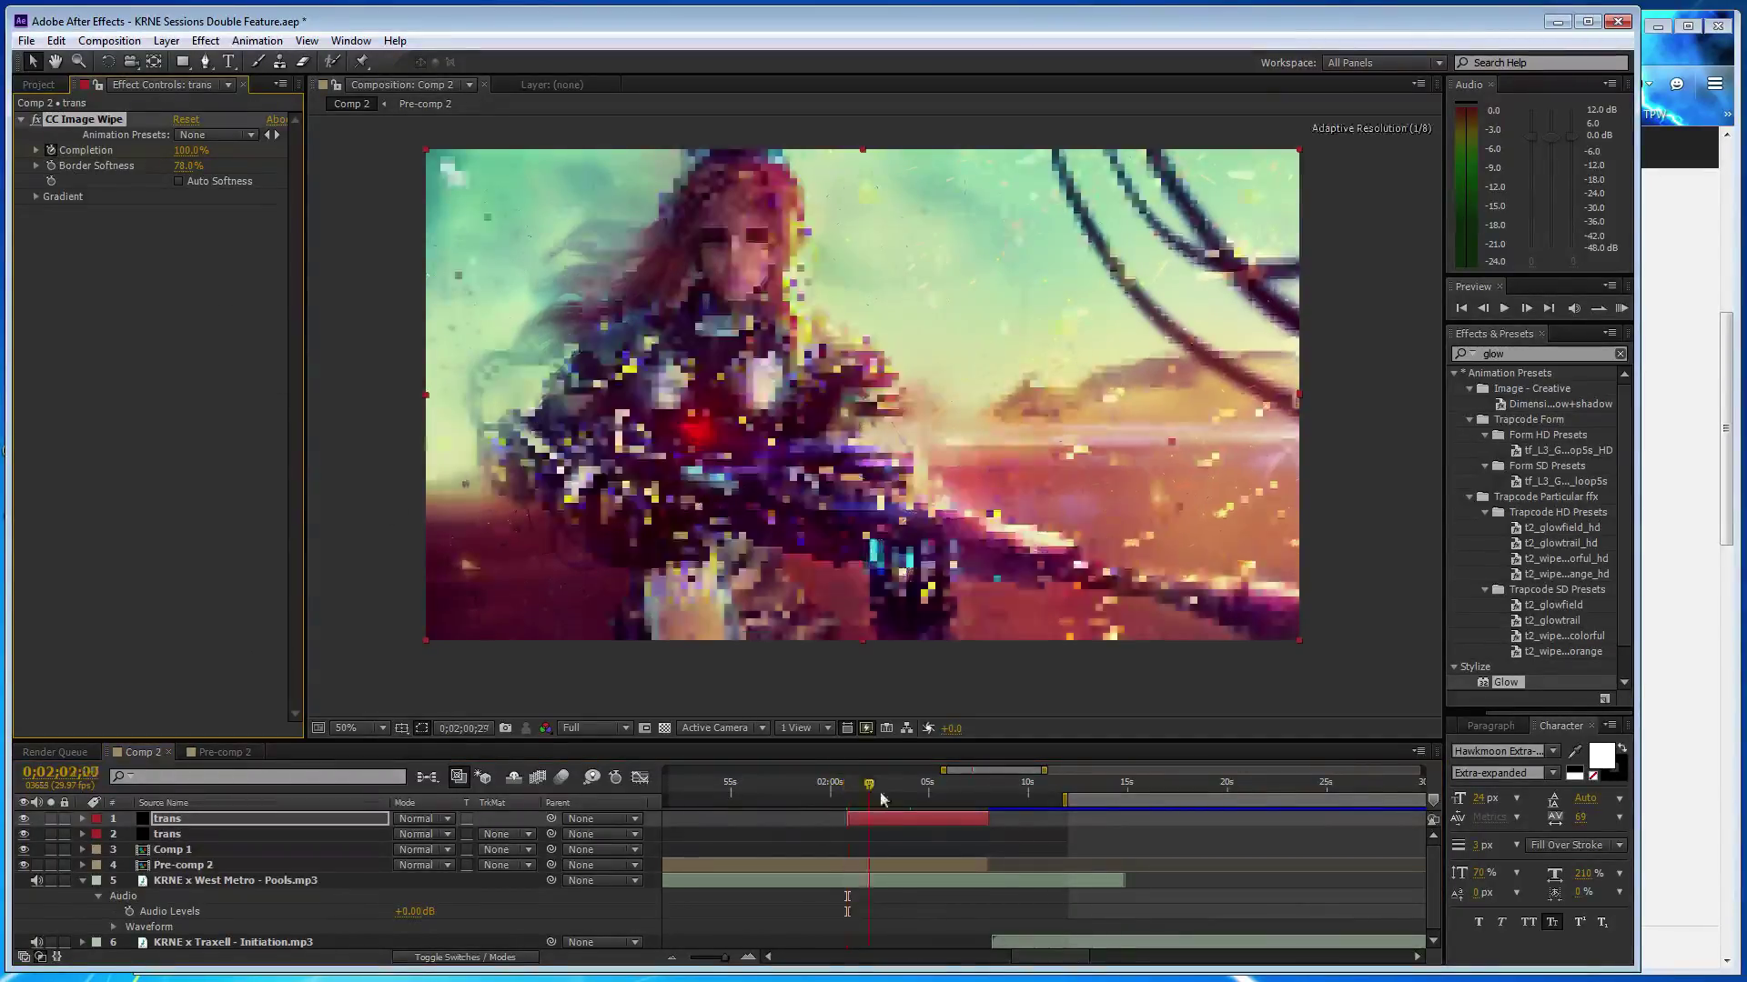
pyautogui.moveTo(846, 788); pyautogui.dragTo(986, 803)
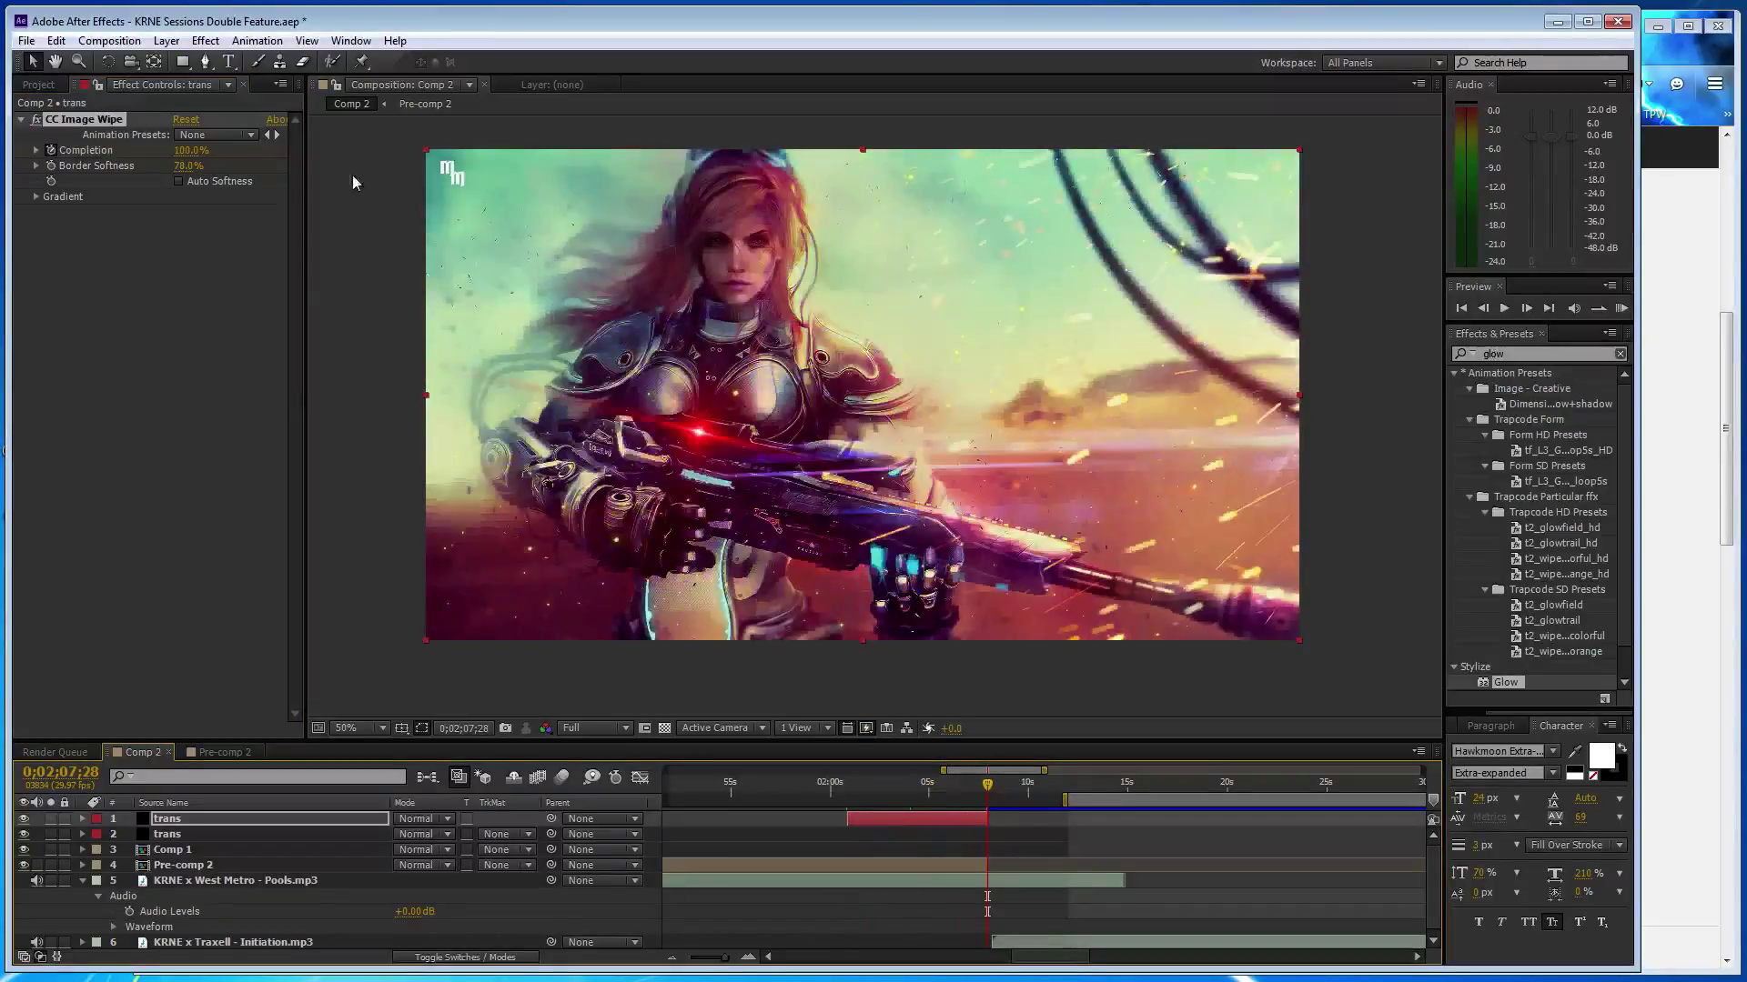
pyautogui.click(188, 150)
pyautogui.write('0')
pyautogui.press('Return')
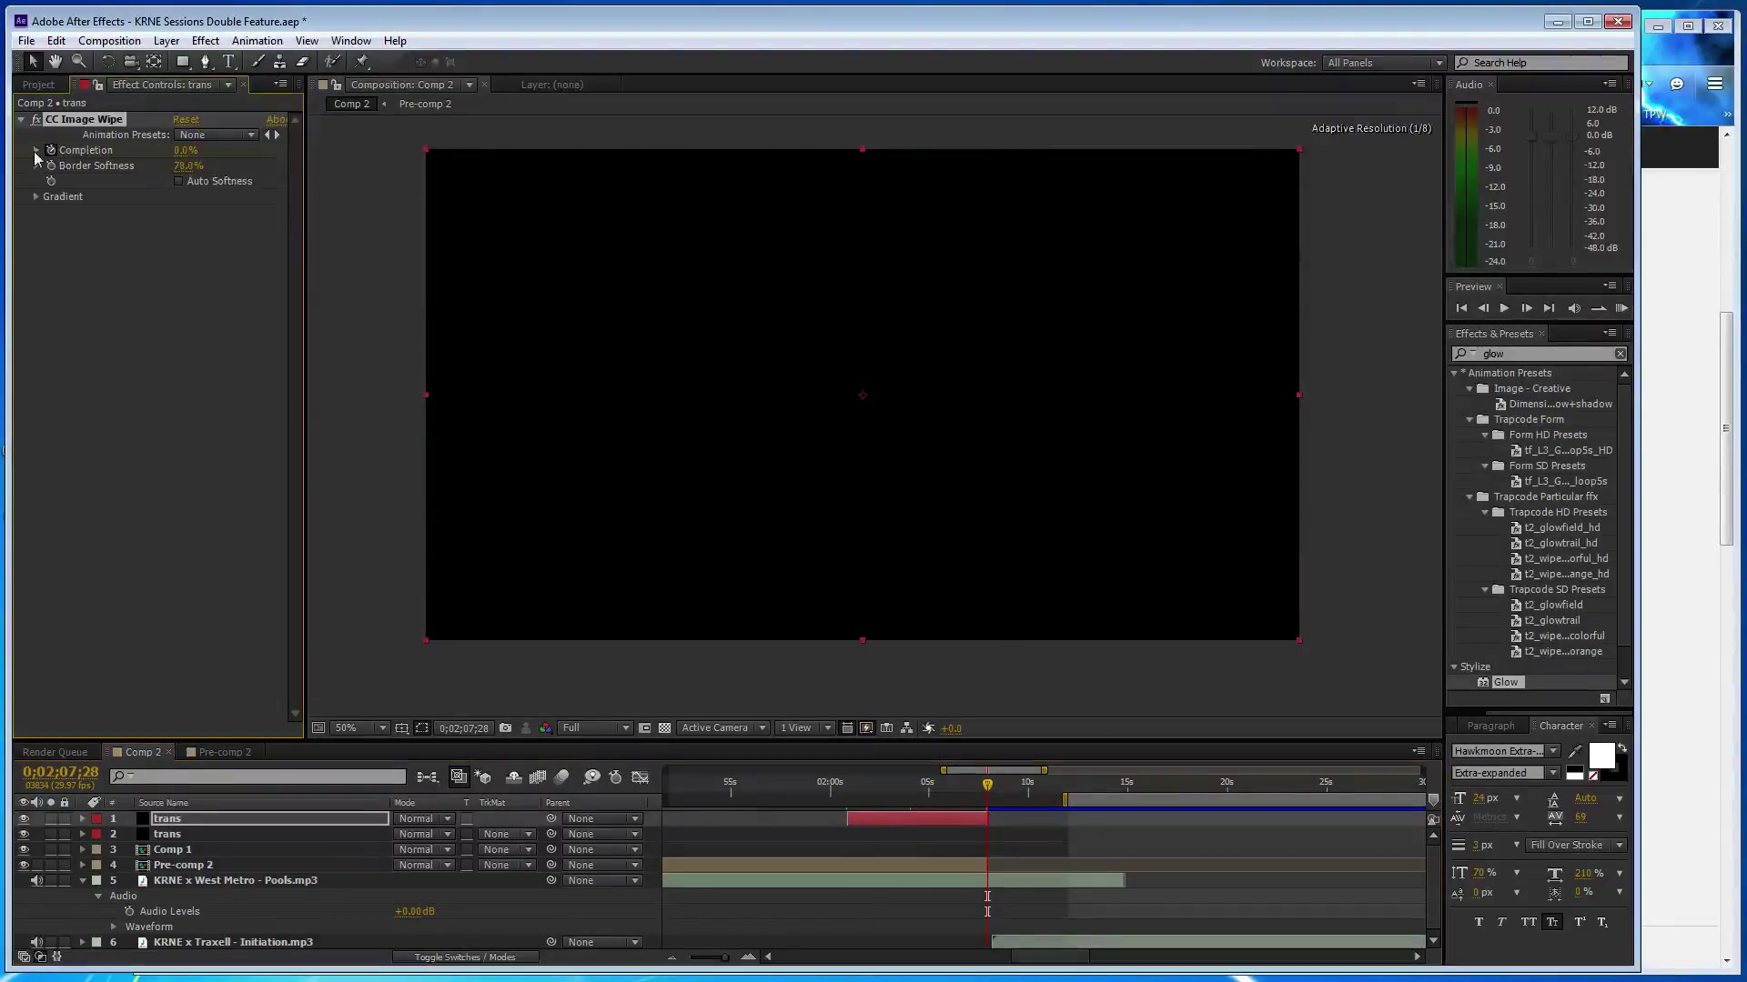
# - Trim every Pre-comp 2 layer to end at 0;02;07;28, then scrub the cut in Comp 2
pyautogui.doubleClick(279, 864)
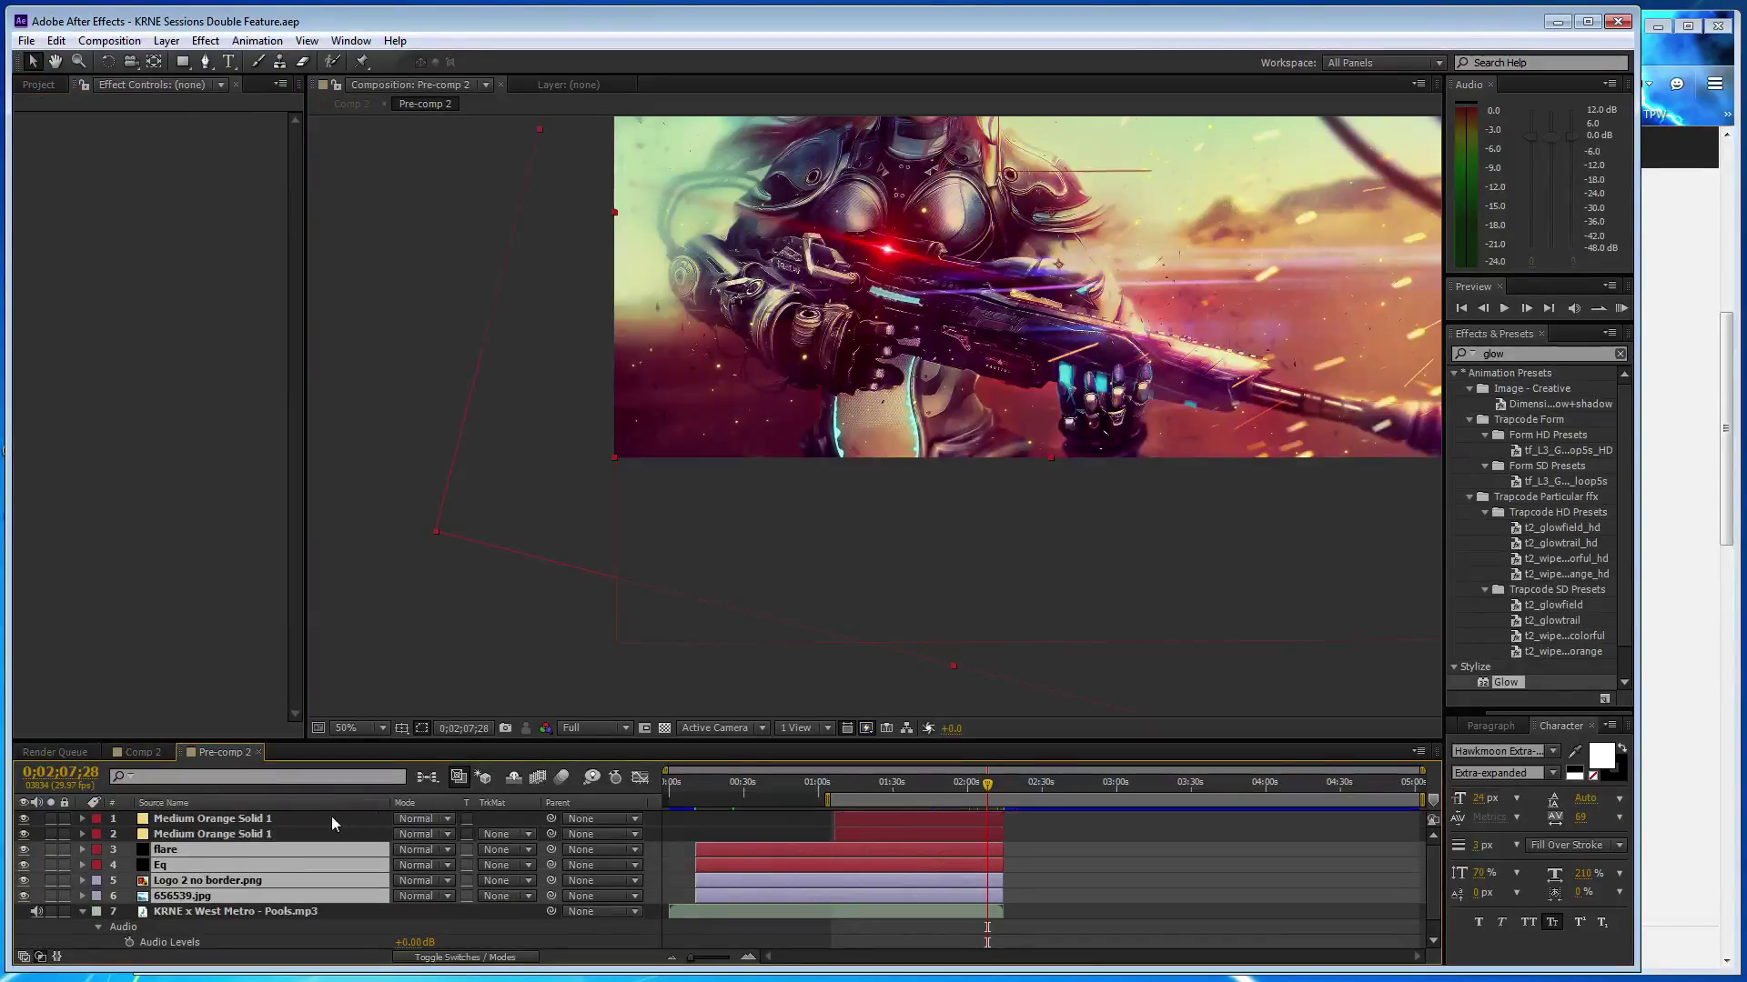
pyautogui.keyDown('shift'); pyautogui.click(331, 818); pyautogui.keyUp('shift')
pyautogui.moveTo(1002, 820); pyautogui.dragTo(989, 820)
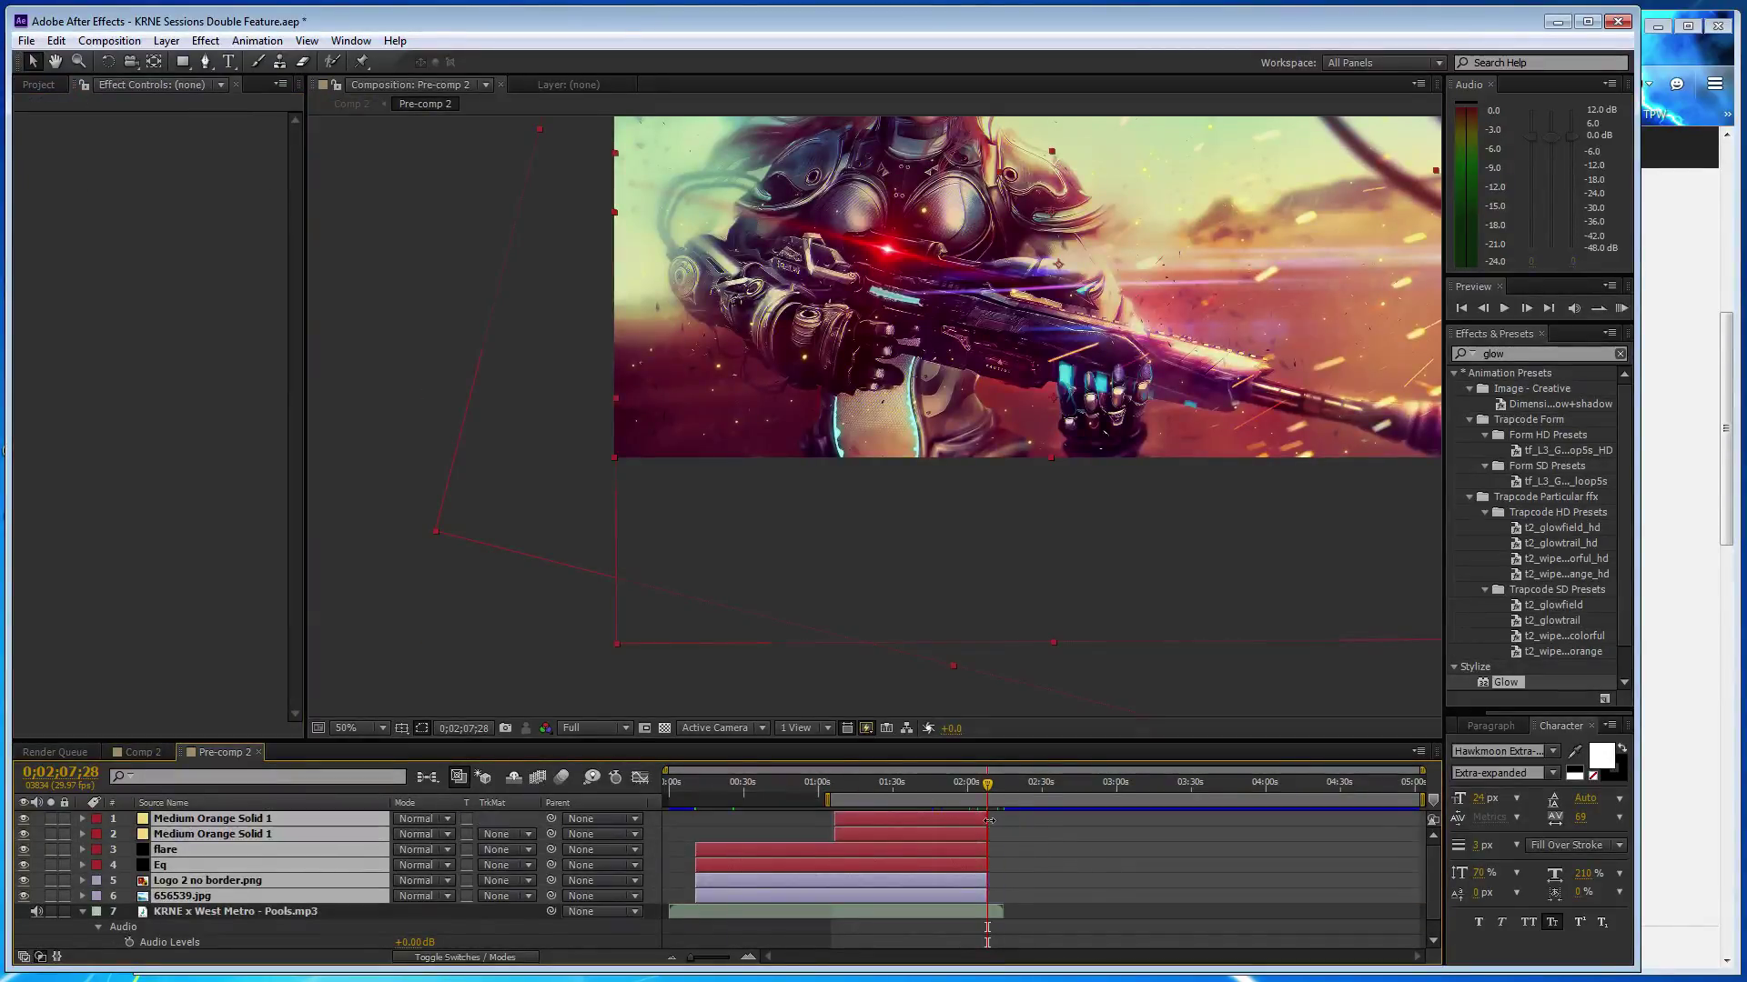
pyautogui.click(144, 753)
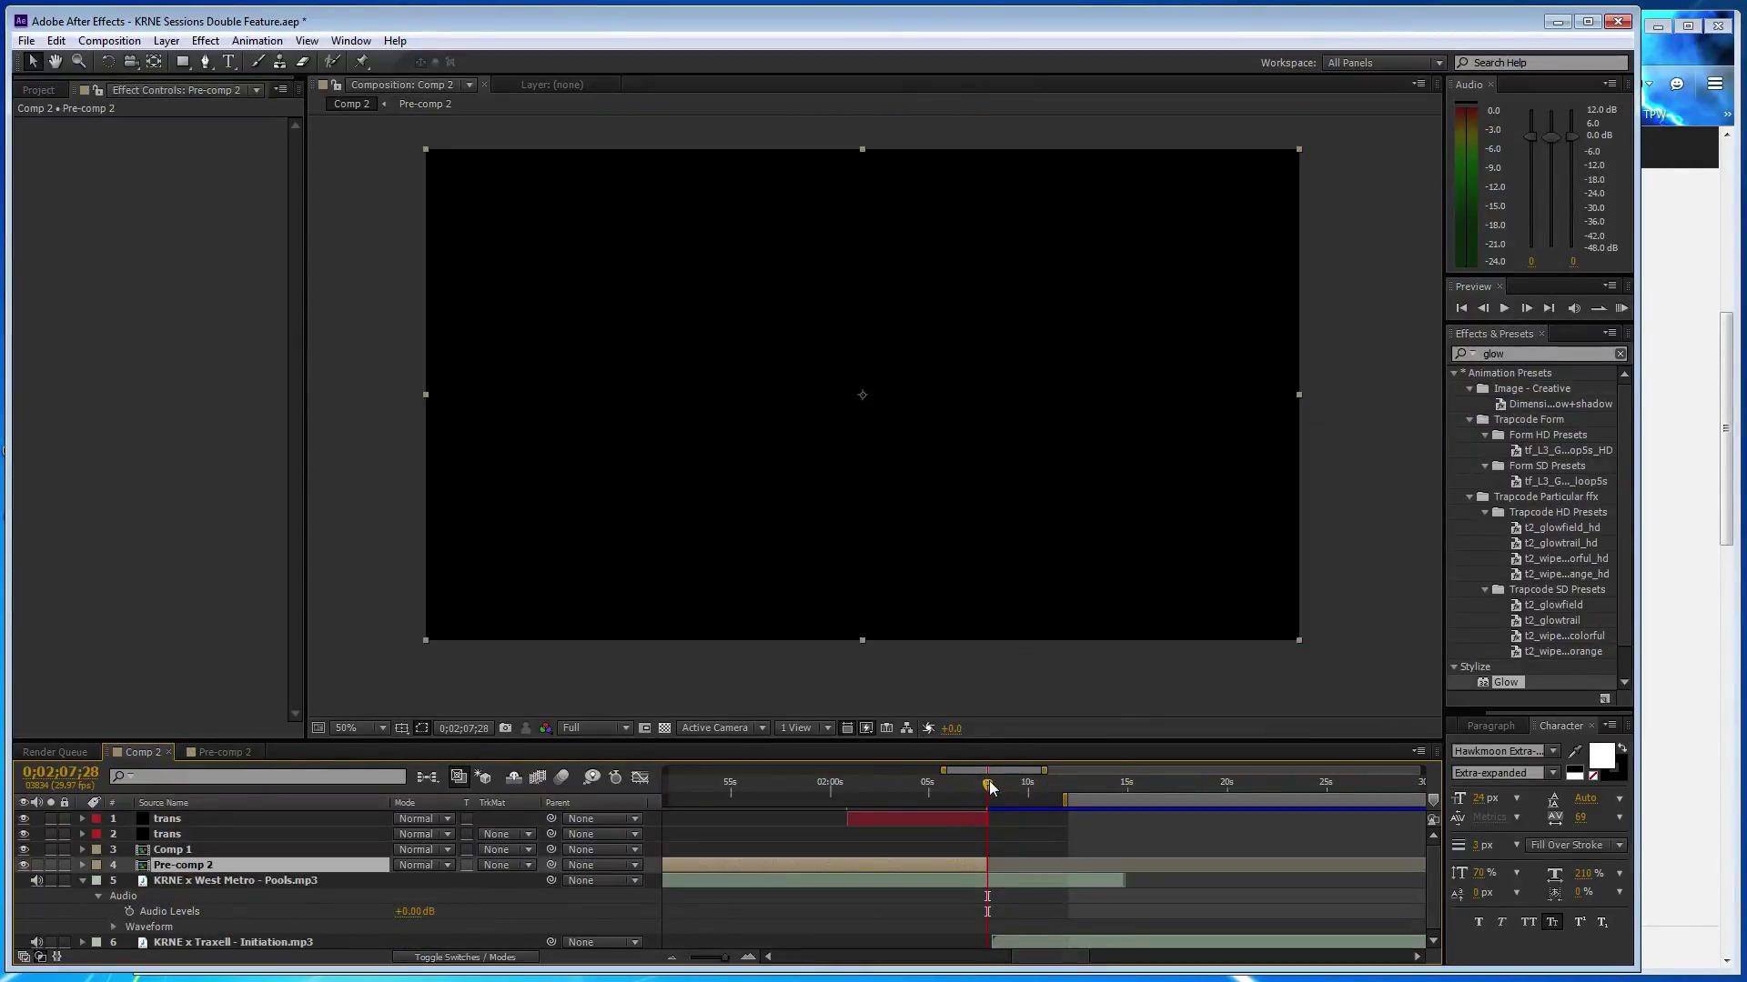
pyautogui.moveTo(989, 780); pyautogui.dragTo(976, 785)
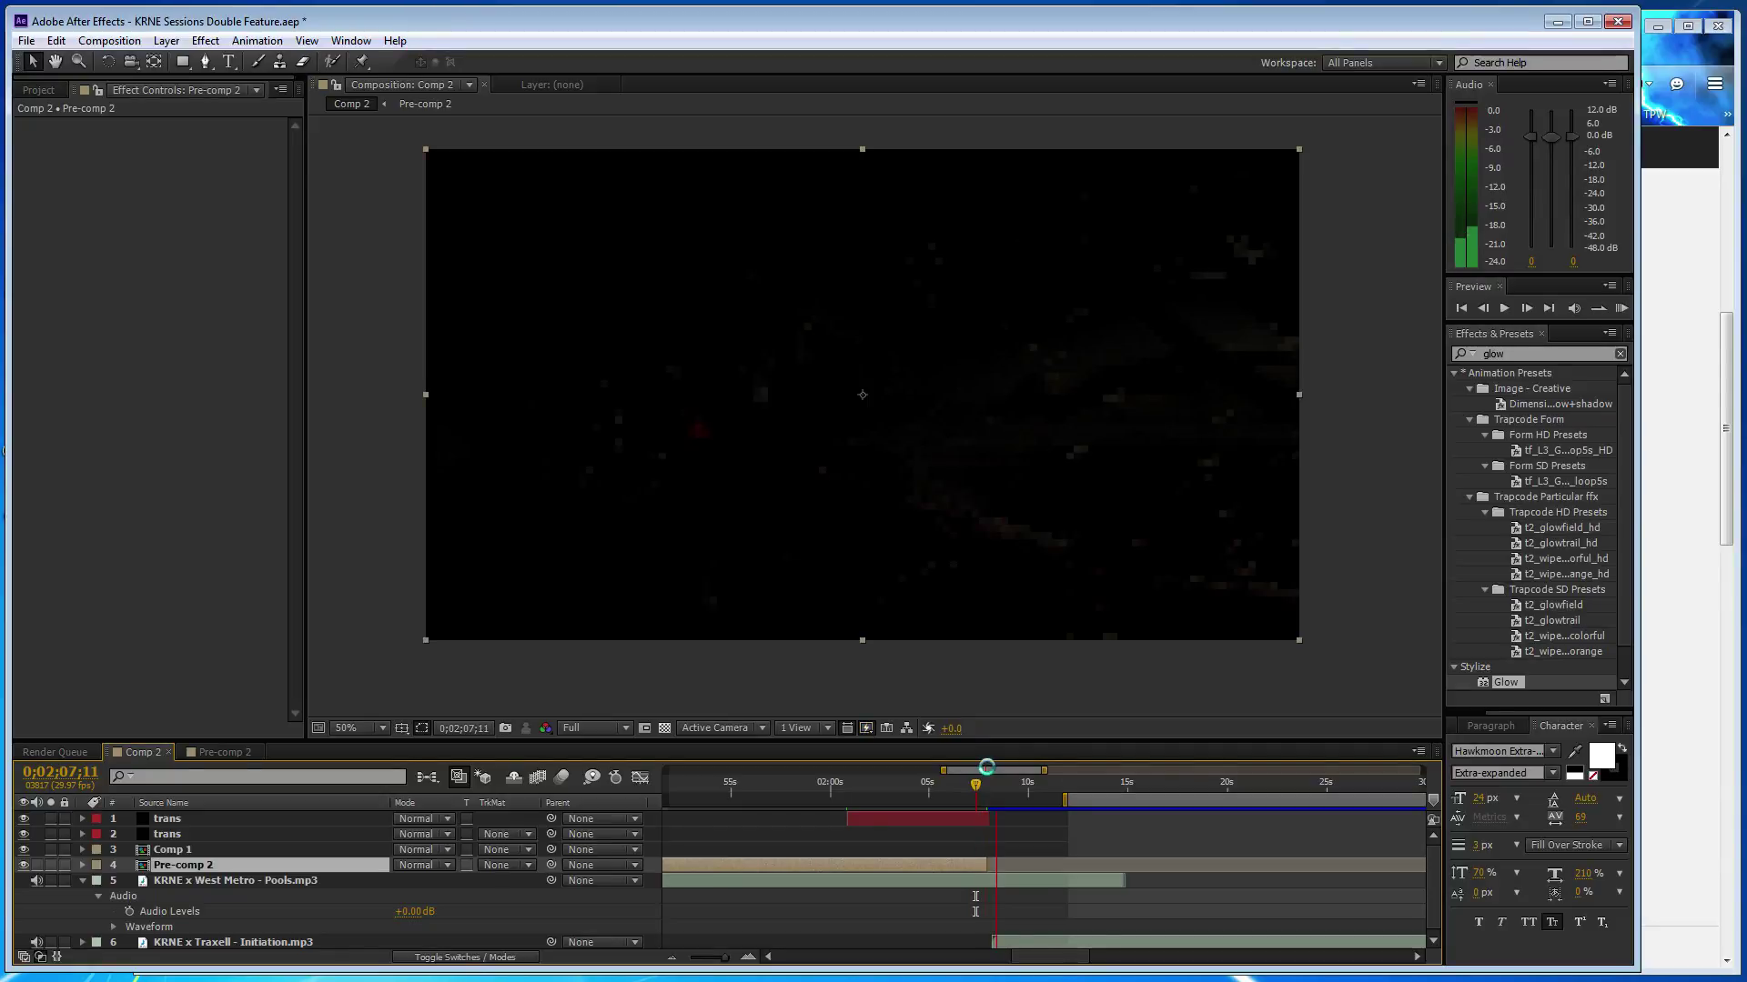
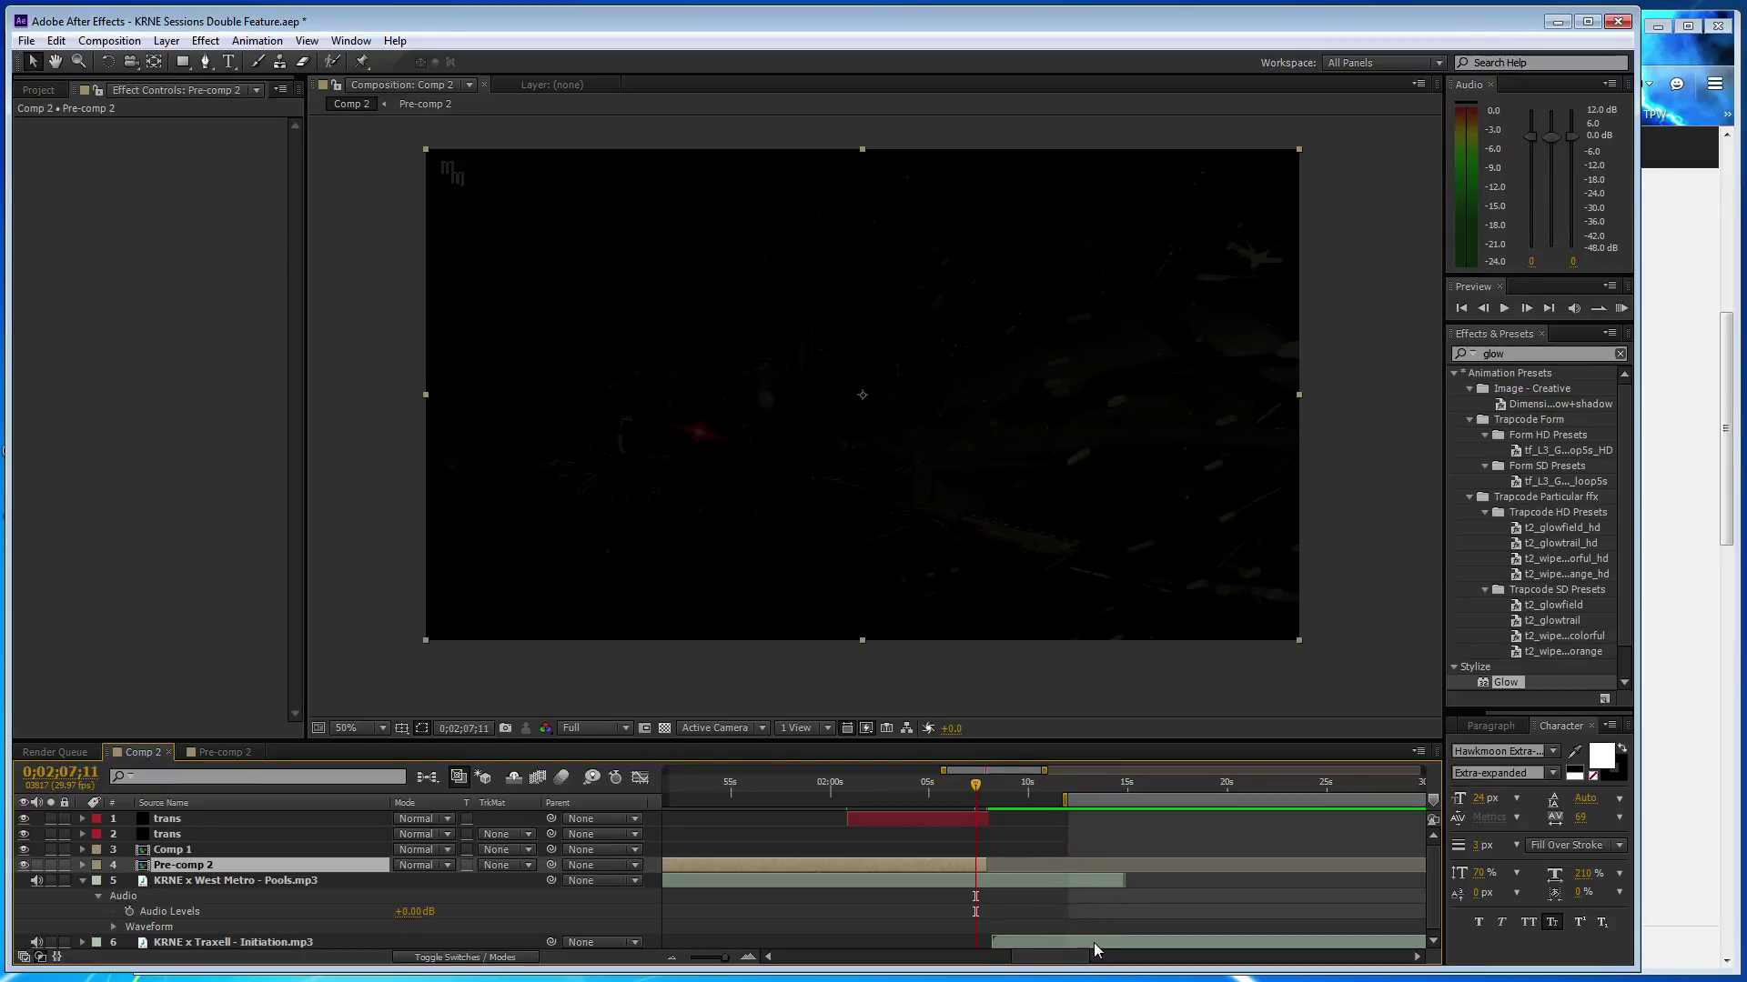
# - Move the Traxell track slightly earlier, preview it around 0;02;06;02–0;02;11;03, and save the project
pyautogui.moveTo(1094, 945); pyautogui.dragTo(1063, 953)
pyautogui.press('KP_Decimal')
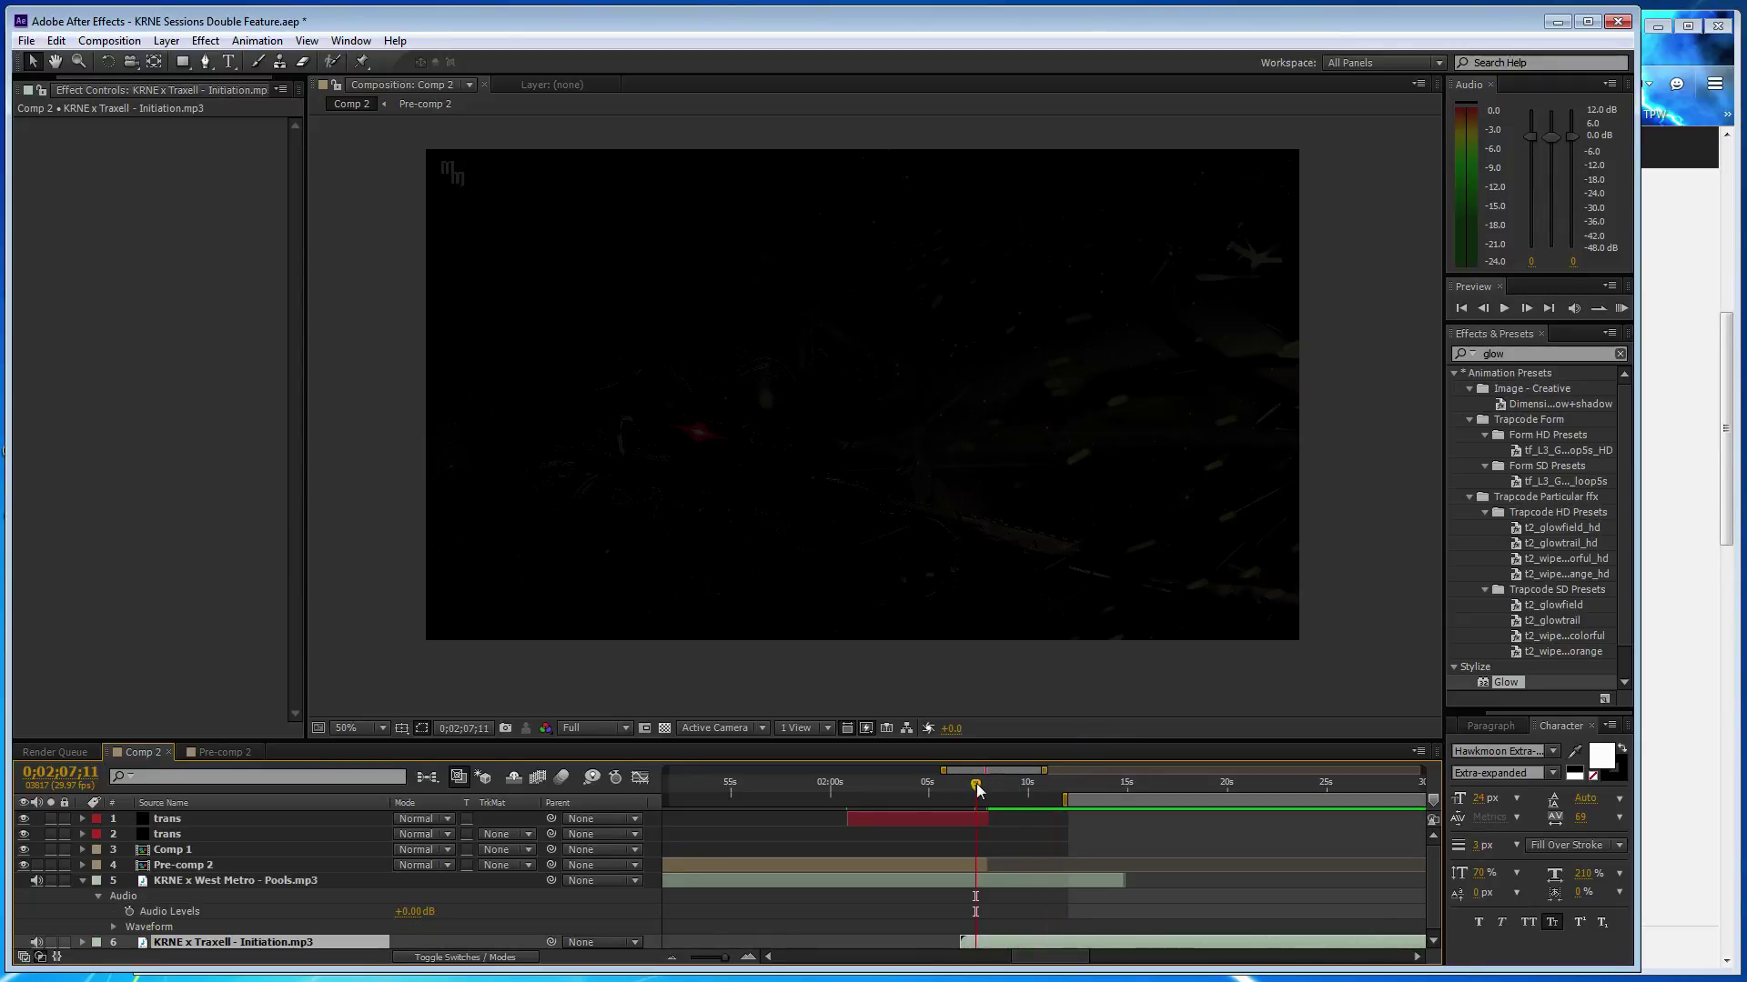
pyautogui.moveTo(981, 782); pyautogui.dragTo(948, 786)
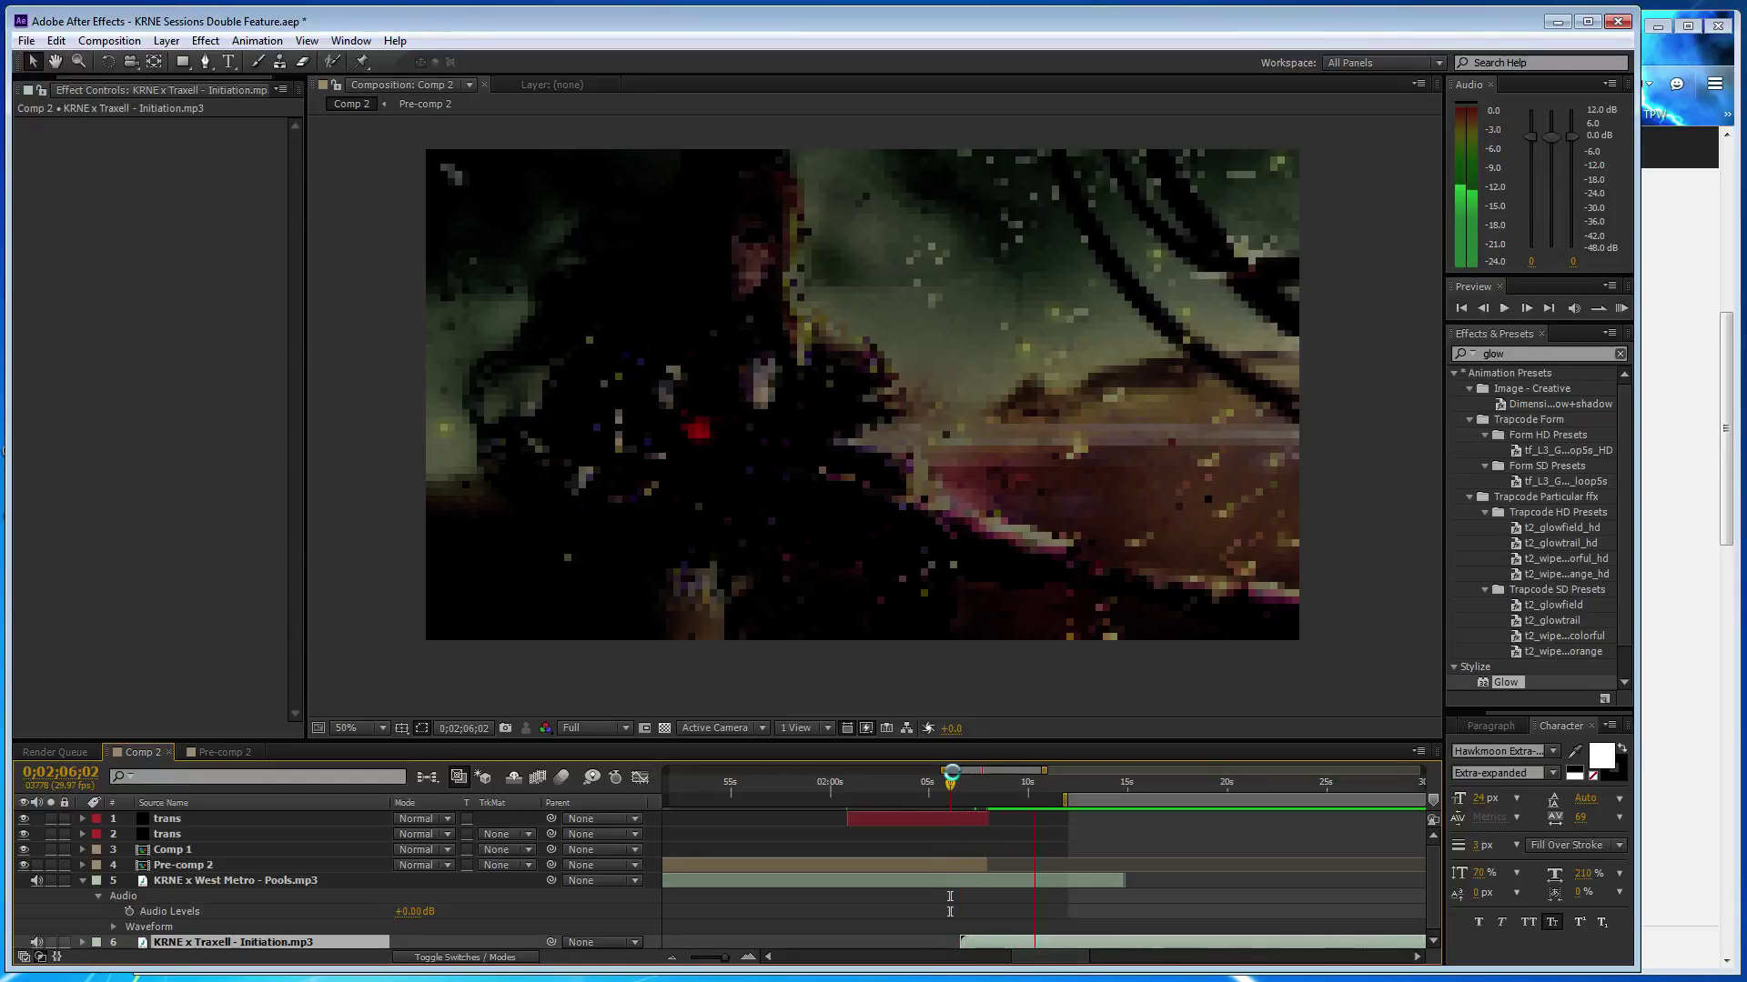
pyautogui.moveTo(949, 783); pyautogui.dragTo(1051, 801)
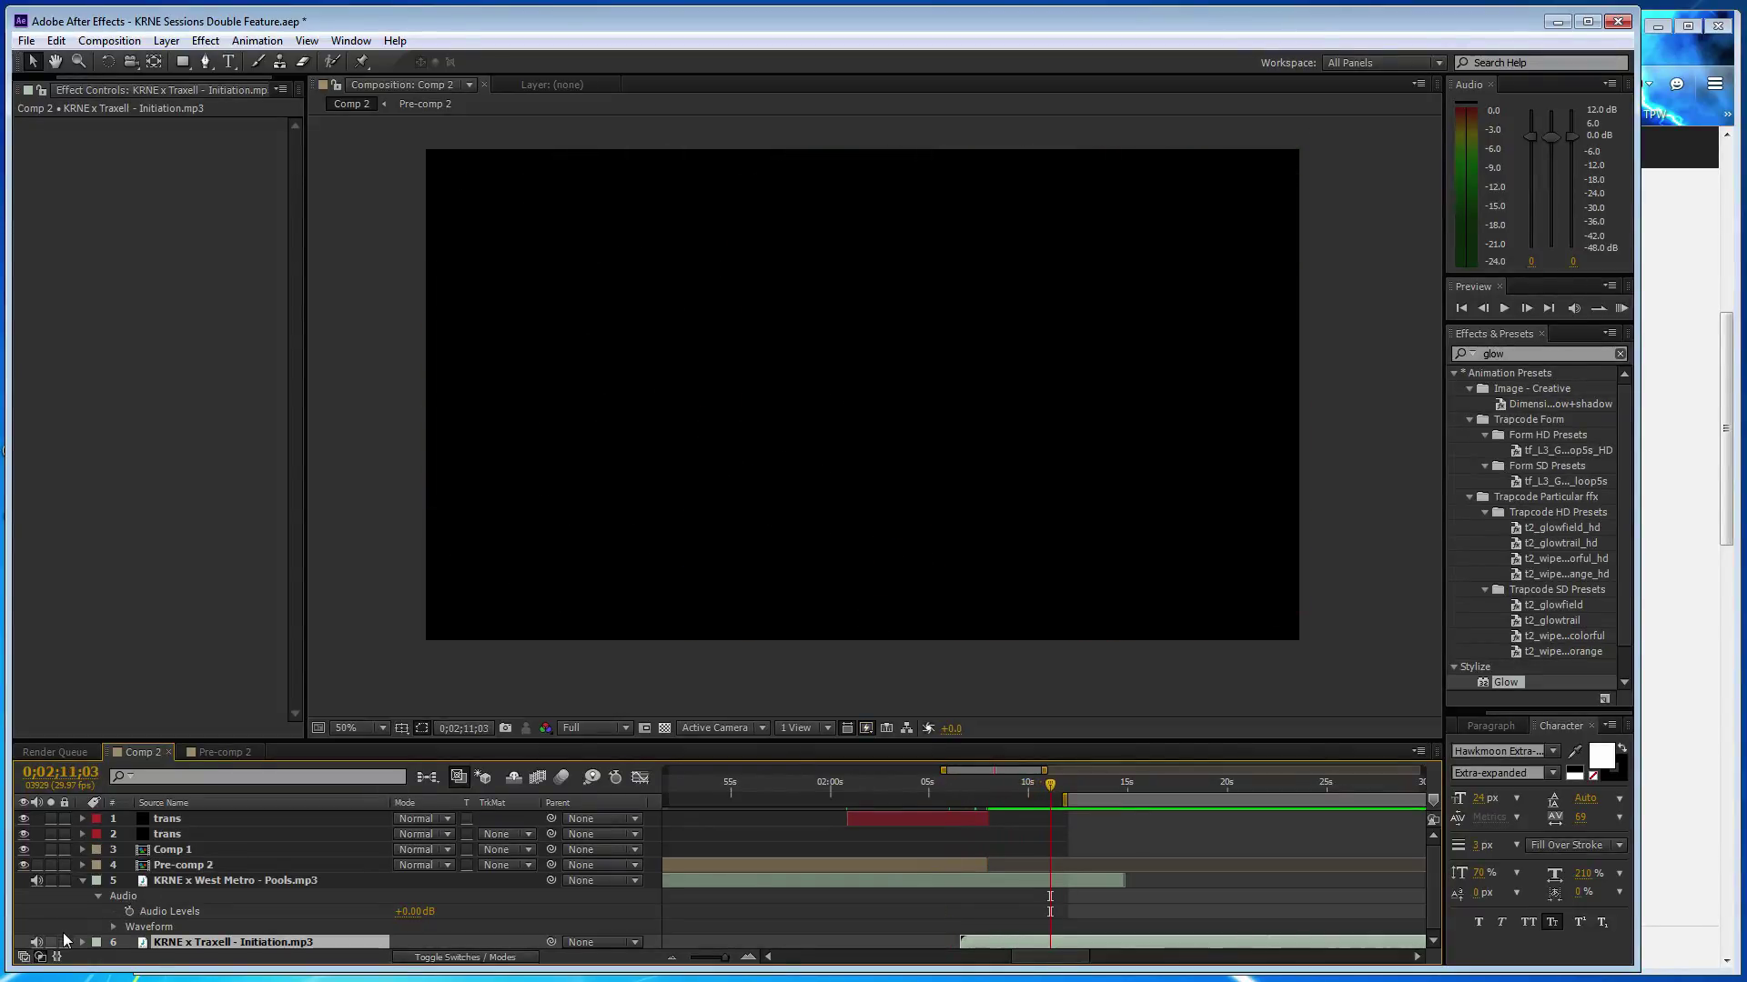
pyautogui.click(84, 882)
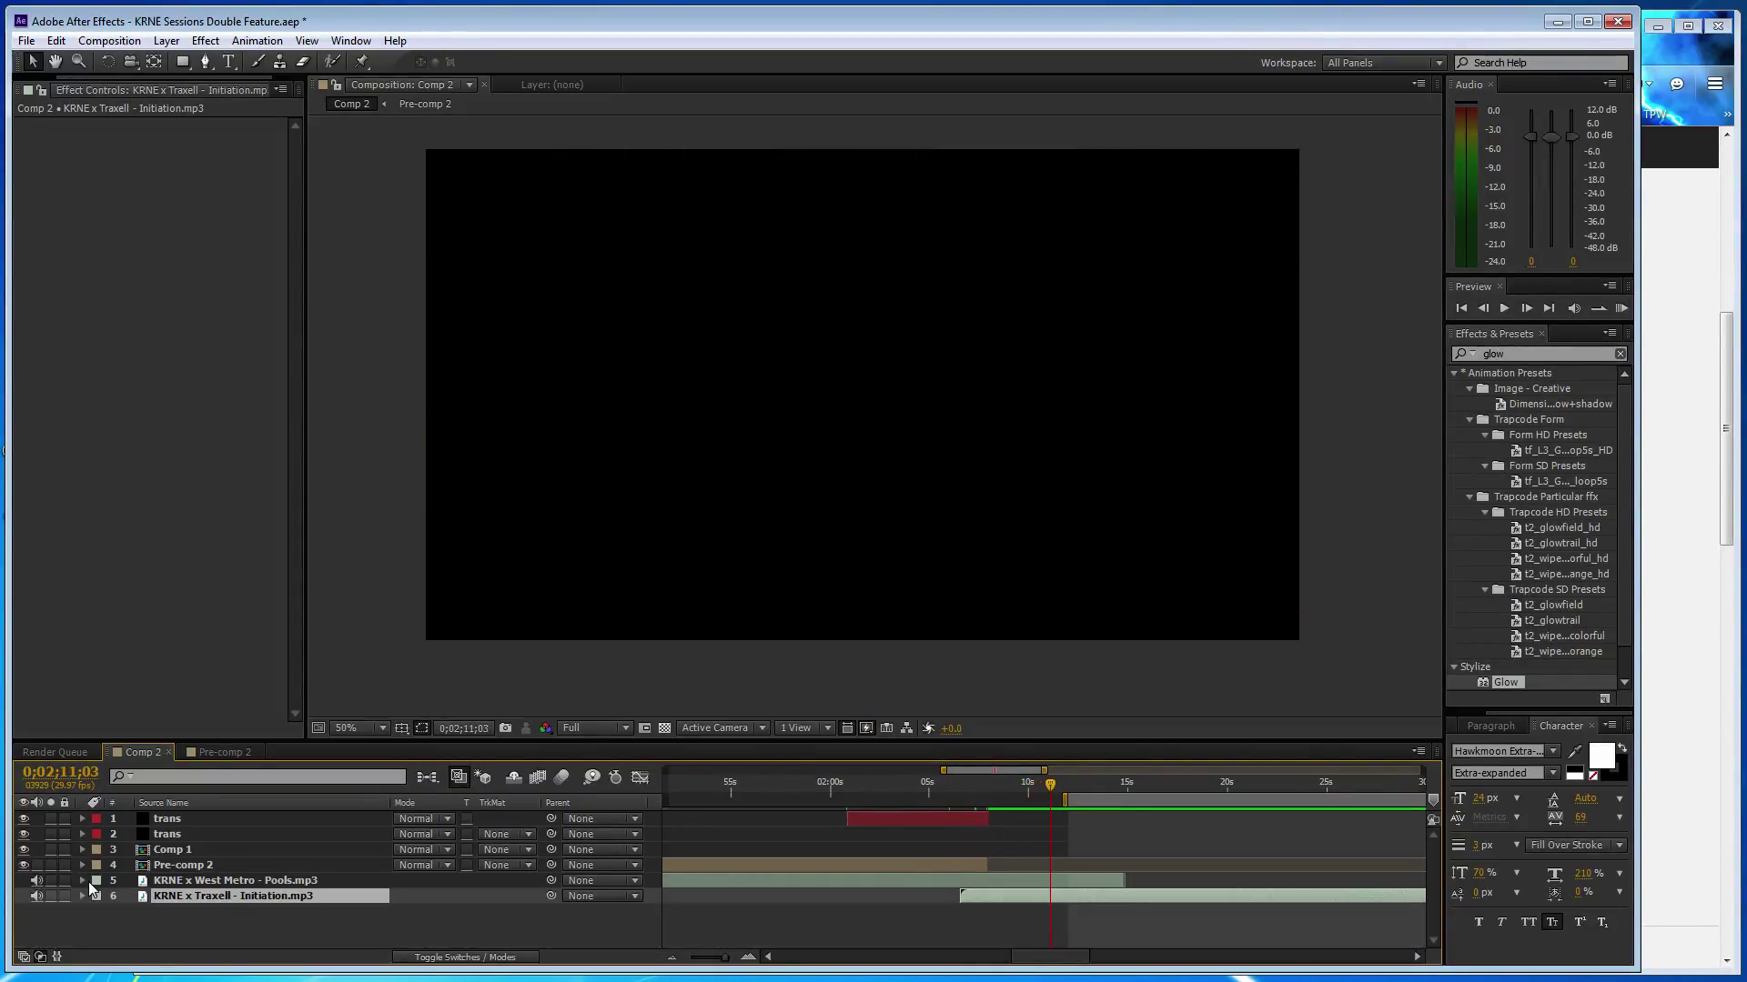
pyautogui.hotkey('ctrl', 's')
# - Add the 649497.jpg image from the Project panel as a new top layer in Comp 2
pyautogui.click(226, 821)
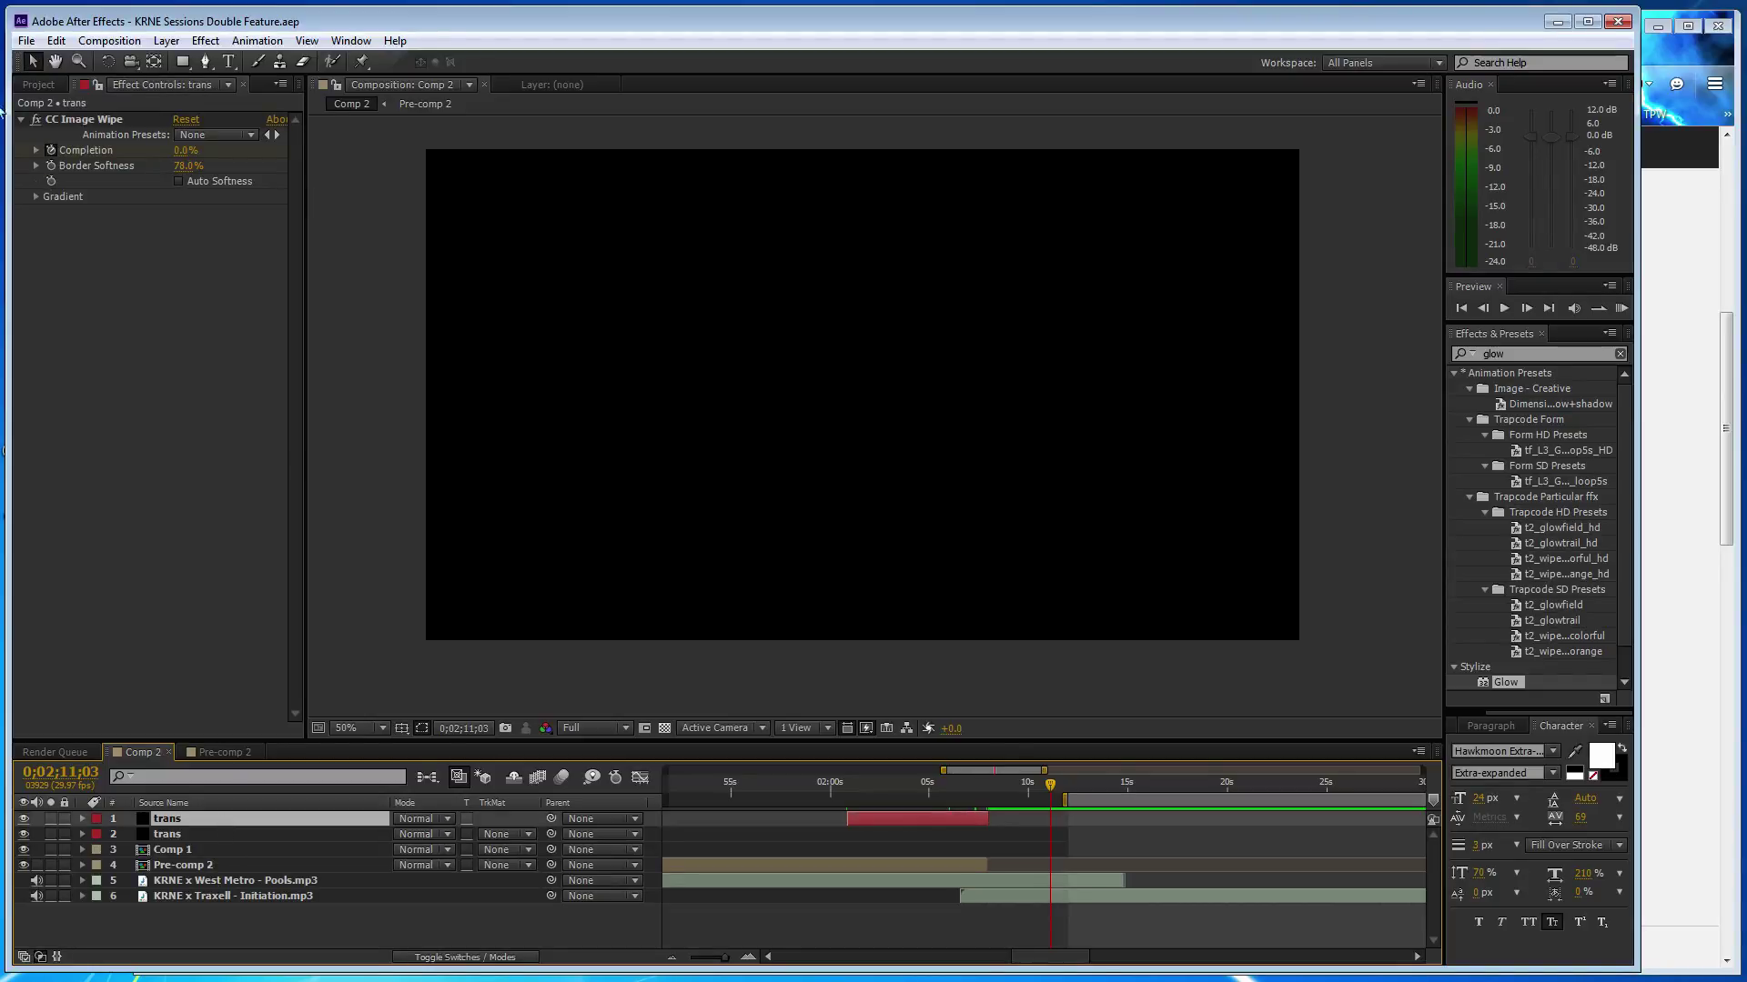
pyautogui.click(56, 84)
pyautogui.click(122, 248)
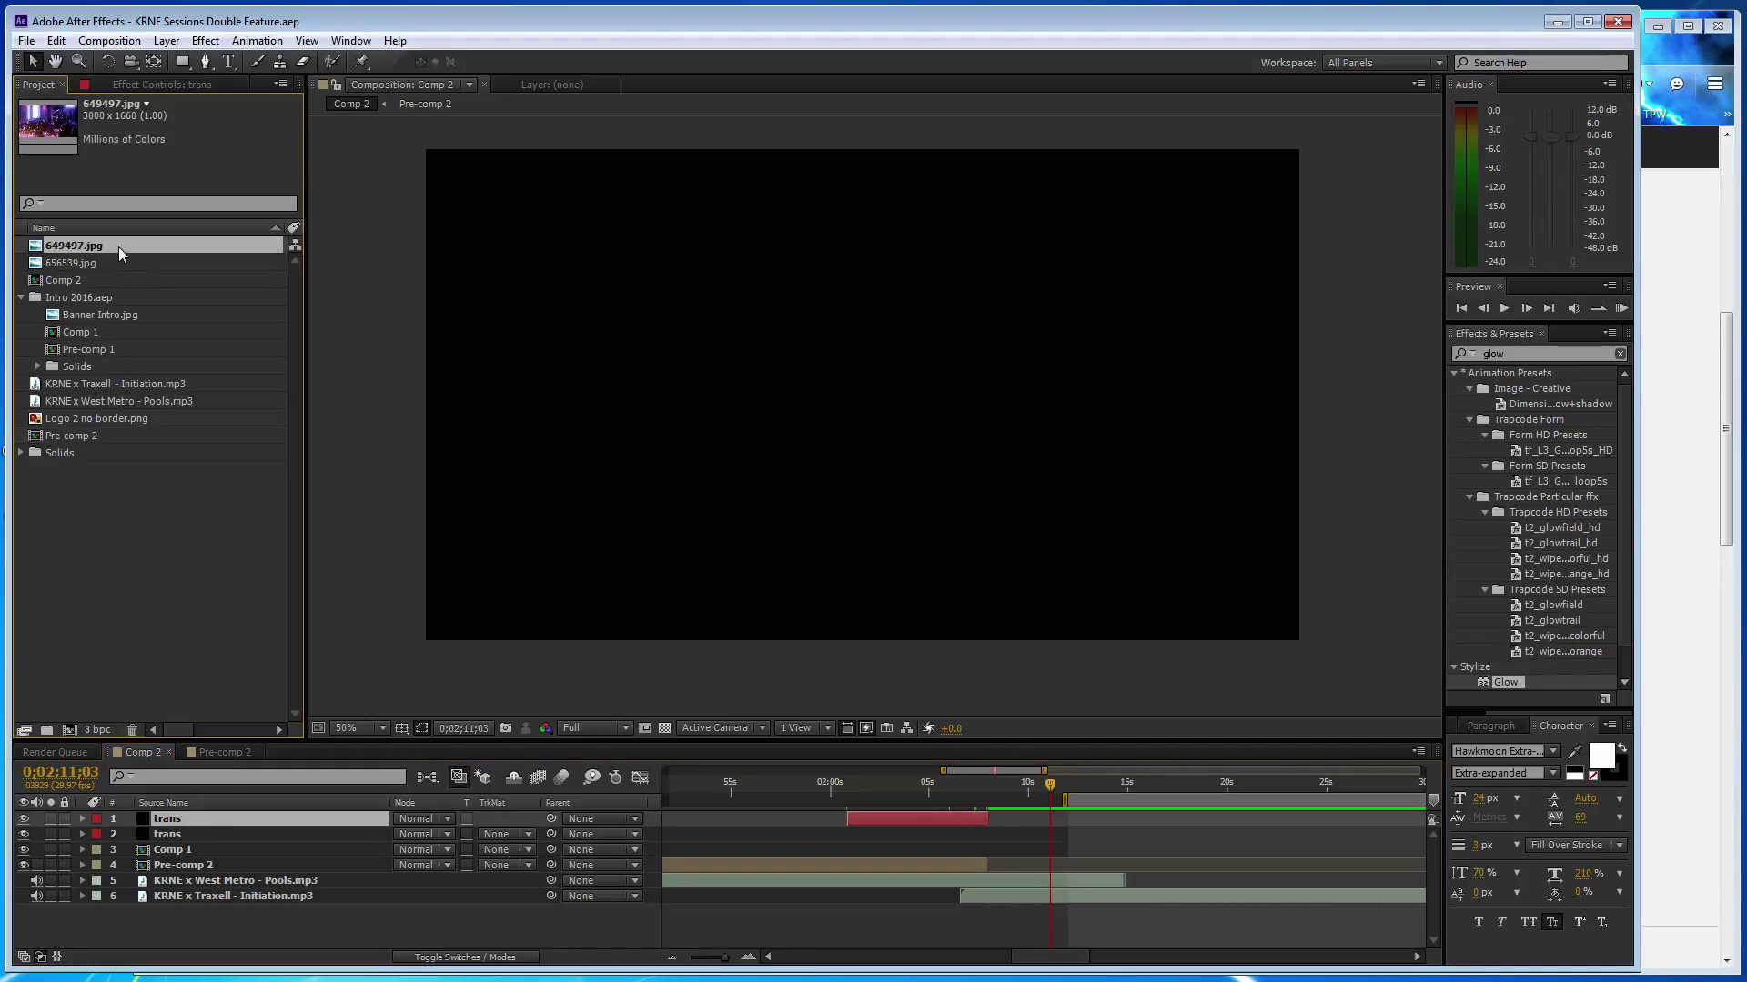
pyautogui.click(365, 822)
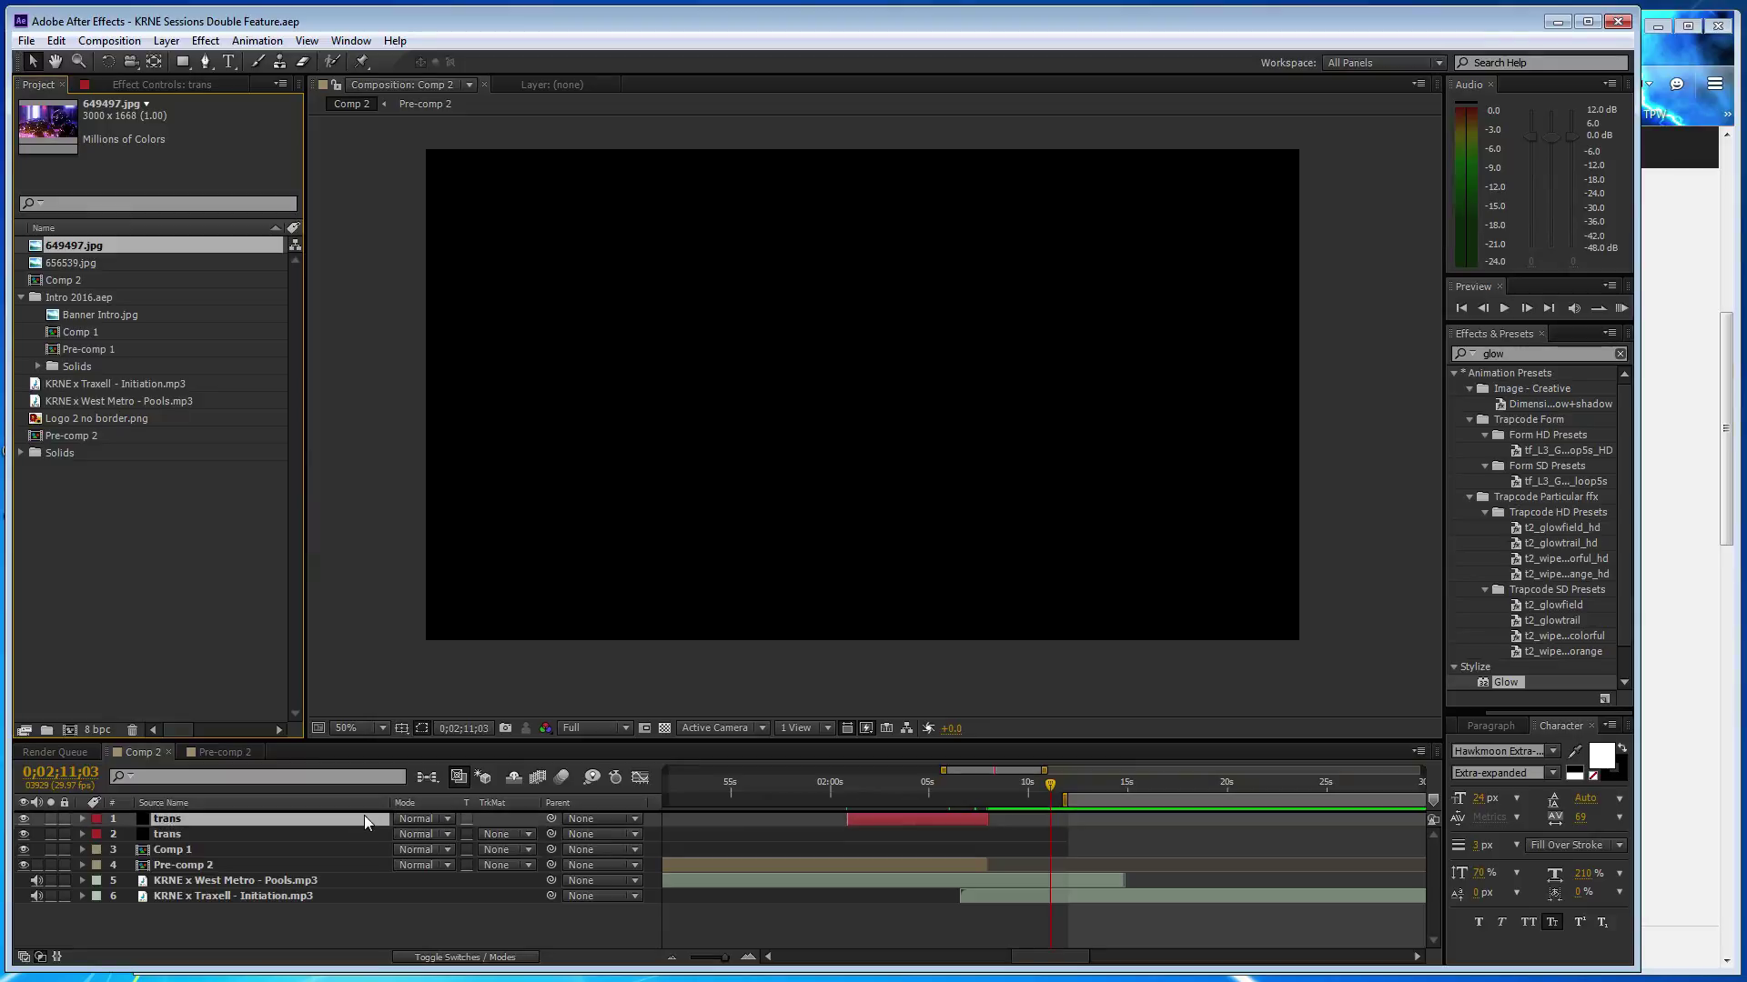
pyautogui.moveTo(365, 822); pyautogui.dragTo(365, 822)
pyautogui.press(',')
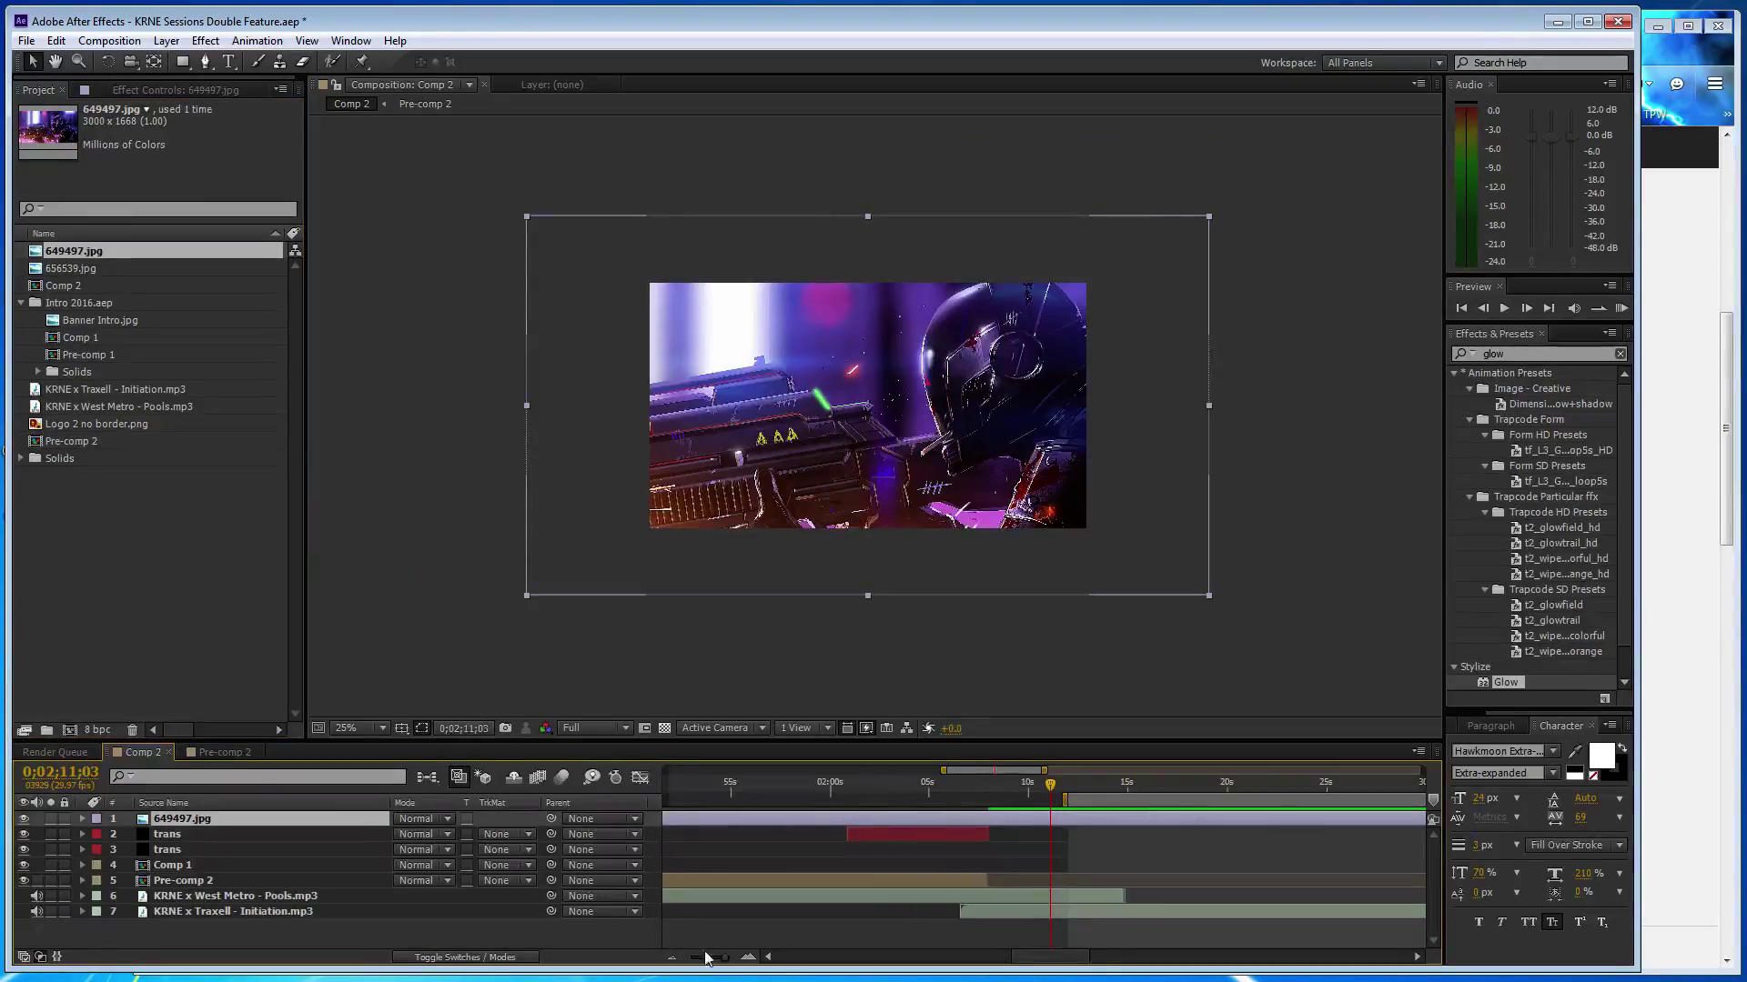
# - Trim the 649497.jpg layer to start at 0;02;11;03 and scale the soldier to fill the frame
pyautogui.moveTo(727, 957); pyautogui.dragTo(692, 958)
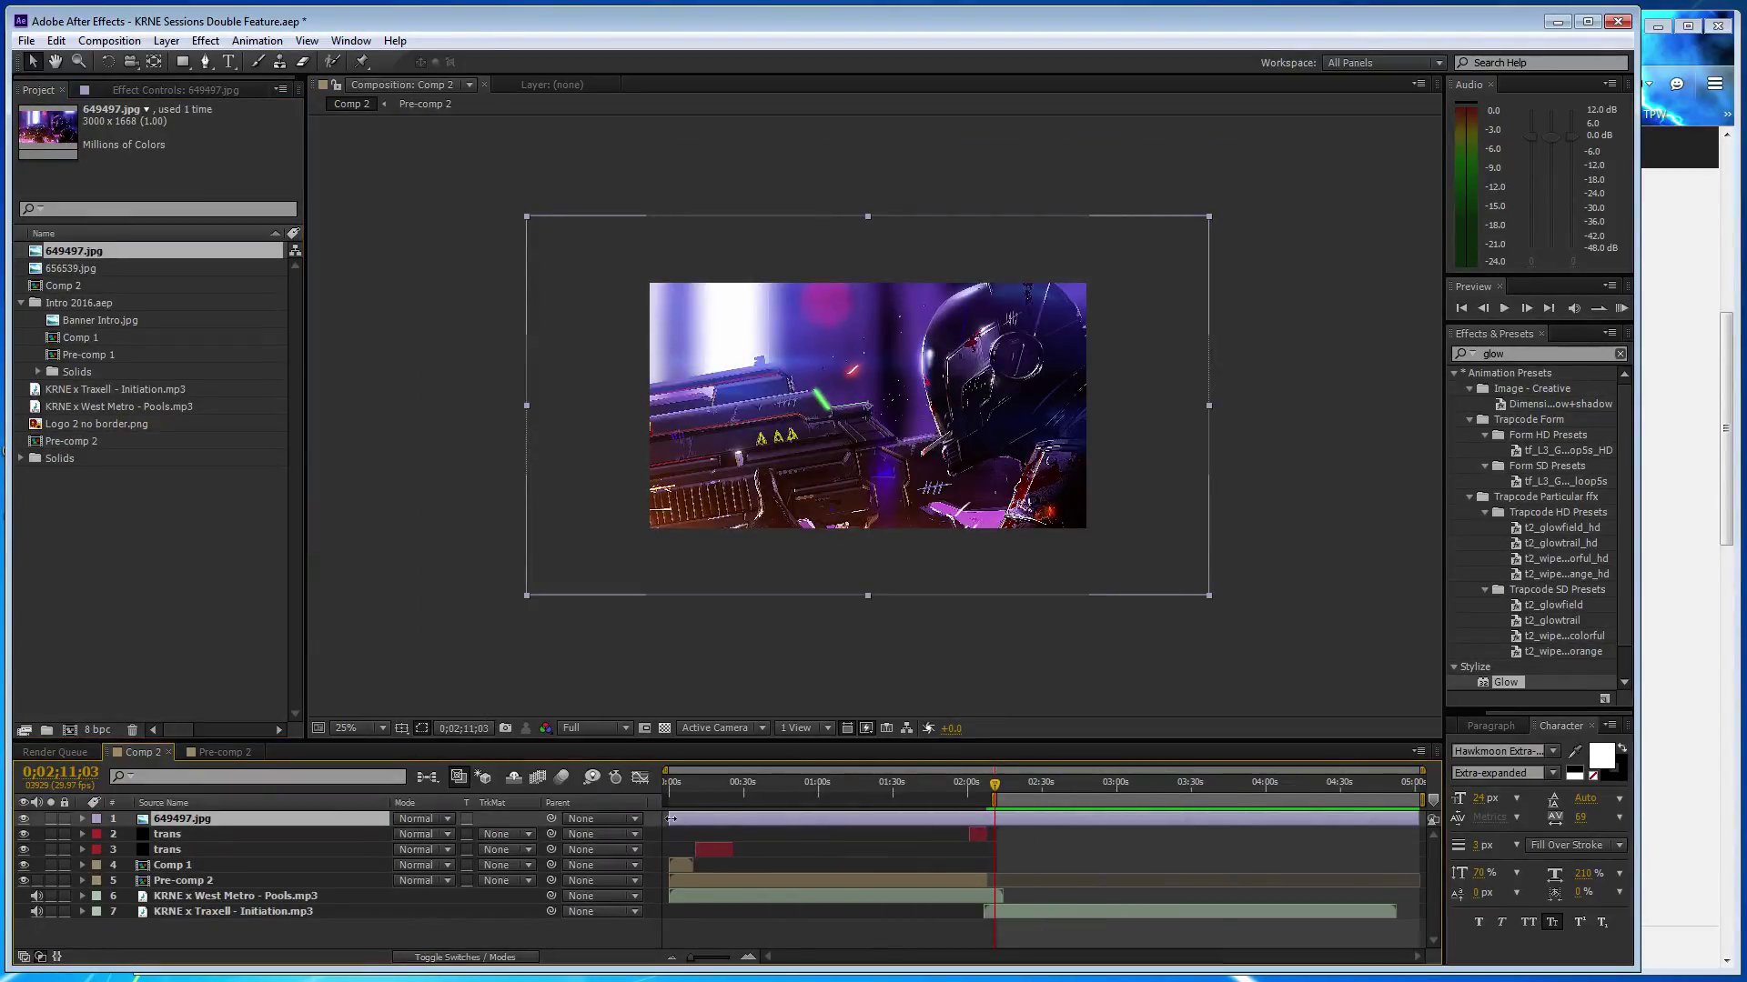
pyautogui.moveTo(761, 819); pyautogui.dragTo(1003, 817)
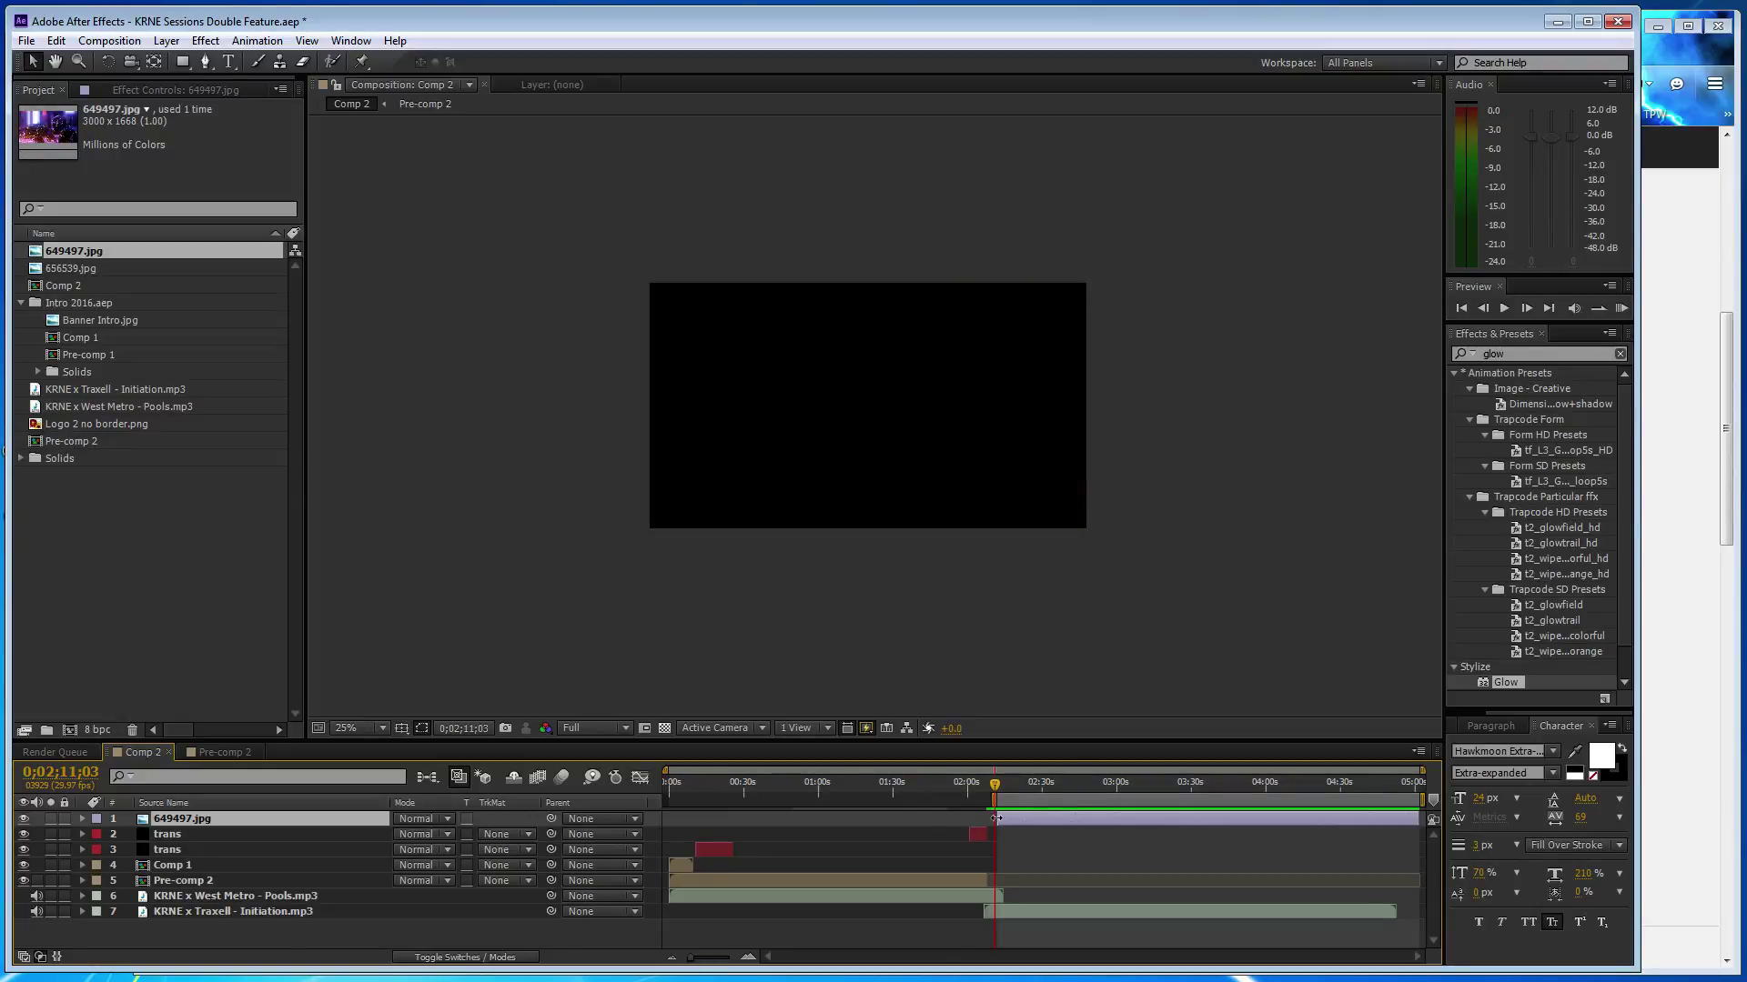
pyautogui.click(748, 957)
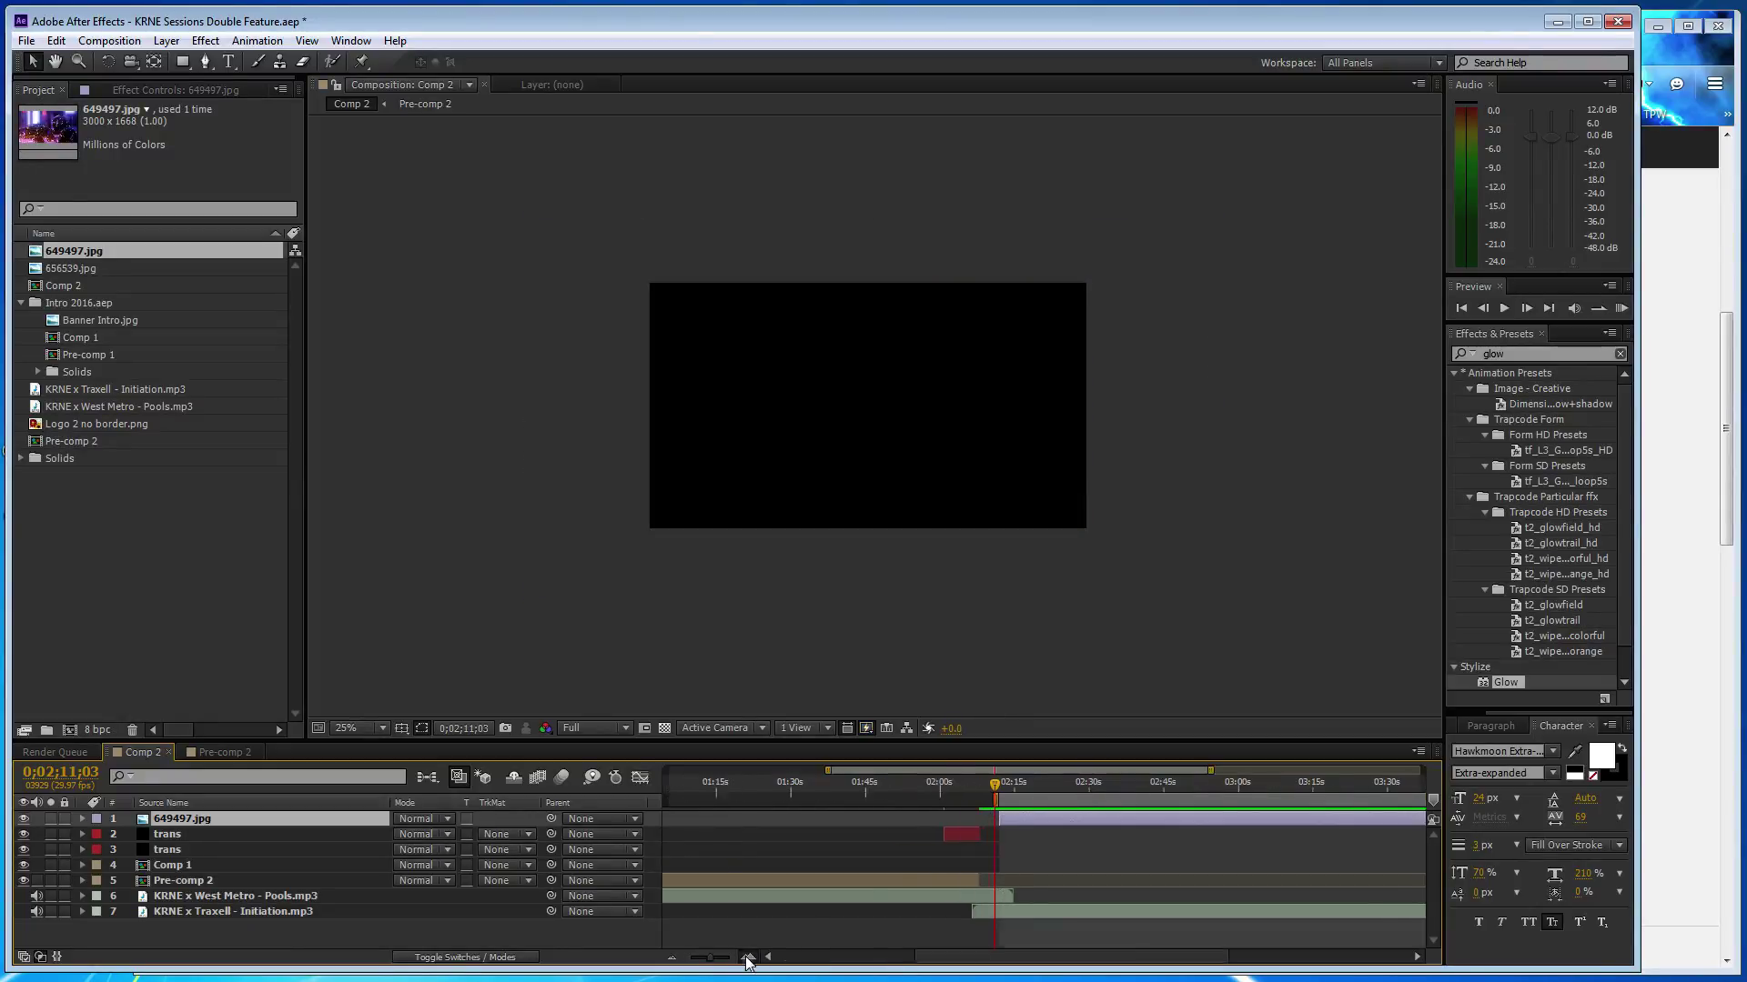
pyautogui.moveTo(1001, 819); pyautogui.dragTo(993, 818)
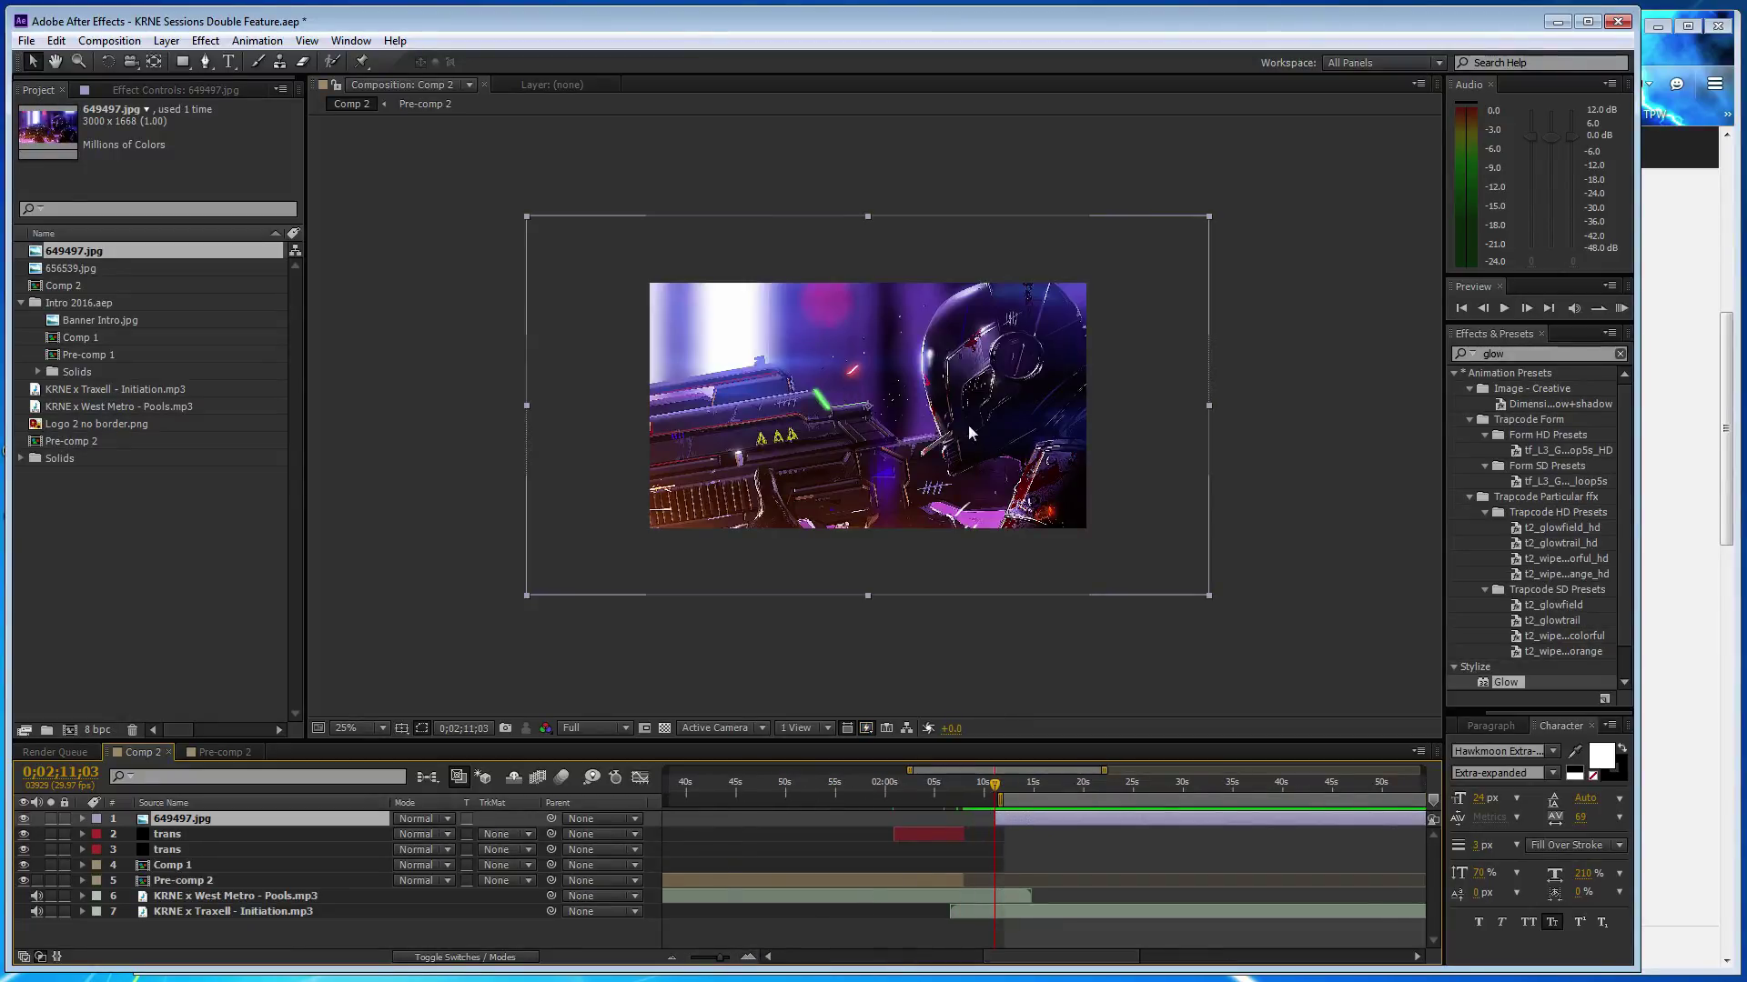
pyautogui.moveTo(1217, 604); pyautogui.dragTo(1102, 544)
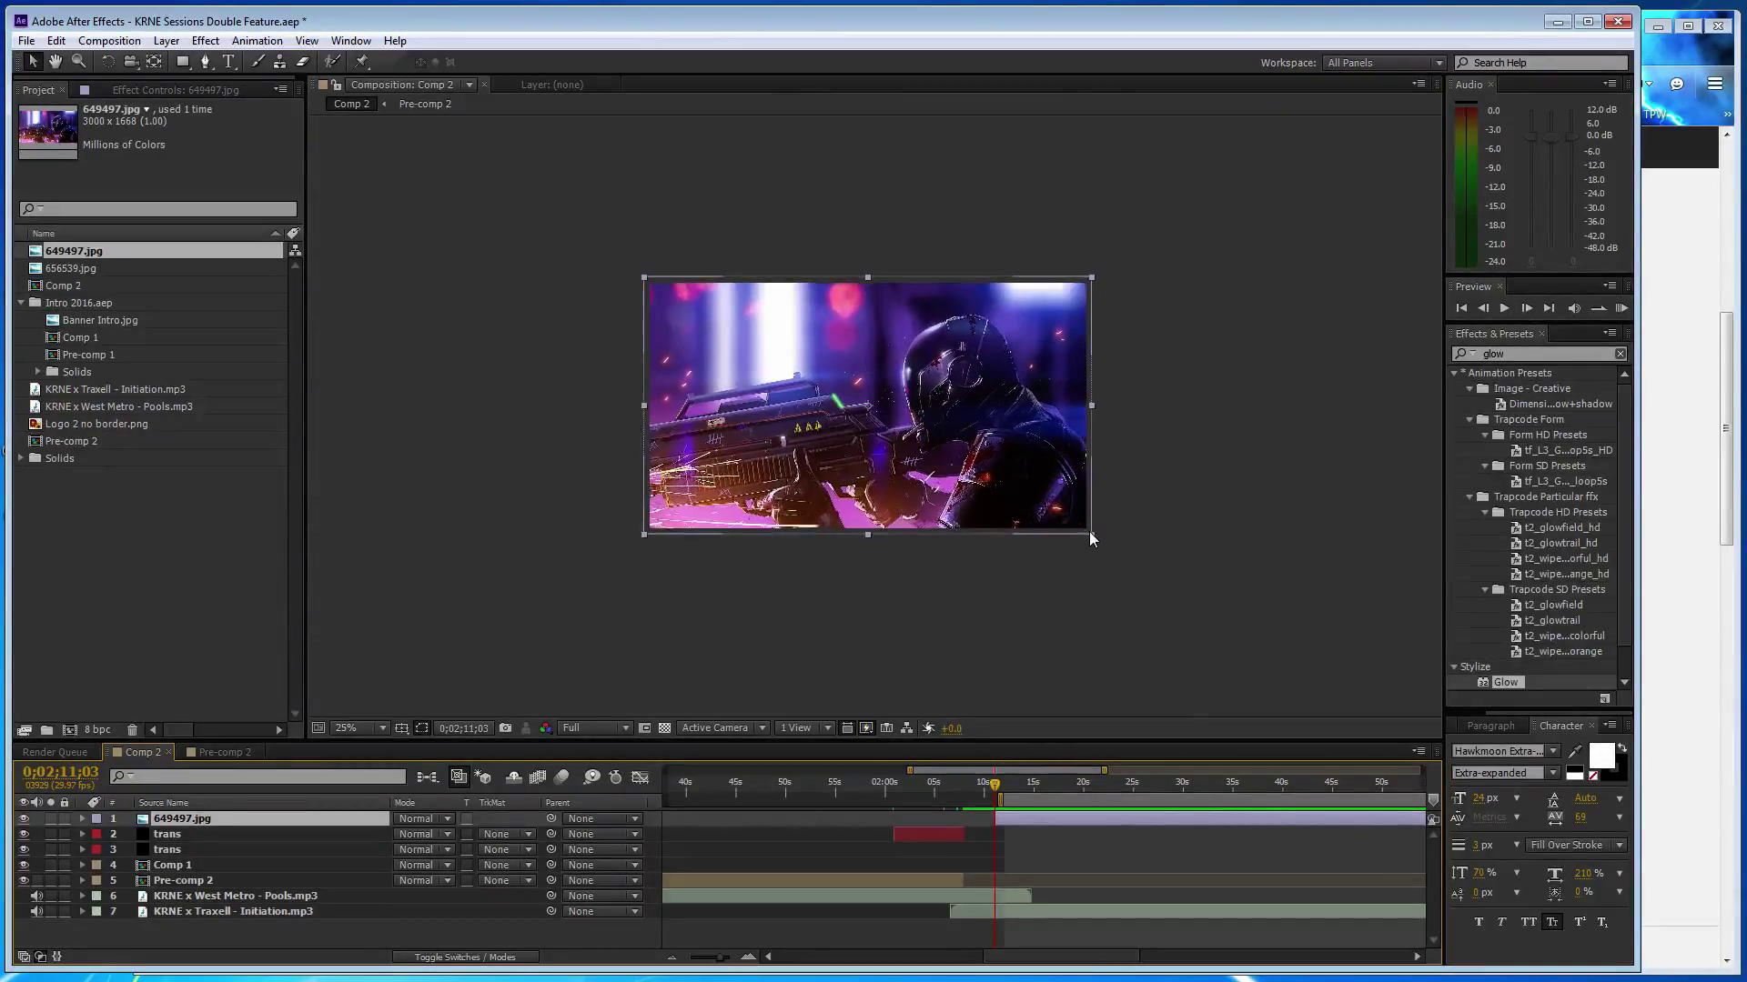
pyautogui.press('.')
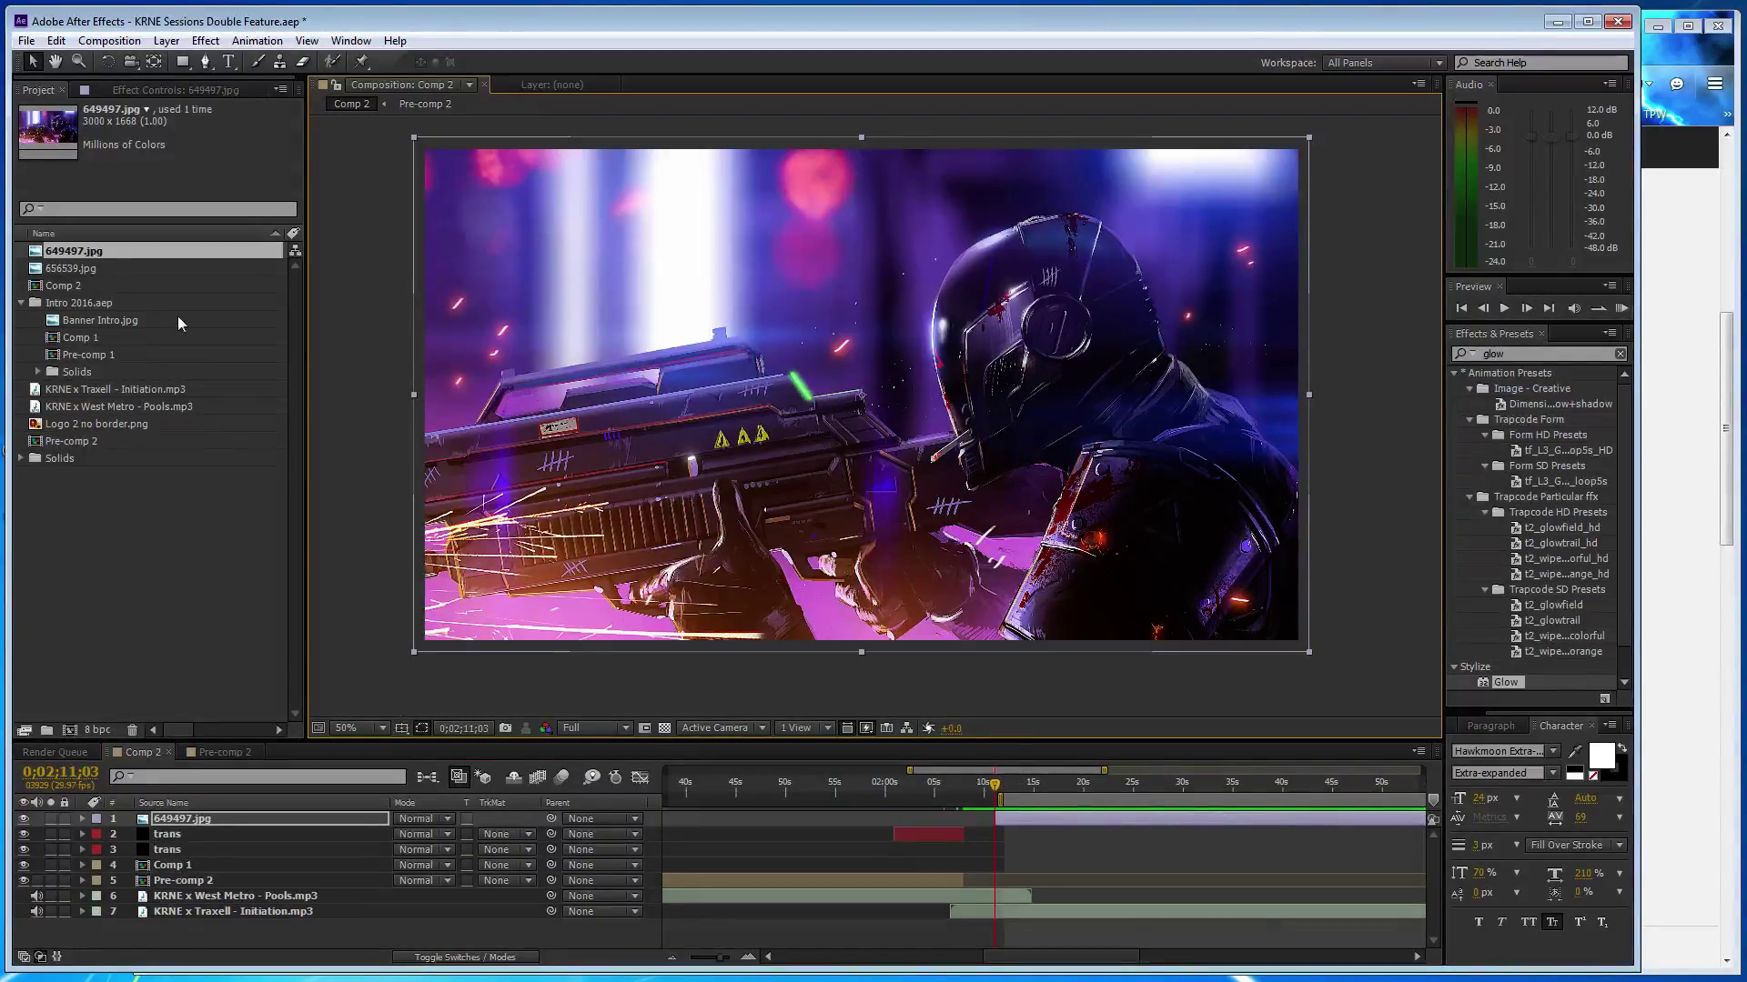
# - Copy the Logo 2 no border.png layer from Pre-comp 2 into Comp 2
pyautogui.click(224, 752)
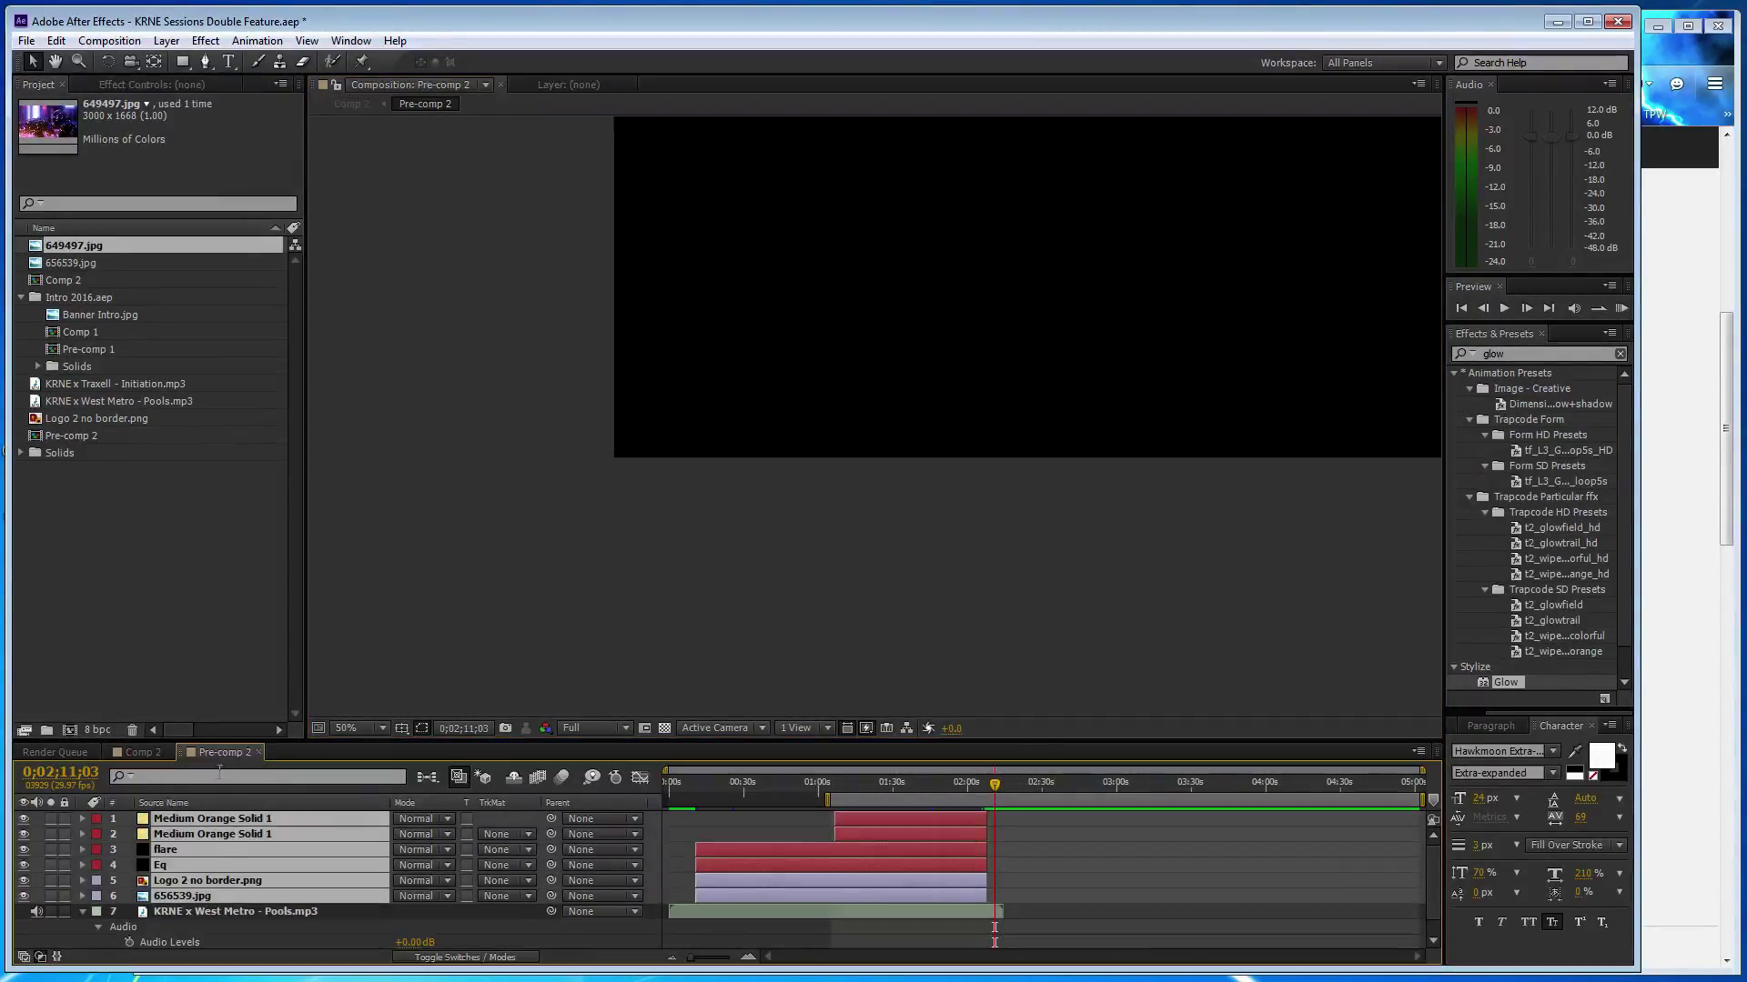
pyautogui.click(215, 909)
pyautogui.click(218, 881)
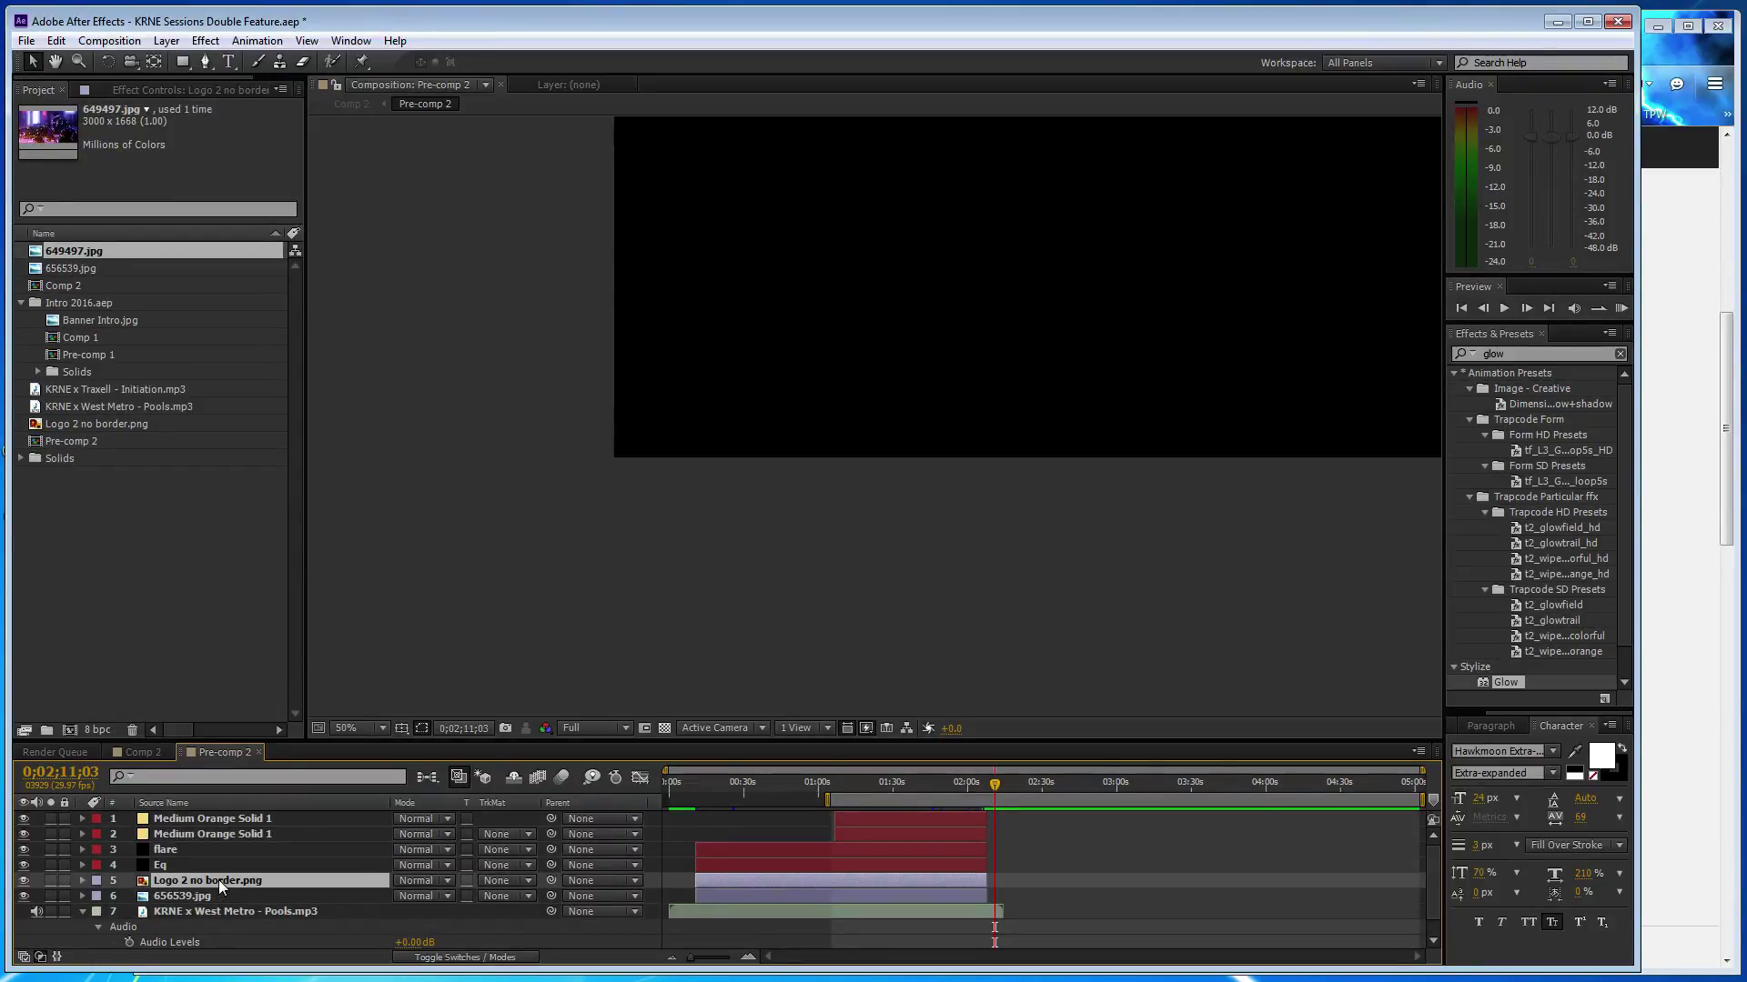
pyautogui.click(159, 754)
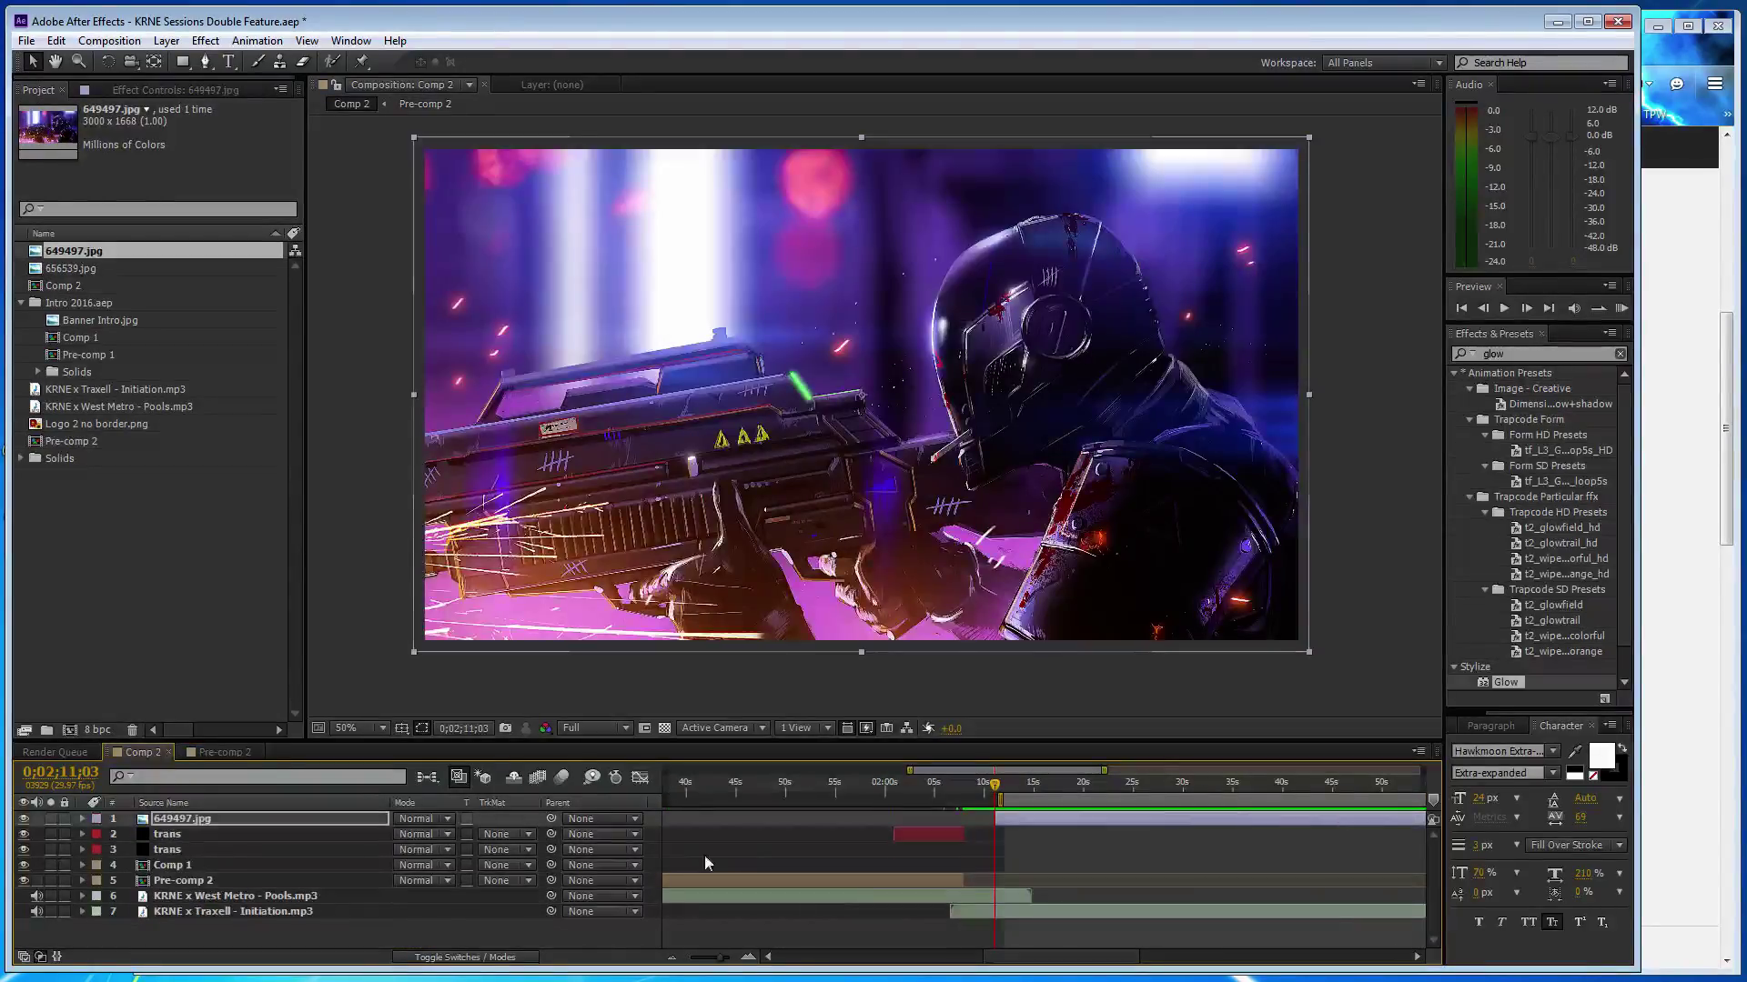
# - Make the logo layer run from 0;02;11;03 to the end of Comp 2
pyautogui.moveTo(962, 819)
pyautogui.mouseDown()
pyautogui.moveTo(1456, 821)
pyautogui.moveTo(1028, 828)
pyautogui.mouseUp()
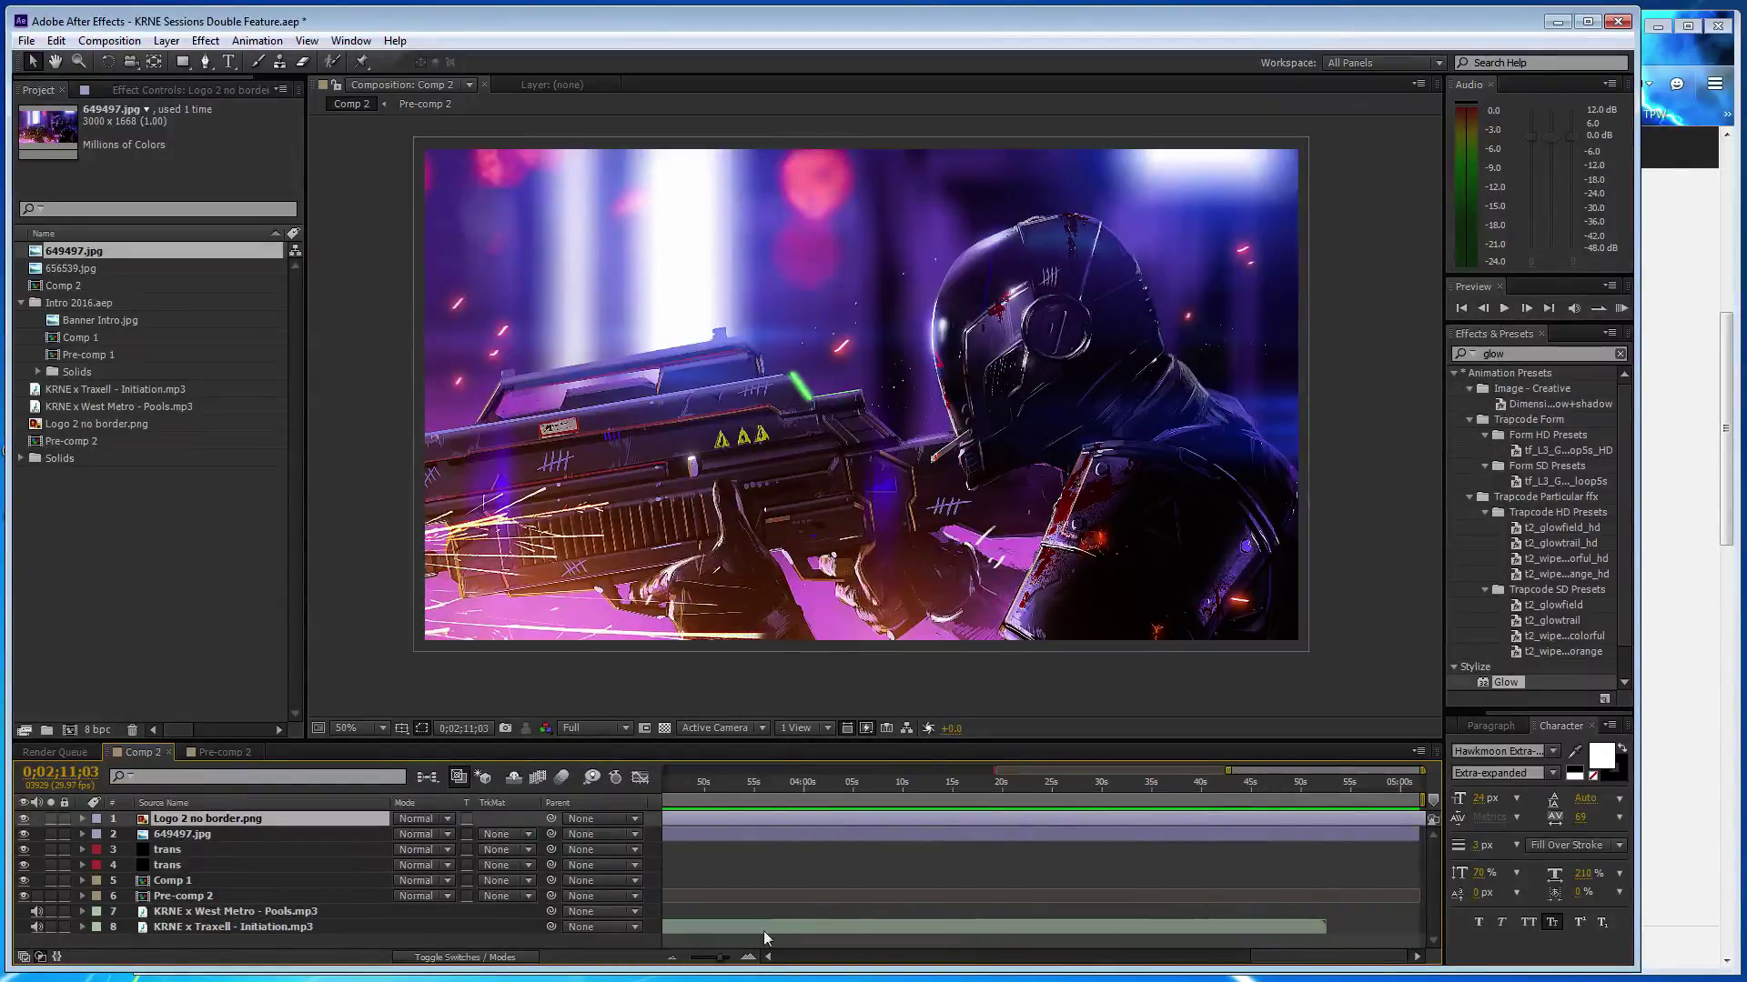
pyautogui.moveTo(727, 961); pyautogui.dragTo(691, 958)
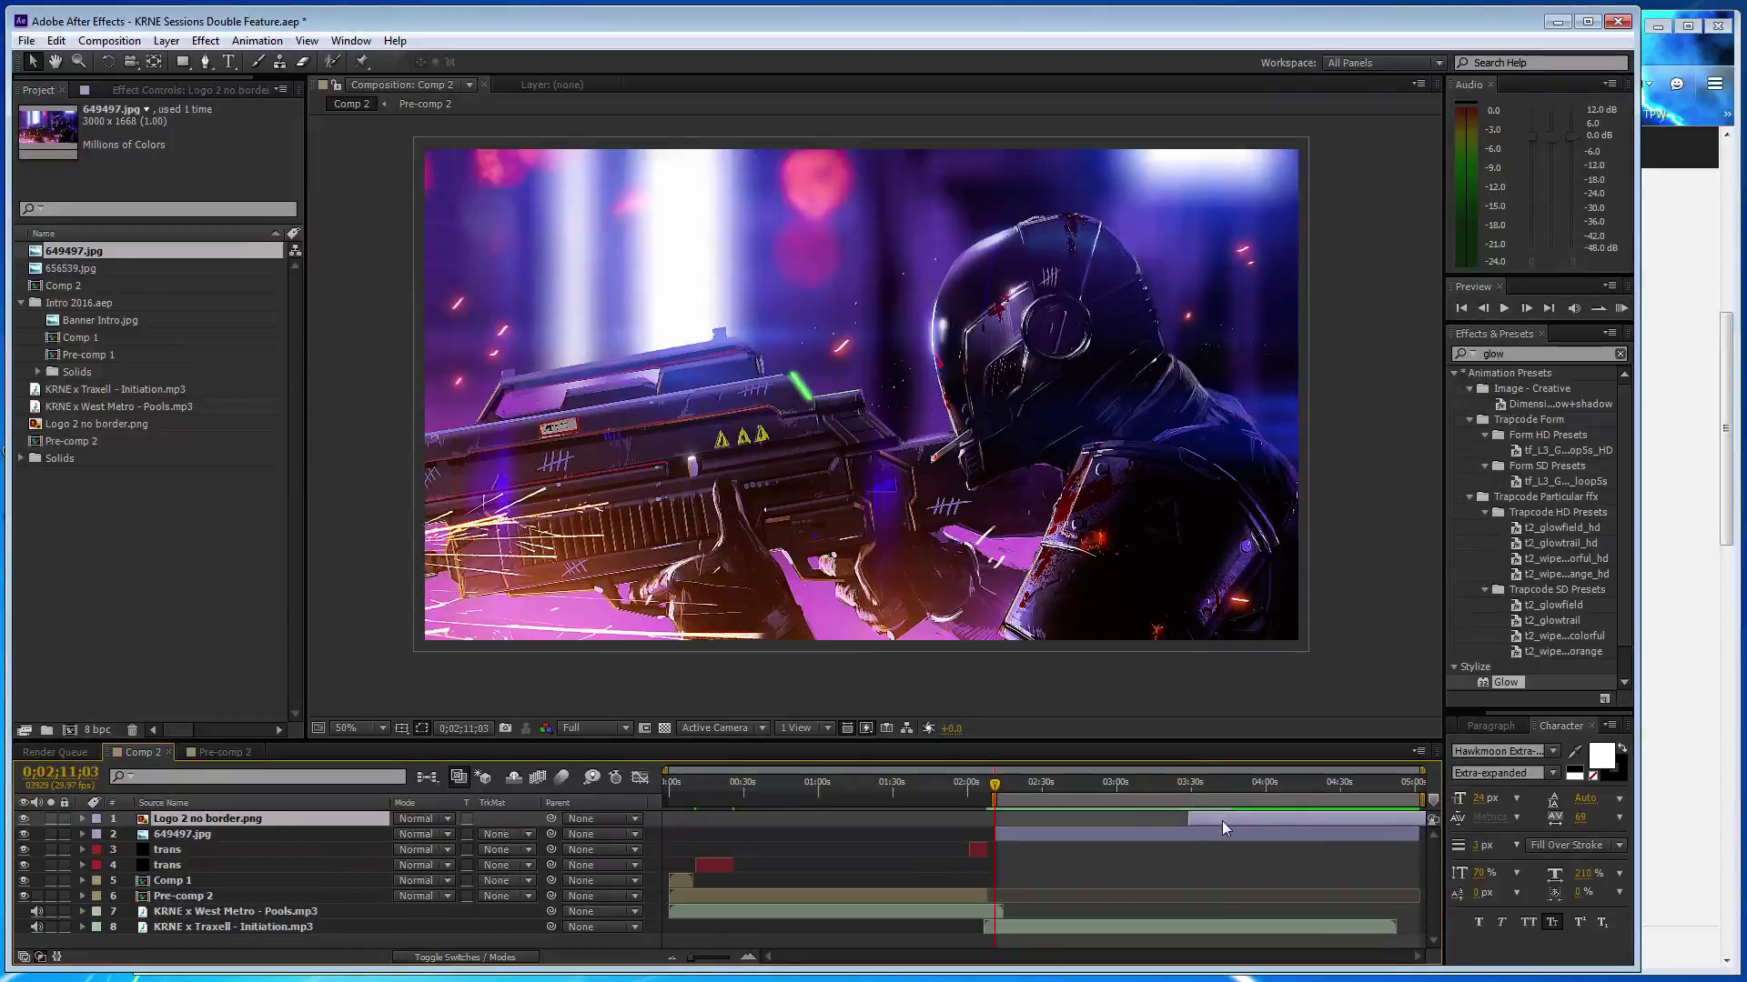
pyautogui.moveTo(1185, 821); pyautogui.dragTo(1029, 826)
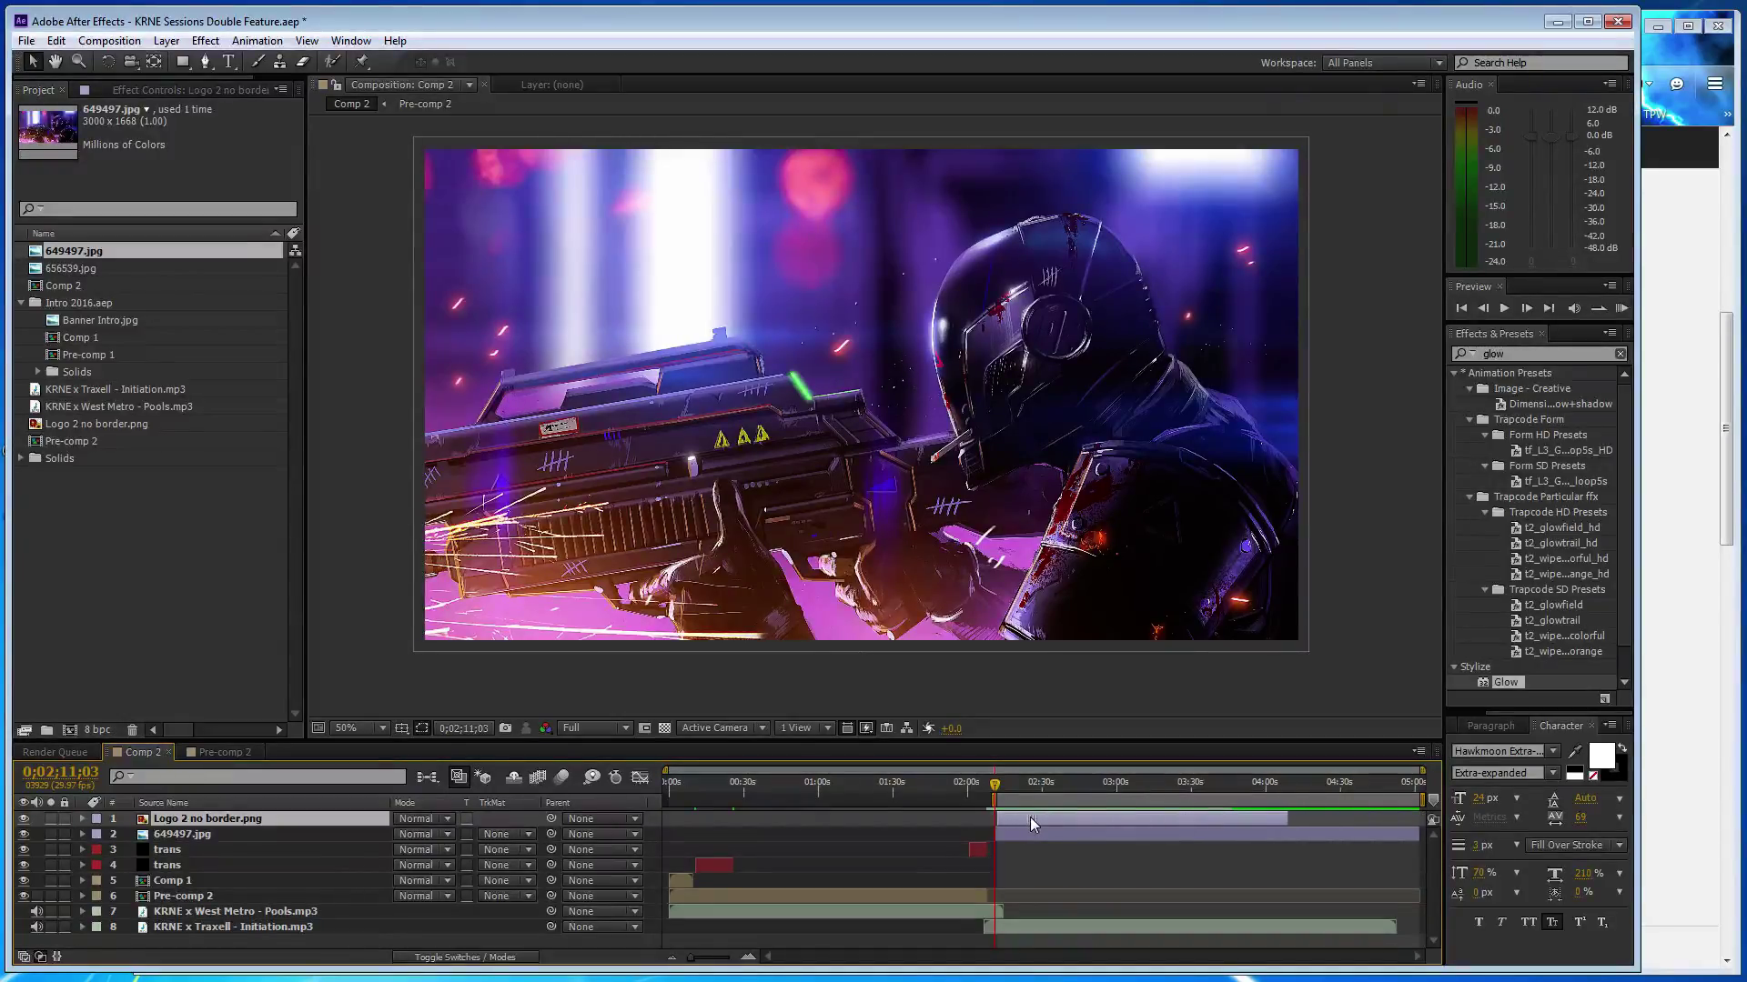
pyautogui.moveTo(1285, 820); pyautogui.dragTo(1420, 812)
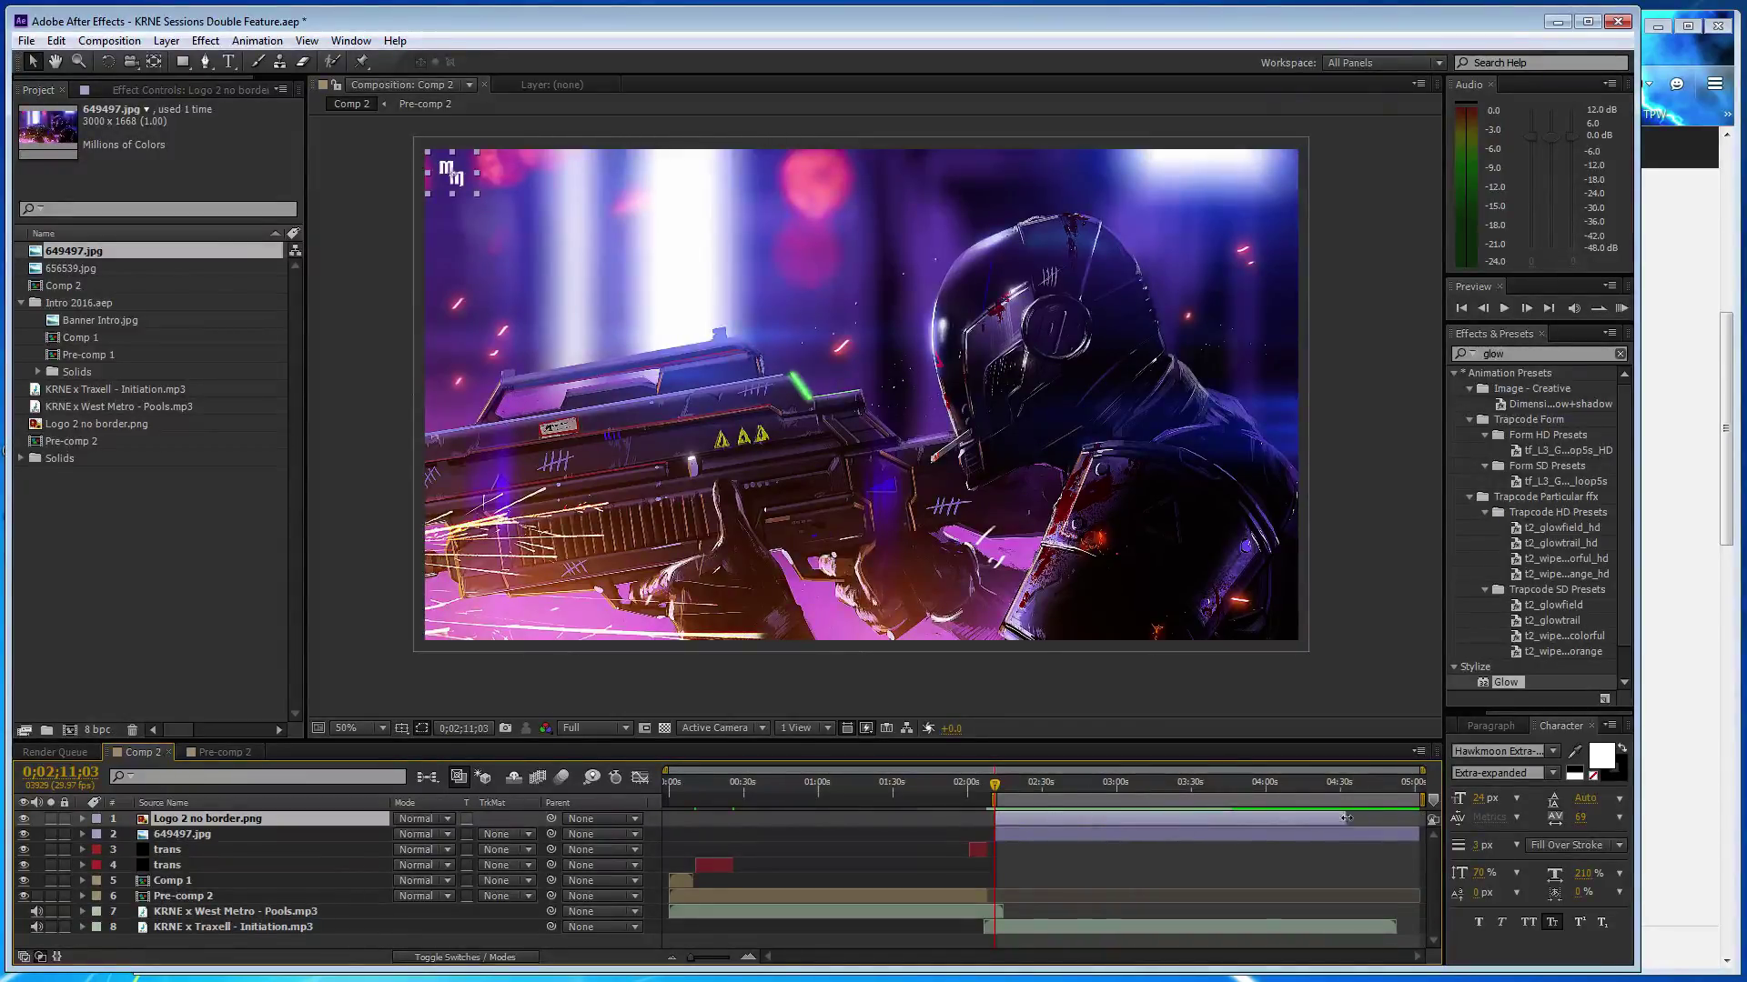
pyautogui.click(358, 506)
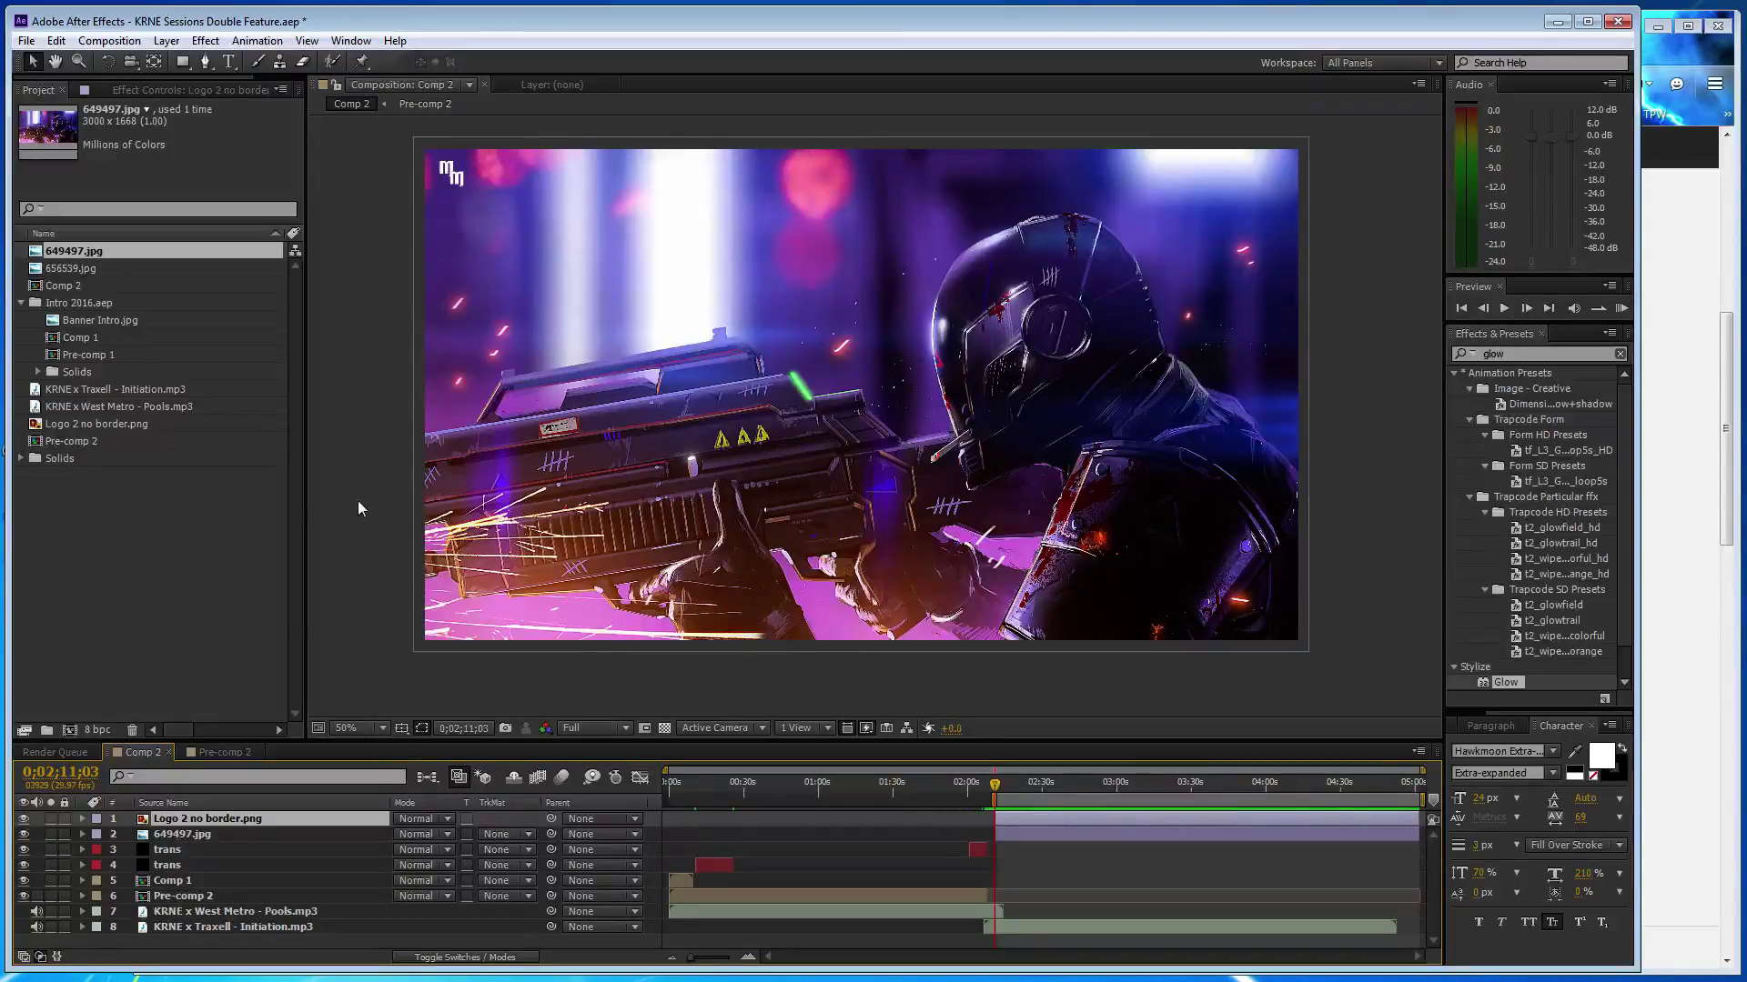
# - Copy the Eq layer from Pre-comp 2 and return to Comp 2
pyautogui.click(221, 752)
pyautogui.click(200, 860)
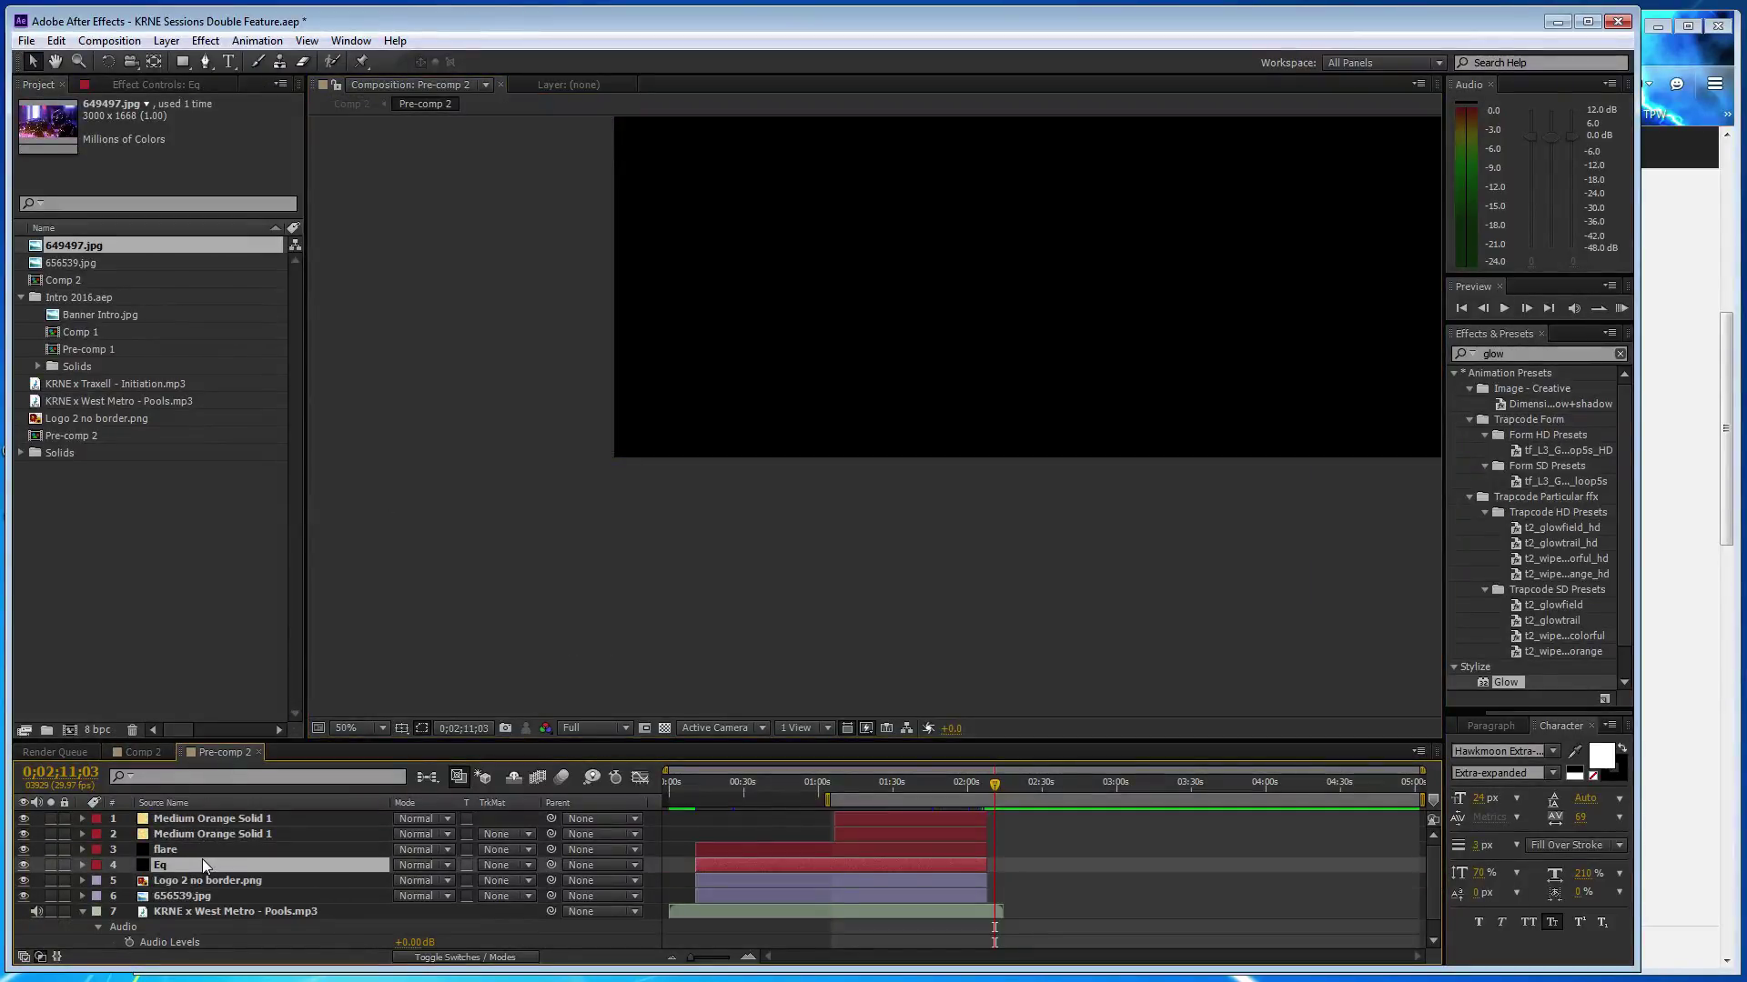
pyautogui.click(153, 757)
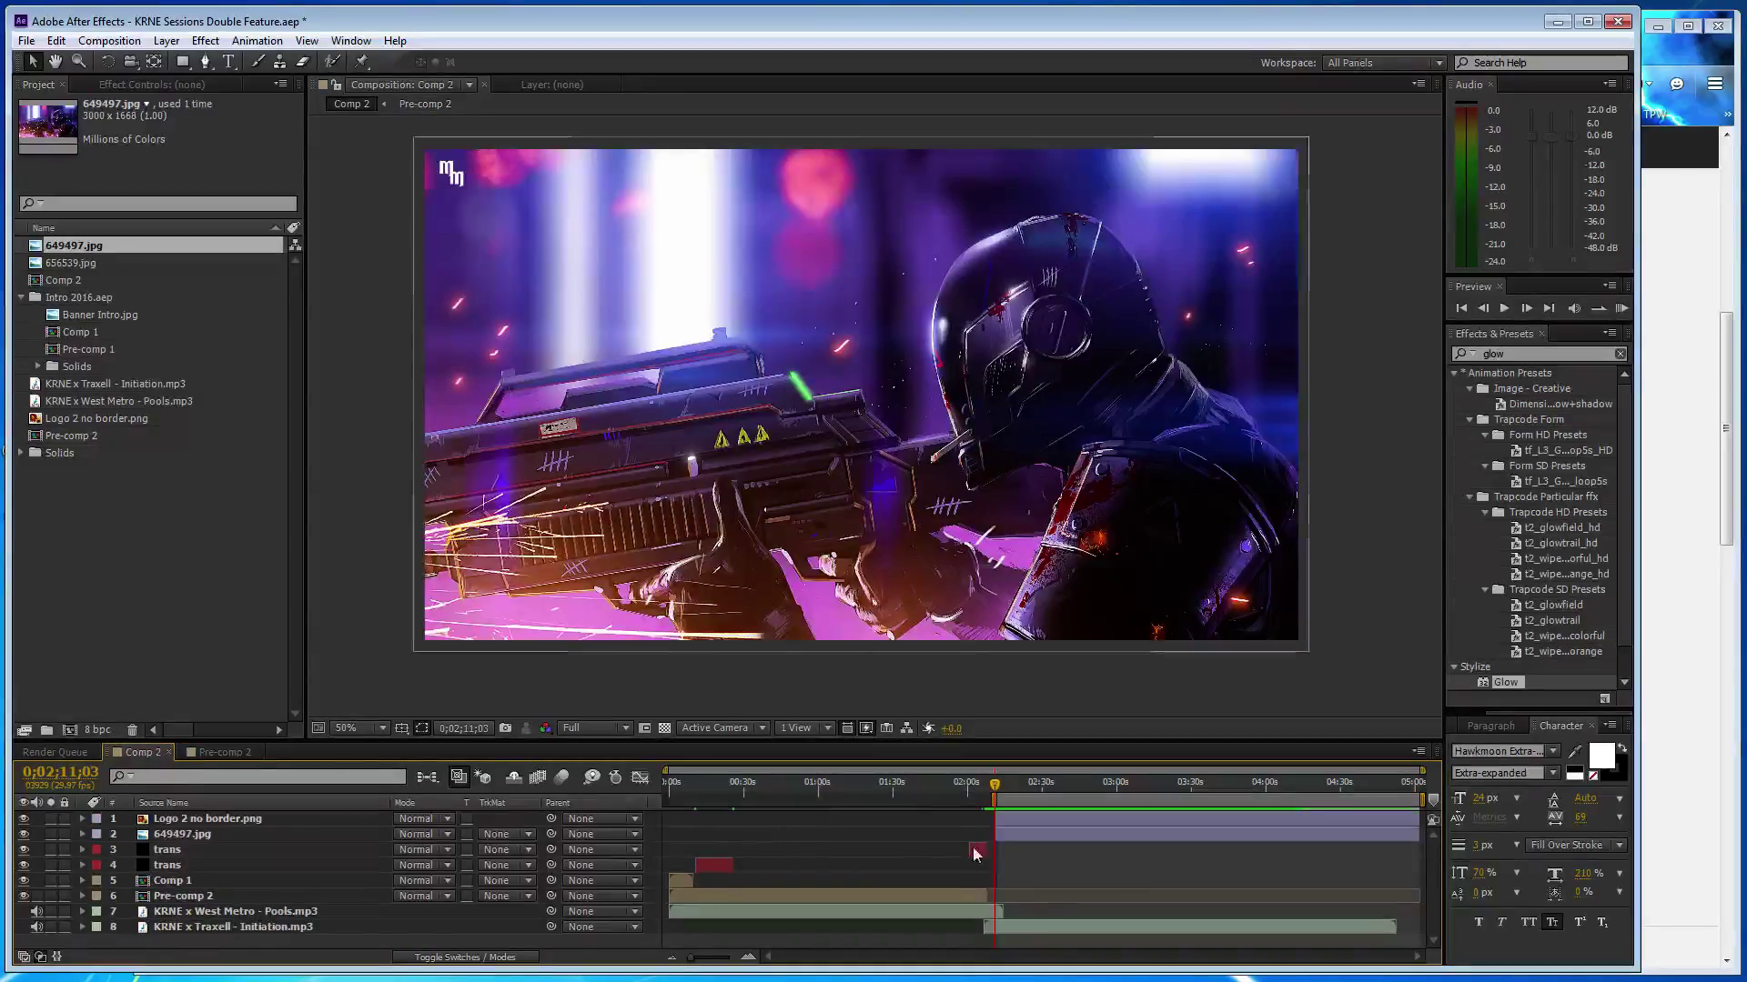
# - Paste the Eq layer into Comp 2, running from 0;02;11;03 to the end
pyautogui.hotkey('ctrl', 'v')
pyautogui.moveTo(890, 824); pyautogui.dragTo(1187, 824)
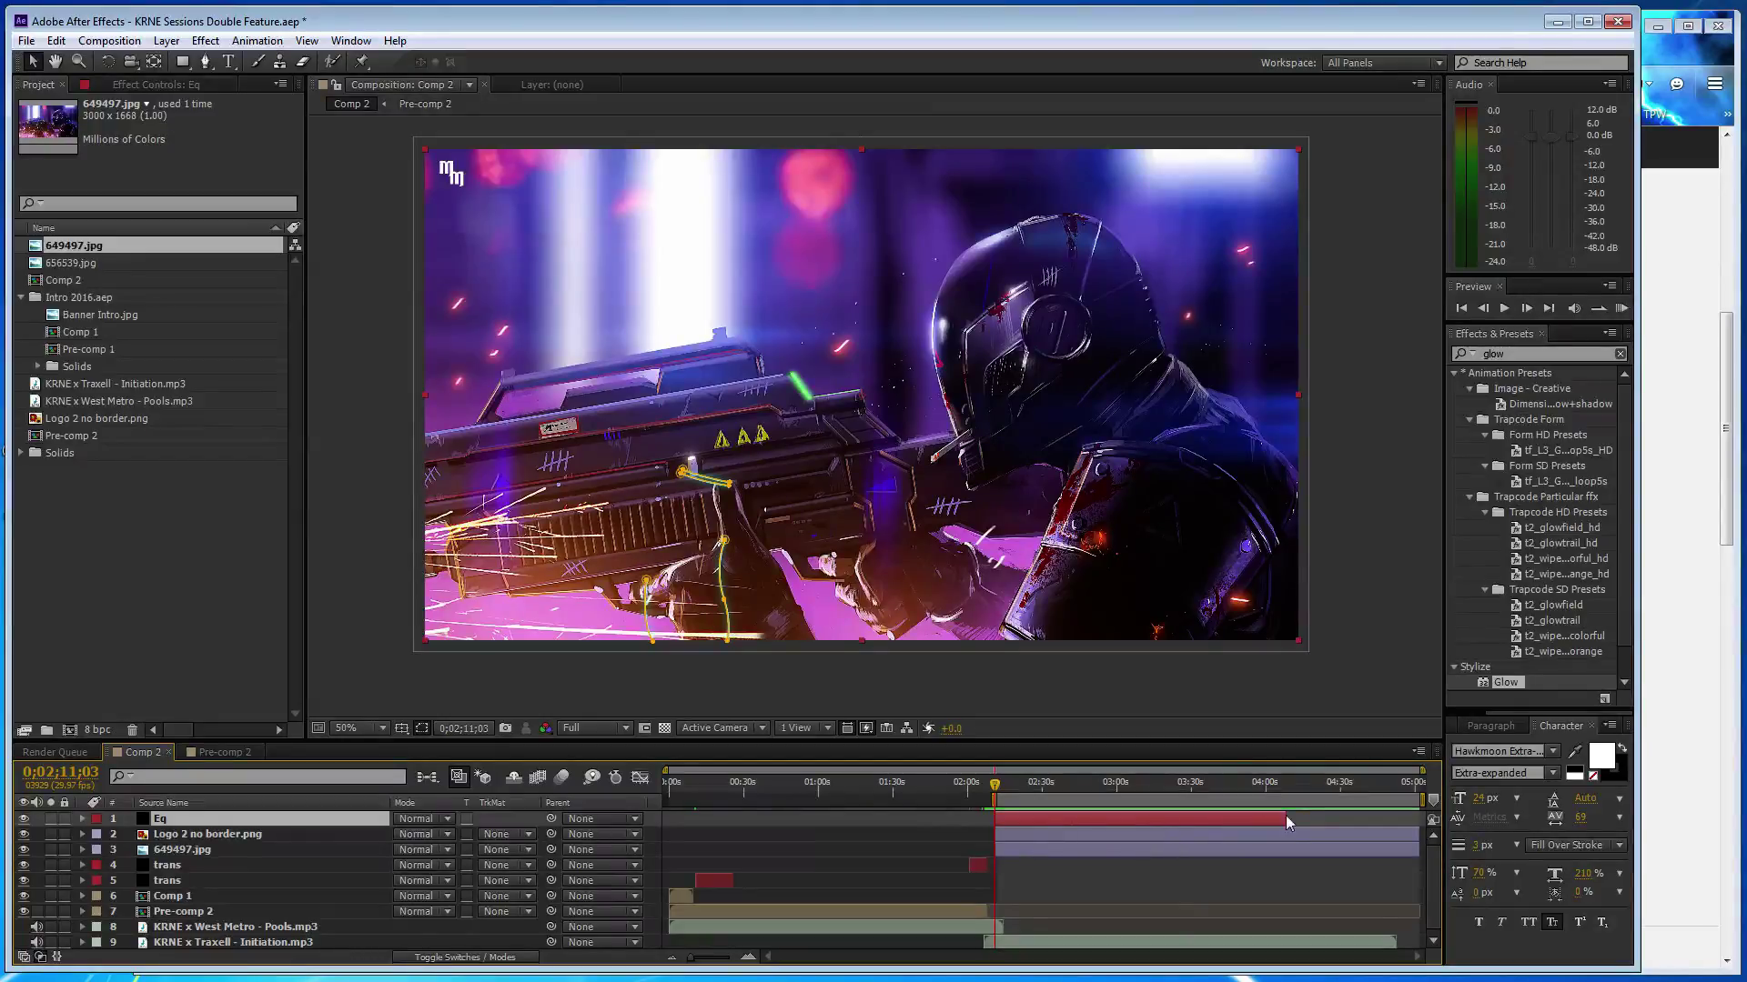
pyautogui.moveTo(1301, 814); pyautogui.dragTo(1412, 816)
# - Delete the Eq layer's Audio Spectrum 4 effect
pyautogui.click(173, 85)
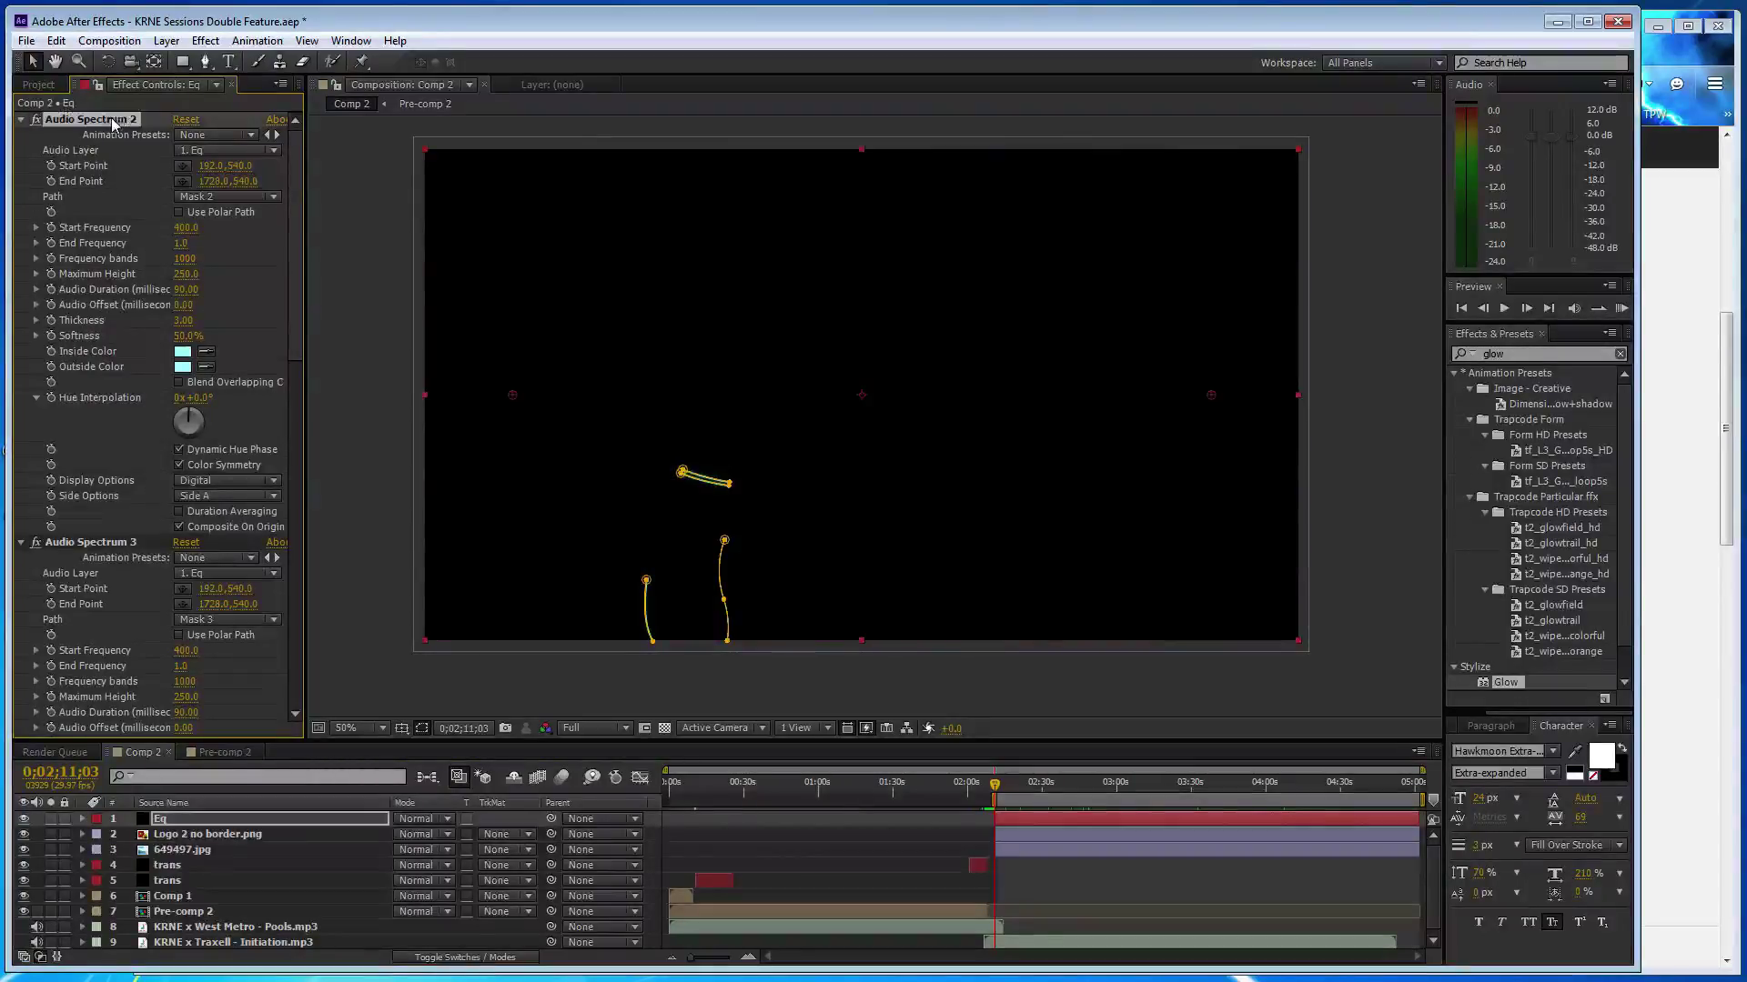
pyautogui.click(113, 119)
pyautogui.press('Delete')
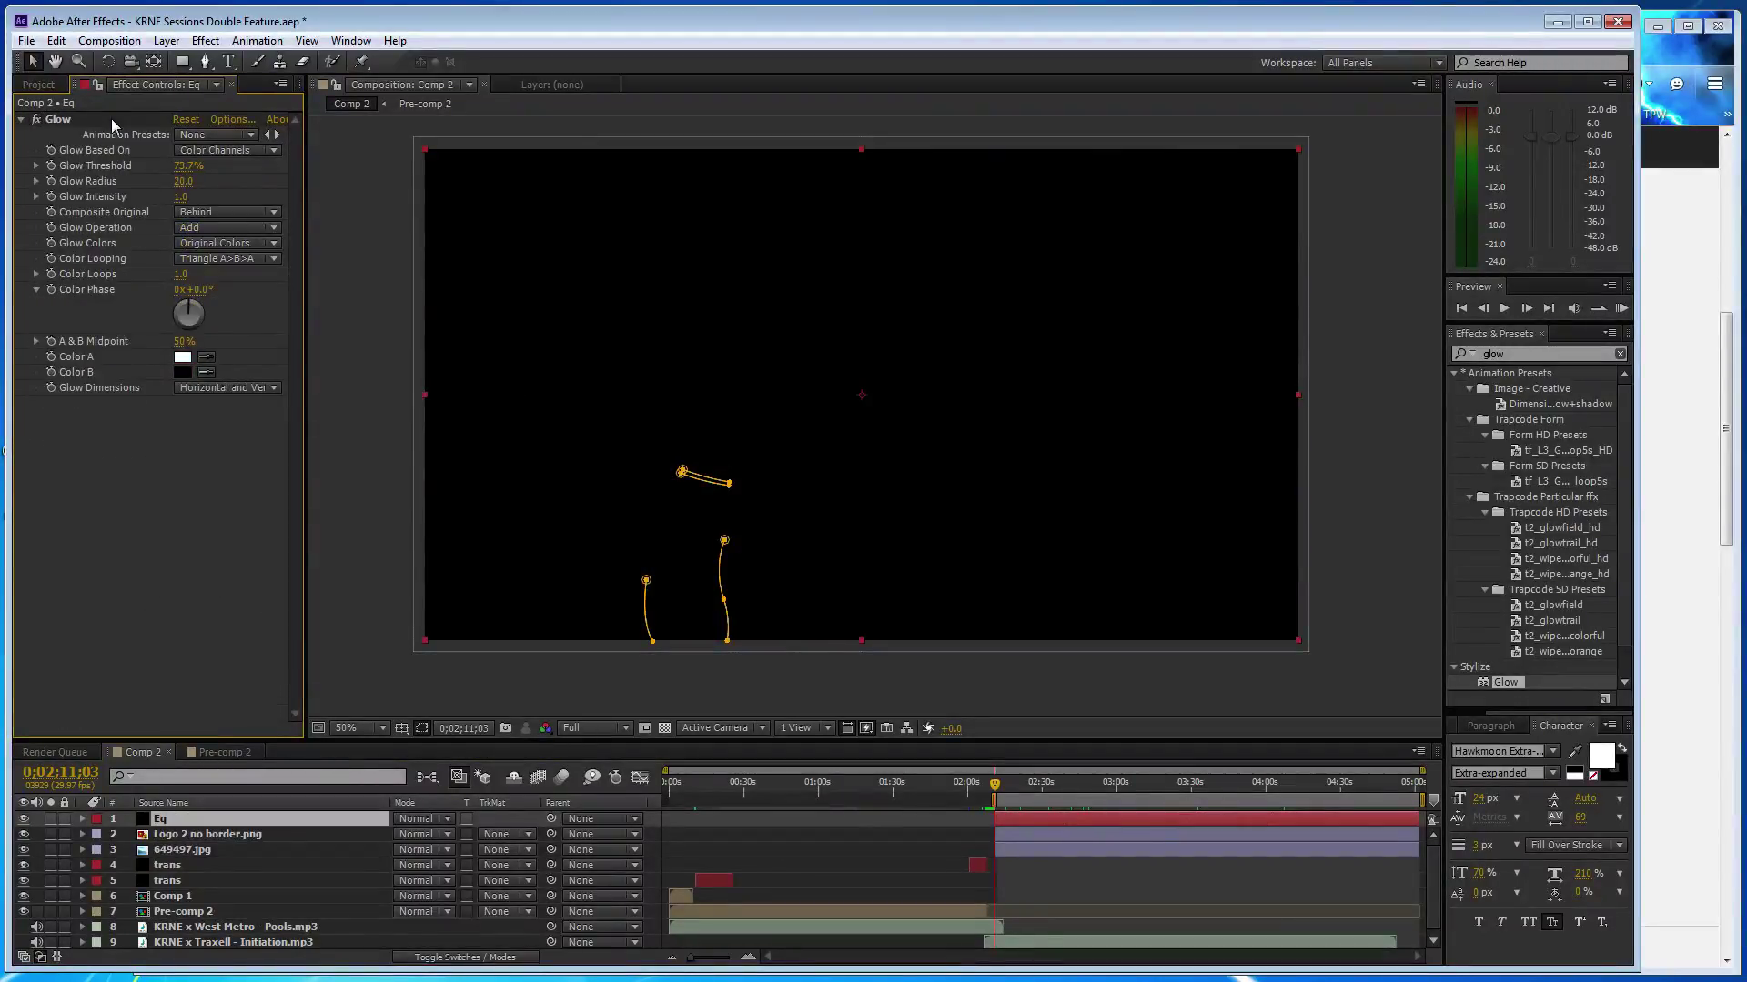
# - Trim the Eq layer's spectrum mask paths by moving and deleting their points
pyautogui.click(680, 472)
pyautogui.moveTo(681, 472)
pyautogui.mouseDown()
pyautogui.moveTo(729, 485)
pyautogui.moveTo(723, 599)
pyautogui.mouseUp()
pyautogui.click(724, 540)
pyautogui.press('Delete')
pyautogui.click(729, 483)
pyautogui.click(659, 597)
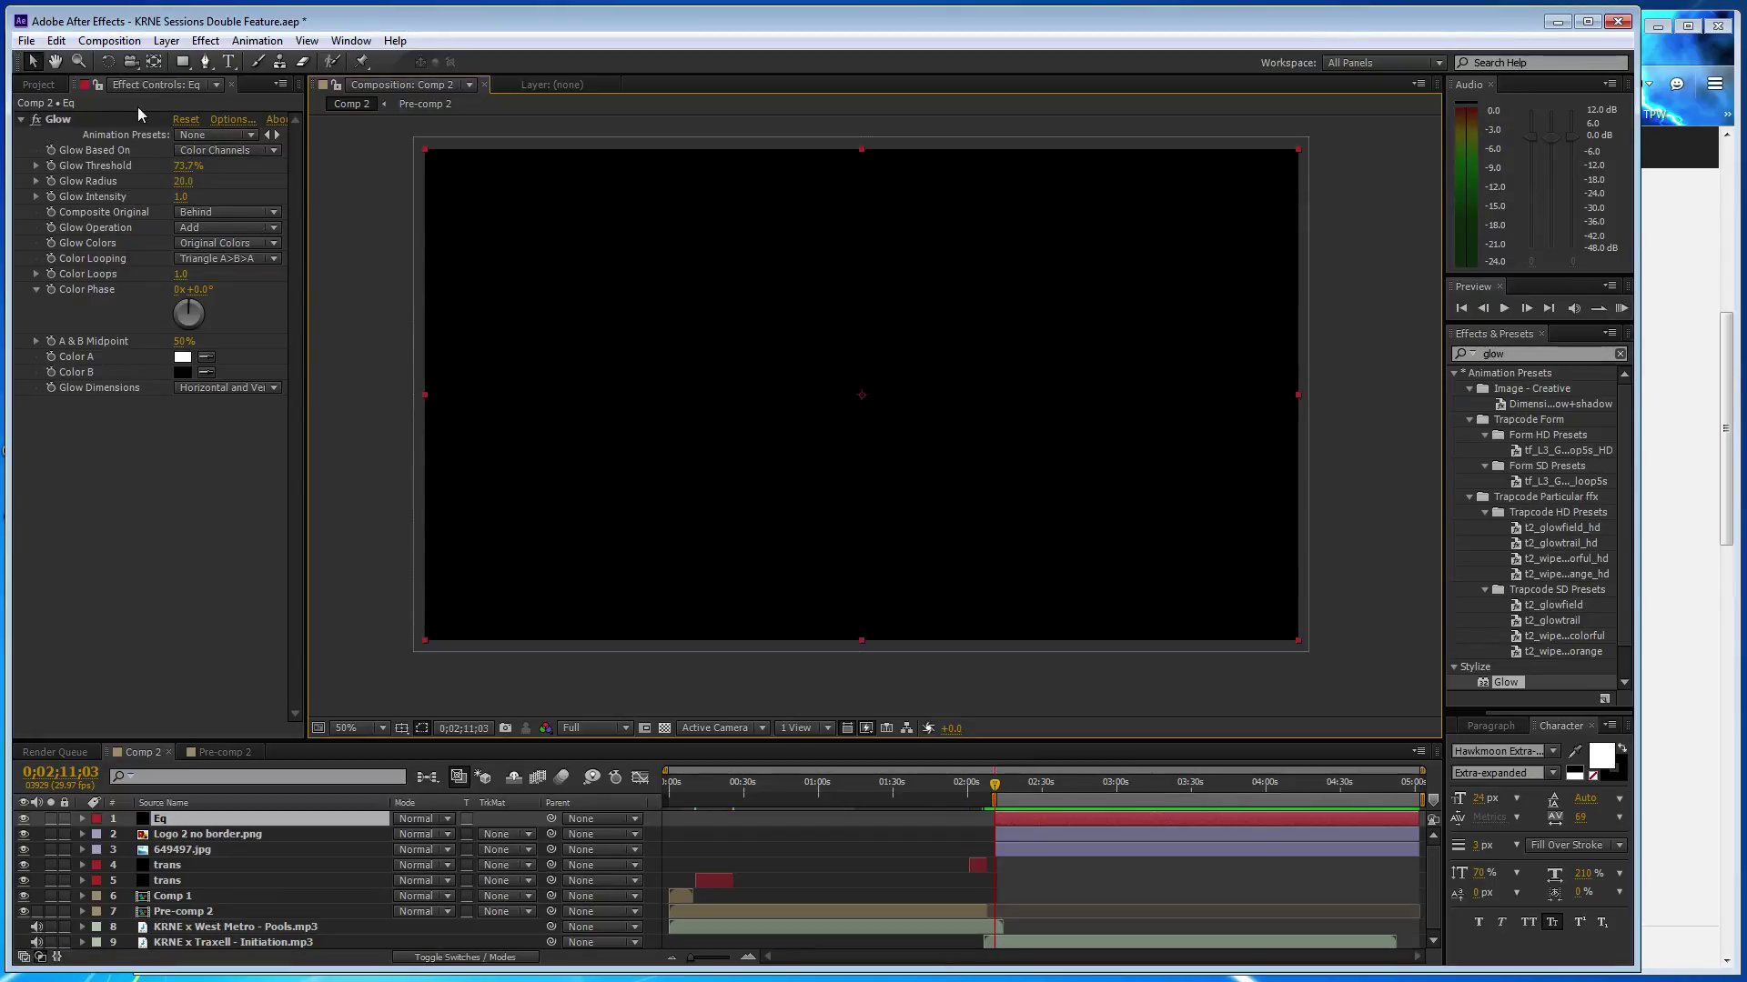
# - Add an Audio Spectrum effect to the Eq layer and place it above Glow
pyautogui.click(206, 40)
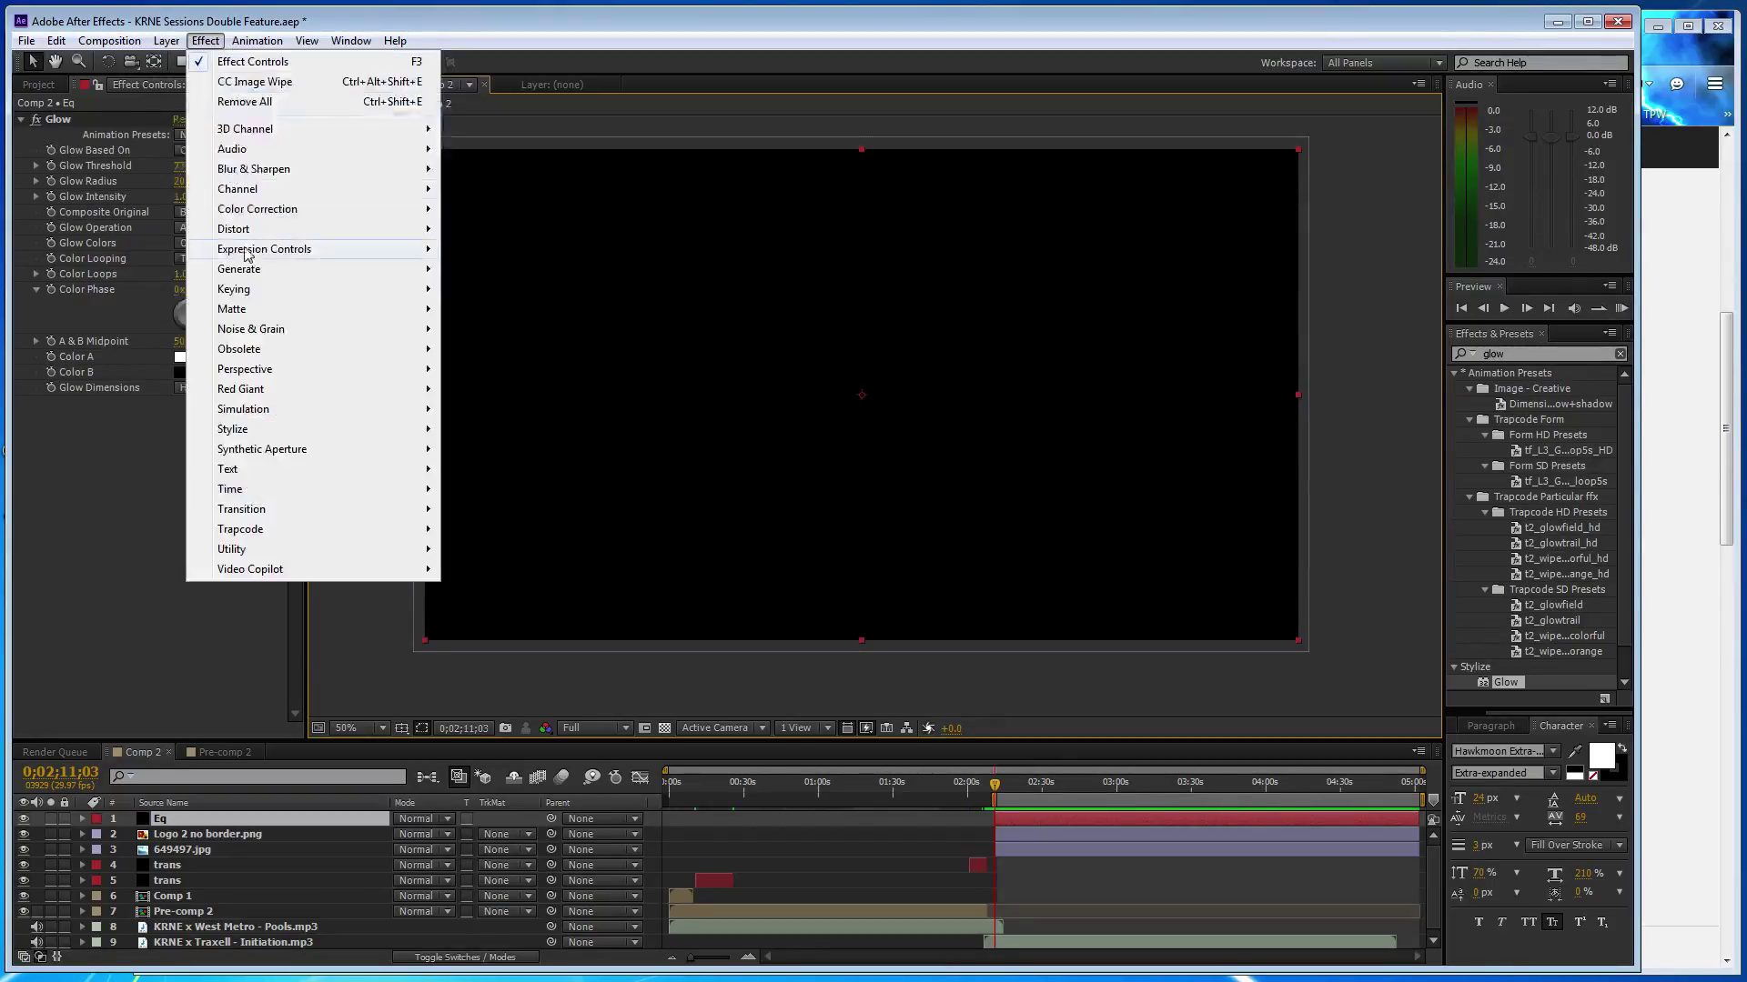
pyautogui.moveTo(268, 272)
pyautogui.click(509, 310)
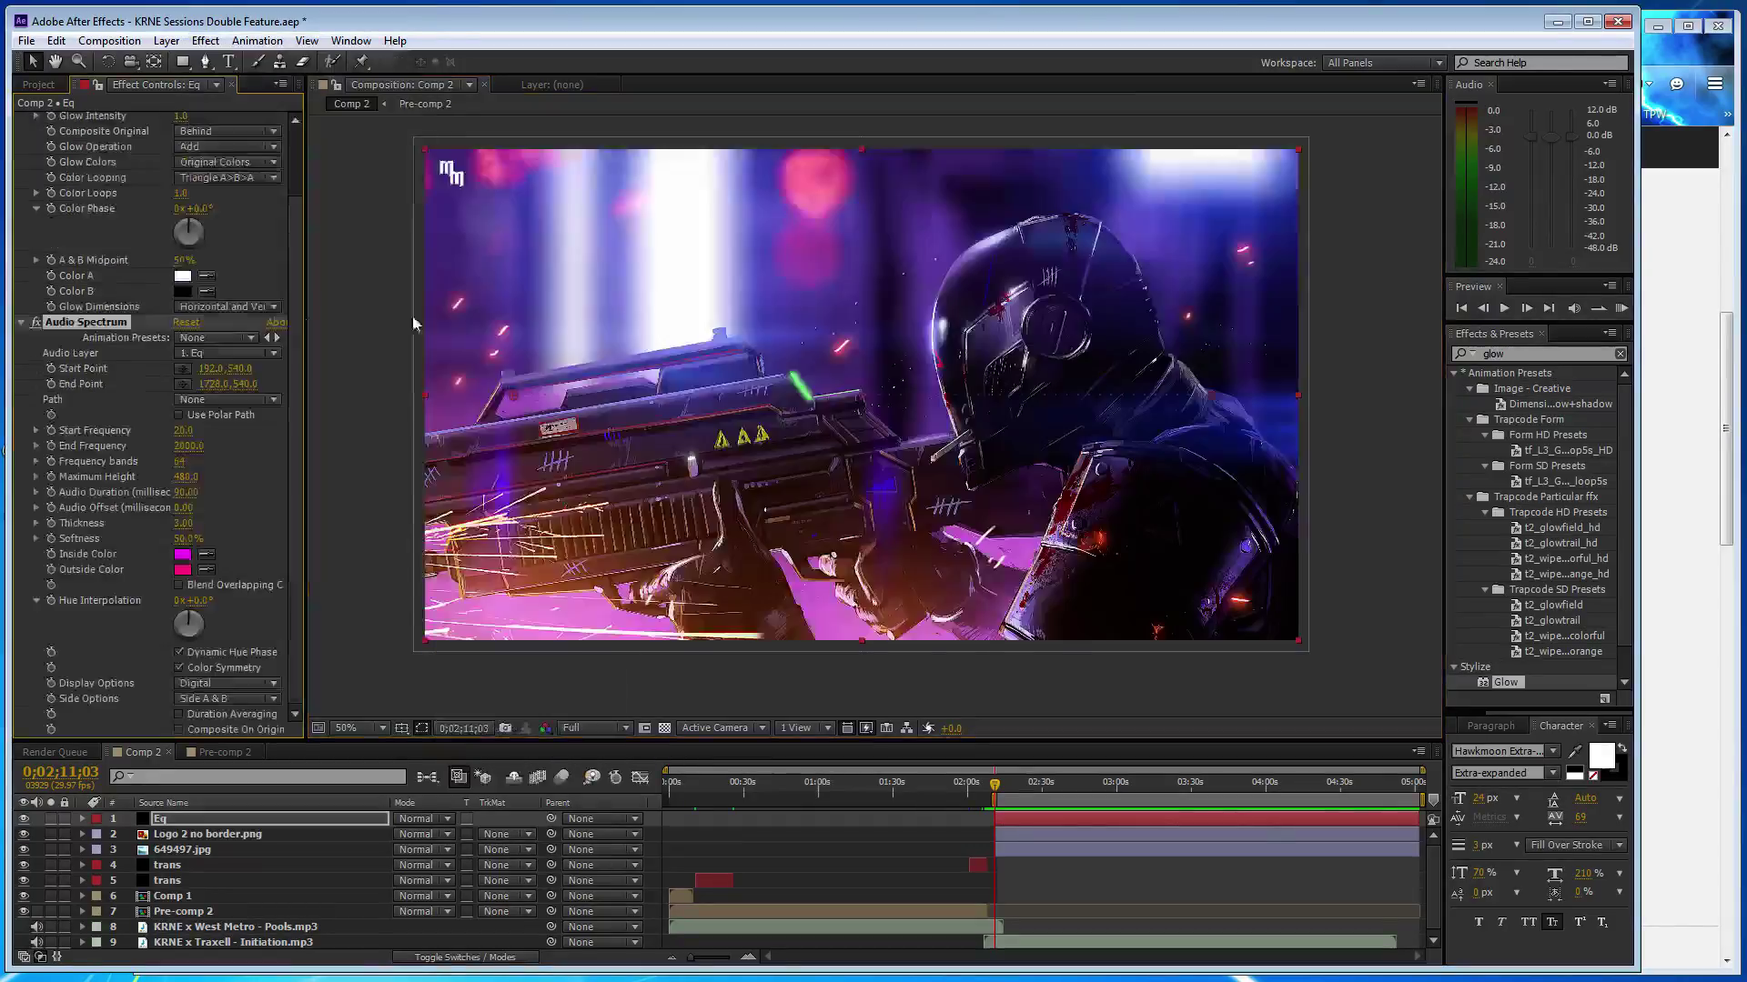
pyautogui.scroll(2, 150, 346)
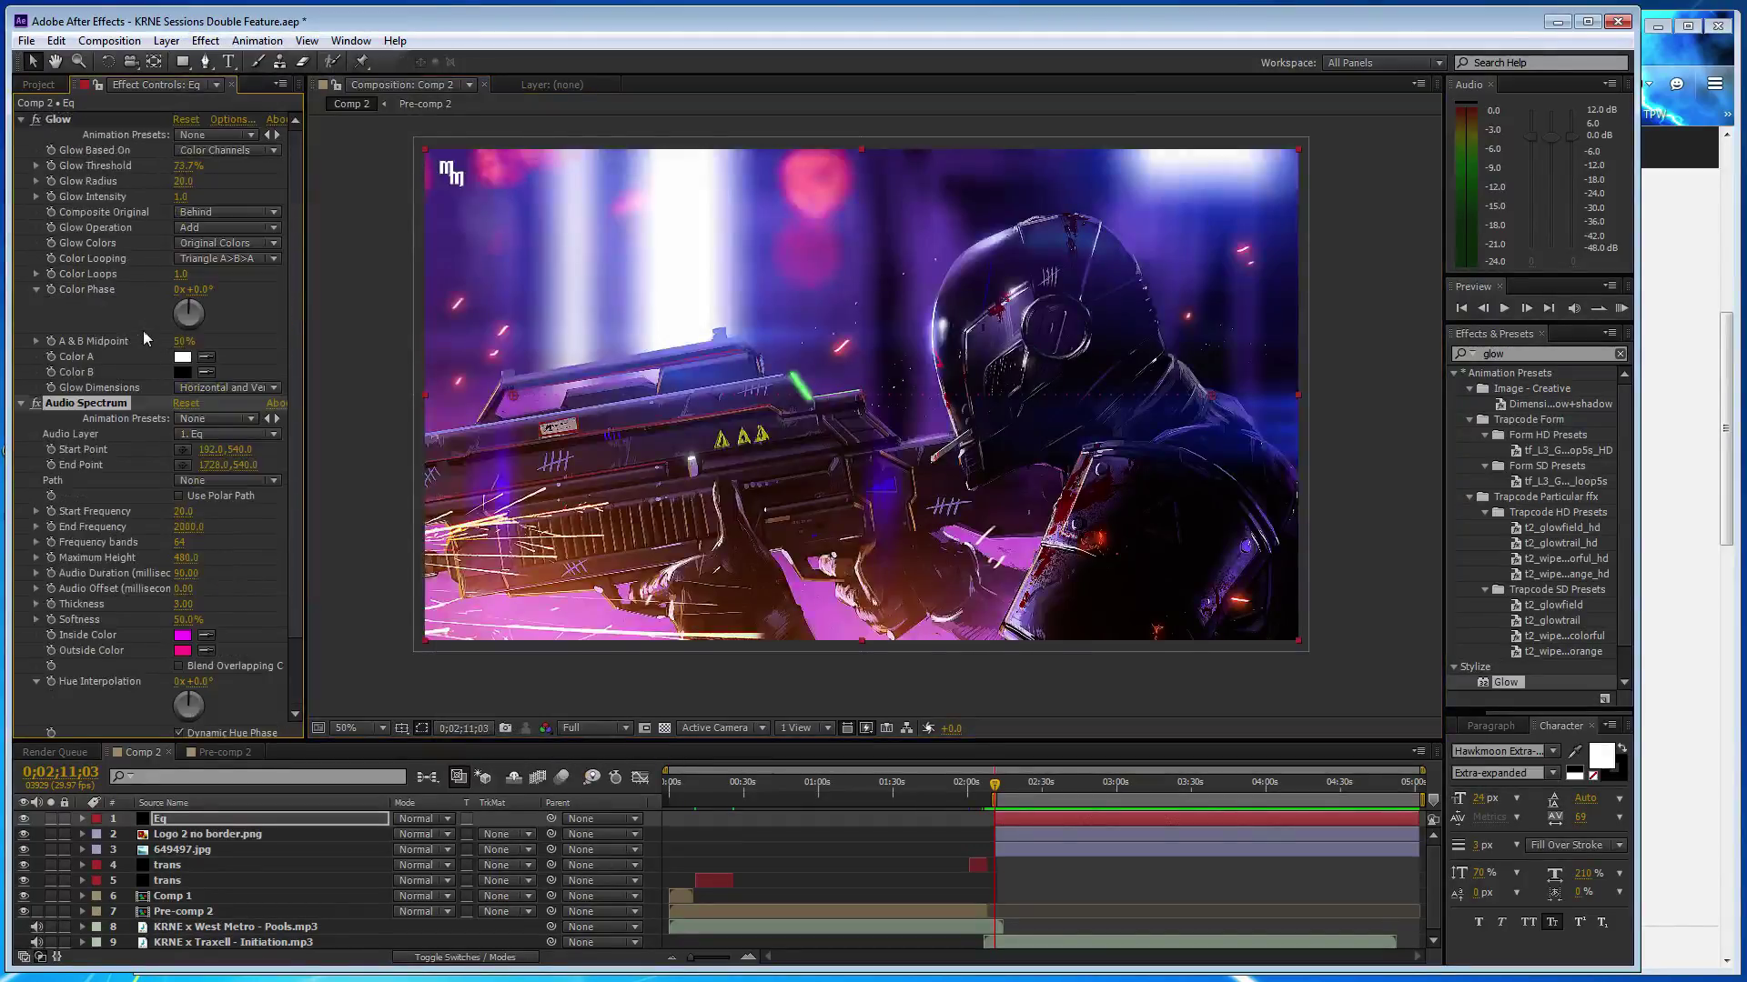
pyautogui.click(20, 120)
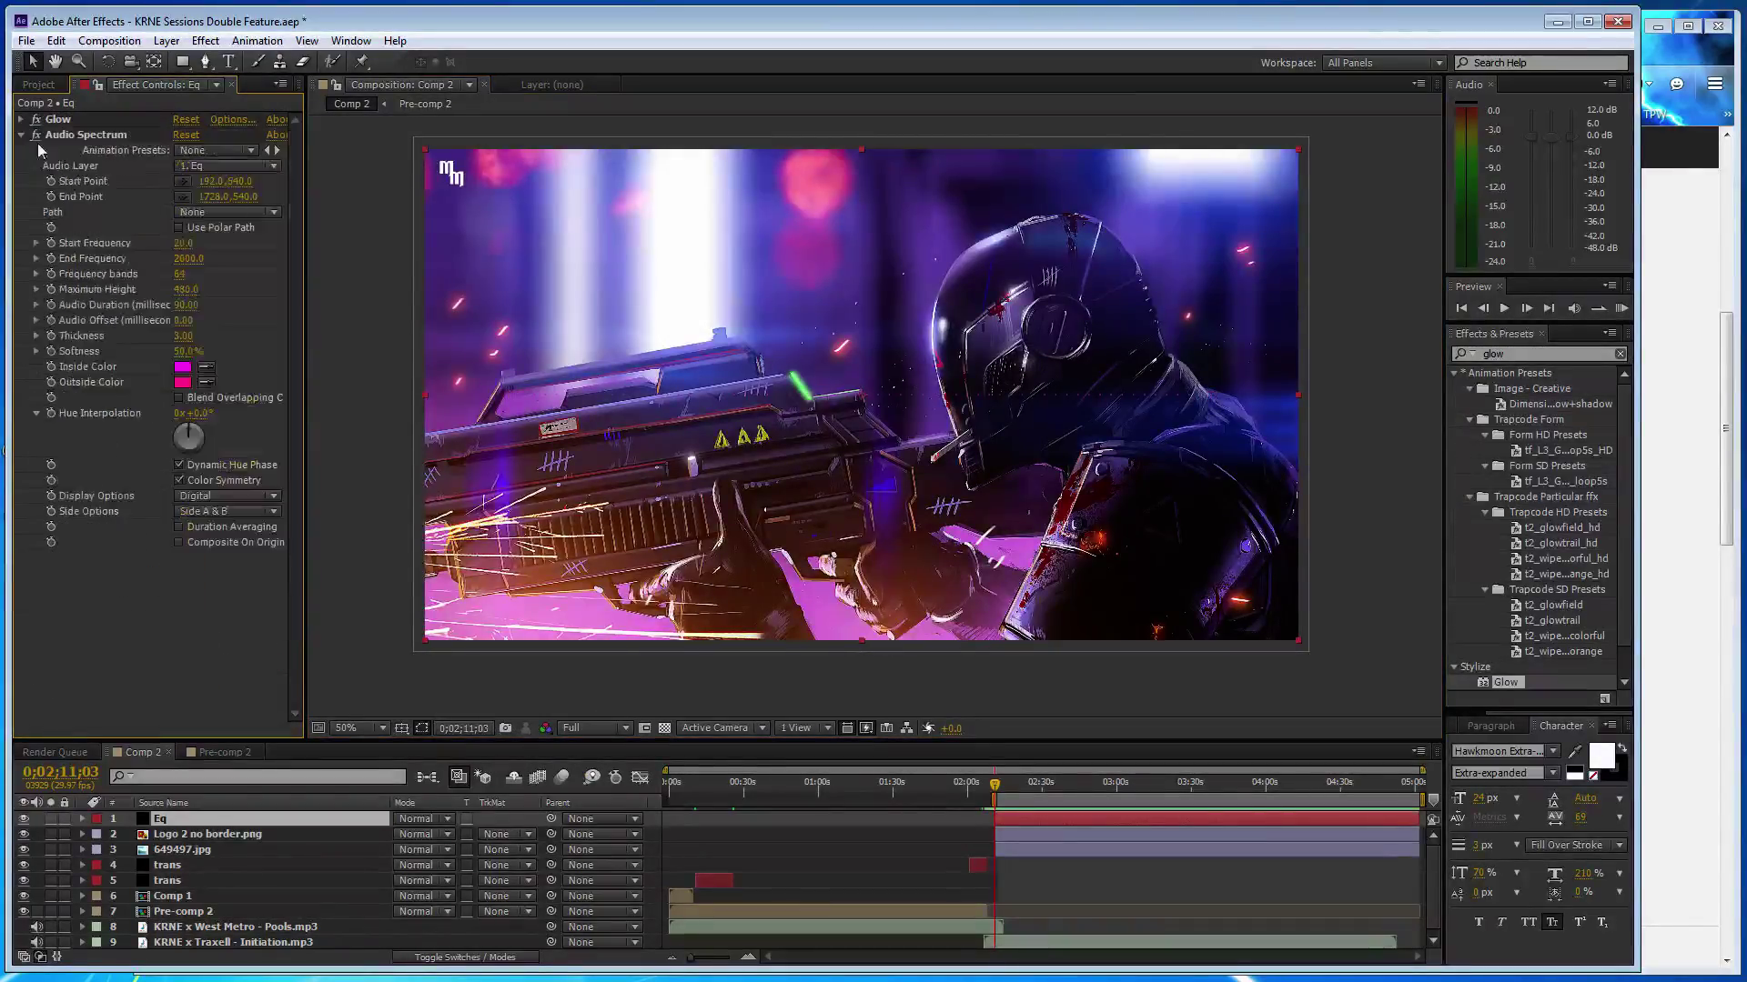
pyautogui.click(107, 130)
pyautogui.moveTo(107, 125); pyautogui.dragTo(106, 122)
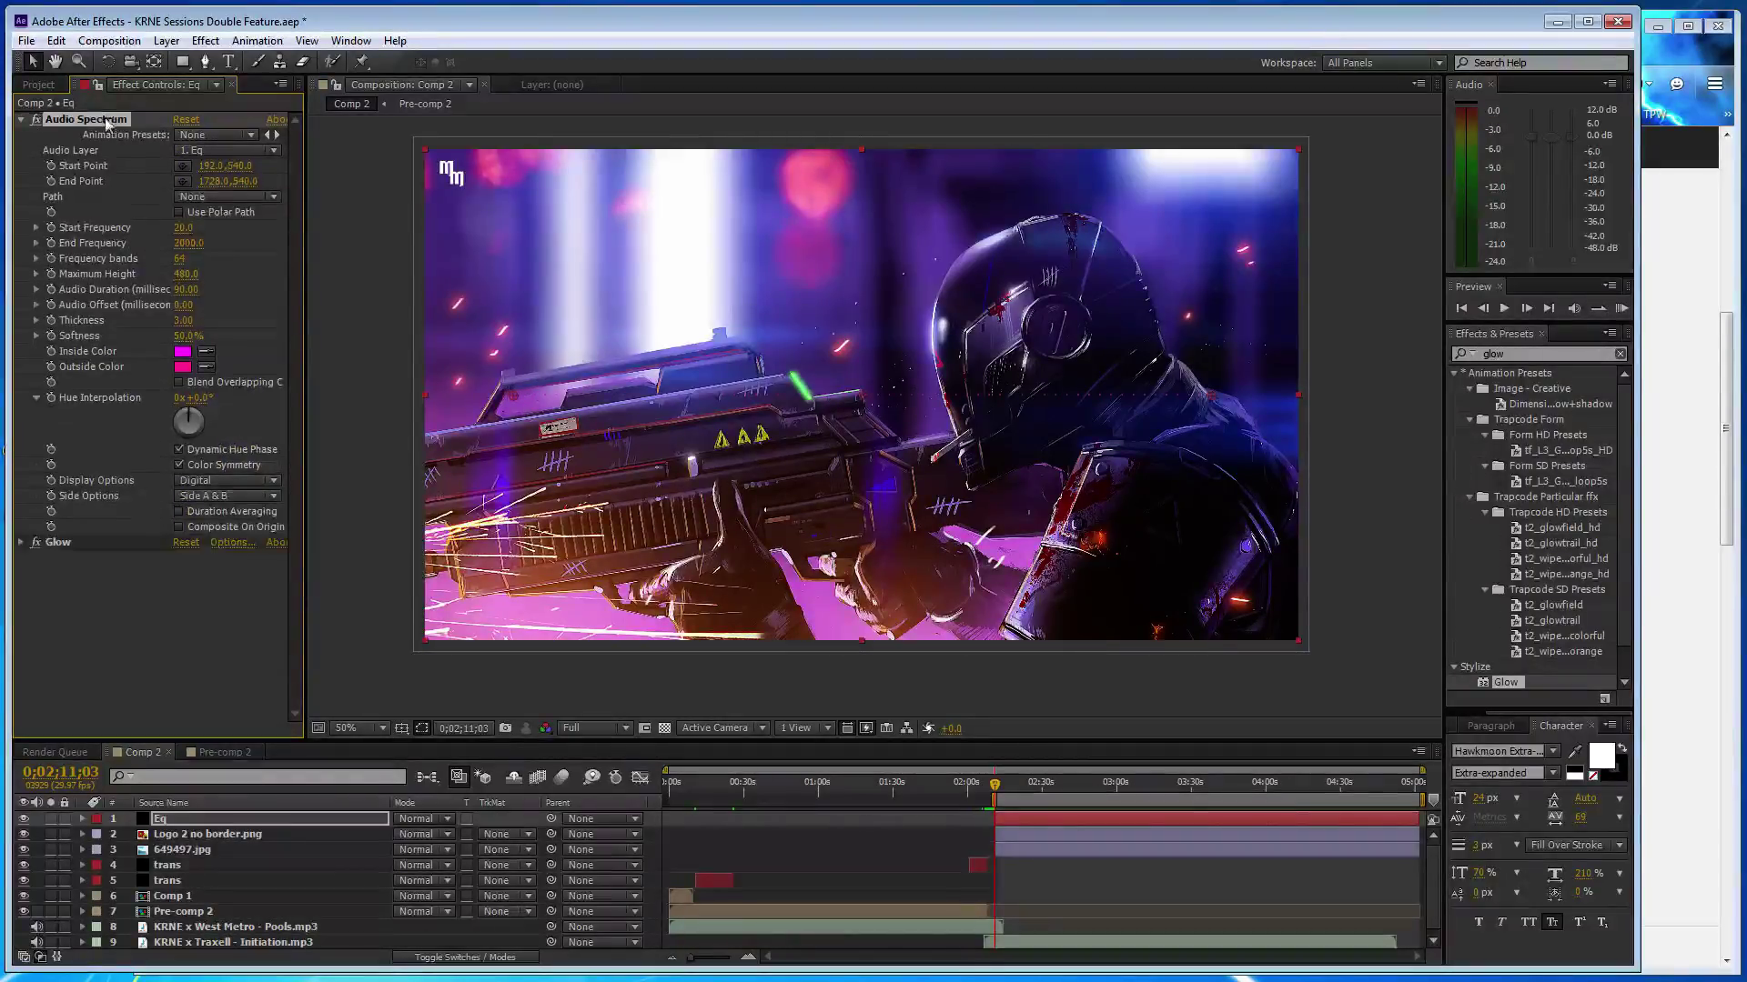
# - Set the Audio Spectrum's audio layer to KRNE x Traxell - Initiation.mp3
pyautogui.click(247, 151)
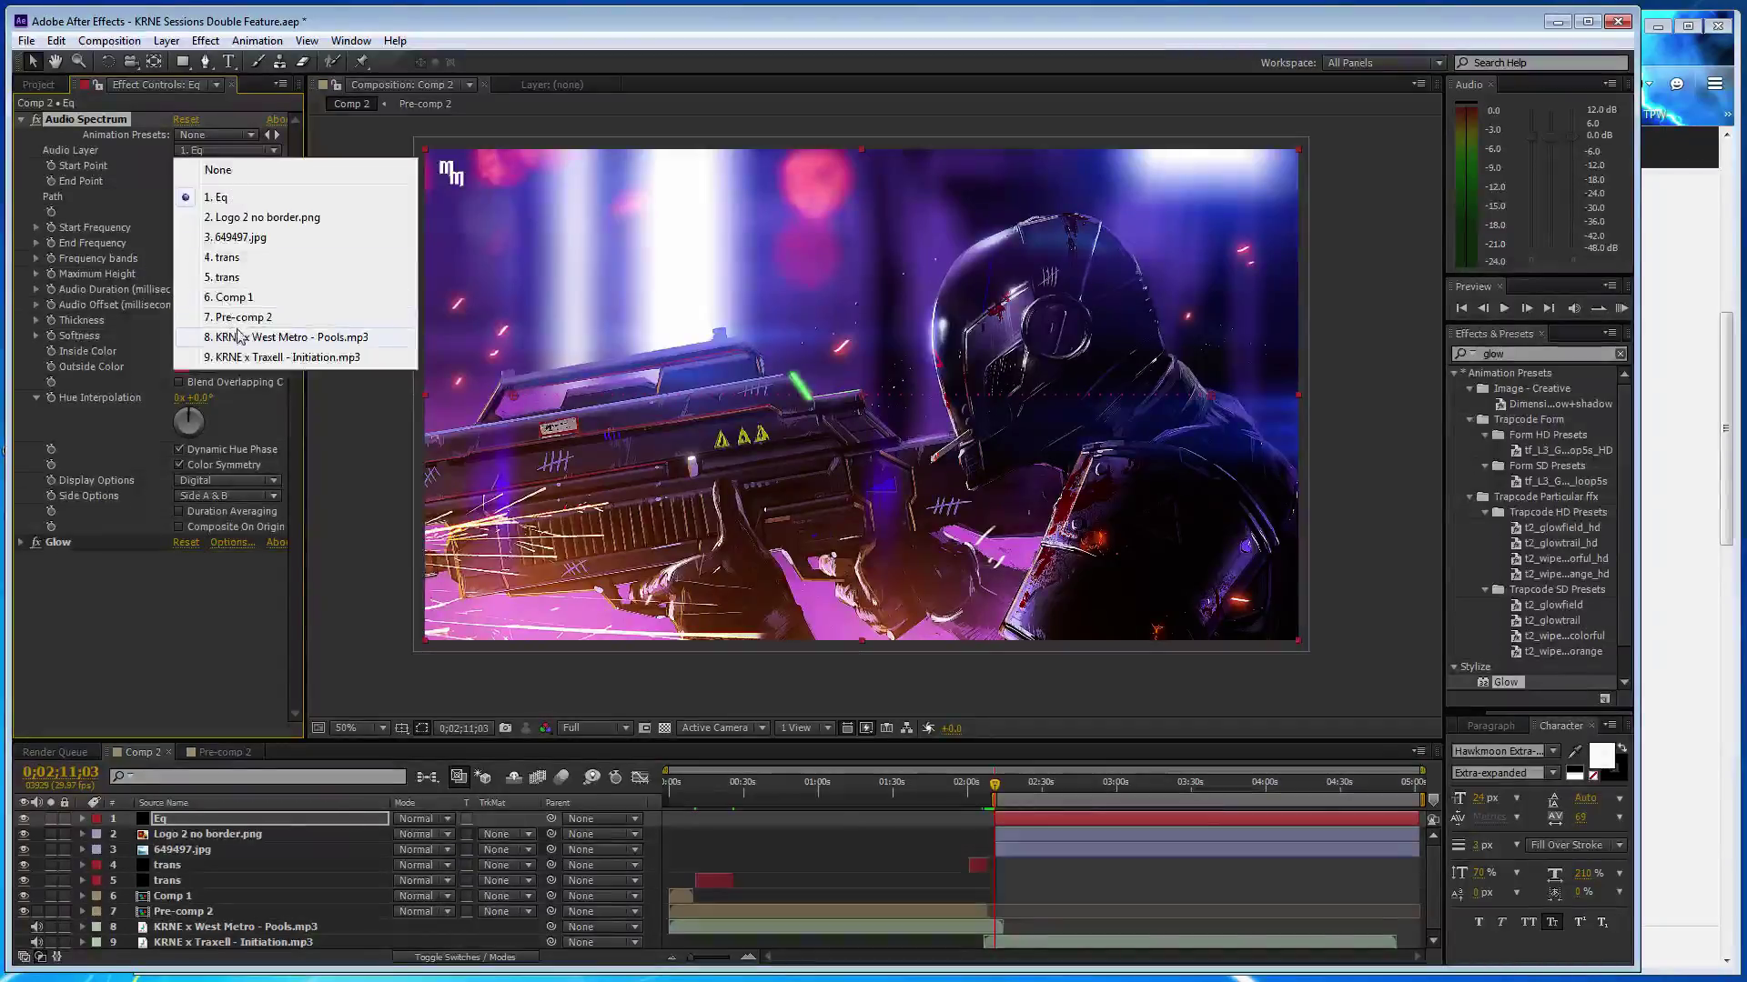
pyautogui.click(255, 357)
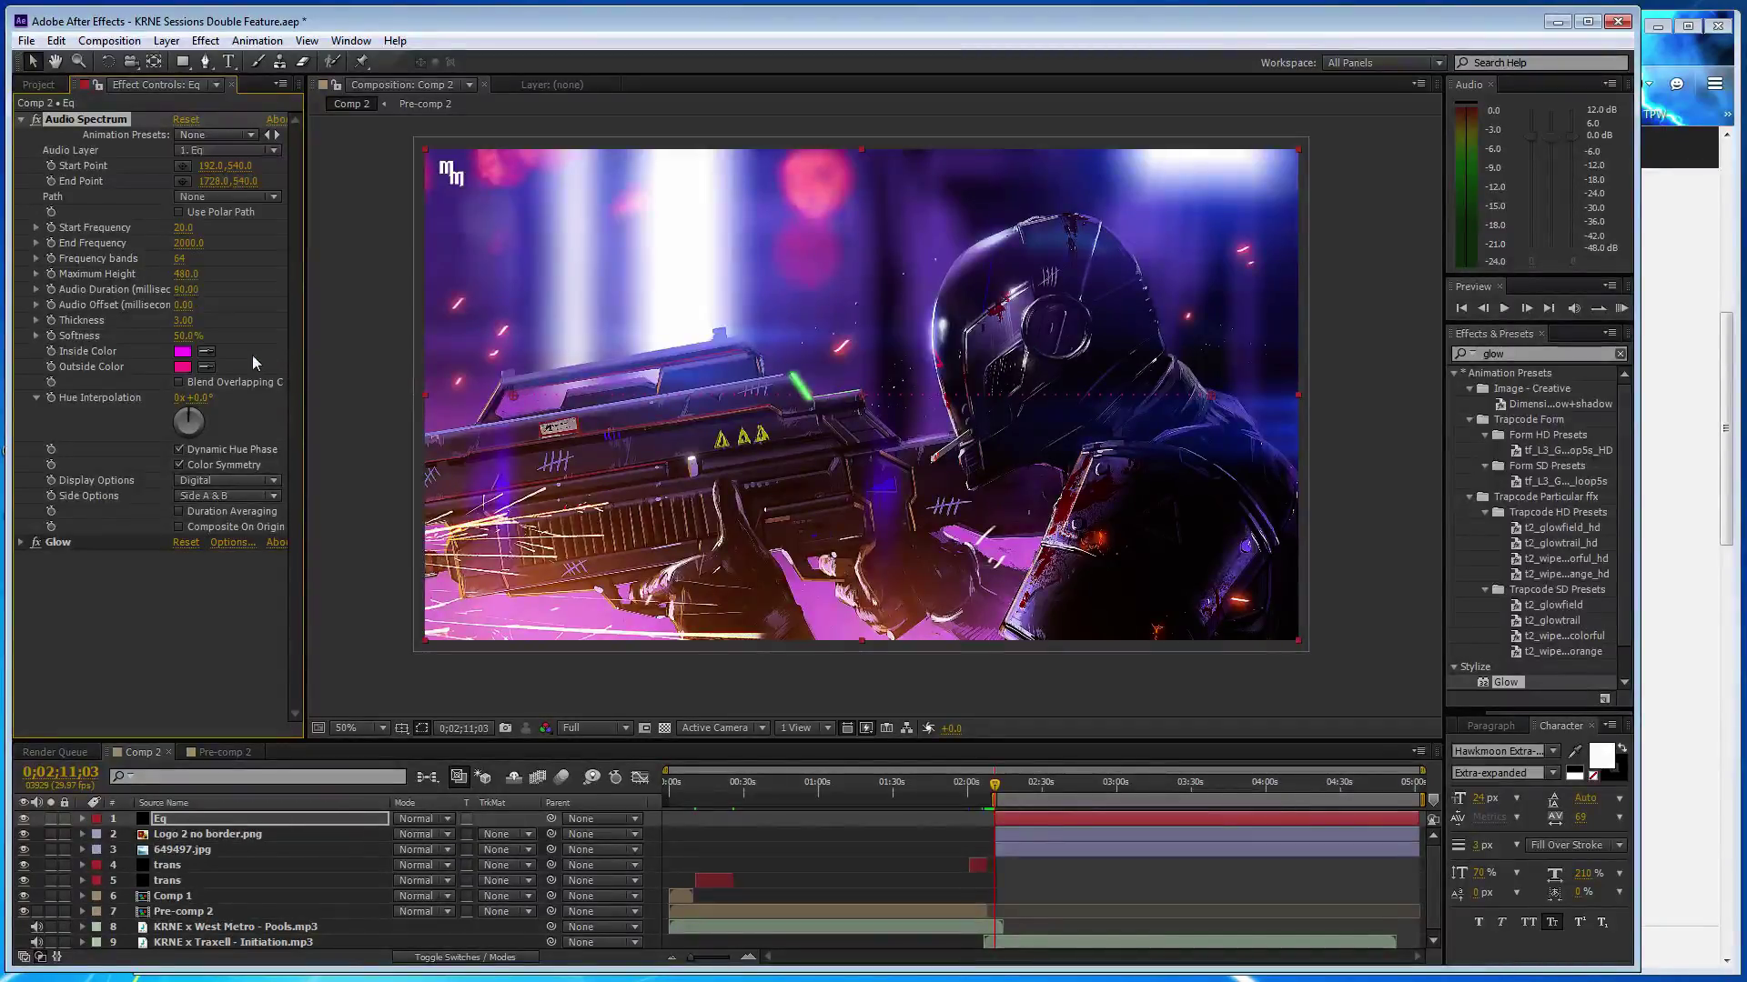
pyautogui.click(248, 197)
pyautogui.click(213, 609)
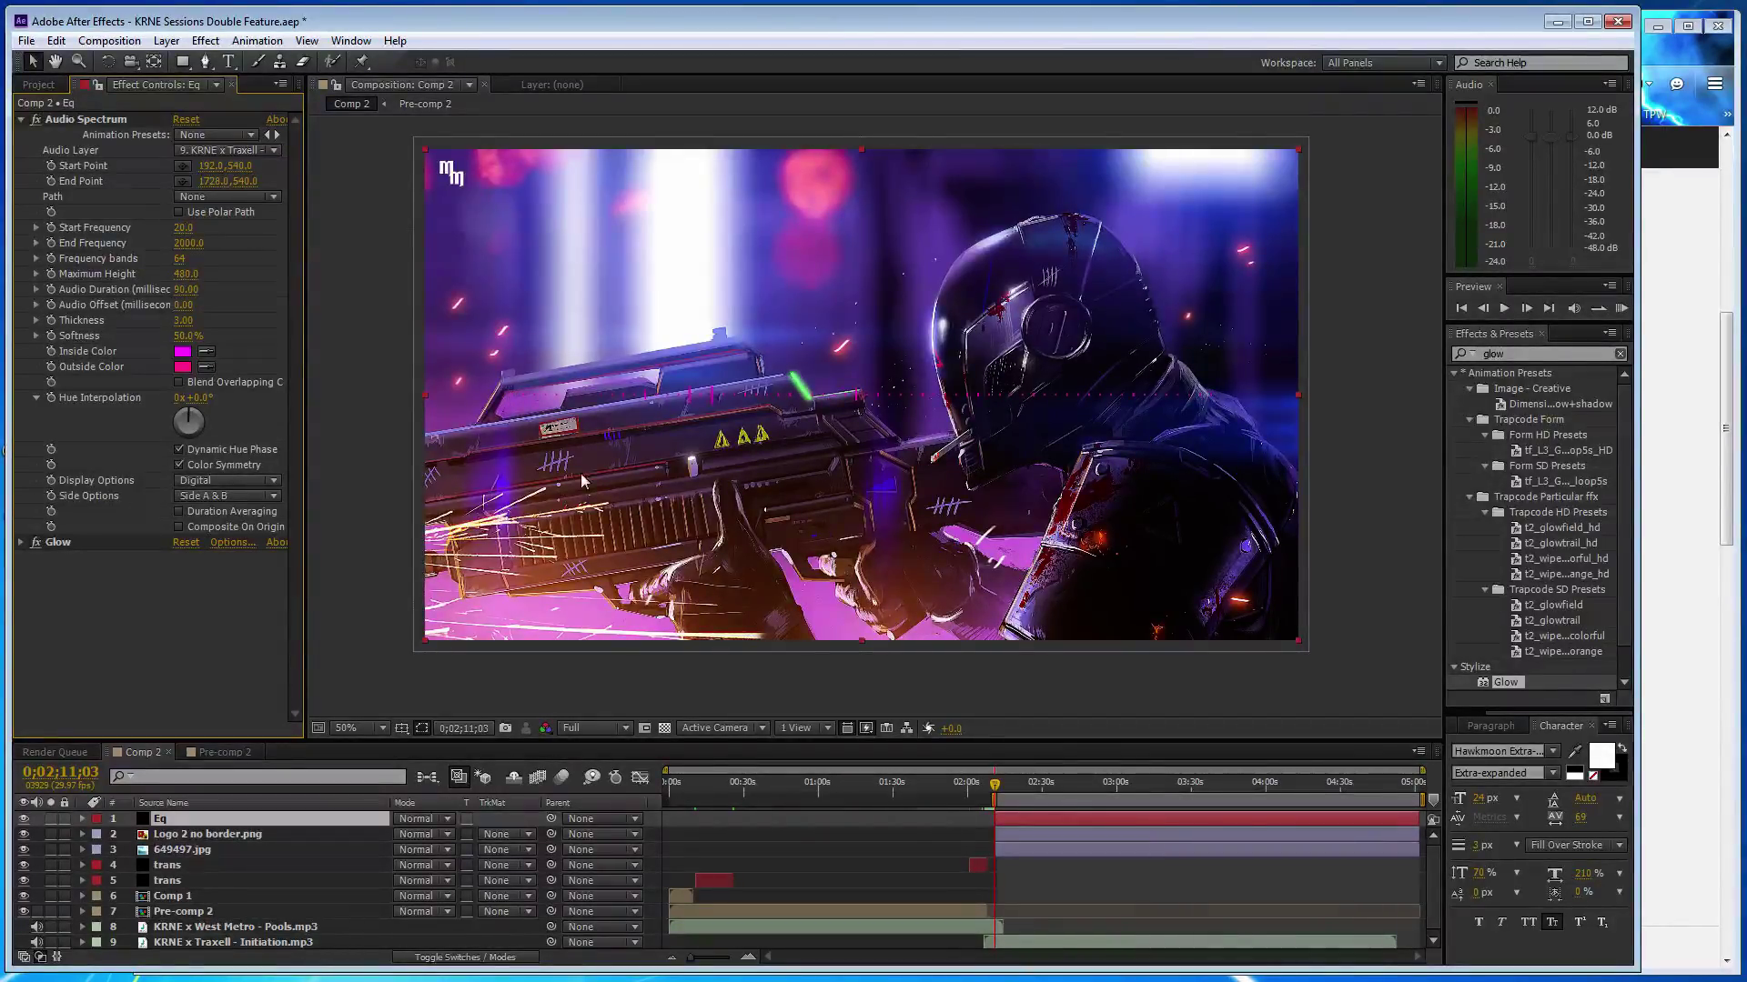
pyautogui.press('.')
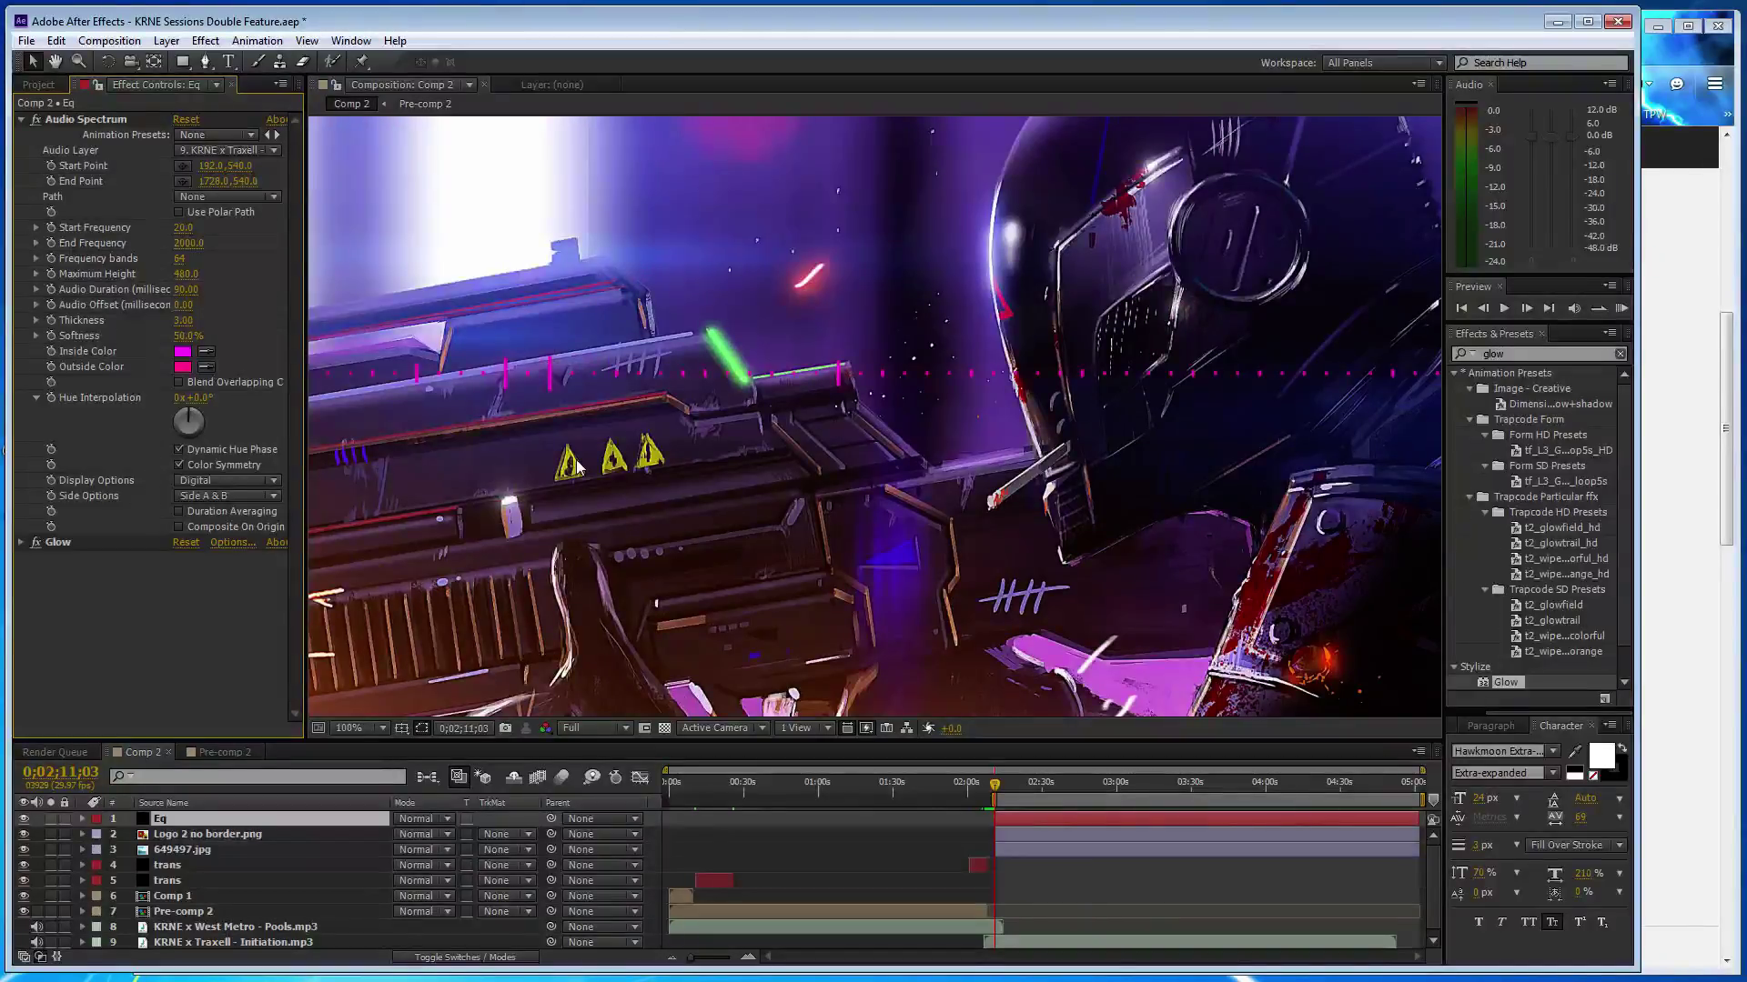
# - Pan to the gun and draw two pen mask paths along its top edge on the Eq layer
pyautogui.press(',')
pyautogui.press('.')
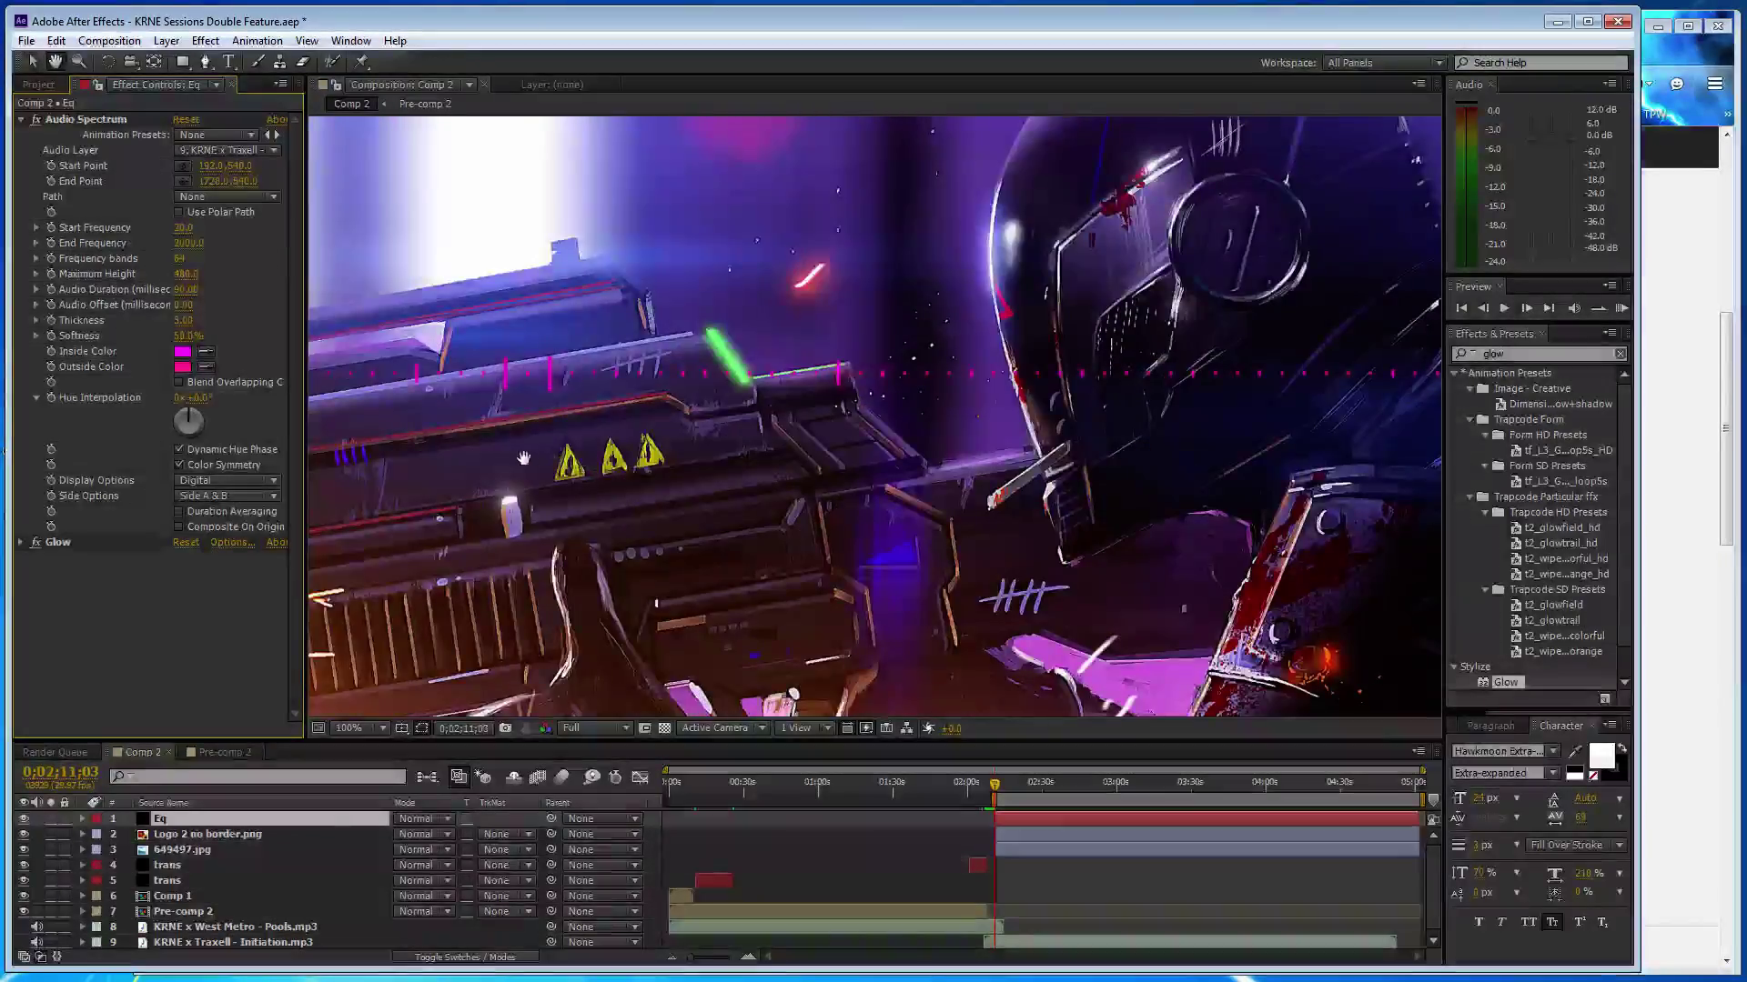
pyautogui.moveTo(346, 500); pyautogui.dragTo(642, 424)
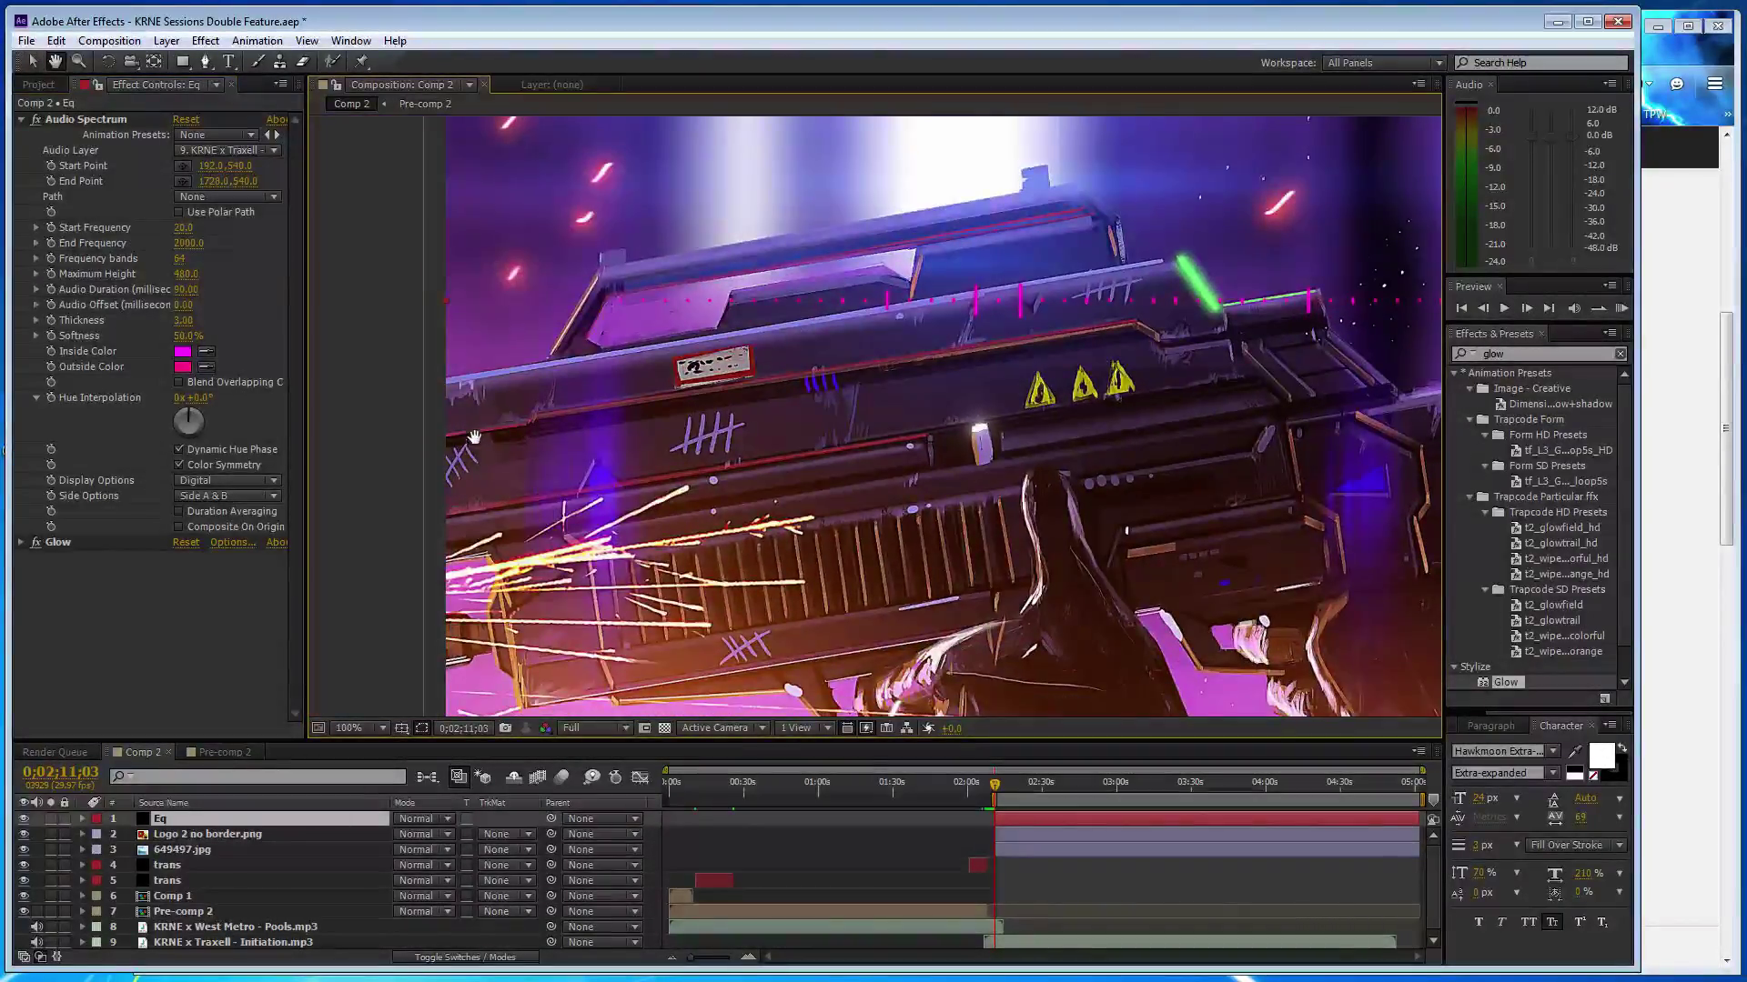
pyautogui.press('g')
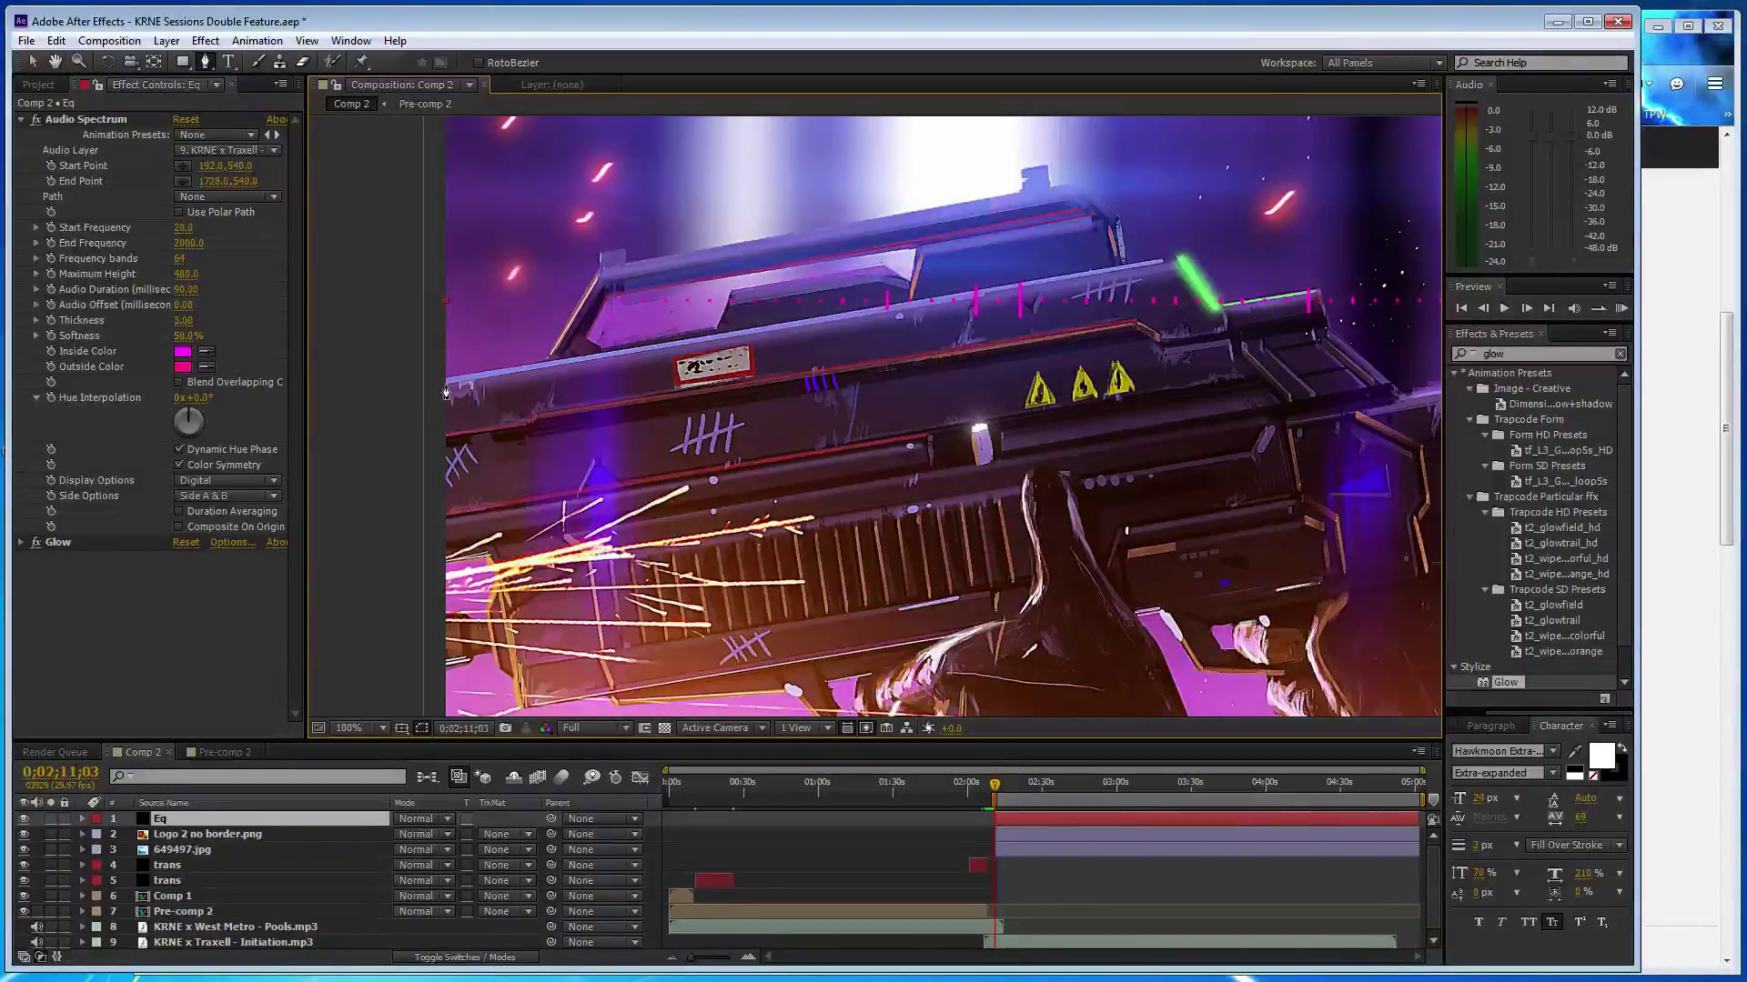
pyautogui.click(445, 384)
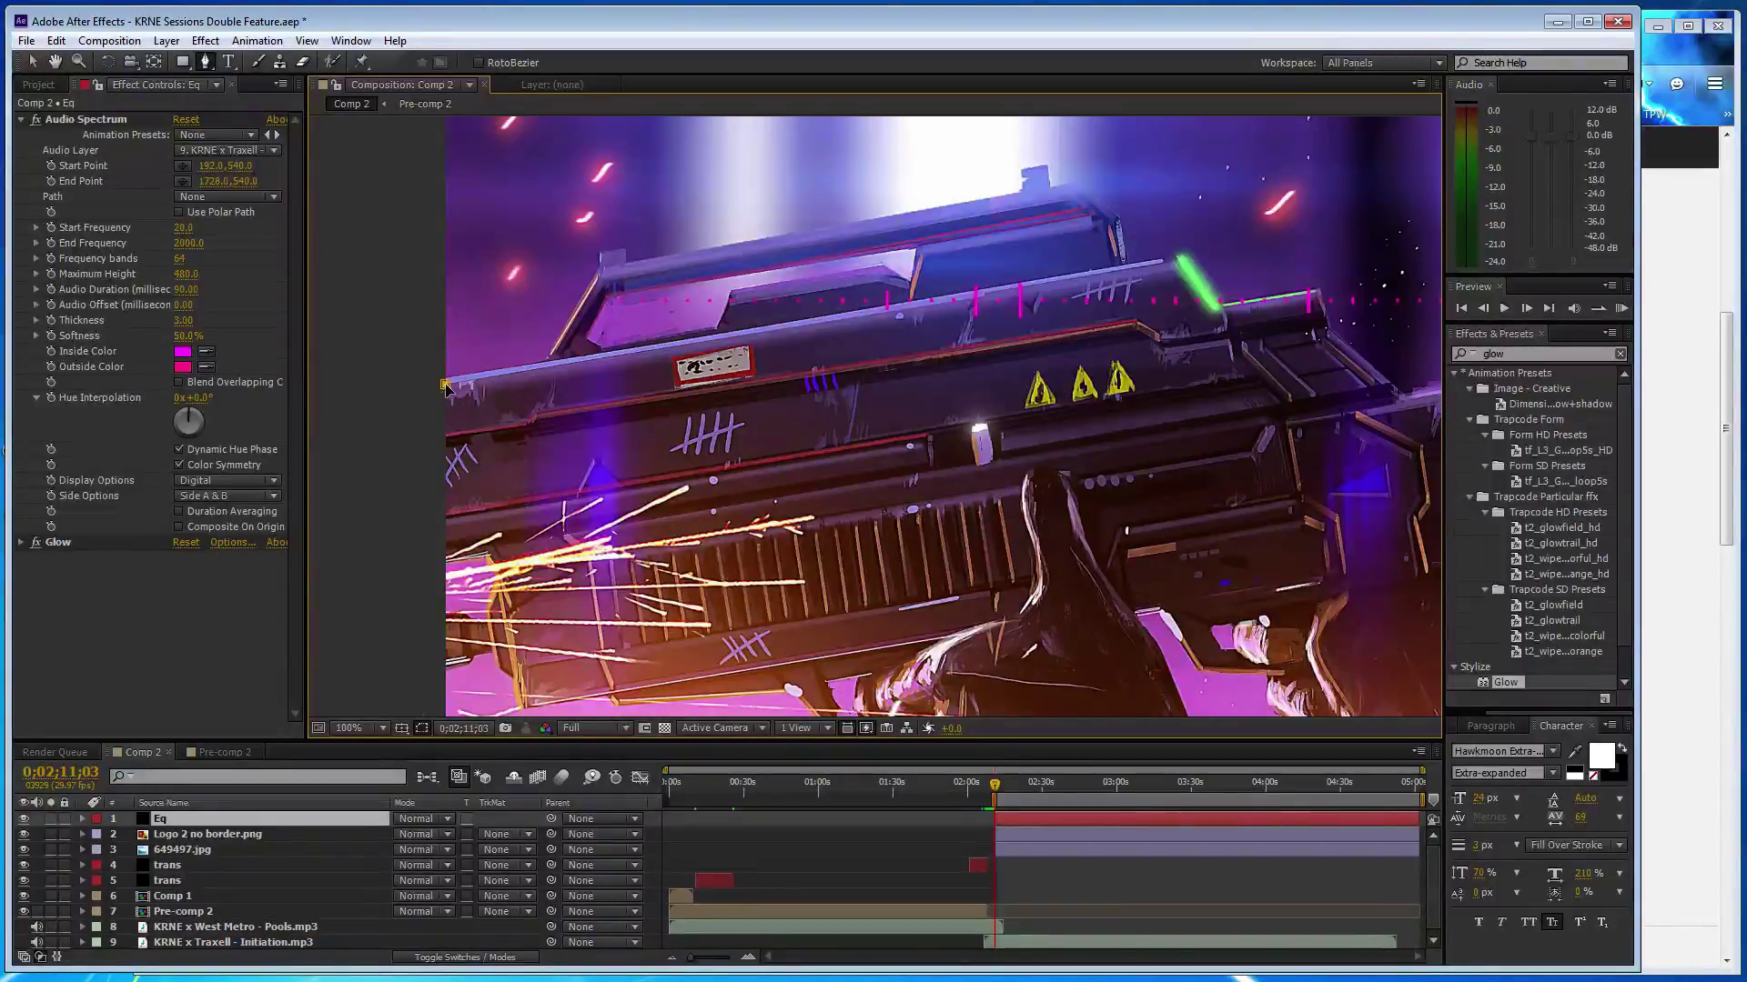
pyautogui.click(749, 338)
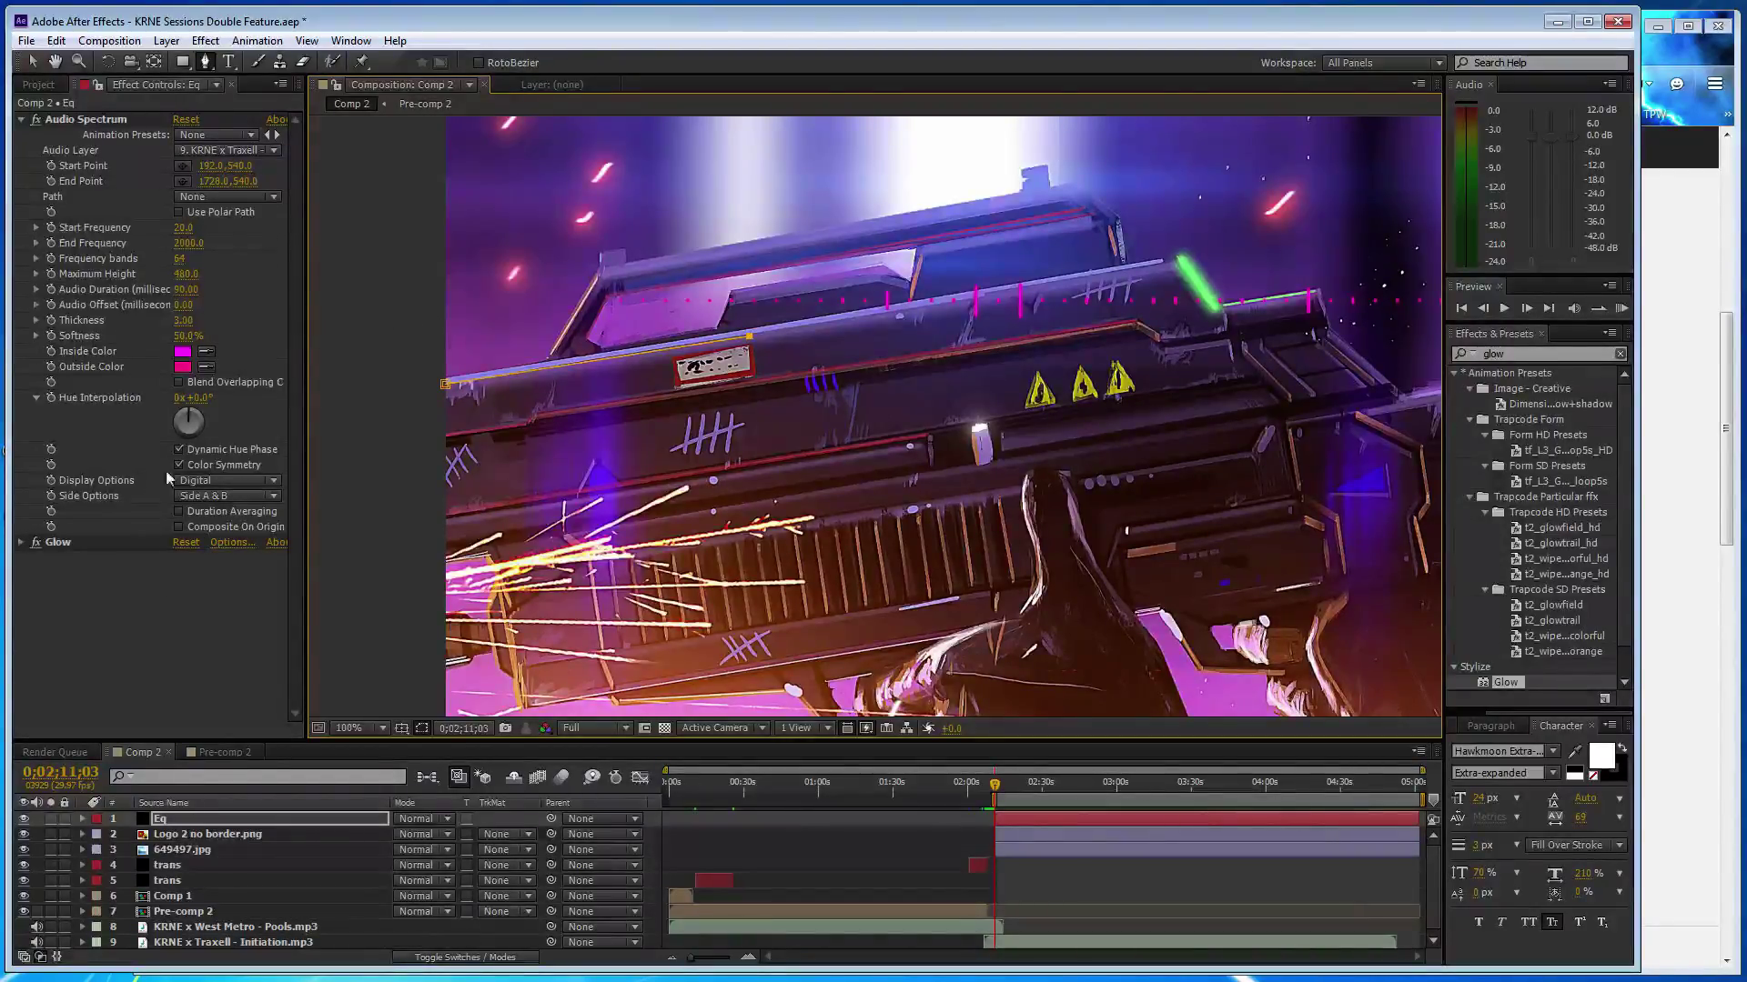
pyautogui.press('Return')
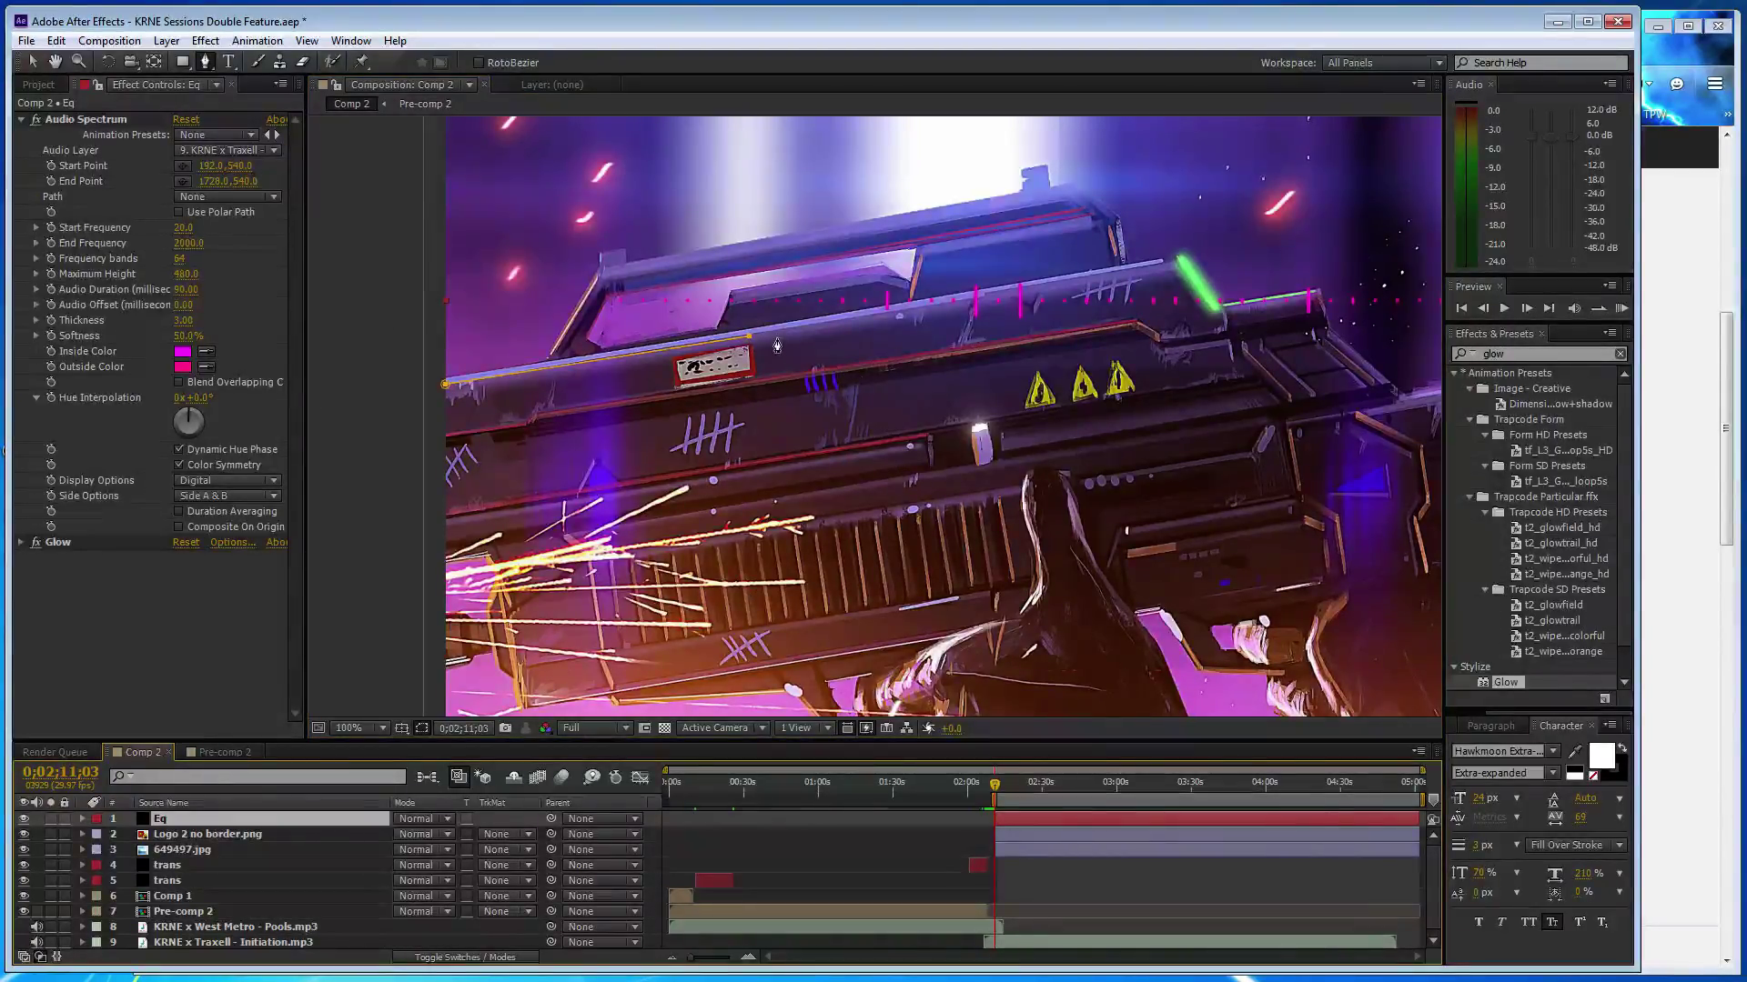
pyautogui.click(776, 333)
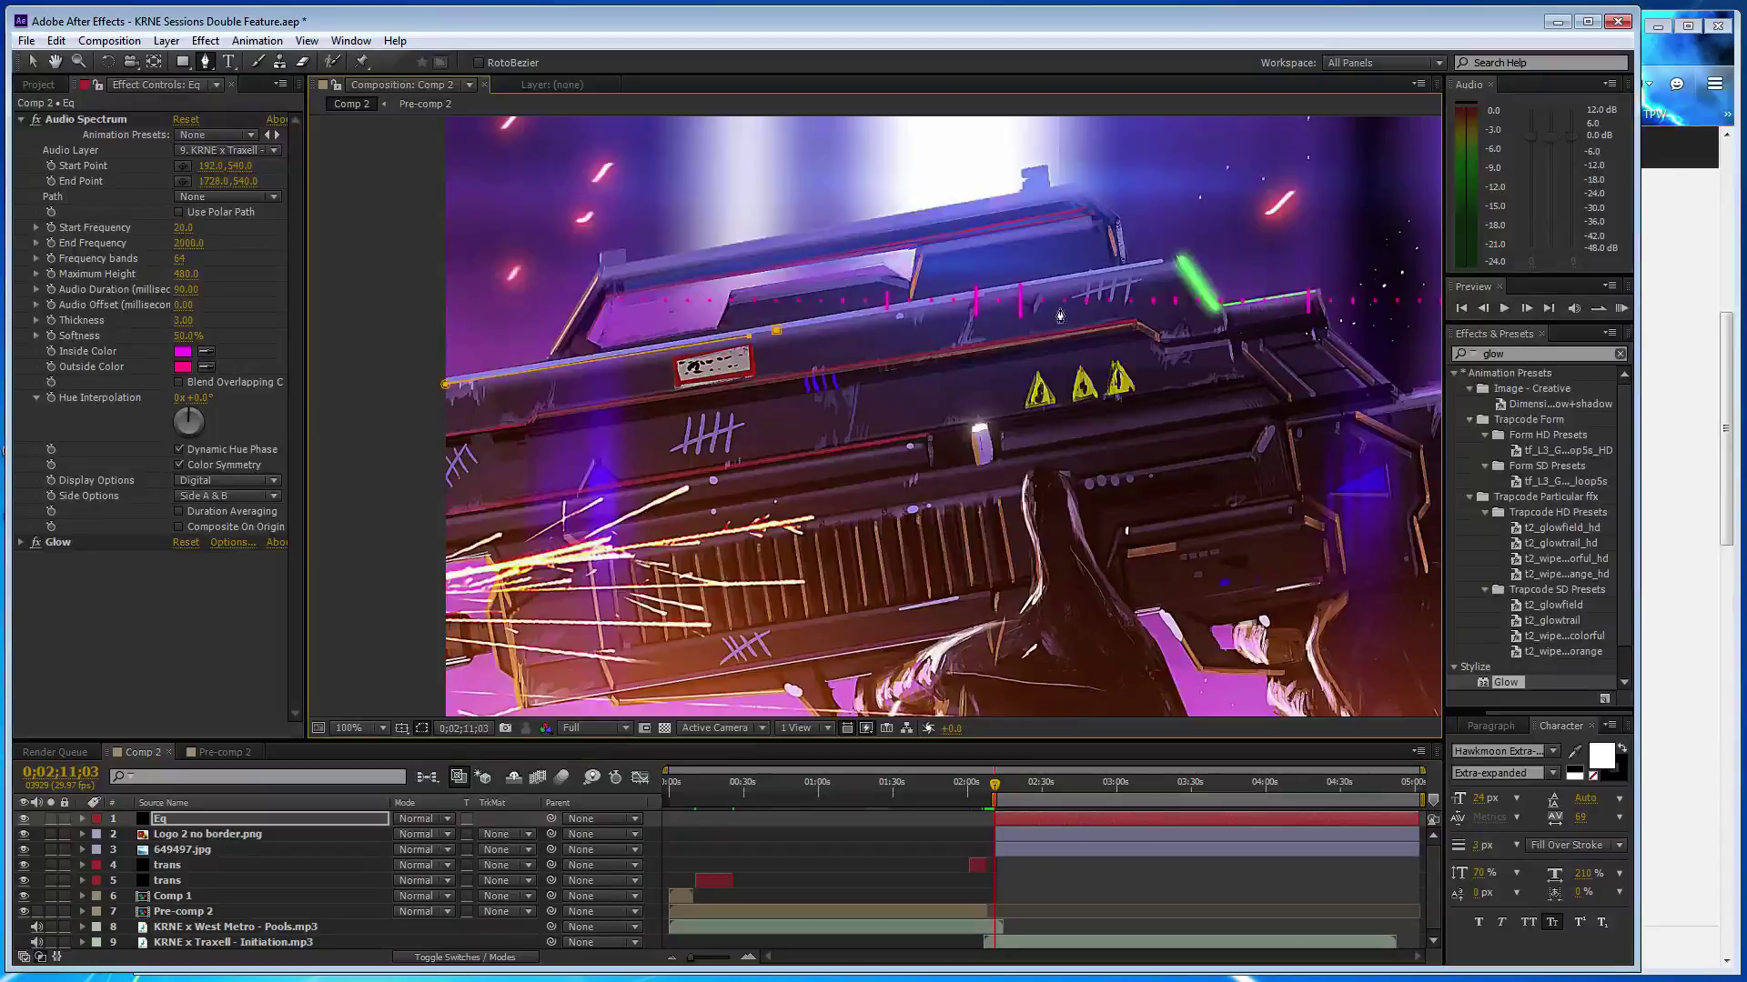
pyautogui.click(1160, 265)
# - Adjust a mask point and set the Audio Spectrum path to Mask 1
pyautogui.press('v')
pyautogui.moveTo(788, 333); pyautogui.dragTo(763, 337)
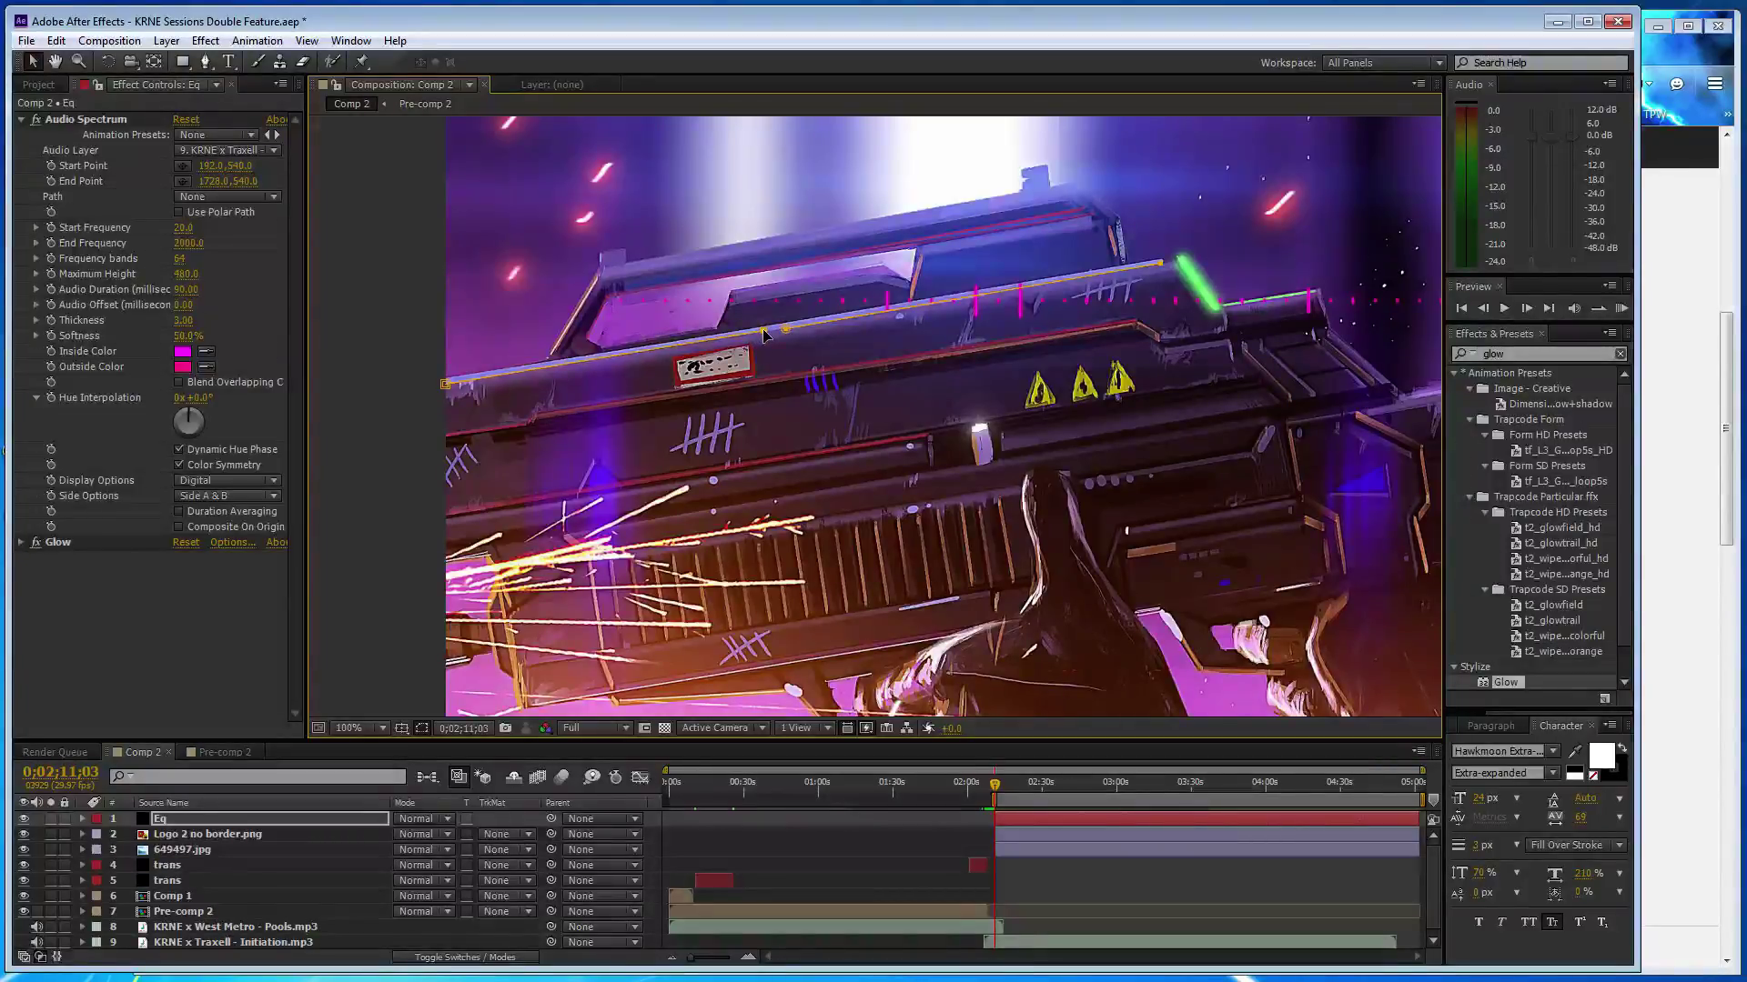
pyautogui.click(233, 195)
pyautogui.click(242, 253)
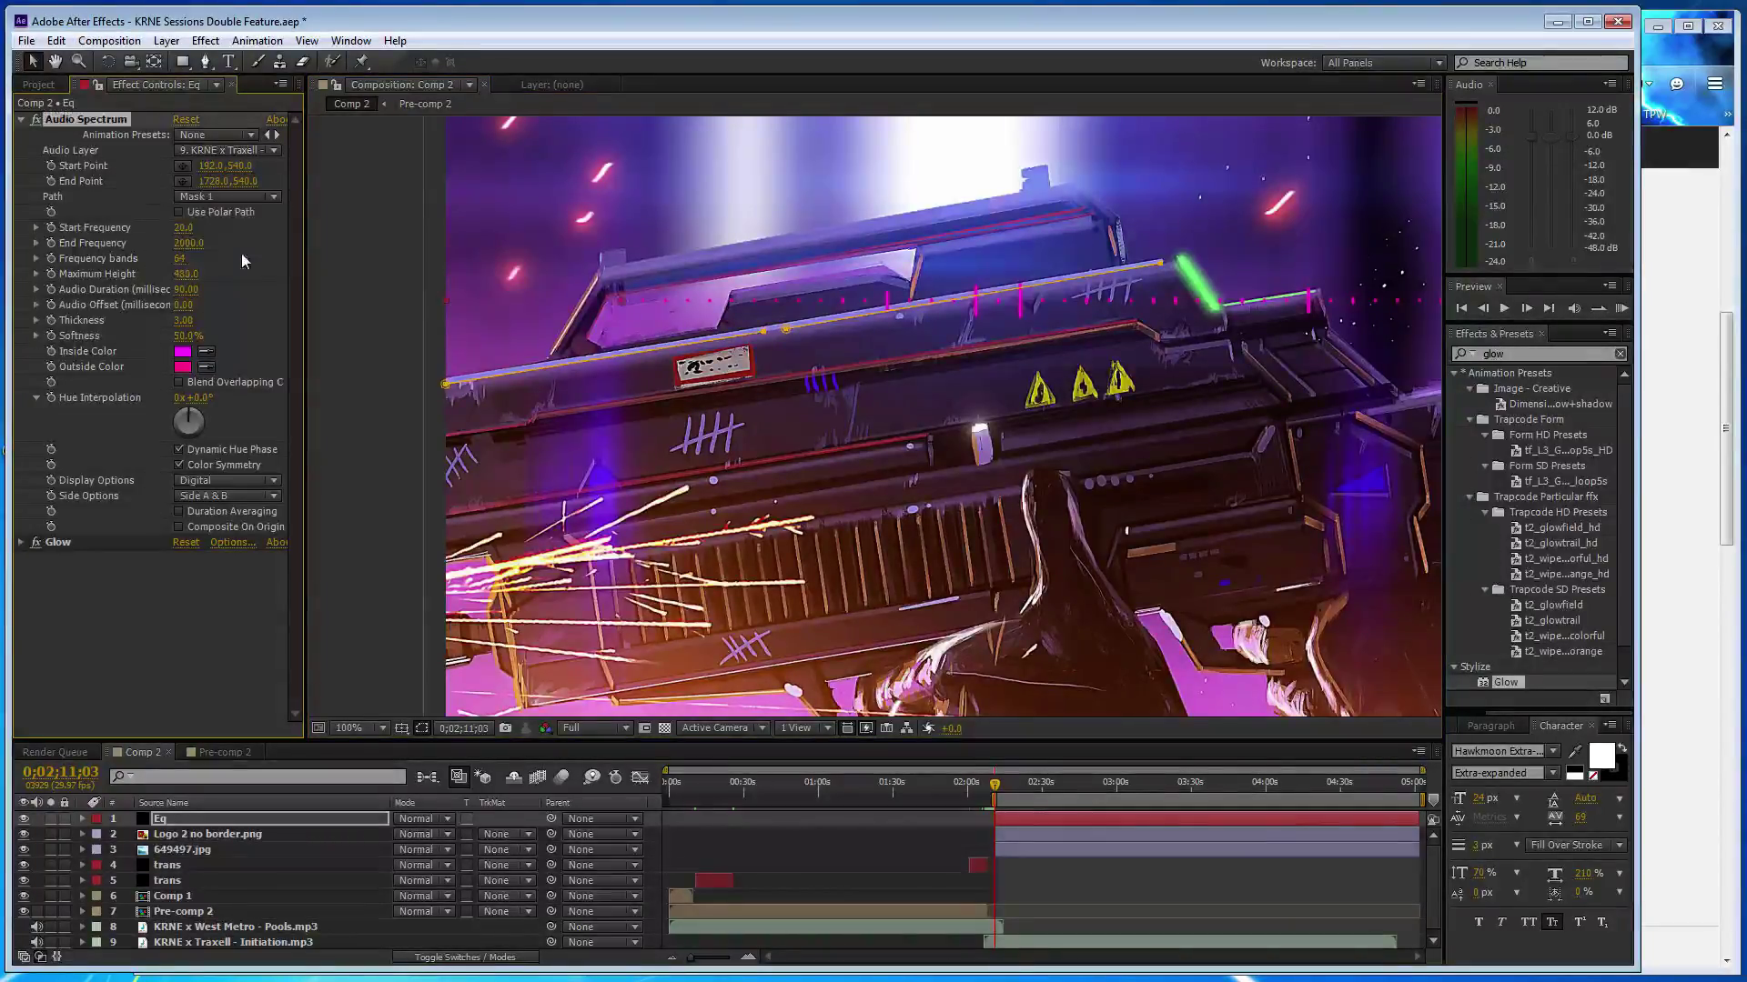
# - Set Start Frequency 1300, End Frequency 600 and 1000 frequency bands
pyautogui.click(183, 228)
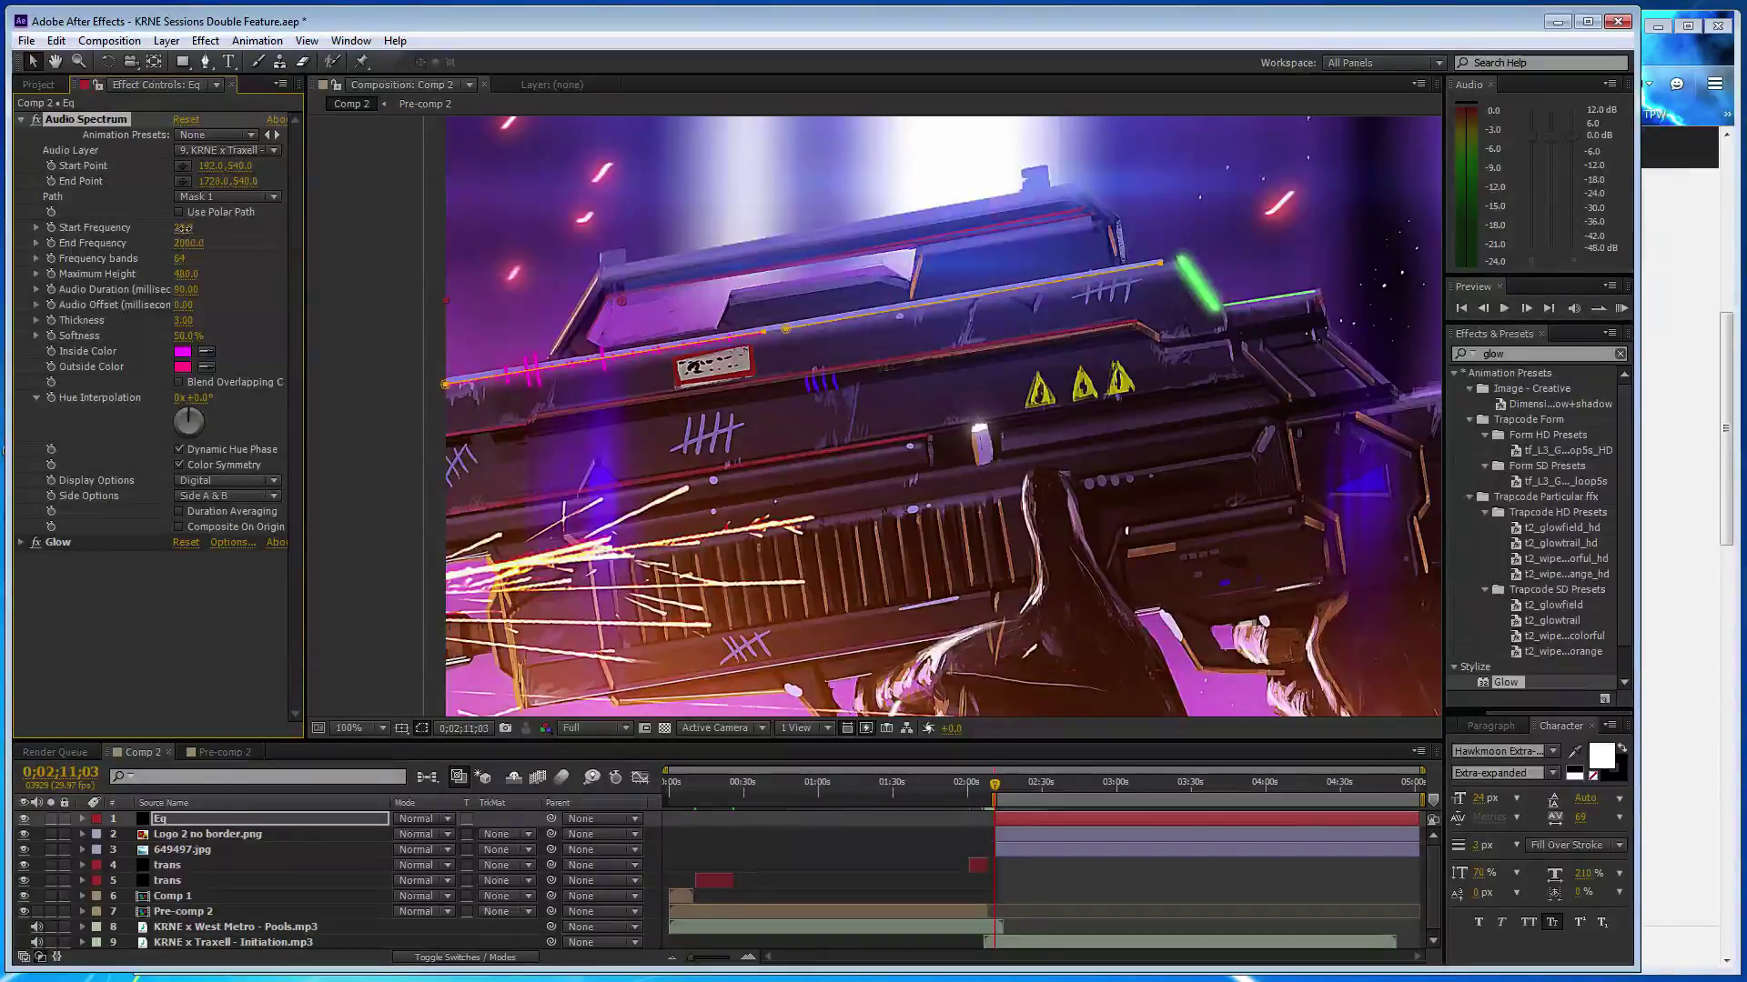
pyautogui.write('1300')
pyautogui.press('Tab')
pyautogui.write('600')
pyautogui.press('Return')
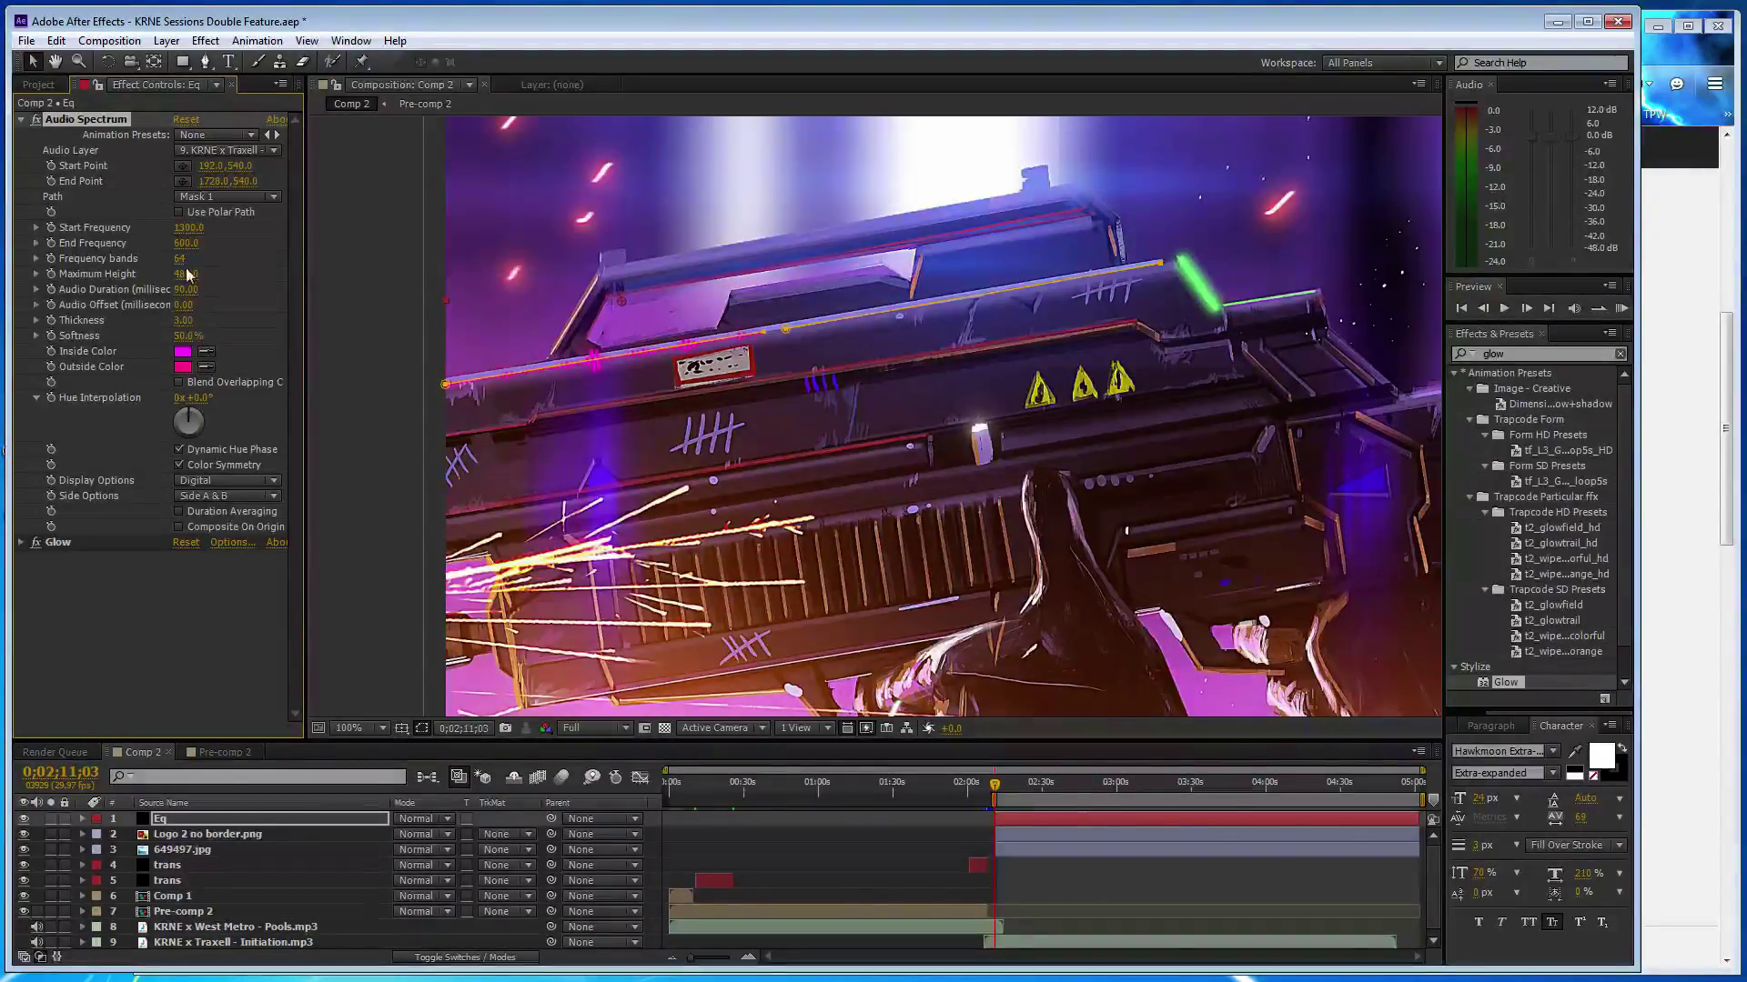
pyautogui.click(180, 258)
pyautogui.write('1000')
pyautogui.press('Return')
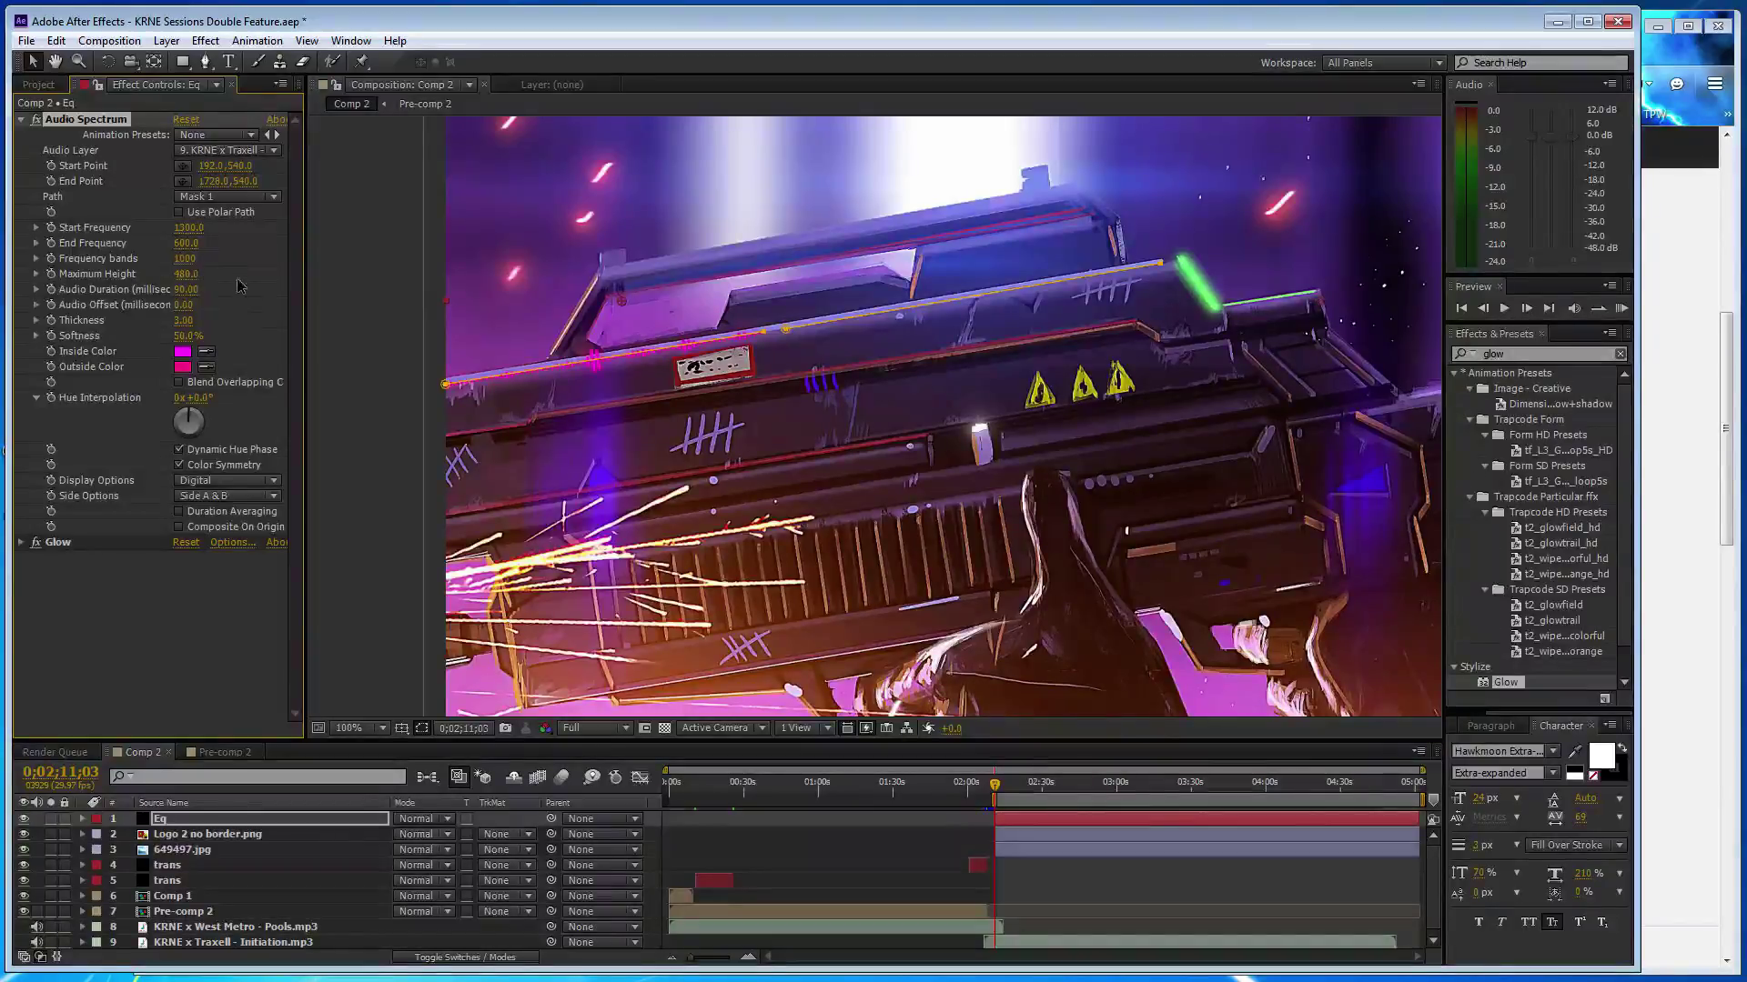
# - Draw the spectrum on Side B only with pale yellow inside and outside colours
pyautogui.click(226, 495)
pyautogui.click(238, 533)
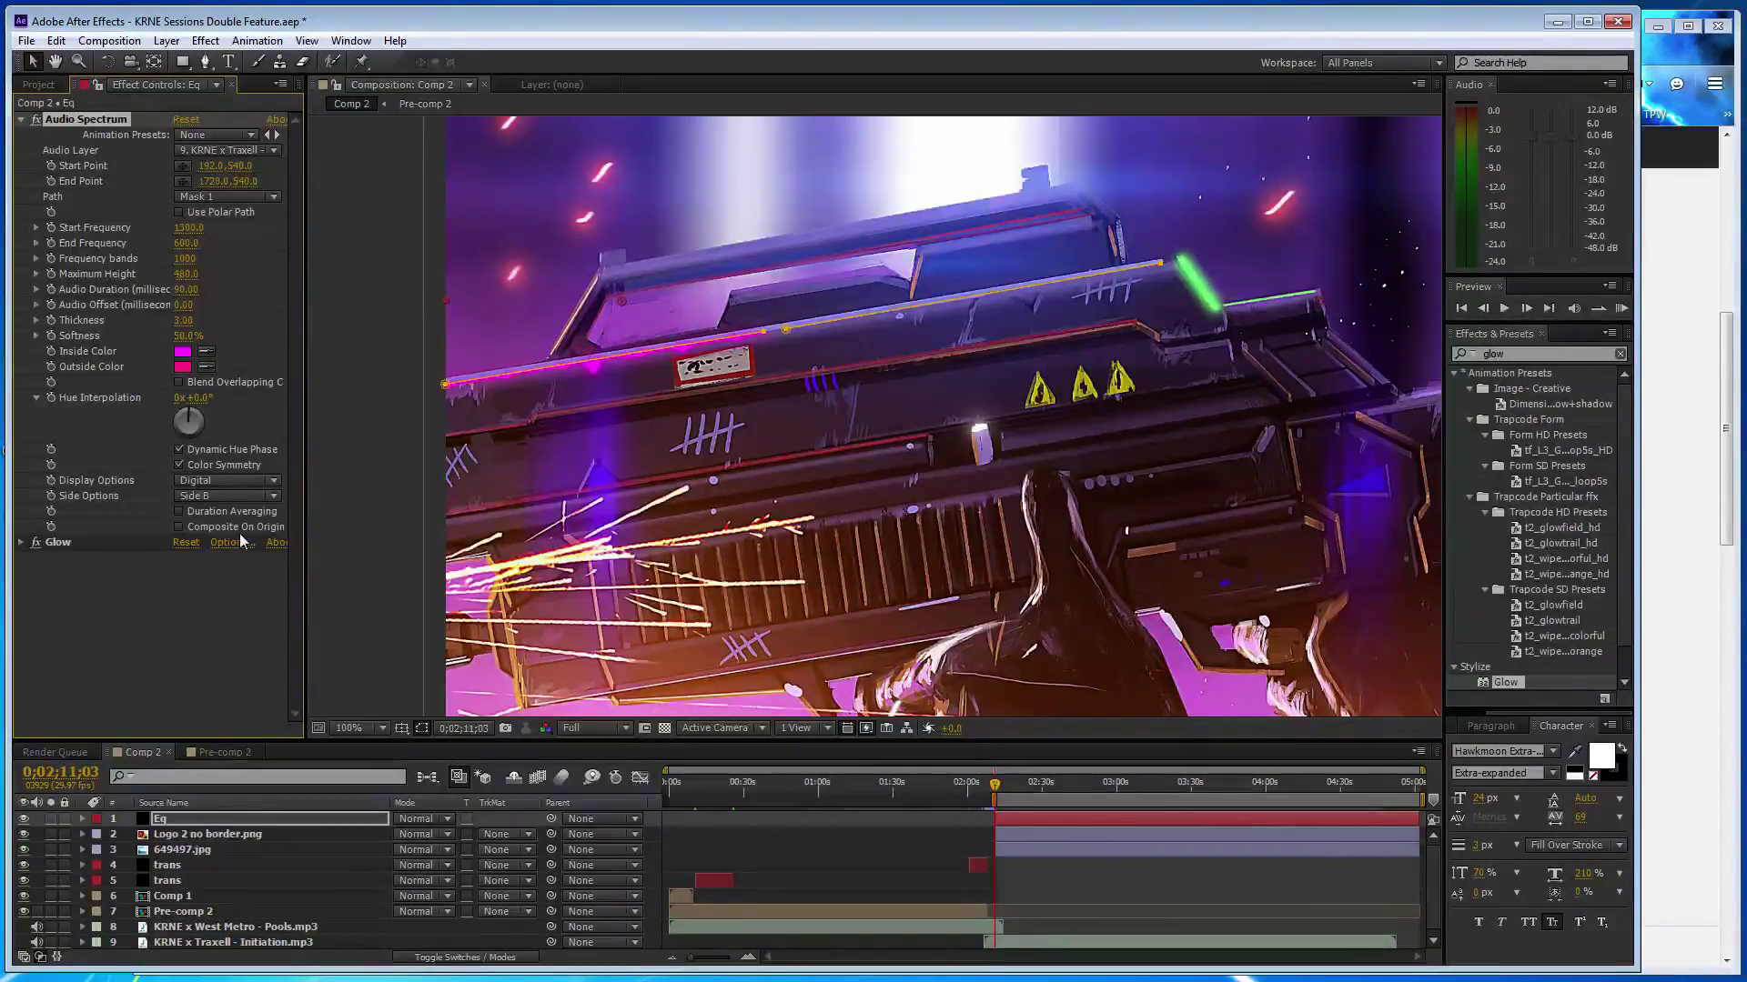
pyautogui.click(207, 351)
pyautogui.click(574, 542)
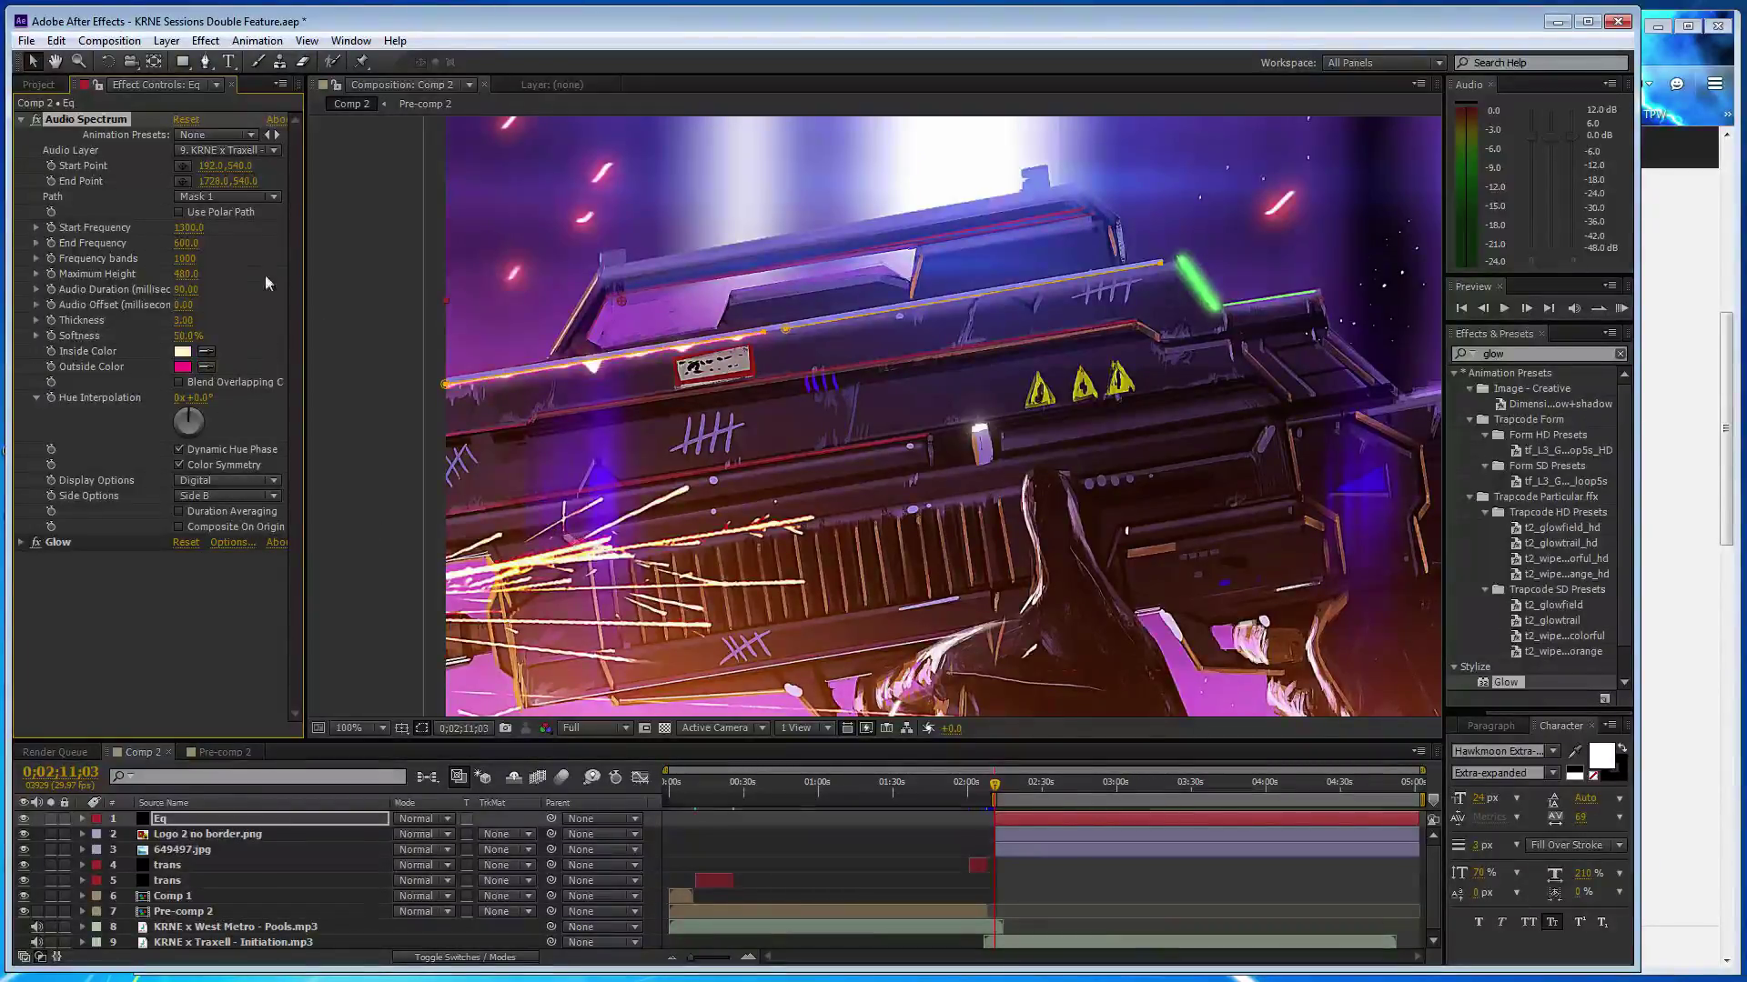
pyautogui.click(208, 366)
pyautogui.click(182, 352)
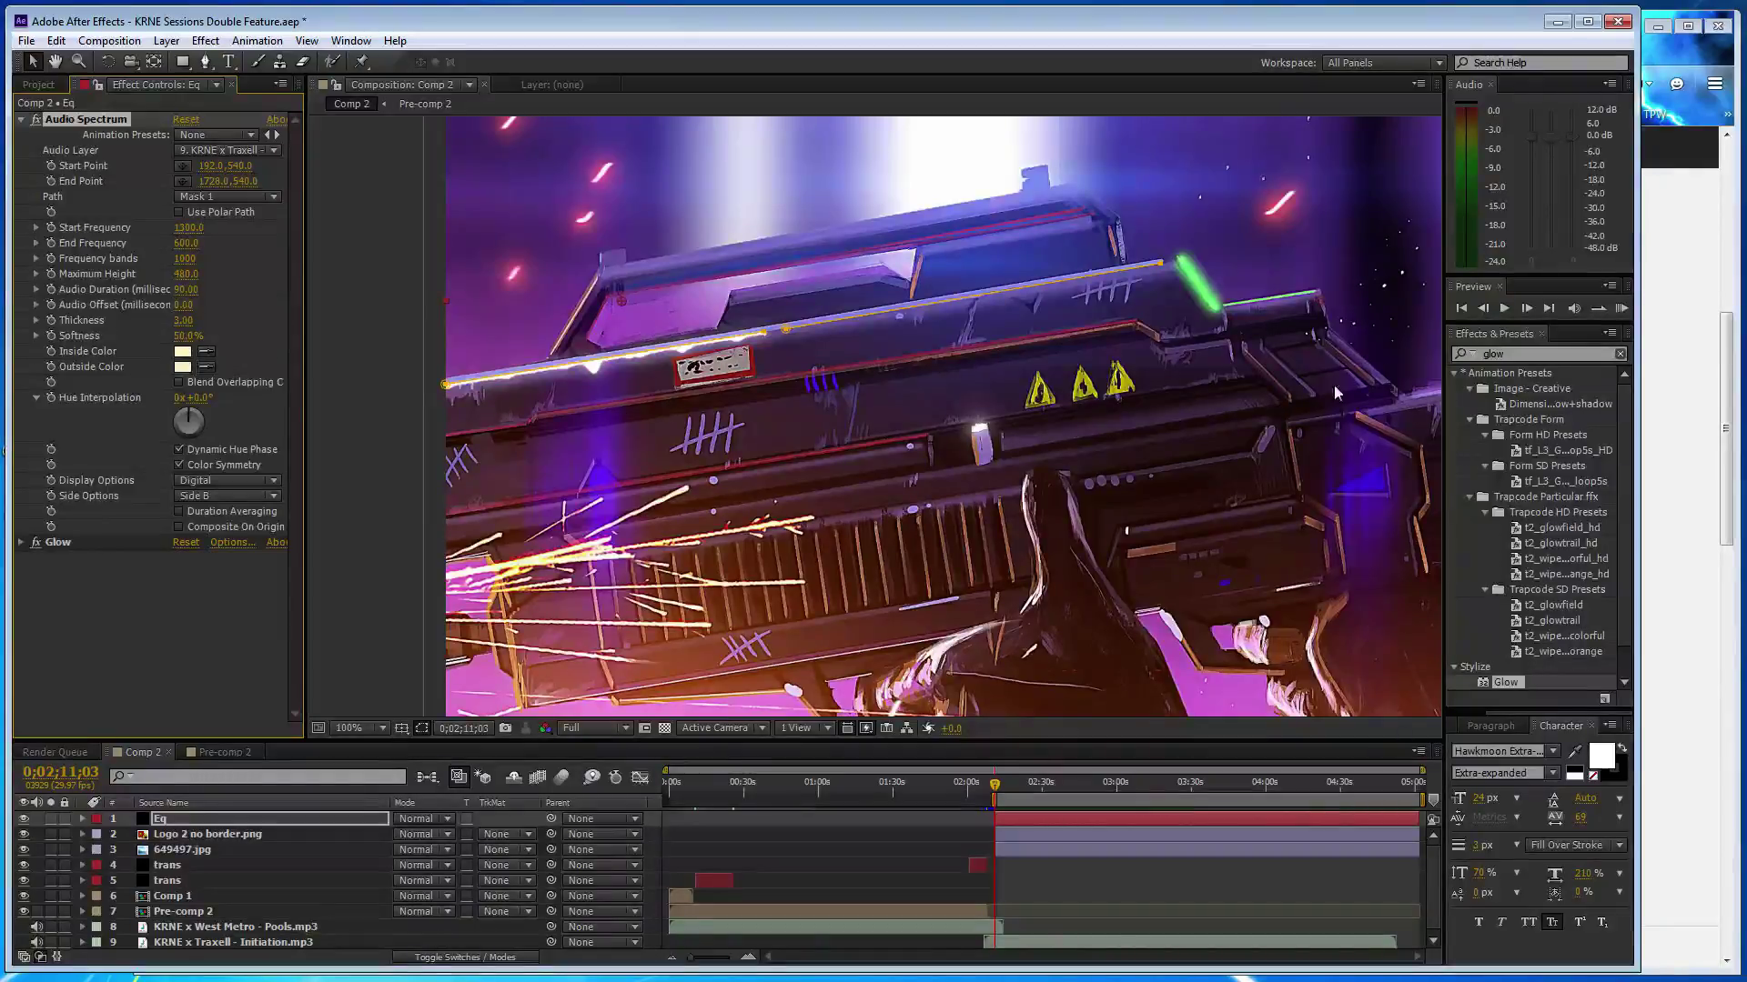
pyautogui.click(20, 543)
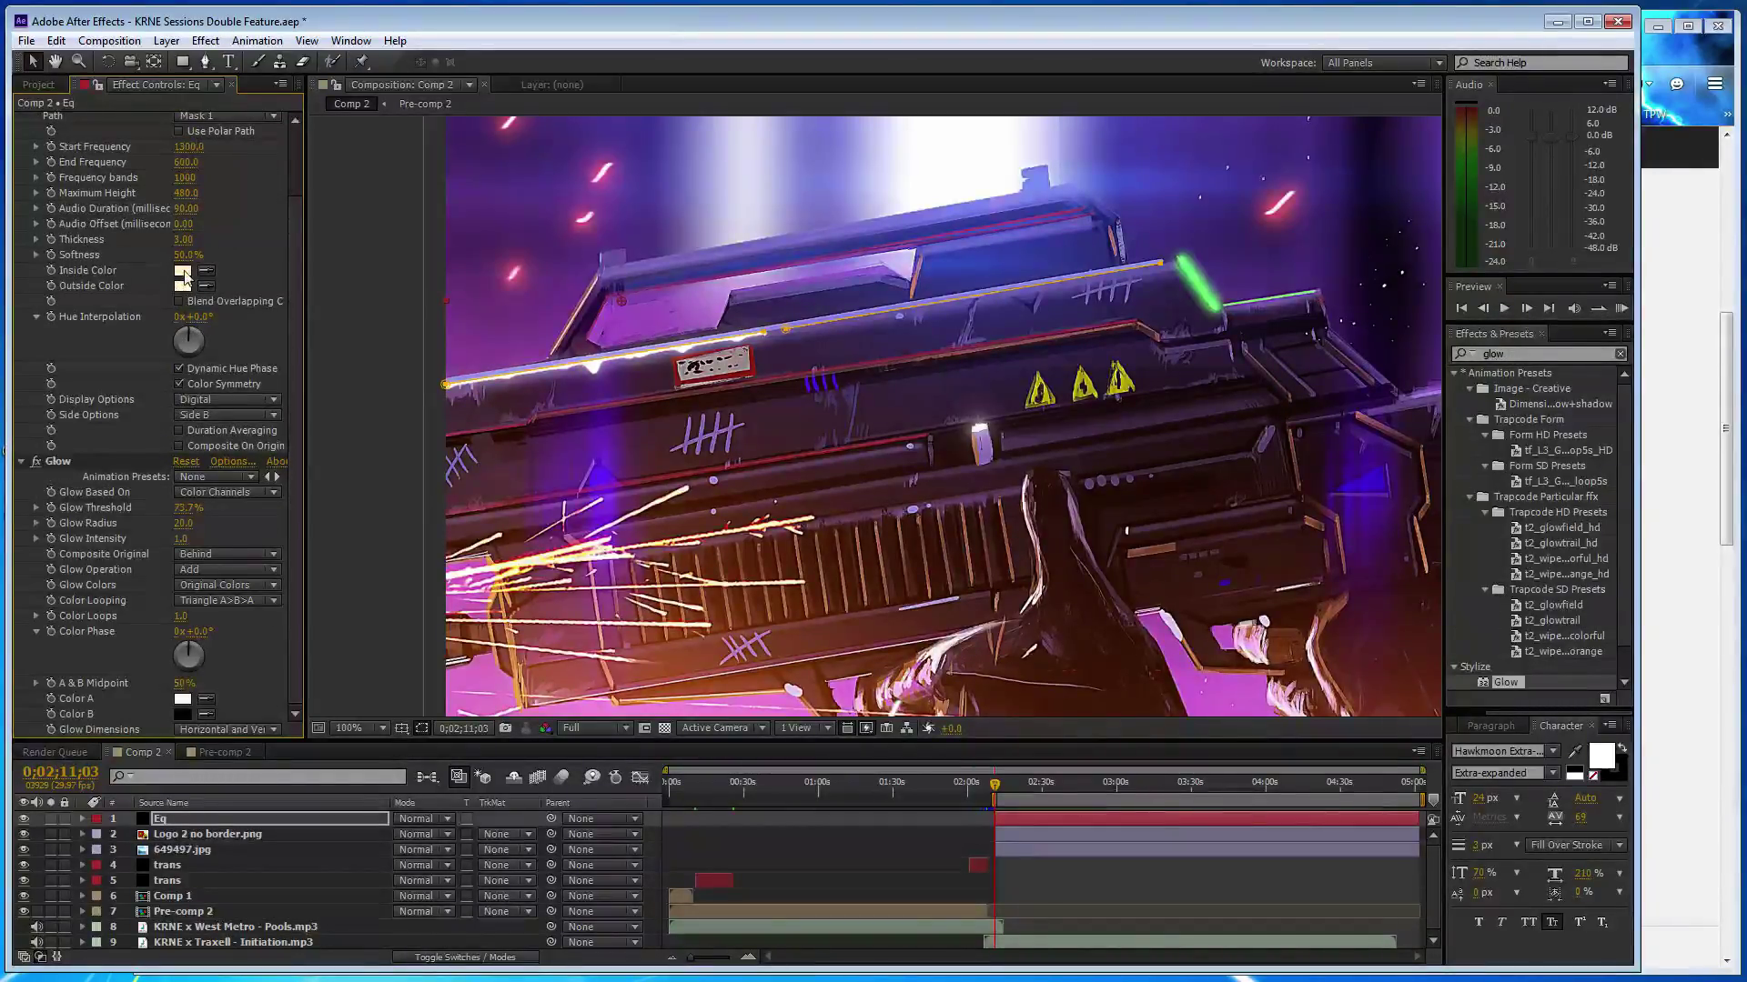
pyautogui.click(182, 270)
pyautogui.click(539, 244)
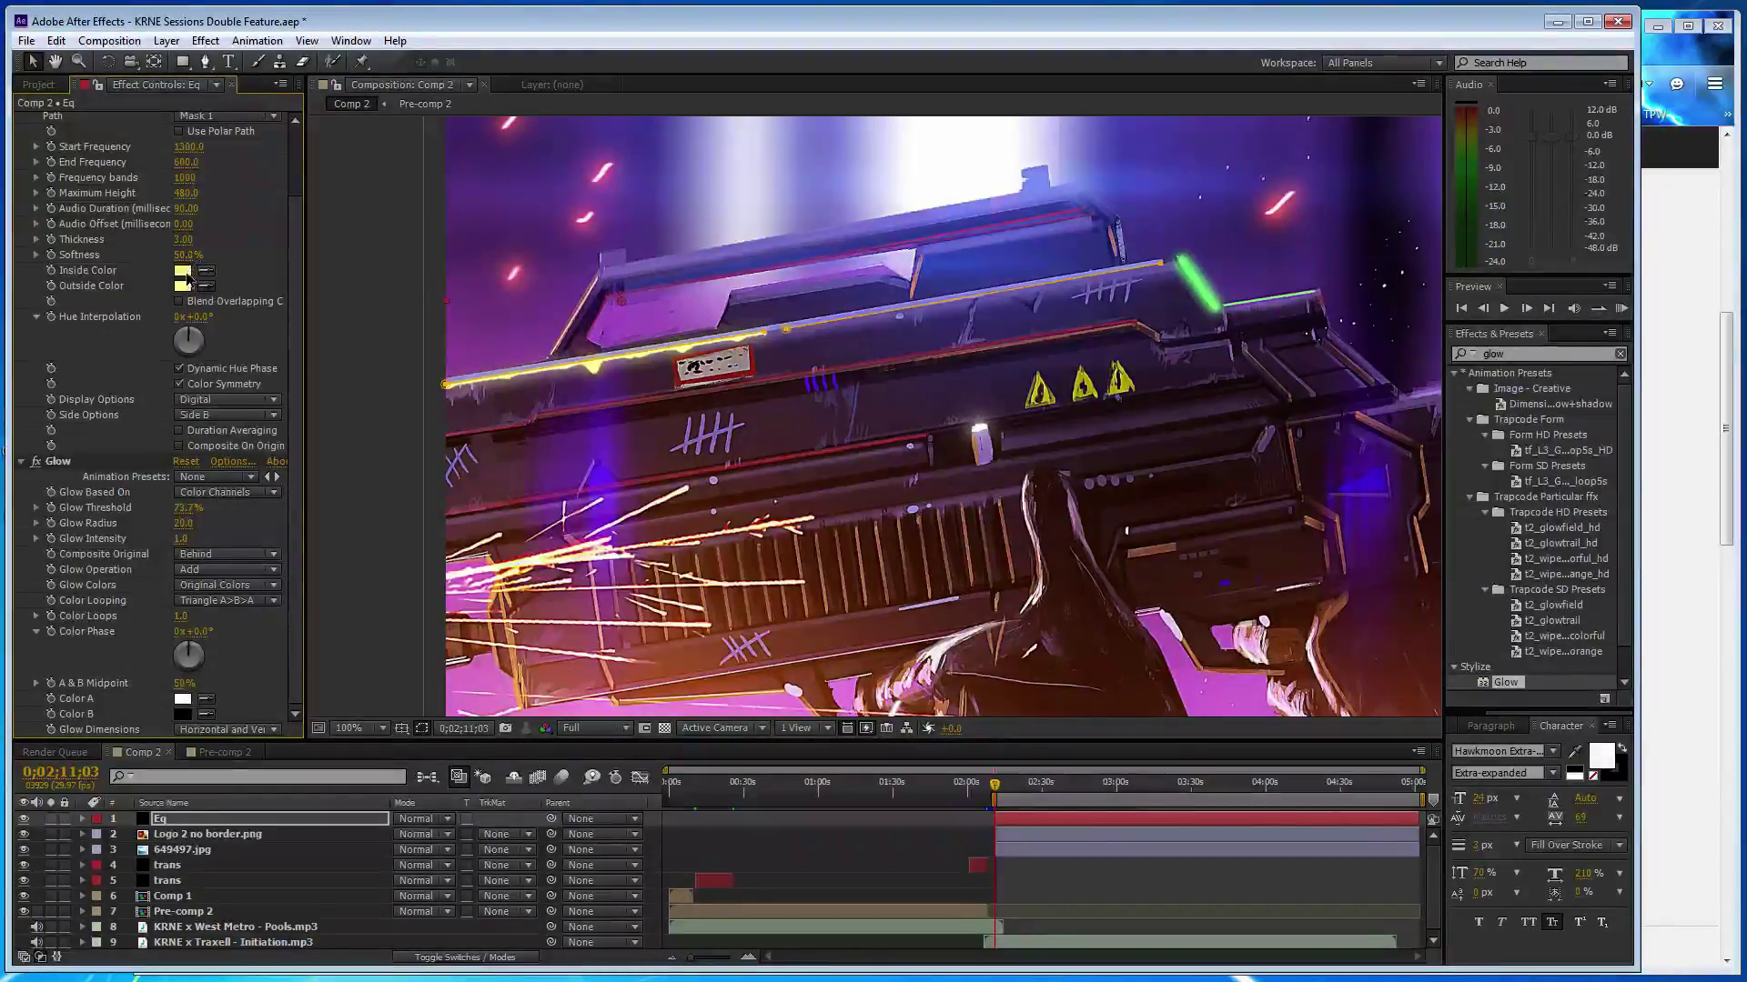
pyautogui.scroll(3, 145, 241)
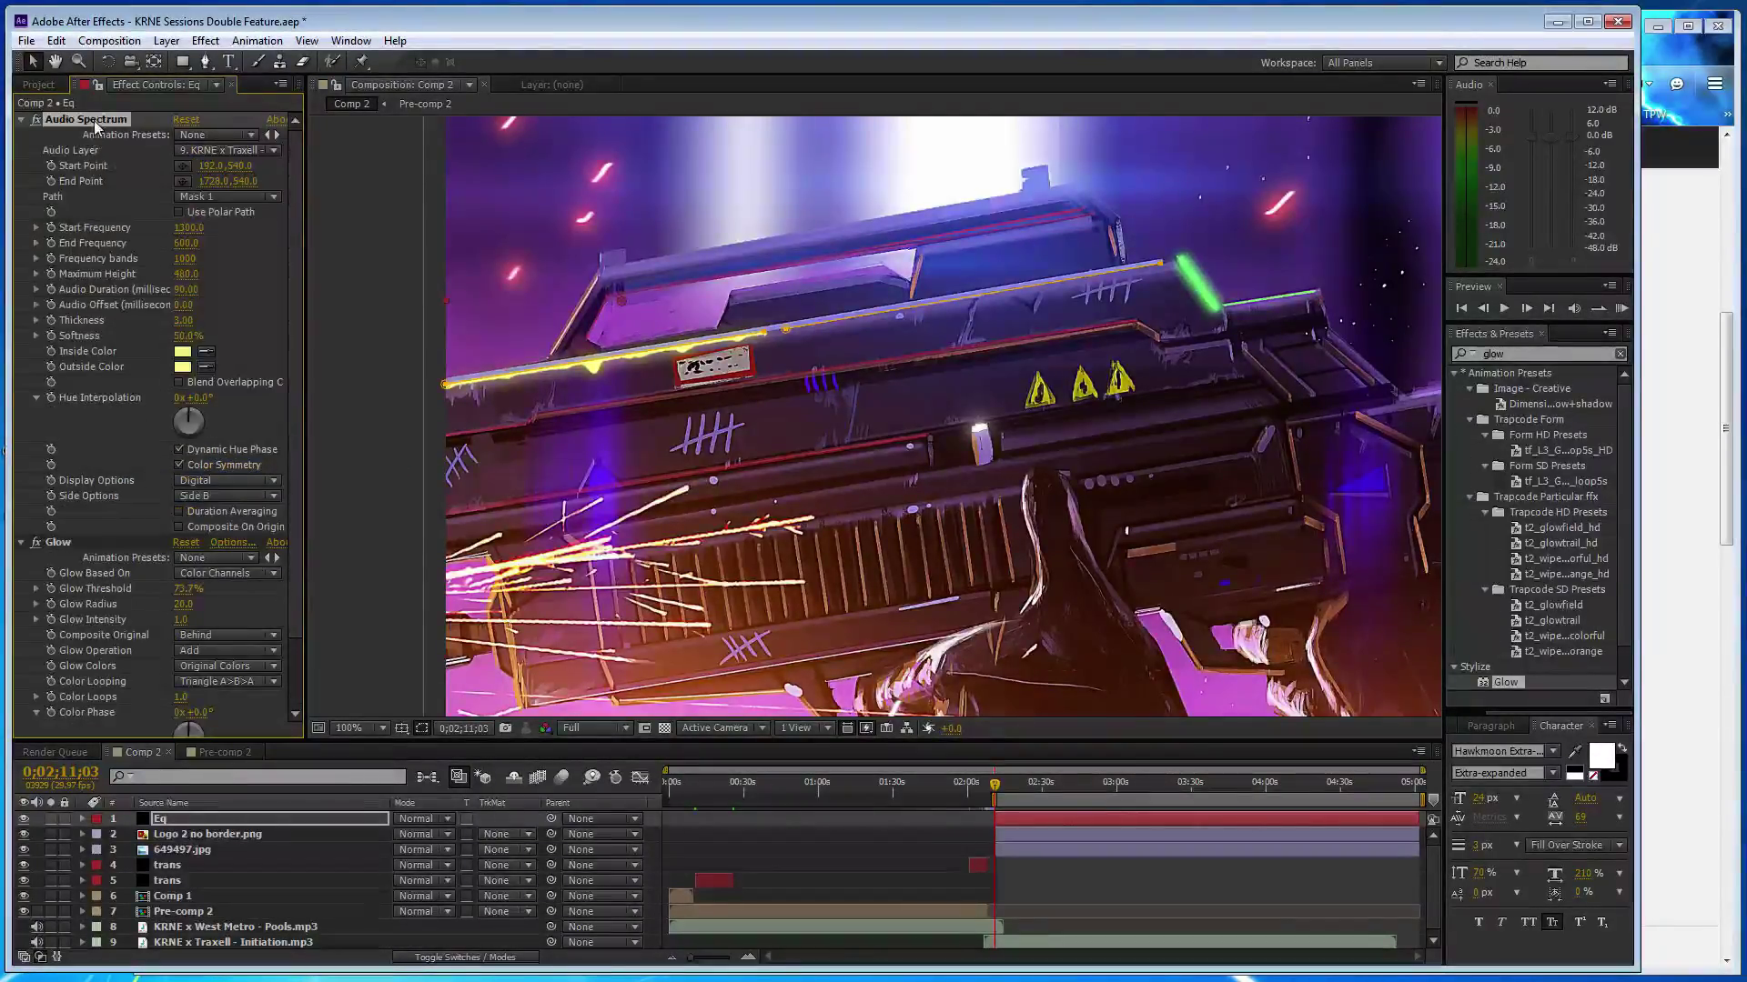
# - Duplicate the Audio Spectrum onto Mask 2, composited on original, with 600–1300 frequencies
pyautogui.hotkey('ctrl', 'd')
pyautogui.click(249, 197)
pyautogui.click(247, 266)
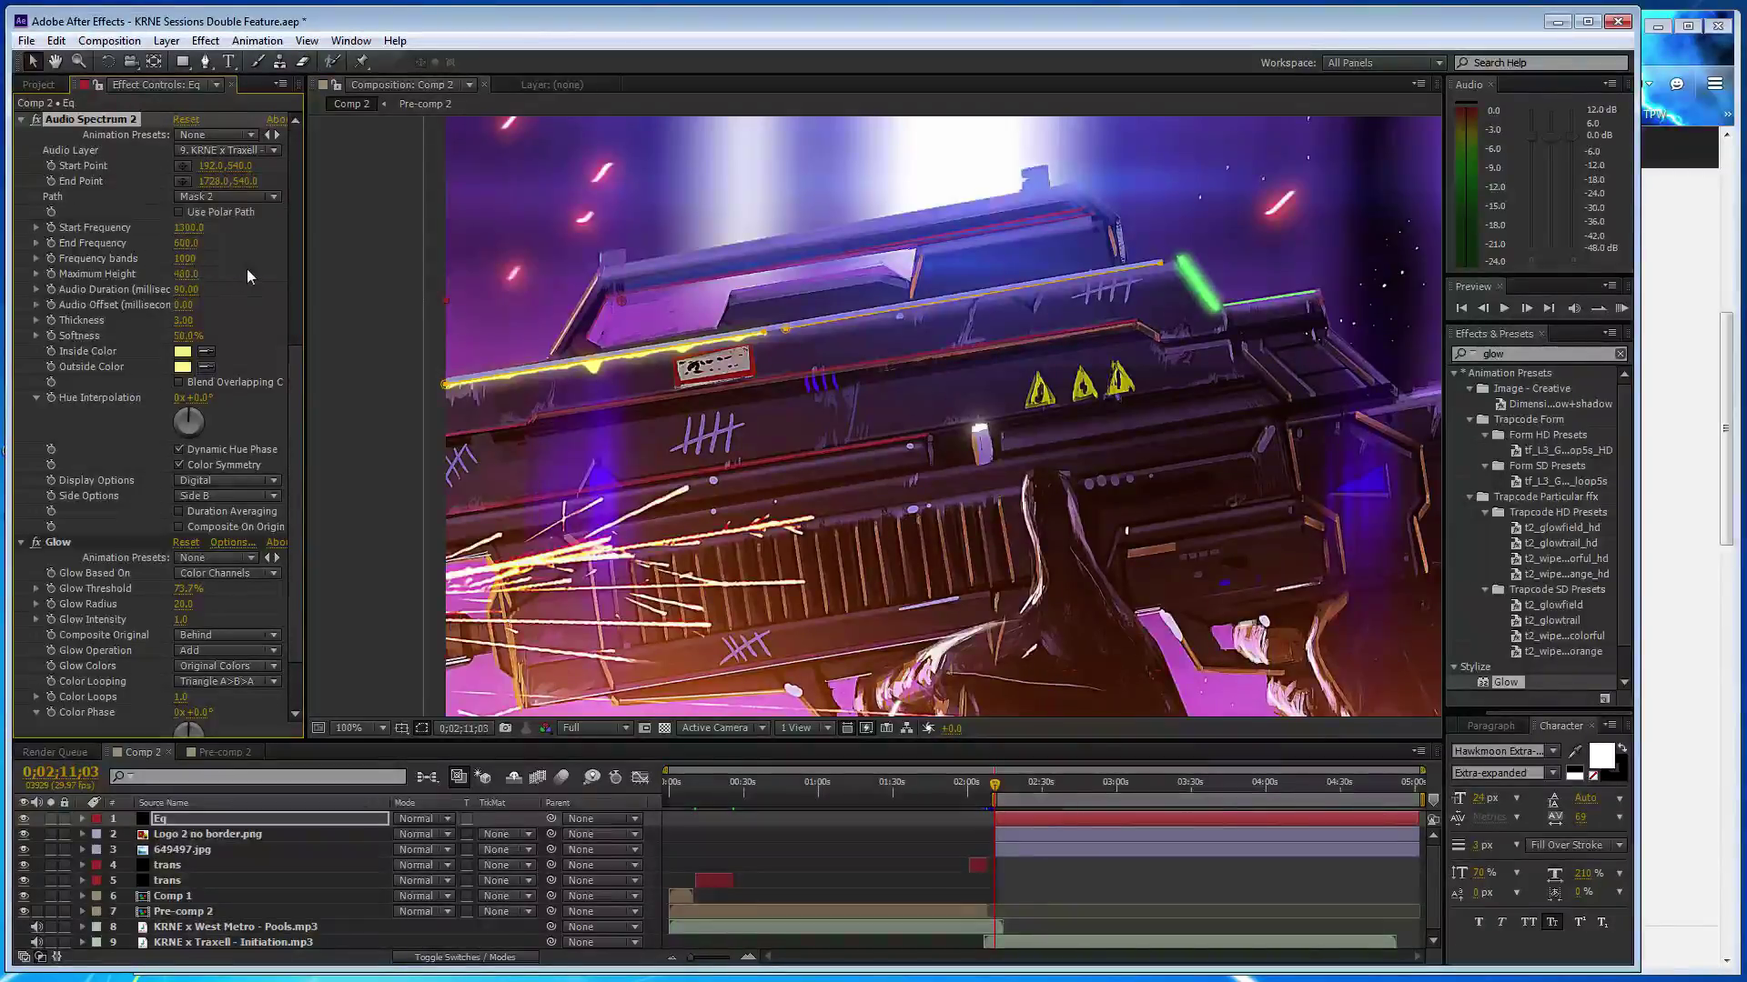
pyautogui.click(179, 527)
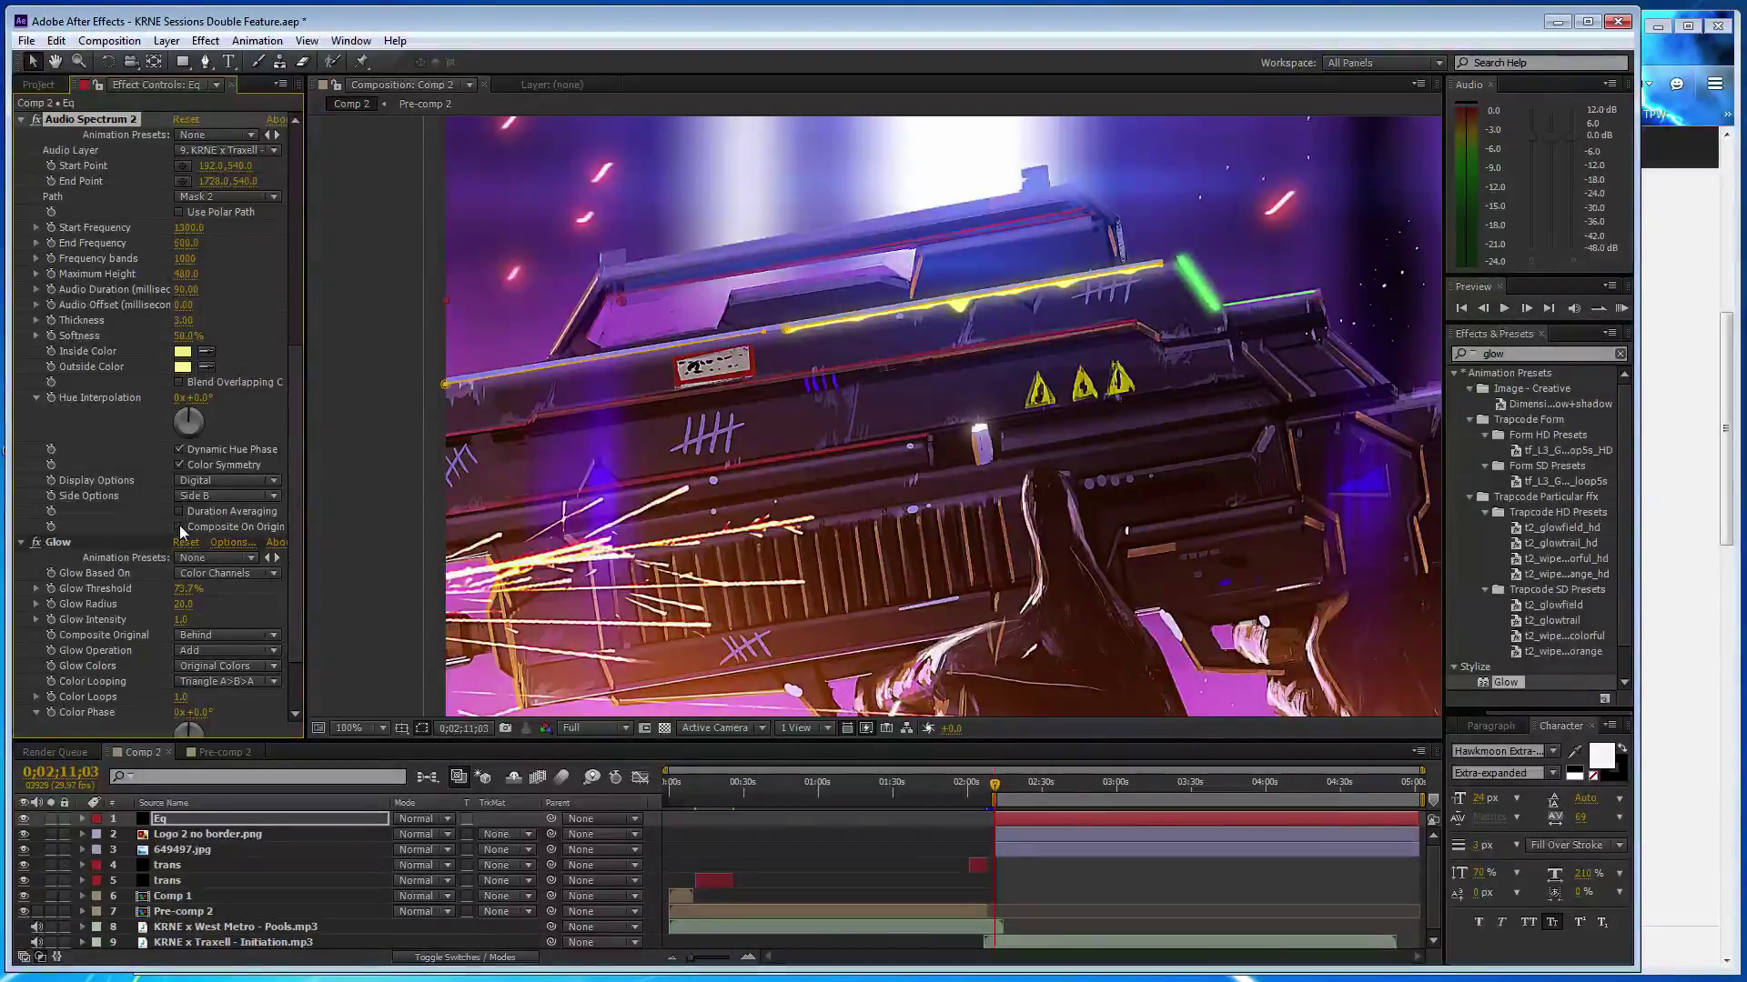
pyautogui.click(188, 227)
pyautogui.write('600')
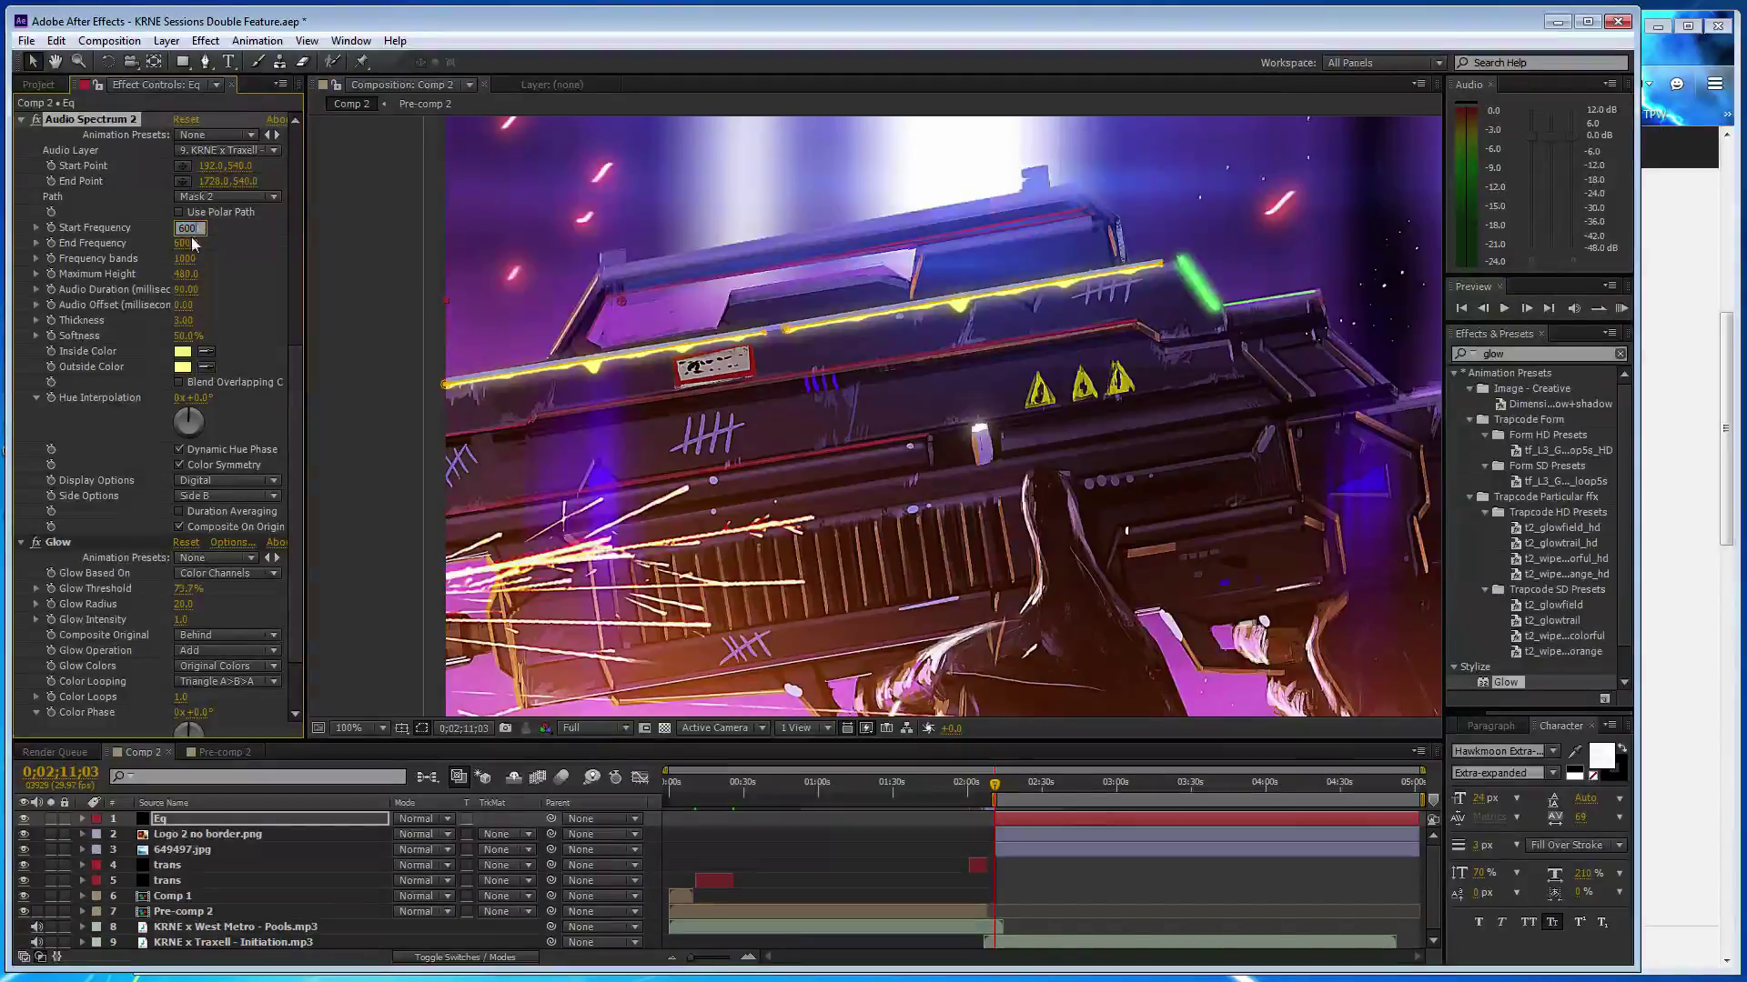
pyautogui.press('Tab')
pyautogui.write('1300')
pyautogui.press('Return')
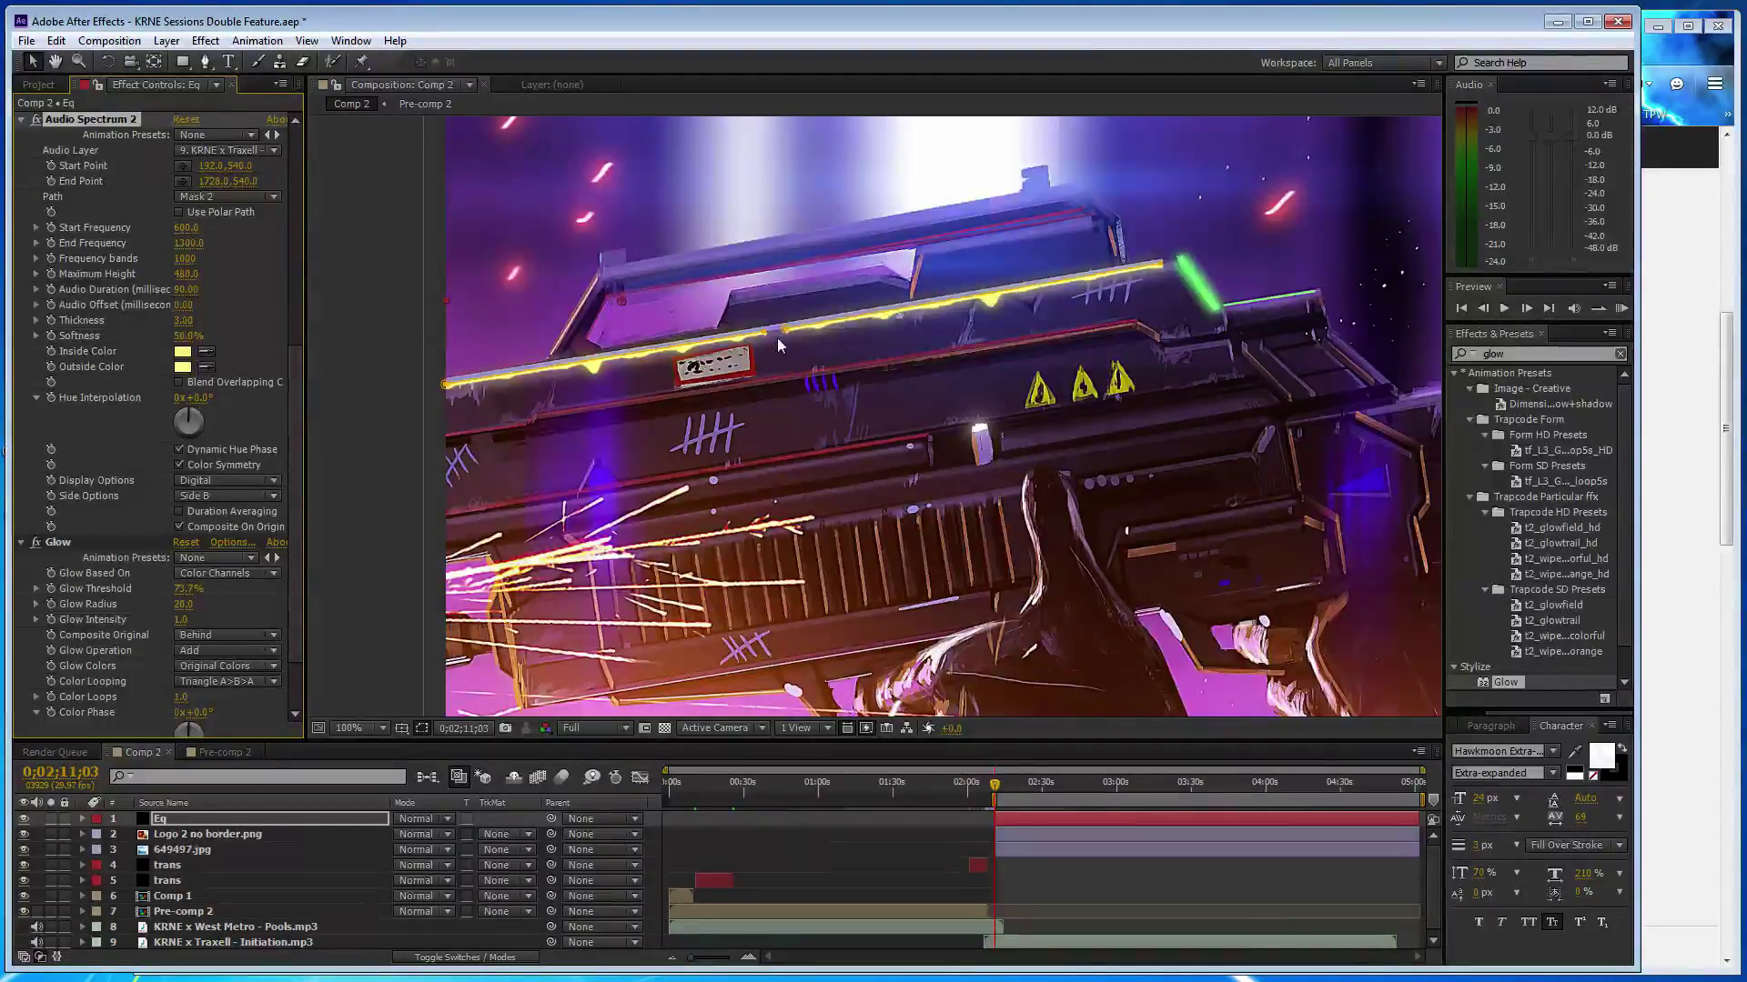
# - Zoom in on the yellow spectrum line along the gun to inspect its notch
pyautogui.scroll(2, 775, 337)
pyautogui.scroll(2, 641, 286)
pyautogui.moveTo(640, 286); pyautogui.dragTo(815, 558)
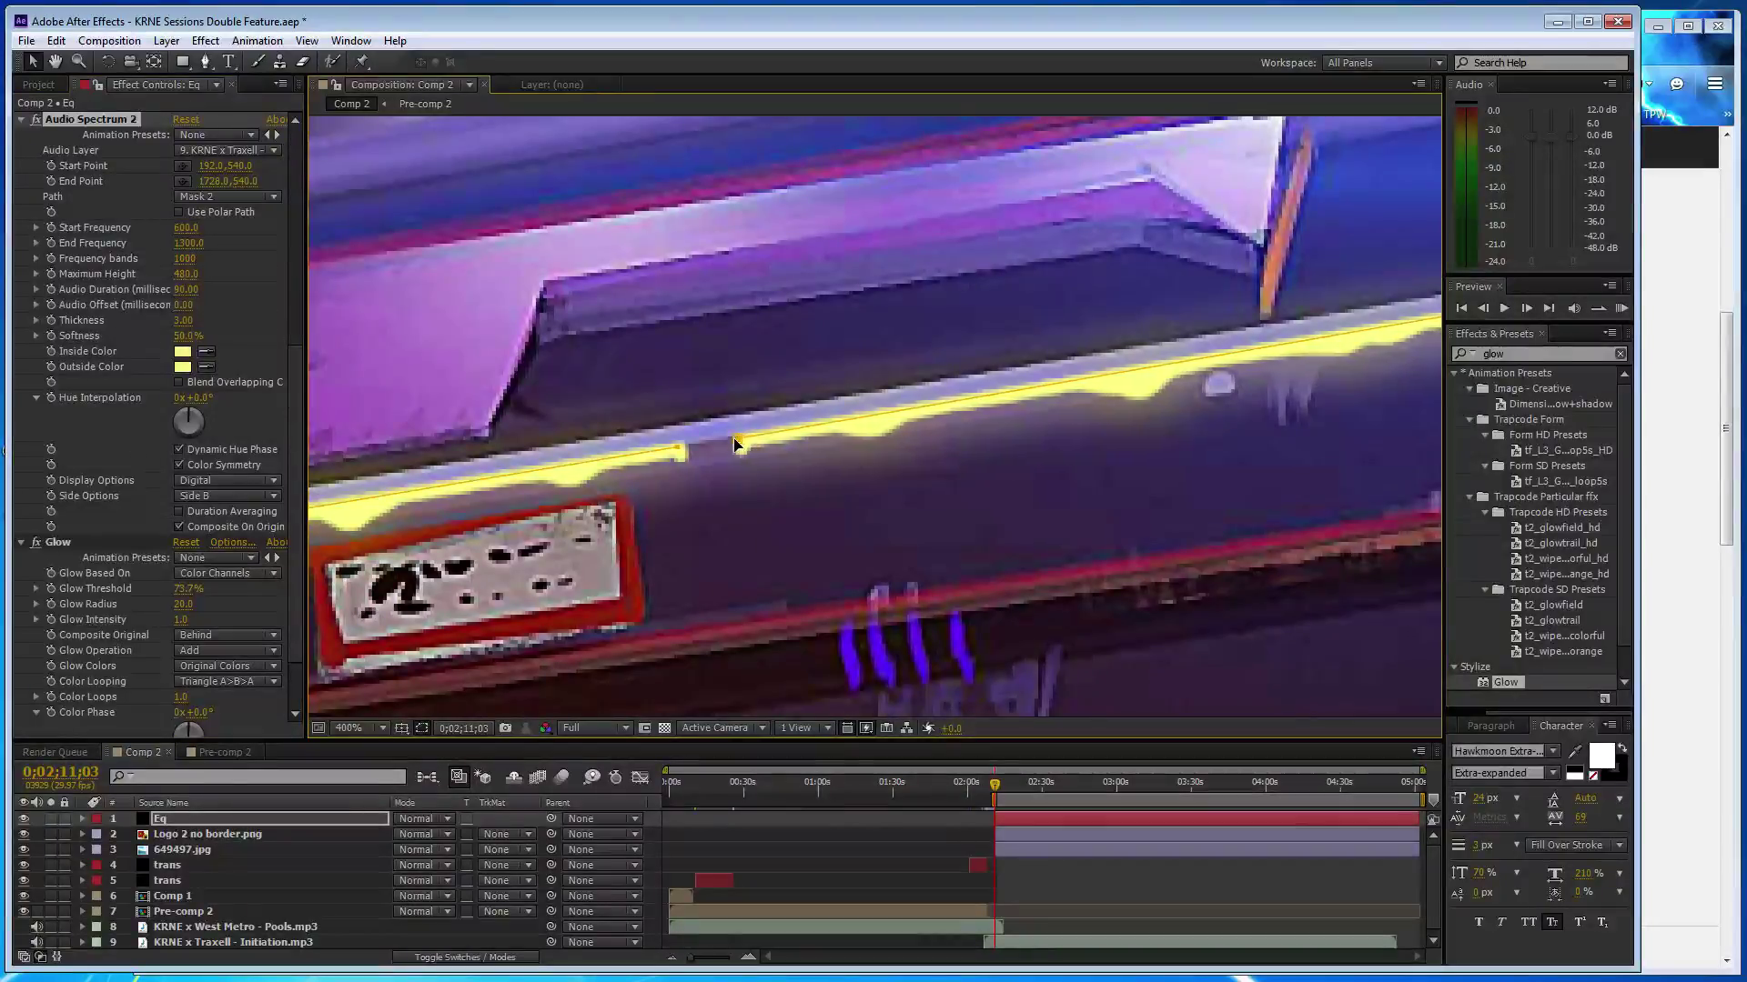
pyautogui.scroll(1, 714, 447)
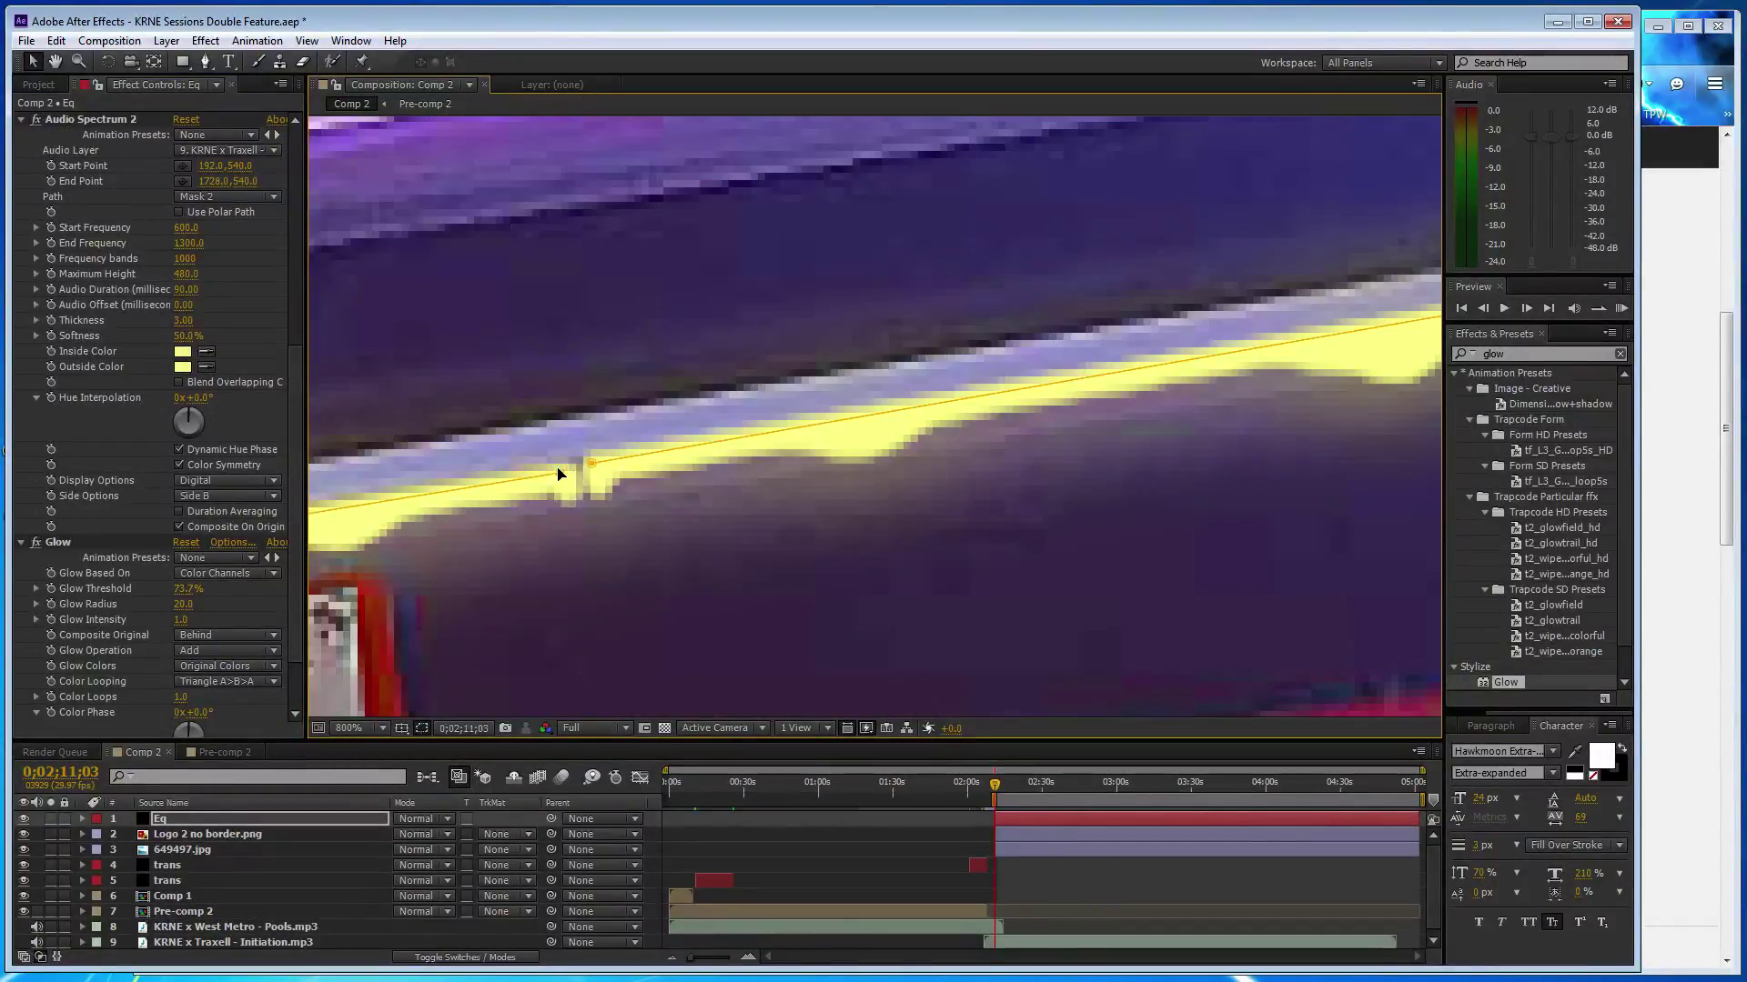
pyautogui.scroll(1, 527, 441)
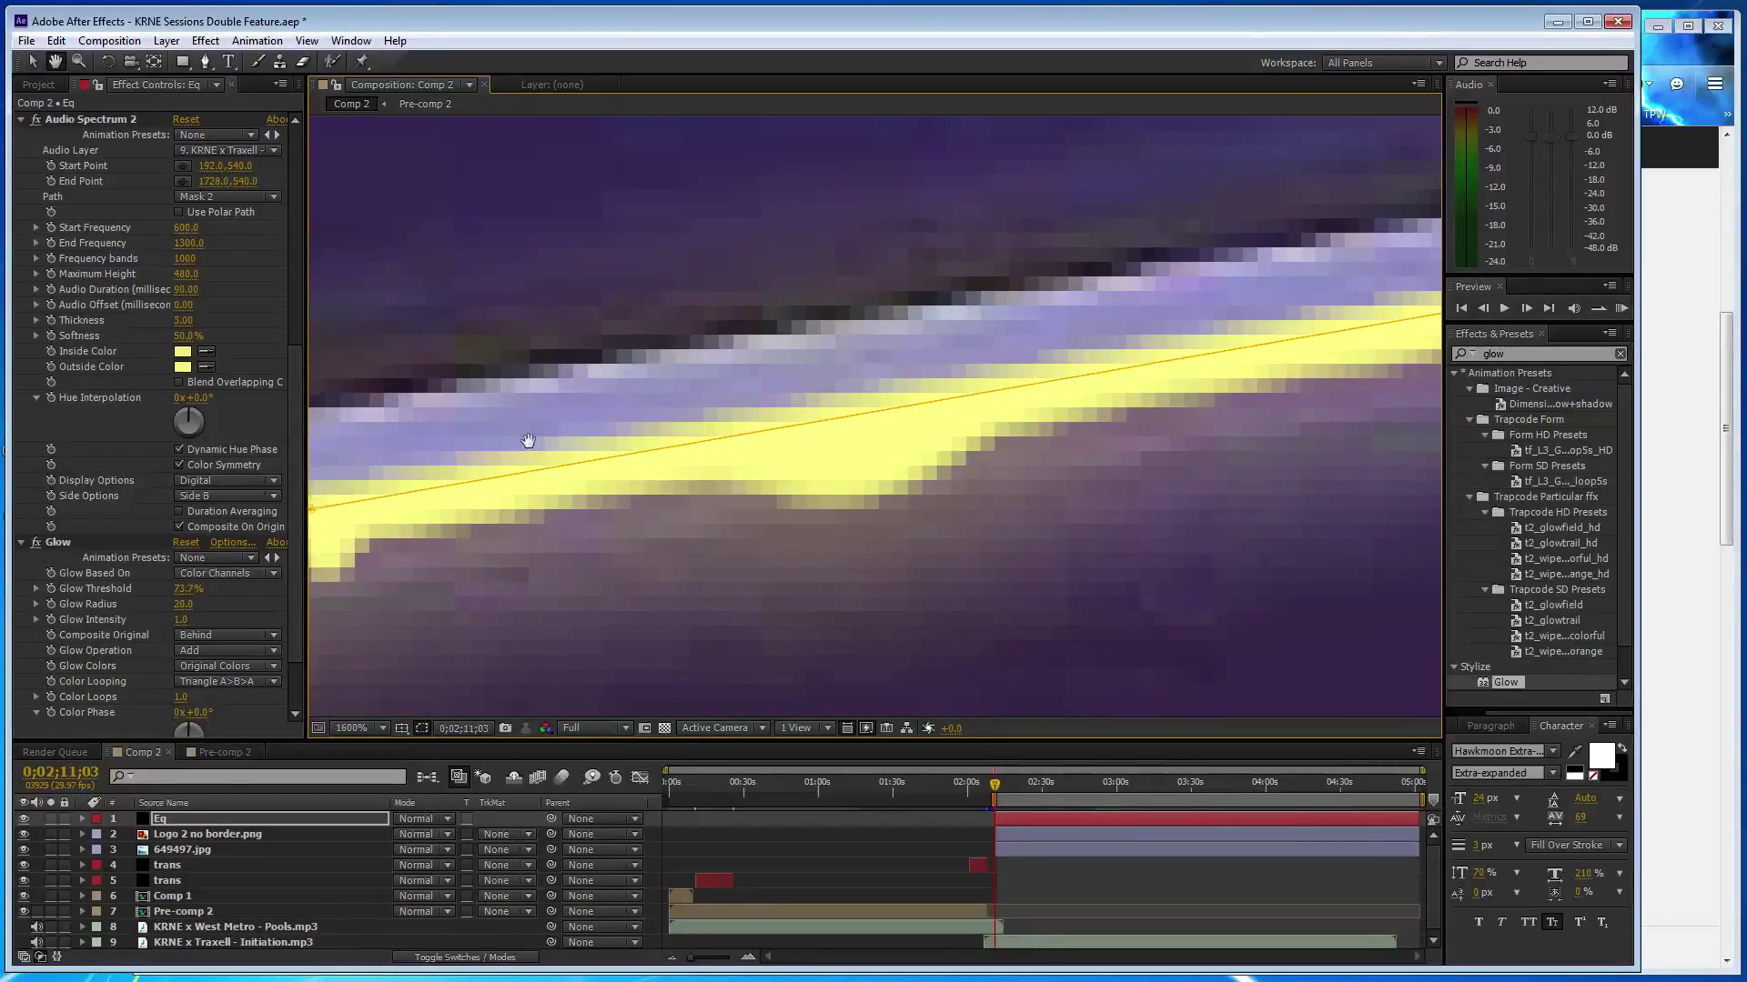
pyautogui.moveTo(528, 441); pyautogui.dragTo(764, 364)
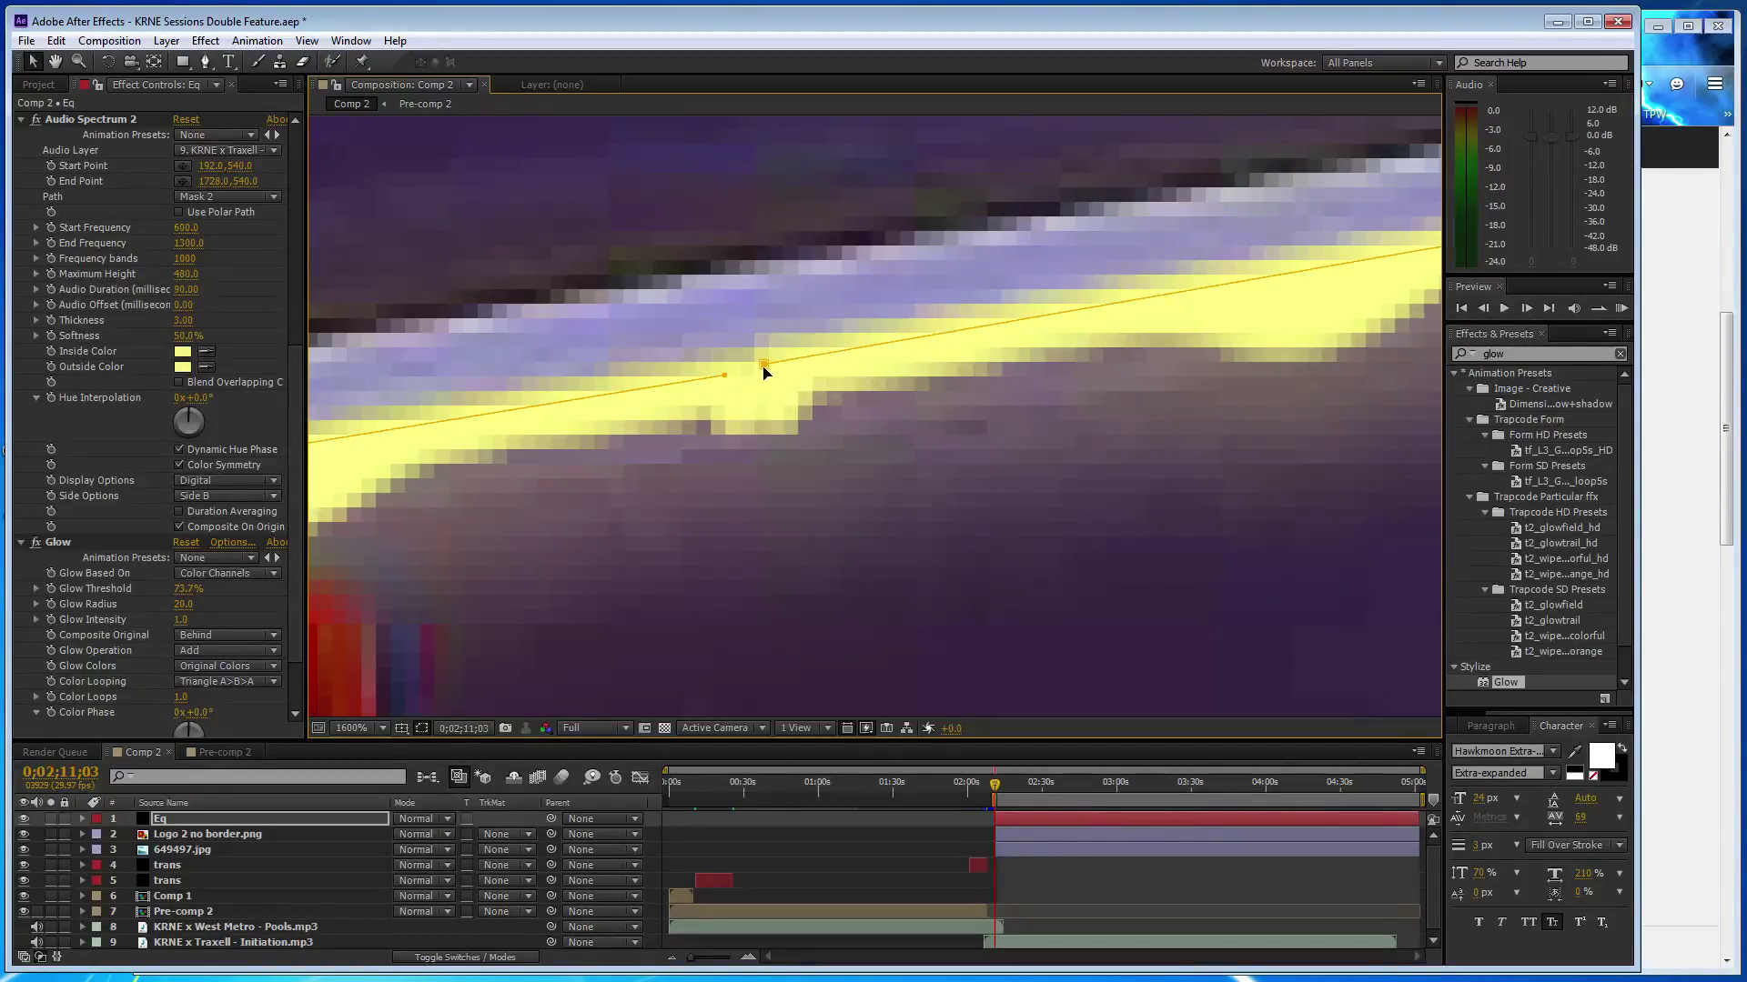
pyautogui.scroll(-1, 794, 378)
pyautogui.scroll(-4, 799, 373)
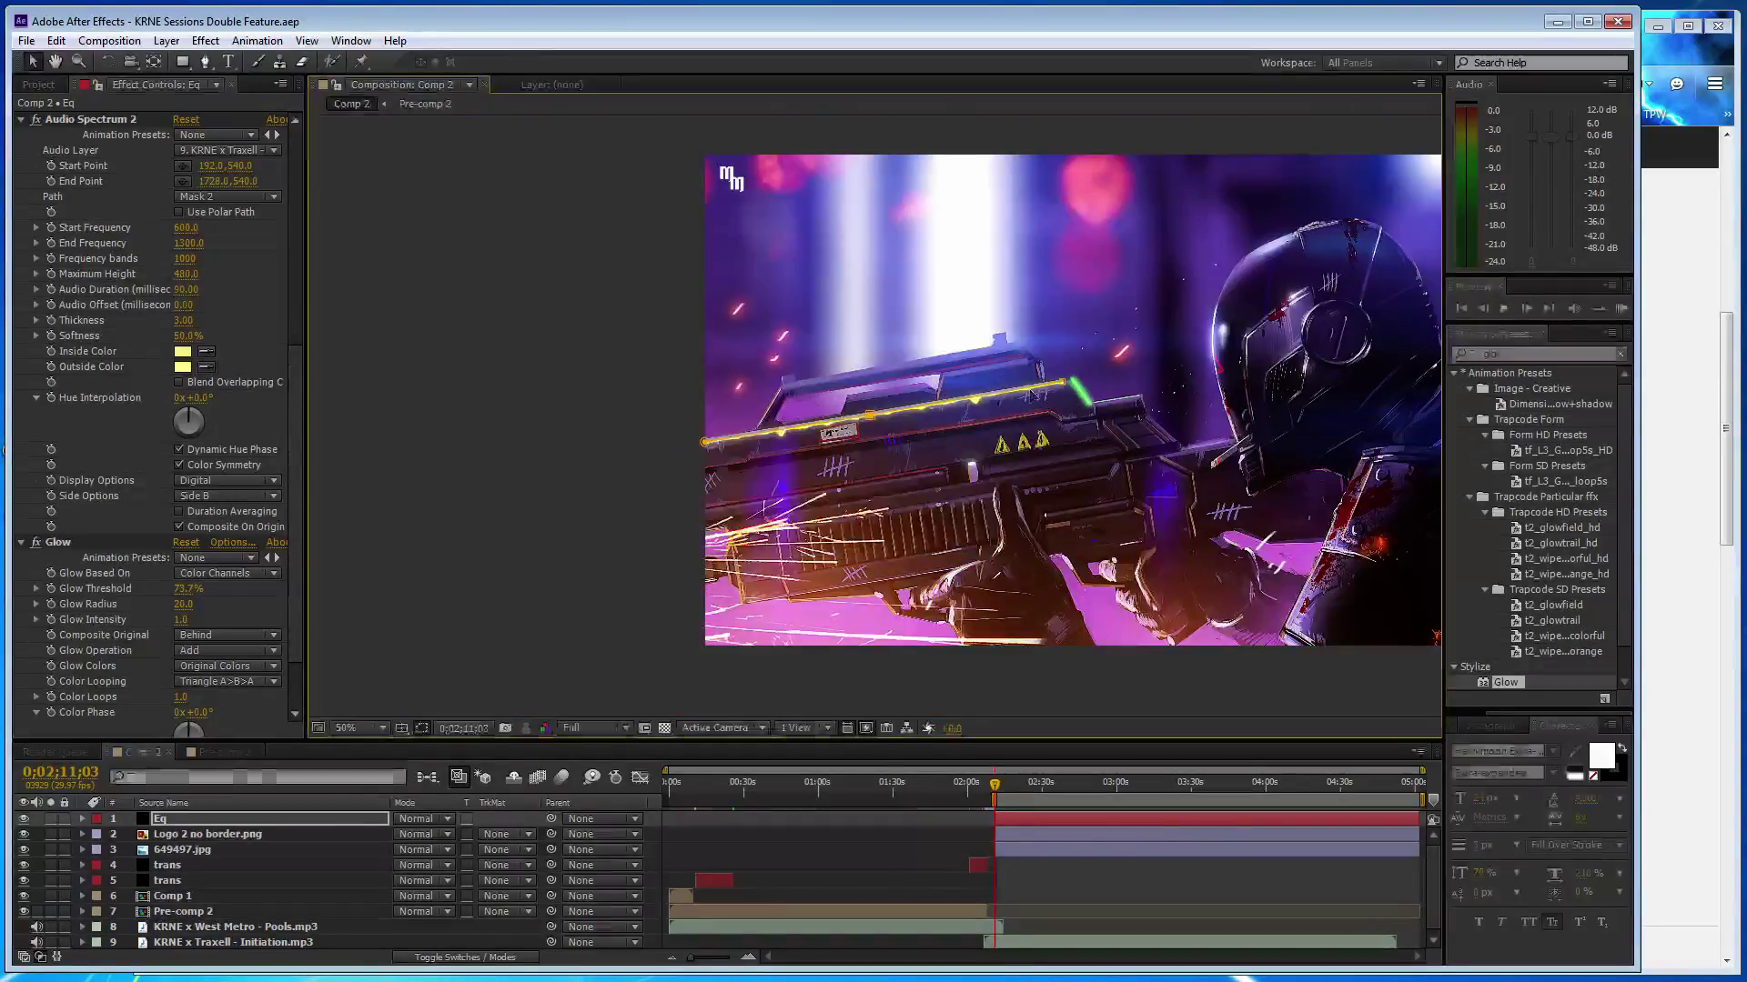
# - Preview the spectrum animation and start the work area at 0;02;38;03
pyautogui.moveTo(1074, 394); pyautogui.dragTo(921, 389)
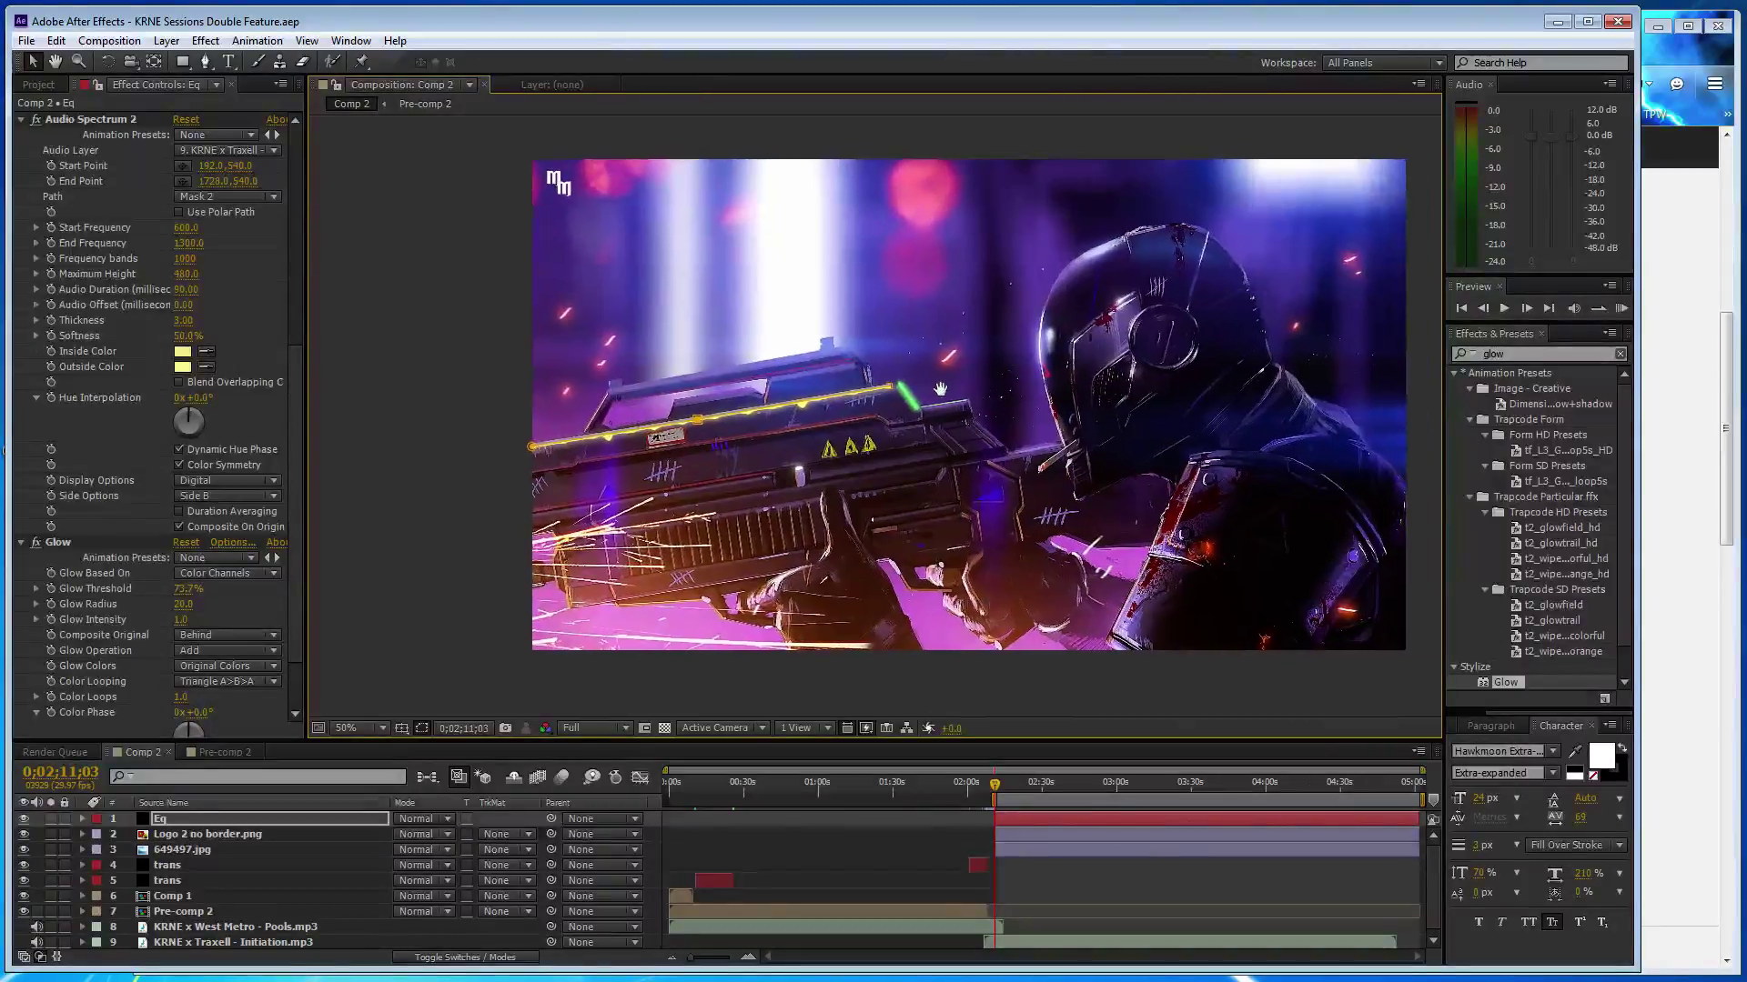
pyautogui.press('space')
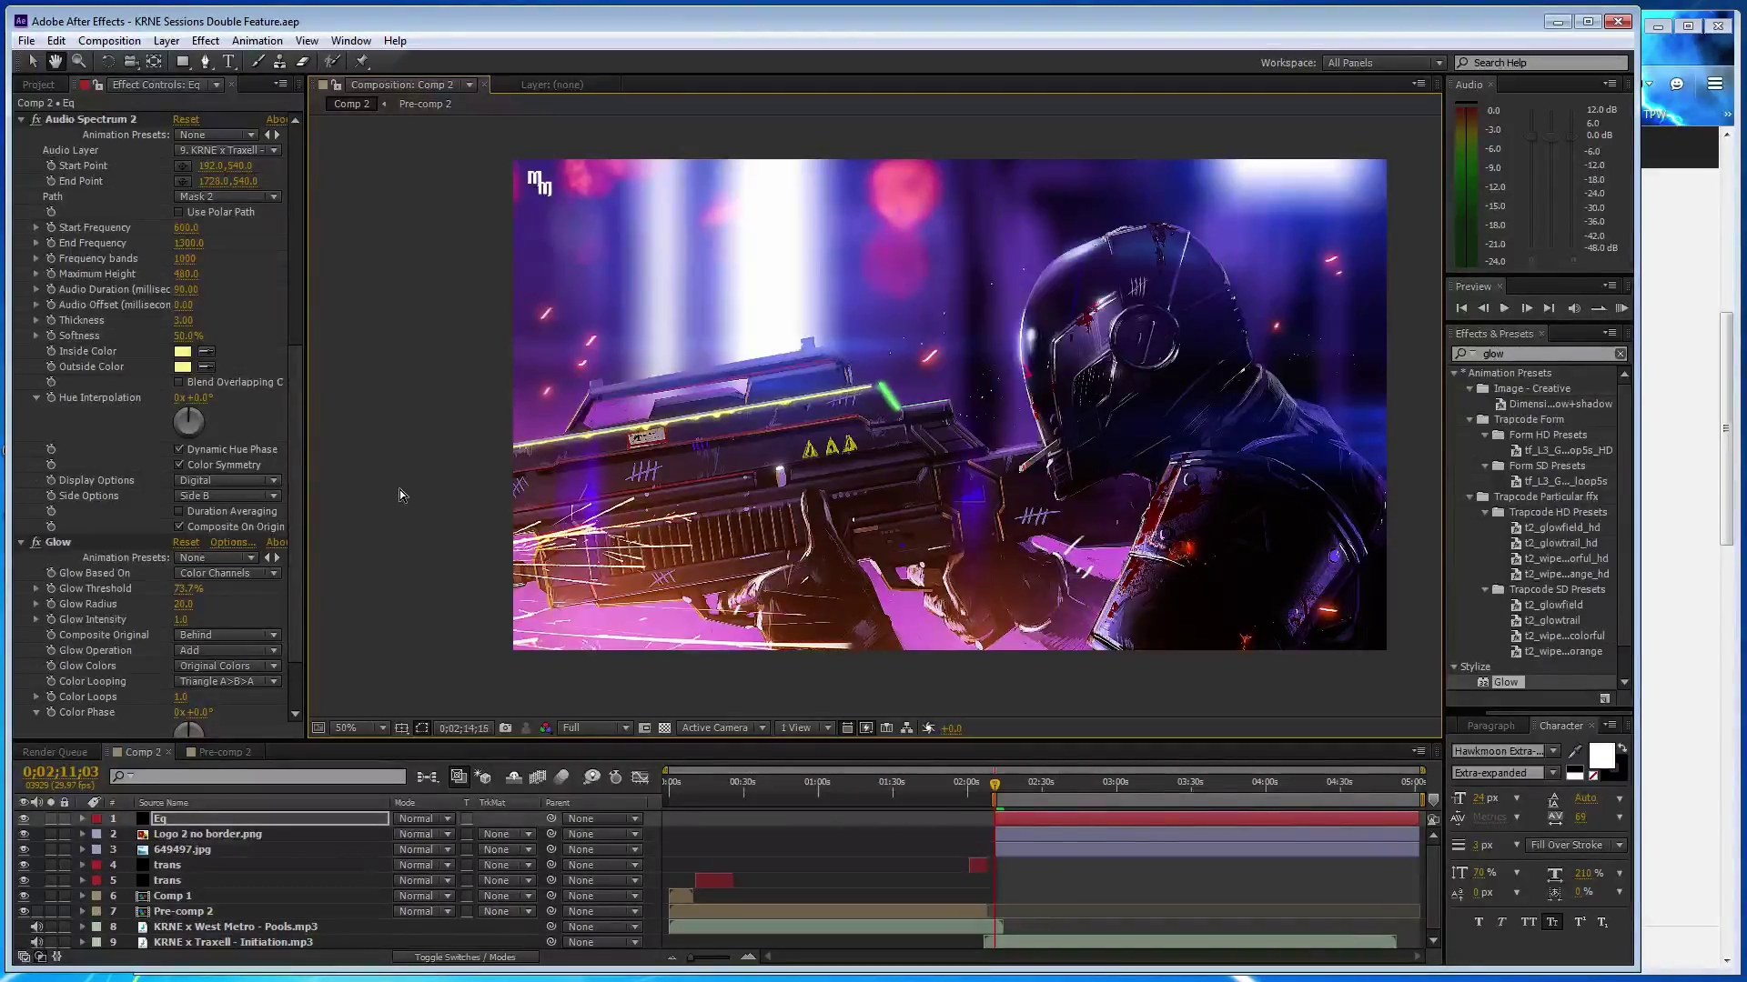
pyautogui.click(997, 782)
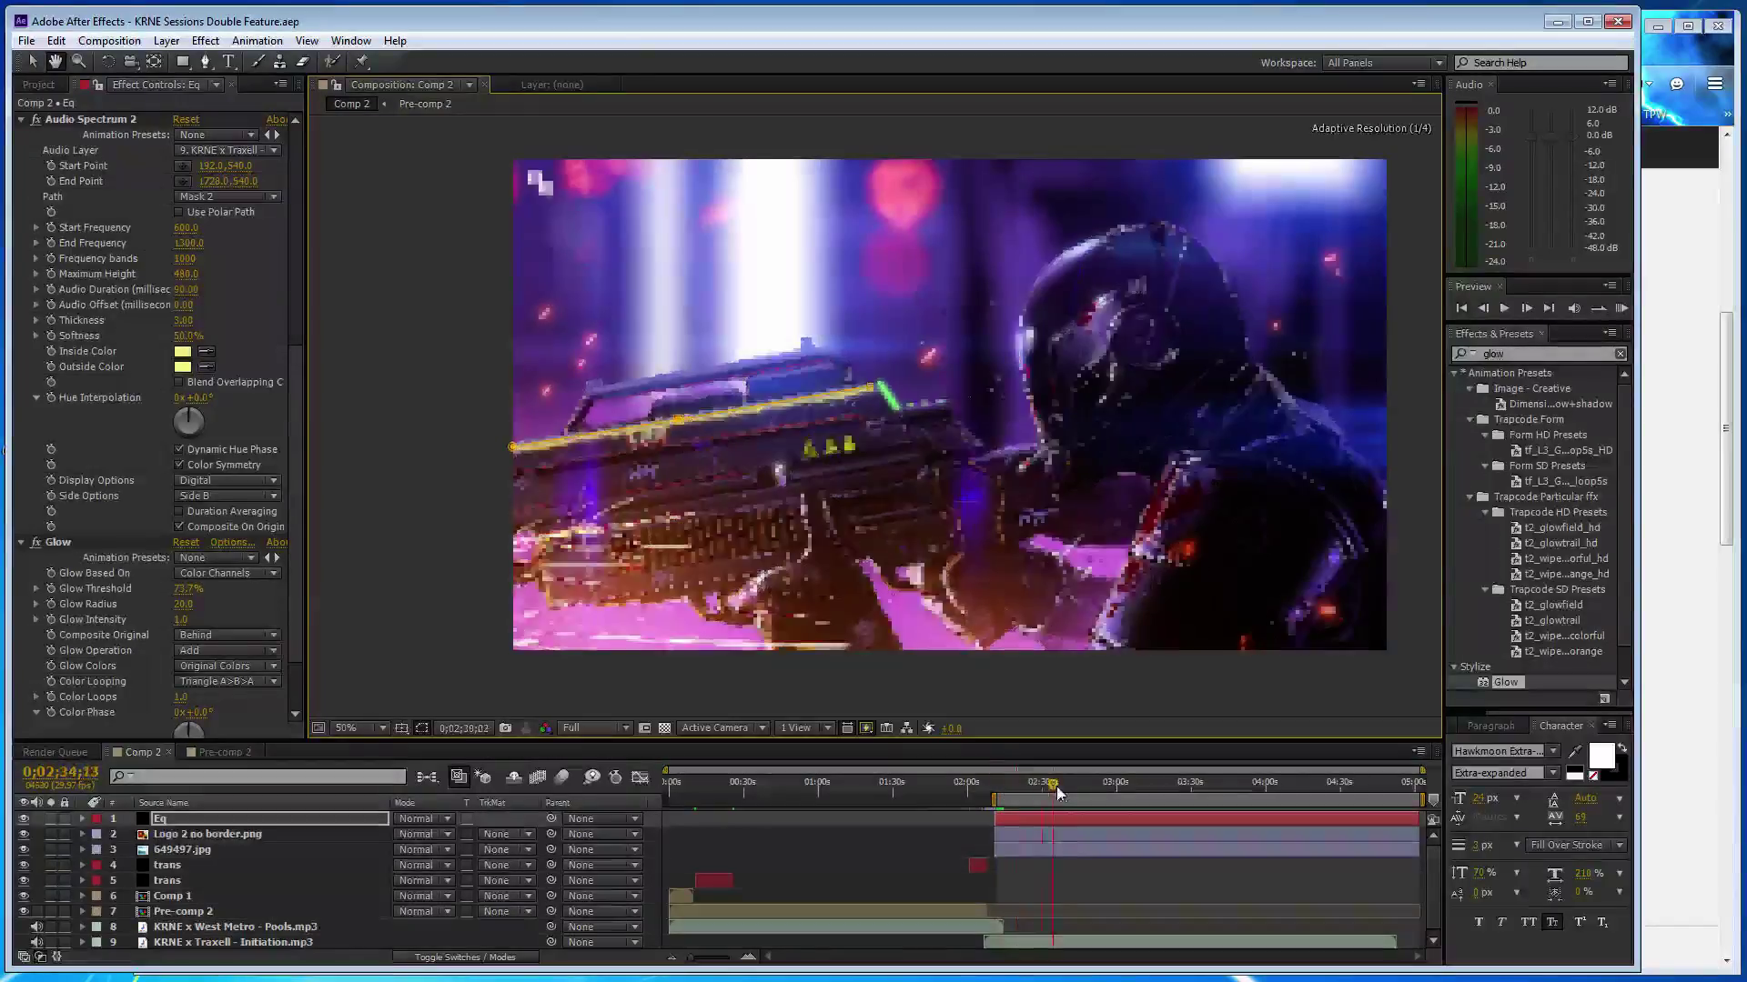
pyautogui.click(1062, 783)
pyautogui.moveTo(994, 798); pyautogui.dragTo(1051, 799)
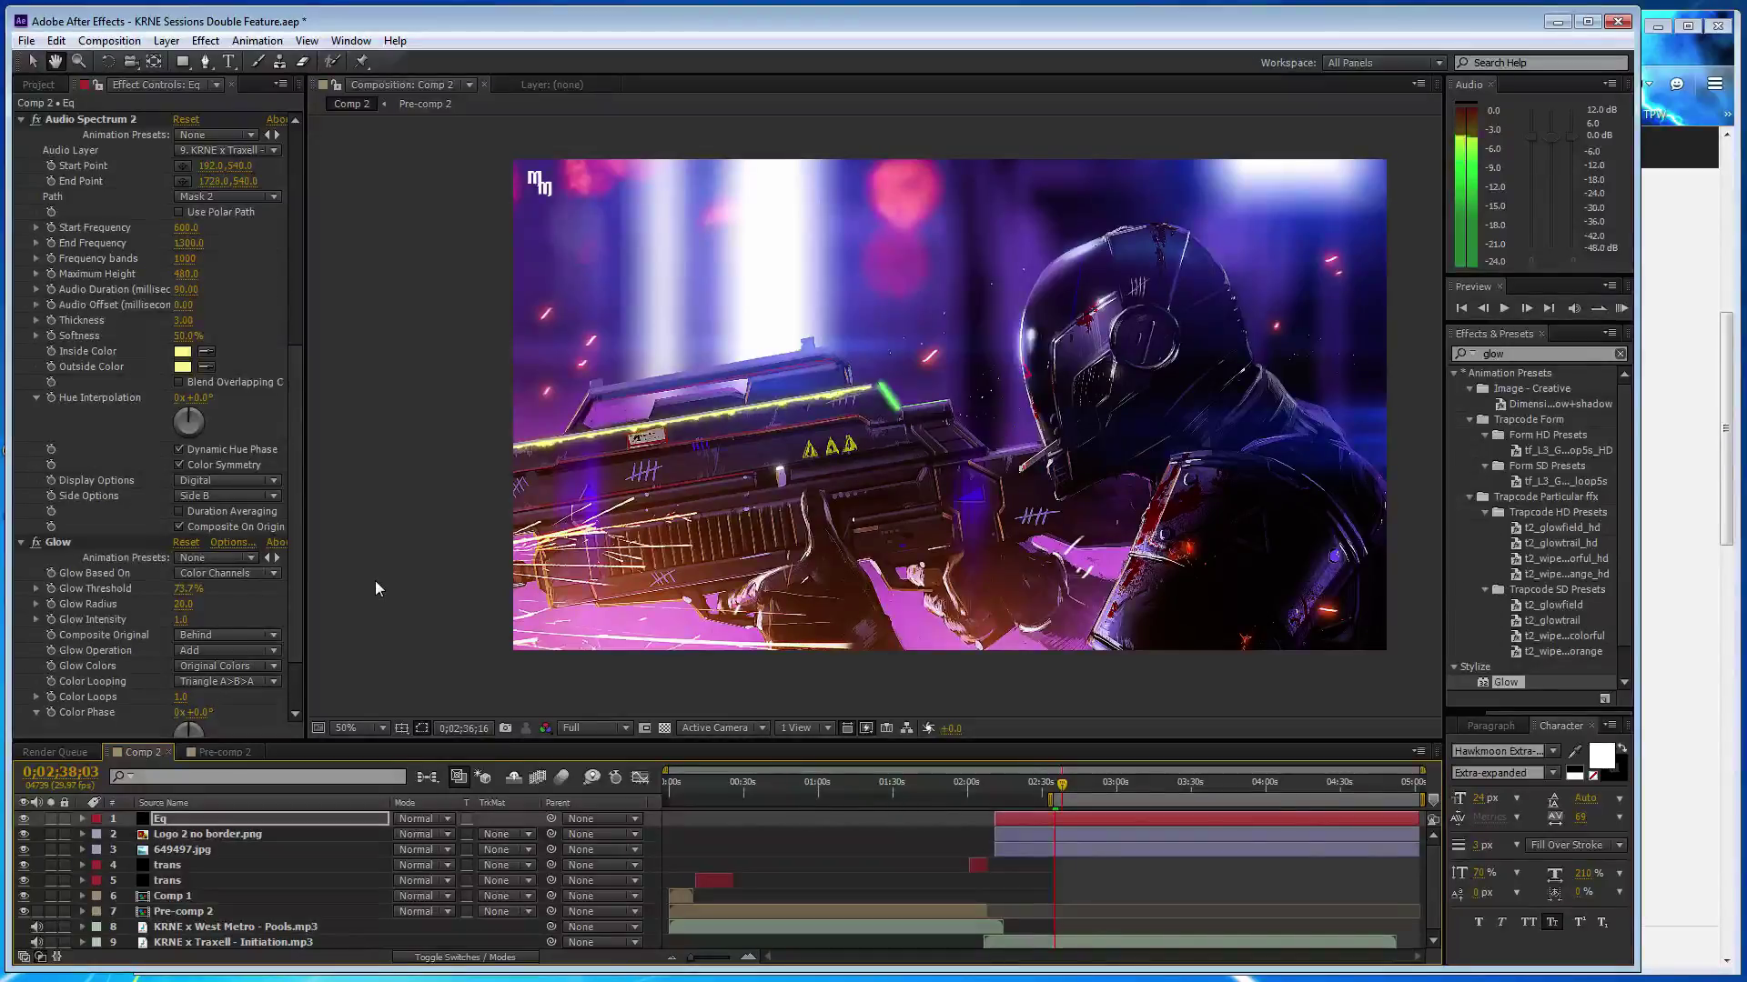
pyautogui.click(1059, 799)
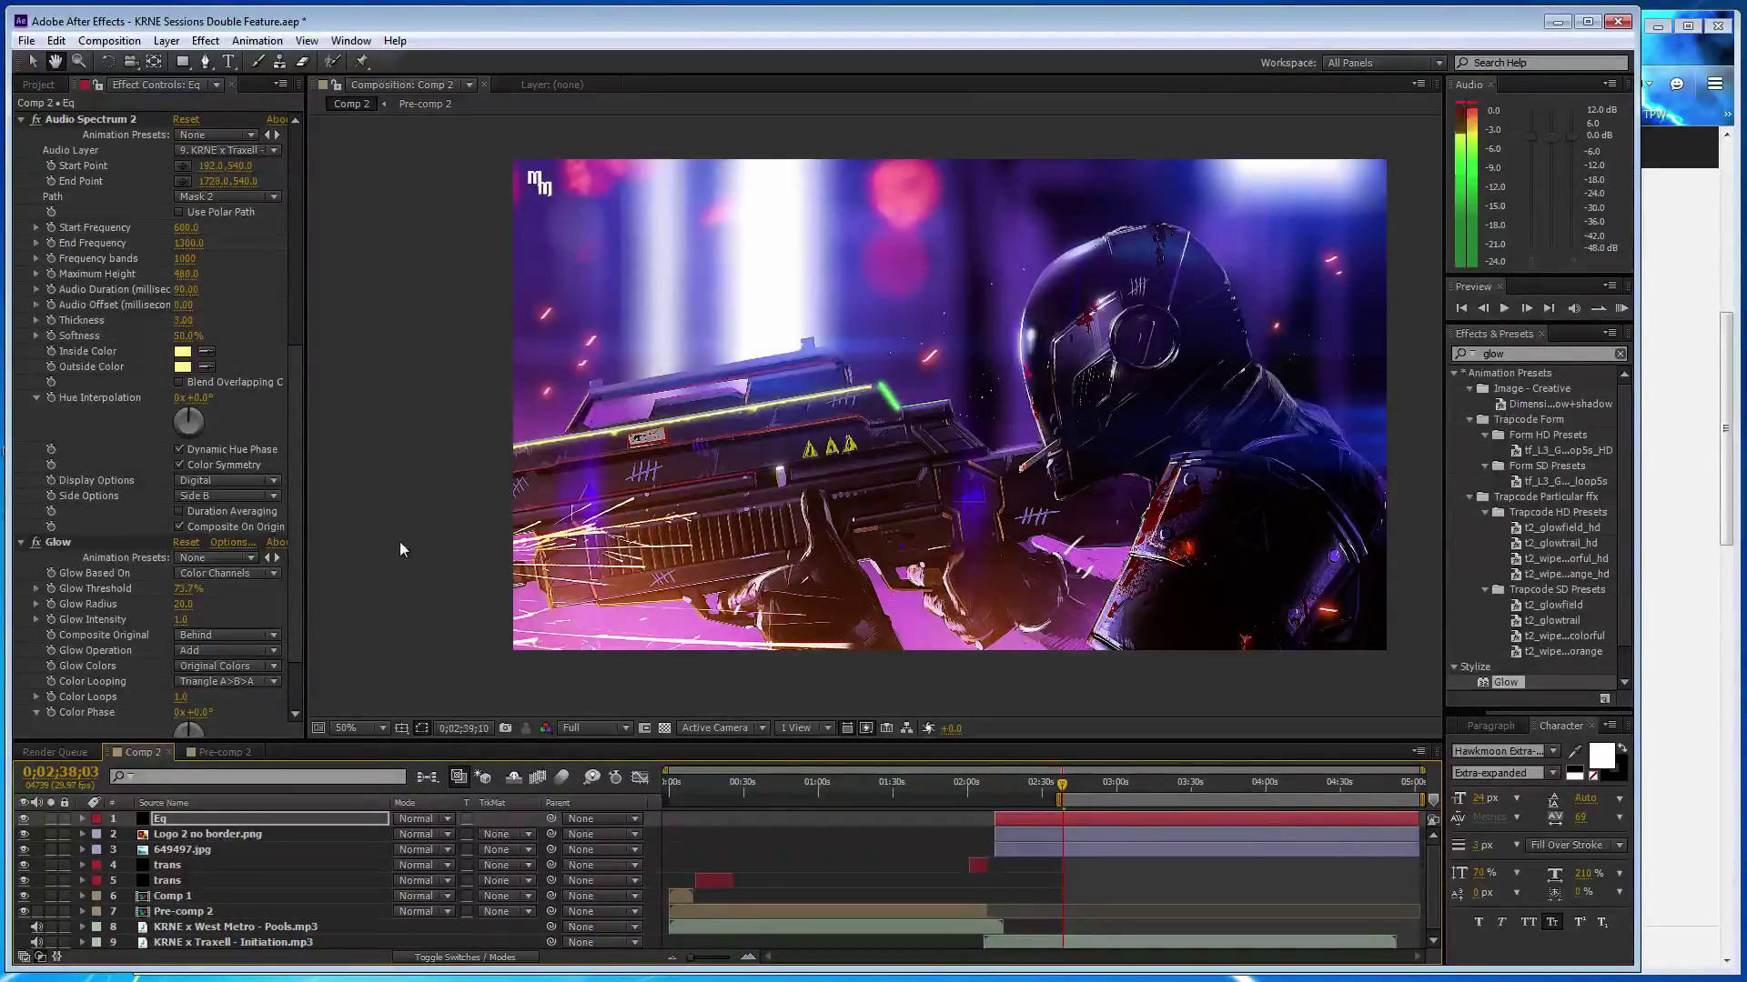
pyautogui.click(683, 544)
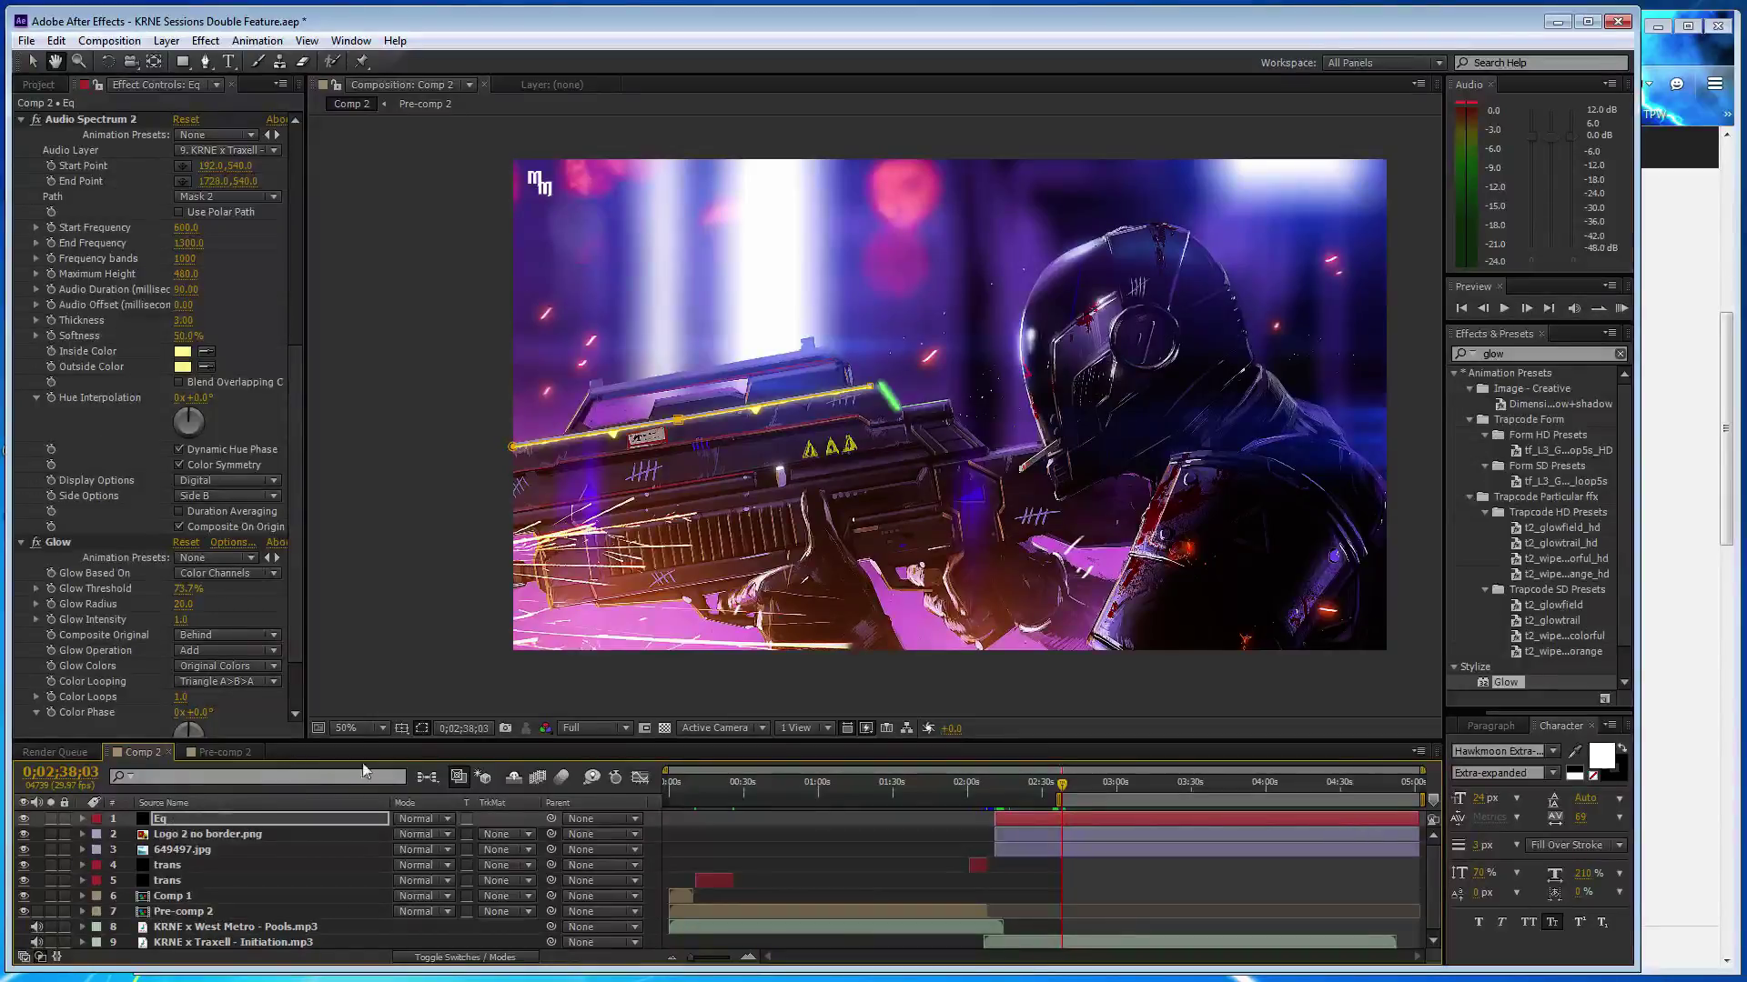
# - Scrub the audio frame by frame around 0;02;38;03
pyautogui.press('v')
pyautogui.press('KP_Decimal')
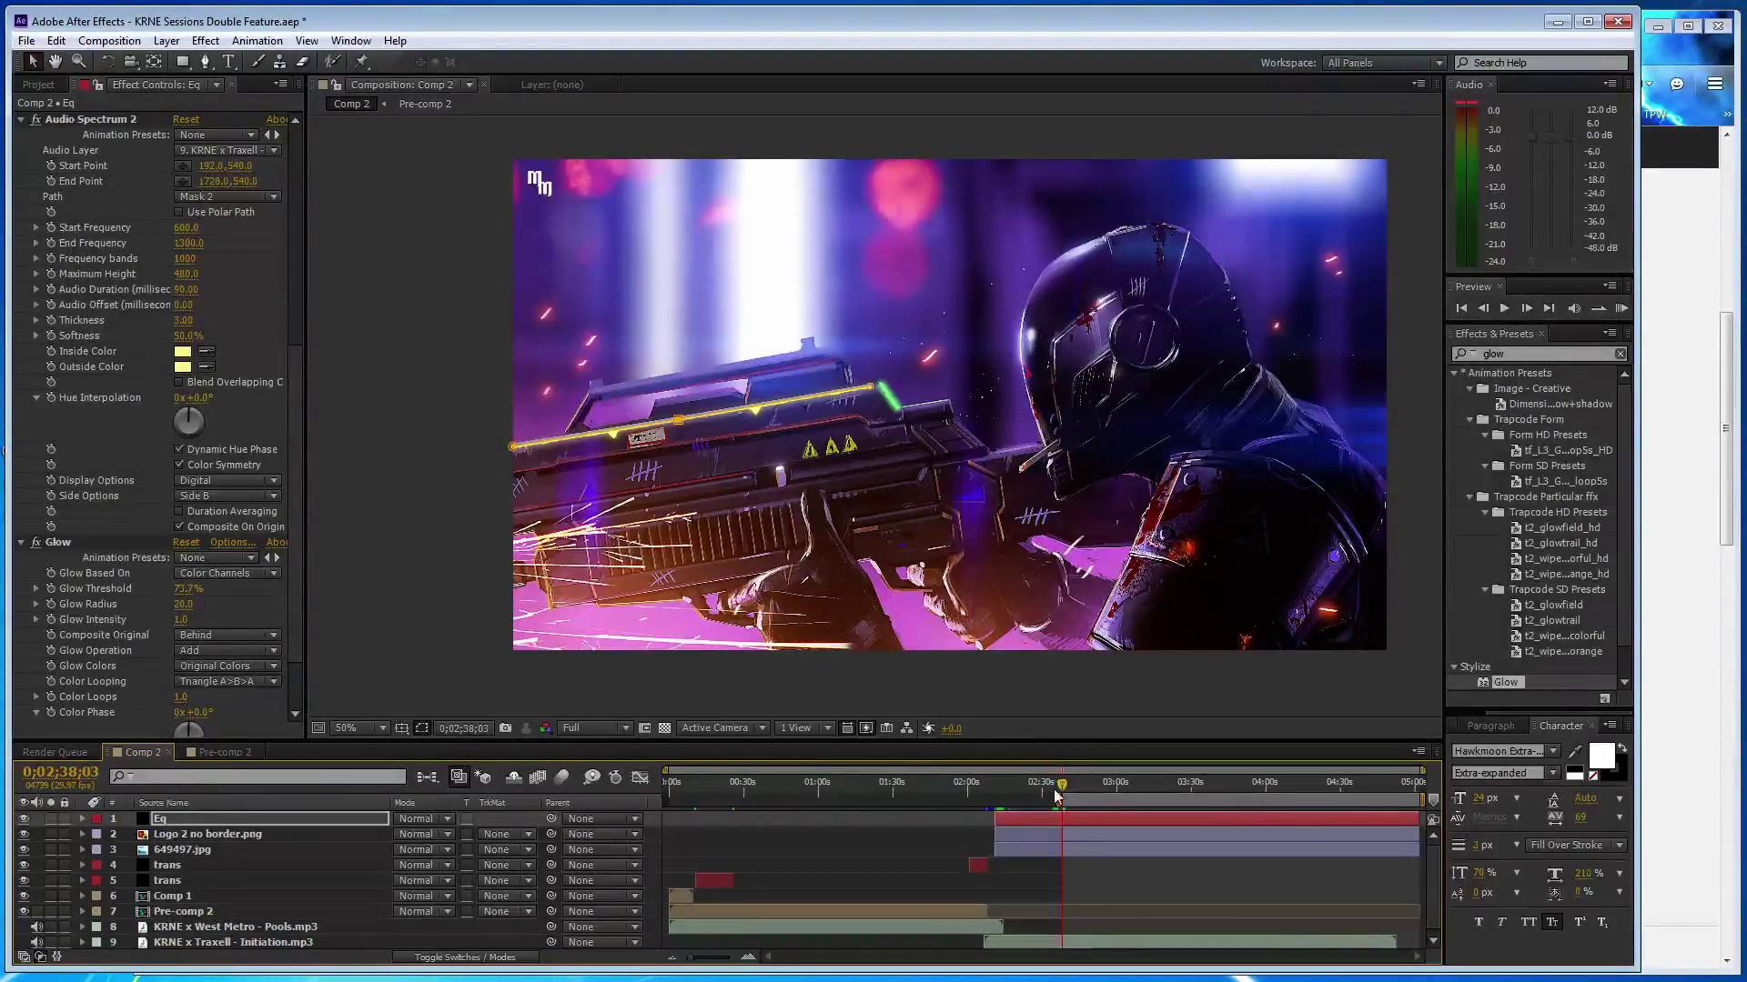
pyautogui.press('KP_Decimal')
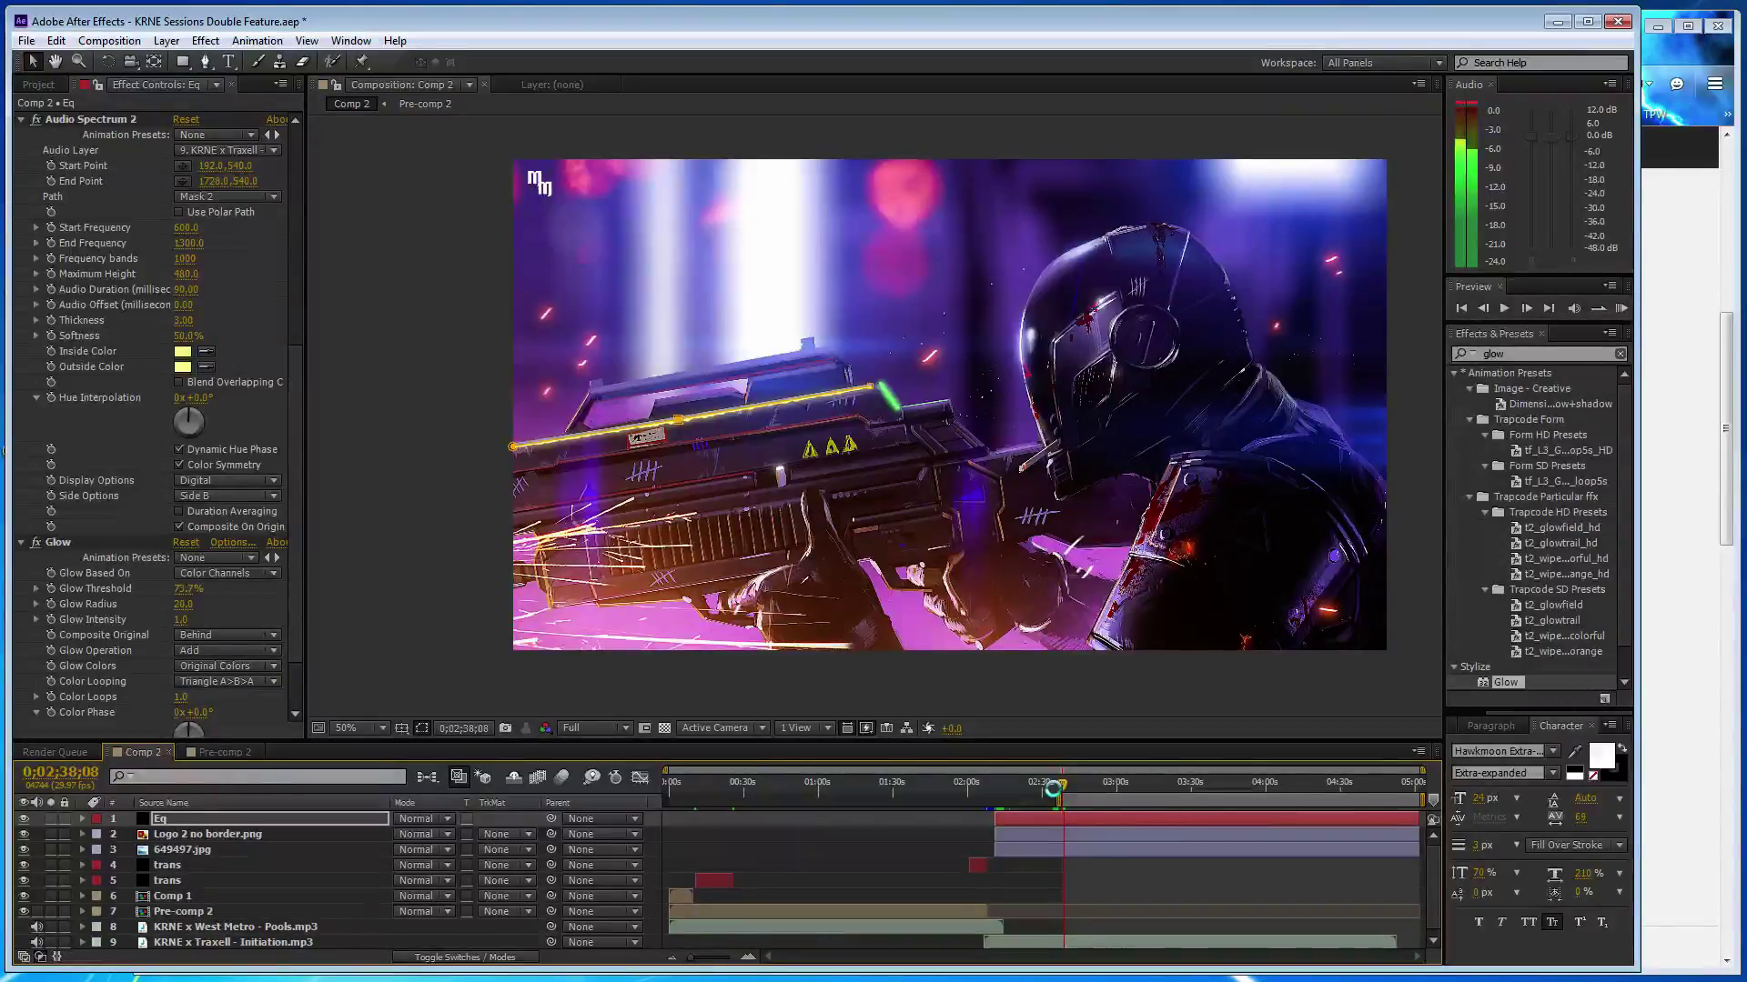
pyautogui.press('KP_Decimal')
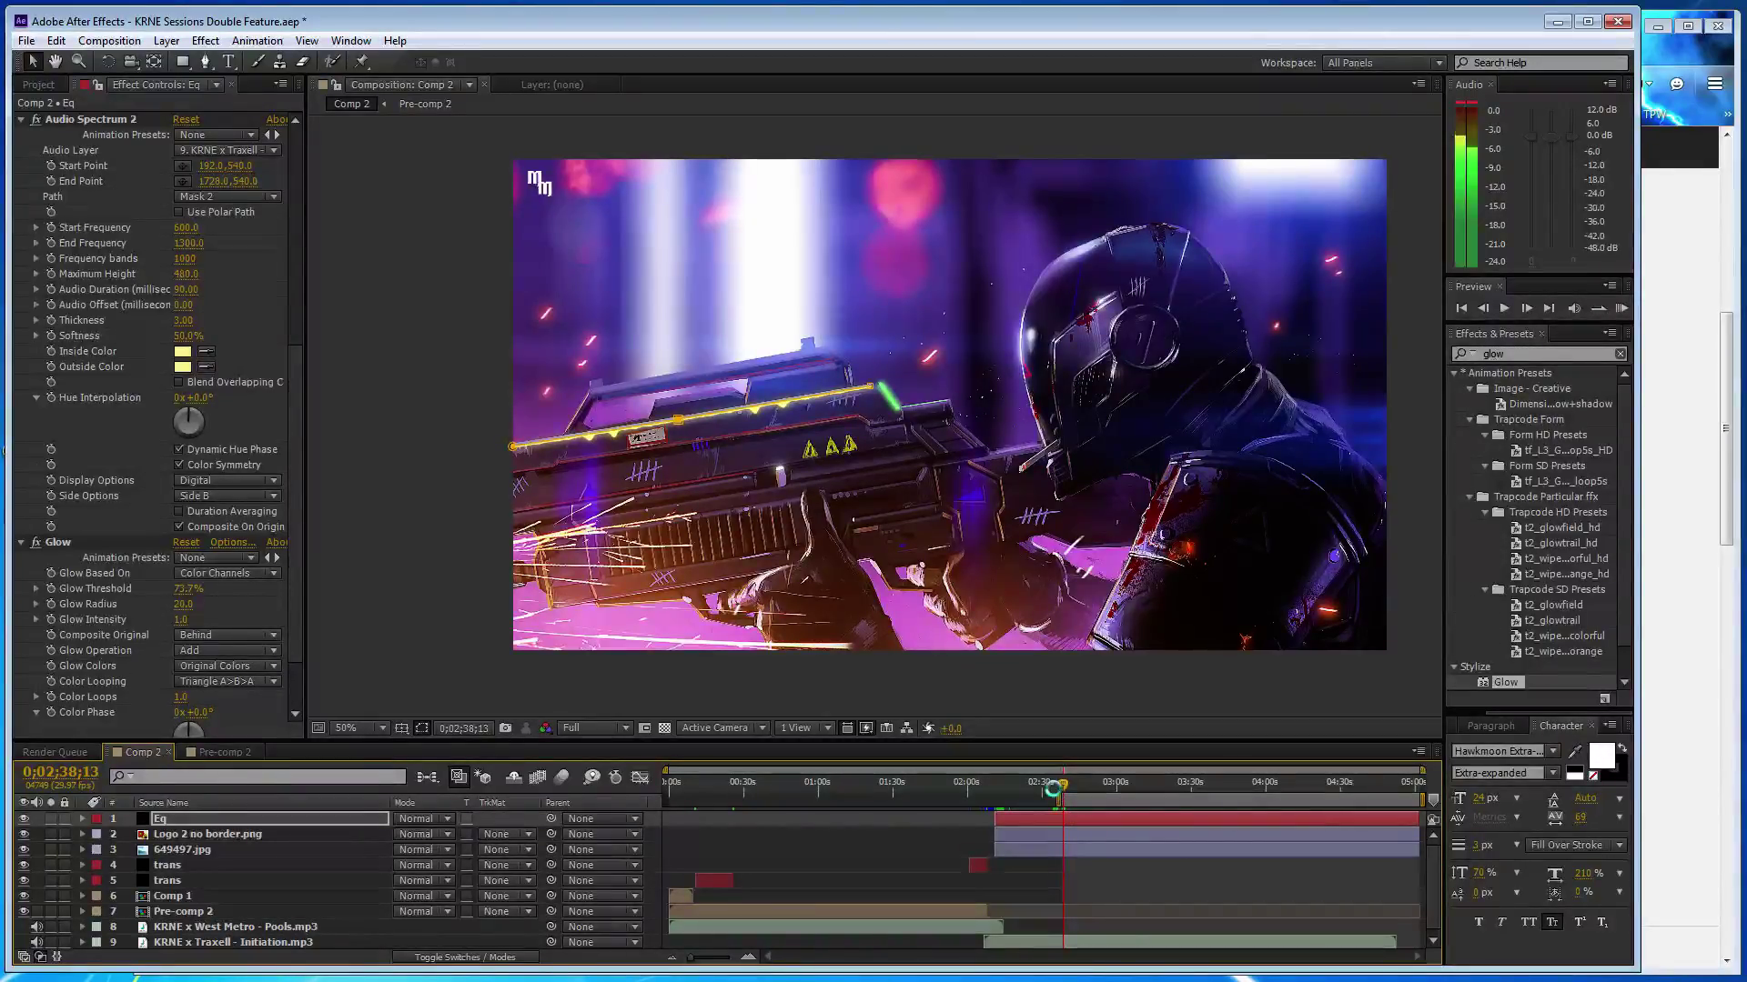
pyautogui.press('pageup')
pyautogui.press('pageup')
# - Create a 1920×1080 bright yellow (FFE402) solid named Yellow Solid 1
pyautogui.hotkey('ctrl', 'y')
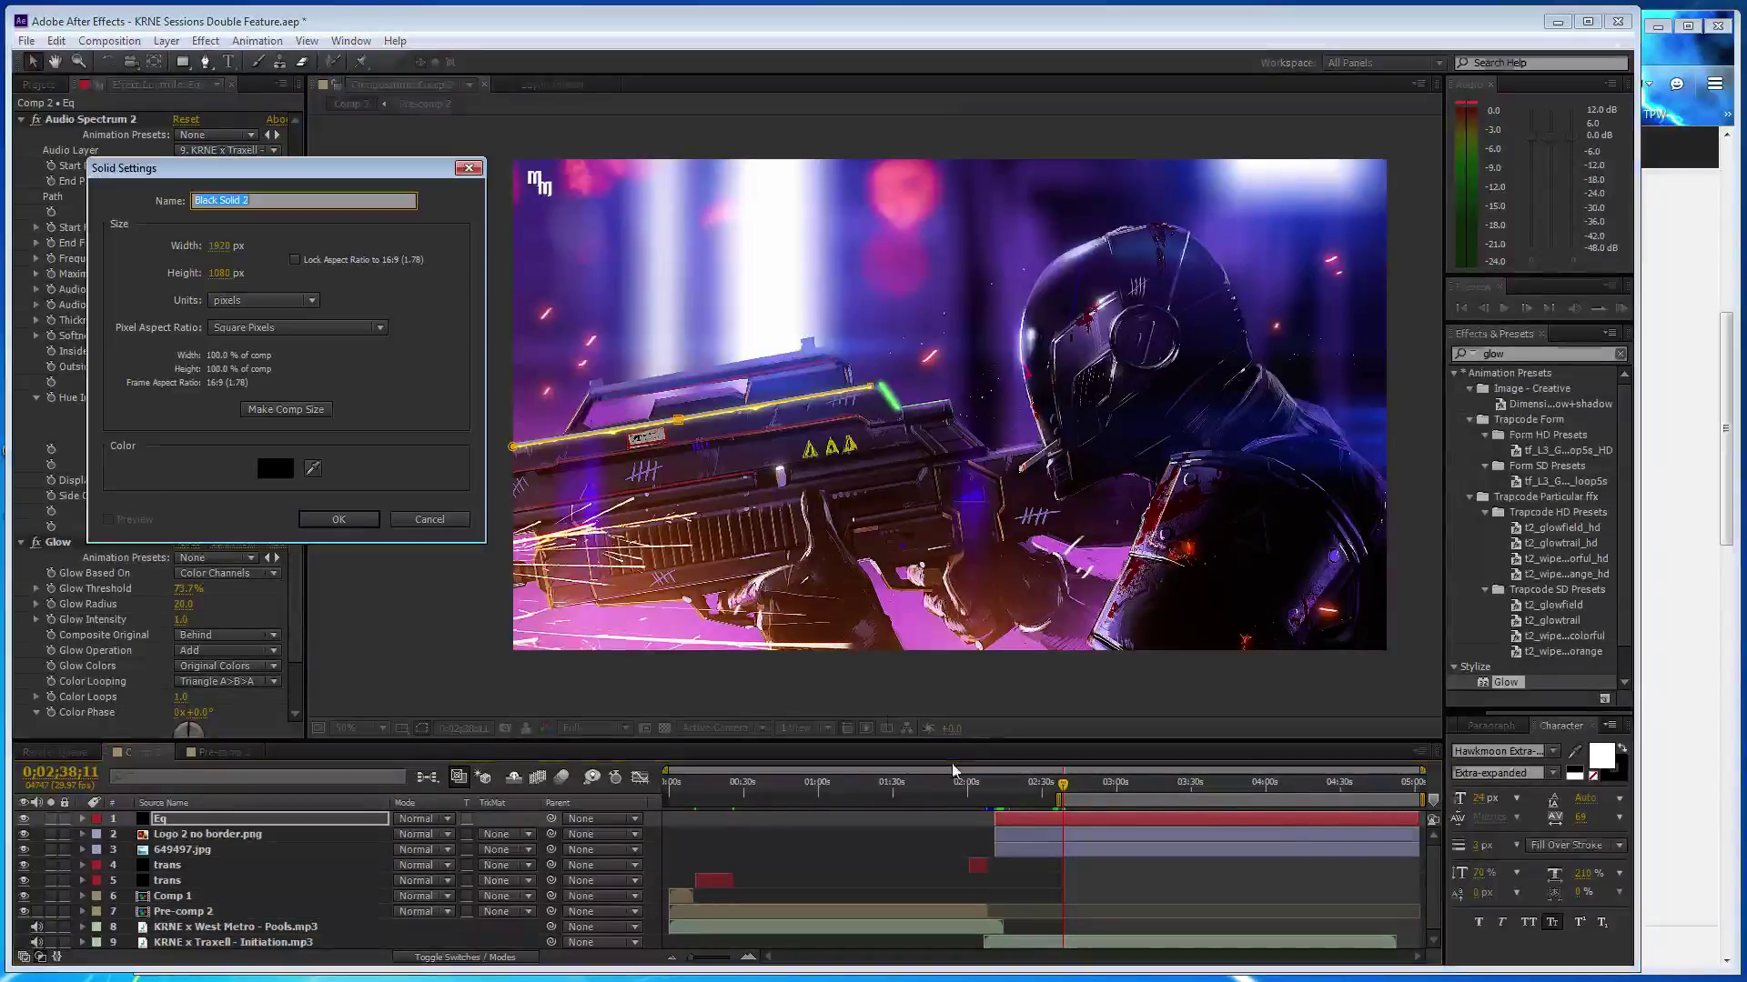
pyautogui.click(312, 468)
pyautogui.click(546, 316)
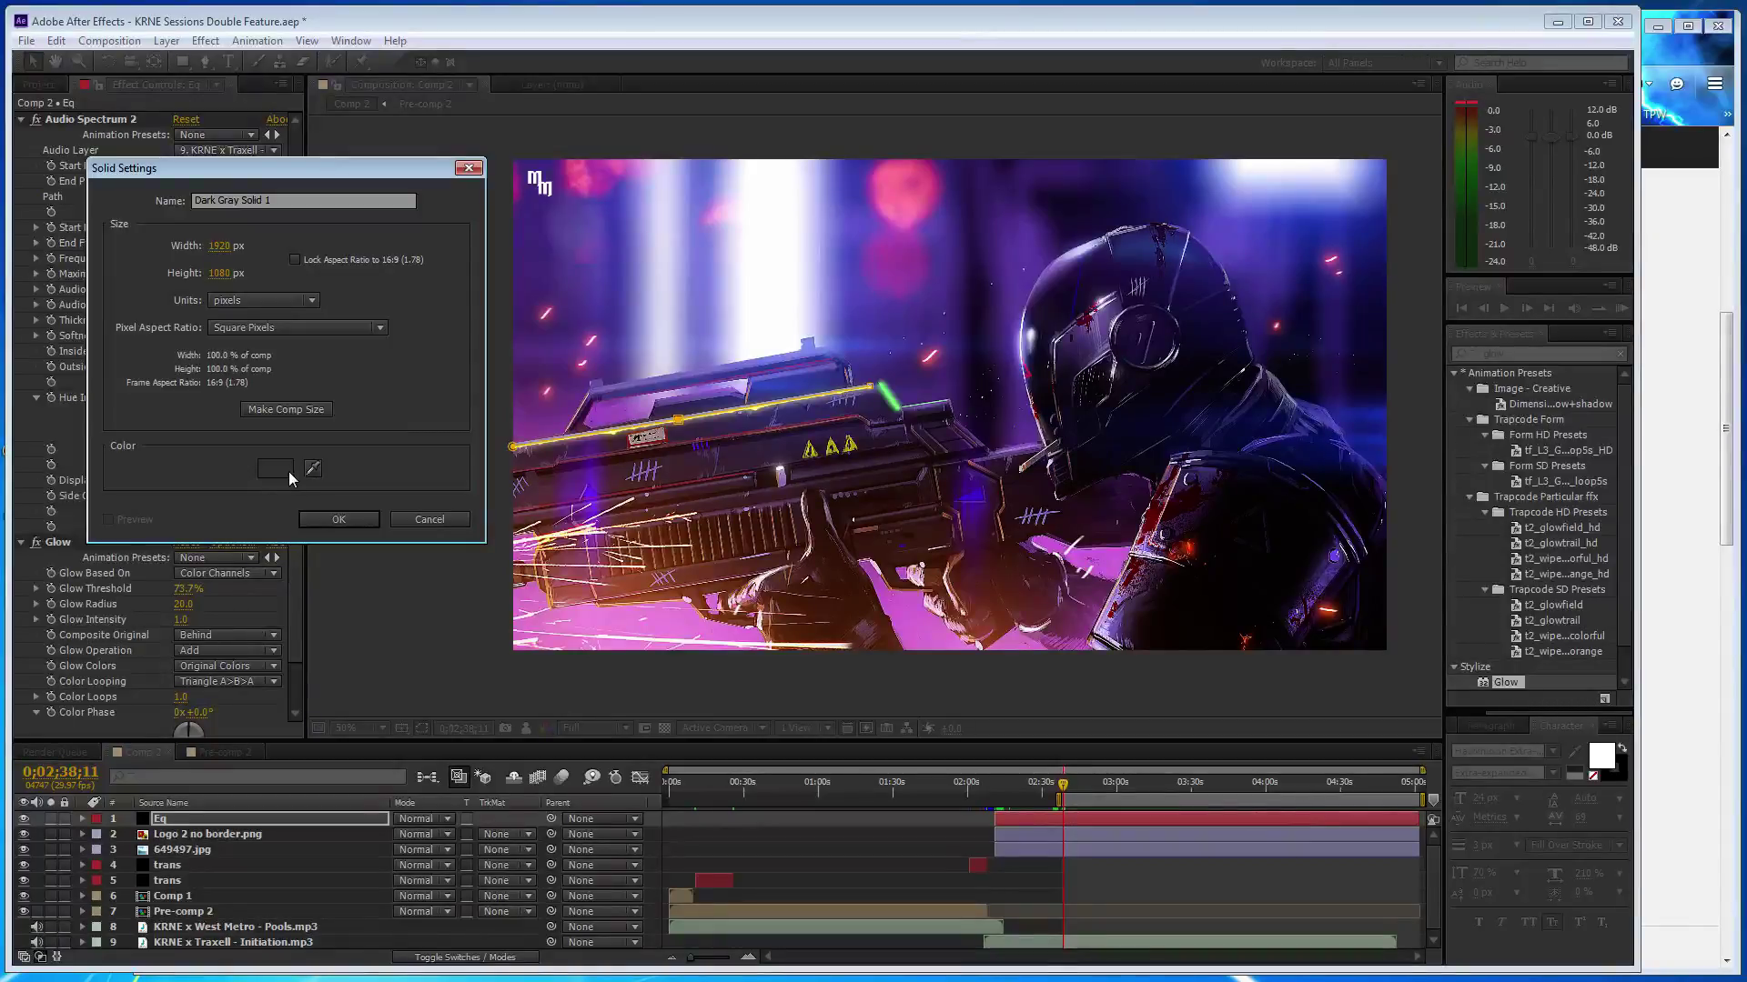
pyautogui.click(276, 468)
pyautogui.click(394, 439)
pyautogui.click(371, 243)
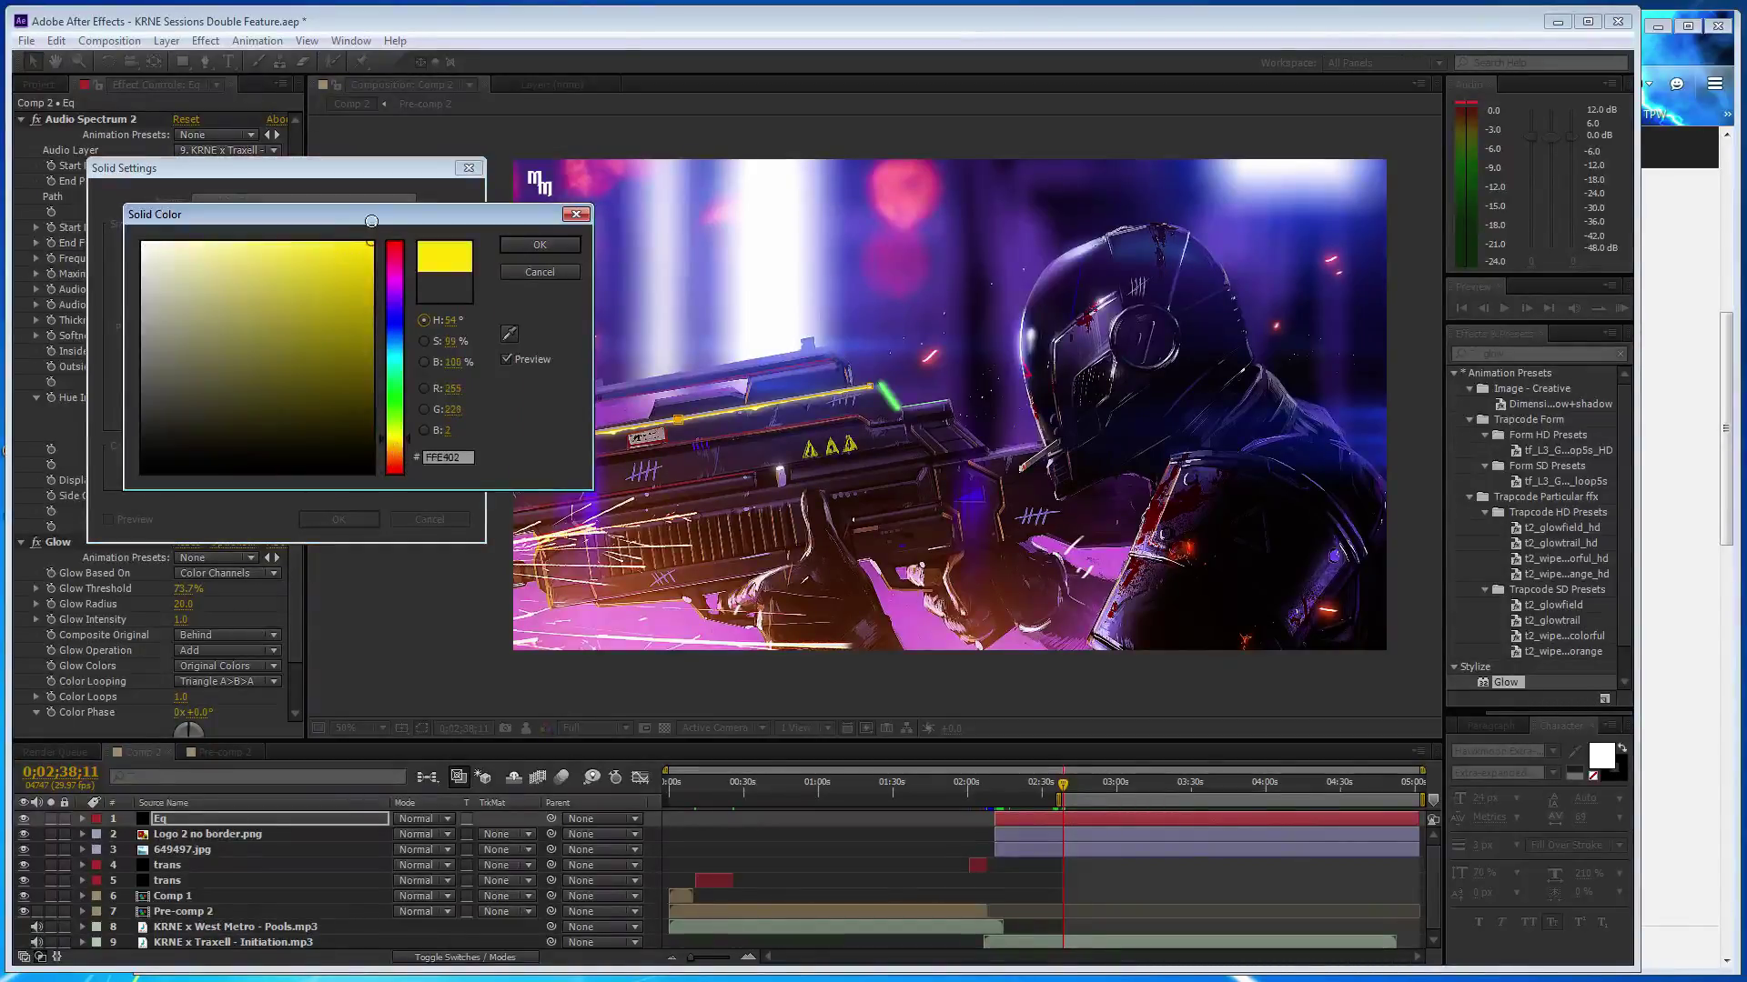
pyautogui.click(539, 245)
pyautogui.click(368, 518)
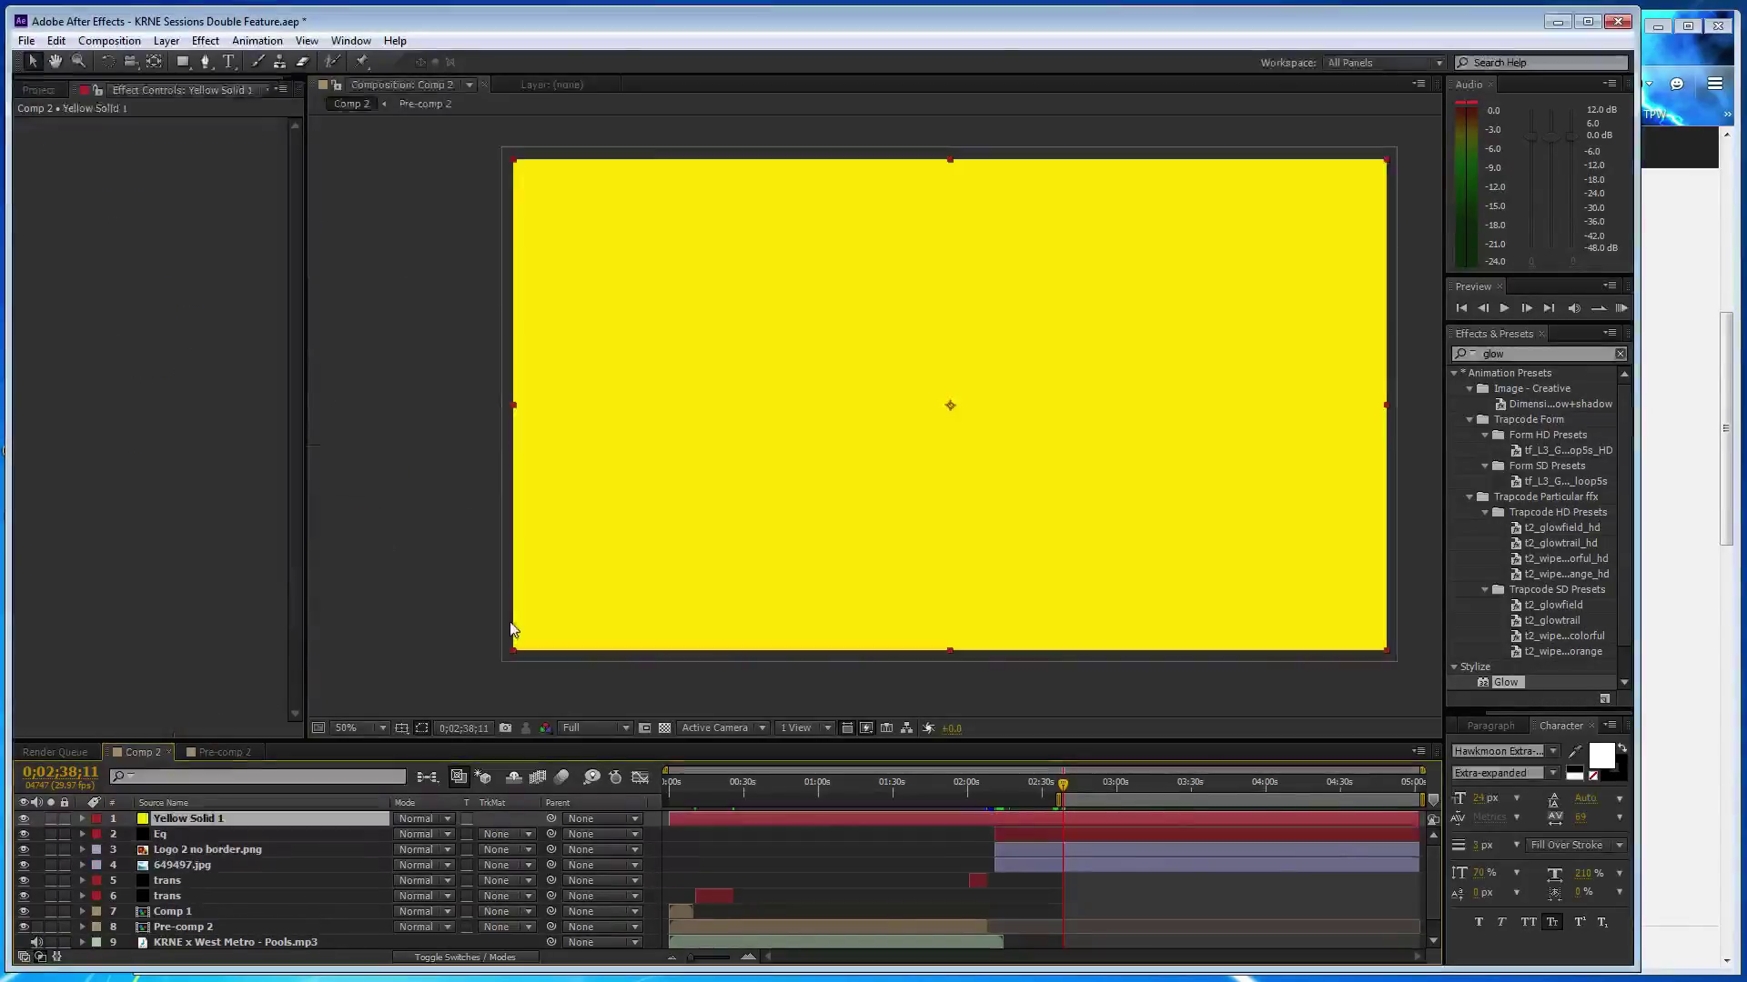
# - Trim the yellow solid to start at the current time and open the Effect menu
pyautogui.moveTo(855, 818); pyautogui.dragTo(1063, 819)
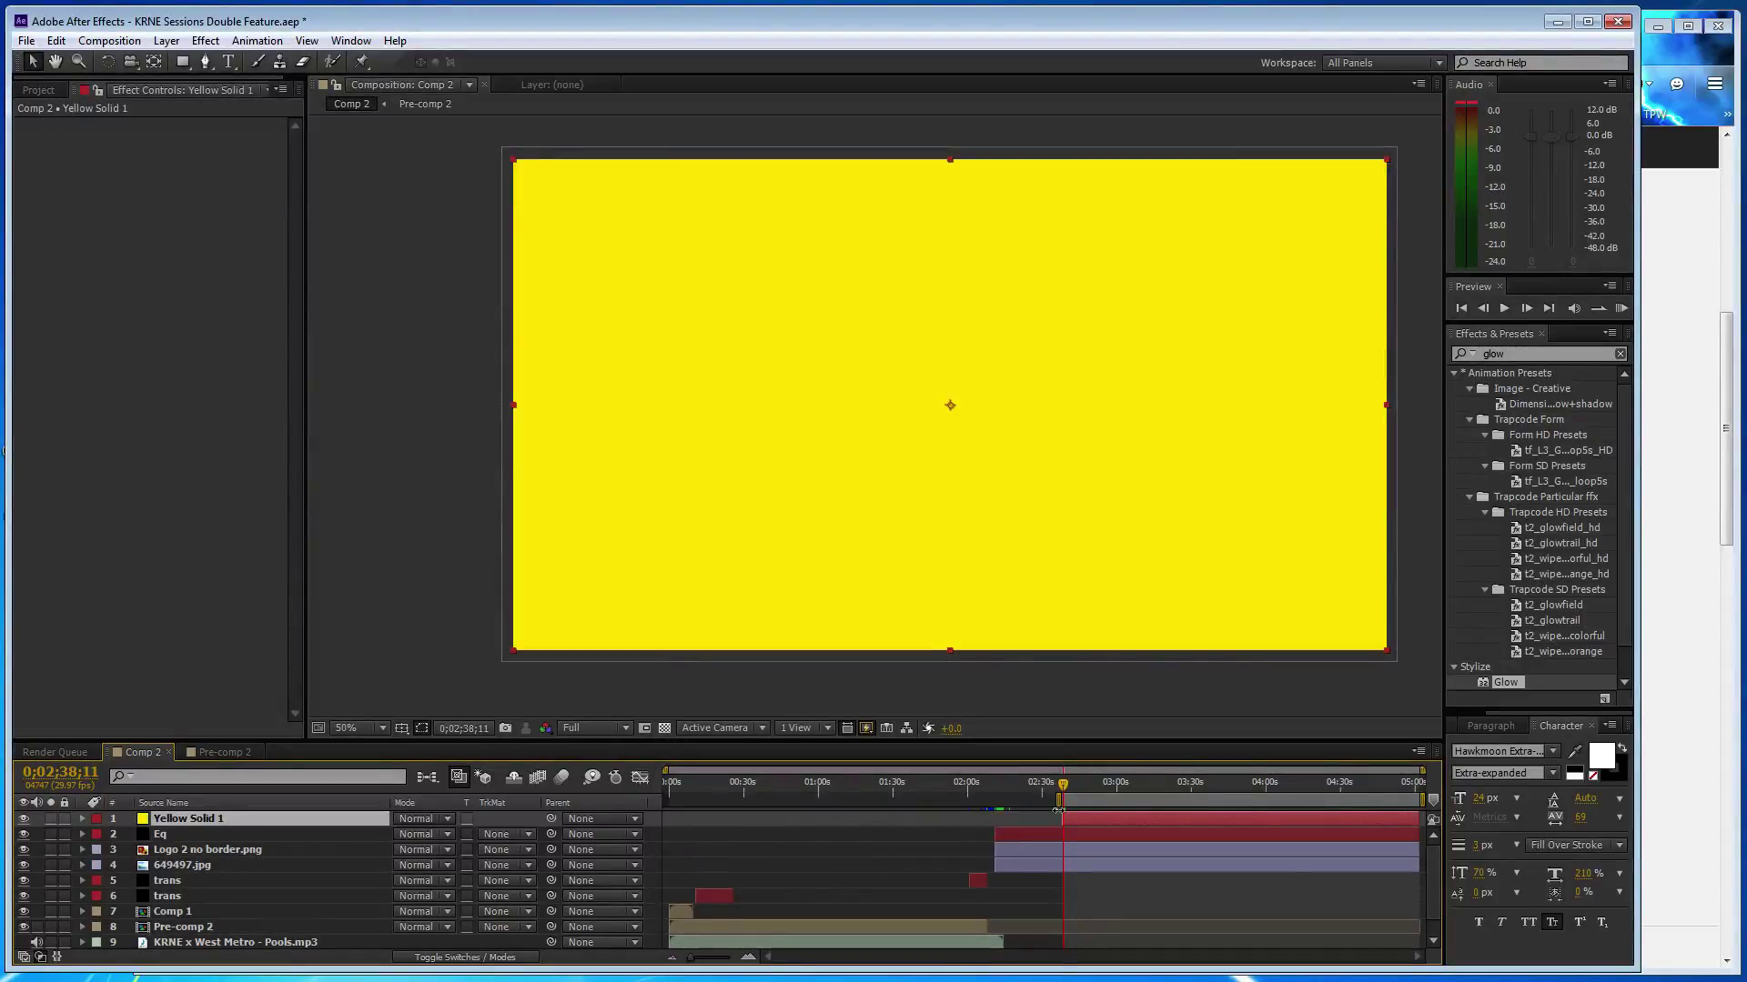
pyautogui.click(206, 41)
pyautogui.click(216, 45)
pyautogui.click(209, 41)
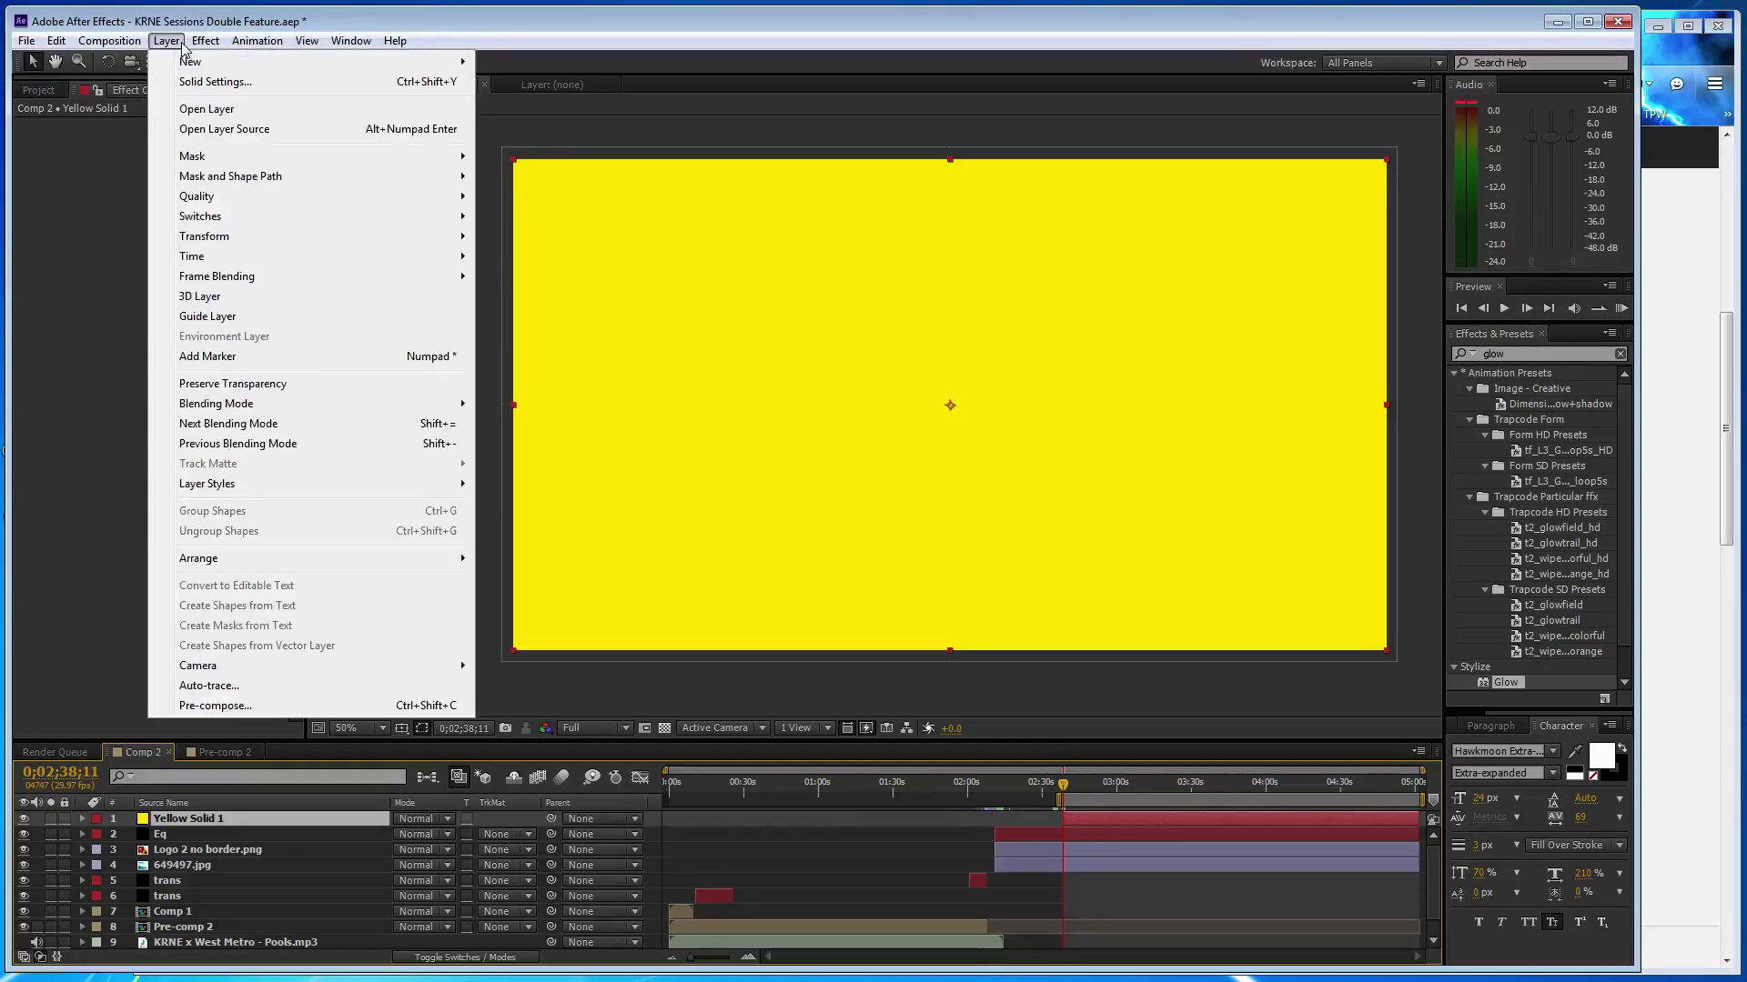
# - Apply CC Snowfall to Yellow Solid 1 at 100 opacity with 1000 flakes, speed 1 and wind 23
pyautogui.moveTo(350, 410)
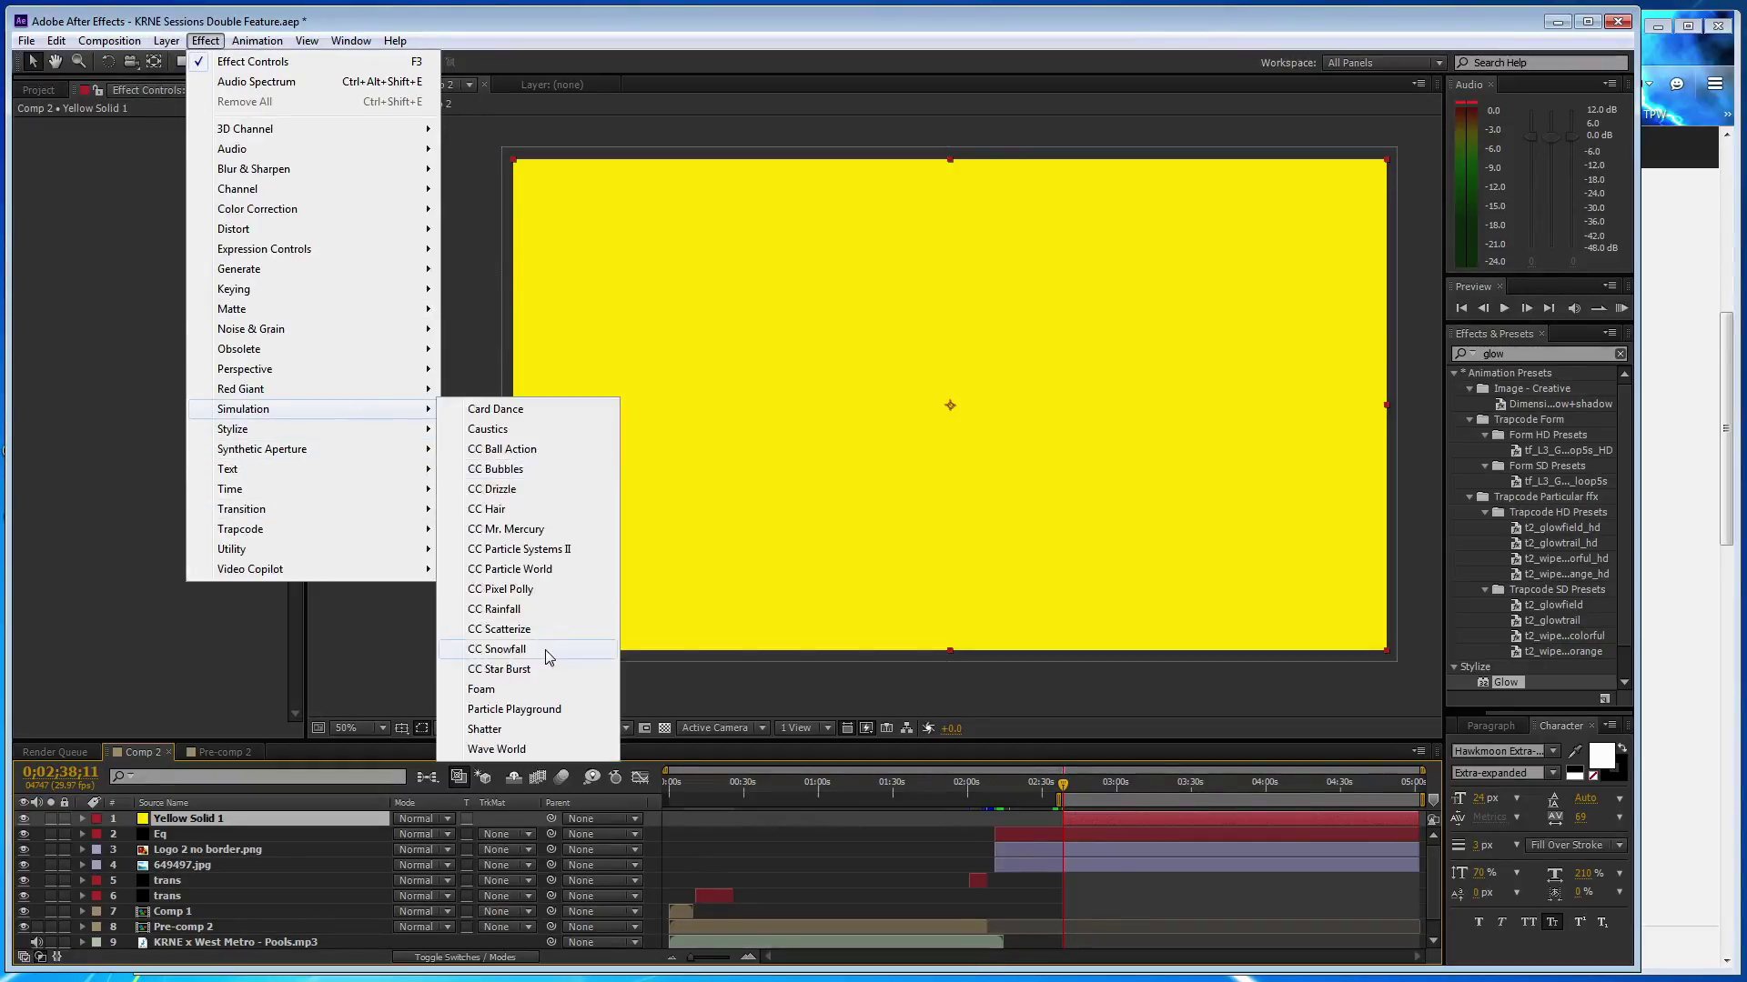
pyautogui.click(496, 648)
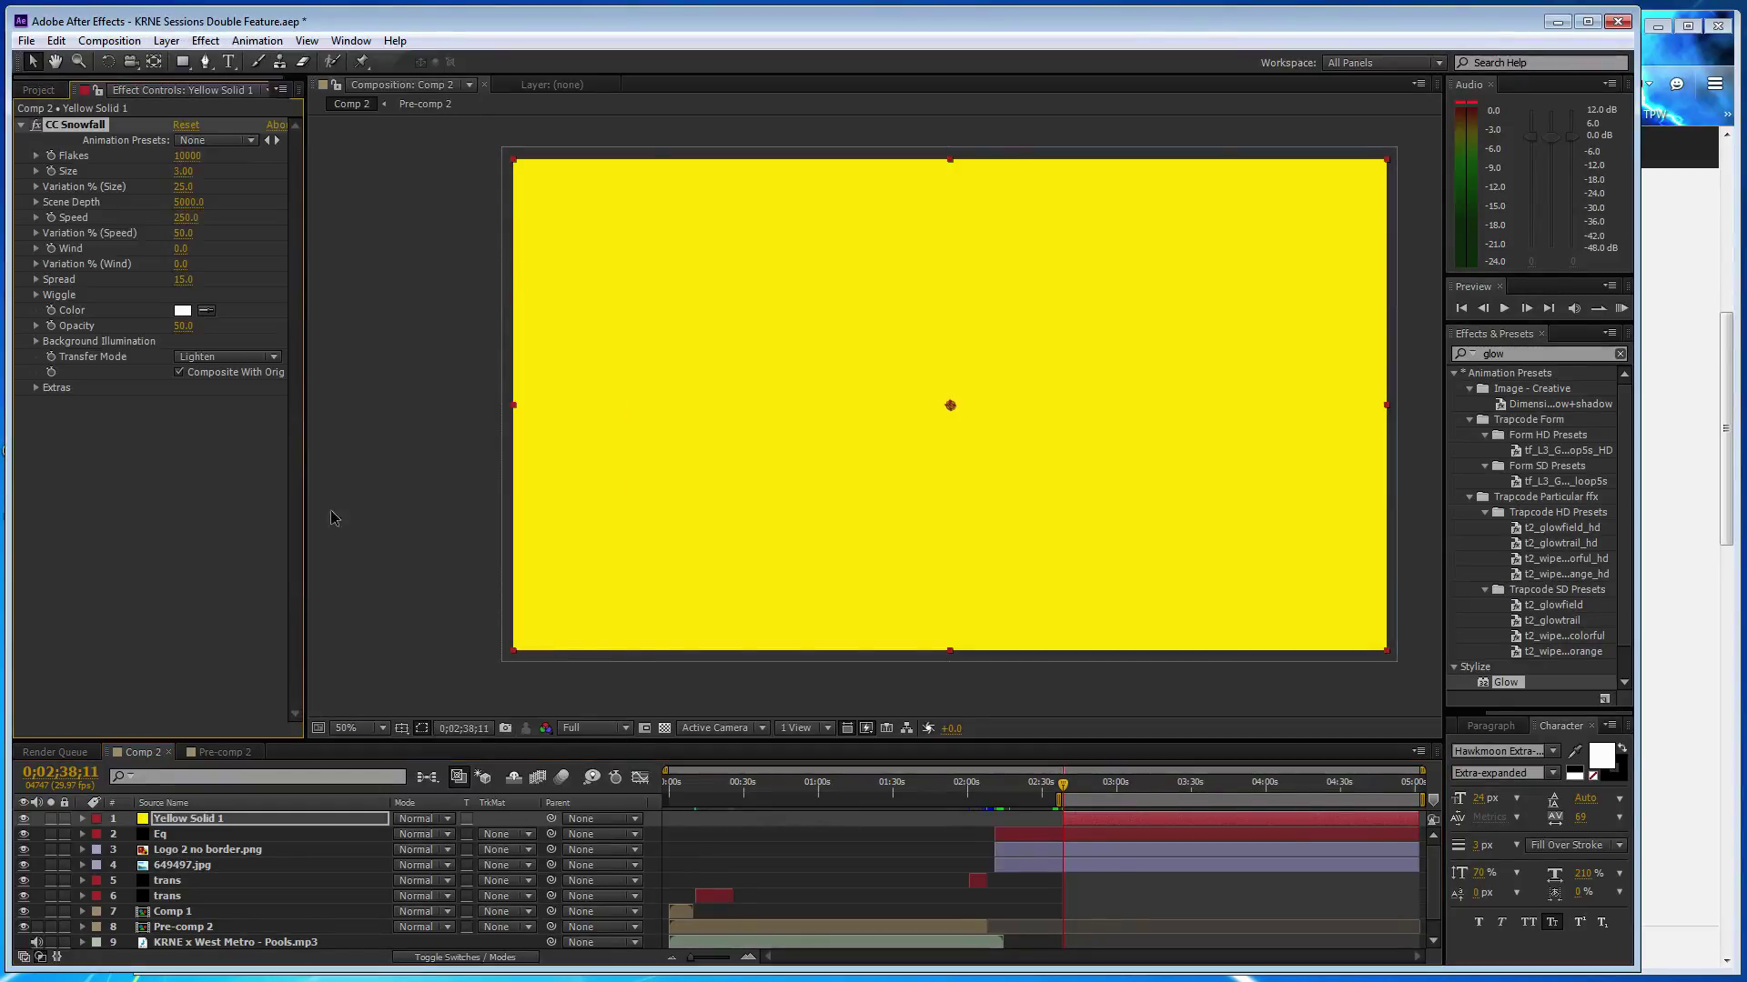
pyautogui.click(179, 371)
pyautogui.moveTo(183, 326); pyautogui.dragTo(357, 325)
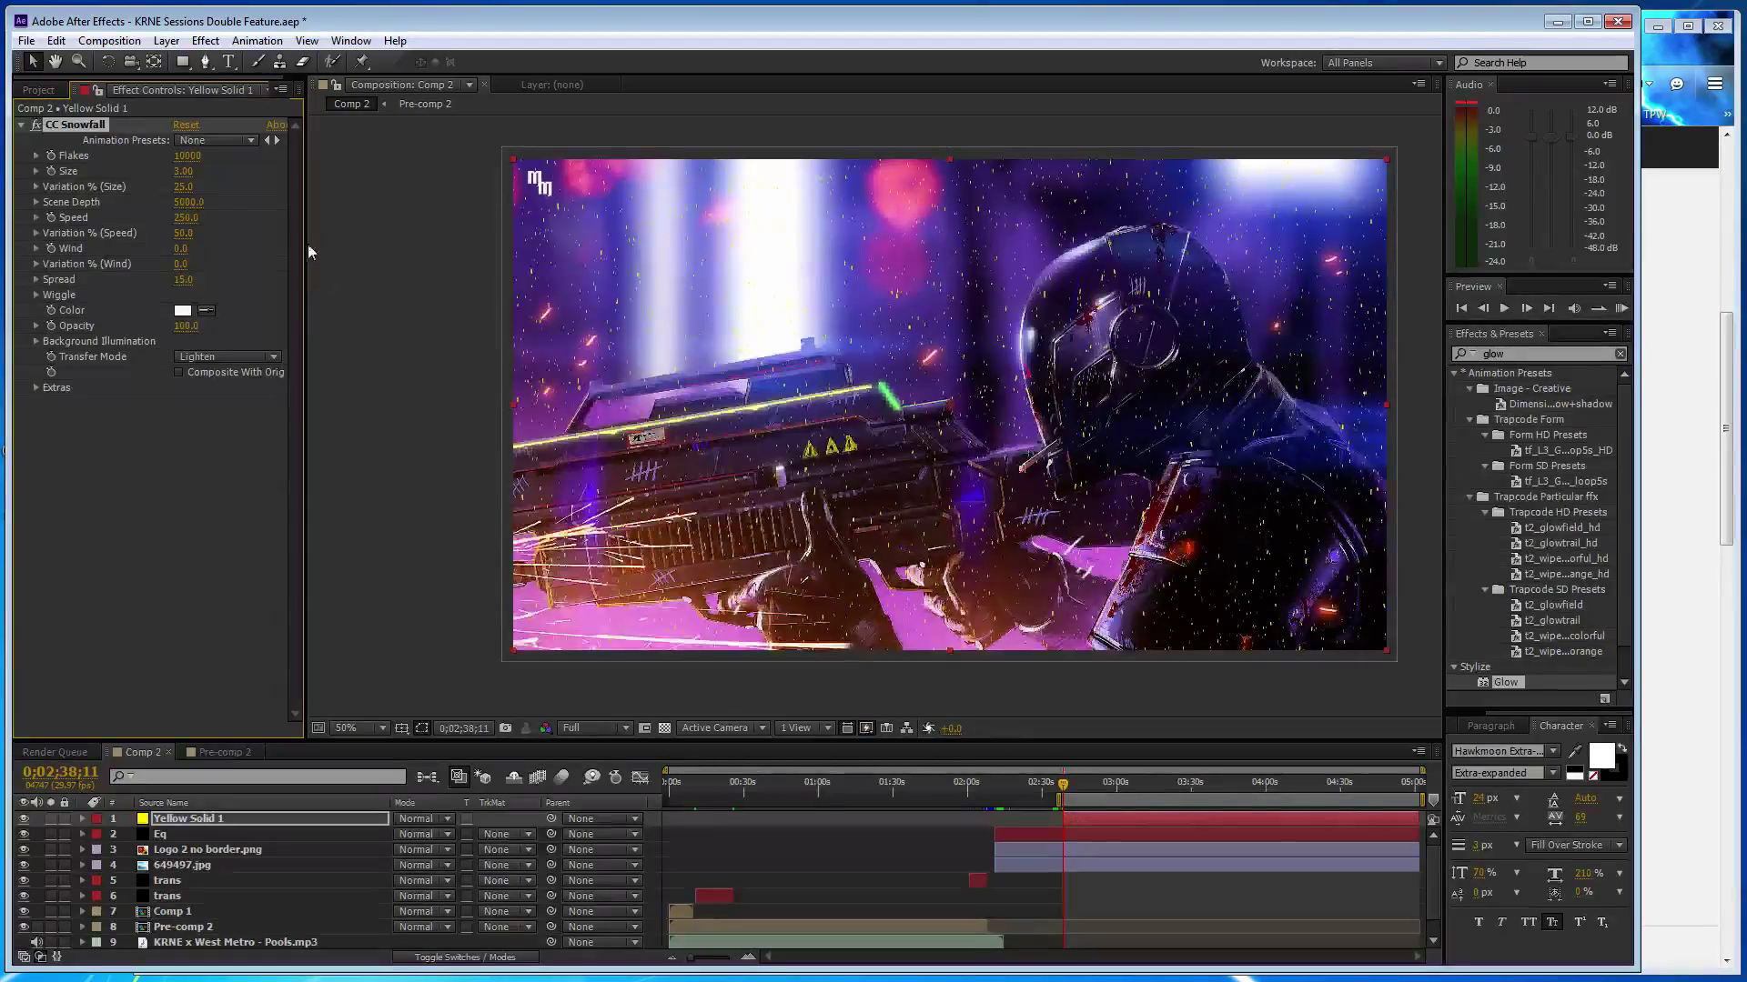
pyautogui.click(186, 155)
pyautogui.write('1000')
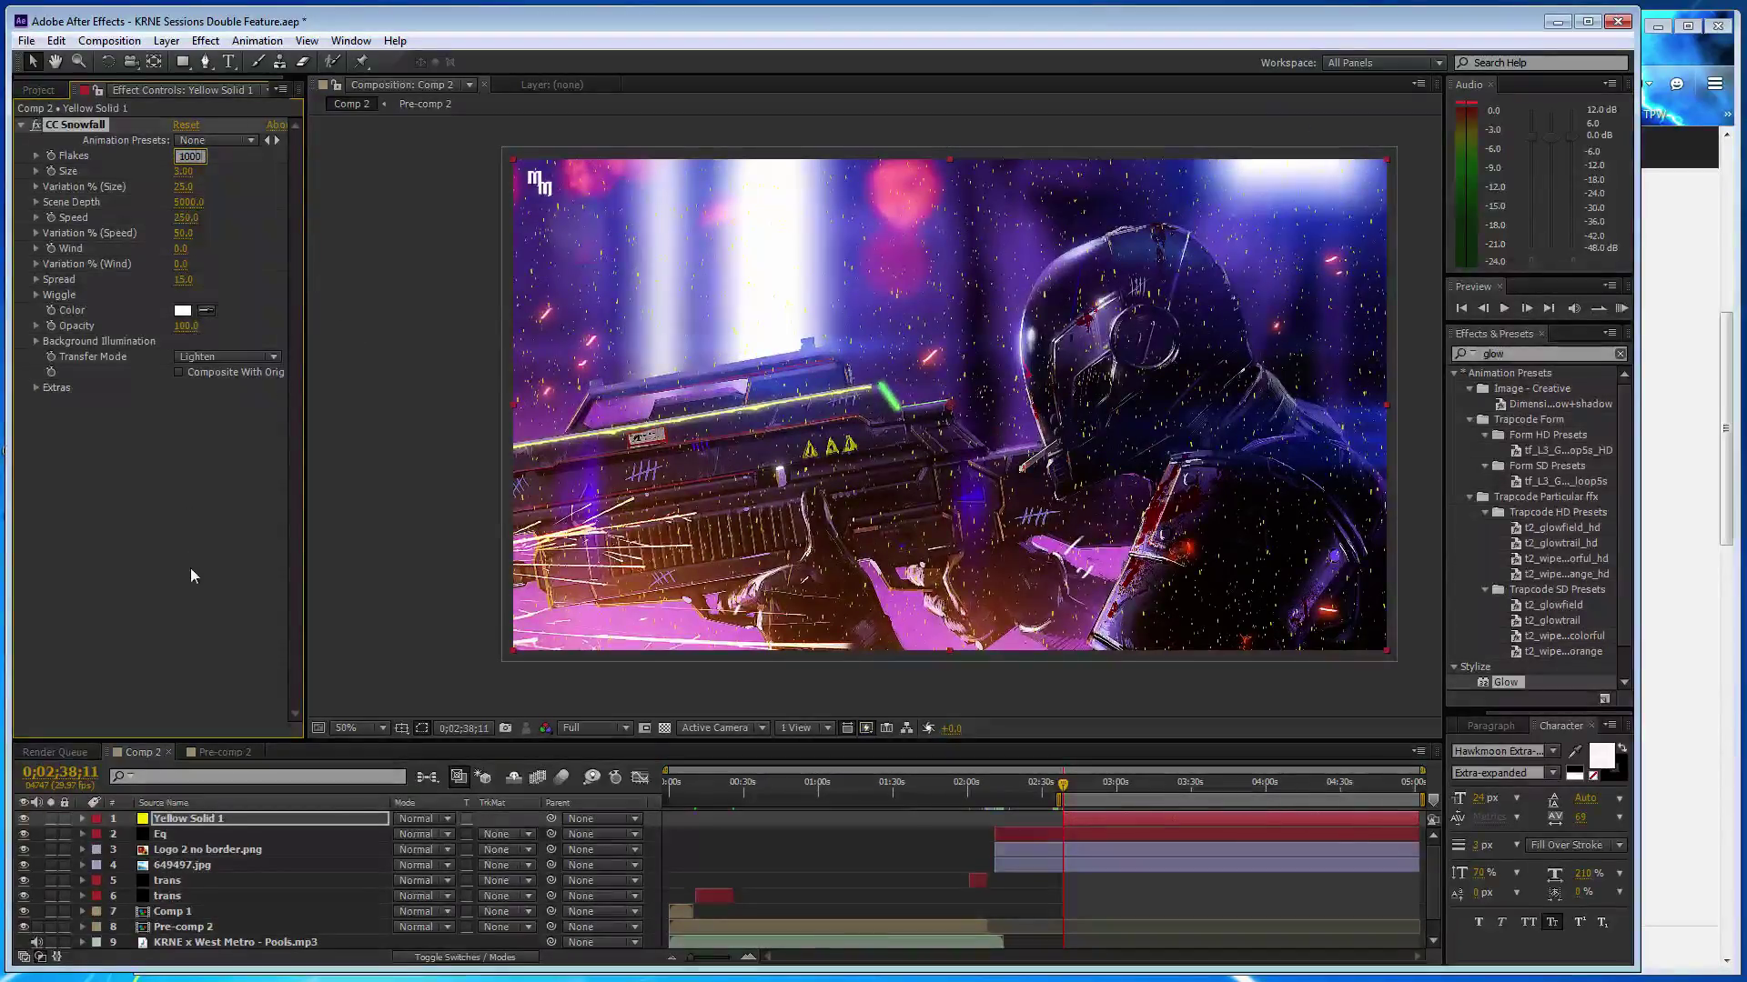
pyautogui.press('Return')
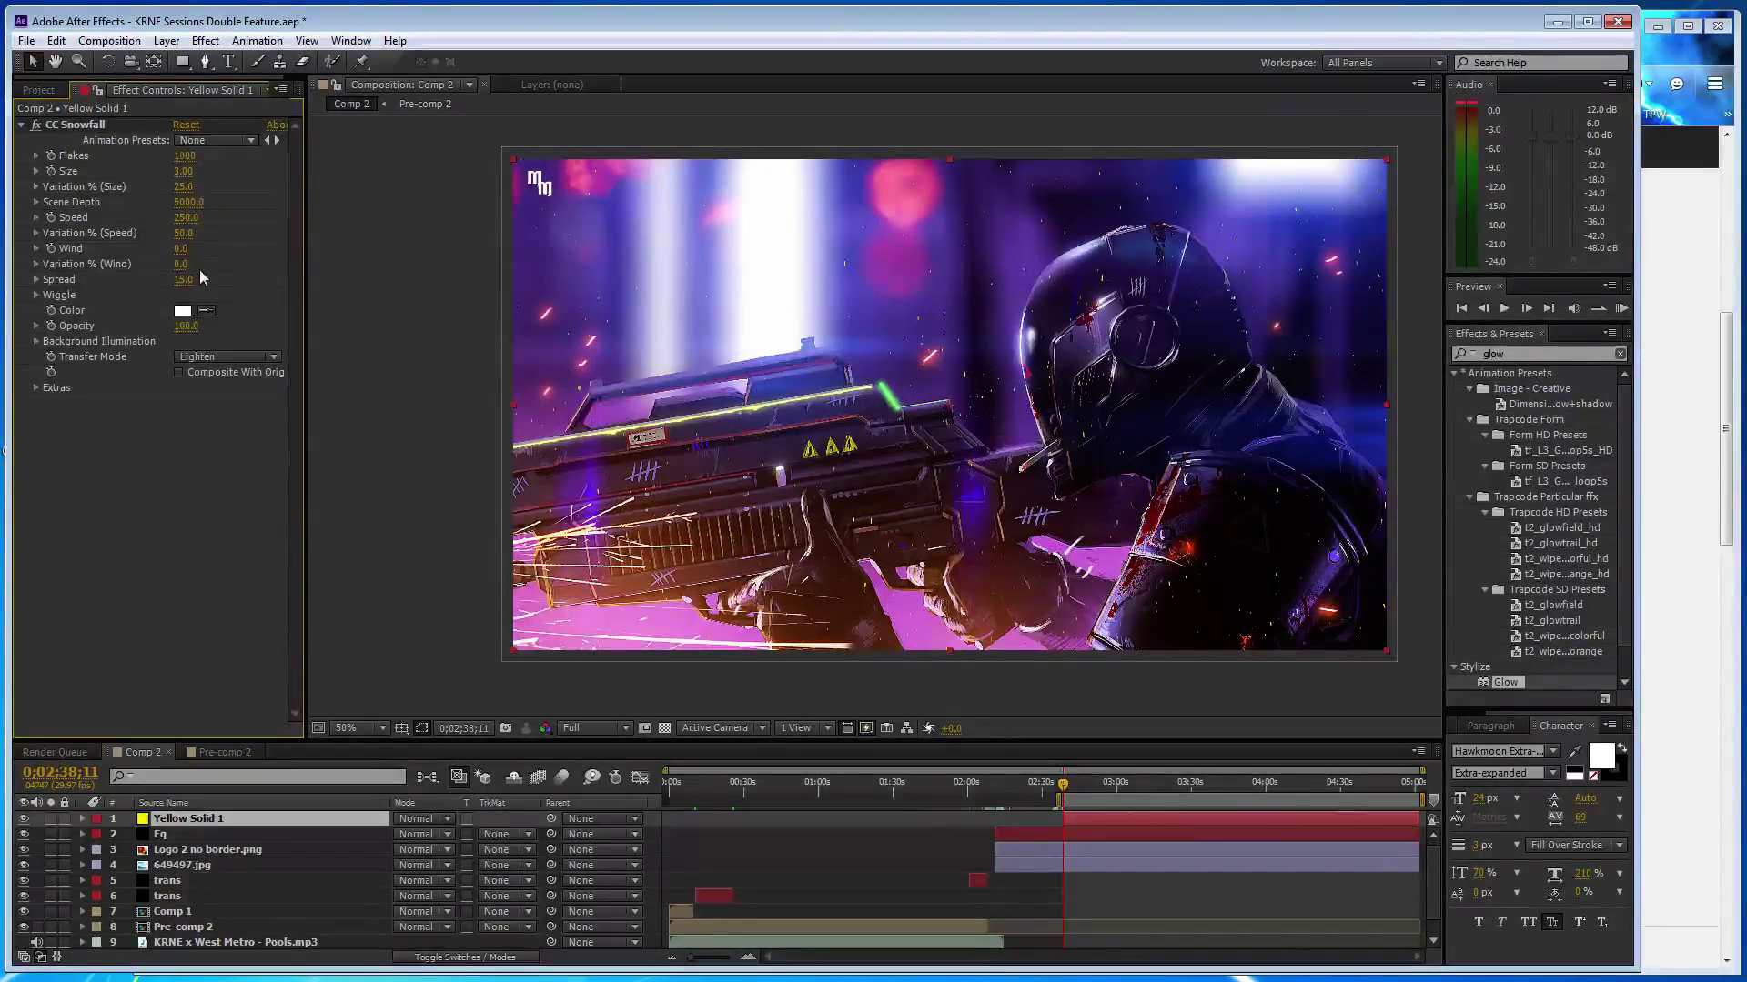
pyautogui.click(186, 217)
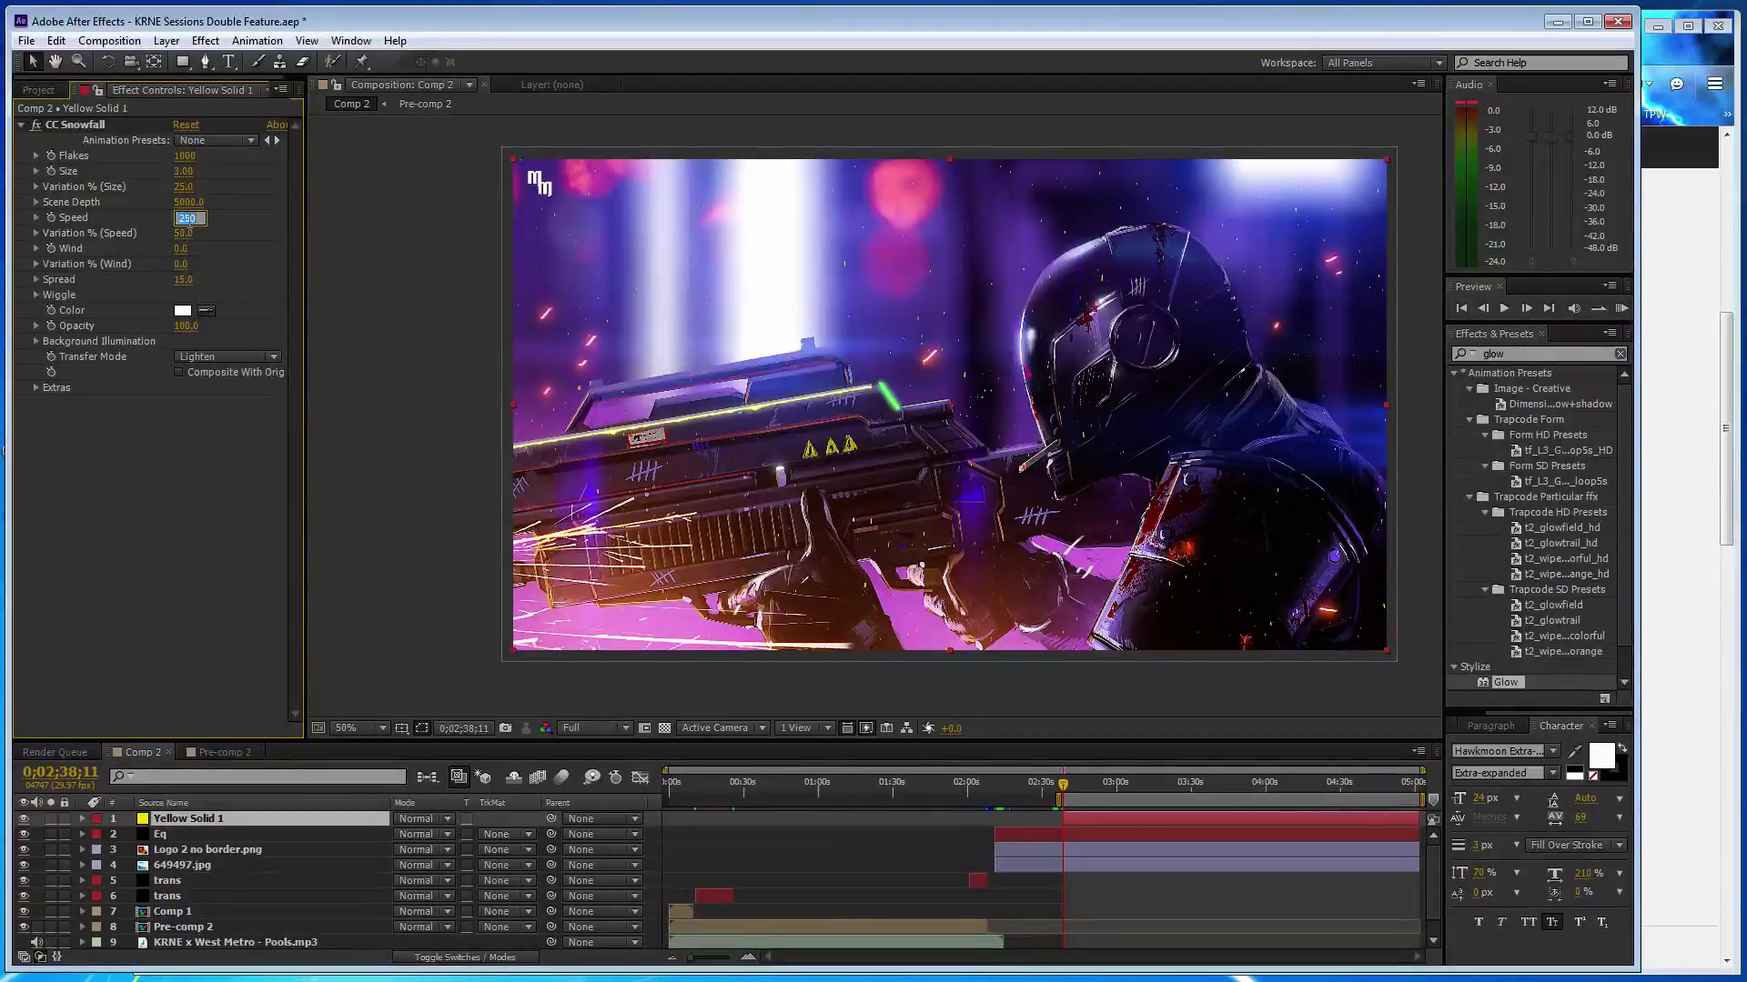
pyautogui.write('1')
pyautogui.press('Return')
pyautogui.moveTo(185, 250); pyautogui.dragTo(198, 249)
# - Drag Glow onto the snowfall layer, then set scene depth 2000 and flake size 8
pyautogui.moveTo(1504, 684); pyautogui.dragTo(658, 317)
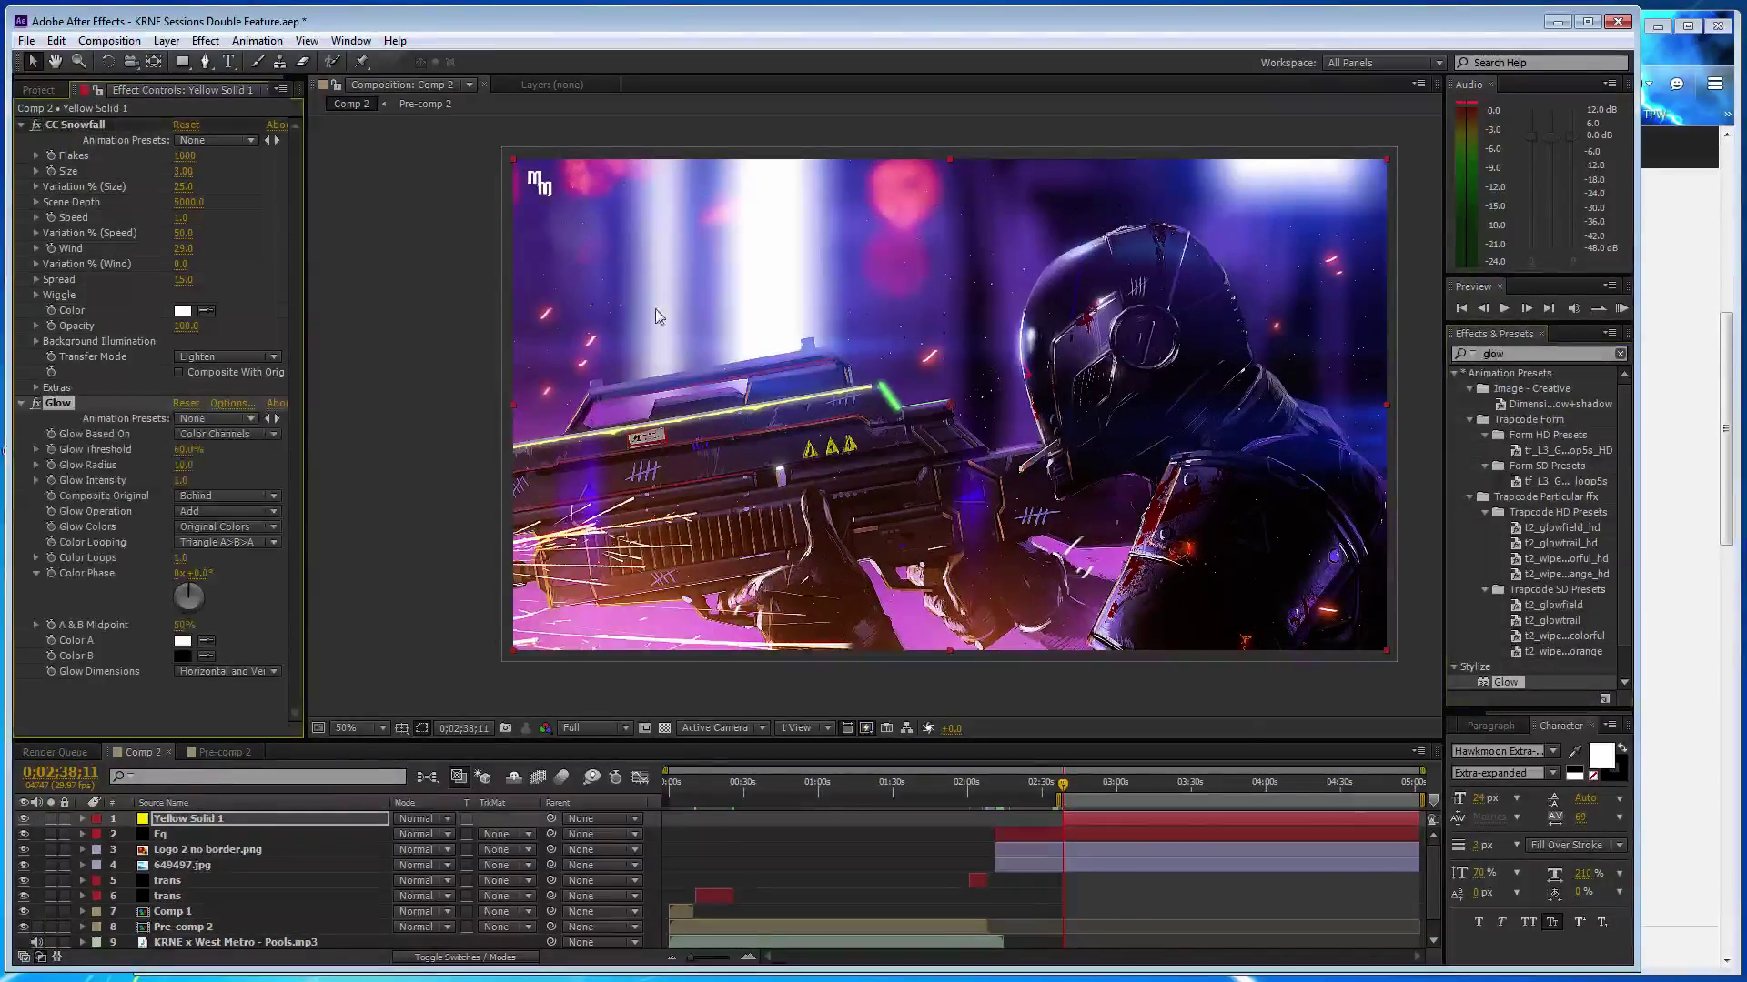
pyautogui.click(186, 156)
pyautogui.write('50')
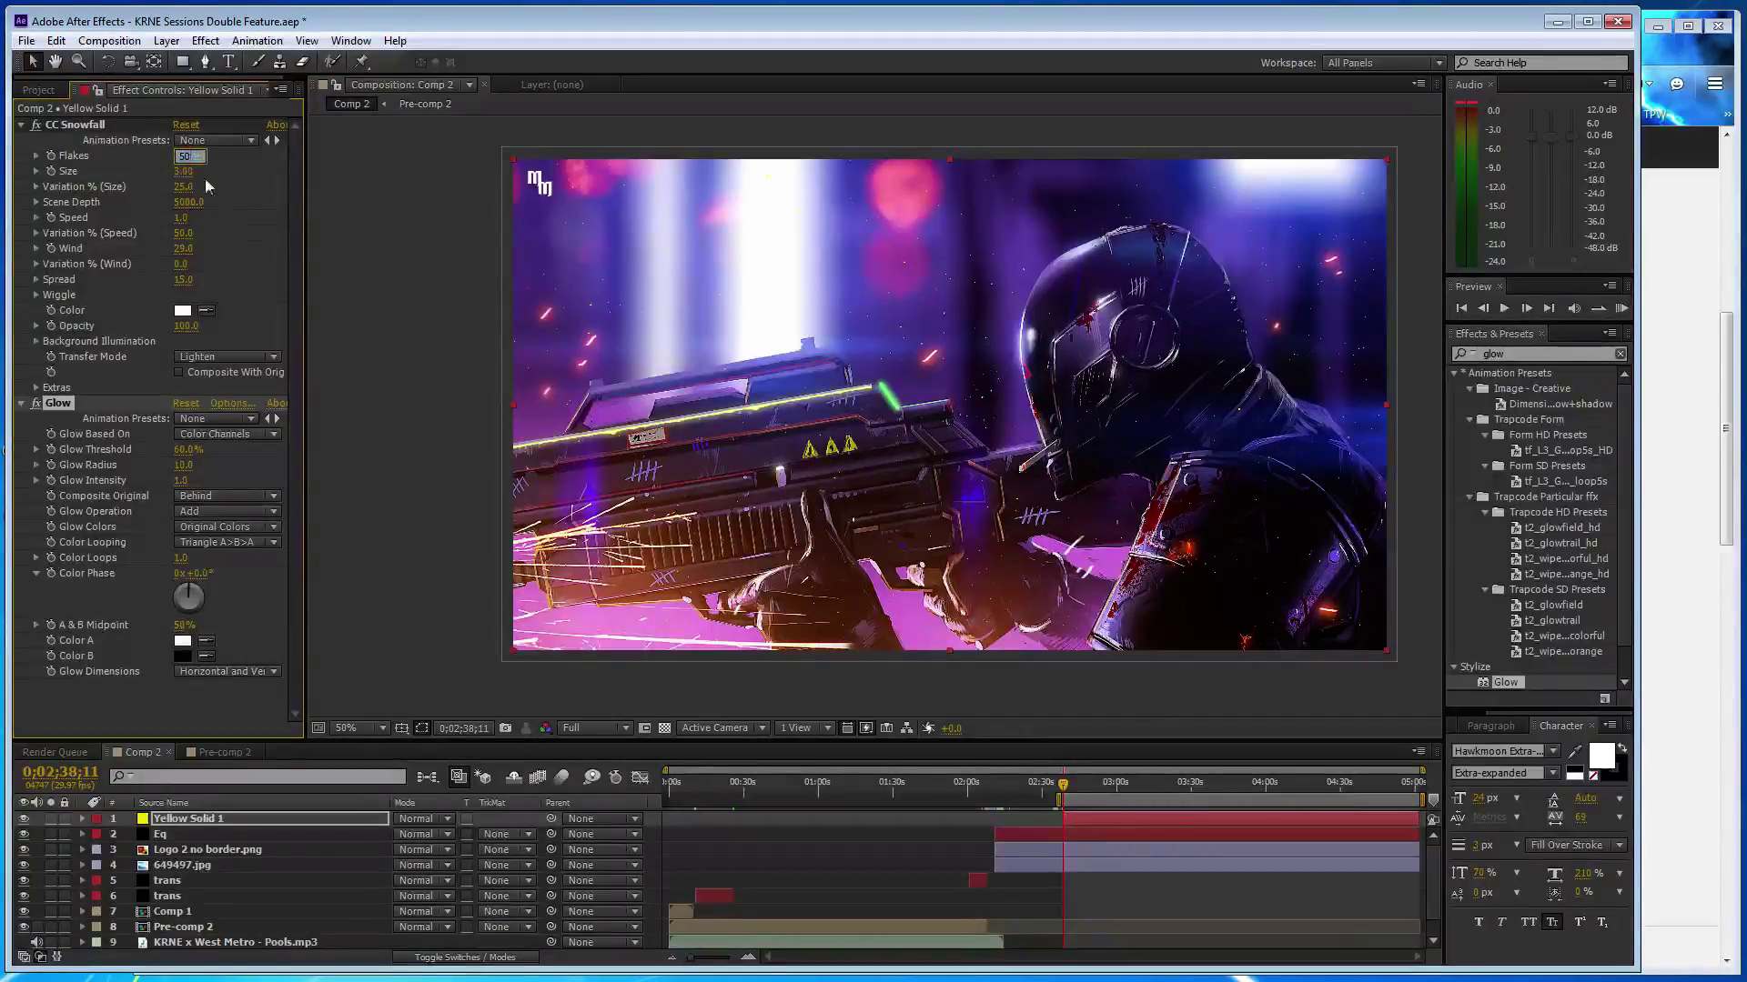
pyautogui.write('00')
pyautogui.click(195, 205)
pyautogui.write('2000')
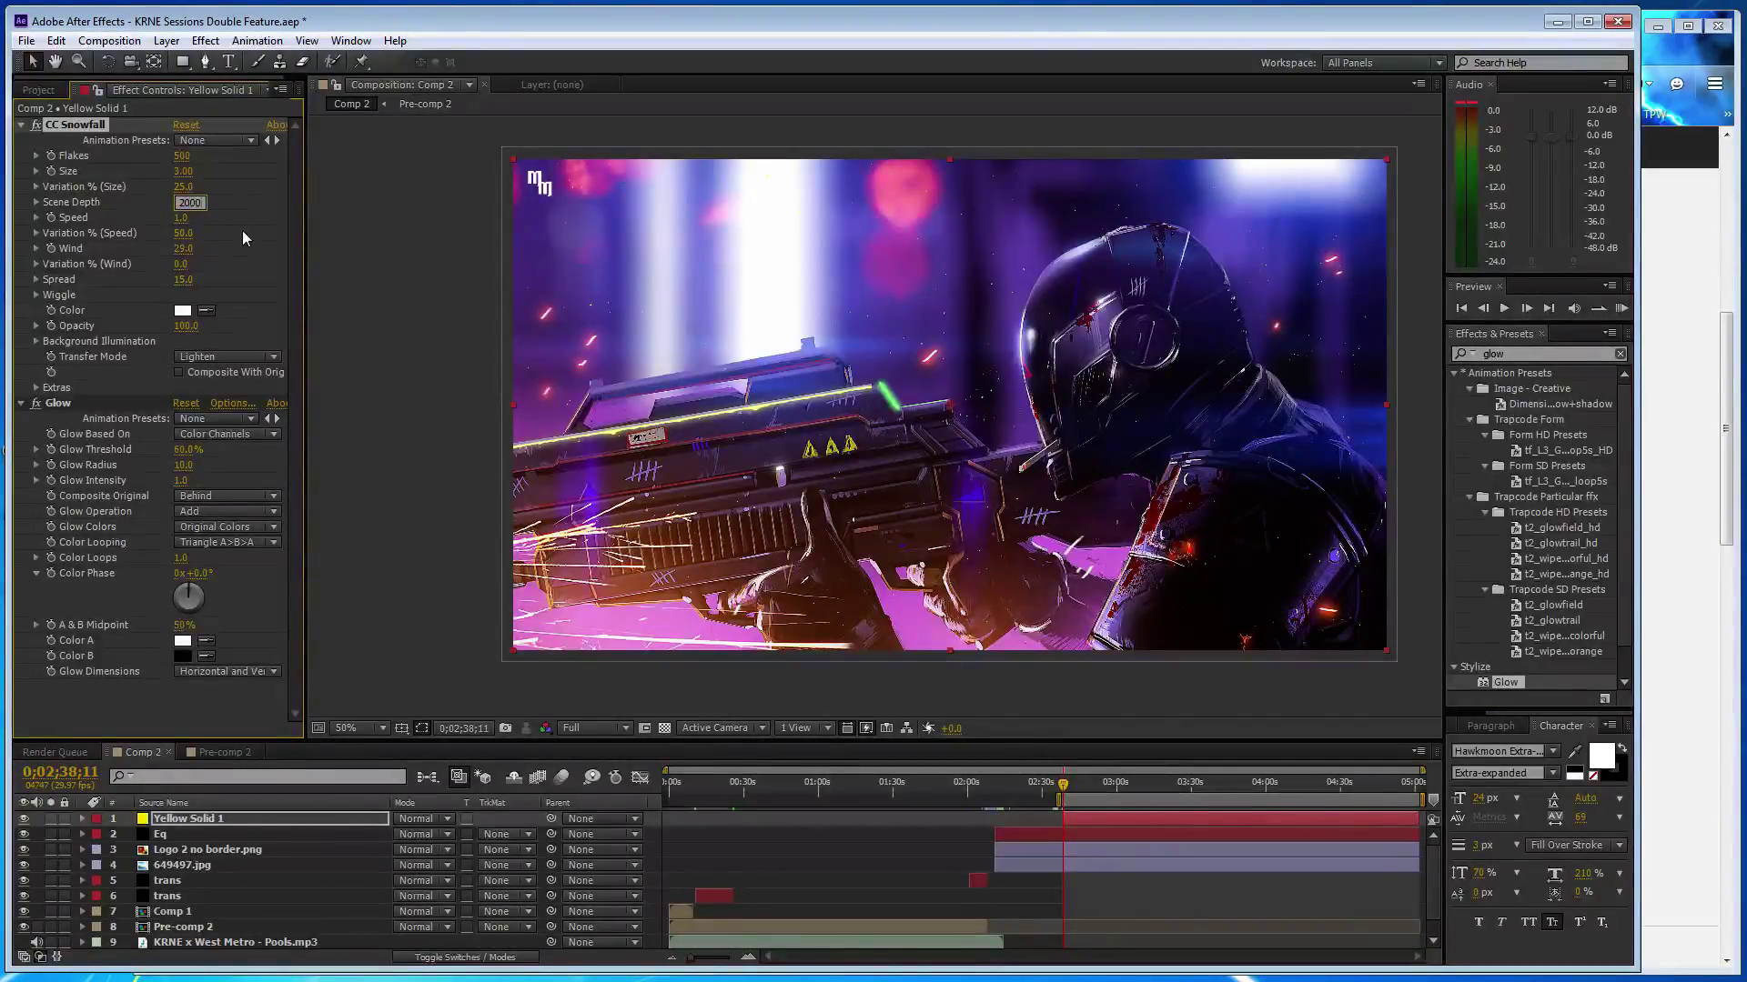
pyautogui.press('Return')
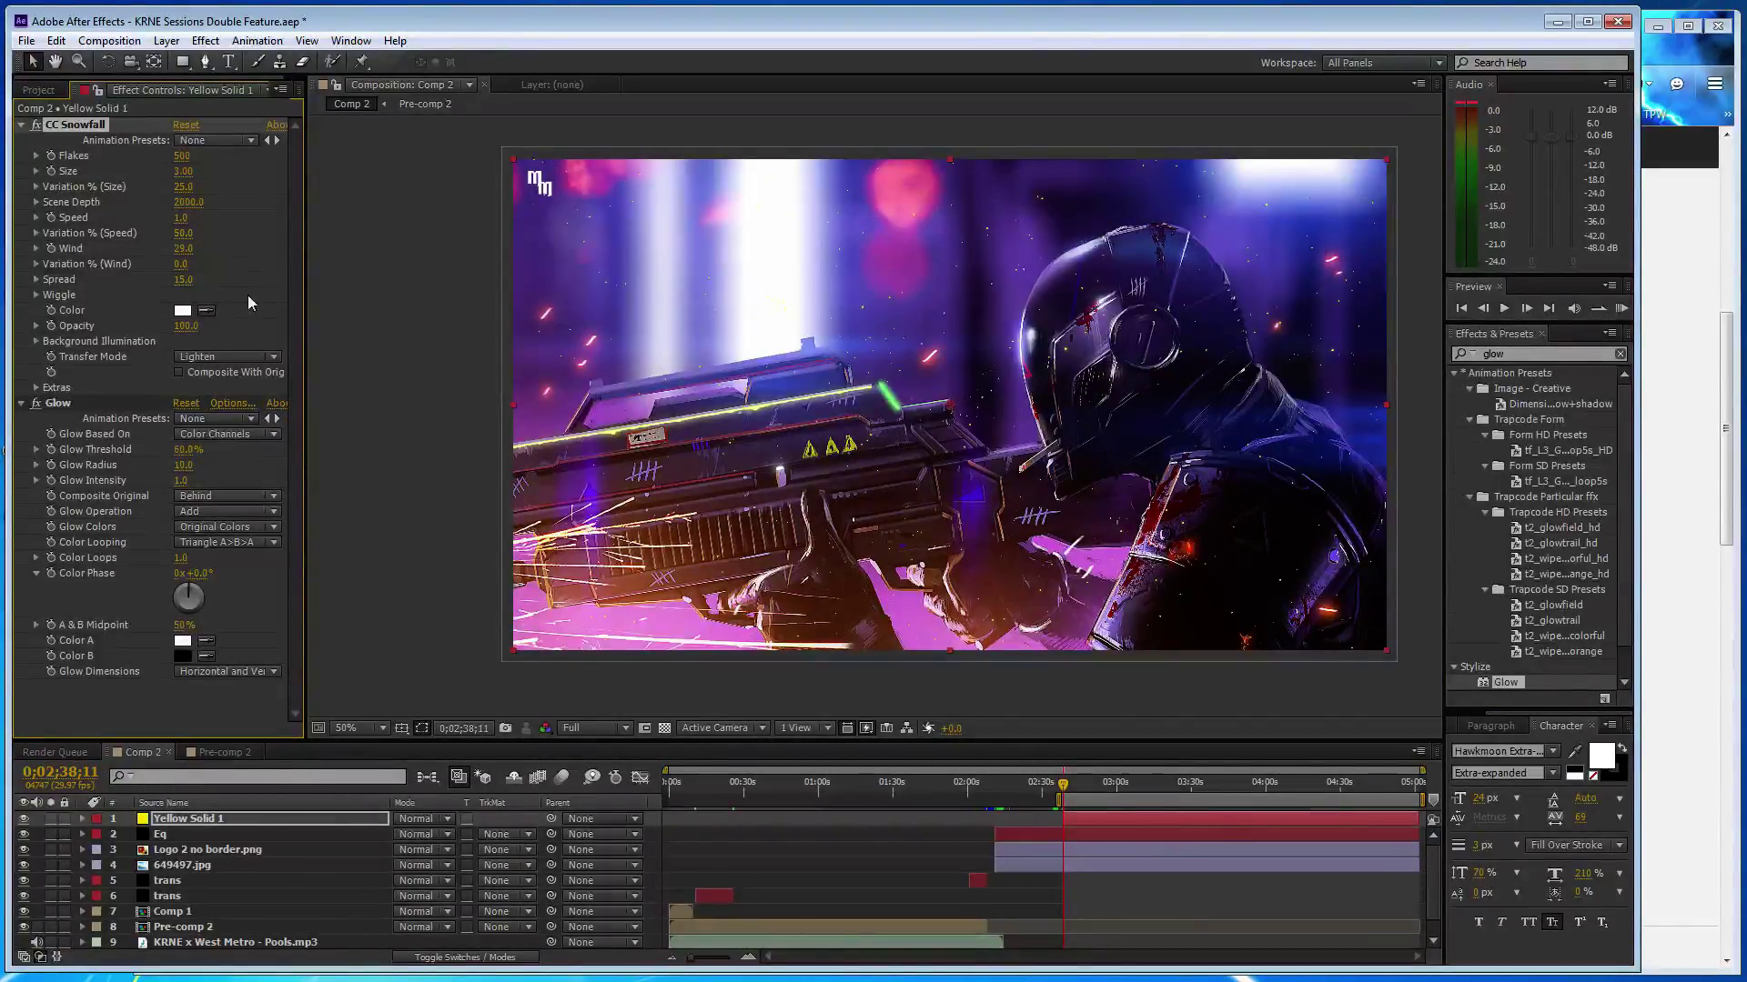
pyautogui.press('Return')
# - Change the snowfall to 250 flakes, scene depth 3000 and flake size 7
pyautogui.click(182, 155)
pyautogui.write('250')
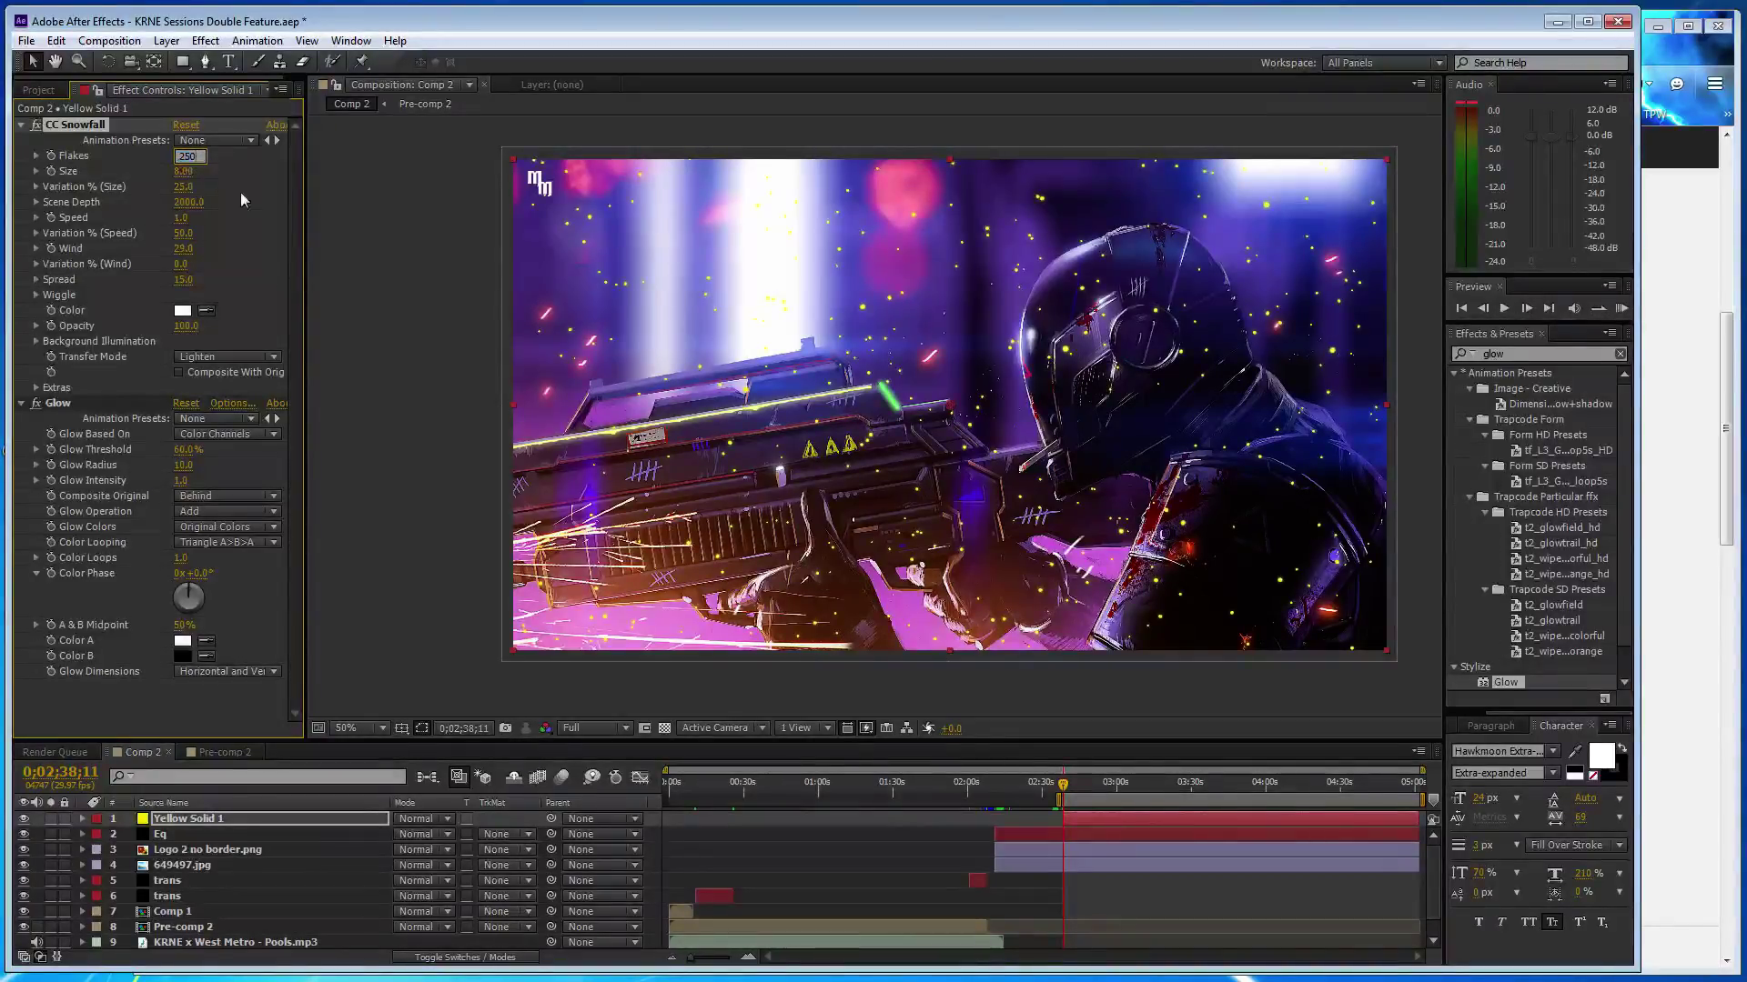
pyautogui.press('Return')
pyautogui.click(188, 202)
pyautogui.write('30')
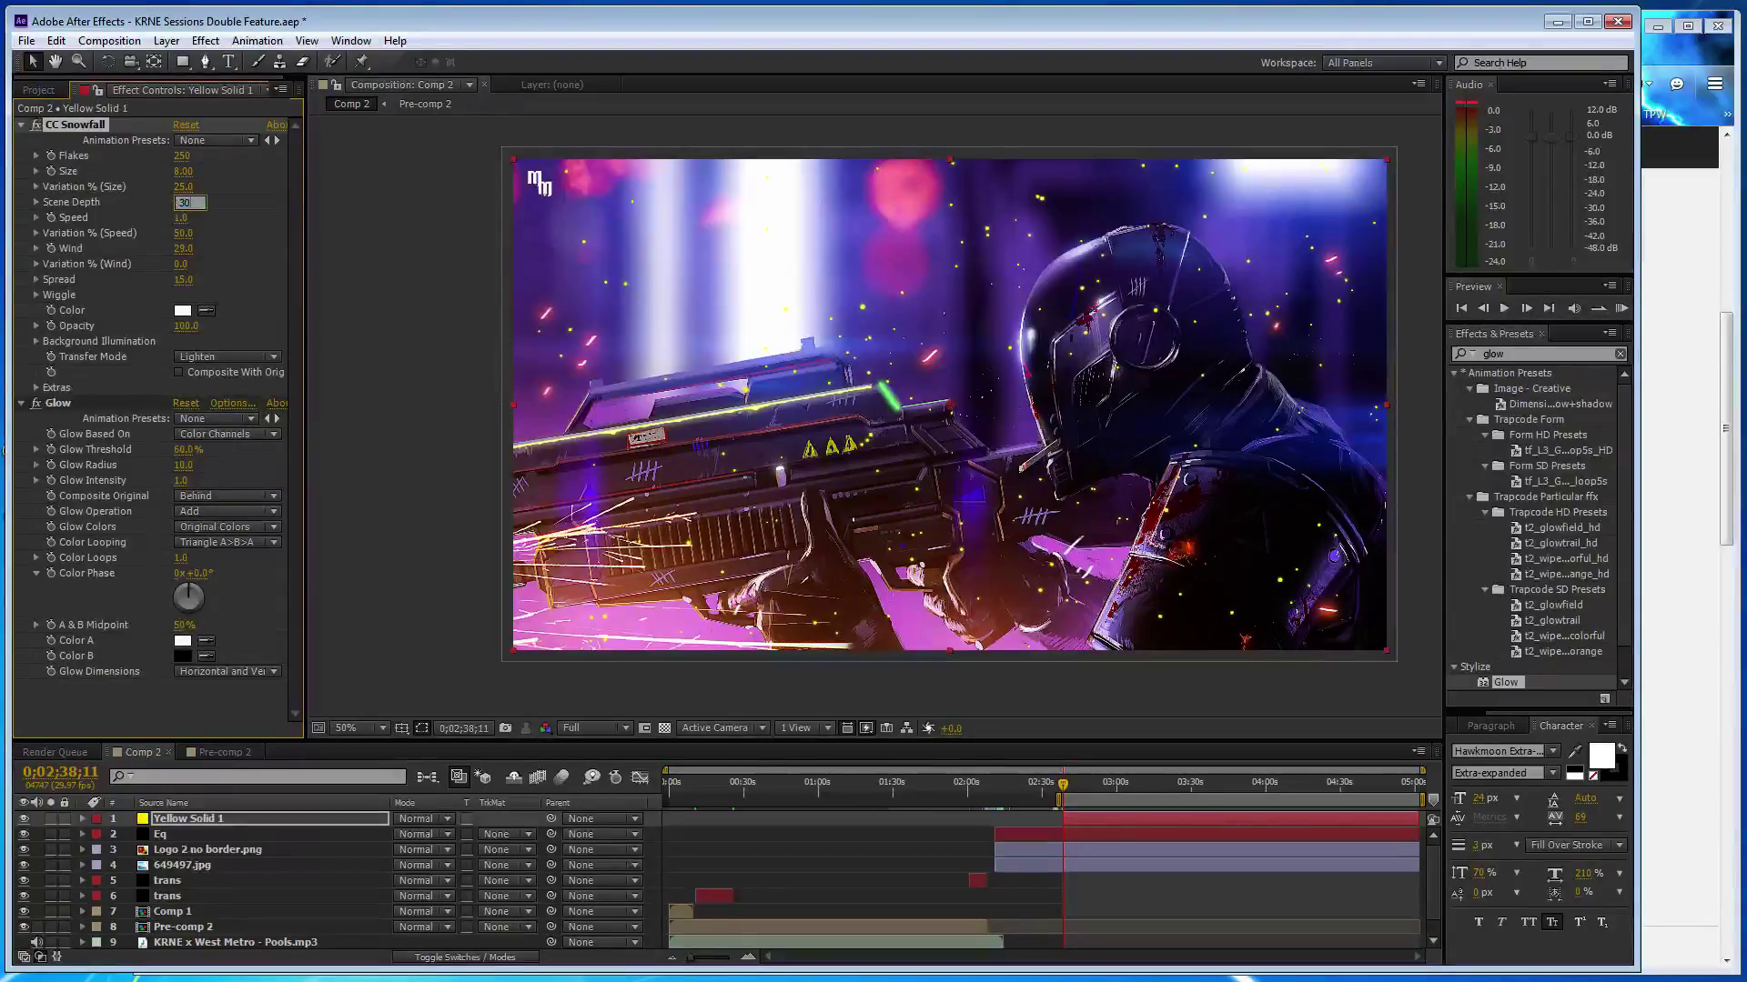
pyautogui.press('Return')
pyautogui.click(185, 171)
pyautogui.write('7')
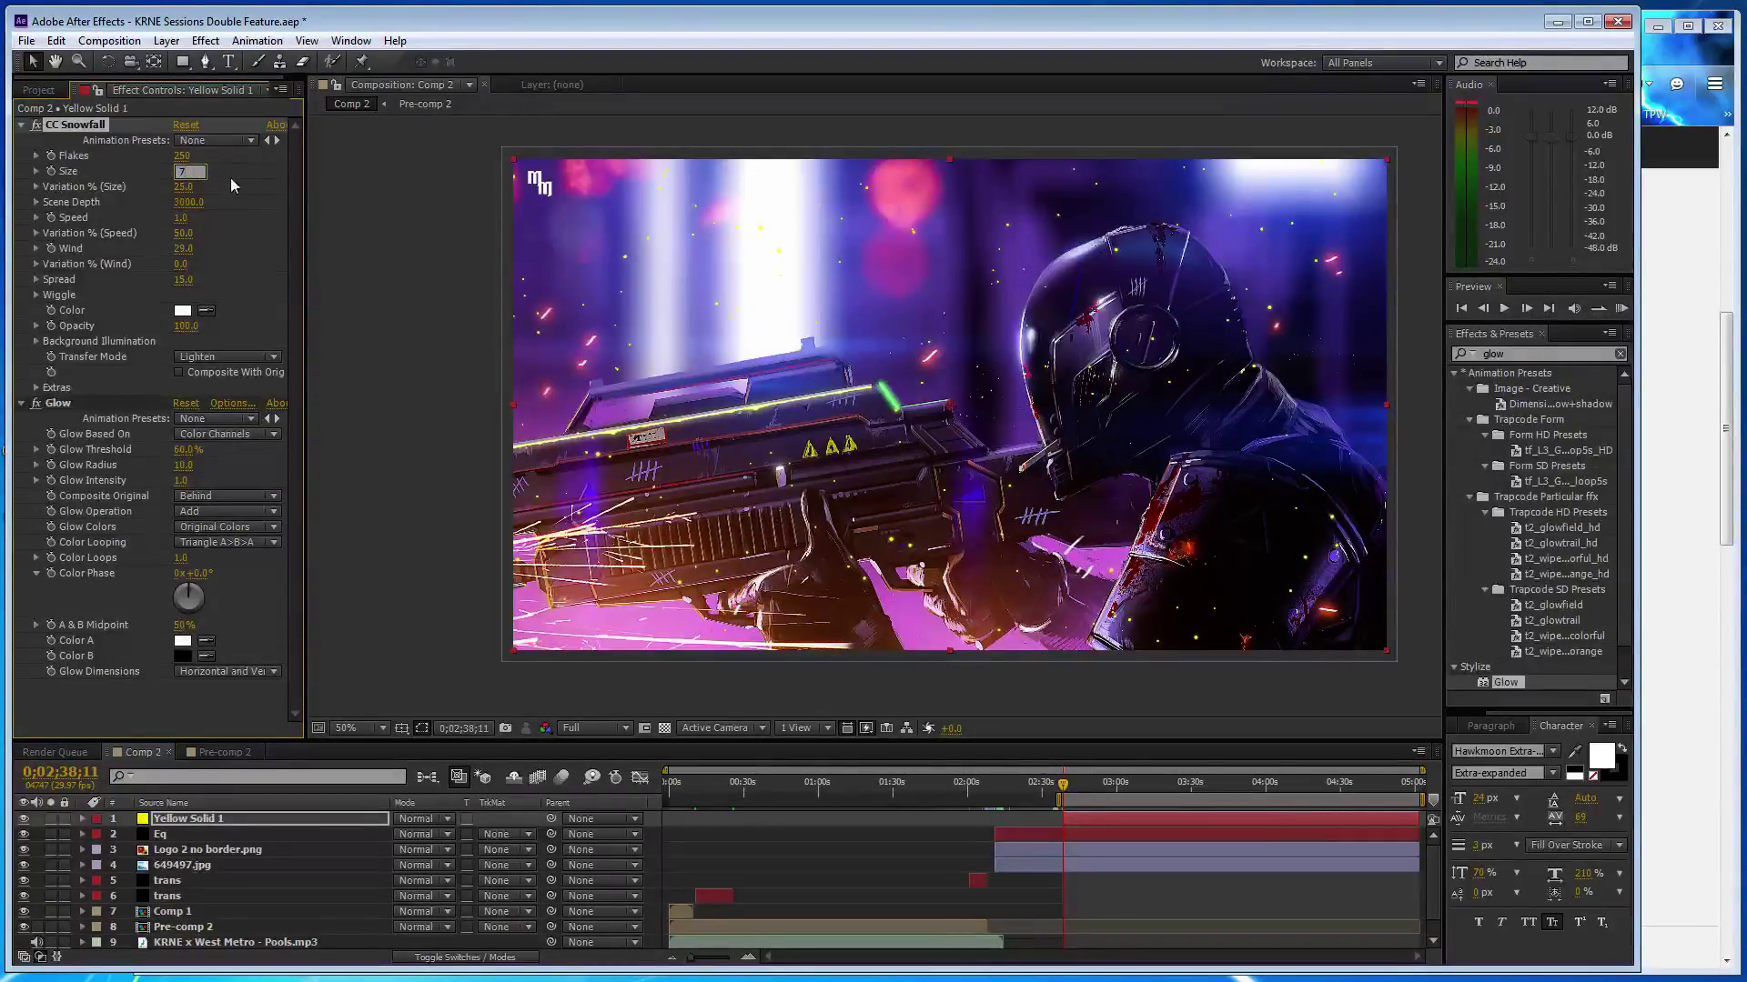
pyautogui.press('Return')
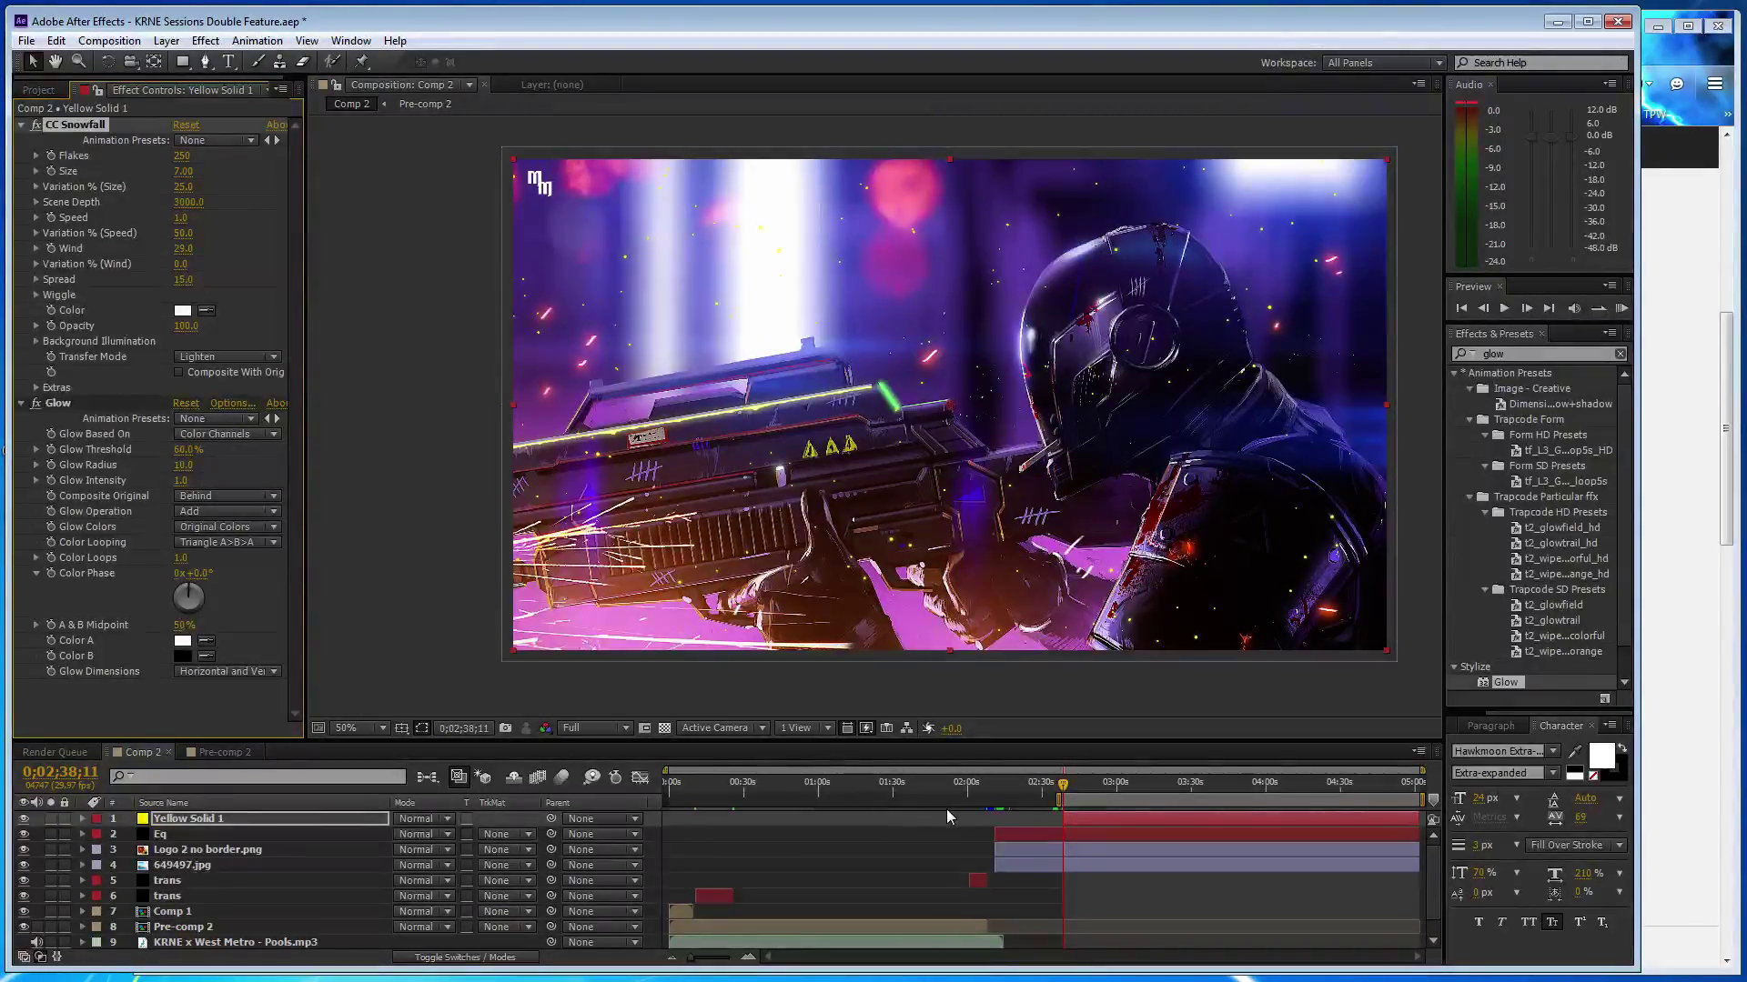
# - Preview the snow, hide the Eq layer and preview the composition again
pyautogui.press('space')
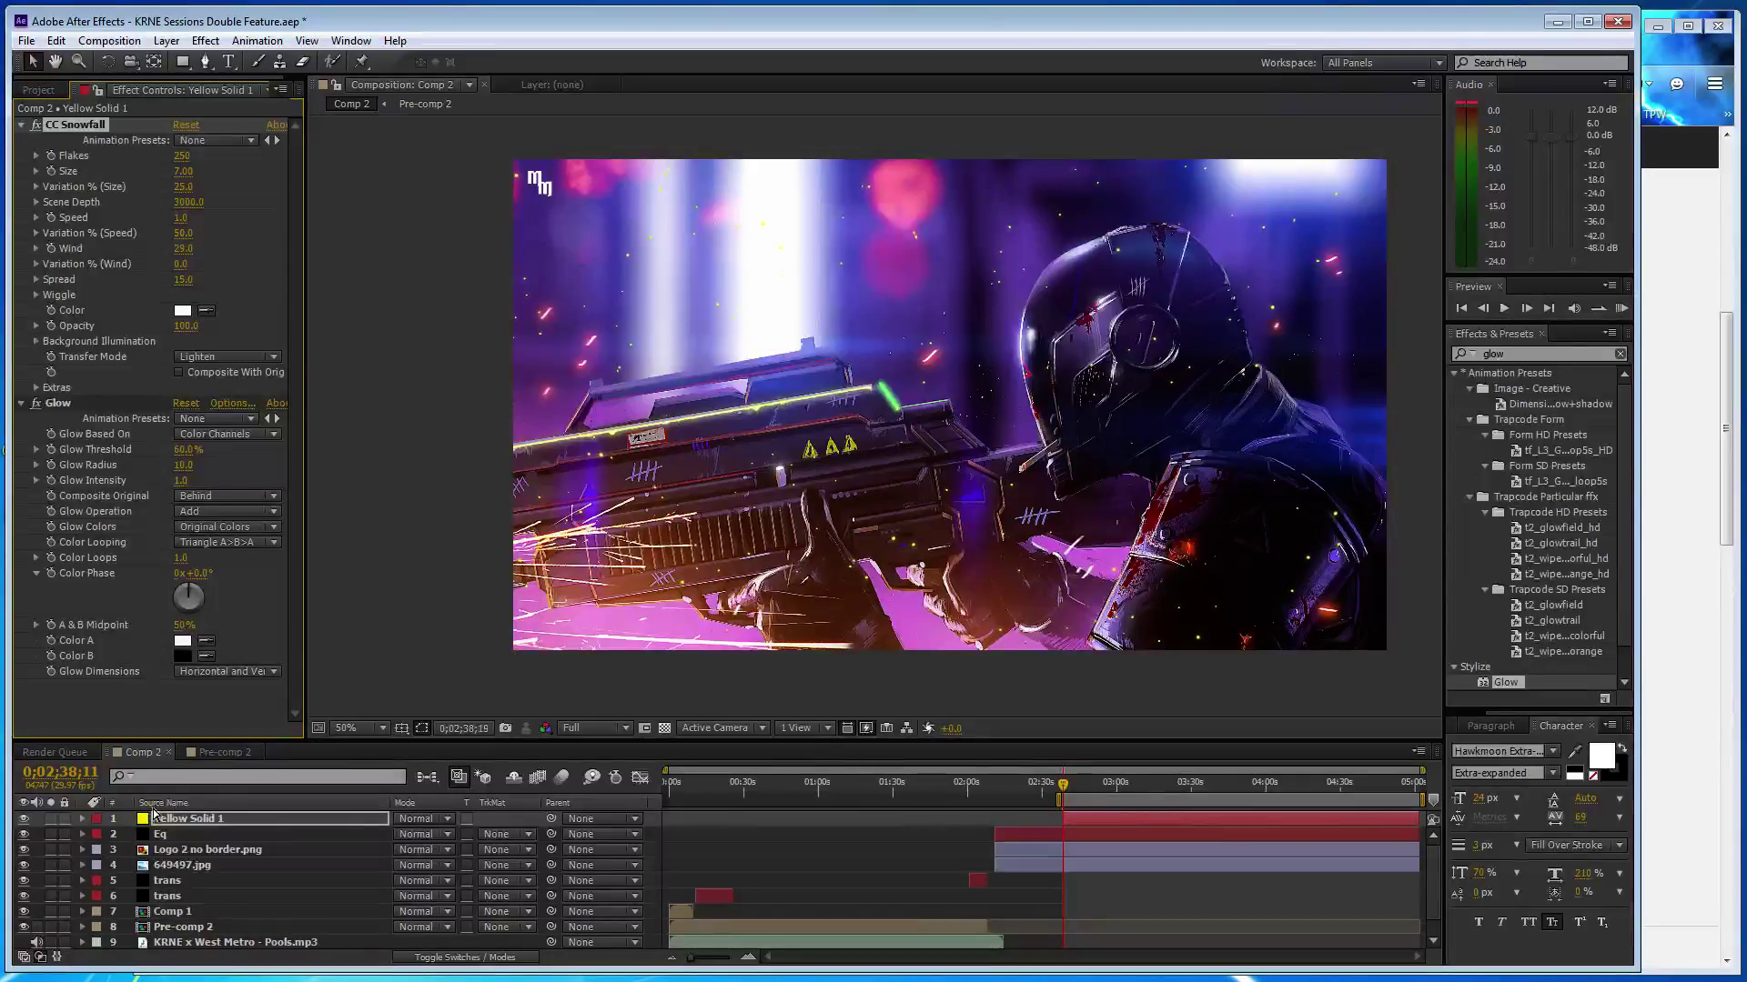
pyautogui.press('space')
pyautogui.click(24, 836)
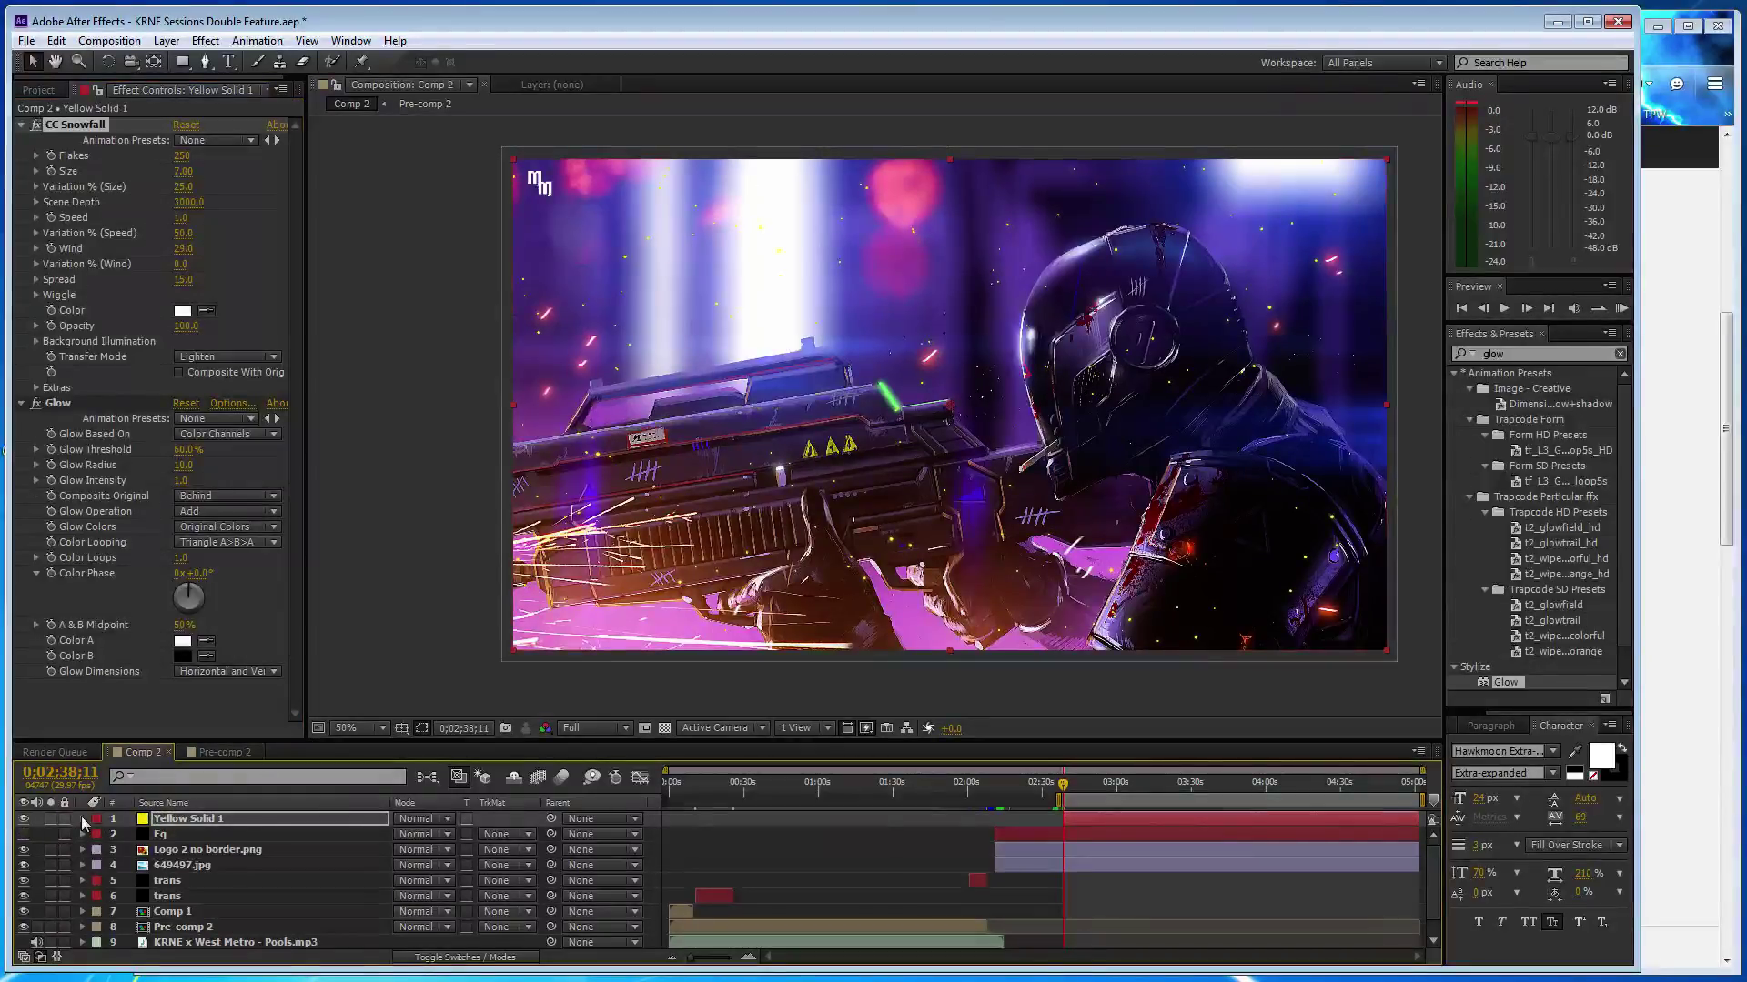
pyautogui.press('space')
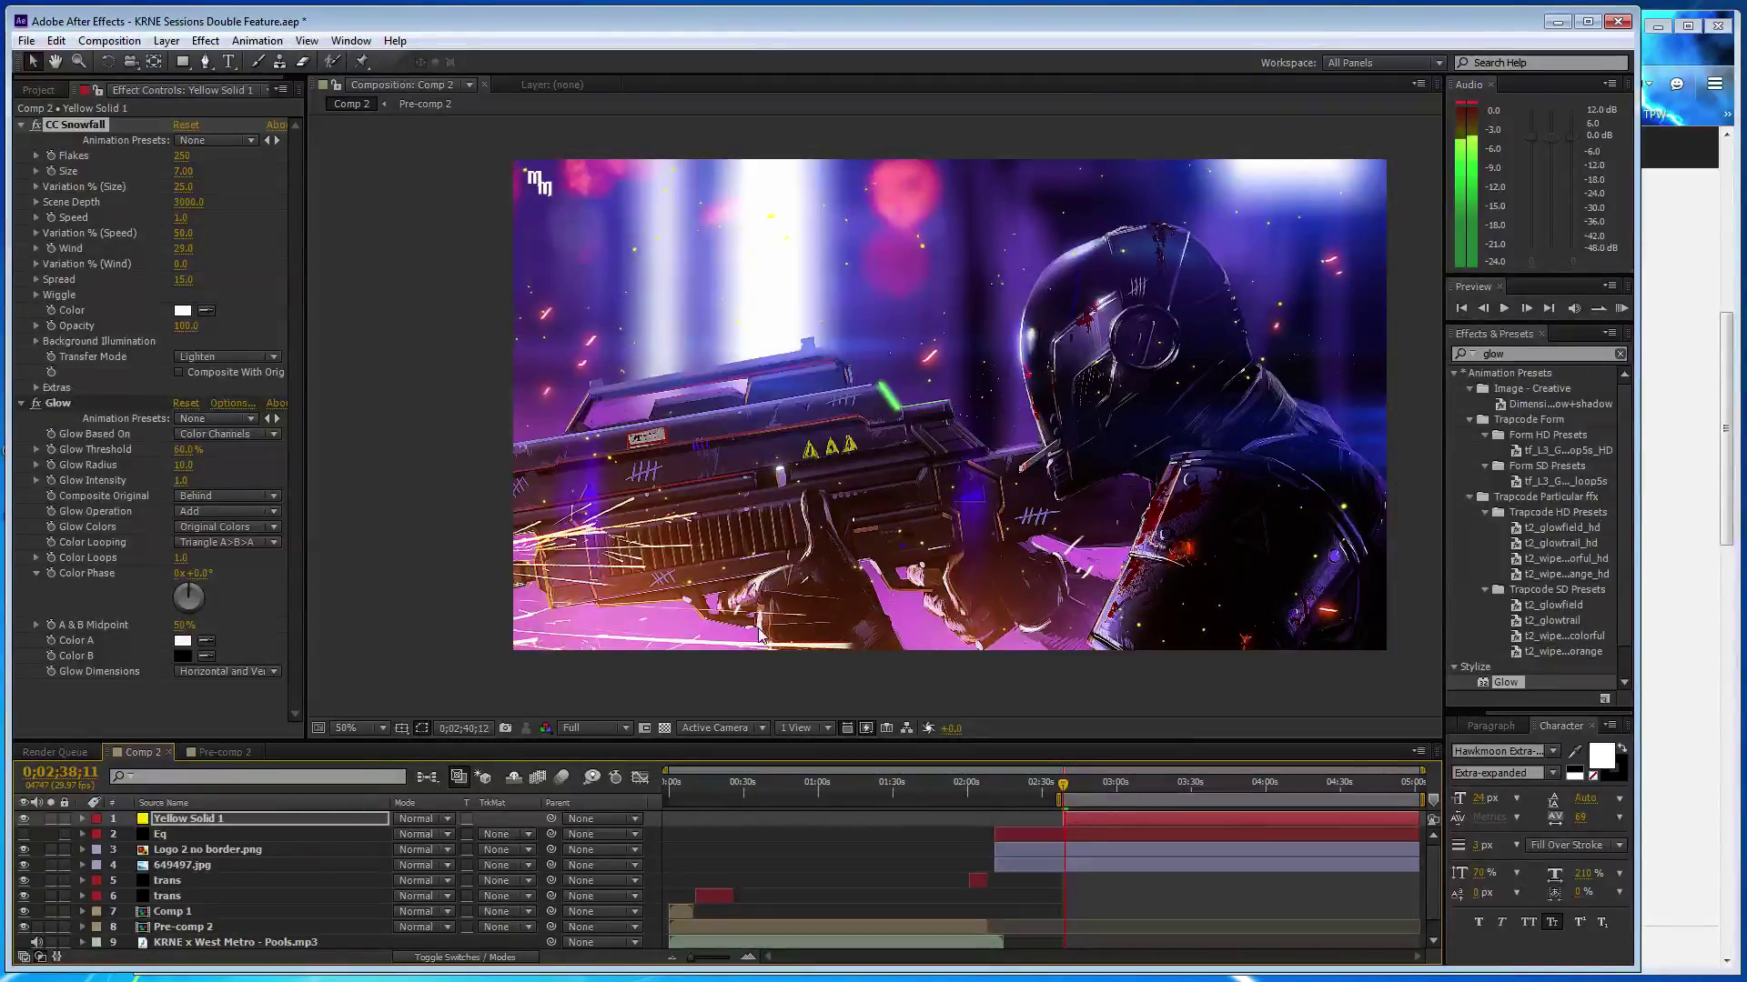
# - Reduce the flakes to 200, set scene depth 4000 and preview the composition
pyautogui.moveTo(188, 156); pyautogui.dragTo(176, 156)
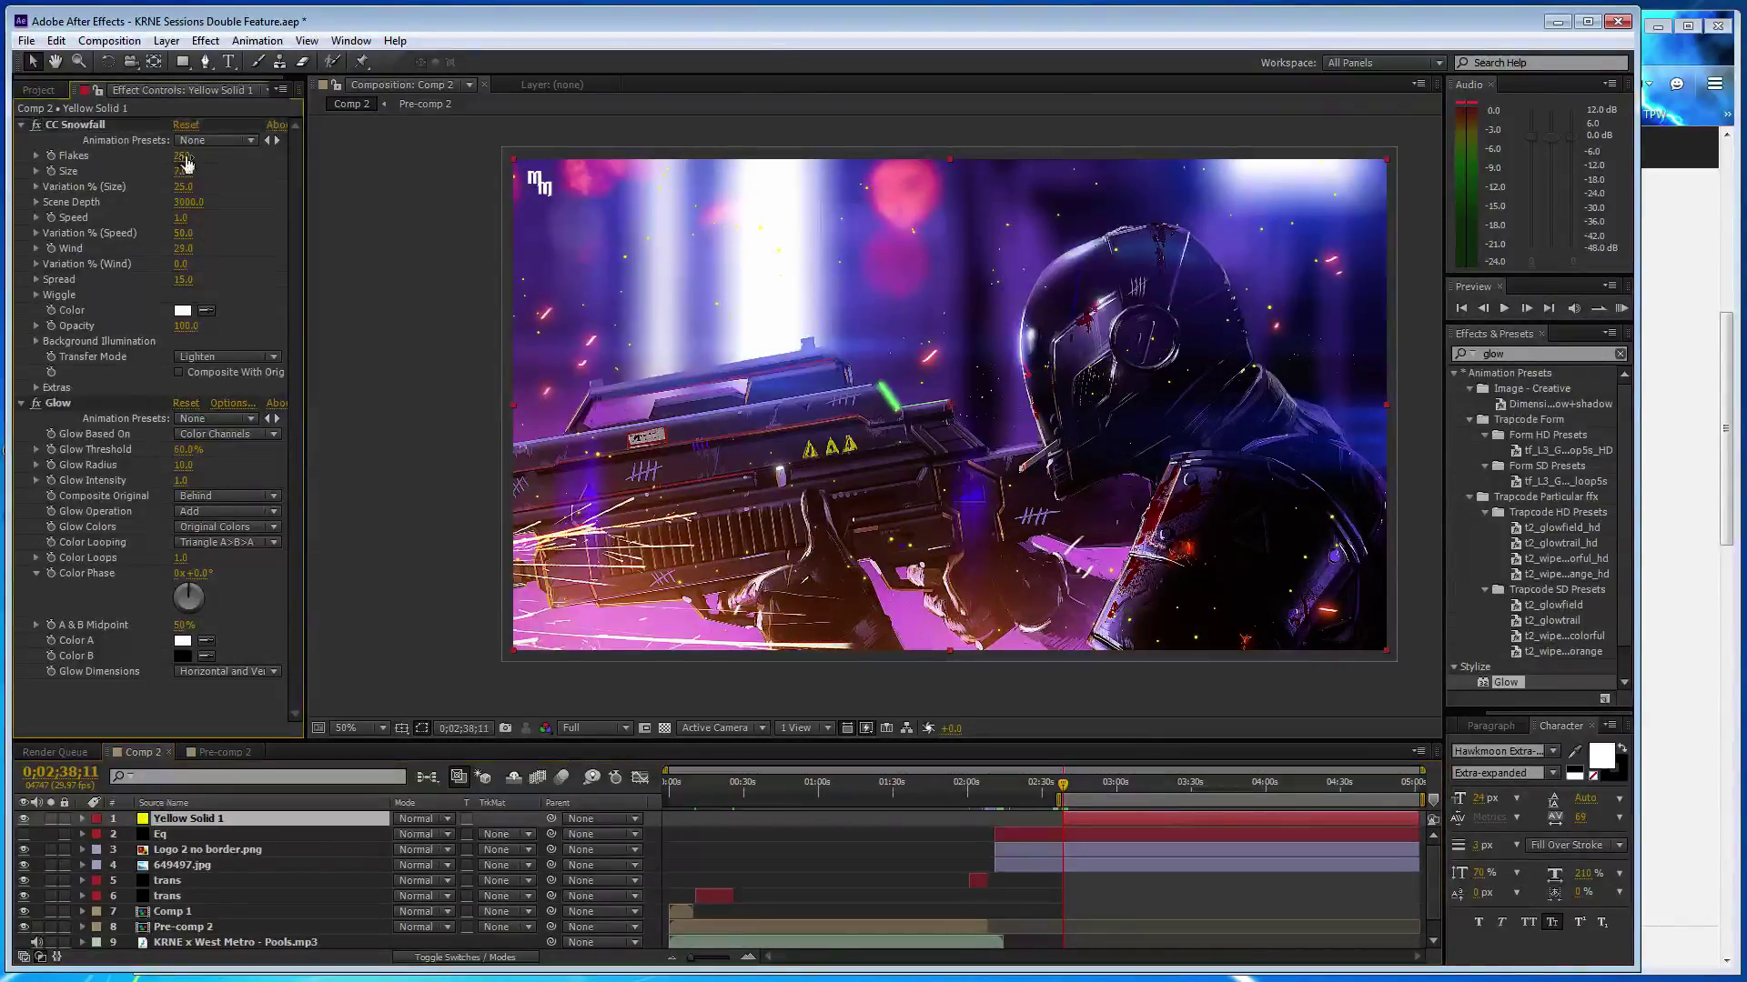
pyautogui.click(189, 202)
pyautogui.write('4000')
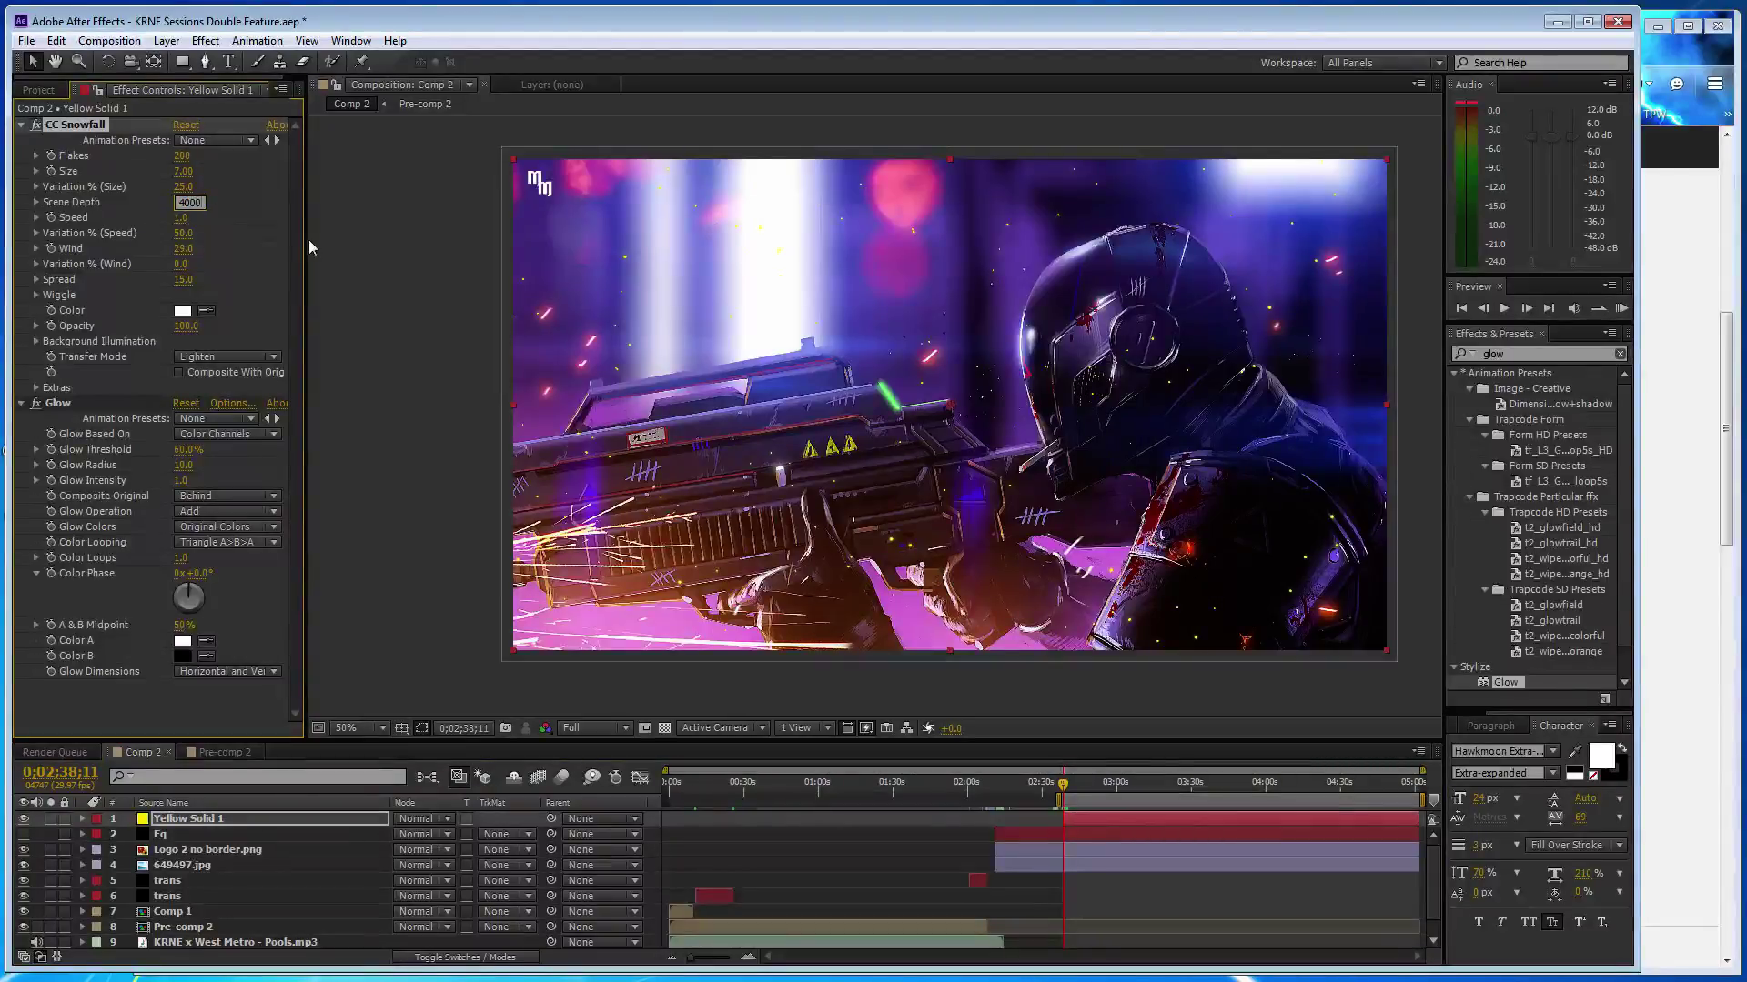
pyautogui.press('Return')
pyautogui.click(1055, 799)
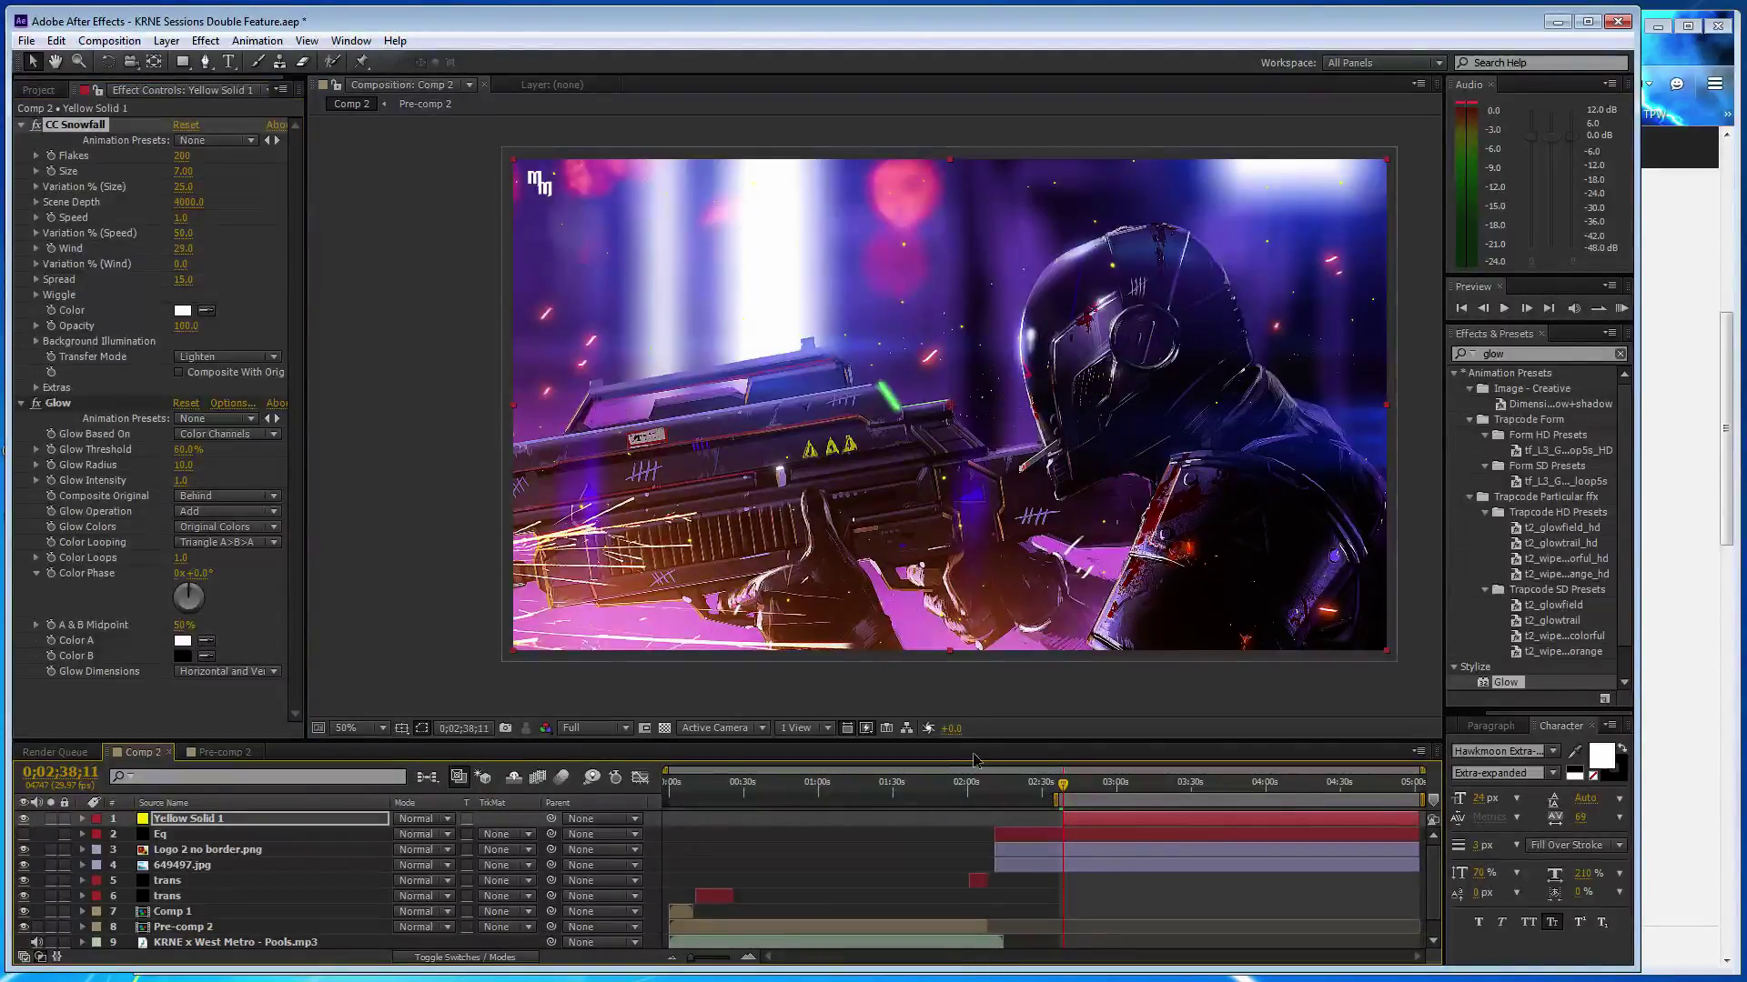
pyautogui.press('space')
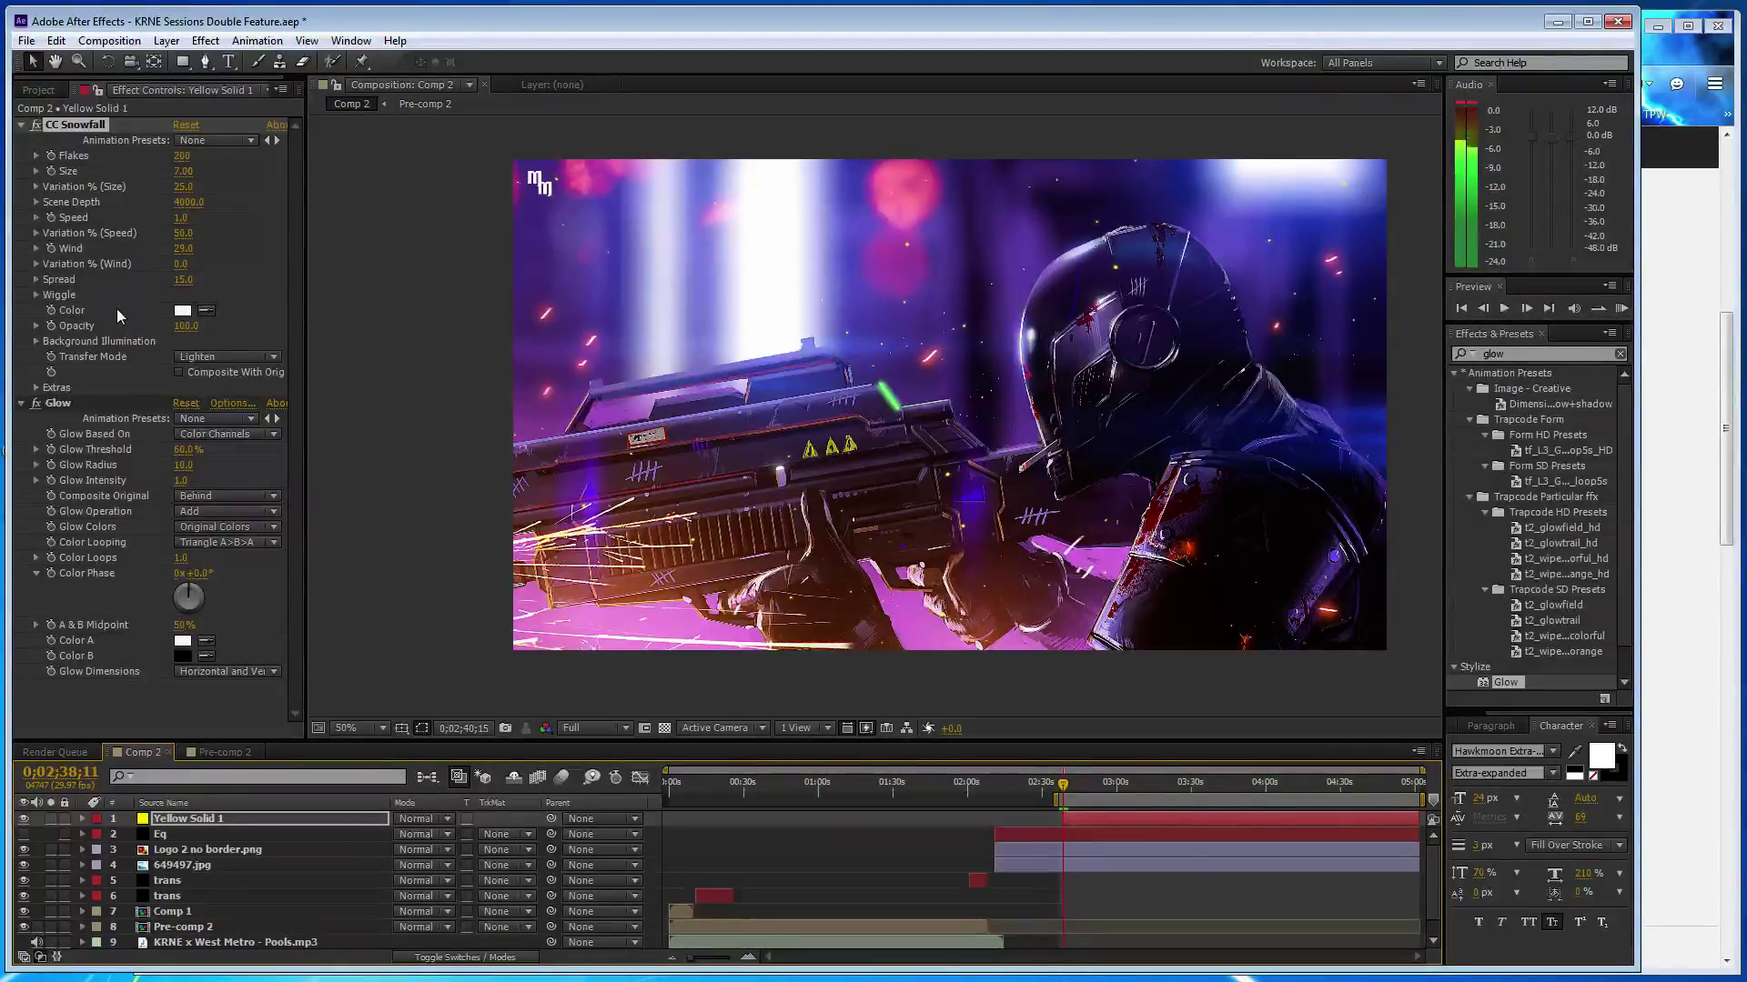
pyautogui.click(187, 250)
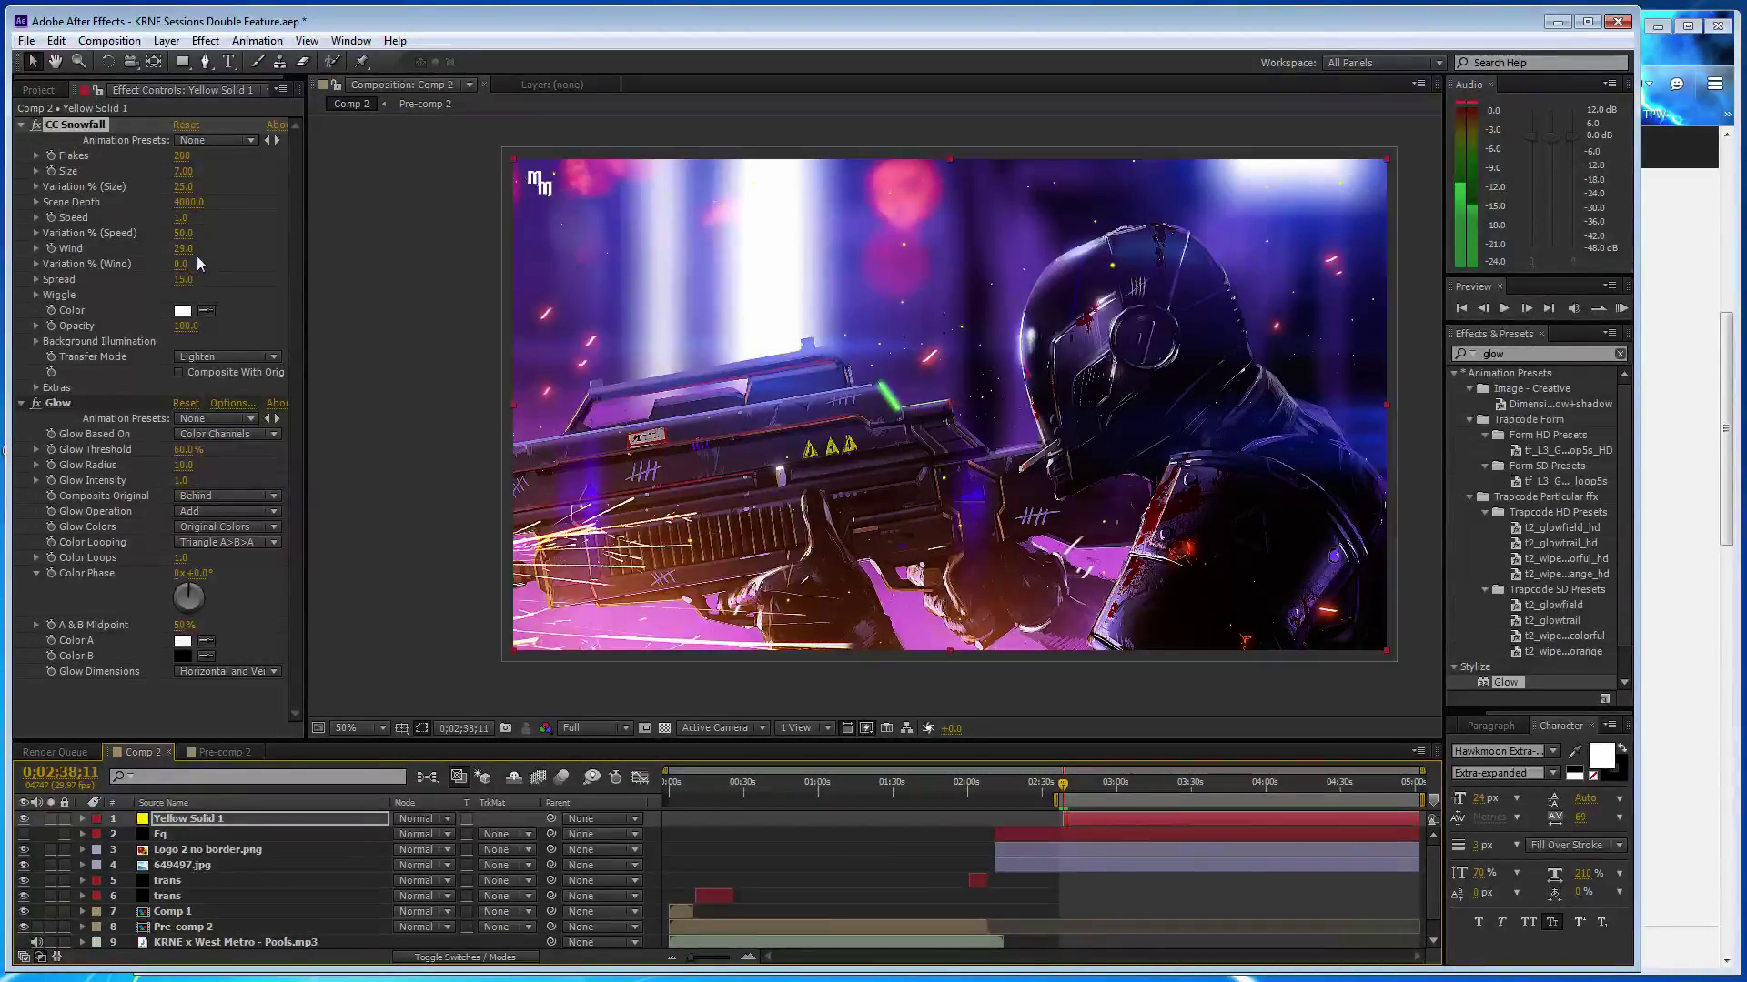
# - Set wind to 35 and wiggle amount variation to 100%, preview the drifting snow, then save
pyautogui.click(37, 295)
pyautogui.moveTo(182, 326); pyautogui.dragTo(345, 340)
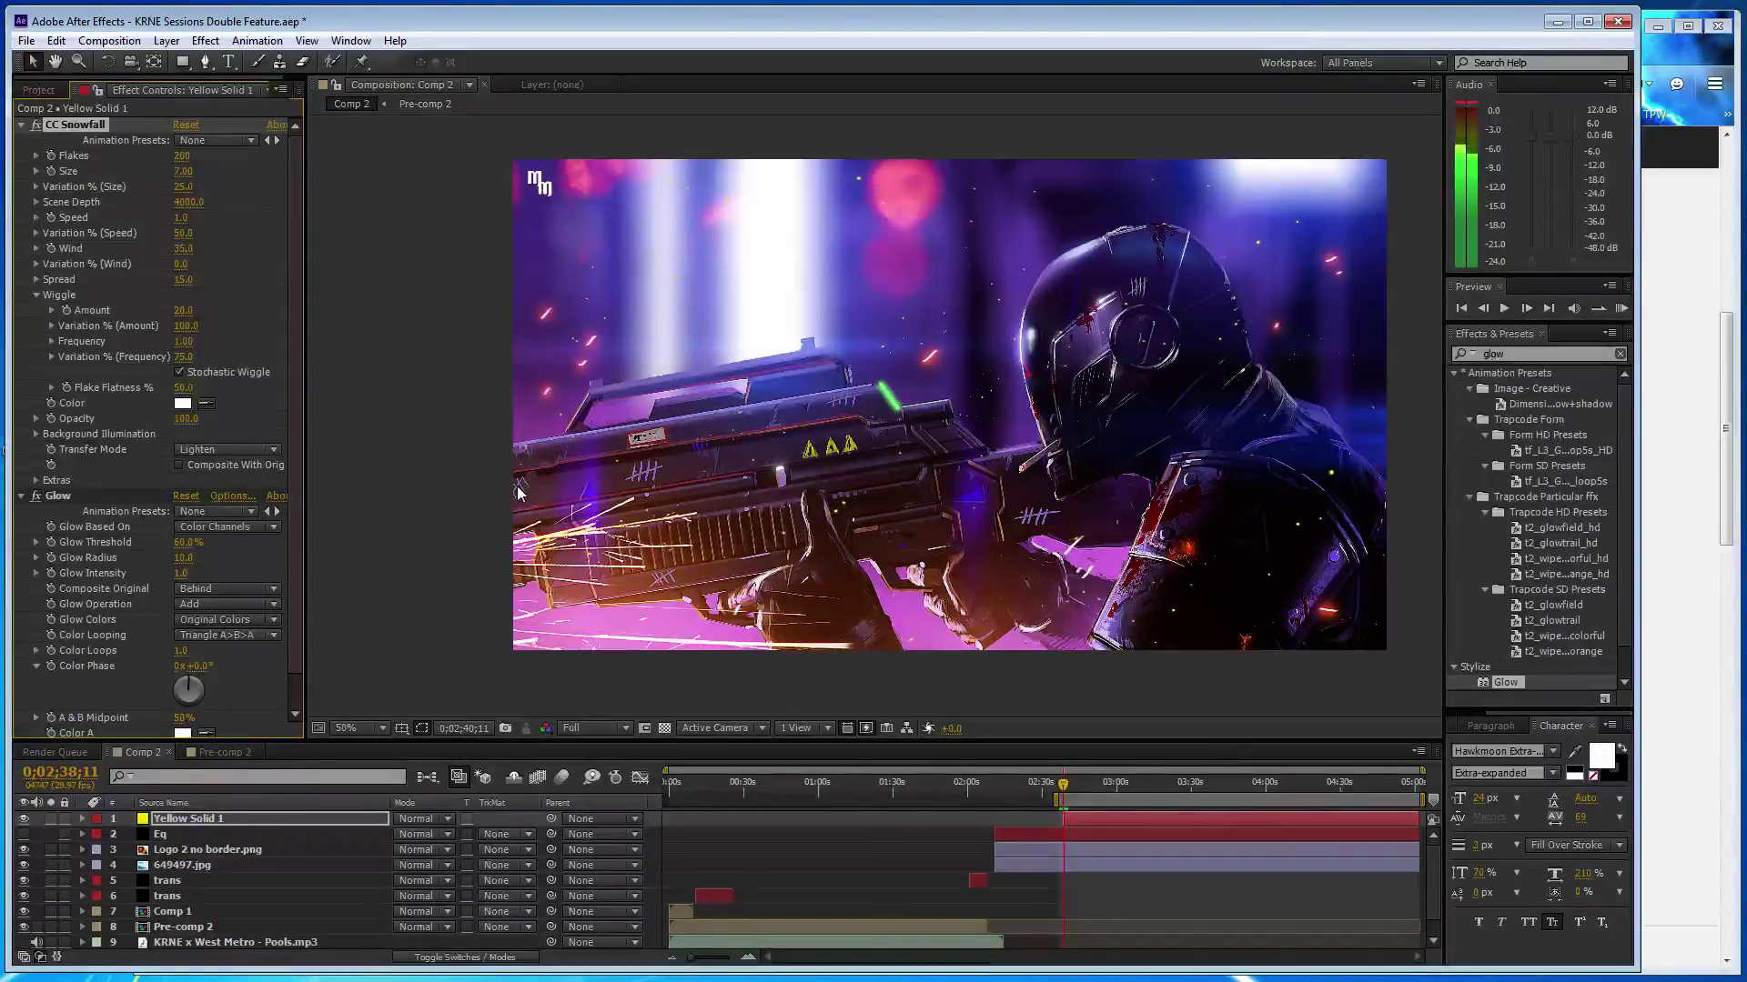
pyautogui.press('space')
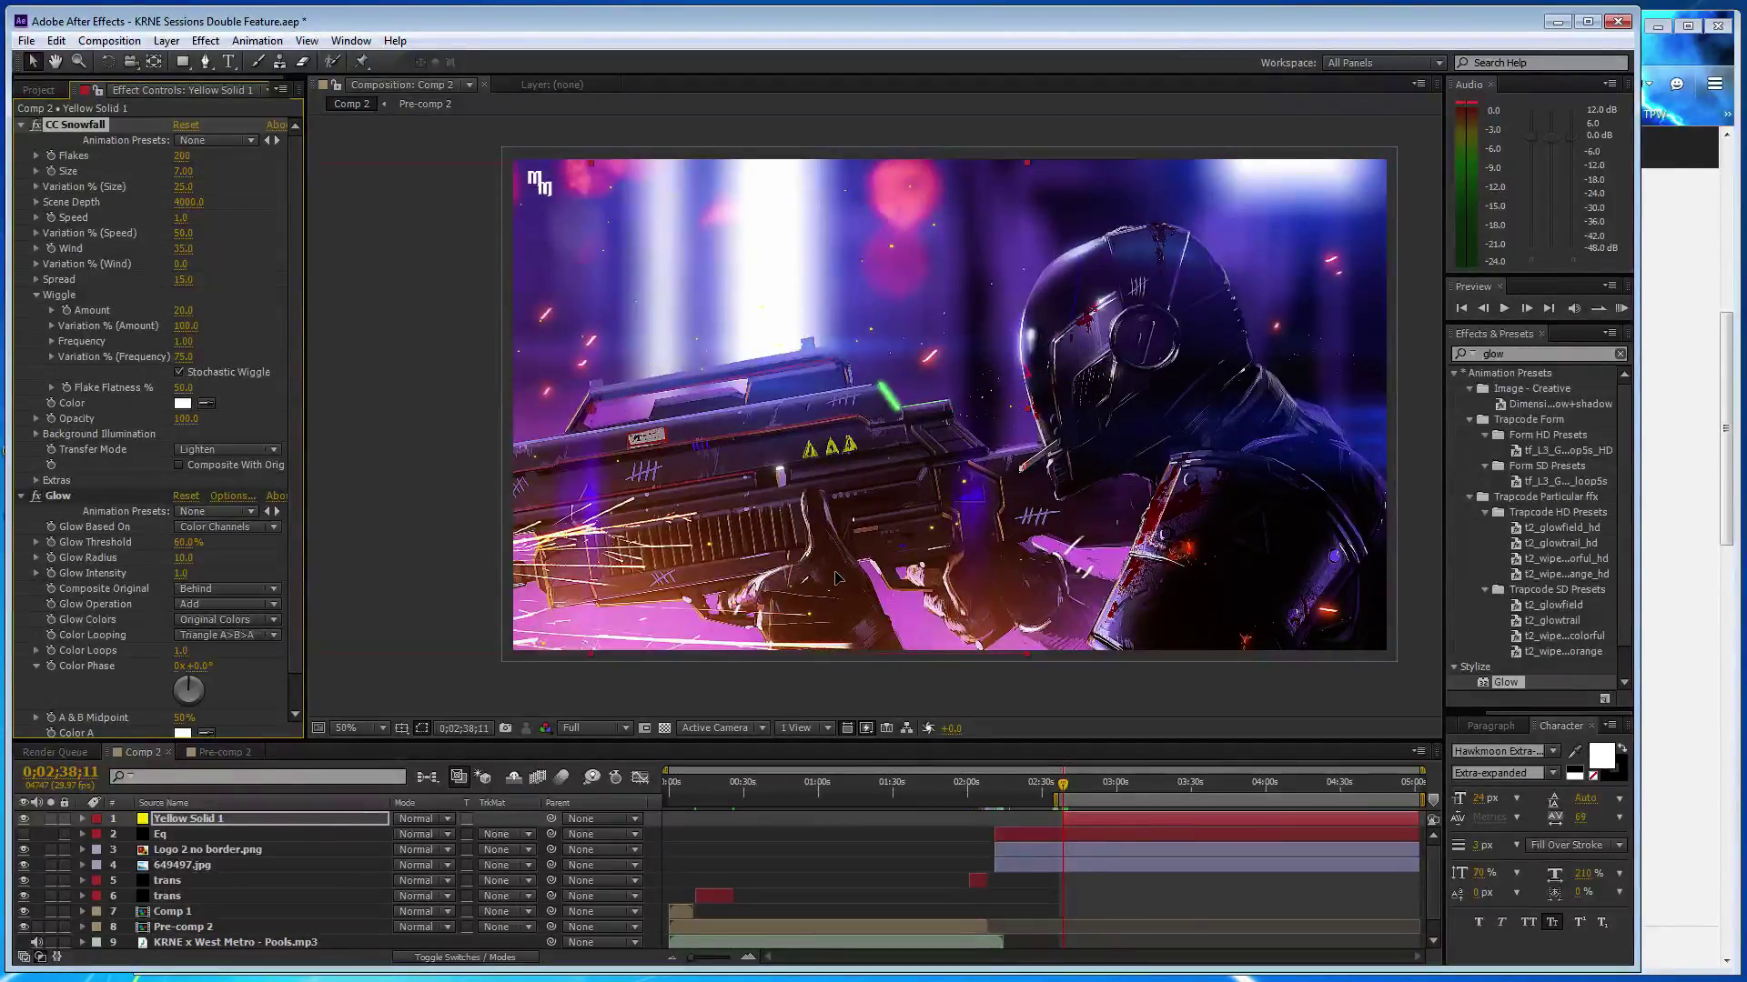
pyautogui.press('space')
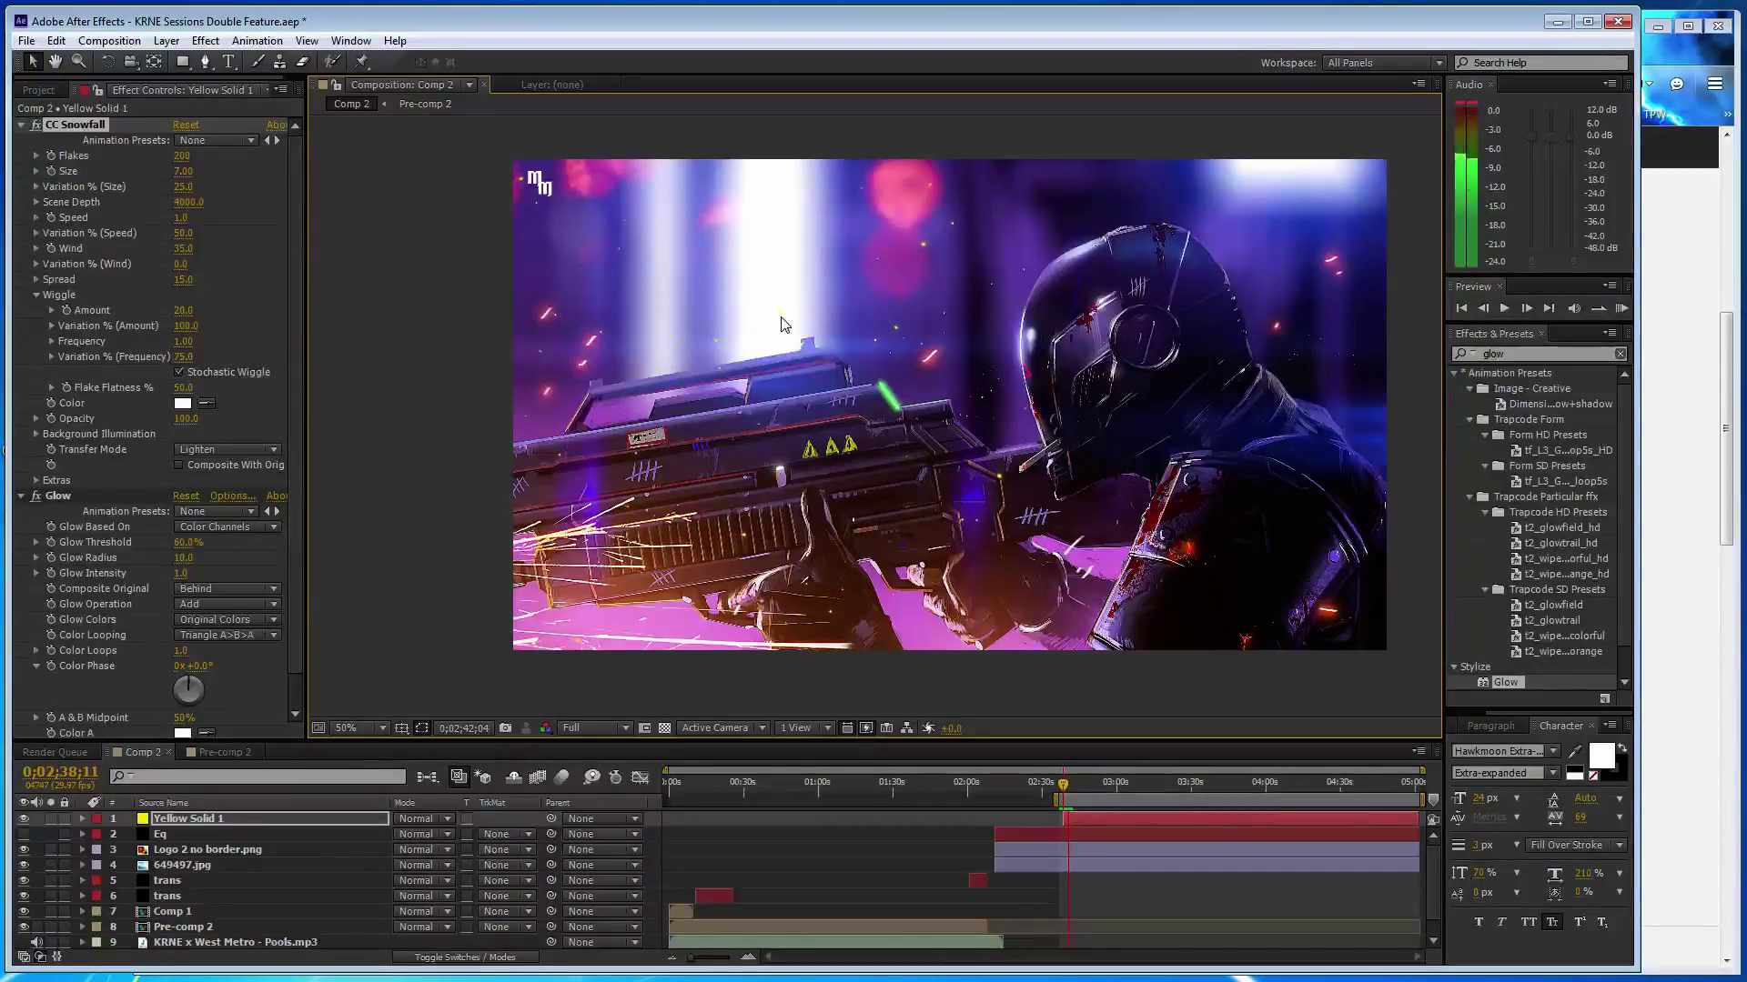
pyautogui.press('space')
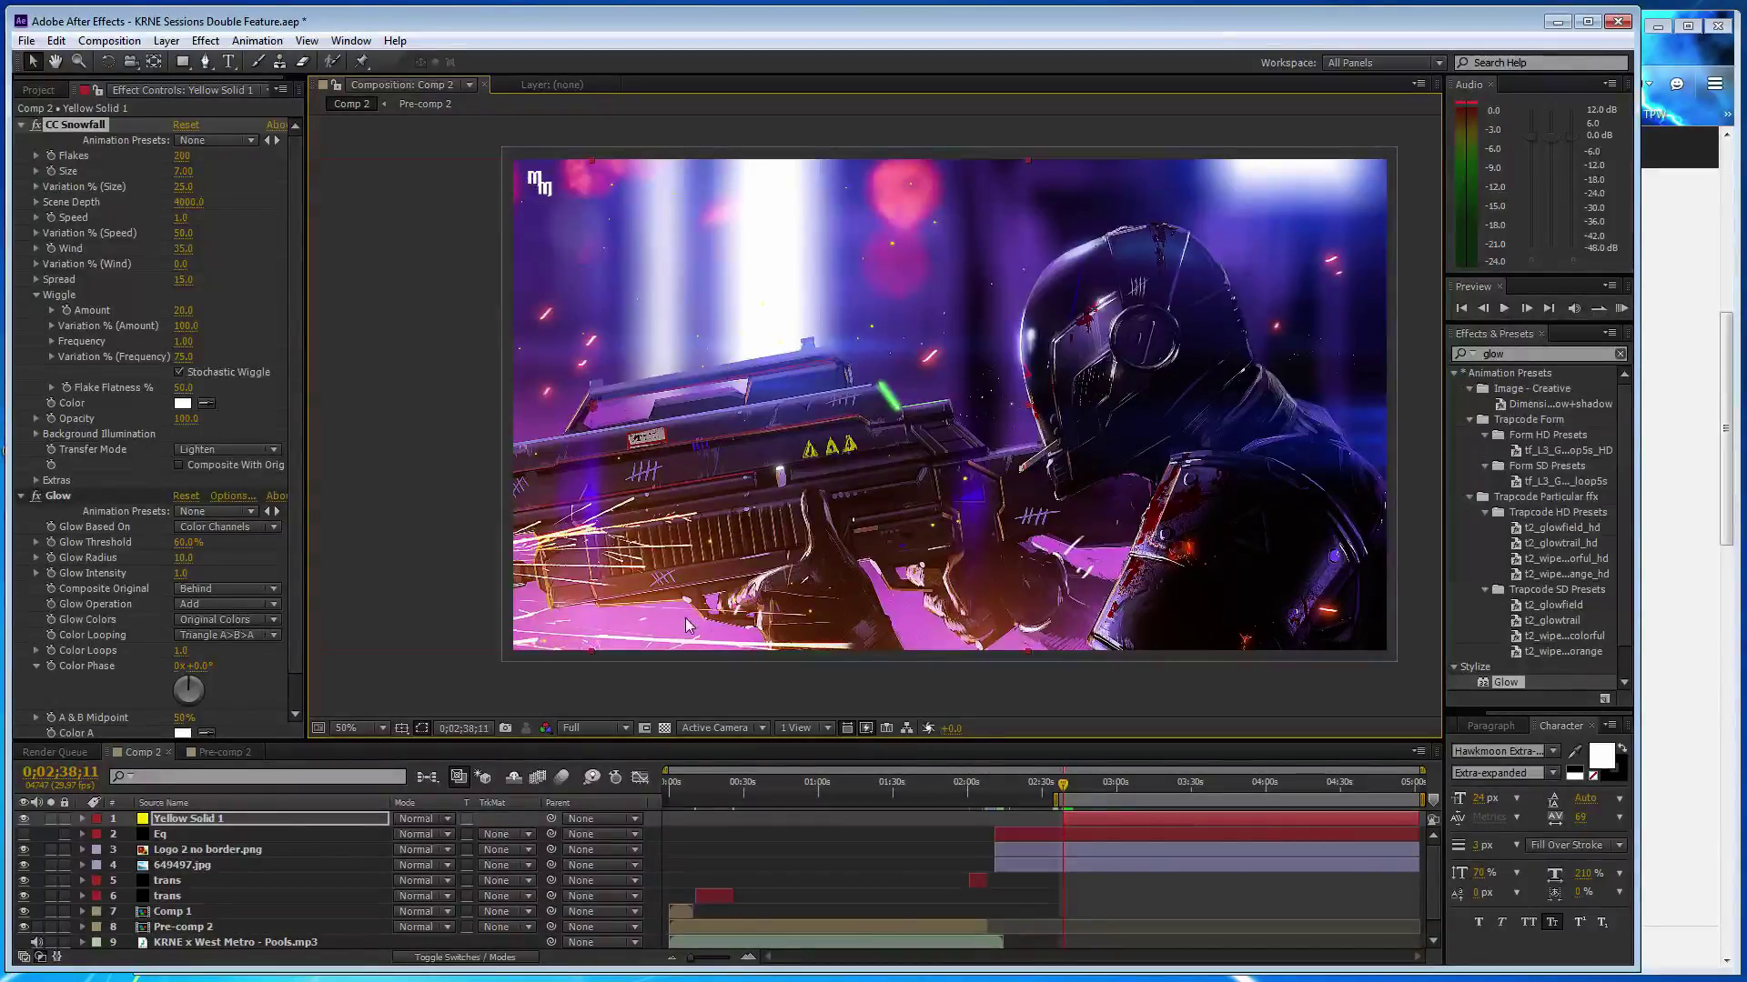
pyautogui.hotkey('ctrl', 's')
pyautogui.scroll(-1, 571, 871)
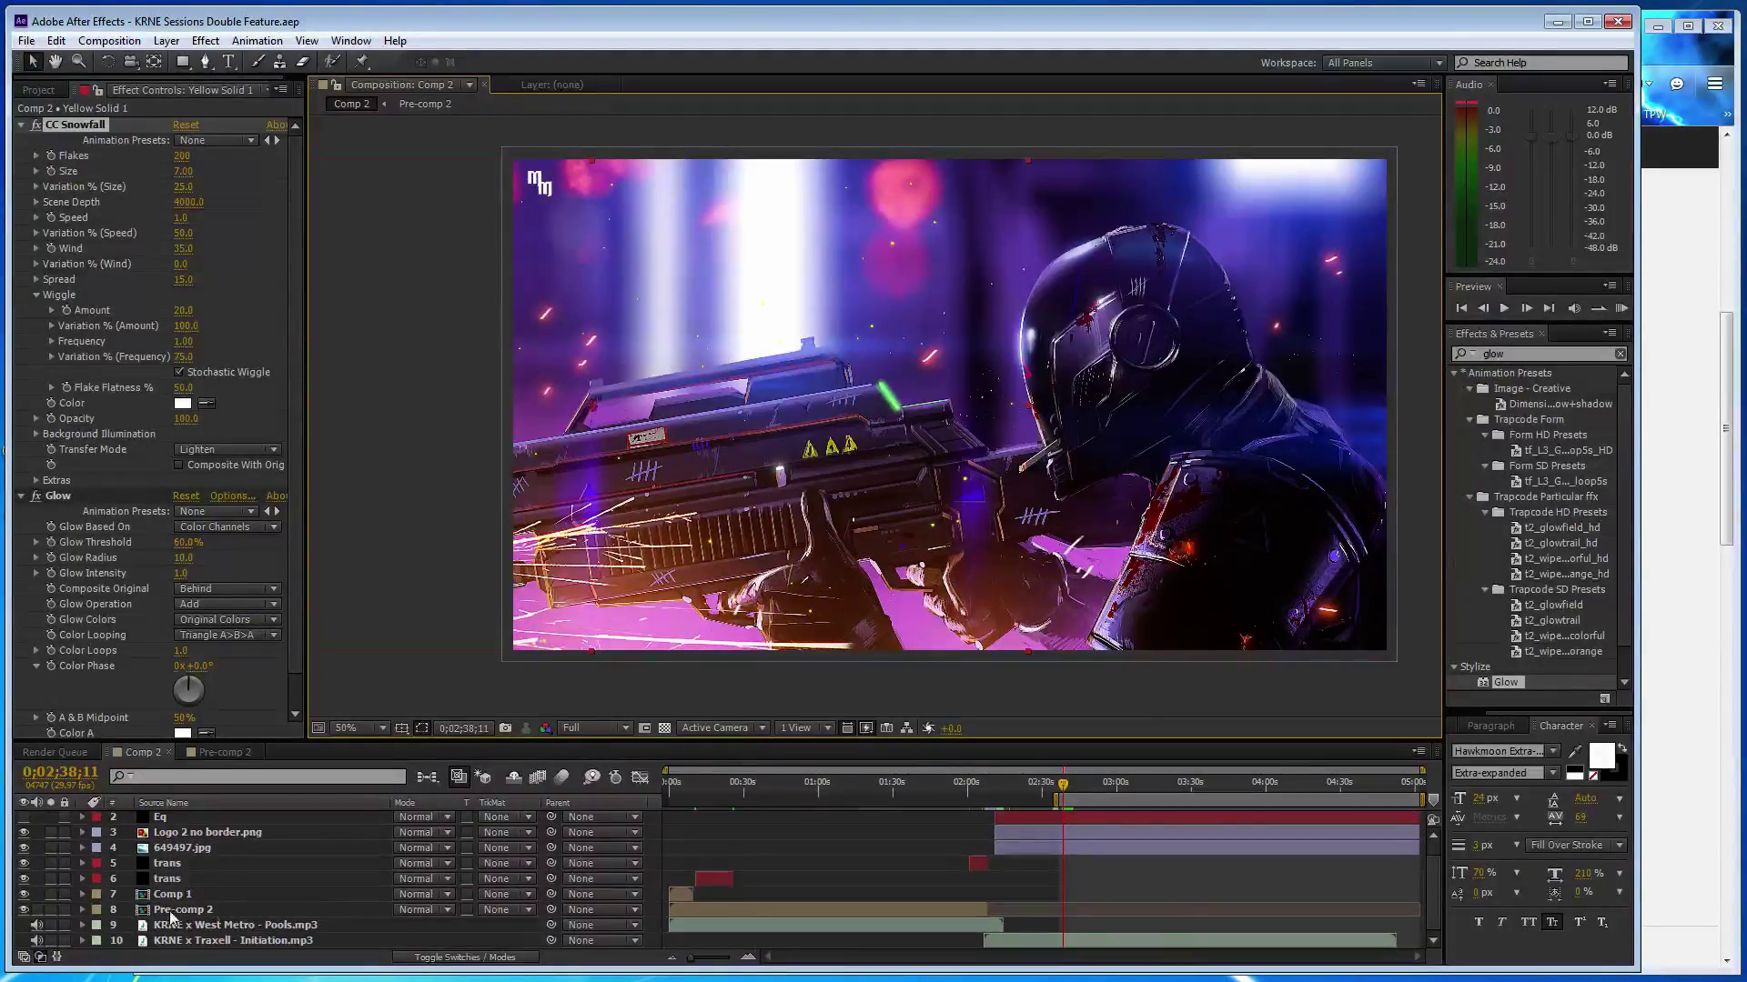
# - Reveal the Traxell audio waveform and scrub the timeline to find beats, returning to 2:38
pyautogui.click(81, 941)
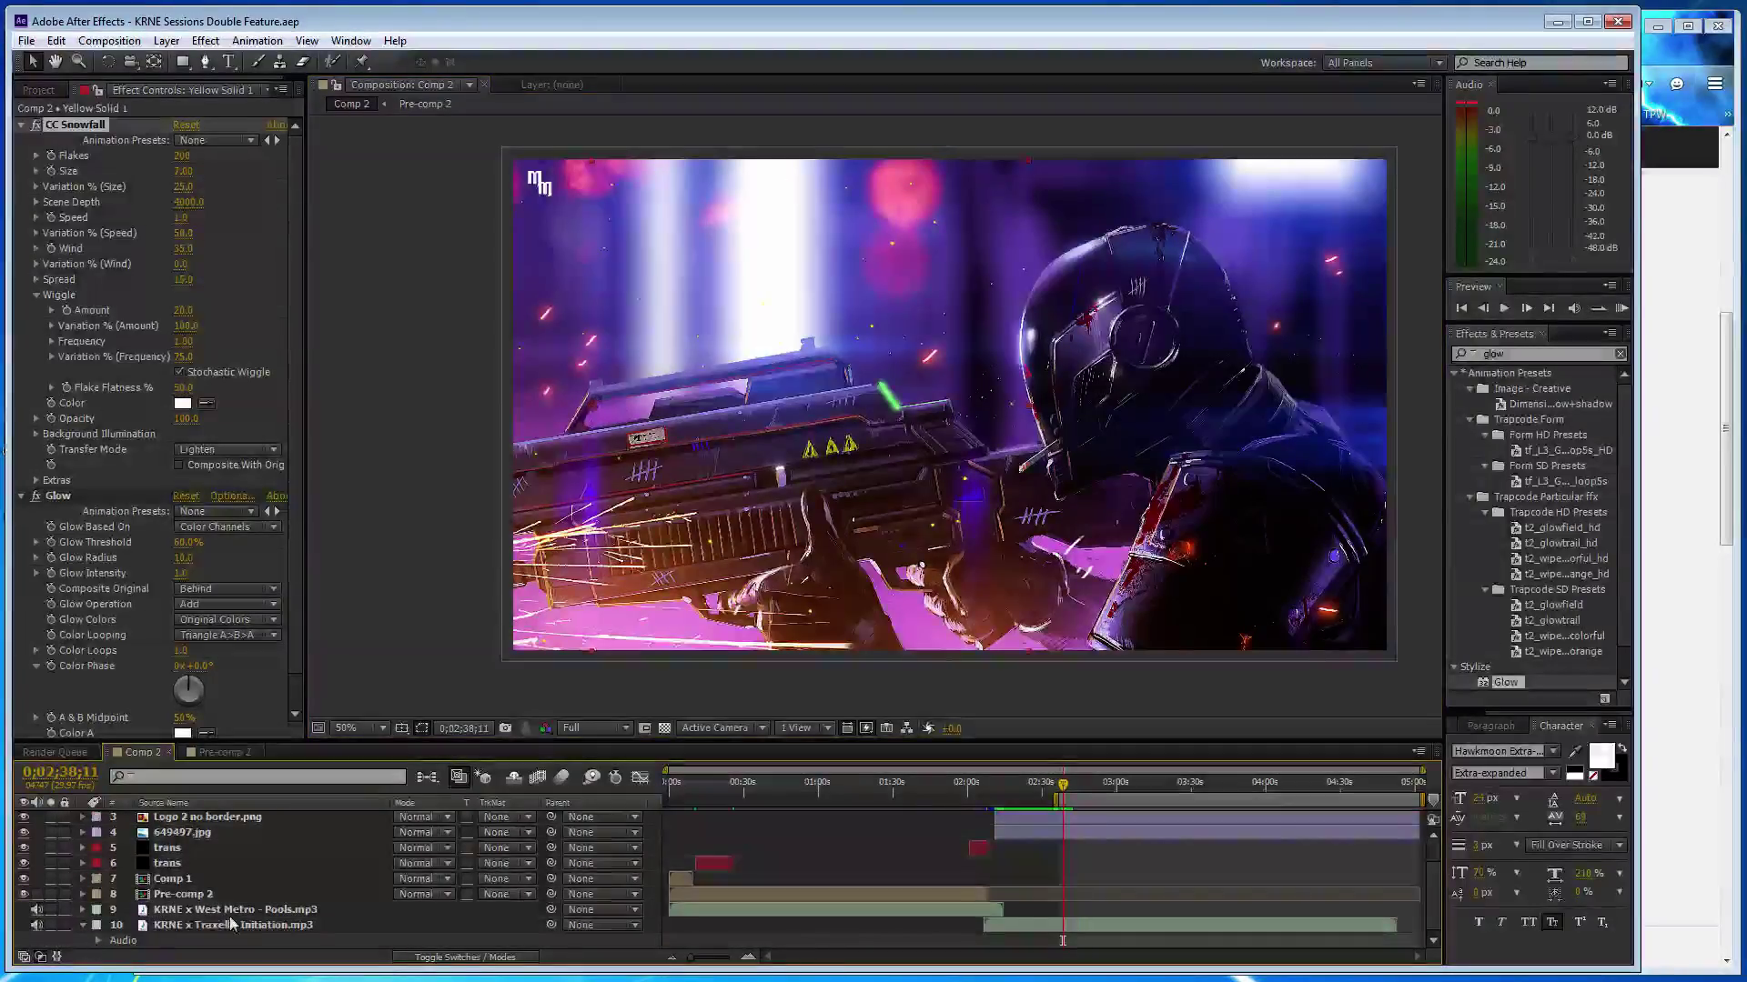
pyautogui.click(98, 941)
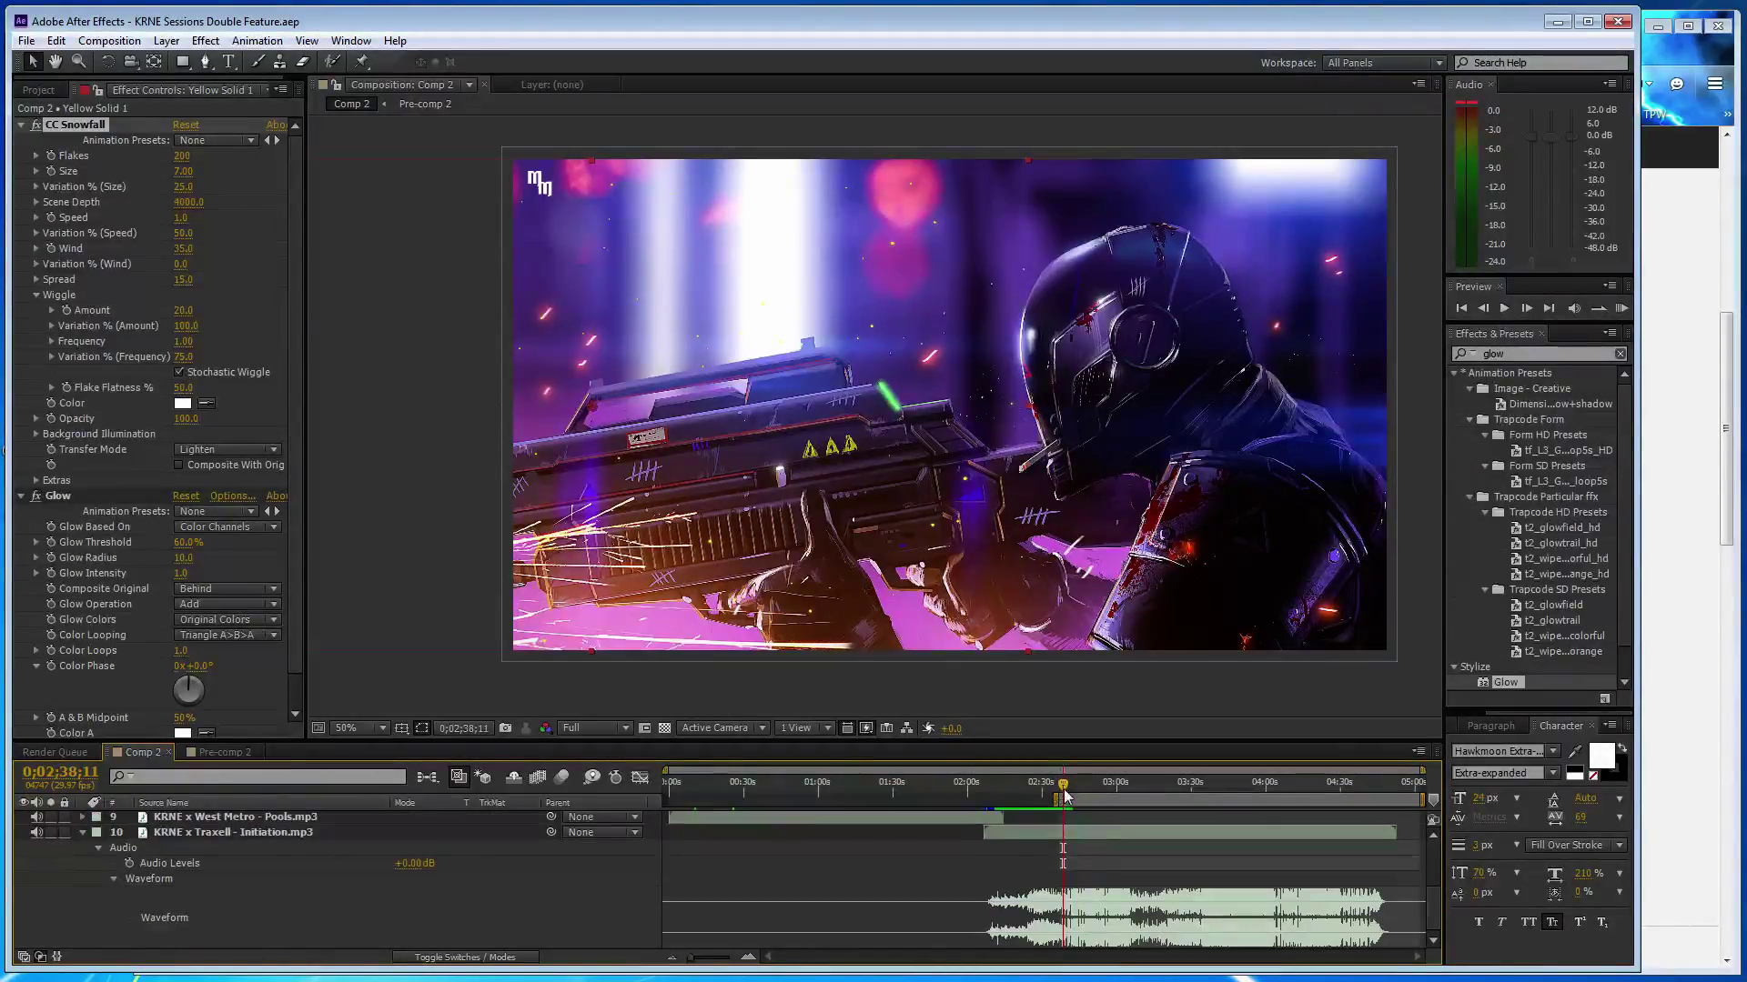
pyautogui.moveTo(1062, 786); pyautogui.dragTo(1216, 788)
pyautogui.moveTo(1216, 787); pyautogui.dragTo(1196, 790)
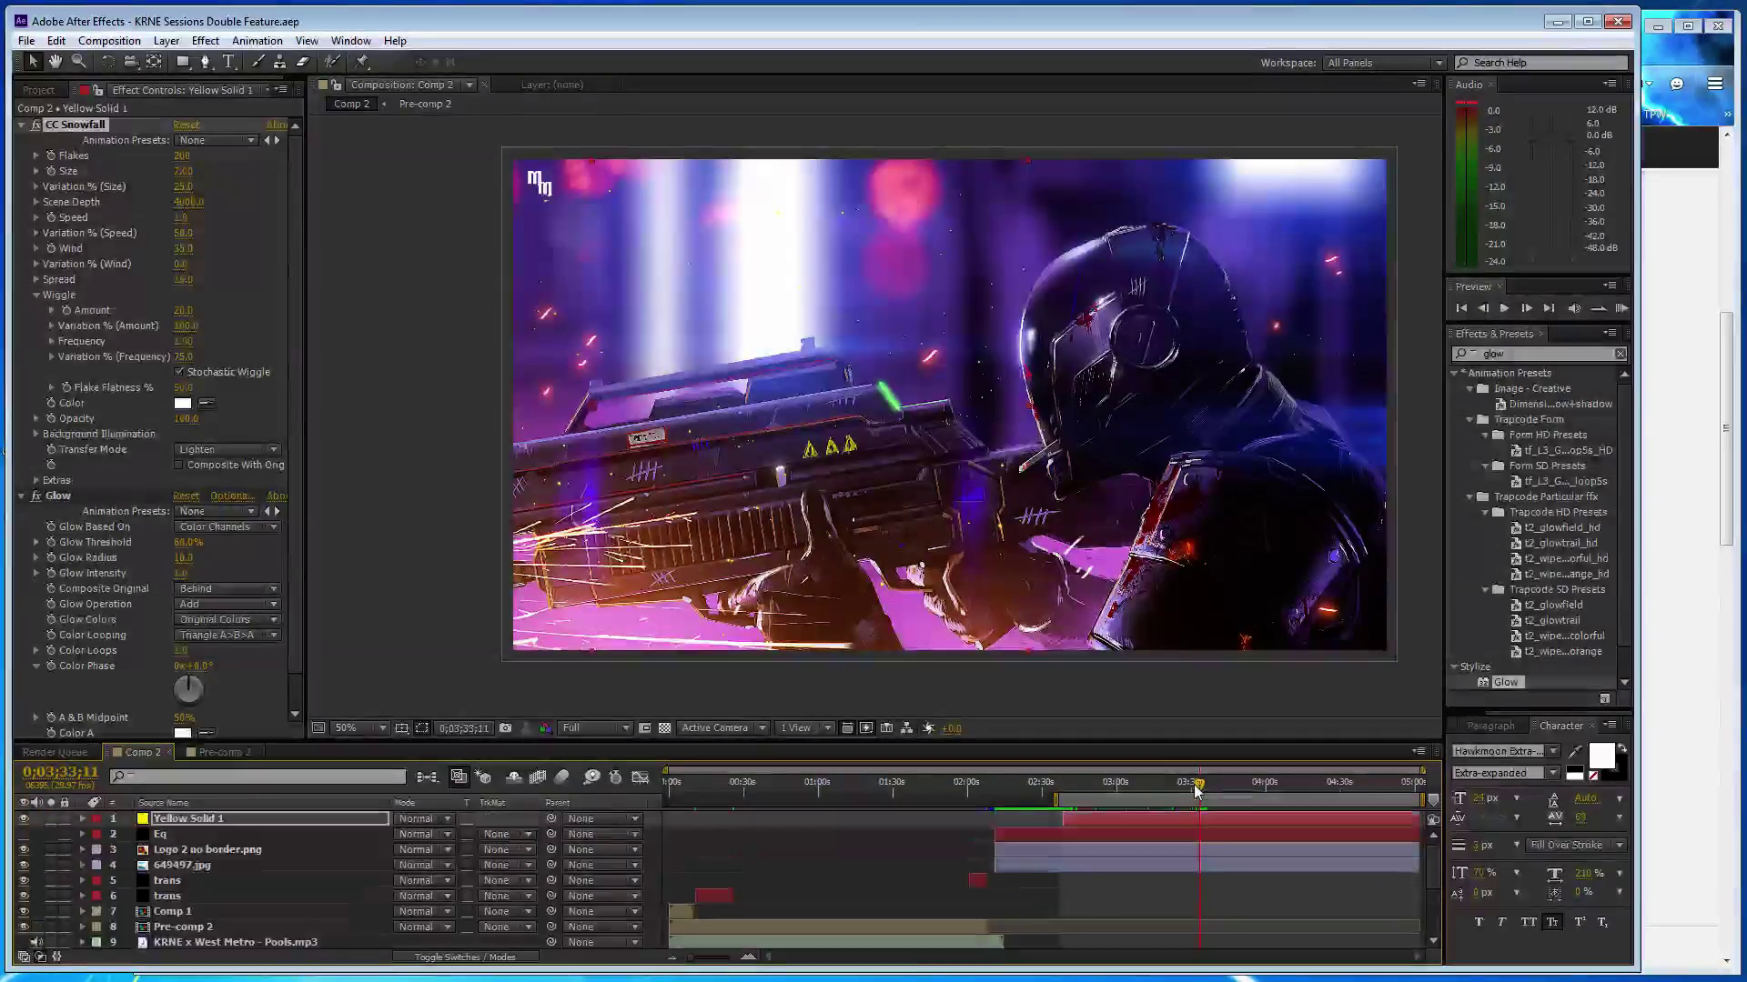
pyautogui.click(1073, 784)
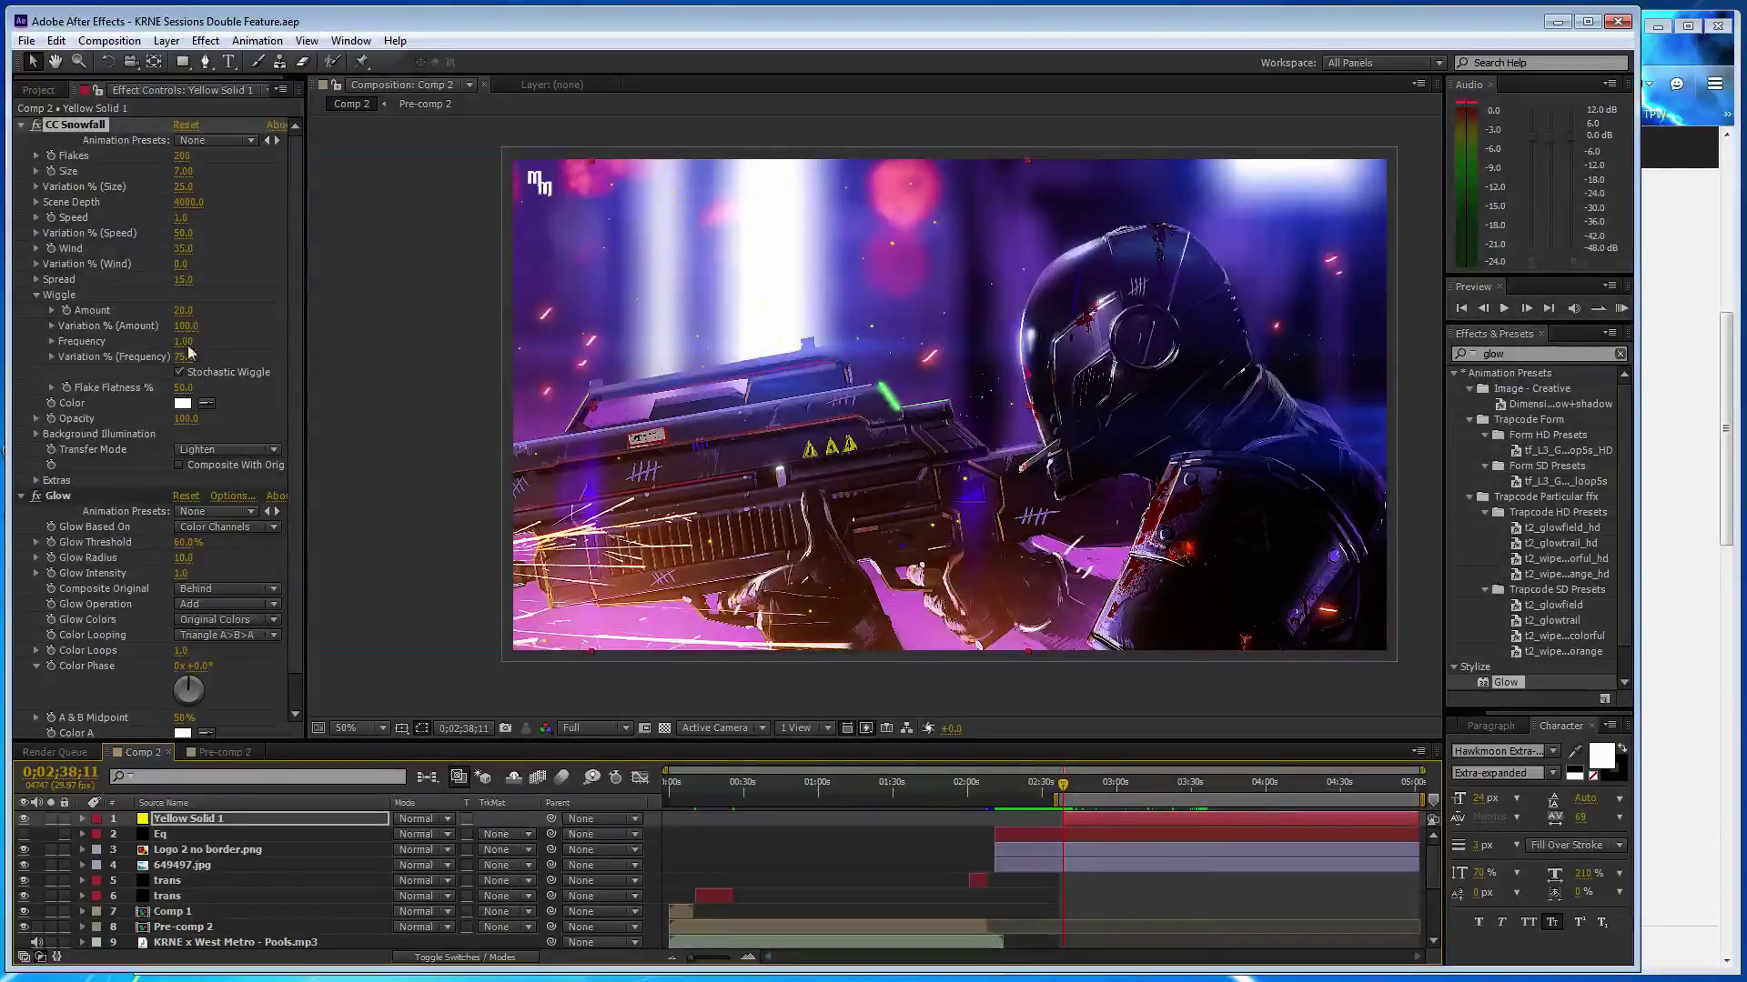
# - Start keyframing Wind at 2:38, then key a wind of 60 near 3:34
pyautogui.click(52, 248)
pyautogui.scroll(-5, 1143, 864)
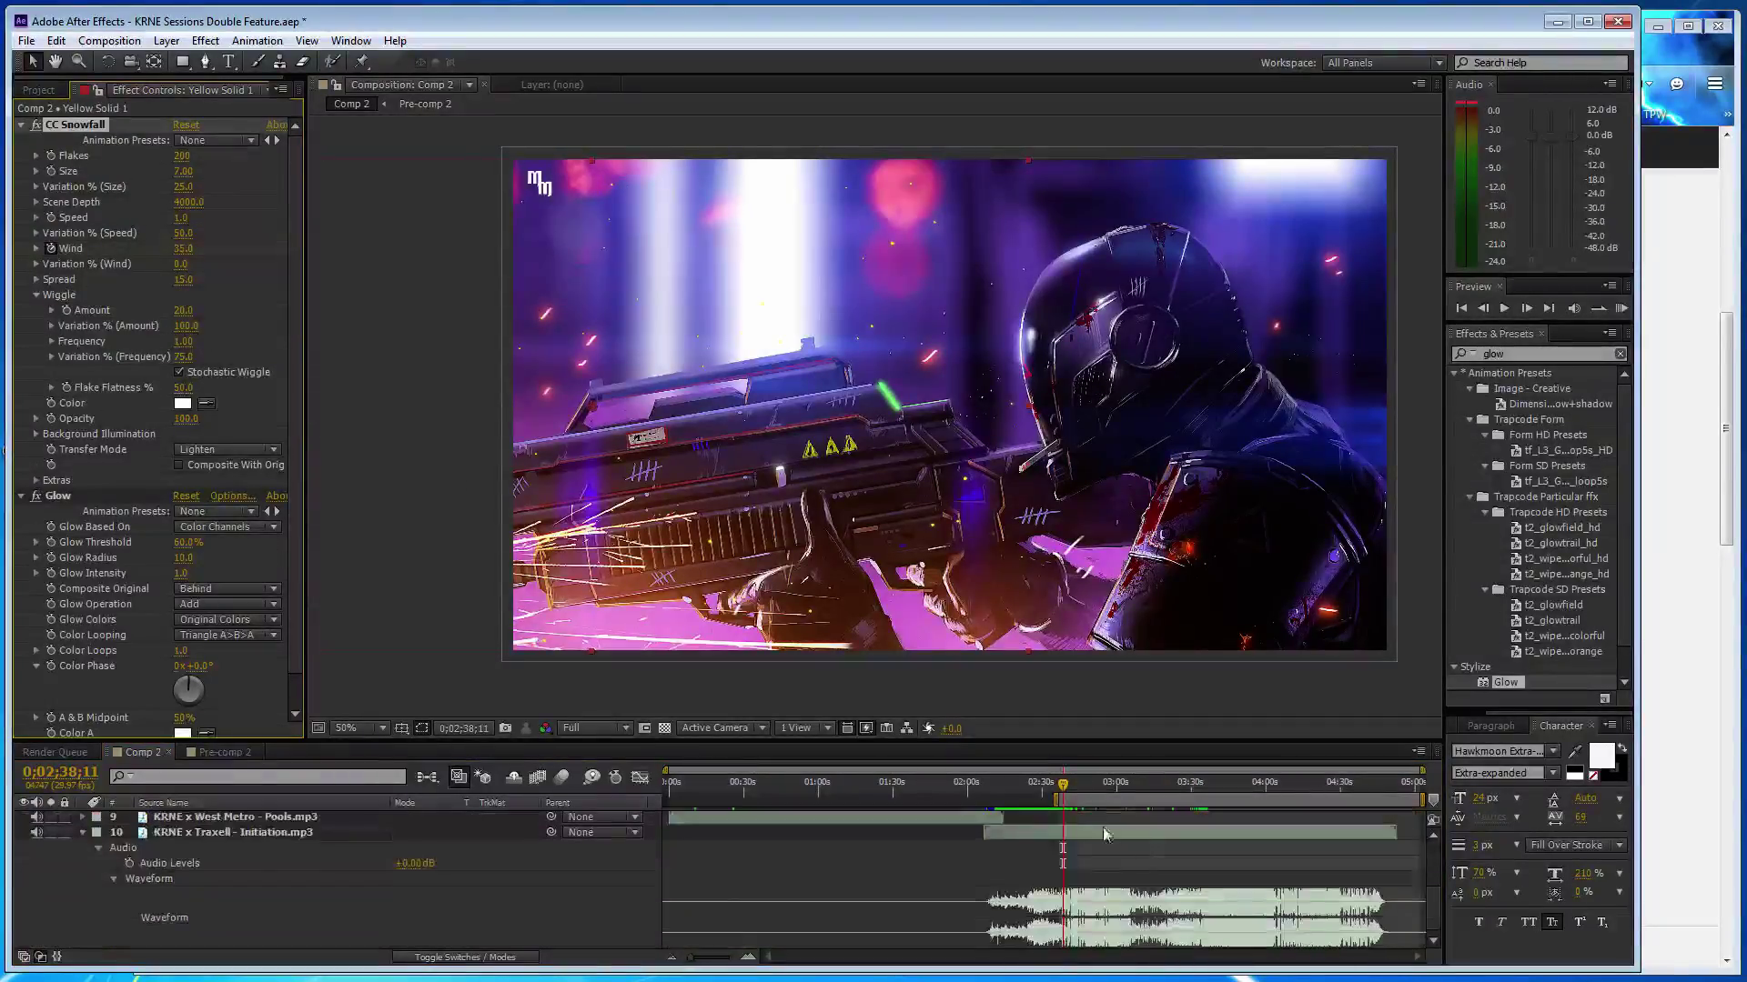
pyautogui.moveTo(1064, 788); pyautogui.dragTo(1205, 792)
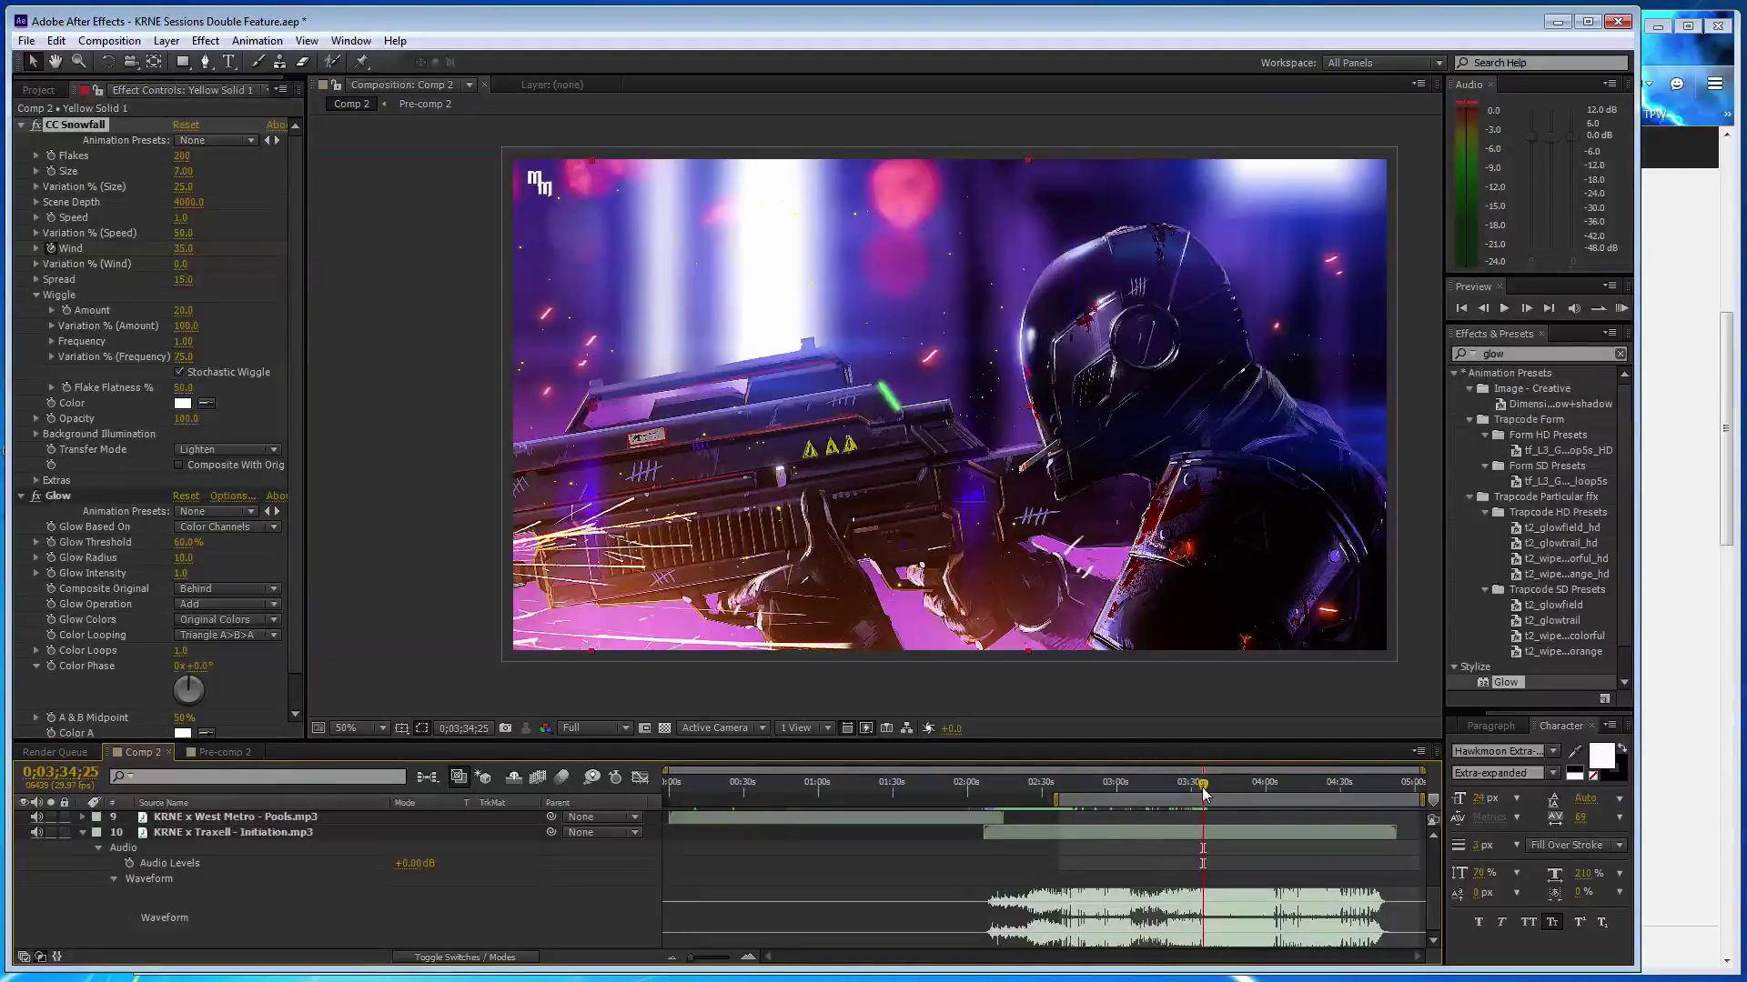
pyautogui.moveTo(1203, 793); pyautogui.dragTo(1199, 788)
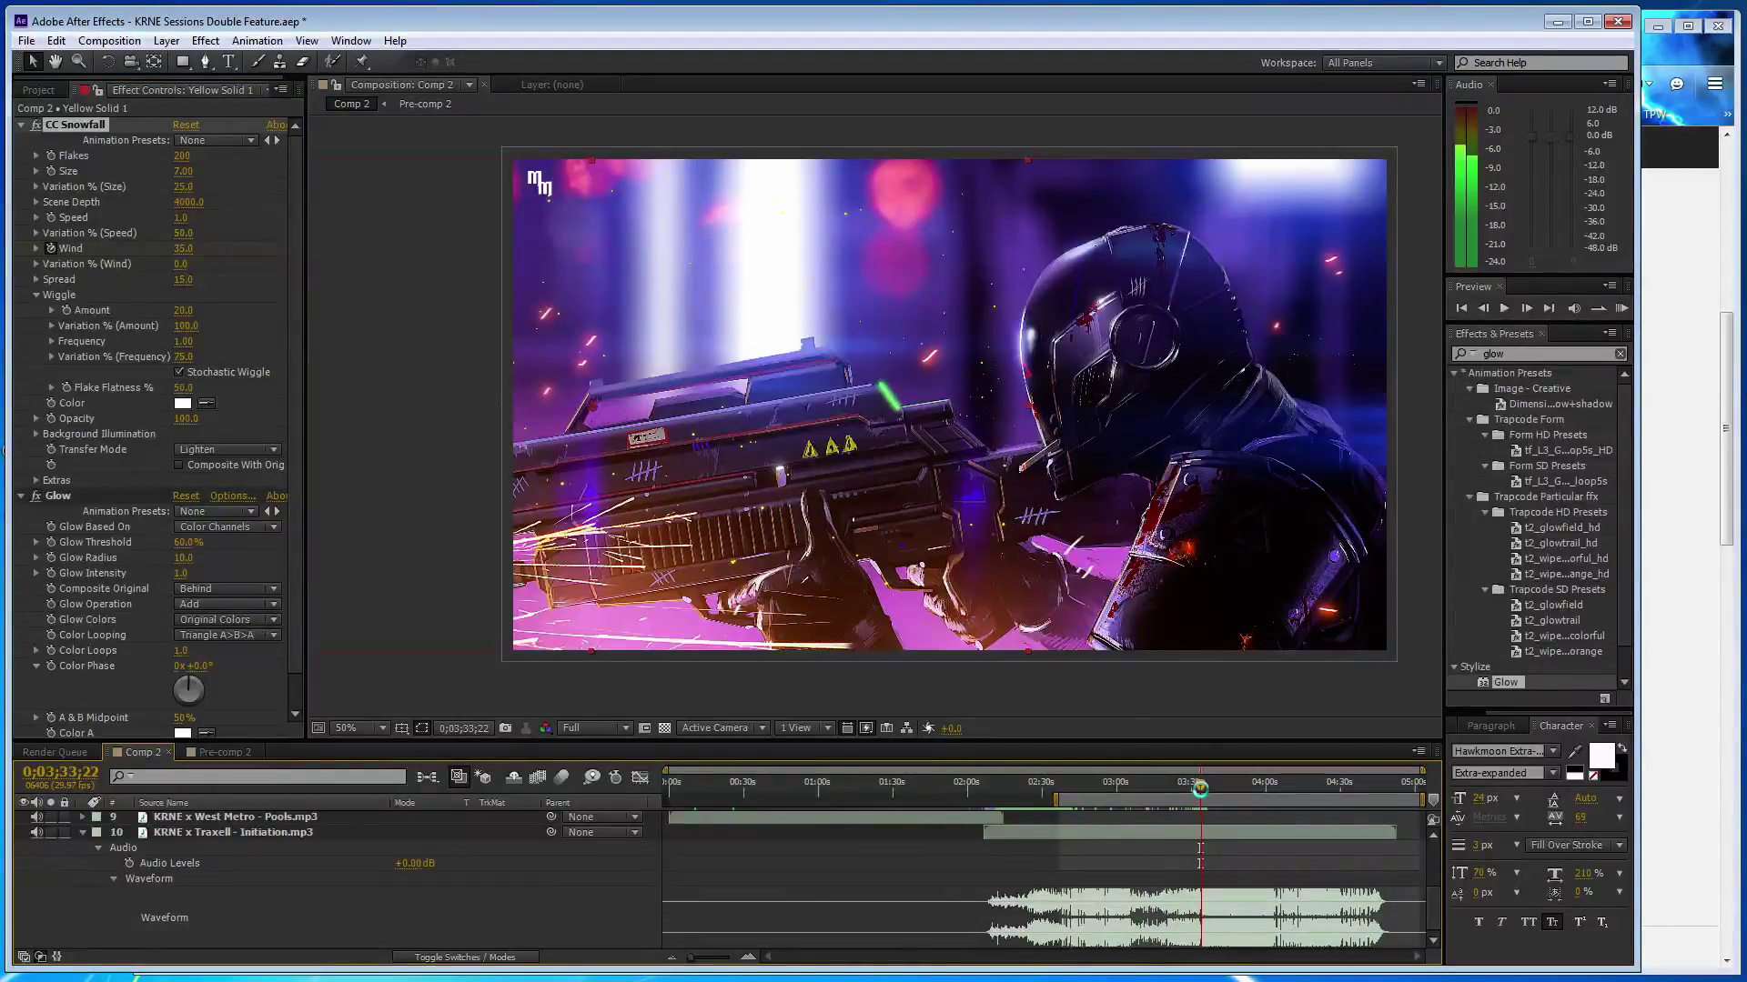
pyautogui.moveTo(1200, 789); pyautogui.dragTo(1203, 797)
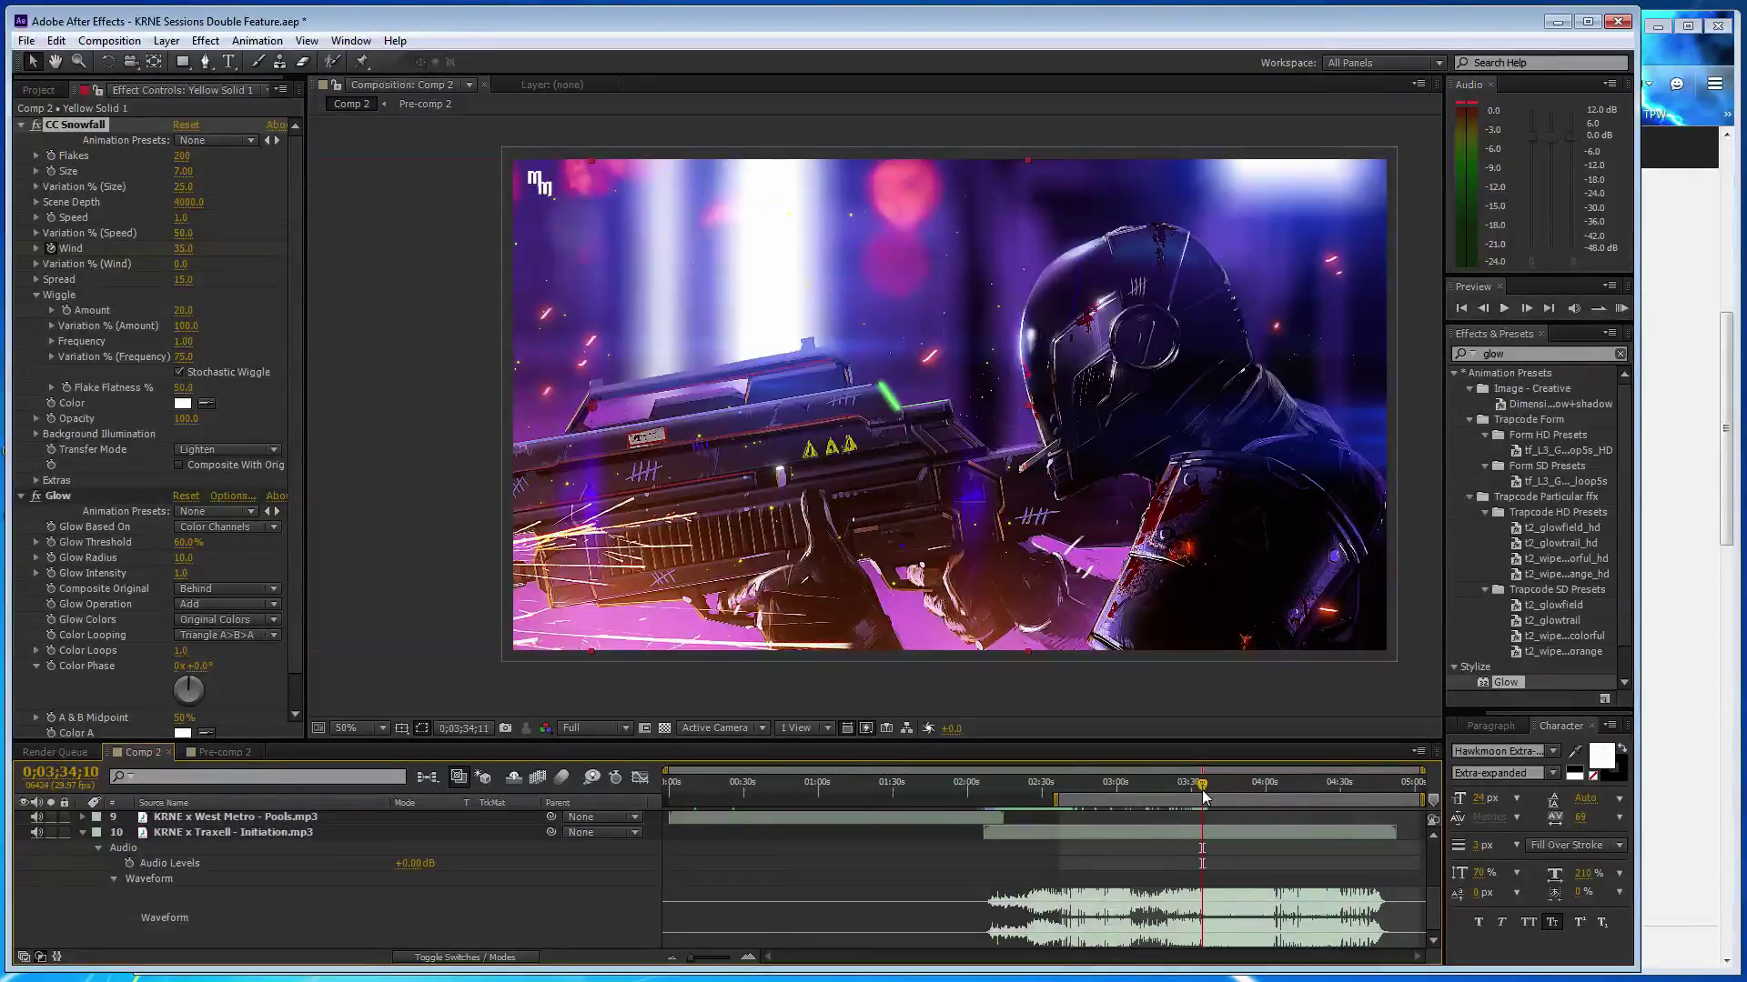
pyautogui.moveTo(1203, 796); pyautogui.dragTo(1203, 796)
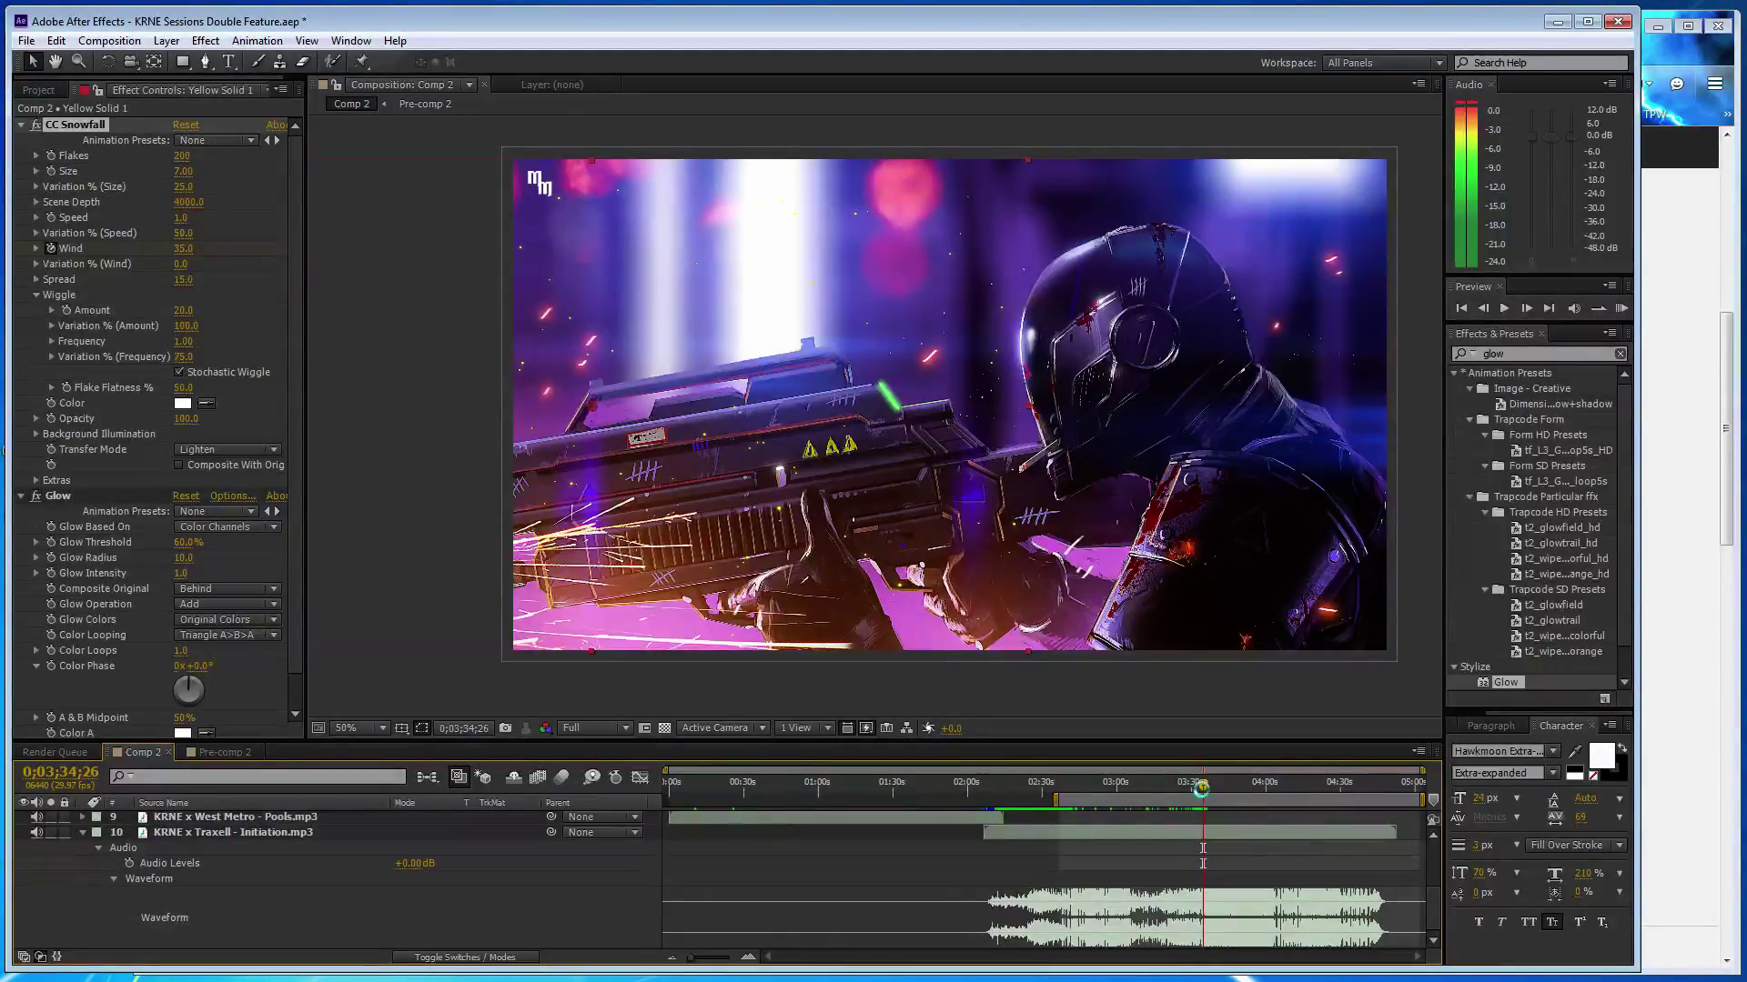
pyautogui.click(184, 253)
pyautogui.press('BackSpace')
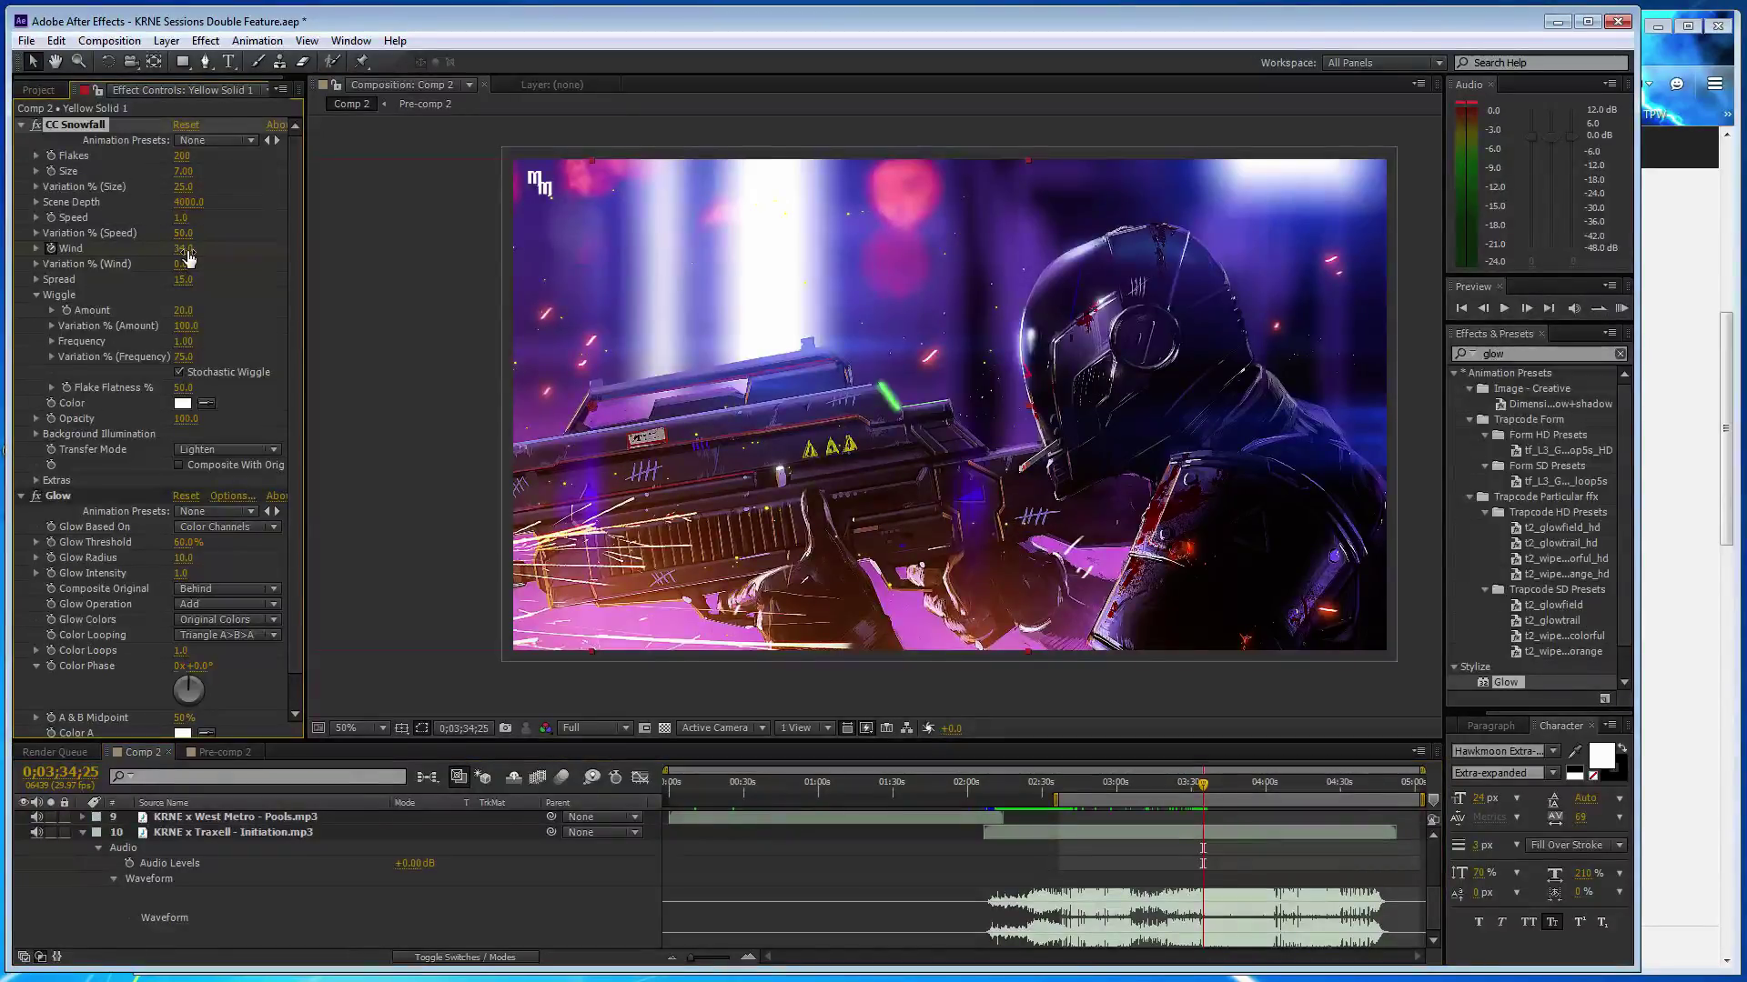
pyautogui.write('0')
pyautogui.press('Return')
pyautogui.click(185, 251)
pyautogui.press('Return')
# - Add wind keyframes of 59 at about 3:56, 20 at about 4:08 and 10 at about 4:41
pyautogui.moveTo(1203, 788); pyautogui.dragTo(1273, 788)
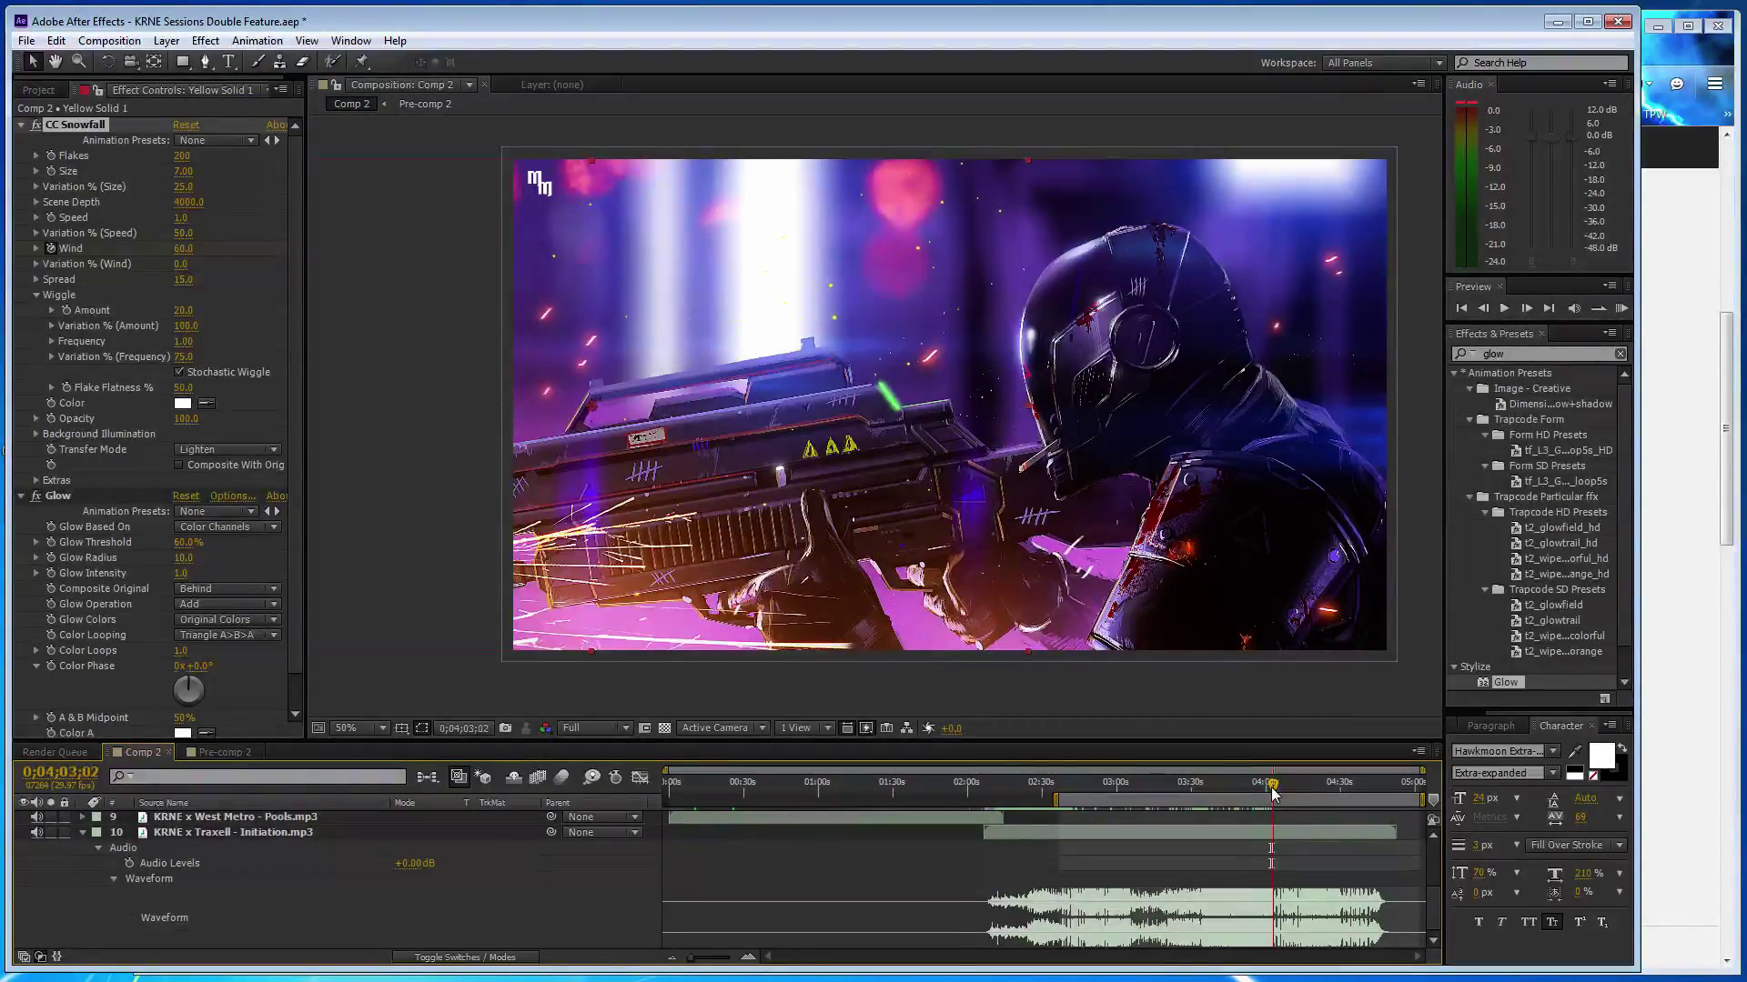
pyautogui.click(183, 248)
pyautogui.write('59')
pyautogui.press('Return')
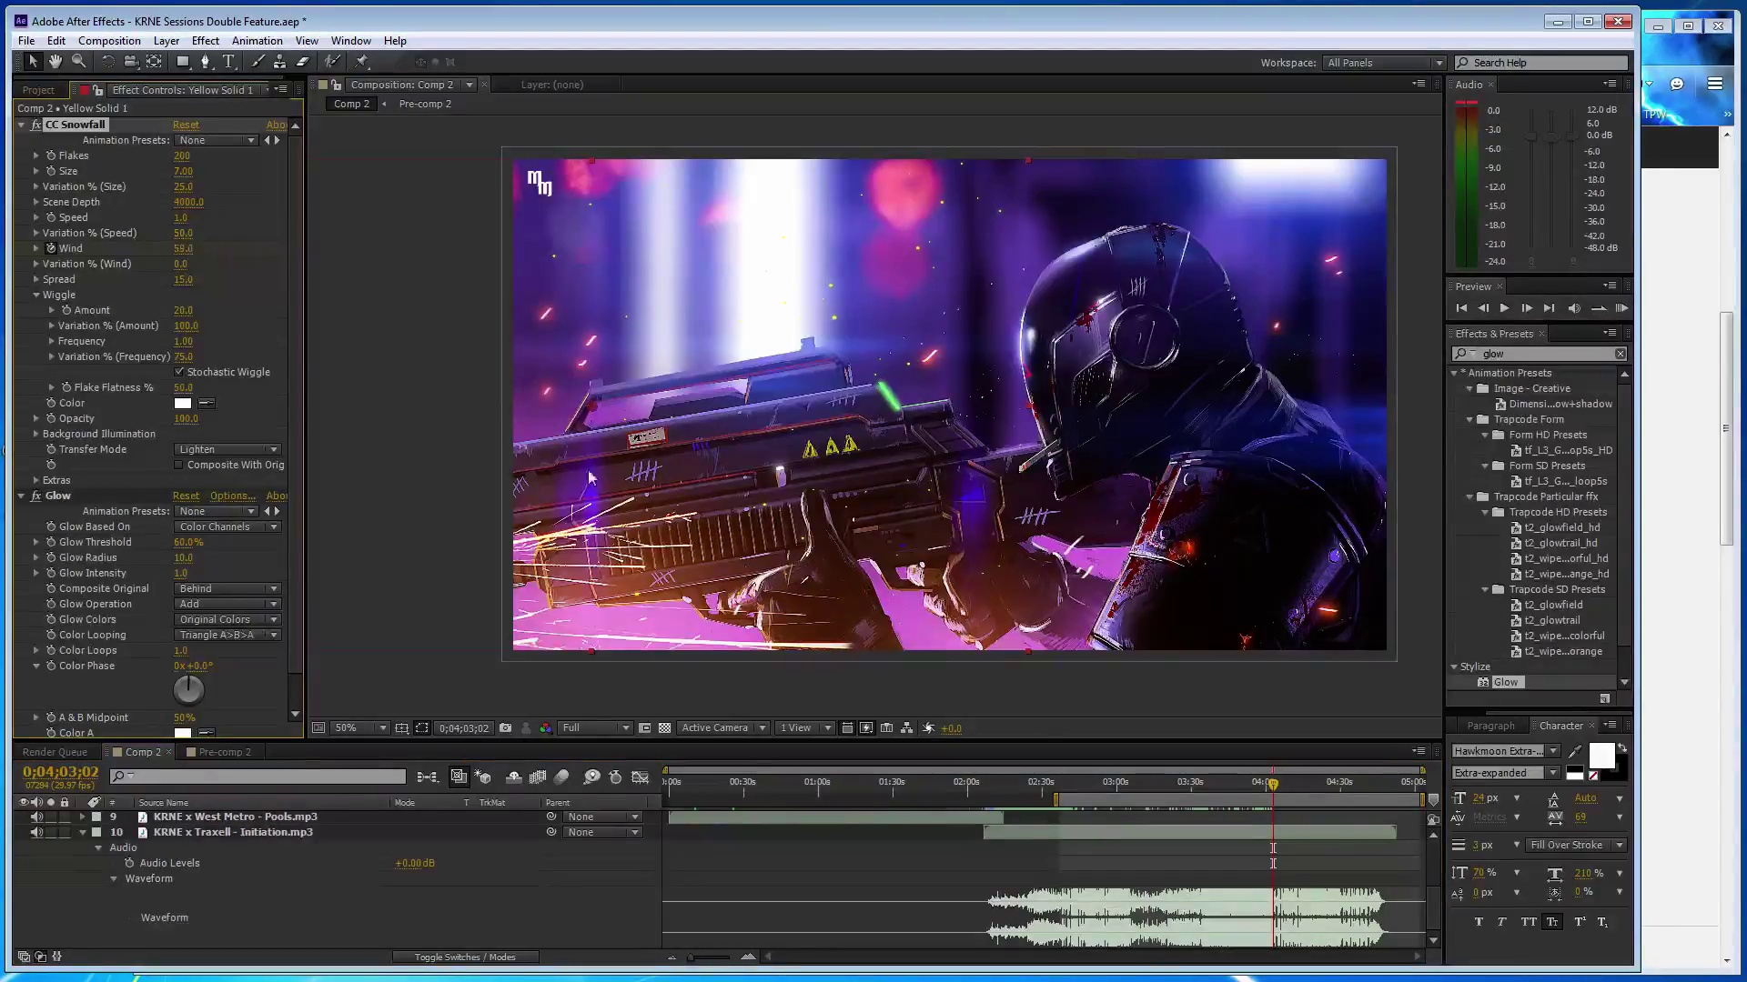
pyautogui.moveTo(1273, 788); pyautogui.dragTo(1287, 788)
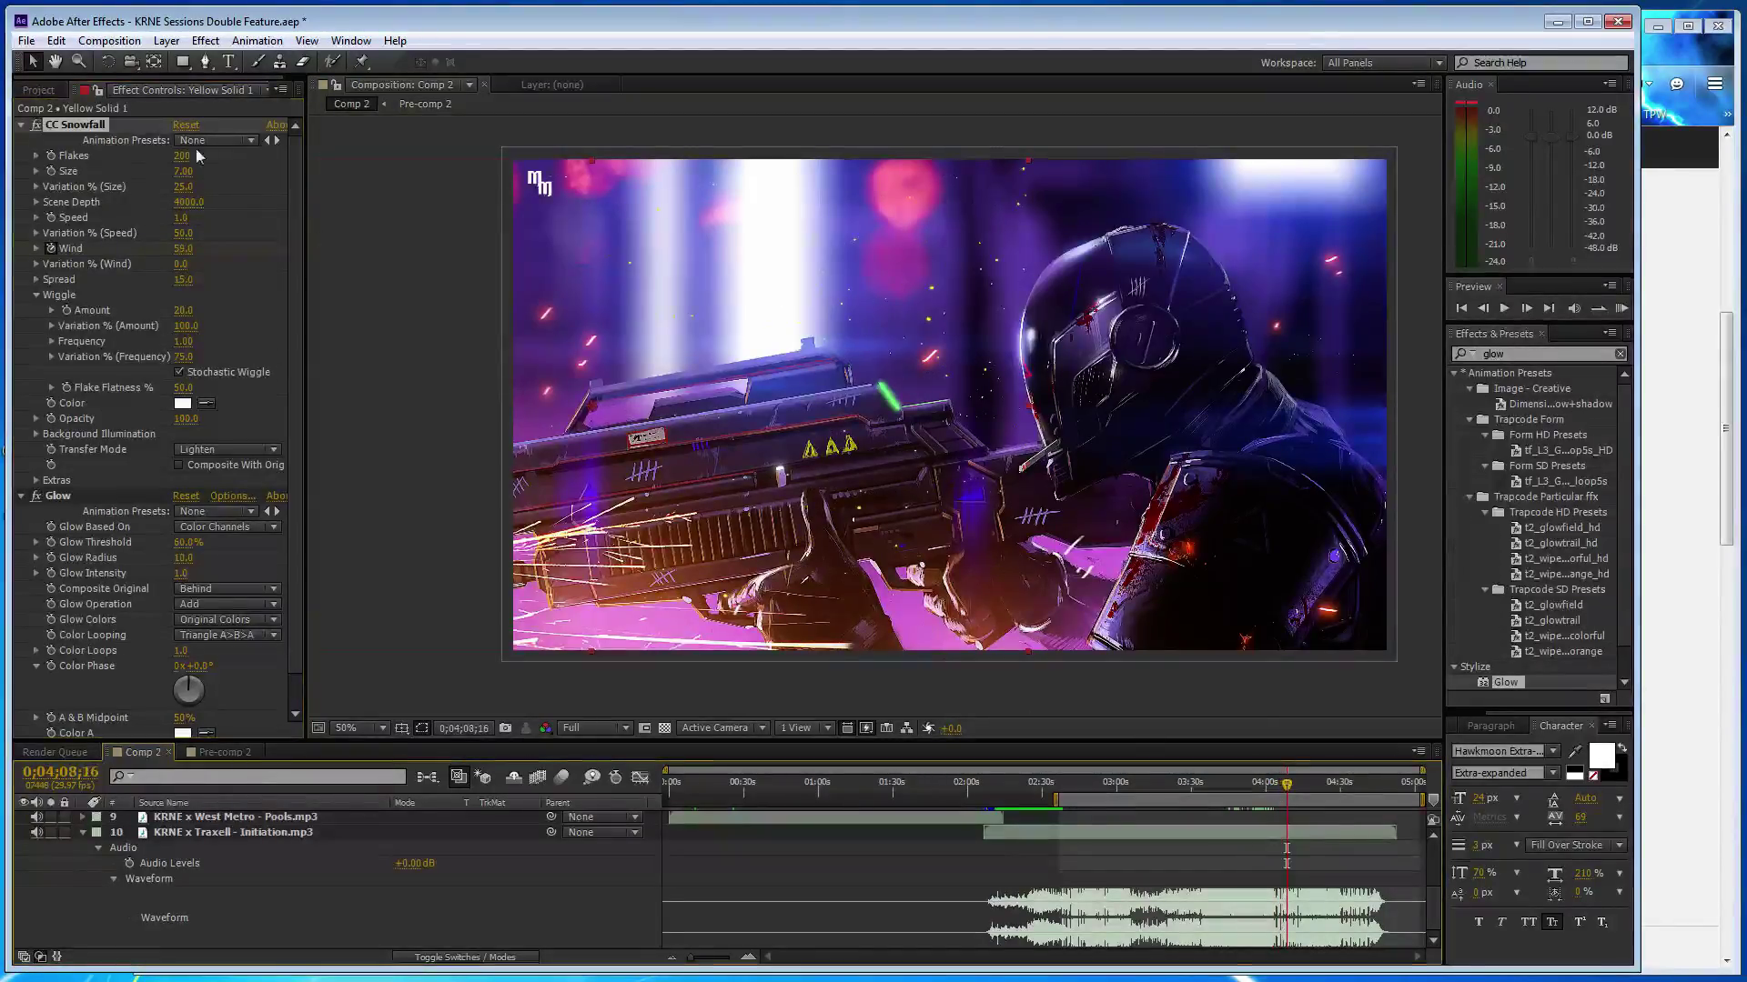
pyautogui.click(183, 249)
pyautogui.write('20')
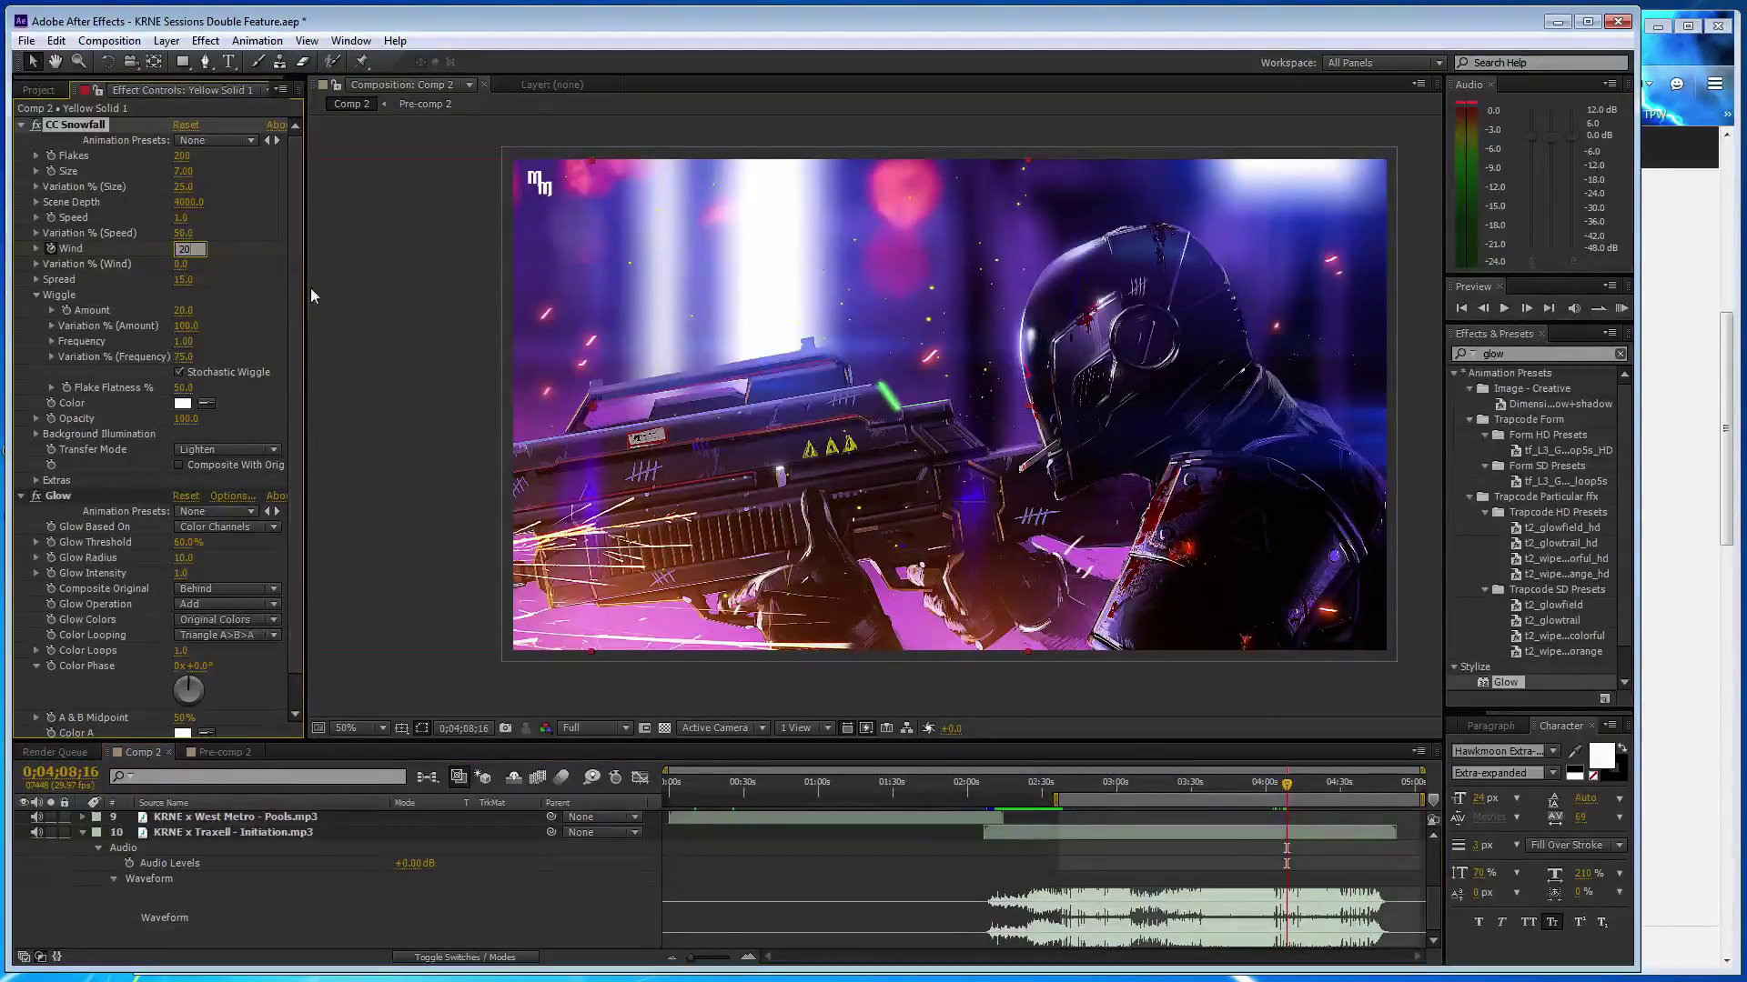
pyautogui.press('Return')
pyautogui.moveTo(1286, 788); pyautogui.dragTo(1351, 788)
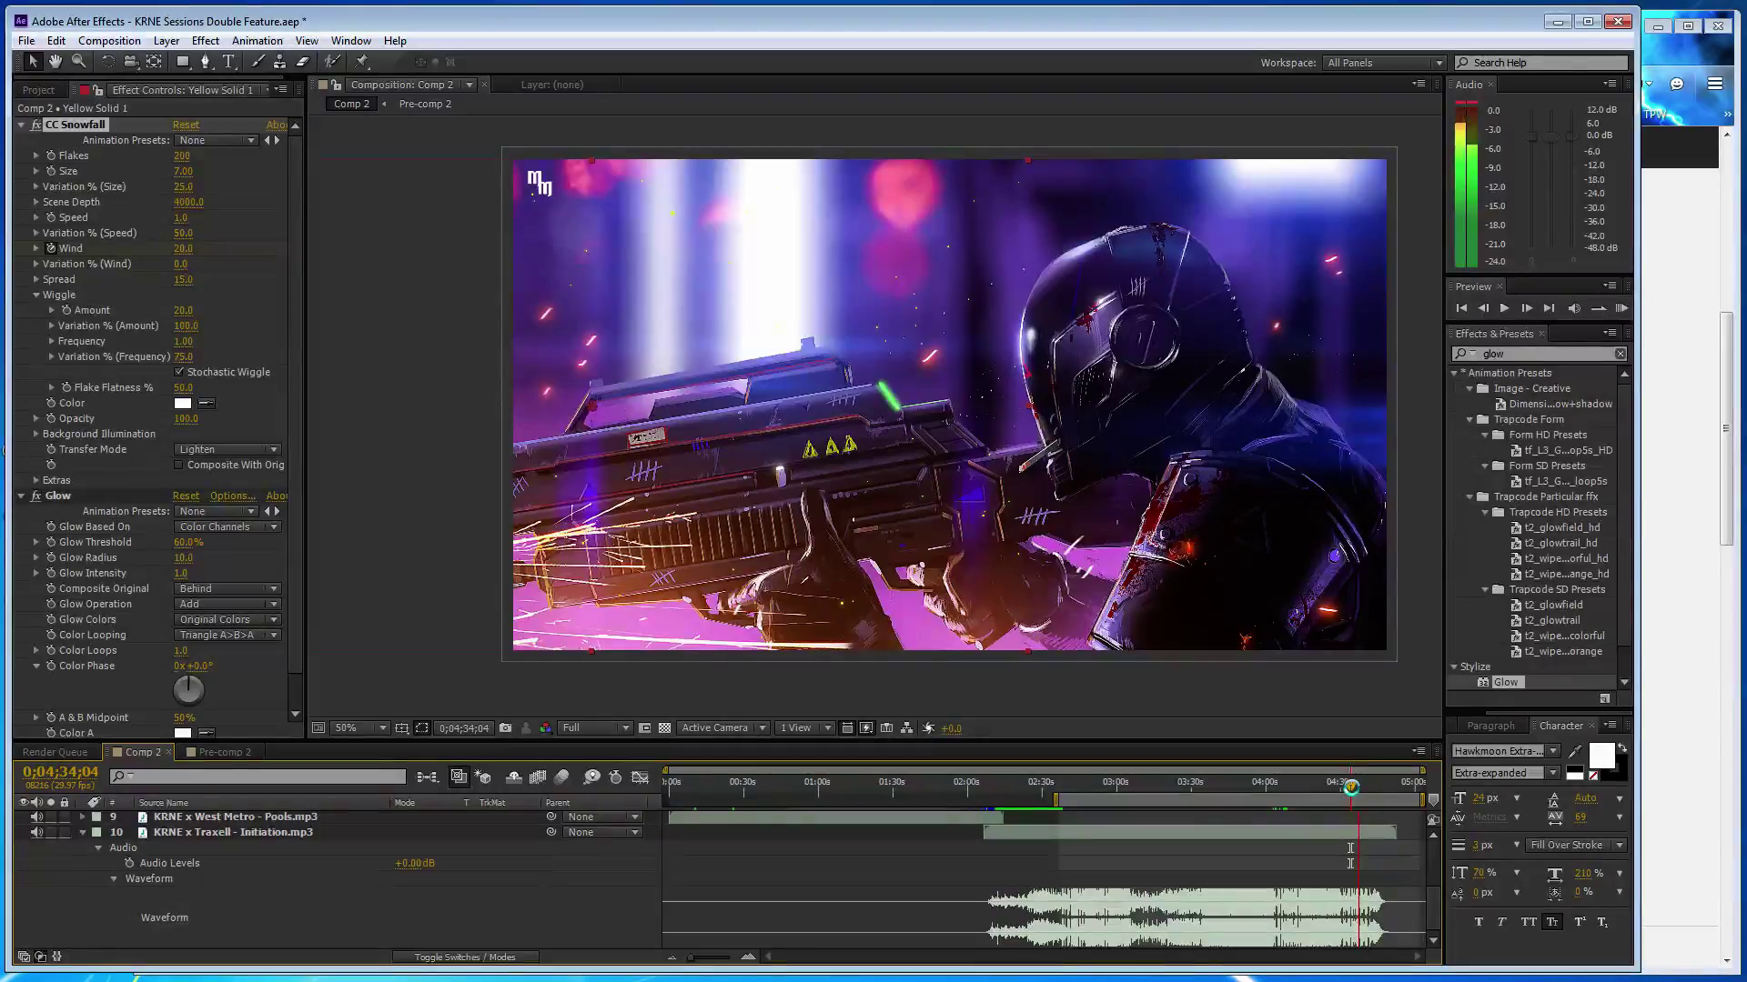
pyautogui.moveTo(1351, 788); pyautogui.dragTo(1372, 794)
pyautogui.click(182, 248)
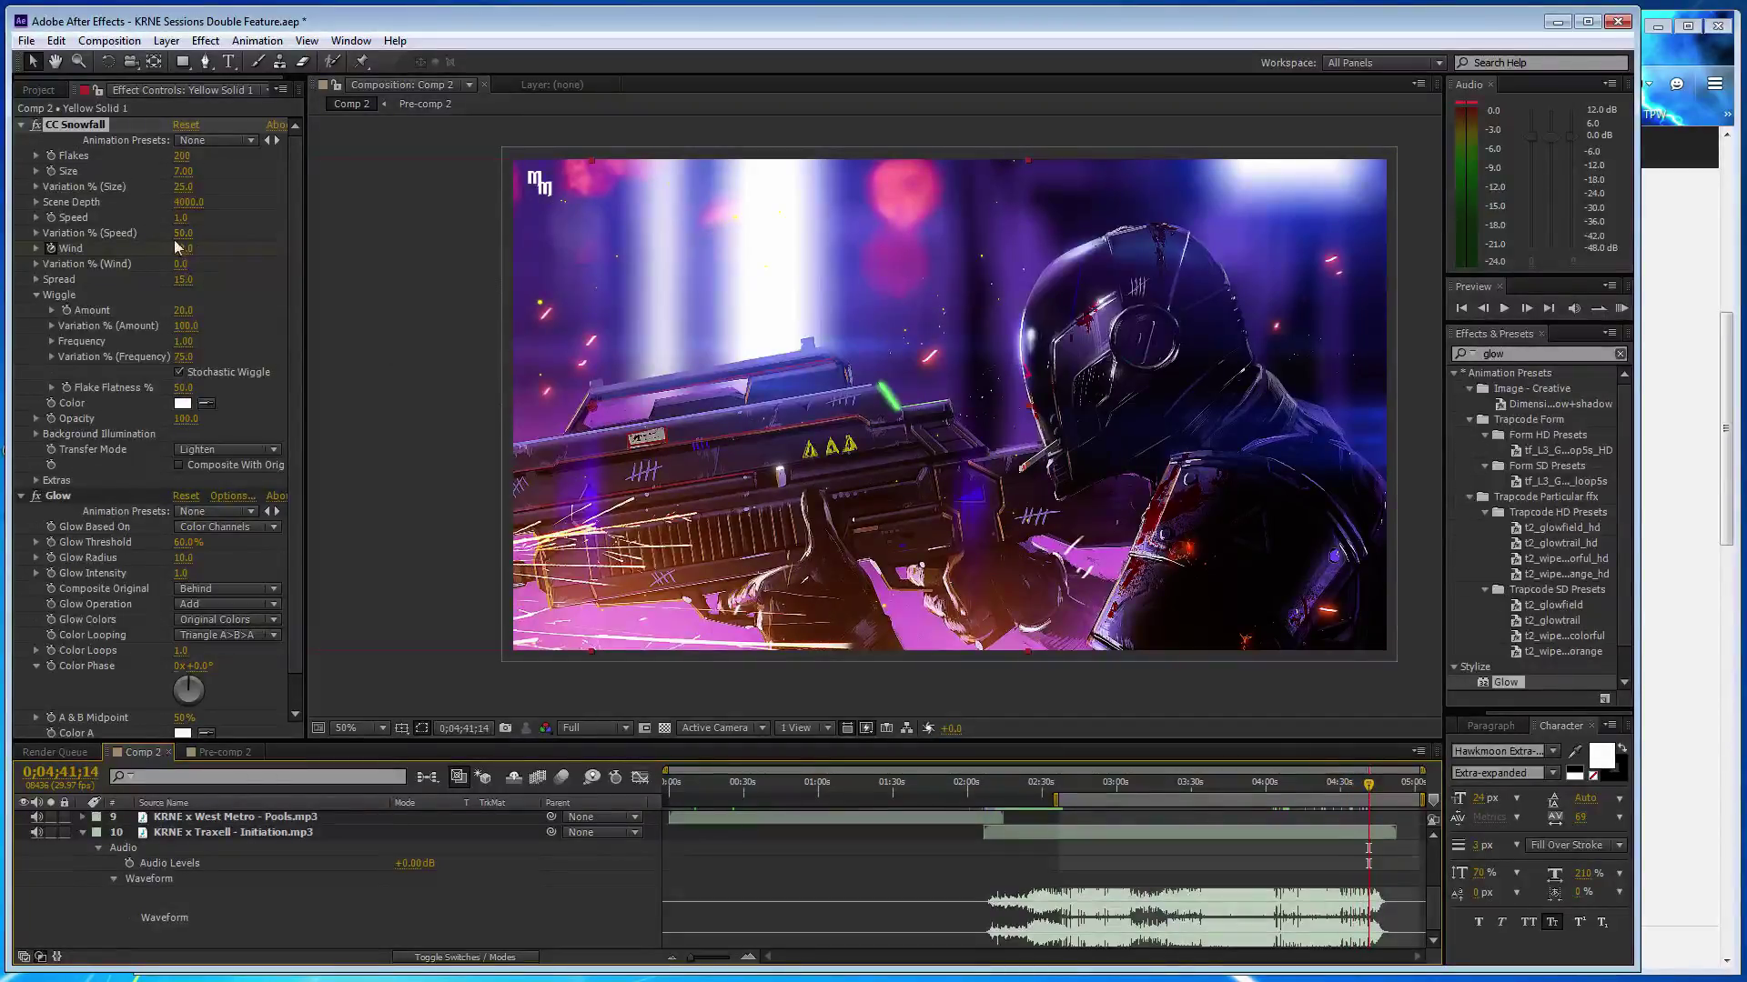
pyautogui.write('10')
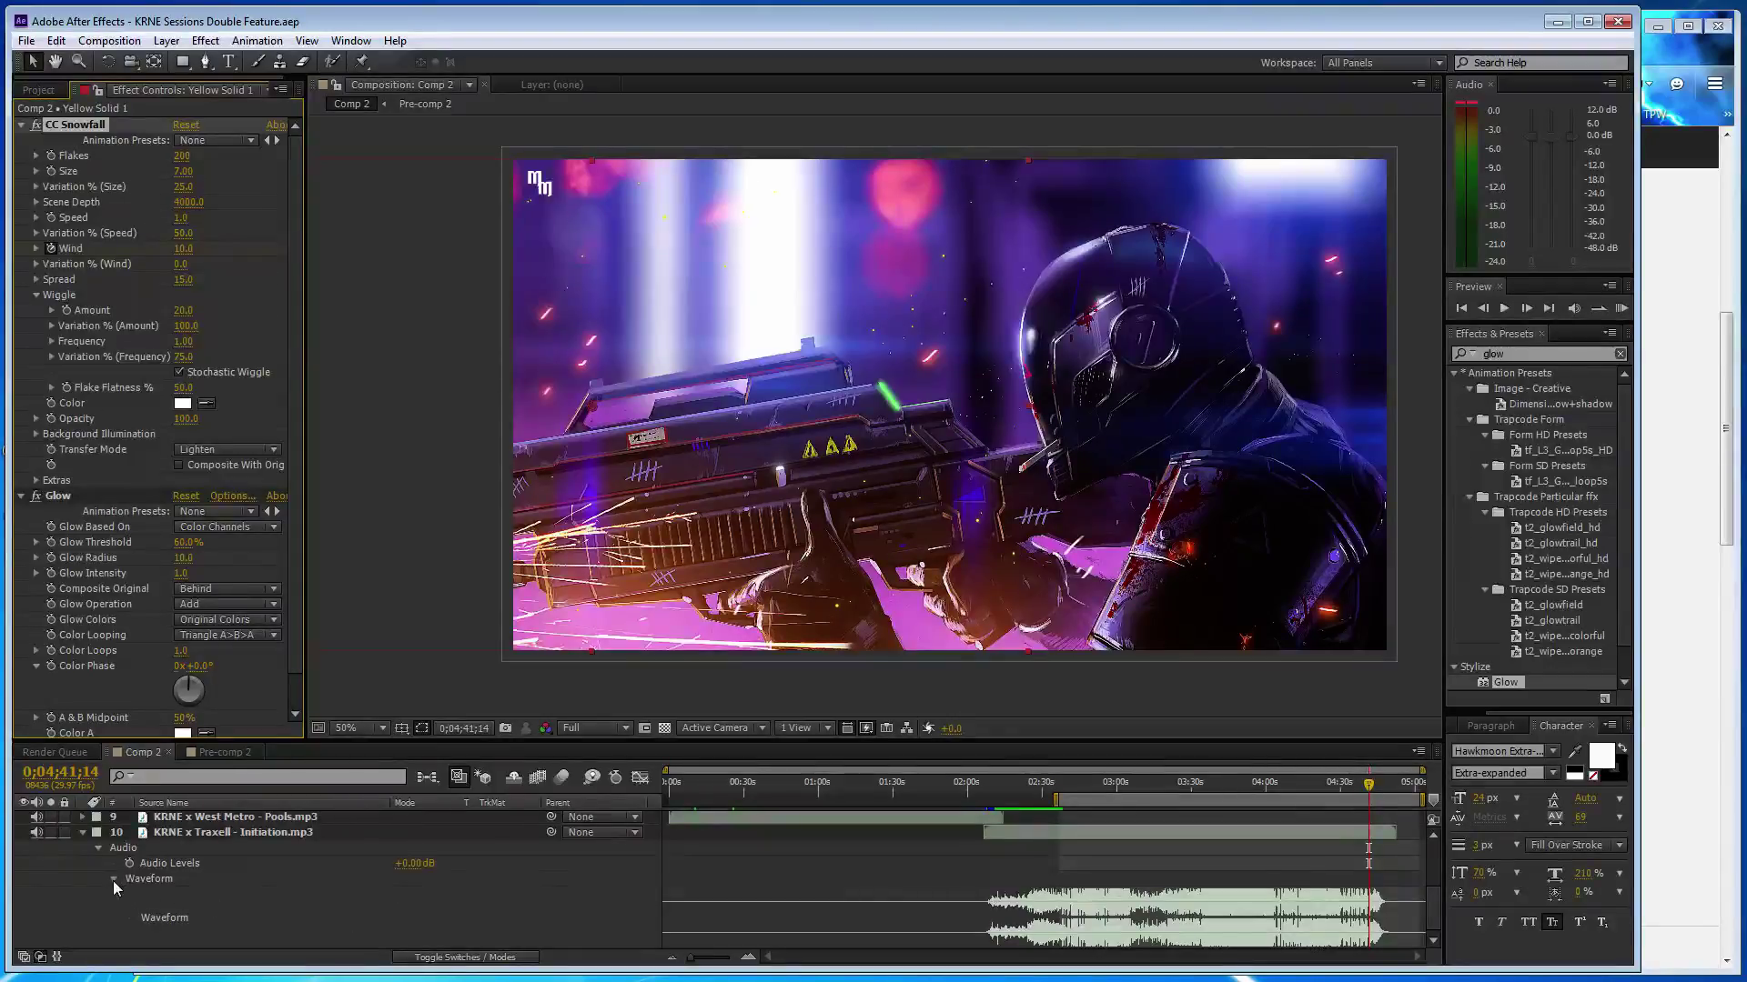
pyautogui.scroll(5, 112, 880)
# - Duplicate the Yellow Solid 1 snowfall layer and reposition the copy to the left
pyautogui.click(184, 819)
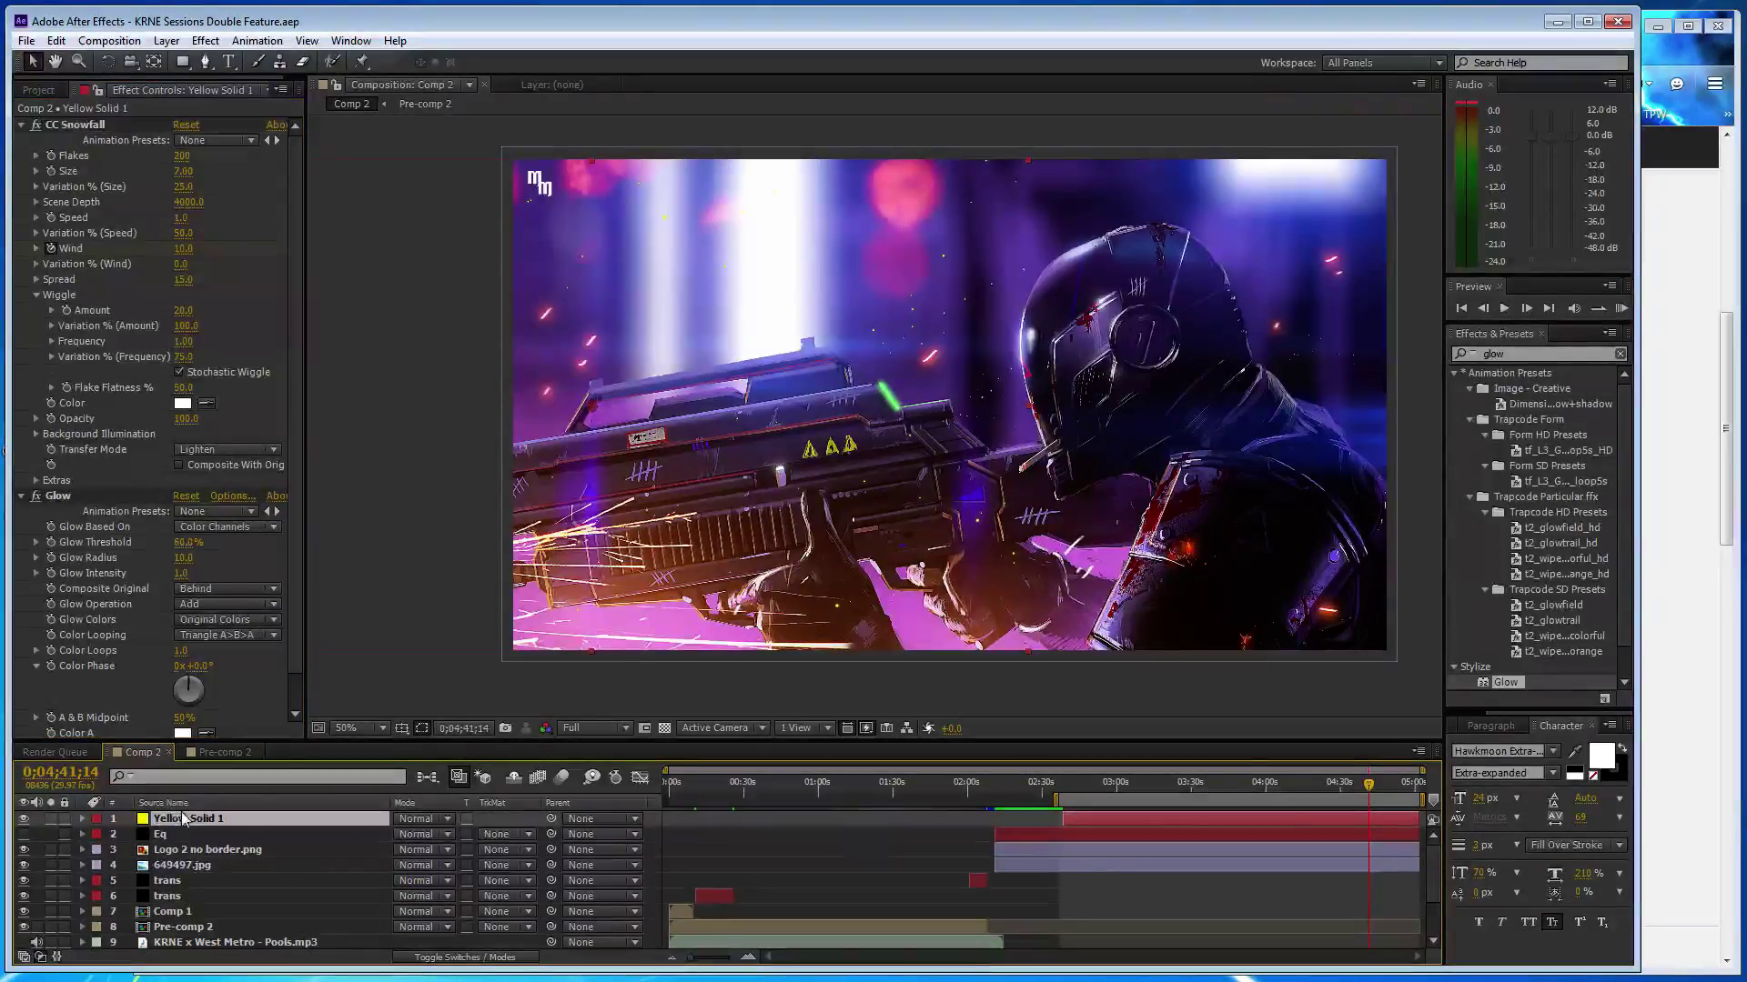
pyautogui.hotkey('ctrl', 'd')
pyautogui.press(',')
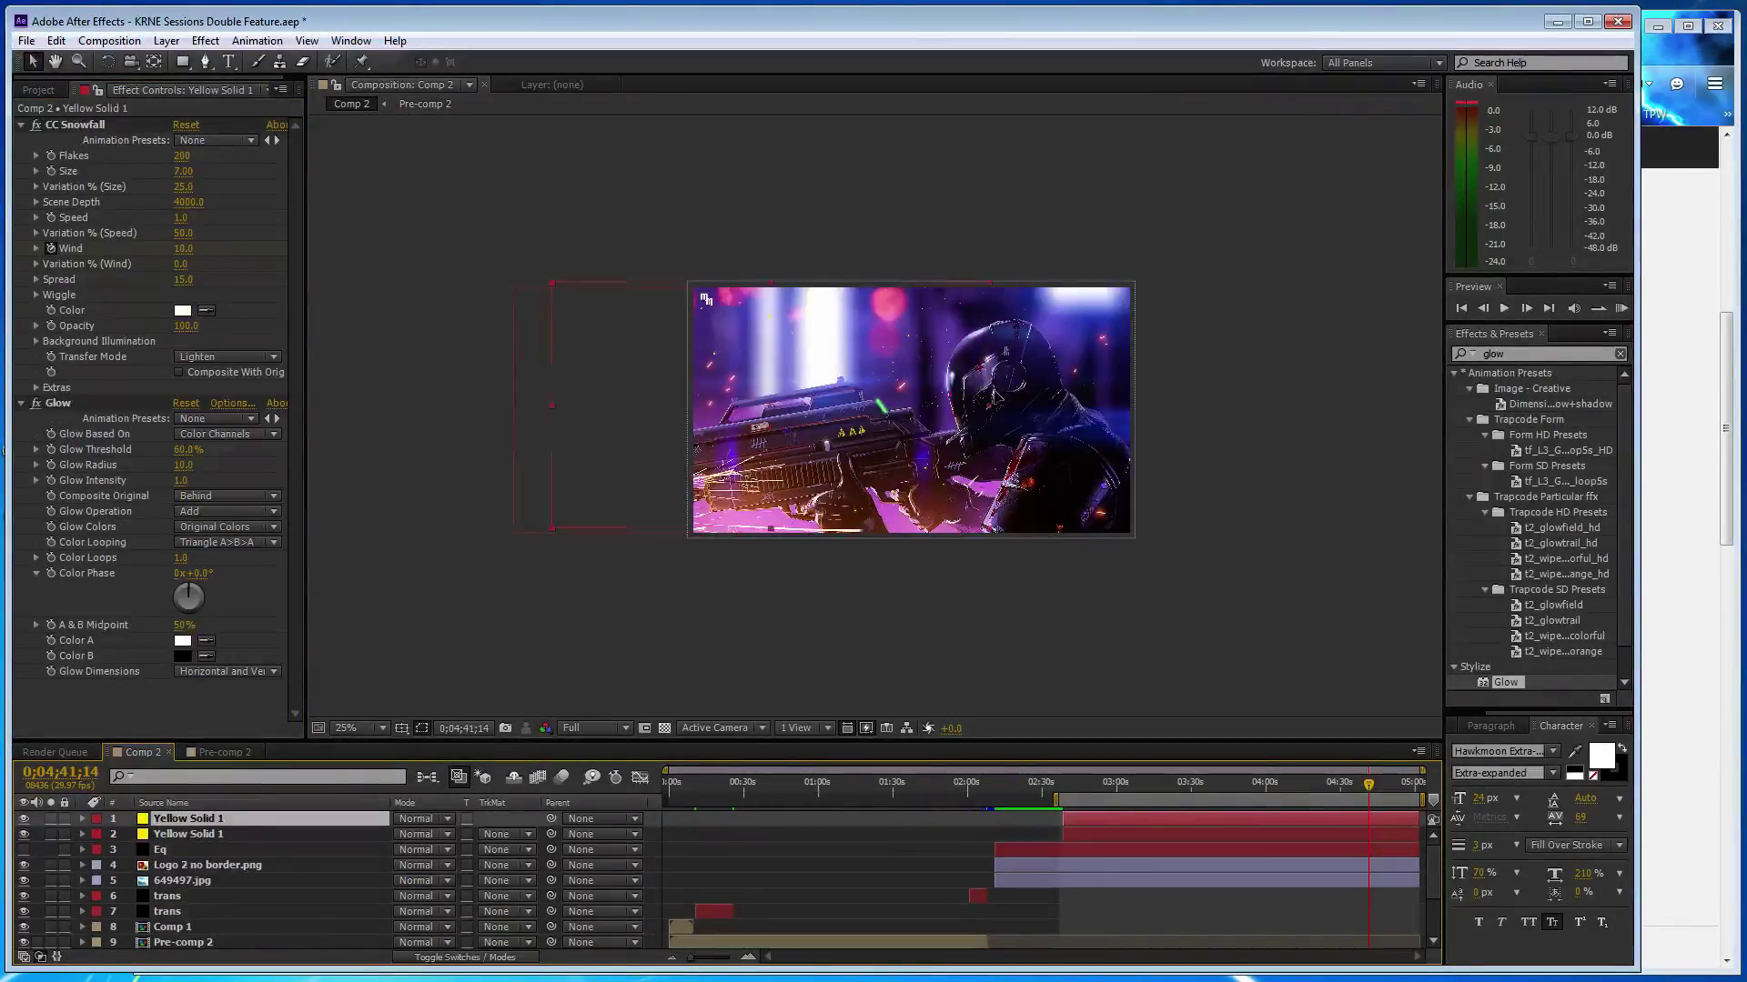
pyautogui.moveTo(1197, 295); pyautogui.dragTo(1239, 171)
pyautogui.press('.')
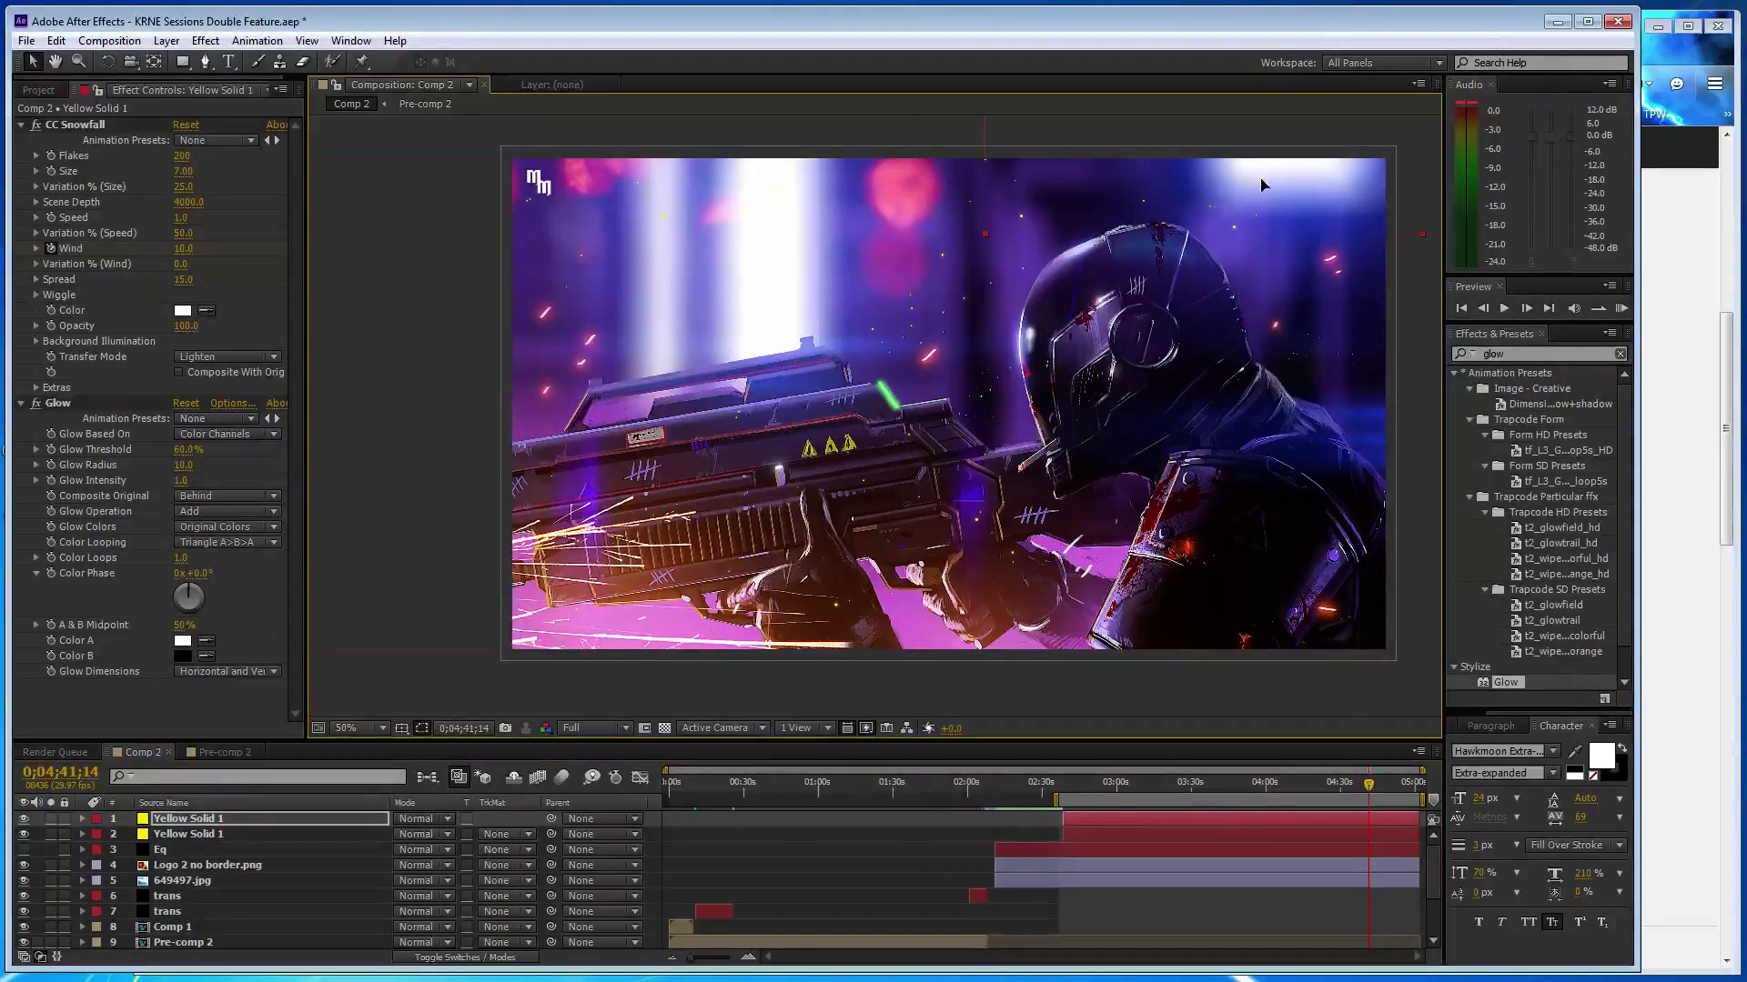
pyautogui.moveTo(1298, 183)
pyautogui.mouseDown()
pyautogui.moveTo(751, 177)
pyautogui.moveTo(815, 189)
pyautogui.moveTo(784, 189)
pyautogui.mouseUp()
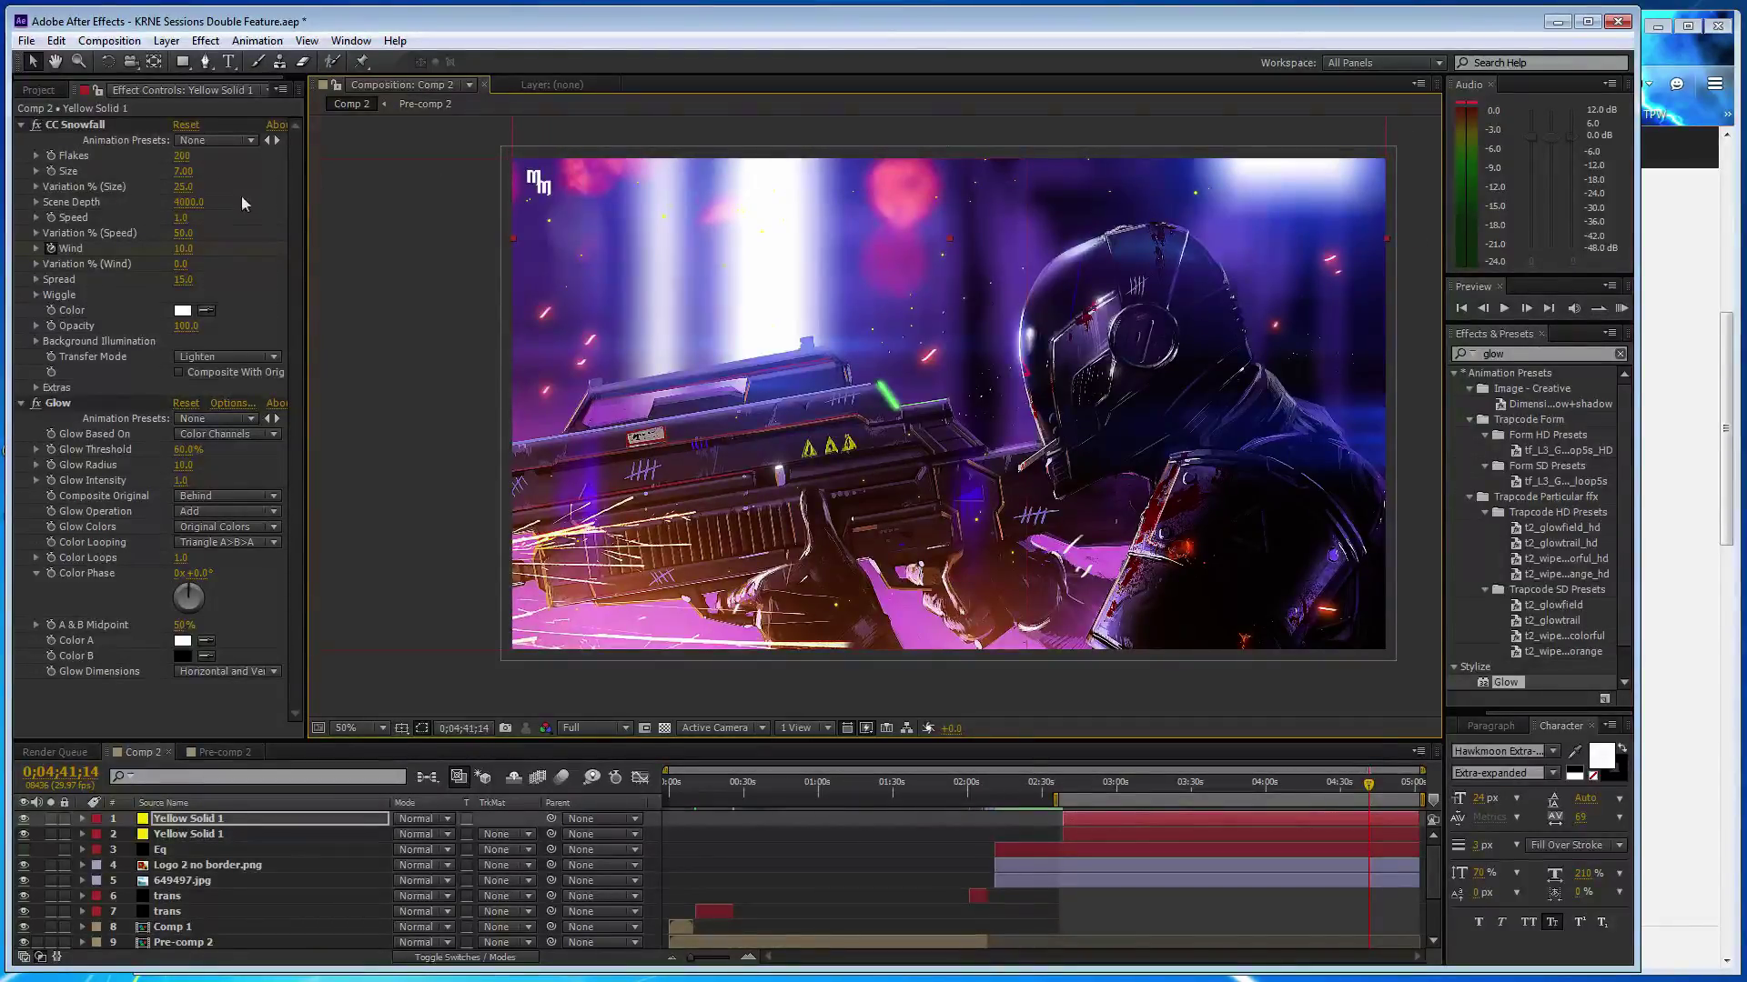
# - Give the snowfall copy 500 flakes and scene depth 5000, then RAM preview it
pyautogui.click(182, 156)
pyautogui.write('500')
pyautogui.press('Return')
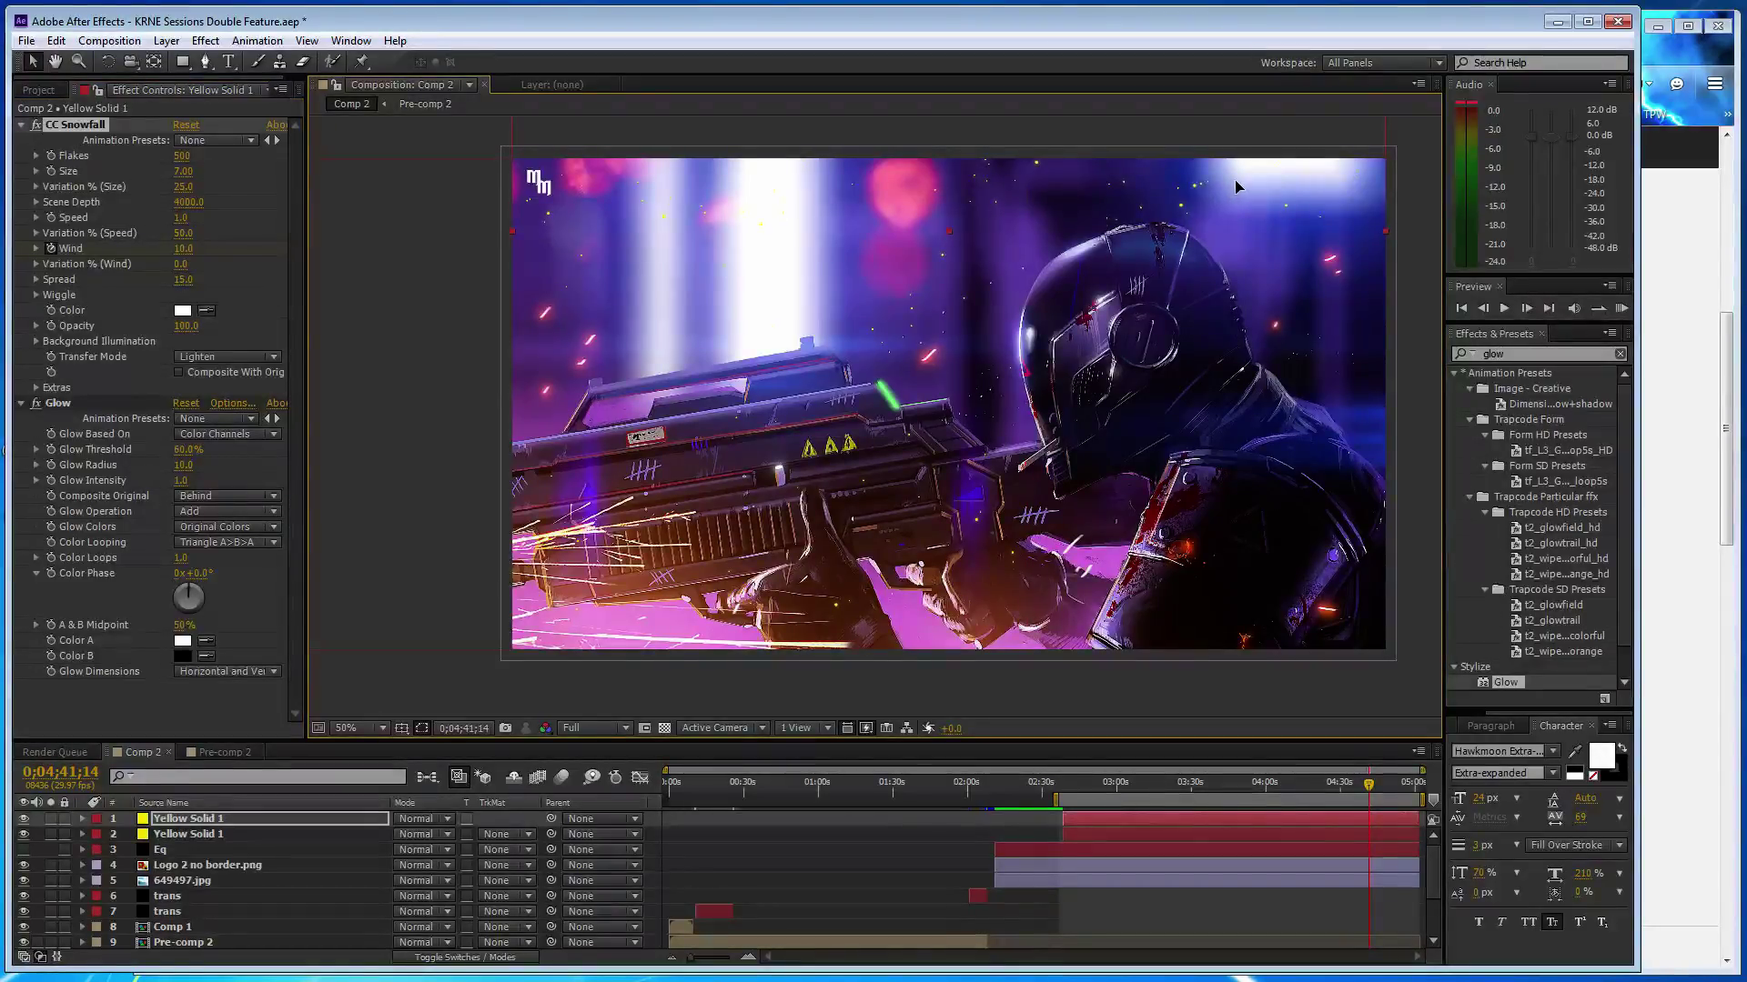
pyautogui.click(186, 202)
pyautogui.write('50')
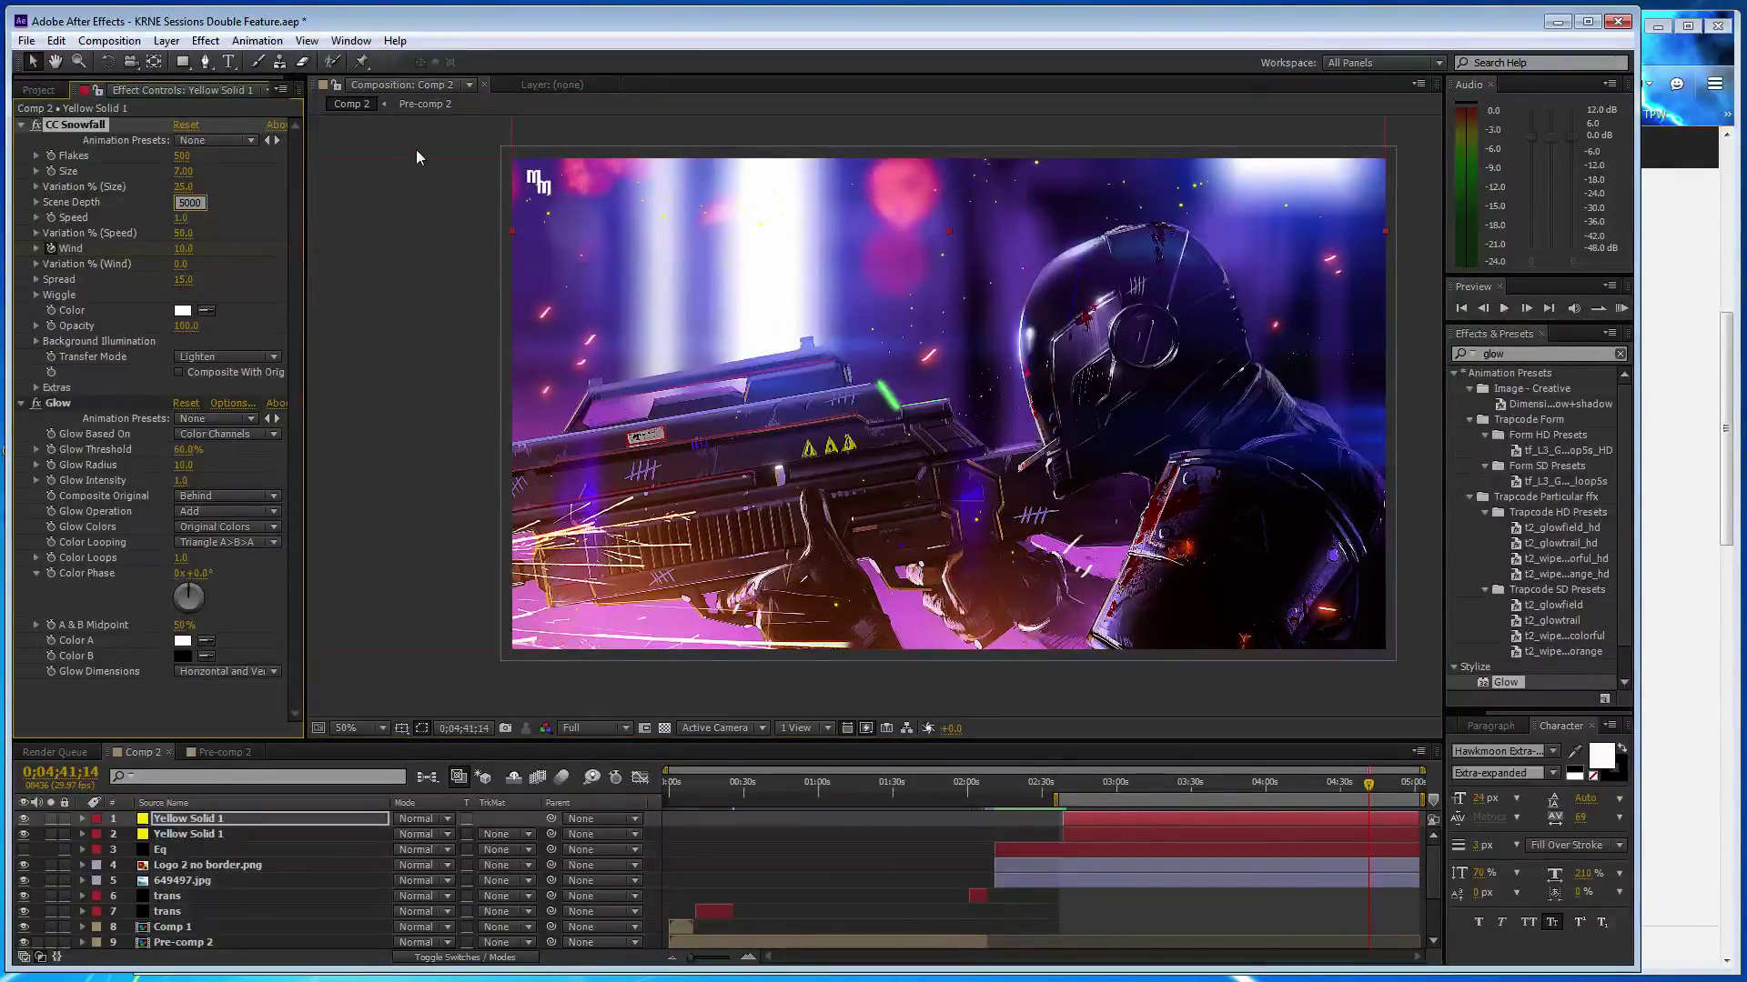
pyautogui.hotkey('ctrl', 'Down')
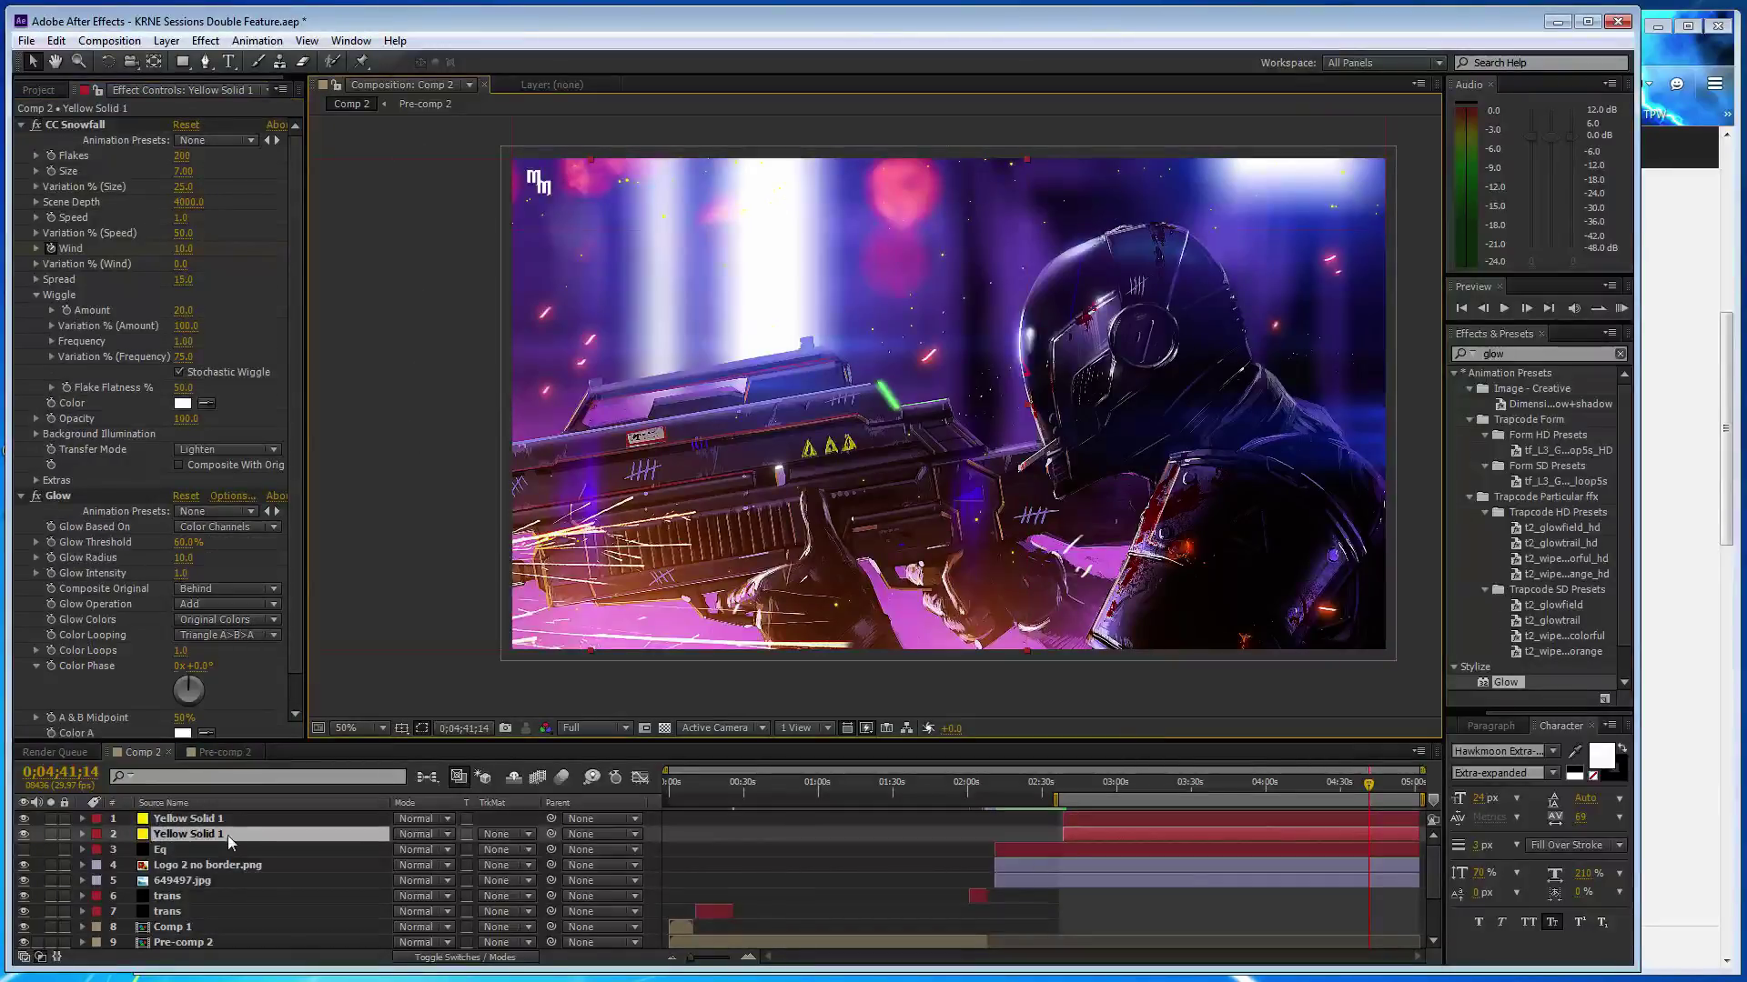
pyautogui.click(227, 819)
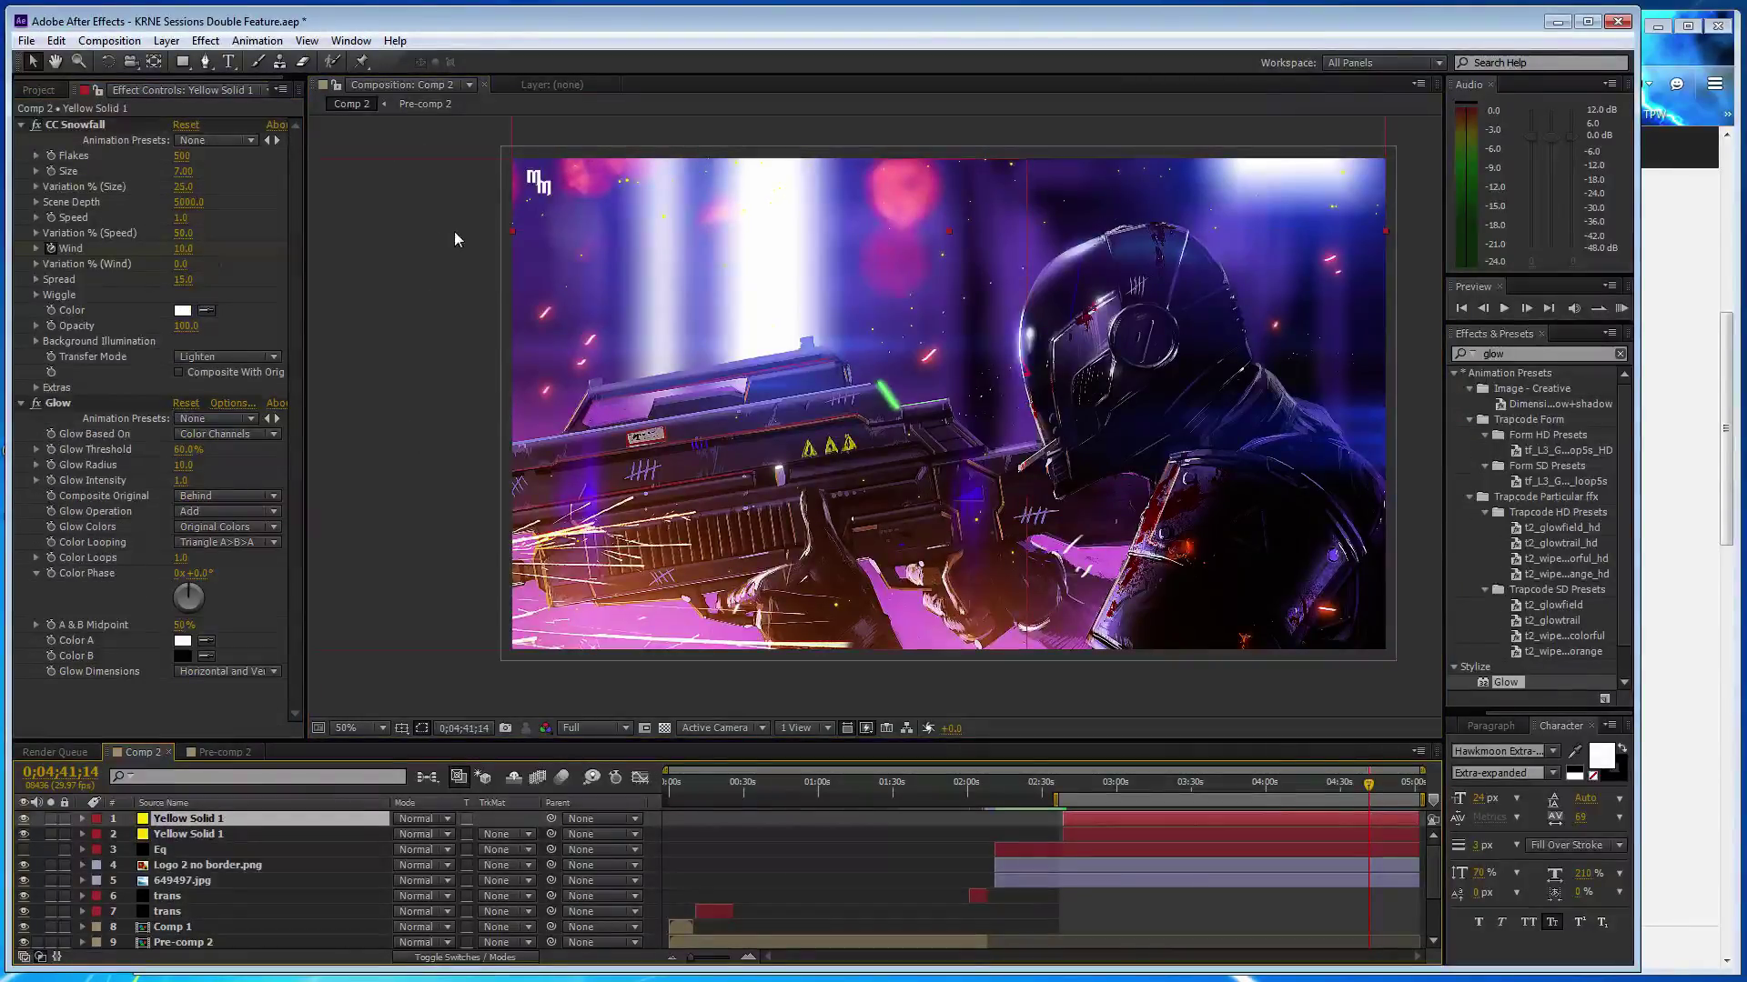
pyautogui.press('KP_0')
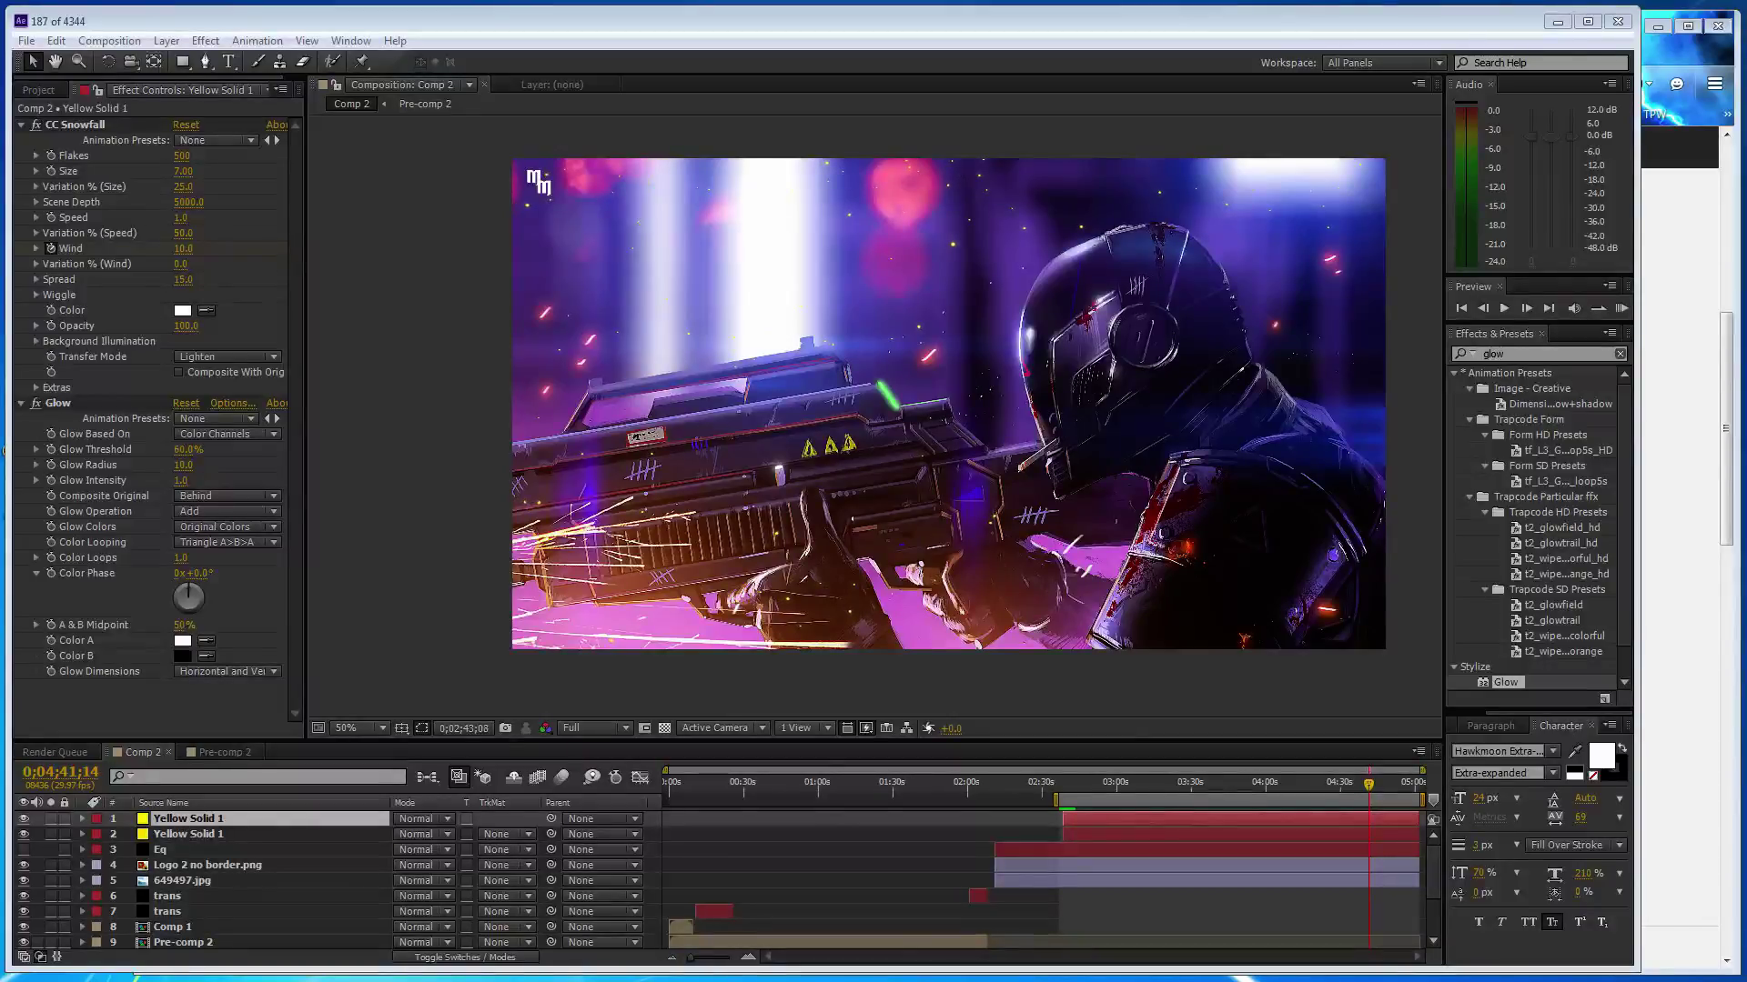
pyautogui.click(441, 435)
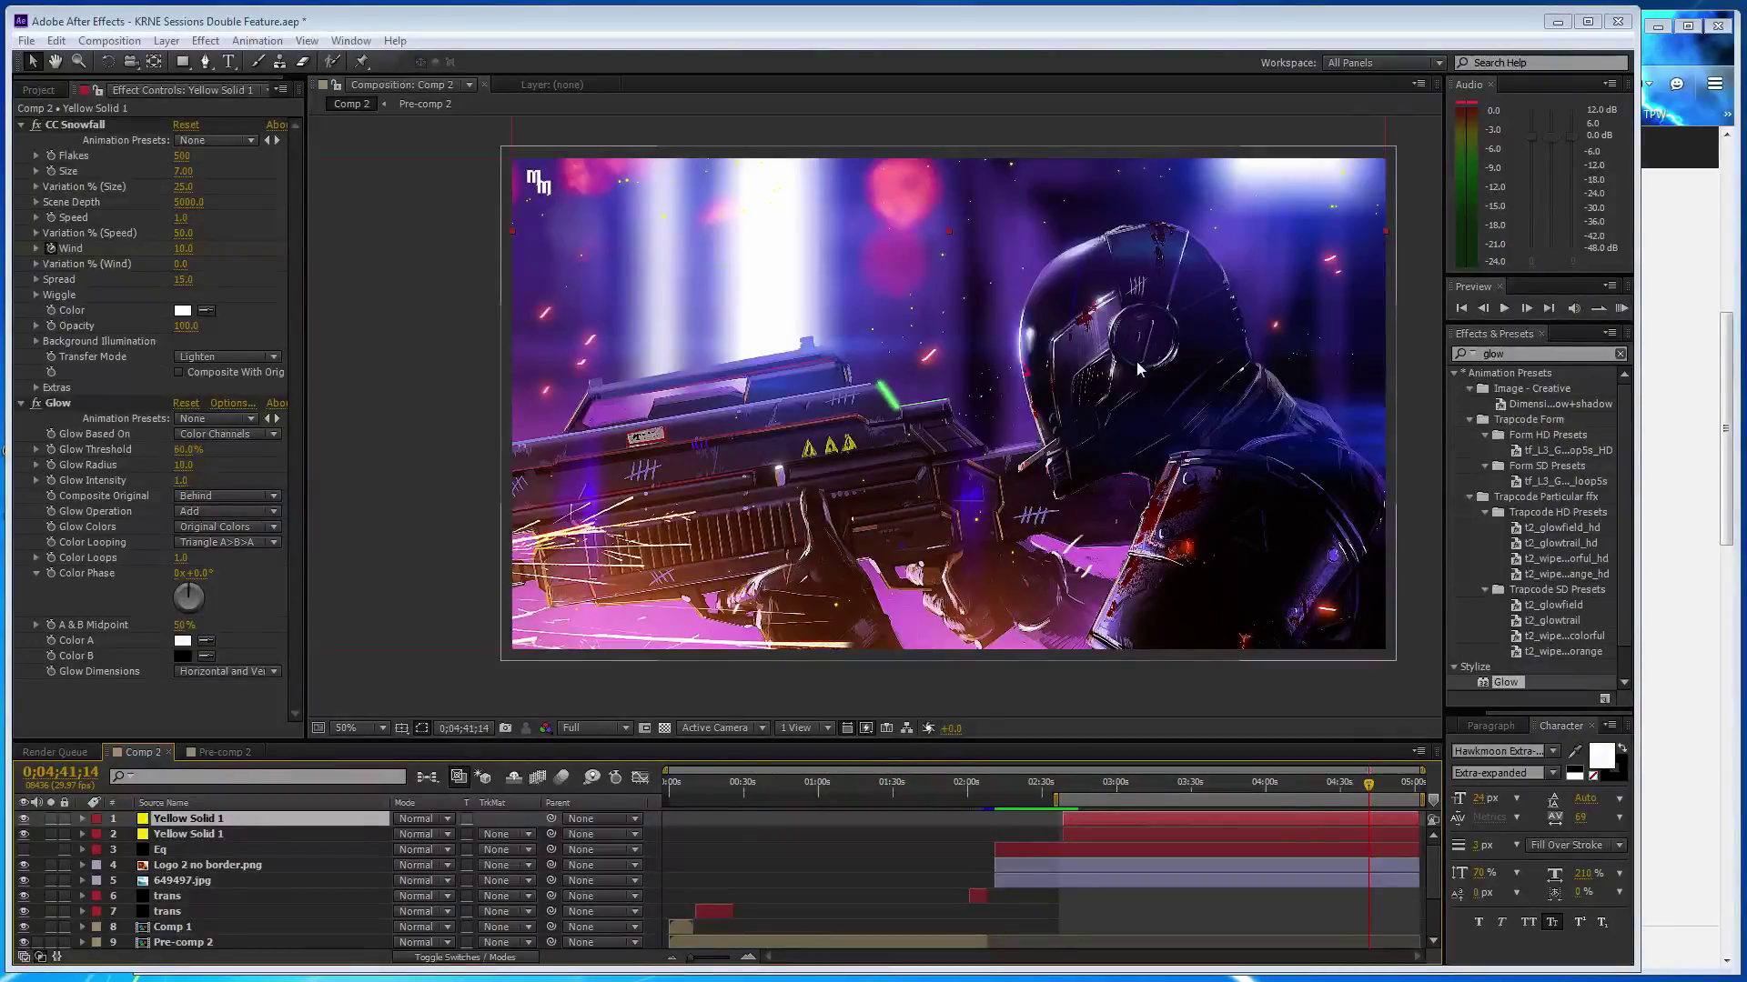
# - Make the Eq spectrum layer visible and zoom to 100% on the shoulder armor
pyautogui.click(182, 851)
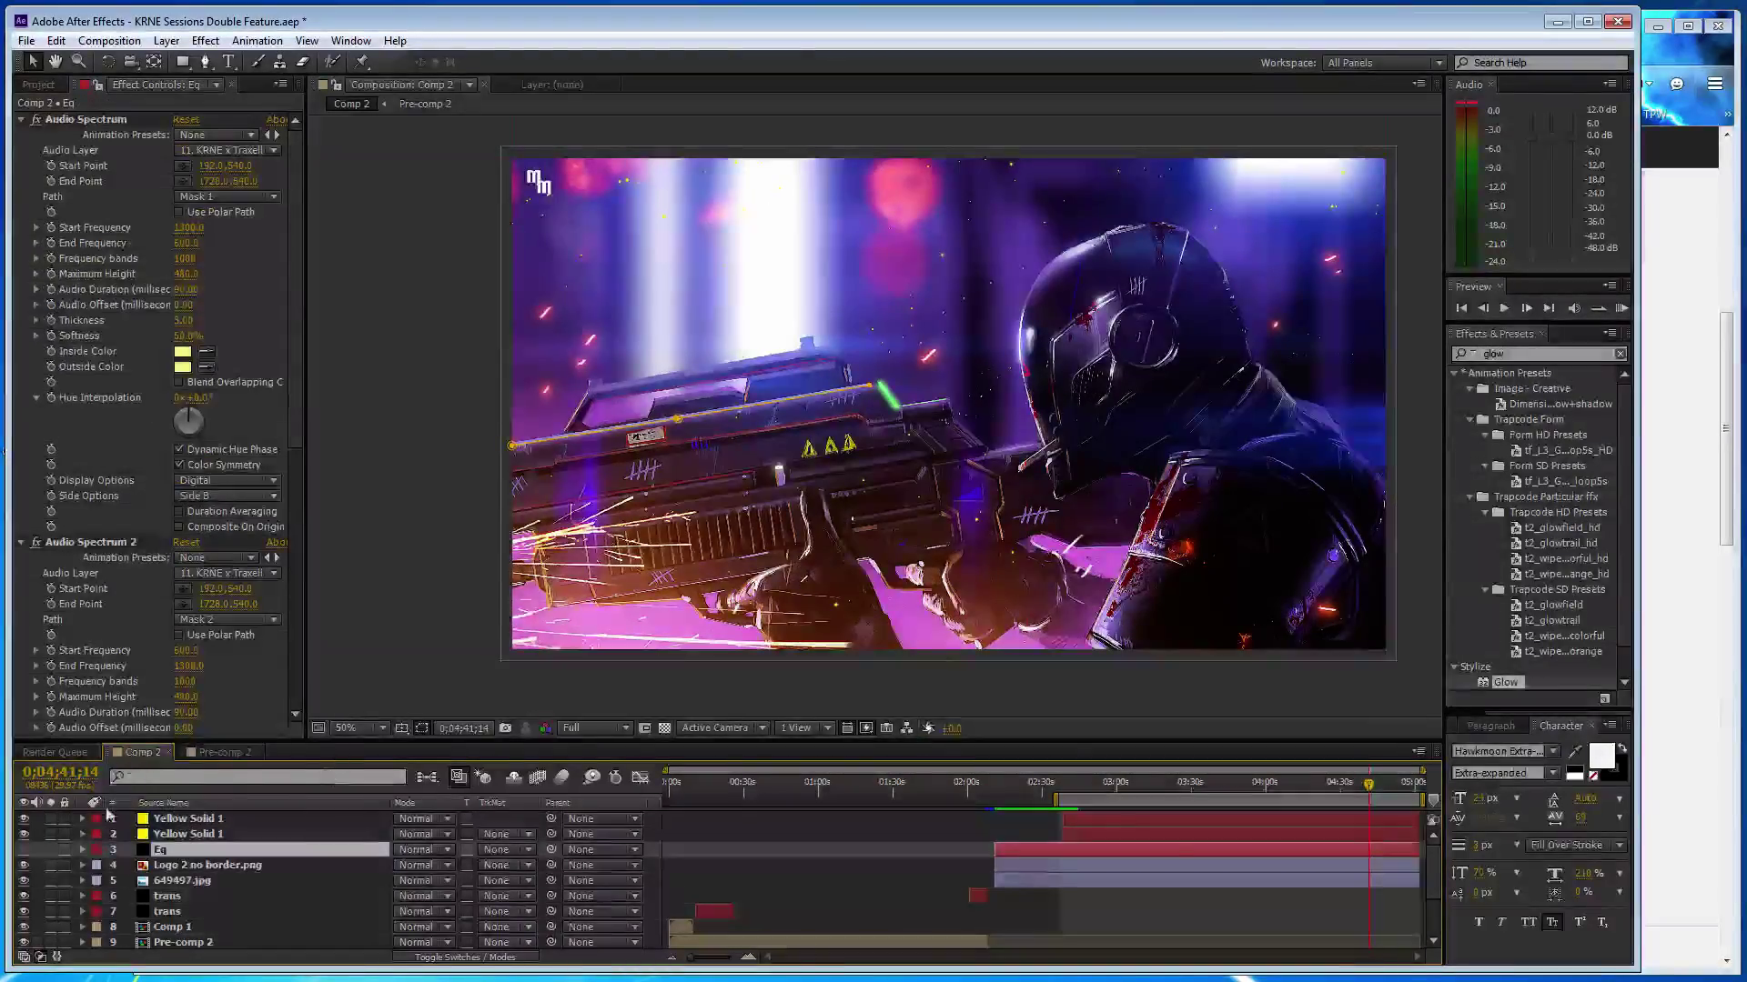
pyautogui.click(24, 849)
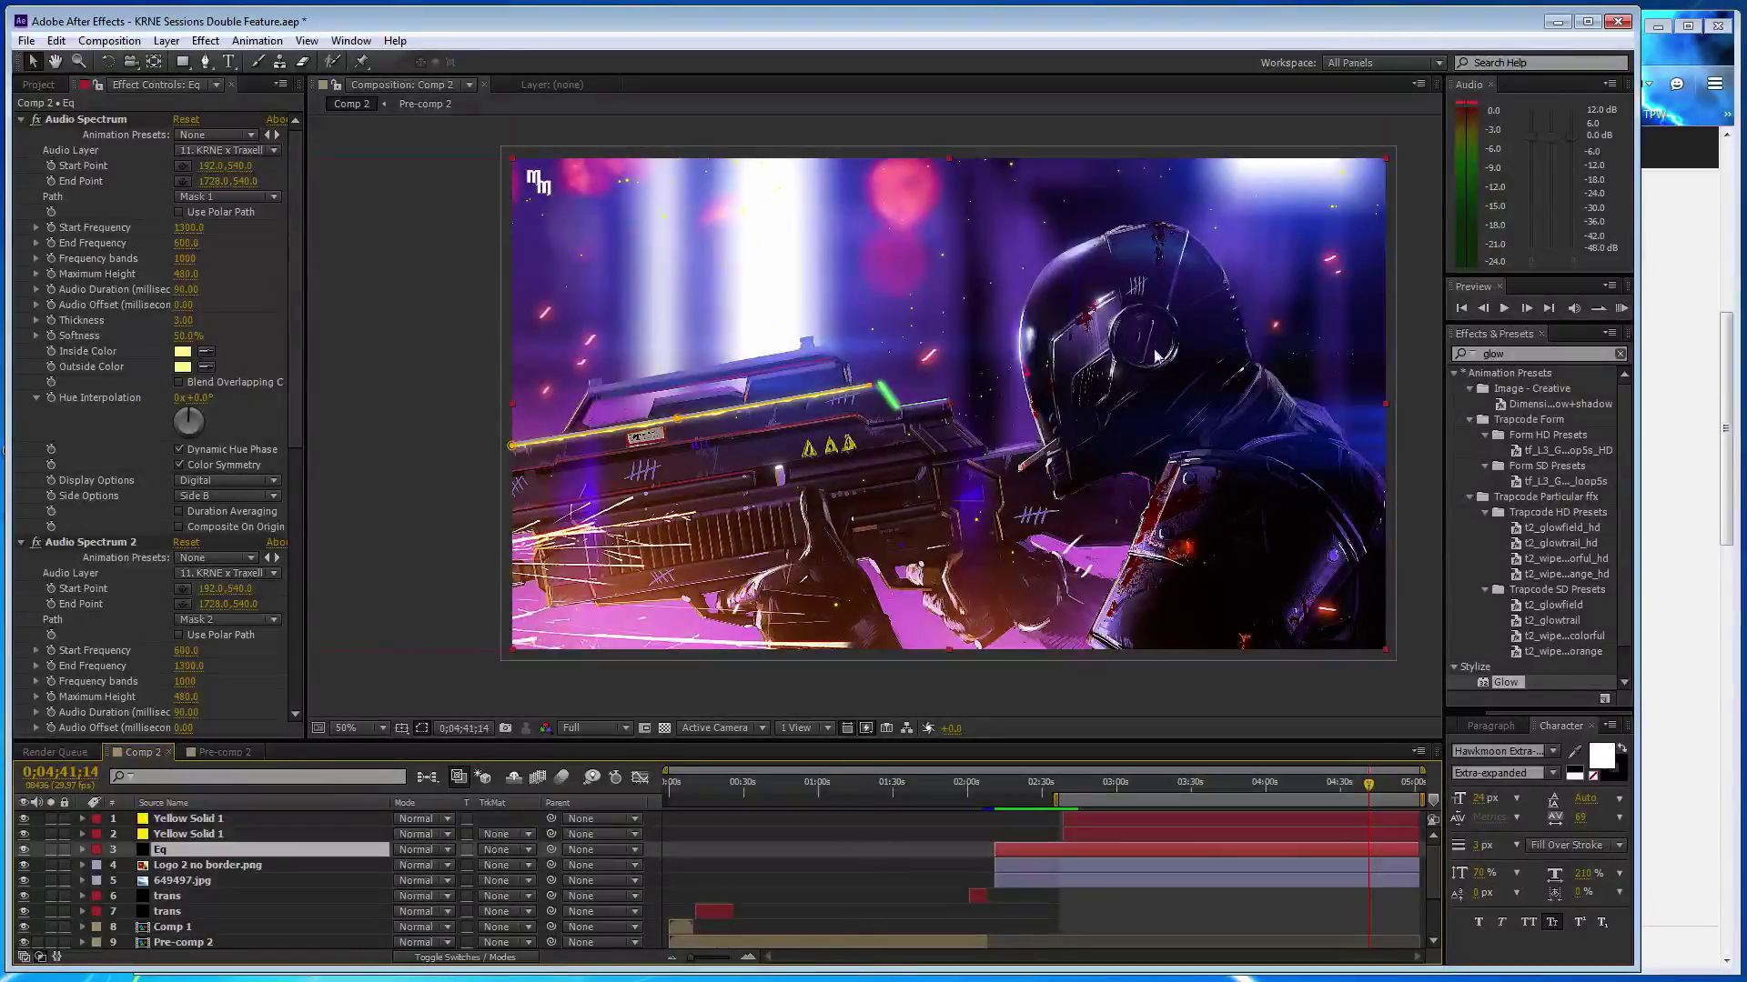
pyautogui.press('.')
pyautogui.press('.')
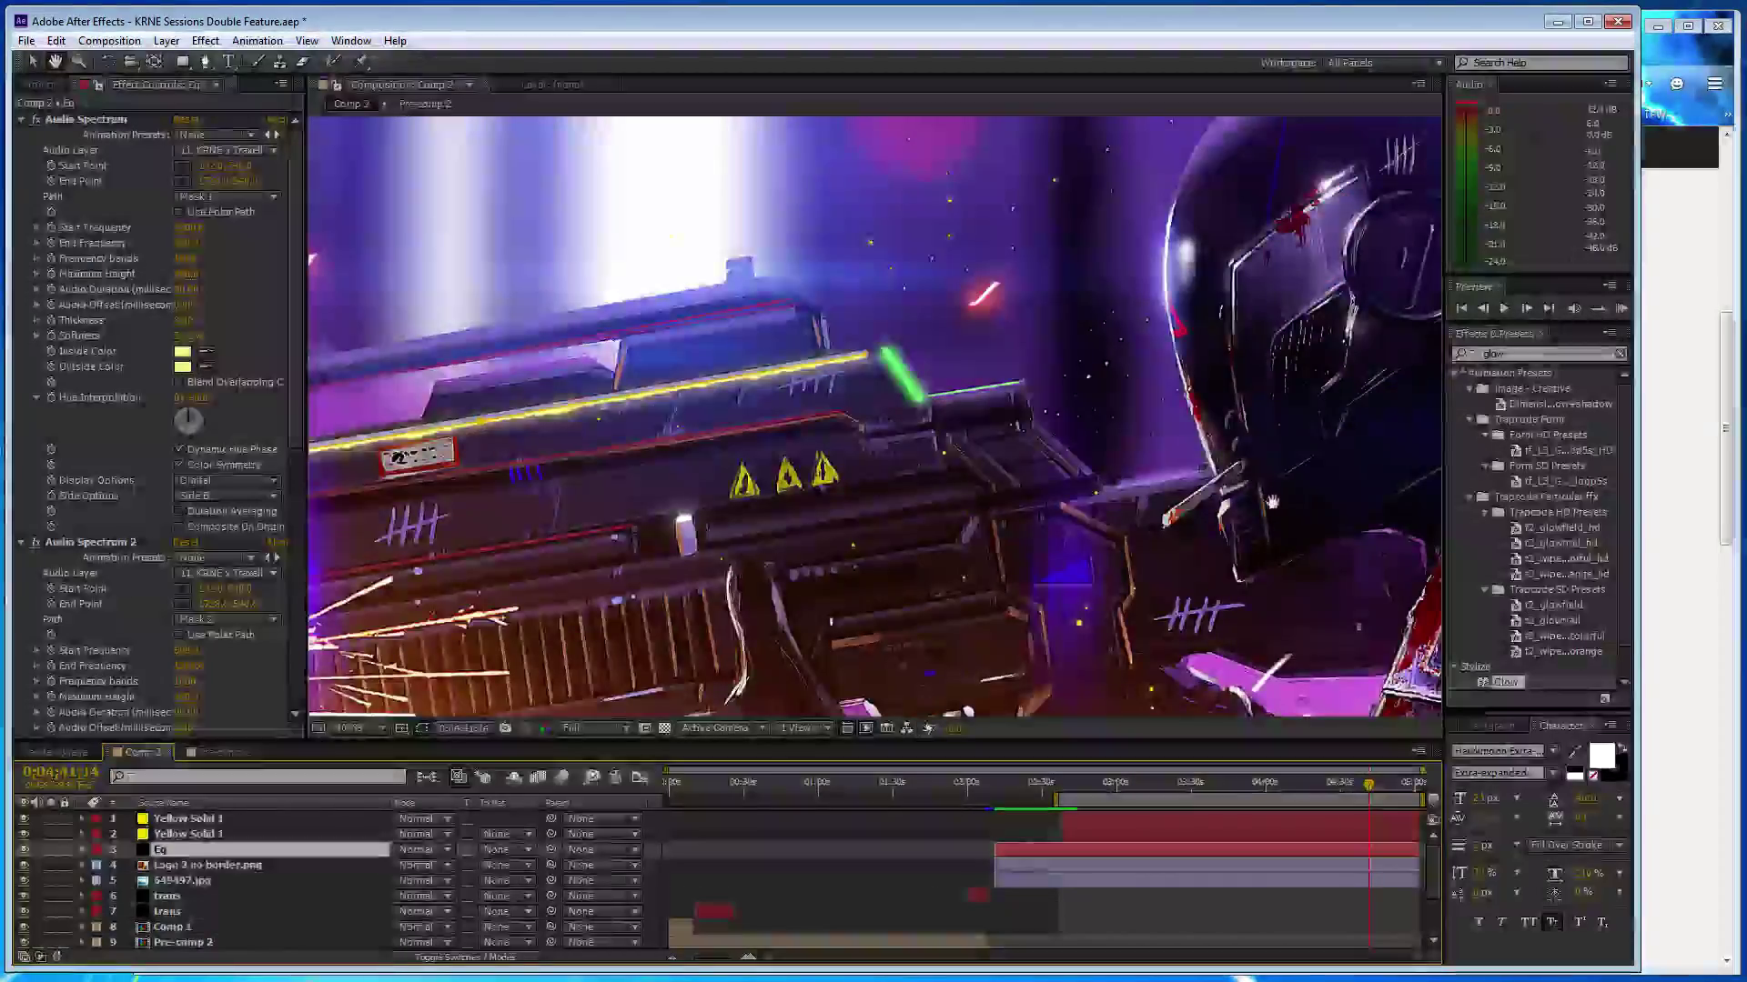
pyautogui.moveTo(1187, 382); pyautogui.dragTo(913, 237)
pyautogui.moveTo(898, 324); pyautogui.dragTo(644, 232)
# - Draw a curved Pen mask path on the Eq layer along the shoulder armor edge
pyautogui.press('g')
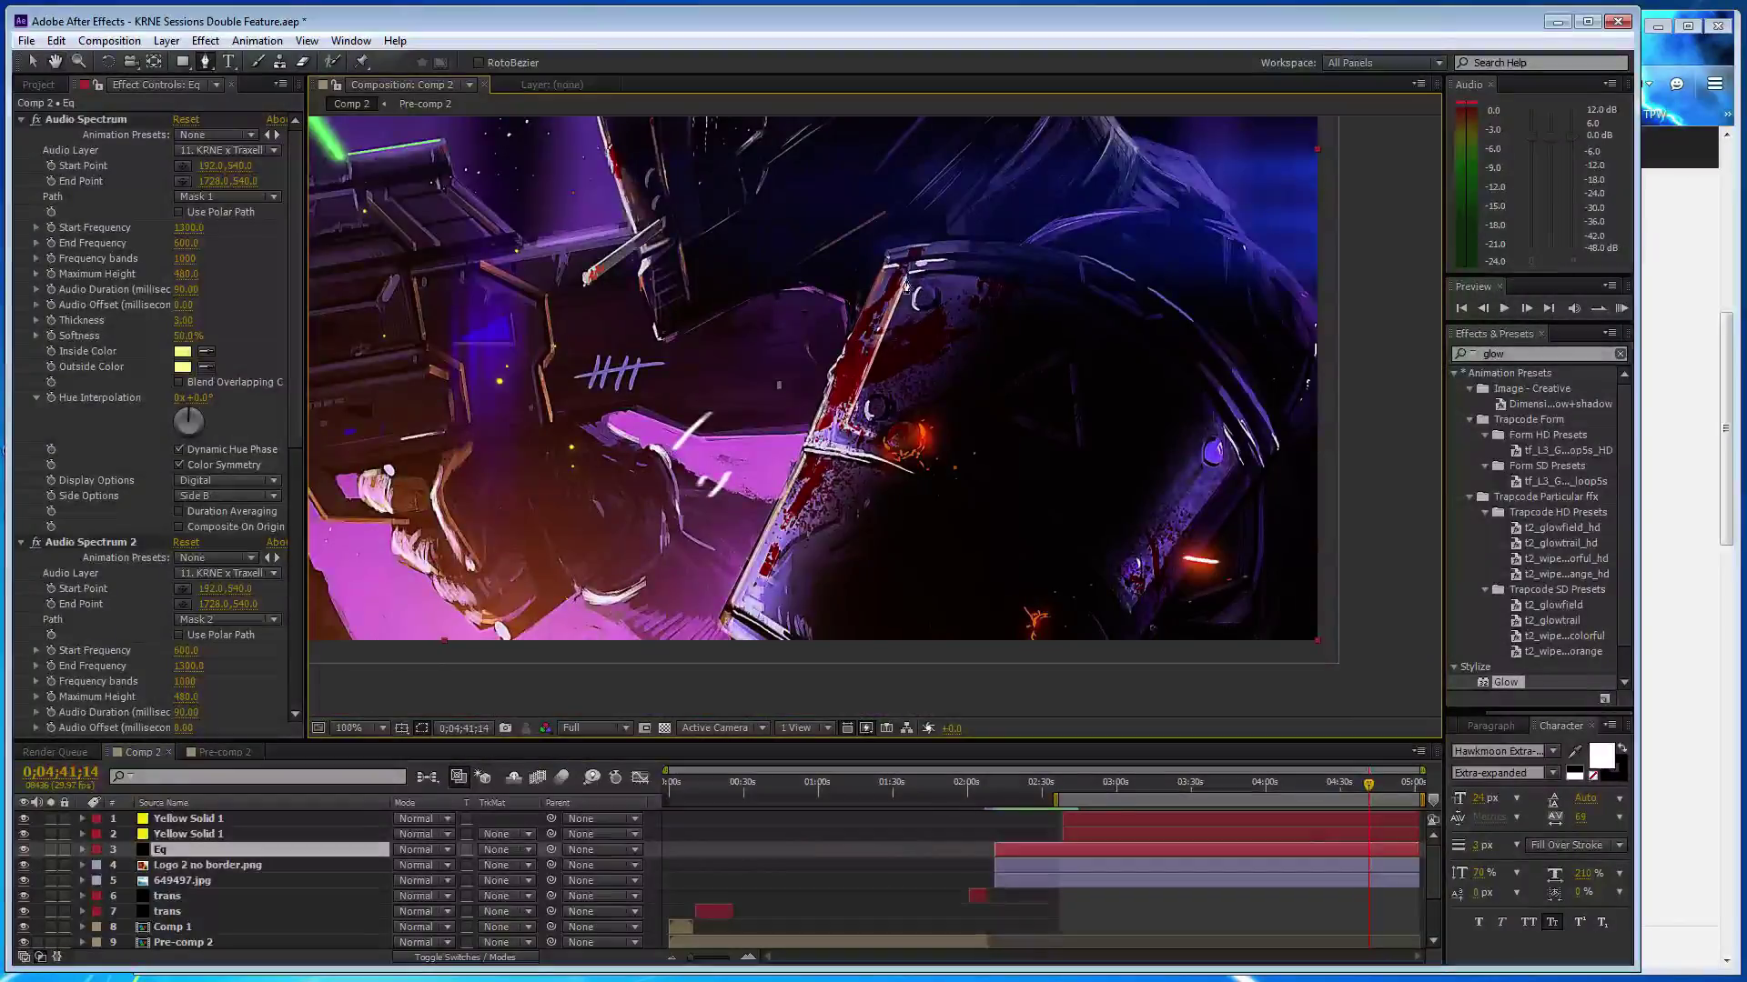
pyautogui.click(885, 261)
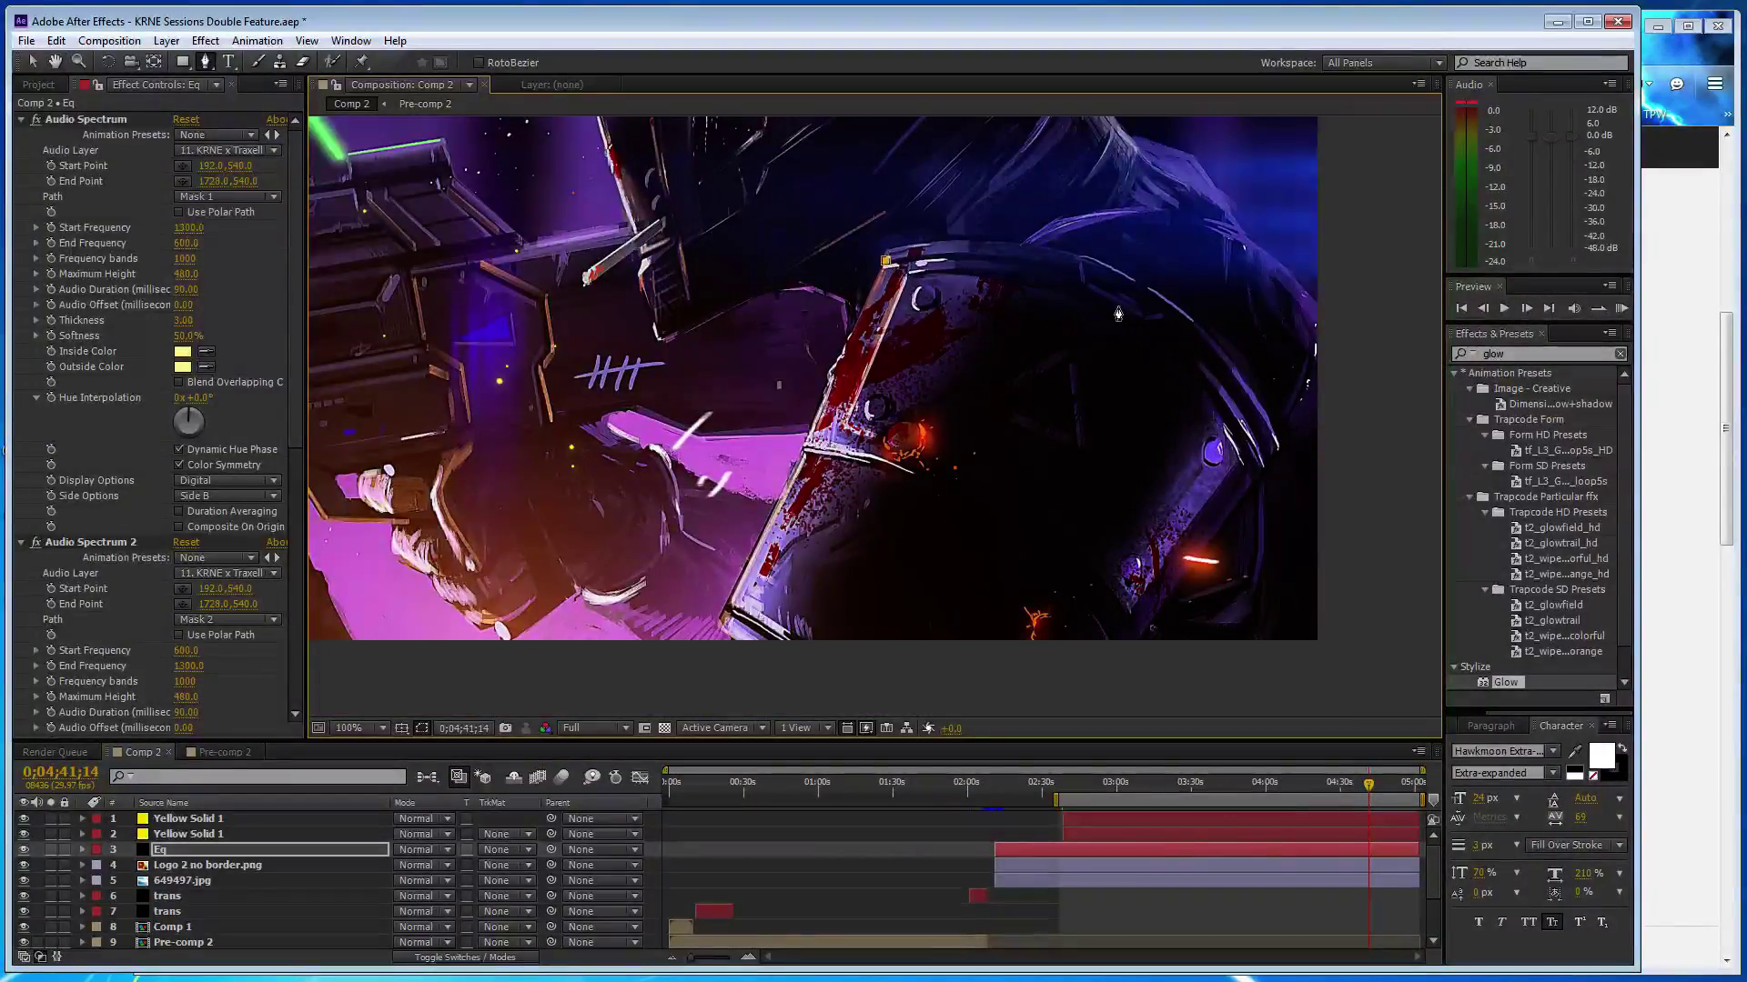
pyautogui.moveTo(1120, 297); pyautogui.dragTo(1230, 359)
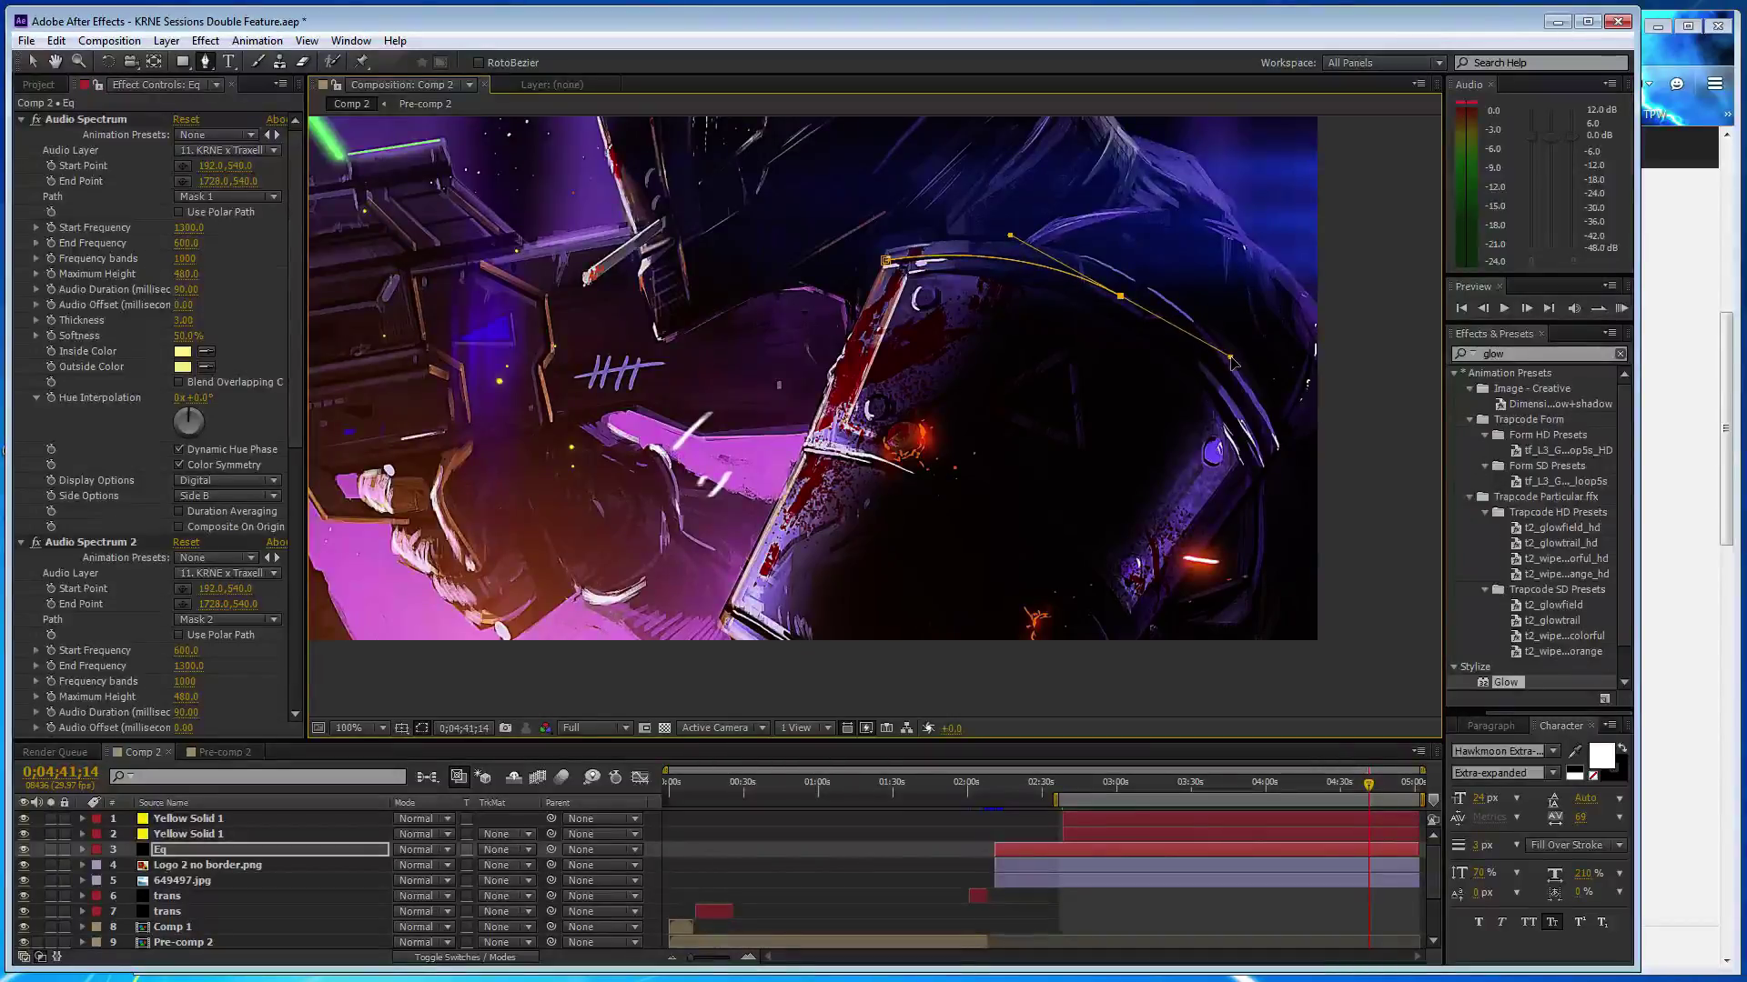
pyautogui.scroll(1, 1230, 360)
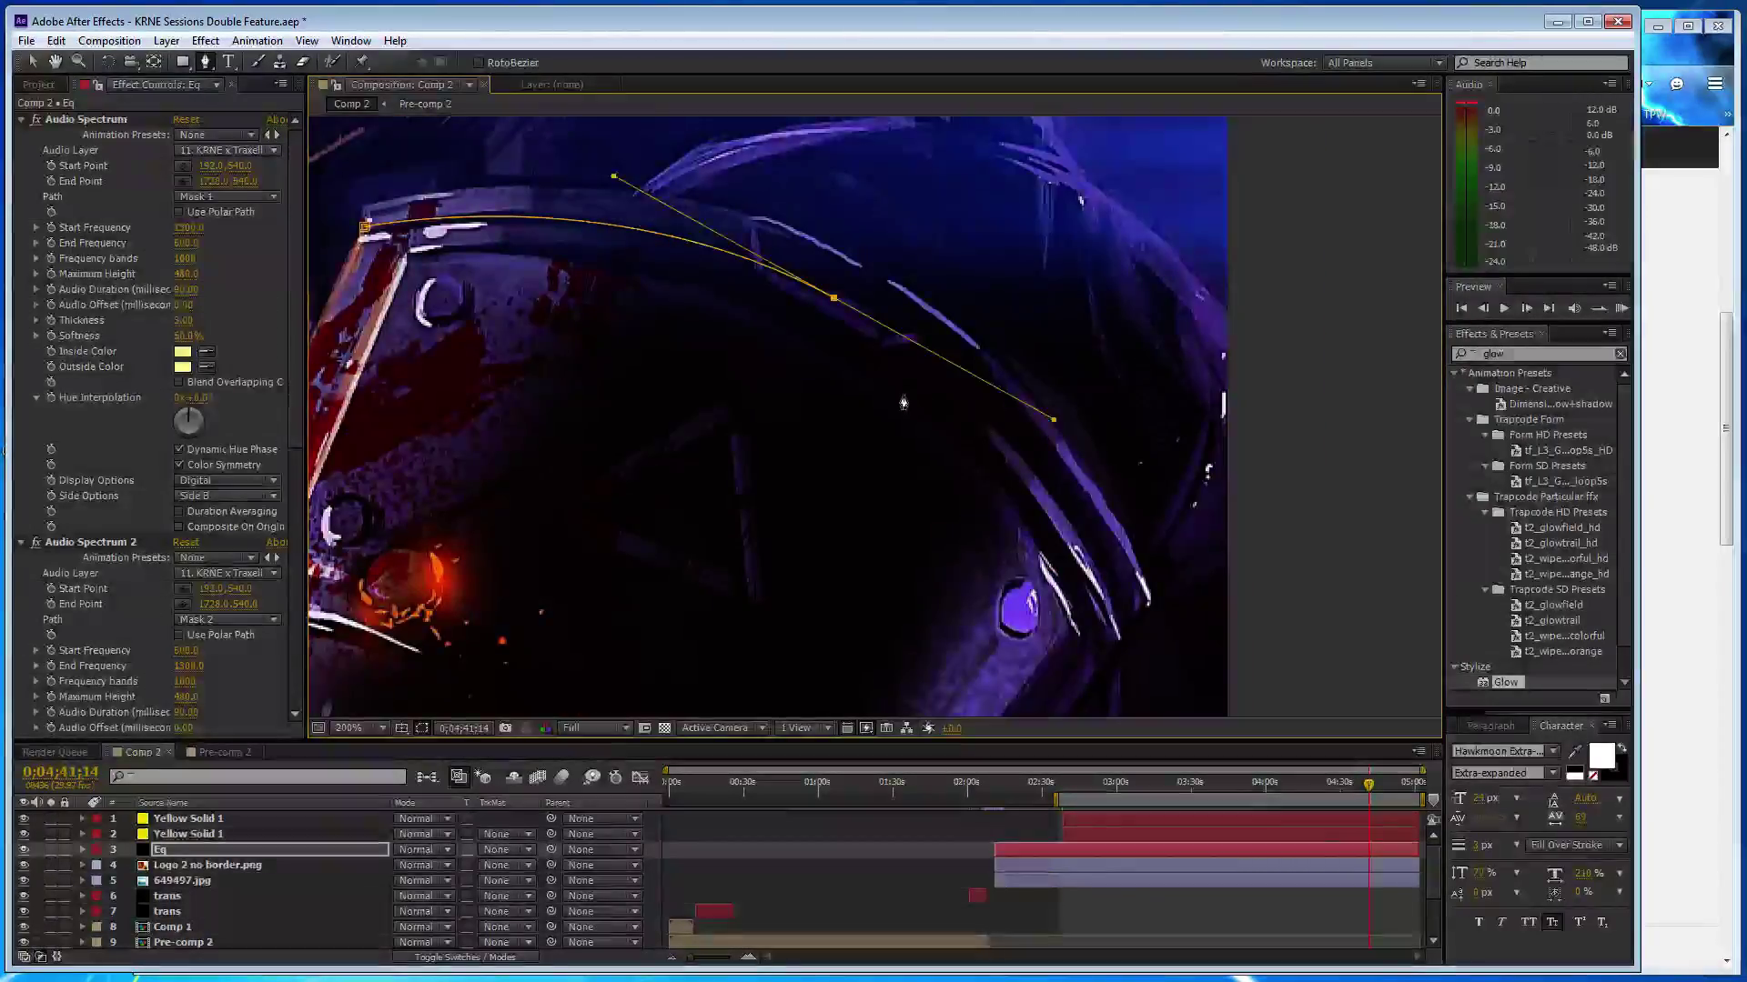
pyautogui.moveTo(833, 297); pyautogui.dragTo(820, 291)
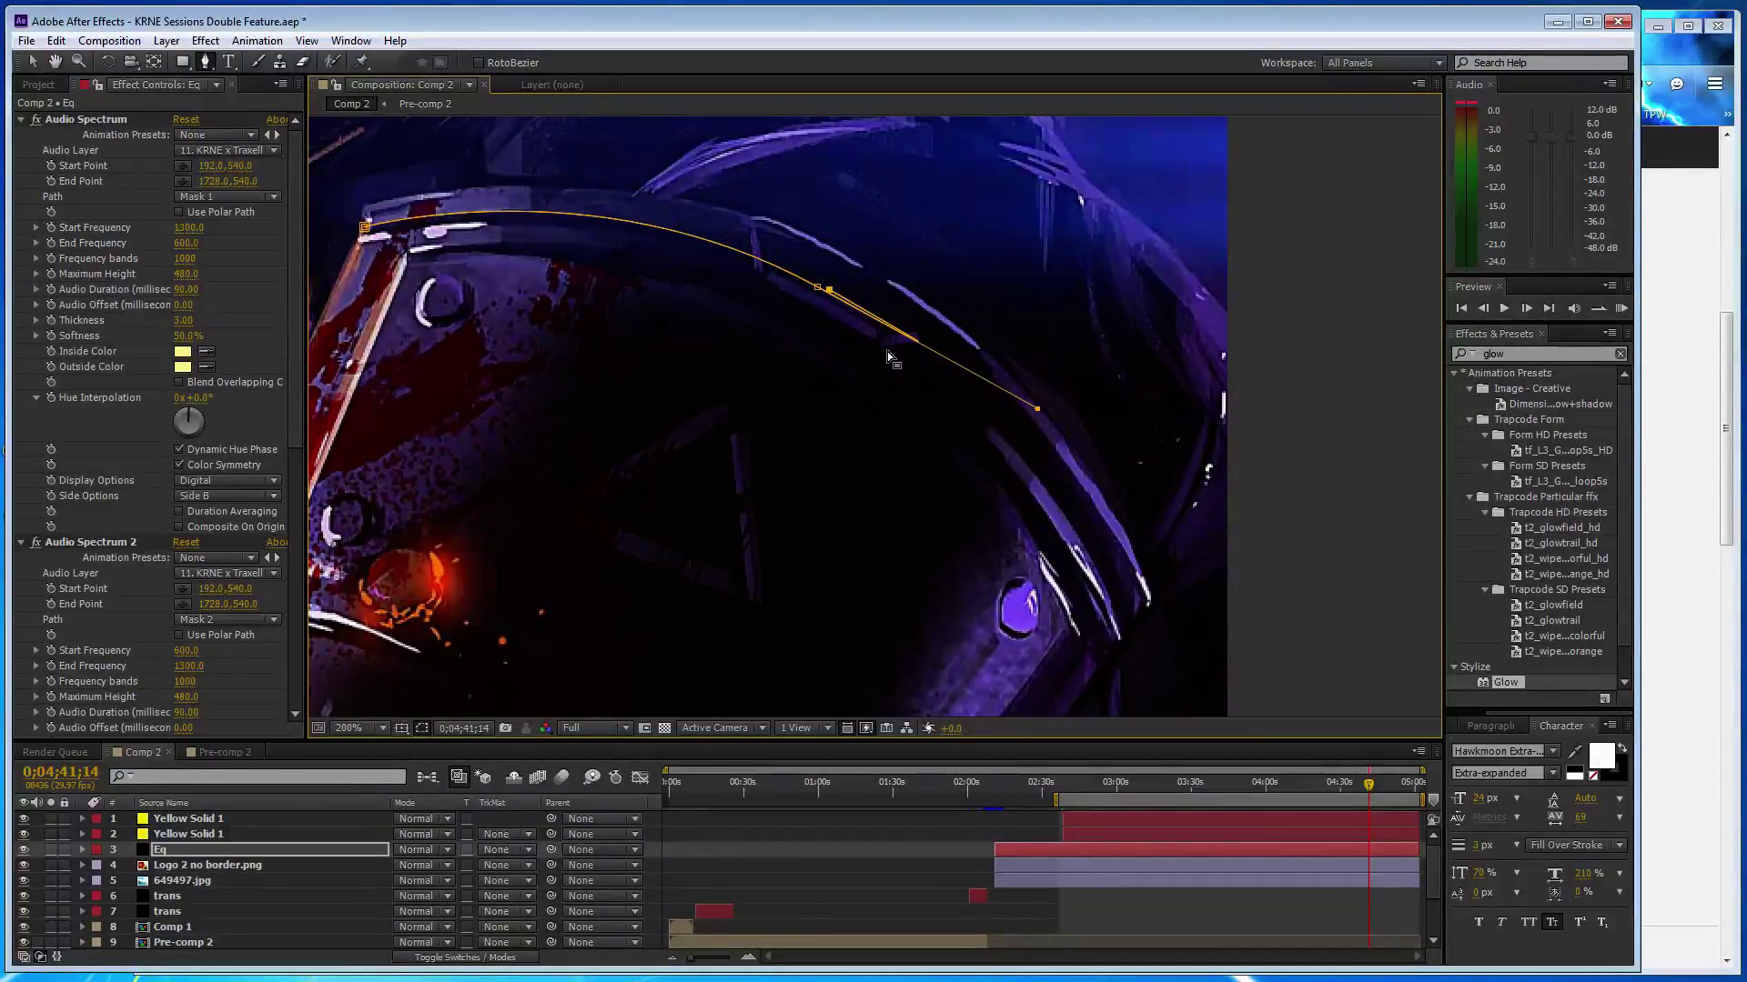
pyautogui.click(196, 818)
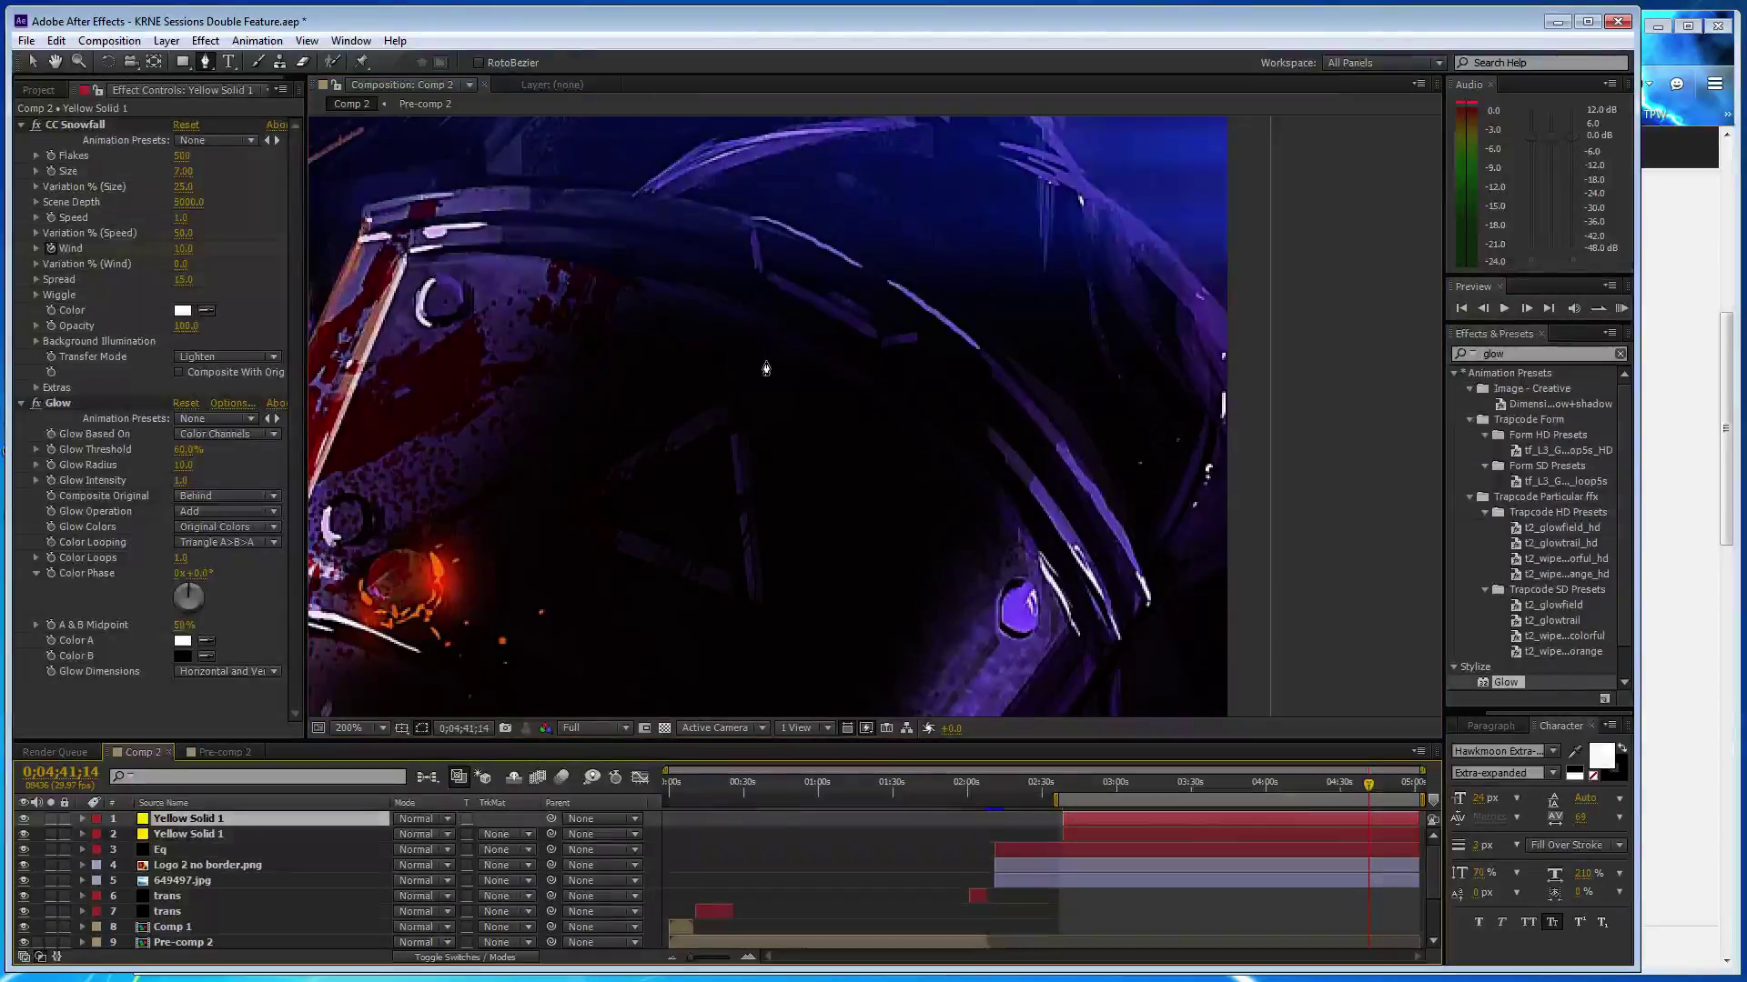
pyautogui.click(220, 849)
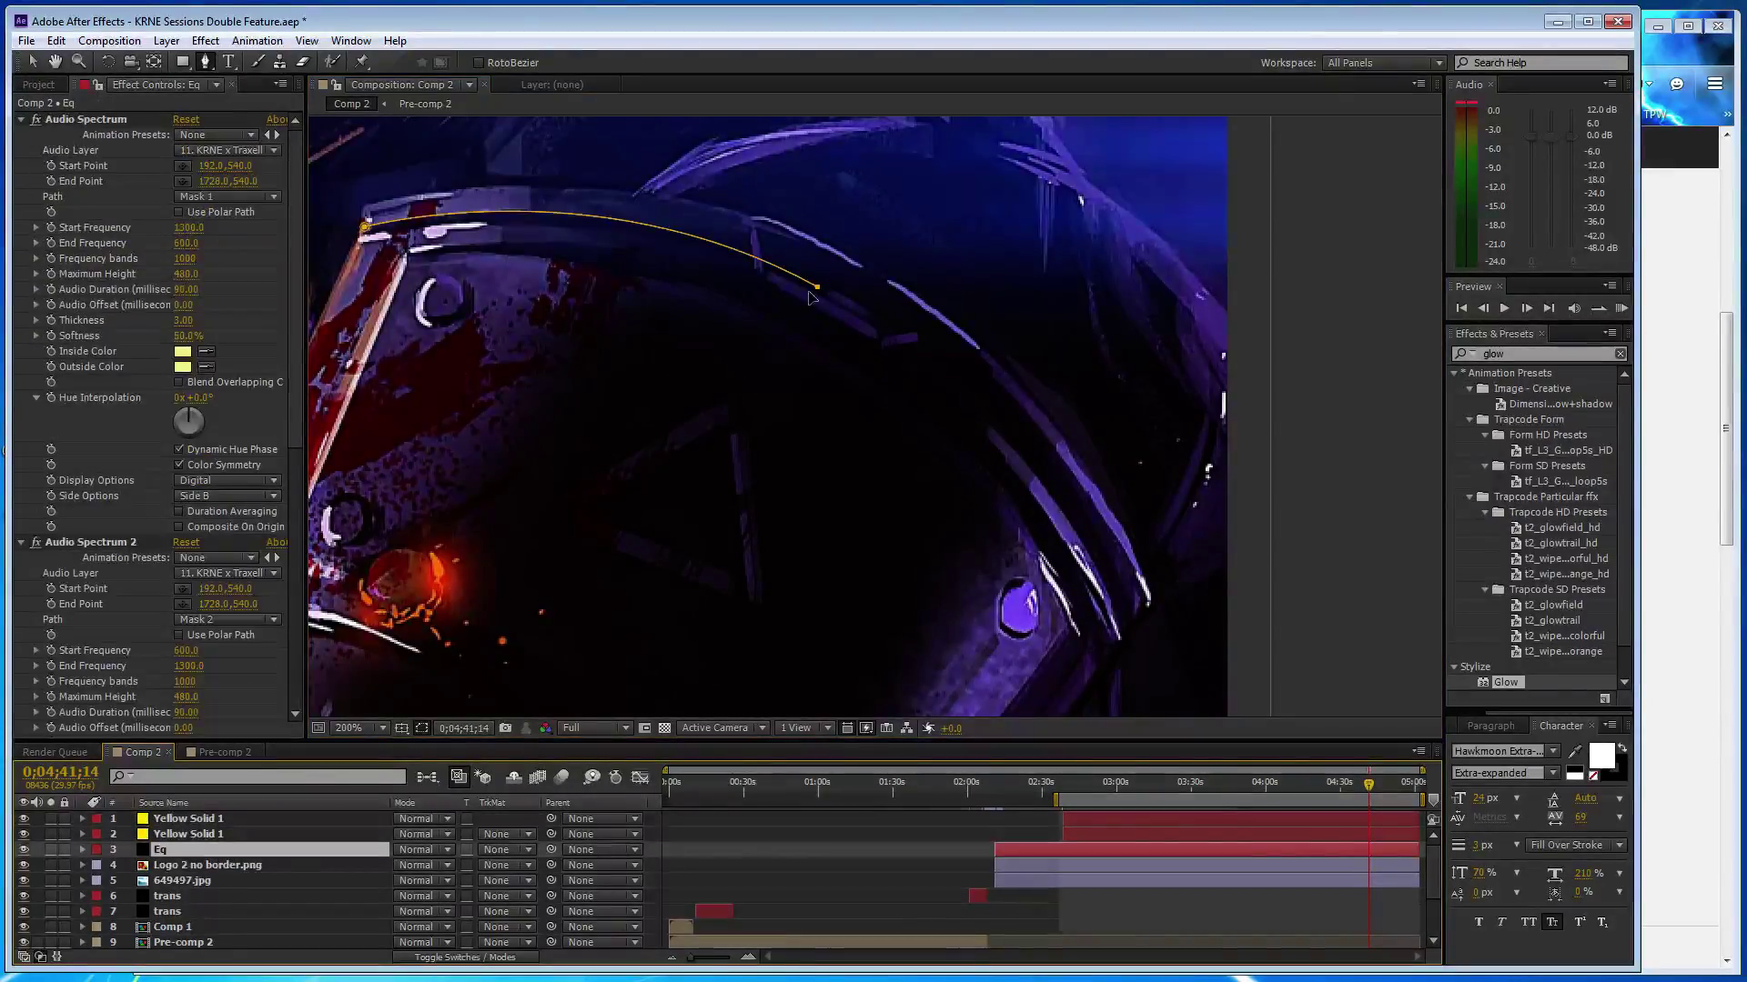
pyautogui.moveTo(818, 288); pyautogui.dragTo(1038, 404)
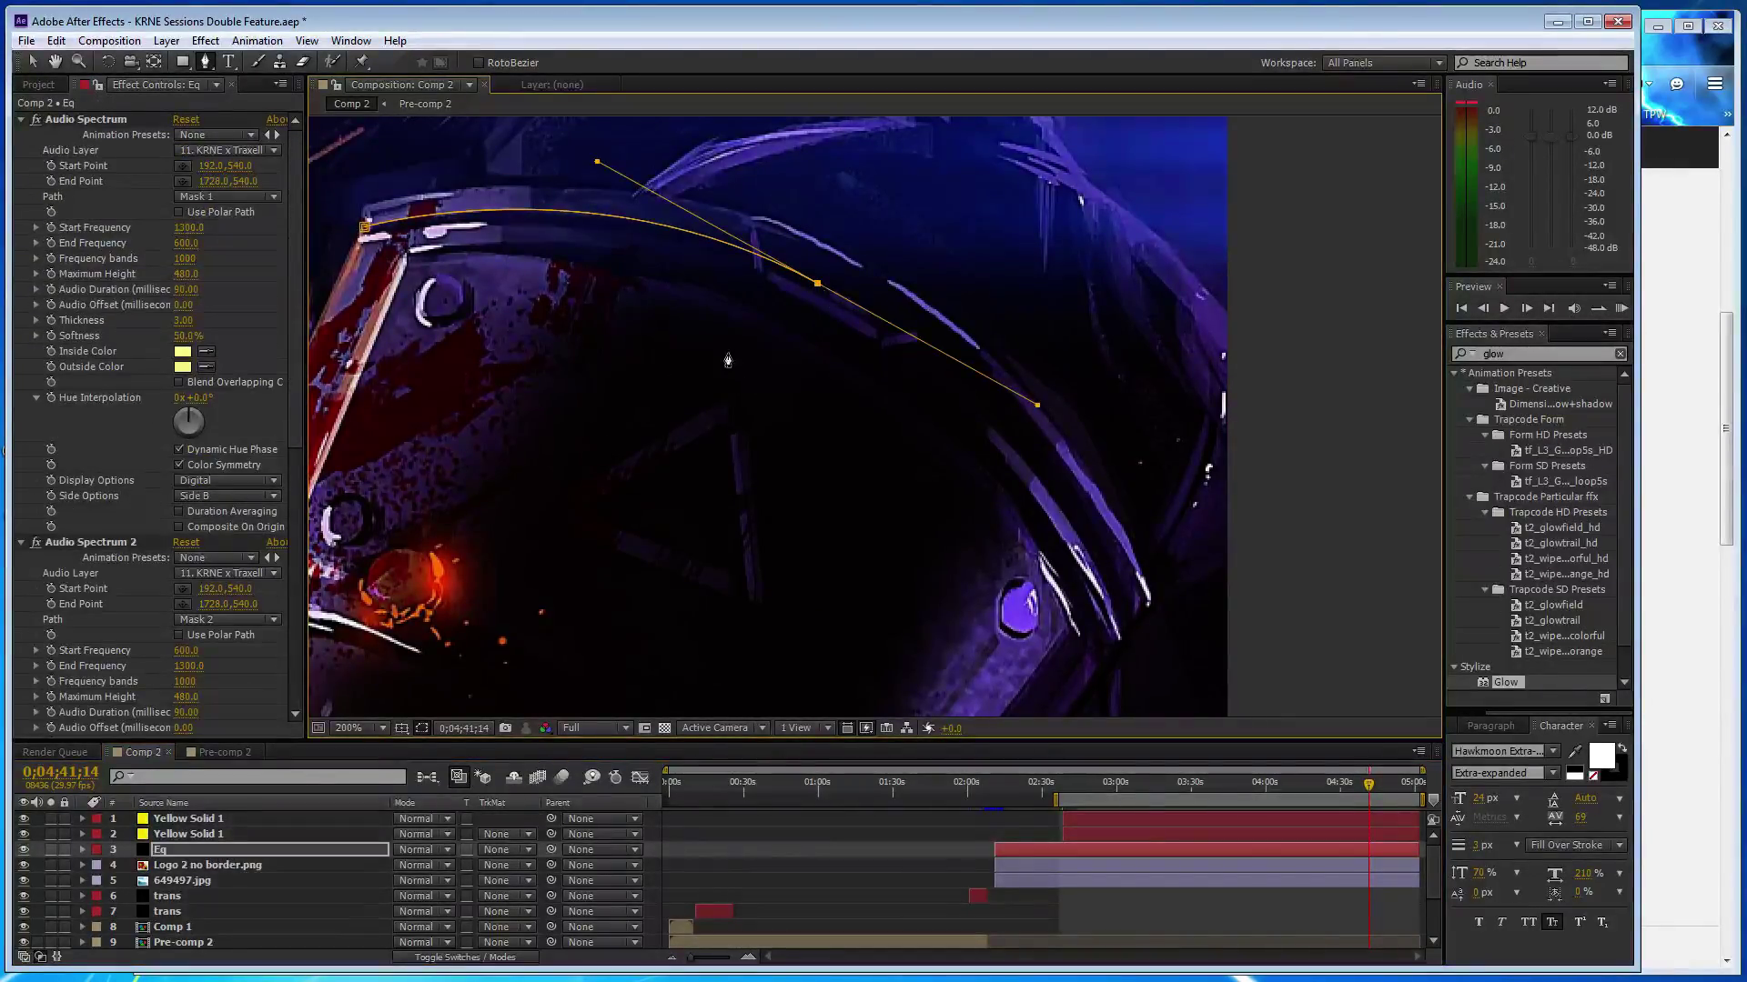
pyautogui.click(222, 850)
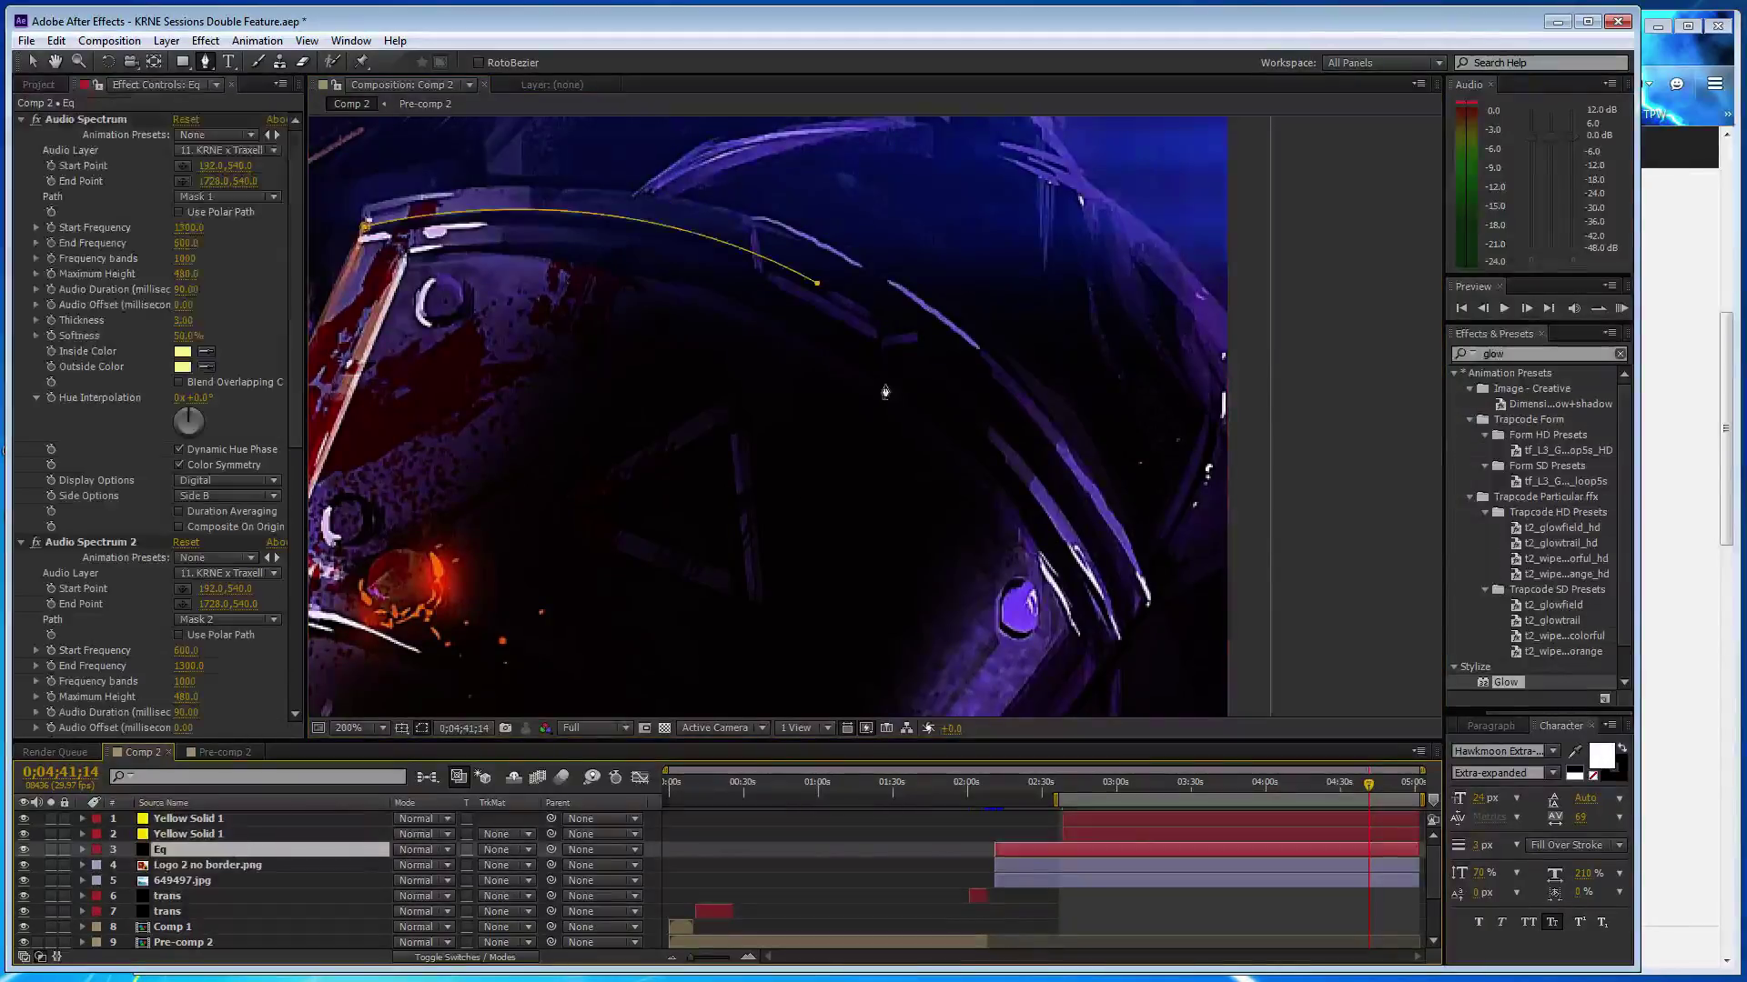
# - Add another curved mask path down the shoulder edge and nudge a point to fit
pyautogui.click(830, 286)
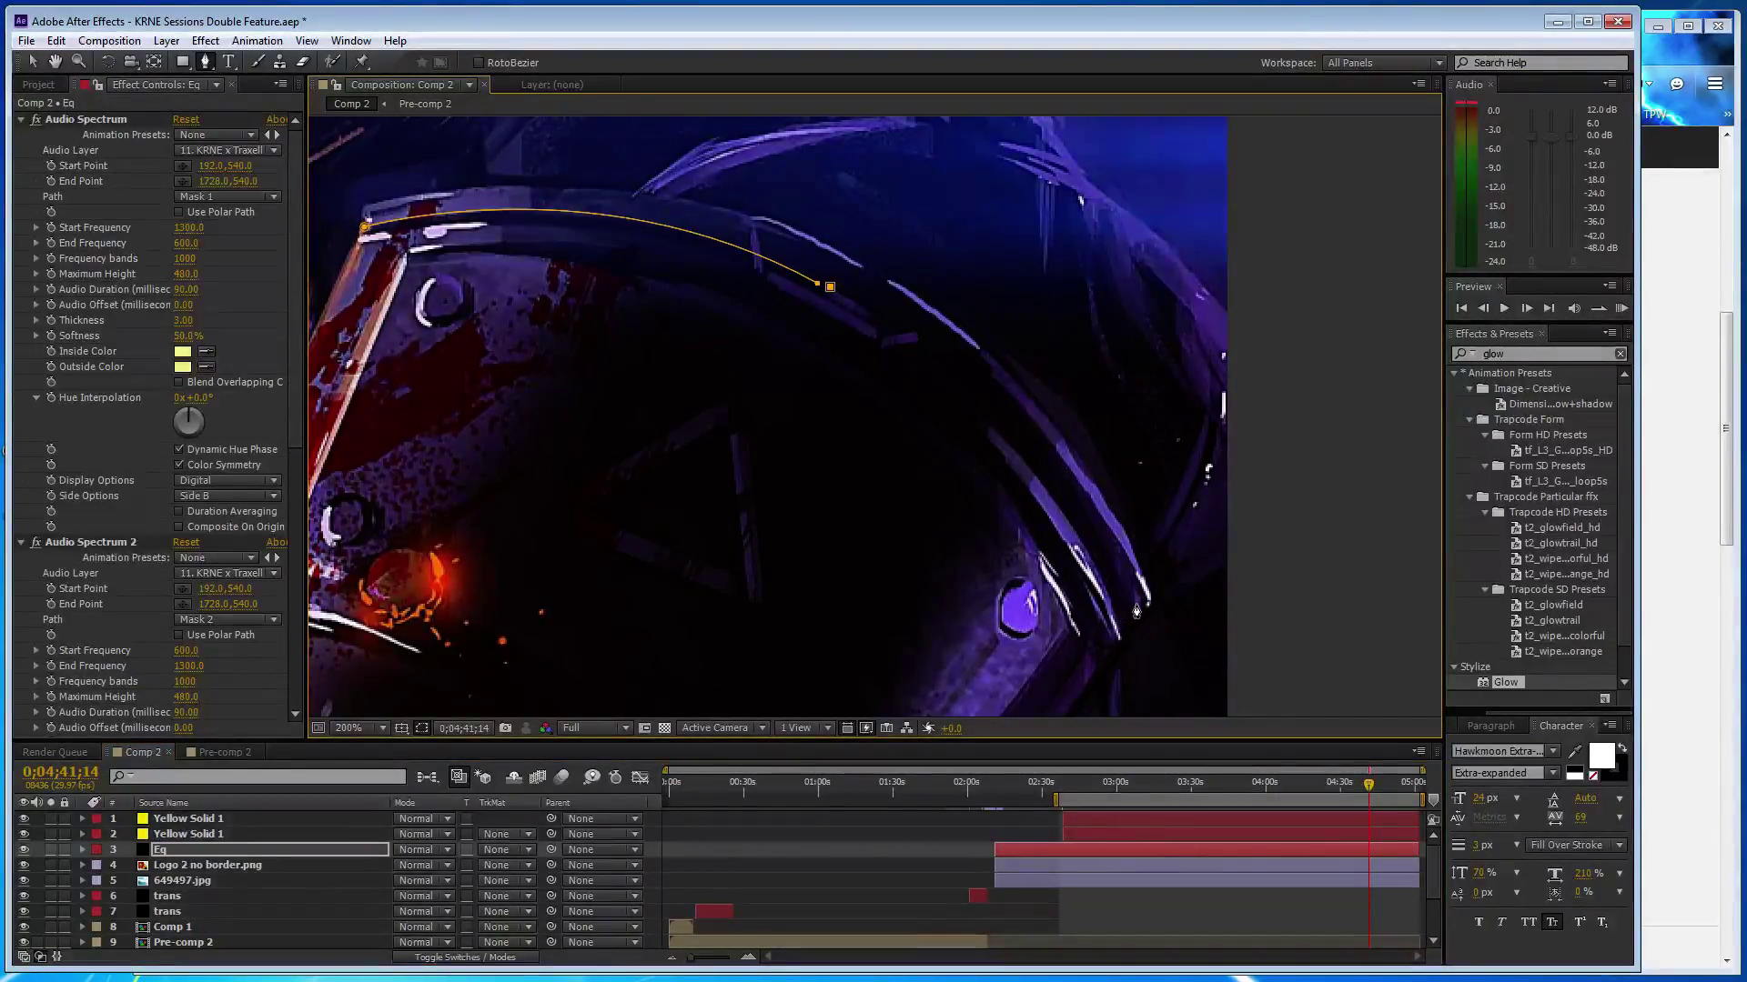
pyautogui.moveTo(1135, 609)
pyautogui.mouseDown()
pyautogui.moveTo(1144, 722)
pyautogui.moveTo(1193, 702)
pyautogui.mouseUp()
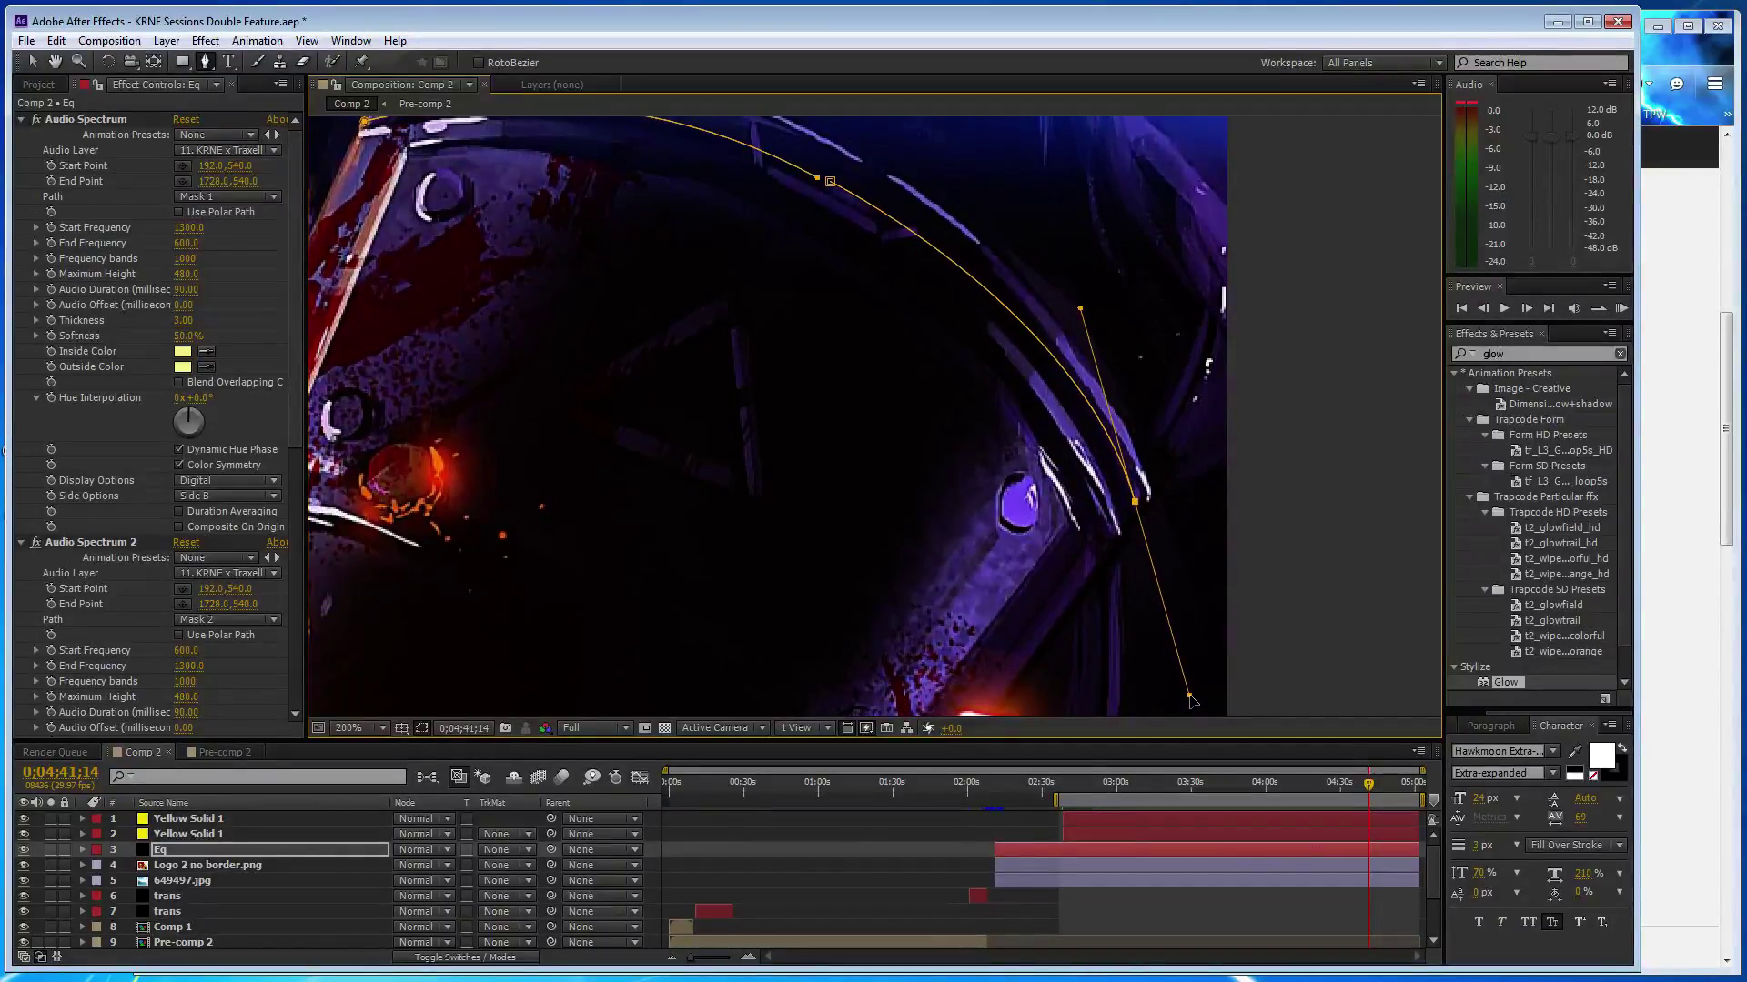
pyautogui.scroll(5, 722, 390)
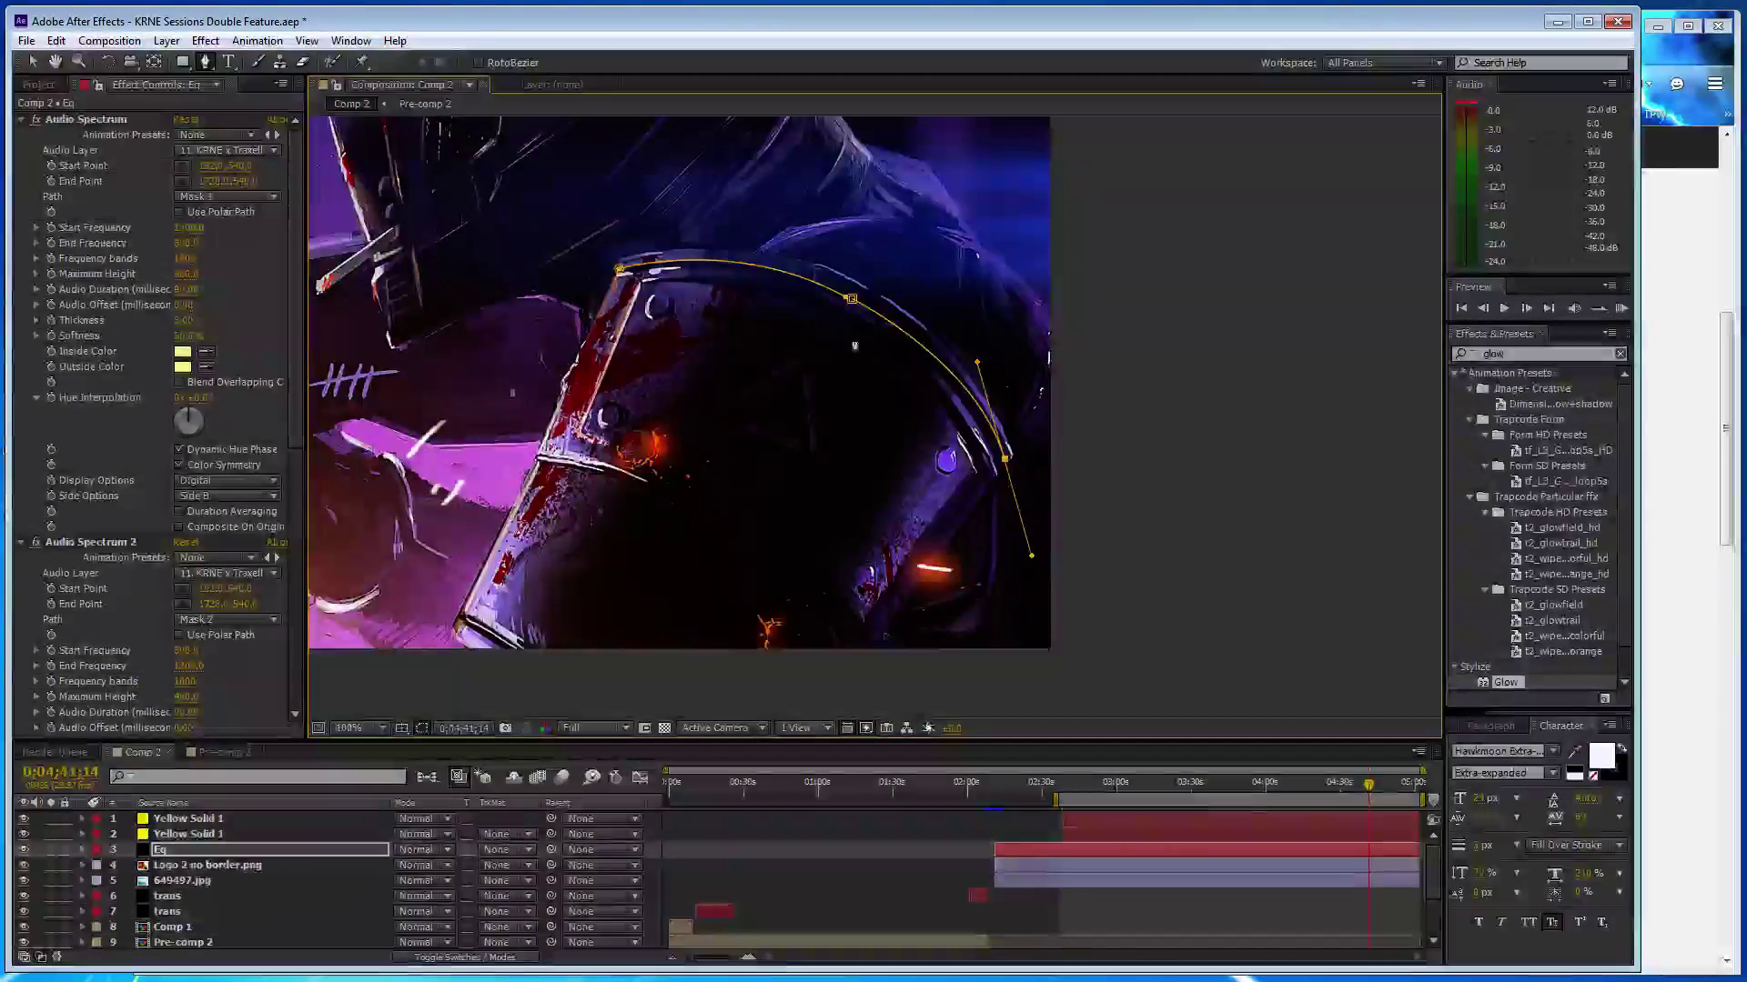
pyautogui.press('v')
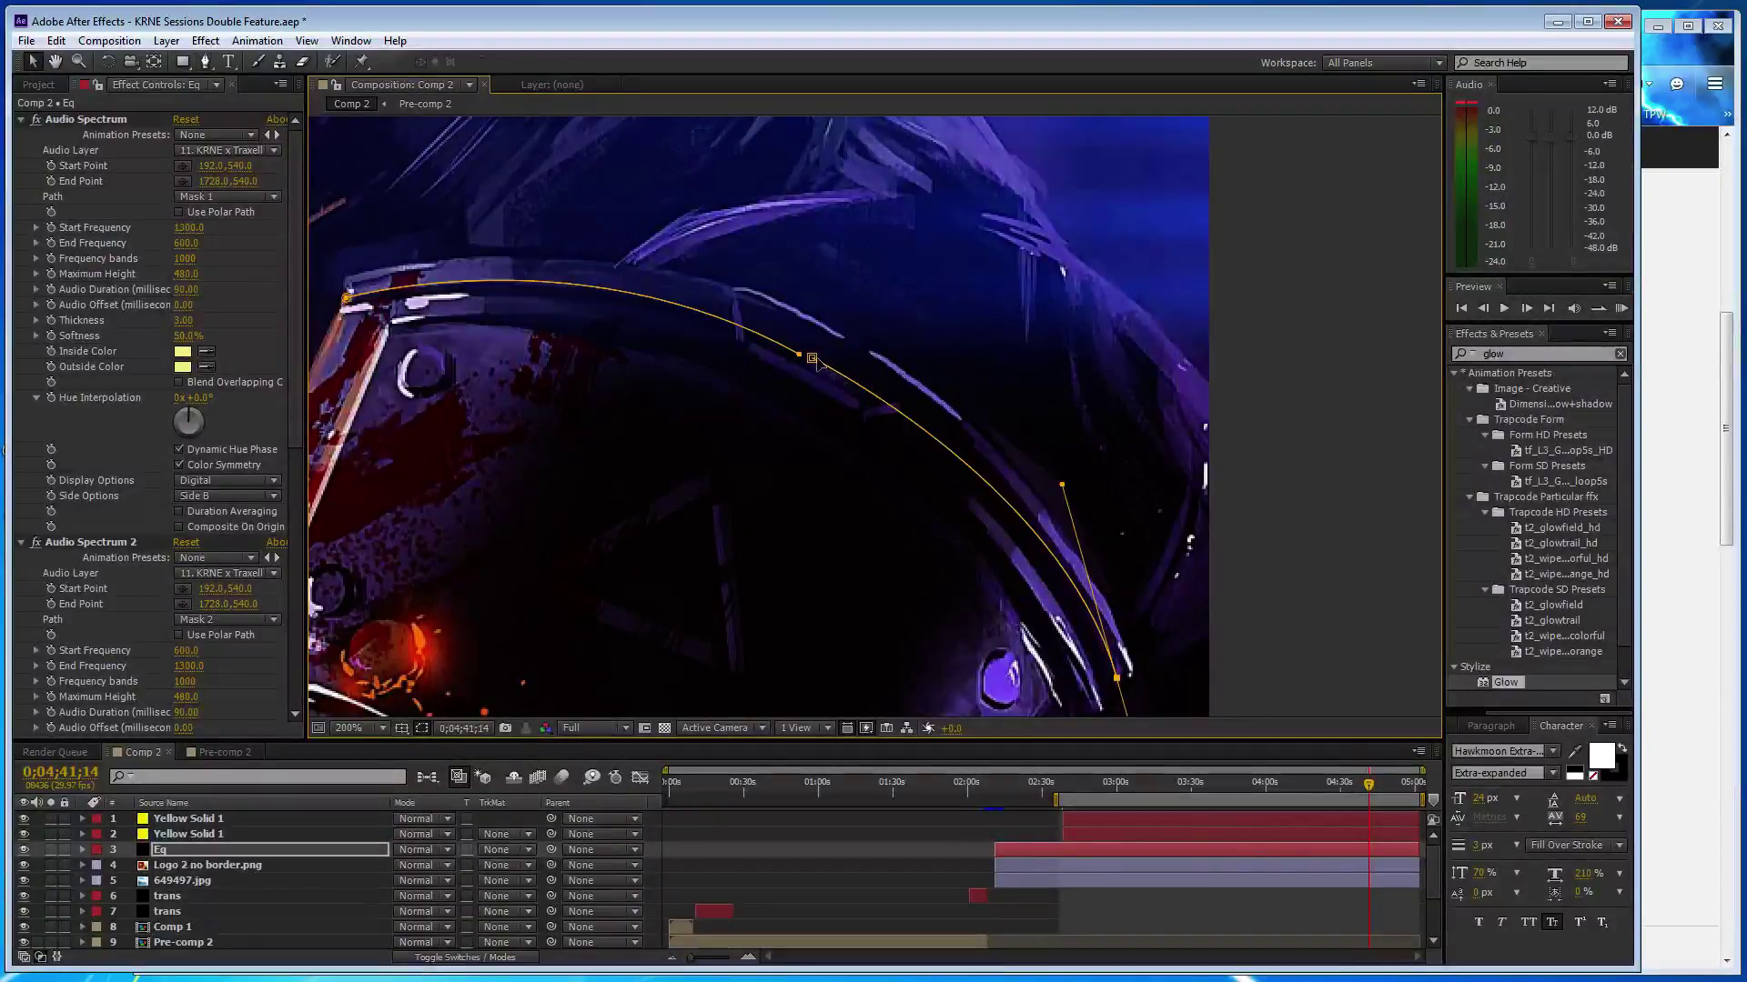
pyautogui.moveTo(819, 360); pyautogui.dragTo(815, 362)
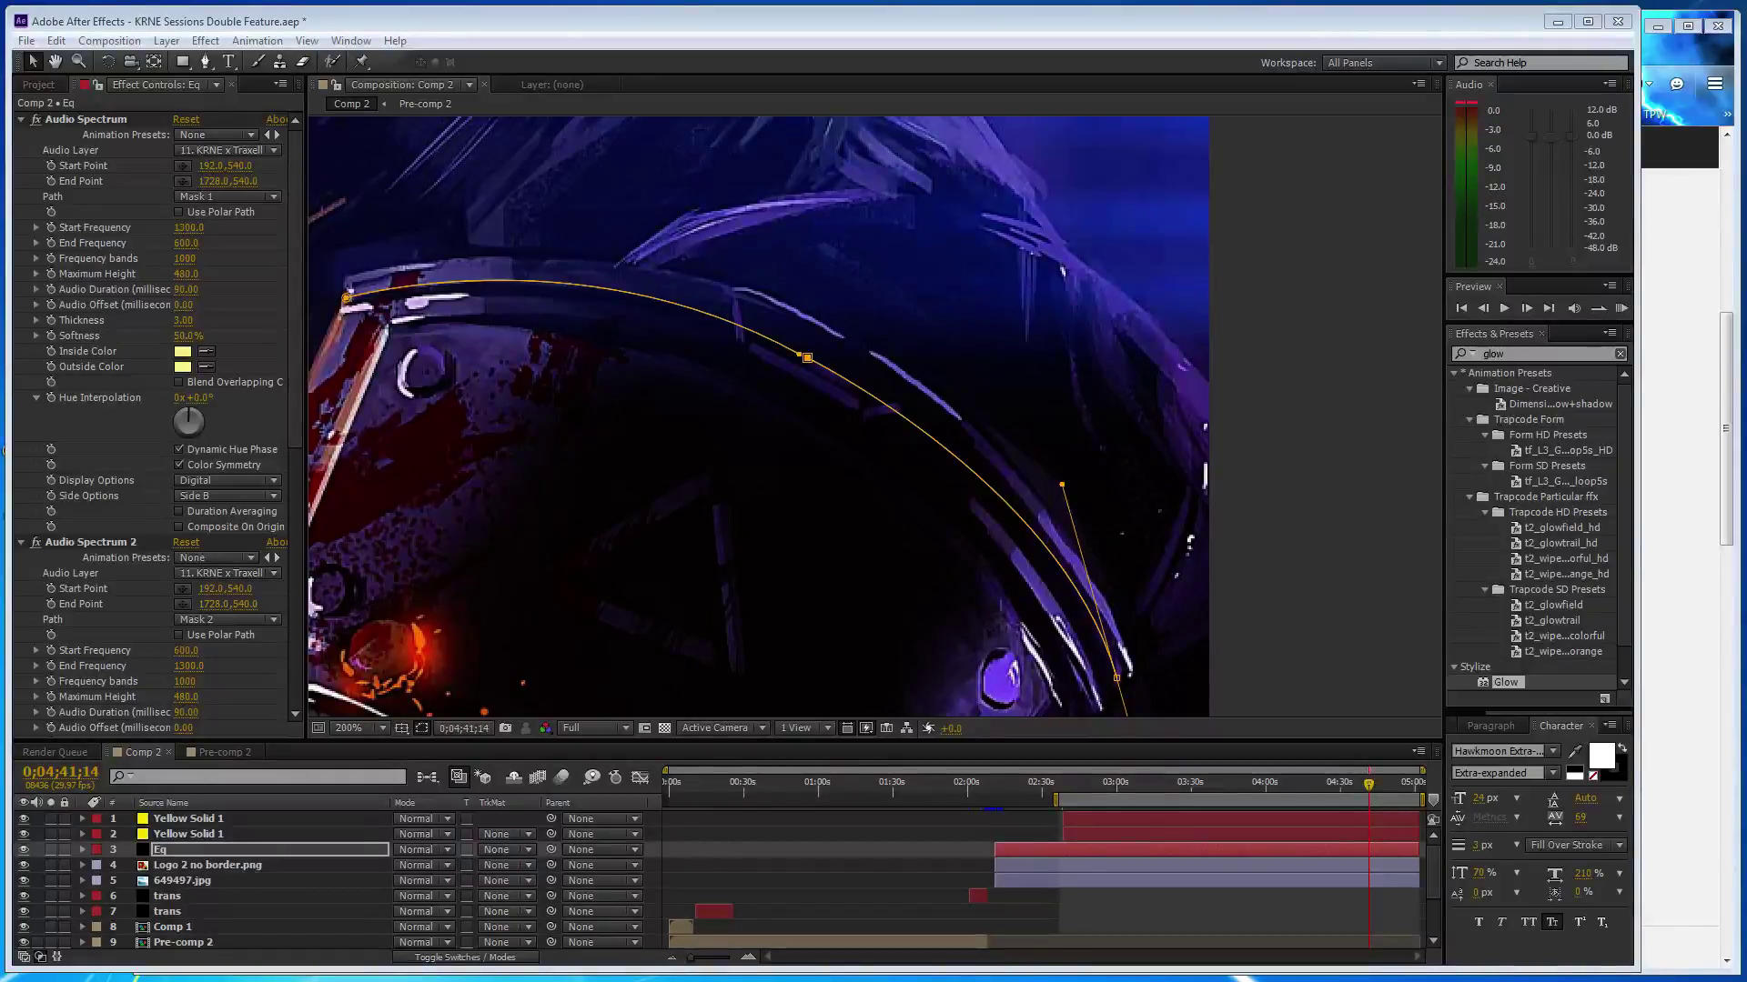
# - Duplicate Audio Spectrum 2, set its path to Mask 3, Start Frequency 400, and adjust End Frequency
pyautogui.scroll(-3, 140, 281)
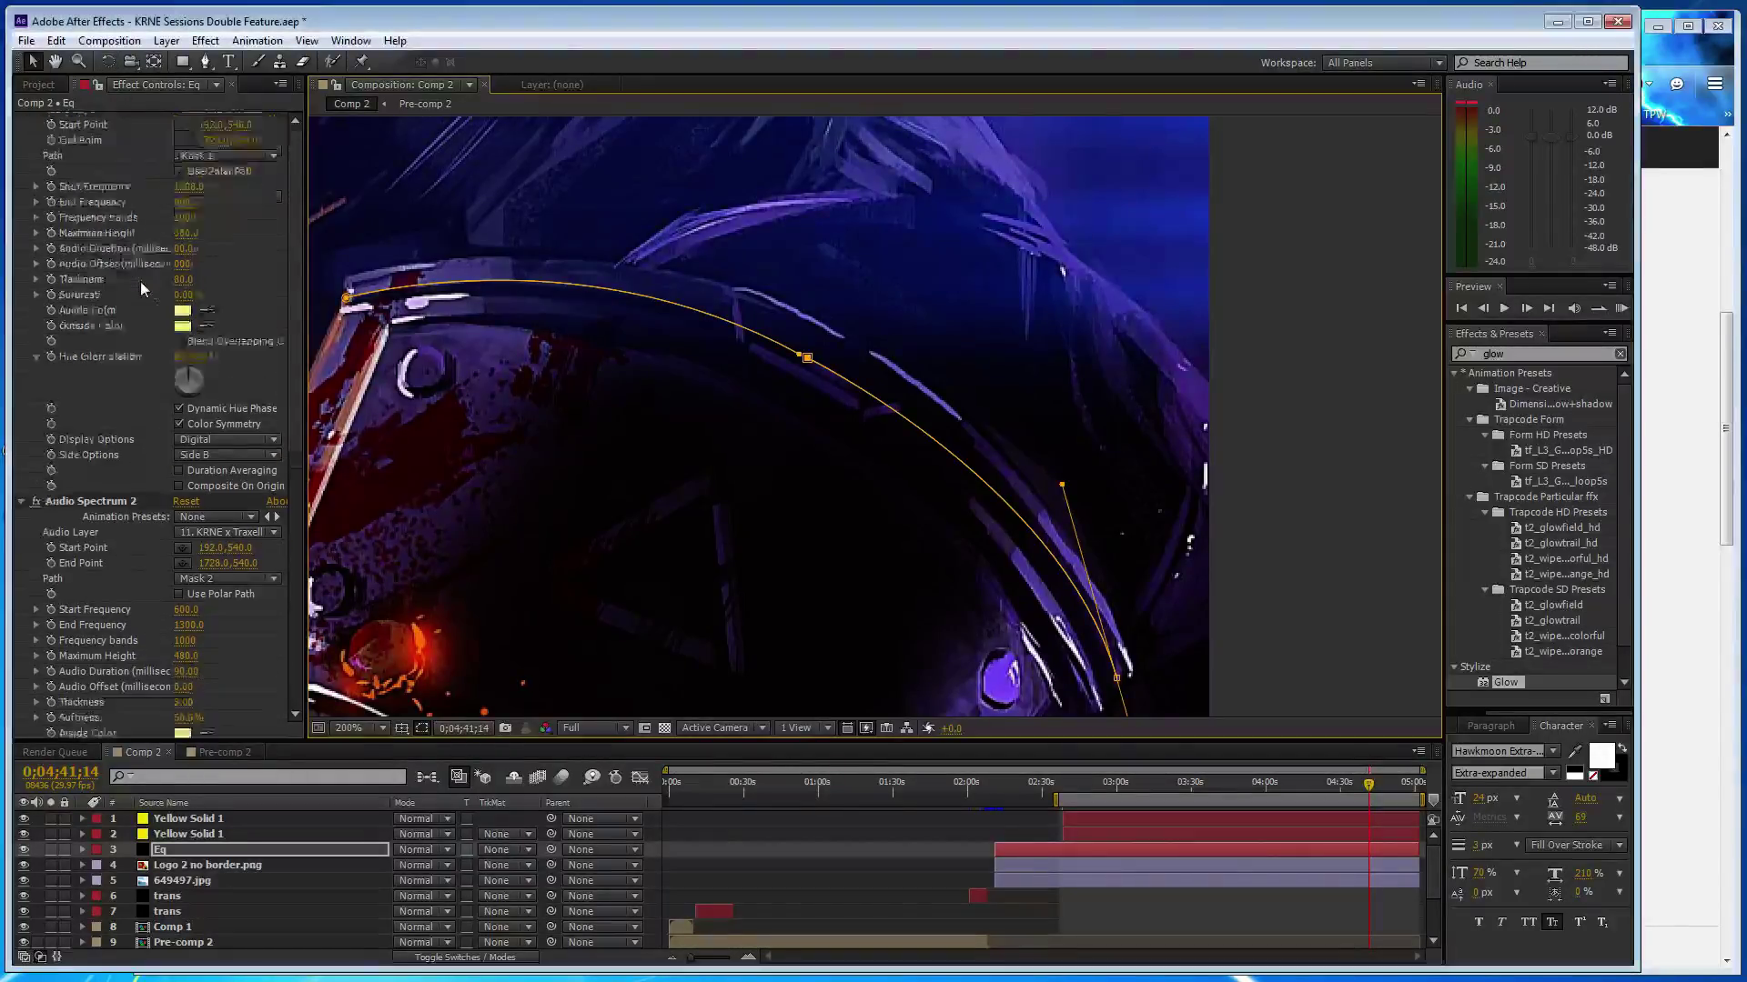
pyautogui.scroll(-3, 134, 282)
pyautogui.click(95, 300)
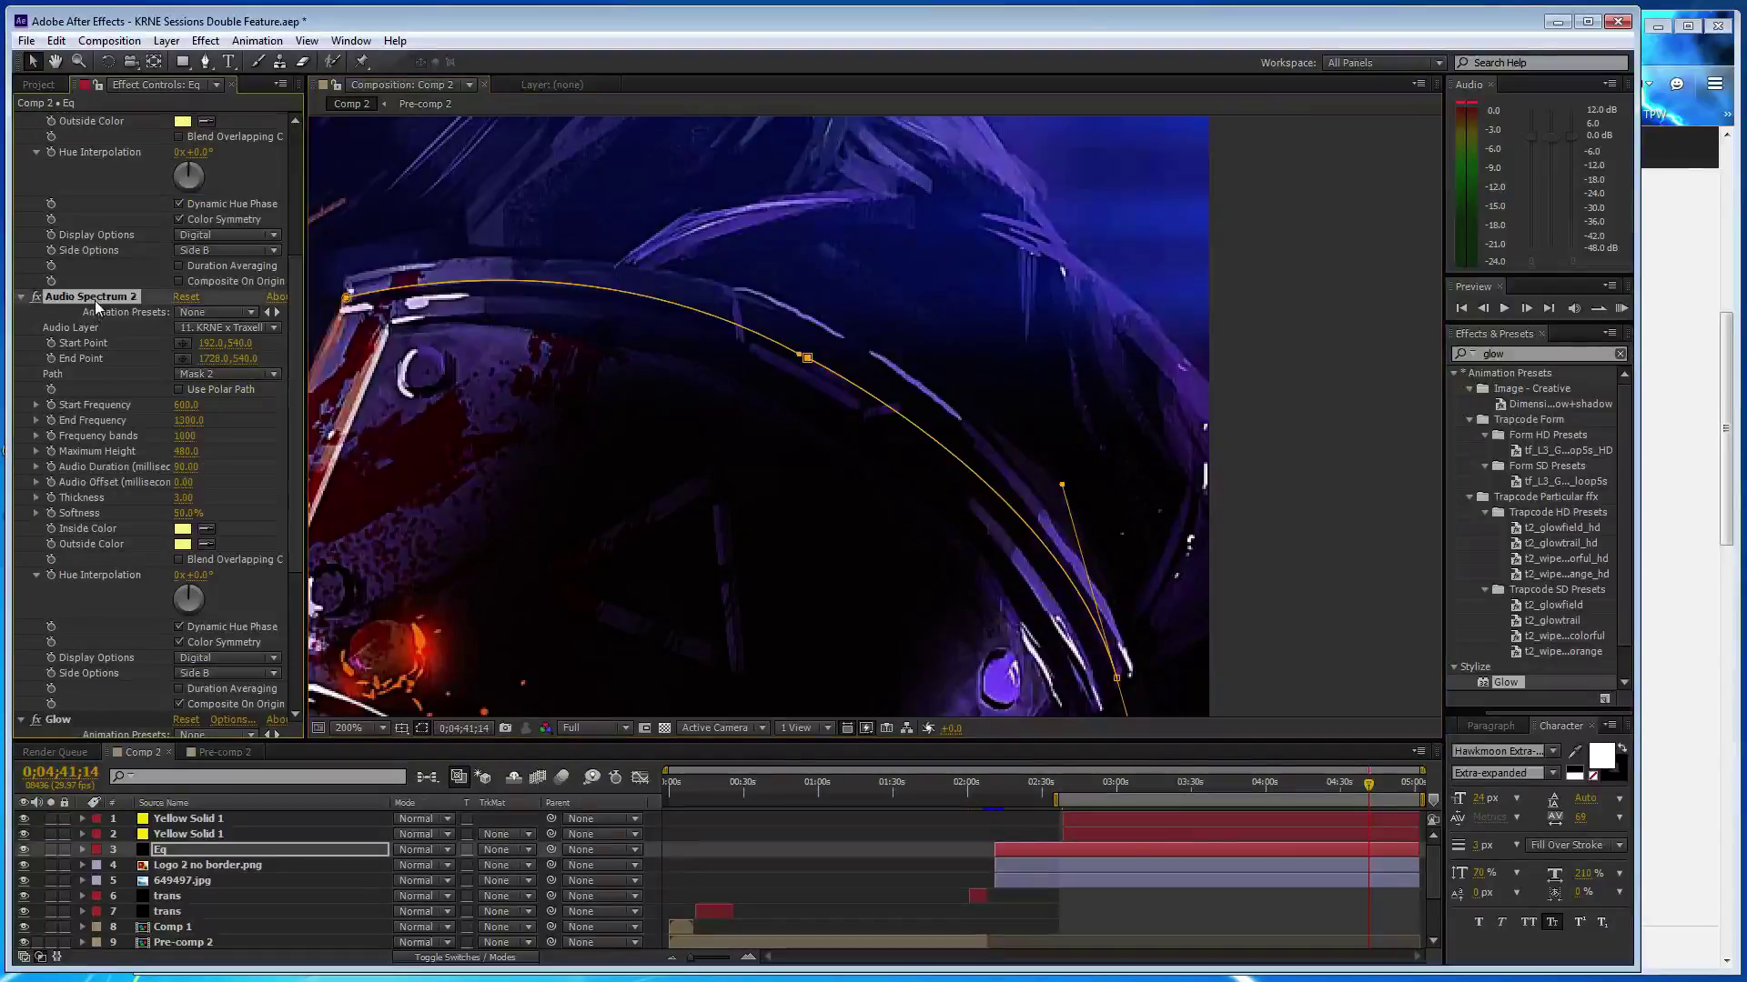
pyautogui.hotkey('ctrl', 'd')
pyautogui.click(233, 196)
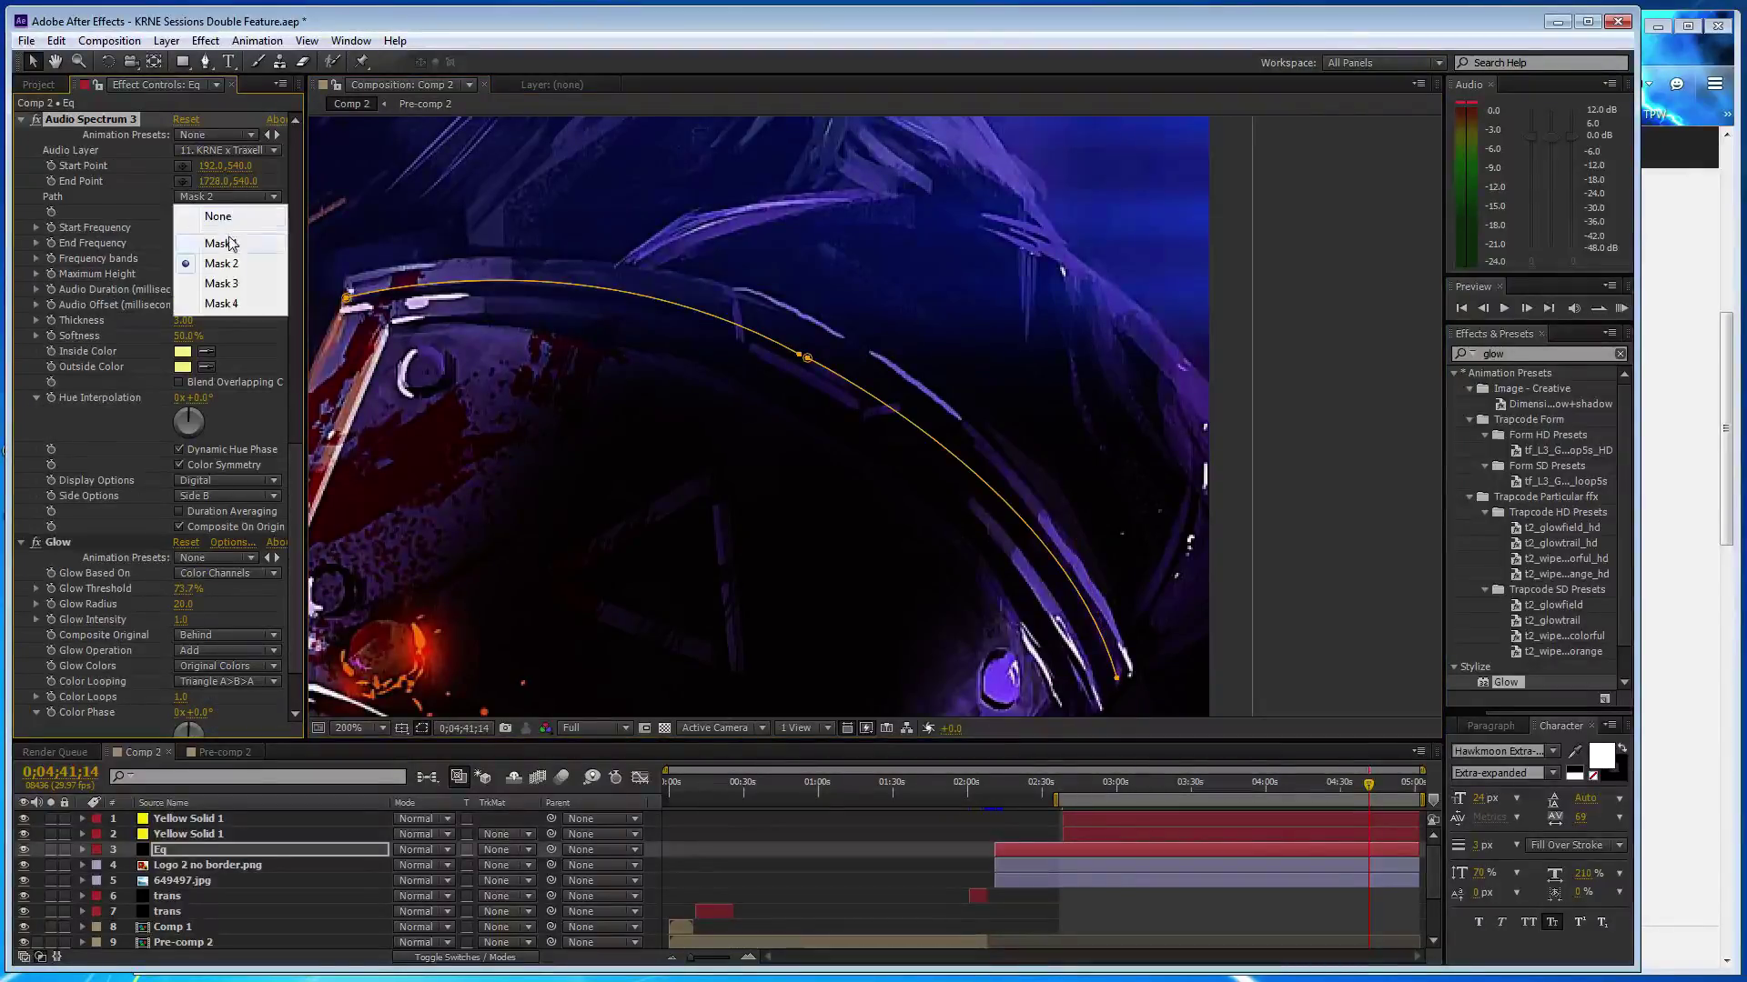
pyautogui.click(226, 281)
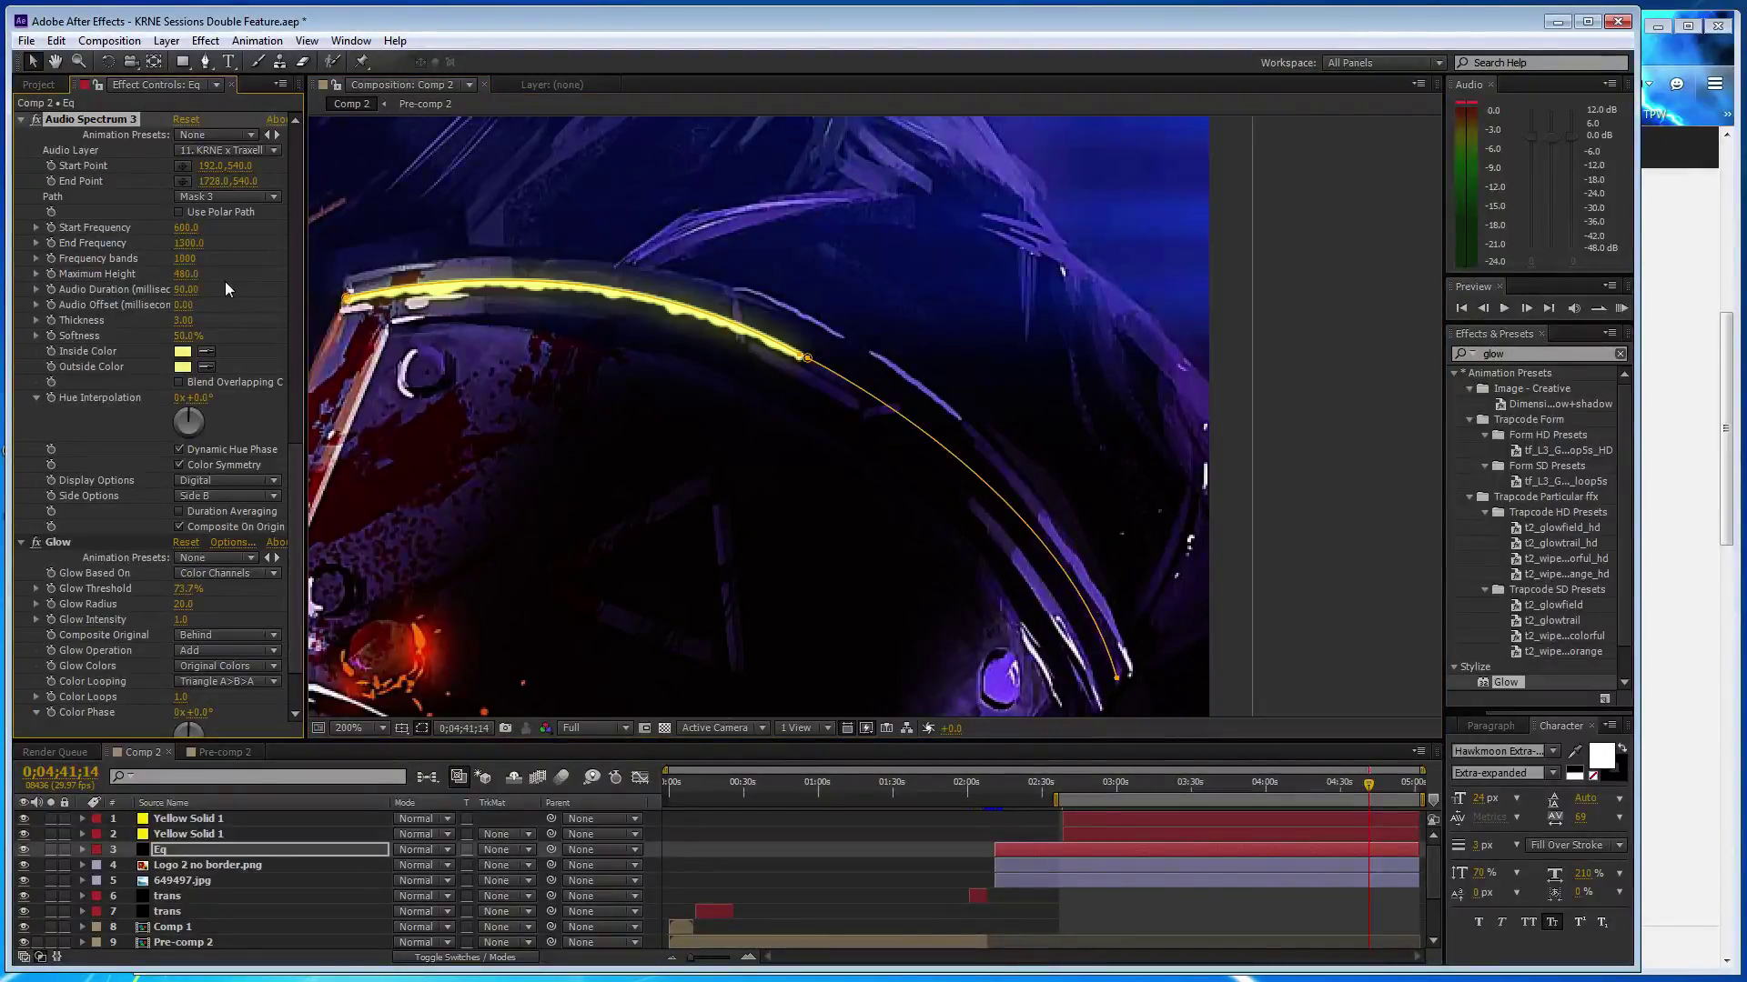
pyautogui.click(186, 228)
pyautogui.write('400')
pyautogui.click(186, 243)
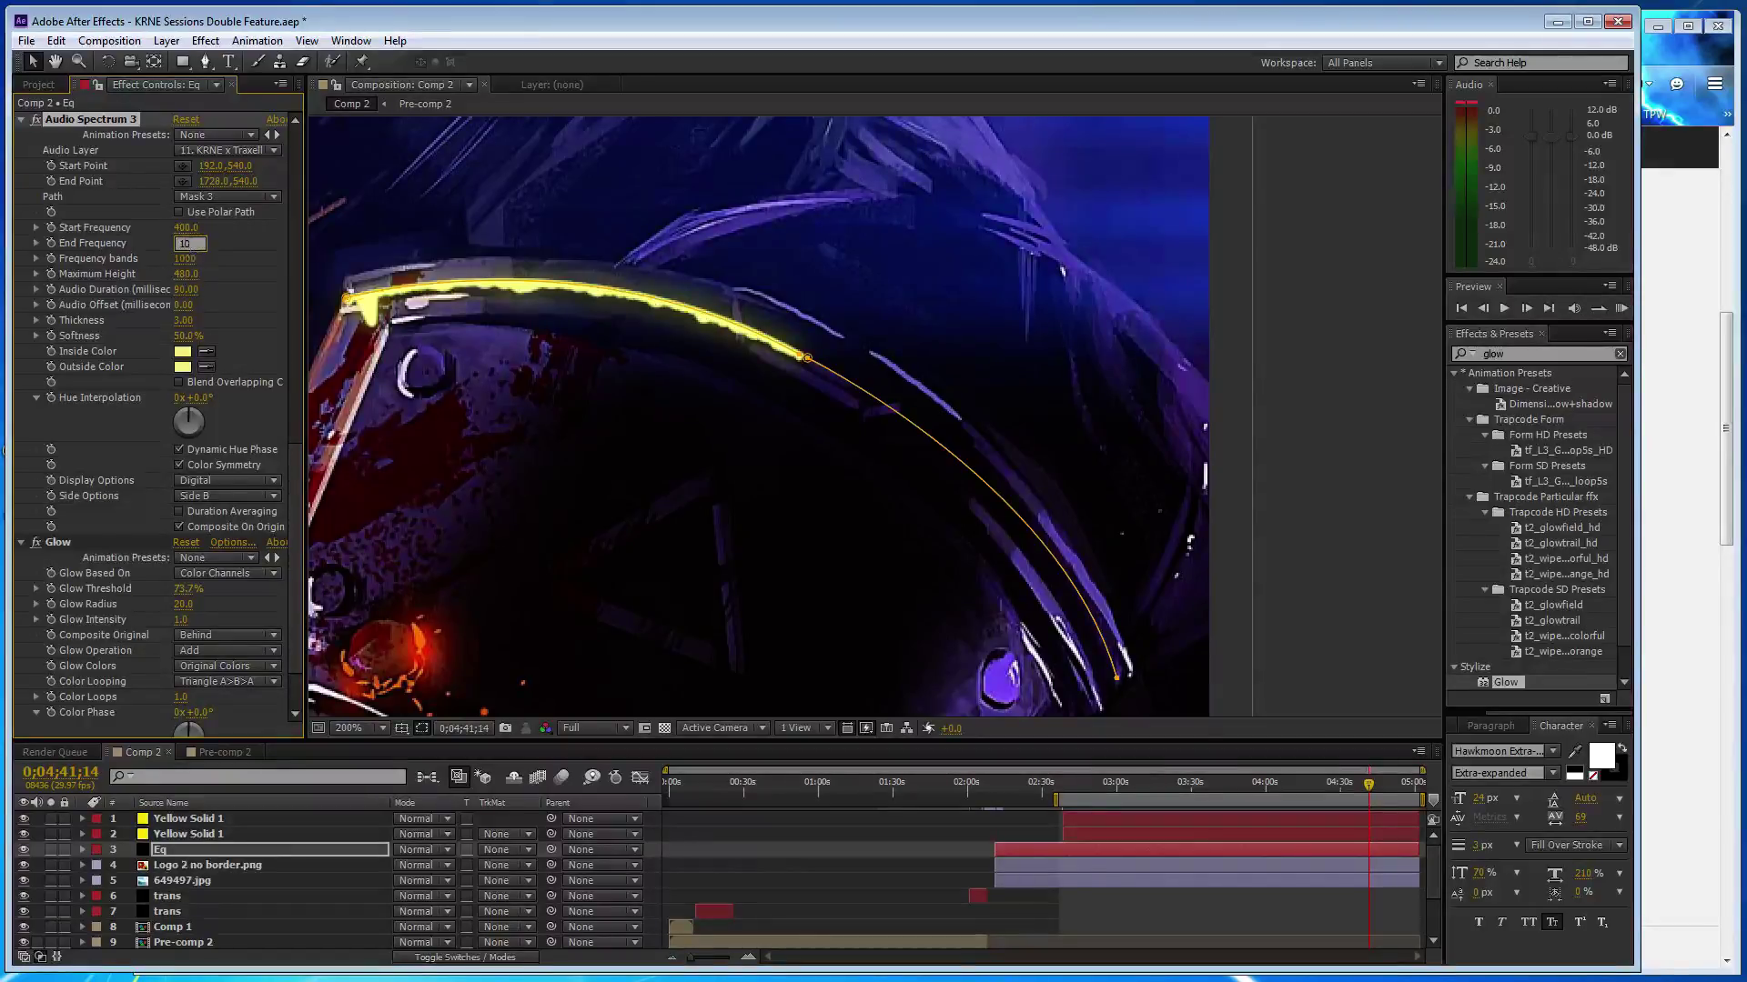
pyautogui.write('10')
pyautogui.press('Return')
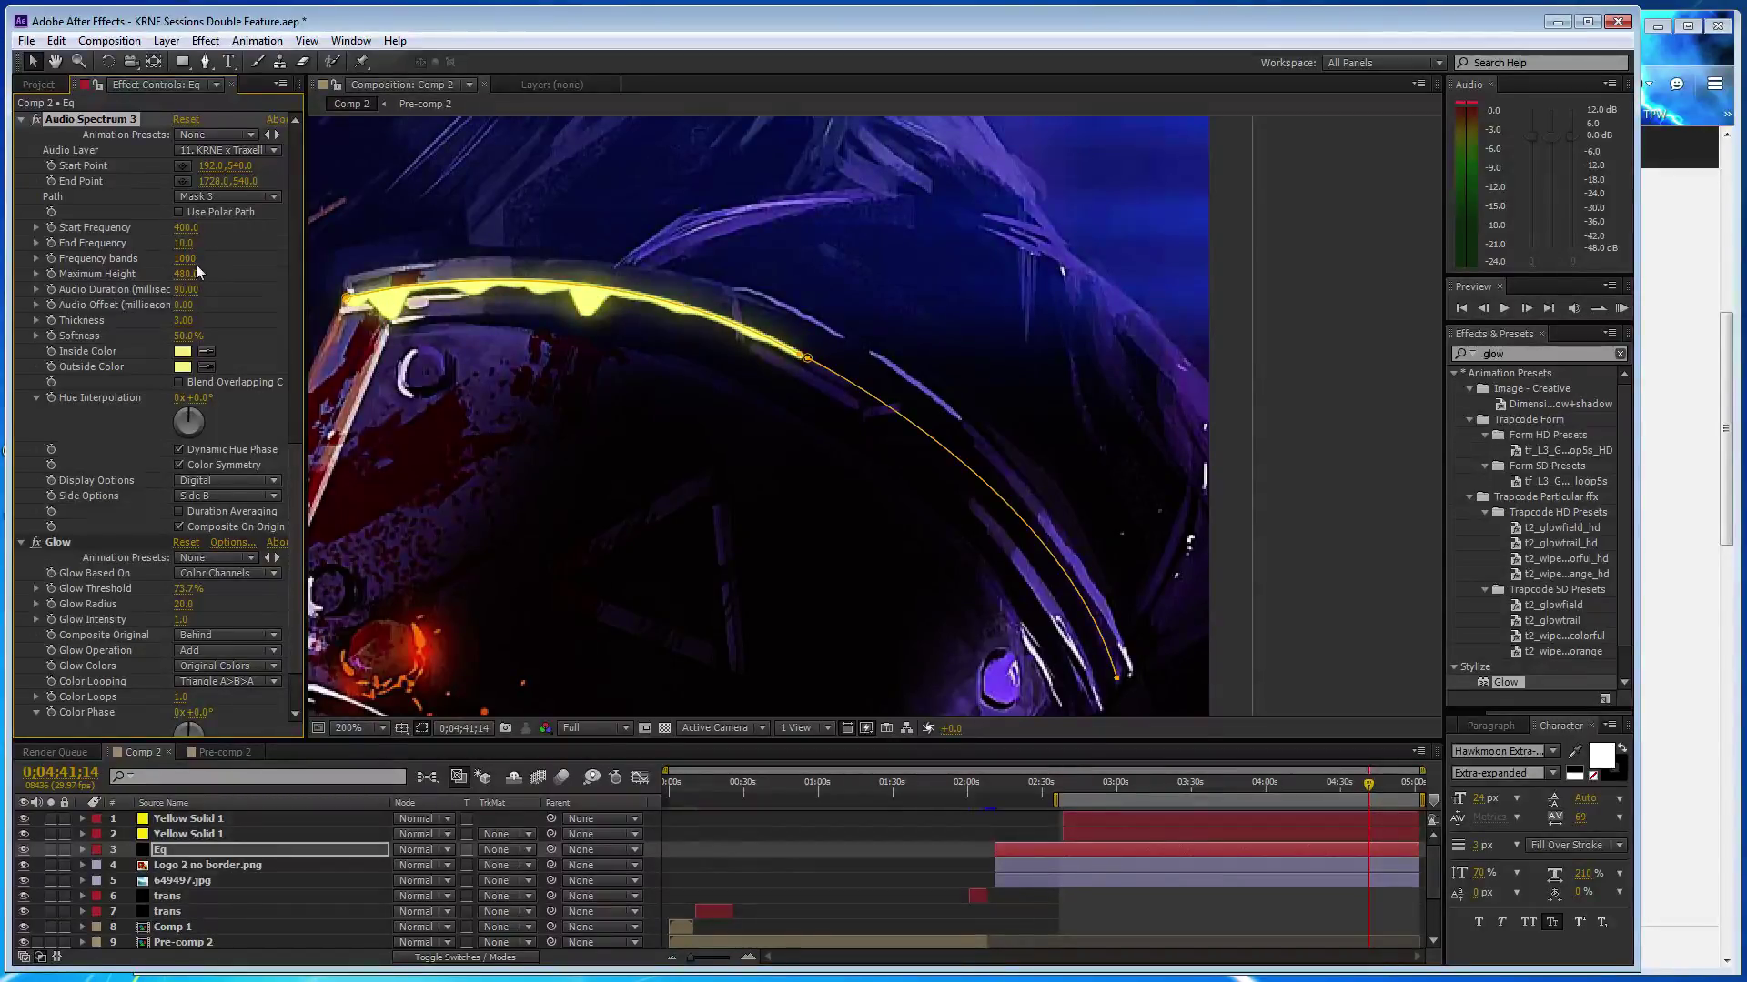
# - Set the new spectrum's Maximum Height to 250, checking frames around 3:42
pyautogui.click(185, 274)
pyautogui.write('300')
pyautogui.press('Return')
pyautogui.moveTo(1380, 784); pyautogui.dragTo(1225, 799)
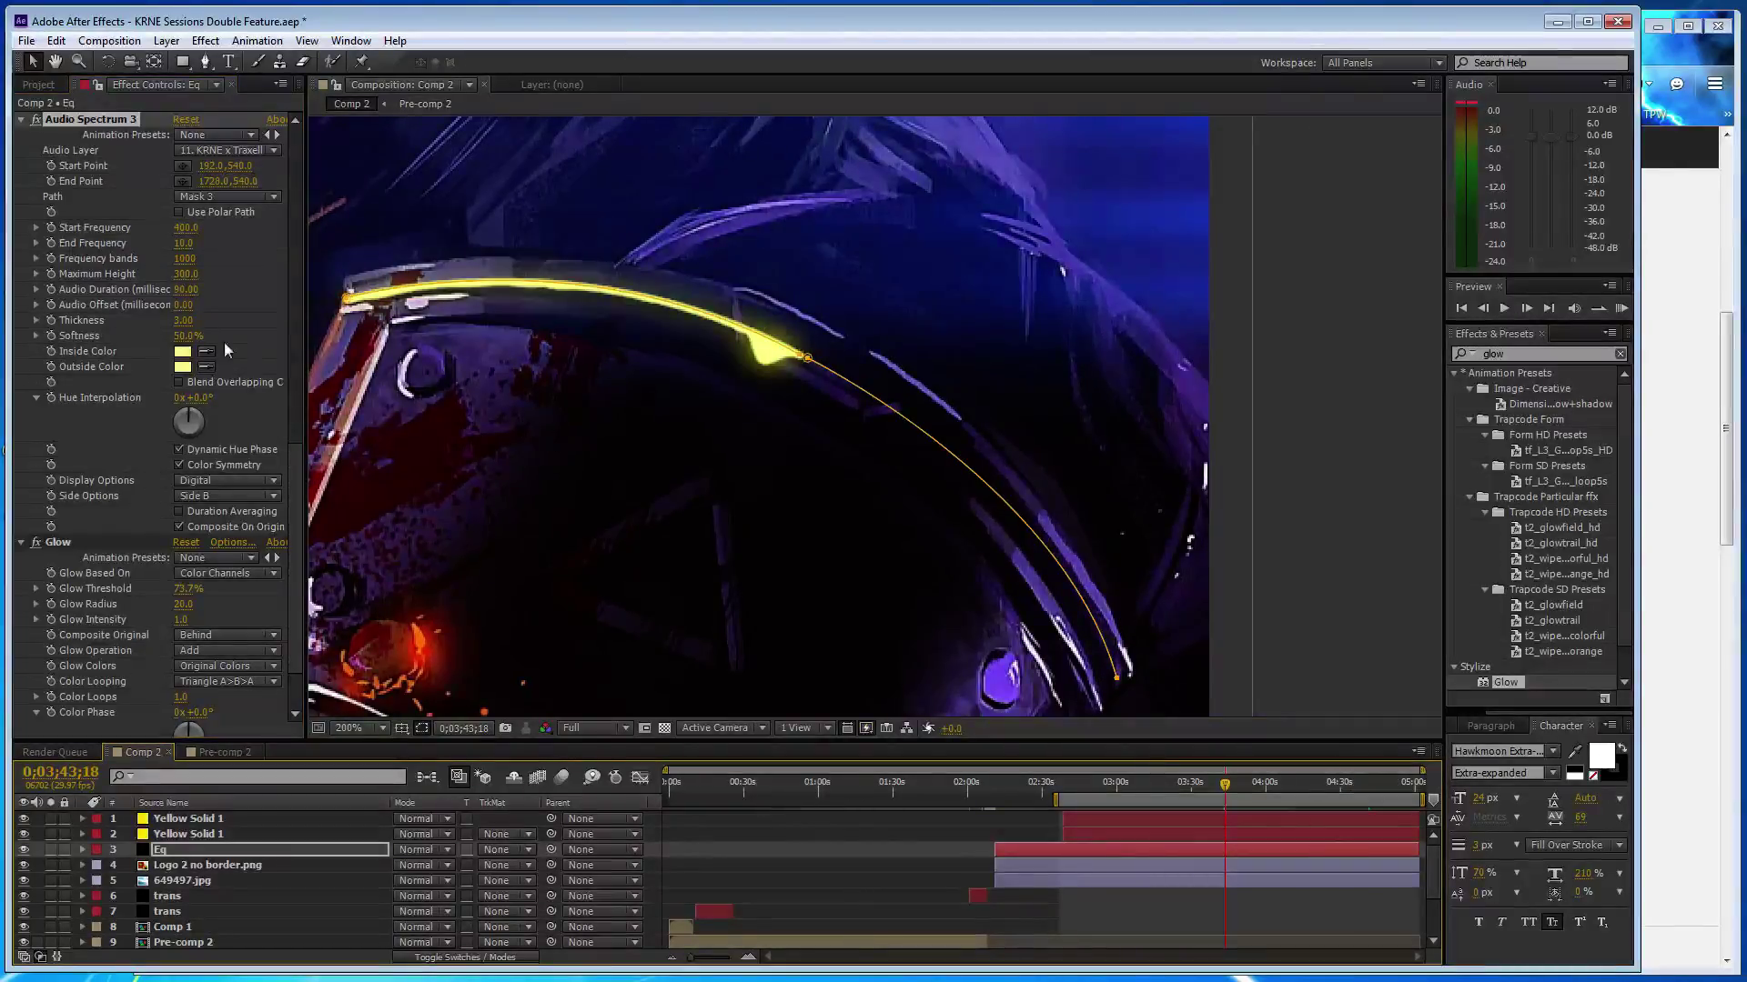
pyautogui.click(186, 273)
pyautogui.write('250')
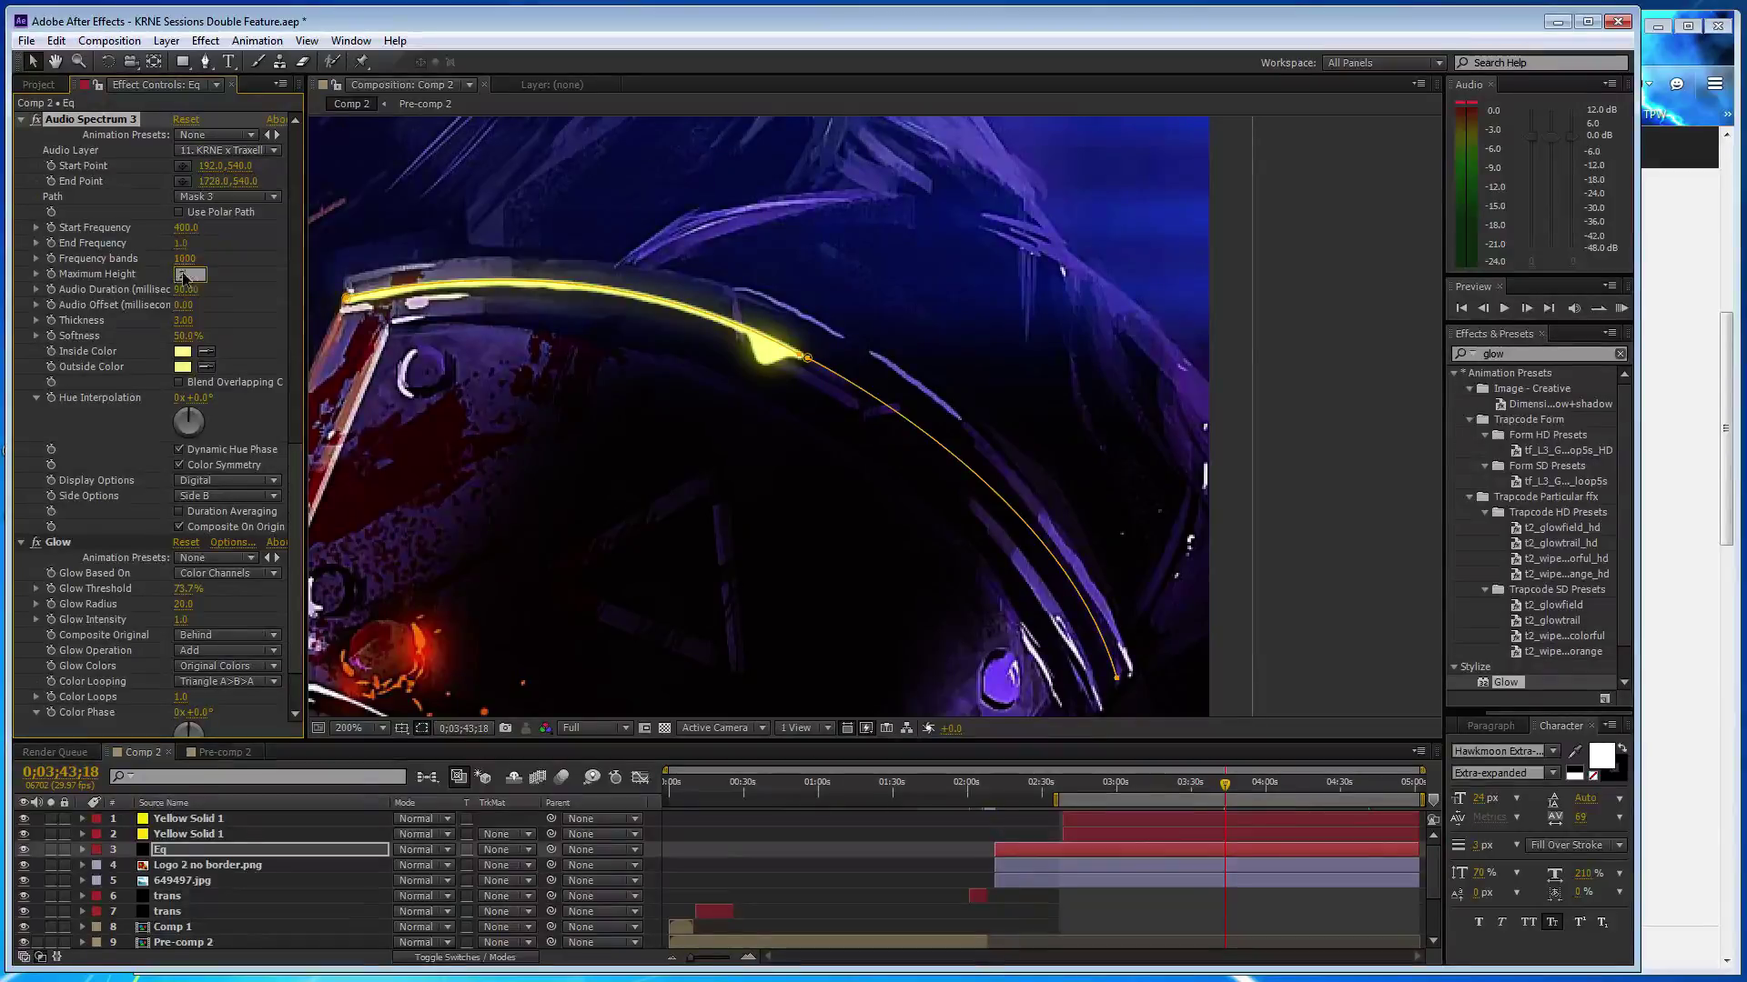
pyautogui.press('Return')
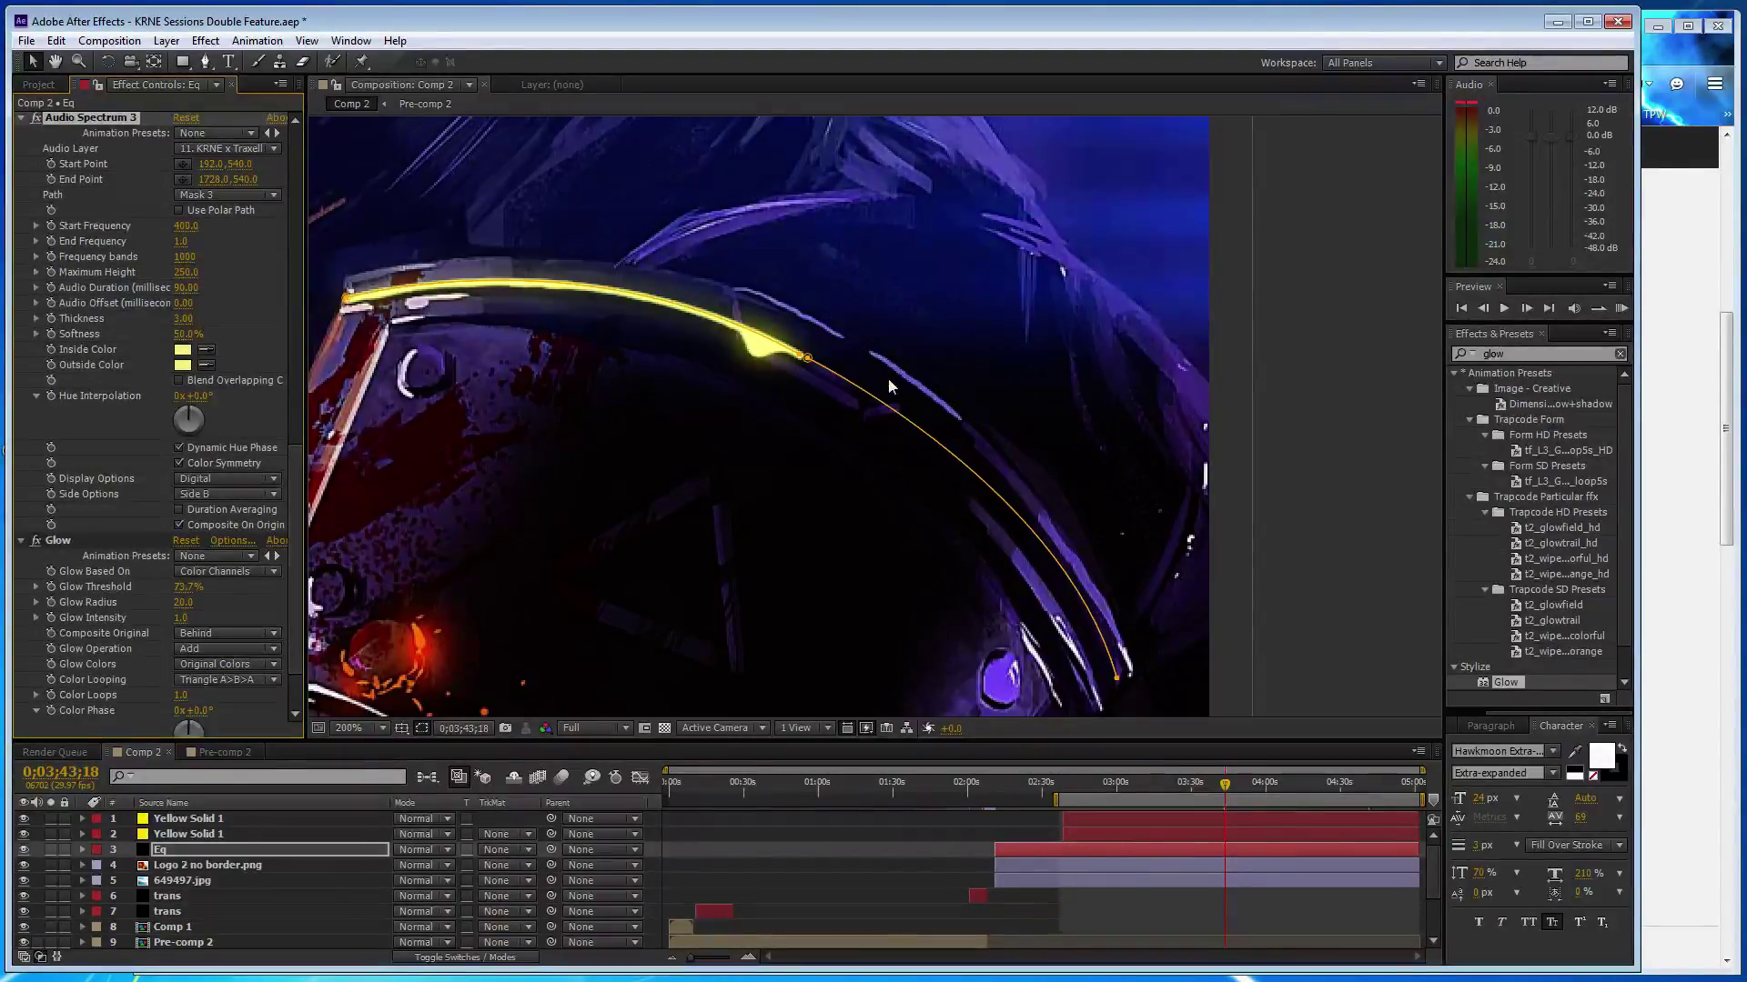
pyautogui.moveTo(1221, 794); pyautogui.dragTo(1221, 797)
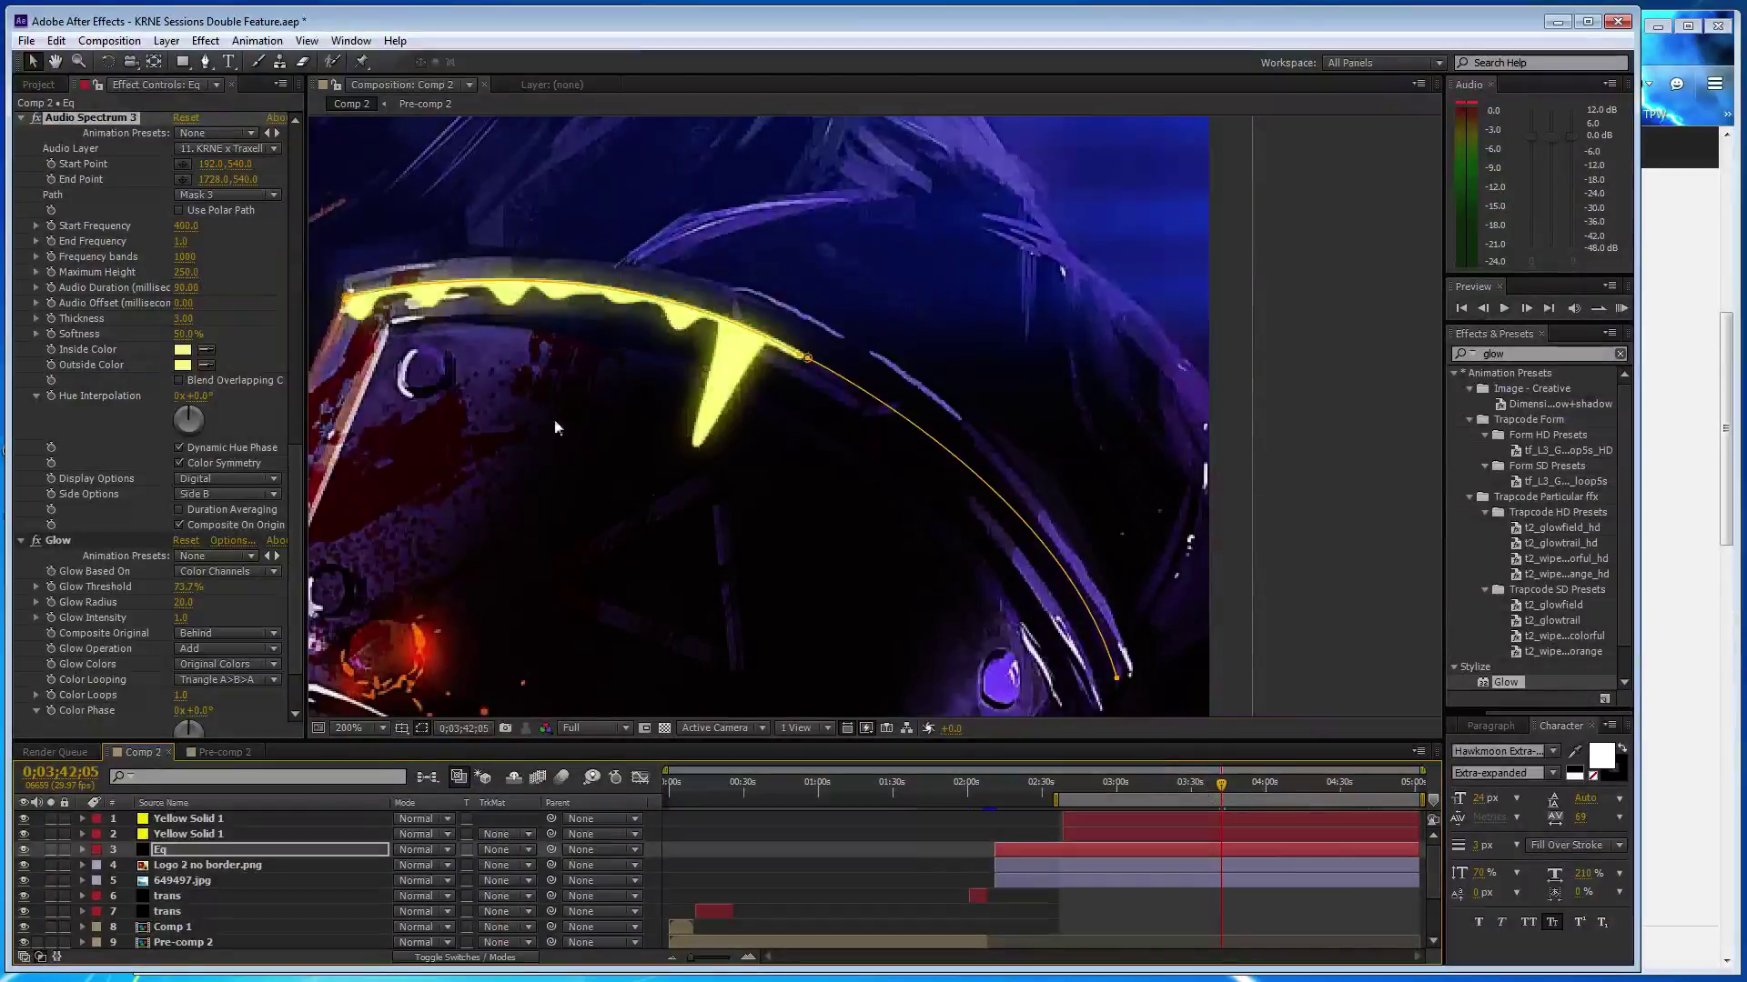
pyautogui.scroll(3, 103, 157)
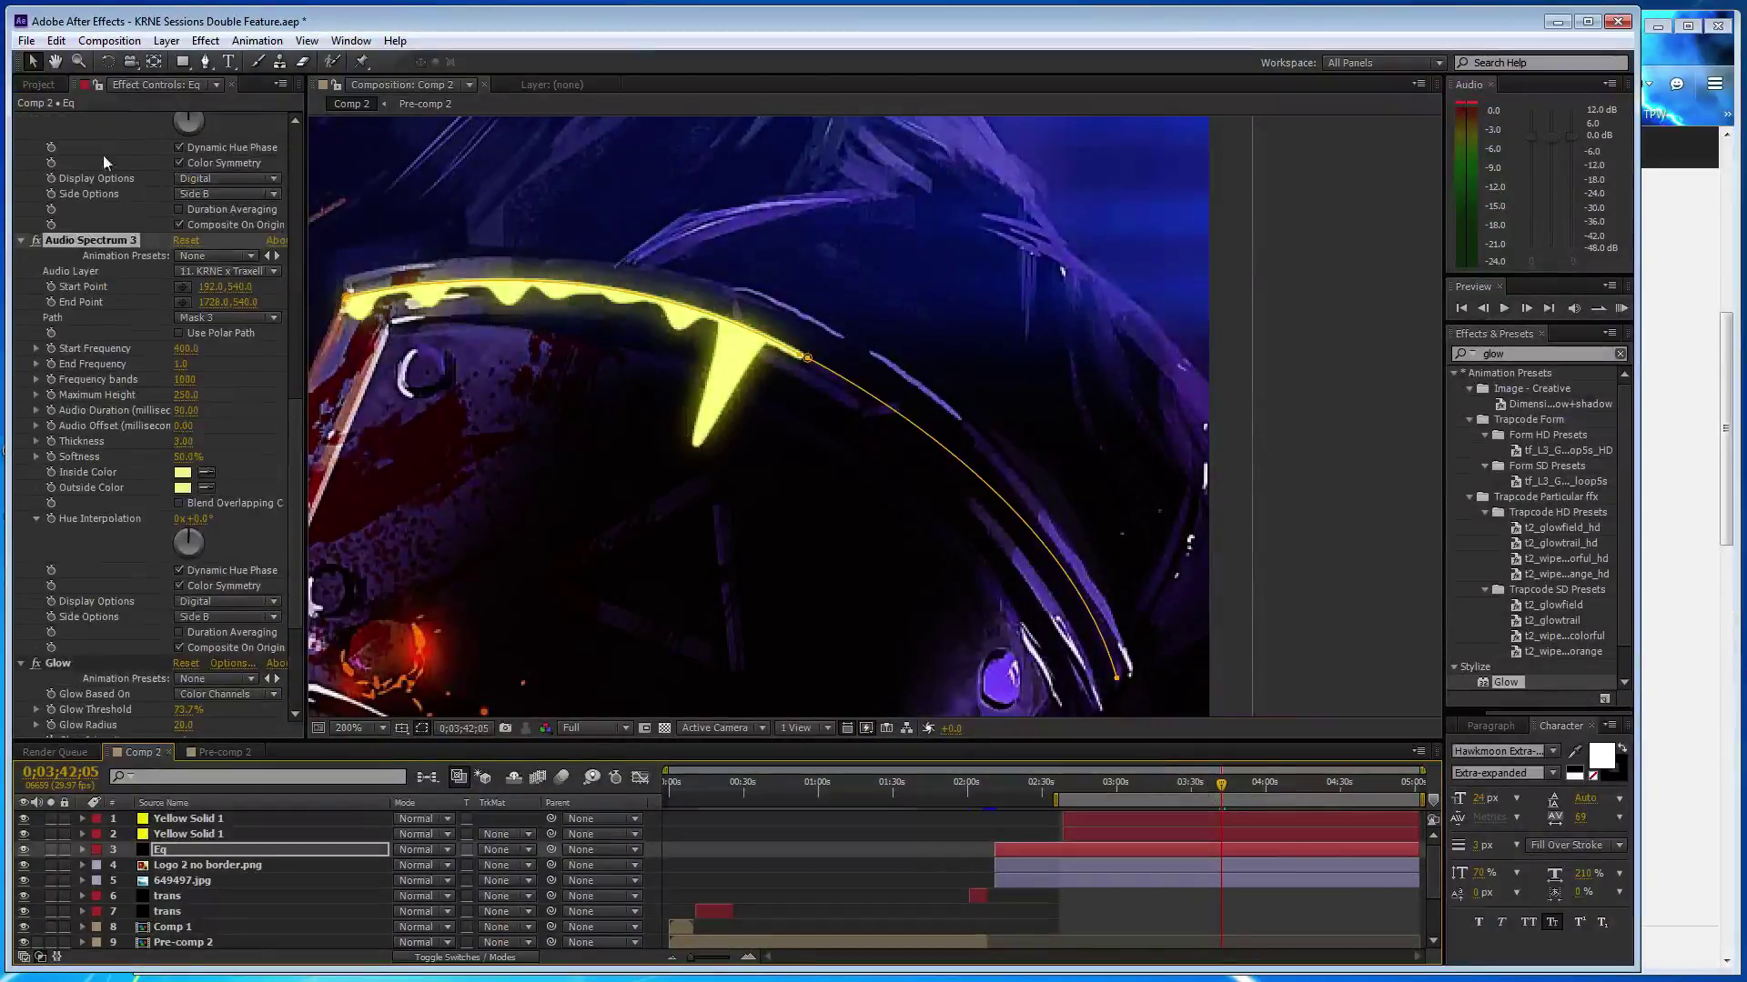
pyautogui.click(107, 242)
# - Duplicate Audio Spectrum 3 and set the copy to Mask 4, frequencies 1 to 400
pyautogui.hotkey('ctrl', 'd')
pyautogui.click(257, 199)
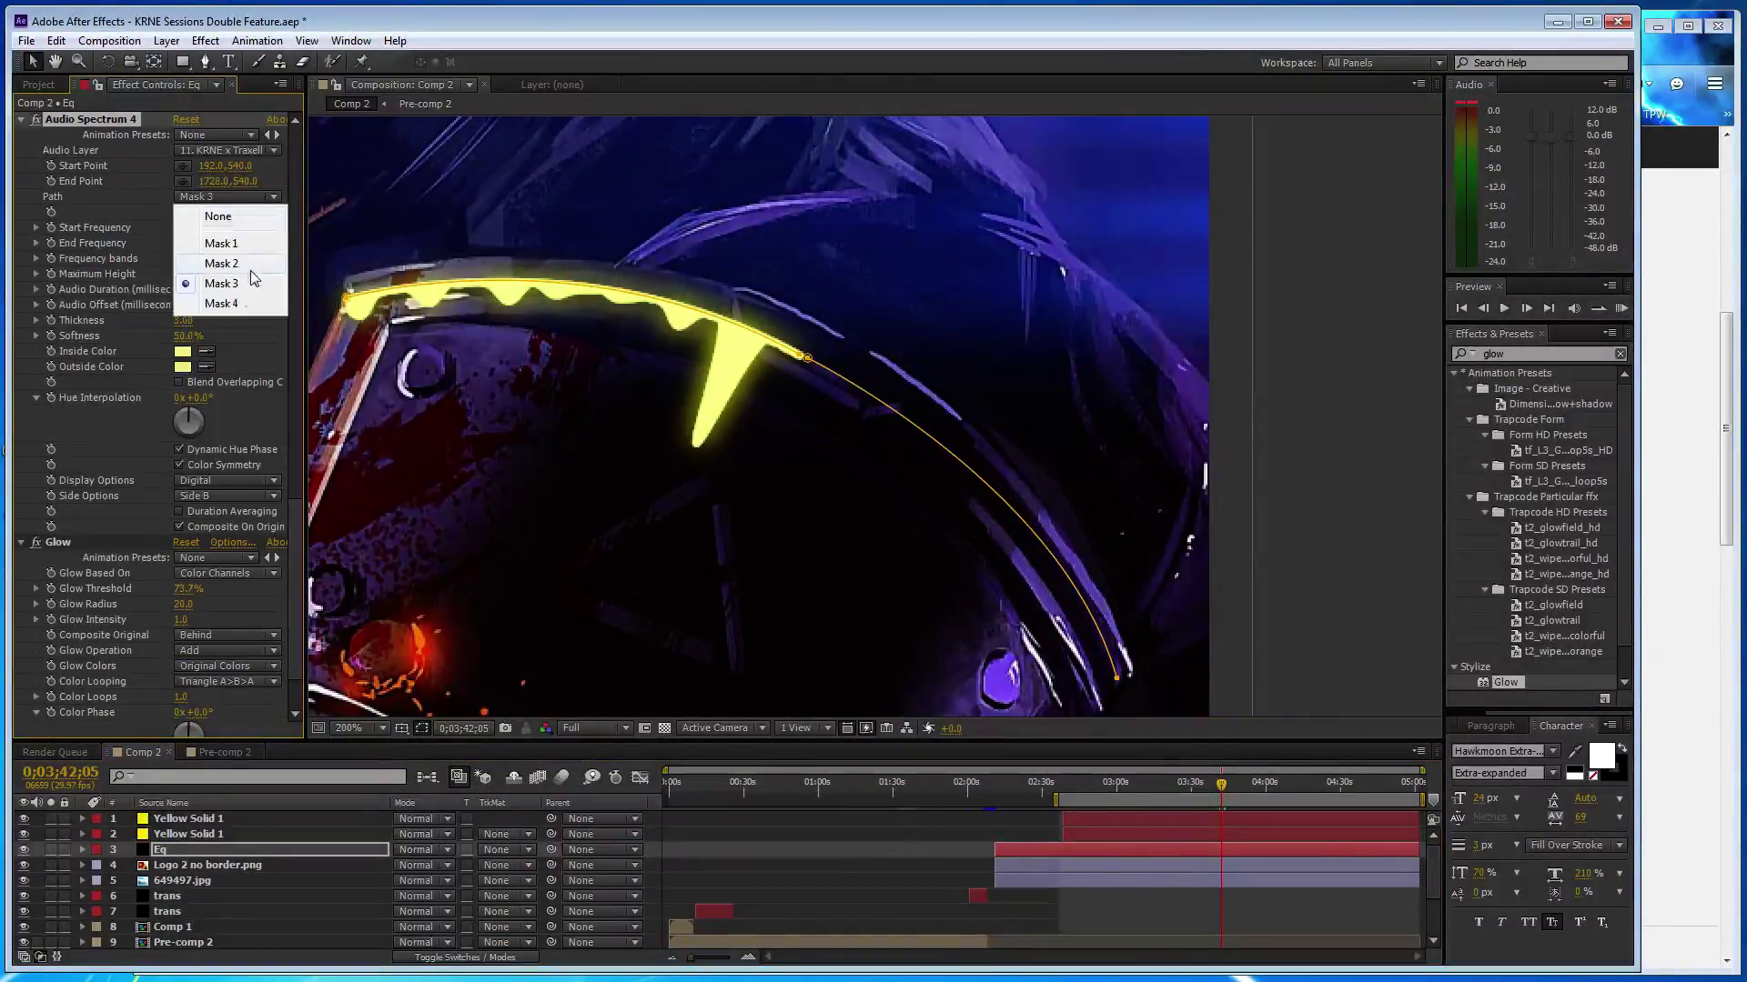
pyautogui.click(247, 304)
pyautogui.click(185, 227)
pyautogui.write('1000')
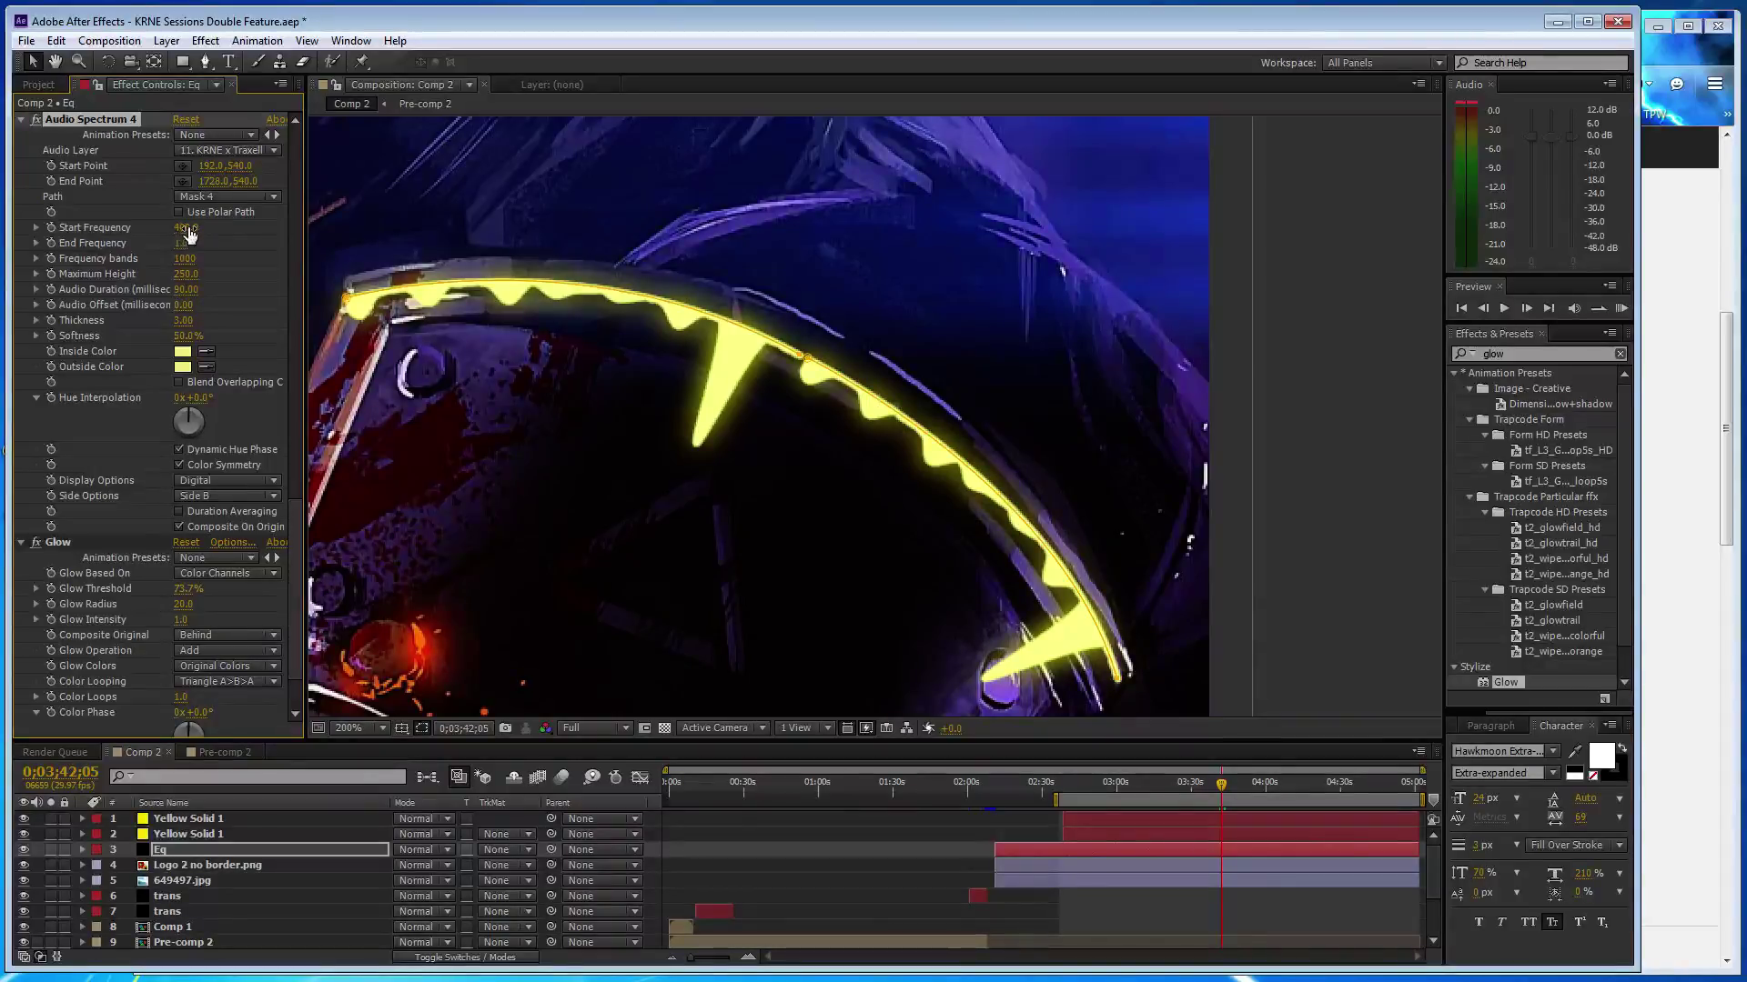
pyautogui.press('Tab')
pyautogui.write('400')
pyautogui.press('Return')
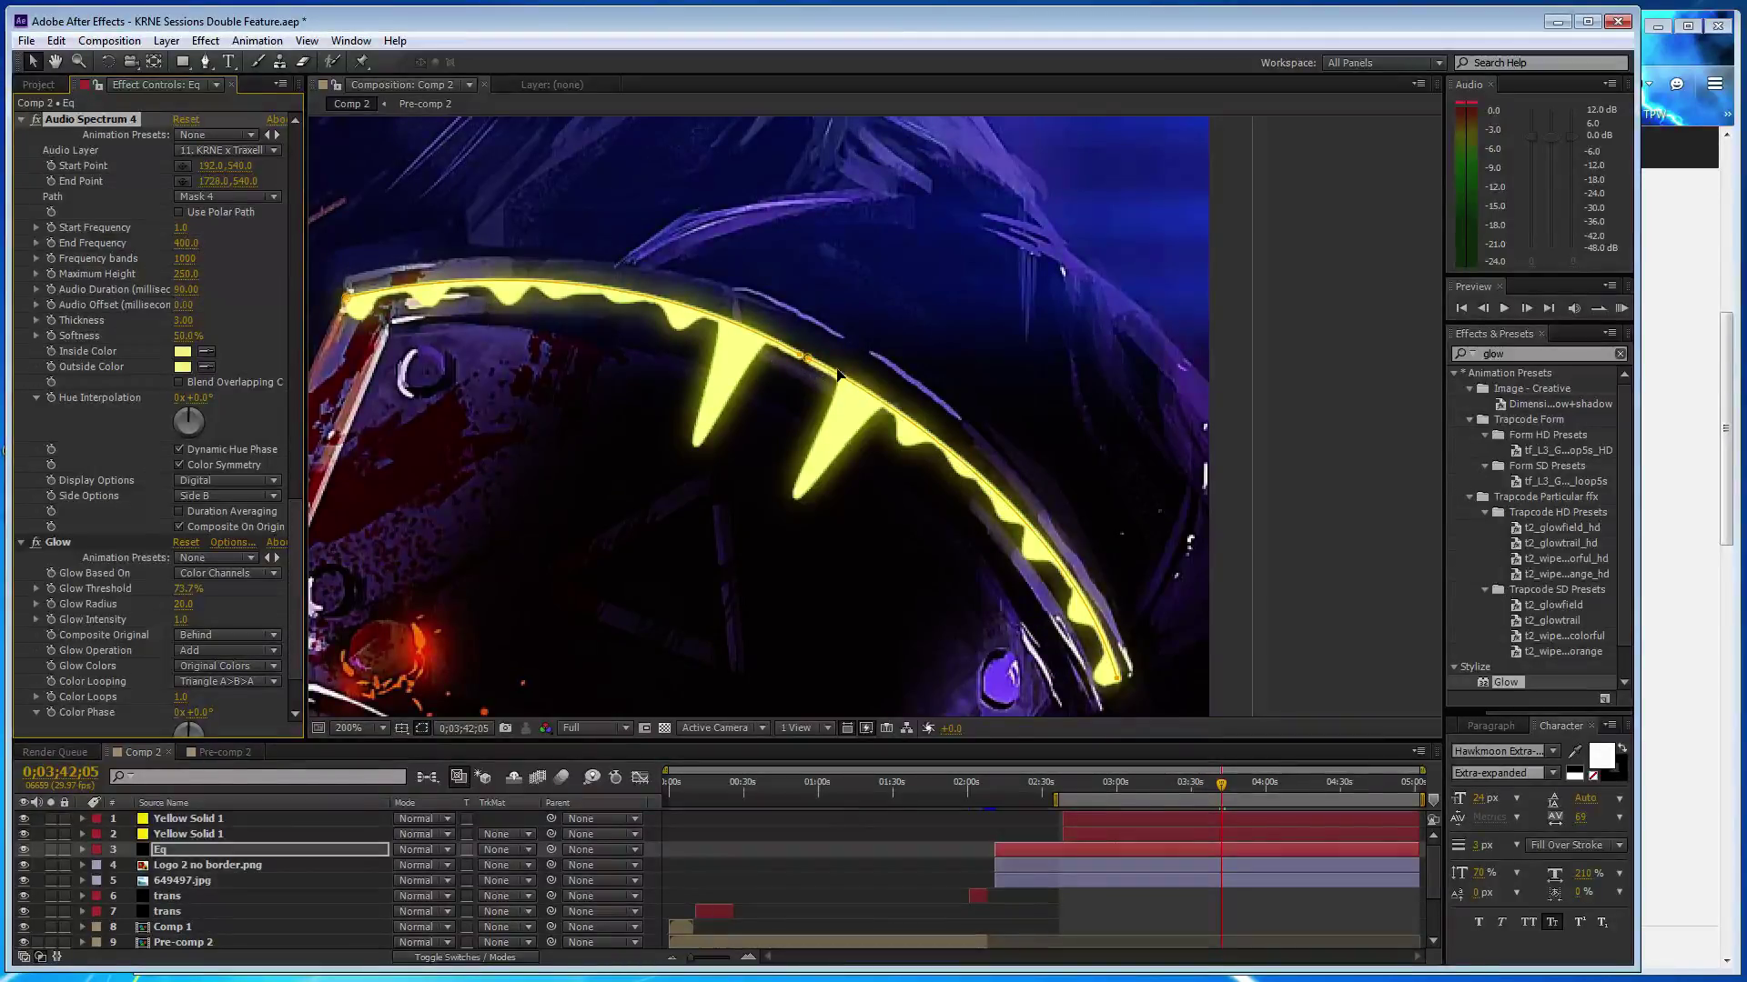
# - Zoom in and adjust Mask 4's line angle and vertex along the shoulder curve
pyautogui.press('.')
pyautogui.press('.')
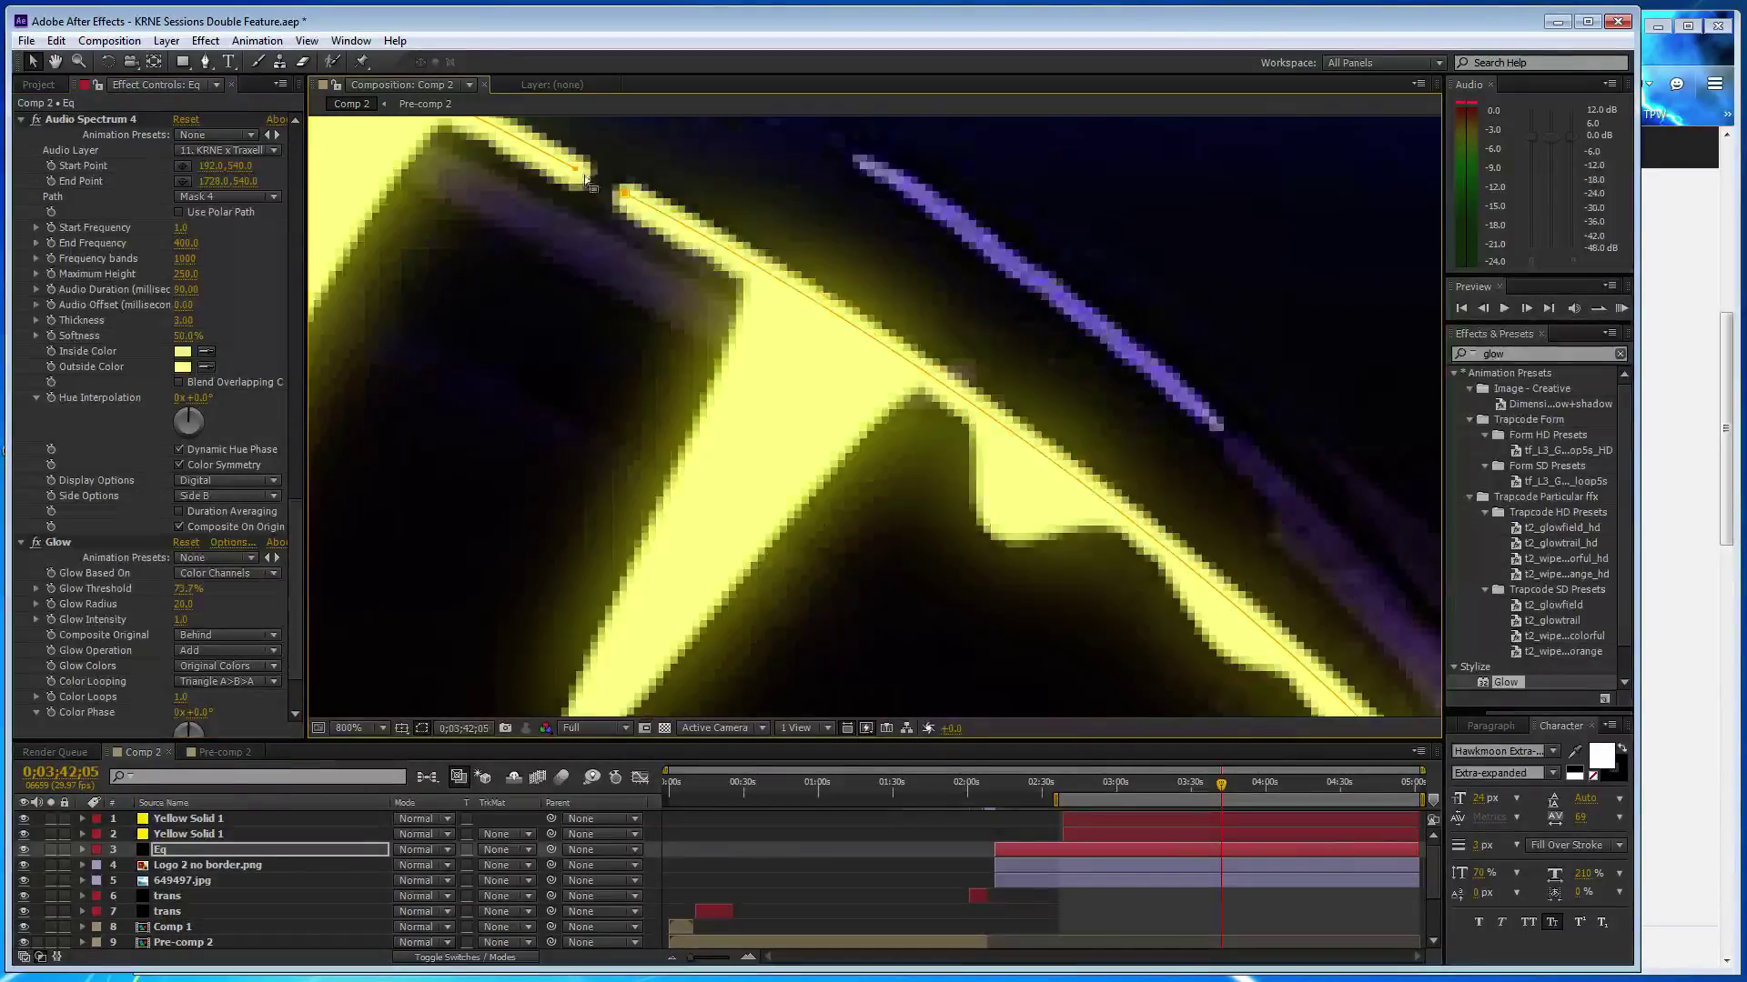
pyautogui.moveTo(582, 173); pyautogui.dragTo(611, 186)
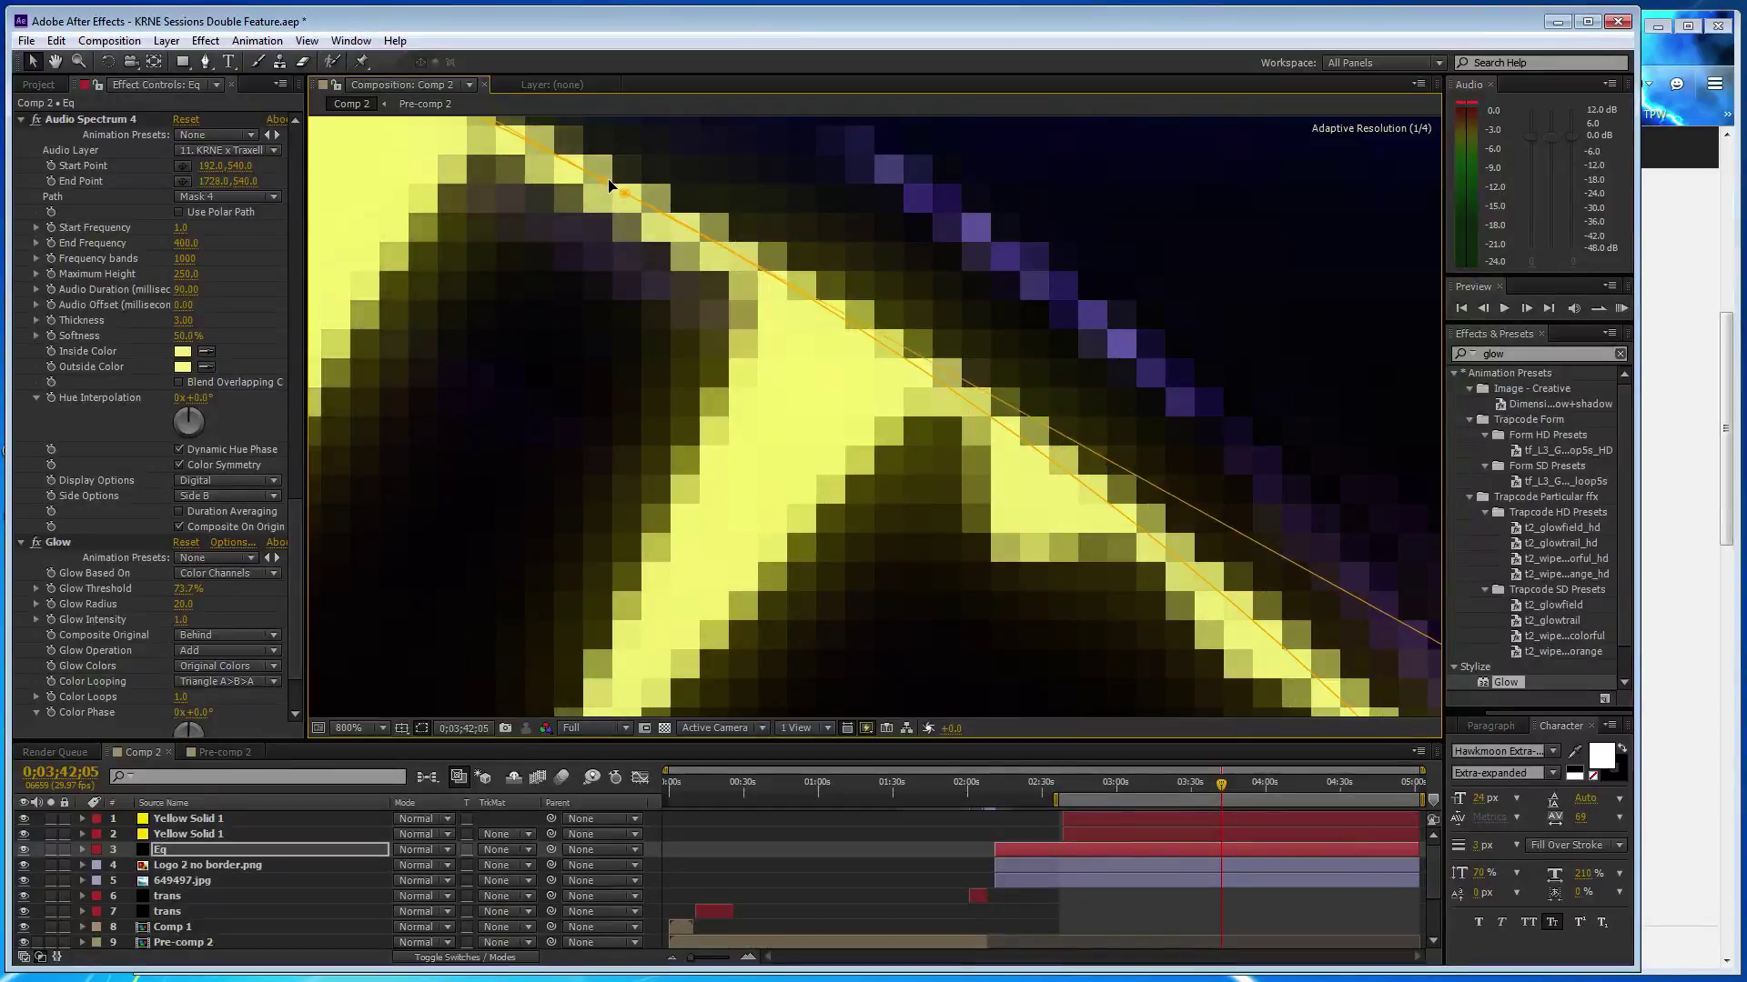
pyautogui.scroll(1, 611, 187)
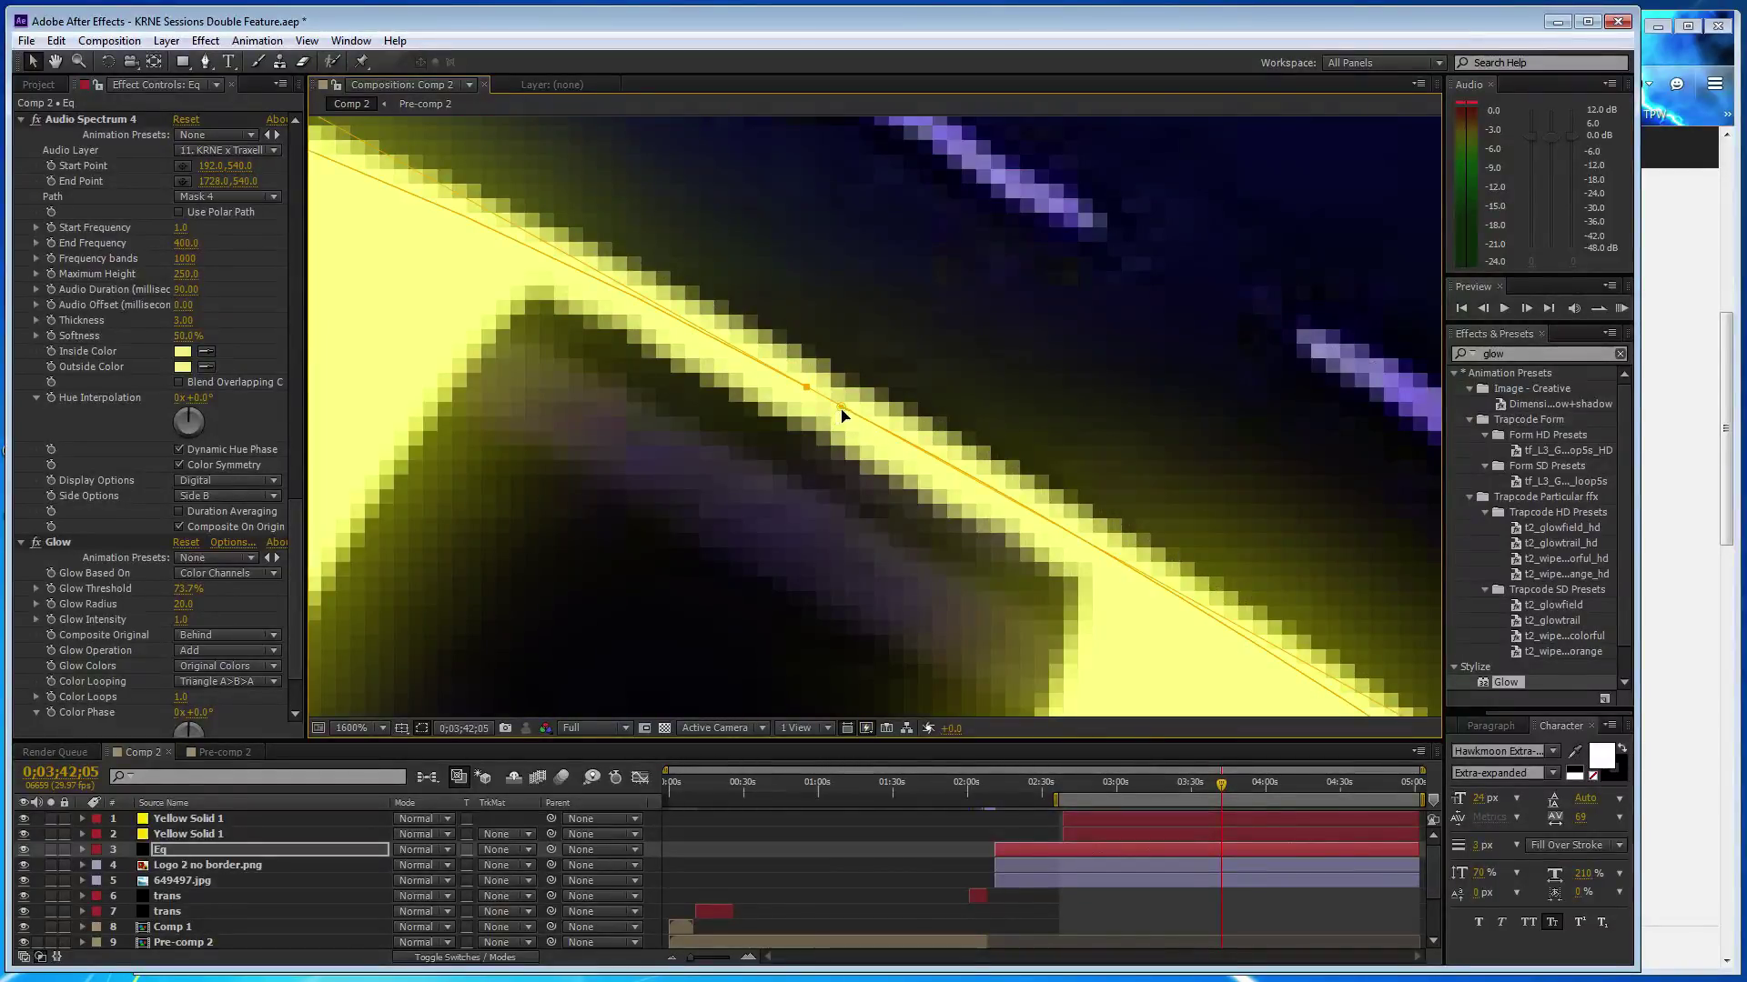
pyautogui.moveTo(839, 407); pyautogui.dragTo(832, 401)
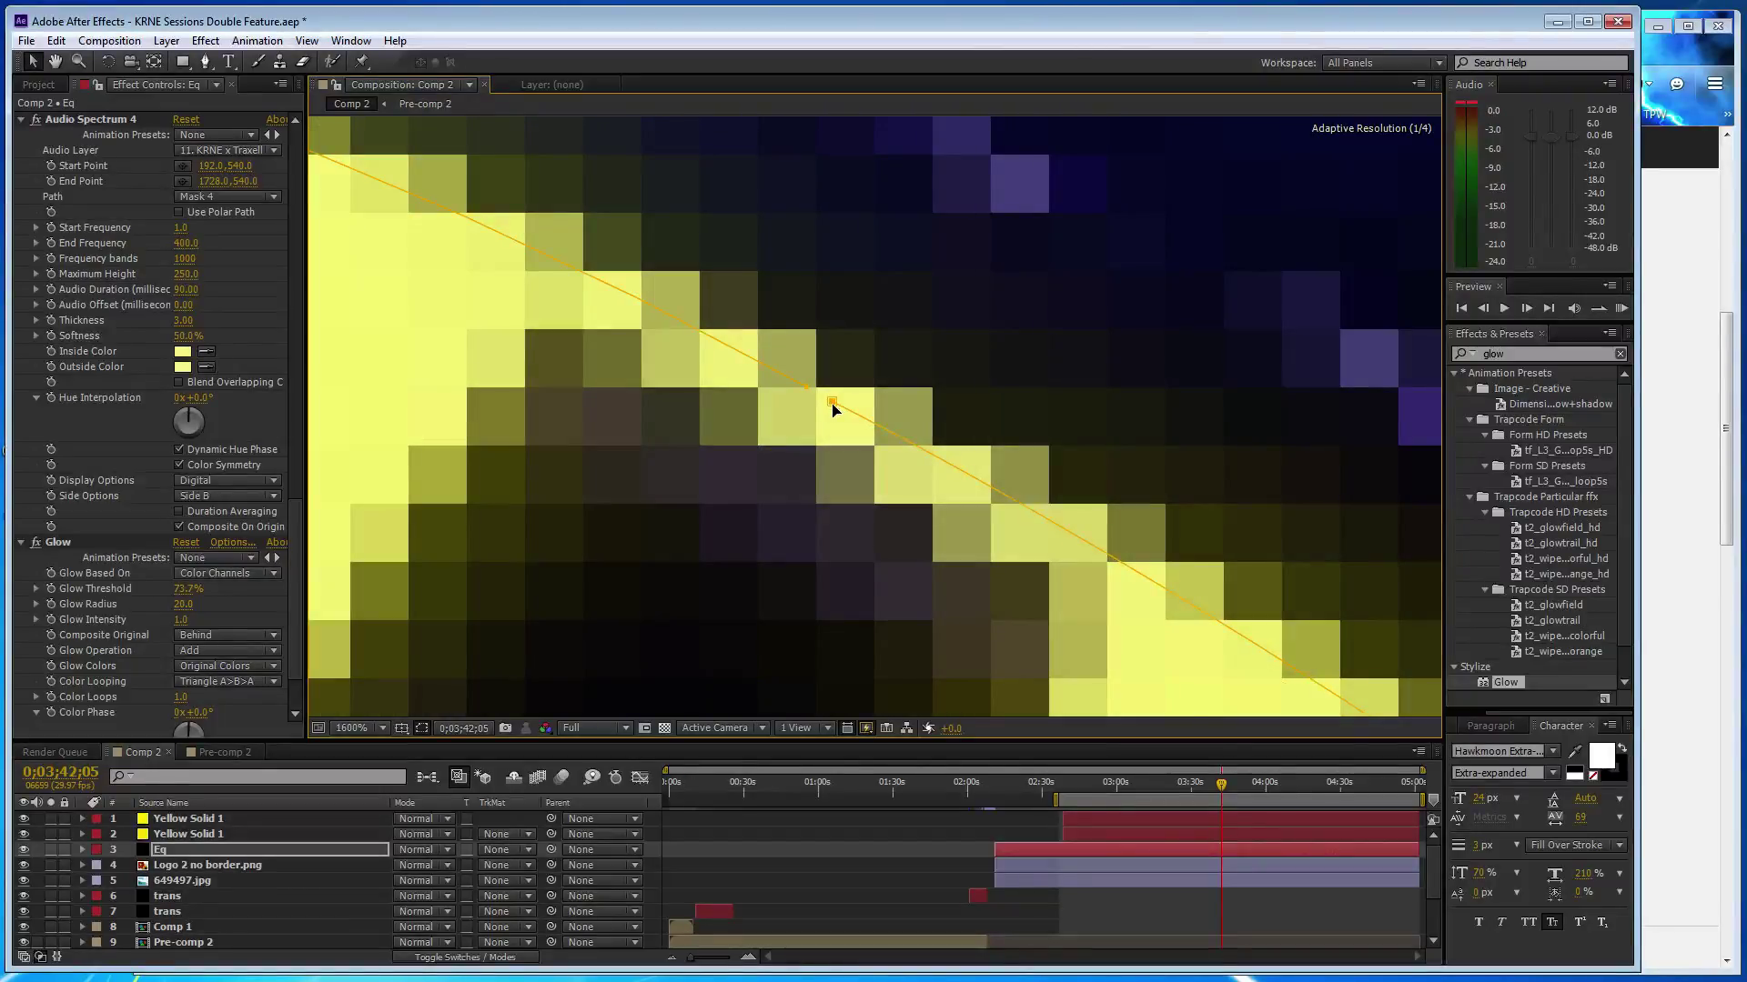
pyautogui.scroll(-2, 832, 407)
pyautogui.scroll(-2, 846, 409)
pyautogui.scroll(-3, 864, 412)
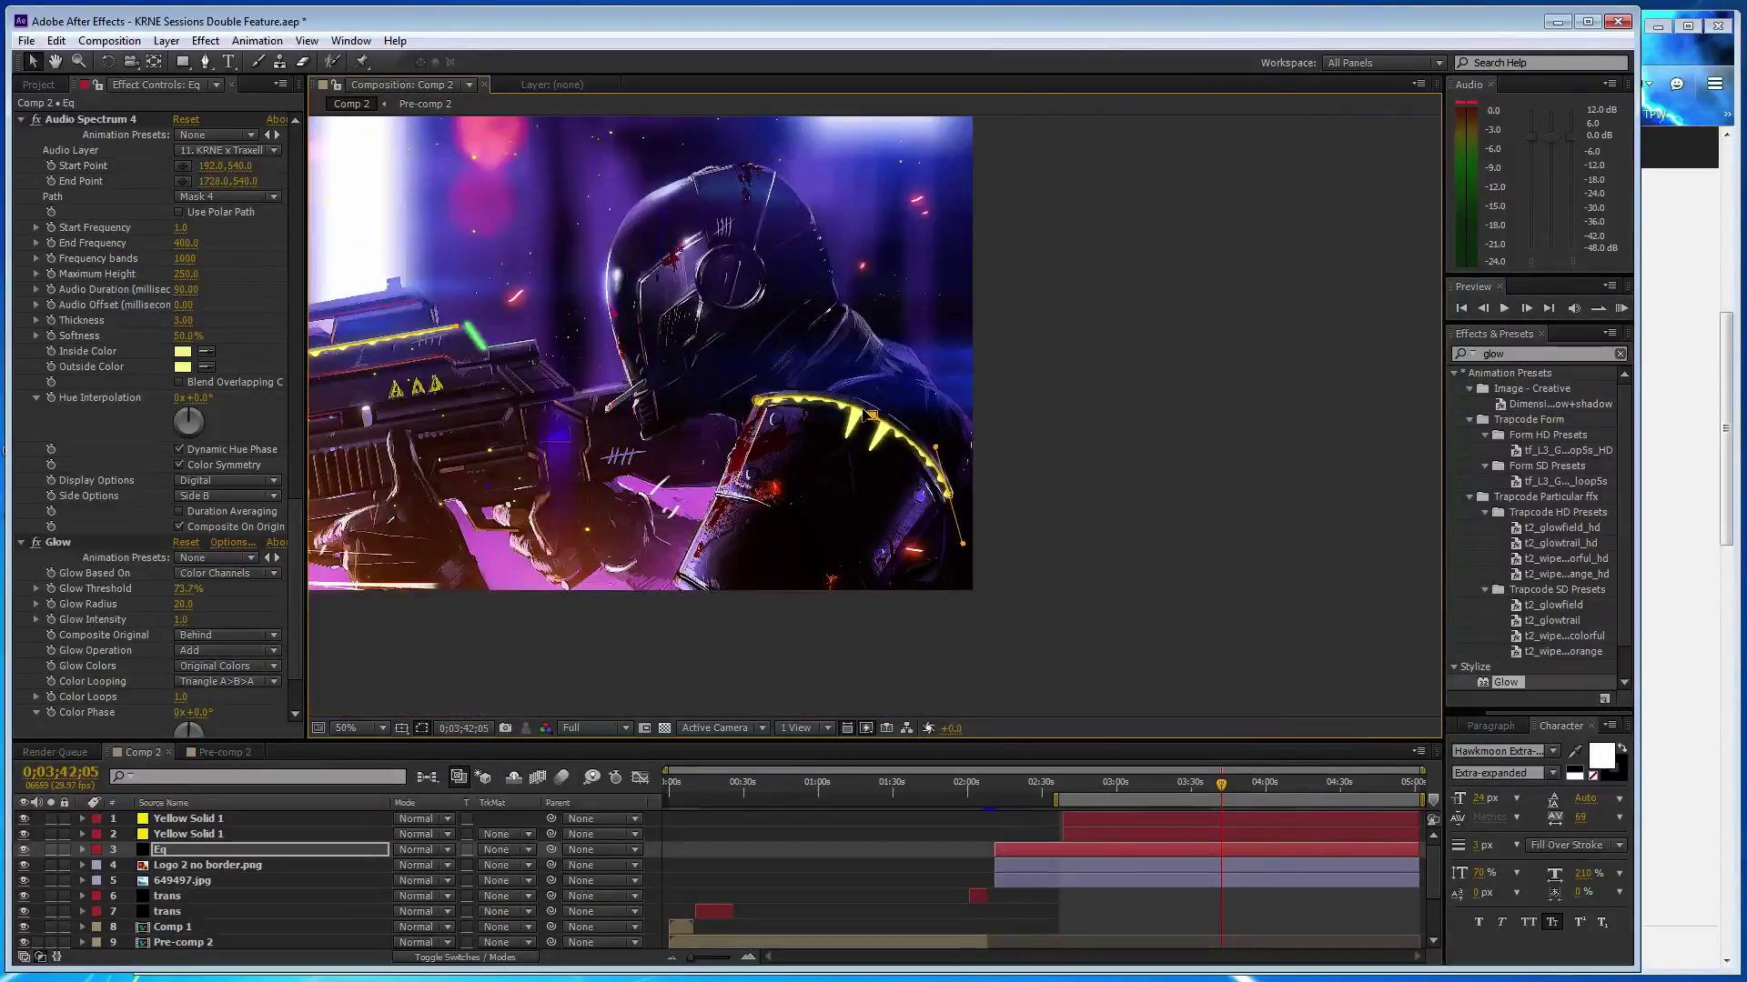
pyautogui.press('g')
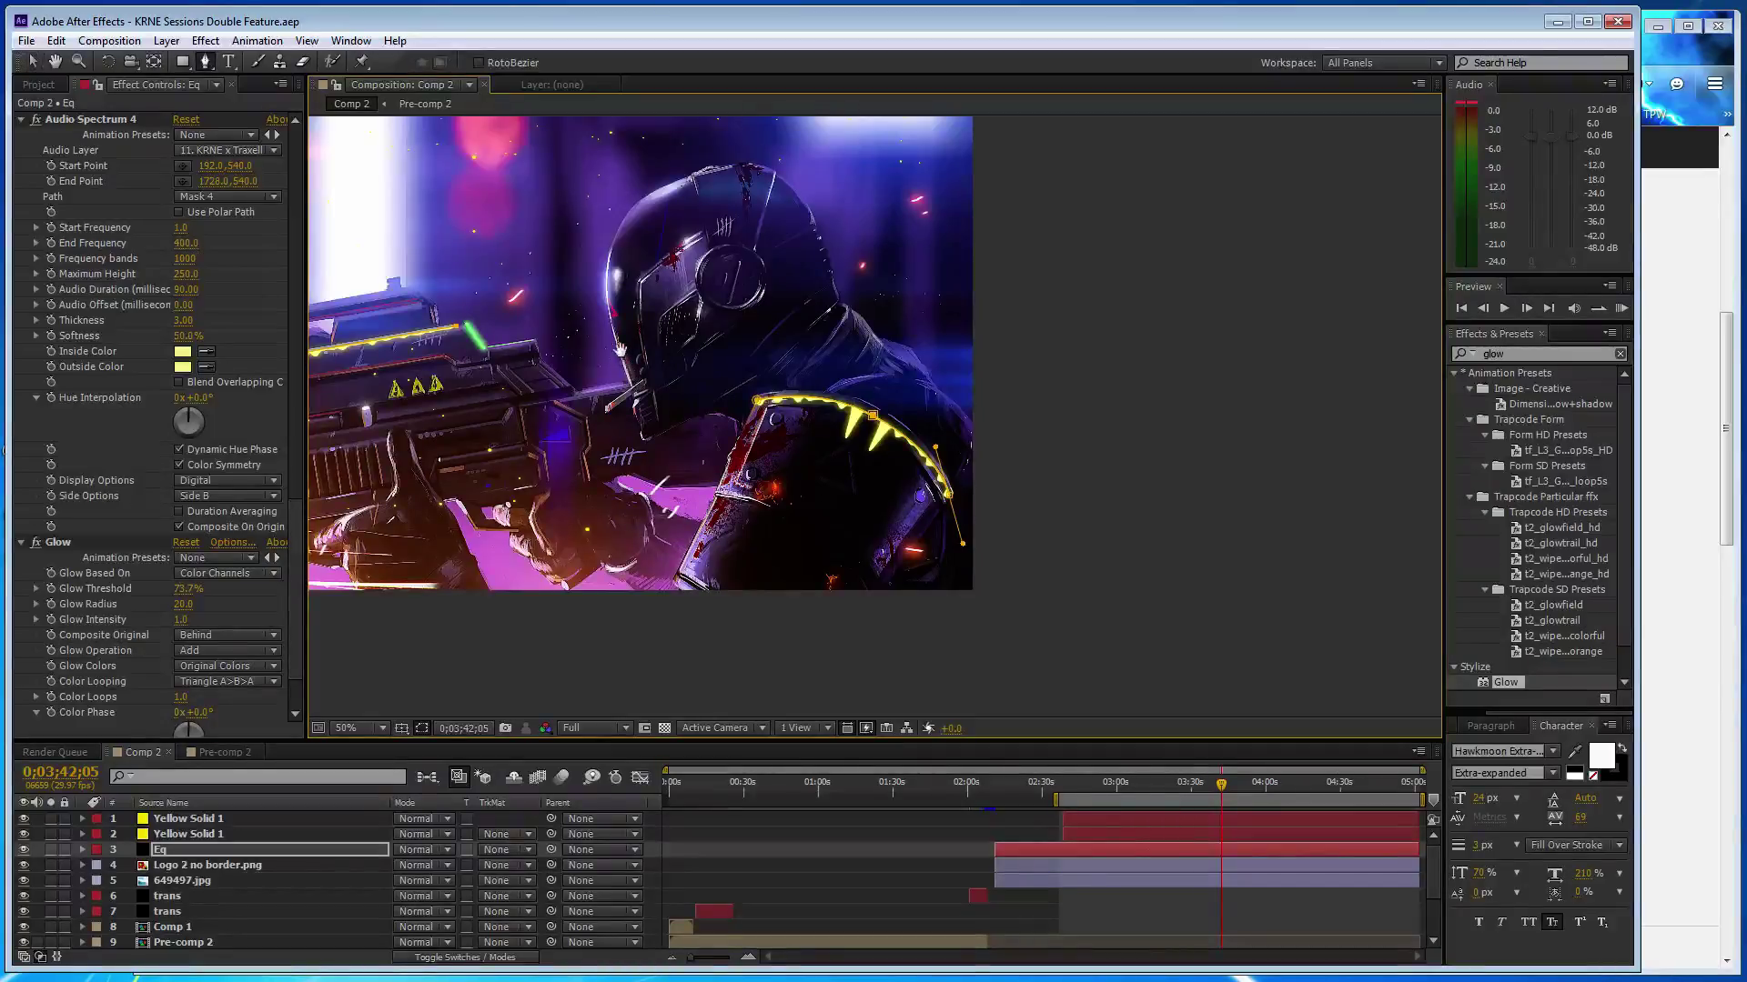
pyautogui.moveTo(620, 350); pyautogui.dragTo(842, 405)
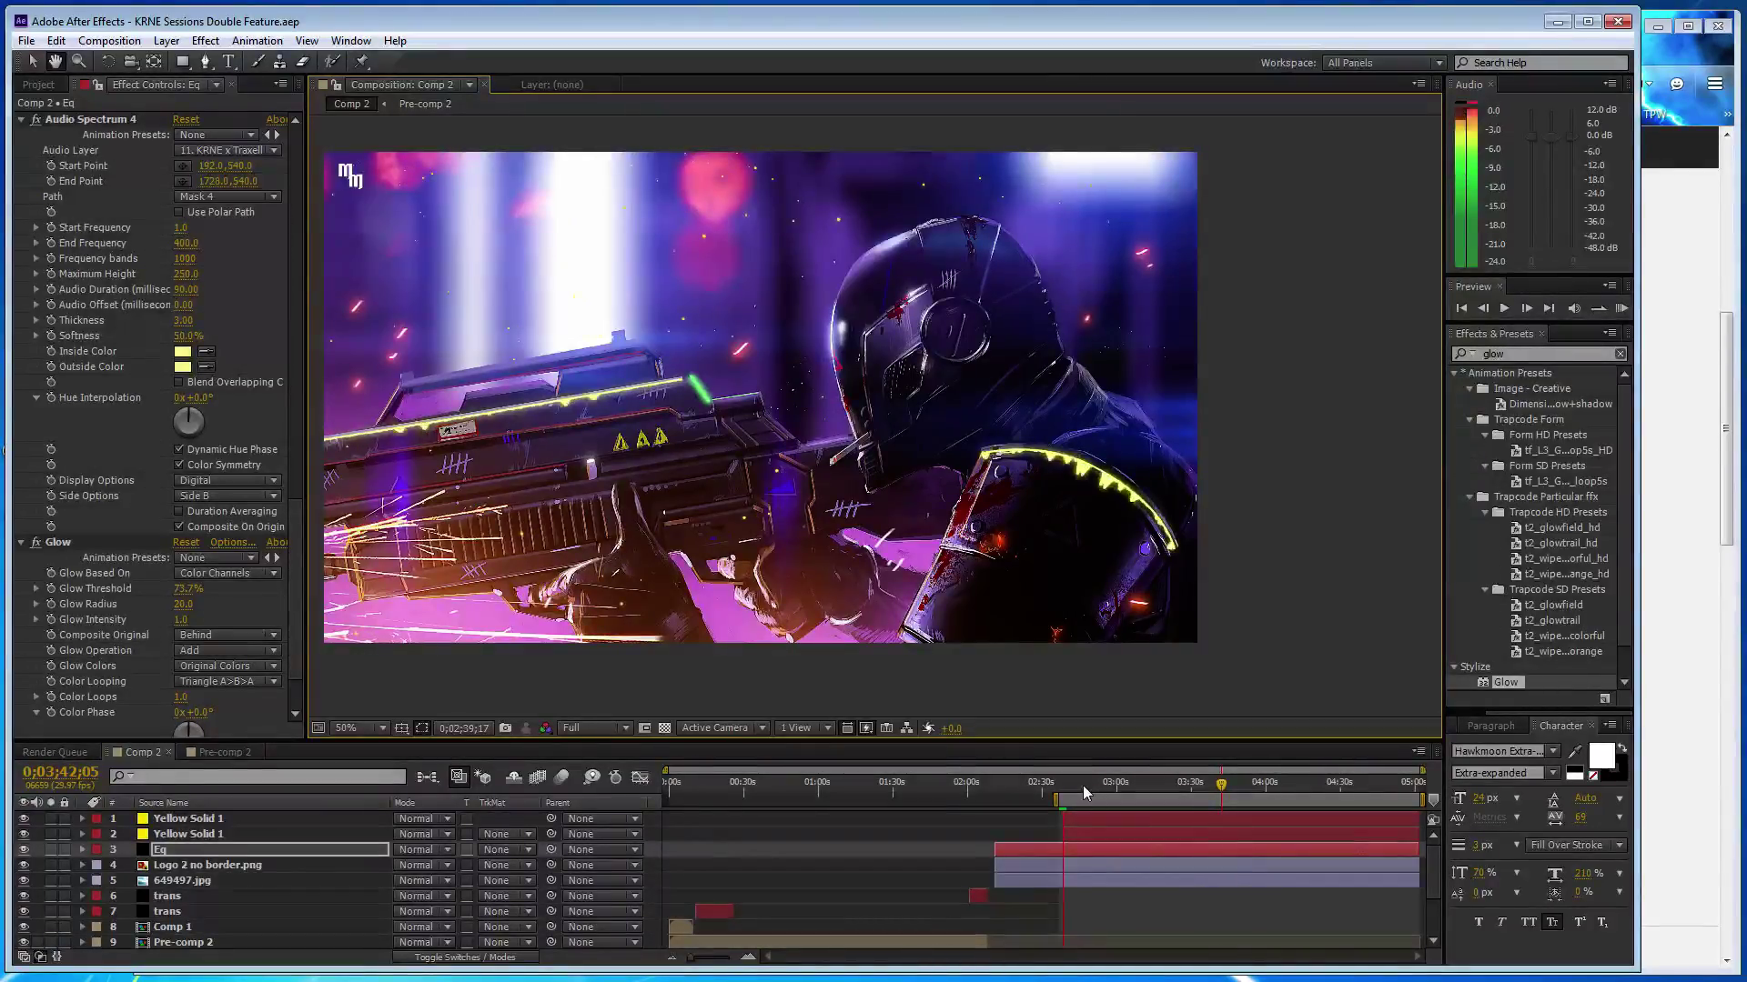
pyautogui.press('space')
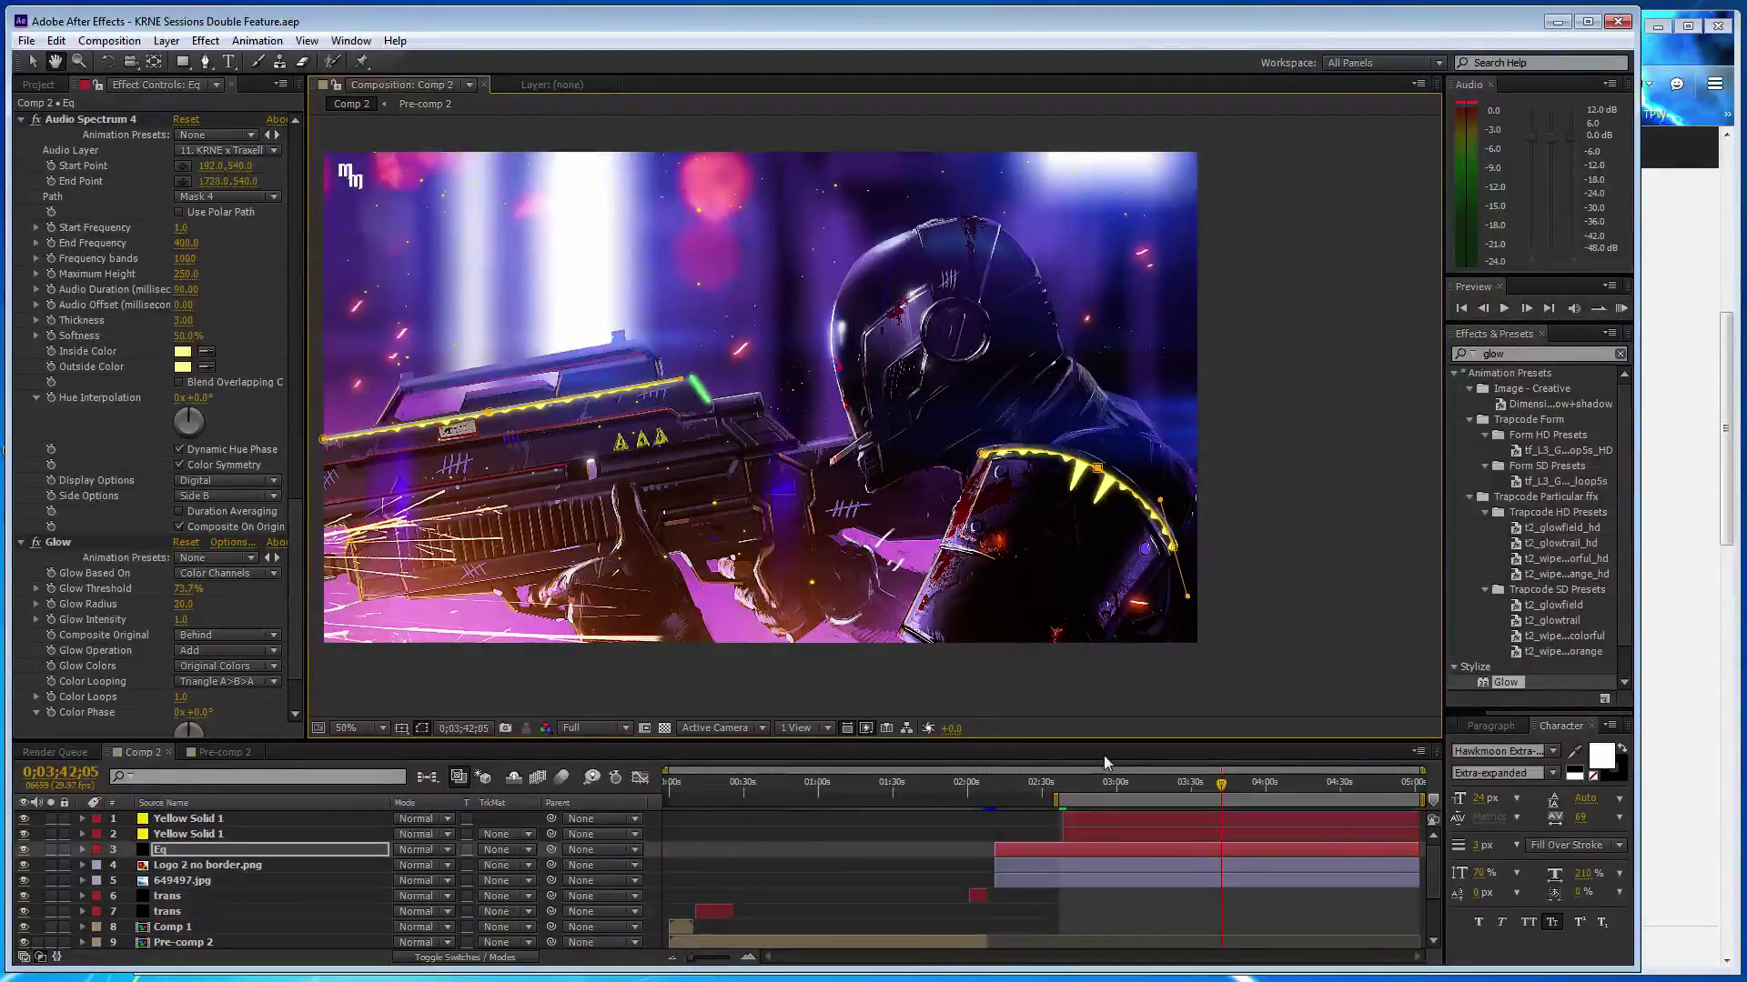
pyautogui.scroll(2, 1086, 526)
pyautogui.scroll(2, 1091, 537)
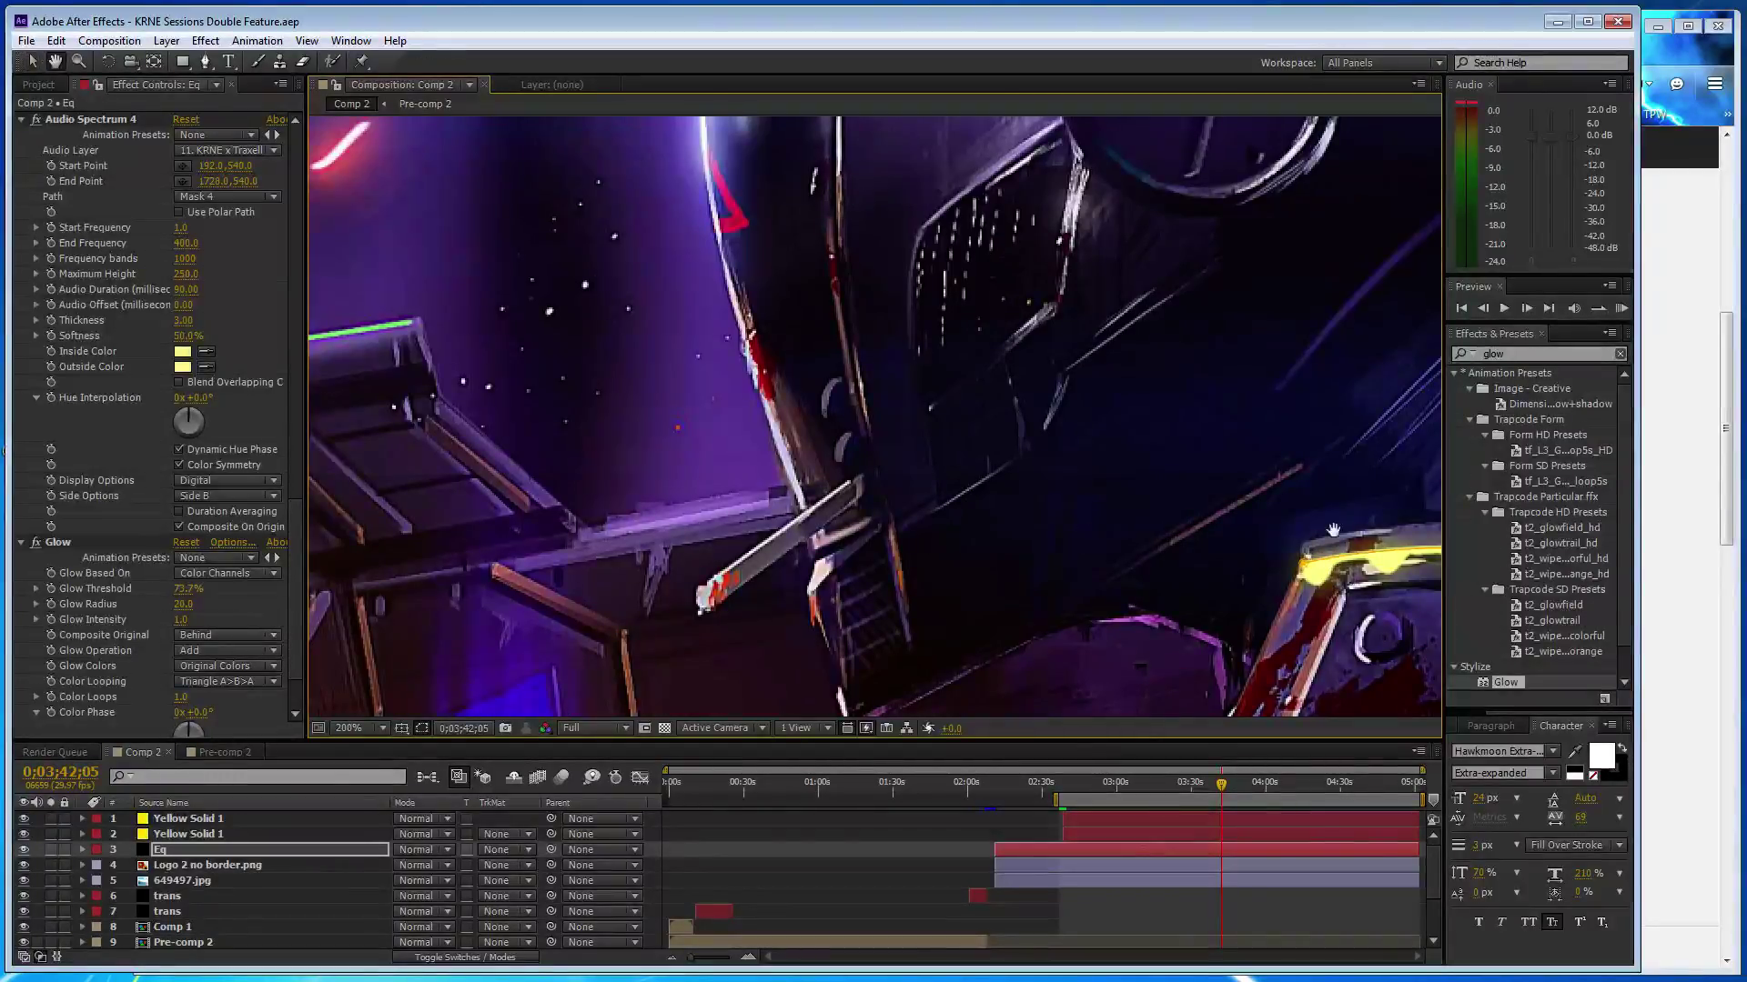
# - Drag the mask end point onto the shoulder armor's curved edge, then zoom back to 50%
pyautogui.moveTo(1260, 556); pyautogui.dragTo(657, 312)
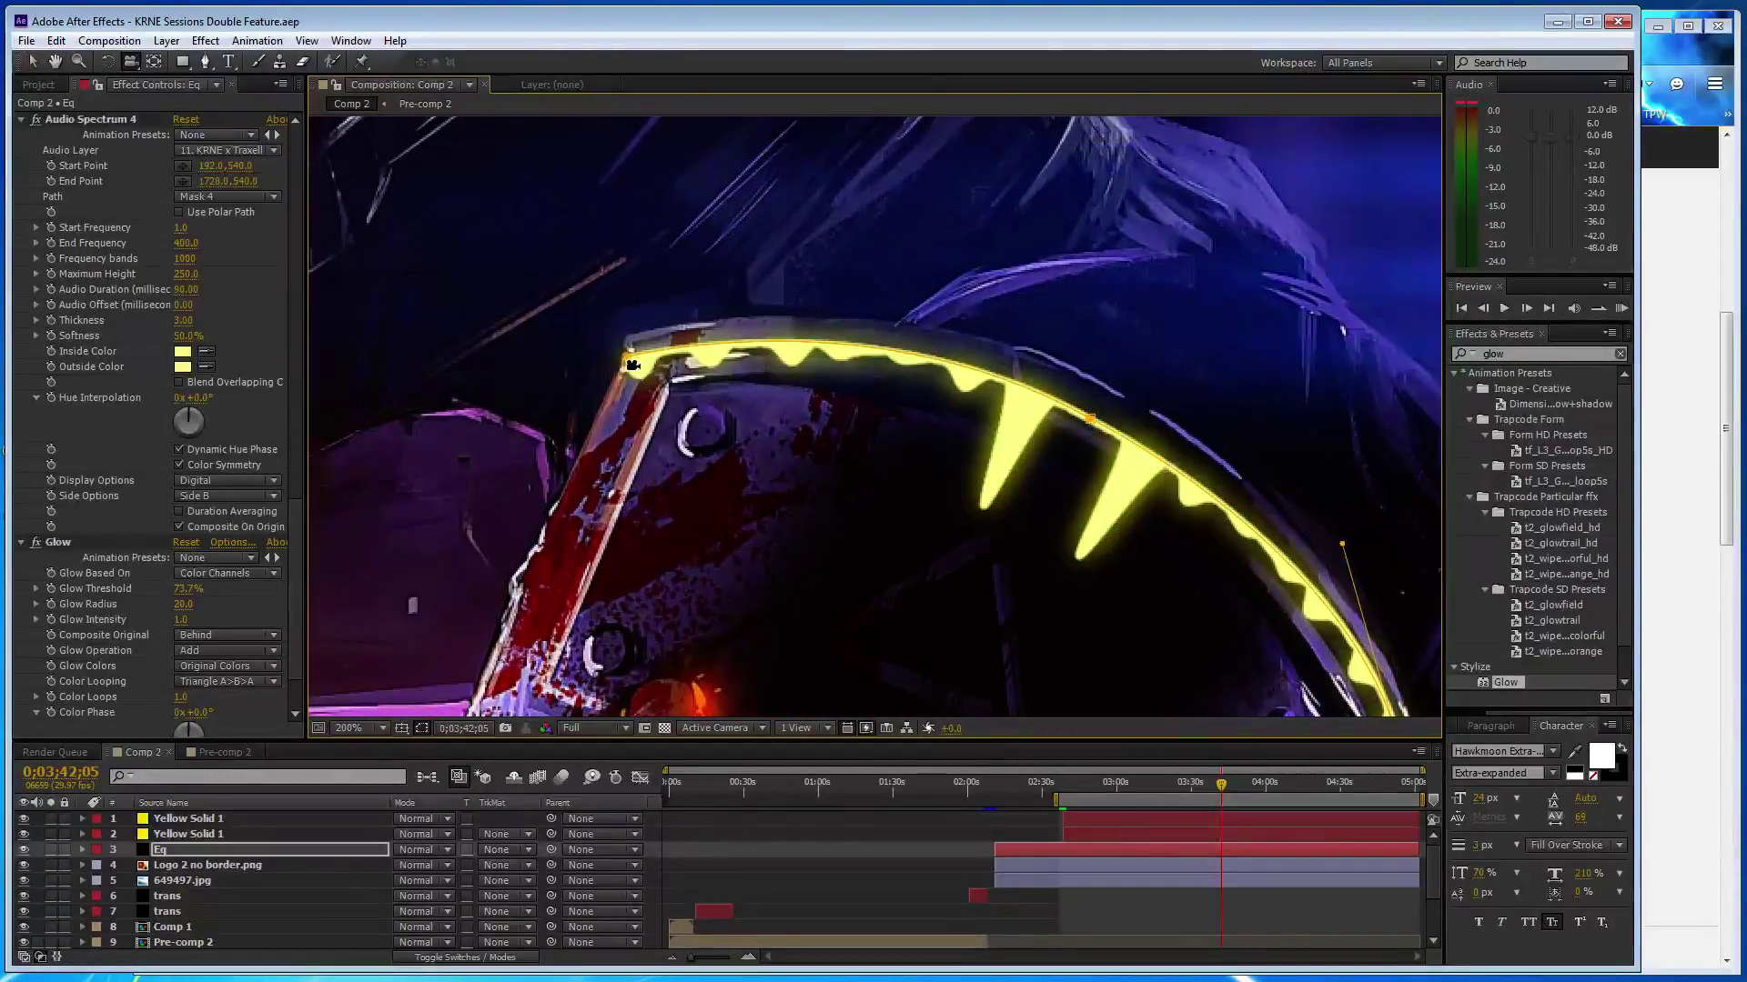
pyautogui.press('v')
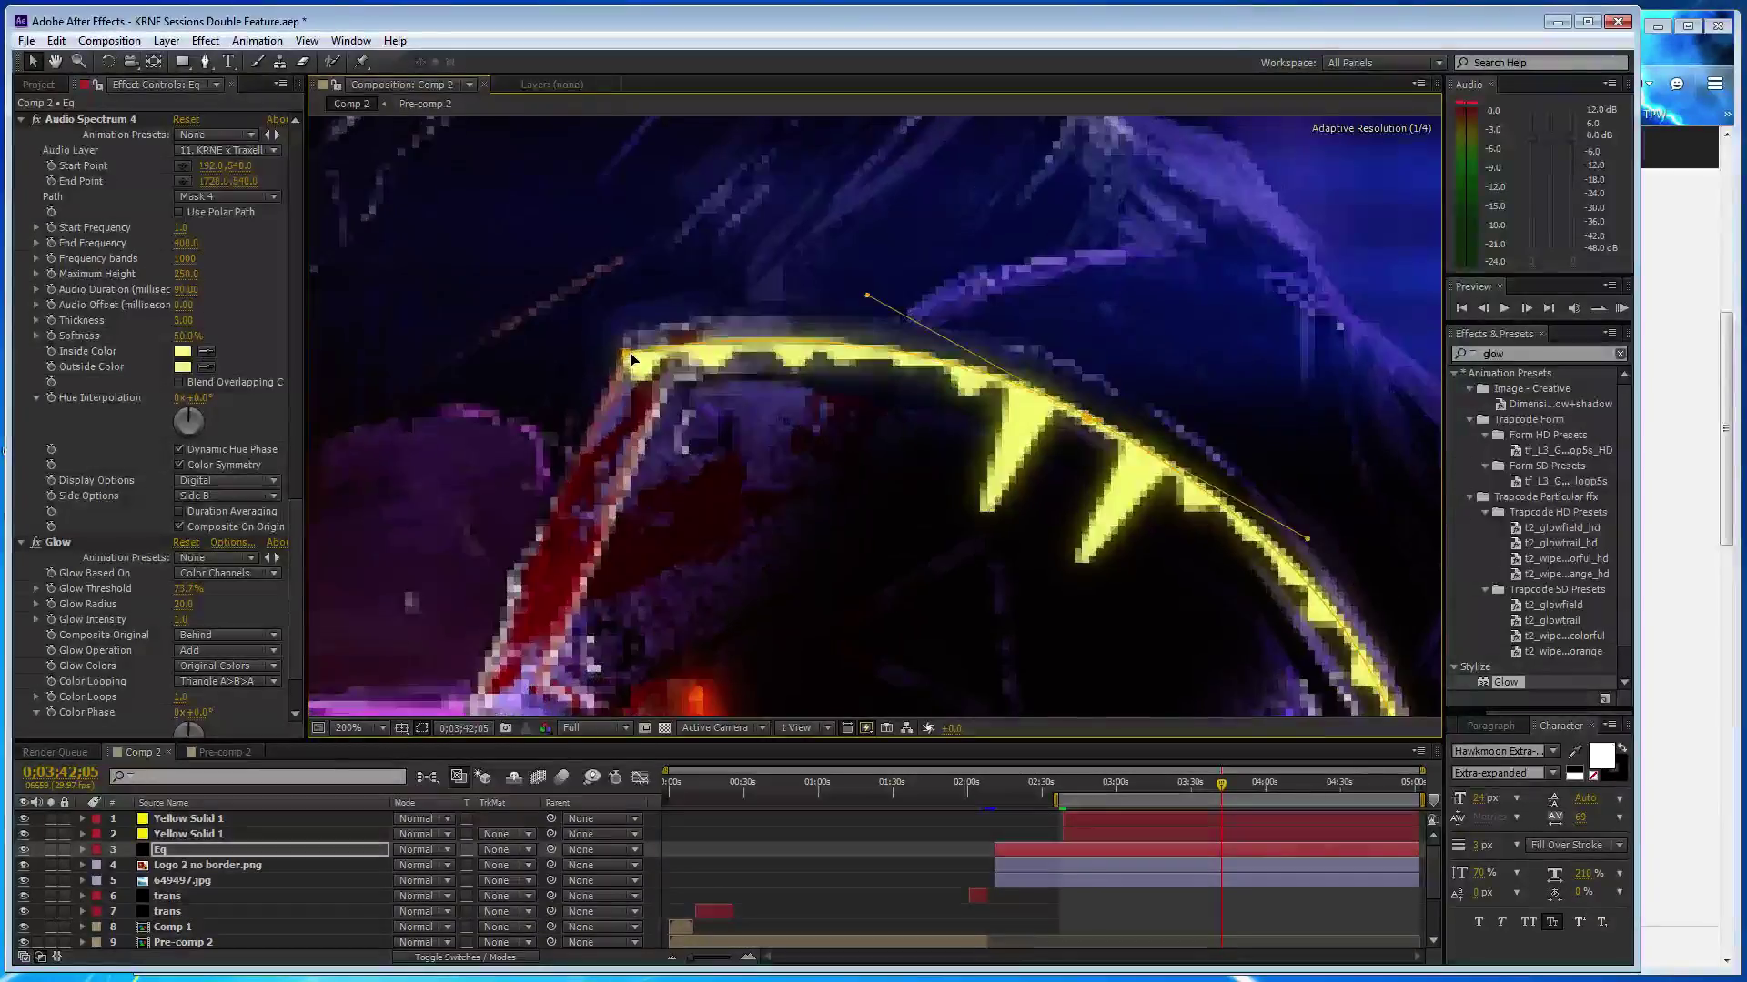
pyautogui.moveTo(634, 367); pyautogui.dragTo(632, 343)
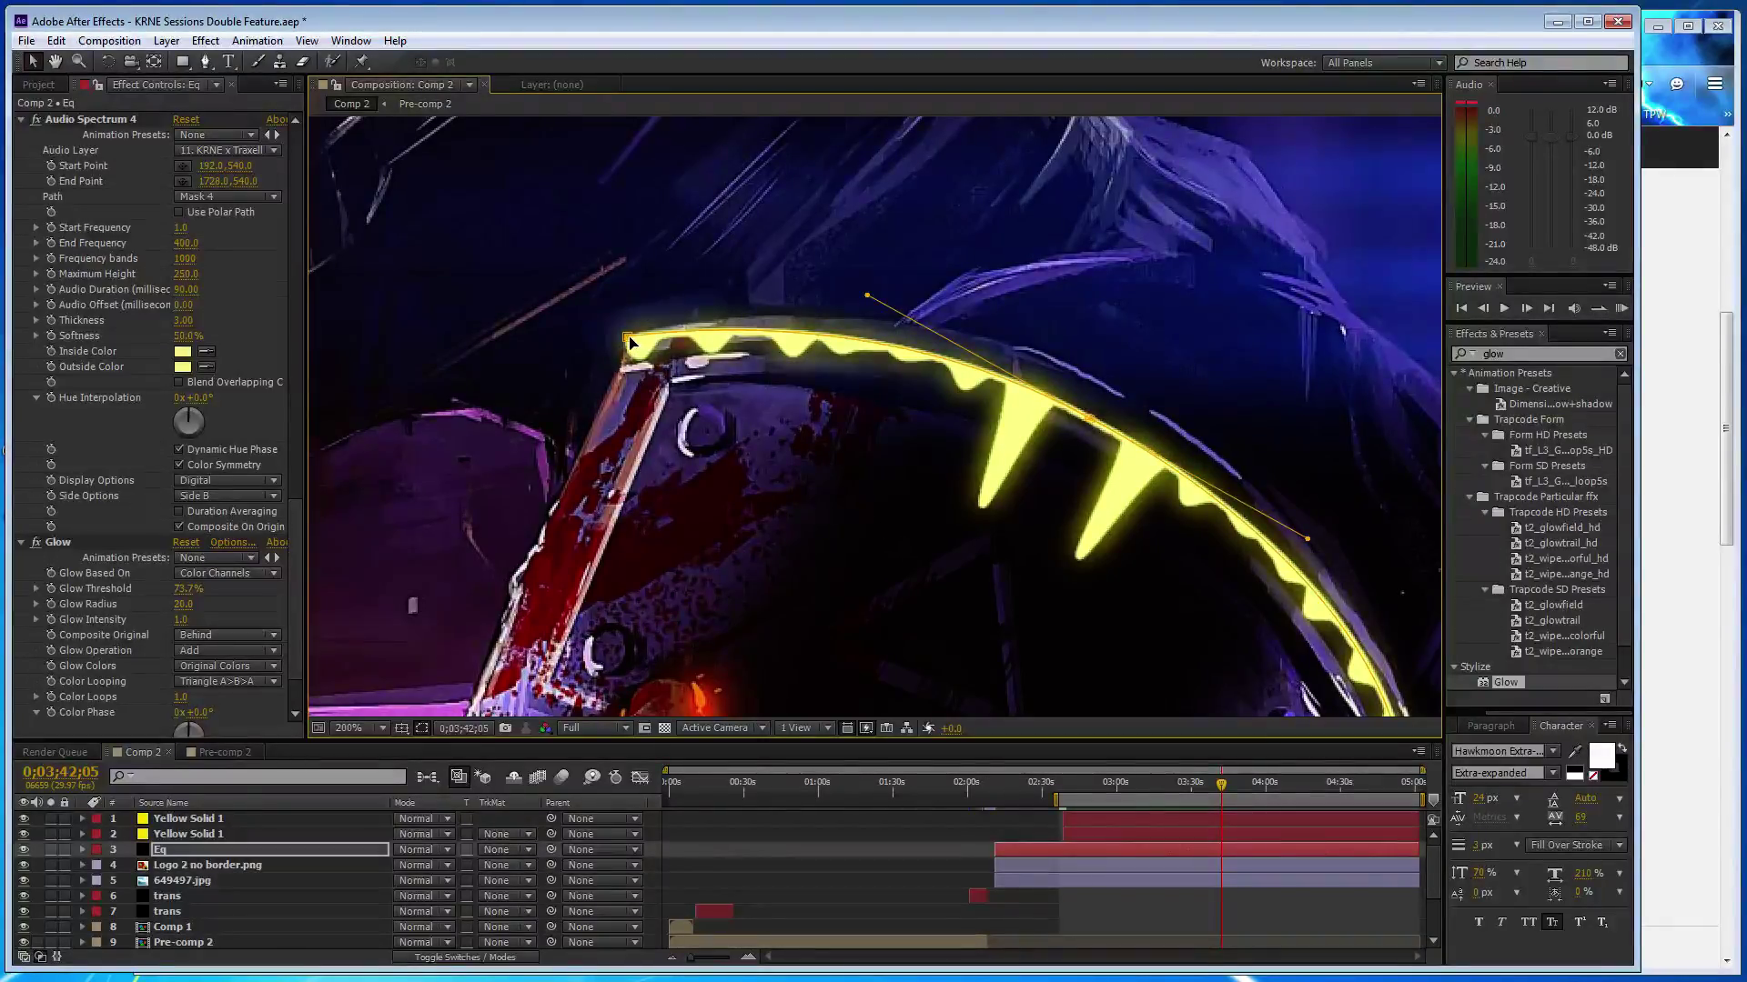
pyautogui.moveTo(628, 342); pyautogui.dragTo(620, 347)
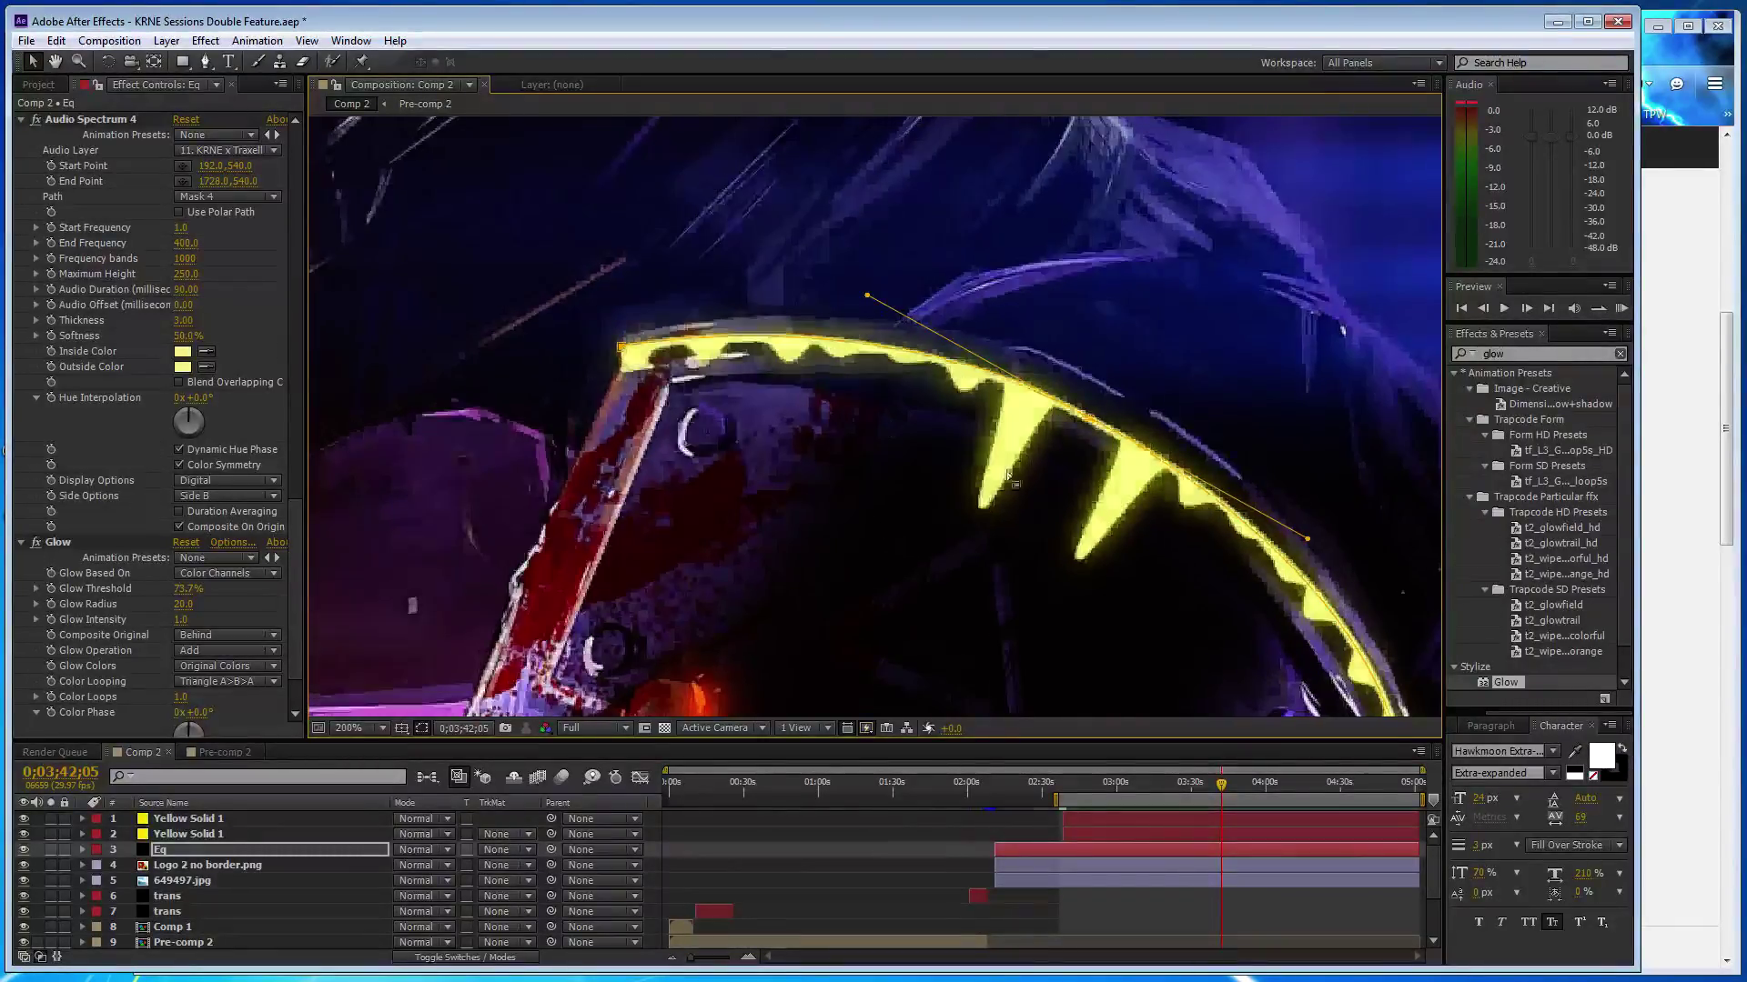
pyautogui.scroll(-1, 981, 497)
pyautogui.scroll(-2, 980, 496)
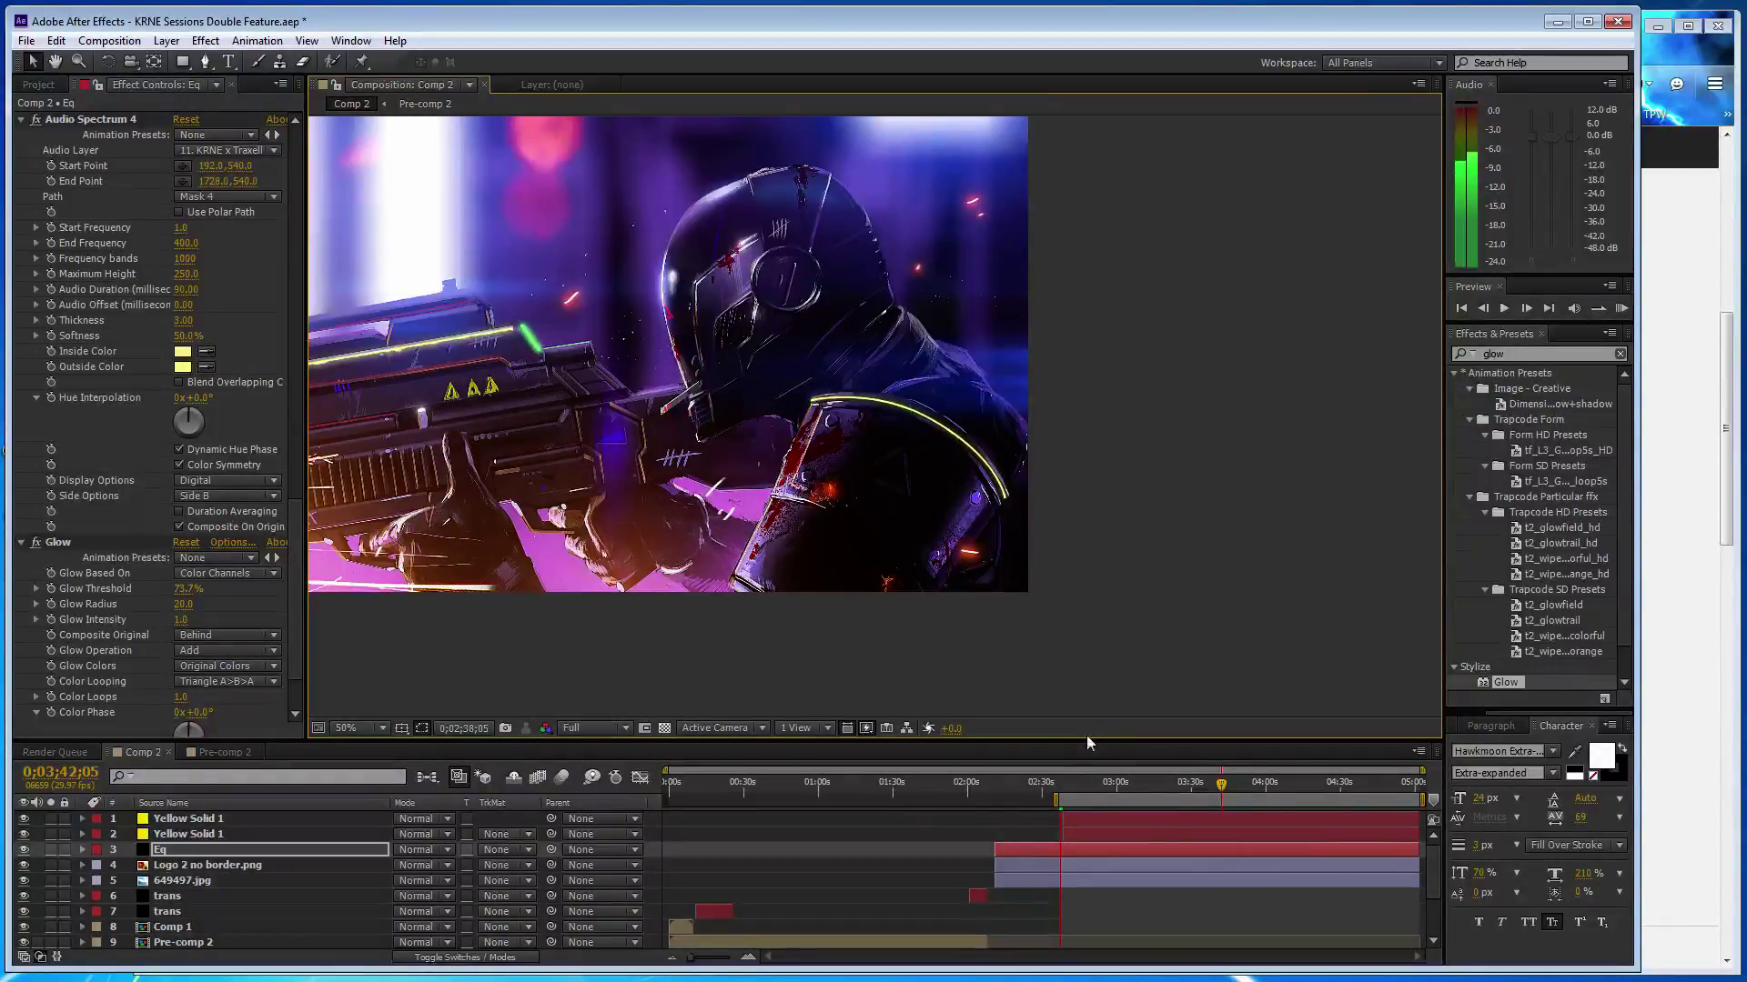
# - Replay the preview of the yellow spectra and save the project
pyautogui.press('space')
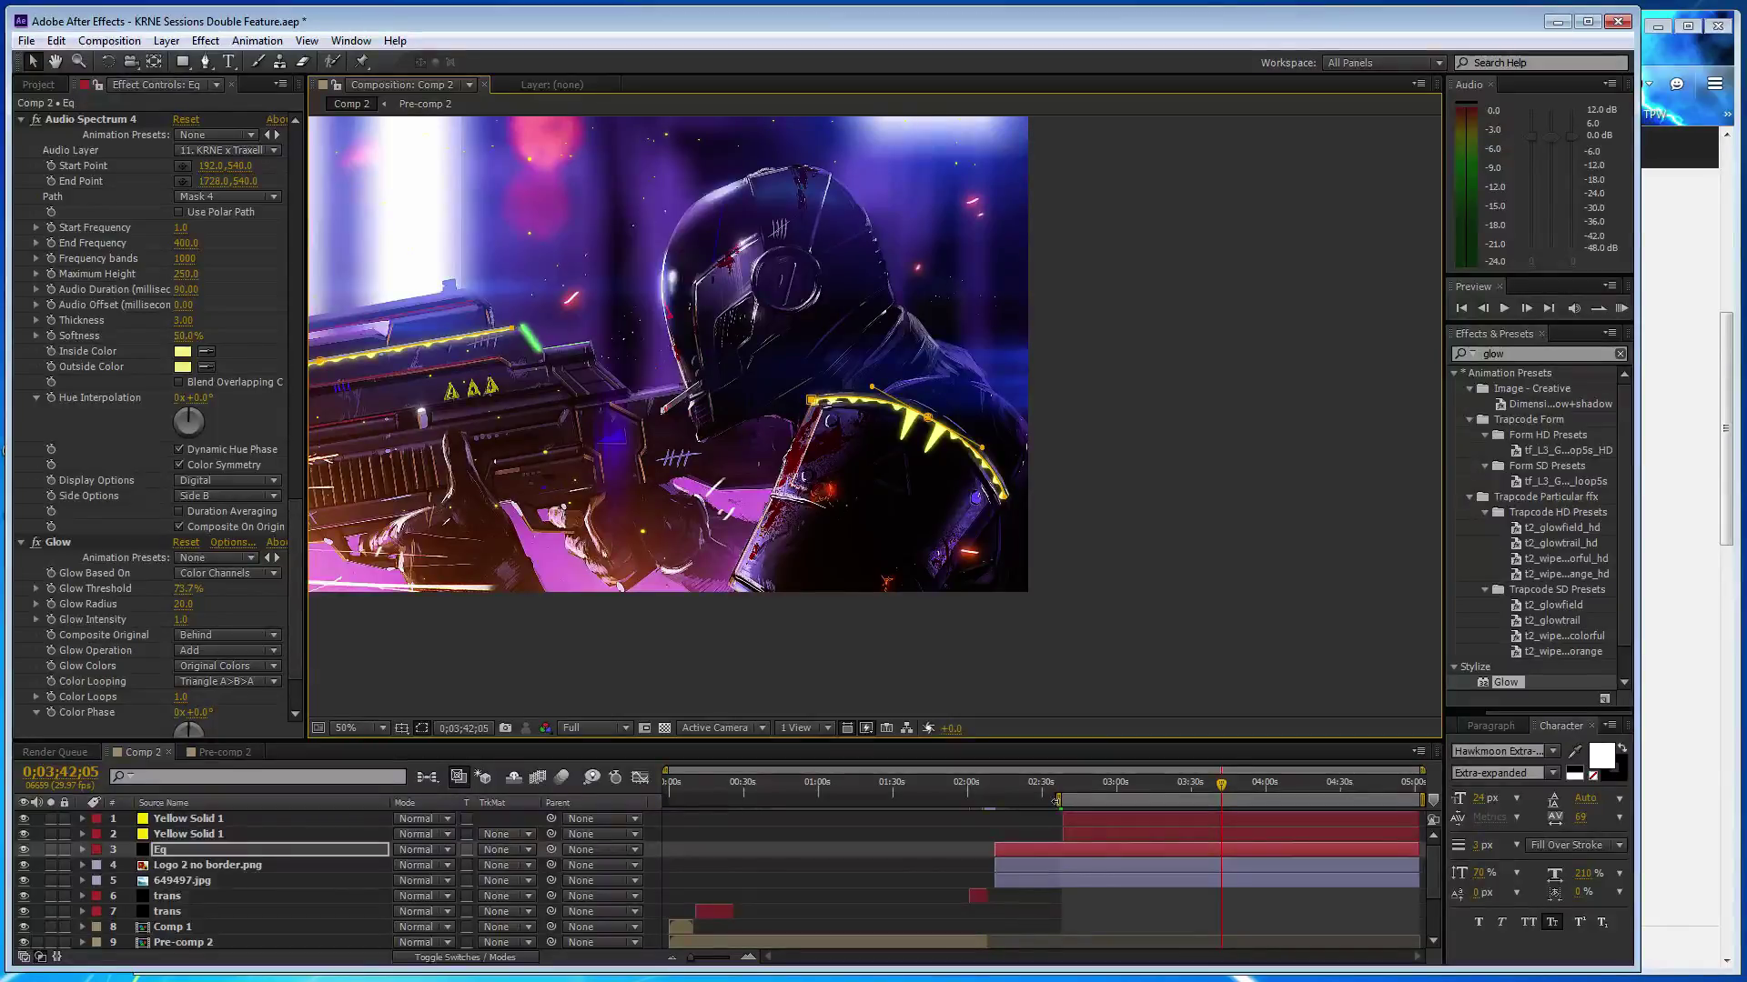
pyautogui.press('space')
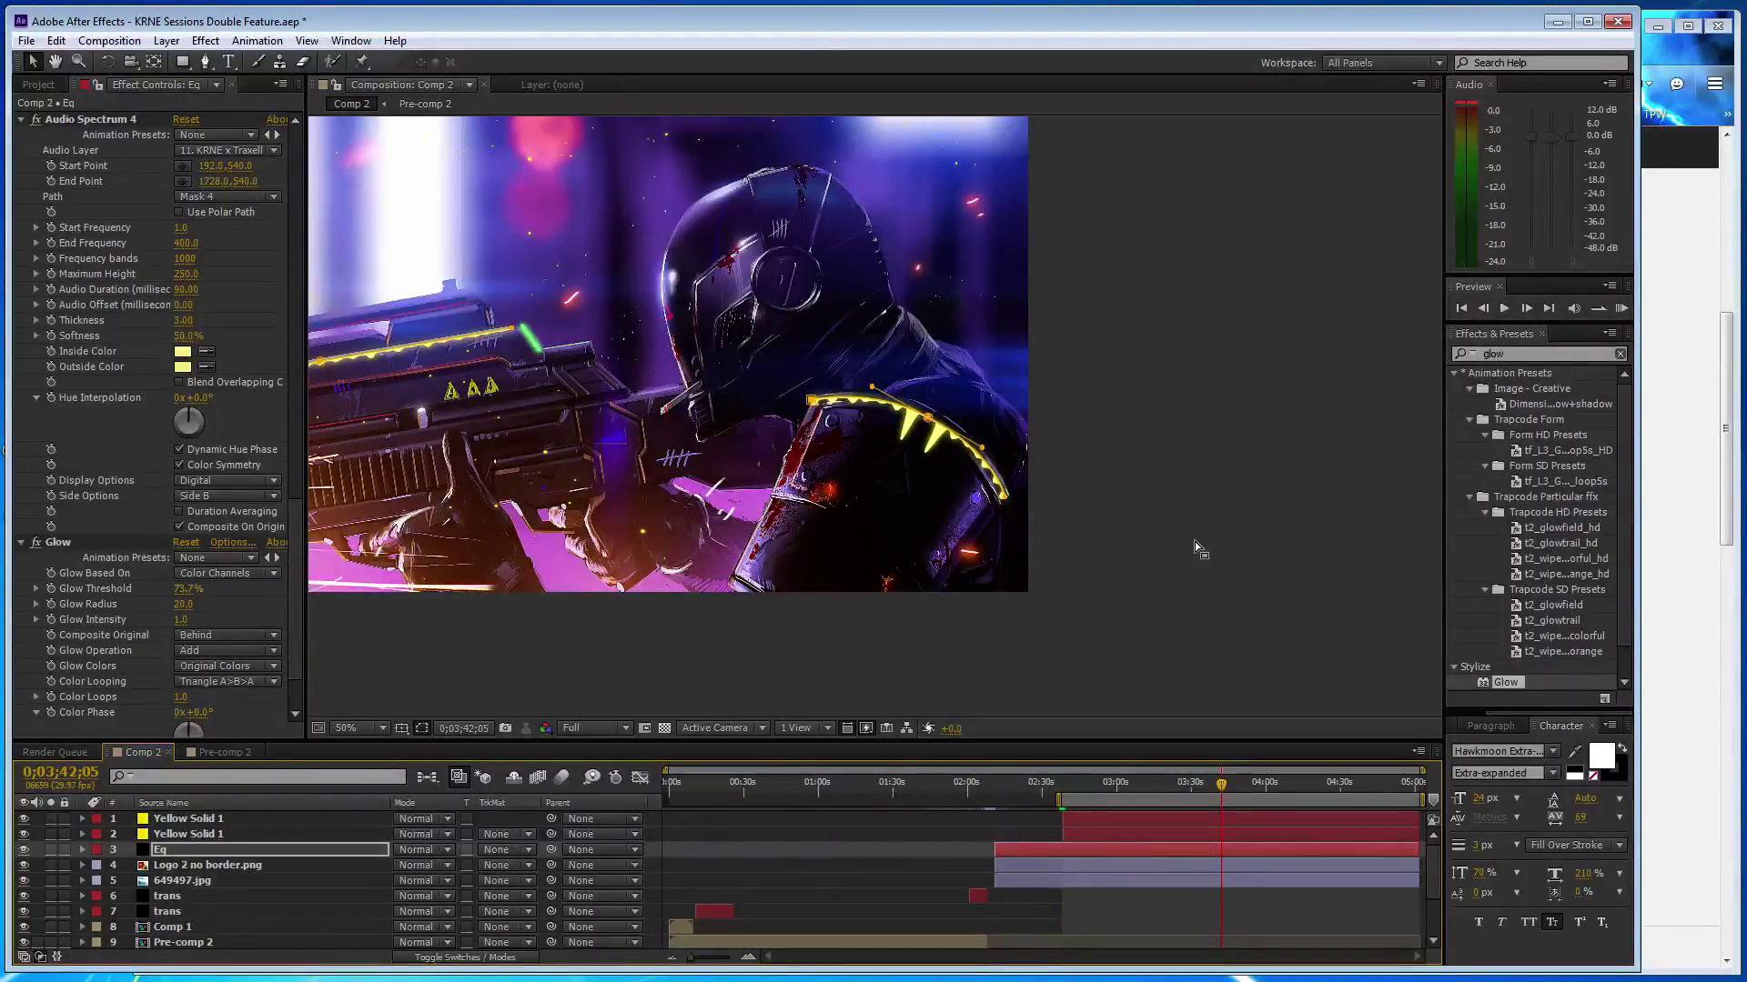
pyautogui.hotkey('ctrl', 's')
# - Centre the composition in the viewer and open Pre-comp 2
pyautogui.press('h')
pyautogui.moveTo(581, 430); pyautogui.dragTo(810, 487)
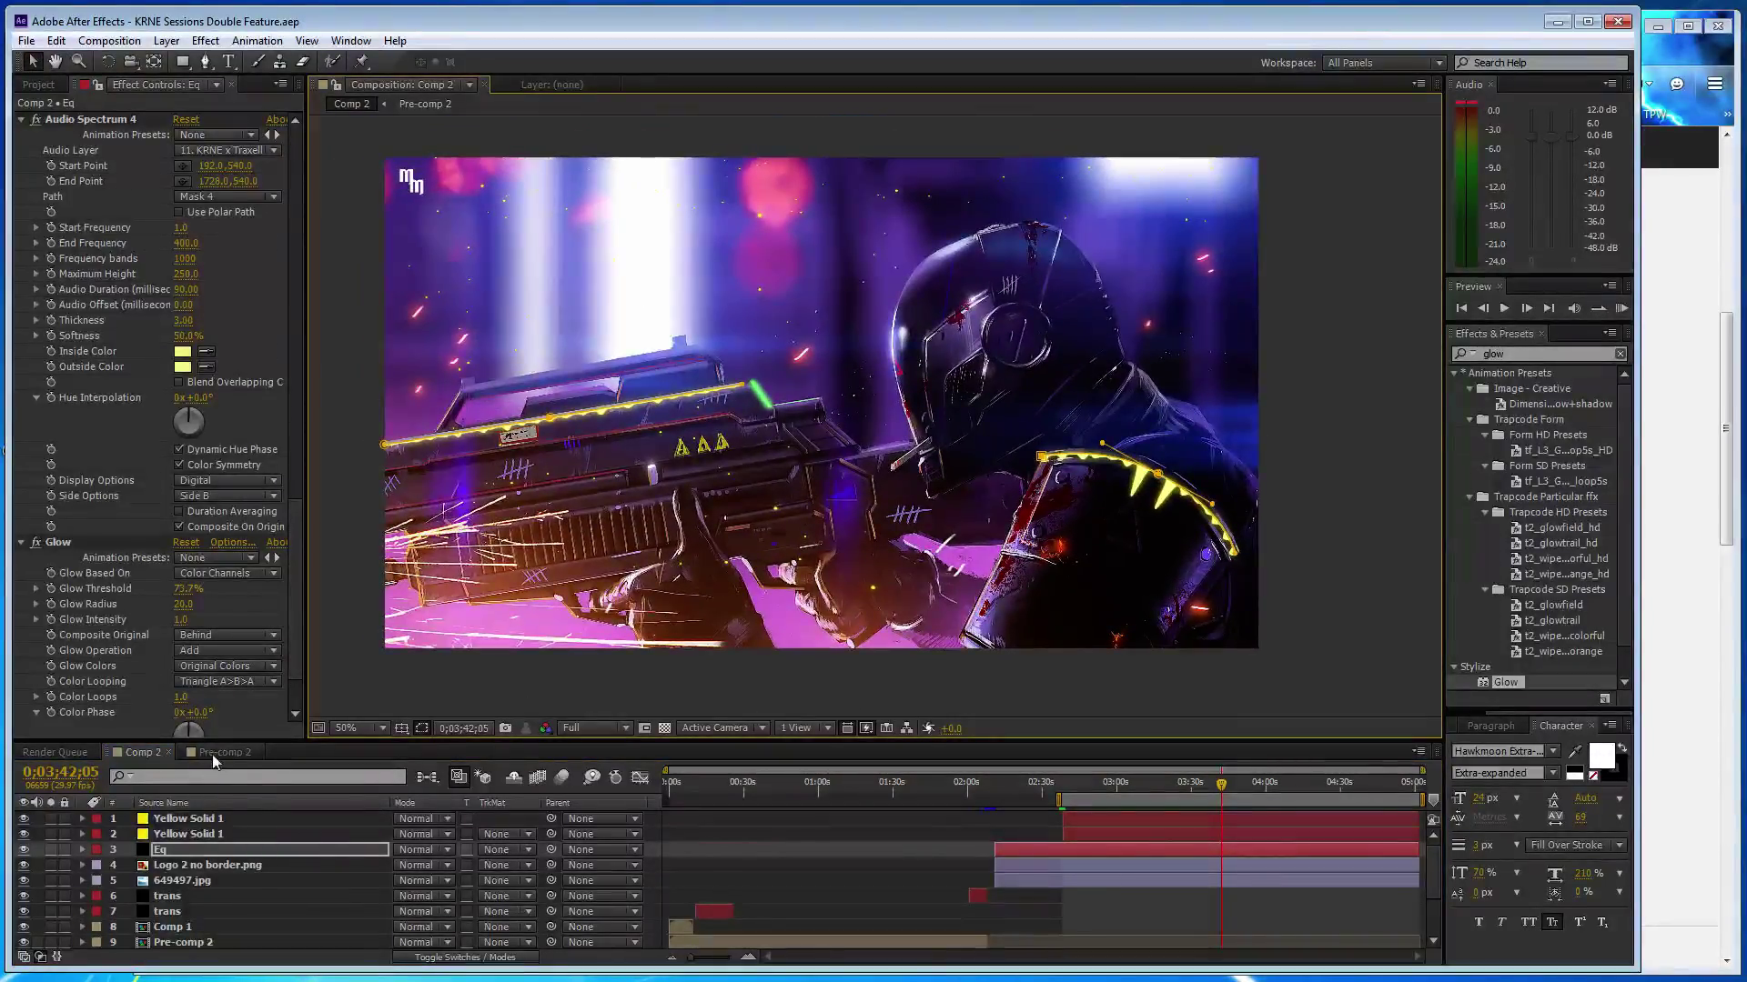
pyautogui.click(211, 755)
# - Bring the flare layer into Comp 2, starting around 2:45 and extending to the comp's end
pyautogui.click(217, 851)
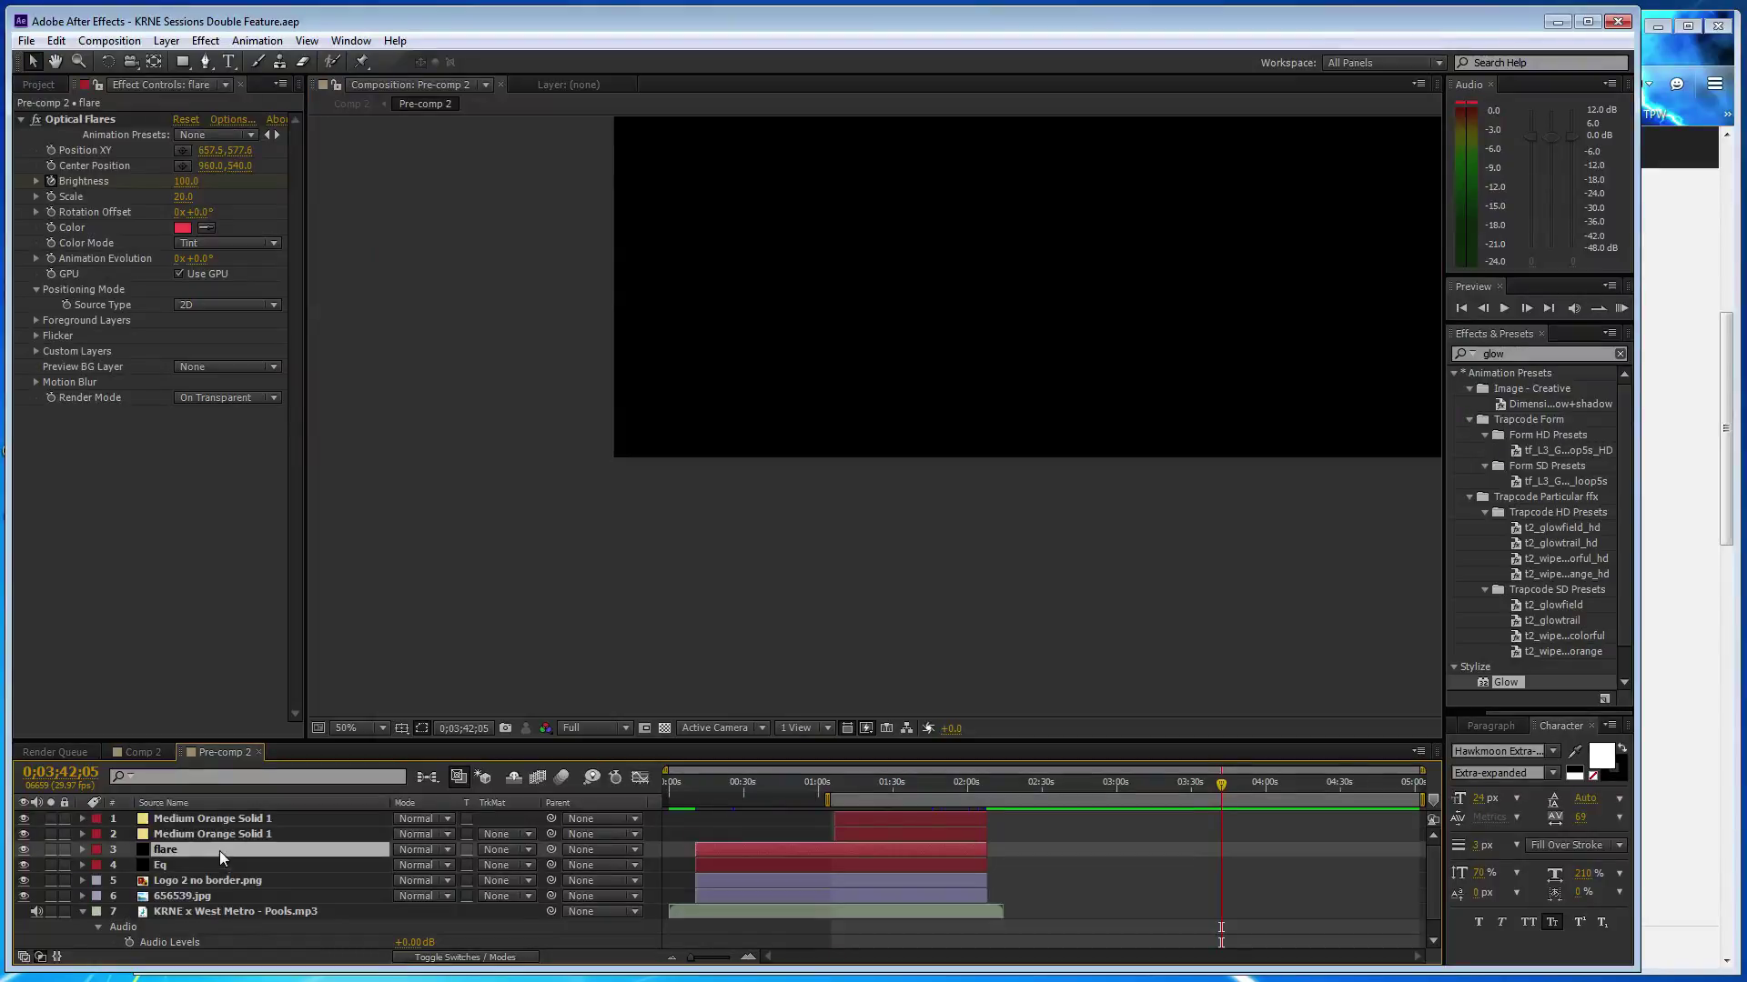
pyautogui.click(151, 757)
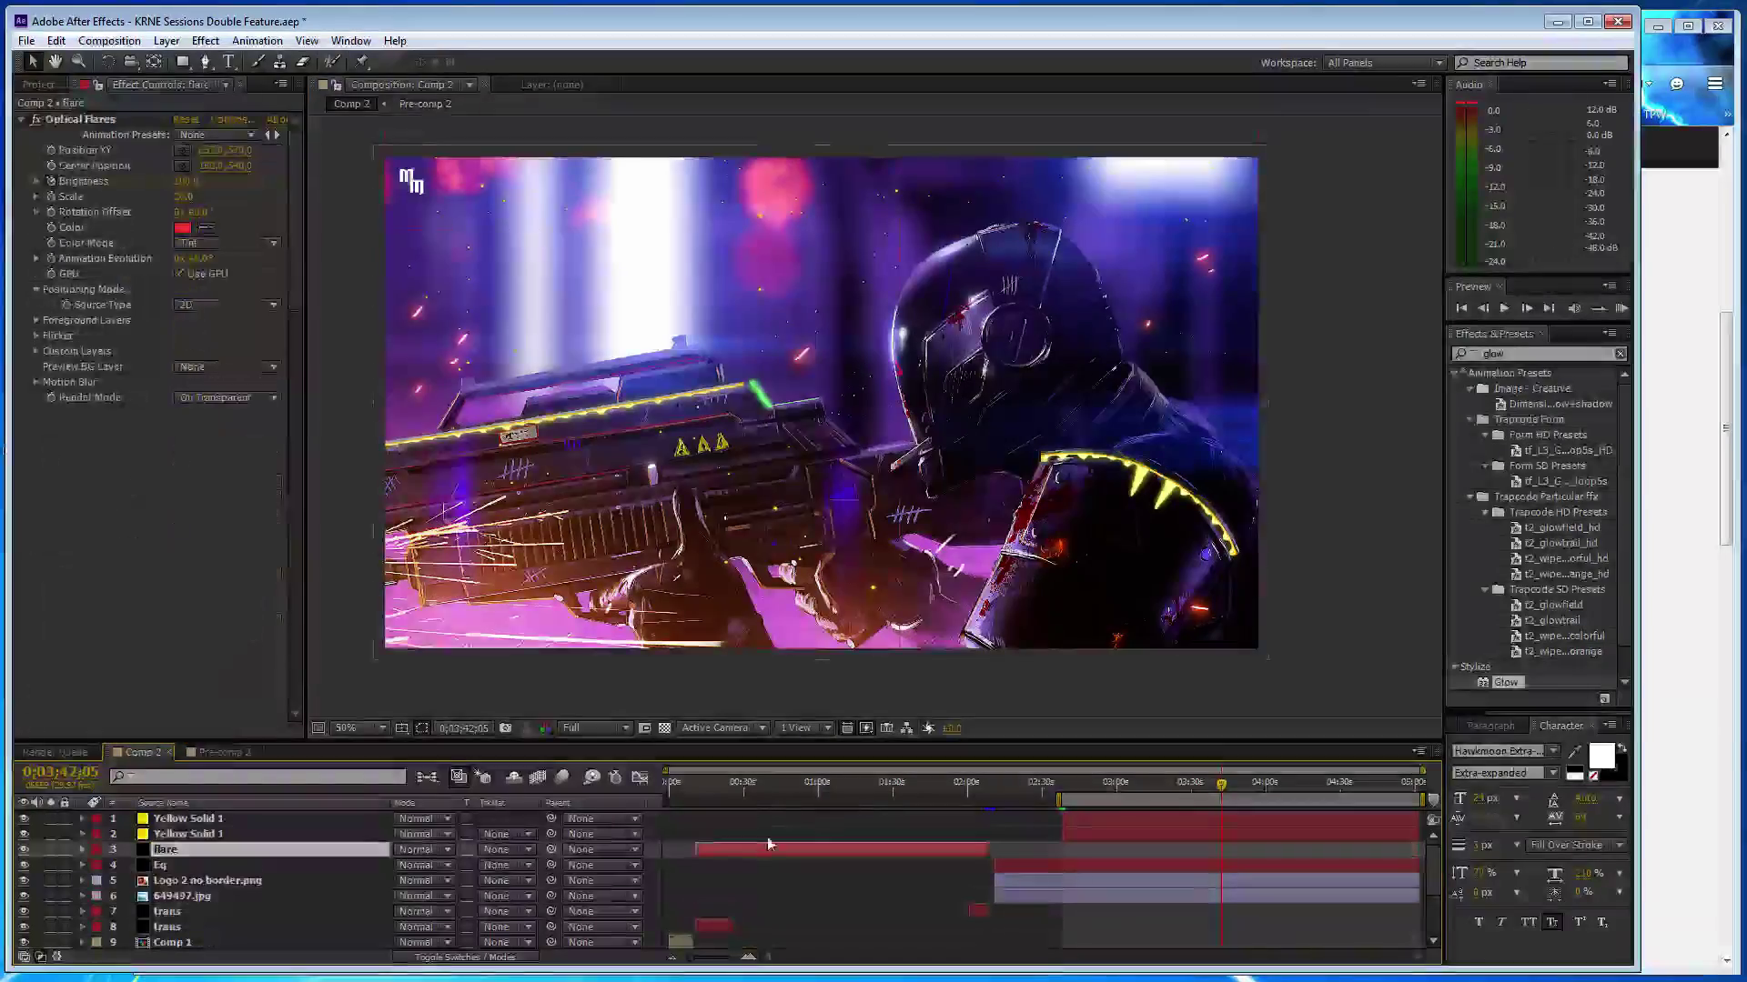
pyautogui.moveTo(771, 851); pyautogui.dragTo(1251, 848)
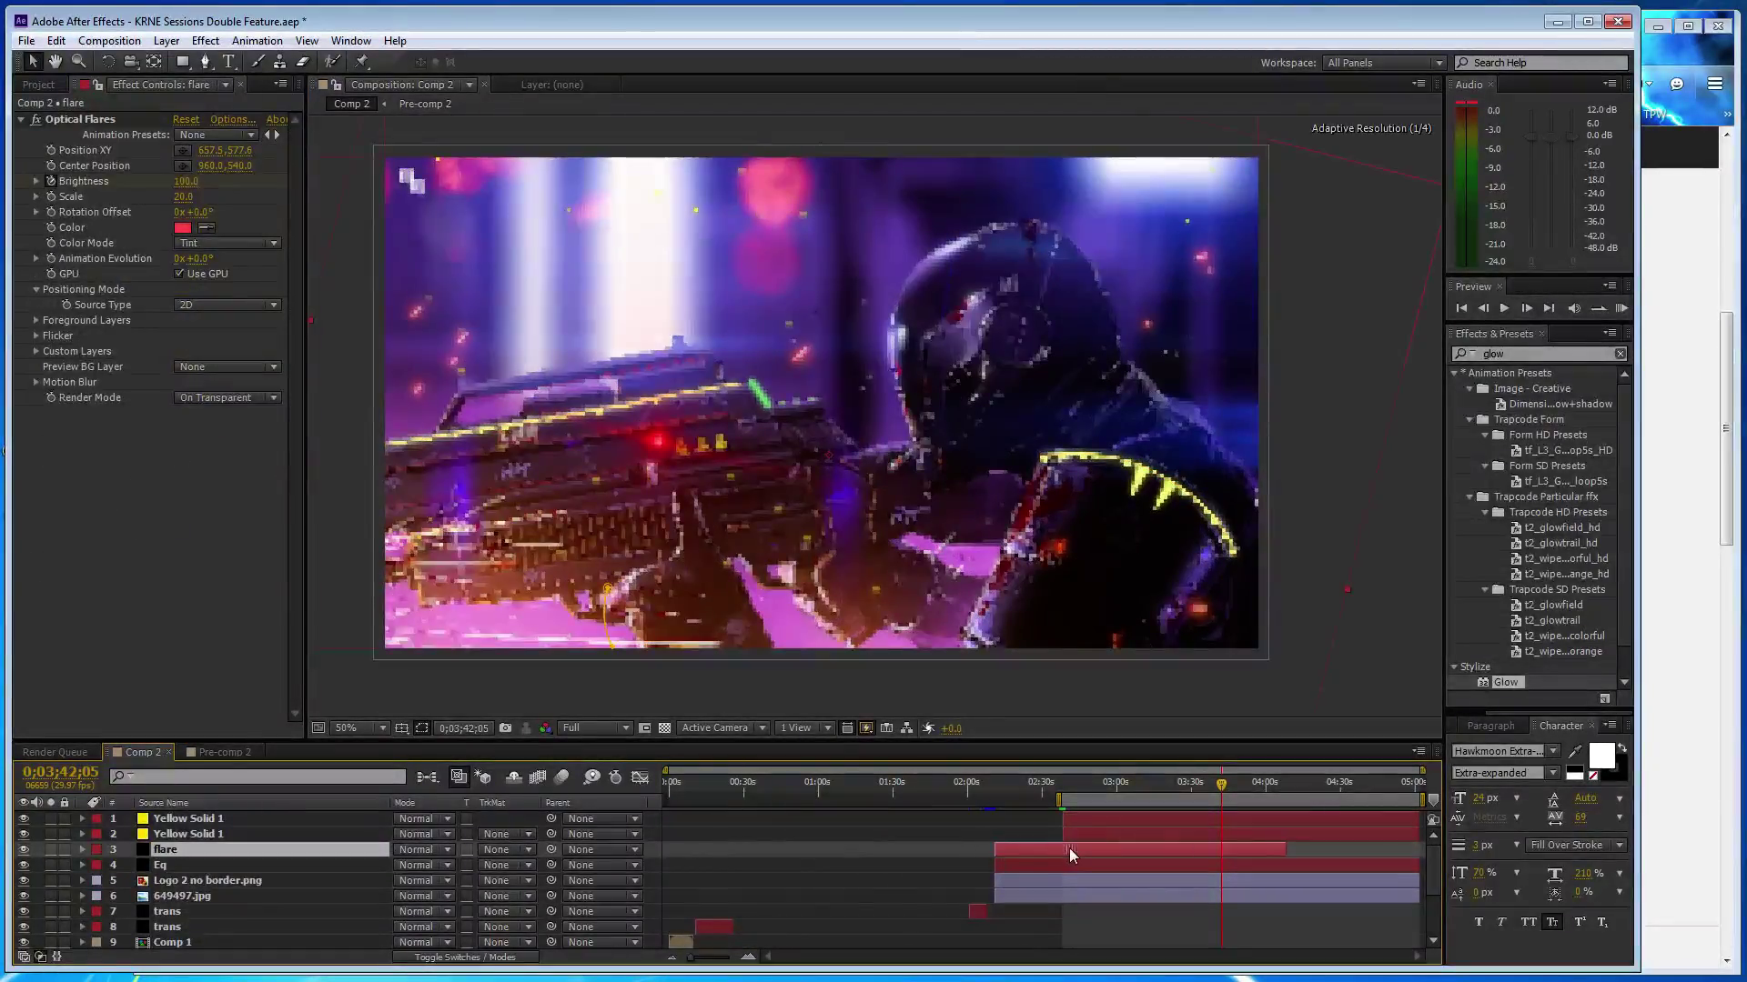
pyautogui.moveTo(1285, 849); pyautogui.dragTo(1421, 859)
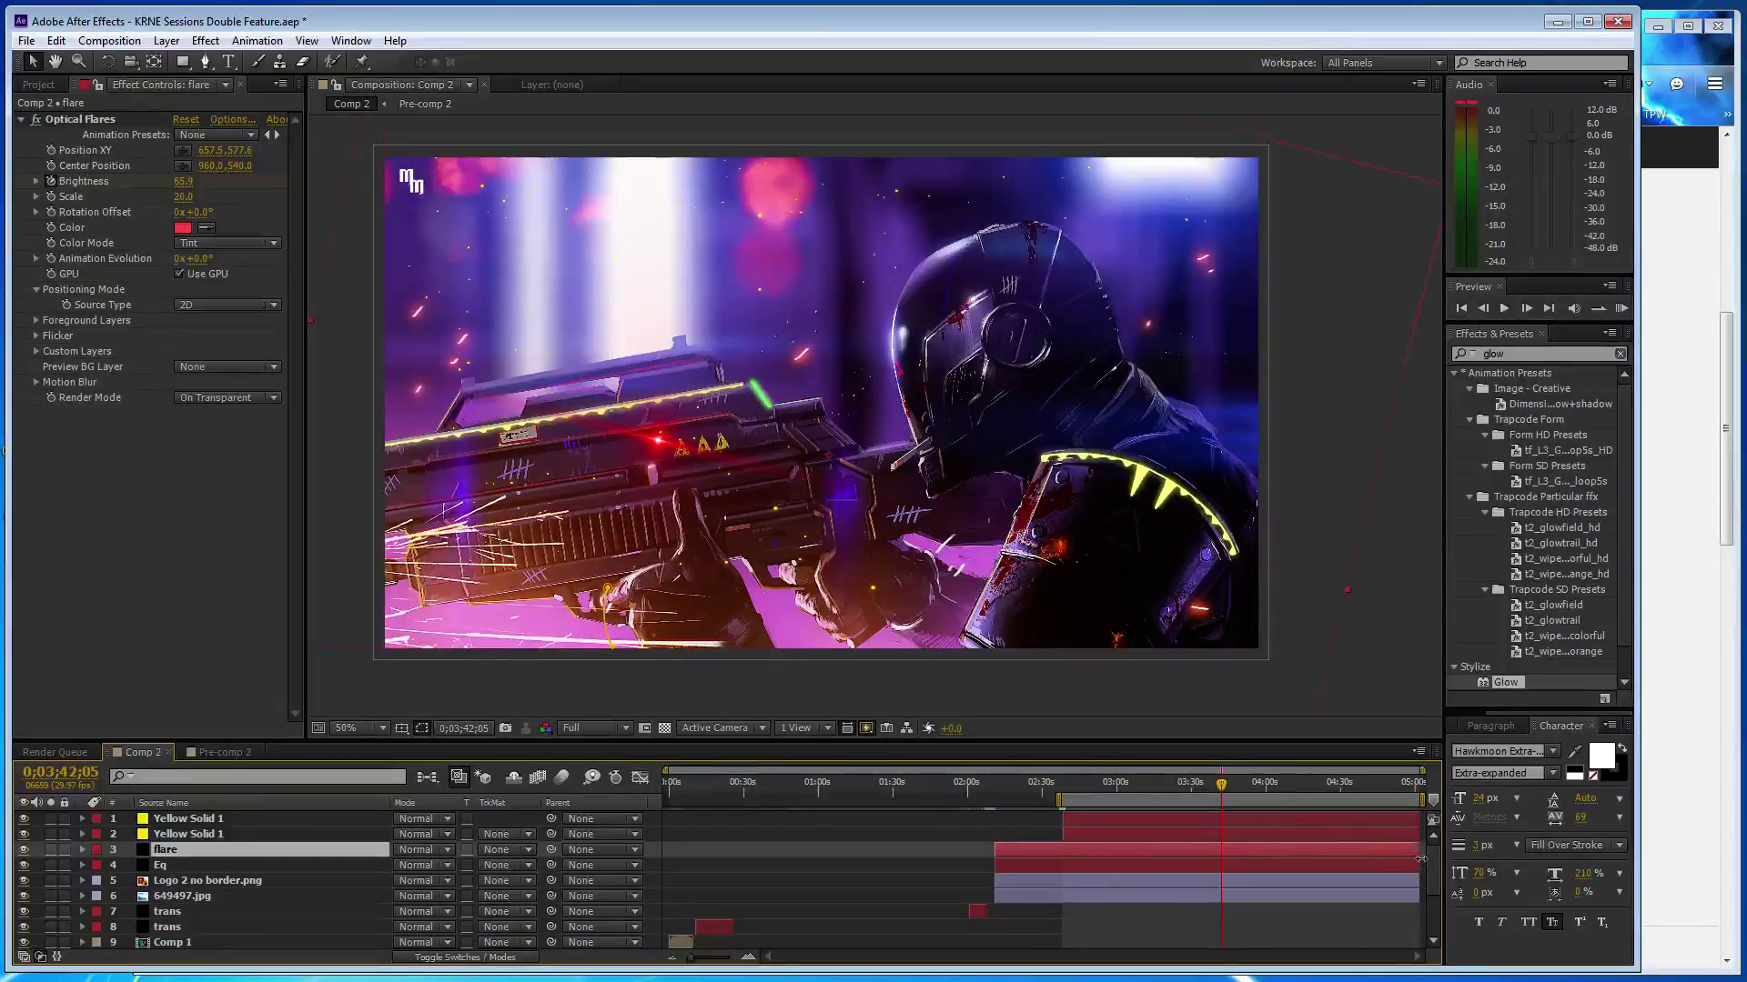
# - In Optical Flares Options, remove the Glow and Streak elements and add a fresh Glow
pyautogui.click(227, 118)
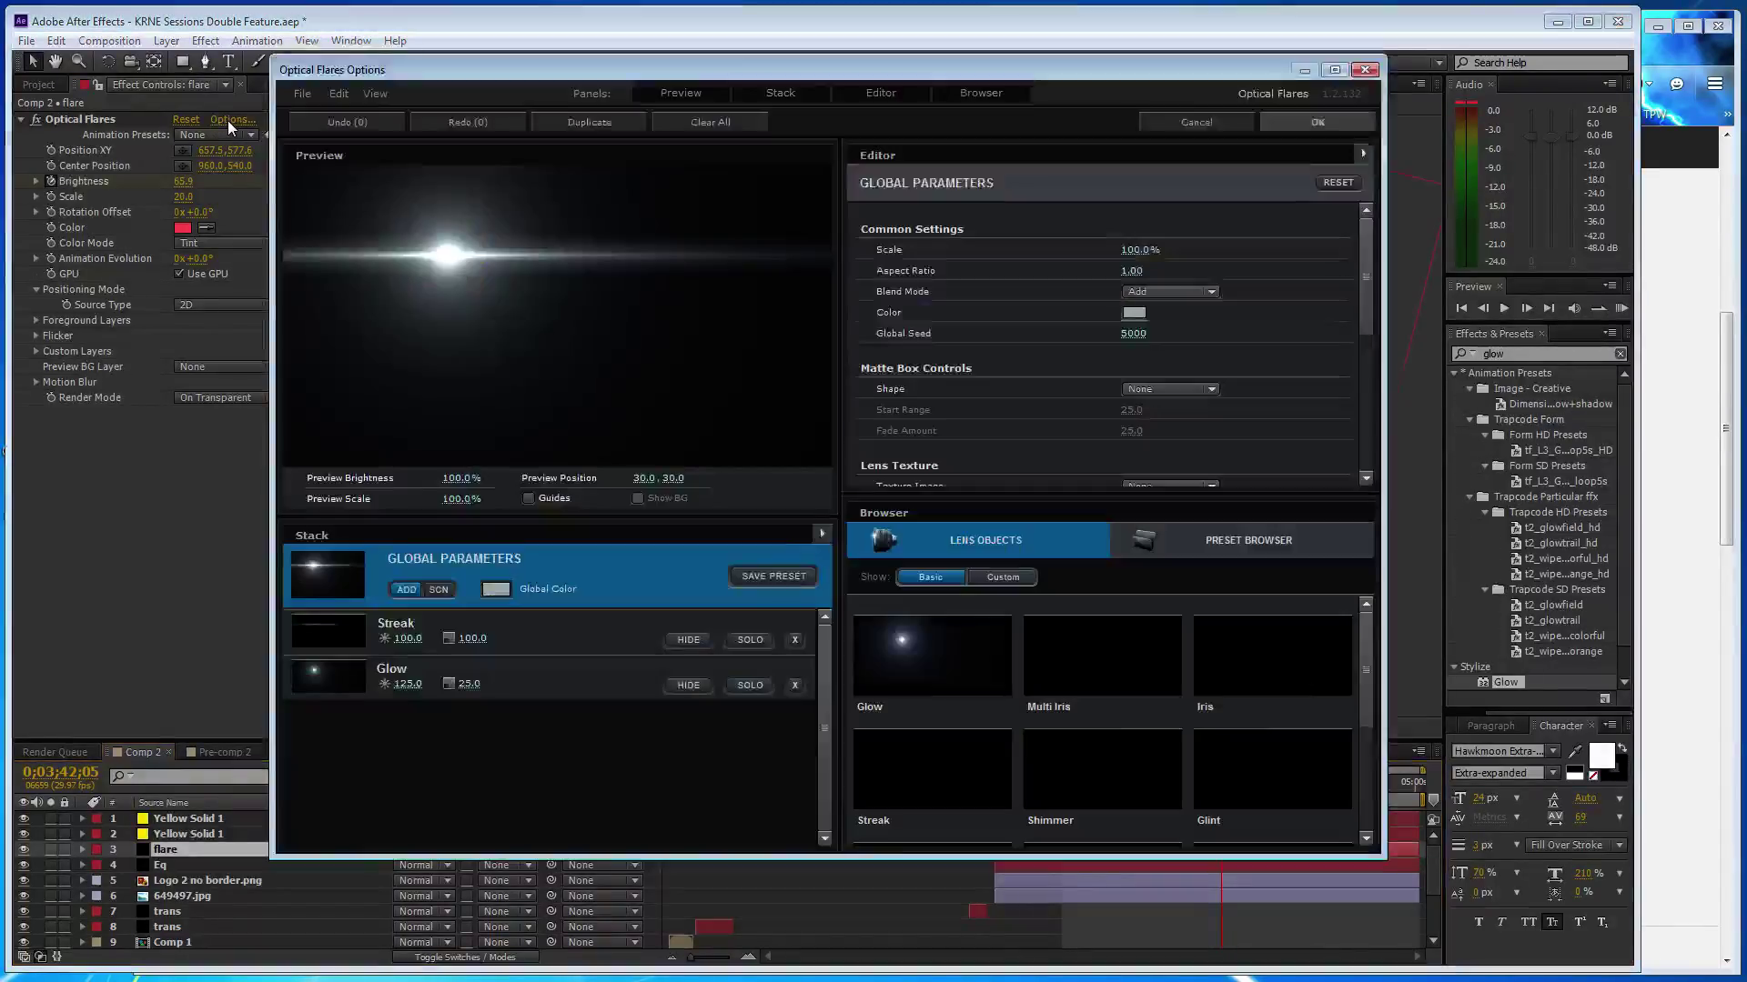
pyautogui.click(794, 685)
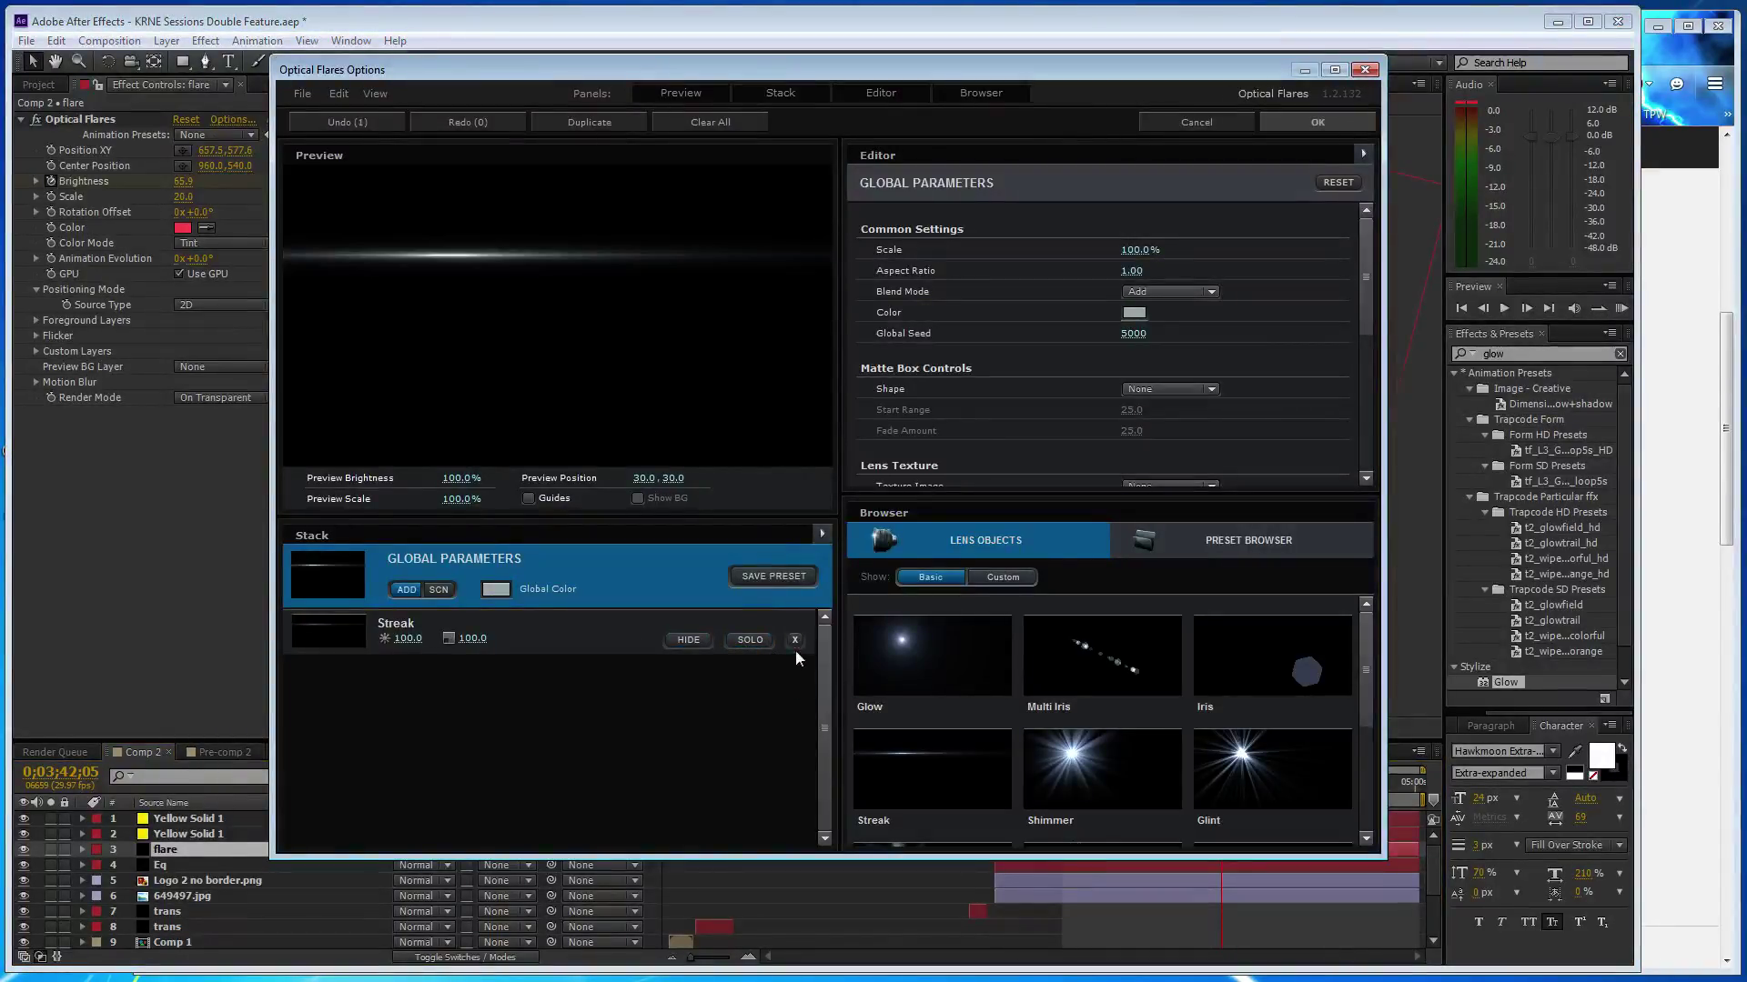
pyautogui.click(794, 639)
pyautogui.click(887, 659)
pyautogui.click(1319, 122)
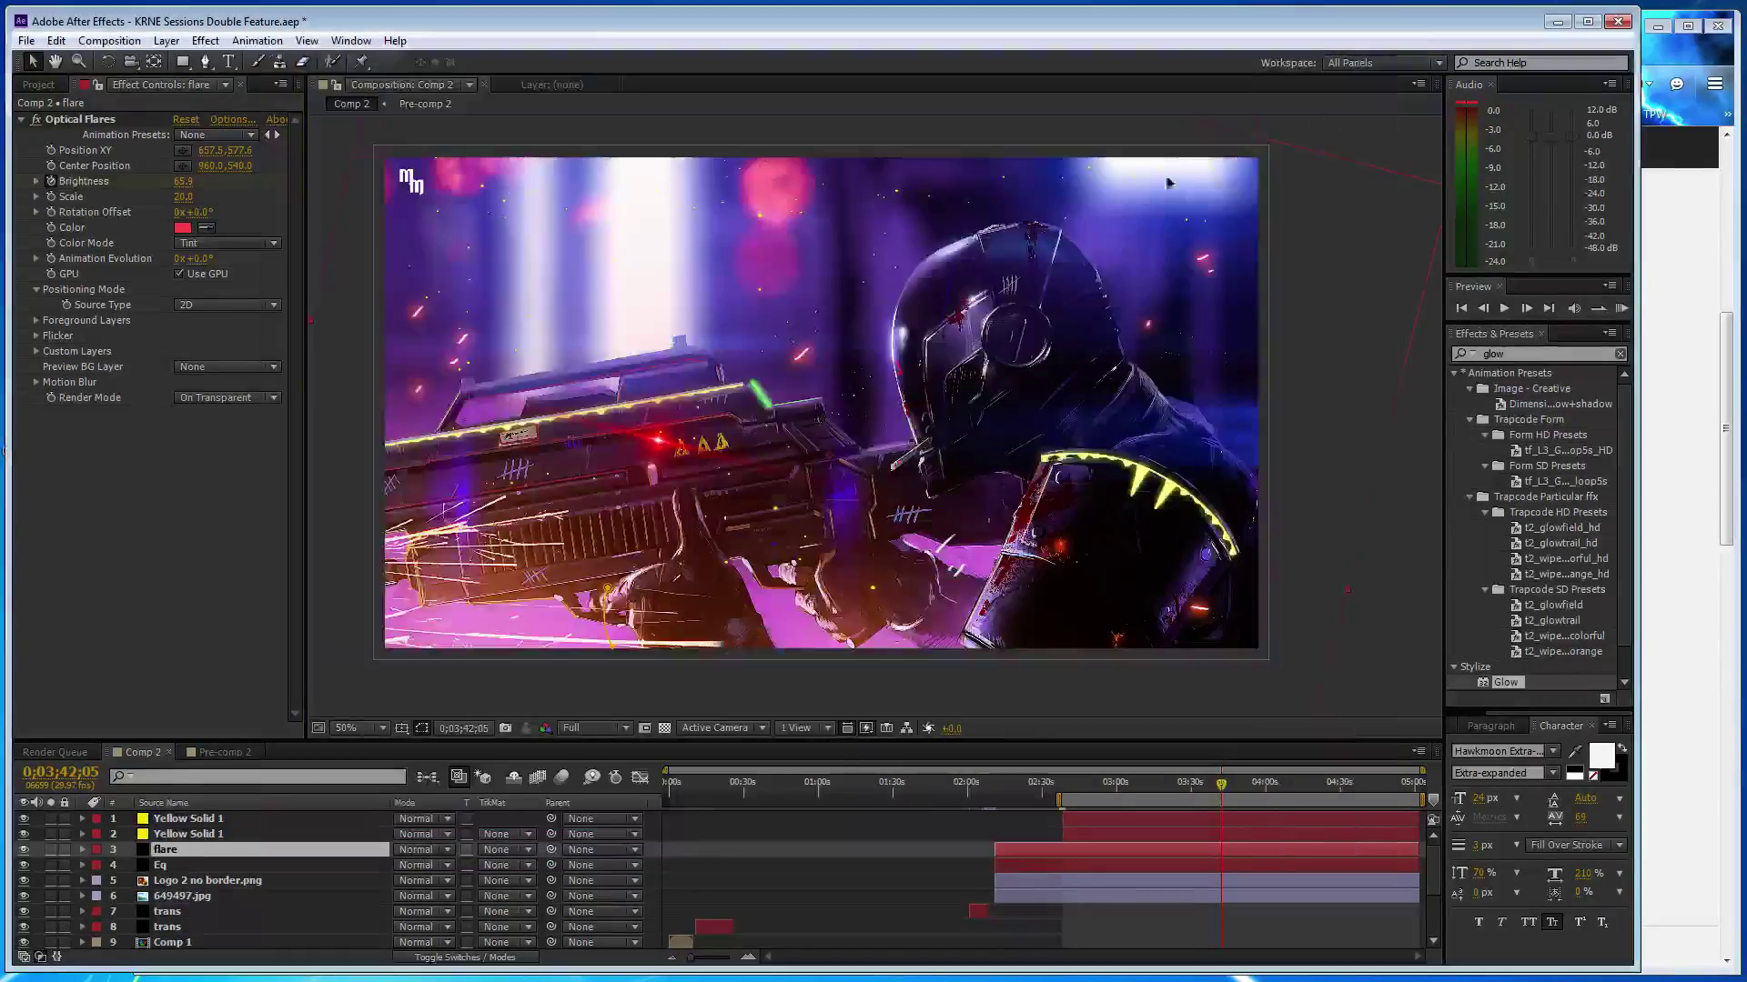
# - Rotate the flare layer back to level and zoom the view to 50%
pyautogui.press('w')
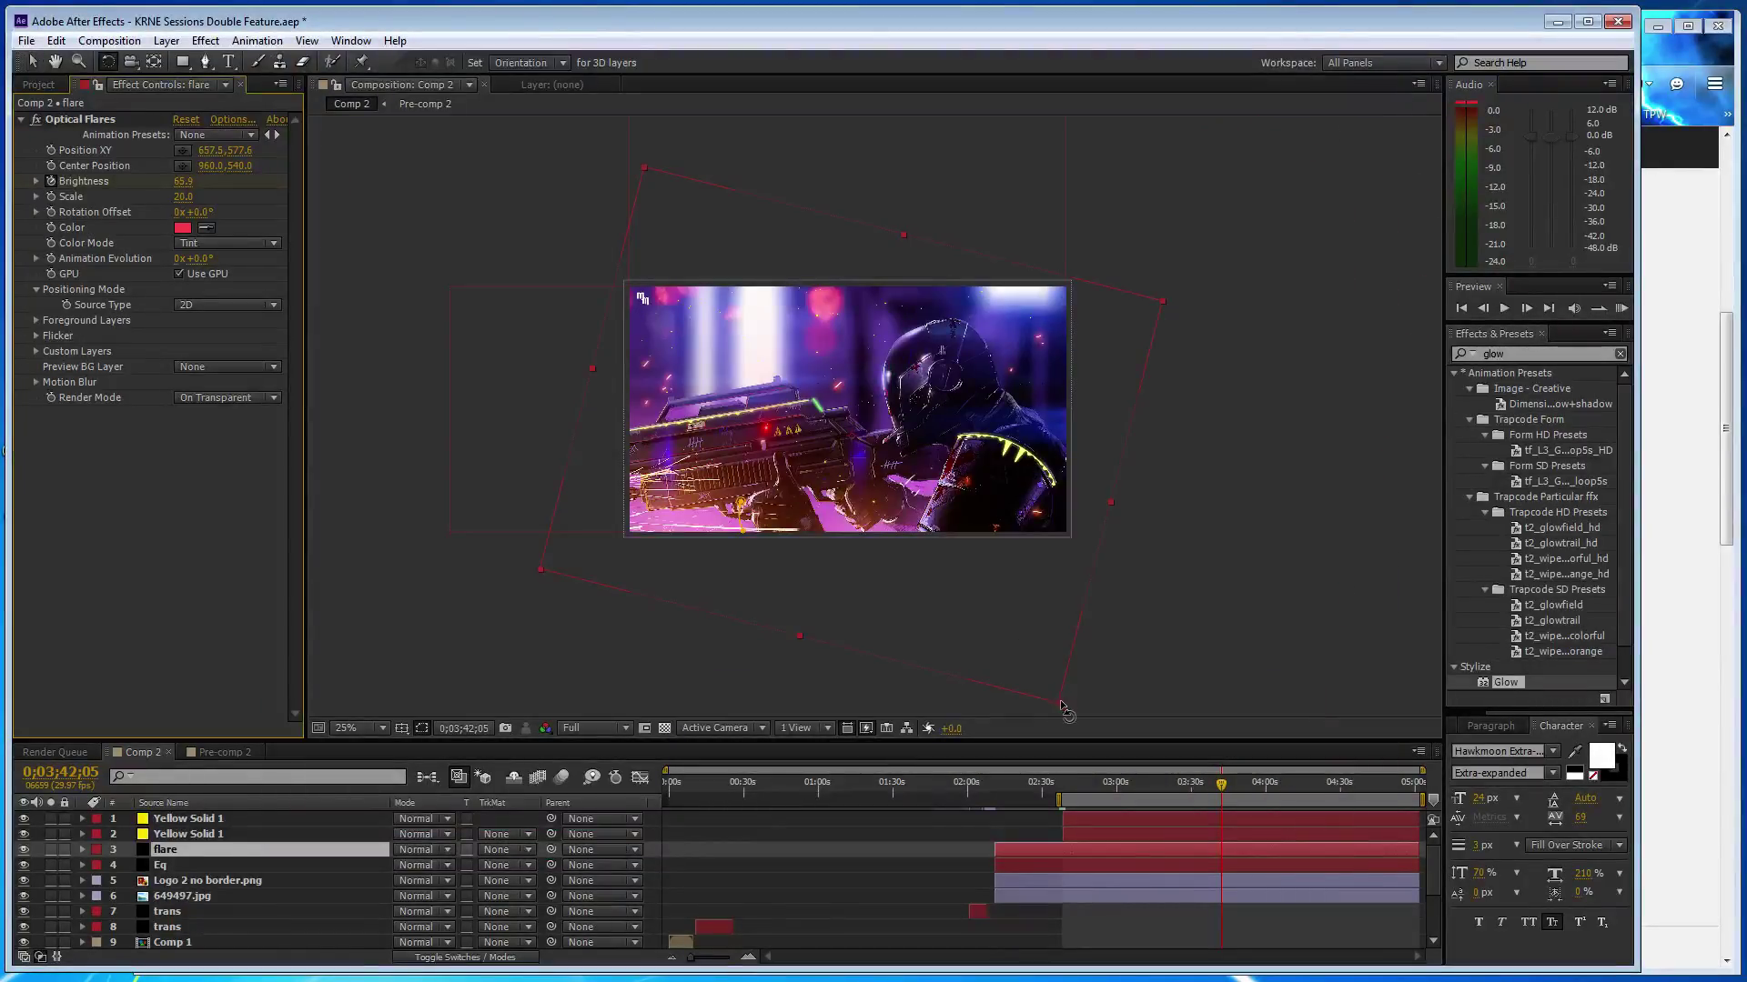
pyautogui.moveTo(1061, 708)
pyautogui.mouseDown()
pyautogui.moveTo(1115, 646)
pyautogui.moveTo(1062, 546)
pyautogui.mouseUp()
pyautogui.press('v')
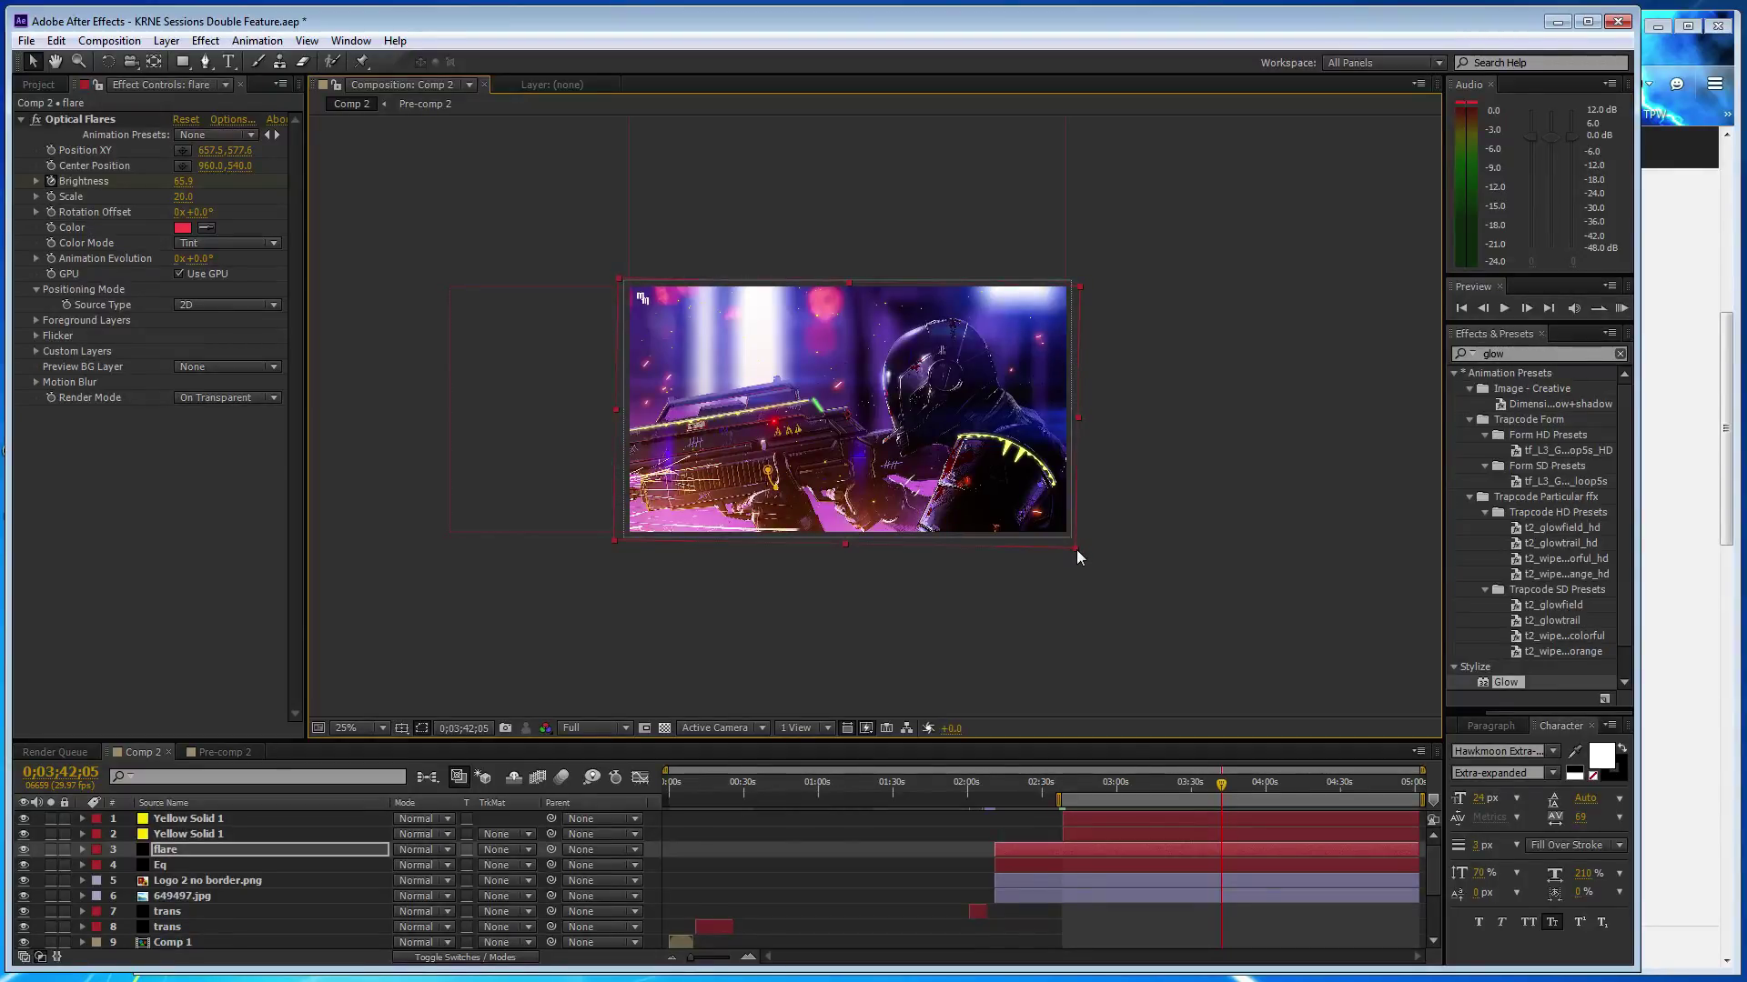
pyautogui.press('.')
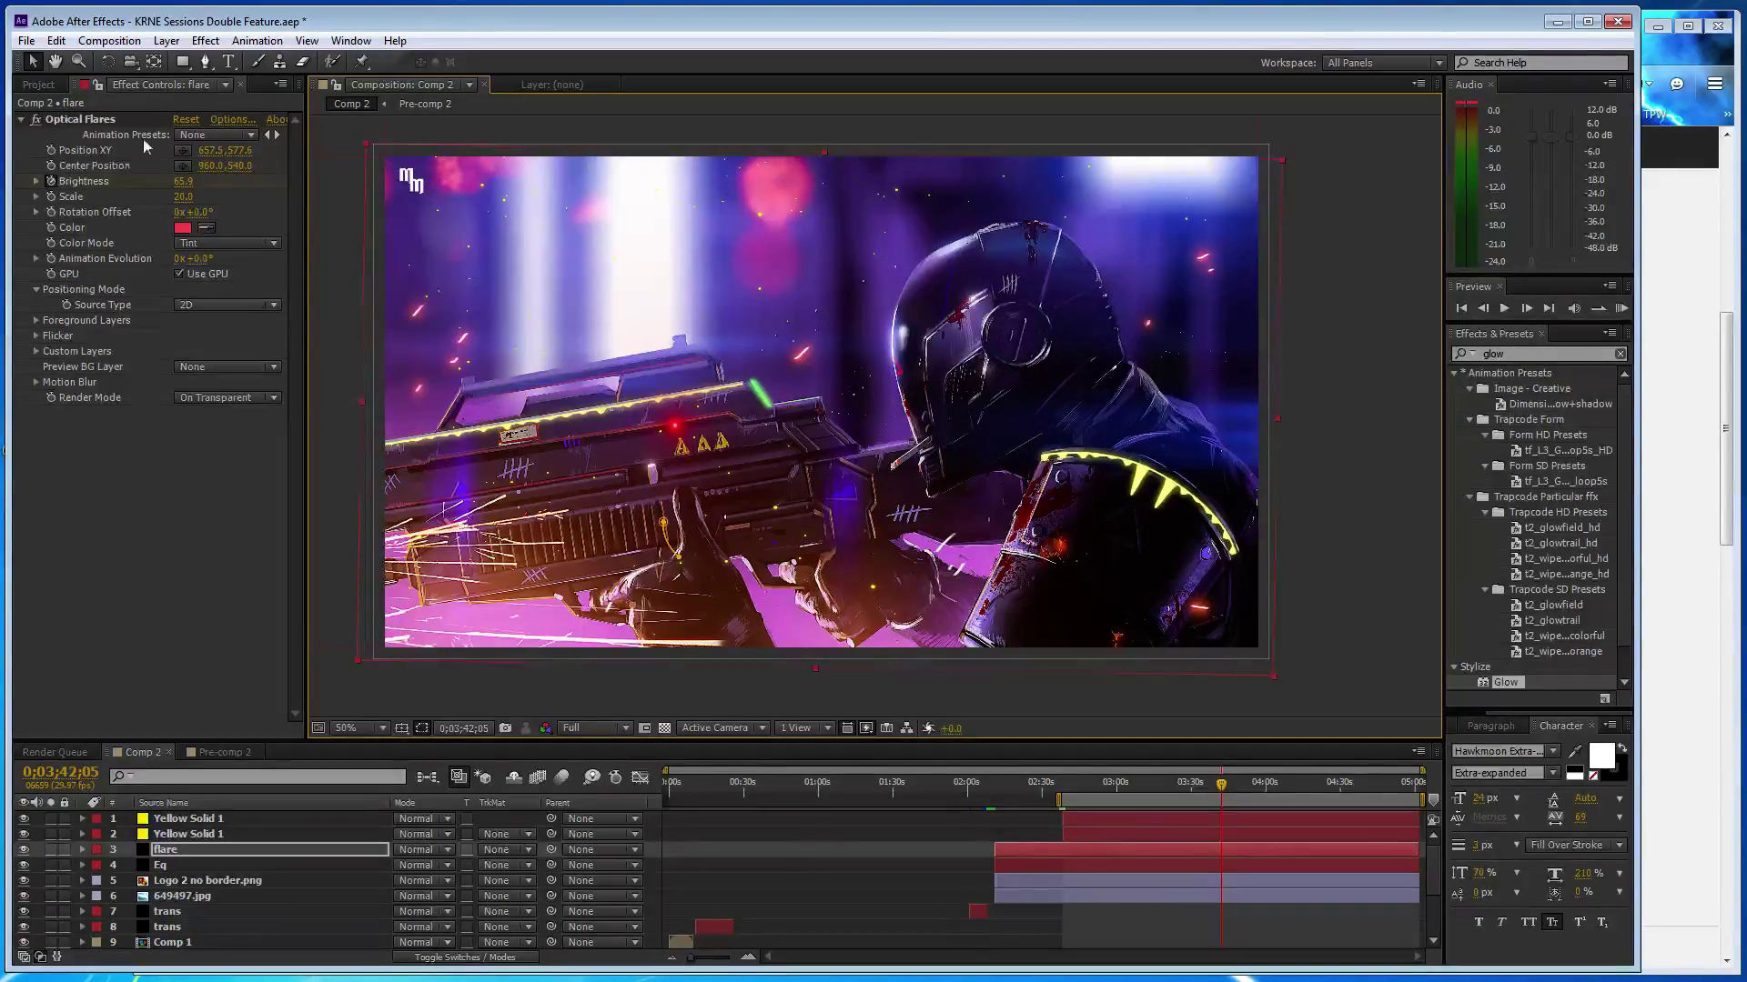
# - Change the flare colour to a fully saturated light azure blue
pyautogui.click(182, 226)
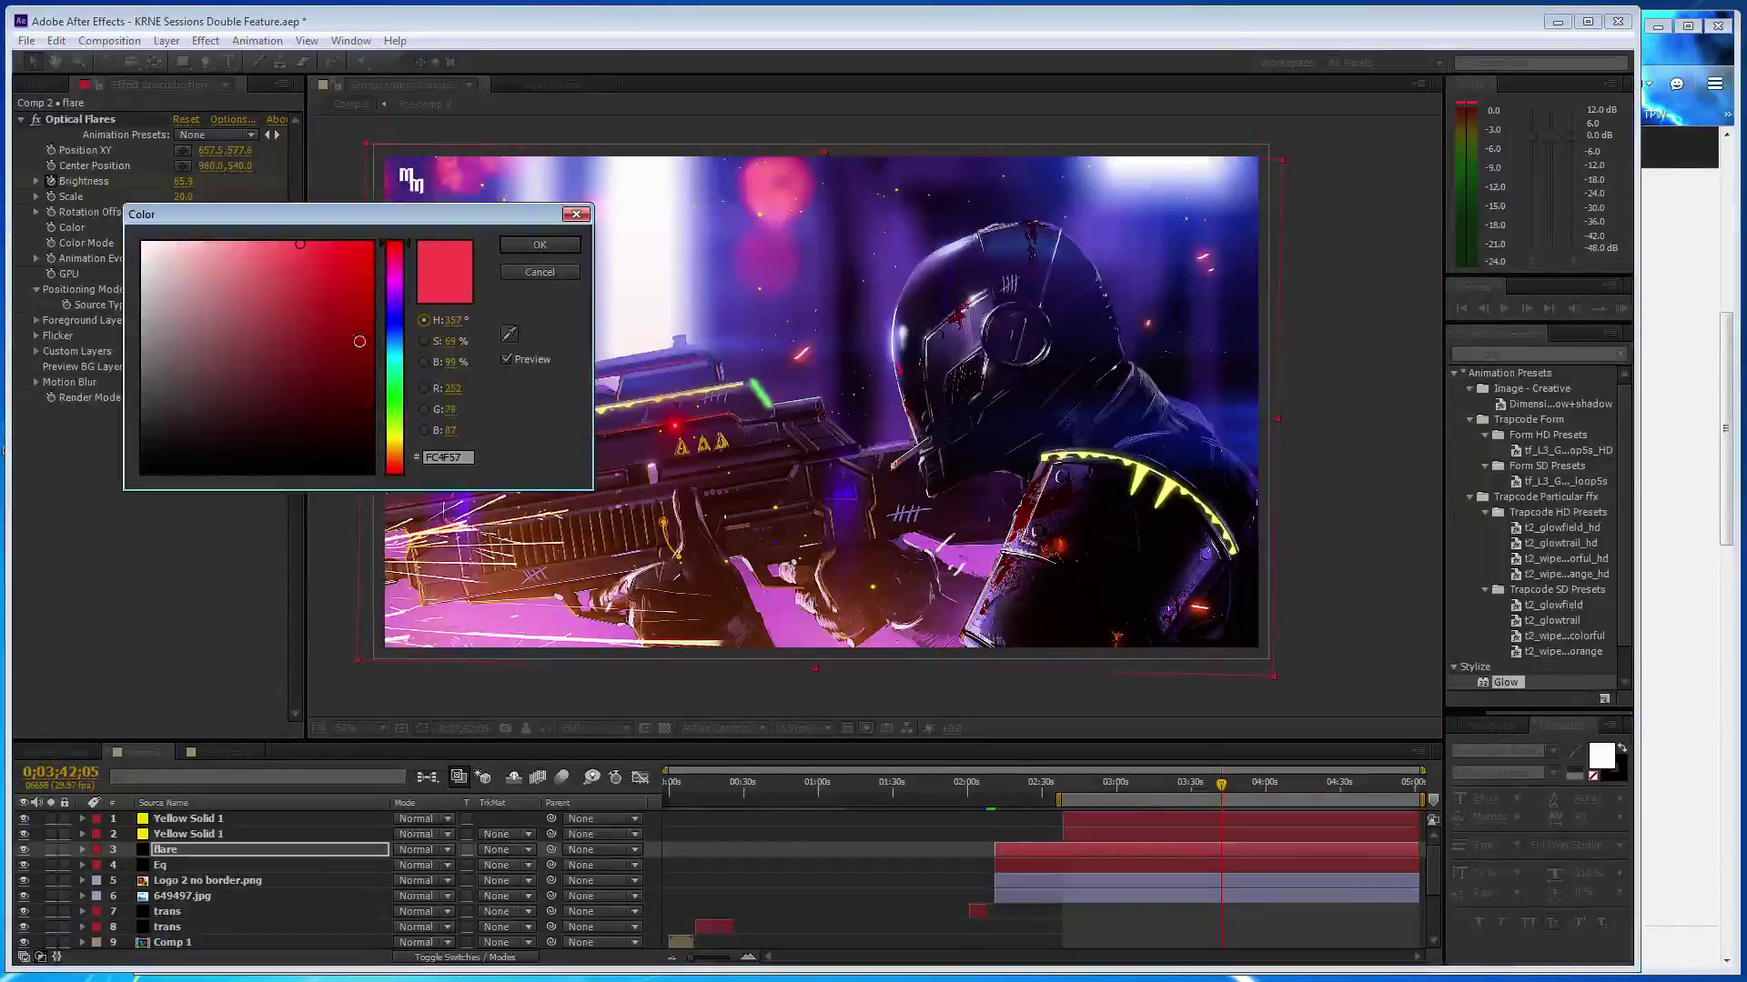
pyautogui.click(393, 324)
pyautogui.moveTo(351, 273); pyautogui.dragTo(421, 249)
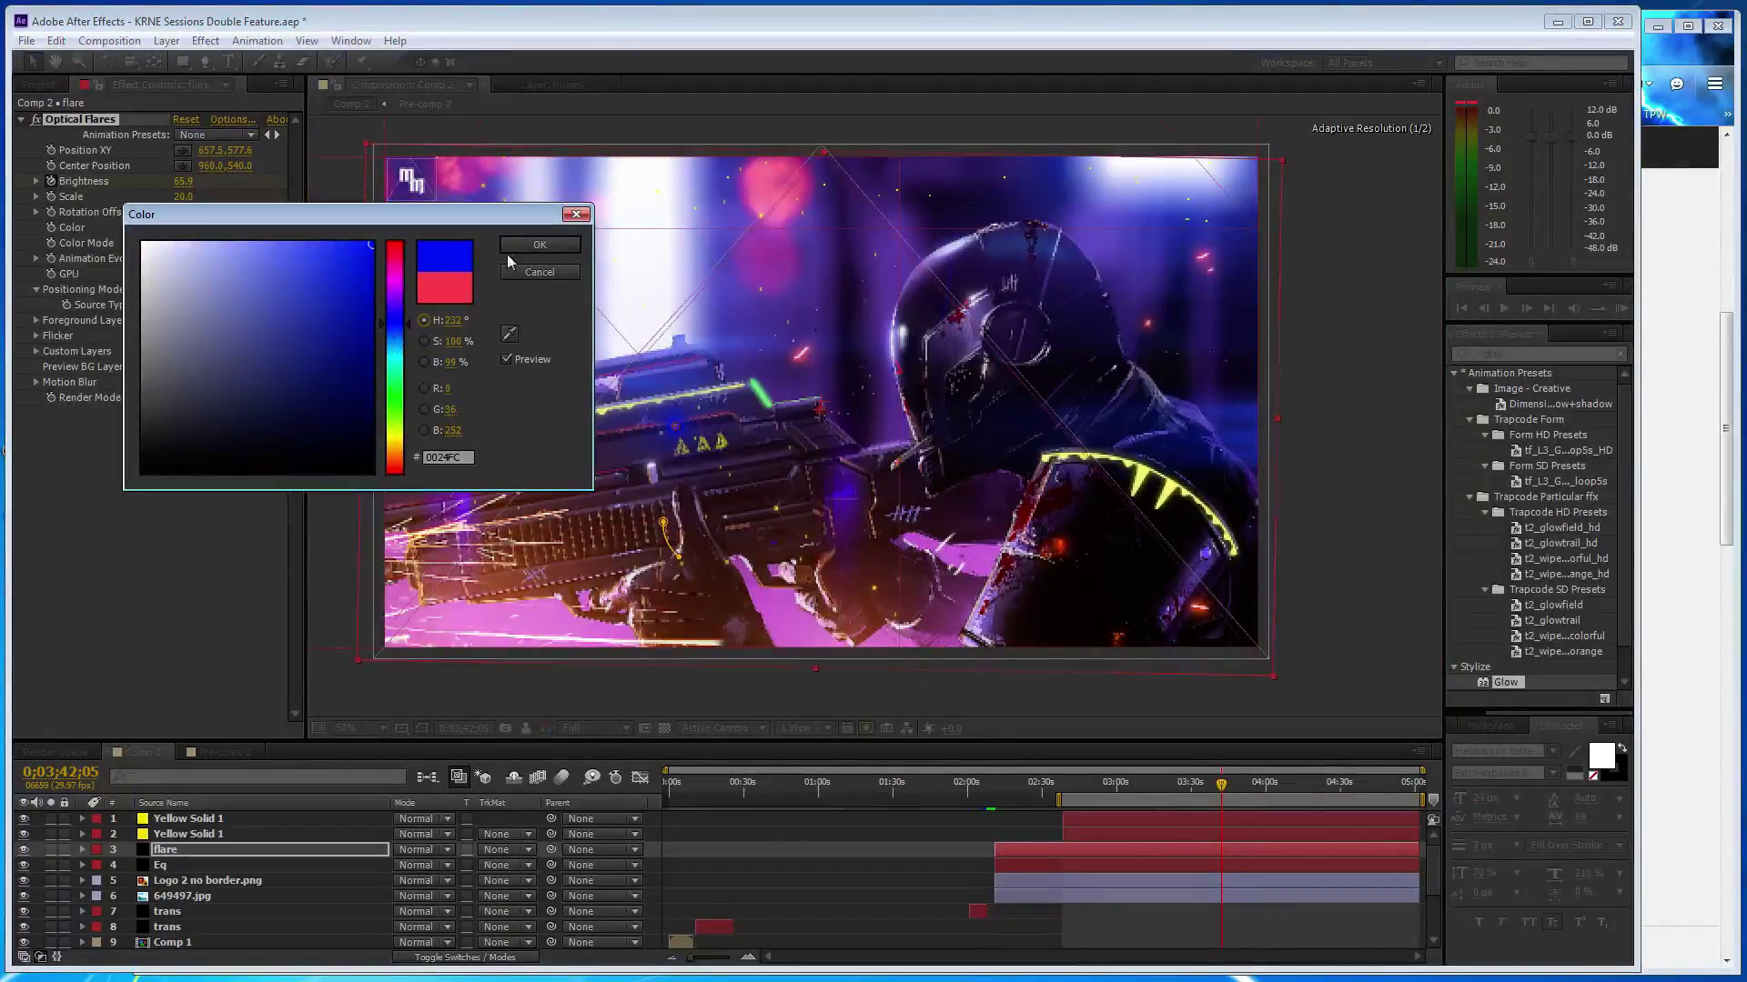
pyautogui.click(397, 339)
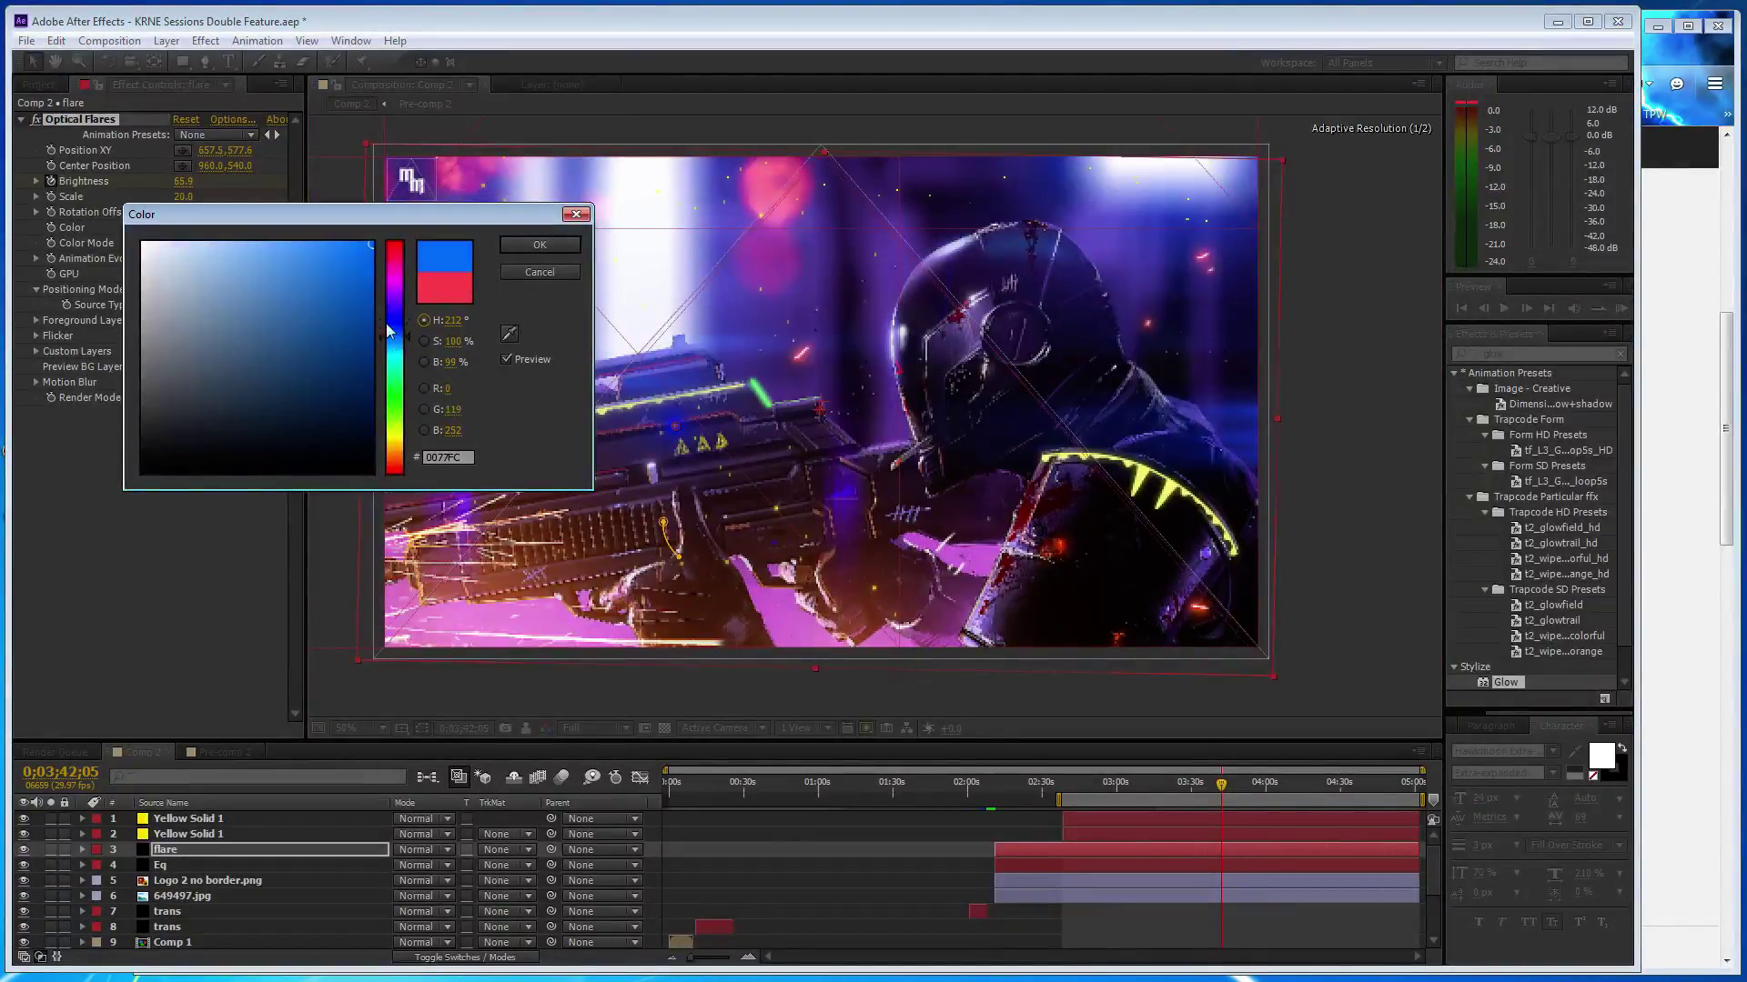
pyautogui.click(531, 247)
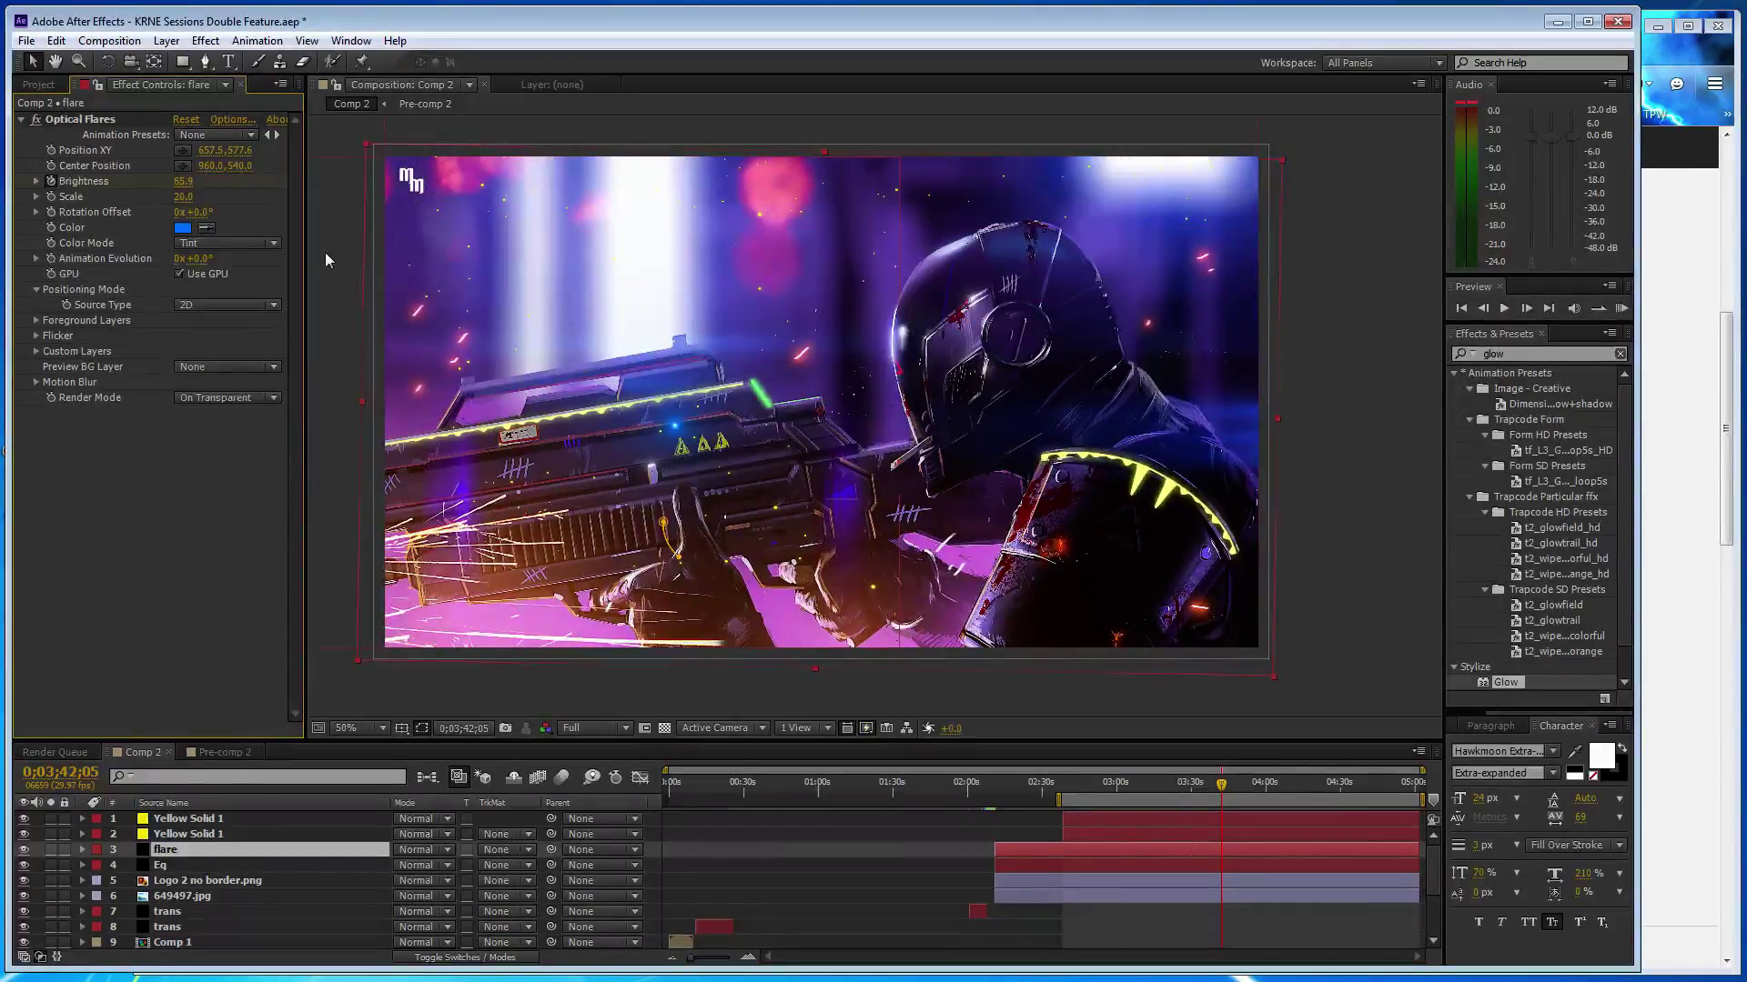
# - Position the blue flare on the gun, check it around 3:33, and select the flare layer
pyautogui.click(84, 123)
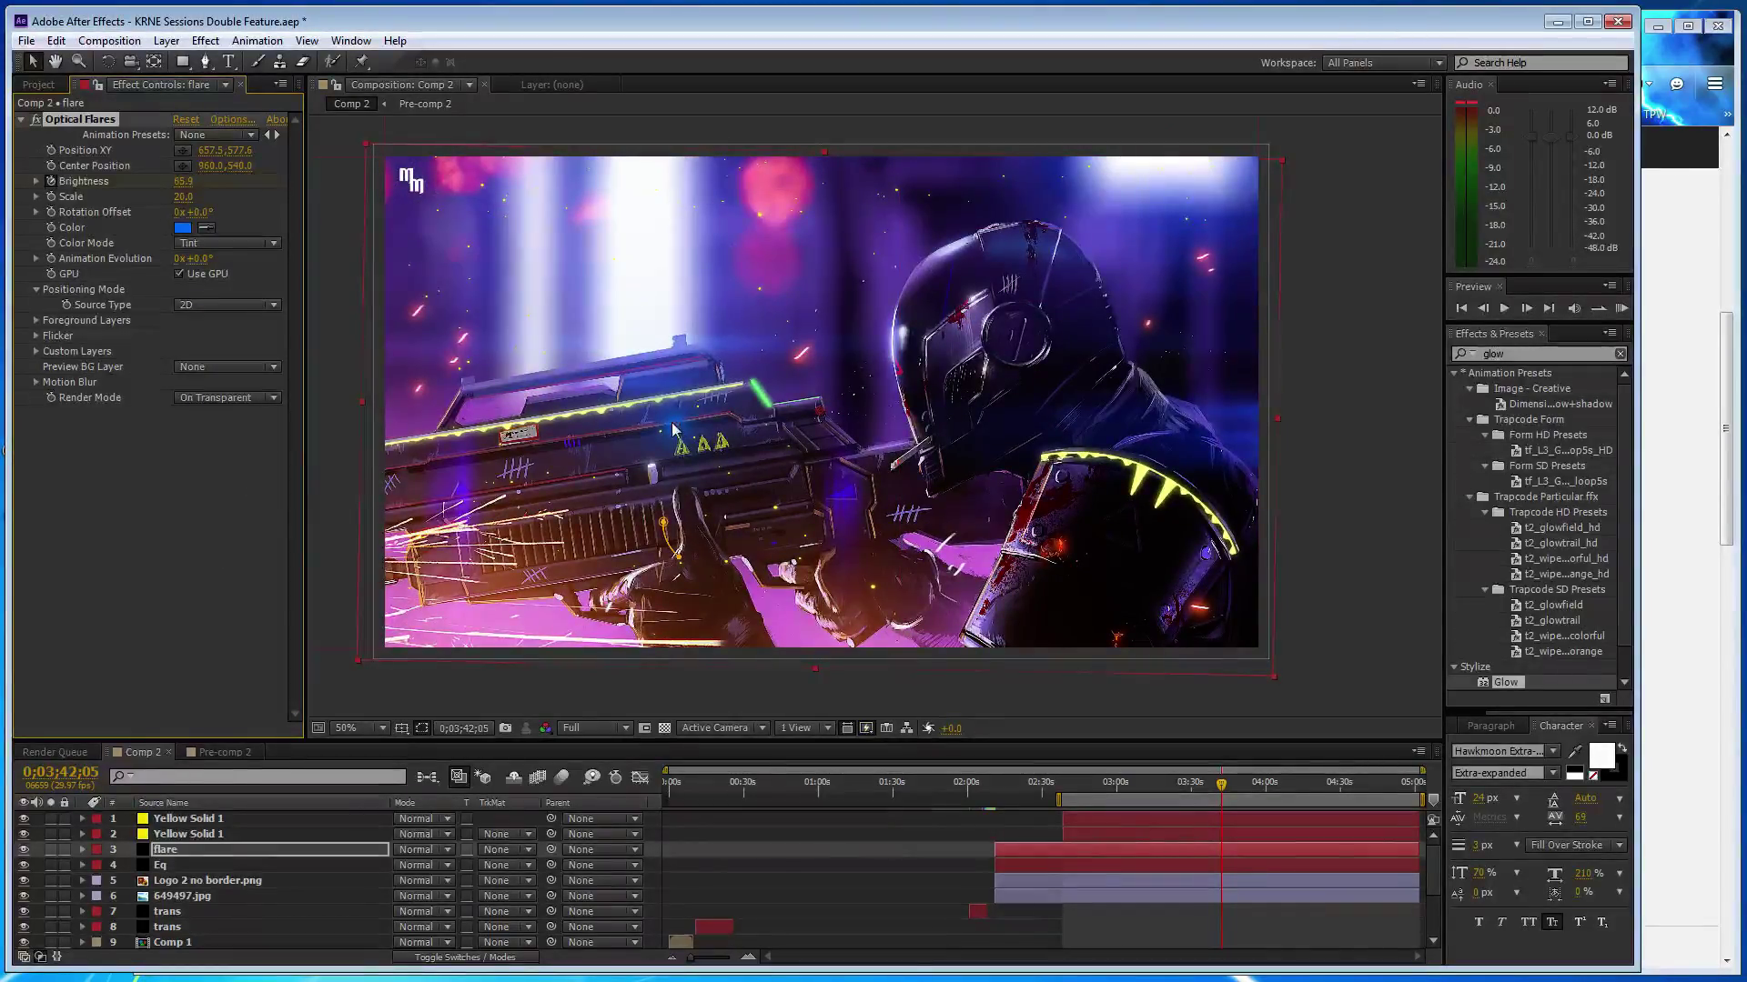
pyautogui.moveTo(677, 429)
pyautogui.mouseDown()
pyautogui.moveTo(768, 544)
pyautogui.moveTo(729, 216)
pyautogui.mouseUp()
pyautogui.press('.')
pyautogui.press('.')
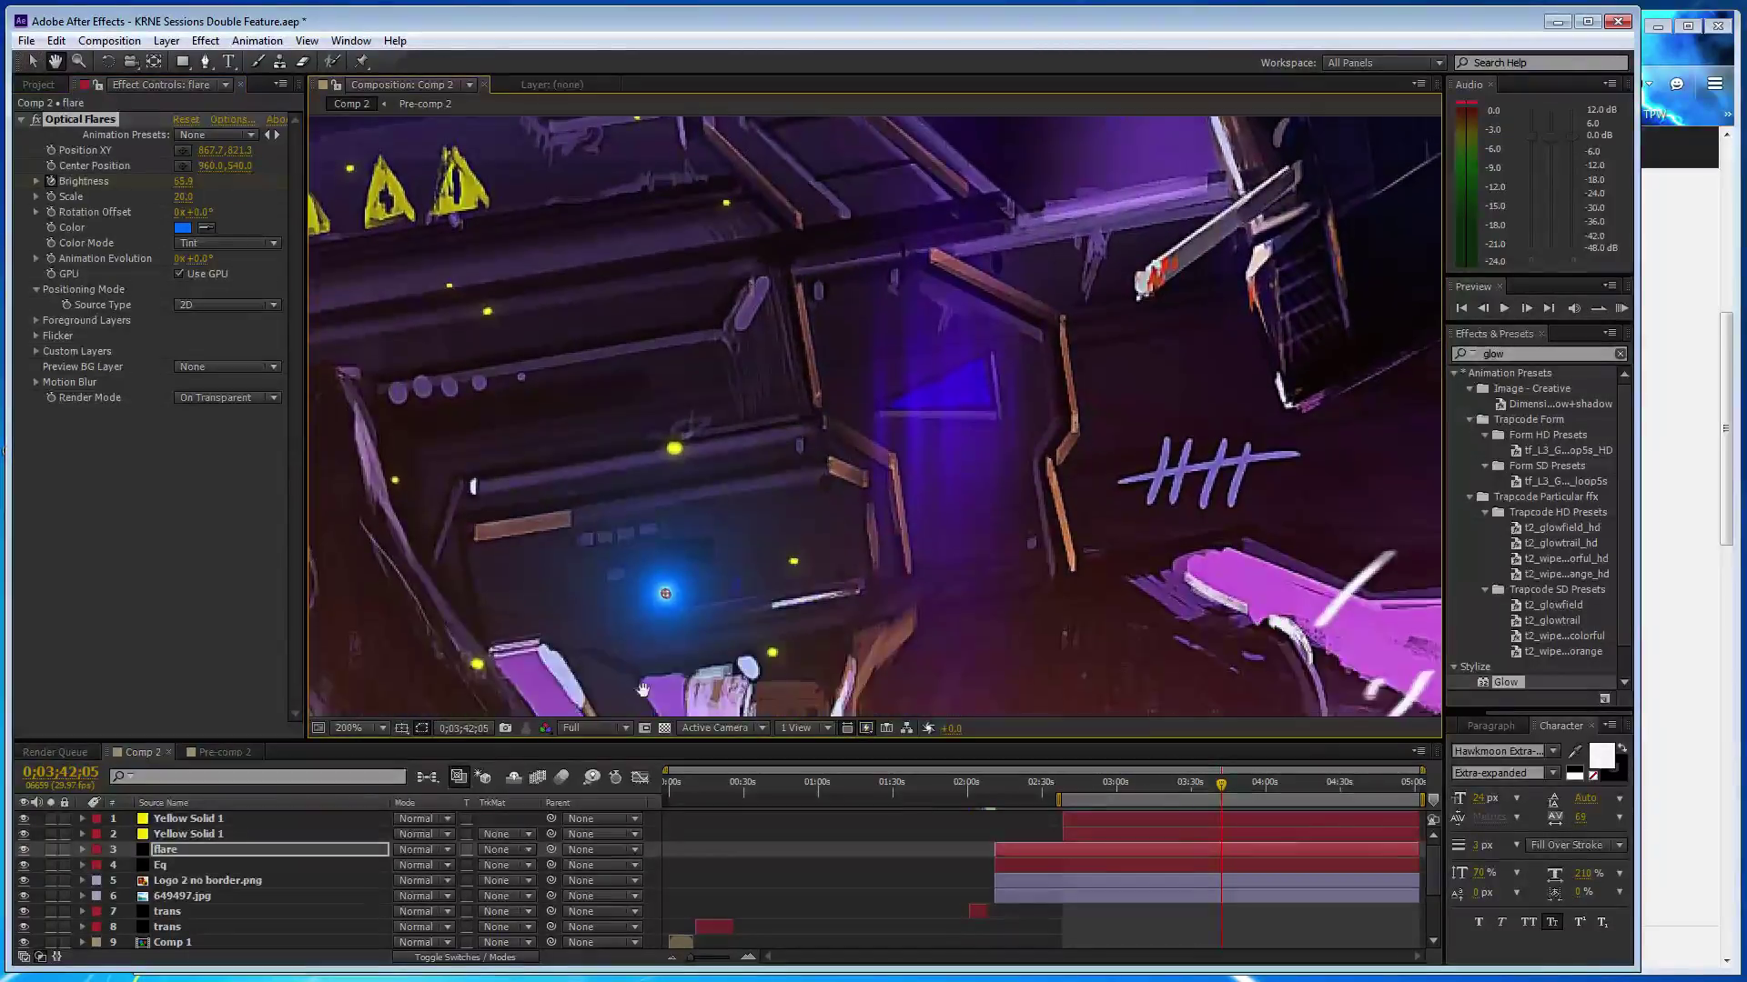
pyautogui.moveTo(659, 600); pyautogui.dragTo(668, 598)
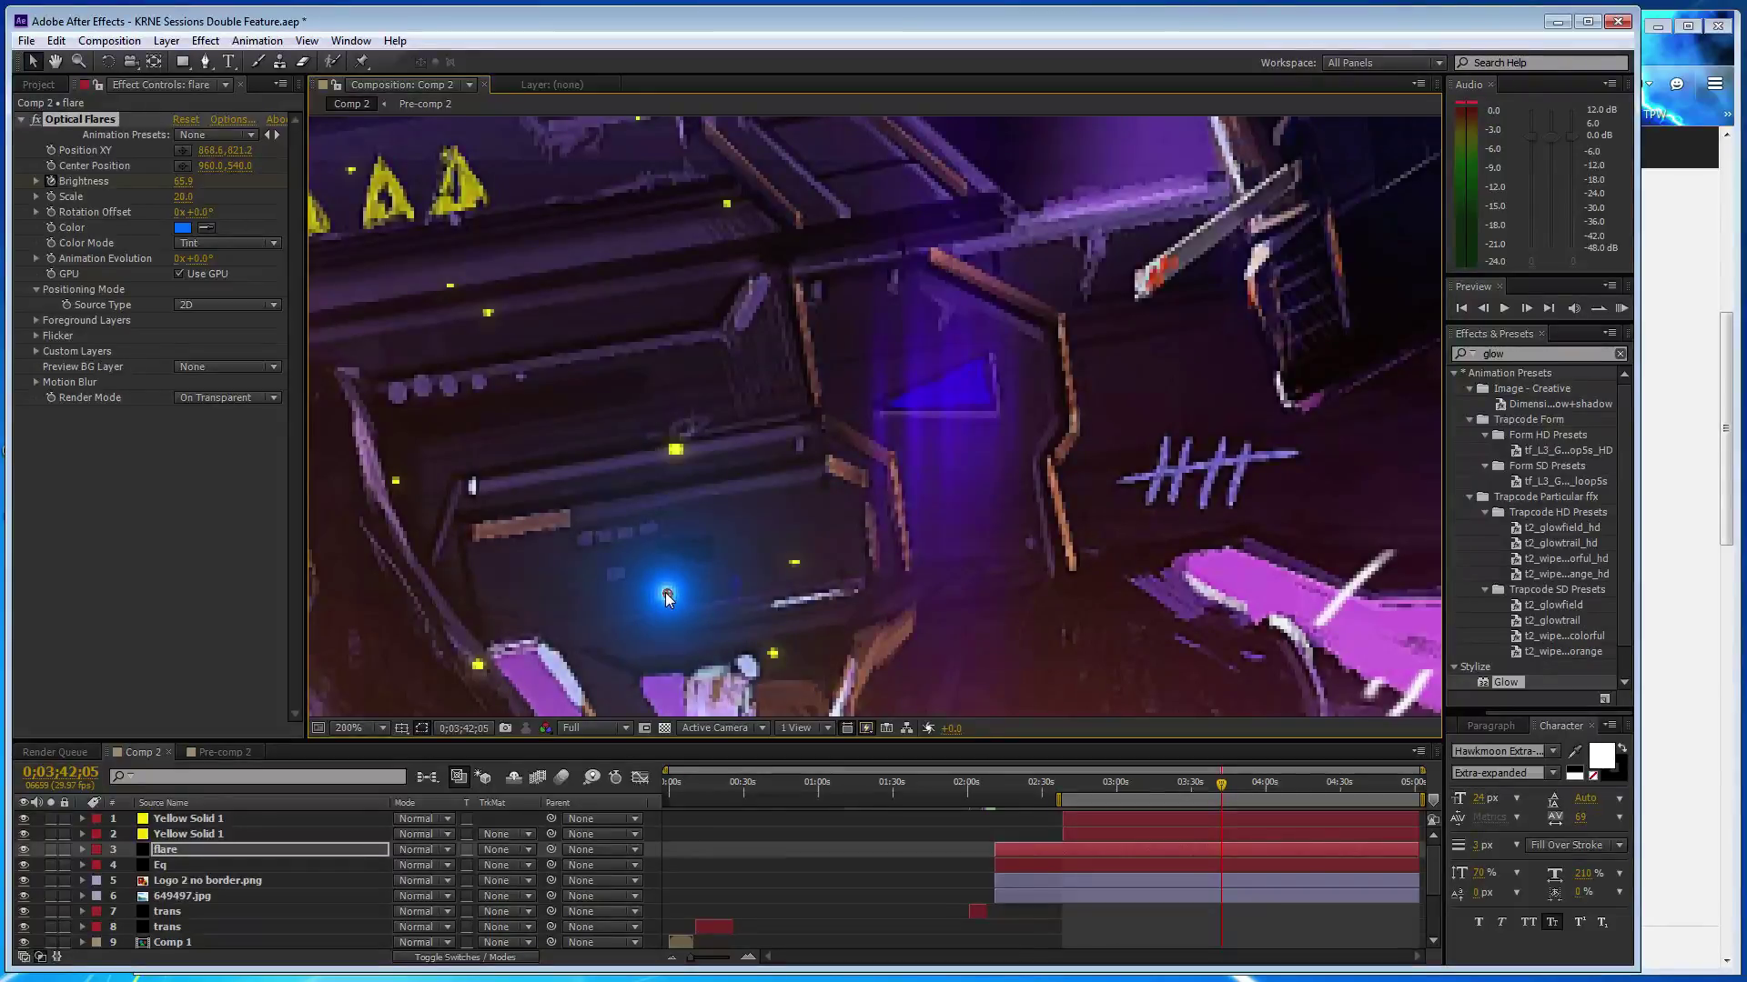
pyautogui.scroll(-2, 560, 440)
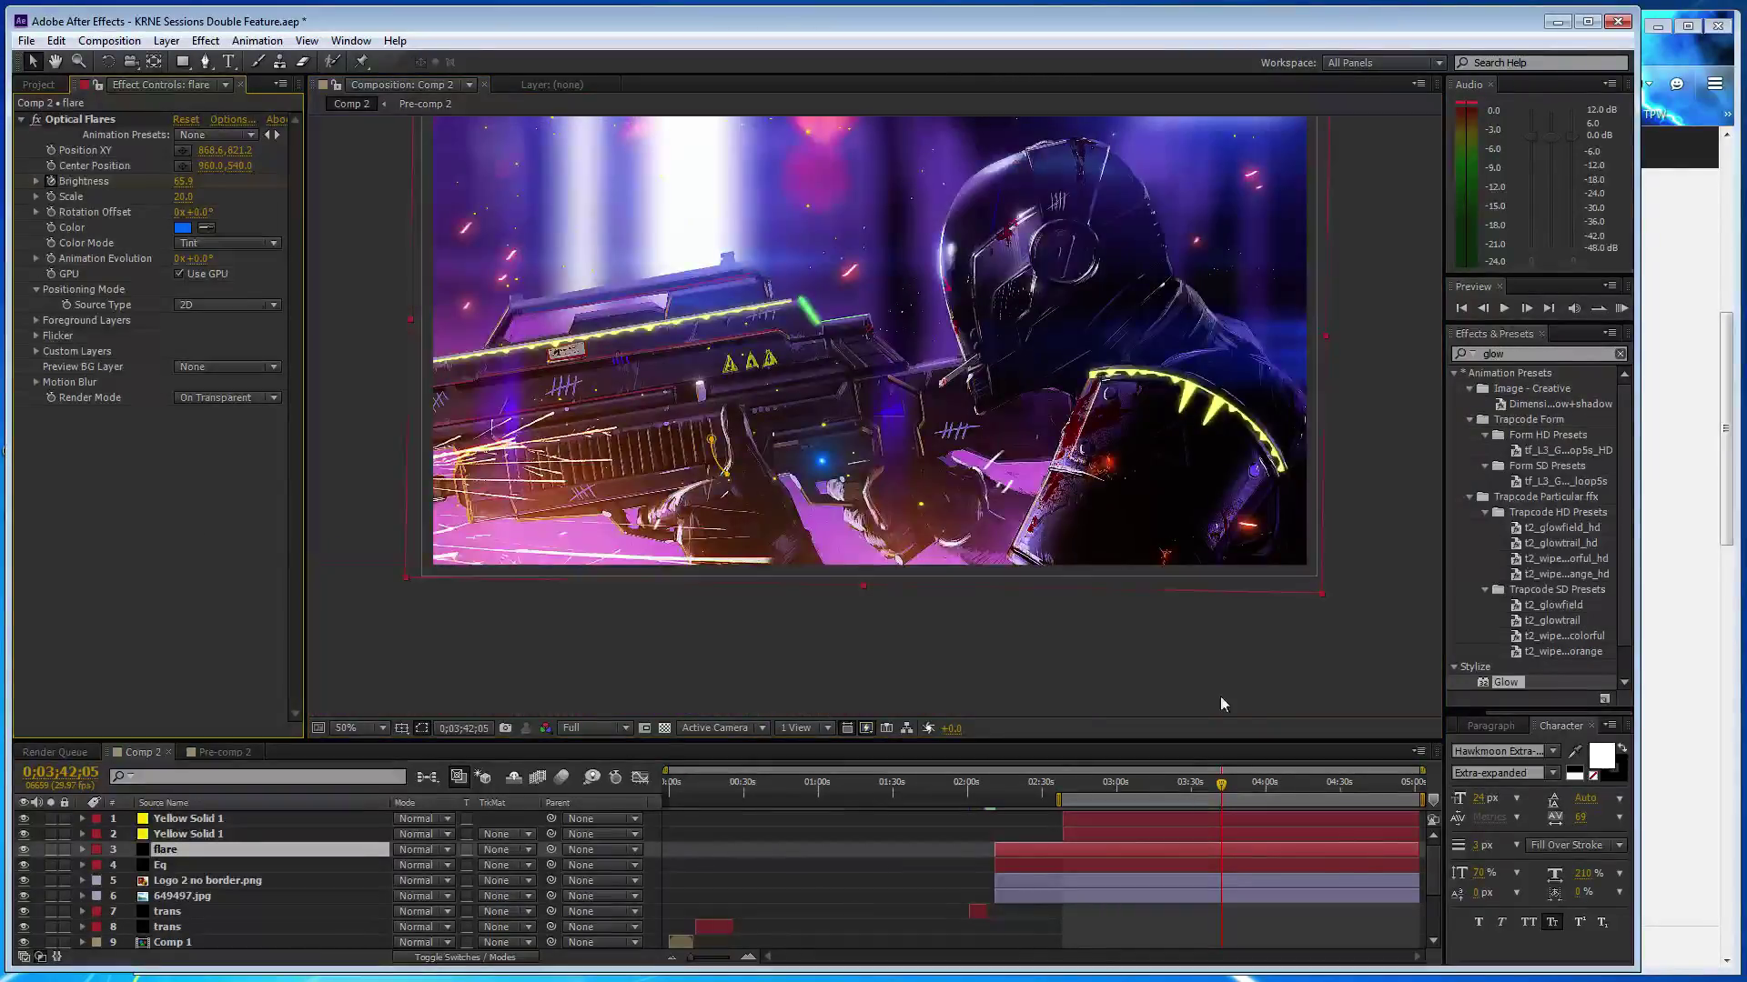
pyautogui.moveTo(1226, 795); pyautogui.dragTo(1201, 792)
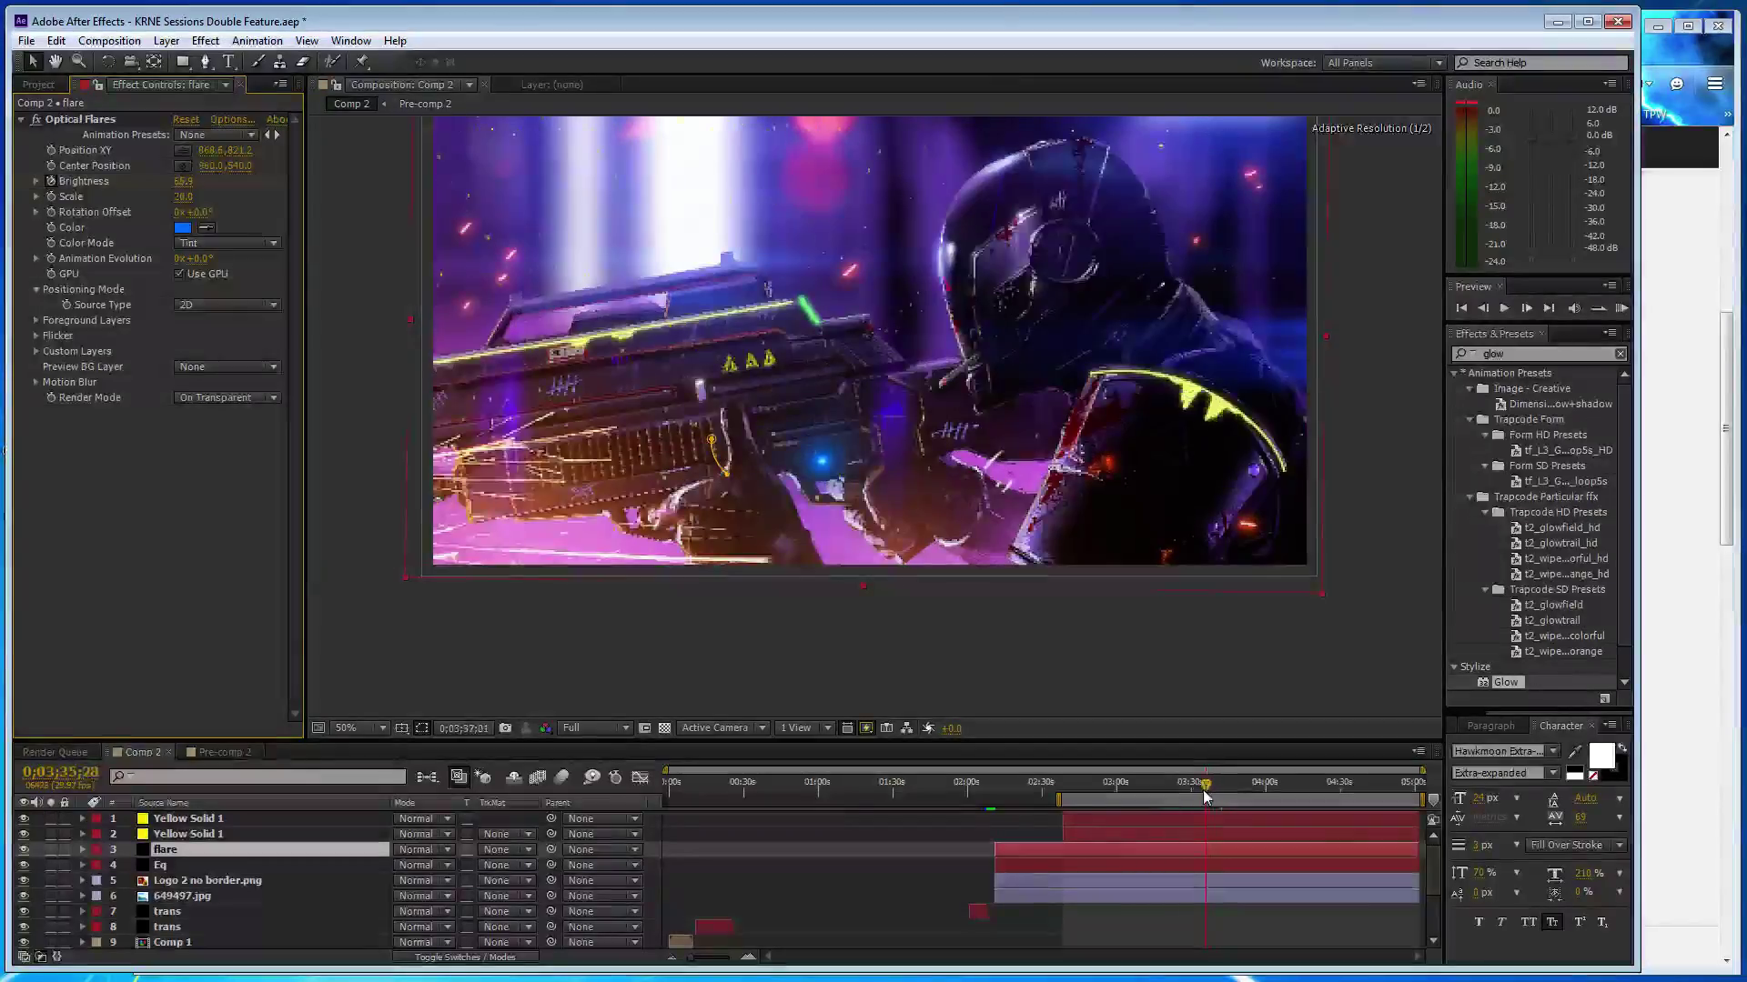
pyautogui.click(217, 501)
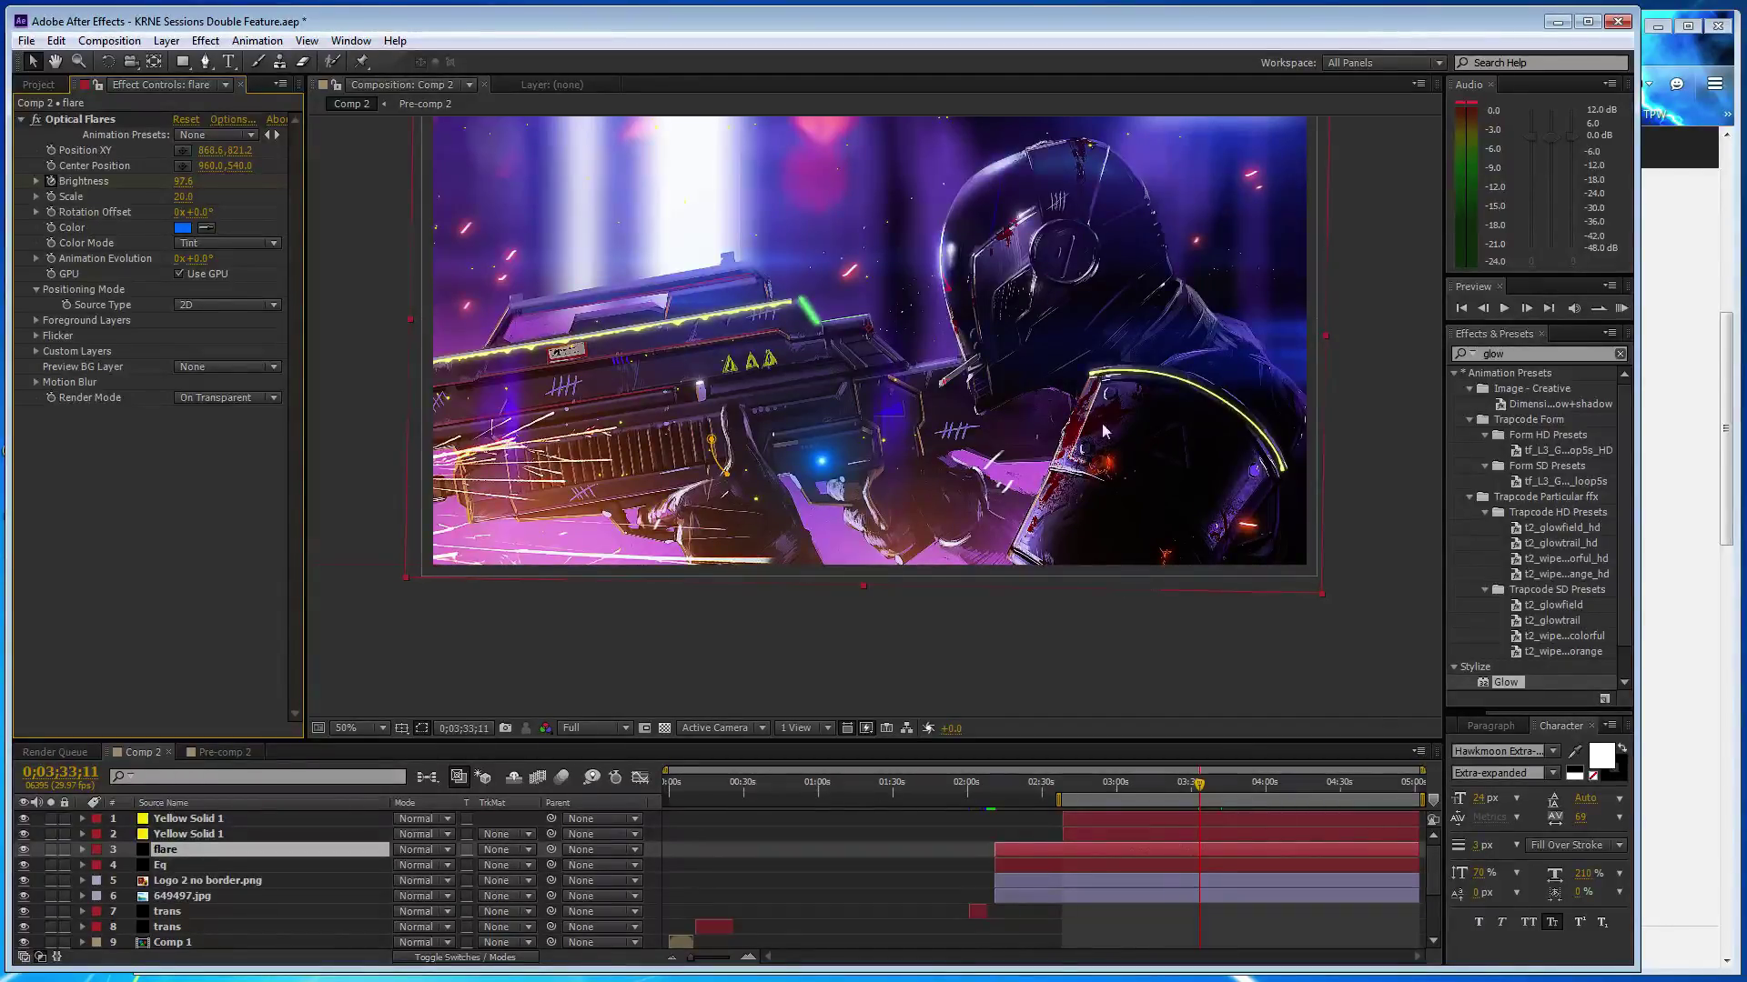
pyautogui.click(200, 850)
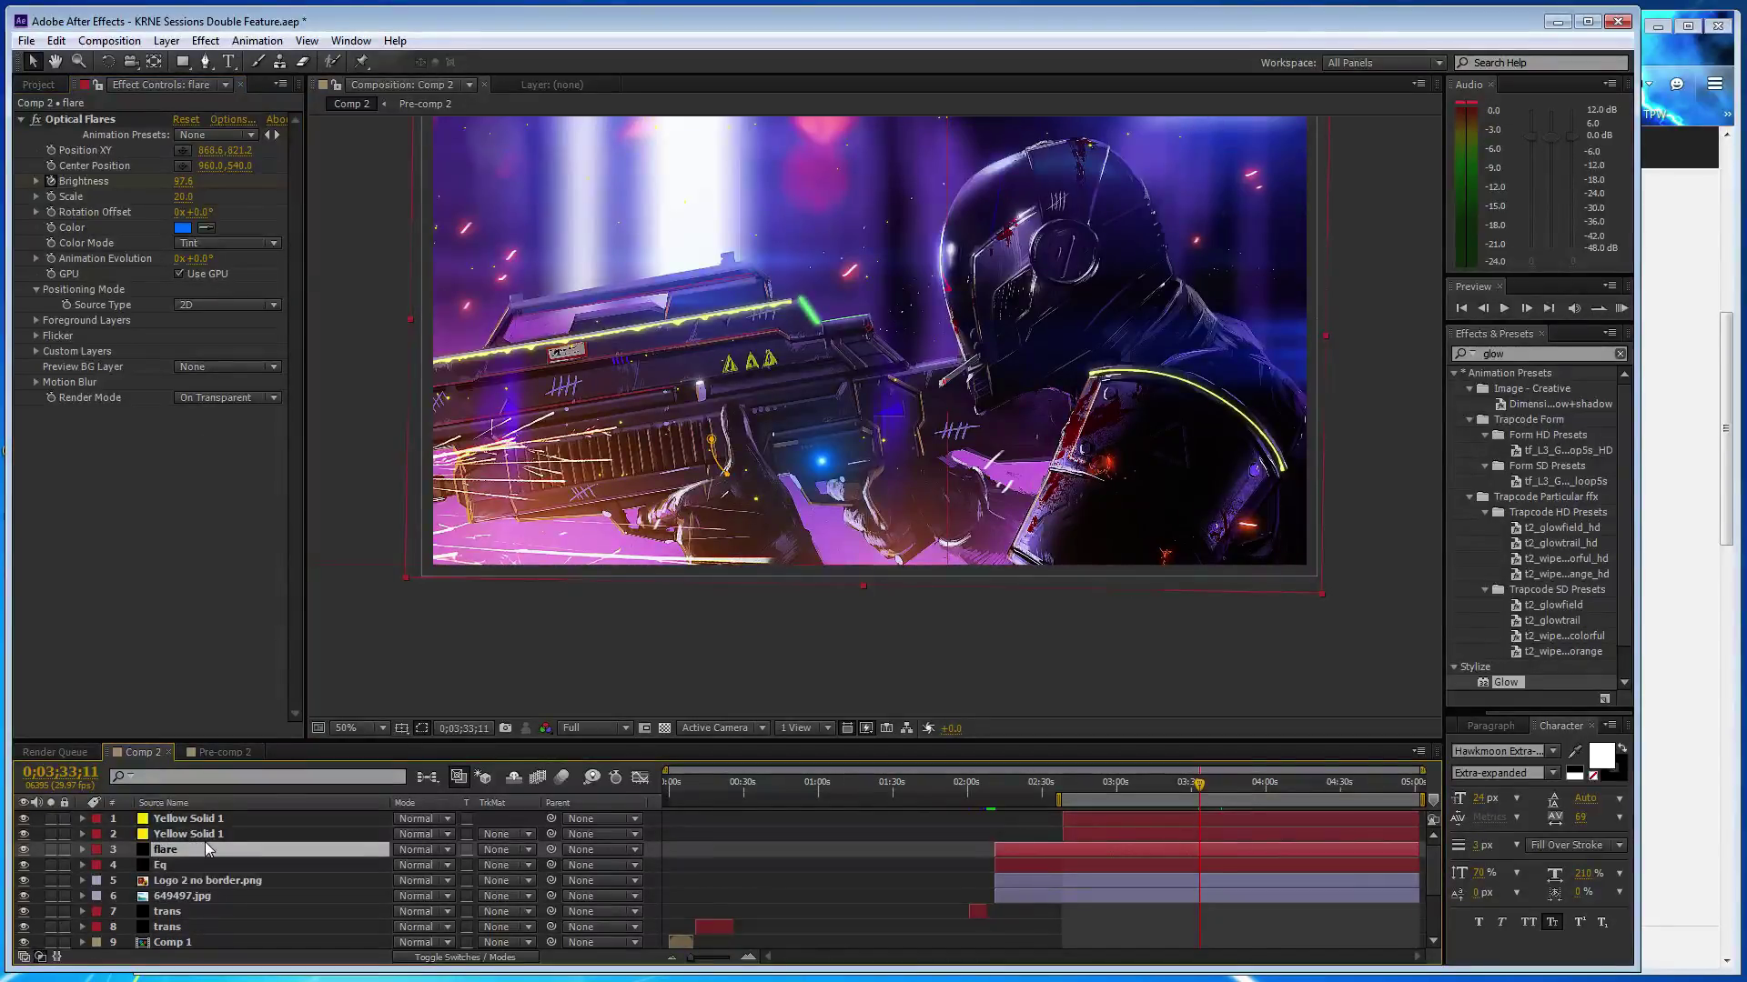
# - Duplicate the flare layer and change the copy's colour to pale yellow
pyautogui.hotkey('ctrl', 'd')
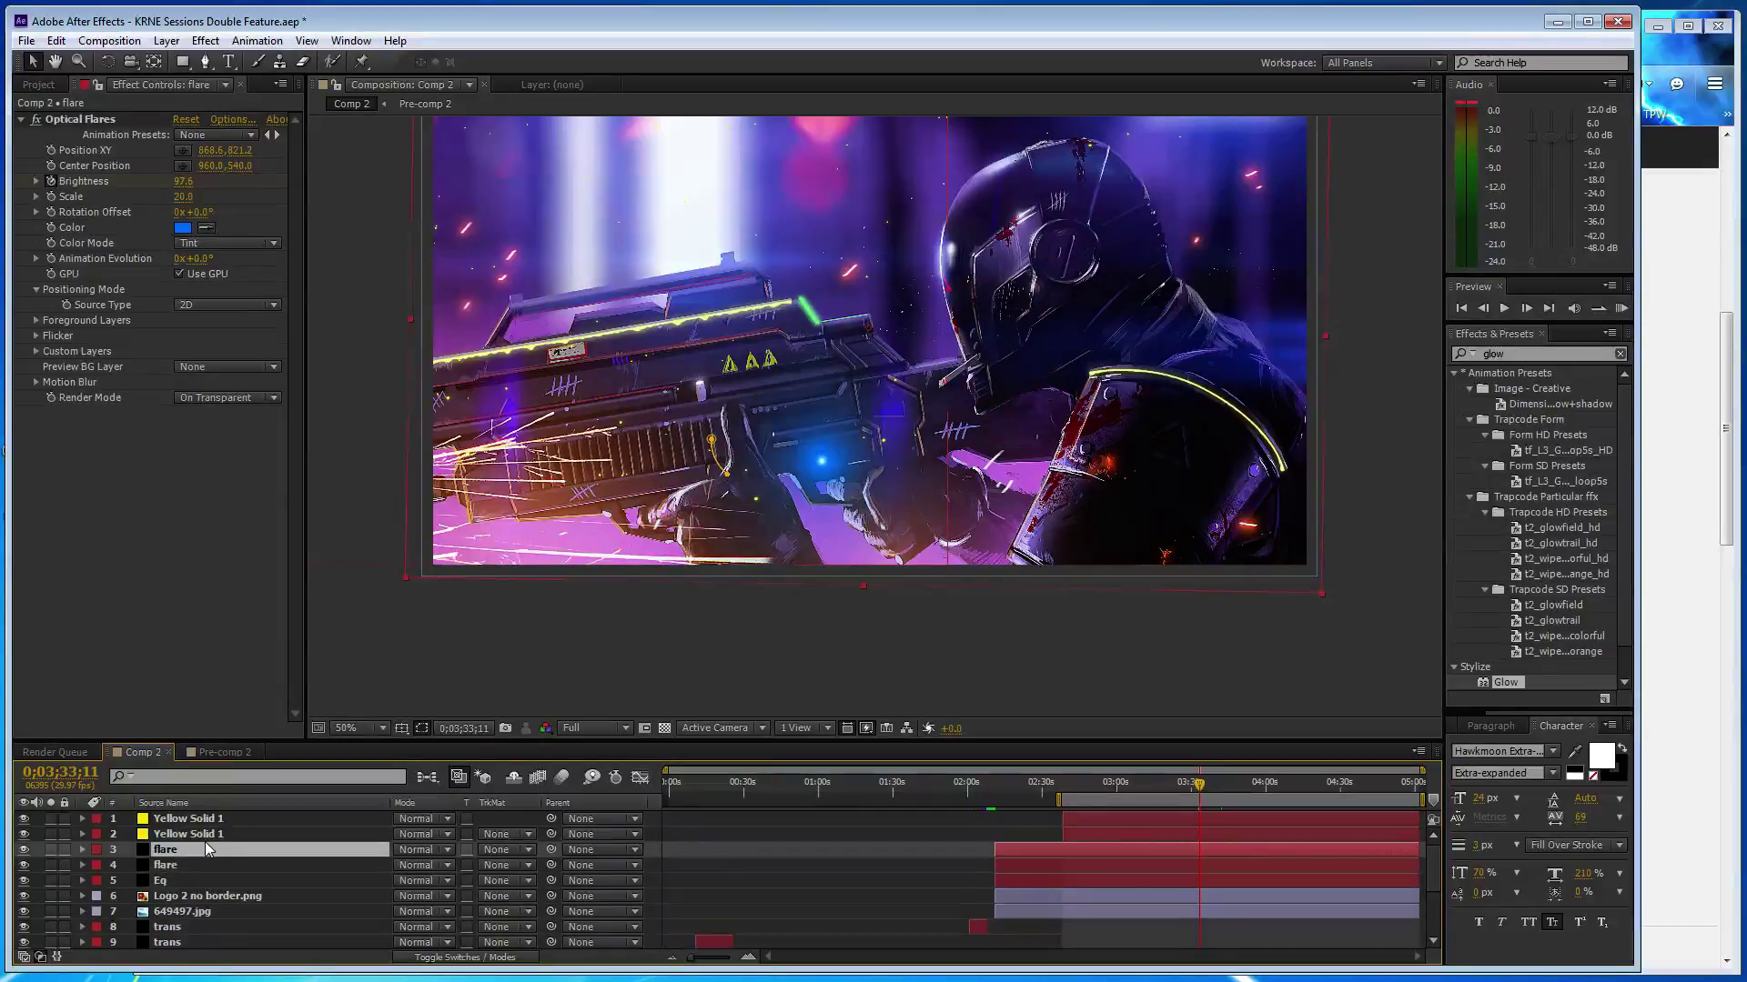
pyautogui.click(183, 227)
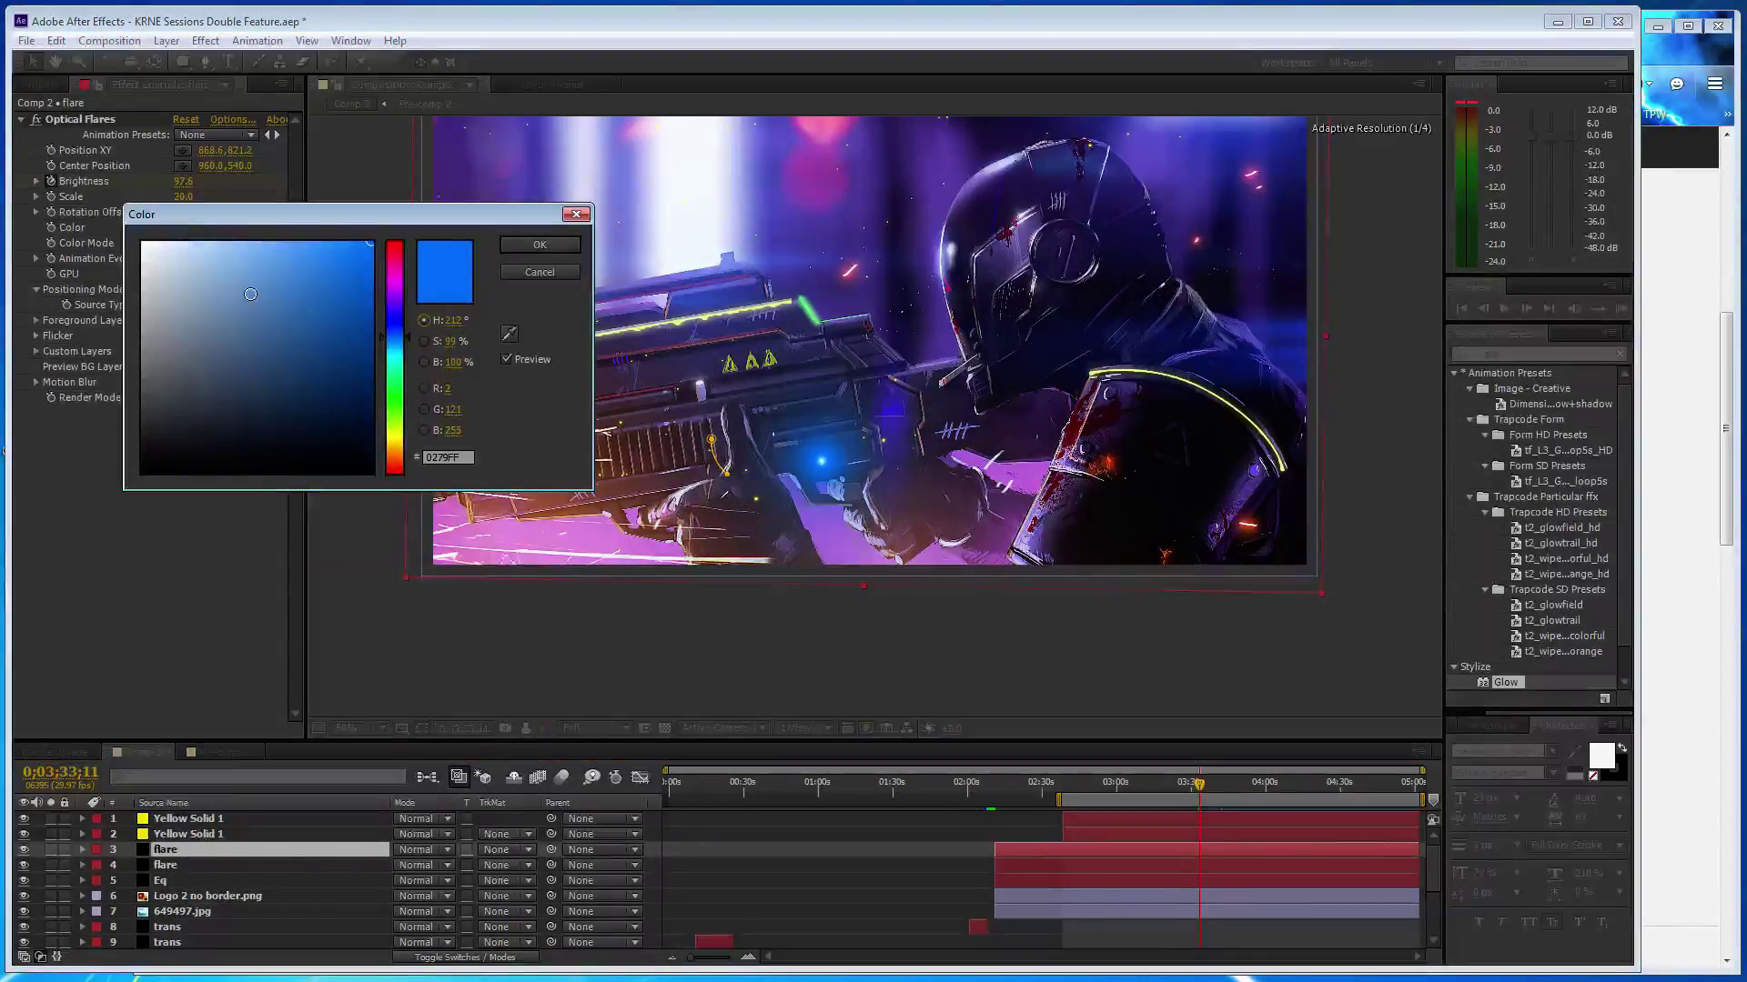
pyautogui.click(393, 440)
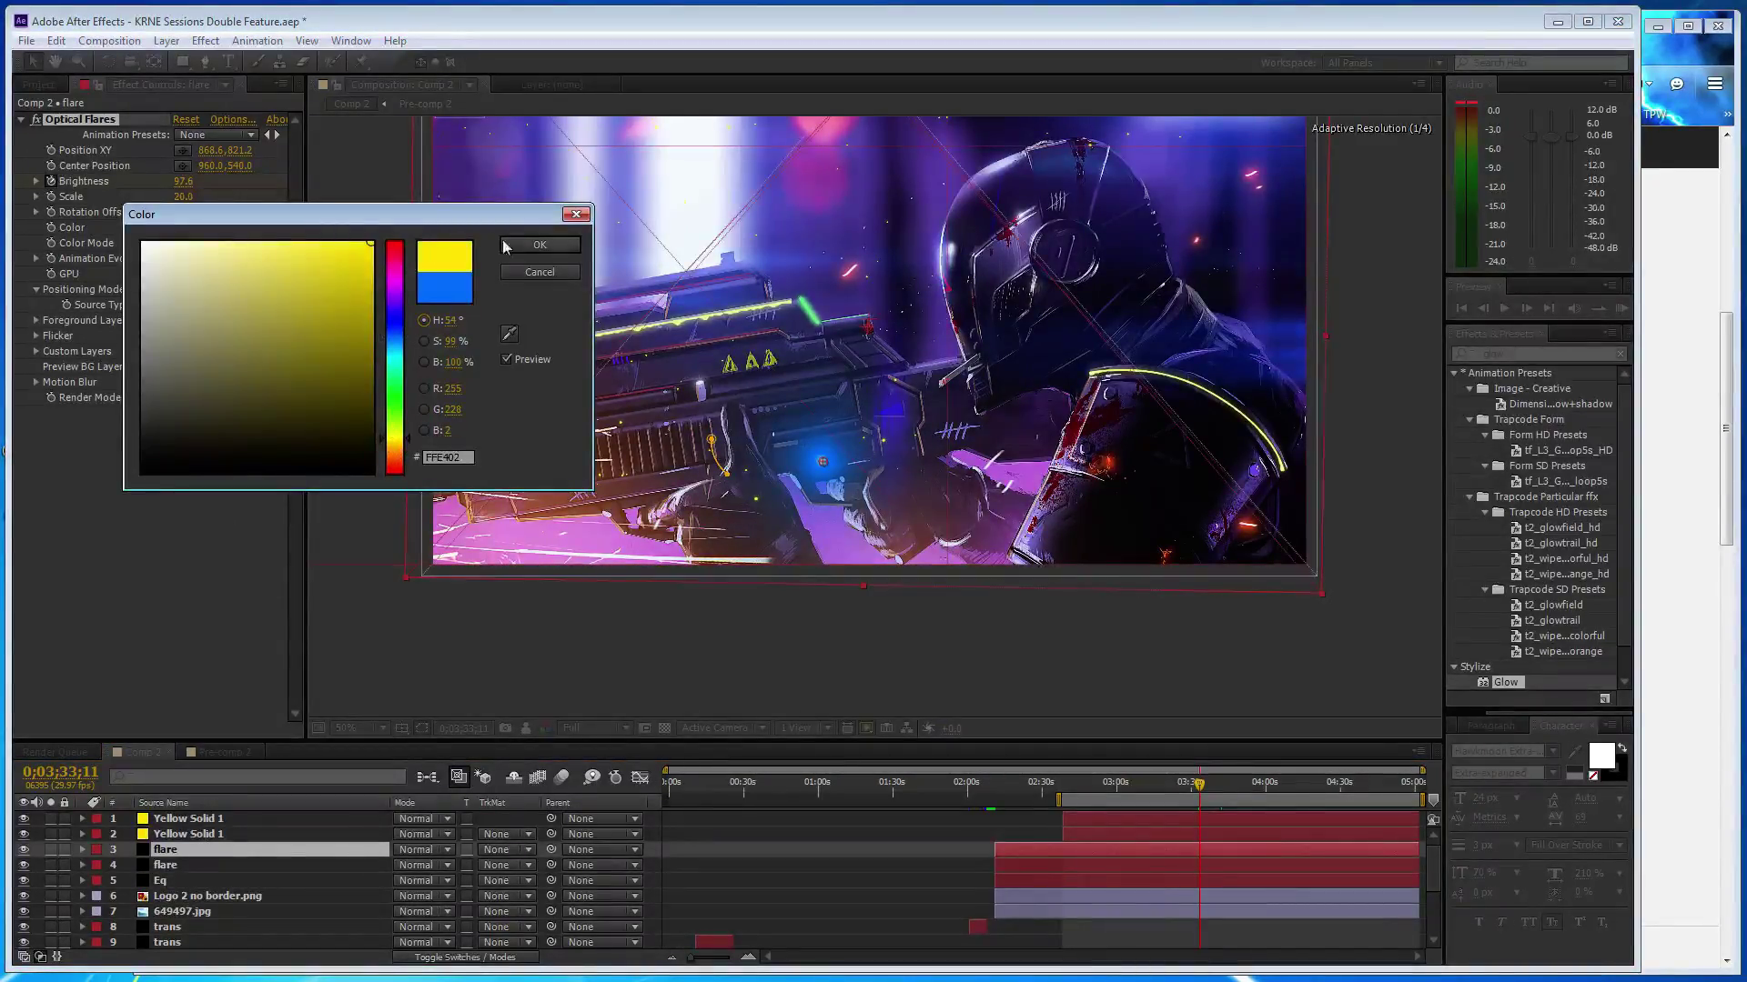
pyautogui.click(539, 244)
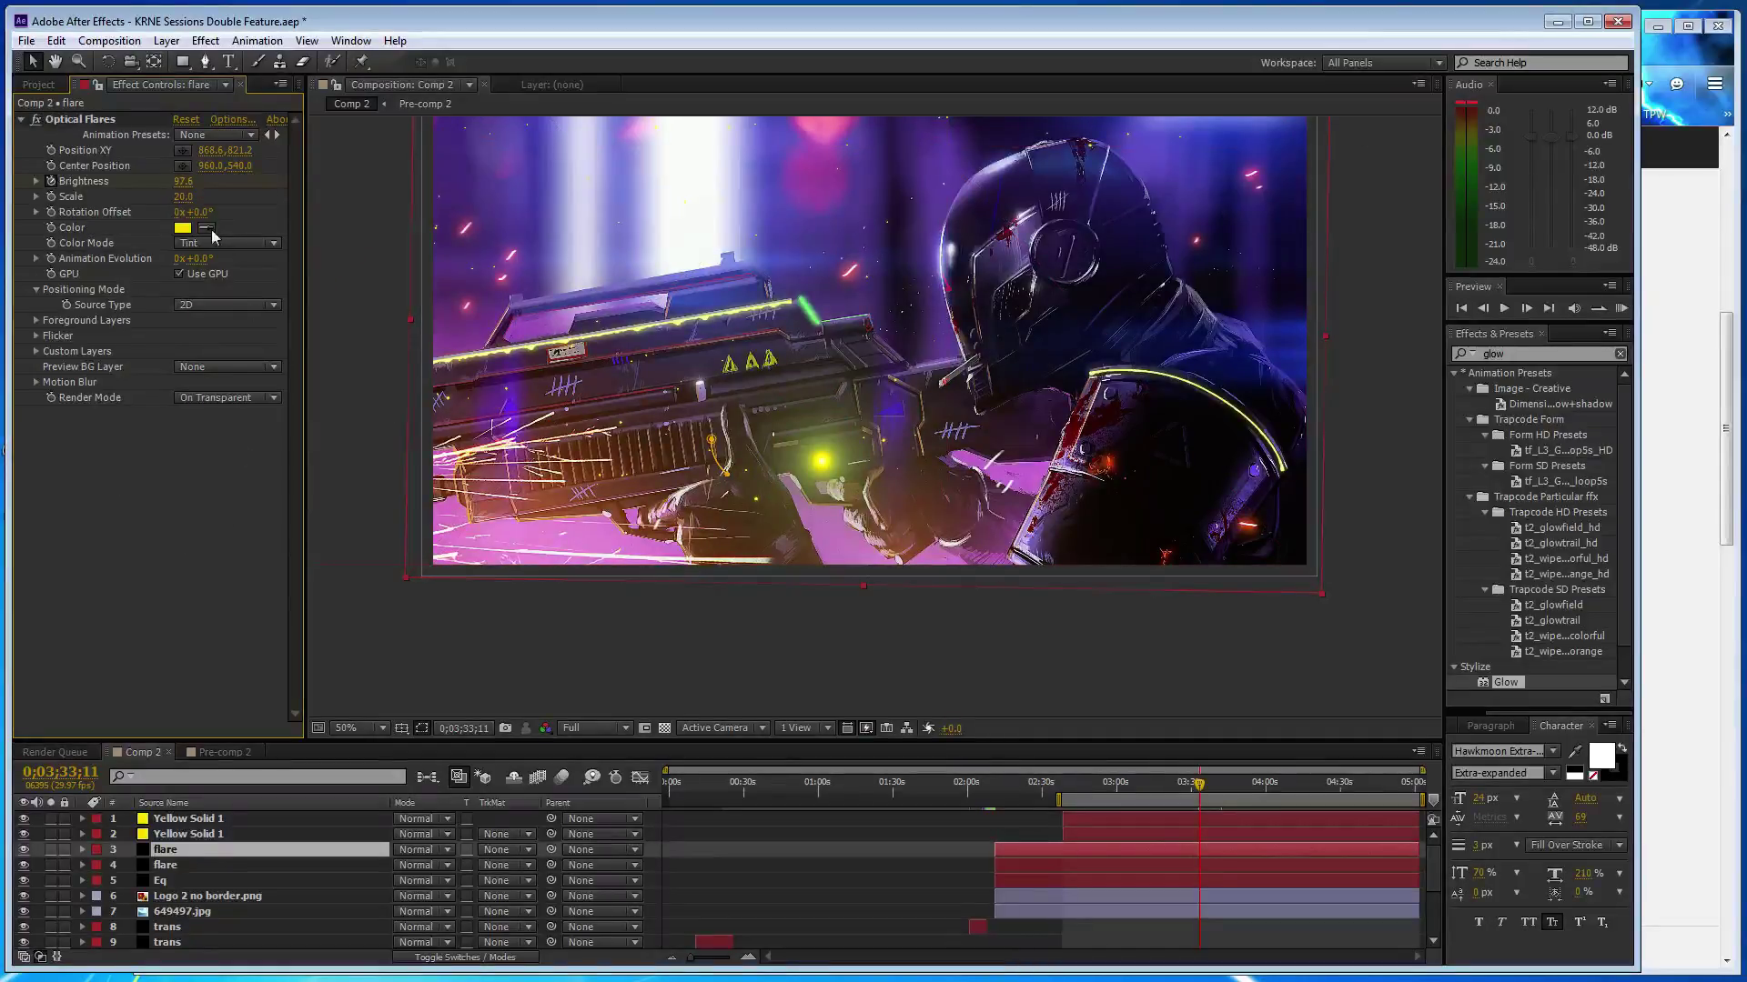
pyautogui.click(183, 228)
pyautogui.click(219, 244)
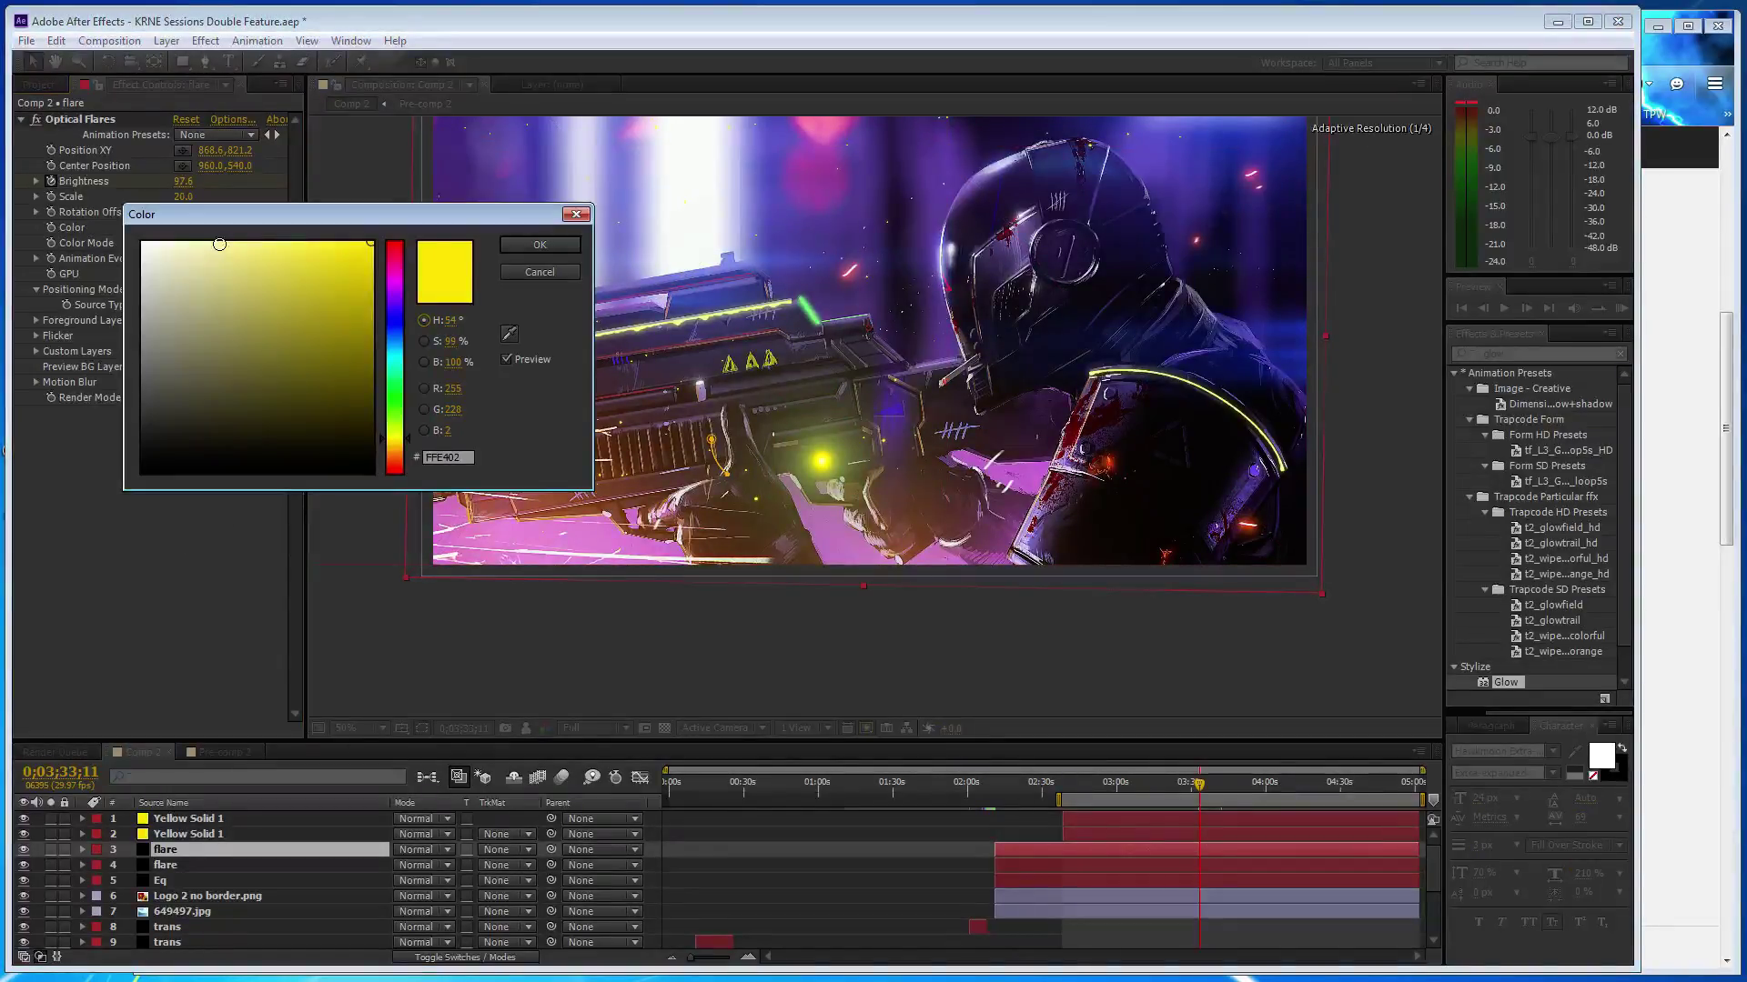
pyautogui.click(539, 244)
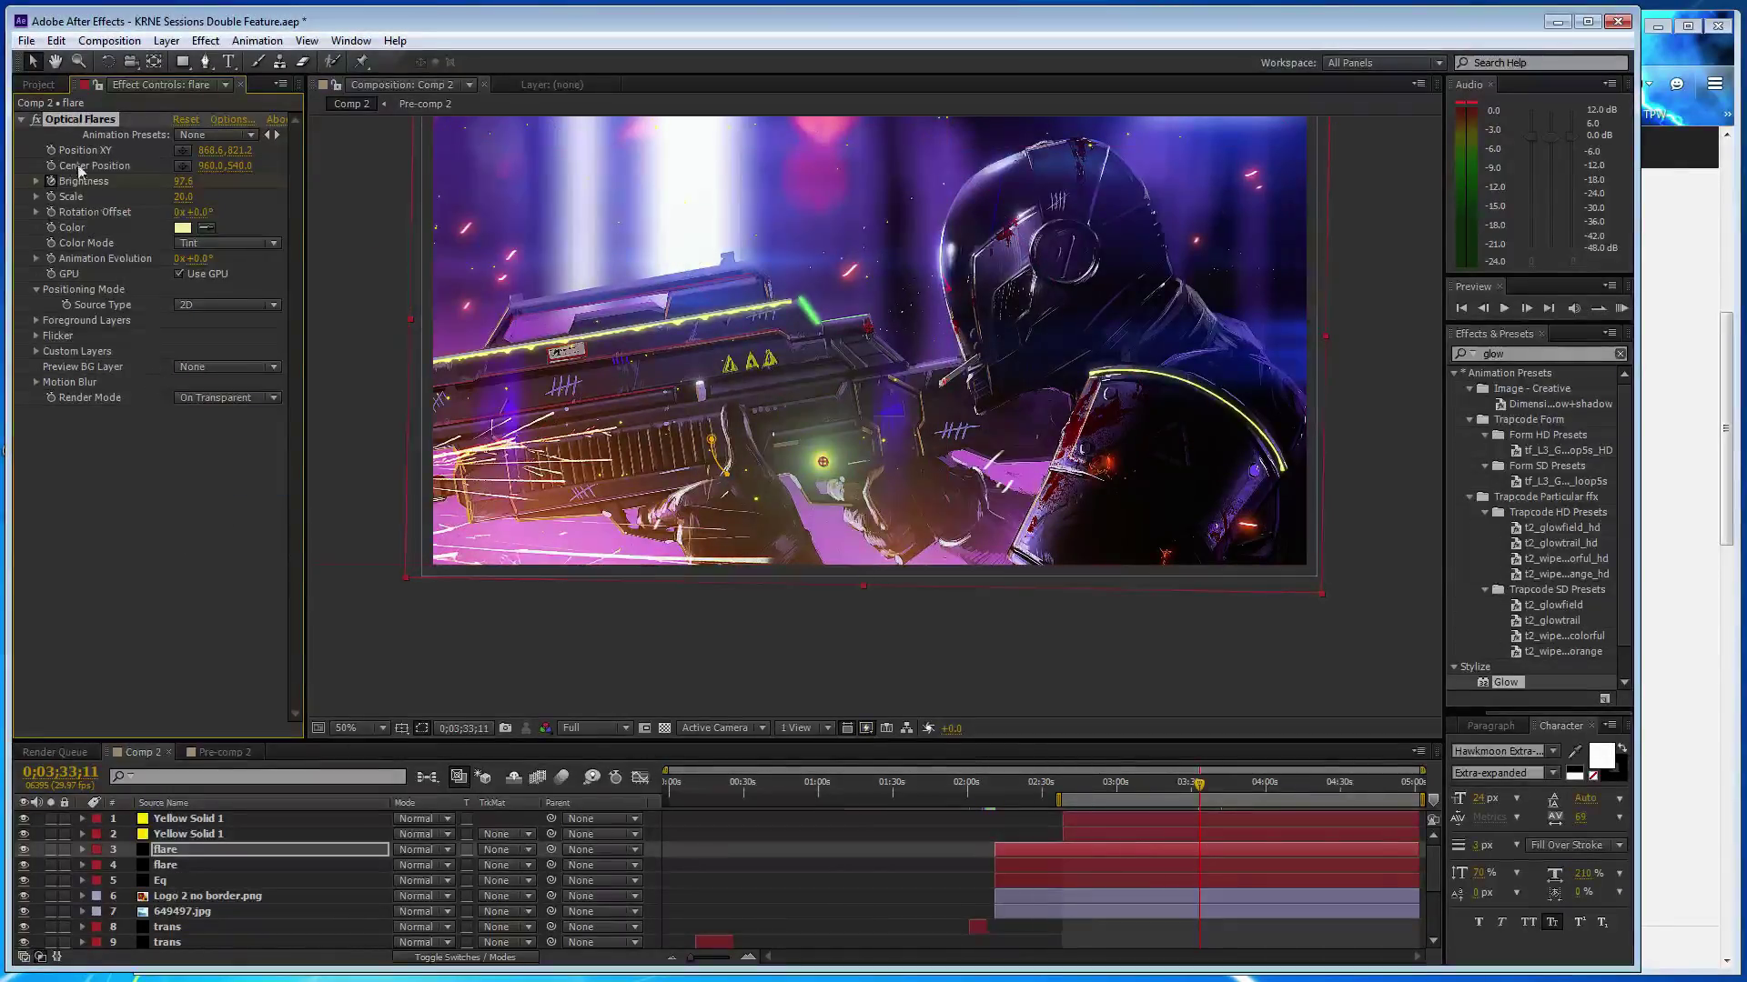
# - Scale the yellow flare to 15 and move it onto the soldier's shoulder armor
pyautogui.moveTo(201, 196); pyautogui.dragTo(187, 196)
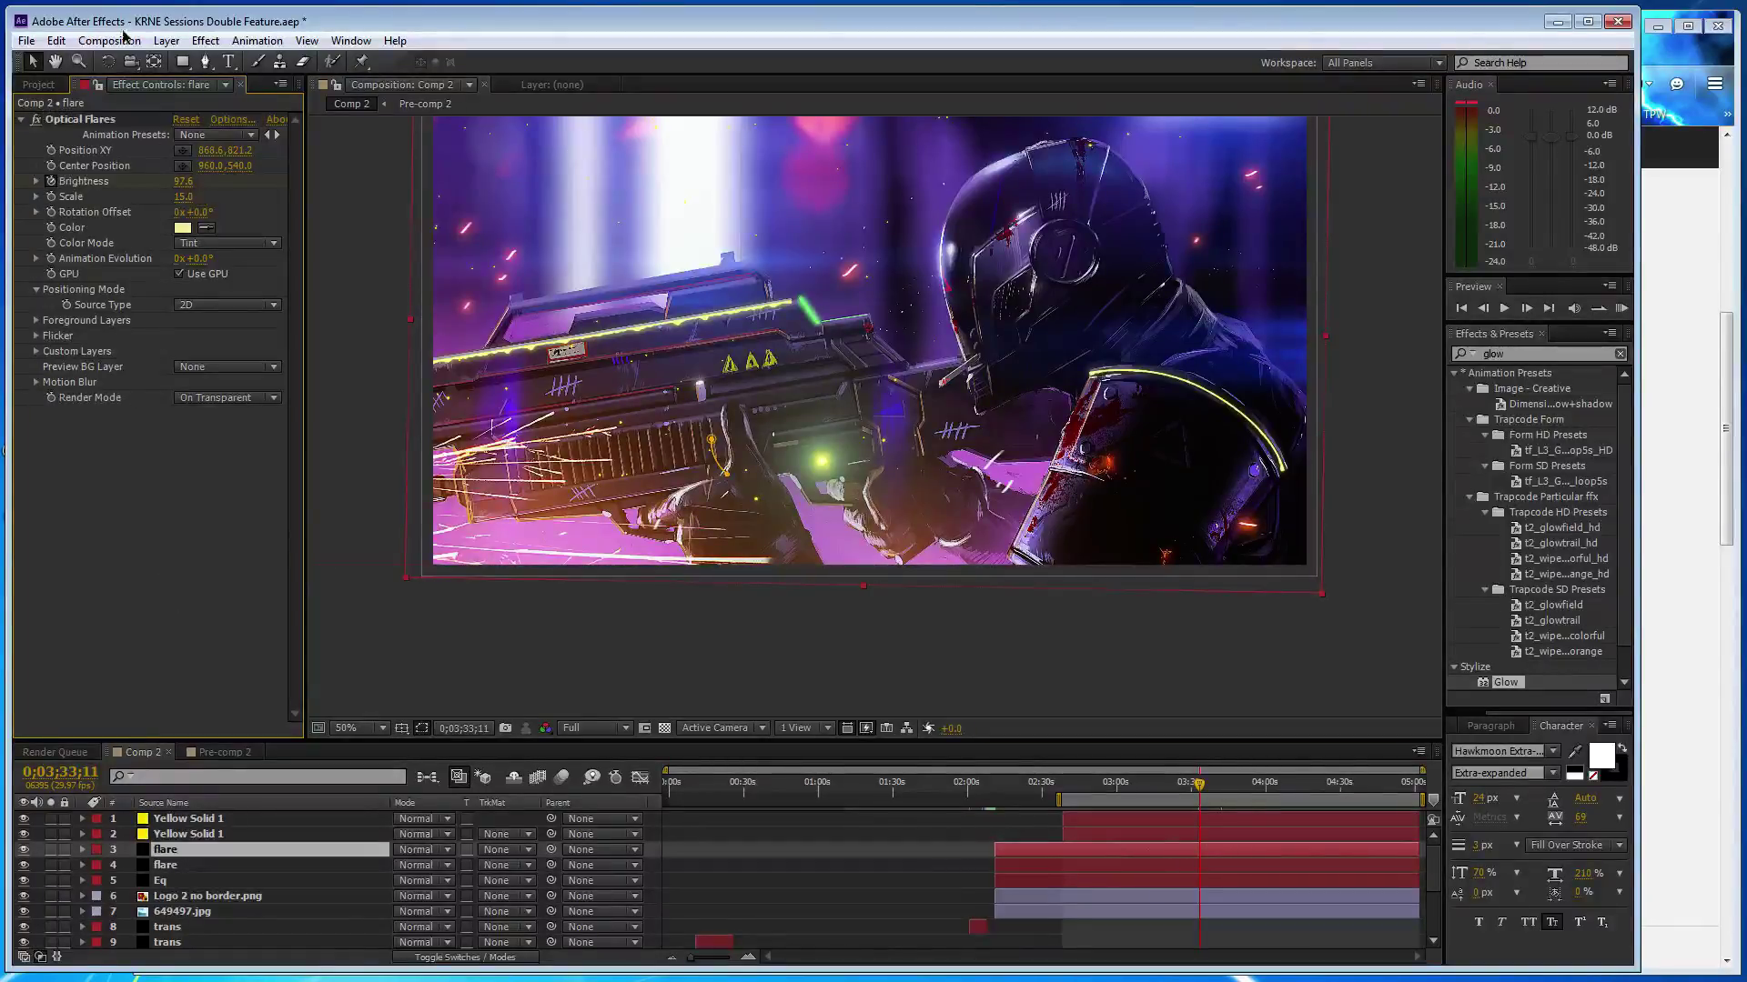
pyautogui.click(82, 120)
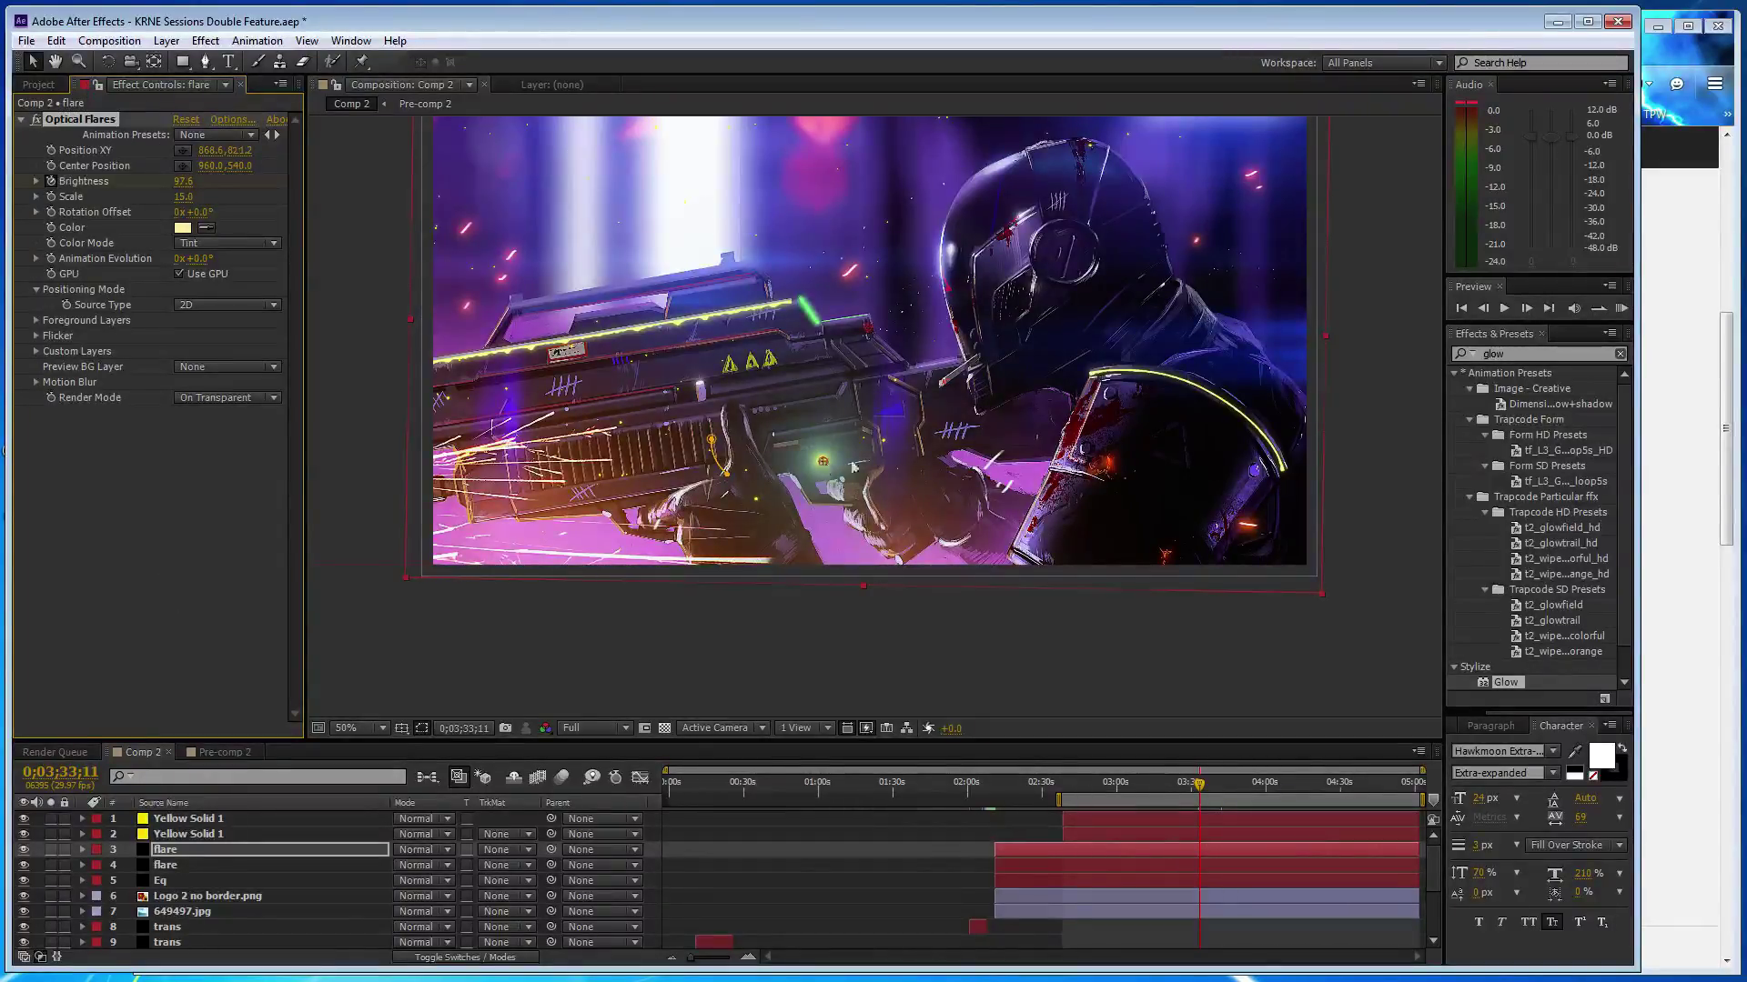
pyautogui.moveTo(826, 465)
pyautogui.mouseDown()
pyautogui.moveTo(1069, 432)
pyautogui.moveTo(1111, 396)
pyautogui.mouseUp()
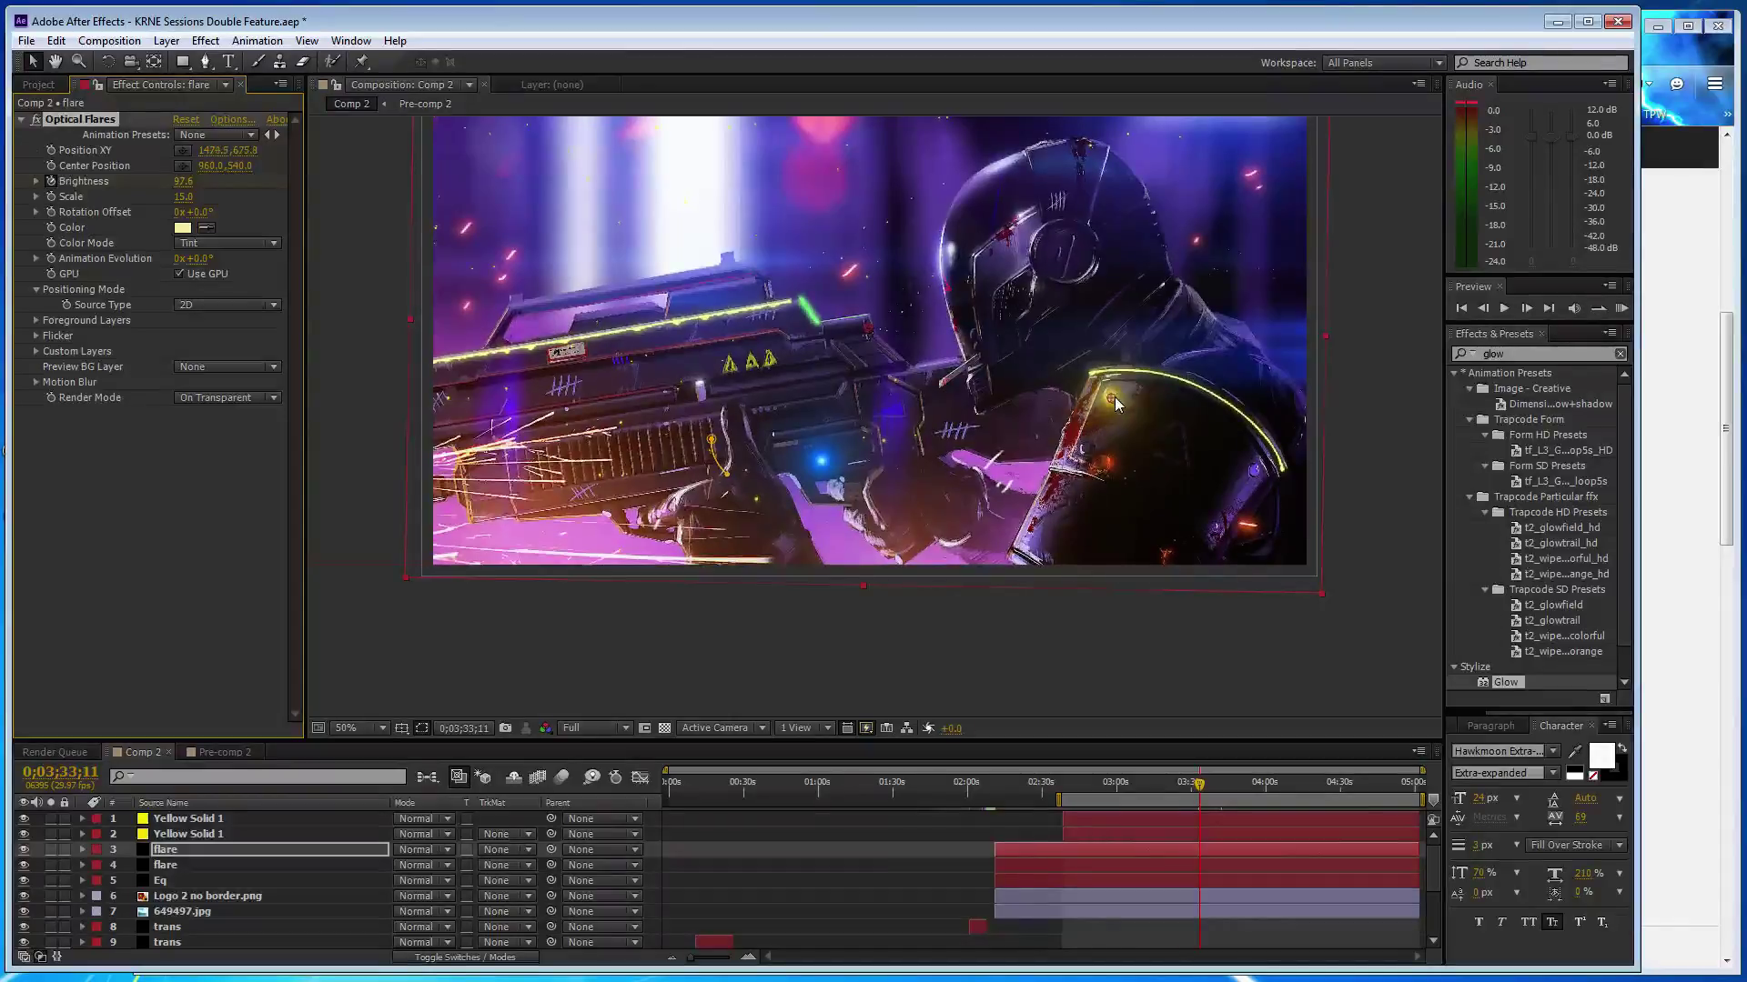
pyautogui.click(183, 196)
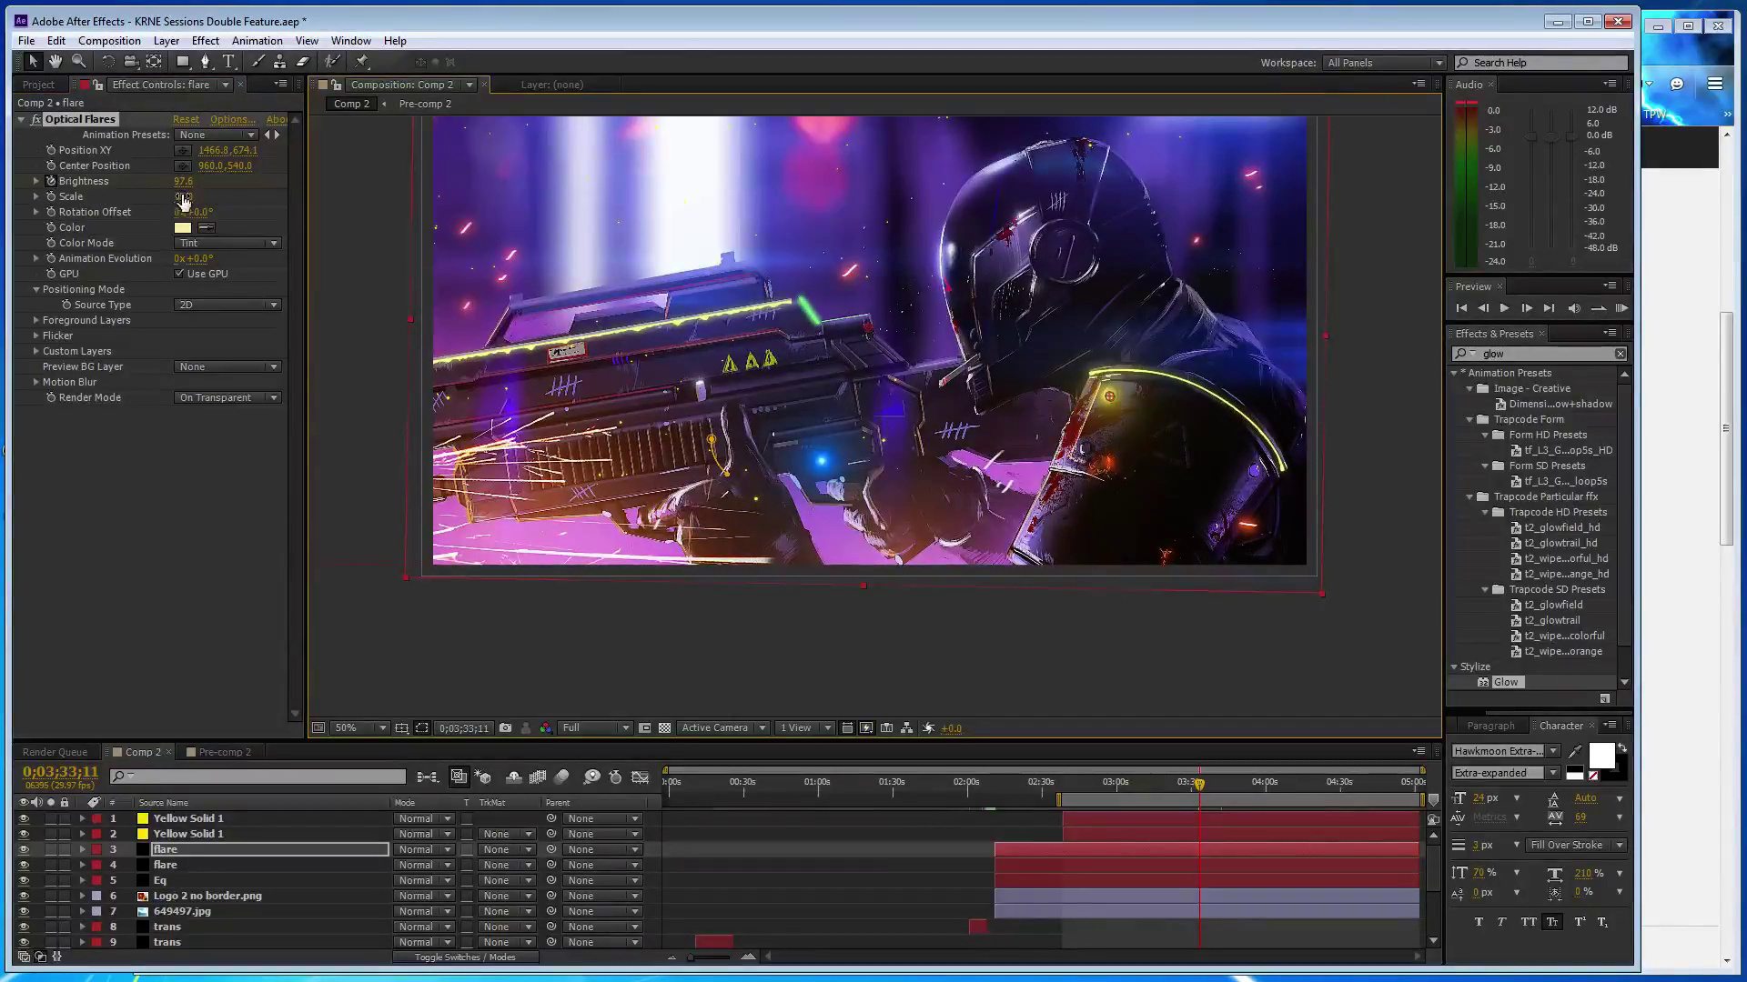
pyautogui.write('10')
pyautogui.press('Return')
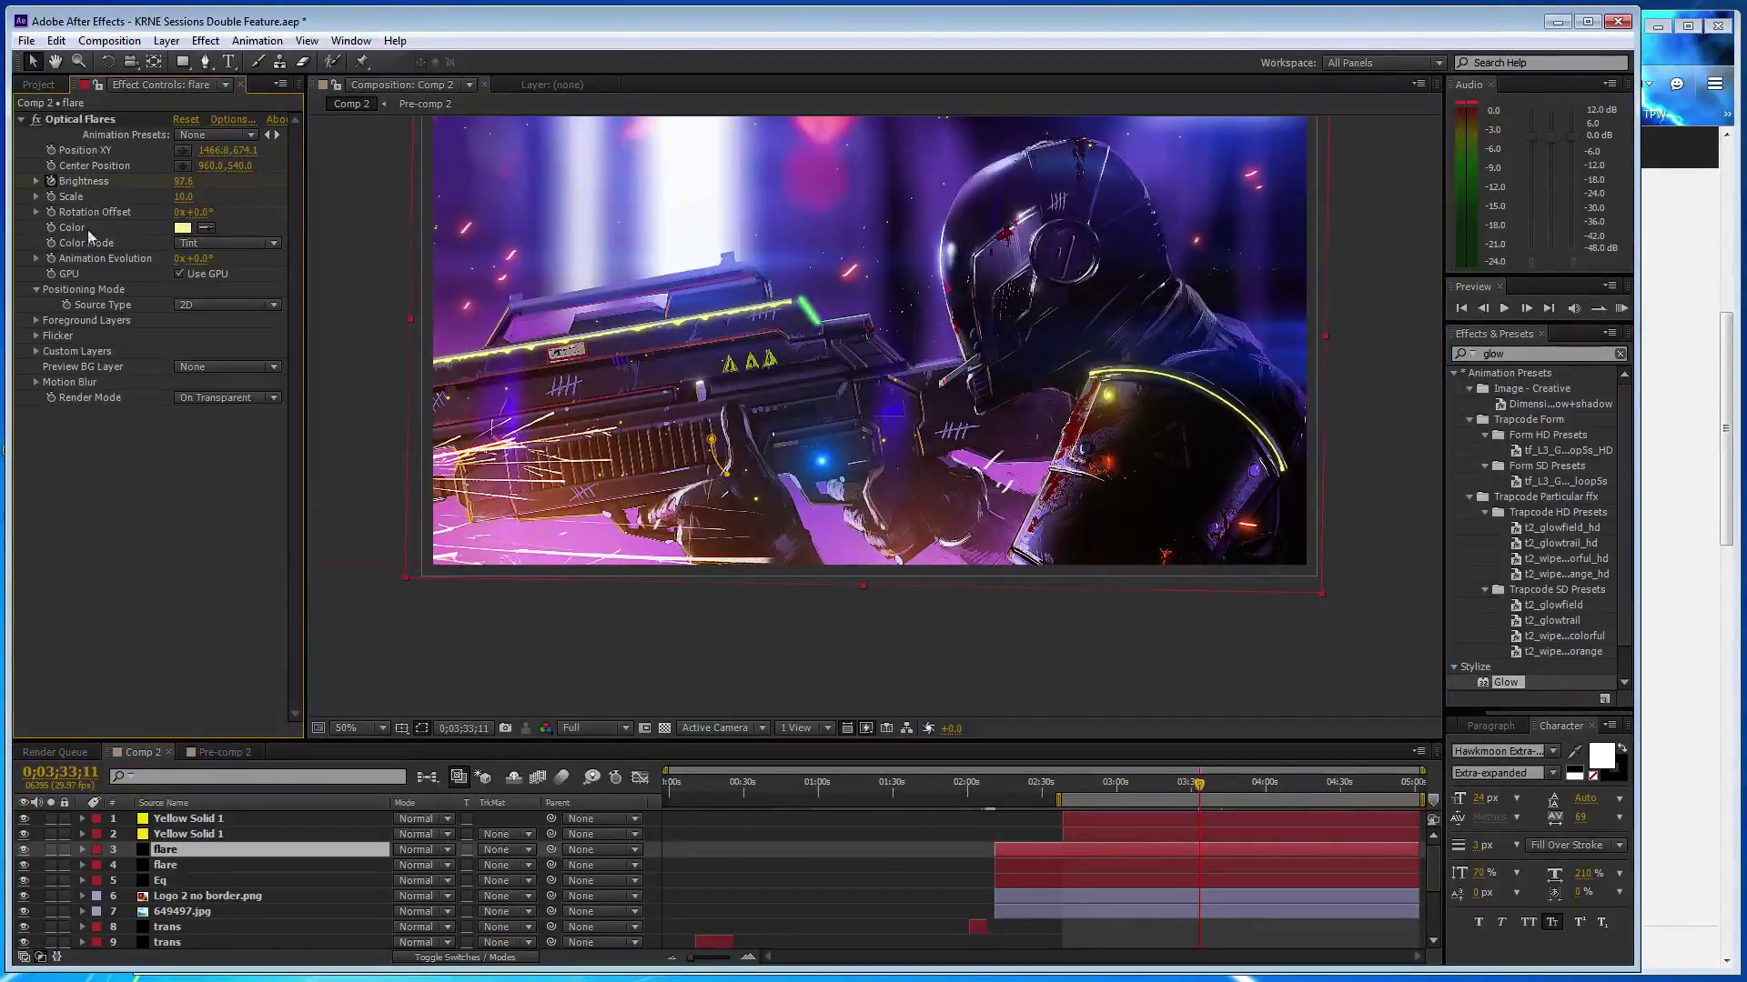
pyautogui.hotkey('ctrl', 'z')
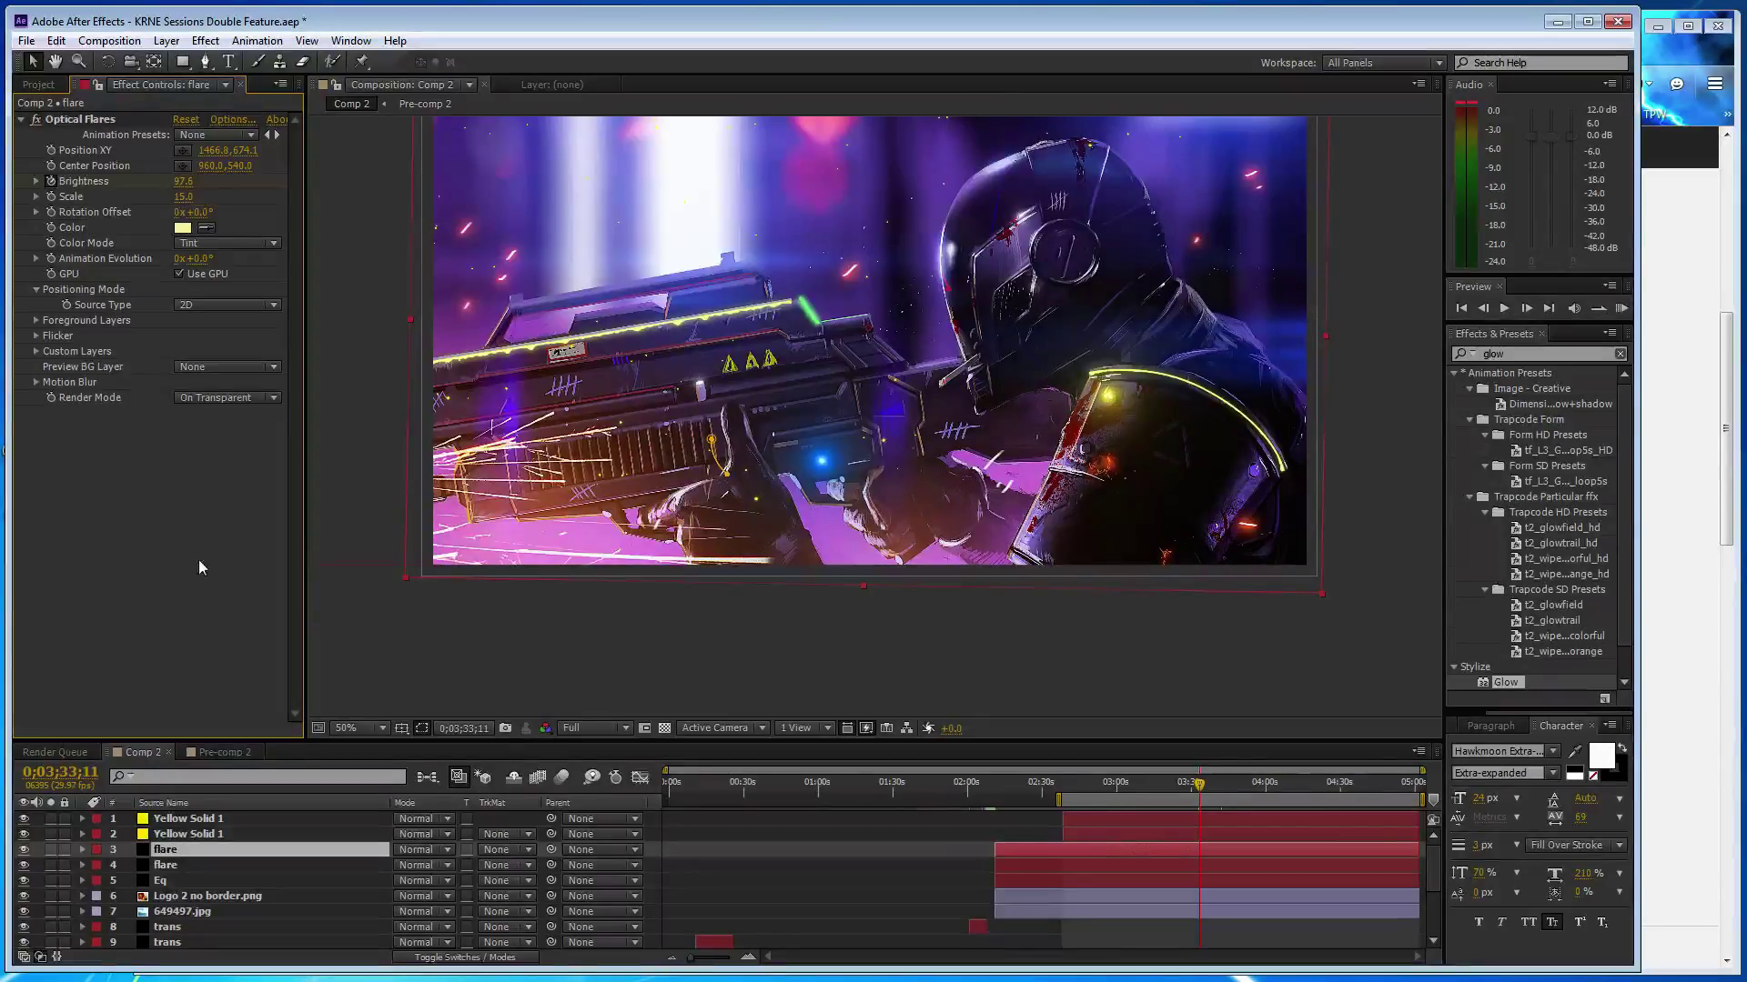
# - Set the shoulder flare's scale to 20 and move it up near the armor's glowing edge
pyautogui.click(183, 197)
pyautogui.write('20')
pyautogui.press('Return')
pyautogui.scroll(2, 1046, 401)
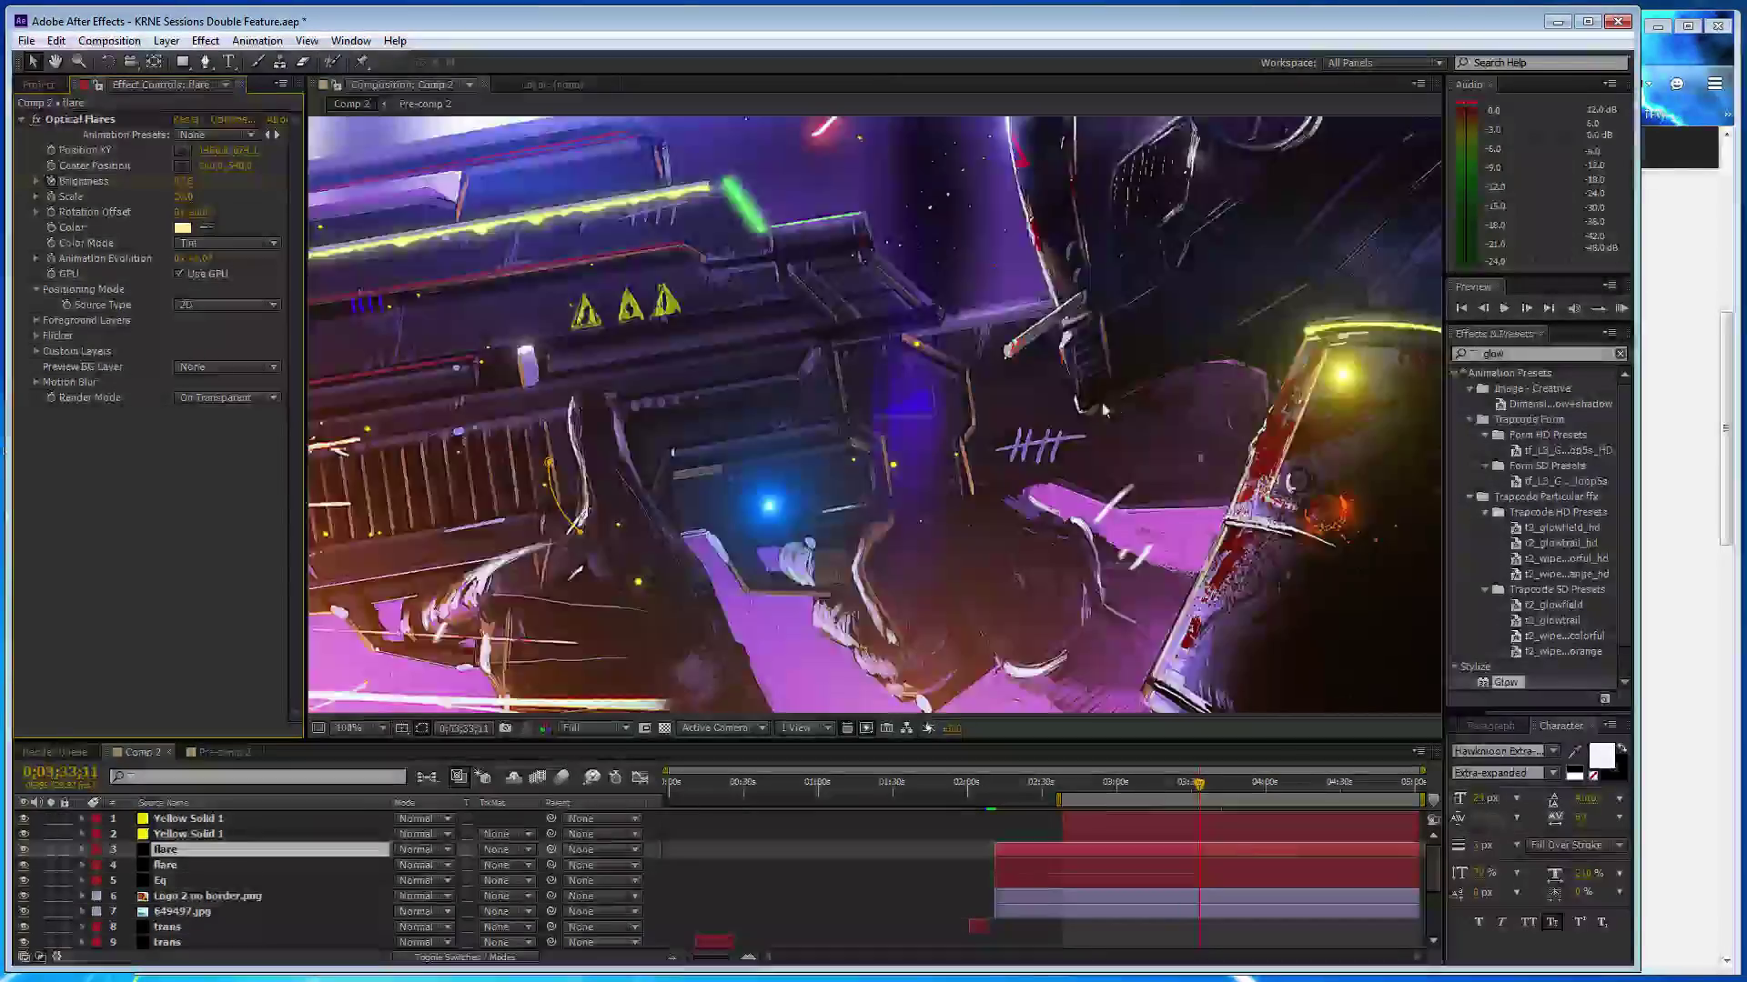
pyautogui.scroll(1, 1193, 386)
pyautogui.moveTo(1214, 395); pyautogui.dragTo(328, 401)
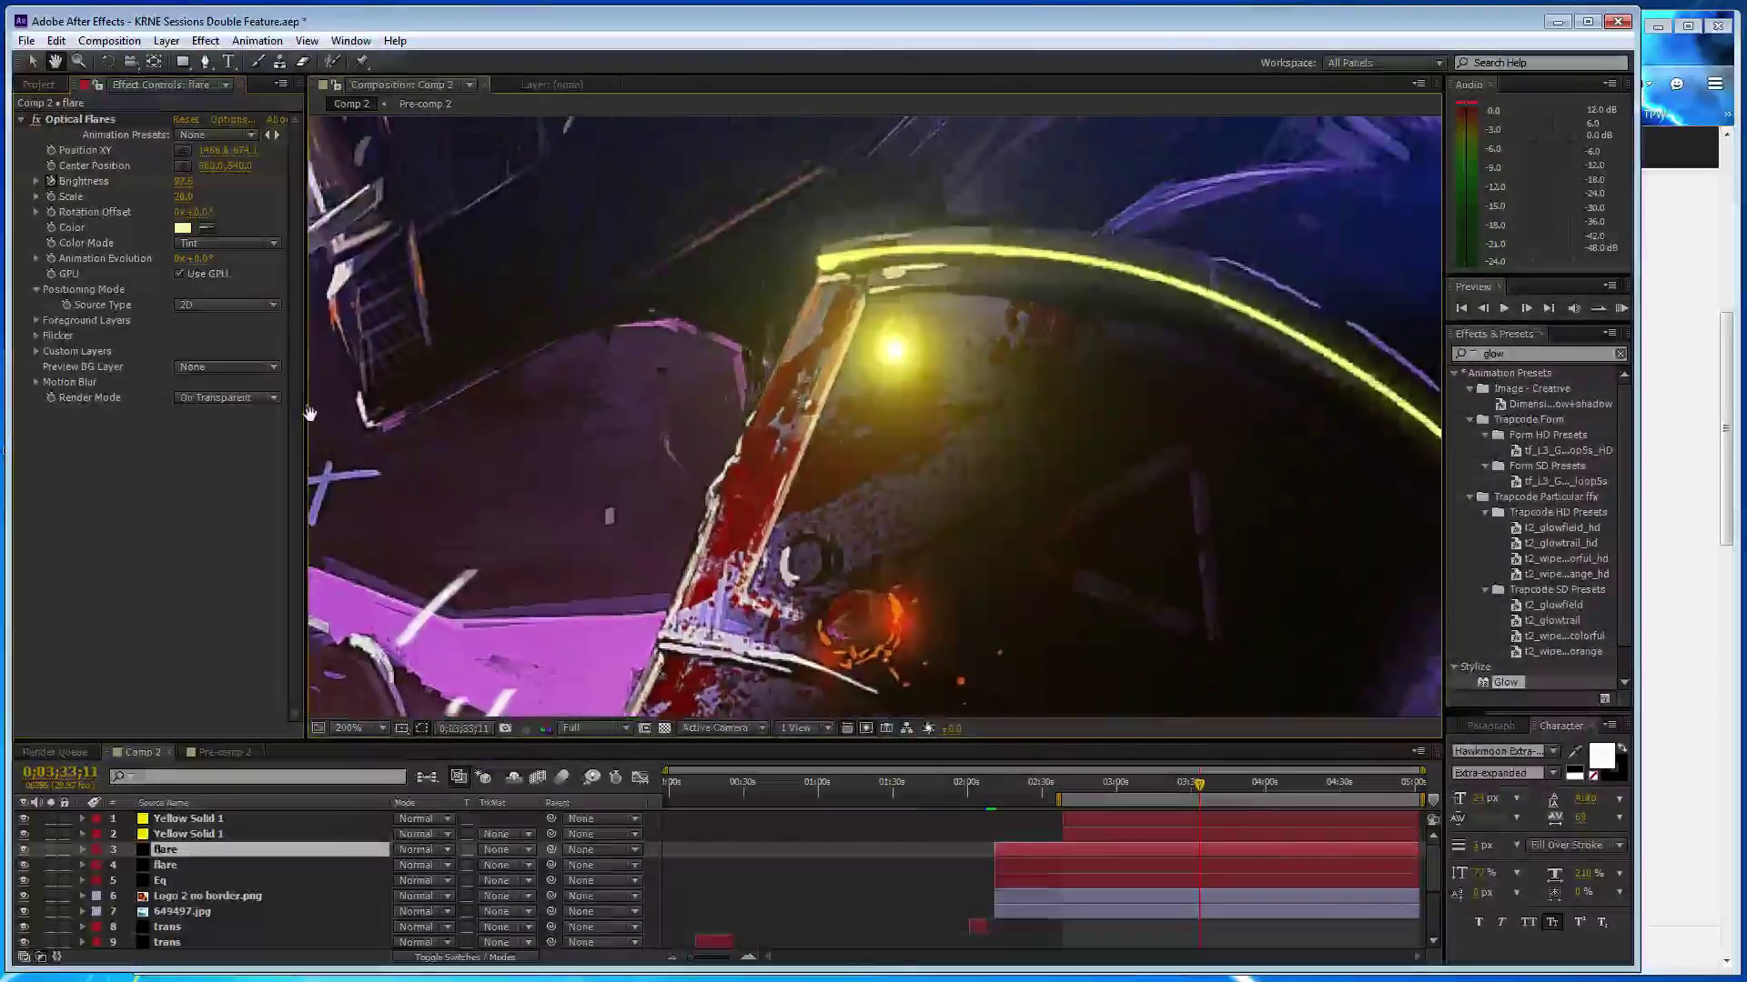
pyautogui.click(78, 121)
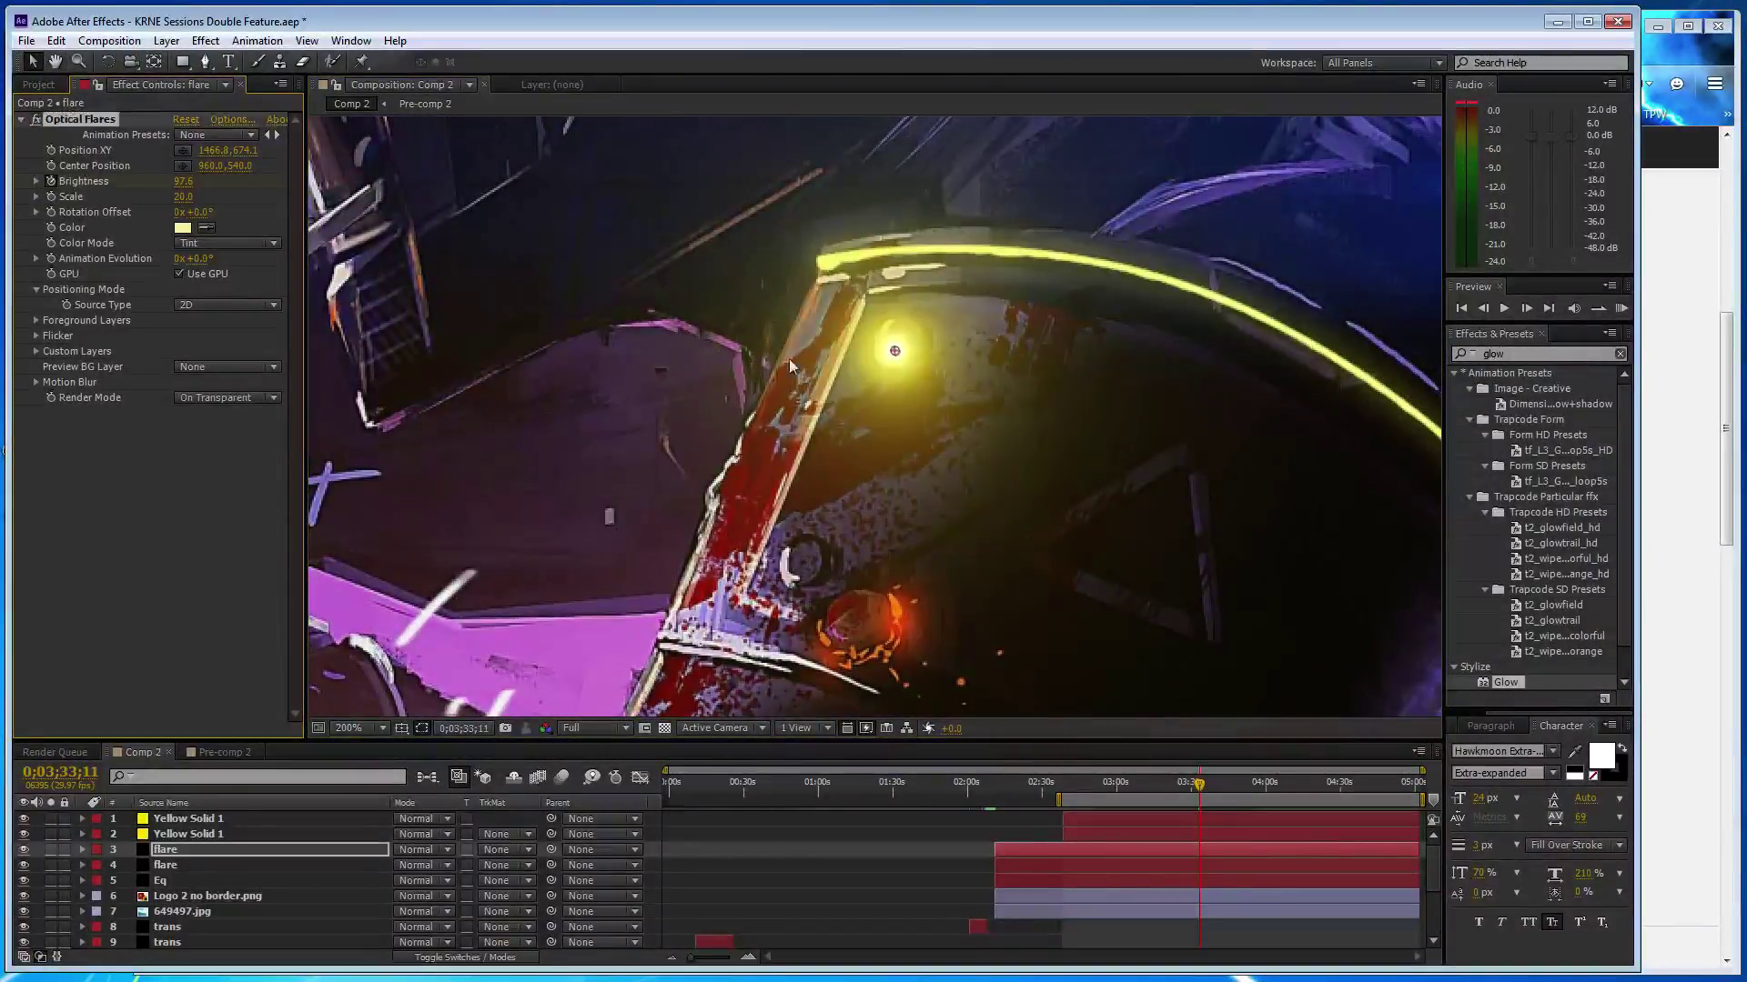
pyautogui.moveTo(895, 356); pyautogui.dragTo(900, 342)
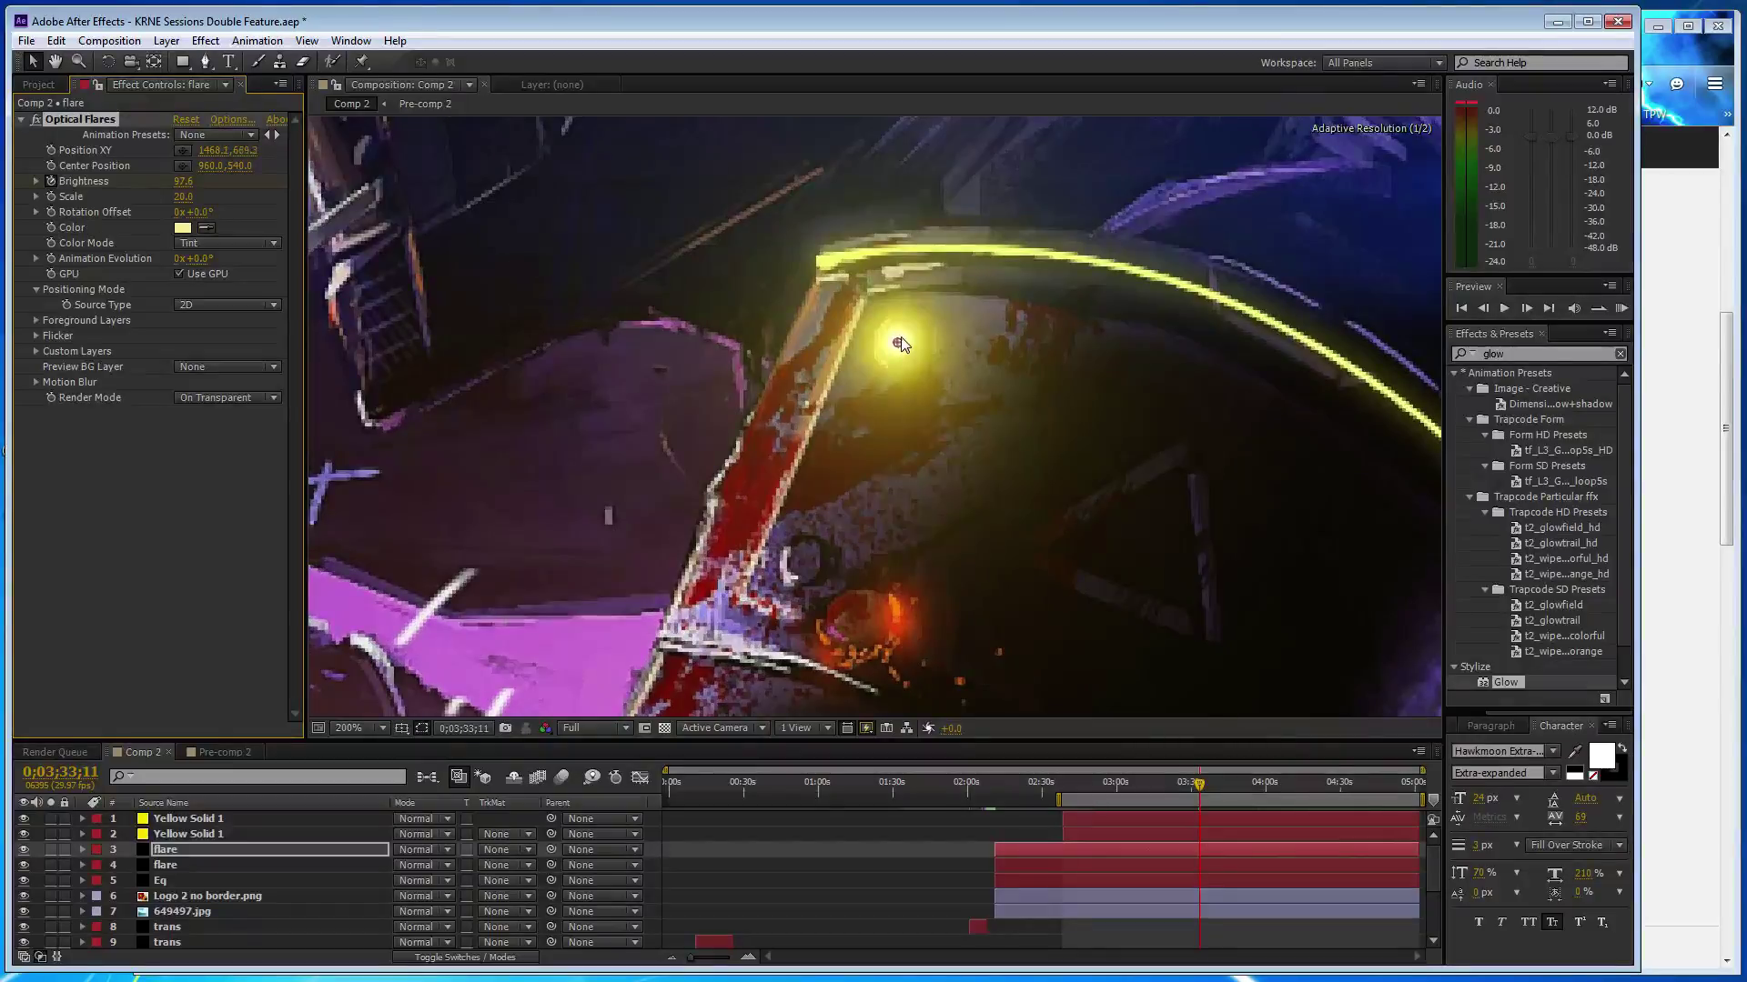
pyautogui.click(147, 502)
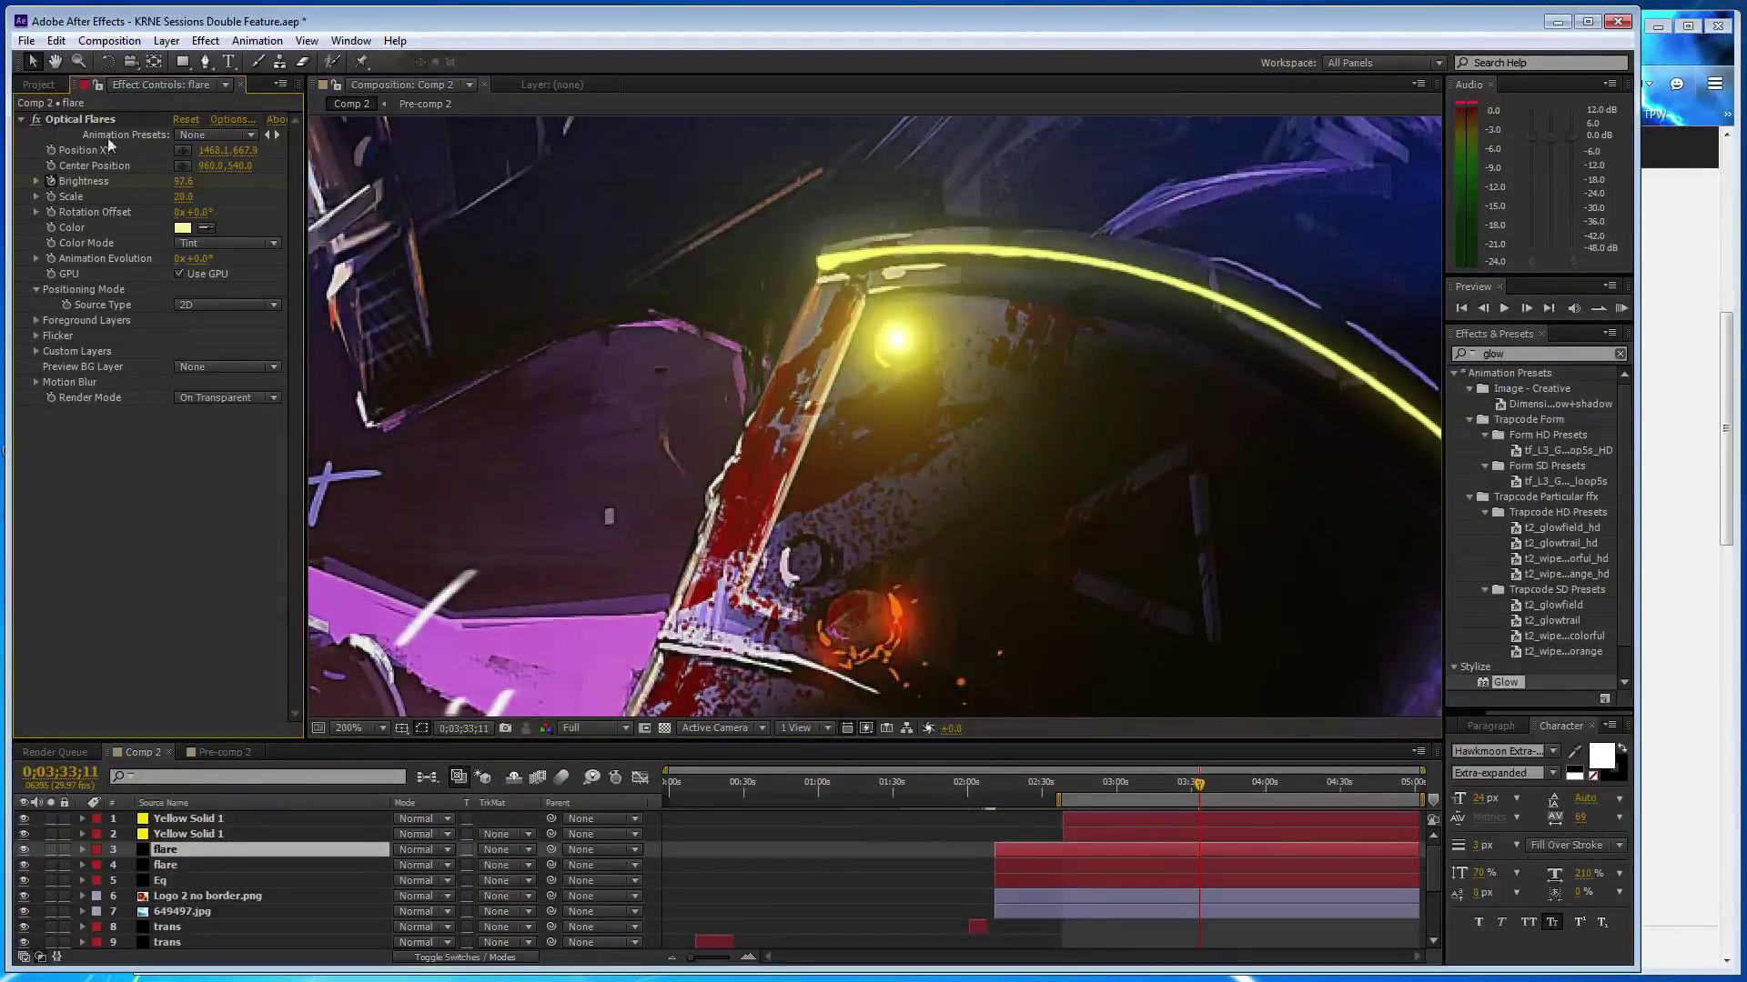
# - Duplicate the shoulder flare layer, move the copy lower on the armor, and zoom out
pyautogui.click(175, 854)
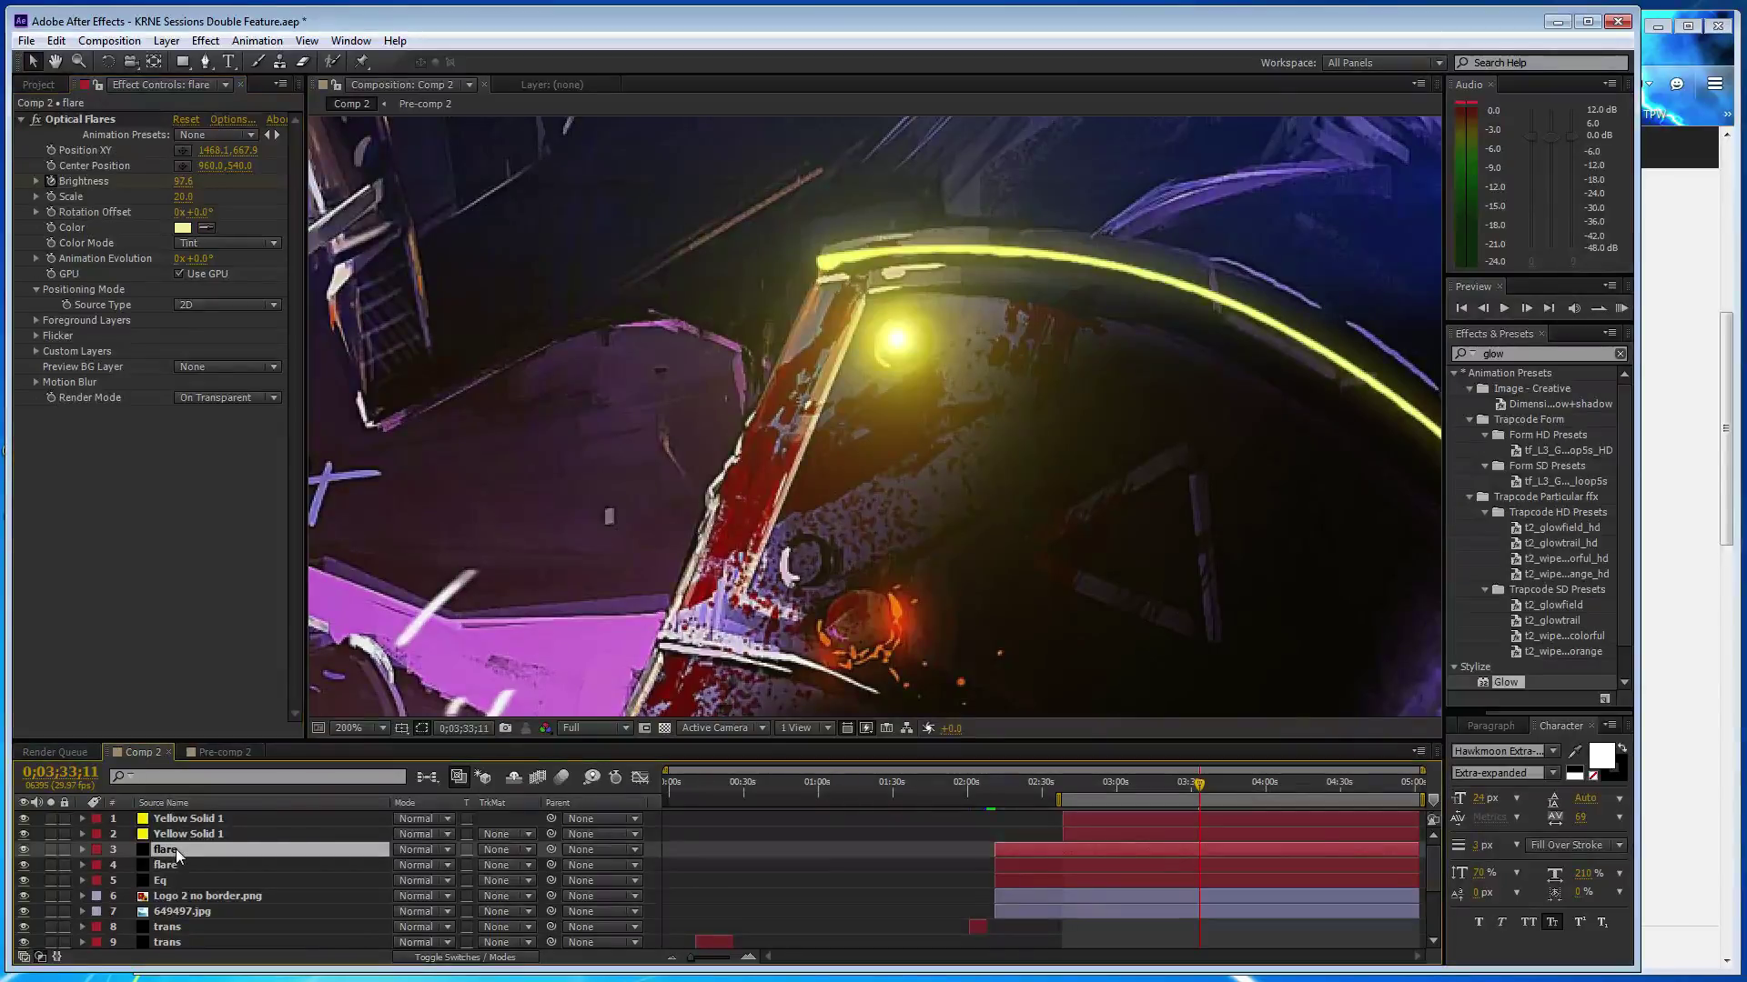
pyautogui.hotkey('ctrl', 'd')
pyautogui.click(88, 120)
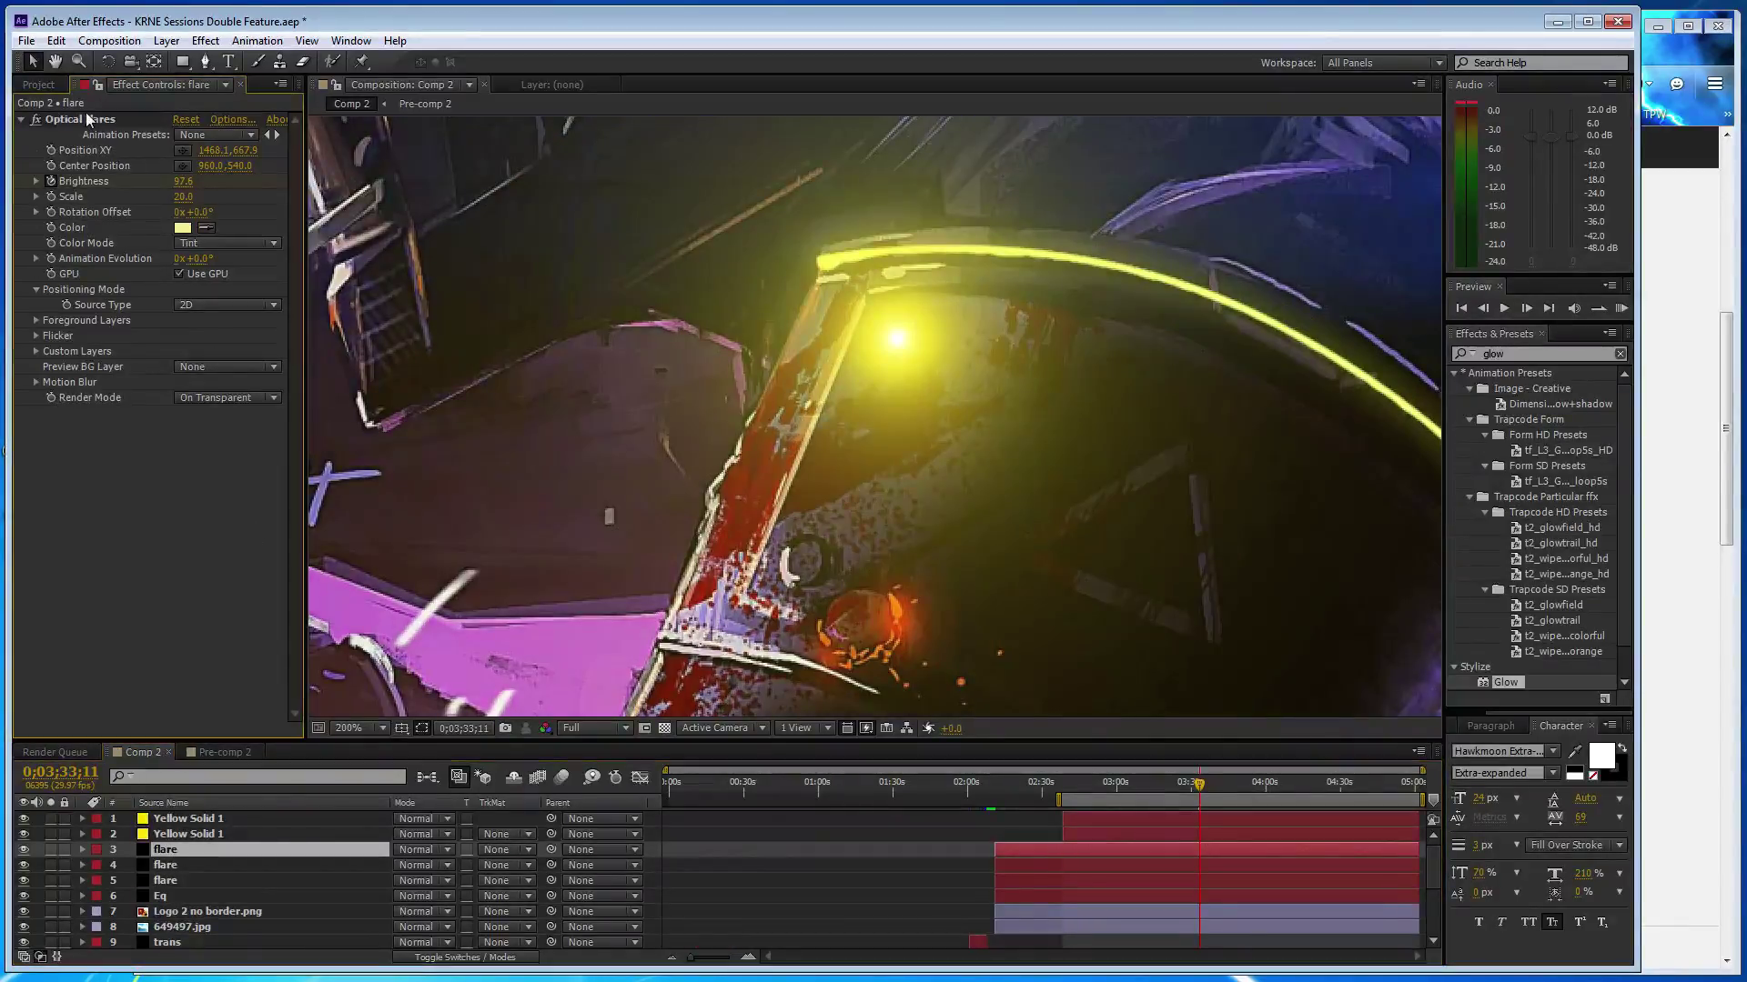
pyautogui.click(89, 122)
pyautogui.moveTo(897, 340); pyautogui.dragTo(803, 569)
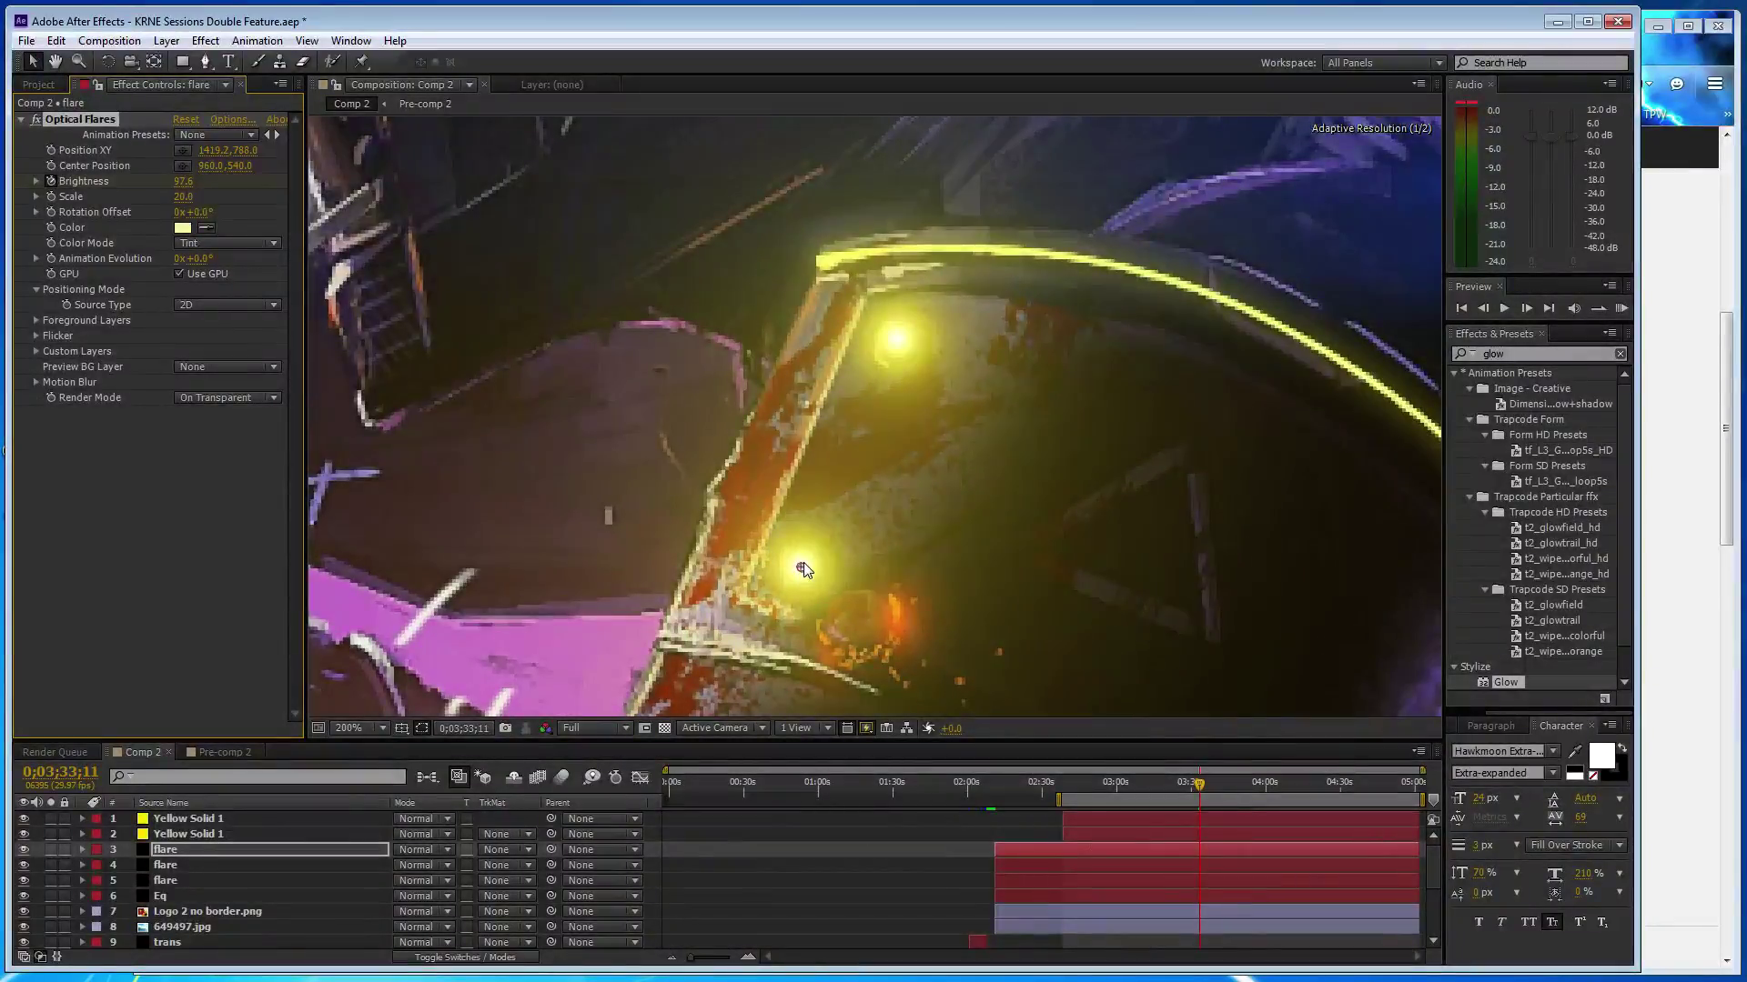
pyautogui.press(',')
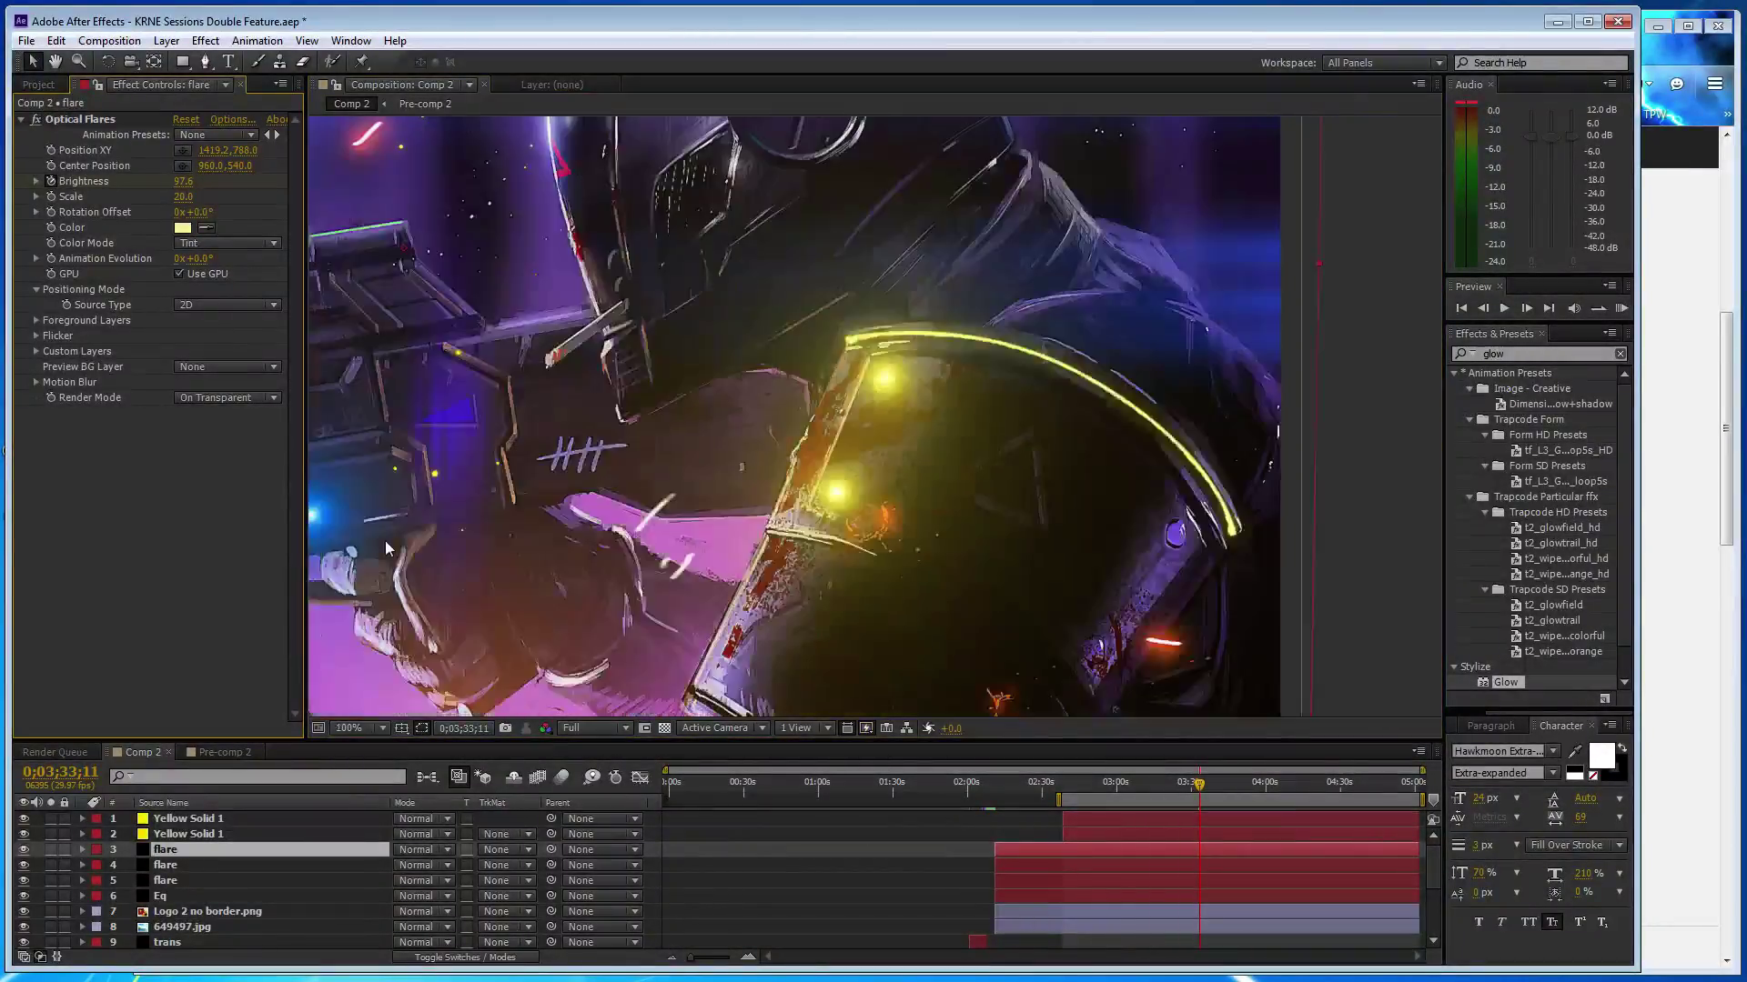
pyautogui.press(',')
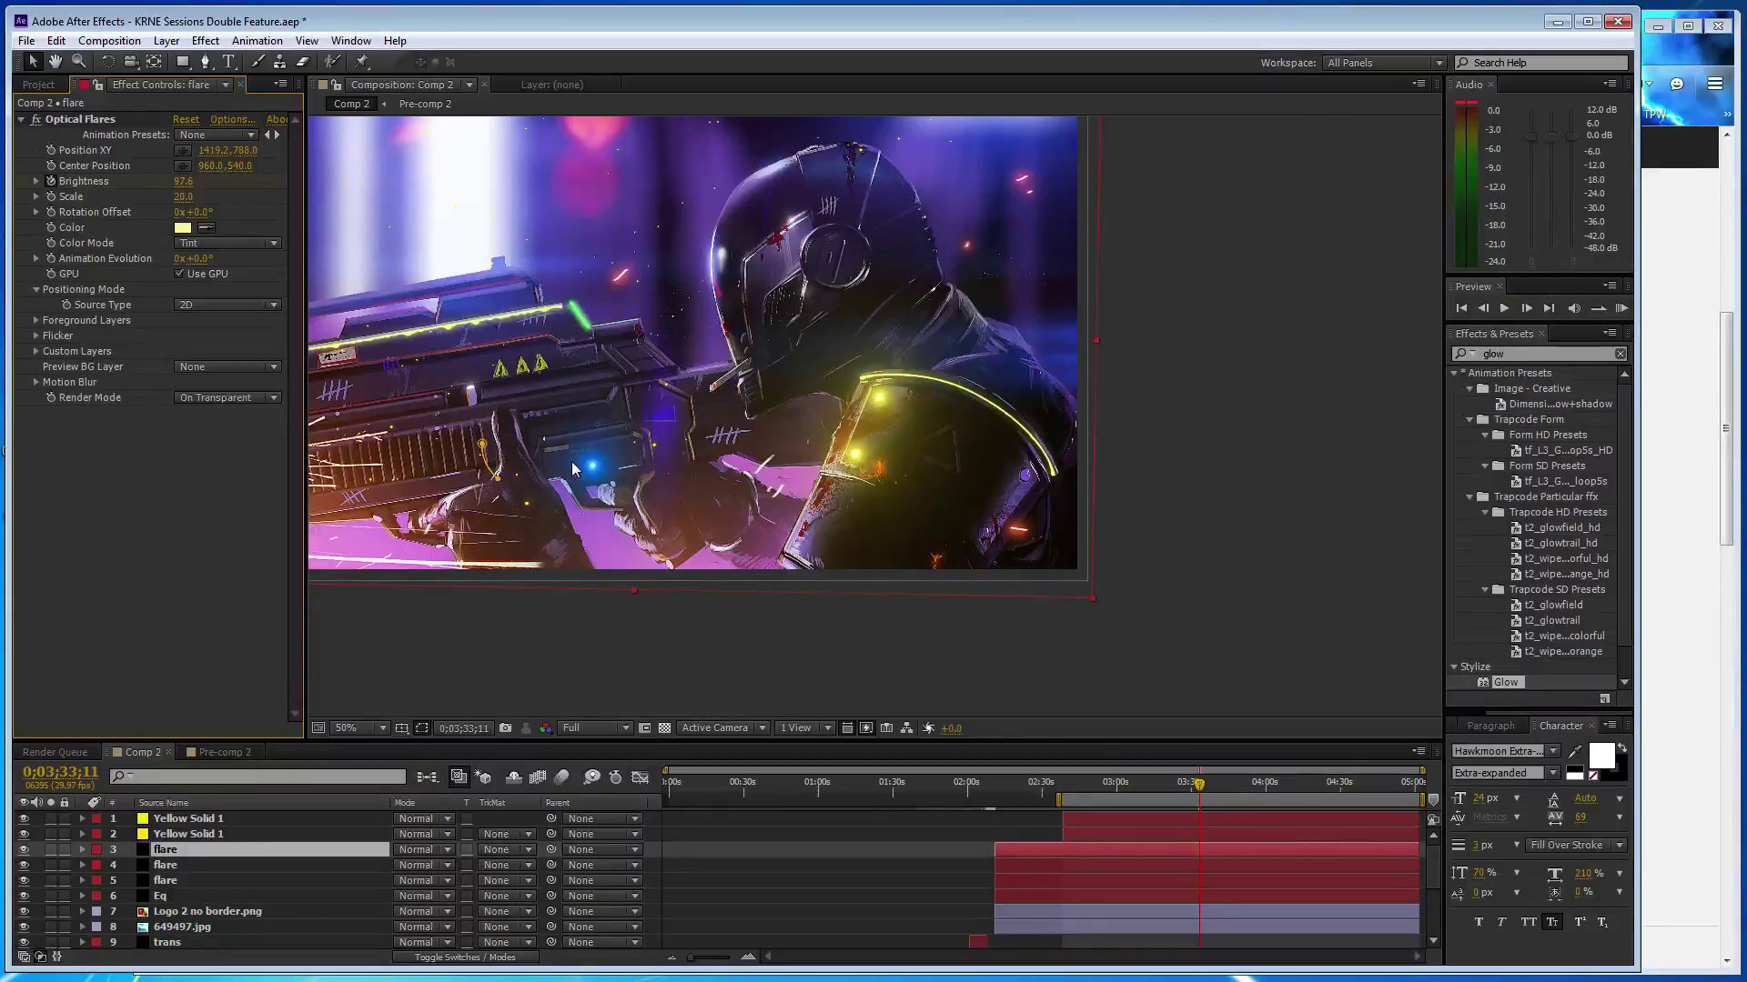
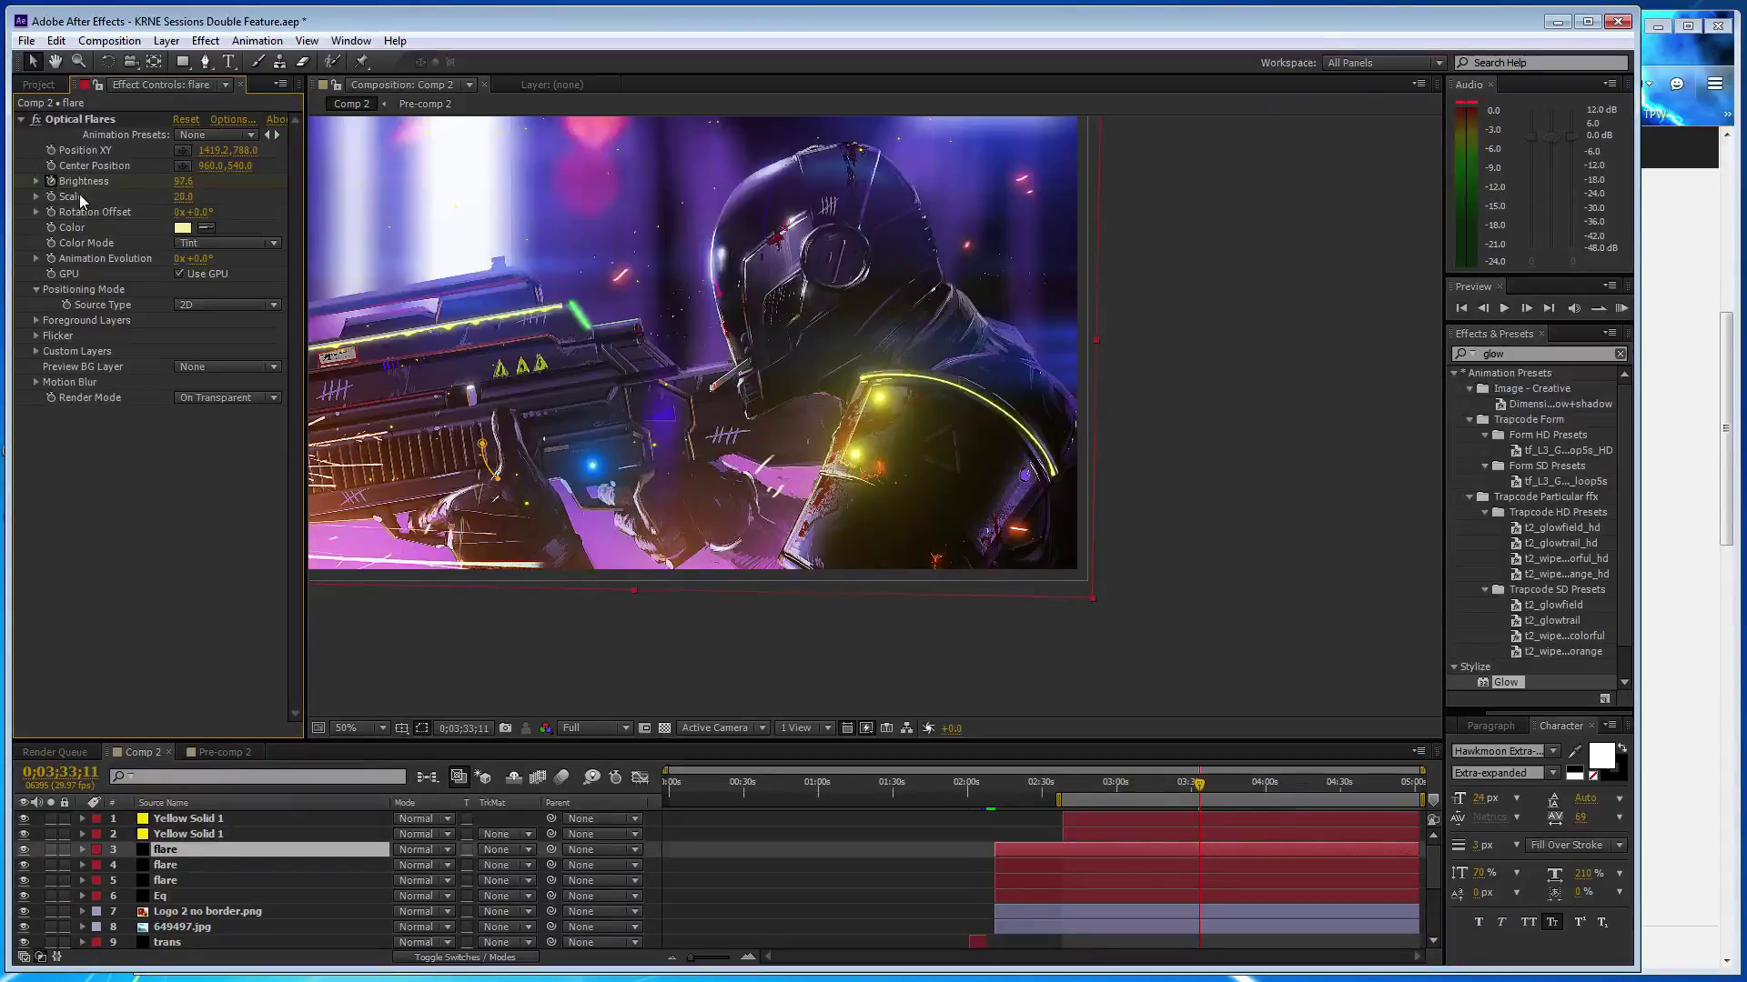
# - Reset the viewer to 50%, recentre the artwork, and return the playhead to about 0;02;11;03
pyautogui.press(',')
pyautogui.press(',')
pyautogui.press(',')
pyautogui.press(',')
pyautogui.press(',')
pyautogui.press(',')
pyautogui.press('.')
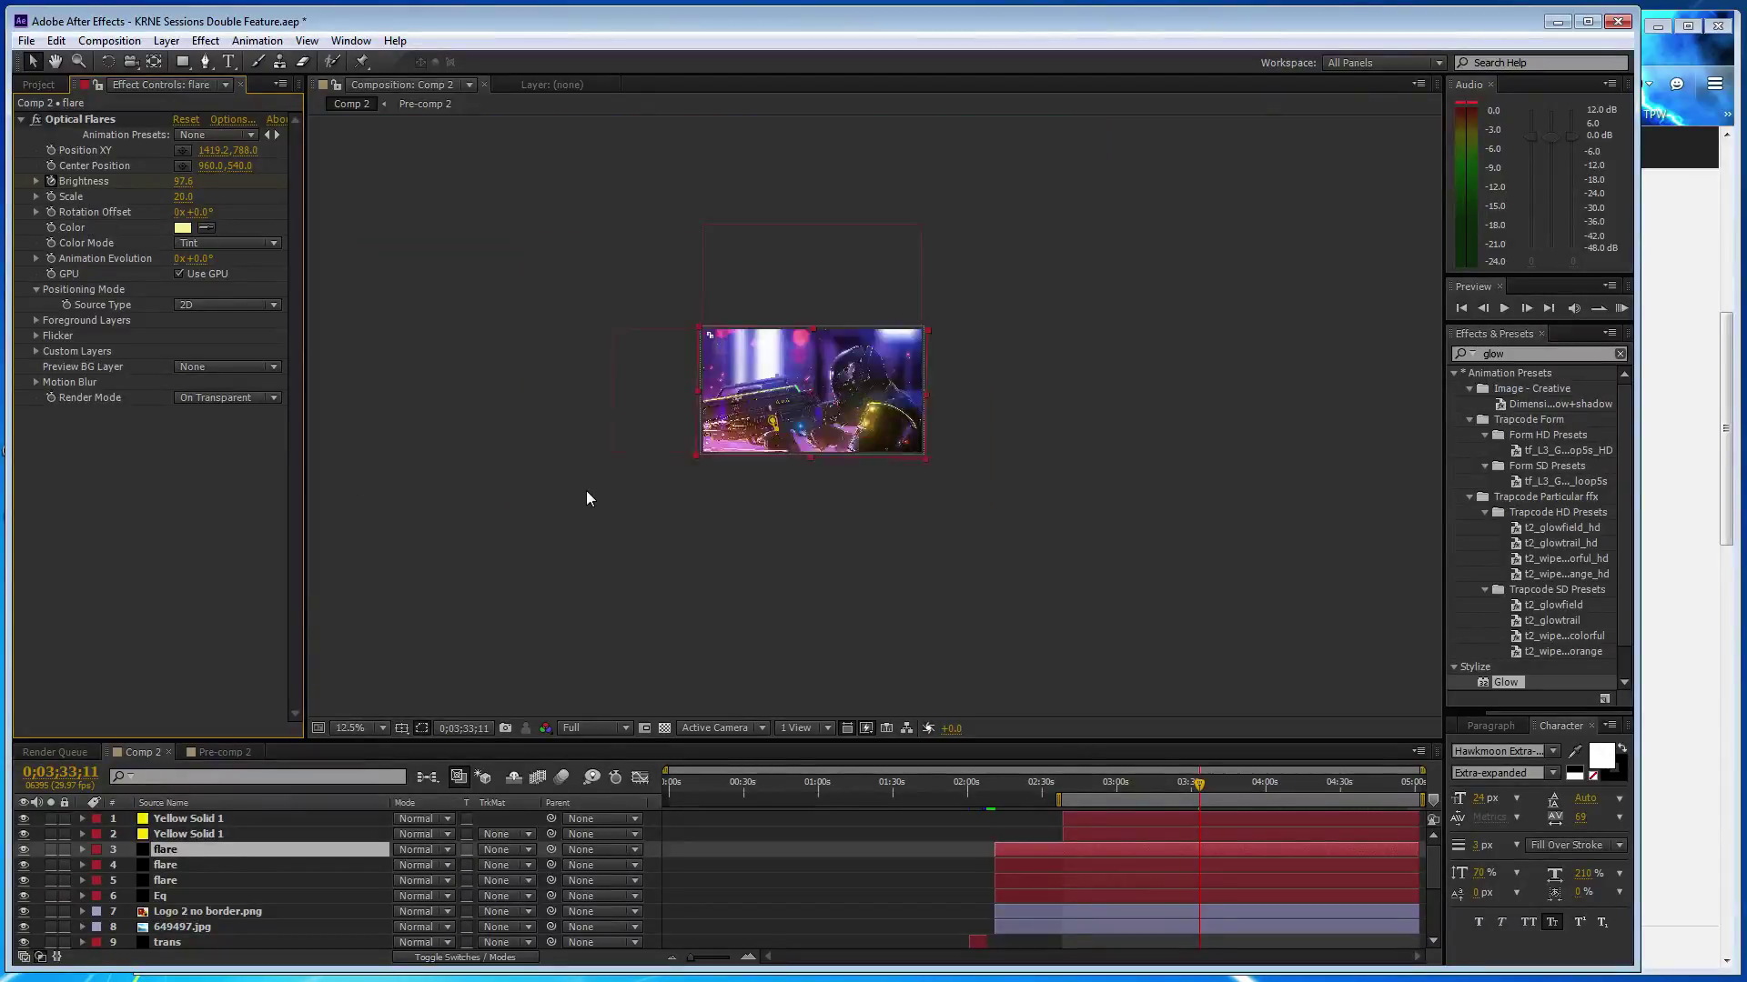
pyautogui.press('.')
pyautogui.press('.')
pyautogui.press('.')
pyautogui.press('h')
pyautogui.moveTo(575, 379); pyautogui.dragTo(778, 472)
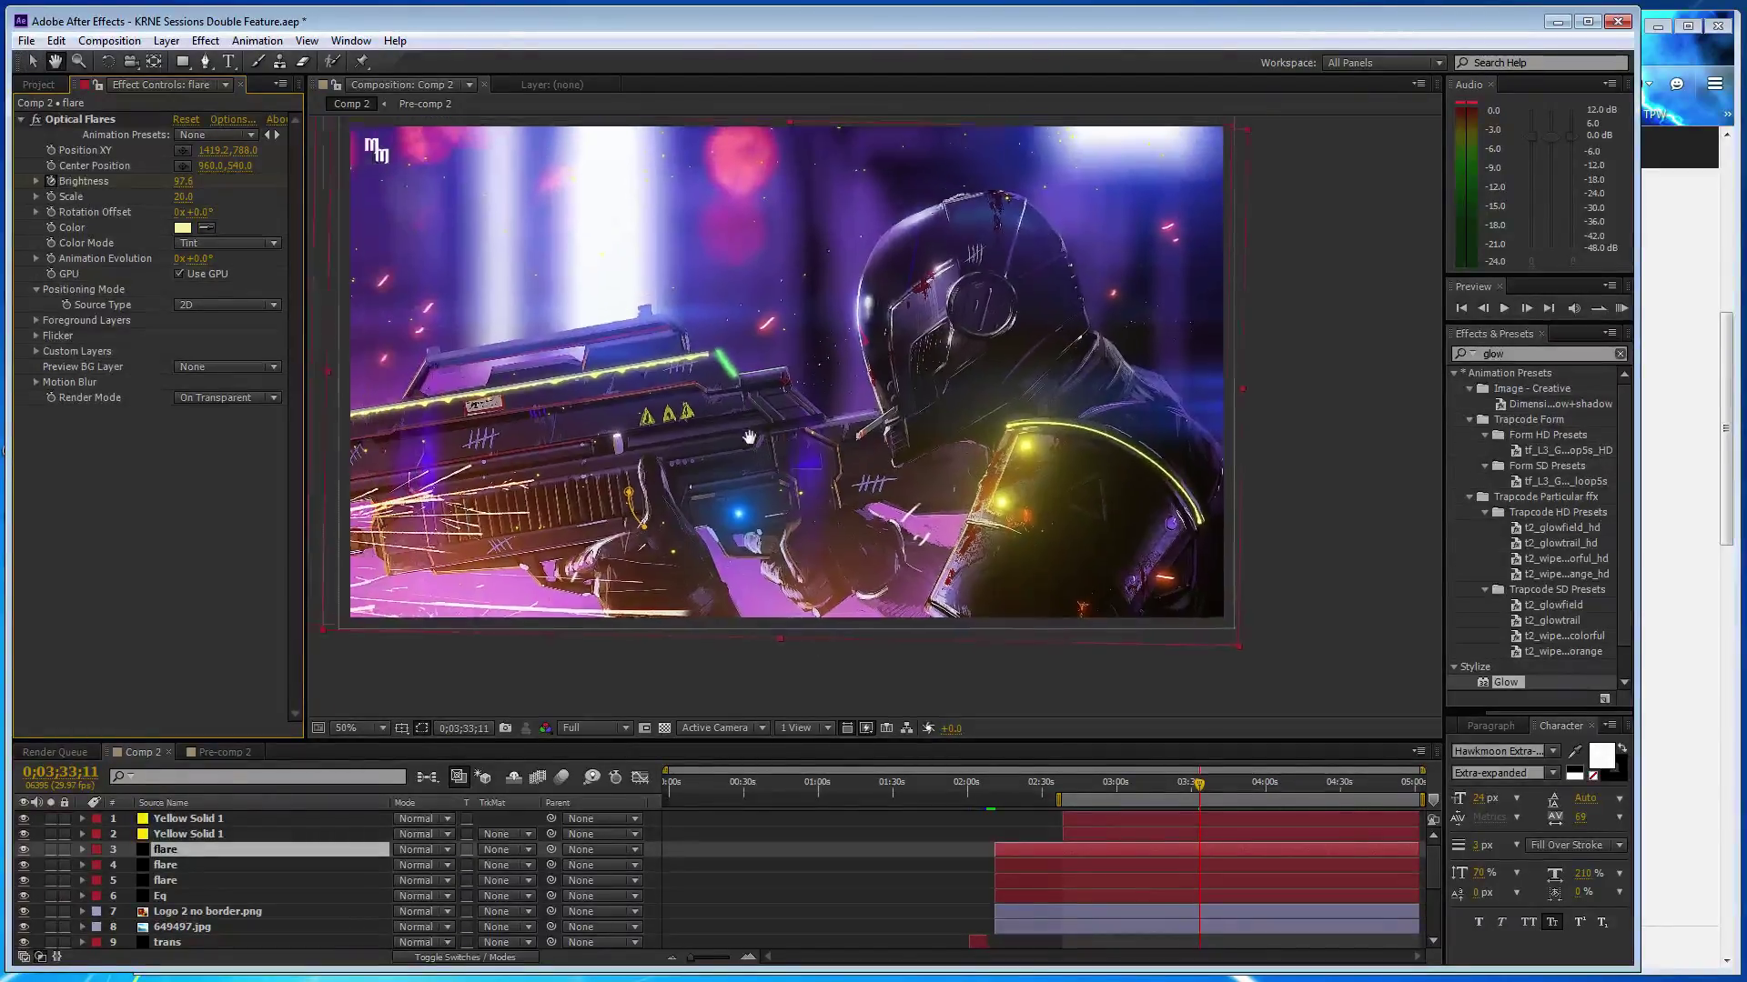
pyautogui.press('v')
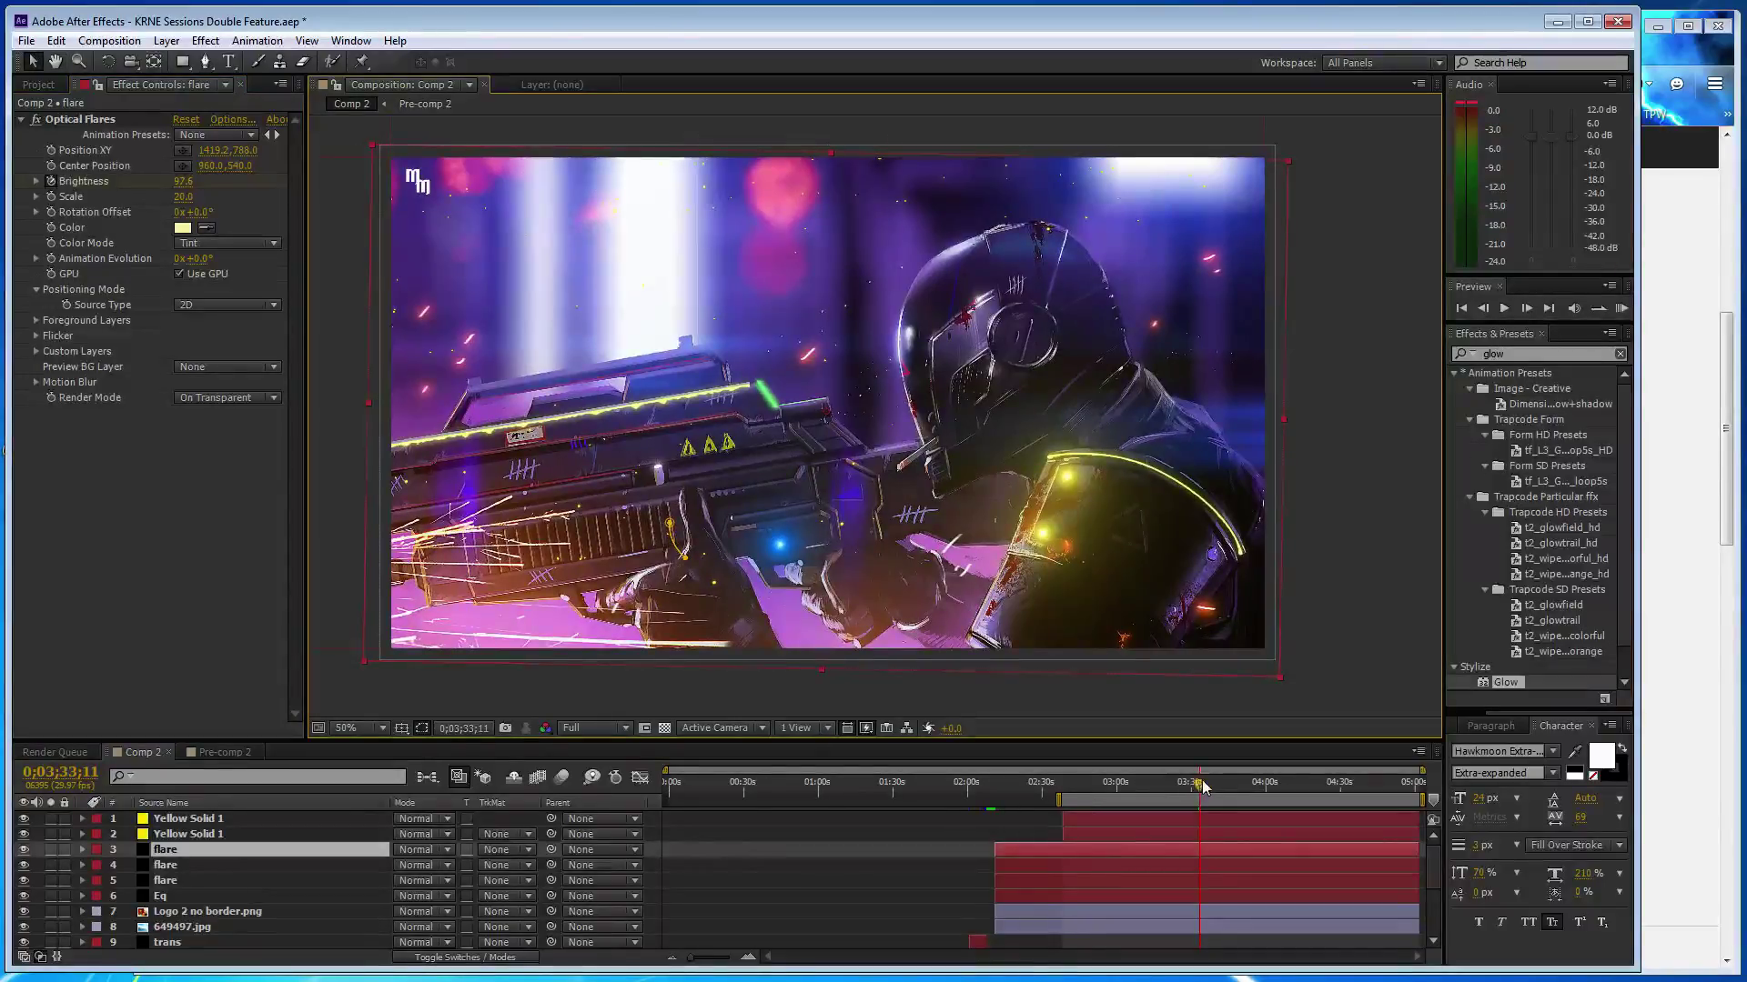
pyautogui.moveTo(1199, 784); pyautogui.dragTo(1004, 793)
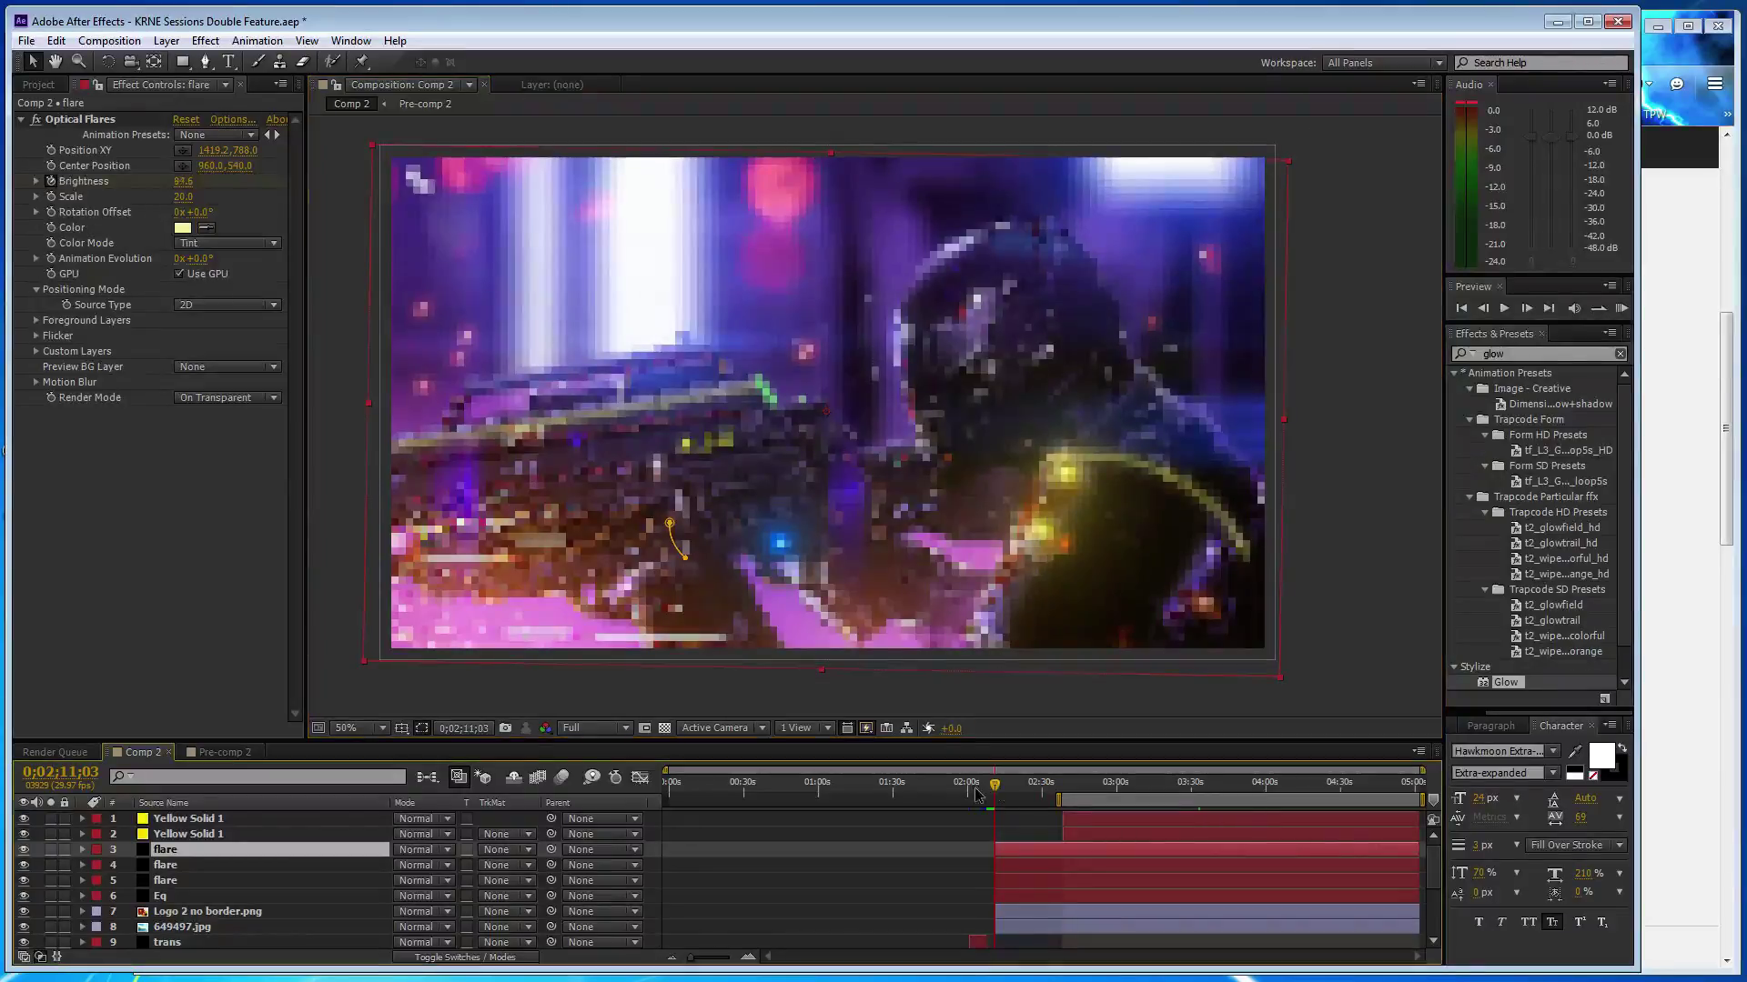
# - Delete the two duplicate flare layers and select the remaining flare layer
pyautogui.press('Delete')
pyautogui.click(181, 852)
pyautogui.press('Delete')
pyautogui.click(182, 852)
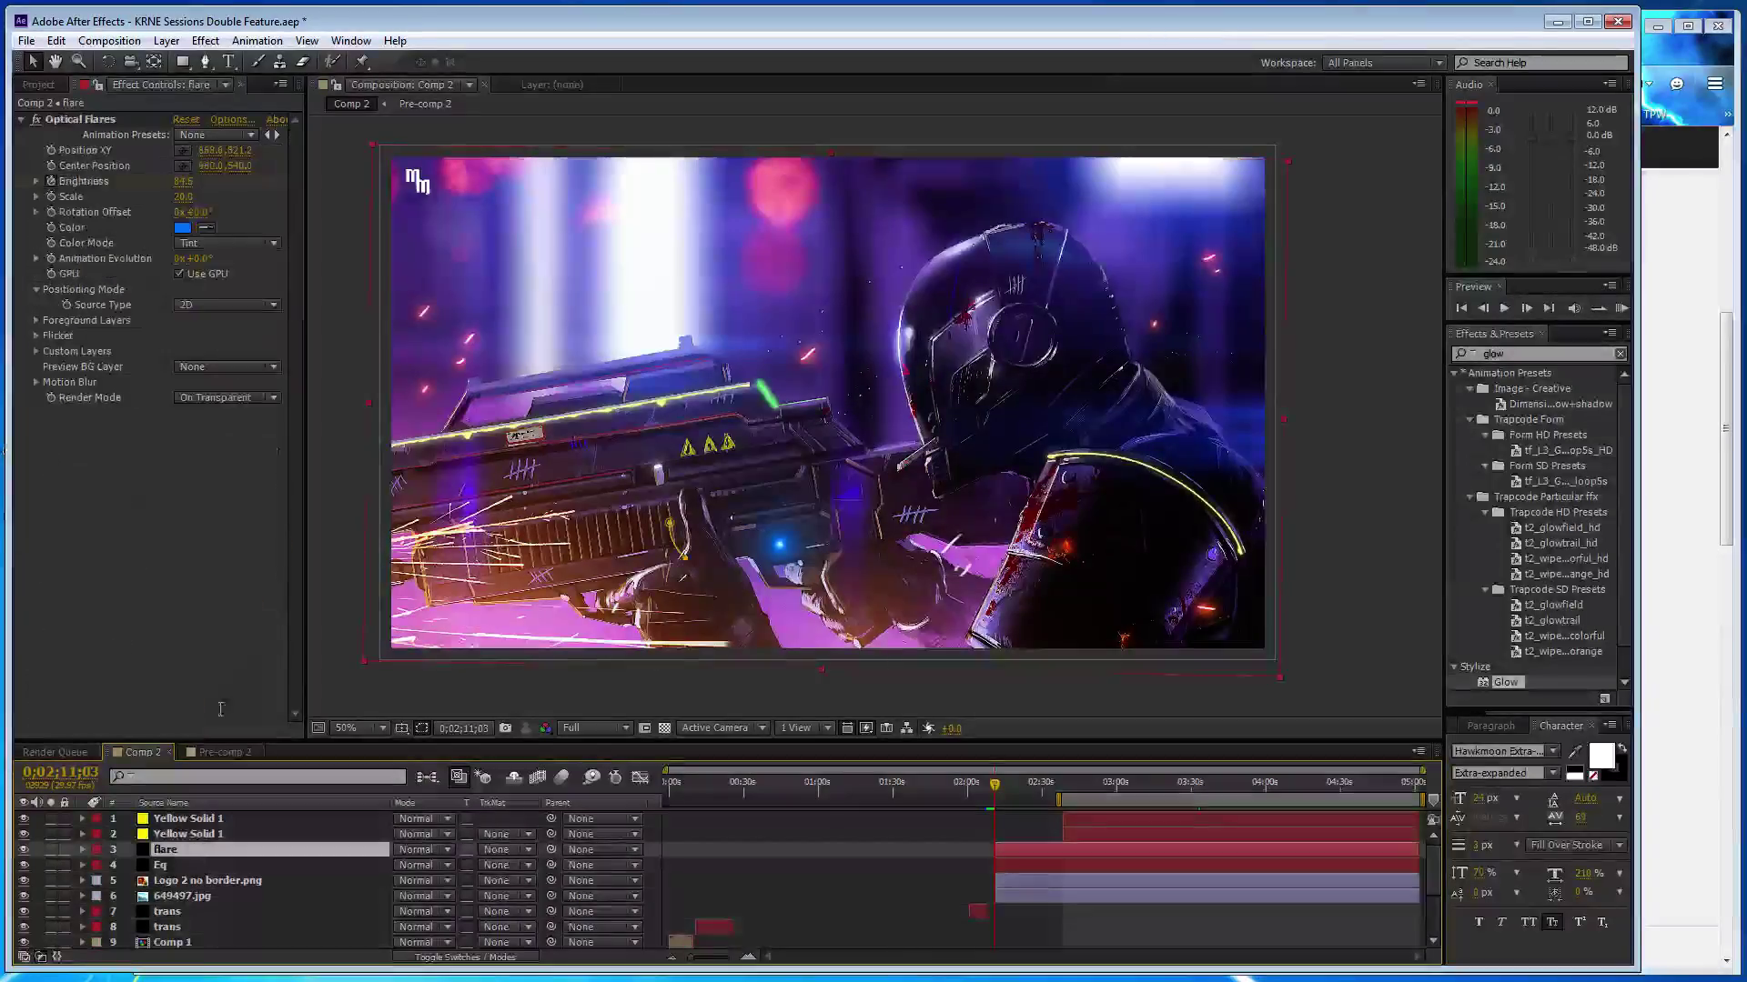
# - Set the flare's Optical Flares Brightness to 100
pyautogui.click(52, 188)
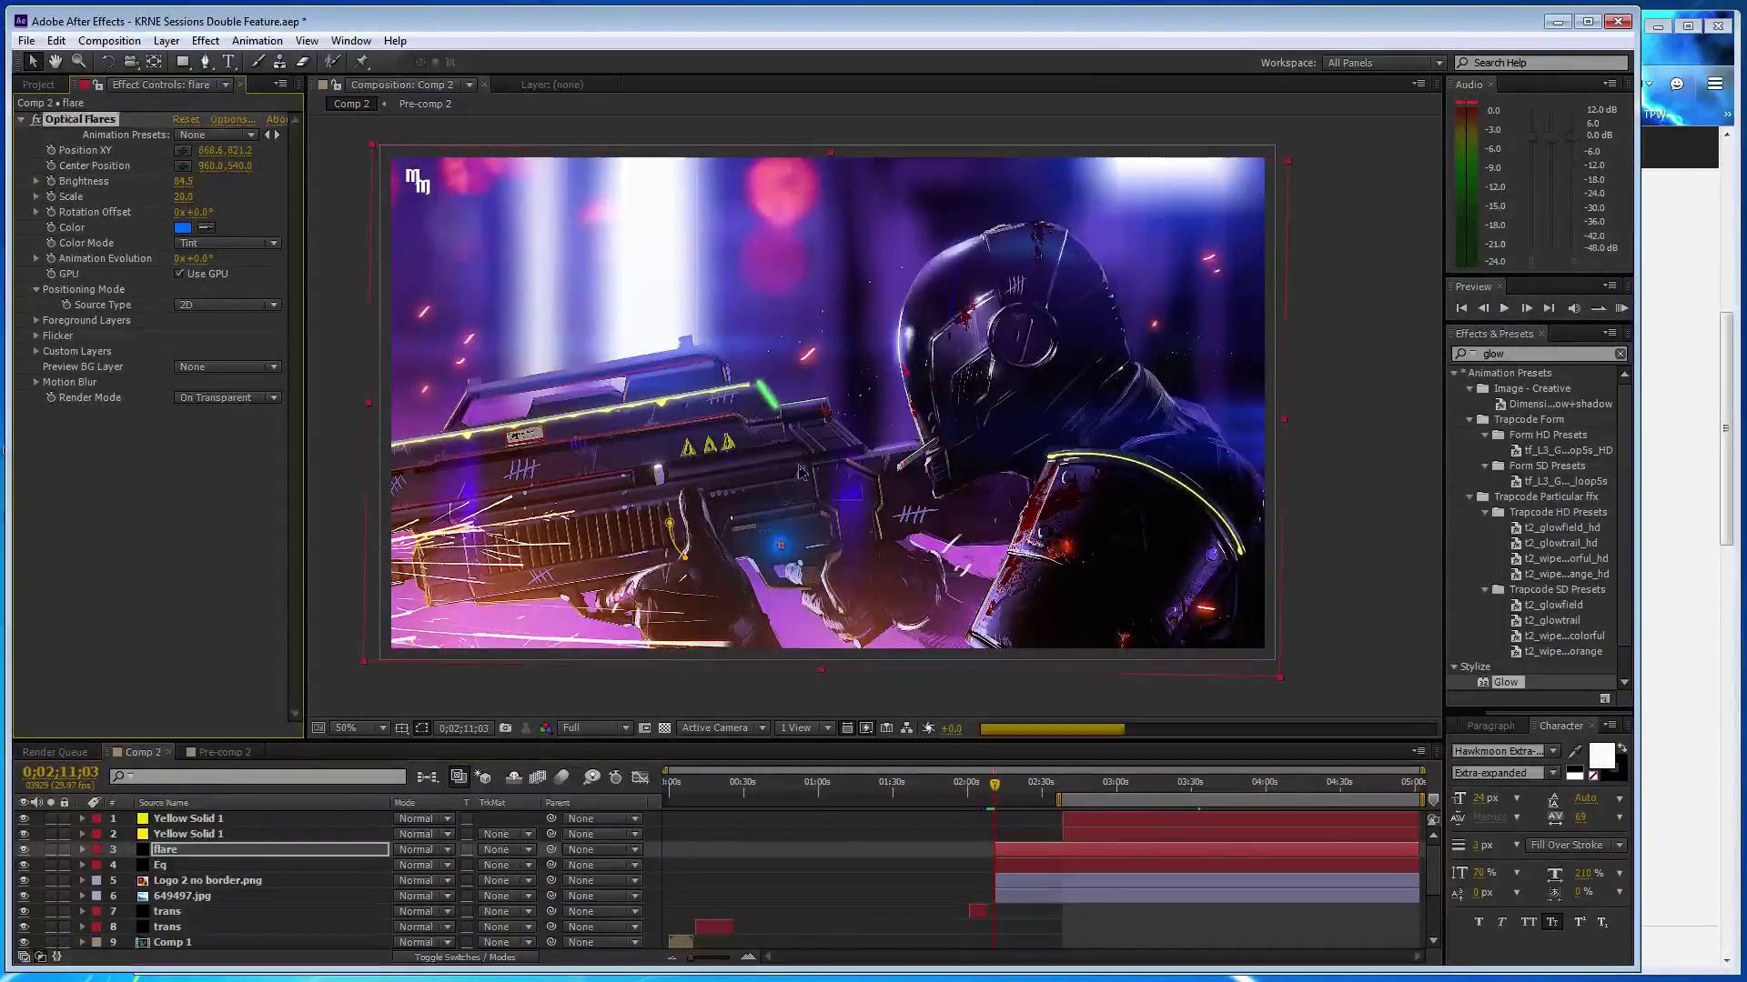
pyautogui.click(183, 181)
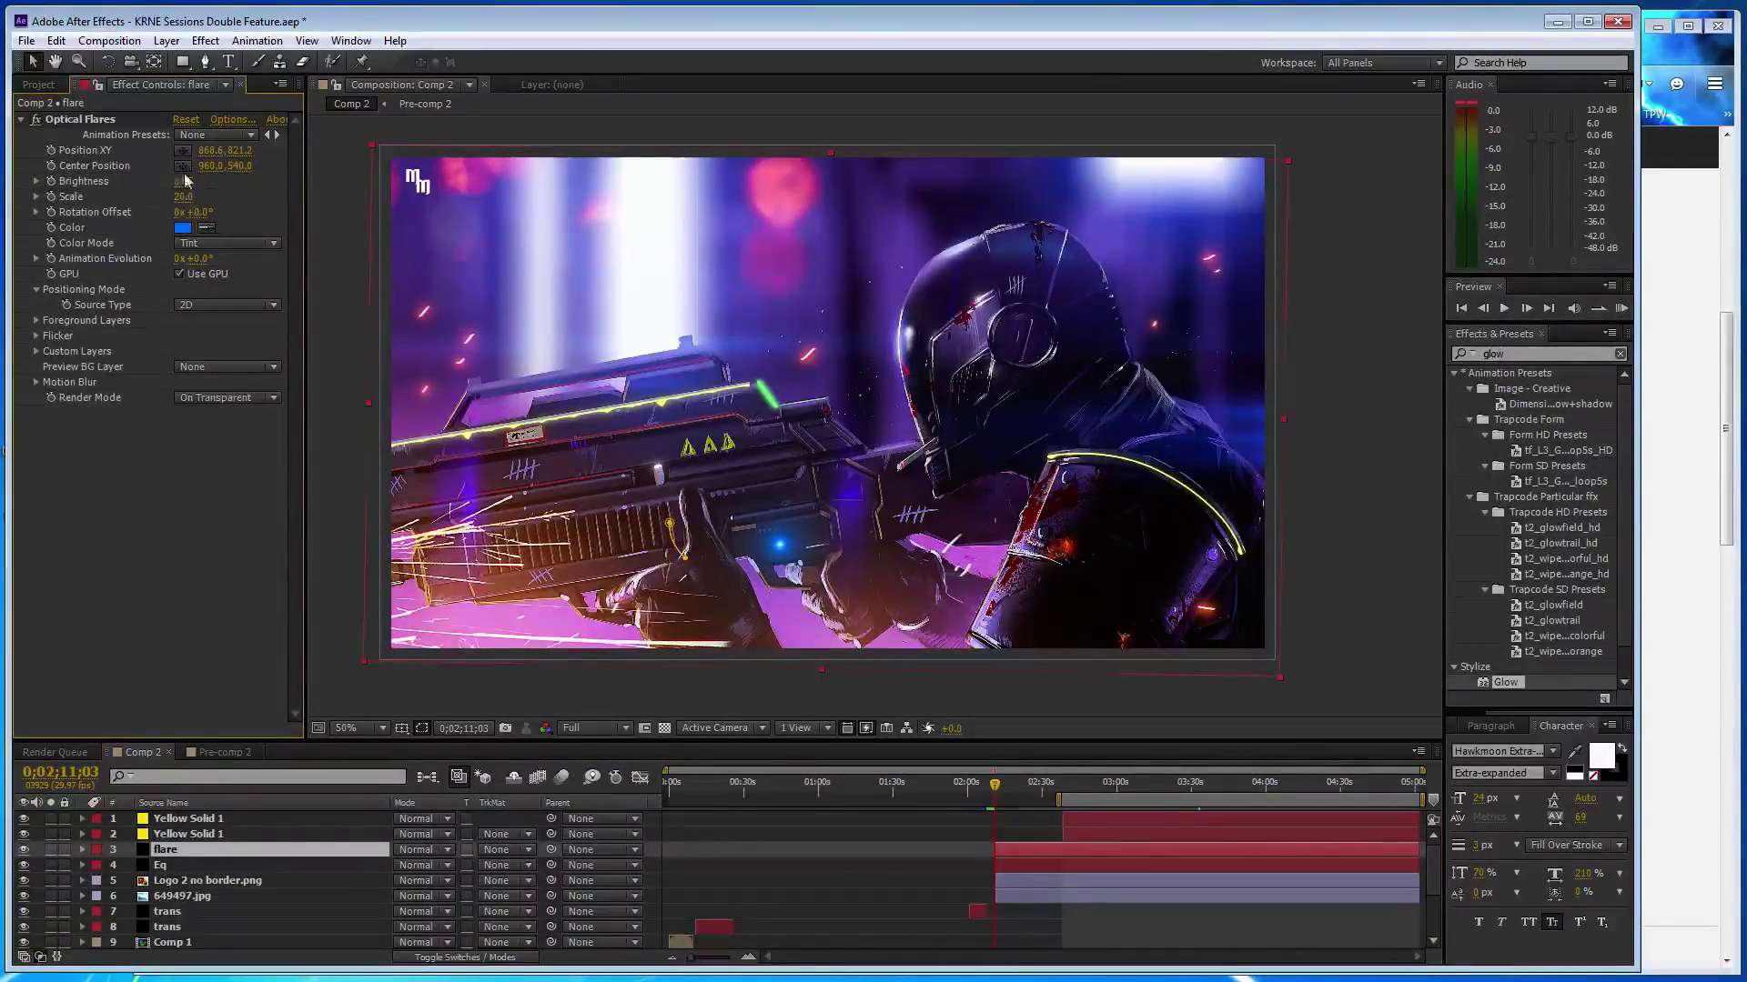
pyautogui.write('100')
pyautogui.press('Return')
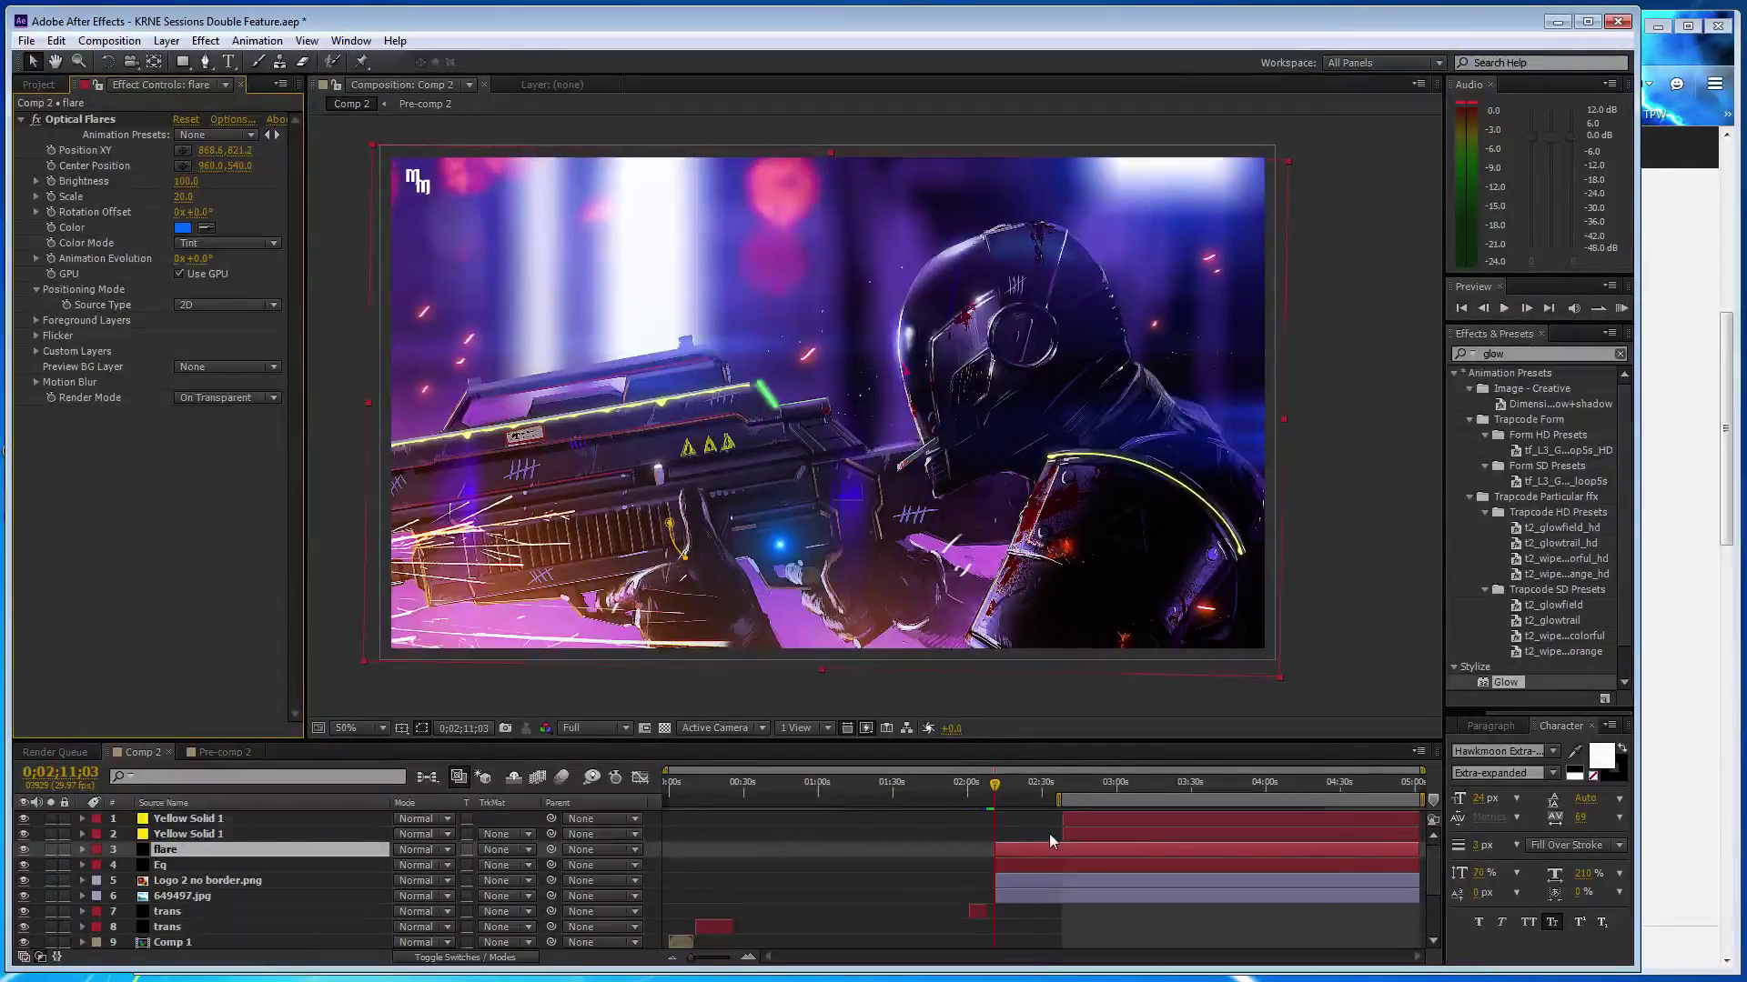
pyautogui.scroll(-3, 1050, 833)
pyautogui.scroll(3, 1050, 833)
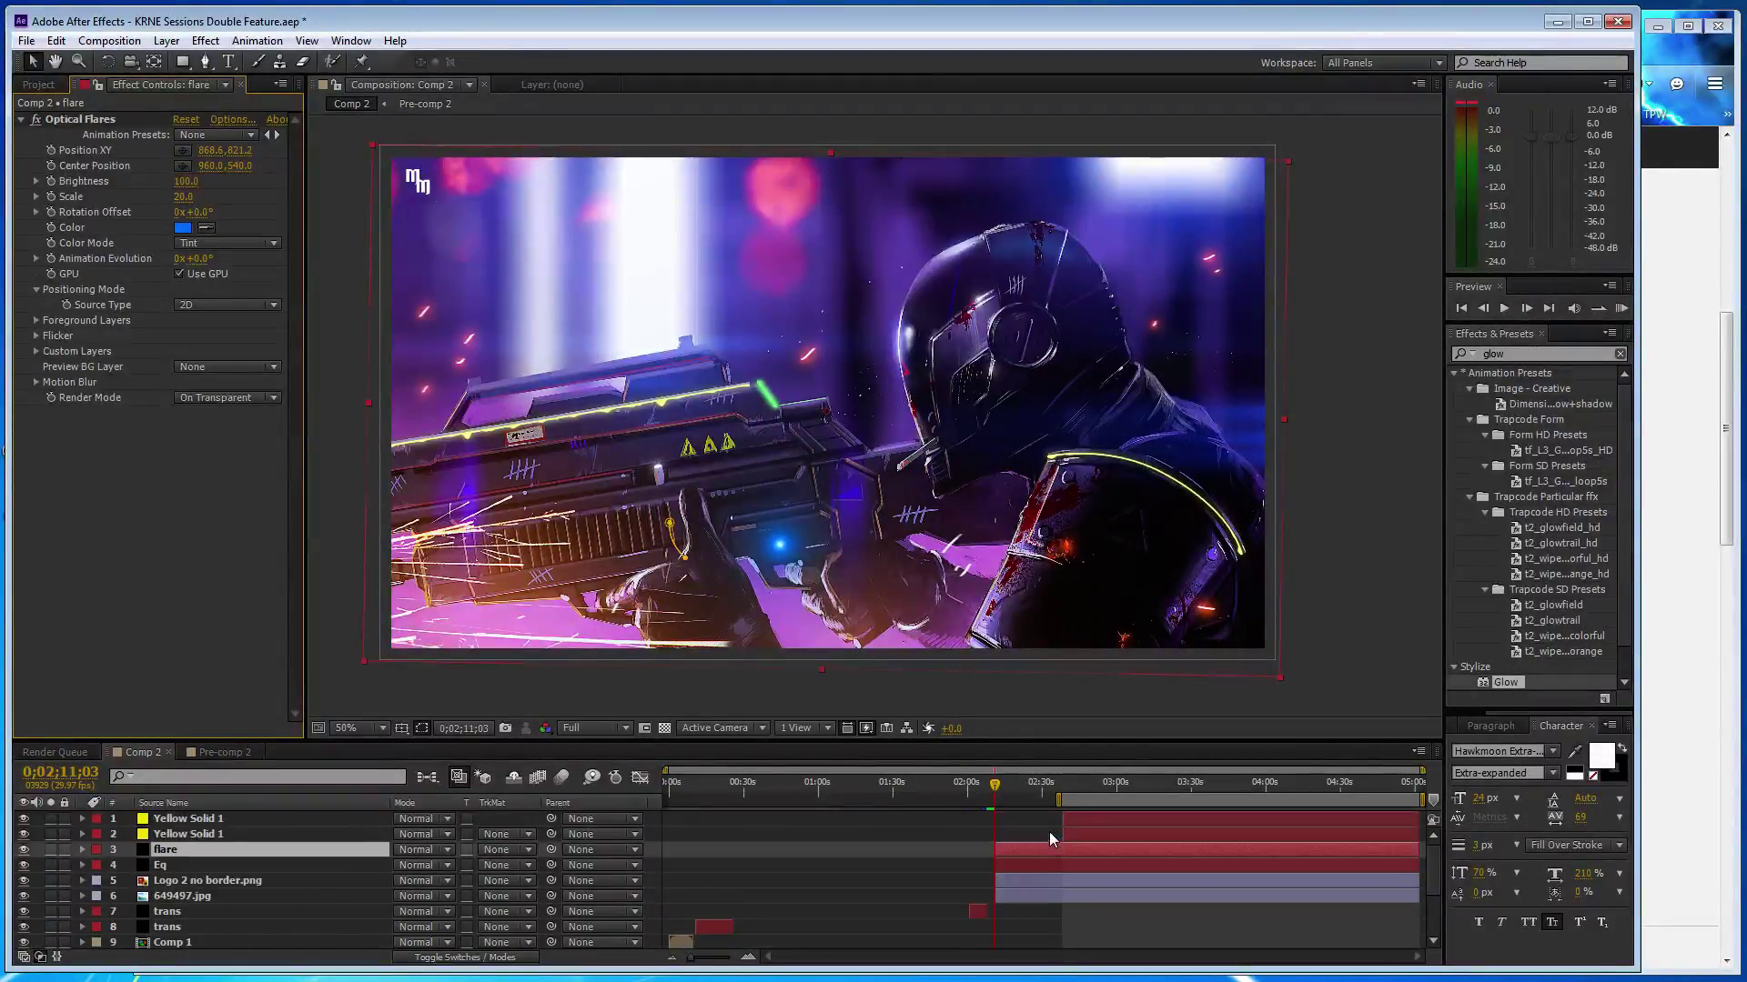
# - Key Brightness at 0;02;11, then raise it to 125 at 0;02;19;13
pyautogui.click(1017, 783)
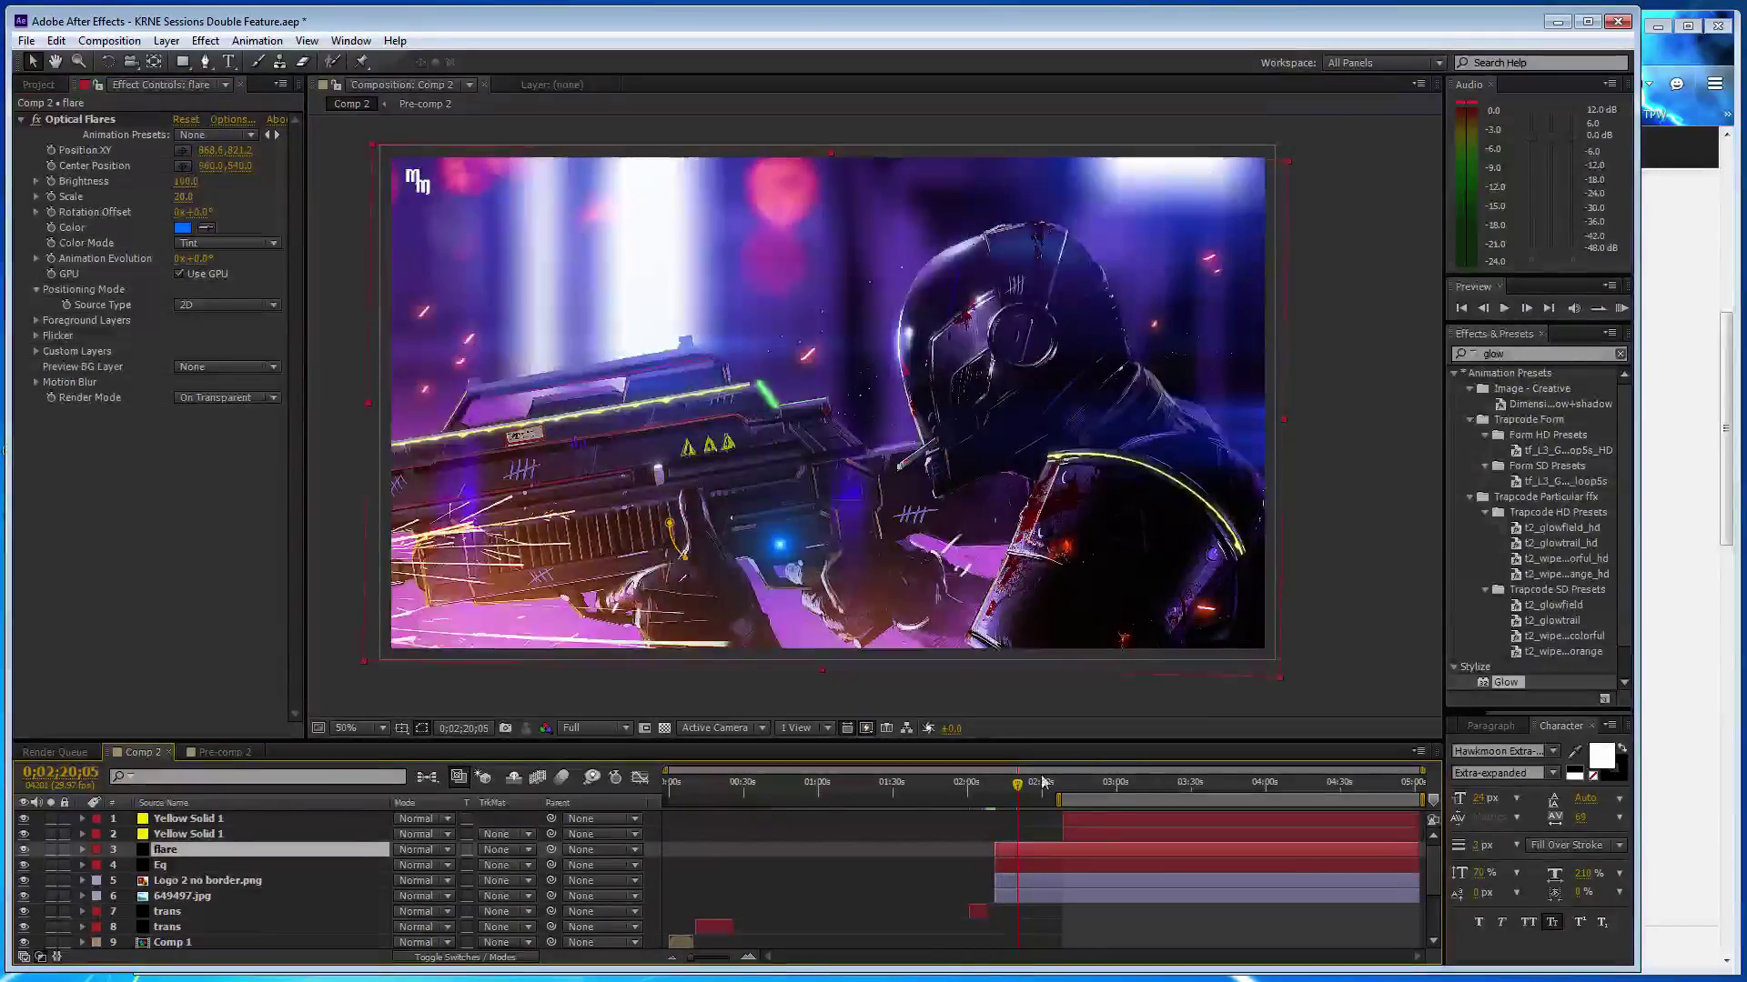
pyautogui.click(1006, 785)
pyautogui.click(995, 785)
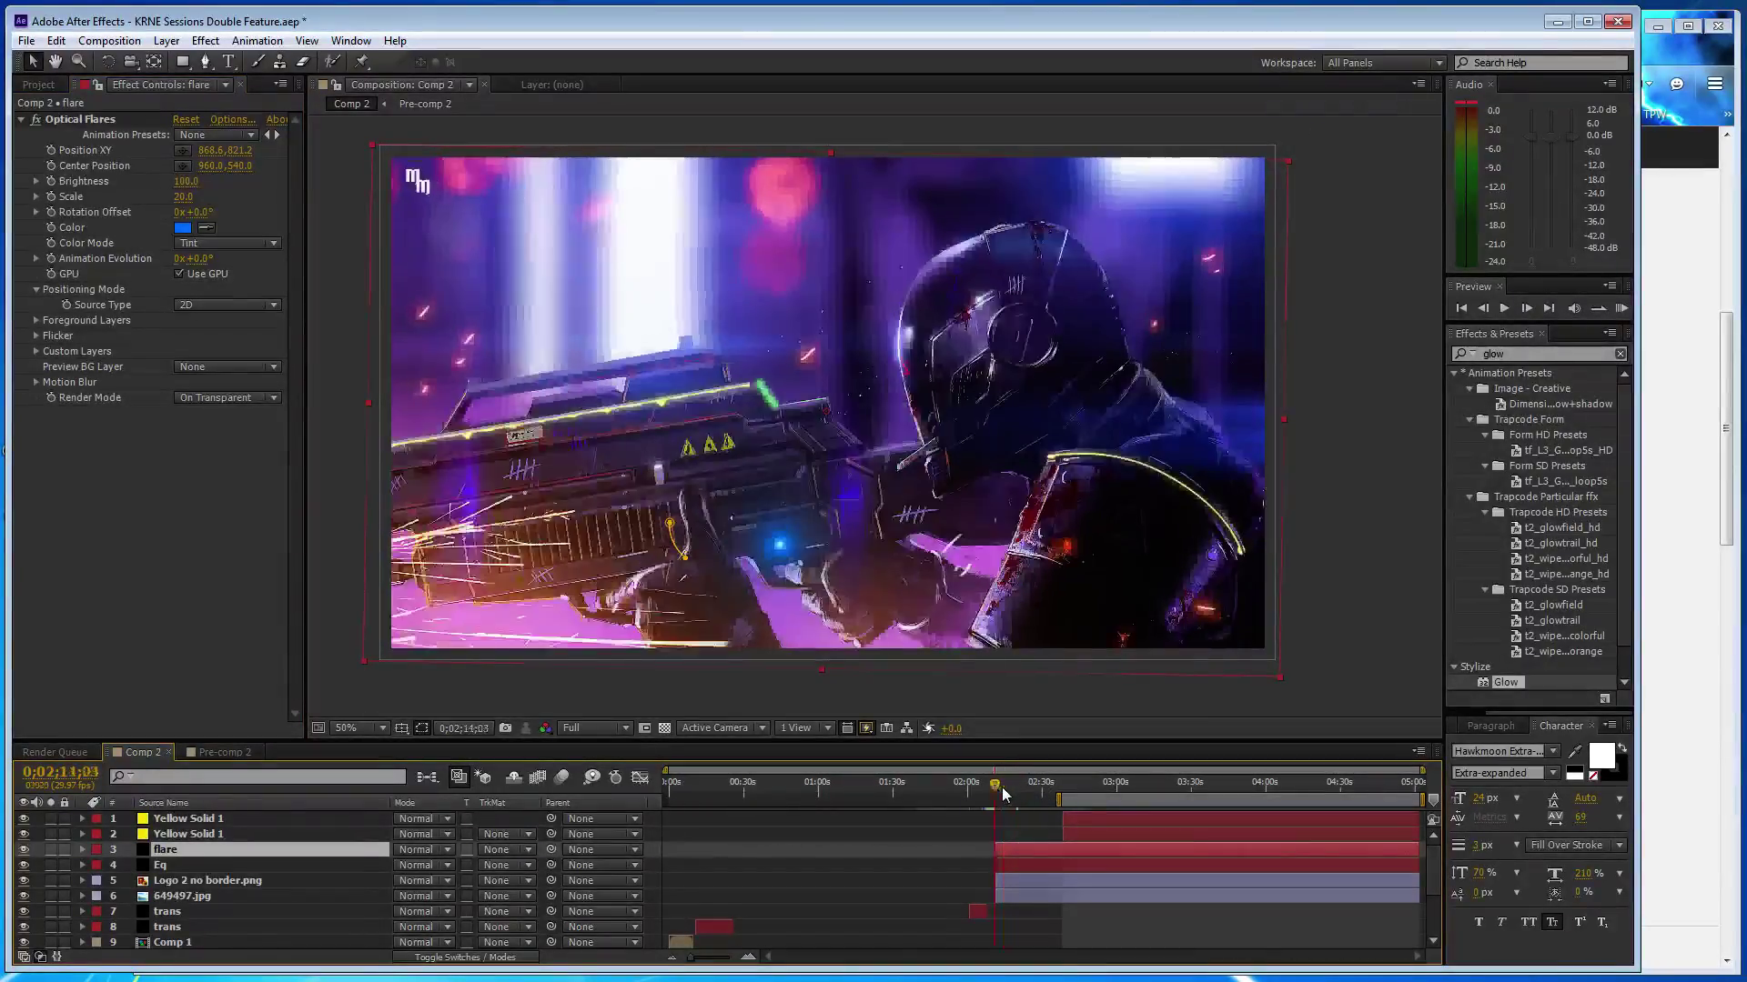
pyautogui.moveTo(186, 181); pyautogui.dragTo(165, 181)
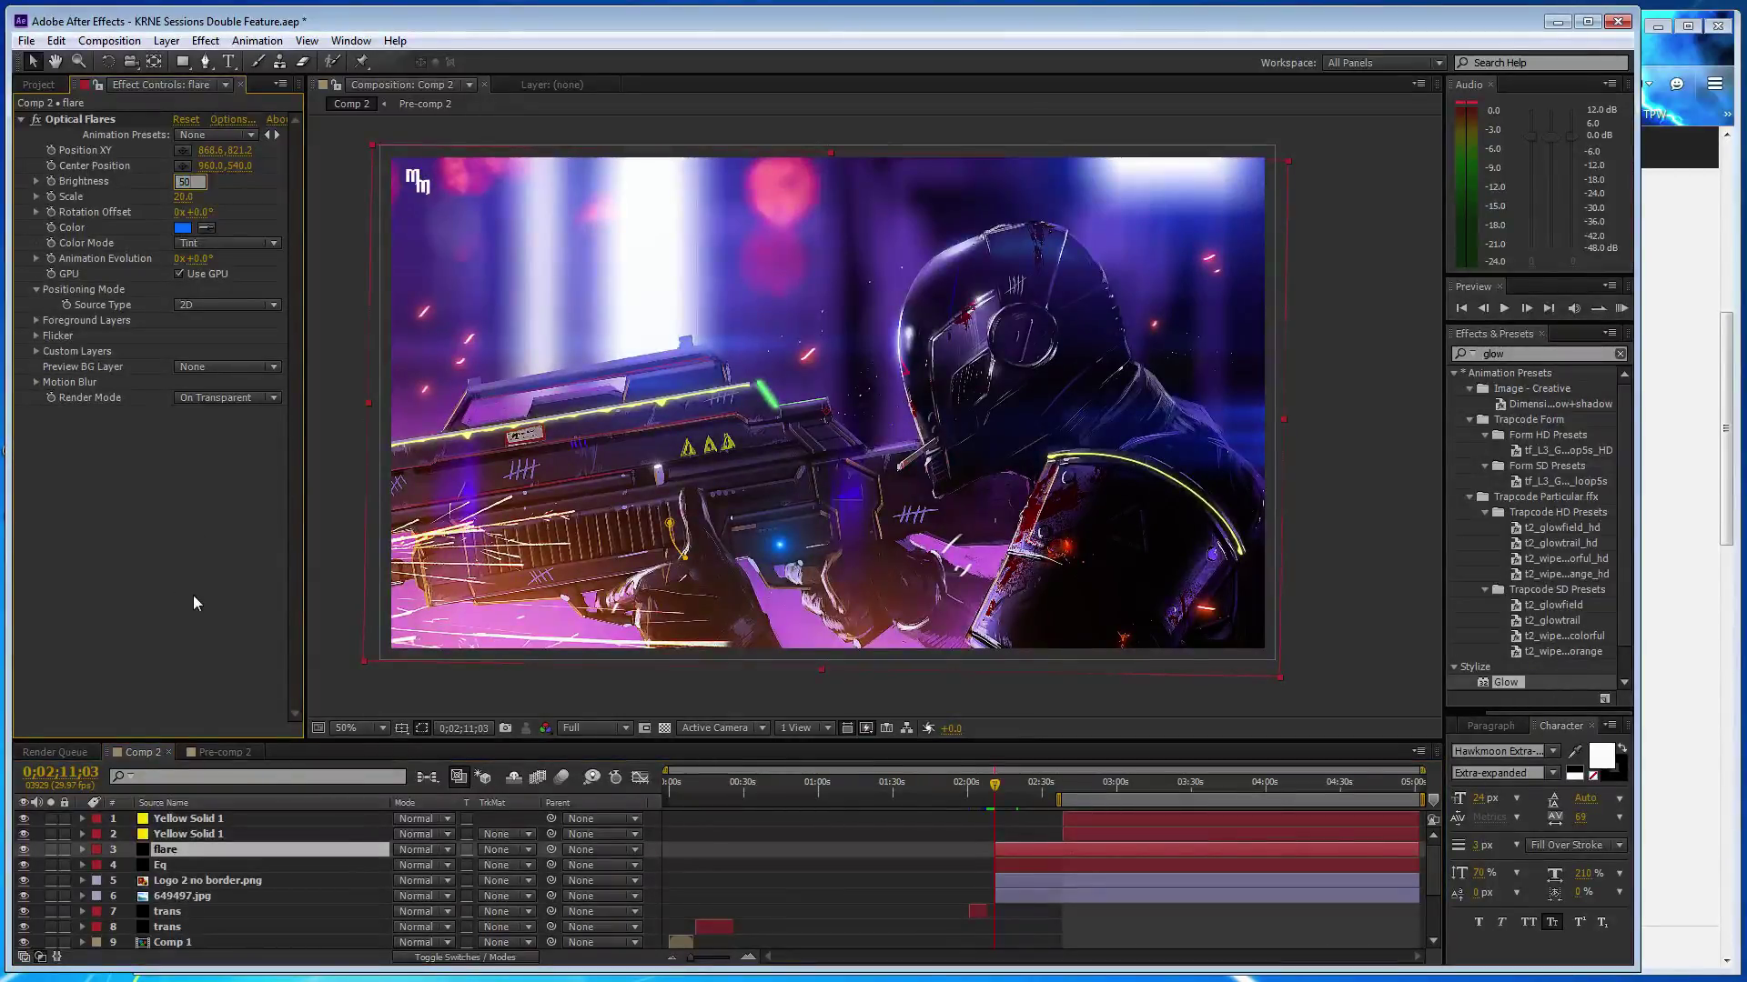
pyautogui.click(63, 182)
pyautogui.click(1015, 783)
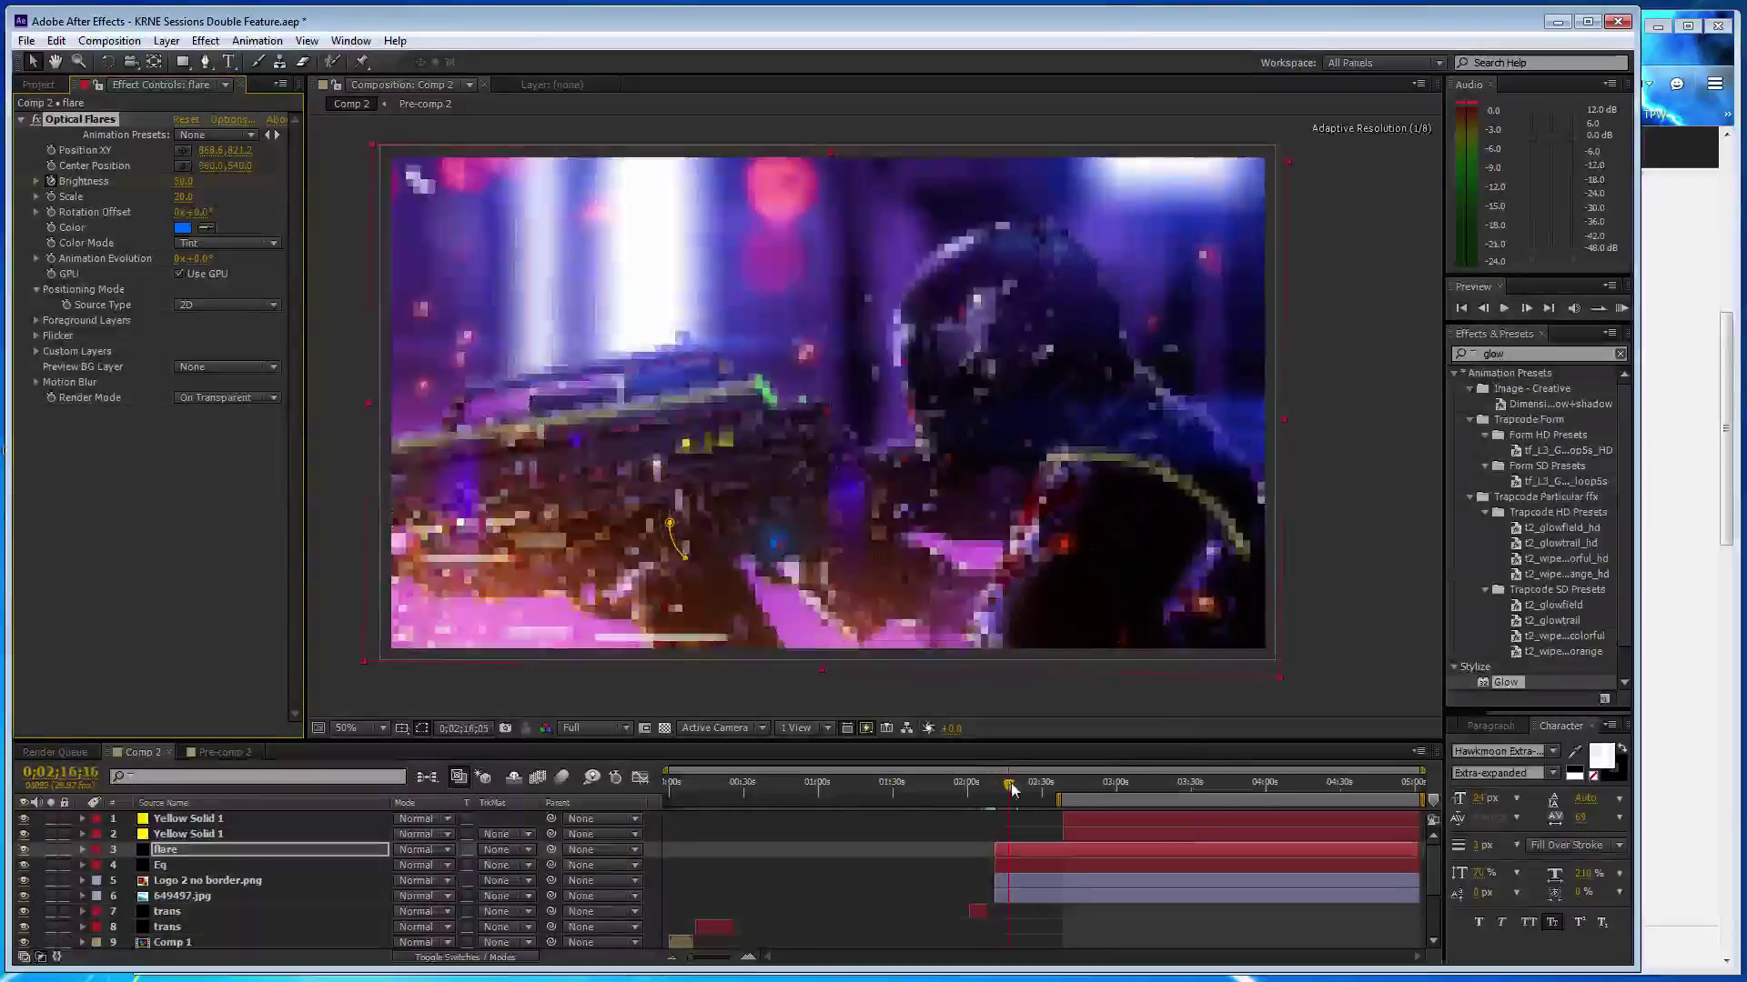
pyautogui.moveTo(183, 181)
pyautogui.mouseDown()
pyautogui.moveTo(274, 181)
pyautogui.moveTo(163, 181)
pyautogui.mouseUp()
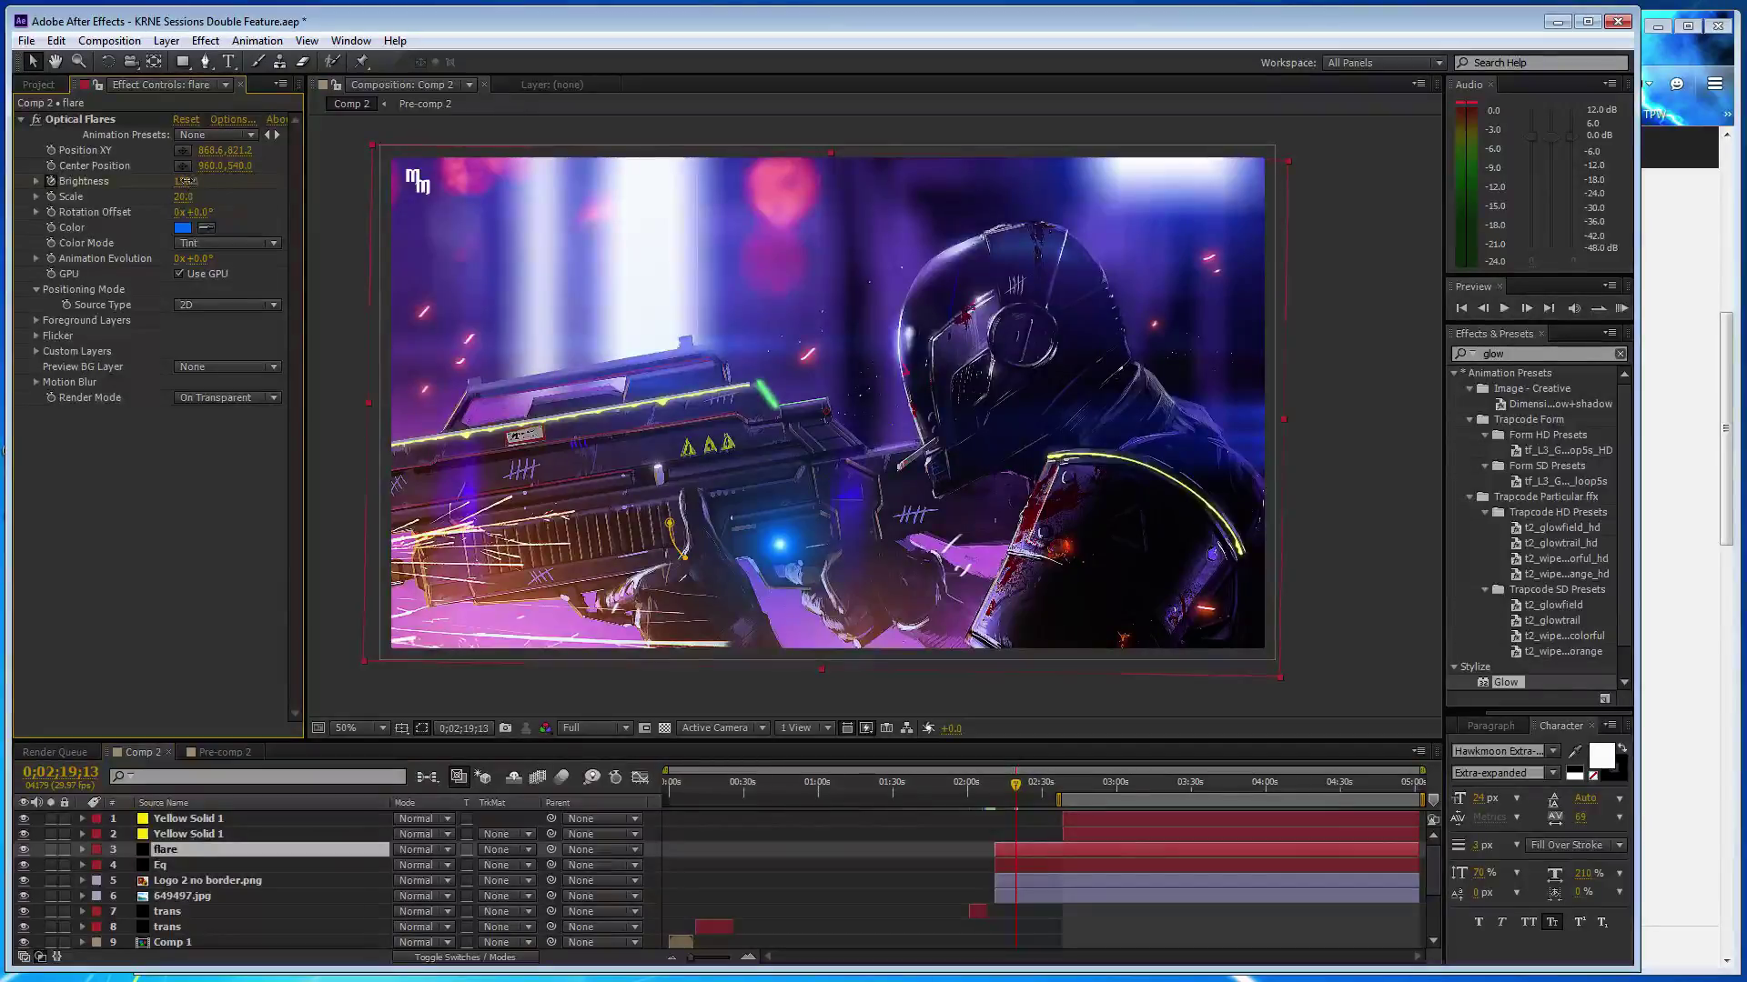
# - Set the flare Brightness to 50 at 0;02;25;20
pyautogui.moveTo(1016, 783); pyautogui.dragTo(1031, 782)
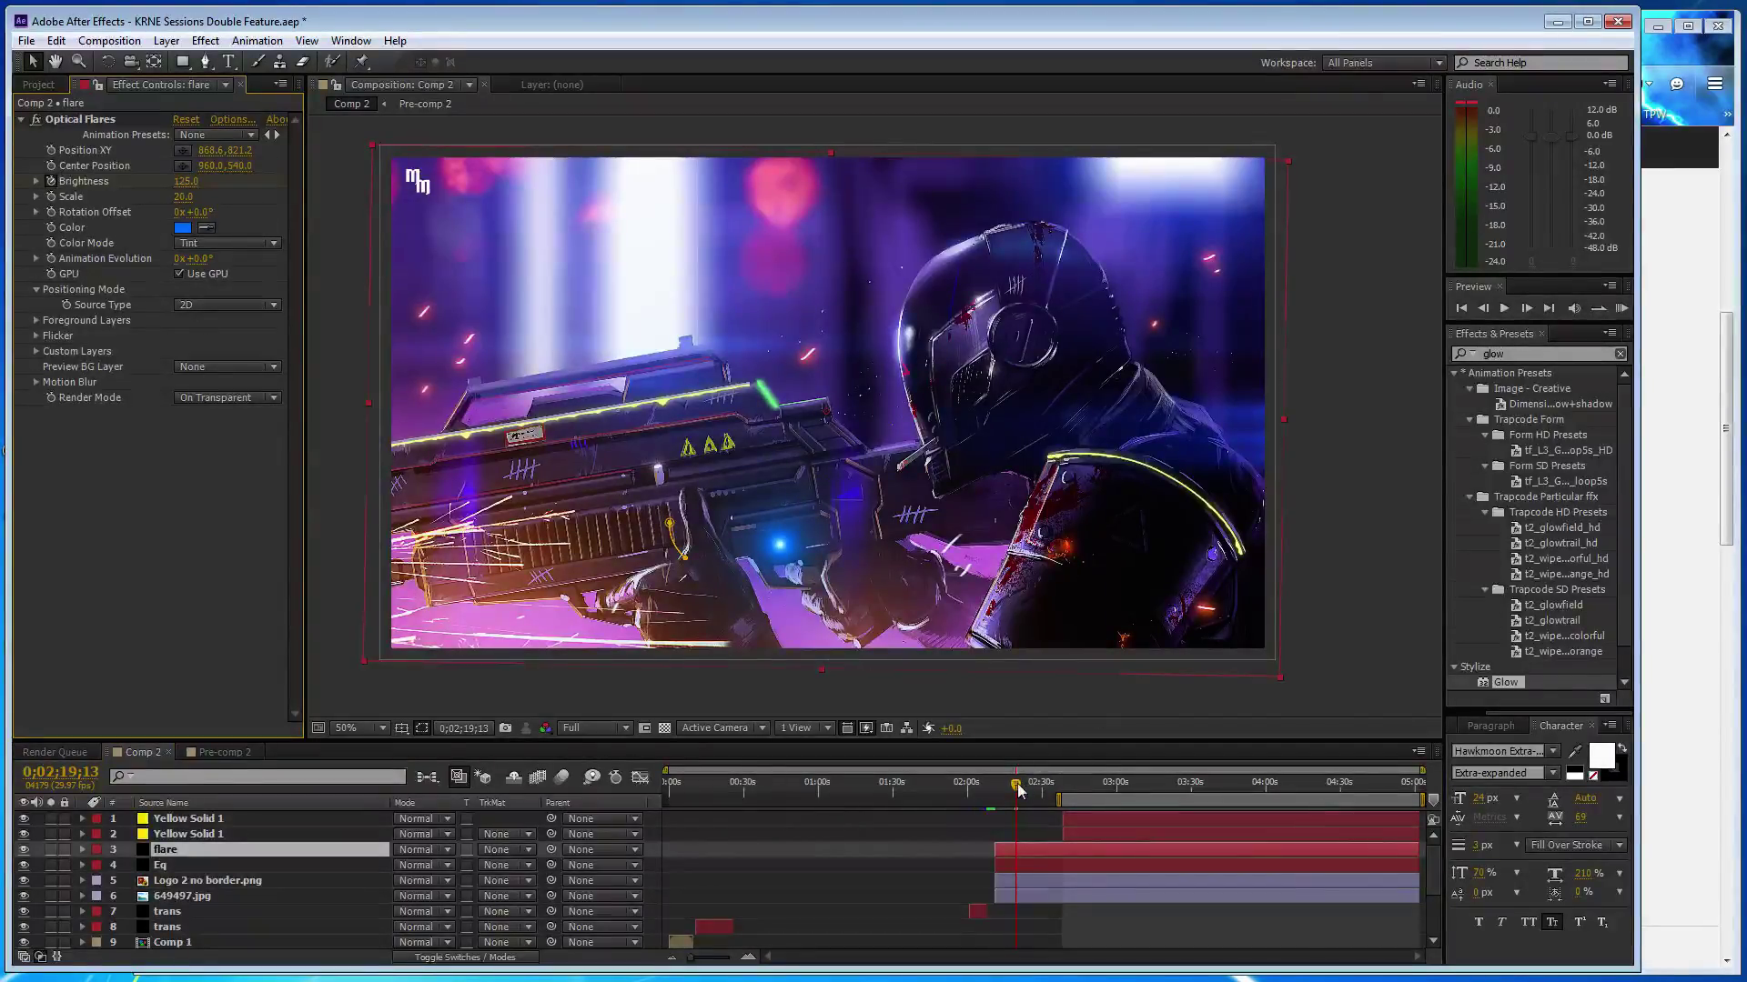
pyautogui.click(185, 182)
pyautogui.write('50')
pyautogui.press('Return')
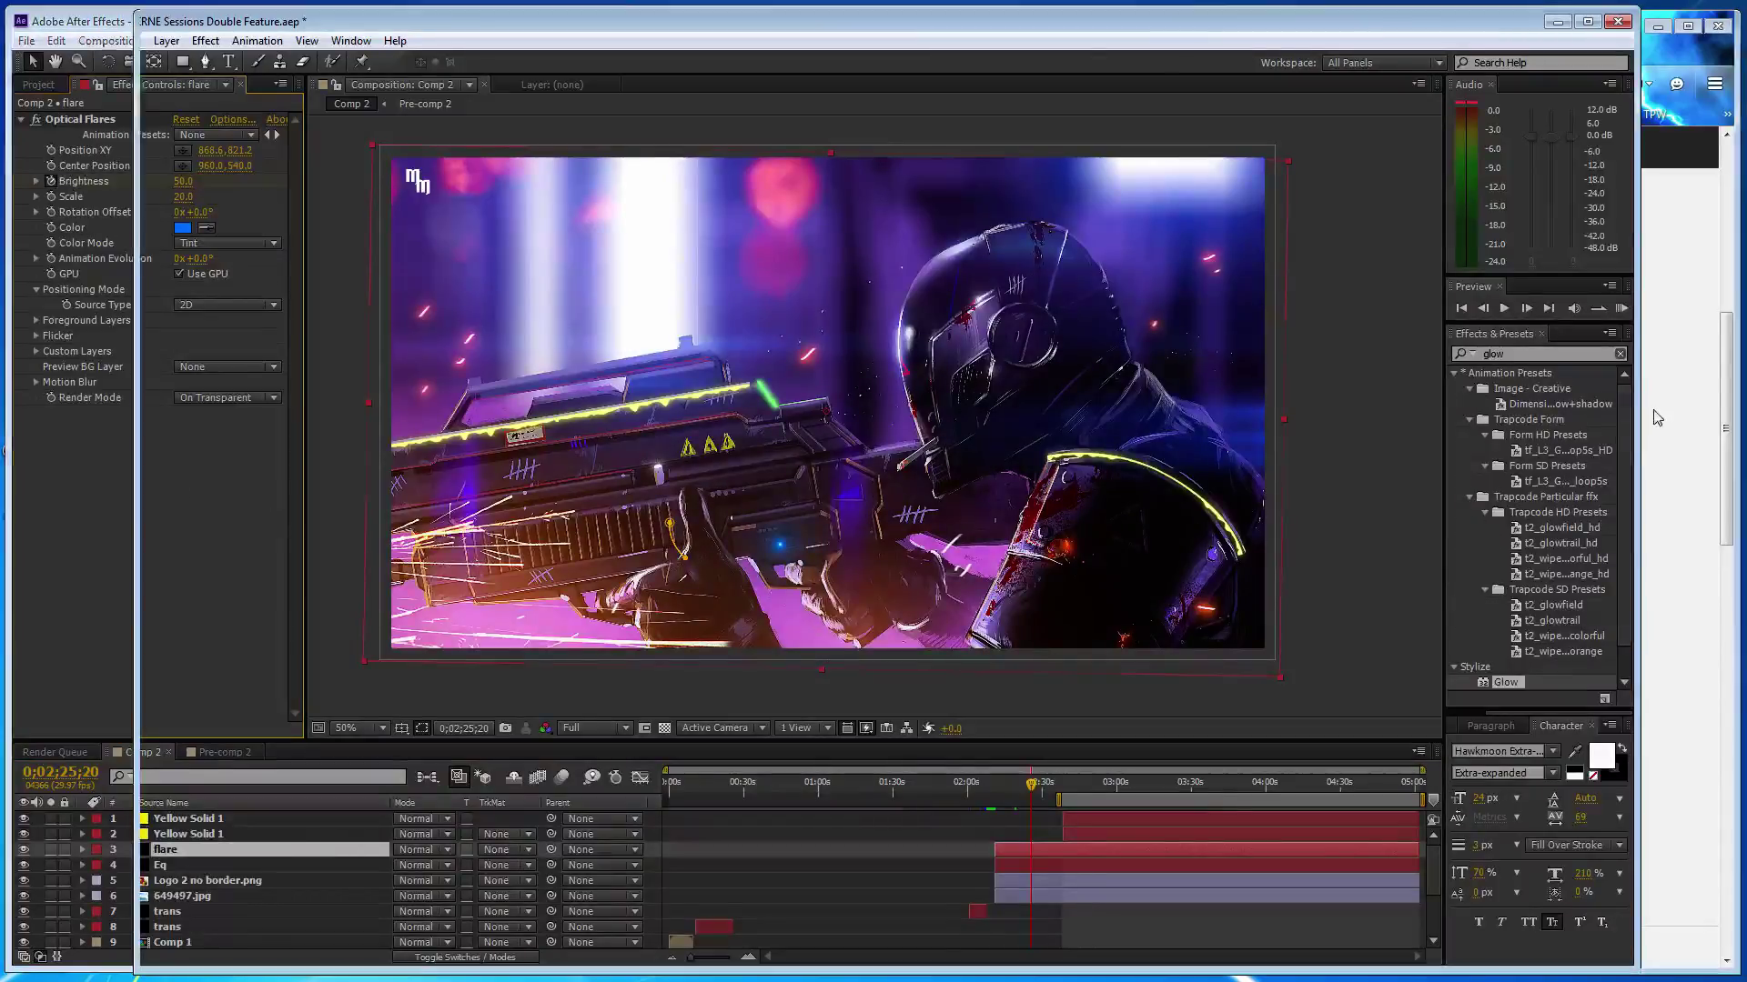
# - Check the SoundCloud page, then return to the After Effects project
pyautogui.click(1683, 428)
pyautogui.scroll(-2, 709, 649)
pyautogui.scroll(-2, 709, 649)
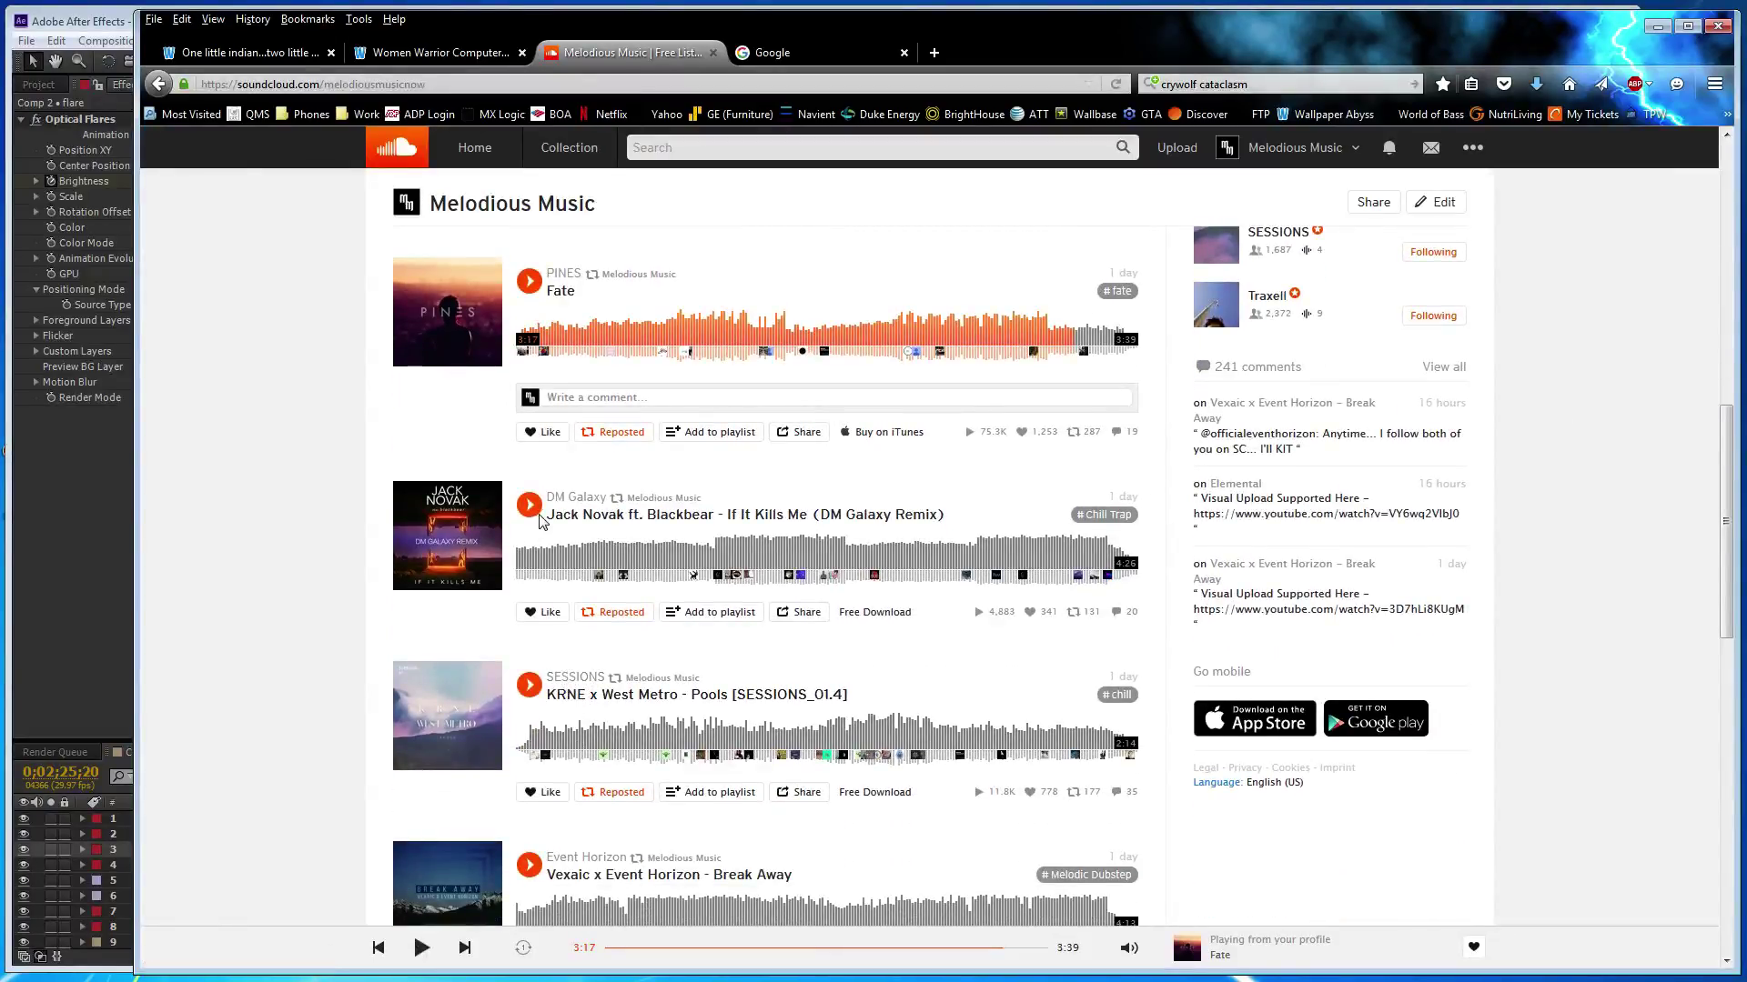
pyautogui.click(64, 549)
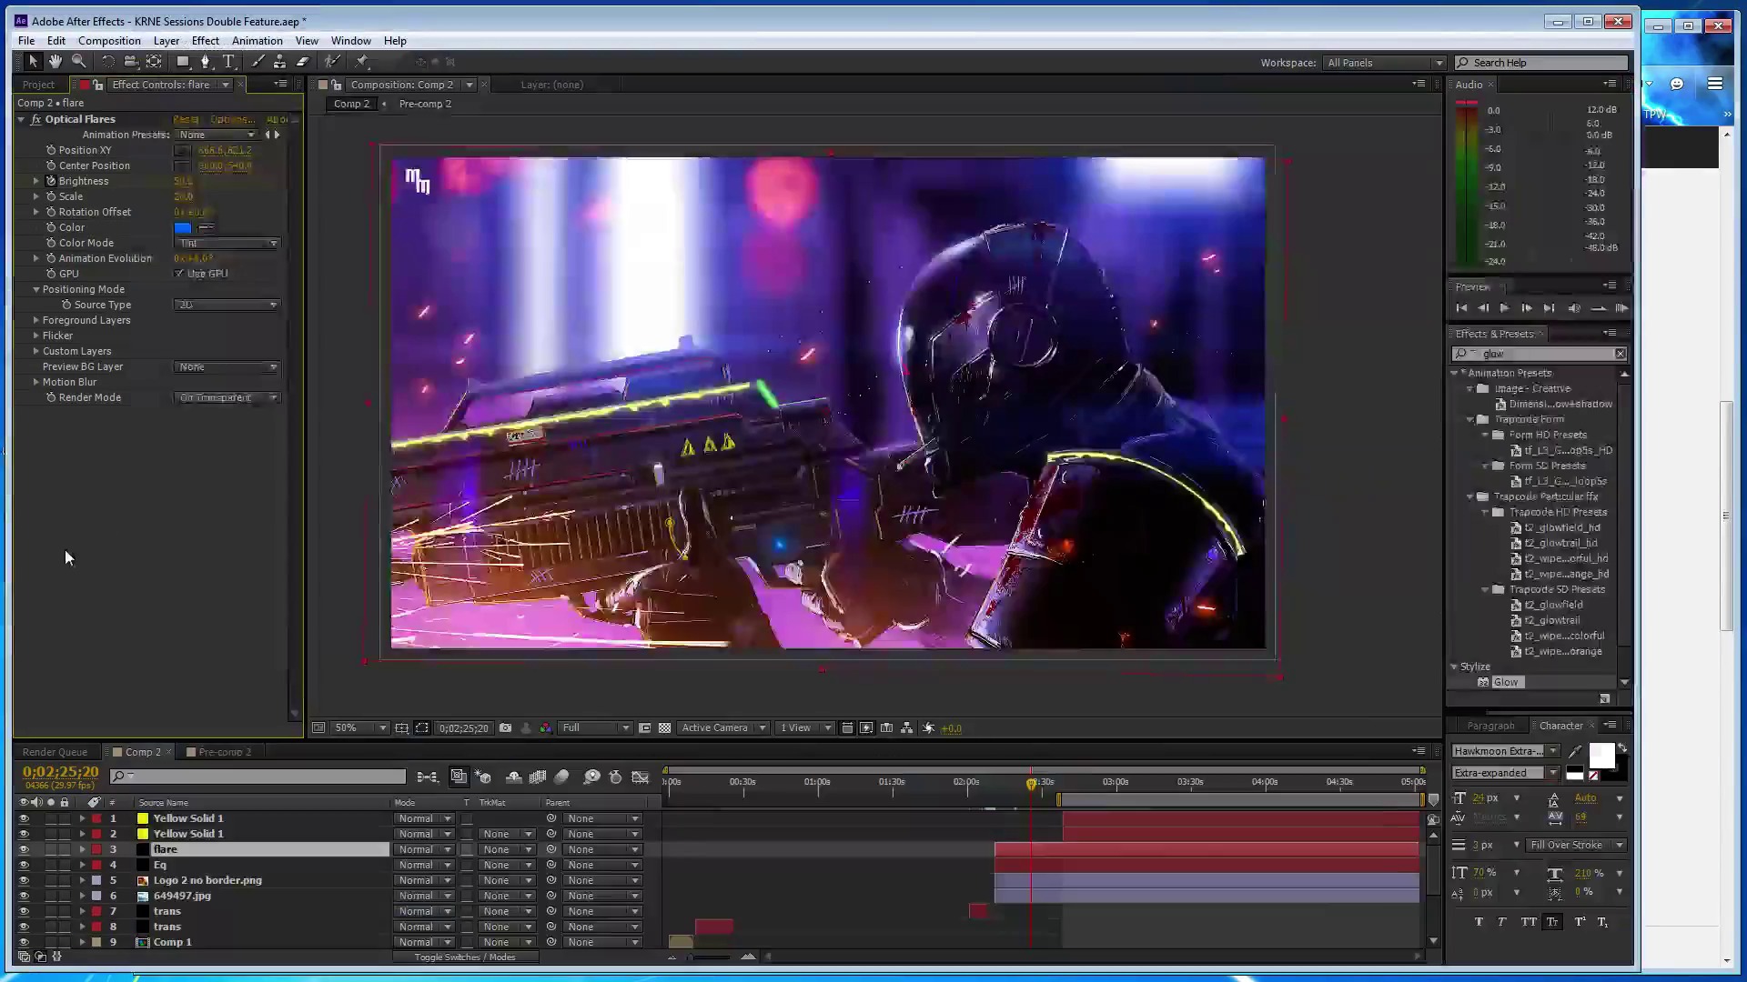
# - Key flare Brightness 125 at 0;02;30;13 and 50 at 0;02;34;02
pyautogui.click(1042, 782)
pyautogui.click(183, 181)
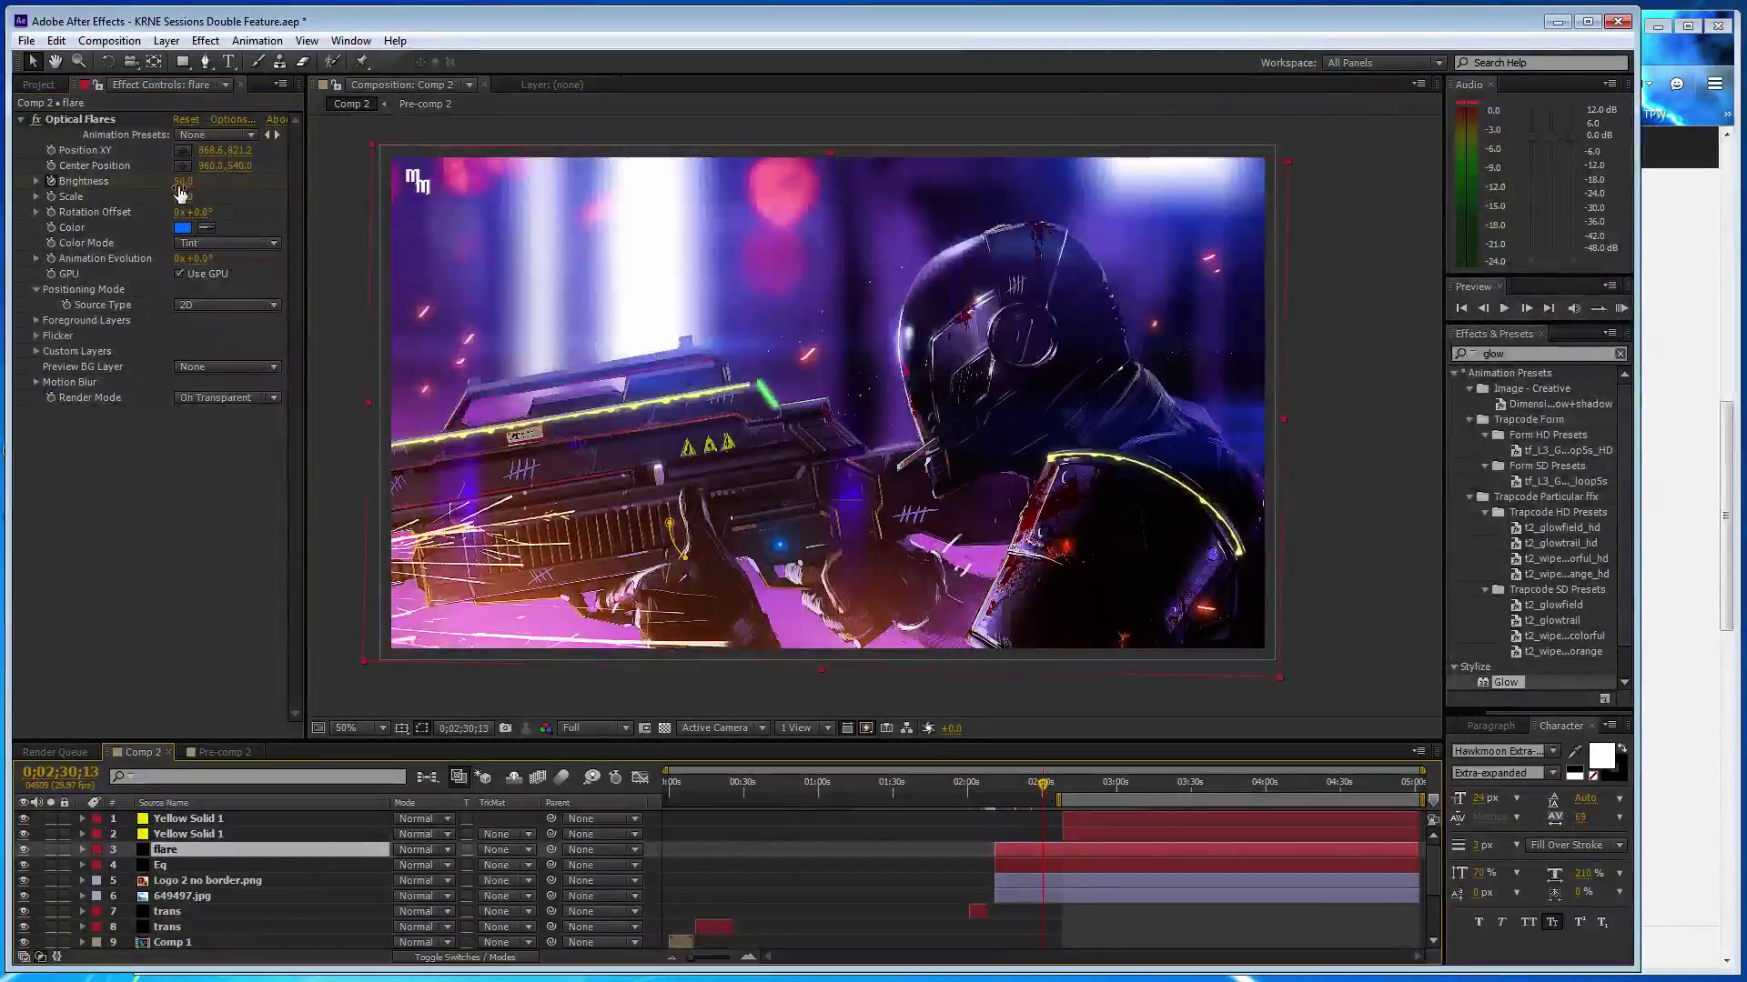
pyautogui.write('125')
pyautogui.press('Return')
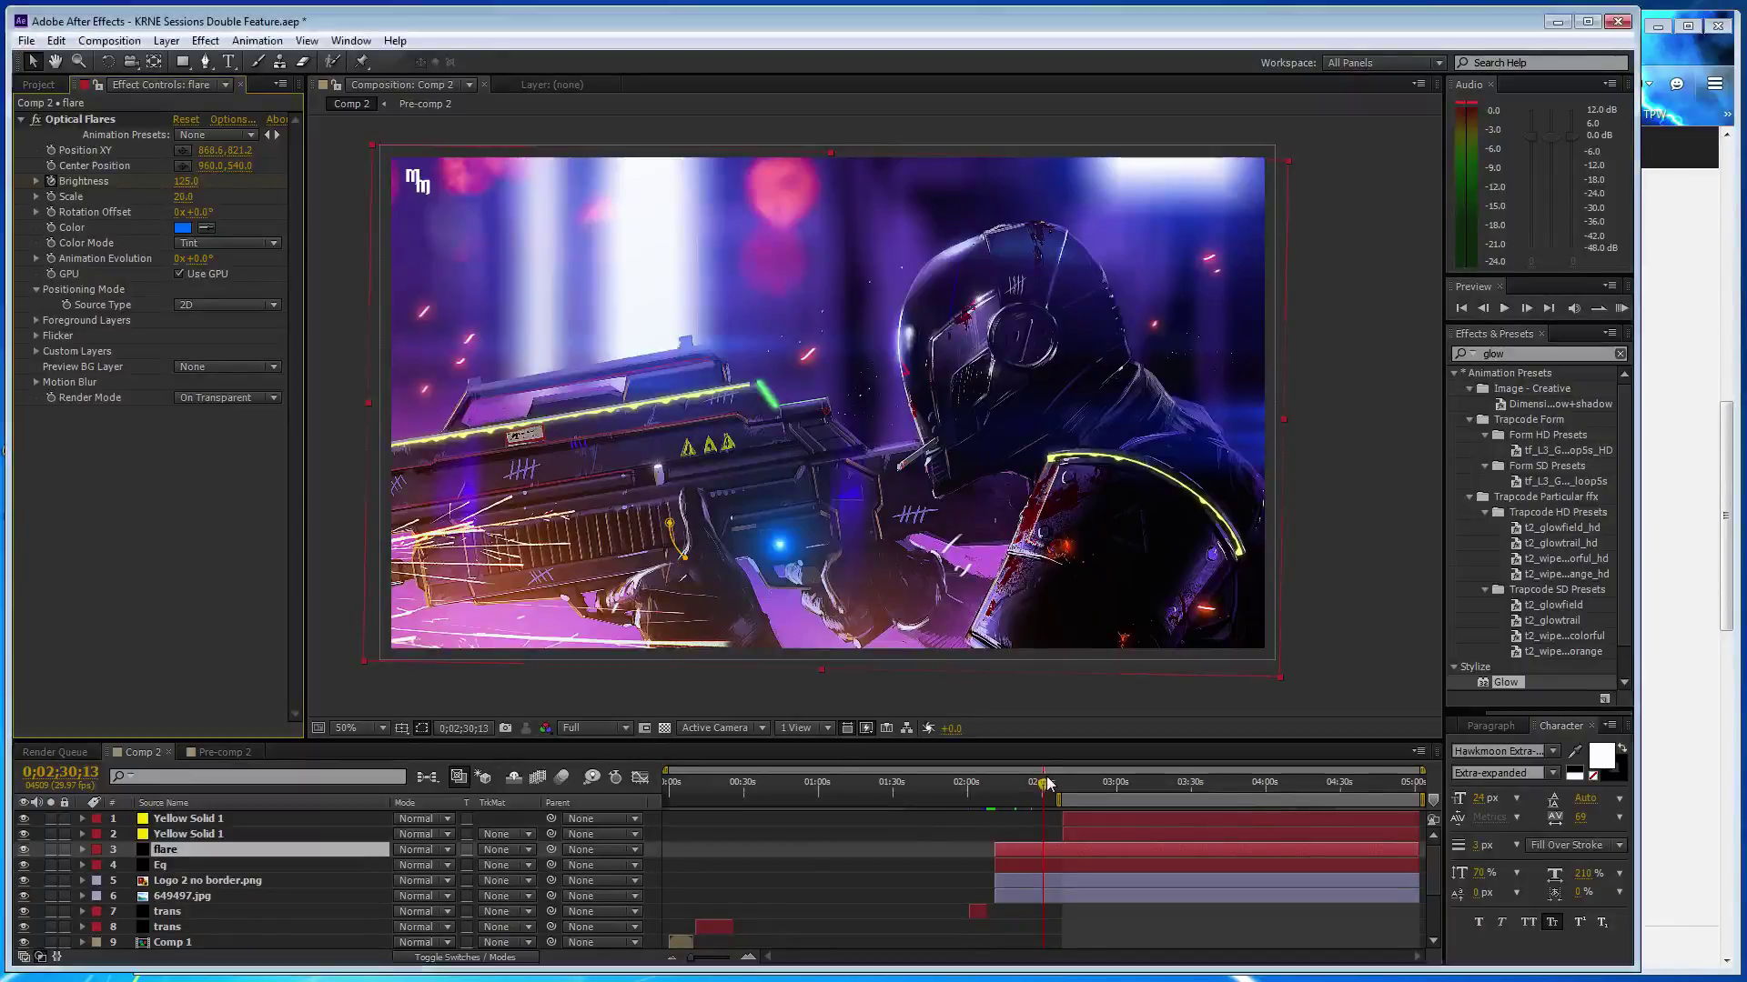
pyautogui.moveTo(1046, 783); pyautogui.dragTo(1053, 783)
pyautogui.click(187, 181)
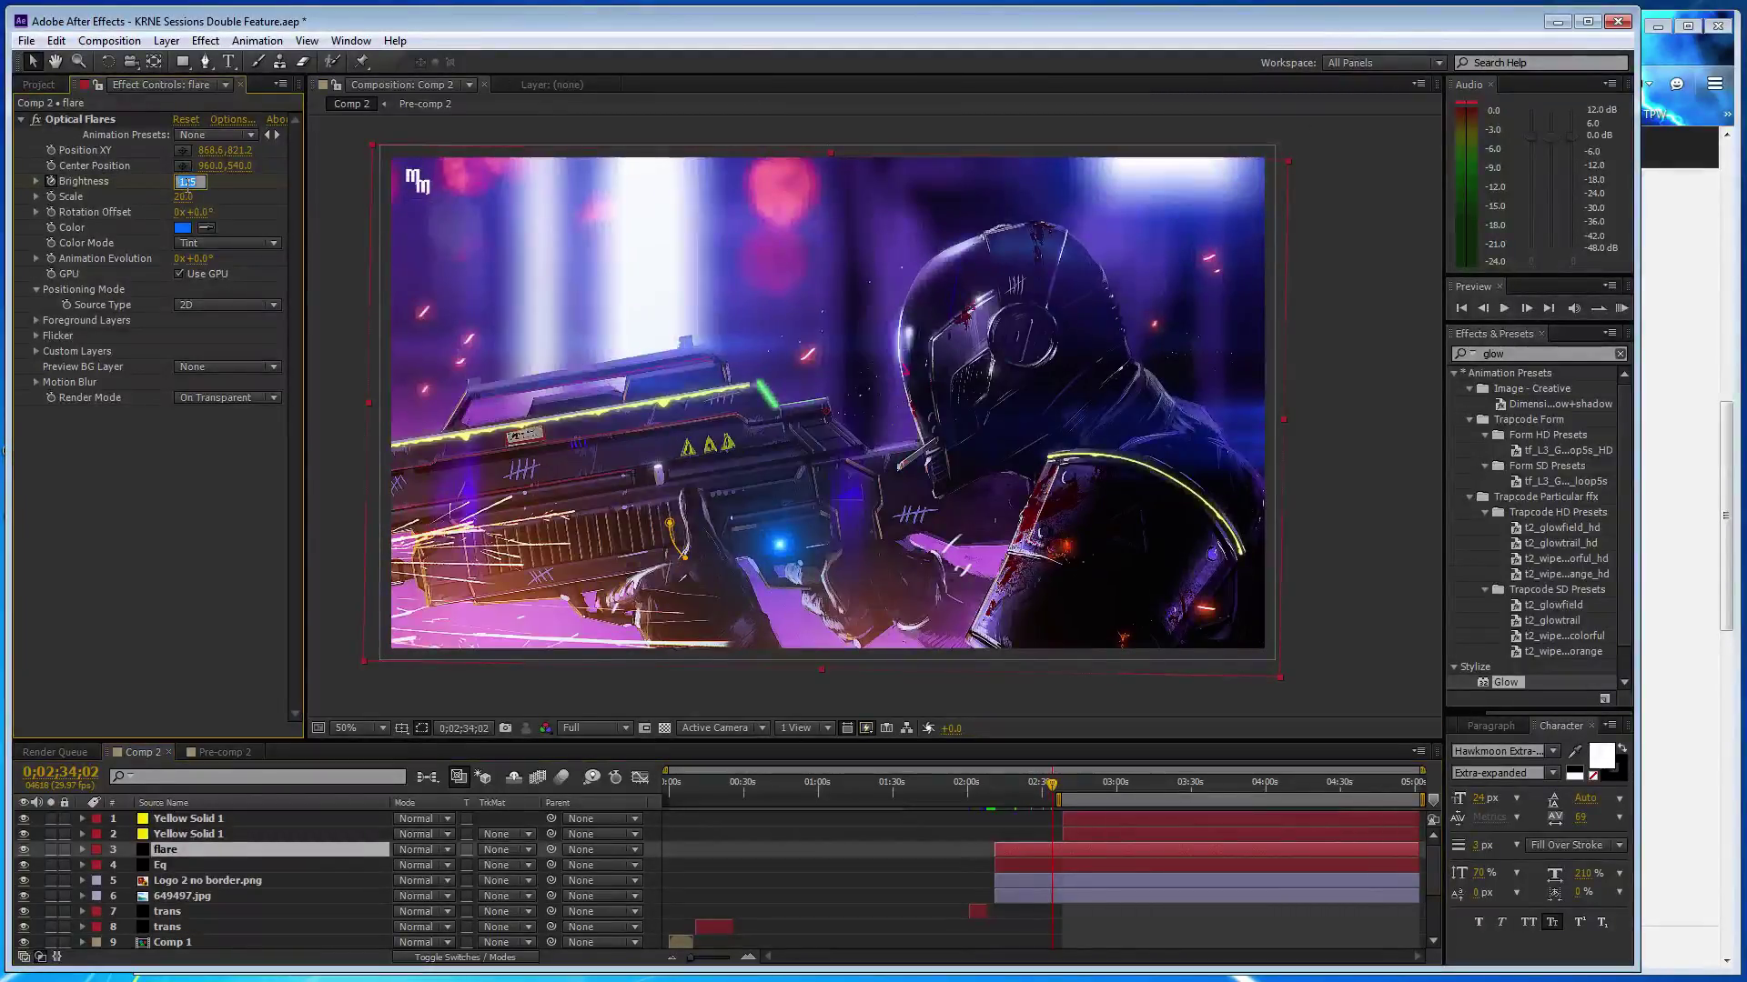
pyautogui.write('50')
pyautogui.press('Return')
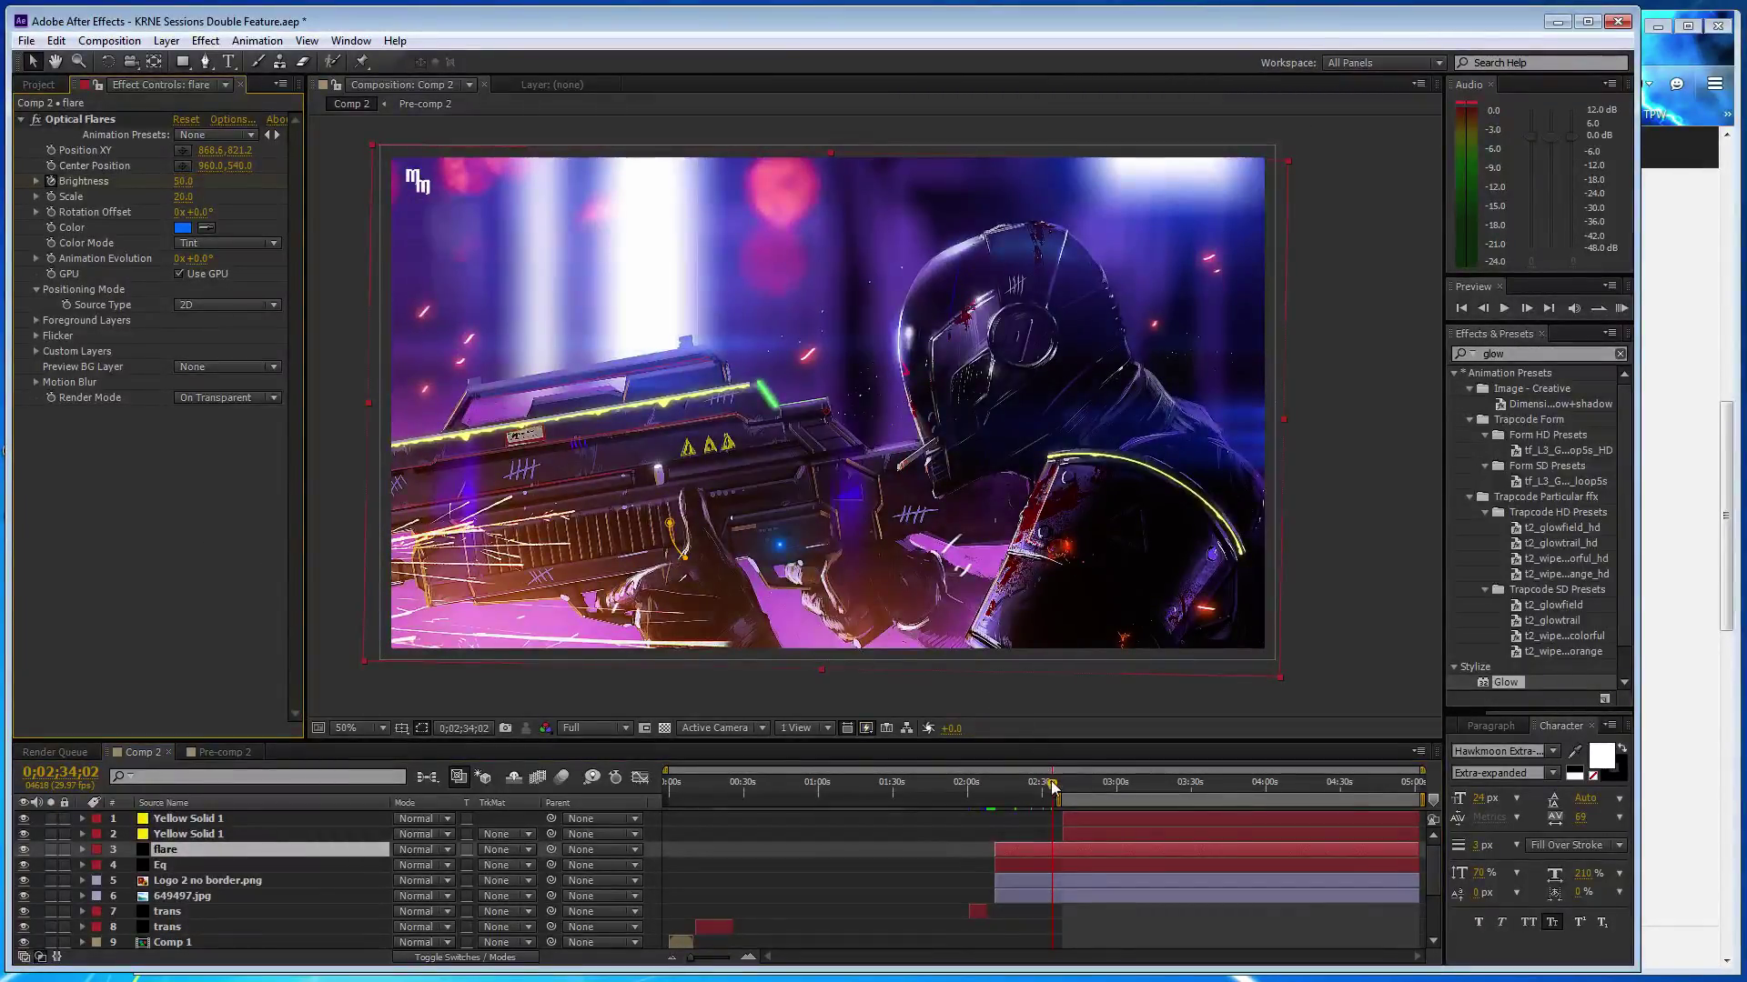
# - Move to about 0;02;38 and hide the Eq audio spectrum layer
pyautogui.moveTo(1053, 784); pyautogui.dragTo(1062, 782)
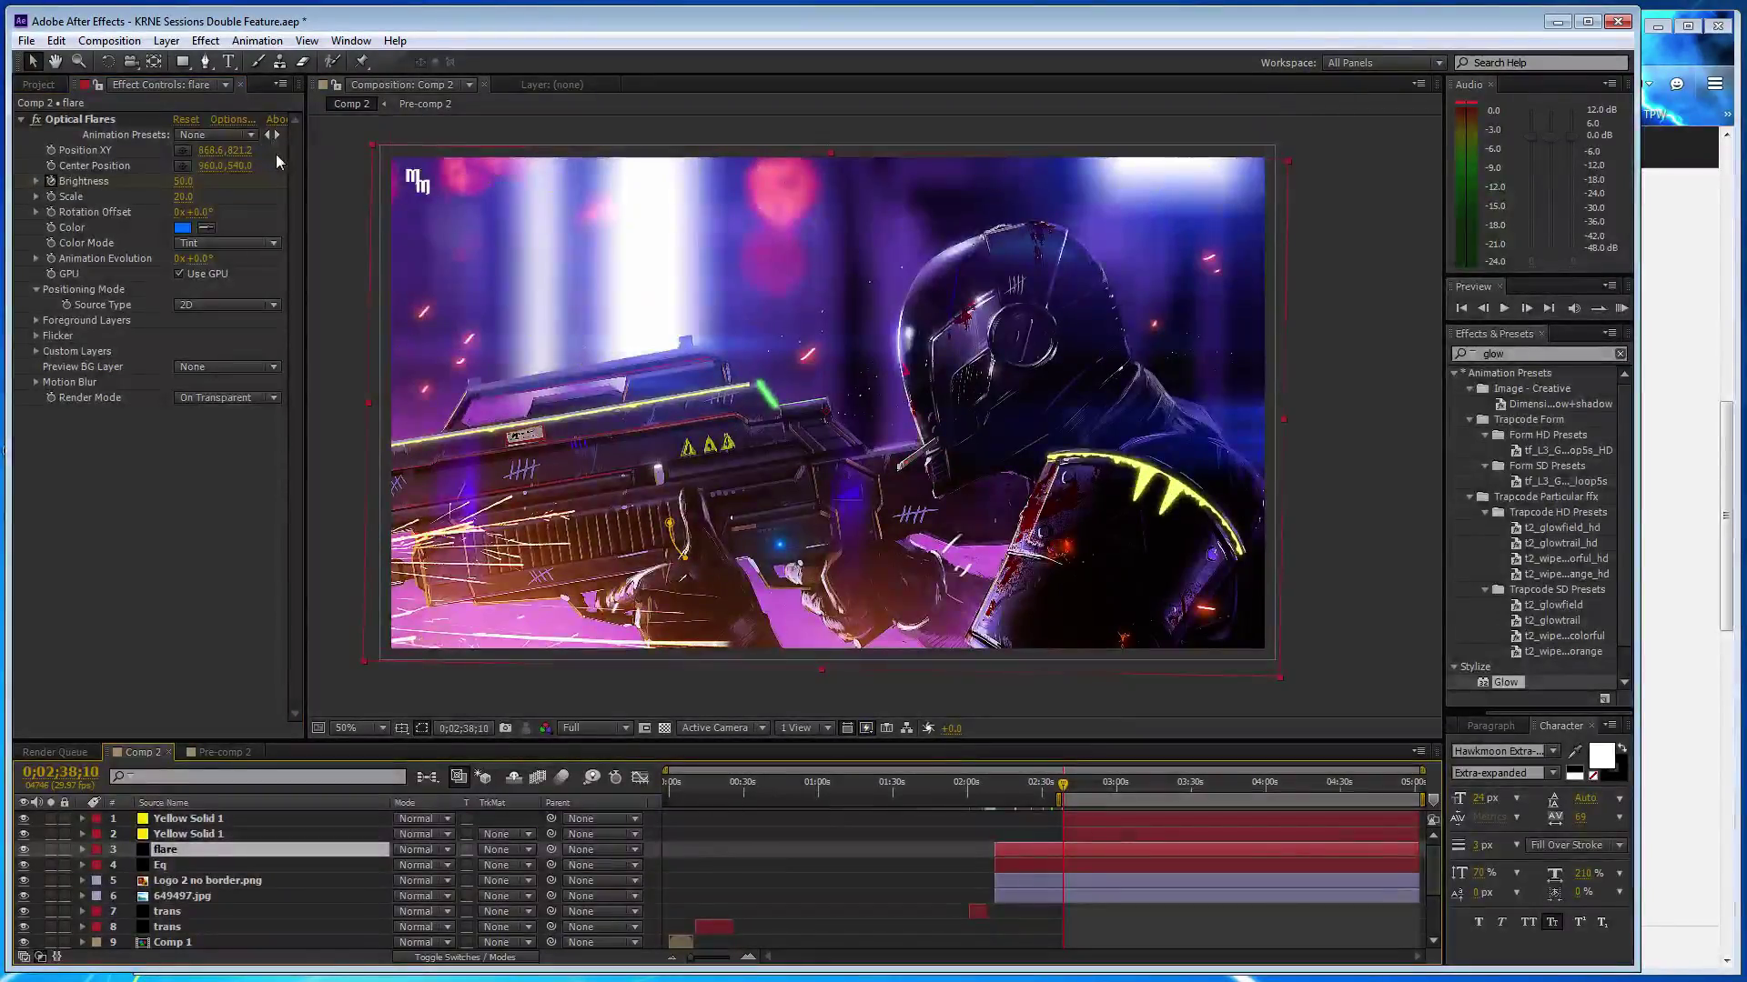
pyautogui.press('pageup')
pyautogui.press('pageup')
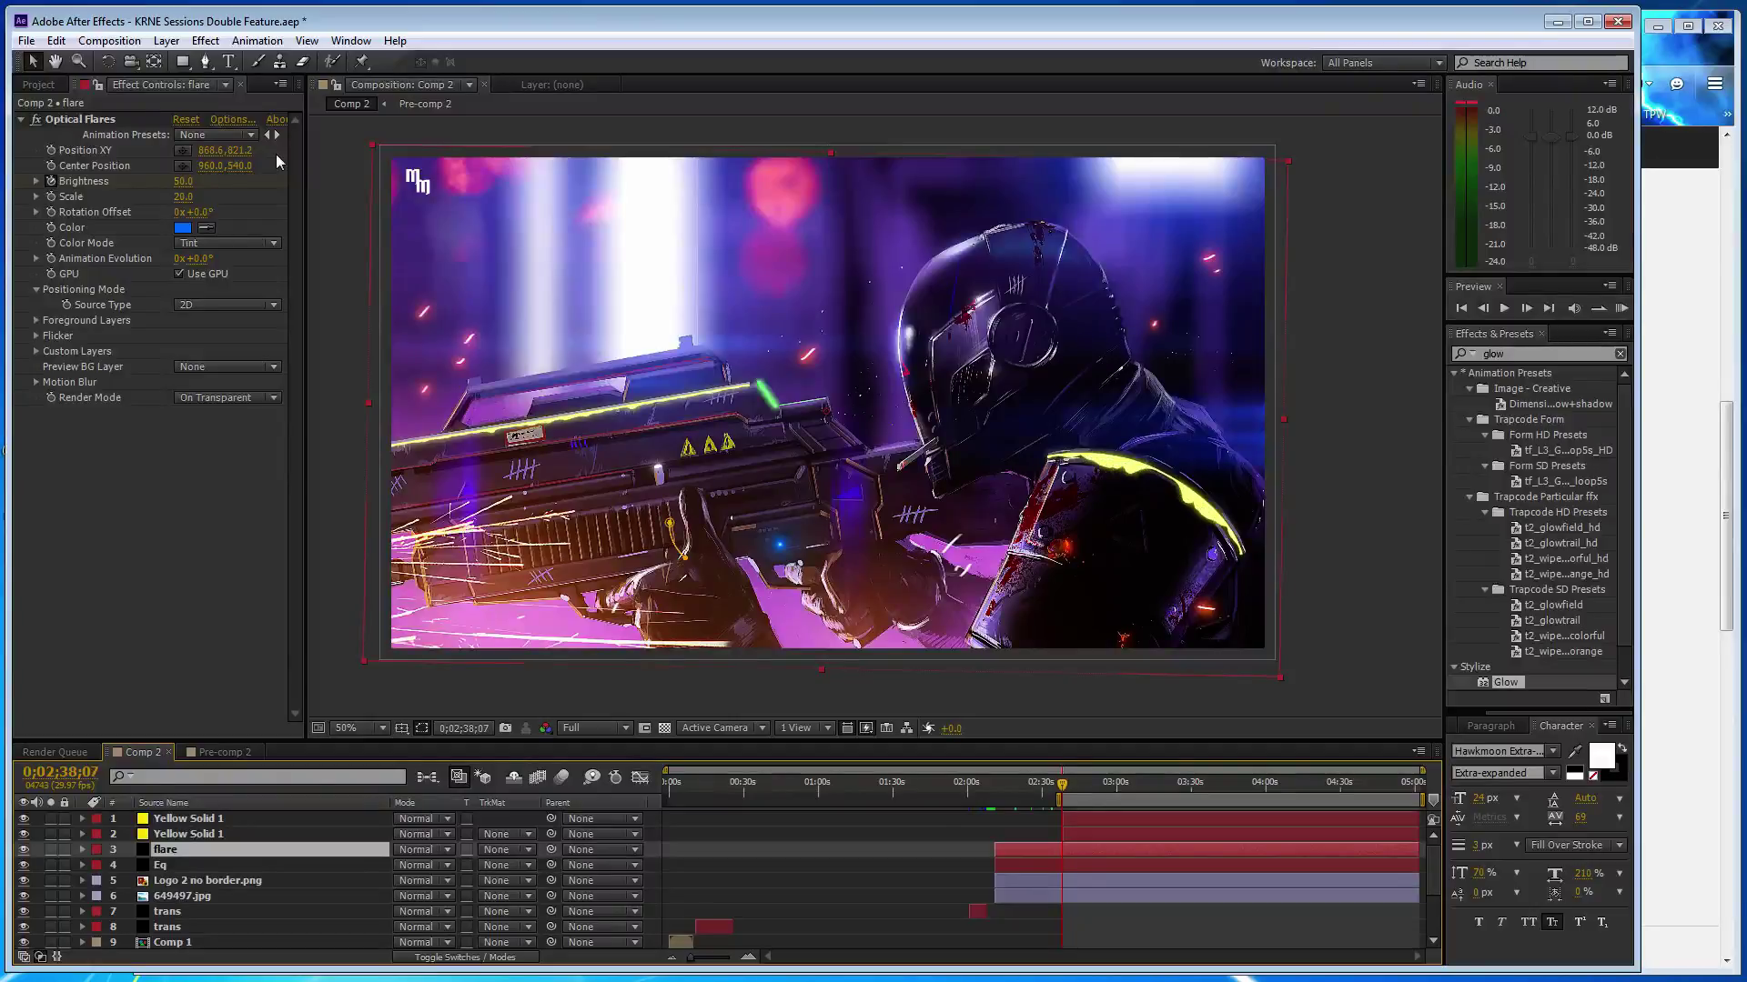
pyautogui.press('pageup')
pyautogui.press('pageup')
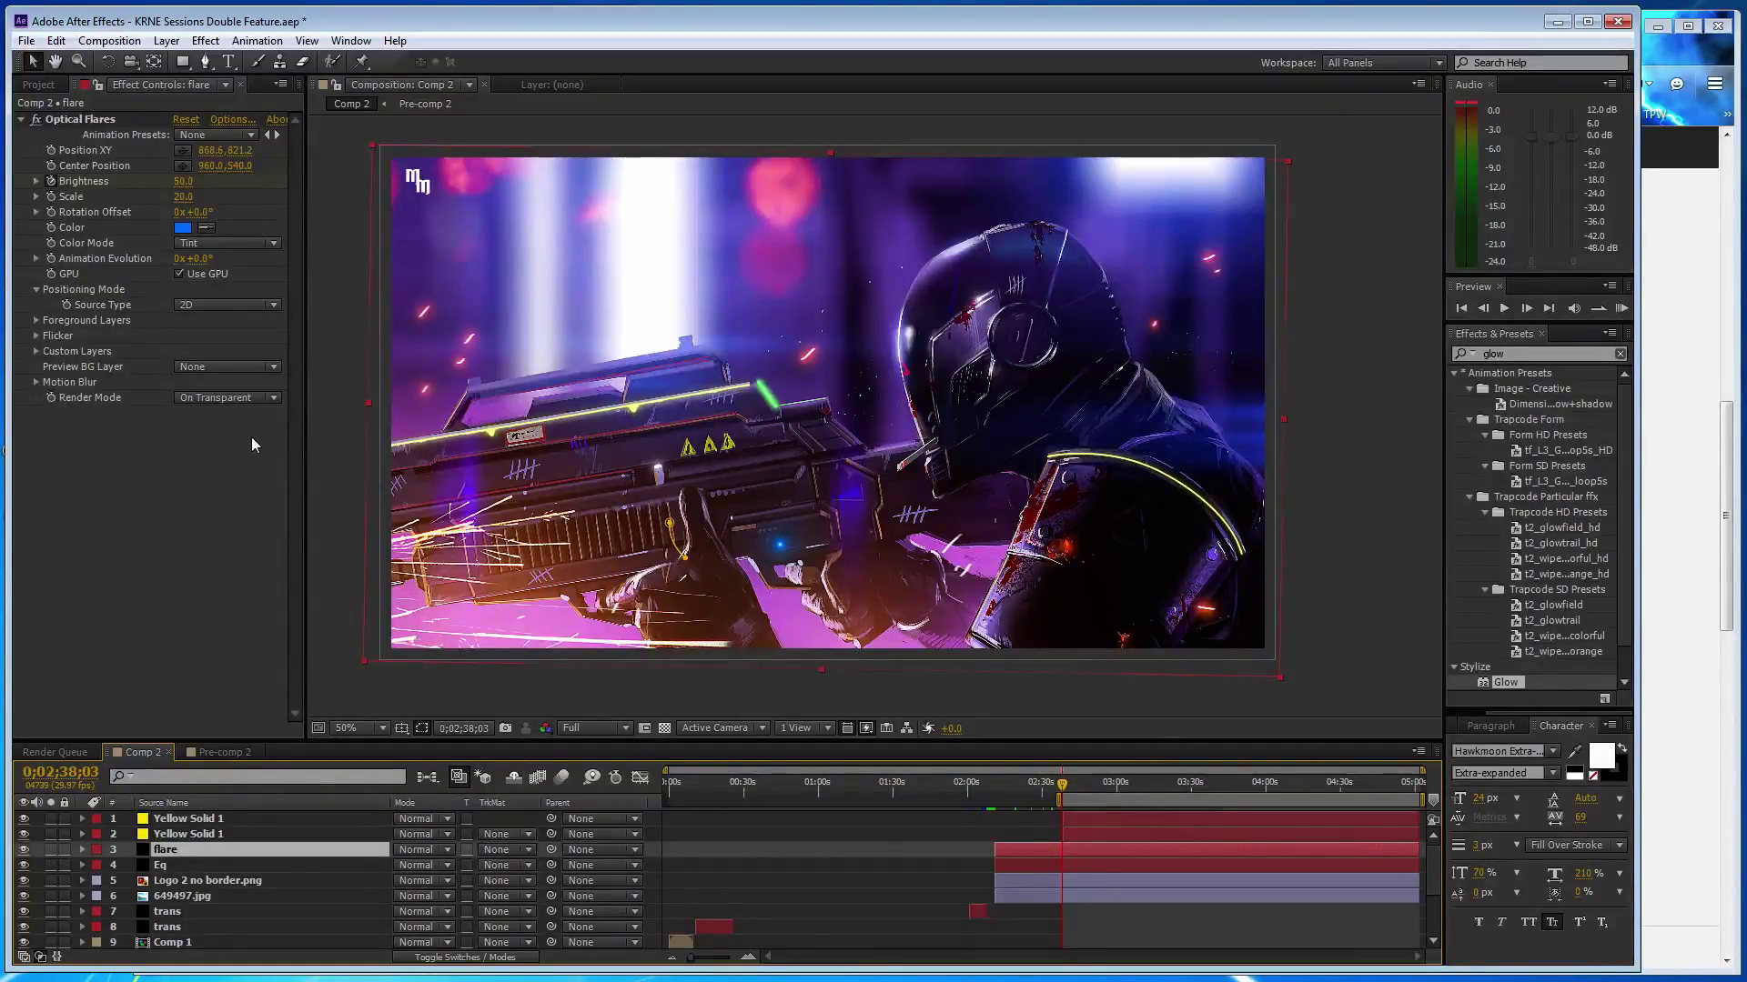
pyautogui.press('pageup')
pyautogui.press('pageup')
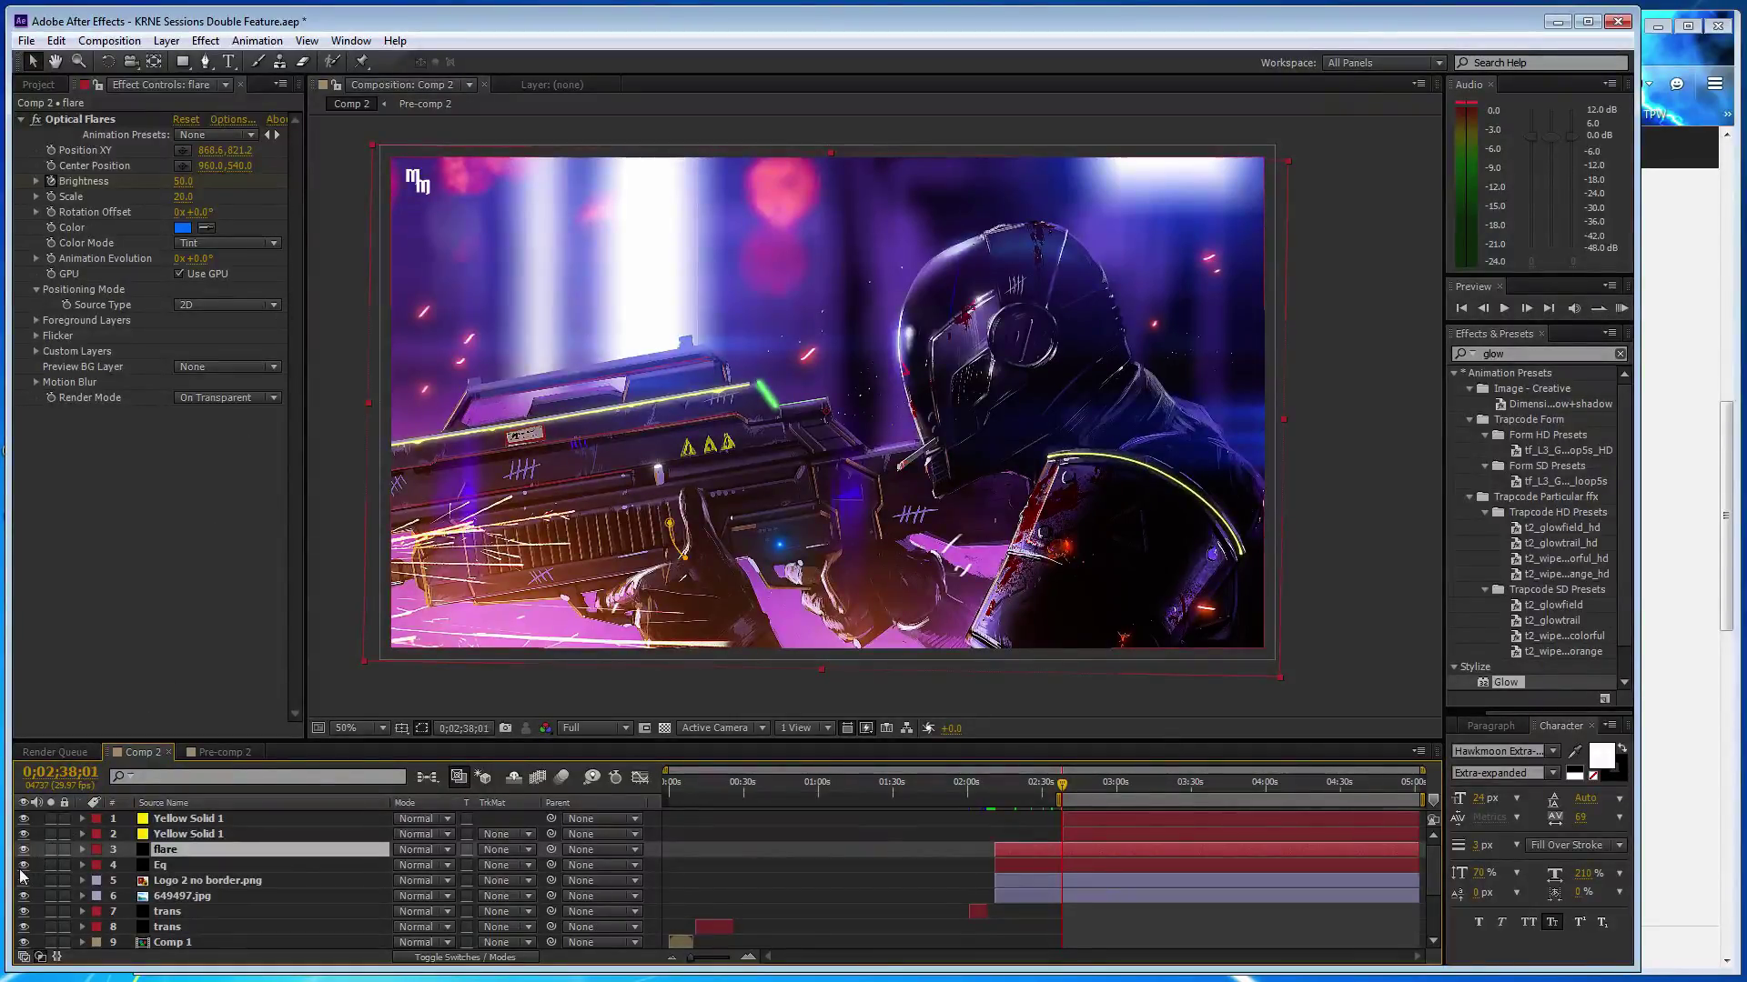
pyautogui.click(24, 865)
# - Raise the flare Brightness near 0;02;38 to 400
pyautogui.click(191, 180)
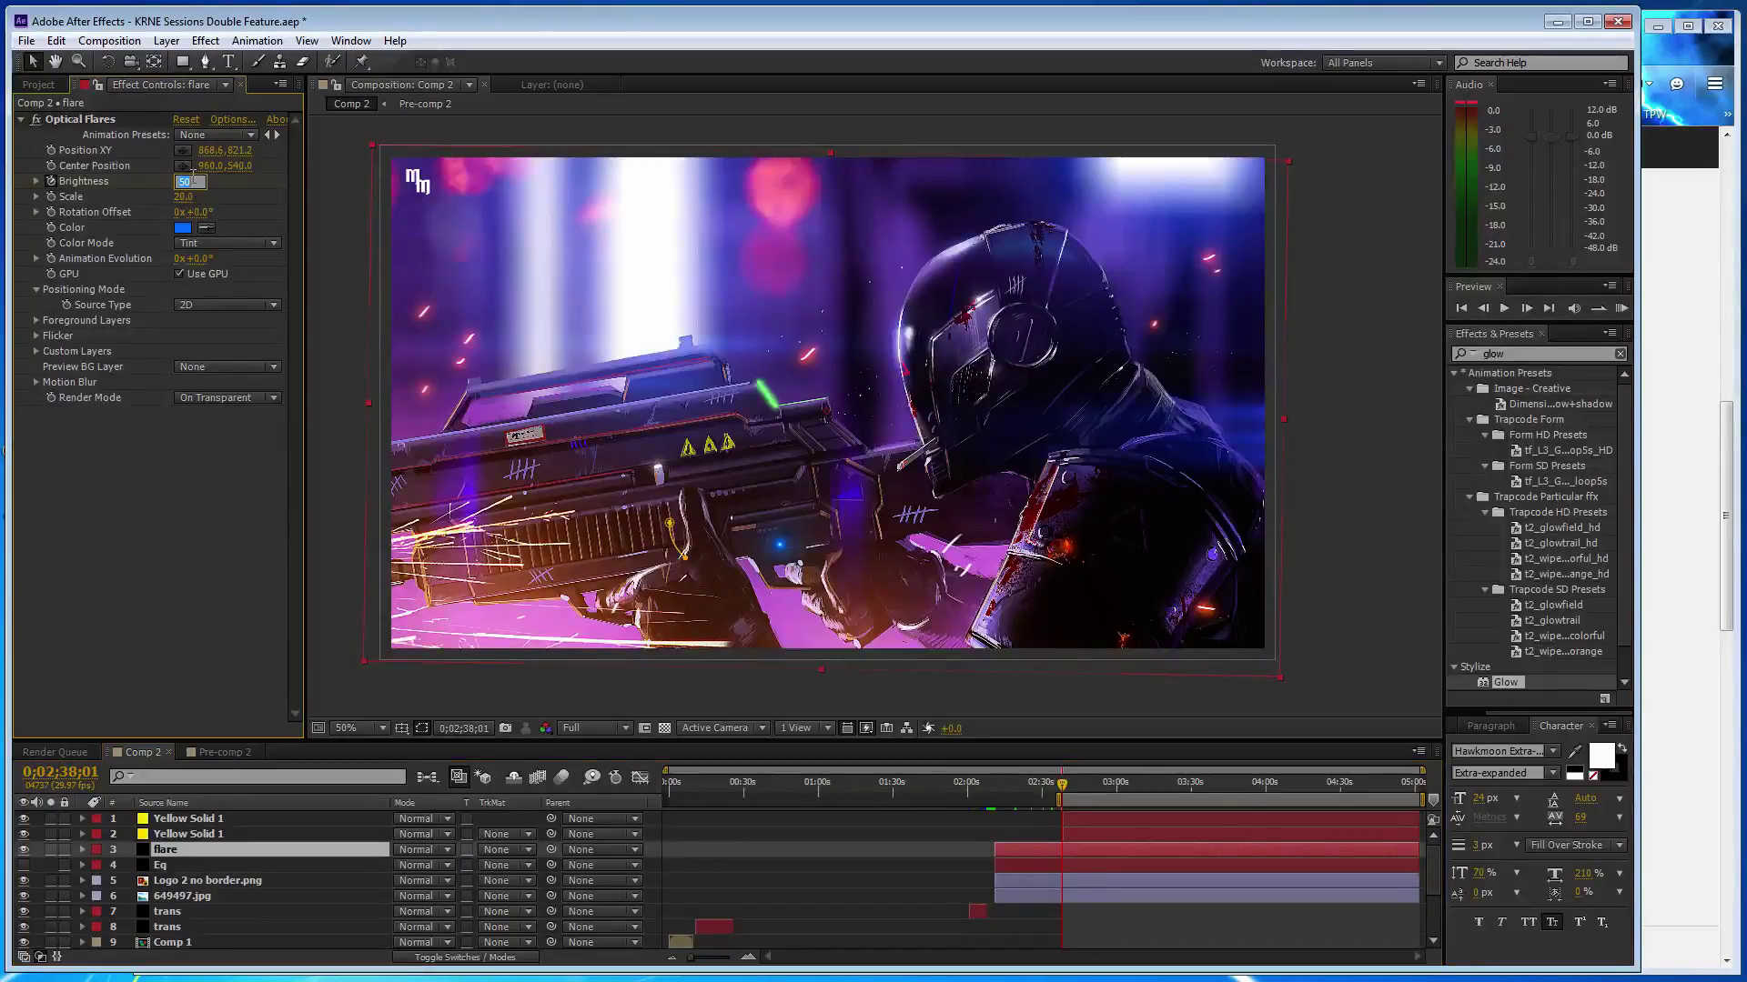
pyautogui.write('100')
pyautogui.press('Return')
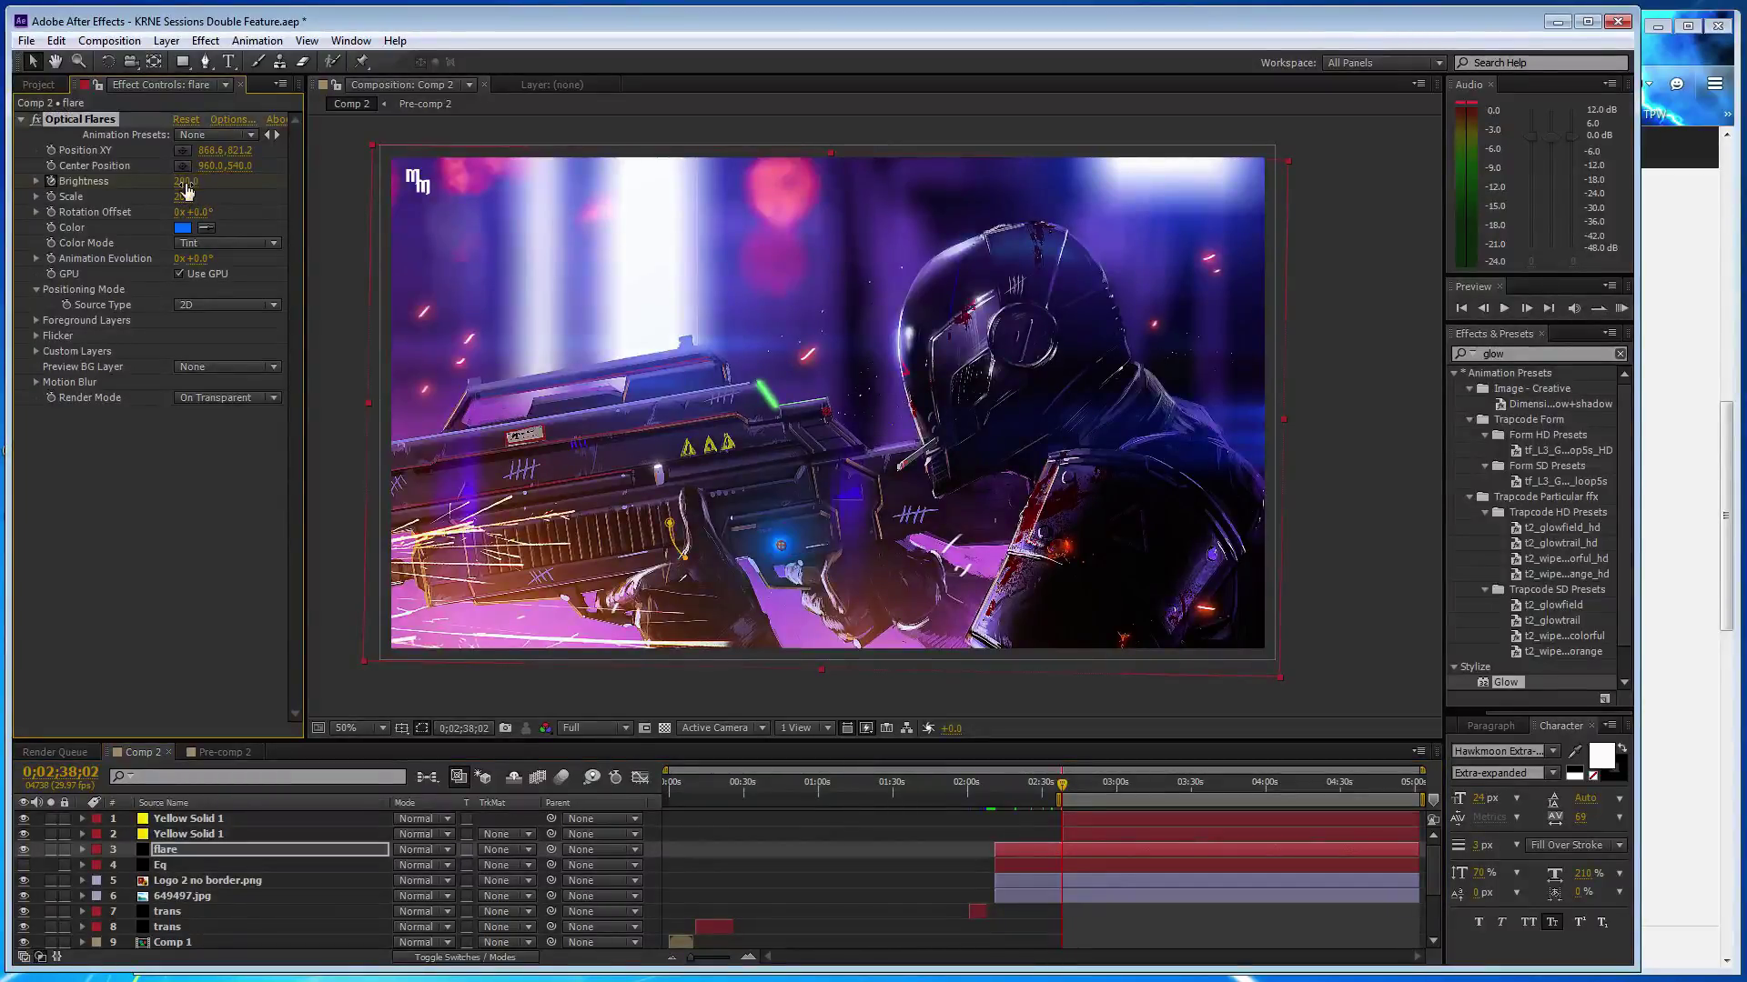
pyautogui.click(187, 182)
pyautogui.write('30')
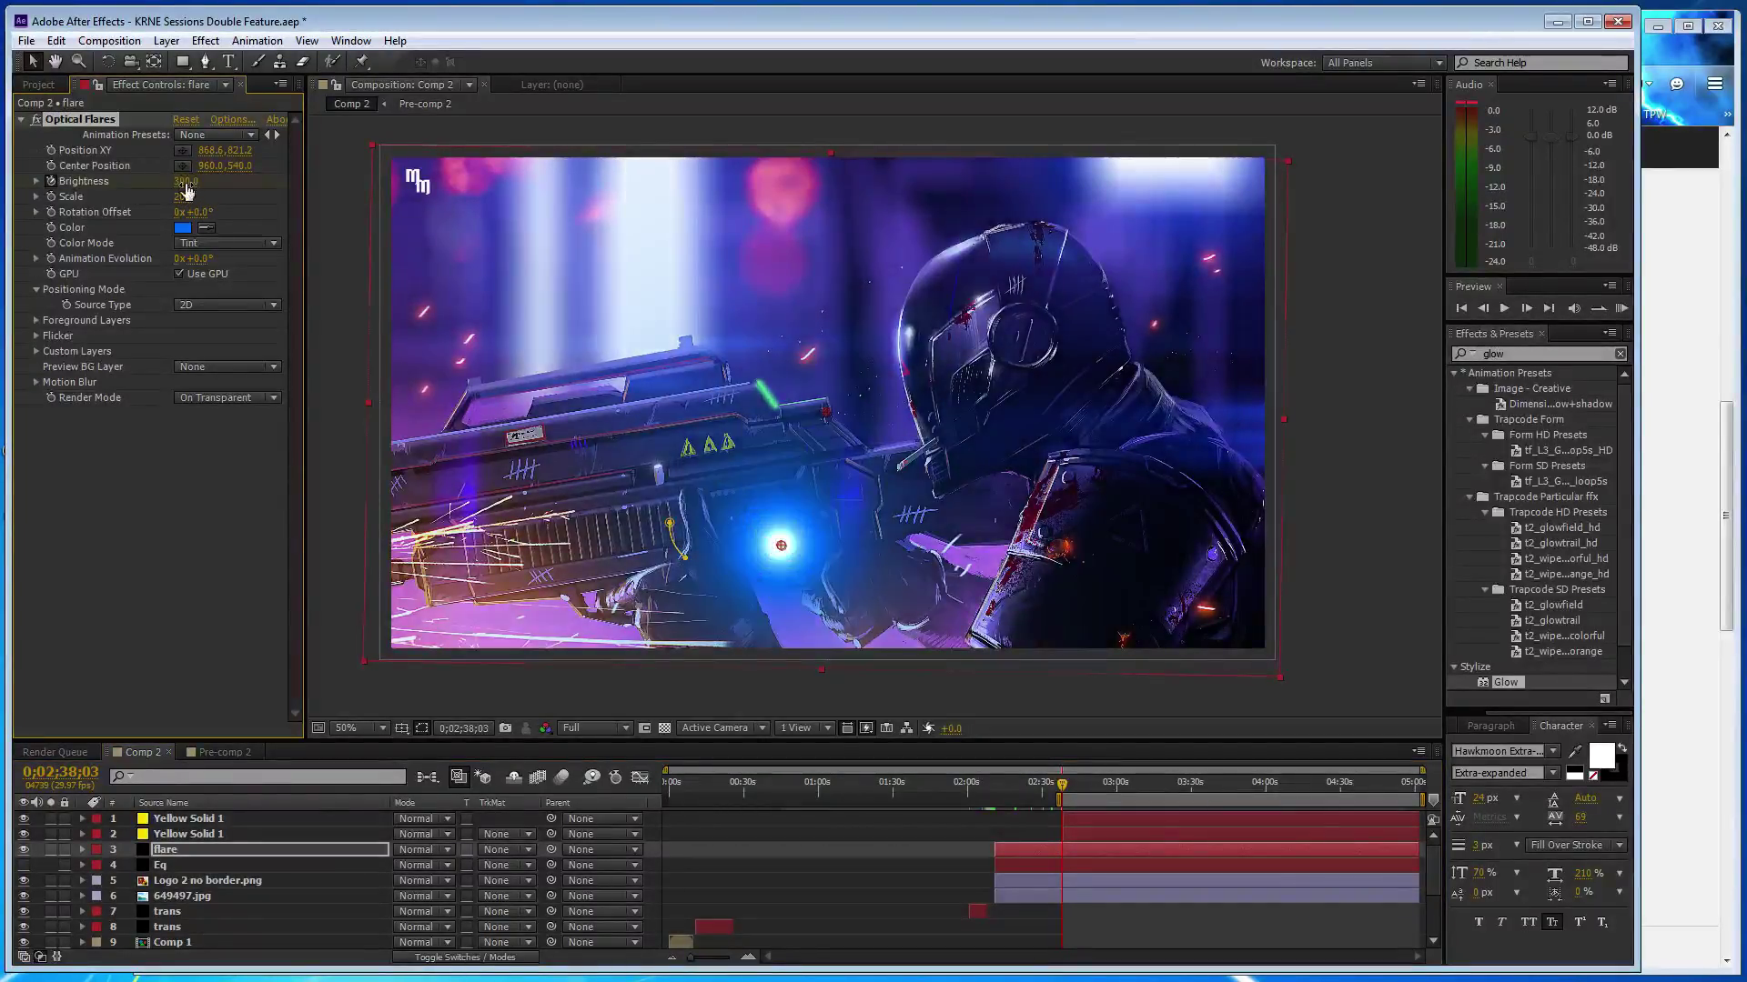
pyautogui.click(187, 182)
pyautogui.write('400')
pyautogui.press('Return')
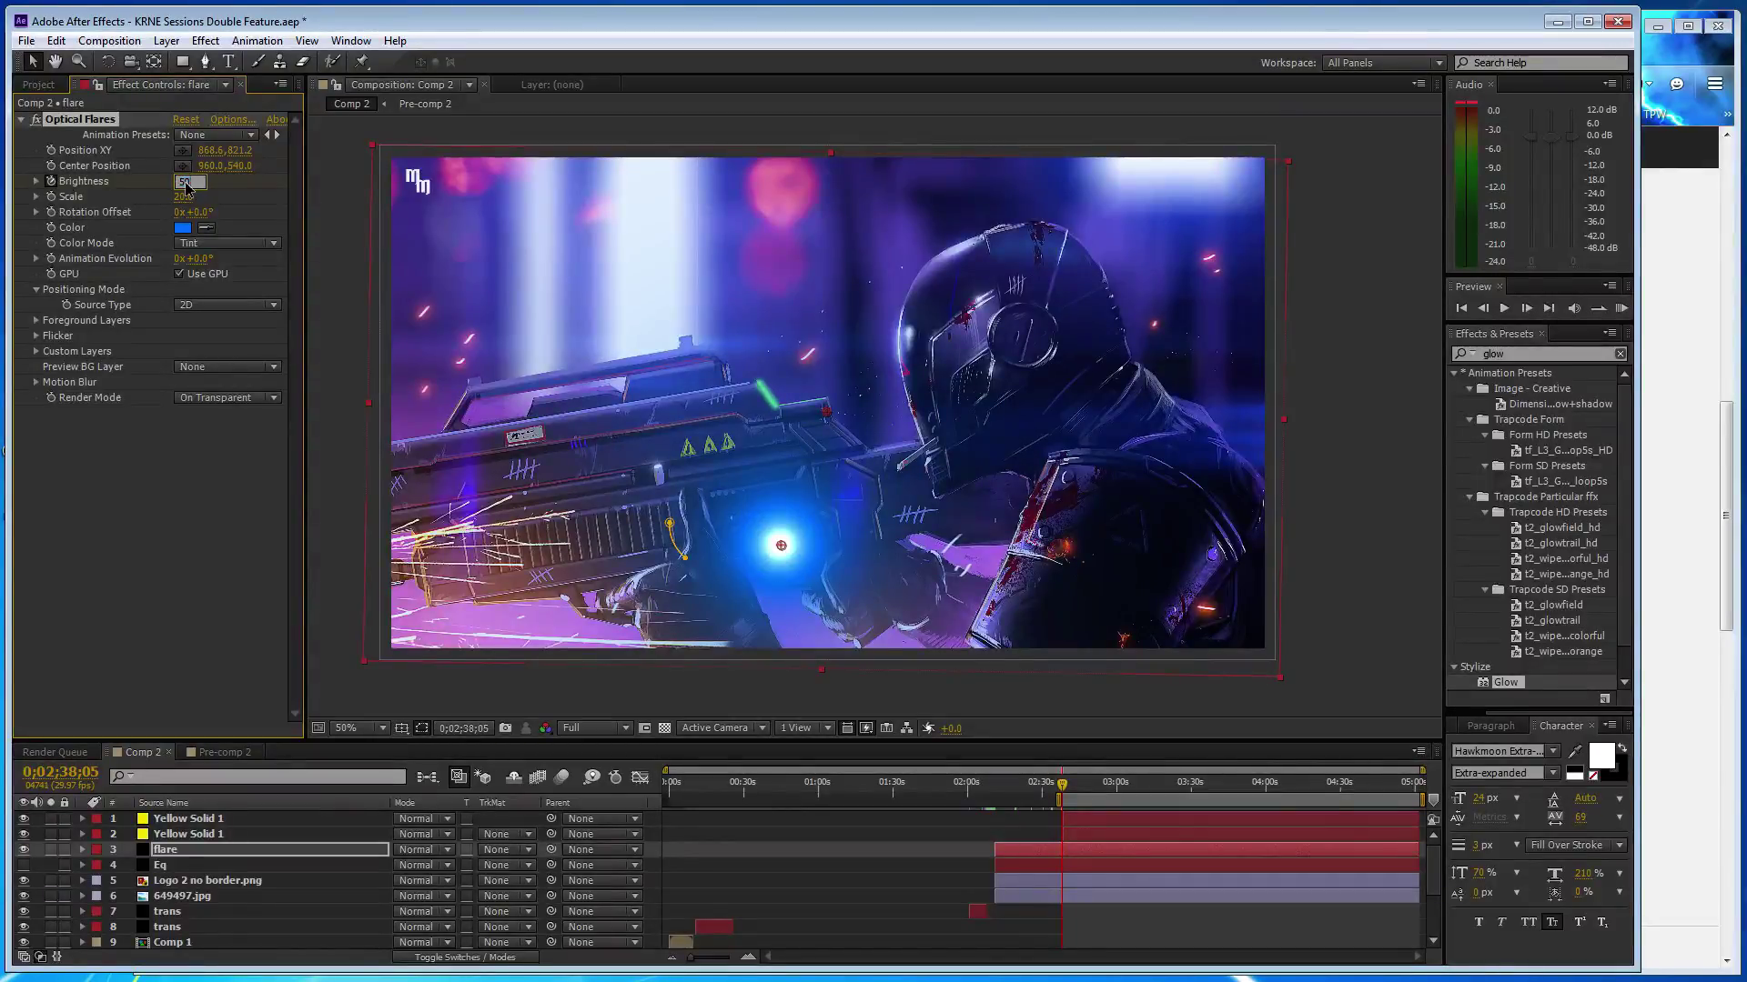
# - Try flare Brightness values from 500 up through 800, 1000 and 1500
pyautogui.press('Return')
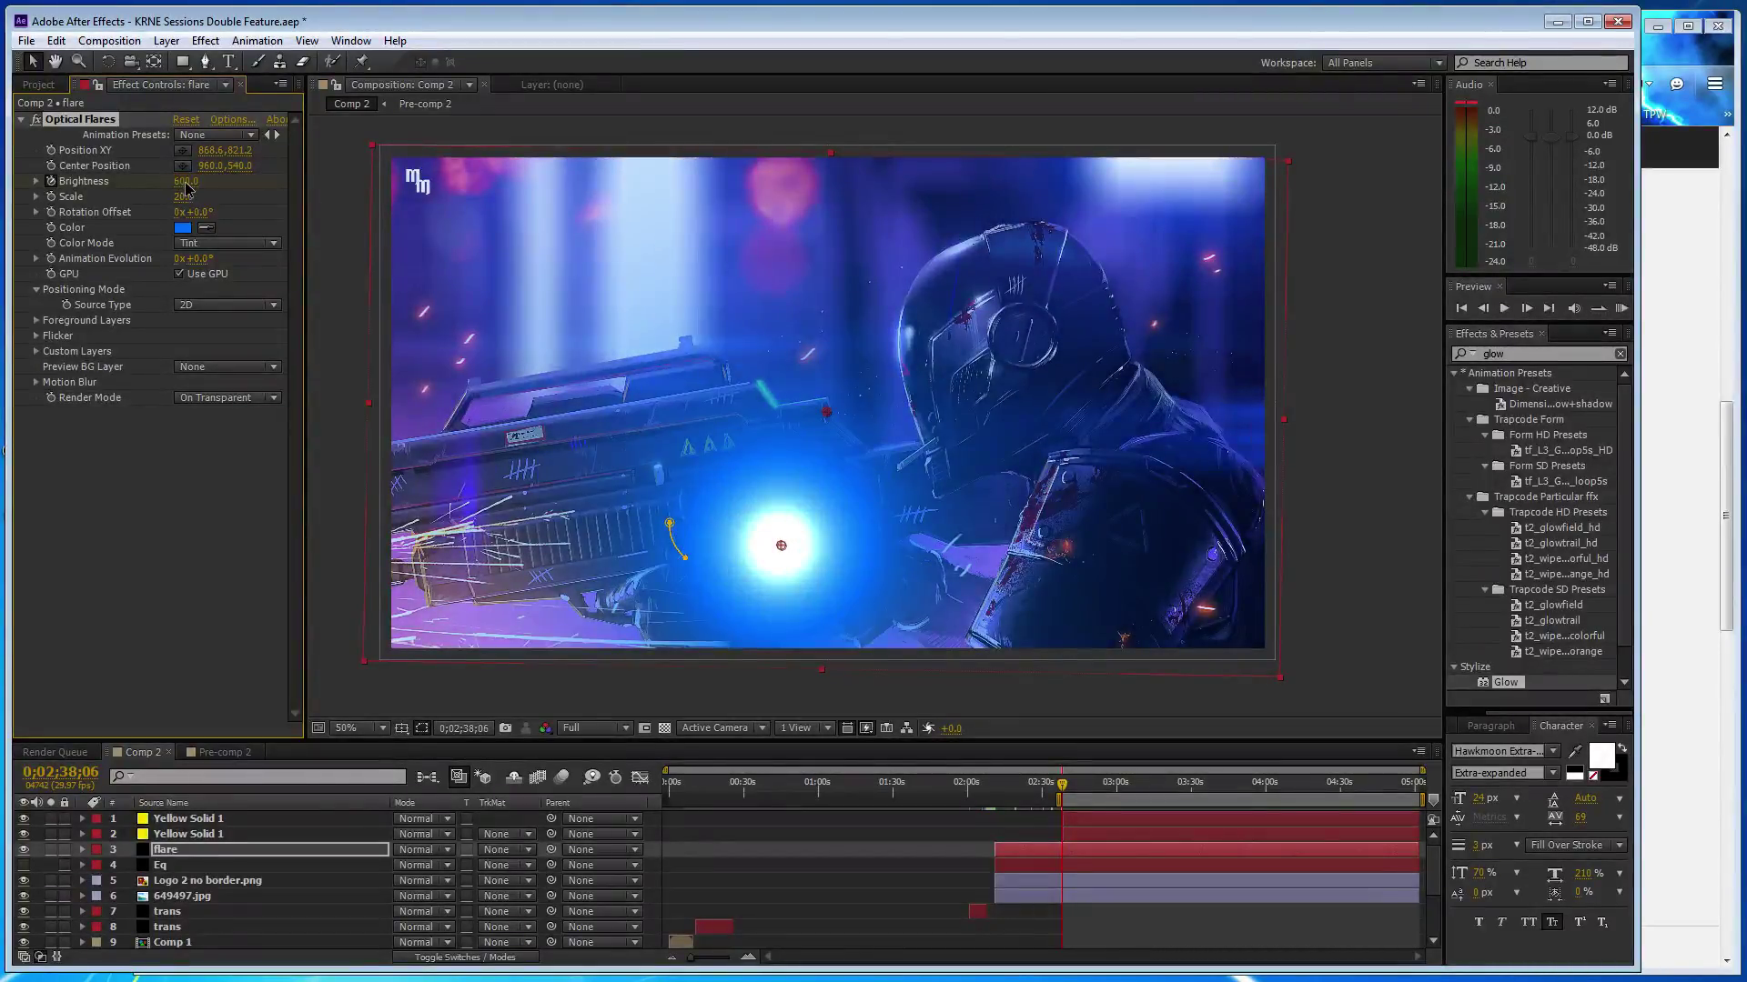
pyautogui.hotkey('ctrl', 'z')
pyautogui.write('800')
pyautogui.press('Return')
pyautogui.moveTo(187, 187); pyautogui.dragTo(187, 189)
pyautogui.press('pagedown')
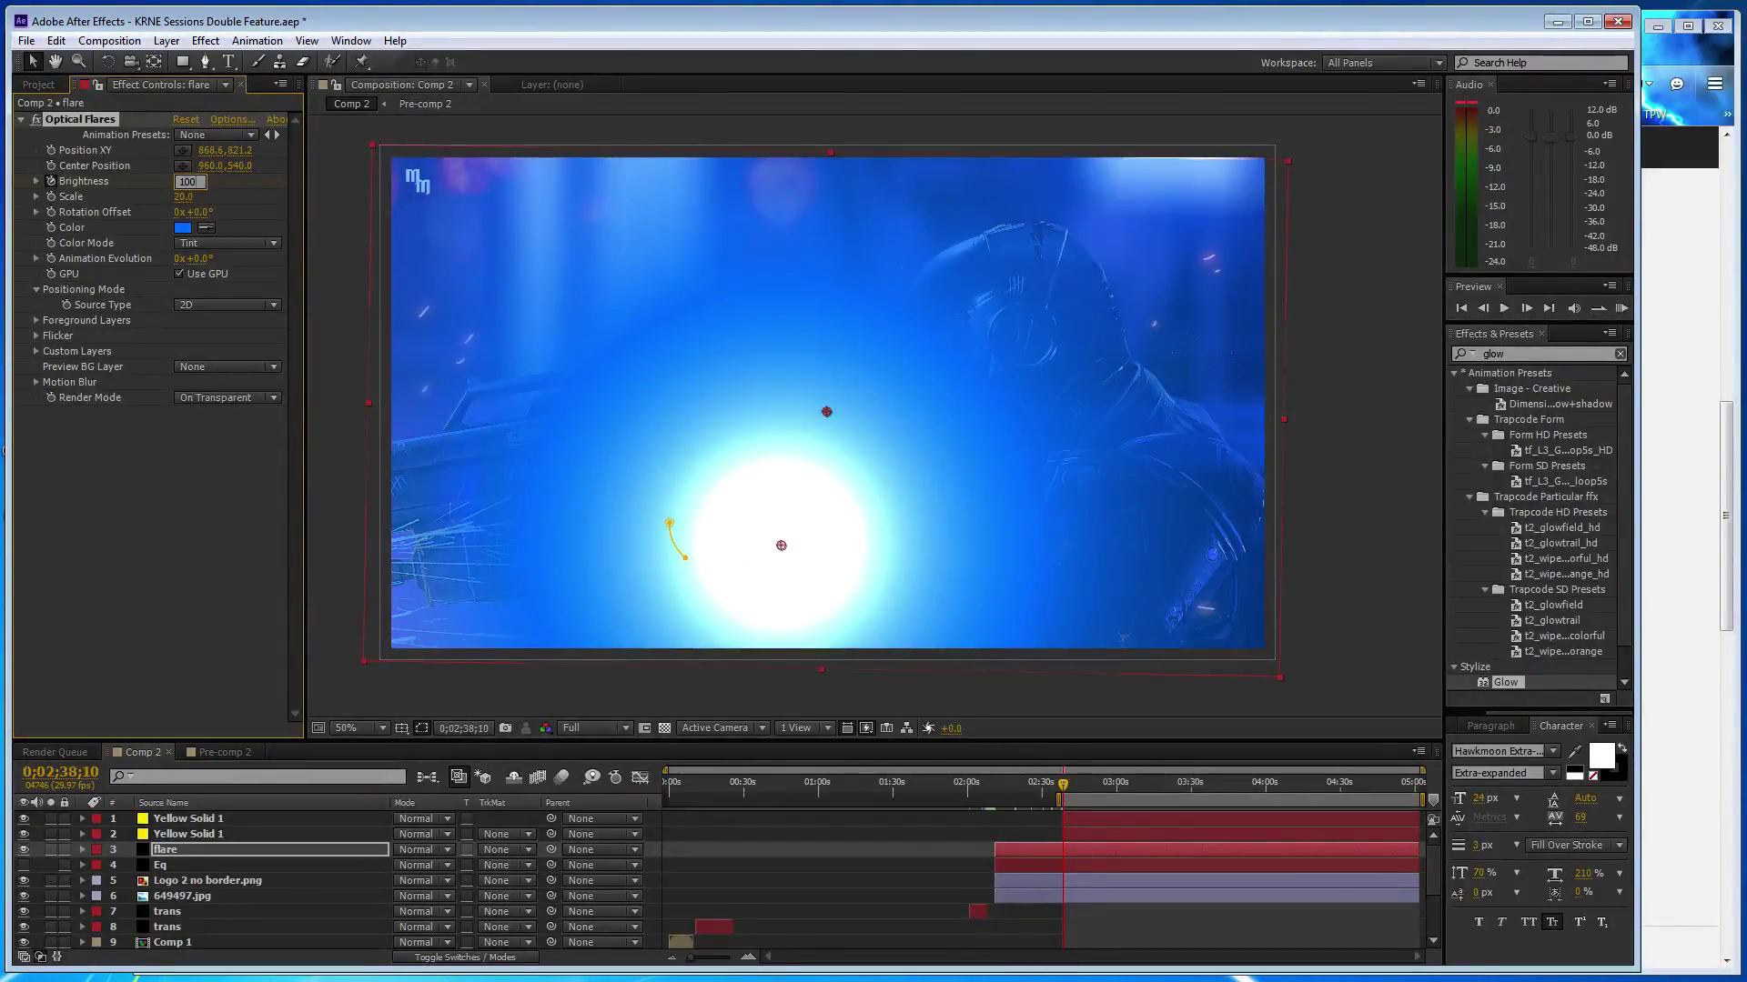
pyautogui.press('pagedown')
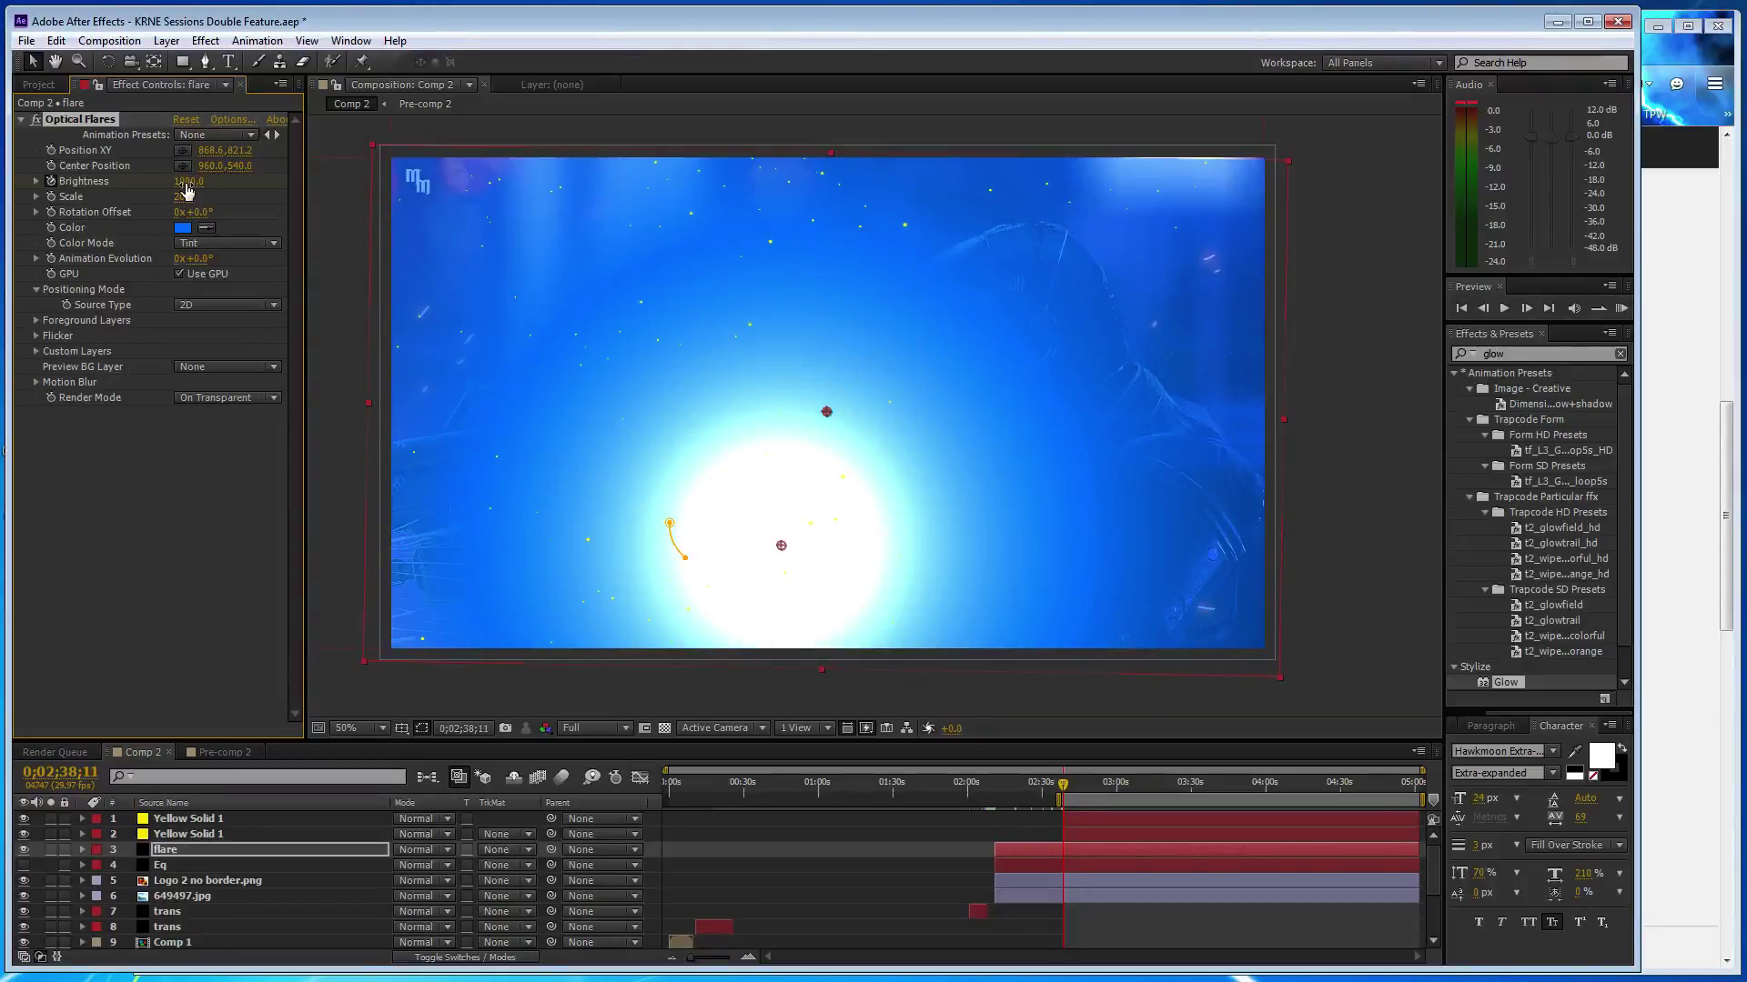
pyautogui.click(185, 186)
pyautogui.write('1')
pyautogui.press('Return')
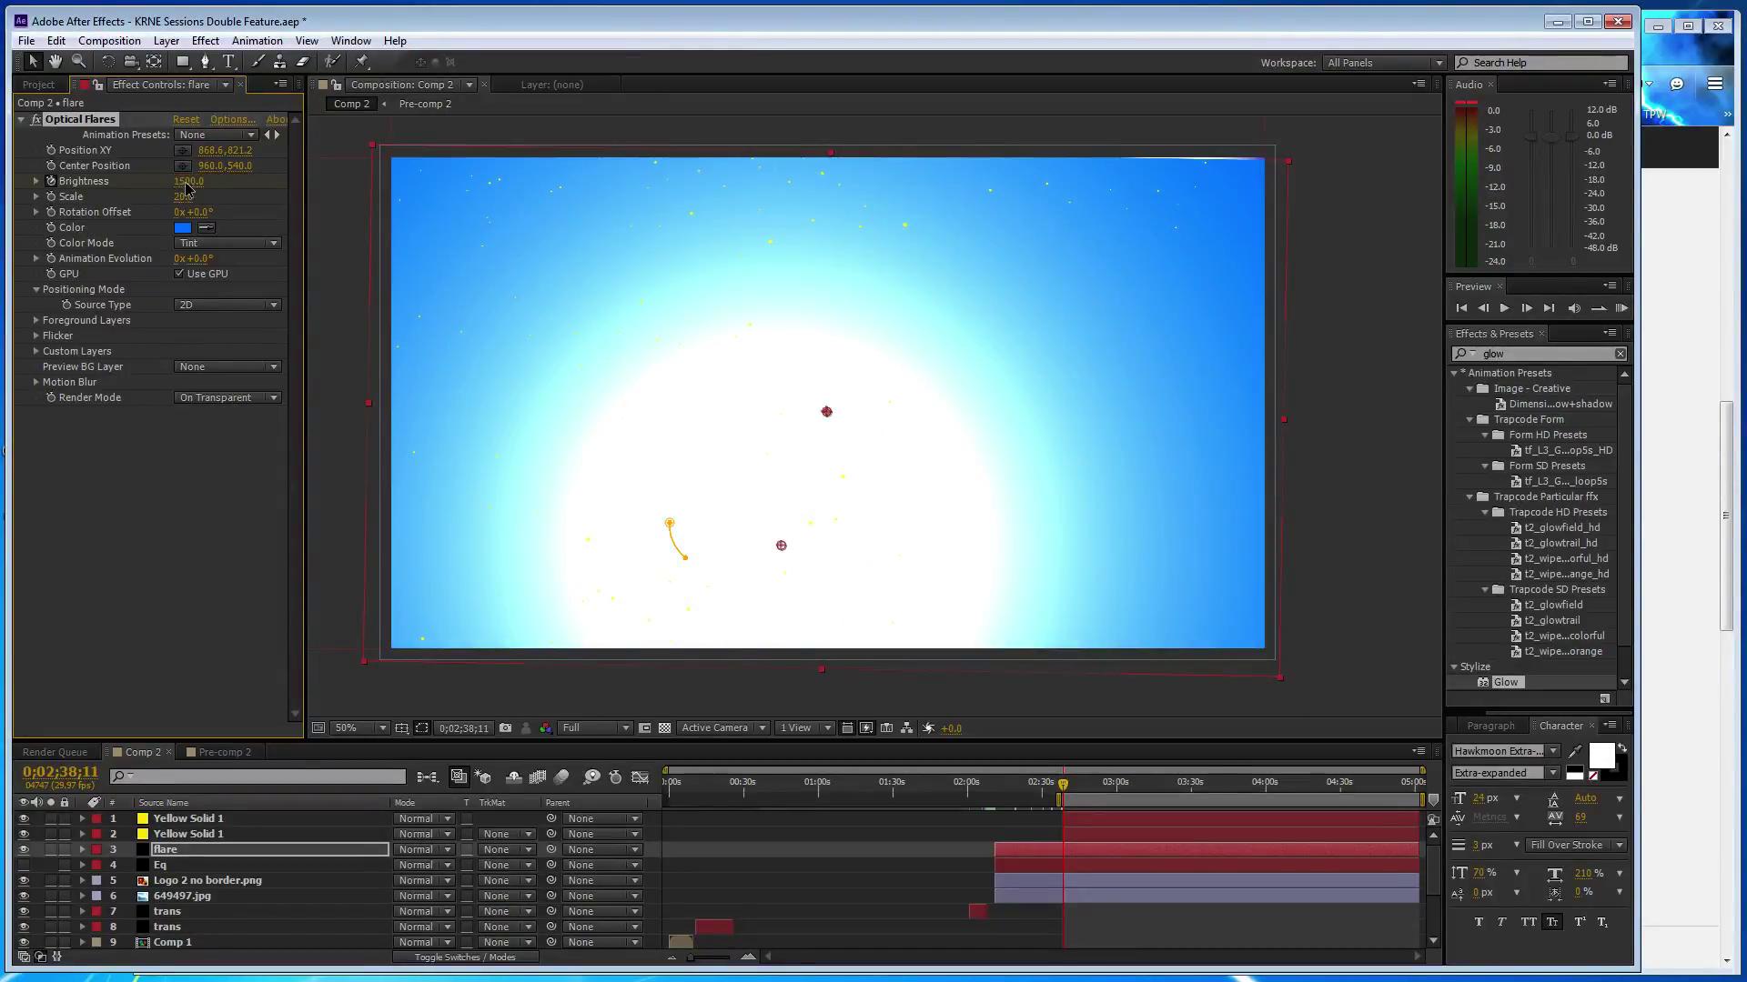
# - Settle the flare Brightness at 125 around 2:38 and save the project
pyautogui.click(187, 182)
pyautogui.write('500')
pyautogui.press('Return')
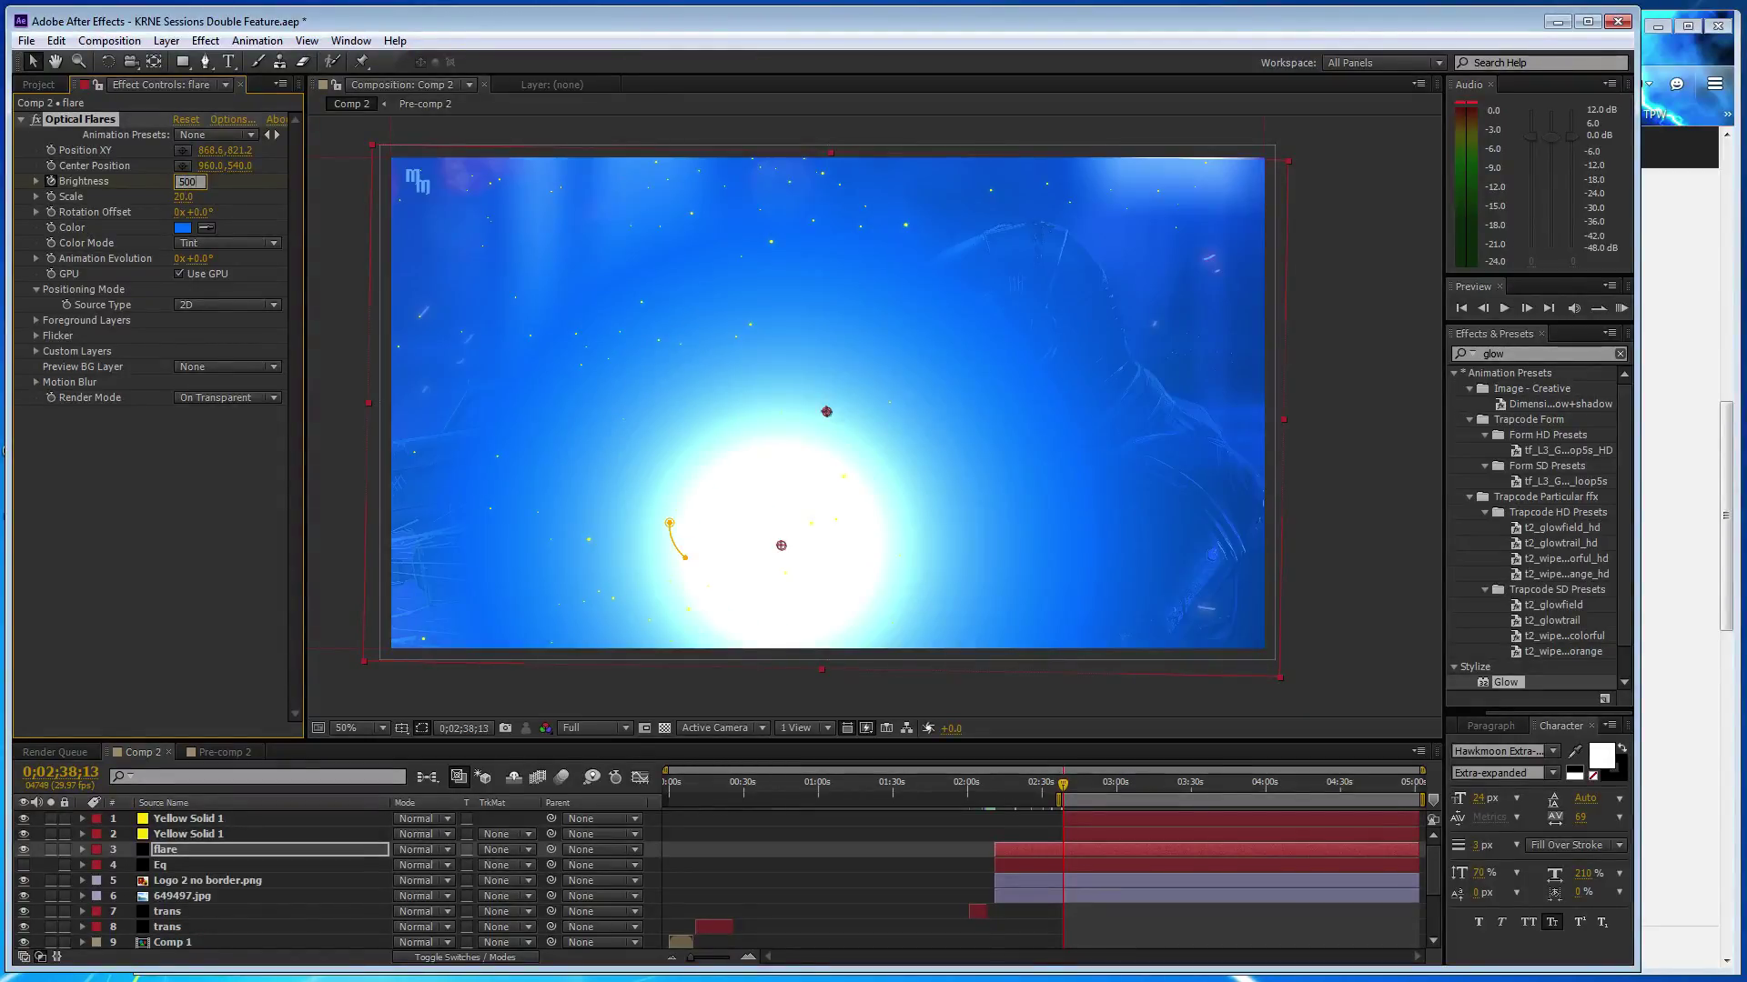
pyautogui.click(187, 182)
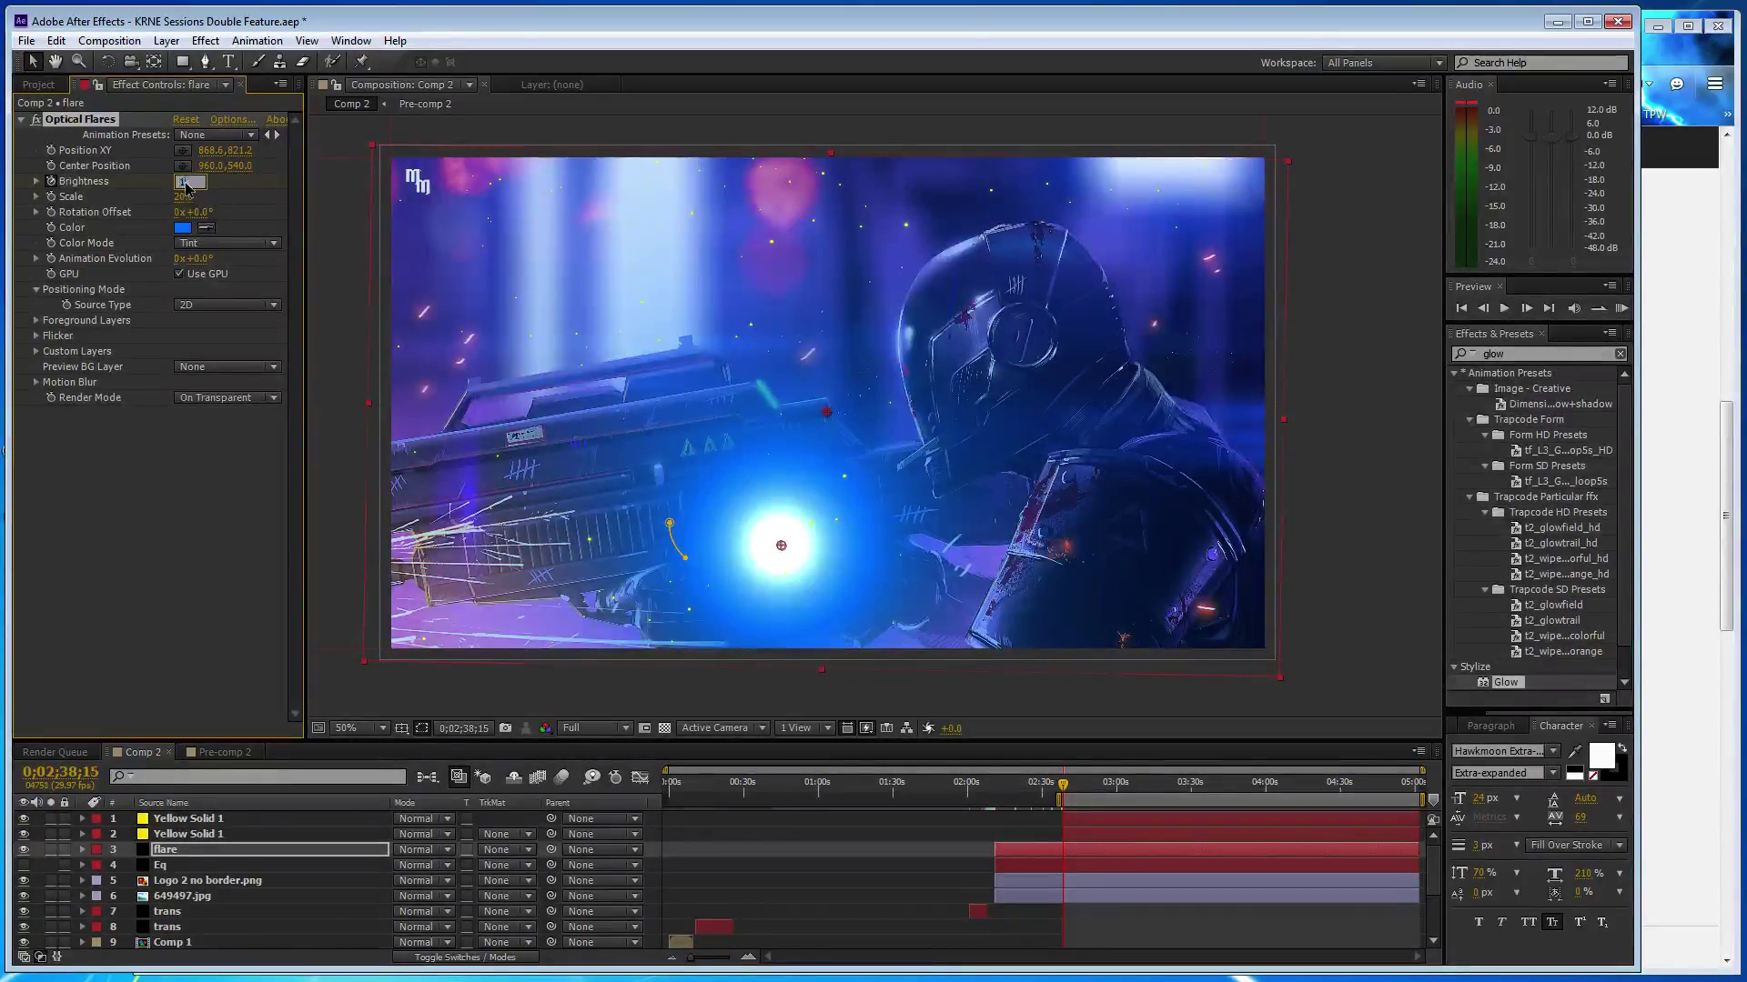
pyautogui.write('125')
pyautogui.press('Return')
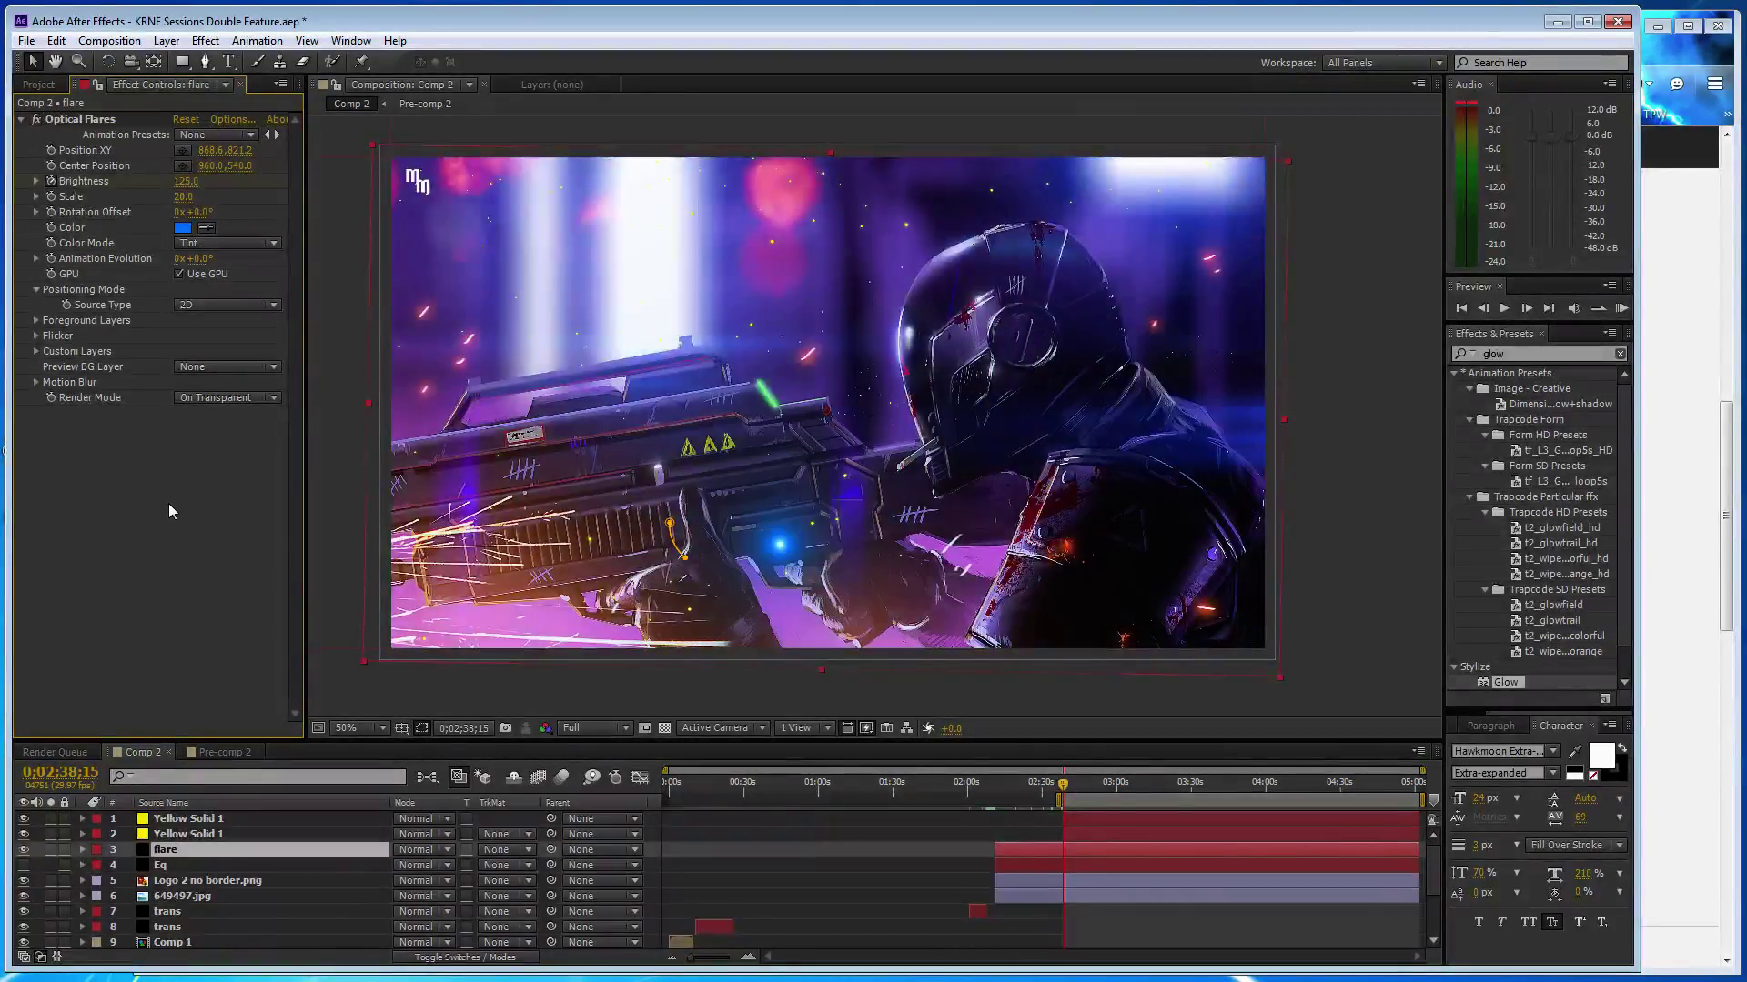
pyautogui.hotkey('ctrl', 's')
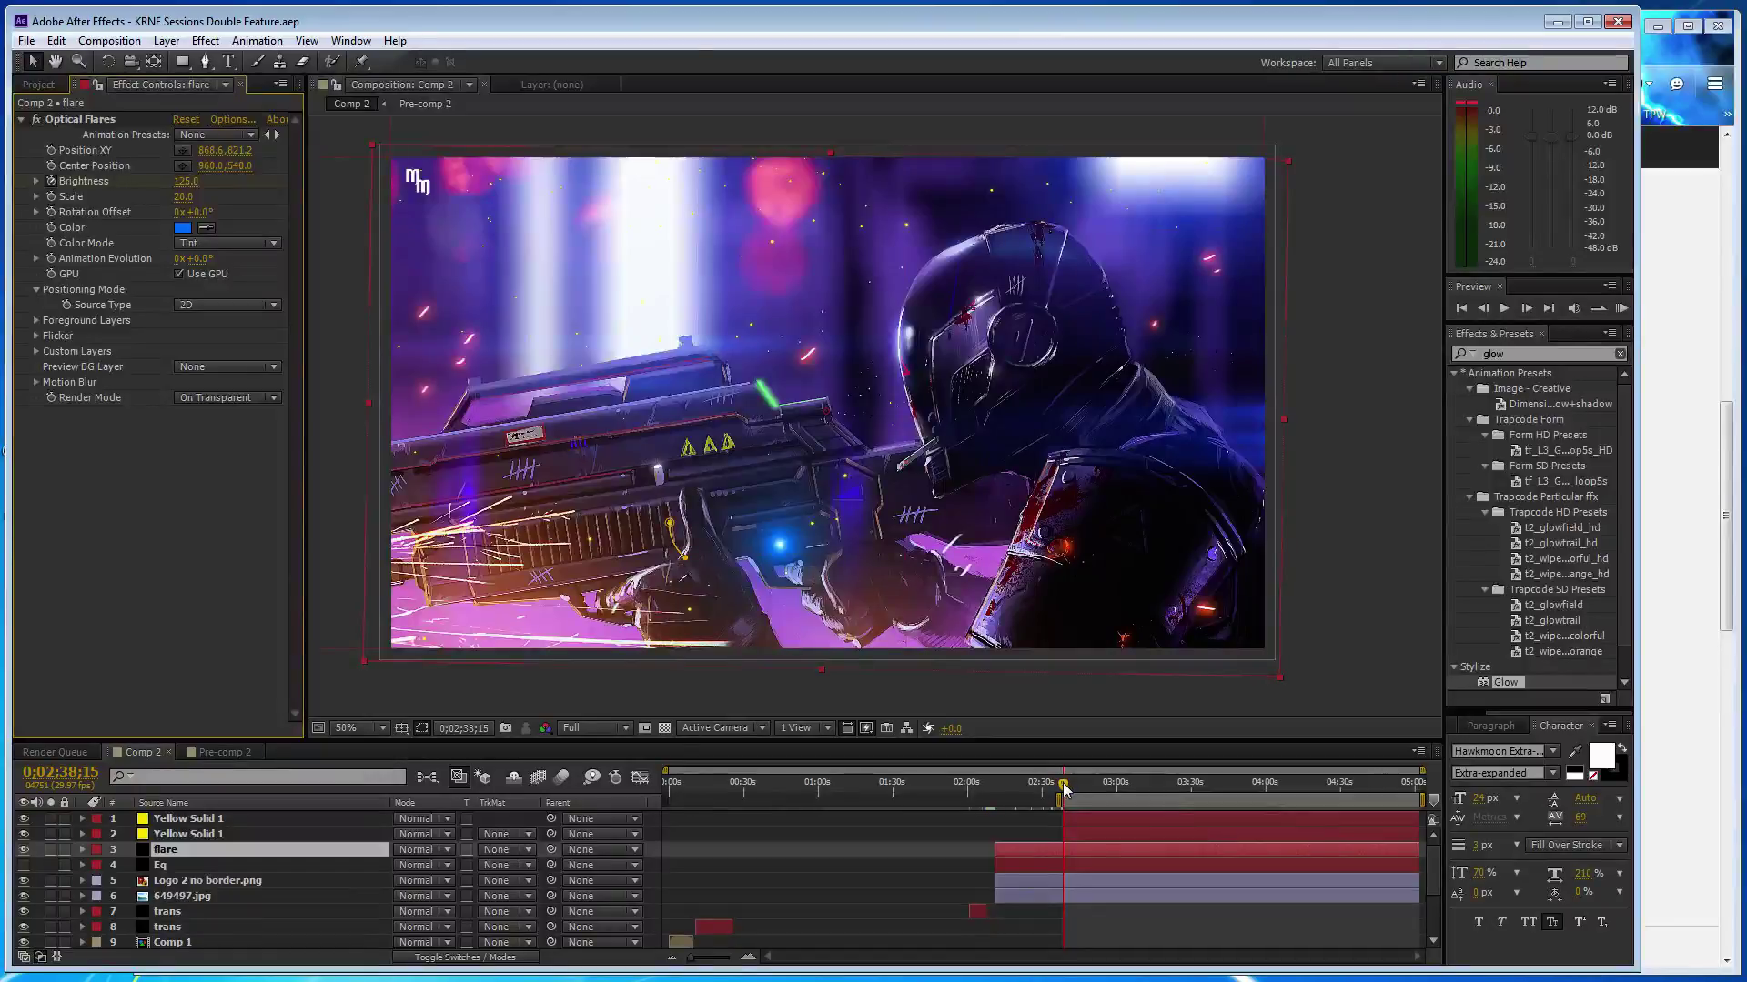
# - Key Brightness 50 at 0;02;43;06 and 125 at 0;02;53;14, then expand Yellow Solid 1
pyautogui.moveTo(1064, 788); pyautogui.dragTo(1075, 788)
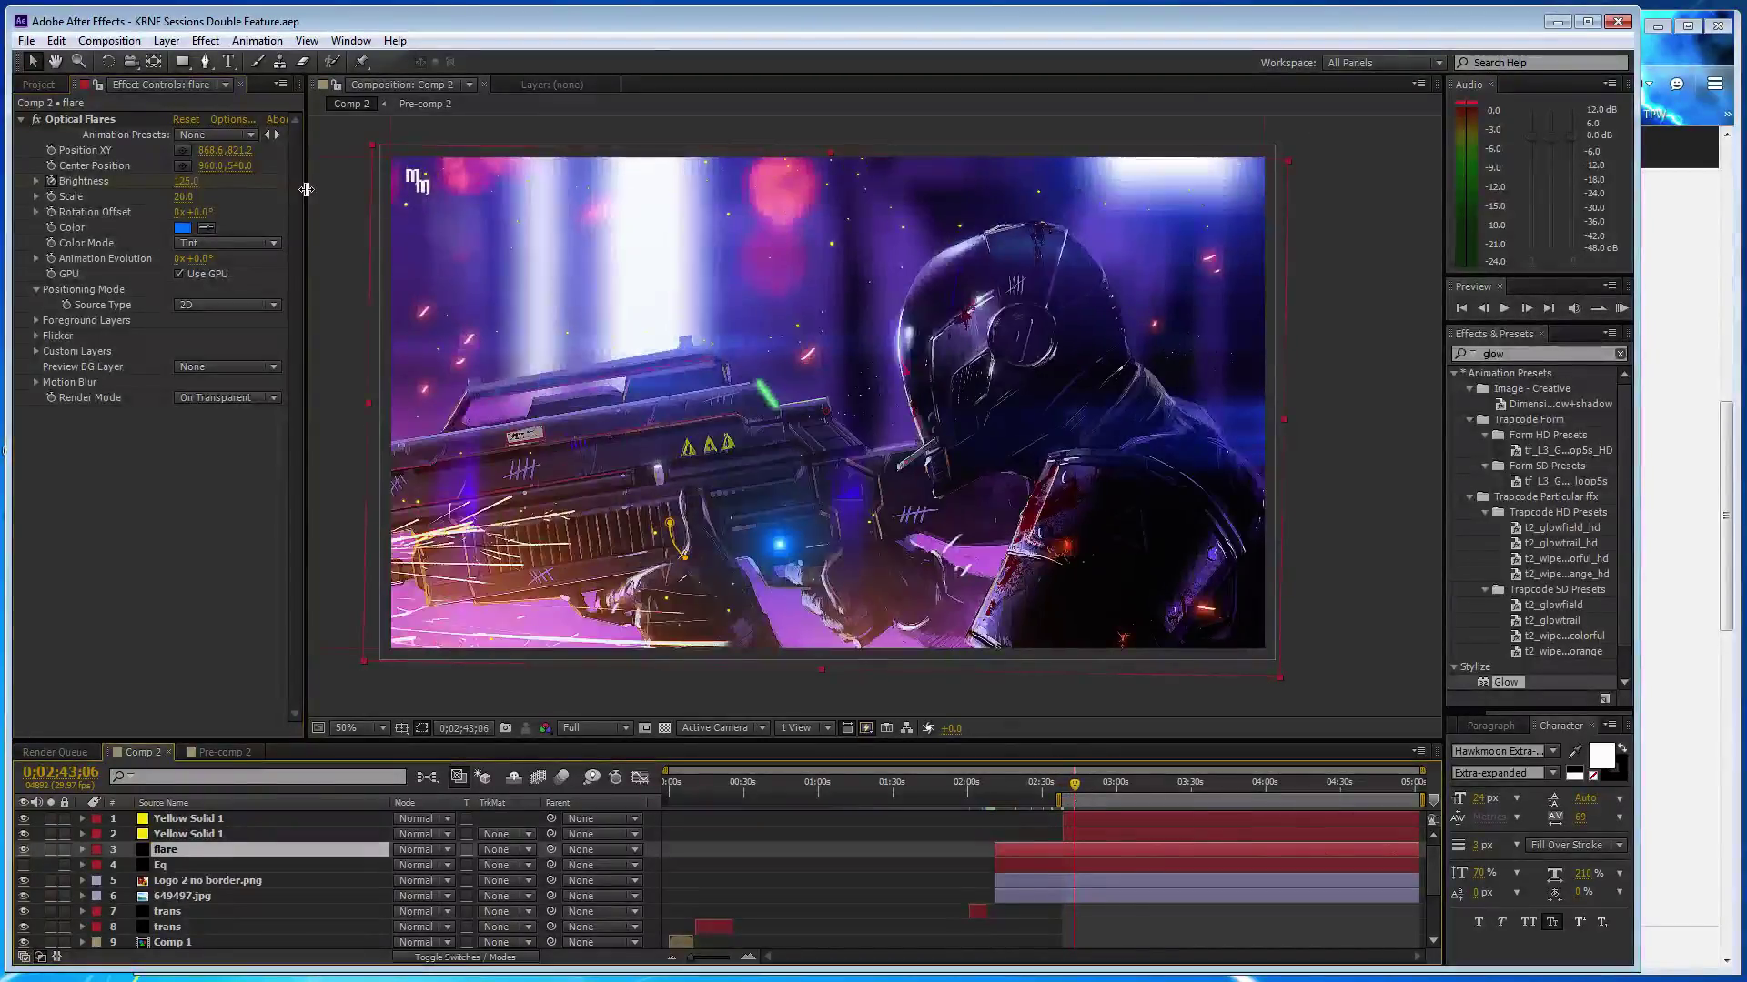
pyautogui.click(190, 181)
pyautogui.write('50')
pyautogui.press('Return')
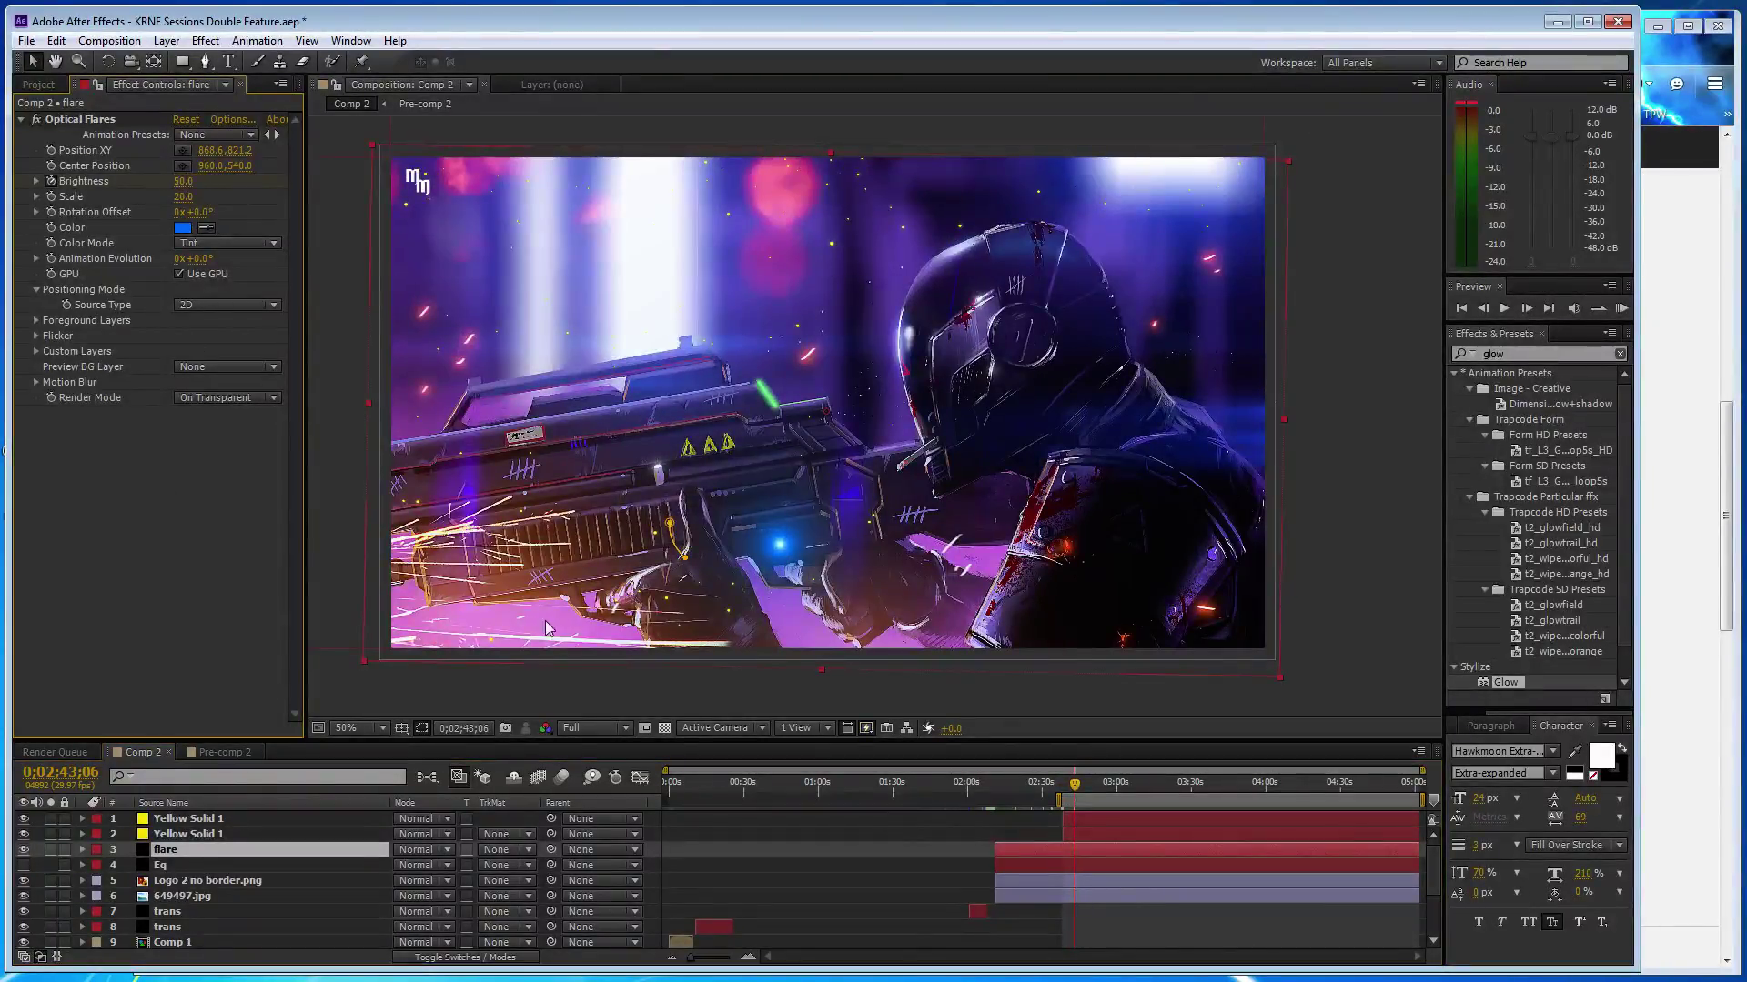
pyautogui.moveTo(1075, 771); pyautogui.dragTo(1099, 784)
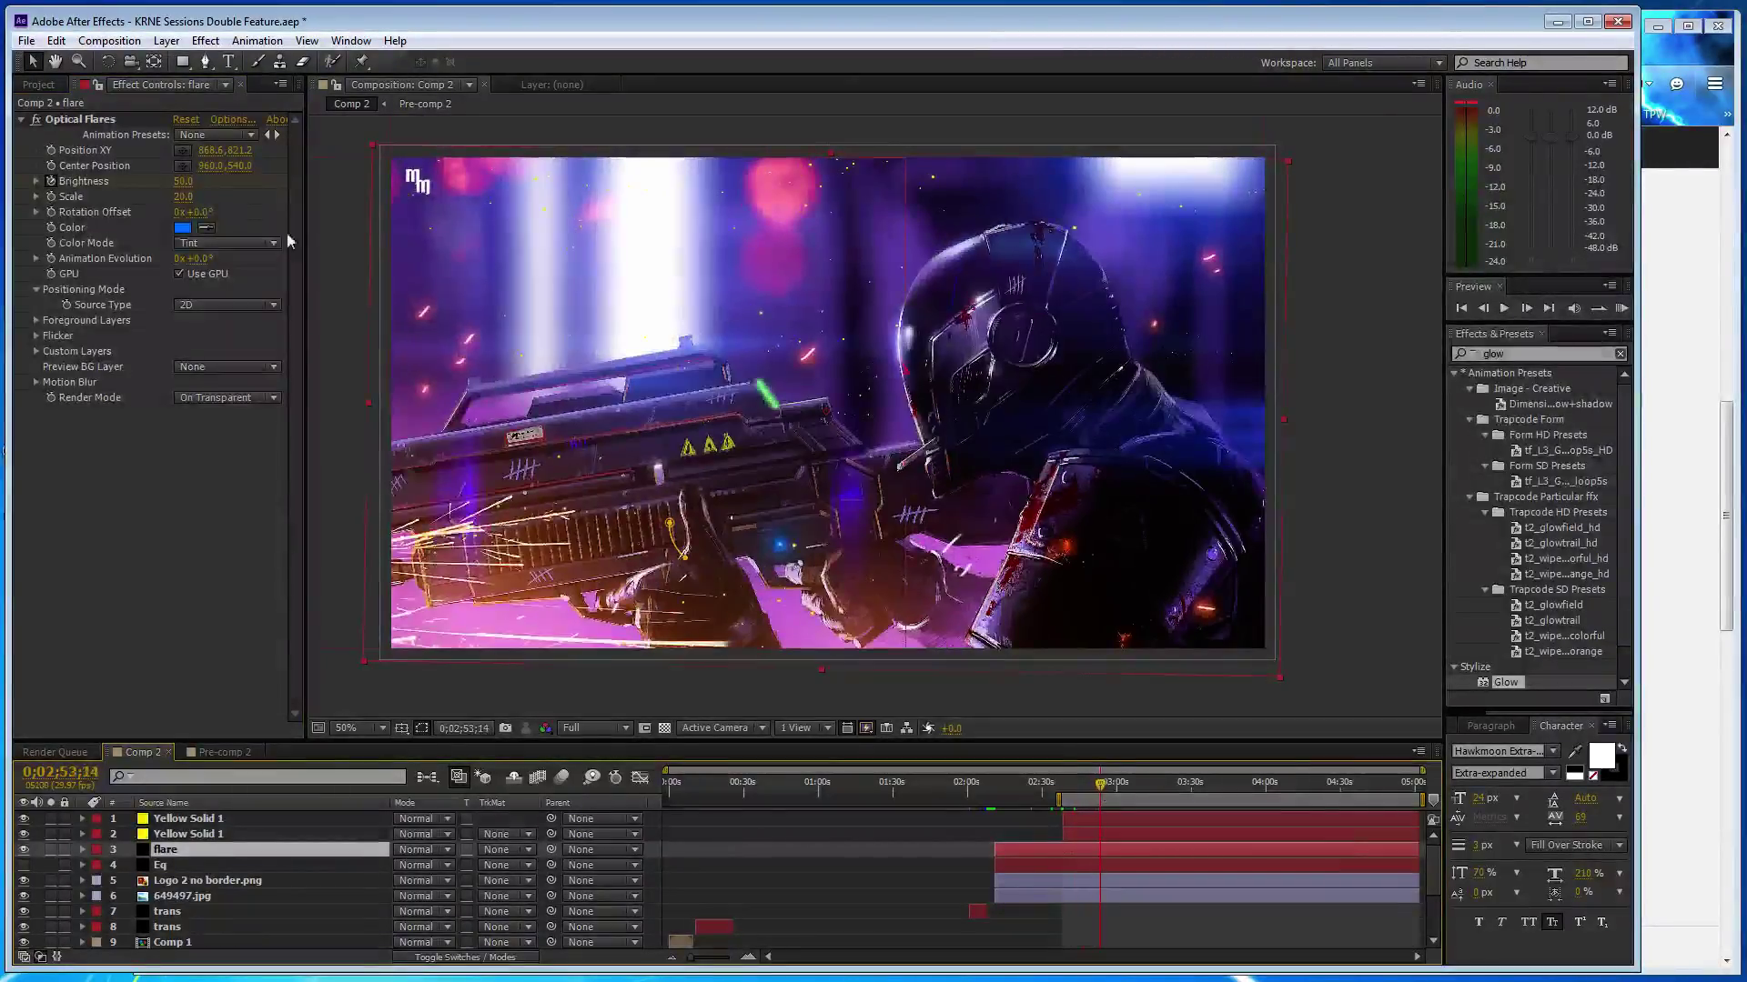
pyautogui.click(182, 181)
pyautogui.write('15')
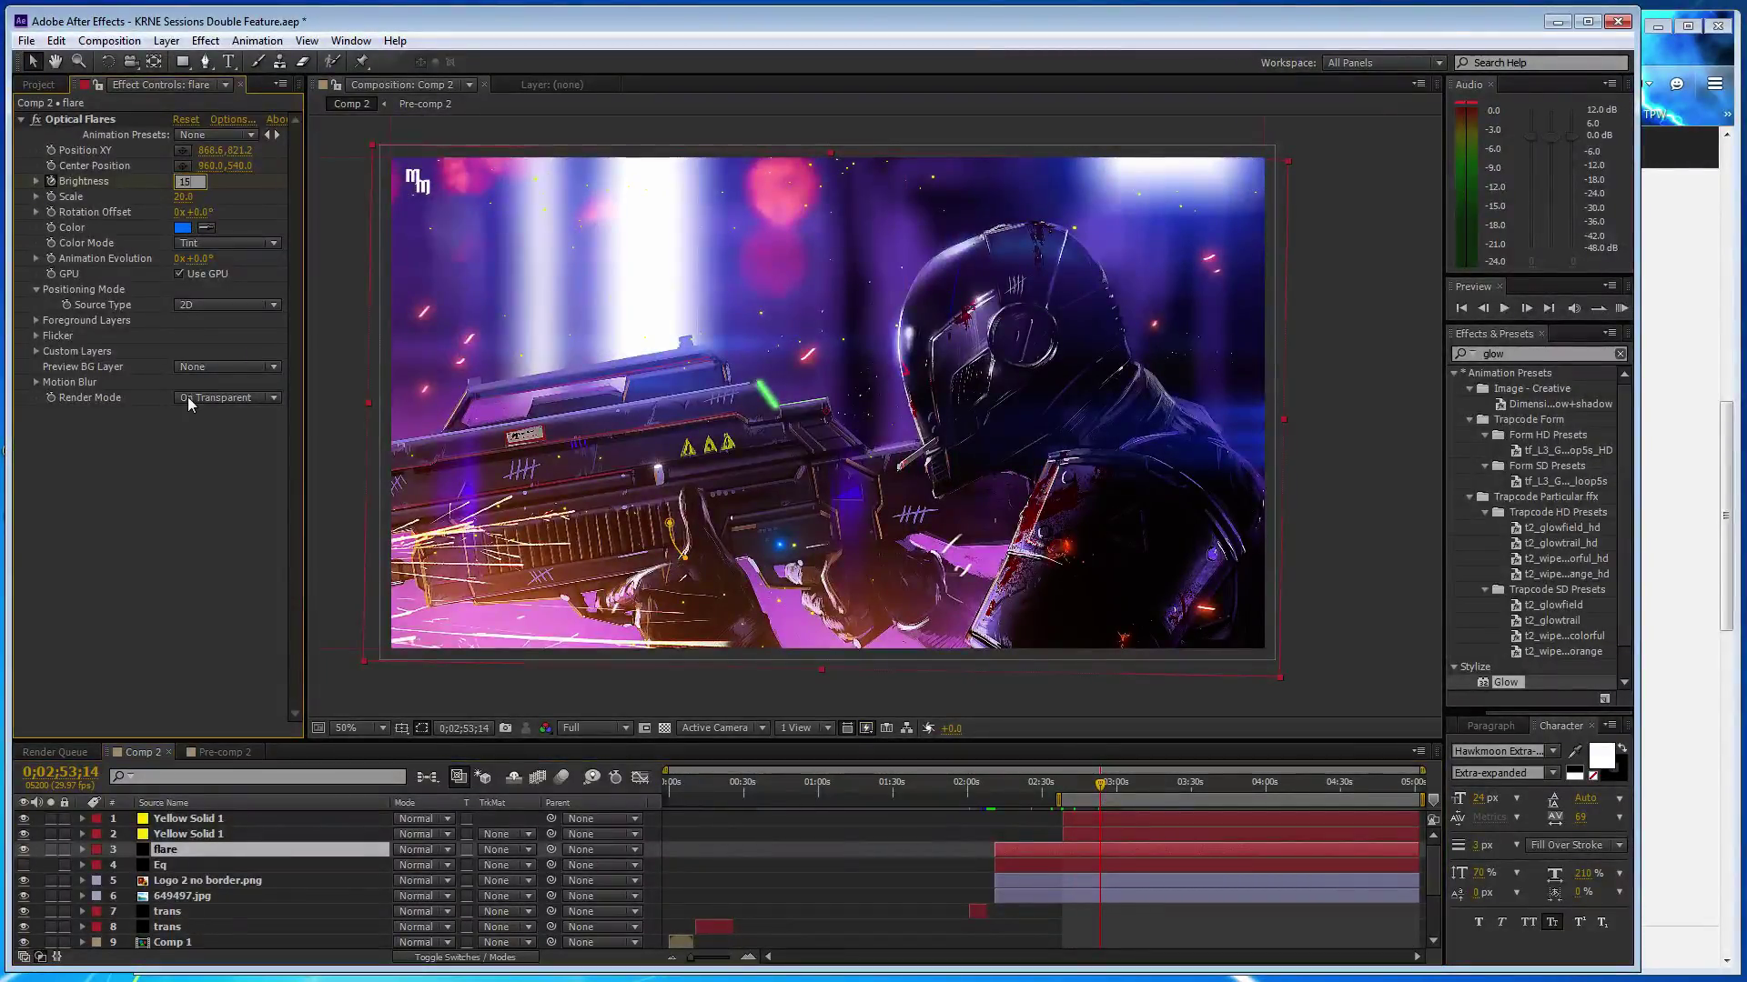
pyautogui.press('Return')
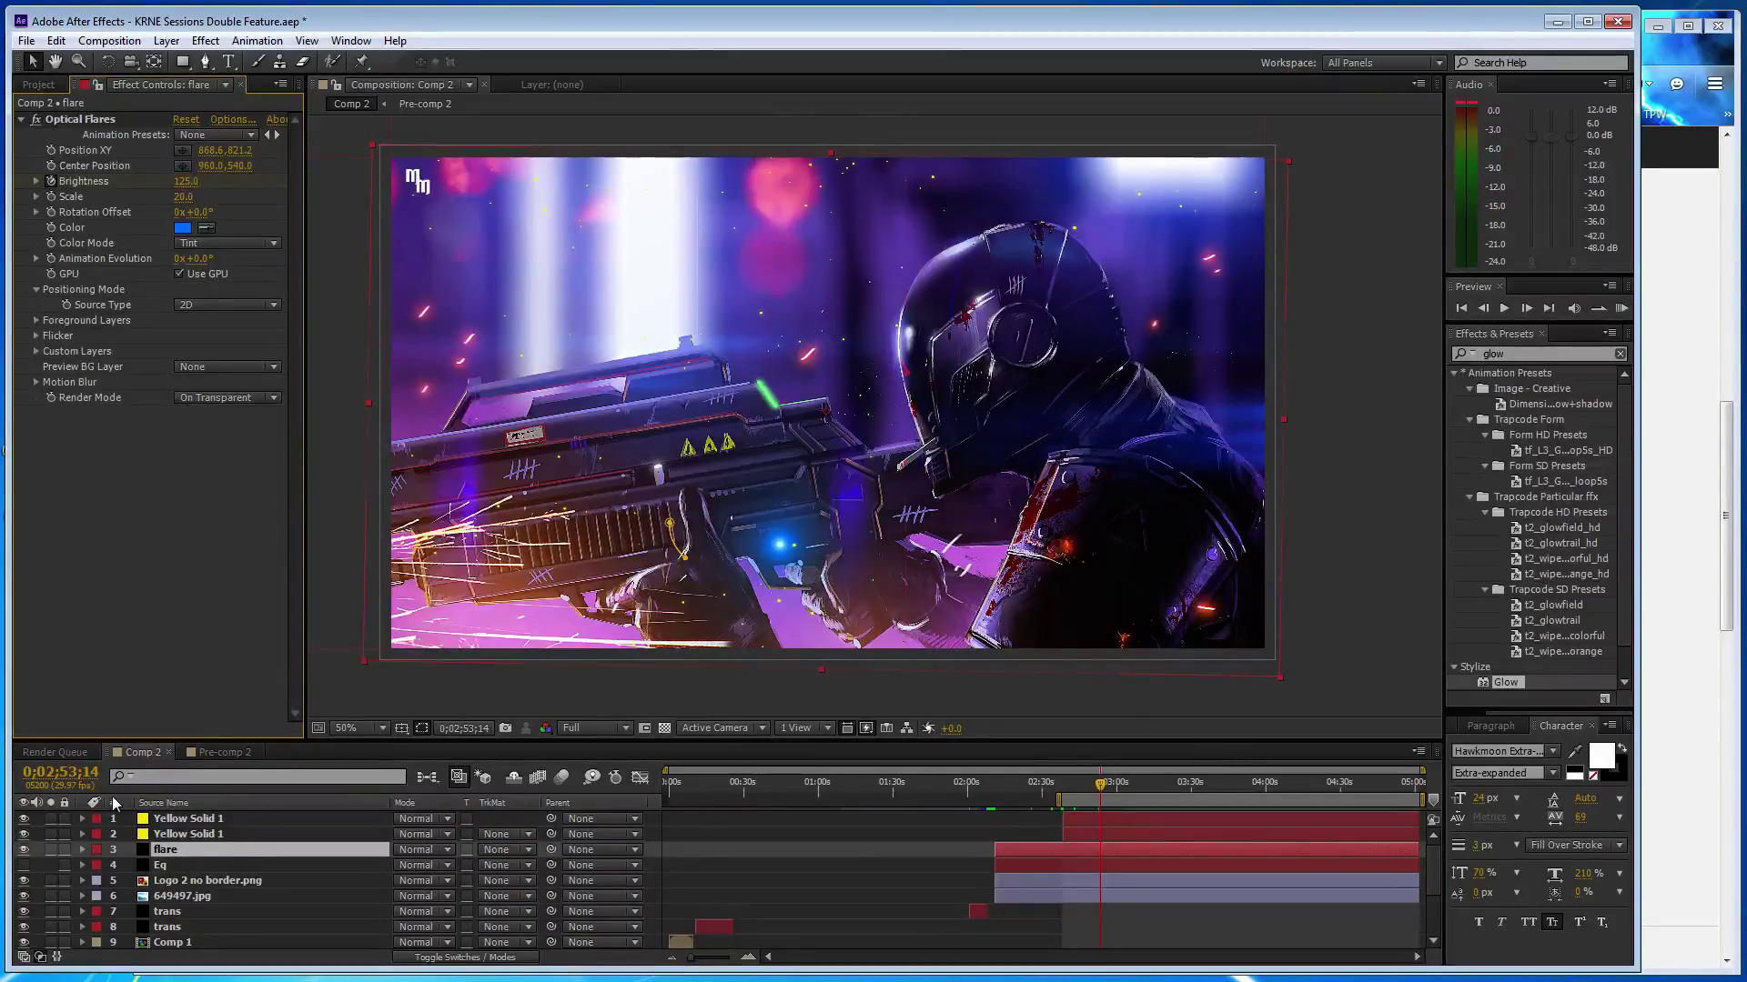
pyautogui.click(81, 835)
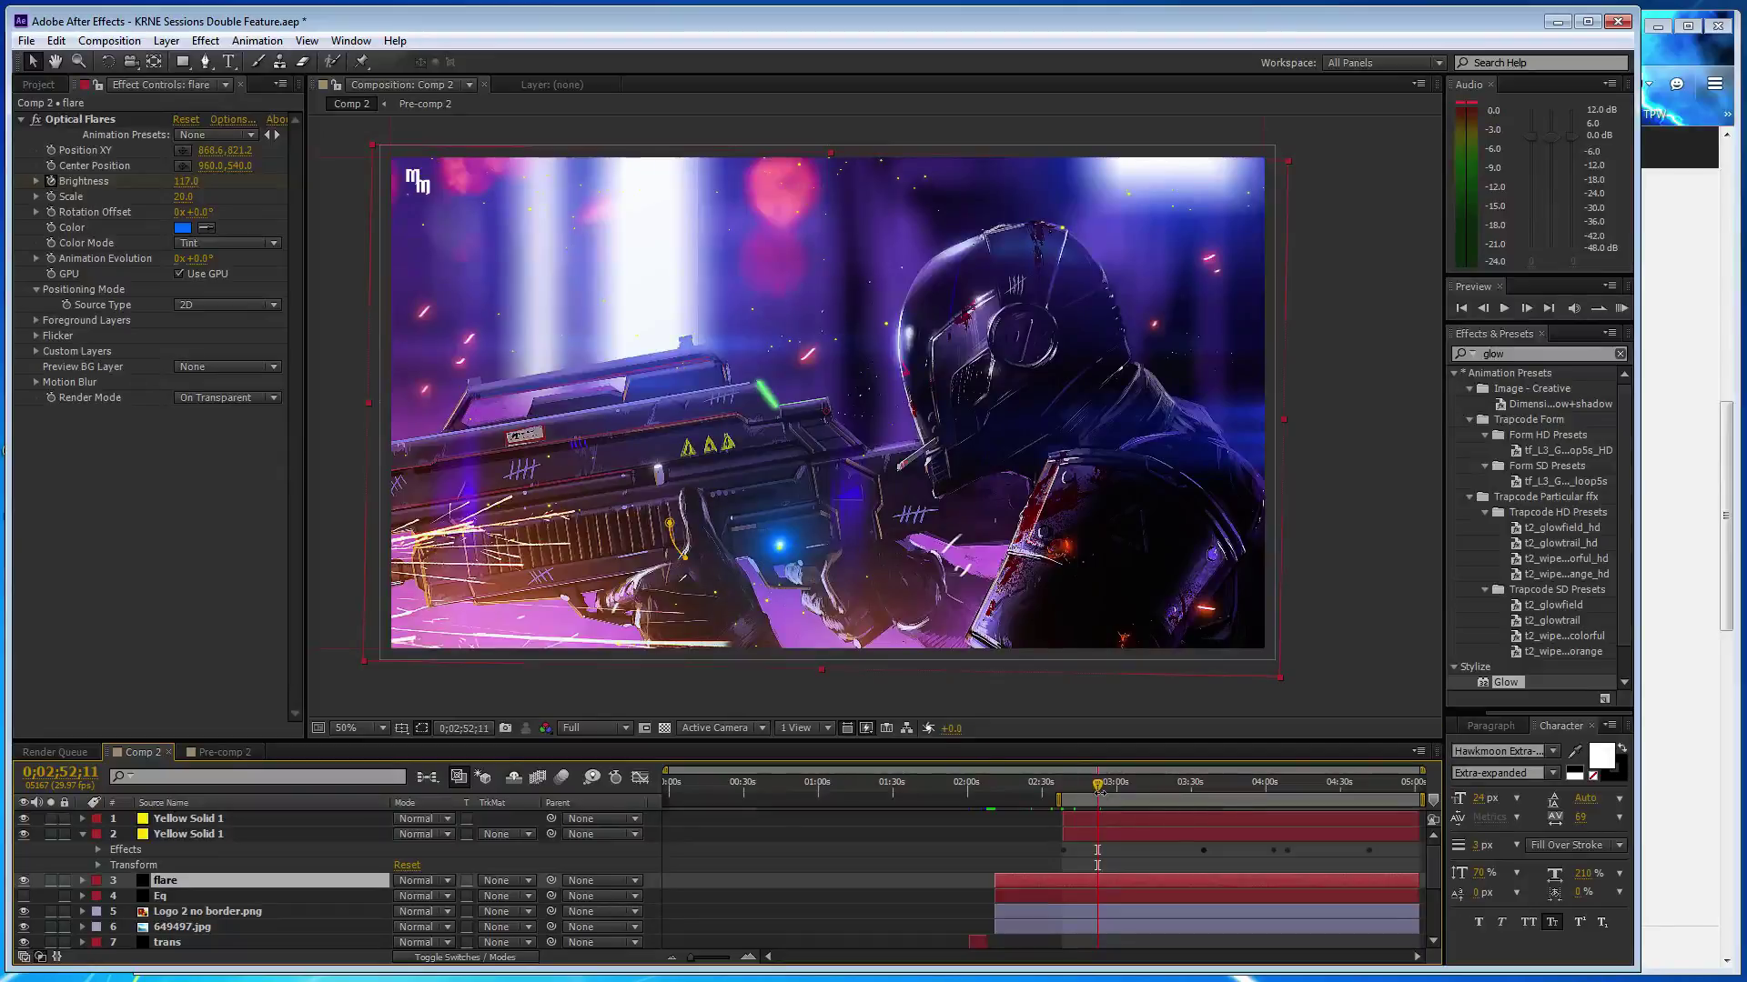
# - Key flare Brightness 50 at 3:03, 125 at 3:13 and 50 at 3:20
pyautogui.moveTo(1099, 784); pyautogui.dragTo(1125, 789)
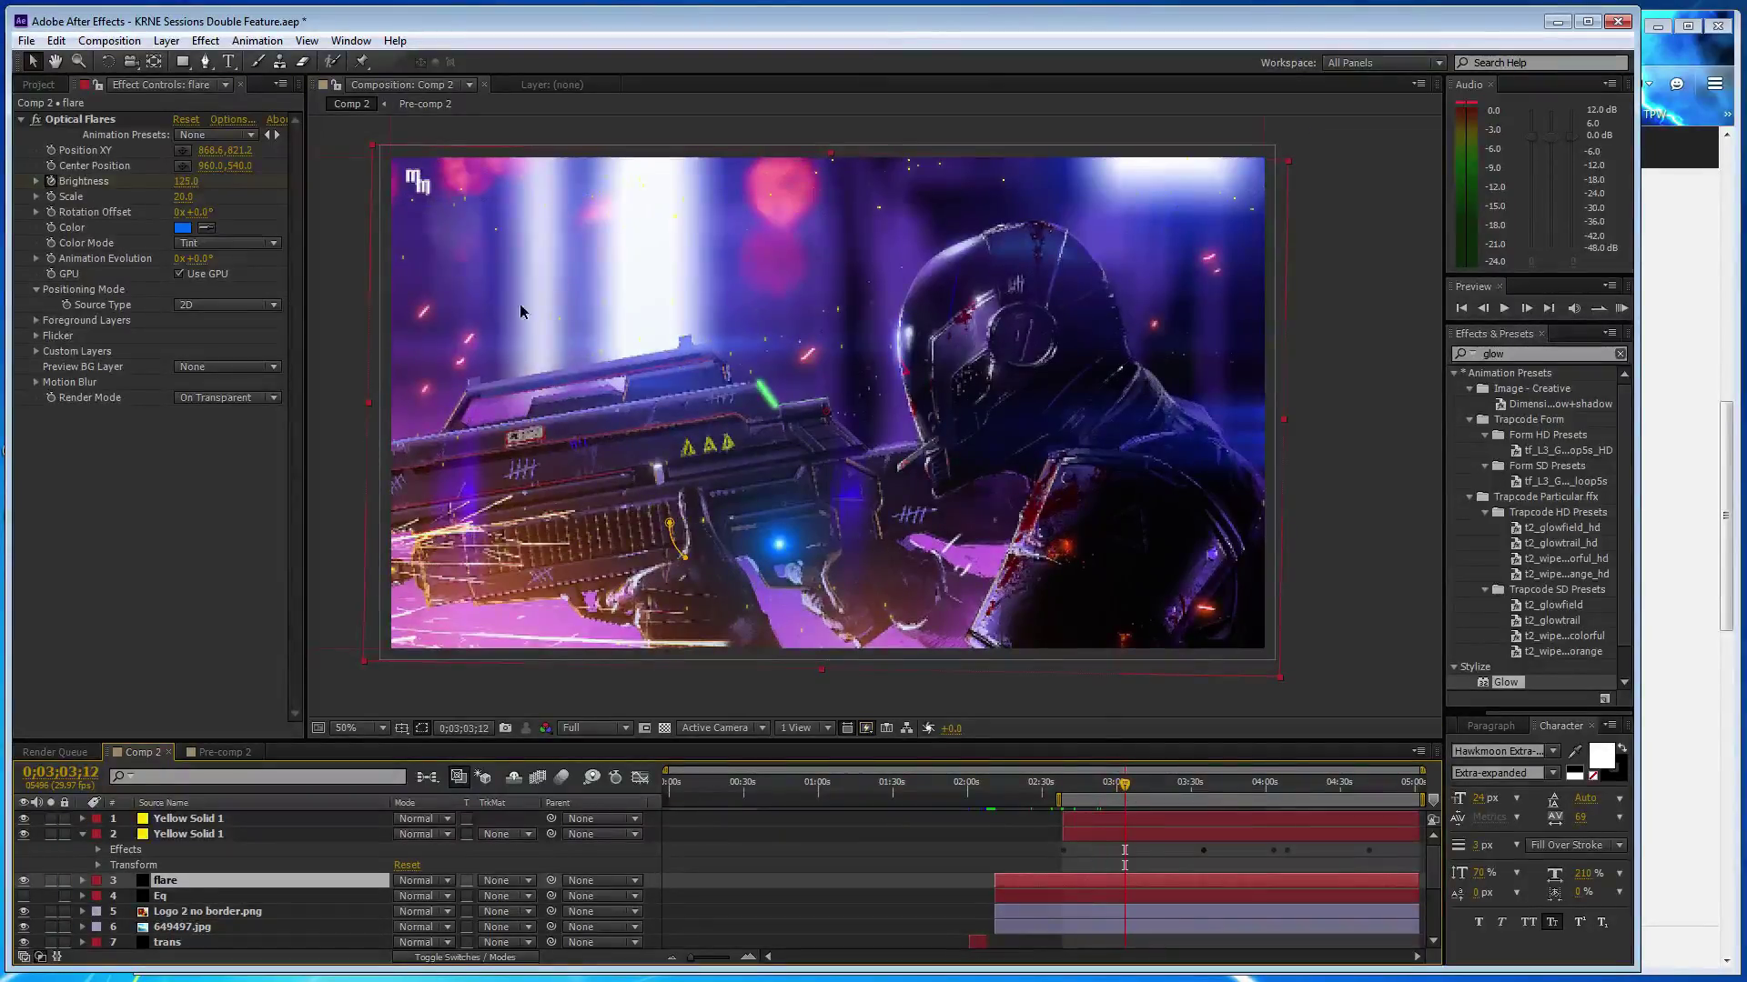
pyautogui.click(186, 181)
pyautogui.write('1')
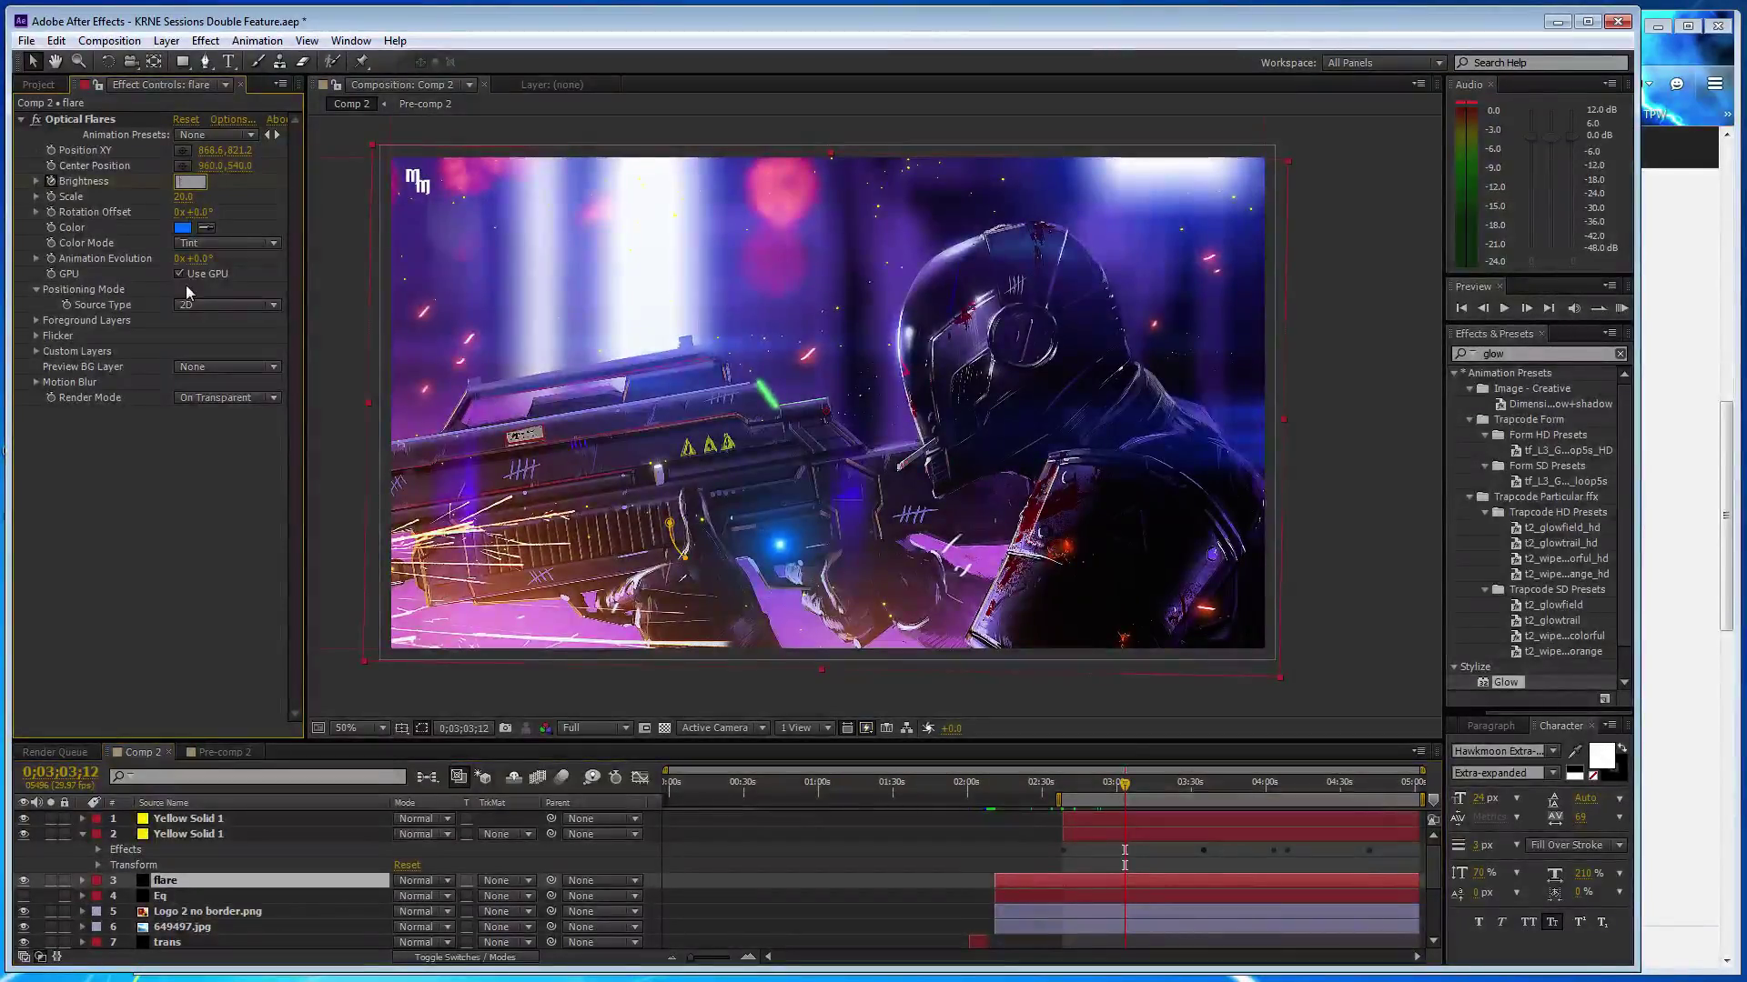
pyautogui.write('50')
pyautogui.press('Return')
pyautogui.click(1149, 788)
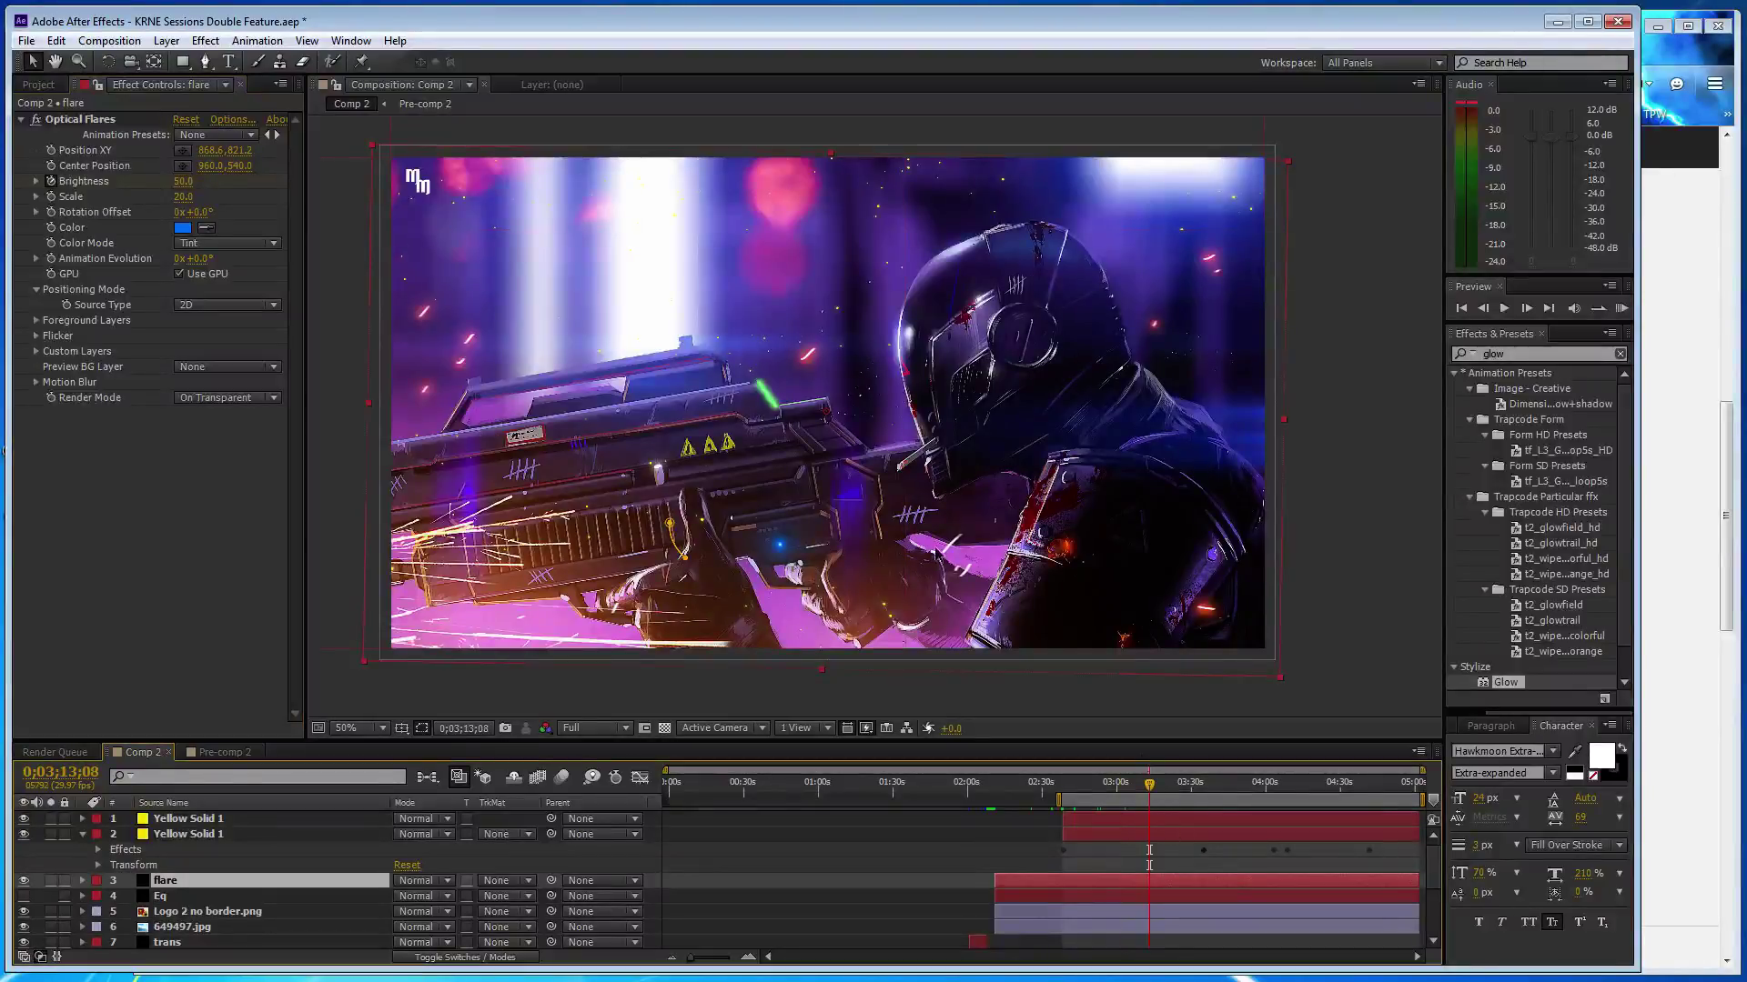
pyautogui.moveTo(186, 182); pyautogui.dragTo(254, 182)
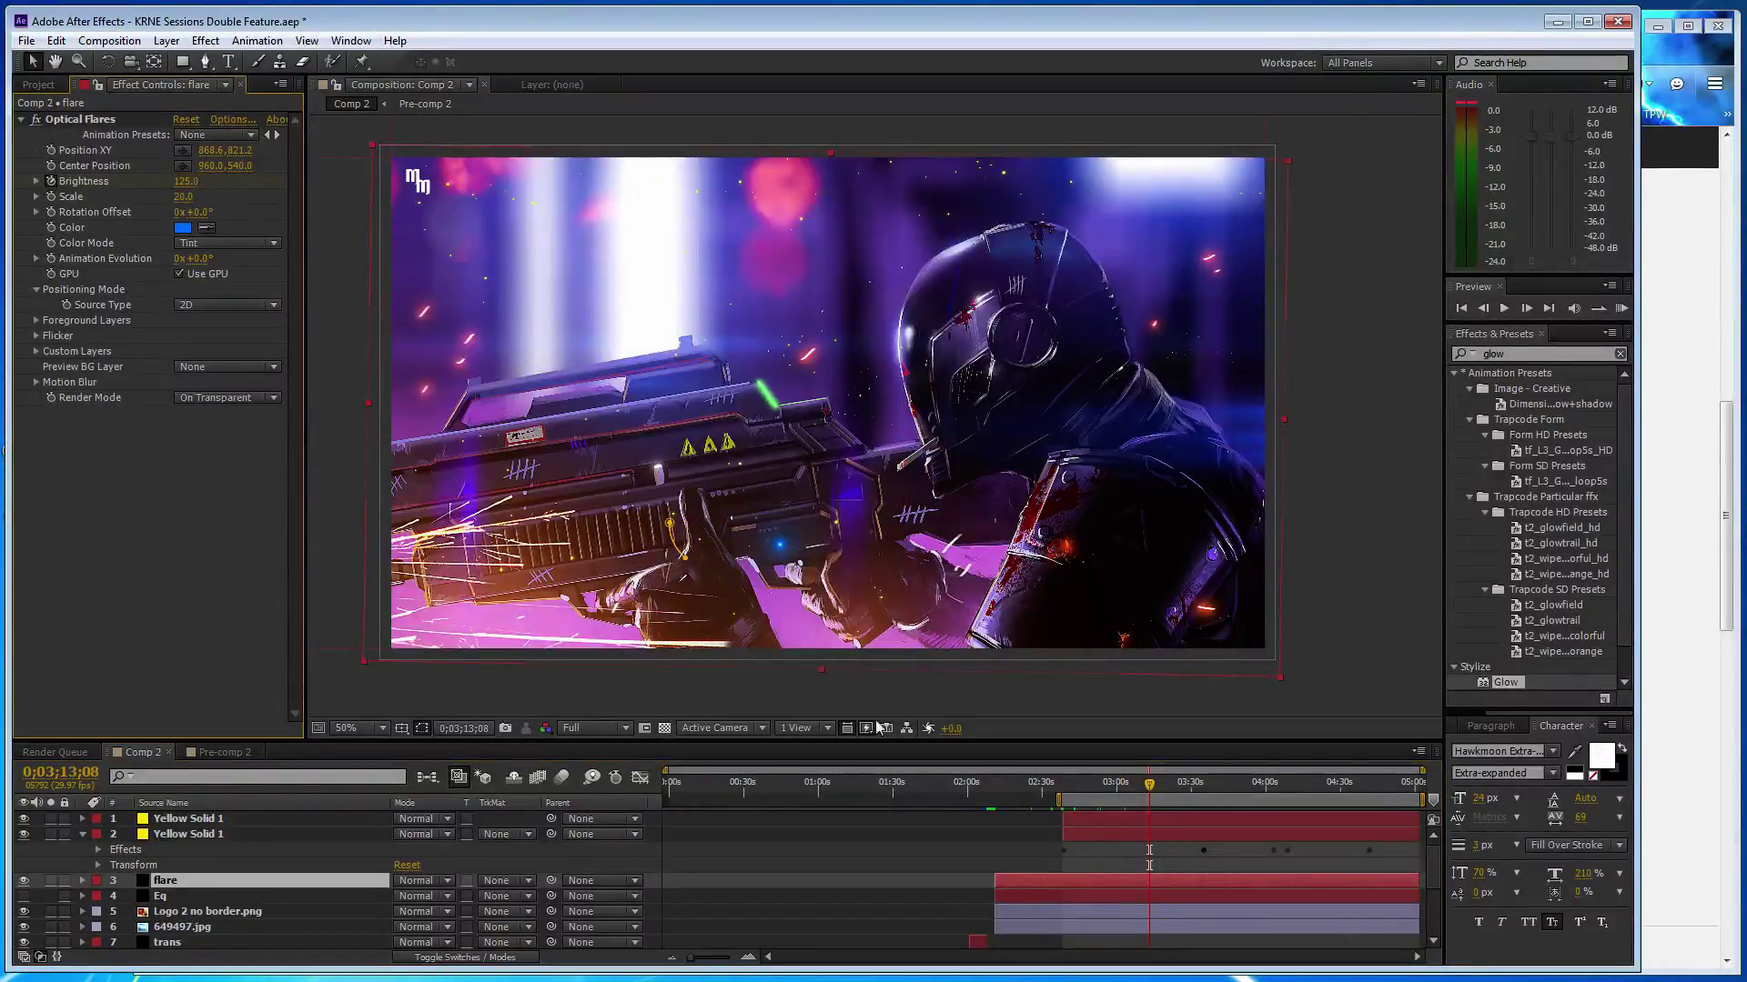
pyautogui.click(1167, 788)
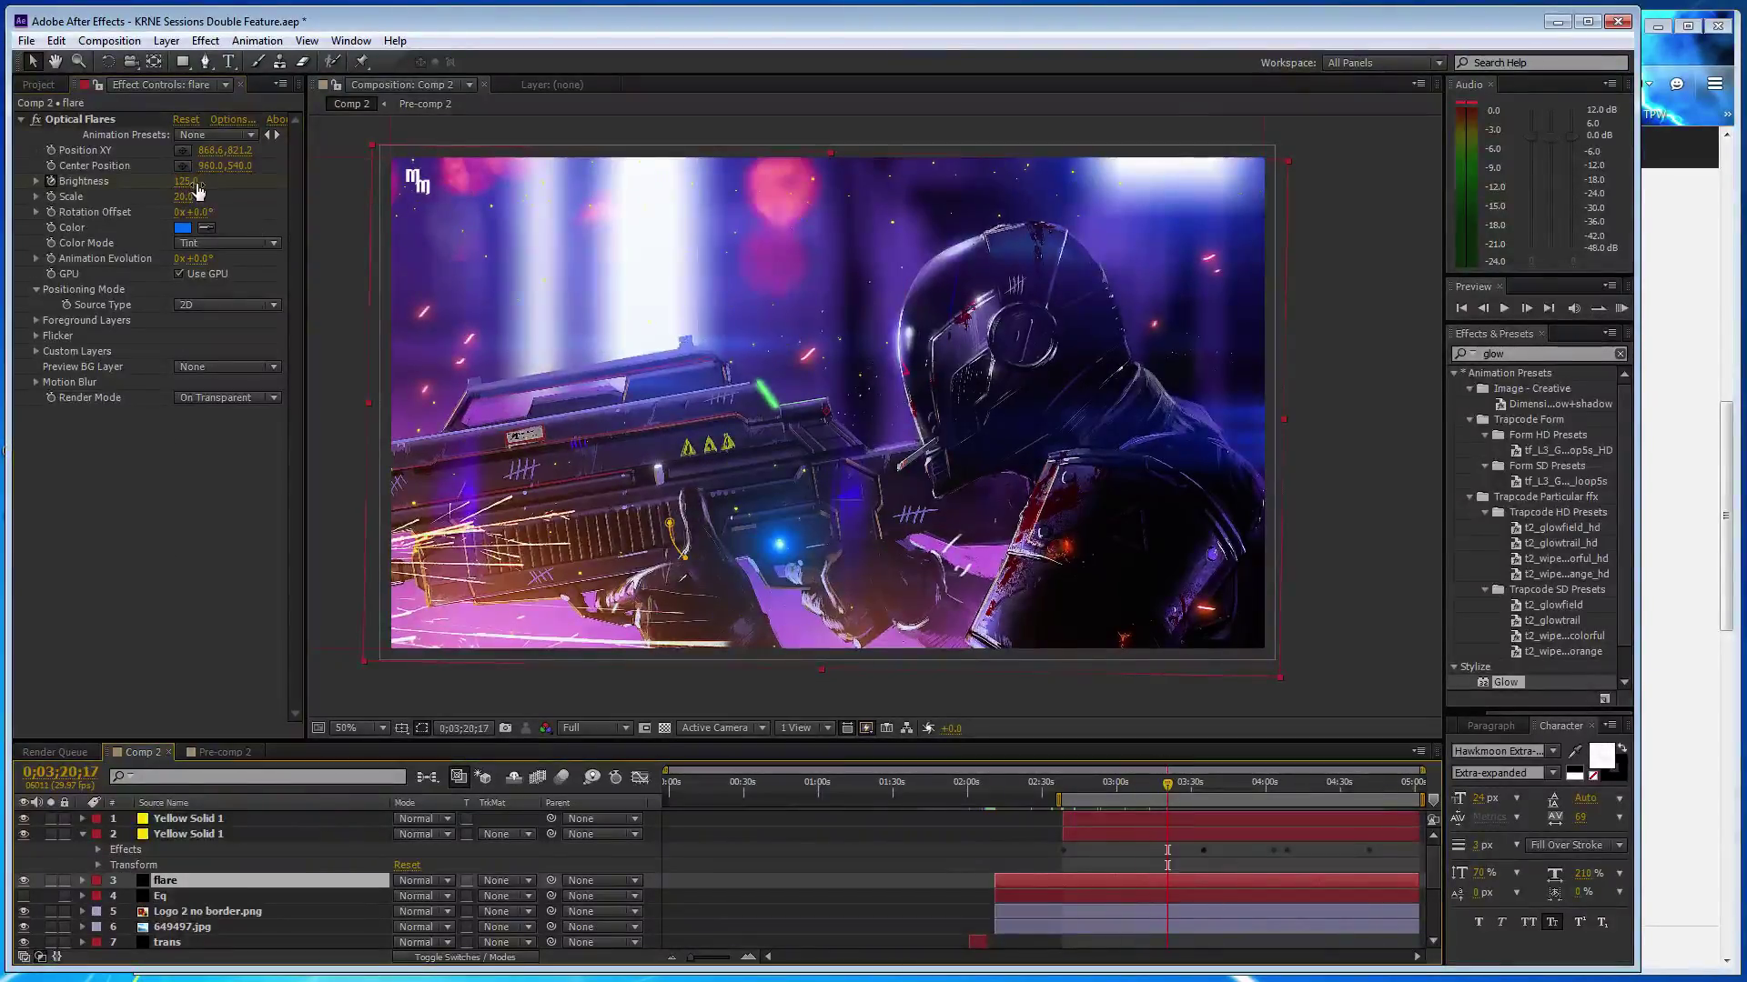
pyautogui.click(160, 529)
pyautogui.hotkey('ctrl', 'z')
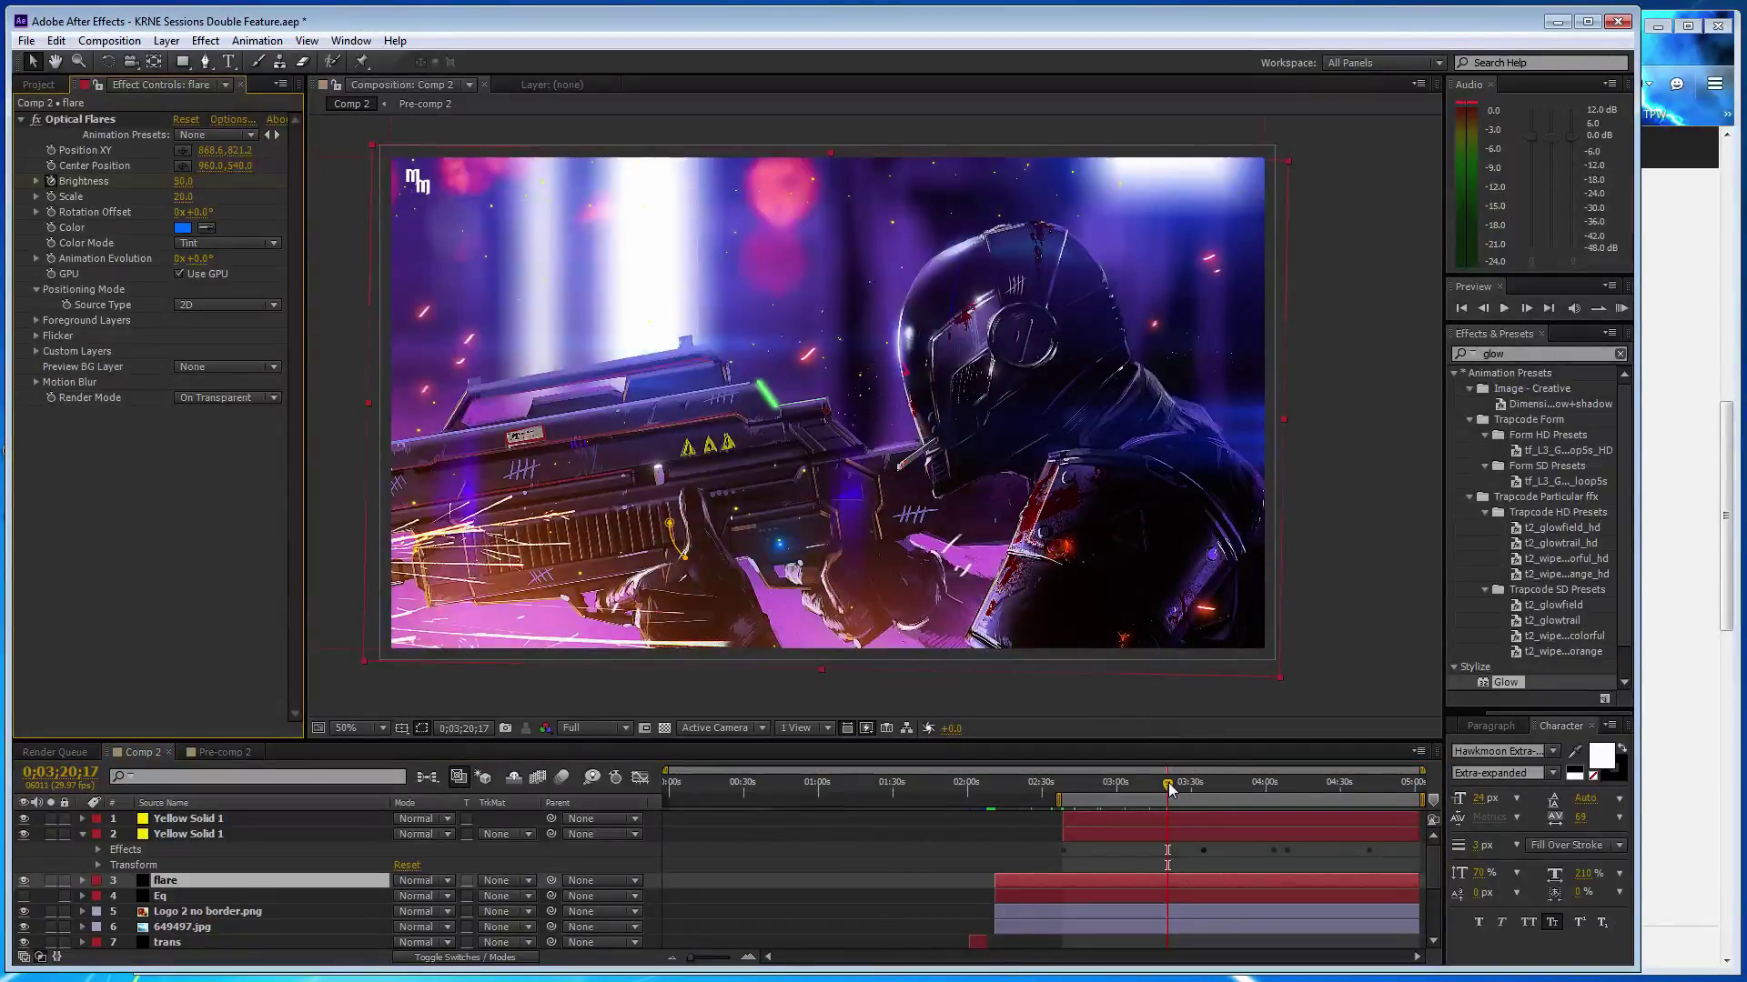
# - Key flare Brightness 125 at 3:26 and 50 at 3:31
pyautogui.click(1182, 786)
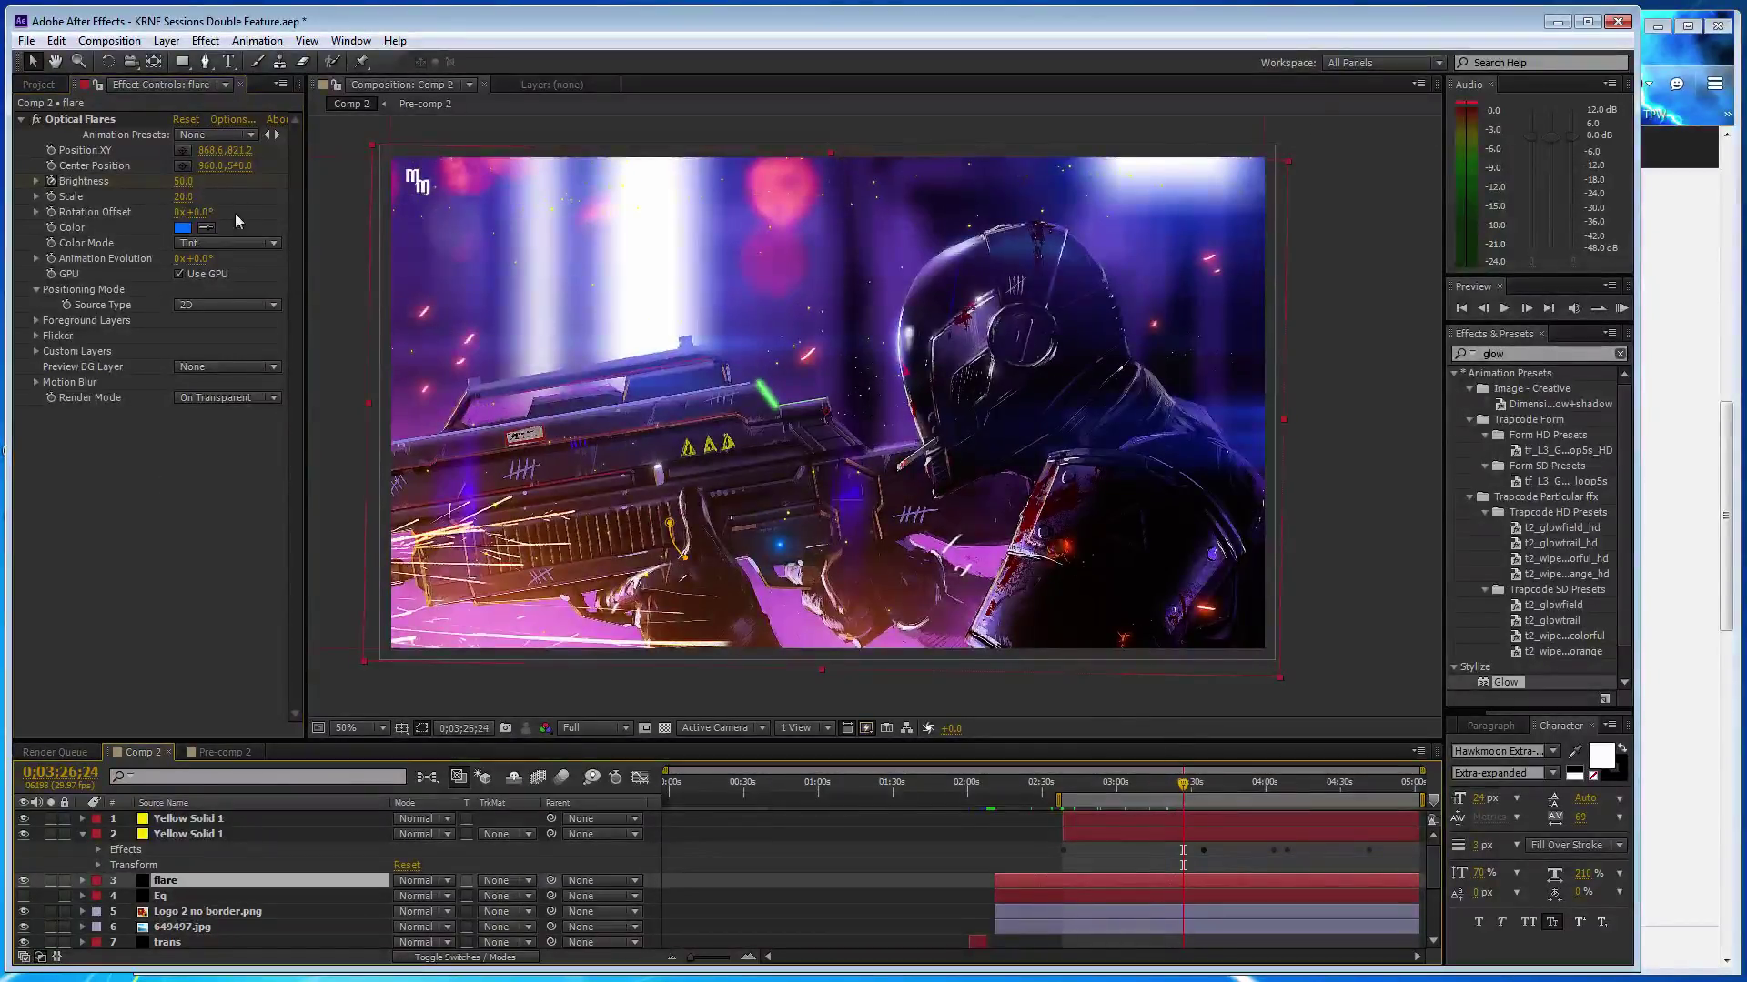
pyautogui.click(183, 181)
pyautogui.write('125')
pyautogui.press('Return')
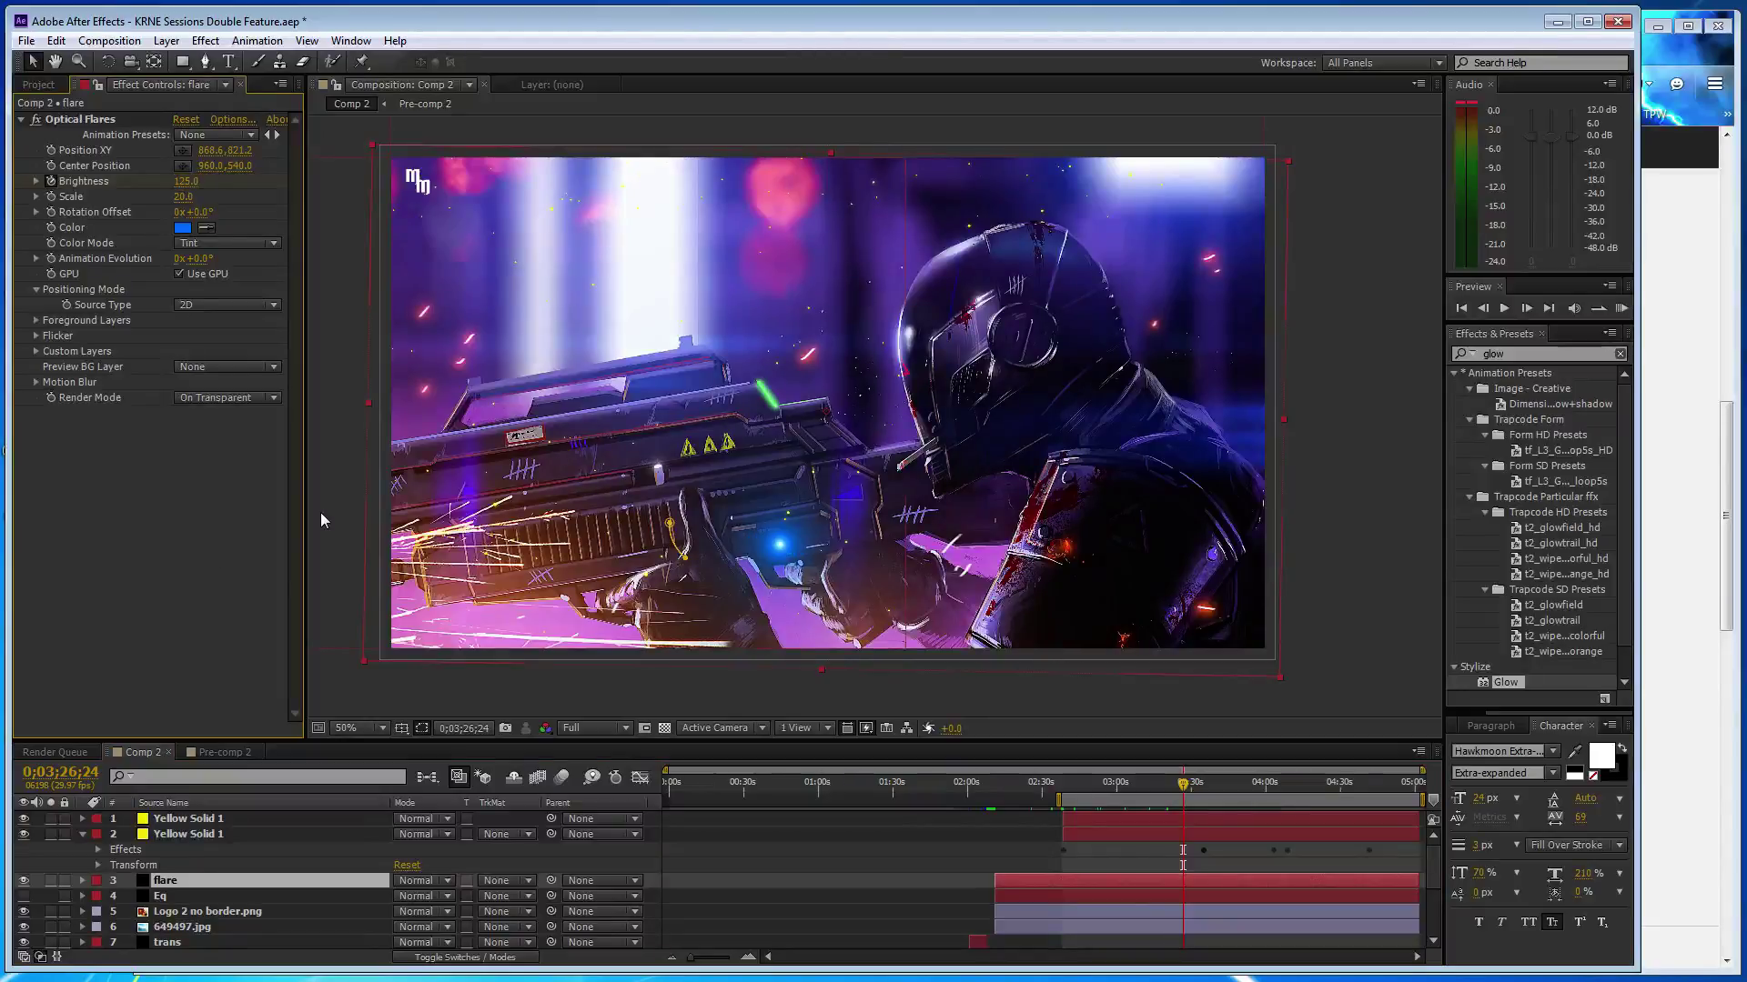
pyautogui.moveTo(1186, 791); pyautogui.dragTo(1195, 788)
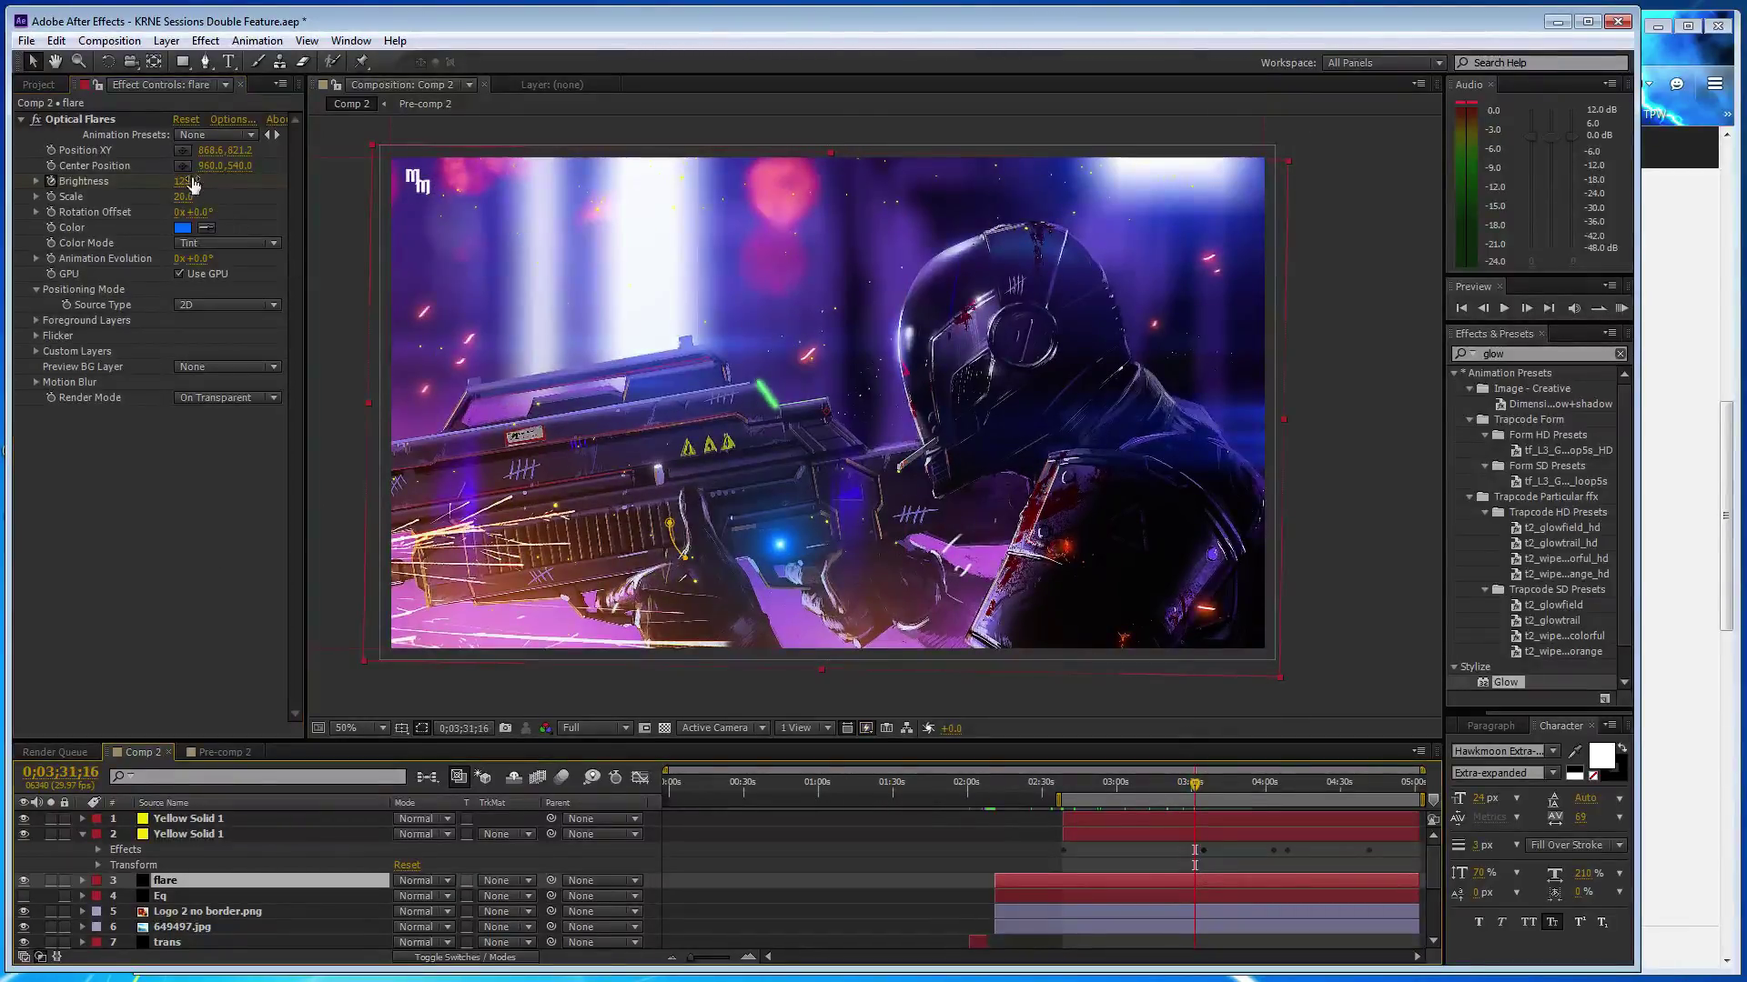
pyautogui.hotkey('ctrl', 'z')
# - Zoom the timeline to frame level and park a few frames before 0;03;34 on Brightness
pyautogui.click(747, 957)
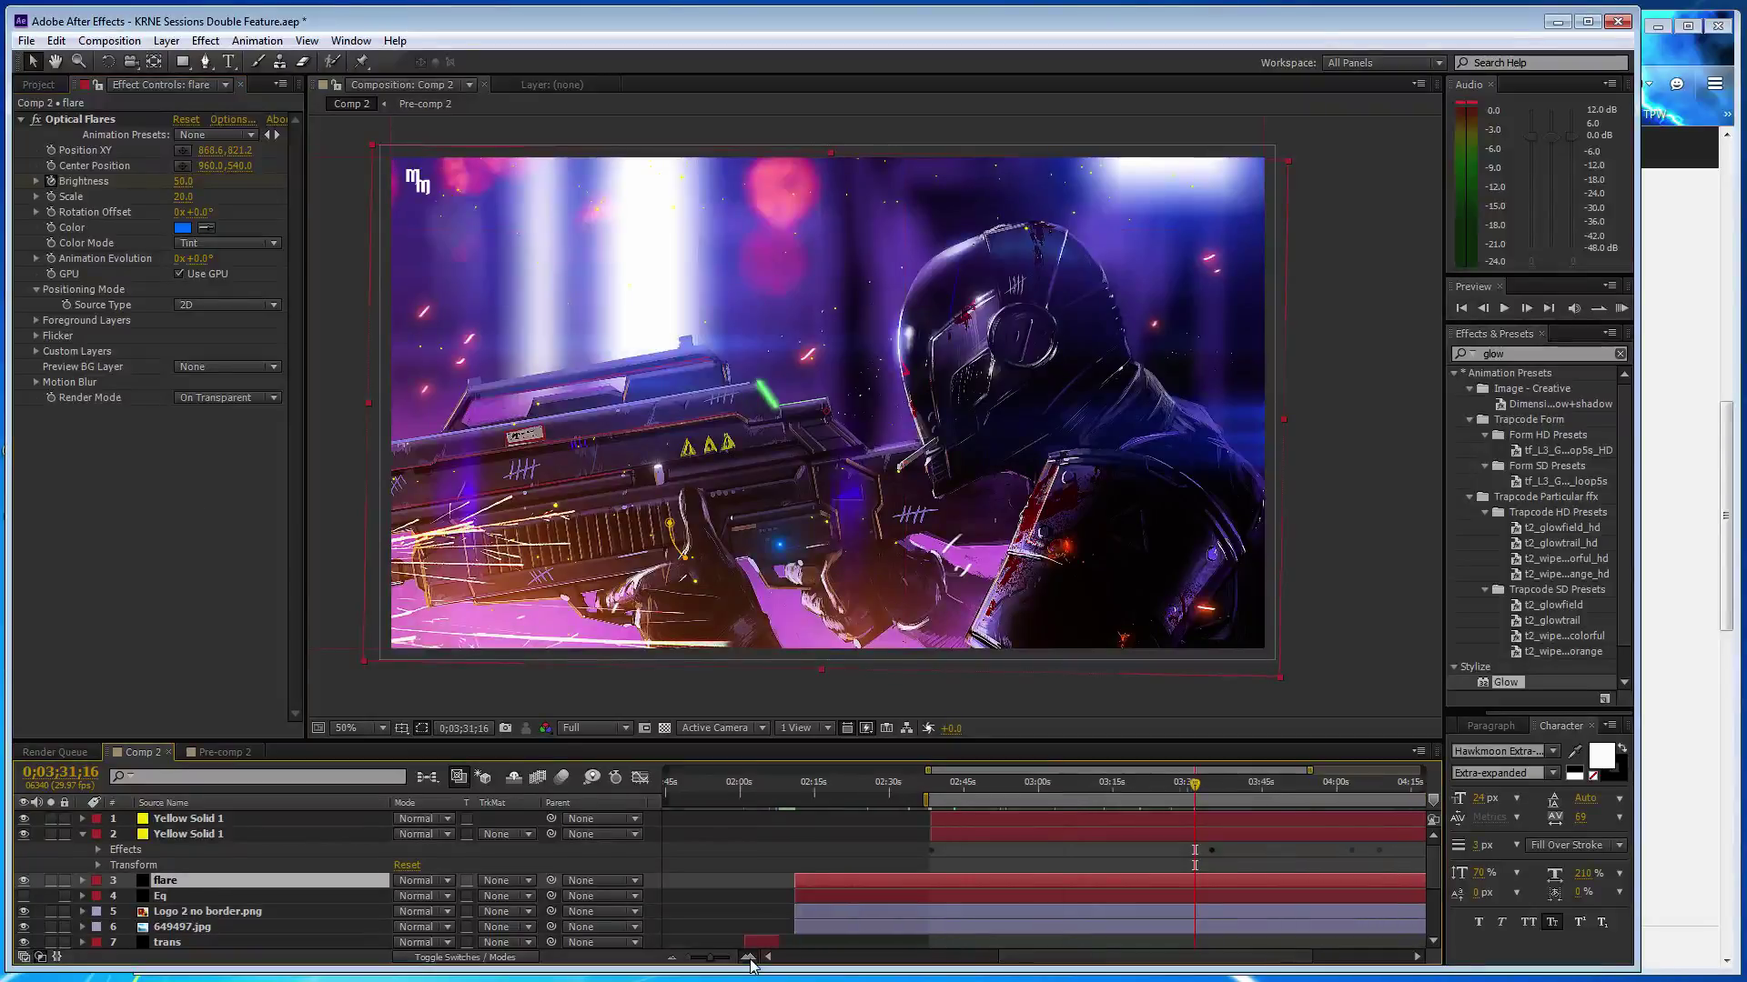
pyautogui.moveTo(1219, 960); pyautogui.dragTo(1239, 960)
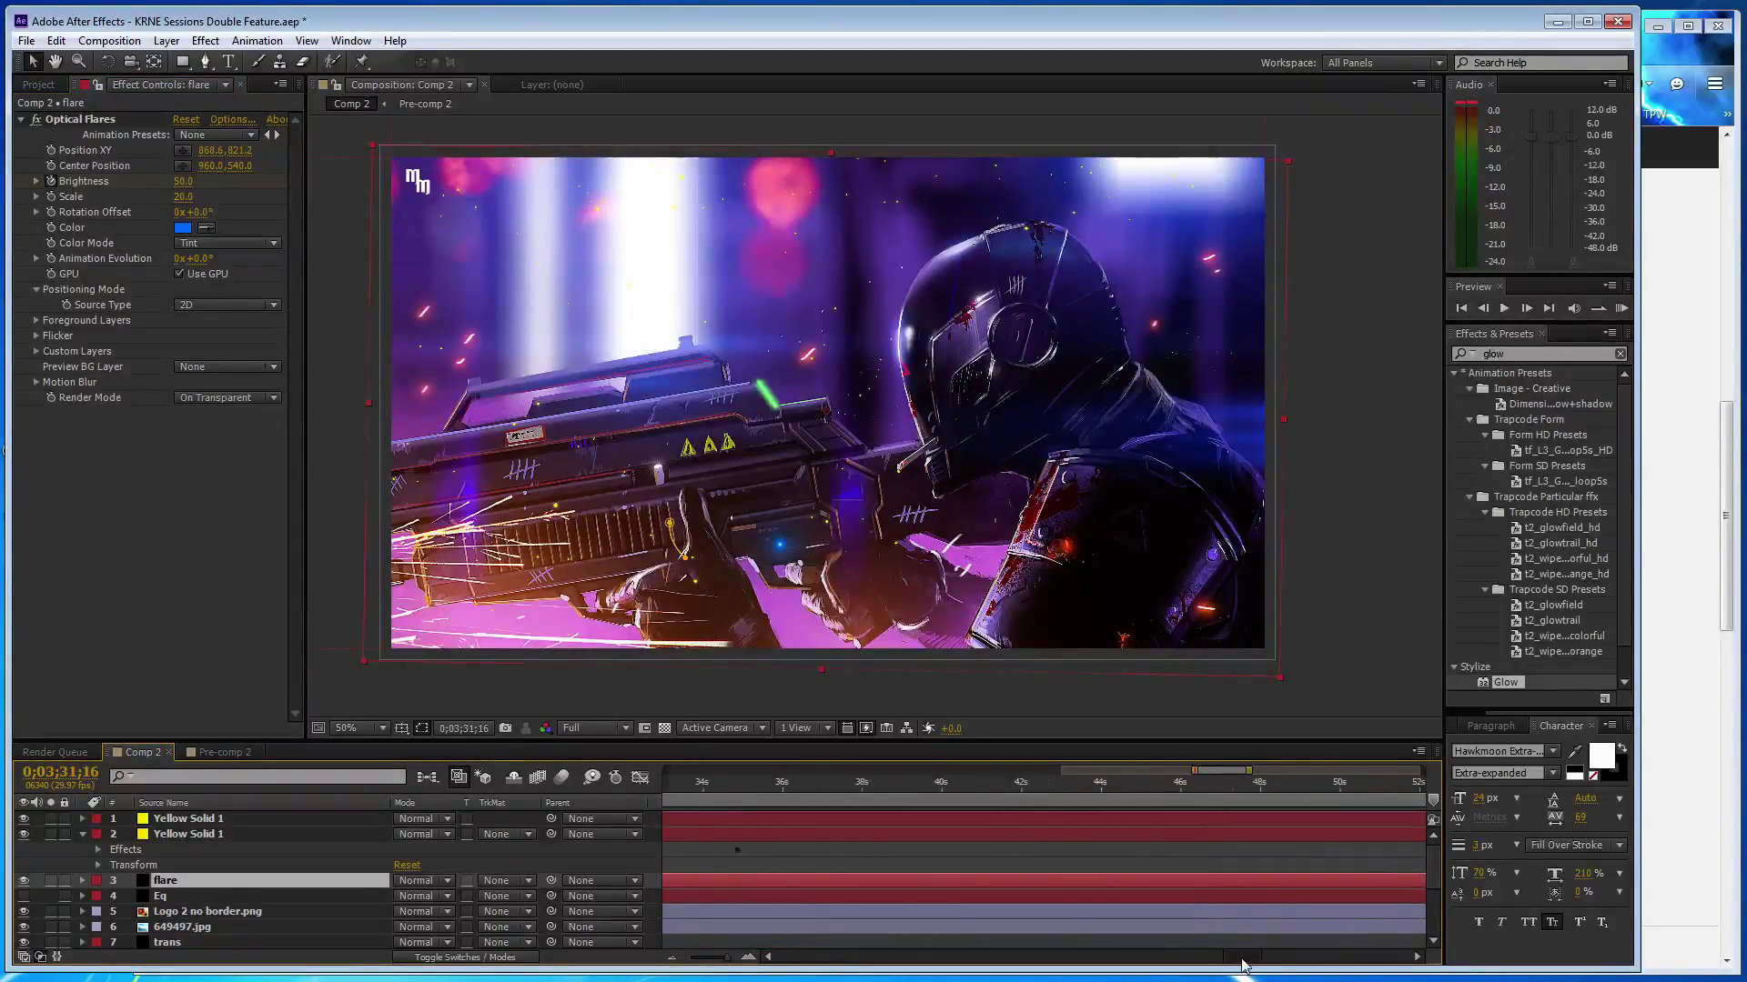
pyautogui.moveTo(869, 788); pyautogui.dragTo(999, 788)
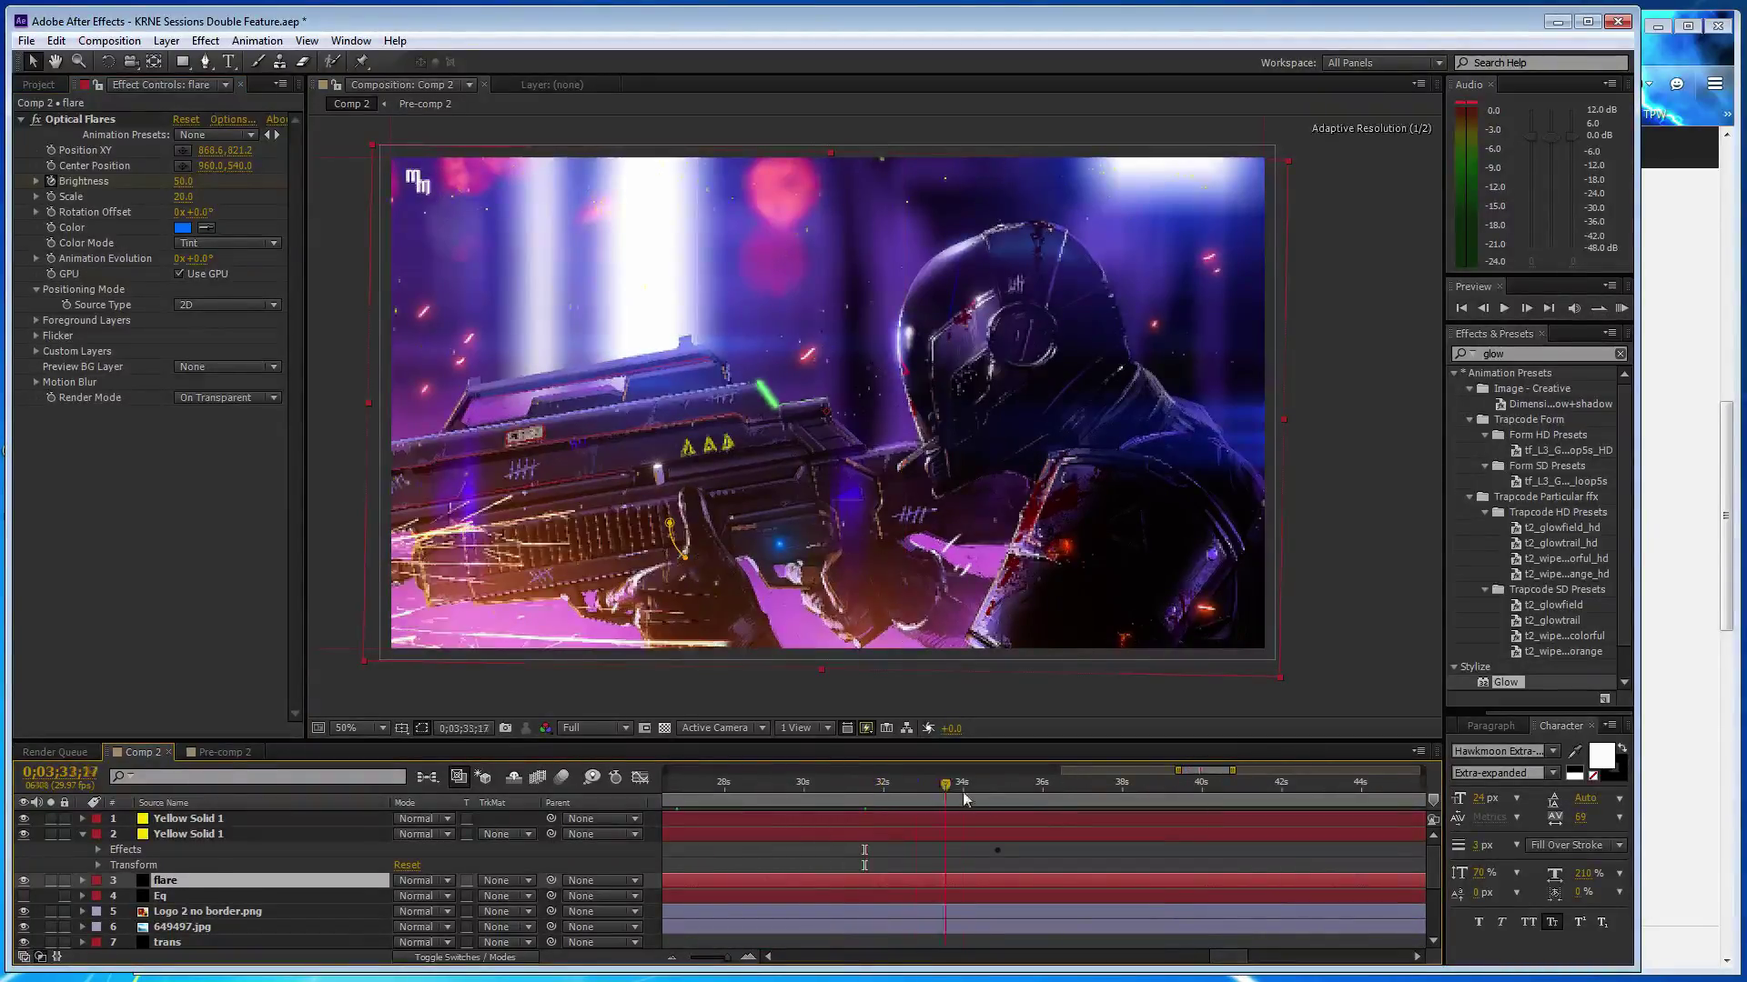
pyautogui.click(748, 957)
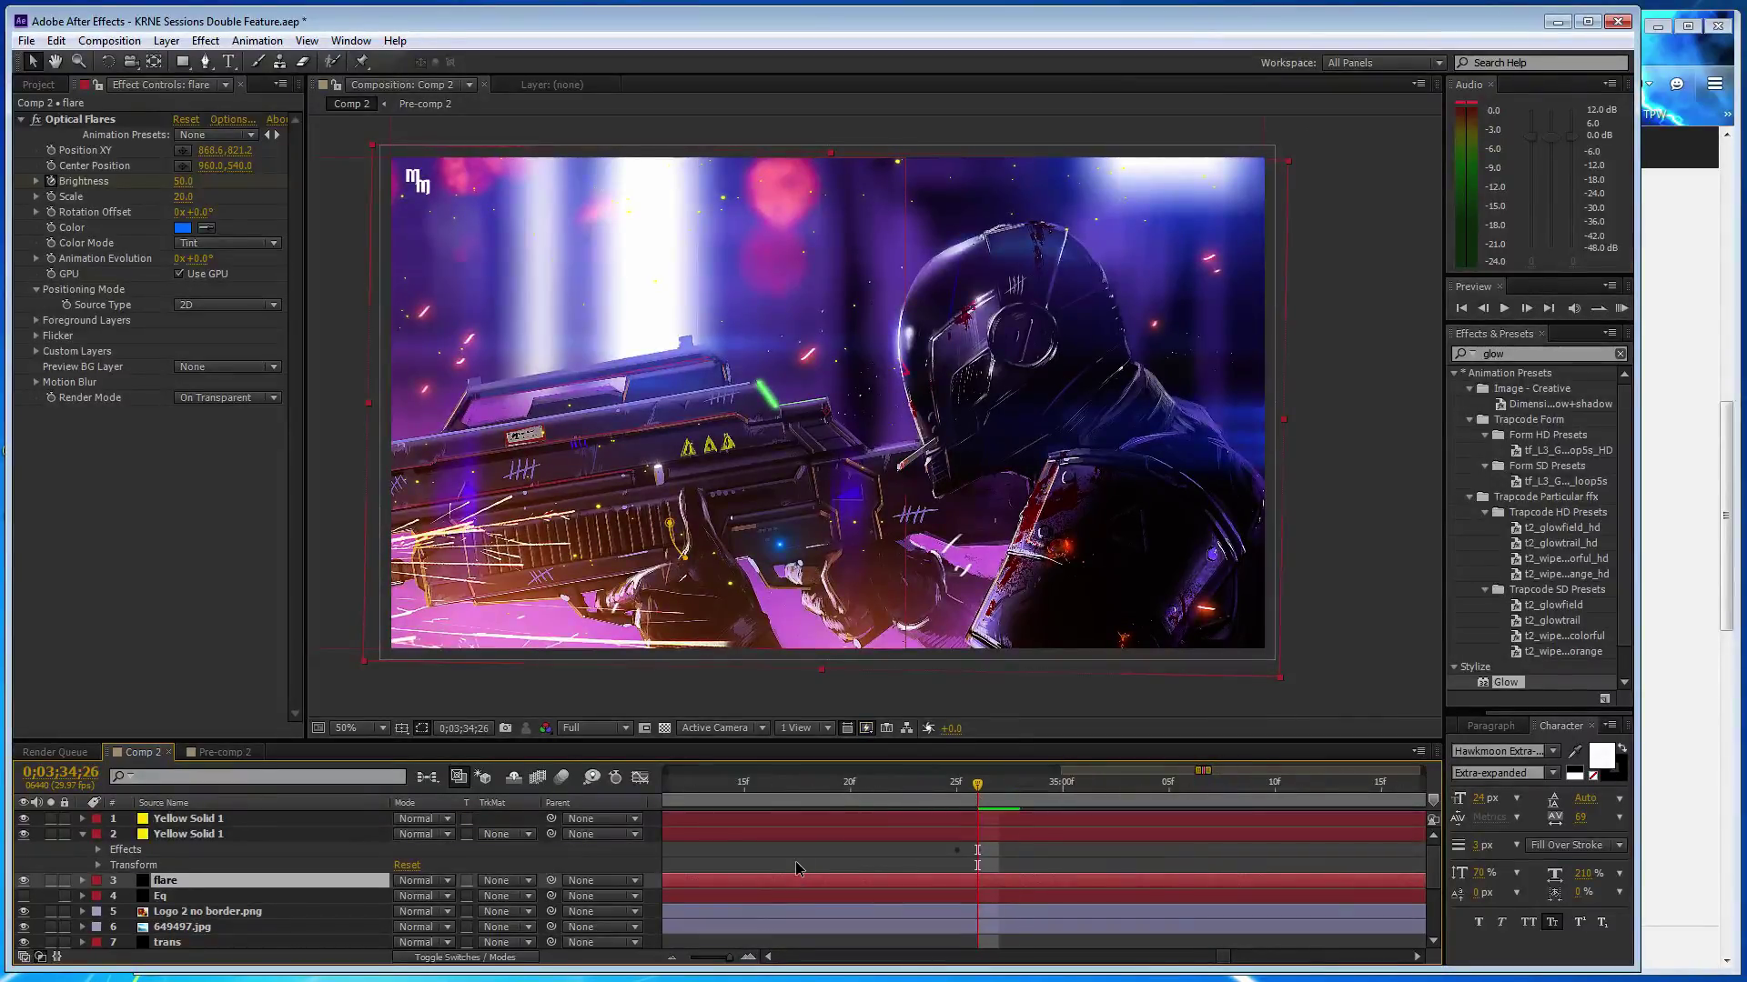
pyautogui.press('pageup')
pyautogui.press('pageup')
pyautogui.press('pageup')
pyautogui.press('pageup')
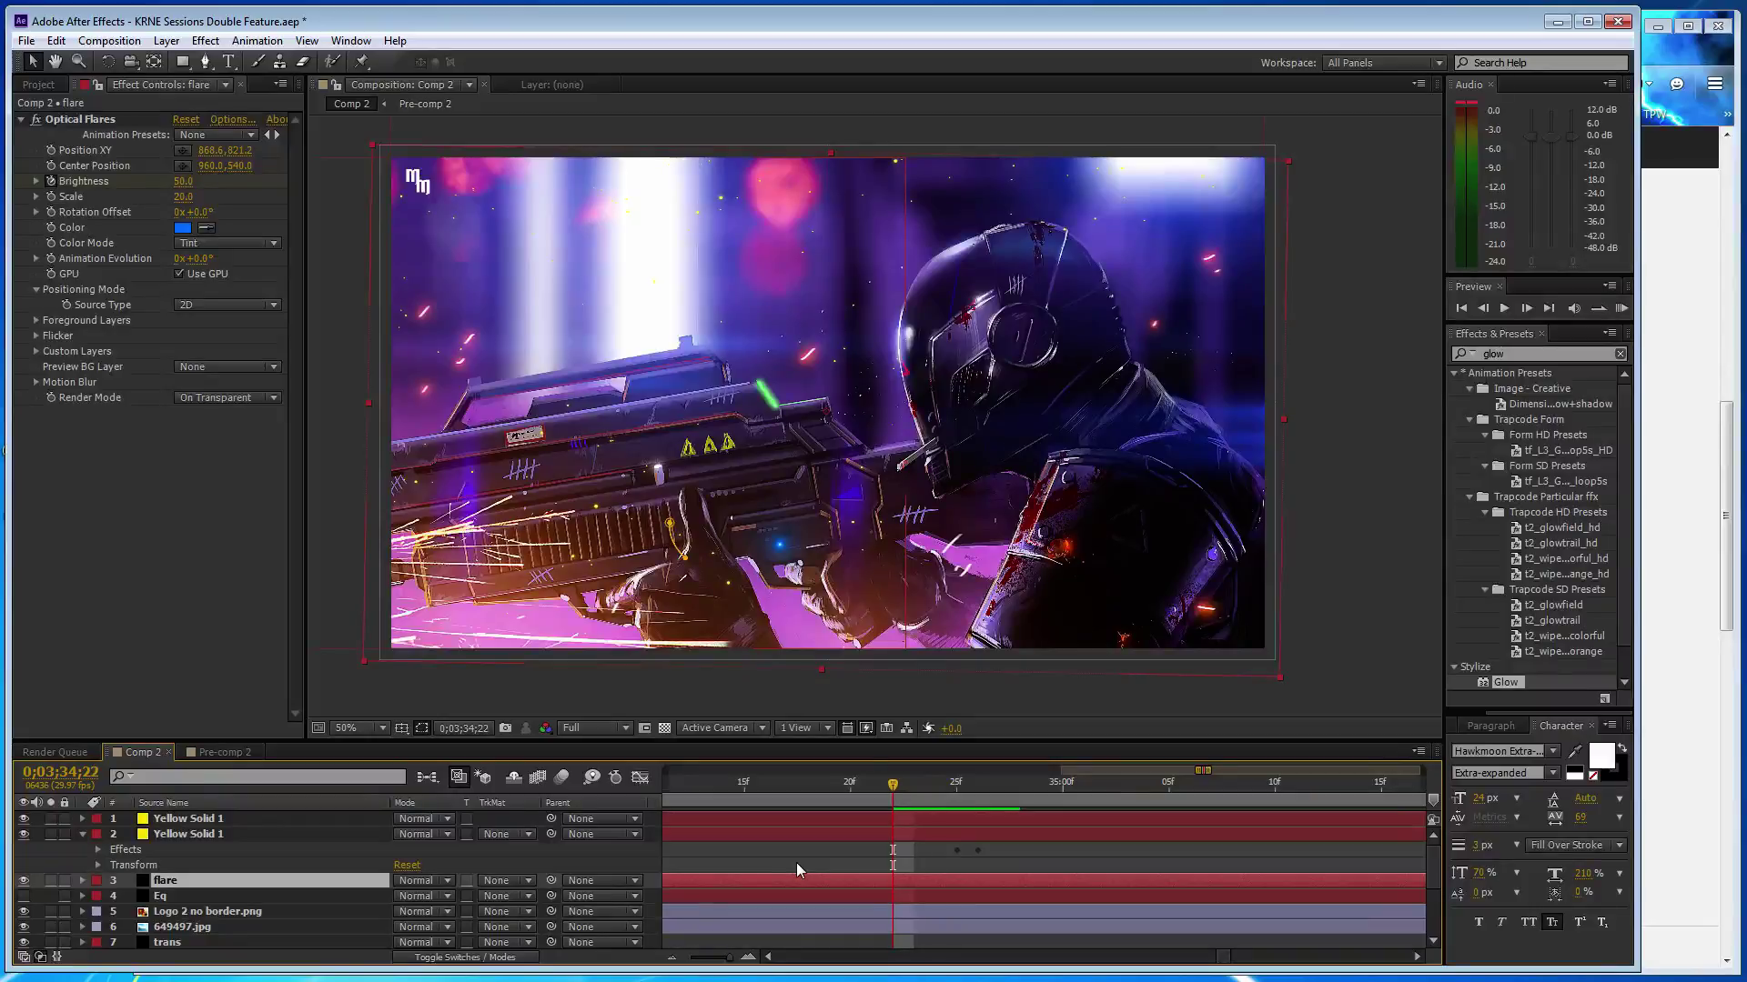
pyautogui.press('pageup')
pyautogui.press('pageup')
pyautogui.press('pageup')
pyautogui.press('pageup')
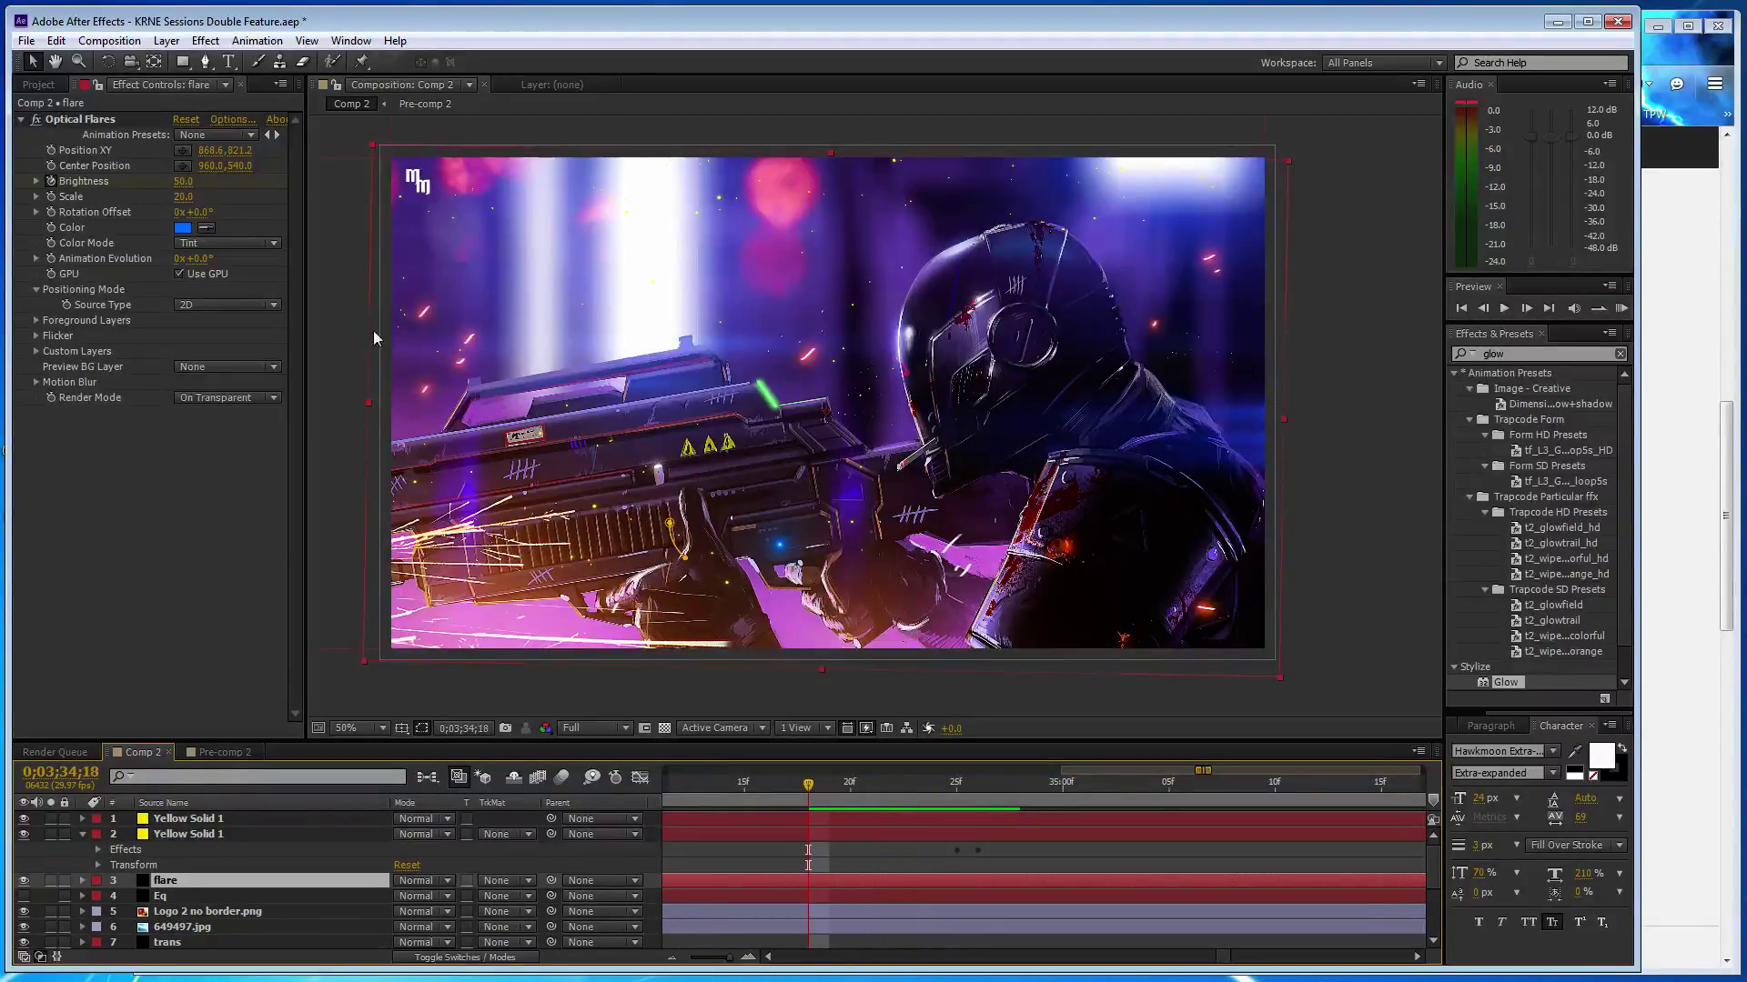
pyautogui.press('pageup')
pyautogui.press('pageup')
pyautogui.click(183, 181)
# - Key the flare Brightness frame by frame at 100, 400 and 500
pyautogui.write('100')
pyautogui.press('Return')
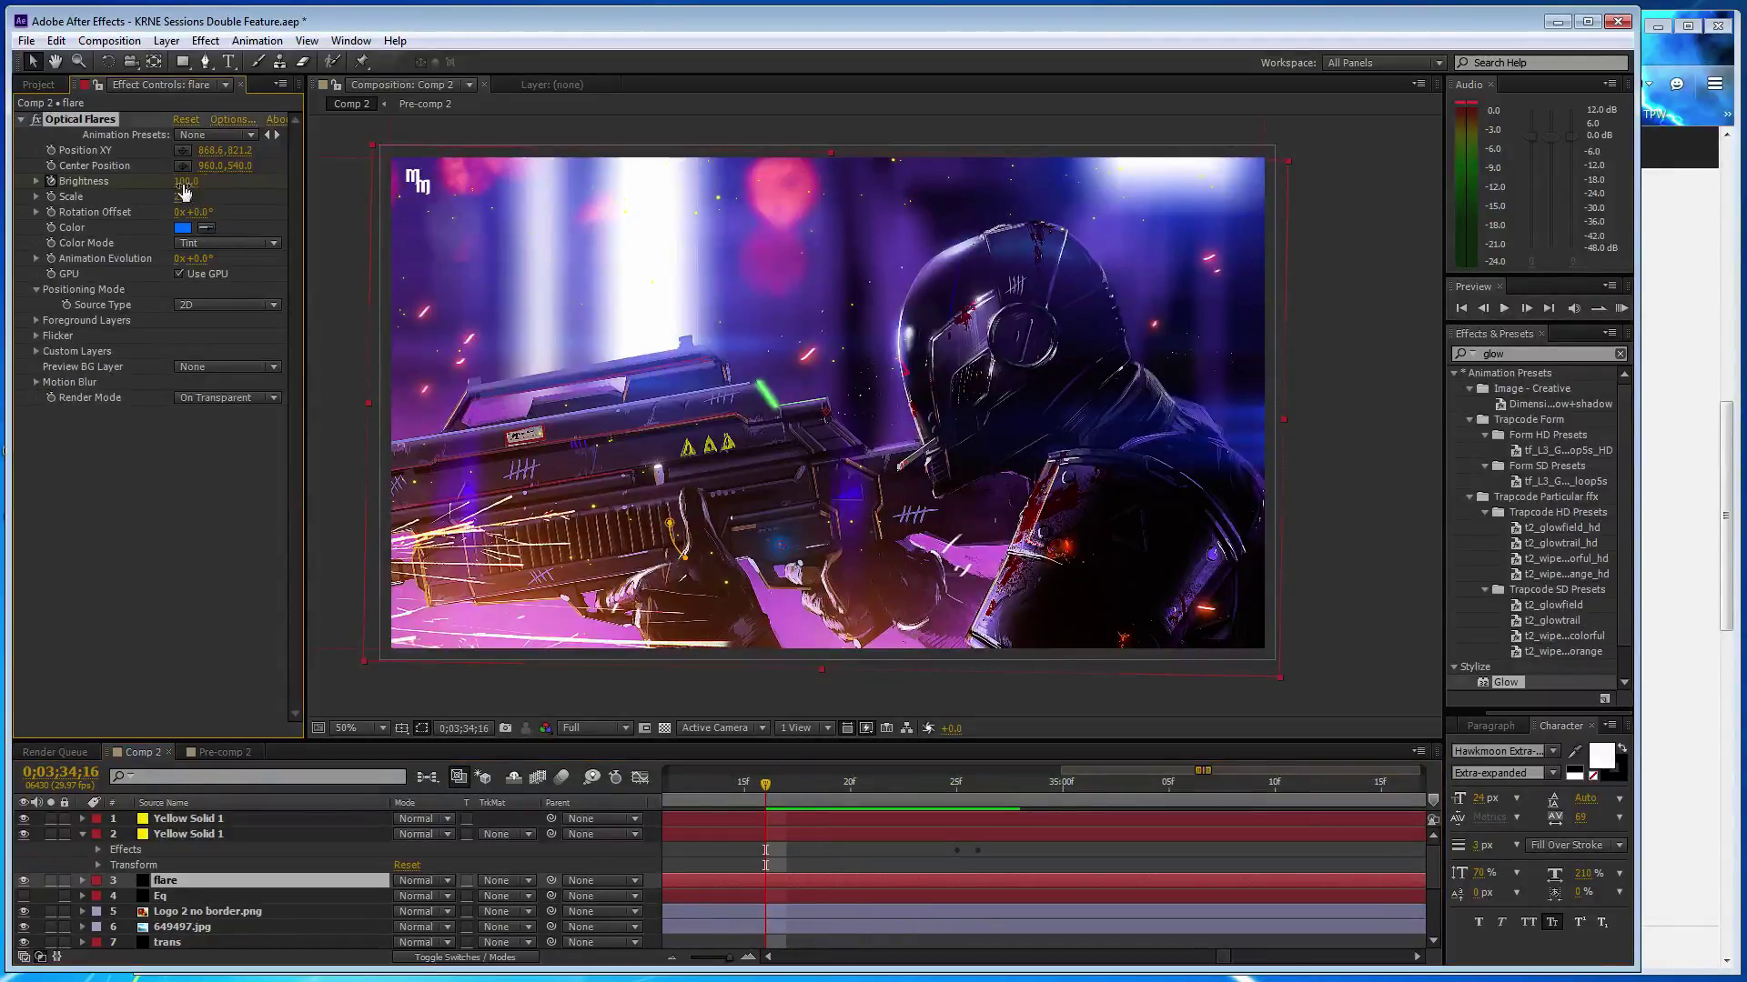
pyautogui.press('pagedown')
pyautogui.press('pagedown')
pyautogui.click(183, 181)
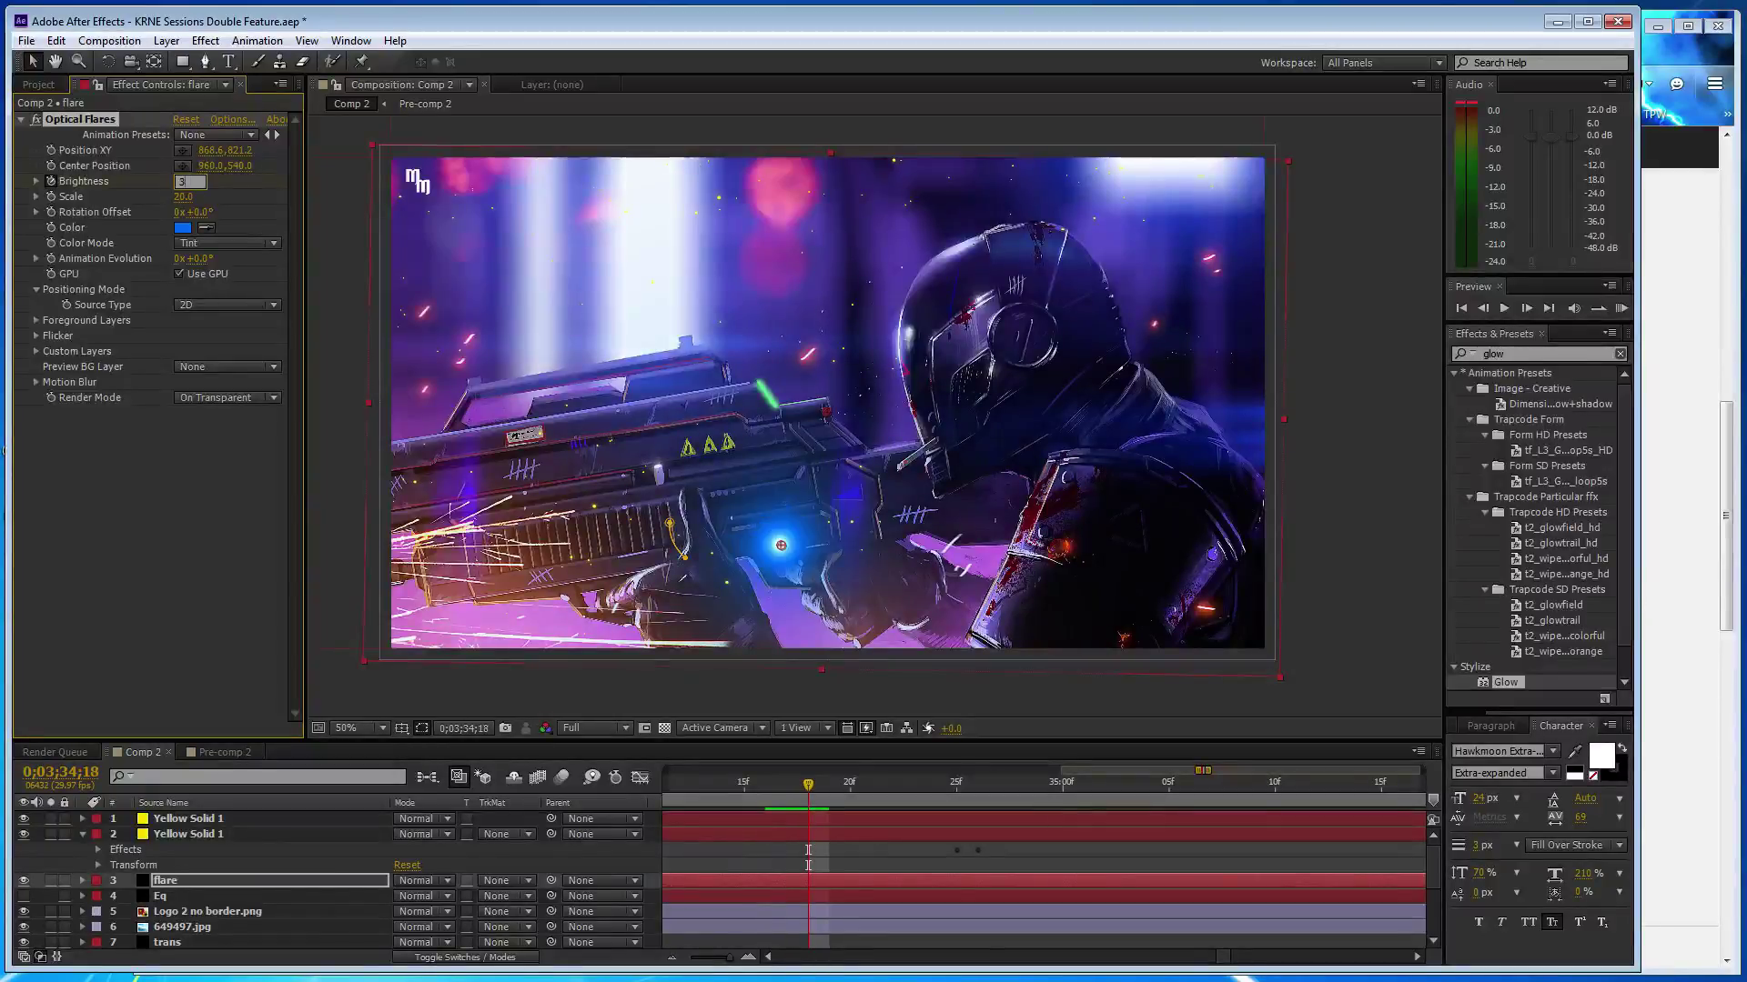
pyautogui.write('400')
pyautogui.press('pagedown')
pyautogui.press('Return')
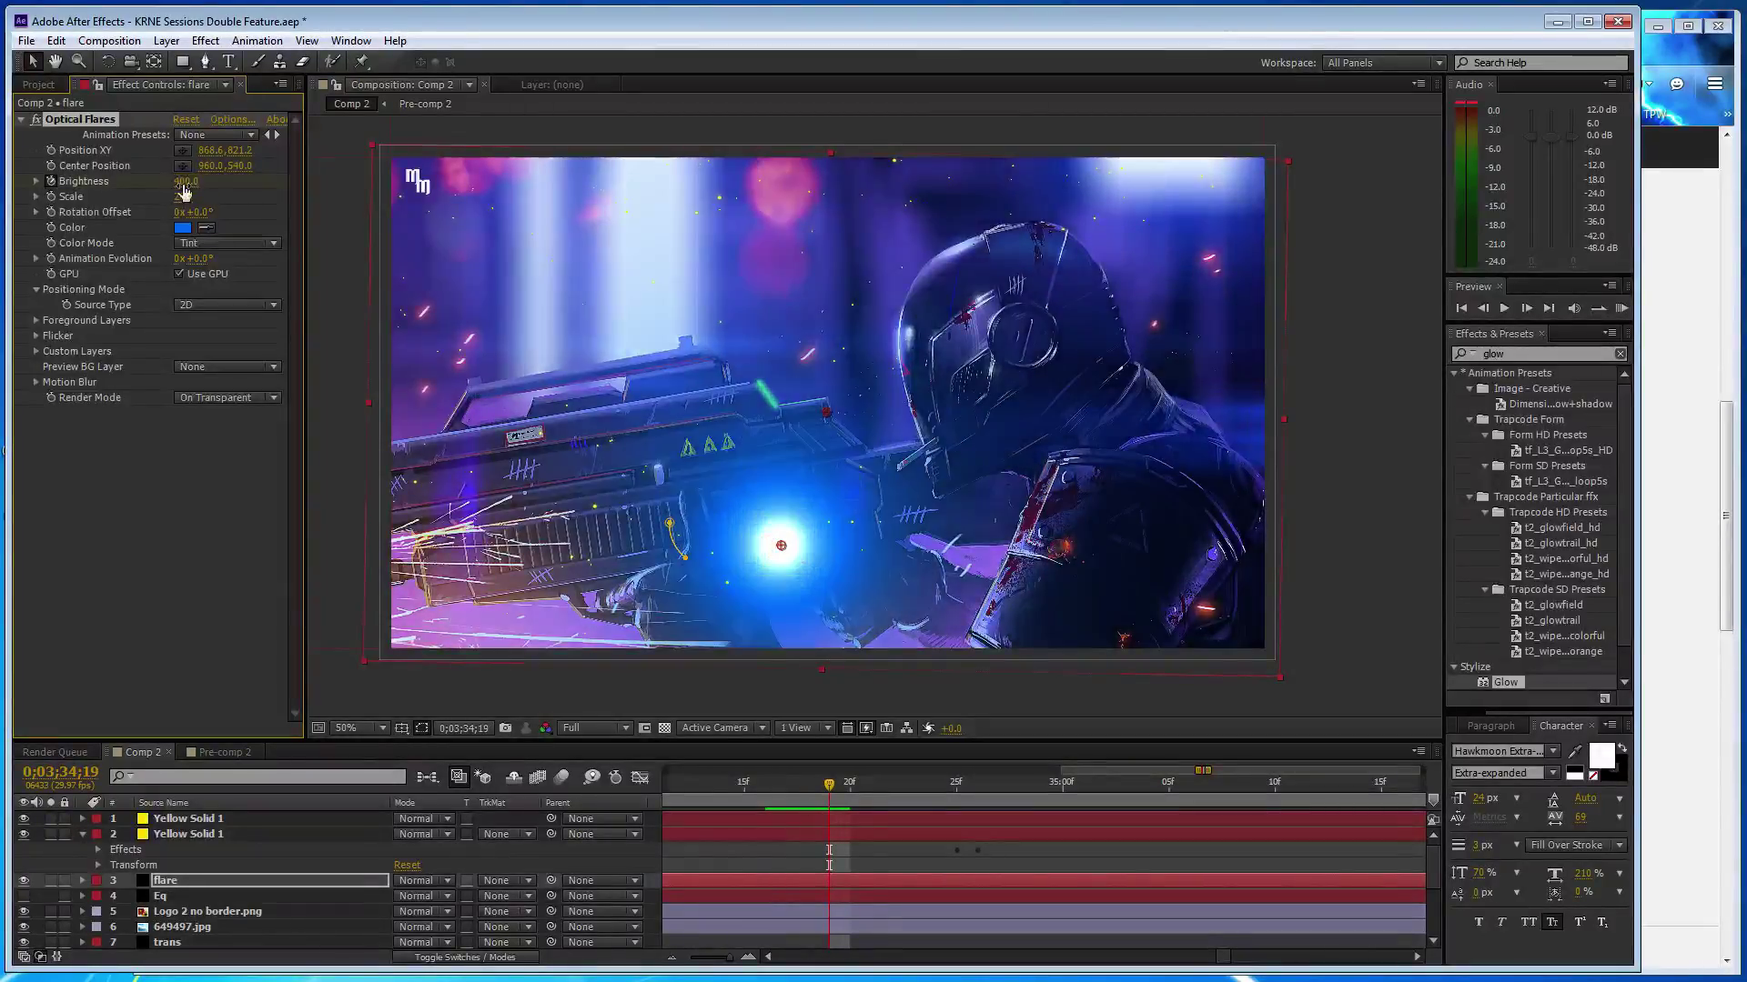
pyautogui.press('pagedown')
pyautogui.press('Return')
pyautogui.press('pagedown')
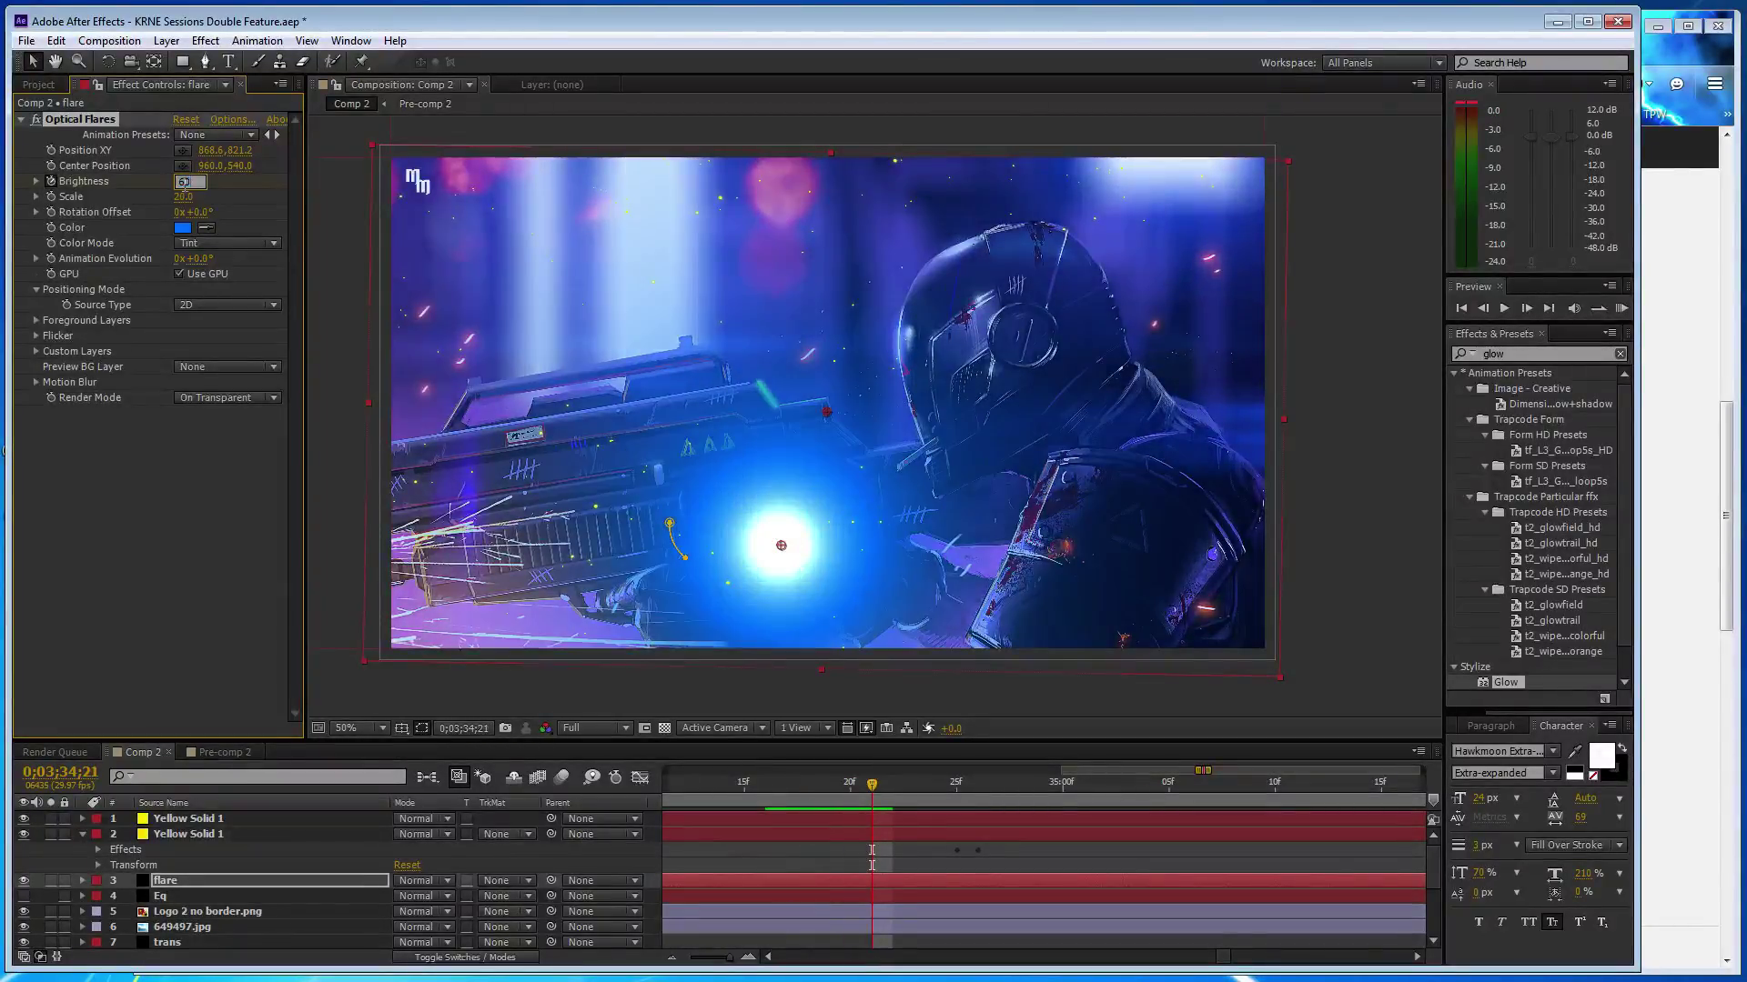
pyautogui.press('pagedown')
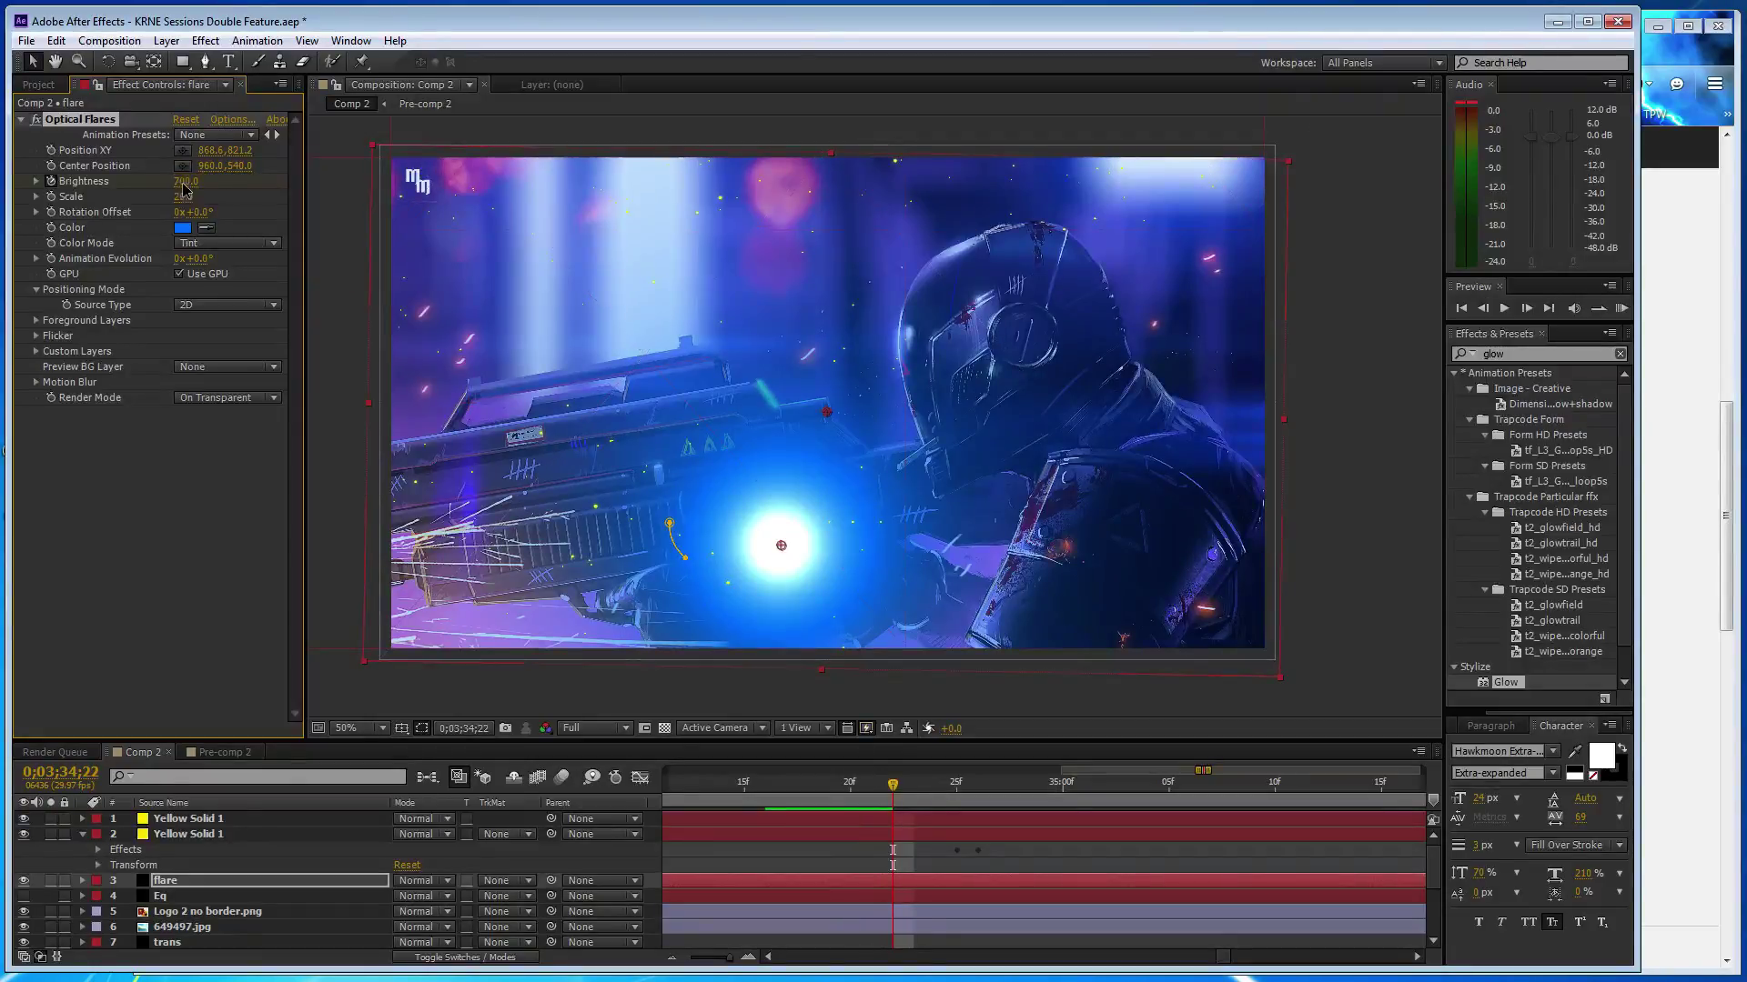
# - Continue the per-frame flash with Brightness 800, 900 and 1500
pyautogui.press('pagedown')
pyautogui.click(182, 181)
pyautogui.write('80')
pyautogui.press('pagedown')
pyautogui.click(183, 181)
pyautogui.write('920')
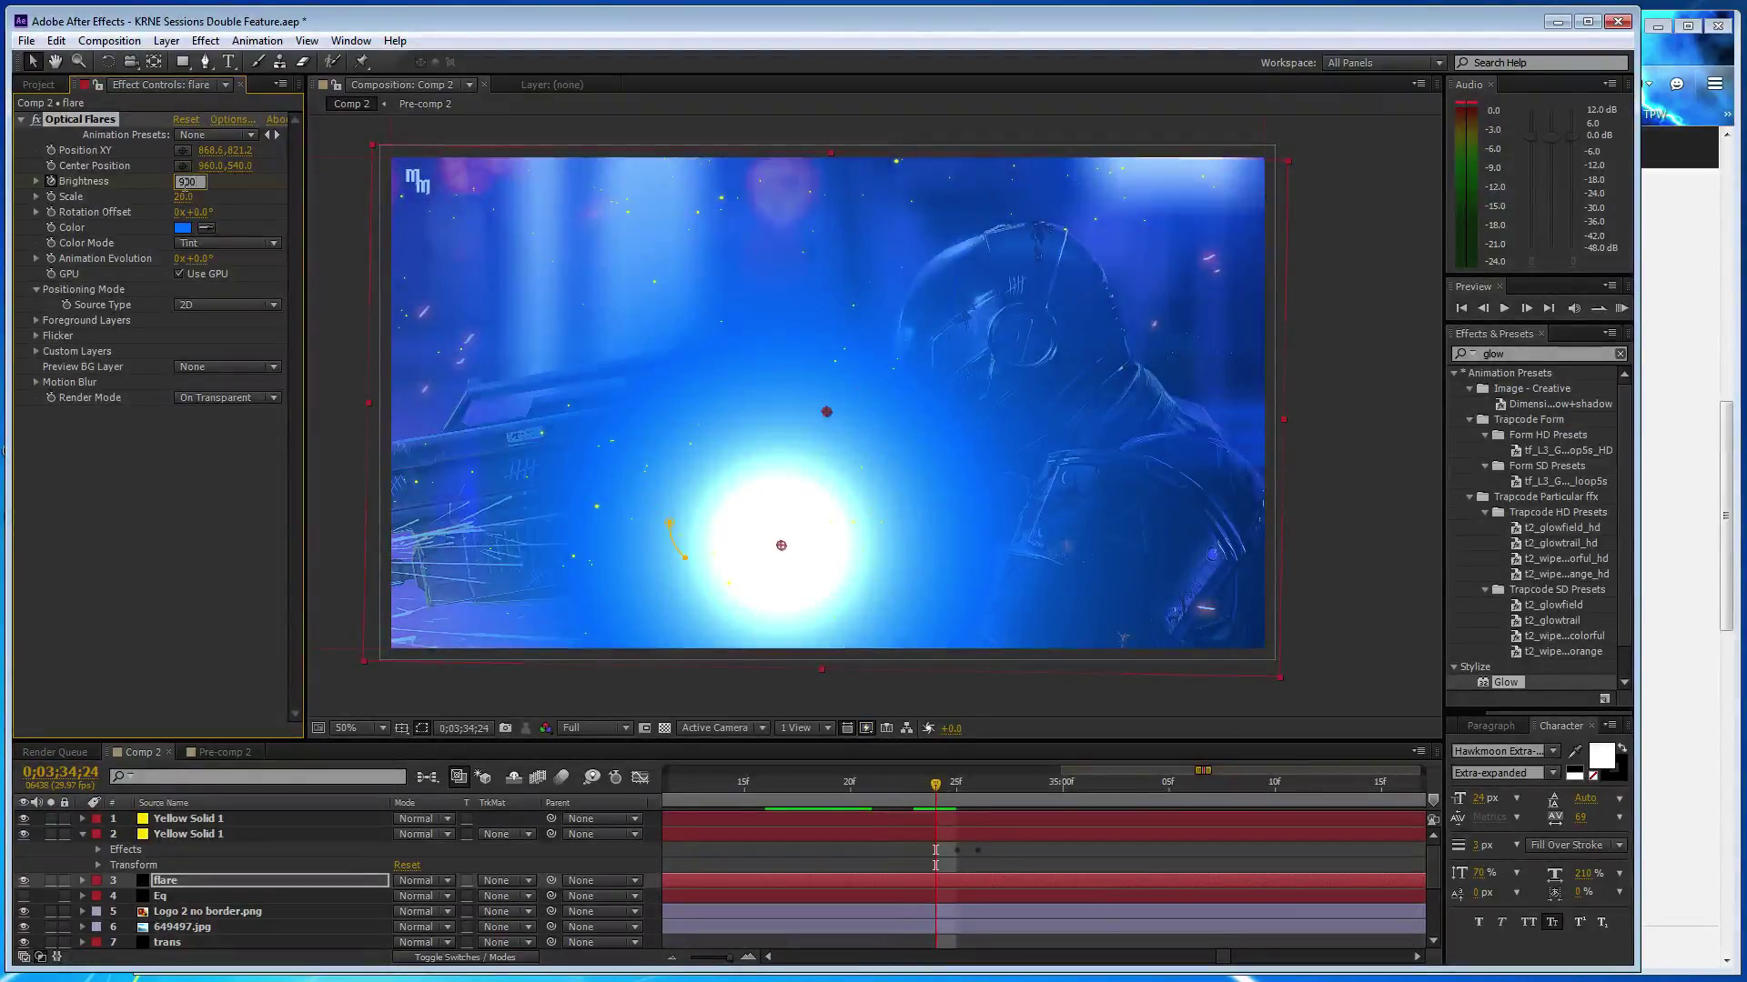
pyautogui.press('Return')
pyautogui.press('pagedown')
pyautogui.click(185, 181)
pyautogui.write('100')
# - Finish the flash at 1000, drop to 25, and settle at 125 by 0;03;35;00
pyautogui.press('pagedown')
pyautogui.click(184, 181)
pyautogui.write('15')
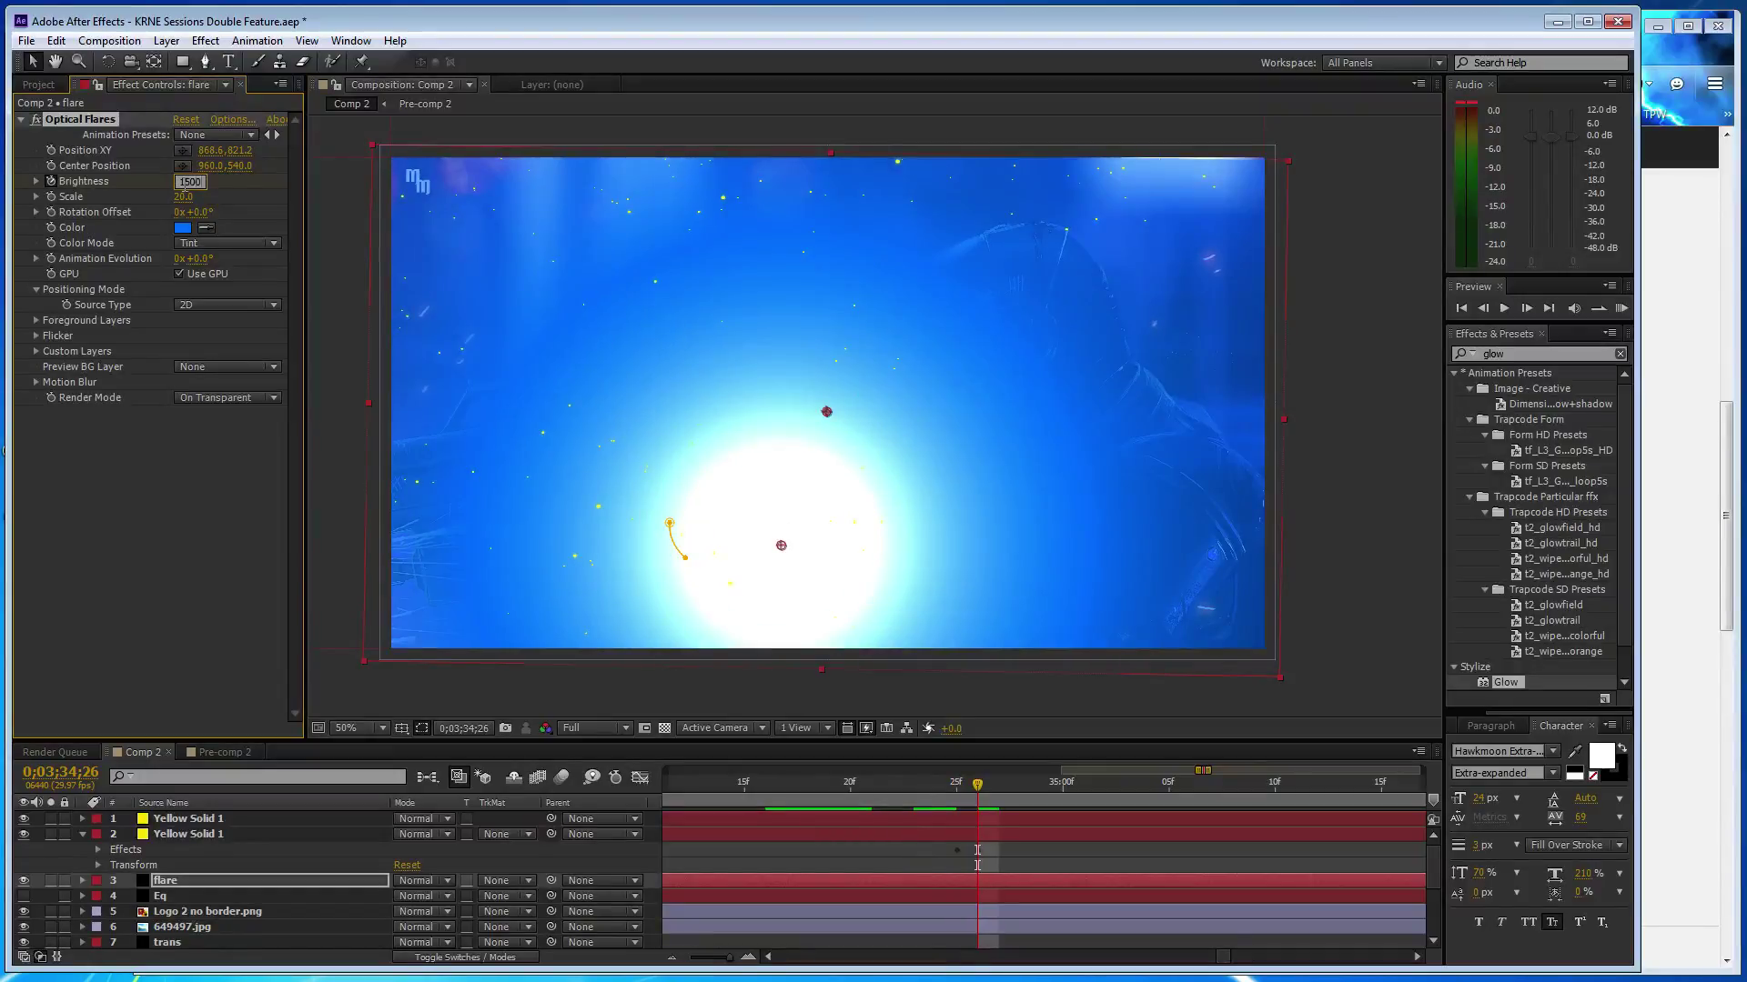
pyautogui.press('Return')
pyautogui.press('pagedown')
pyautogui.click(184, 181)
pyautogui.write('1000')
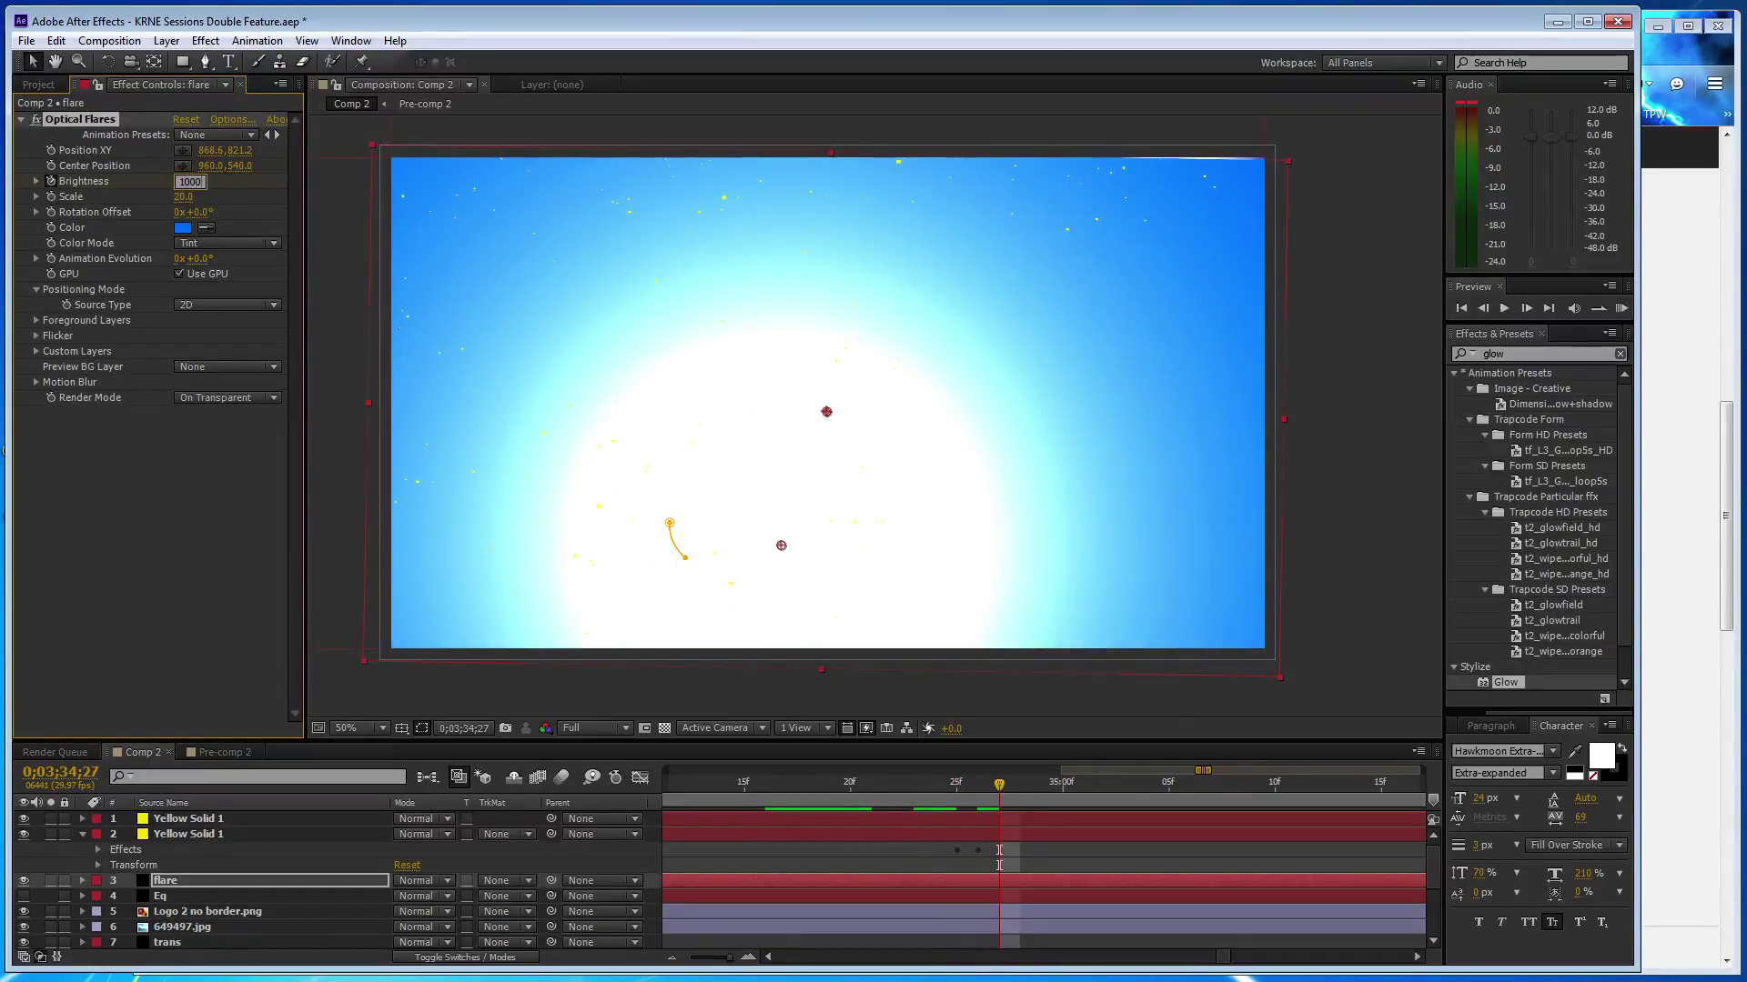
pyautogui.press('Return')
pyautogui.press('pagedown')
pyautogui.click(185, 181)
pyautogui.write('25')
pyautogui.press('Return')
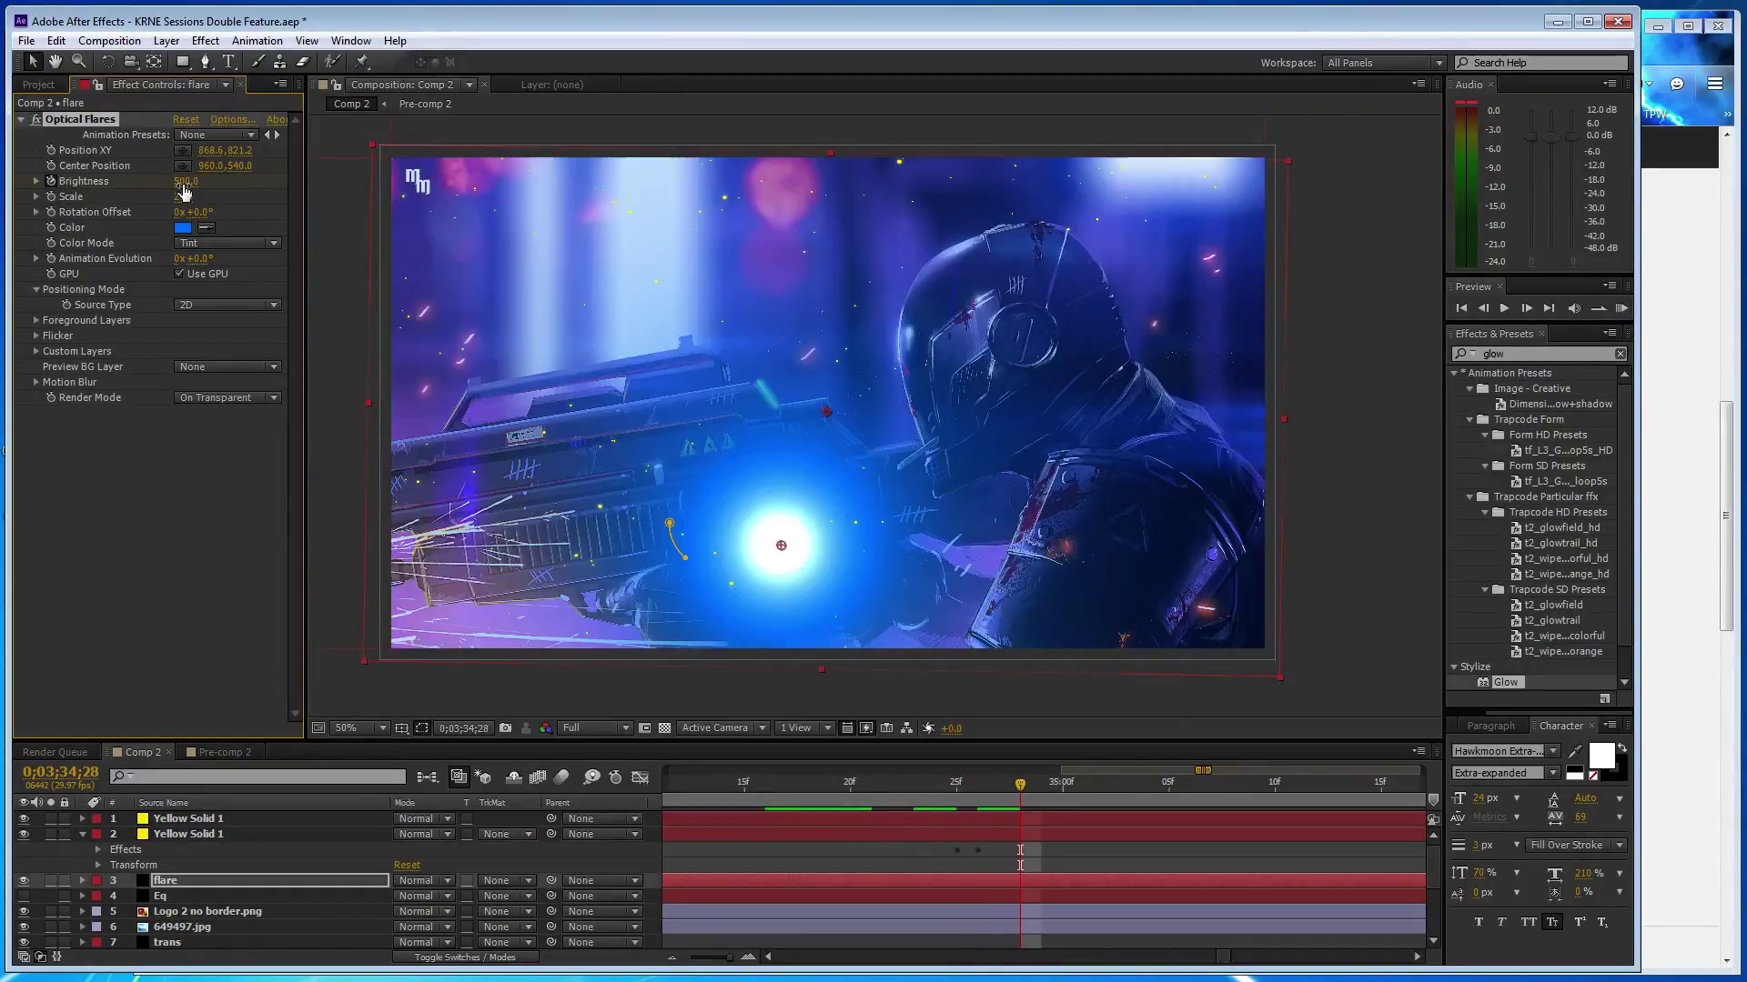
pyautogui.press('pagedown')
pyautogui.press('pagedown')
pyautogui.click(185, 181)
pyautogui.write('125')
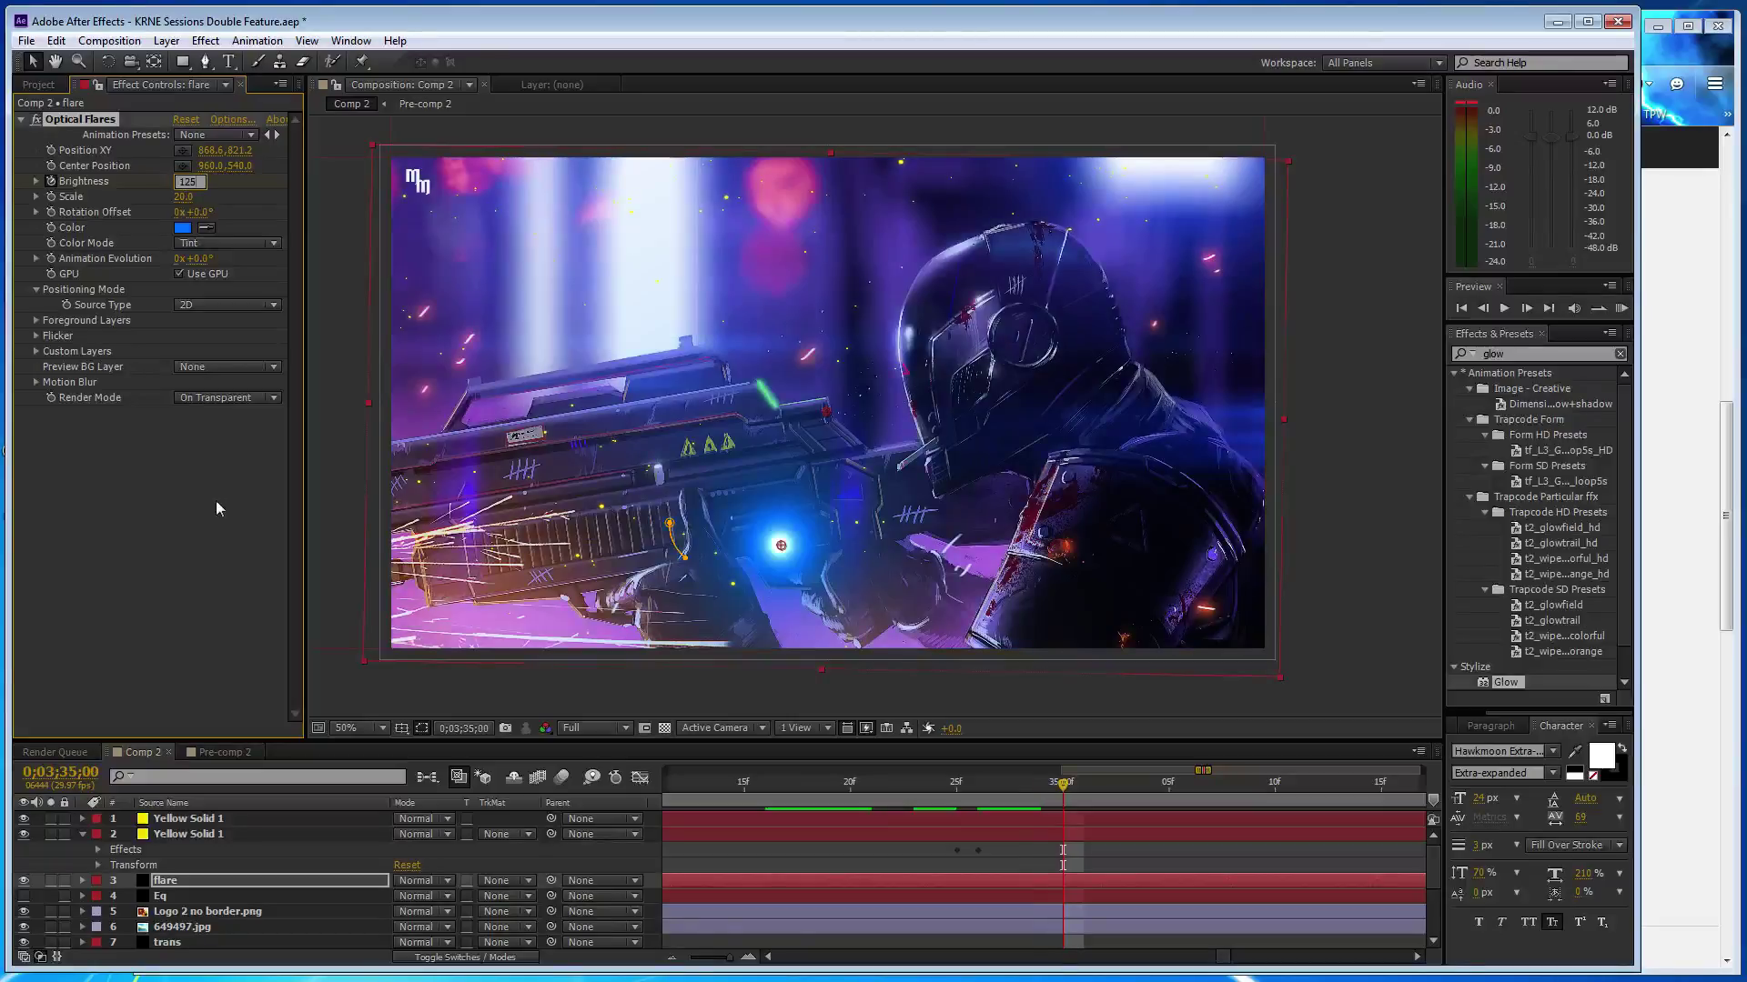
pyautogui.press('Return')
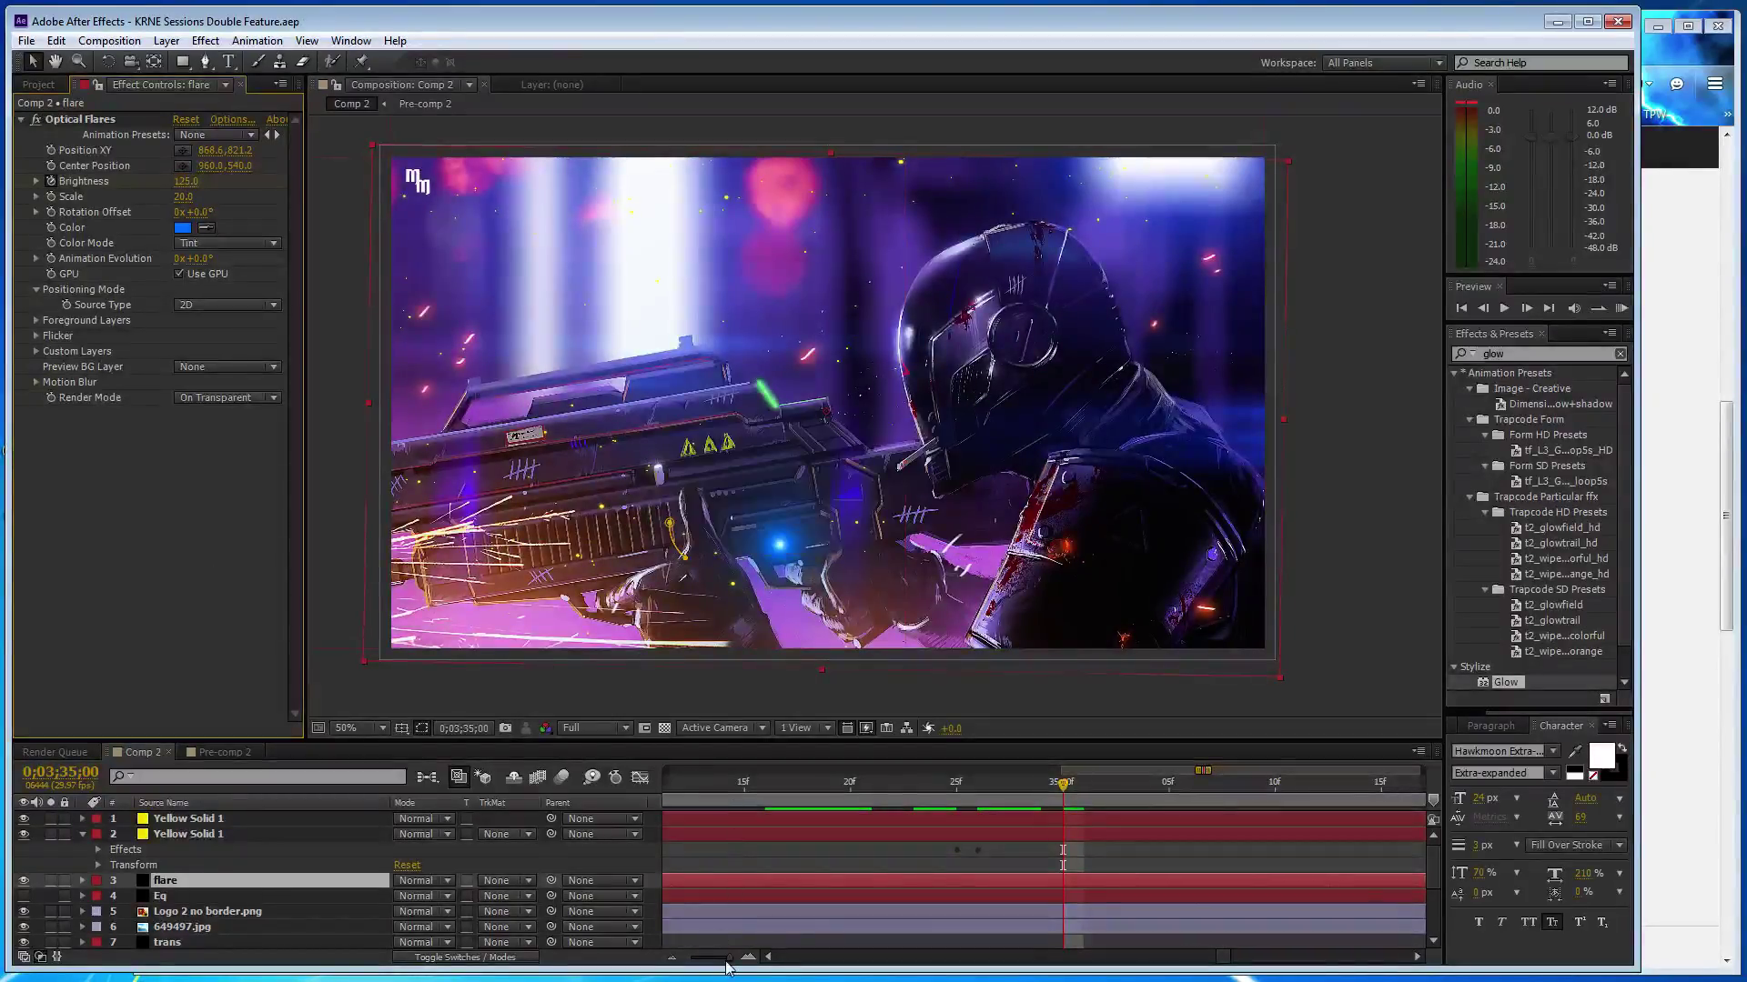
# - Pulse the flare Brightness down to 50 at 3:39 and back to 125 at 3:47
pyautogui.moveTo(728, 958); pyautogui.dragTo(690, 958)
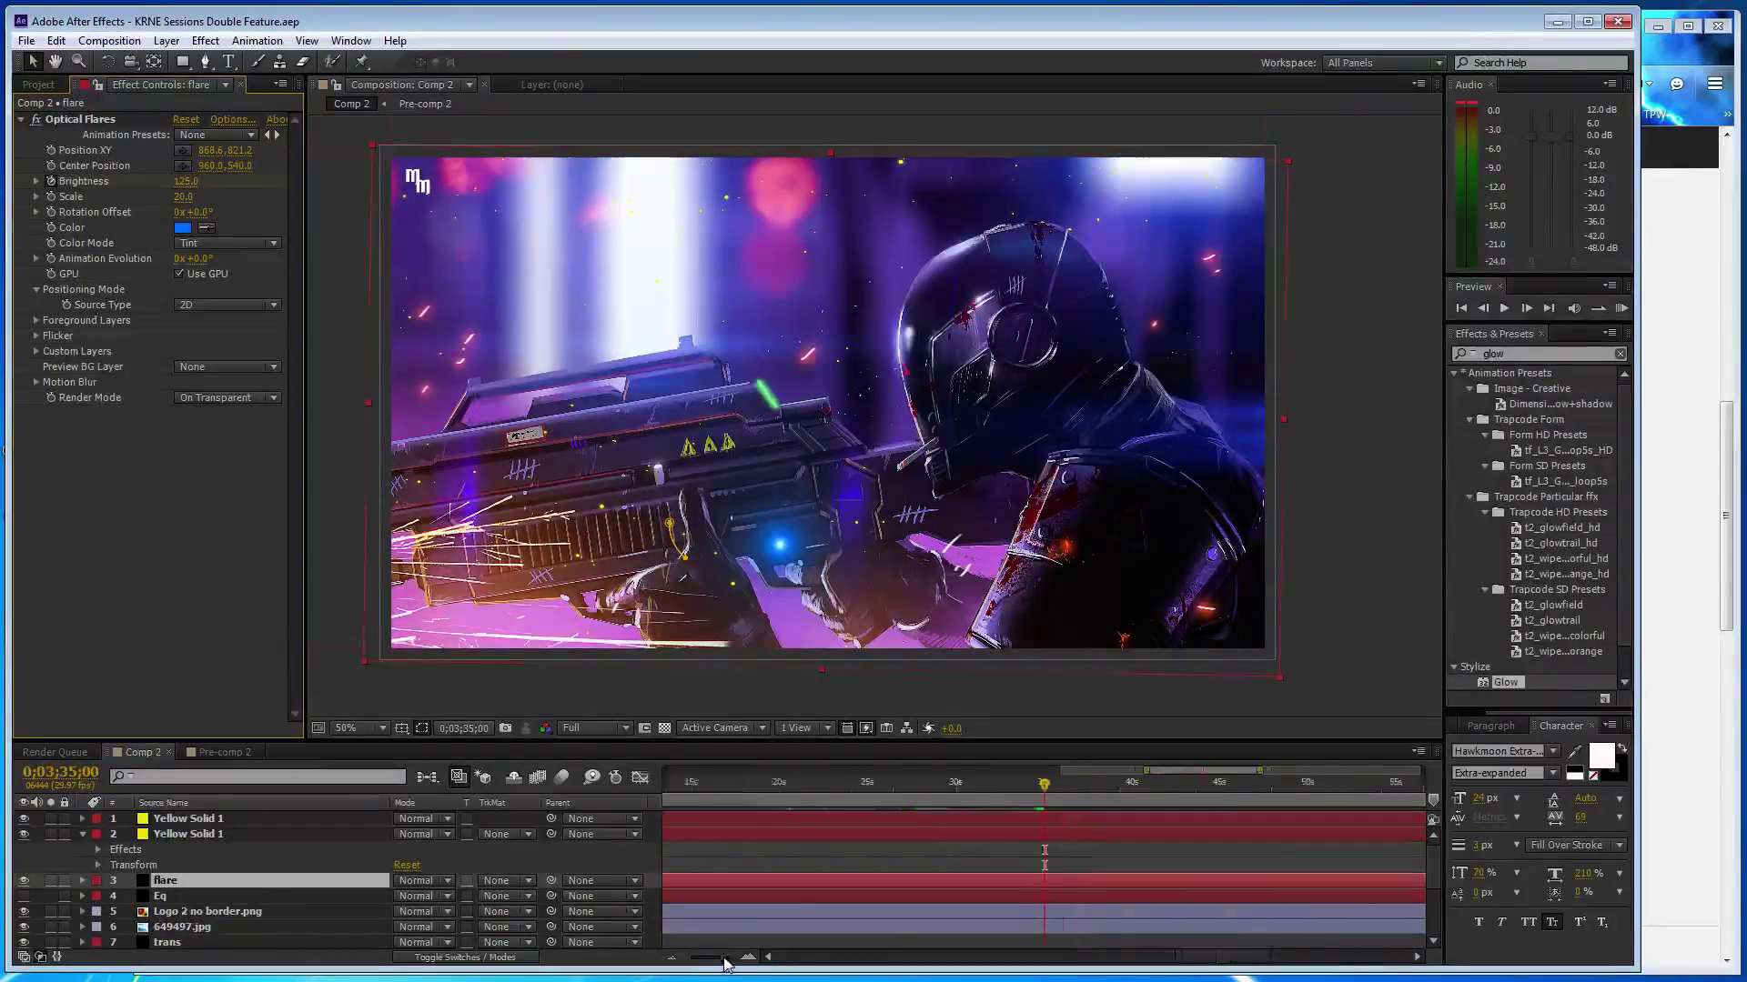
pyautogui.click(1213, 784)
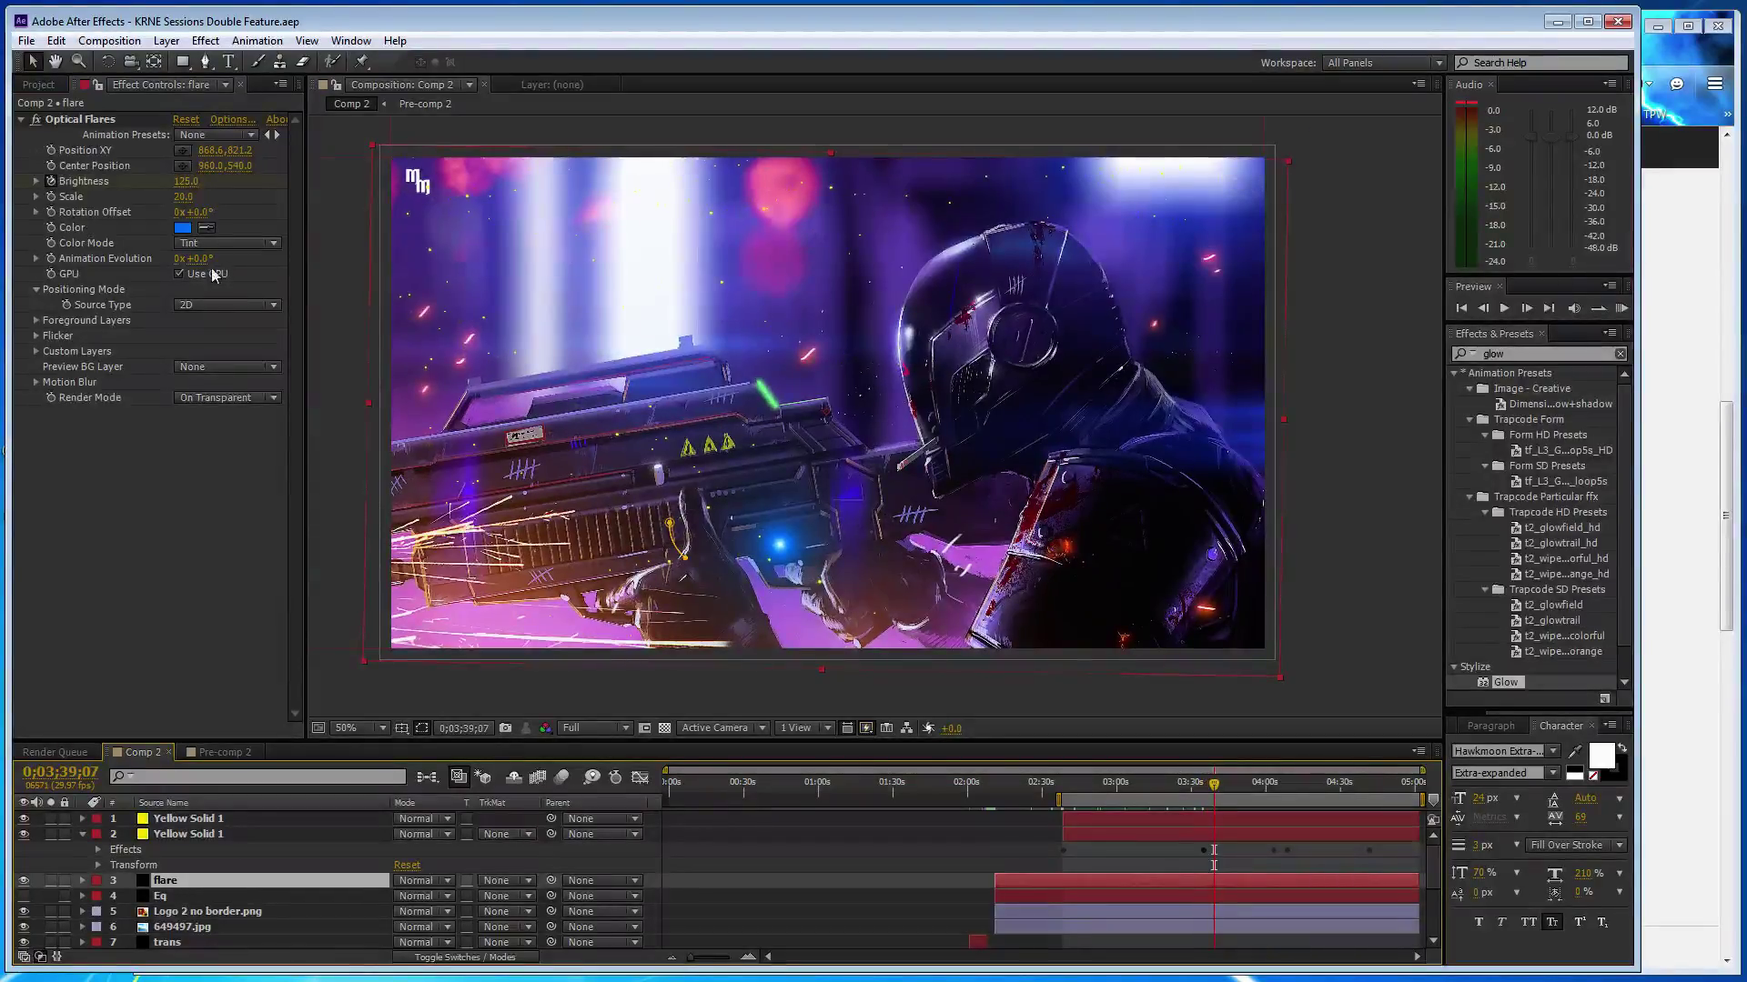
pyautogui.click(186, 181)
pyautogui.write('50')
pyautogui.press('Return')
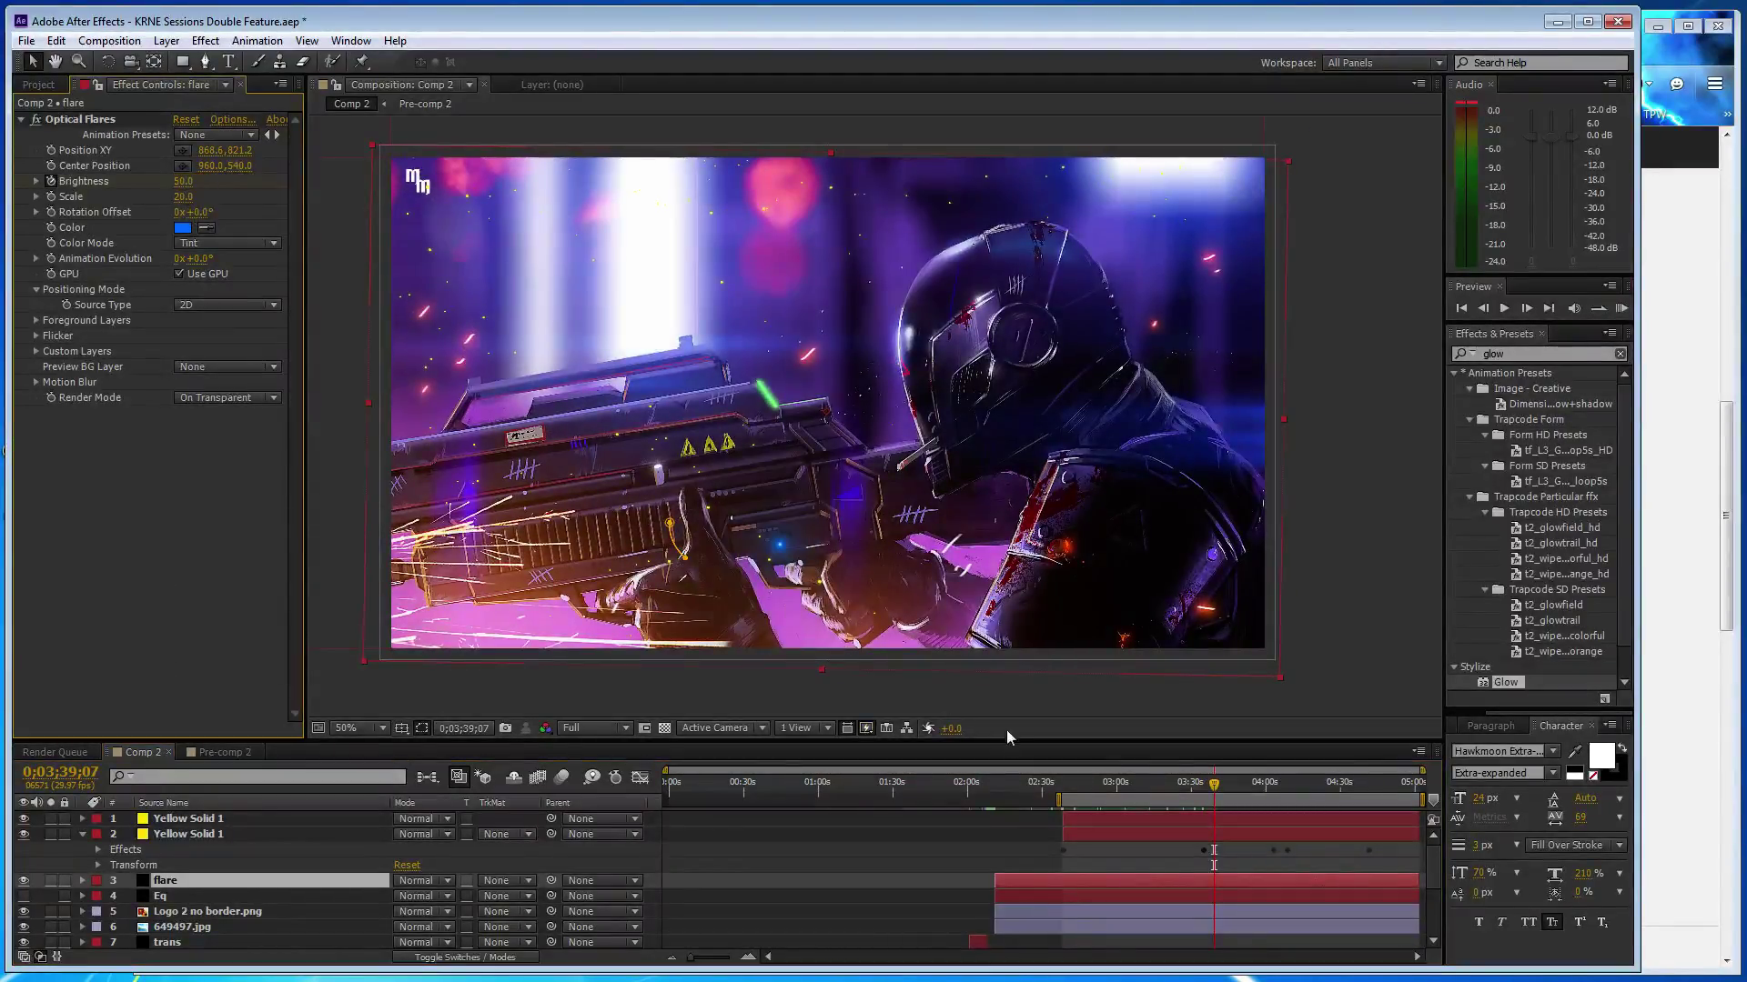
pyautogui.moveTo(1213, 785); pyautogui.dragTo(1234, 784)
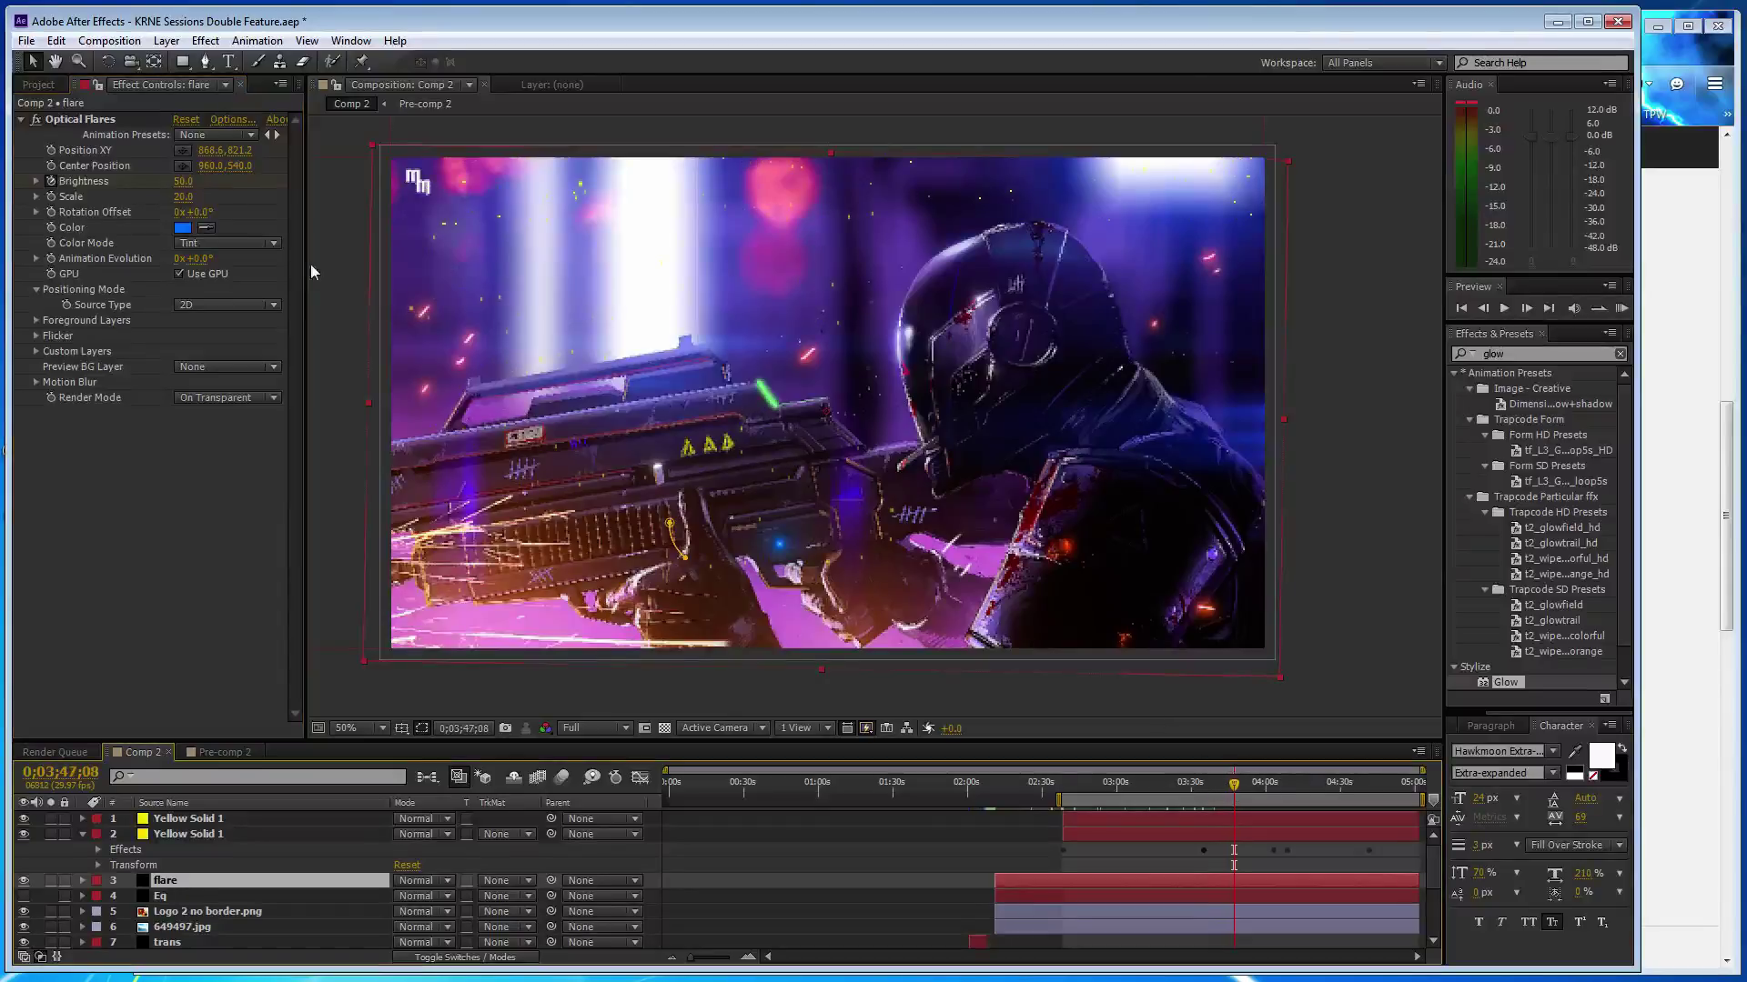
pyautogui.hotkey('ctrl', 'z')
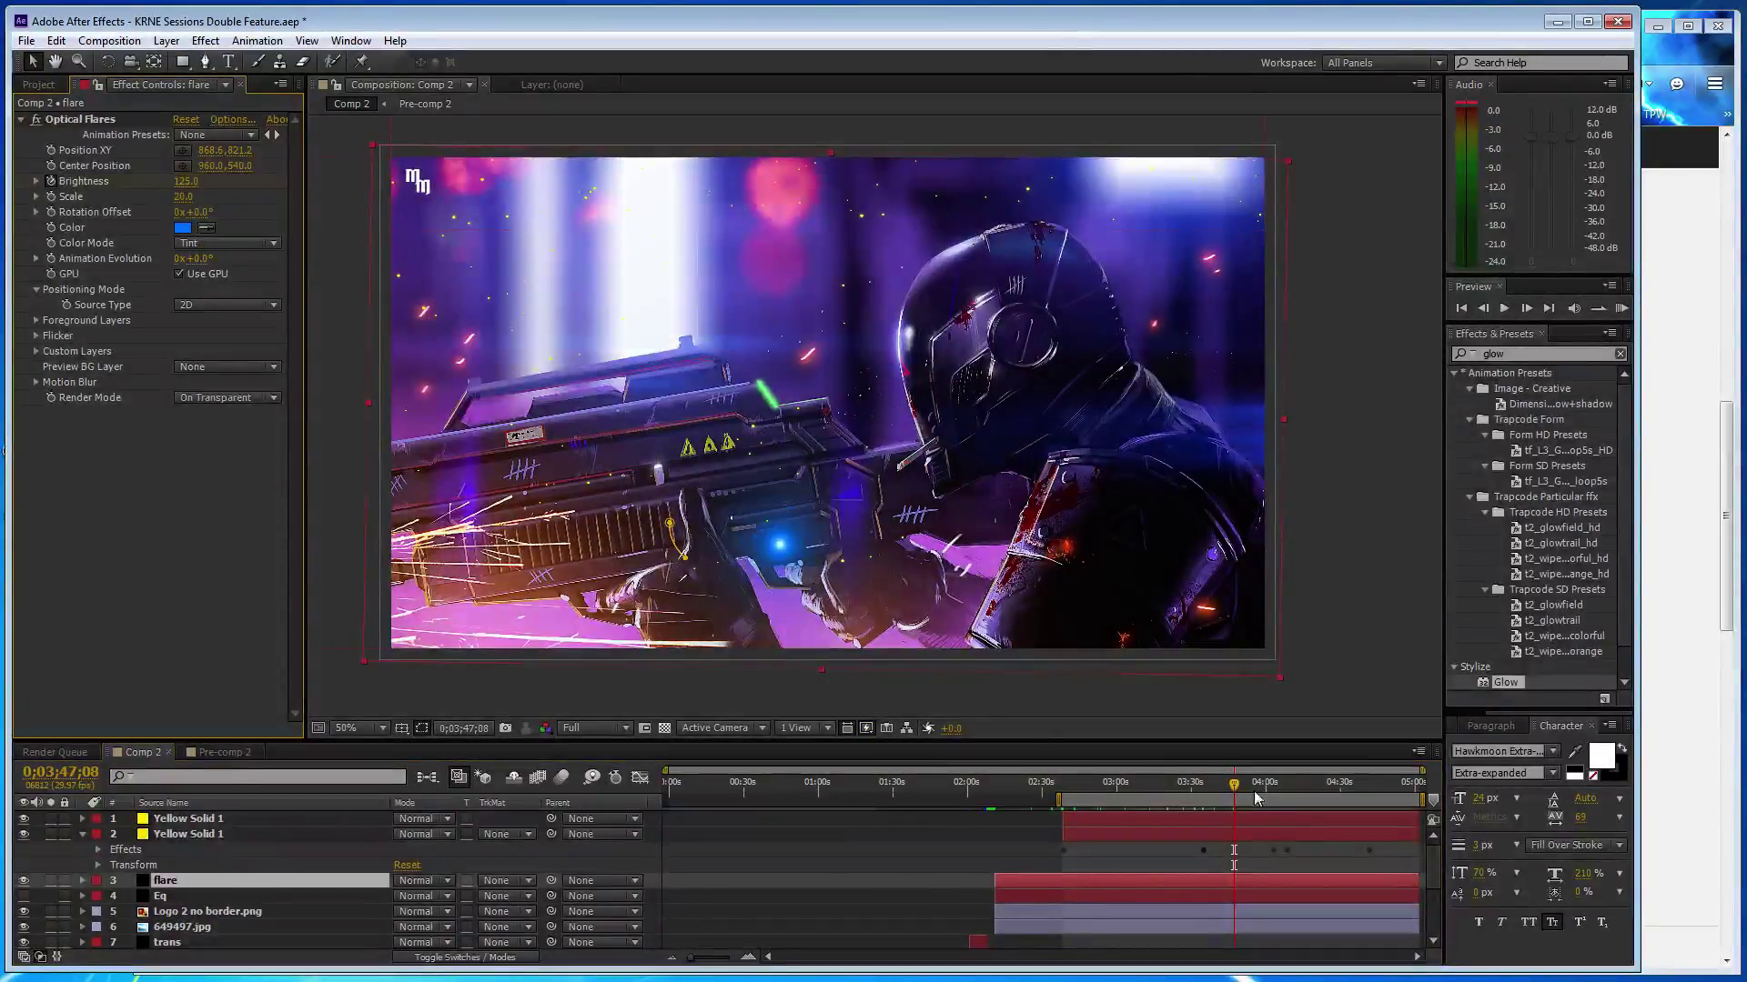
# - Drop the flare Brightness to 50 at 4:00, then shrink its Scale from 20 to 17 at 4:18
pyautogui.click(1266, 784)
pyautogui.click(187, 181)
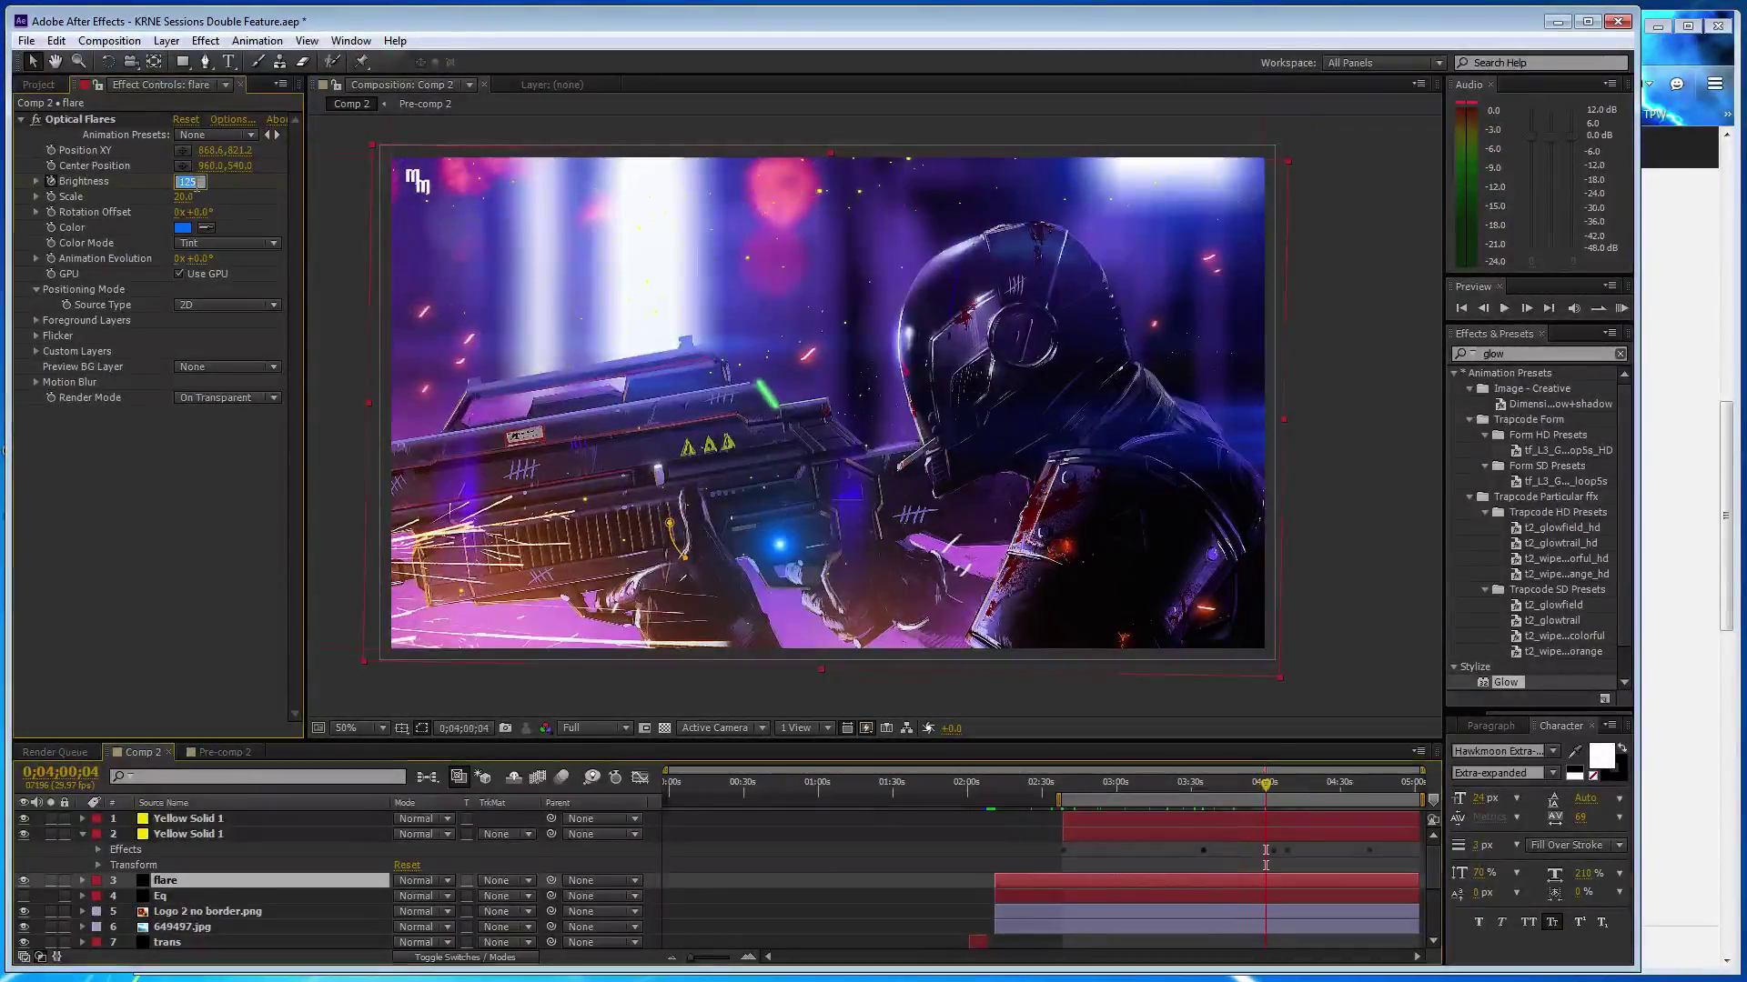
pyautogui.write('50')
pyautogui.press('Return')
pyautogui.moveTo(1265, 784); pyautogui.dragTo(1288, 797)
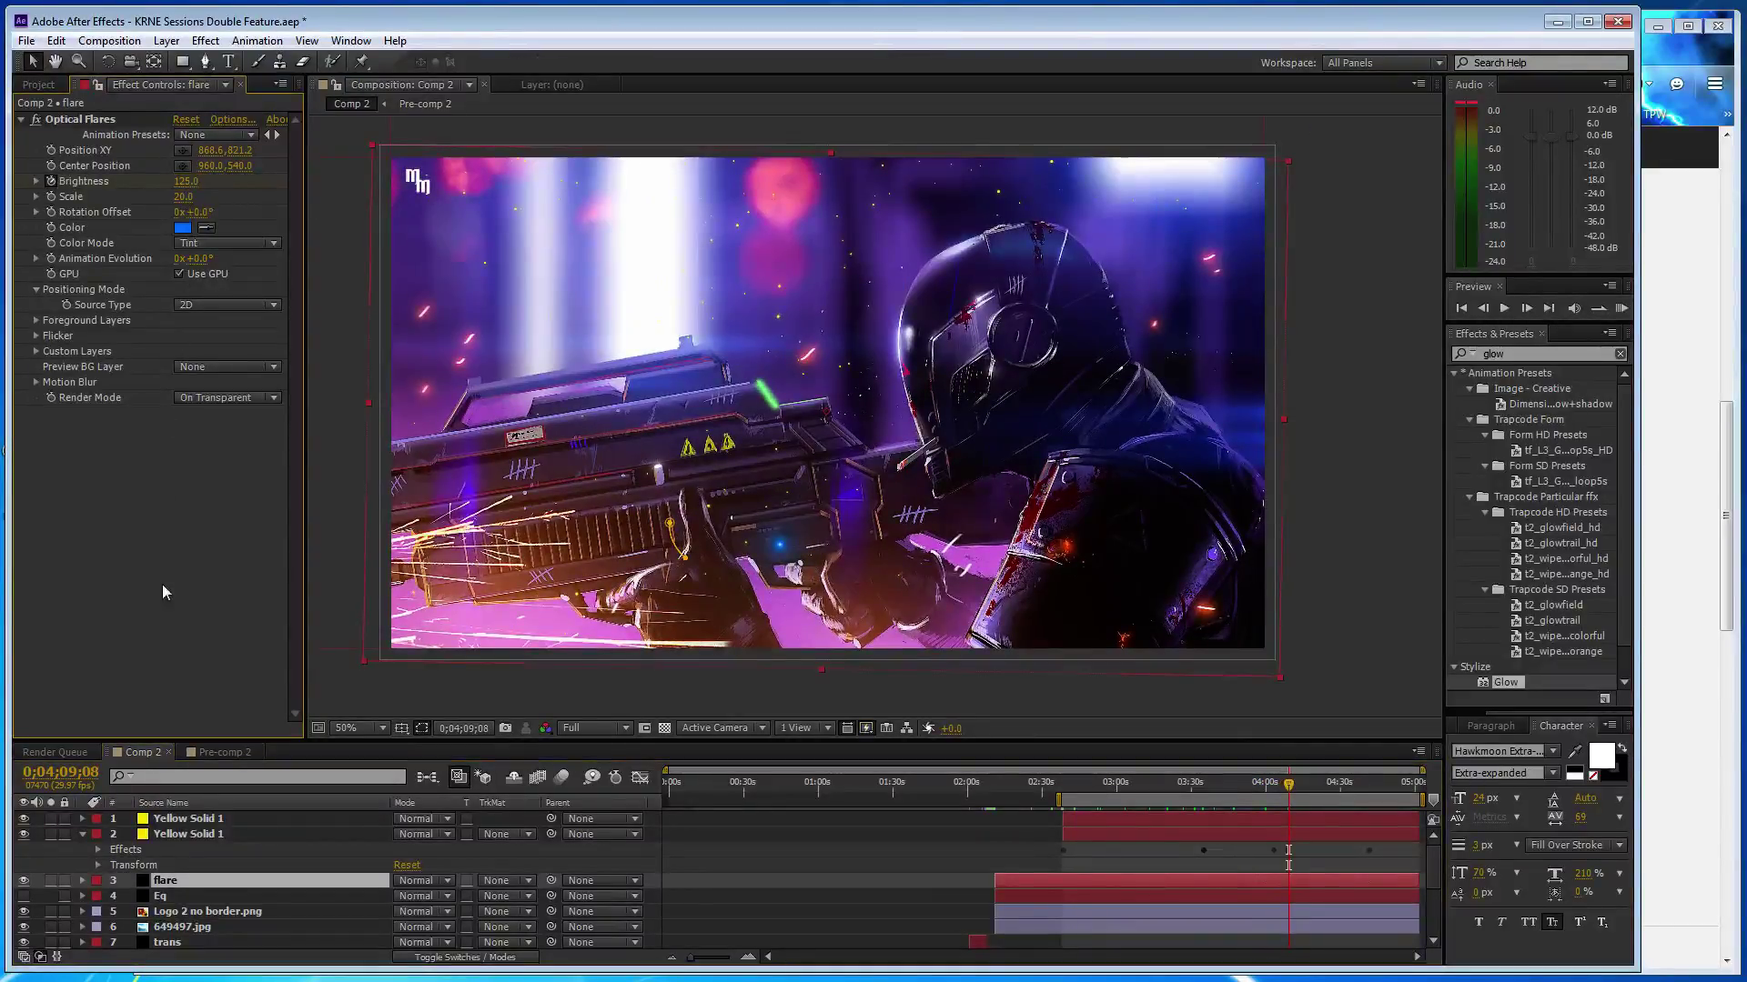
pyautogui.moveTo(1284, 793); pyautogui.dragTo(1310, 794)
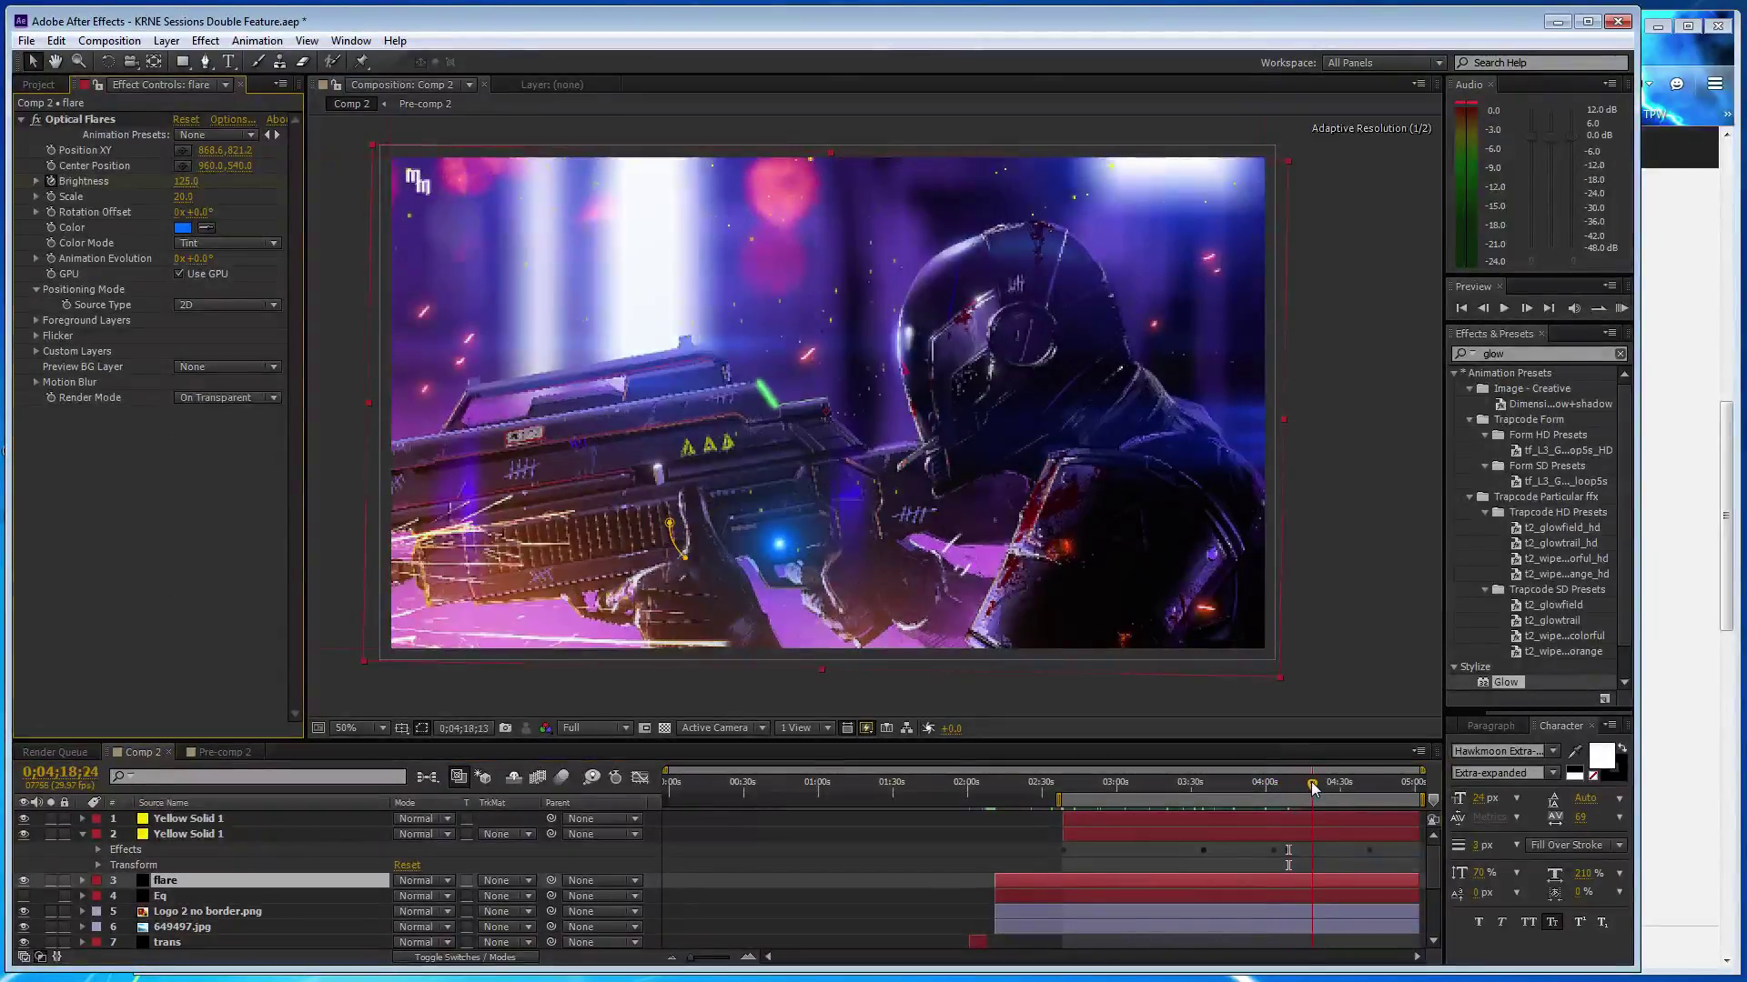
pyautogui.moveTo(200, 191); pyautogui.dragTo(143, 325)
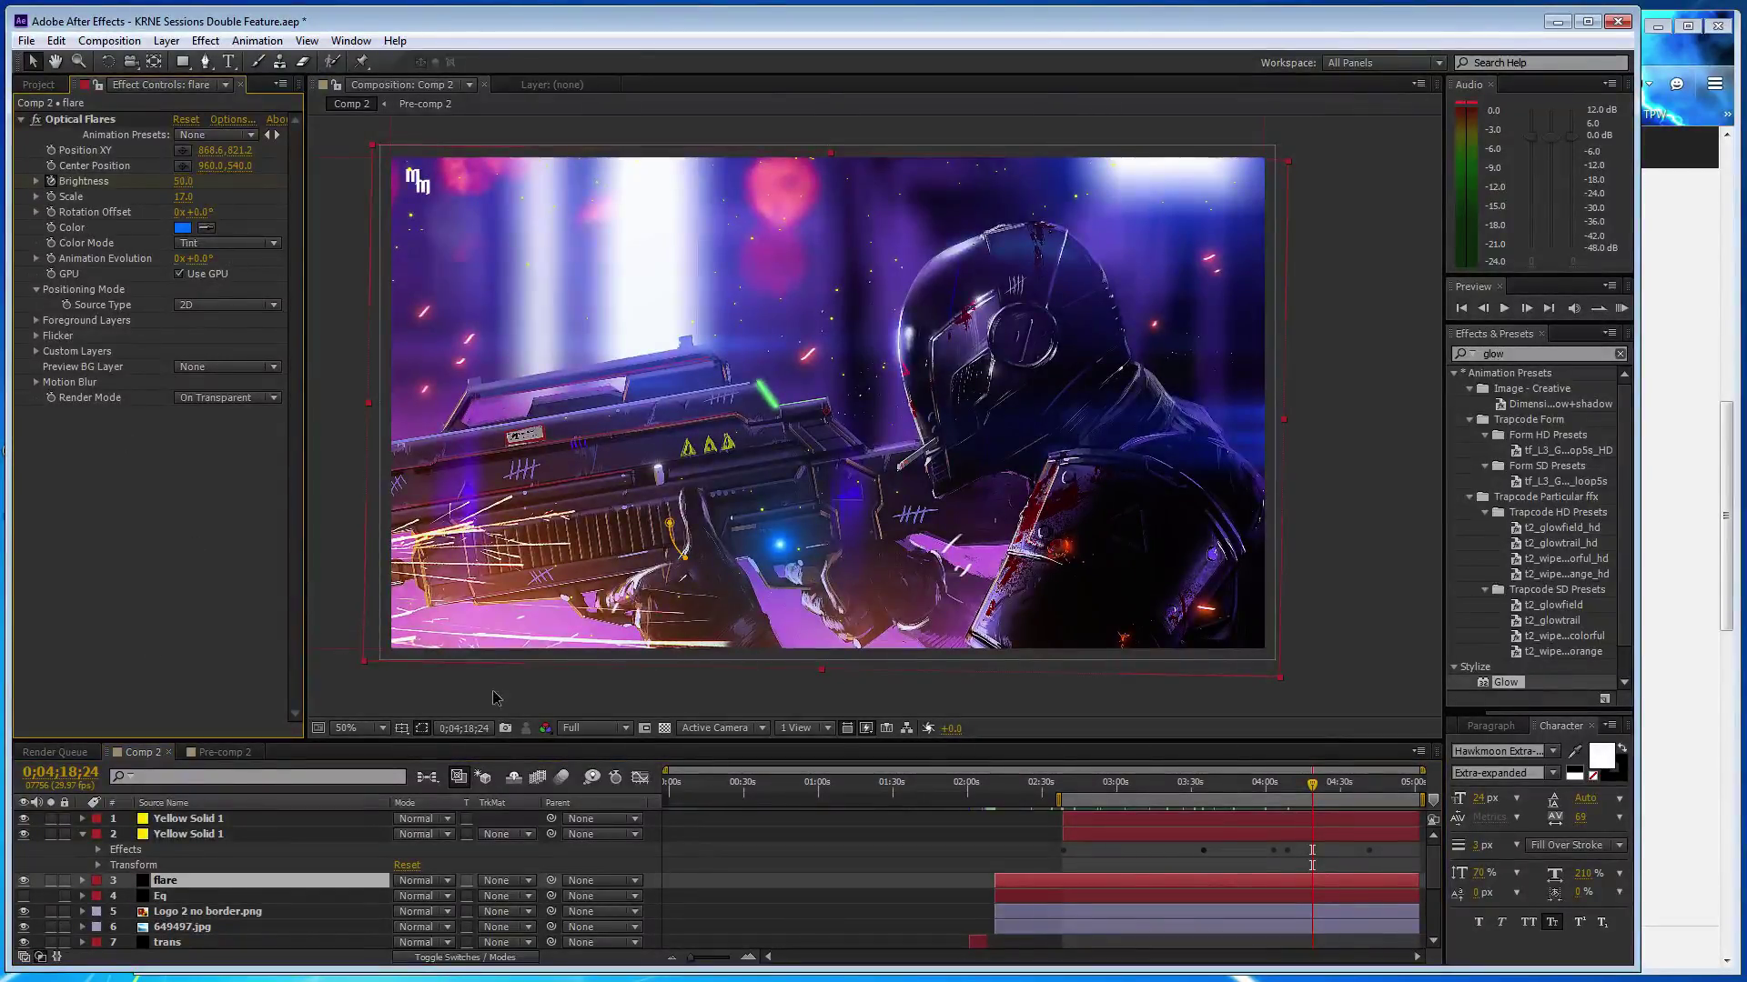
# - Alternate the flare Brightness to 125 at 4:29 and 50 at 4:39
pyautogui.moveTo(1312, 784); pyautogui.dragTo(1337, 784)
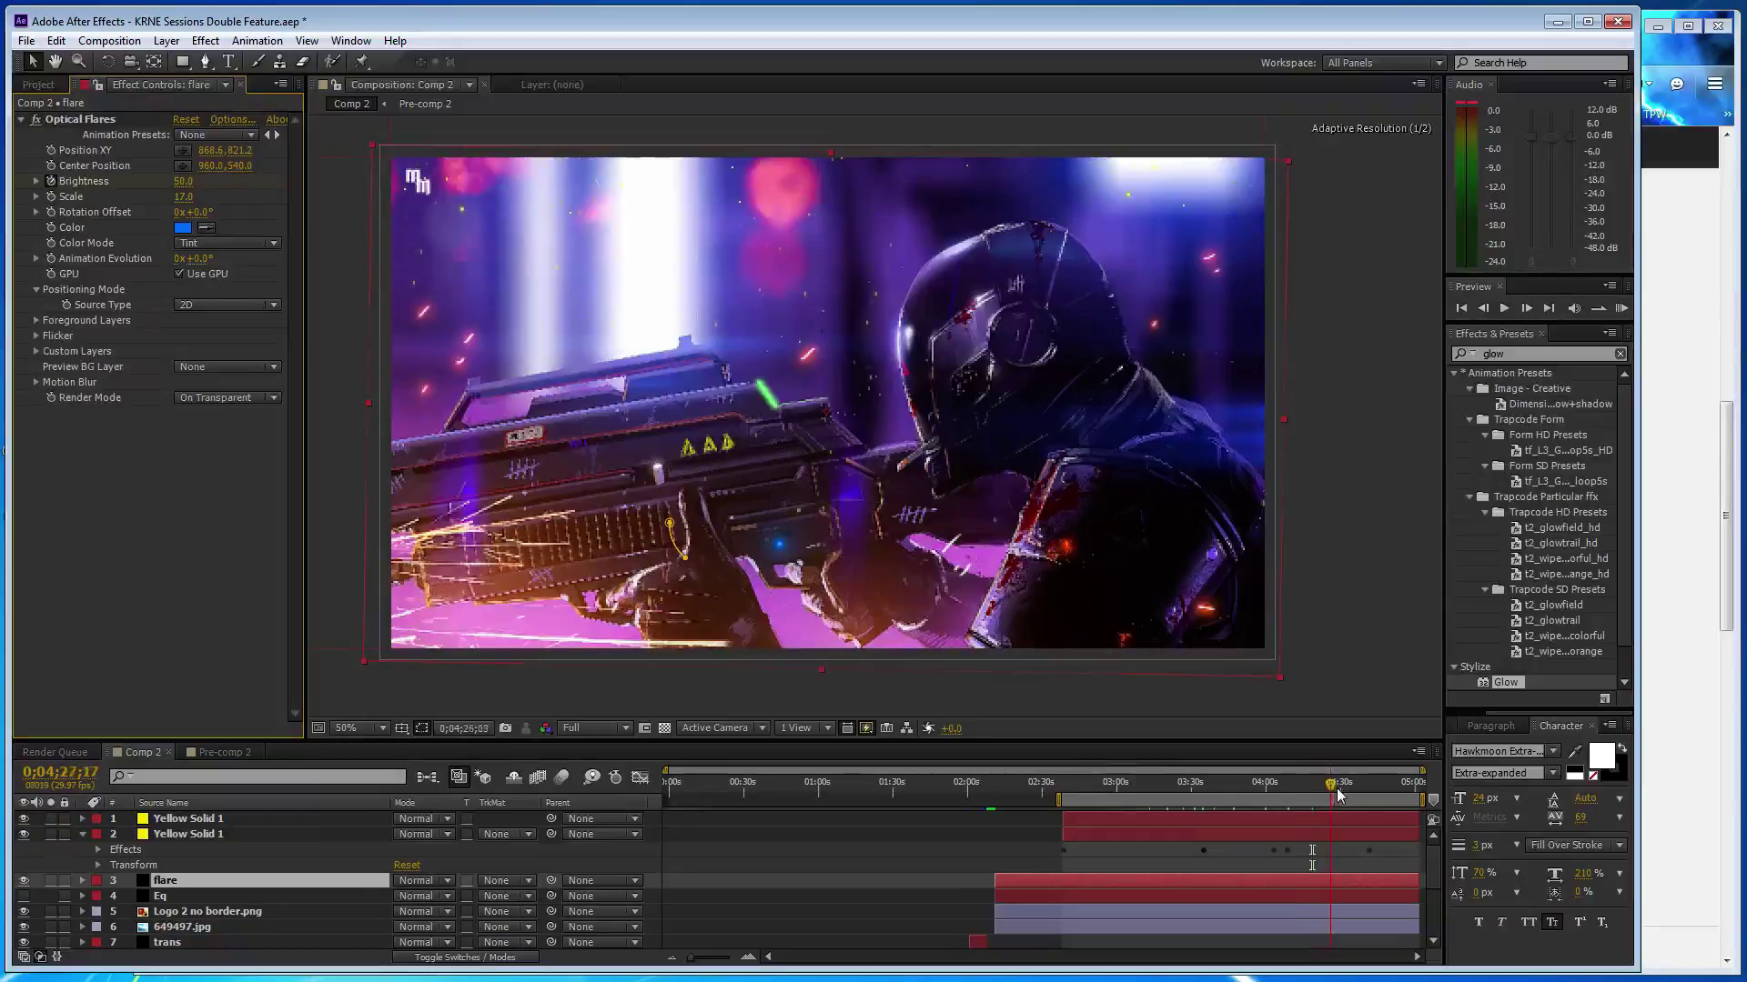
pyautogui.hotkey('ctrl', 'z')
pyautogui.write('125')
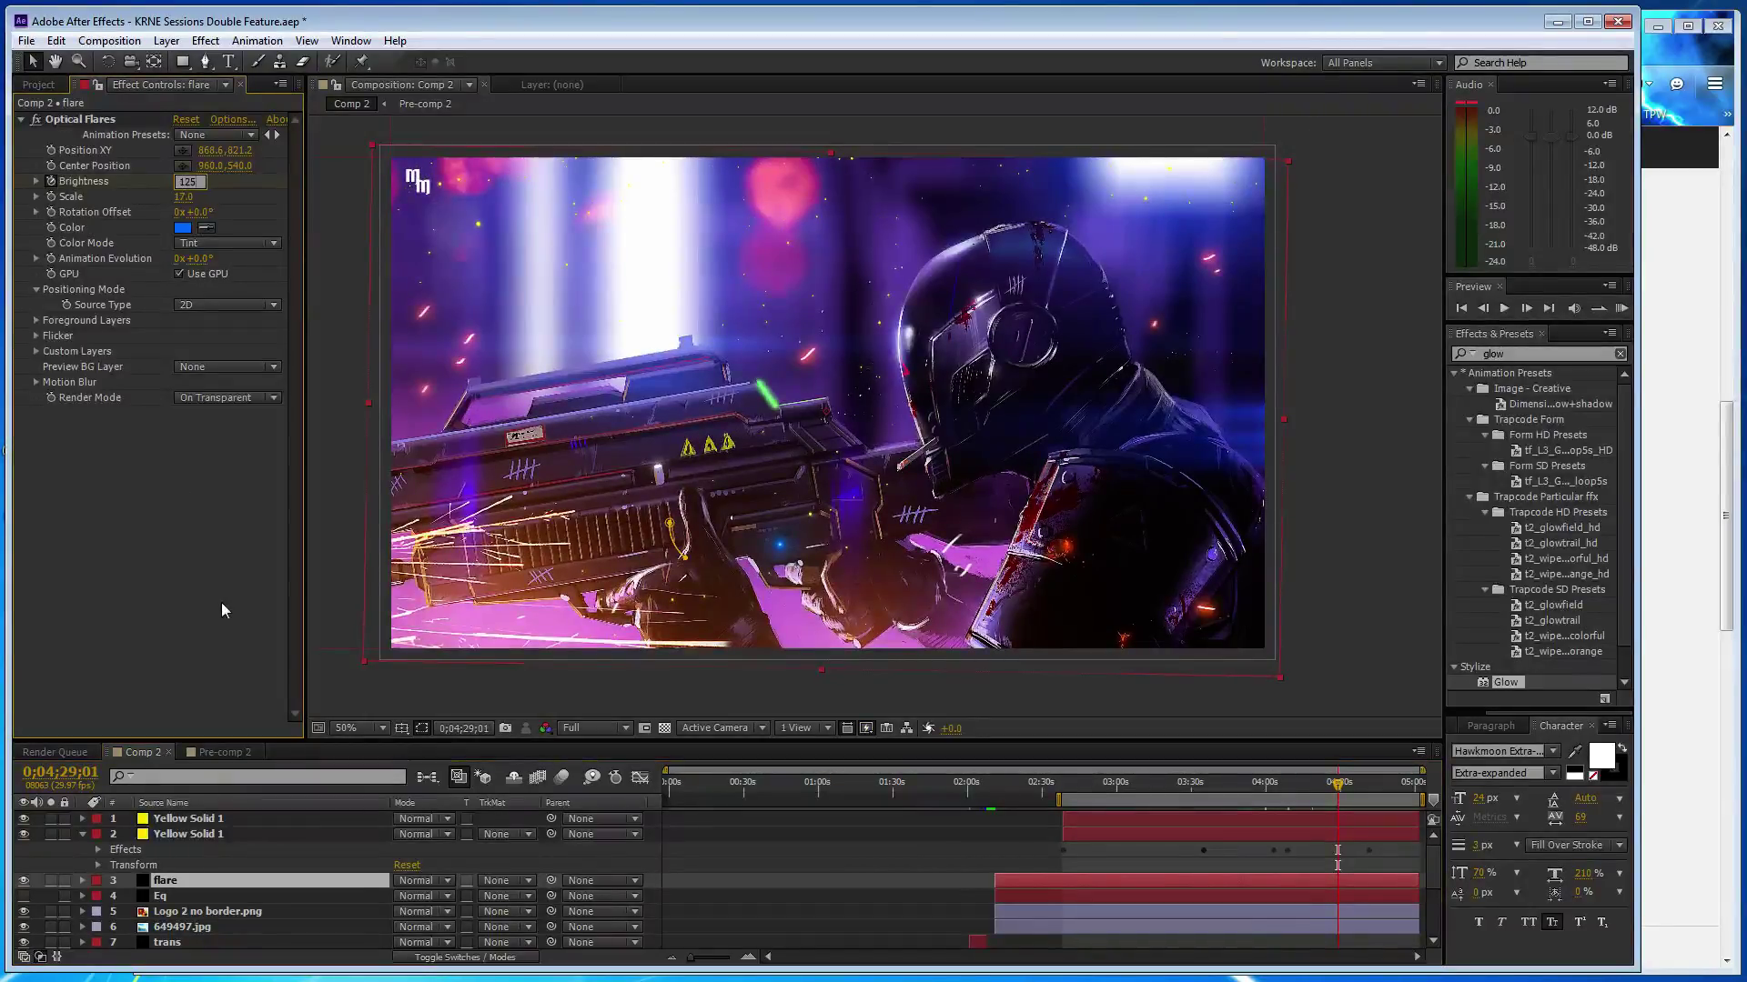
pyautogui.moveTo(1339, 788); pyautogui.dragTo(1363, 788)
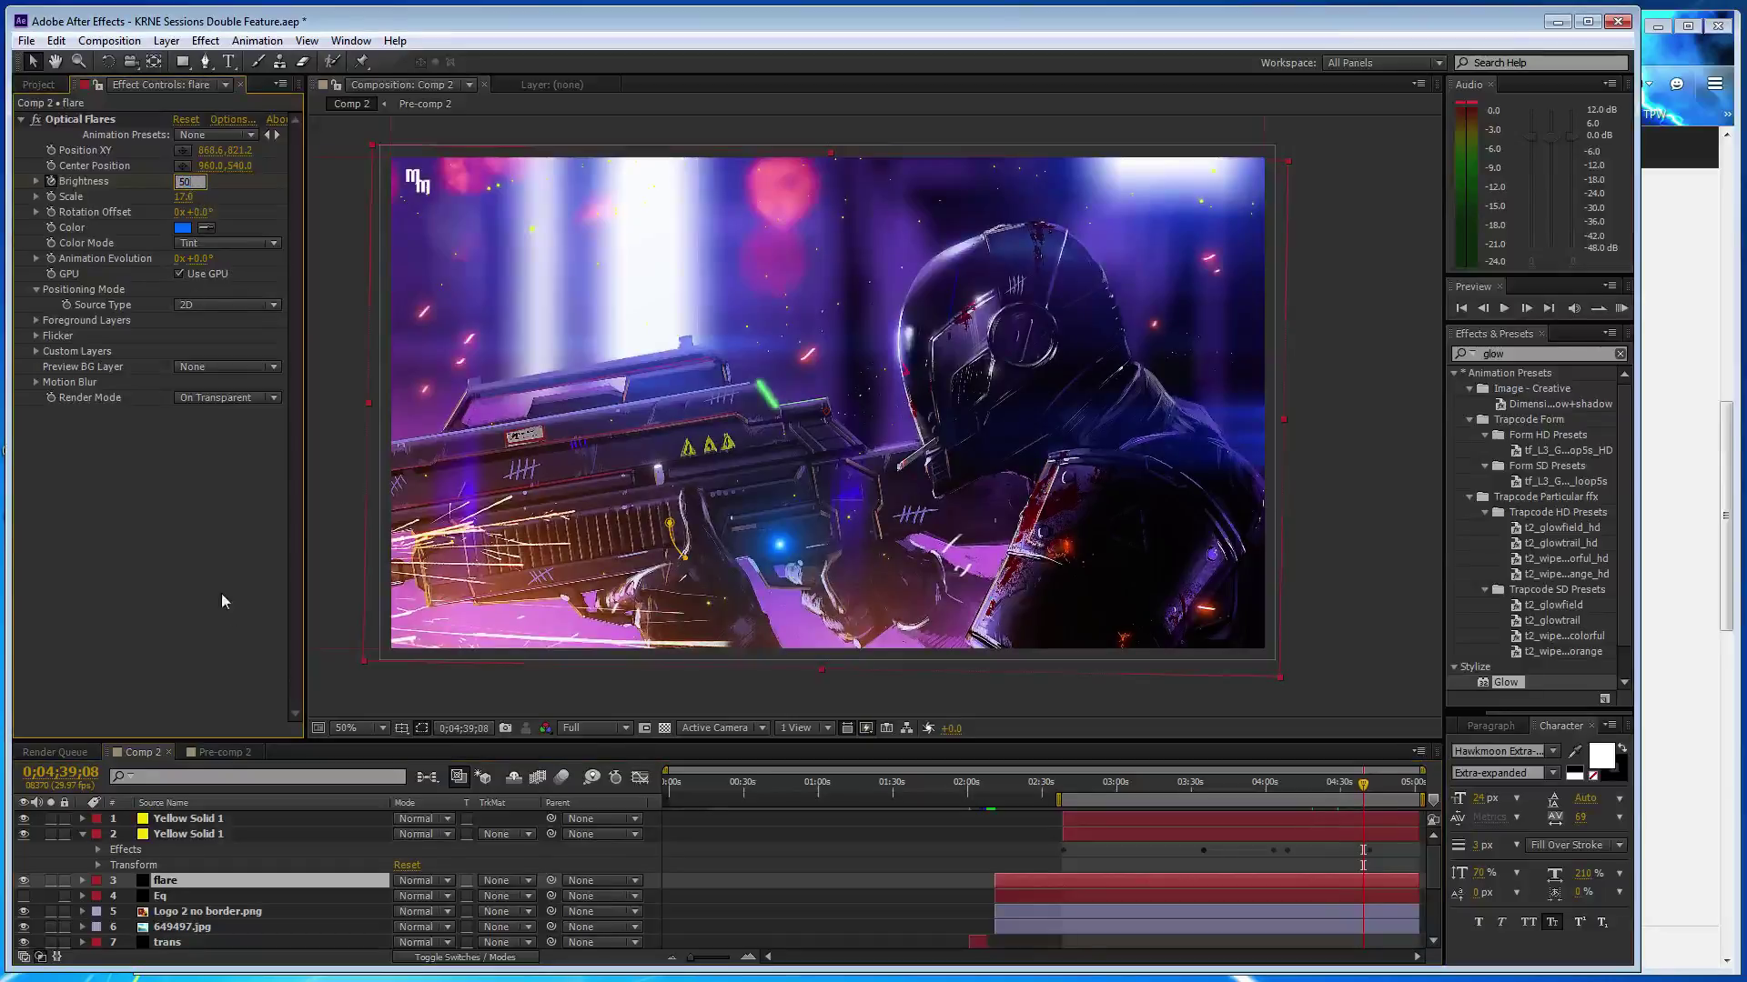
pyautogui.hotkey('ctrl', 'shift', 'z')
pyautogui.moveTo(1363, 783); pyautogui.dragTo(1391, 782)
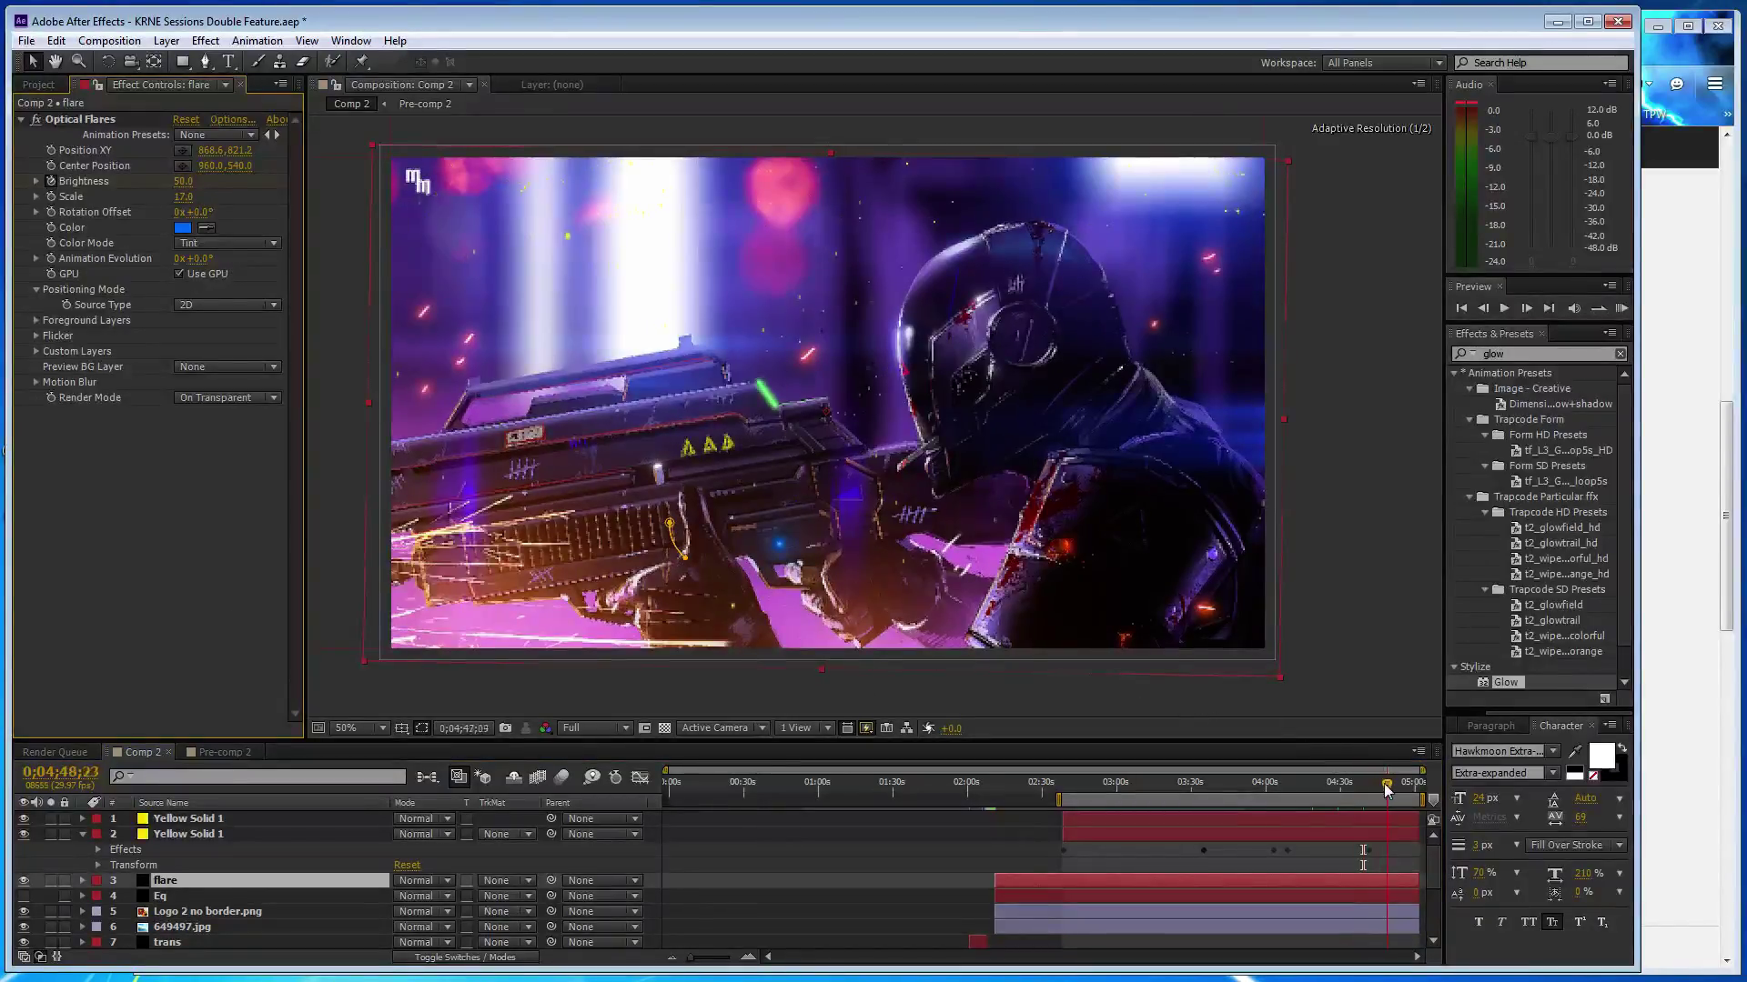
# - Set Brightness 125 at 4:50 and 50 at the track's end, save, and collapse Yellow Solid 1
pyautogui.click(184, 181)
pyautogui.write('125')
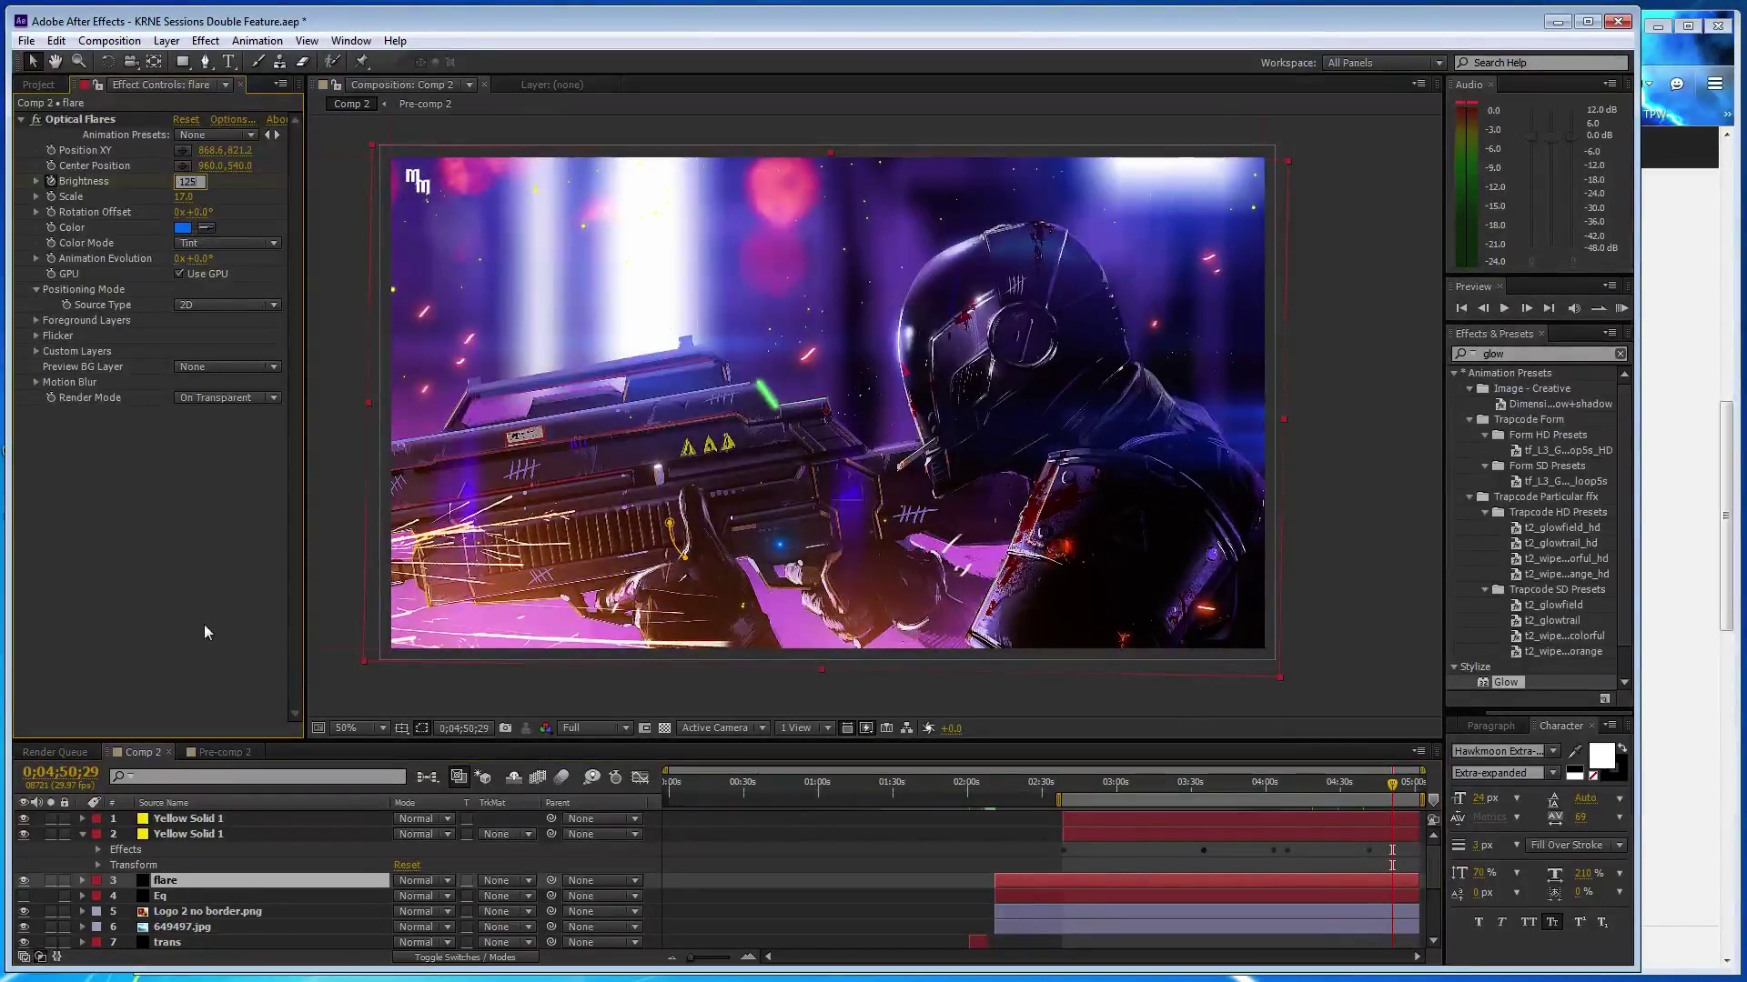
pyautogui.press('Return')
pyautogui.moveTo(1390, 794); pyautogui.dragTo(1416, 788)
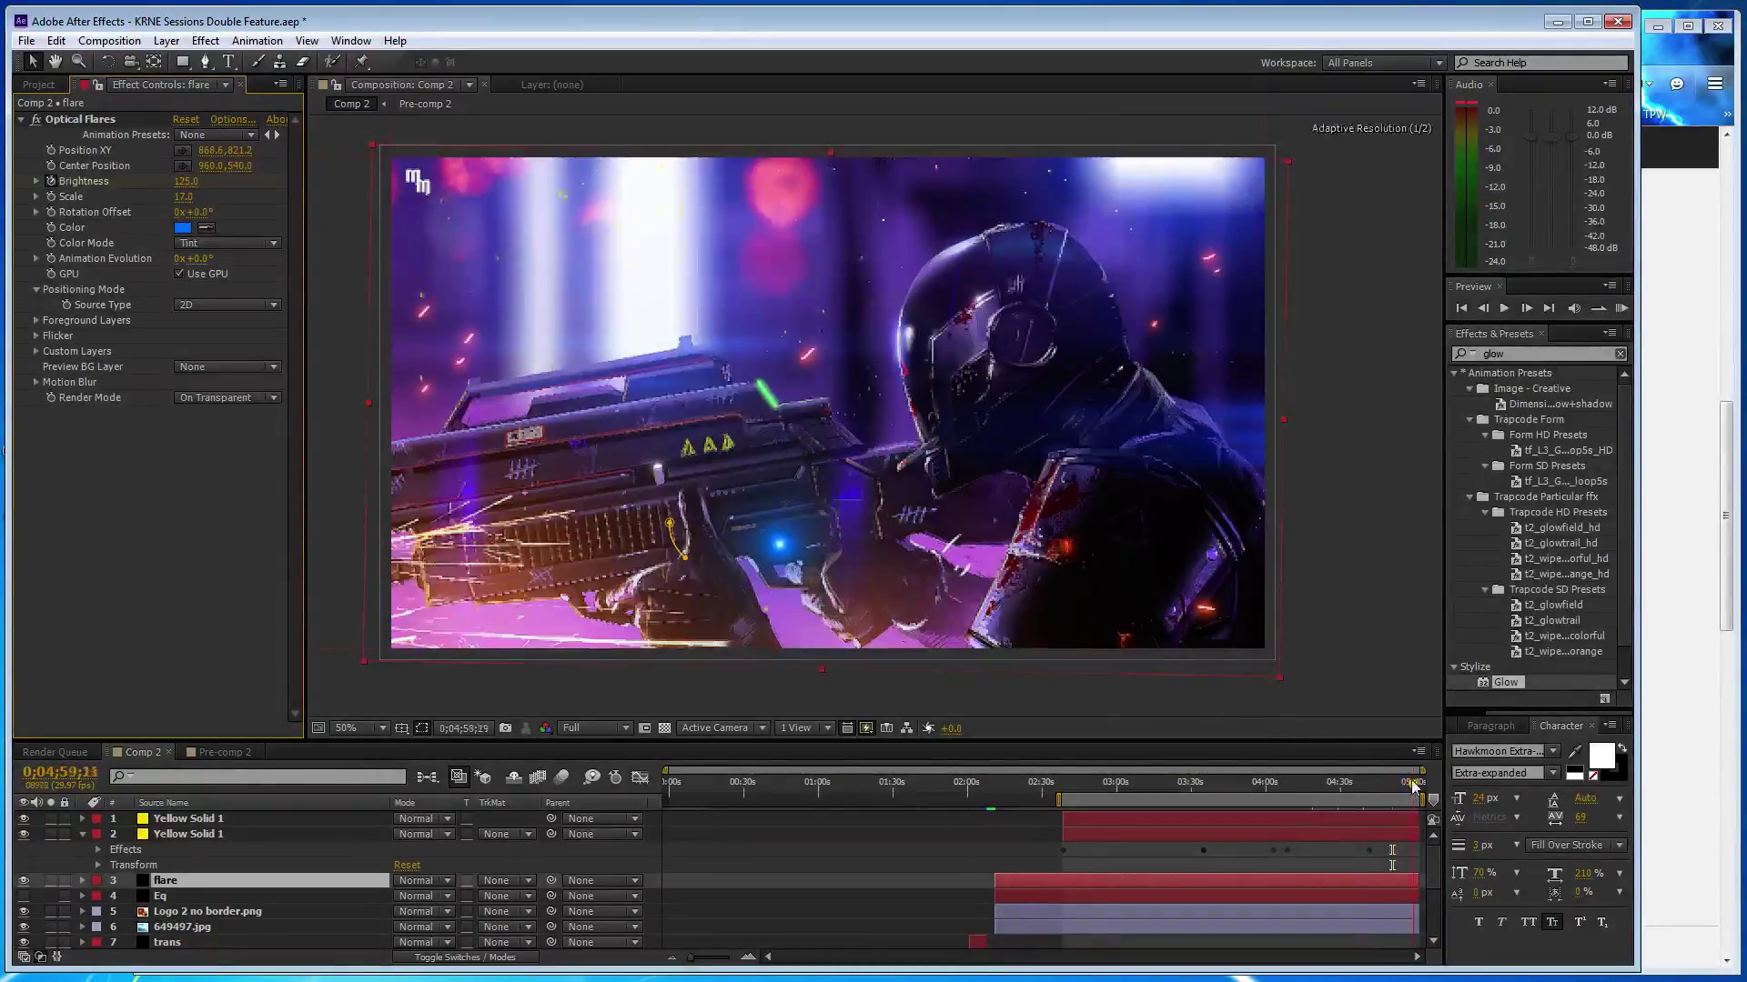
pyautogui.click(185, 181)
pyautogui.write('50')
pyautogui.press('Return')
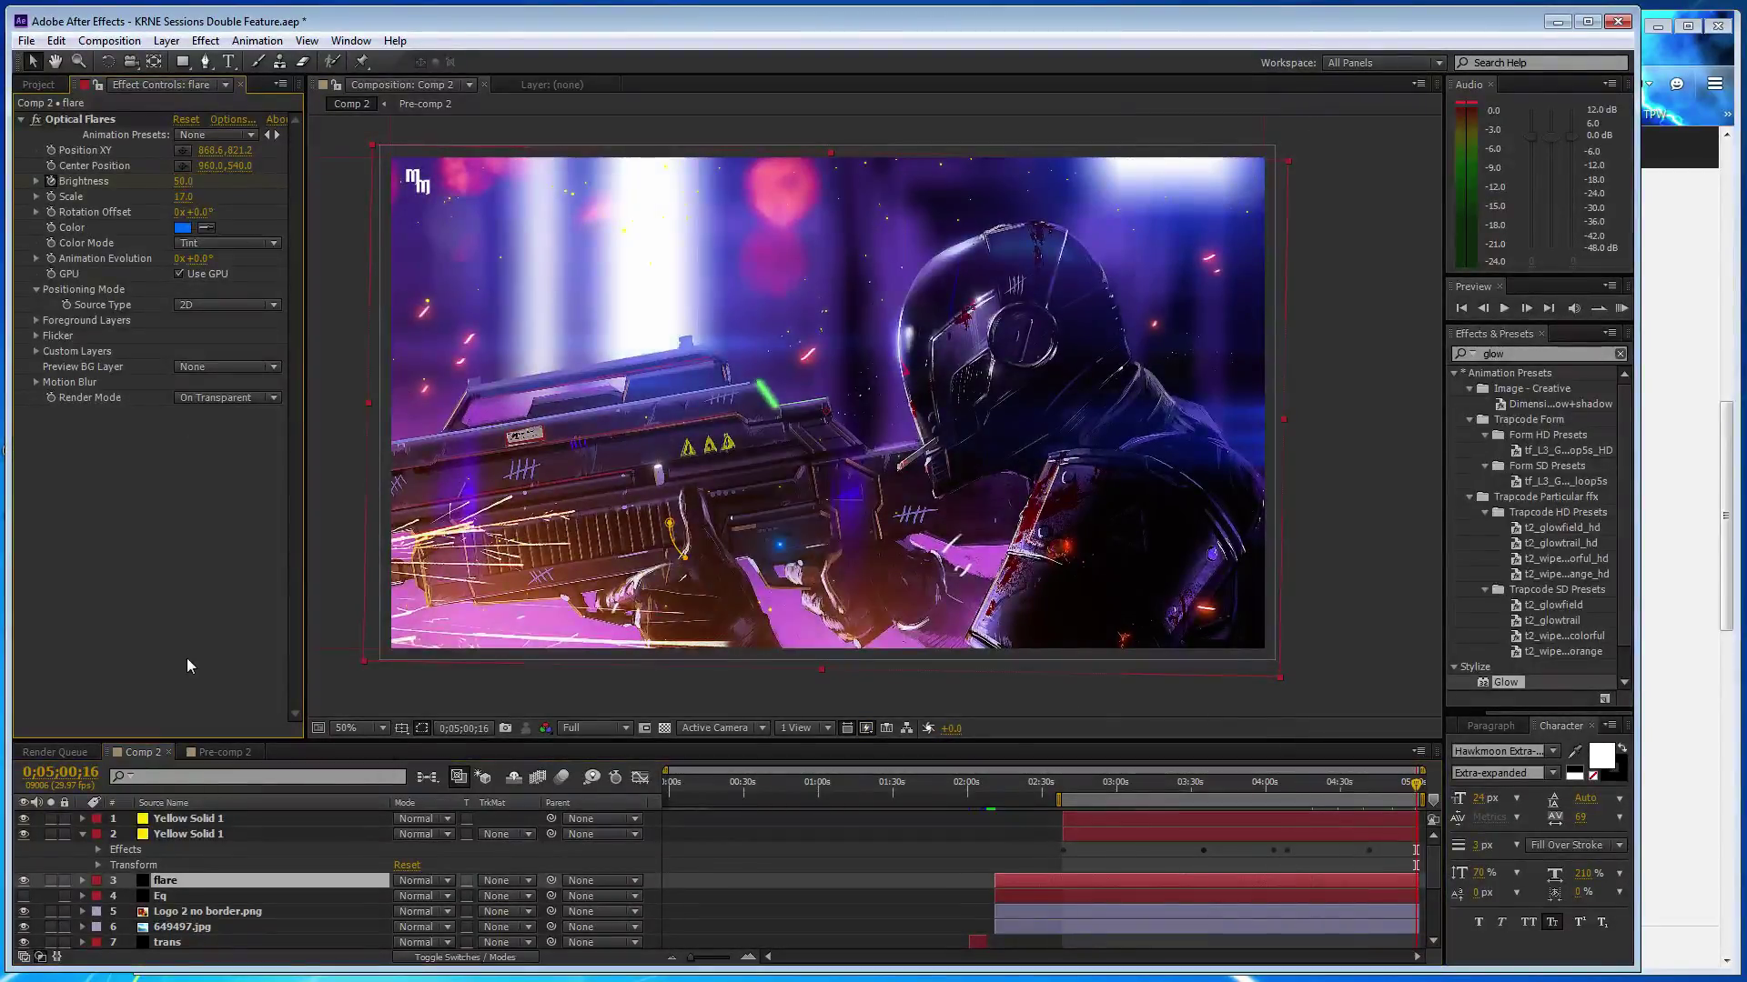
pyautogui.hotkey('ctrl', 's')
pyautogui.click(84, 836)
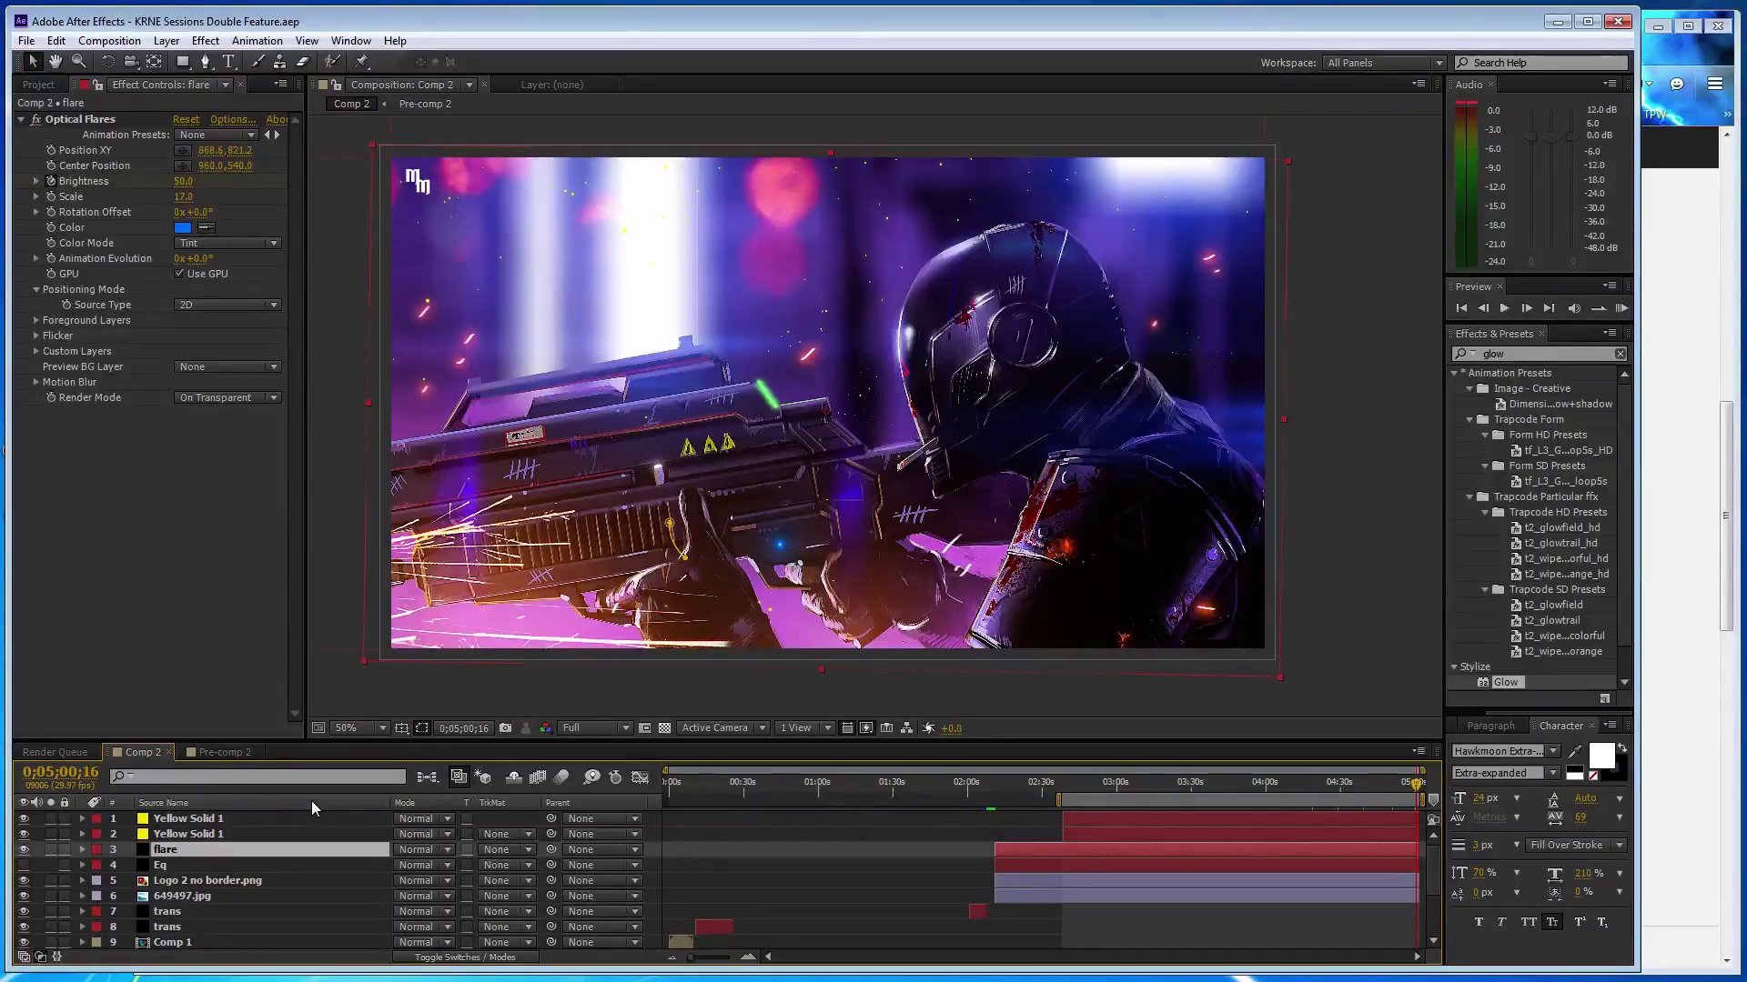
# - Show the Eq spectrum layer, duplicate the flare, and colour the copy pale yellow FDF1A3
pyautogui.click(24, 867)
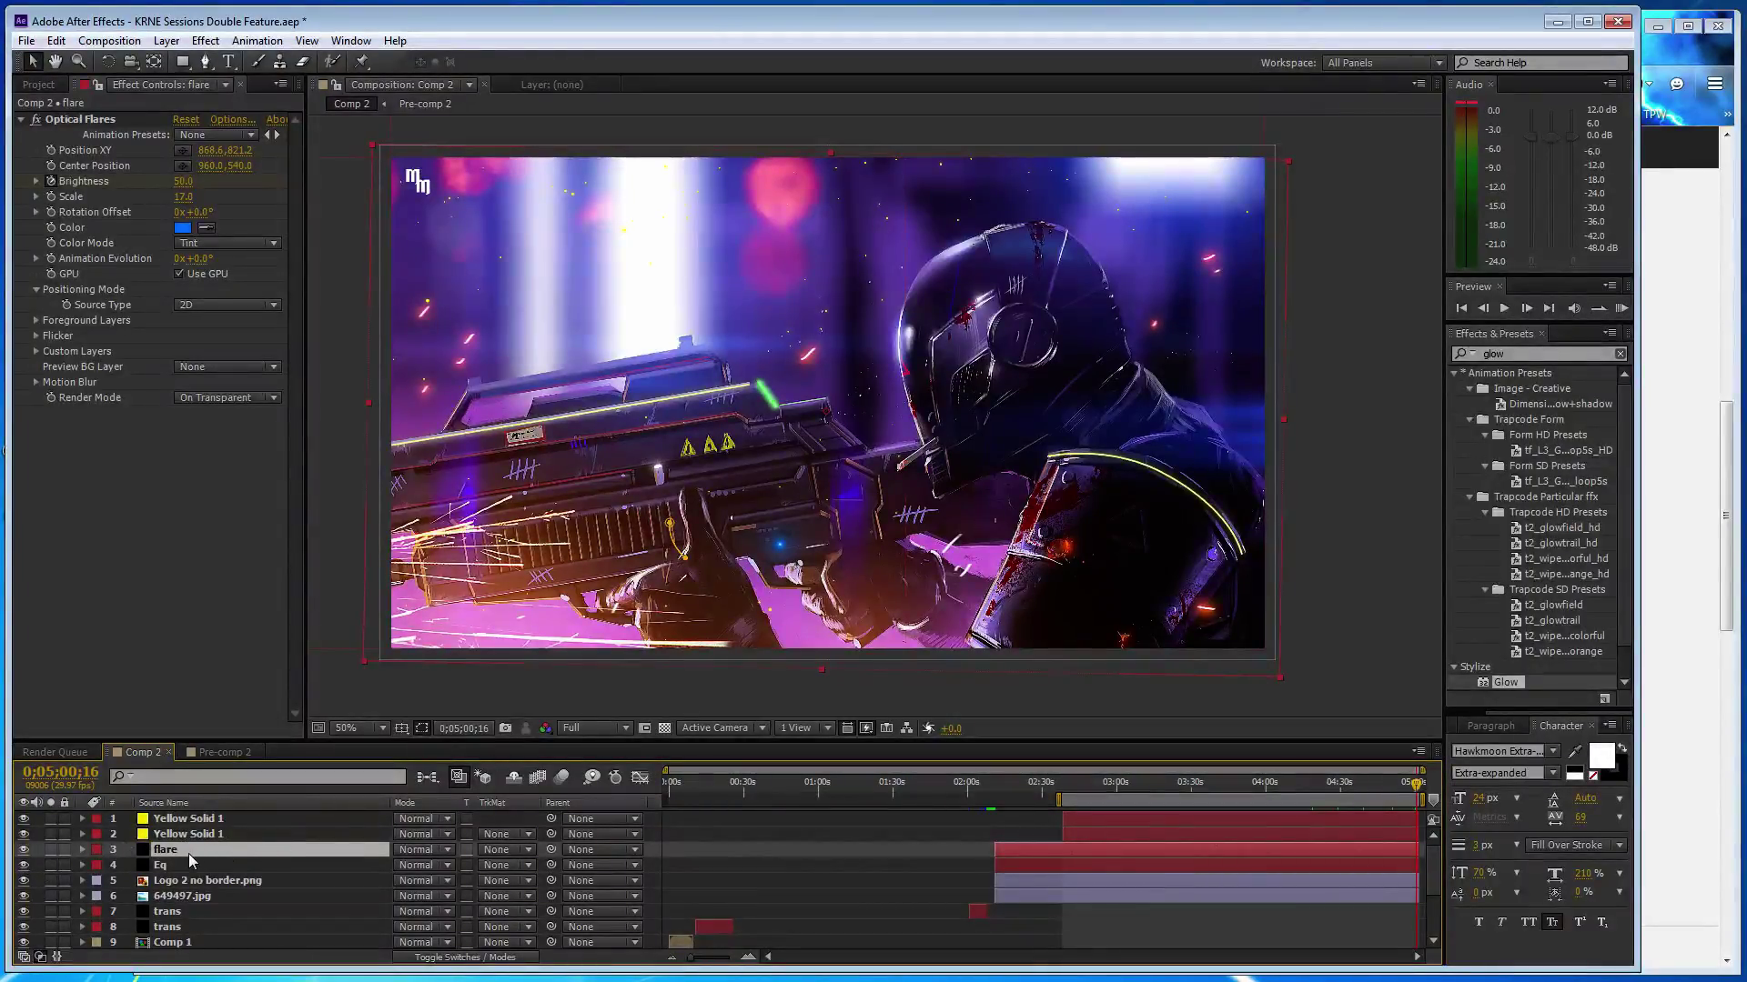
pyautogui.hotkey('ctrl', 'd')
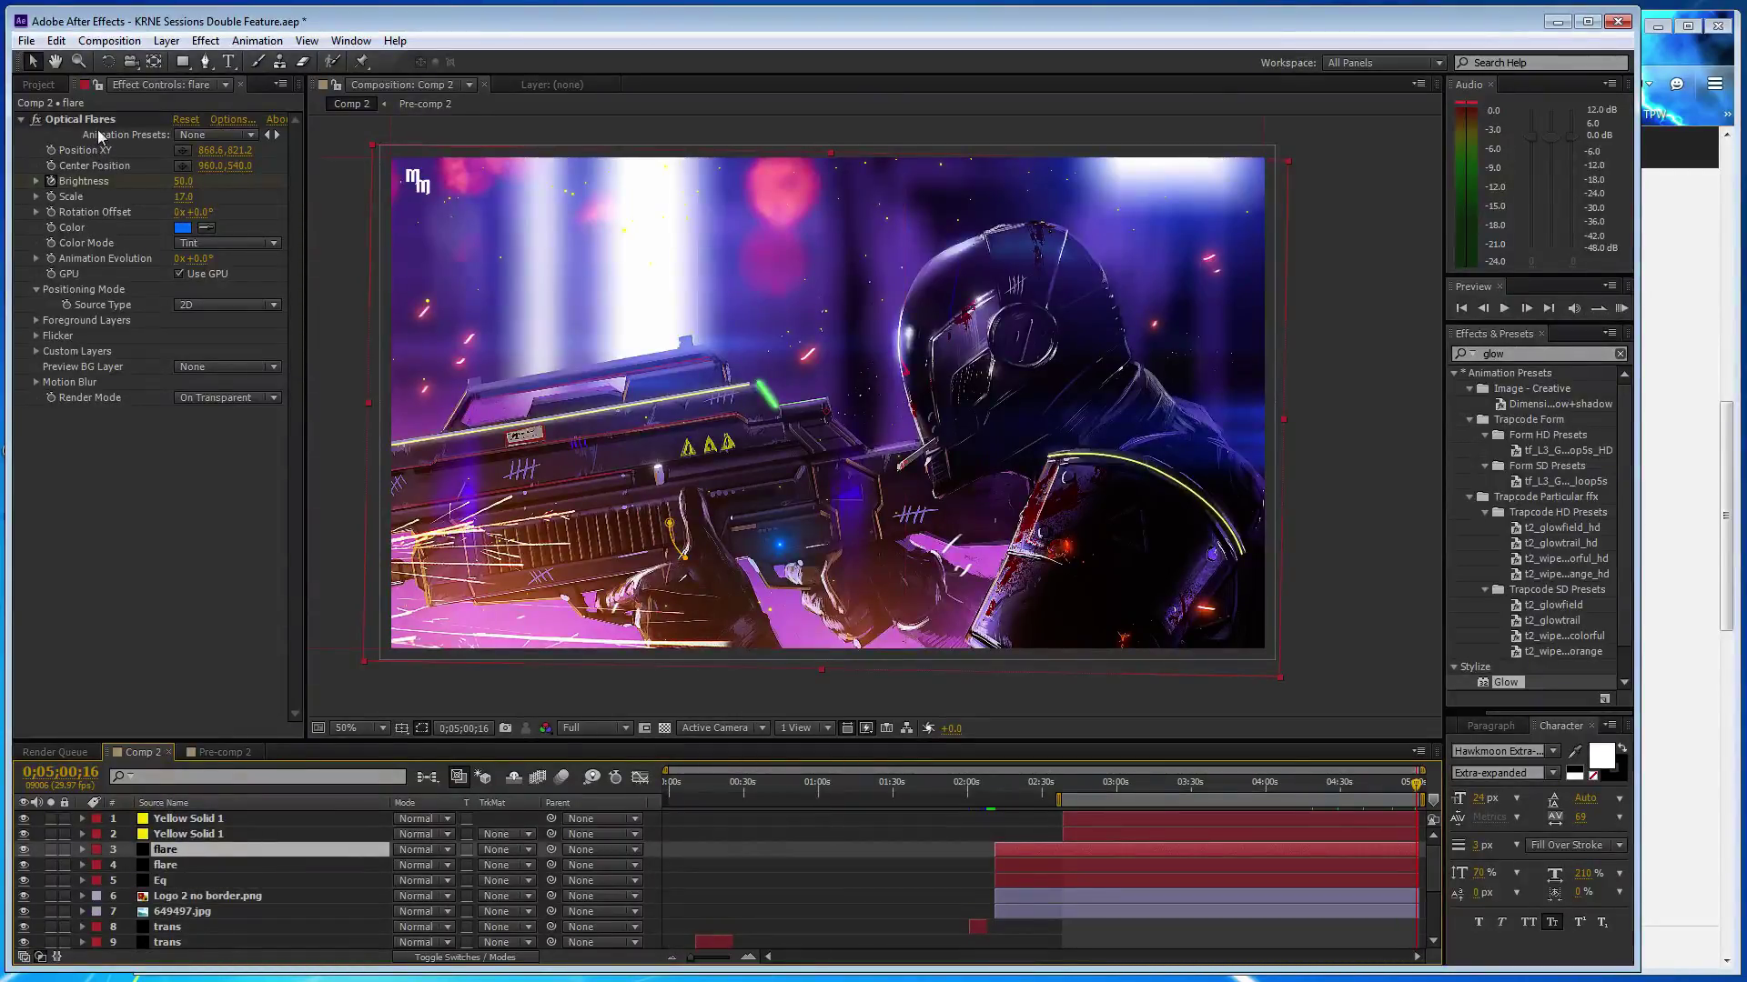
pyautogui.click(183, 228)
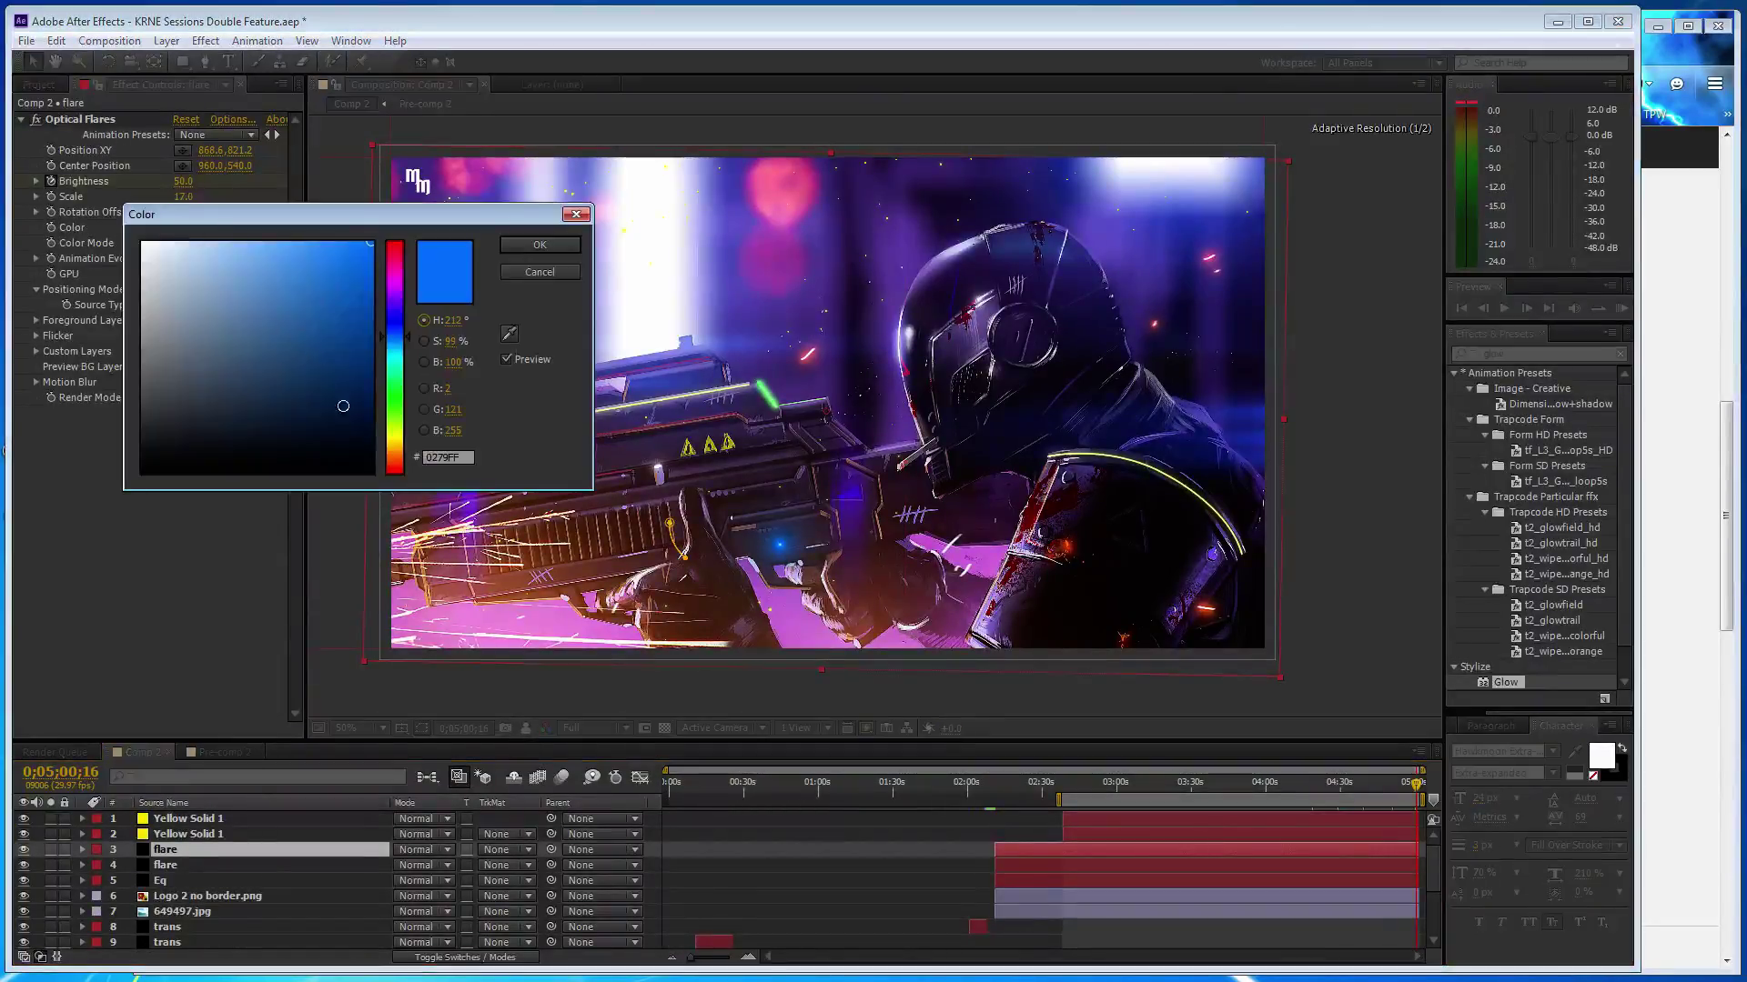
pyautogui.click(400, 443)
pyautogui.click(224, 243)
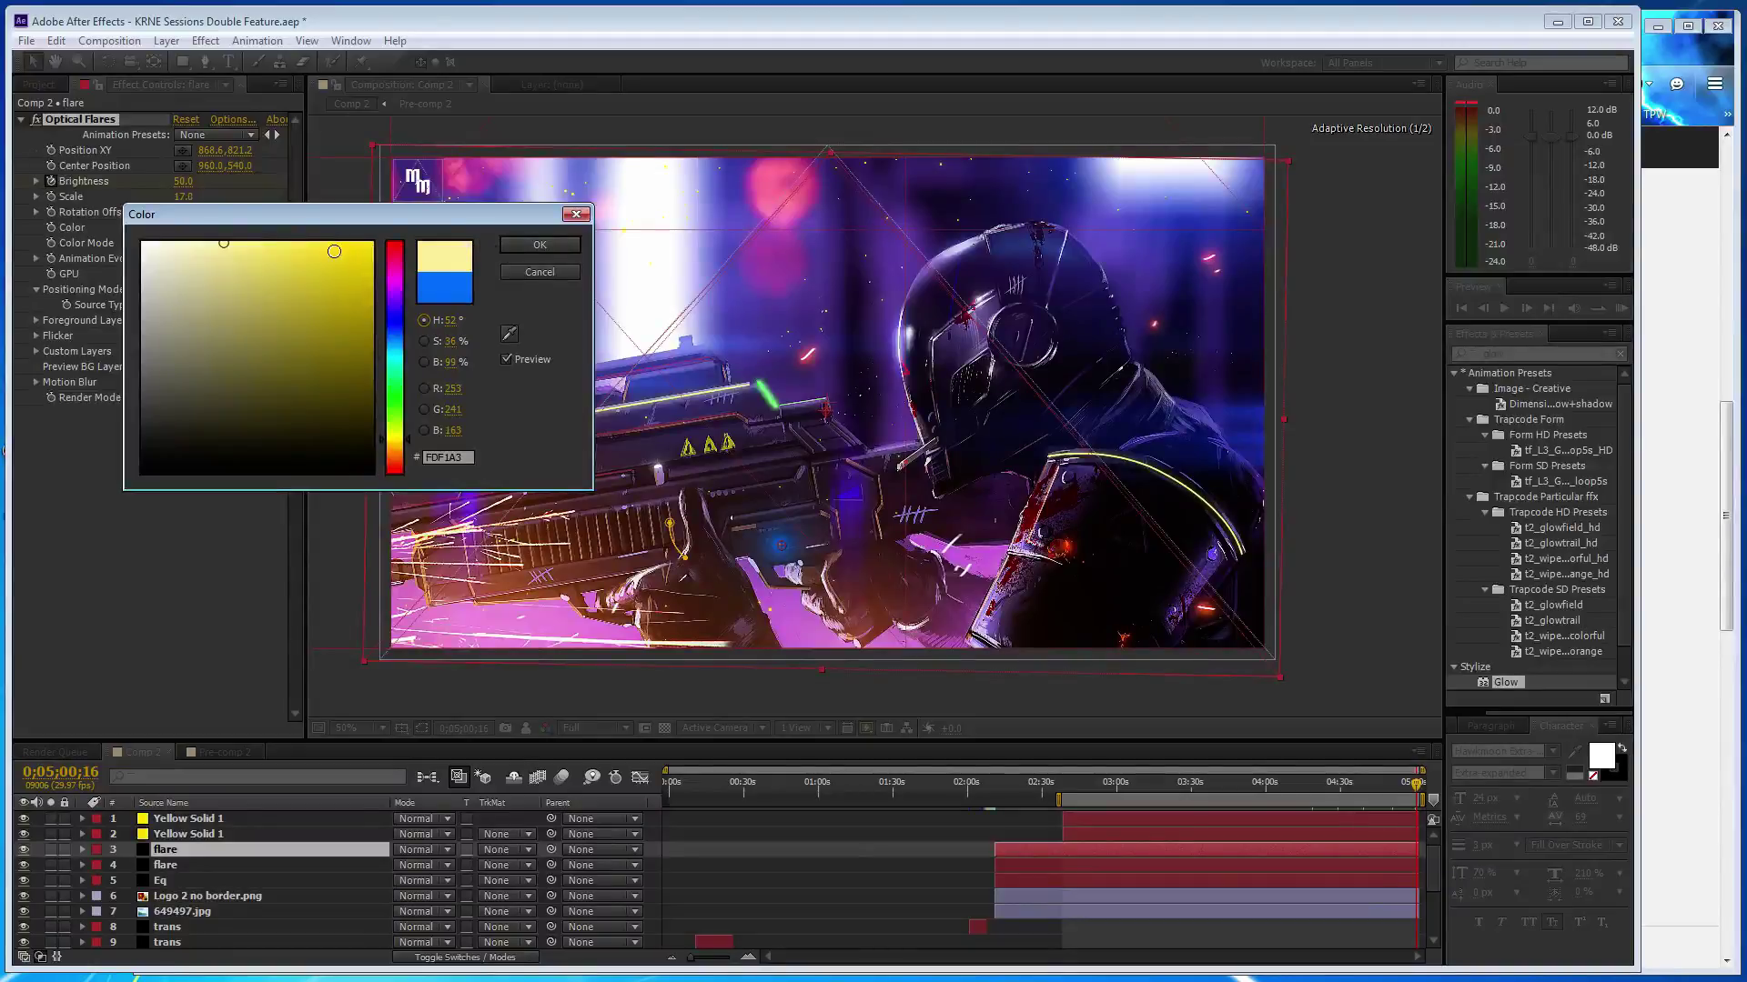
pyautogui.click(560, 245)
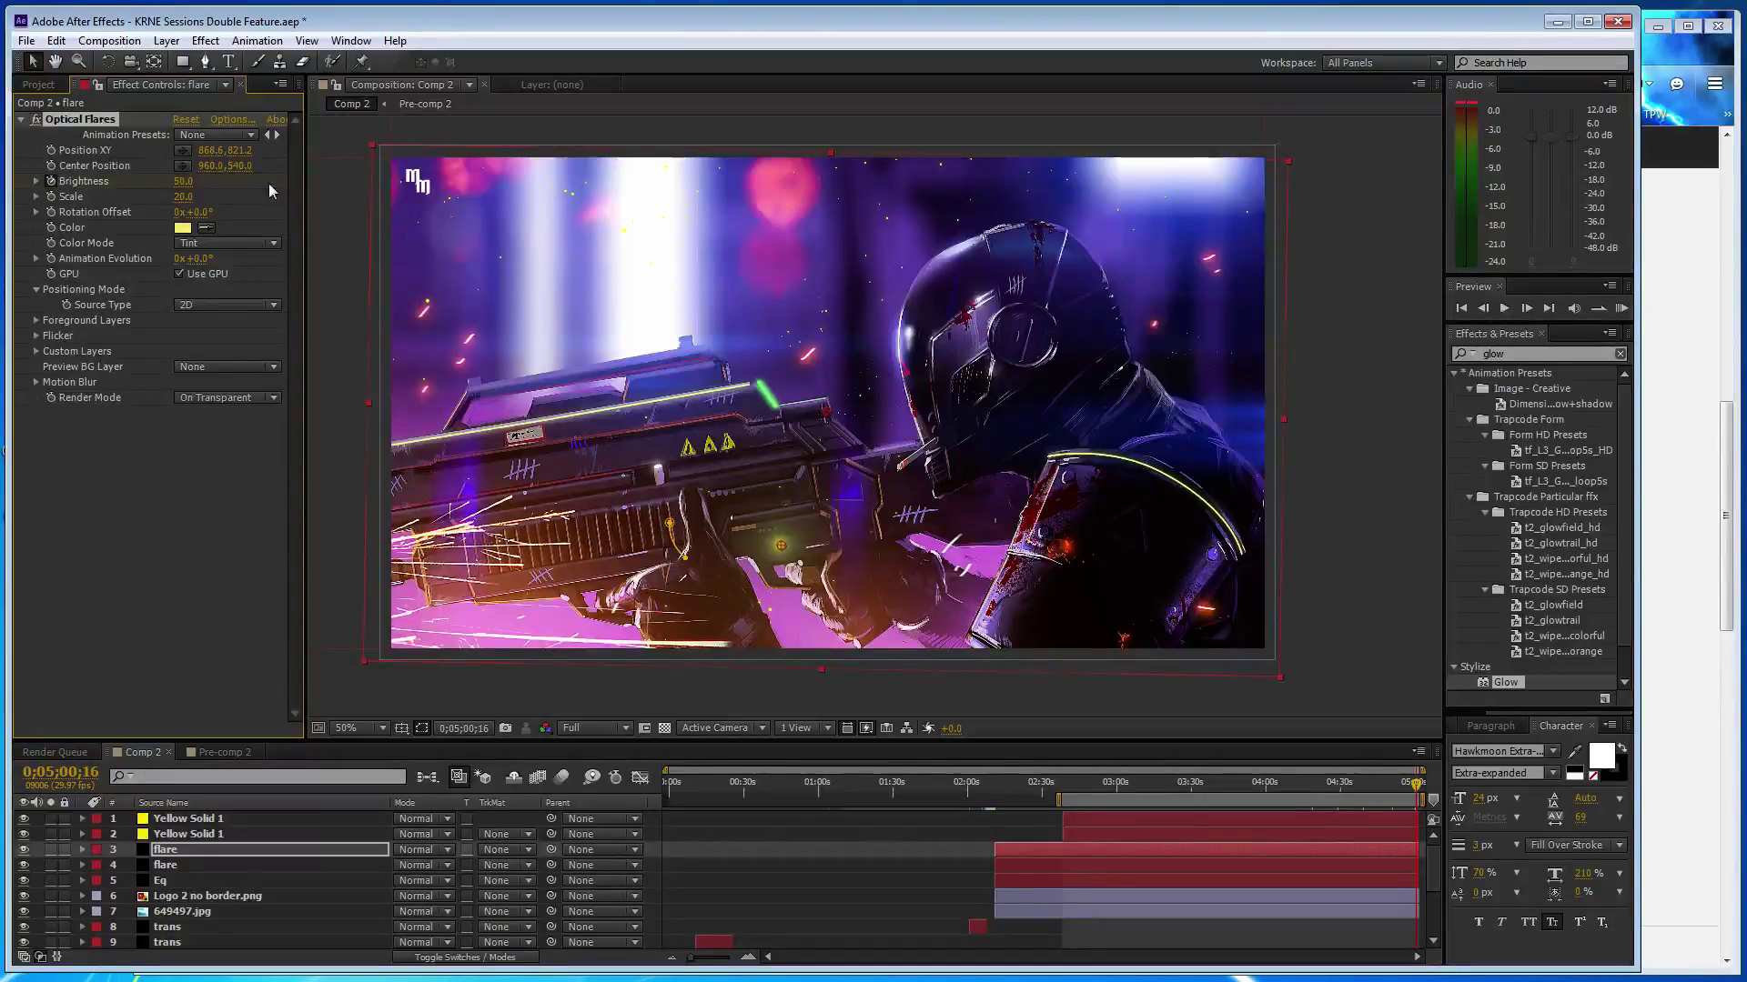
# - Place the yellow flare's centre on the soldier's shoulder armour
pyautogui.moveTo(780, 546); pyautogui.dragTo(1070, 495)
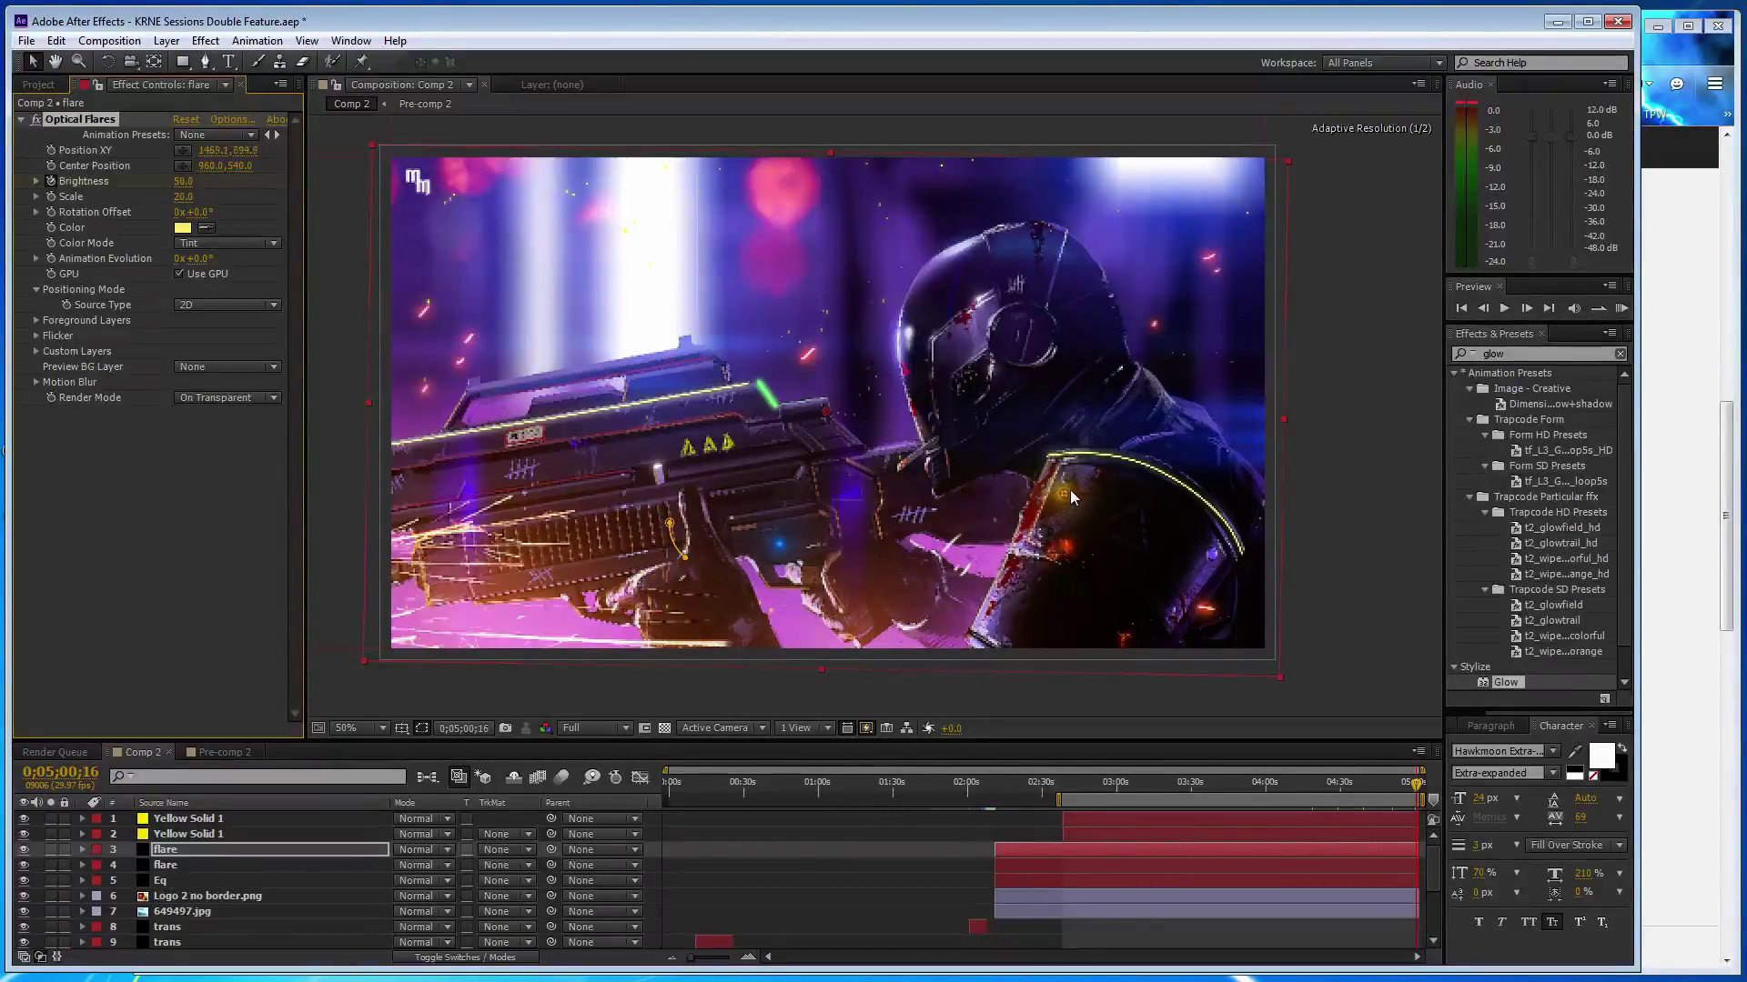
pyautogui.scroll(4, 1073, 483)
pyautogui.press('h')
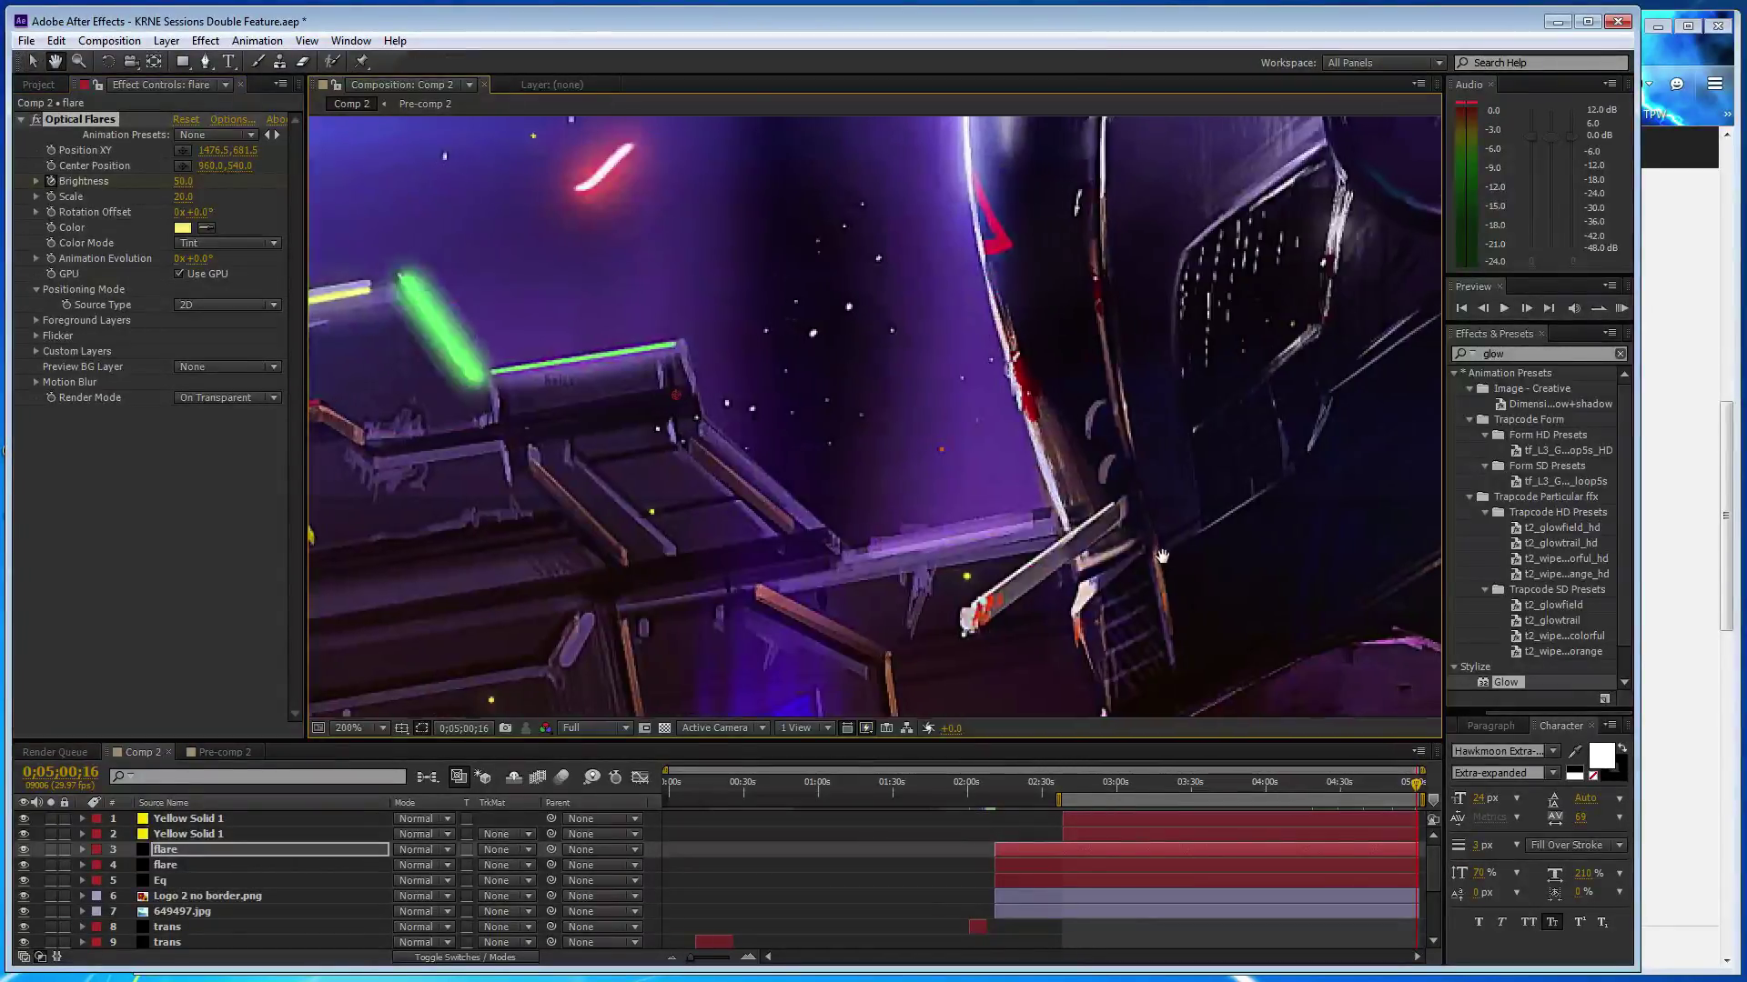
pyautogui.moveTo(1163, 557); pyautogui.dragTo(671, 220)
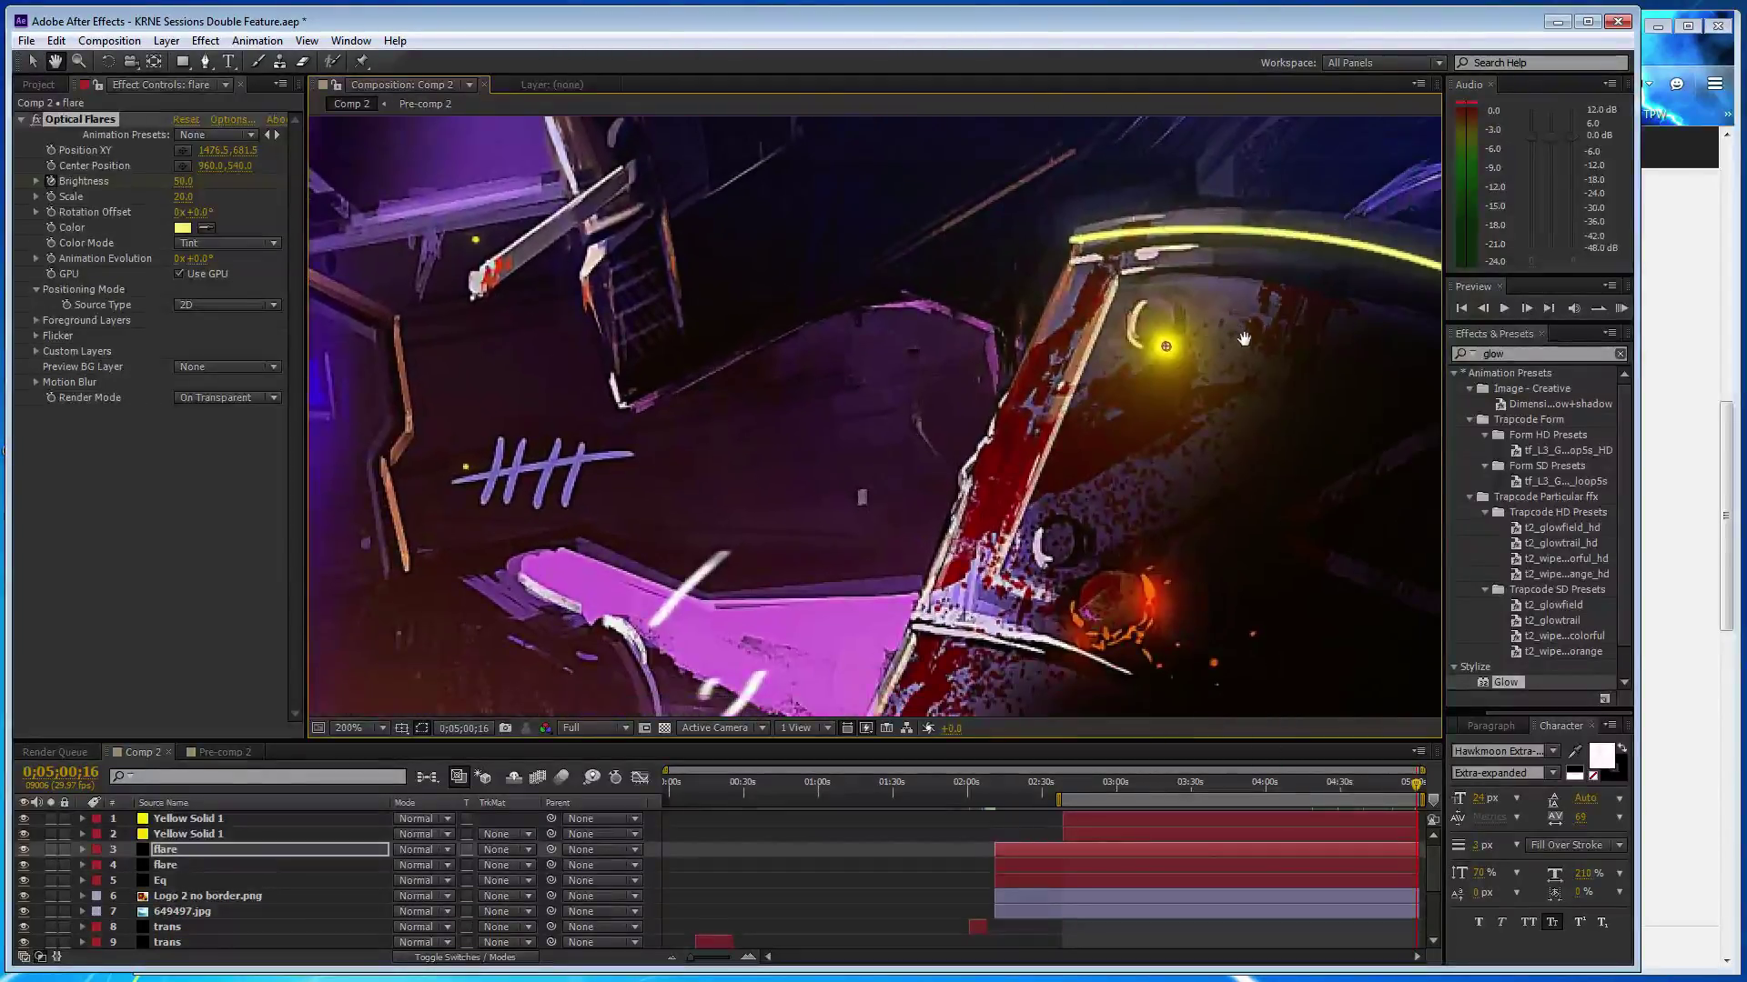
pyautogui.press('b')
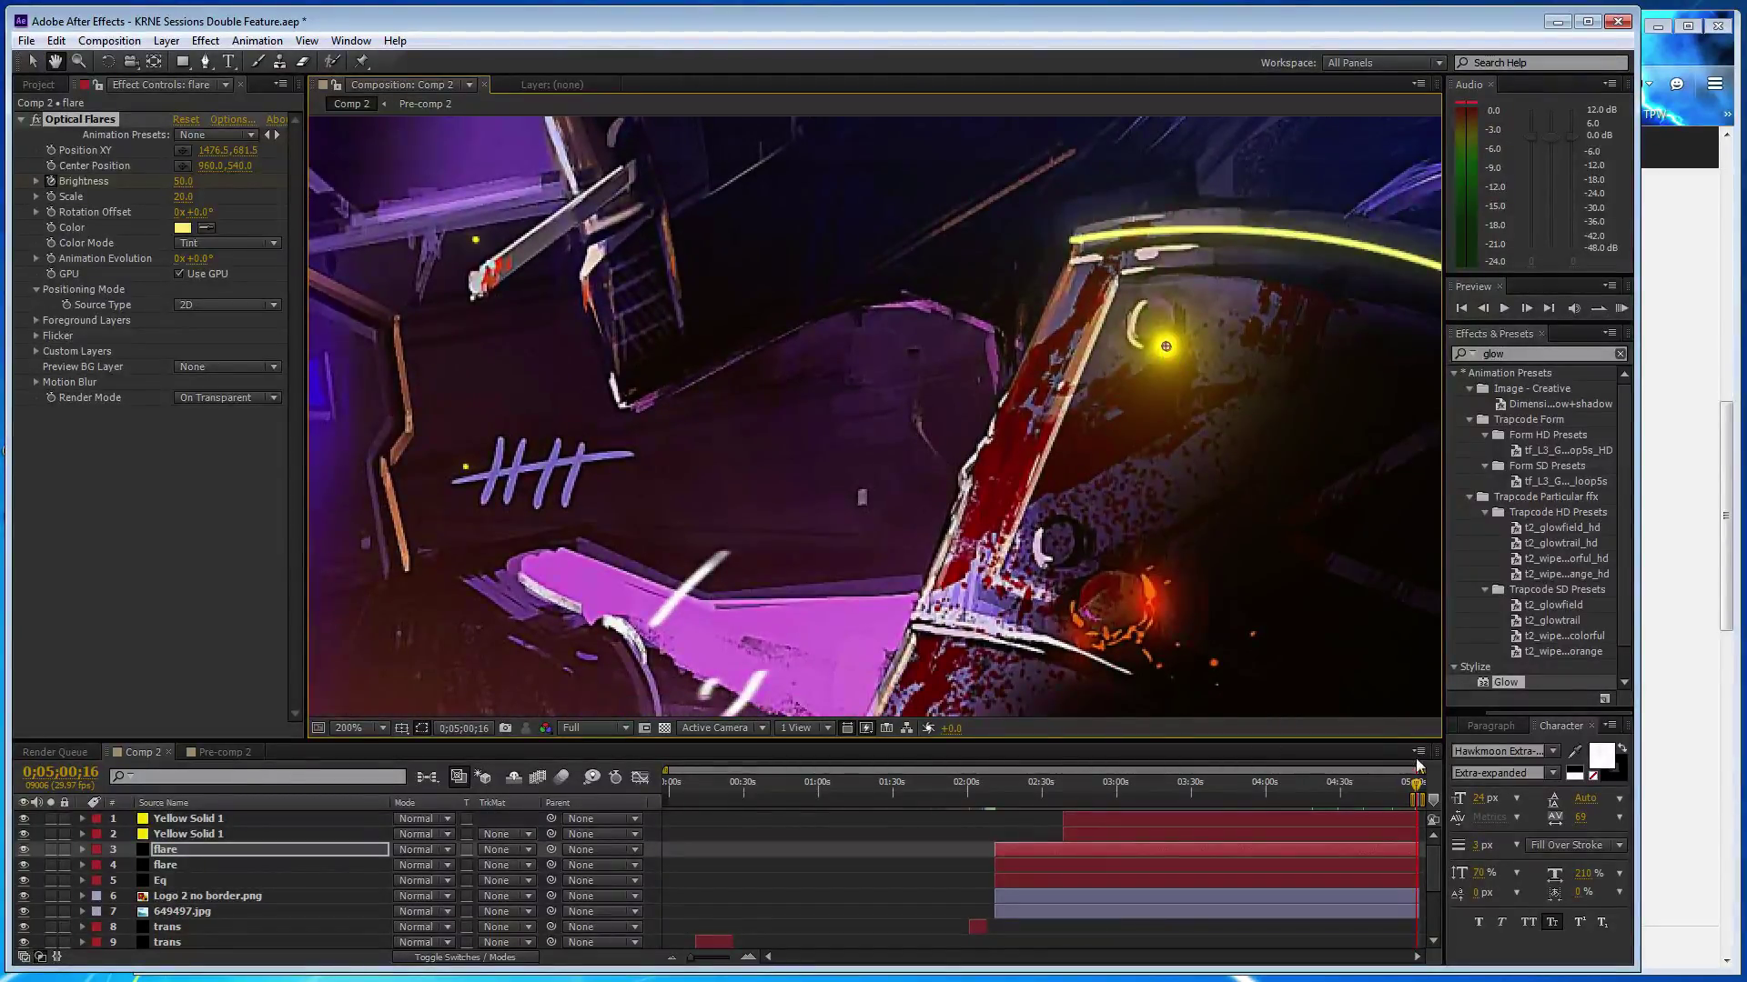
pyautogui.hotkey('ctrl', 'z')
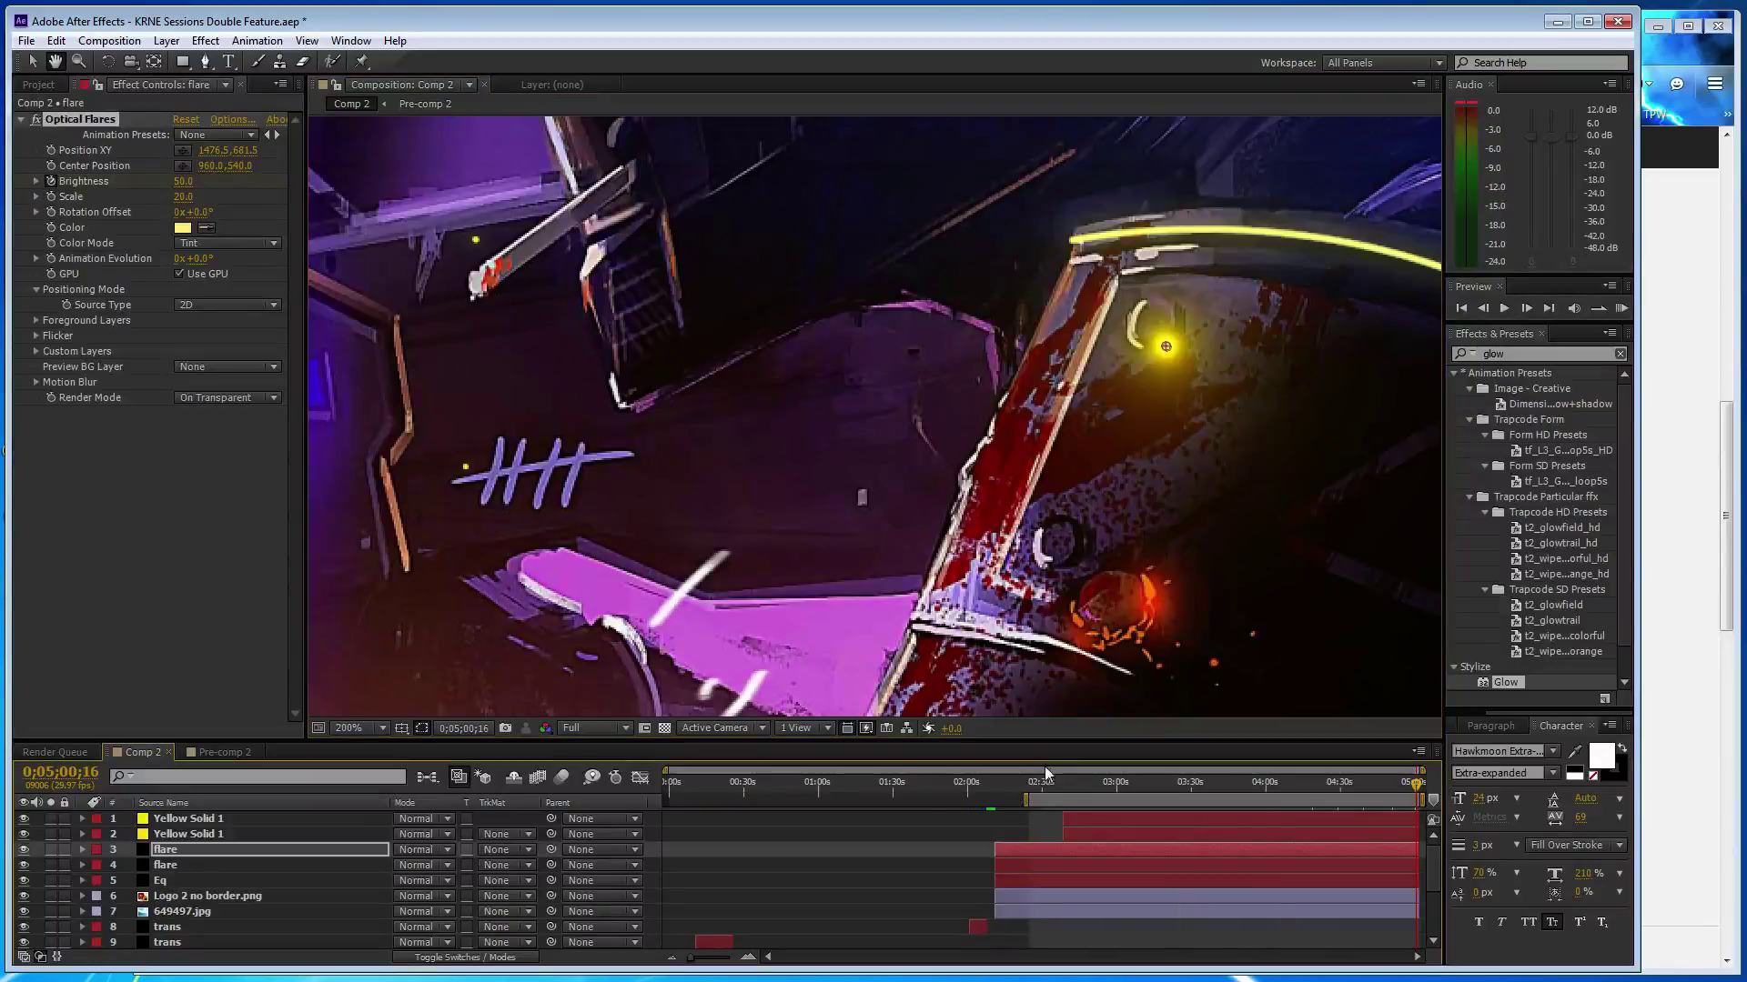
pyautogui.press('v')
pyautogui.moveTo(1167, 347); pyautogui.dragTo(1153, 322)
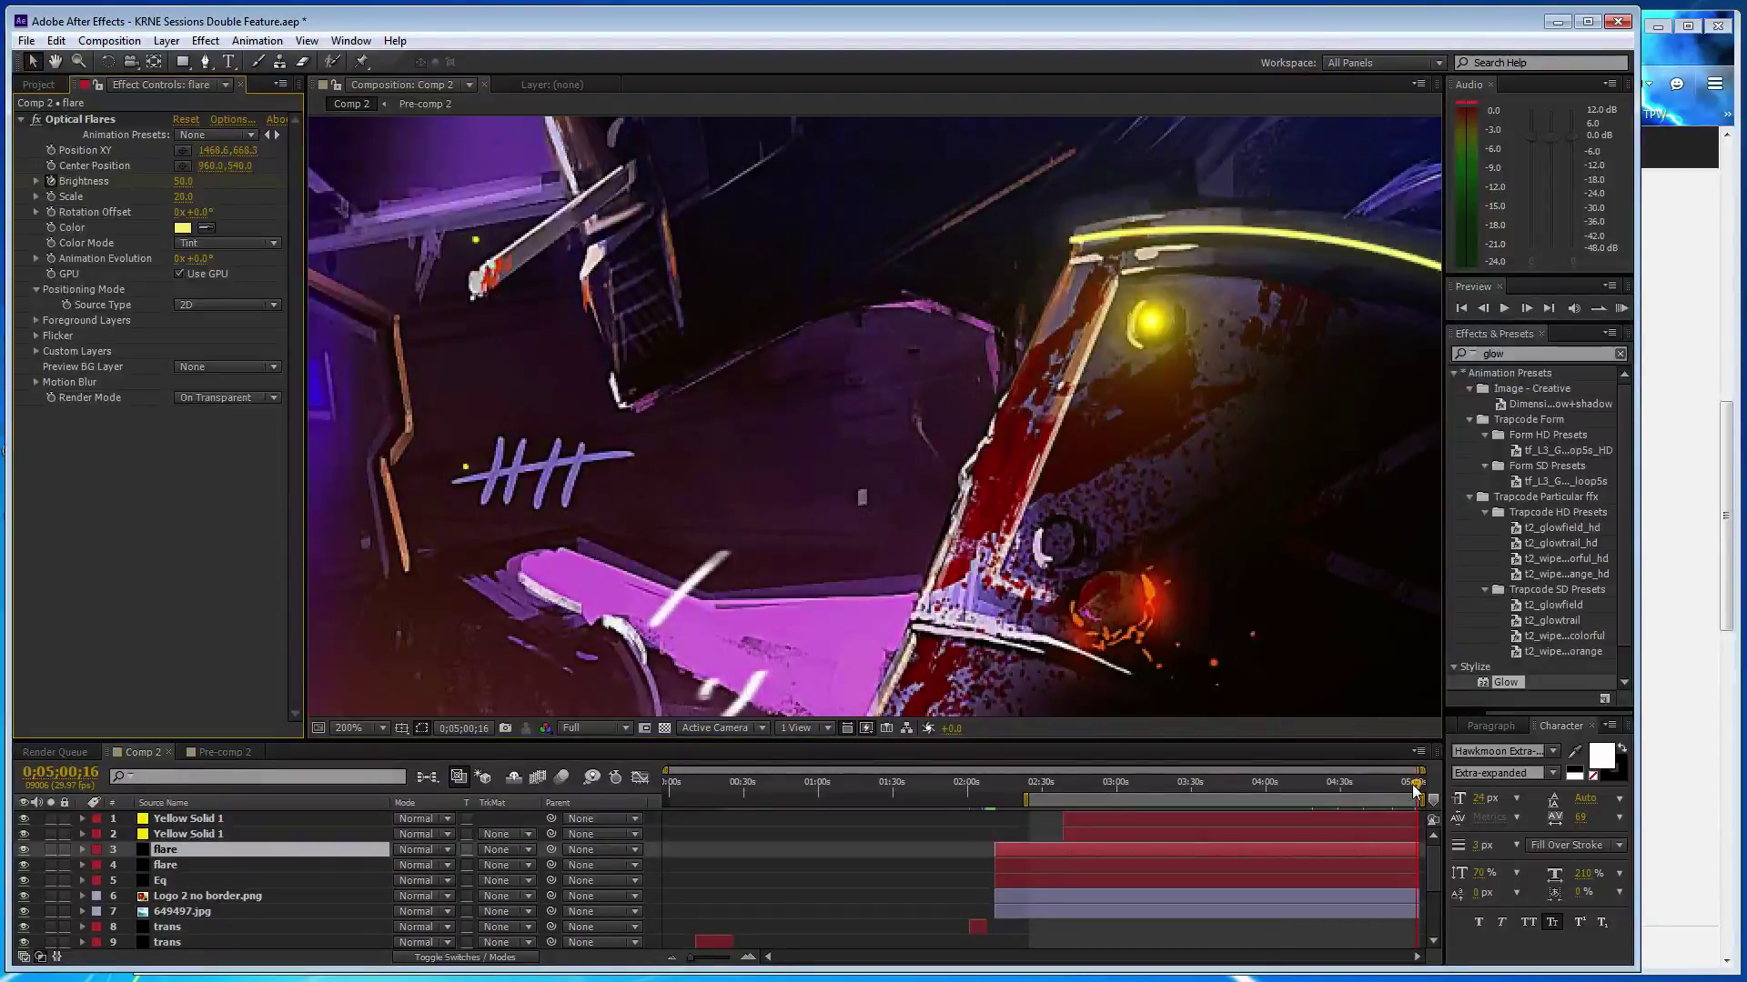
# - Shrink the flare's Scale from 20 to 15 at about 4:51
pyautogui.moveTo(1416, 791); pyautogui.dragTo(1392, 784)
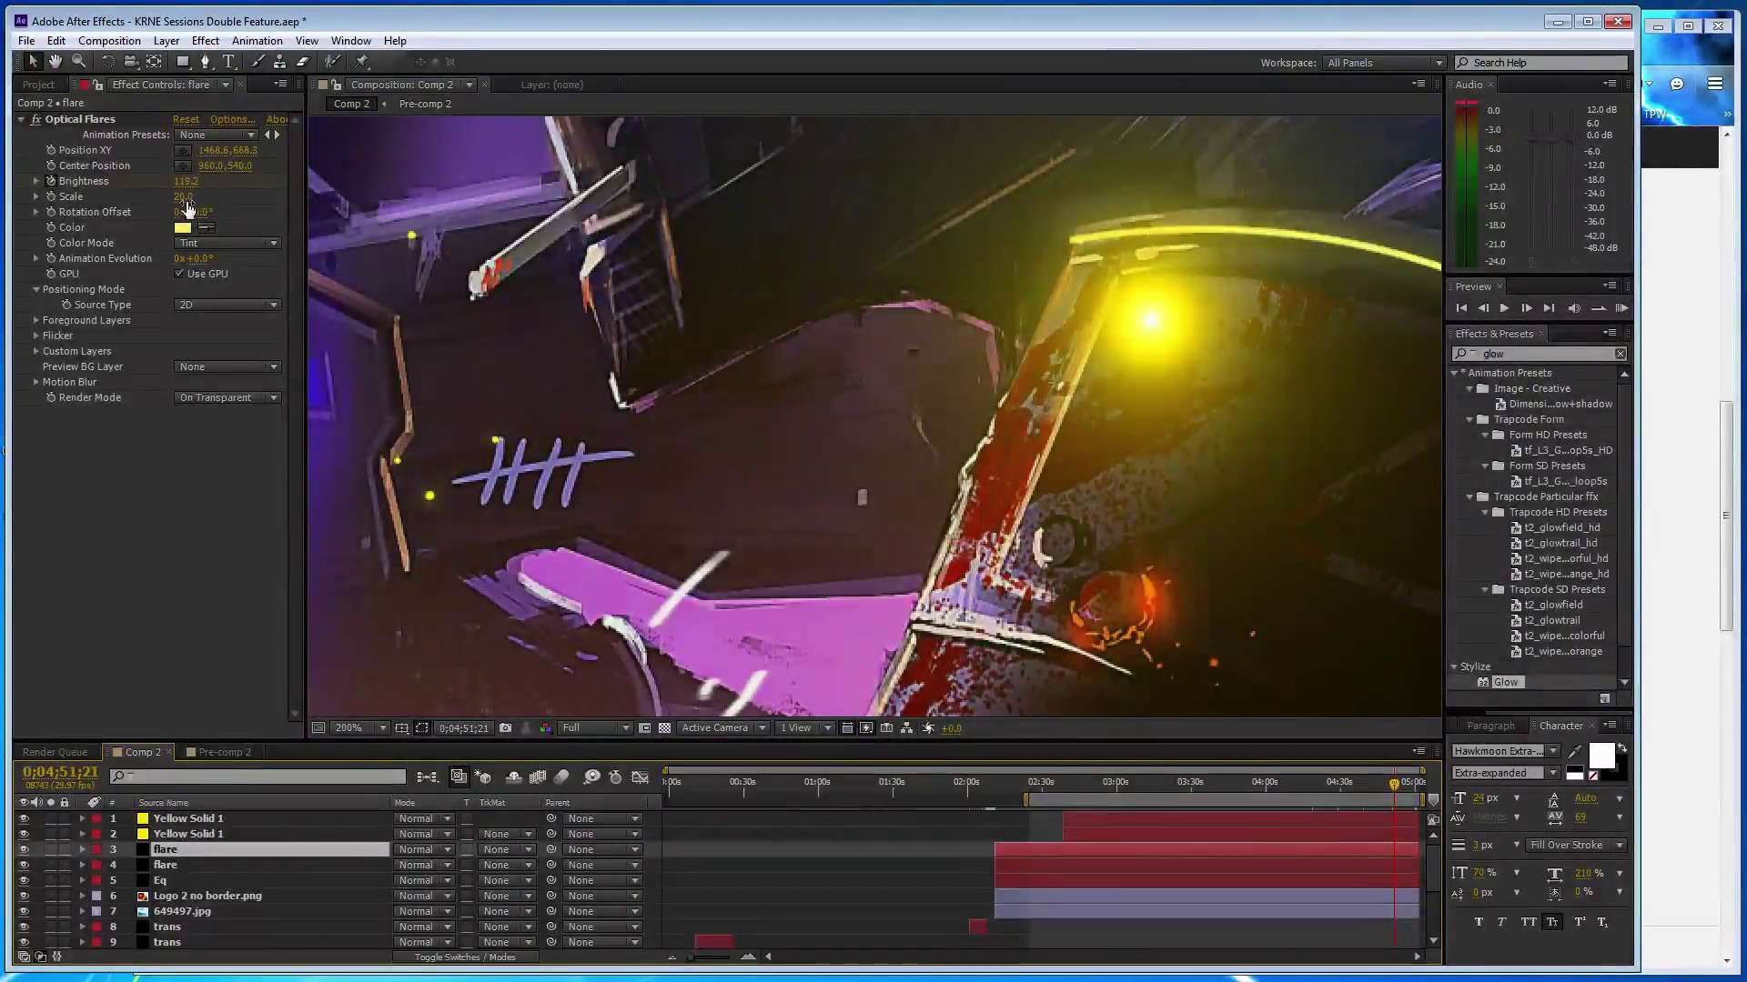
pyautogui.moveTo(184, 198); pyautogui.dragTo(176, 198)
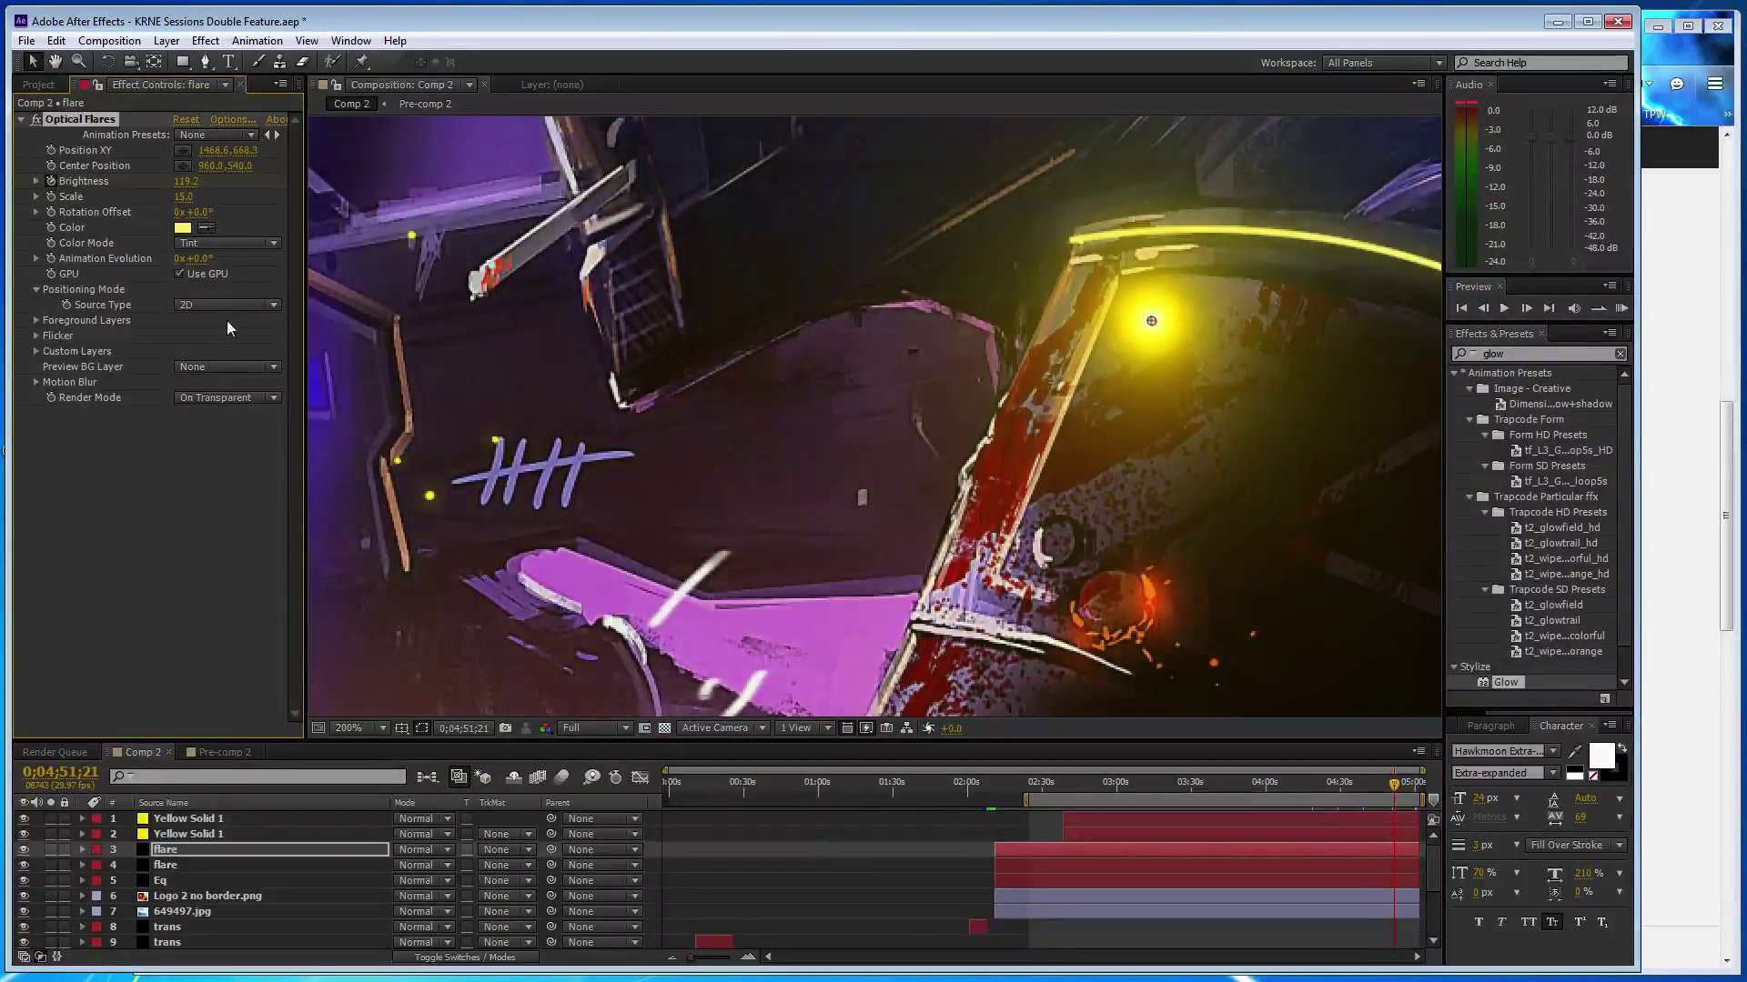
pyautogui.click(159, 492)
pyautogui.click(182, 844)
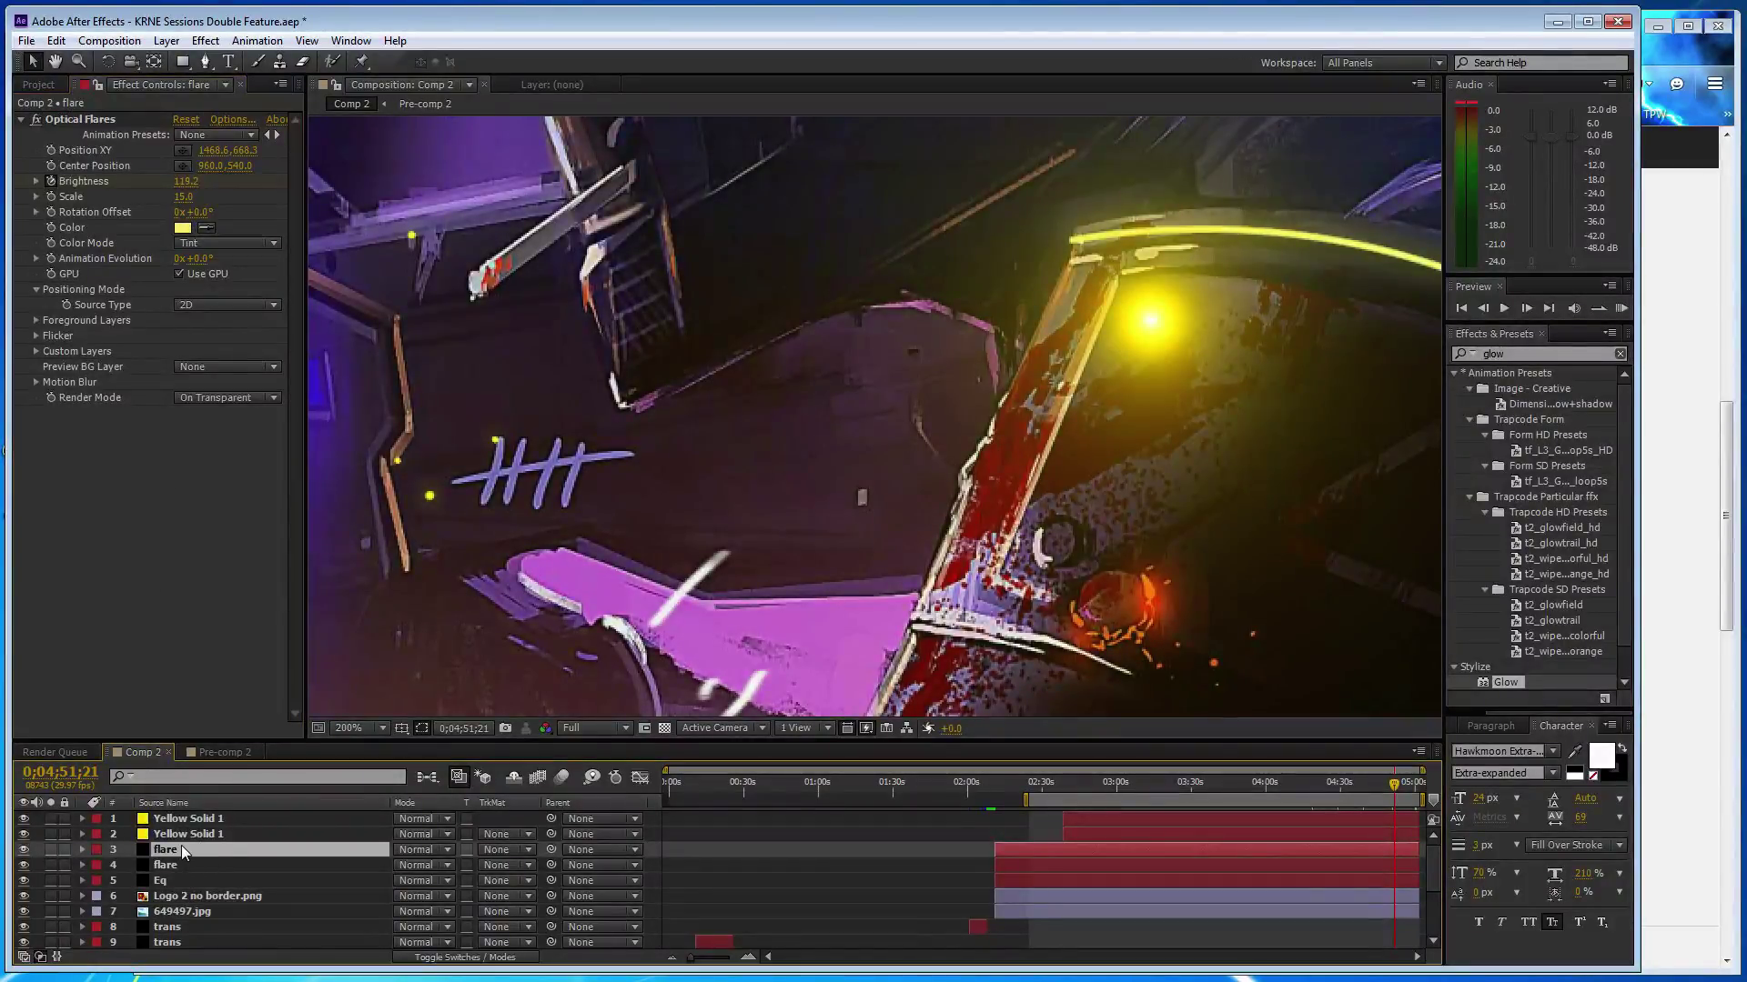
# - Duplicate the flare and place the copy lower on the armour, around 1420.1, 785.2
pyautogui.hotkey('ctrl', 'd')
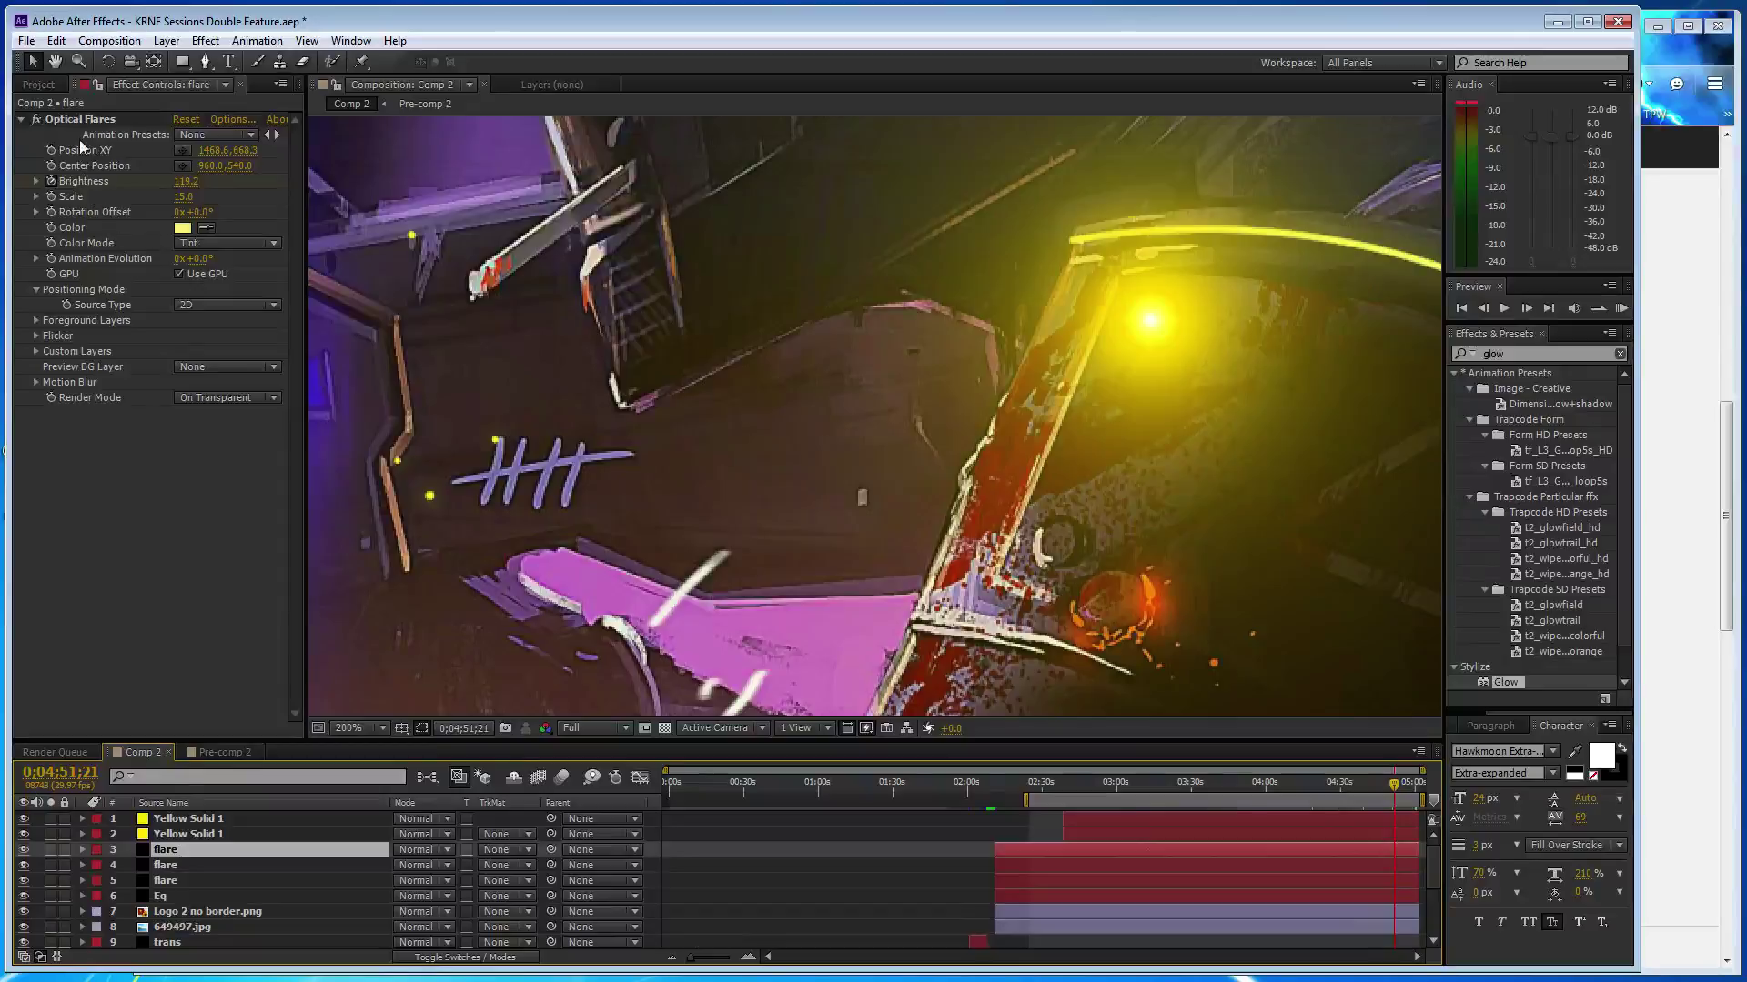
pyautogui.click(78, 122)
pyautogui.moveTo(1152, 324); pyautogui.dragTo(1054, 538)
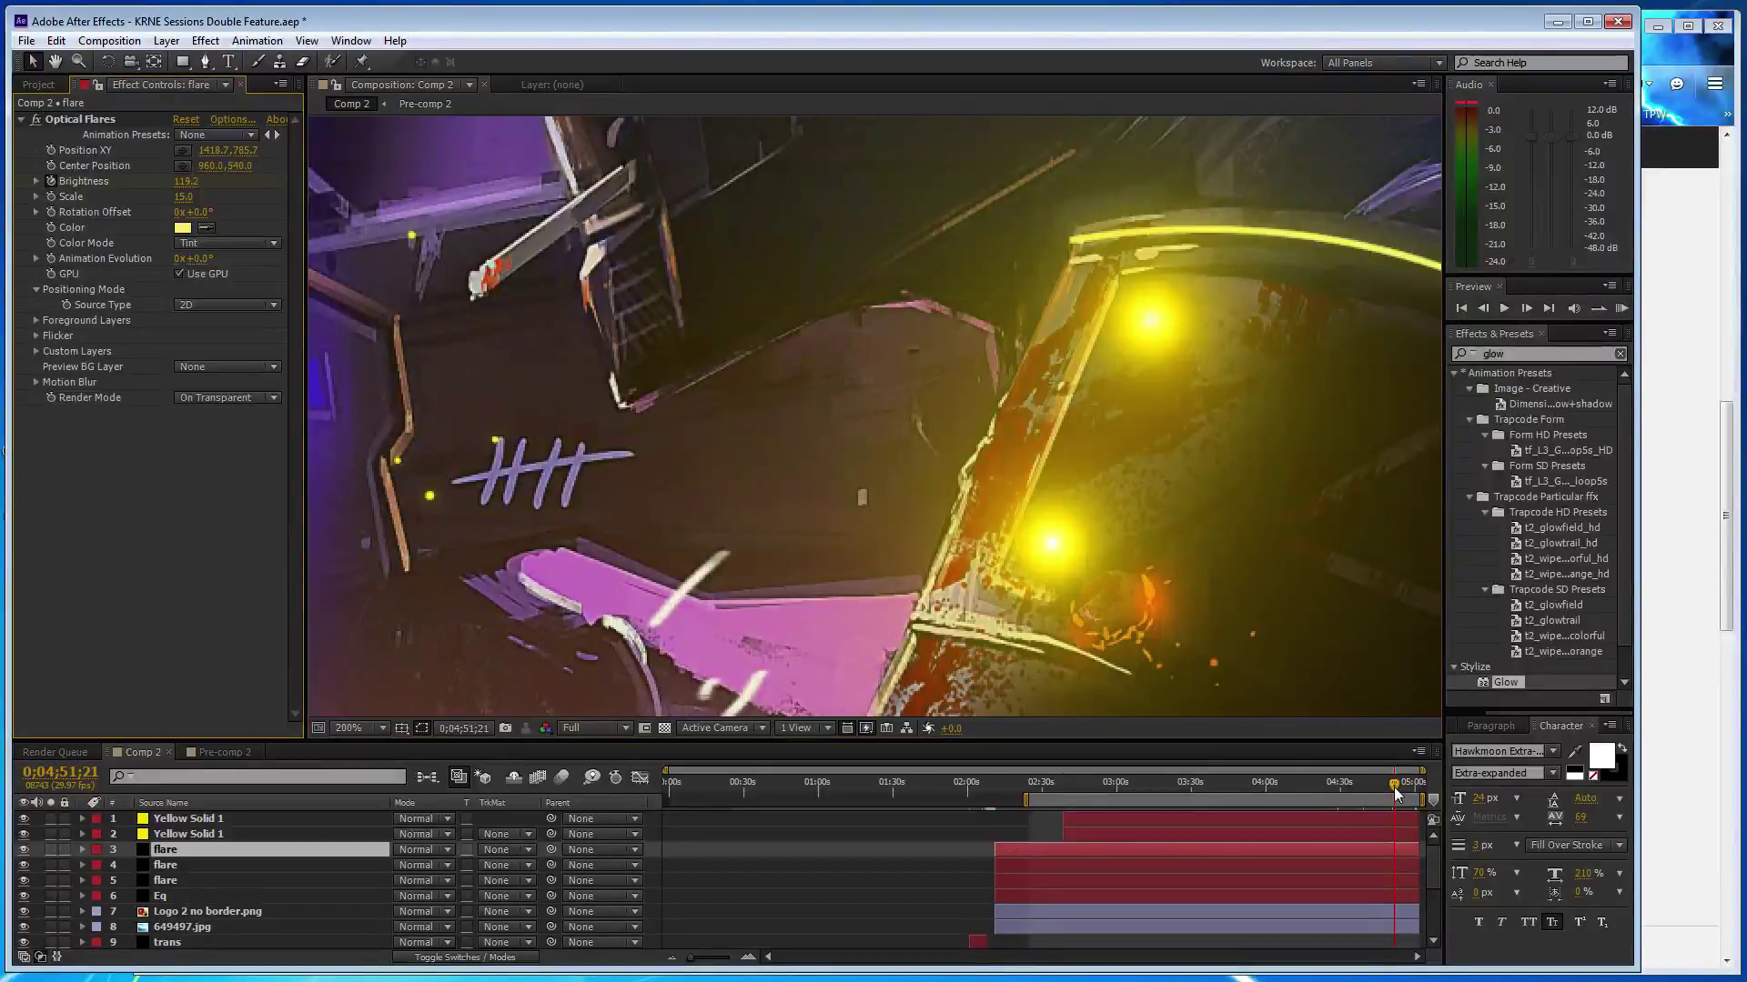
pyautogui.moveTo(1395, 788); pyautogui.dragTo(1366, 787)
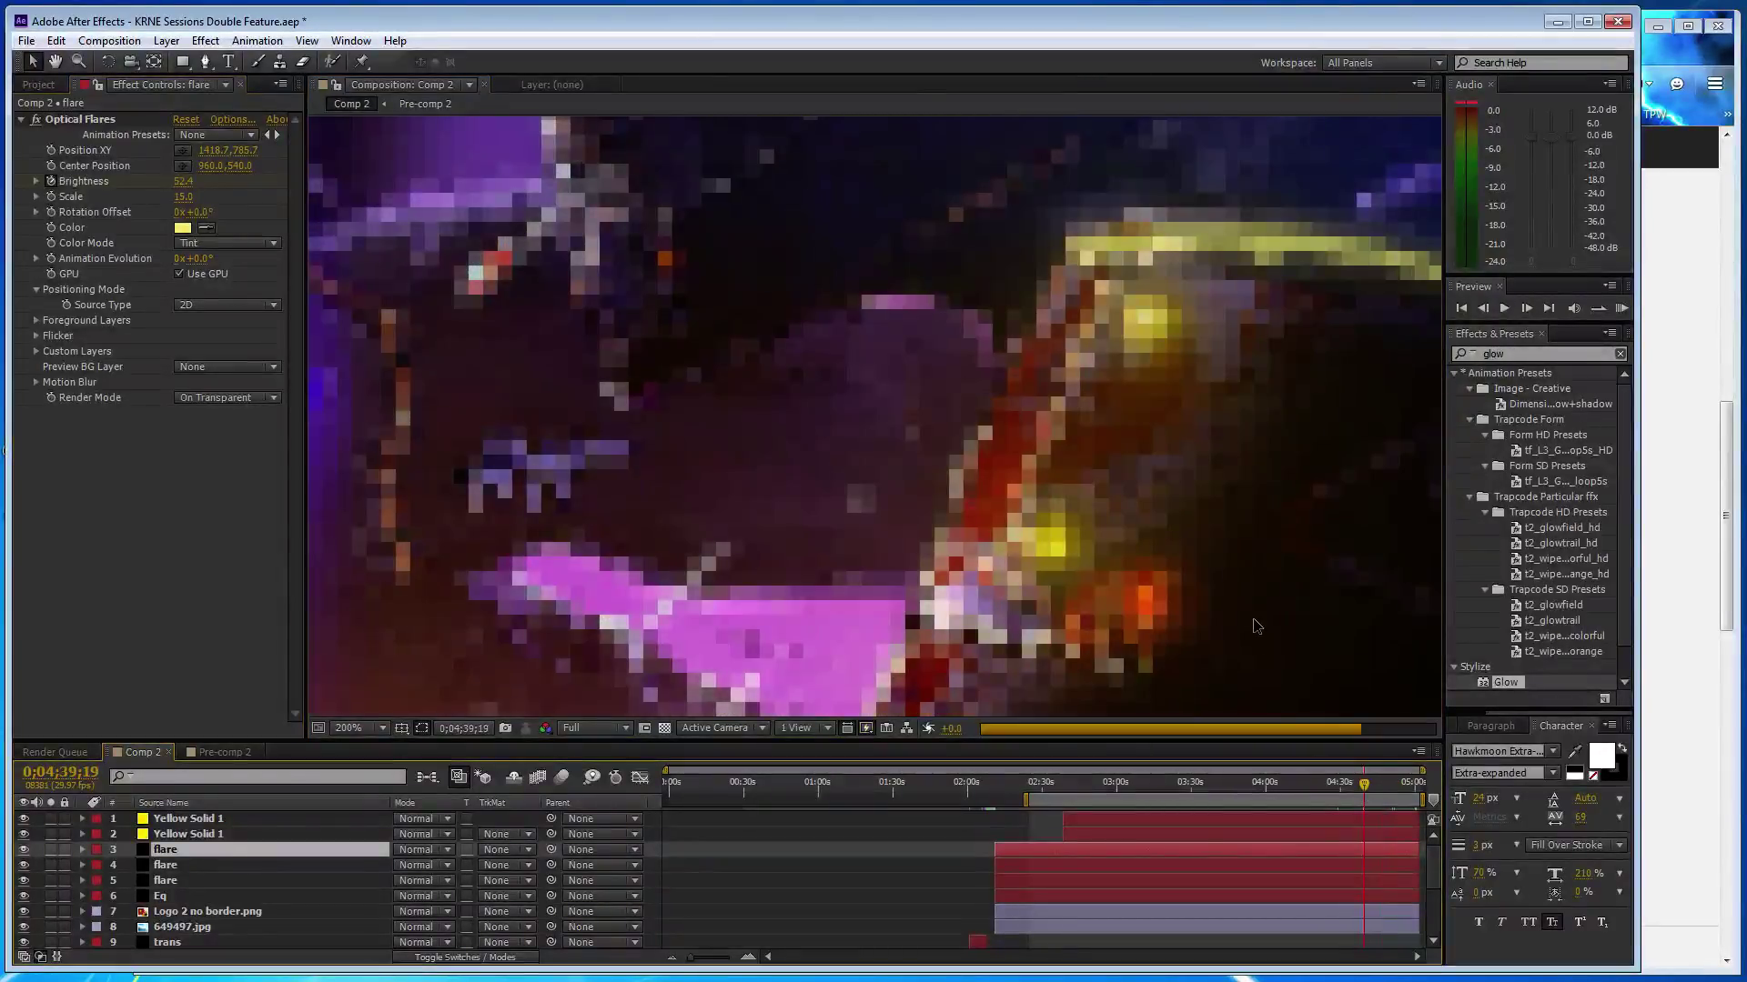
pyautogui.click(99, 119)
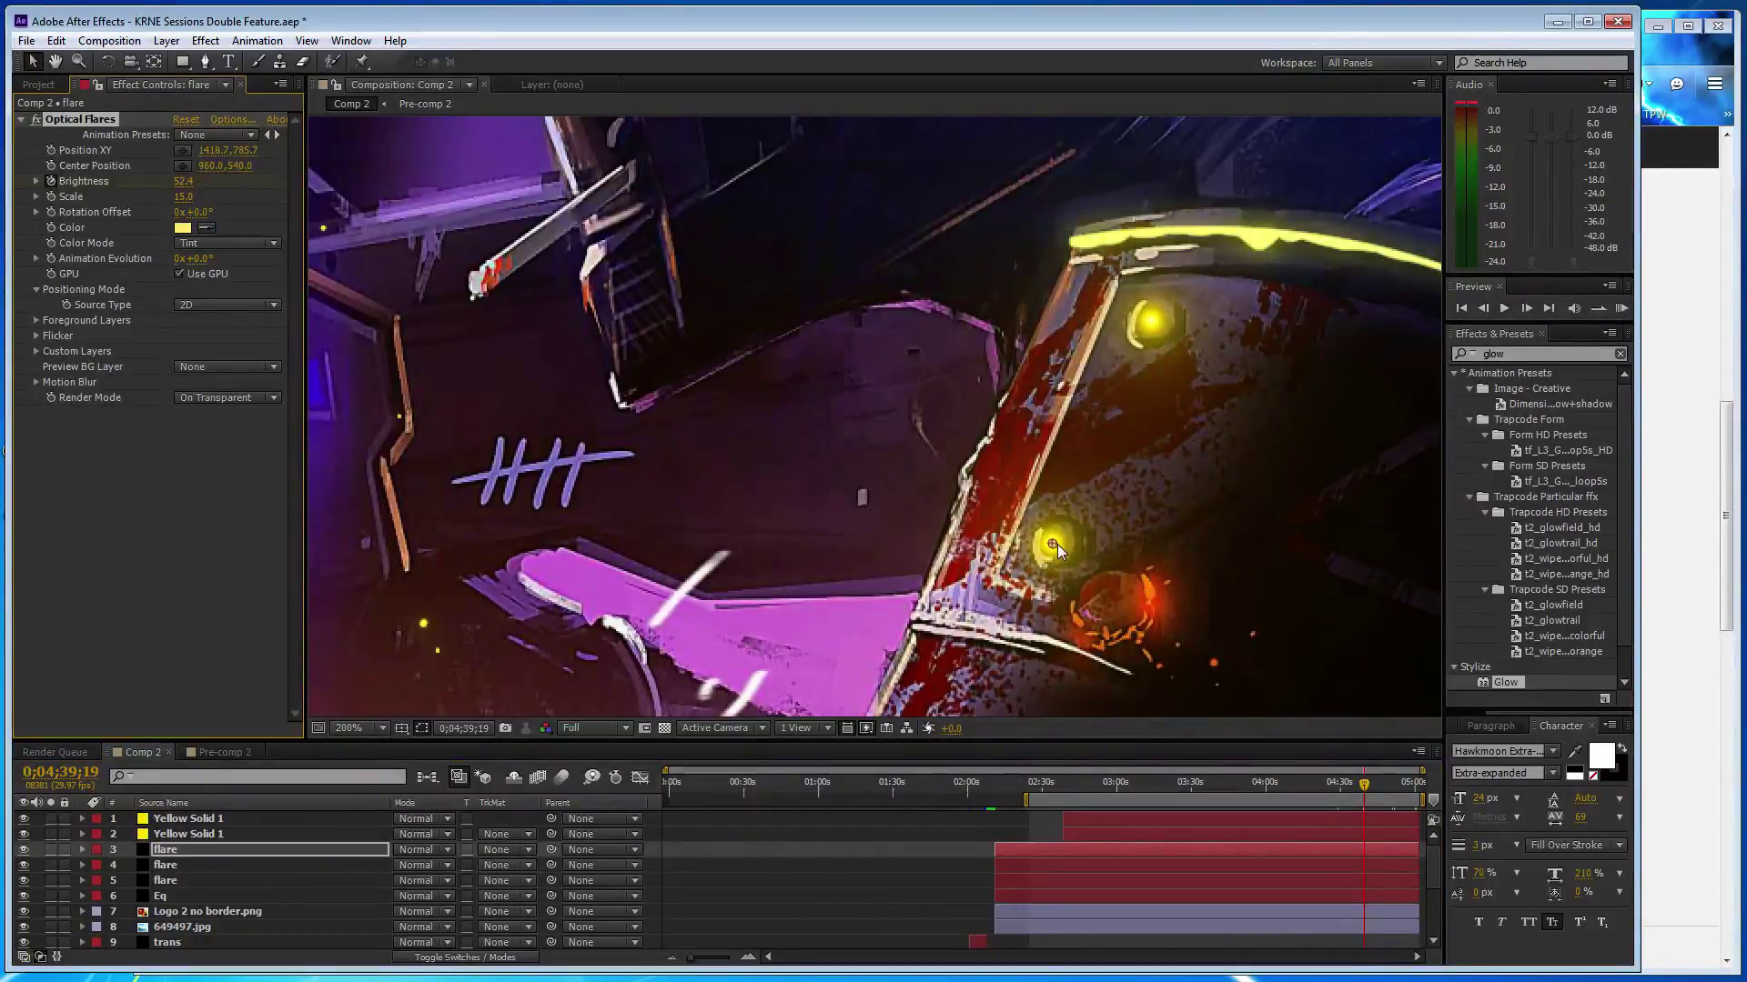
pyautogui.moveTo(1057, 544); pyautogui.dragTo(1057, 543)
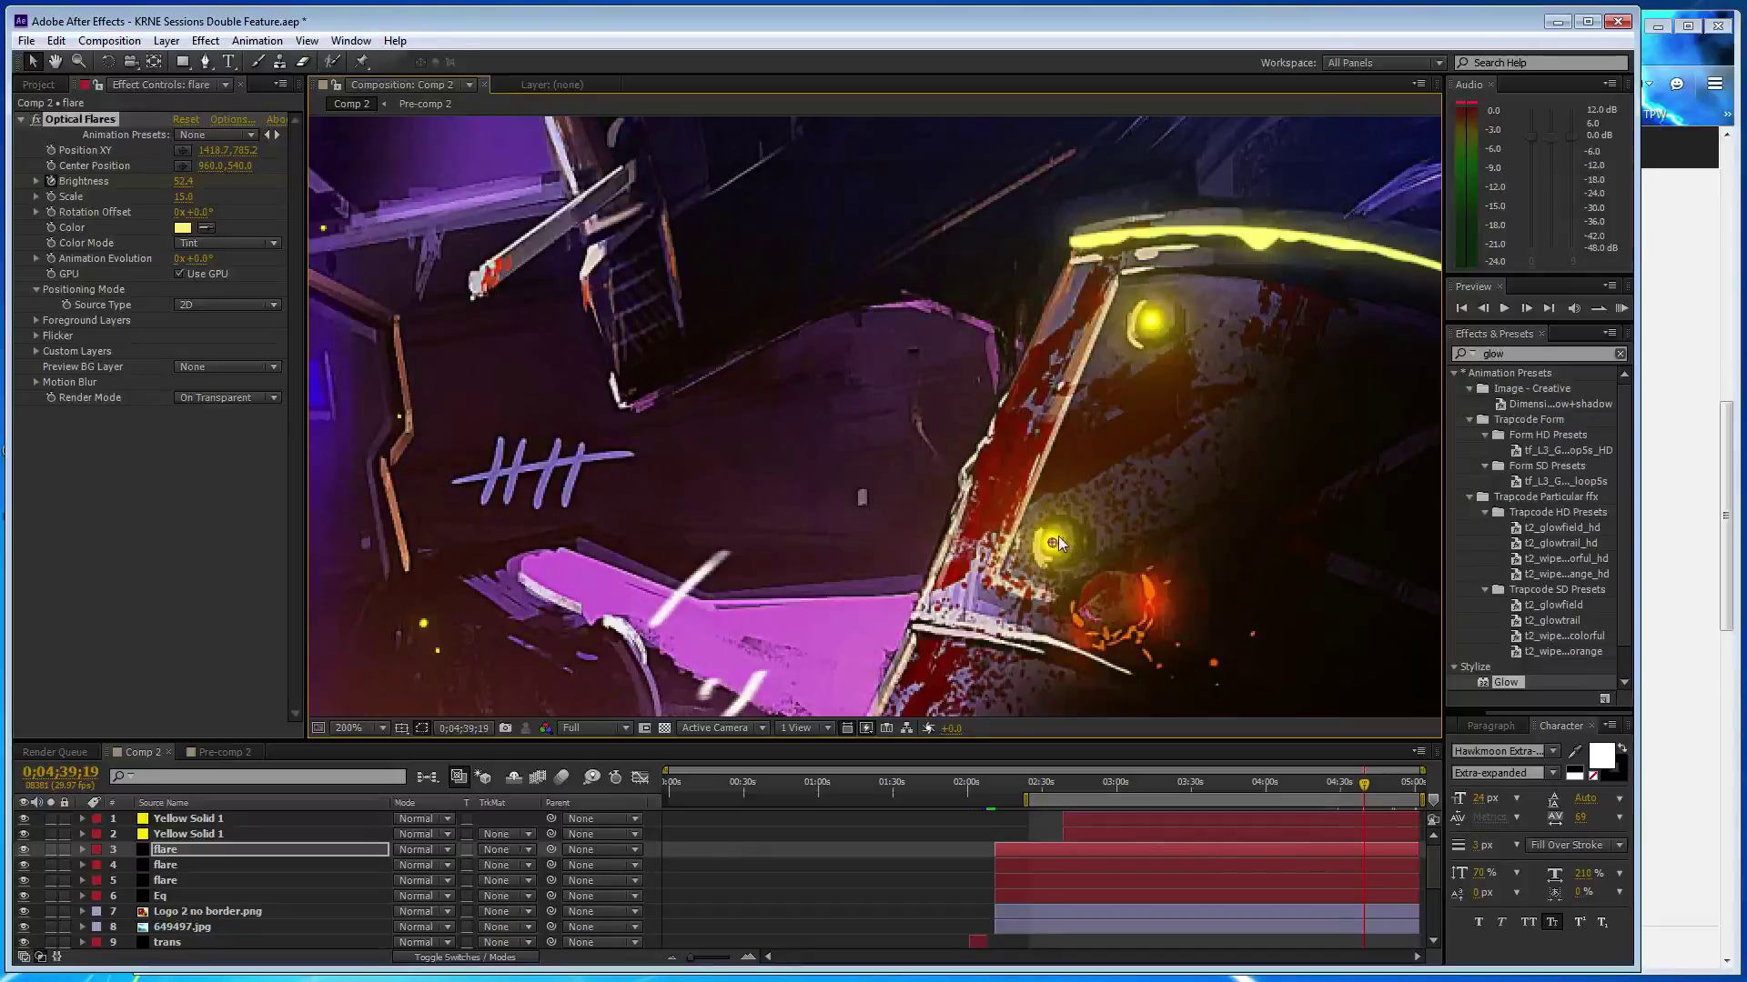
pyautogui.moveTo(1056, 542); pyautogui.dragTo(1059, 542)
pyautogui.click(210, 523)
# - Save the project and duplicate the flare layer, colouring the new copy red
pyautogui.hotkey('ctrl', 's')
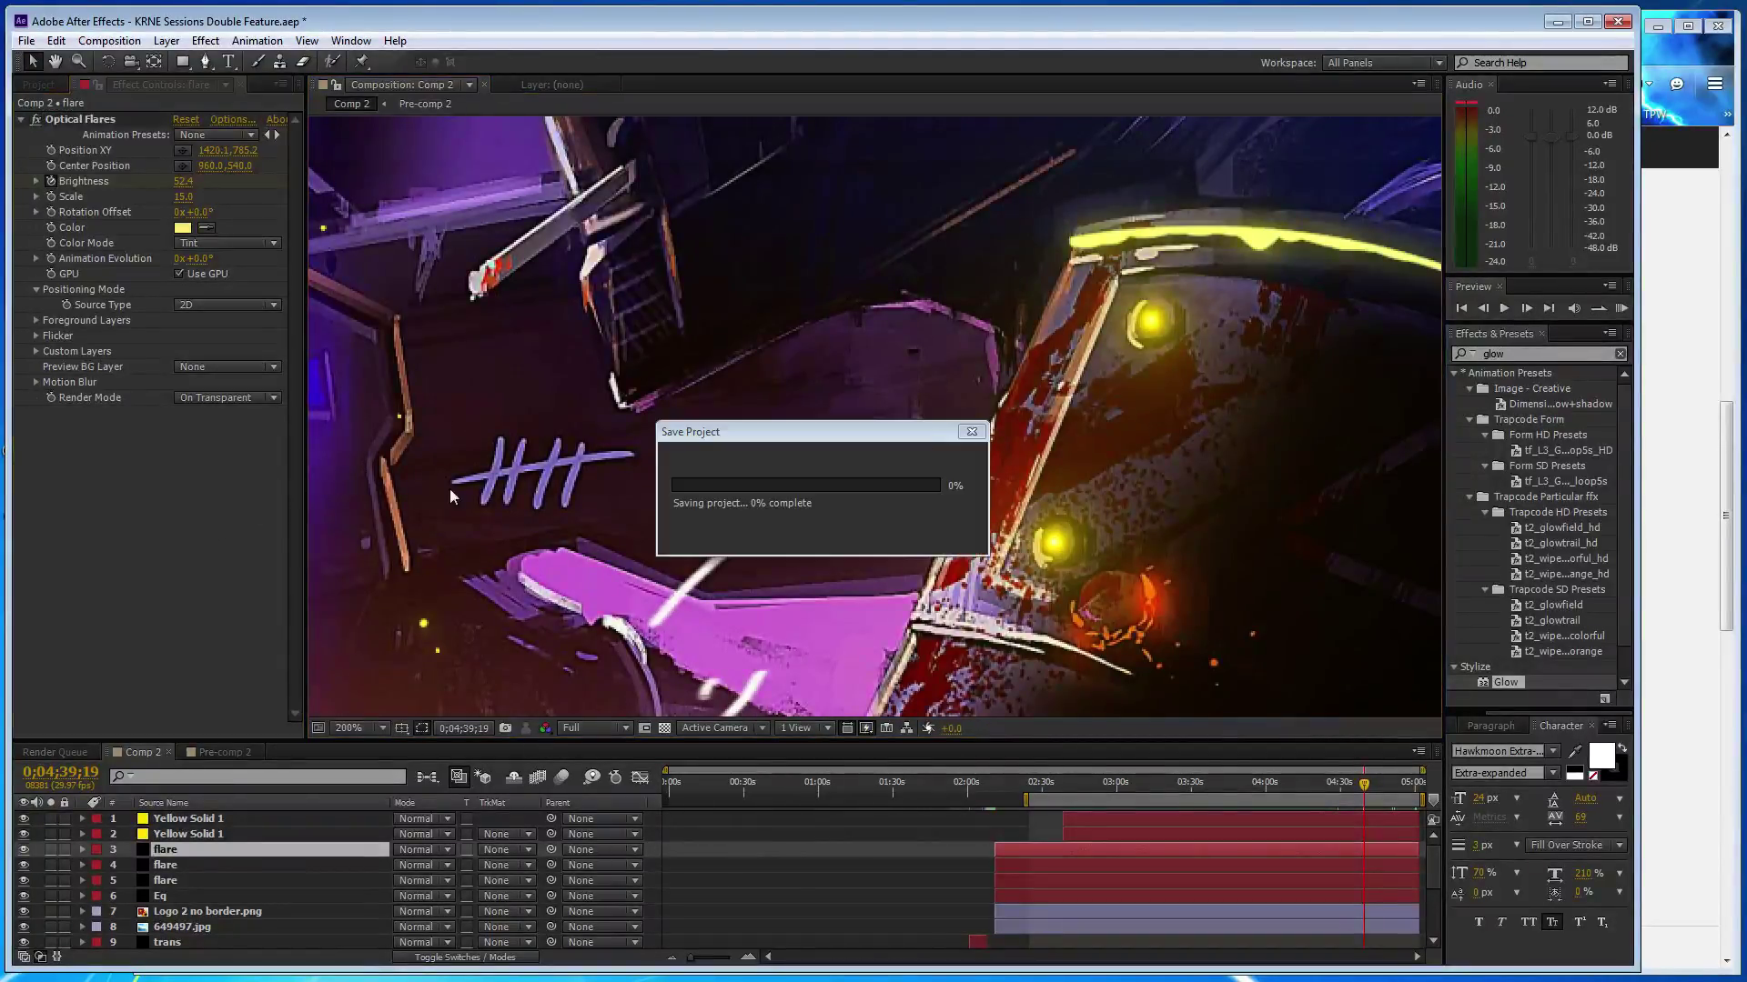
pyautogui.scroll(-3, 942, 449)
pyautogui.moveTo(740, 367); pyautogui.dragTo(940, 471)
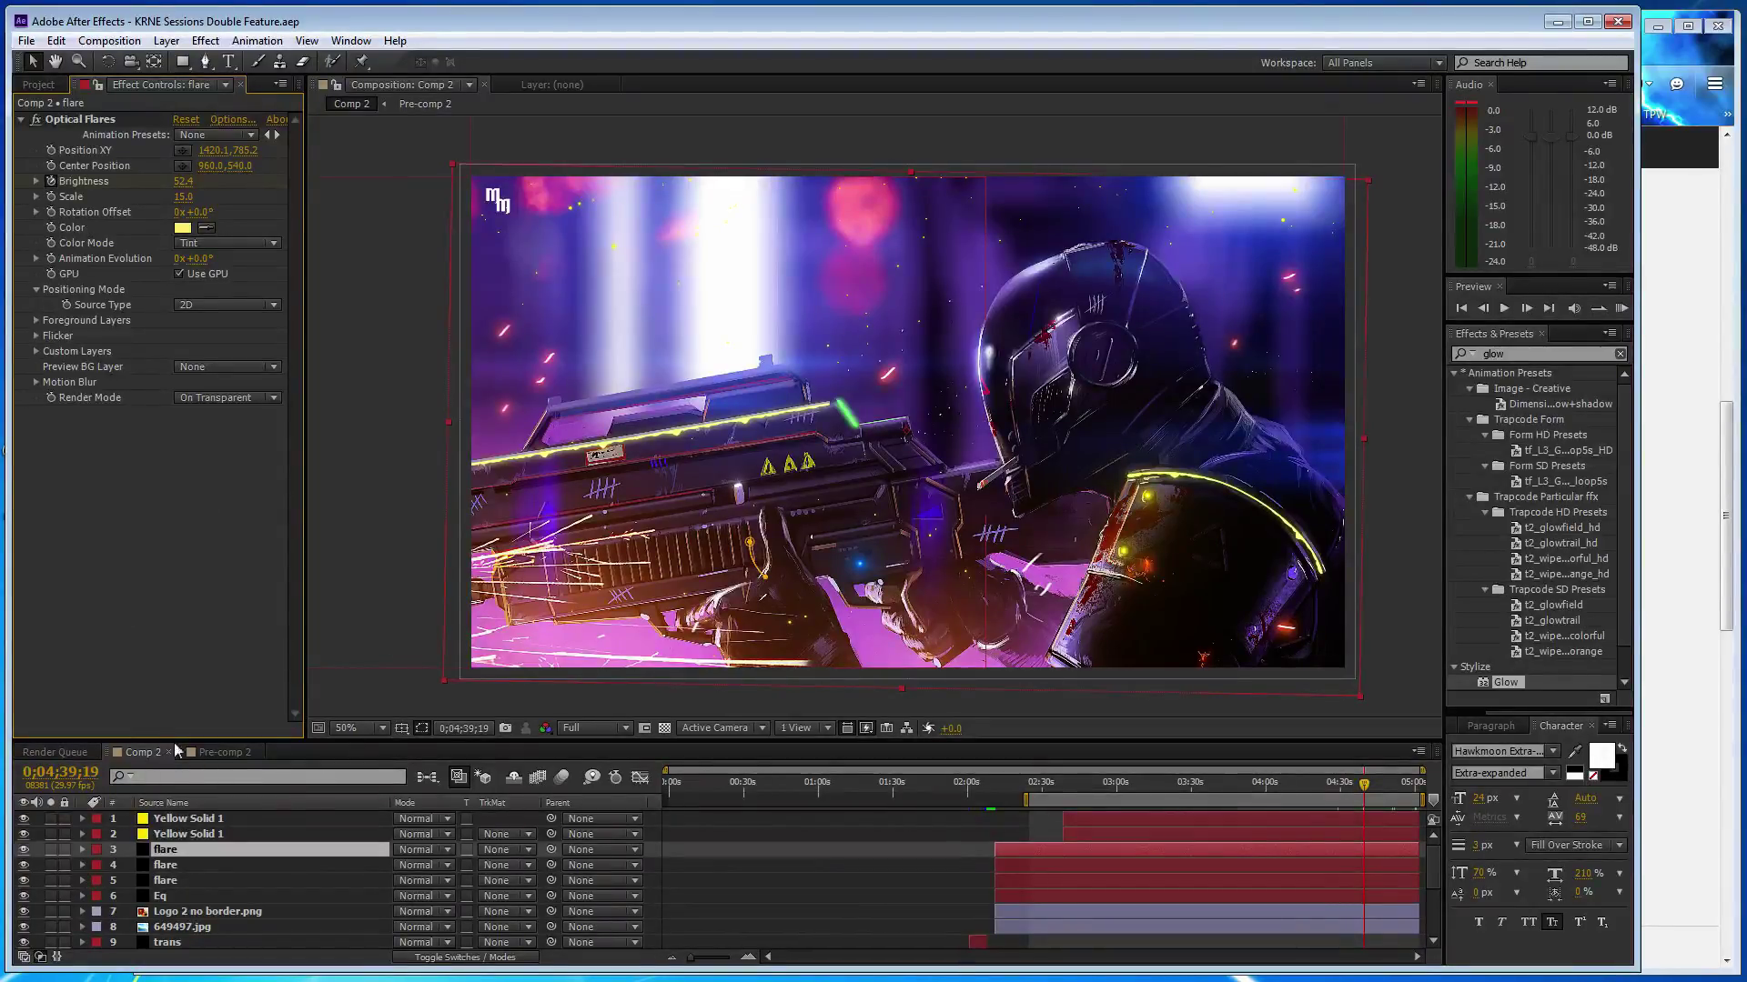
pyautogui.click(194, 850)
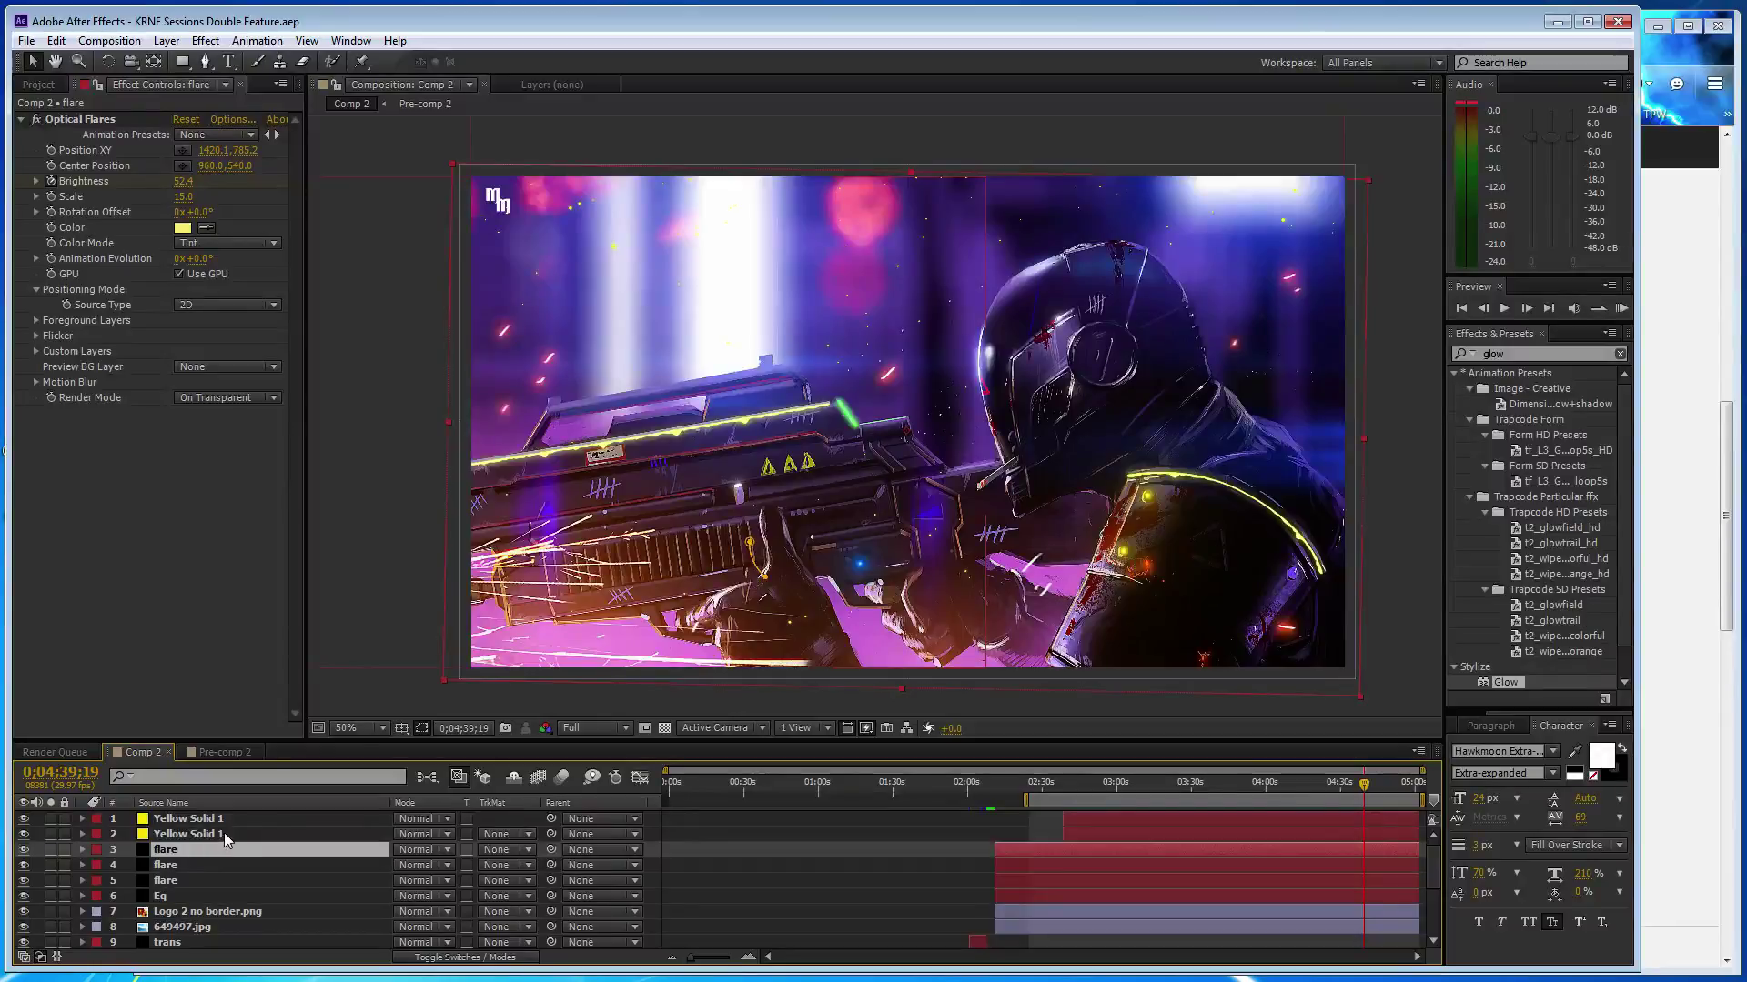
pyautogui.hotkey('ctrl', 'd')
pyautogui.click(184, 227)
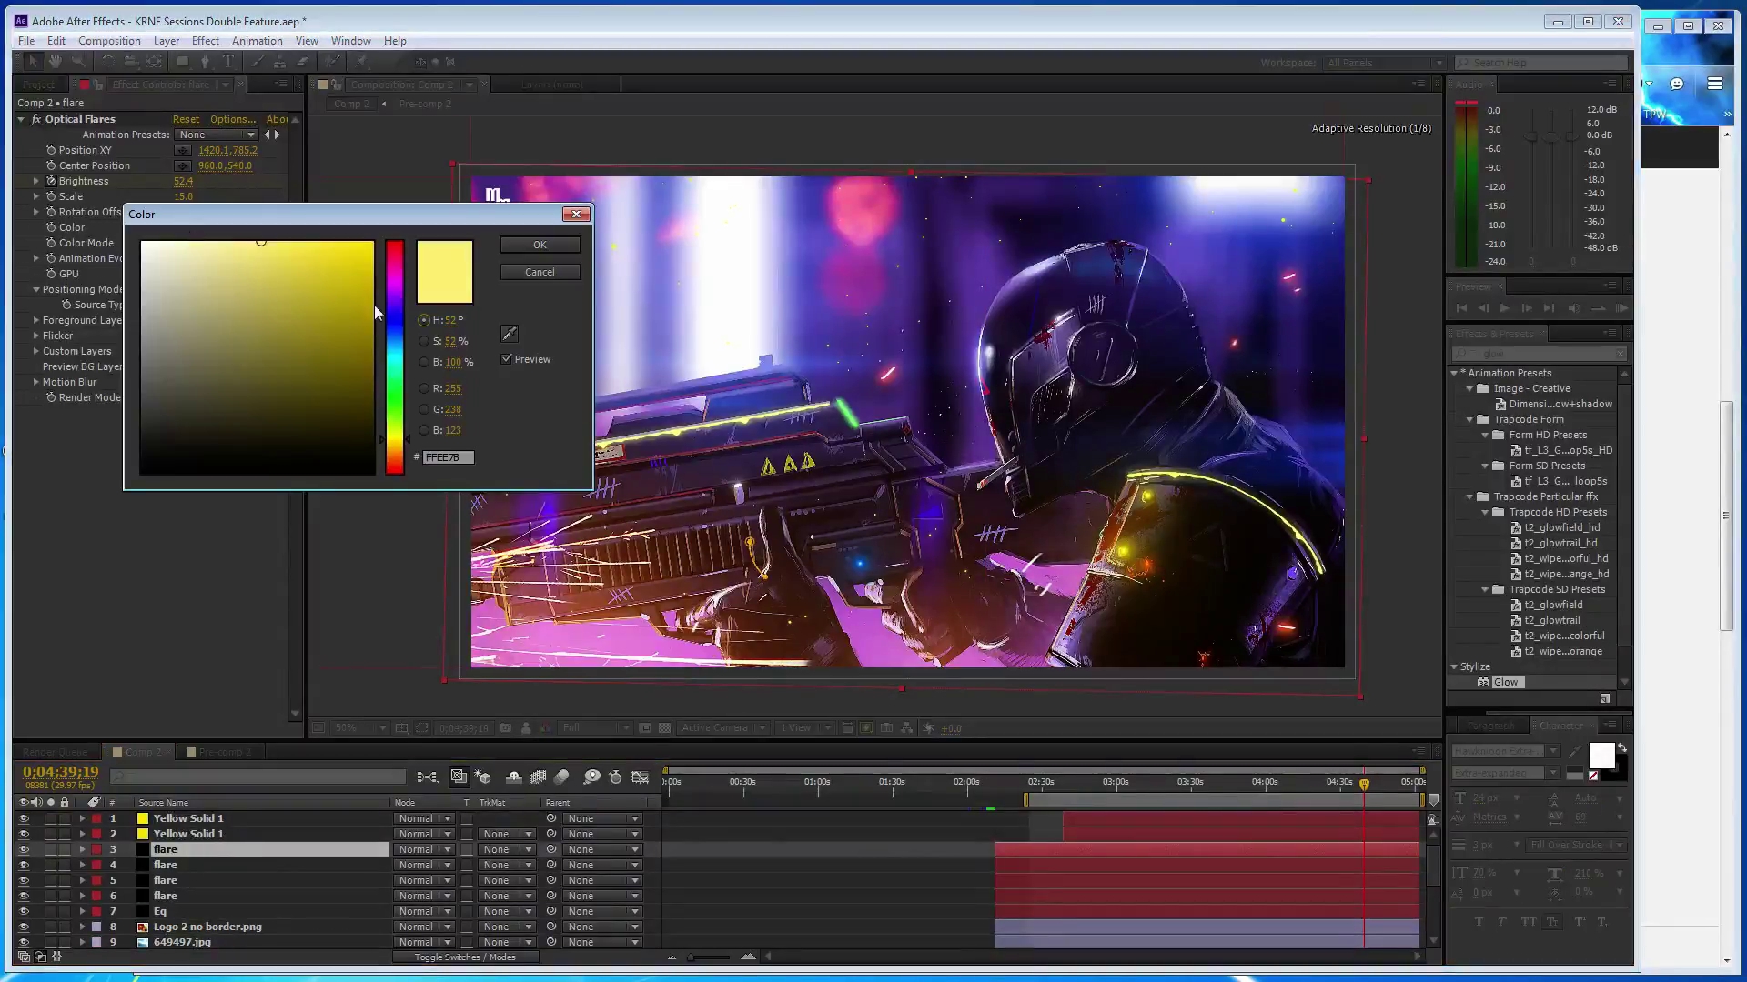
pyautogui.click(394, 253)
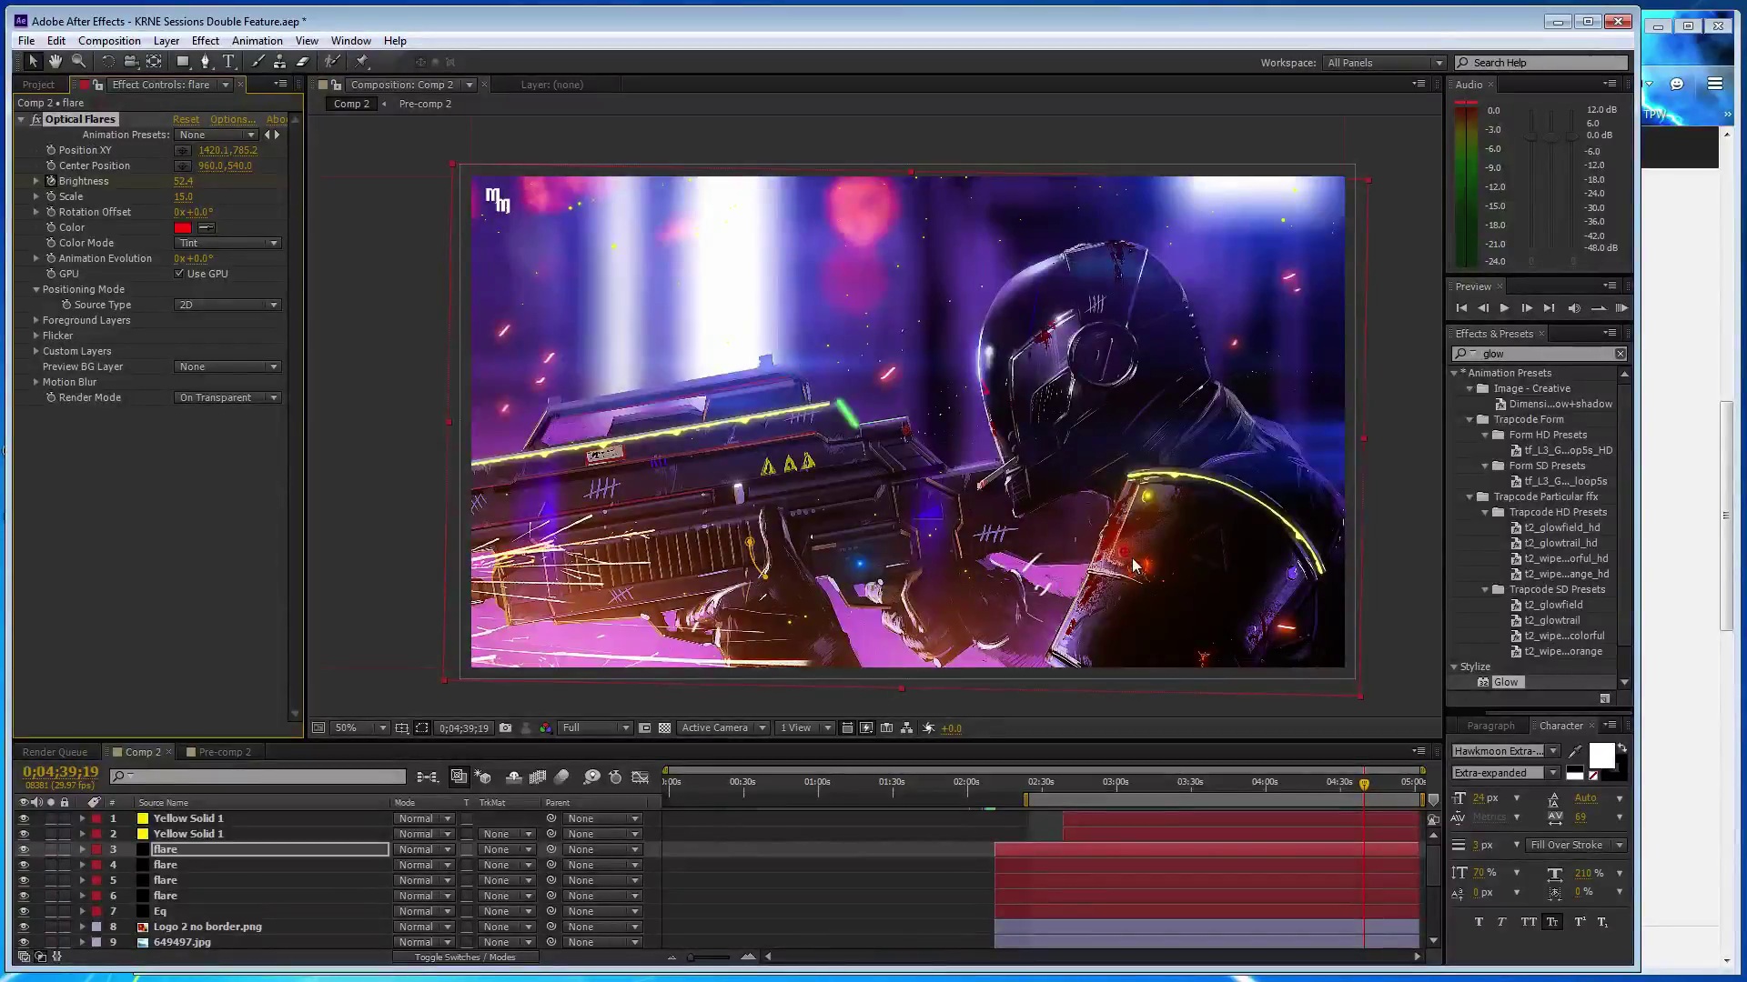
# - Place the red flare near the rifle's rear beside the helmet, then bring SoundCloud forward
pyautogui.moveTo(1132, 564); pyautogui.dragTo(986, 494)
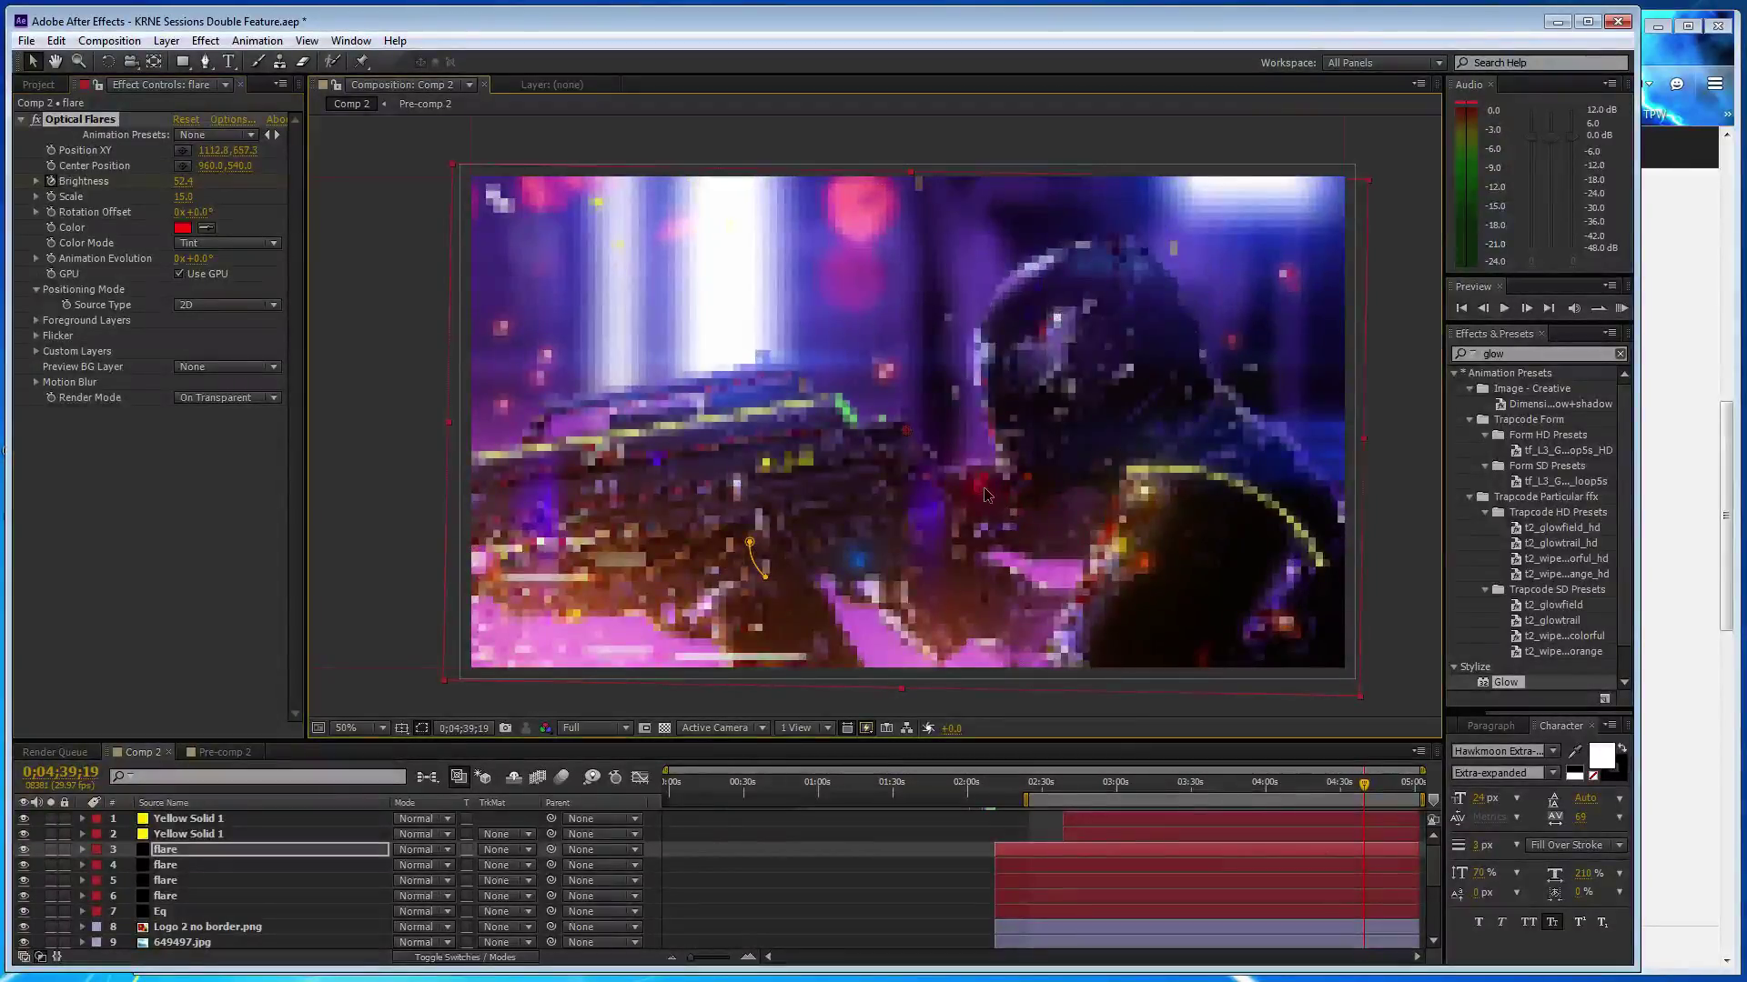
pyautogui.scroll(2, 985, 494)
pyautogui.scroll(2, 985, 494)
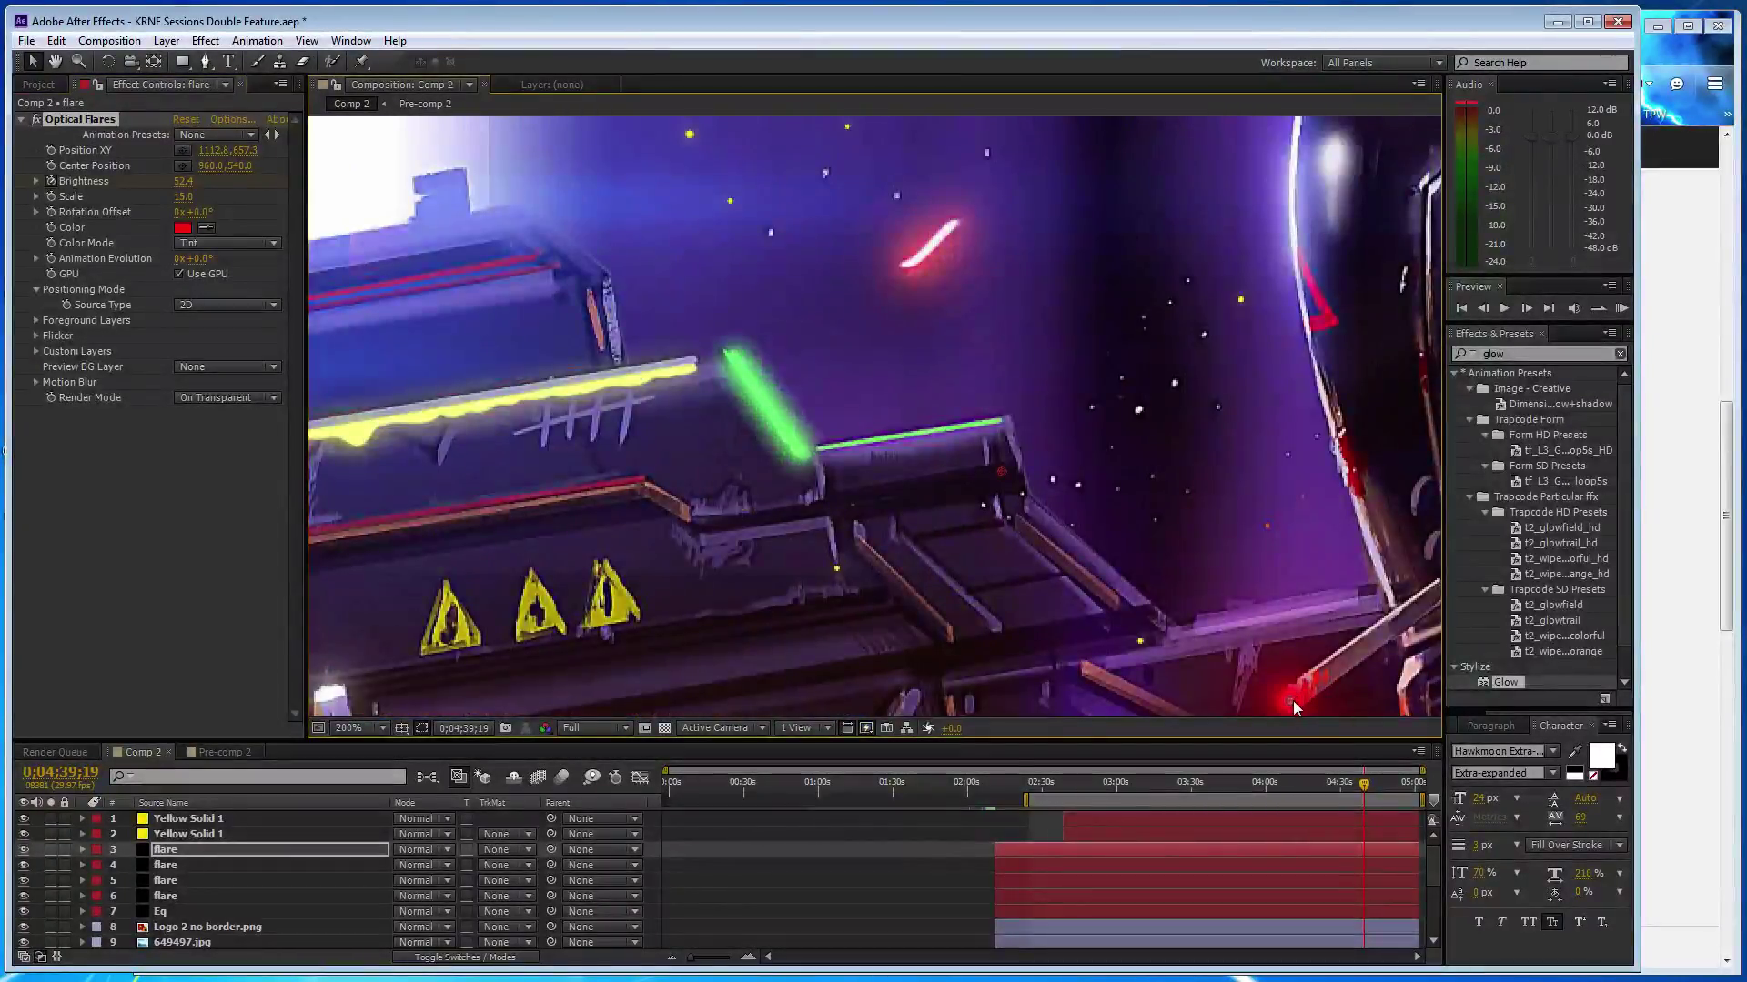
pyautogui.moveTo(1293, 701); pyautogui.dragTo(1293, 698)
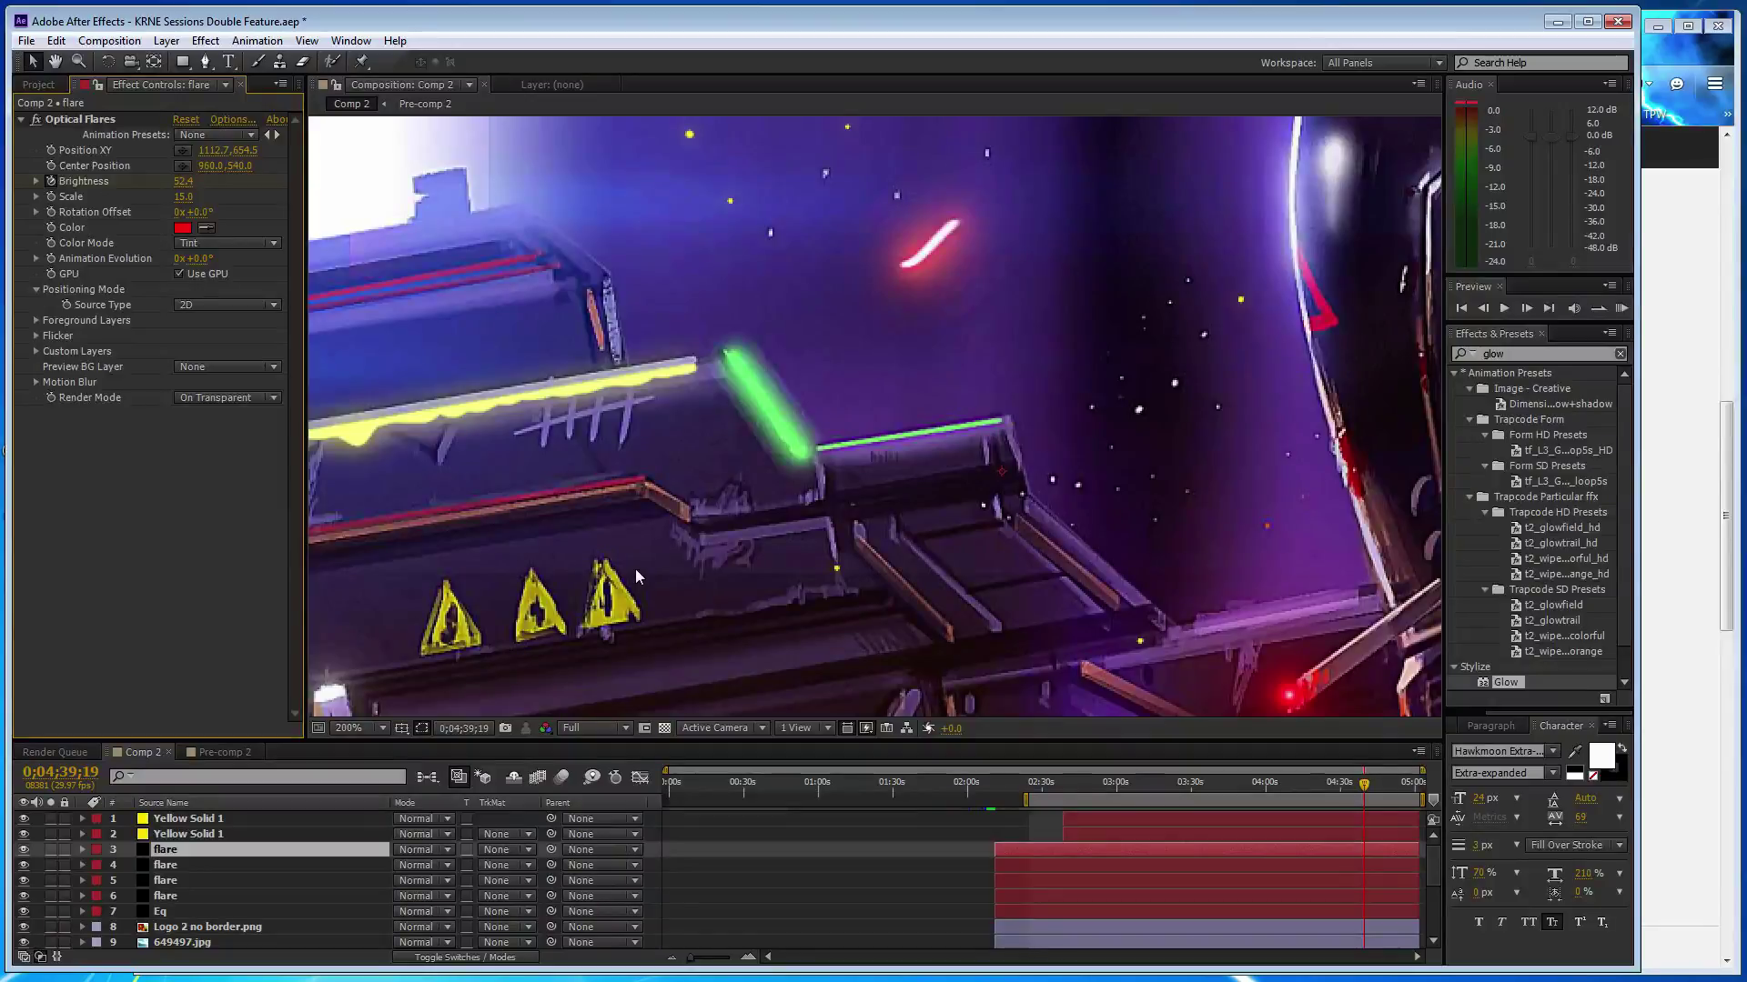
pyautogui.click(1692, 380)
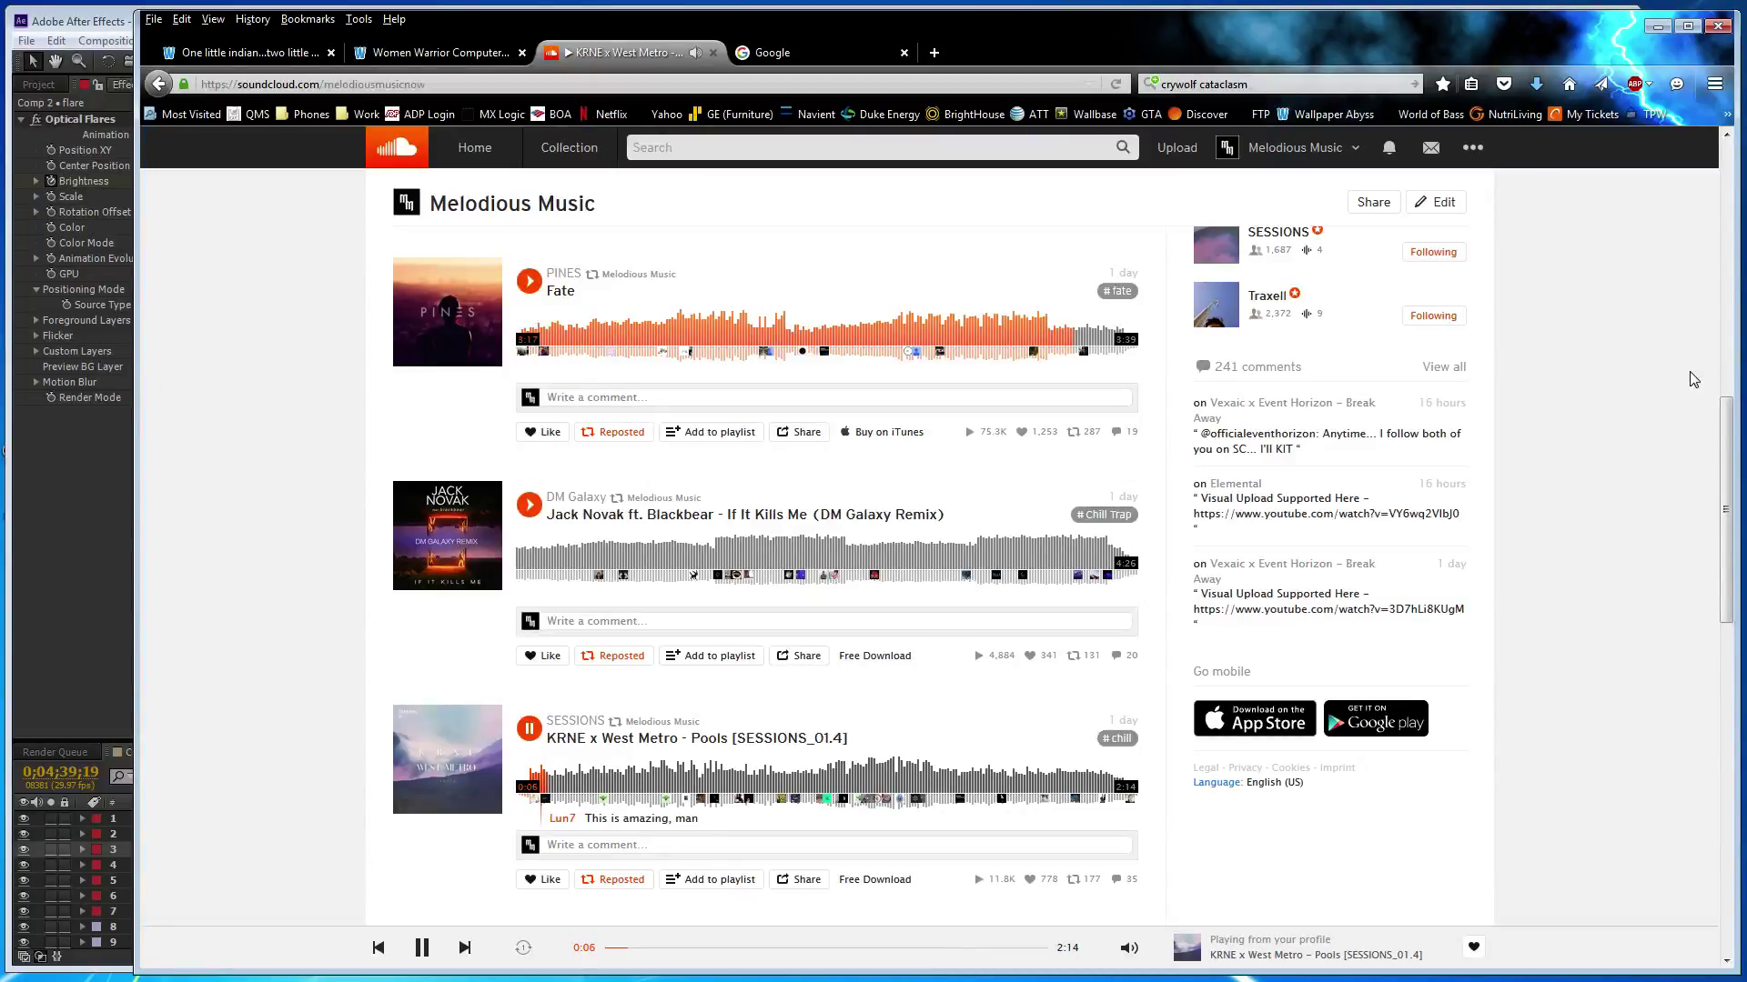
# - Return to After Effects and zoom in on the red flare by the rifle
pyautogui.click(75, 563)
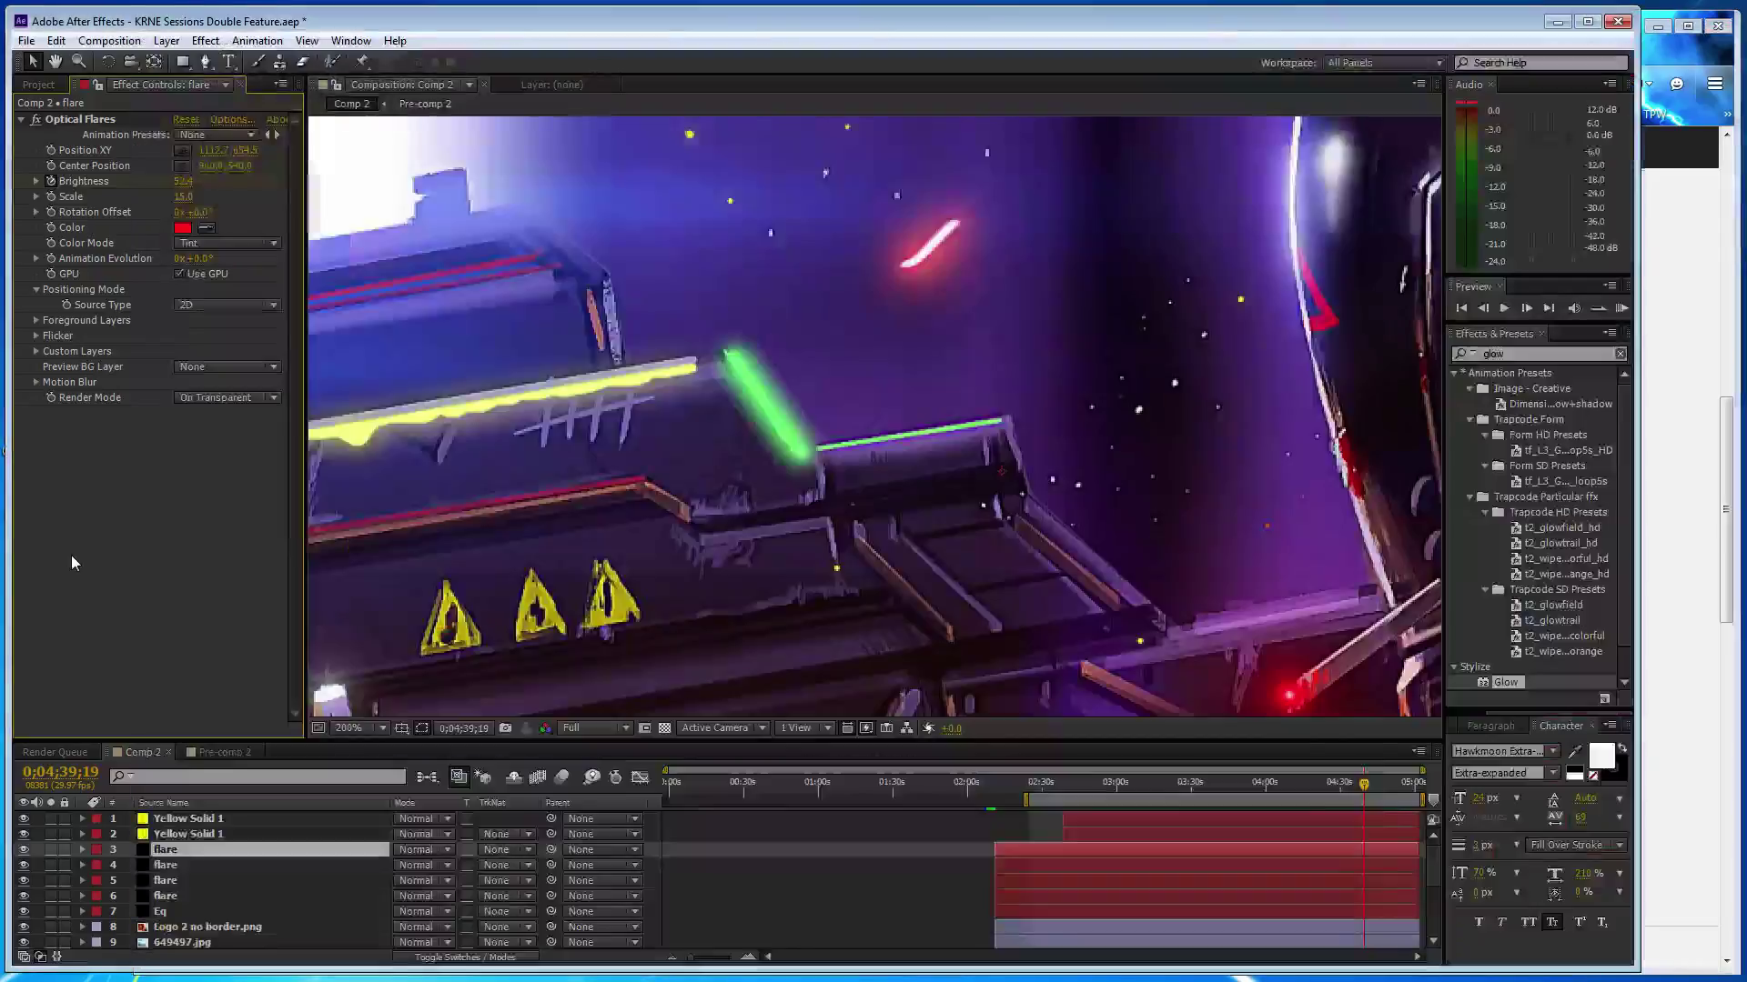
pyautogui.press(',')
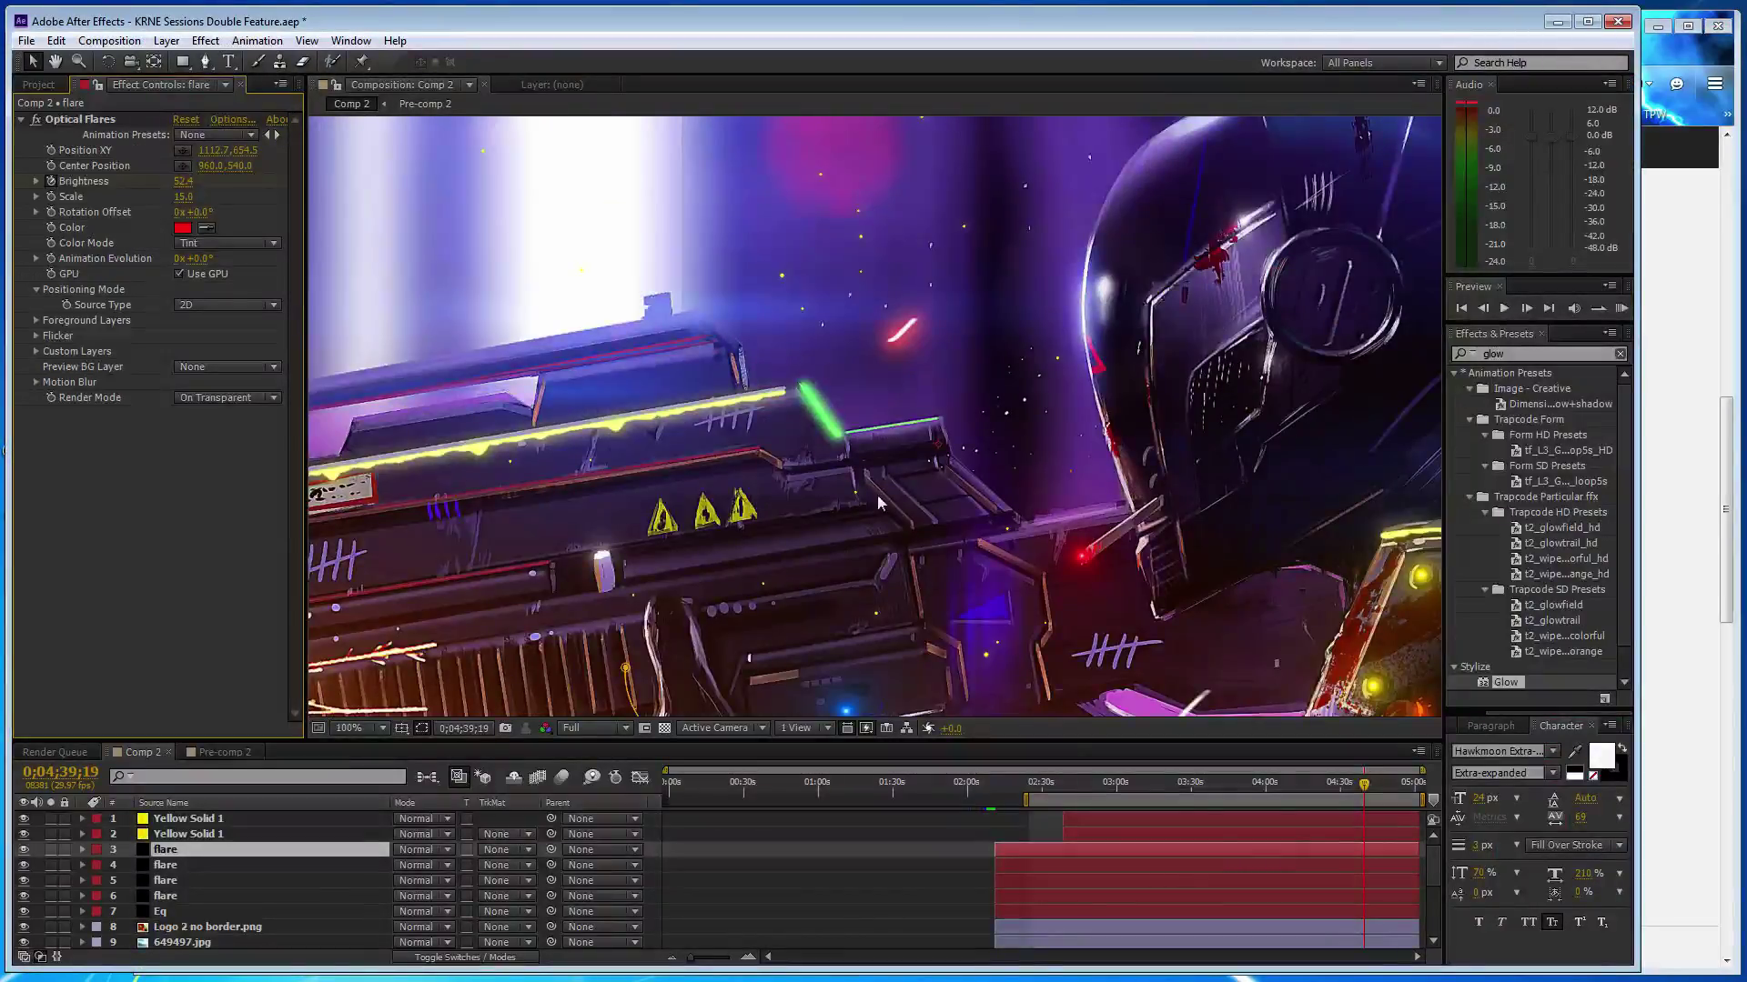
pyautogui.press('.')
pyautogui.moveTo(1221, 579); pyautogui.dragTo(1070, 394)
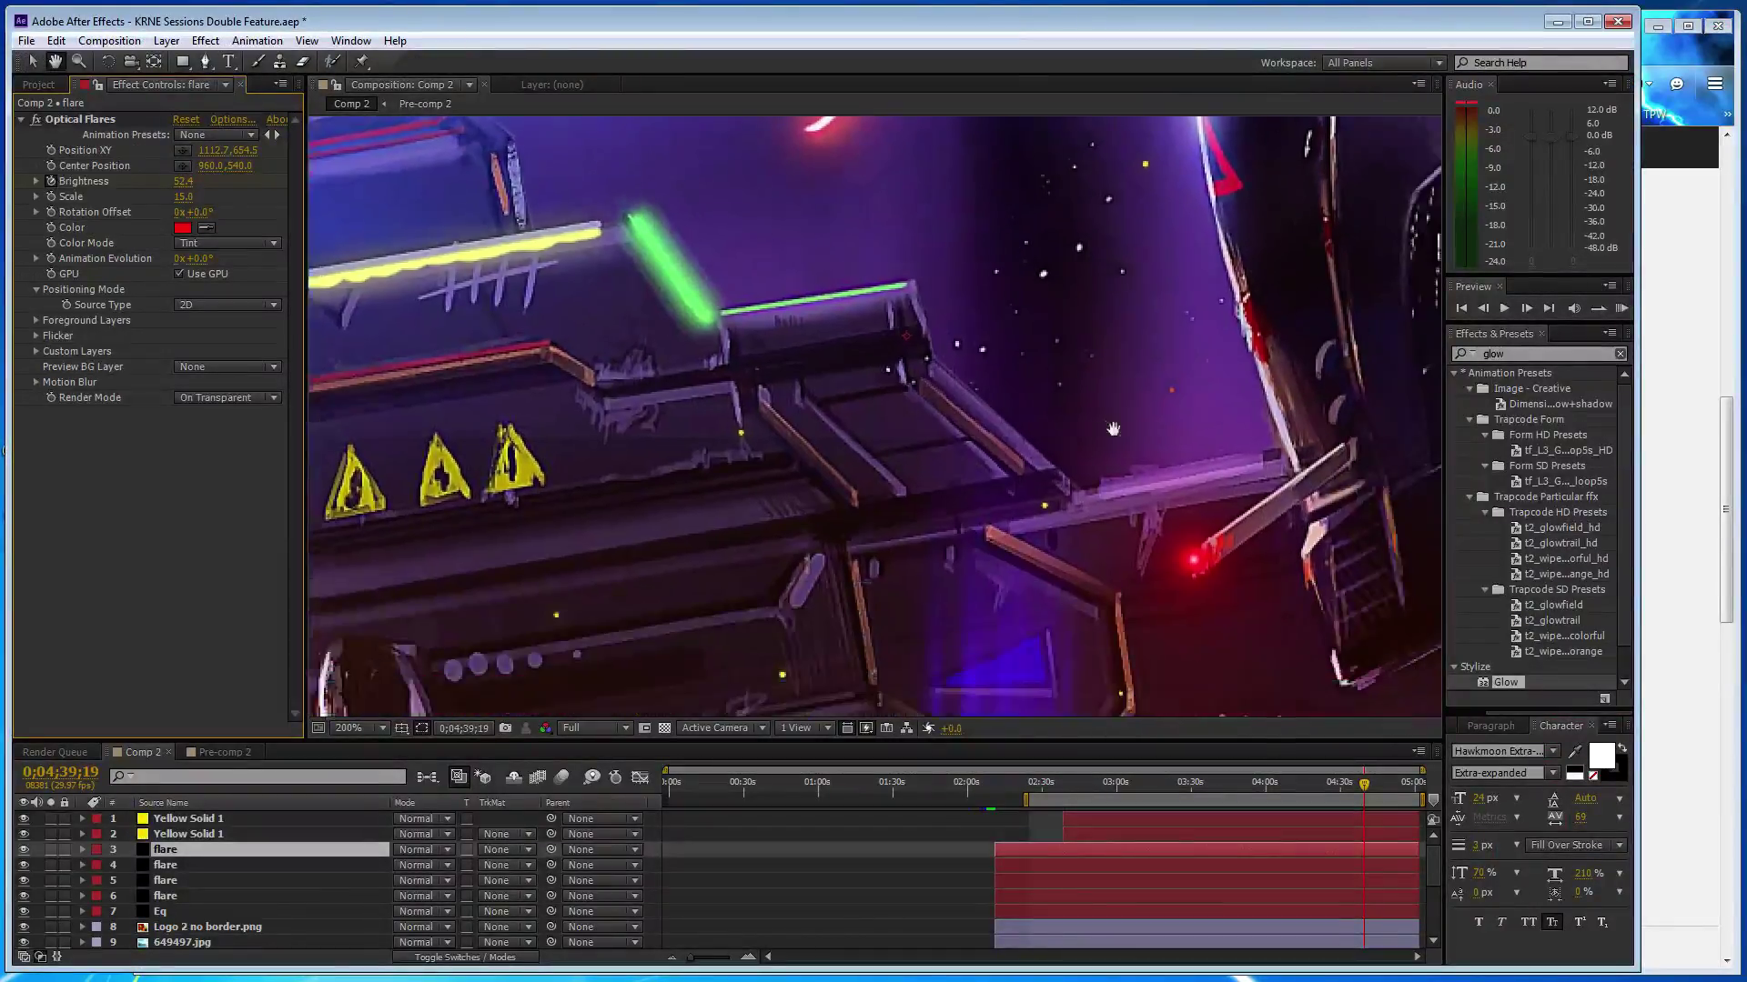
# - Delete the extra flare layer, save, and bring the SoundCloud page to the front
pyautogui.click(89, 135)
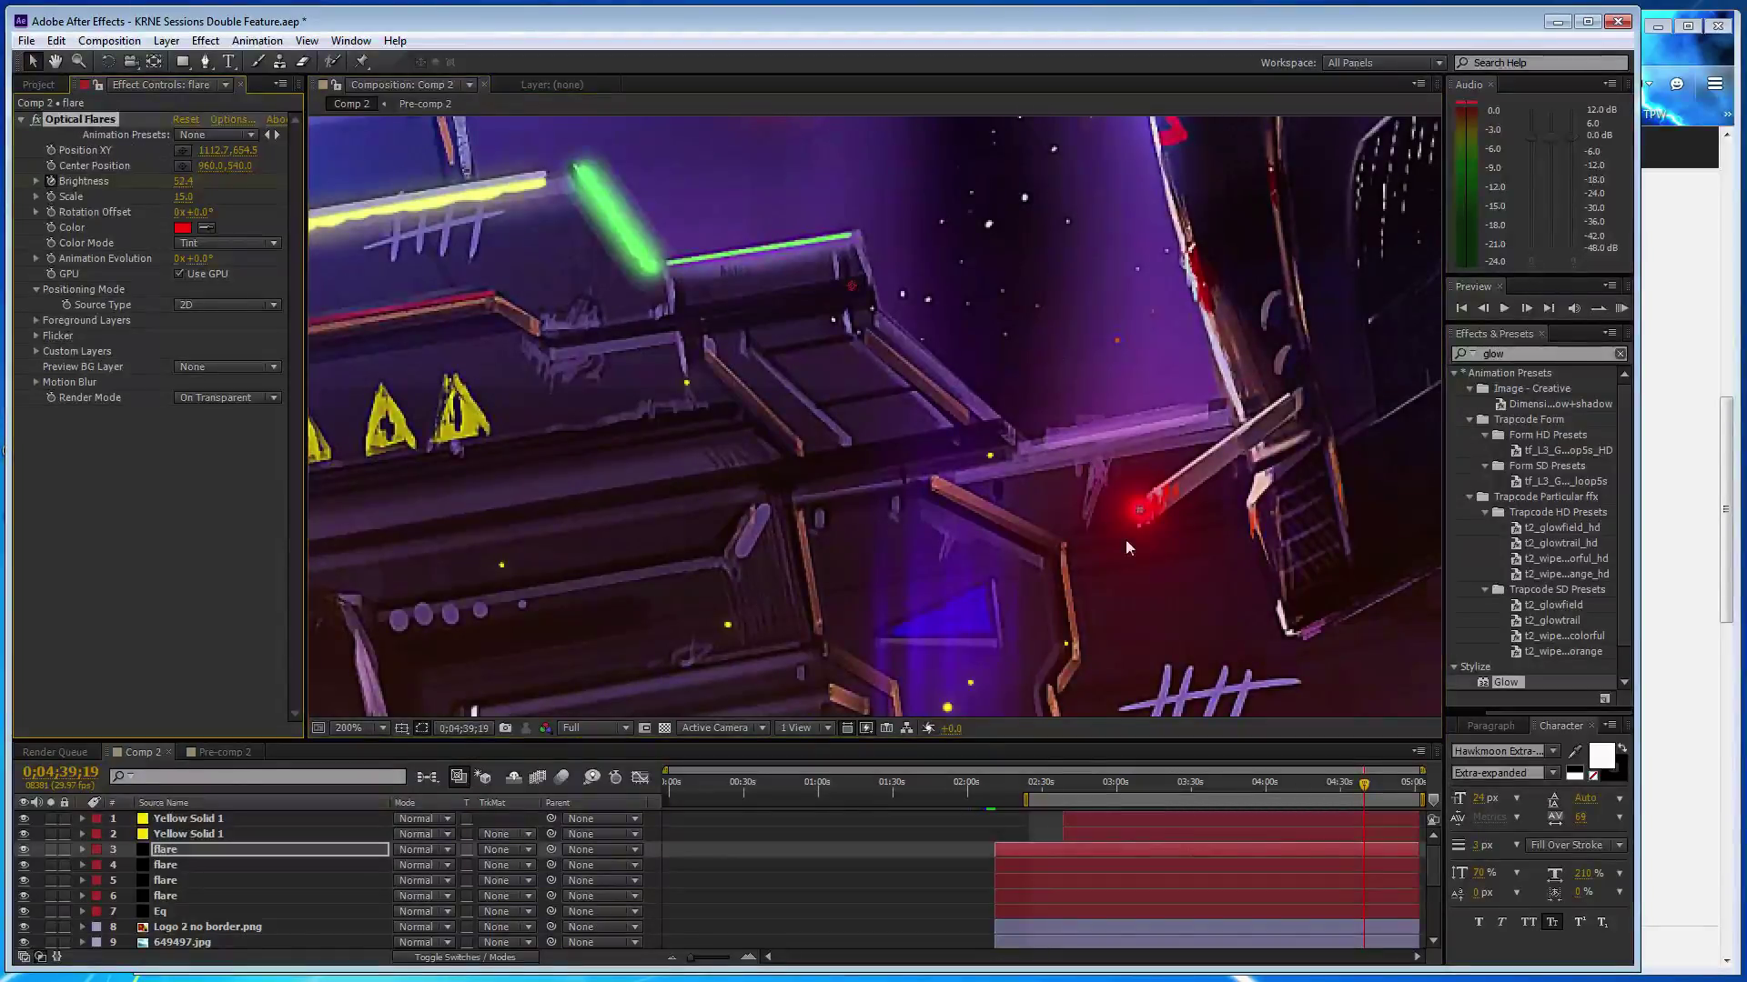
pyautogui.press('Delete')
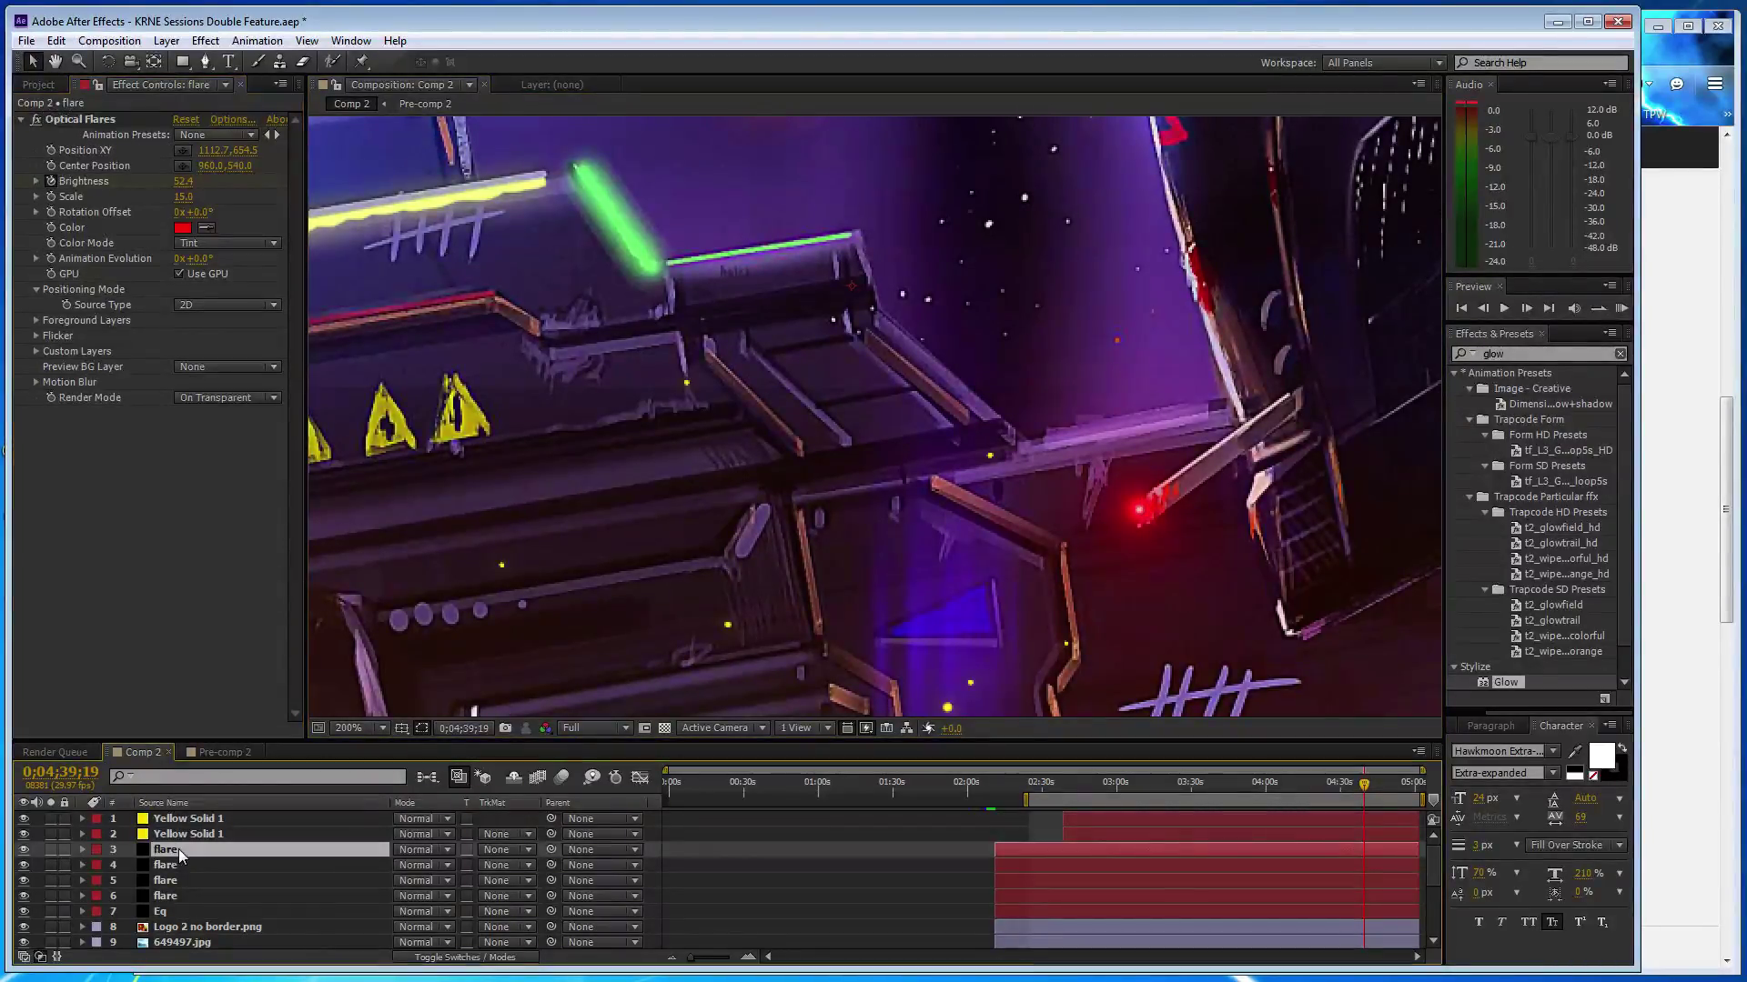
pyautogui.press(',')
pyautogui.press(',')
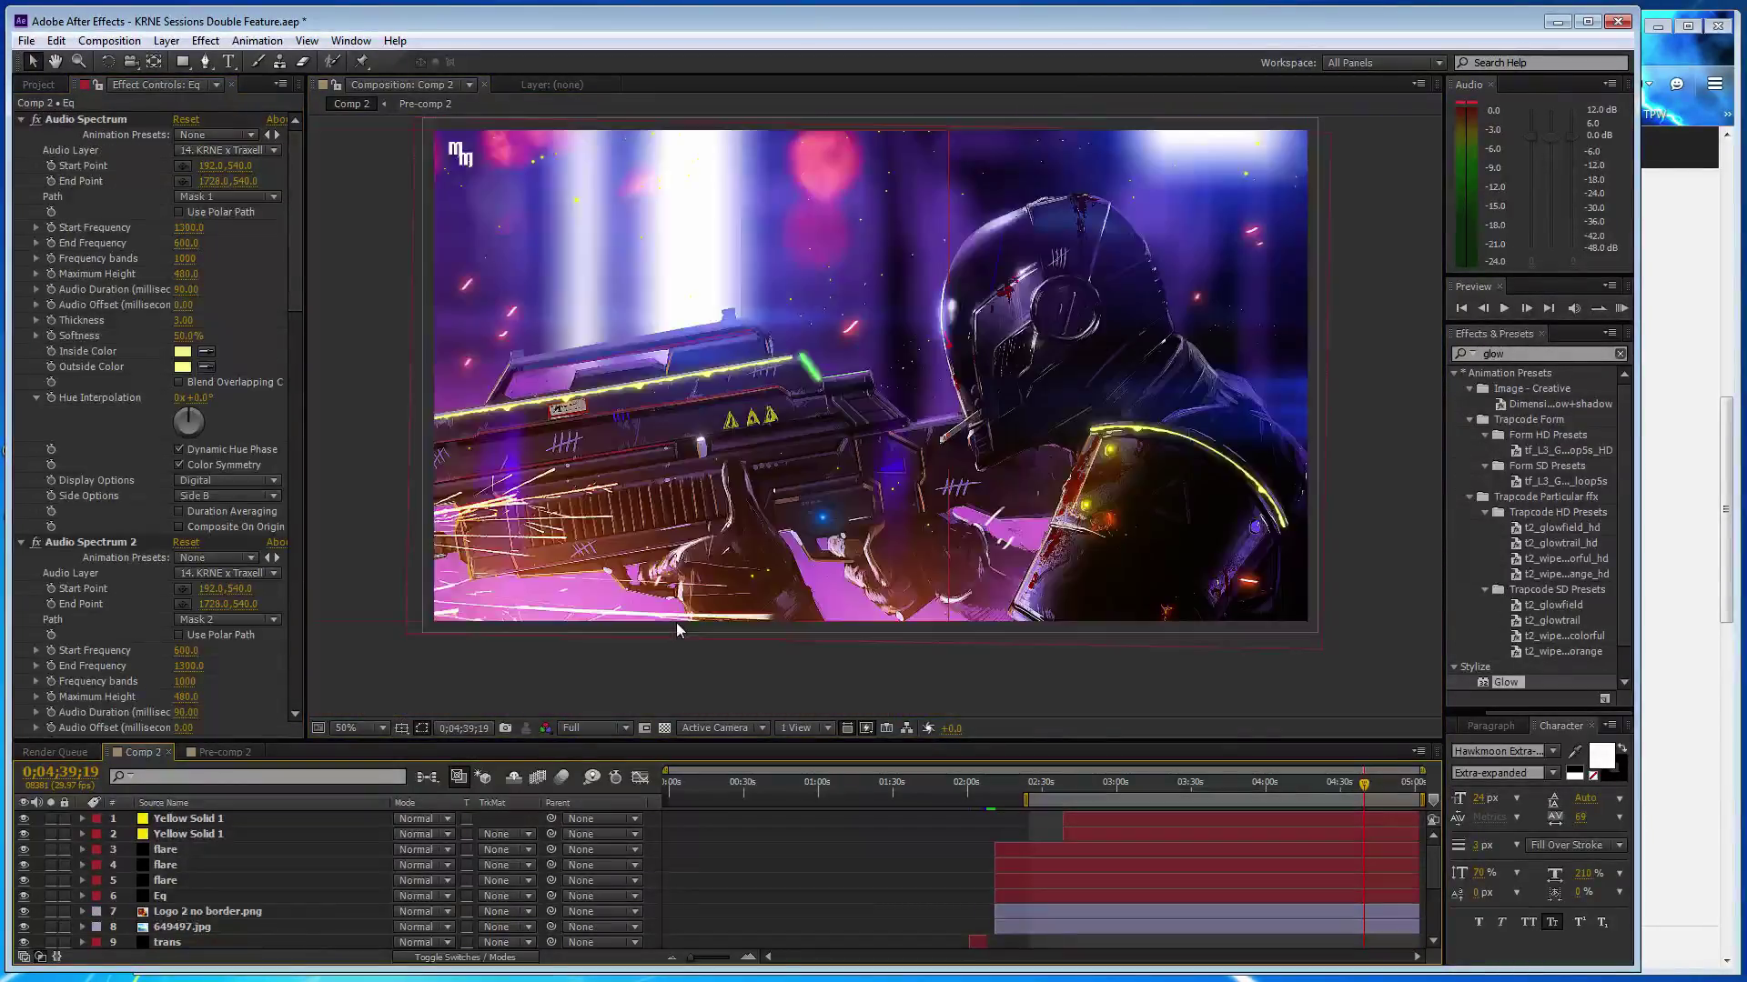
pyautogui.hotkey('ctrl', 's')
pyautogui.click(1652, 452)
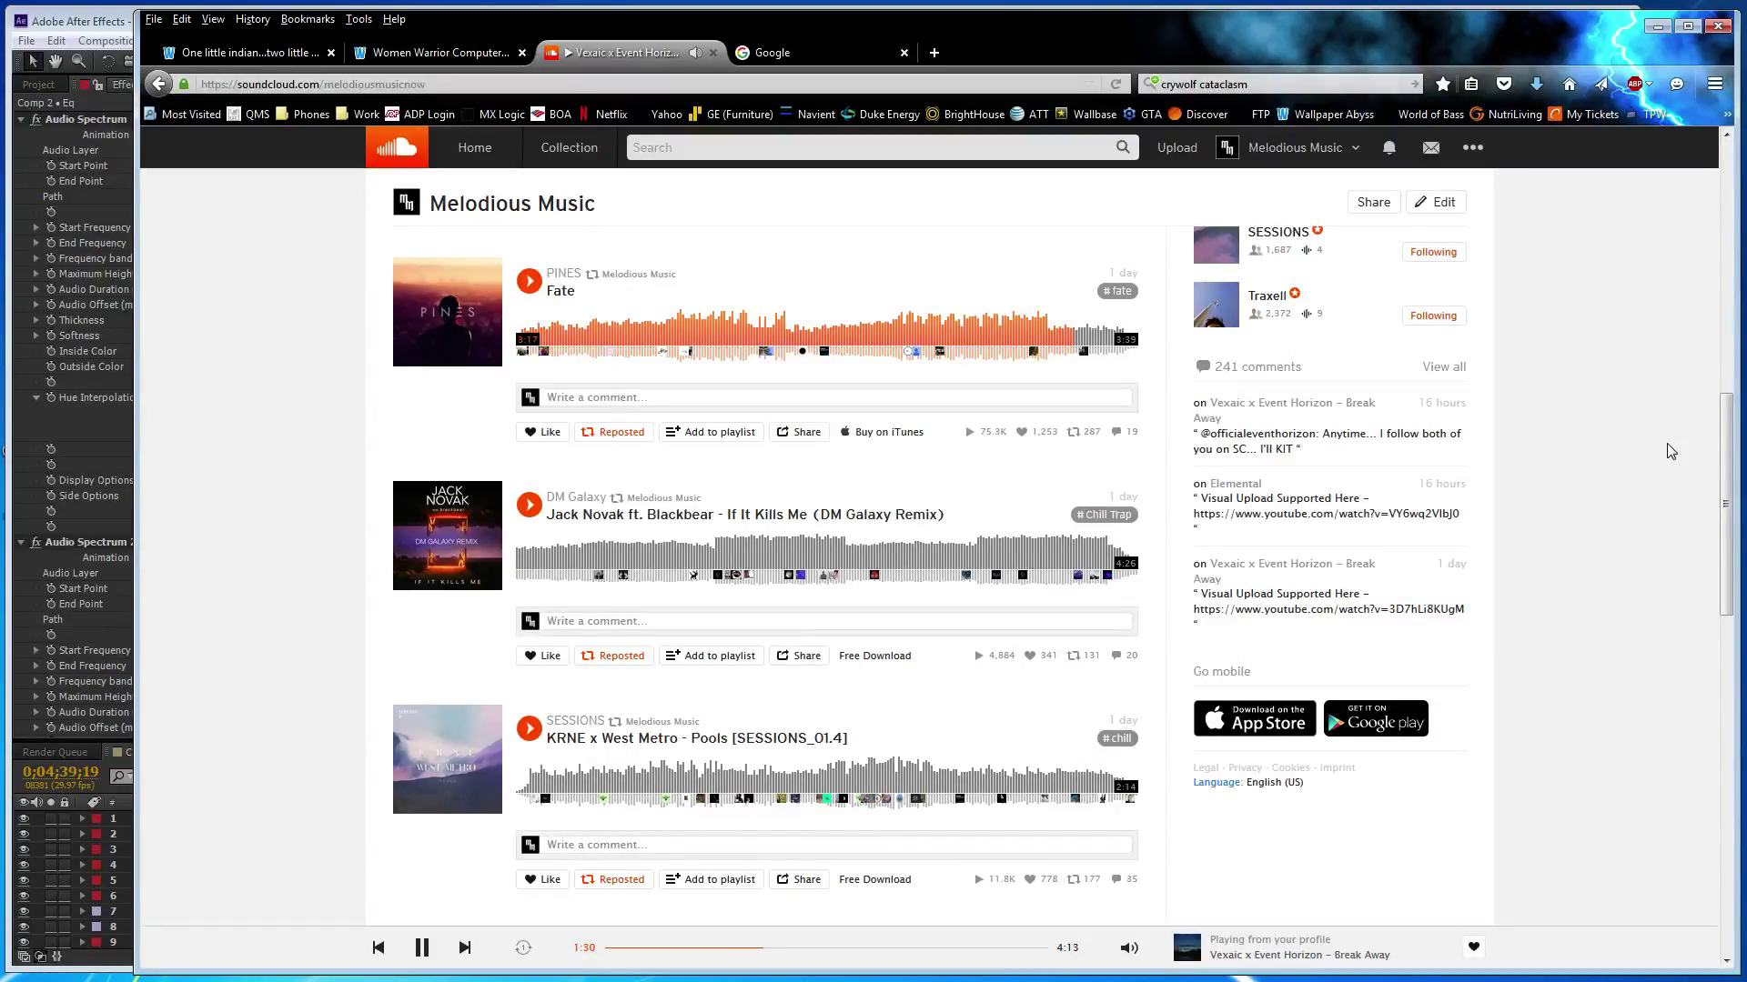
# - Bring the KRNE Sessions Double Feature window, showing Comp 2, back over Firefox
pyautogui.click(121, 19)
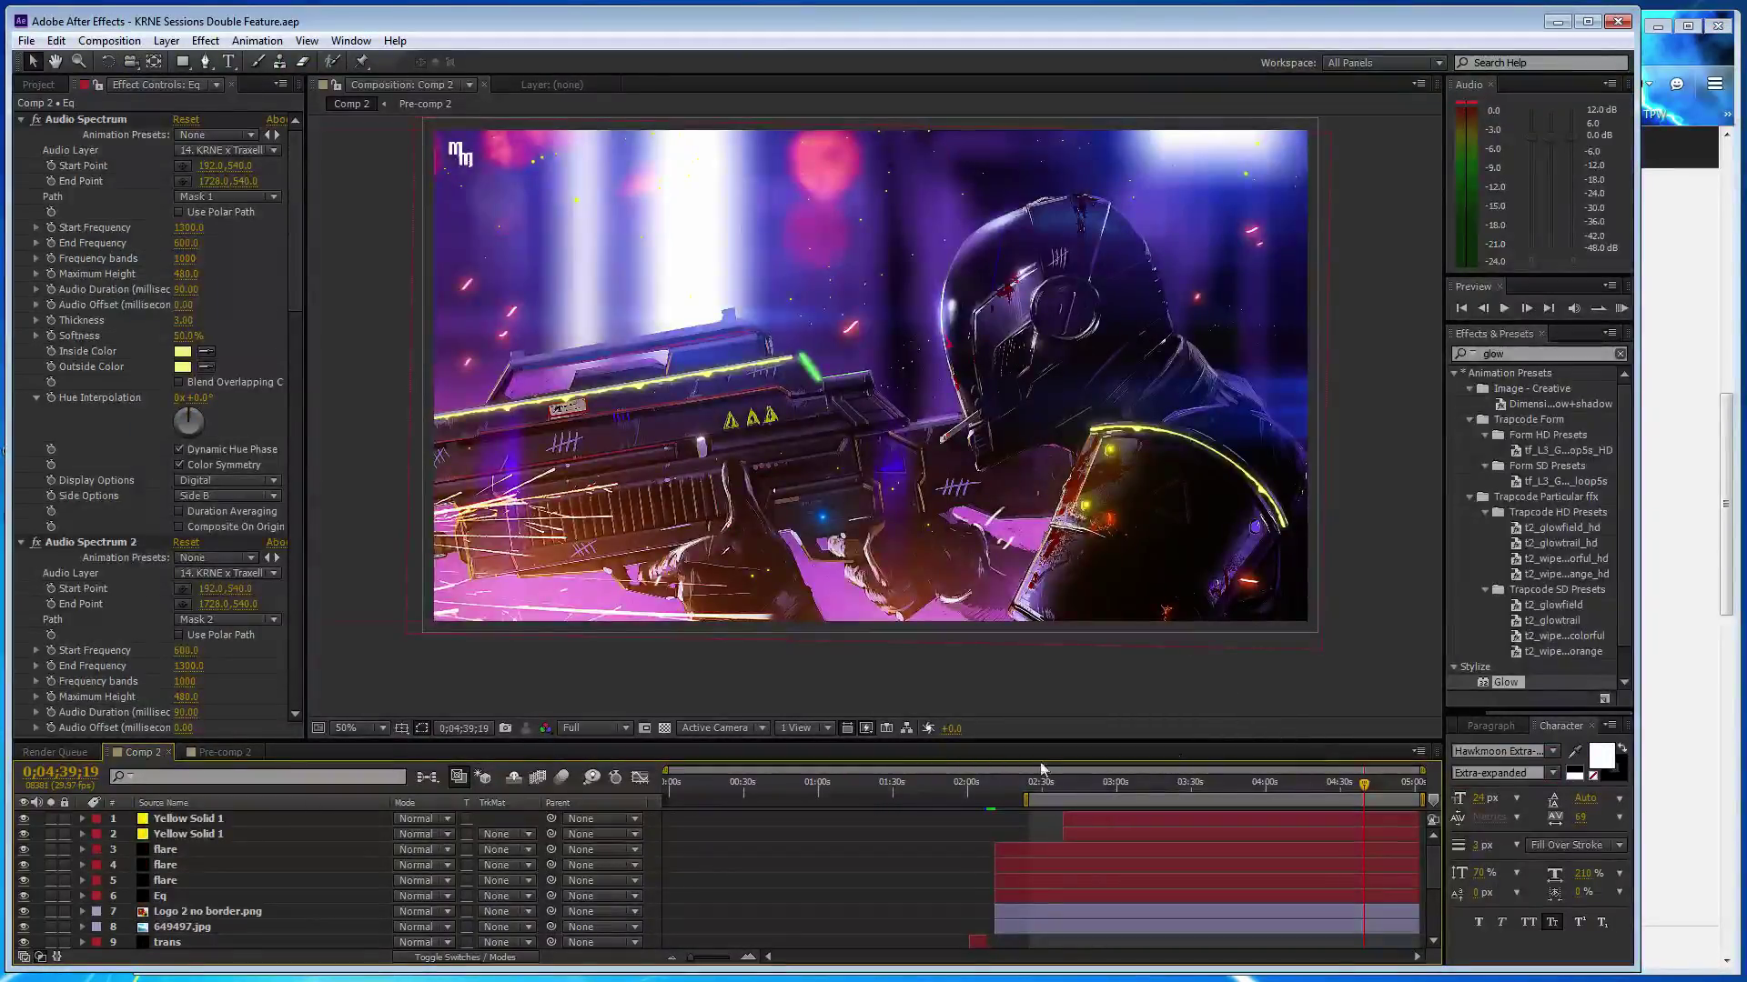
# - At 2:11;03, pre-compose the selected flare, Eq and logo layers into Pre-comp 3
pyautogui.click(273, 818)
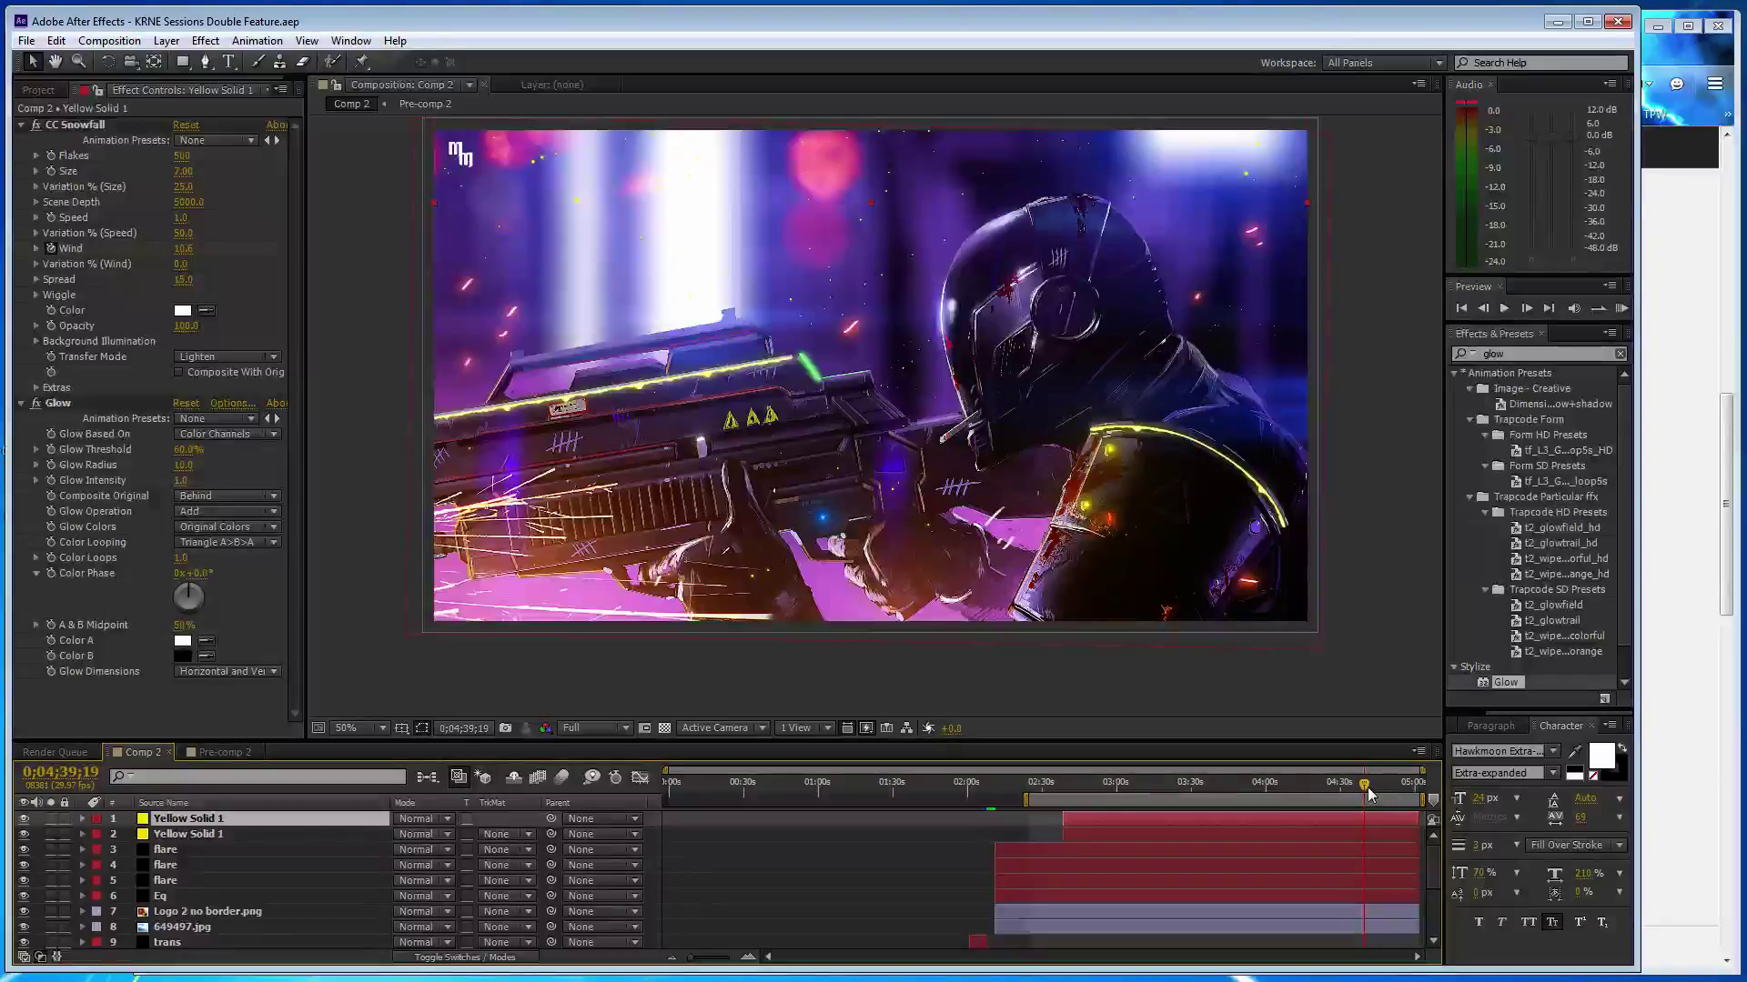
pyautogui.moveTo(1370, 794); pyautogui.dragTo(995, 787)
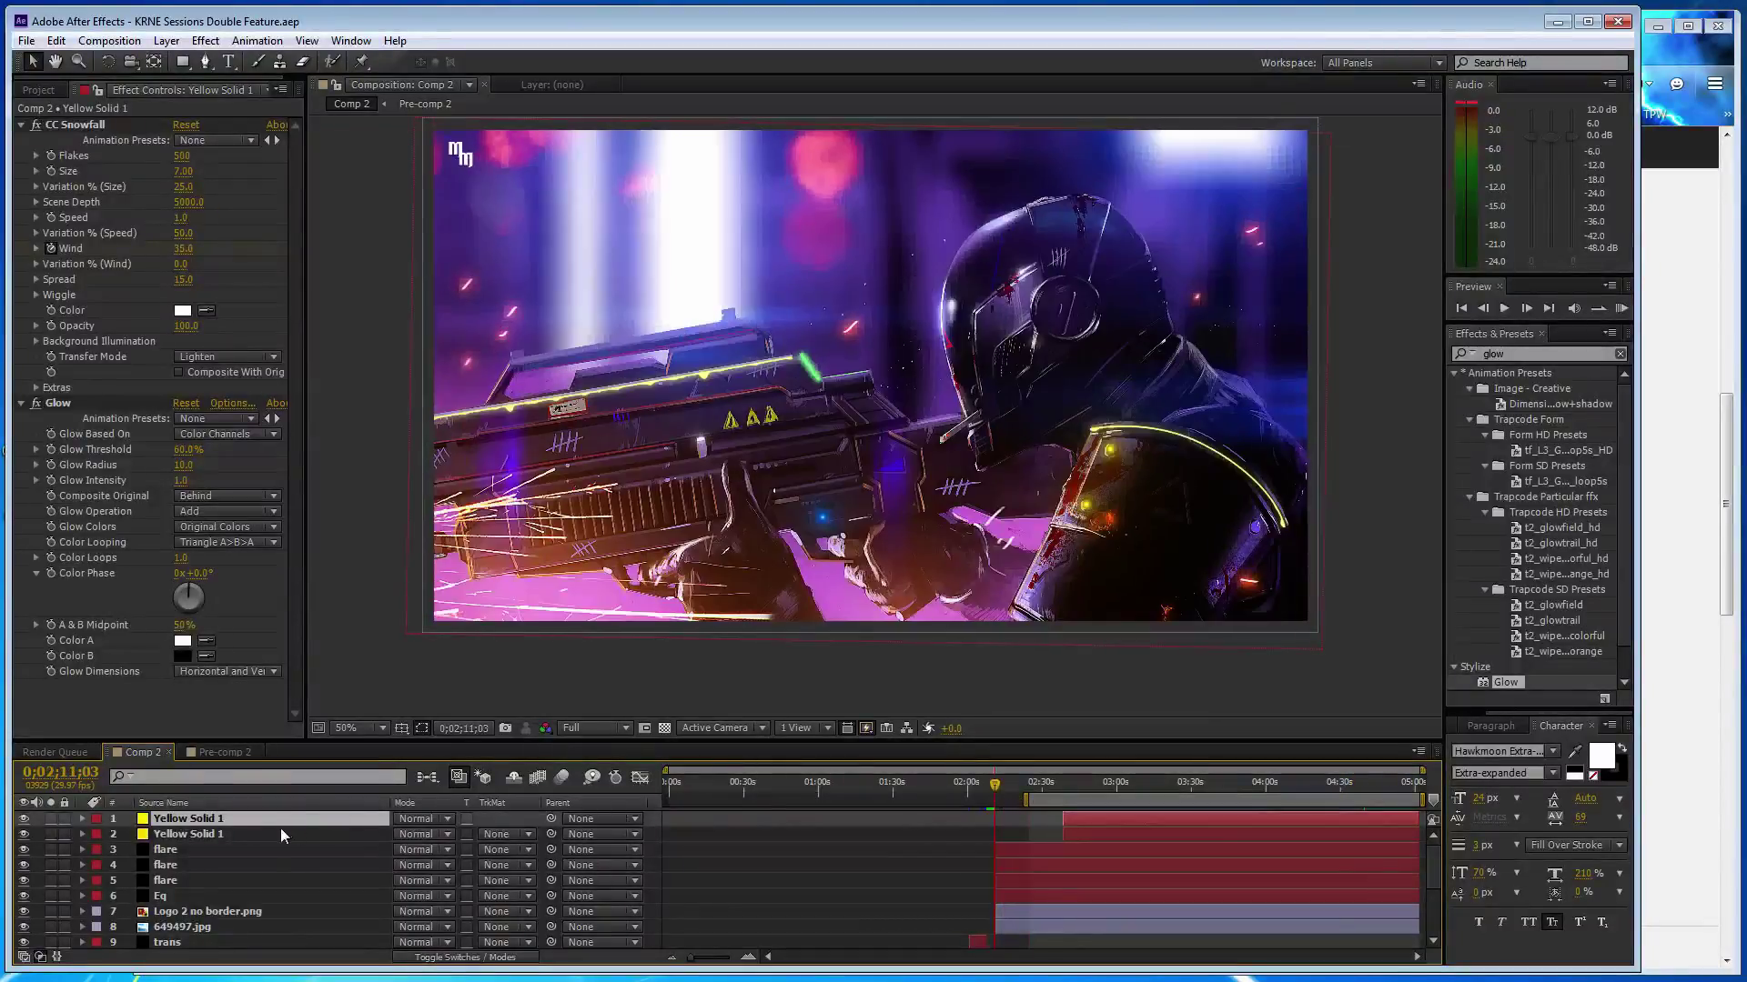
pyautogui.scroll(-1, 273, 842)
pyautogui.keyDown('shift'); pyautogui.click(300, 867); pyautogui.keyUp('shift')
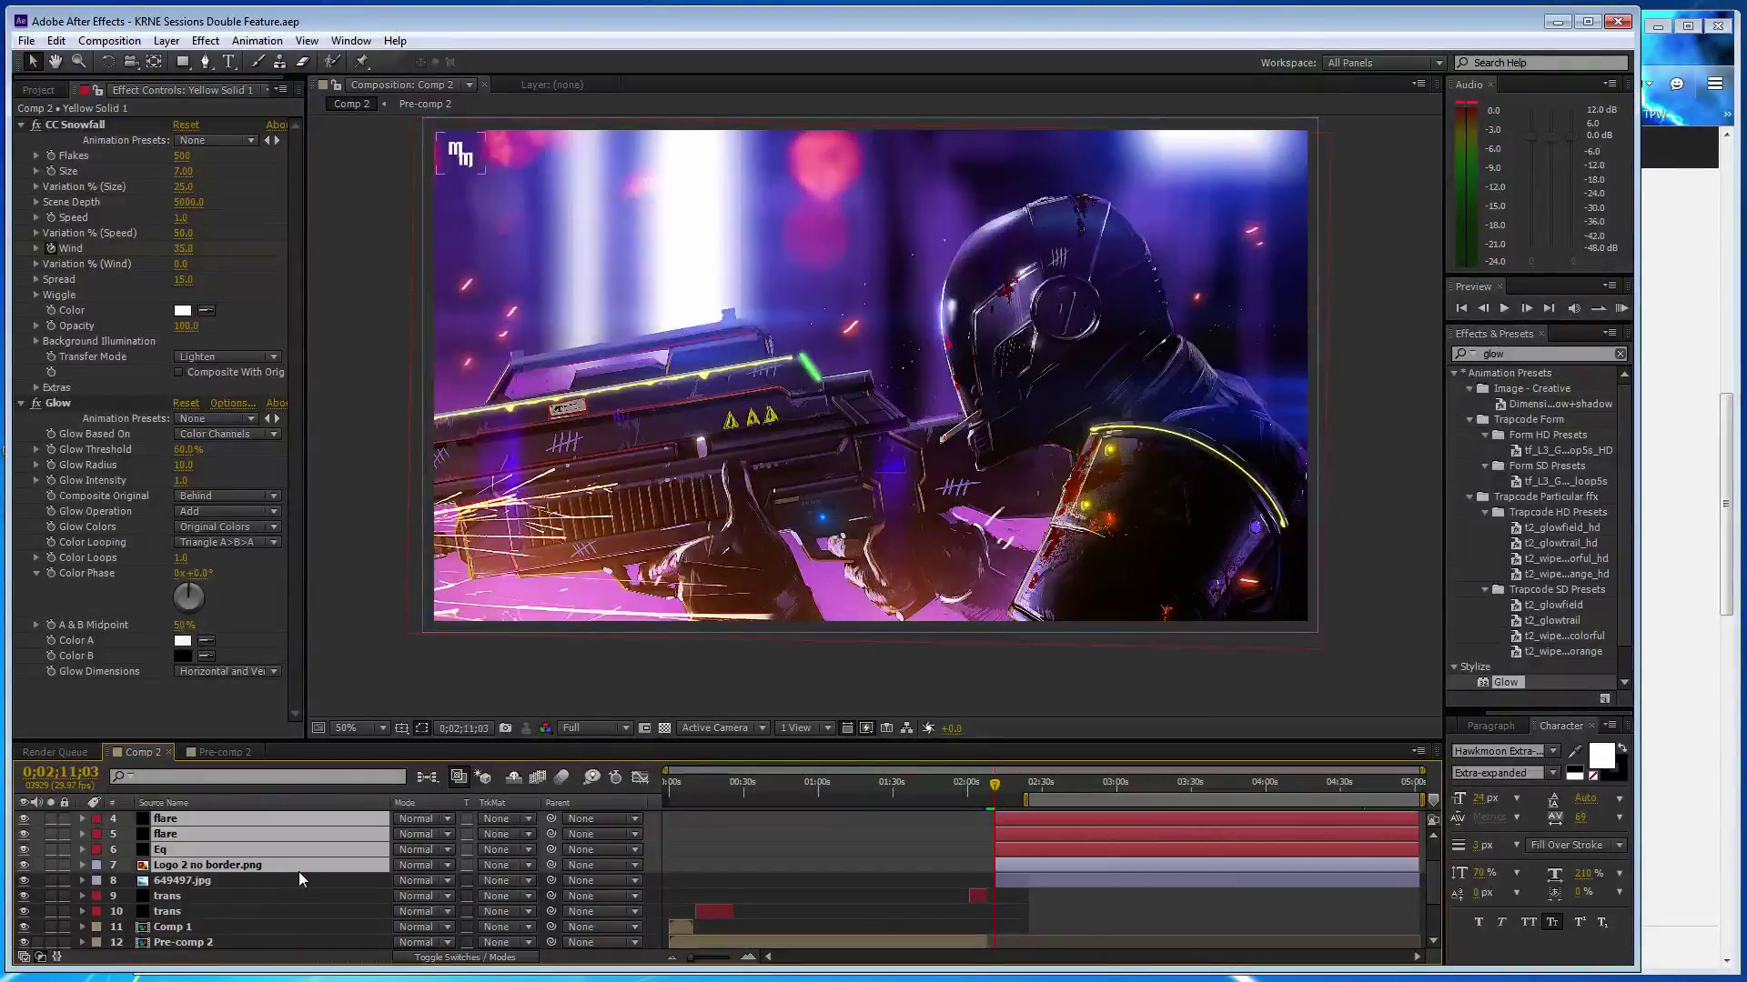
pyautogui.rightClick(303, 870)
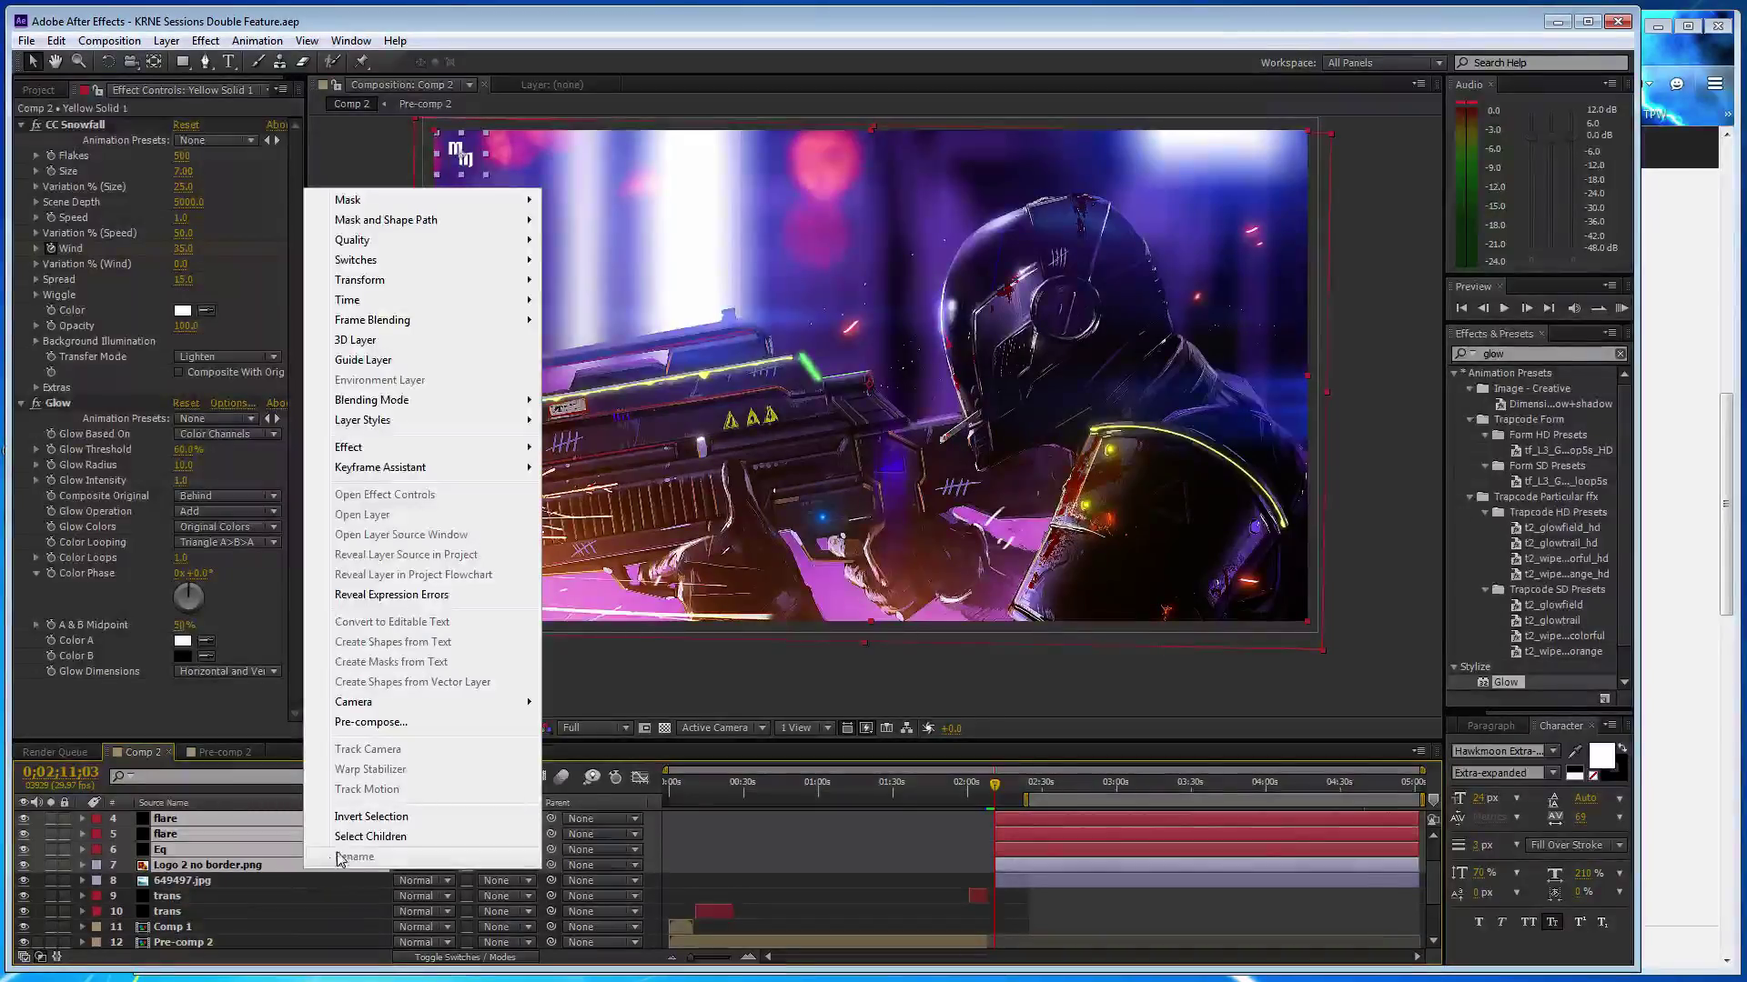
pyautogui.click(391, 722)
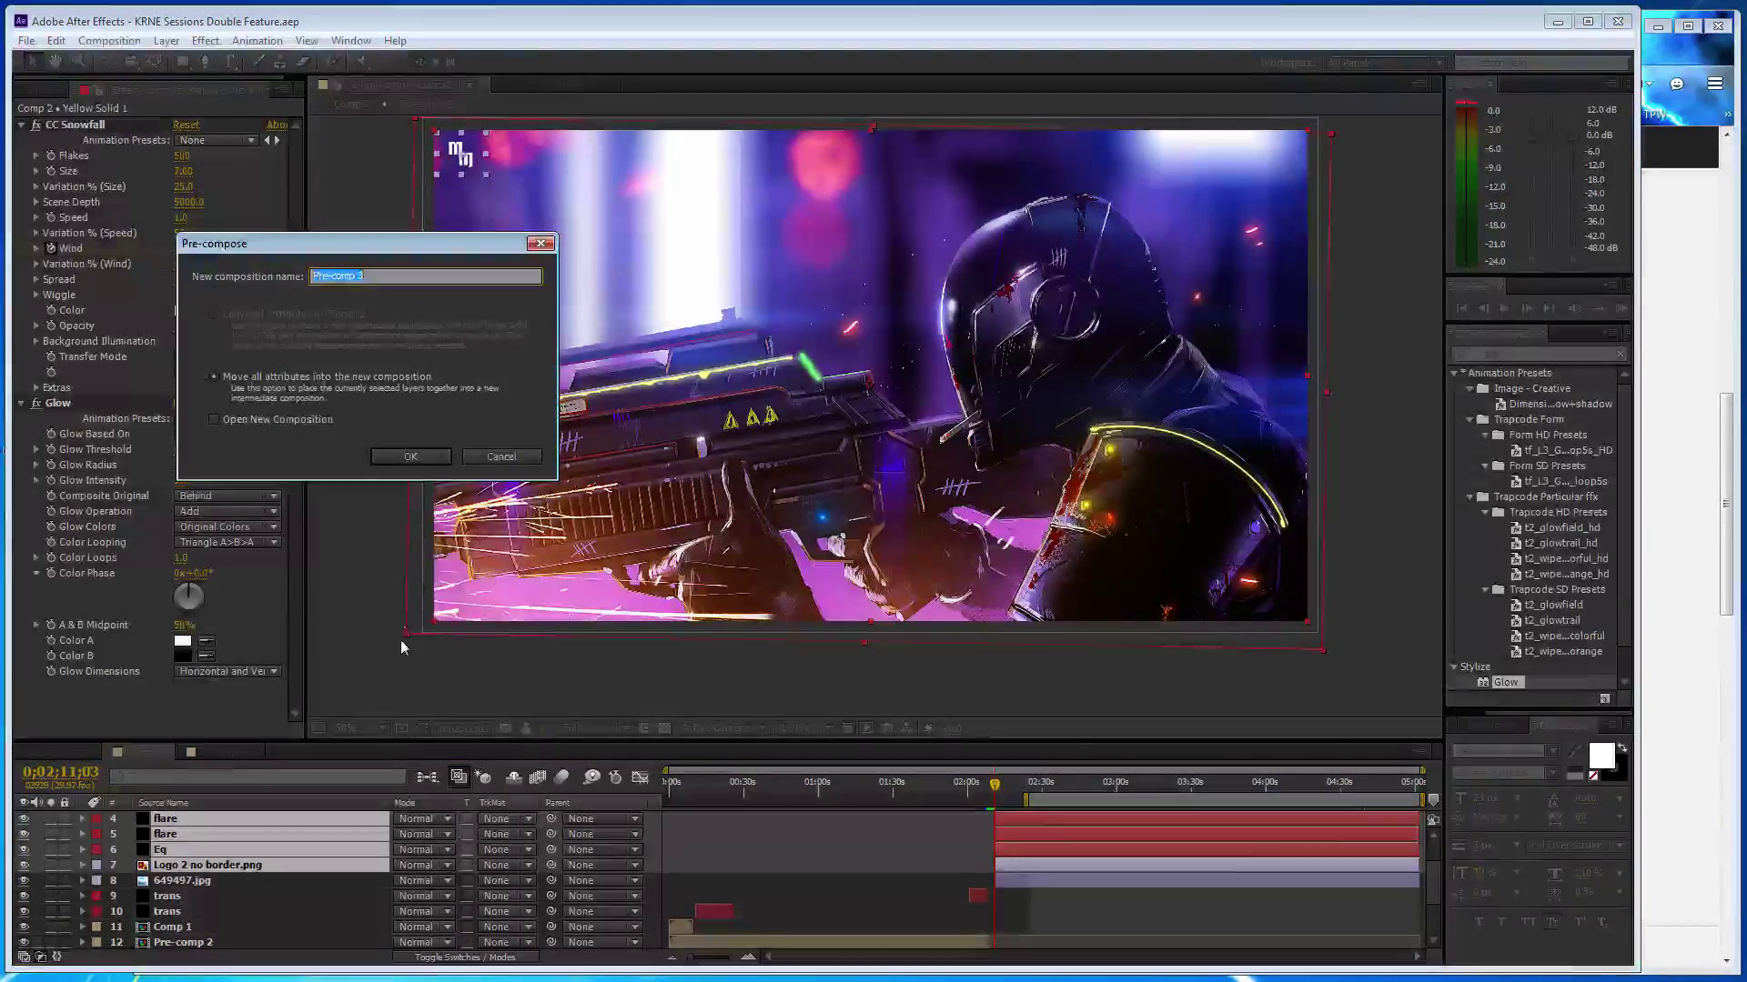
pyautogui.click(410, 456)
# - Undo that nesting and re-create Pre-comp 3 including all eight soldier artwork layers
pyautogui.scroll(2, 893, 870)
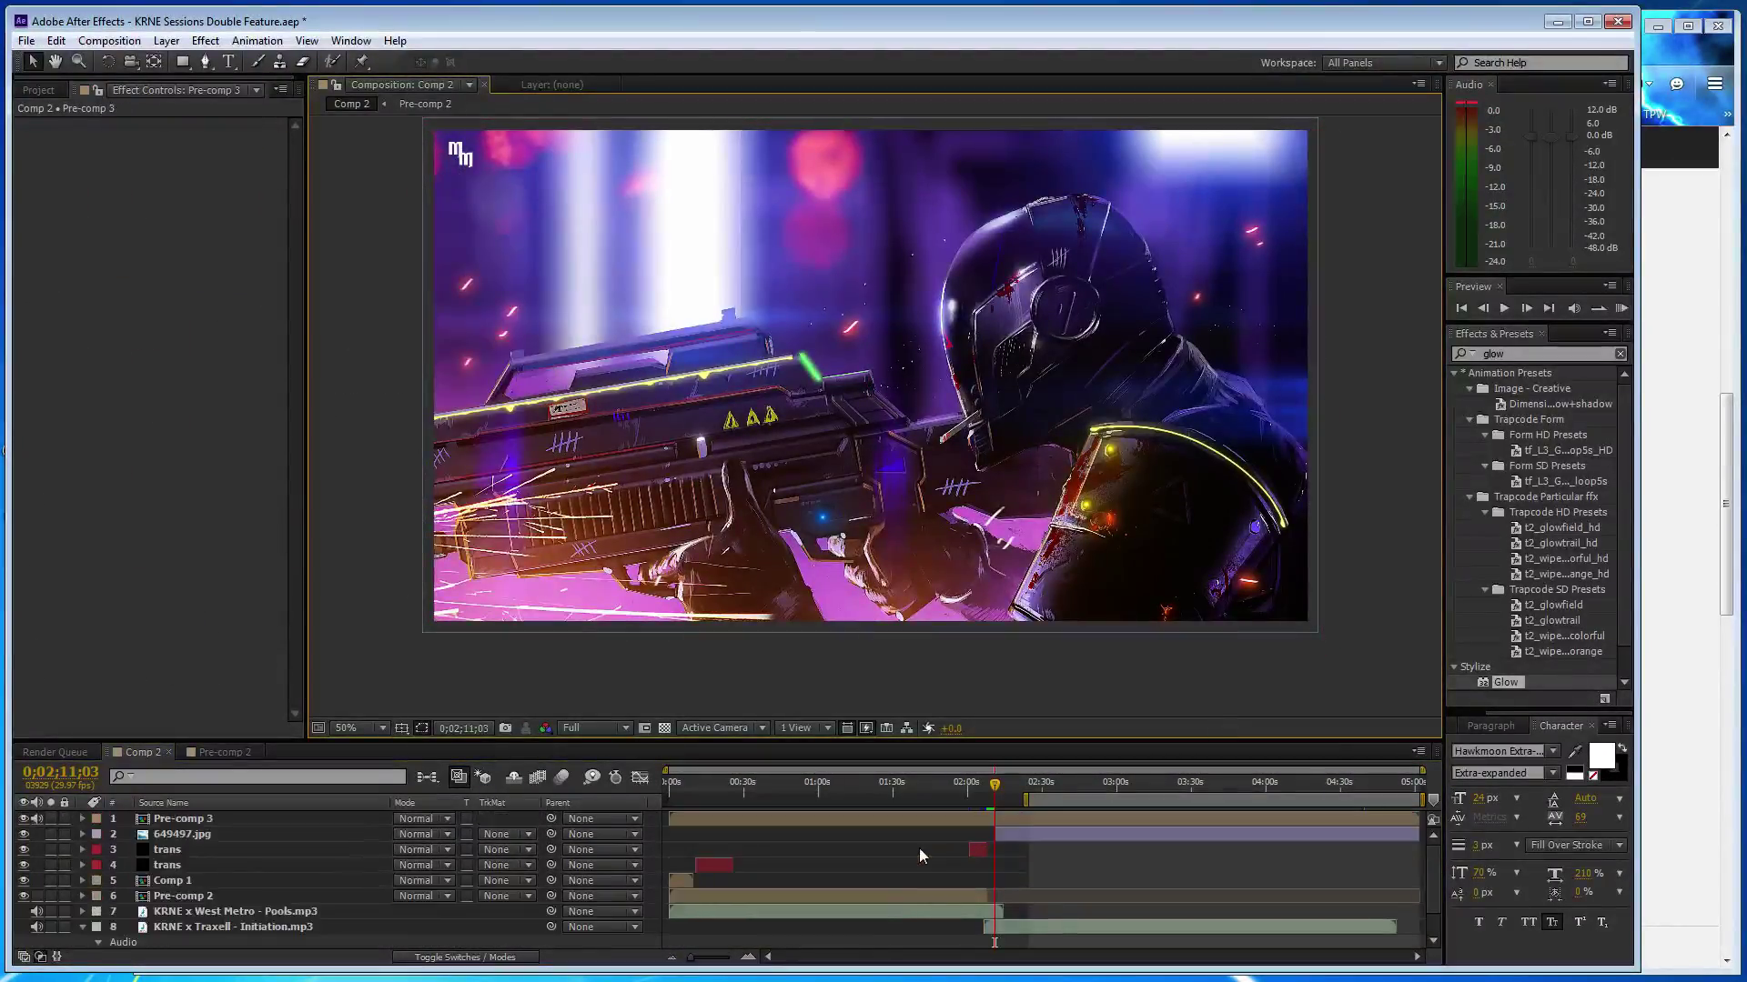
pyautogui.moveTo(861, 812); pyautogui.dragTo(998, 823)
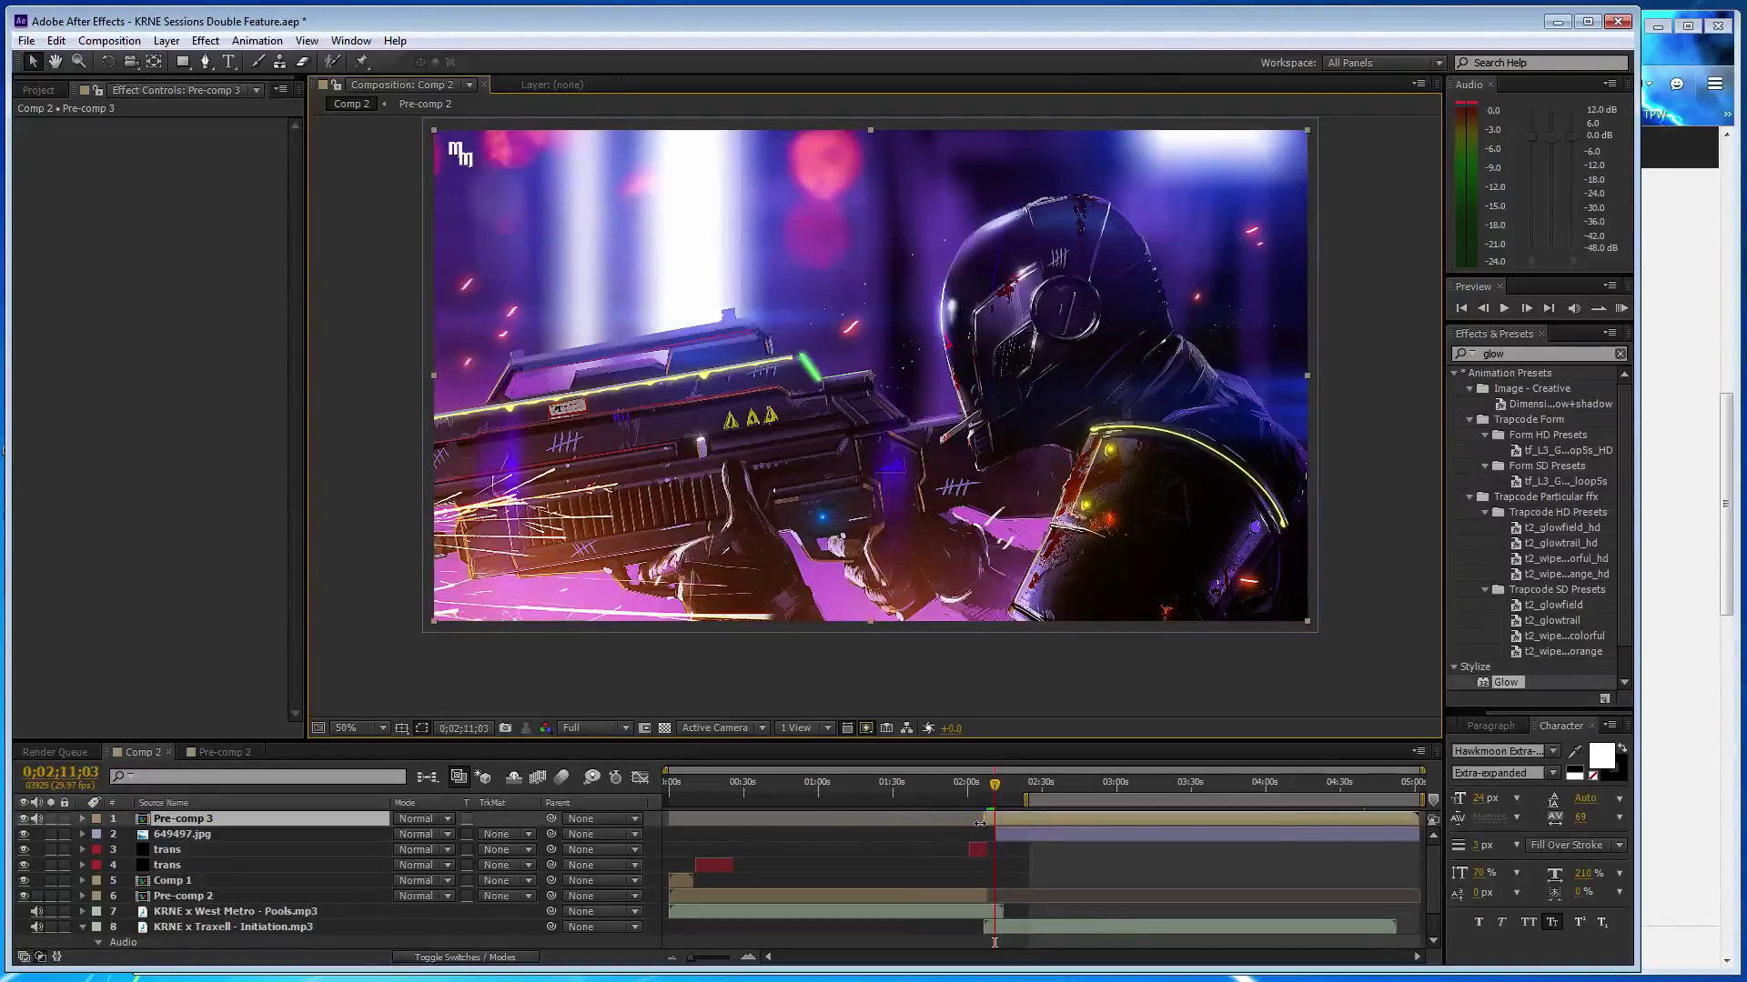
pyautogui.hotkey('ctrl', 'z')
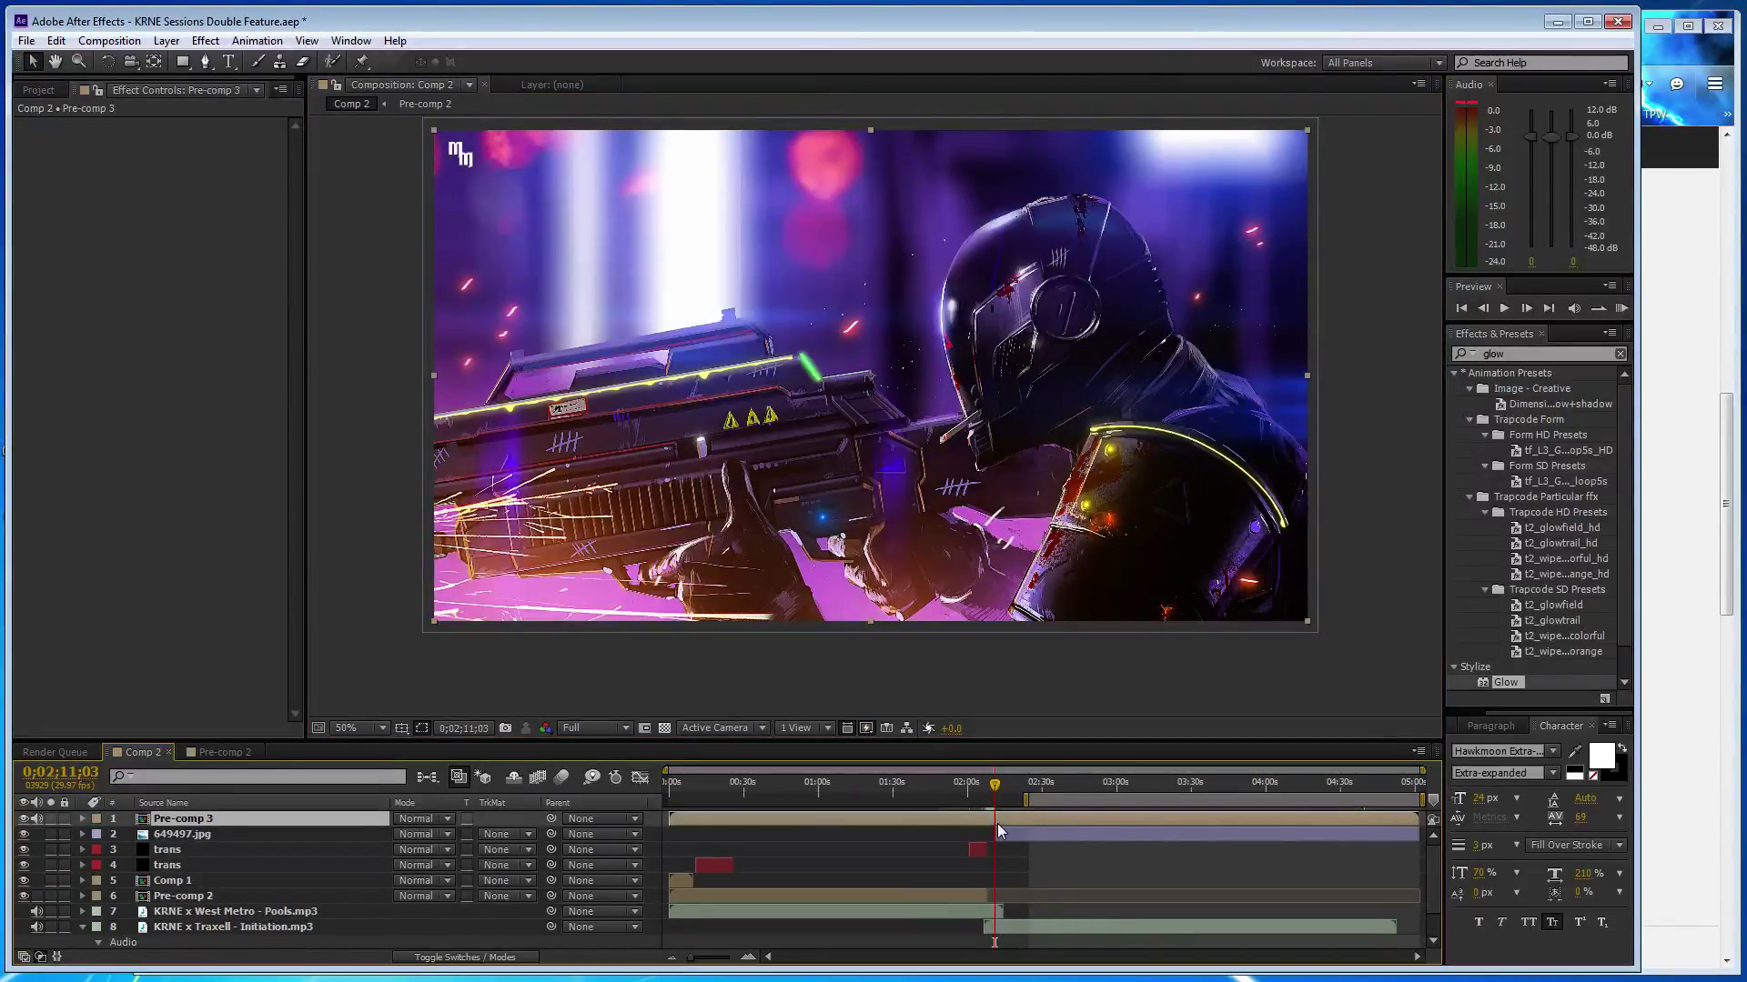
pyautogui.hotkey('ctrl', 'z')
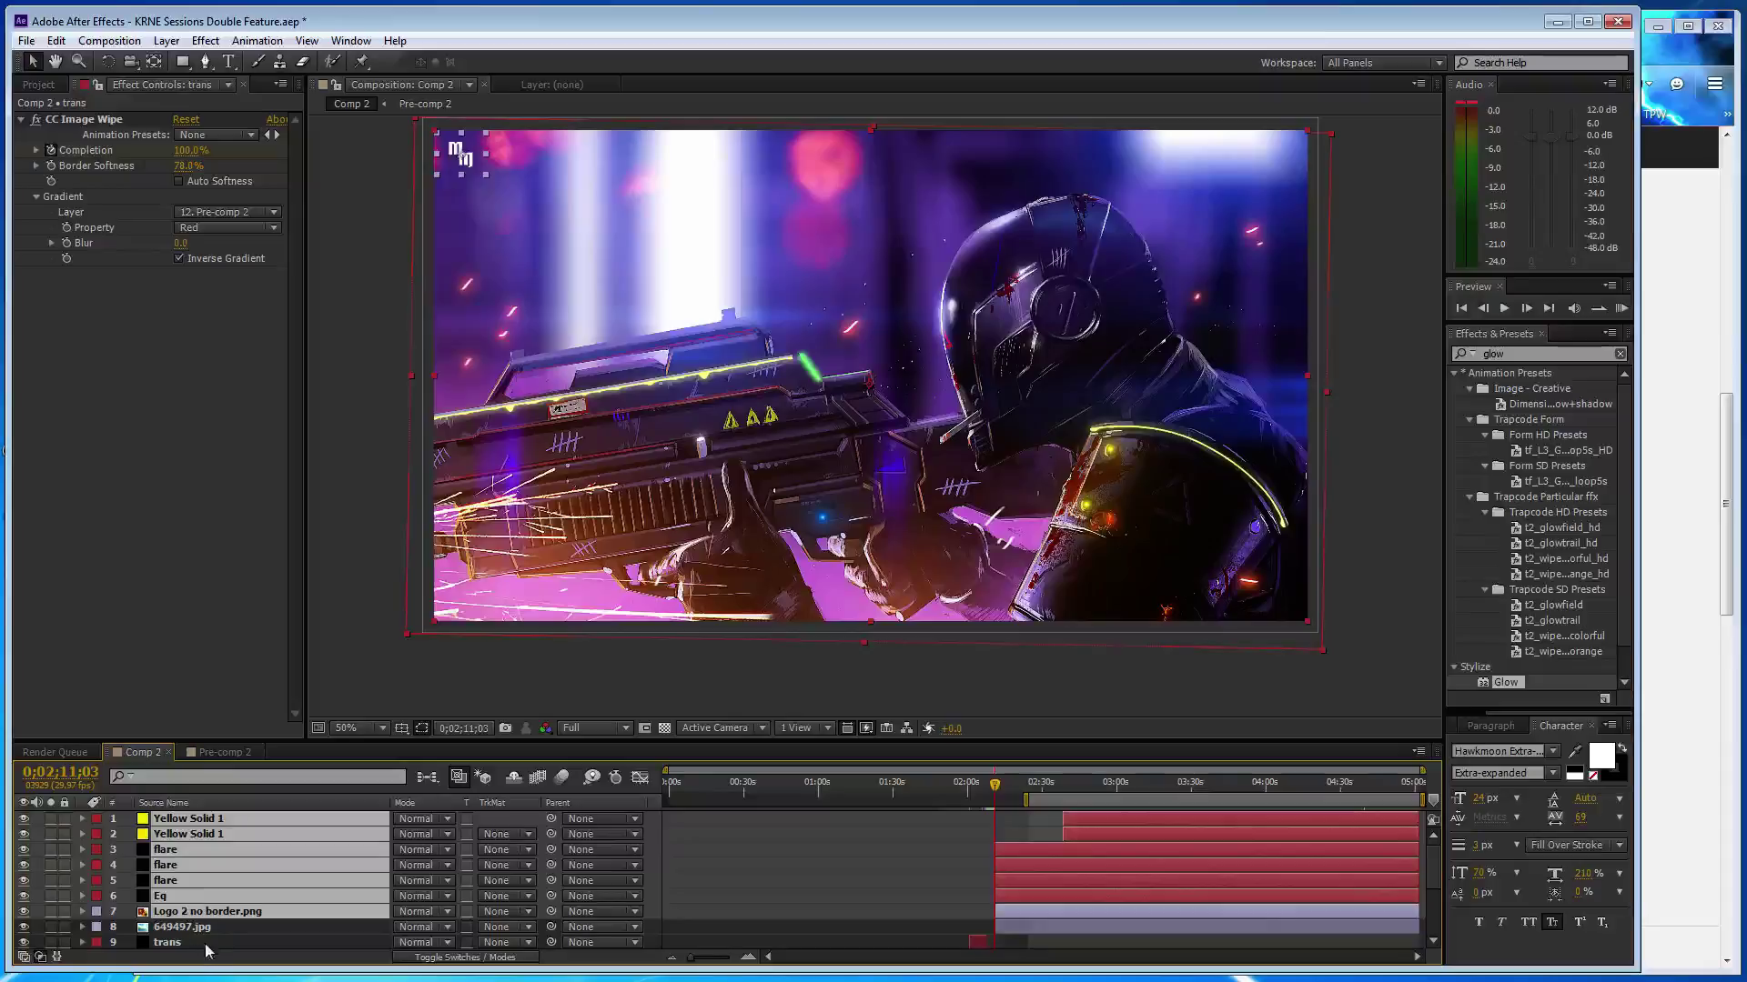
pyautogui.rightClick(216, 926)
pyautogui.click(323, 754)
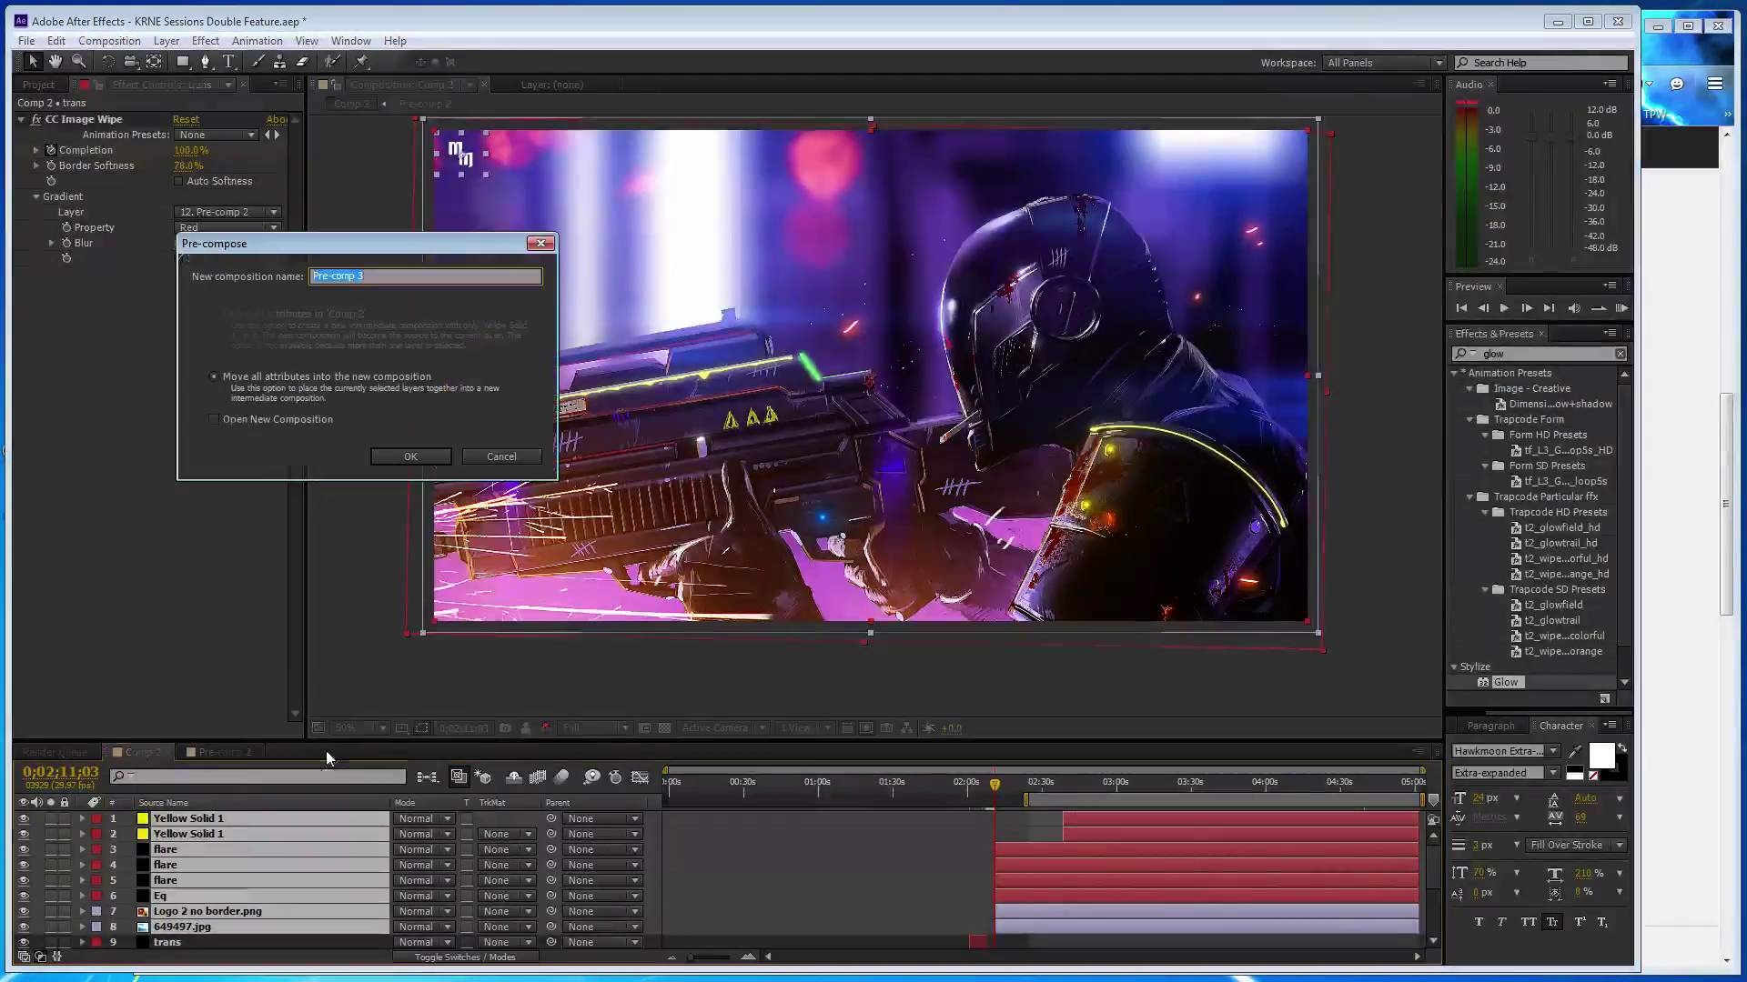
pyautogui.click(395, 455)
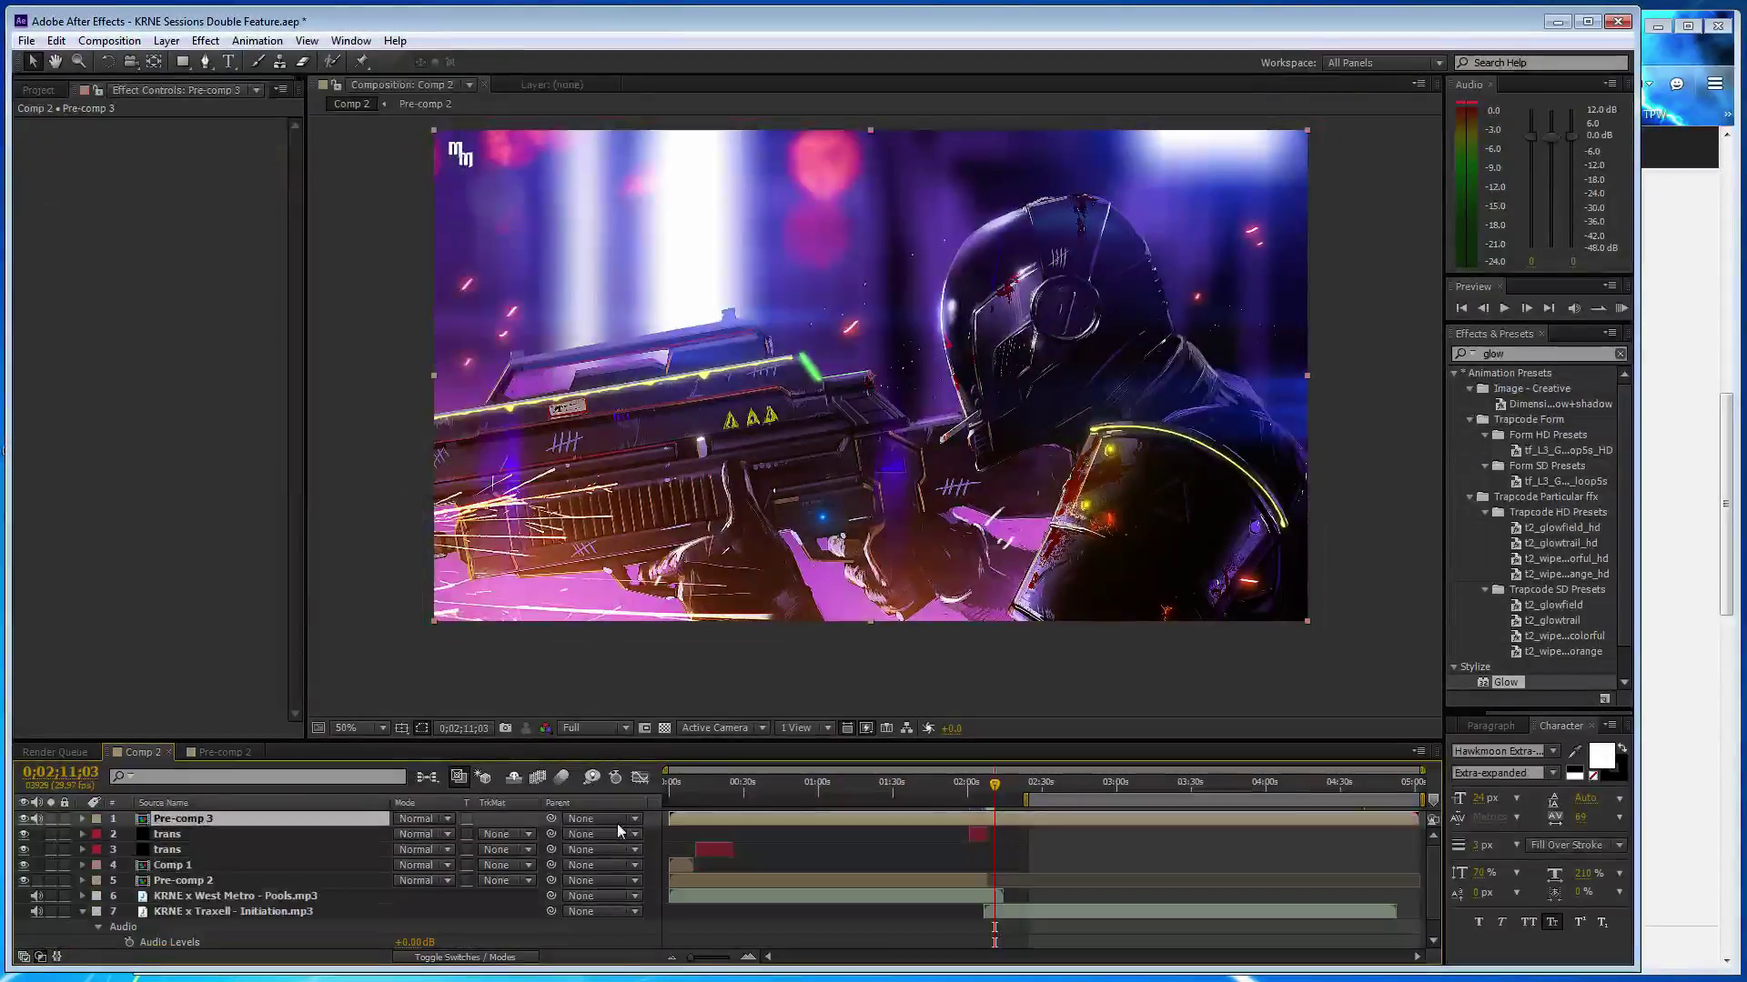
# - Trim Pre-comp 3 to start around 2:12, save, and mute its audio
pyautogui.moveTo(669, 819); pyautogui.dragTo(999, 823)
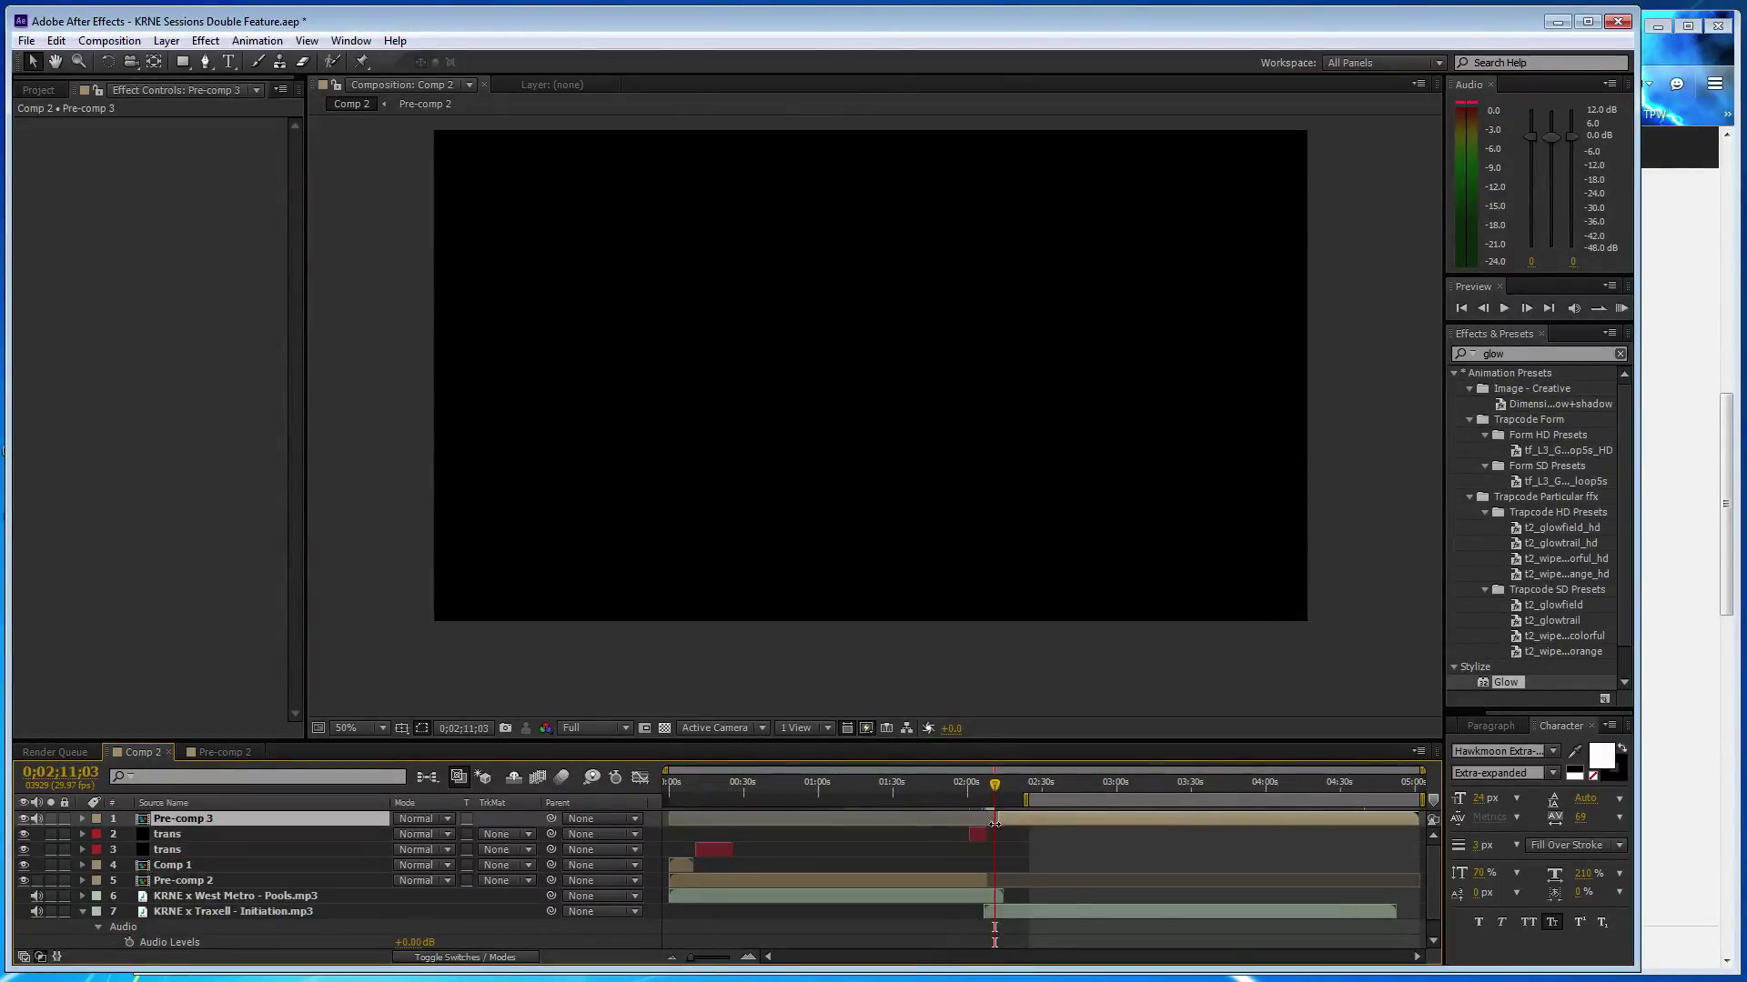
pyautogui.hotkey('ctrl', 's')
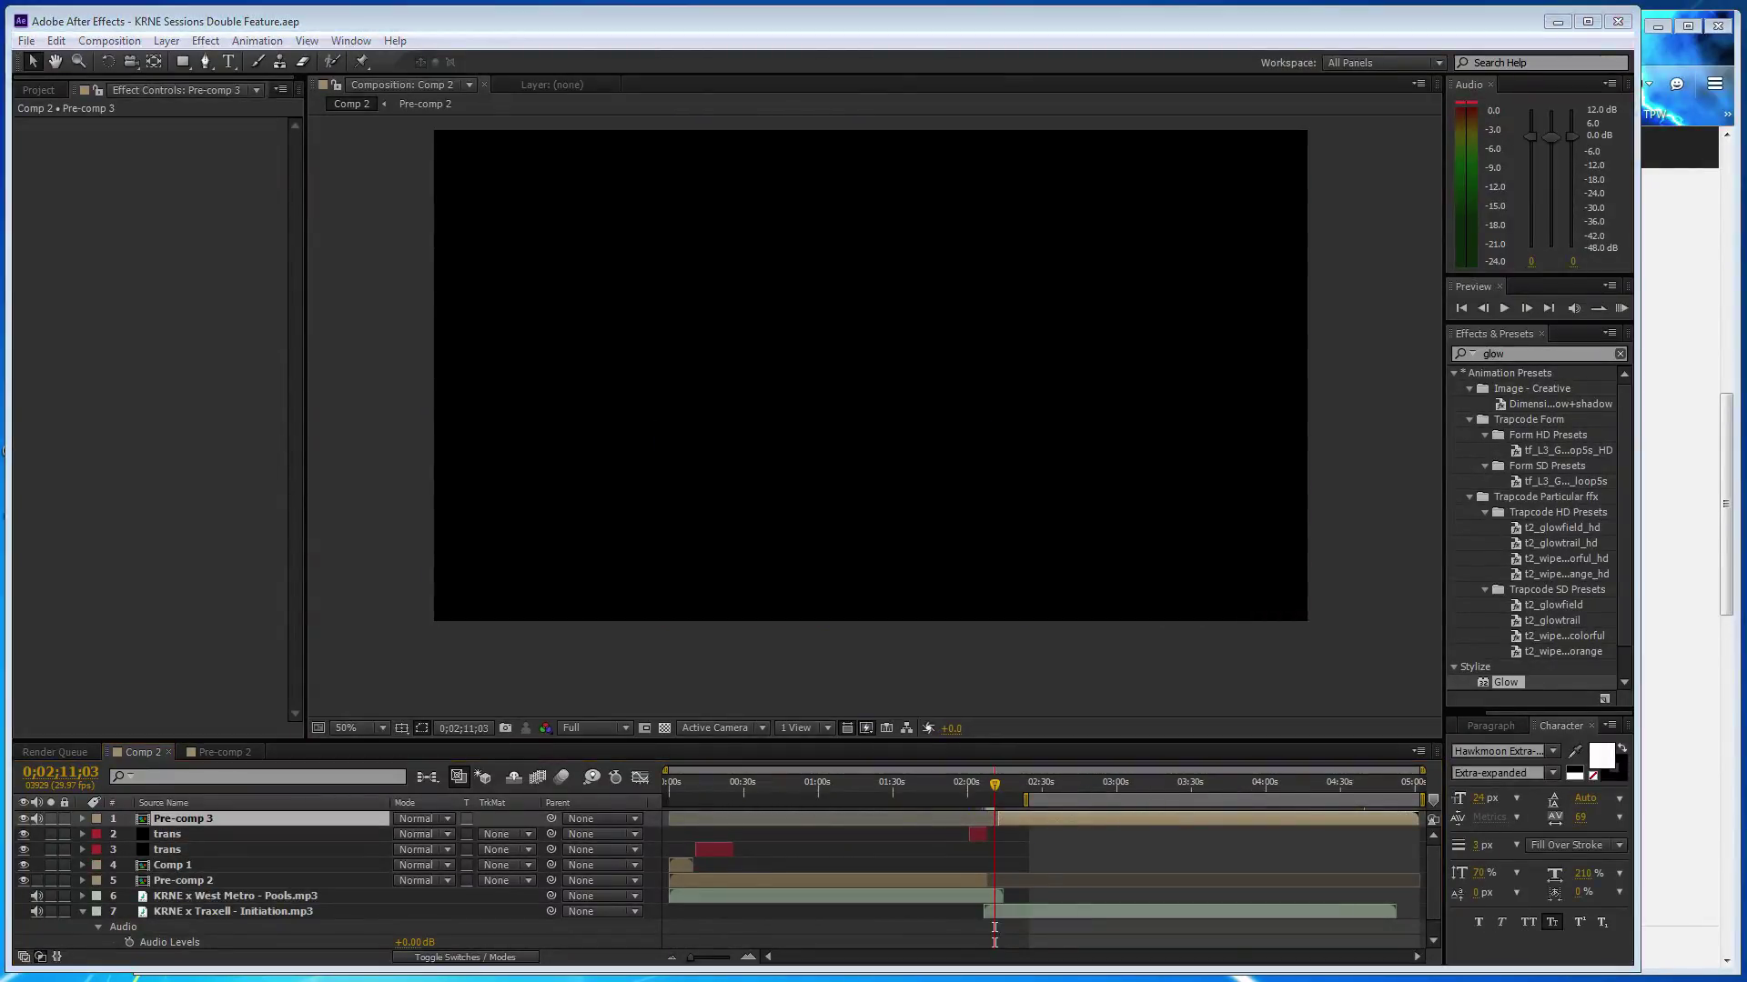
pyautogui.click(351, 688)
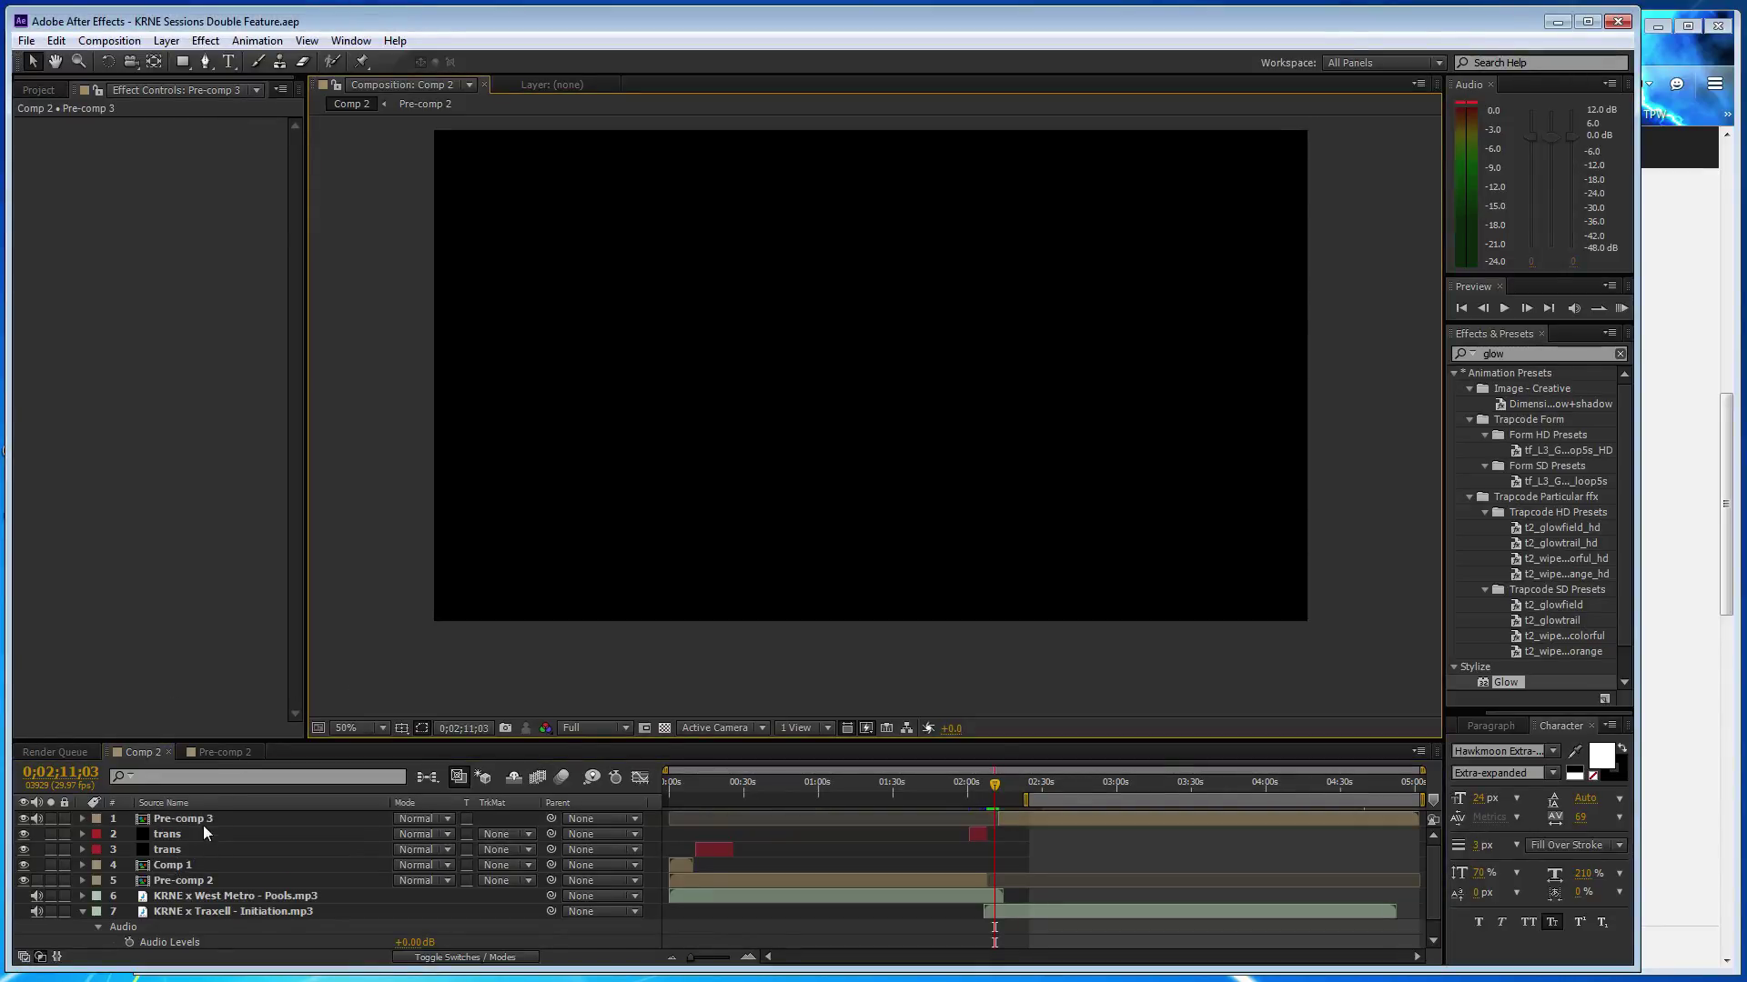
pyautogui.click(36, 819)
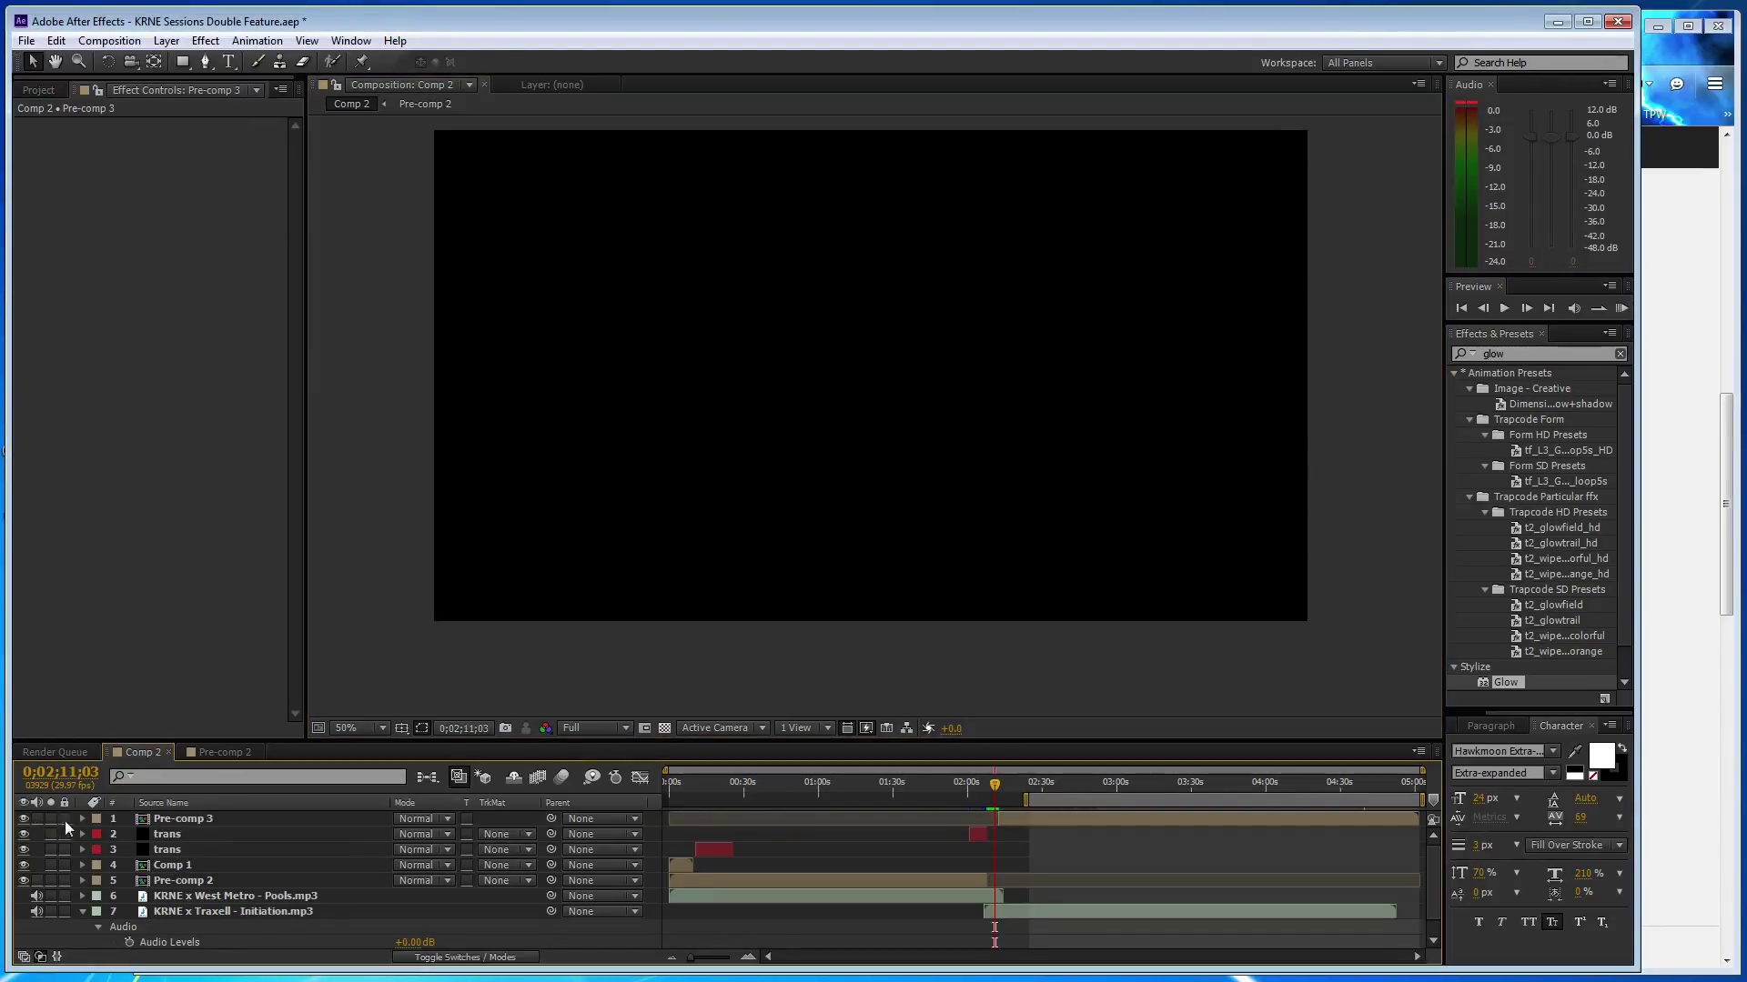
# - Duplicate the trans layer, move it to the top, and align it with Pre-comp 3's start
pyautogui.click(348, 837)
pyautogui.hotkey('ctrl', 'd')
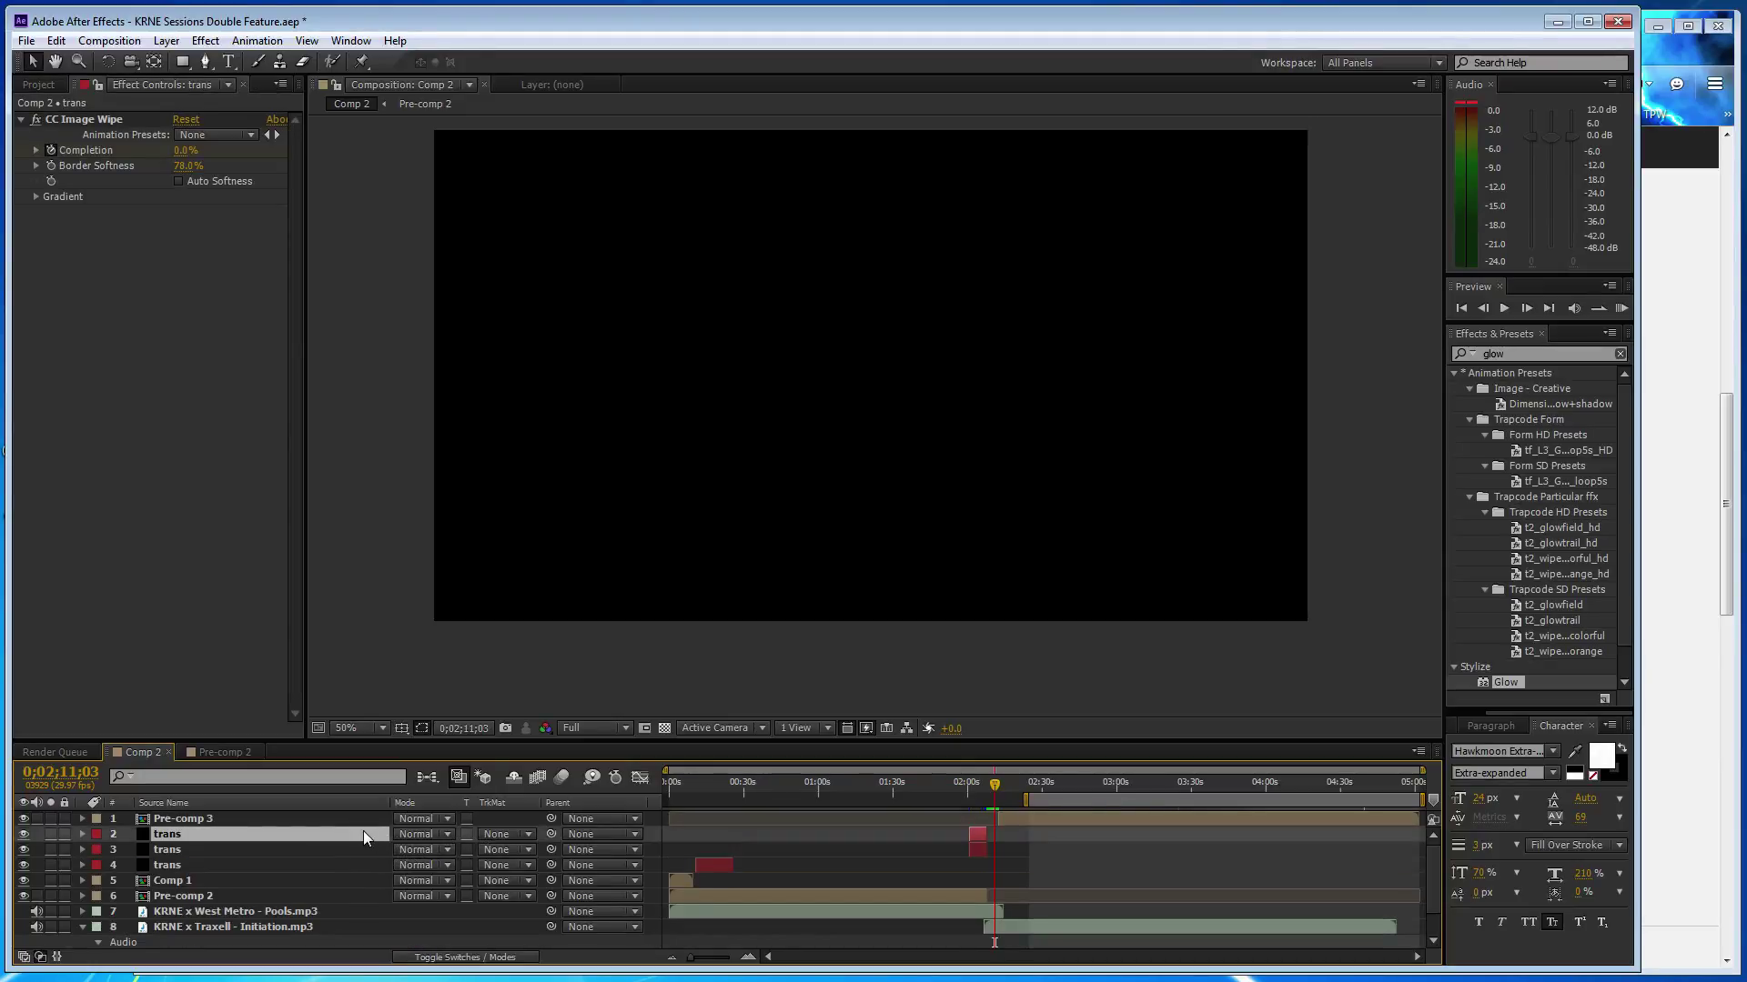
pyautogui.moveTo(363, 834); pyautogui.dragTo(362, 815)
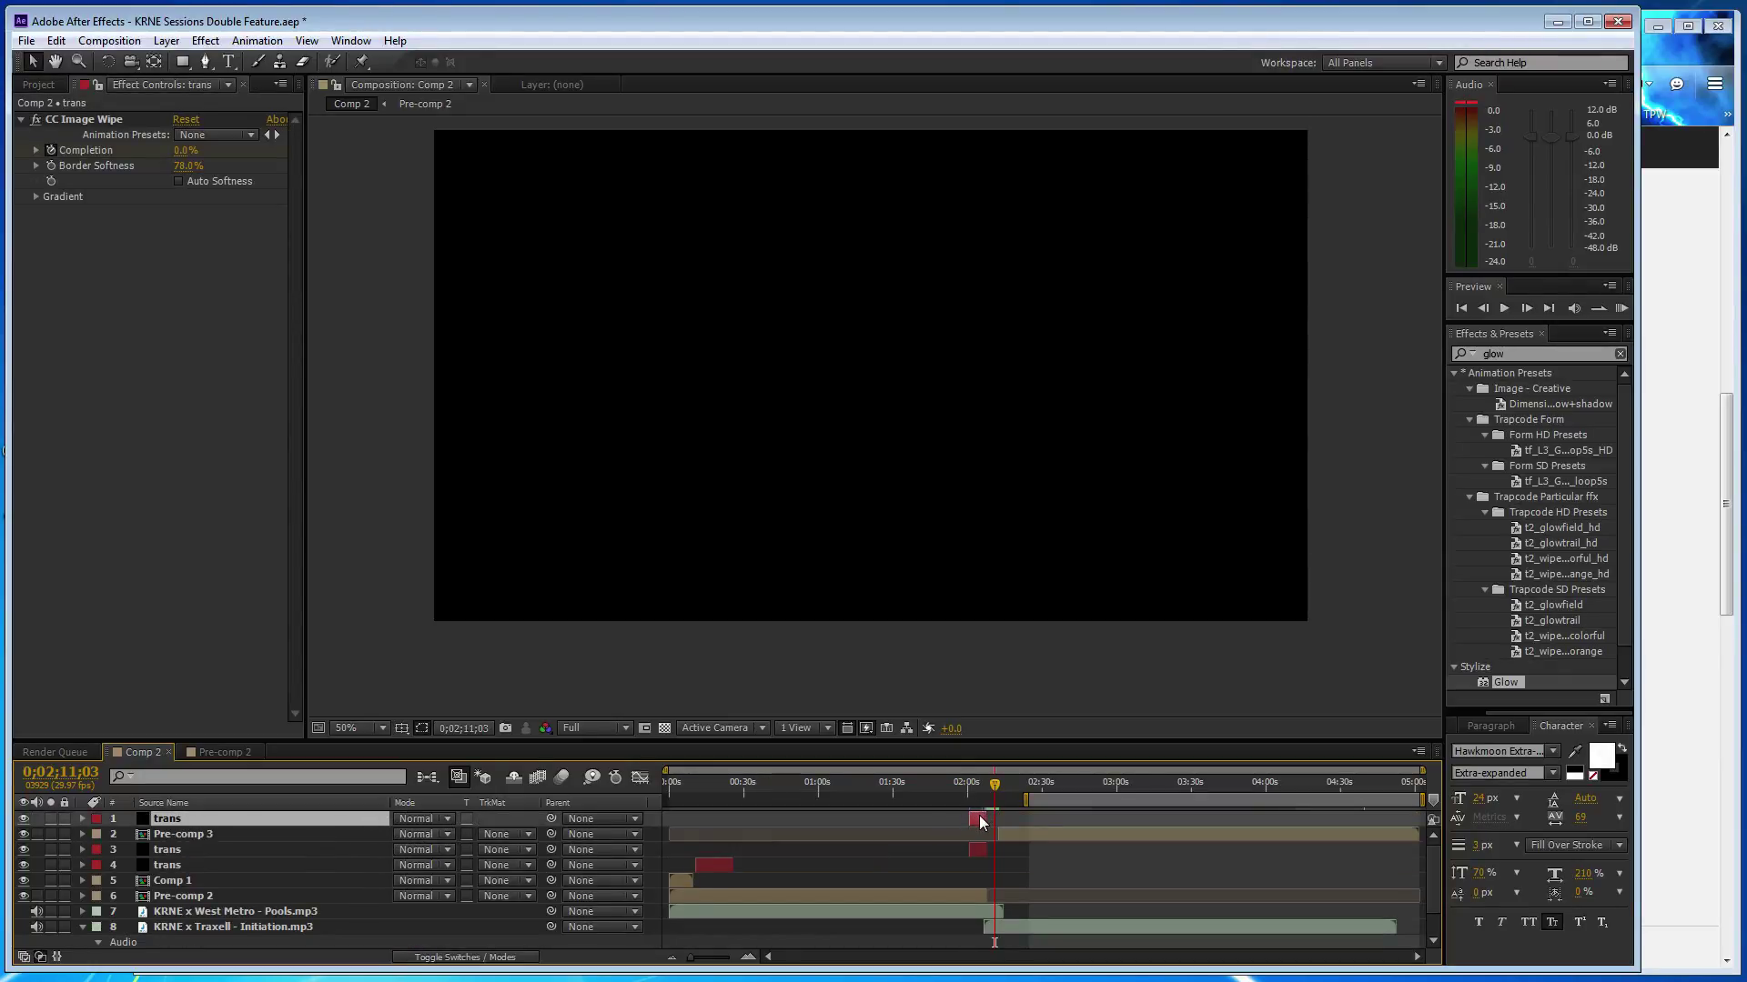
pyautogui.moveTo(980, 822); pyautogui.dragTo(1010, 819)
pyautogui.moveTo(1013, 821); pyautogui.dragTo(985, 819)
pyautogui.click(748, 957)
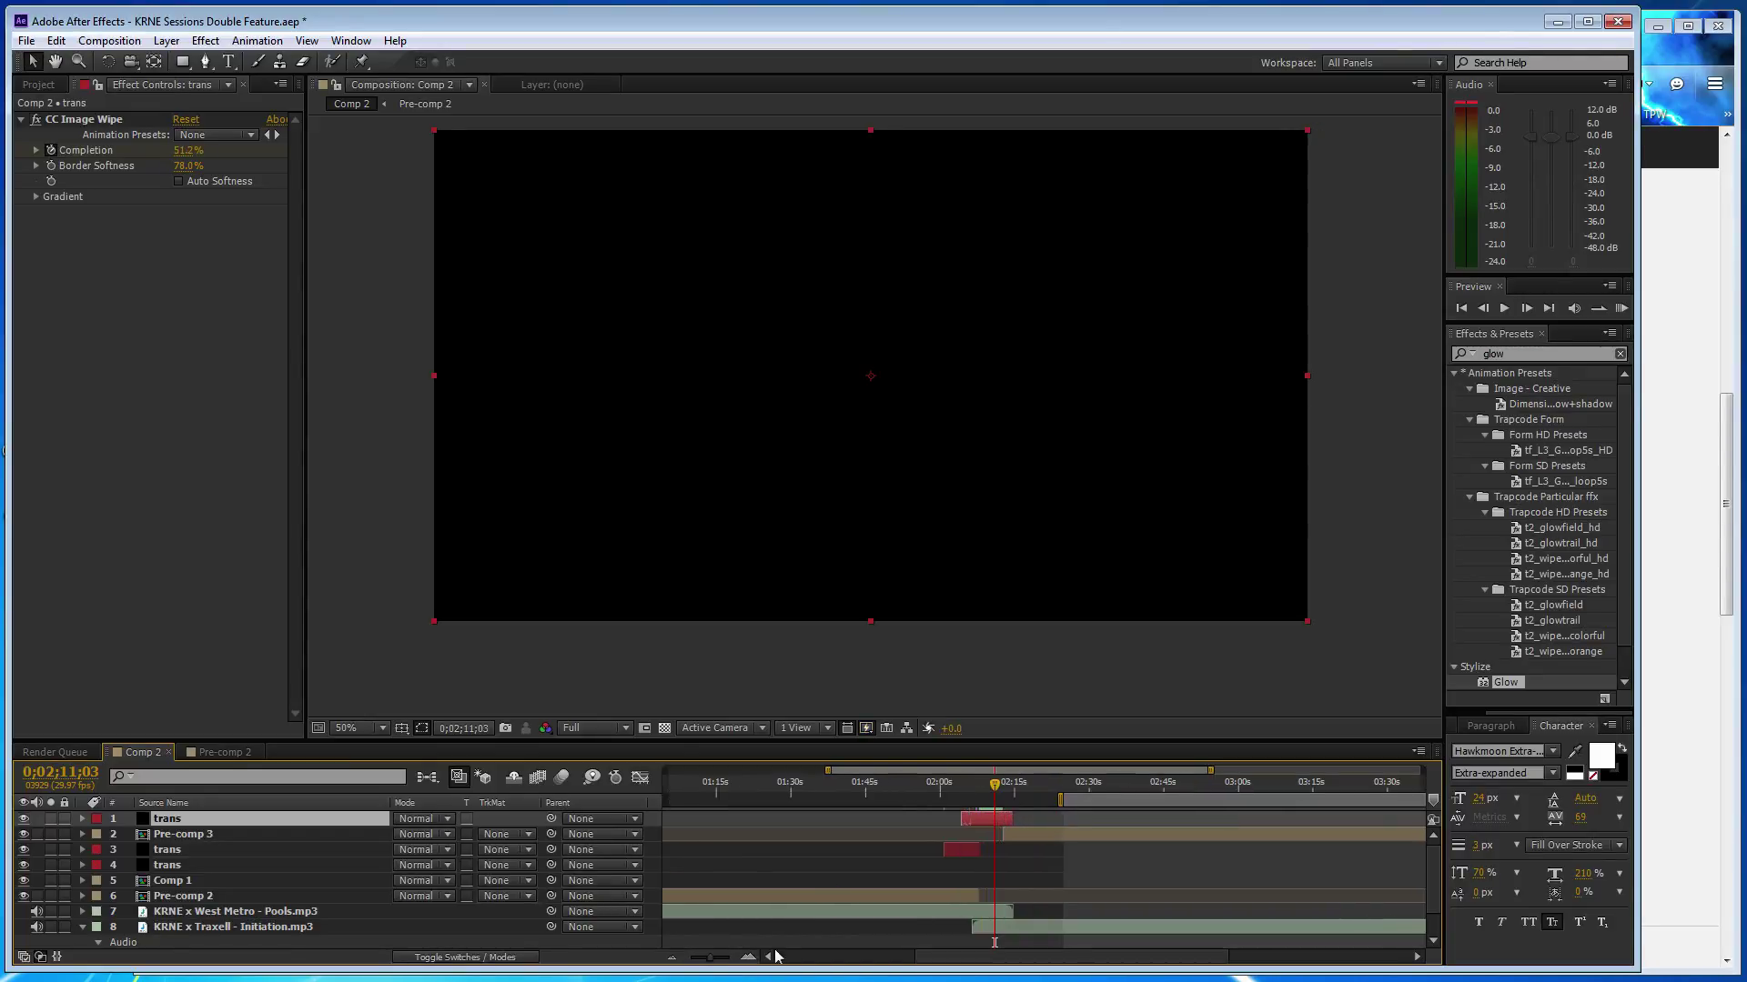
pyautogui.moveTo(995, 784)
pyautogui.mouseDown()
pyautogui.moveTo(1009, 823)
pyautogui.moveTo(1046, 820)
pyautogui.moveTo(1003, 818)
pyautogui.moveTo(1050, 822)
pyautogui.mouseUp()
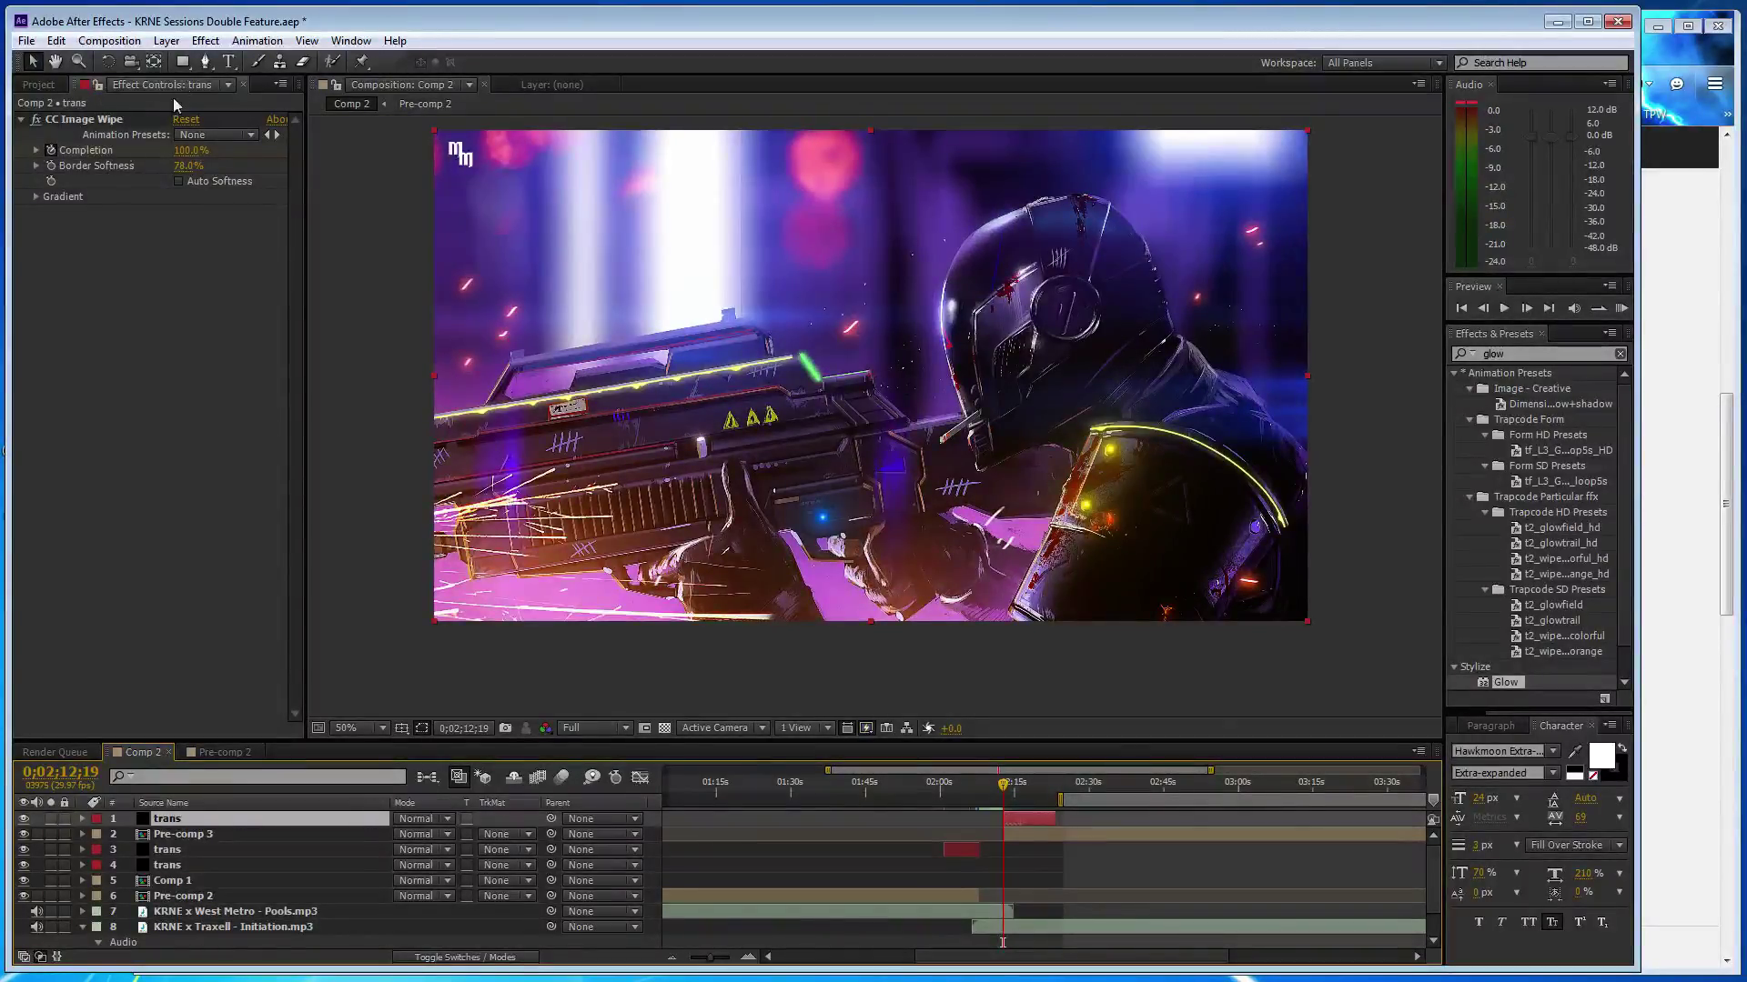
# - Point CC Image Wipe at Pre-comp 3's Lightness, keyframe Completion 0% to 100%, and save
pyautogui.click(35, 197)
pyautogui.click(216, 212)
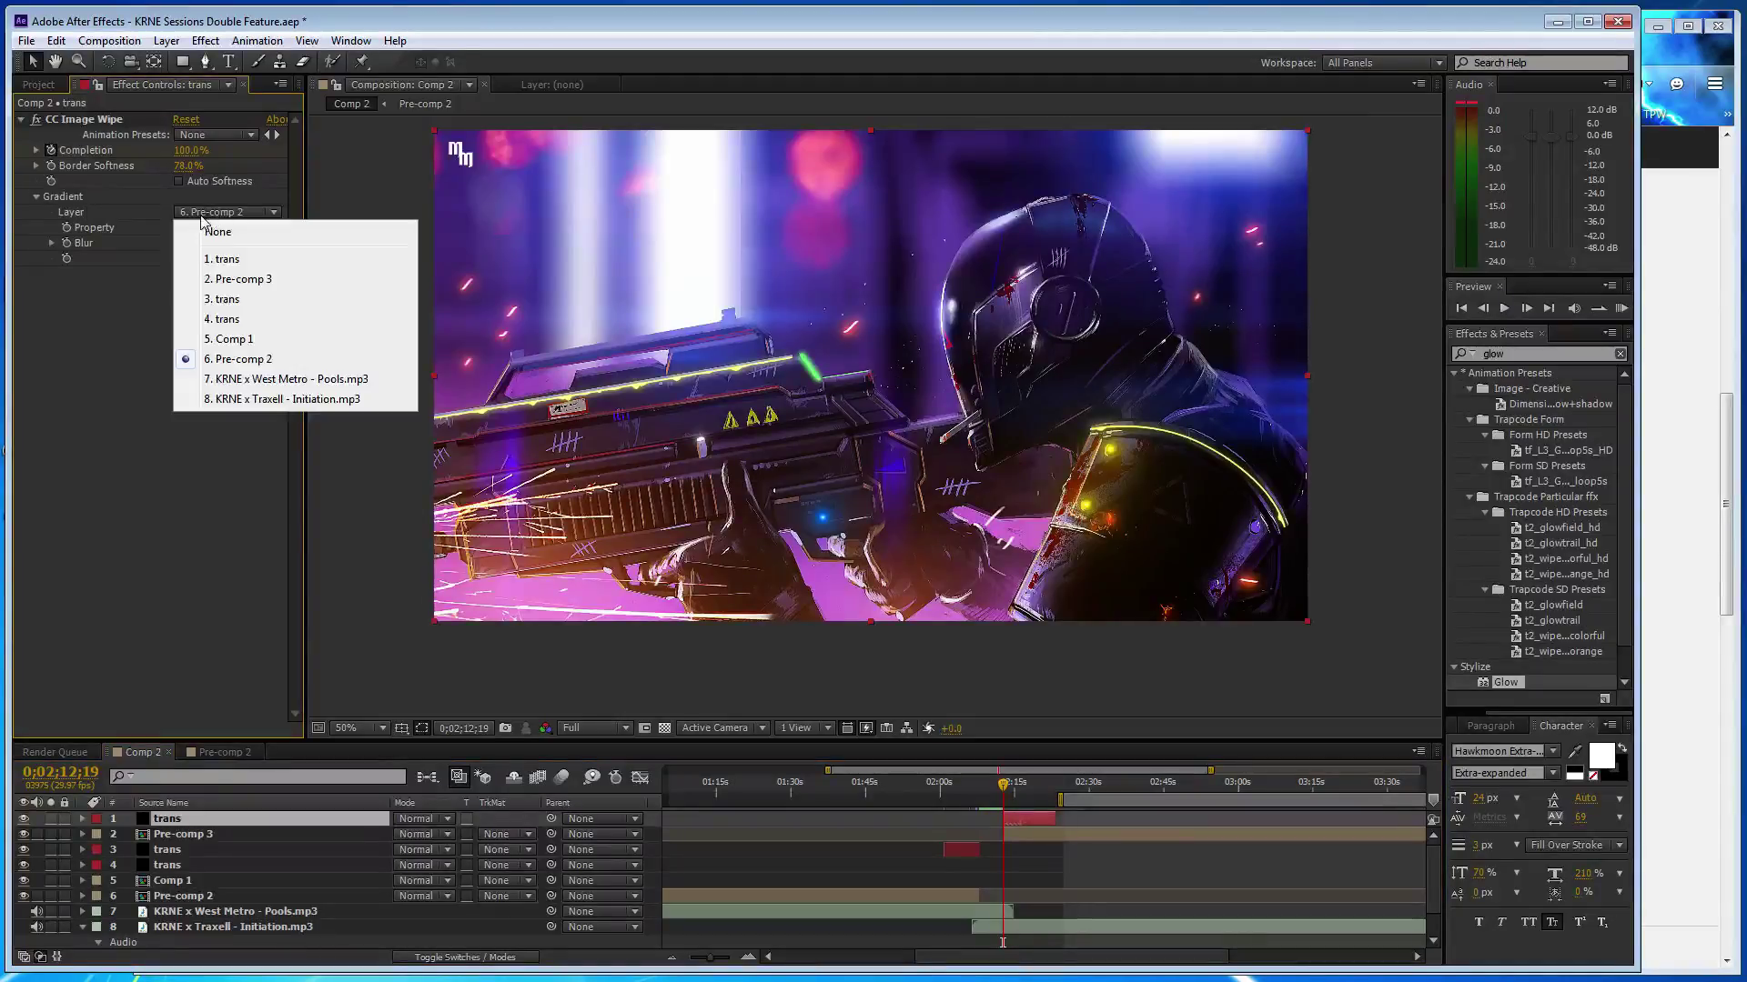
pyautogui.click(273, 281)
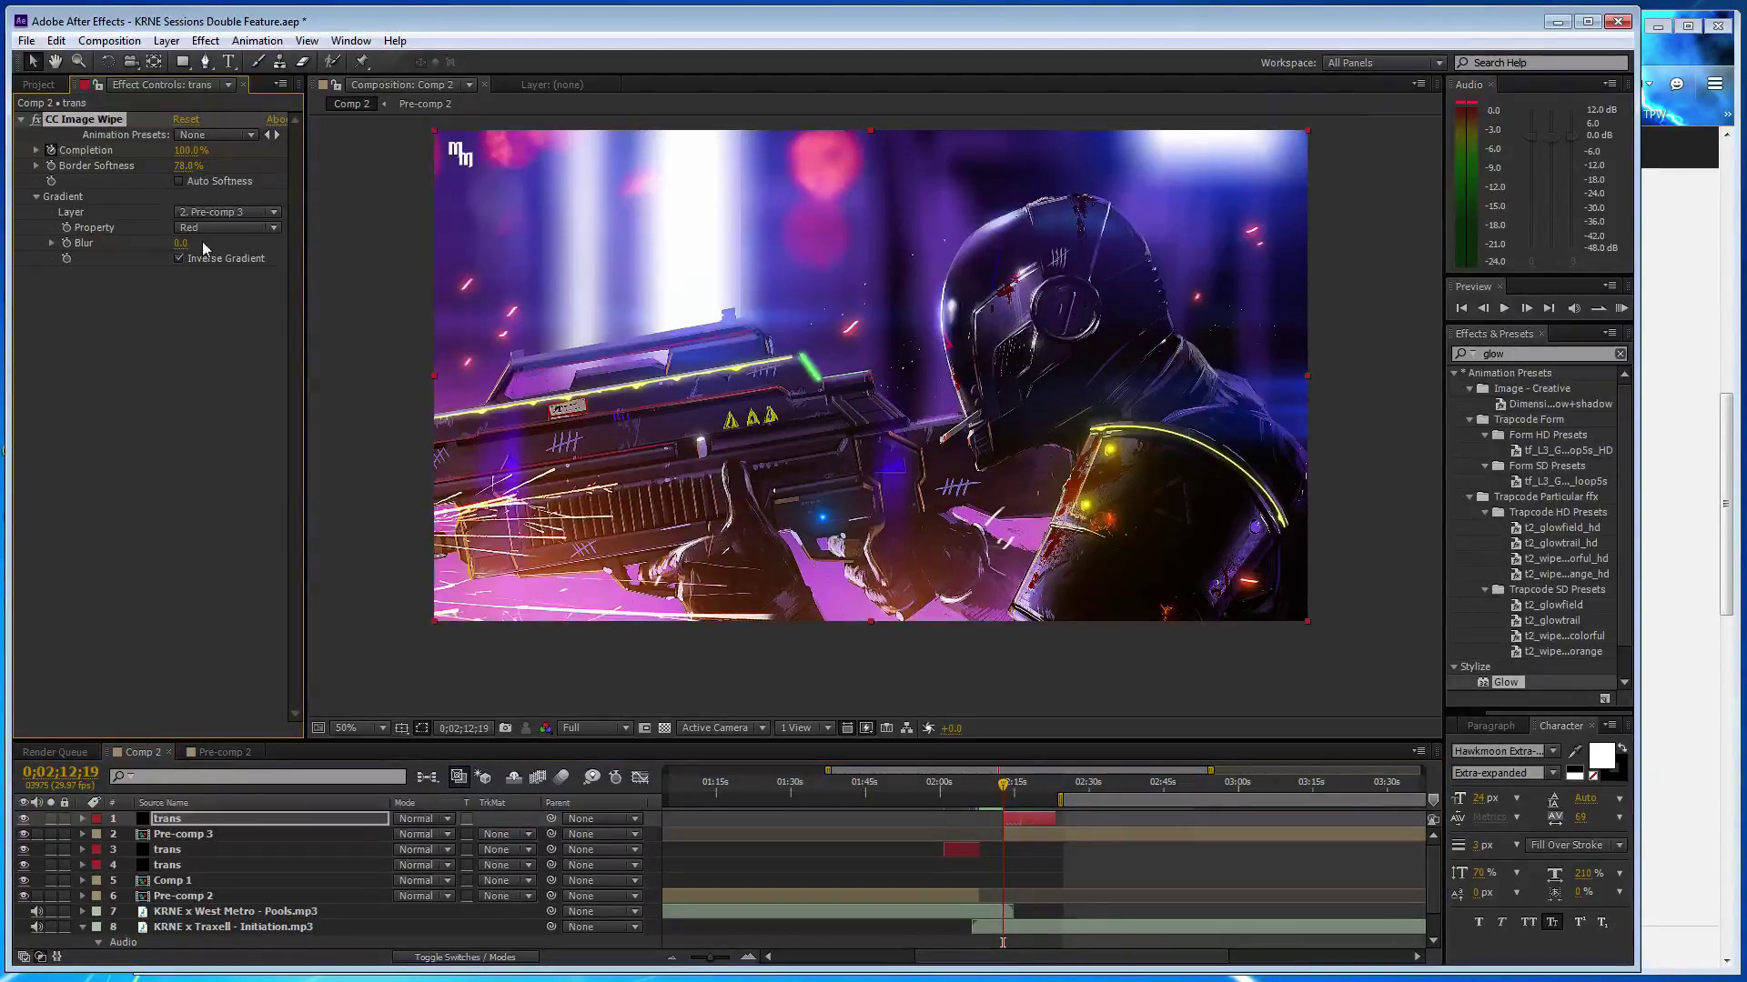
pyautogui.click(220, 227)
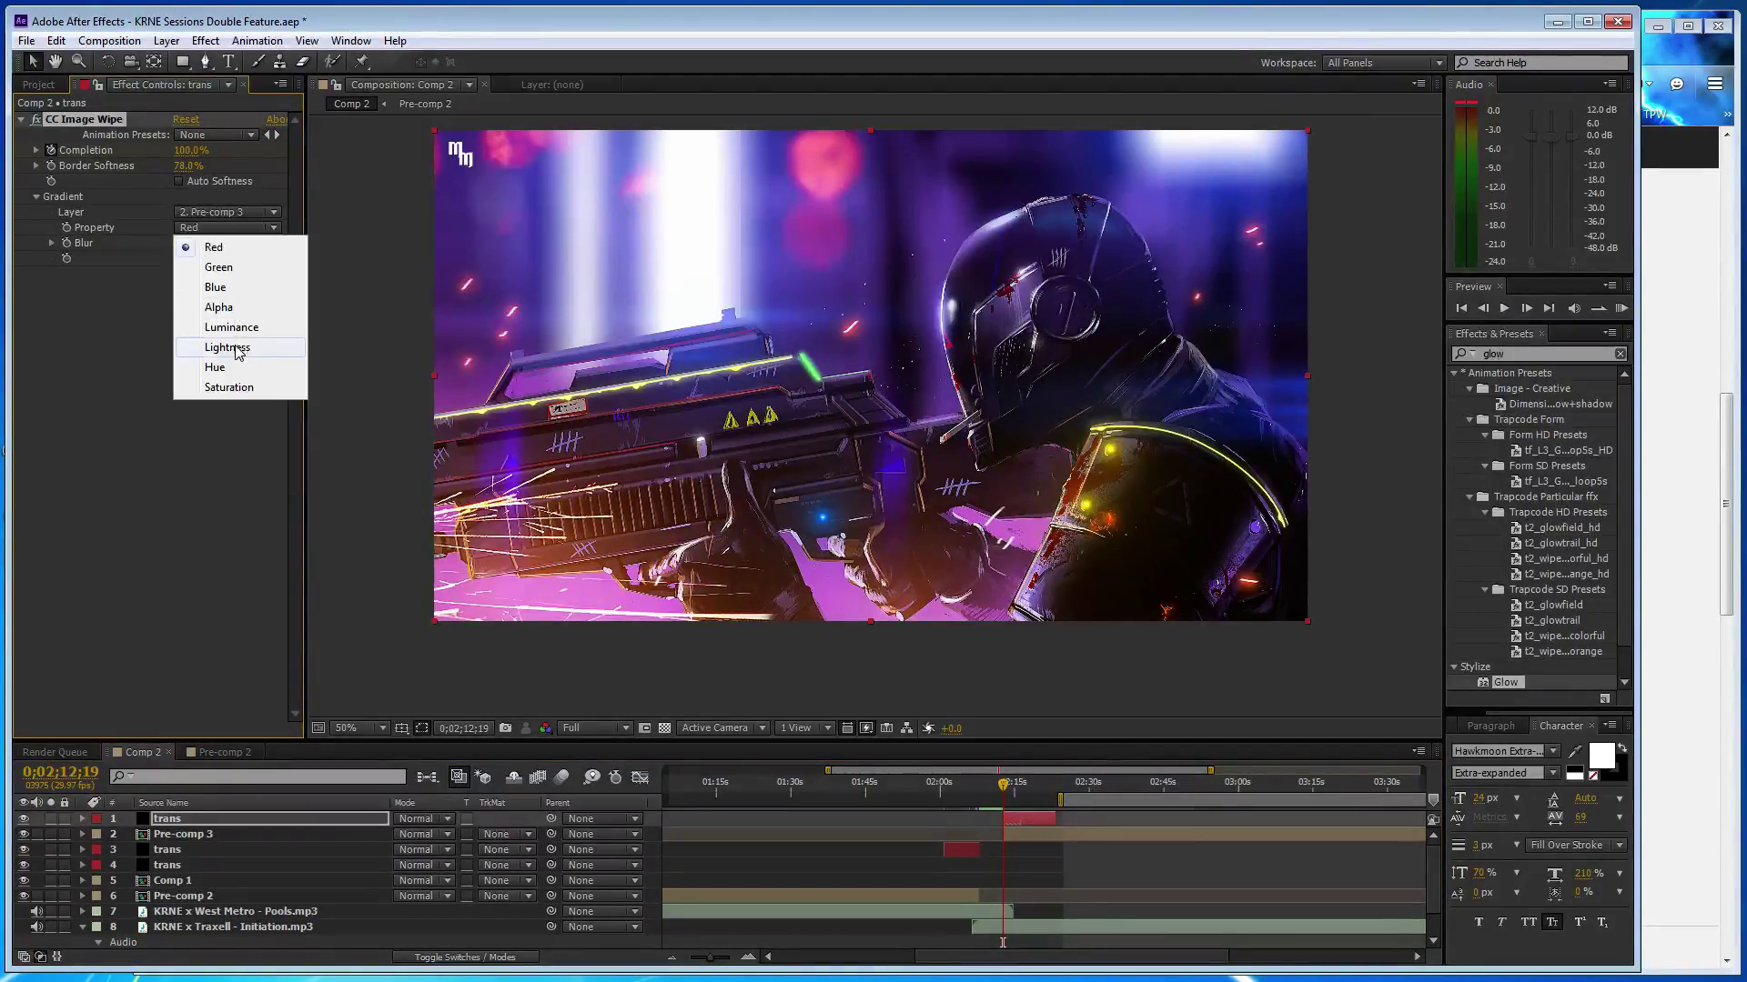
pyautogui.click(205, 318)
pyautogui.moveTo(186, 150); pyautogui.dragTo(147, 150)
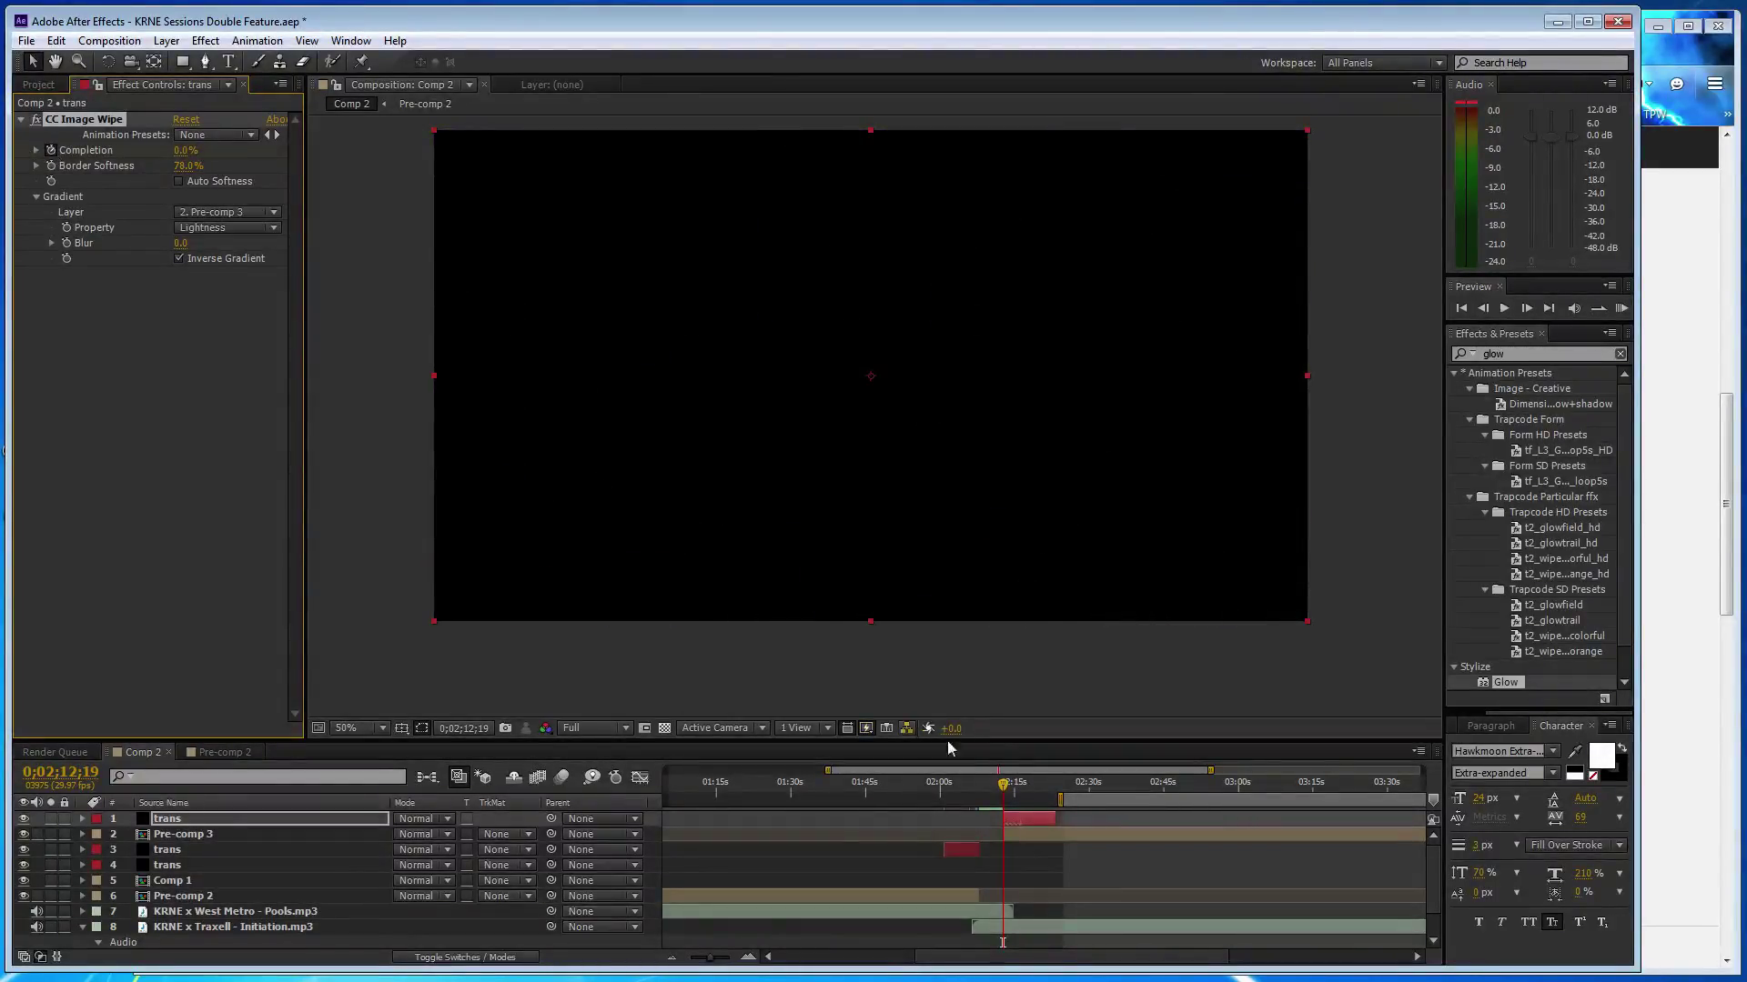
pyautogui.moveTo(1002, 783); pyautogui.dragTo(1057, 788)
pyautogui.moveTo(180, 153); pyautogui.dragTo(303, 264)
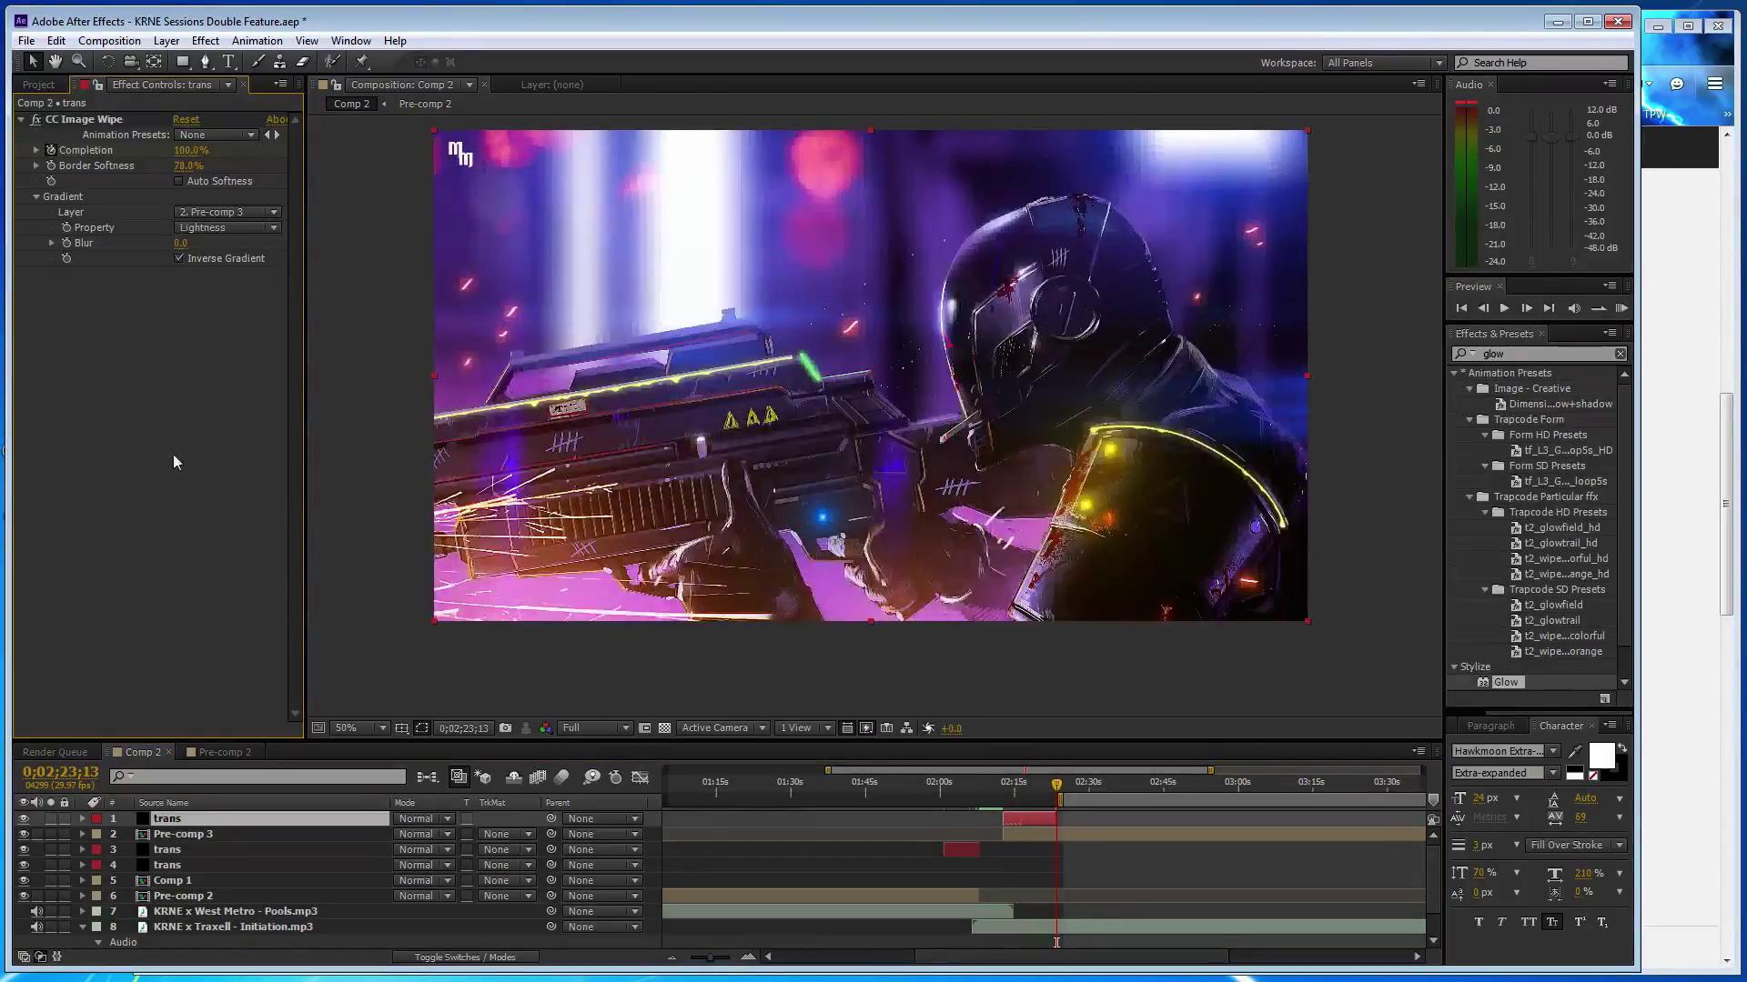
pyautogui.hotkey('ctrl', 's')
pyautogui.doubleClick(242, 833)
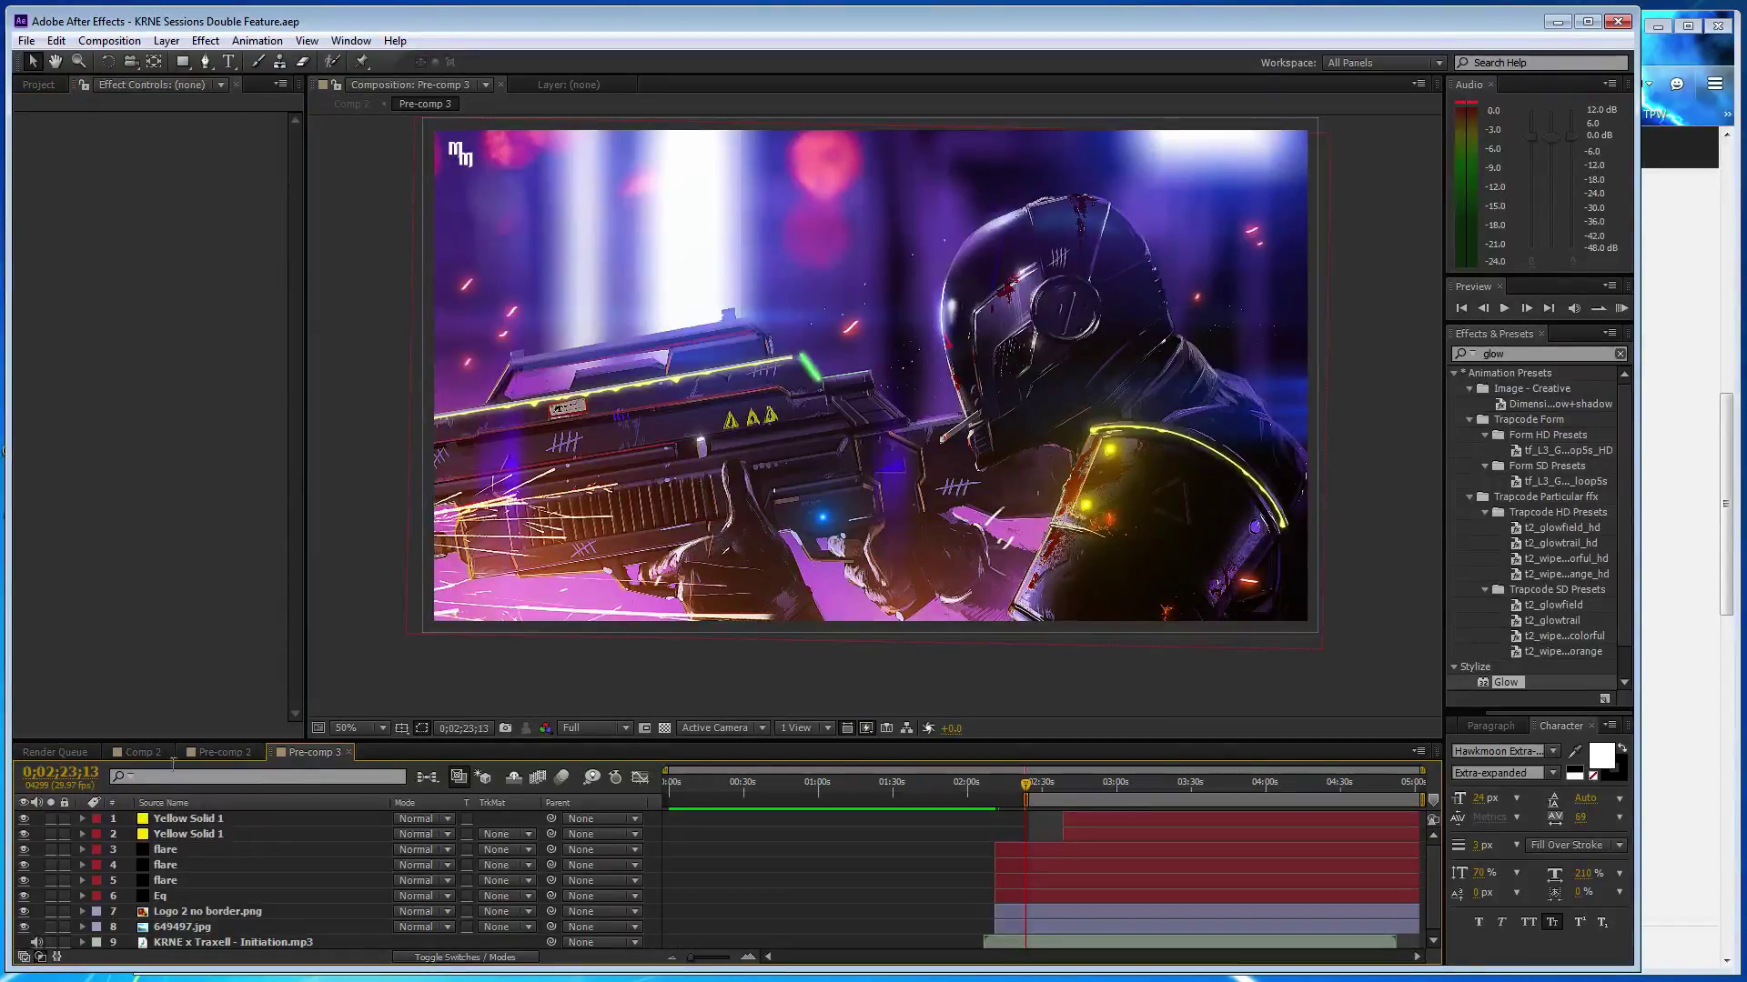
# - Back in Comp 2 at 04:42, collapse the Initiation audio and duplicate the top trans layer
pyautogui.click(141, 752)
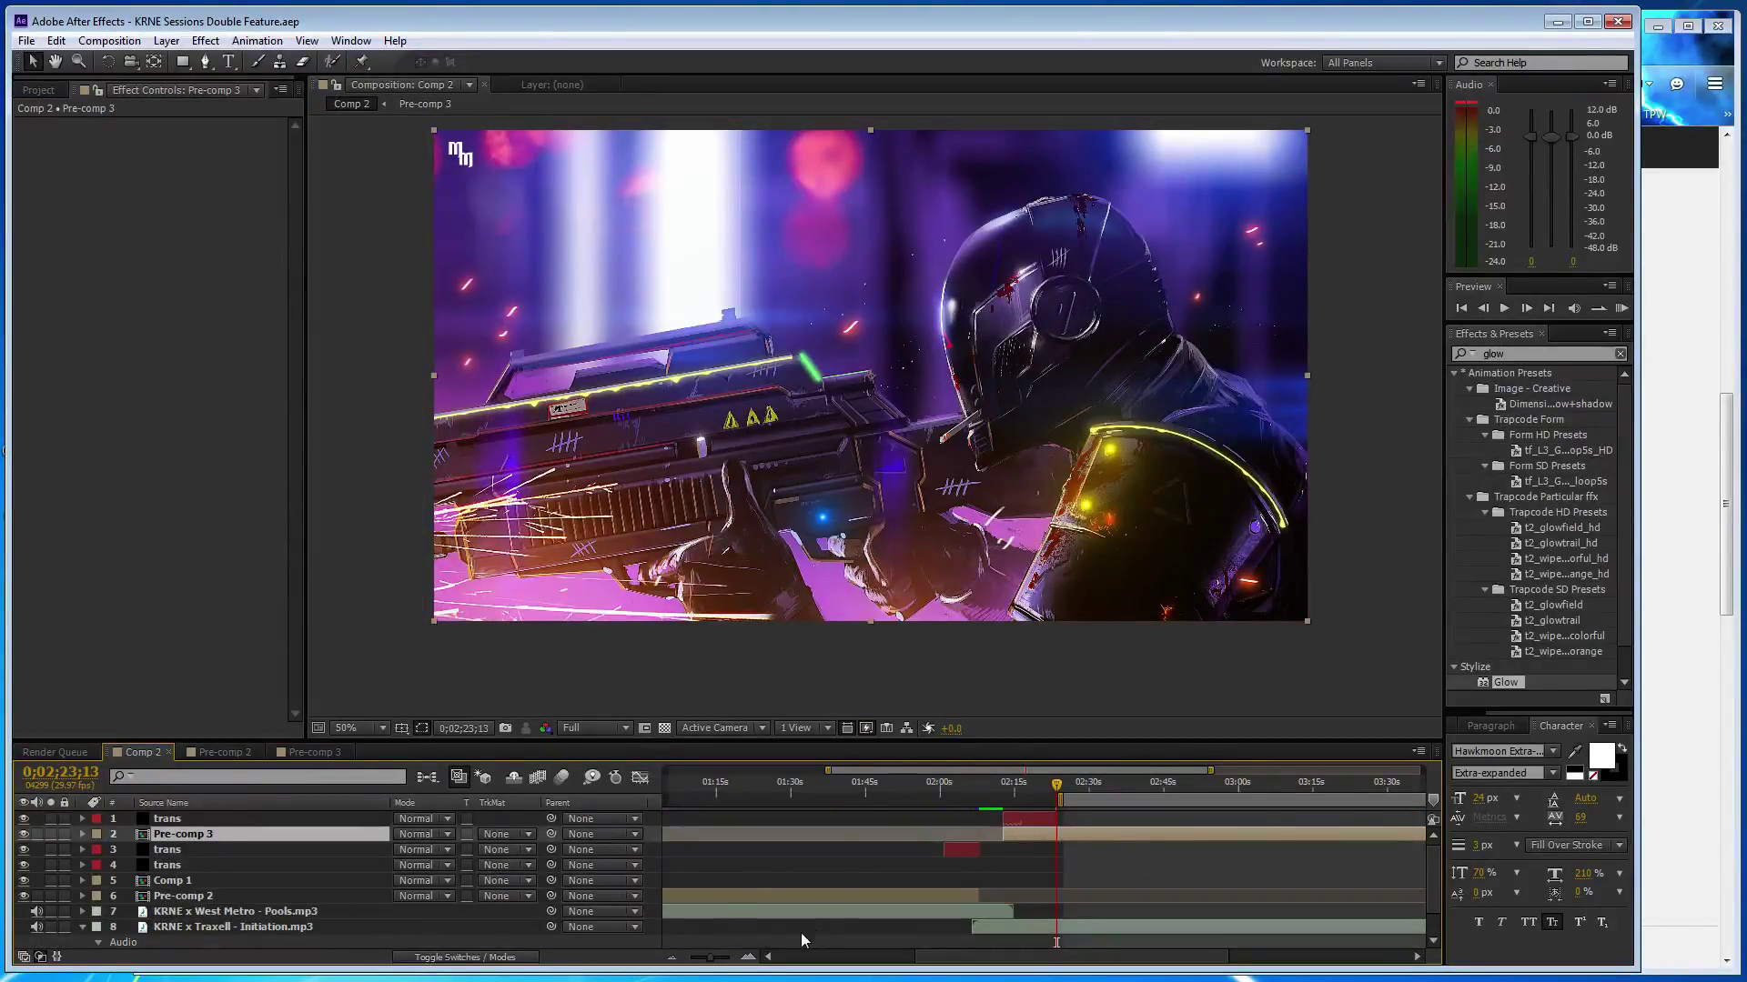
pyautogui.moveTo(711, 957); pyautogui.dragTo(677, 960)
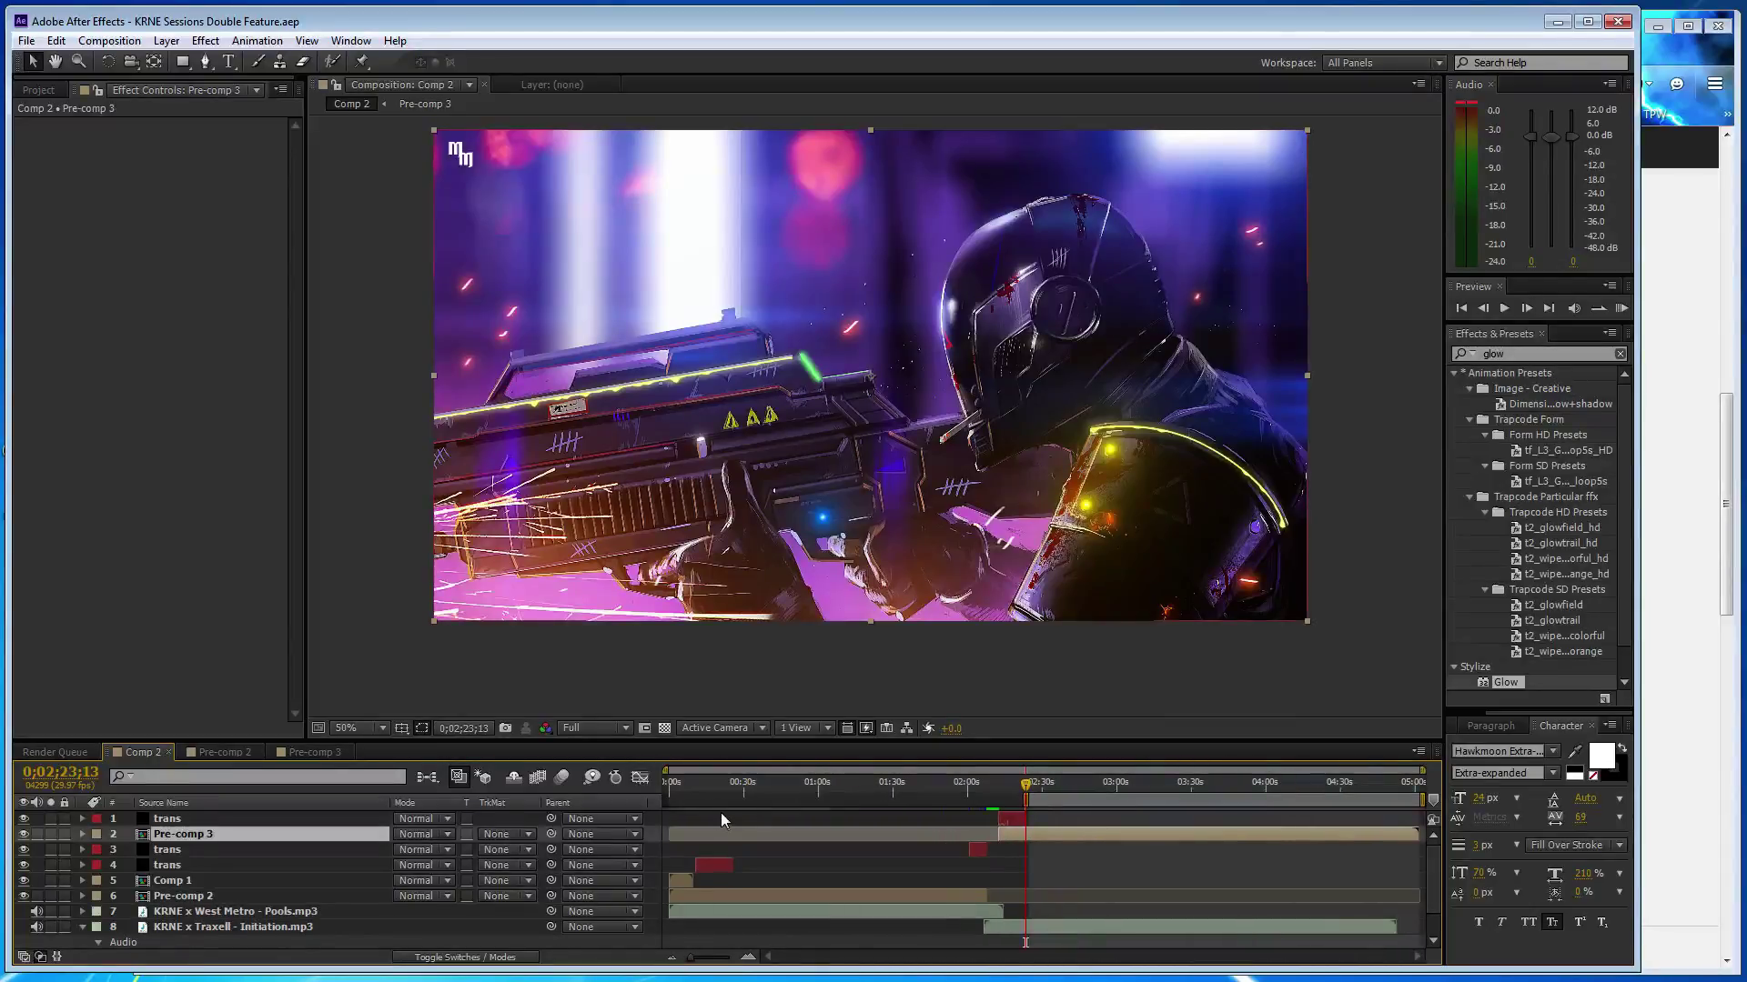
pyautogui.scroll(-2, 327, 901)
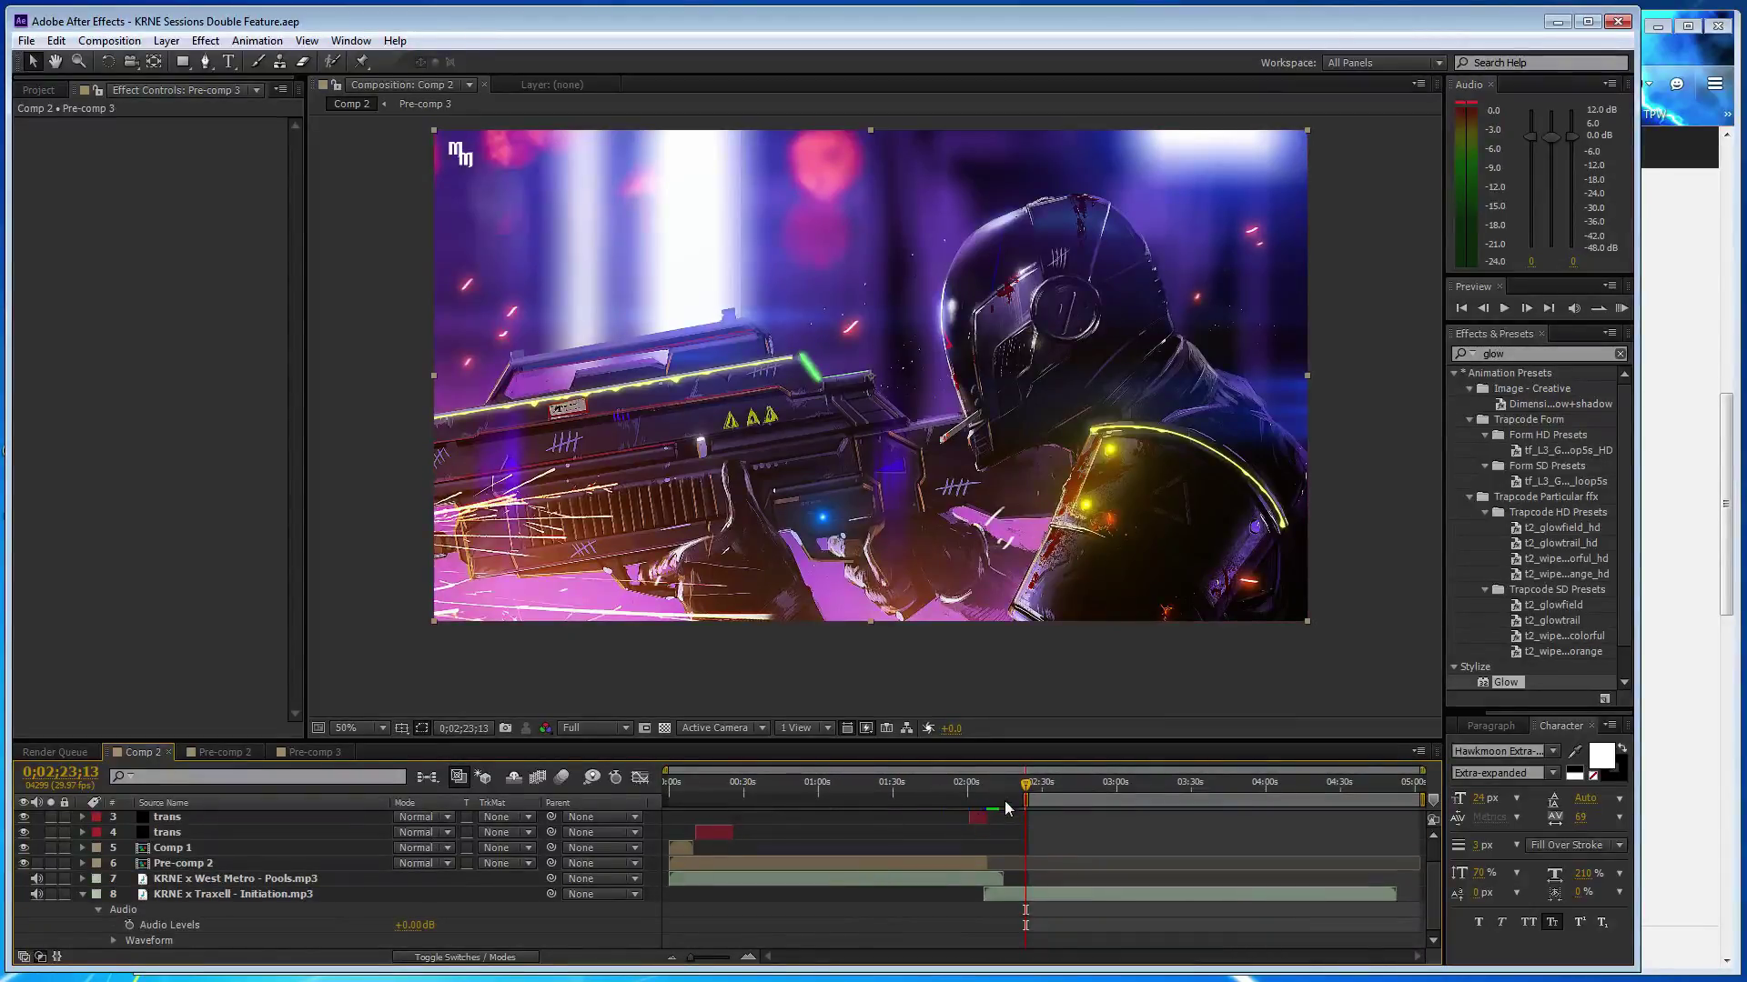
pyautogui.moveTo(1025, 784); pyautogui.dragTo(1372, 798)
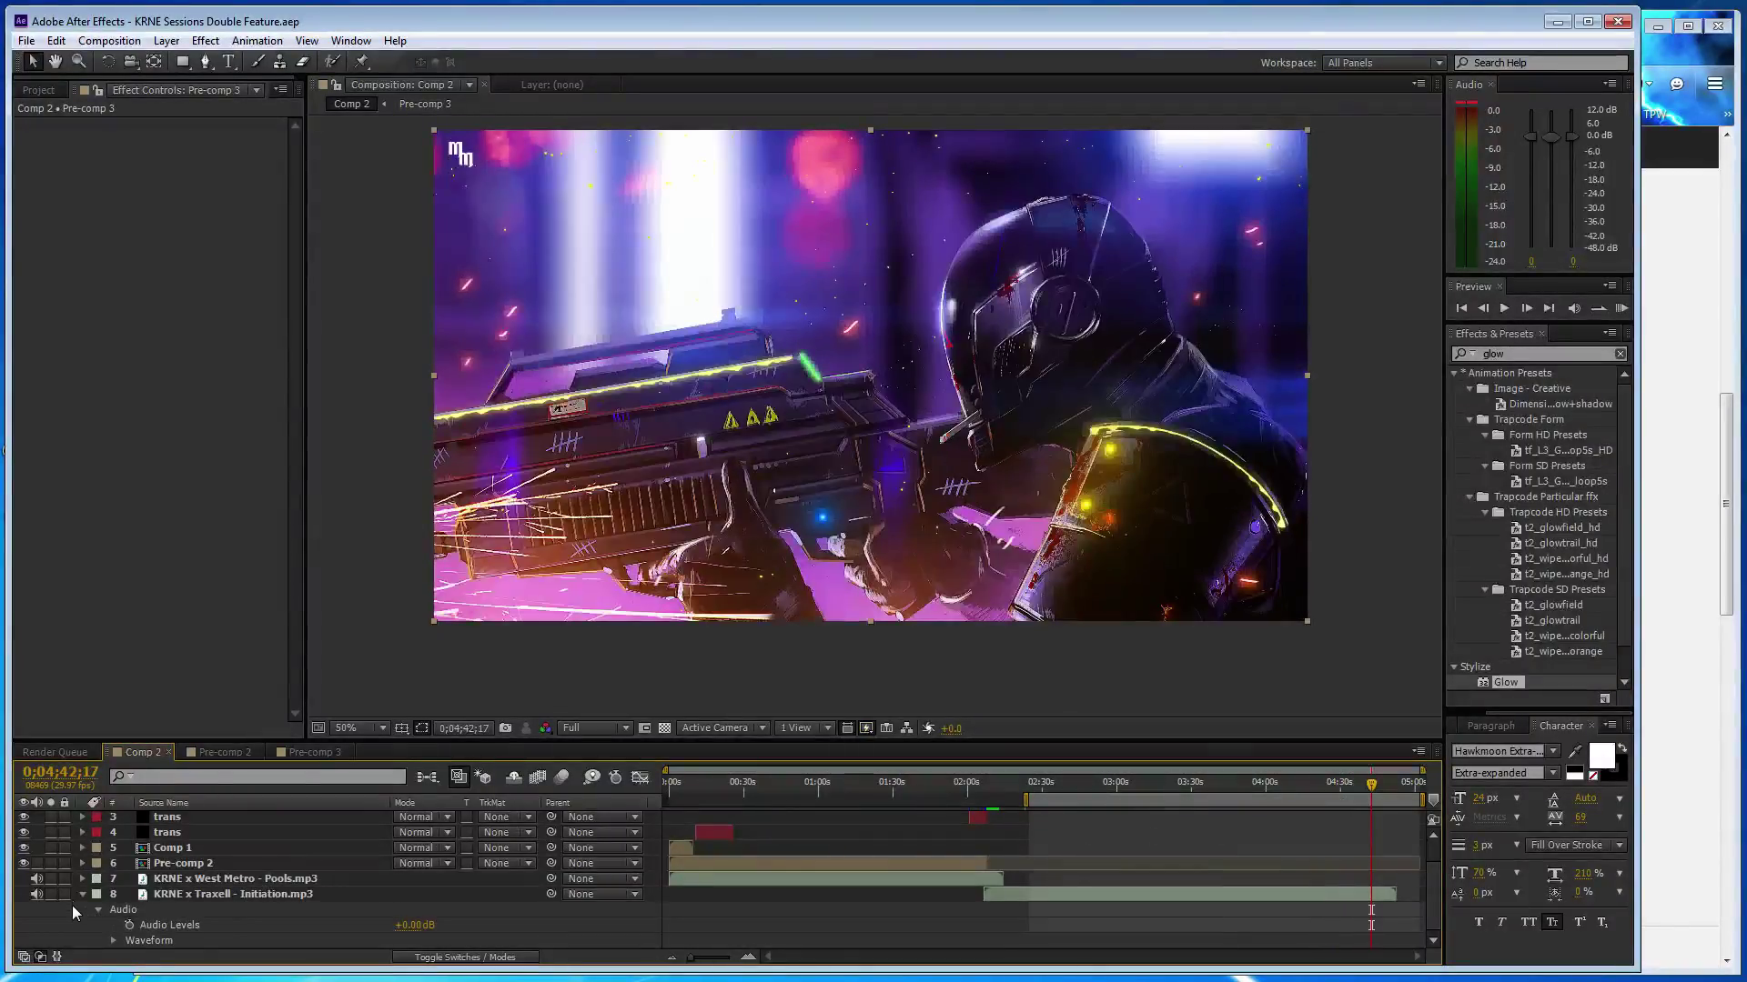
pyautogui.click(83, 894)
pyautogui.click(330, 821)
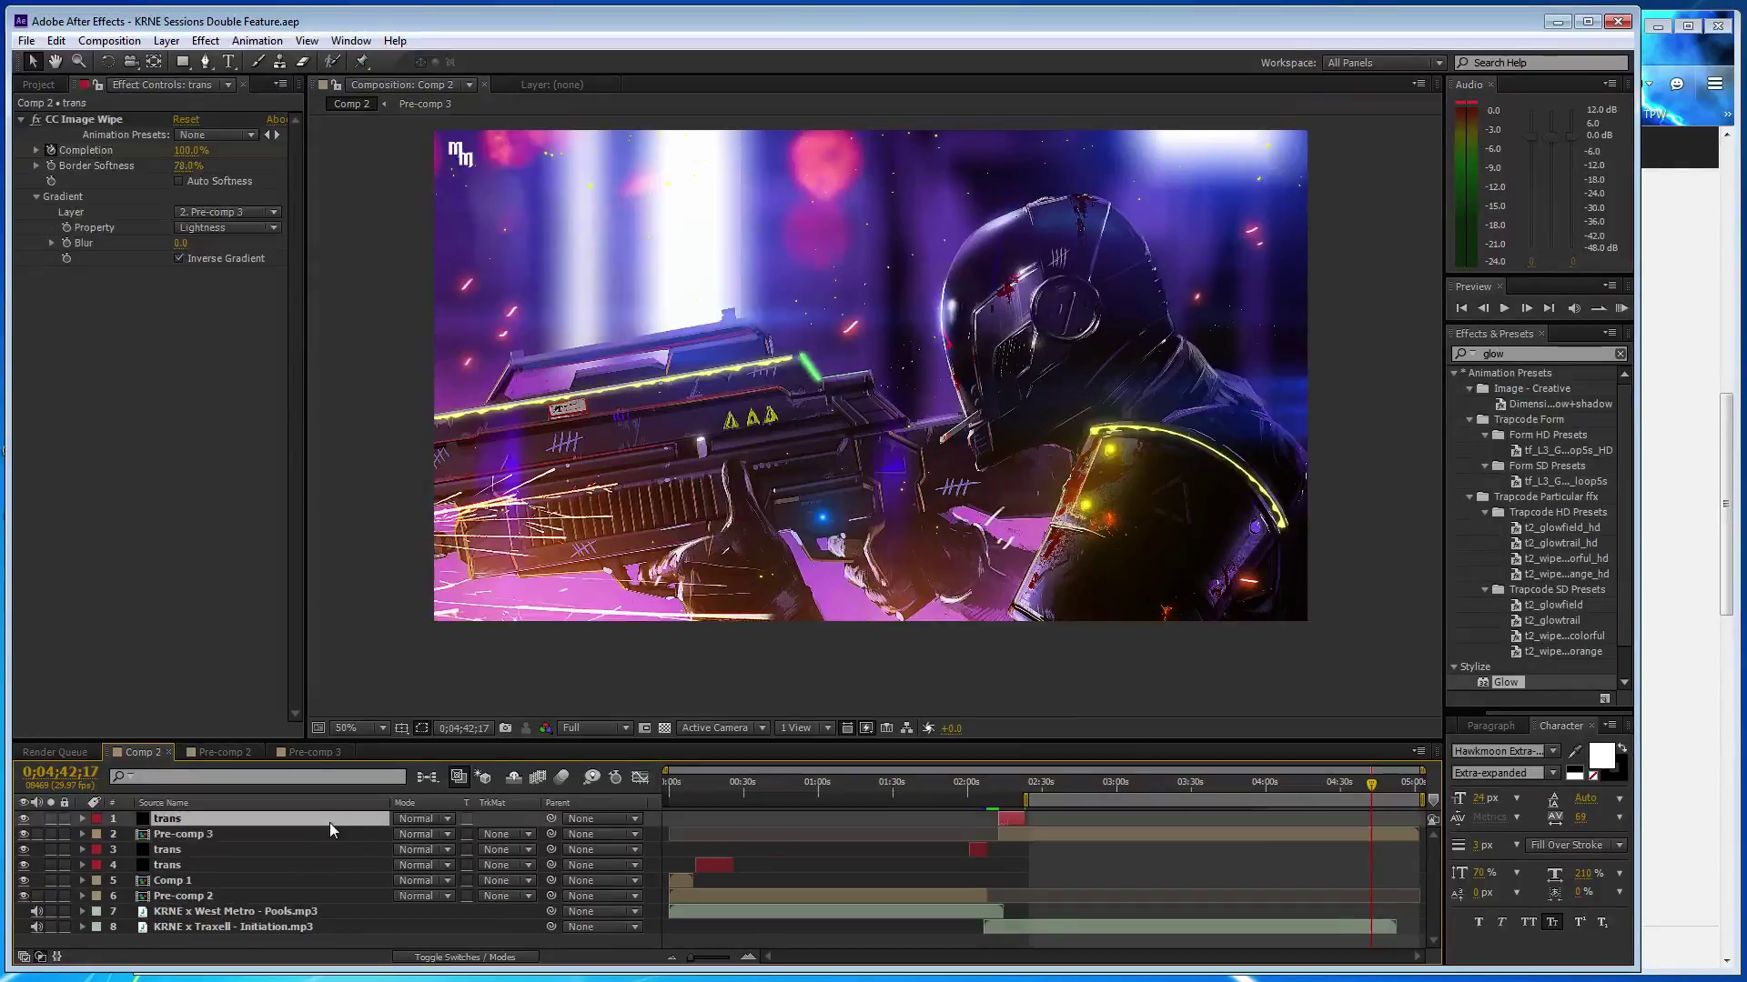
pyautogui.hotkey('ctrl', 'd')
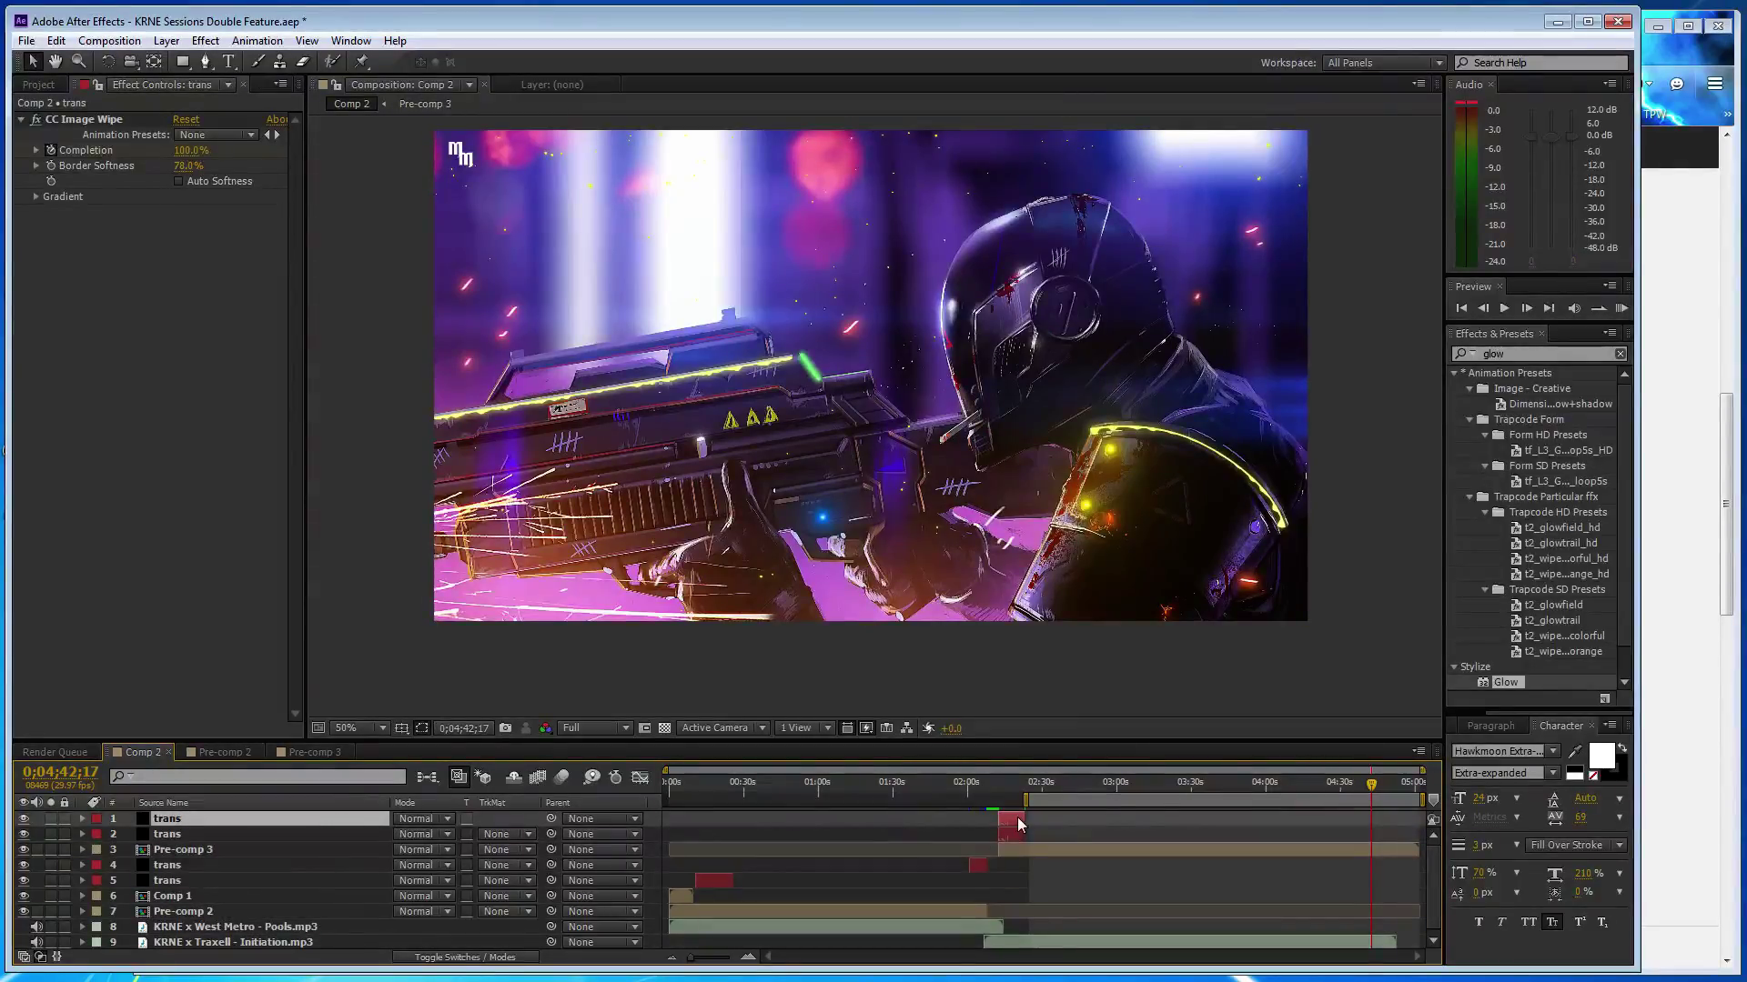
# - Slide the duplicate wipe to start around 04:42, checking against the Initiation waveform
pyautogui.moveTo(1012, 818); pyautogui.dragTo(1381, 821)
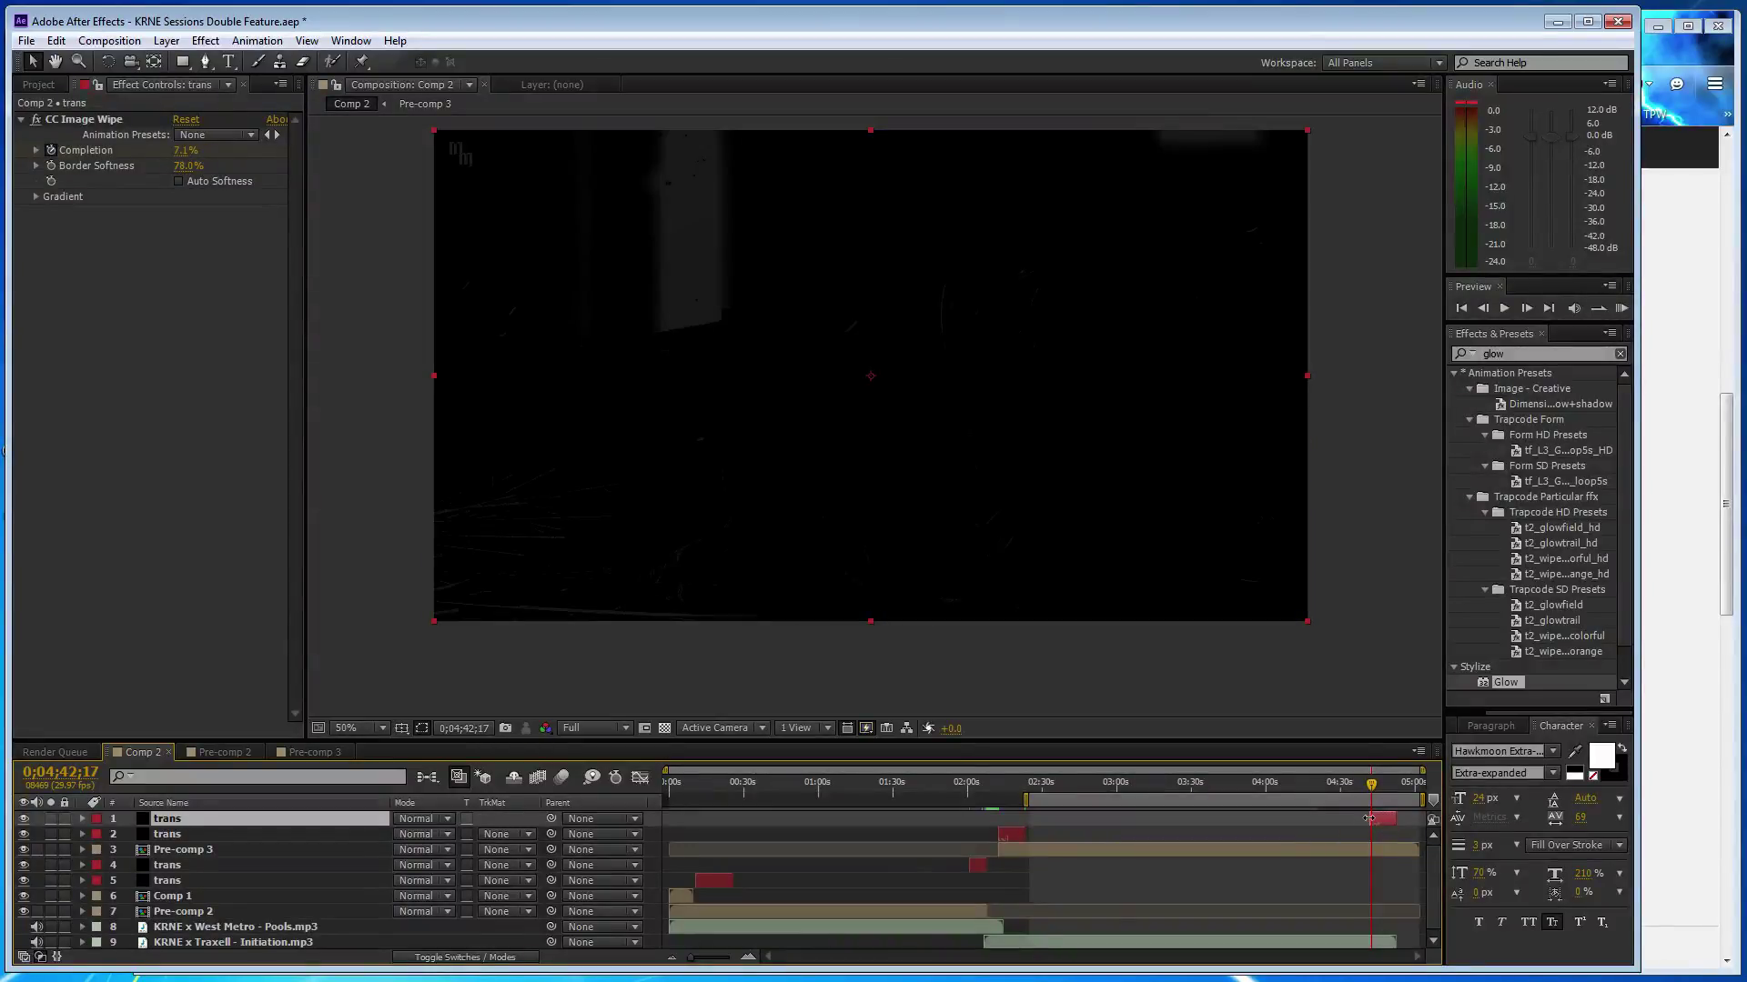
pyautogui.scroll(-1, 1361, 848)
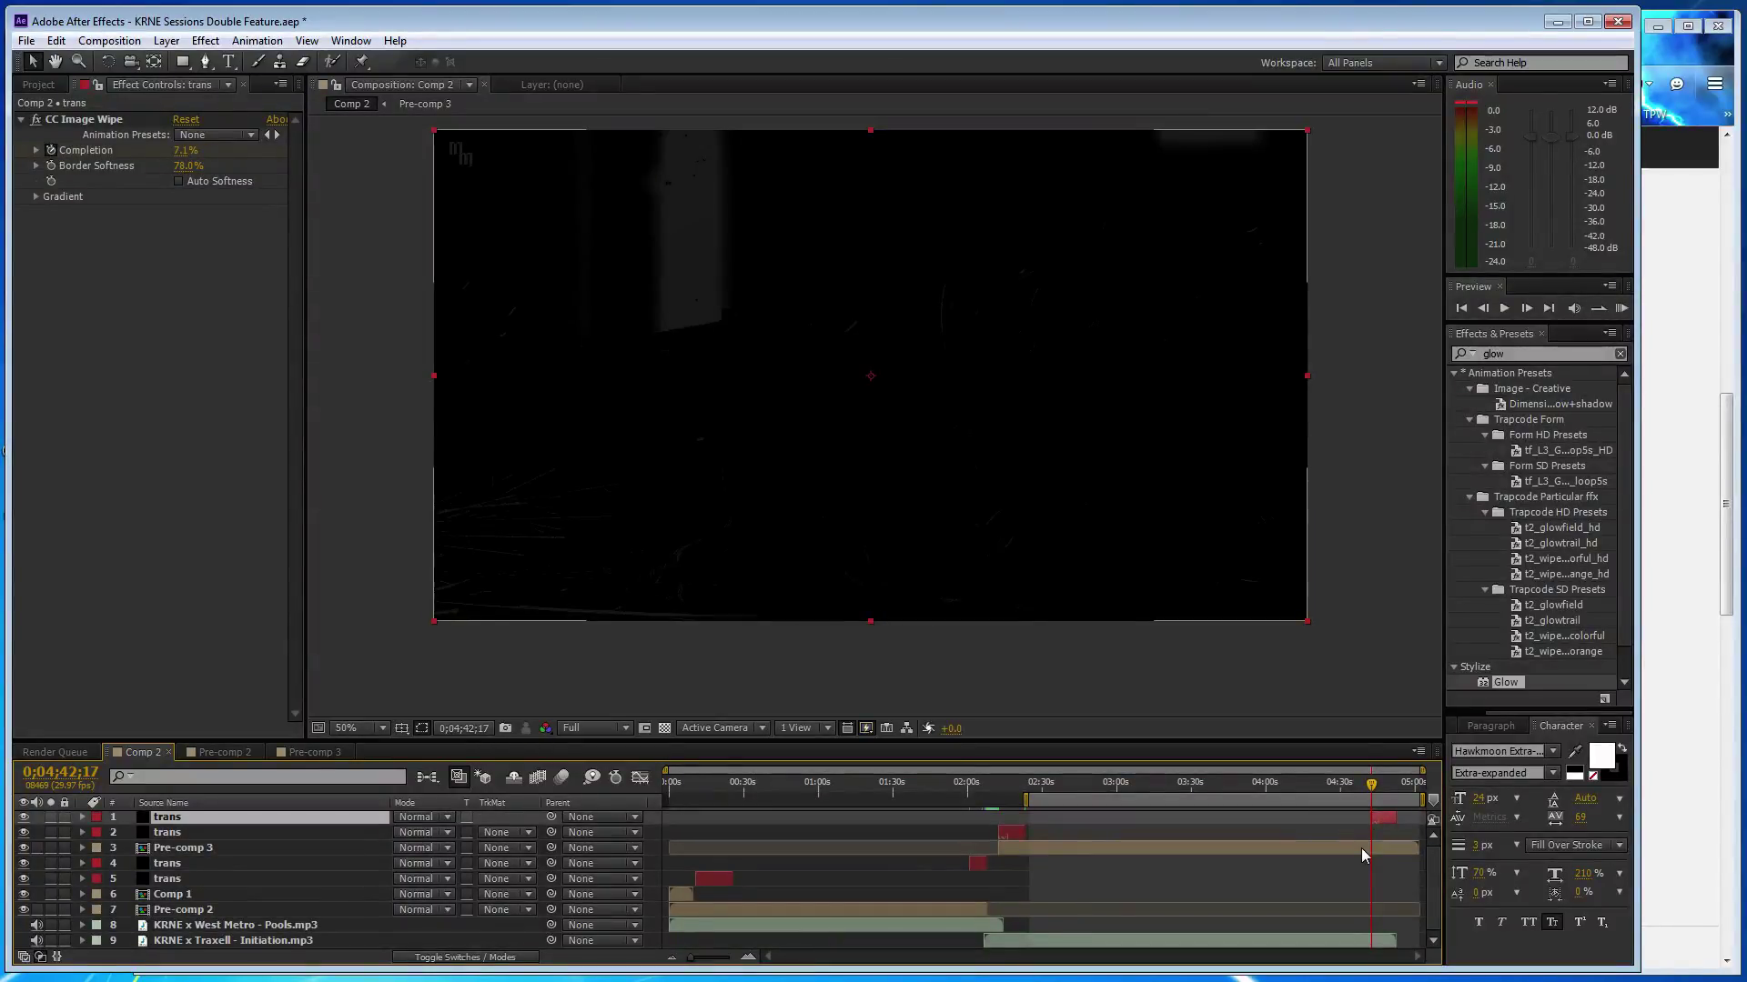
pyautogui.click(83, 941)
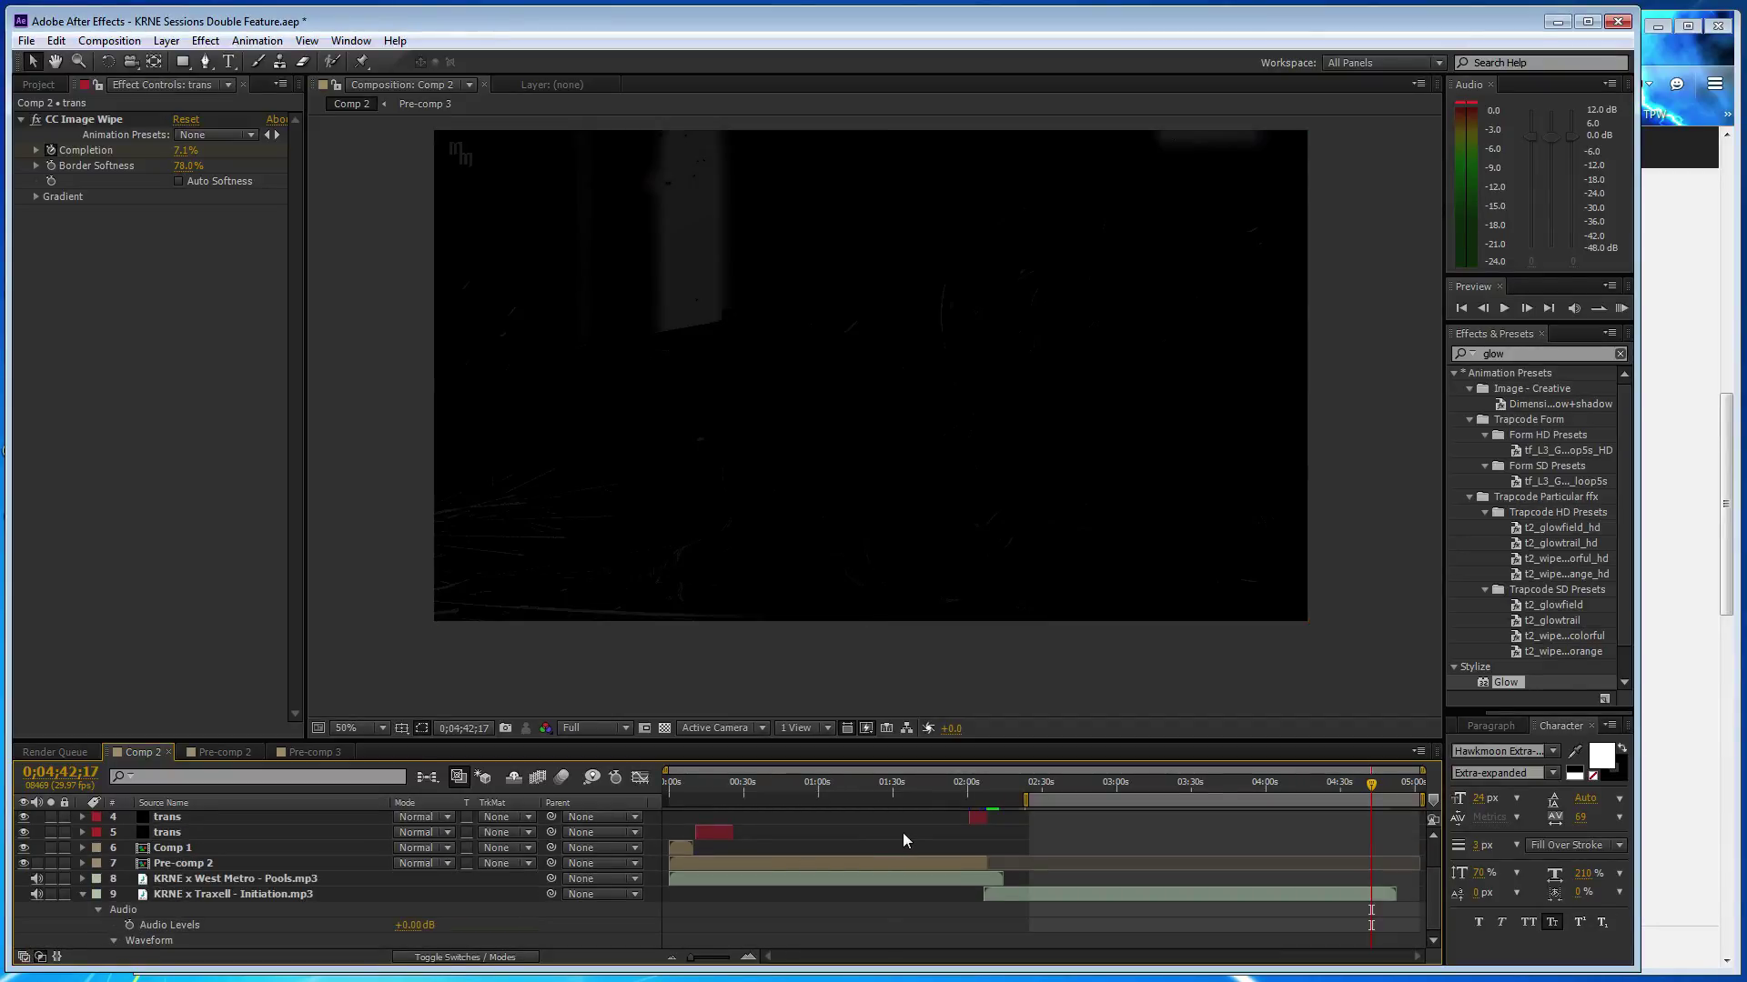
pyautogui.scroll(-3, 903, 840)
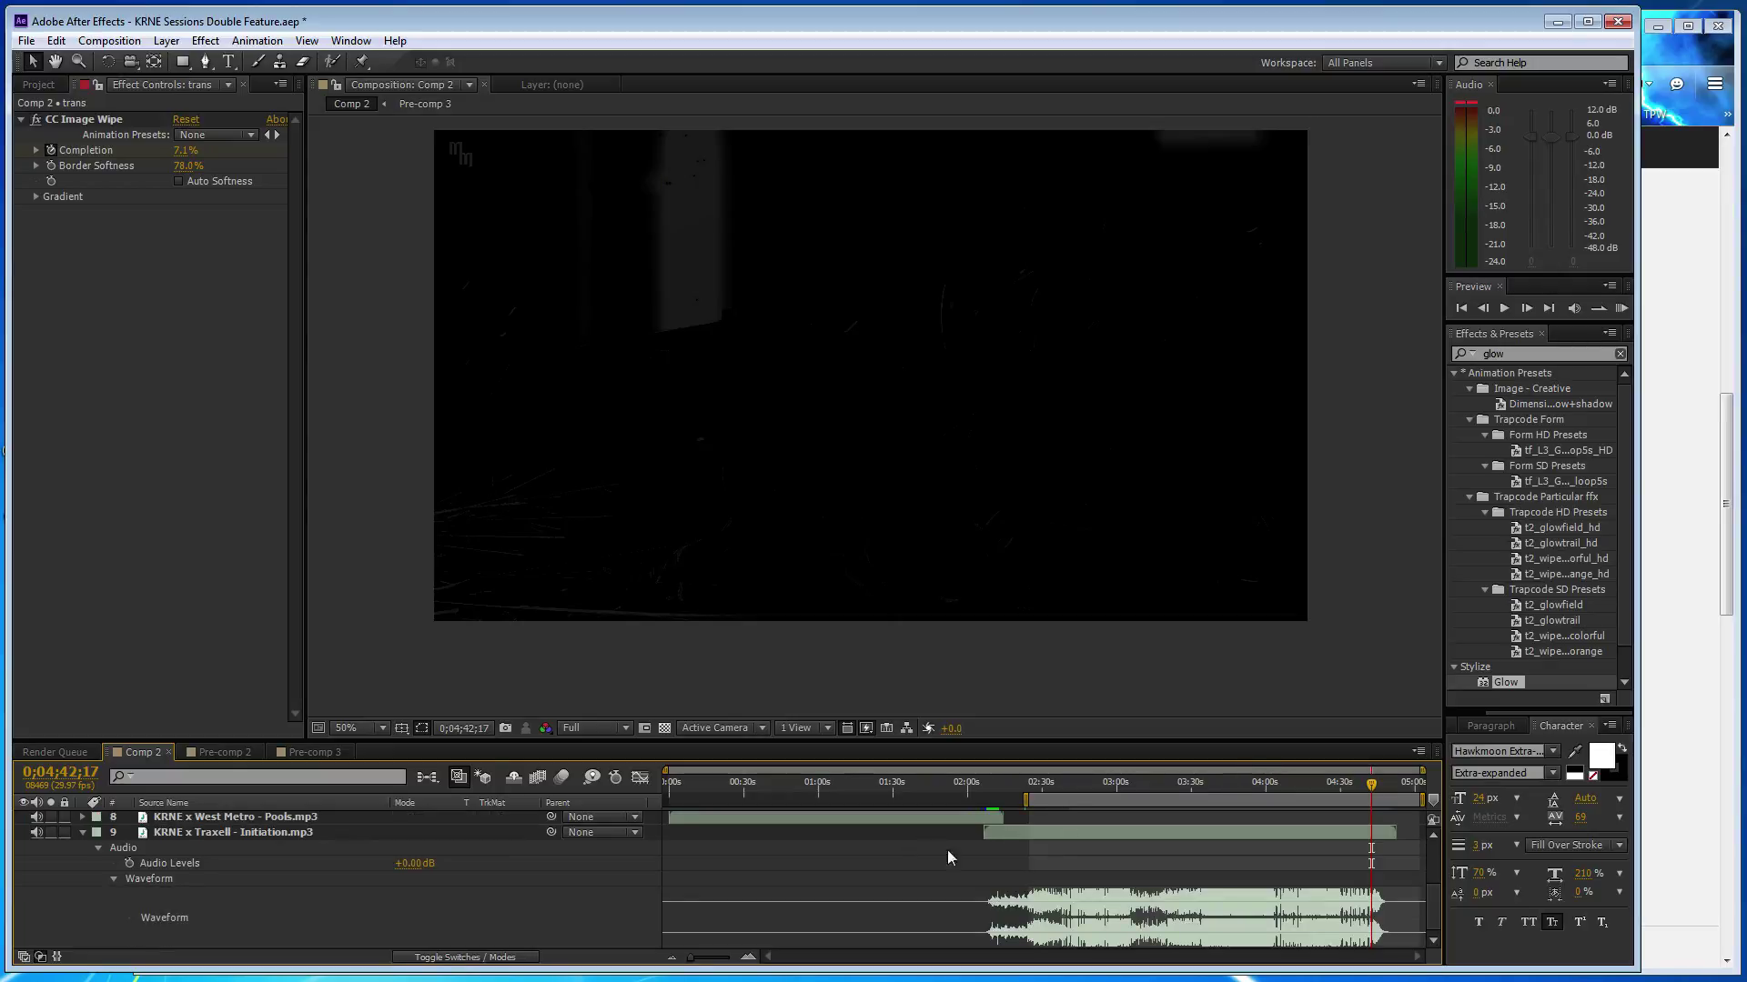
pyautogui.click(83, 833)
pyautogui.scroll(1, 1416, 854)
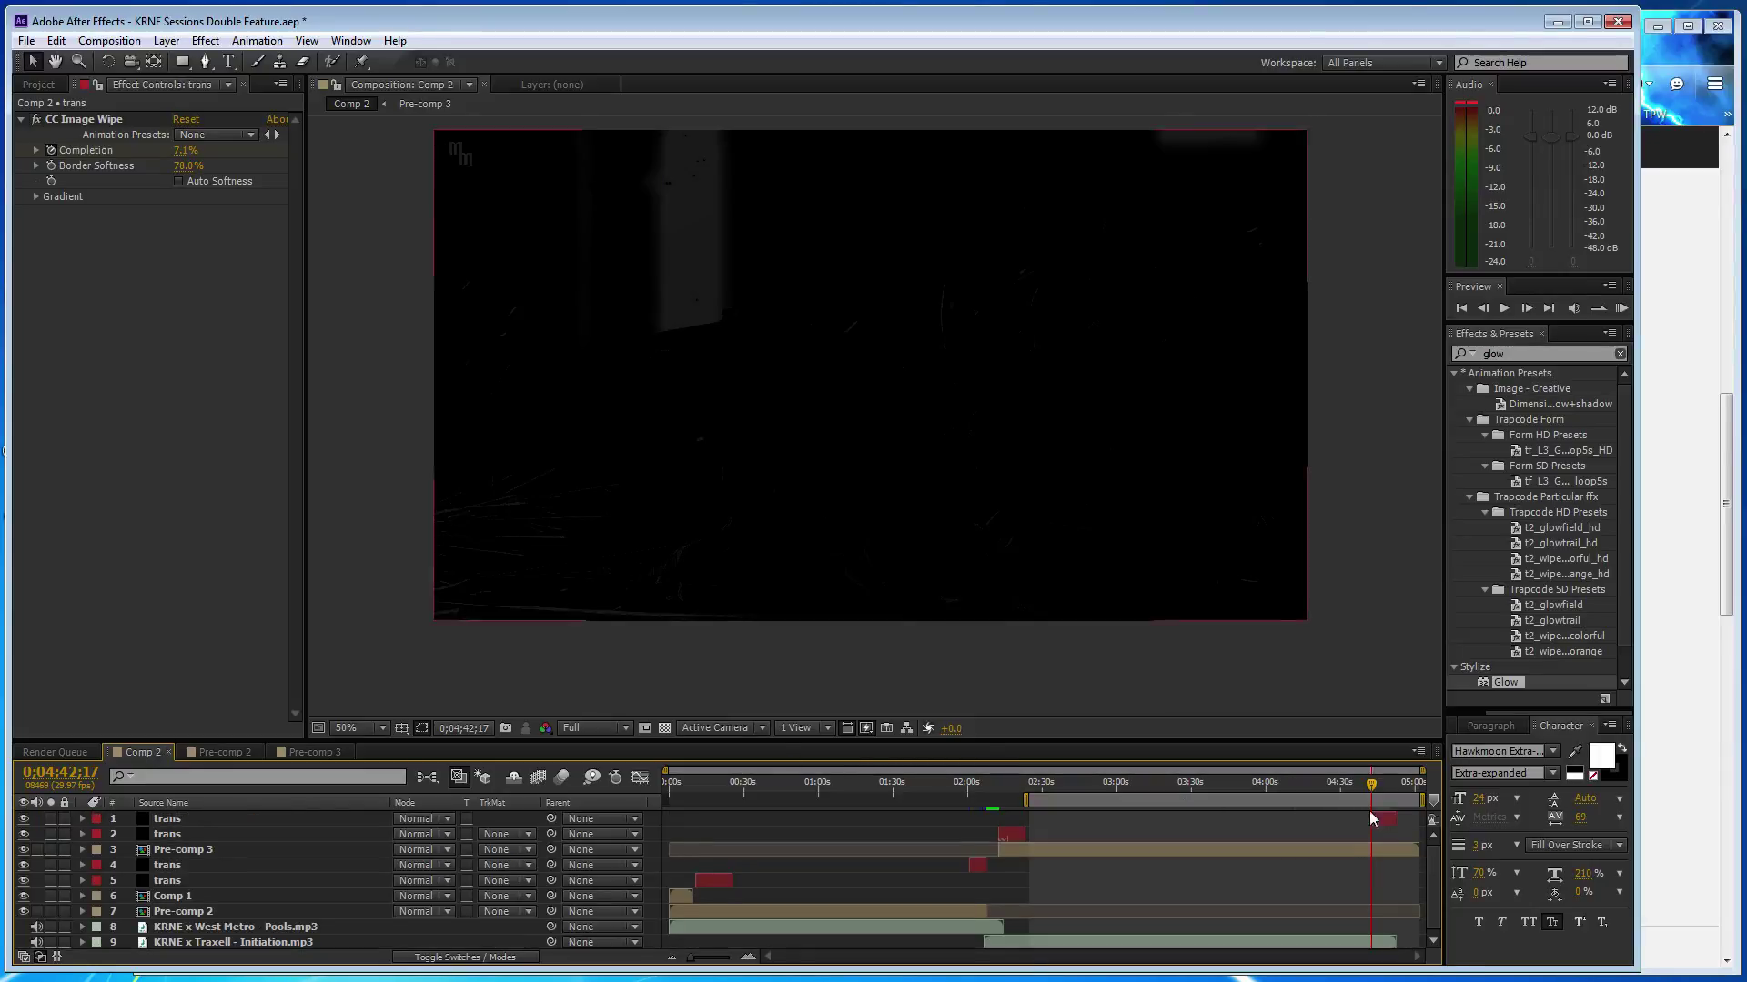
# - Keyframe wipe Completion 100% at 04:42 and 0% at 04:52, save, and pull in the work area end
pyautogui.moveTo(186, 150); pyautogui.dragTo(56, 160)
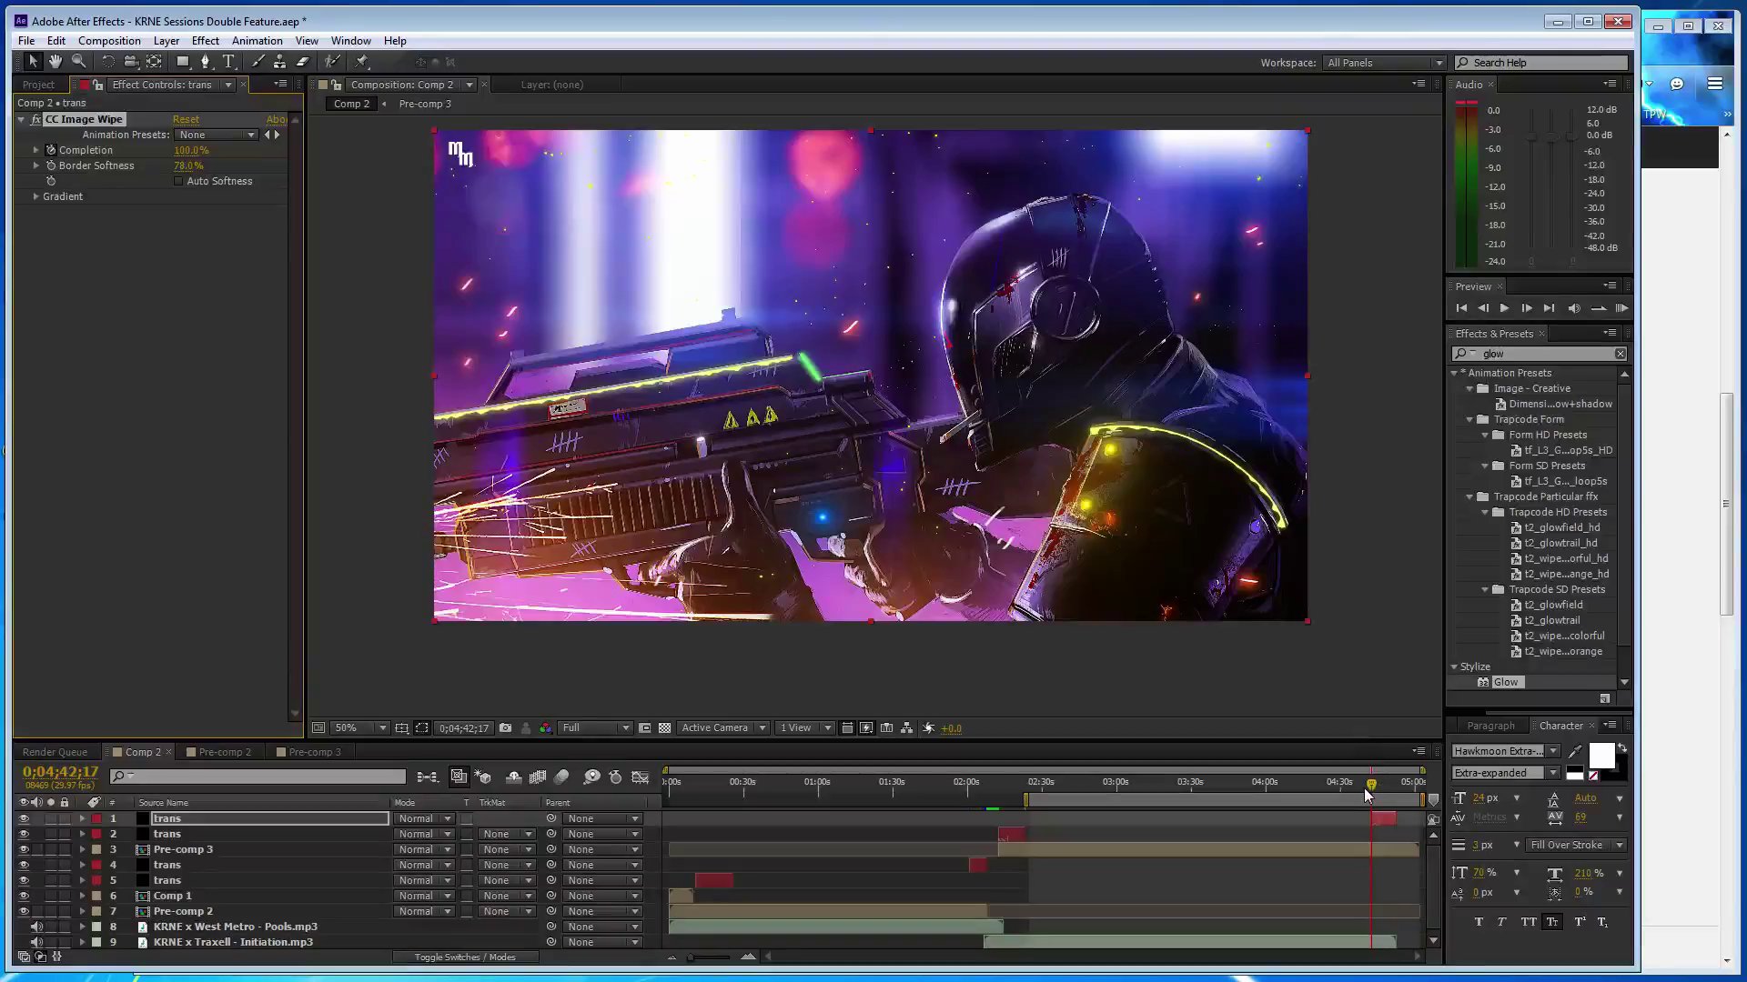
pyautogui.click(1393, 793)
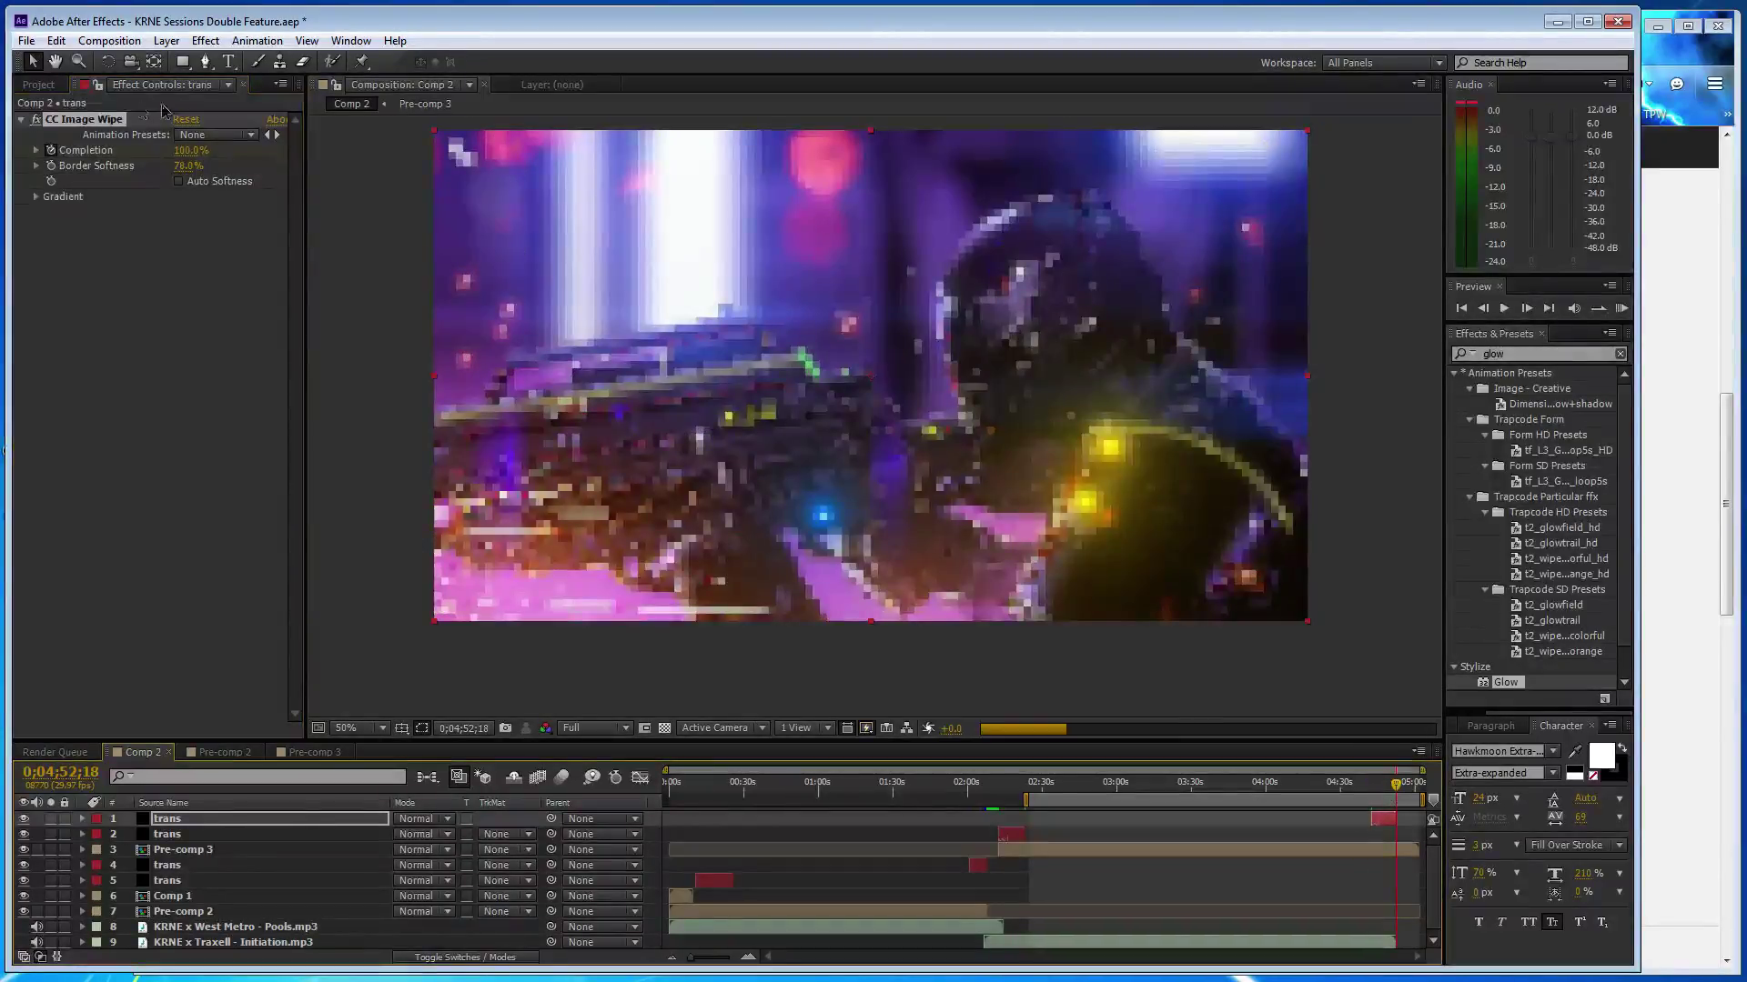
pyautogui.moveTo(176, 149); pyautogui.dragTo(37, 173)
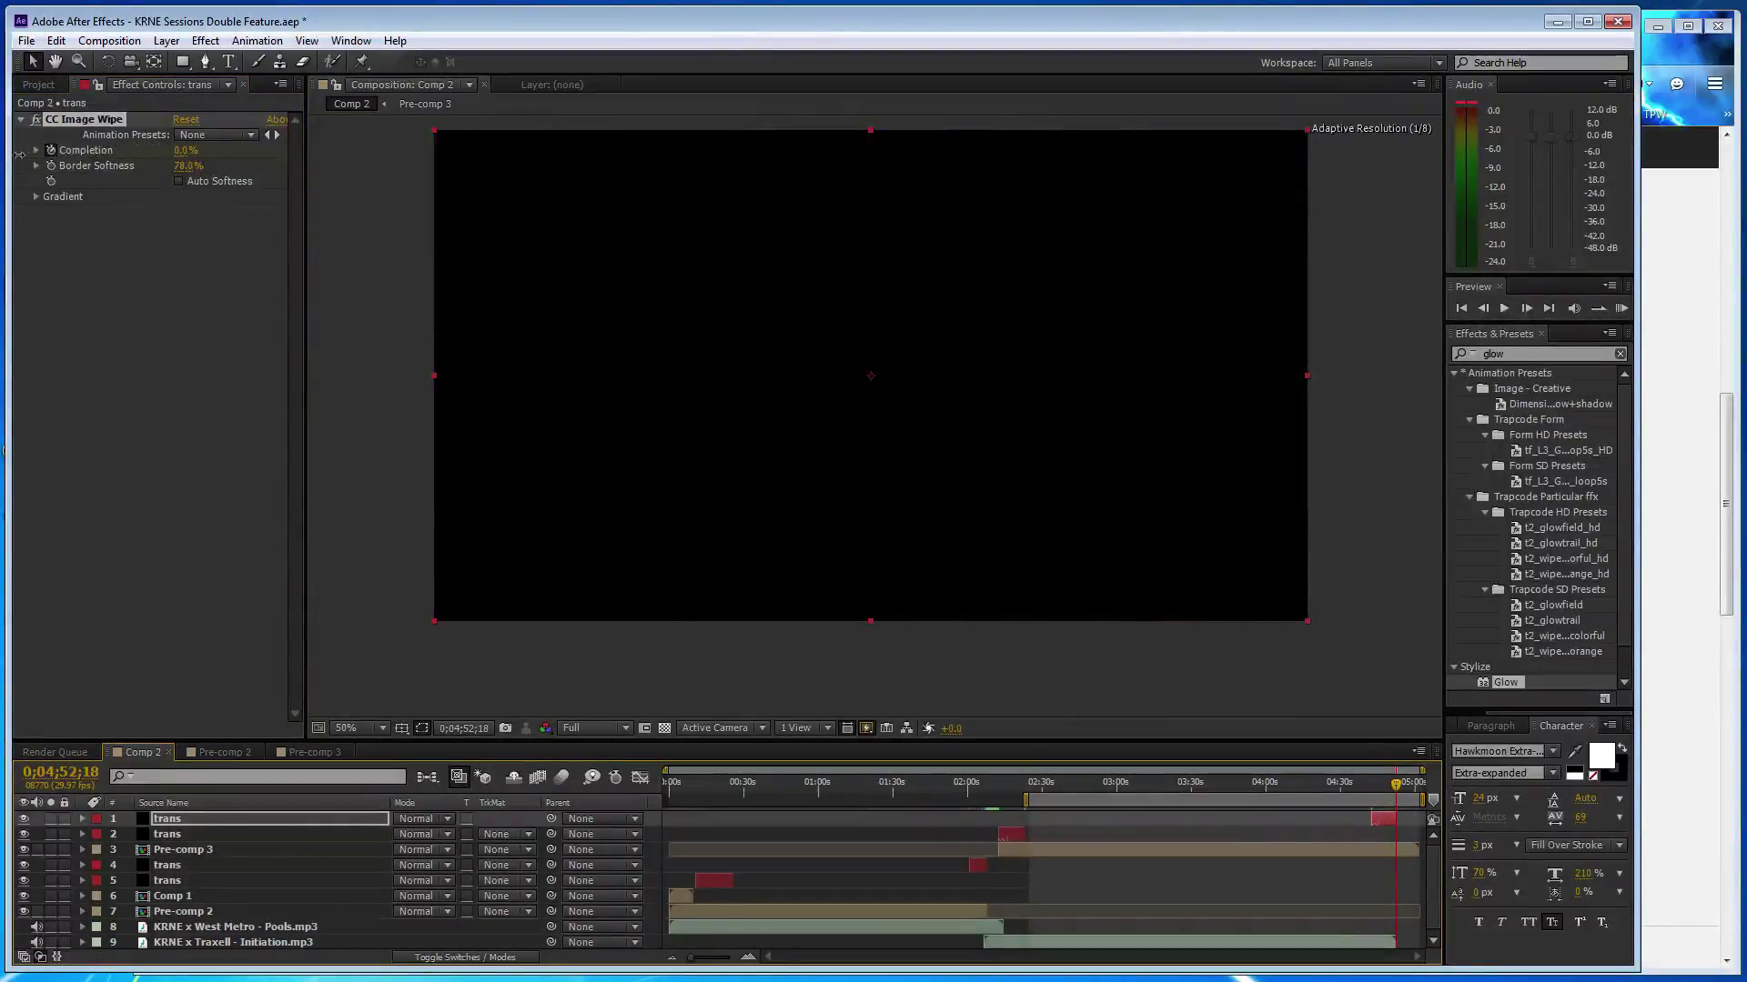
pyautogui.hotkey('ctrl', 's')
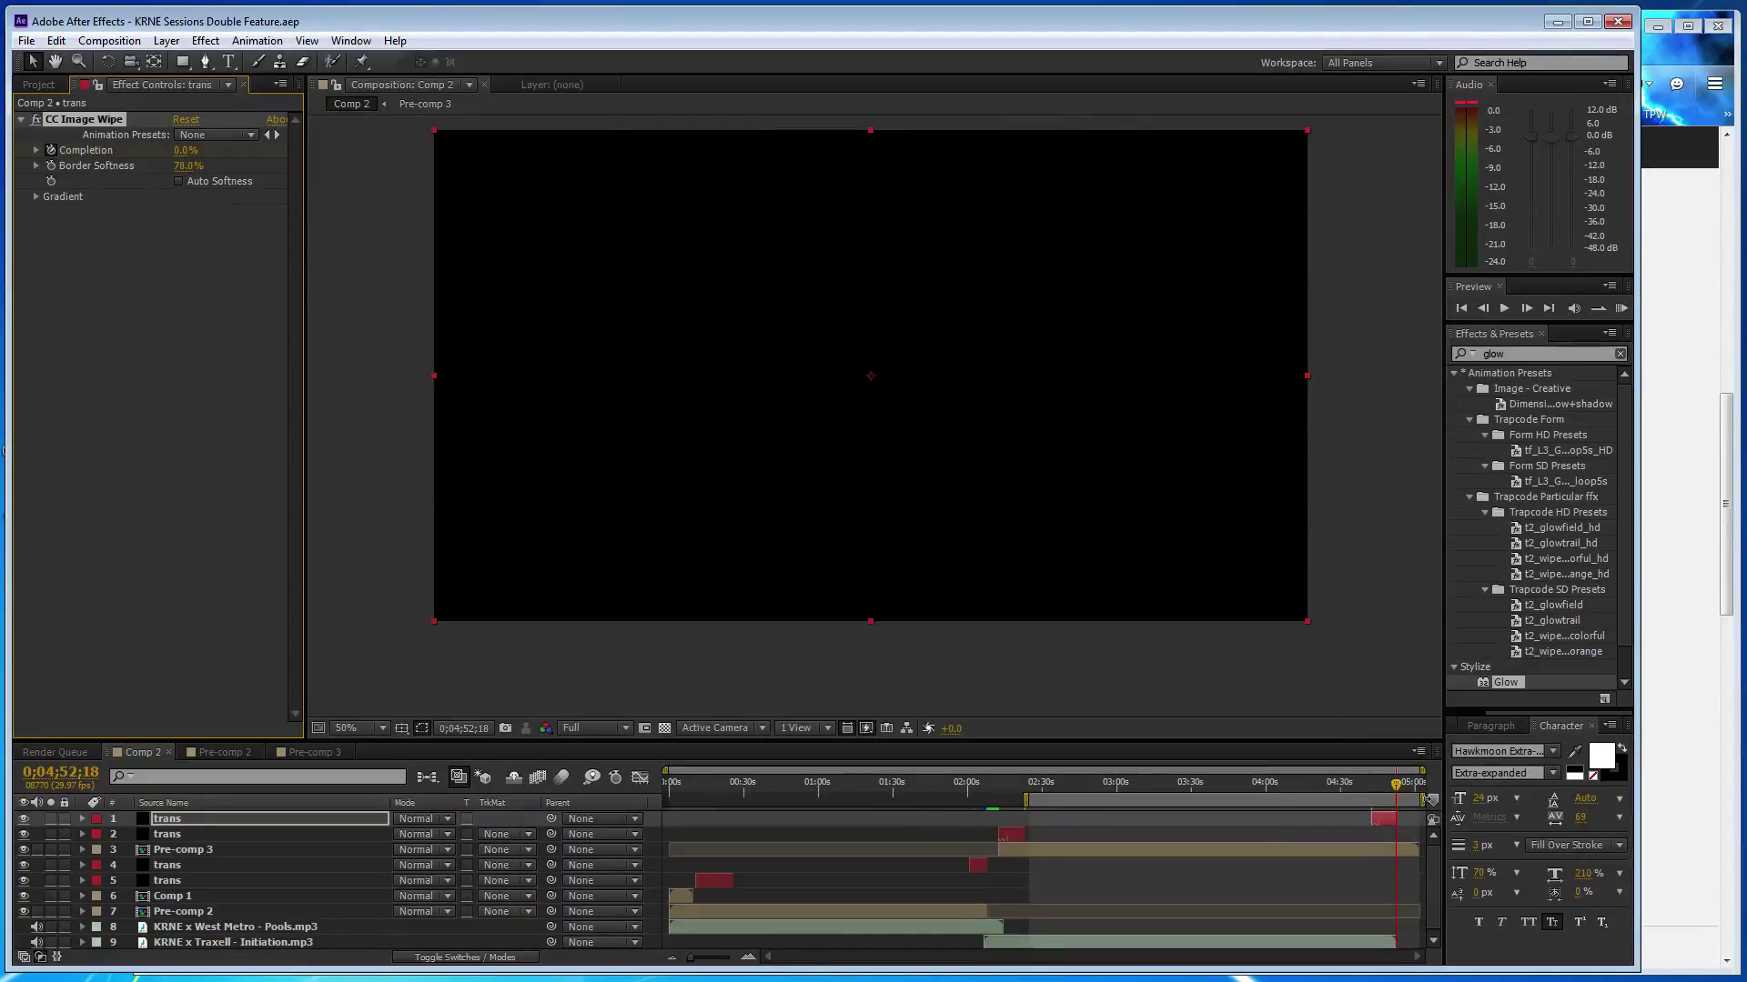
pyautogui.moveTo(1425, 799); pyautogui.dragTo(1411, 800)
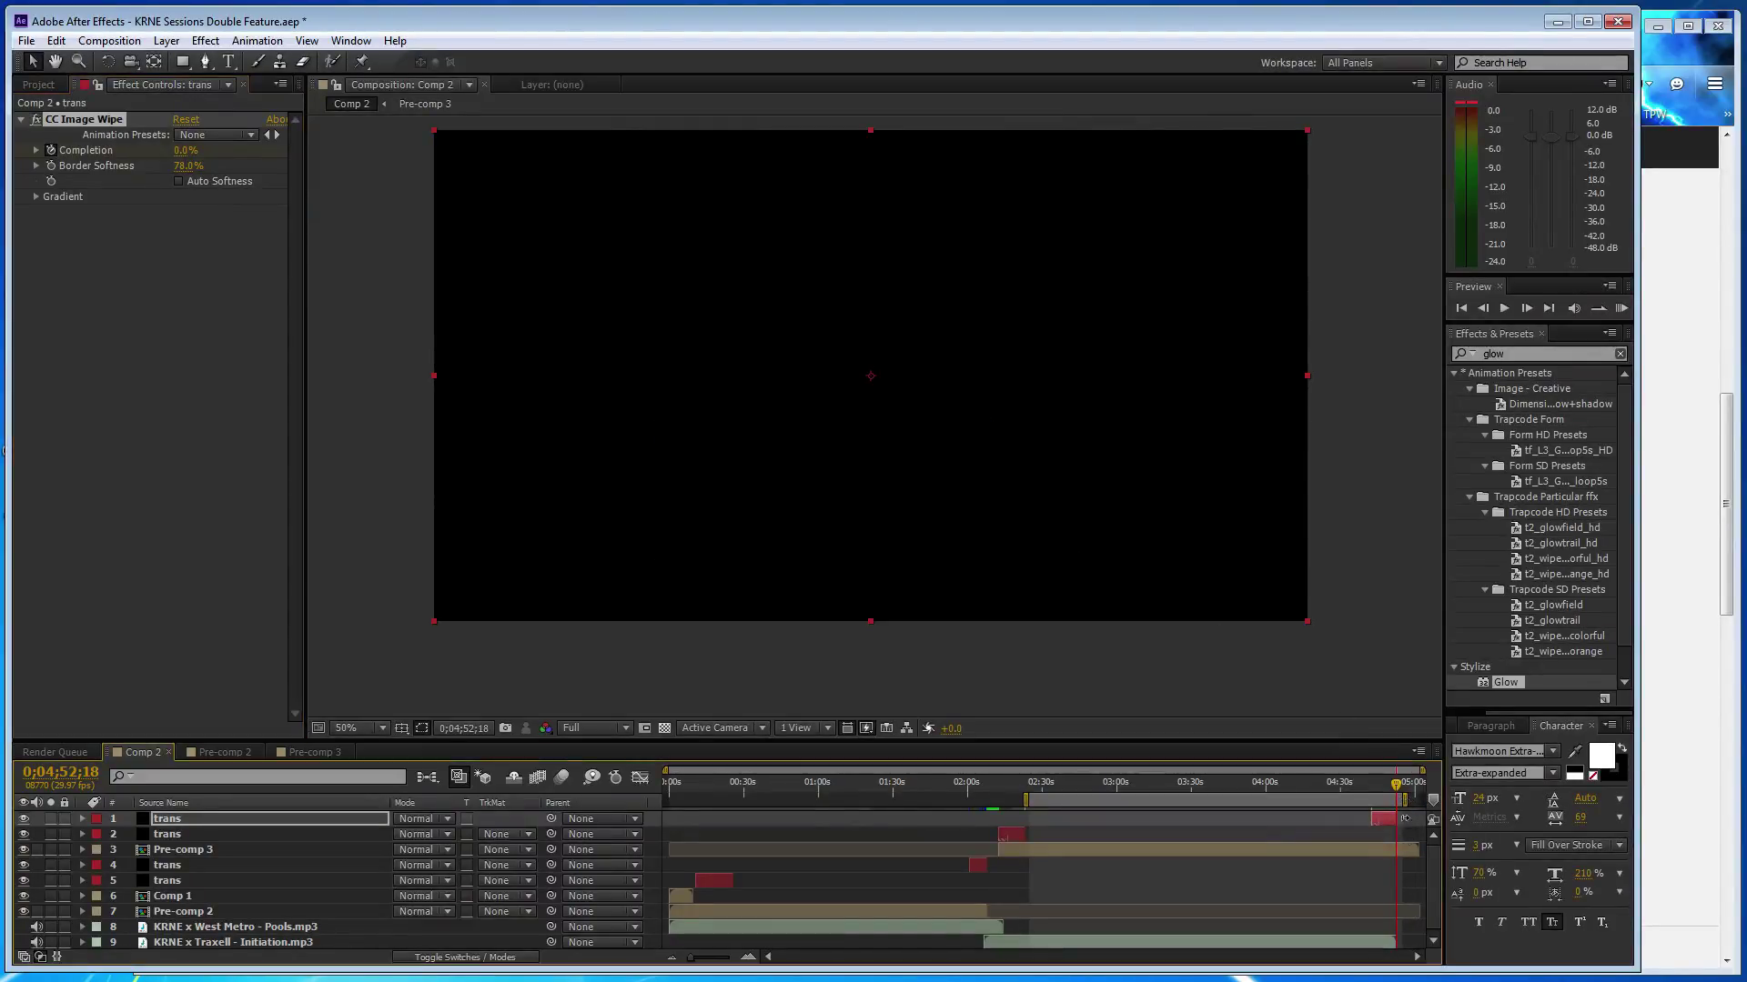
pyautogui.moveTo(1406, 800); pyautogui.dragTo(1392, 849)
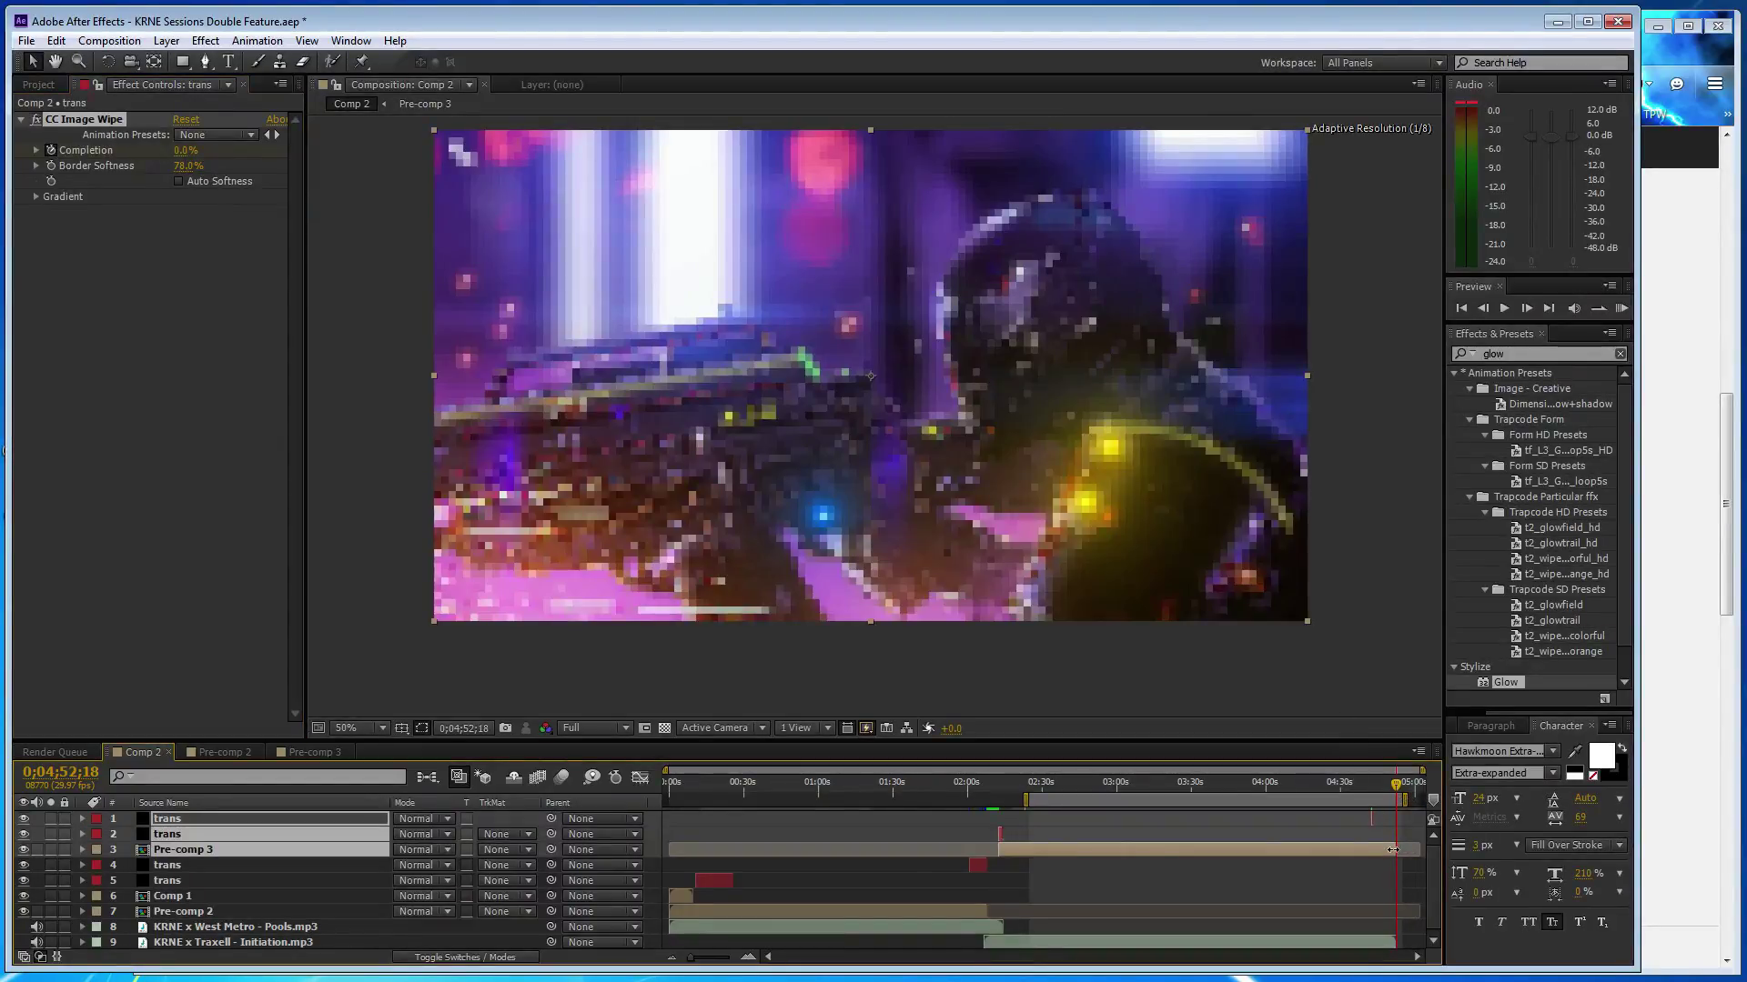
pyautogui.click(1323, 881)
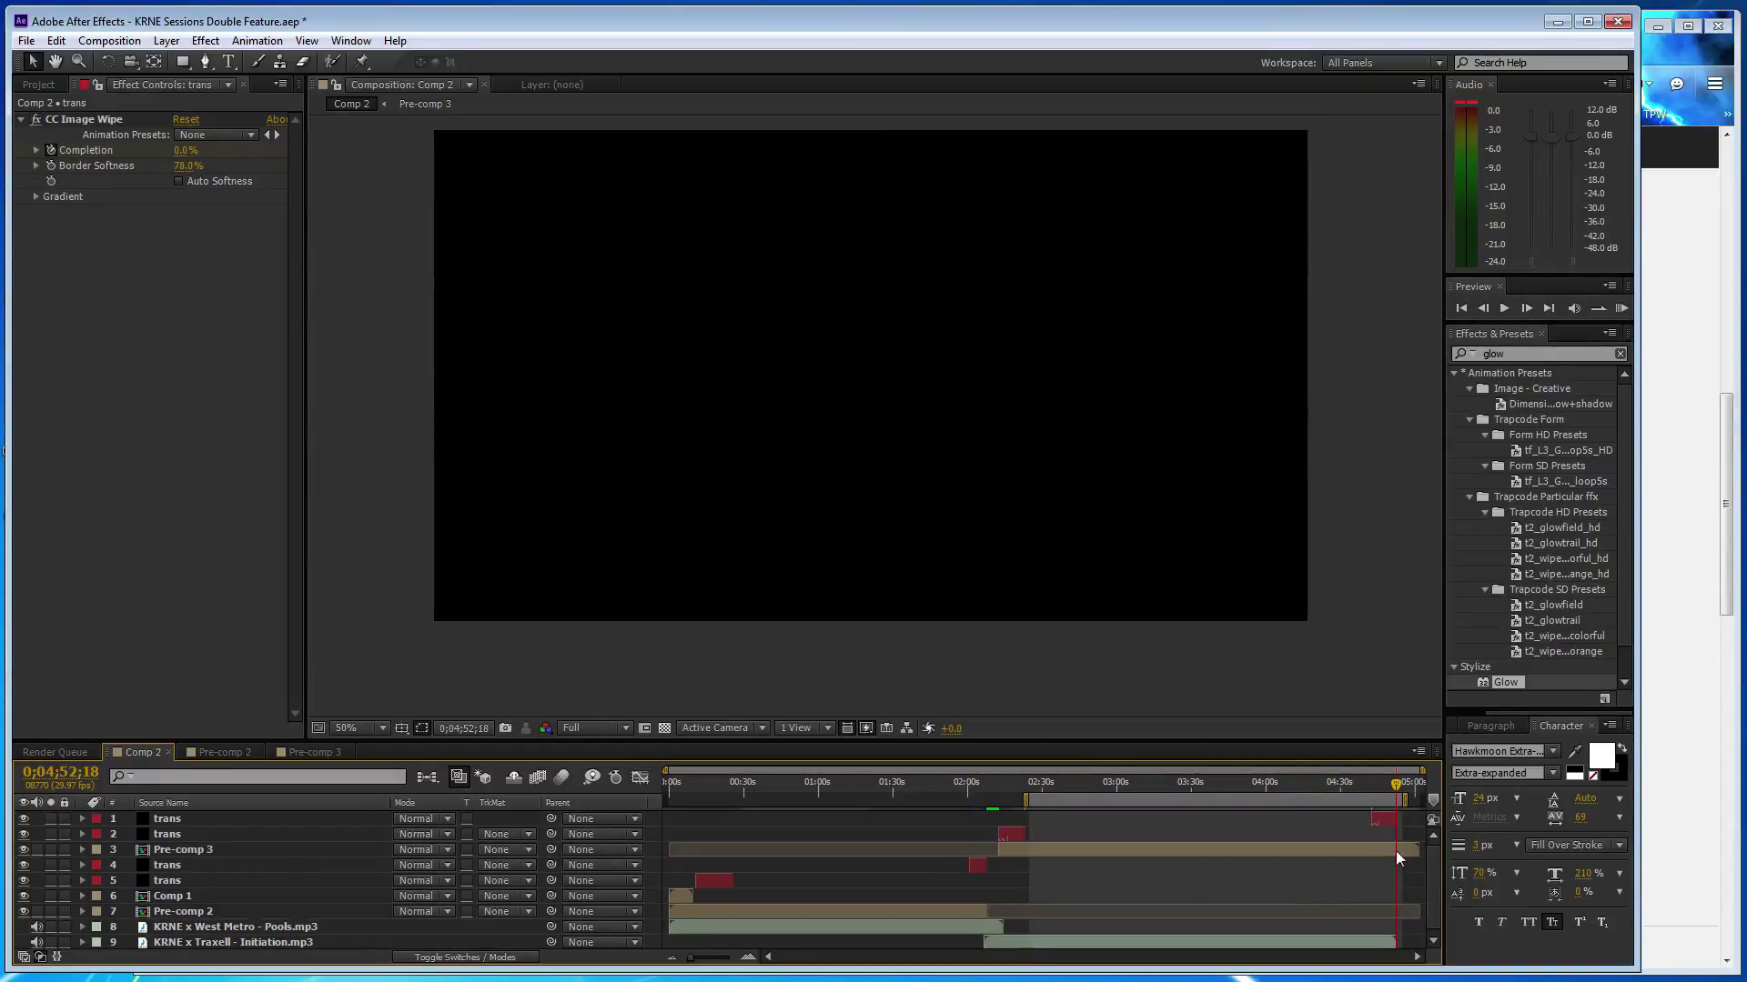
pyautogui.click(1401, 848)
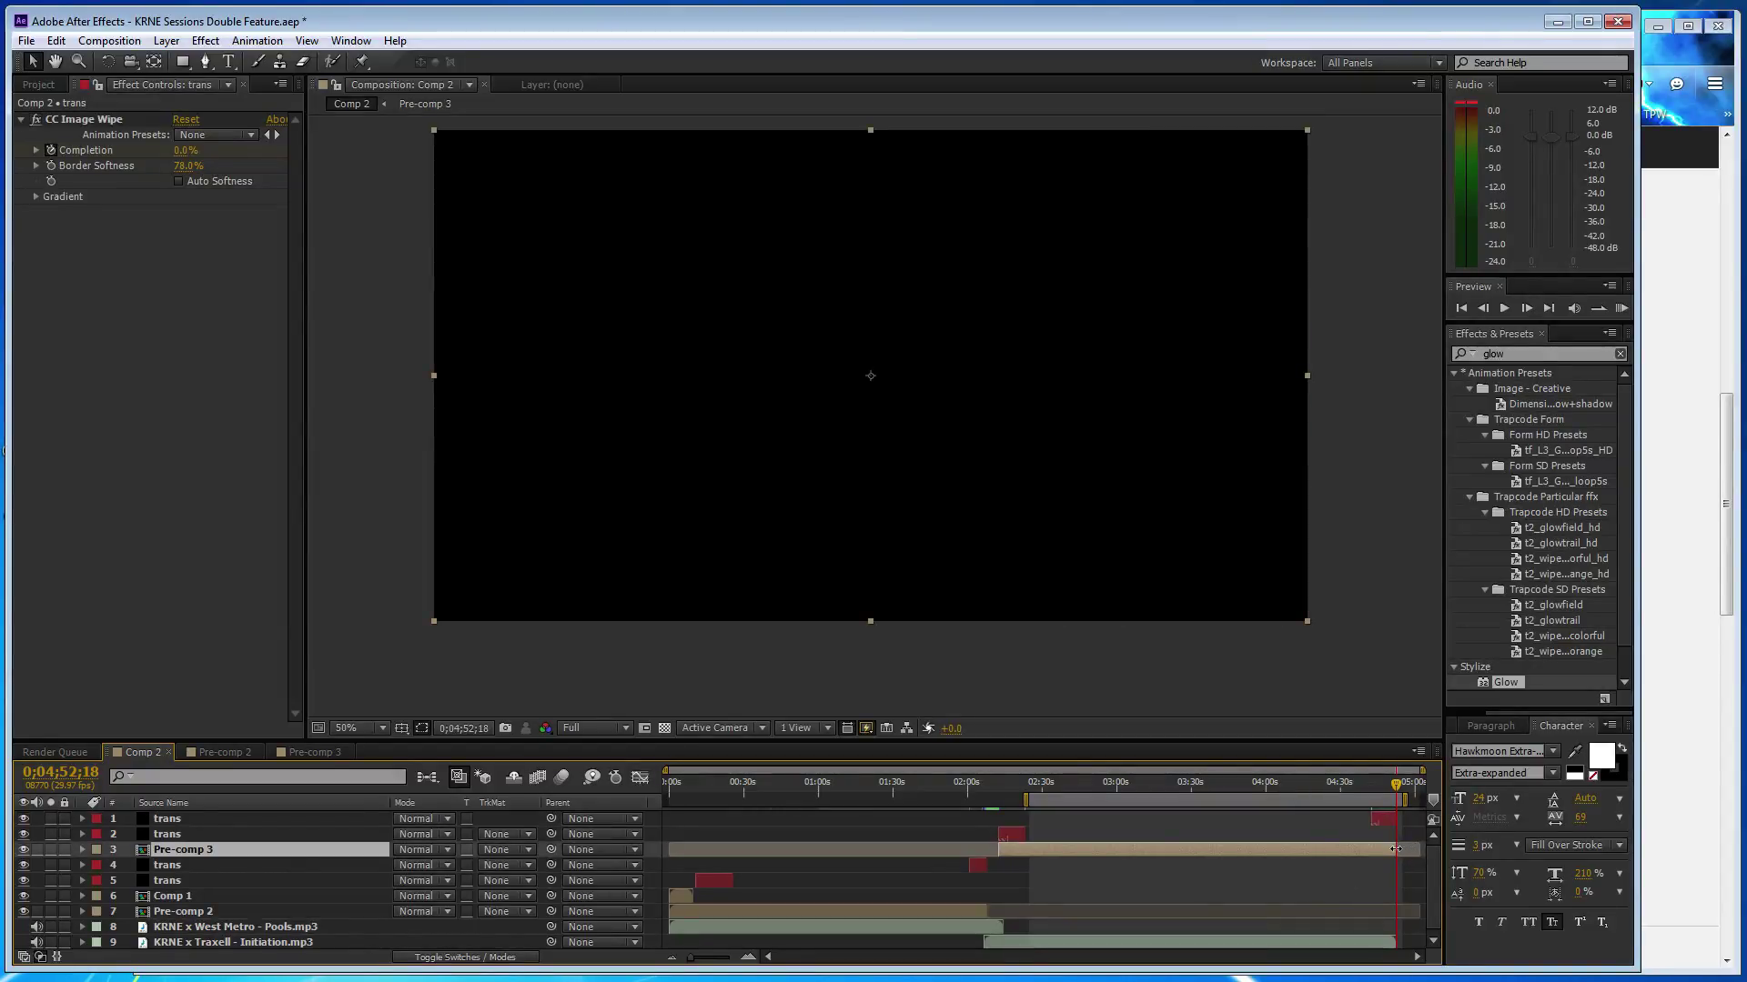
# - Trim all Pre-comp 3 layers' out points to 04:52, then check the ending in Comp 2
pyautogui.click(310, 752)
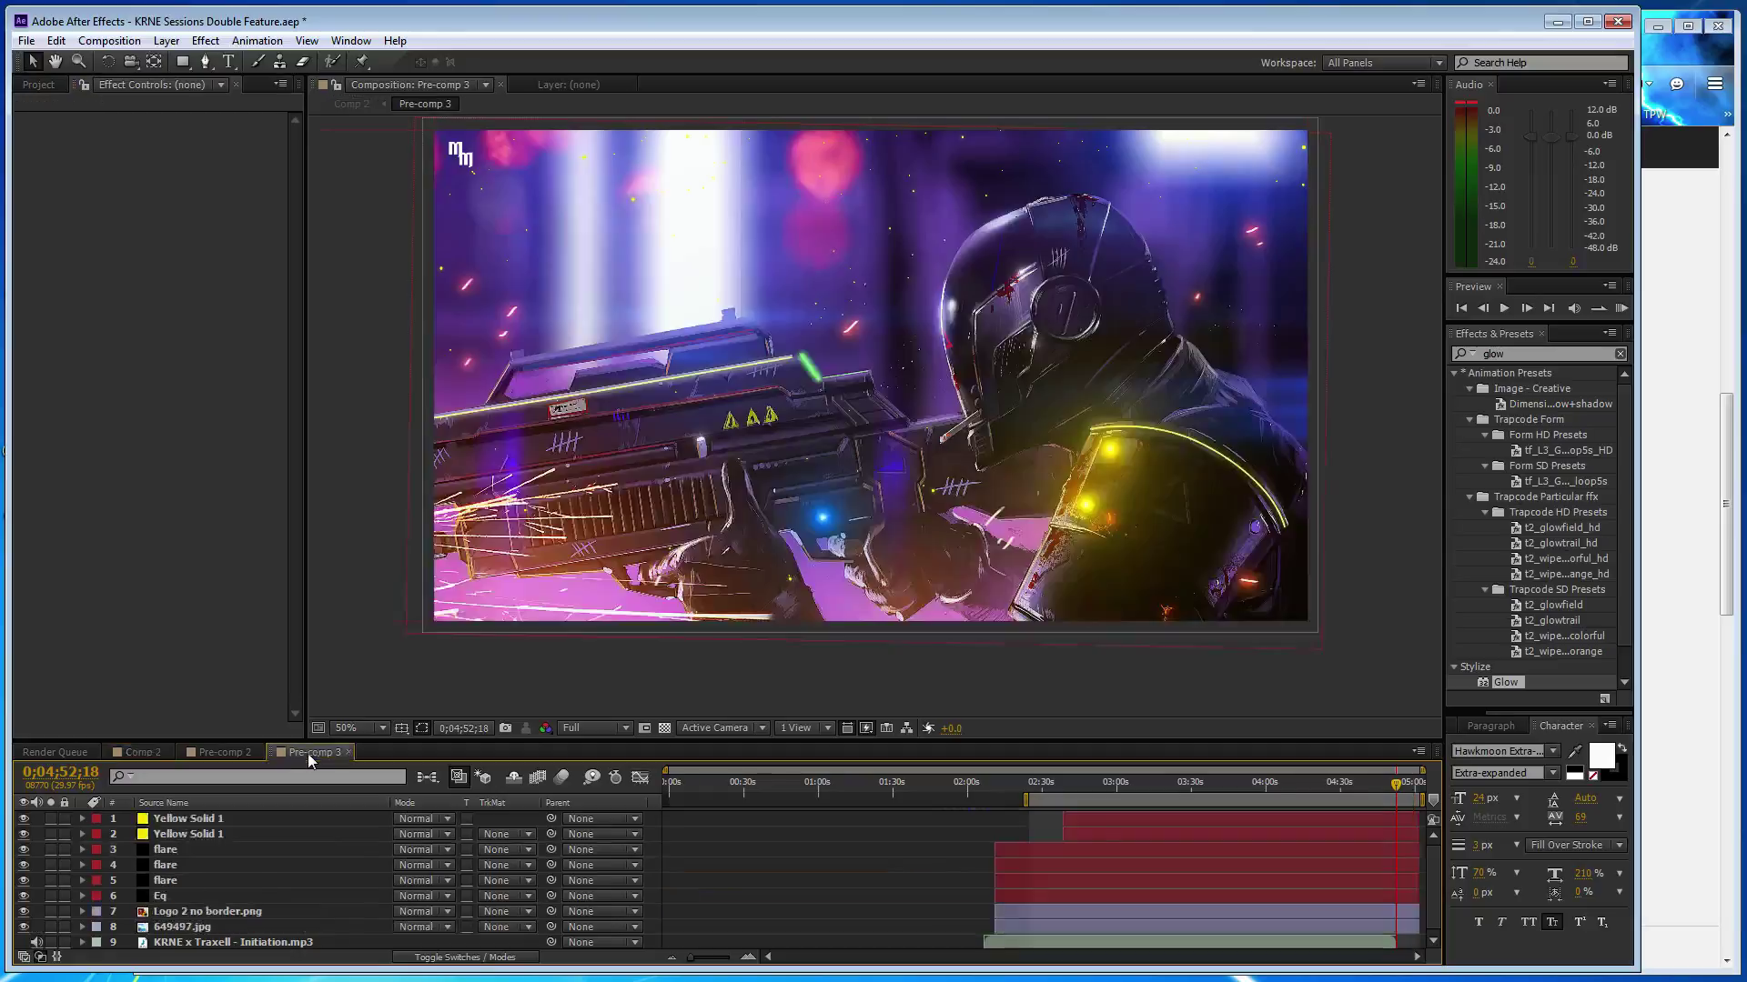
pyautogui.click(304, 818)
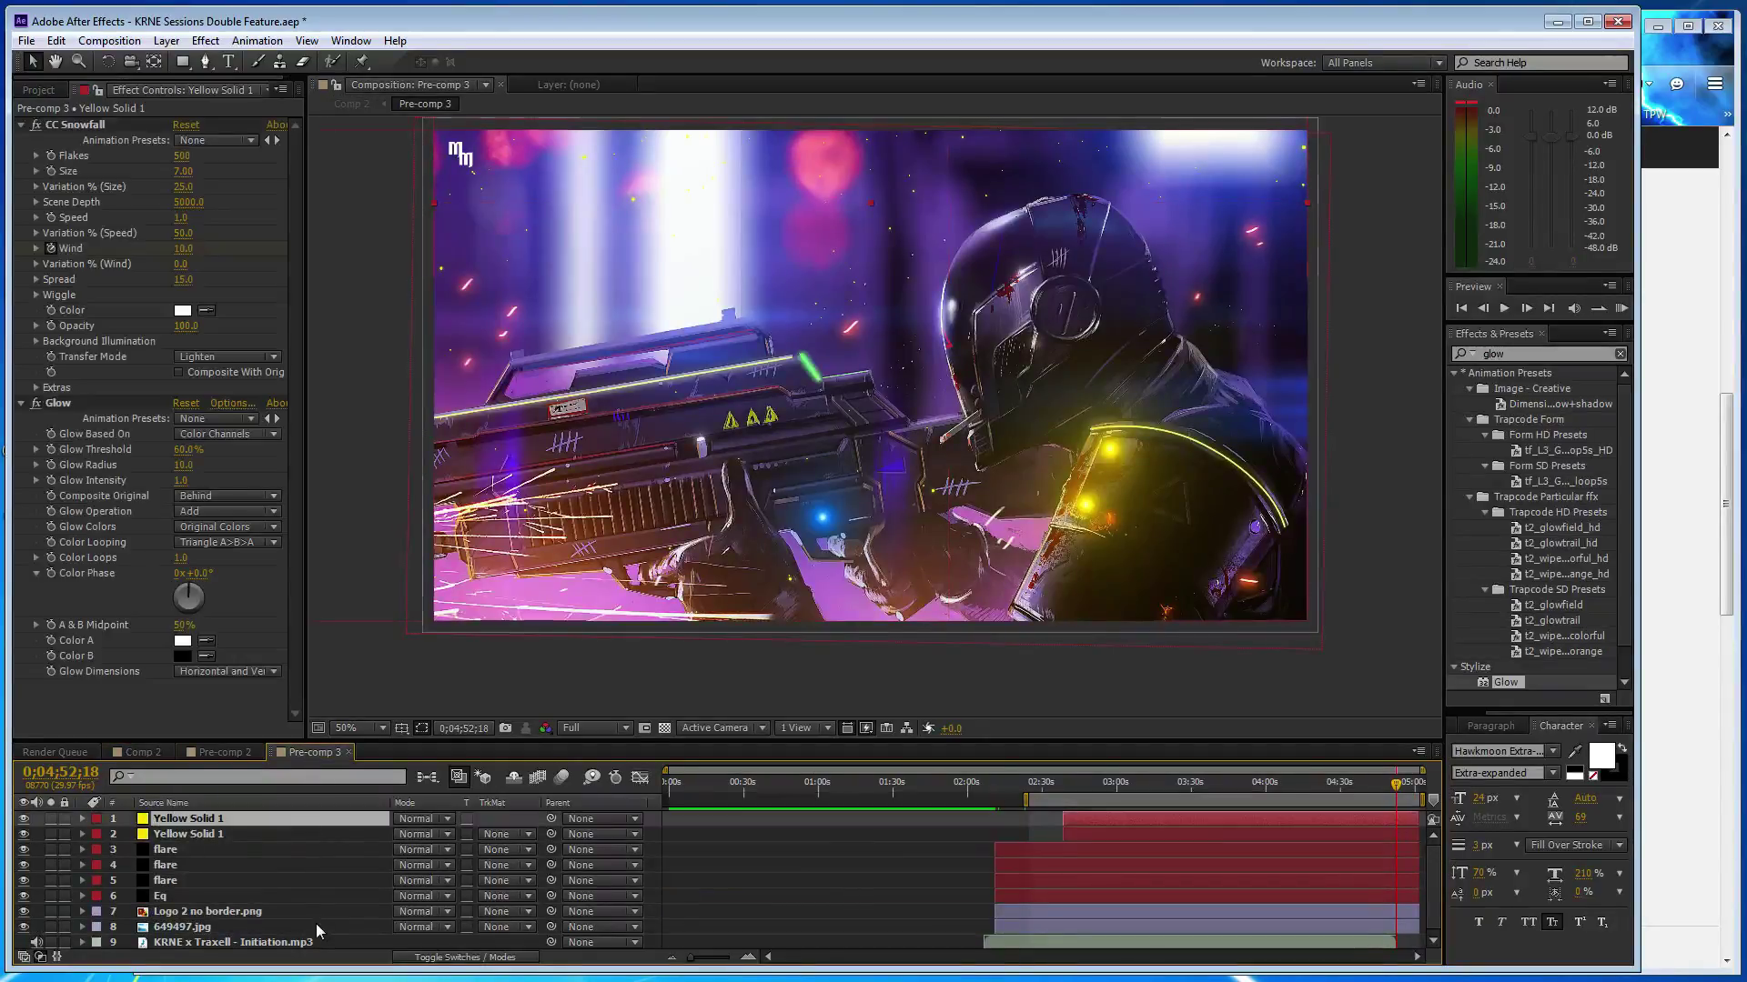
pyautogui.keyDown('shift'); pyautogui.click(320, 927); pyautogui.keyUp('shift')
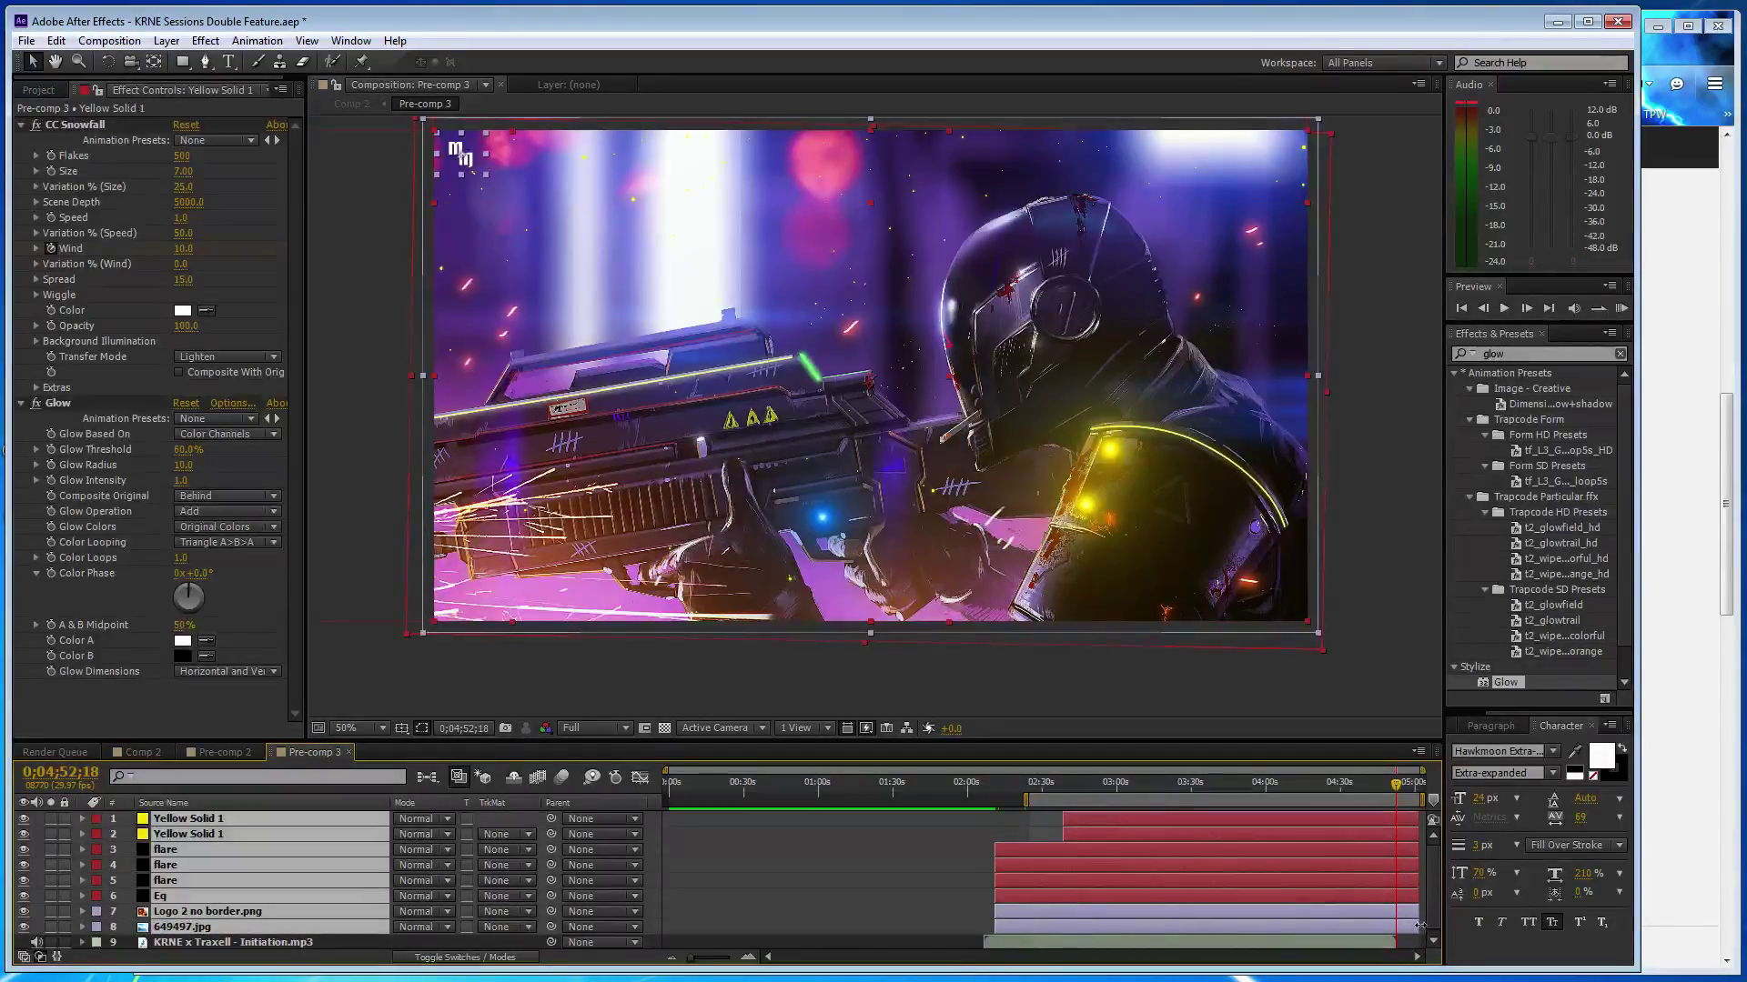
pyautogui.moveTo(1419, 925); pyautogui.dragTo(1397, 923)
pyautogui.click(143, 752)
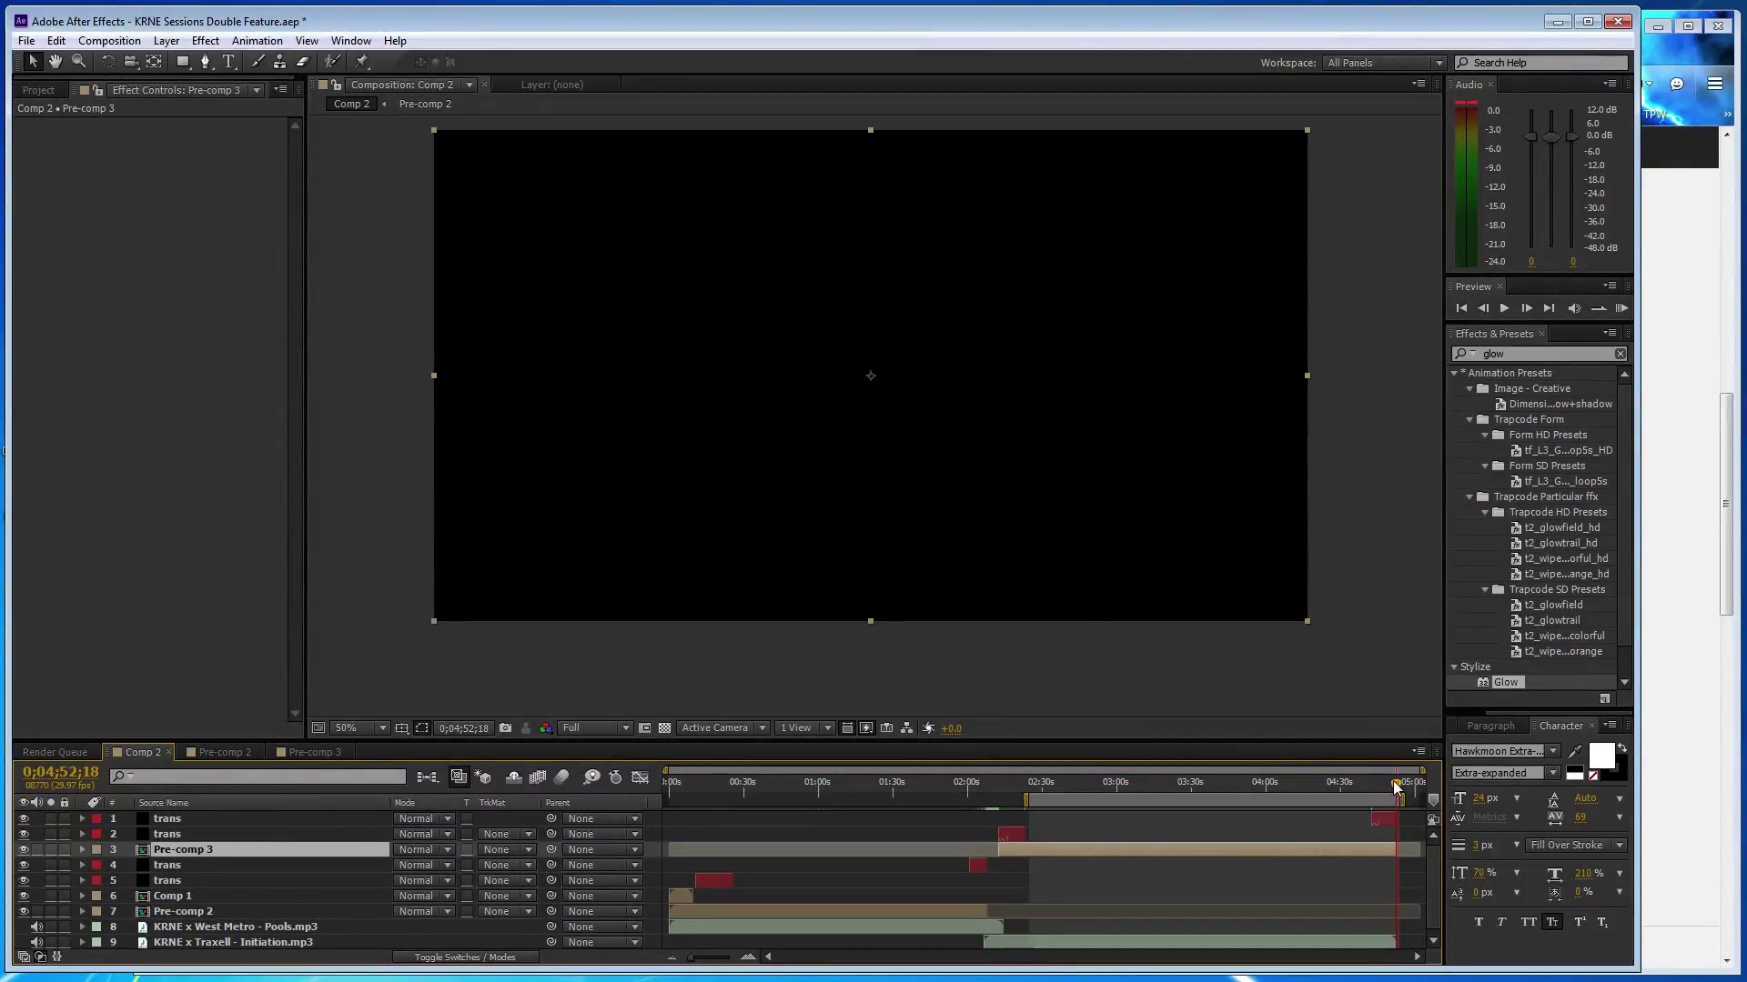
pyautogui.moveTo(1397, 787); pyautogui.dragTo(973, 764)
# - Pause the Break Away track on SoundCloud in Firefox, then go back to After Effects
pyautogui.hotkey('alt', 'Tab')
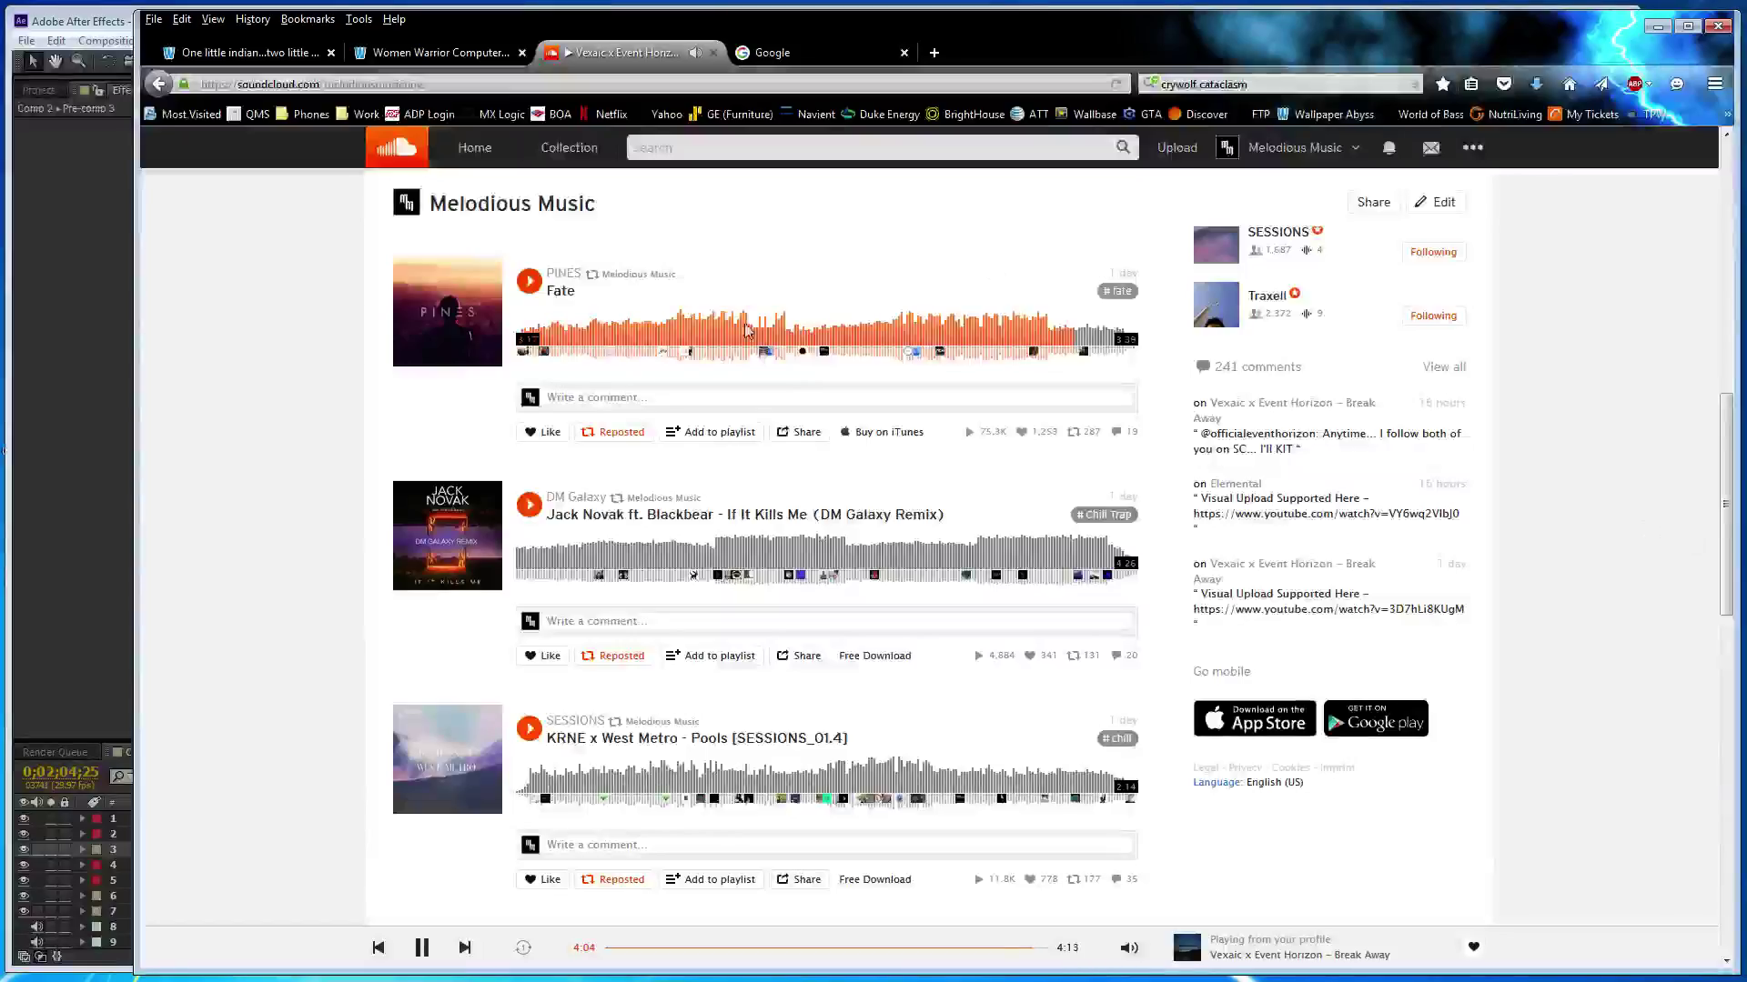
pyautogui.scroll(-10, 515, 440)
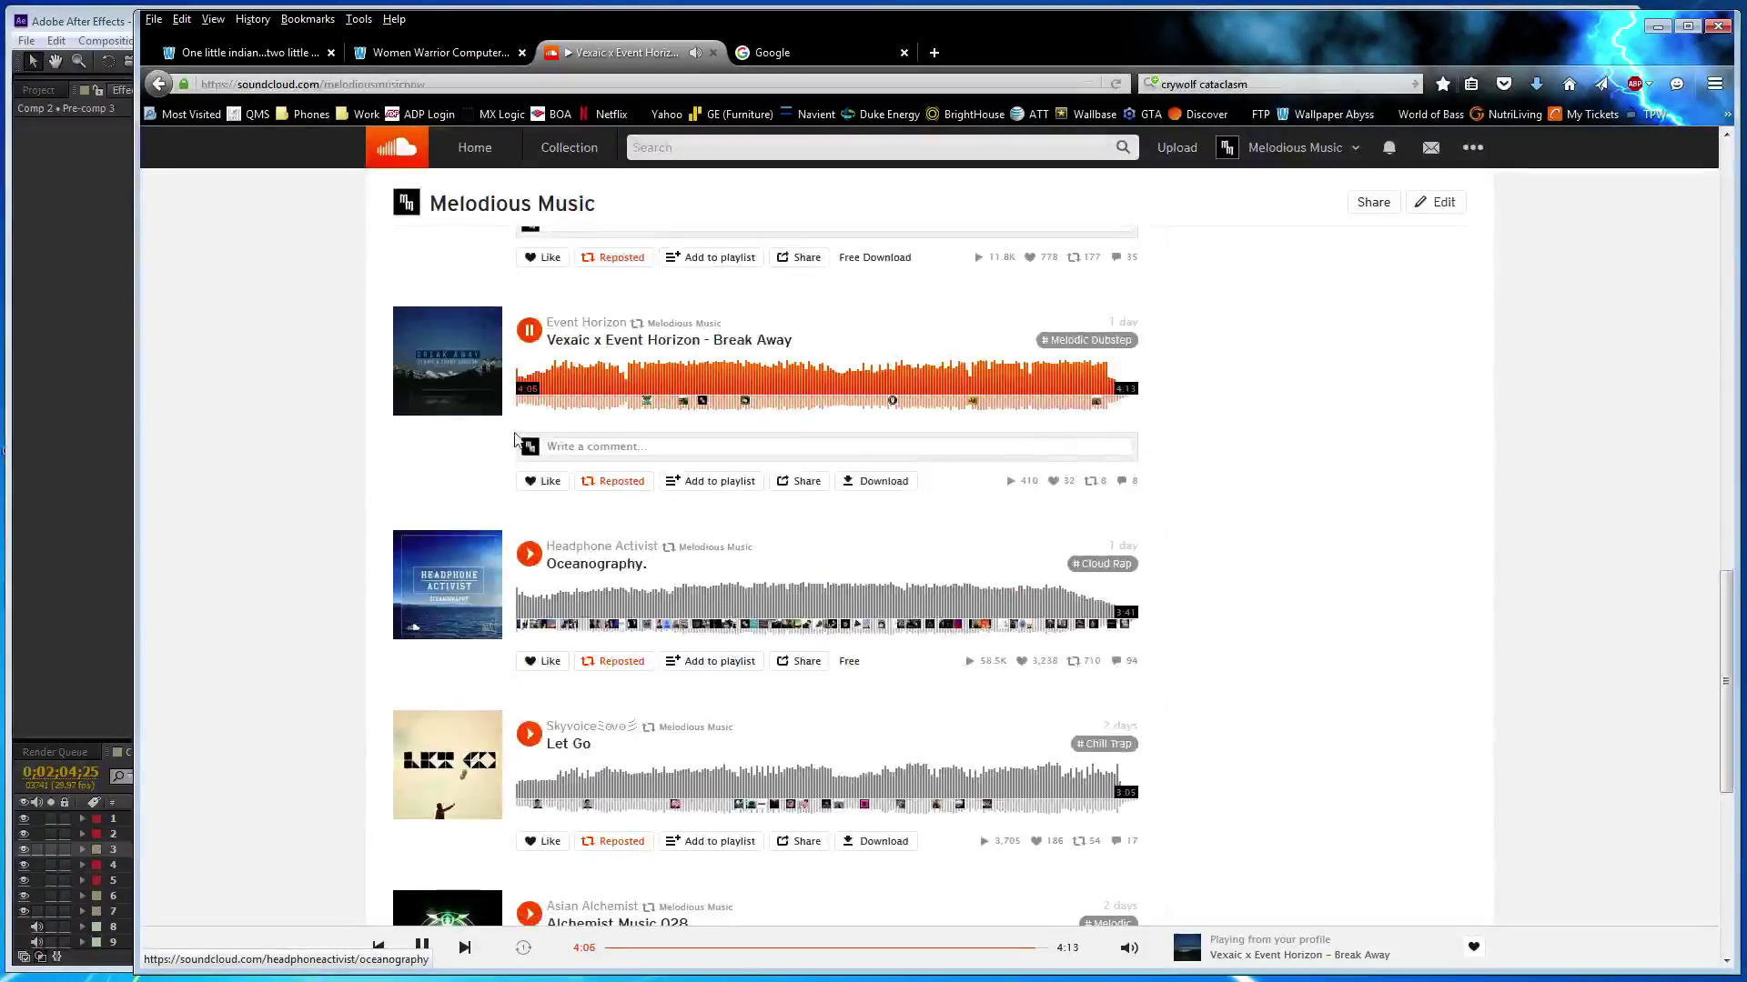
pyautogui.click(528, 332)
pyautogui.click(58, 471)
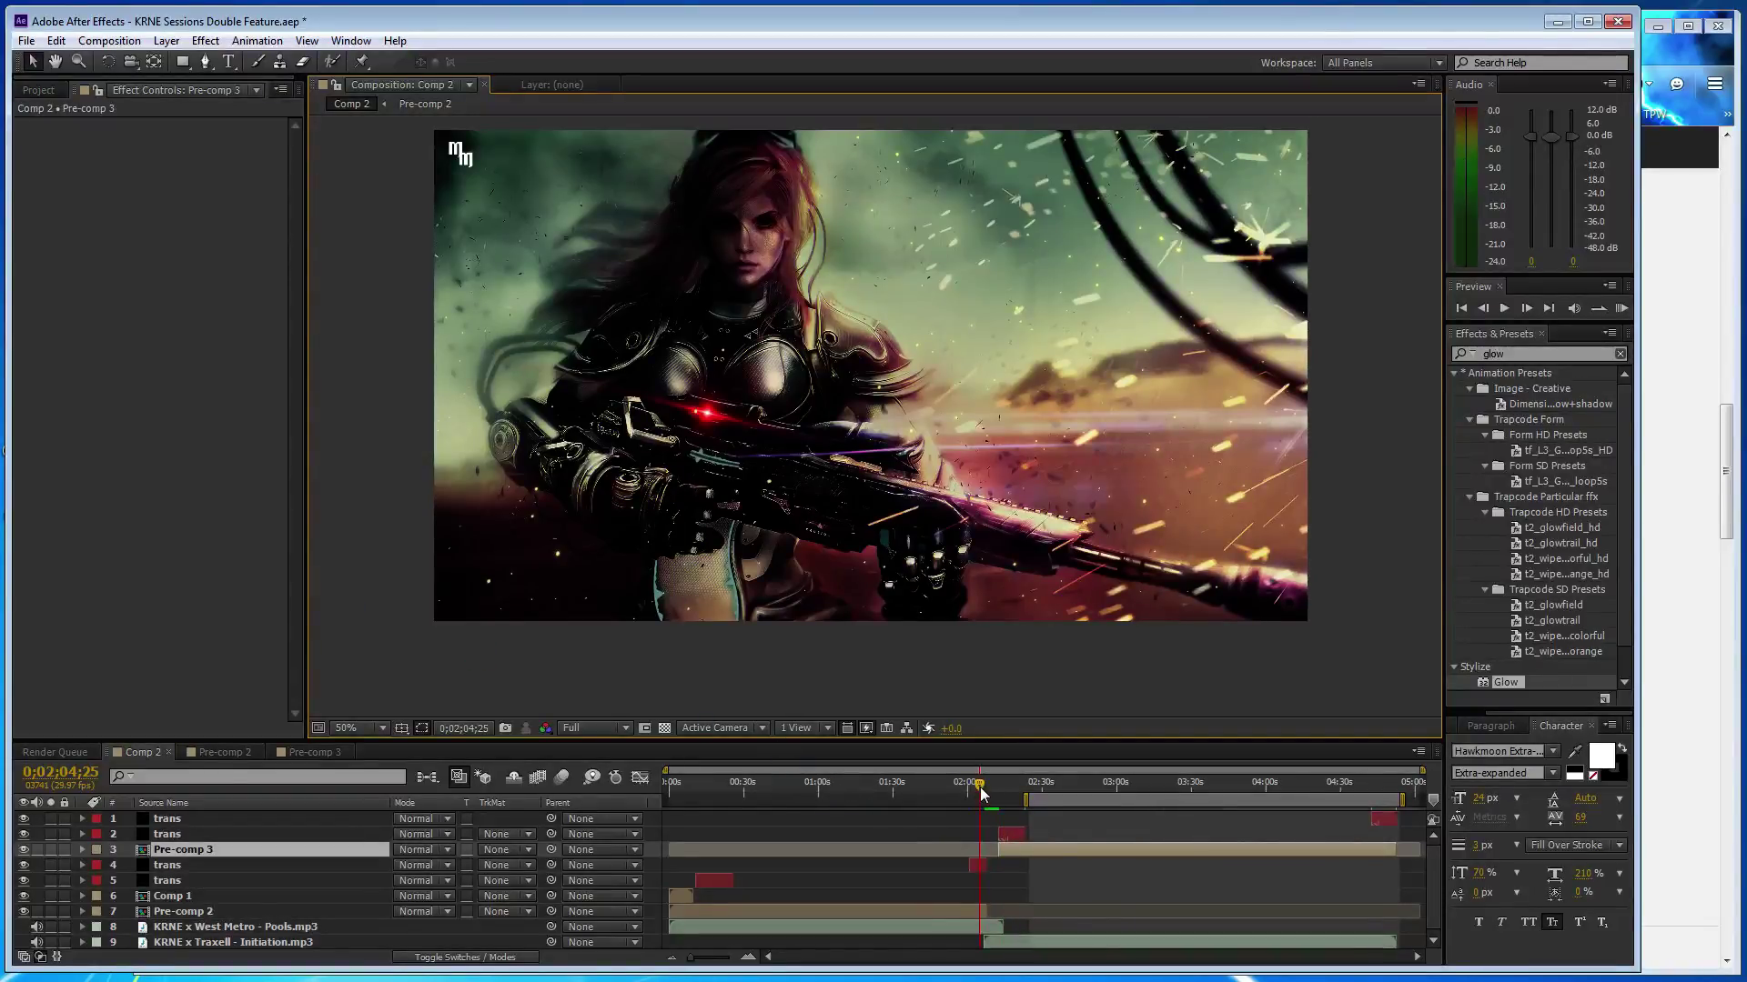
# - Save the project, reset the work area to start at the beginning, and park the playhead near 01:22
pyautogui.moveTo(980, 788); pyautogui.dragTo(990, 781)
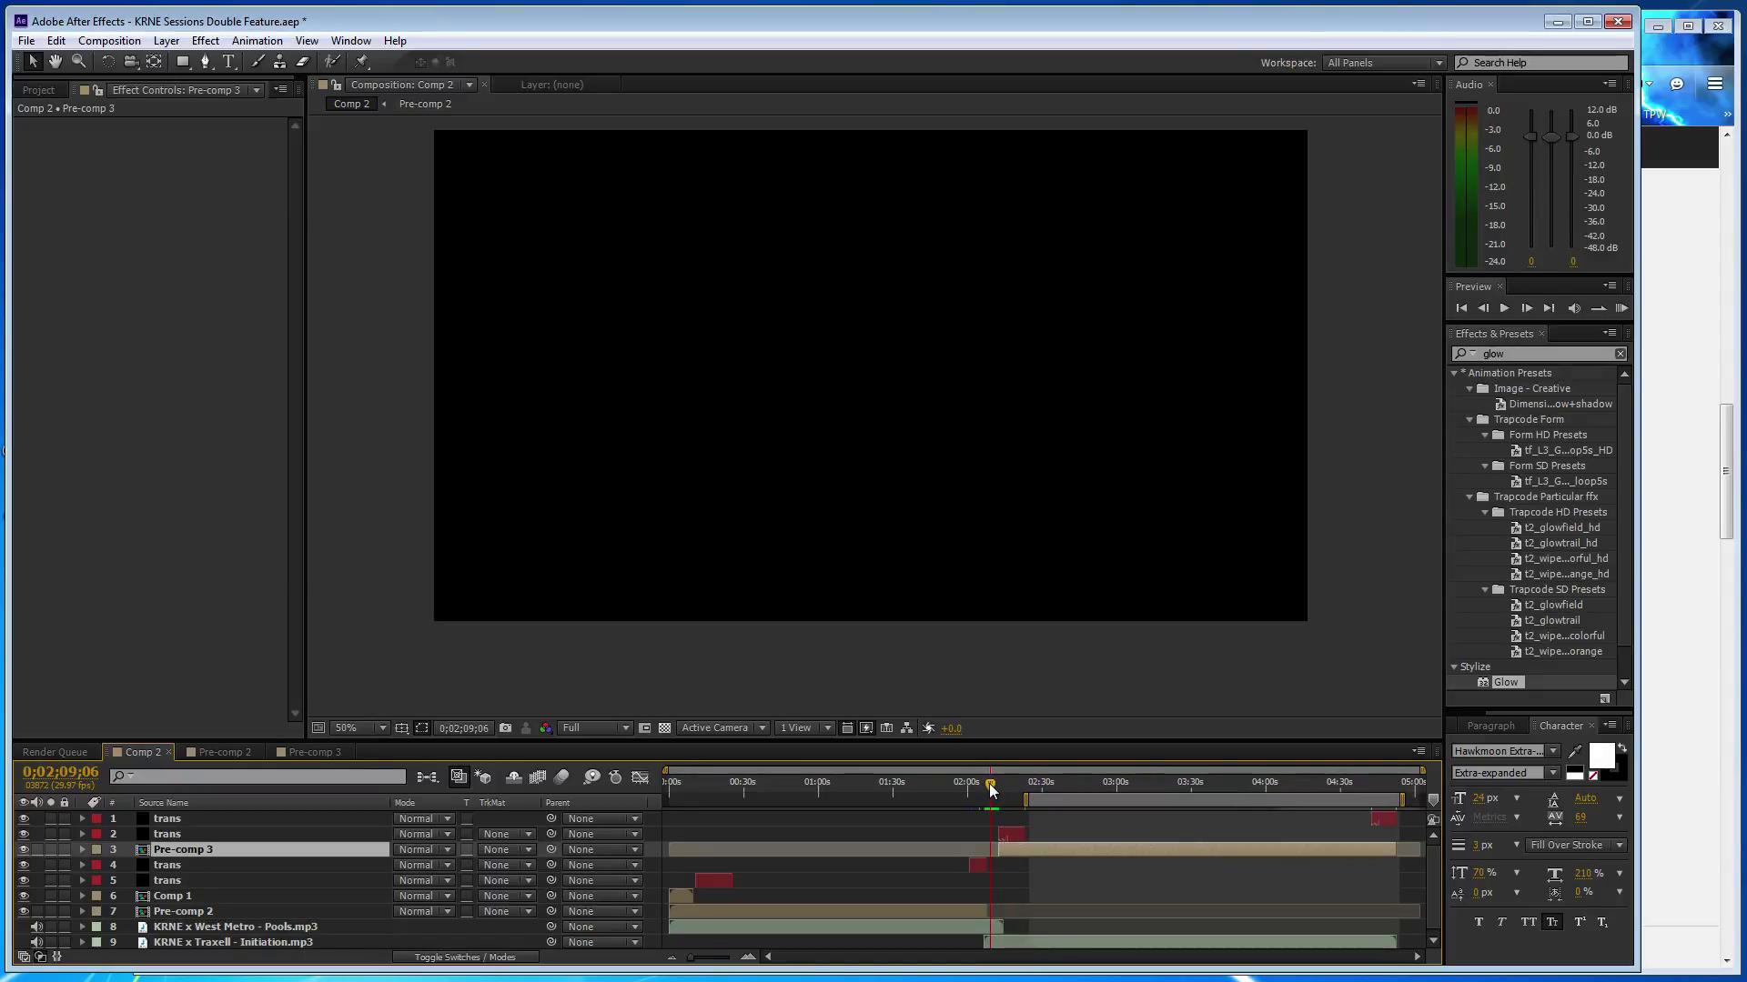
pyautogui.hotkey('ctrl', 's')
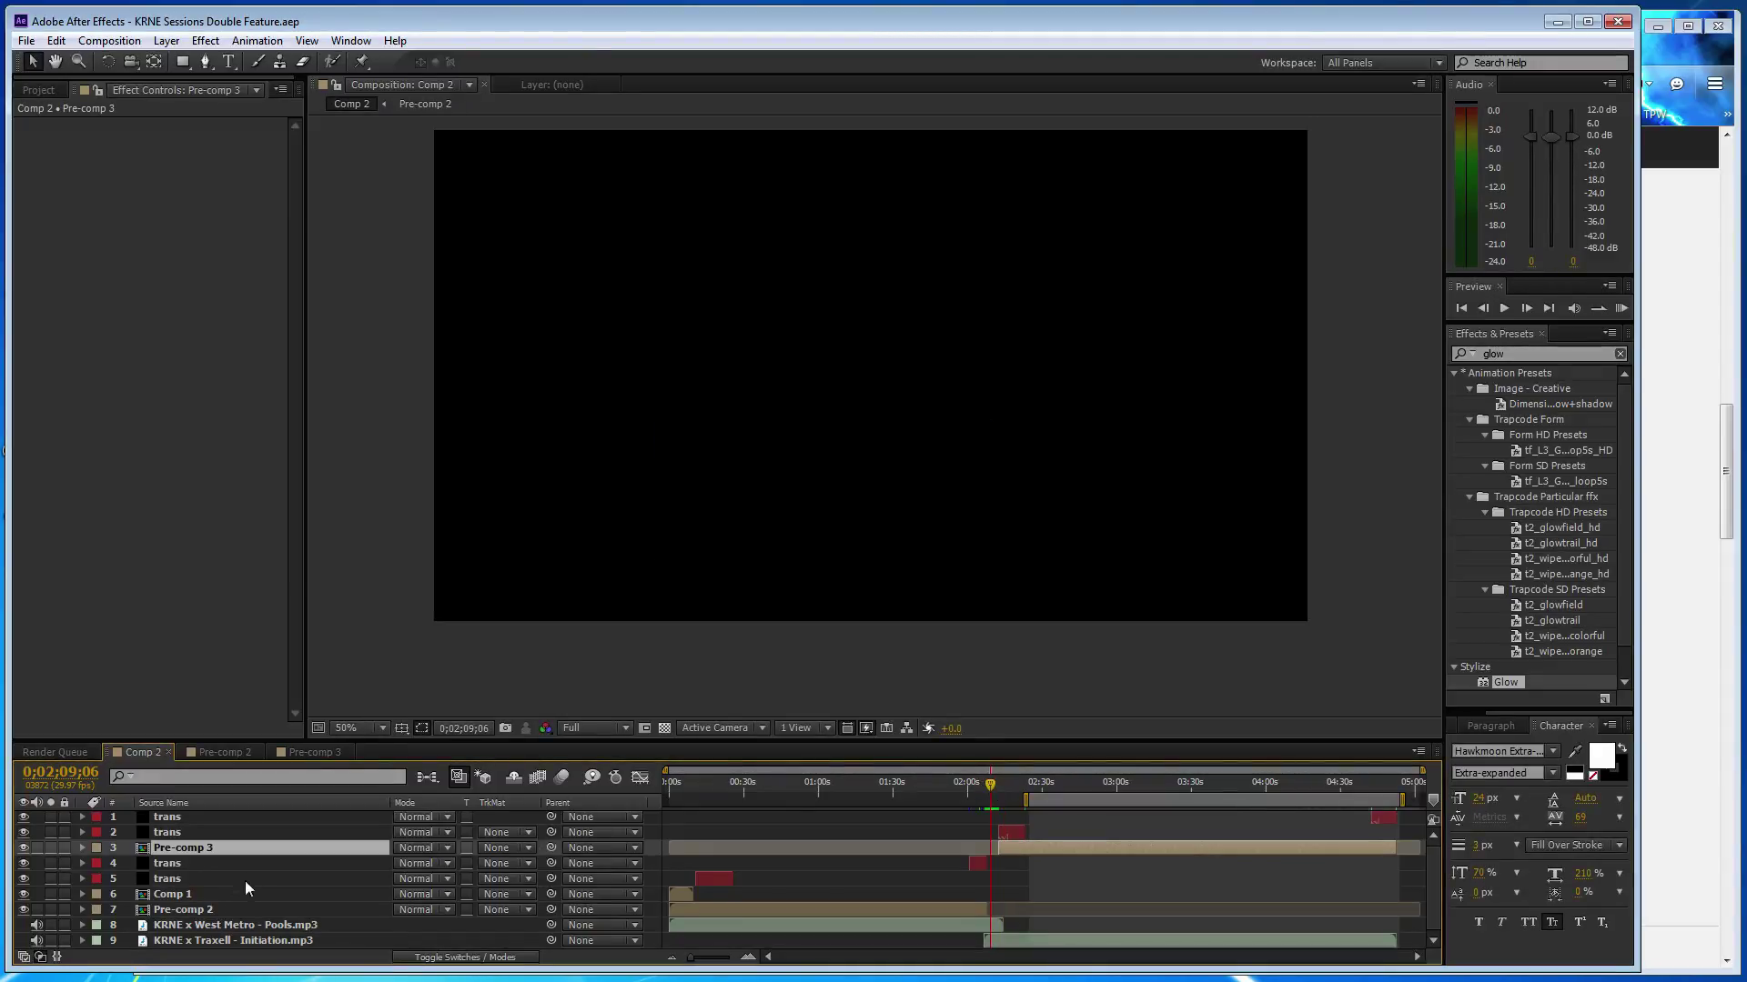
pyautogui.moveTo(1024, 804); pyautogui.dragTo(665, 801)
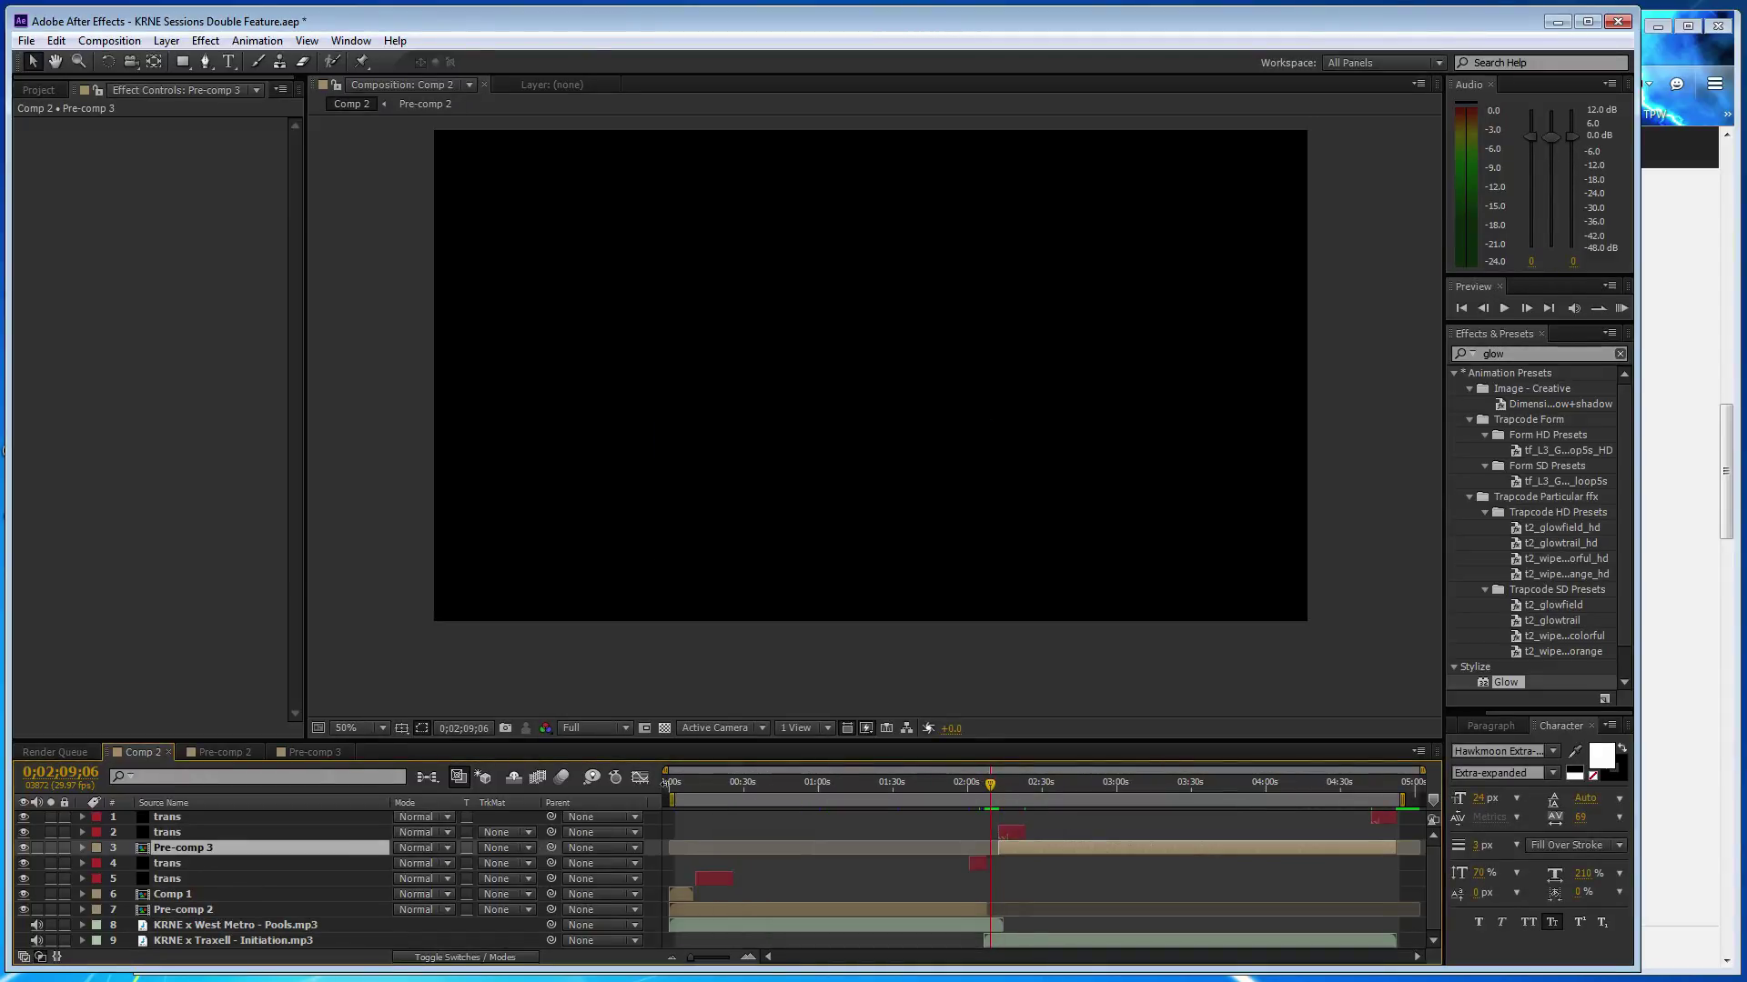
pyautogui.moveTo(1000, 790); pyautogui.dragTo(874, 780)
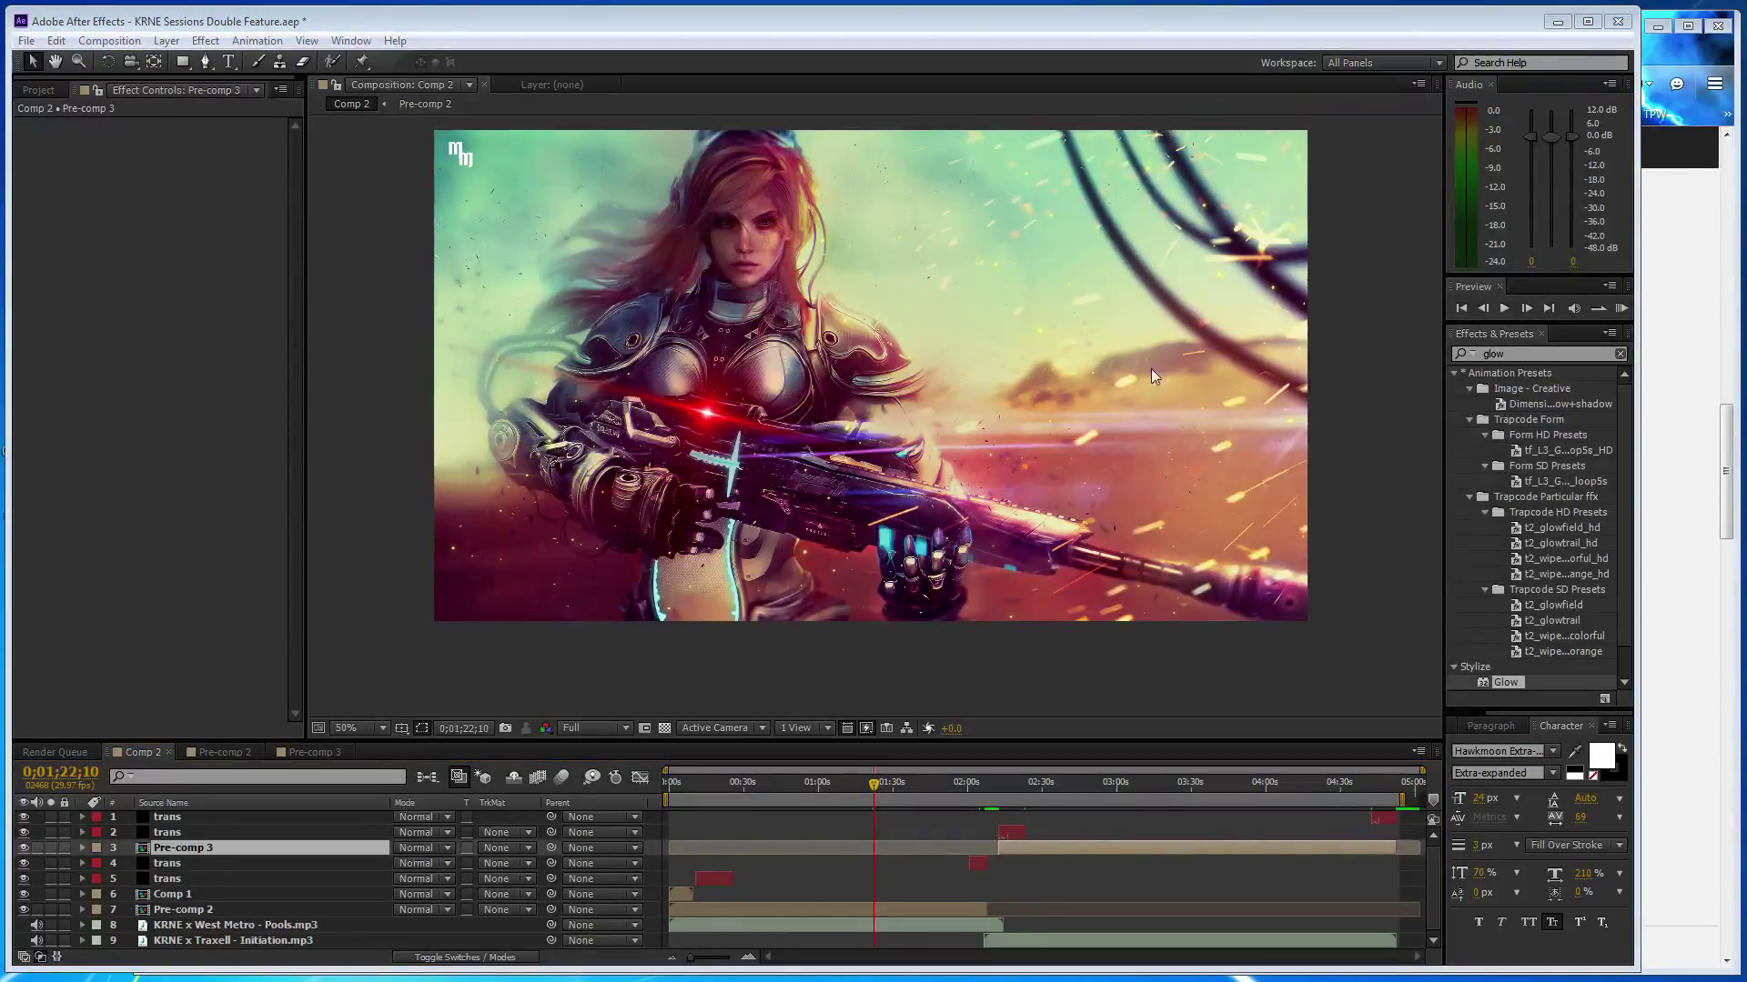
# - Maximize After Effects, fit Comp 2 in the viewer, and shrink the timeline to enlarge the viewer
pyautogui.doubleClick(625, 23)
pyautogui.click(373, 737)
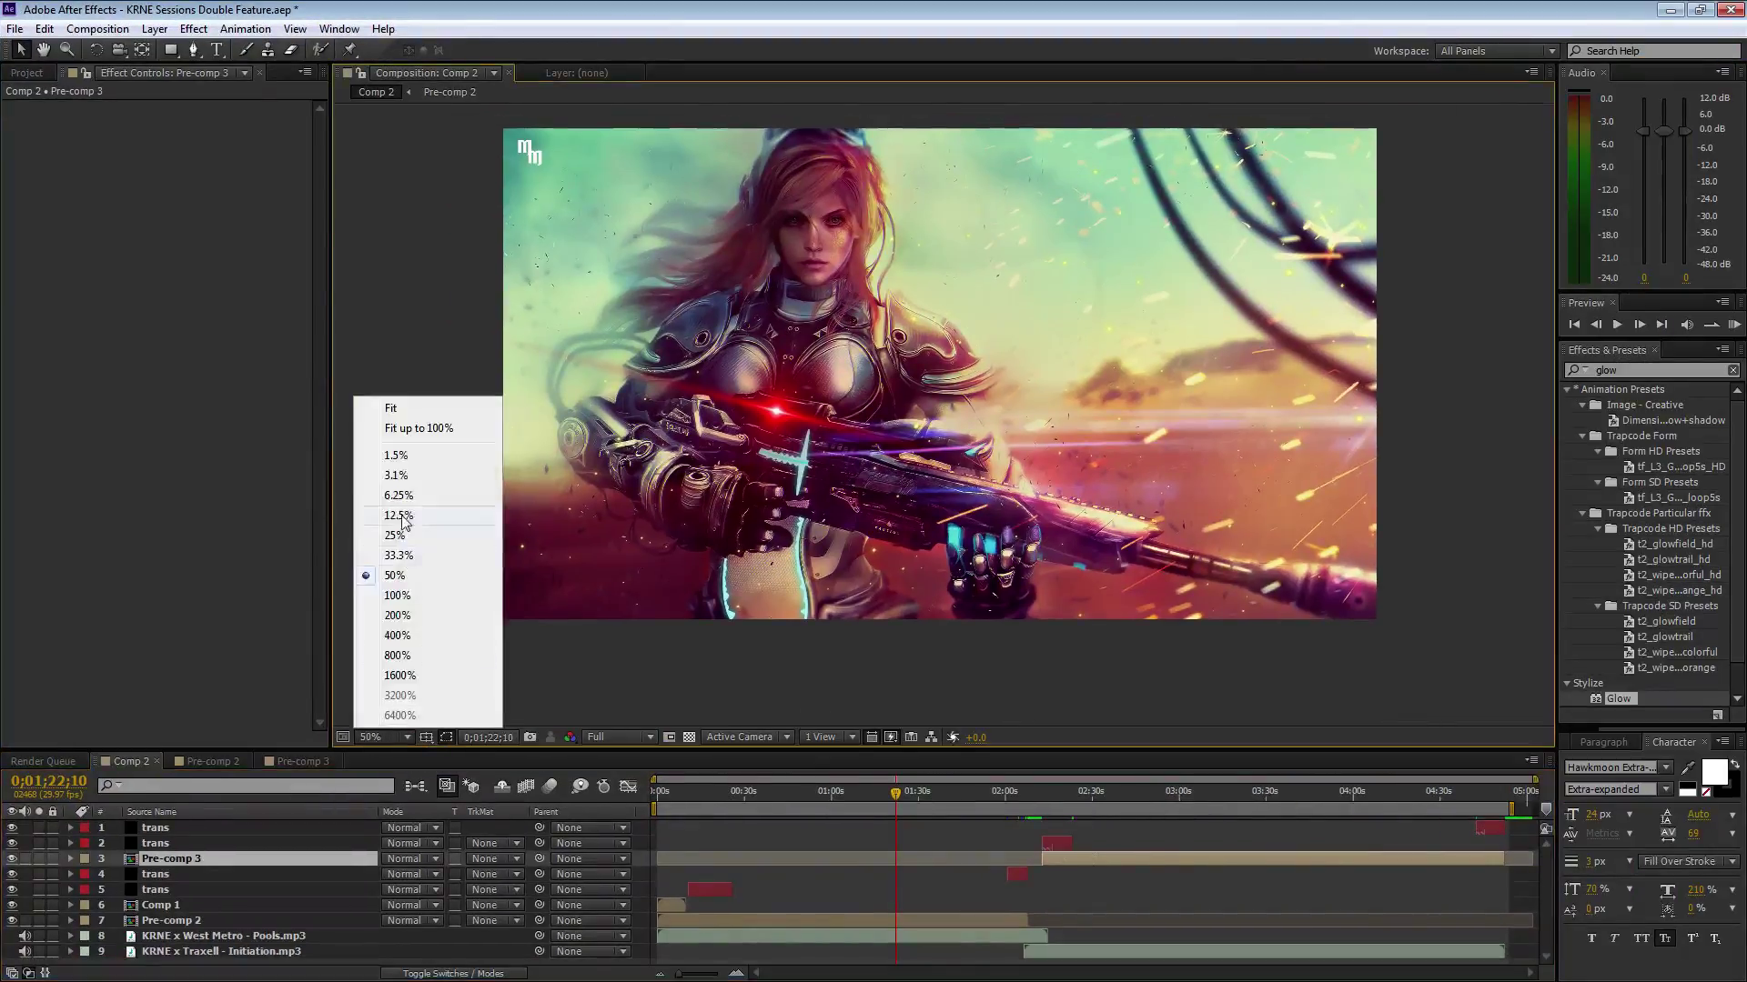
pyautogui.click(394, 411)
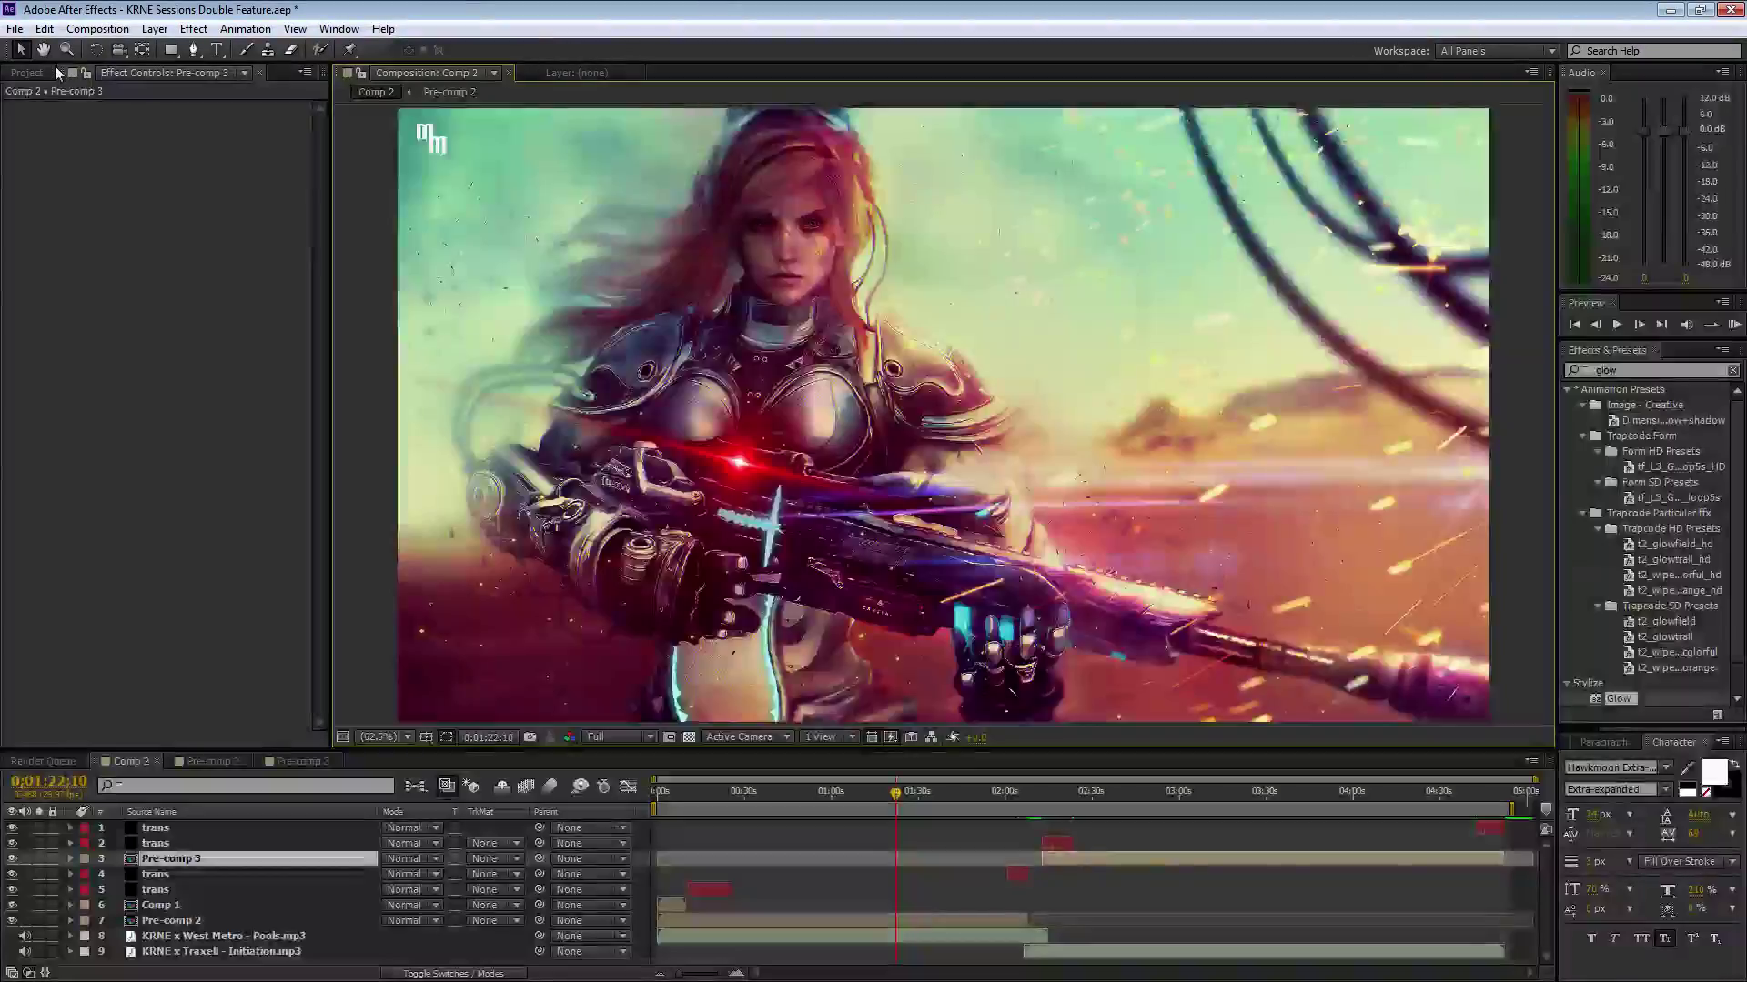
pyautogui.click(26, 72)
pyautogui.moveTo(786, 752); pyautogui.dragTo(787, 781)
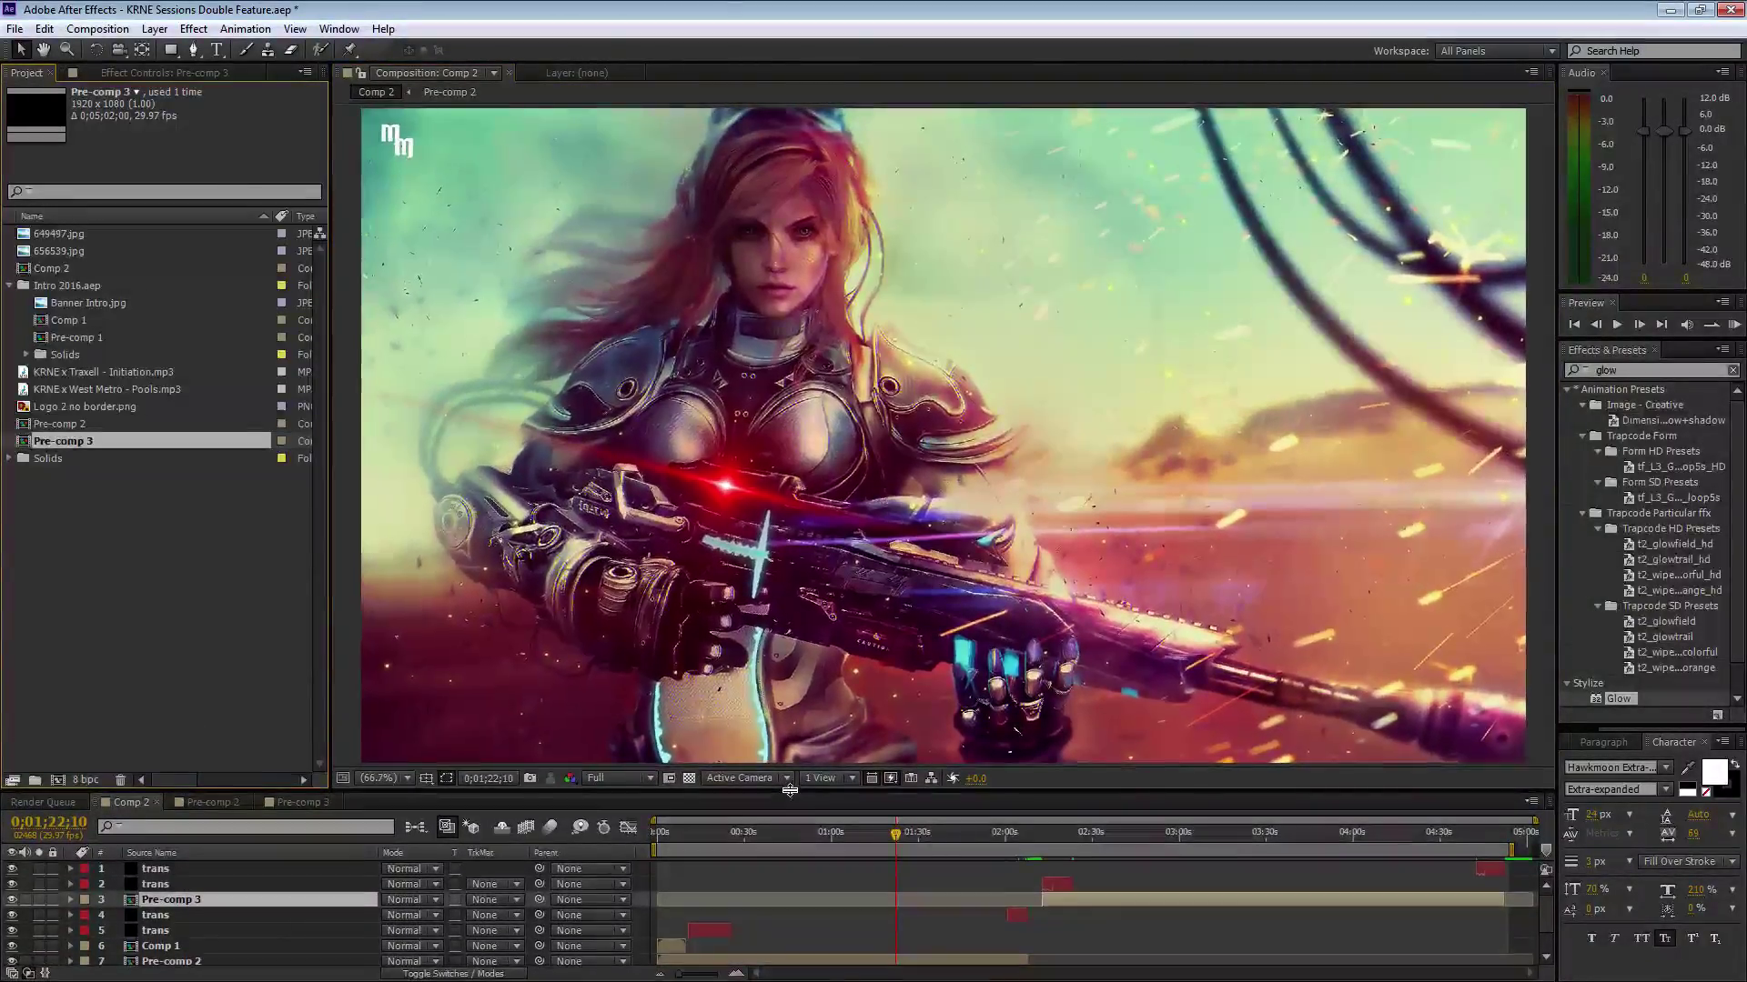
pyautogui.moveTo(787, 782); pyautogui.dragTo(793, 815)
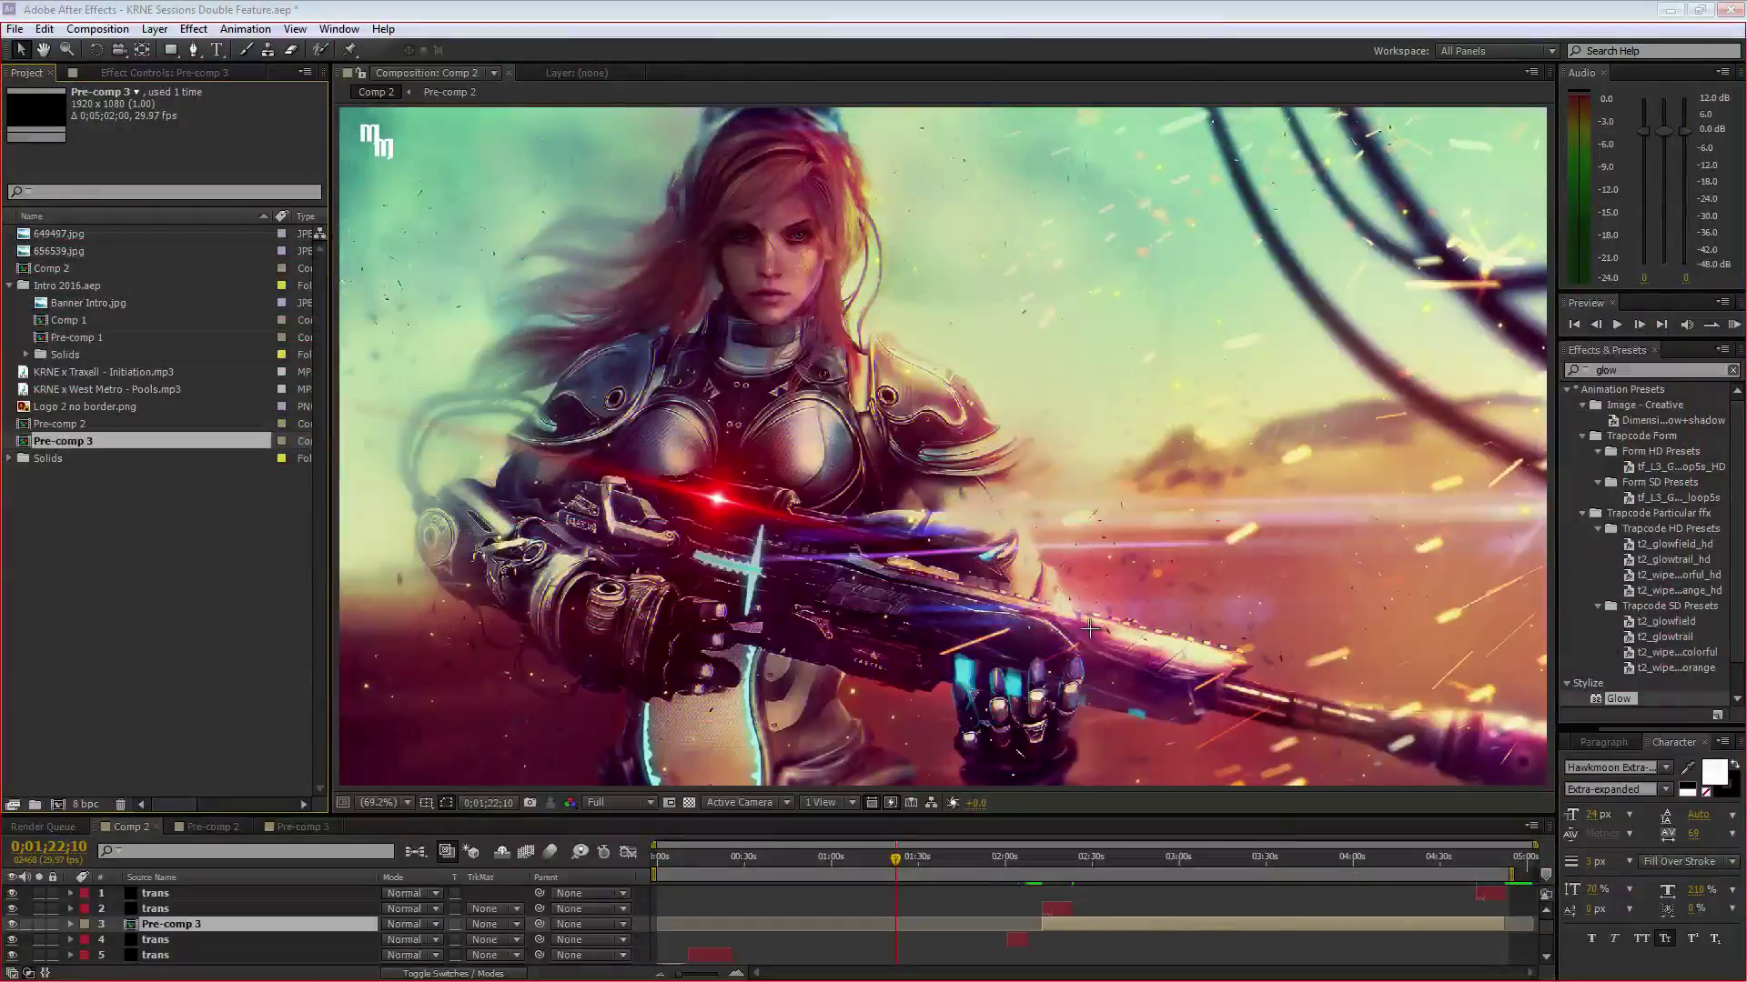
# - Snip the After Effects window and save the capture to the Desktop as 6111221
pyautogui.click(1089, 628)
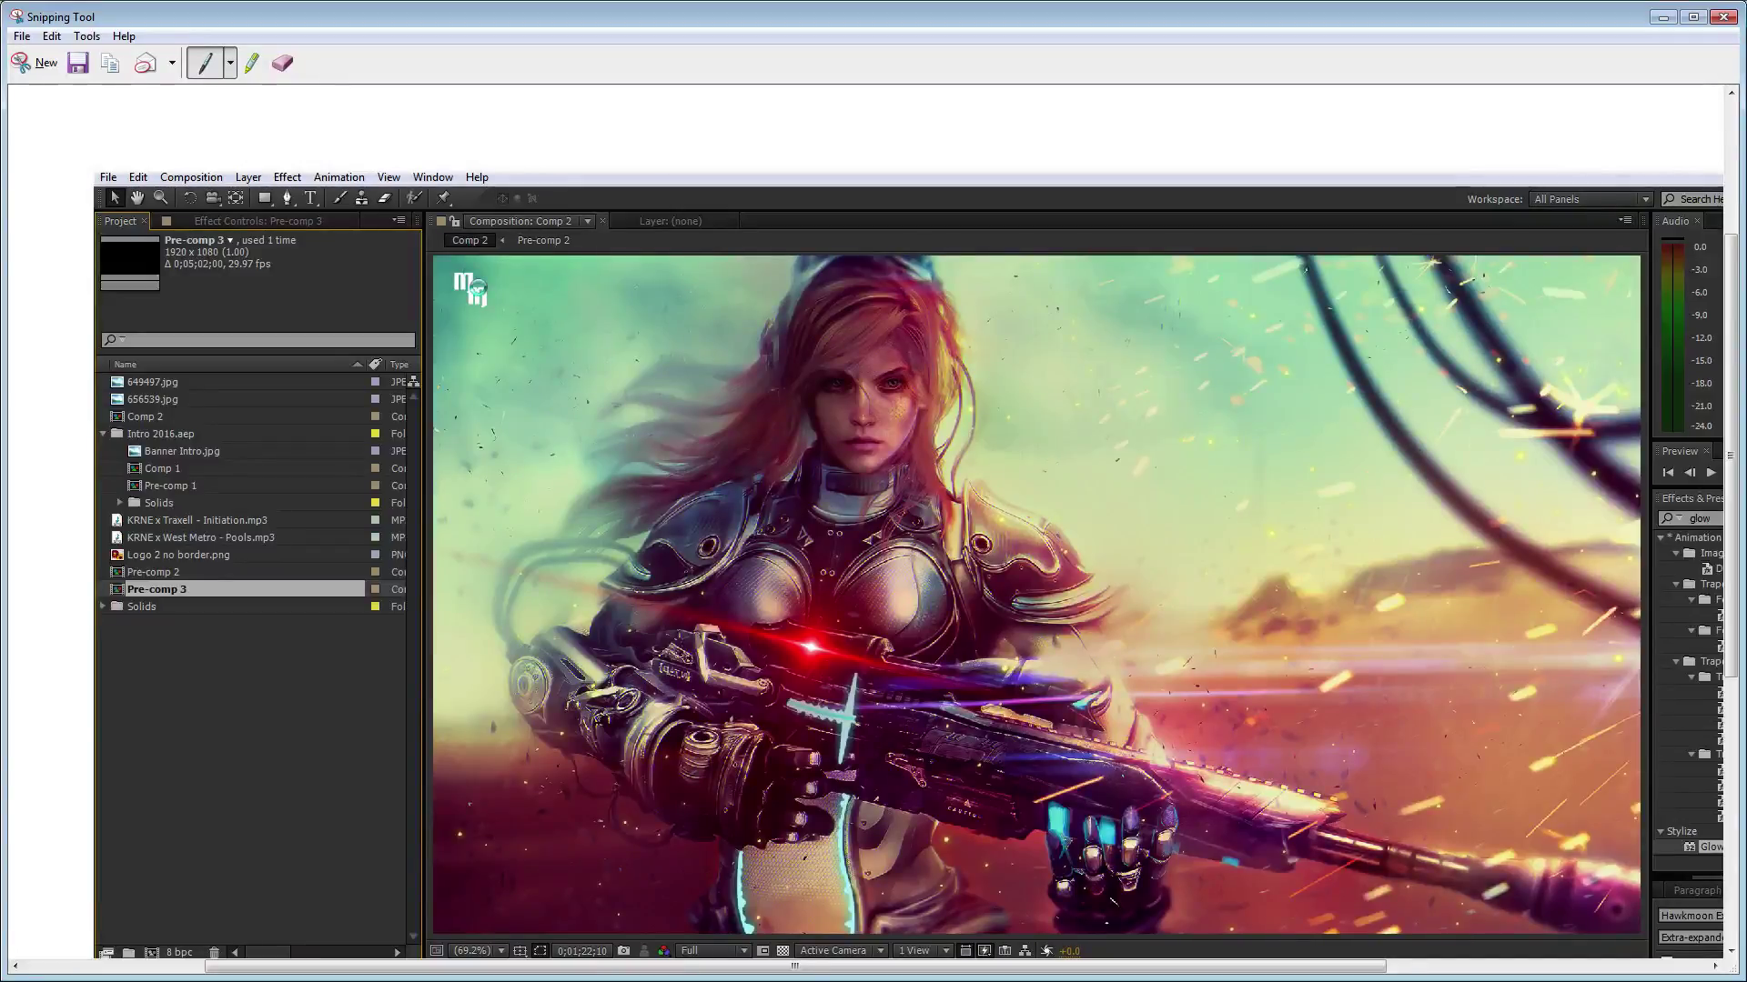
pyautogui.hotkey('ctrl', 's')
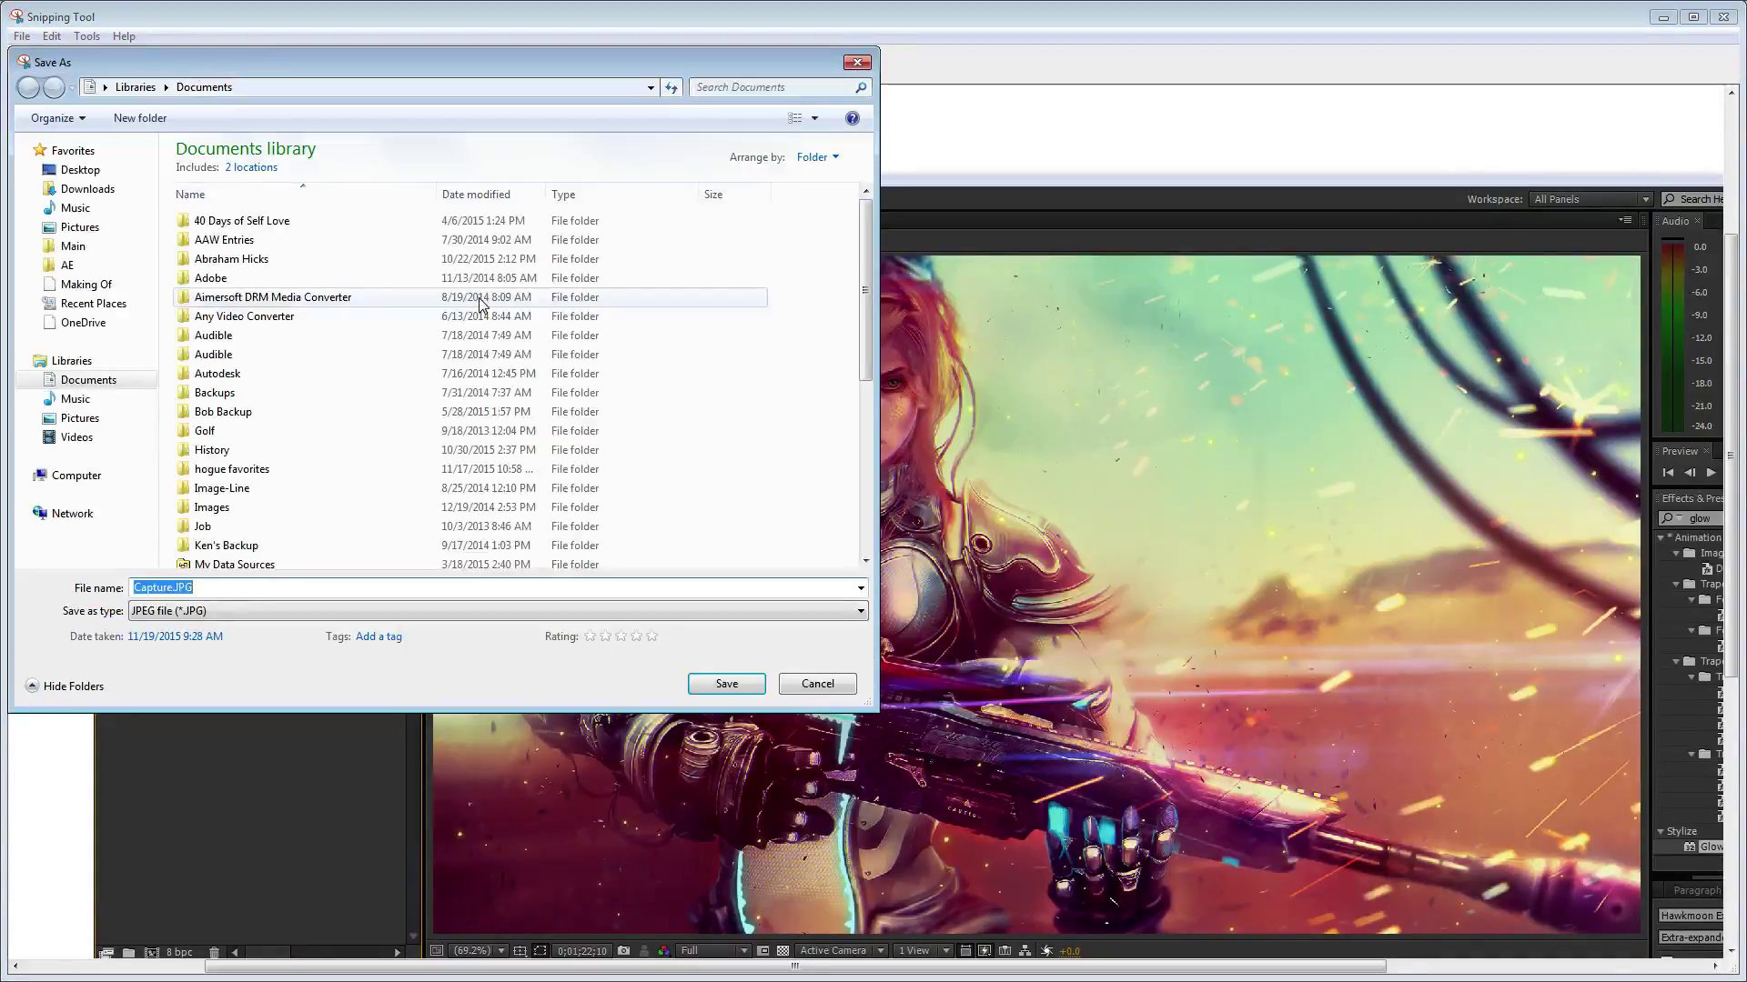
pyautogui.write('6111')
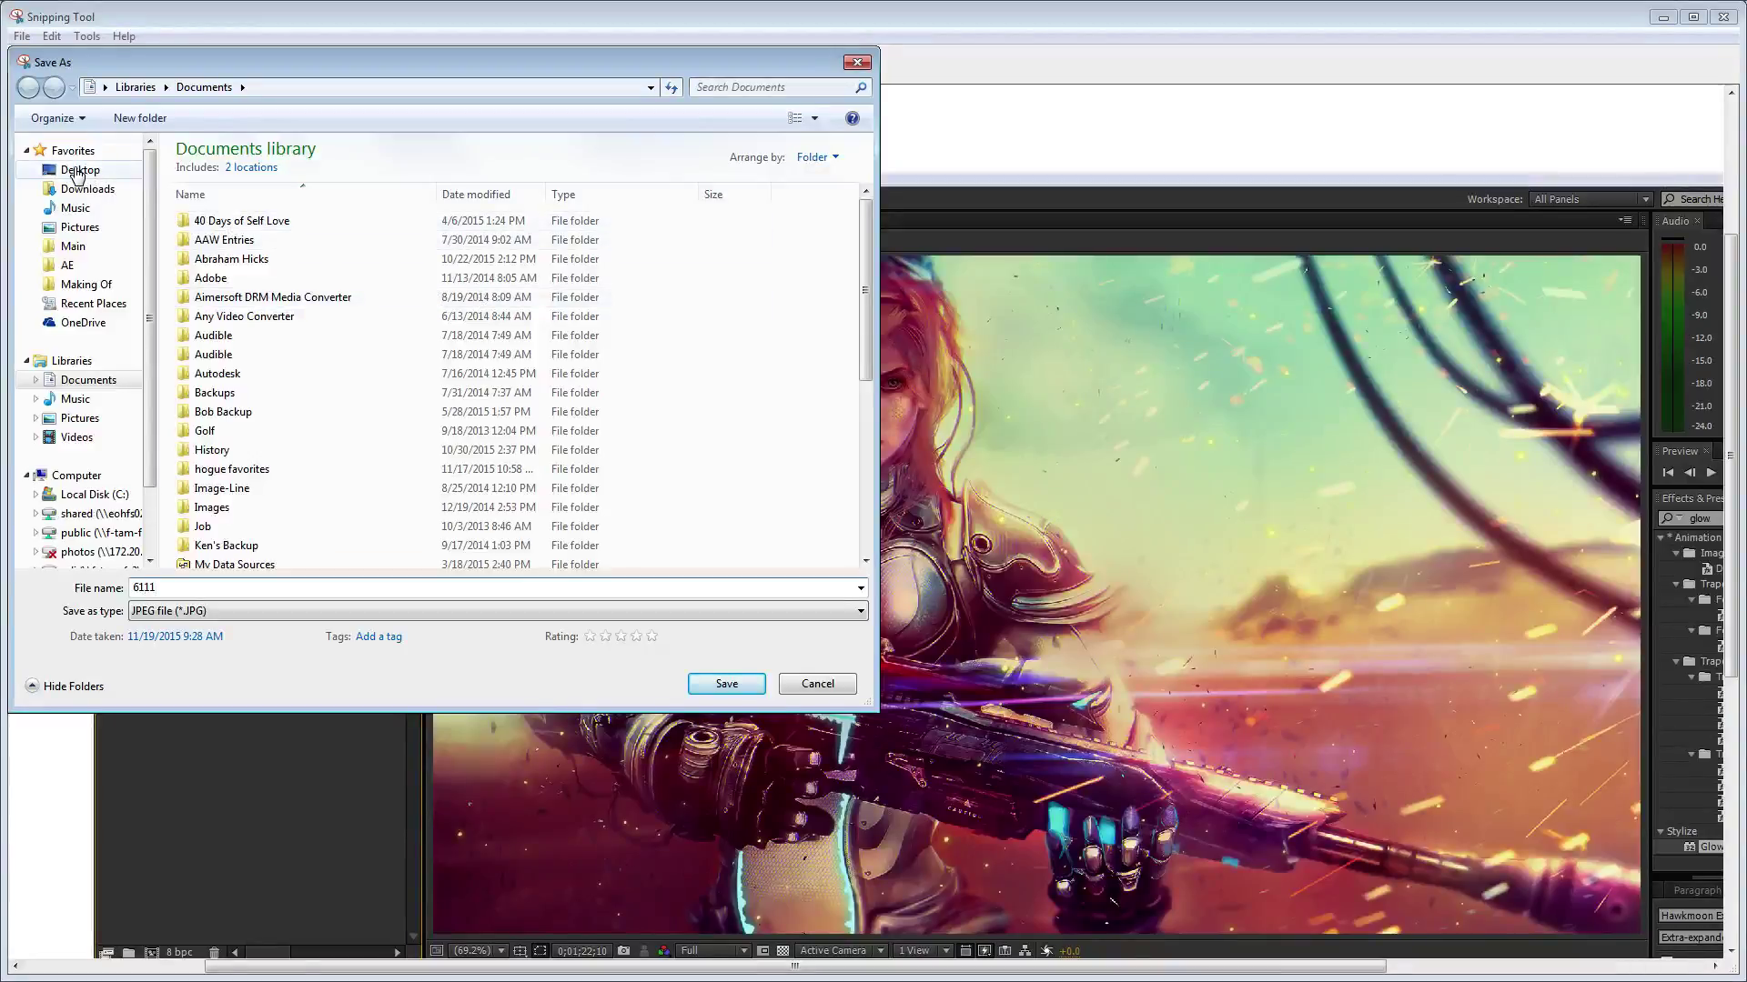
pyautogui.click(76, 171)
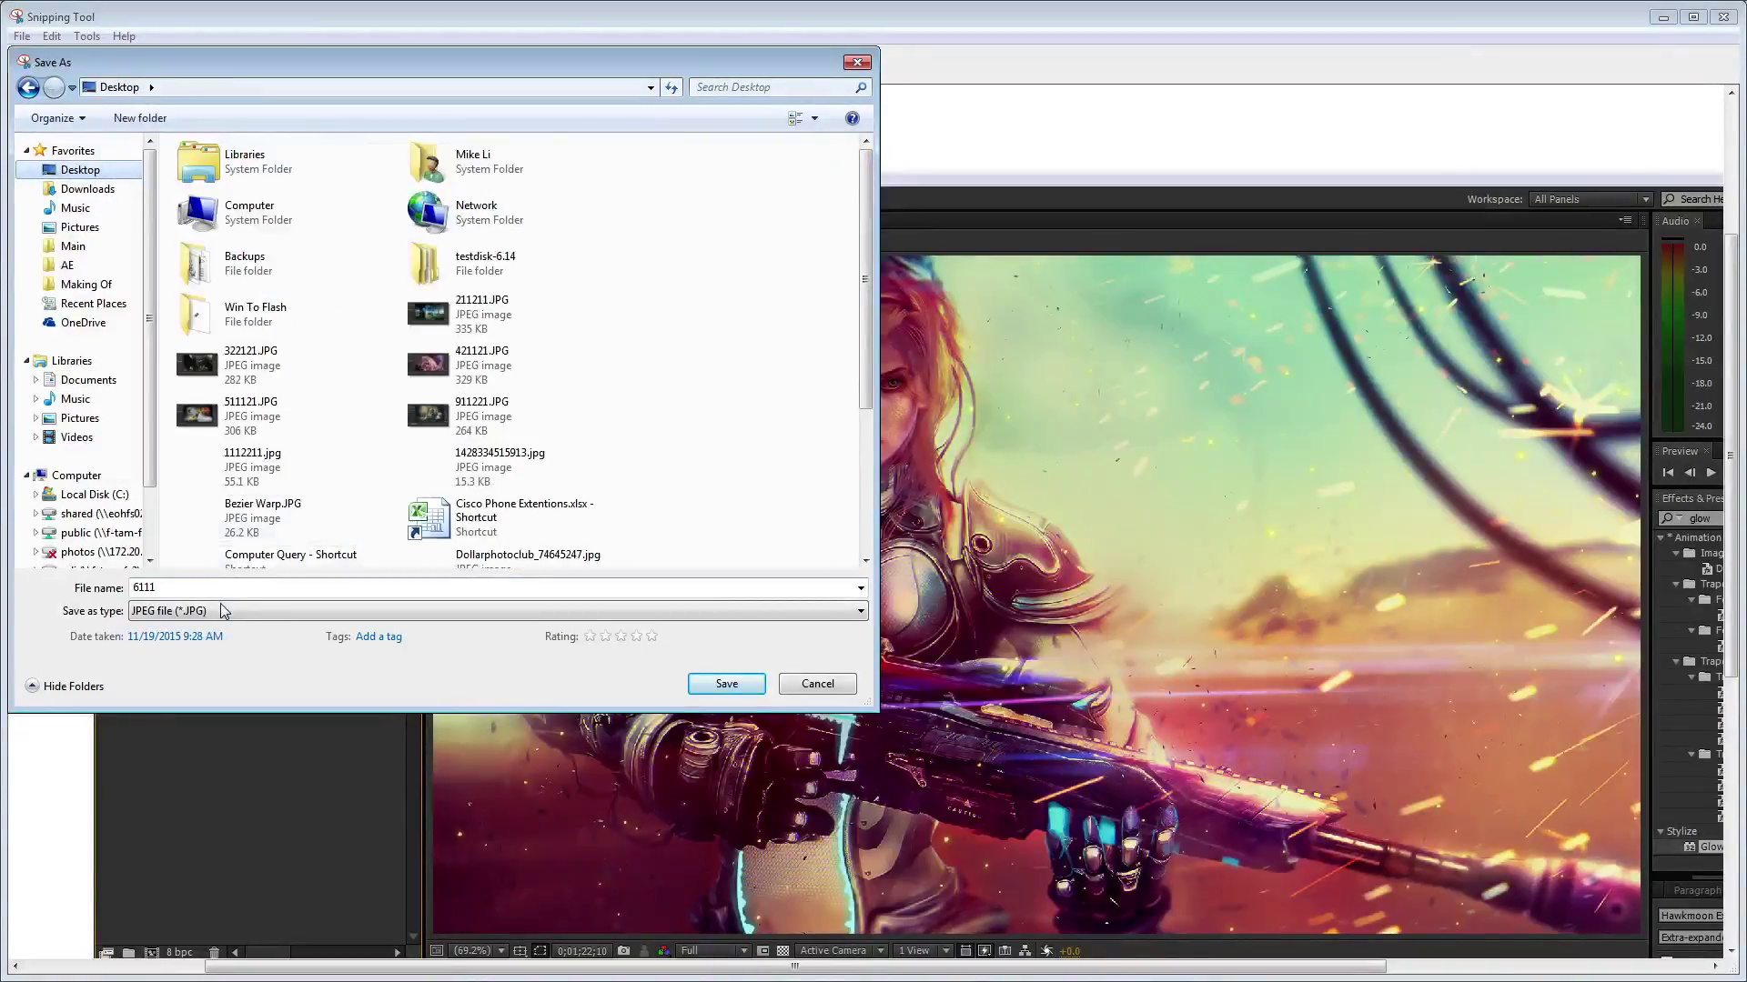
pyautogui.write('221')
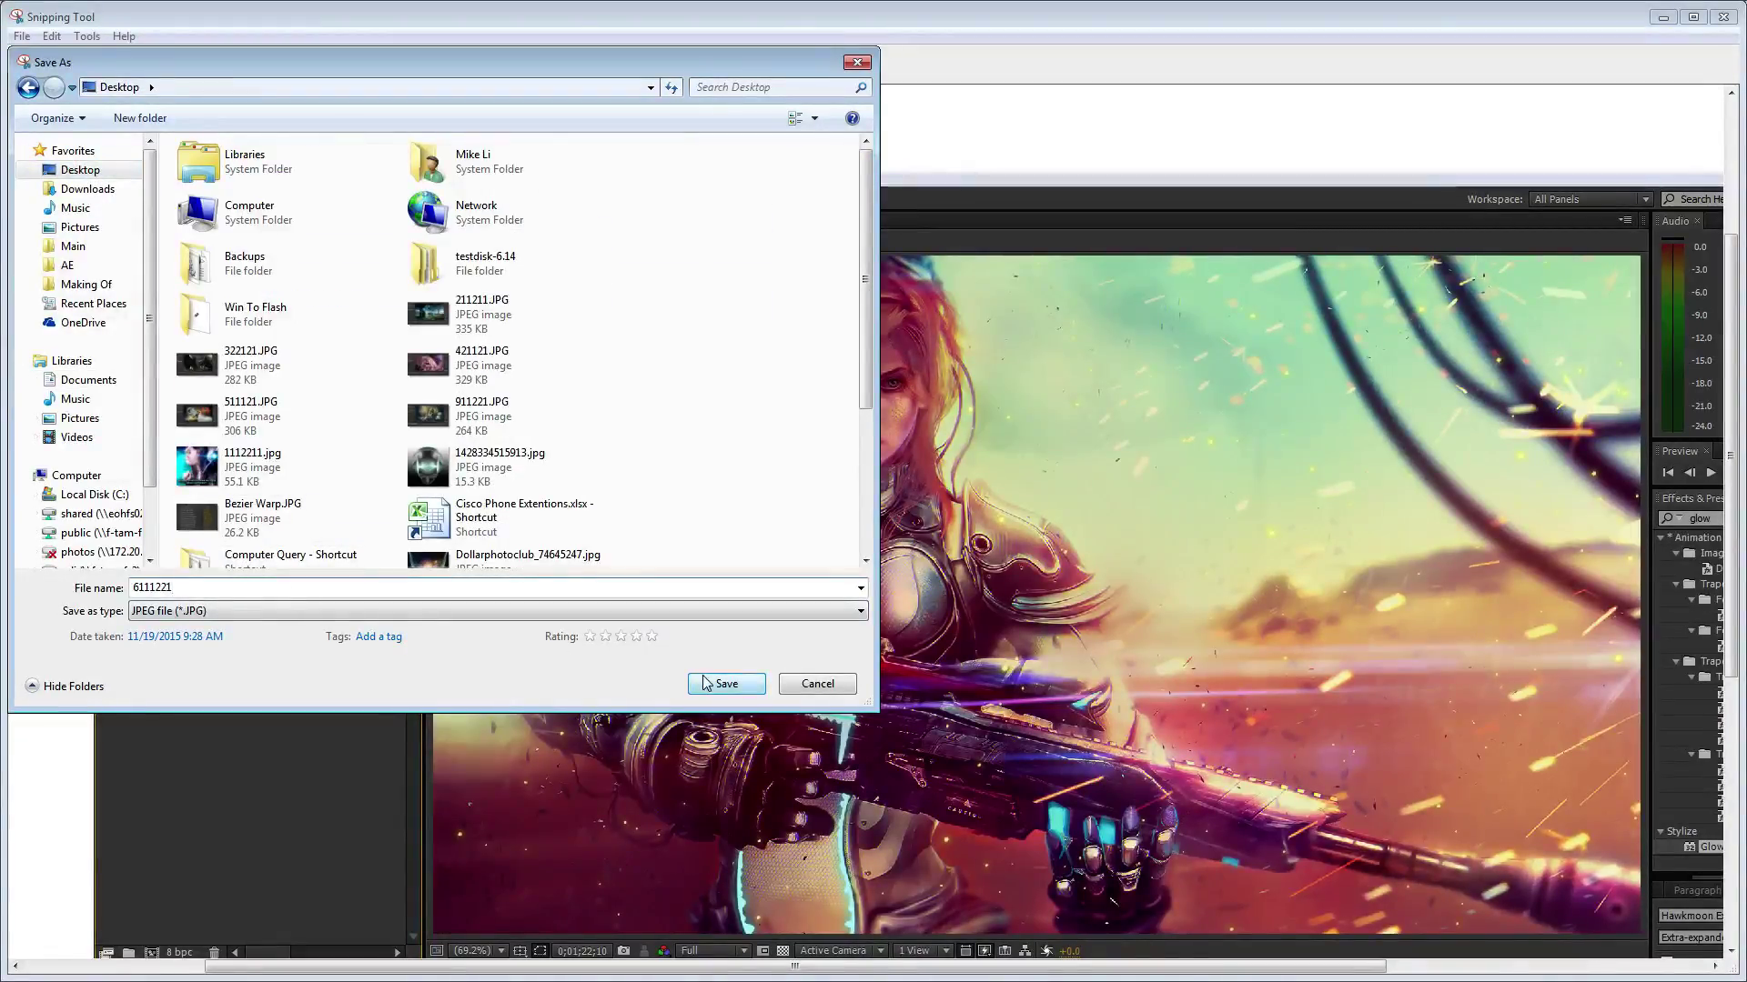
pyautogui.click(1001, 409)
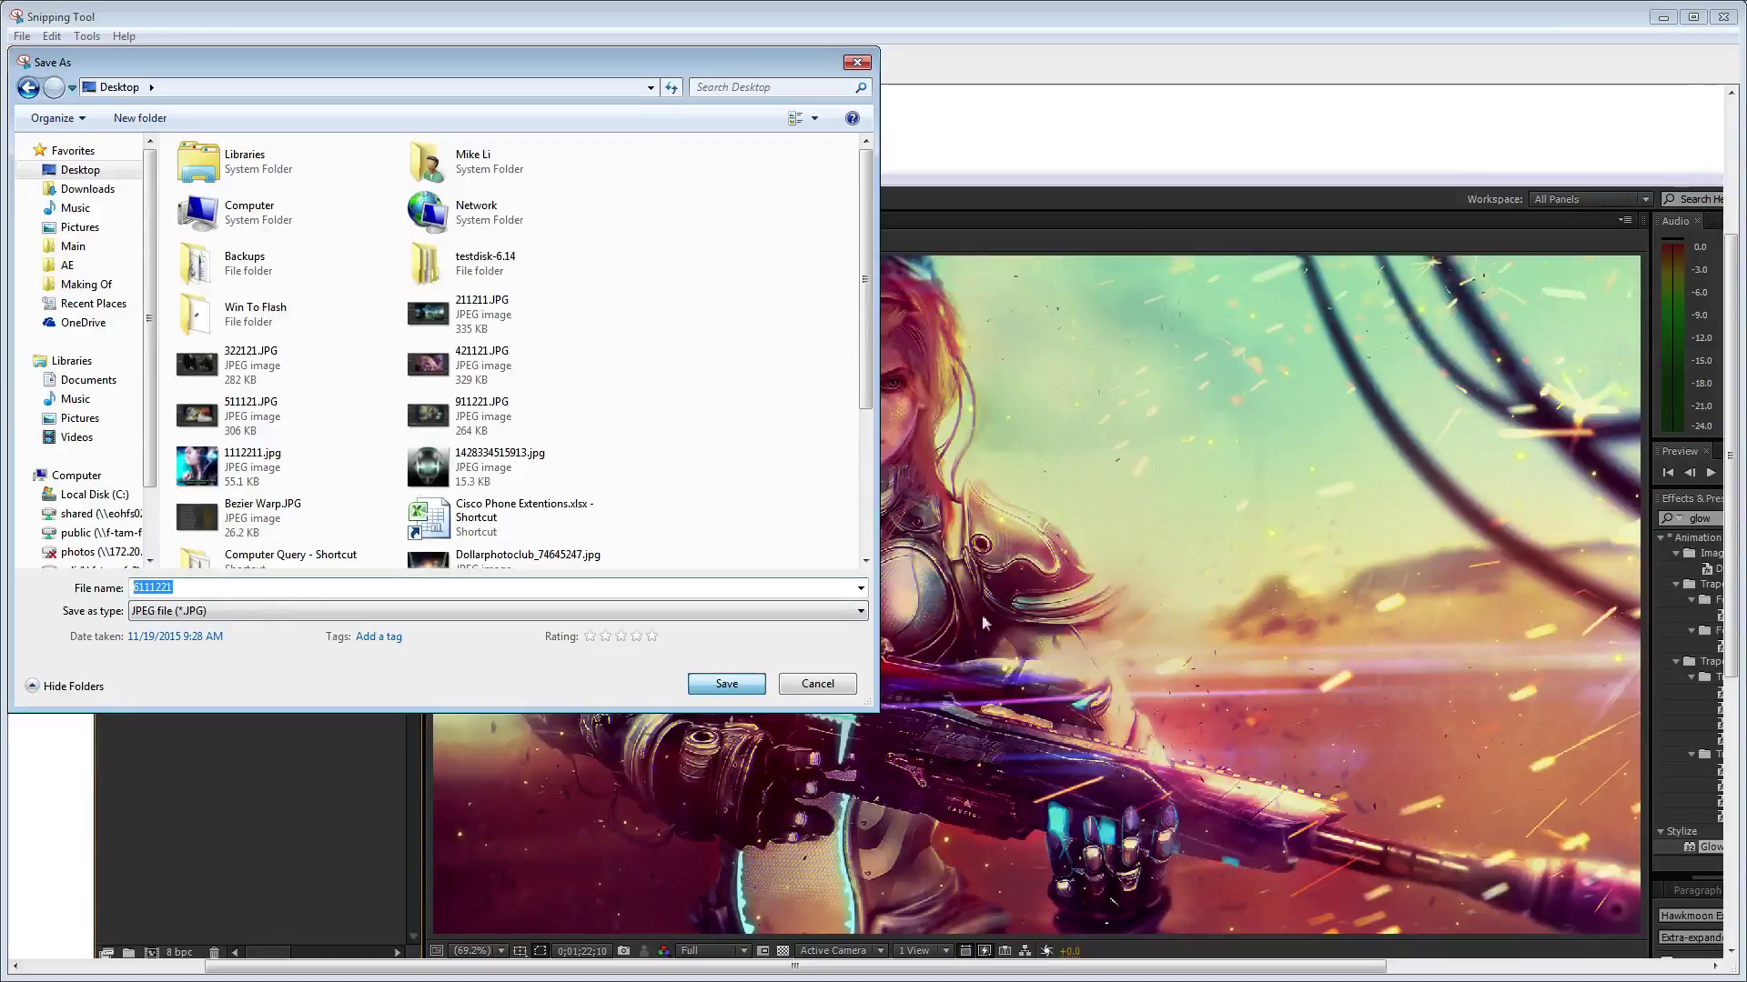
pyautogui.click(1725, 19)
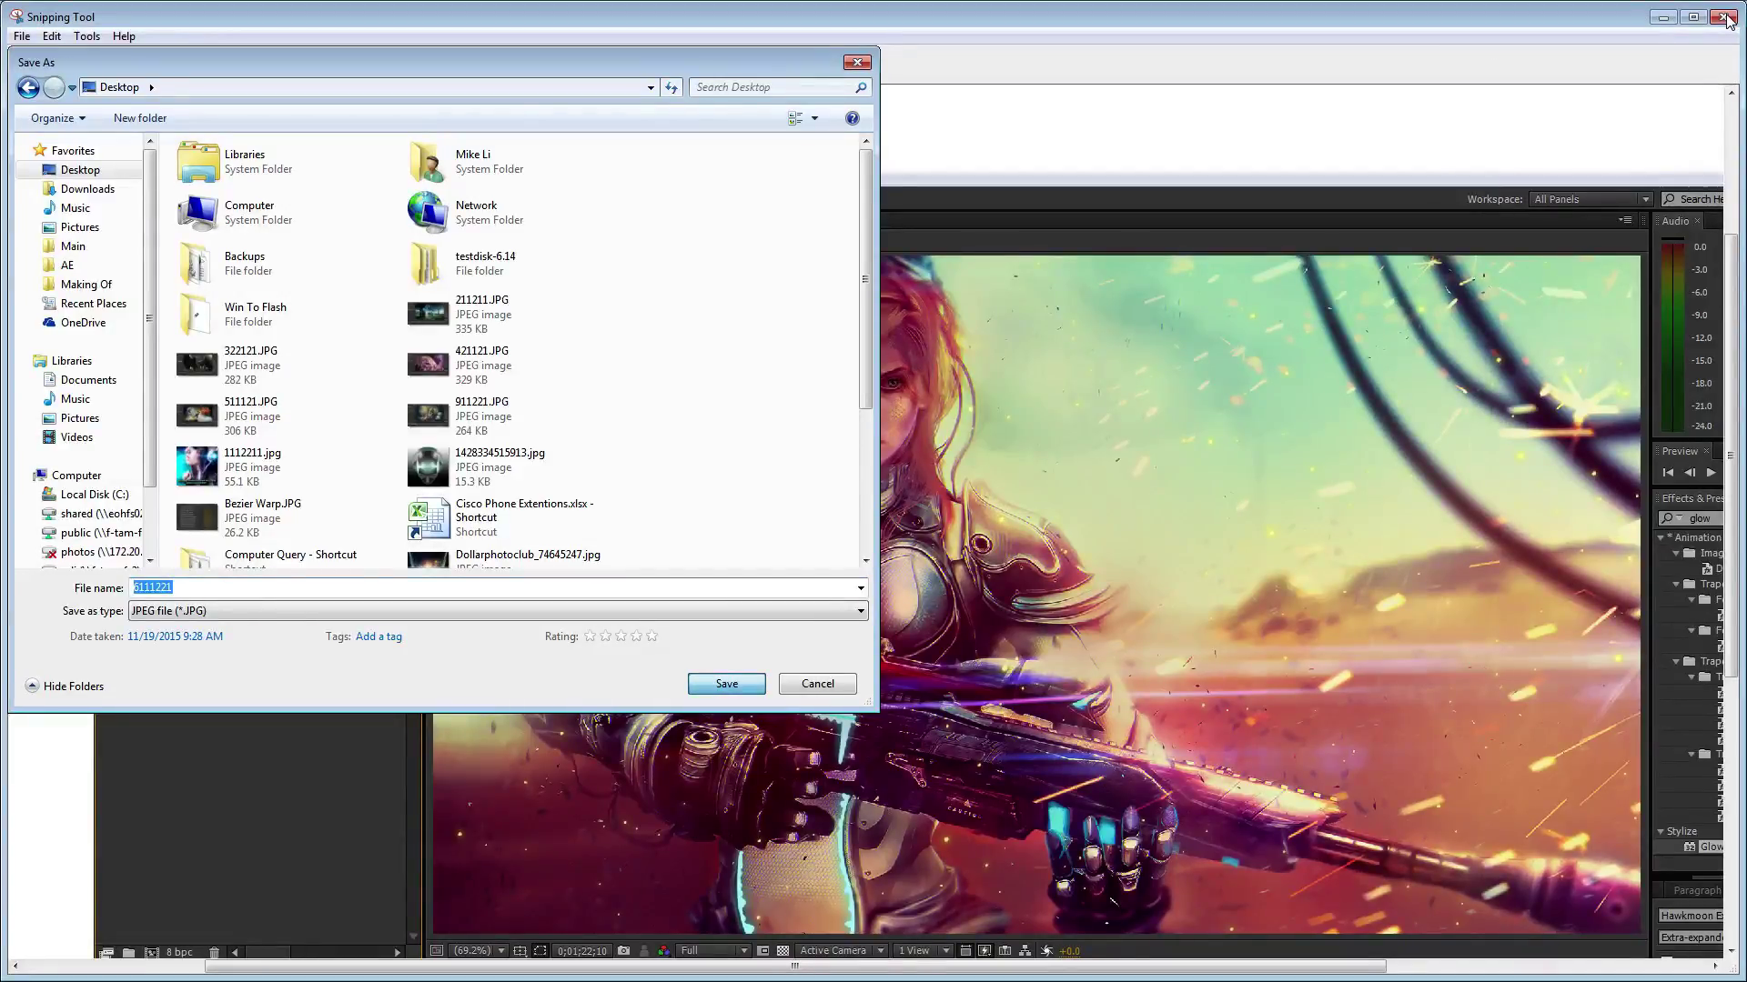
pyautogui.press('Return')
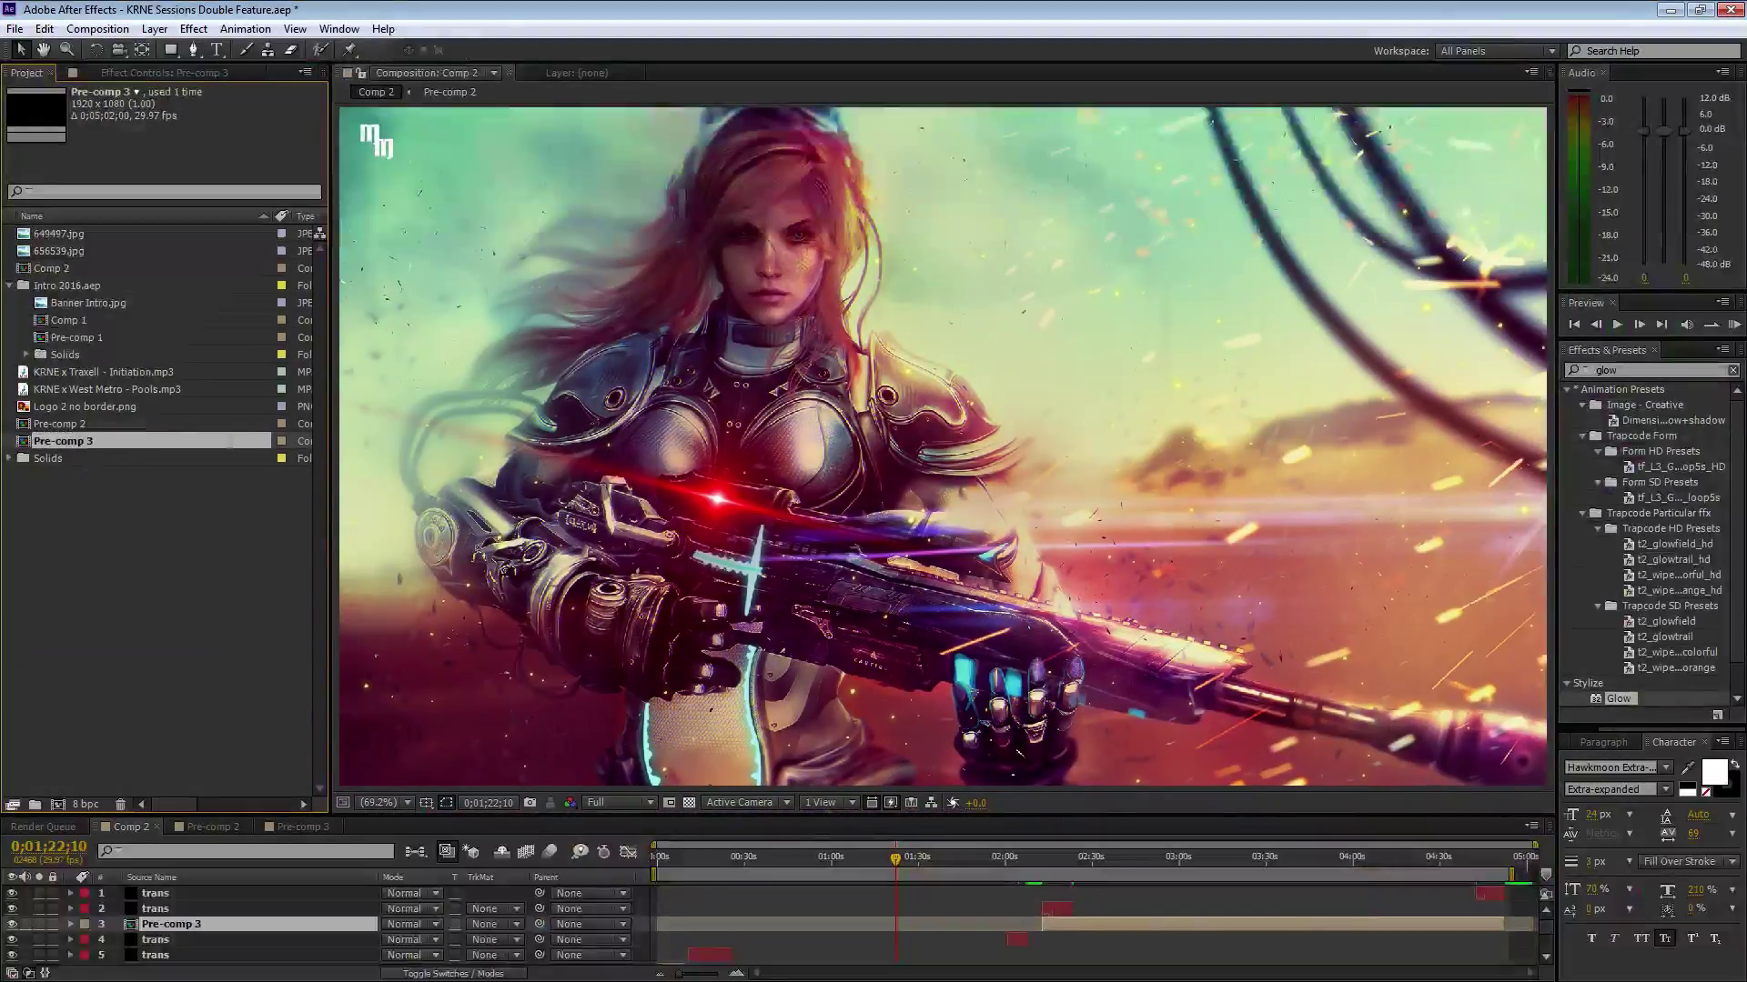
# - Restore the window, set the viewer to 50%, and zoom the timeline in around the playhead
pyautogui.doubleClick(557, 8)
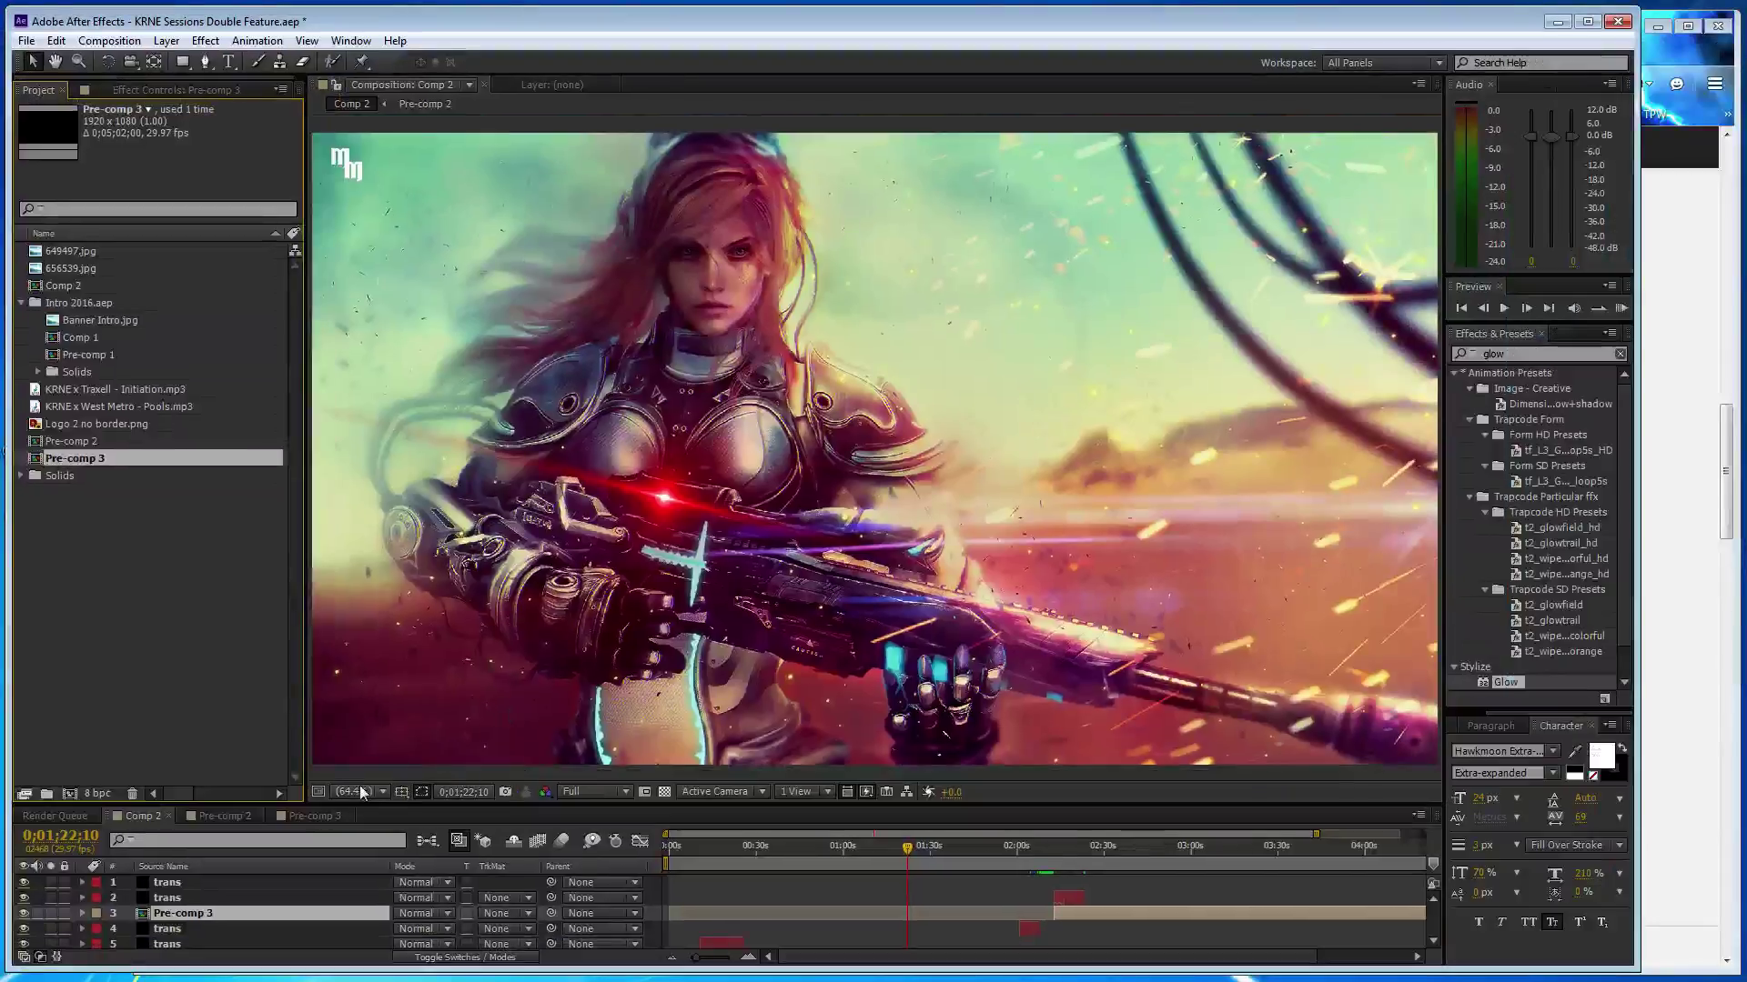
pyautogui.click(383, 791)
pyautogui.click(394, 629)
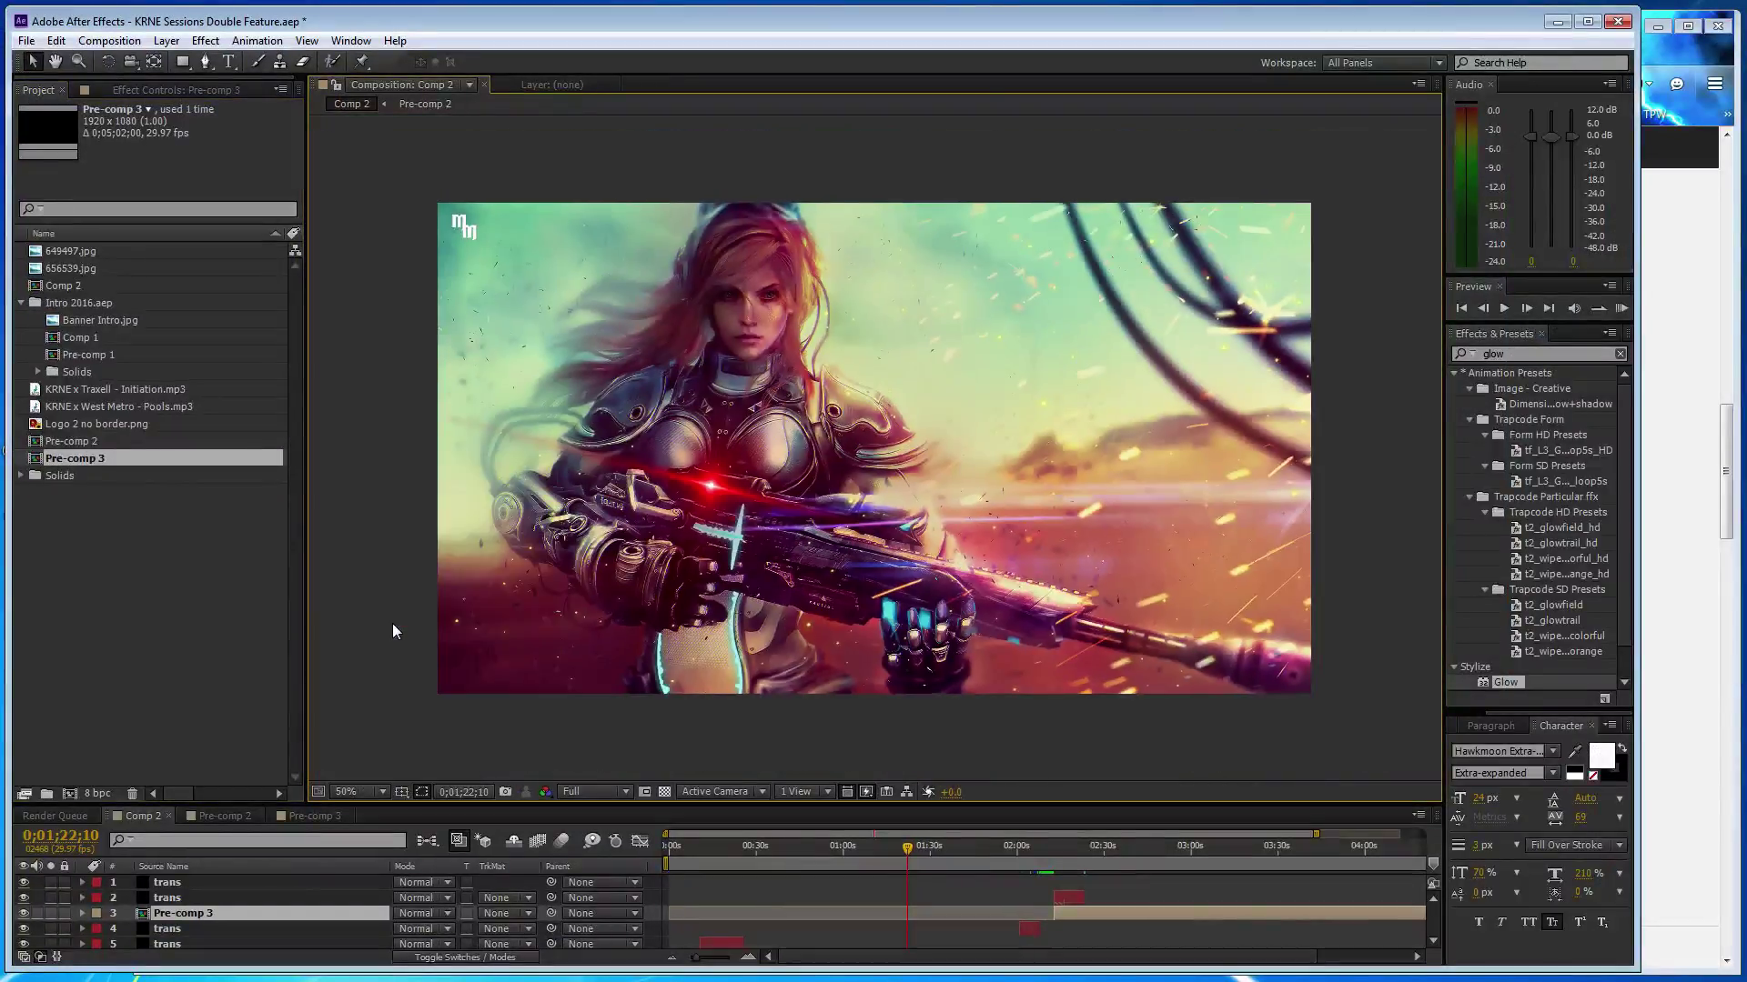
pyautogui.moveTo(1319, 835); pyautogui.dragTo(1419, 834)
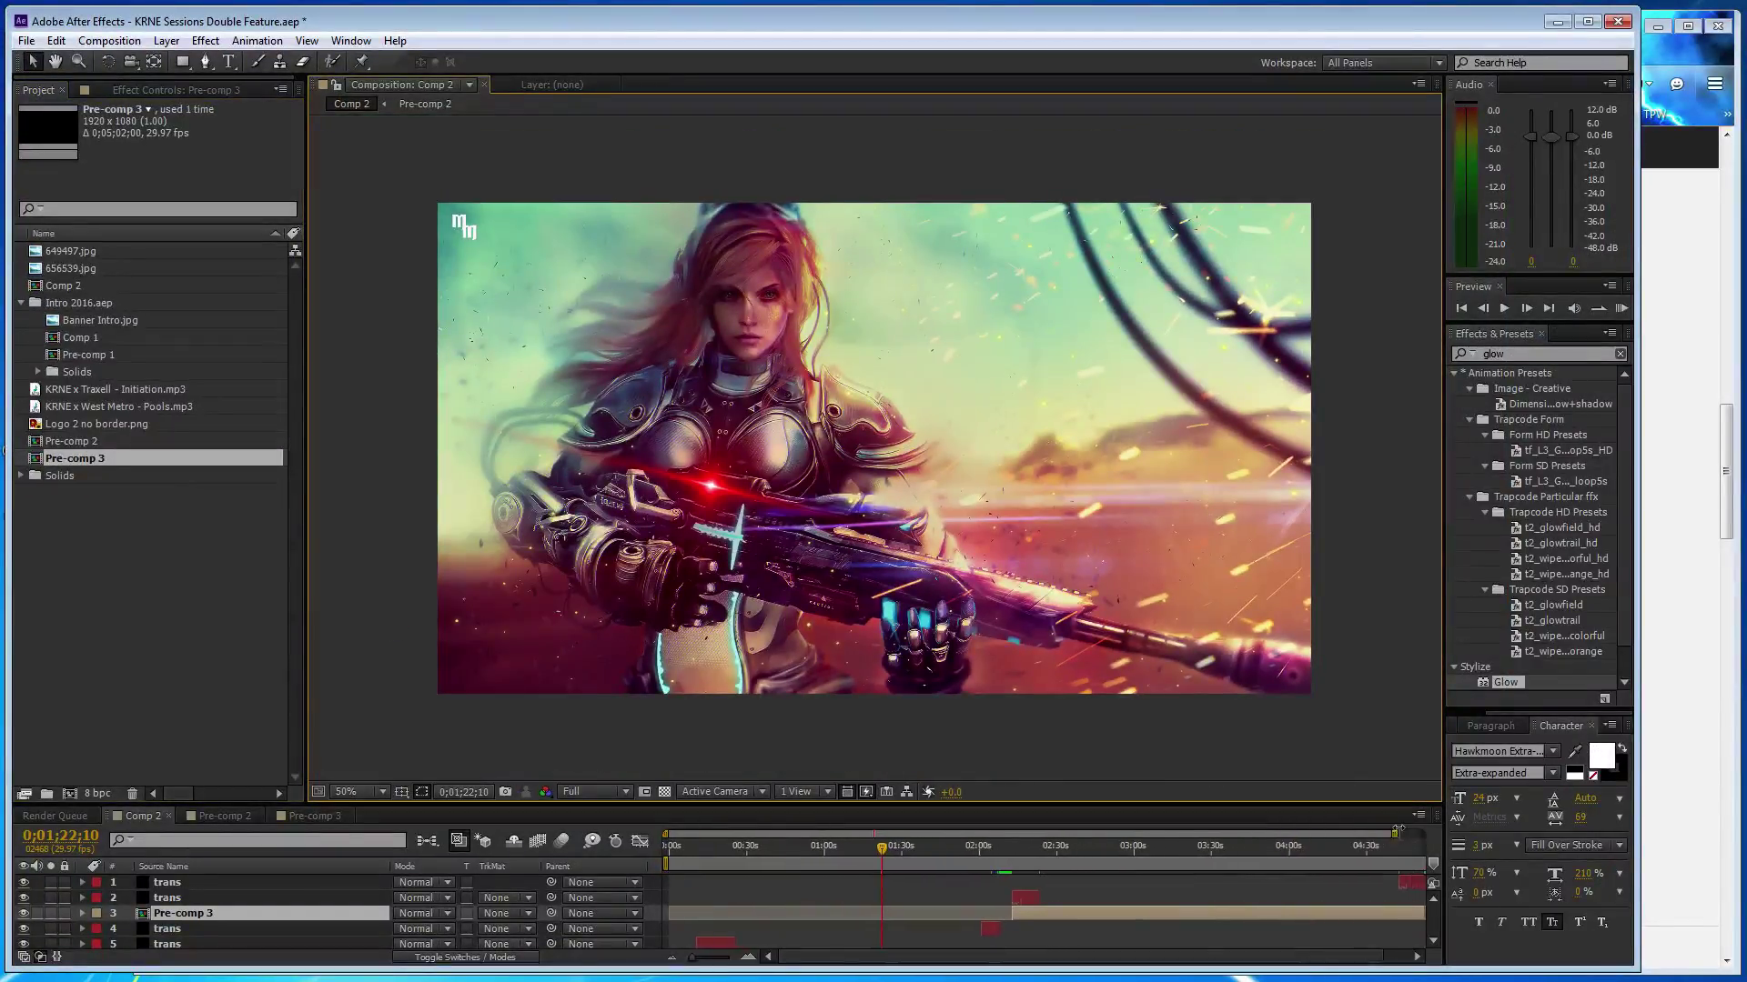
pyautogui.moveTo(1101, 810)
pyautogui.mouseDown()
pyautogui.moveTo(910, 754)
pyautogui.moveTo(662, 805)
pyautogui.moveTo(990, 816)
pyautogui.mouseUp()
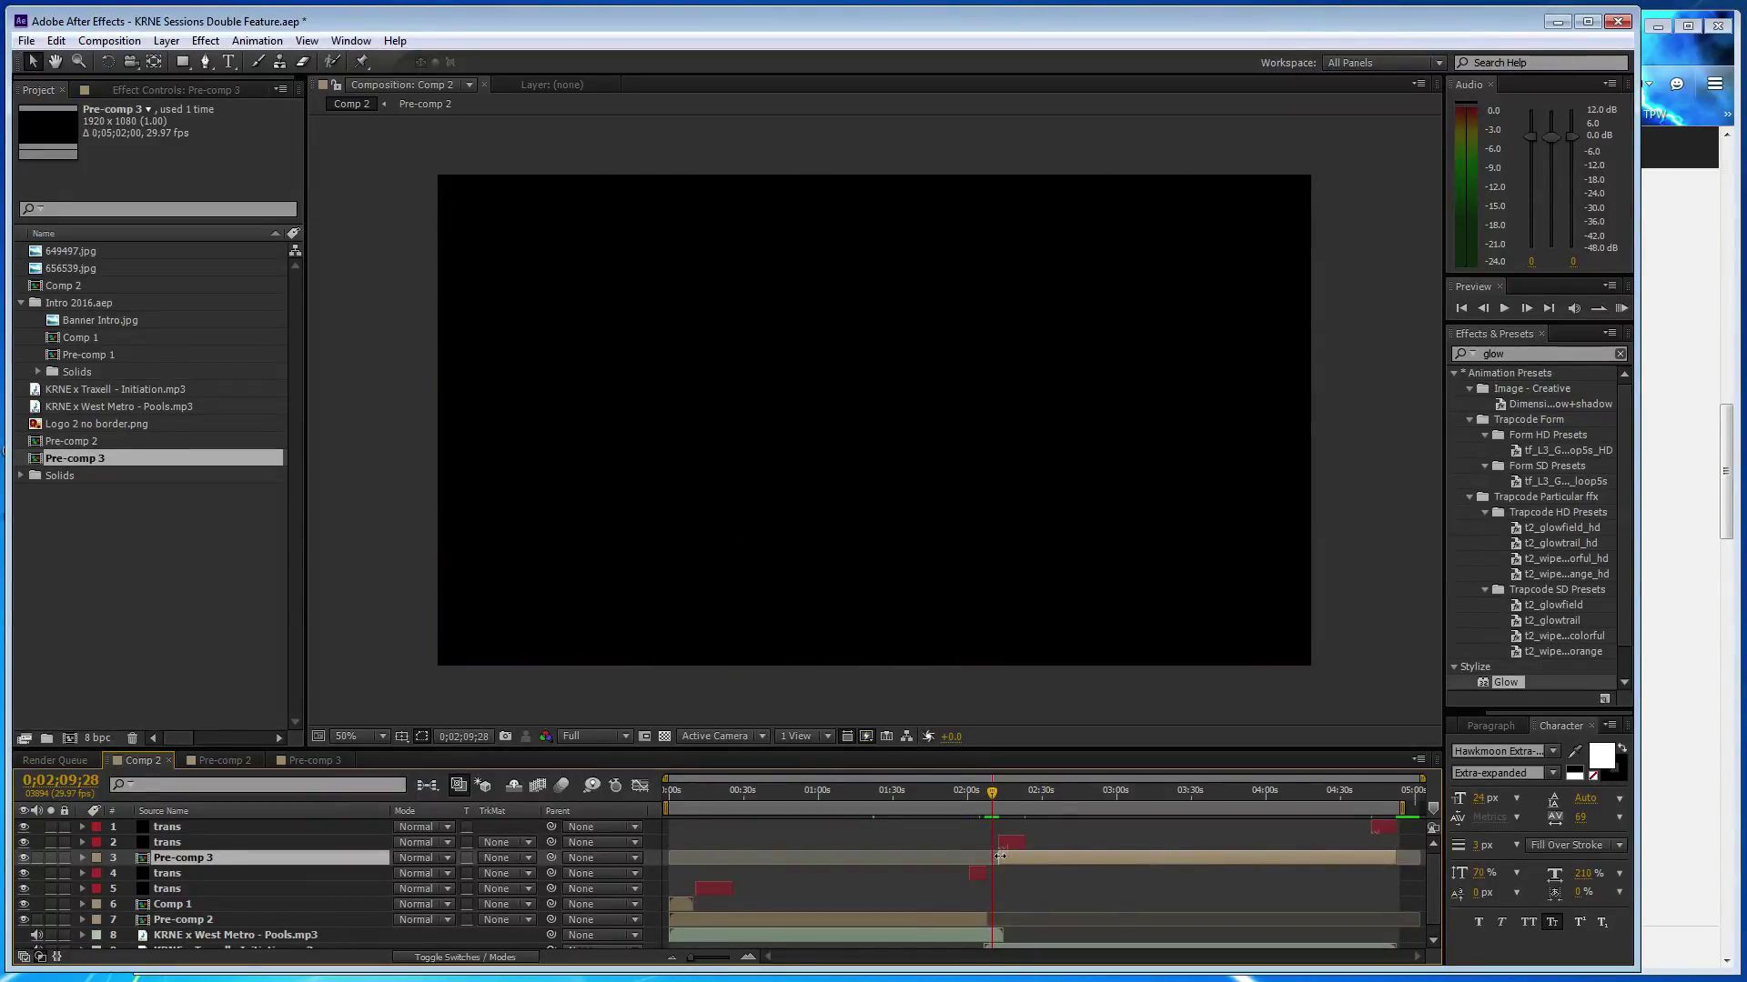
pyautogui.click(746, 955)
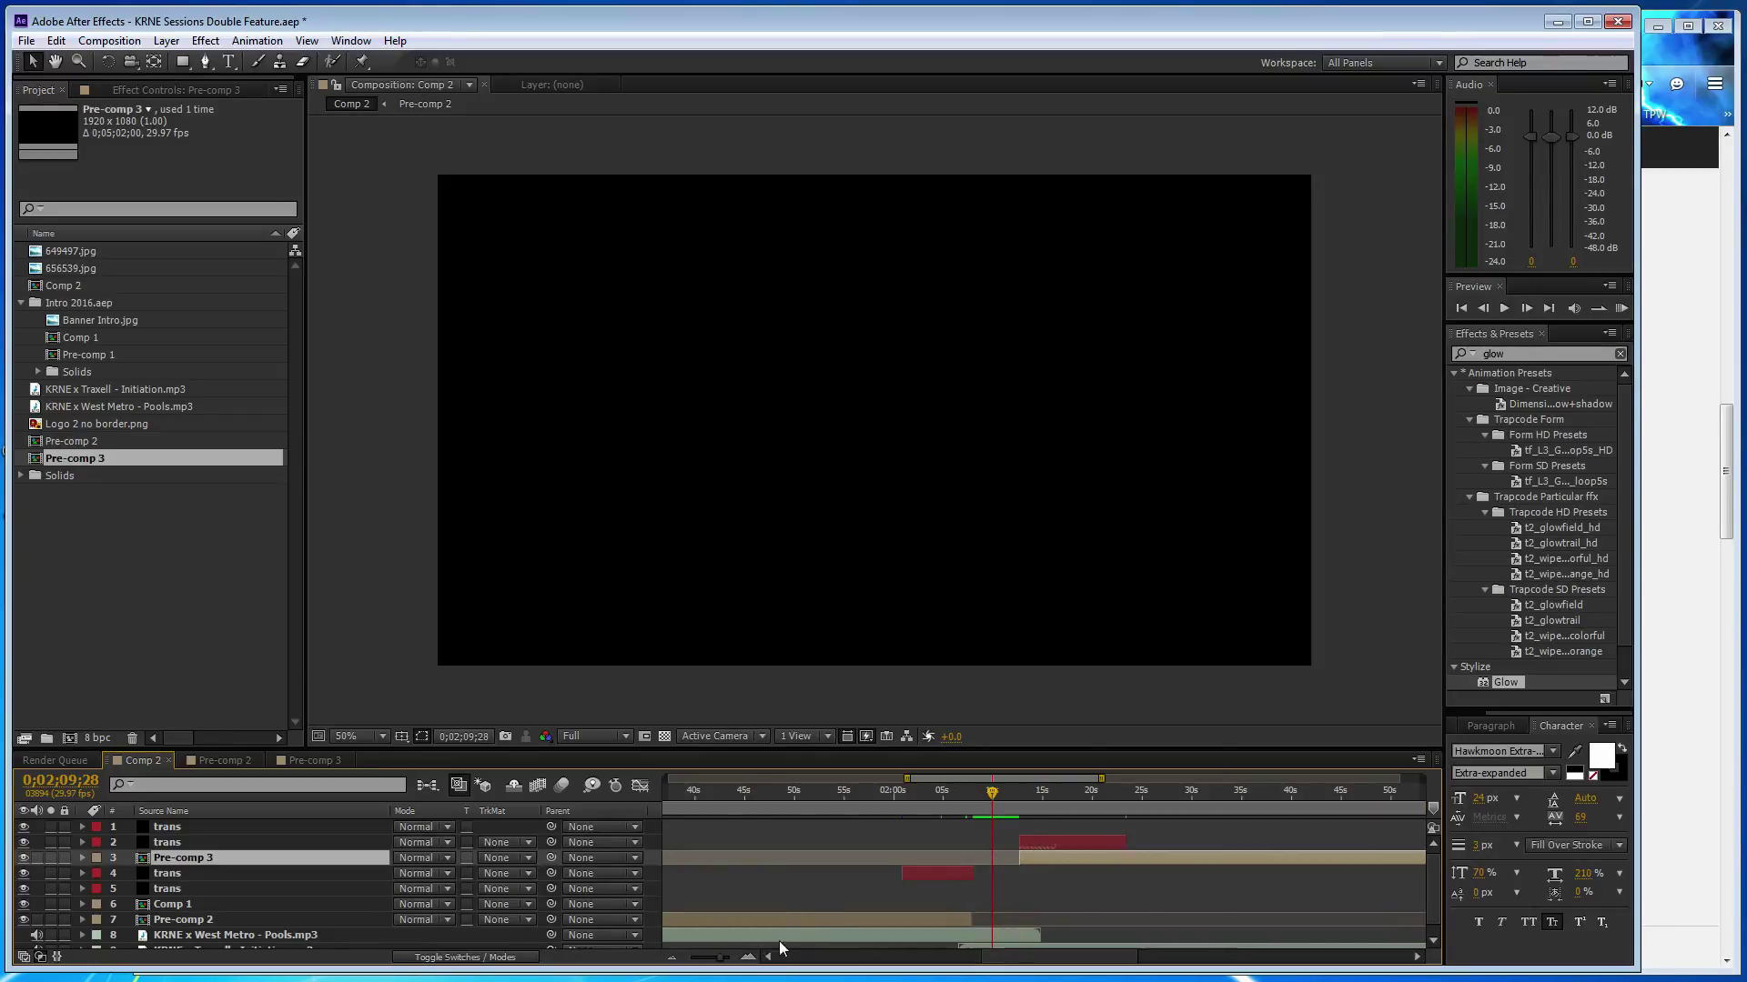
# - Extend Pre-comp 3 and the second trans layer to start at the playhead, then open Pre-comp 3
pyautogui.moveTo(1016, 861)
pyautogui.mouseDown()
pyautogui.moveTo(992, 862)
pyautogui.moveTo(991, 842)
pyautogui.mouseUp()
pyautogui.click(1016, 843)
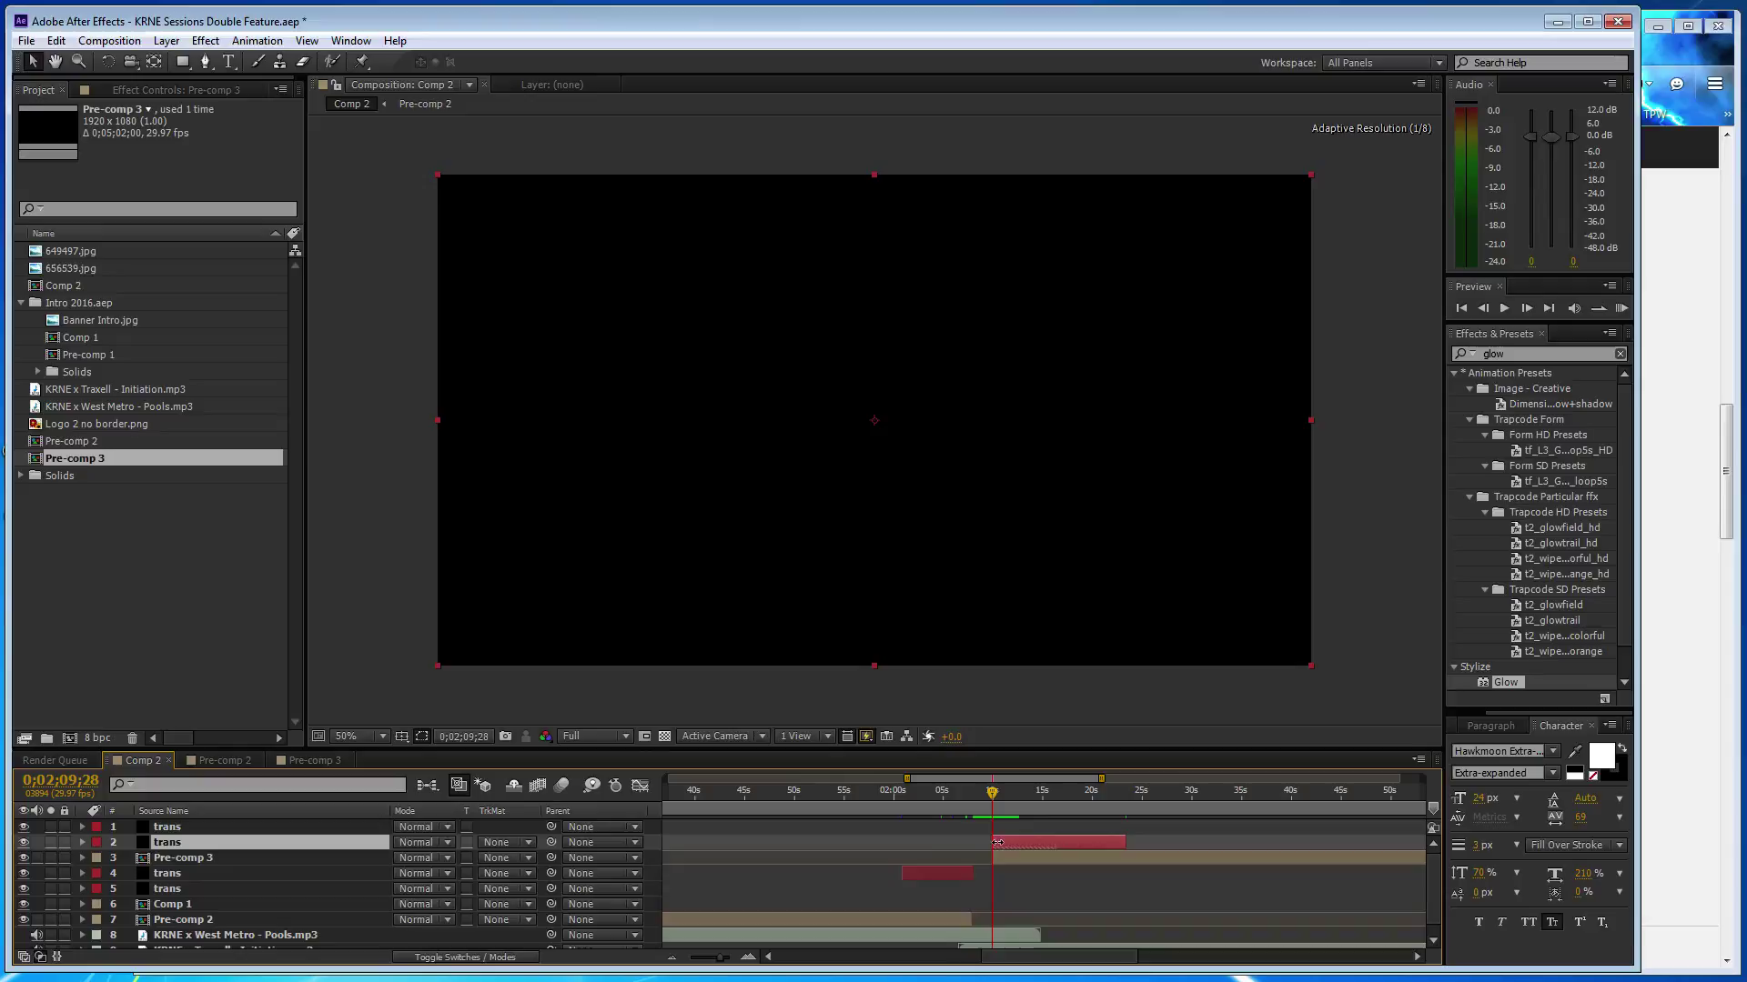
pyautogui.click(308, 856)
pyautogui.click(326, 765)
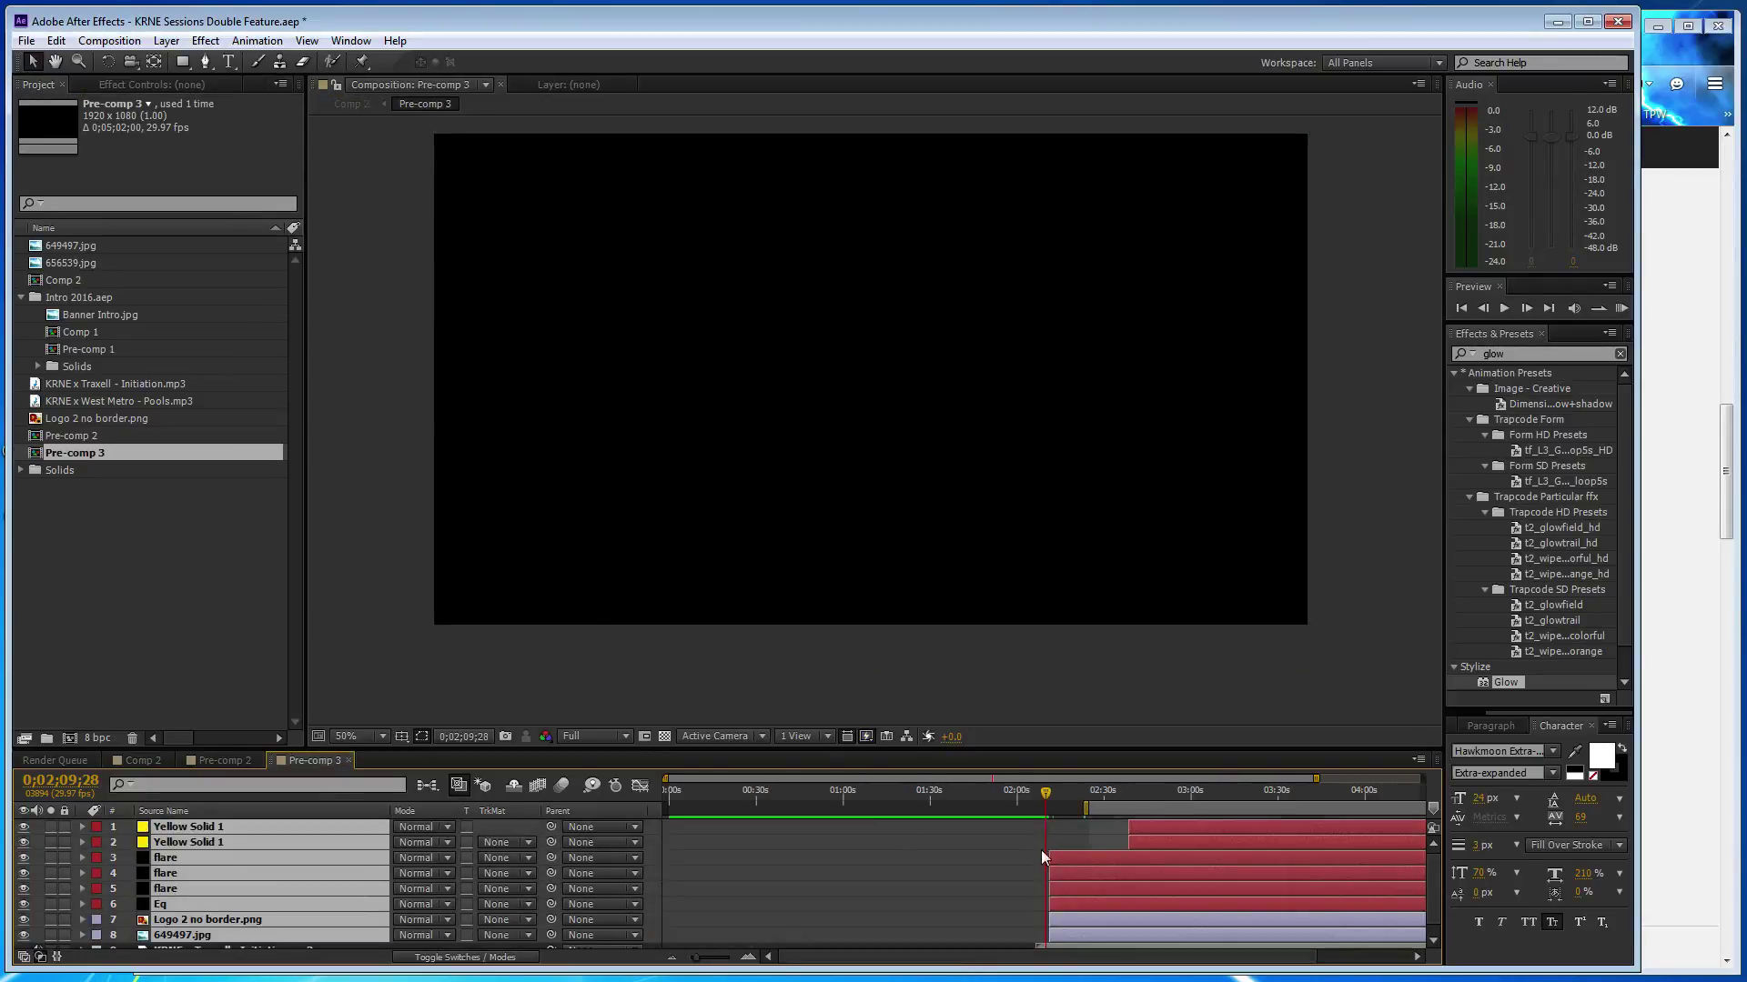
# - Try shifting Pre-comp 3's layers to the playhead, undoing the unwanted moves
pyautogui.moveTo(1048, 856); pyautogui.dragTo(1042, 856)
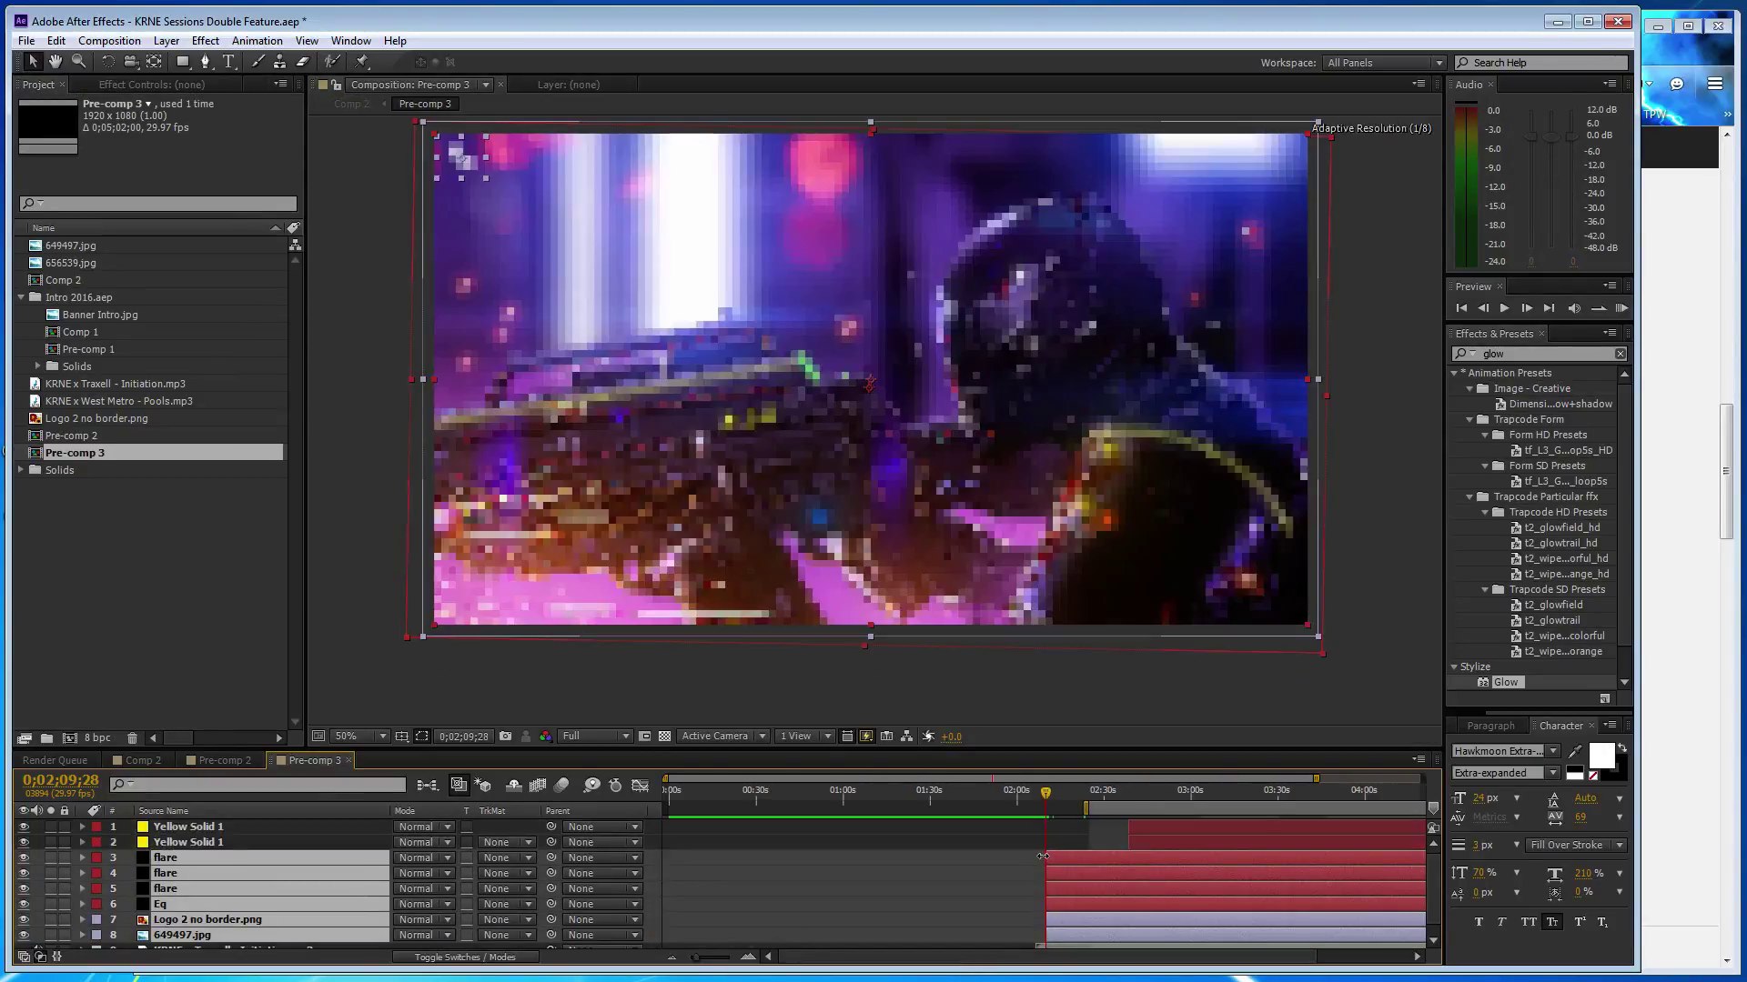
pyautogui.click(255, 826)
pyautogui.keyDown('shift'); pyautogui.click(257, 842); pyautogui.keyUp('shift')
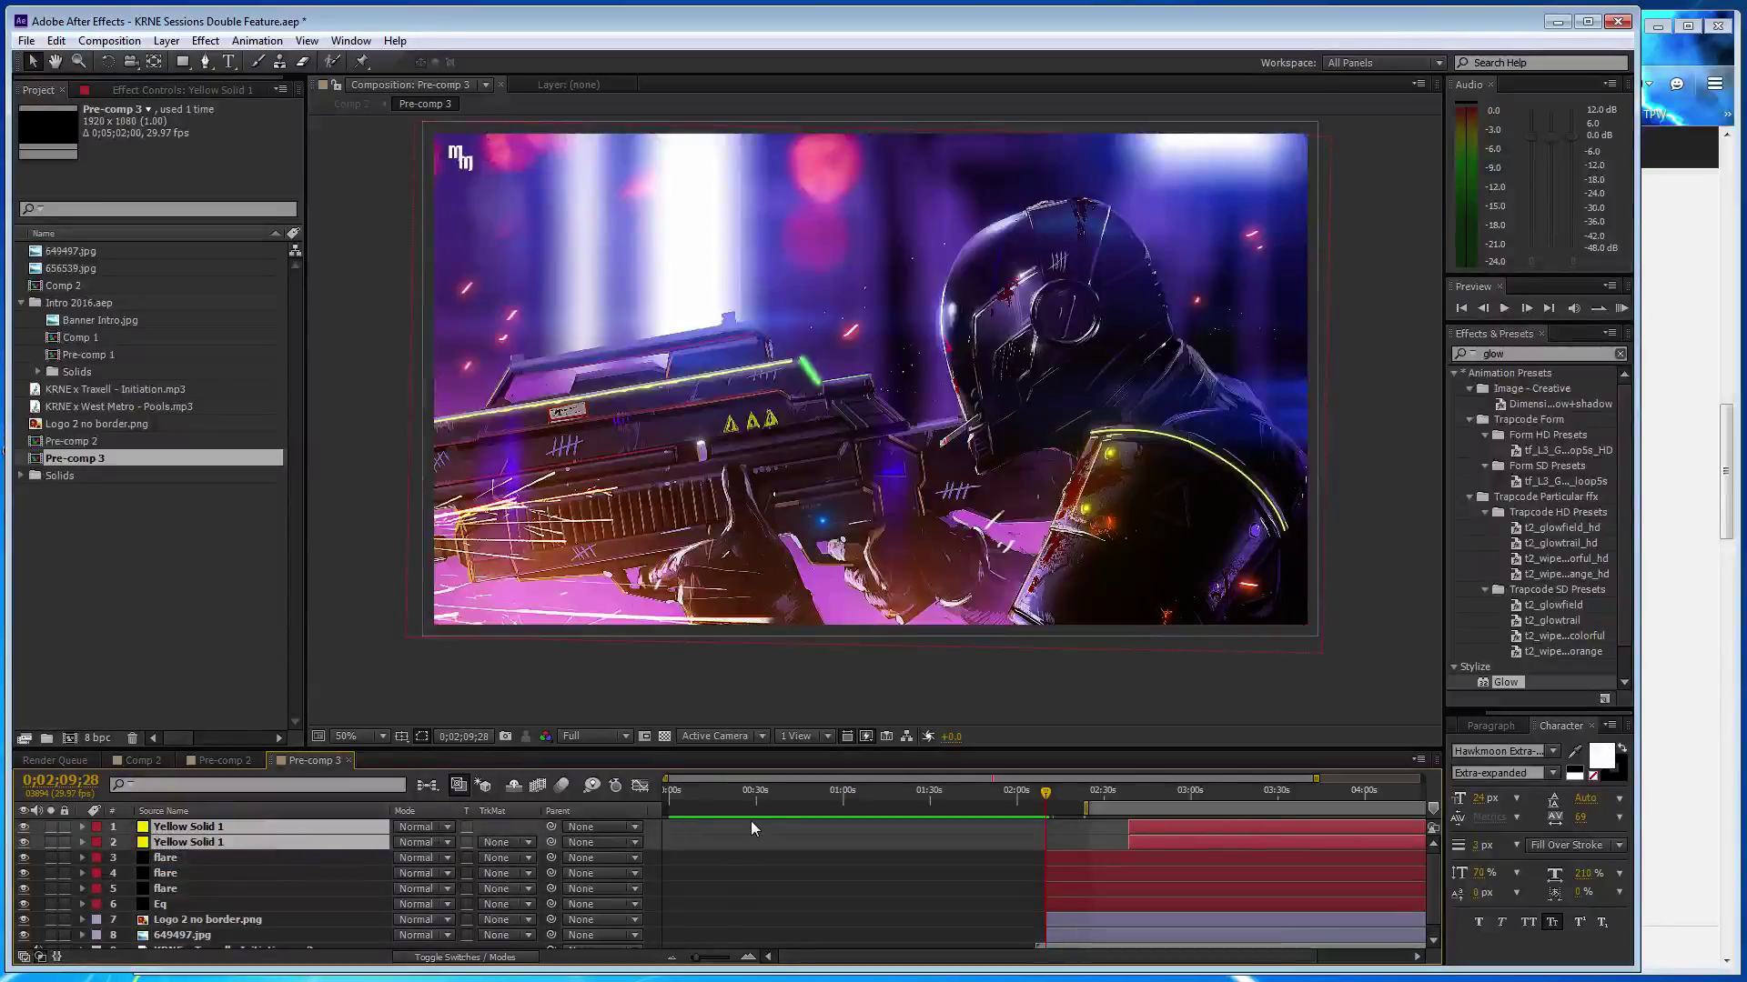
pyautogui.hotkey('ctrl', 'z')
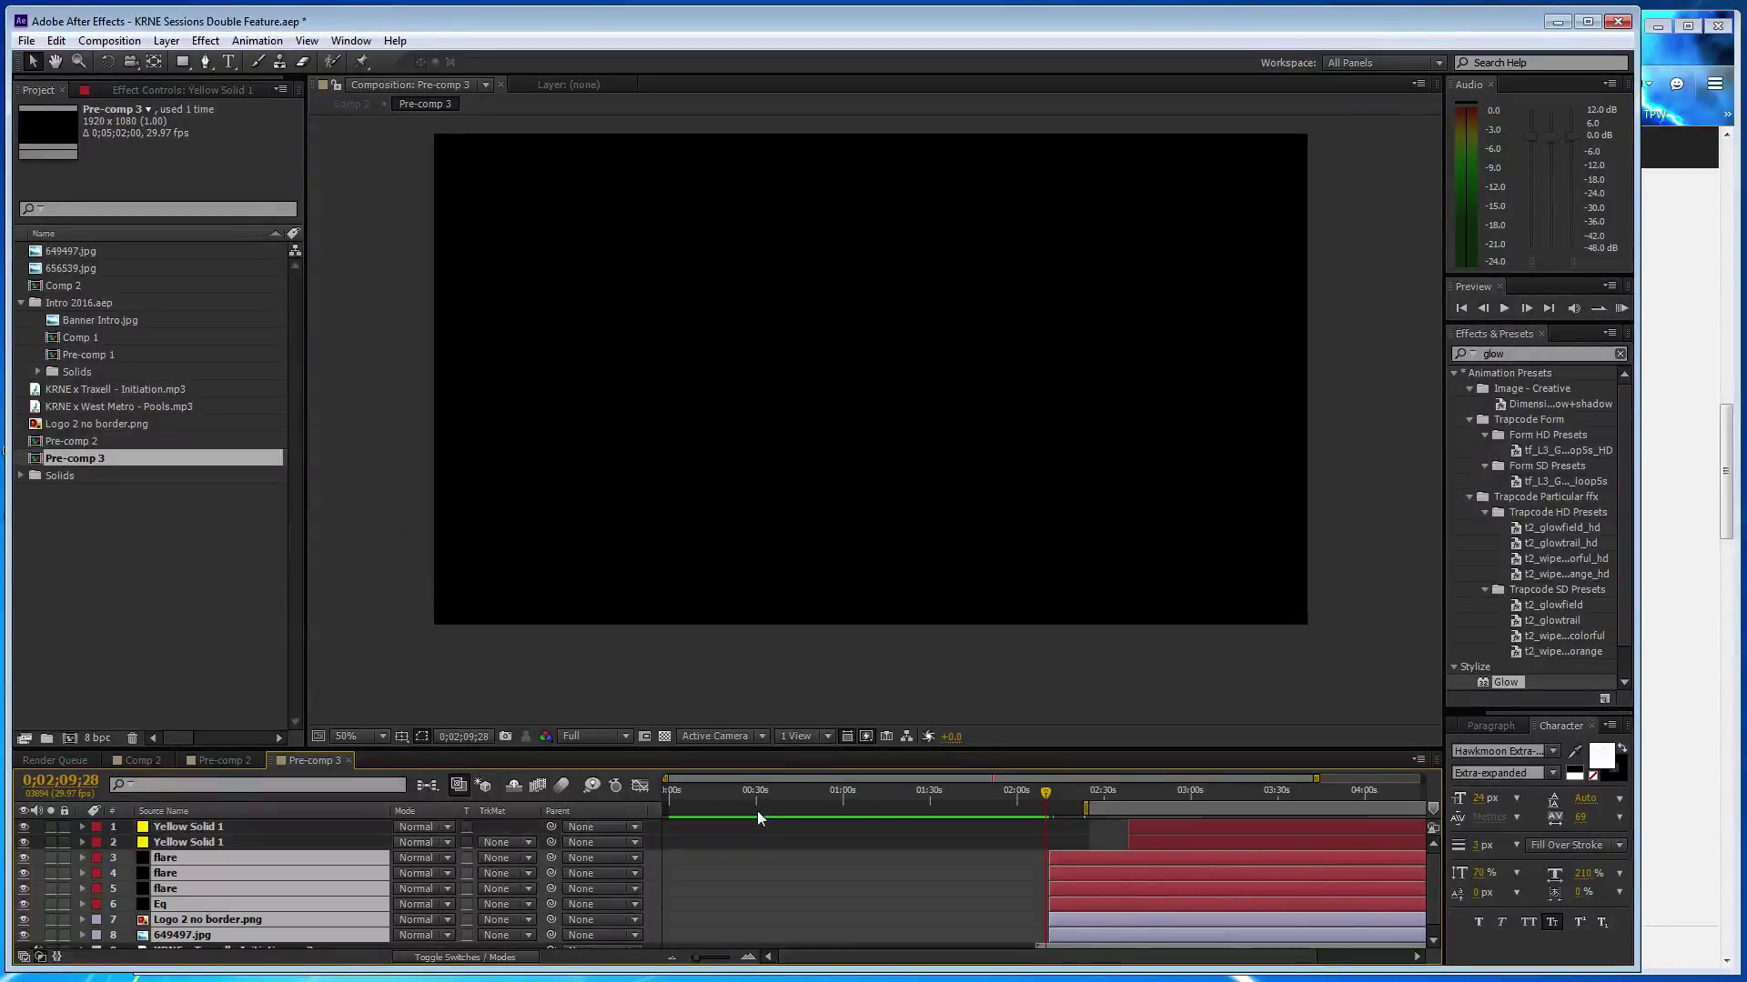
pyautogui.keyDown('shift'); pyautogui.click(300, 826); pyautogui.keyUp('shift')
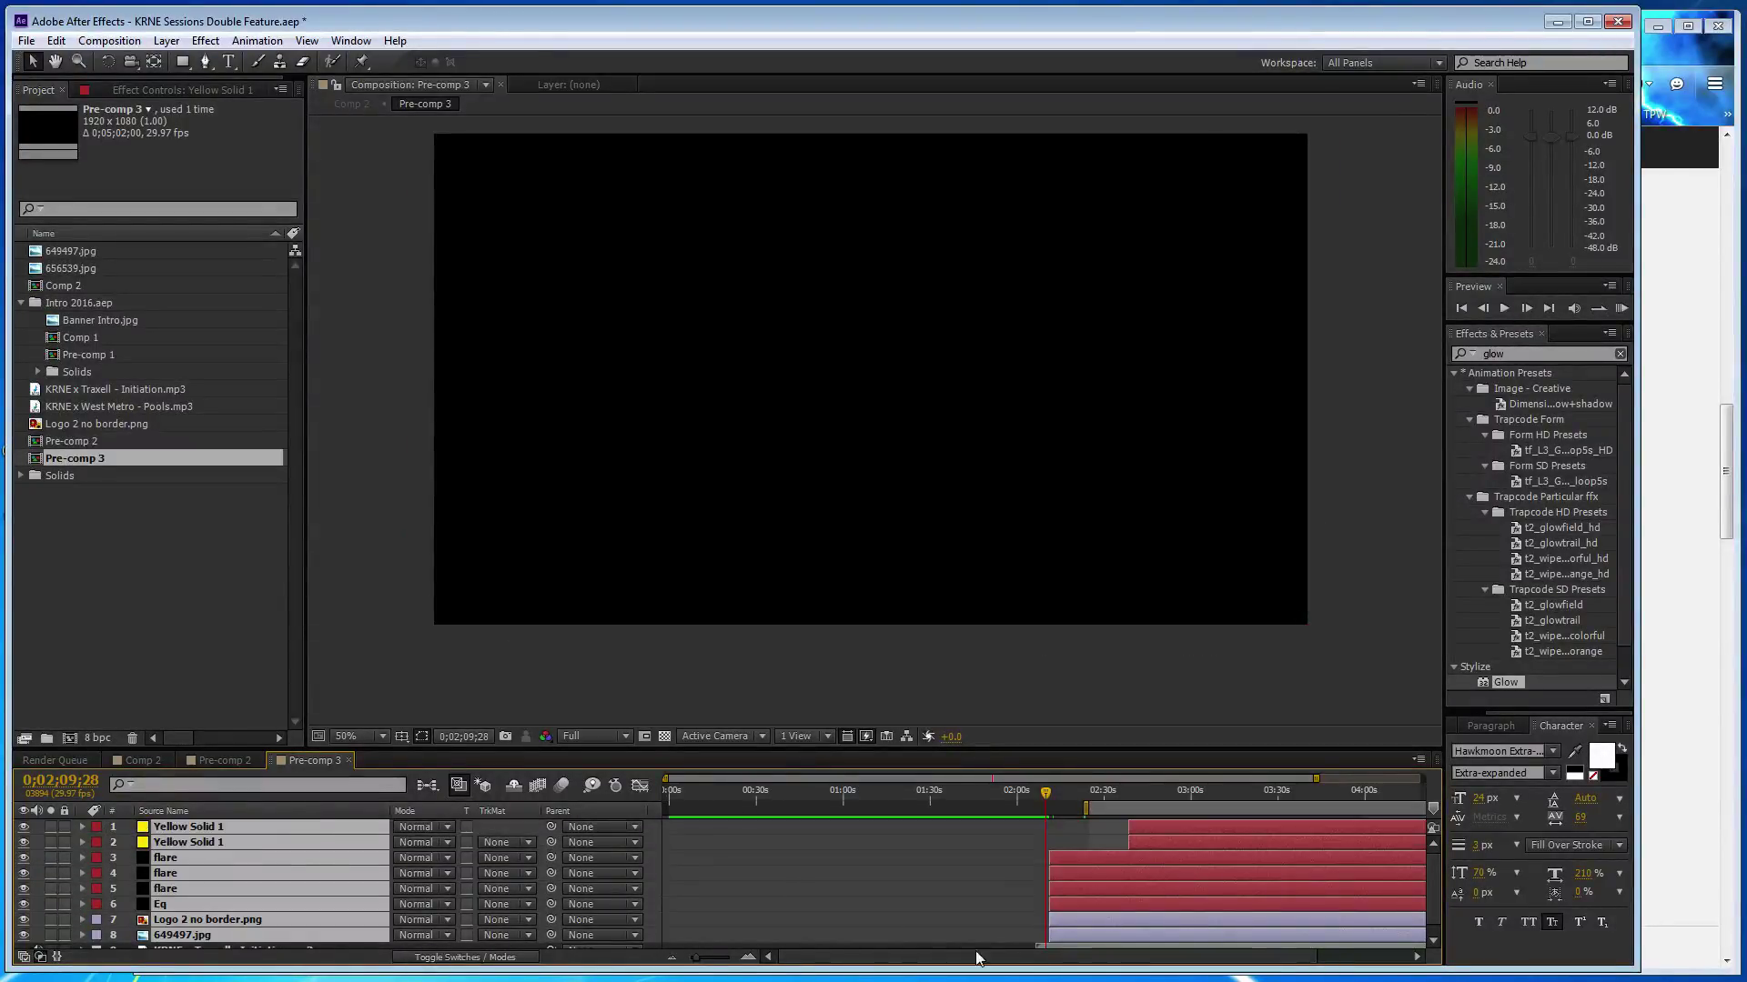
pyautogui.moveTo(1046, 937); pyautogui.dragTo(1043, 937)
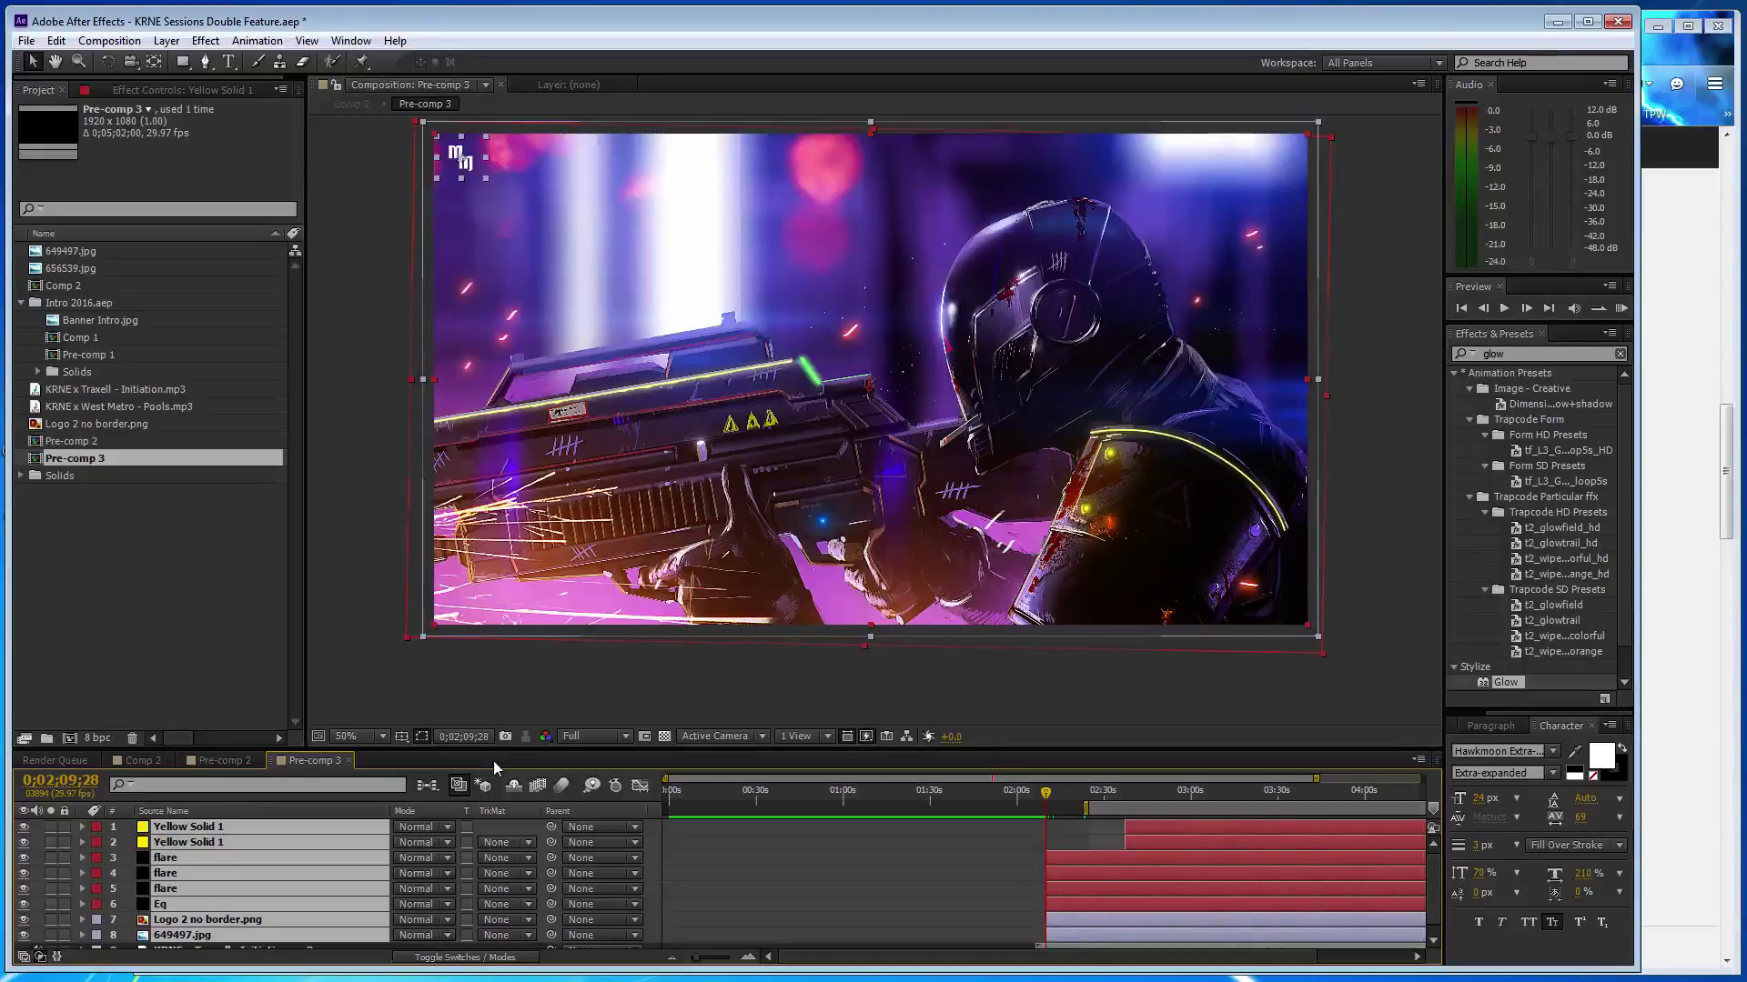
pyautogui.hotkey('ctrl', 'z')
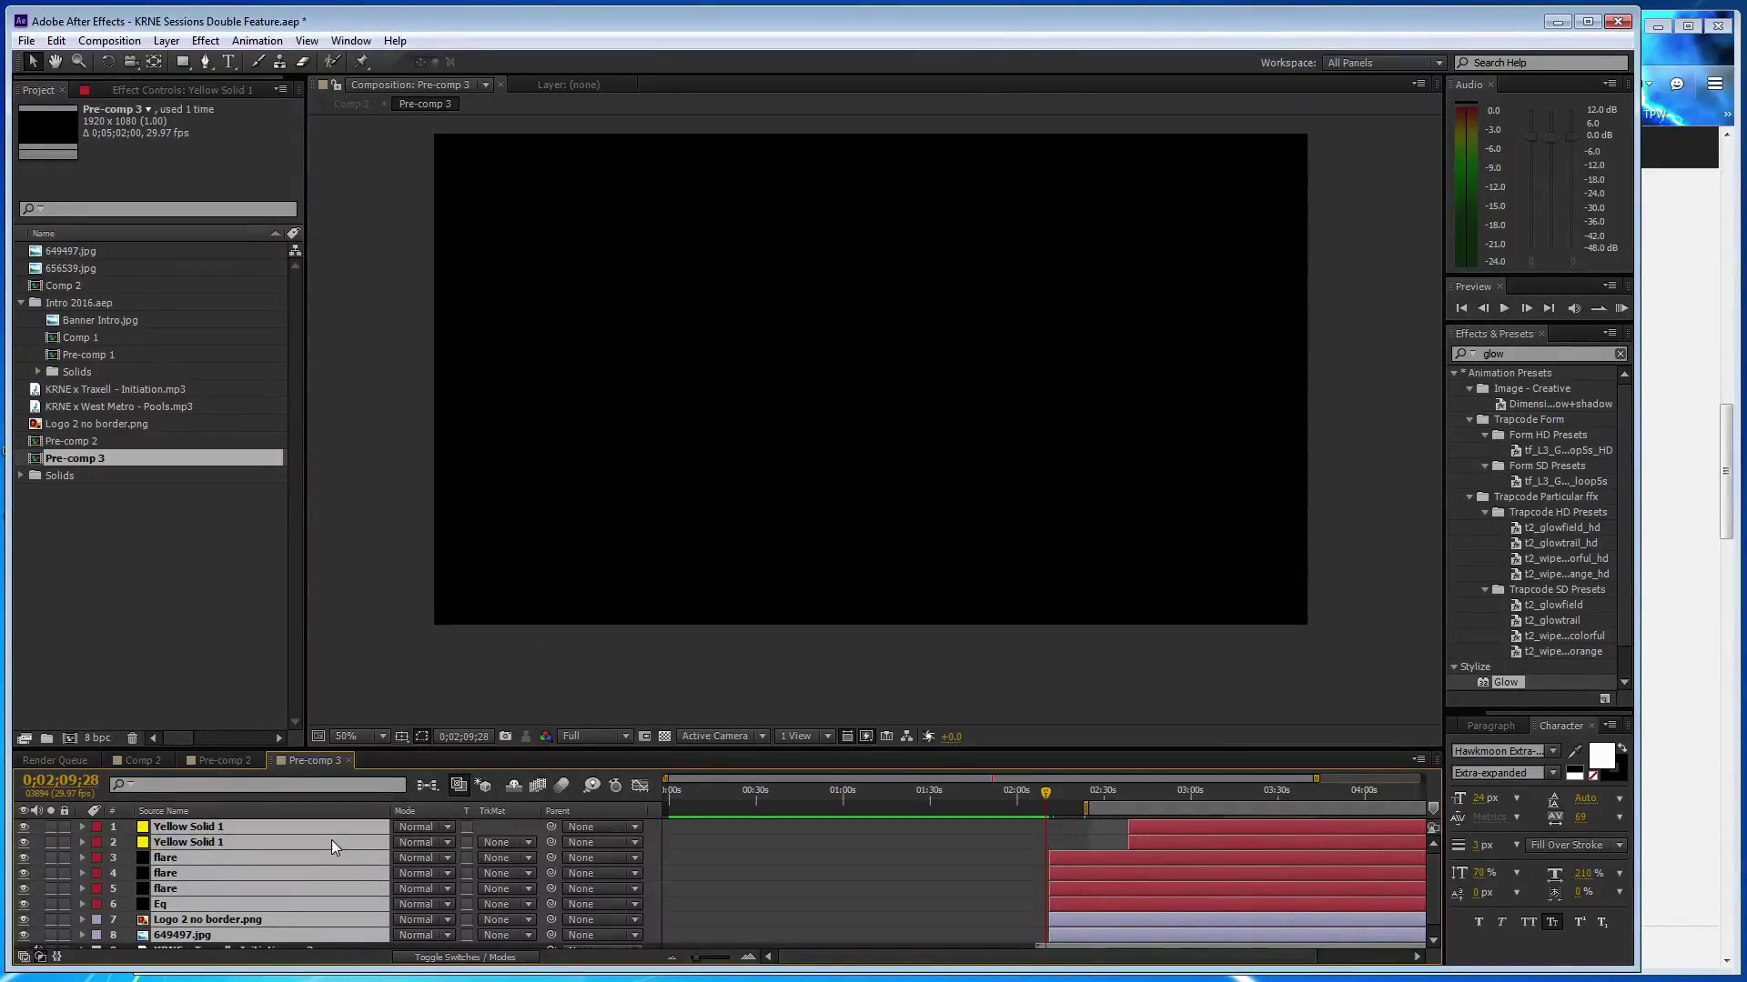
# - Slide layers 3–8 left so the soldier starts at the playhead, then return to Comp 2
pyautogui.click(218, 935)
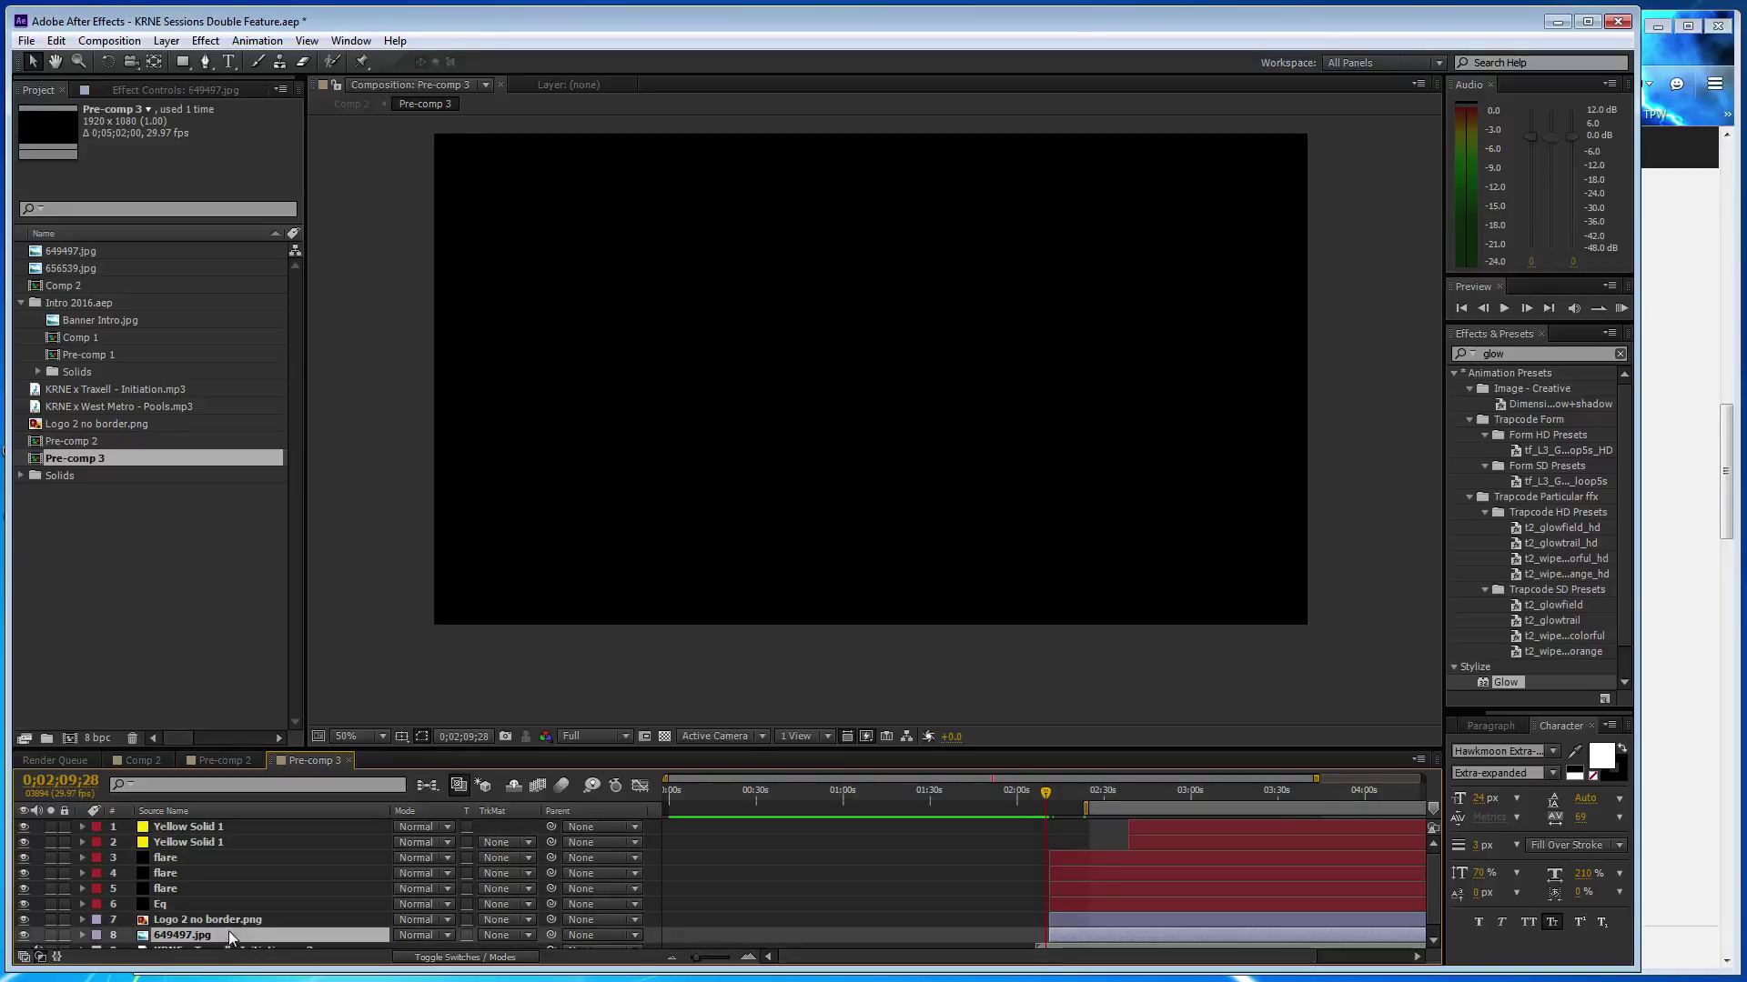
pyautogui.moveTo(255, 875); pyautogui.dragTo(285, 858)
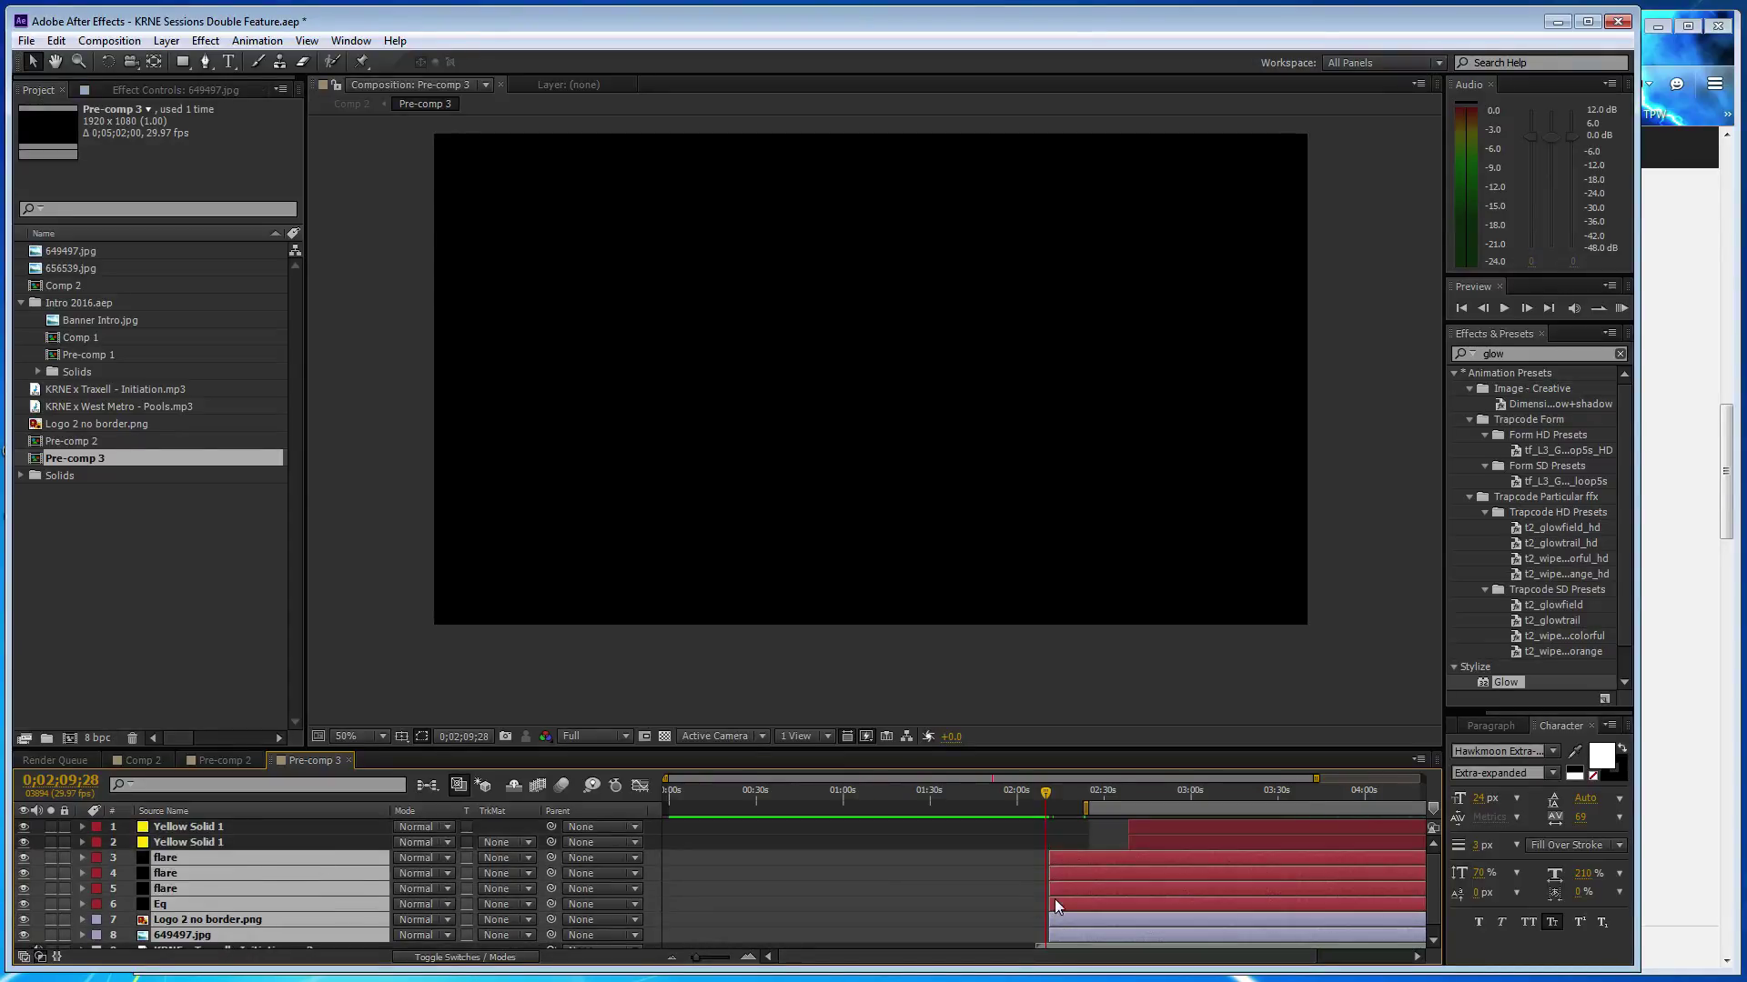
pyautogui.moveTo(1051, 854); pyautogui.dragTo(1048, 853)
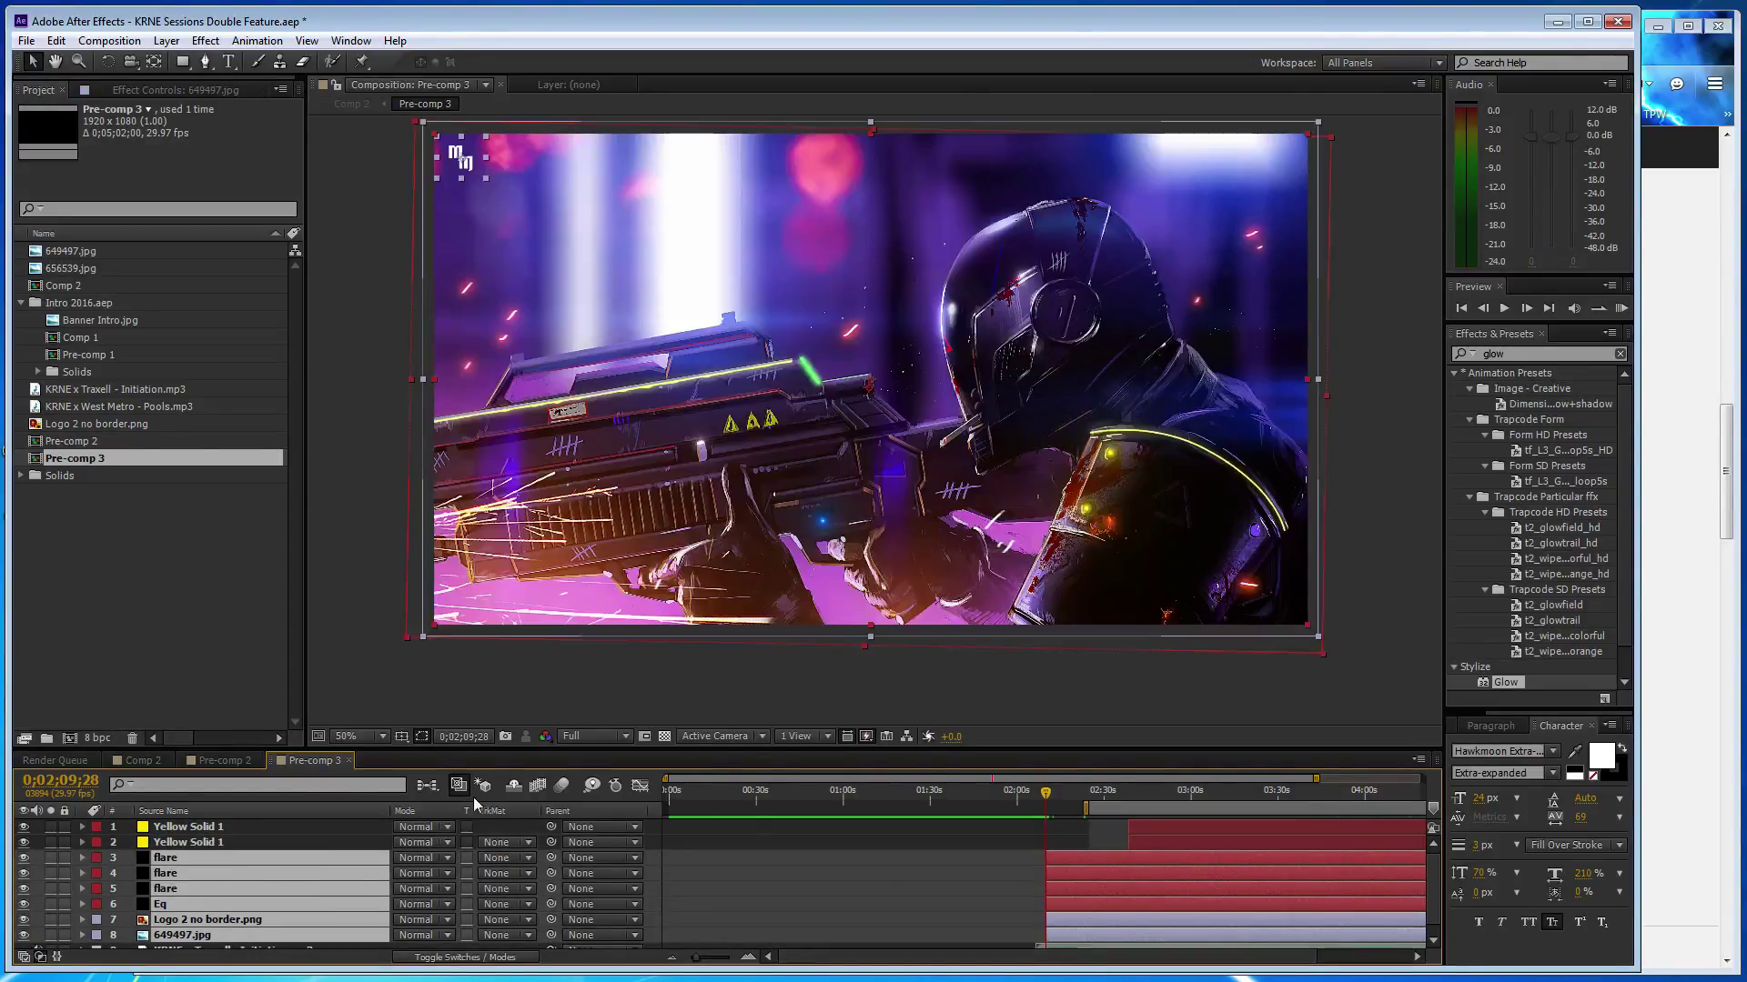
pyautogui.click(235, 760)
pyautogui.click(138, 760)
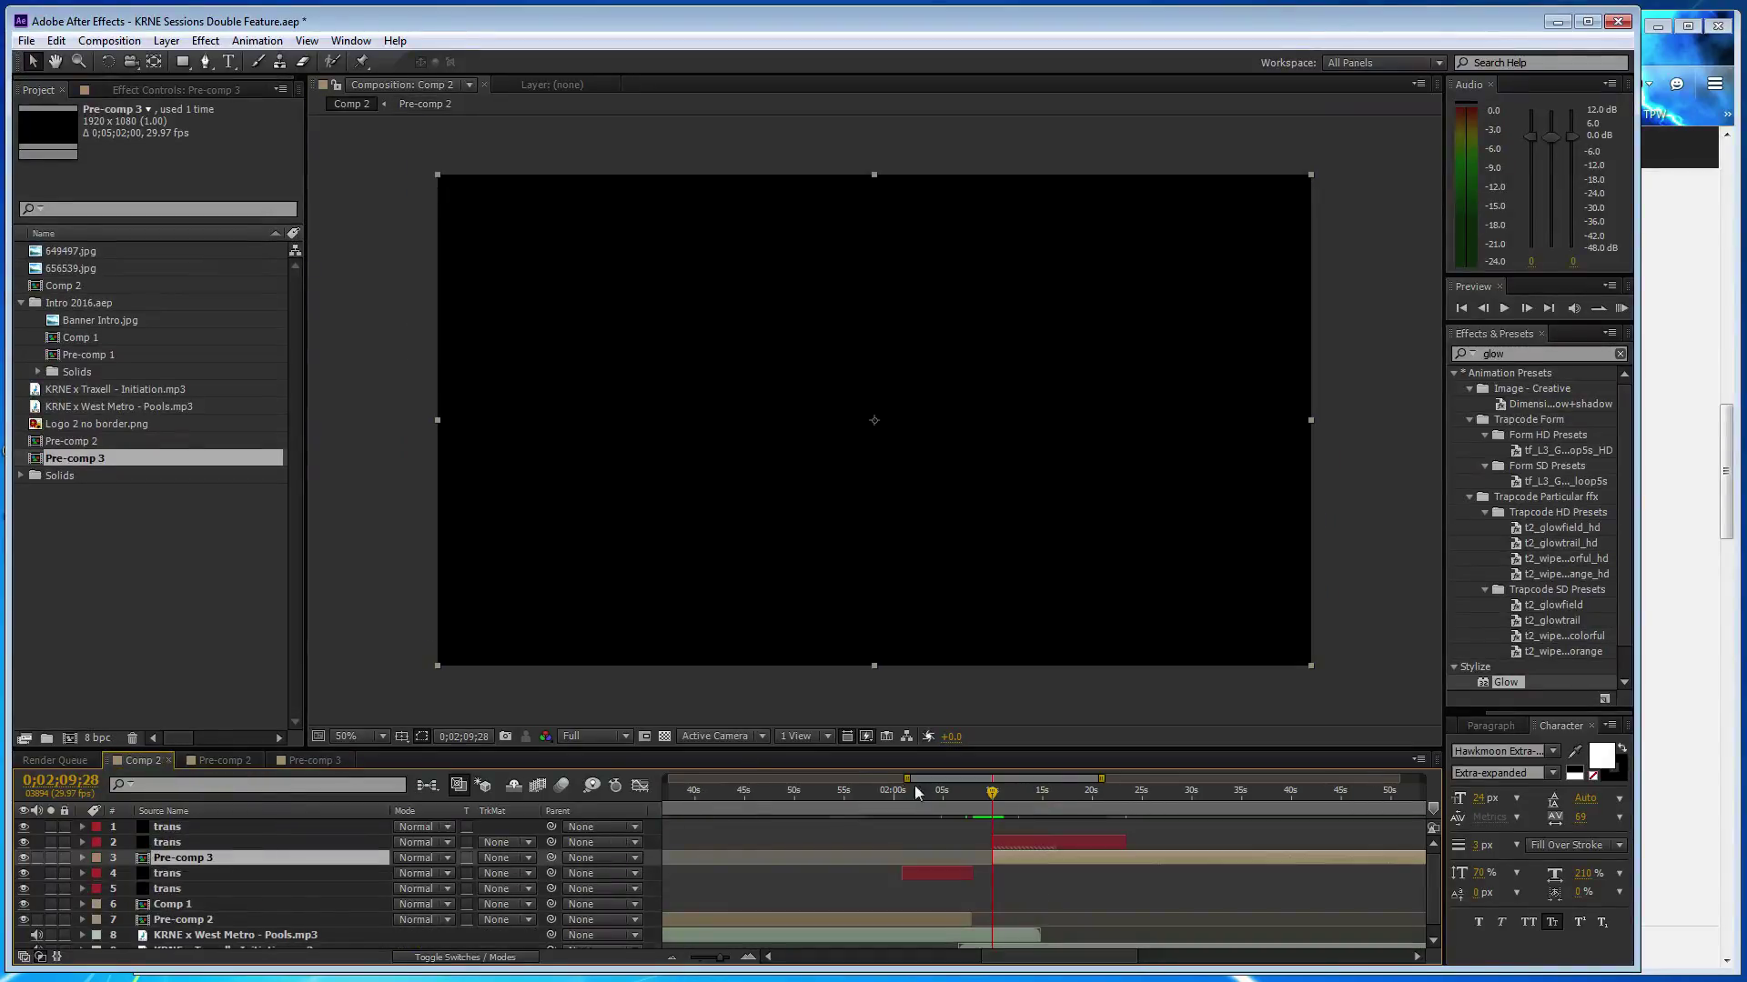
# - Scrub the transition around 0;02;10 and snap the second trans layer's in-point to the playhead
pyautogui.click(993, 798)
pyautogui.moveTo(993, 798); pyautogui.dragTo(1004, 798)
pyautogui.moveTo(1016, 797); pyautogui.dragTo(1059, 796)
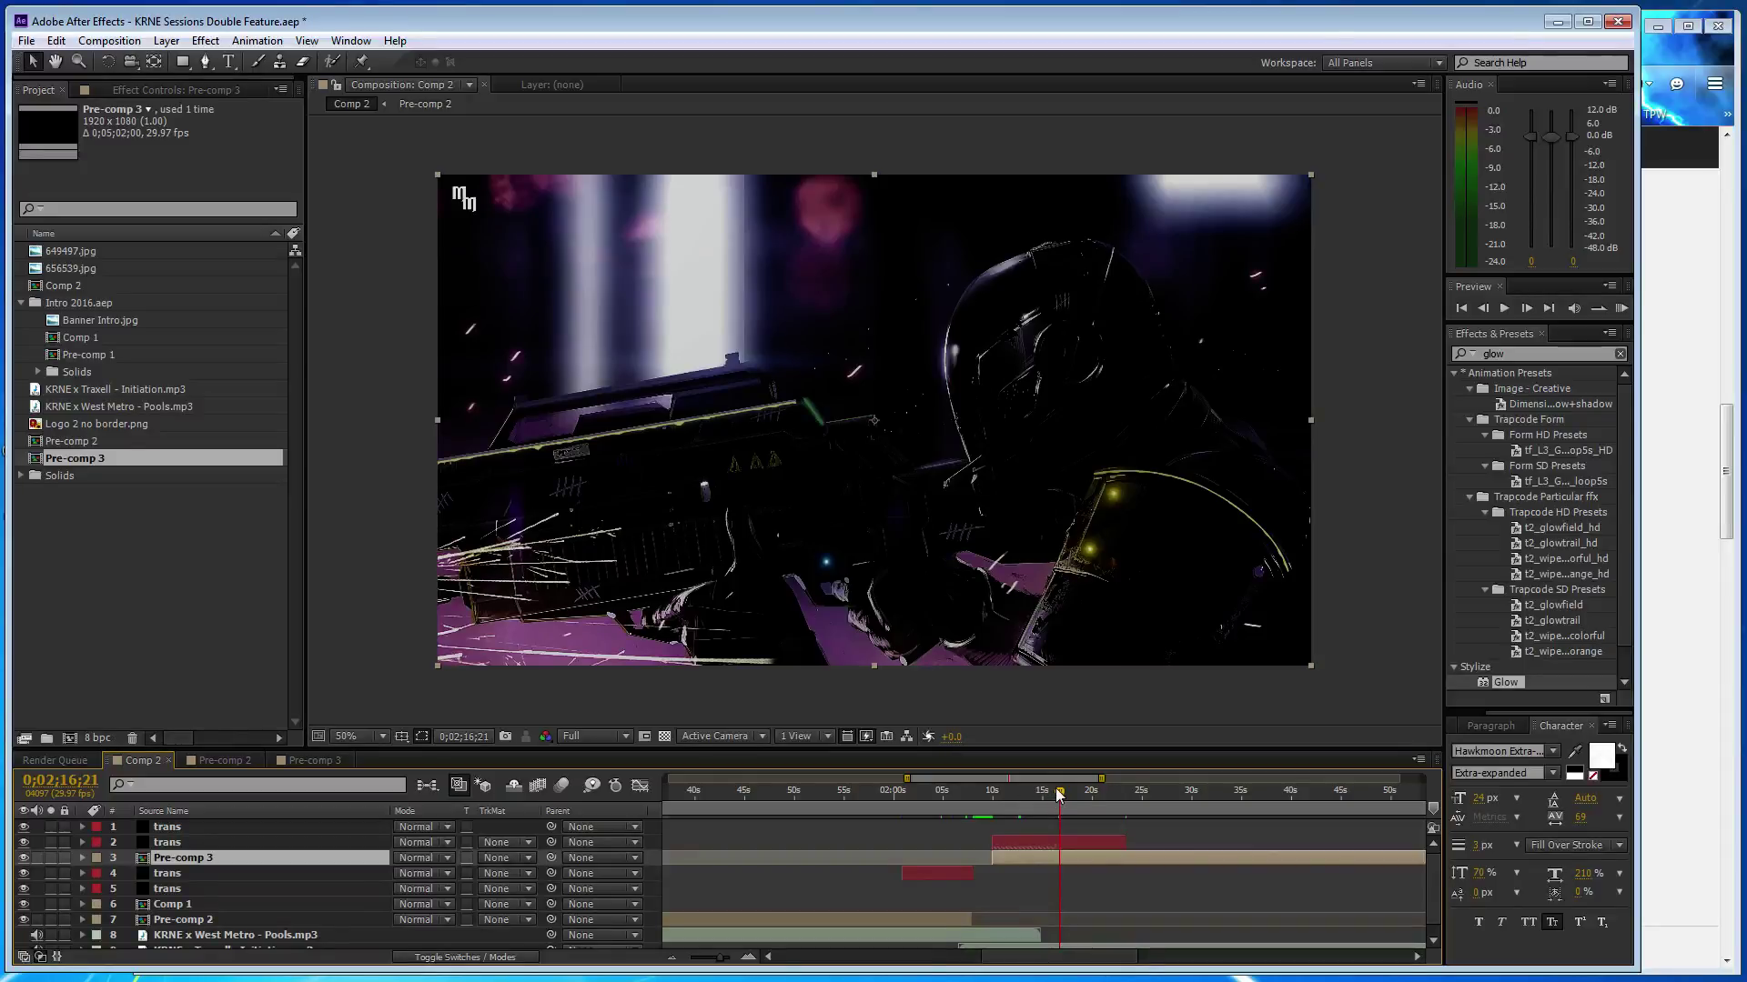
pyautogui.moveTo(1059, 795); pyautogui.dragTo(987, 797)
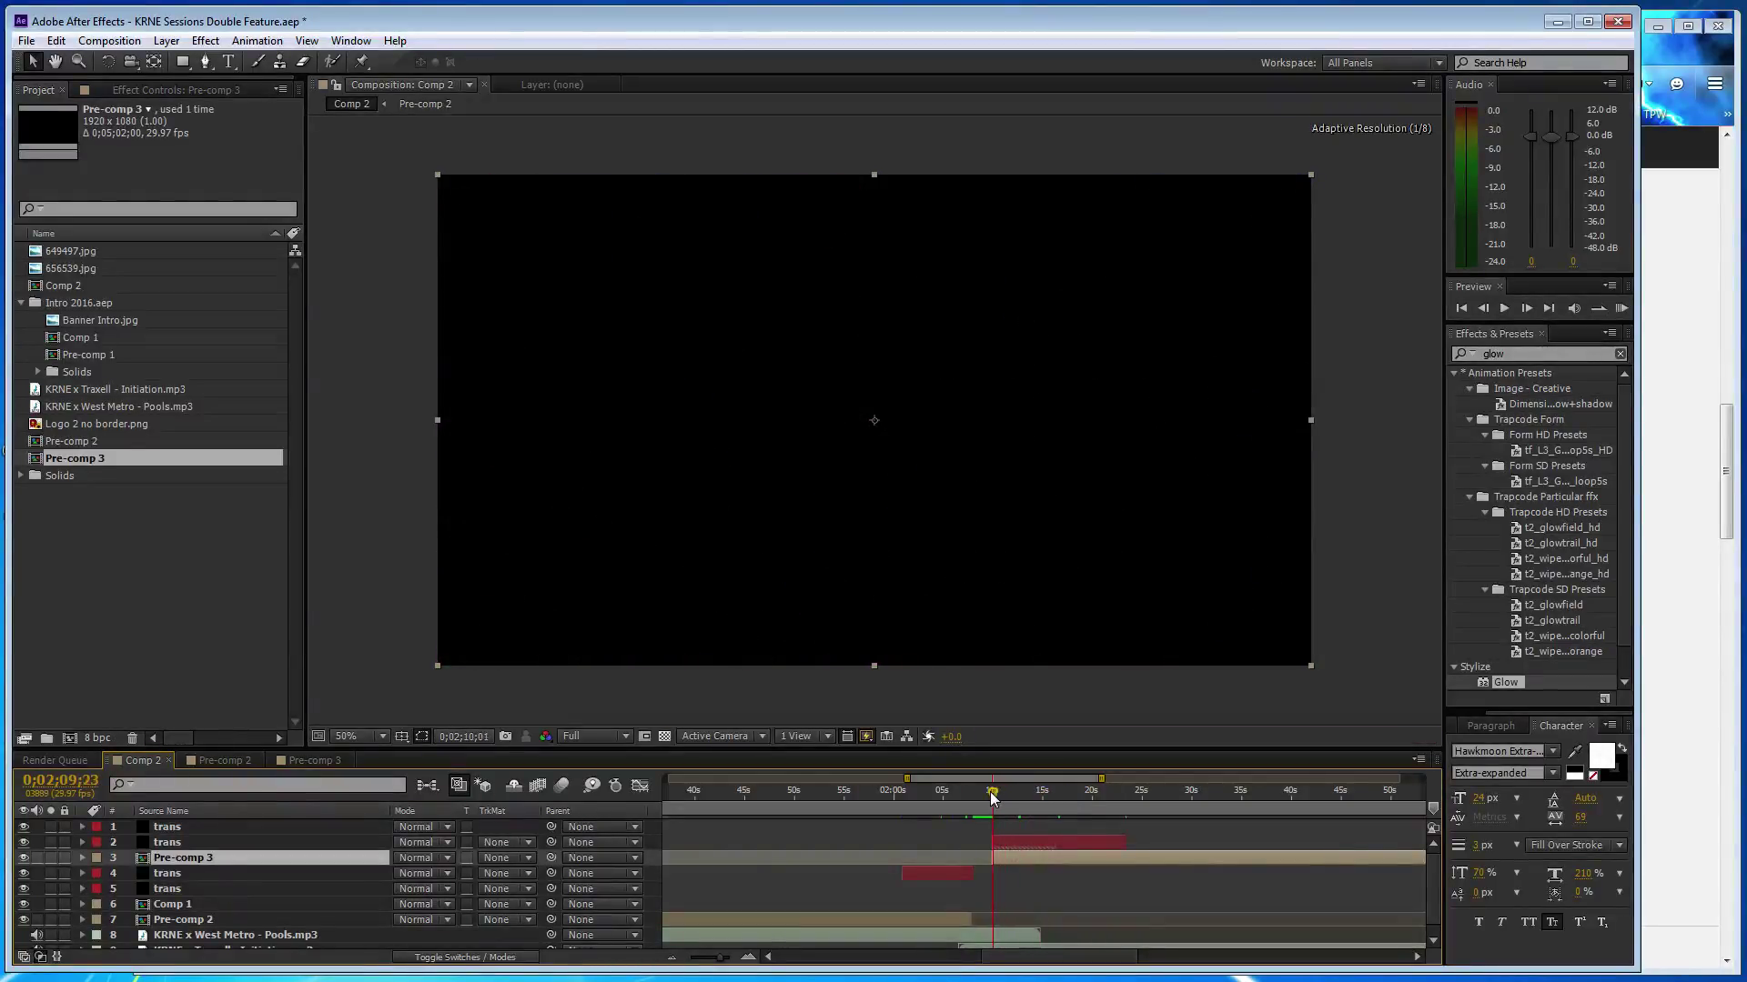
pyautogui.keyDown('ctrl'); pyautogui.click(338, 844); pyautogui.keyUp('ctrl')
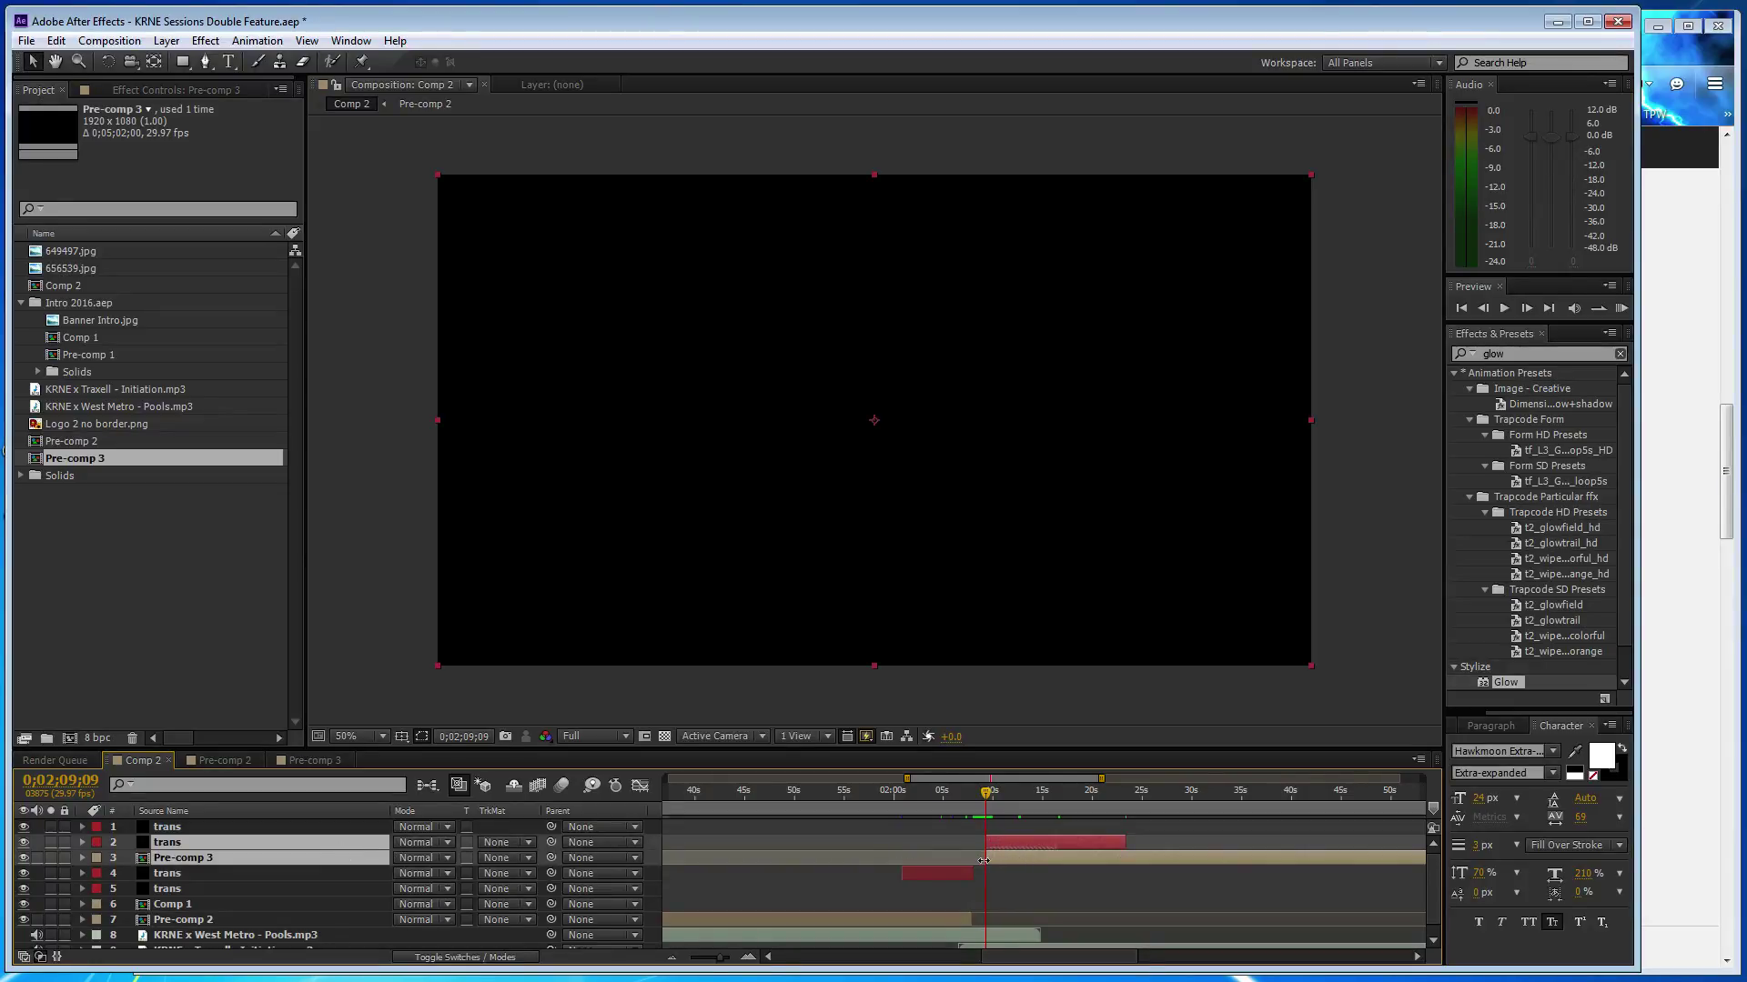
pyautogui.moveTo(988, 860); pyautogui.dragTo(995, 861)
pyautogui.click(345, 860)
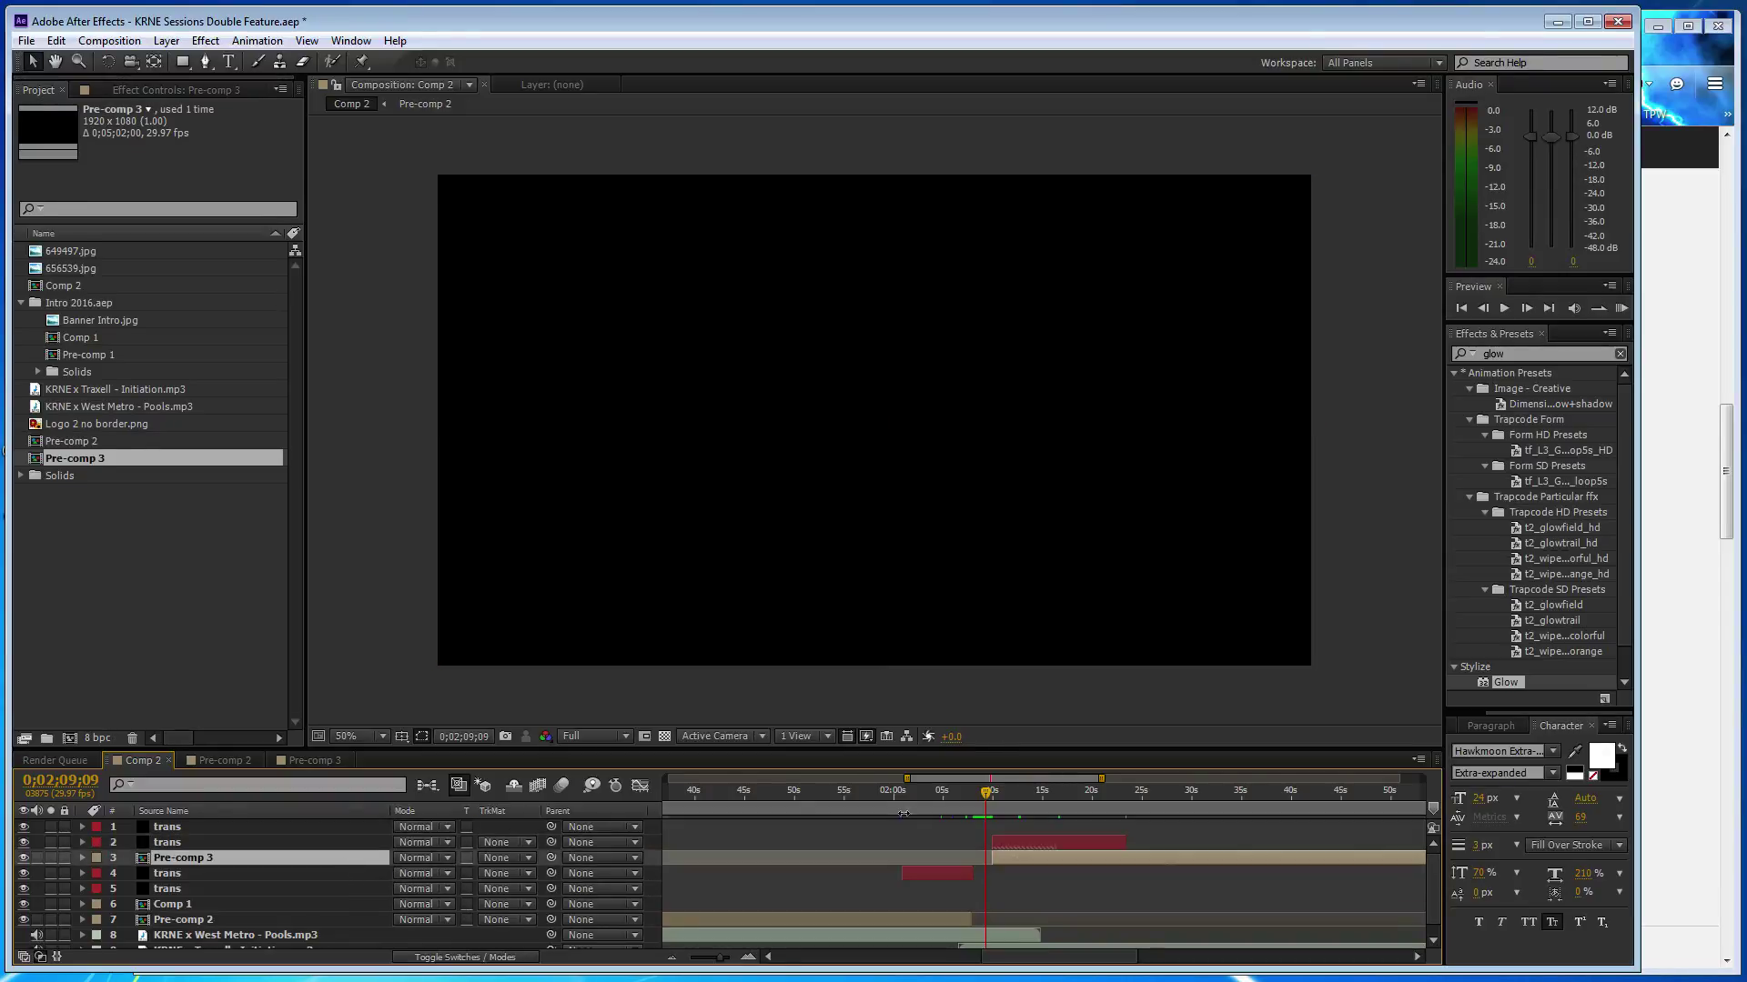
pyautogui.click(1020, 845)
pyautogui.press('[')
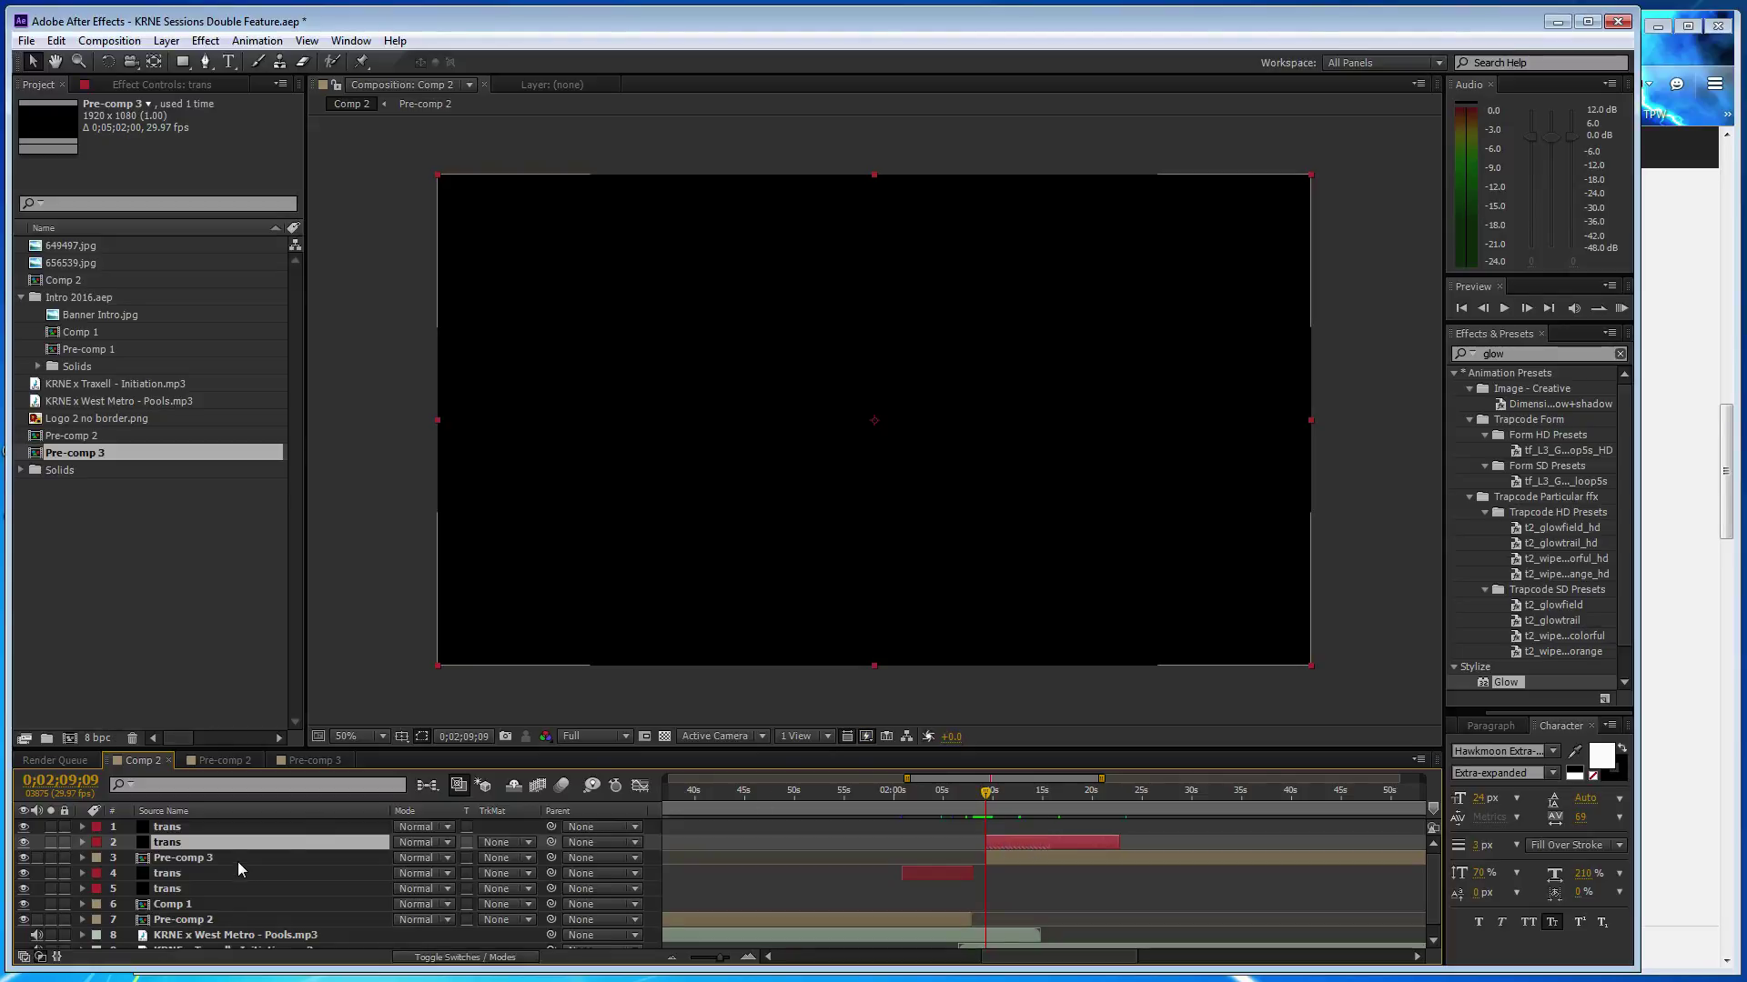
# - Check Pre-comp 3's contents, preview the transition on the full timeline, and save the project
pyautogui.click(238, 861)
pyautogui.click(315, 762)
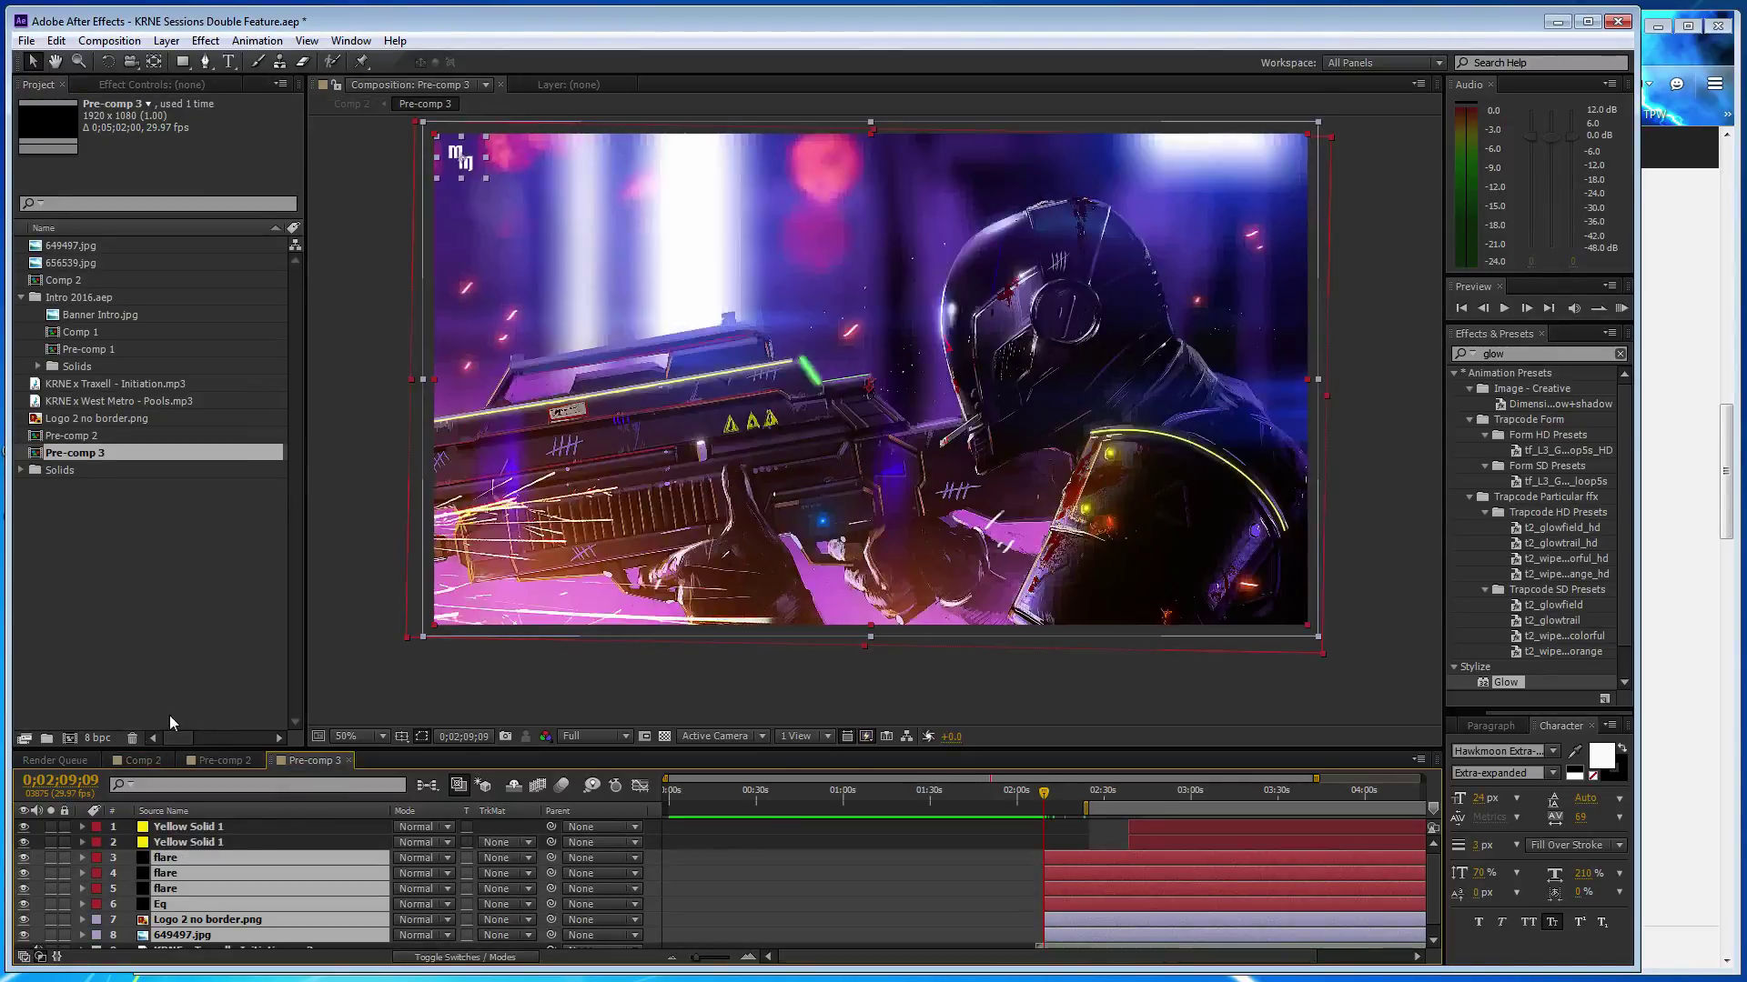
pyautogui.click(143, 763)
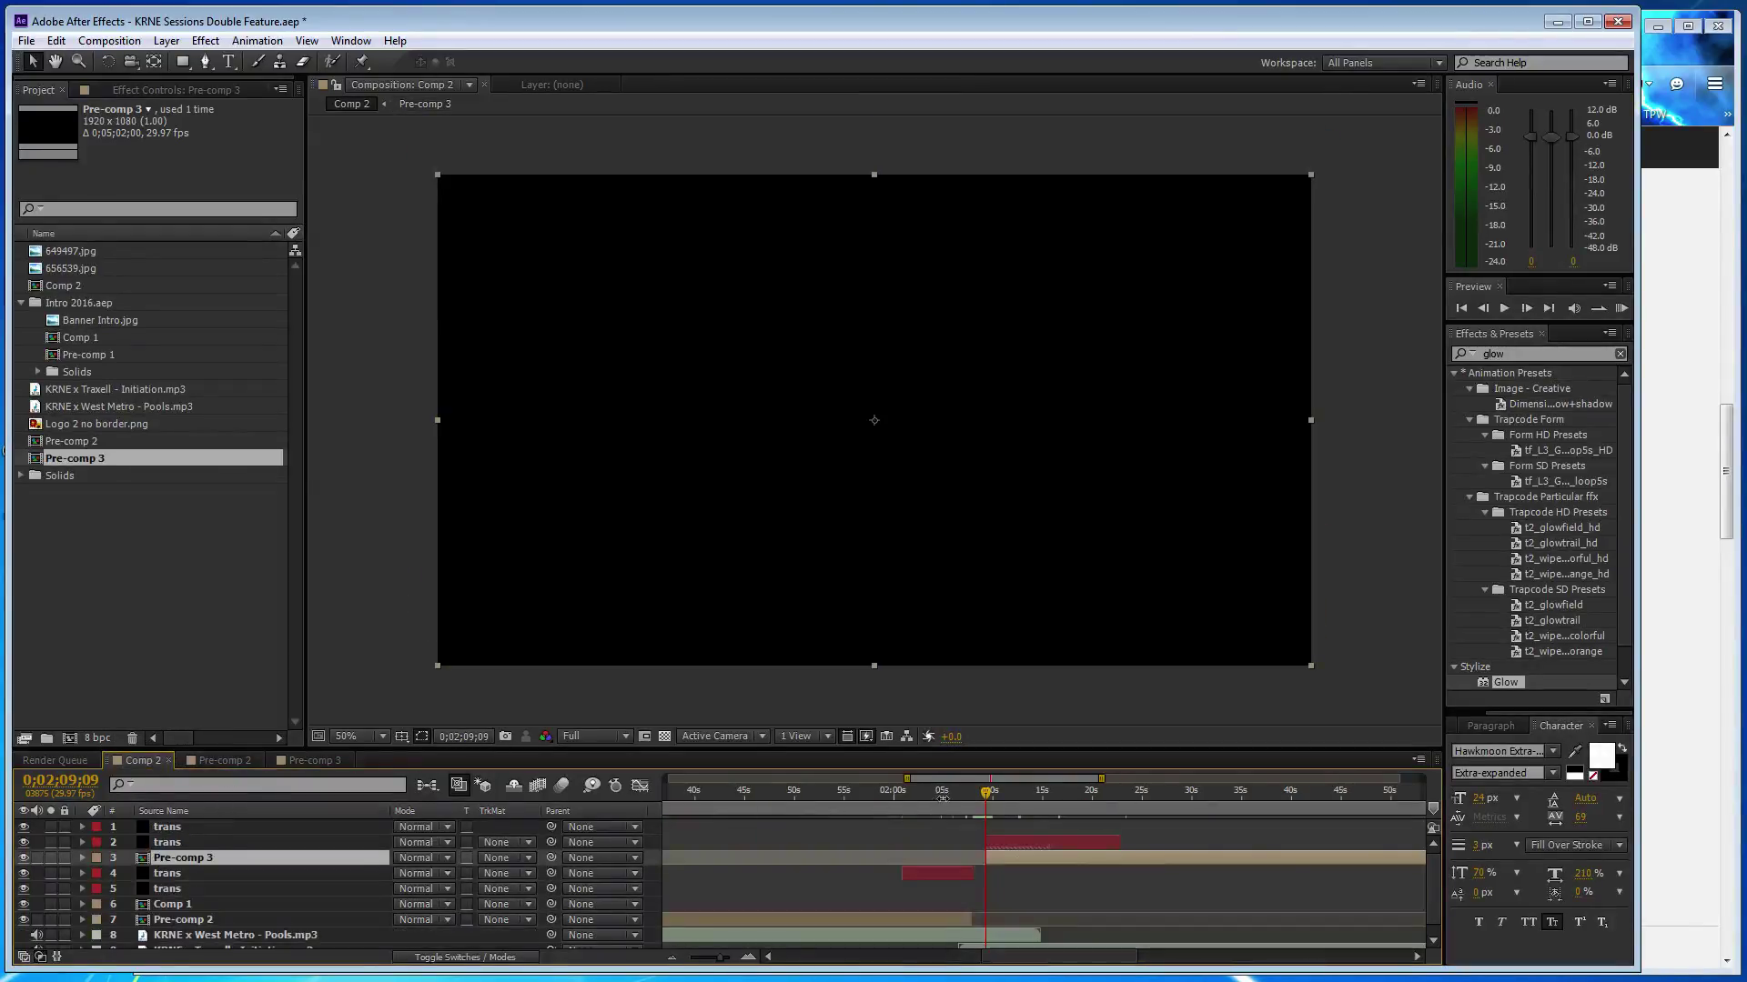
pyautogui.moveTo(964, 799); pyautogui.dragTo(1074, 797)
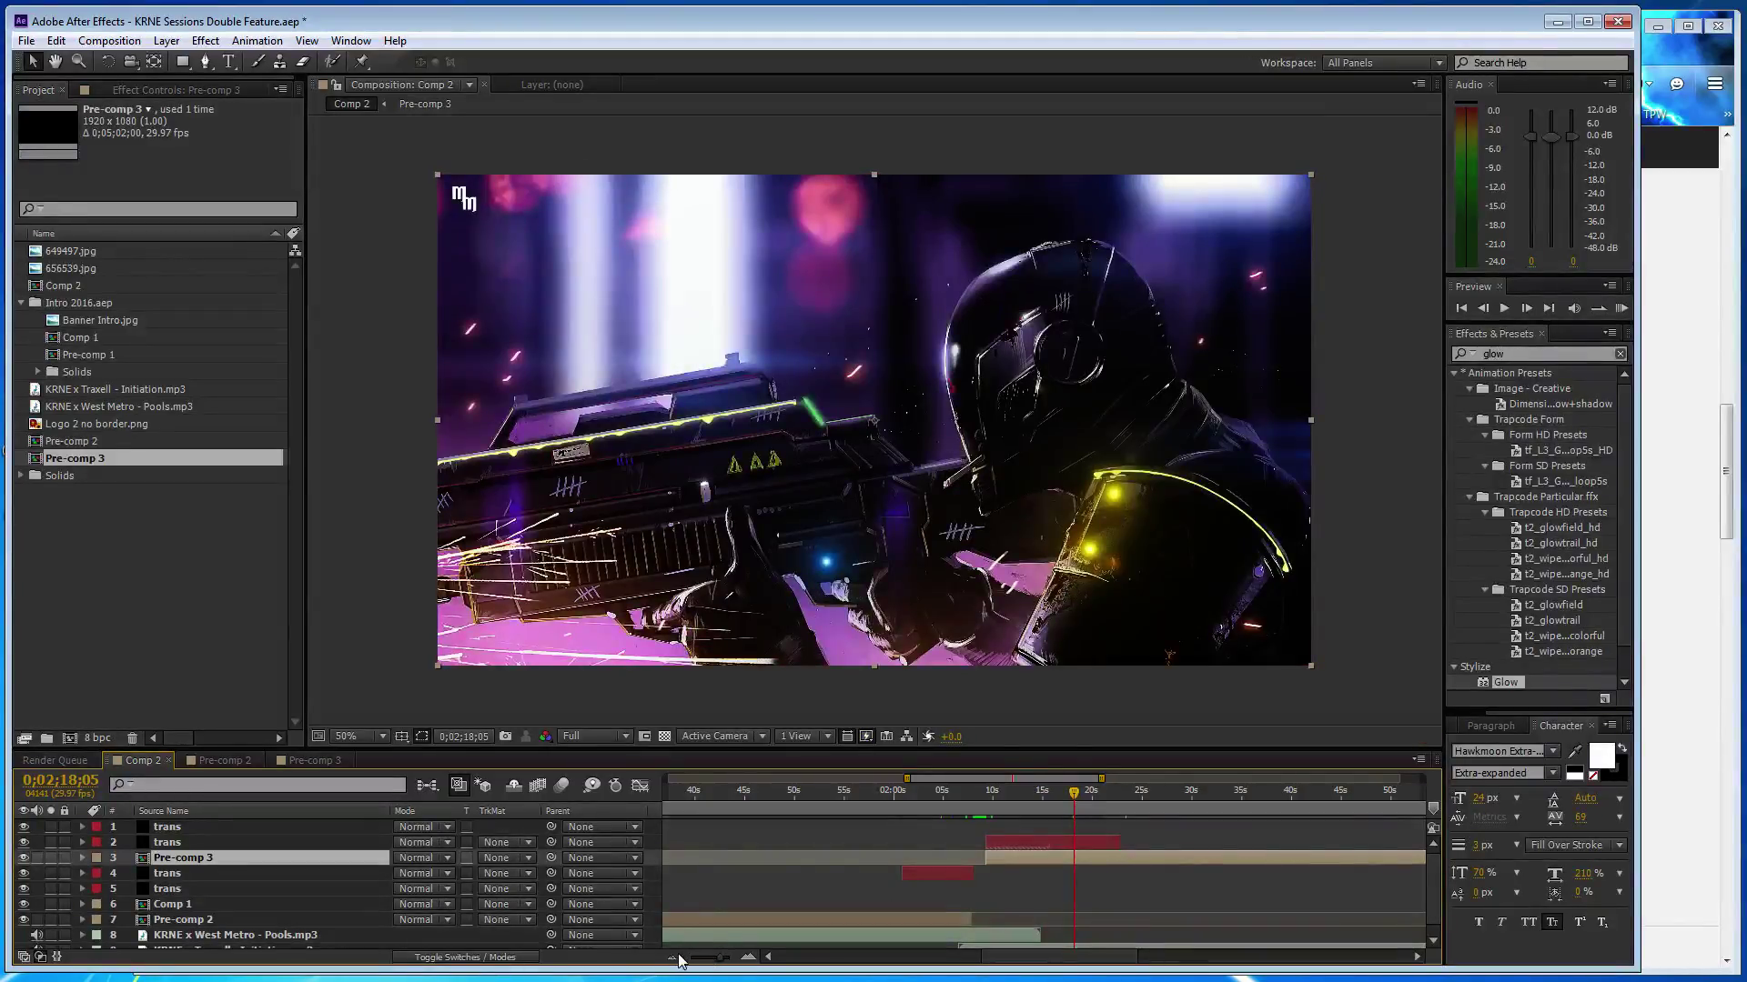
pyautogui.moveTo(721, 959); pyautogui.dragTo(671, 958)
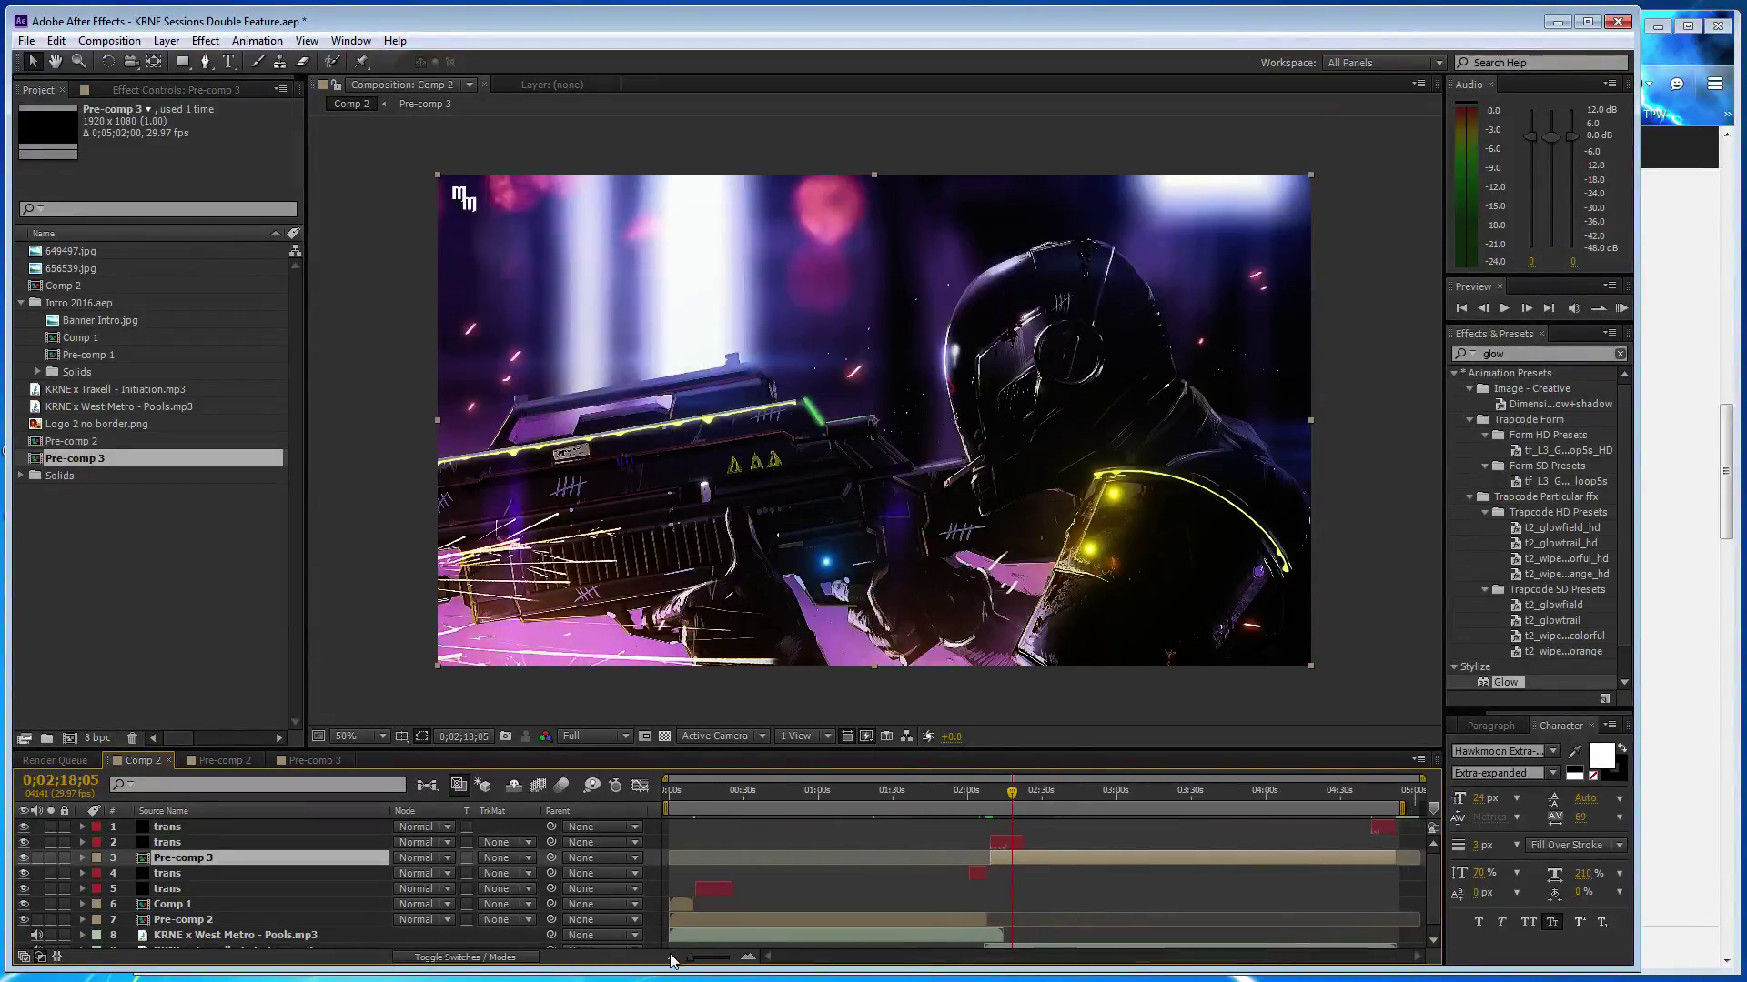
pyautogui.hotkey('ctrl', 's')
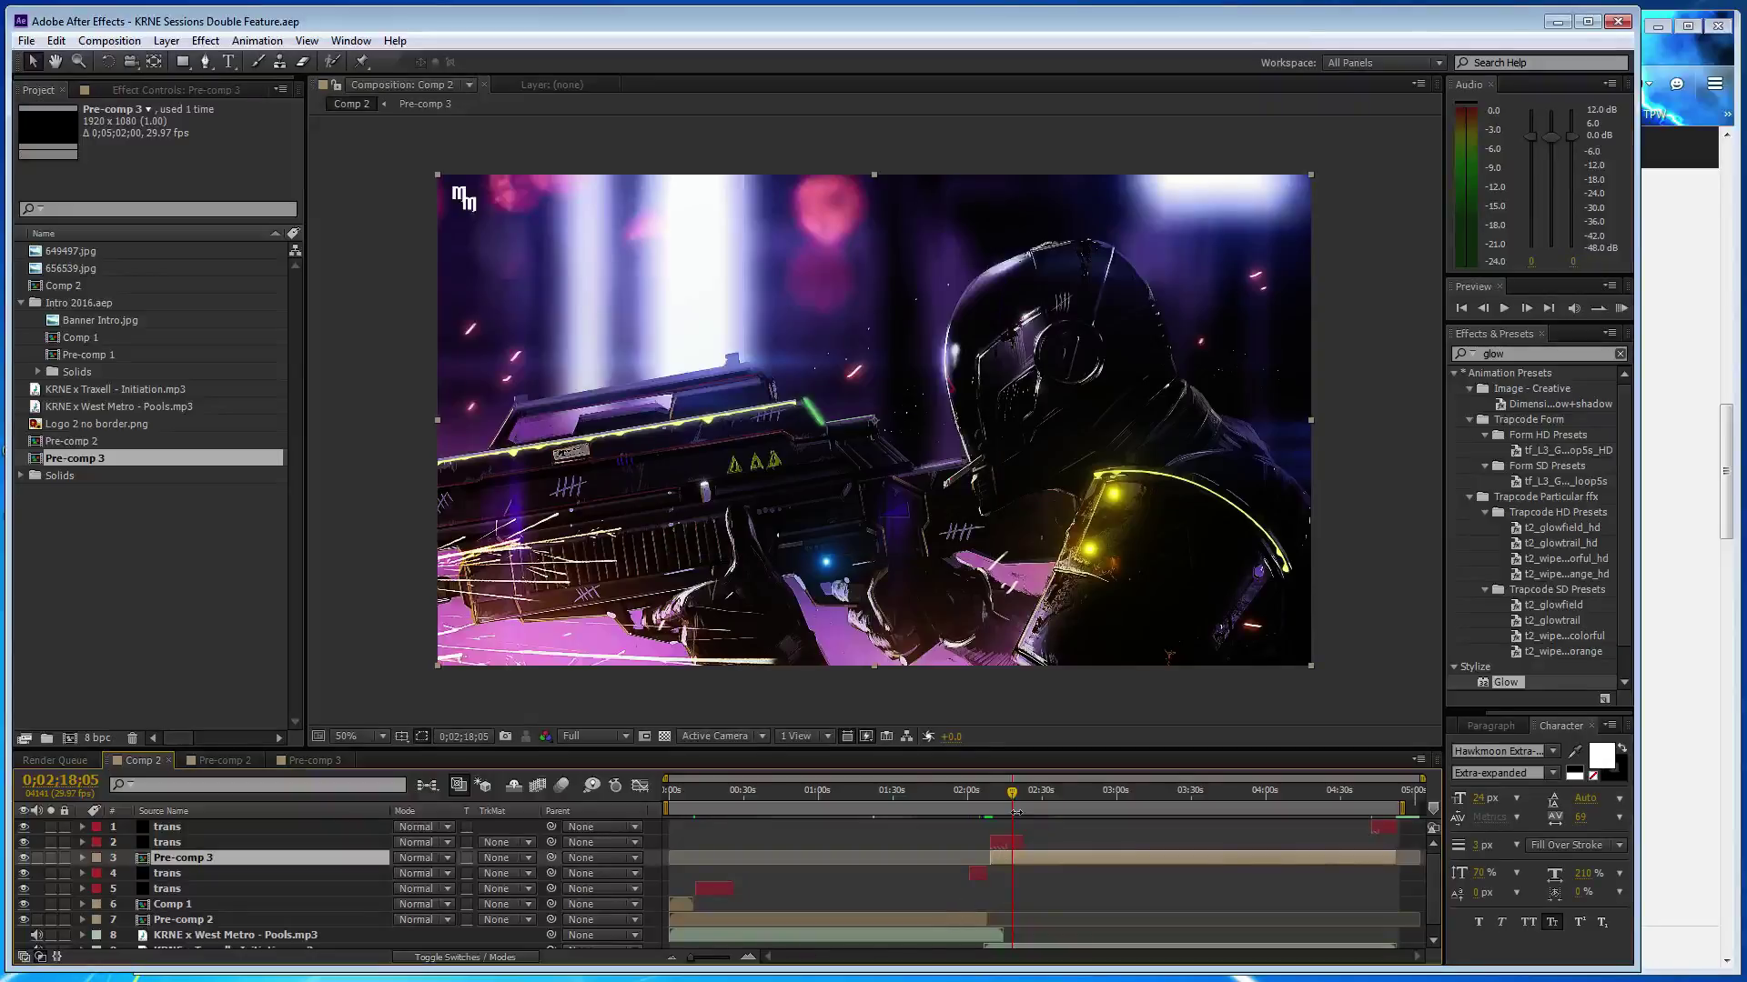
pyautogui.moveTo(1016, 798)
pyautogui.mouseDown()
pyautogui.moveTo(1401, 798)
pyautogui.moveTo(1089, 787)
pyautogui.mouseUp()
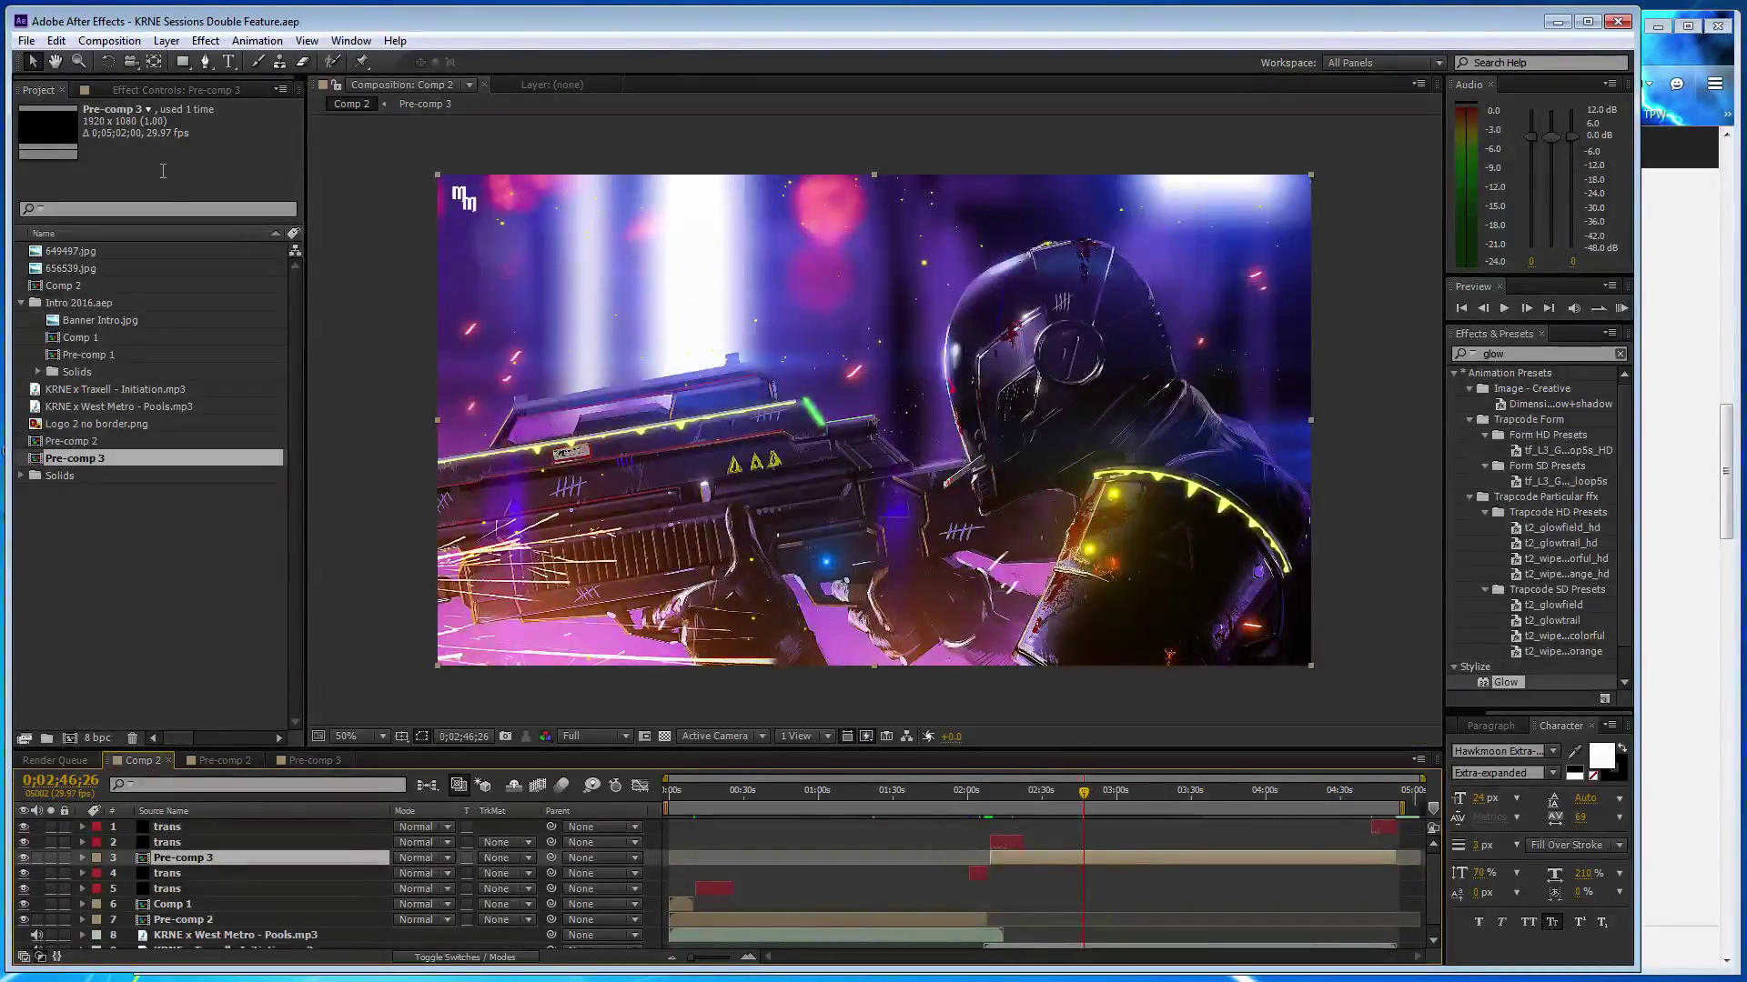
pyautogui.click(243, 607)
# - Add Comp 2 to the render queue from the Composition menu
pyautogui.click(109, 40)
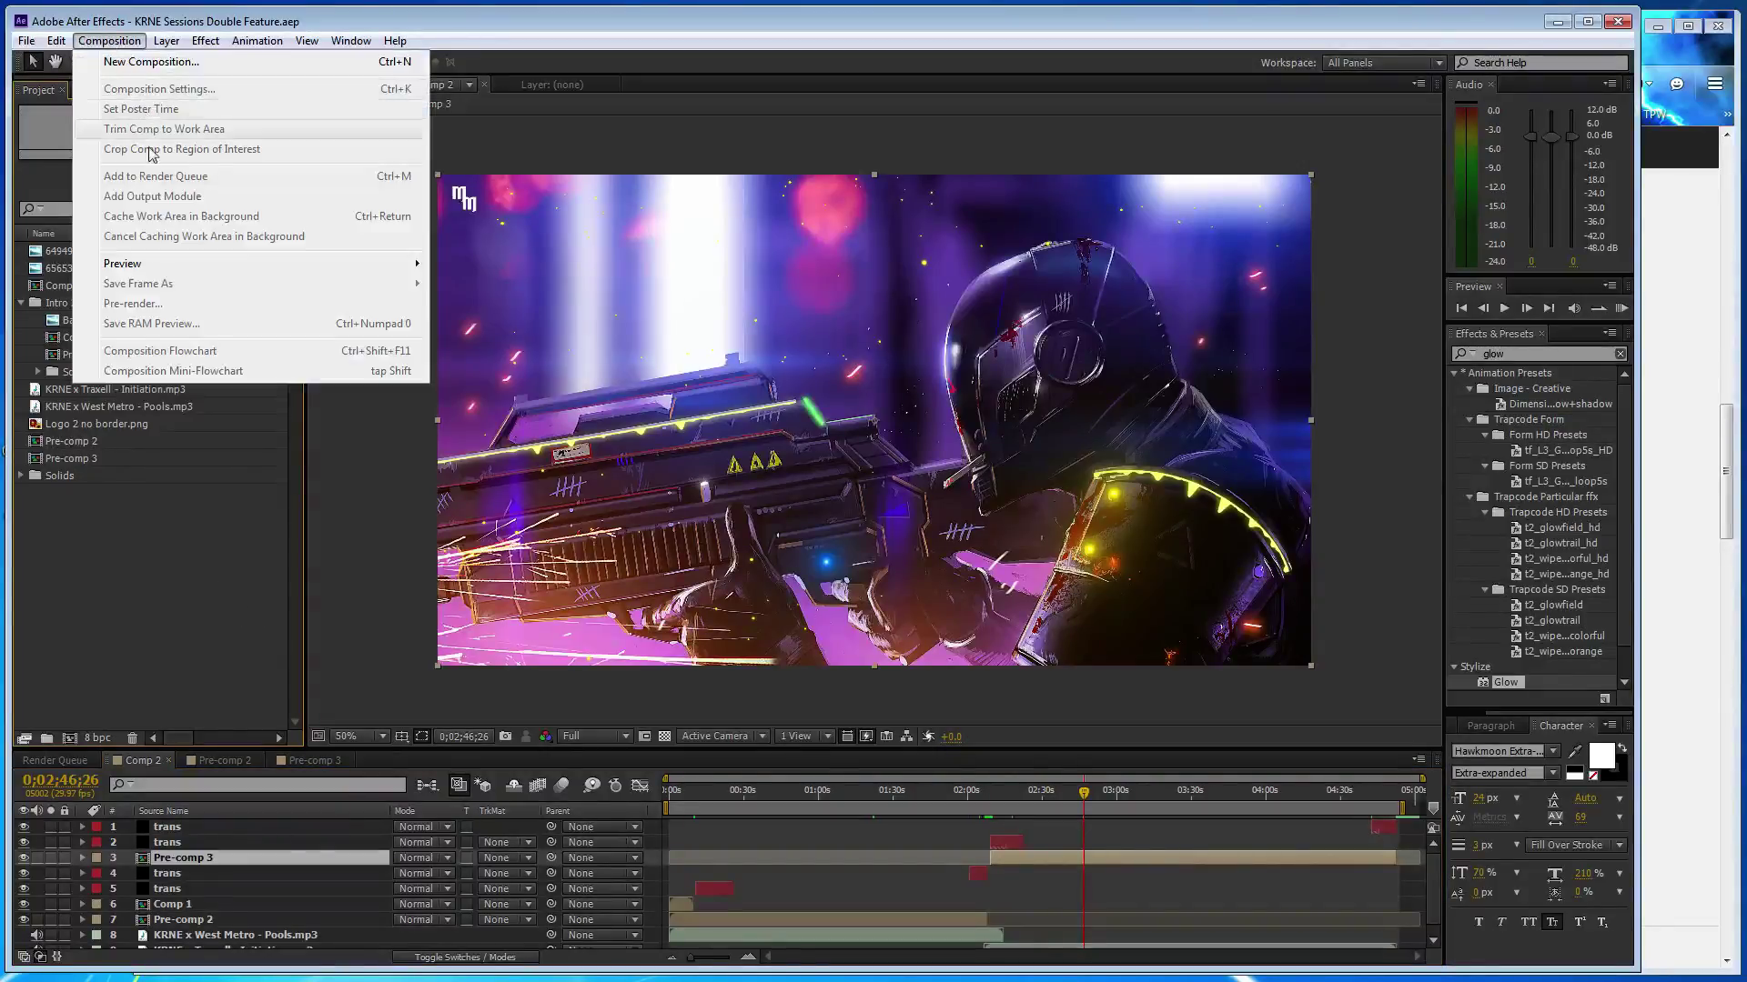
pyautogui.click(335, 562)
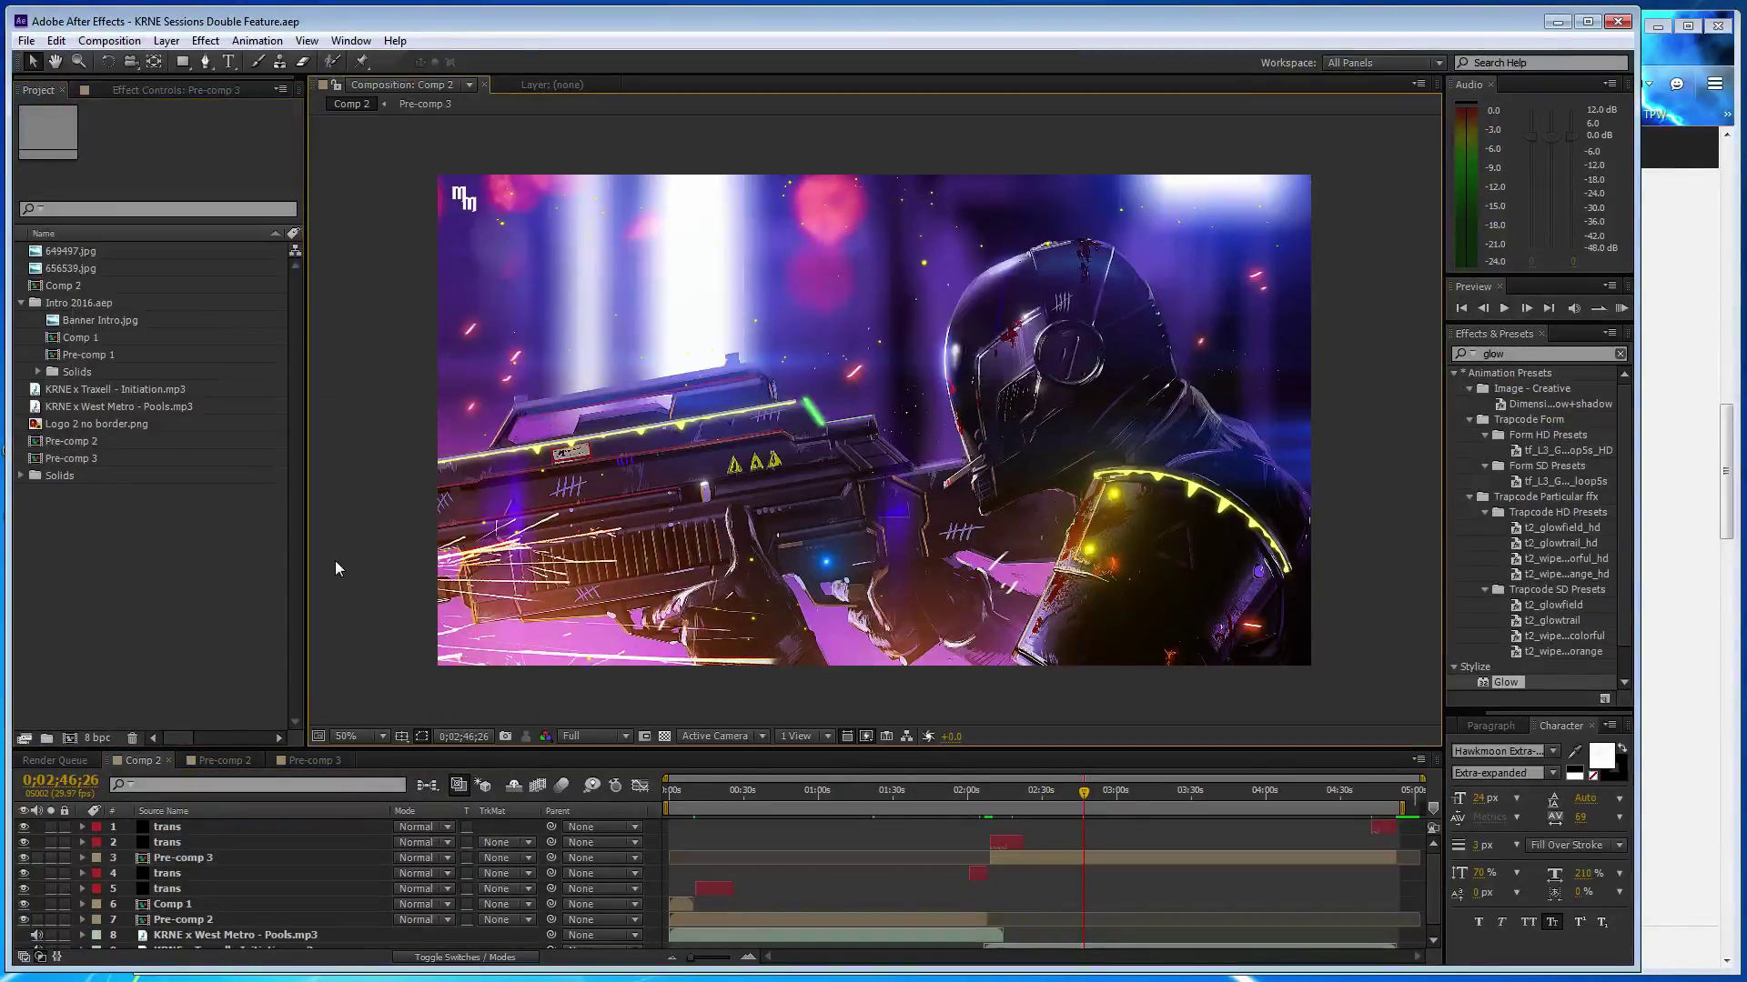
pyautogui.click(109, 40)
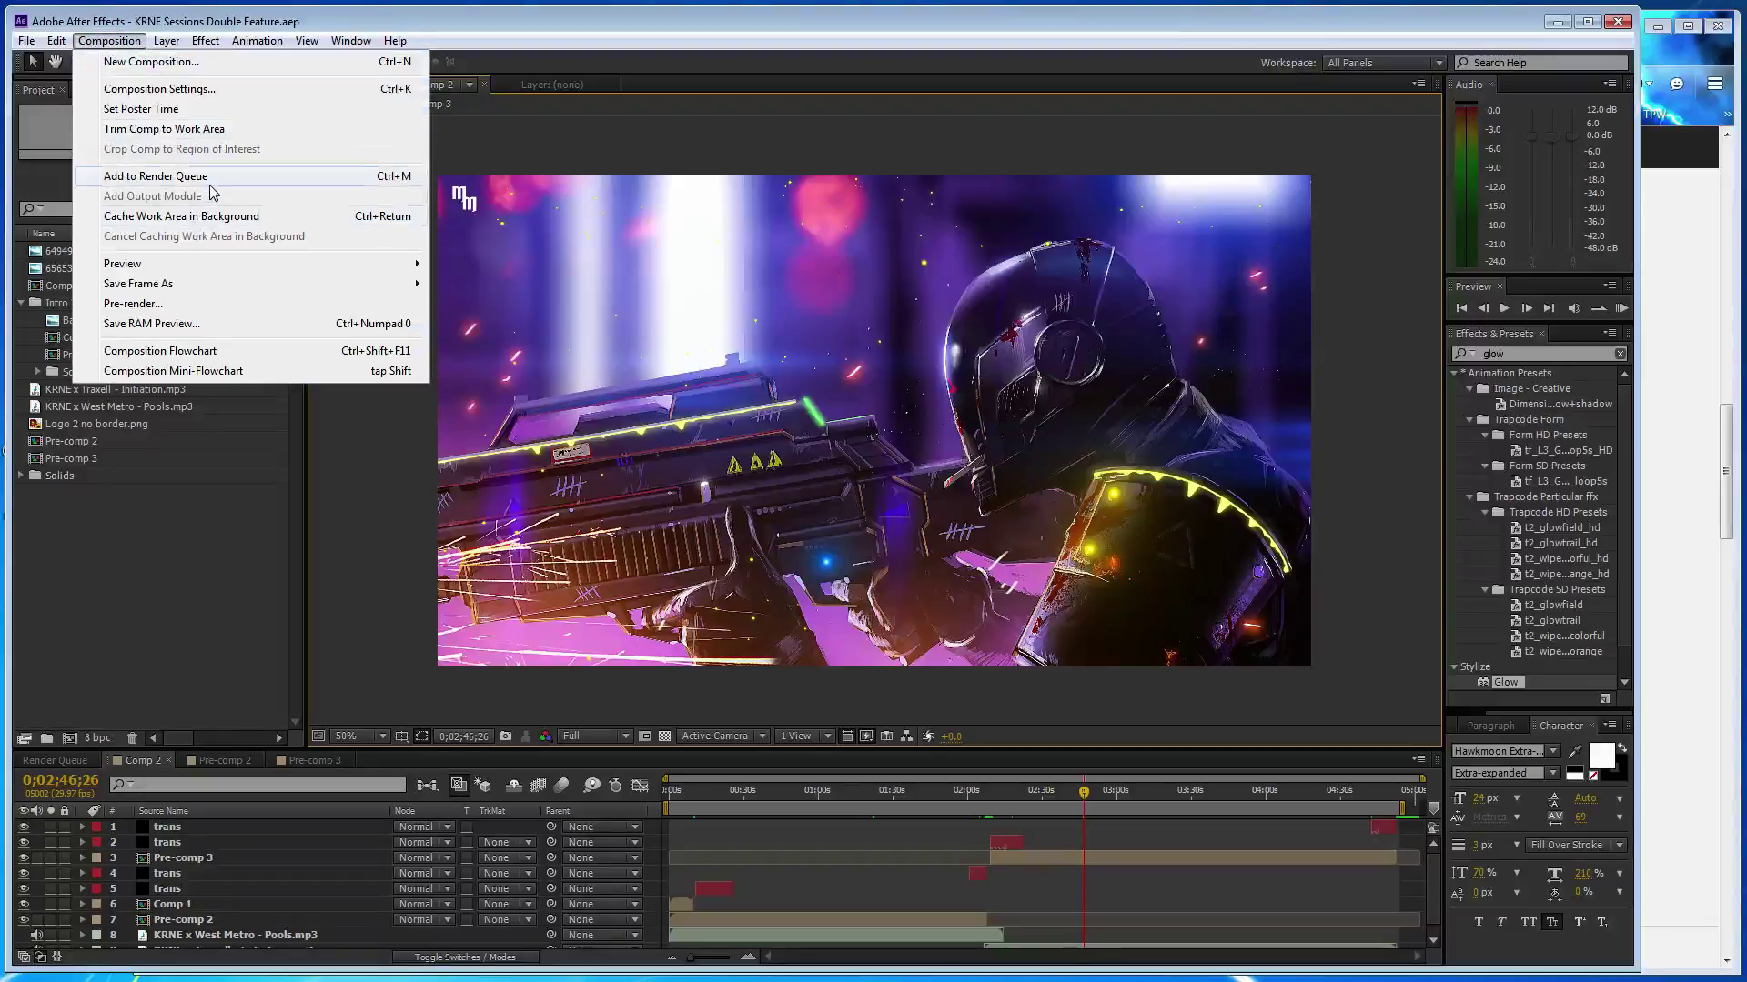
pyautogui.click(210, 184)
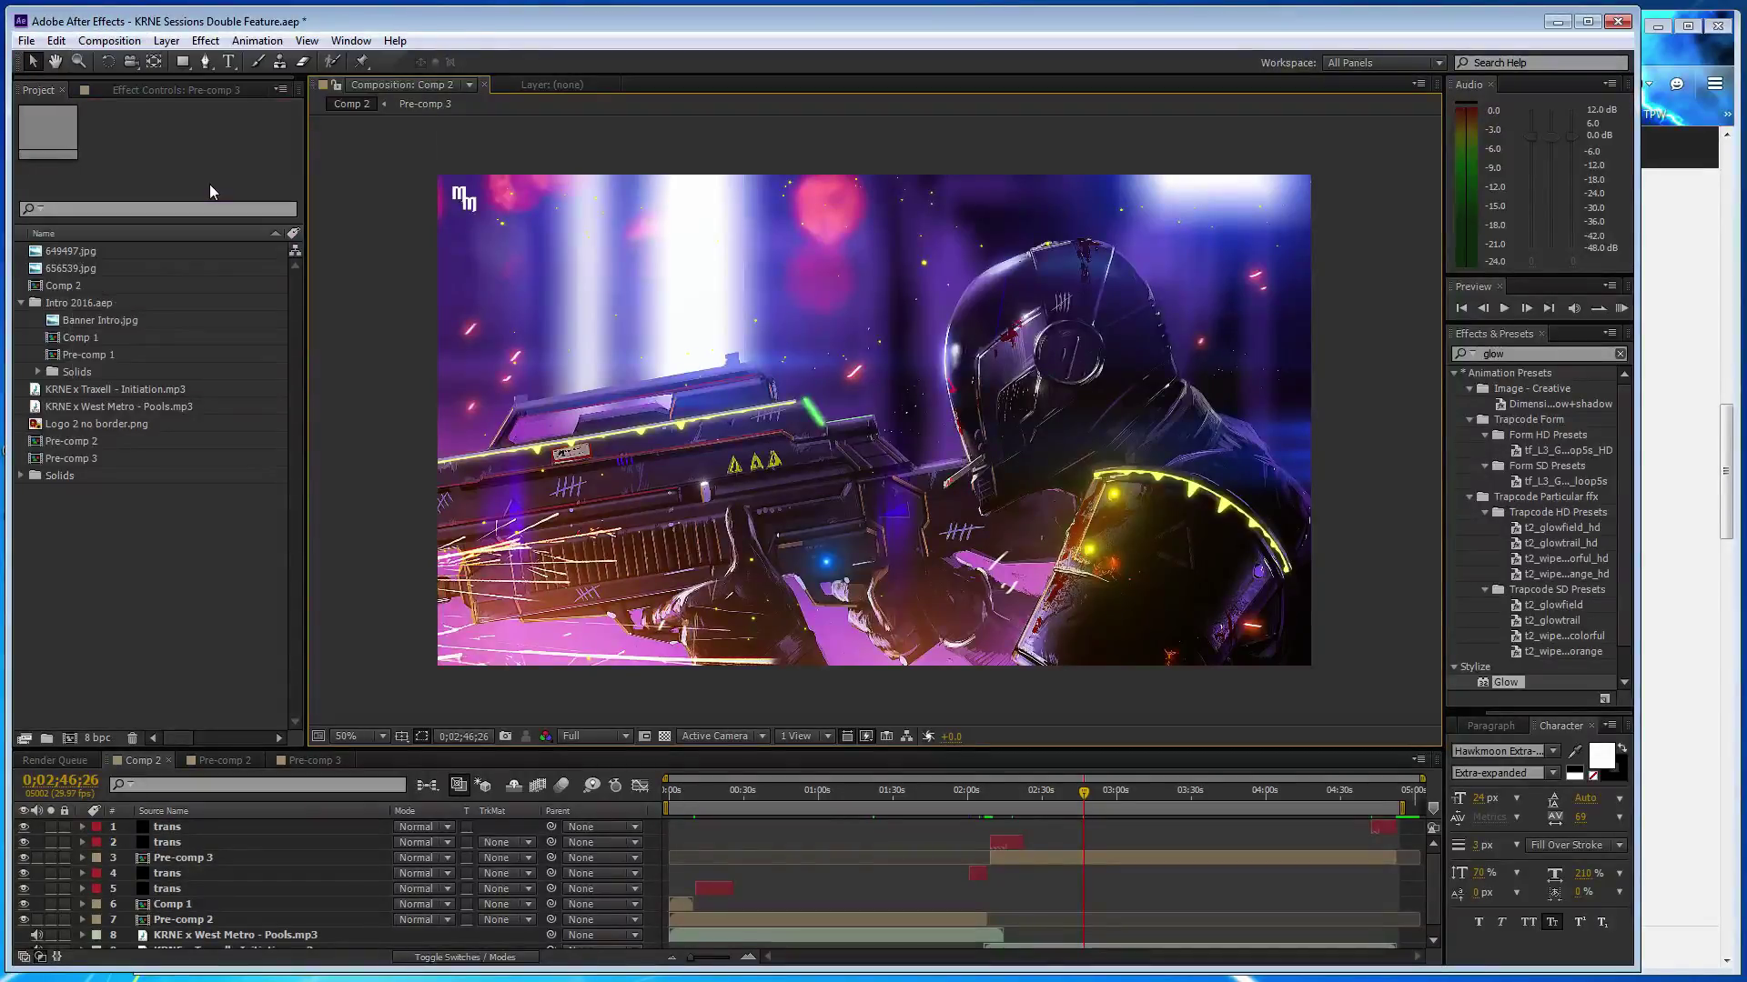
# - Set the render output to KRNE Sessions Double Feature.mp4 in the AE videos folder
pyautogui.scroll(-1, 177, 914)
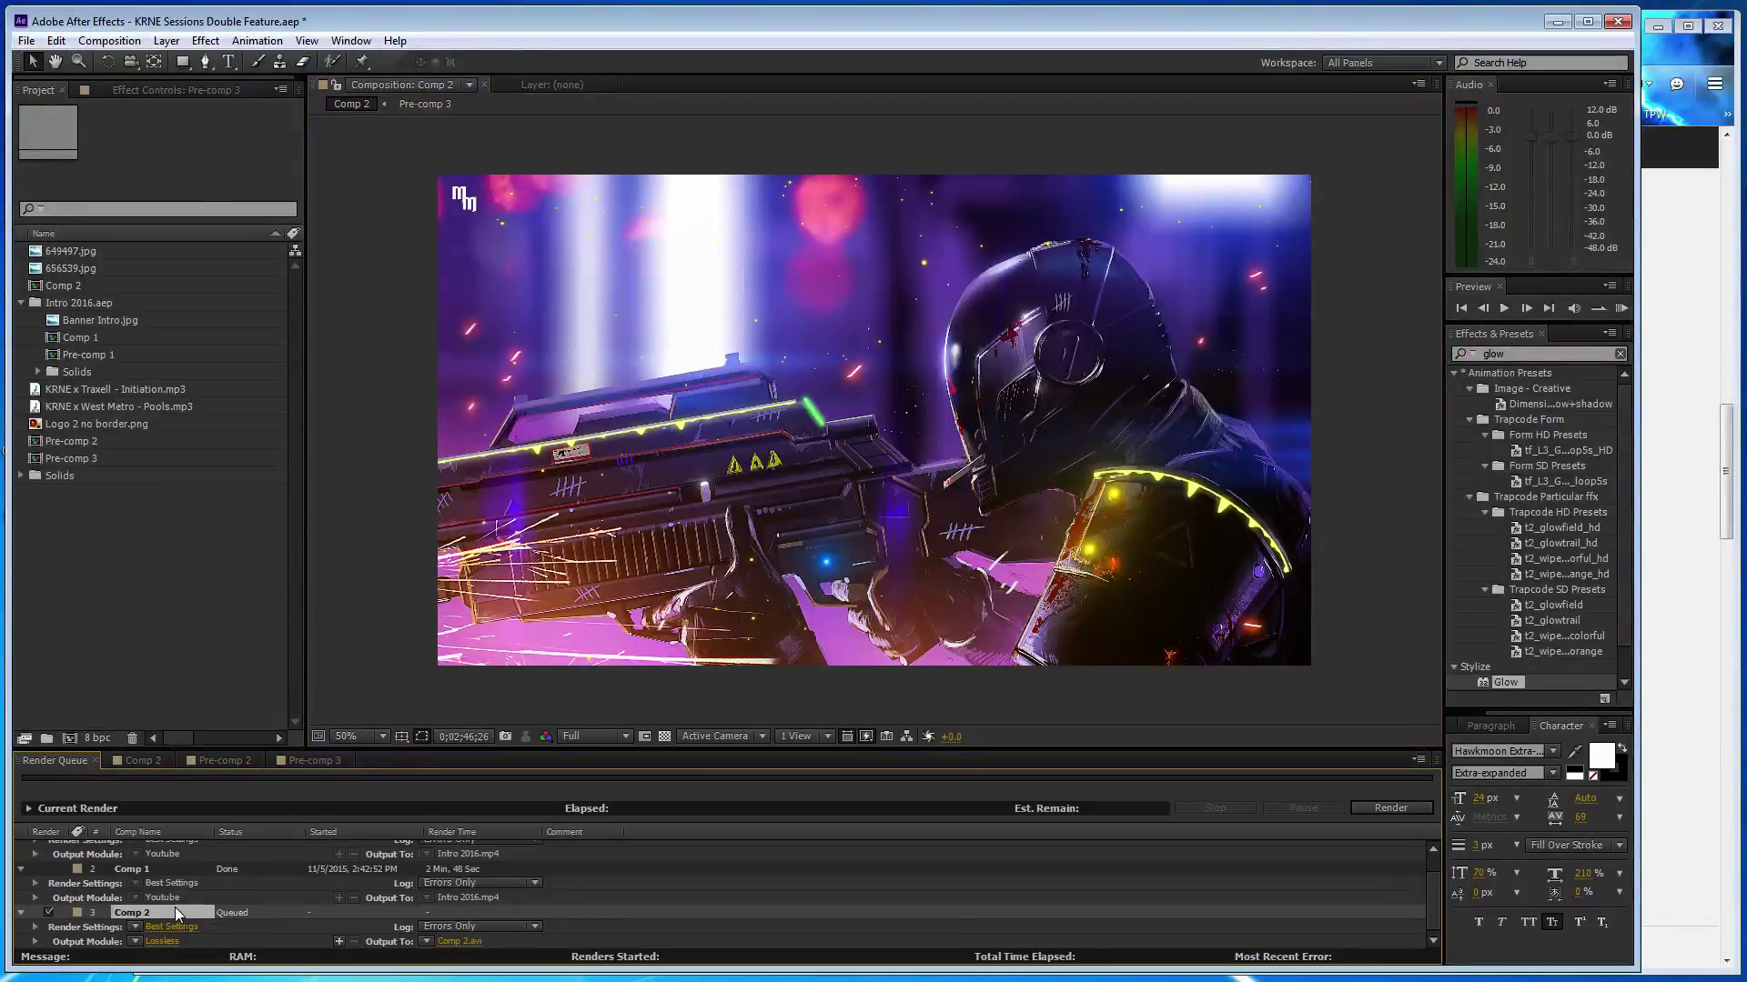
pyautogui.click(134, 941)
pyautogui.click(202, 888)
pyautogui.click(471, 941)
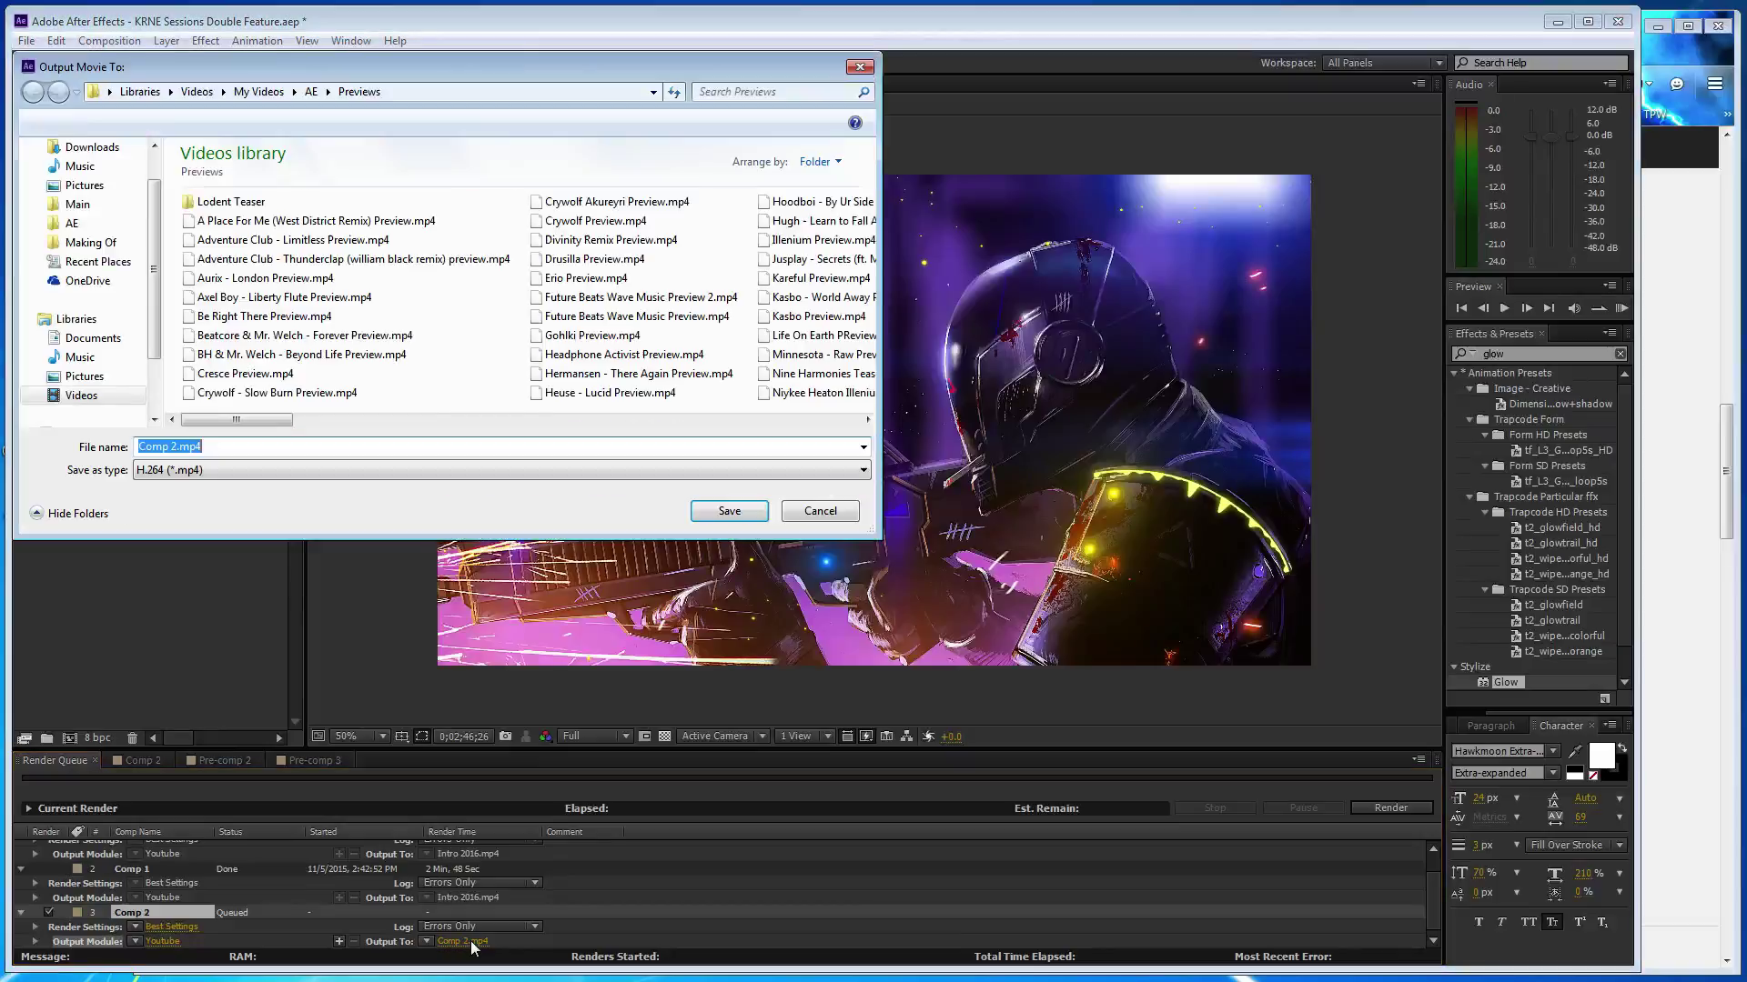
pyautogui.click(311, 95)
pyautogui.write('KR')
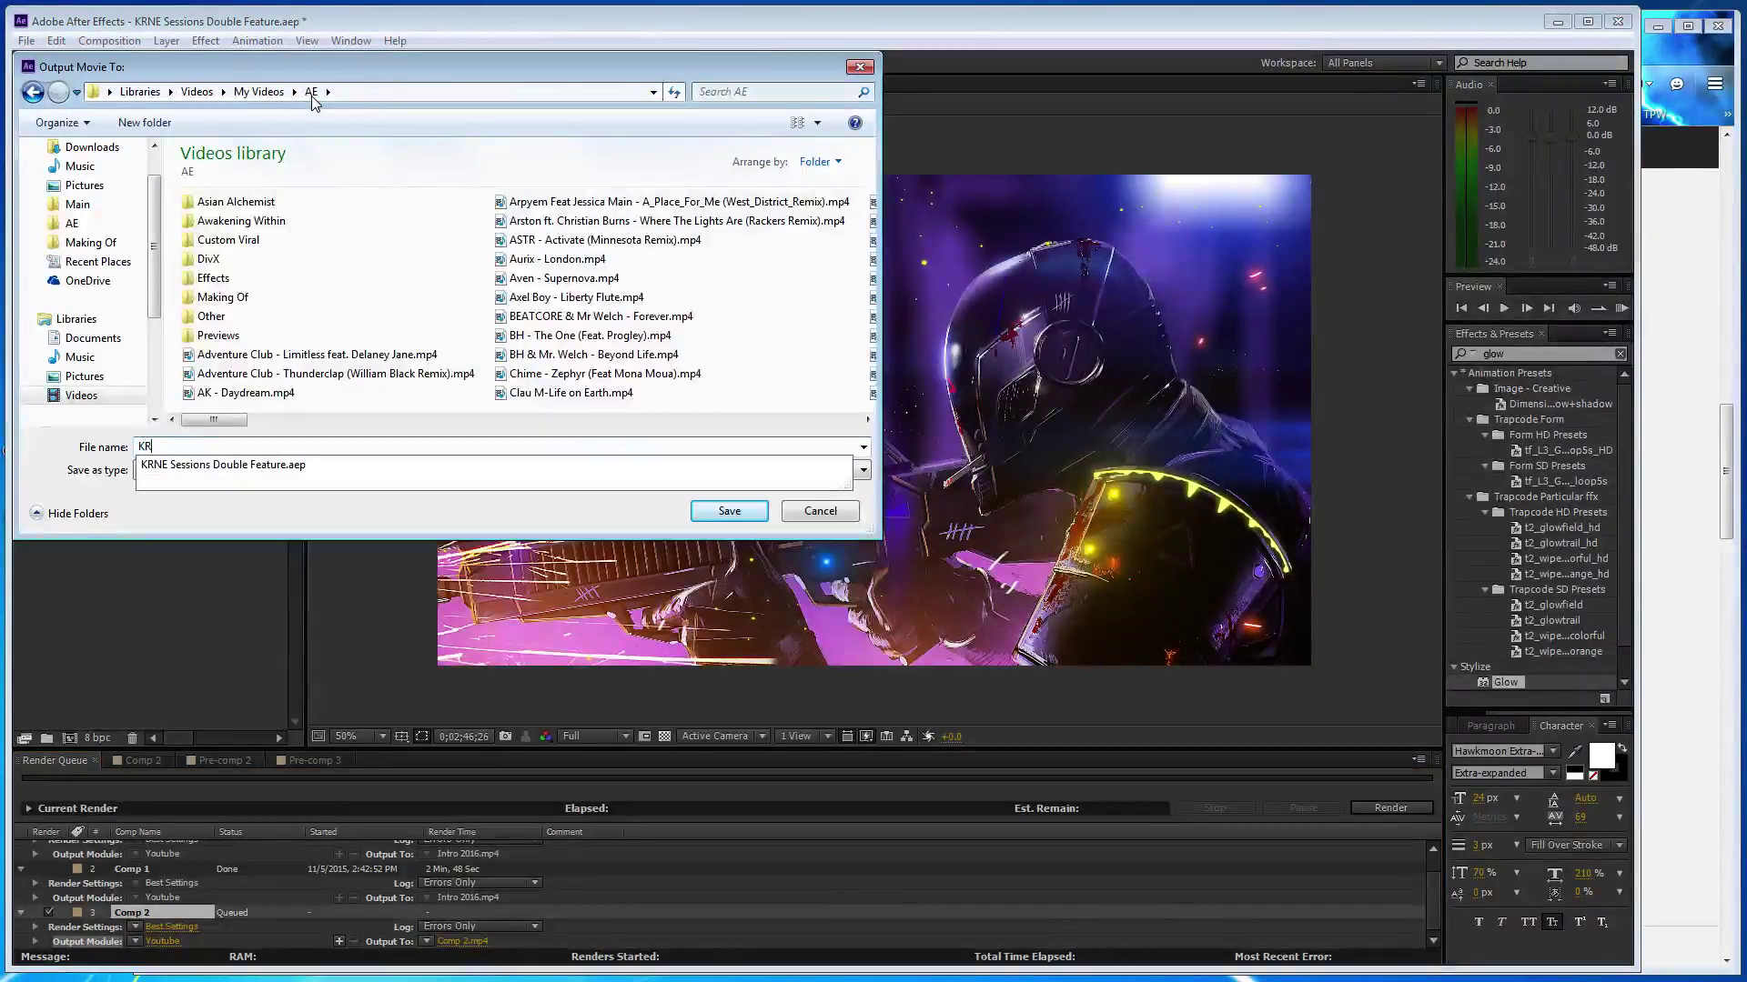
pyautogui.press('Down')
pyautogui.press('BackSpace')
pyautogui.press('BackSpace')
pyautogui.press('BackSpace')
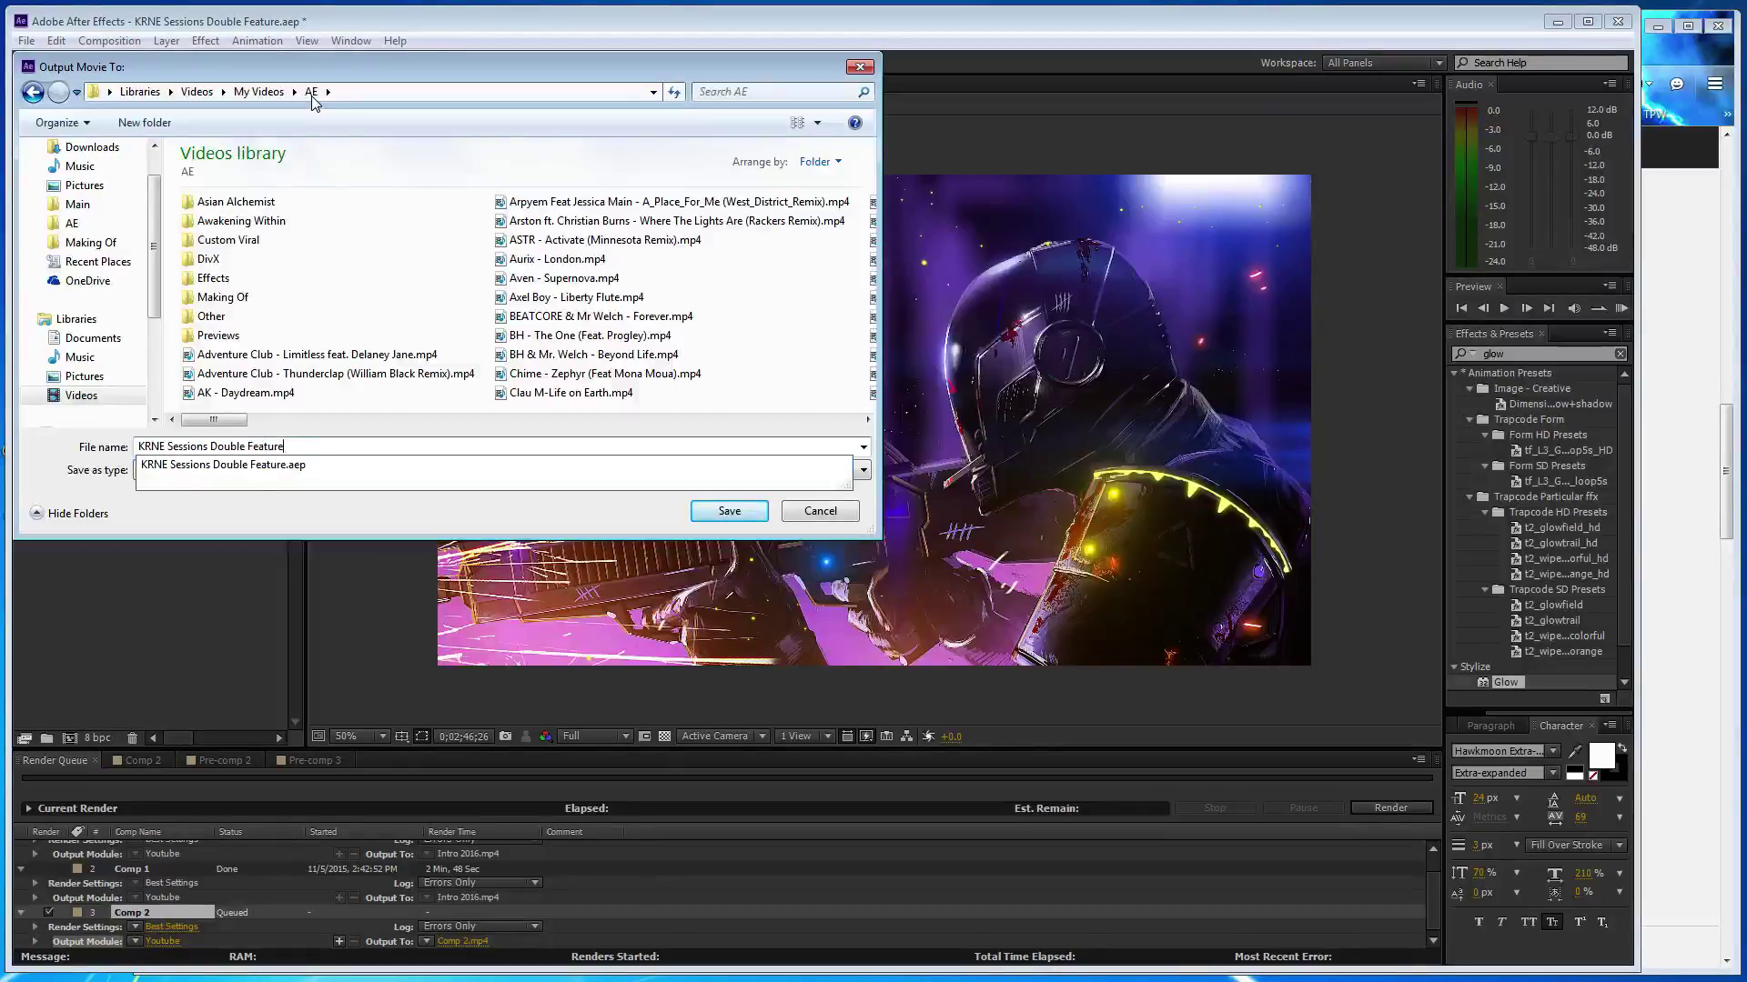
pyautogui.click(728, 511)
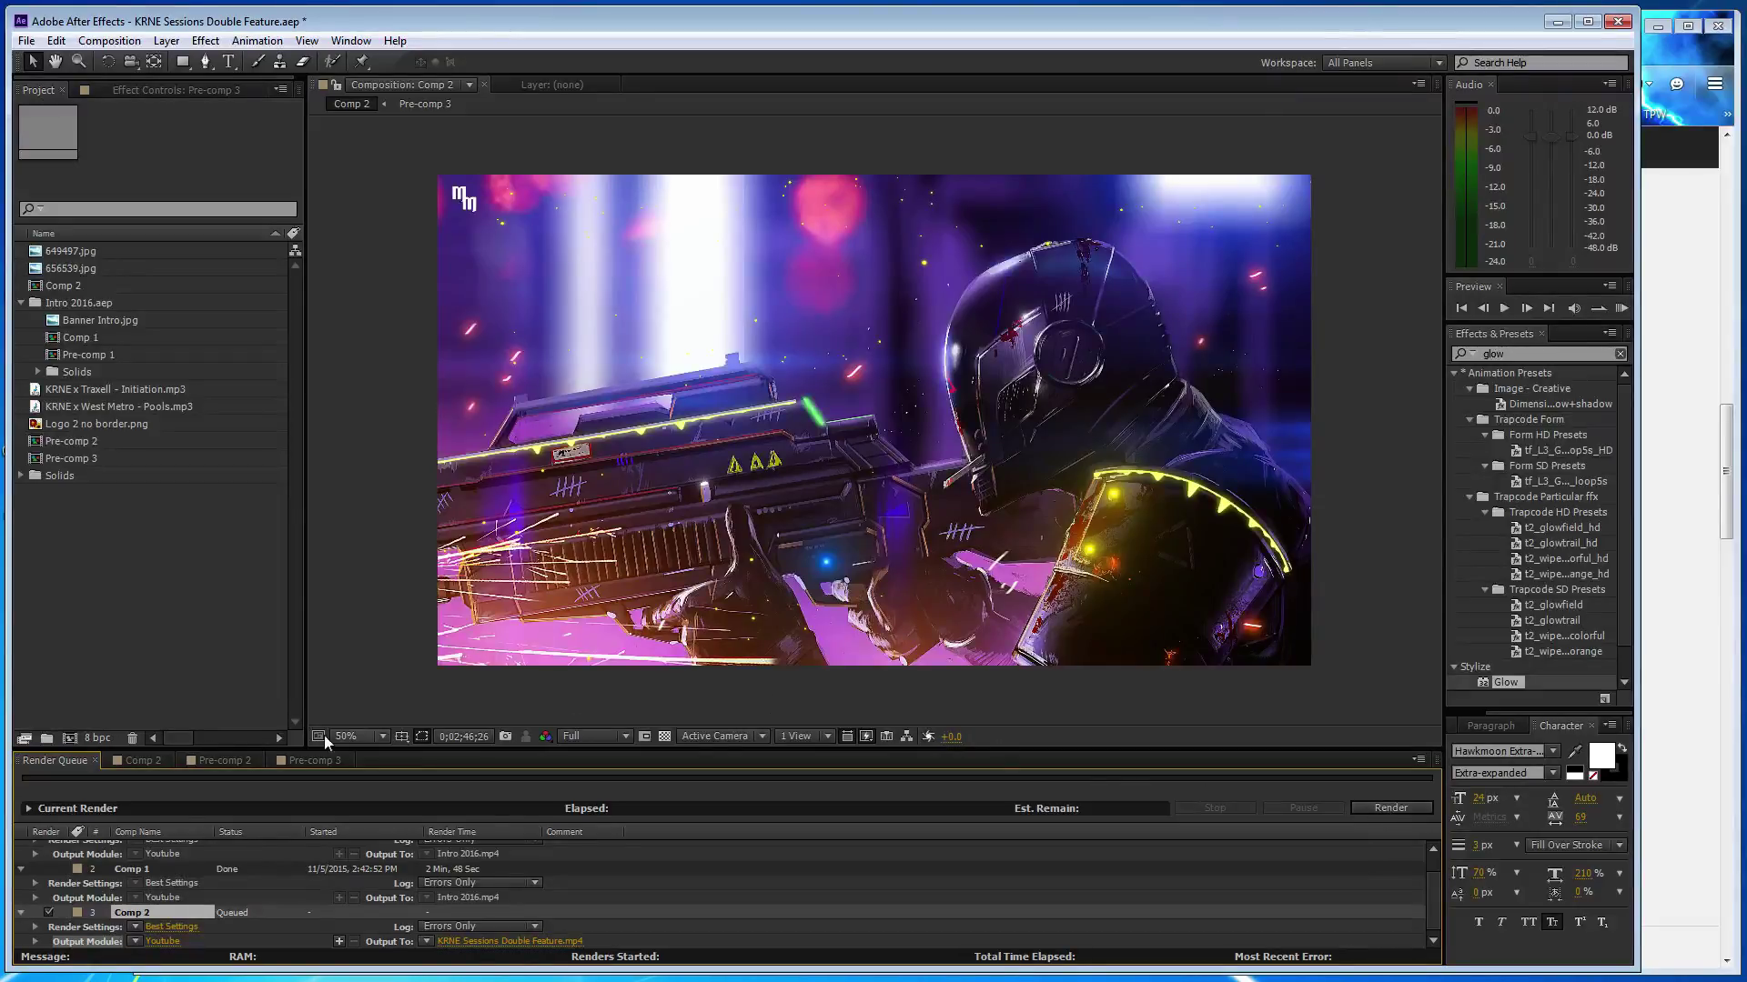
pyautogui.doubleClick(673, 28)
# - Make the Comp 2 viewer taller and set its magnification to Fit up to 100%
pyautogui.click(130, 769)
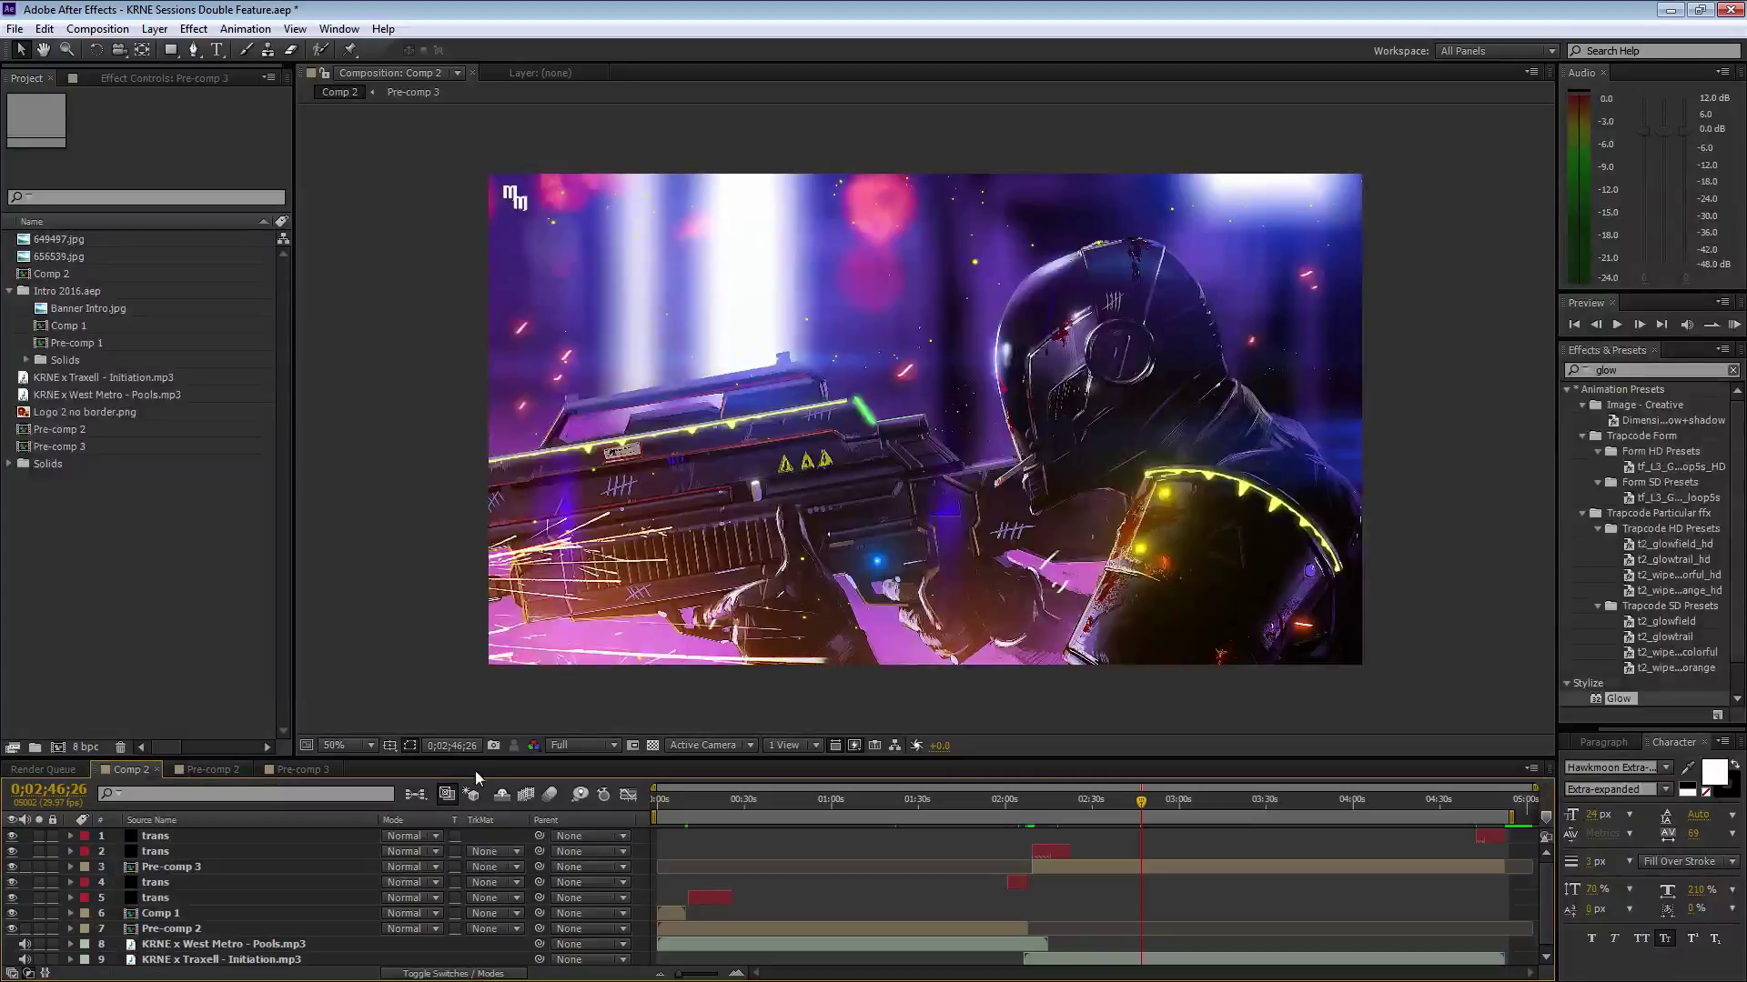
pyautogui.moveTo(482, 758)
pyautogui.mouseDown()
pyautogui.moveTo(488, 844)
pyautogui.moveTo(488, 817)
pyautogui.mouseUp()
pyautogui.click(350, 813)
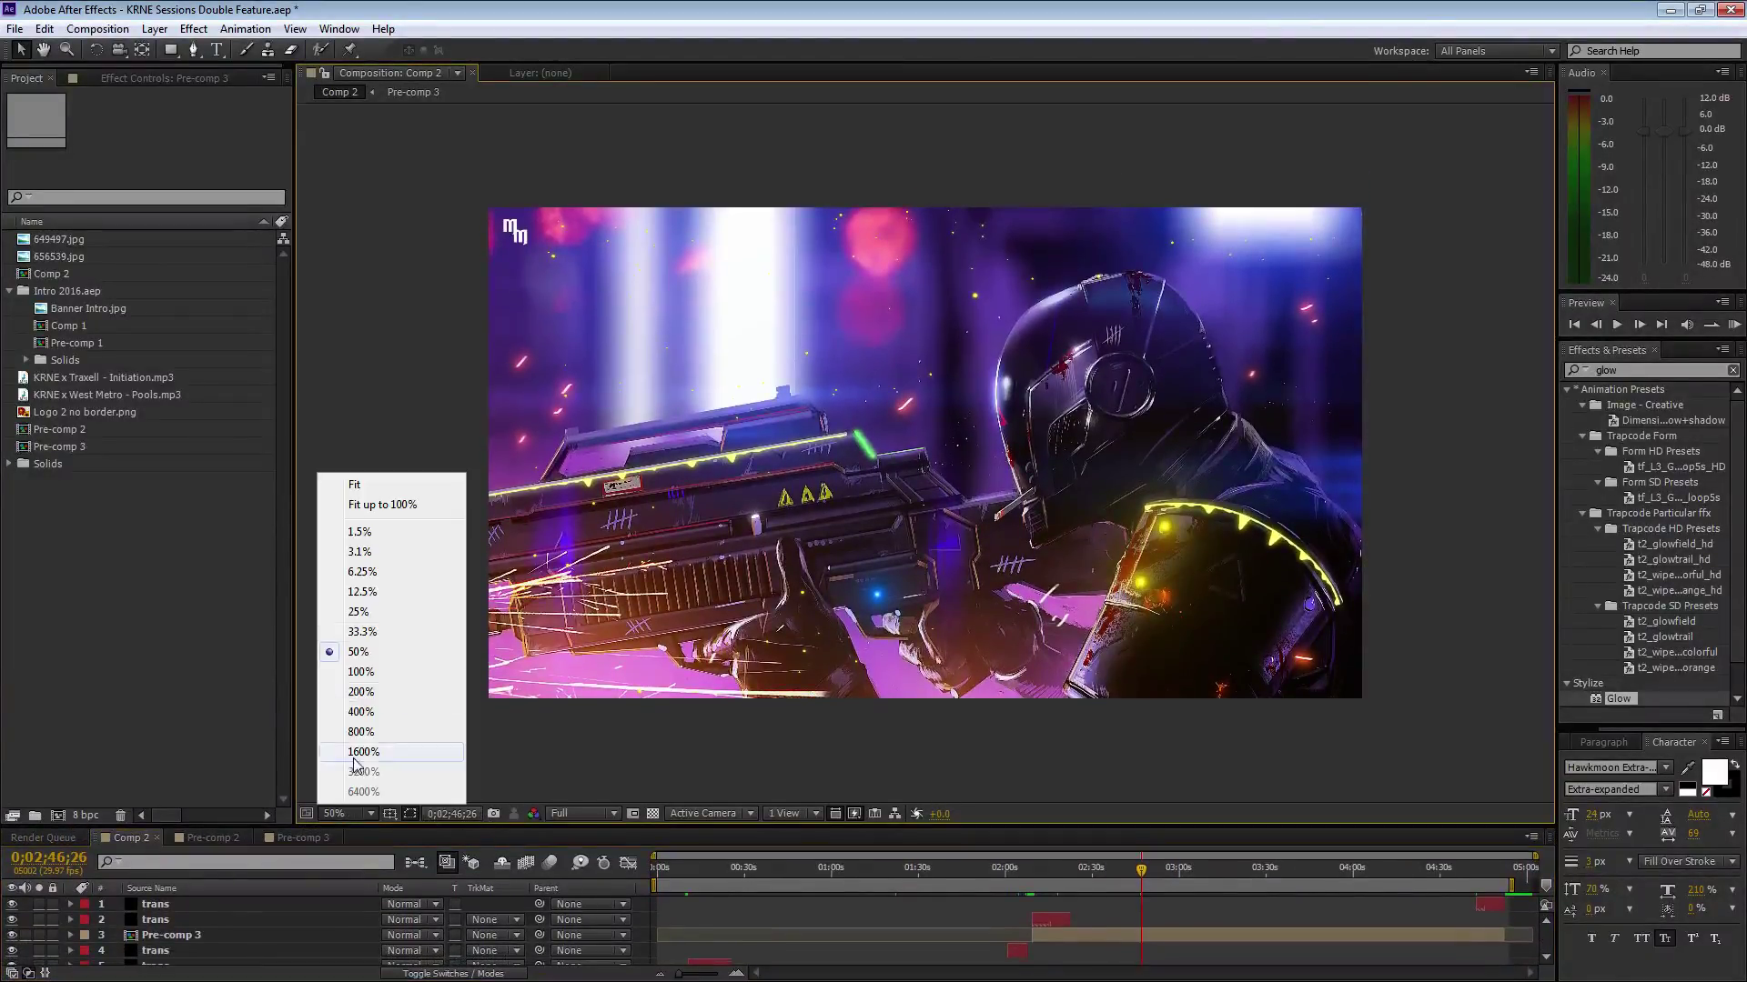
pyautogui.click(374, 507)
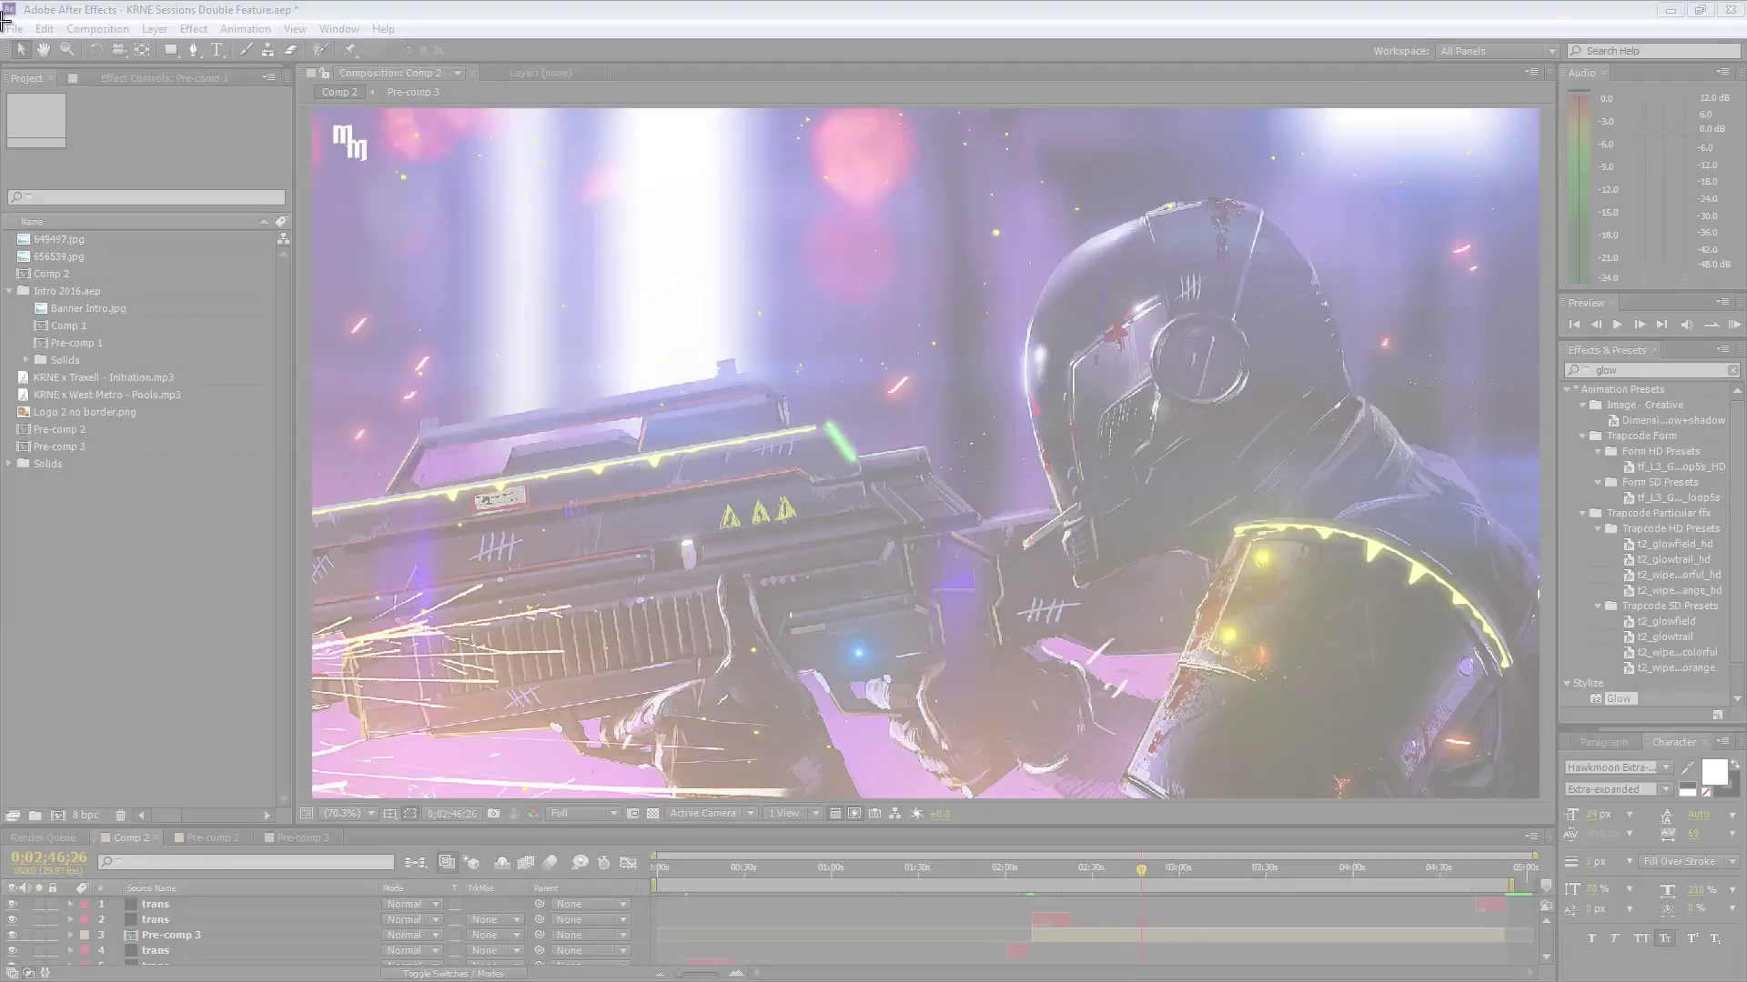
# - Snip the full After Effects screen and save the capture to the Desktop as 74
pyautogui.moveTo(7, 18); pyautogui.dragTo(1742, 978)
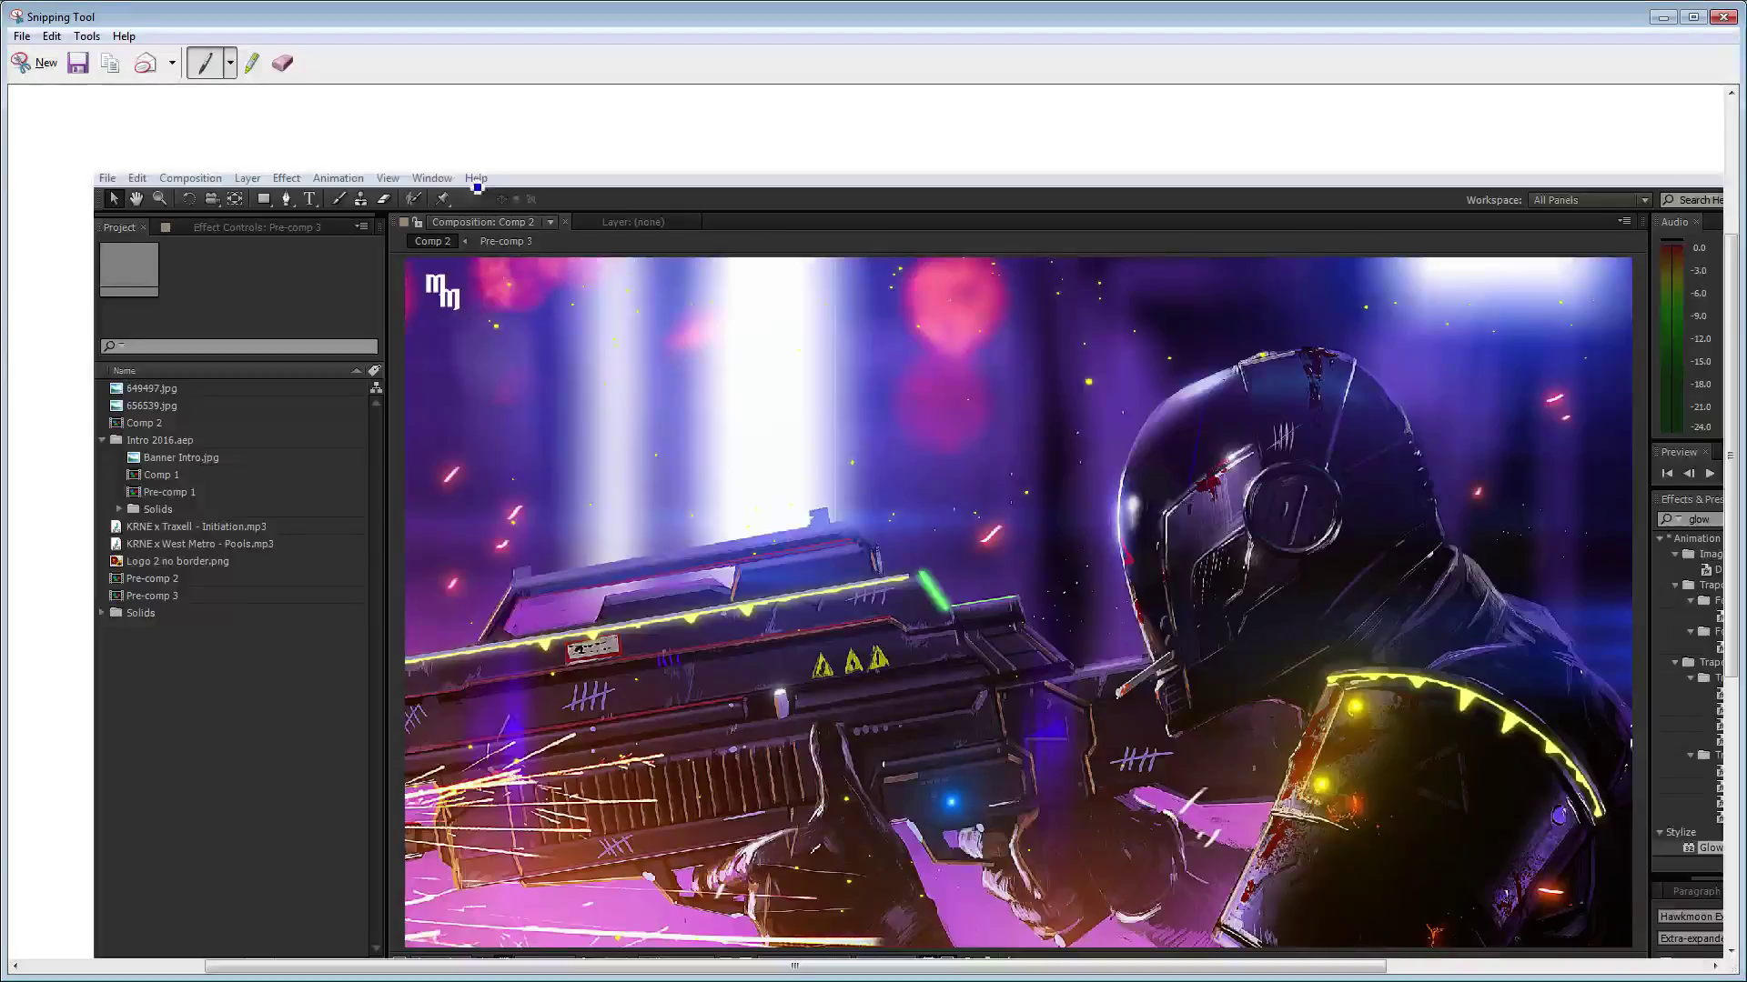
pyautogui.click(77, 62)
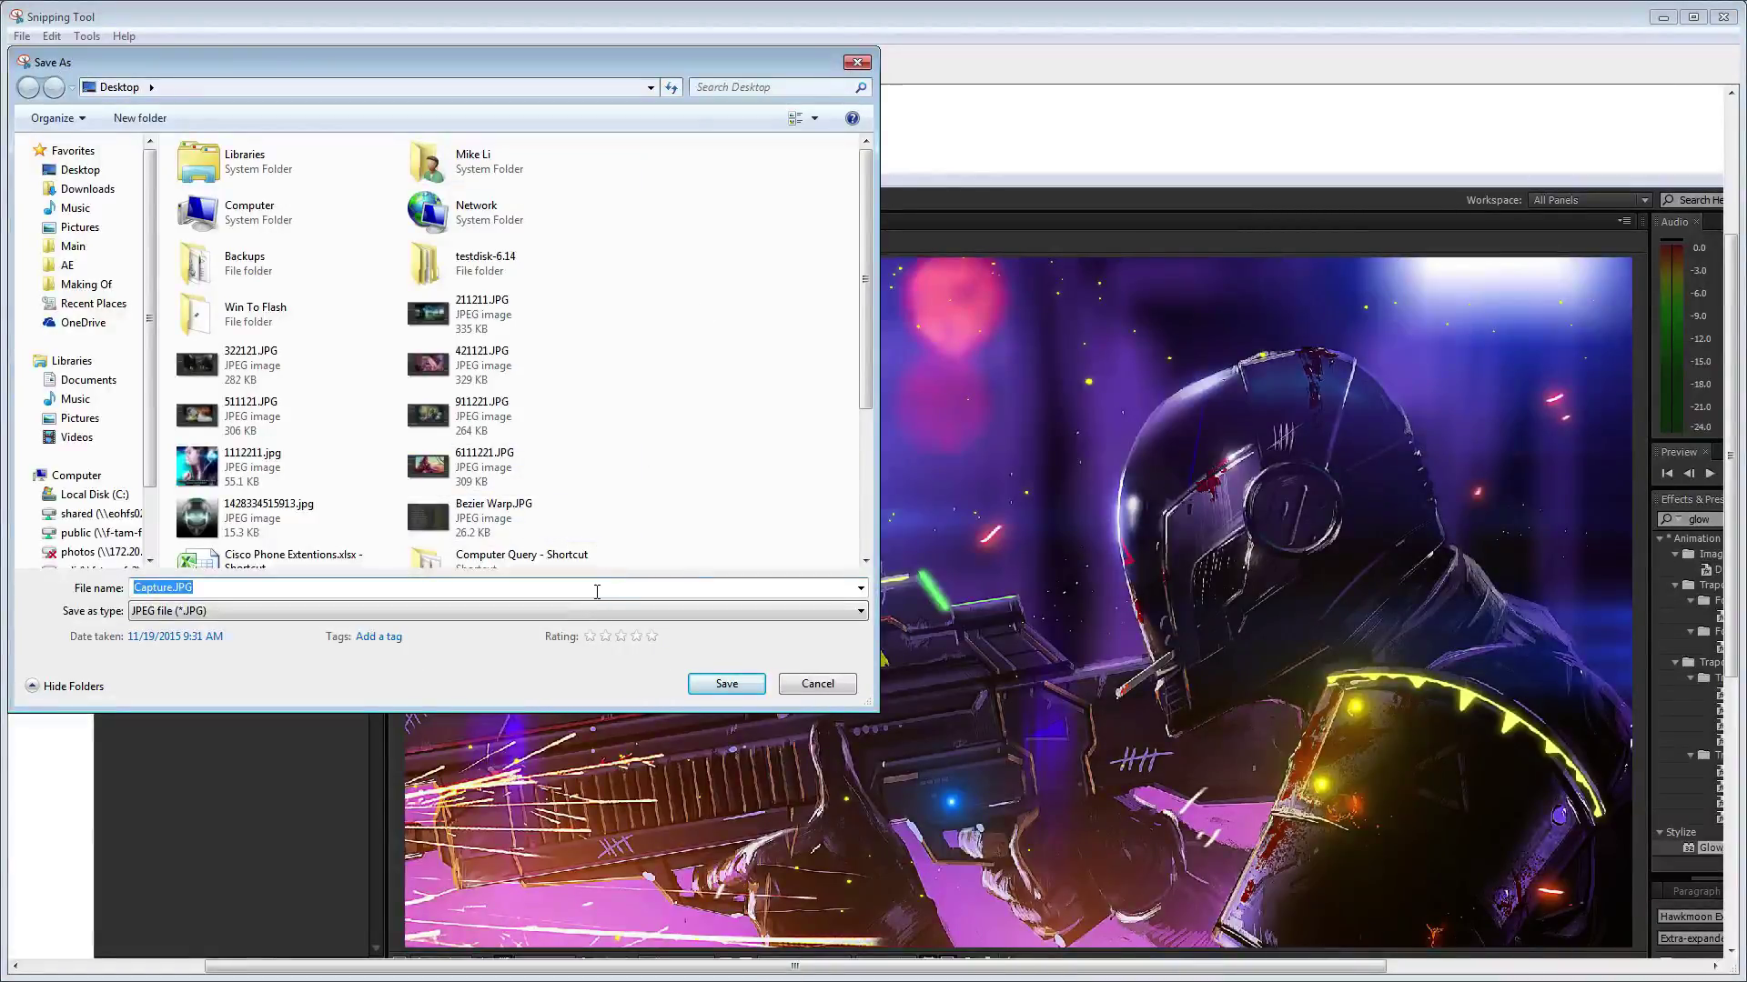
pyautogui.write('74554')
pyautogui.click(727, 683)
# - Restore After Effects at 50% viewer magnification with a taller timeline, then render Comp 2 from the queue
pyautogui.click(1723, 17)
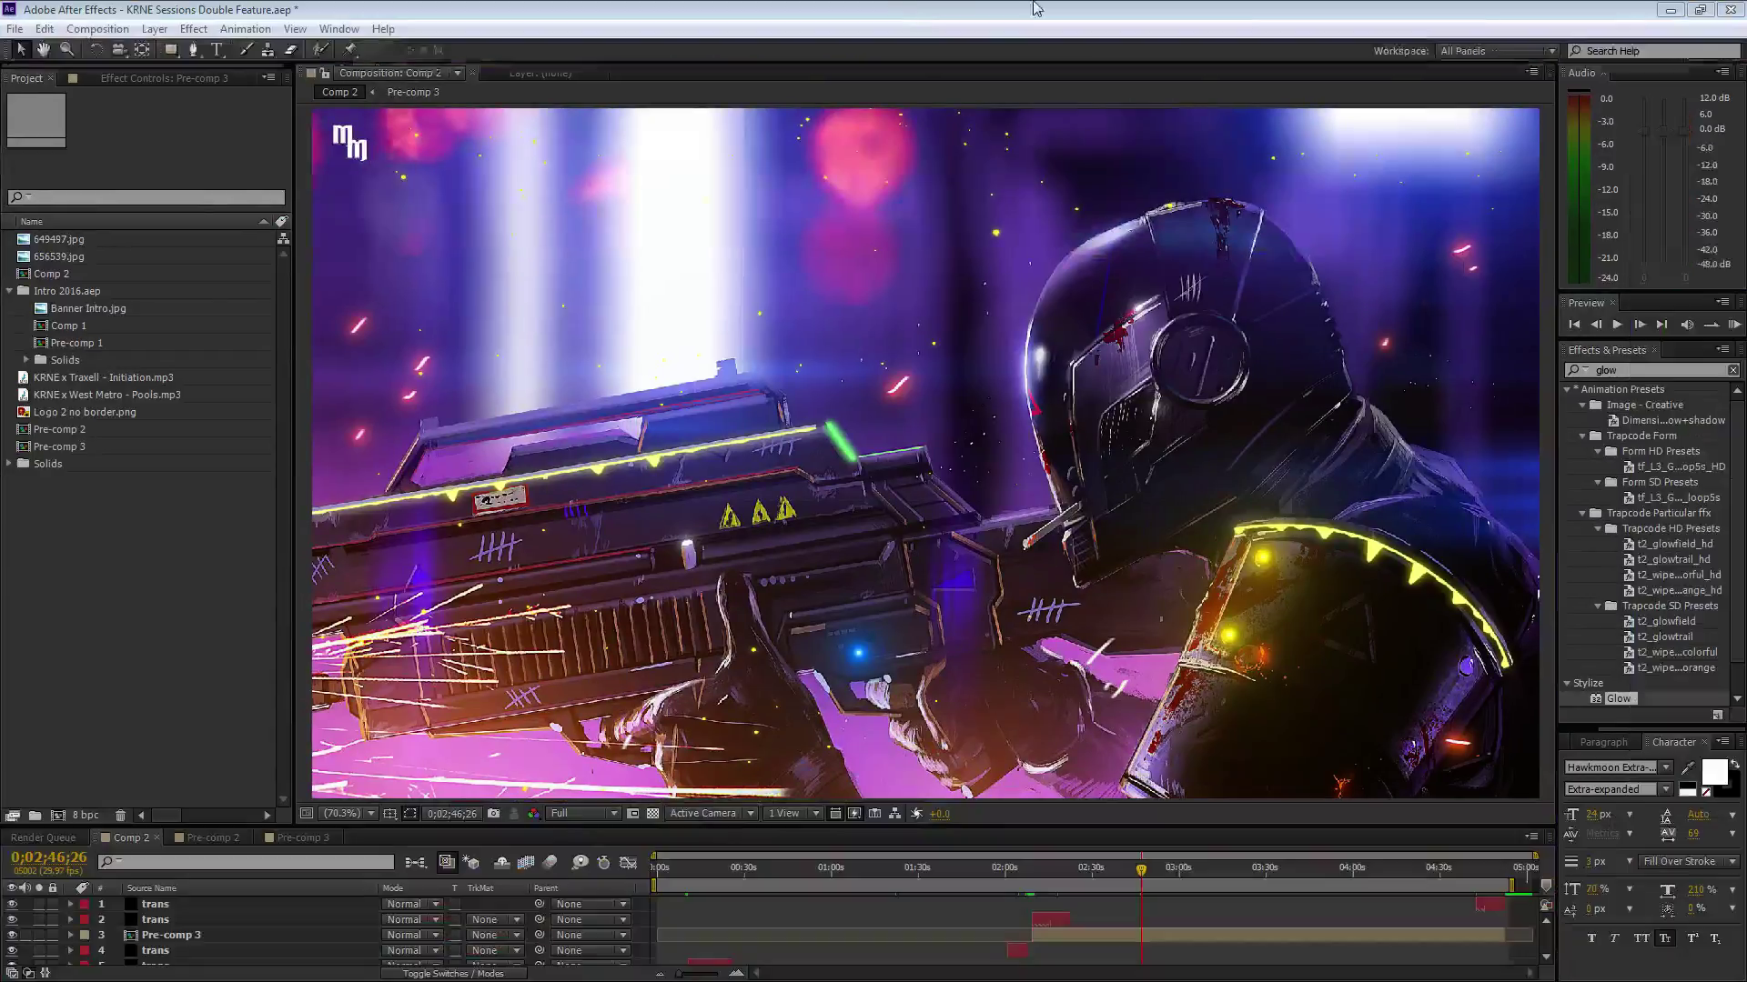
pyautogui.doubleClick(887, 9)
pyautogui.click(348, 802)
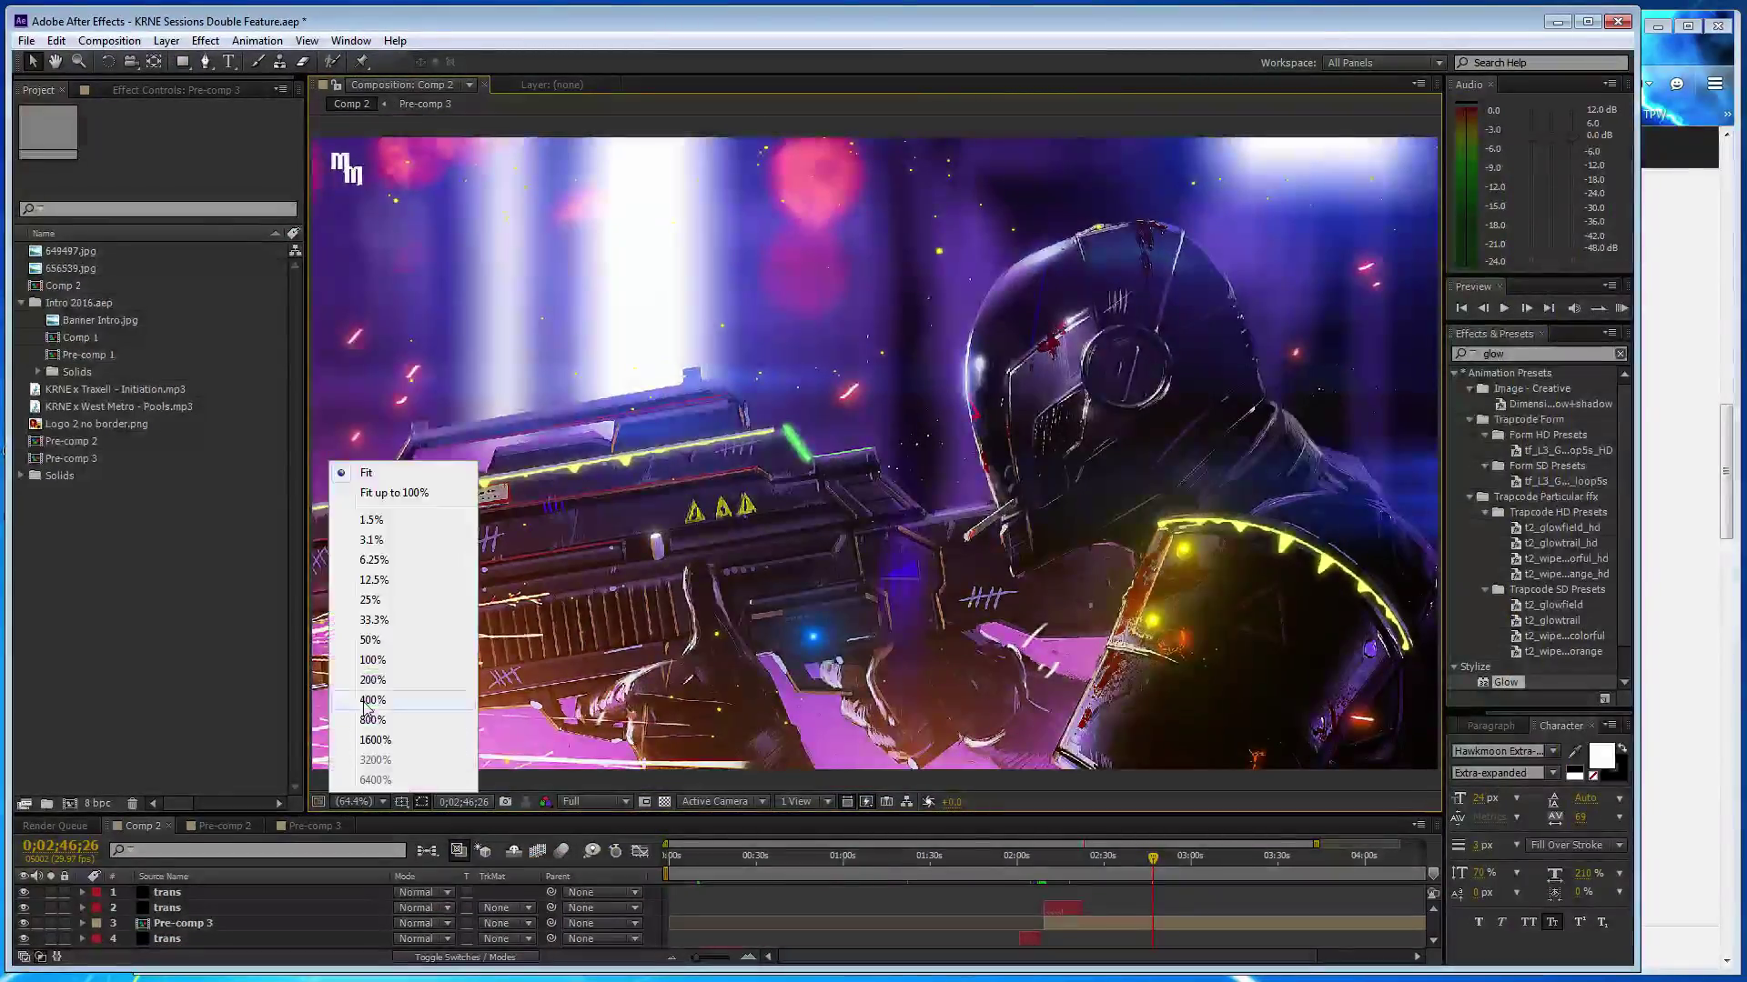
pyautogui.click(369, 639)
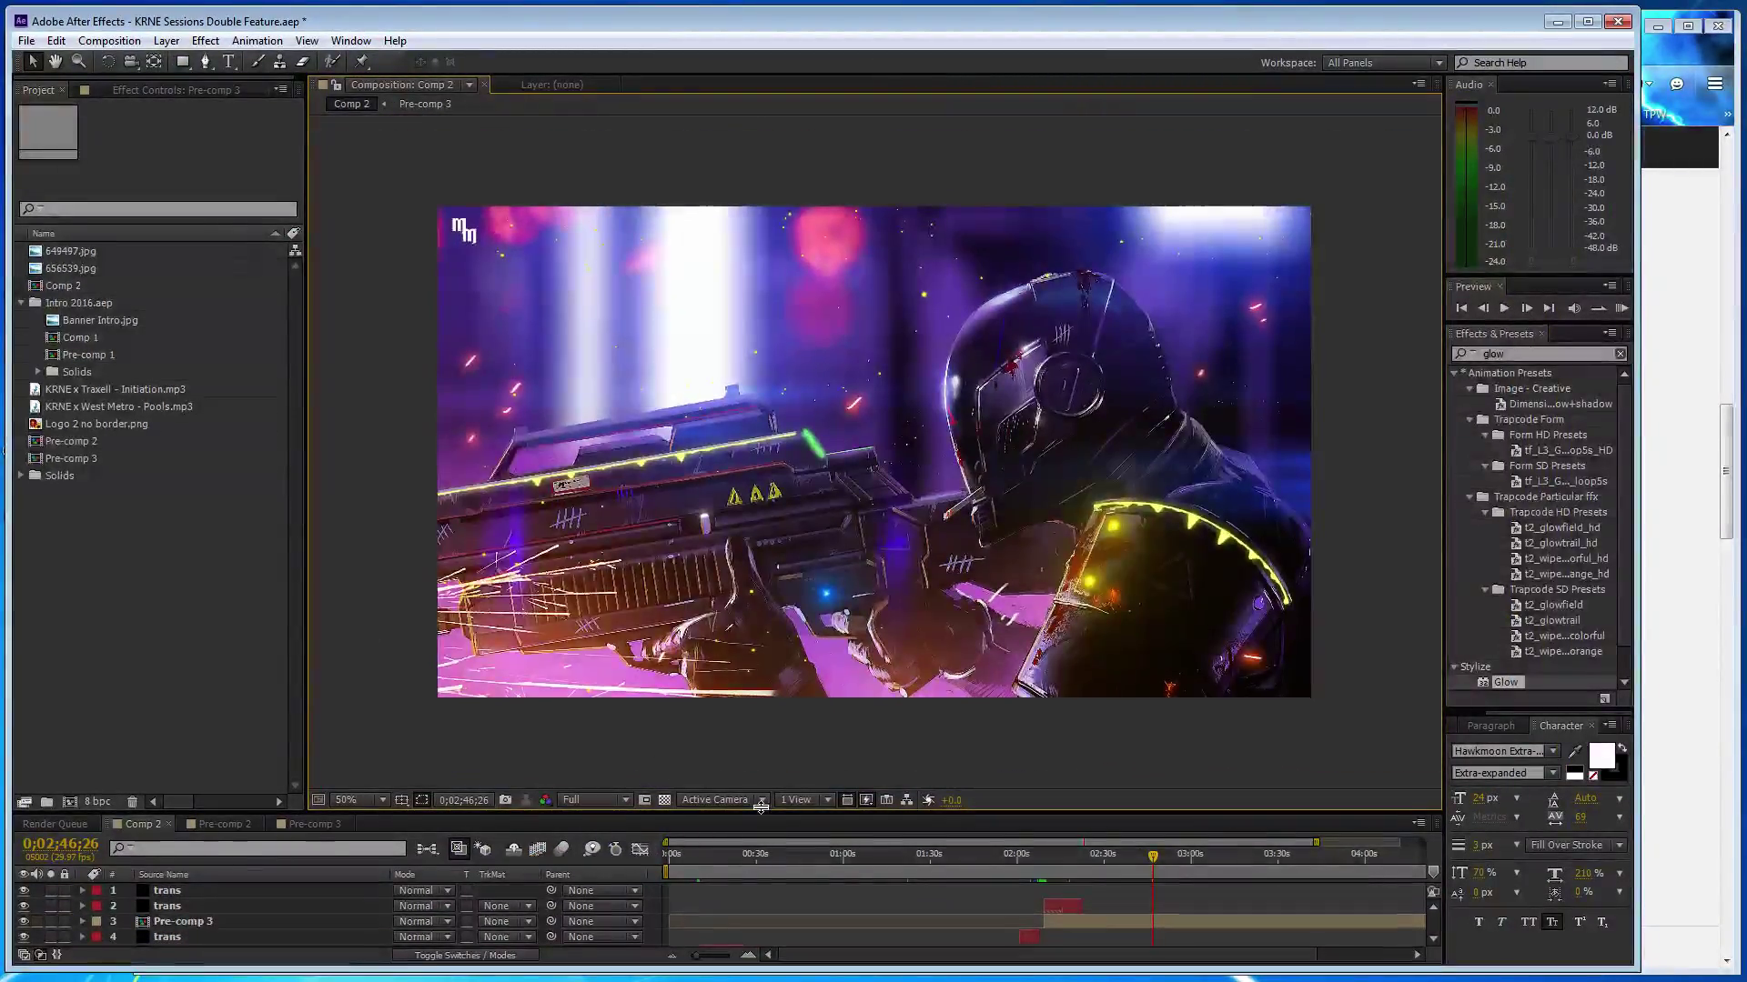
pyautogui.moveTo(761, 807); pyautogui.dragTo(760, 753)
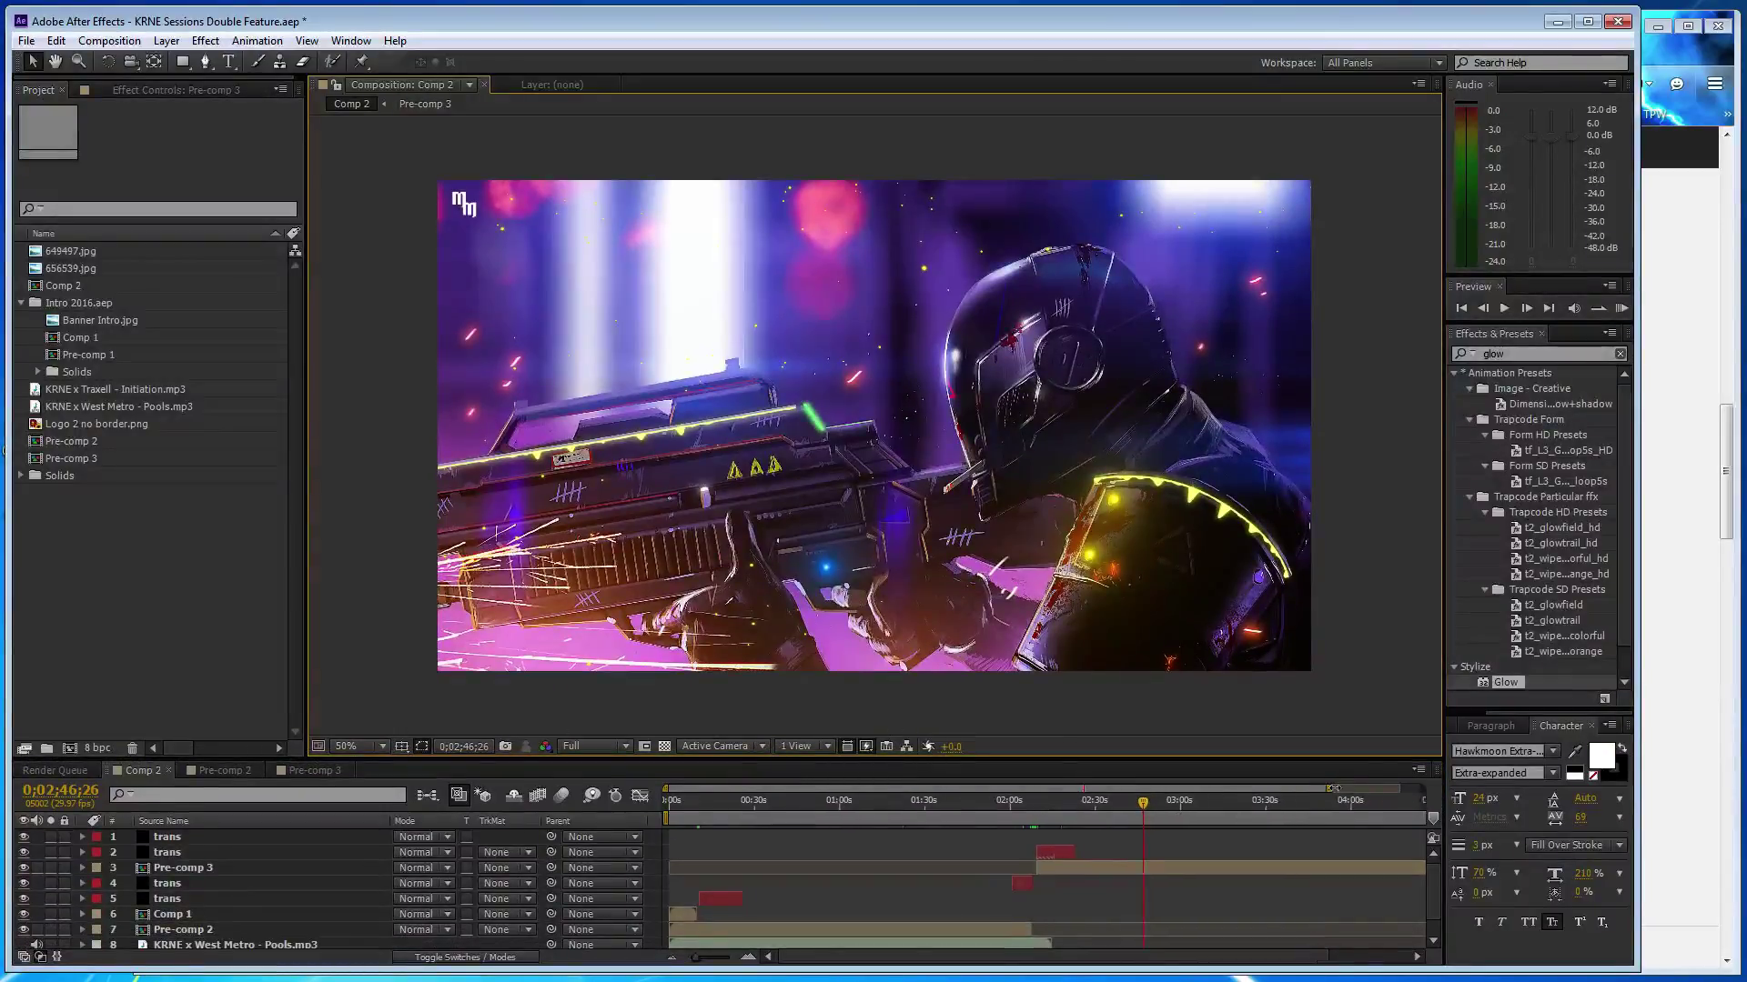
pyautogui.moveTo(1331, 787); pyautogui.dragTo(1421, 787)
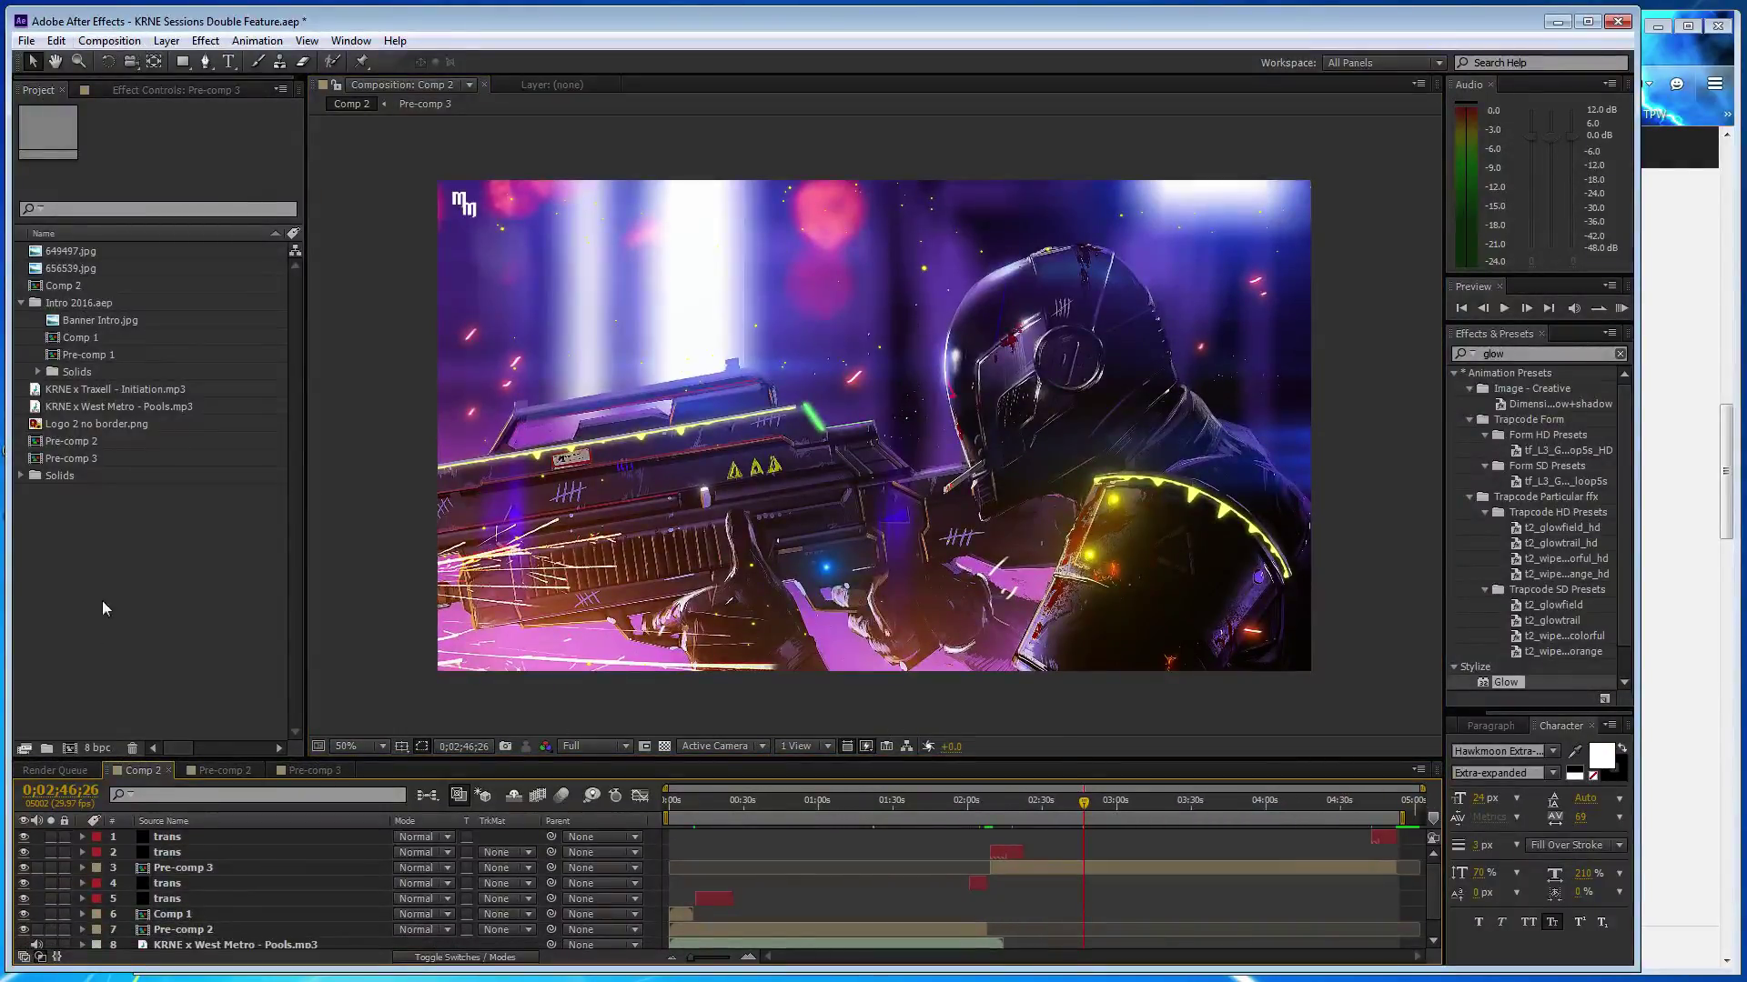
pyautogui.click(57, 770)
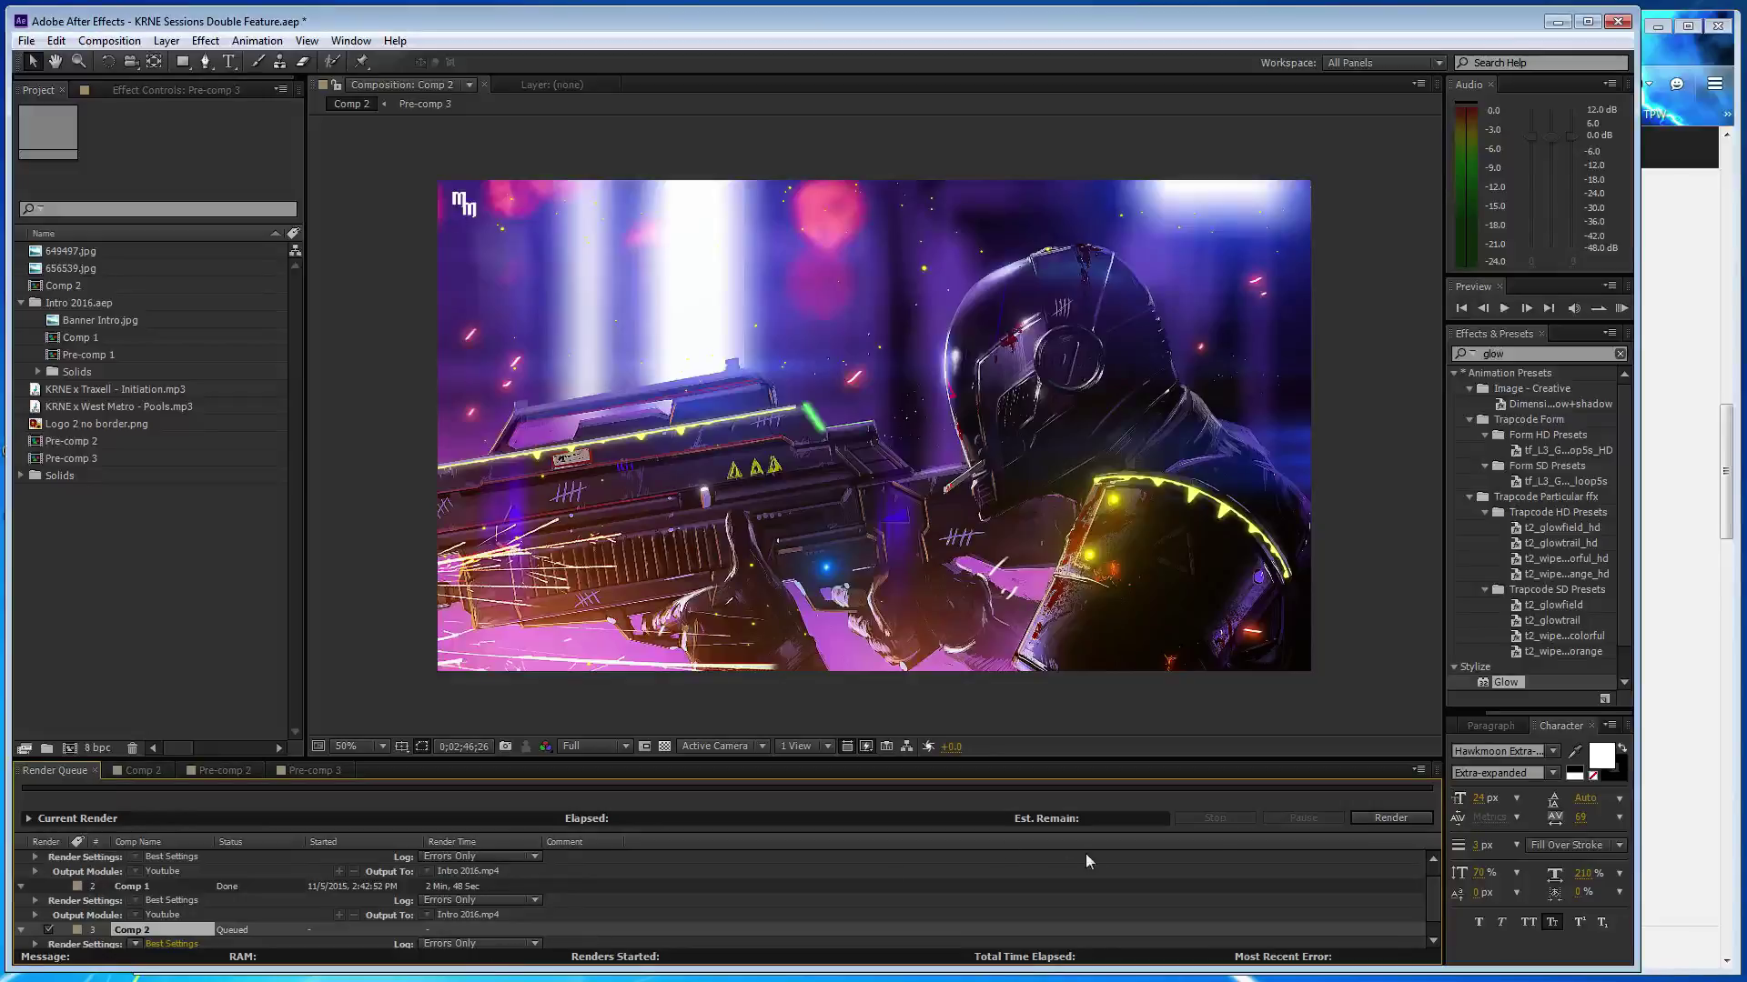
pyautogui.click(1370, 819)
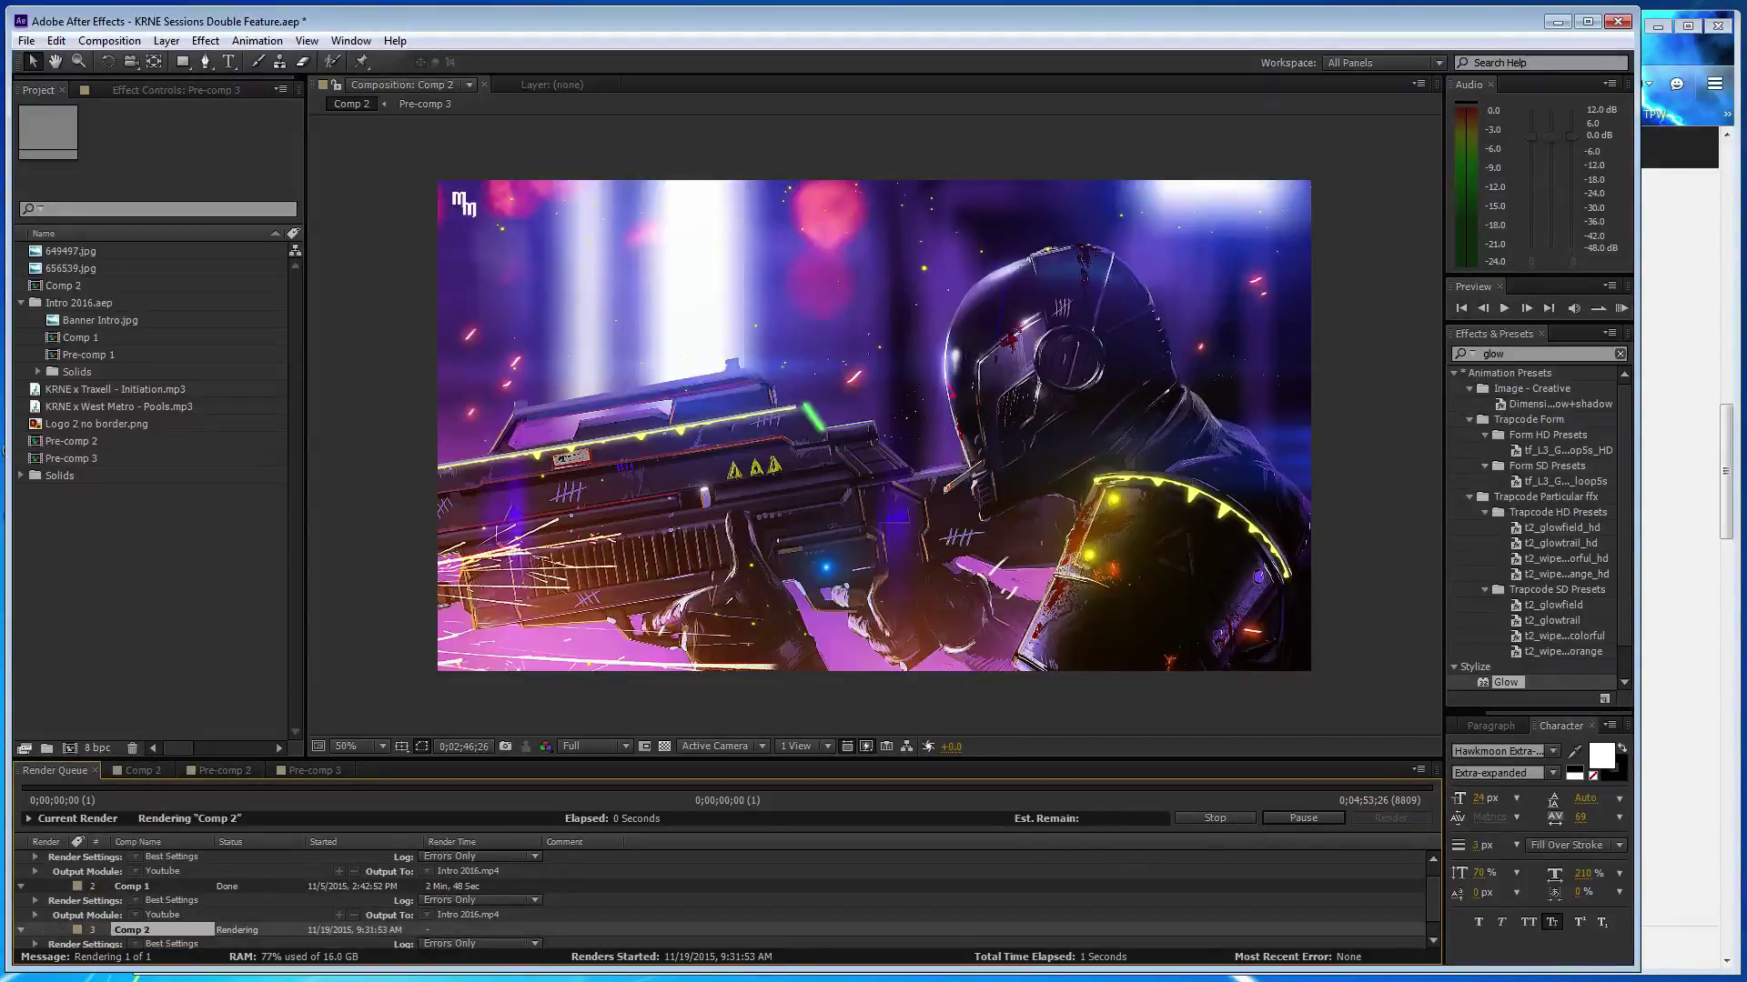